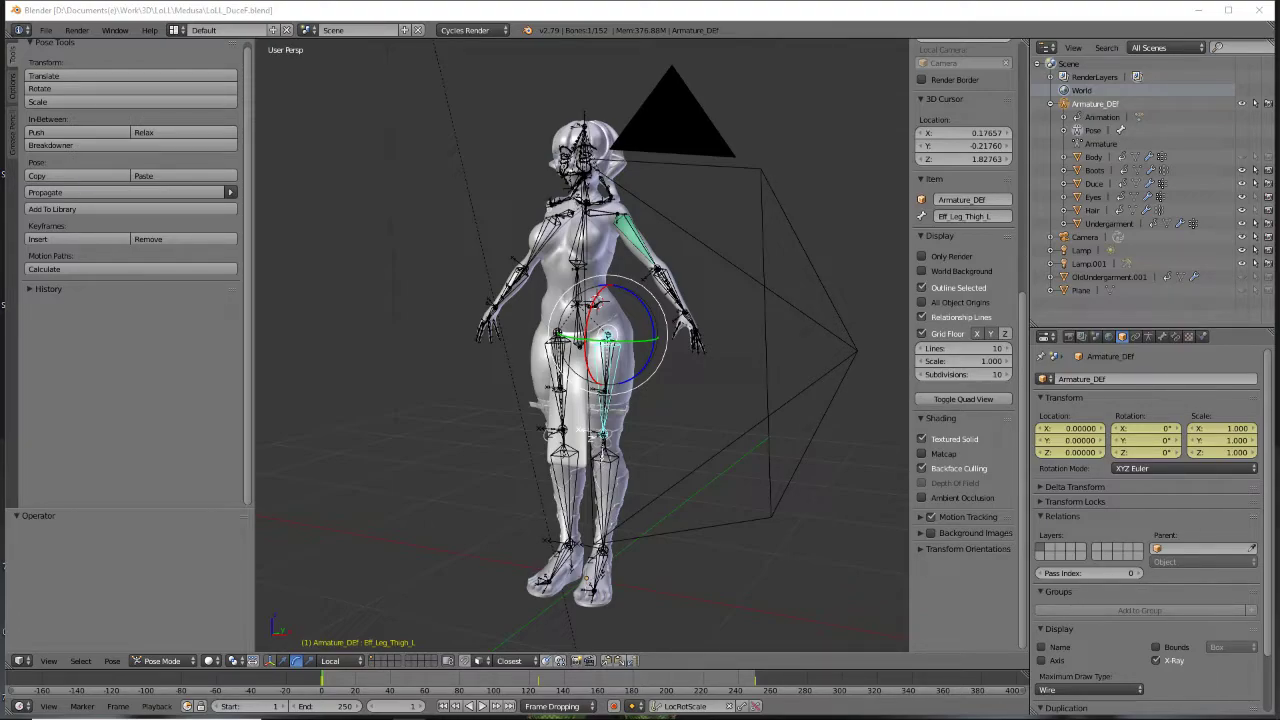
Collapse the Armature_DEF hierarchy in the outliner
{"action": "middle_click_drag", "start_coordinate": [545, 262], "coordinate": [740, 335]}
{"action": "scroll", "coordinate": [684, 372], "scroll_direction": "up", "scroll_amount": 4}
{"action": "scroll", "coordinate": [608, 404], "scroll_direction": "down", "scroll_amount": 5}
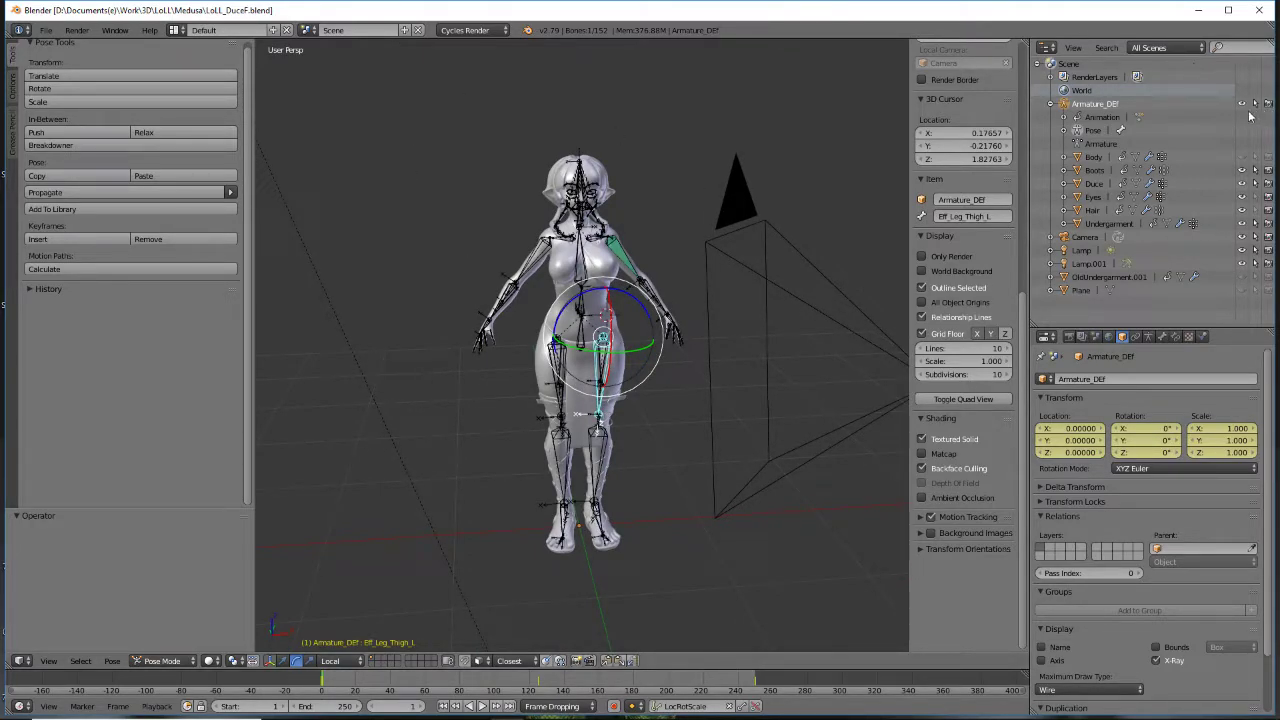
{"action": "left_click", "coordinate": [1049, 104]}
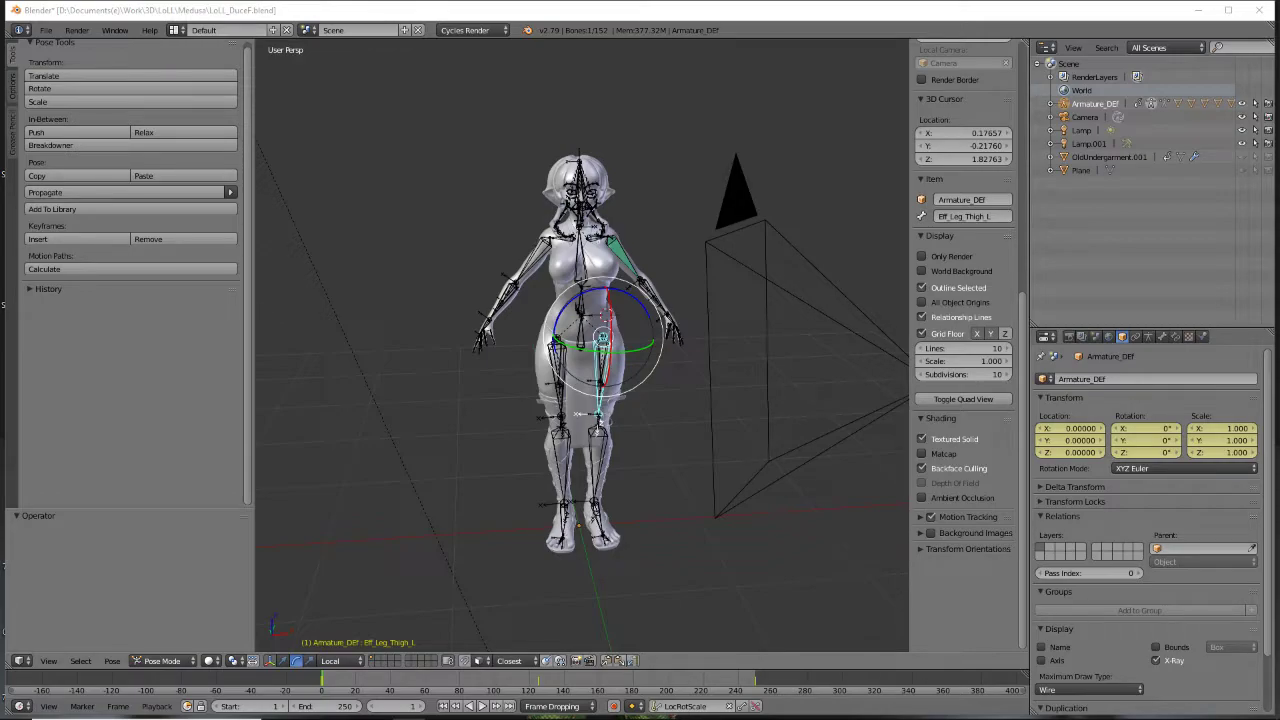
View the hand-manipulated puppet reference photo in the browser and return to Blender
{"action": "left_click_drag", "start_coordinate": [0, 400], "coordinate": [478, 1]}
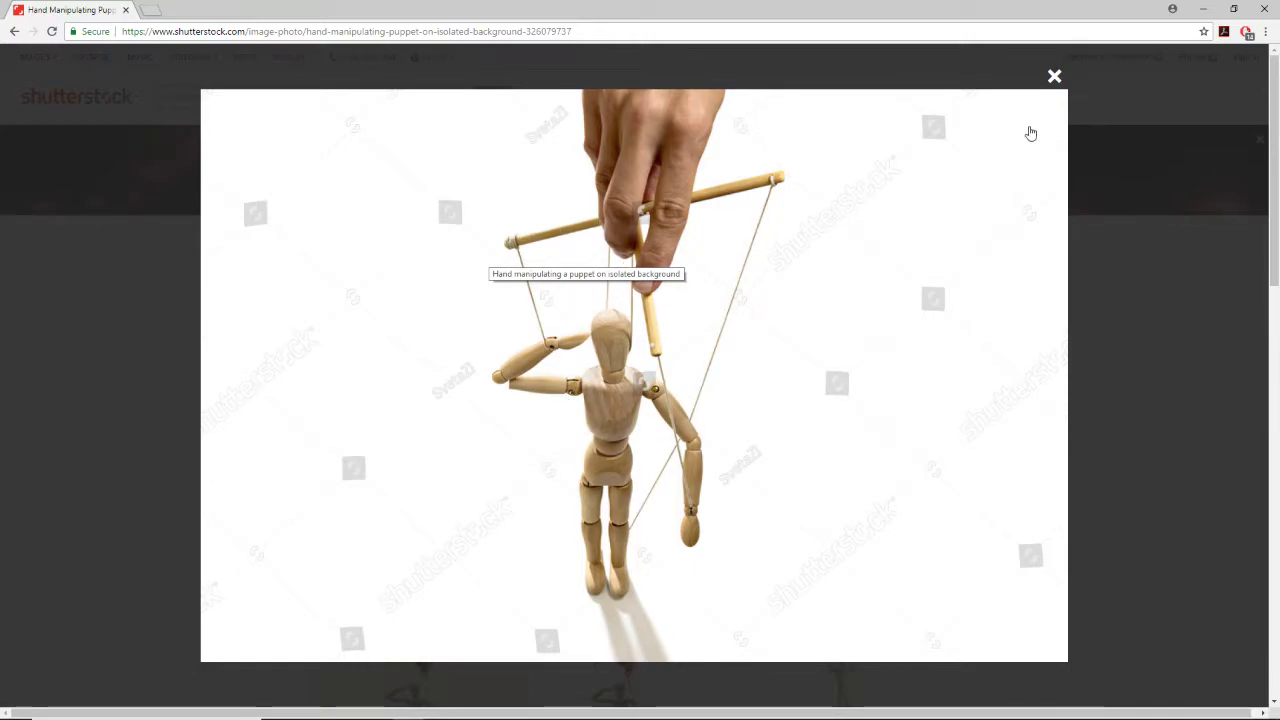
{"action": "left_click", "coordinate": [127, 10]}
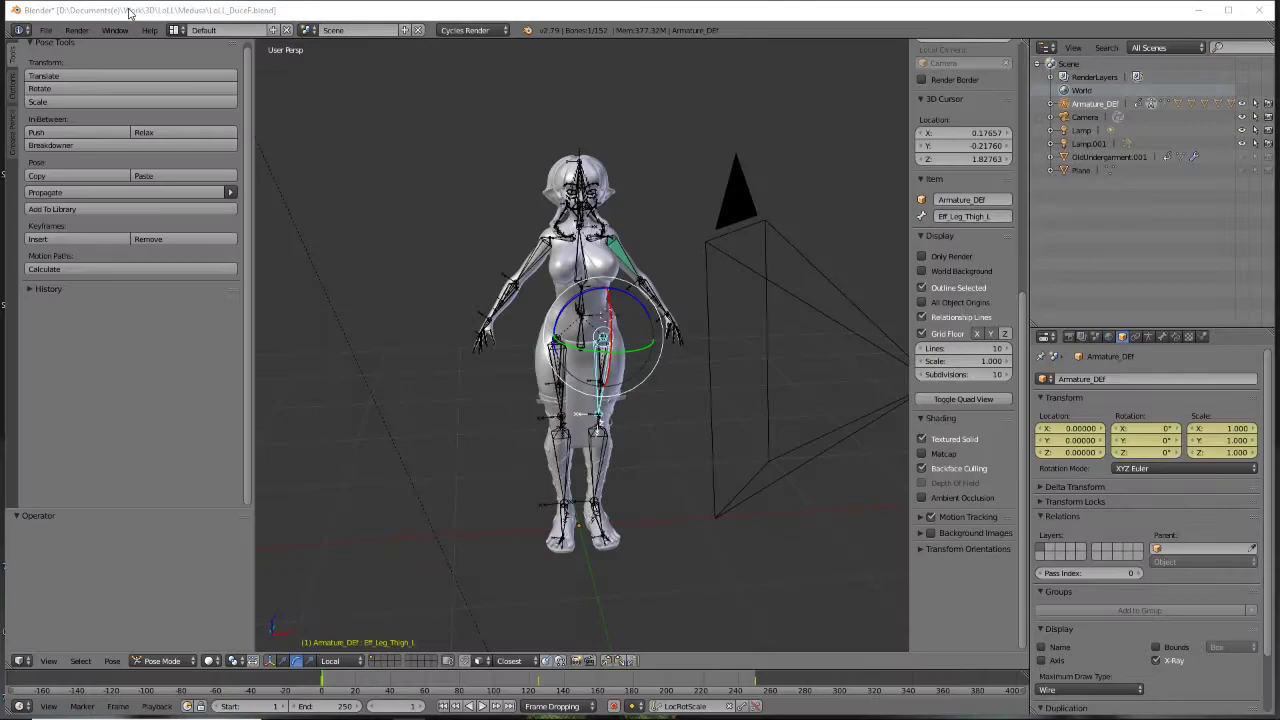
Reset the 3D cursor to the scene origin and frame the character with its surroundings
{"action": "middle_click_drag", "start_coordinate": [766, 429], "coordinate": [742, 405]}
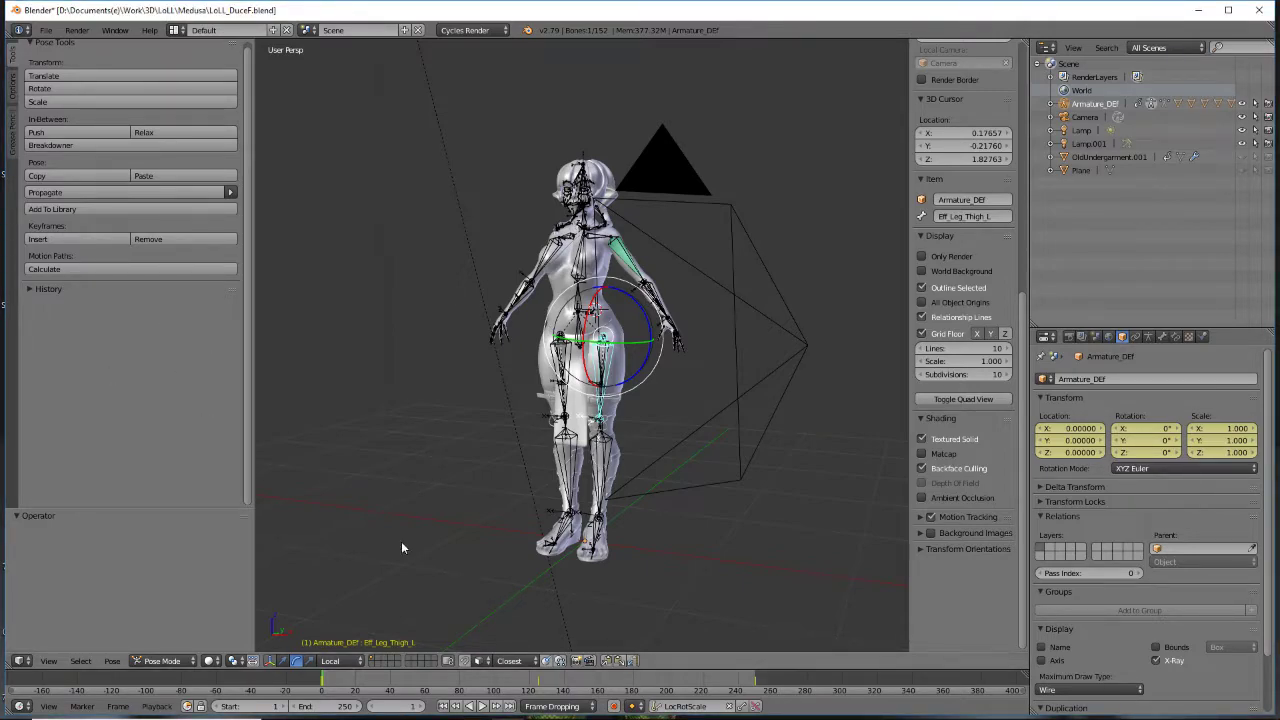
{"action": "left_click", "coordinate": [411, 497]}
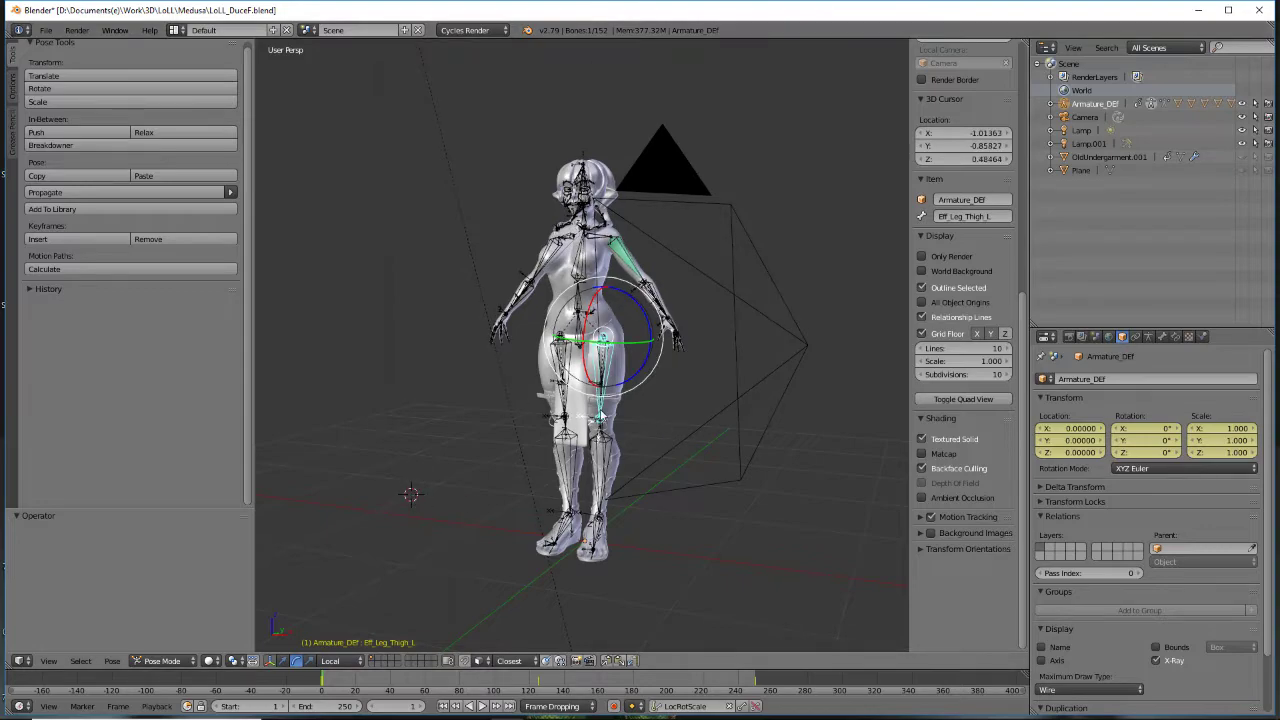
{"action": "key", "text": "shift+c"}
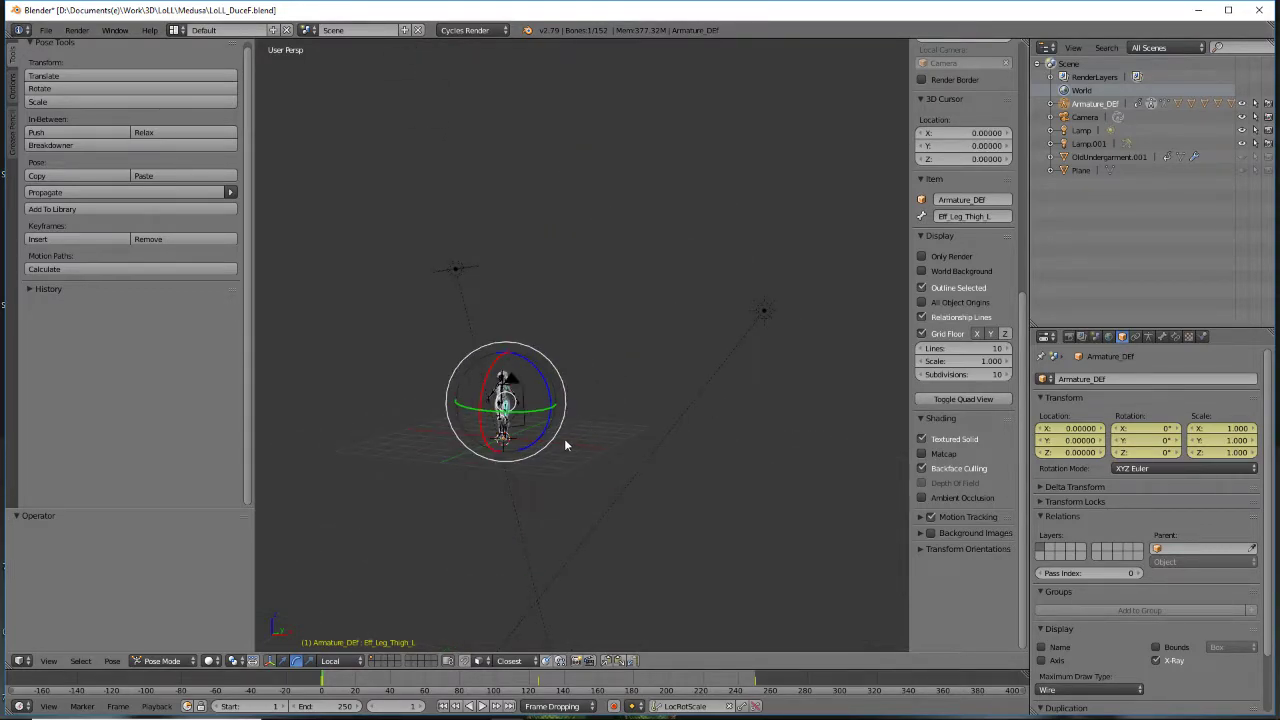
{"action": "scroll", "coordinate": [564, 438], "scroll_direction": "up", "scroll_amount": 6}
{"action": "middle_click_drag", "start_coordinate": [391, 508], "coordinate": [547, 350], "text": "shift"}
{"action": "scroll", "coordinate": [547, 350], "scroll_direction": "up", "scroll_amount": 2}
{"action": "middle_click_drag", "start_coordinate": [619, 228], "coordinate": [626, 340], "text": "shift"}
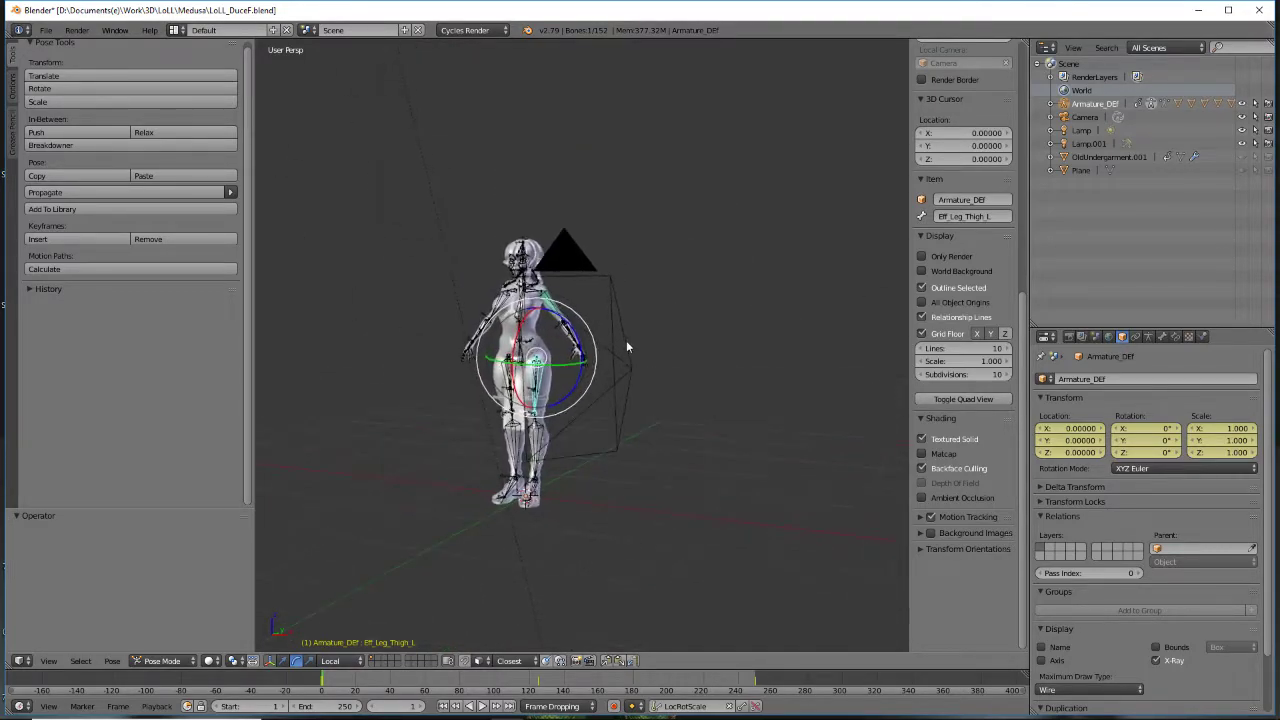
{"action": "key", "text": "shift+a"}
{"action": "mouse_move", "coordinate": [628, 346]}
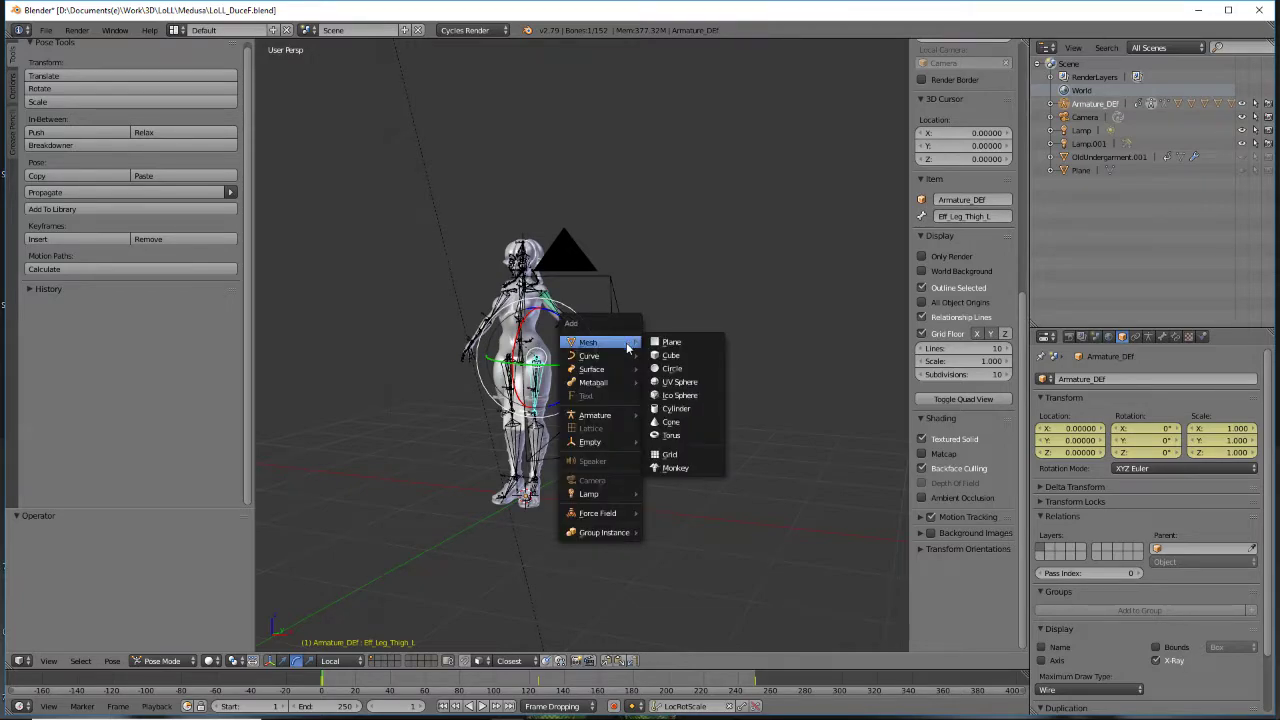
{"action": "mouse_move", "coordinate": [615, 444]}
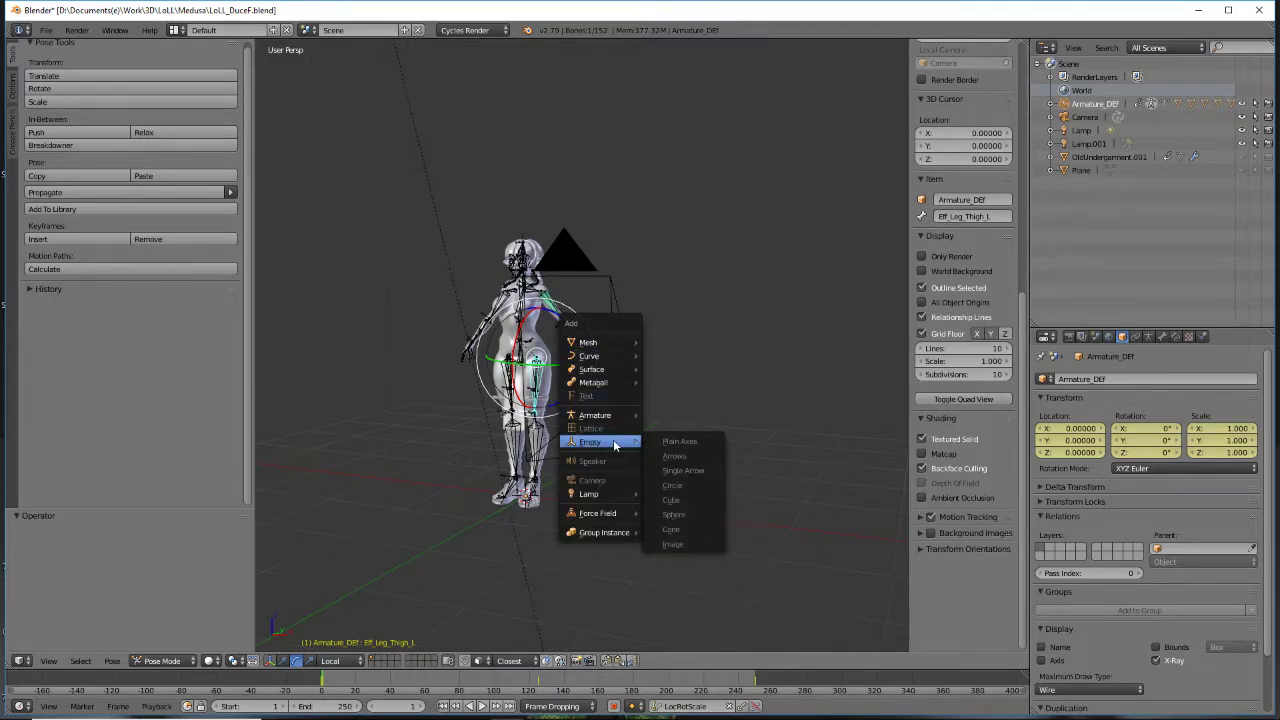
{"action": "key", "text": "Escape"}
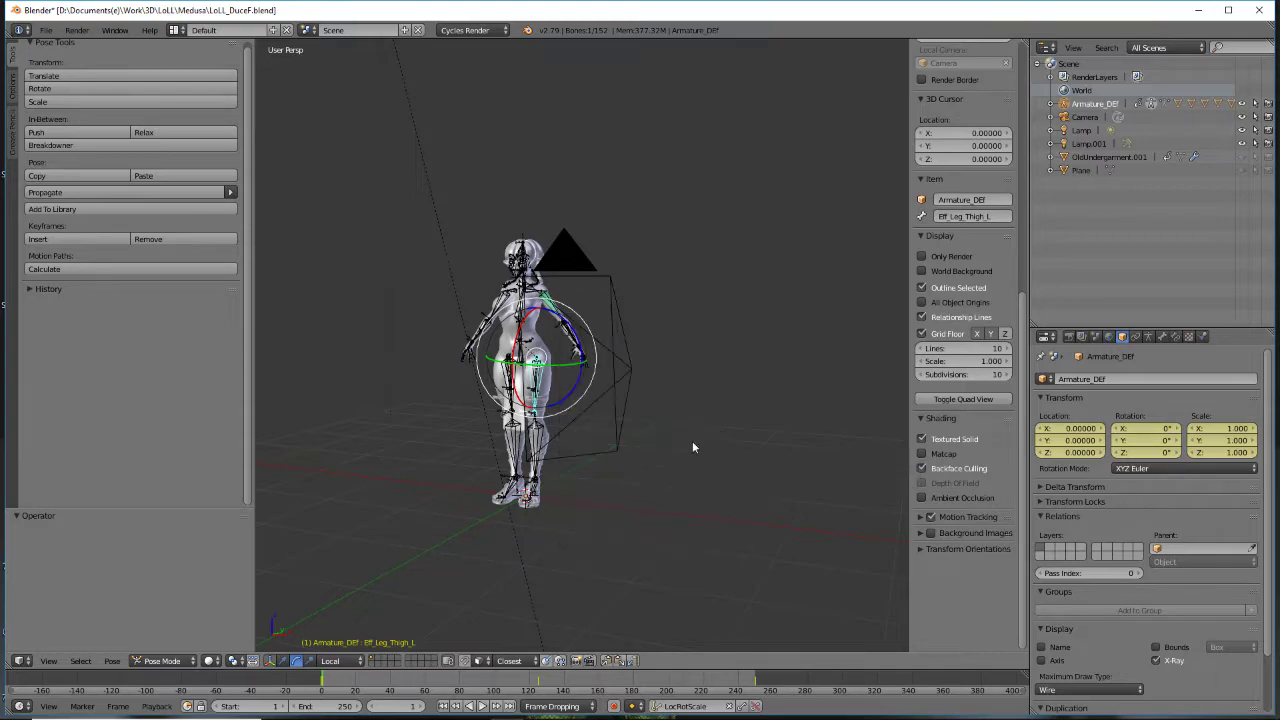
Switch Armature_DEF from Pose Mode to Object Mode and narrow the tool shelf to enlarge the viewport
{"action": "left_click", "coordinate": [175, 655]}
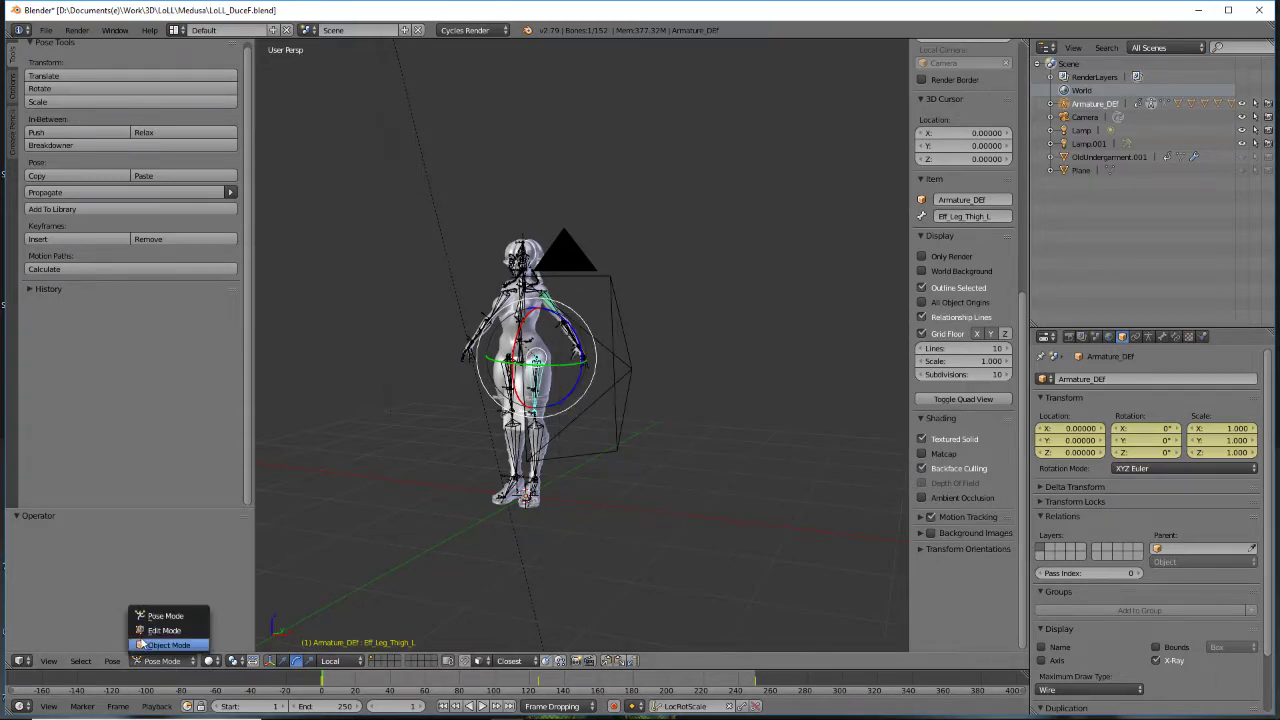
{"action": "left_click", "coordinate": [148, 646]}
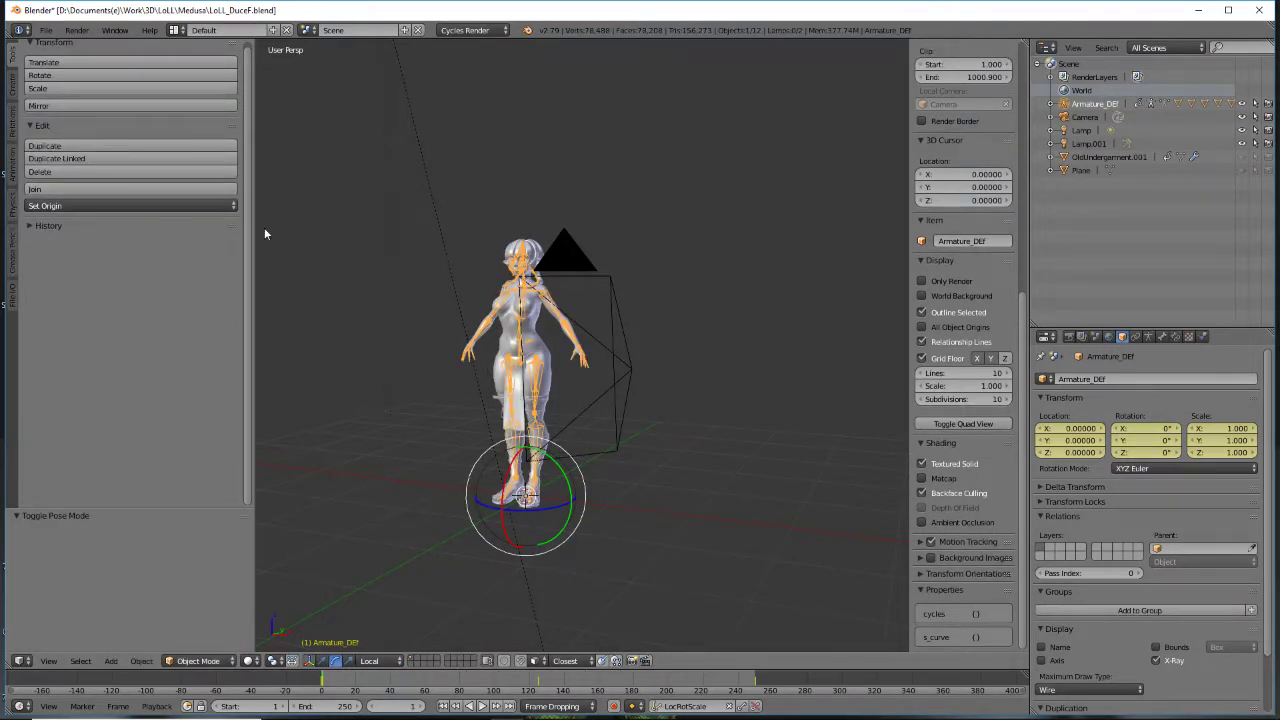
{"action": "left_click_drag", "start_coordinate": [252, 243], "coordinate": [168, 300]}
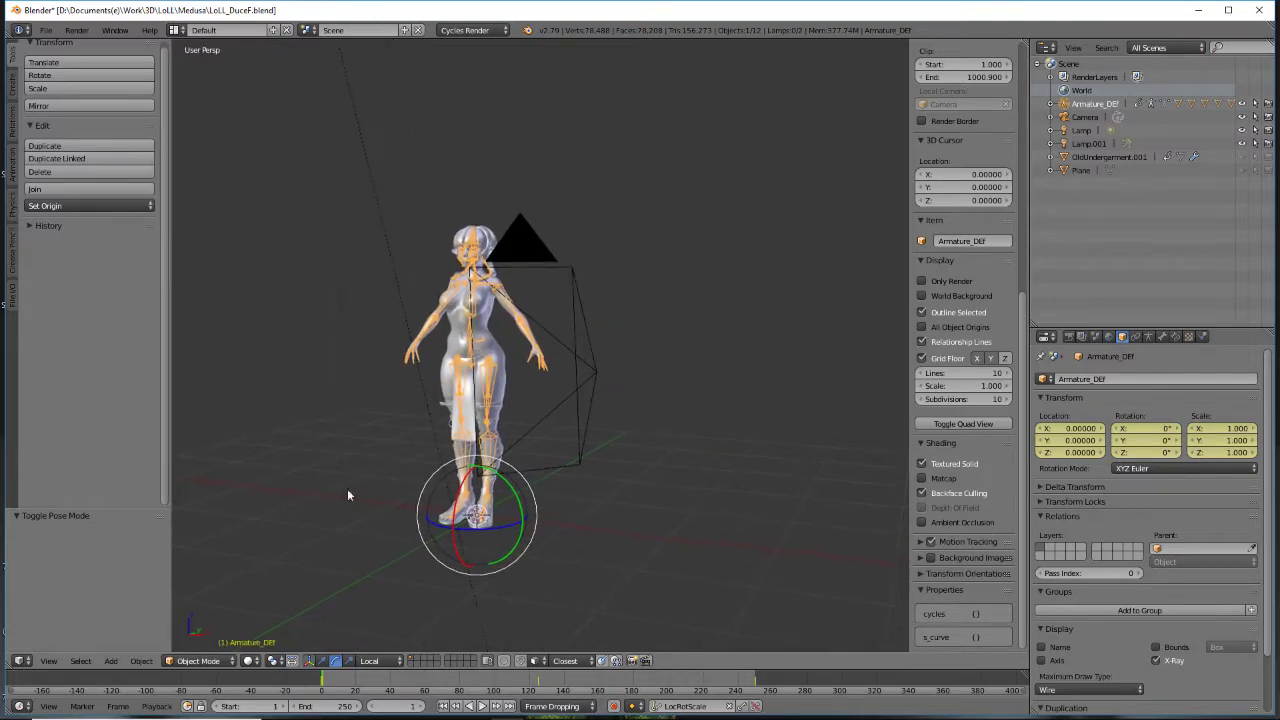
Deselect all objects in the scene
{"action": "key", "text": "shift+a"}
{"action": "key", "text": "Escape"}
{"action": "key", "text": "a"}
{"action": "key", "text": "a"}
{"action": "key", "text": "a"}
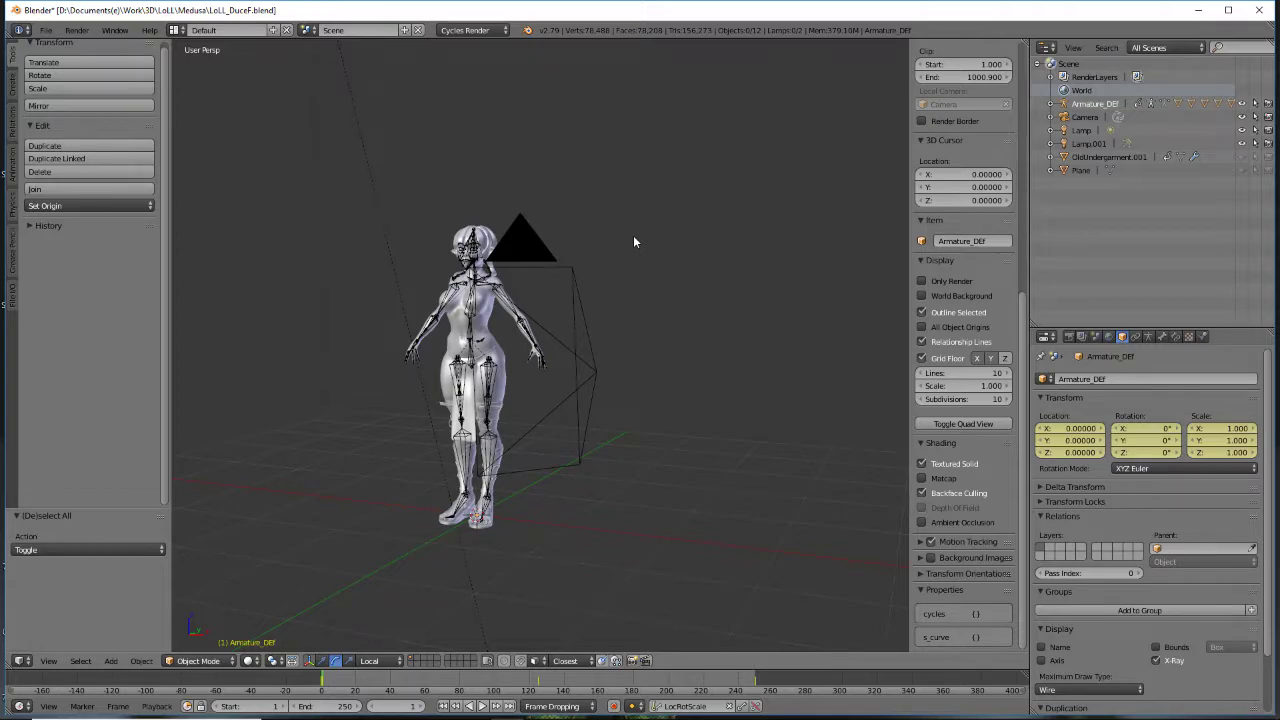
Add a Plain Axes empty at the scene origin and rename it Medusa
{"action": "key", "text": "shift+a"}
{"action": "mouse_move", "coordinate": [634, 238]}
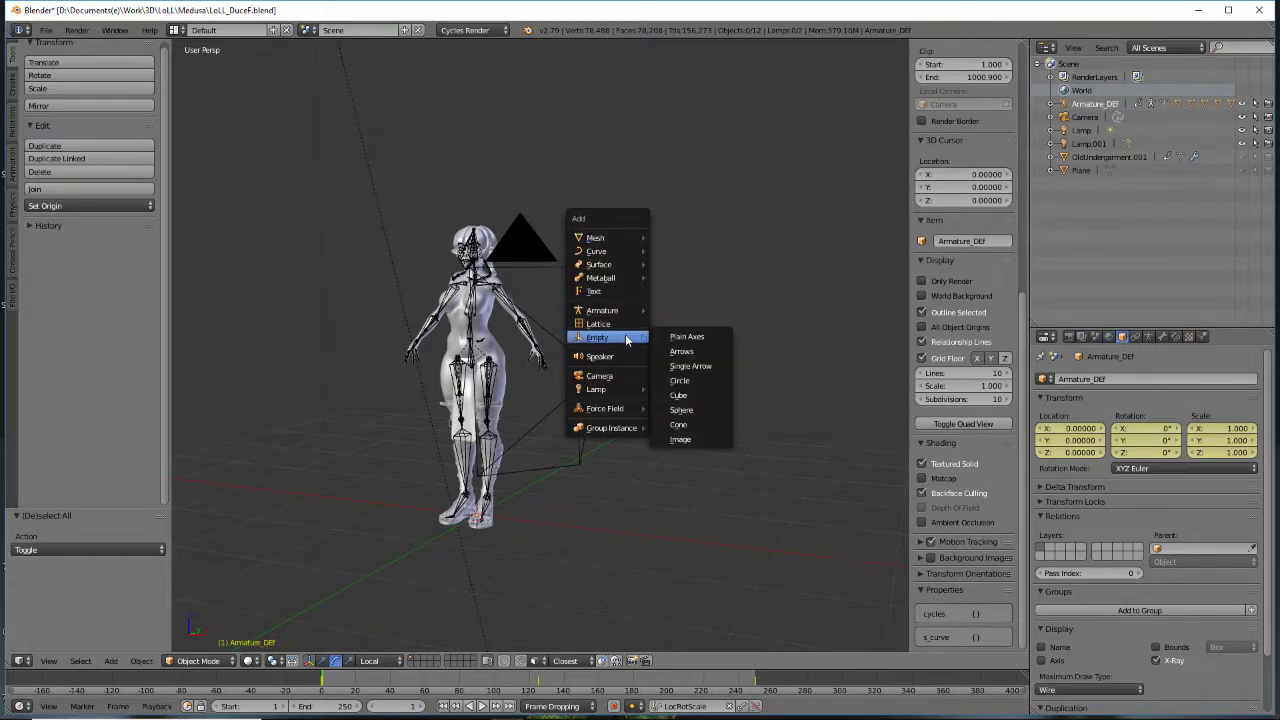
{"action": "left_click", "coordinate": [688, 337]}
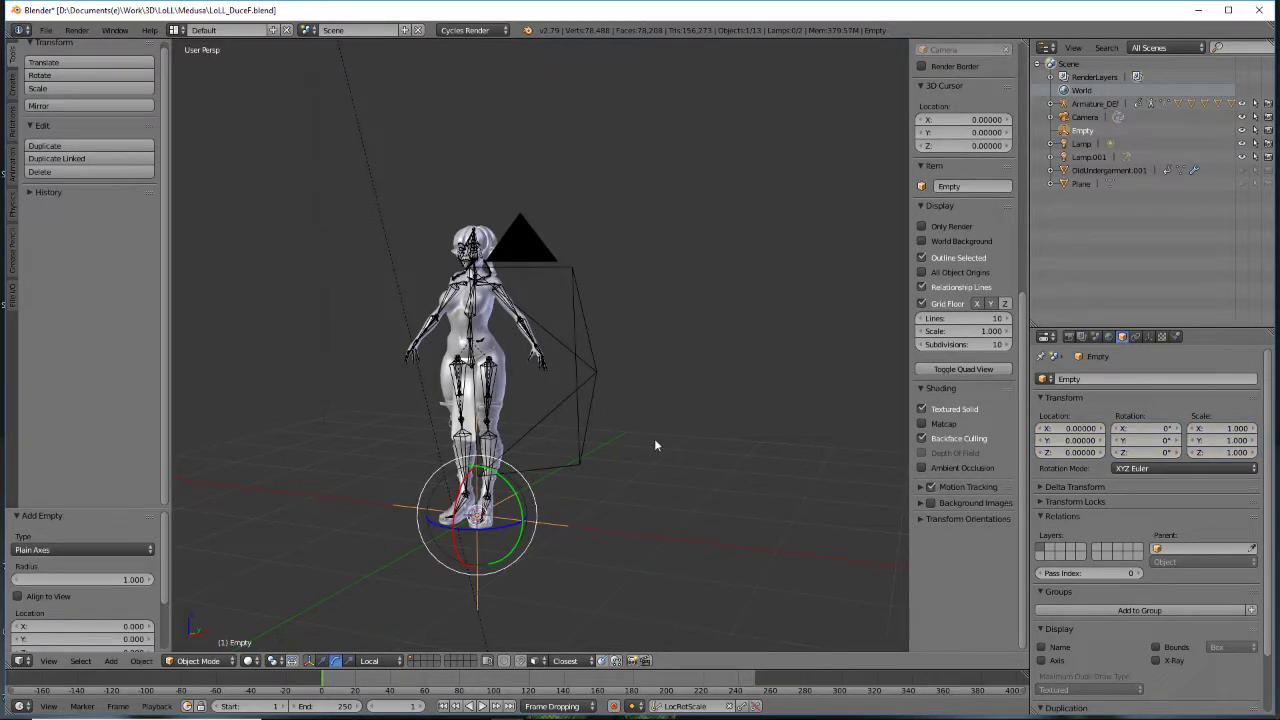
{"action": "double_click", "coordinate": [1085, 130]}
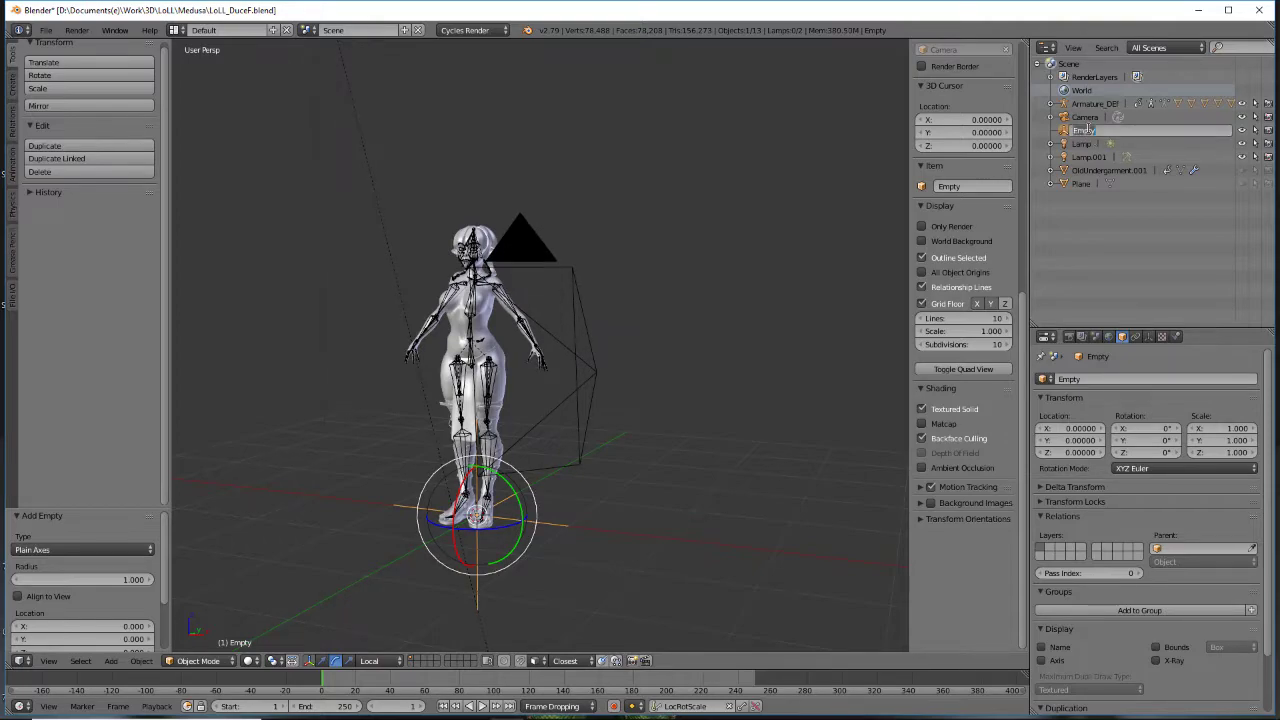
{"action": "type", "text": "Ma"}
{"action": "key", "text": "Return"}
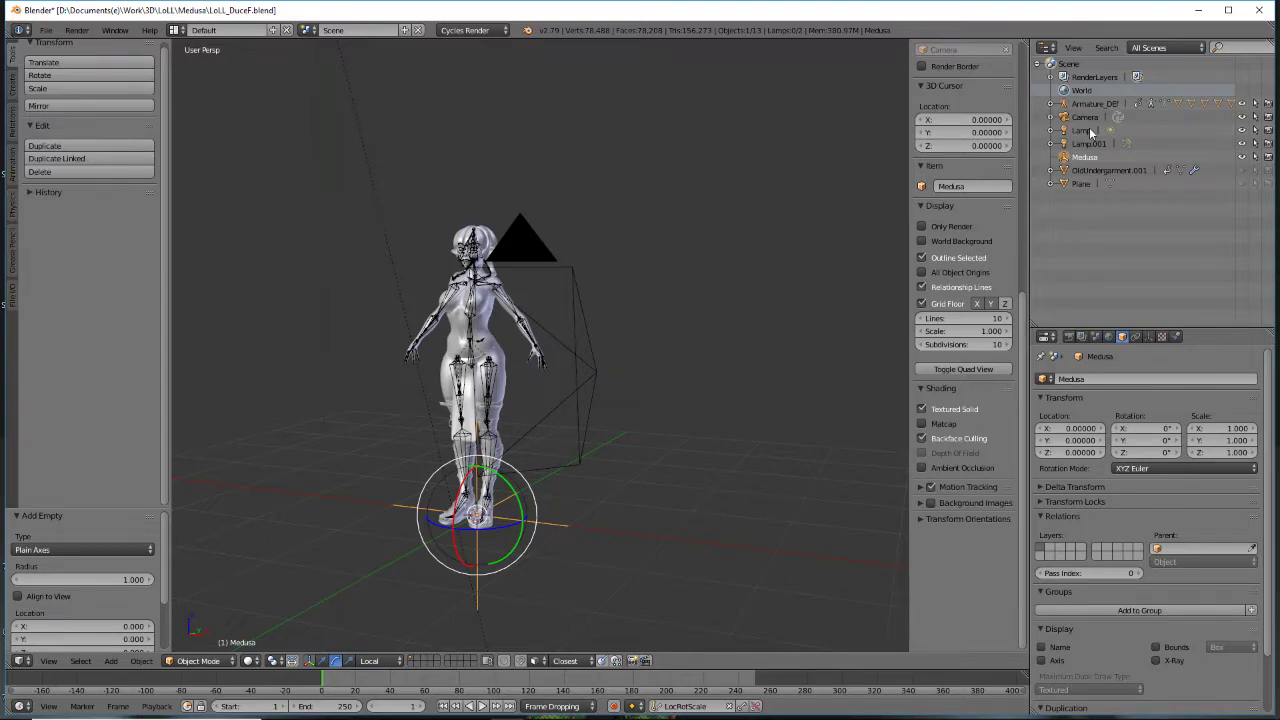
Add a single-bone armature at the scene origin and rename it Armature_Crtl
{"action": "key", "text": "shift+a"}
{"action": "mouse_move", "coordinate": [808, 250]}
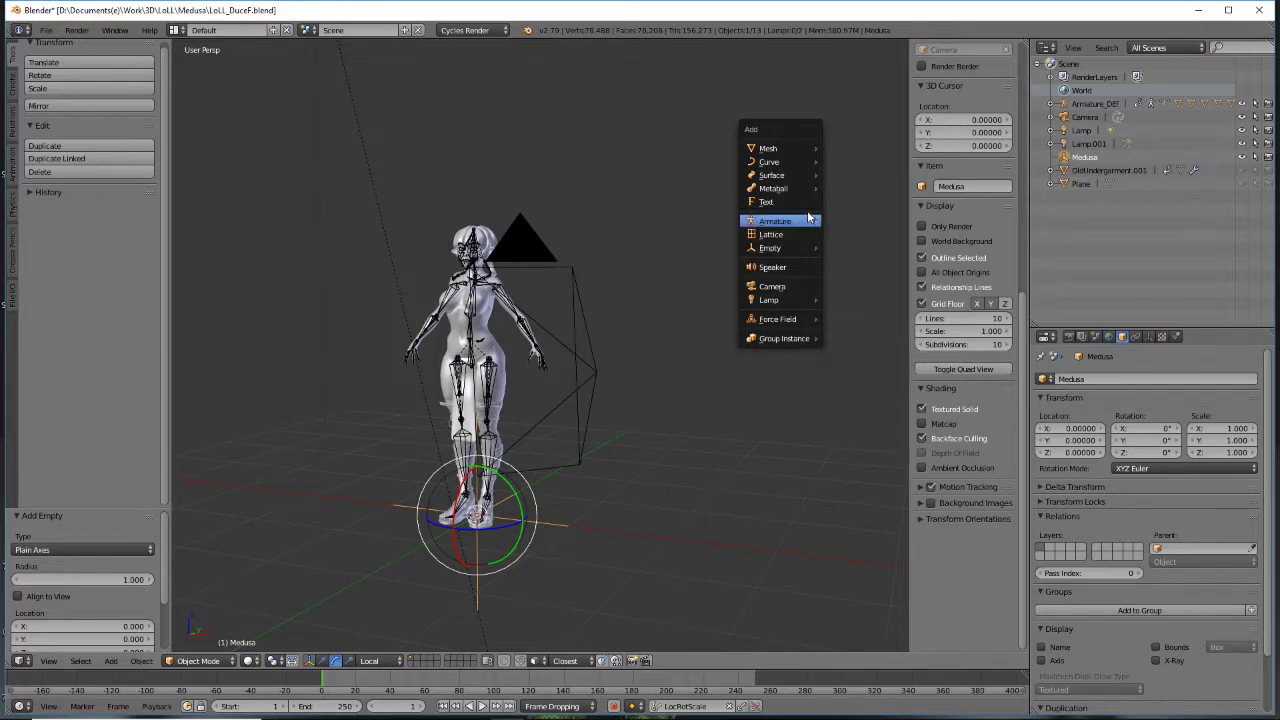
{"action": "mouse_move", "coordinate": [808, 225]}
{"action": "left_click", "coordinate": [891, 219]}
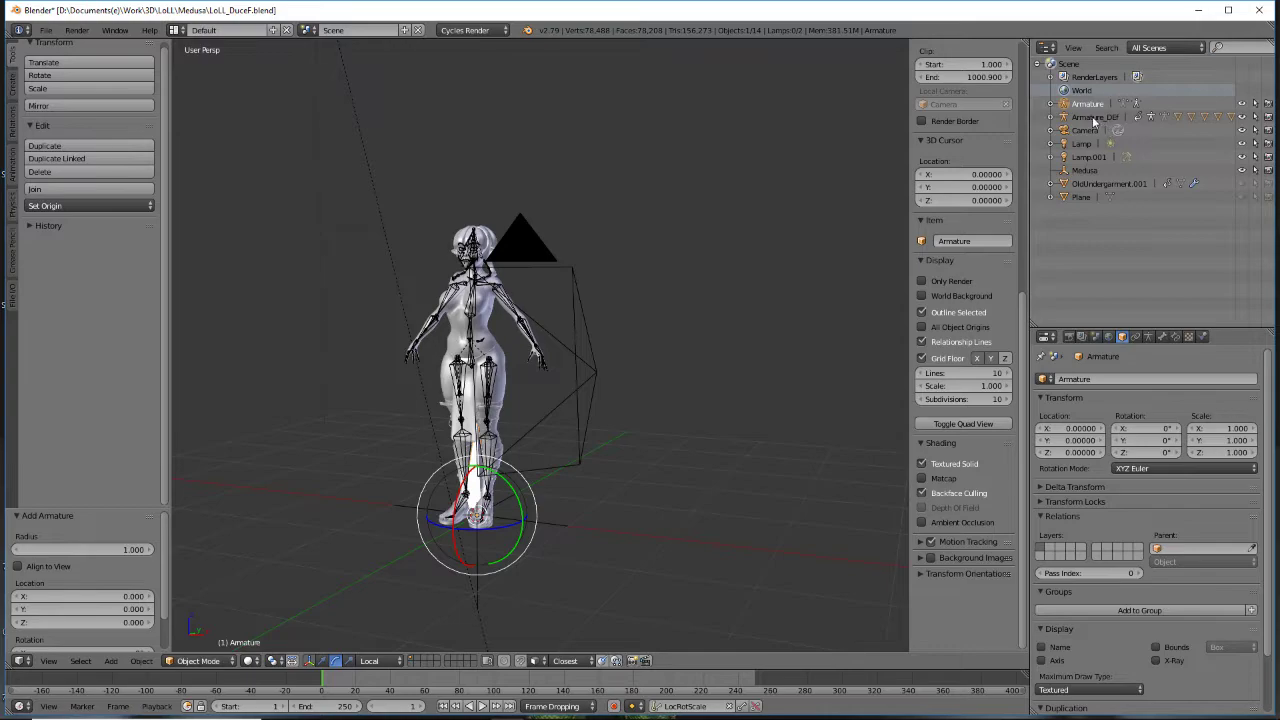
{"action": "double_click", "coordinate": [1084, 104]}
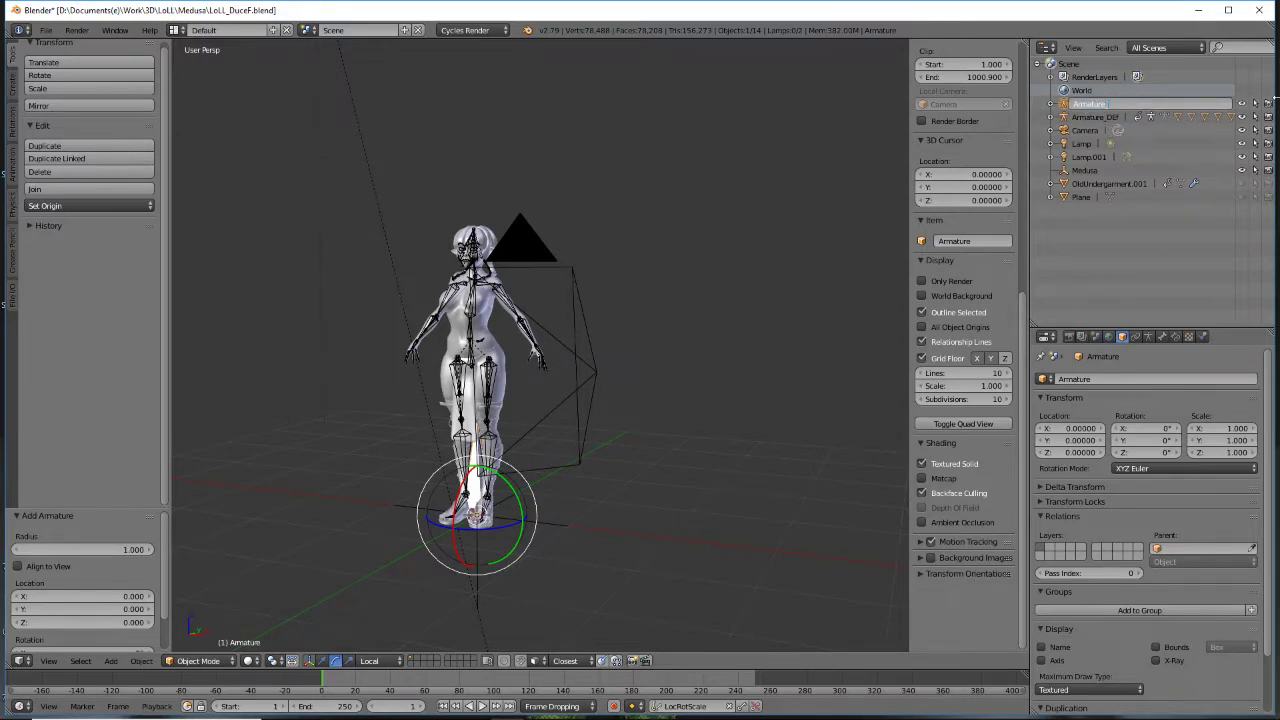
{"action": "type", "text": "_Crtl"}
{"action": "key", "text": "Return"}
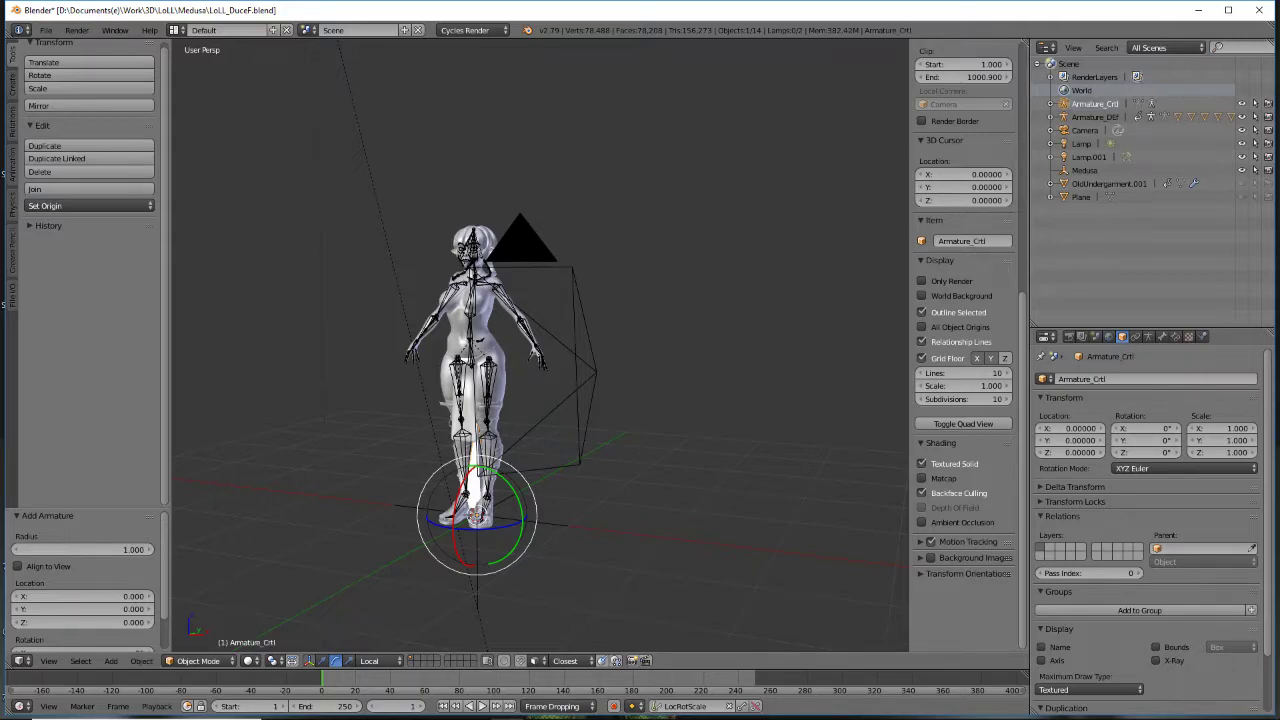
Show the Plane object in the viewport and hide it again
{"action": "left_click", "coordinate": [1095, 117]}
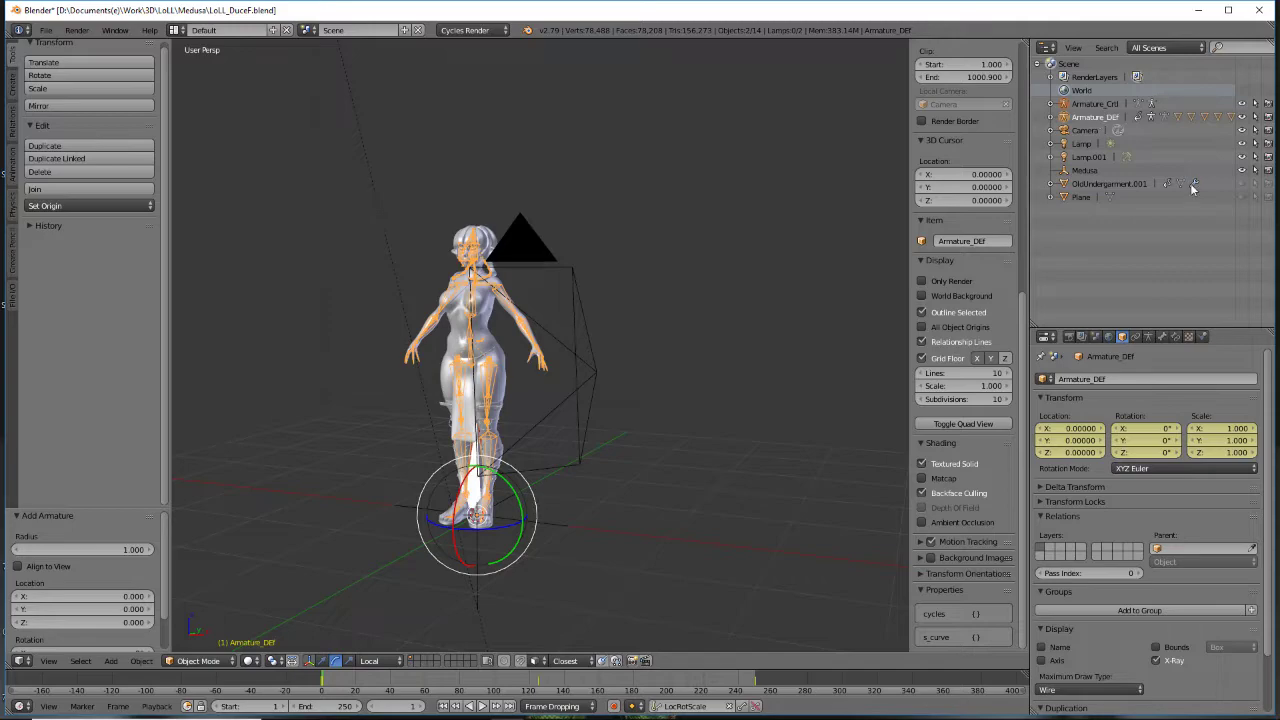
{"action": "left_click", "coordinate": [1080, 198]}
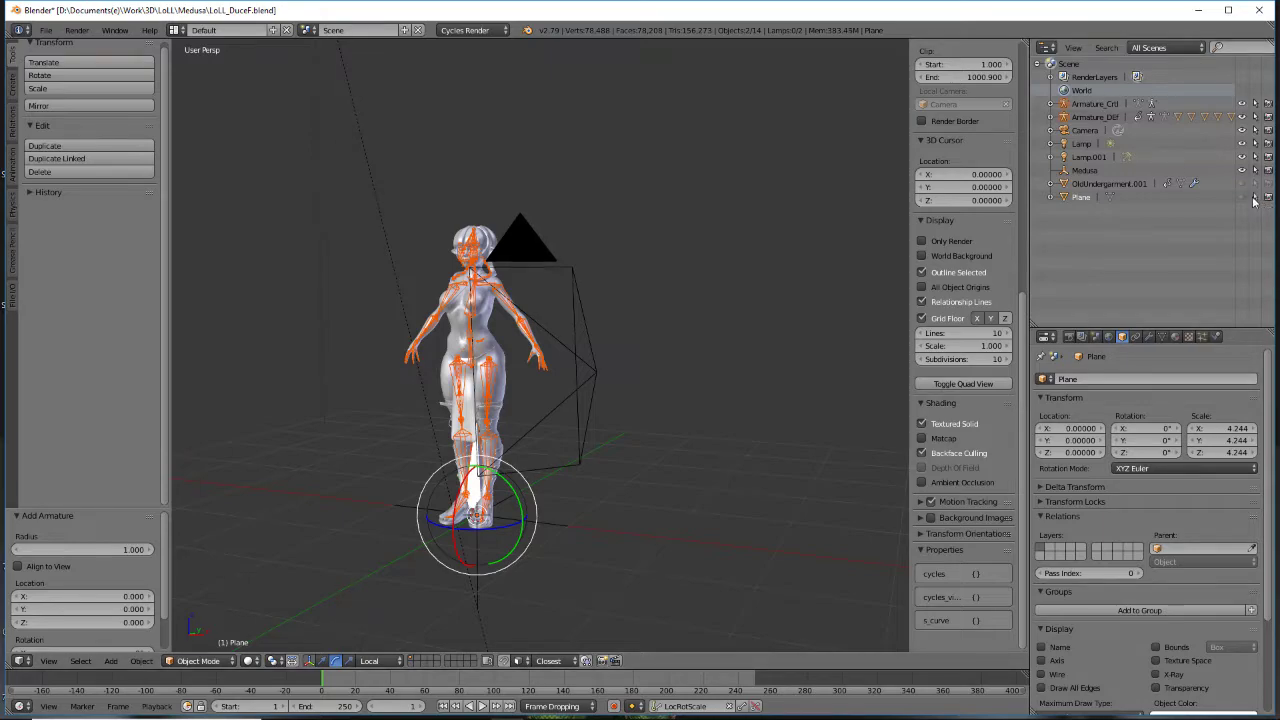
{"action": "left_click", "coordinate": [1242, 197]}
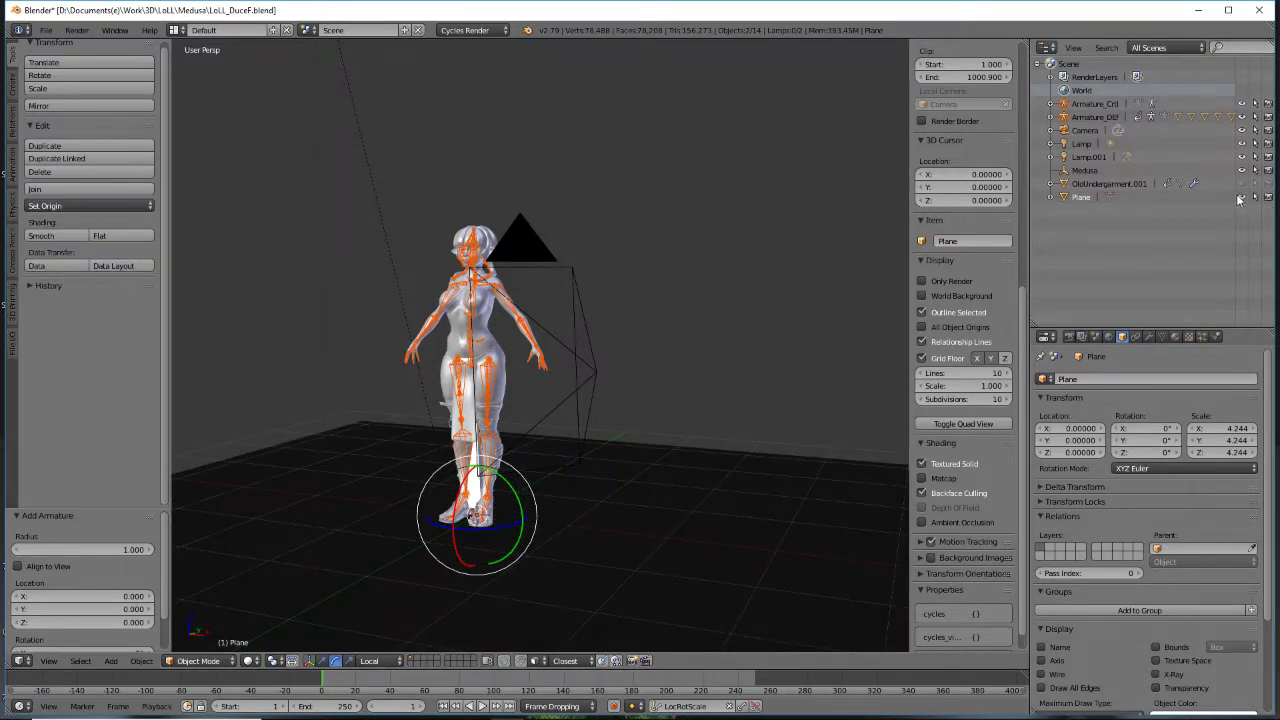
{"action": "left_click", "coordinate": [1241, 198]}
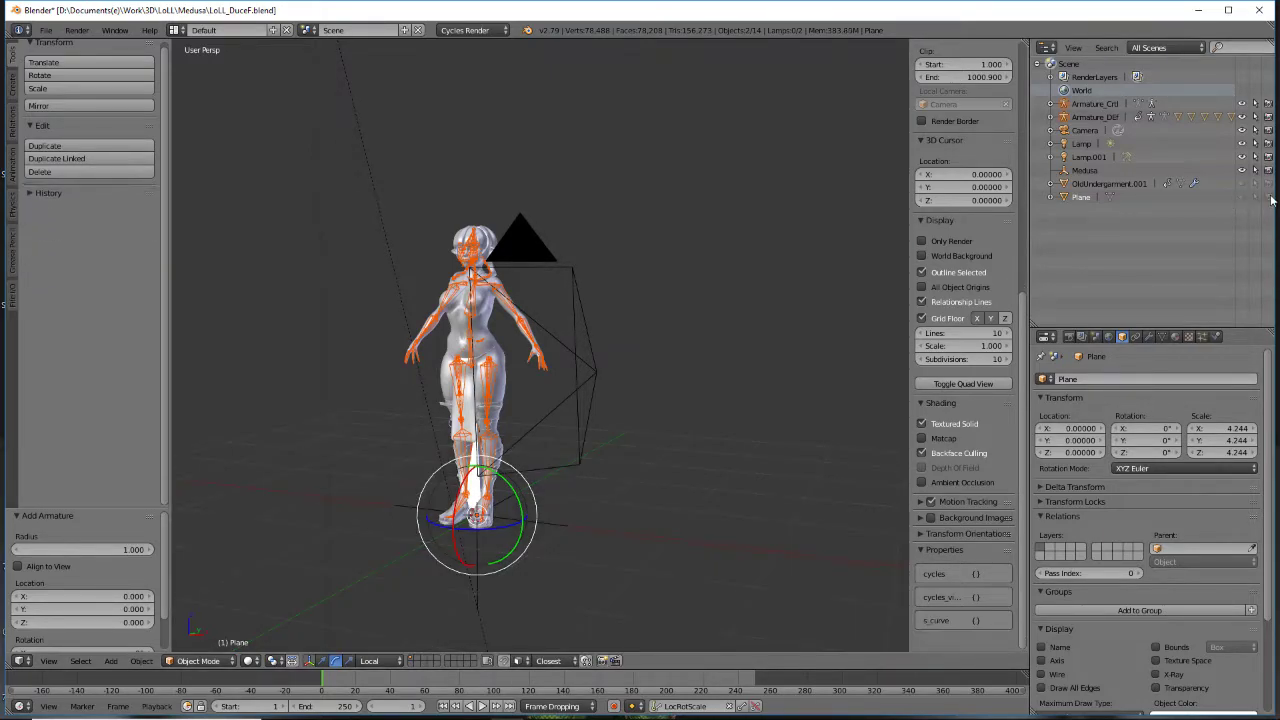
Parent Armature_Crtl and Armature_DEF to the Medusa empty using Object (Keep Transform)
{"action": "left_click", "coordinate": [1097, 104]}
{"action": "left_click", "coordinate": [1098, 117]}
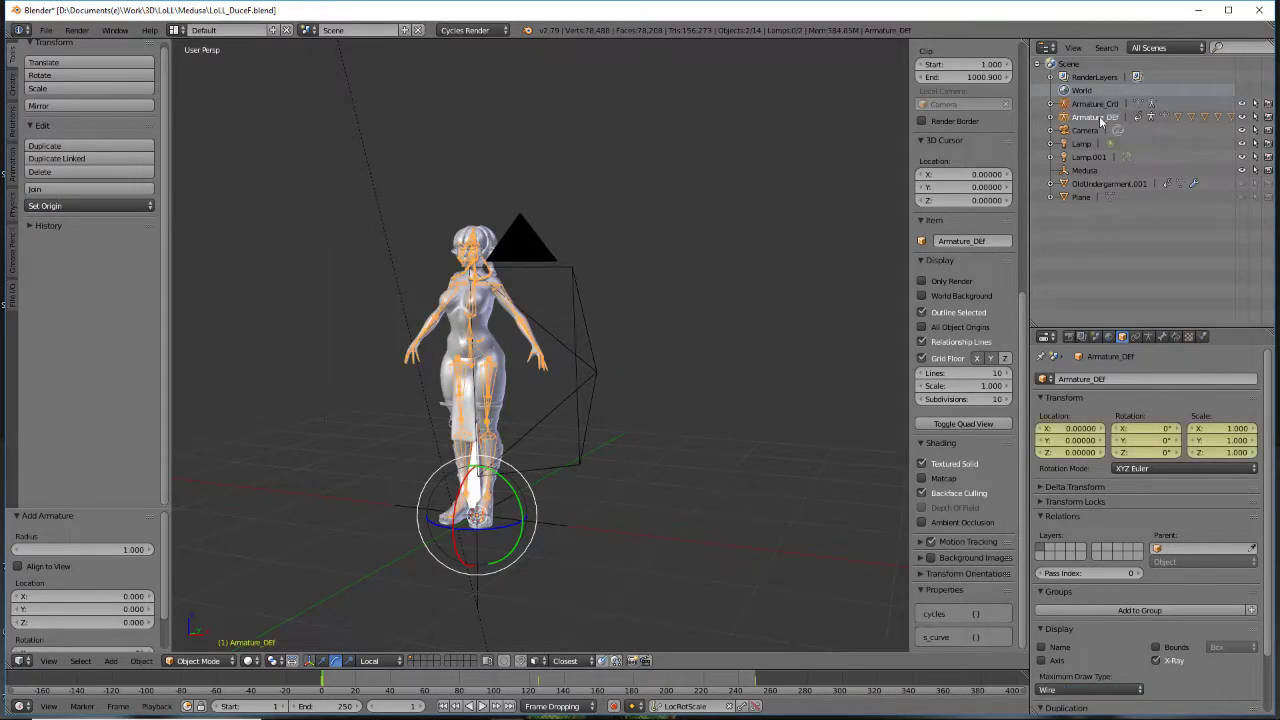
{"action": "left_click", "coordinate": [1085, 171]}
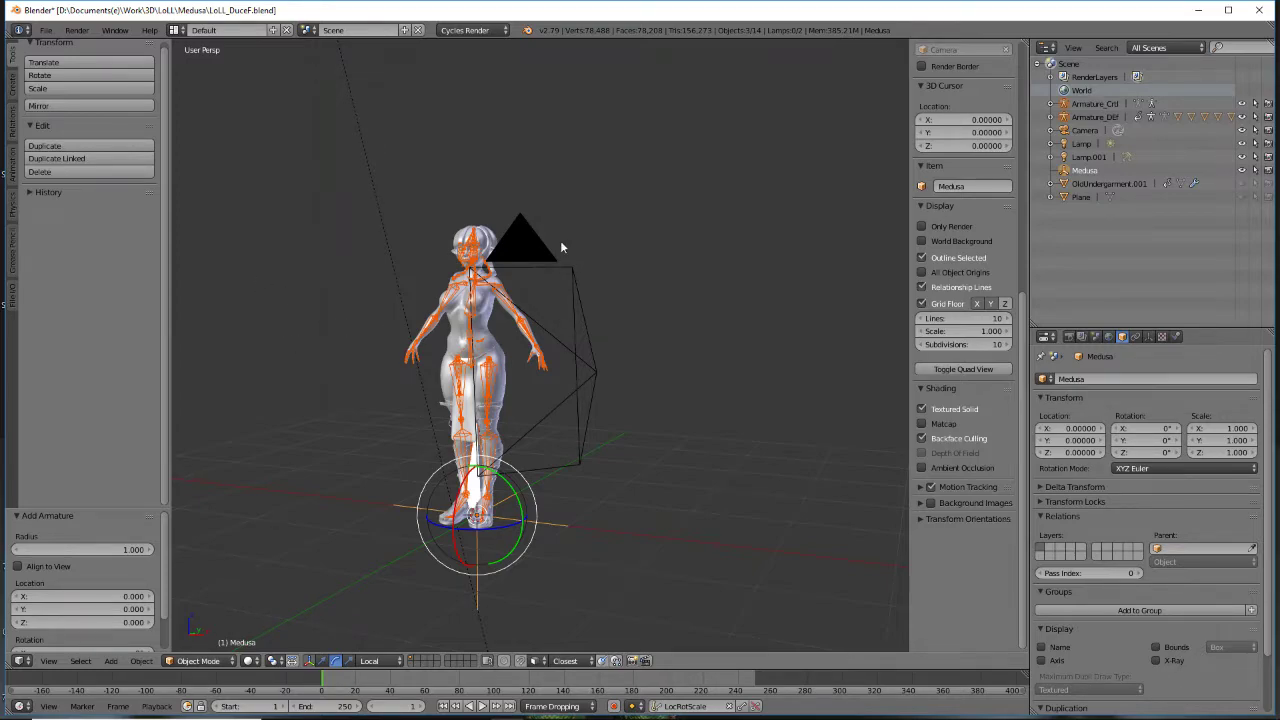
{"action": "key", "text": "ctrl+p"}
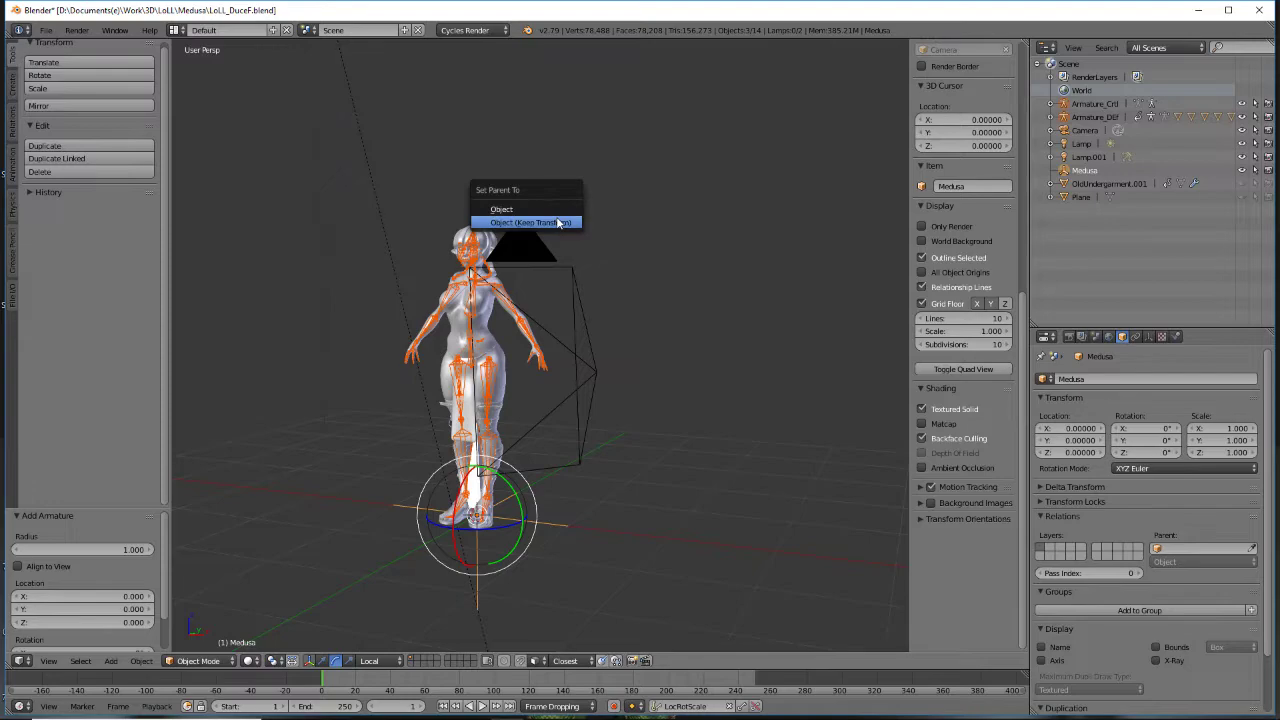
{"action": "left_click", "coordinate": [557, 222]}
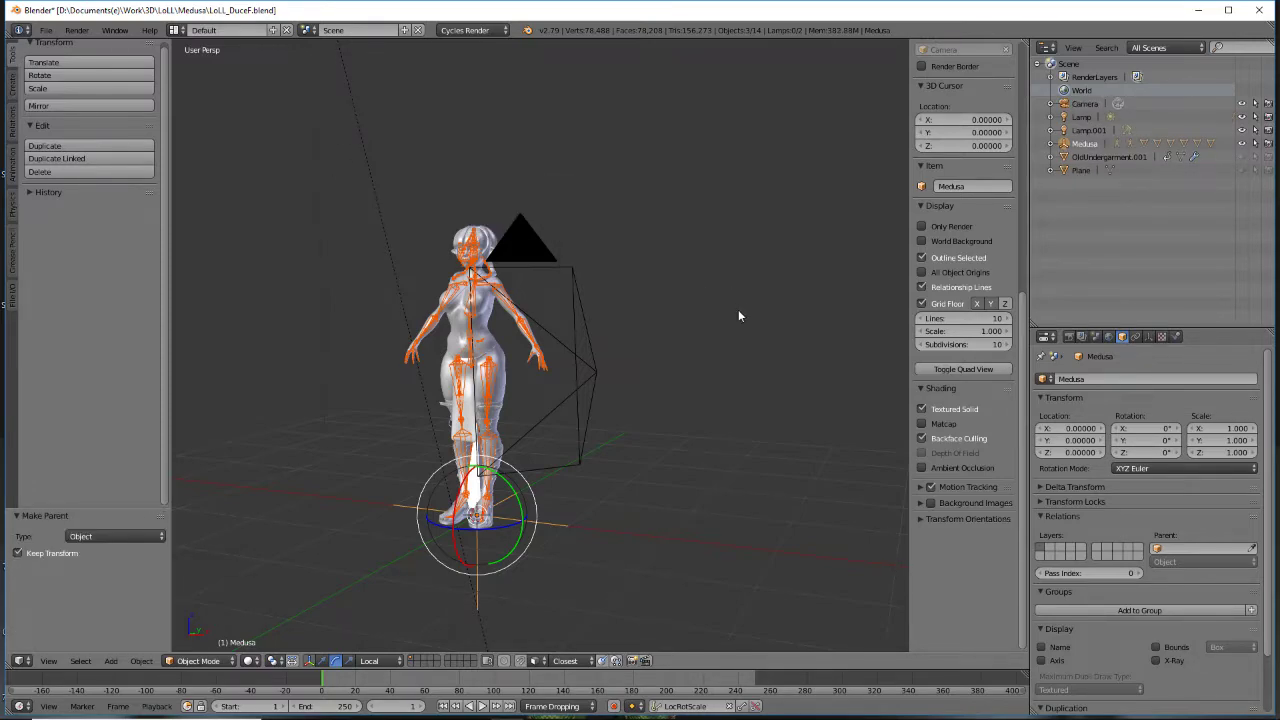
Select only the Medusa empty and try moving it to check that the parented character follows, cancelling the move
{"action": "middle_click_drag", "start_coordinate": [750, 390], "coordinate": [664, 407]}
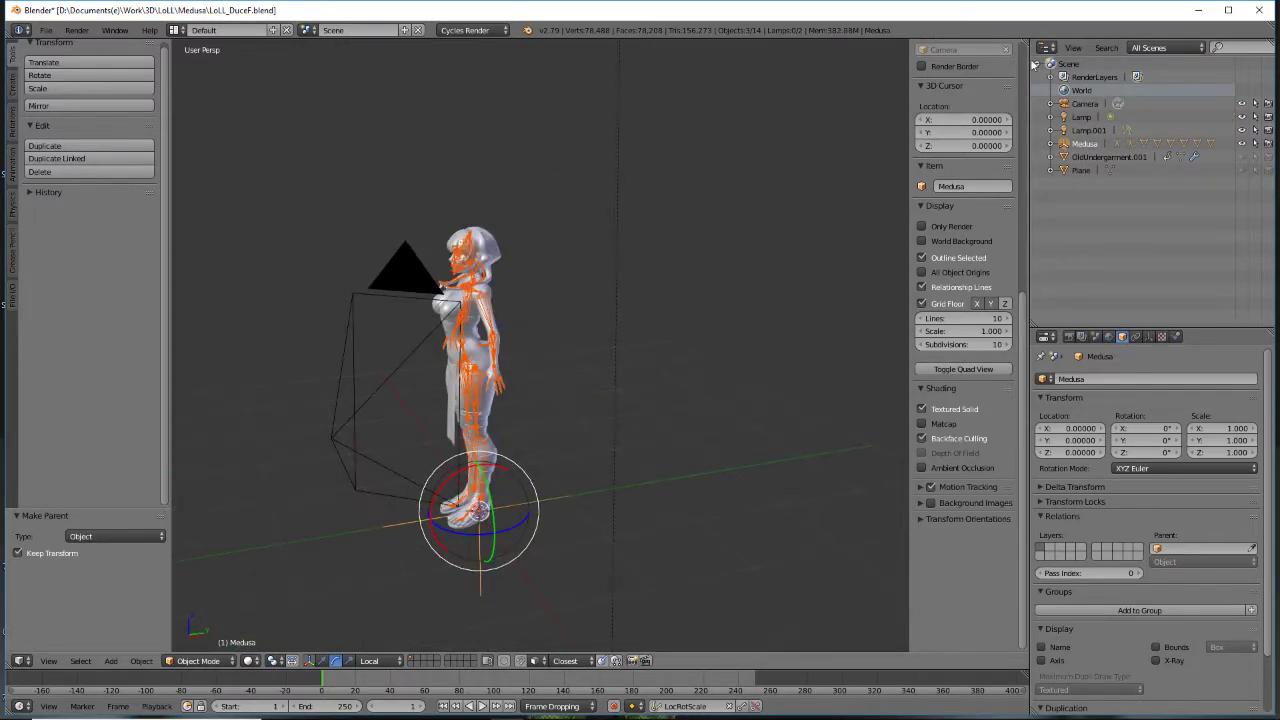
{"action": "left_click", "coordinate": [1088, 145]}
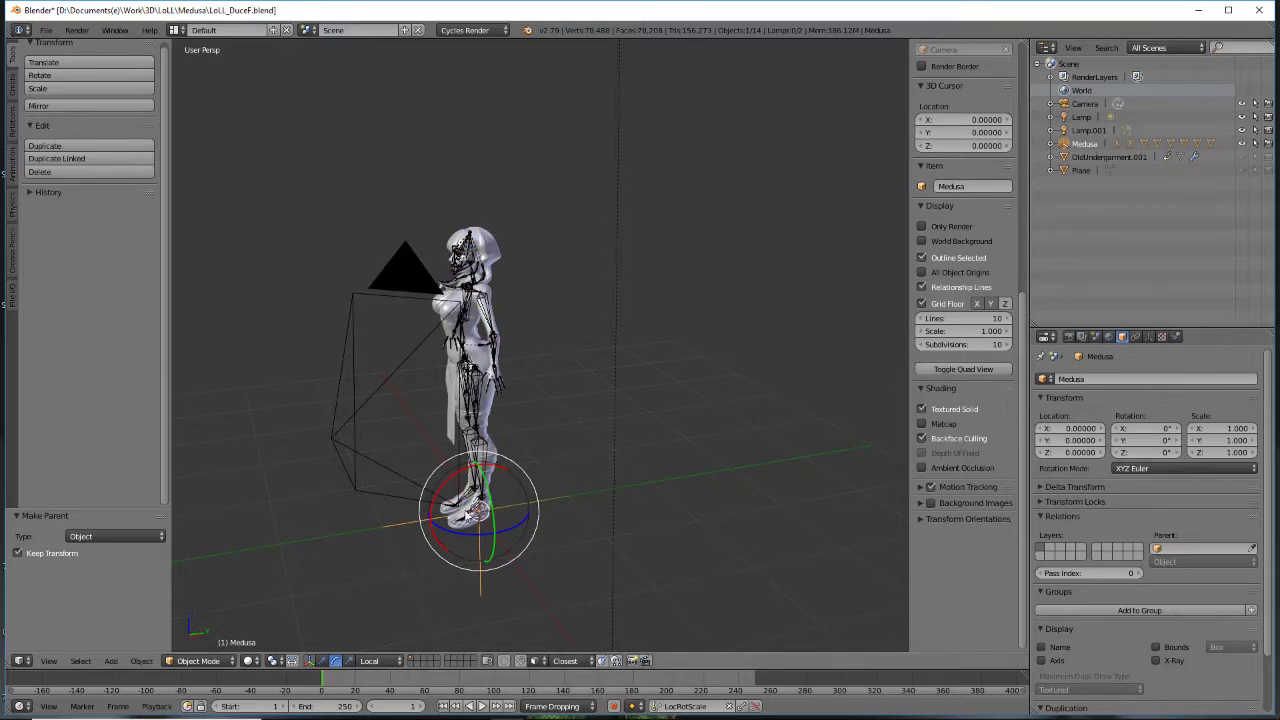
{"action": "key", "text": "g"}
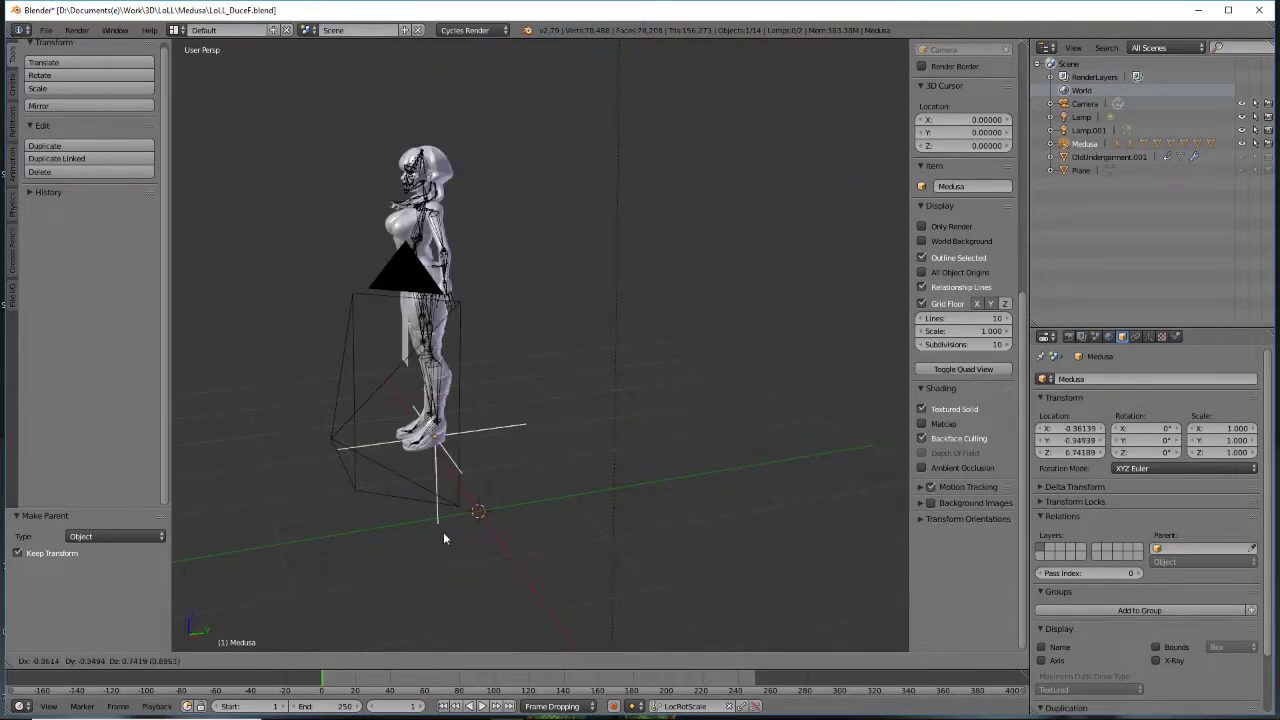
{"action": "key", "text": "Escape"}
{"action": "scroll", "coordinate": [456, 404], "scroll_direction": "down", "scroll_amount": 4}
{"action": "middle_click_drag", "start_coordinate": [456, 404], "coordinate": [596, 337]}
{"action": "scroll", "coordinate": [635, 400], "scroll_direction": "up", "scroll_amount": 3}
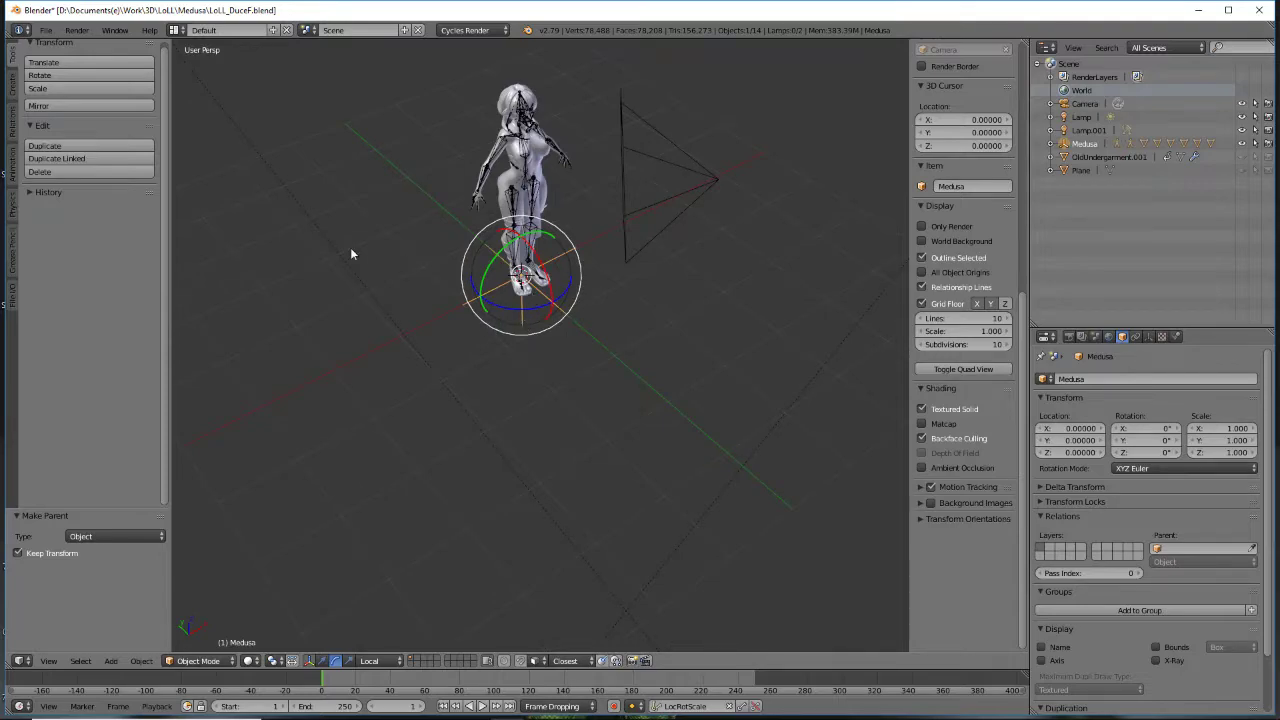
Move the Medusa empty away from the origin and try scaling it, cancelling each scale, to check how the character follows
{"action": "key", "text": "g"}
{"action": "left_click", "coordinate": [253, 272]}
{"action": "key", "text": "s"}
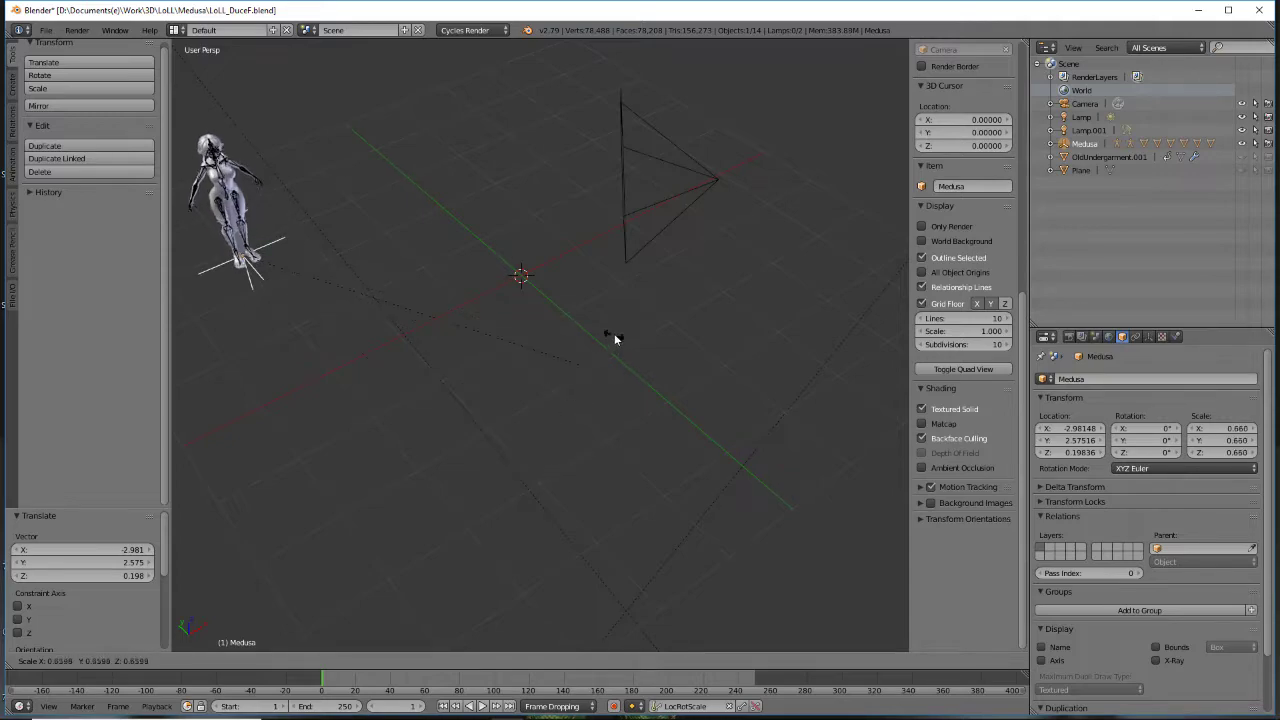
{"action": "right_click", "coordinate": [482, 391]}
{"action": "key", "text": "s"}
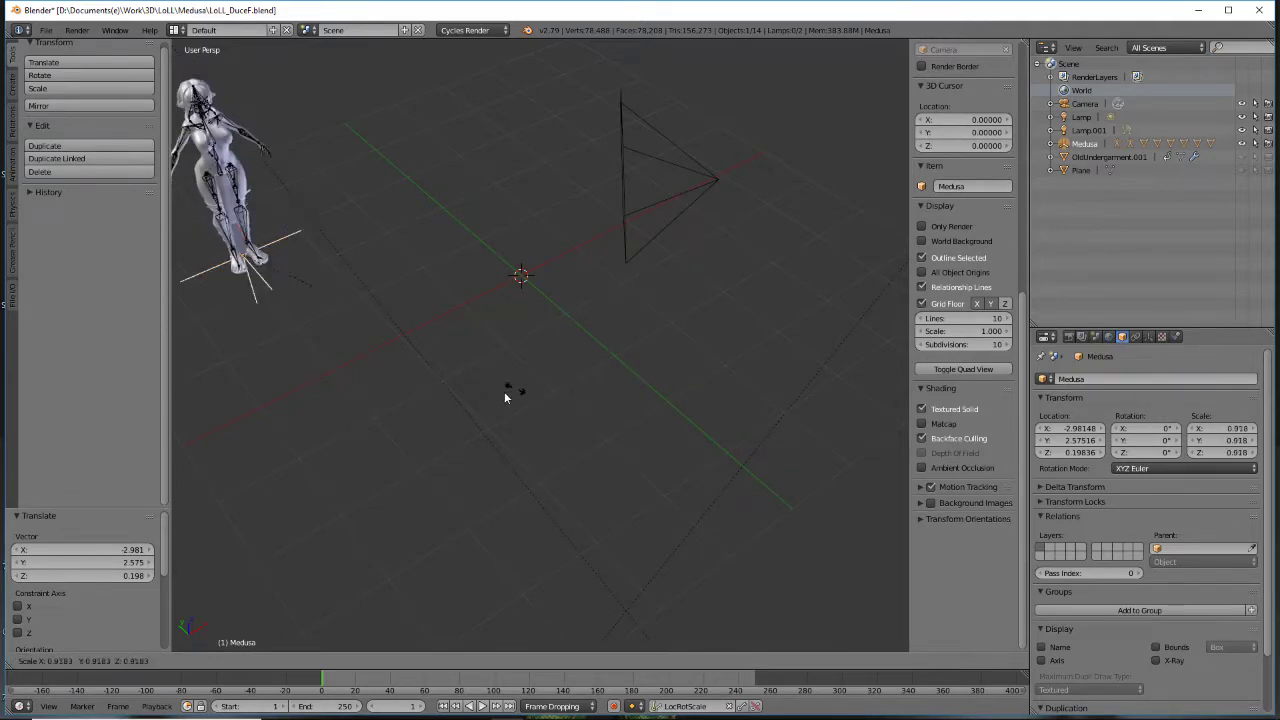
{"action": "right_click", "coordinate": [232, 455]}
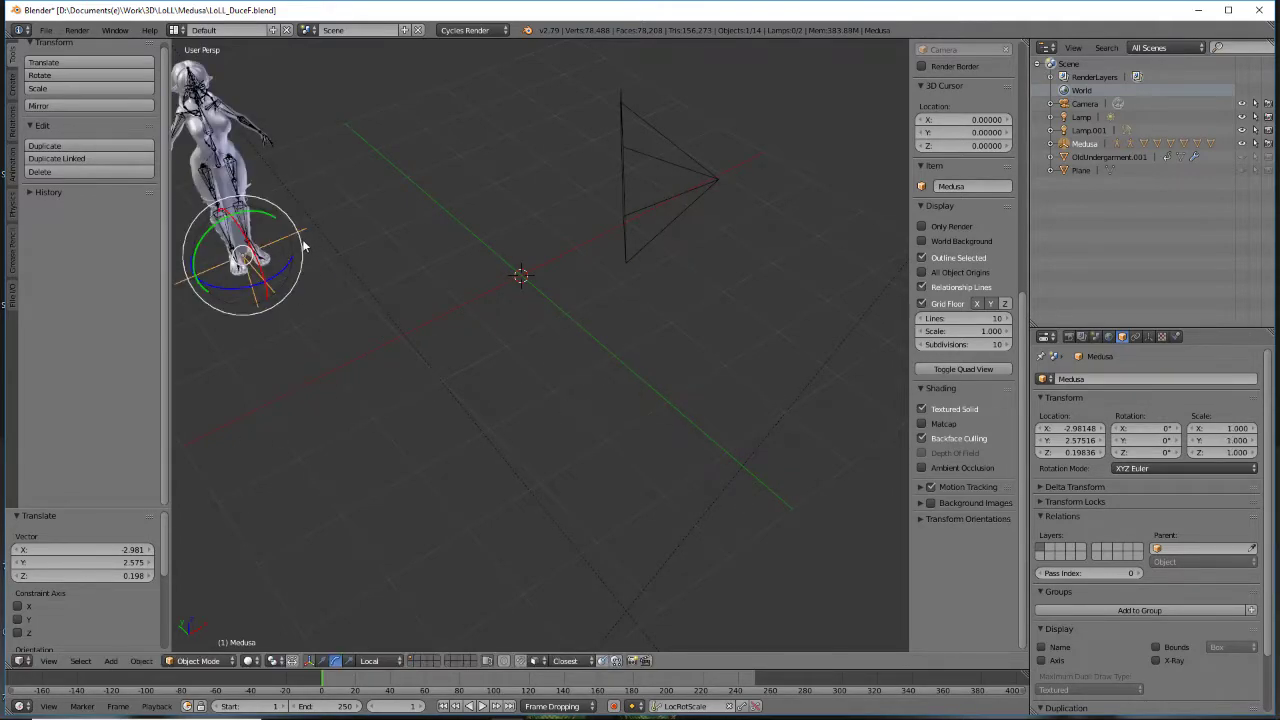
{"action": "key", "text": "s"}
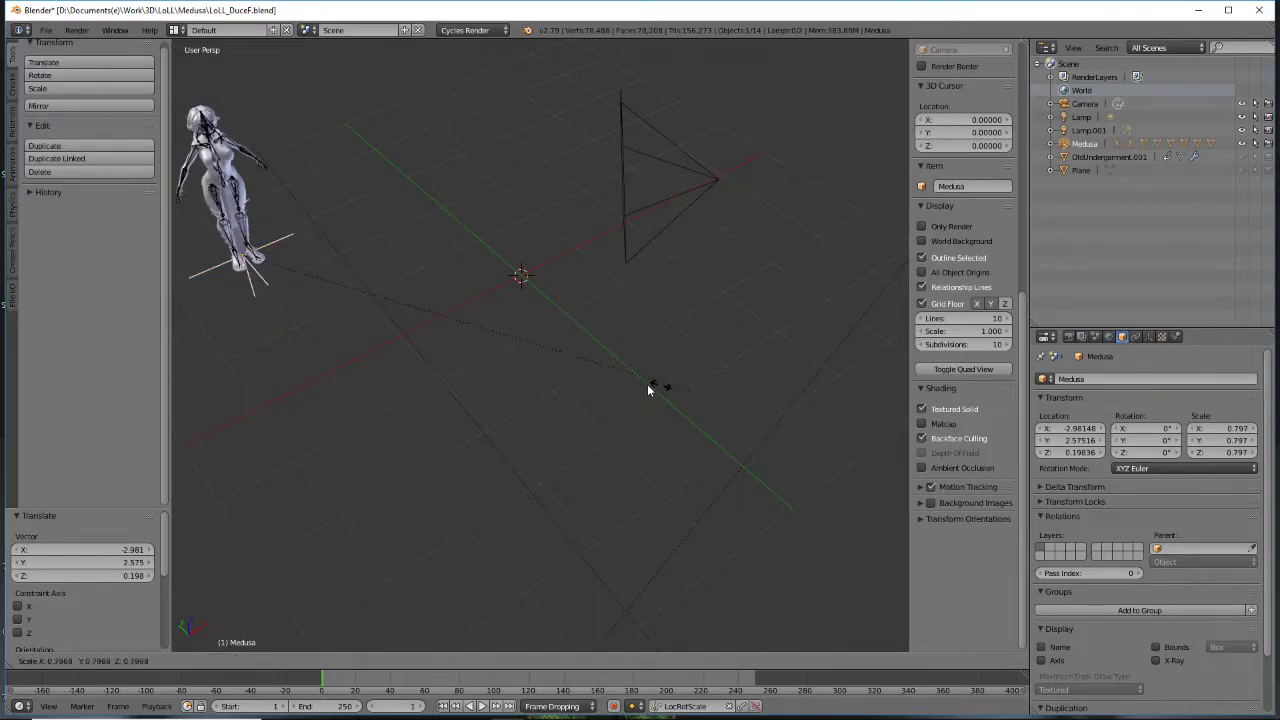
{"action": "right_click", "coordinate": [276, 362]}
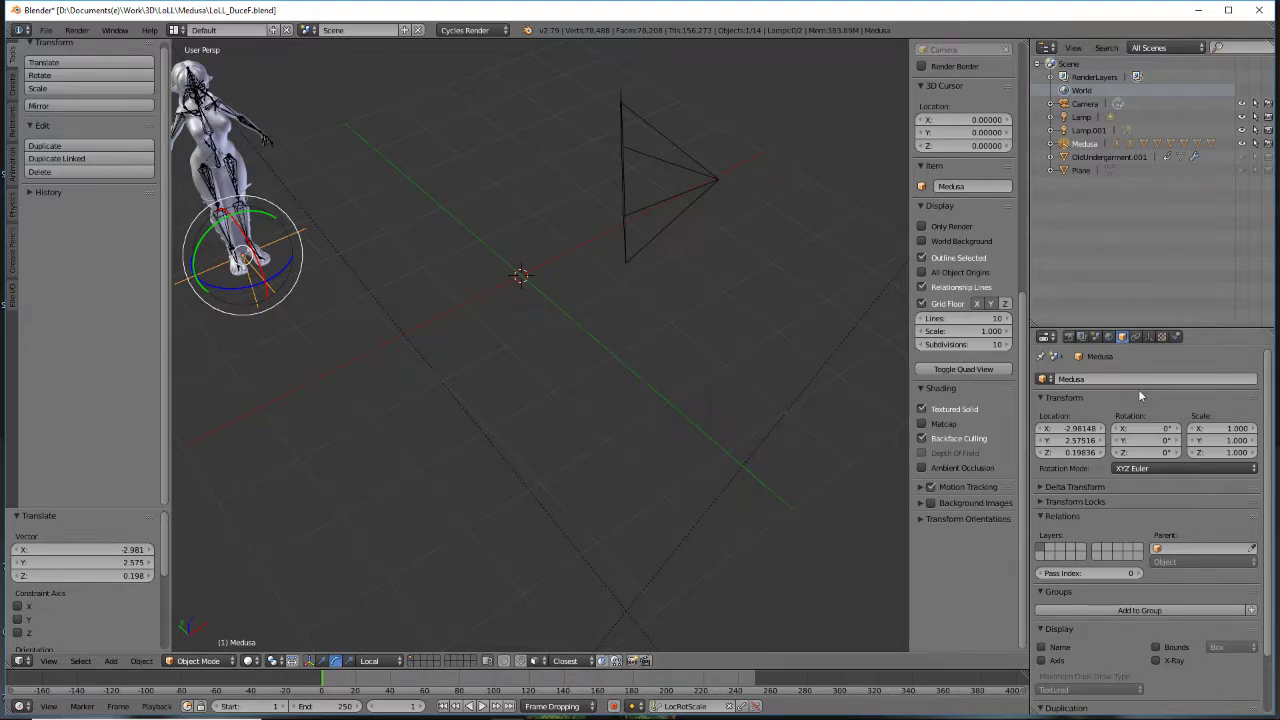
Reset the Medusa empty's X, Y and Z location to 0
{"action": "left_click", "coordinate": [1076, 427]}
{"action": "type", "text": "0"}
{"action": "key", "text": "Tab"}
{"action": "type", "text": "0"}
{"action": "key", "text": "Tab"}
{"action": "type", "text": "0"}
{"action": "key", "text": "Return"}
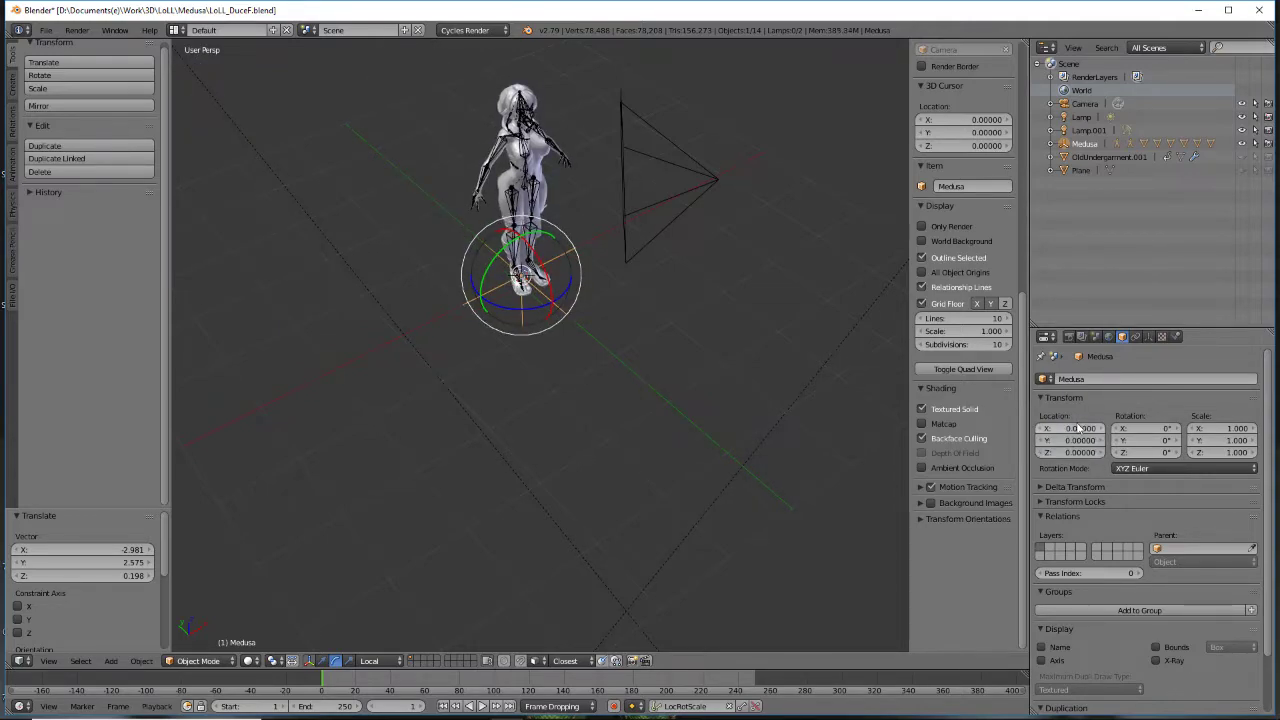
Select all selectable objects in the scene, including the character meshes, both armatures and the Medusa empty
{"action": "middle_click_drag", "start_coordinate": [730, 440], "coordinate": [527, 455]}
{"action": "scroll", "coordinate": [488, 376], "scroll_direction": "up", "scroll_amount": 3}
{"action": "scroll", "coordinate": [442, 316], "scroll_direction": "up", "scroll_amount": 3}
{"action": "scroll", "coordinate": [527, 314], "scroll_direction": "down", "scroll_amount": 3}
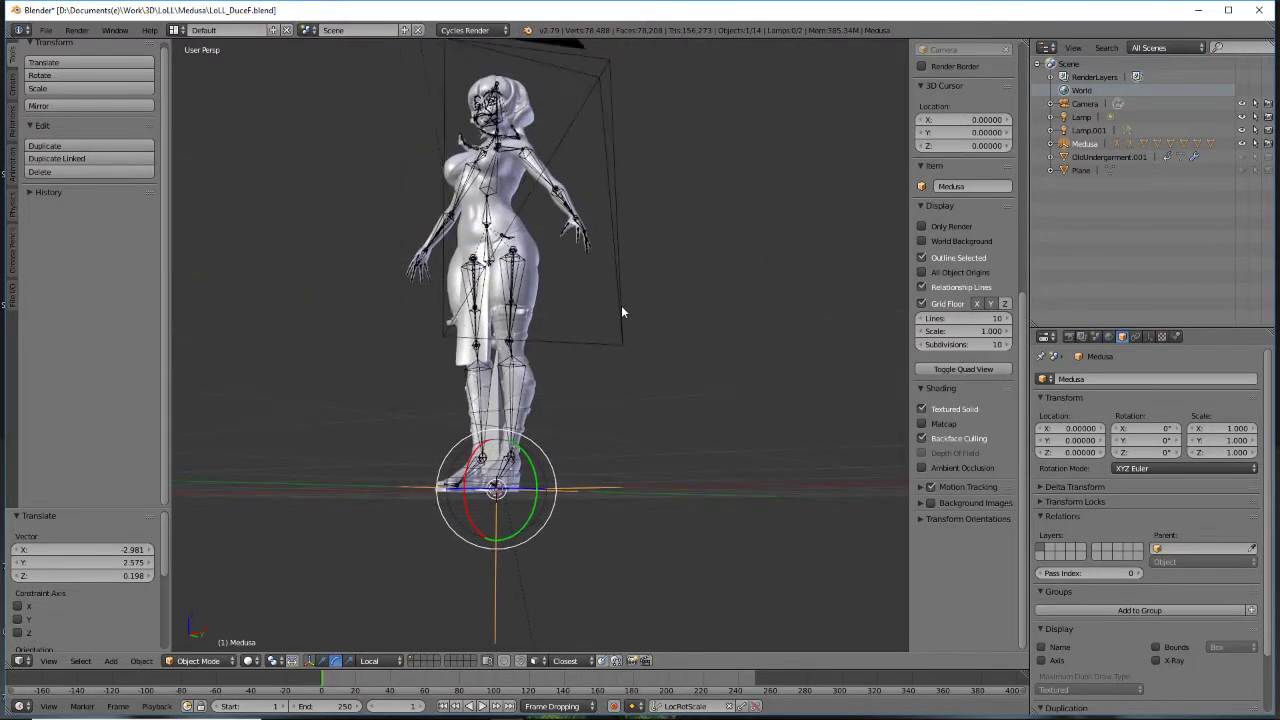
{"action": "middle_click_drag", "start_coordinate": [621, 311], "coordinate": [660, 344]}
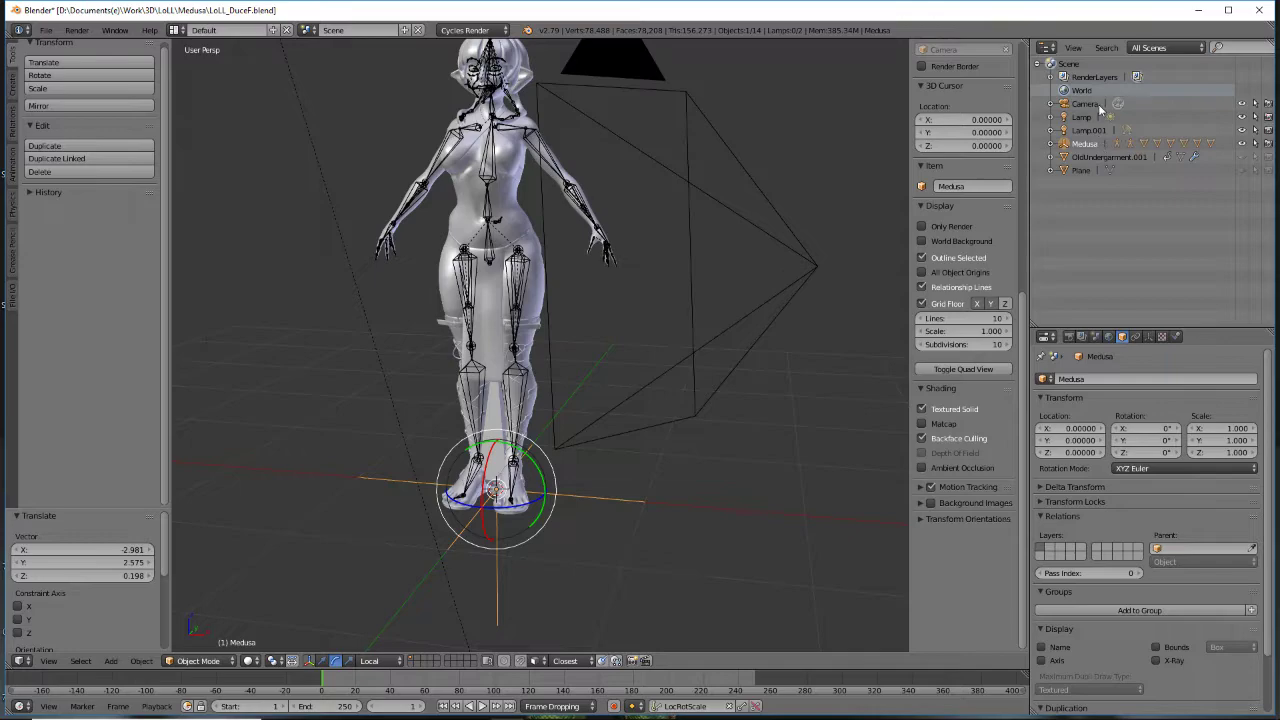
{"action": "key", "text": "a"}
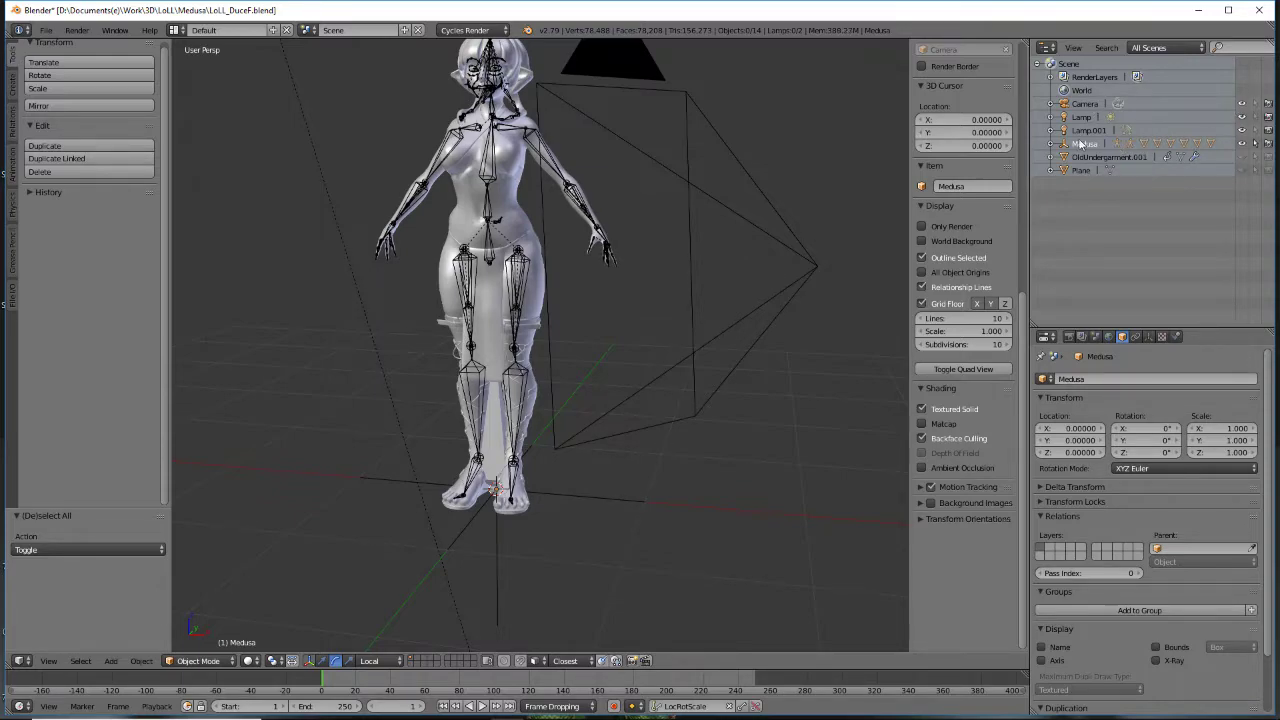
{"action": "key", "text": "a"}
{"action": "key", "text": "a"}
{"action": "key", "text": "a"}
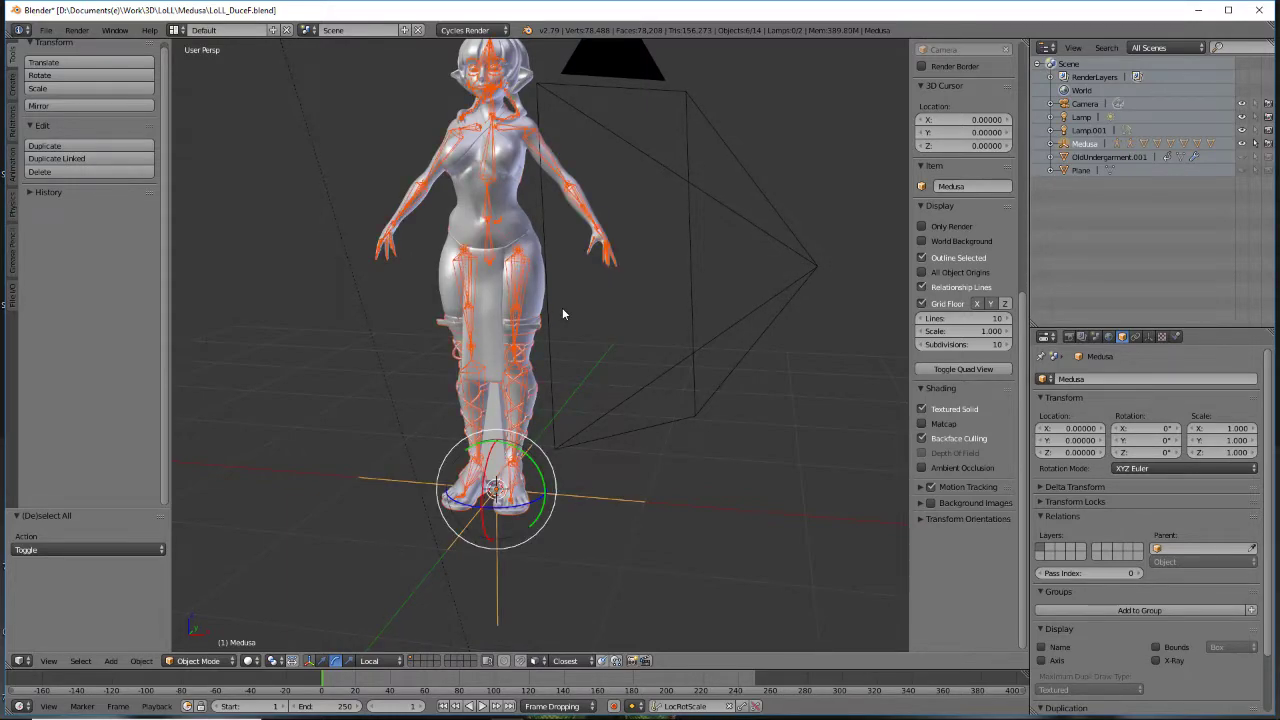
Set the timeline's current frame to 0
{"action": "scroll", "coordinate": [563, 314], "scroll_direction": "down", "scroll_amount": 3}
{"action": "middle_click_drag", "start_coordinate": [606, 378], "coordinate": [475, 364]}
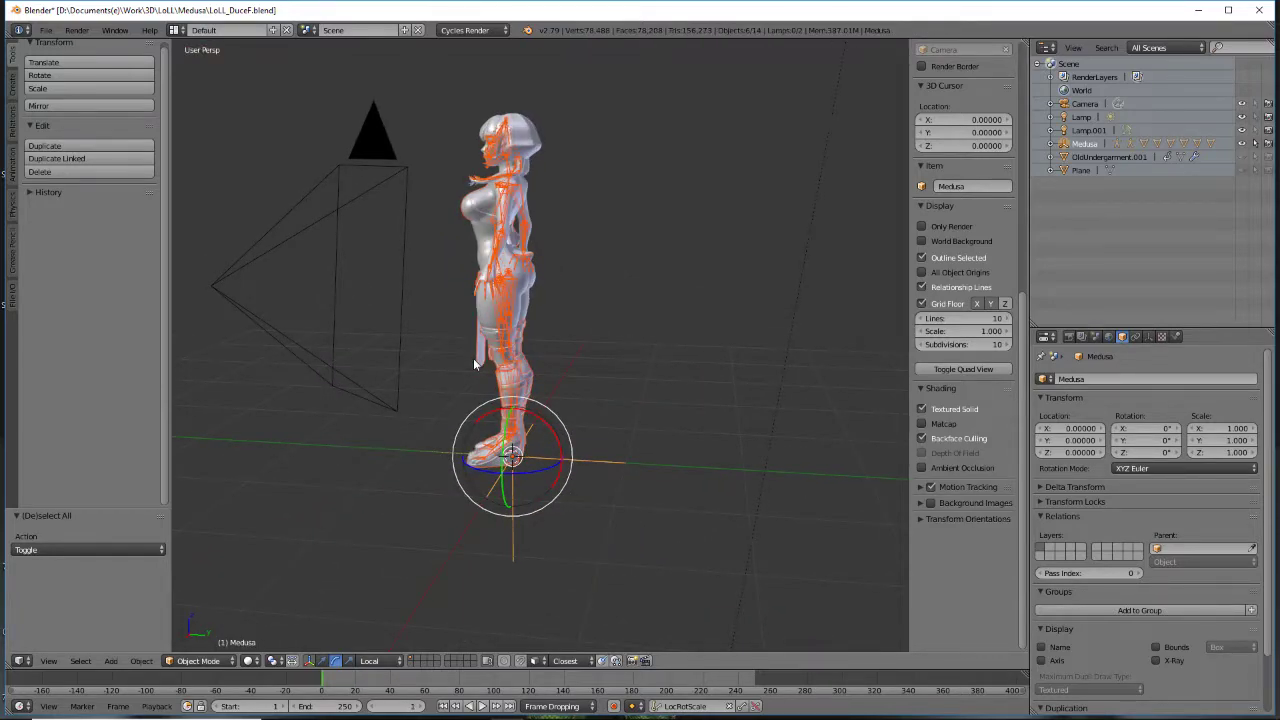
{"action": "left_click", "coordinate": [401, 708]}
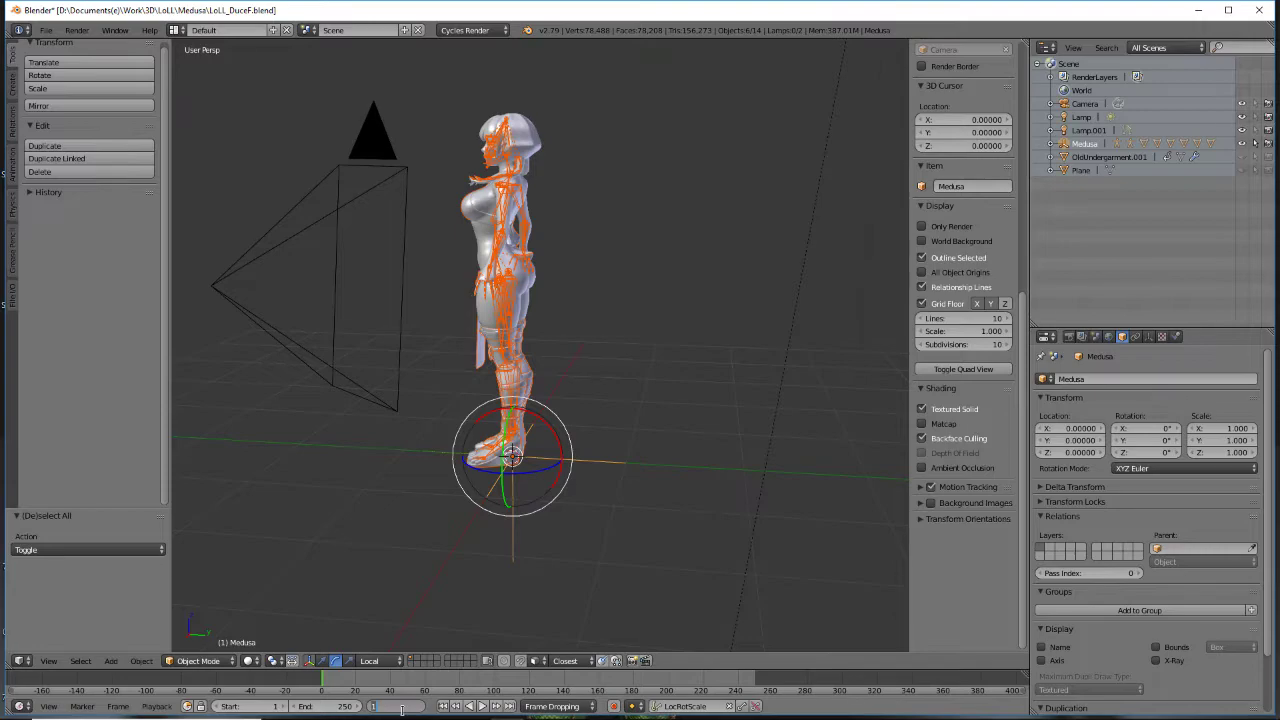
{"action": "type", "text": "0"}
{"action": "key", "text": "Return"}
Apply location, rotation, scale, and Rotation & Scale to the selected character objects
{"action": "key", "text": "ctrl+a"}
{"action": "key", "text": "Escape"}
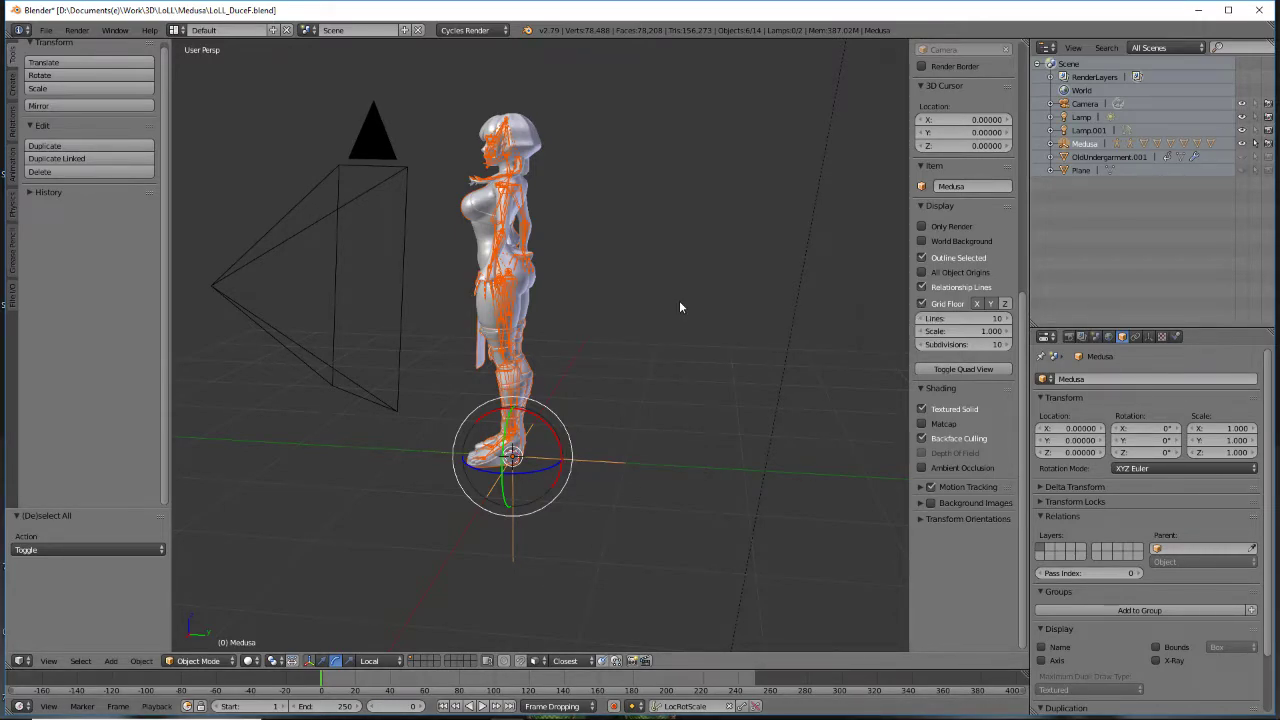
{"action": "key", "text": "ctrl+a"}
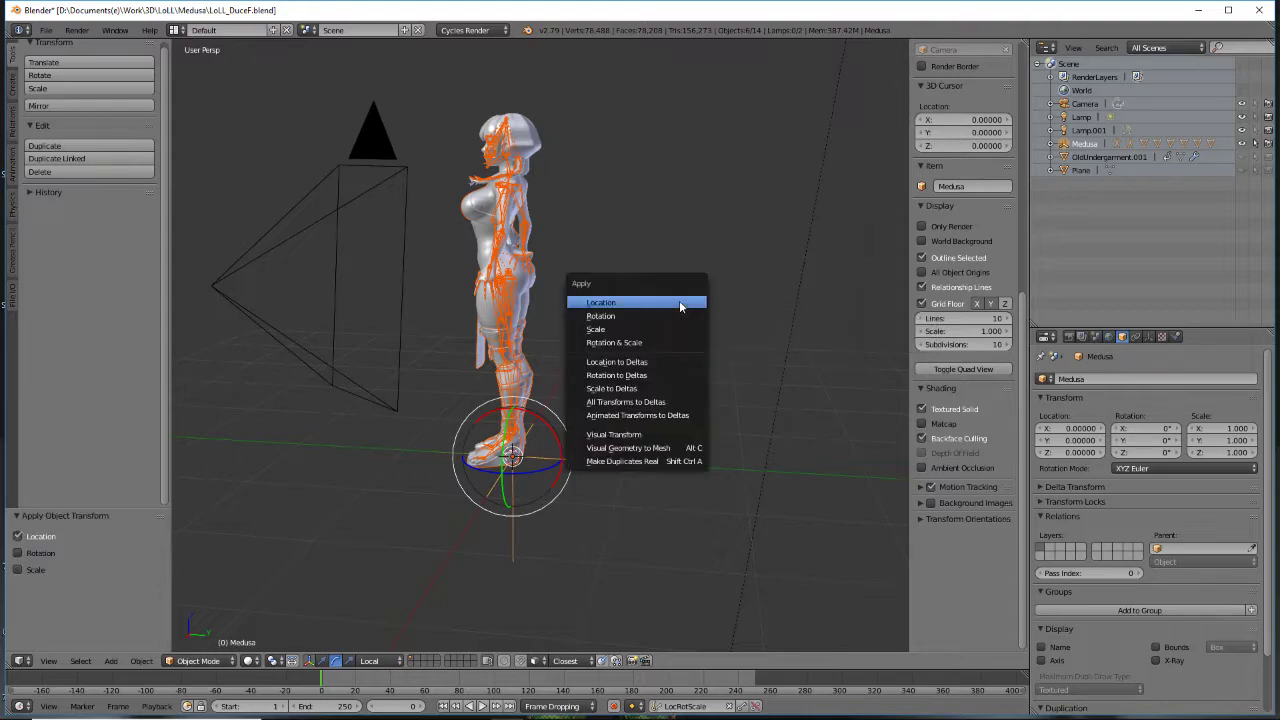
{"action": "left_click", "coordinate": [656, 316]}
{"action": "key", "text": "ctrl+a"}
{"action": "left_click", "coordinate": [656, 328]}
{"action": "middle_click_drag", "start_coordinate": [489, 333], "coordinate": [660, 333]}
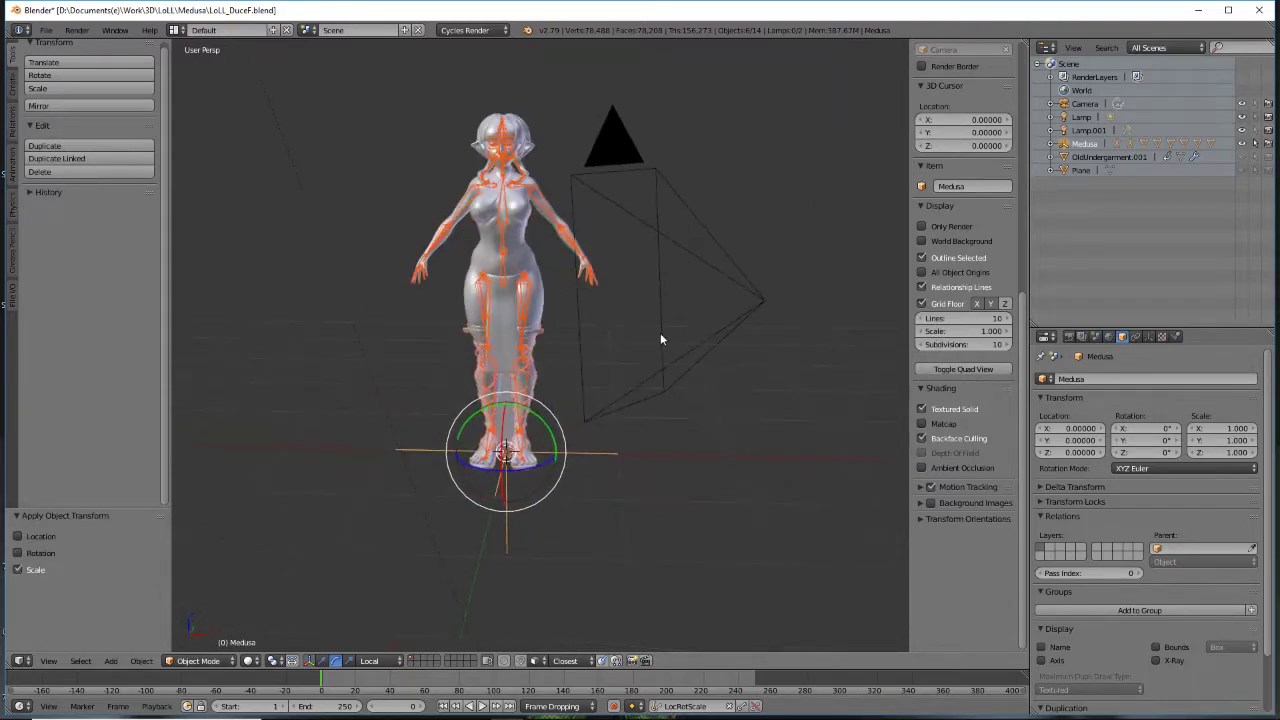
{"action": "key", "text": "ctrl+a"}
{"action": "left_click", "coordinate": [658, 345]}
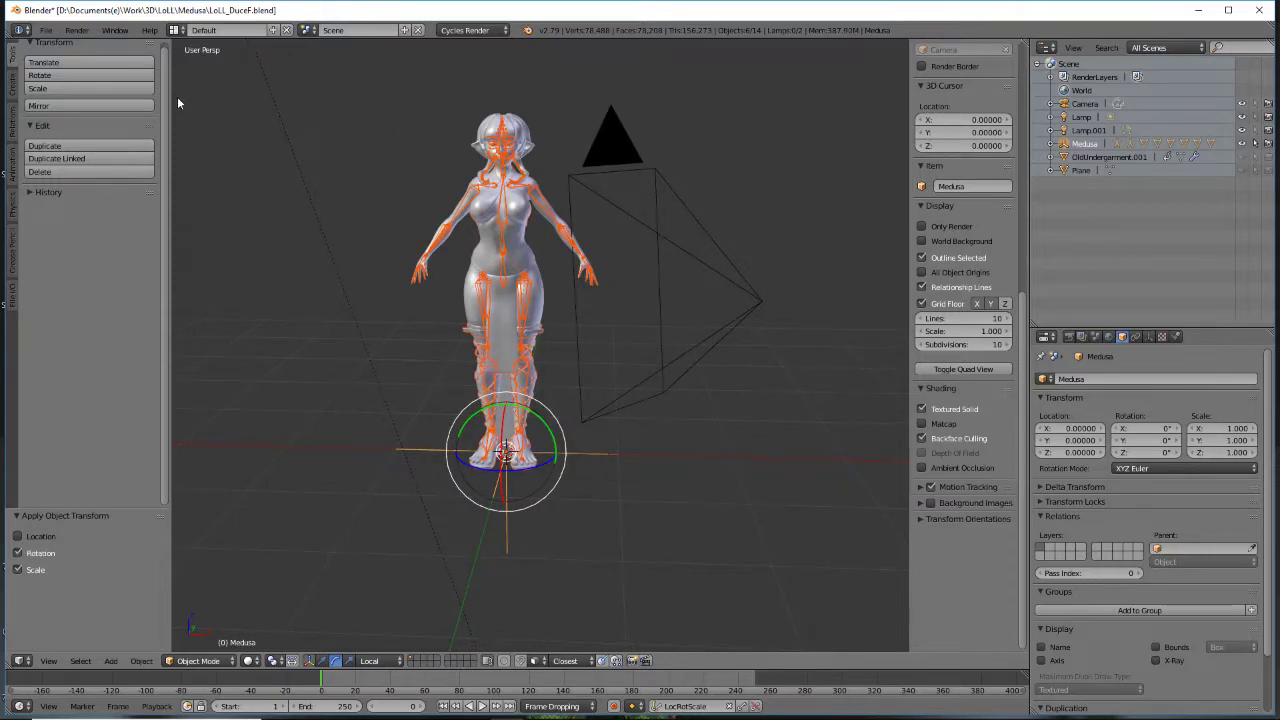
Save the scene as a new file named LoLL_DuceG.blend in the Medusa folder
{"action": "left_click", "coordinate": [46, 30]}
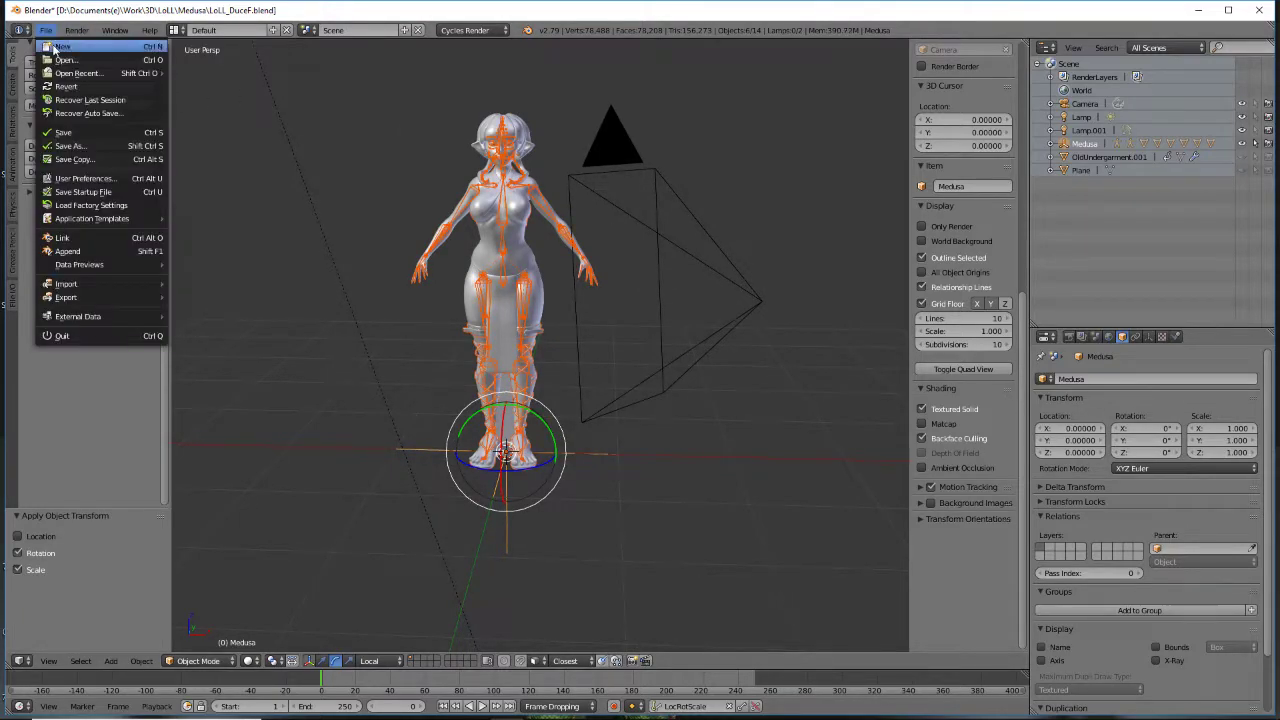
{"action": "left_click", "coordinate": [85, 150]}
{"action": "left_click", "coordinate": [257, 80]}
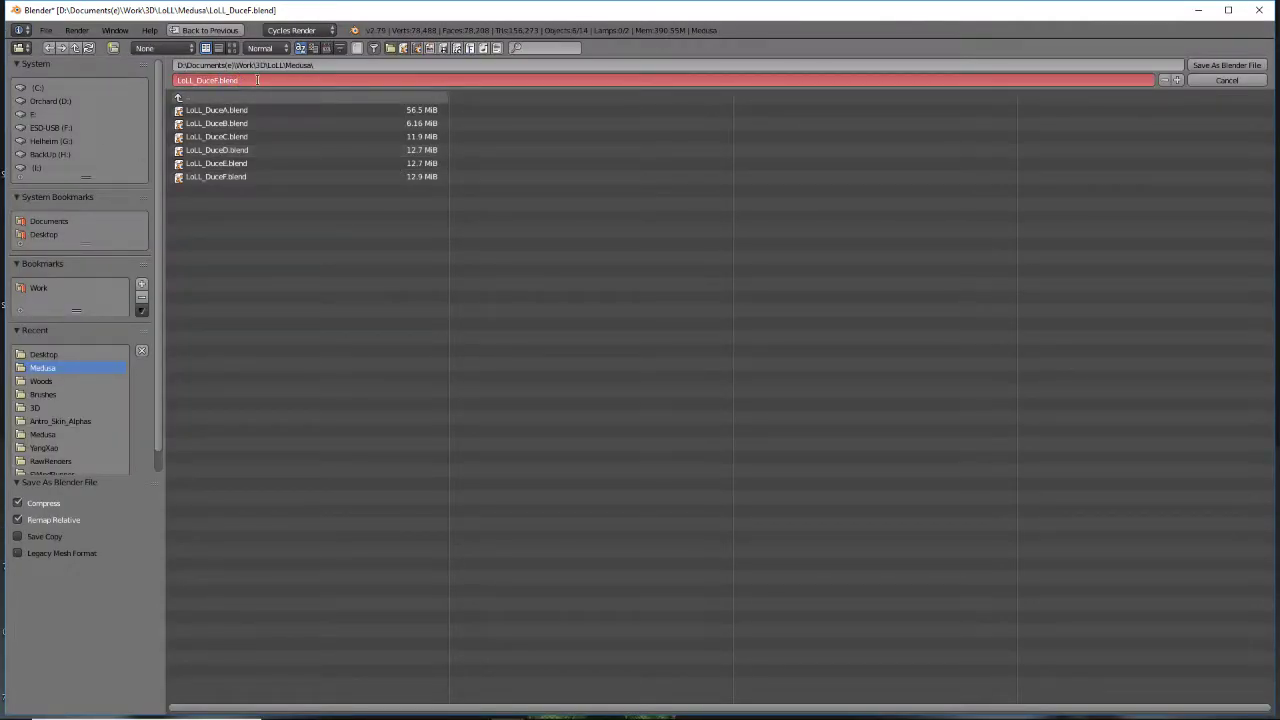
{"action": "type", "text": "G"}
{"action": "left_click", "coordinate": [1222, 69]}
{"action": "left_click", "coordinate": [1223, 69]}
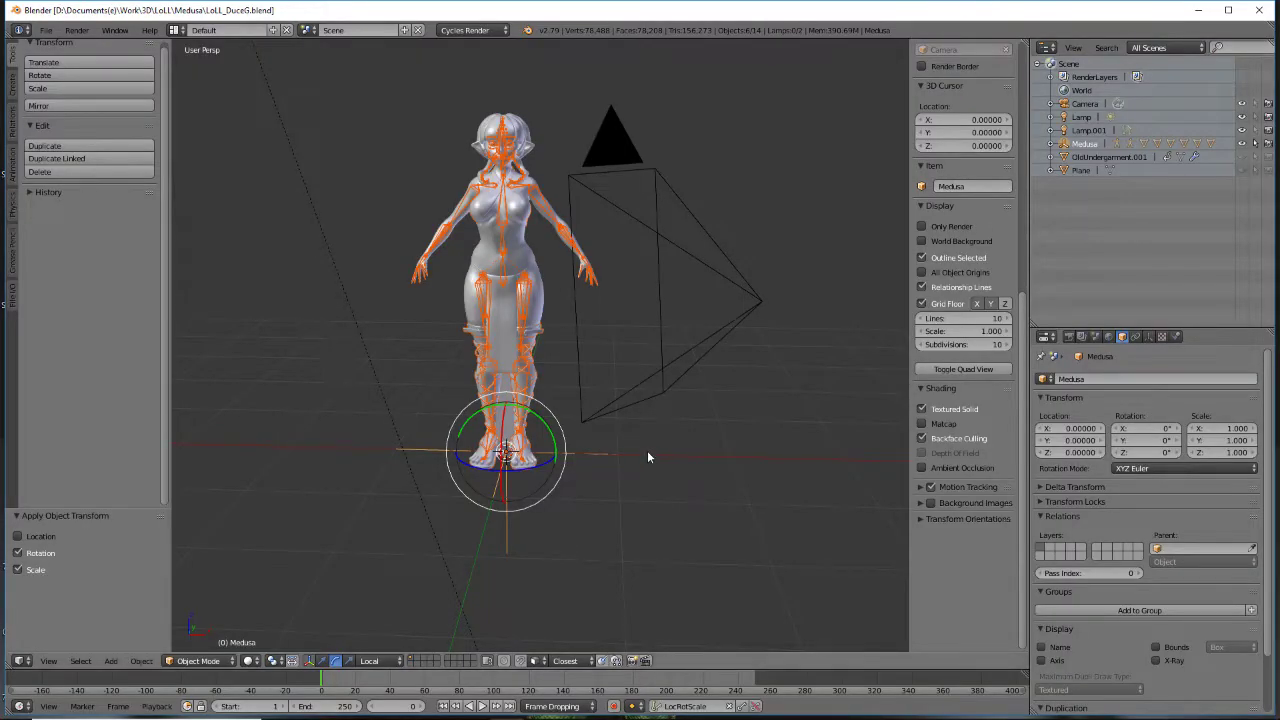
Expand the Medusa hierarchy, hide the Medusa empty from the viewport, and disable its selection and rendering
{"action": "middle_click_drag", "start_coordinate": [647, 456], "coordinate": [552, 430]}
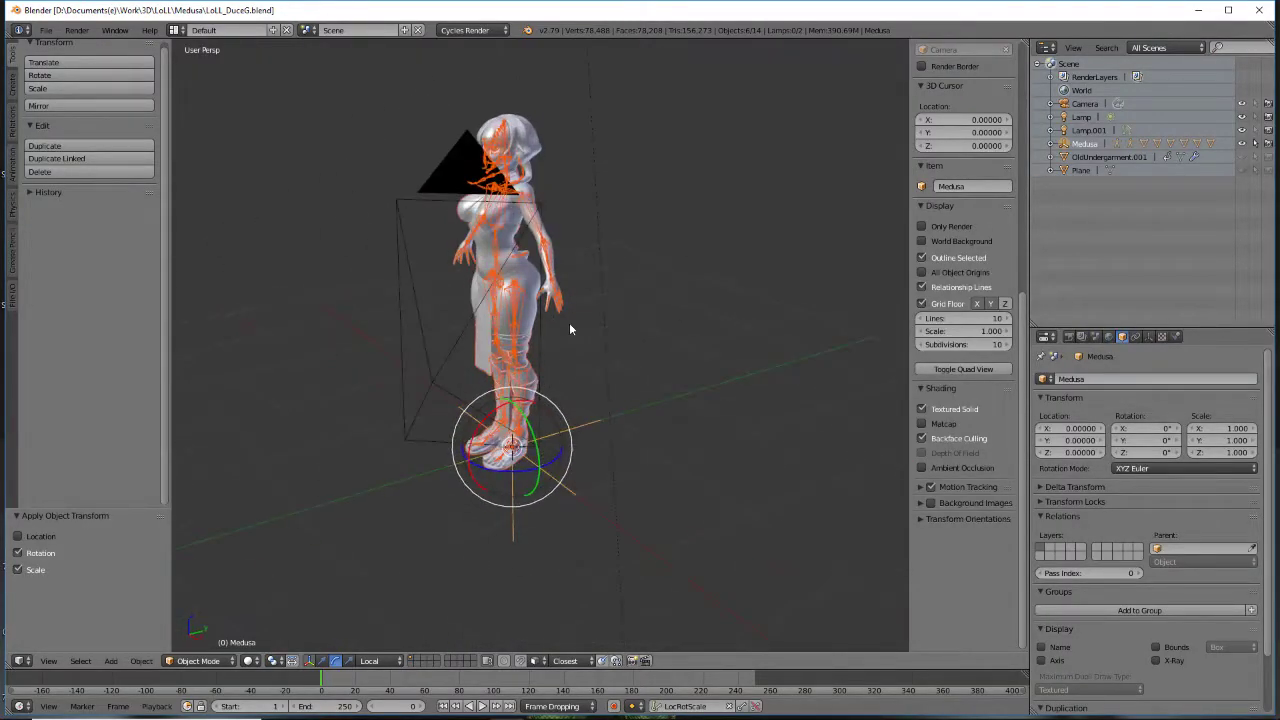
{"action": "left_click", "coordinate": [1050, 144]}
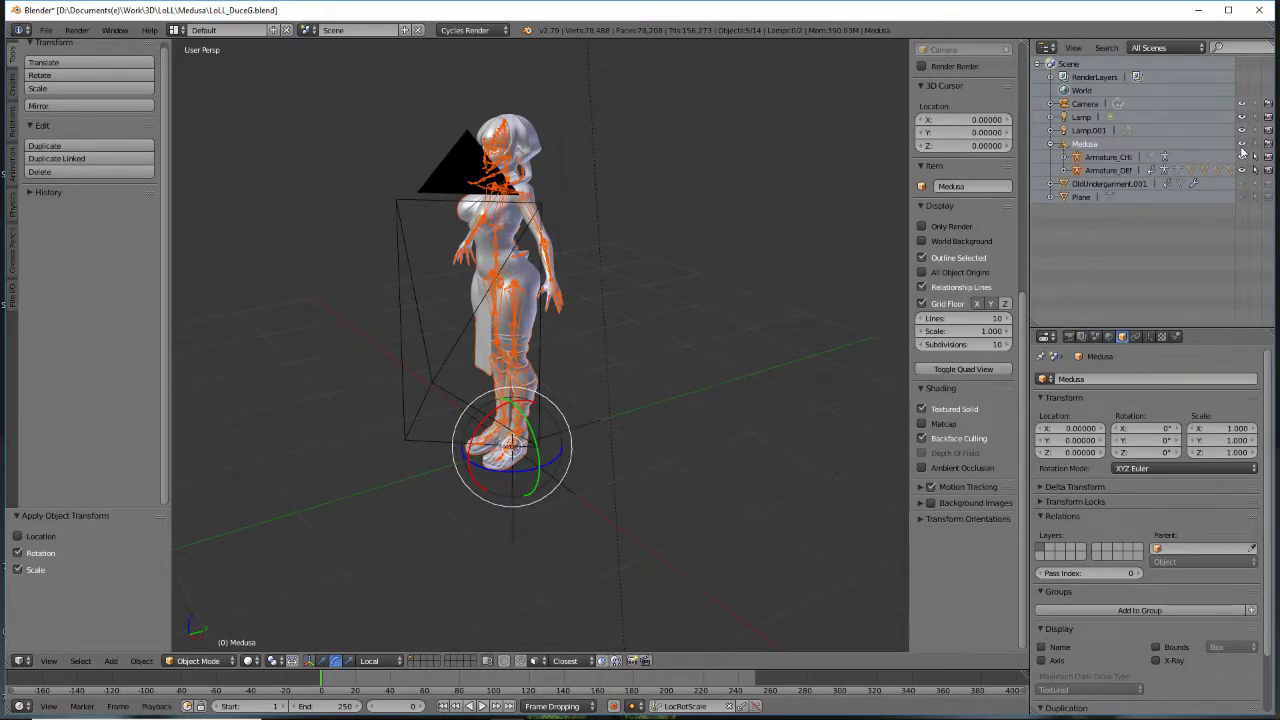
{"action": "left_click", "coordinate": [1242, 145]}
{"action": "left_click", "coordinate": [1254, 144]}
{"action": "left_click", "coordinate": [1267, 143]}
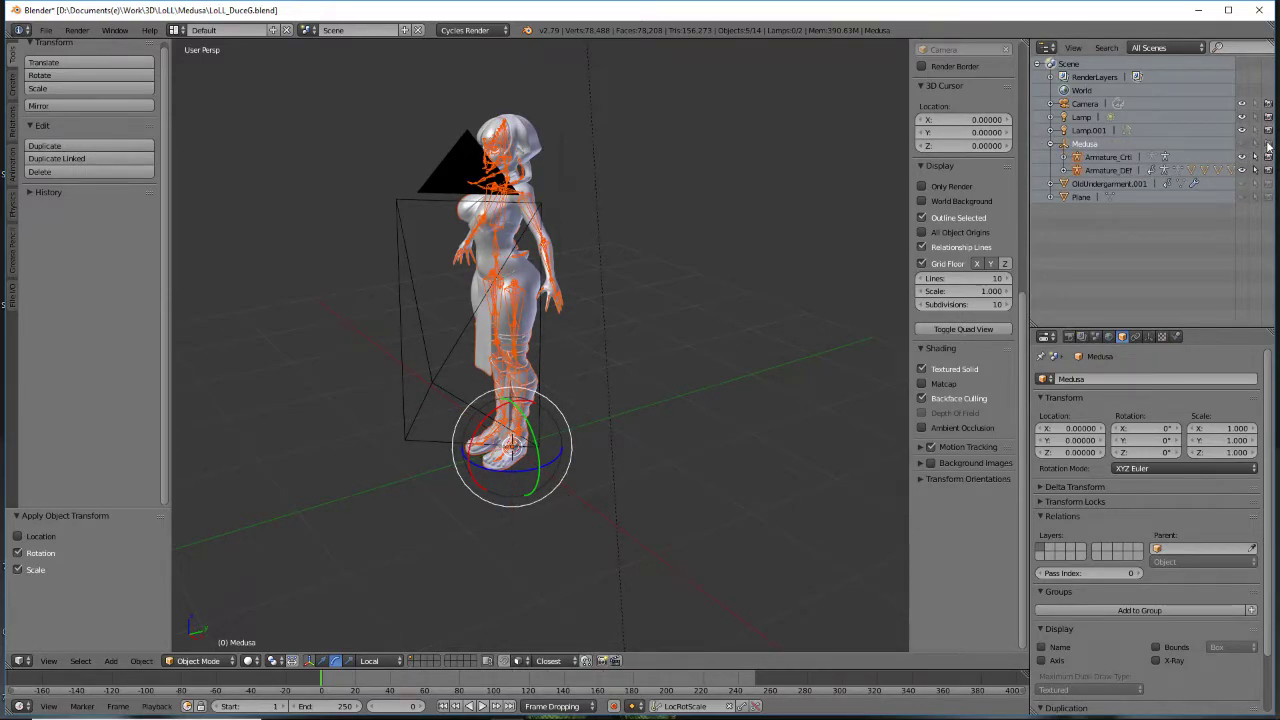
Select Armature_DEF and switch it to Pose Mode
{"action": "left_click", "coordinate": [1107, 170]}
{"action": "middle_click_drag", "start_coordinate": [549, 511], "coordinate": [491, 487]}
{"action": "scroll", "coordinate": [490, 486], "scroll_direction": "up", "scroll_amount": 3}
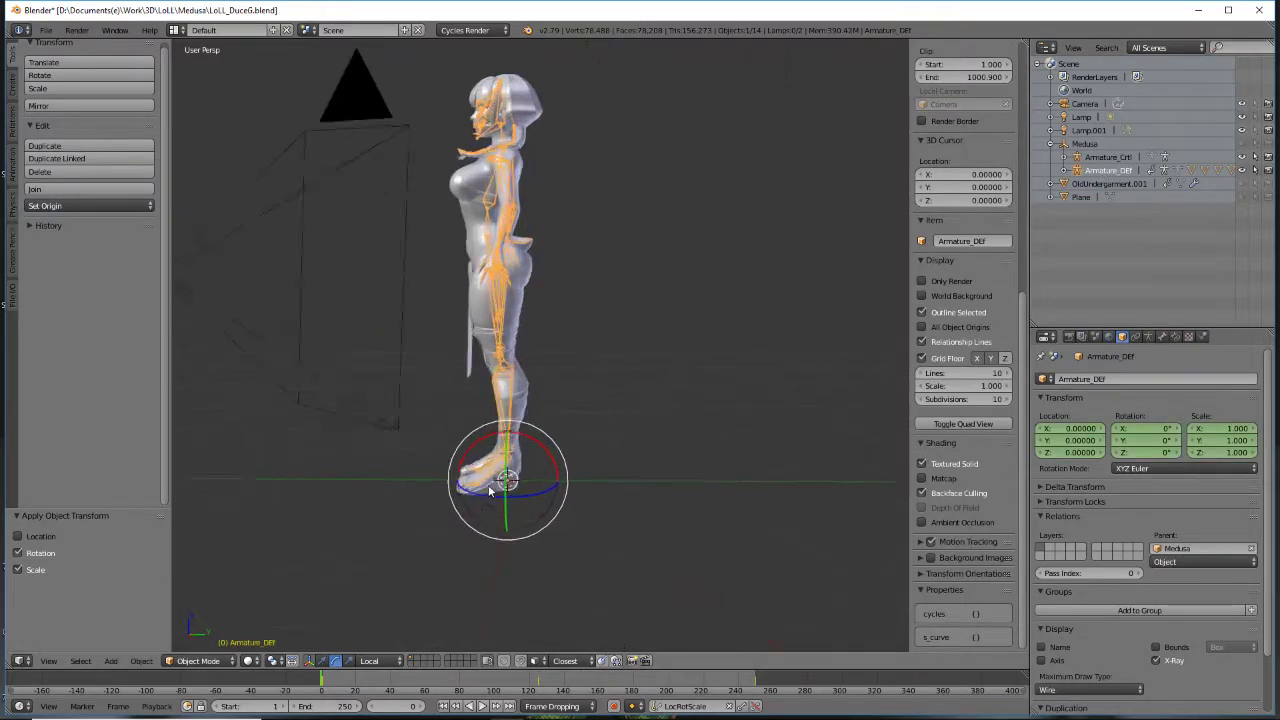
{"action": "left_click", "coordinate": [198, 660]}
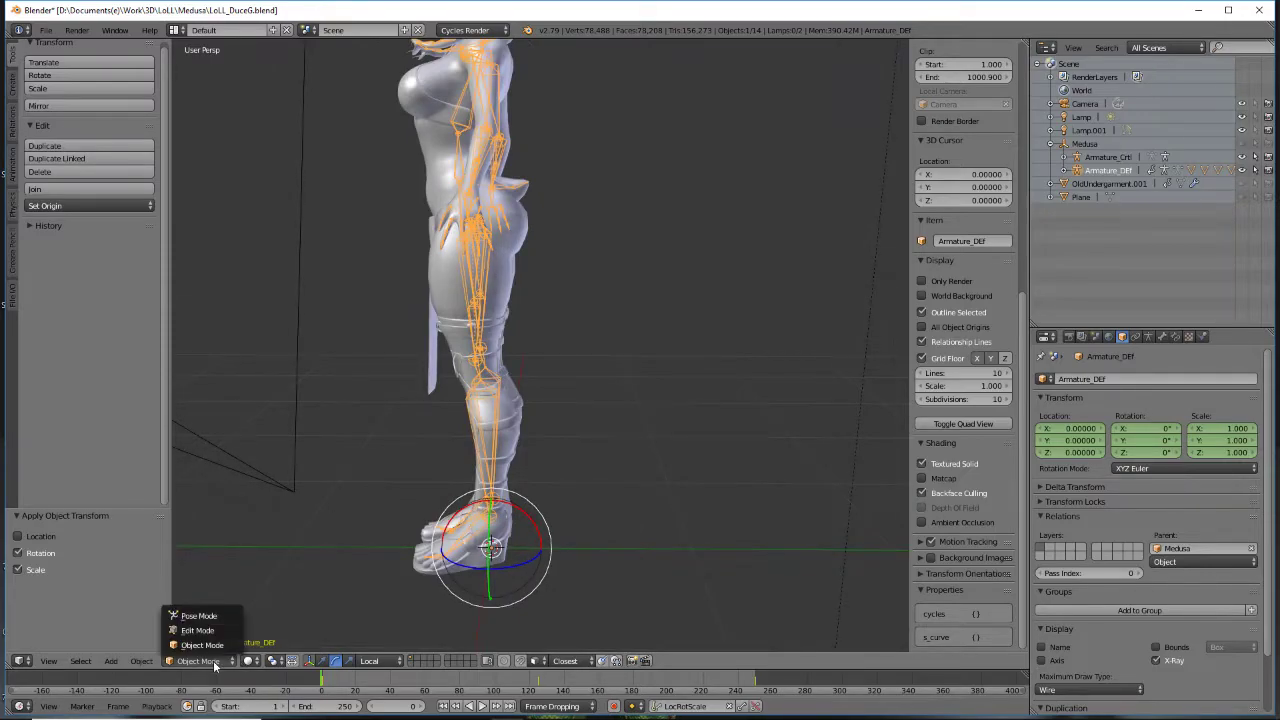
{"action": "left_click", "coordinate": [200, 612]}
Try rotating the Eff_Leg_Thigh_L bone to test the leg deformation and undo the rotation
{"action": "middle_click_drag", "start_coordinate": [547, 265], "coordinate": [569, 289]}
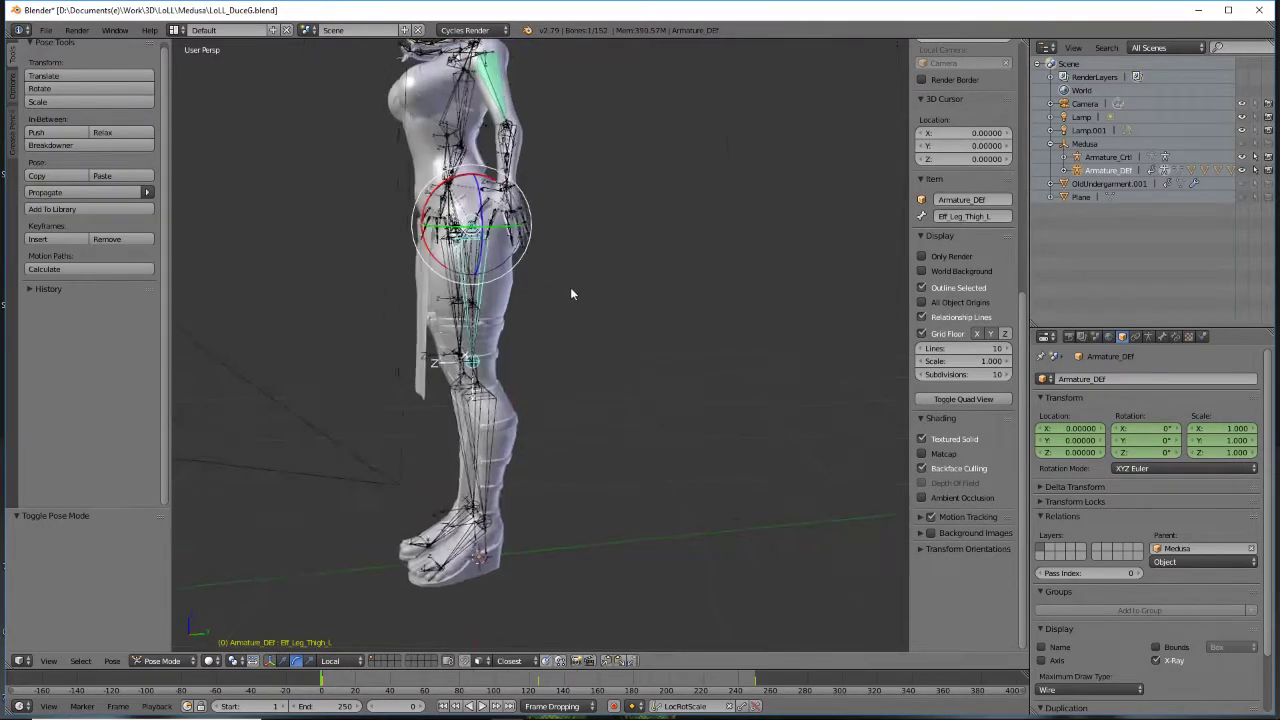
{"action": "scroll", "coordinate": [562, 320], "scroll_direction": "up", "scroll_amount": 3}
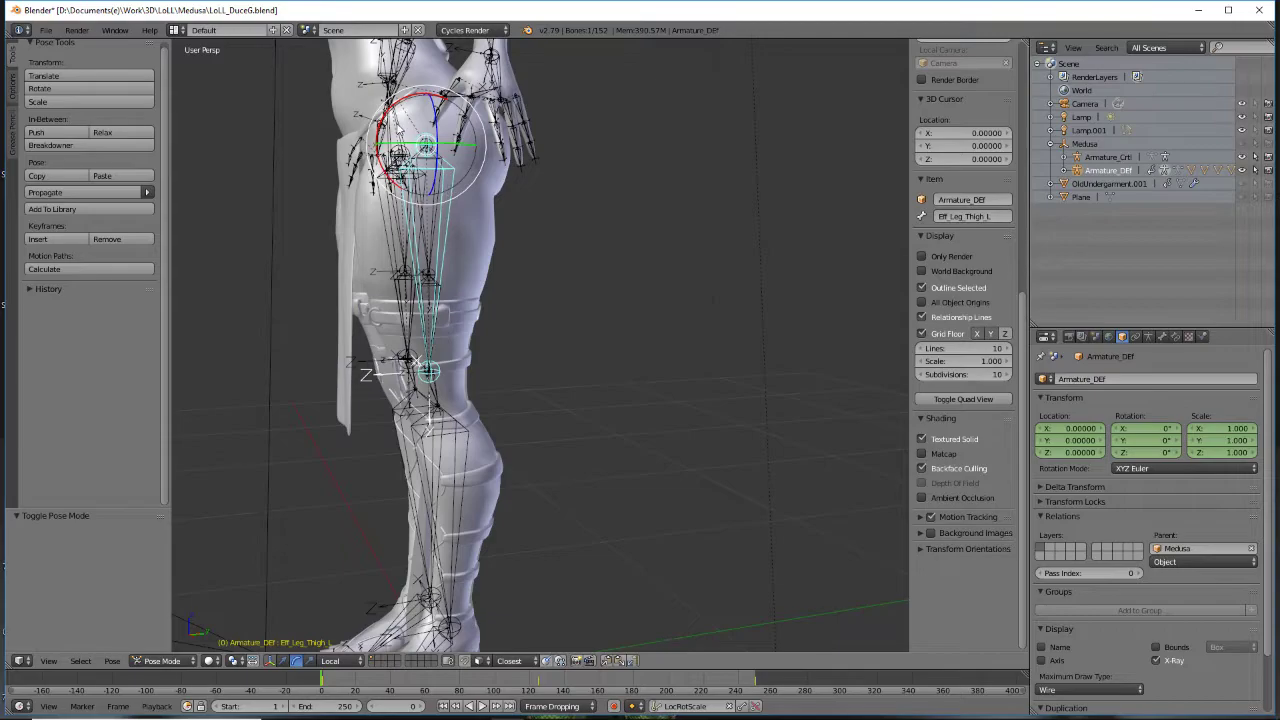
{"action": "left_click_drag", "start_coordinate": [390, 110], "coordinate": [463, 68]}
{"action": "left_click", "coordinate": [466, 66]}
{"action": "middle_click_drag", "start_coordinate": [466, 66], "coordinate": [673, 232]}
{"action": "key", "text": "ctrl+z"}
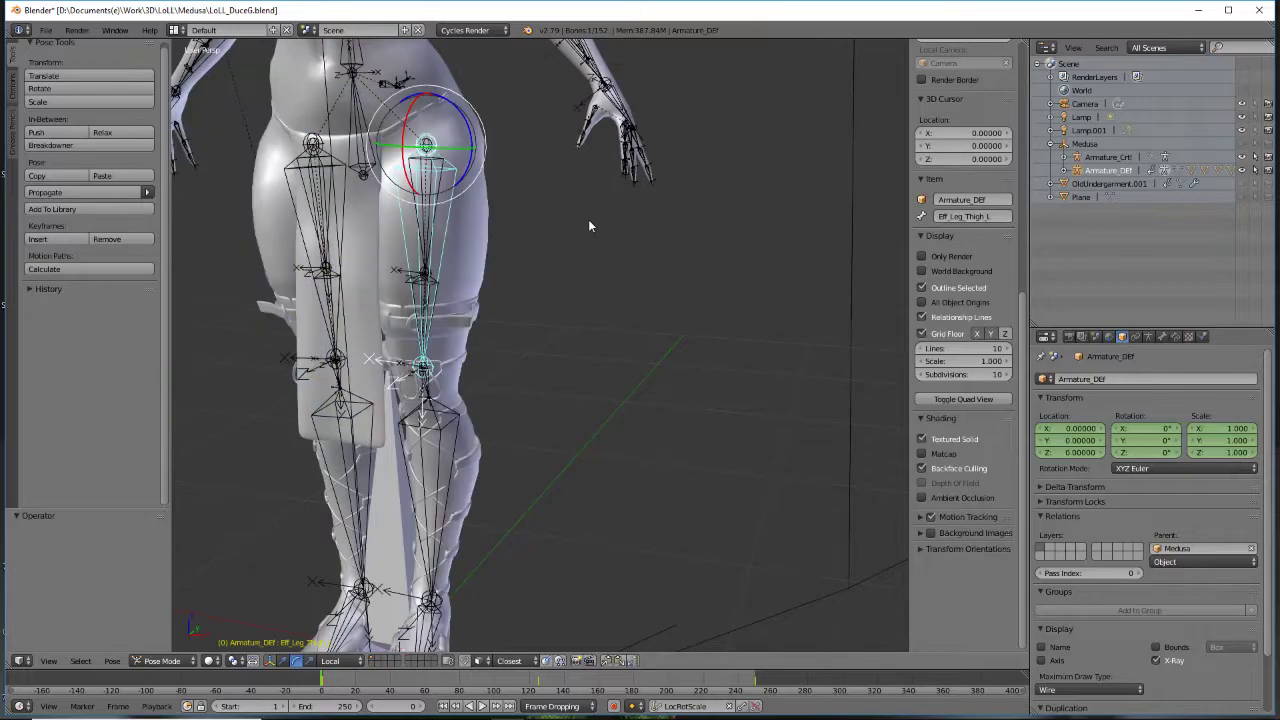
Select Armature_Crtl and enter Edit Mode on it
{"action": "scroll", "coordinate": [588, 225], "scroll_direction": "down", "scroll_amount": 3}
{"action": "mouse_move", "coordinate": [516, 396]}
{"action": "middle_mouse_down"}
{"action": "mouse_move", "coordinate": [637, 374]}
{"action": "mouse_move", "coordinate": [515, 395]}
{"action": "middle_mouse_up"}
{"action": "left_click", "coordinate": [1110, 158]}
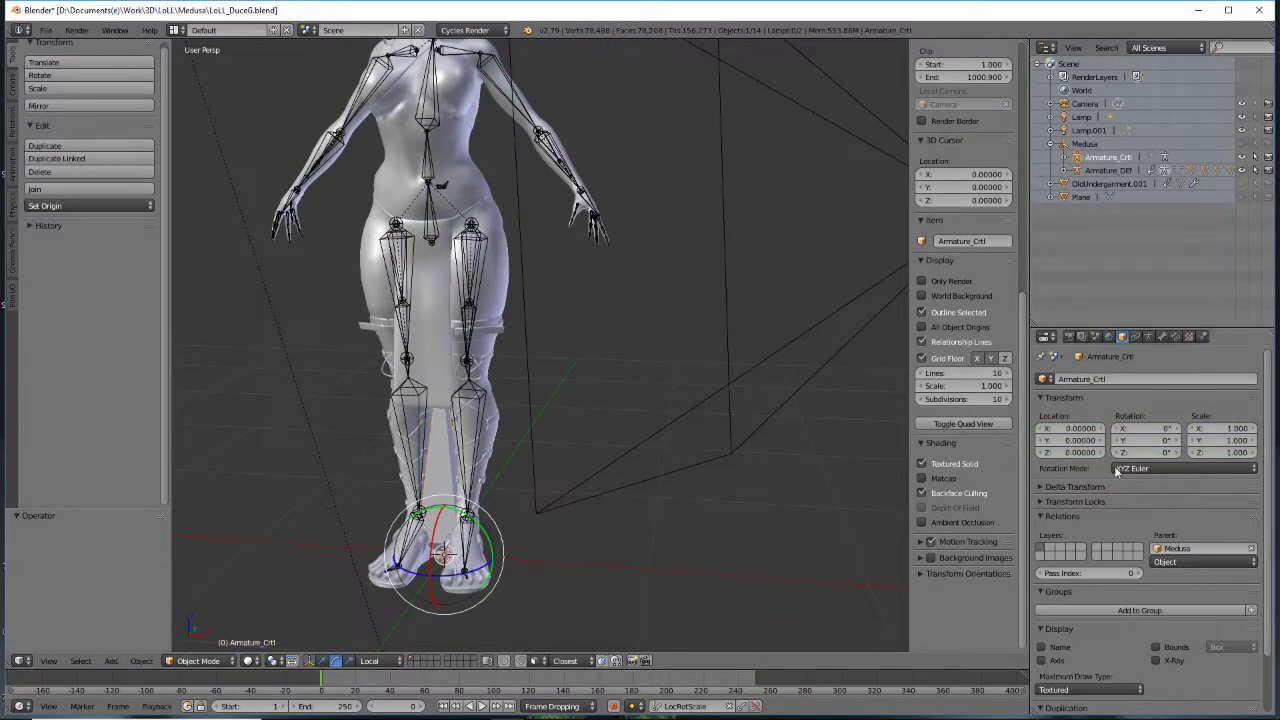
{"action": "scroll", "coordinate": [1102, 407], "scroll_direction": "down", "scroll_amount": 2}
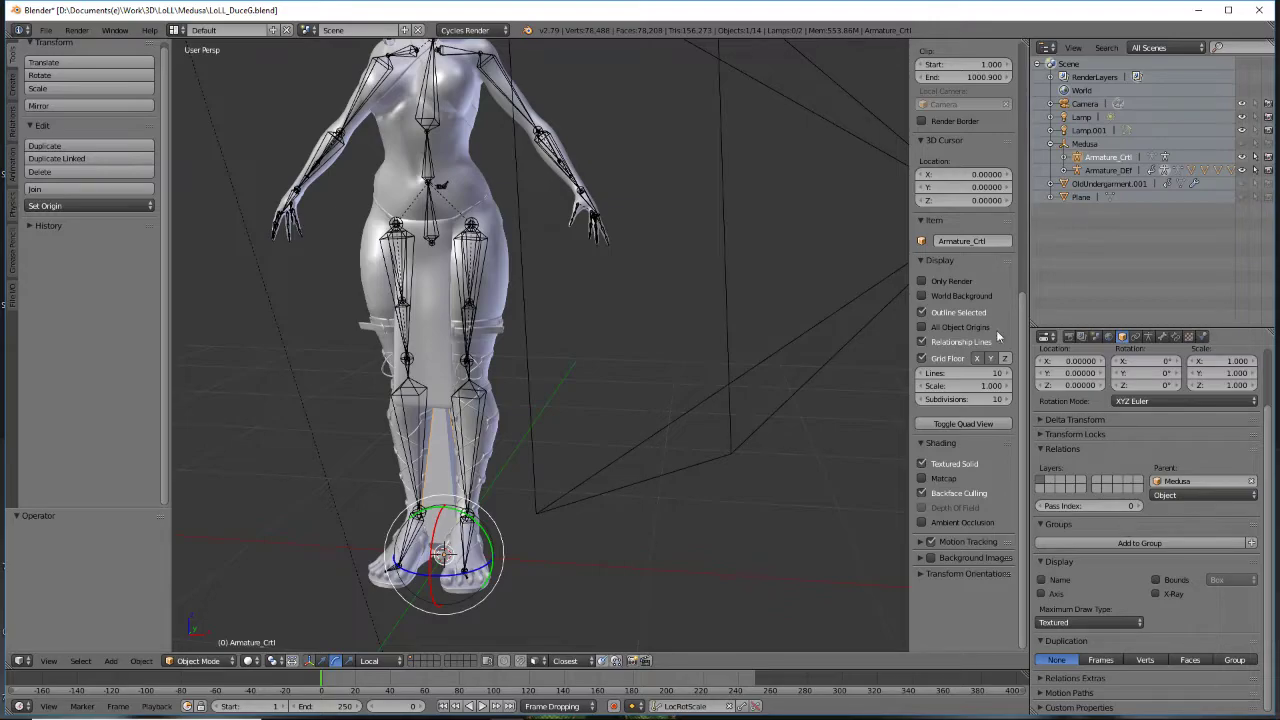
{"action": "key", "text": "Tab"}
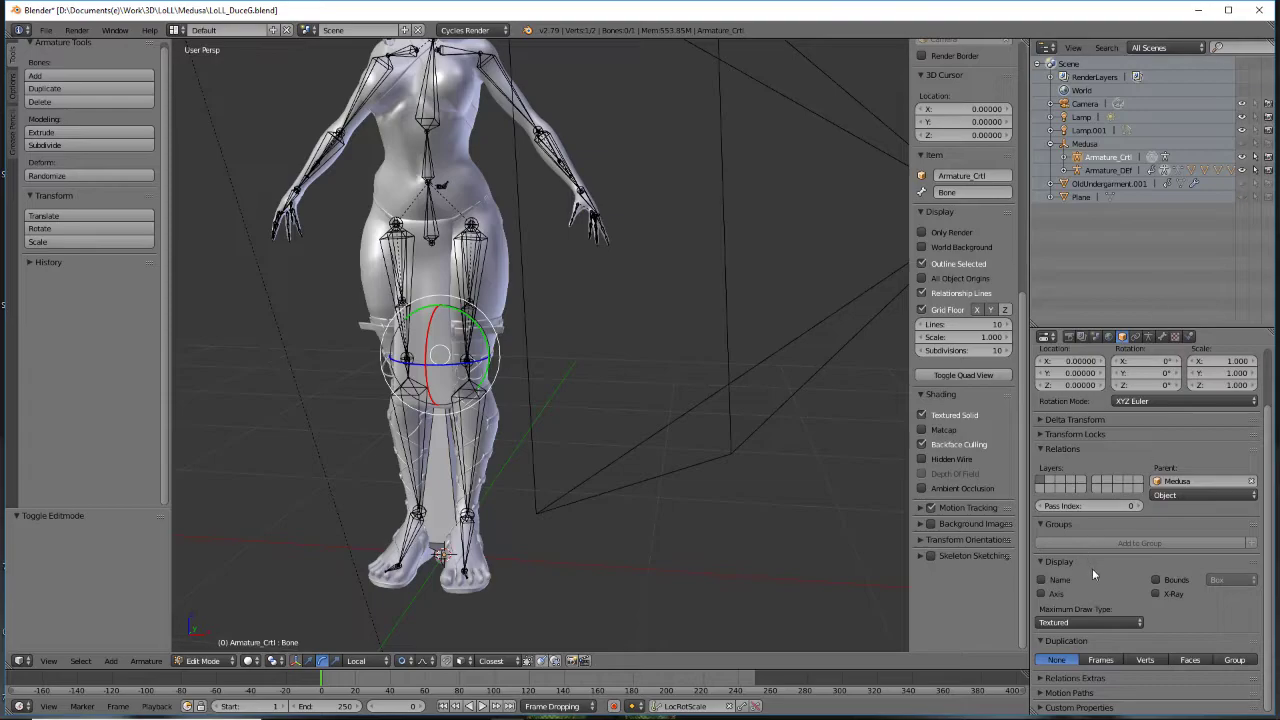
Disable Deform in the bone properties of Armature_Crtl's single bone
{"action": "left_click", "coordinate": [1162, 336]}
{"action": "scroll", "coordinate": [1068, 497], "scroll_direction": "down", "scroll_amount": 2}
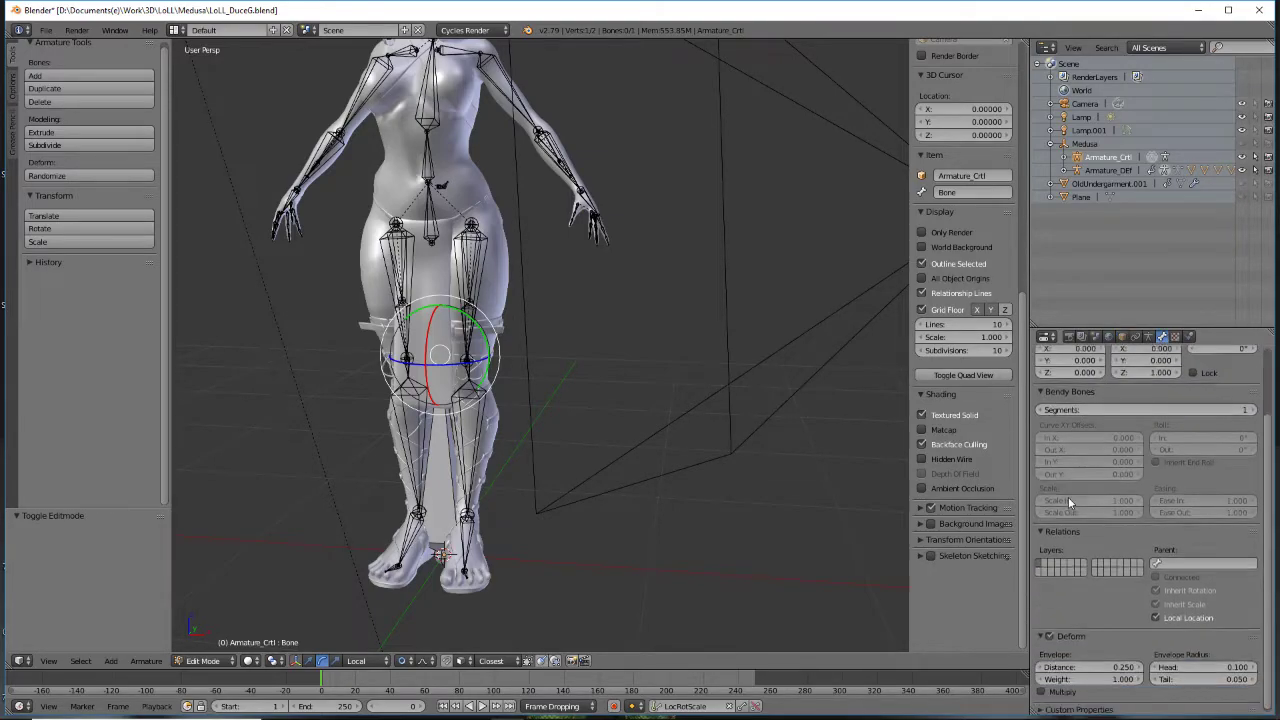
{"action": "left_click", "coordinate": [1050, 633]}
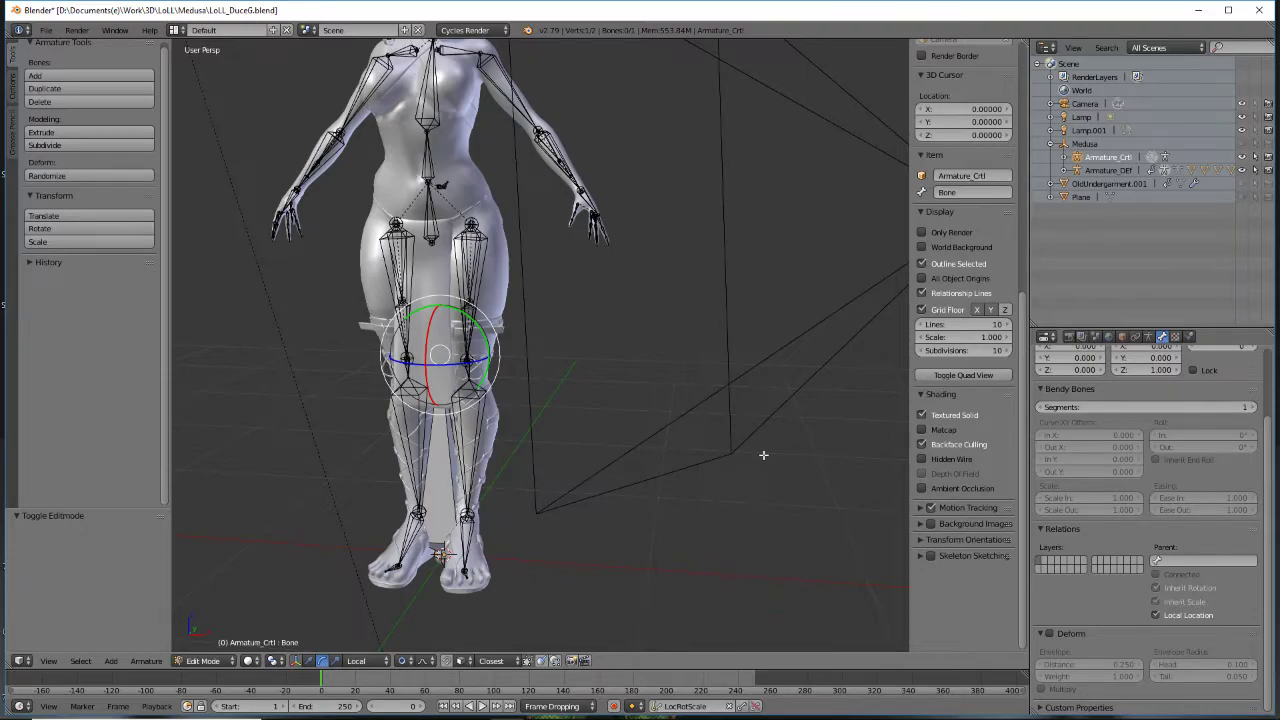
{"action": "middle_click_drag", "start_coordinate": [703, 451], "coordinate": [491, 291]}
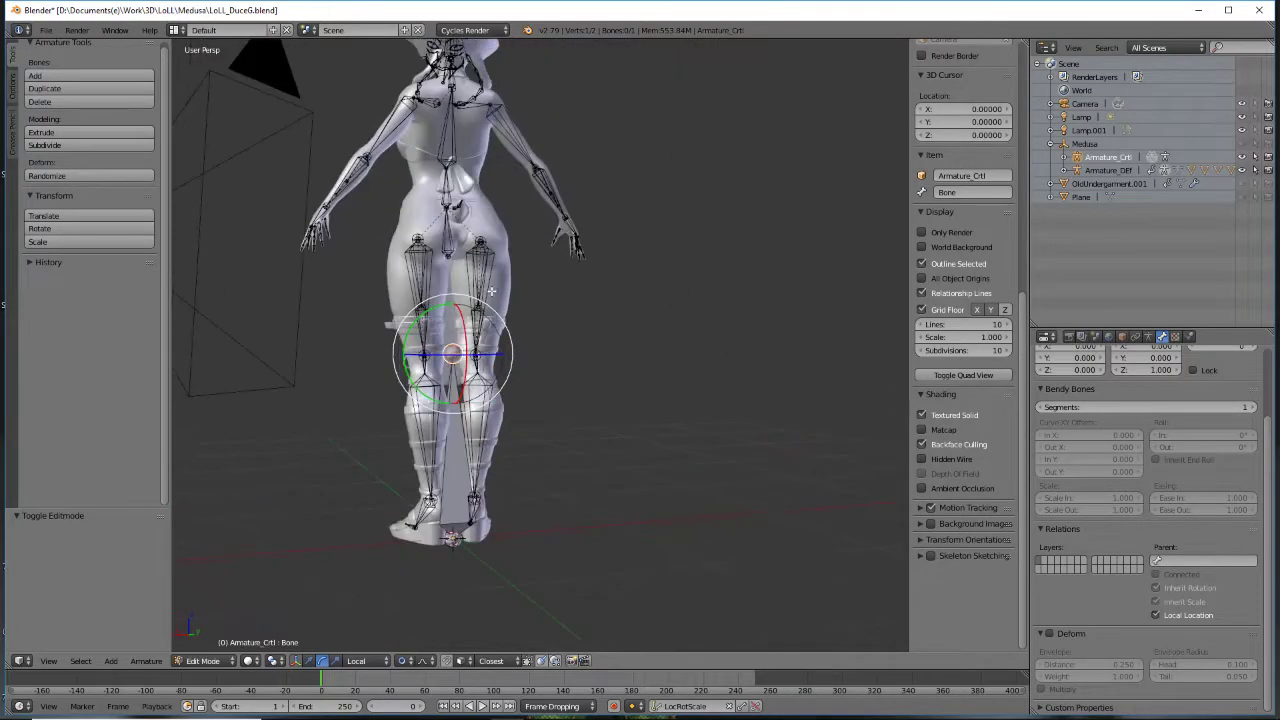
{"action": "middle_click_drag", "start_coordinate": [630, 343], "coordinate": [603, 223], "text": "shift"}
{"action": "scroll", "coordinate": [575, 368], "scroll_direction": "up", "scroll_amount": 3}
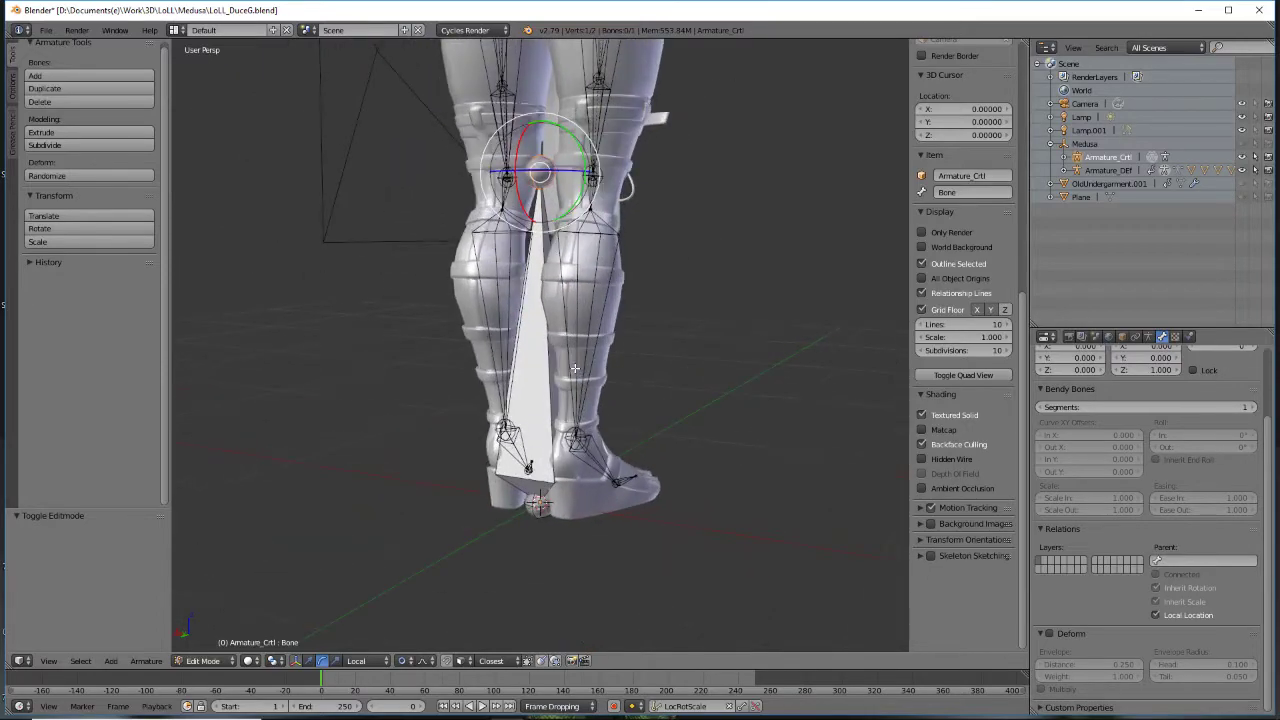
{"action": "middle_click_drag", "start_coordinate": [536, 460], "coordinate": [641, 432]}
{"action": "middle_click_drag", "start_coordinate": [177, 240], "coordinate": [266, 294]}
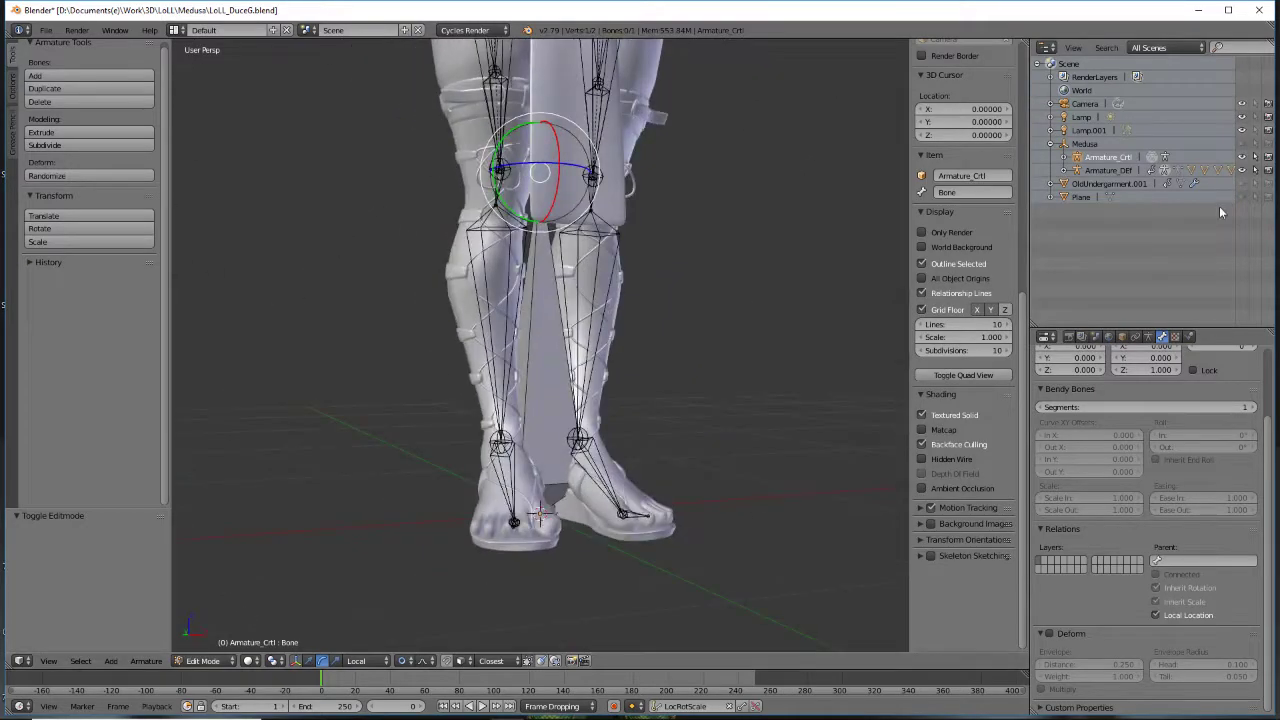
Enable X-Ray display for Armature_Crtl and return it to Object Mode
{"action": "scroll", "coordinate": [1150, 405], "scroll_direction": "up", "scroll_amount": 3}
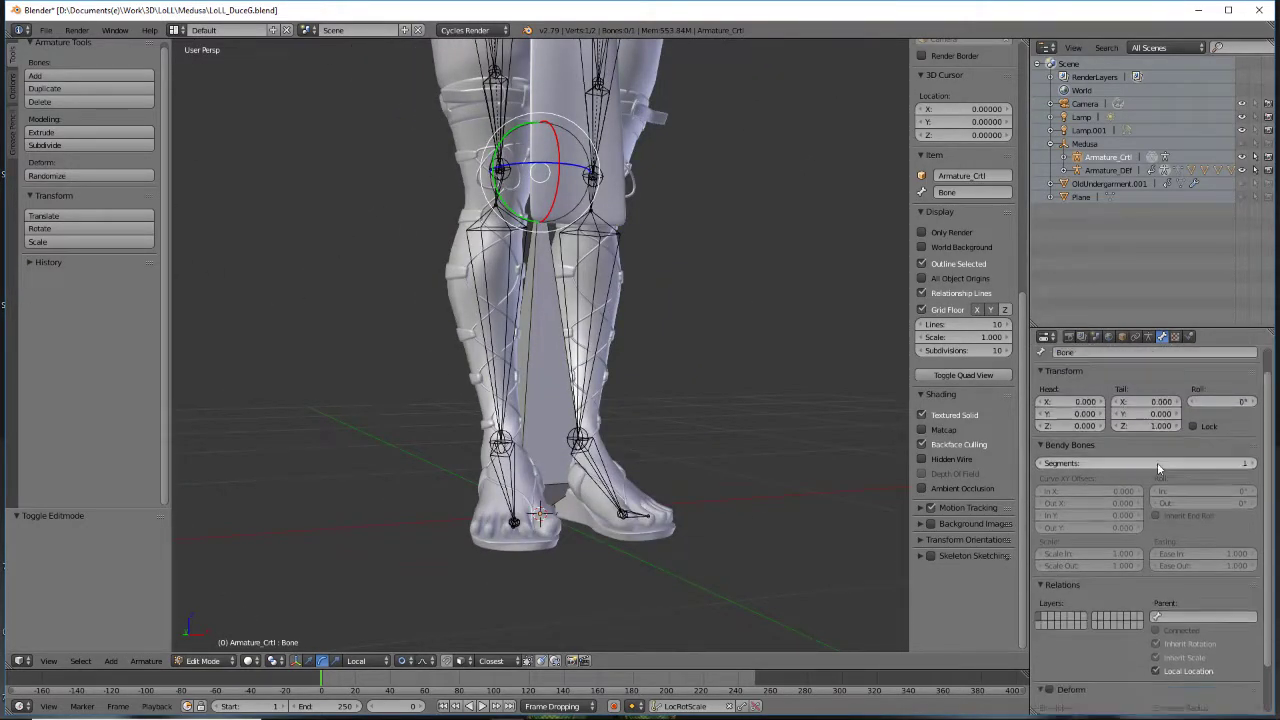
{"action": "left_click", "coordinate": [1121, 338]}
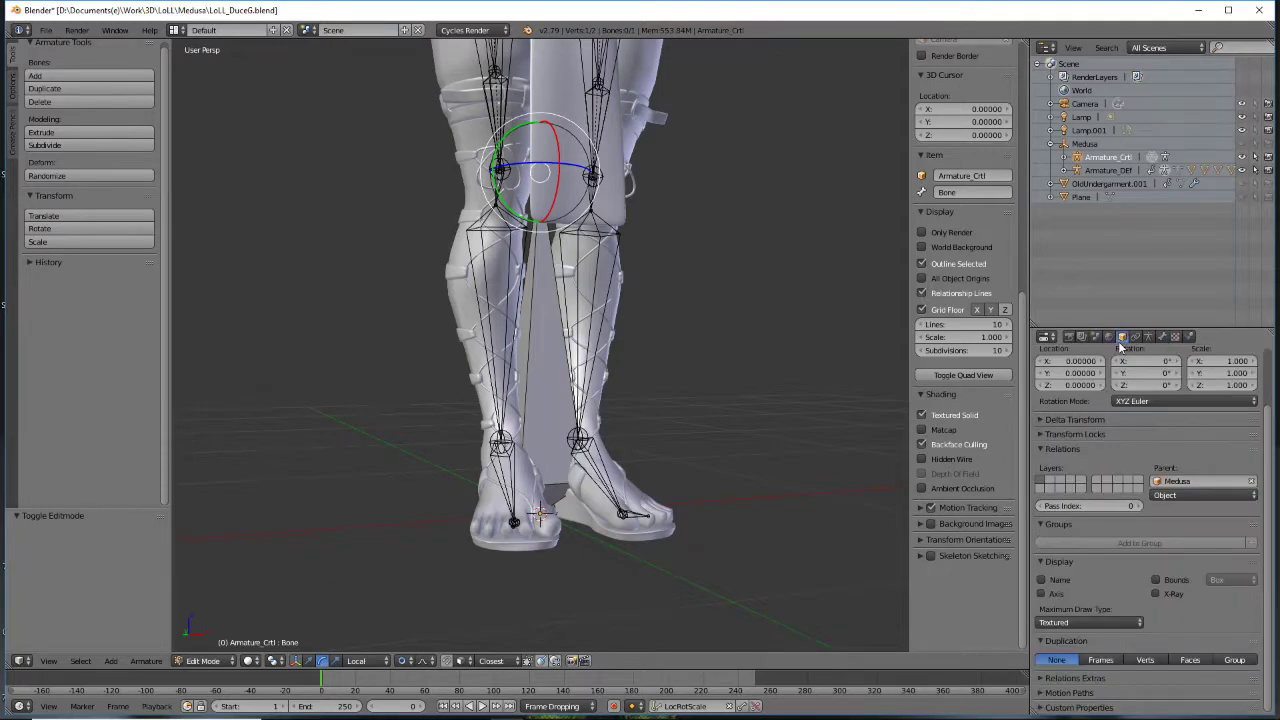
{"action": "left_click", "coordinate": [1160, 594]}
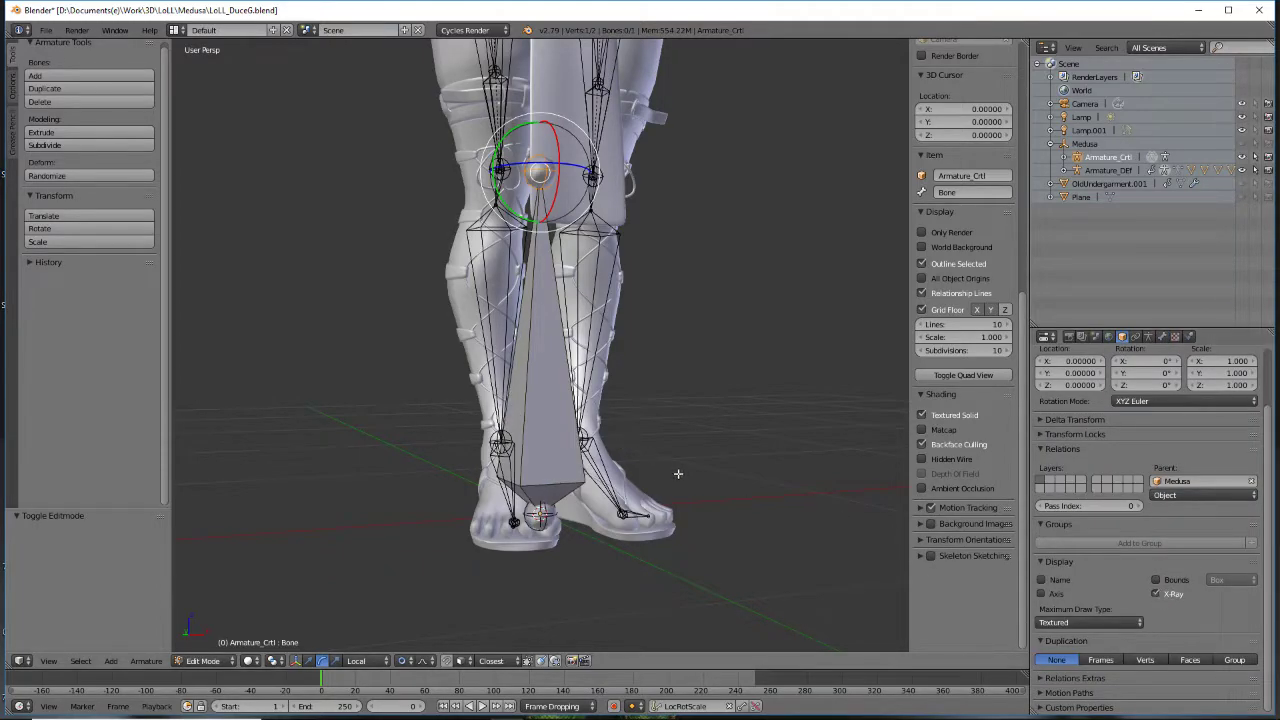
{"action": "left_click", "coordinate": [1155, 593]}
{"action": "key", "text": "Tab"}
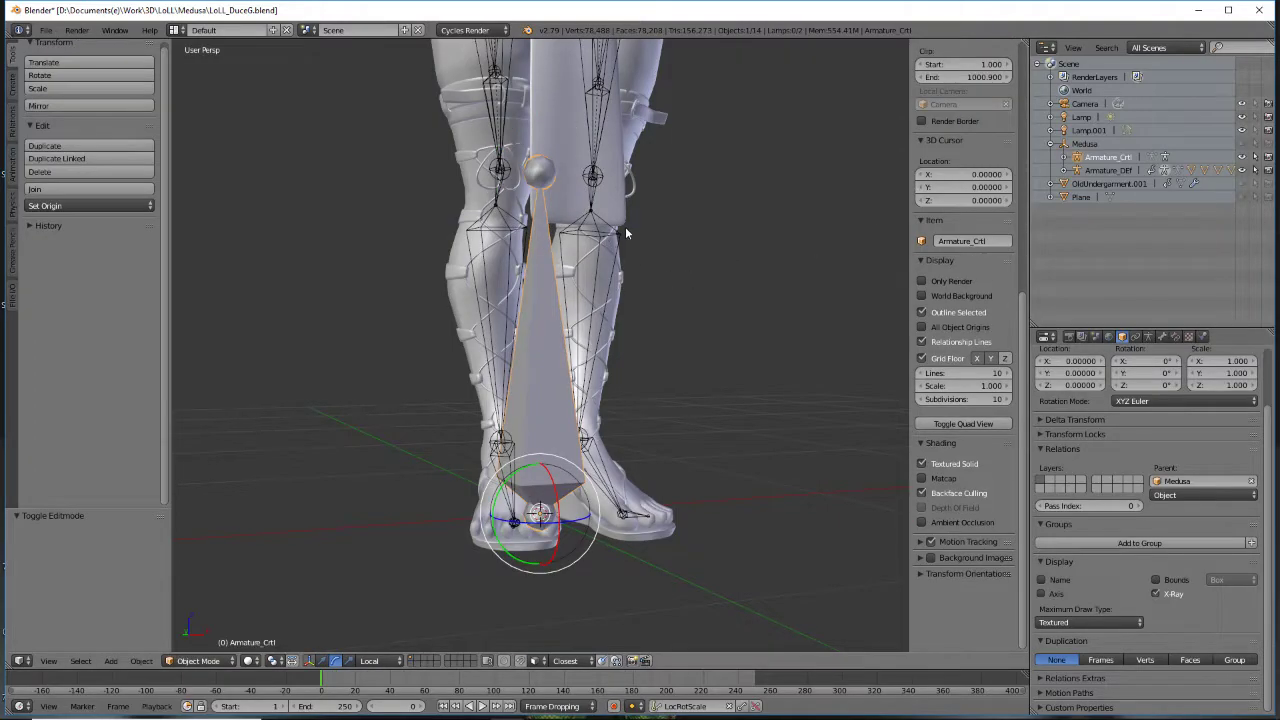
Select Armature_DEF, enter Edit Mode on it and select all of its bones
{"action": "right_click", "coordinate": [618, 242]}
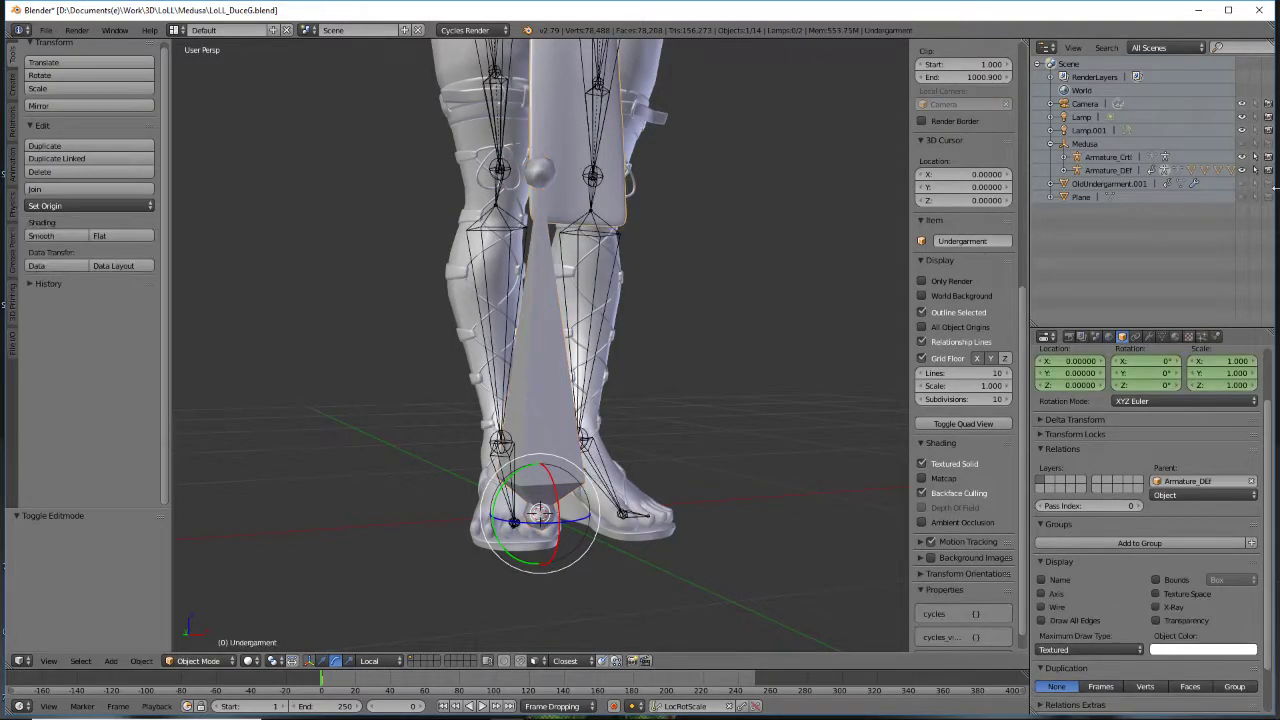
{"action": "right_click", "coordinate": [616, 243]}
{"action": "middle_click_drag", "start_coordinate": [700, 254], "coordinate": [597, 263]}
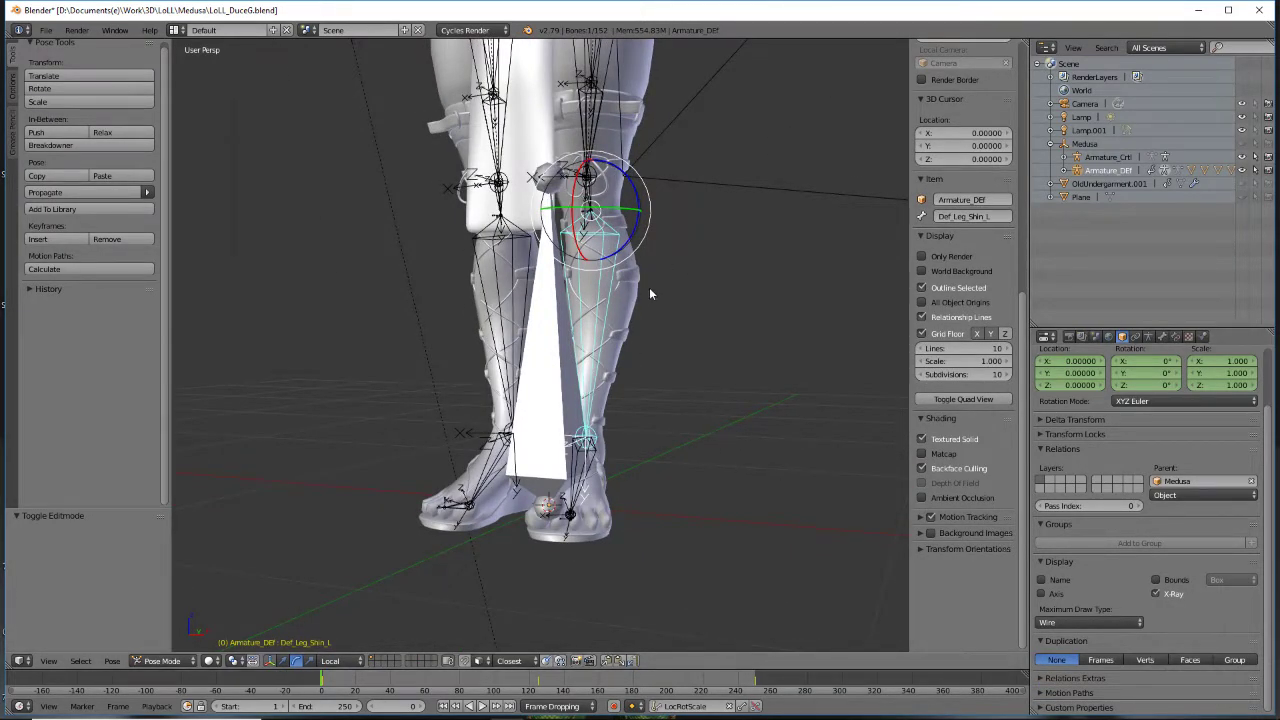
{"action": "left_click", "coordinate": [170, 661]}
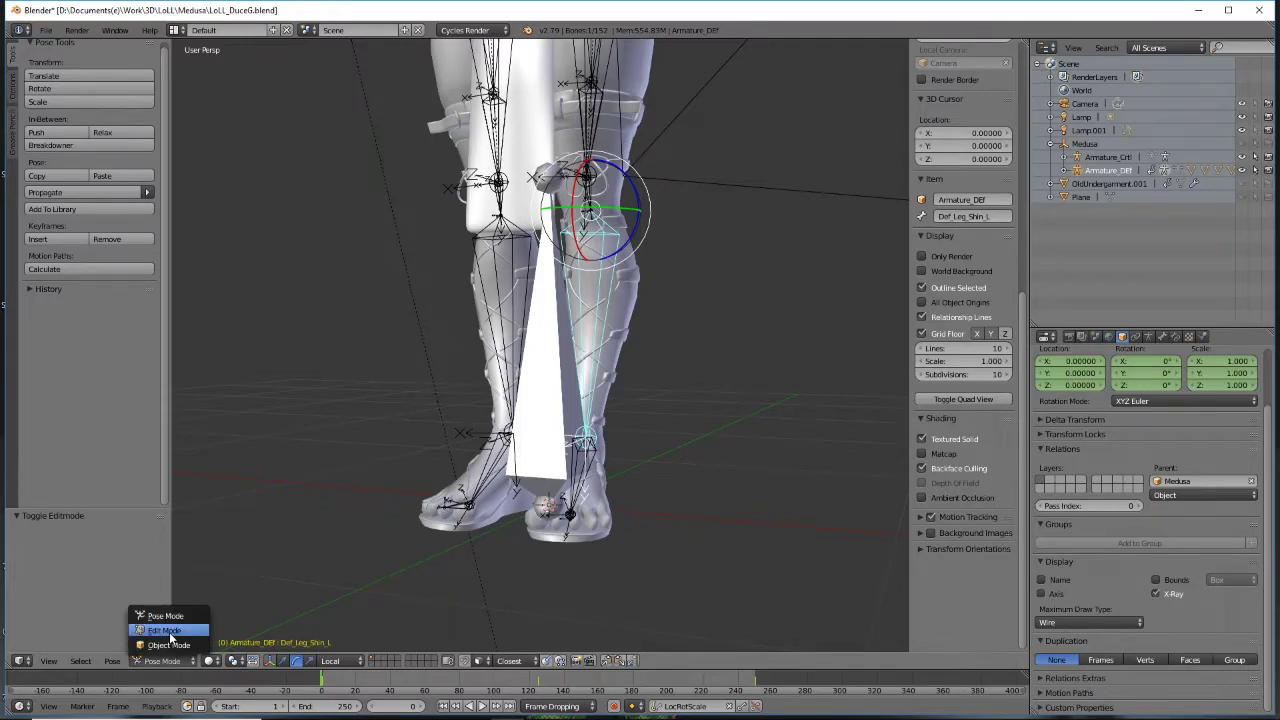
{"action": "left_click", "coordinate": [164, 630]}
{"action": "key", "text": "a"}
{"action": "key", "text": "a"}
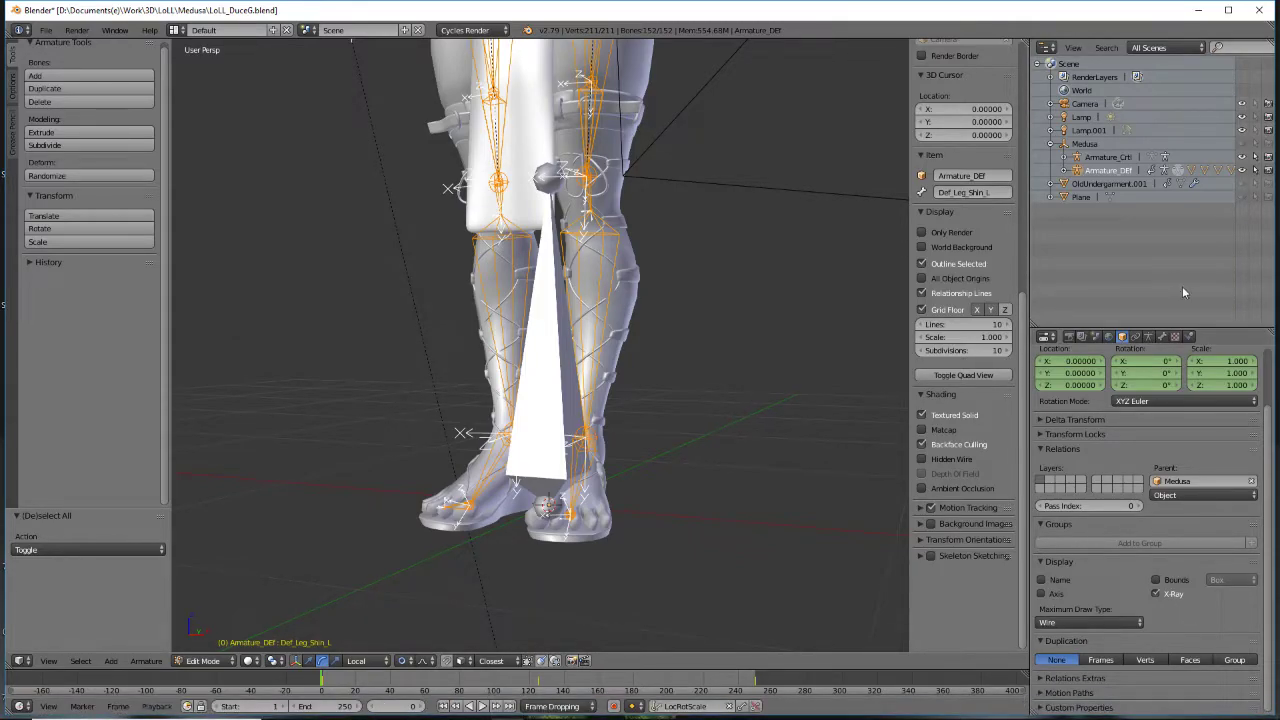
Set the bone display type of Armature_DEF to B-Bone
{"action": "left_click", "coordinate": [1161, 336]}
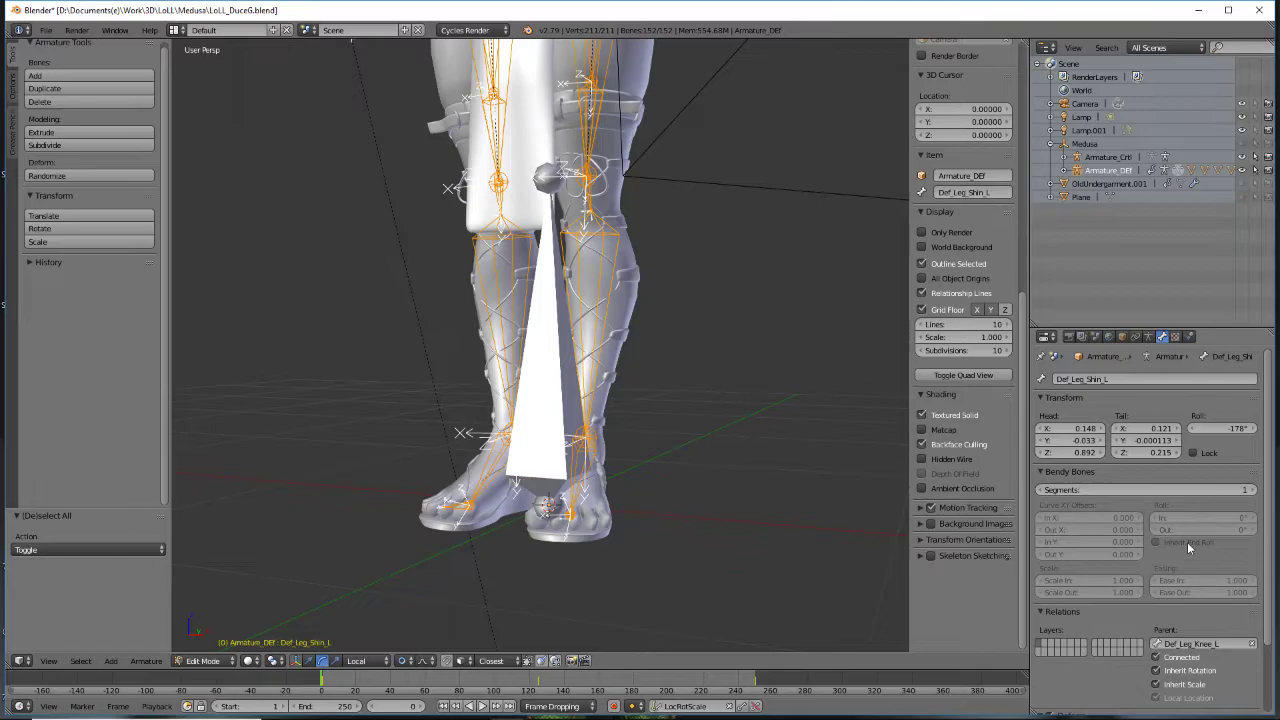
{"action": "scroll", "coordinate": [1187, 542], "scroll_direction": "down", "scroll_amount": 3}
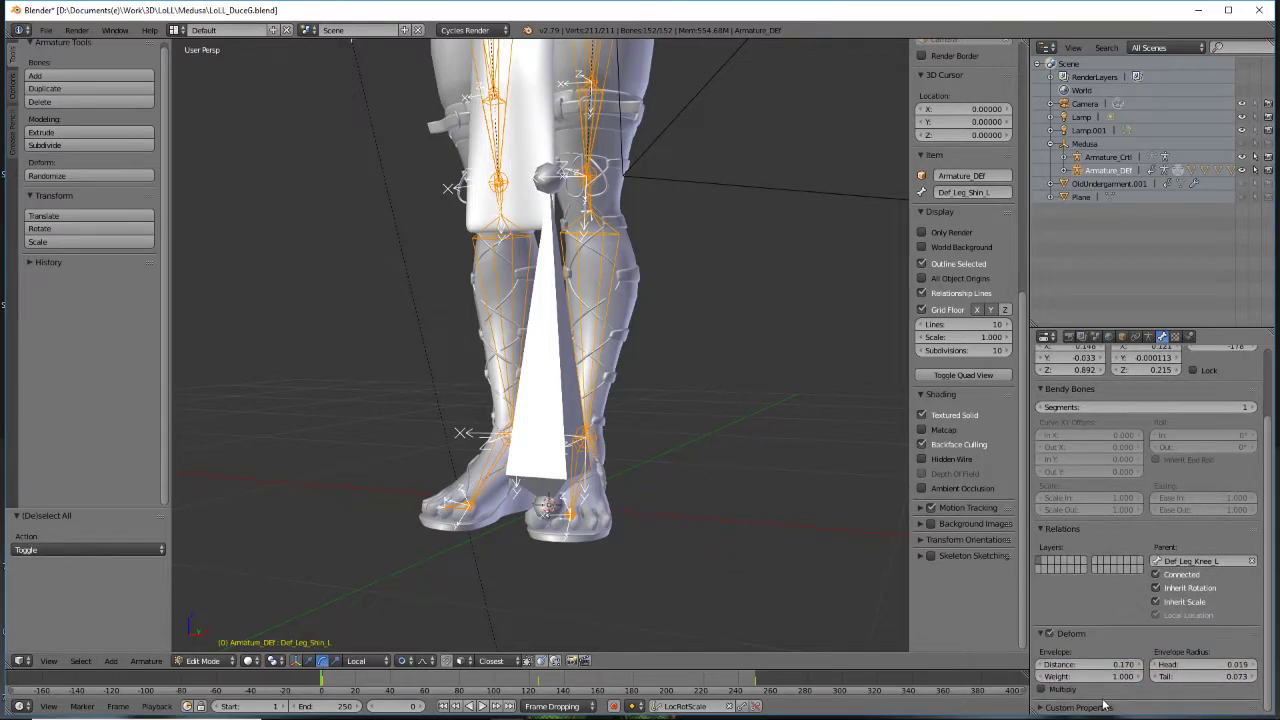
{"action": "scroll", "coordinate": [1097, 626], "scroll_direction": "up", "scroll_amount": 3}
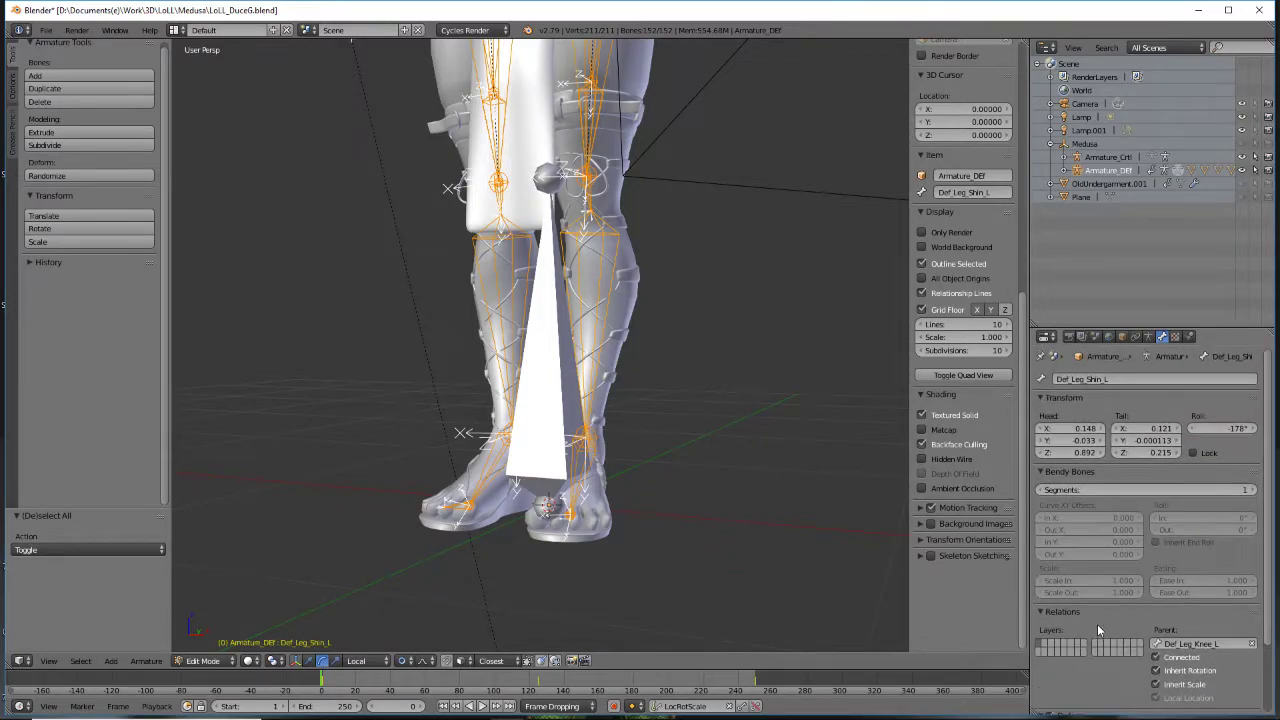
{"action": "left_click", "coordinate": [1148, 336]}
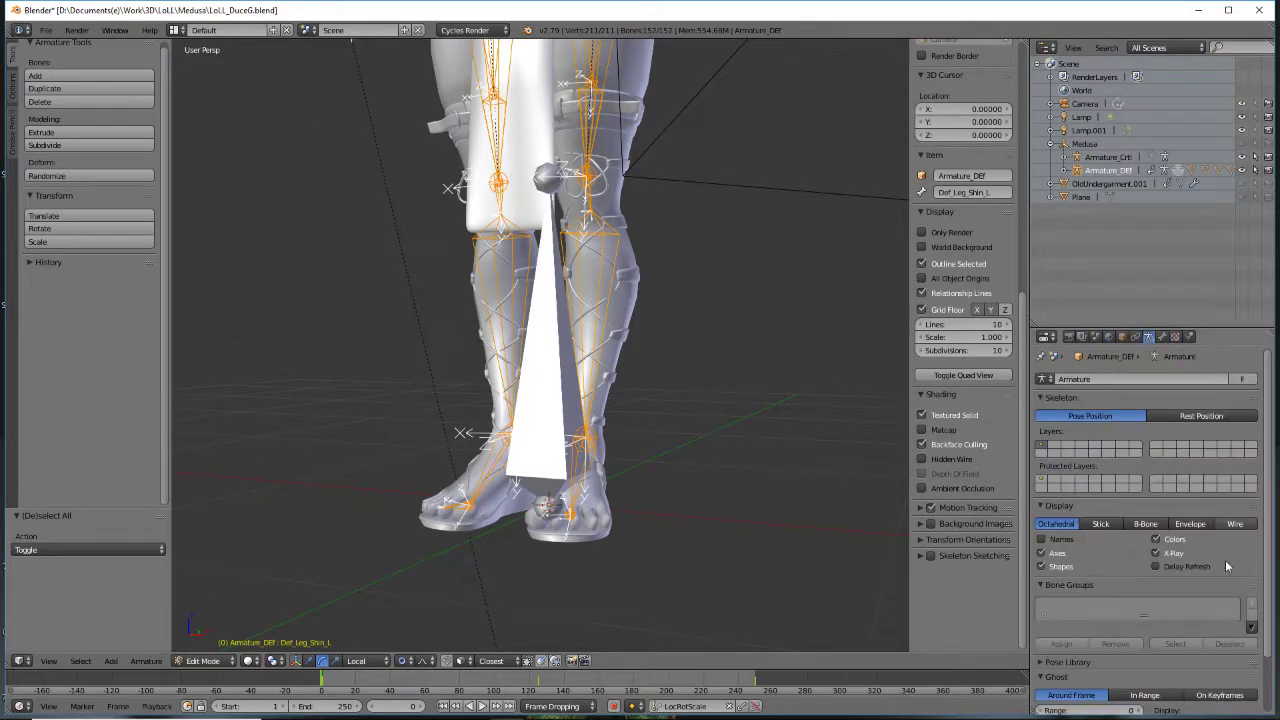
{"action": "left_click", "coordinate": [1146, 522]}
{"action": "scroll", "coordinate": [722, 288], "scroll_direction": "down", "scroll_amount": 2}
{"action": "middle_click_drag", "start_coordinate": [722, 288], "coordinate": [757, 334]}
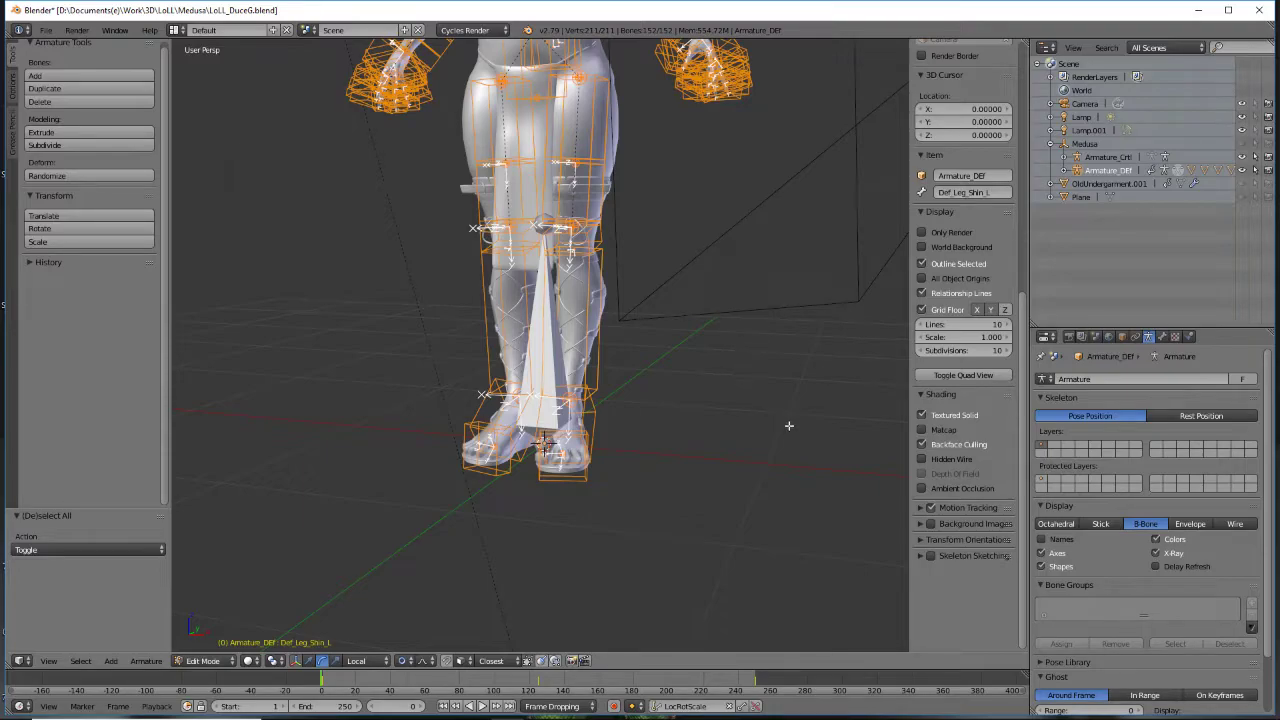
{"action": "key", "text": "shift+alt+s"}
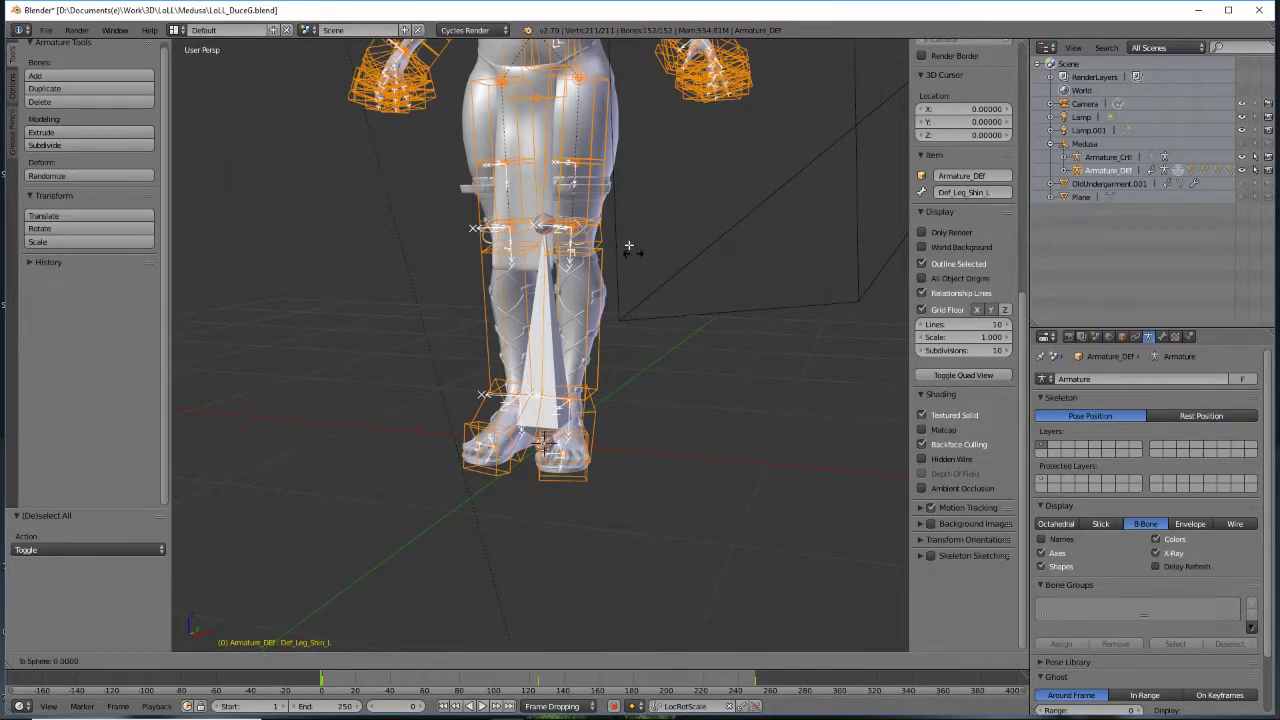
{"action": "right_click", "coordinate": [582, 154]}
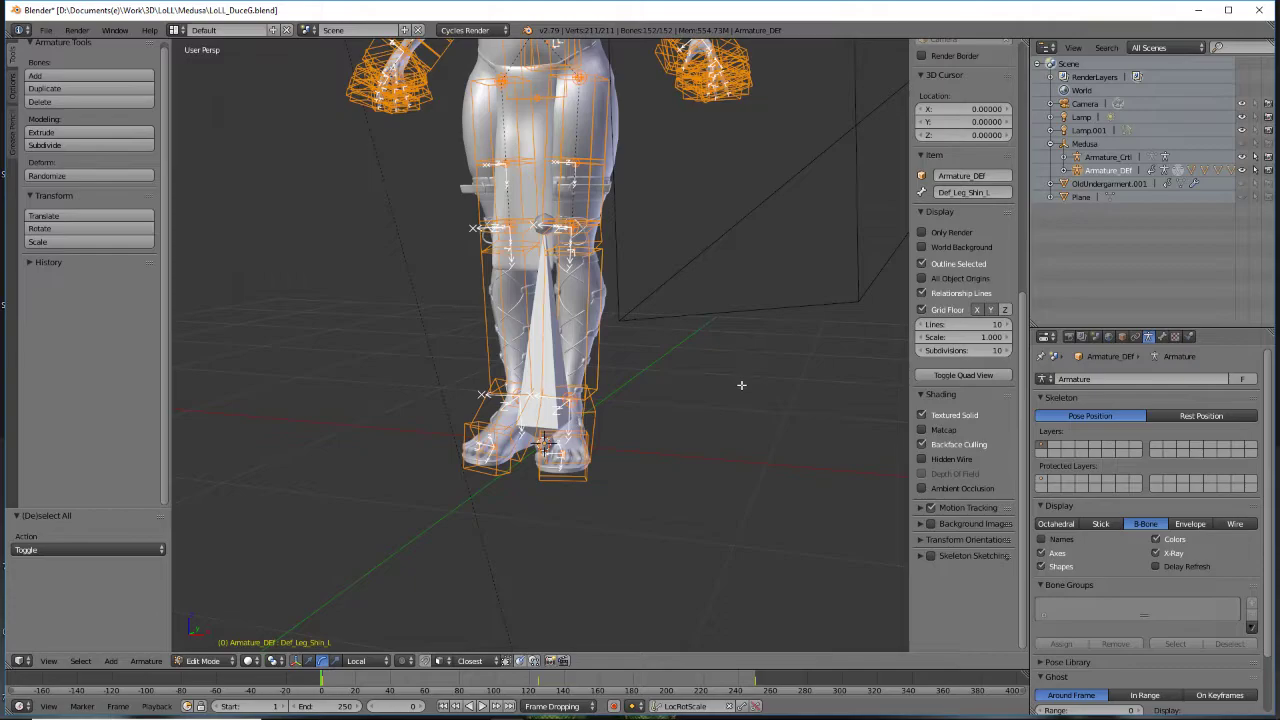
{"action": "key", "text": "a"}
{"action": "key", "text": "a"}
{"action": "middle_click_drag", "start_coordinate": [677, 357], "coordinate": [673, 383]}
{"action": "scroll", "coordinate": [673, 383], "scroll_direction": "down", "scroll_amount": 6}
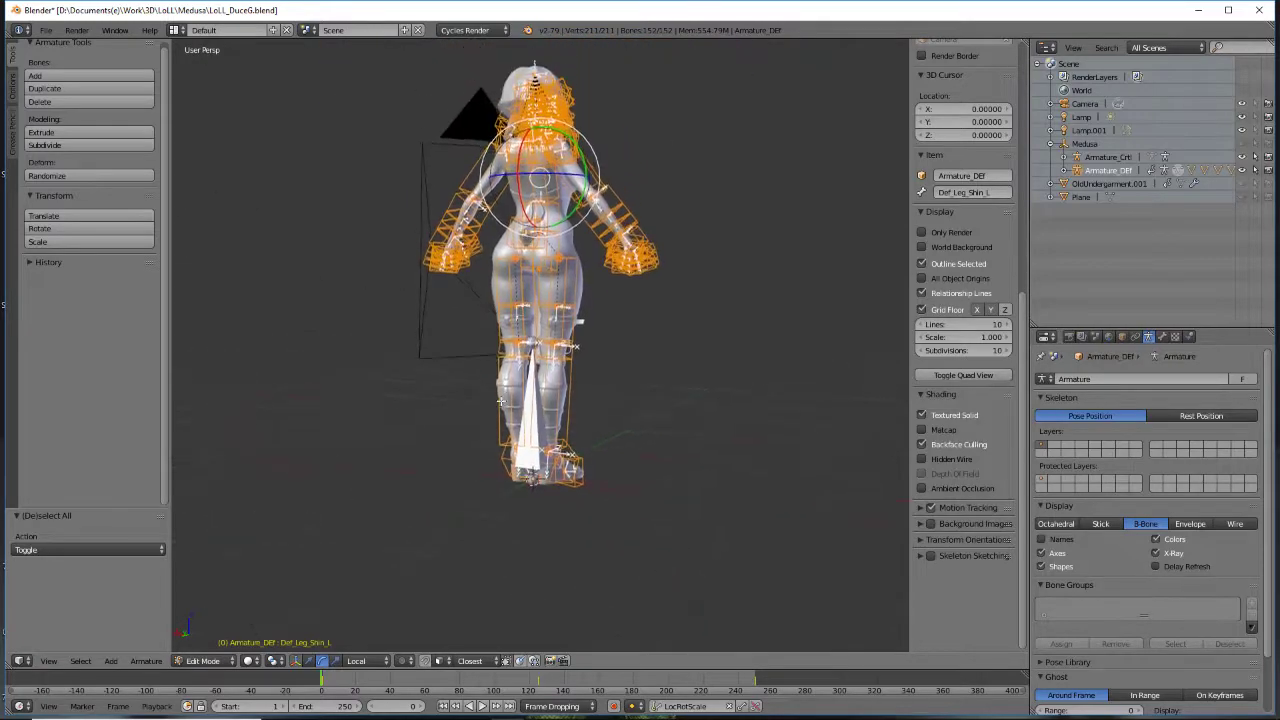
{"action": "middle_click_drag", "start_coordinate": [592, 427], "coordinate": [674, 423]}
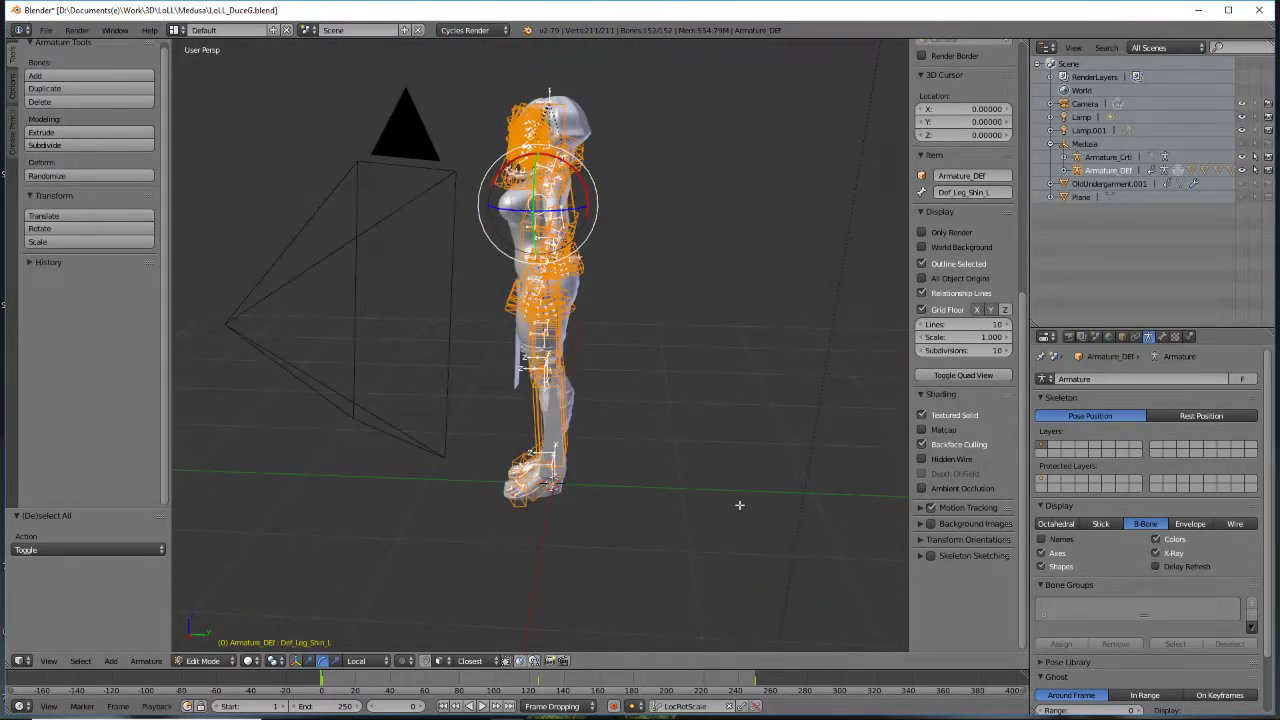
{"action": "key", "text": "s"}
{"action": "right_click", "coordinate": [685, 465]}
Scale the B-Bone display size of all selected Armature_DEF bones down by a factor of about 0.437
{"action": "middle_click_drag", "start_coordinate": [673, 462], "coordinate": [602, 403]}
{"action": "middle_click_drag", "start_coordinate": [663, 486], "coordinate": [796, 479]}
{"action": "scroll", "coordinate": [796, 480], "scroll_direction": "up", "scroll_amount": 2}
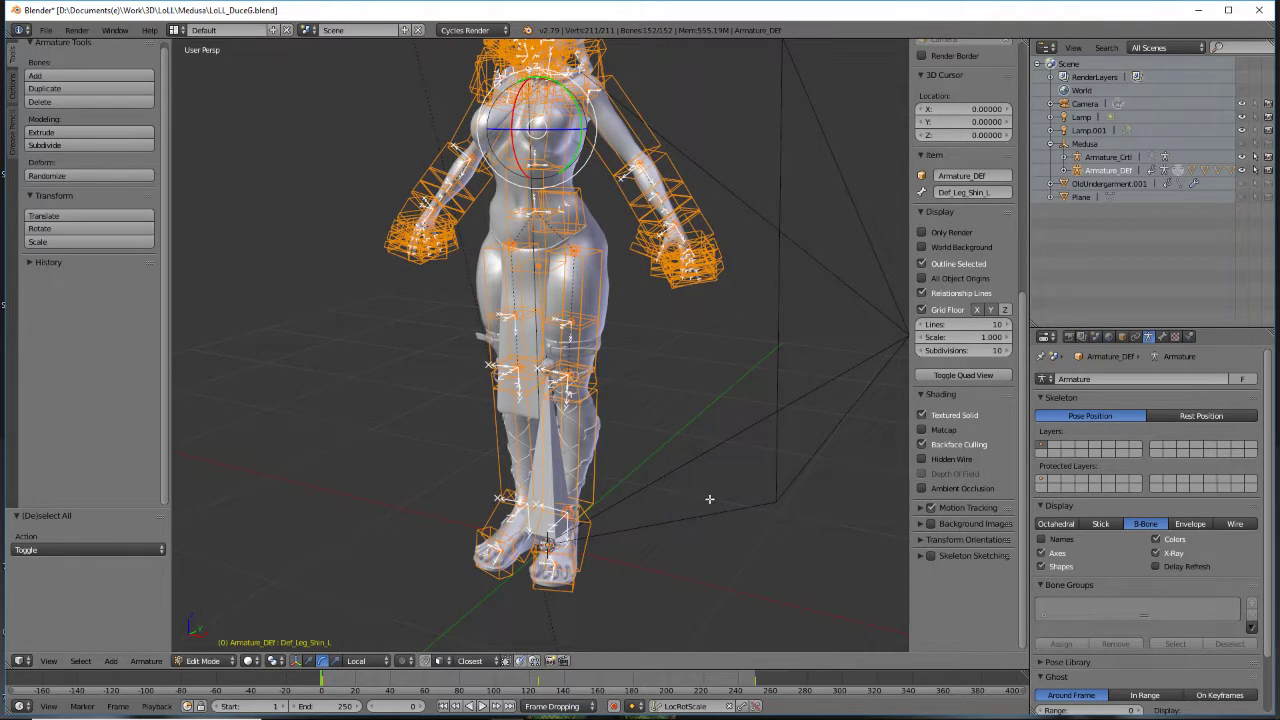
{"action": "middle_click_drag", "start_coordinate": [709, 498], "coordinate": [689, 390], "text": "shift"}
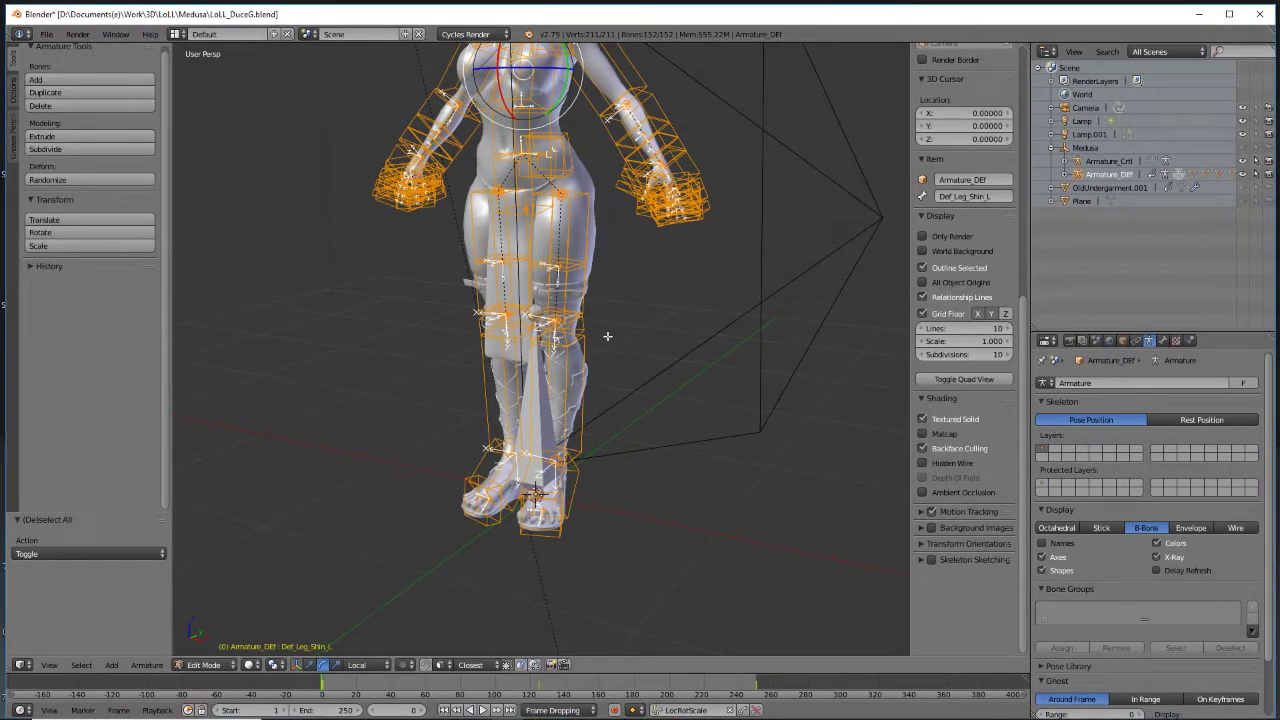
{"action": "key", "text": "s"}
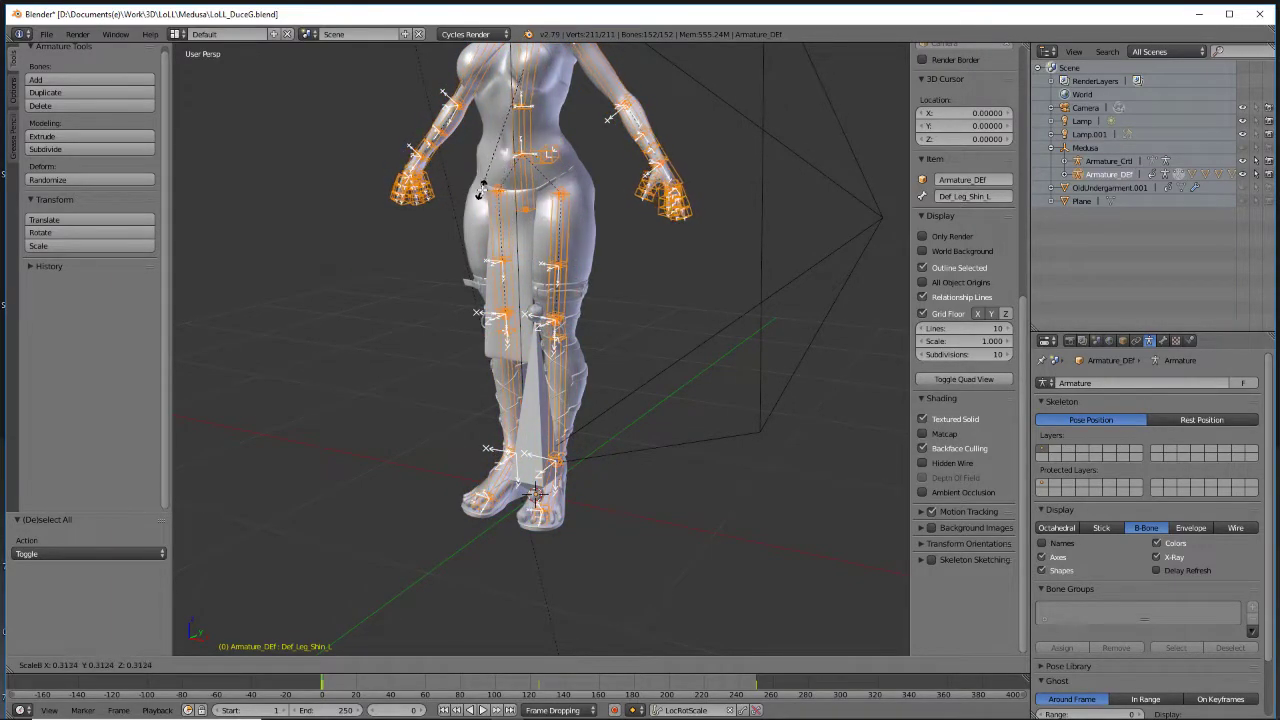
{"action": "left_click", "coordinate": [577, 390]}
Select only the finger and thumb bones of the left hand and scale their B-Bone display size by about 0.211
{"action": "middle_click_drag", "start_coordinate": [577, 390], "coordinate": [491, 456]}
{"action": "scroll", "coordinate": [548, 481], "scroll_direction": "up", "scroll_amount": 3}
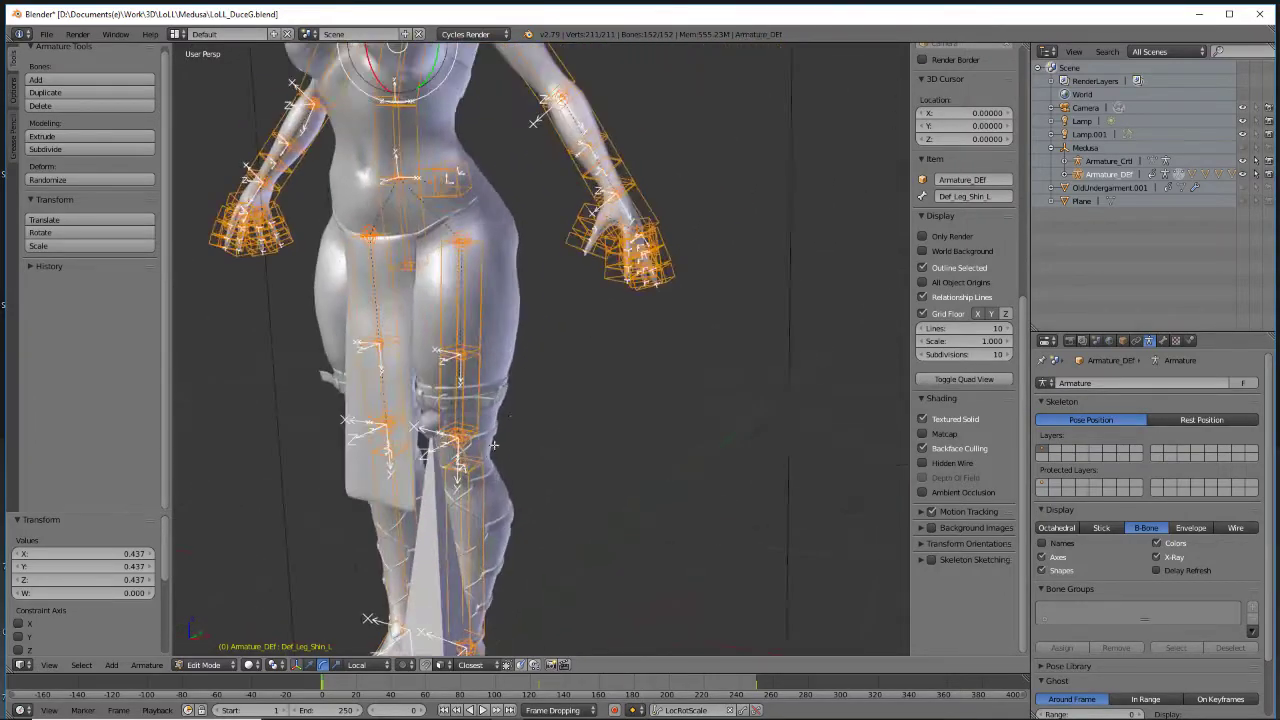
{"action": "scroll", "coordinate": [679, 285], "scroll_direction": "up", "scroll_amount": 2}
{"action": "key", "text": "a"}
{"action": "middle_click_drag", "start_coordinate": [678, 242], "coordinate": [570, 352]}
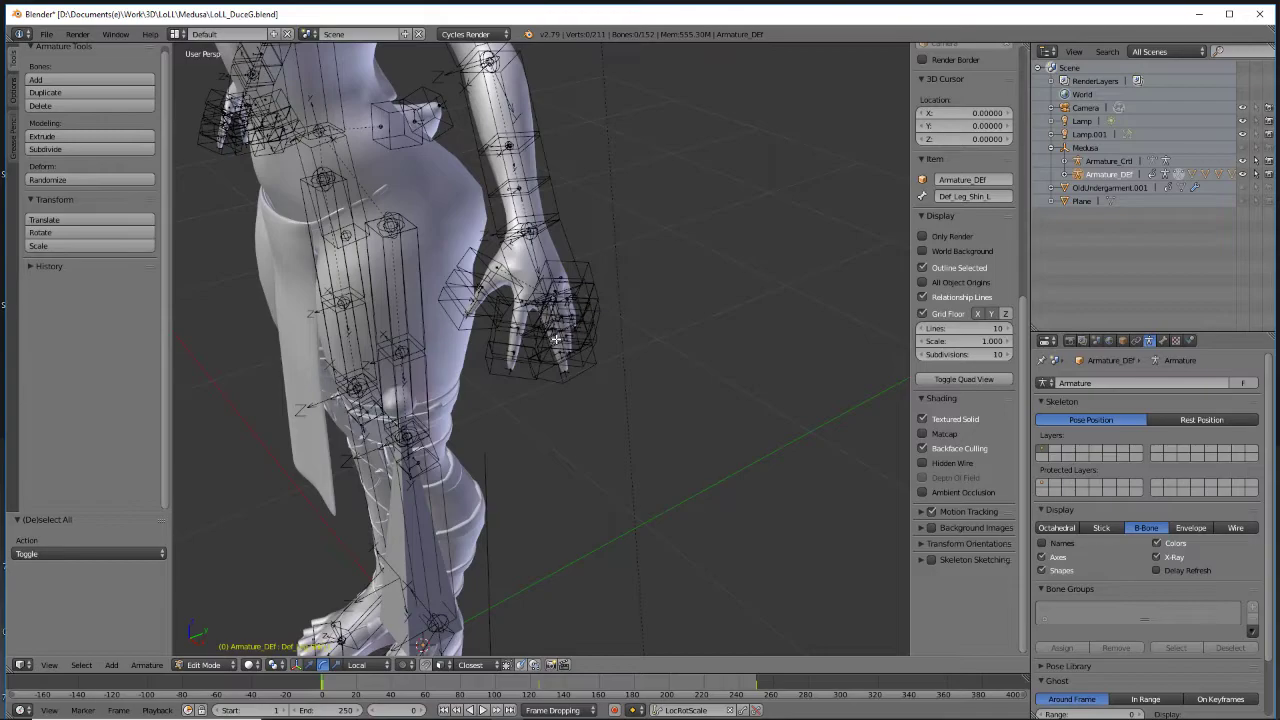
{"action": "key", "text": "KP_5"}
{"action": "scroll", "coordinate": [555, 339], "scroll_direction": "up", "scroll_amount": 4}
{"action": "right_click", "coordinate": [358, 202]}
{"action": "right_click", "coordinate": [346, 242]}
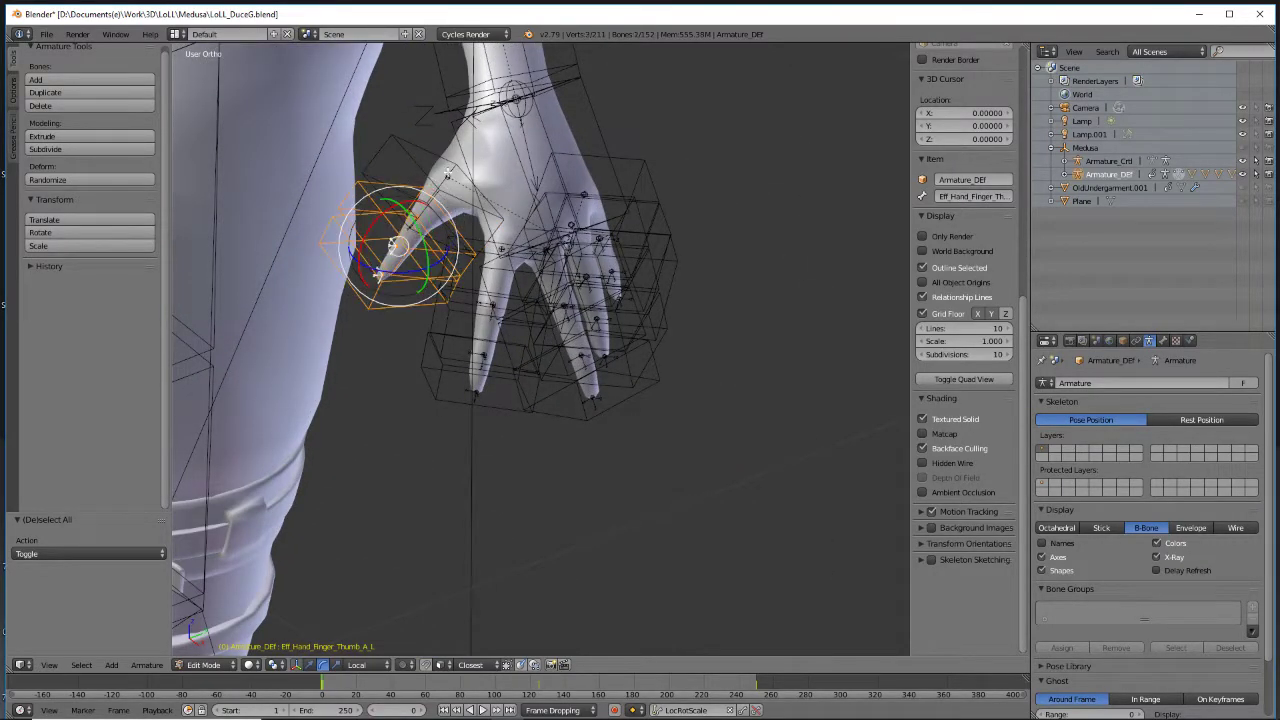
{"action": "mouse_move", "coordinate": [696, 143]}
{"action": "left_mouse_down", "text": "ctrl"}
{"action": "mouse_move", "coordinate": [560, 143]}
{"action": "mouse_move", "coordinate": [345, 215]}
{"action": "mouse_move", "coordinate": [715, 432]}
{"action": "mouse_move", "coordinate": [701, 248]}
{"action": "left_mouse_up", "text": "ctrl"}
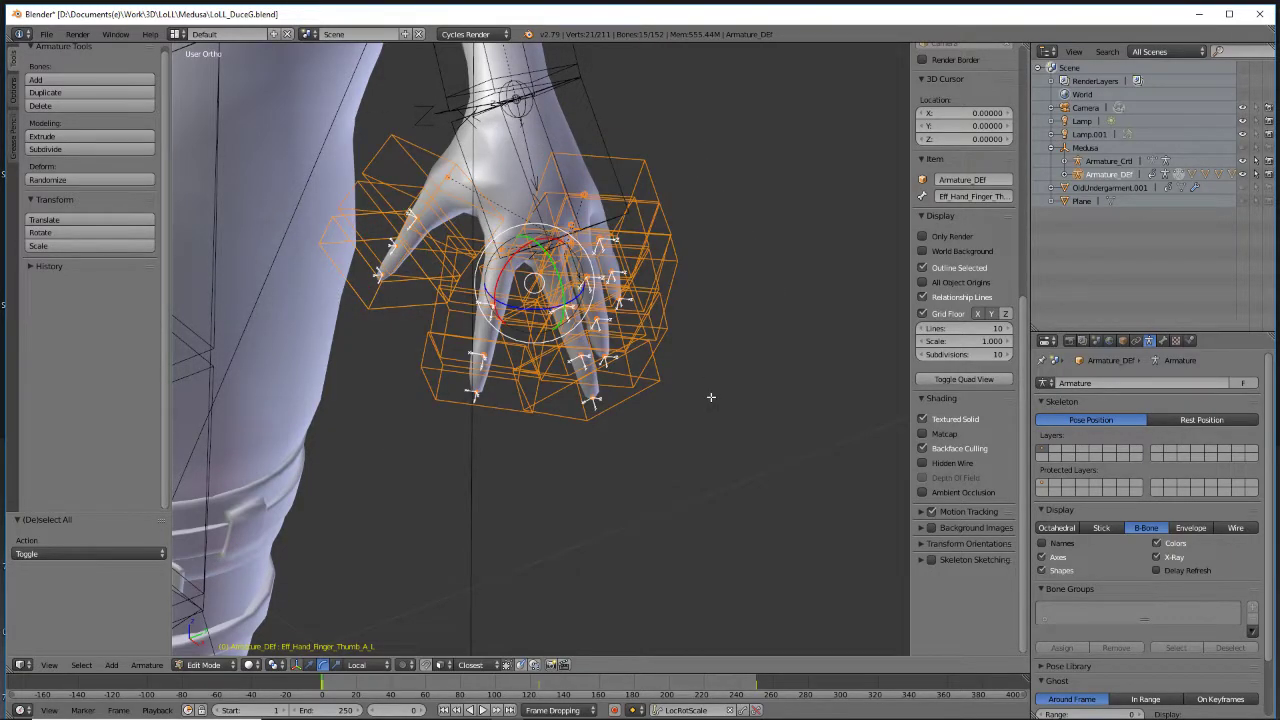
{"action": "scroll", "coordinate": [400, 375], "scroll_direction": "down", "scroll_amount": 5}
{"action": "middle_click_drag", "start_coordinate": [309, 378], "coordinate": [533, 371], "text": "shift"}
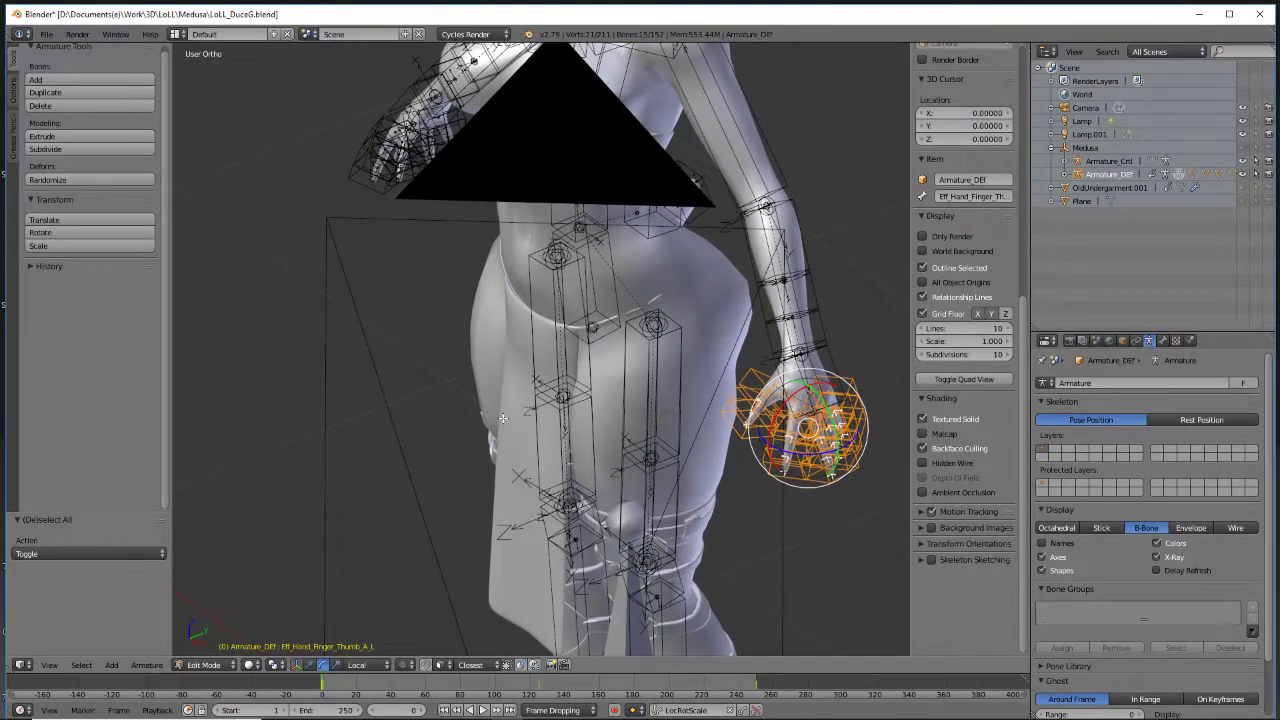
{"action": "key", "text": "ctrl+alt+s"}
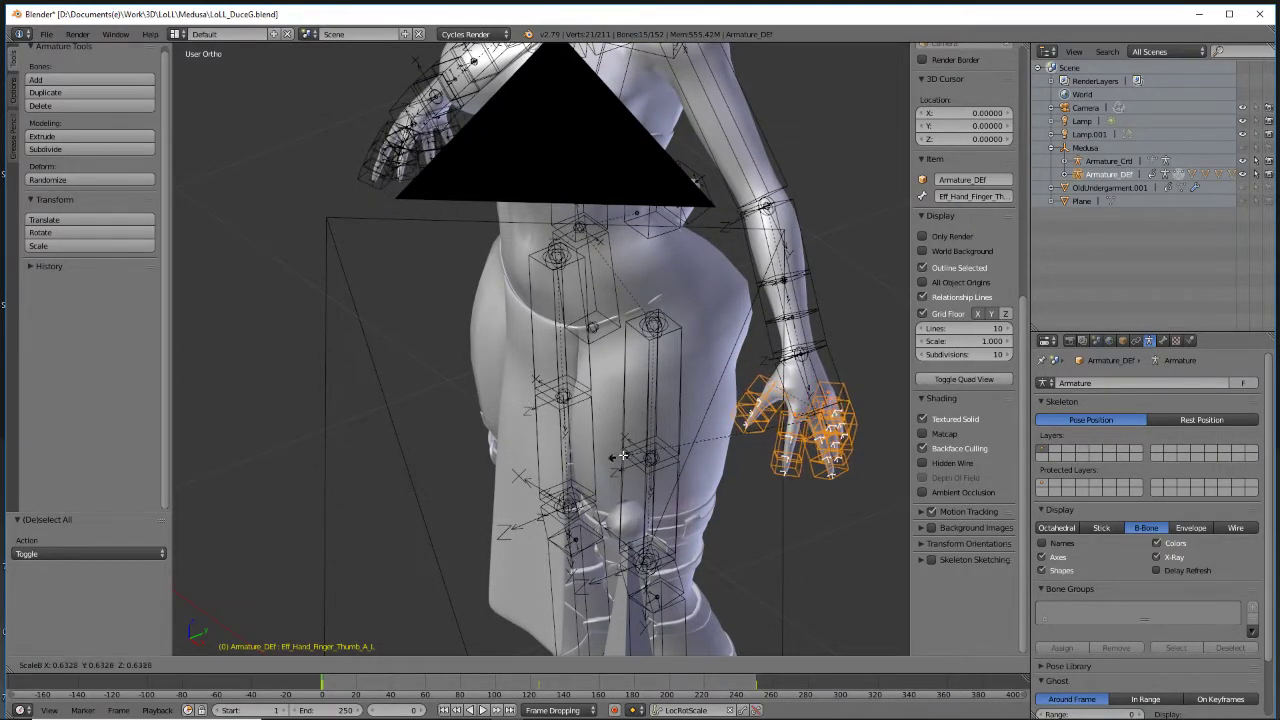
{"action": "left_click", "coordinate": [743, 428]}
{"action": "middle_click_drag", "start_coordinate": [782, 498], "coordinate": [502, 442]}
{"action": "scroll", "coordinate": [502, 442], "scroll_direction": "up", "scroll_amount": 3}
{"action": "middle_click_drag", "start_coordinate": [497, 380], "coordinate": [597, 400]}
{"action": "middle_click_drag", "start_coordinate": [675, 420], "coordinate": [643, 485]}
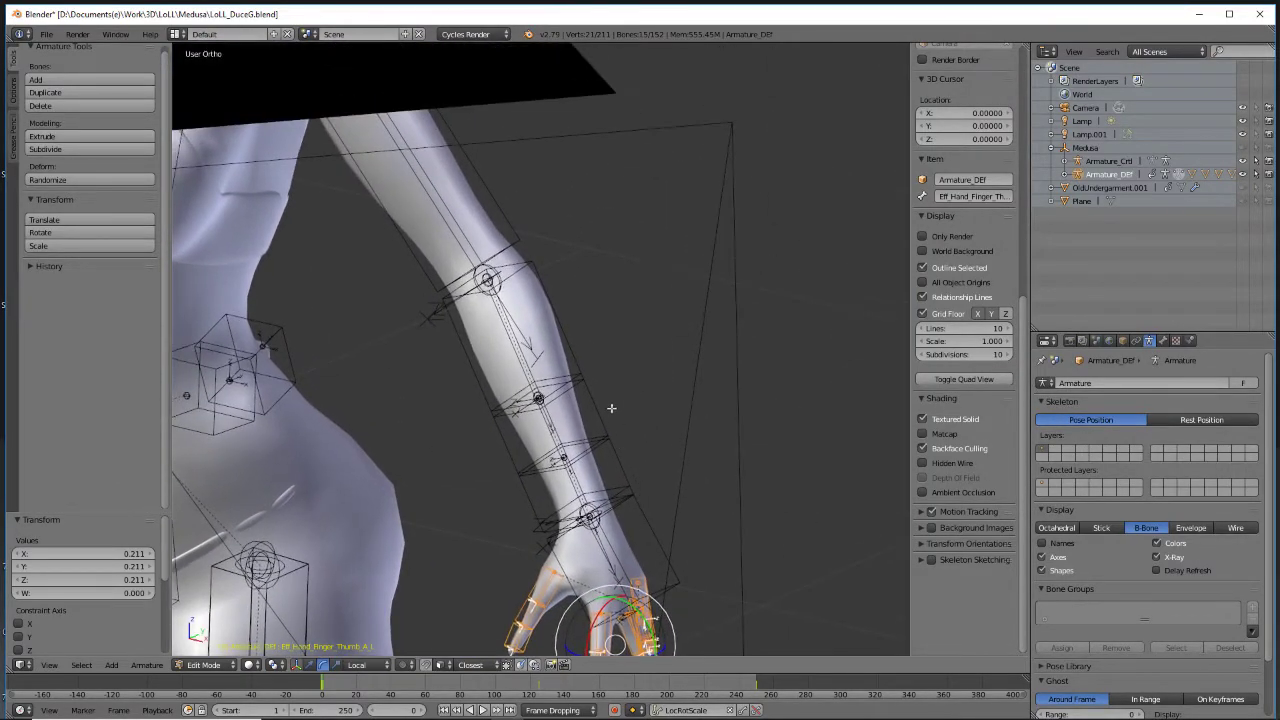
{"action": "right_click", "coordinate": [553, 344]}
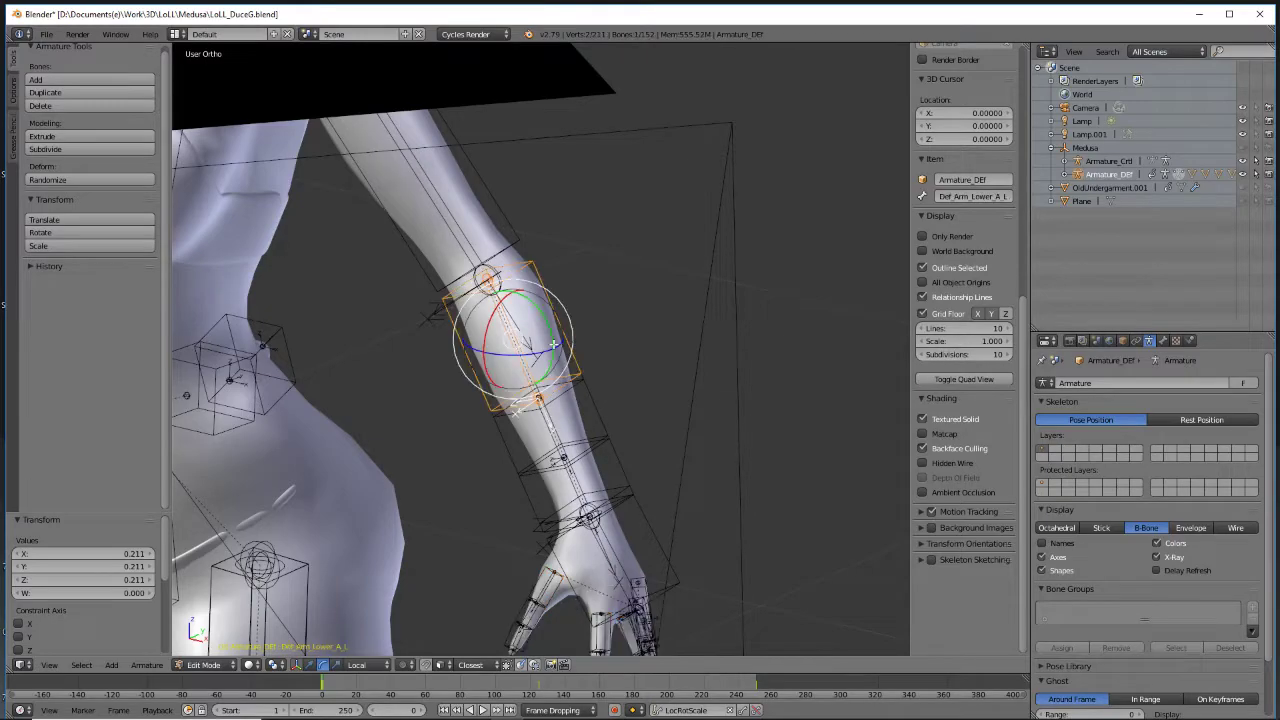
{"action": "right_click", "coordinate": [603, 428]}
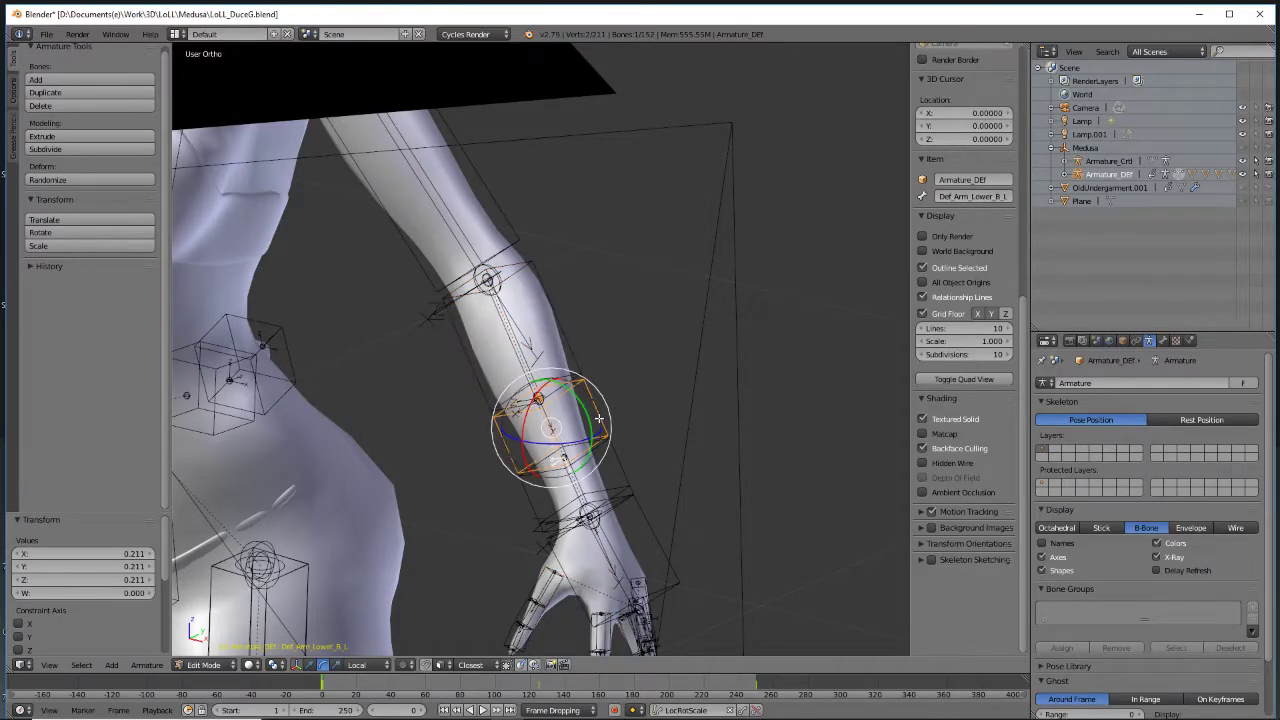
{"action": "right_click", "coordinate": [621, 460]}
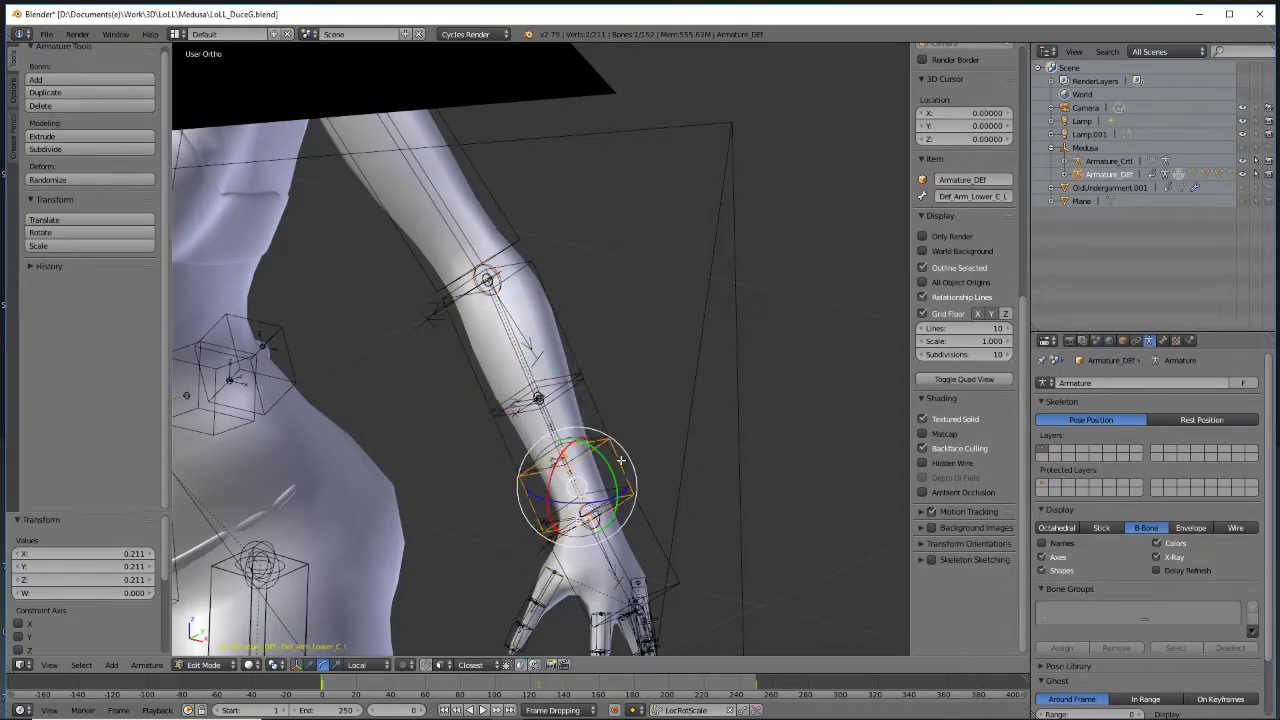
{"action": "right_click", "coordinate": [569, 341], "text": "shift"}
{"action": "right_click", "coordinate": [567, 338], "text": "shift"}
{"action": "right_click", "coordinate": [552, 310], "text": "shift"}
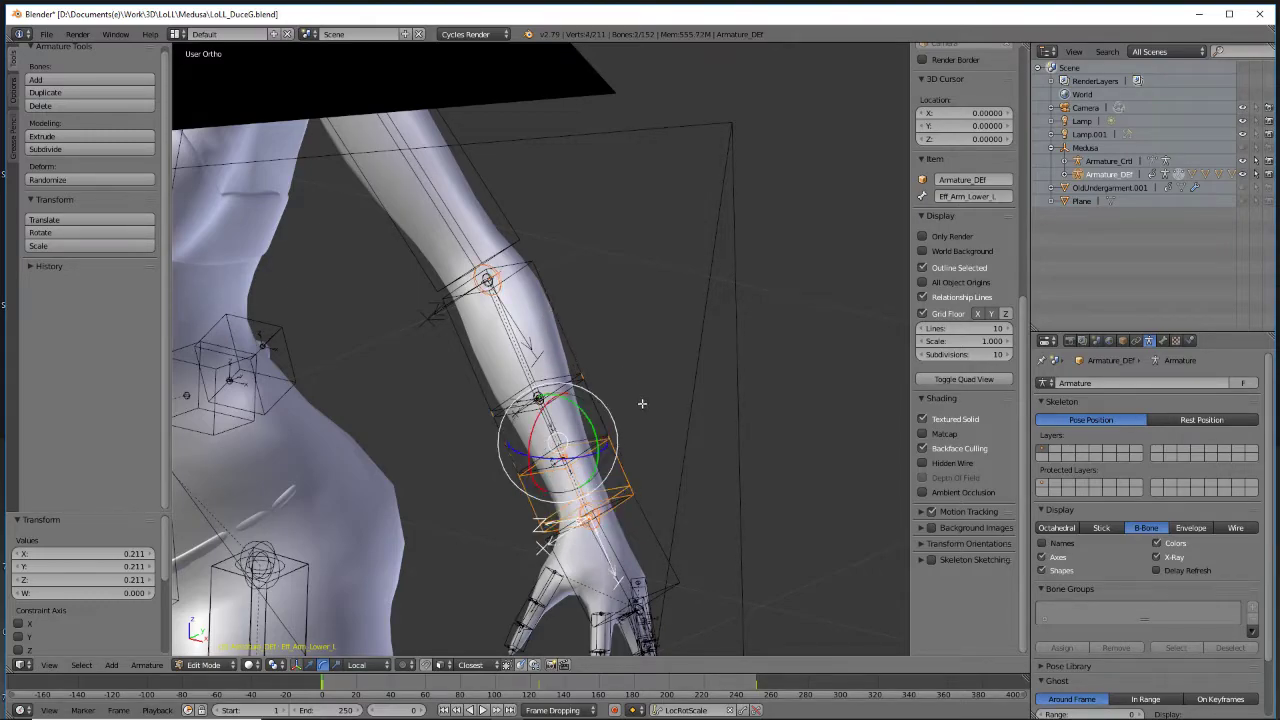
{"action": "right_click", "coordinate": [576, 352], "text": "shift"}
{"action": "right_click", "coordinate": [569, 361], "text": "shift"}
{"action": "right_click", "coordinate": [623, 483], "text": "shift"}
Select the three left forearm bones Def_Arm_Lower_A_L, B_L and C_L and scale their B-Bone display size by about 0.435
{"action": "scroll", "coordinate": [625, 475], "scroll_direction": "up", "scroll_amount": 2}
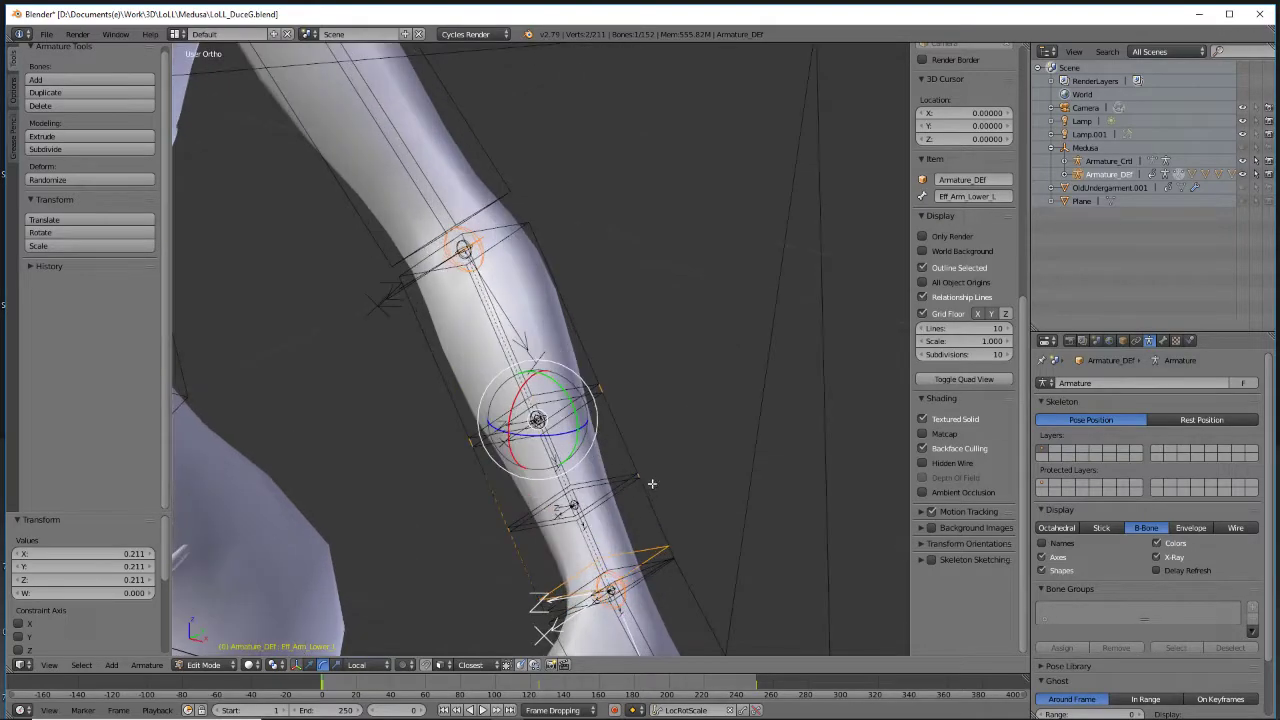
{"action": "middle_click_drag", "start_coordinate": [651, 466], "coordinate": [616, 349], "text": "shift"}
{"action": "right_click", "coordinate": [585, 370]}
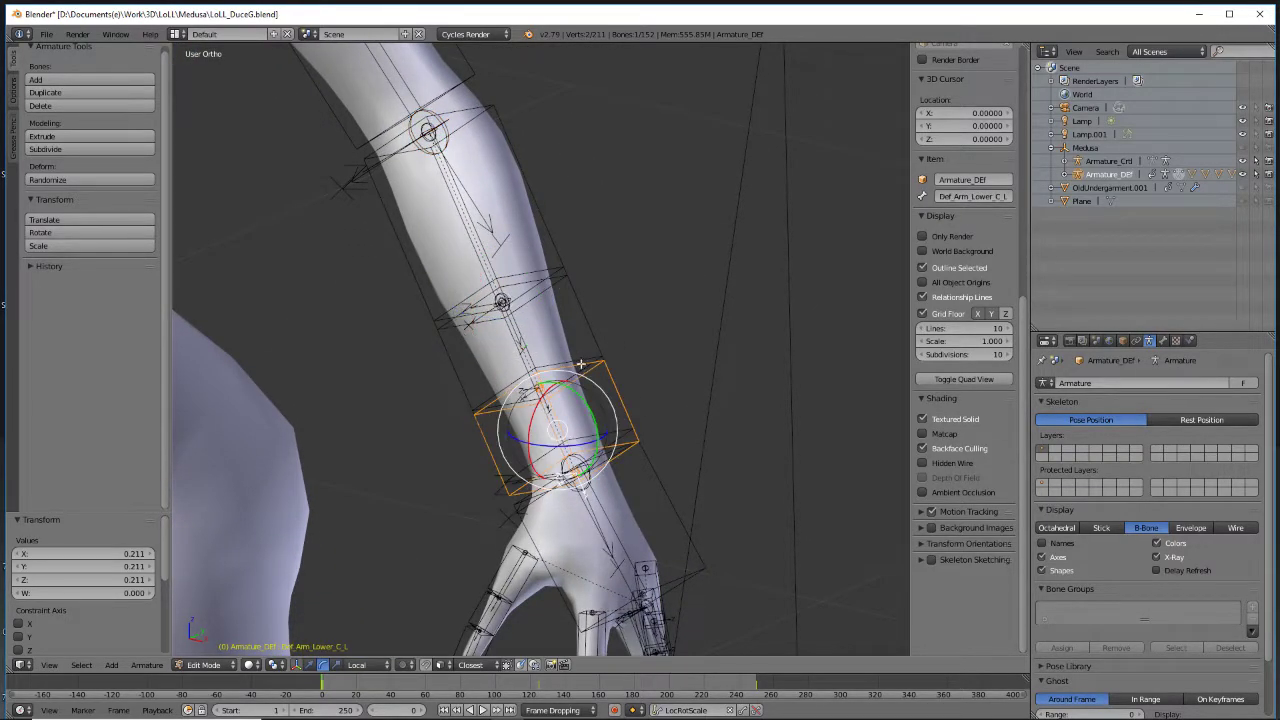
{"action": "right_click", "coordinate": [549, 276], "text": "shift"}
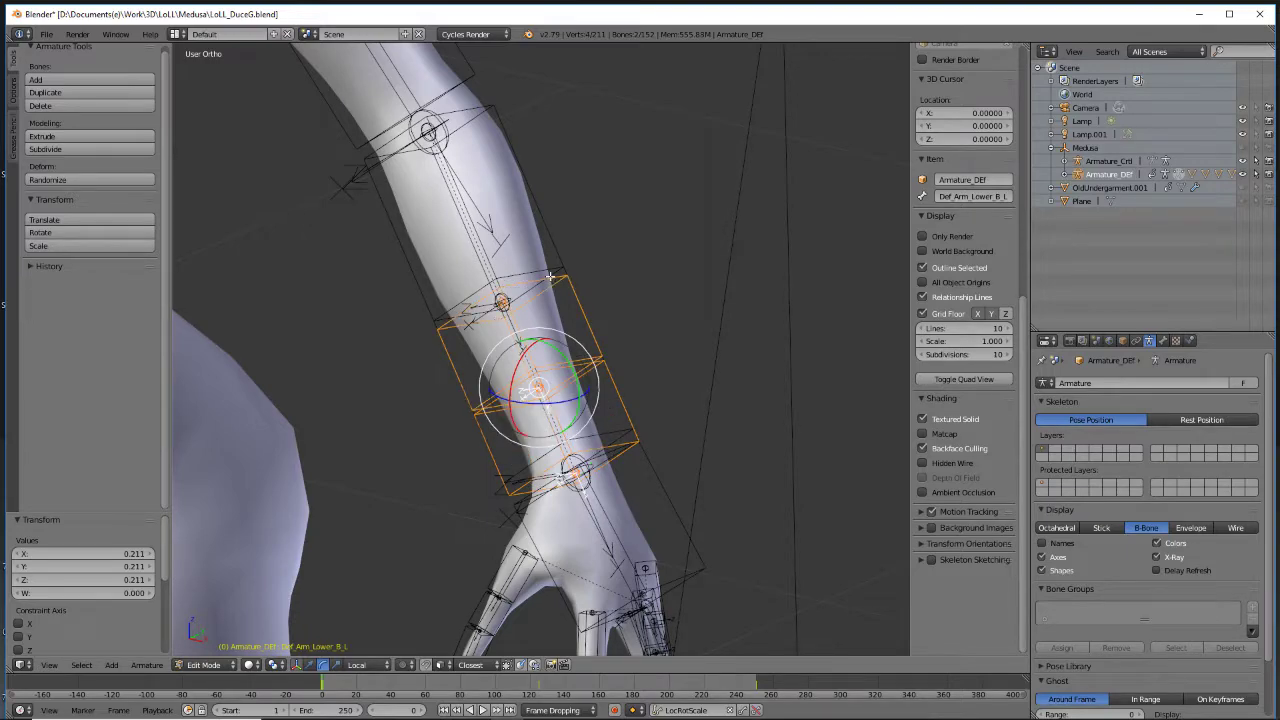
{"action": "right_click", "coordinate": [549, 275], "text": "shift"}
{"action": "key", "text": "s"}
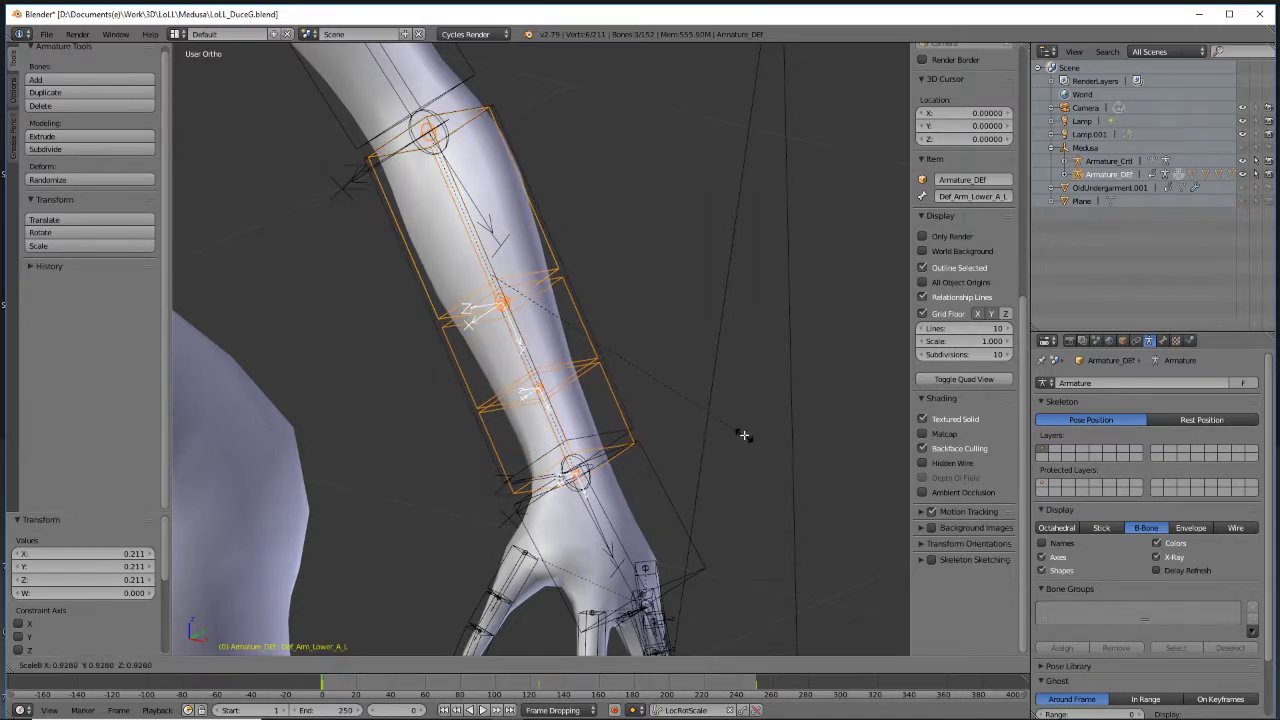
{"action": "left_click", "coordinate": [629, 295]}
In front view, select the head, neck, face and snake bones together and scale their B-Bone display size by about 0.109
{"action": "middle_click_drag", "start_coordinate": [622, 400], "coordinate": [609, 427]}
{"action": "scroll", "coordinate": [427, 344], "scroll_direction": "down", "scroll_amount": 4}
{"action": "middle_click_drag", "start_coordinate": [530, 430], "coordinate": [671, 477]}
{"action": "middle_click_drag", "start_coordinate": [300, 400], "coordinate": [517, 468], "text": "shift"}
{"action": "middle_click_drag", "start_coordinate": [570, 520], "coordinate": [636, 440], "text": "shift"}
{"action": "scroll", "coordinate": [636, 440], "scroll_direction": "up", "scroll_amount": 3}
{"action": "middle_click_drag", "start_coordinate": [492, 295], "coordinate": [401, 258], "text": "shift"}
{"action": "middle_click_drag", "start_coordinate": [771, 494], "coordinate": [597, 331], "text": "shift"}
{"action": "middle_click_drag", "start_coordinate": [480, 129], "coordinate": [410, 270], "text": "shift"}
{"action": "middle_click_drag", "start_coordinate": [410, 270], "coordinate": [744, 391]}
{"action": "middle_click_drag", "start_coordinate": [633, 405], "coordinate": [739, 344]}
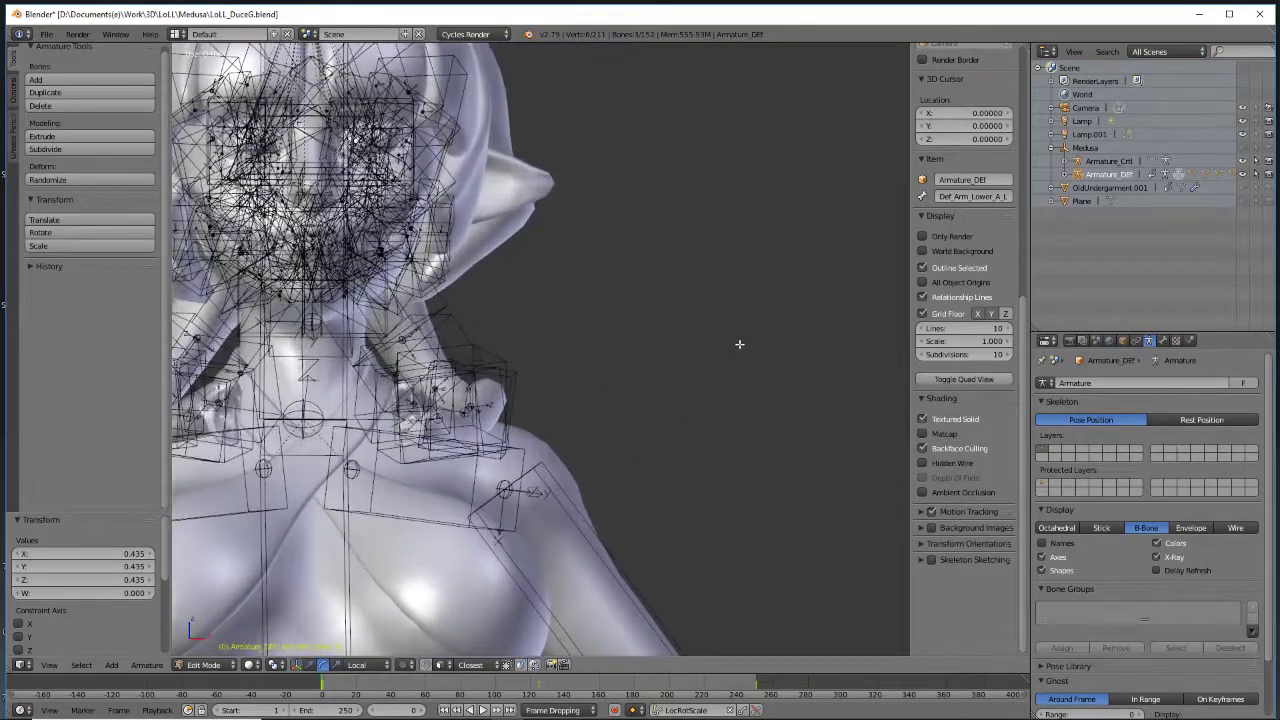
{"action": "key", "text": "KP_1"}
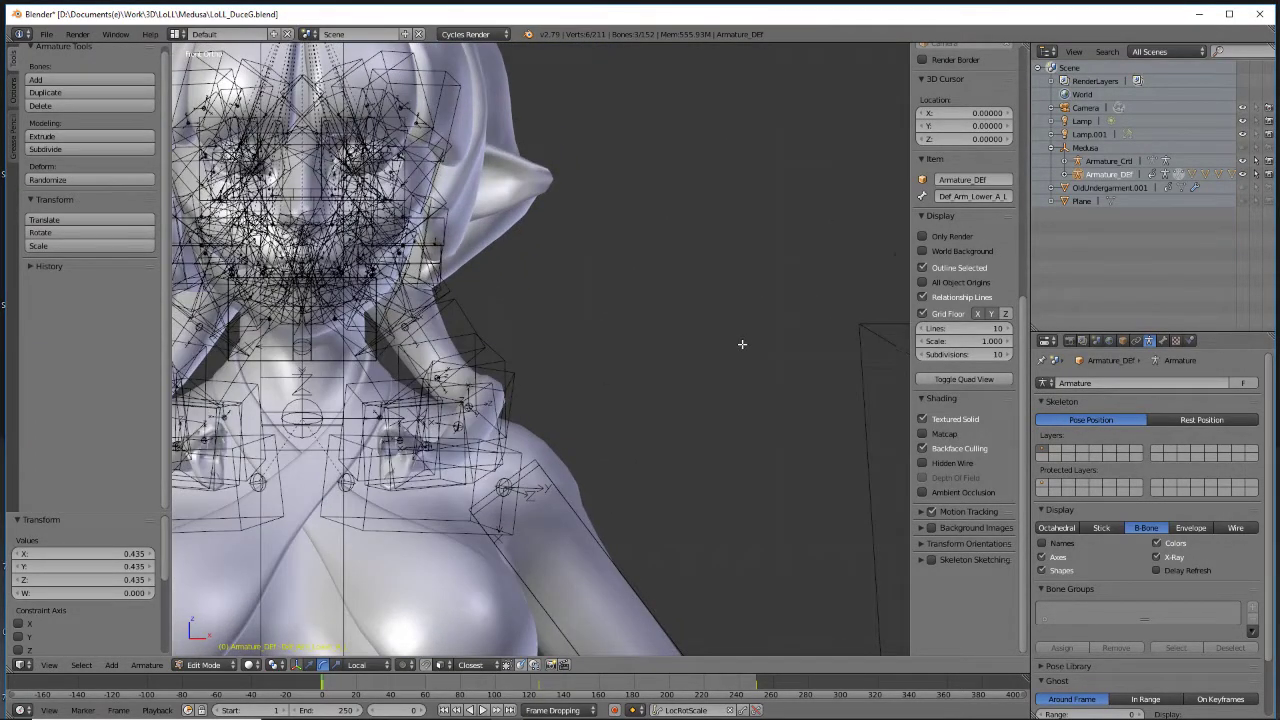
{"action": "scroll", "coordinate": [742, 344], "scroll_direction": "down", "scroll_amount": 4}
{"action": "mouse_move", "coordinate": [638, 114]}
{"action": "left_mouse_down", "text": "ctrl"}
{"action": "mouse_move", "coordinate": [432, 116]}
{"action": "mouse_move", "coordinate": [329, 257]}
{"action": "mouse_move", "coordinate": [355, 372]}
{"action": "mouse_move", "coordinate": [428, 462]}
{"action": "mouse_move", "coordinate": [519, 490]}
{"action": "mouse_move", "coordinate": [608, 496]}
{"action": "mouse_move", "coordinate": [645, 300]}
{"action": "mouse_move", "coordinate": [640, 118]}
{"action": "left_mouse_up", "text": "ctrl"}
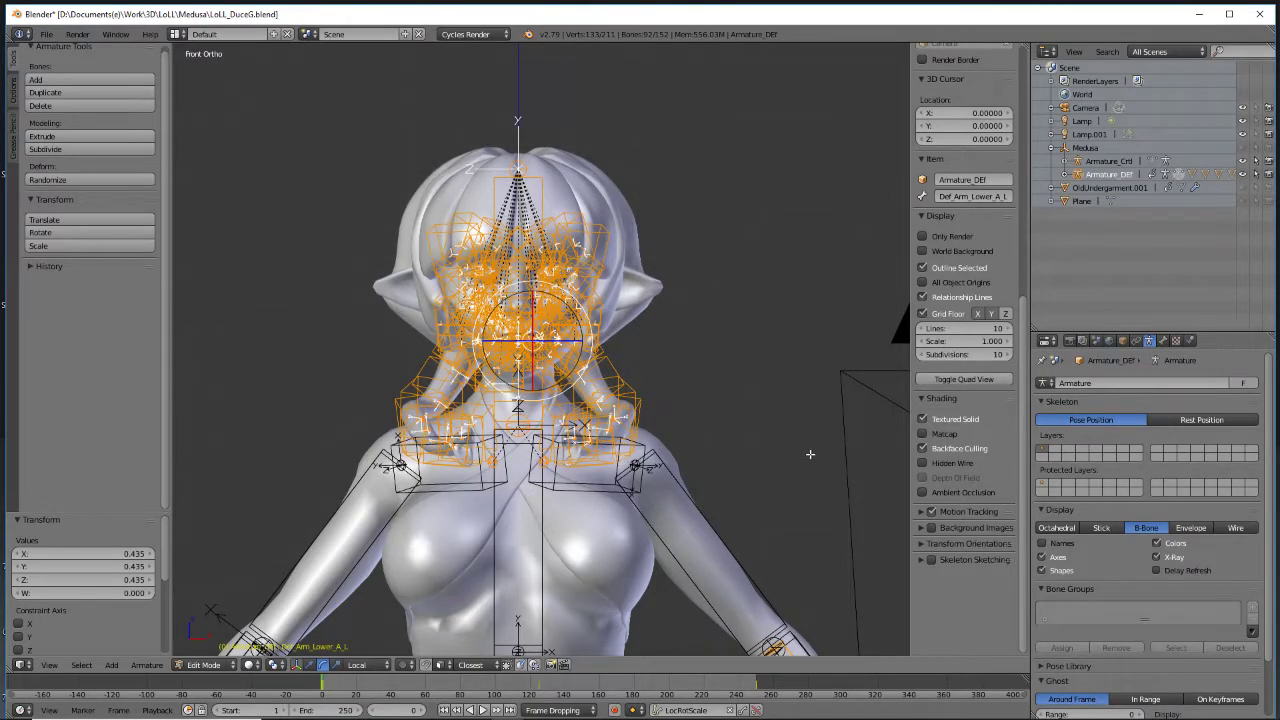
{"action": "key", "text": "s"}
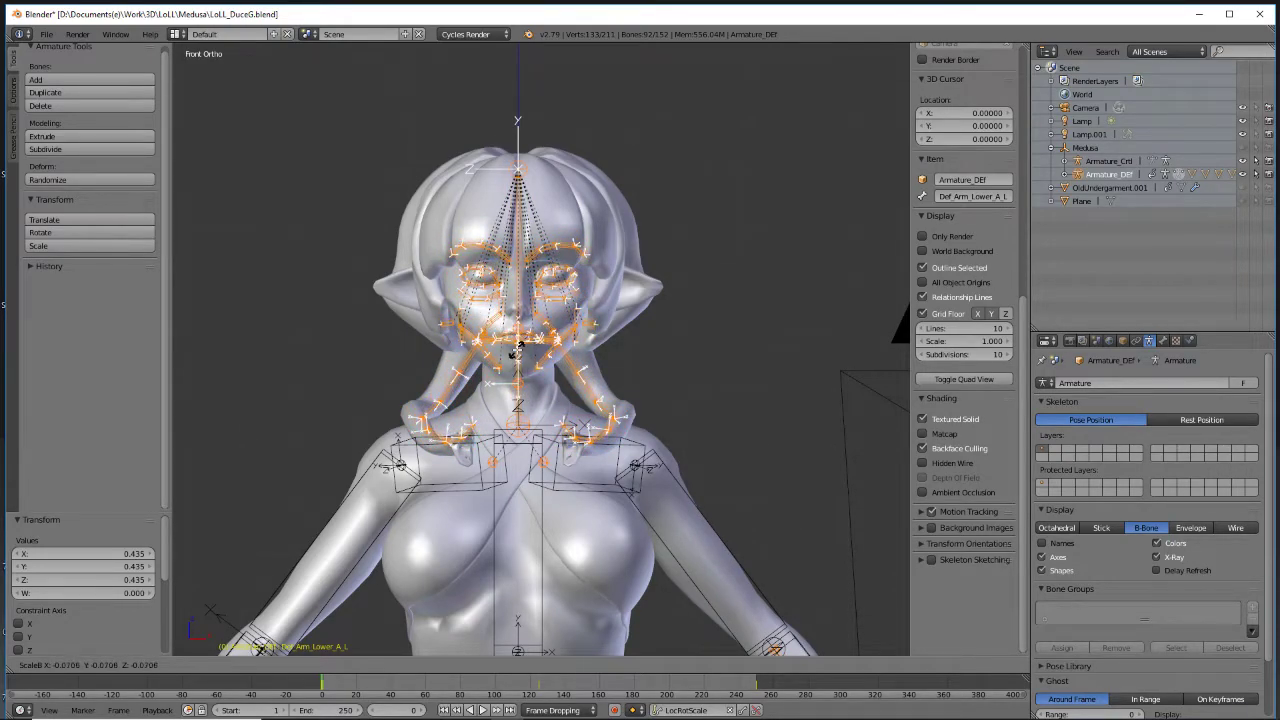
{"action": "right_click", "coordinate": [556, 378]}
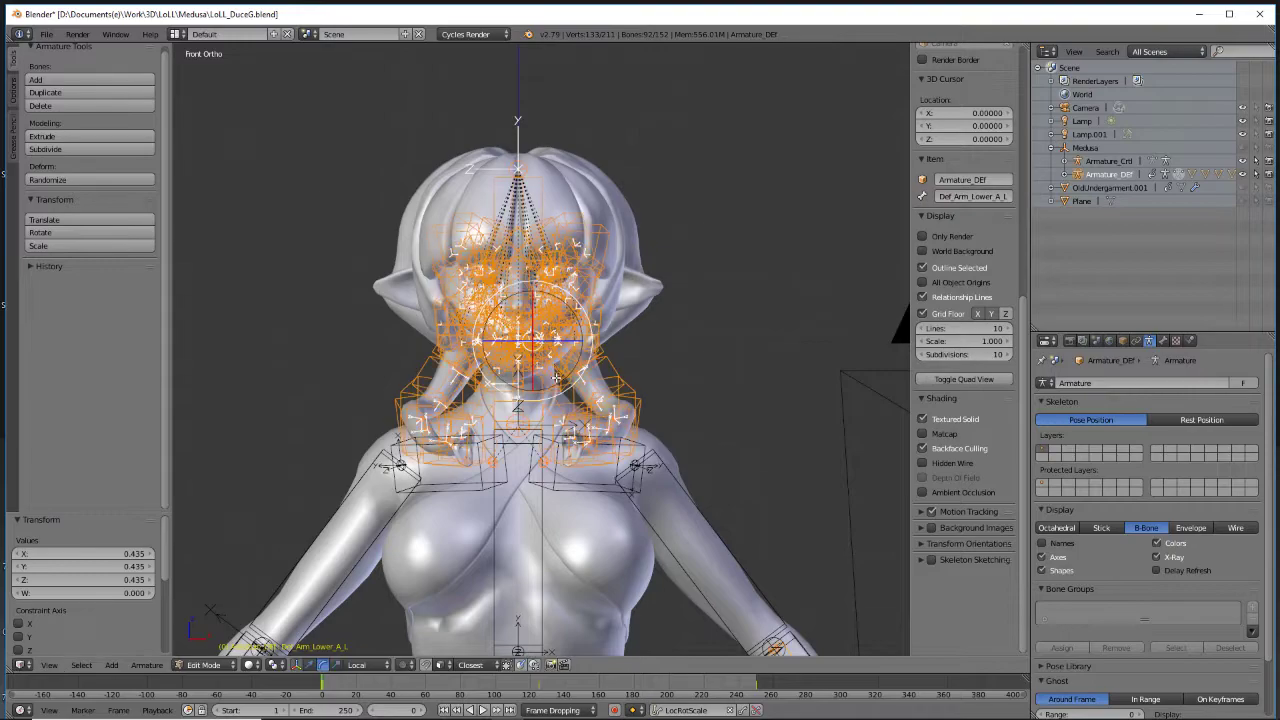
{"action": "key", "text": "s"}
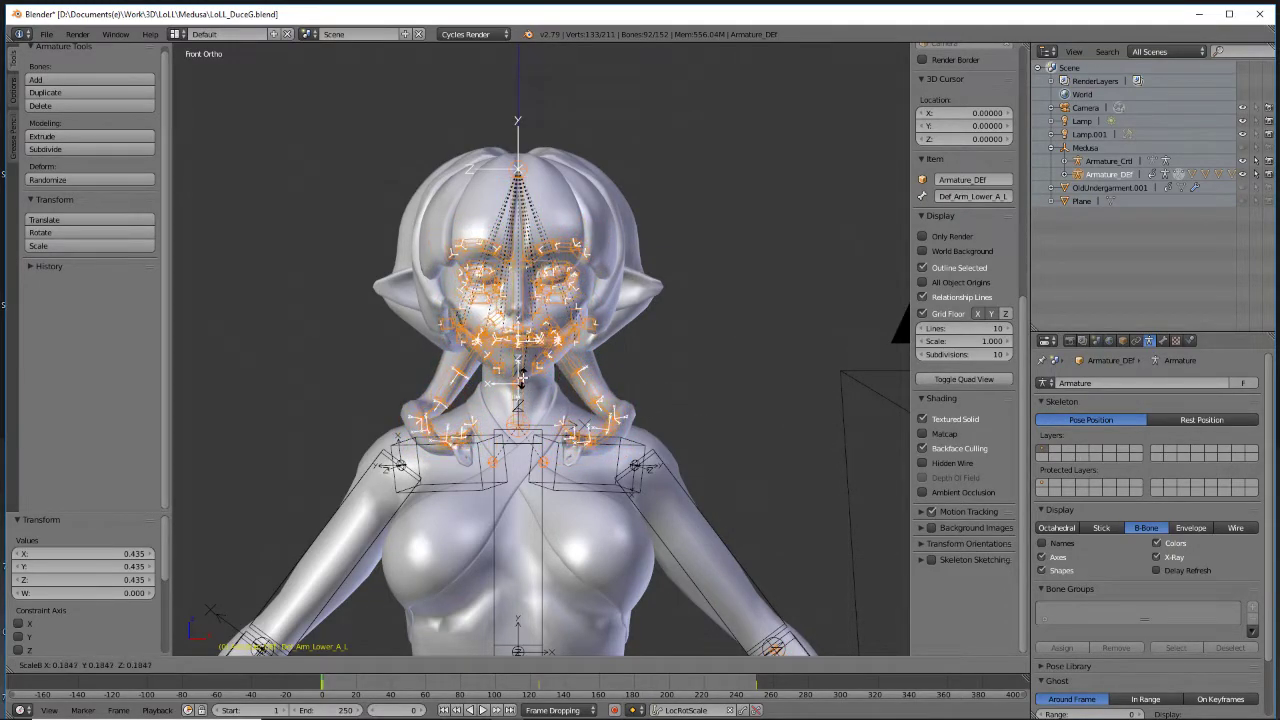
{"action": "left_click", "coordinate": [521, 360]}
Select only the snake bones on both sides, from base to head, and scale their B-Bone display size by about 4.199
{"action": "scroll", "coordinate": [511, 400], "scroll_direction": "up", "scroll_amount": 4}
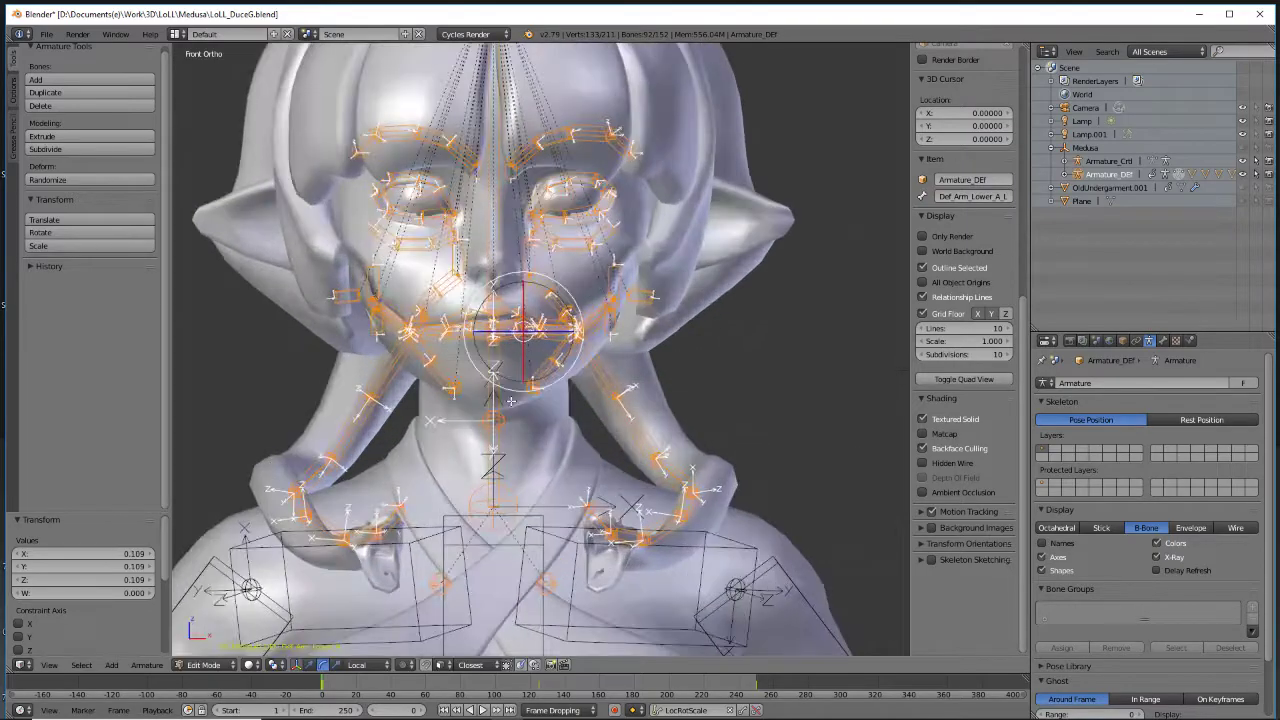
{"action": "middle_click_drag", "start_coordinate": [680, 400], "coordinate": [648, 310], "text": "shift"}
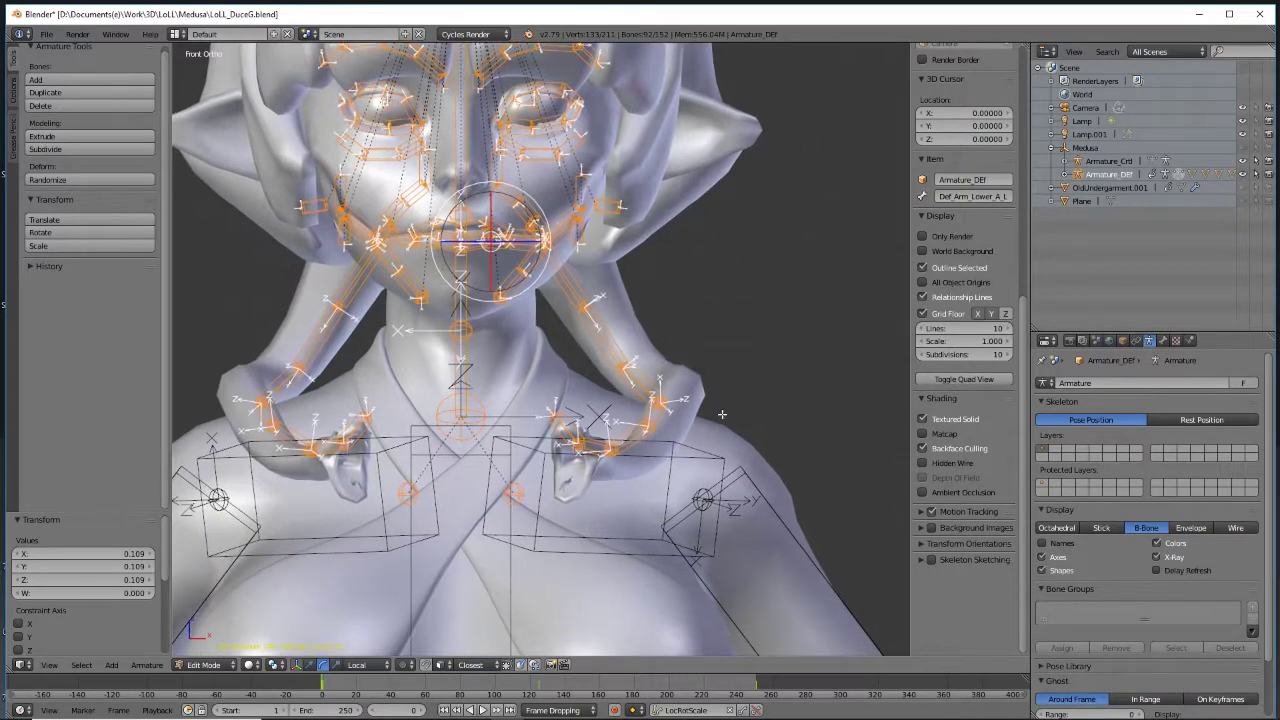
{"action": "scroll", "coordinate": [634, 330], "scroll_direction": "up", "scroll_amount": 1}
{"action": "right_click", "coordinate": [592, 285]}
{"action": "right_click", "coordinate": [658, 386], "text": "shift"}
{"action": "right_click", "coordinate": [685, 413], "text": "shift"}
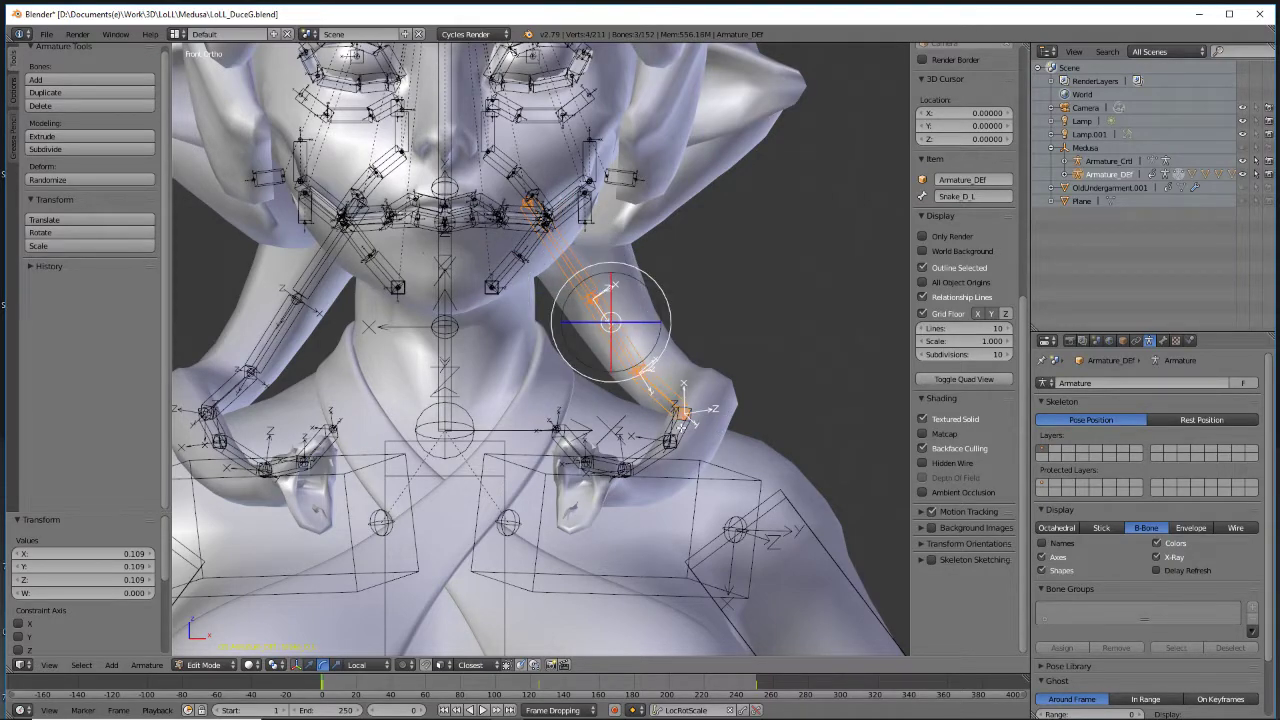
{"action": "right_click", "coordinate": [668, 440], "text": "shift"}
{"action": "right_click", "coordinate": [629, 463], "text": "shift"}
{"action": "right_click", "coordinate": [610, 463], "text": "shift"}
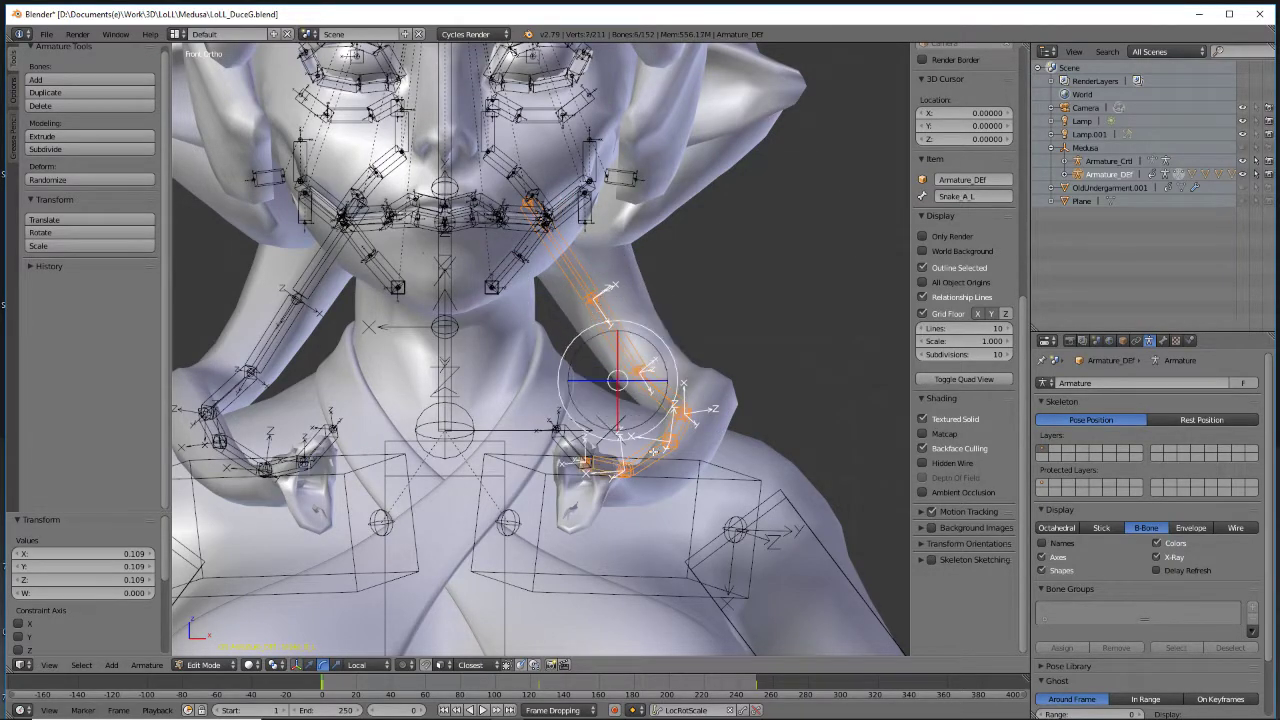
{"action": "right_click", "coordinate": [565, 440], "text": "shift"}
{"action": "right_click", "coordinate": [326, 432], "text": "shift"}
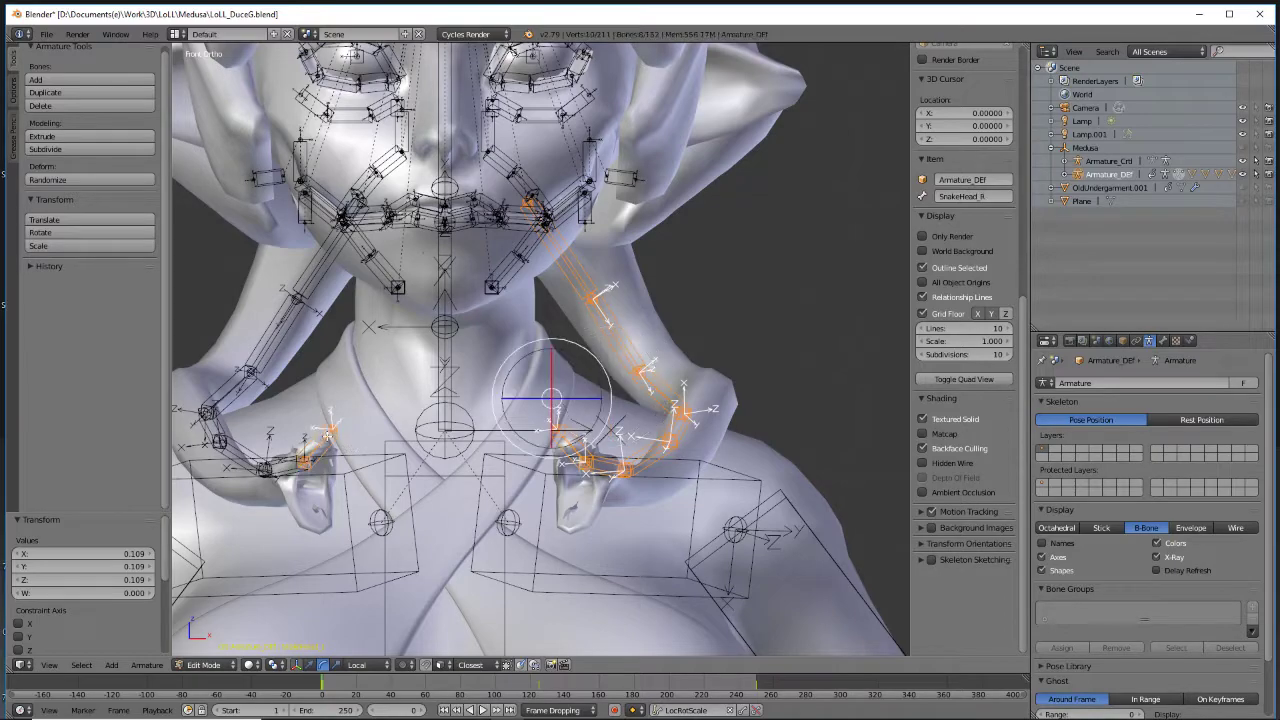
{"action": "right_click", "coordinate": [281, 462], "text": "shift"}
{"action": "right_click", "coordinate": [222, 442], "text": "shift"}
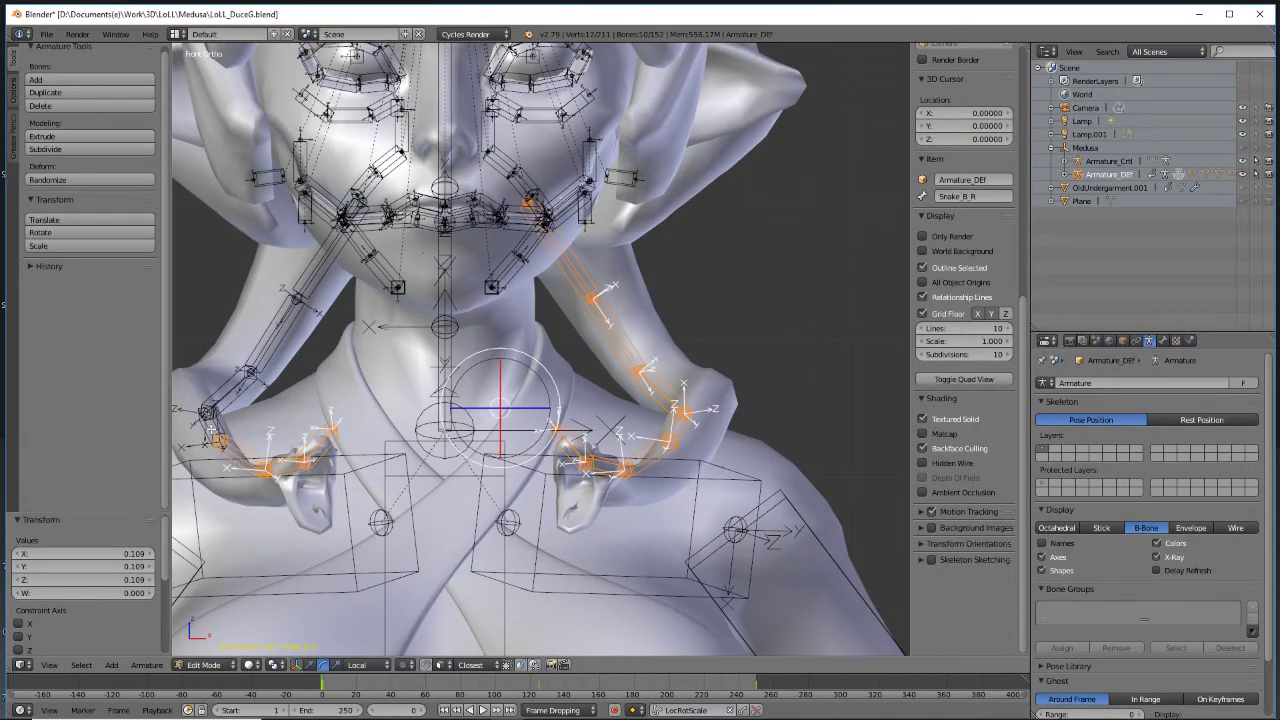
{"action": "right_click", "coordinate": [208, 424], "text": "shift"}
{"action": "right_click", "coordinate": [228, 390], "text": "shift"}
{"action": "right_click", "coordinate": [261, 349], "text": "shift"}
{"action": "right_click", "coordinate": [305, 272], "text": "shift"}
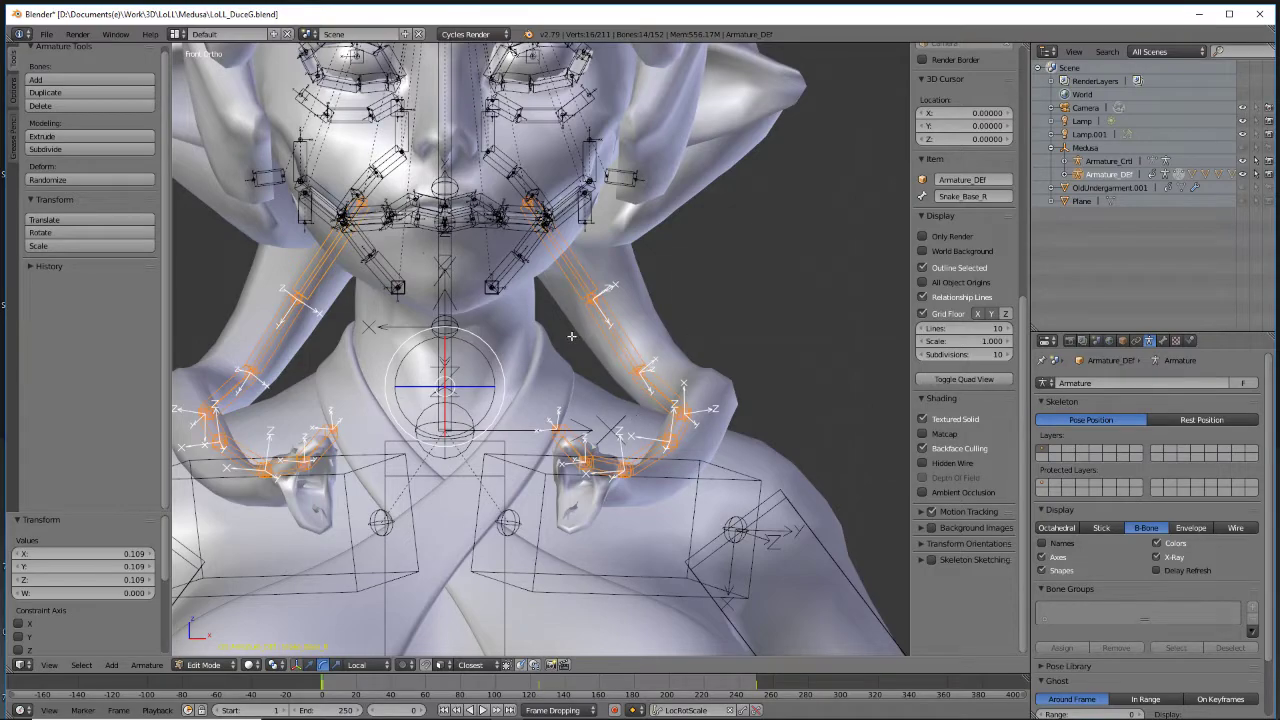
{"action": "scroll", "coordinate": [573, 337], "scroll_direction": "down", "scroll_amount": 3}
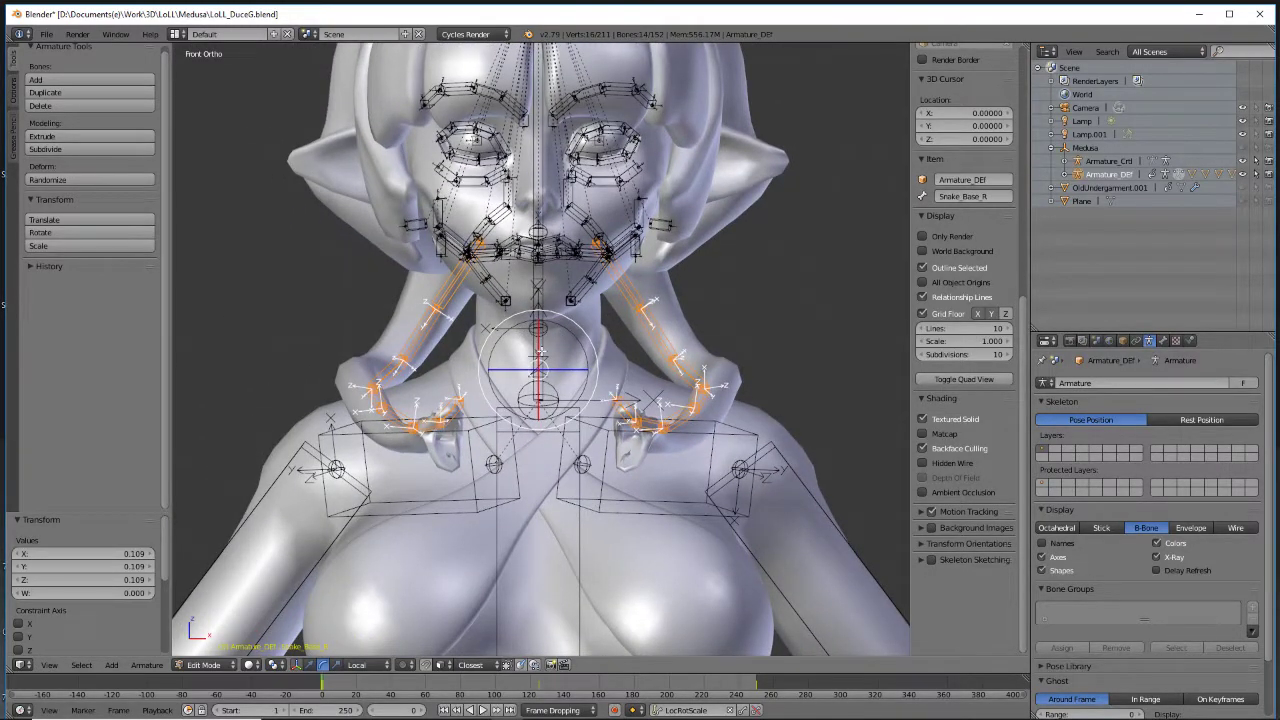
{"action": "key", "text": "ctrl+alt+s"}
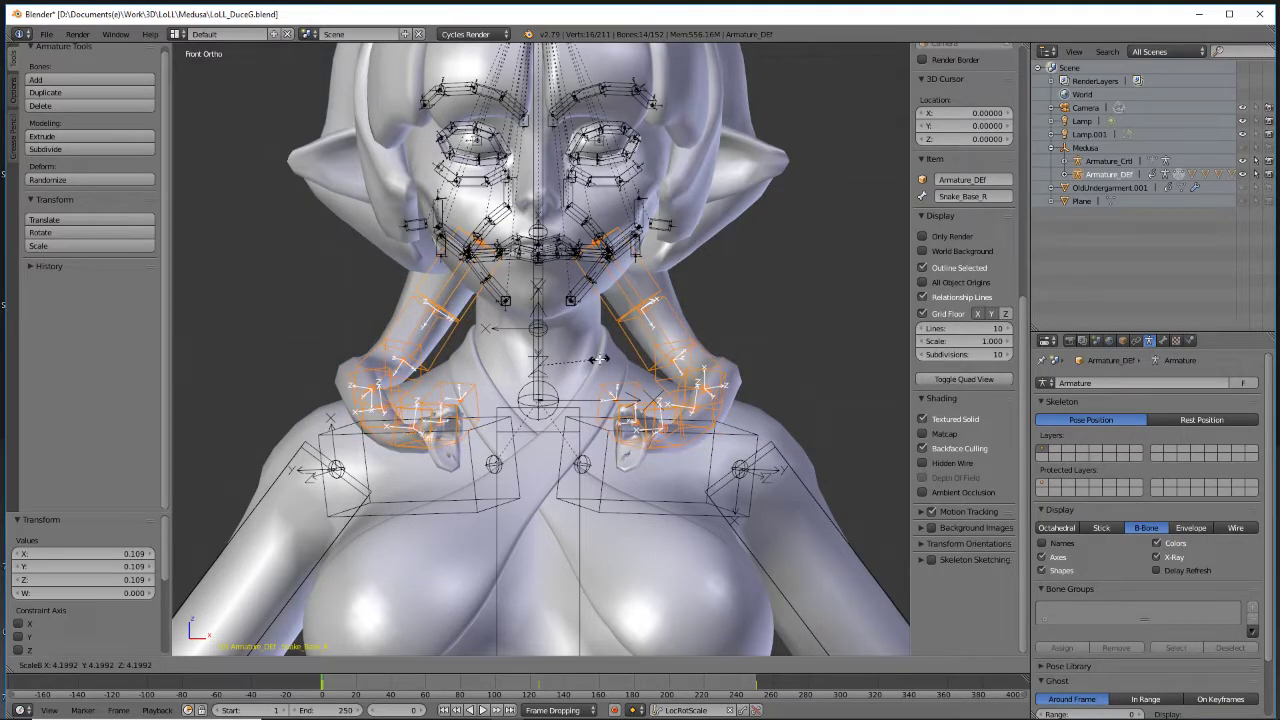
{"action": "left_click", "coordinate": [598, 358]}
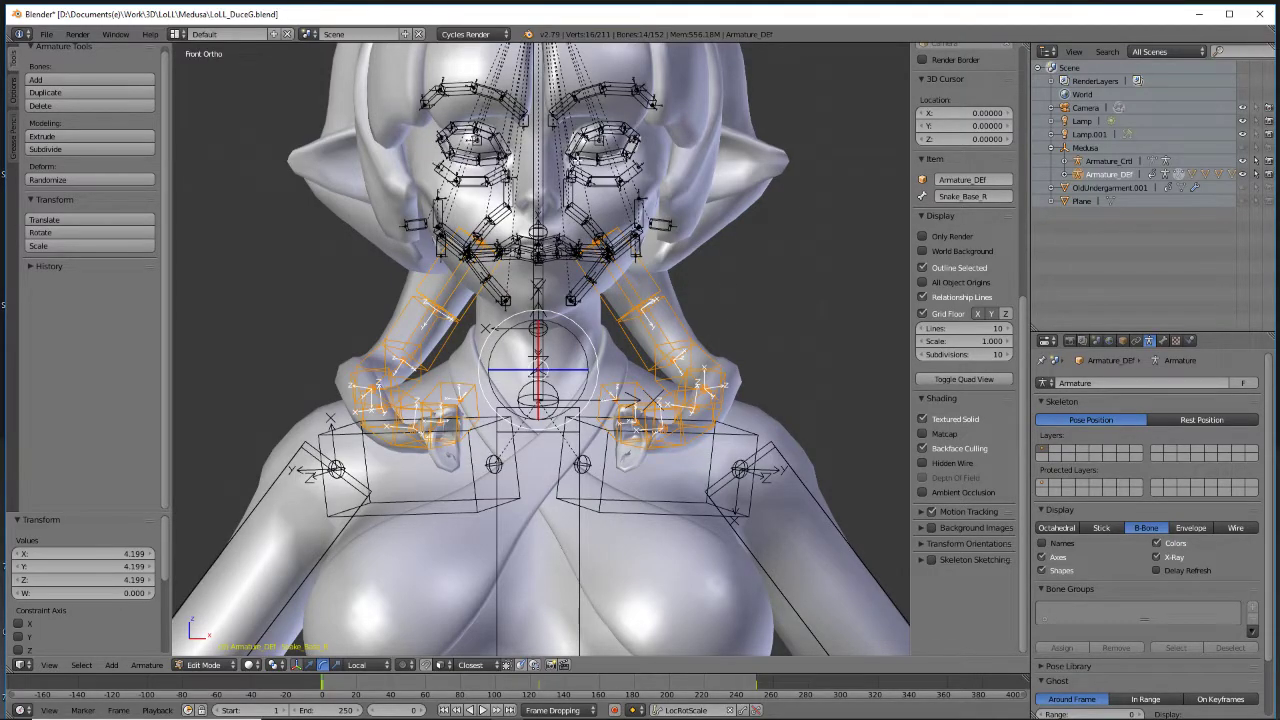
Select the left thigh bones down to the knee and scale their B-Bone display size by about 0.366
{"action": "scroll", "coordinate": [567, 251], "scroll_direction": "down", "scroll_amount": 2}
{"action": "middle_click_drag", "start_coordinate": [663, 376], "coordinate": [663, 422]}
{"action": "scroll", "coordinate": [663, 422], "scroll_direction": "down", "scroll_amount": 3}
{"action": "middle_click_drag", "start_coordinate": [690, 630], "coordinate": [335, 386], "text": "shift"}
{"action": "middle_click_drag", "start_coordinate": [345, 600], "coordinate": [420, 276], "text": "shift"}
{"action": "middle_click_drag", "start_coordinate": [420, 276], "coordinate": [555, 278]}
{"action": "scroll", "coordinate": [555, 278], "scroll_direction": "up", "scroll_amount": 2}
{"action": "middle_click_drag", "start_coordinate": [557, 224], "coordinate": [515, 298], "text": "shift"}
{"action": "scroll", "coordinate": [515, 298], "scroll_direction": "up", "scroll_amount": 1}
{"action": "right_click", "coordinate": [503, 254]}
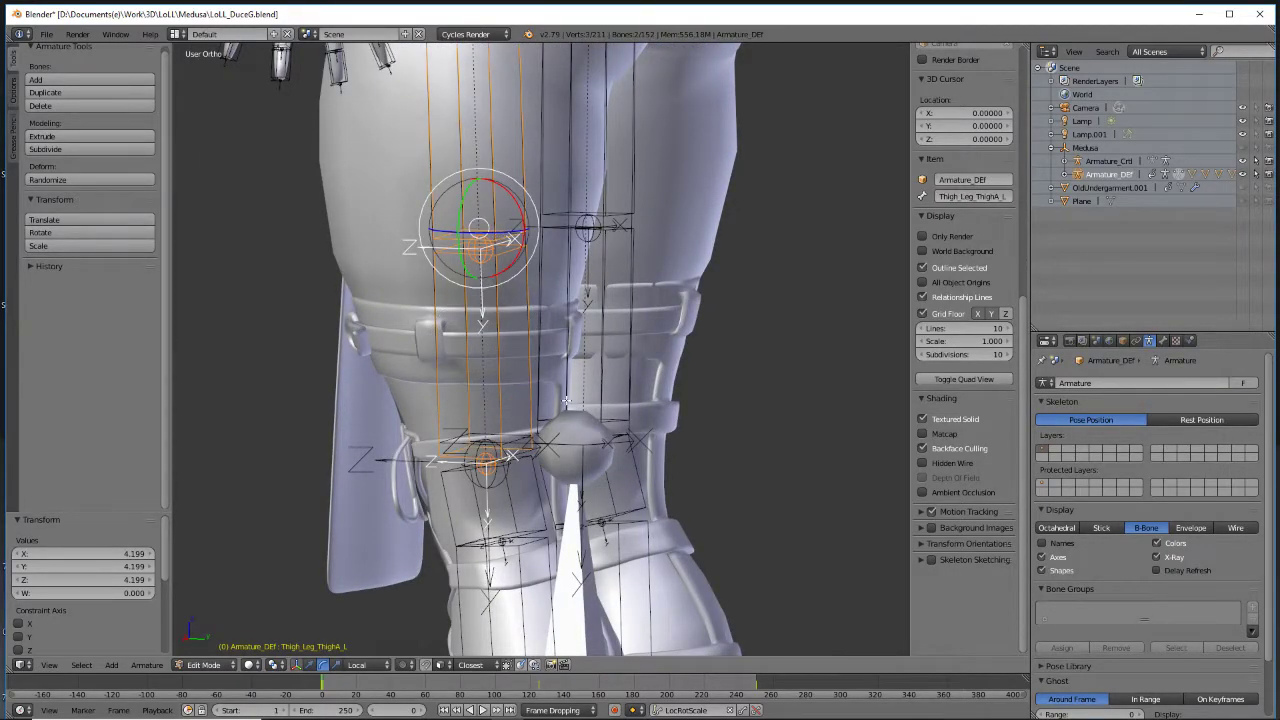
{"action": "middle_click_drag", "start_coordinate": [536, 343], "coordinate": [614, 397]}
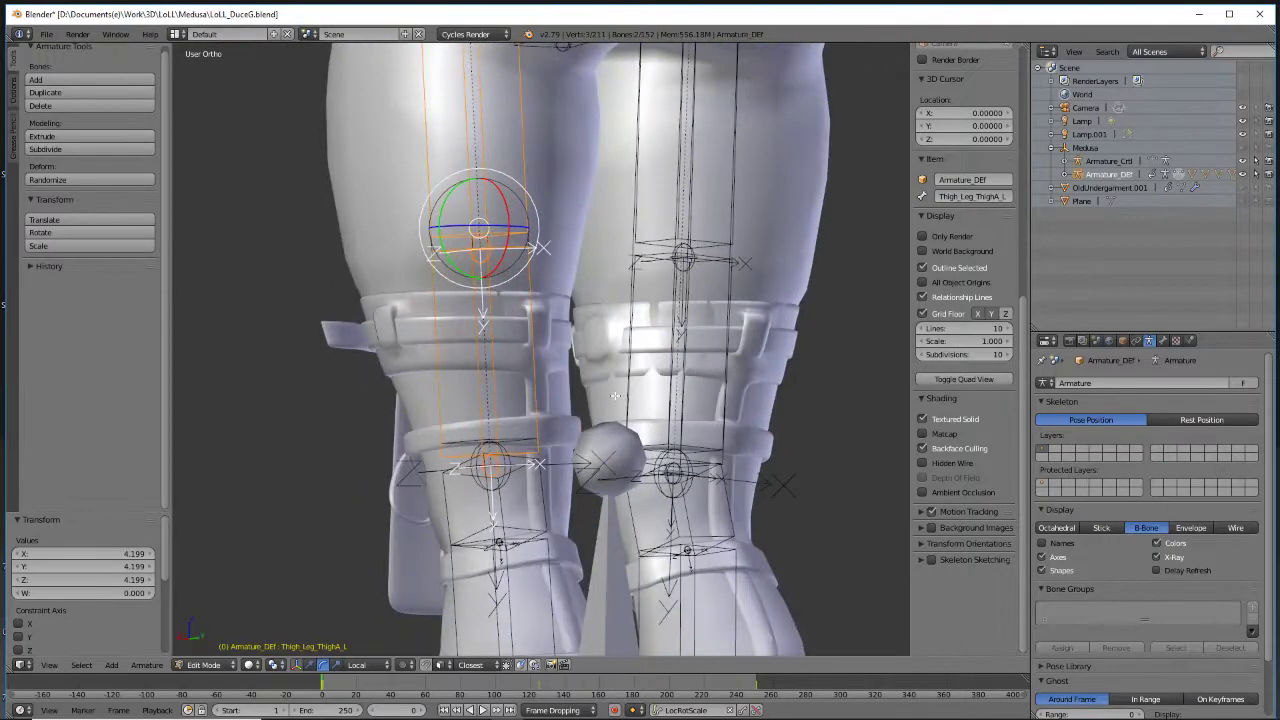
{"action": "key", "text": "s"}
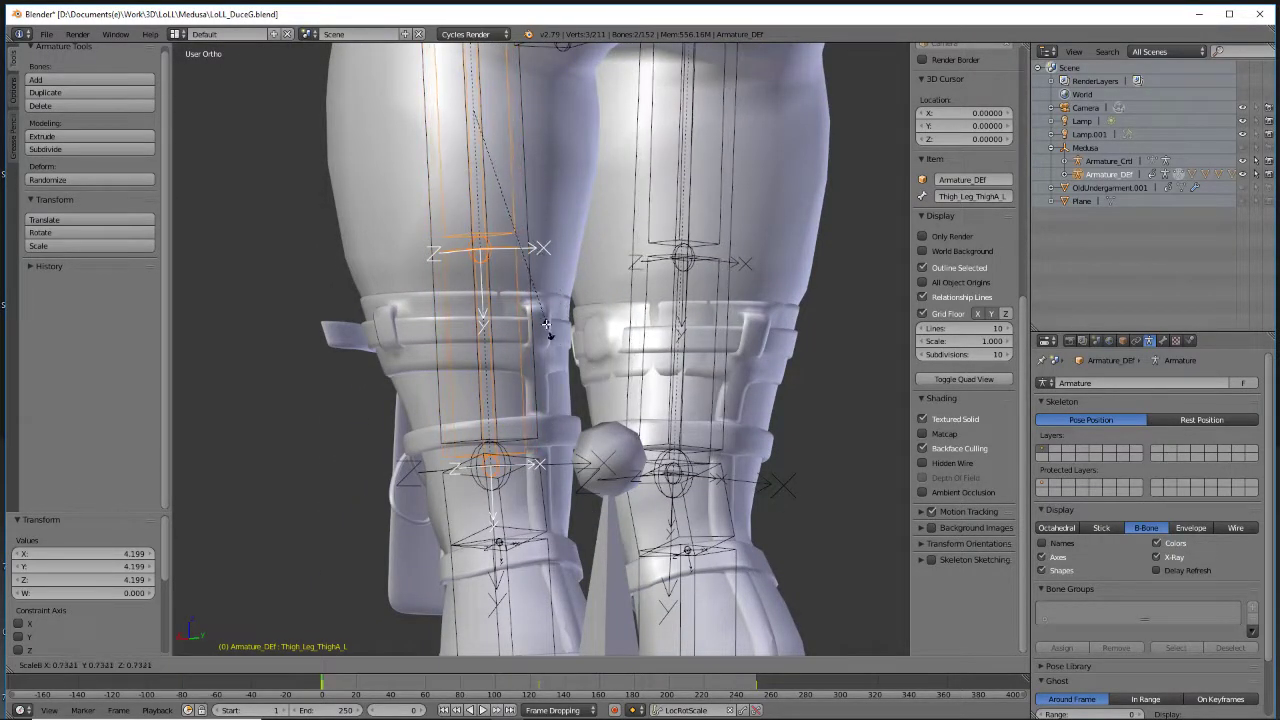
{"action": "left_click", "coordinate": [515, 200]}
Scale the B-Bone display size of Def_Tail_A by about 0.598 and of Def_Tail_B by about 0.860
{"action": "middle_click_drag", "start_coordinate": [515, 200], "coordinate": [622, 452]}
{"action": "middle_click_drag", "start_coordinate": [551, 494], "coordinate": [648, 314], "text": "shift"}
{"action": "middle_click_drag", "start_coordinate": [637, 518], "coordinate": [594, 280], "text": "shift"}
{"action": "mouse_move", "coordinate": [645, 404]}
{"action": "middle_mouse_down"}
{"action": "mouse_move", "coordinate": [569, 363]}
{"action": "mouse_move", "coordinate": [473, 342]}
{"action": "mouse_move", "coordinate": [494, 400]}
{"action": "mouse_move", "coordinate": [635, 404]}
{"action": "middle_mouse_up"}
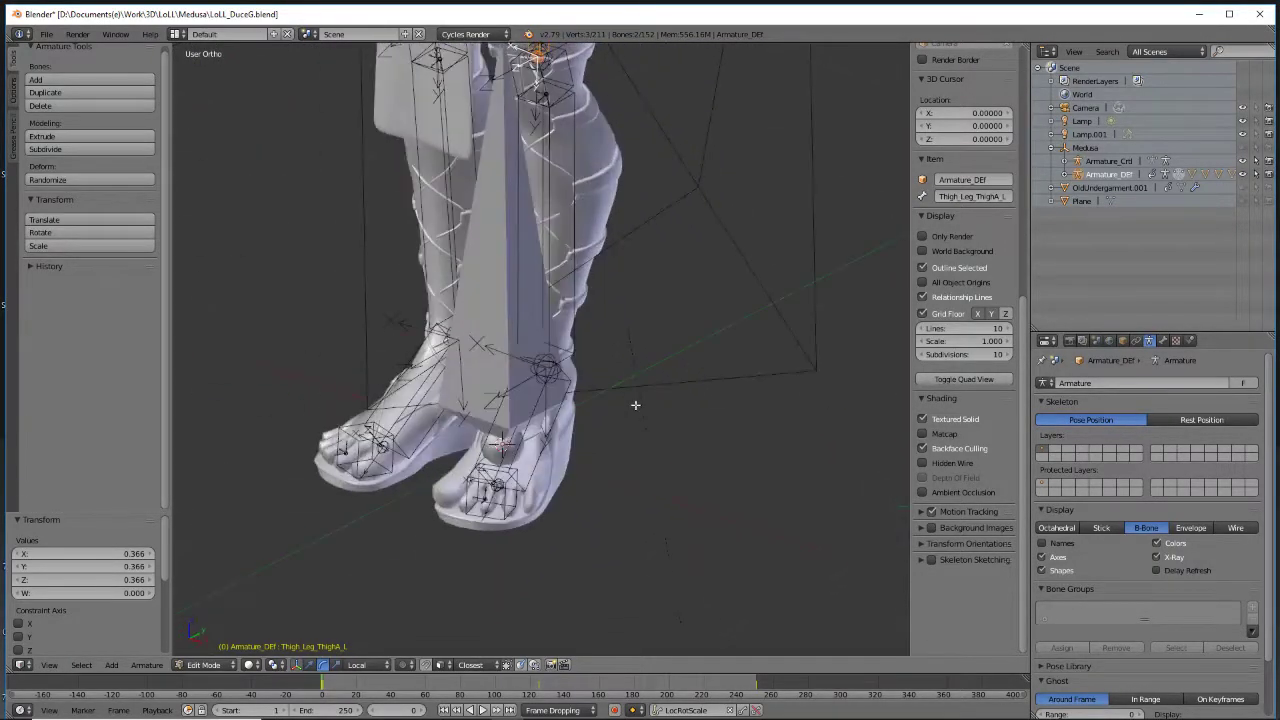
{"action": "middle_click_drag", "start_coordinate": [506, 272], "coordinate": [494, 402]}
{"action": "middle_click_drag", "start_coordinate": [510, 220], "coordinate": [525, 540], "text": "shift"}
{"action": "middle_click_drag", "start_coordinate": [475, 185], "coordinate": [585, 367], "text": "shift"}
{"action": "middle_click_drag", "start_coordinate": [556, 268], "coordinate": [556, 450], "text": "shift"}
{"action": "middle_click_drag", "start_coordinate": [450, 372], "coordinate": [615, 330]}
{"action": "scroll", "coordinate": [615, 330], "scroll_direction": "up", "scroll_amount": 3}
{"action": "right_click", "coordinate": [399, 374]}
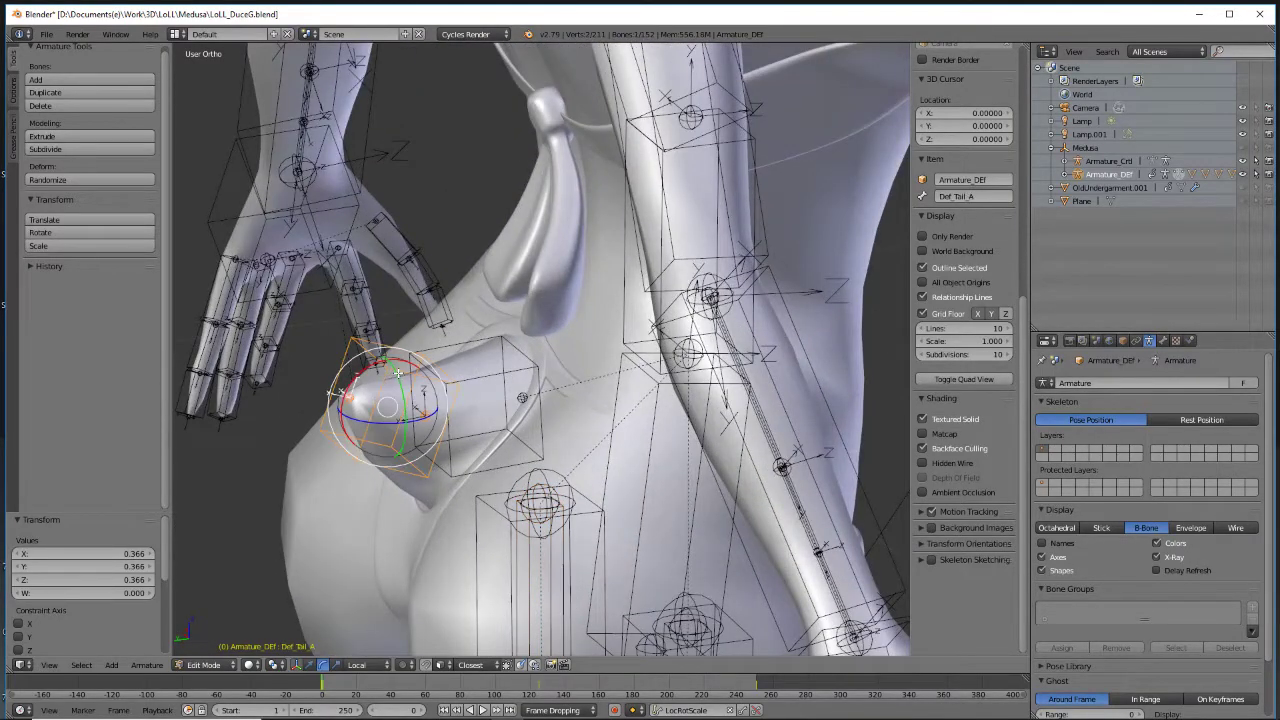
{"action": "key", "text": "s"}
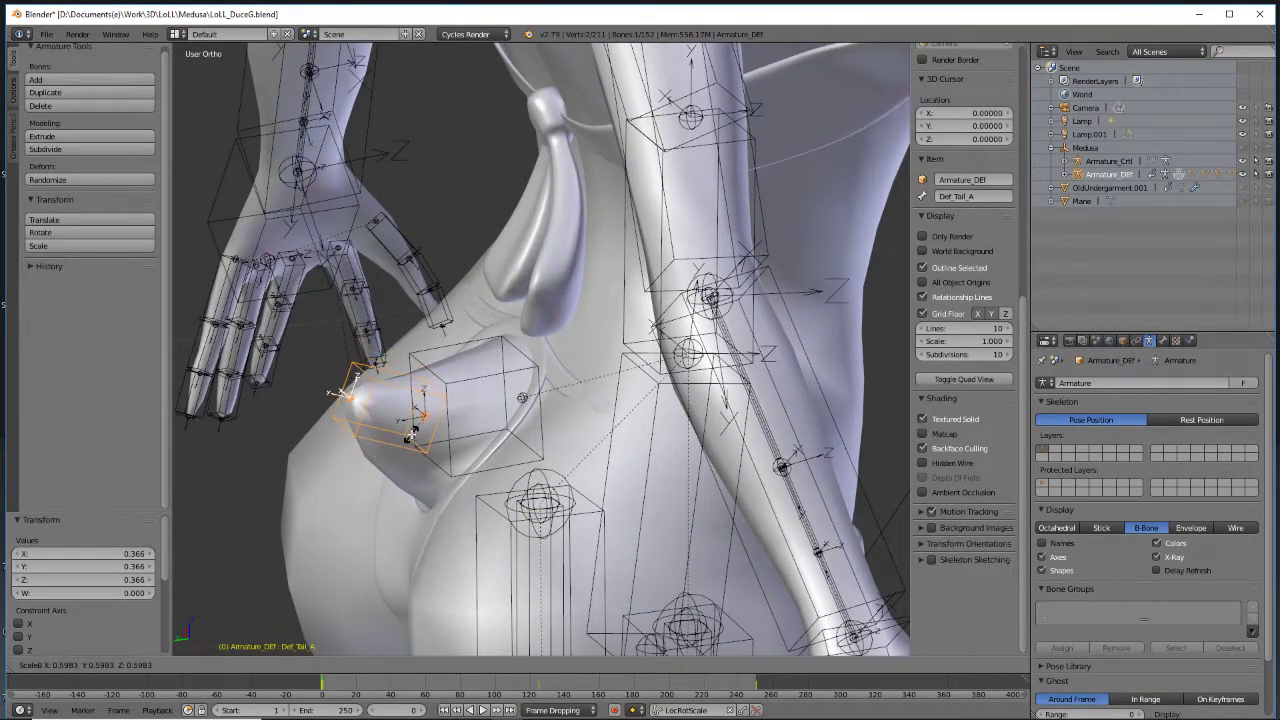
{"action": "left_click", "coordinate": [457, 403]}
{"action": "right_click", "coordinate": [474, 378]}
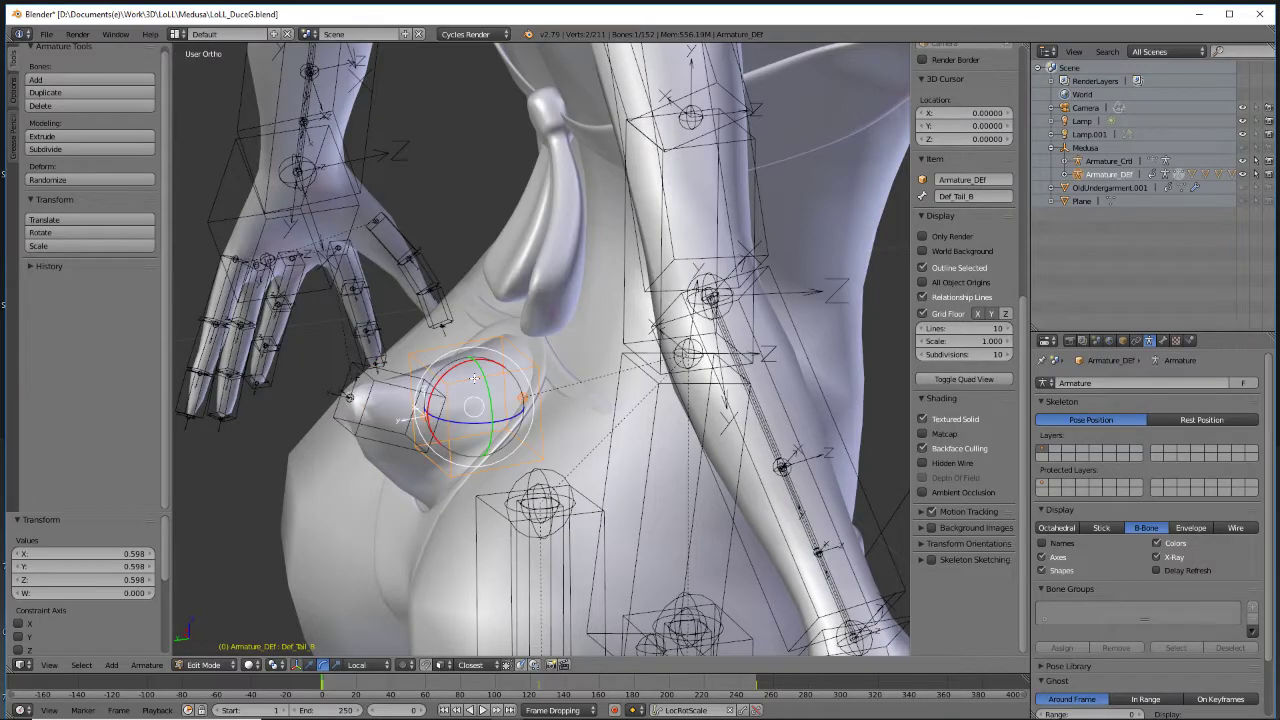
{"action": "key", "text": "s"}
{"action": "left_click", "coordinate": [633, 552]}
Select Def_Neck and Def_Head and scale their B-Bone display size by about 6.3
{"action": "middle_click_drag", "start_coordinate": [633, 552], "coordinate": [427, 394]}
{"action": "scroll", "coordinate": [635, 373], "scroll_direction": "down", "scroll_amount": 3}
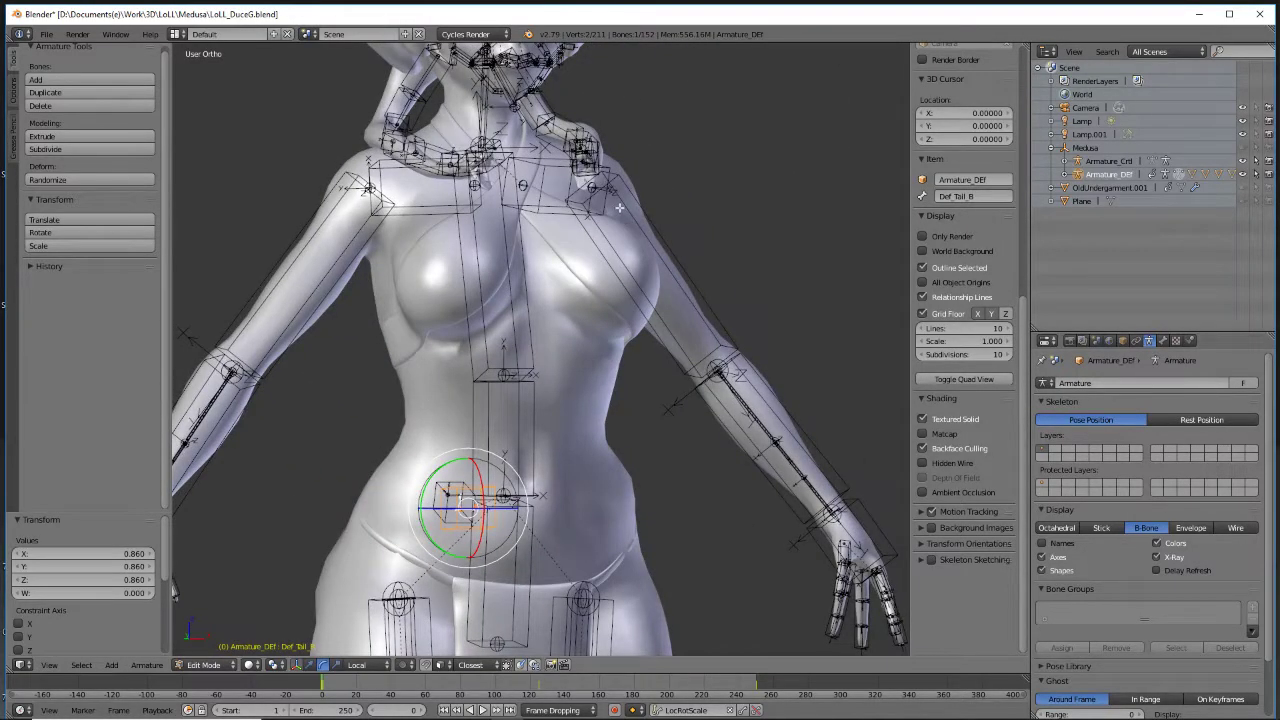
{"action": "middle_click_drag", "start_coordinate": [598, 140], "coordinate": [608, 382], "text": "shift"}
{"action": "middle_click_drag", "start_coordinate": [582, 328], "coordinate": [433, 374]}
{"action": "middle_click_drag", "start_coordinate": [503, 348], "coordinate": [329, 371]}
{"action": "scroll", "coordinate": [444, 427], "scroll_direction": "down", "scroll_amount": 2}
{"action": "middle_click_drag", "start_coordinate": [444, 427], "coordinate": [438, 367], "text": "shift"}
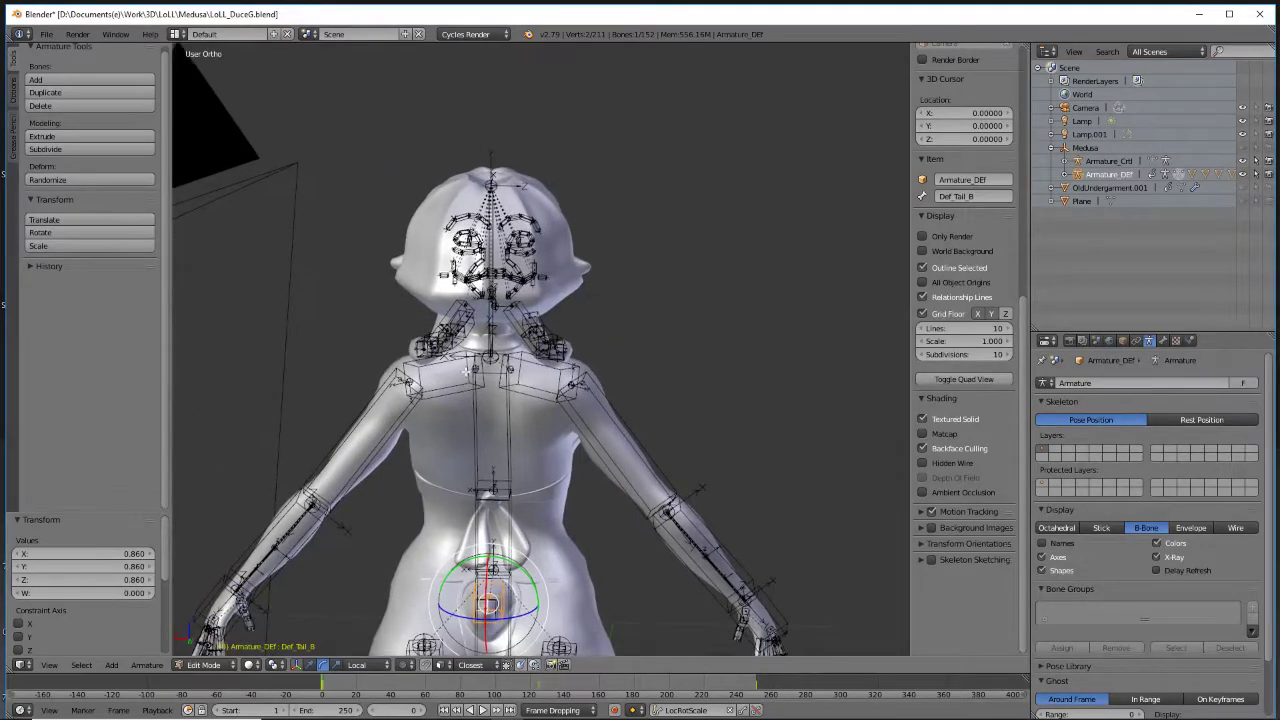
{"action": "scroll", "coordinate": [442, 268], "scroll_direction": "up", "scroll_amount": 5}
{"action": "middle_click_drag", "start_coordinate": [442, 268], "coordinate": [503, 435], "text": "shift"}
{"action": "right_click", "coordinate": [493, 424]}
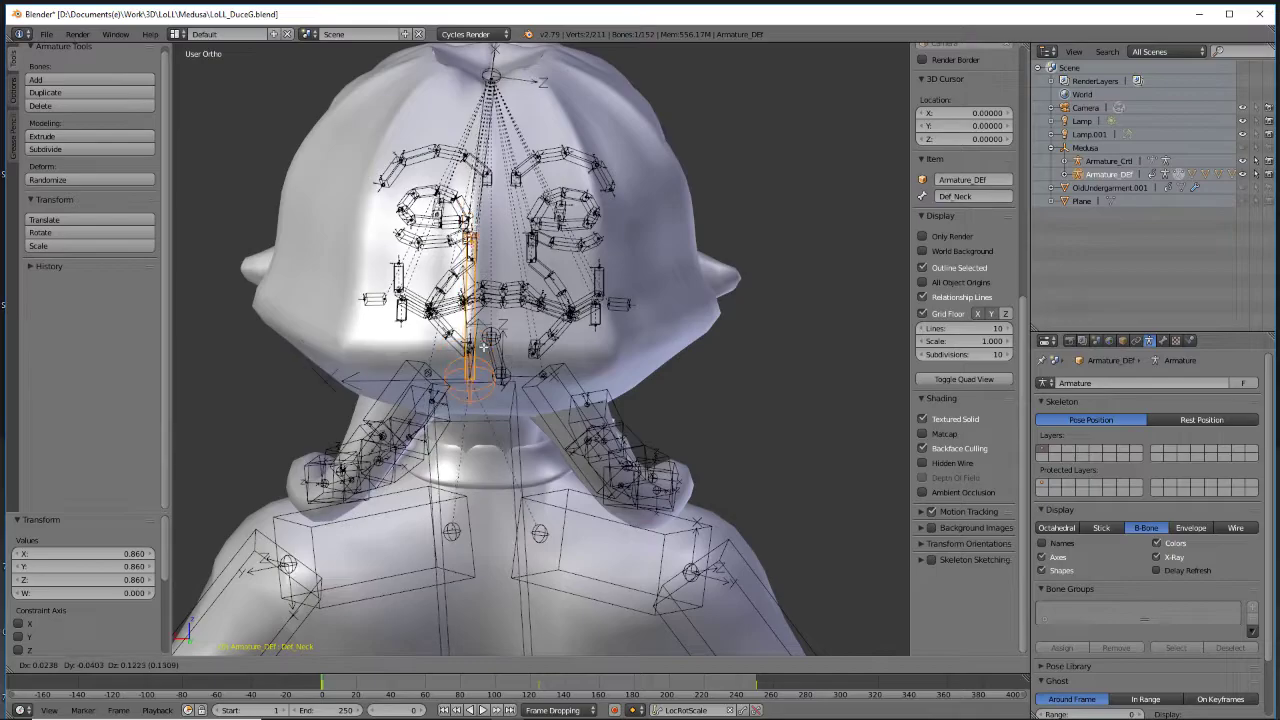
{"action": "right_click", "coordinate": [491, 203]}
{"action": "middle_click_drag", "start_coordinate": [491, 203], "coordinate": [666, 322]}
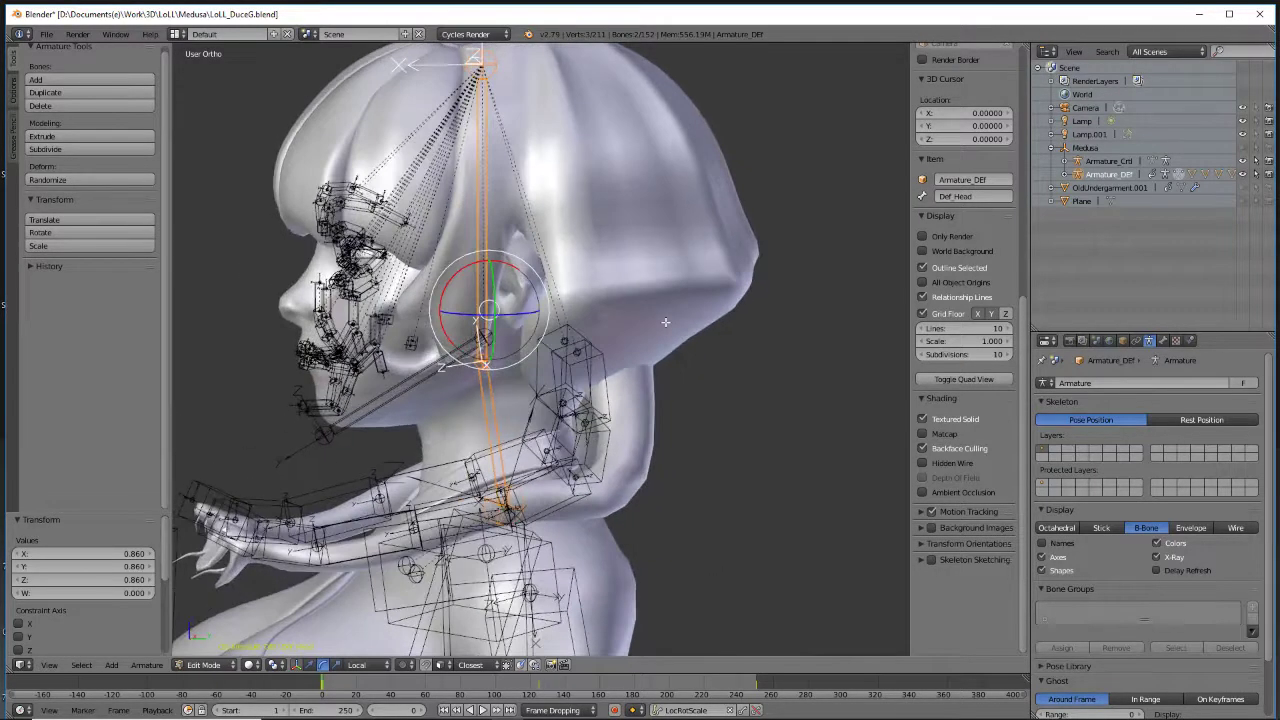
{"action": "middle_click_drag", "start_coordinate": [560, 437], "coordinate": [551, 418]}
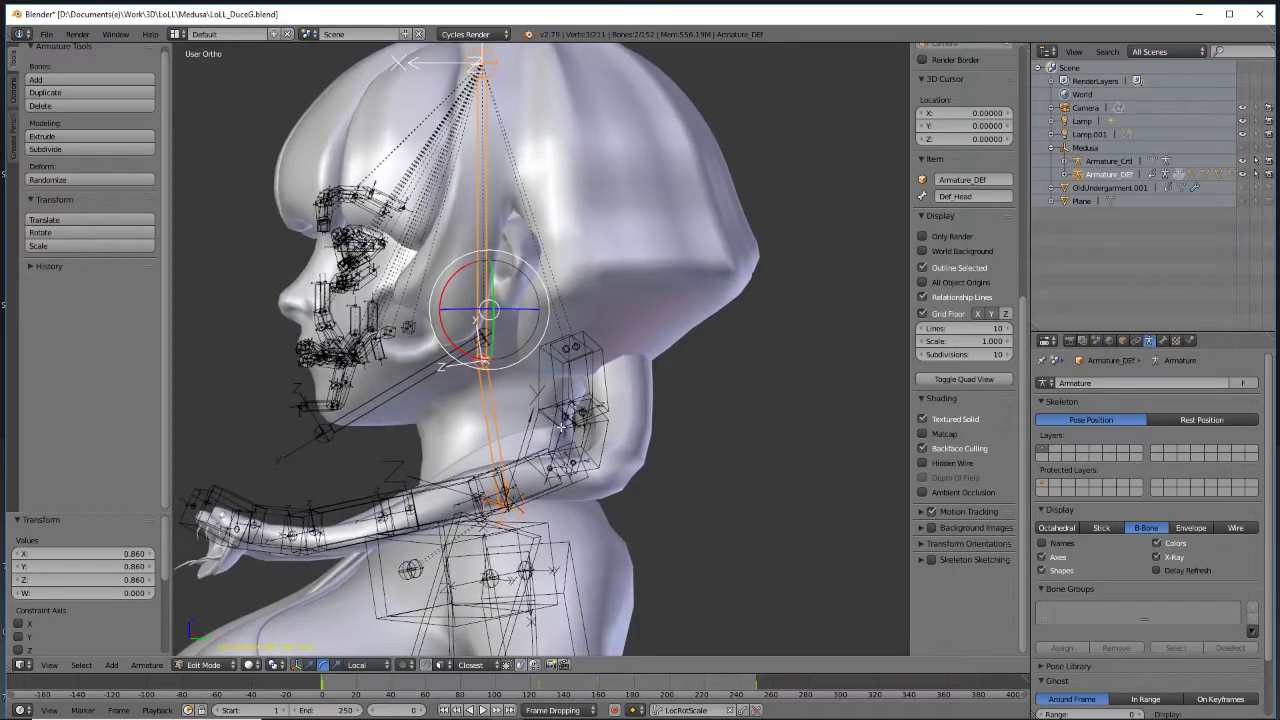
{"action": "key", "text": "s"}
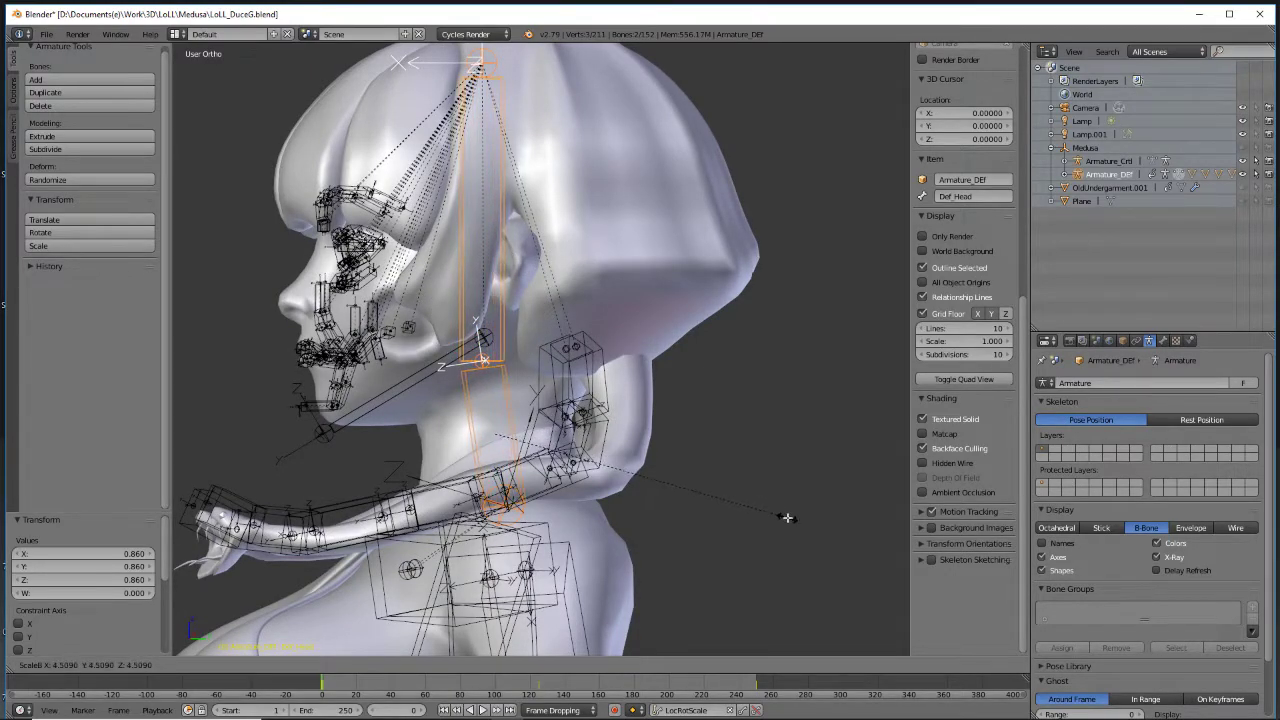
{"action": "left_click", "coordinate": [900, 561]}
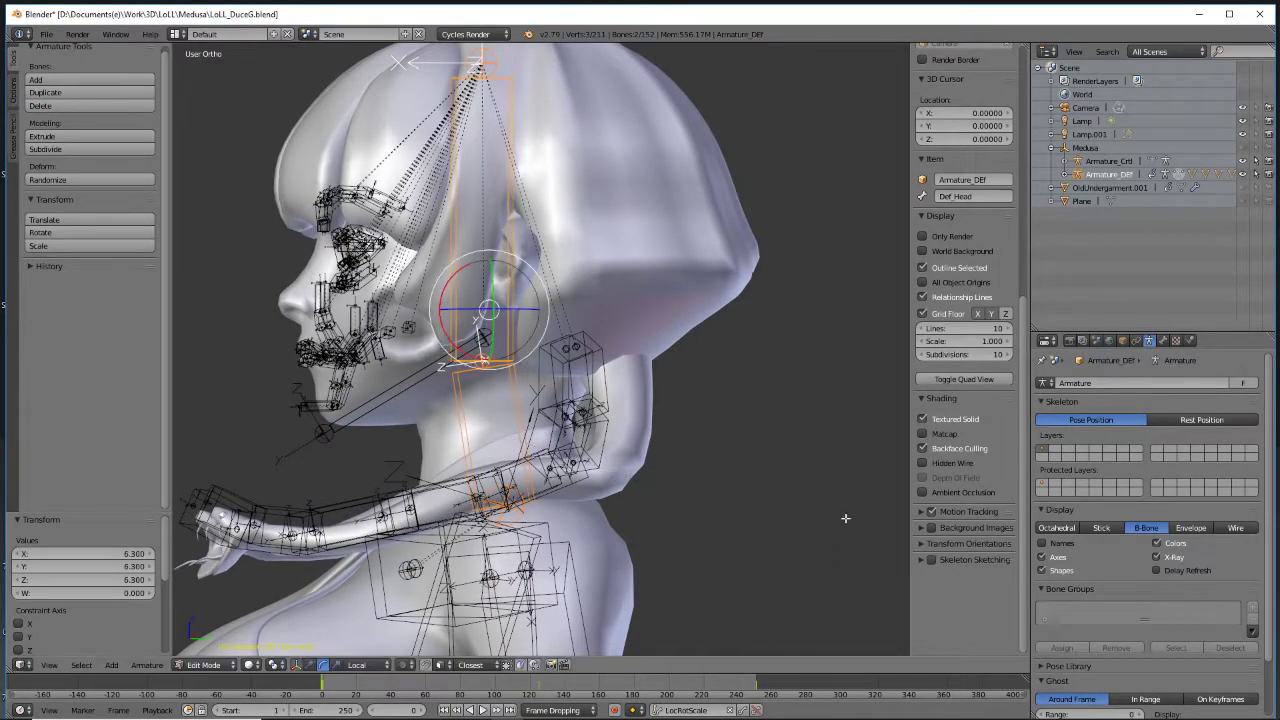
{"action": "scroll", "coordinate": [529, 369], "scroll_direction": "down", "scroll_amount": 2}
{"action": "middle_click_drag", "start_coordinate": [525, 400], "coordinate": [508, 343]}
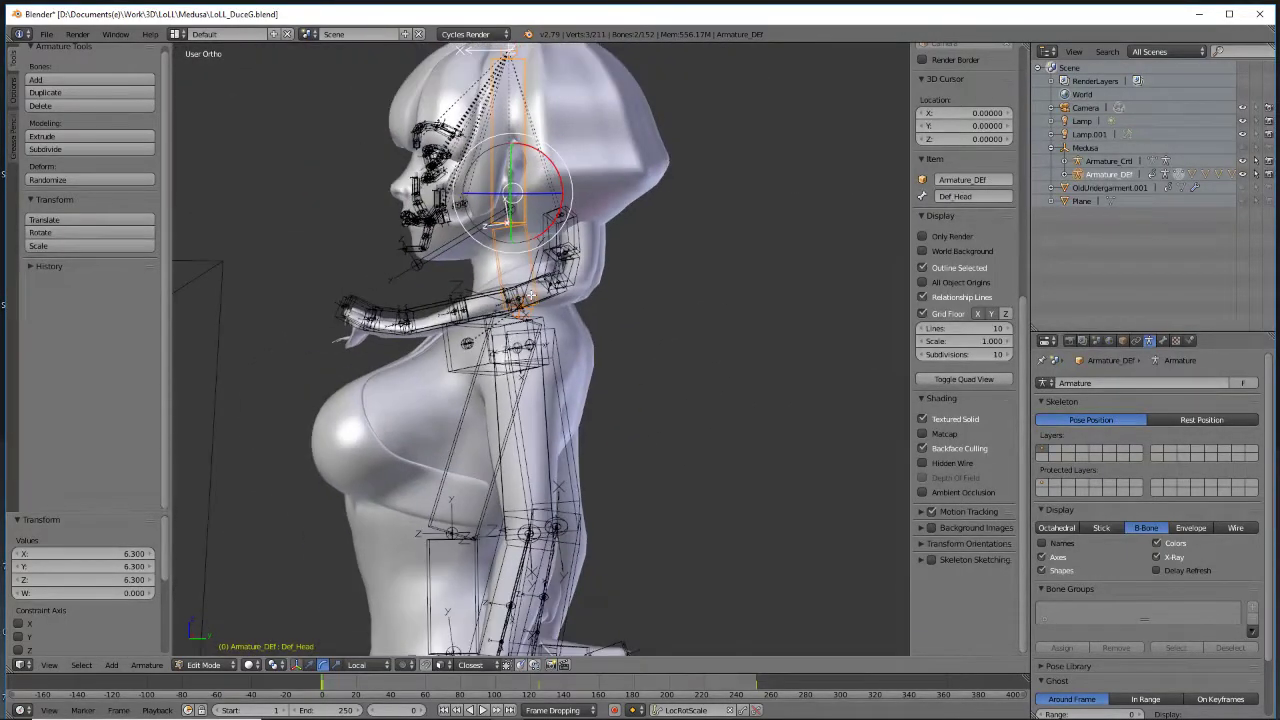
Select the Def_Chest bone and set its Bendy Bones segments to 2
{"action": "right_click", "coordinate": [511, 257]}
{"action": "middle_click_drag", "start_coordinate": [516, 481], "coordinate": [532, 480]}
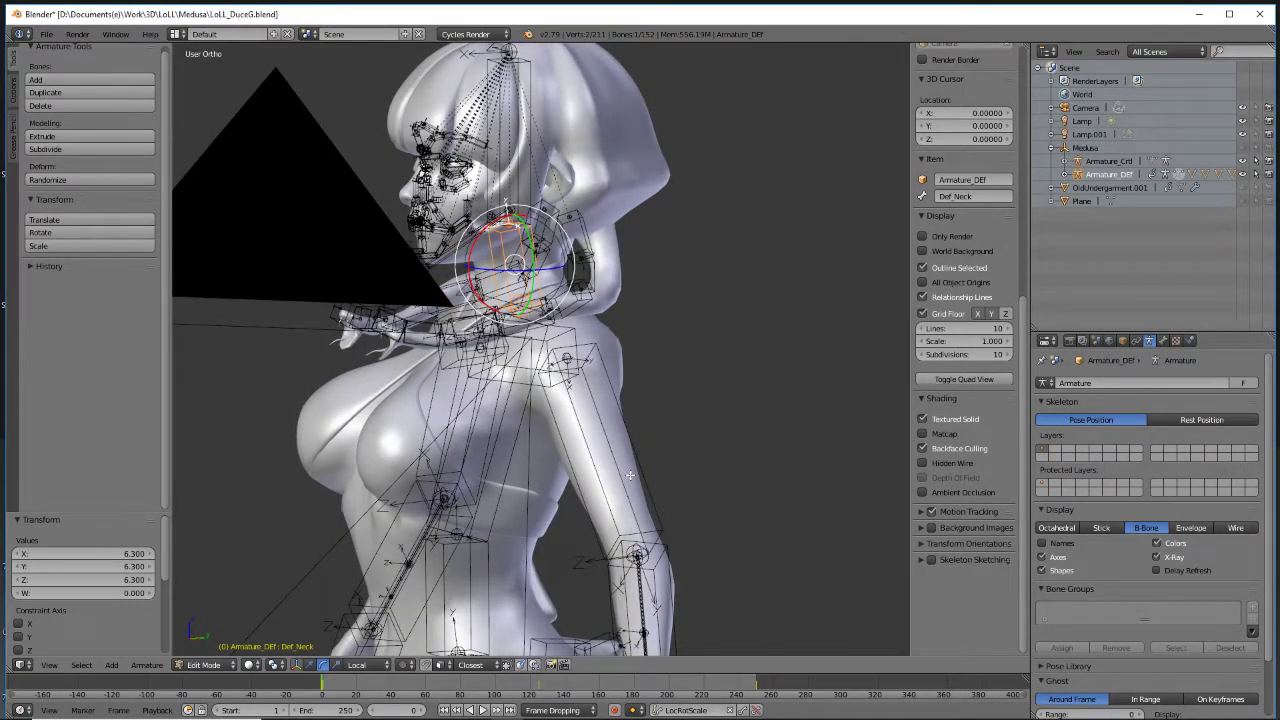
{"action": "middle_click_drag", "start_coordinate": [643, 485], "coordinate": [566, 490]}
{"action": "right_click", "coordinate": [498, 440]}
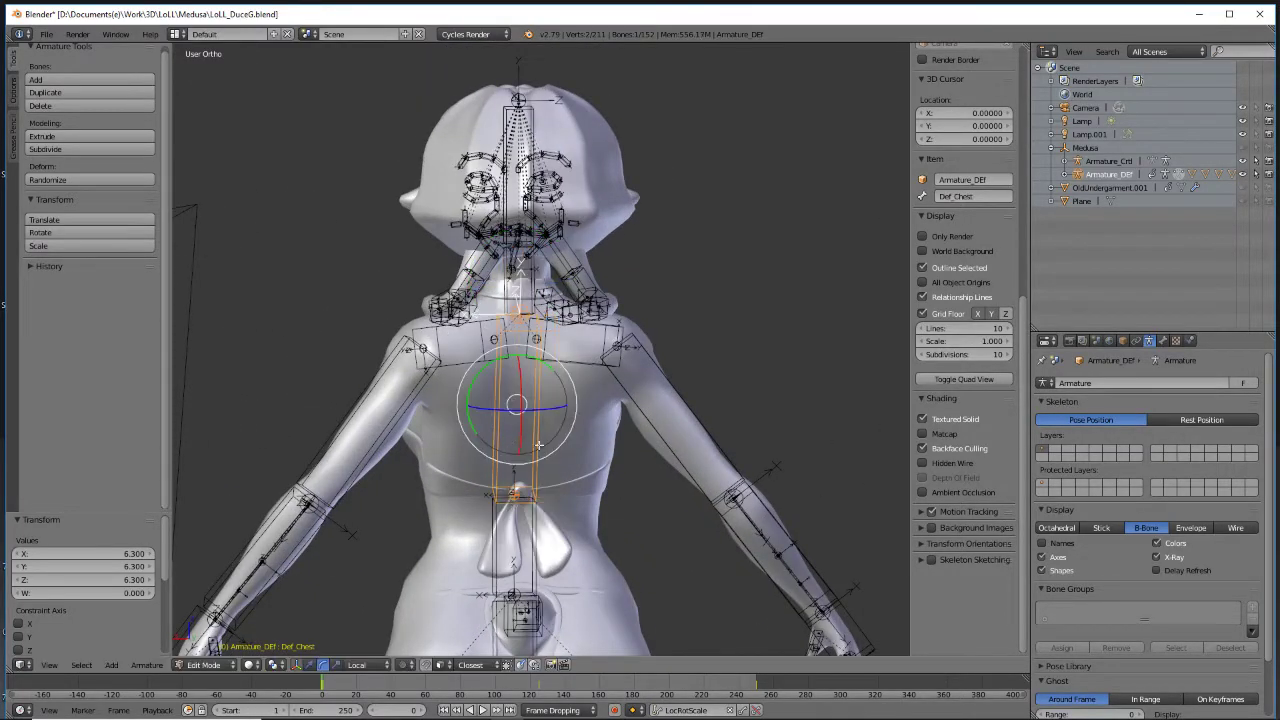
{"action": "middle_click_drag", "start_coordinate": [667, 550], "coordinate": [568, 309], "text": "shift"}
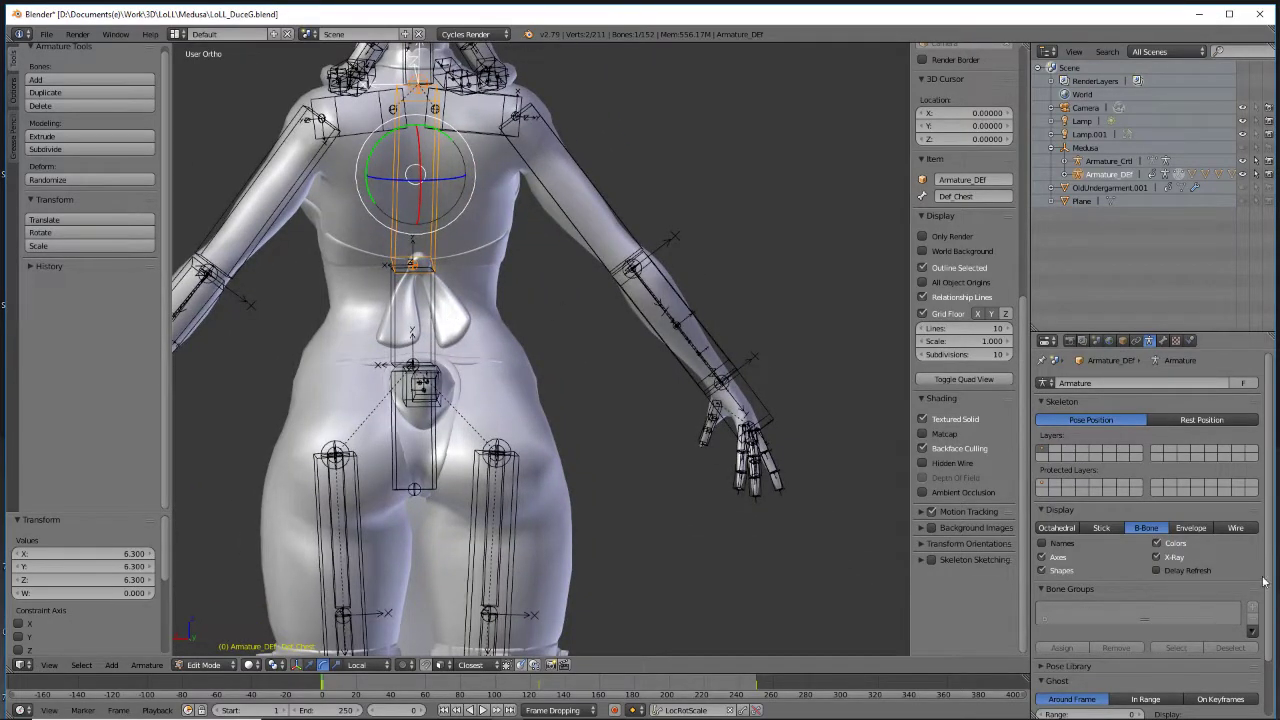
{"action": "left_click", "coordinate": [1162, 341]}
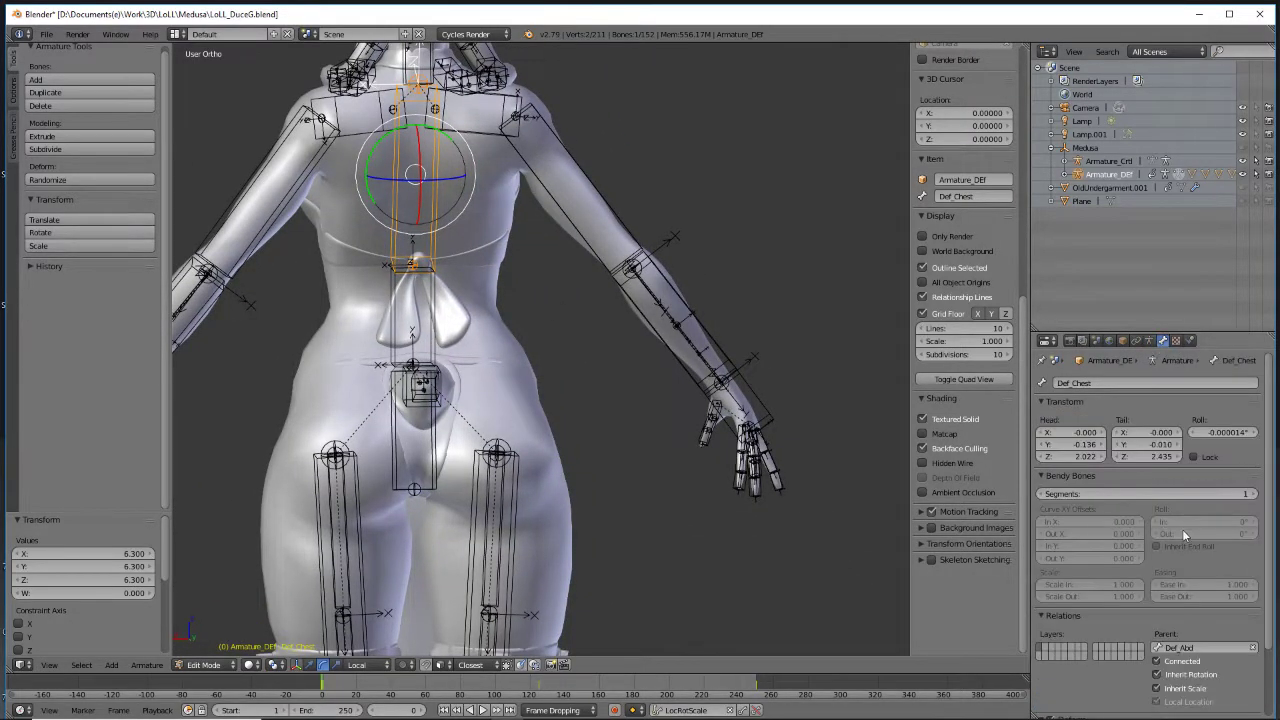
{"action": "scroll", "coordinate": [1182, 530], "scroll_direction": "down", "scroll_amount": 2}
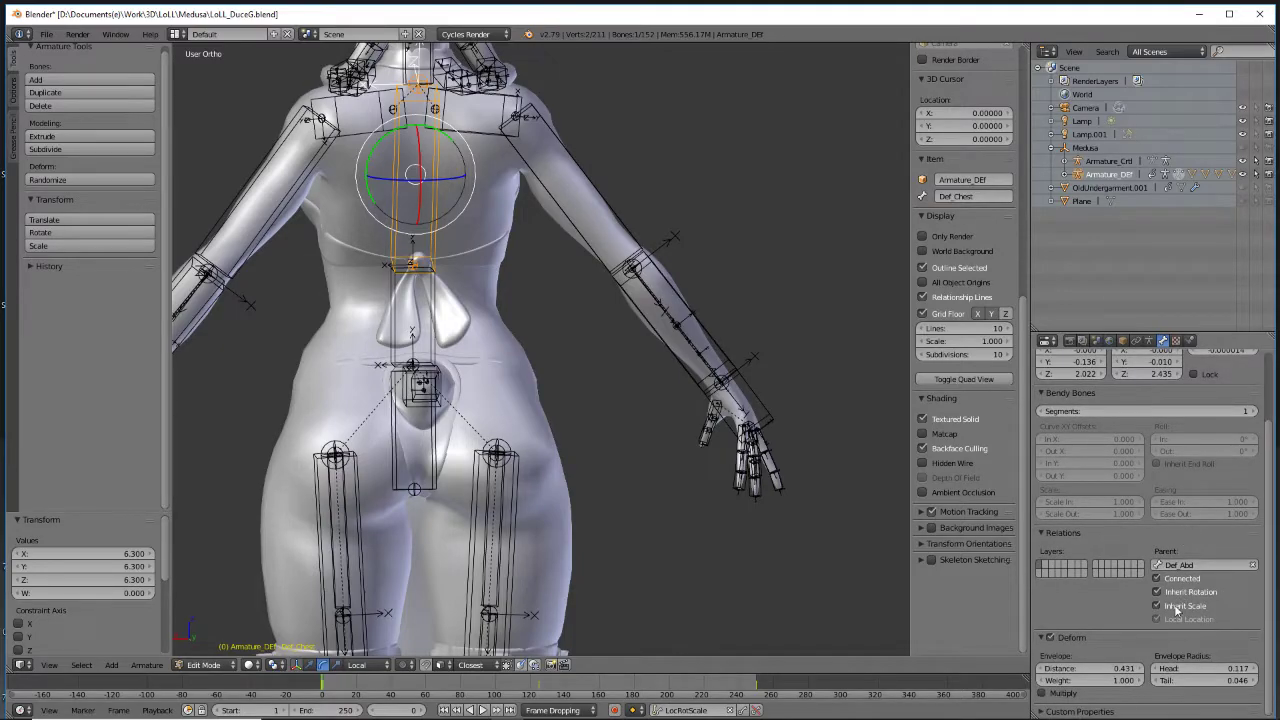
{"action": "scroll", "coordinate": [1177, 610], "scroll_direction": "up", "scroll_amount": 3}
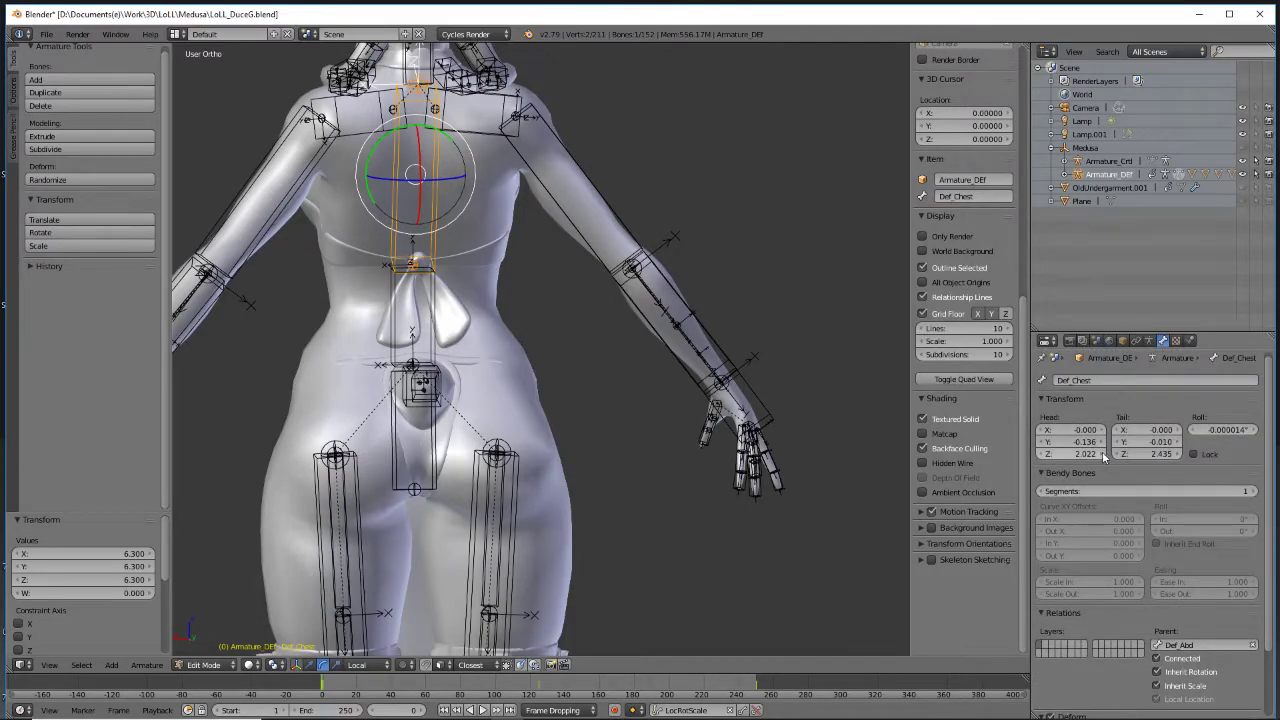
{"action": "middle_click_drag", "start_coordinate": [800, 410], "coordinate": [822, 408]}
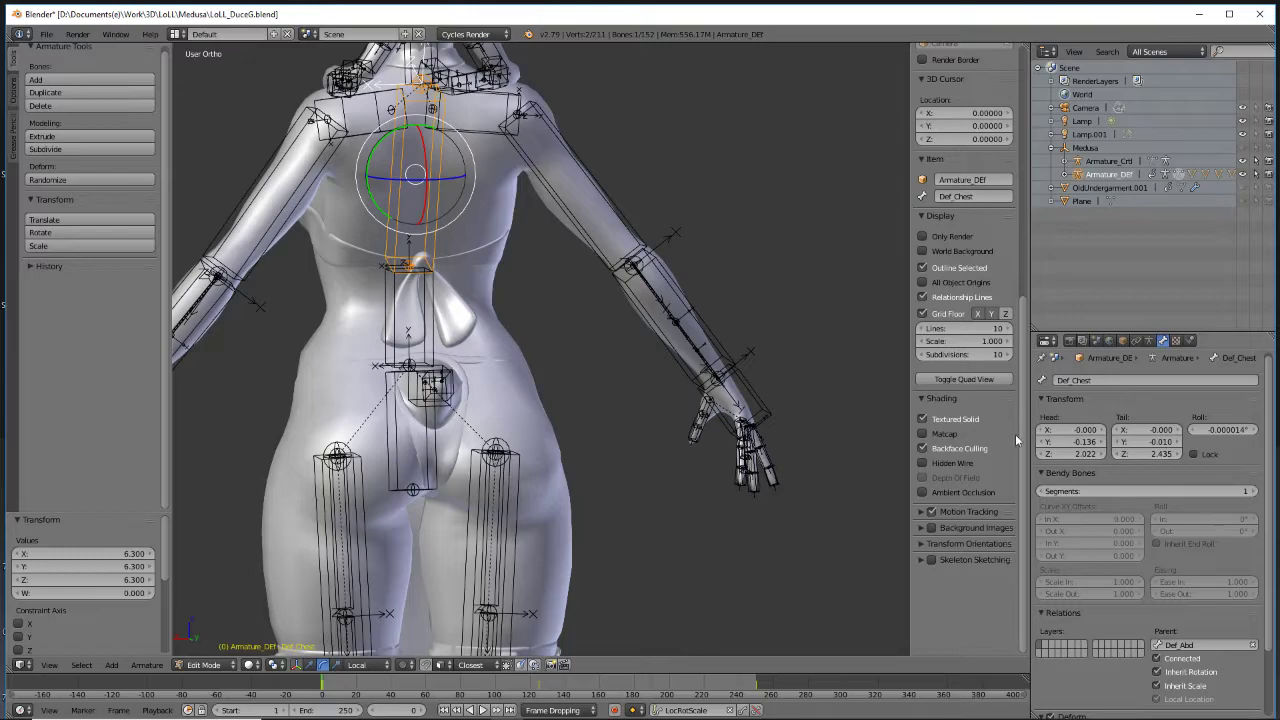
{"action": "left_click", "coordinate": [1252, 491]}
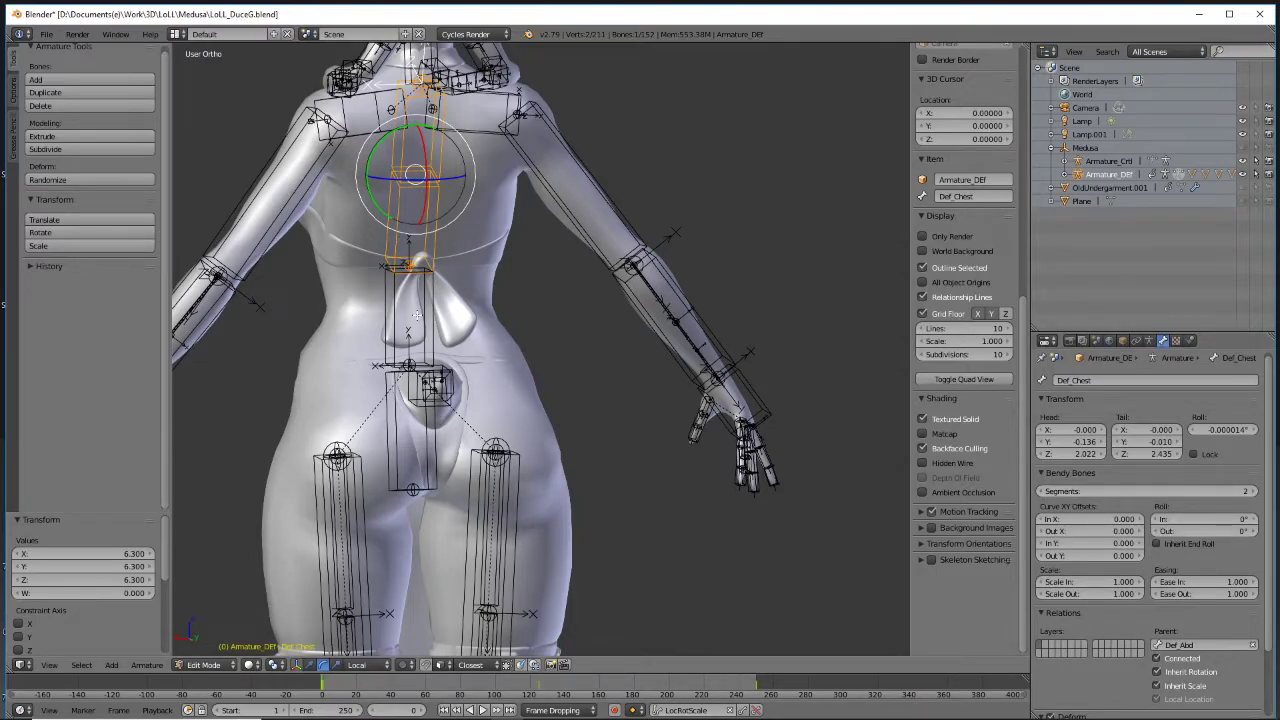
Select the Def_Abd bone and set its Bendy Bones segments to 3
{"action": "right_click", "coordinate": [420, 313]}
{"action": "key", "text": "g"}
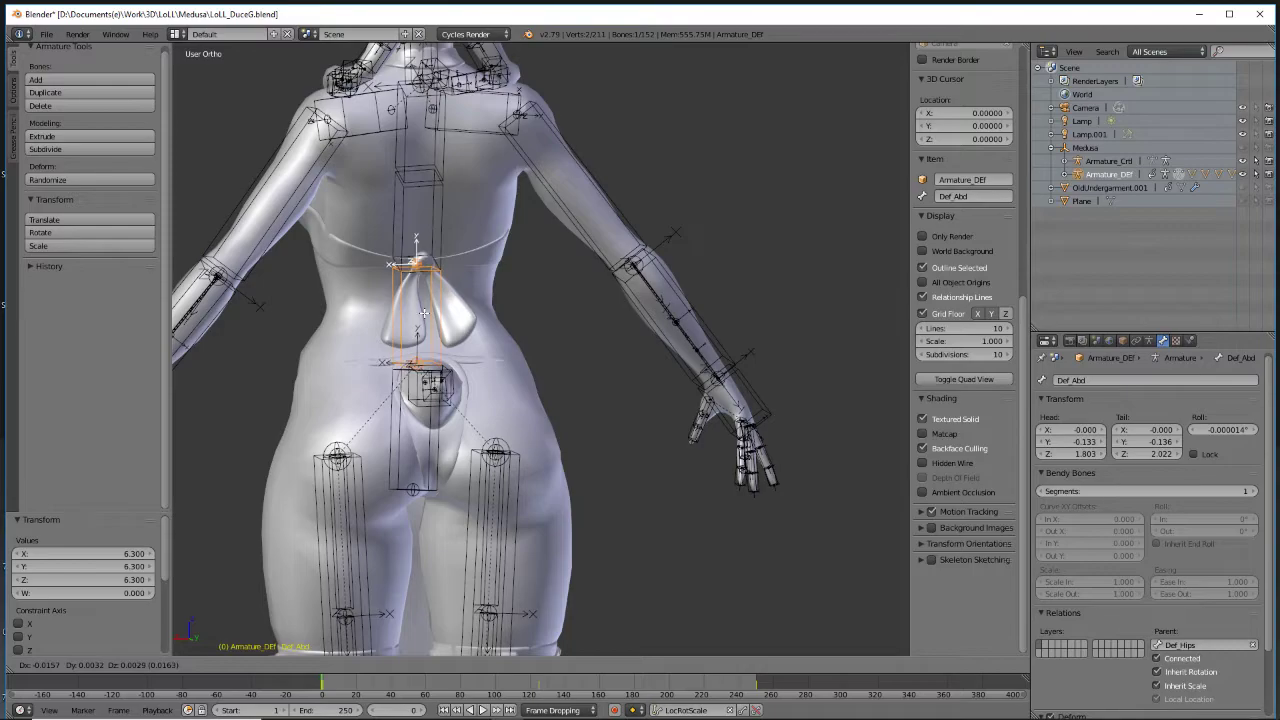
{"action": "key", "text": "Escape"}
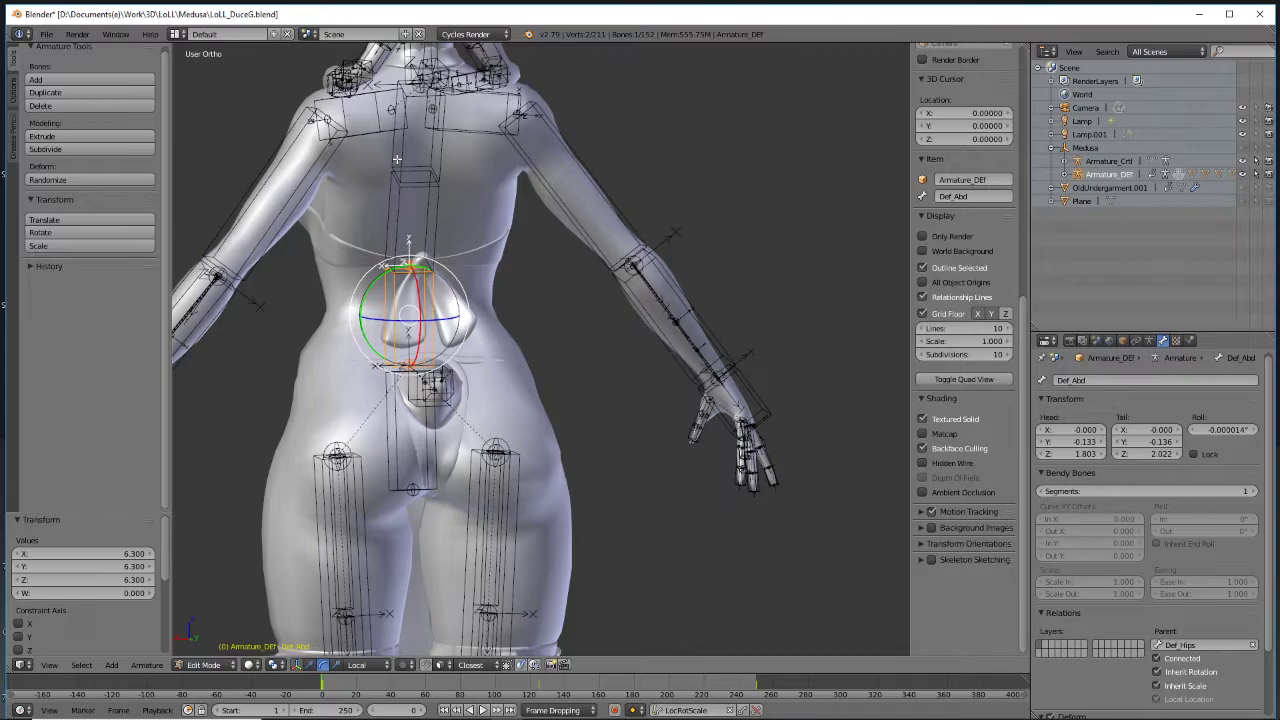
{"action": "scroll", "coordinate": [434, 284], "scroll_direction": "down", "scroll_amount": 1}
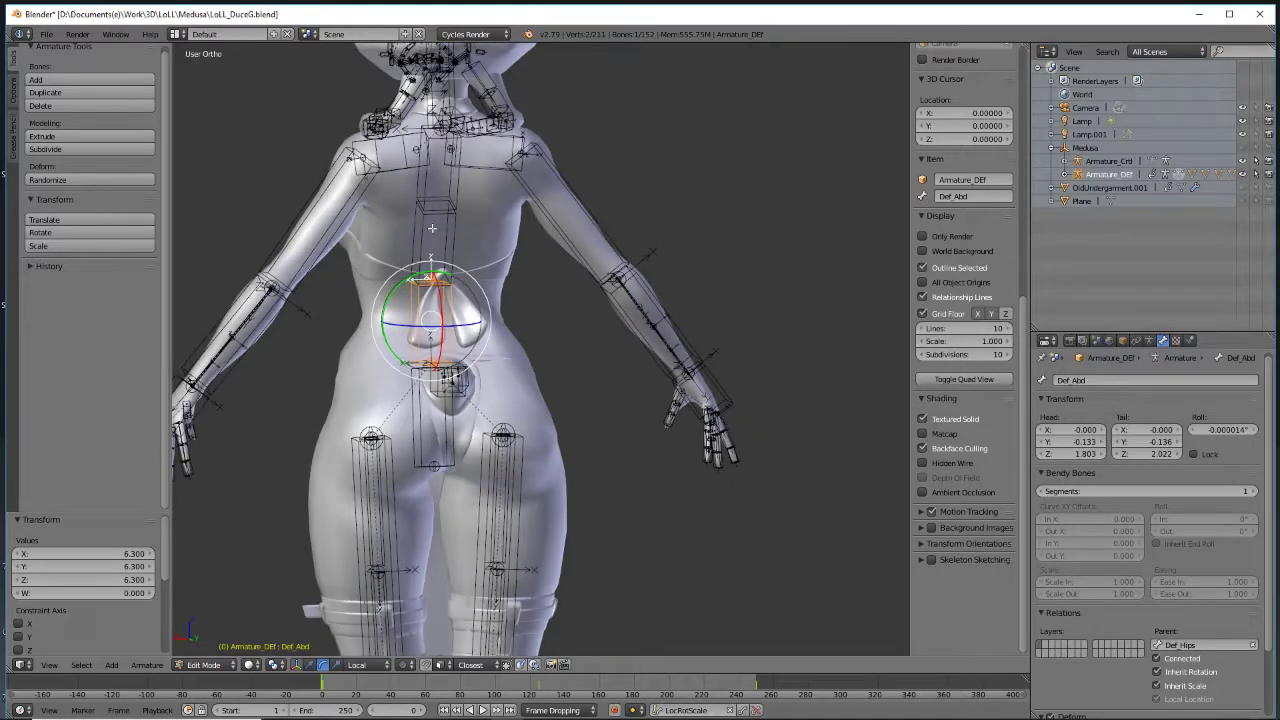
{"action": "middle_click_drag", "start_coordinate": [462, 259], "coordinate": [460, 326]}
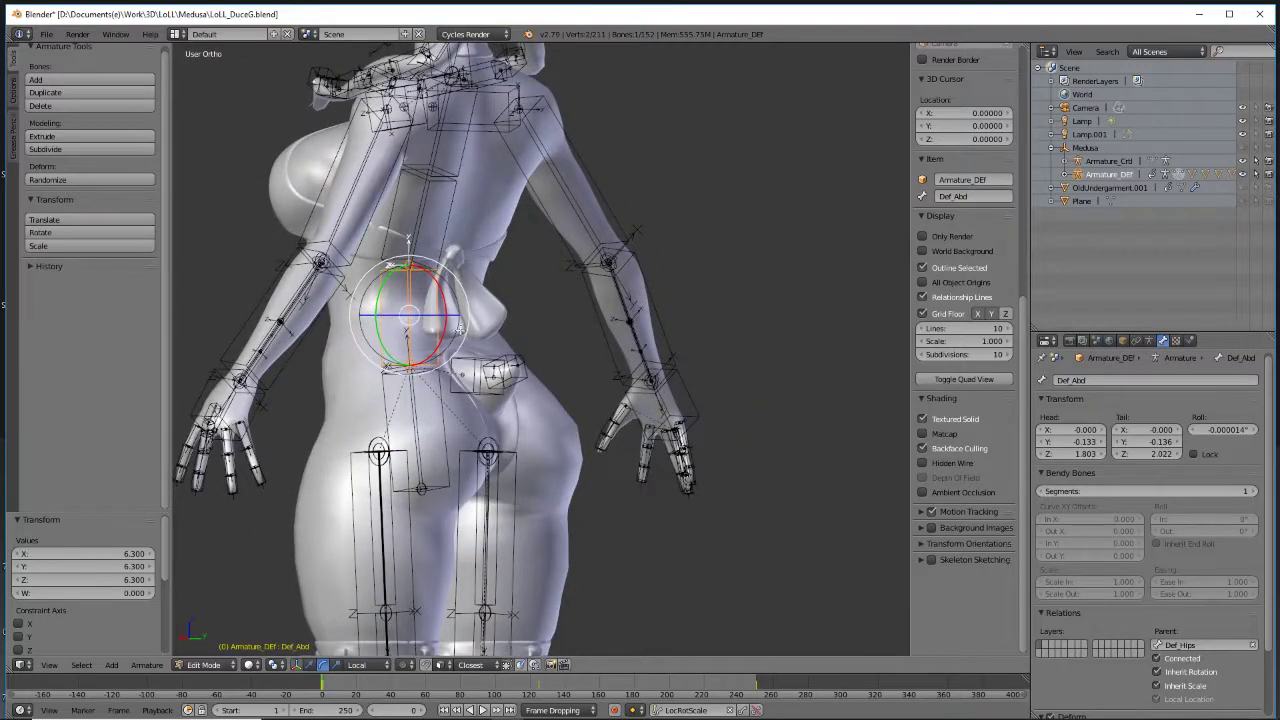
{"action": "left_click", "coordinate": [1254, 491]}
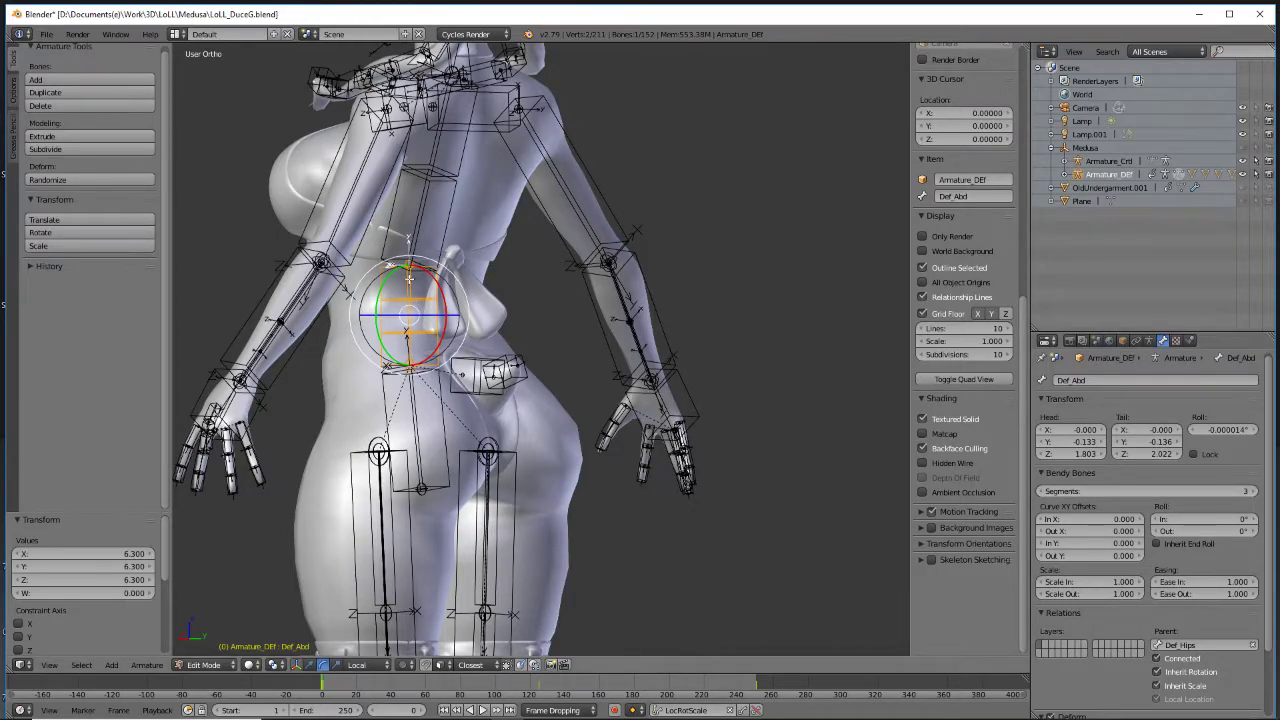
Select the Def_Neck bone and set its Bendy Bones segments to 2
{"action": "middle_click_drag", "start_coordinate": [573, 355], "coordinate": [642, 382]}
{"action": "right_click", "coordinate": [468, 409]}
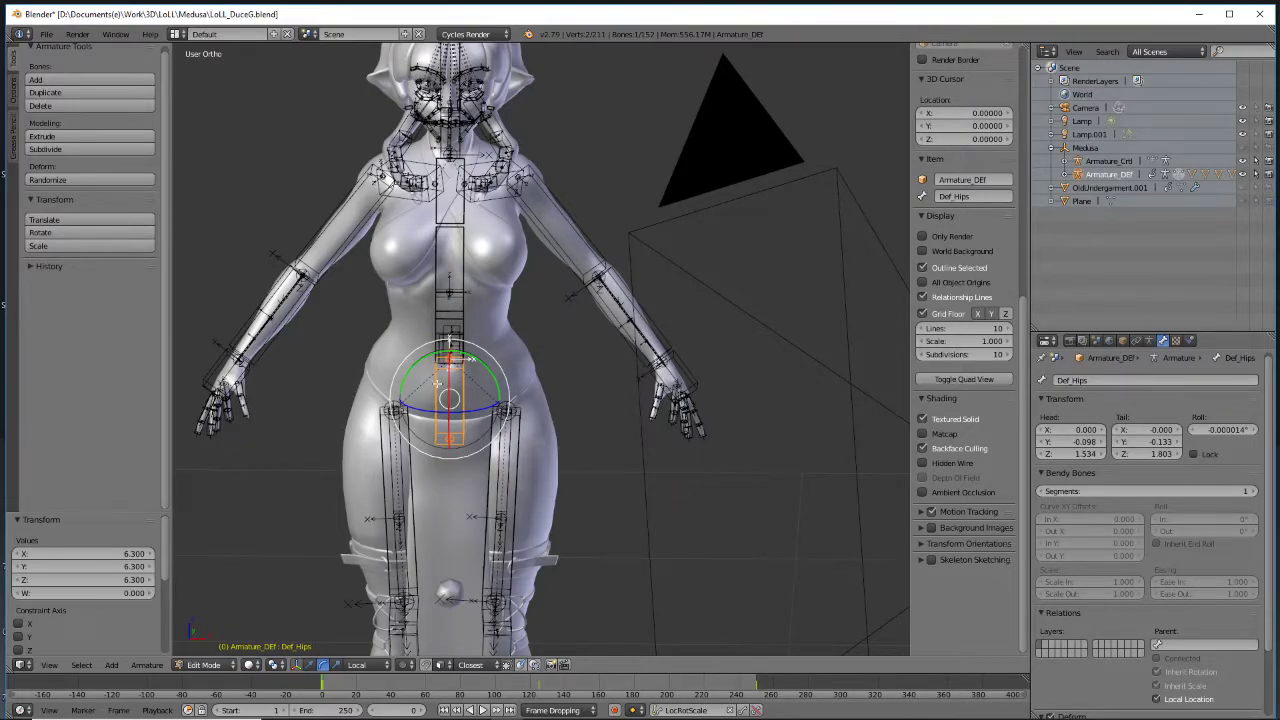
{"action": "middle_click_drag", "start_coordinate": [500, 432], "coordinate": [391, 341]}
{"action": "middle_click_drag", "start_coordinate": [516, 121], "coordinate": [601, 409], "text": "shift"}
{"action": "scroll", "coordinate": [585, 440], "scroll_direction": "up", "scroll_amount": 4}
{"action": "right_click", "coordinate": [552, 341]}
{"action": "right_click", "coordinate": [548, 346]}
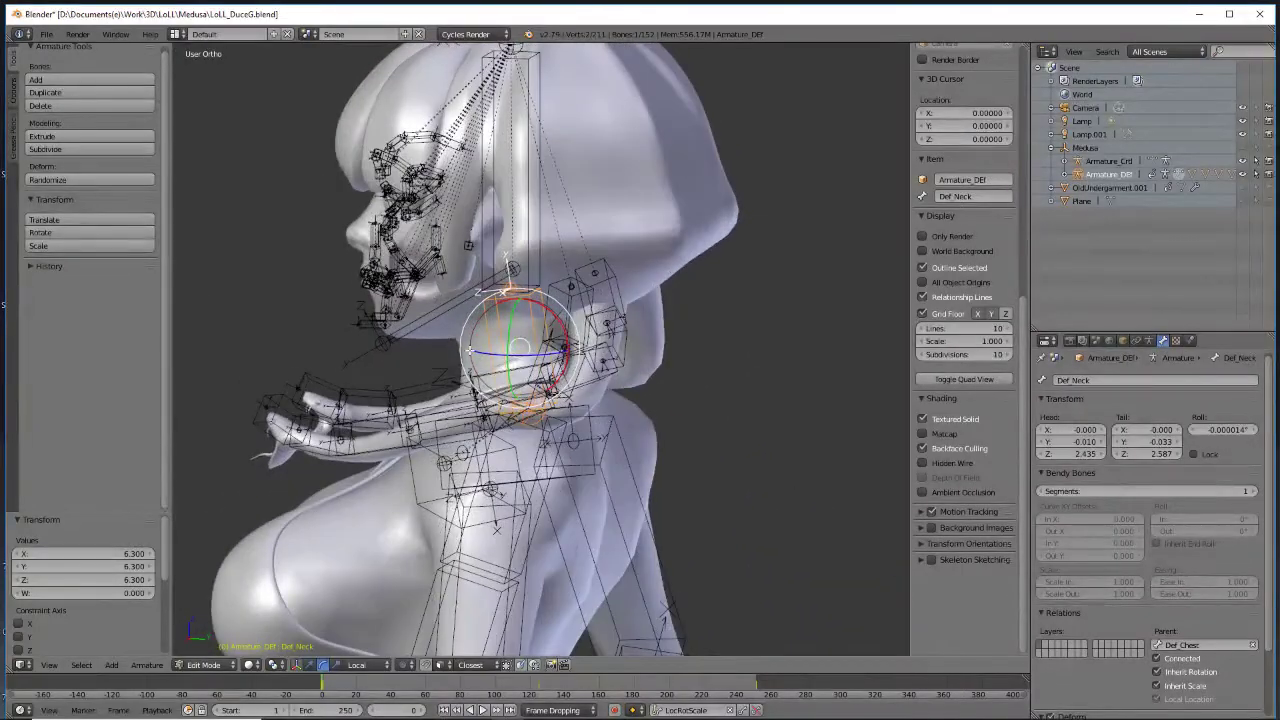
{"action": "left_click", "coordinate": [1256, 491]}
{"action": "middle_click_drag", "start_coordinate": [630, 430], "coordinate": [515, 365]}
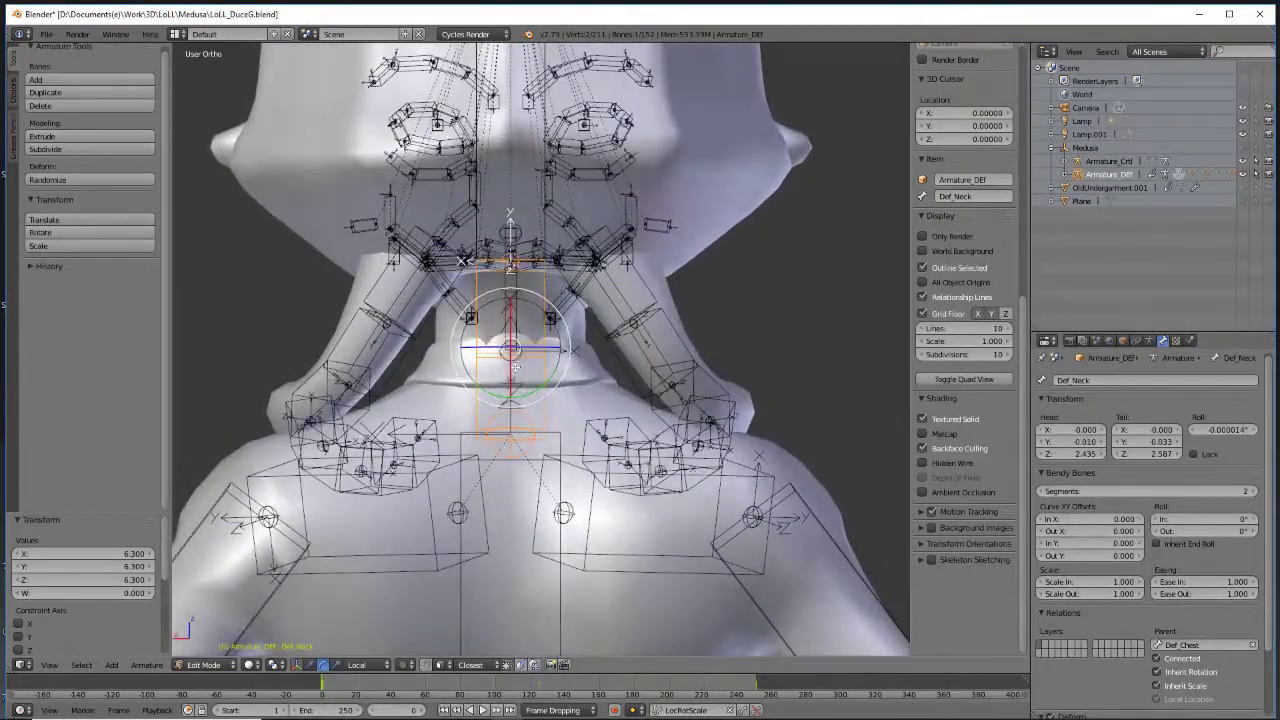
In front view, move the head joint of Snake_Base_L outward by about 0.012 in X and 0.004 in Z
{"action": "key", "text": "KP_1"}
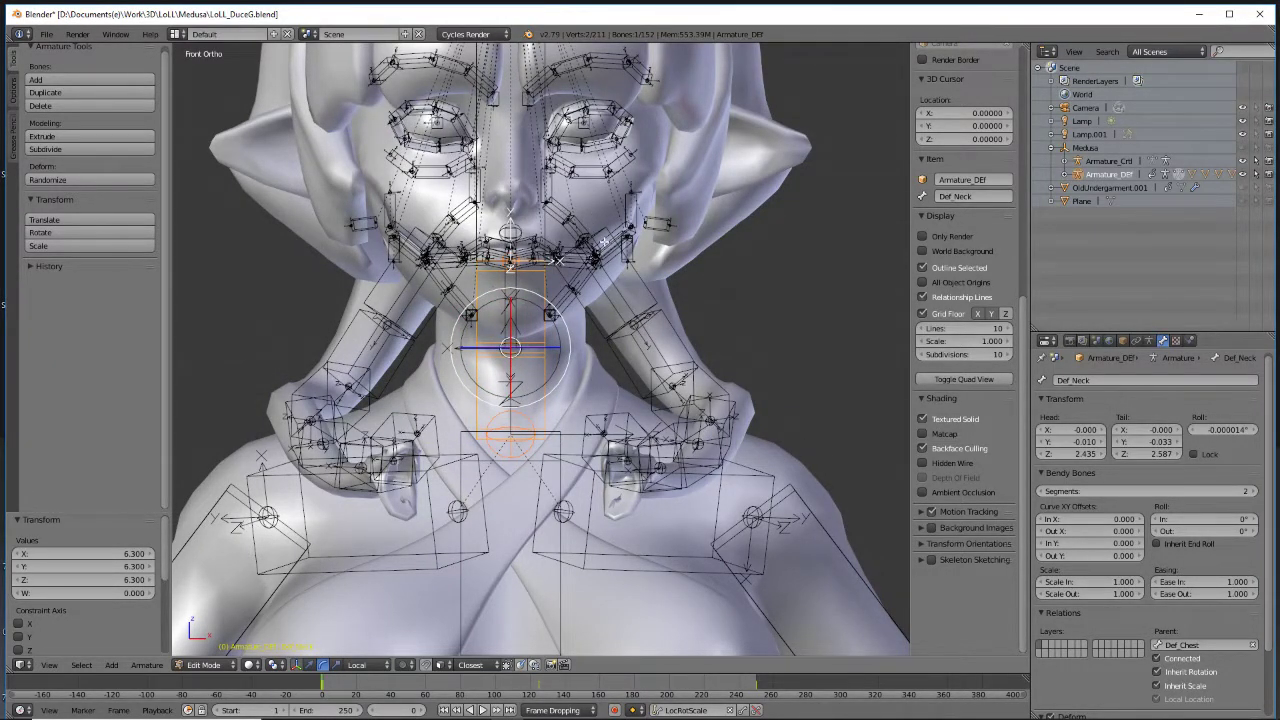
{"action": "right_click", "coordinate": [604, 242]}
{"action": "right_click", "coordinate": [558, 248]}
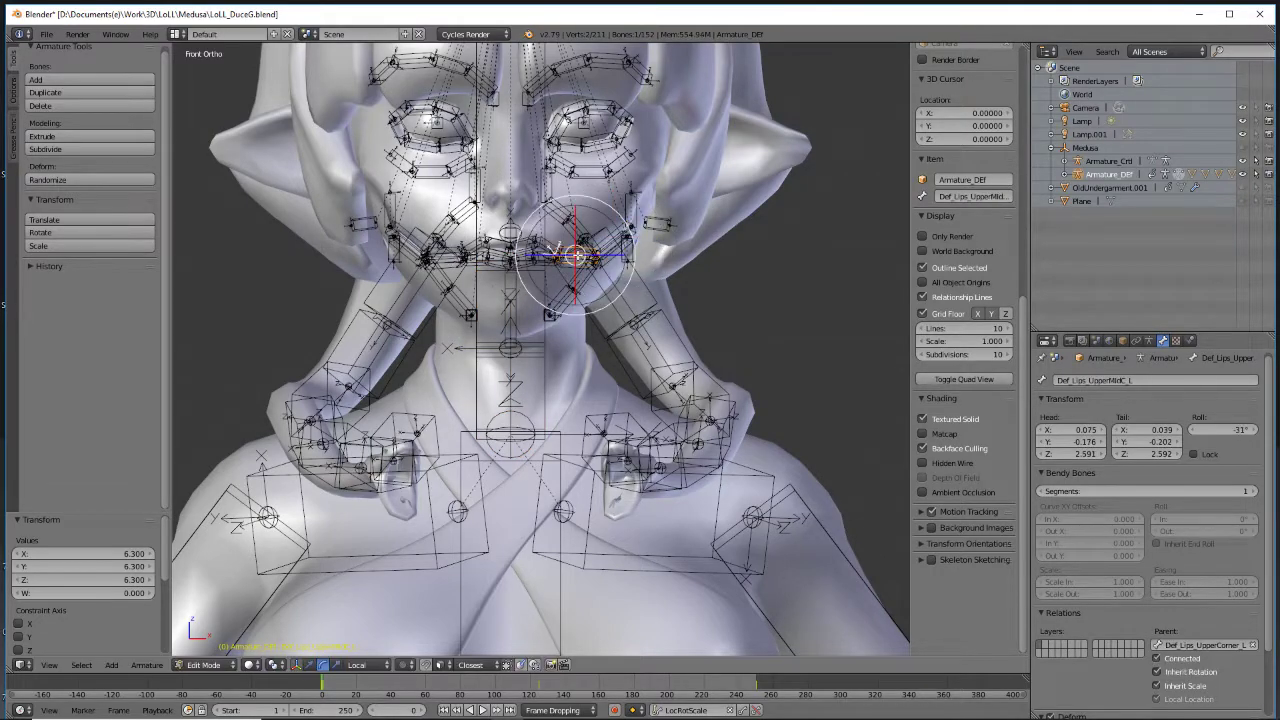
{"action": "right_click", "coordinate": [578, 242]}
{"action": "scroll", "coordinate": [578, 241], "scroll_direction": "up", "scroll_amount": 6}
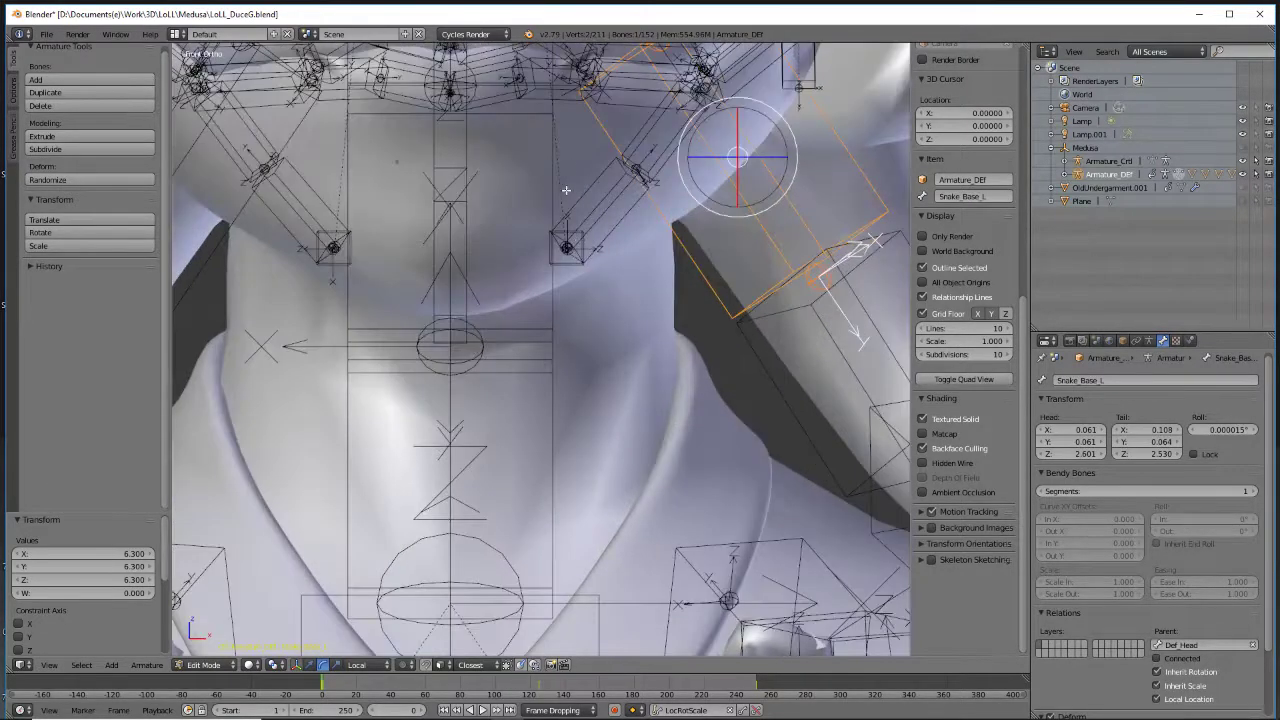
{"action": "middle_click_drag", "start_coordinate": [606, 93], "coordinate": [486, 387], "text": "shift"}
{"action": "right_click", "coordinate": [535, 332]}
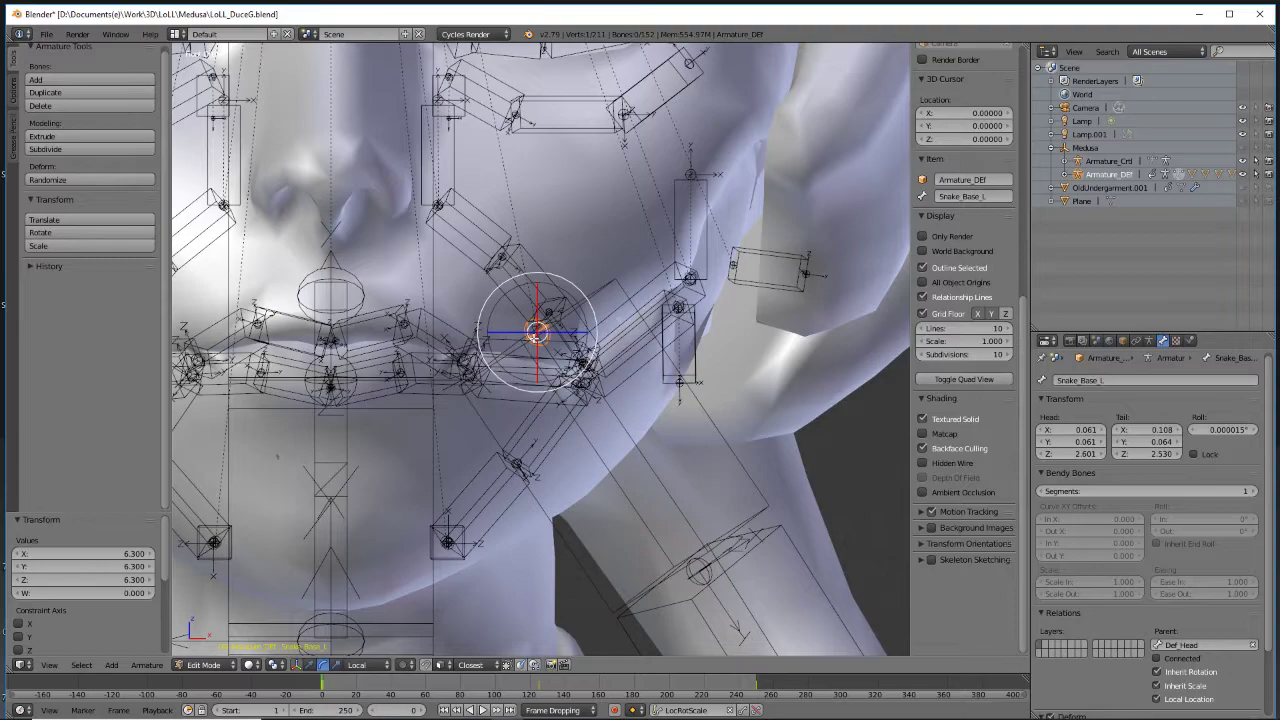
{"action": "key", "text": "g"}
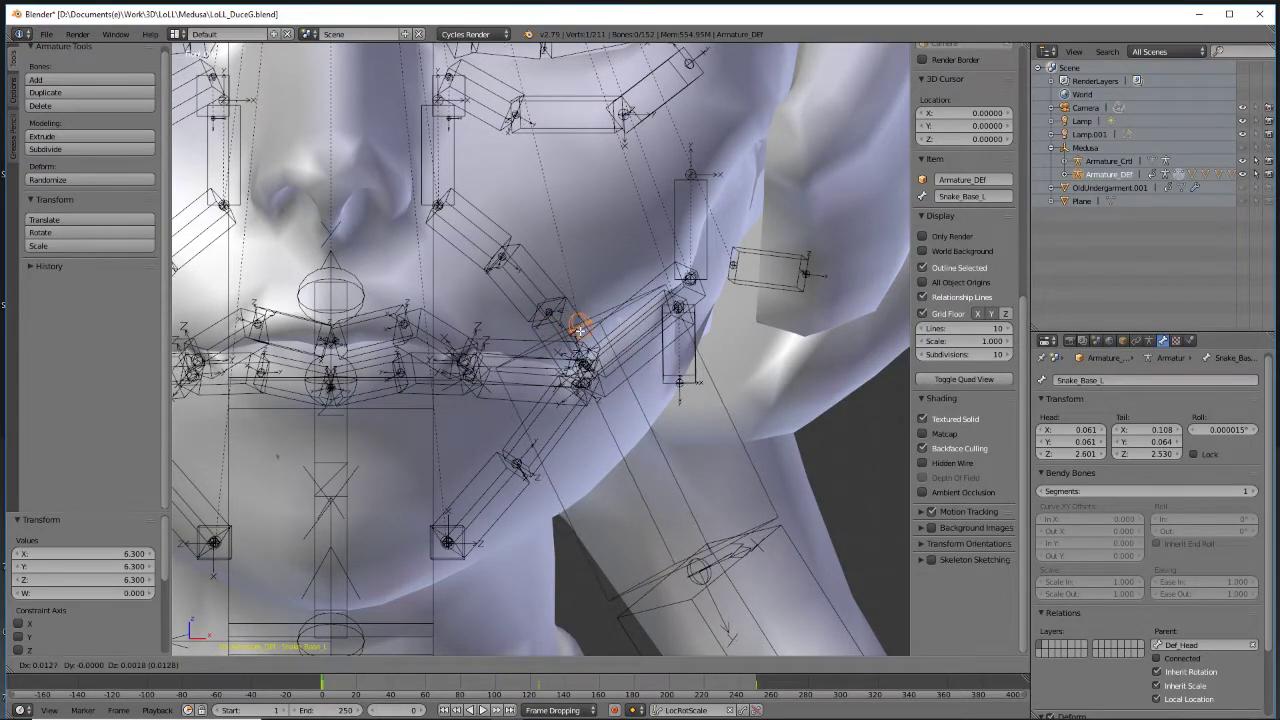
{"action": "left_click", "coordinate": [579, 331]}
Center the tail joints of Snake_Base_L and Snake_E_L in the snake mesh, moving them about 0.007 in X and 0.004 and 0.002 in Z
{"action": "key", "text": "KP_1"}
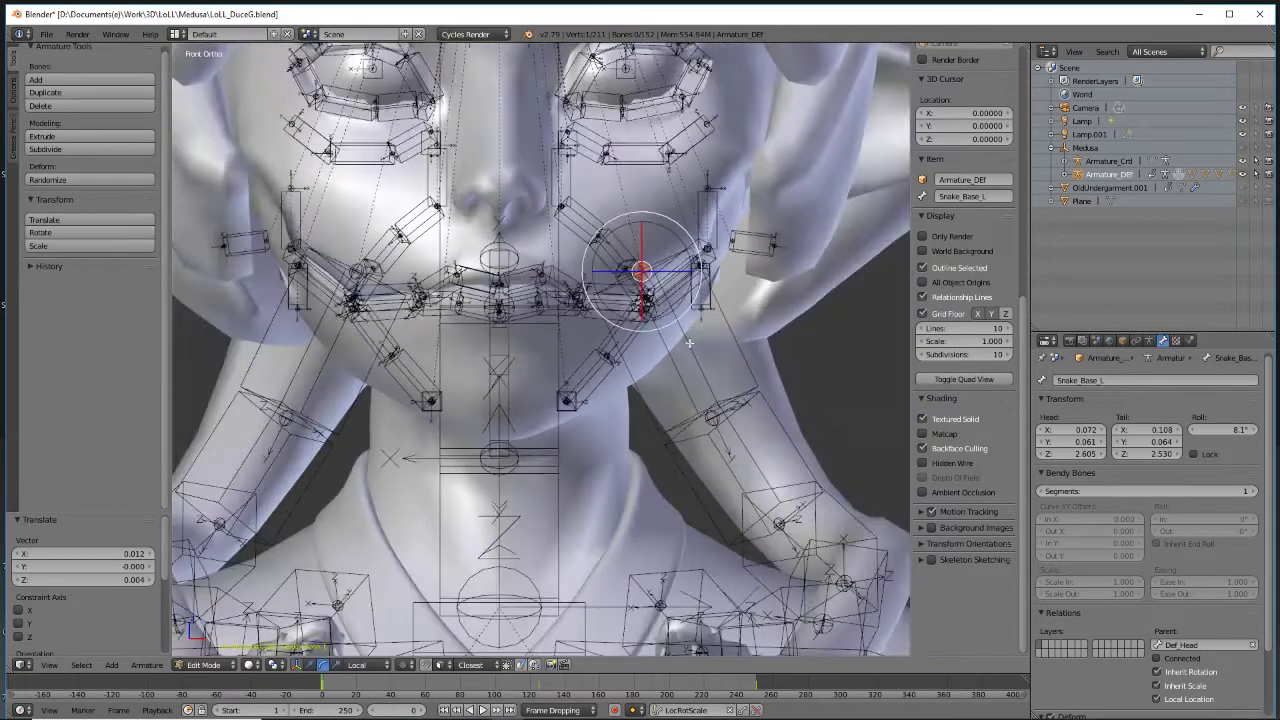
{"action": "middle_click_drag", "start_coordinate": [690, 342], "coordinate": [586, 365]}
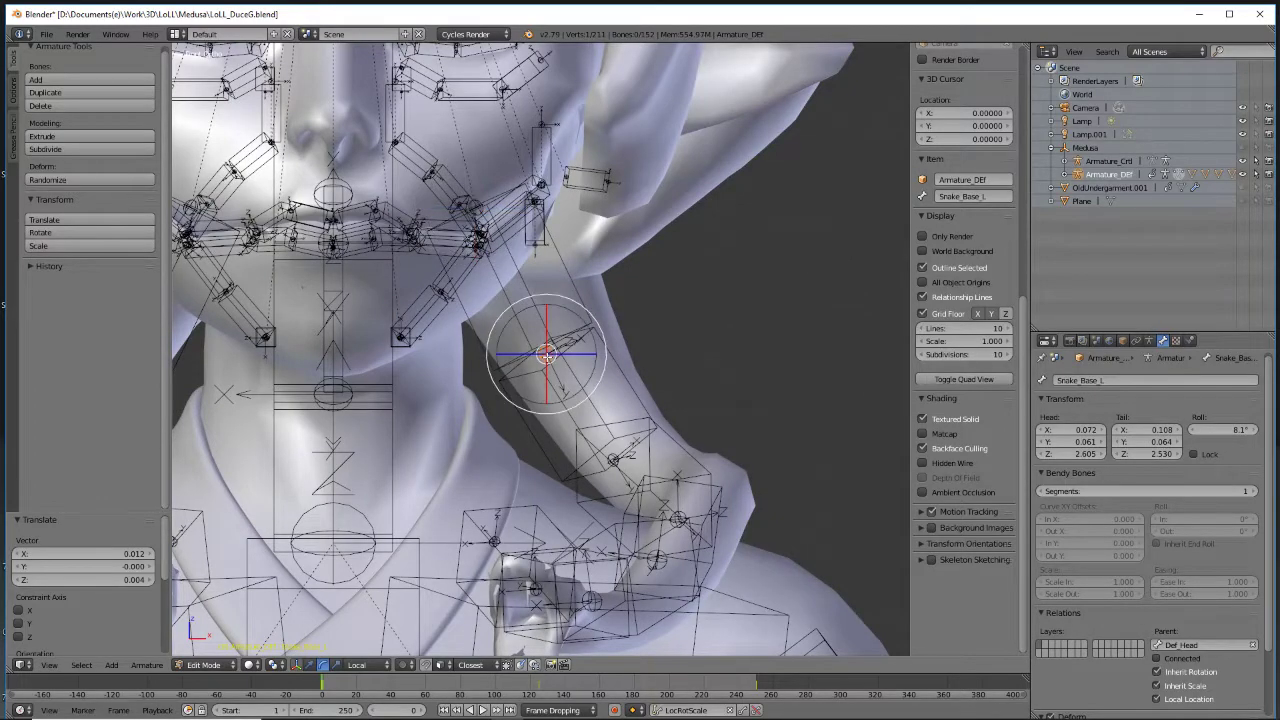
{"action": "key", "text": "g"}
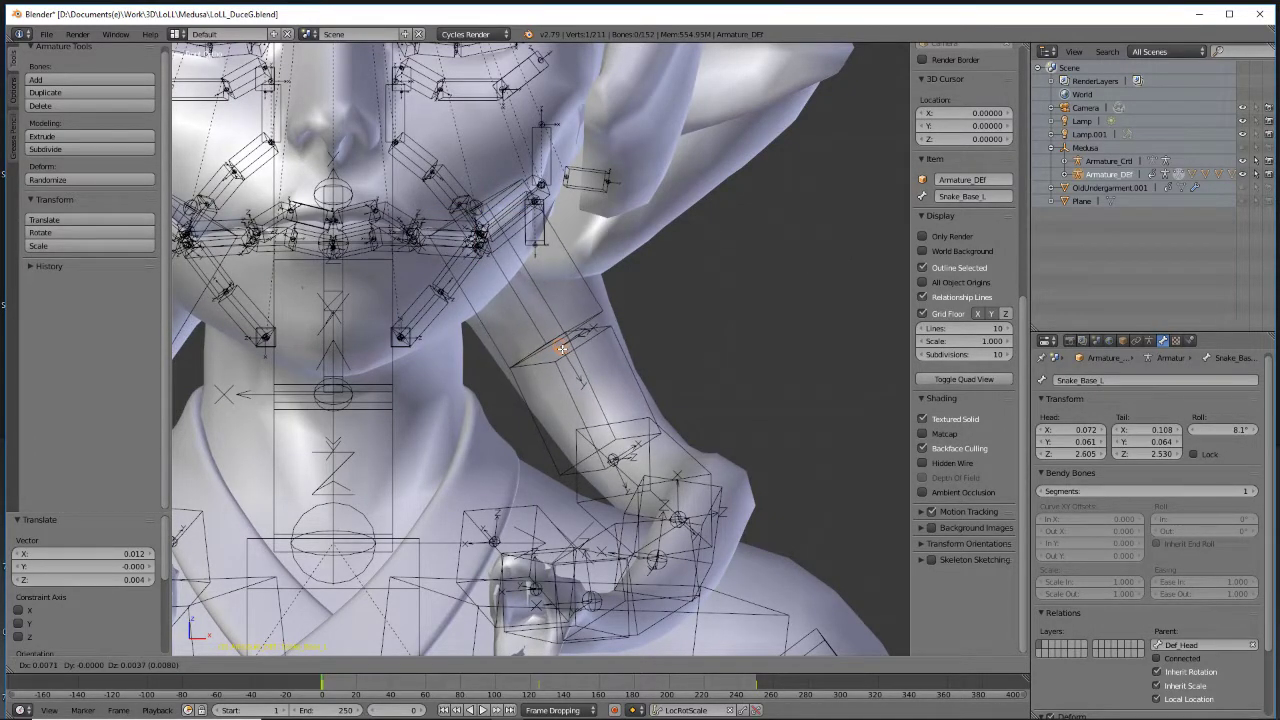
{"action": "left_click", "coordinate": [561, 347]}
{"action": "right_click", "coordinate": [614, 460]}
{"action": "key", "text": "g"}
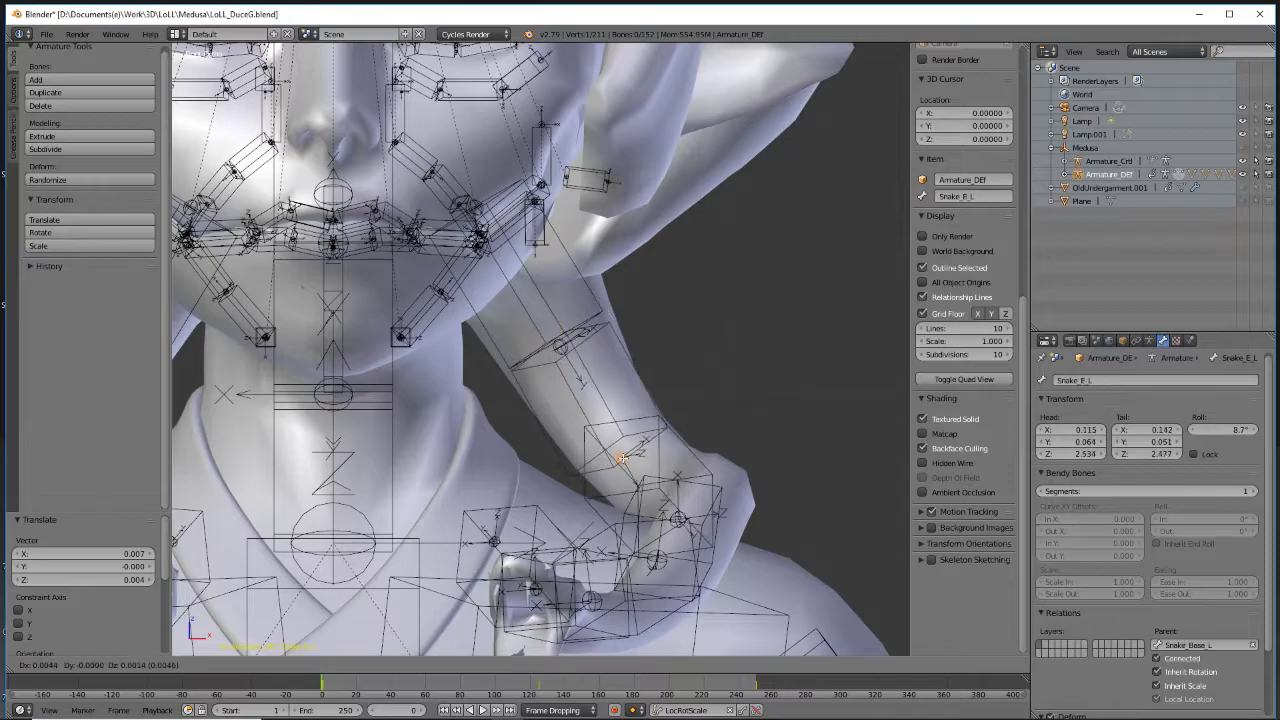
{"action": "left_click", "coordinate": [628, 457]}
In side view, move the tail joint of Snake_D_L by about -0.002 in Y and 0.011 in Z
{"action": "middle_click_drag", "start_coordinate": [768, 532], "coordinate": [582, 530]}
{"action": "key", "text": "KP_1"}
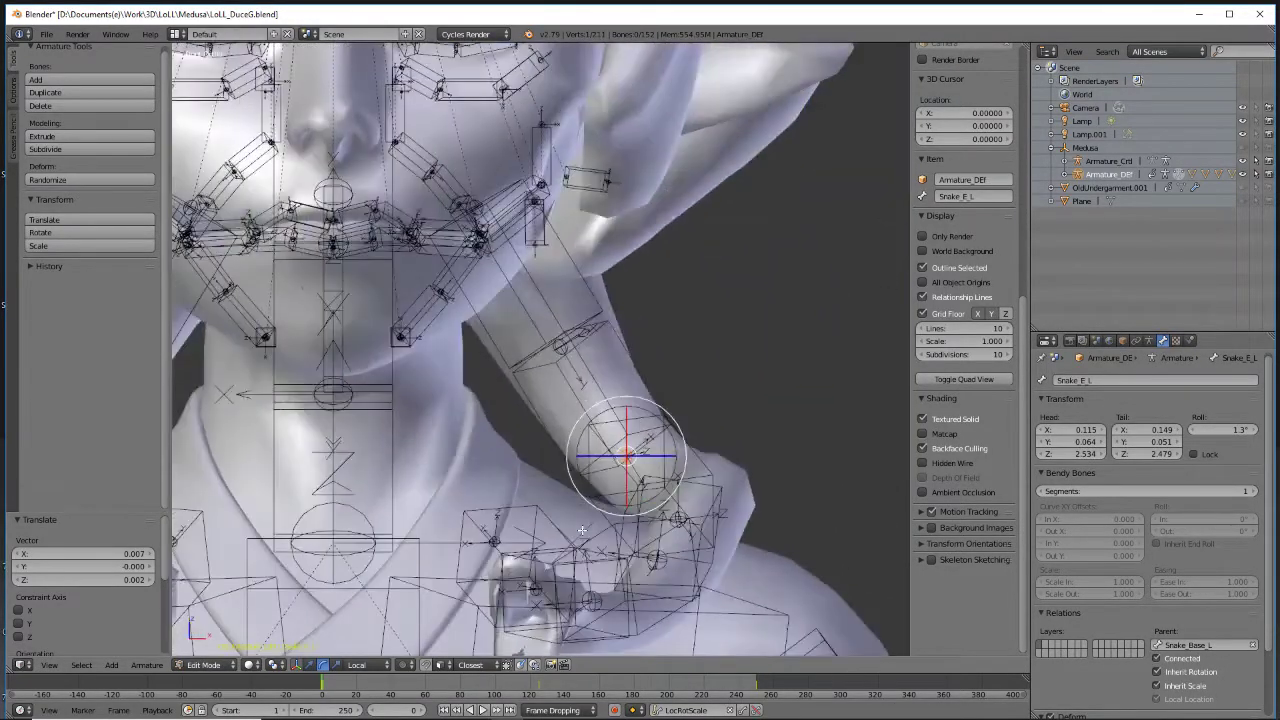
{"action": "key", "text": "ctrl+KP_3"}
{"action": "key", "text": "ctrl+KP_1"}
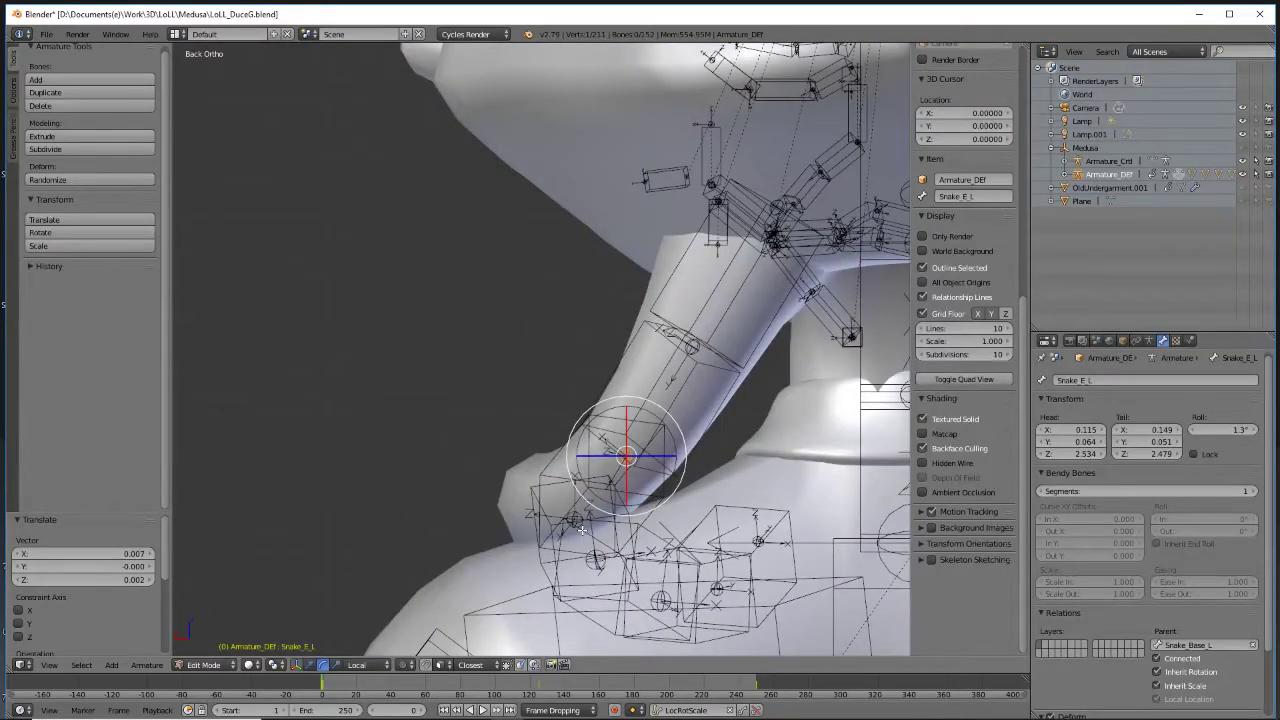
{"action": "key", "text": "KP_1"}
{"action": "key", "text": "ctrl+KP_3"}
{"action": "key", "text": "ctrl+KP_1"}
{"action": "key", "text": "KP_1"}
{"action": "key", "text": "KP_3"}
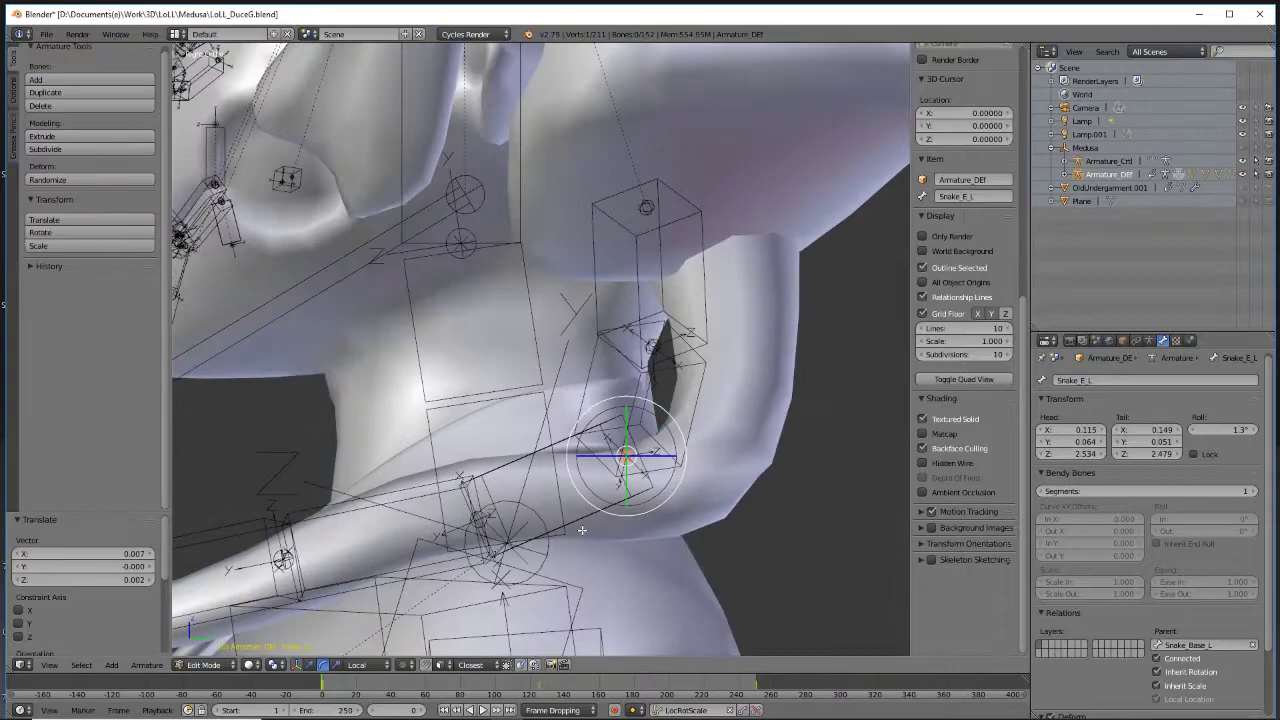
{"action": "right_click", "coordinate": [475, 517]}
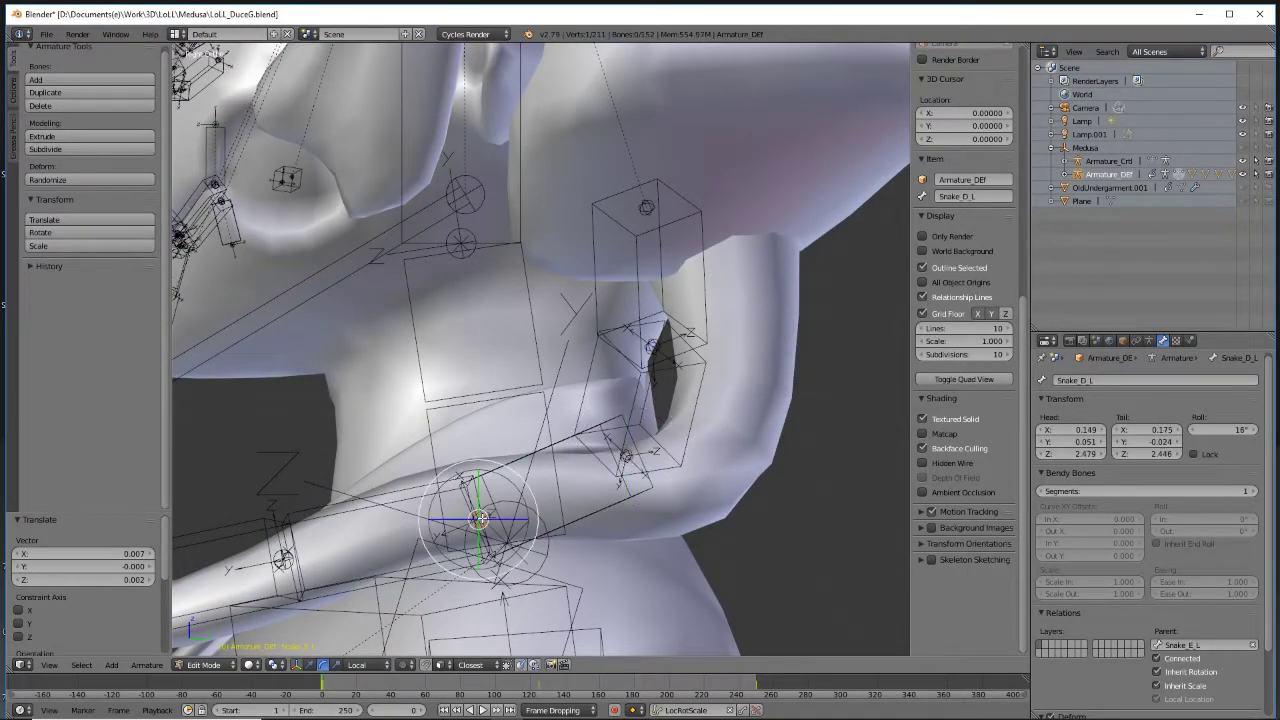
{"action": "key", "text": "g"}
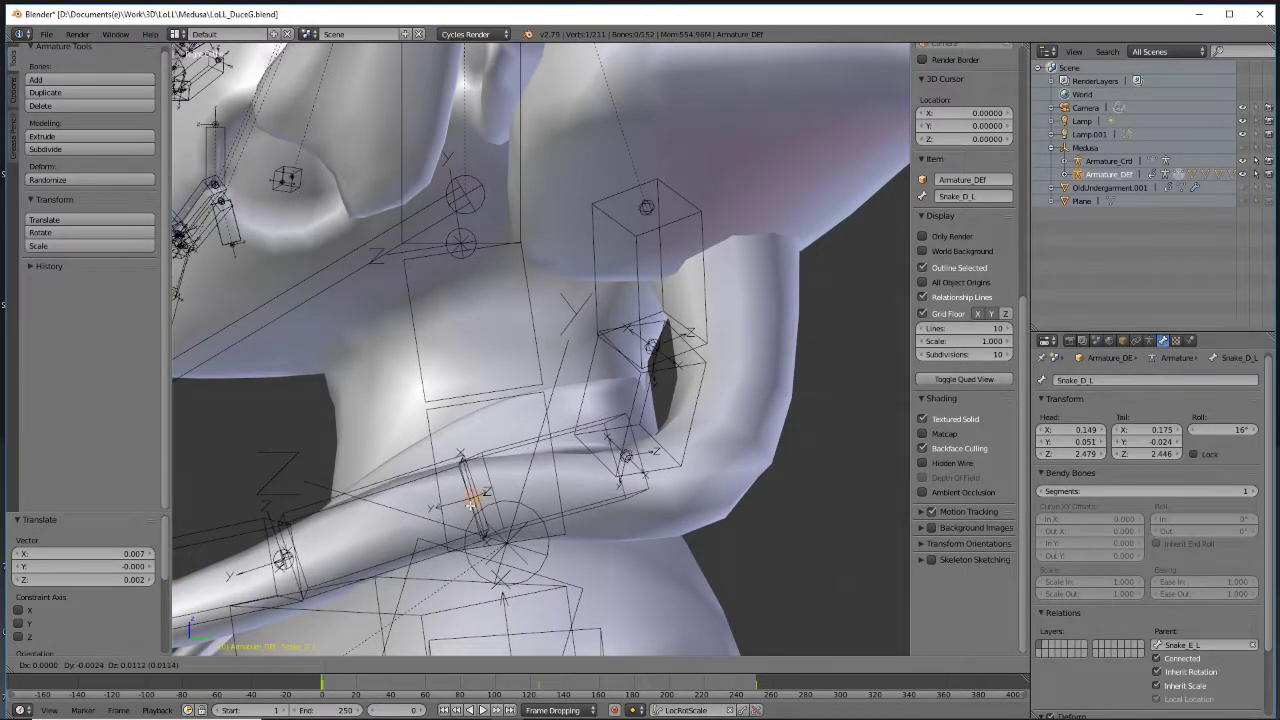
{"action": "left_click", "coordinate": [471, 504]}
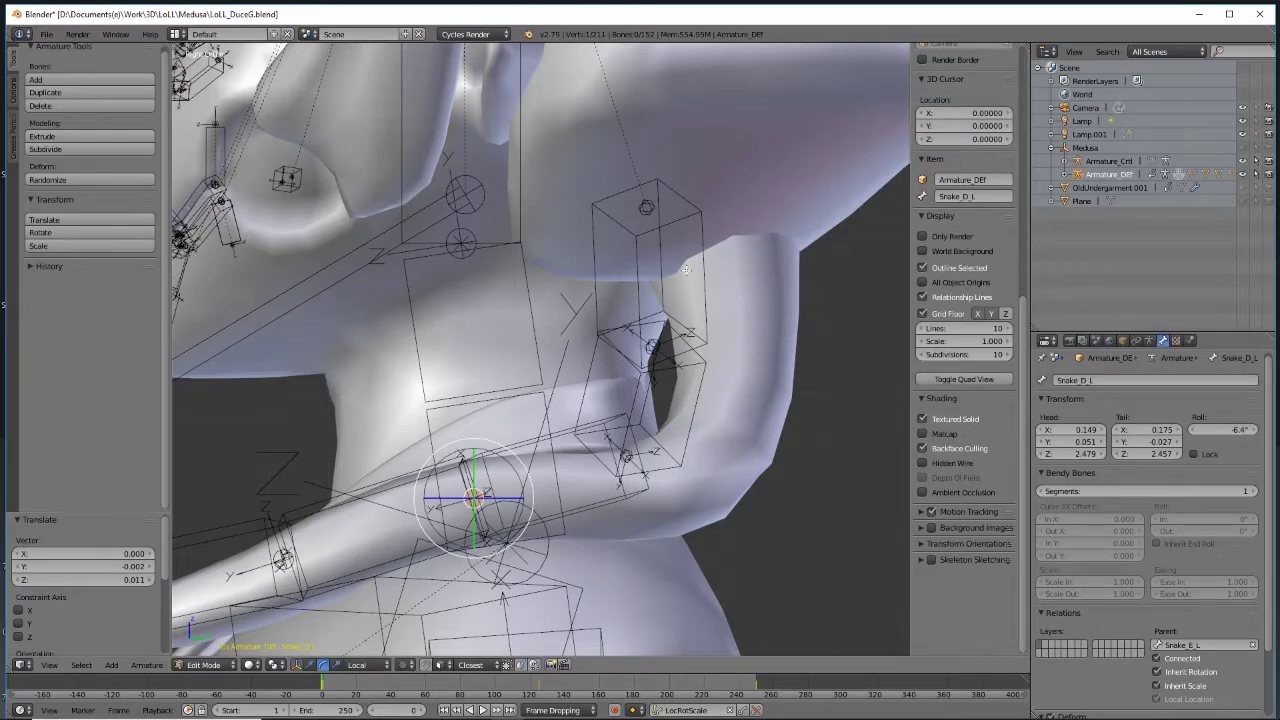
Move the head joint of Snake_Base_L about 0.048 and its tail joint about 0.042 along Y, into the snake's body
{"action": "right_click", "coordinate": [647, 208]}
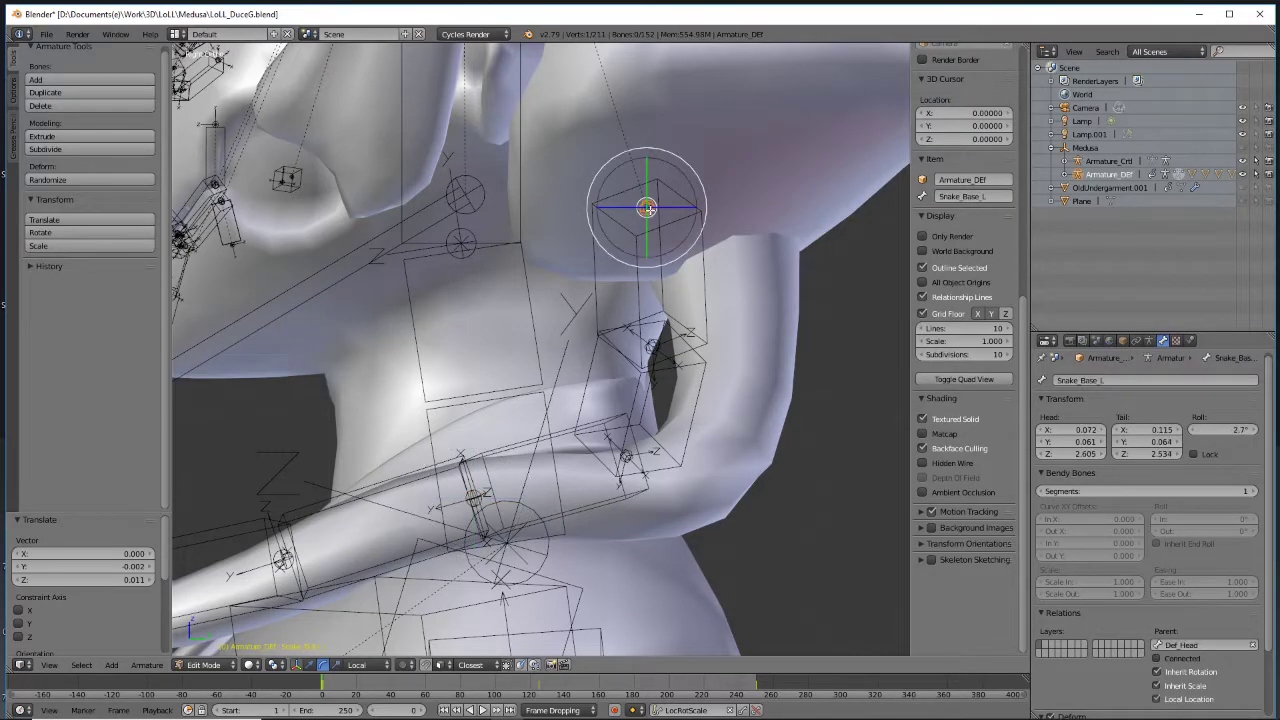
{"action": "key", "text": "g"}
{"action": "key", "text": "y"}
{"action": "left_click", "coordinate": [745, 212]}
{"action": "right_click", "coordinate": [652, 345]}
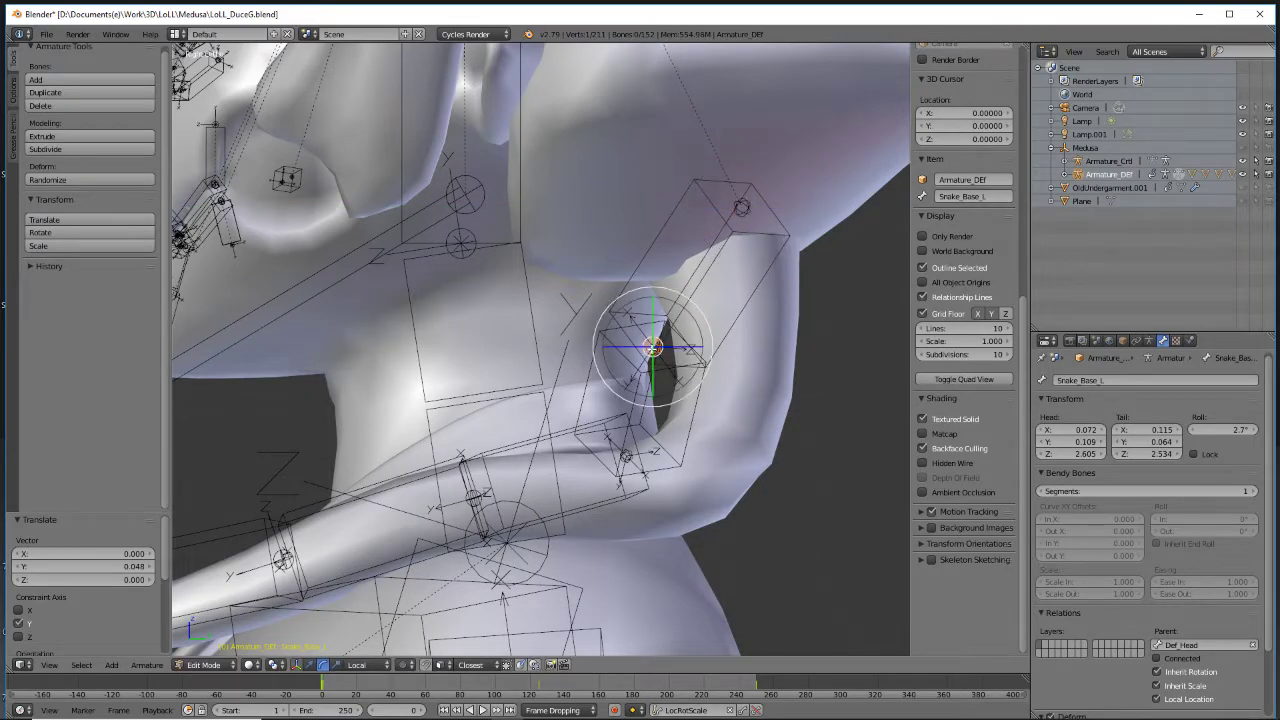
{"action": "key", "text": "g"}
{"action": "key", "text": "y"}
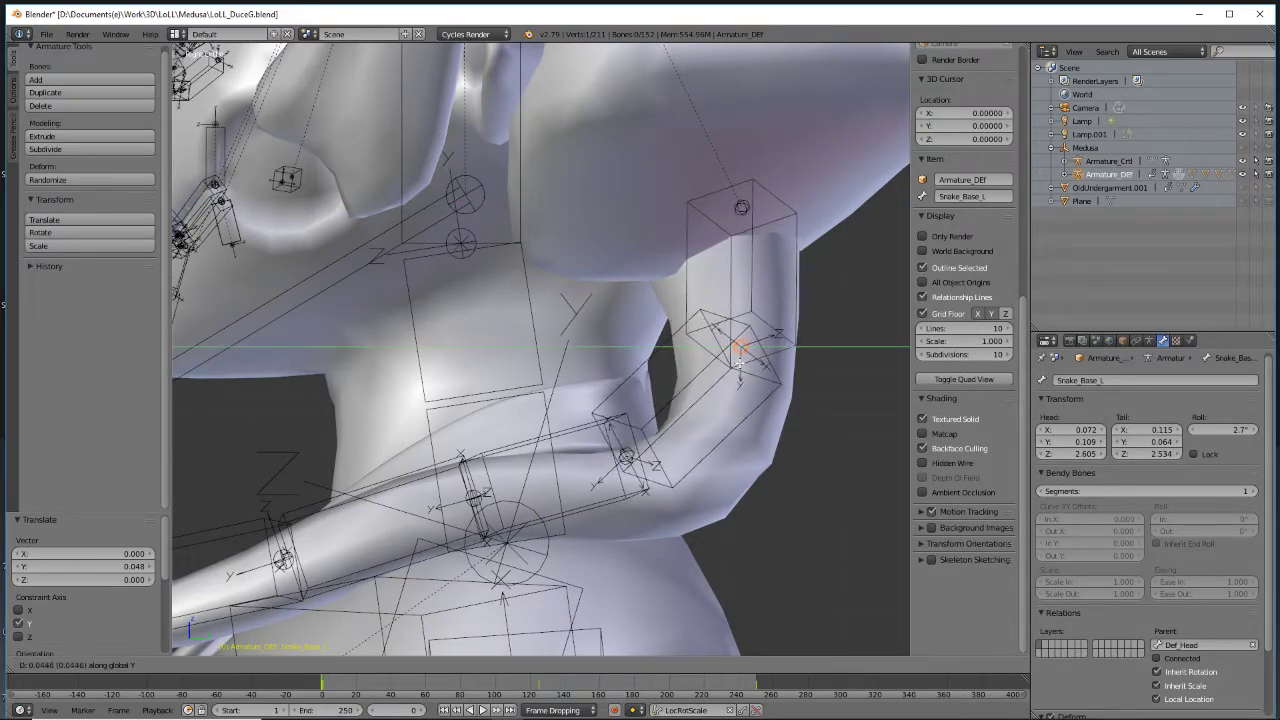
{"action": "left_click", "coordinate": [736, 356]}
{"action": "right_click", "coordinate": [740, 208]}
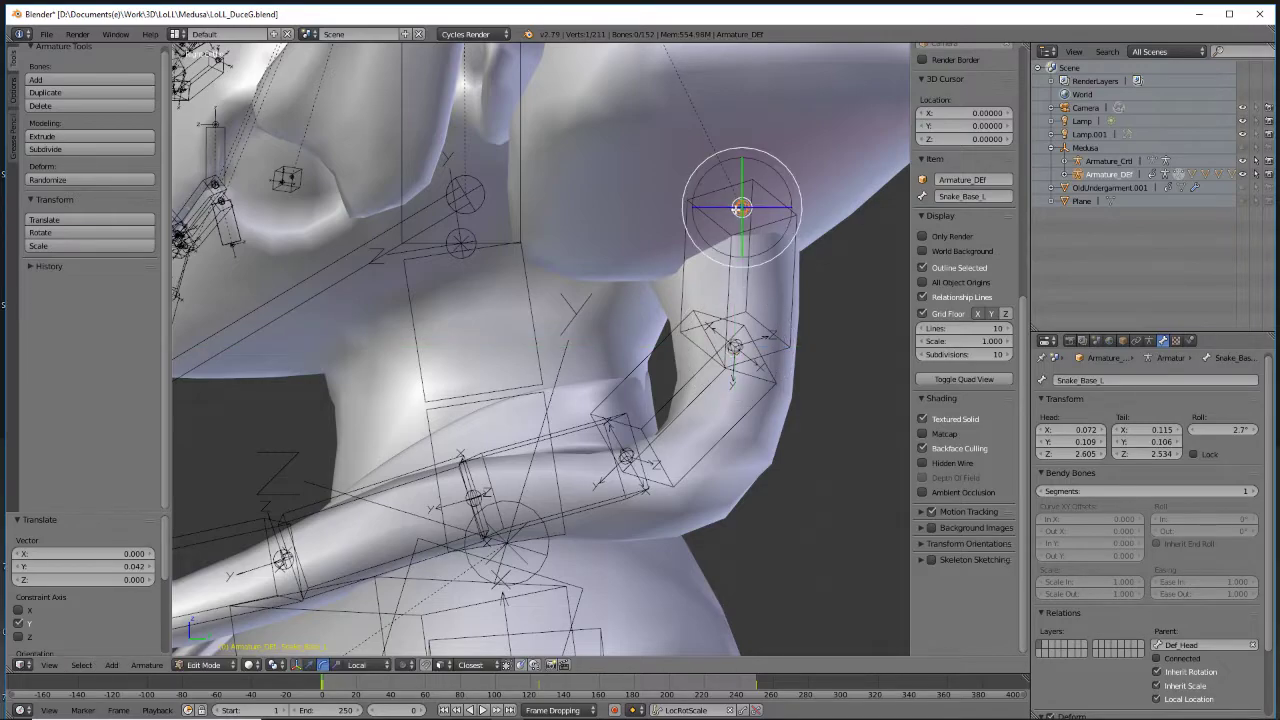
Move the head joint of Snake_Base_L by about -0.010 along Y
{"action": "key", "text": "g"}
{"action": "key", "text": "y"}
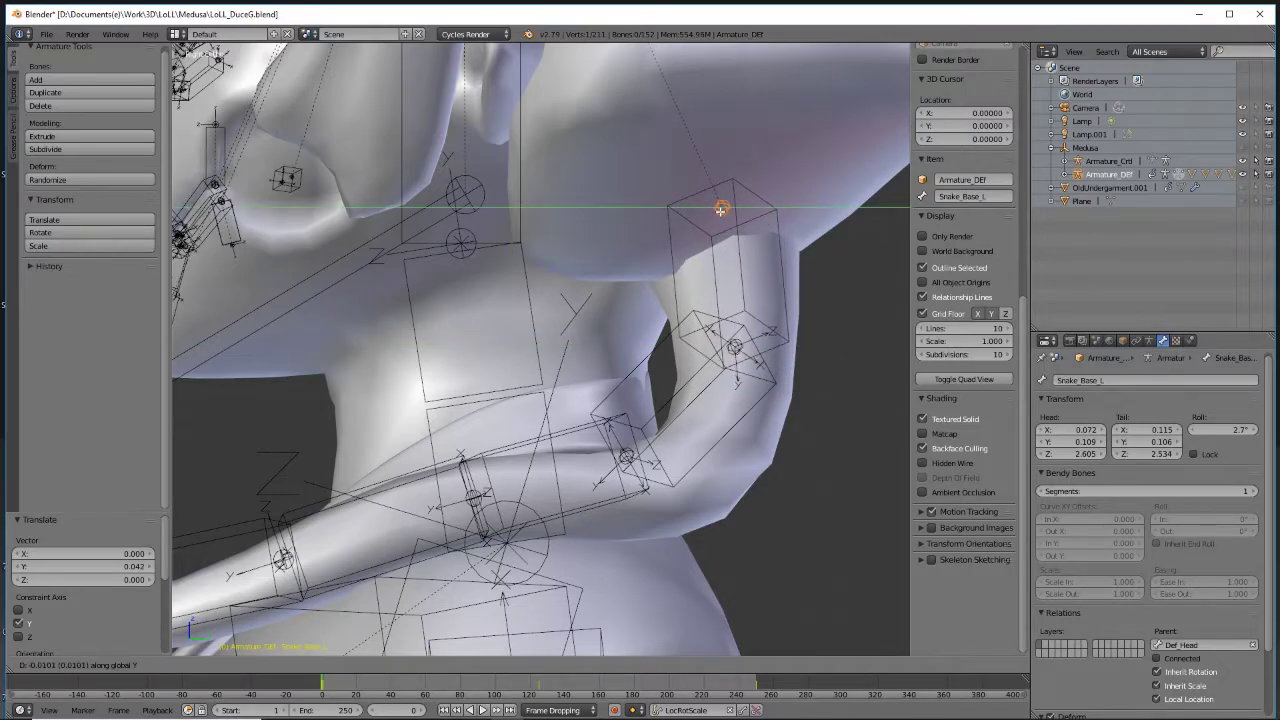
{"action": "left_click", "coordinate": [590, 592]}
Center the tail joint of Snake_E_L in the snake's bend, moving it about 0.039 along Y and -0.011 along Z
{"action": "right_click", "coordinate": [627, 456]}
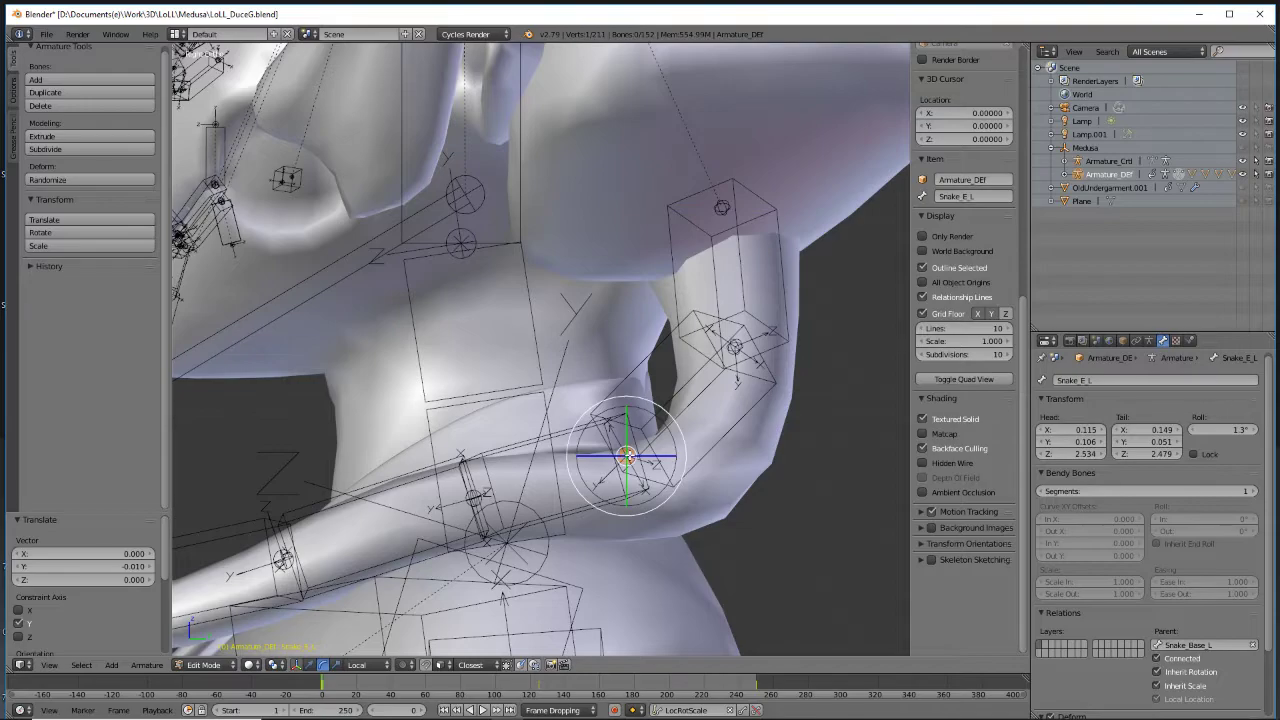
{"action": "key", "text": "g"}
{"action": "key", "text": "y"}
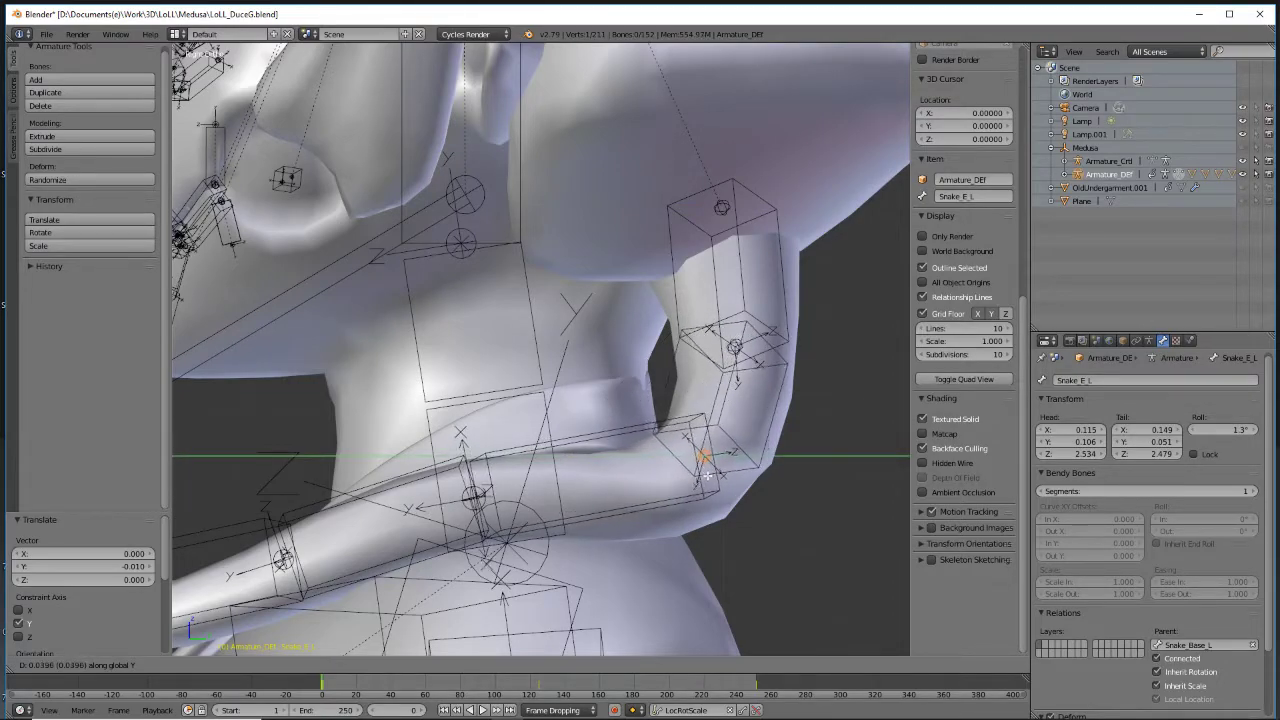
{"action": "left_click", "coordinate": [705, 458]}
{"action": "key", "text": "g"}
{"action": "key", "text": "y"}
{"action": "key", "text": "z"}
{"action": "left_click", "coordinate": [706, 470]}
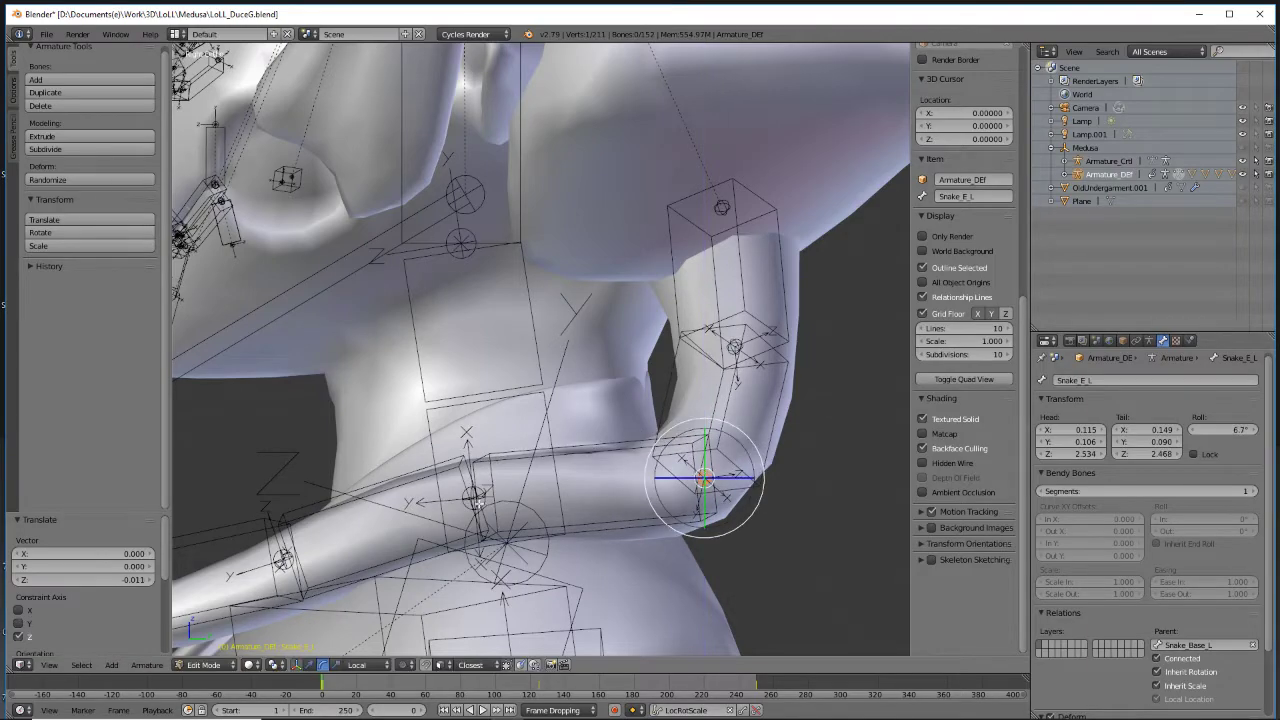
In side view, move the tail joint of Snake_D_L about 0.008 in Y and -0.001 in Z, and Snake_C_L's about 0.013 and -0.003
{"action": "right_click", "coordinate": [475, 497]}
{"action": "key", "text": "g"}
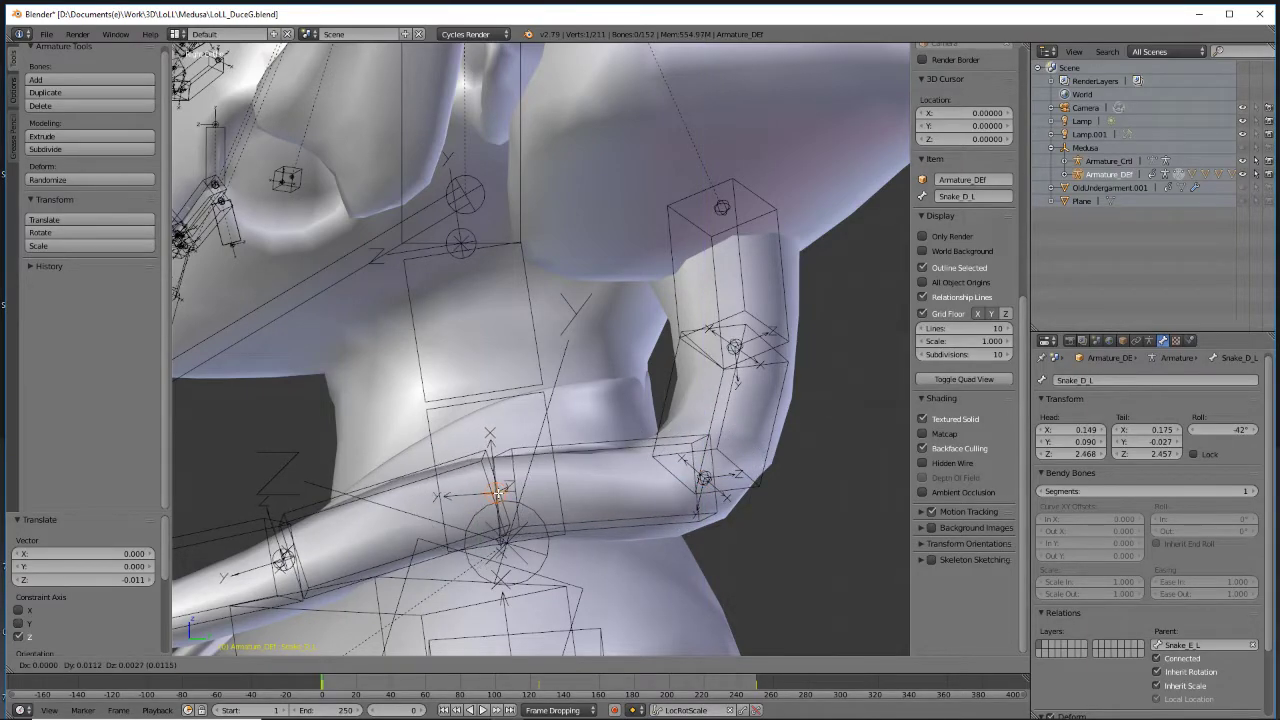
{"action": "left_click", "coordinate": [491, 500]}
{"action": "middle_click_drag", "start_coordinate": [424, 505], "coordinate": [426, 504], "text": "shift"}
{"action": "key", "text": "KP_3"}
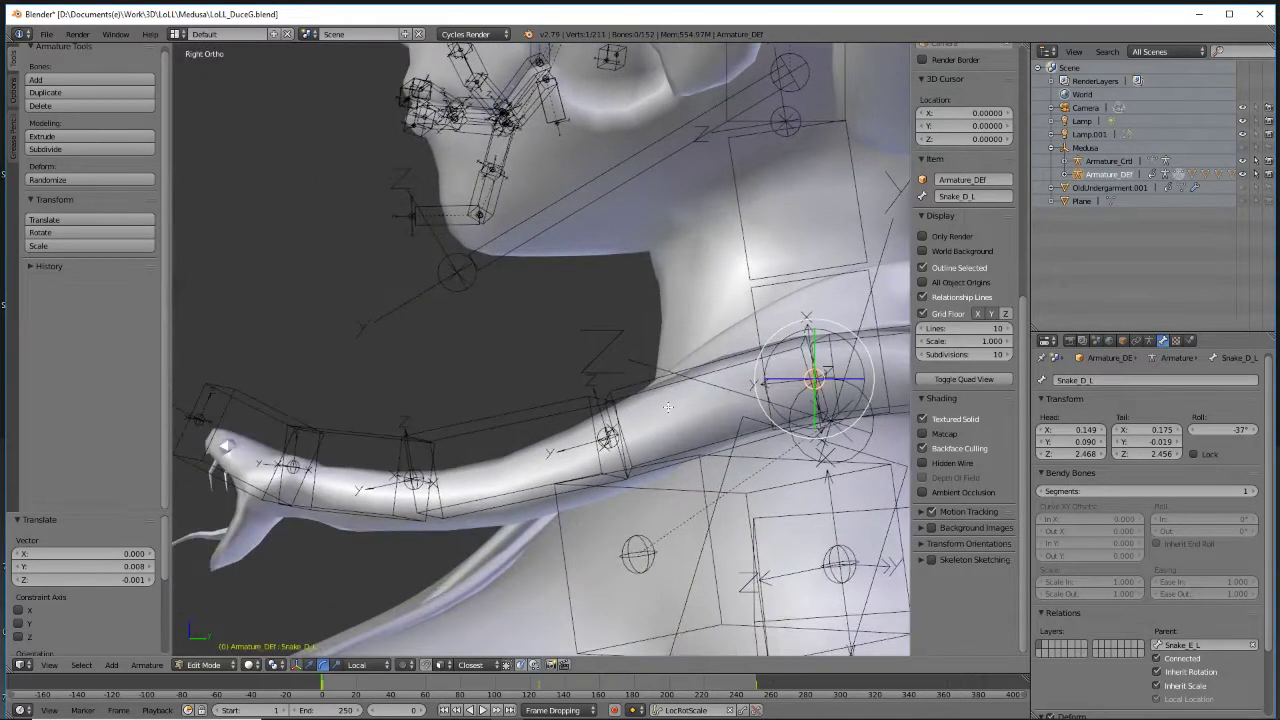
{"action": "right_click", "coordinate": [607, 437]}
{"action": "key", "text": "g"}
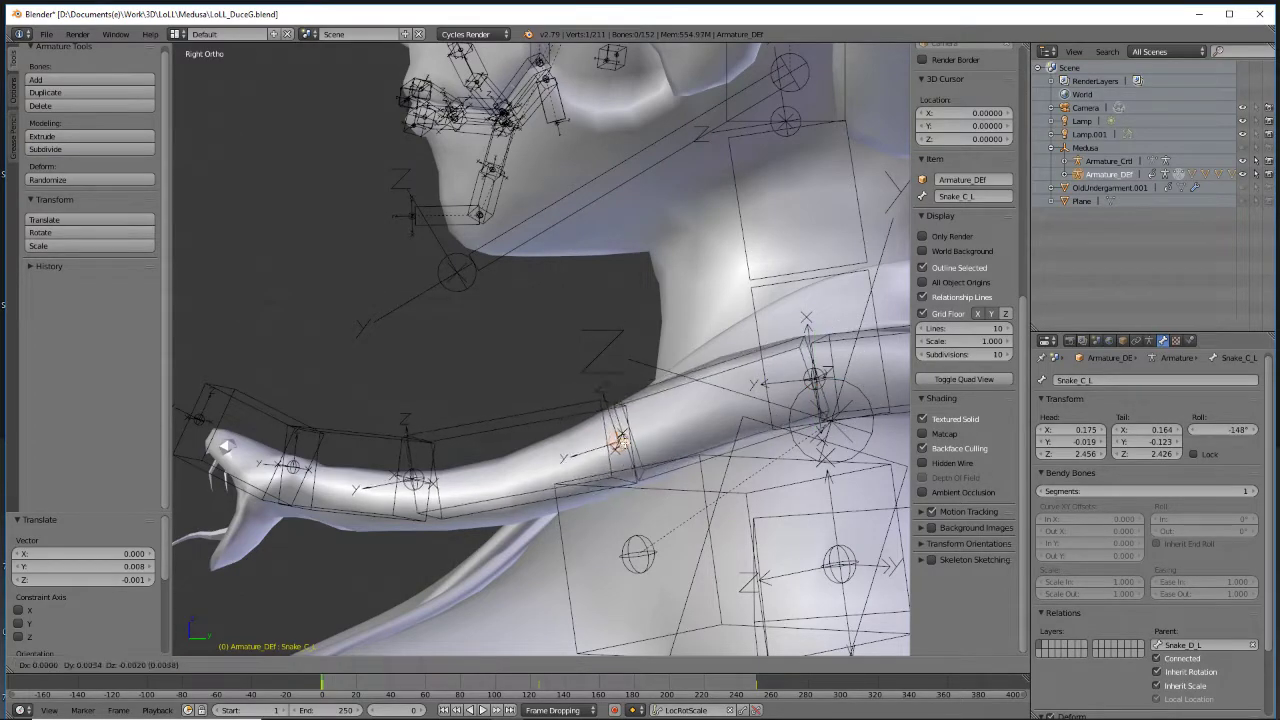
{"action": "left_click", "coordinate": [634, 440]}
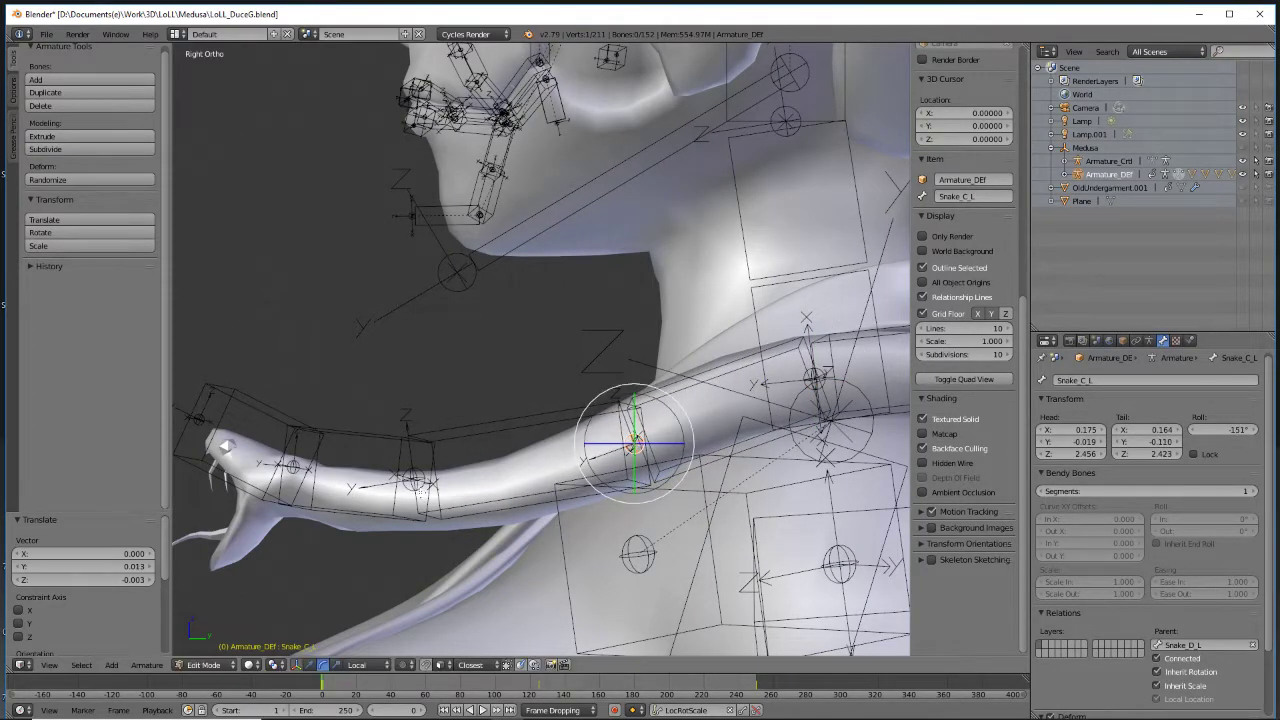
Lower the tail joints of Snake_B_L and Snake_A_L by about 0.012 in Z, shifting the Snake_B_L one about 0.006 in Y
{"action": "right_click", "coordinate": [413, 480]}
{"action": "key", "text": "g"}
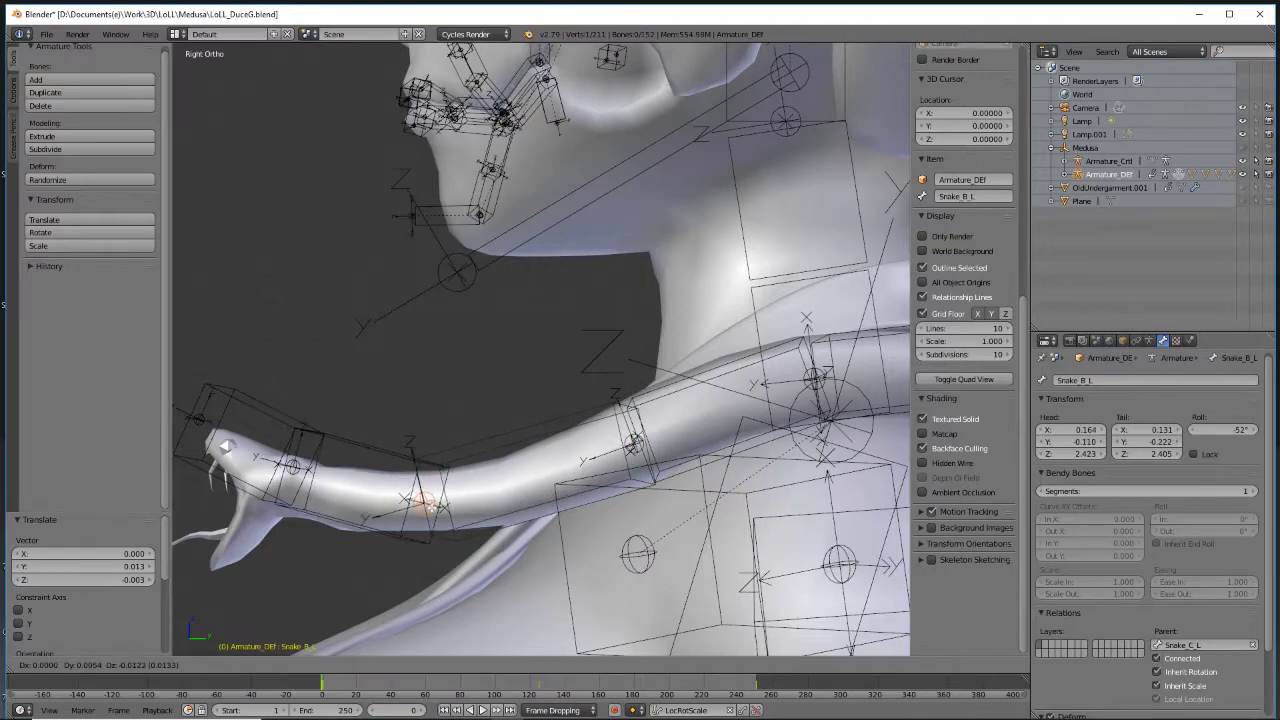
{"action": "left_click", "coordinate": [425, 500]}
{"action": "right_click", "coordinate": [289, 466]}
{"action": "key", "text": "g"}
{"action": "left_click", "coordinate": [292, 493]}
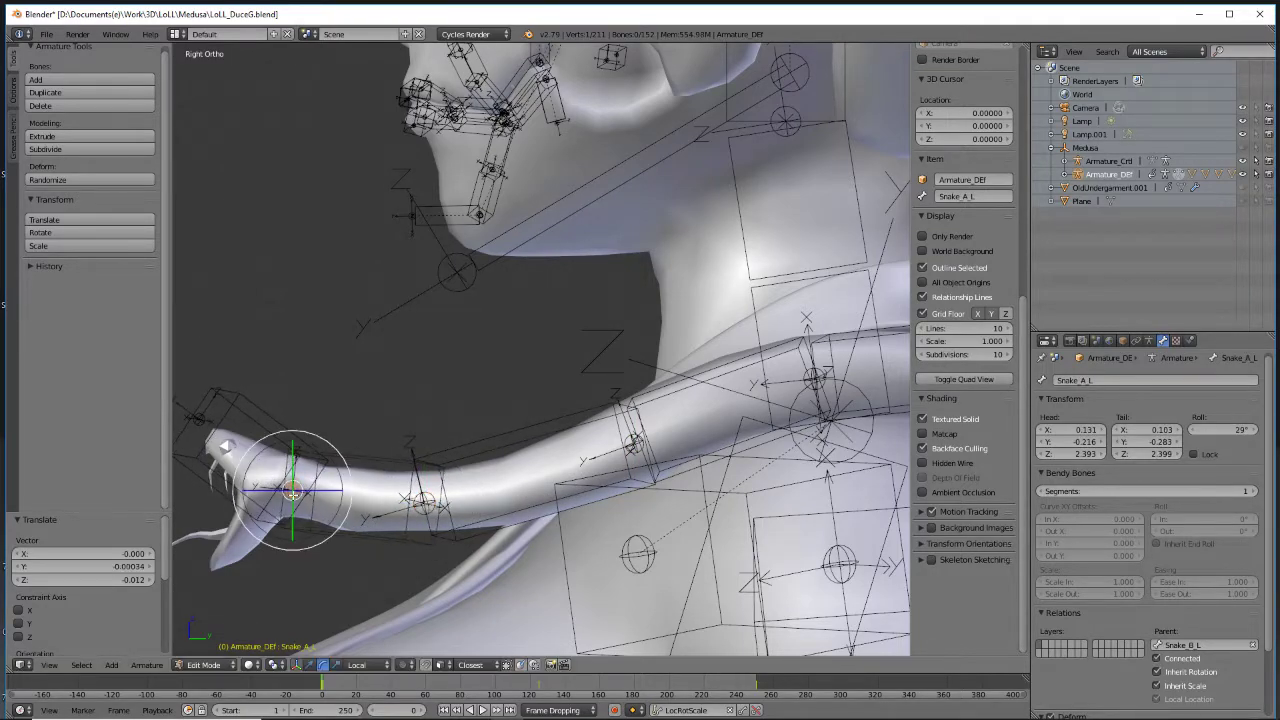
Move the tail joint of SnakeHead_L by about -0.003 in Y and -0.036 in Z, between the snake's jaws
{"action": "right_click", "coordinate": [200, 425]}
{"action": "key", "text": "g"}
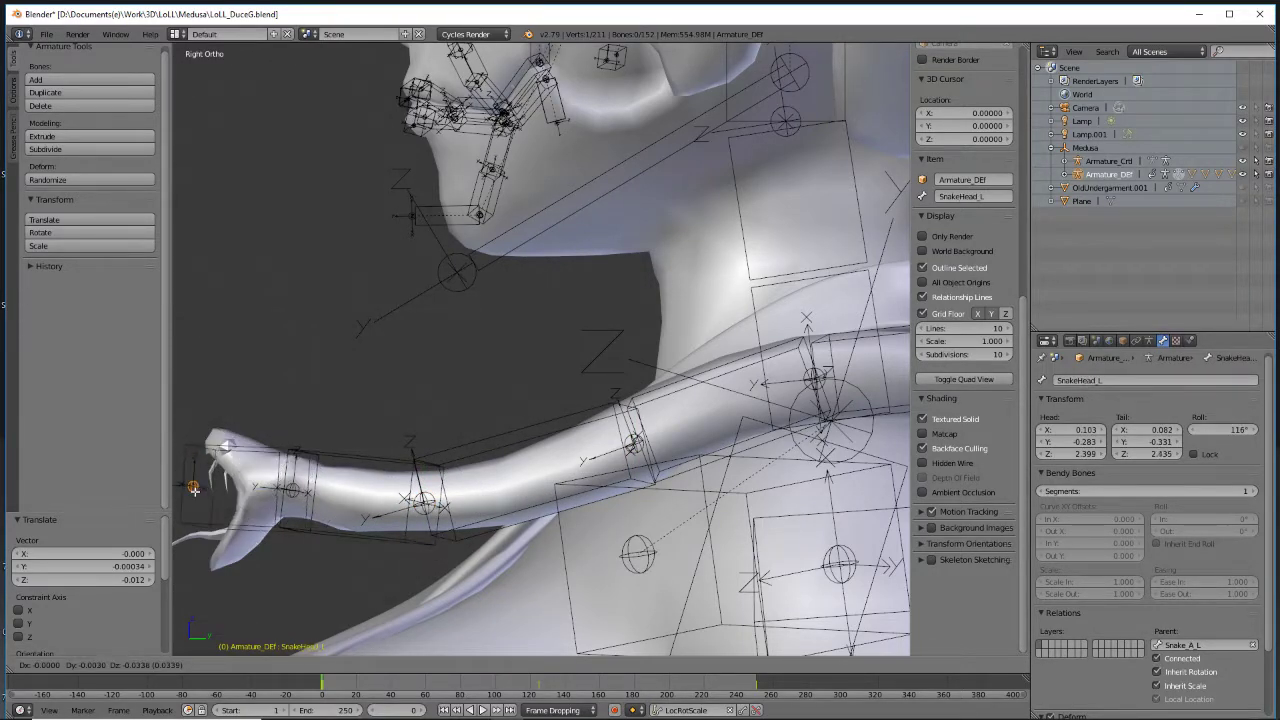
{"action": "left_click", "coordinate": [194, 492]}
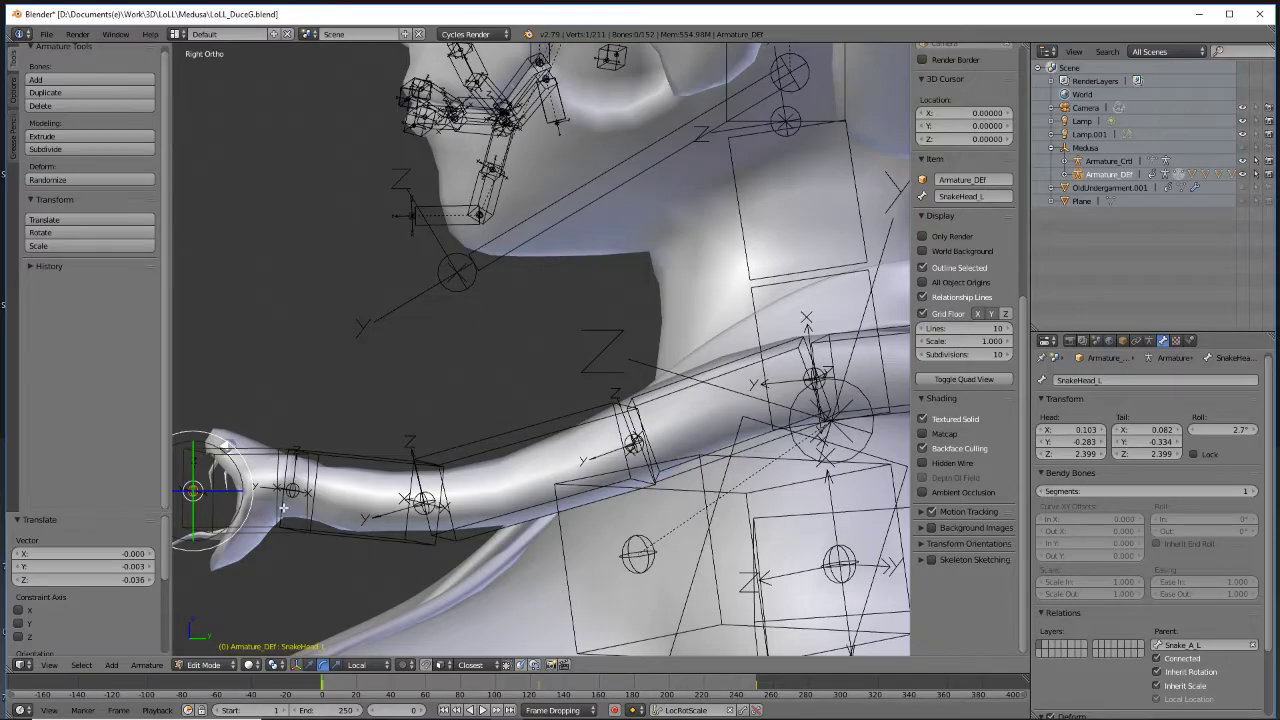
Center the tail joints of Snake_C_L and Snake_B_L across the snake's width, moving them about 0.009 and 0.005 along X
{"action": "middle_click_drag", "start_coordinate": [252, 500], "coordinate": [465, 486]}
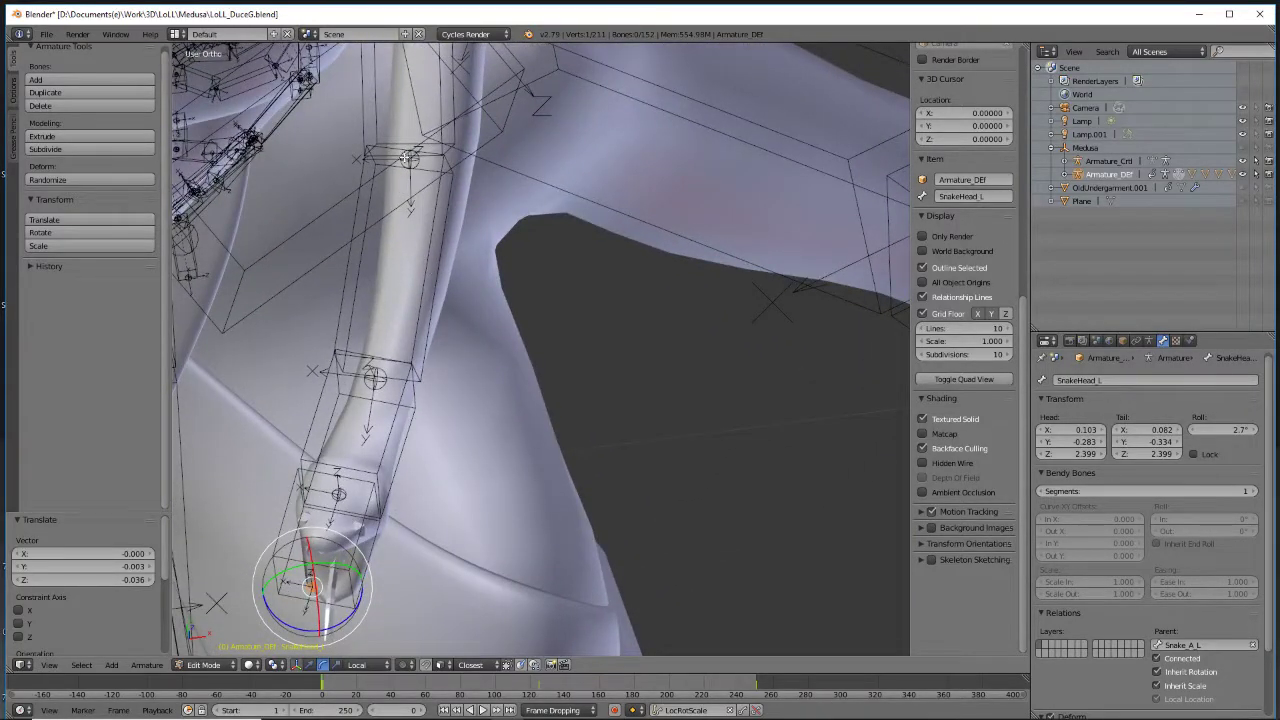
{"action": "right_click", "coordinate": [410, 160]}
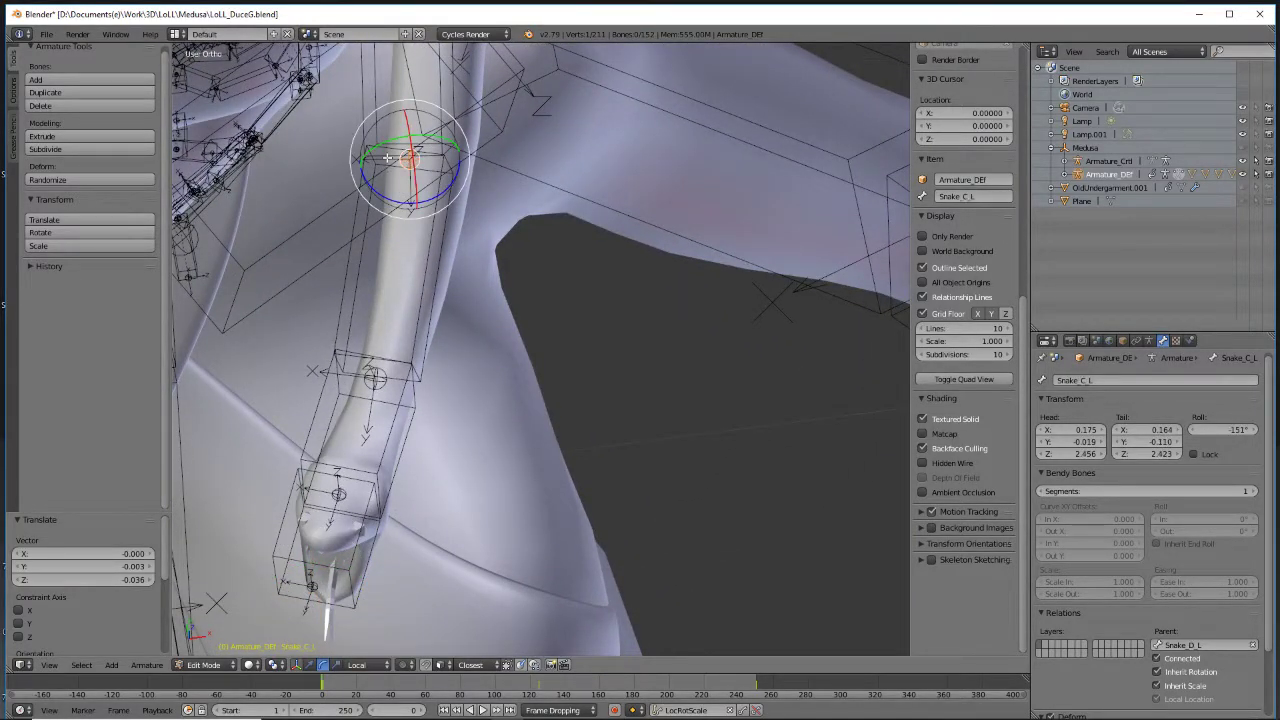
{"action": "key", "text": "g"}
{"action": "key", "text": "x"}
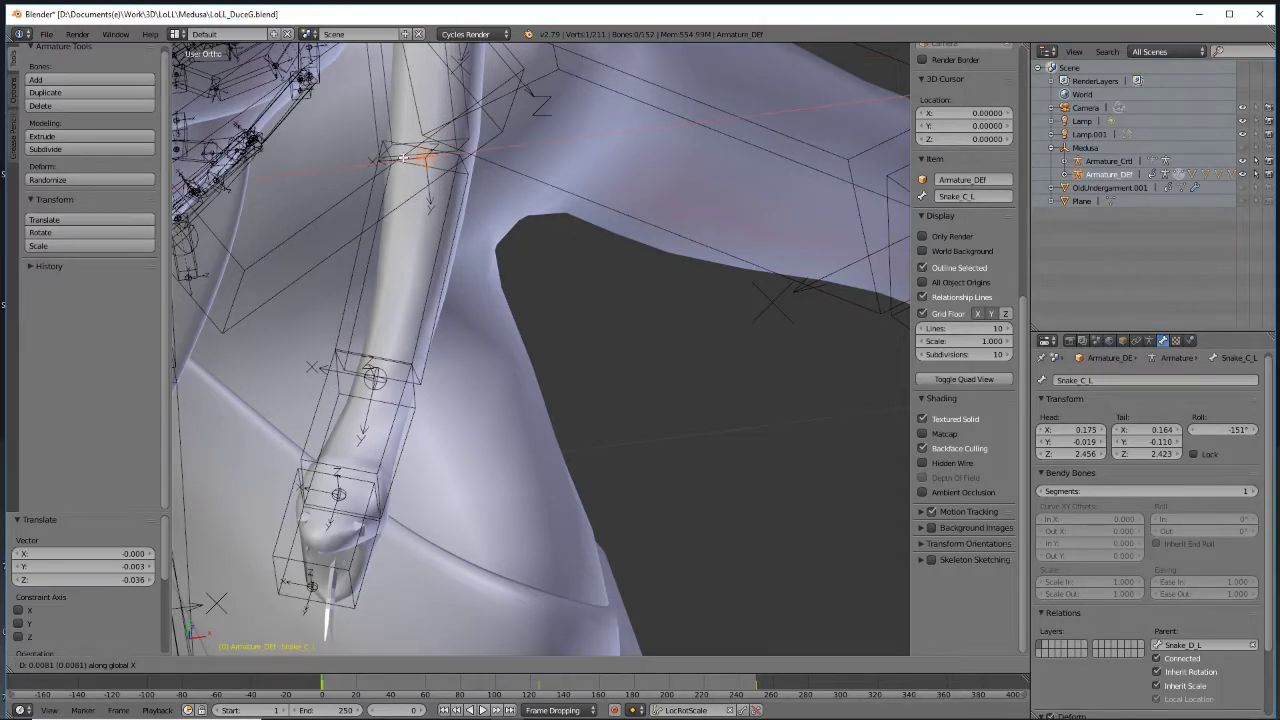
{"action": "left_click", "coordinate": [405, 158]}
{"action": "middle_click_drag", "start_coordinate": [369, 376], "coordinate": [427, 390]}
{"action": "right_click", "coordinate": [431, 373]}
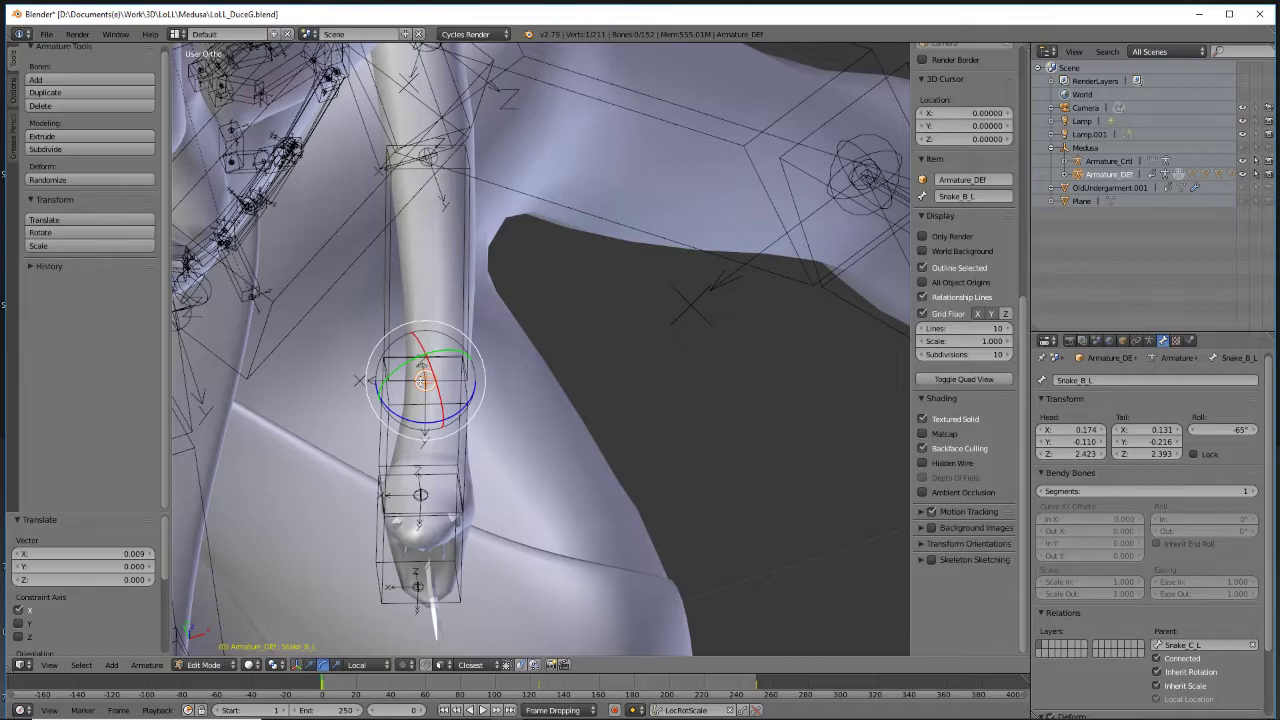
{"action": "key", "text": "g"}
{"action": "key", "text": "x"}
{"action": "left_click", "coordinate": [495, 174]}
Move the tail joint of Snake_D_L about 0.016 and that of Snake_E_L about 0.009 along X, into the snake's center
{"action": "middle_click_drag", "start_coordinate": [495, 174], "coordinate": [535, 423], "text": "shift"}
{"action": "right_click", "coordinate": [634, 402]}
{"action": "key", "text": "g"}
{"action": "key", "text": "x"}
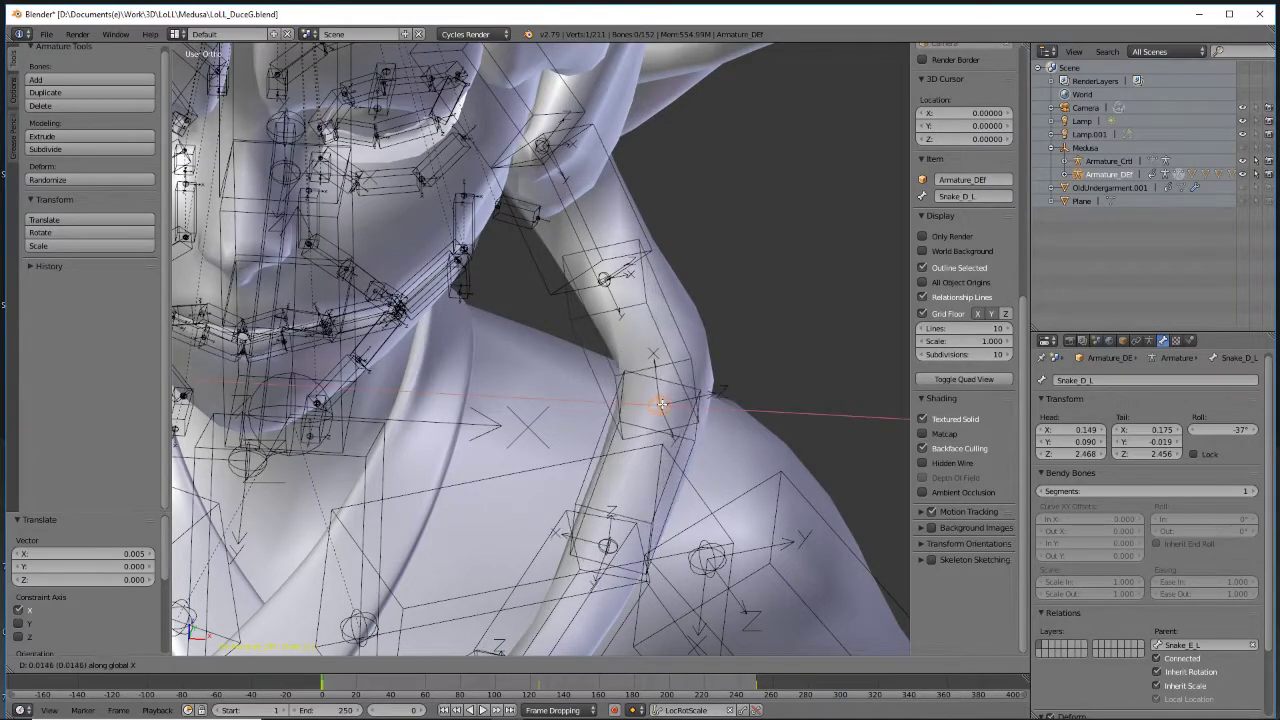
{"action": "left_click", "coordinate": [664, 404]}
{"action": "right_click", "coordinate": [604, 281]}
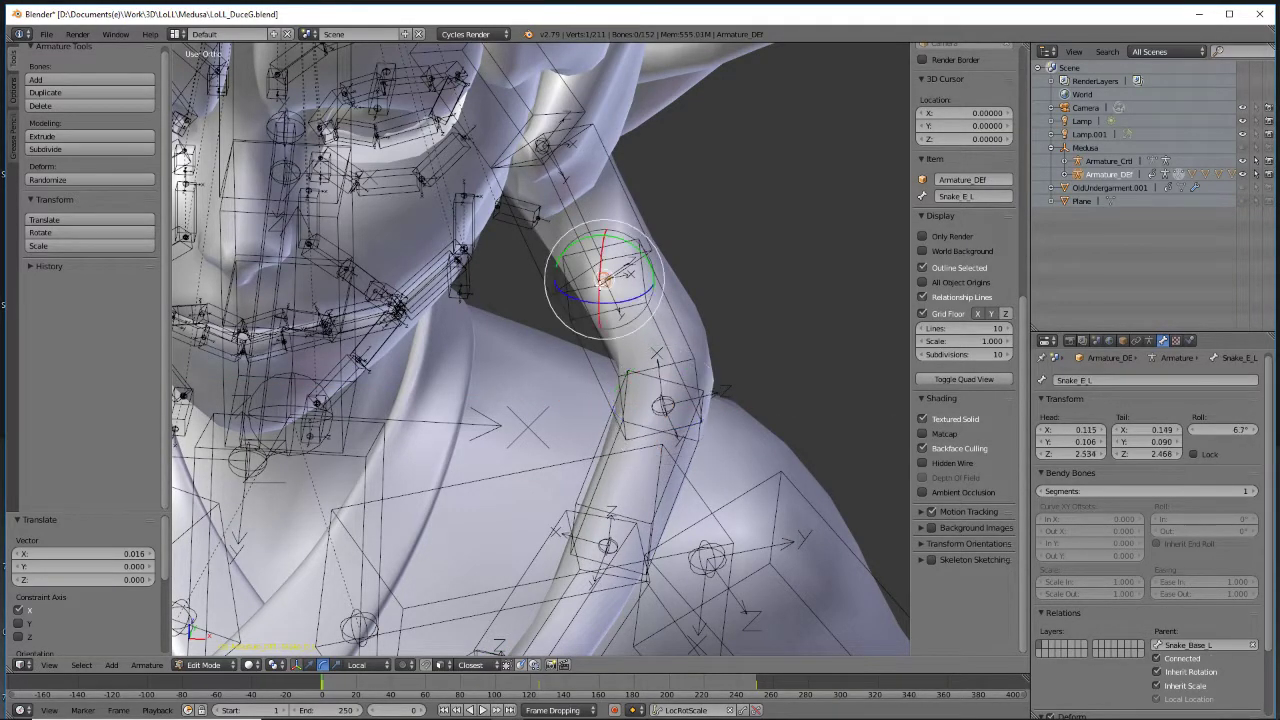
{"action": "key", "text": "g"}
{"action": "key", "text": "x"}
{"action": "left_click", "coordinate": [620, 281]}
Select Snake_E_L, Snake_D_L, Snake_C_L and Snake_B_L together, and set the Bendy Bones segments to 2 with Snake_B_L active
{"action": "middle_click_drag", "start_coordinate": [620, 281], "coordinate": [519, 353]}
{"action": "scroll", "coordinate": [569, 430], "scroll_direction": "up", "scroll_amount": 2}
{"action": "middle_click_drag", "start_coordinate": [569, 430], "coordinate": [651, 268]}
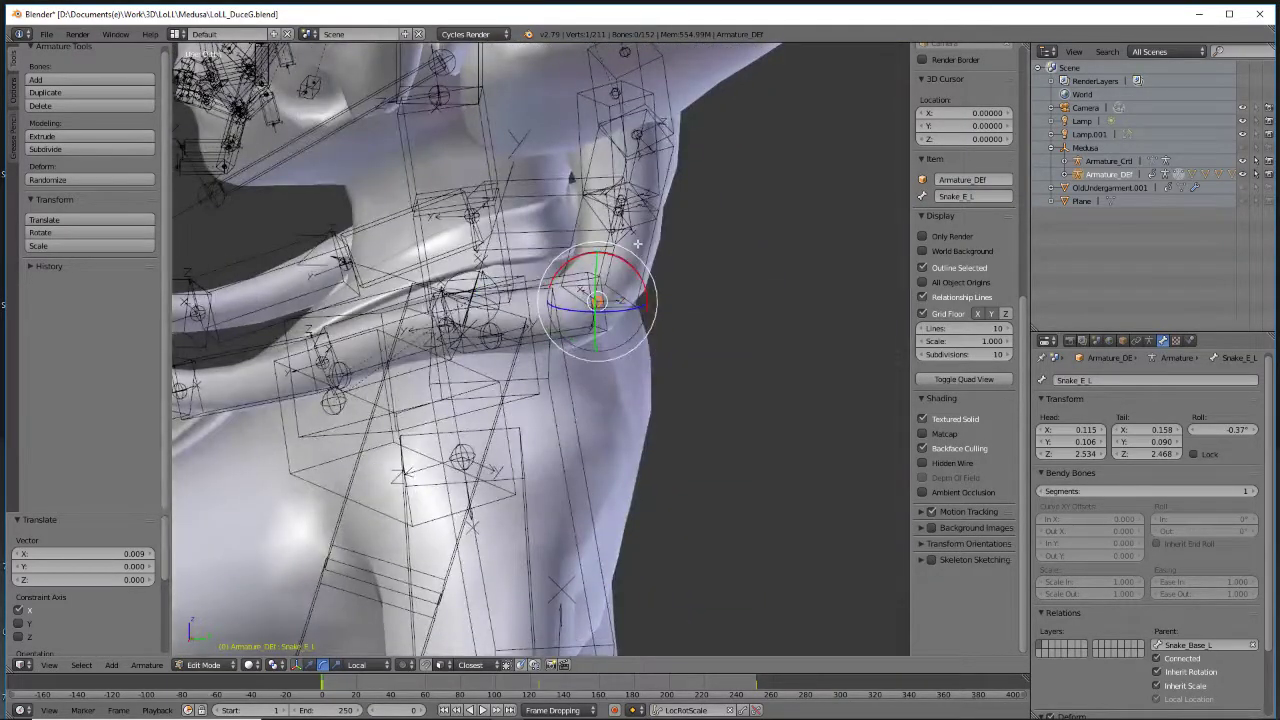
{"action": "right_click", "coordinate": [633, 240]}
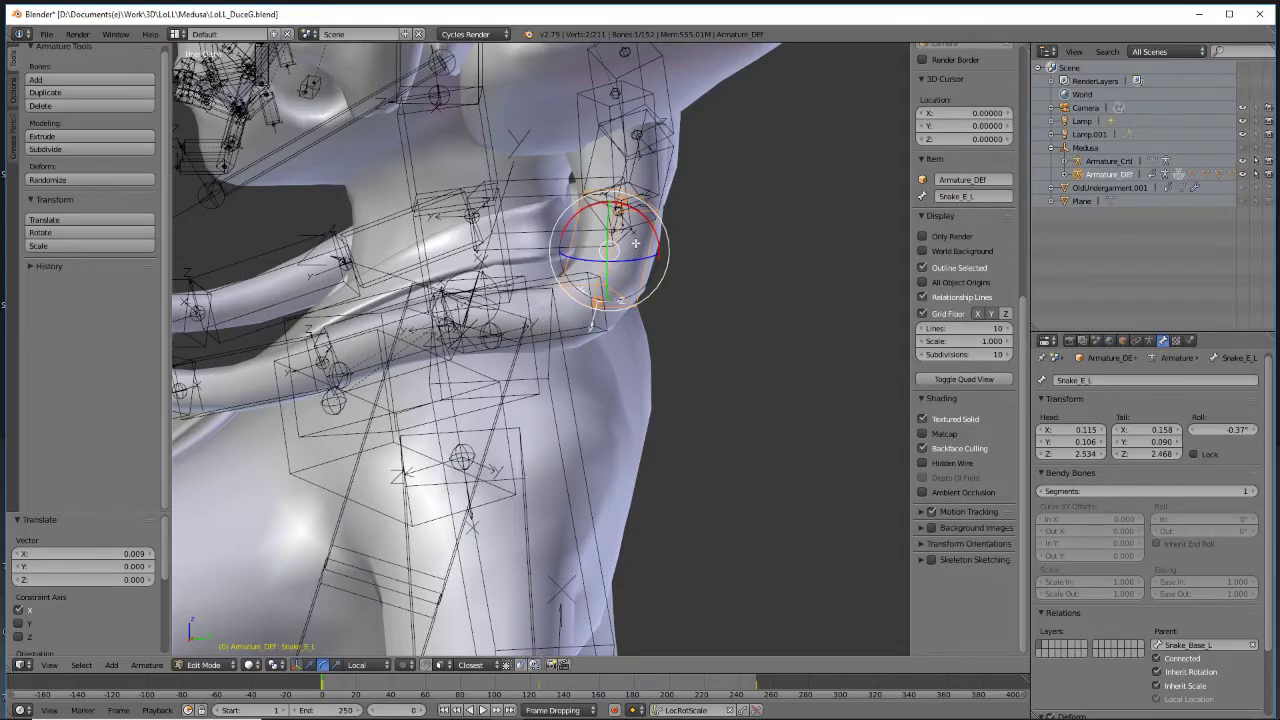
{"action": "middle_click_drag", "start_coordinate": [556, 281], "coordinate": [547, 309]}
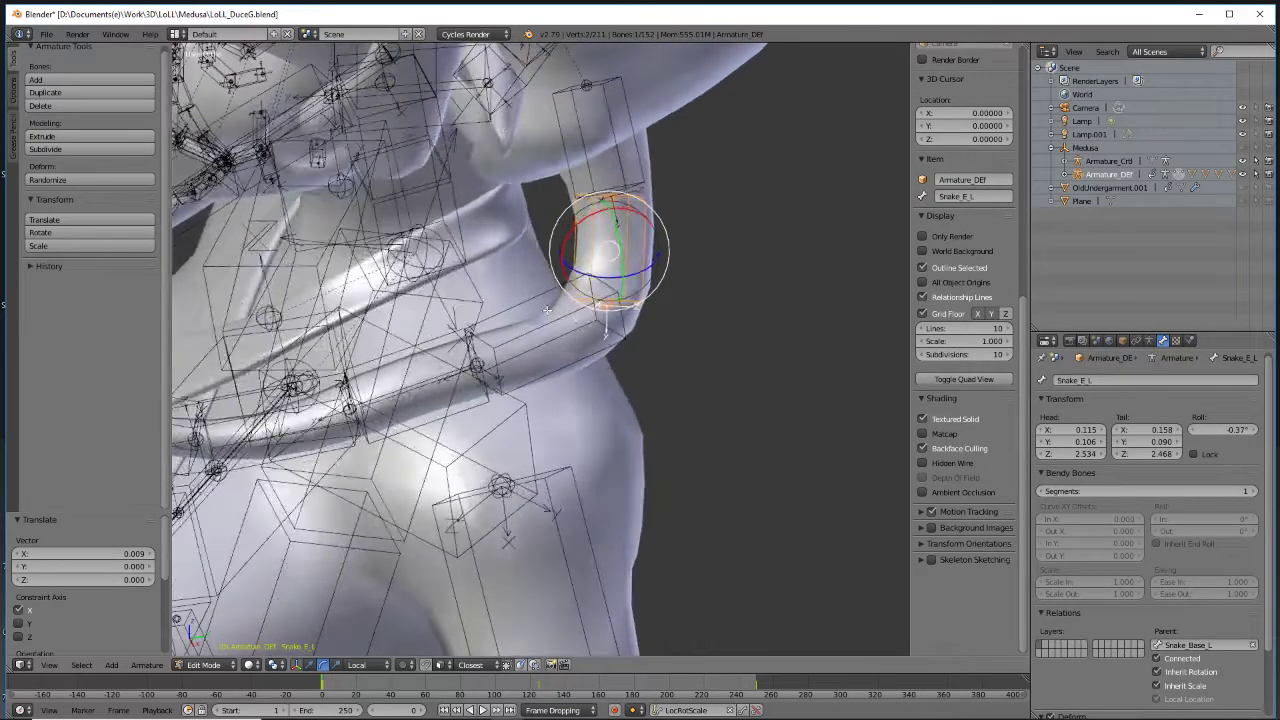
{"action": "right_click", "coordinate": [549, 320], "text": "shift"}
{"action": "middle_click_drag", "start_coordinate": [570, 437], "coordinate": [575, 448]}
{"action": "right_click", "coordinate": [427, 393], "text": "shift"}
{"action": "middle_click_drag", "start_coordinate": [336, 456], "coordinate": [550, 398], "text": "shift"}
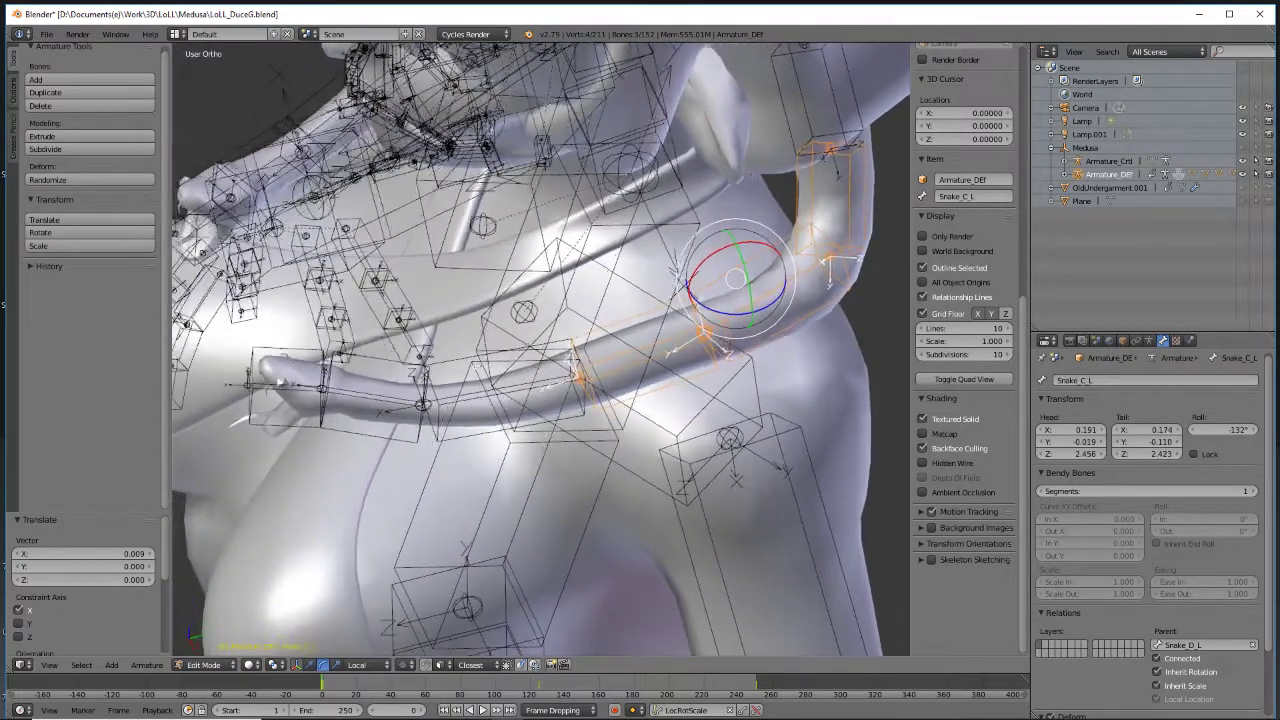
{"action": "right_click", "coordinate": [449, 358], "text": "shift"}
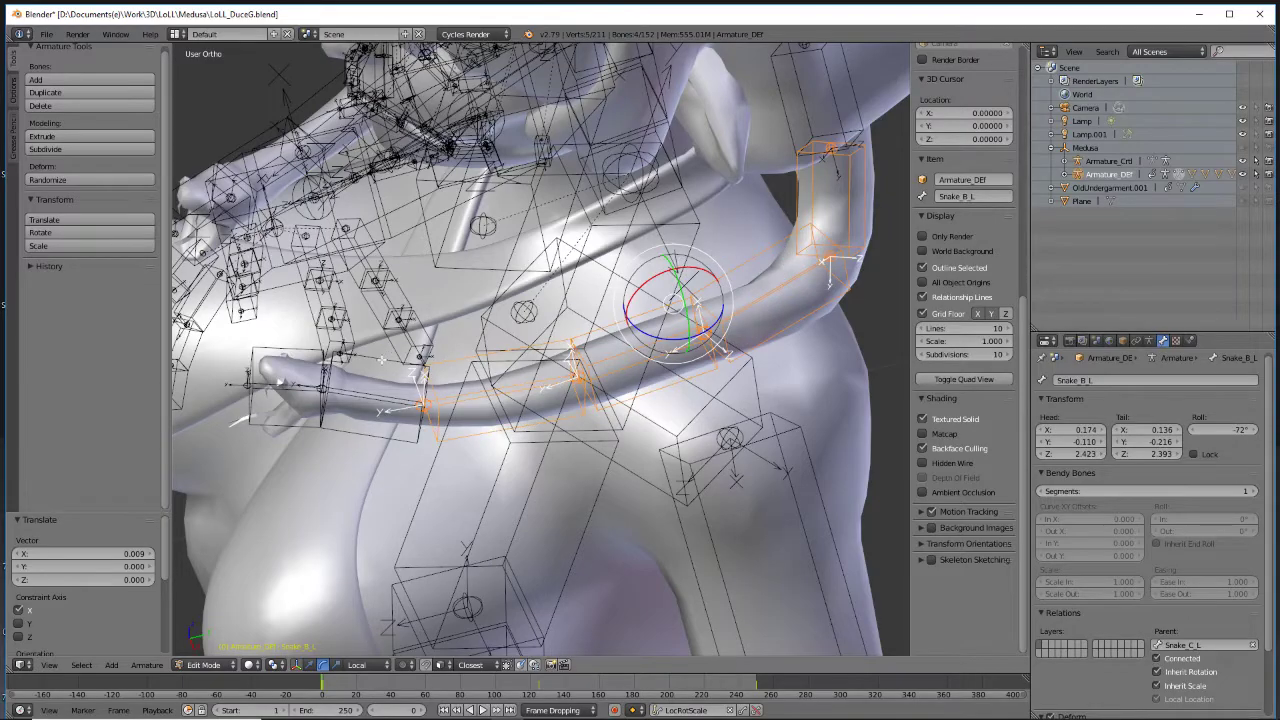
{"action": "left_click", "coordinate": [1257, 492]}
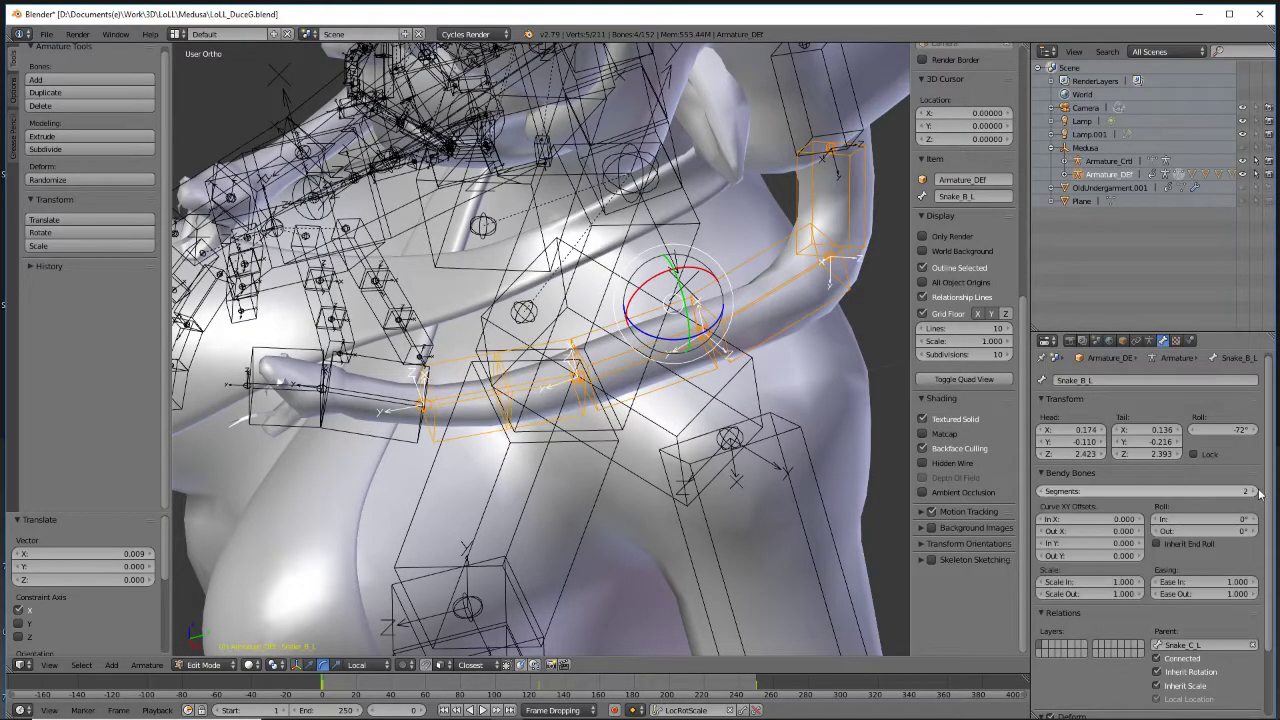
Select only Snake_C_L and set its Bendy Bones segments to 2
{"action": "middle_click_drag", "start_coordinate": [614, 372], "coordinate": [600, 308]}
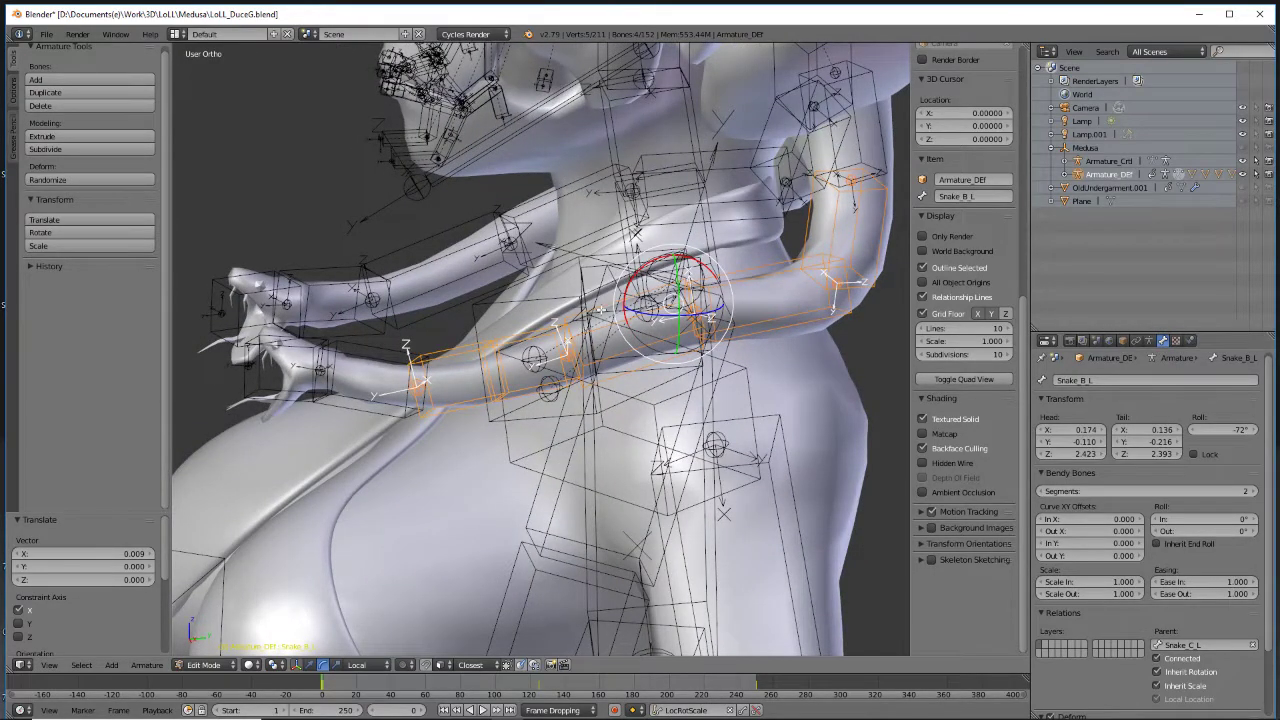
{"action": "right_click", "coordinate": [613, 318]}
{"action": "right_click", "coordinate": [640, 336]}
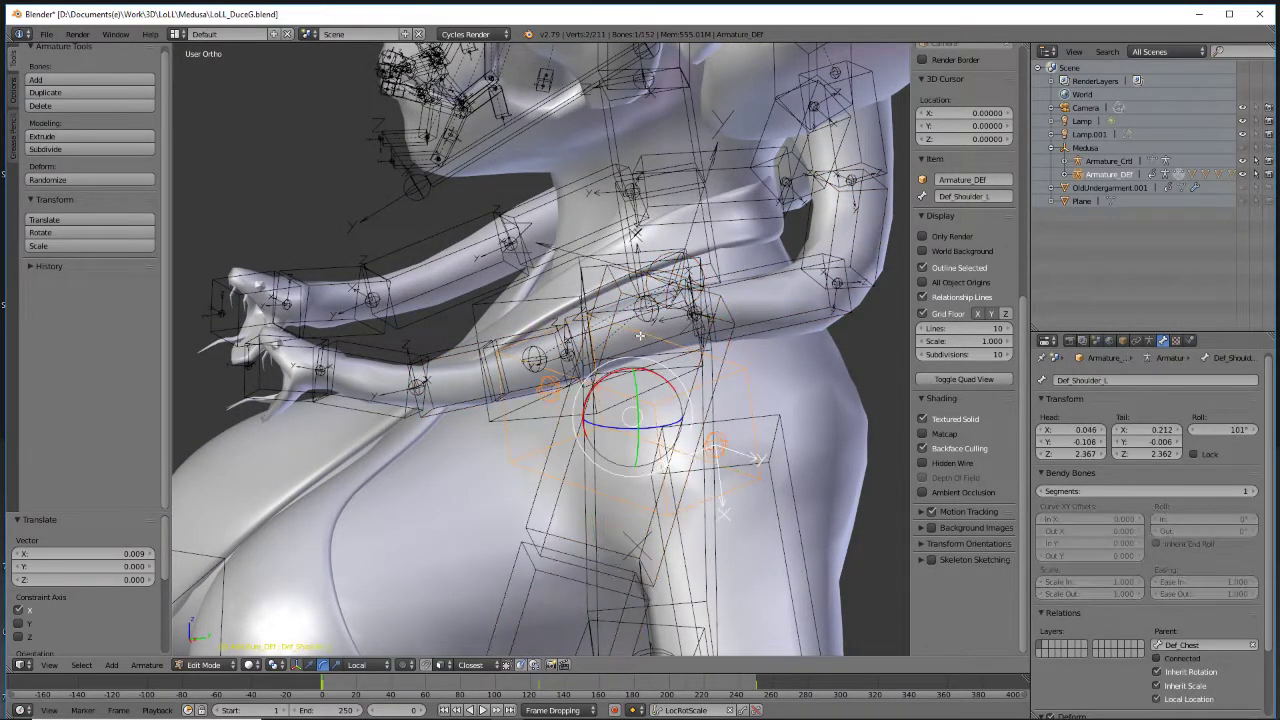
{"action": "middle_click_drag", "start_coordinate": [626, 308], "coordinate": [705, 315]}
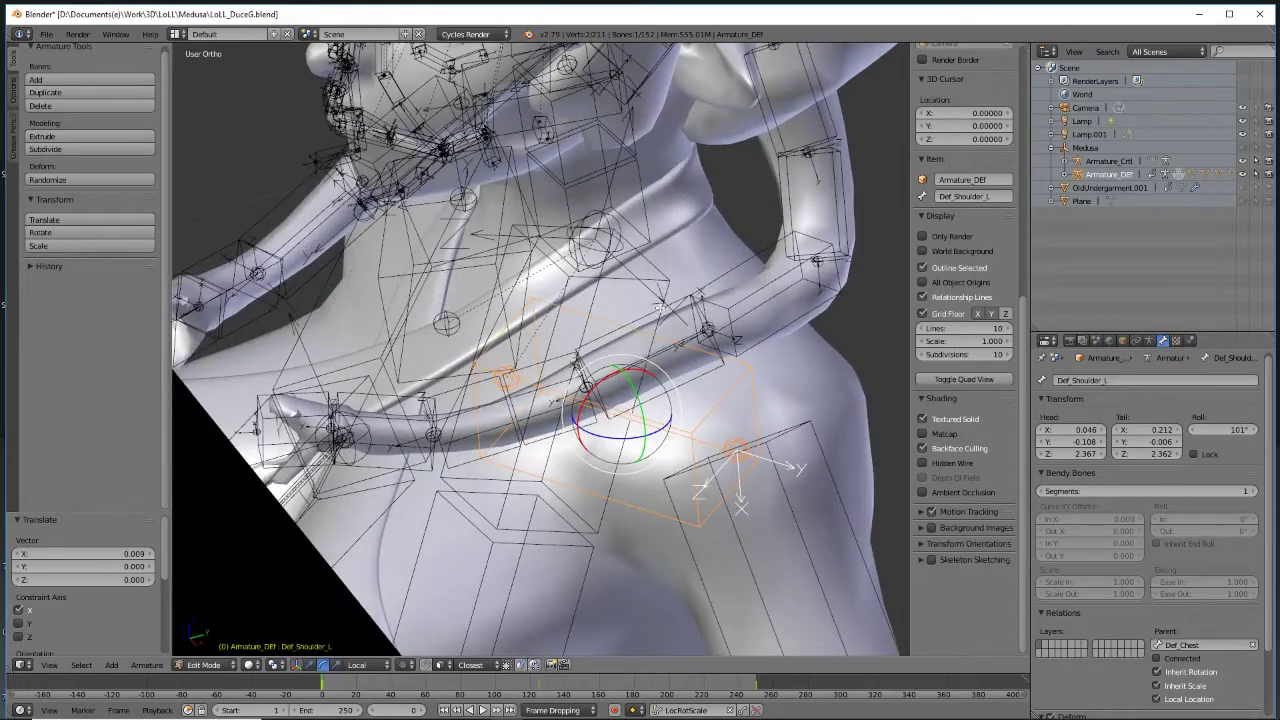
{"action": "right_click", "coordinate": [660, 308]}
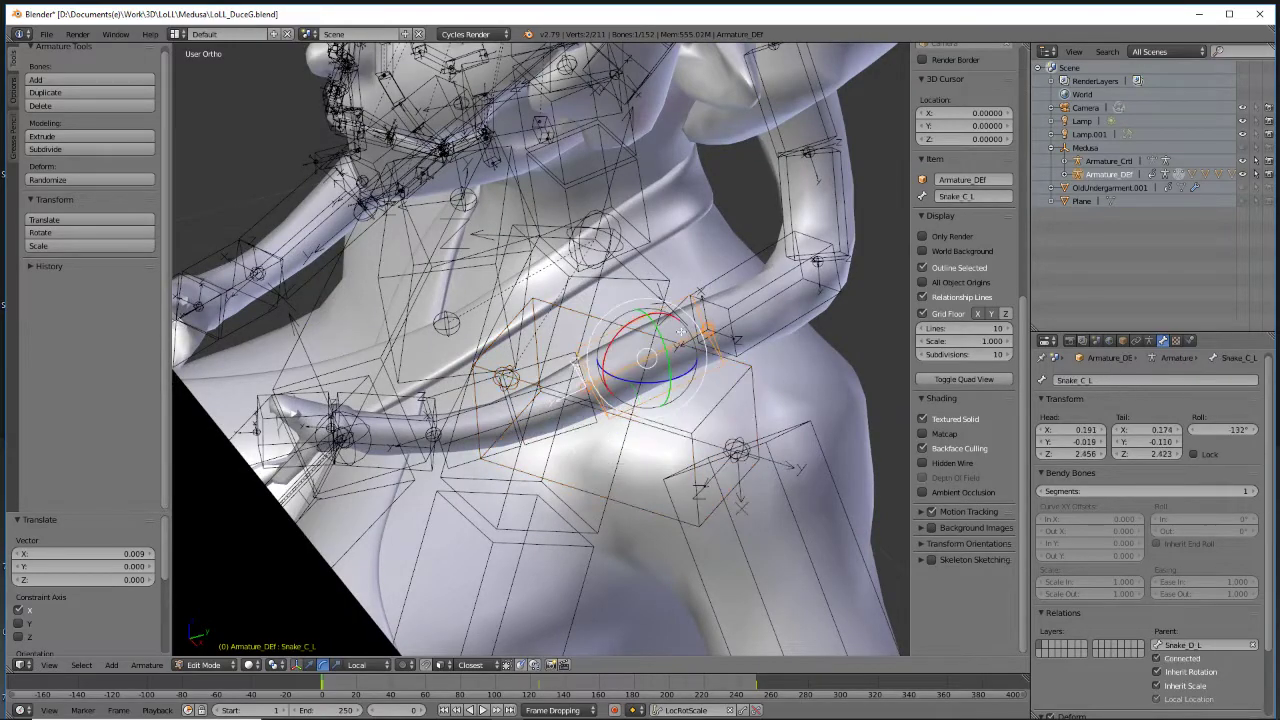
{"action": "left_click", "coordinate": [1257, 491]}
Set the Bendy Bones segments of Snake_D_L and Snake_E_L to 2 each
{"action": "right_click", "coordinate": [821, 299]}
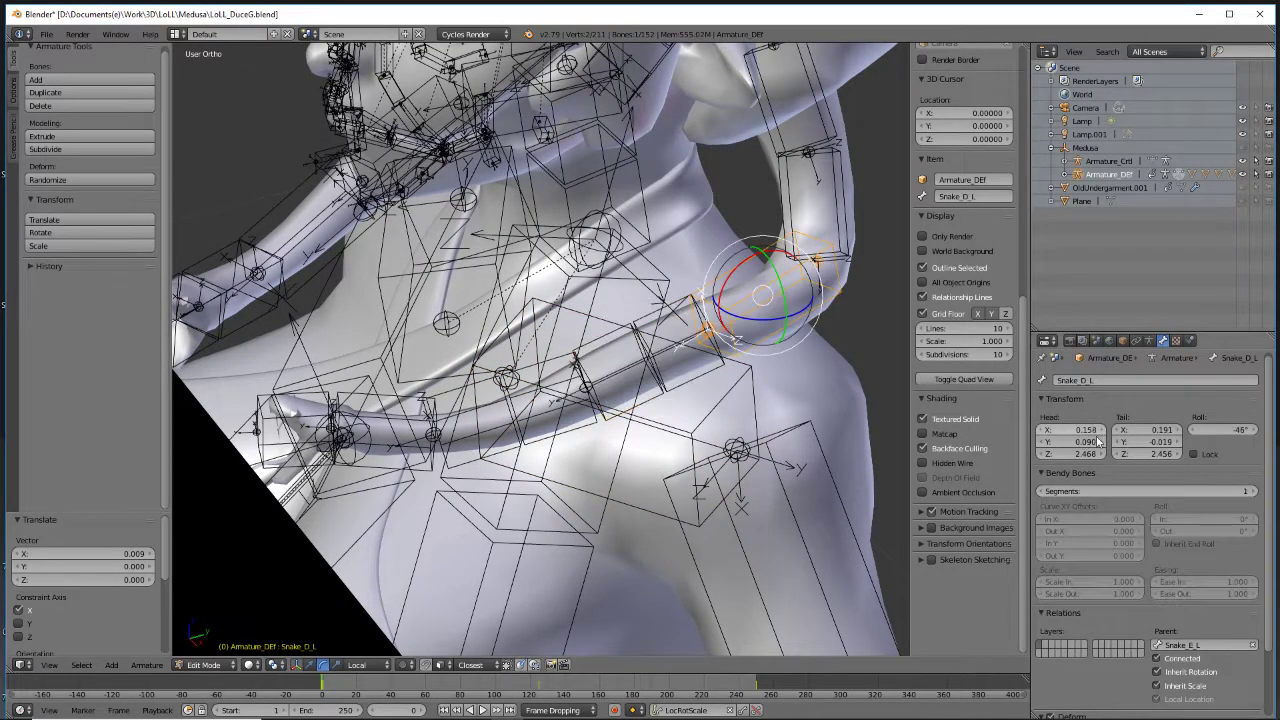
{"action": "left_click", "coordinate": [1252, 491]}
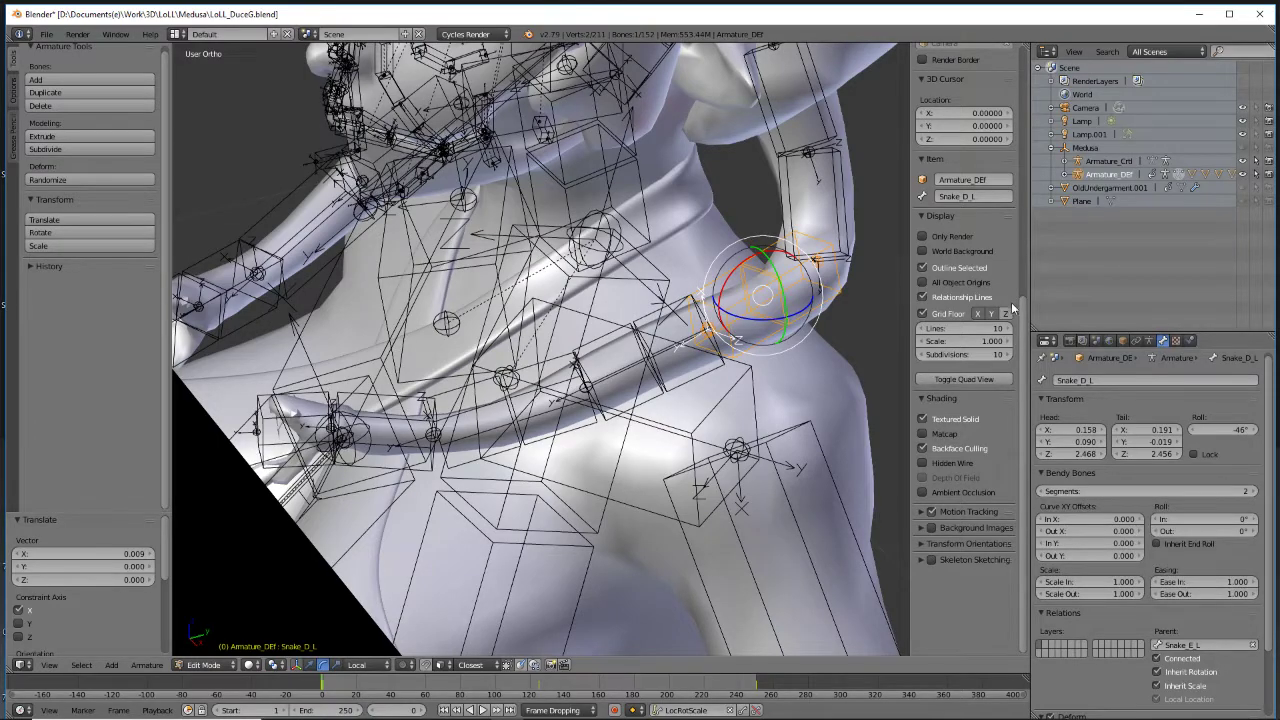
{"action": "right_click", "coordinate": [845, 211]}
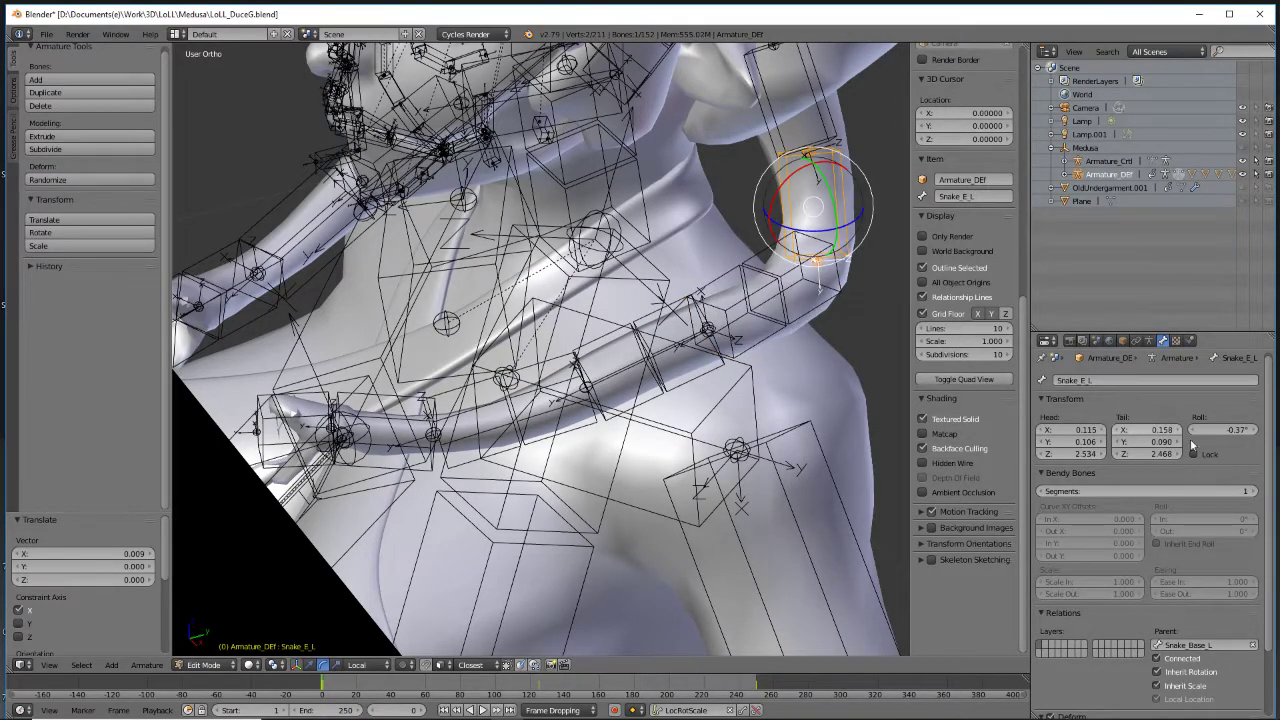
{"action": "left_click", "coordinate": [1257, 491]}
Set the Bendy Bones segments of Snake_E_R, Snake_D_R and Snake_C_R to 2 each
{"action": "middle_click_drag", "start_coordinate": [523, 328], "coordinate": [601, 315]}
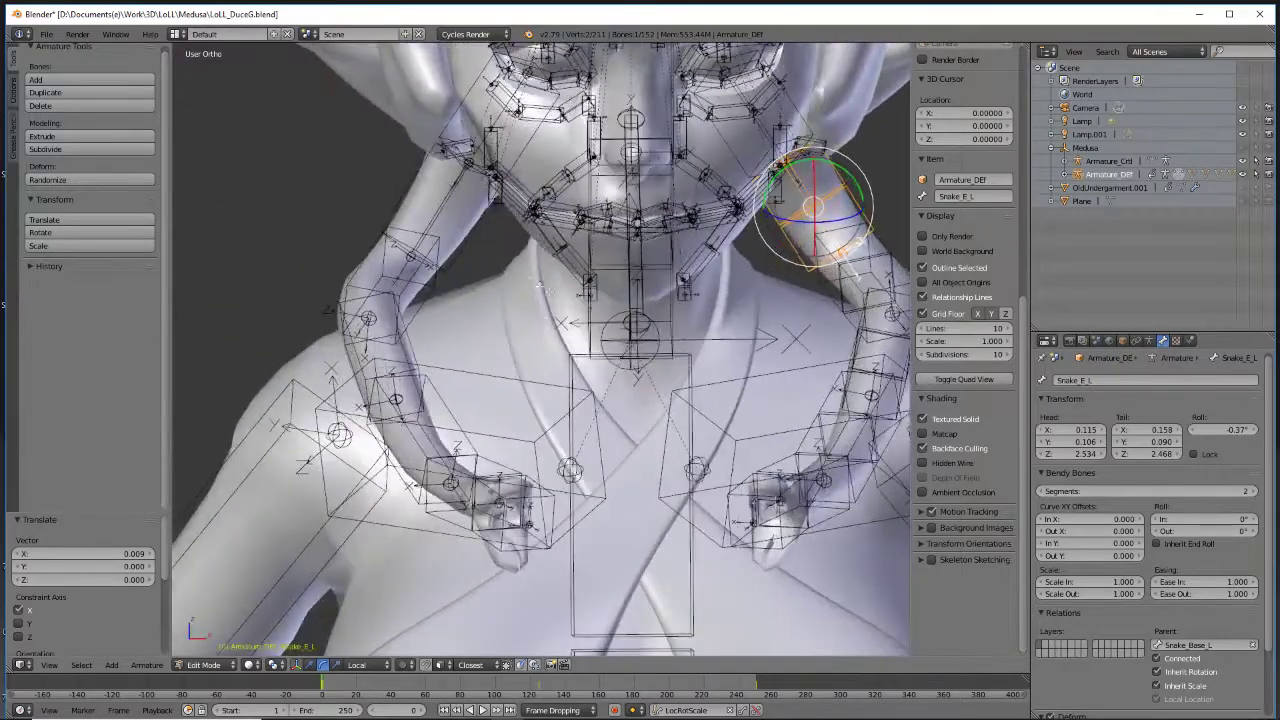
{"action": "right_click", "coordinate": [478, 214]}
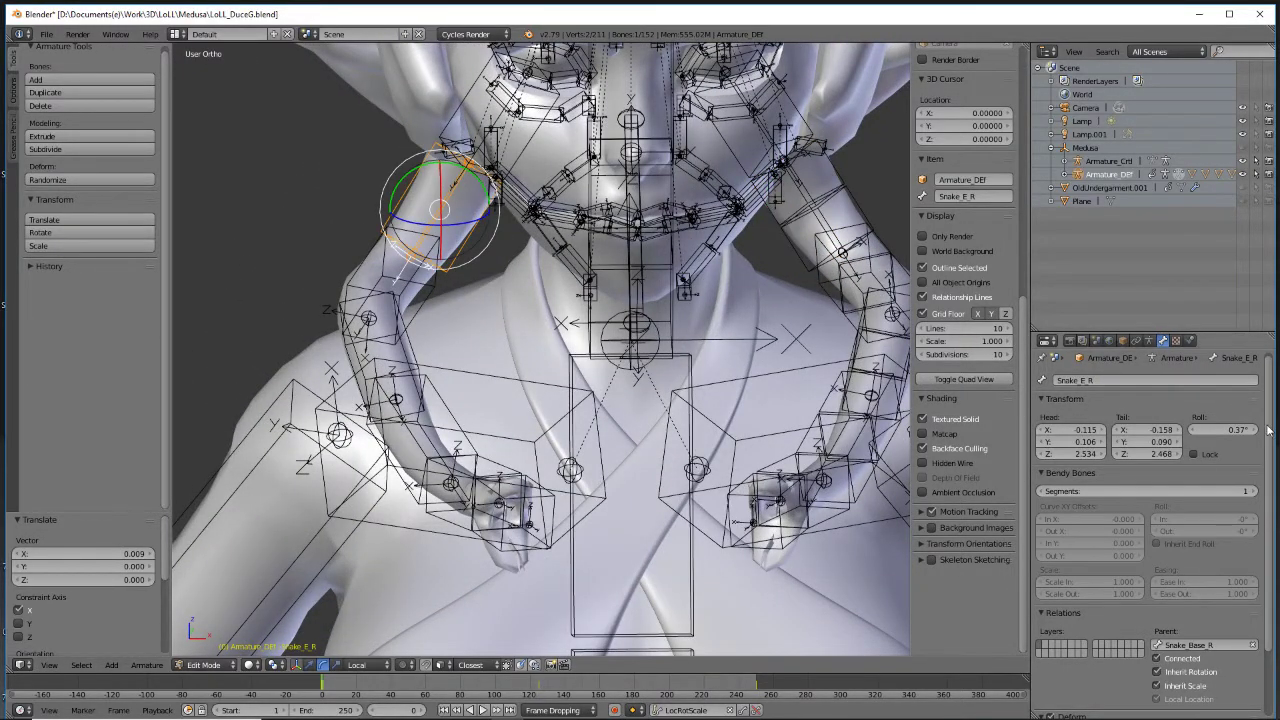
{"action": "left_click", "coordinate": [1257, 491]}
{"action": "middle_click_drag", "start_coordinate": [418, 286], "coordinate": [394, 291]}
{"action": "right_click", "coordinate": [372, 298]}
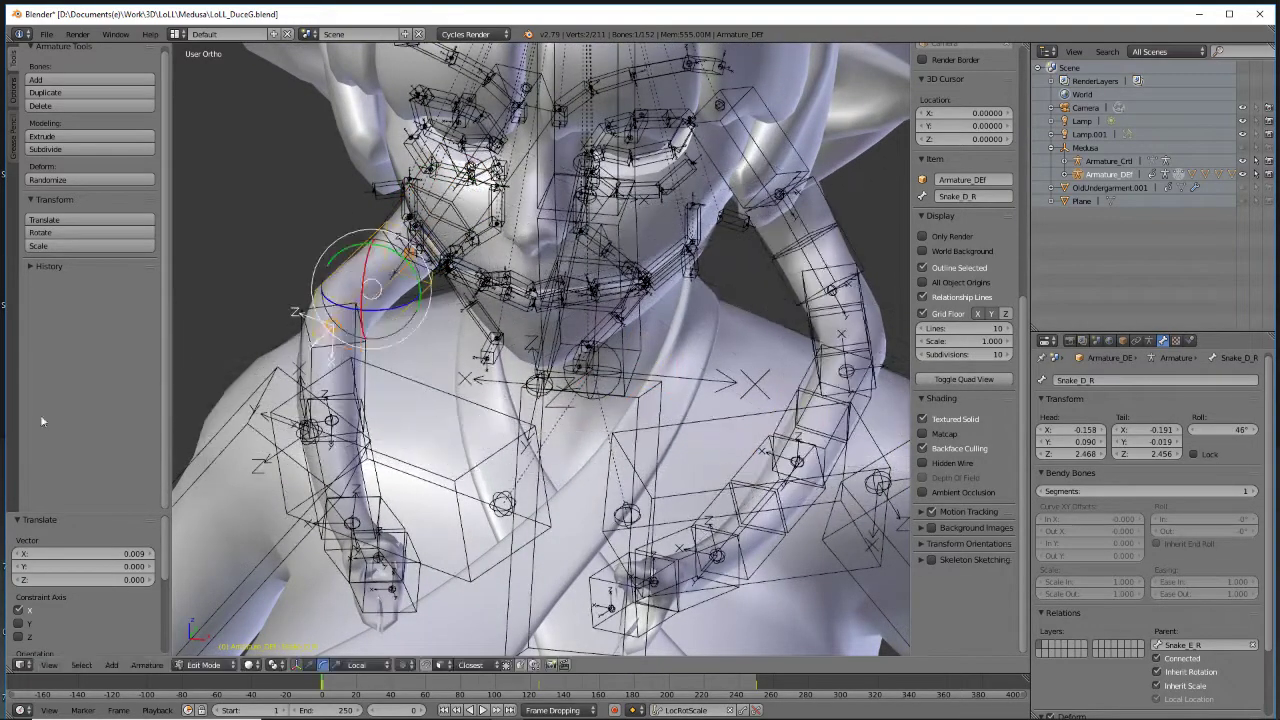
{"action": "left_click", "coordinate": [1257, 491]}
{"action": "right_click", "coordinate": [350, 358]}
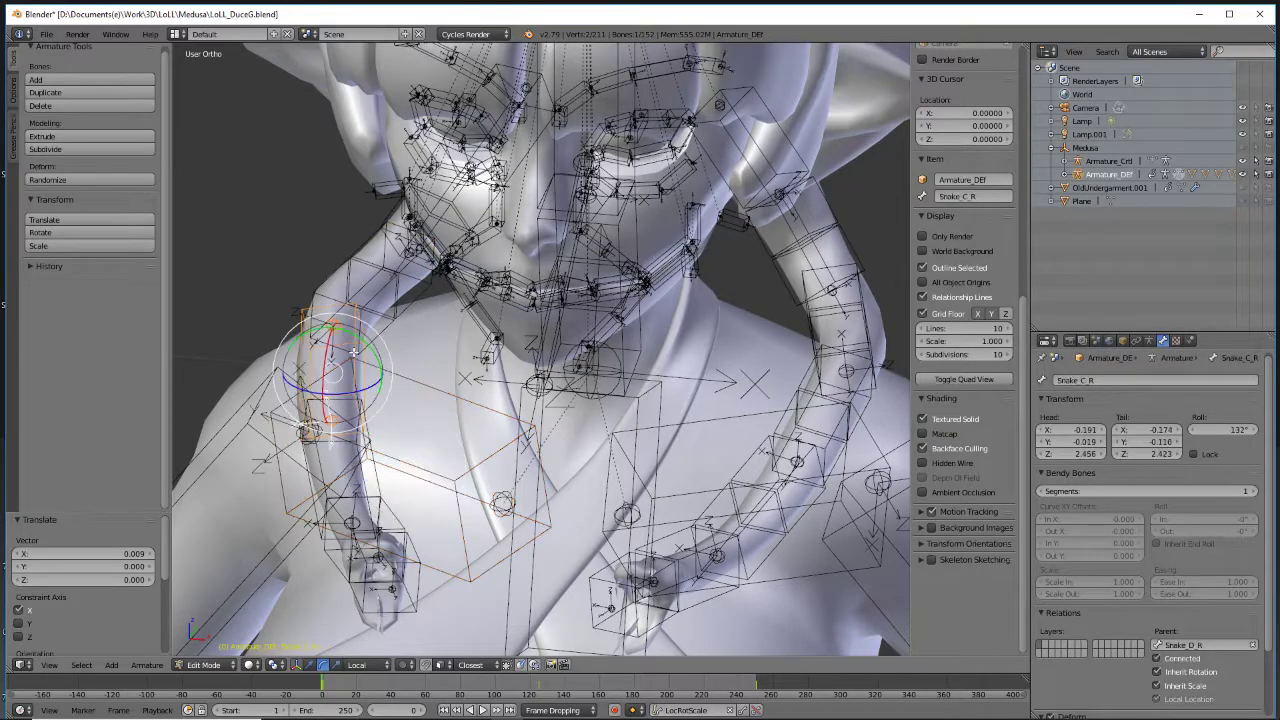
{"action": "left_click", "coordinate": [1254, 492]}
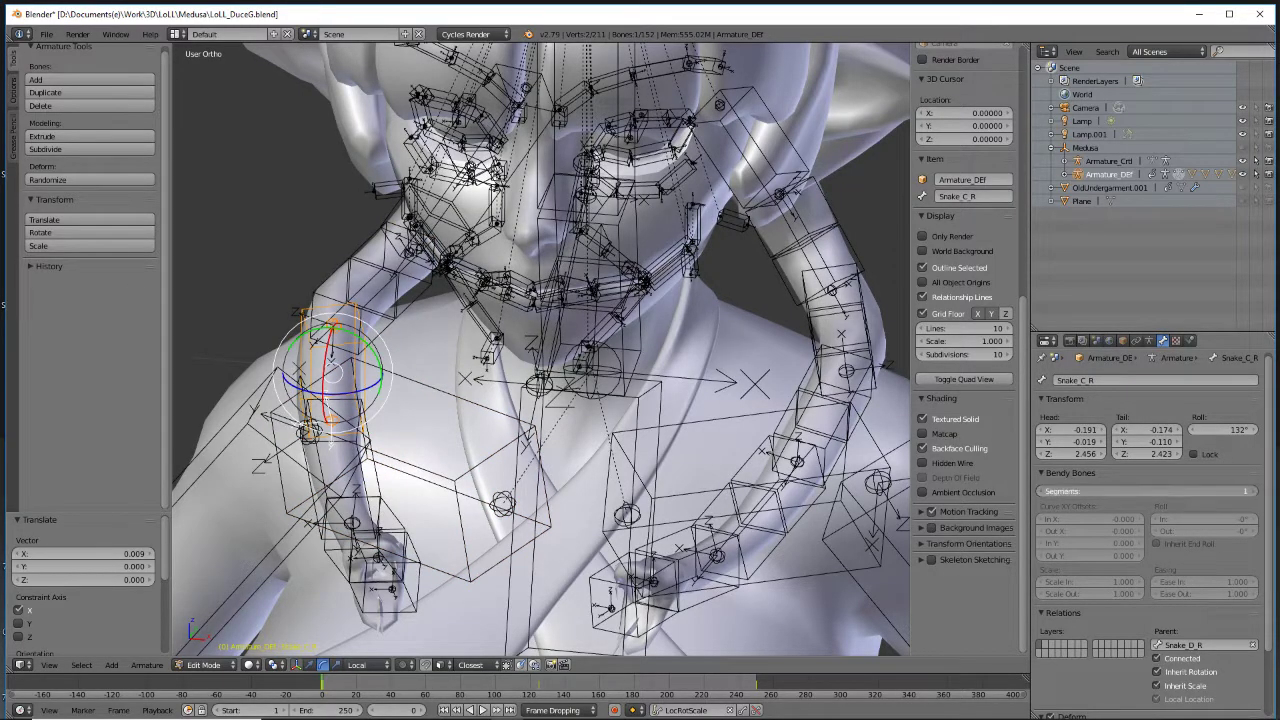
Set the Bendy Bones segments of Snake_B_R, Snake_A_R and Snake_A_L to 2 each
{"action": "middle_click_drag", "start_coordinate": [398, 330], "coordinate": [537, 371]}
{"action": "middle_click_drag", "start_coordinate": [450, 404], "coordinate": [451, 294], "text": "shift"}
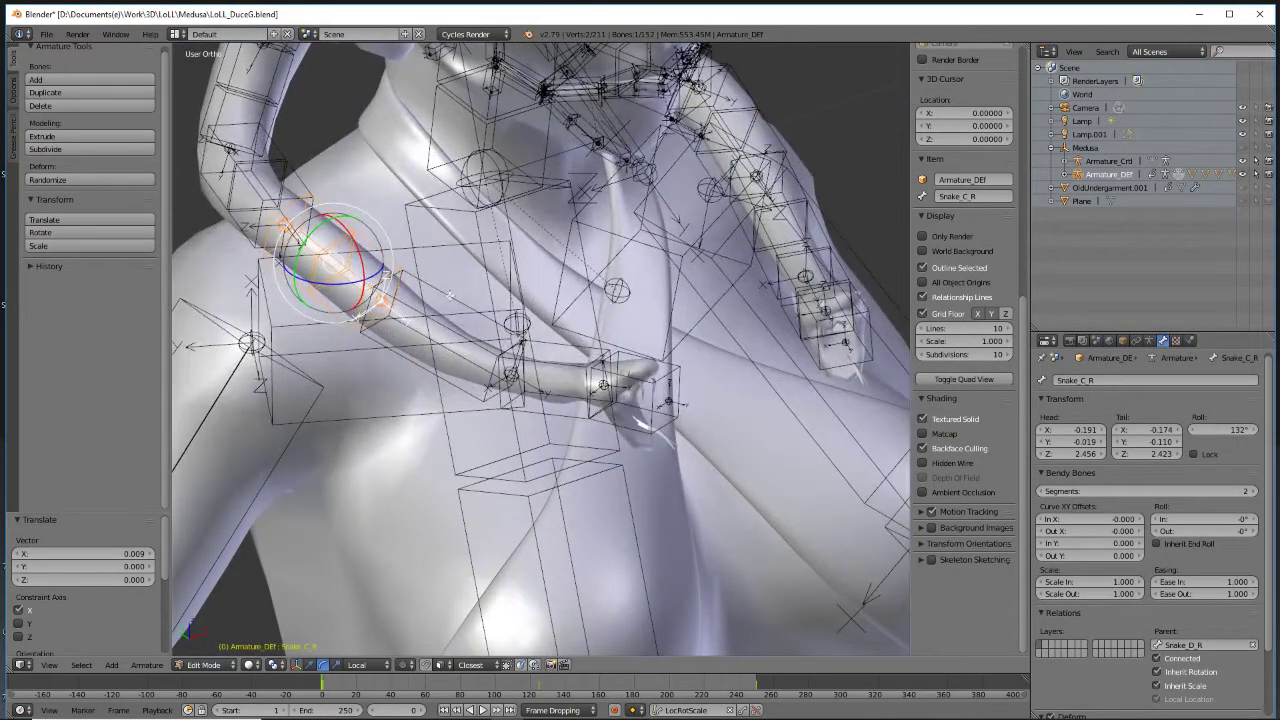
{"action": "right_click", "coordinate": [450, 296]}
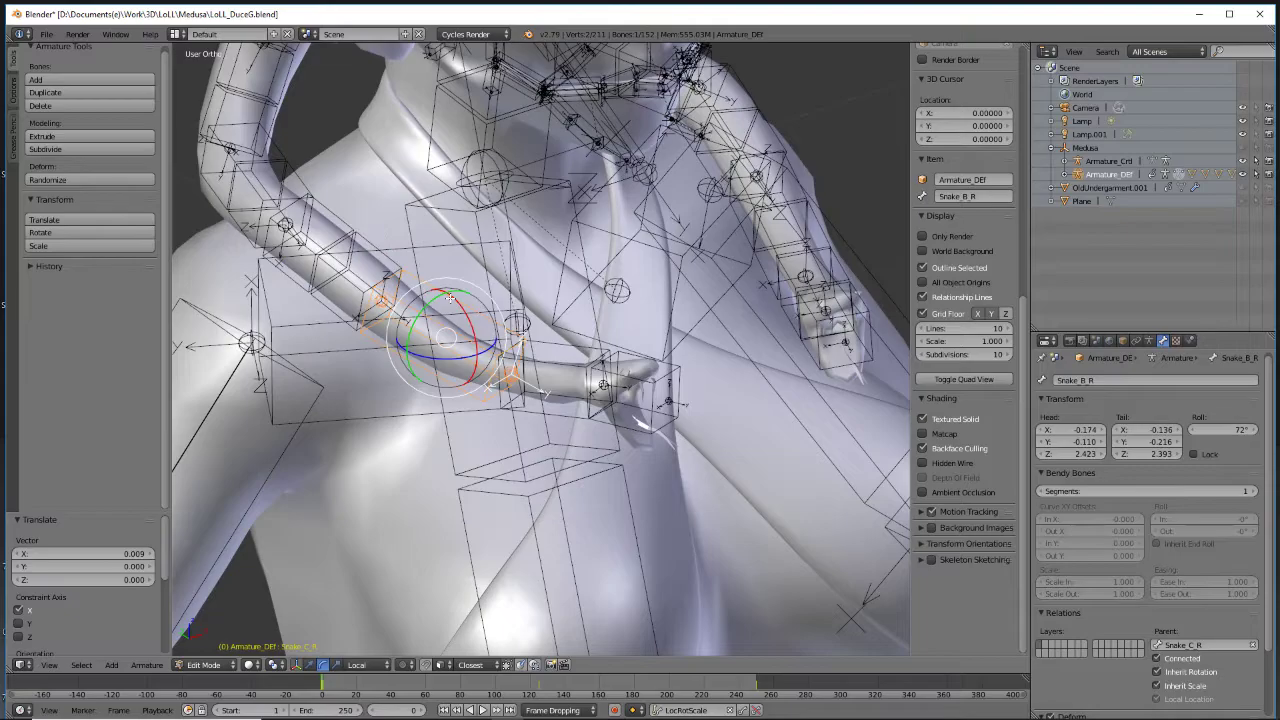
{"action": "left_click", "coordinate": [1254, 492]}
{"action": "middle_click_drag", "start_coordinate": [601, 310], "coordinate": [598, 346]}
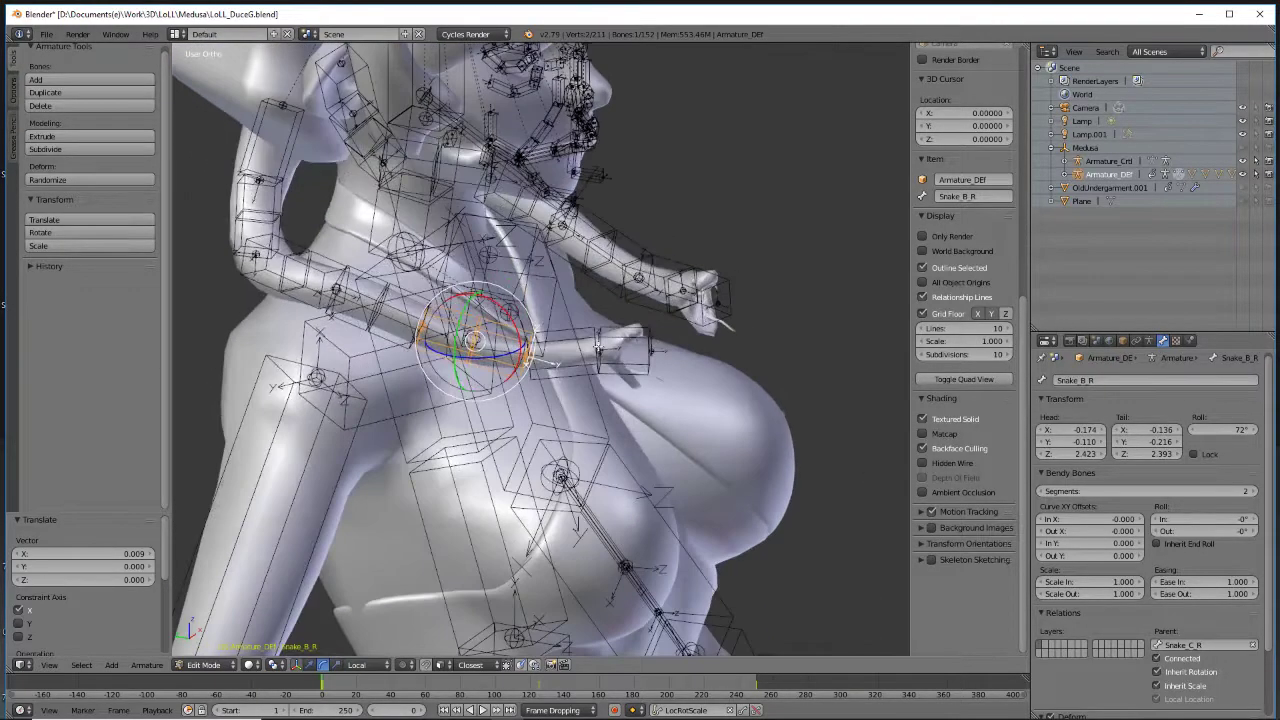
{"action": "right_click", "coordinate": [562, 339]}
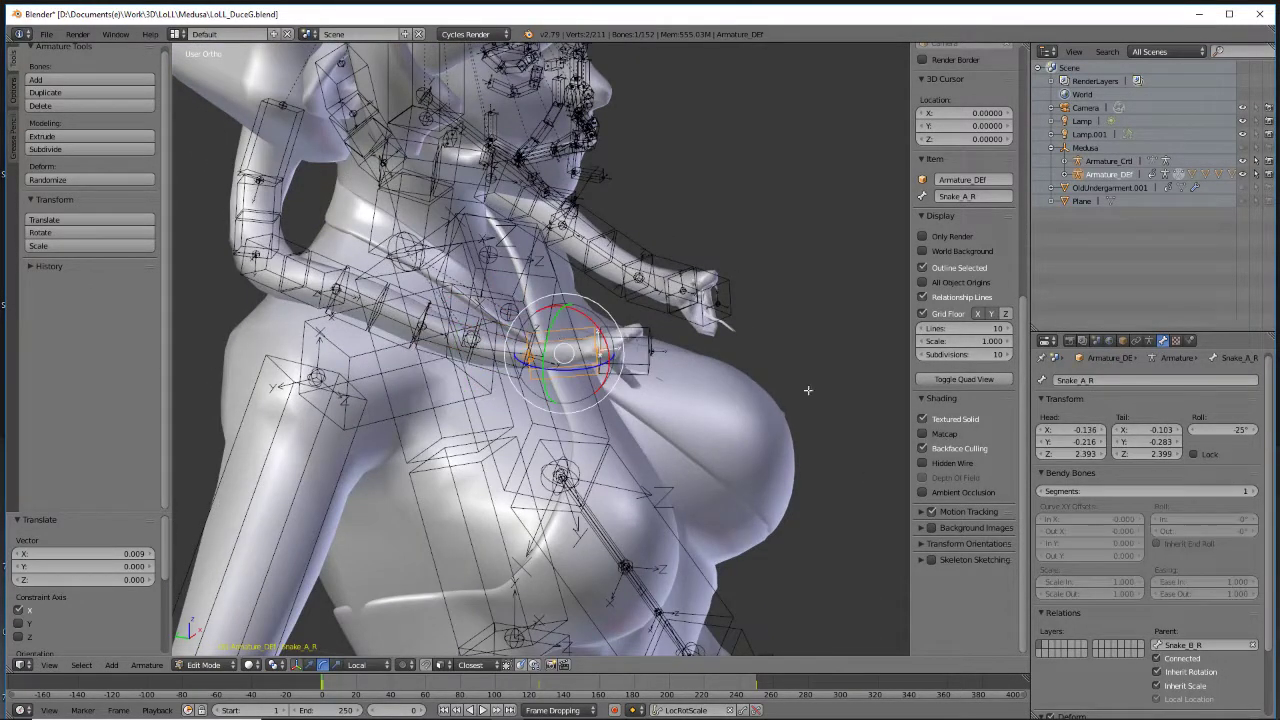
{"action": "left_click", "coordinate": [1252, 491]}
{"action": "middle_click_drag", "start_coordinate": [590, 259], "coordinate": [636, 259]}
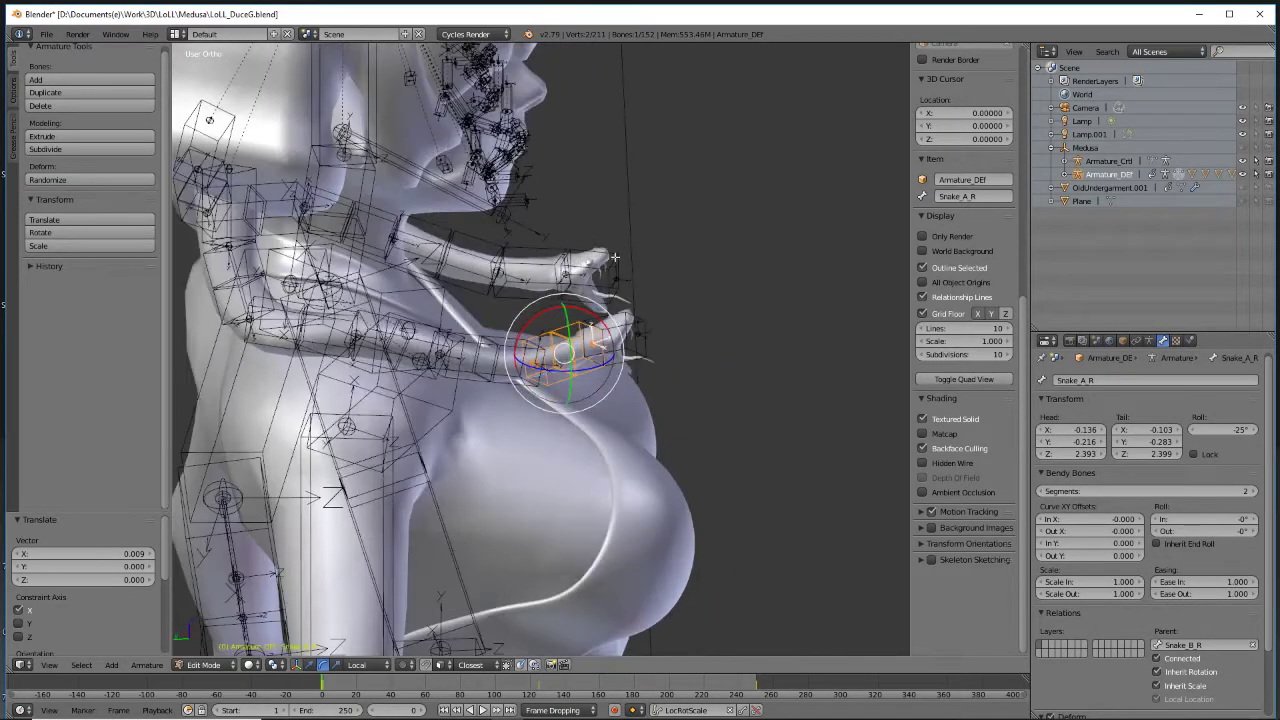
{"action": "right_click", "coordinate": [519, 271]}
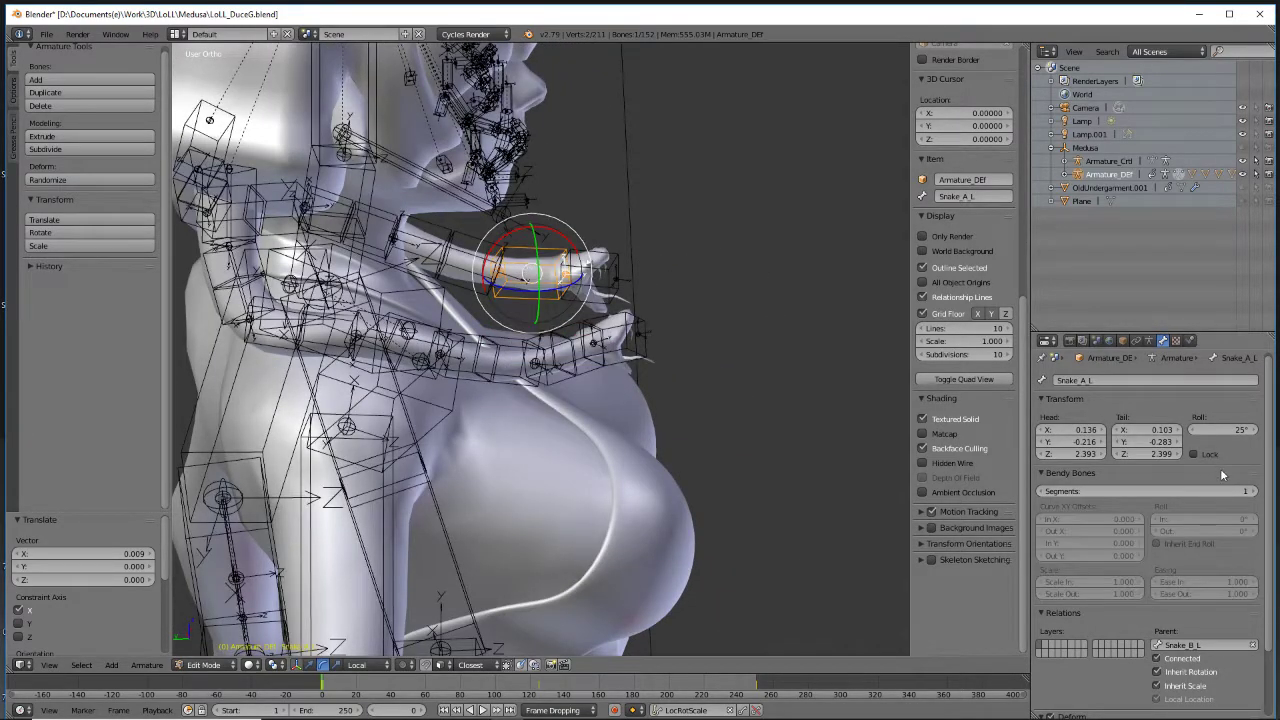
{"action": "left_click", "coordinate": [1252, 491]}
Examine the deform armature over the whole figure, from the snakes down to the legs and back up to the head
{"action": "middle_click_drag", "start_coordinate": [695, 379], "coordinate": [606, 270]}
{"action": "middle_click_drag", "start_coordinate": [750, 370], "coordinate": [709, 354]}
{"action": "middle_click_drag", "start_coordinate": [741, 396], "coordinate": [613, 175], "text": "shift"}
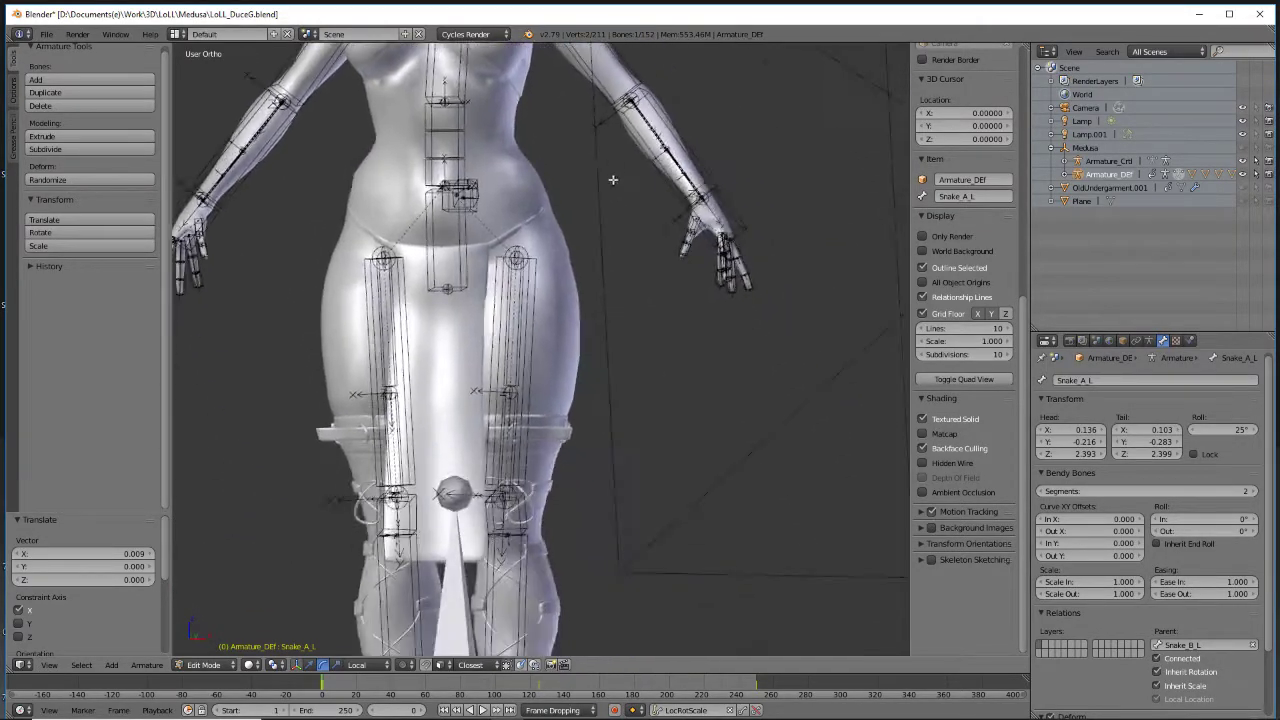
{"action": "middle_click_drag", "start_coordinate": [652, 402], "coordinate": [697, 250], "text": "shift"}
{"action": "middle_click_drag", "start_coordinate": [700, 396], "coordinate": [643, 226]}
{"action": "middle_click_drag", "start_coordinate": [610, 454], "coordinate": [604, 390]}
{"action": "scroll", "coordinate": [600, 276], "scroll_direction": "down", "scroll_amount": 4}
{"action": "scroll", "coordinate": [600, 276], "scroll_direction": "down", "scroll_amount": 3}
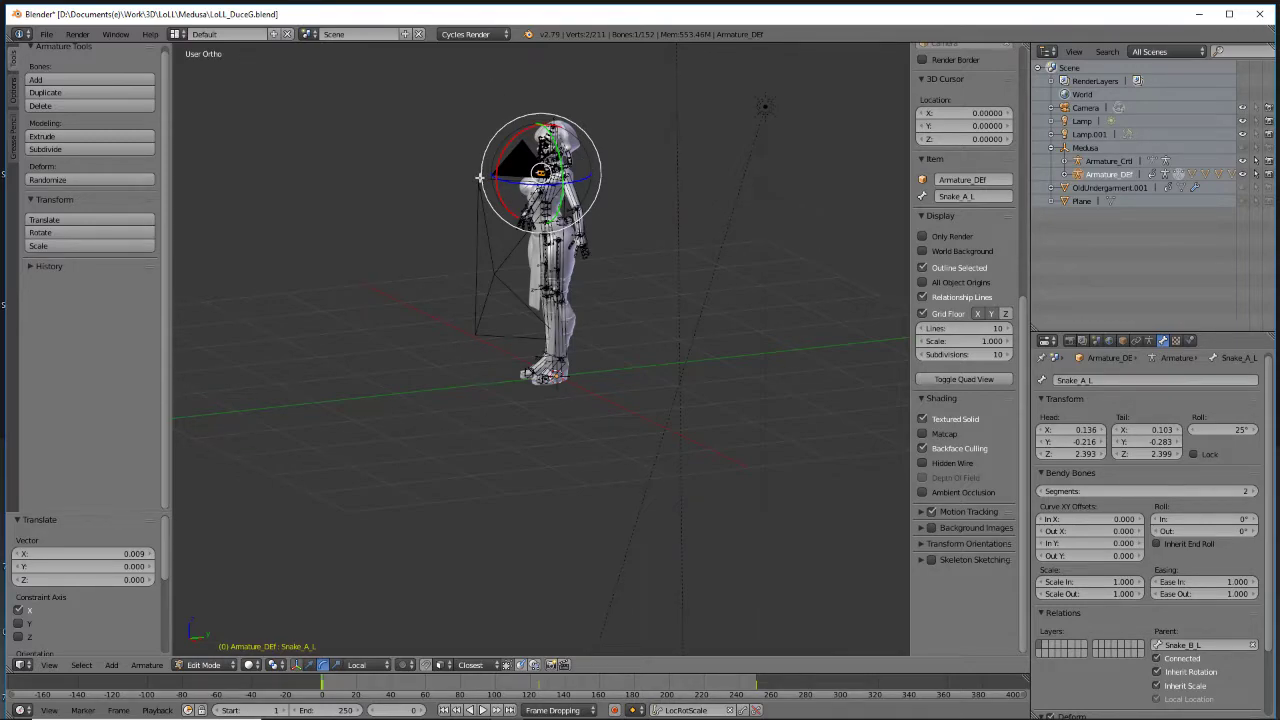
{"action": "scroll", "coordinate": [500, 254], "scroll_direction": "up", "scroll_amount": 4}
{"action": "middle_click_drag", "start_coordinate": [500, 254], "coordinate": [470, 240]}
{"action": "middle_click_drag", "start_coordinate": [440, 160], "coordinate": [532, 380], "text": "shift"}
{"action": "scroll", "coordinate": [532, 380], "scroll_direction": "up", "scroll_amount": 4}
{"action": "scroll", "coordinate": [532, 380], "scroll_direction": "up", "scroll_amount": 2}
{"action": "middle_click_drag", "start_coordinate": [461, 322], "coordinate": [668, 402], "text": "shift"}
{"action": "middle_click_drag", "start_coordinate": [668, 402], "coordinate": [507, 299]}
{"action": "middle_click_drag", "start_coordinate": [571, 188], "coordinate": [510, 286], "text": "shift"}
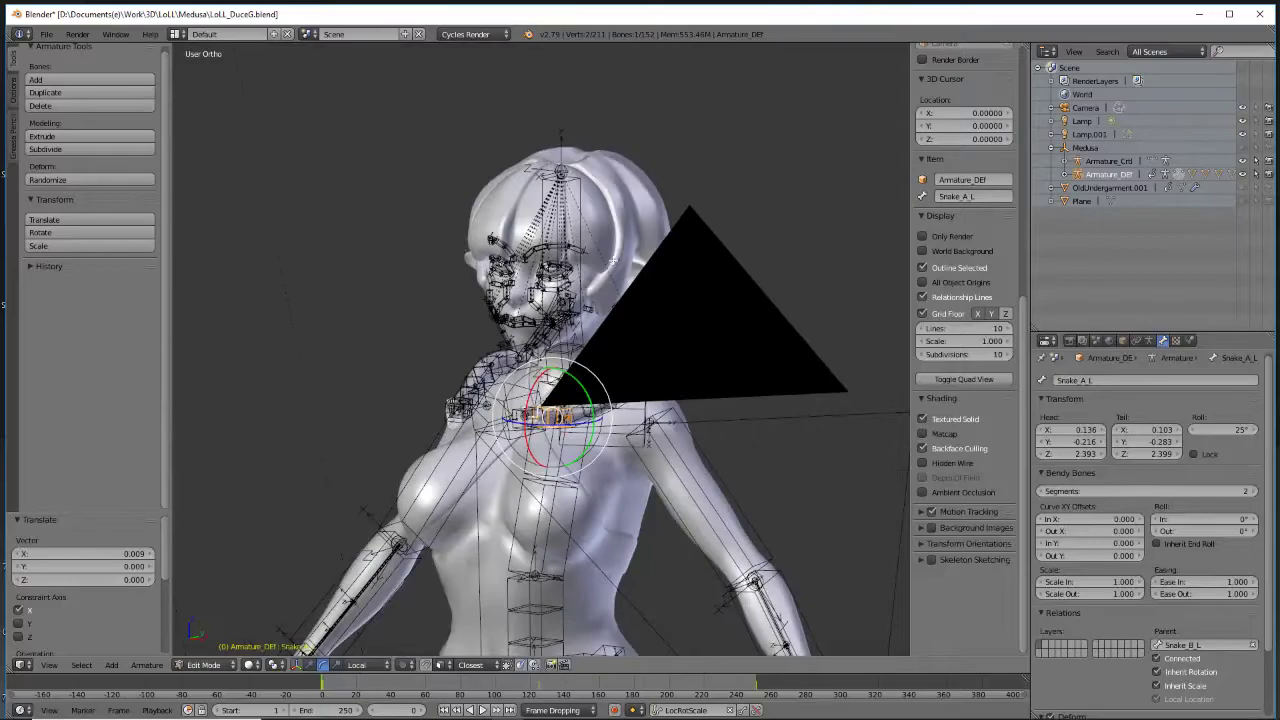
Leave armature editing and examine the Duce mesh's wireframe along with its Subsurf and Armature modifiers
{"action": "key", "text": "Tab"}
{"action": "right_click", "coordinate": [665, 204]}
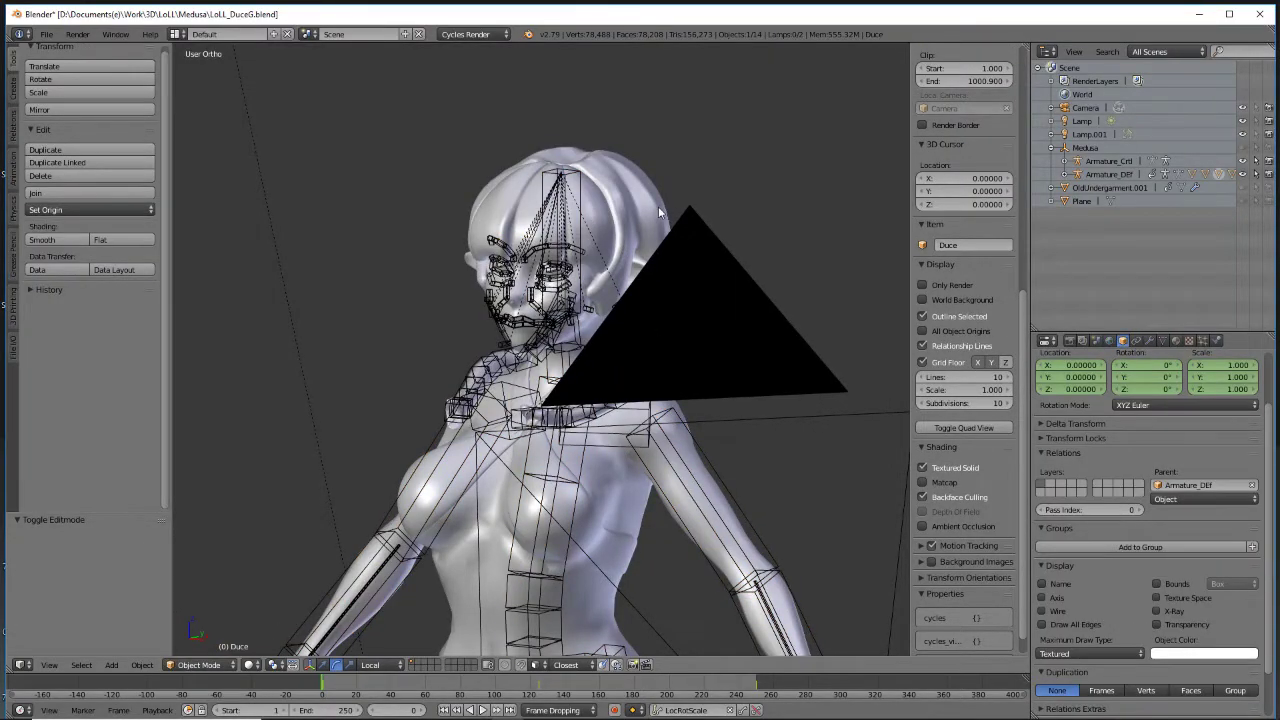
{"action": "key", "text": "Tab"}
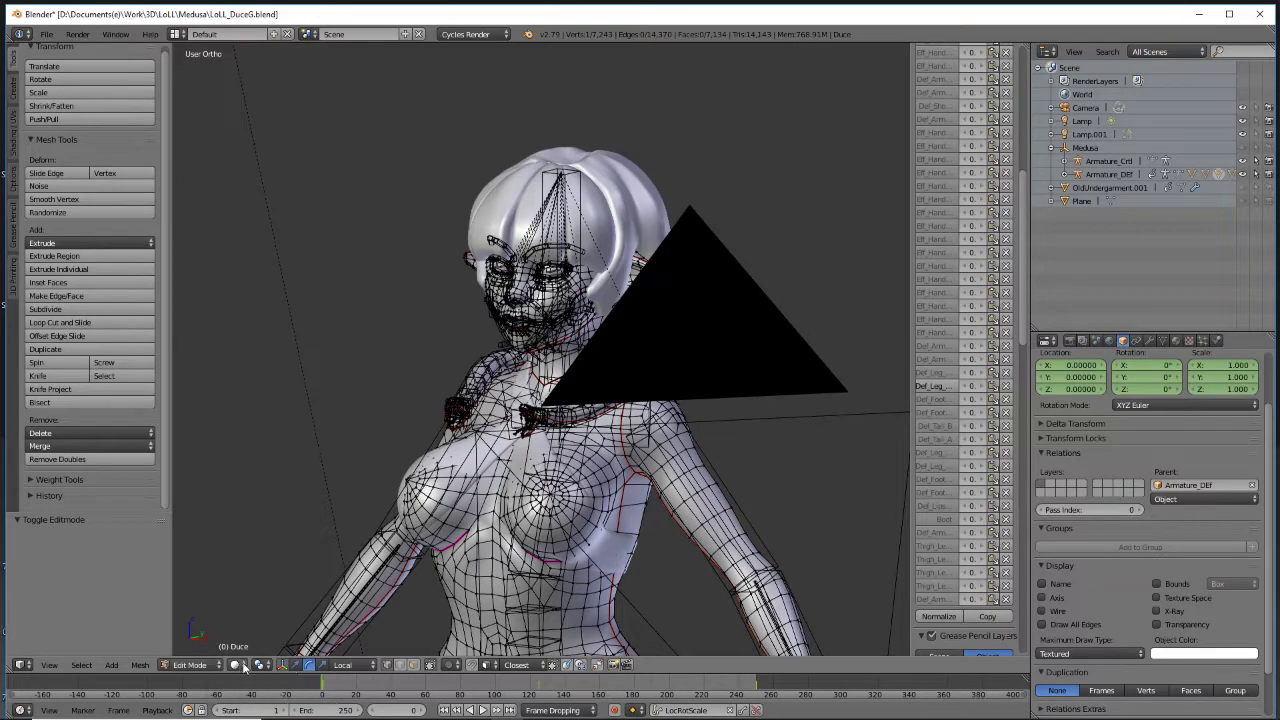
{"action": "left_click", "coordinate": [1151, 341]}
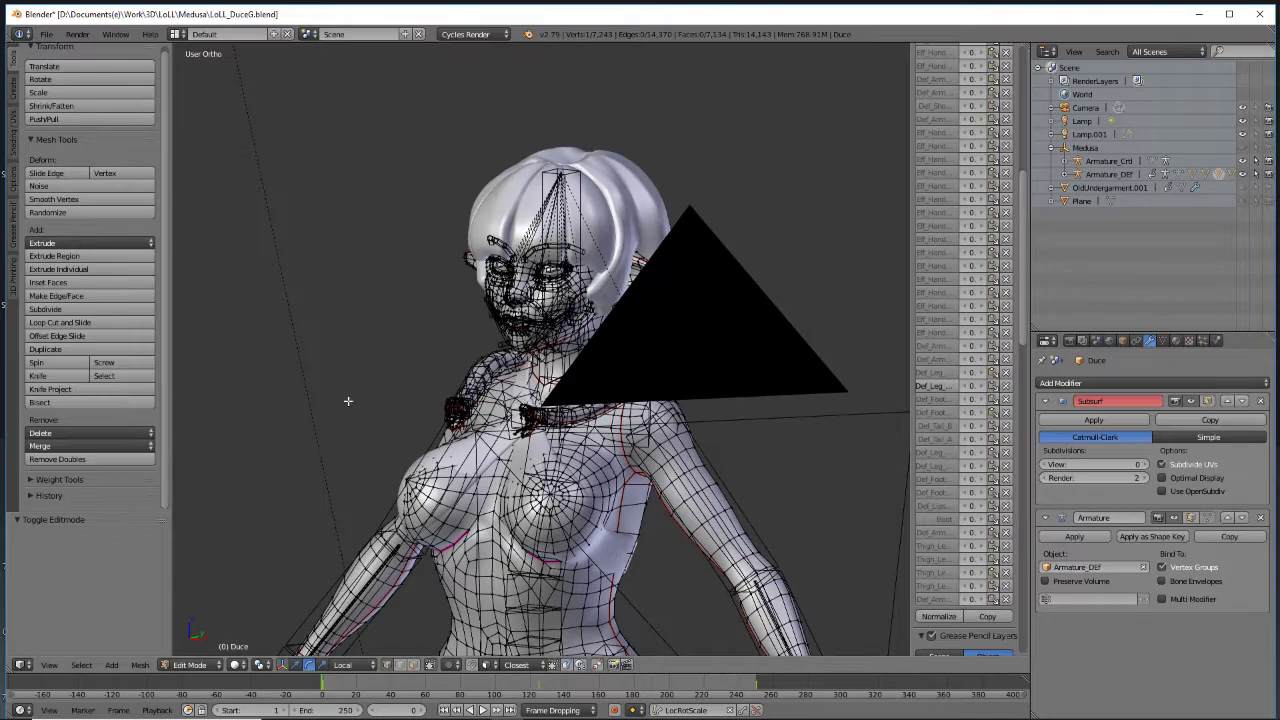
{"action": "key", "text": "Tab"}
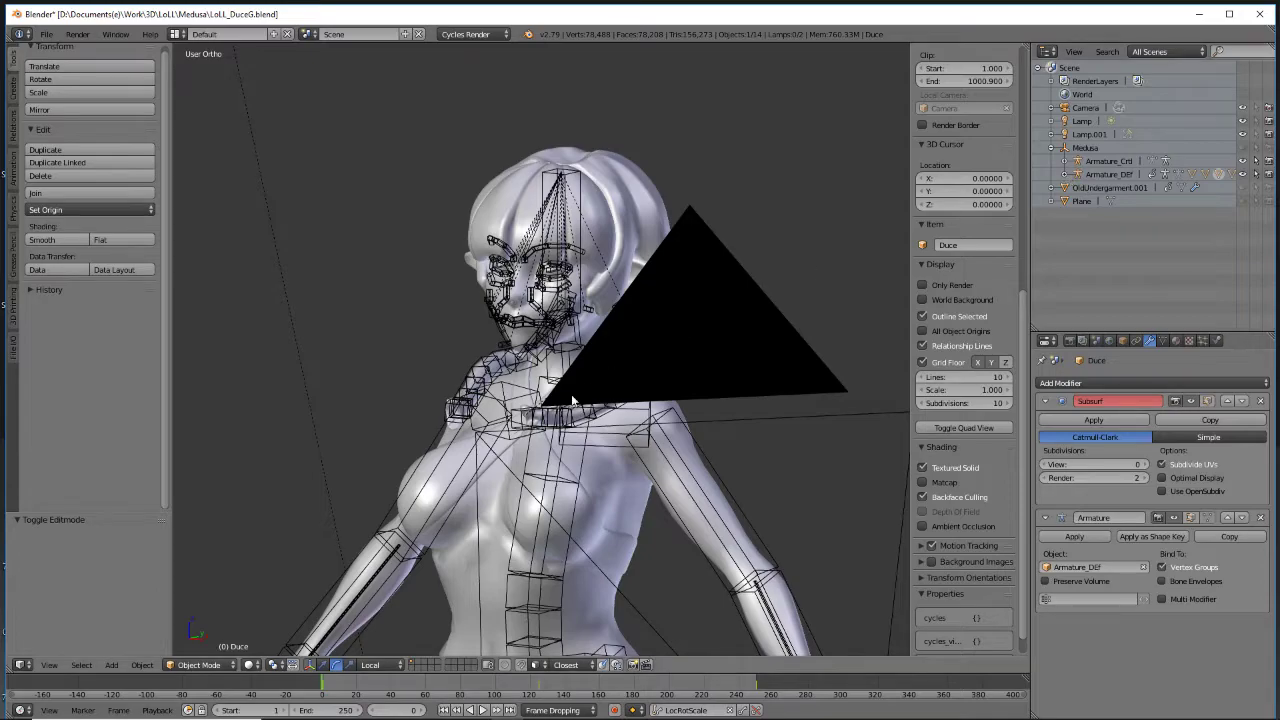
Among the children of Armature_DEF, set the Boots' Subsurf viewport subdivisions to 0 and hide the Boots in the viewport
{"action": "left_click", "coordinate": [1065, 174]}
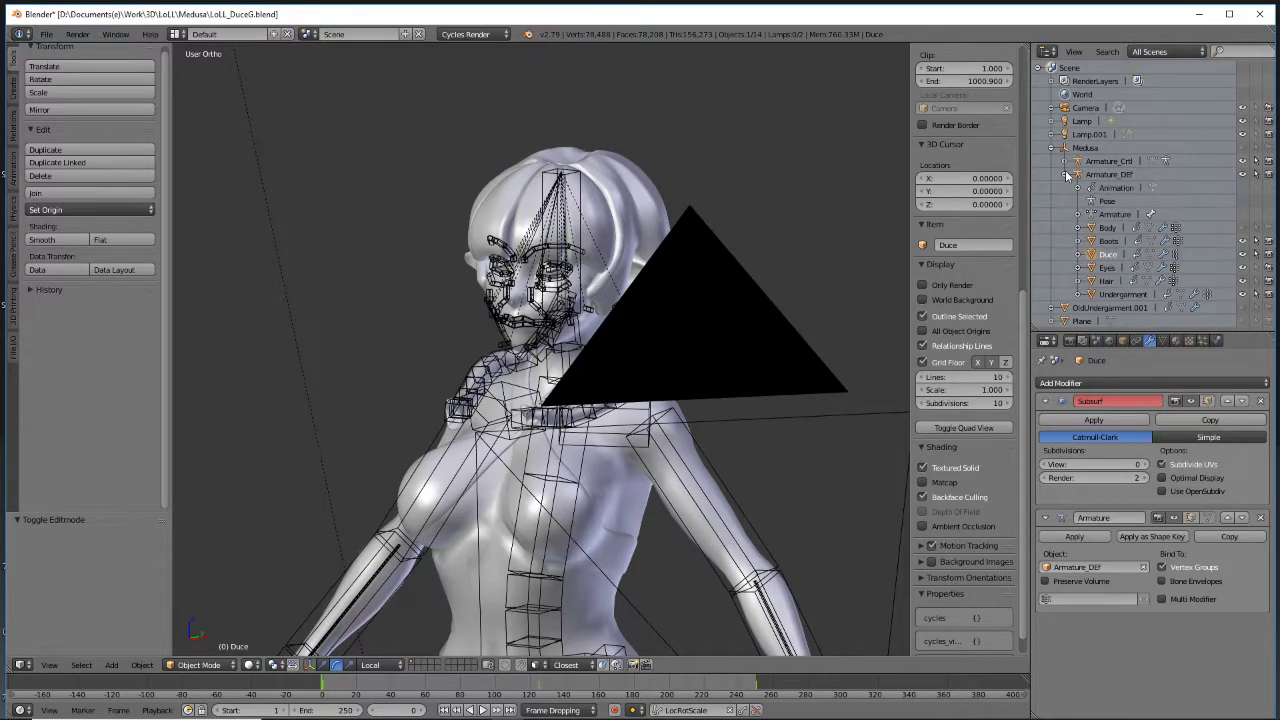
{"action": "left_click", "coordinate": [1118, 242]}
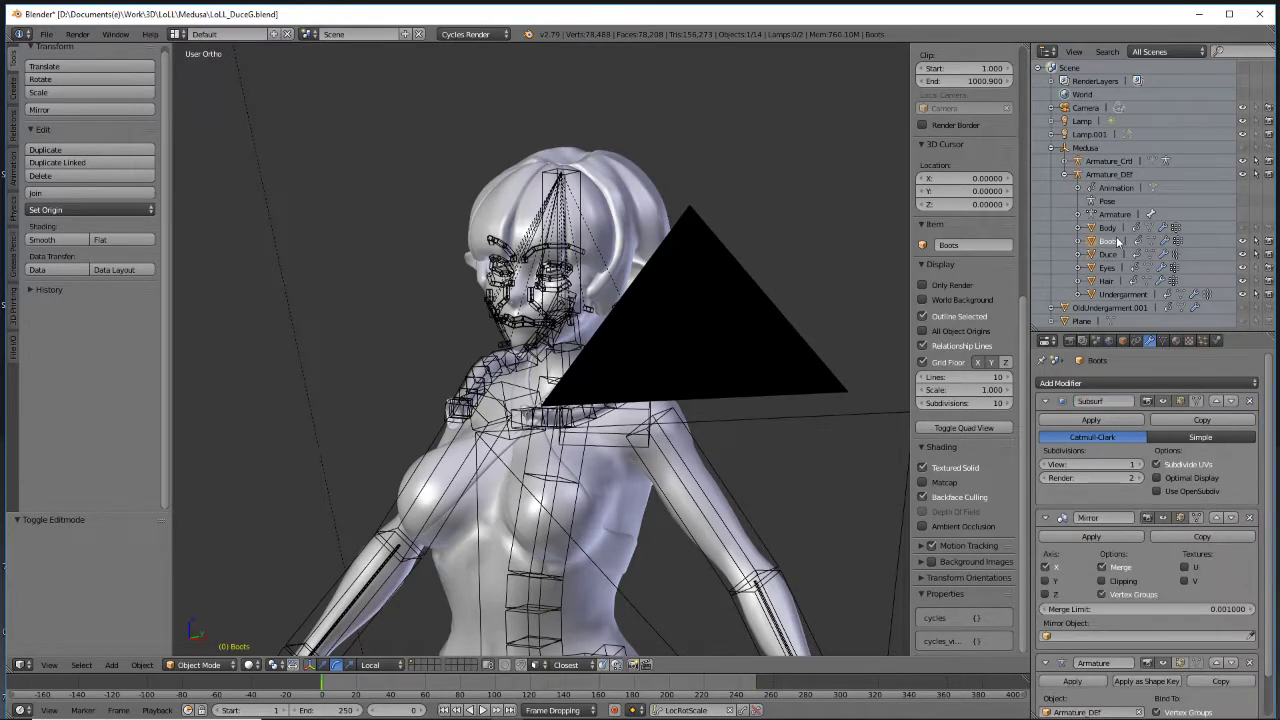
{"action": "left_click", "coordinate": [1045, 464]}
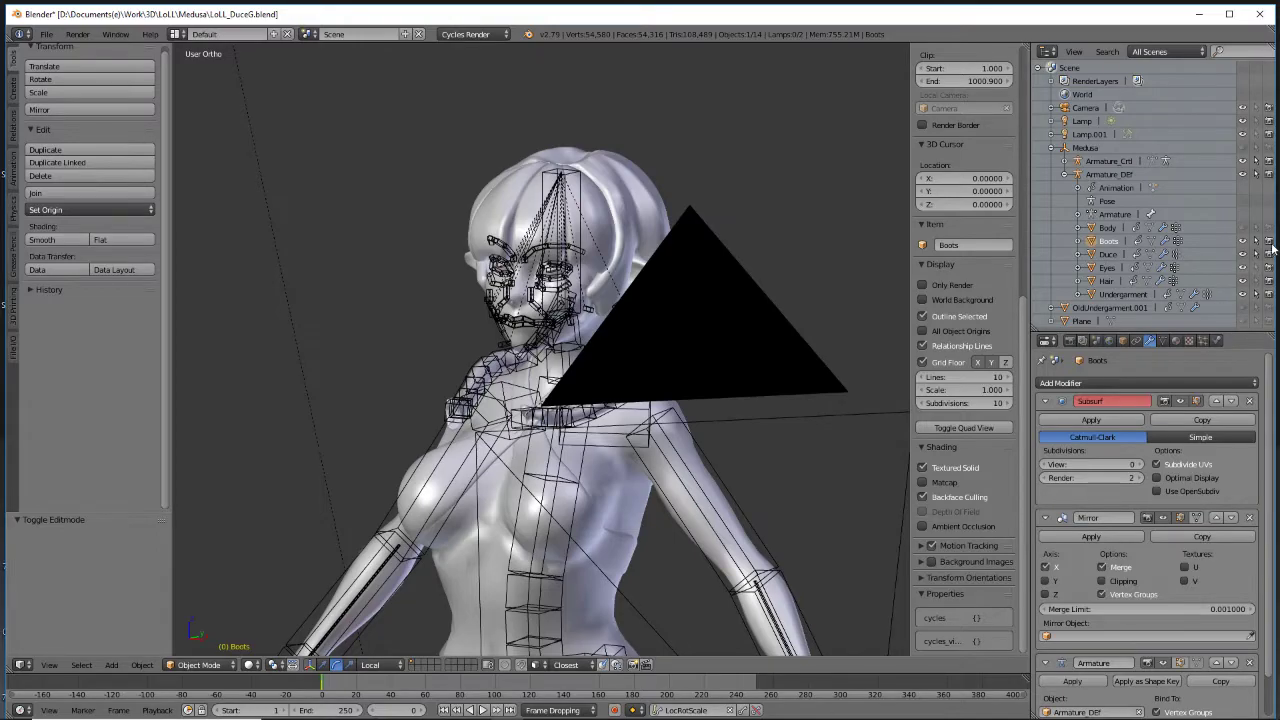
{"action": "left_click", "coordinate": [1242, 241]}
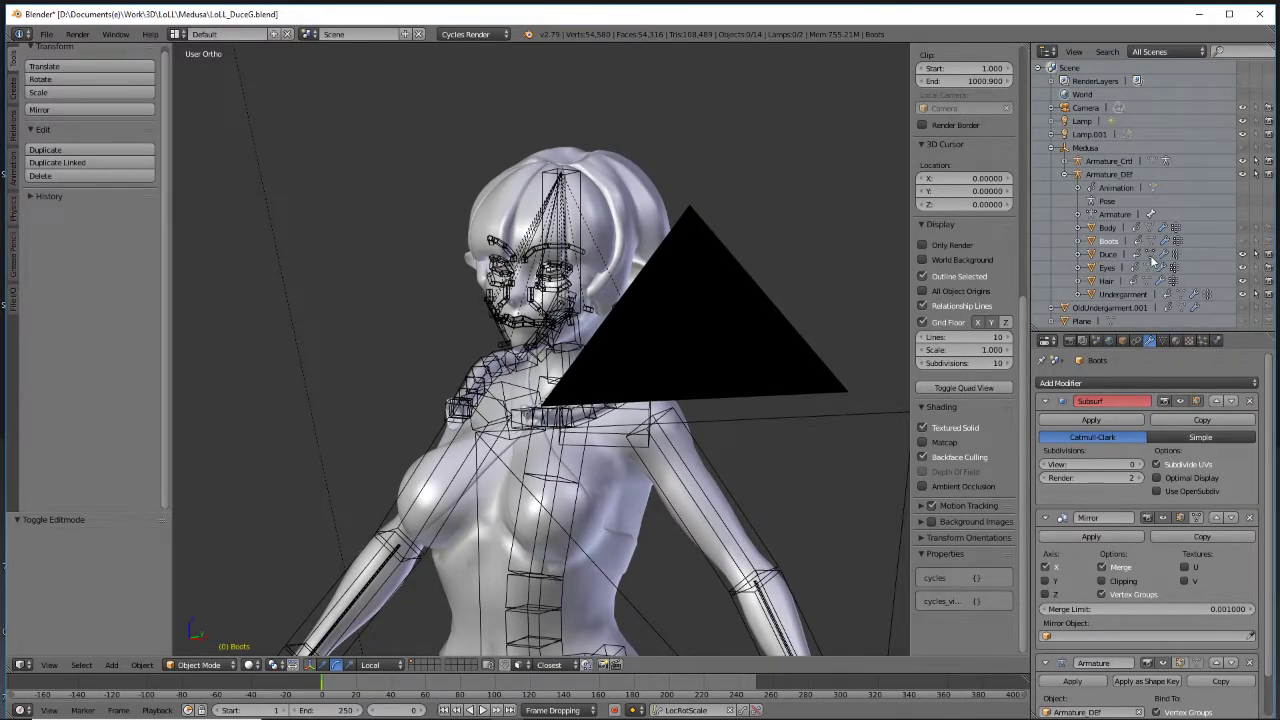
Lower the viewport subdivisions of the Eyes object's Subsurf modifier
{"action": "left_click", "coordinate": [1110, 257]}
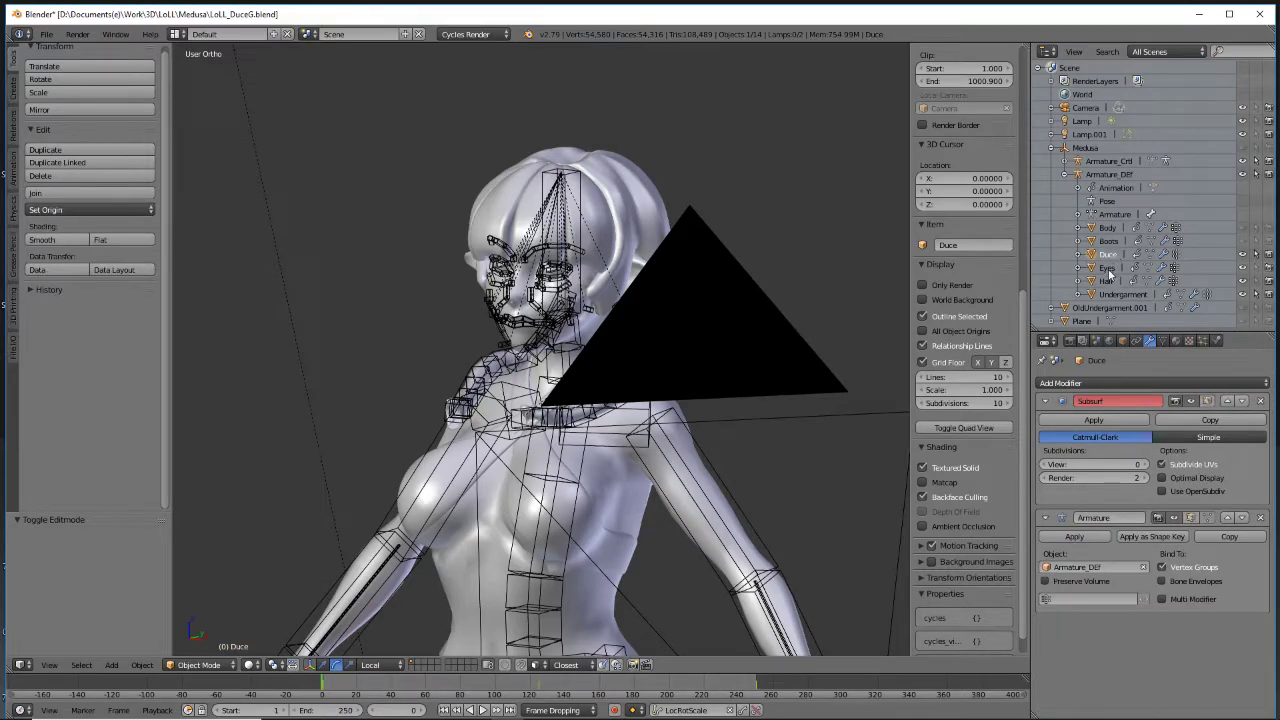
{"action": "left_click", "coordinate": [1108, 270]}
{"action": "left_click", "coordinate": [1045, 465]}
Select the Hair object and examine its modifiers and its mesh in Edit Mode
{"action": "left_click", "coordinate": [1106, 281]}
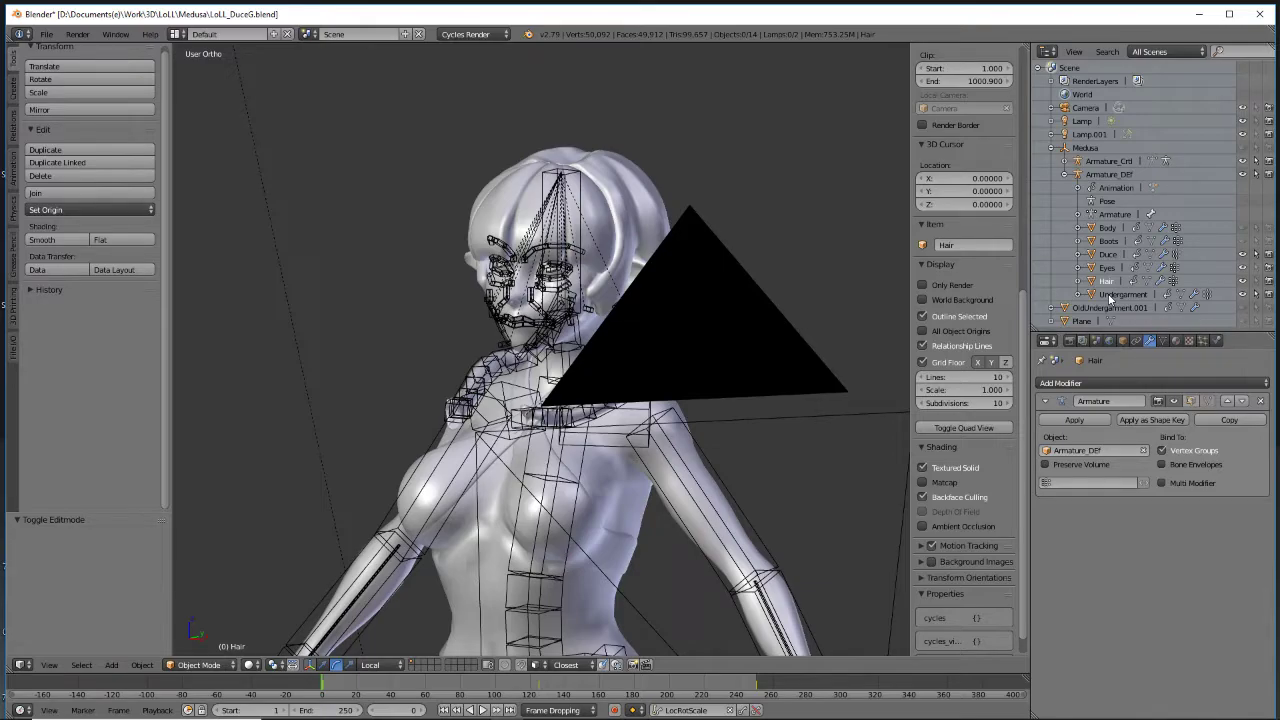
{"action": "middle_click_drag", "start_coordinate": [826, 283], "coordinate": [714, 228]}
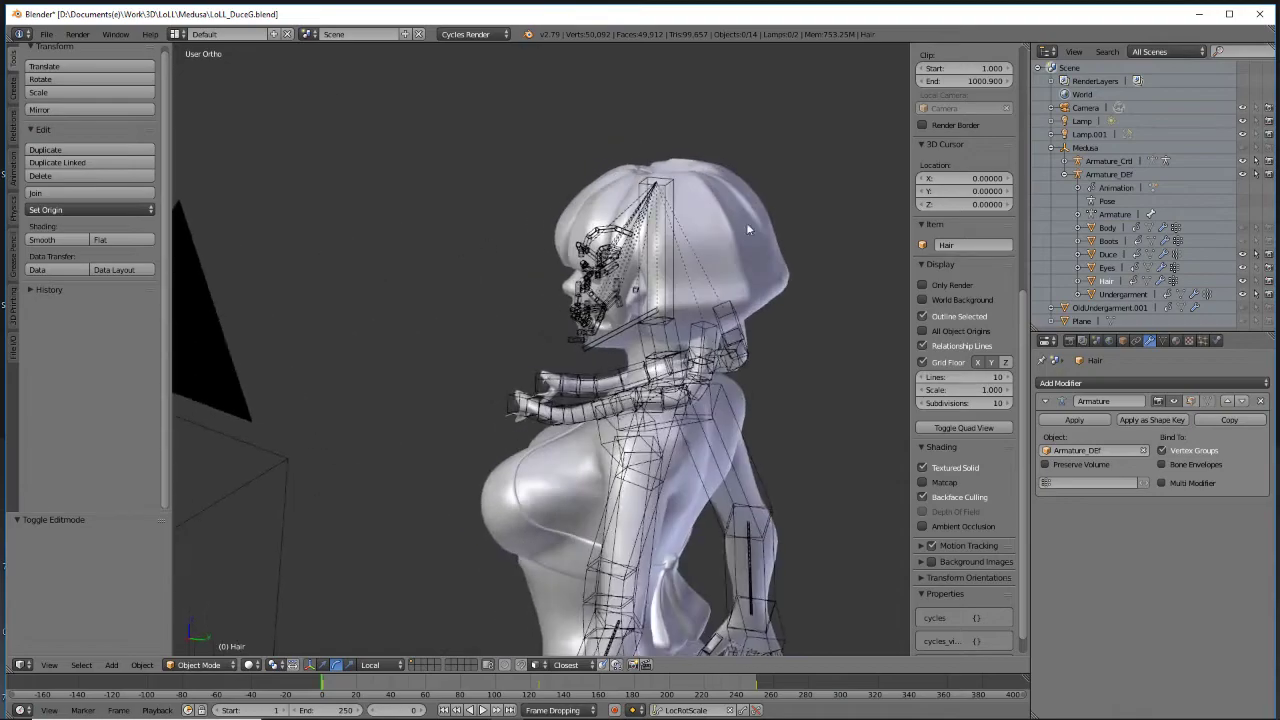
{"action": "right_click", "coordinate": [700, 226]}
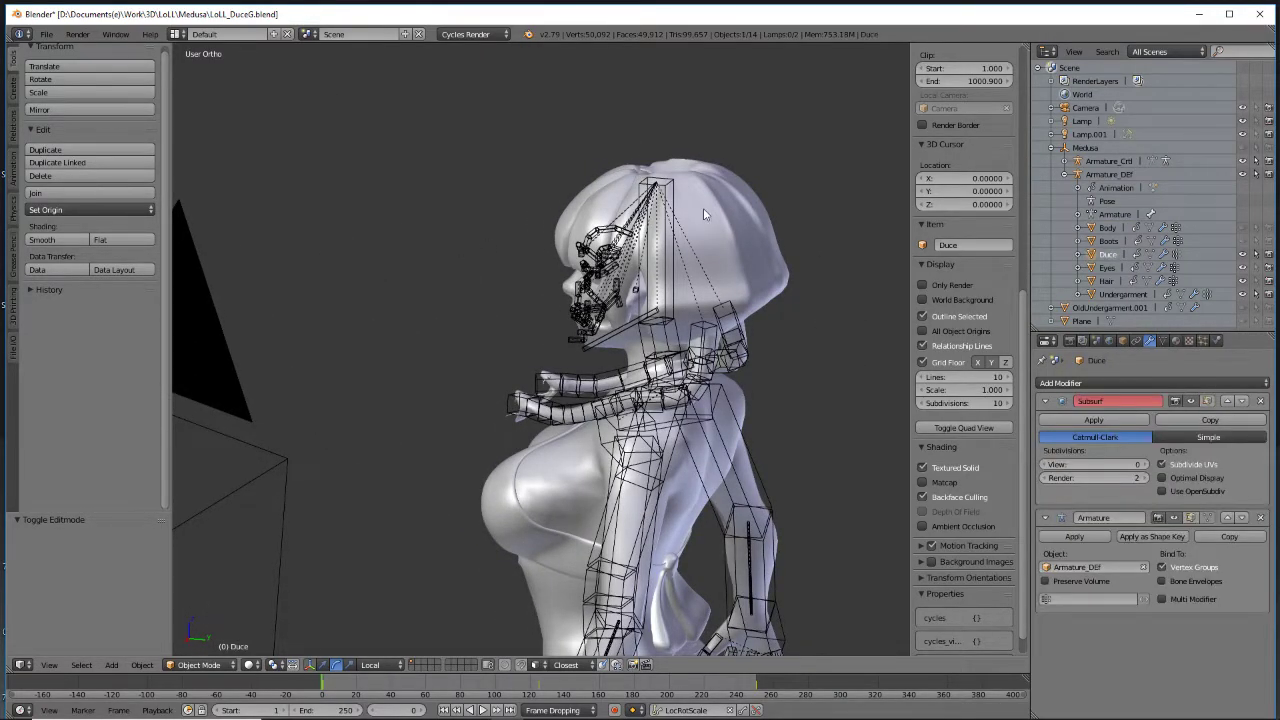
{"action": "left_click", "coordinate": [1105, 282]}
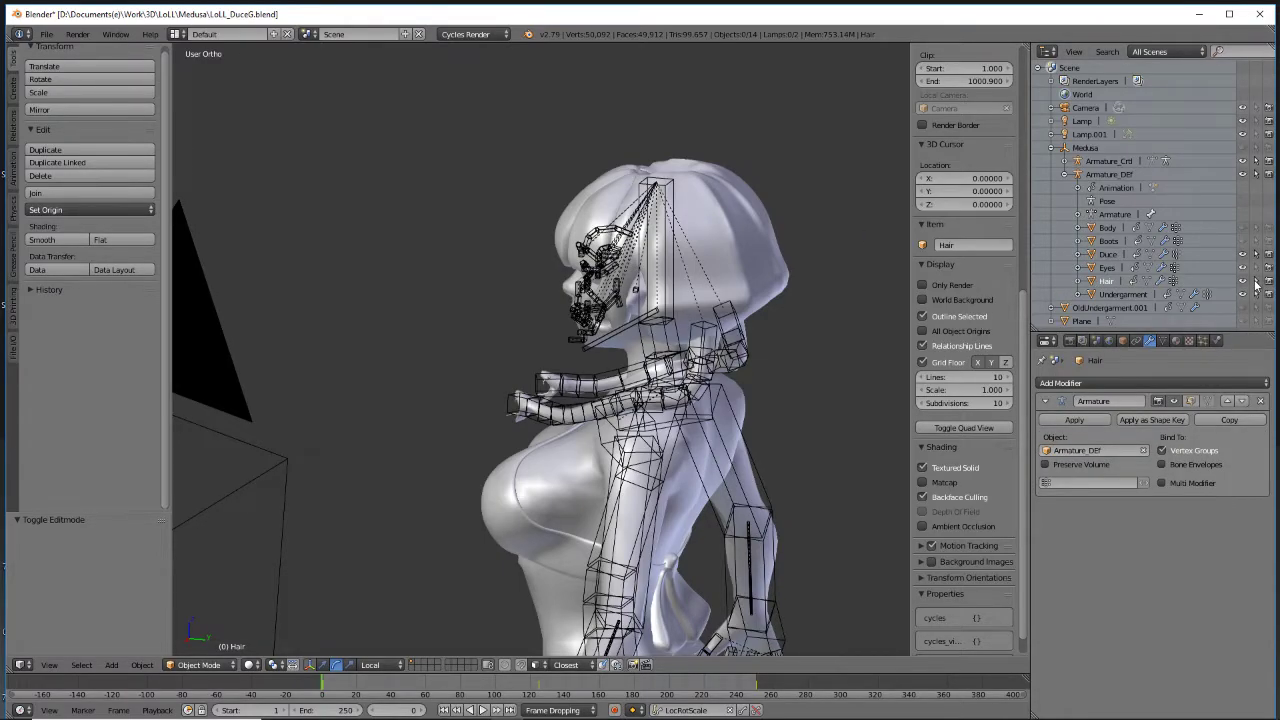
{"action": "left_click", "coordinate": [1105, 284]}
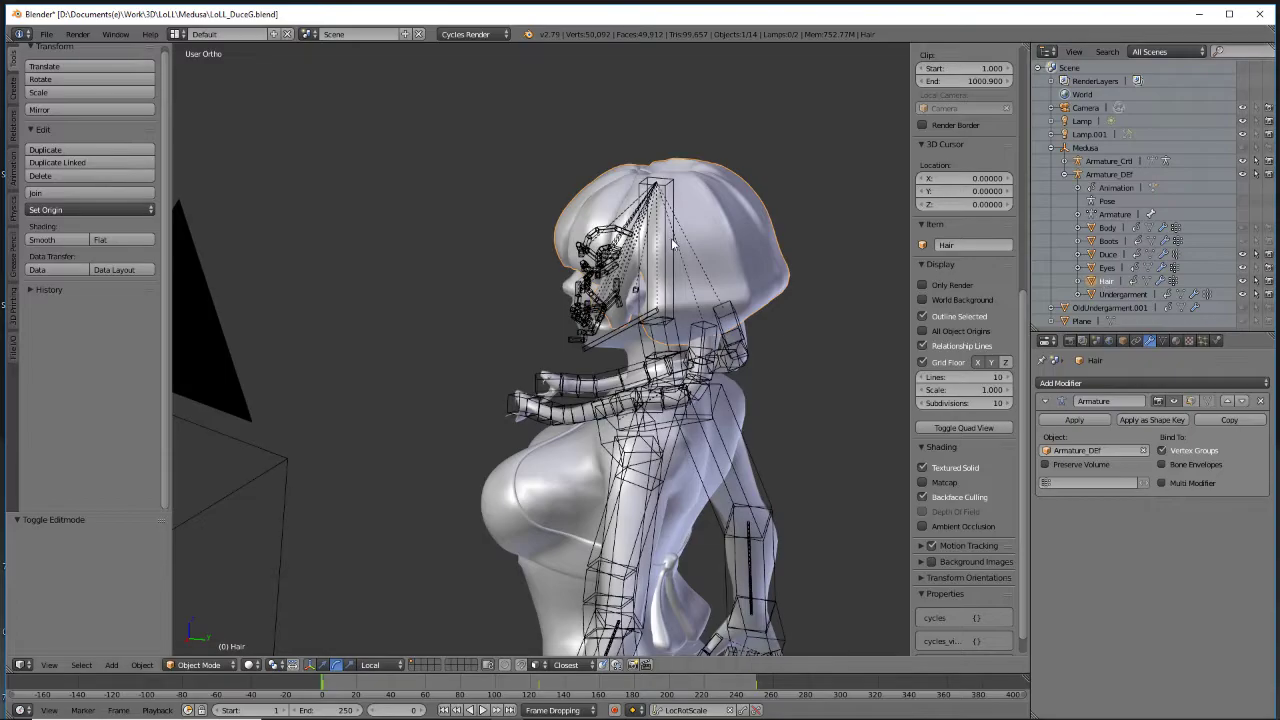
{"action": "key", "text": "Tab"}
{"action": "middle_click_drag", "start_coordinate": [785, 305], "coordinate": [628, 315]}
{"action": "key", "text": "Tab"}
Collapse Armature_DEF's children in the outliner and open the Armature_Crtl armature in Edit Mode
{"action": "scroll", "coordinate": [612, 207], "scroll_direction": "down", "scroll_amount": 5}
{"action": "middle_click_drag", "start_coordinate": [610, 378], "coordinate": [531, 179], "text": "shift"}
{"action": "middle_click_drag", "start_coordinate": [573, 288], "coordinate": [617, 358]}
{"action": "scroll", "coordinate": [617, 358], "scroll_direction": "up", "scroll_amount": 3}
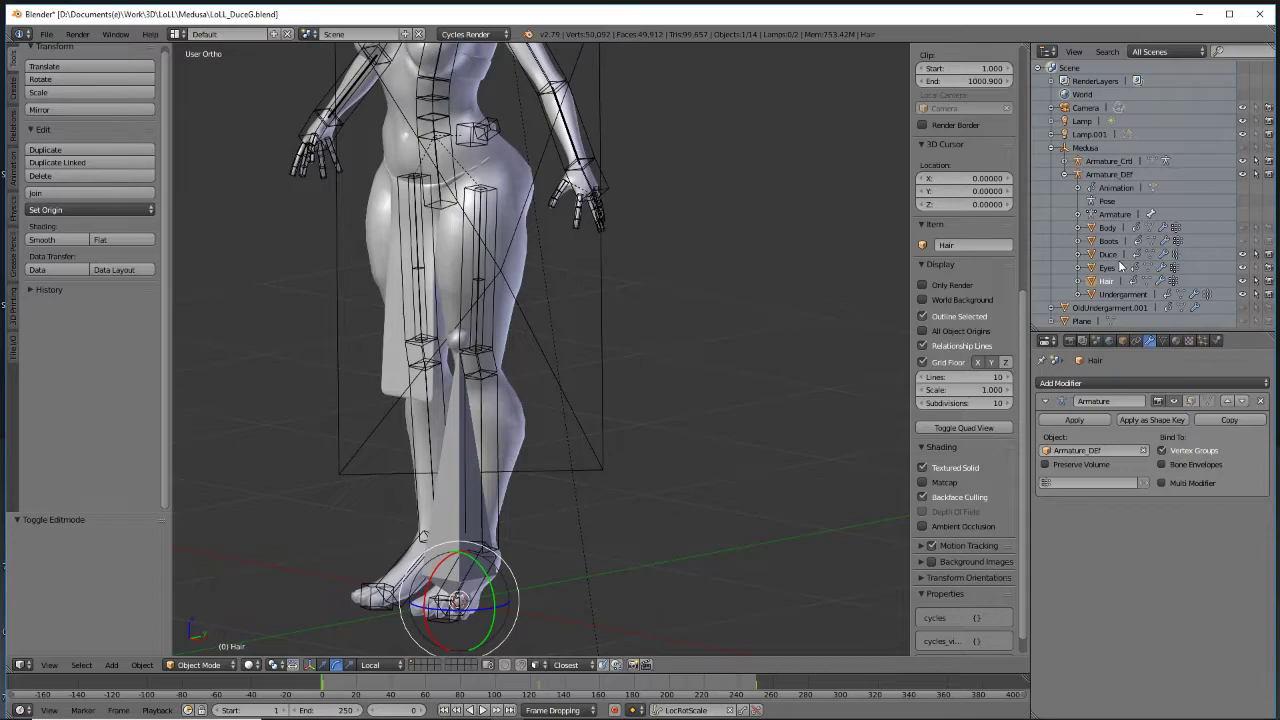
{"action": "left_click", "coordinate": [1066, 175]}
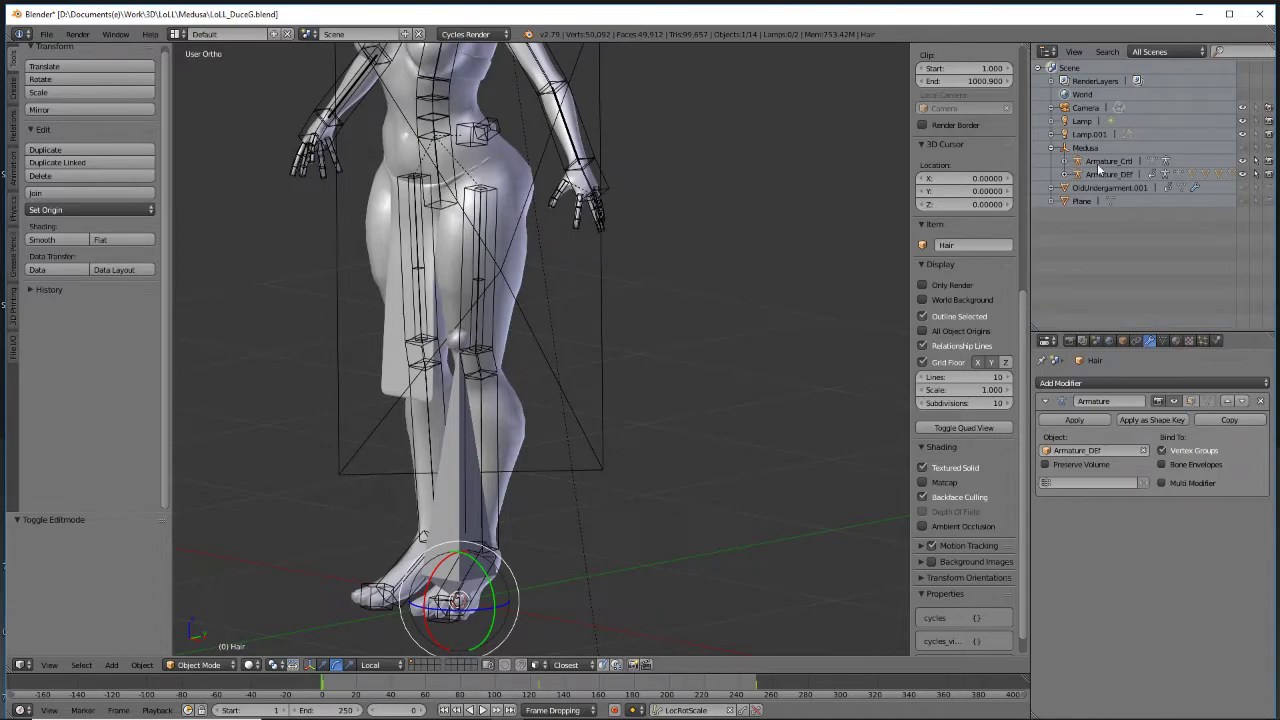
{"action": "left_click", "coordinate": [1100, 161]}
{"action": "key", "text": "Tab"}
{"action": "middle_click_drag", "start_coordinate": [605, 545], "coordinate": [200, 570]}
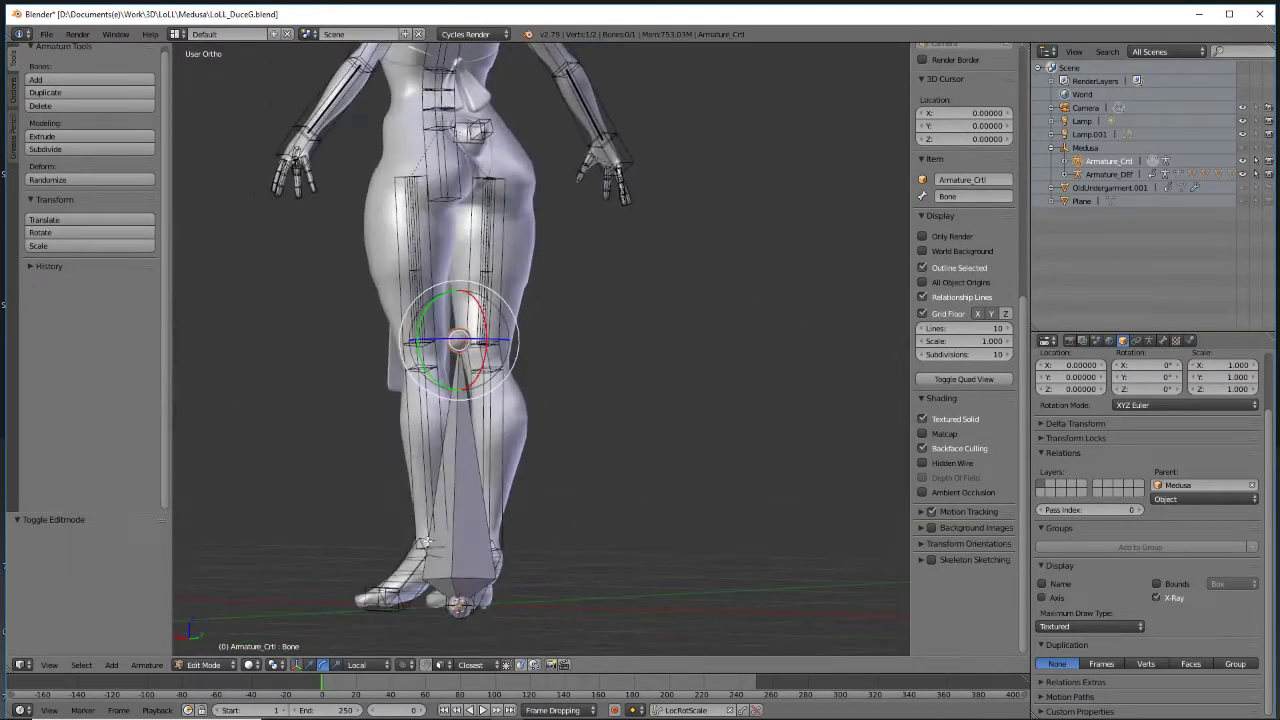
In front view of the control bone, set the snap element to Vertex
{"action": "key", "text": "KP_1"}
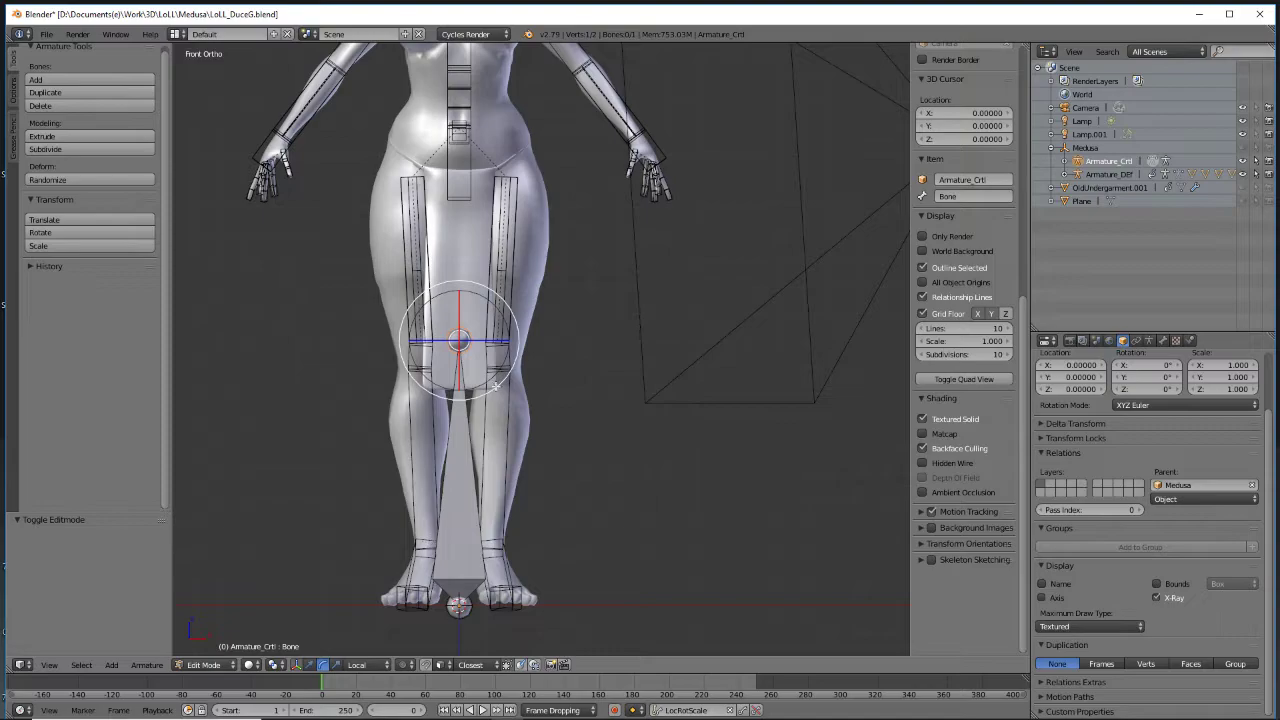
{"action": "scroll", "coordinate": [487, 241], "scroll_direction": "up", "scroll_amount": 3}
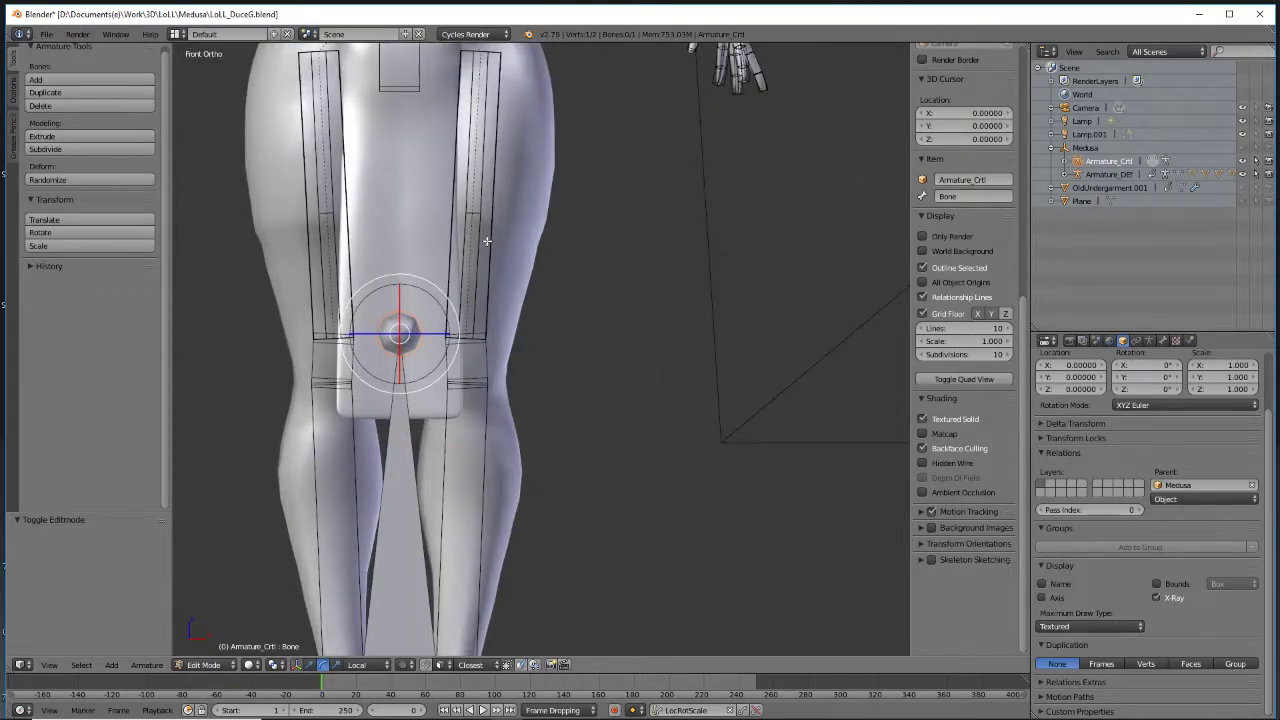
{"action": "middle_click_drag", "start_coordinate": [487, 241], "coordinate": [525, 408], "text": "shift"}
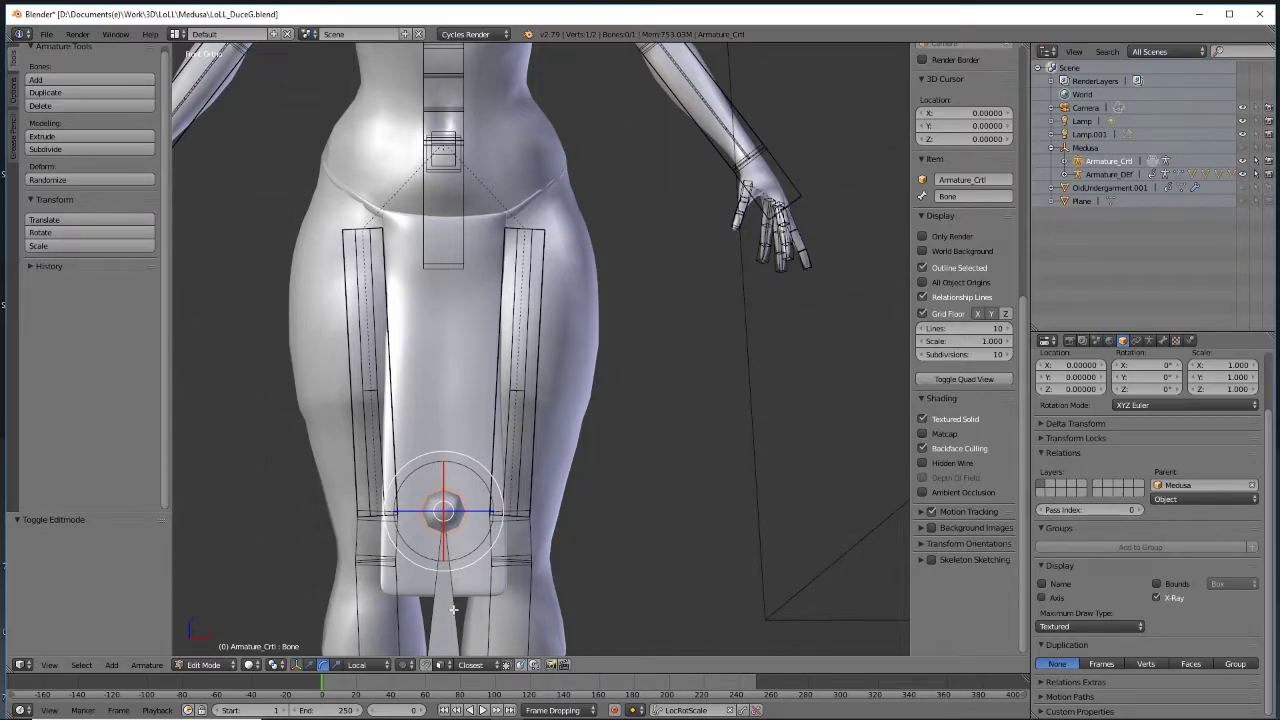
{"action": "left_click", "coordinate": [440, 665]}
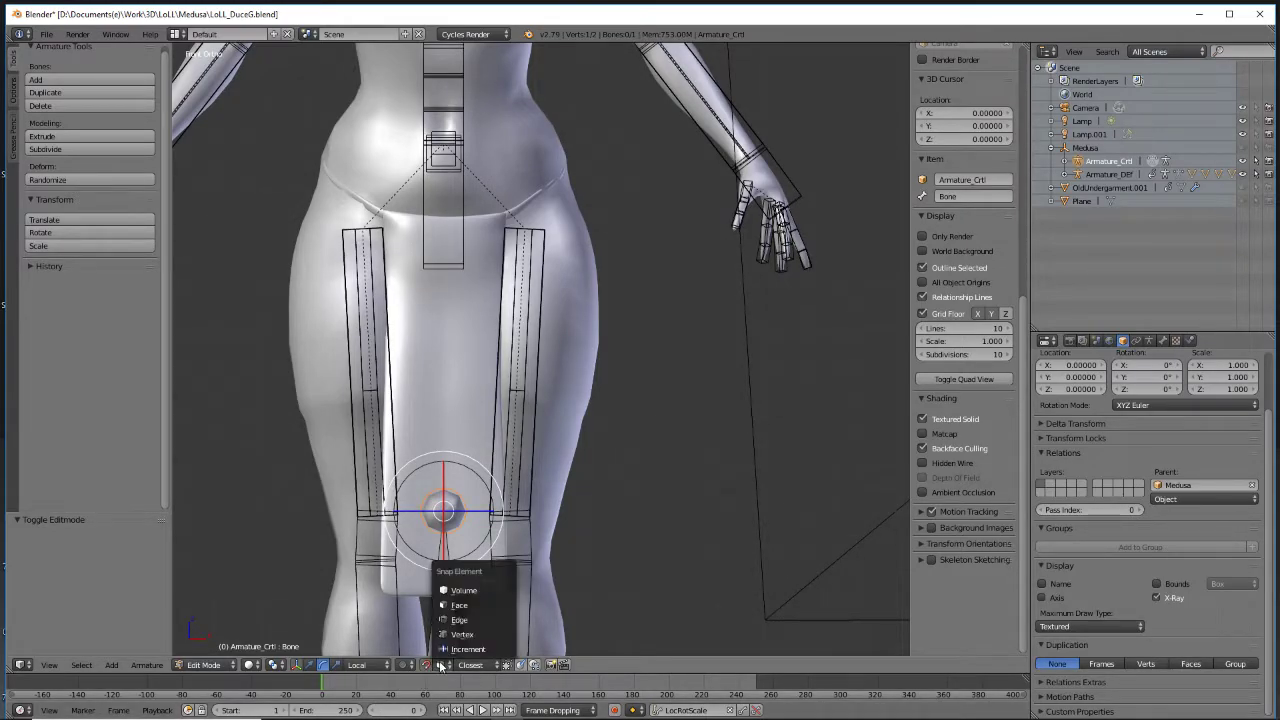
{"action": "left_click", "coordinate": [470, 634]}
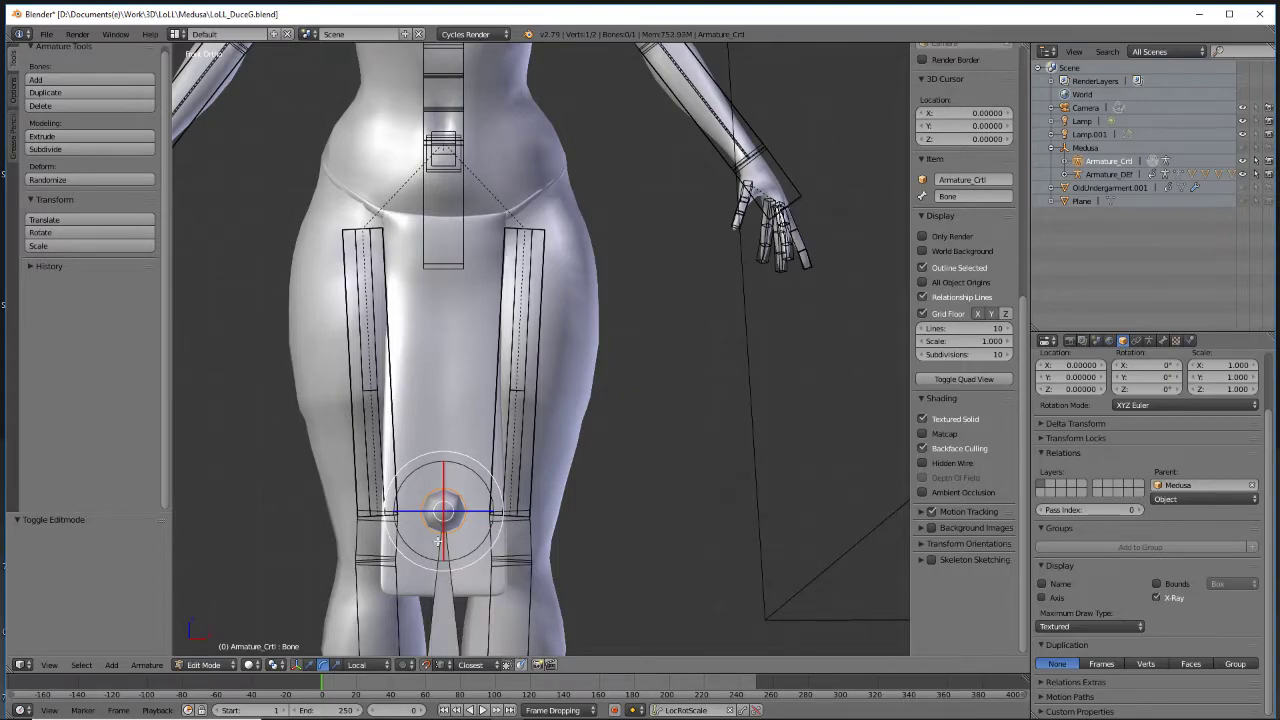
Try moving the control bone's tip to the pelvis deform bone, and switch the viewport to wireframe
{"action": "key", "text": "g"}
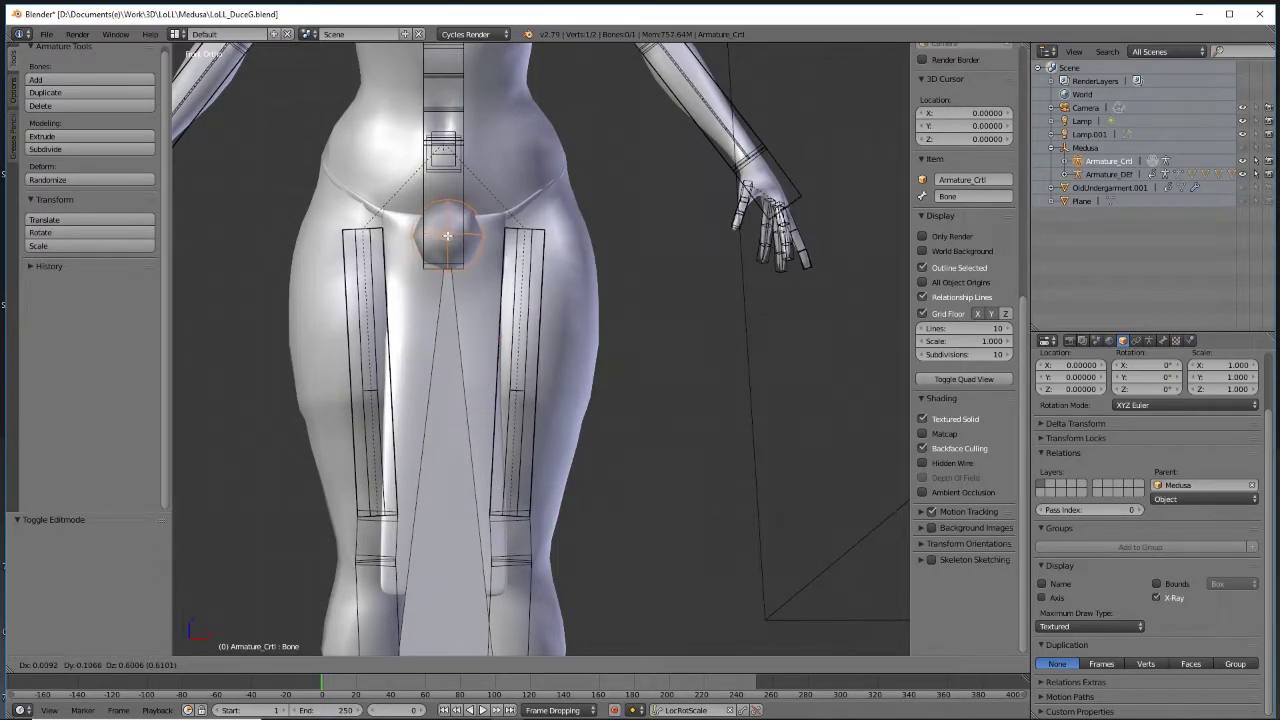
{"action": "right_click", "coordinate": [448, 281]}
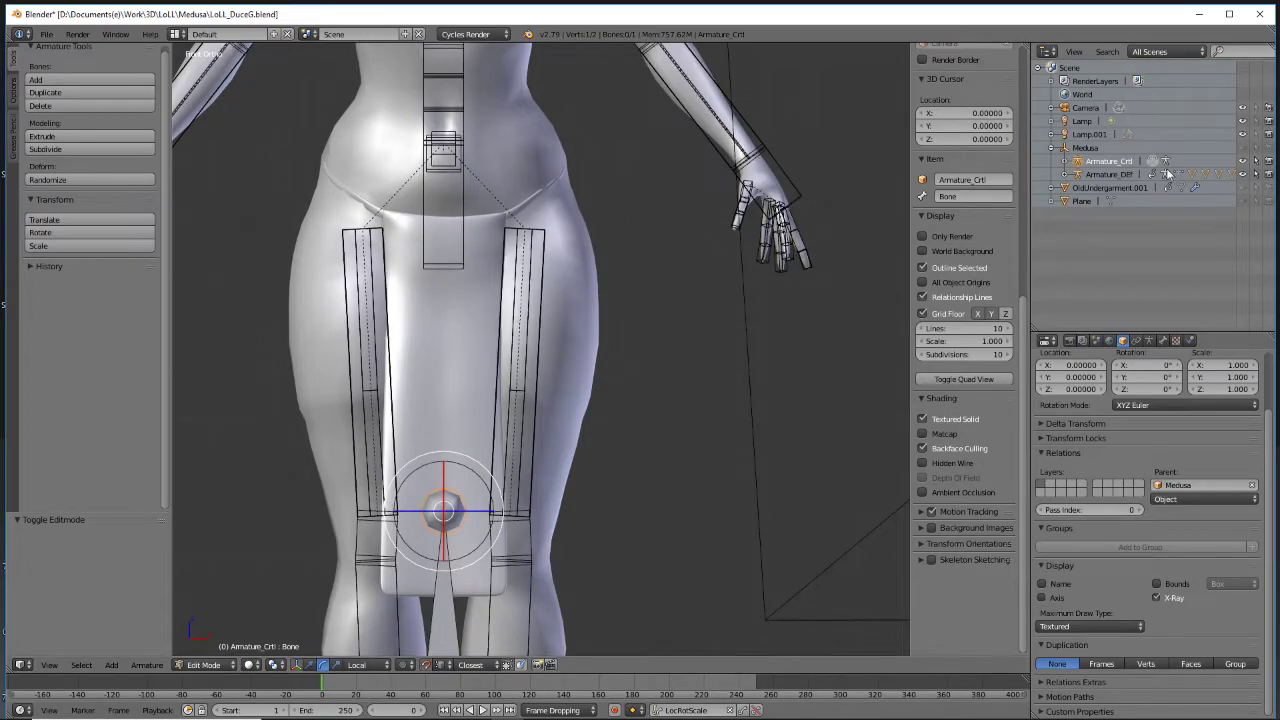
{"action": "key", "text": "z"}
{"action": "key", "text": "g"}
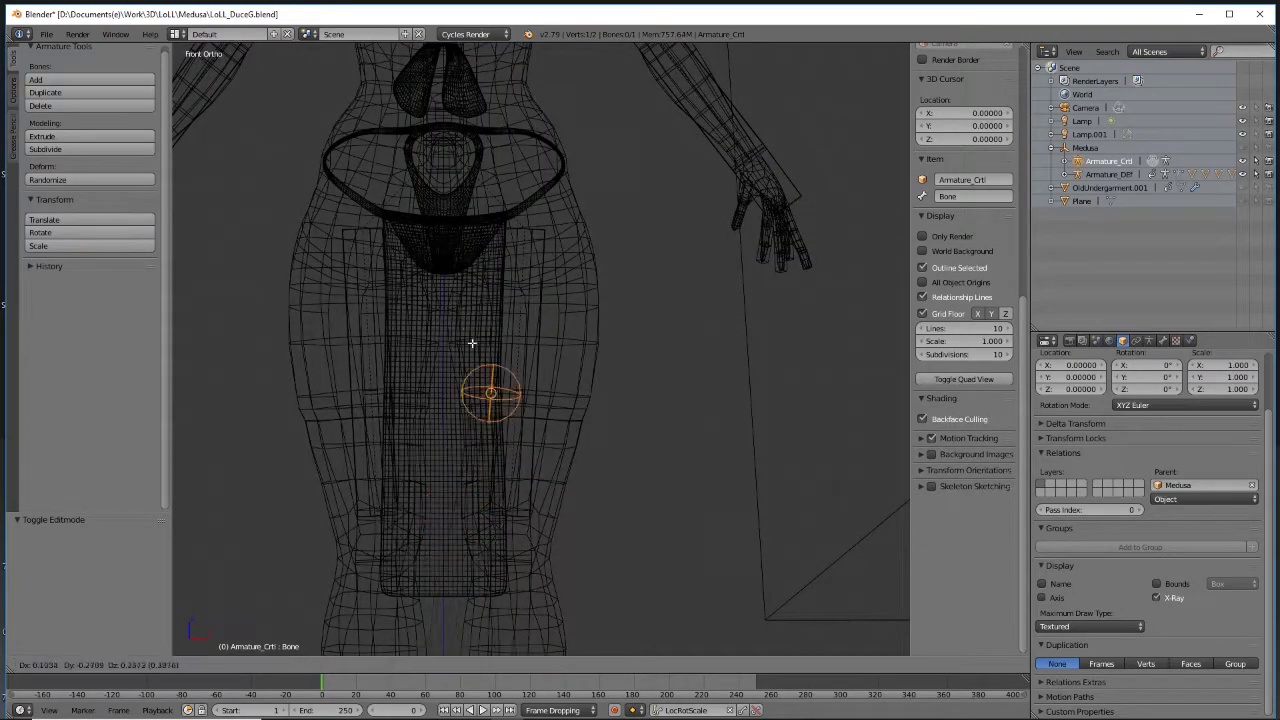
{"action": "right_click", "coordinate": [443, 265]}
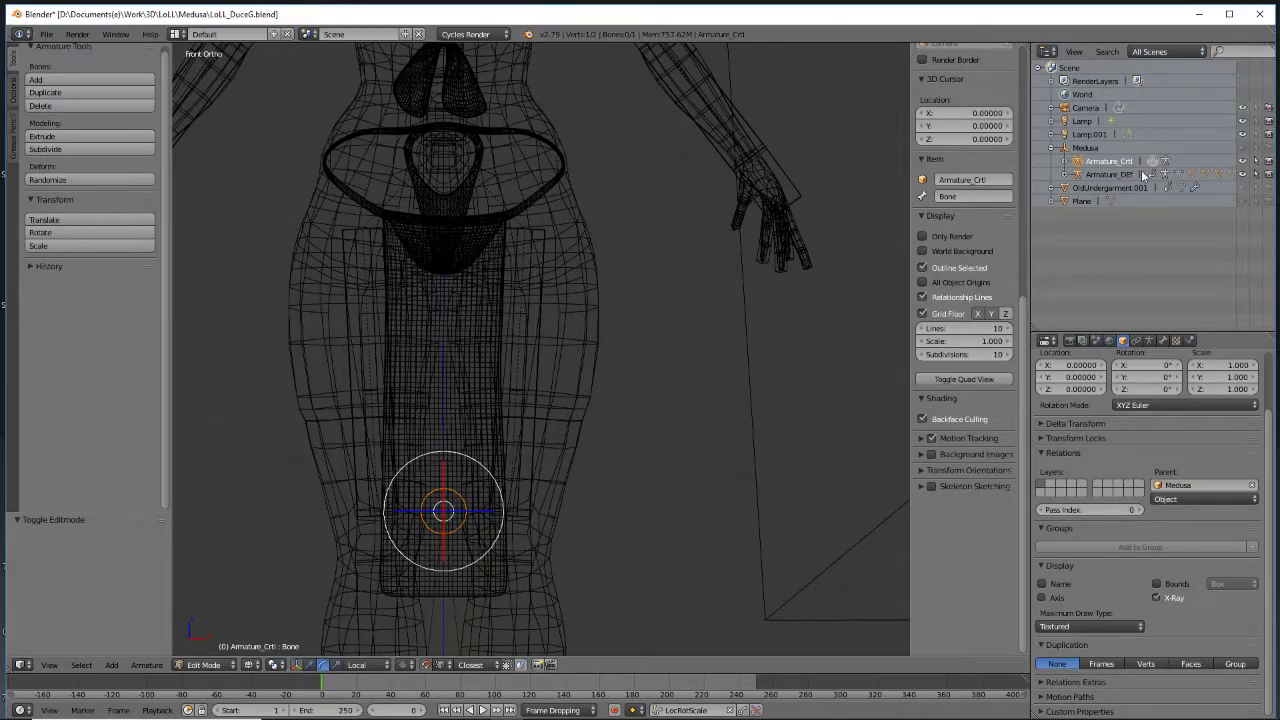
Hide the Duce, Eyes, Hair and Undergarment meshes under Armature_DEF in the viewport
{"action": "left_click", "coordinate": [1064, 176]}
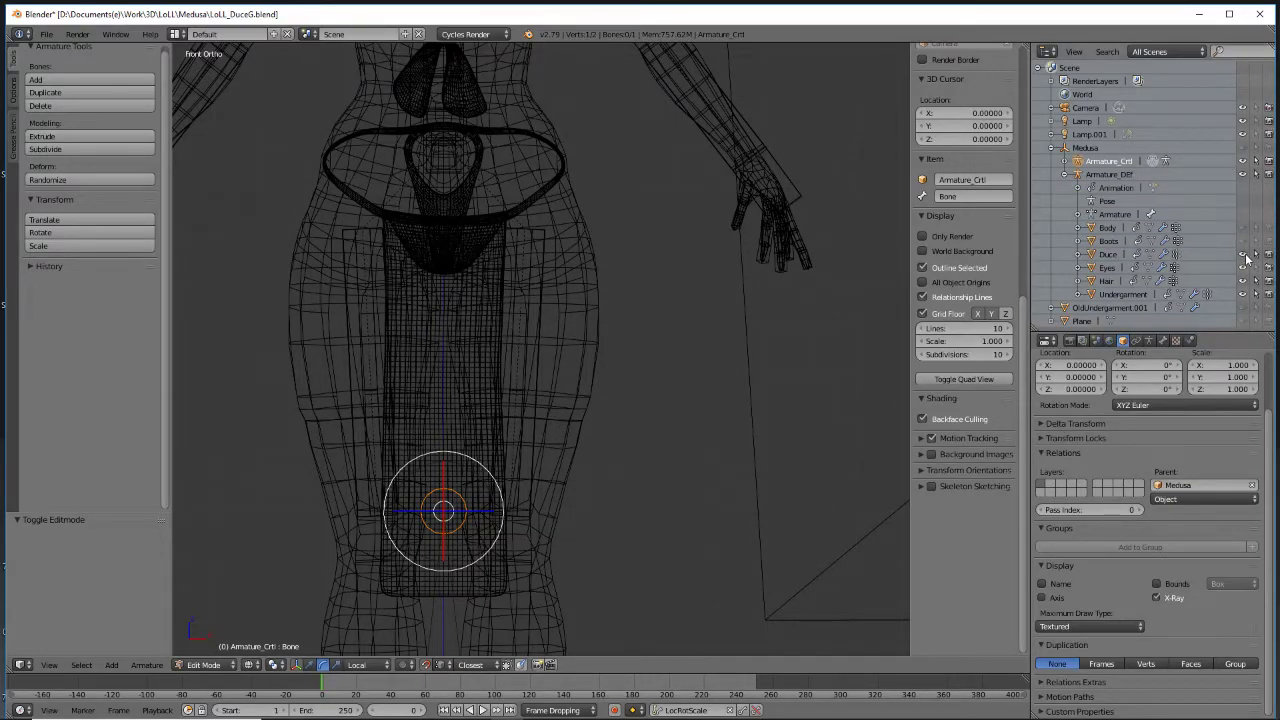
{"action": "left_click", "coordinate": [1243, 254]}
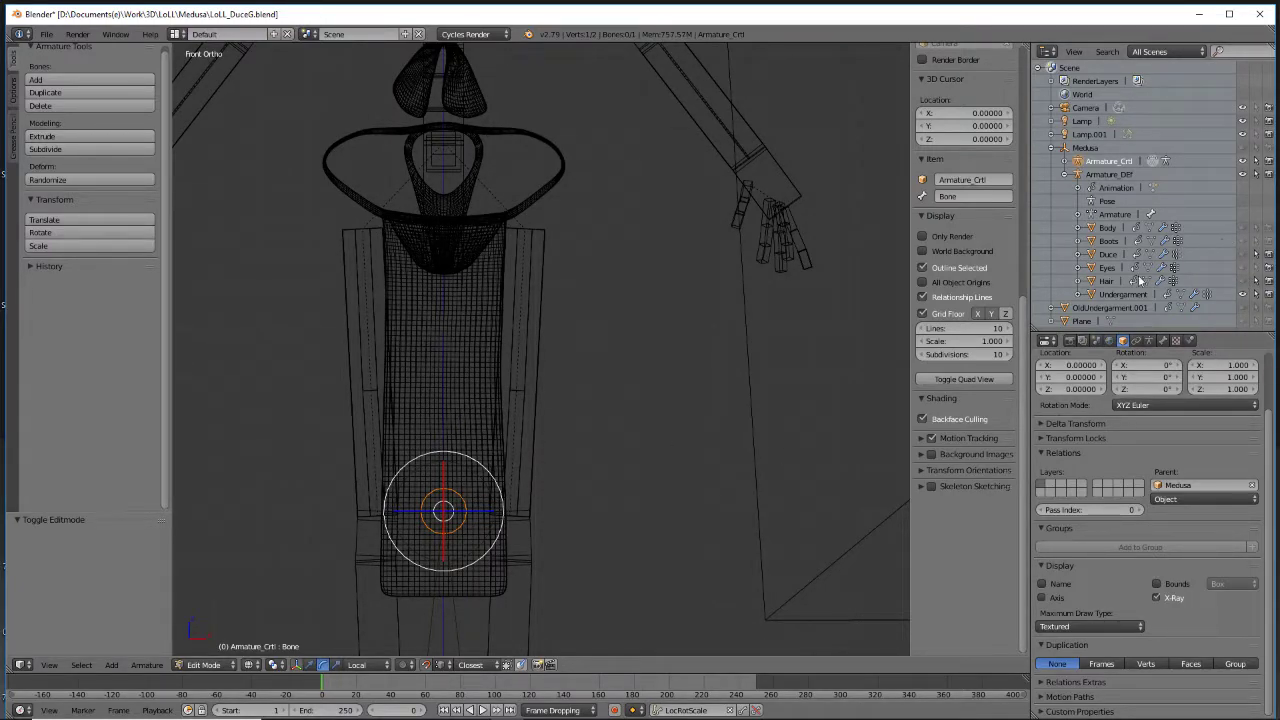
{"action": "left_click", "coordinate": [1243, 294]}
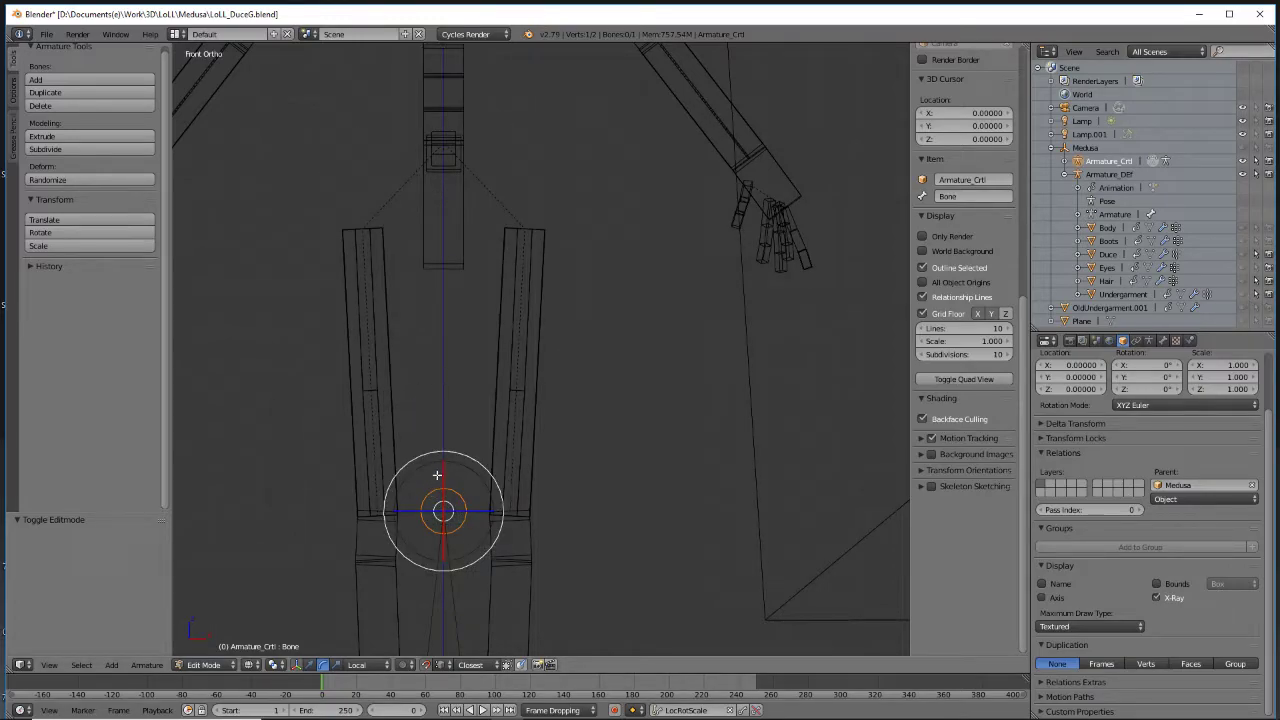
Move the whole control bone up so that its root lies at the pelvis deform bone
{"action": "key", "text": "g"}
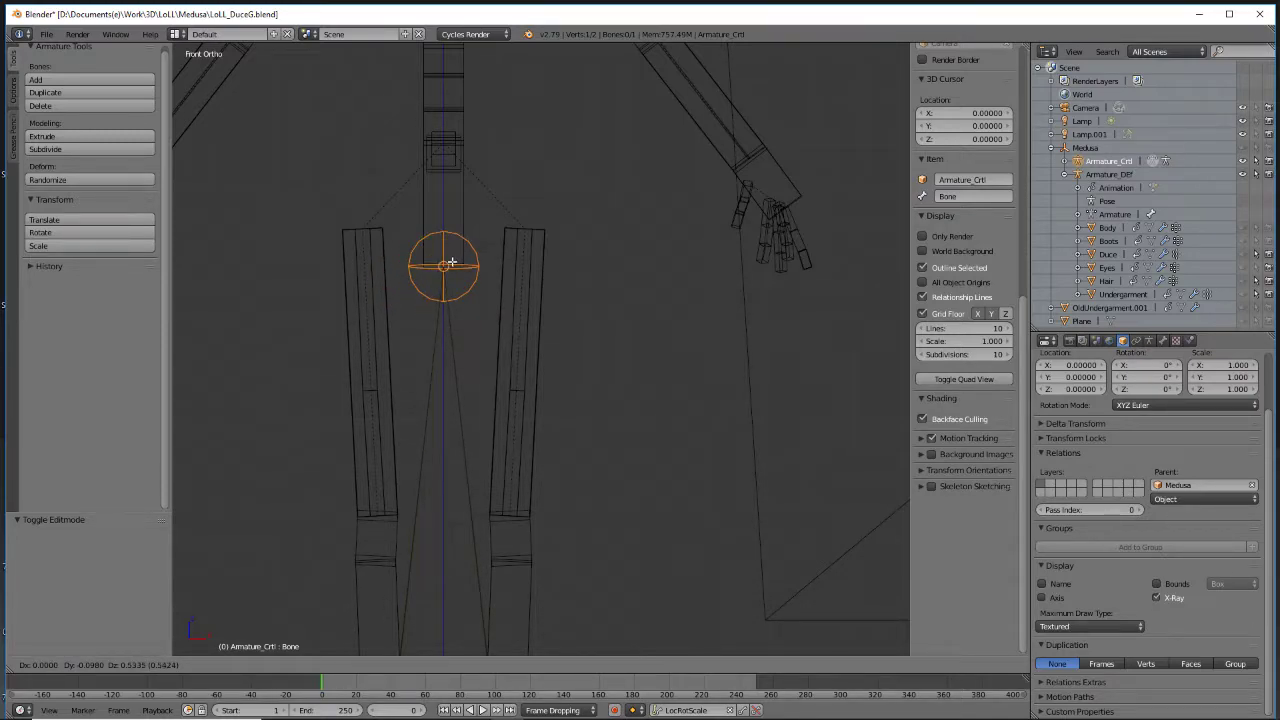
{"action": "right_click", "coordinate": [490, 432]}
{"action": "scroll", "coordinate": [489, 435], "scroll_direction": "down", "scroll_amount": 3}
{"action": "right_click", "coordinate": [477, 568]}
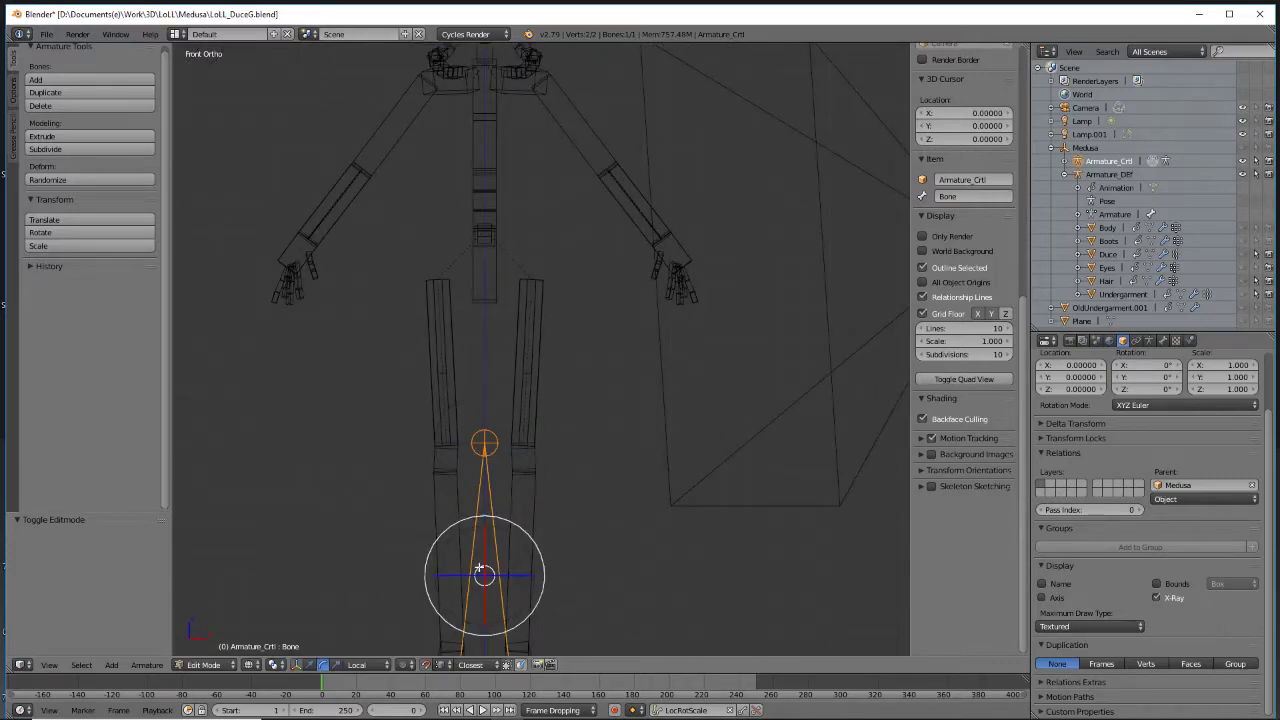
{"action": "key", "text": "g"}
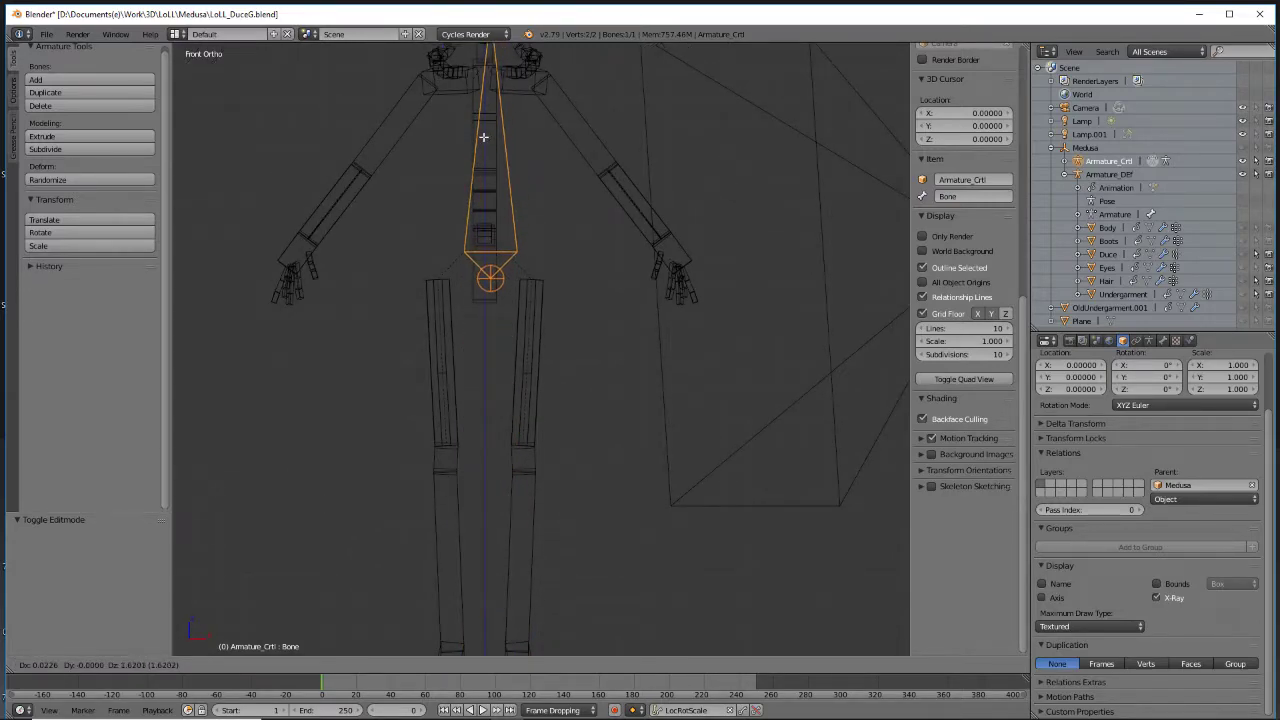
{"action": "left_click", "coordinate": [480, 163]}
Snap the control bone's ends to the pelvis deform bone, with the root at its lower end and the tip at its upper end
{"action": "right_click", "coordinate": [483, 437]}
{"action": "key", "text": "g"}
{"action": "left_click", "coordinate": [475, 300]}
{"action": "scroll", "coordinate": [491, 337], "scroll_direction": "up", "scroll_amount": 6}
{"action": "middle_click_drag", "start_coordinate": [411, 330], "coordinate": [398, 444], "text": "shift"}
{"action": "scroll", "coordinate": [400, 452], "scroll_direction": "down", "scroll_amount": 4}
{"action": "key", "text": "g"}
{"action": "left_click", "coordinate": [512, 290]}
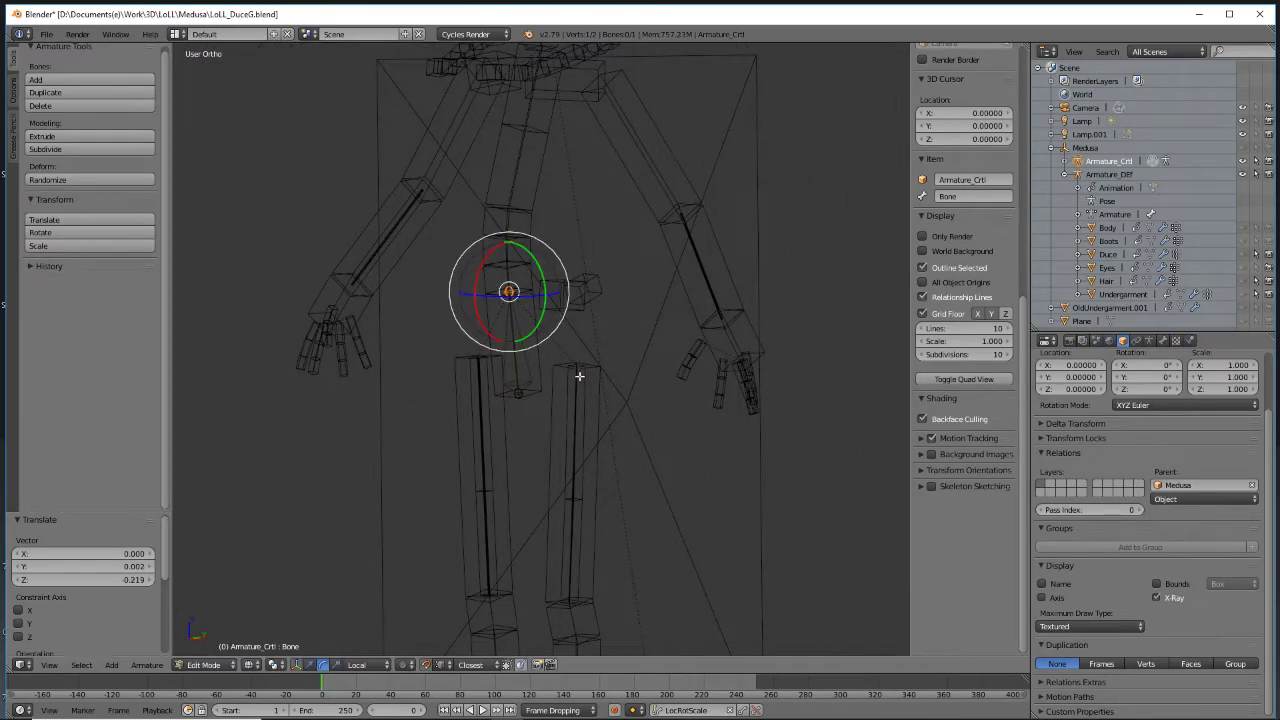
In right view, move the control bone's tip out in front of the body and snap its root to the pelvis deform bone's upper end
{"action": "middle_click_drag", "start_coordinate": [581, 375], "coordinate": [452, 377]}
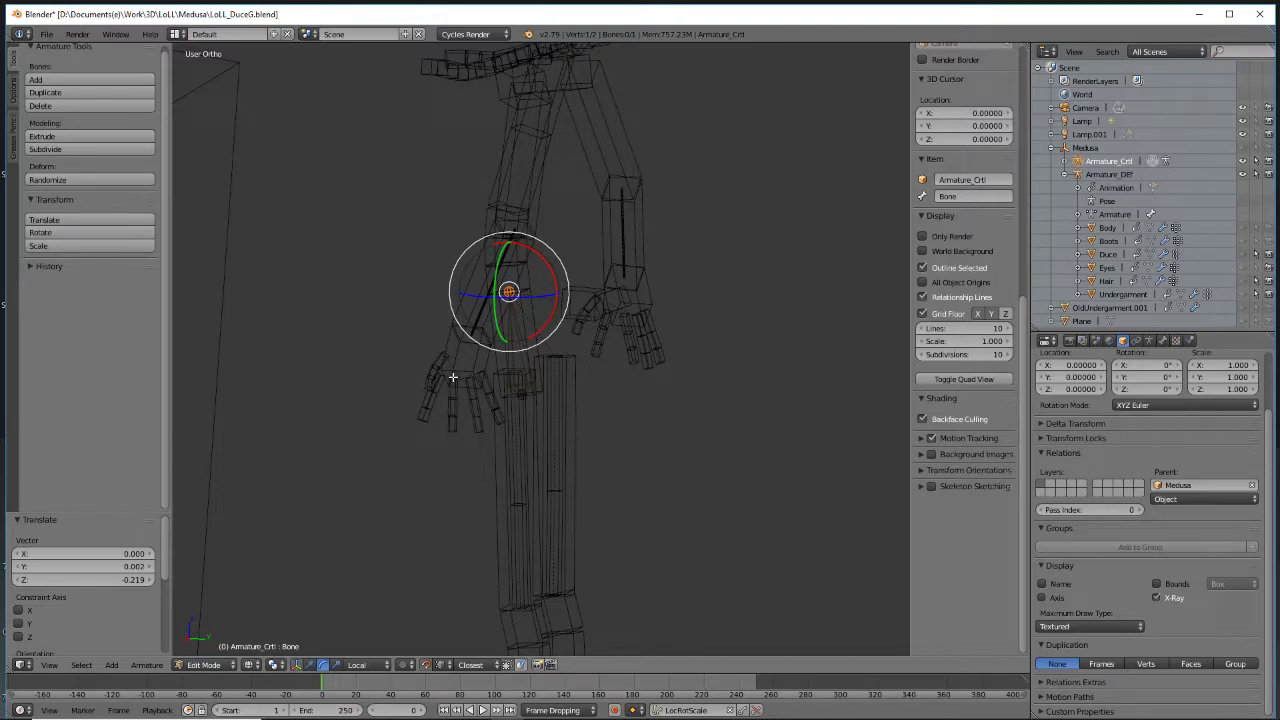
{"action": "key", "text": "KP_1"}
{"action": "key", "text": "KP_3"}
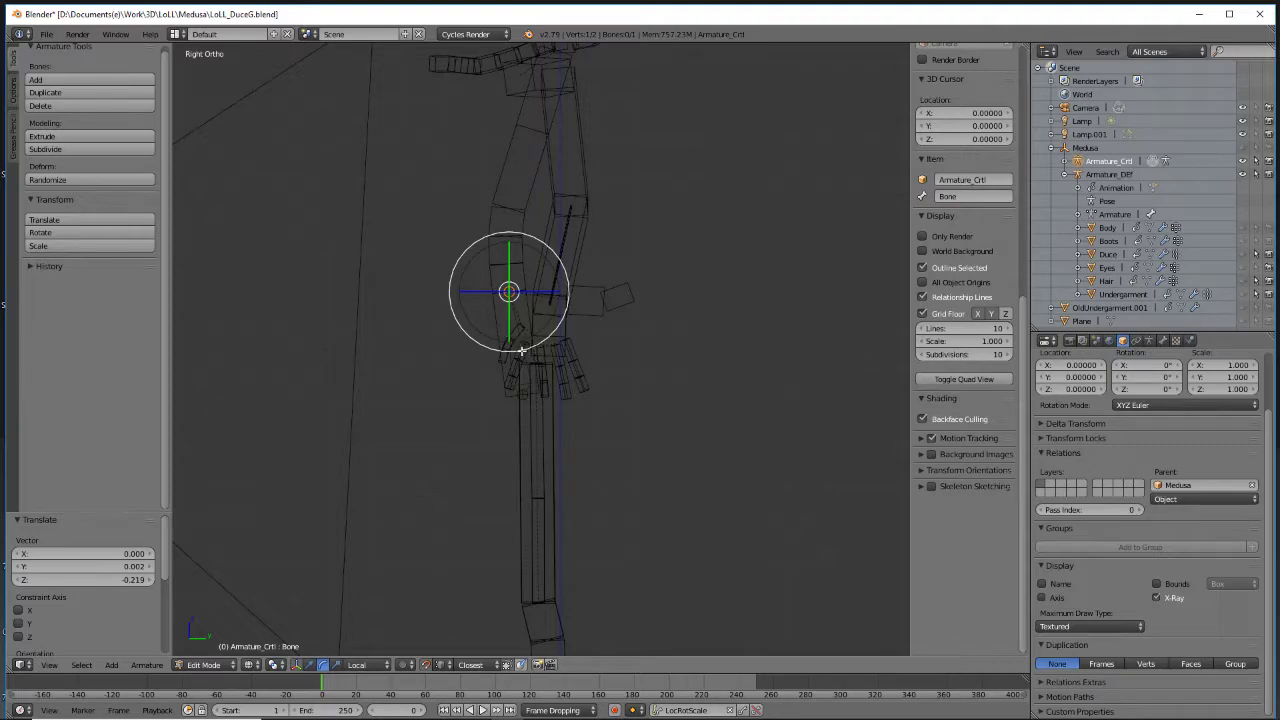
{"action": "left_click_drag", "start_coordinate": [508, 292], "coordinate": [414, 297]}
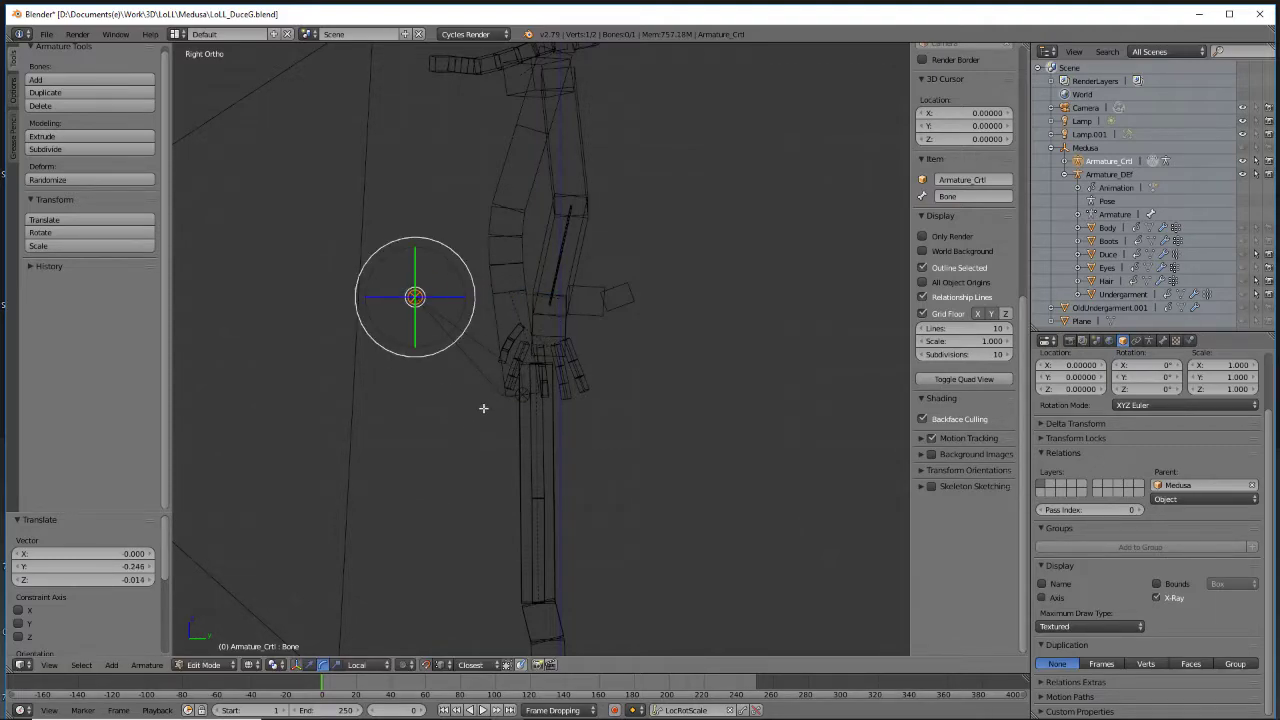
{"action": "right_click", "coordinate": [519, 397]}
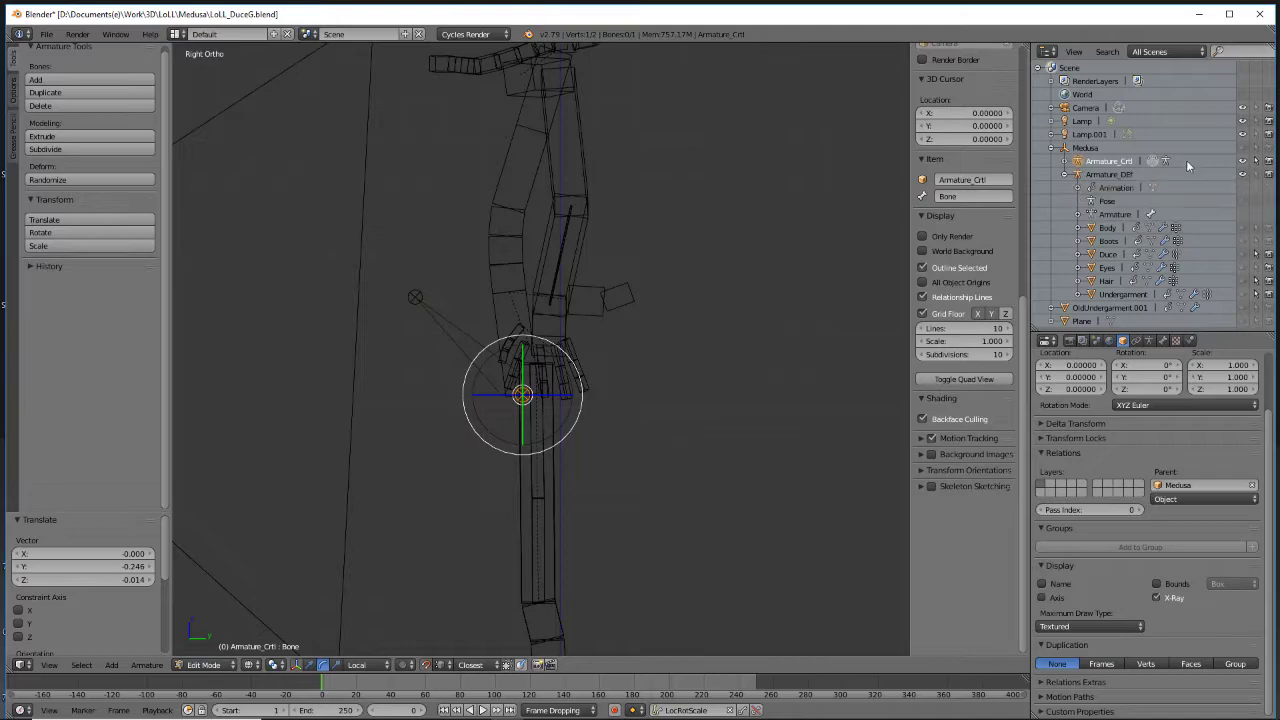
{"action": "key", "text": "g"}
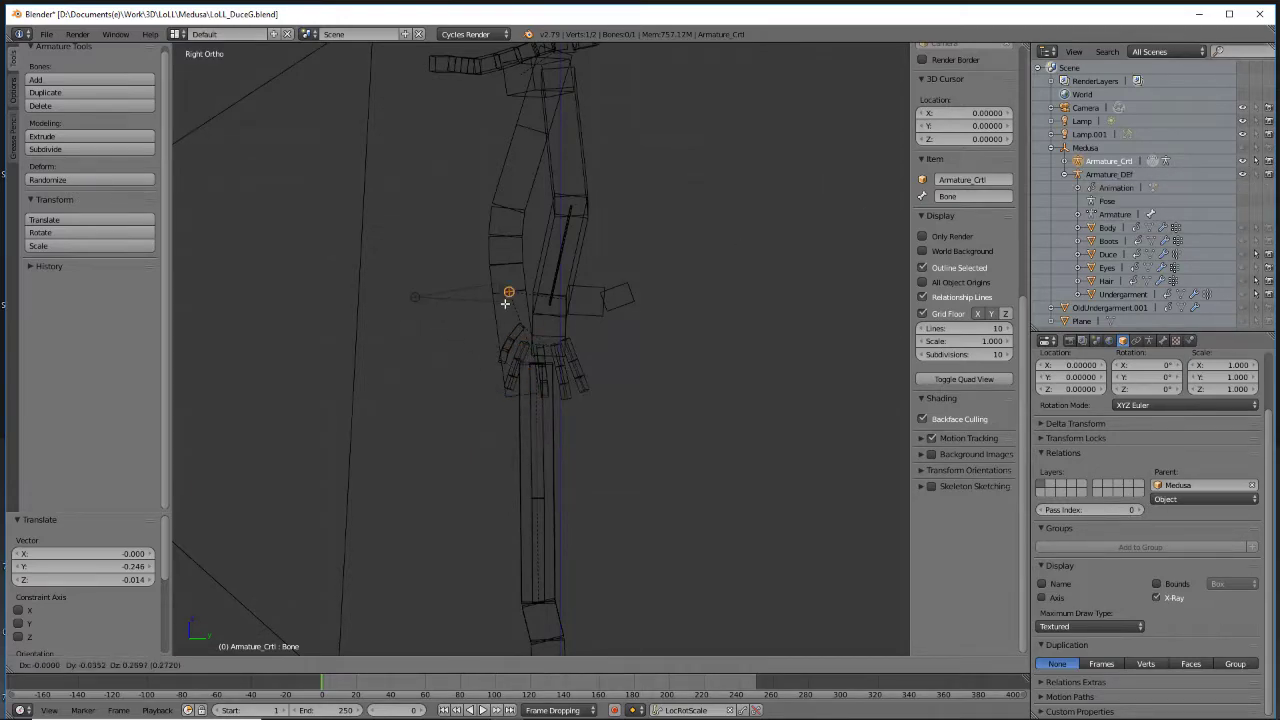
{"action": "left_click", "coordinate": [508, 291]}
Snap the control bone's tip to the lower end of the pelvis deform bone so the bone points downward
{"action": "right_click", "coordinate": [414, 295]}
{"action": "key", "text": "g"}
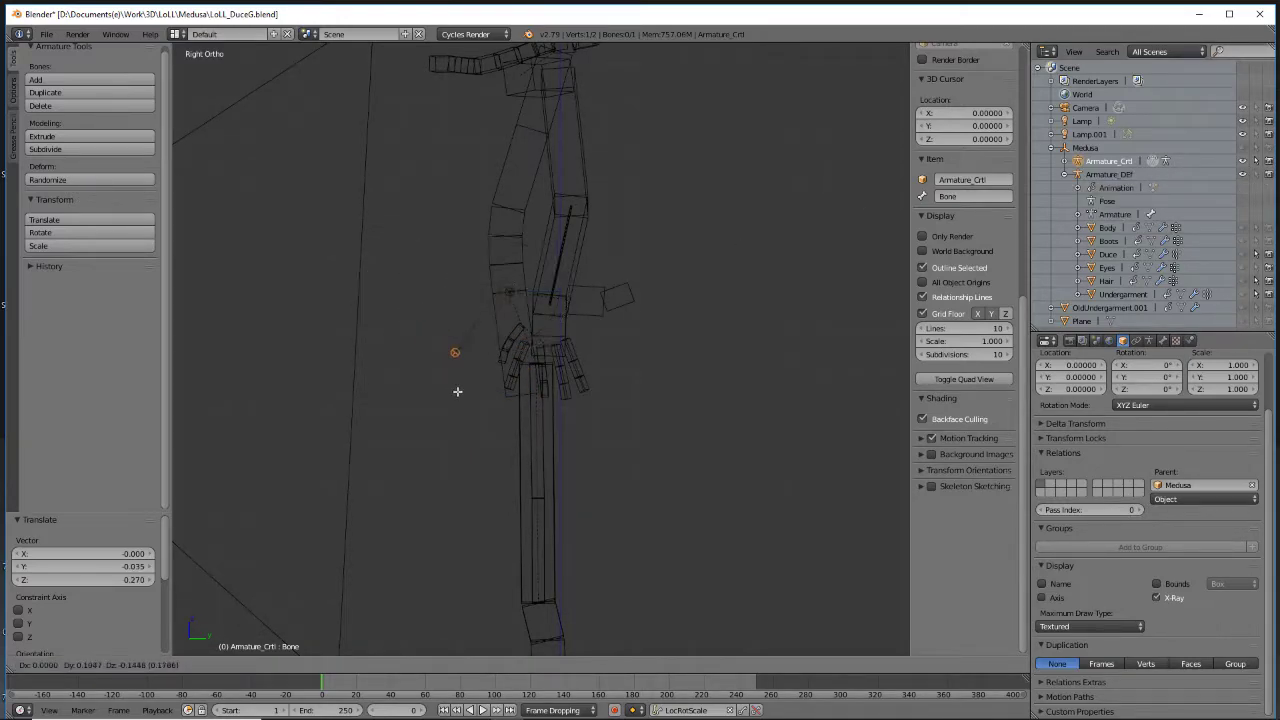
{"action": "left_click", "coordinate": [523, 395]}
{"action": "mouse_move", "coordinate": [523, 395]}
{"action": "middle_mouse_down"}
{"action": "mouse_move", "coordinate": [608, 474]}
{"action": "mouse_move", "coordinate": [538, 439]}
{"action": "mouse_move", "coordinate": [463, 463]}
{"action": "mouse_move", "coordinate": [417, 426]}
{"action": "mouse_move", "coordinate": [452, 445]}
{"action": "mouse_move", "coordinate": [508, 378]}
{"action": "middle_mouse_up"}
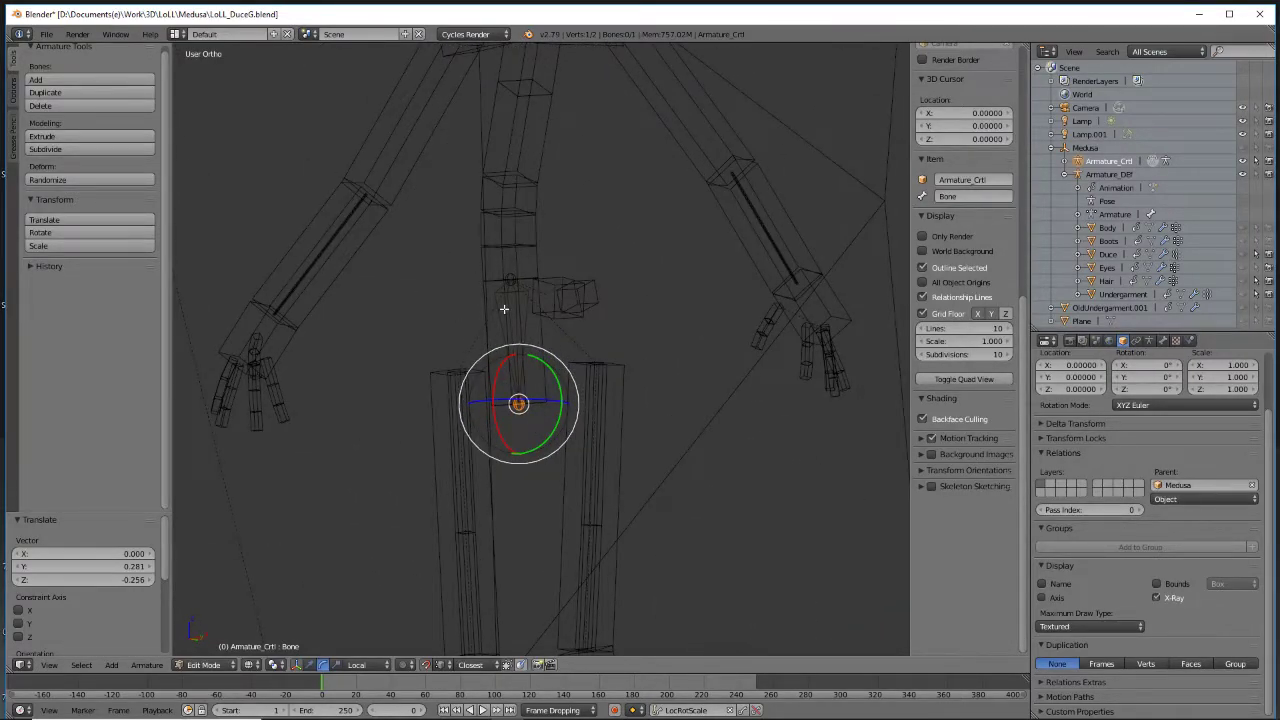
Rename the pelvis control bone as Hips
{"action": "scroll", "coordinate": [1099, 395], "scroll_direction": "up", "scroll_amount": 3}
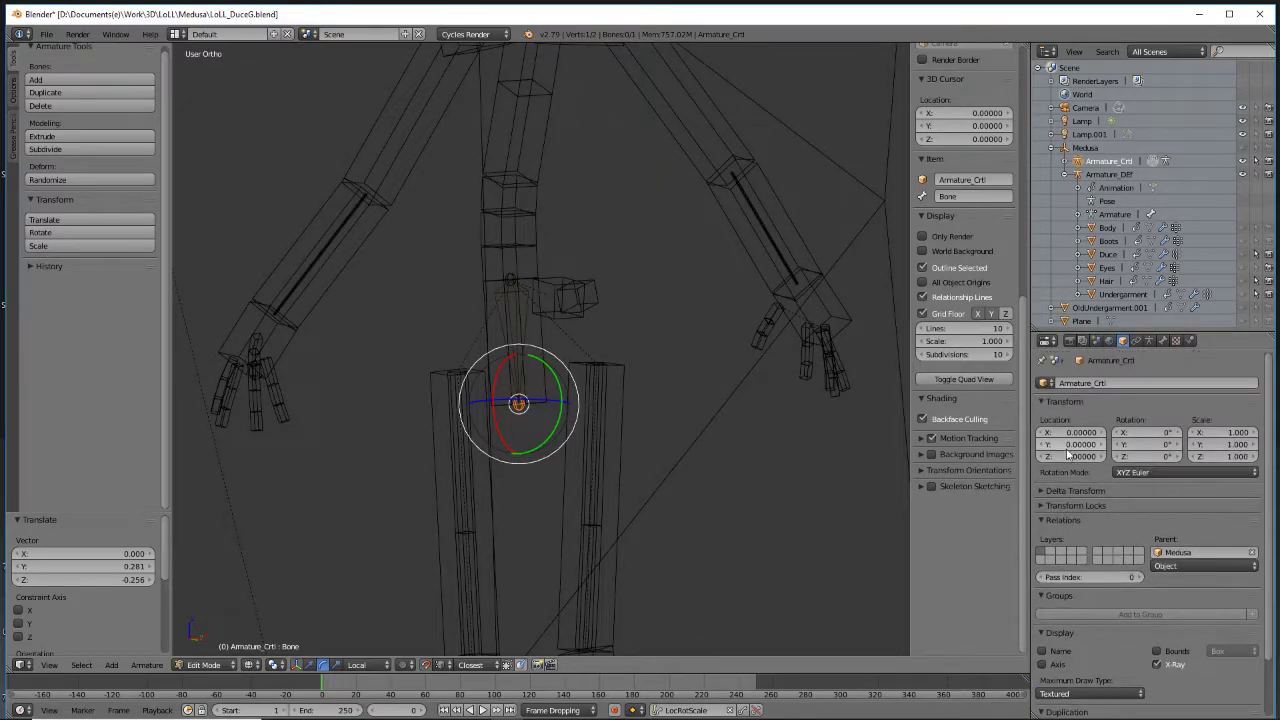
{"action": "left_click", "coordinate": [1163, 341]}
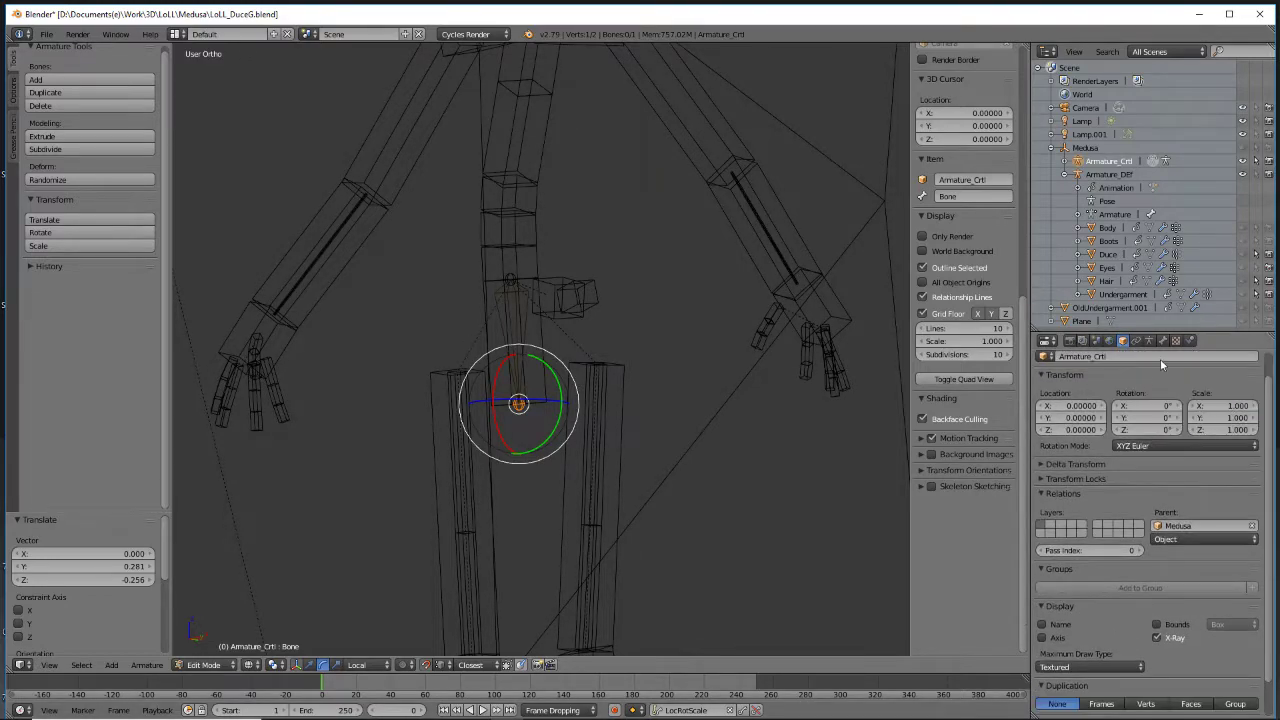
{"action": "left_click", "coordinate": [1092, 384]}
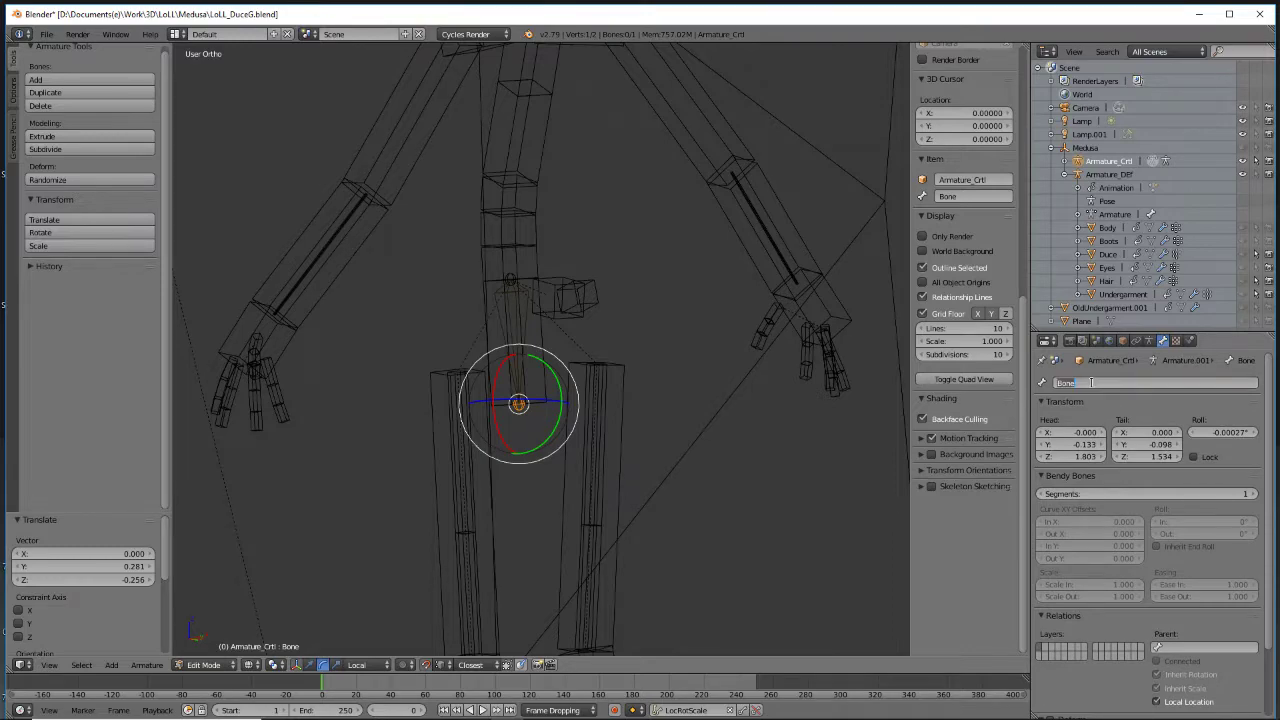
{"action": "type", "text": "Hips"}
{"action": "key", "text": "Return"}
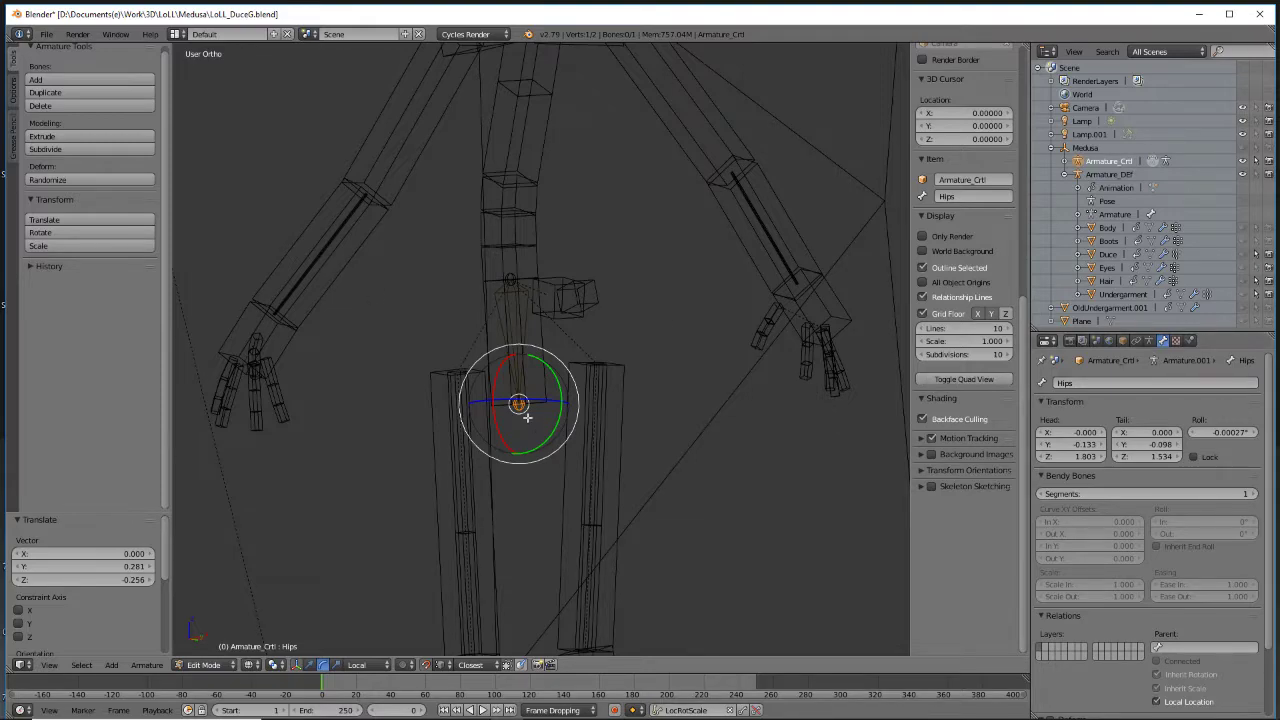
Inspect the Hips bone from the side, deselect it, and reset the 3D cursor to the world origin
{"action": "middle_click_drag", "start_coordinate": [520, 466], "coordinate": [569, 283]}
{"action": "right_click", "coordinate": [520, 321]}
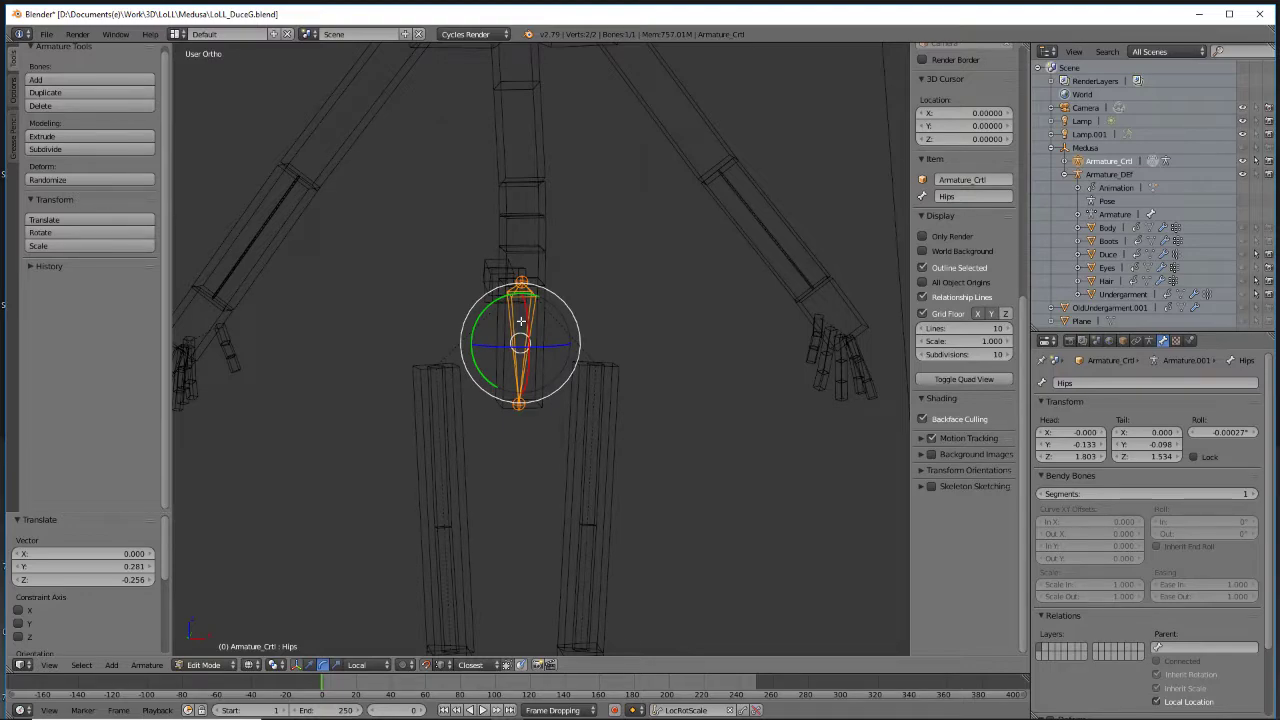
{"action": "key", "text": "KP_3"}
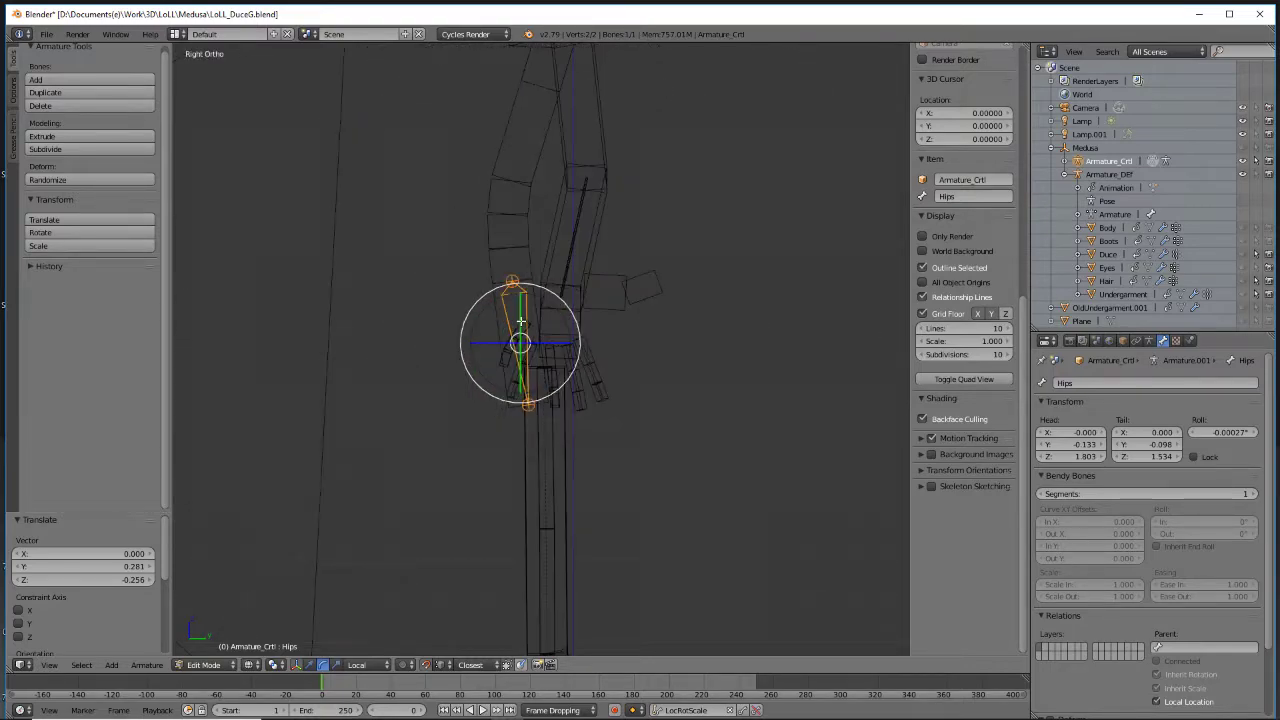
{"action": "middle_click_drag", "start_coordinate": [611, 443], "coordinate": [563, 317], "text": "shift"}
{"action": "scroll", "coordinate": [589, 397], "scroll_direction": "up", "scroll_amount": 4}
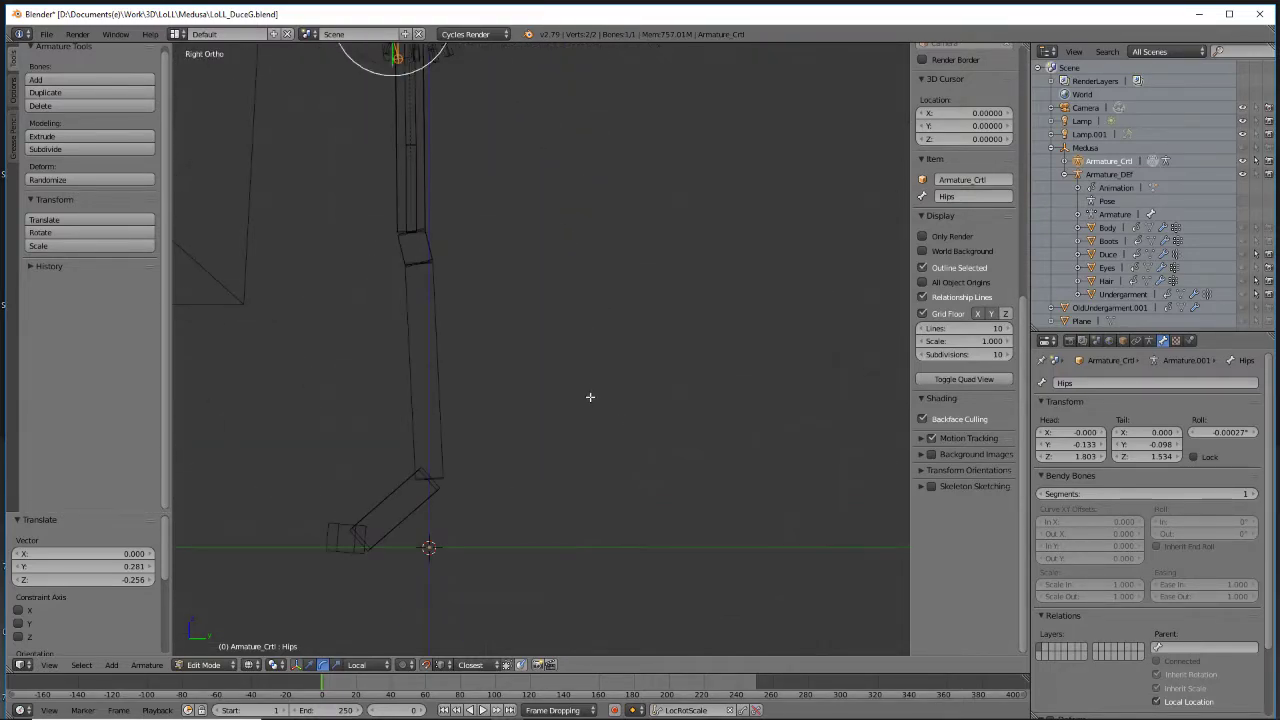
{"action": "key", "text": "a"}
{"action": "left_click", "coordinate": [590, 397]}
{"action": "key", "text": "shift+c"}
Hide the Camera object in the viewport to clear the view around the armature
{"action": "scroll", "coordinate": [600, 465], "scroll_direction": "up", "scroll_amount": 5}
{"action": "middle_click_drag", "start_coordinate": [541, 508], "coordinate": [548, 273], "text": "shift"}
{"action": "scroll", "coordinate": [550, 395], "scroll_direction": "up", "scroll_amount": 2}
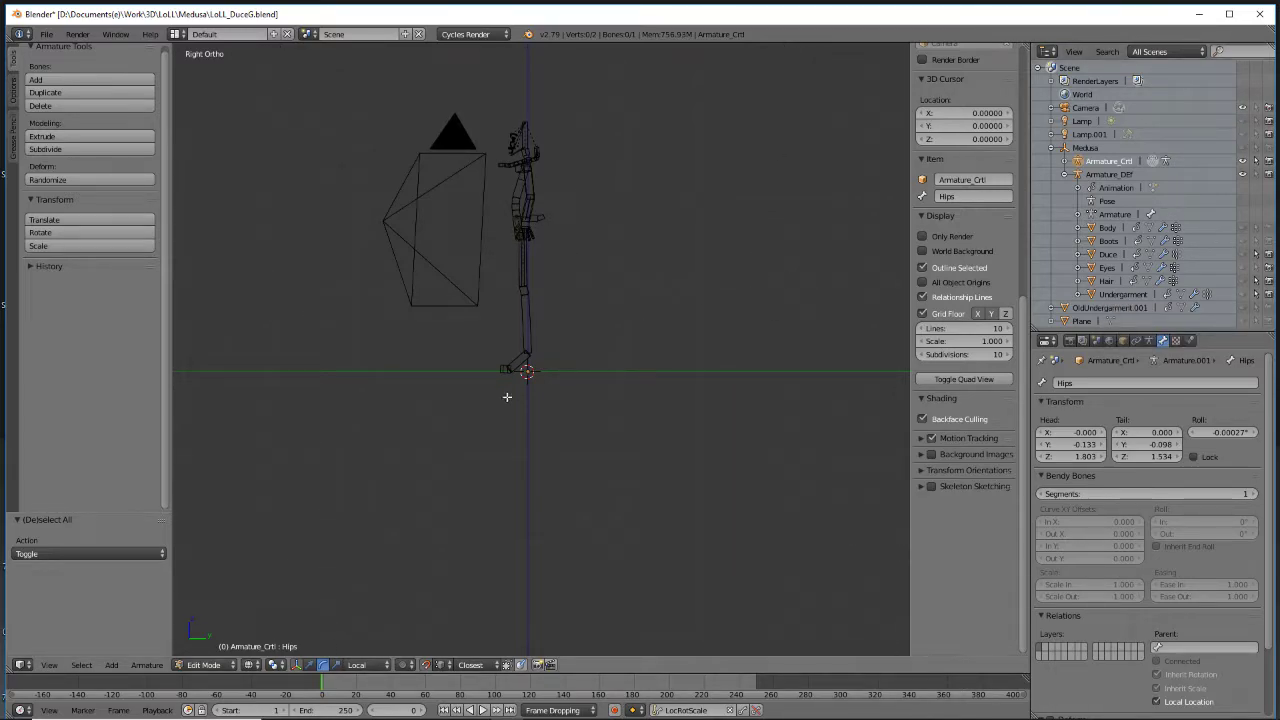
{"action": "left_click", "coordinate": [1243, 107]}
{"action": "scroll", "coordinate": [632, 274], "scroll_direction": "up", "scroll_amount": 5}
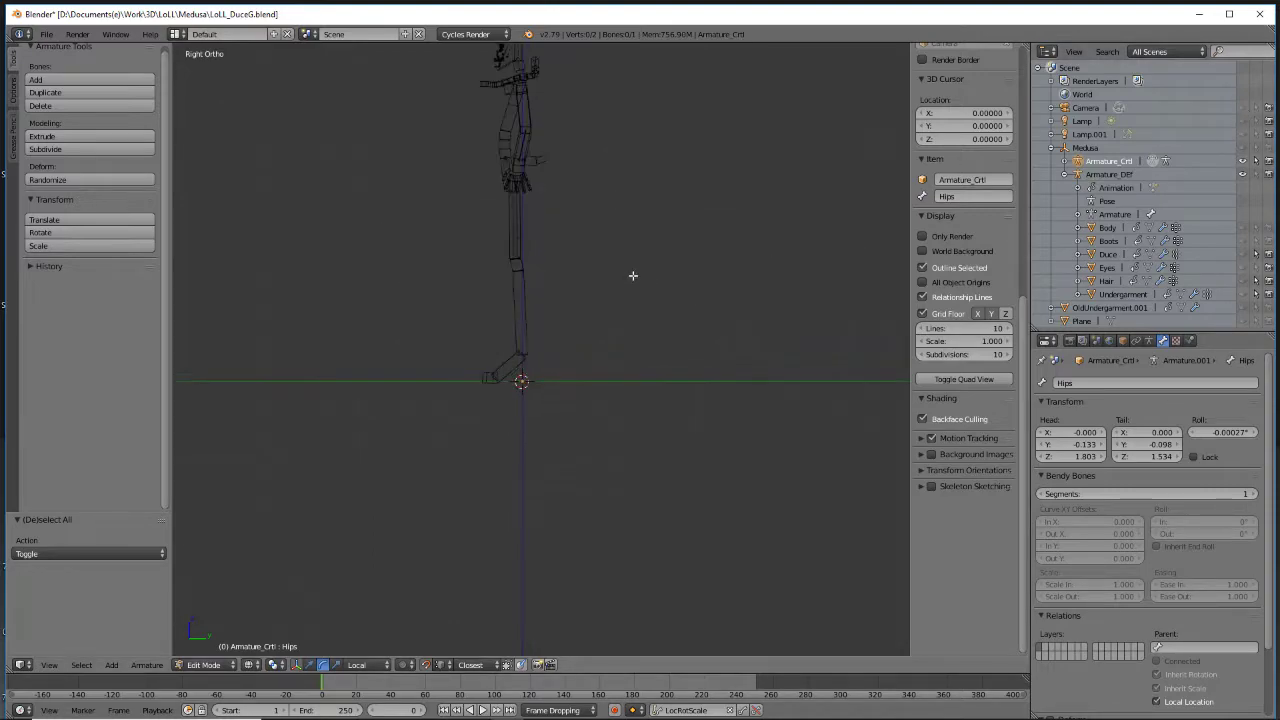
{"action": "scroll", "coordinate": [574, 359], "scroll_direction": "up", "scroll_amount": 4}
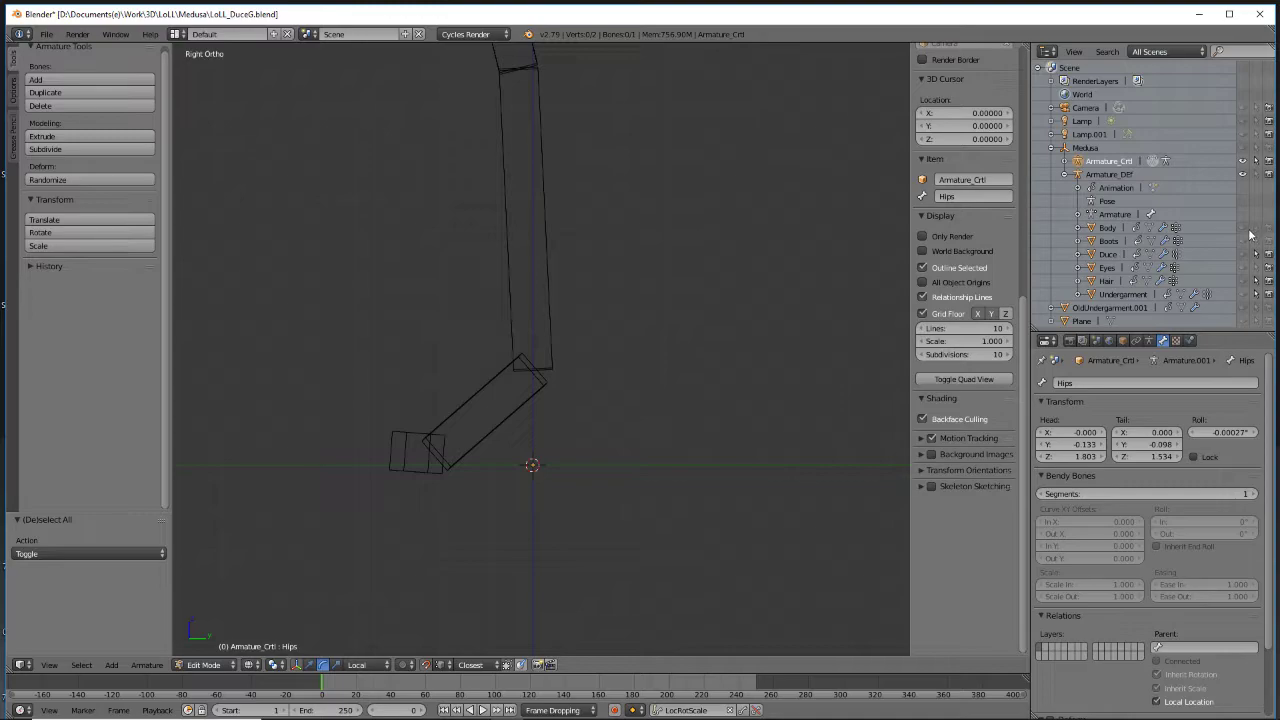
{"action": "left_click", "coordinate": [1248, 228]}
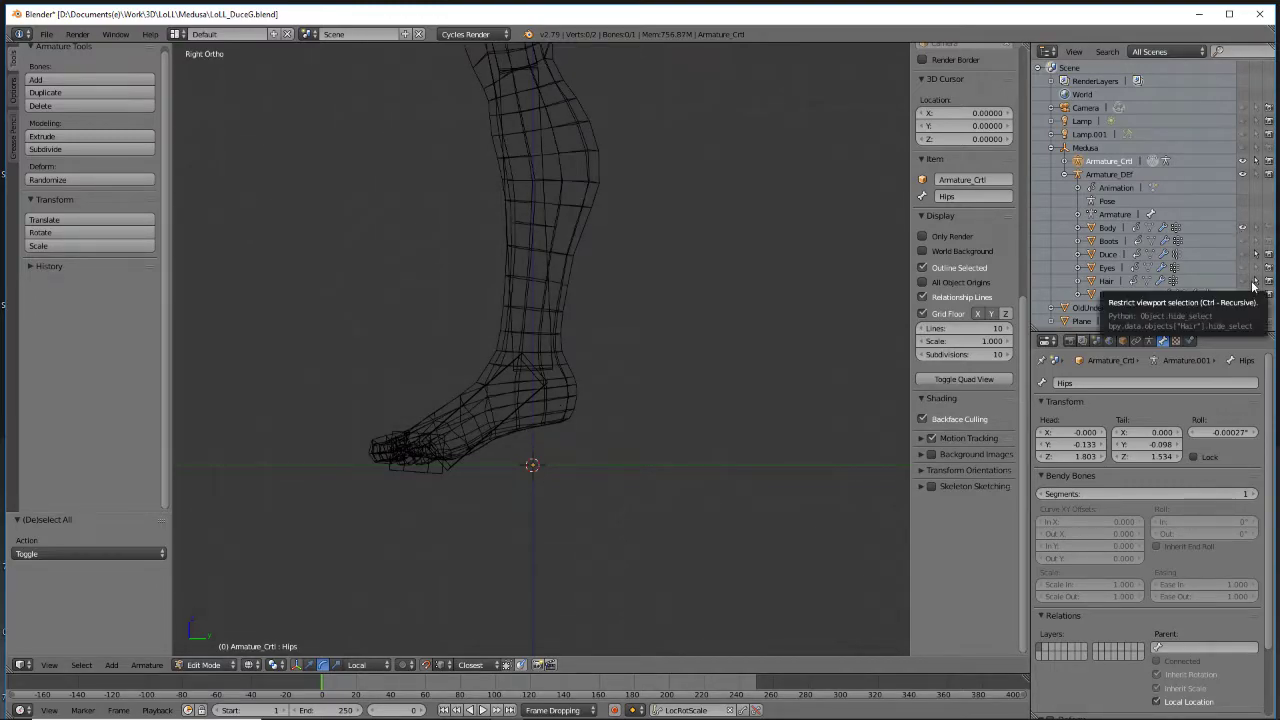
{"action": "left_click", "coordinate": [1244, 230]}
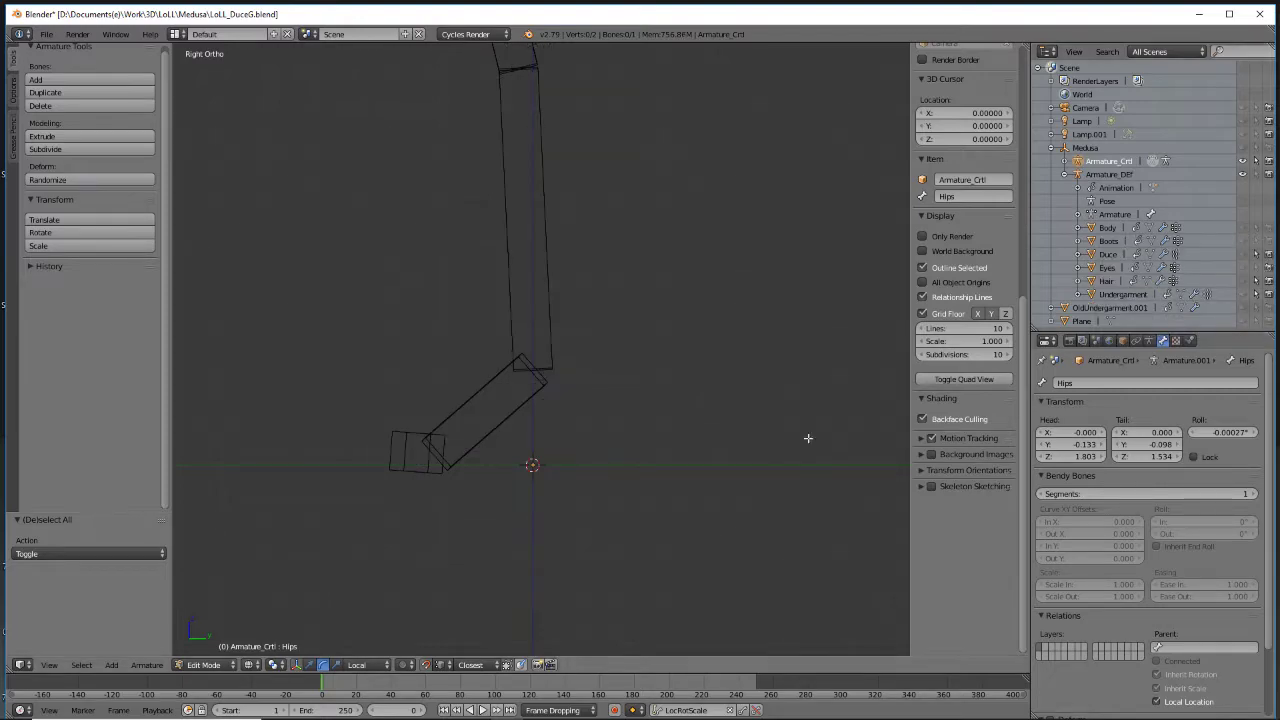
Unhide the Body and Boots meshes to show the boot sole around the foot bones
{"action": "scroll", "coordinate": [437, 497], "scroll_direction": "up", "scroll_amount": 3}
{"action": "middle_click_drag", "start_coordinate": [453, 424], "coordinate": [460, 350], "text": "shift"}
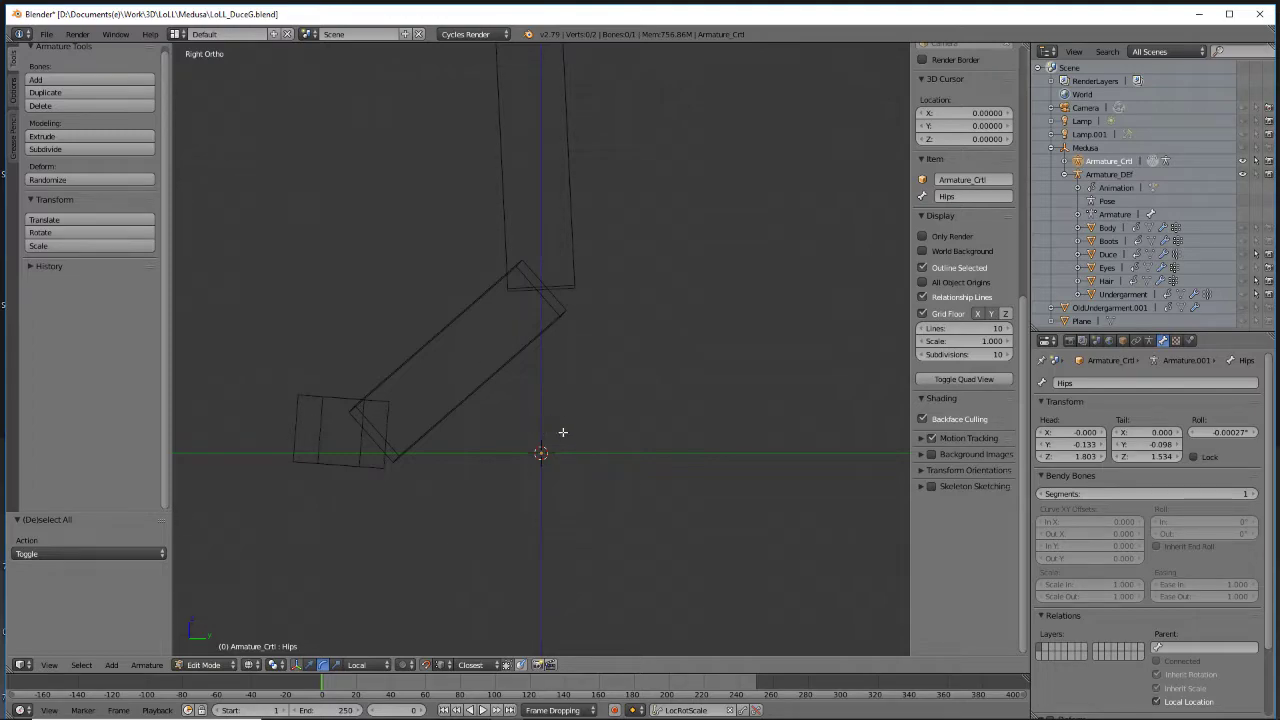
{"action": "middle_click_drag", "start_coordinate": [594, 460], "coordinate": [651, 429], "text": "shift"}
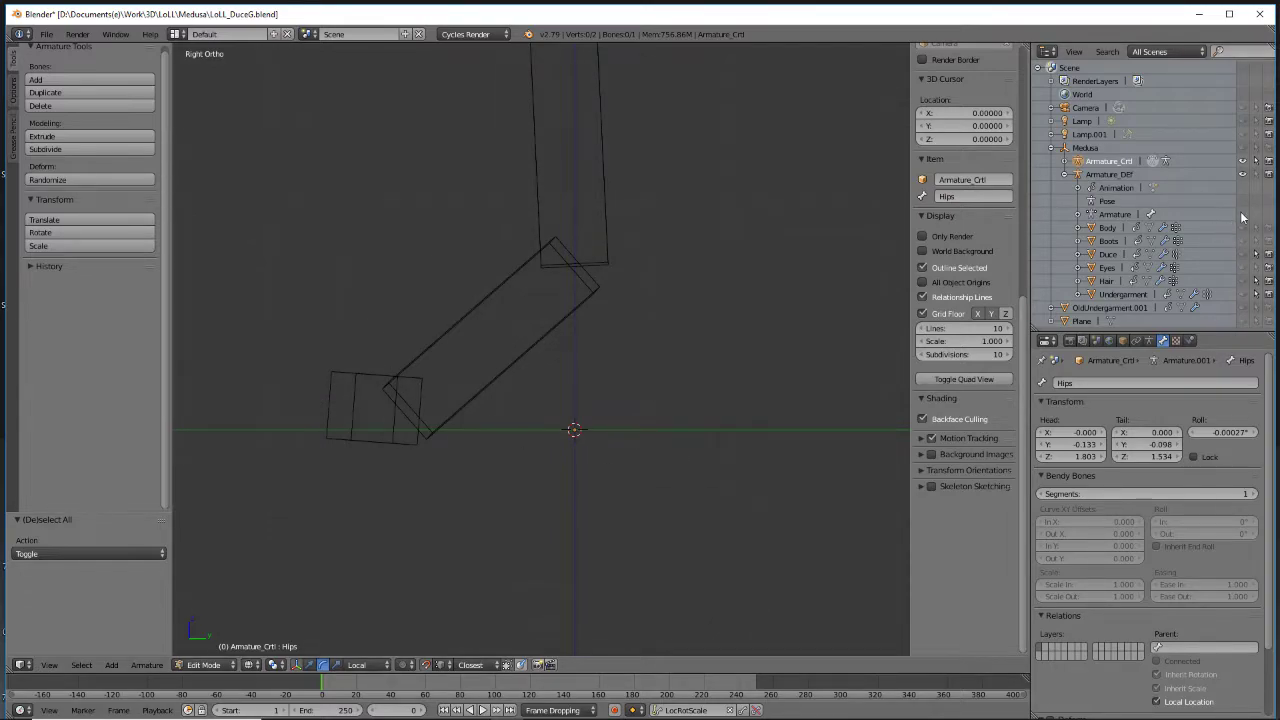
{"action": "left_click", "coordinate": [1242, 228]}
{"action": "left_click", "coordinate": [1242, 228]}
{"action": "left_click", "coordinate": [1242, 228]}
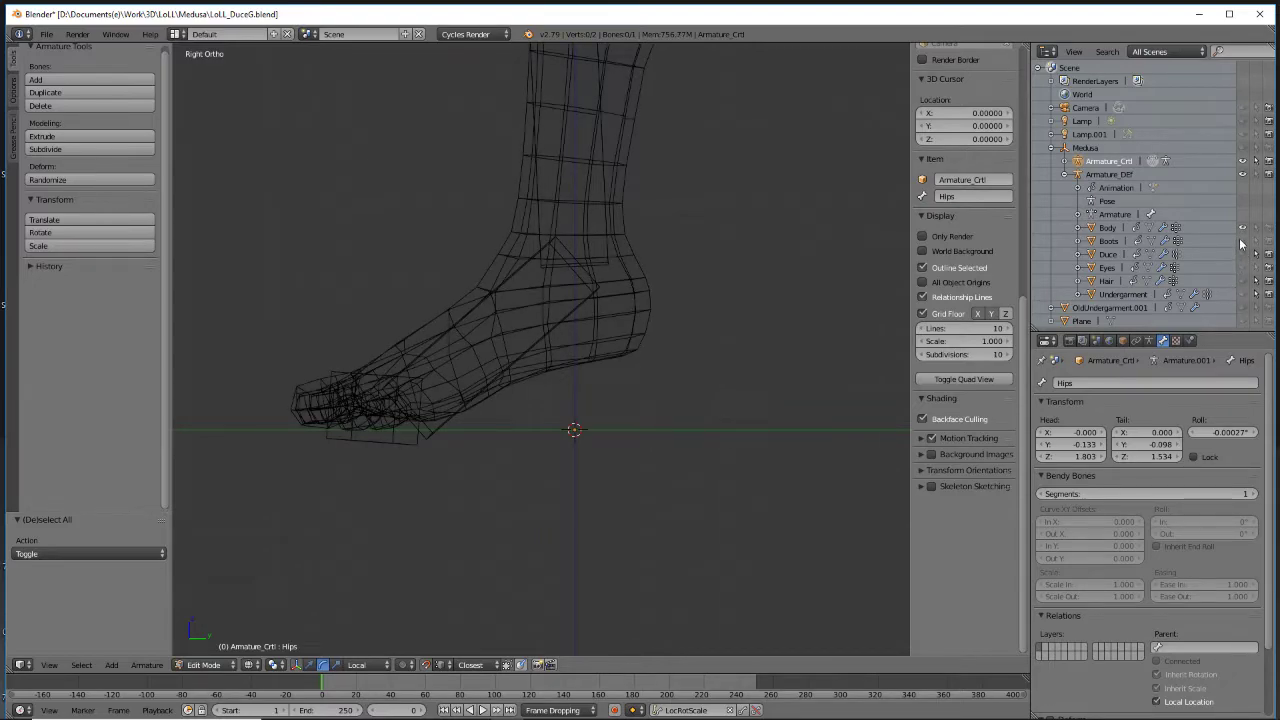
{"action": "left_click", "coordinate": [1242, 241]}
{"action": "middle_click_drag", "start_coordinate": [631, 430], "coordinate": [625, 380], "text": "shift"}
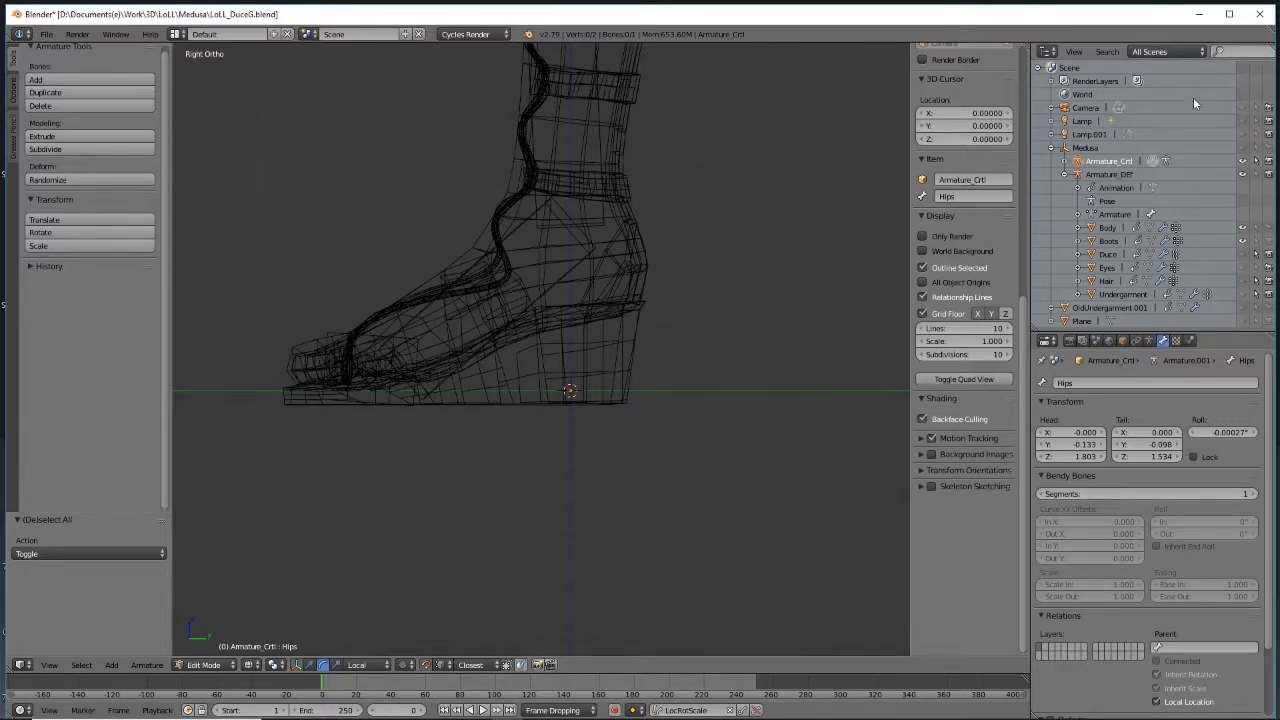
Leave bone editing, unhide the Medusa parent empty, and select it in the right side view
{"action": "left_click", "coordinate": [1085, 148]}
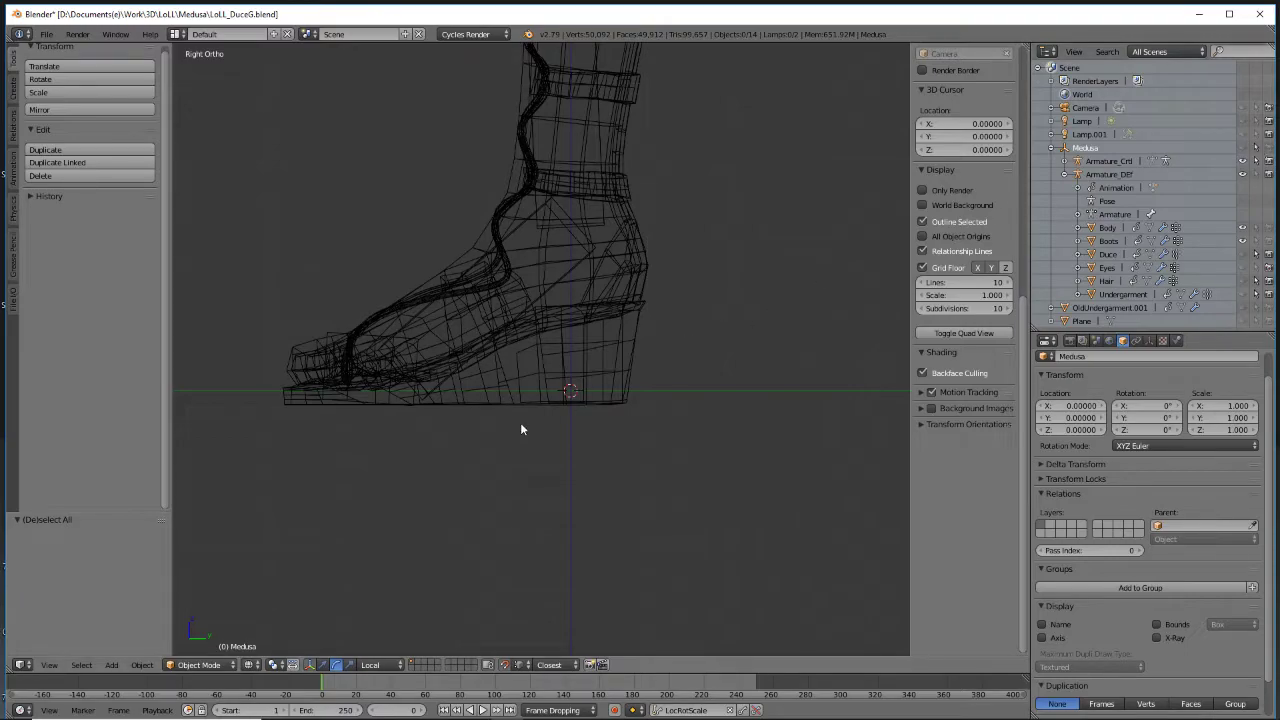
{"action": "scroll", "coordinate": [629, 388], "scroll_direction": "down", "scroll_amount": 5}
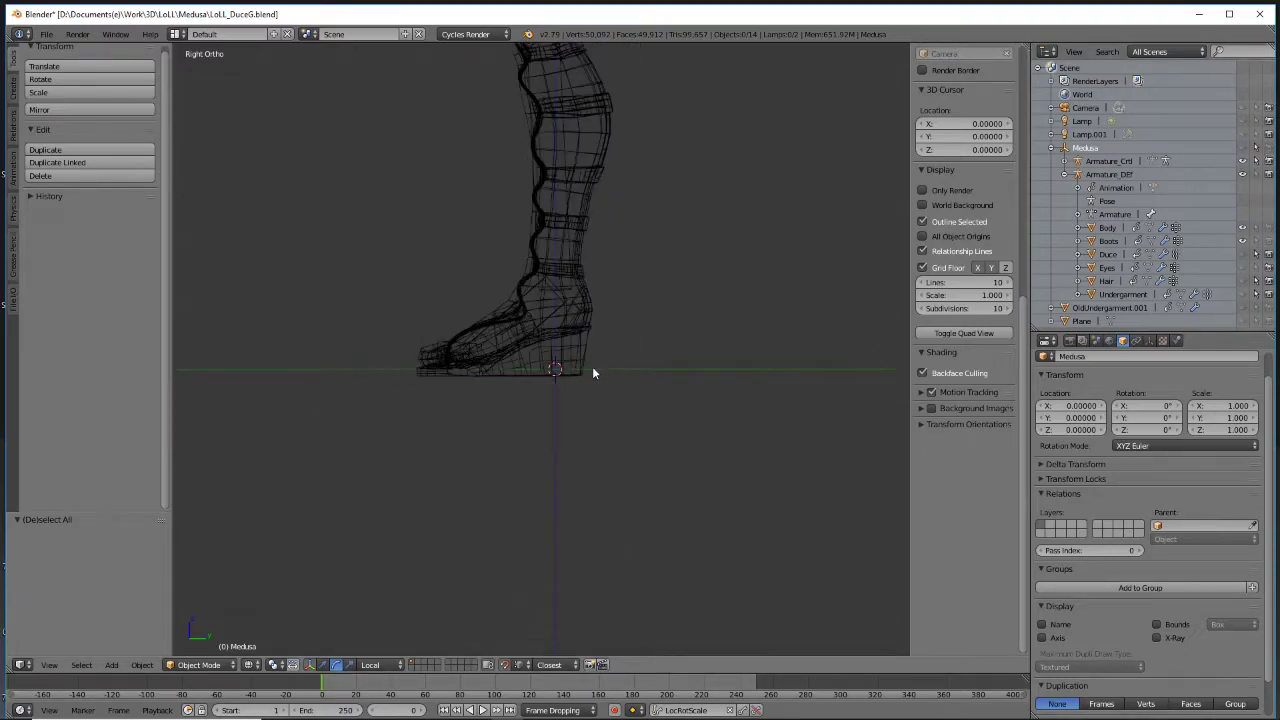
{"action": "middle_click_drag", "start_coordinate": [484, 341], "coordinate": [531, 409]}
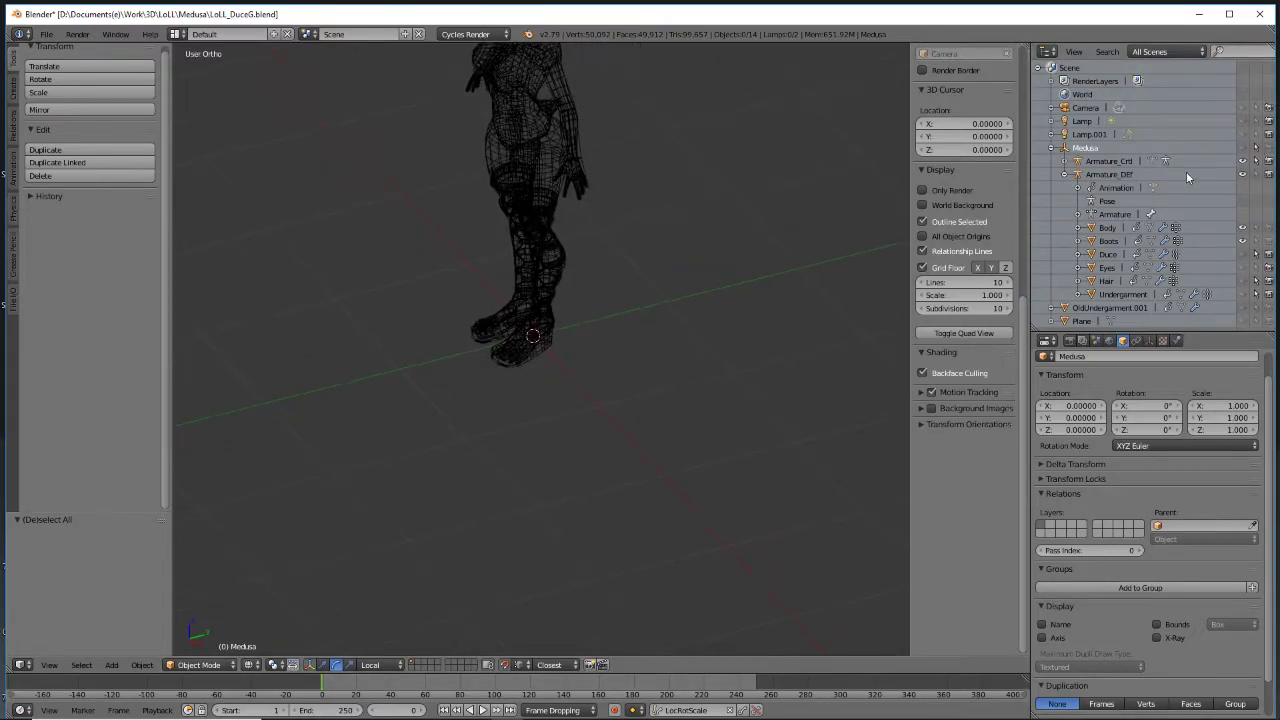
{"action": "left_click", "coordinate": [1220, 148]}
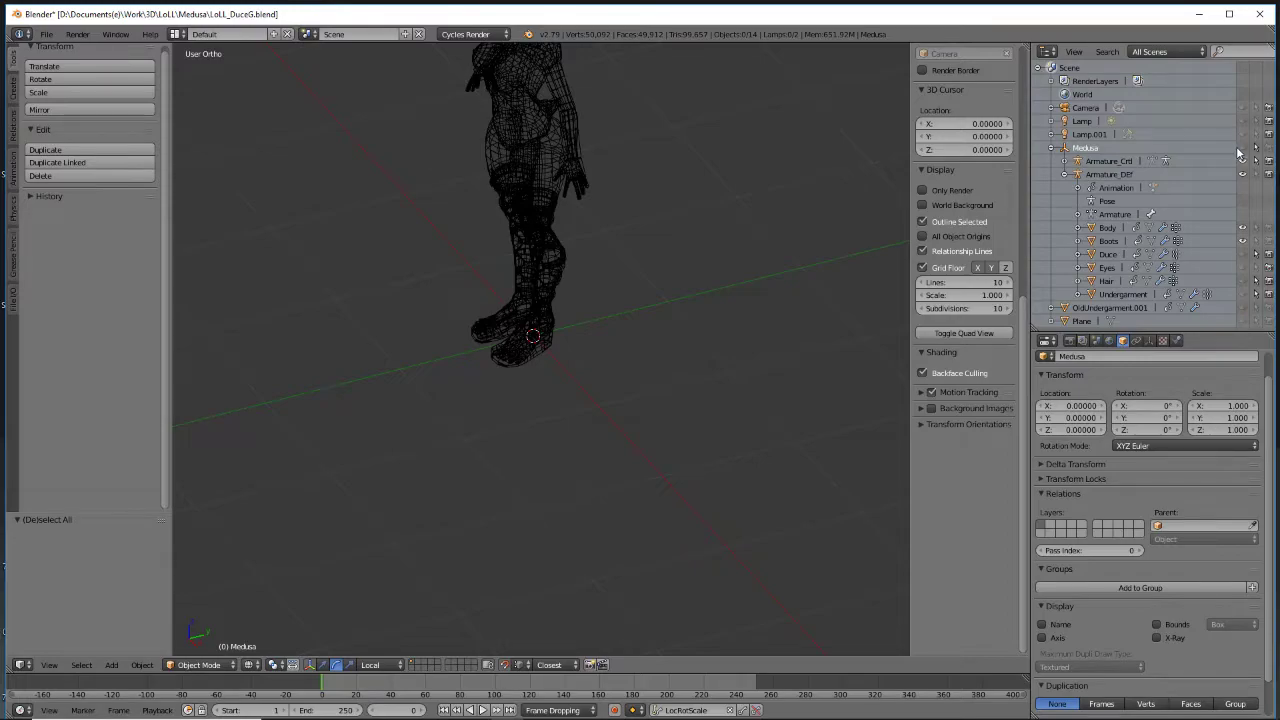
{"action": "right_click", "coordinate": [585, 313]}
{"action": "key", "text": "KP_3"}
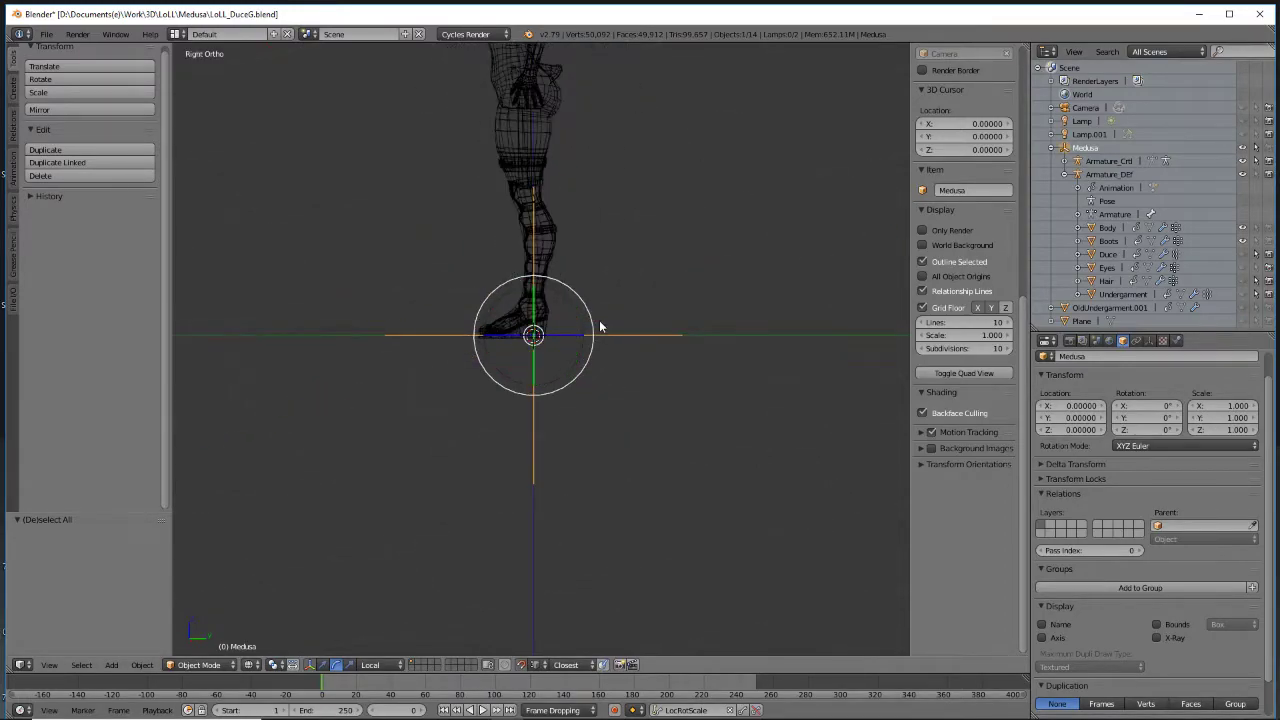
Raise the Medusa empty about 0.014 along the global Z axis to bring the boot sole up to the ground line
{"action": "scroll", "coordinate": [480, 303], "scroll_direction": "up", "scroll_amount": 8}
{"action": "middle_click_drag", "start_coordinate": [483, 305], "coordinate": [733, 410], "text": "shift"}
{"action": "scroll", "coordinate": [733, 410], "scroll_direction": "down", "scroll_amount": 2}
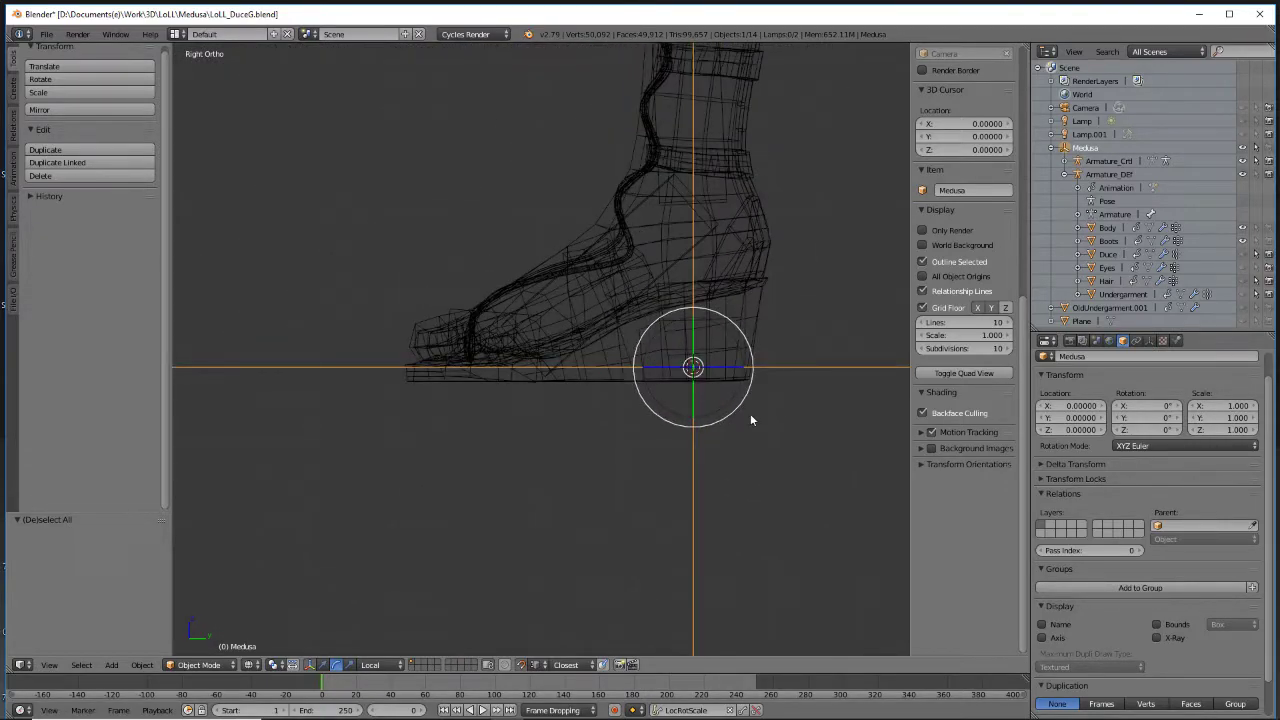
{"action": "key", "text": "g"}
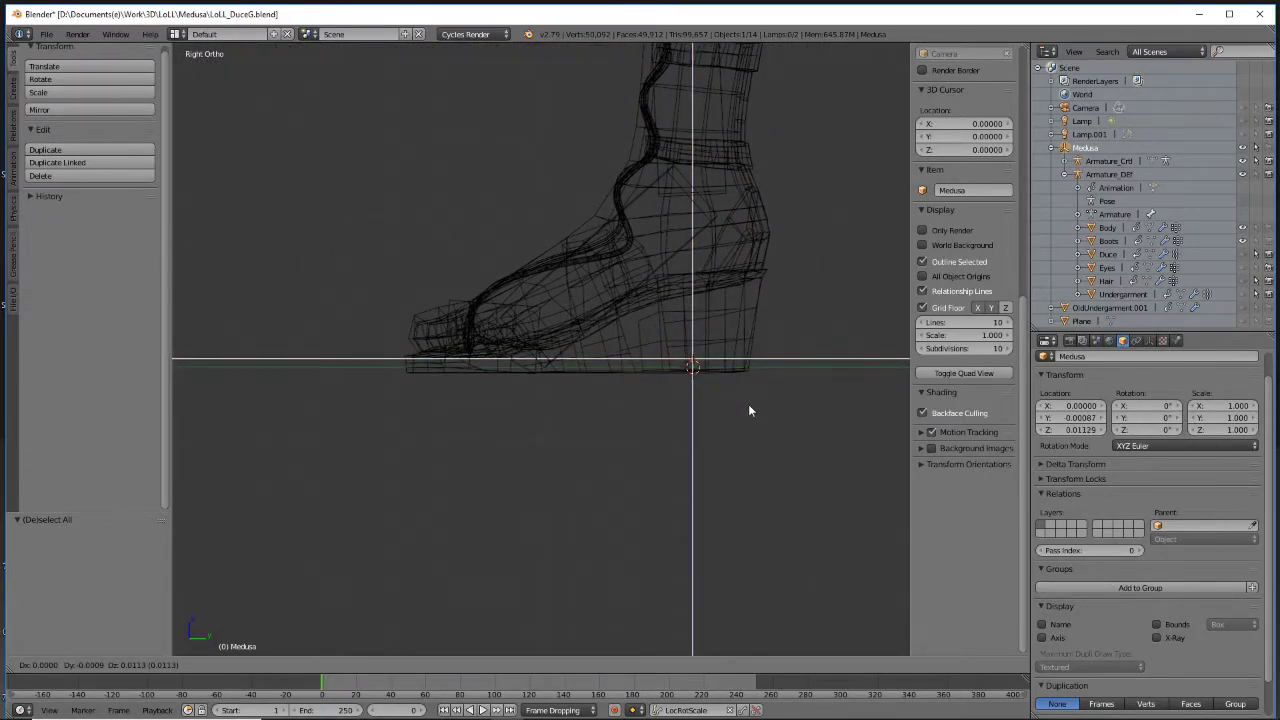
{"action": "key", "text": "z"}
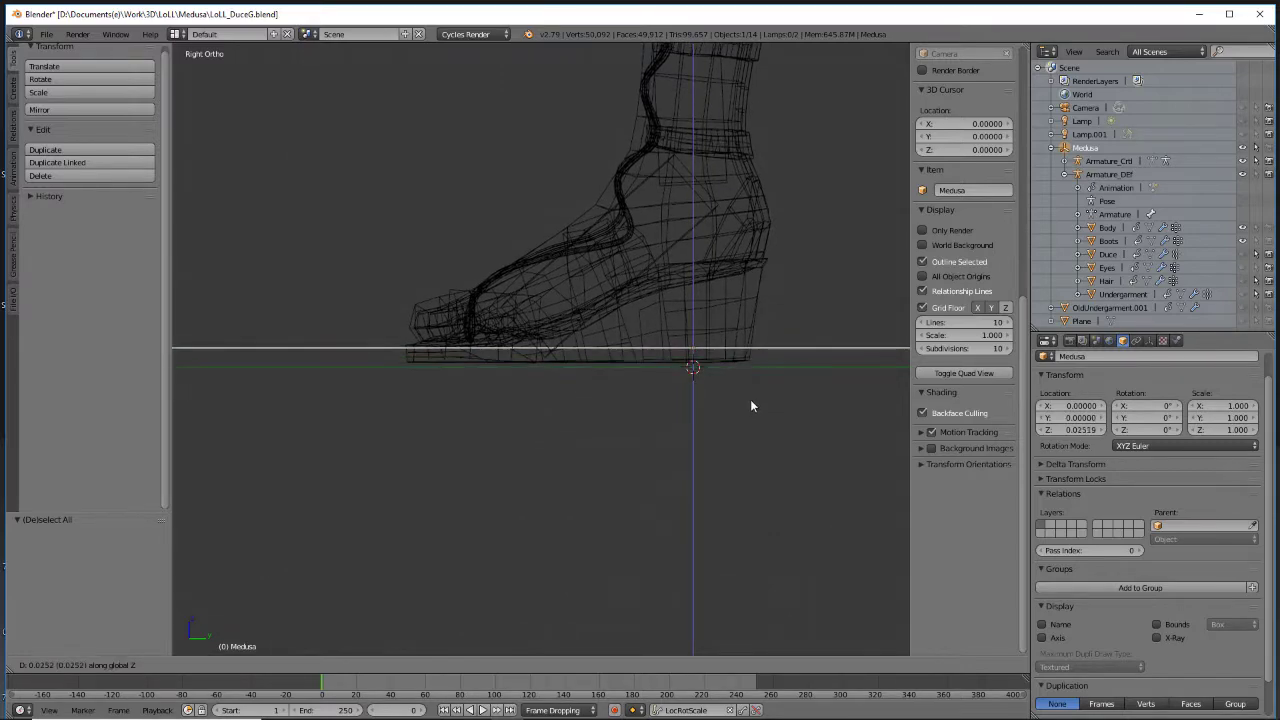
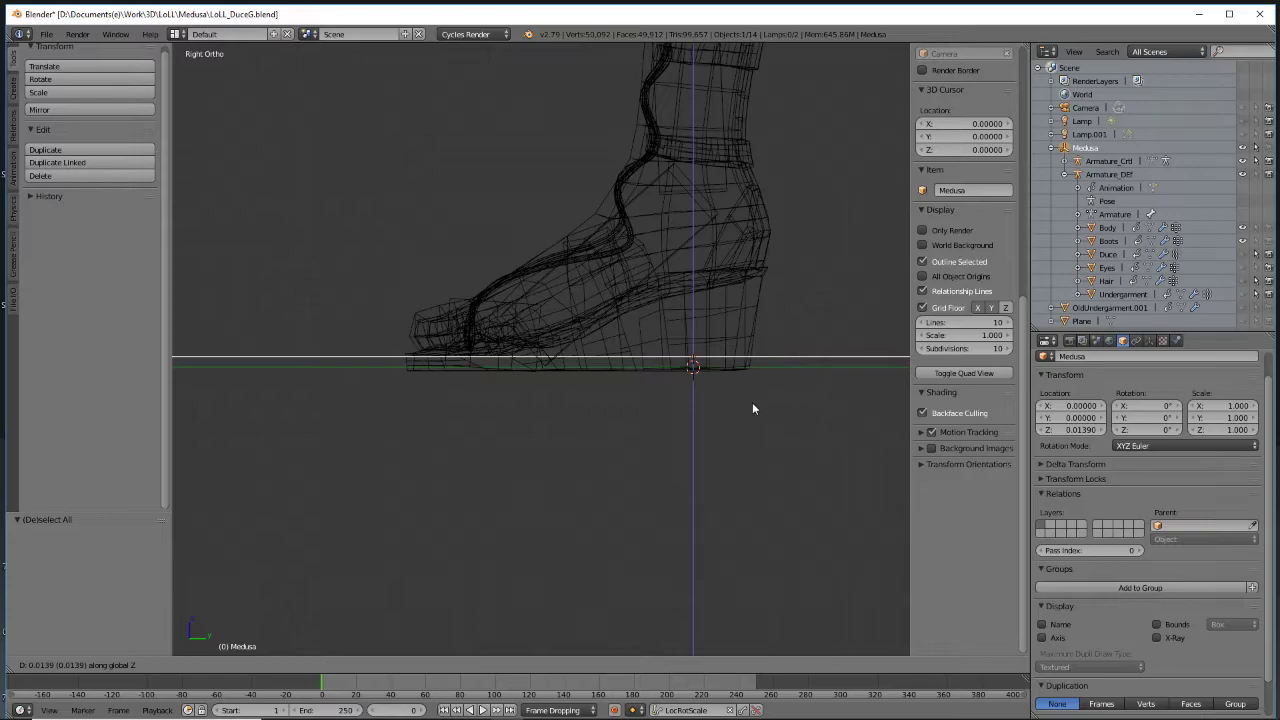
{"action": "left_click", "coordinate": [752, 402]}
{"action": "scroll", "coordinate": [749, 404], "scroll_direction": "up", "scroll_amount": 3}
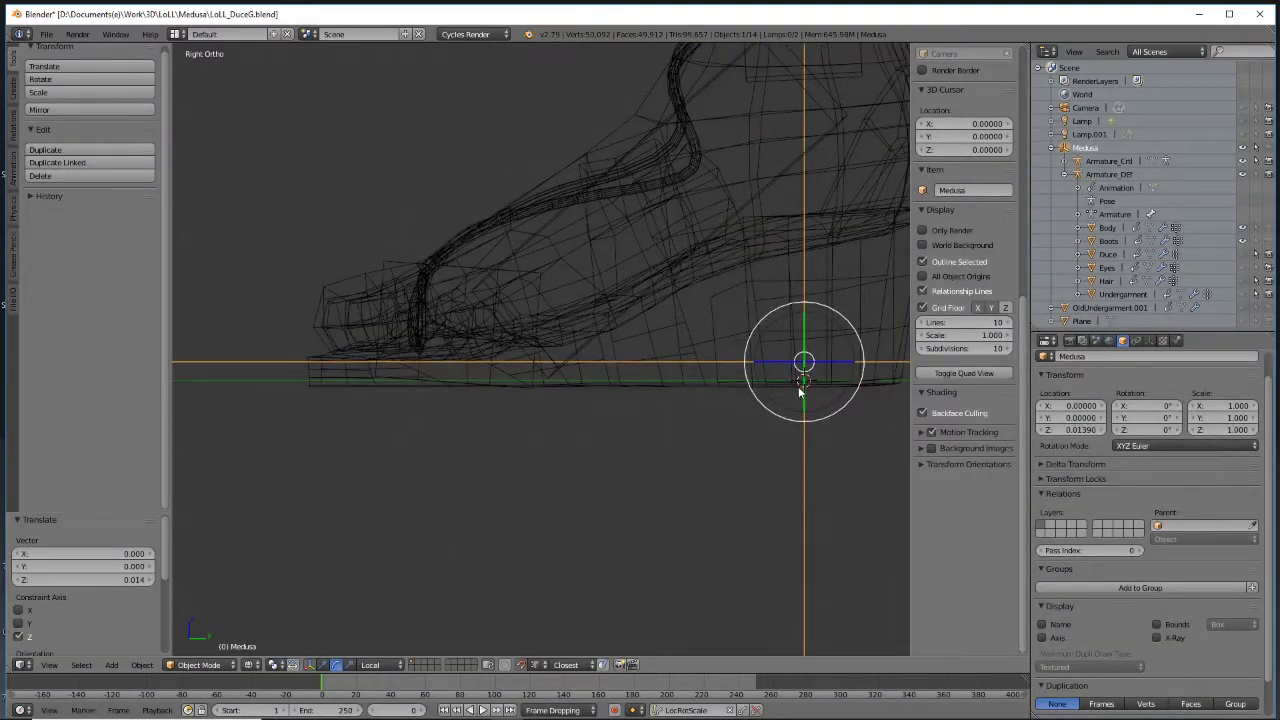
{"action": "middle_click_drag", "start_coordinate": [797, 387], "coordinate": [703, 358], "text": "shift"}
{"action": "scroll", "coordinate": [689, 351], "scroll_direction": "down", "scroll_amount": 4}
{"action": "scroll", "coordinate": [675, 368], "scroll_direction": "up", "scroll_amount": 3}
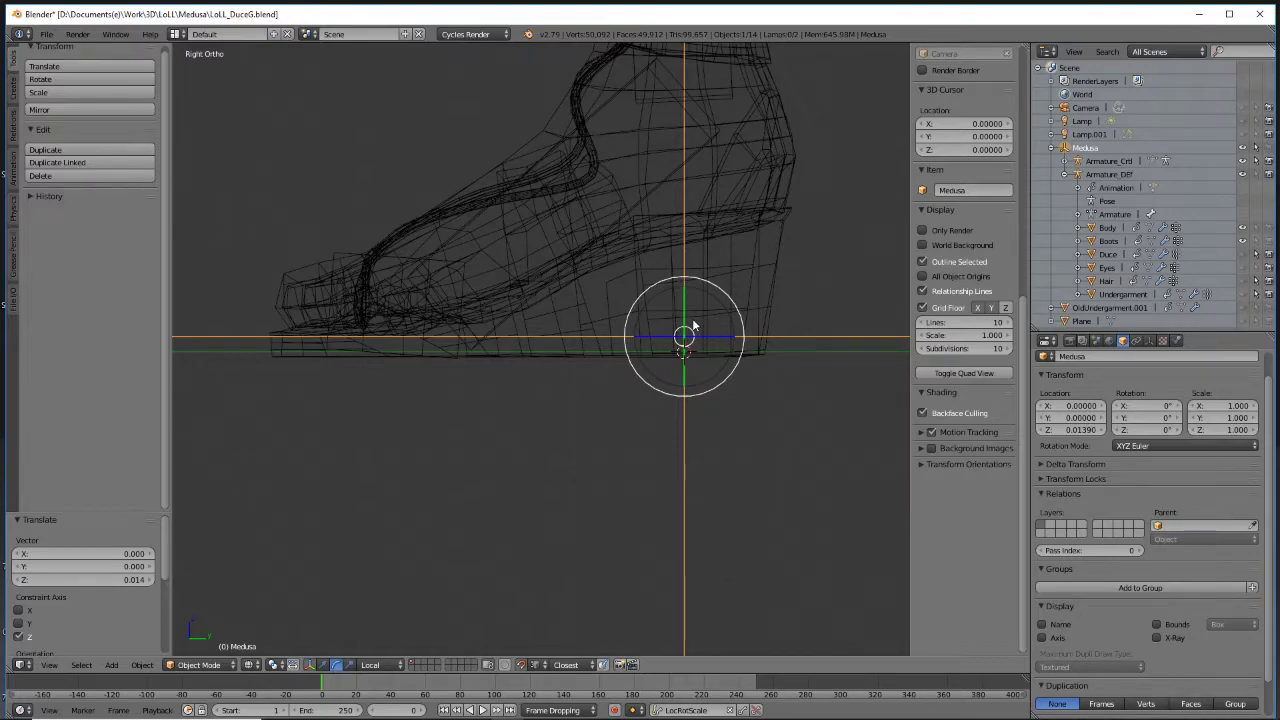
{"action": "left_click", "coordinate": [222, 666]}
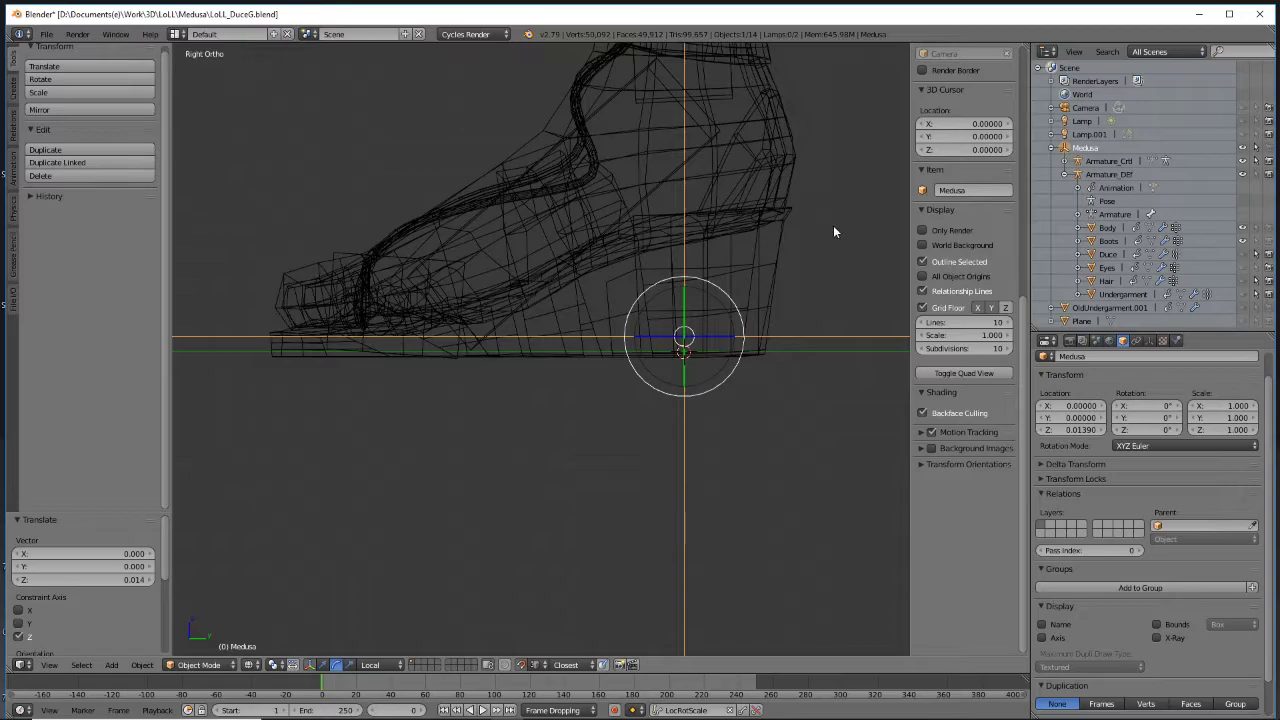
Select the Medusa empty together with both armatures and apply their location
{"action": "key", "text": "a"}
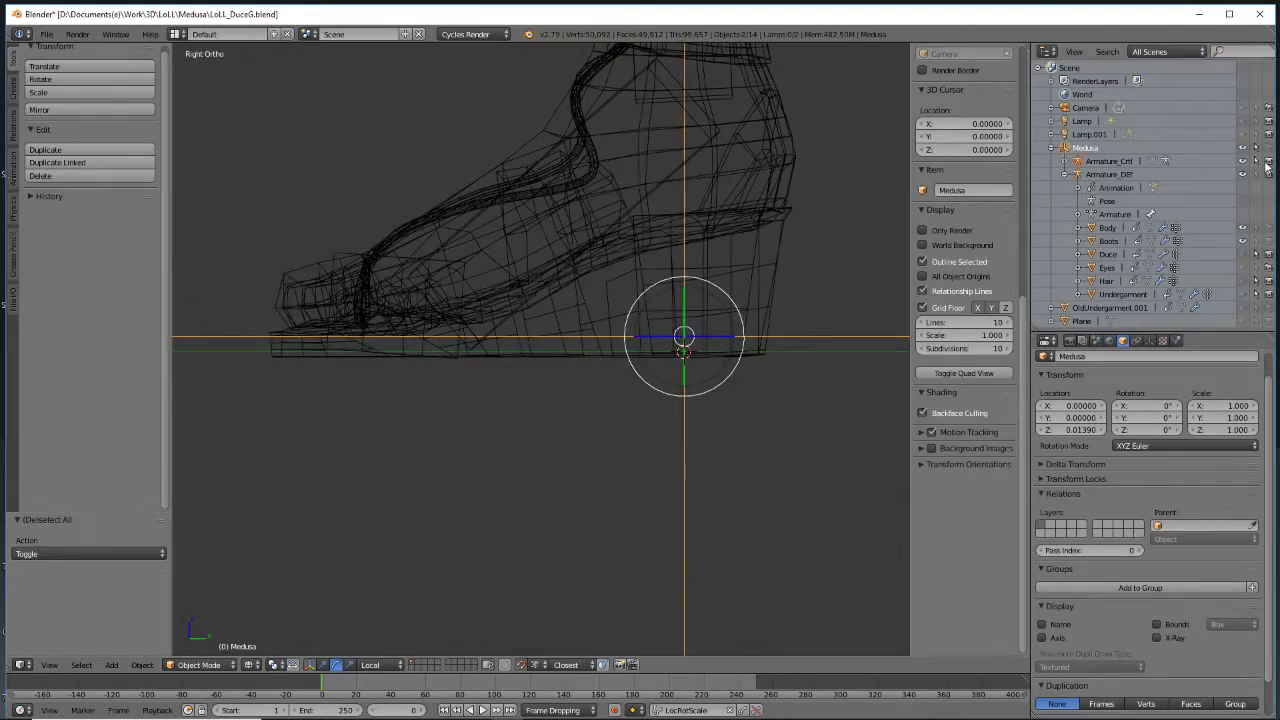
{"action": "key", "text": "a"}
{"action": "key", "text": "a"}
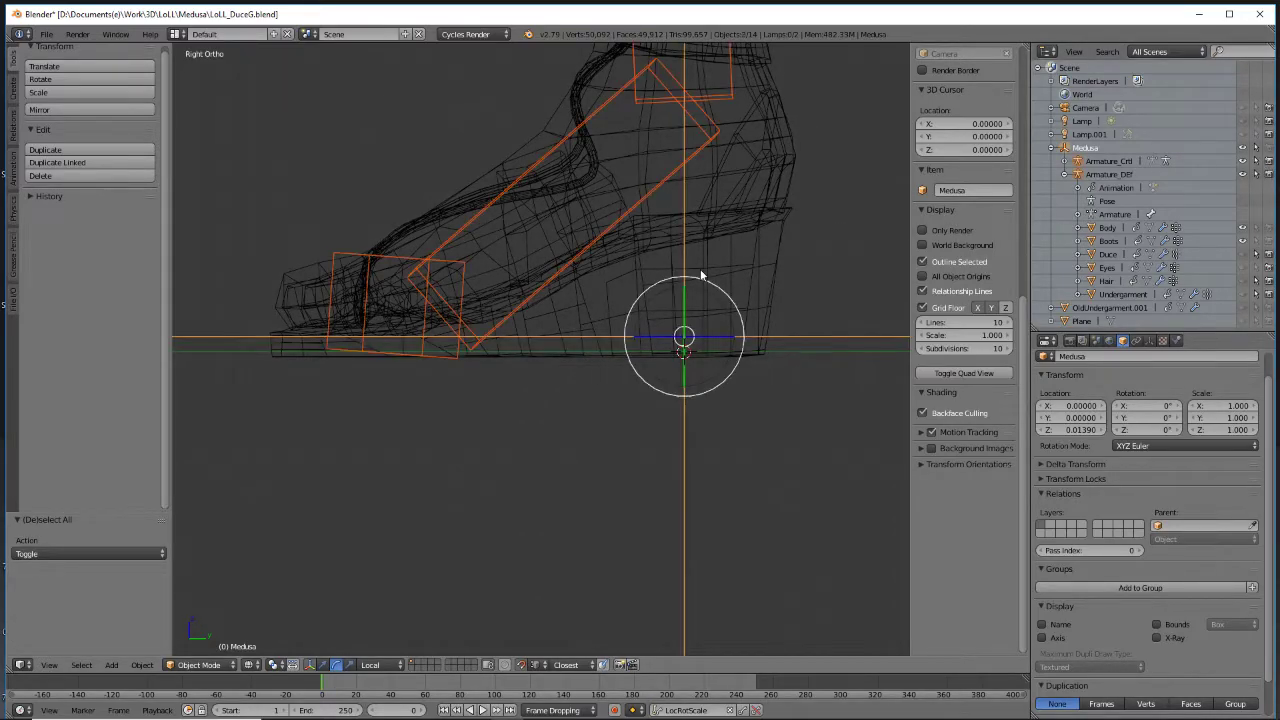
{"action": "key", "text": "ctrl+a"}
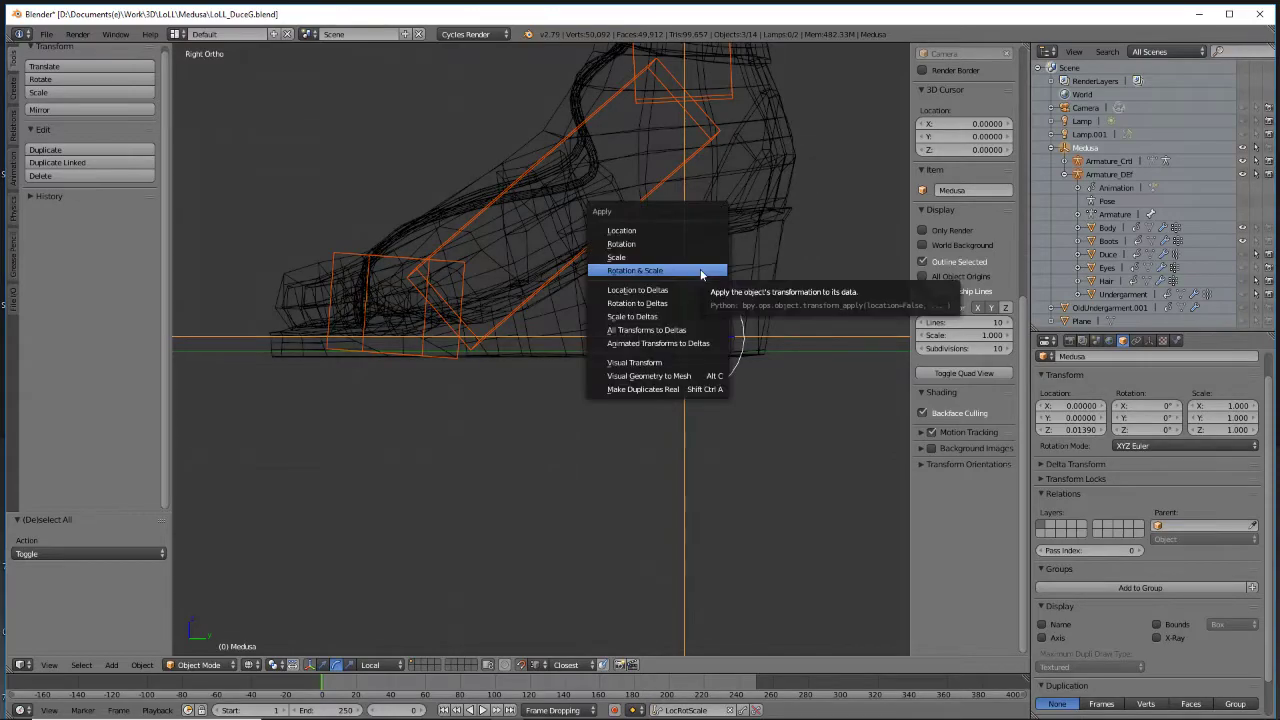
{"action": "left_click", "coordinate": [689, 230]}
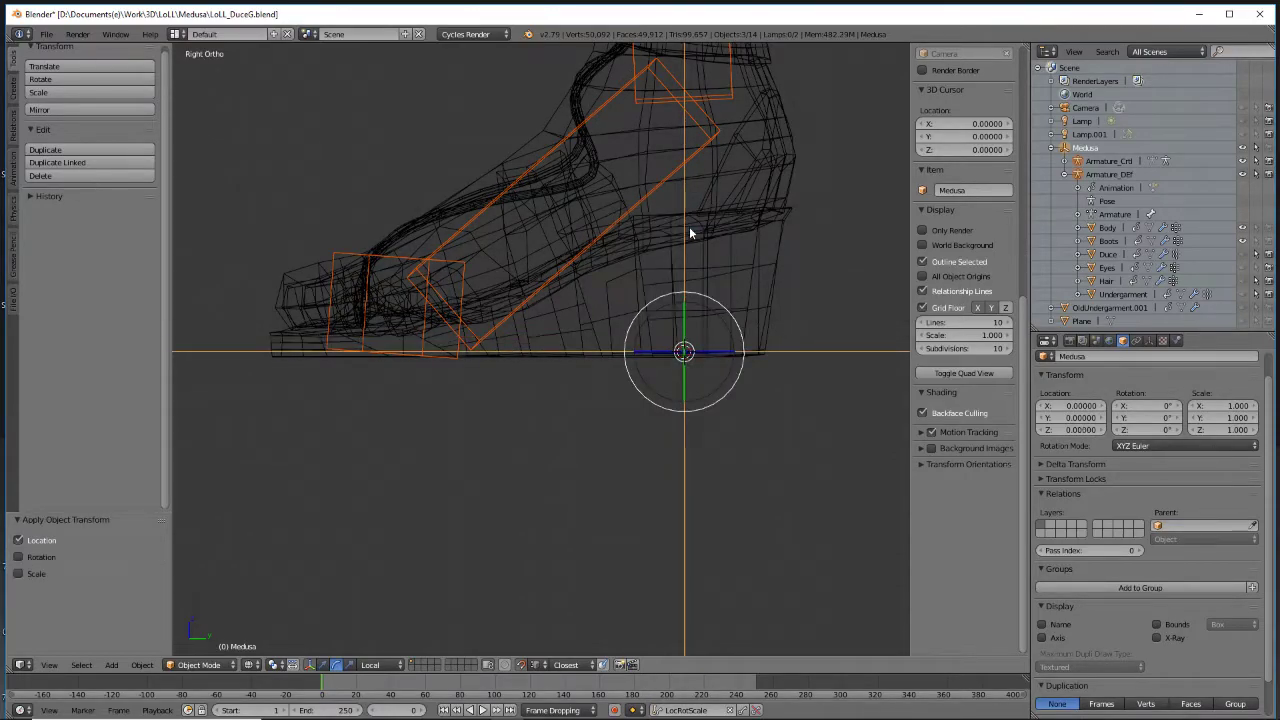
Hide the Medusa empty and make the deform armature unselectable in the viewport
{"action": "middle_click_drag", "start_coordinate": [689, 229], "coordinate": [519, 293]}
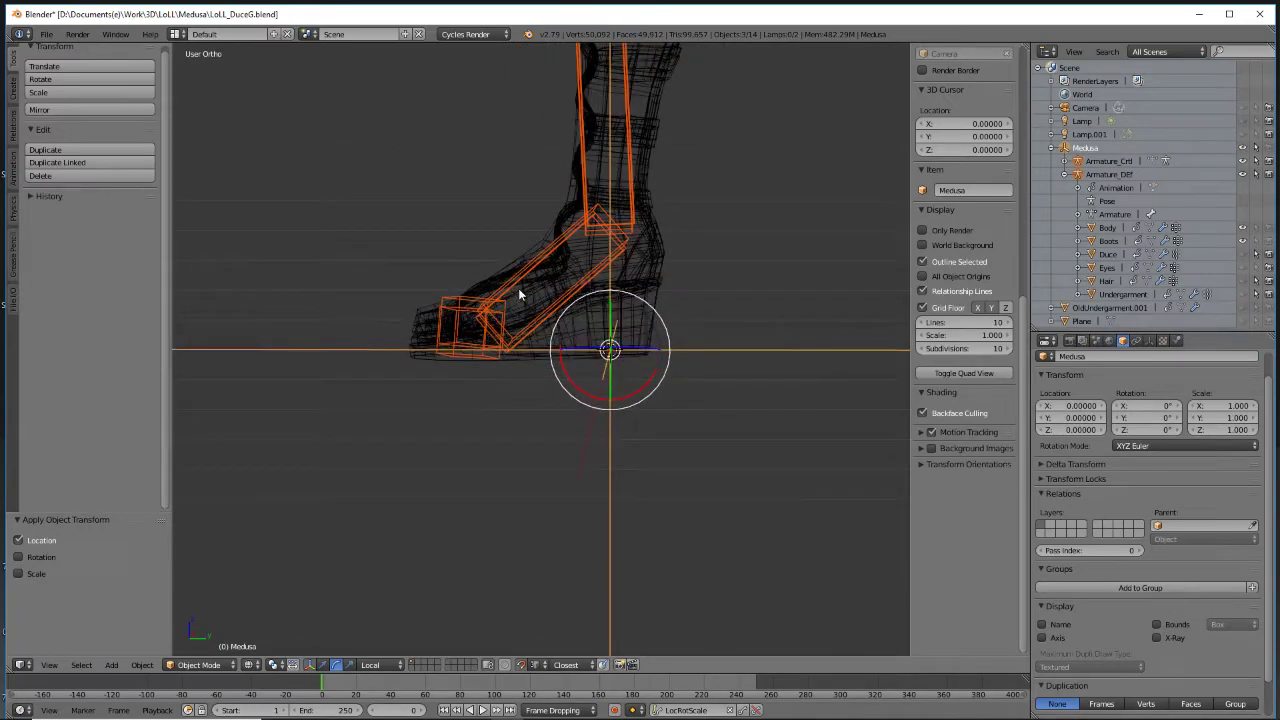
{"action": "left_click", "coordinate": [1243, 148]}
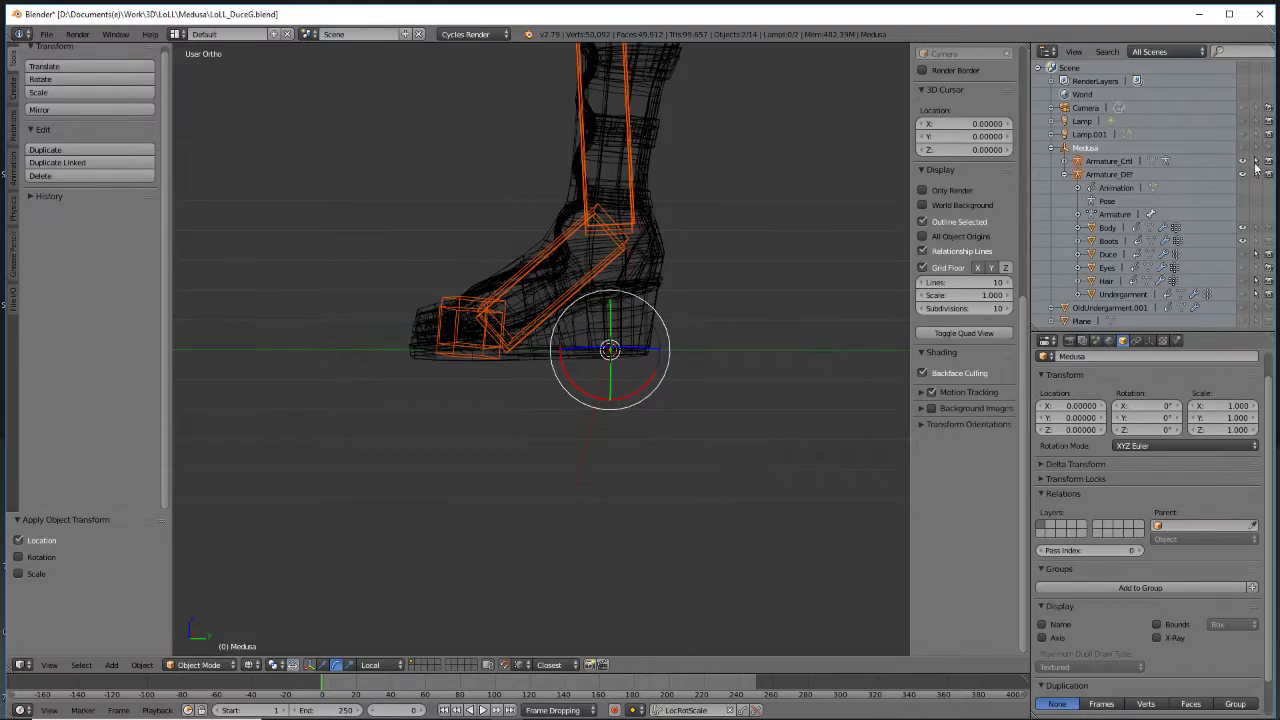
{"action": "left_click", "coordinate": [1257, 175]}
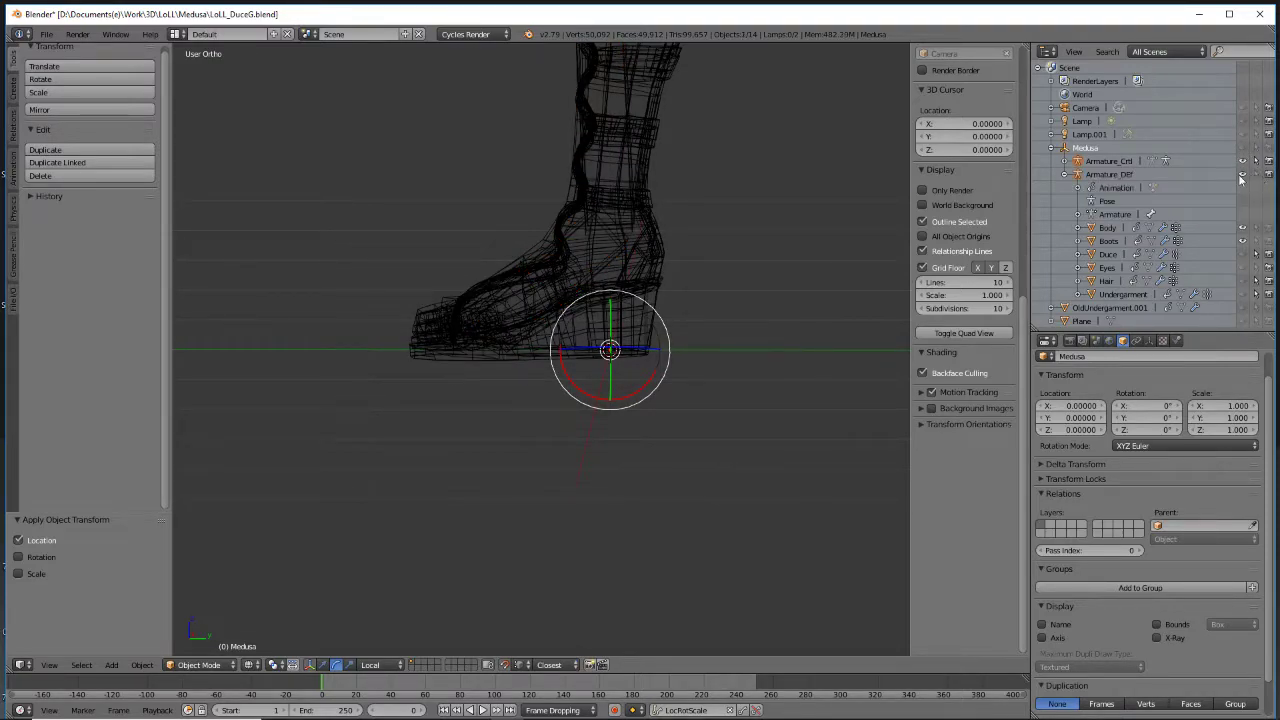
Make Armature_Crtl active and put it in Edit Mode, viewed from the right side
{"action": "left_click", "coordinate": [1110, 161]}
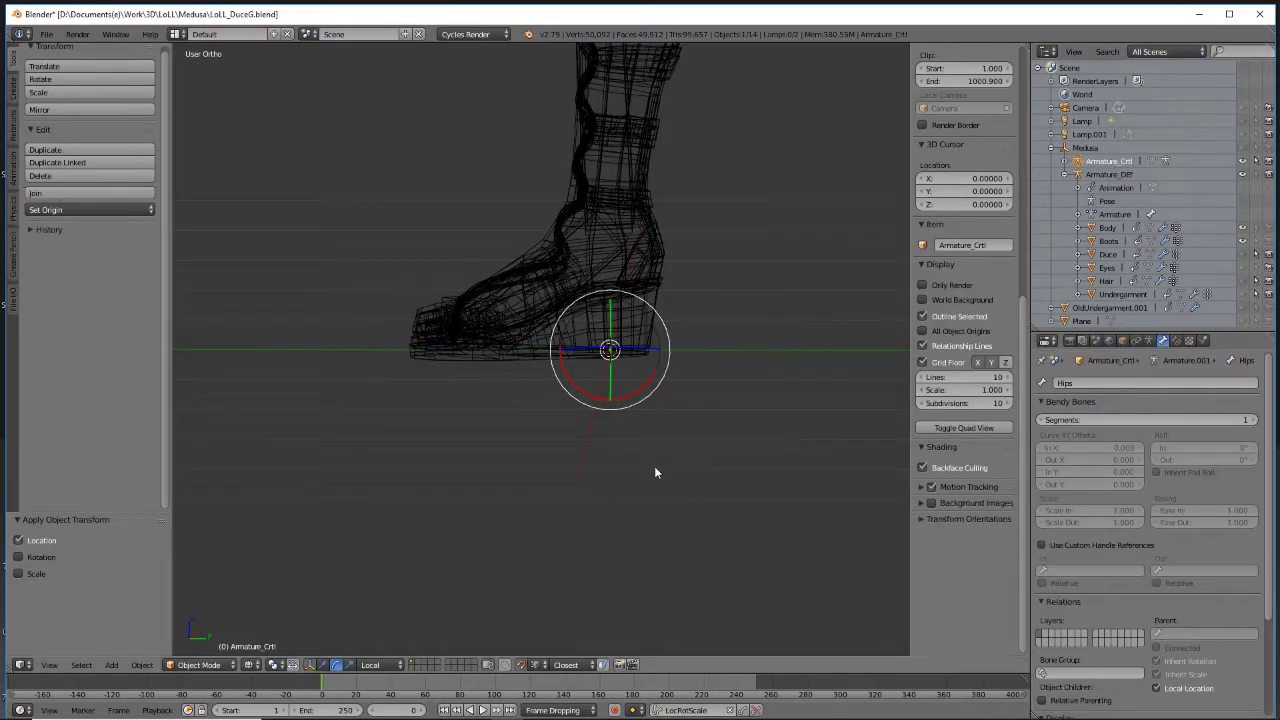
{"action": "left_click", "coordinate": [192, 665]}
{"action": "left_click", "coordinate": [192, 634]}
{"action": "middle_click_drag", "start_coordinate": [729, 409], "coordinate": [703, 392]}
{"action": "key", "text": "KP_1"}
{"action": "key", "text": "KP_3"}
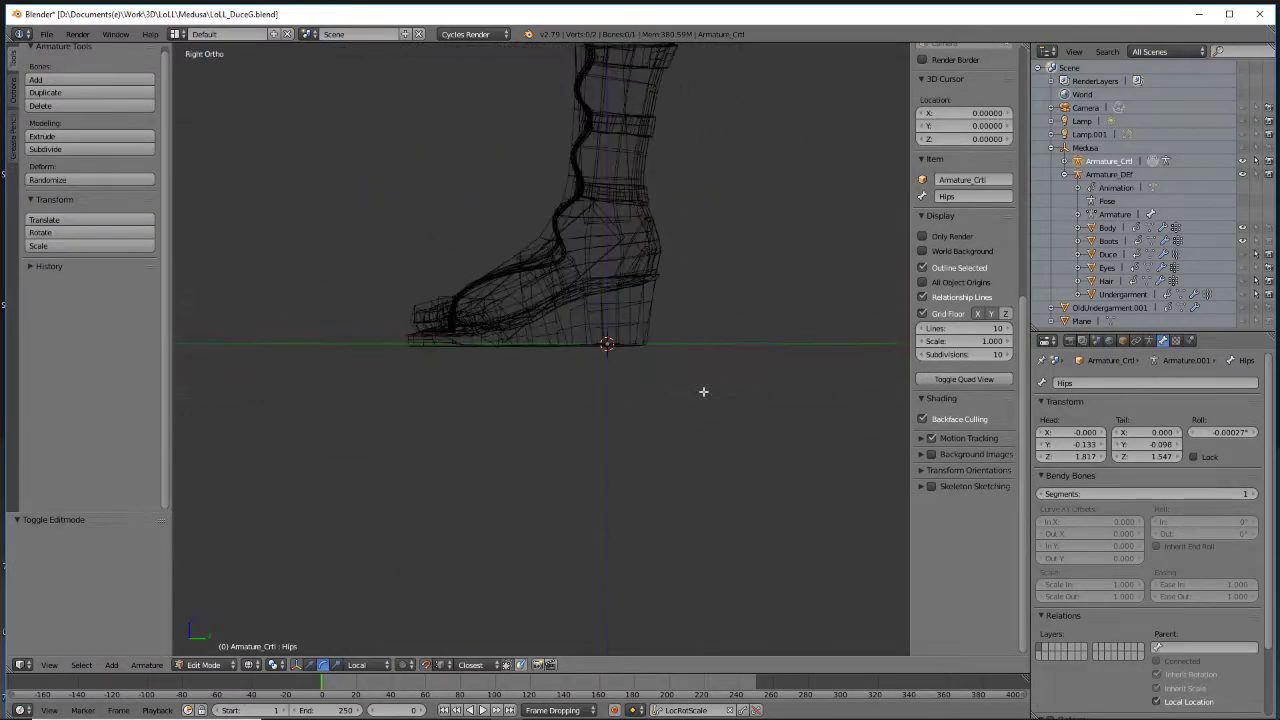
Add a new bone to the control armature at the world origin and select the whole bone
{"action": "scroll", "coordinate": [707, 356], "scroll_direction": "up", "scroll_amount": 3}
{"action": "key", "text": "shift+a"}
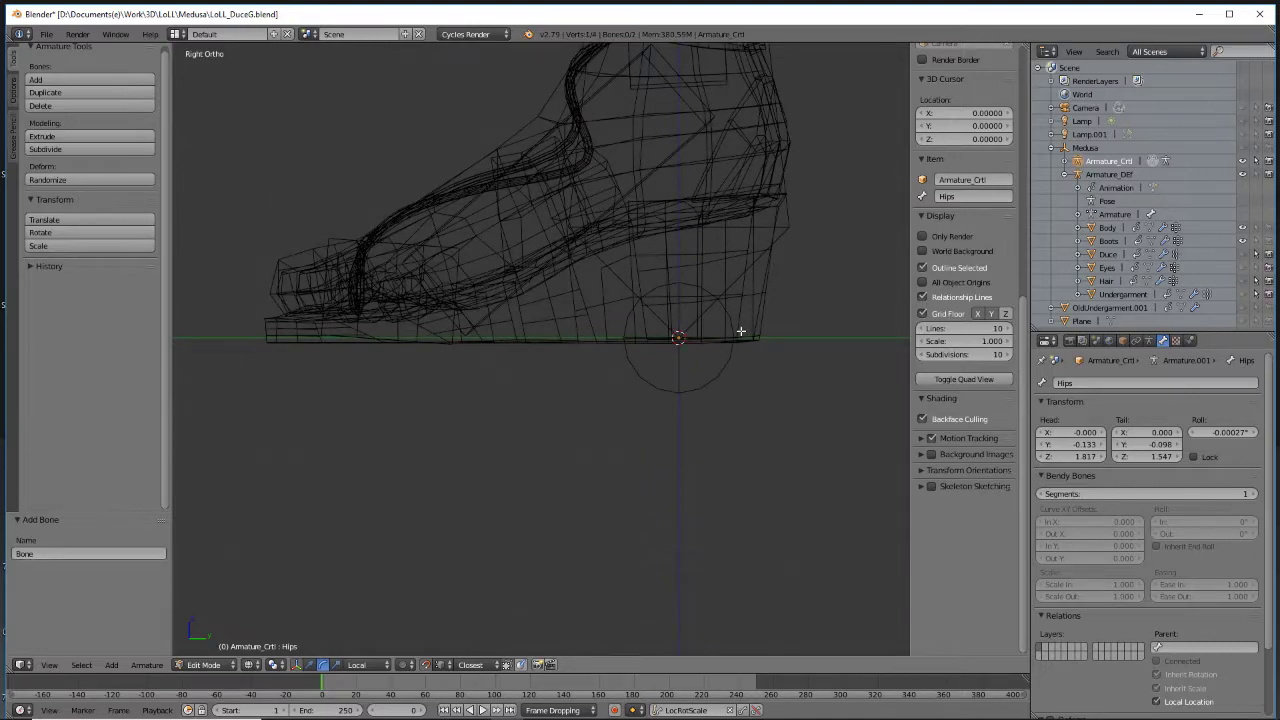
{"action": "scroll", "coordinate": [716, 320], "scroll_direction": "down", "scroll_amount": 9}
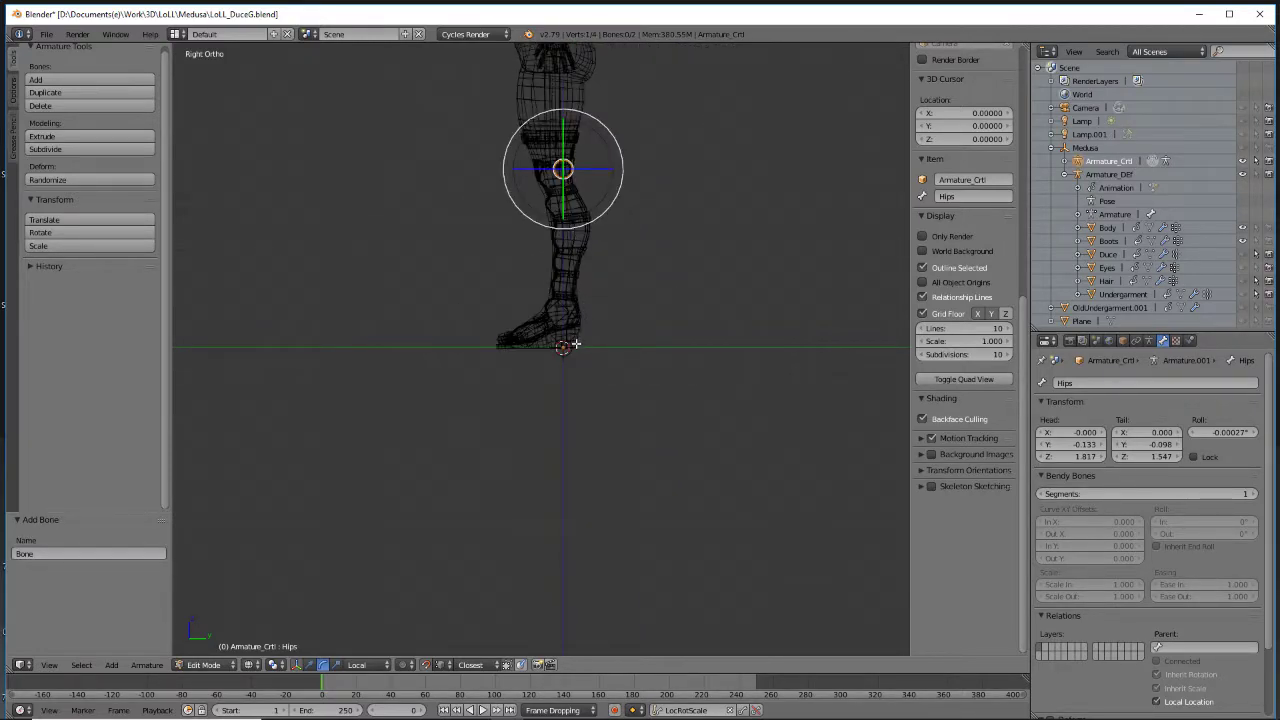
{"action": "scroll", "coordinate": [579, 336], "scroll_direction": "up", "scroll_amount": 7}
{"action": "key", "text": "shift+a"}
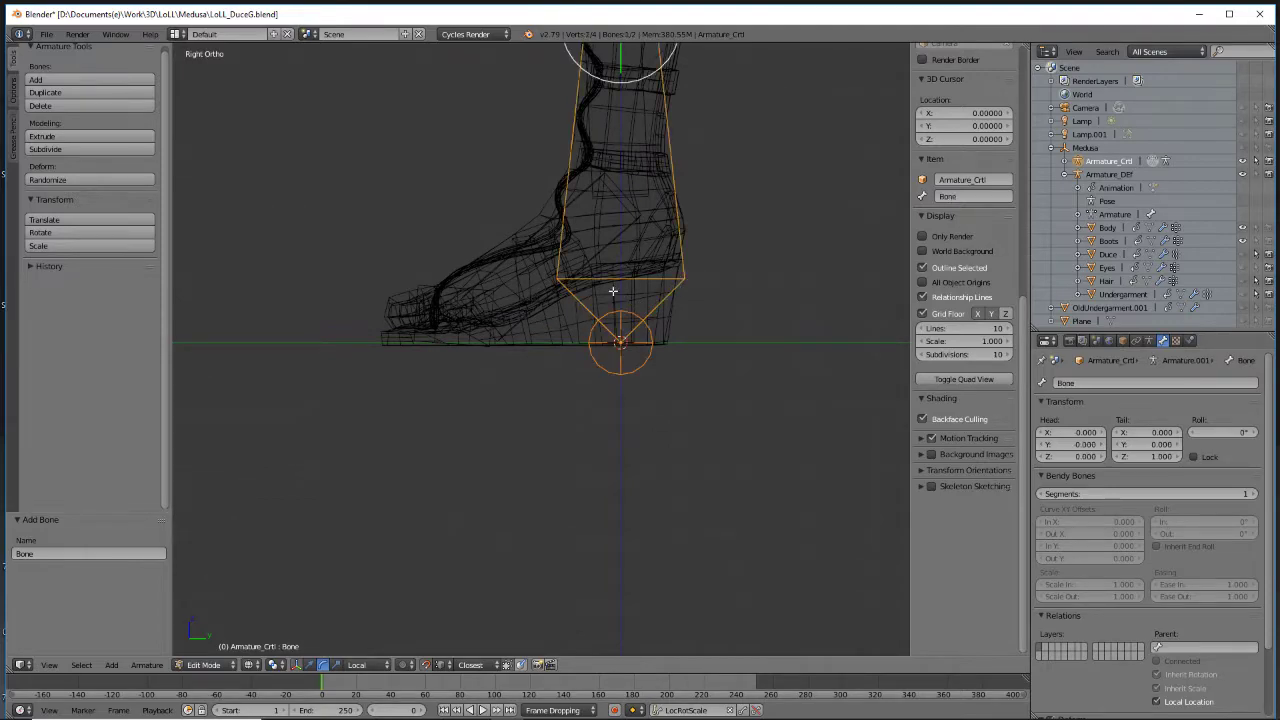
{"action": "key", "text": "g"}
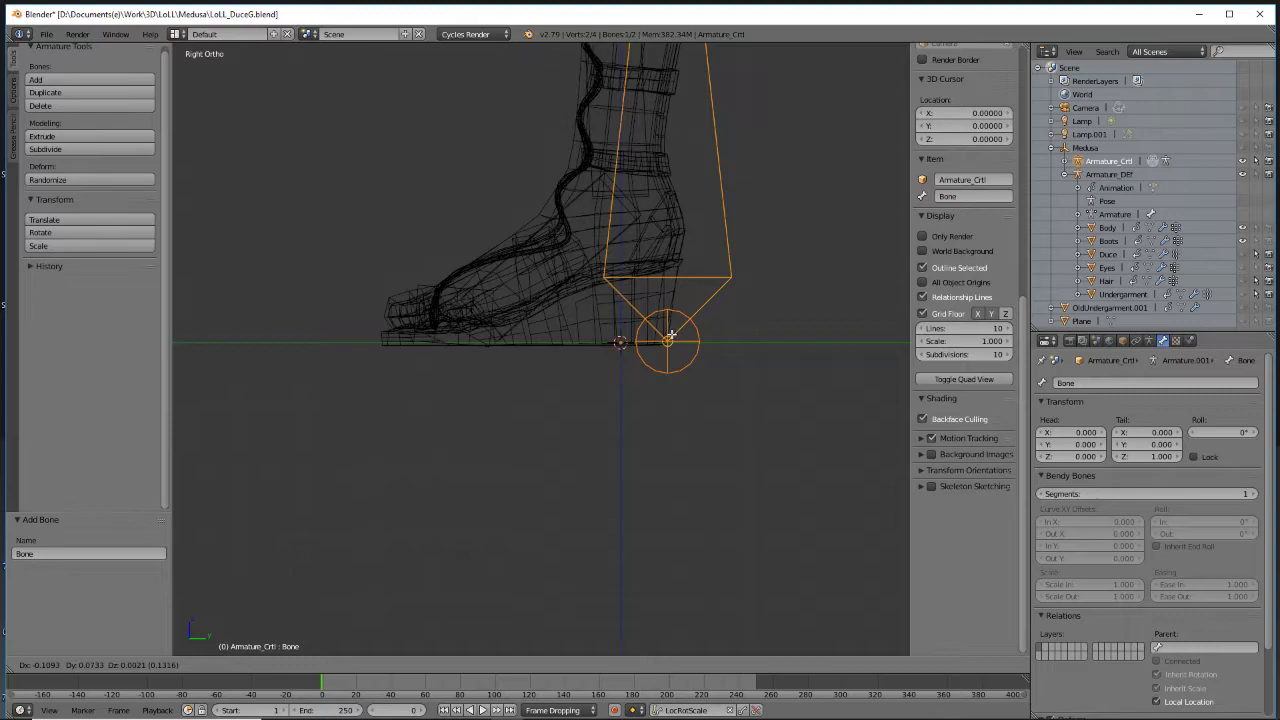
{"action": "left_click", "coordinate": [670, 336]}
{"action": "scroll", "coordinate": [643, 388], "scroll_direction": "up", "scroll_amount": 3}
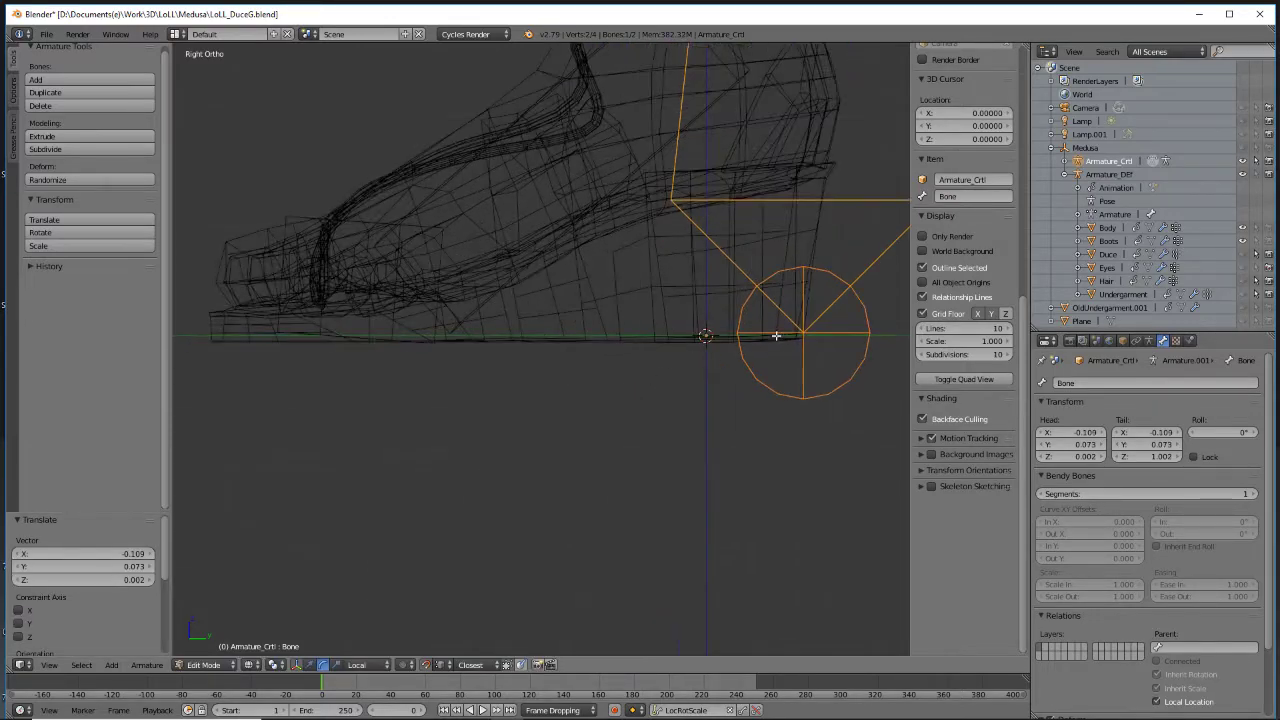
{"action": "right_click", "coordinate": [809, 337]}
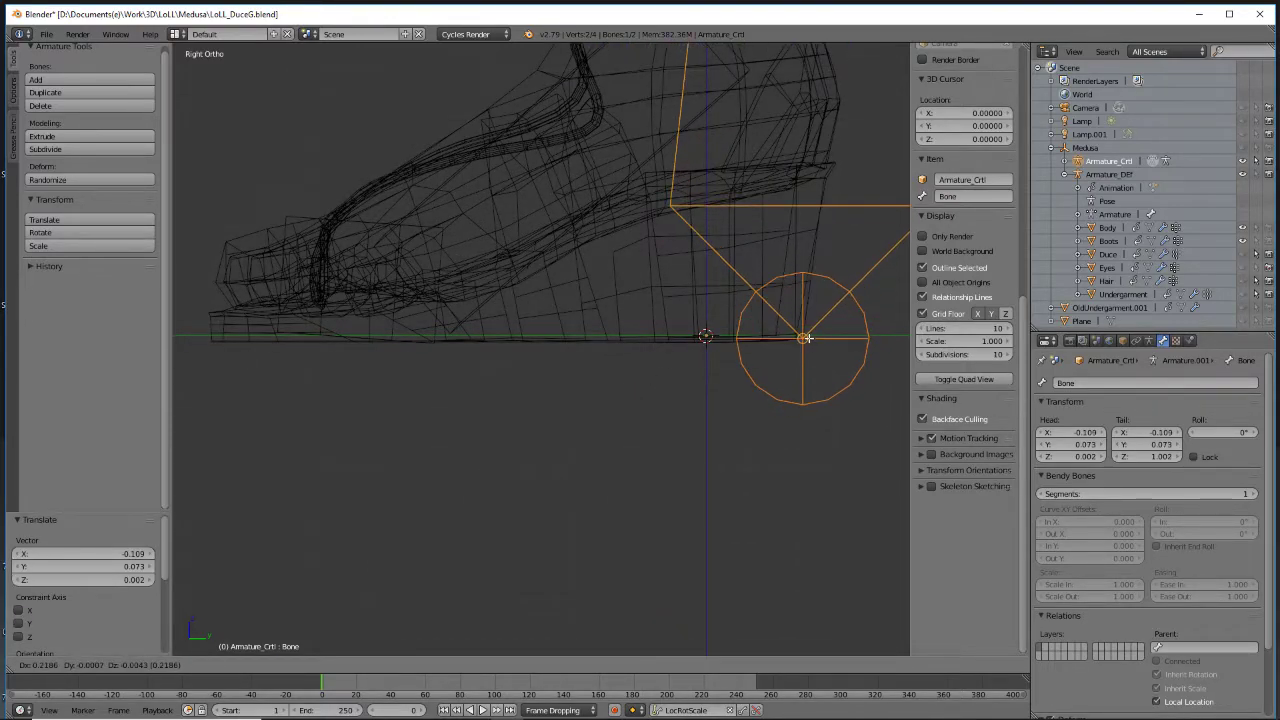
{"action": "key", "text": "g"}
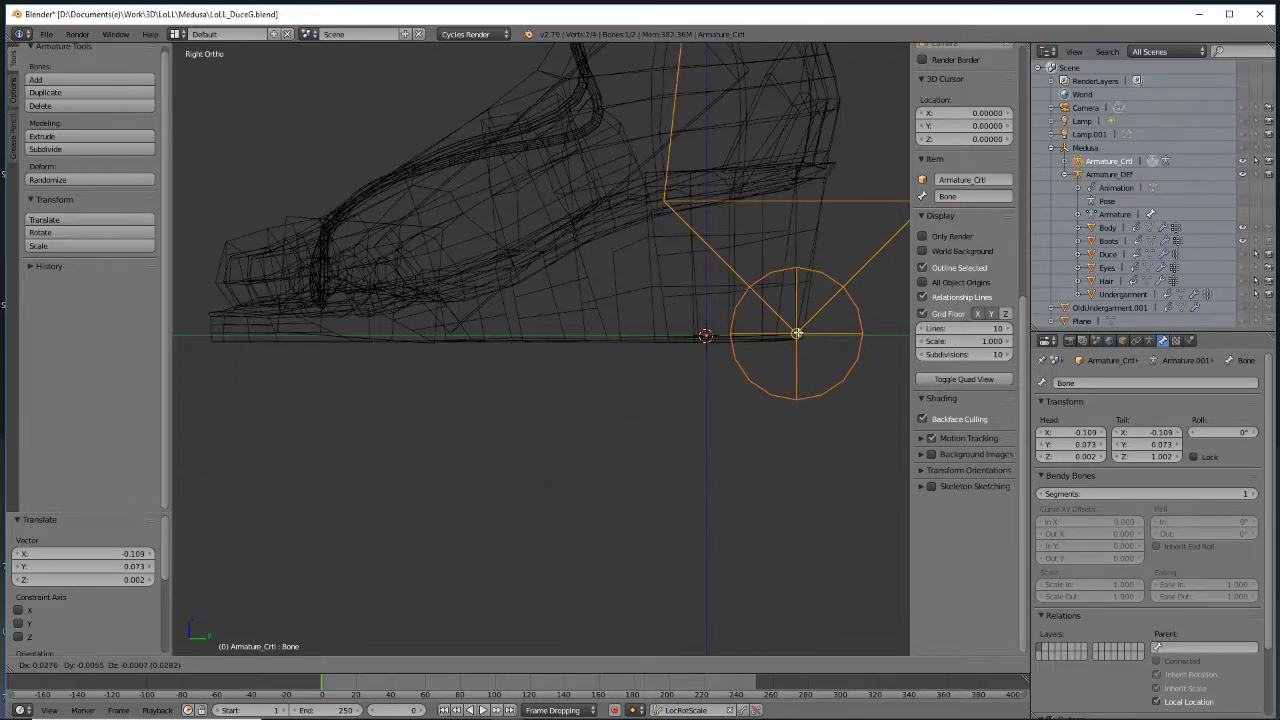
{"action": "key", "text": "Escape"}
{"action": "key", "text": "ctrl+z"}
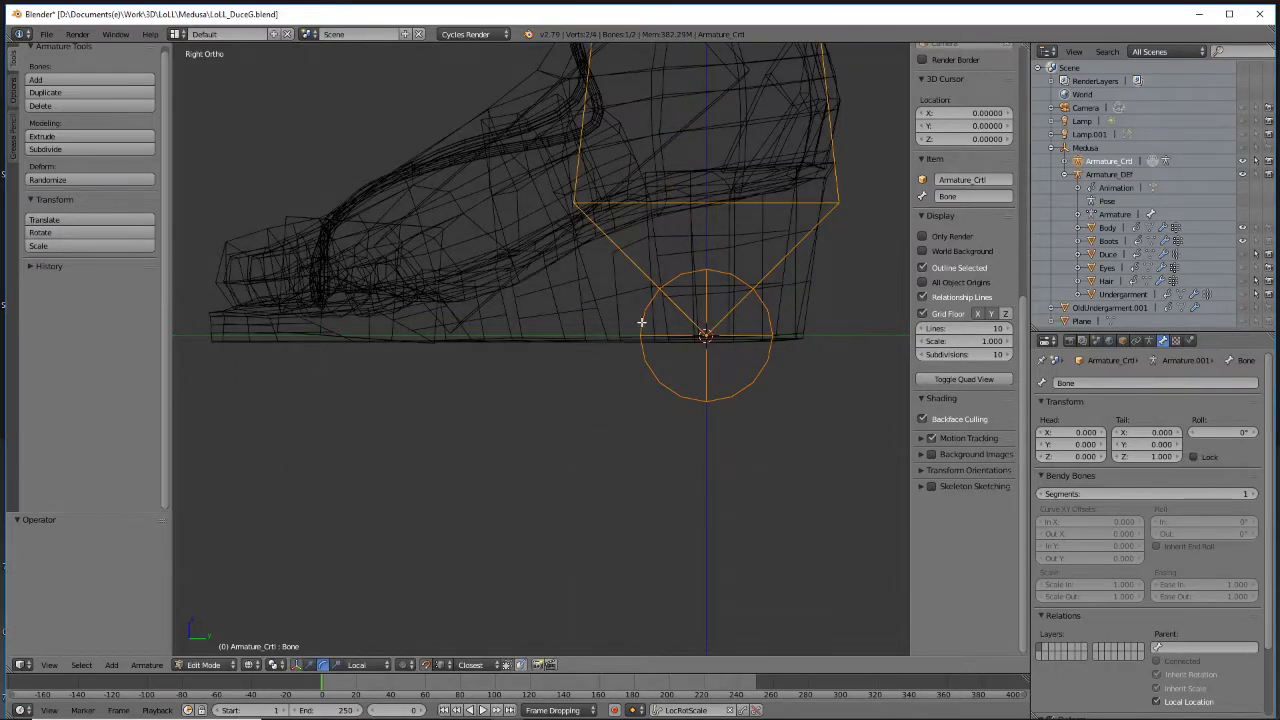
Move the new bone about 0.073 along the global Y axis so it sits under the back of the heel
{"action": "key", "text": "g"}
{"action": "key", "text": "y"}
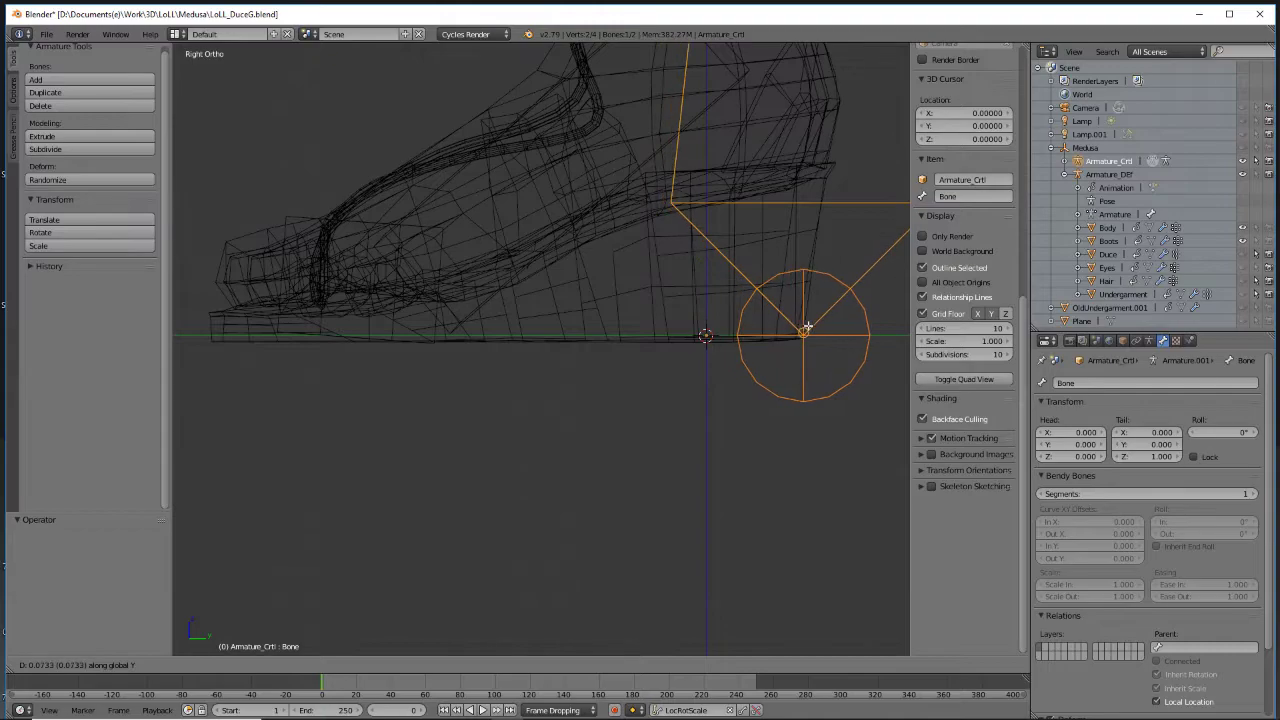
{"action": "left_click", "coordinate": [808, 324]}
Move the bone's tail down in front of the toes, by about -0.588 in Y and -0.842 in Z
{"action": "scroll", "coordinate": [756, 343], "scroll_direction": "down", "scroll_amount": 5}
{"action": "middle_click_drag", "start_coordinate": [687, 258], "coordinate": [757, 508], "text": "shift"}
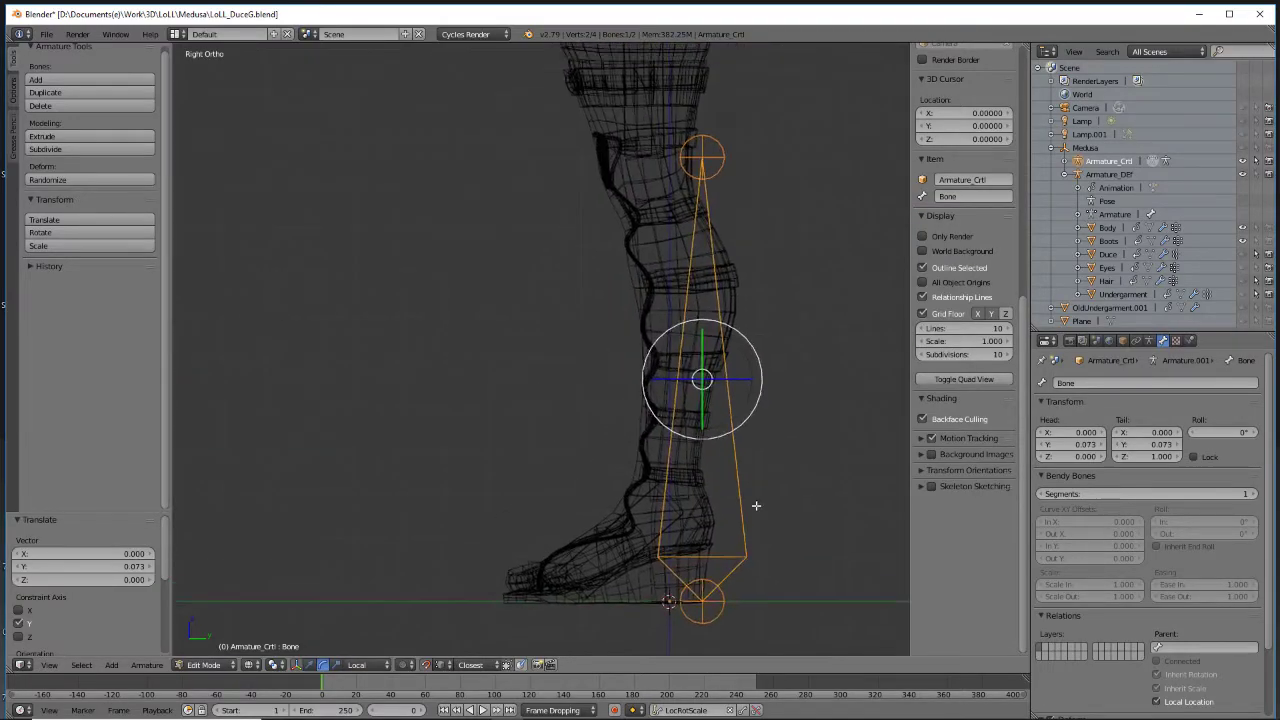
{"action": "right_click", "coordinate": [706, 160]}
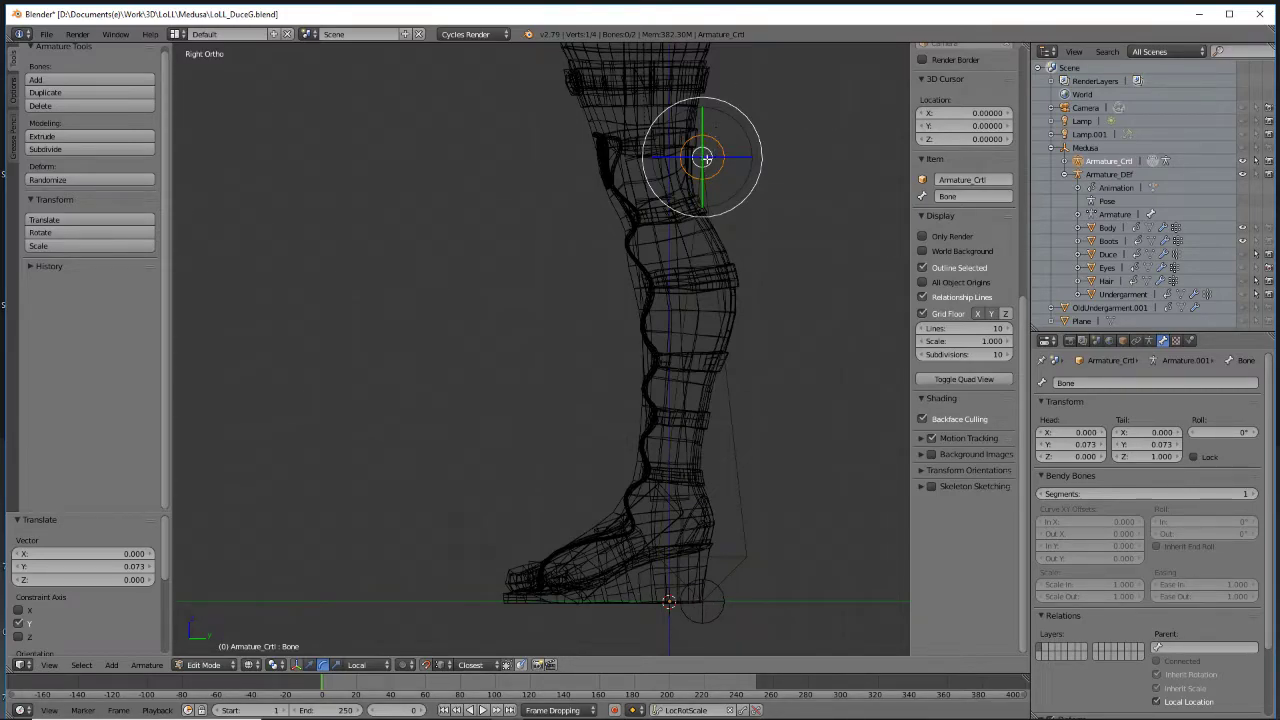
{"action": "key", "text": "g"}
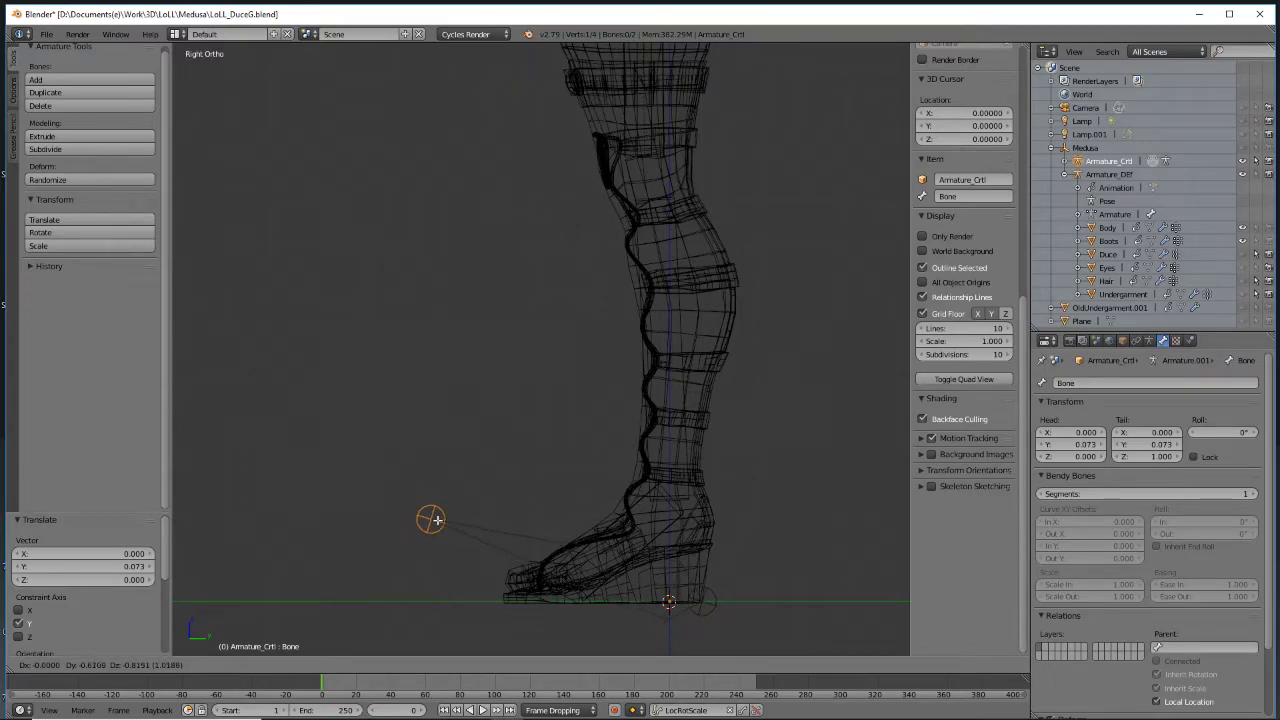
{"action": "left_click", "coordinate": [446, 533]}
{"action": "scroll", "coordinate": [447, 541], "scroll_direction": "up", "scroll_amount": 2, "text": "shift"}
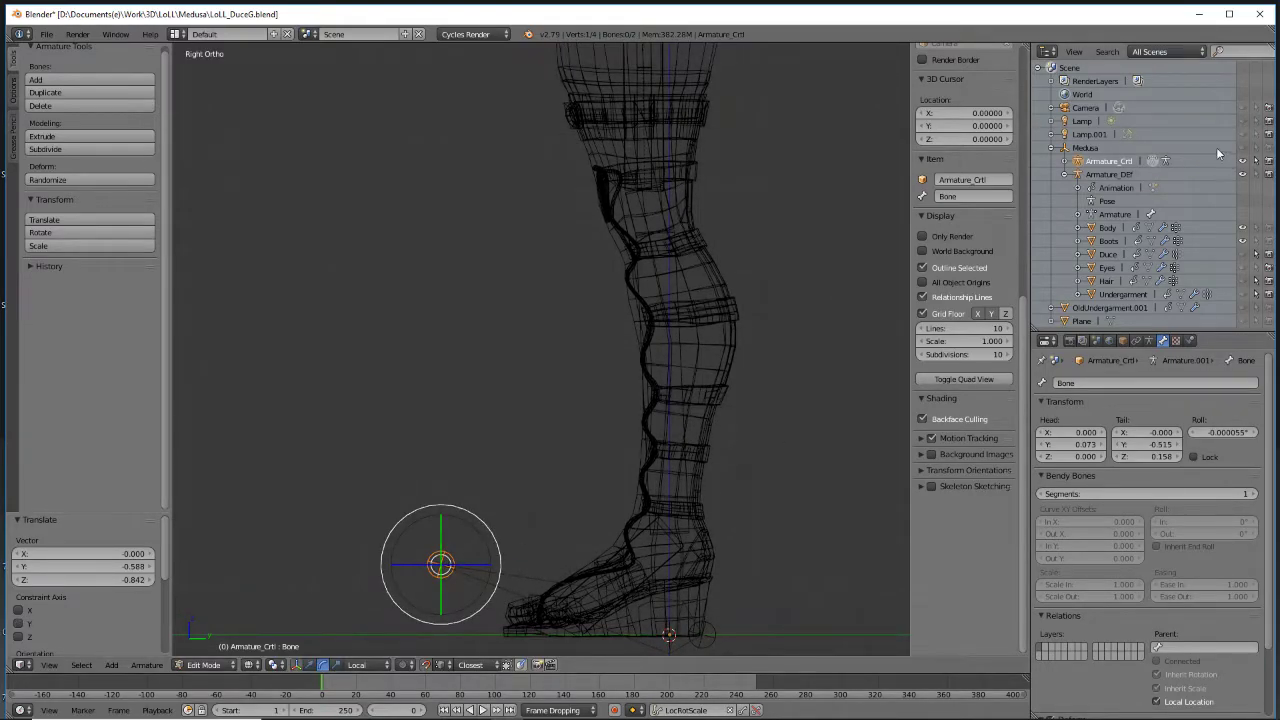
Hide the Body and Boots meshes and move the bone's tail to the deform toe bone's tip, about X 0.194, Y -0.304, Z 0.045
{"action": "left_click", "coordinate": [1243, 228]}
{"action": "left_click", "coordinate": [1243, 241]}
{"action": "middle_click_drag", "start_coordinate": [646, 362], "coordinate": [631, 152], "text": "shift"}
{"action": "scroll", "coordinate": [386, 323], "scroll_direction": "up", "scroll_amount": 5}
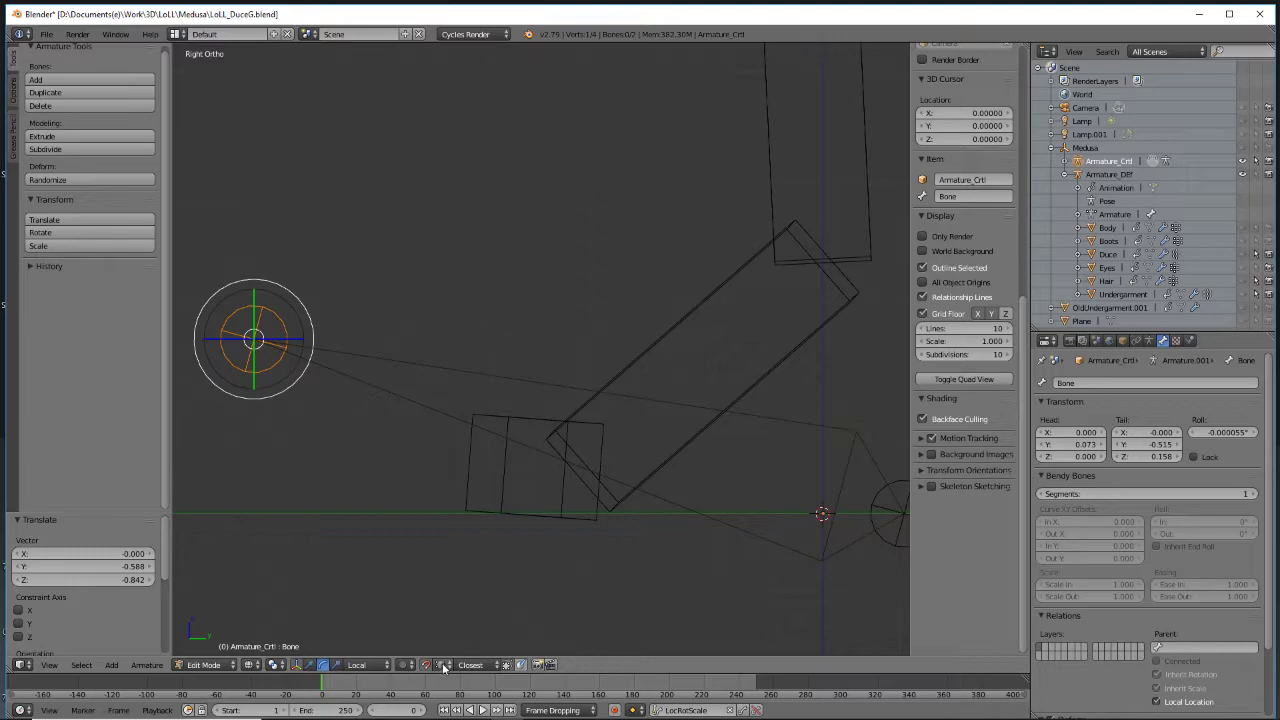
{"action": "key", "text": "g"}
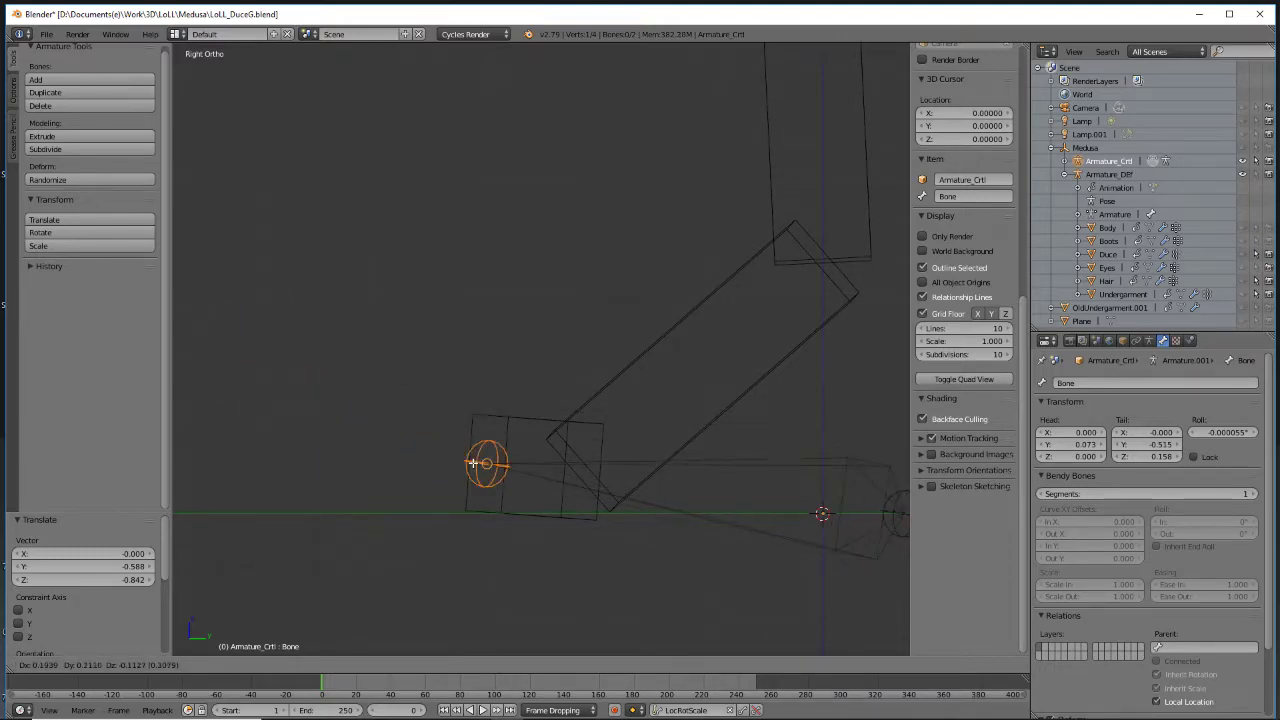
{"action": "left_click", "coordinate": [476, 462]}
Show the Boots mesh and move the bone's head about 0.082 along global X to sit under the left boot's heel
{"action": "middle_click_drag", "start_coordinate": [354, 380], "coordinate": [490, 464]}
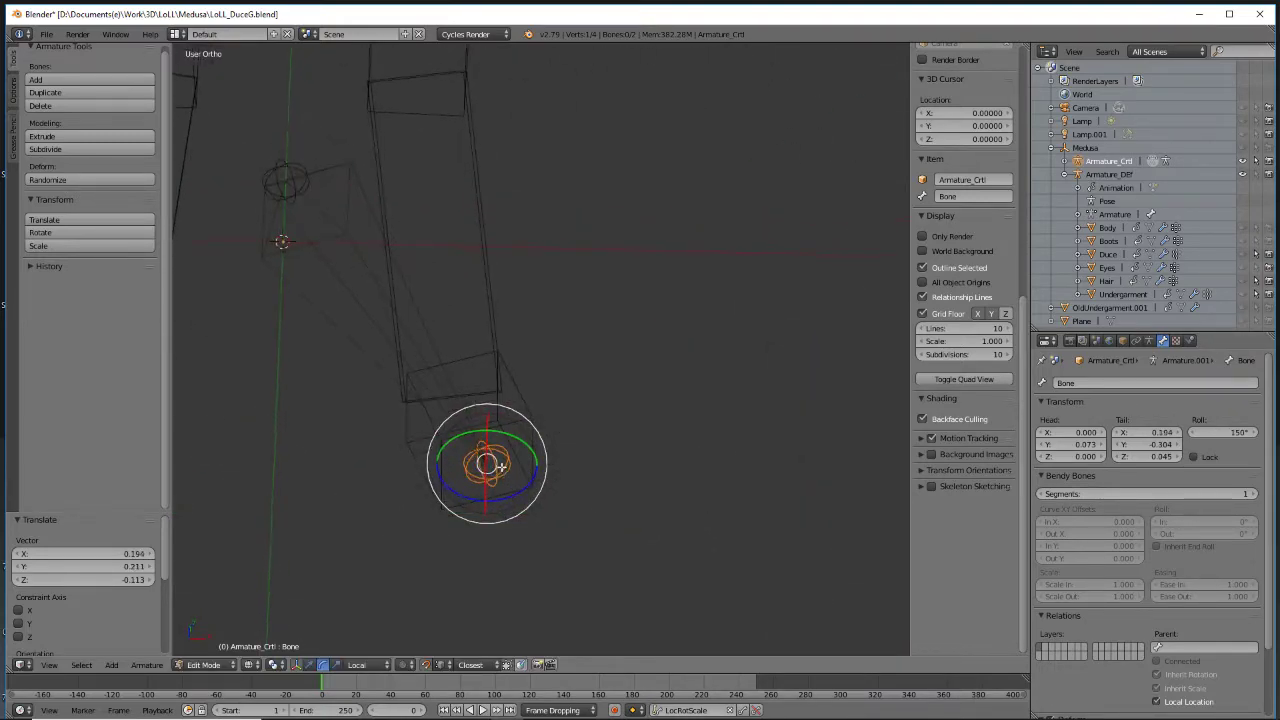
{"action": "right_click", "coordinate": [286, 183], "text": "shift"}
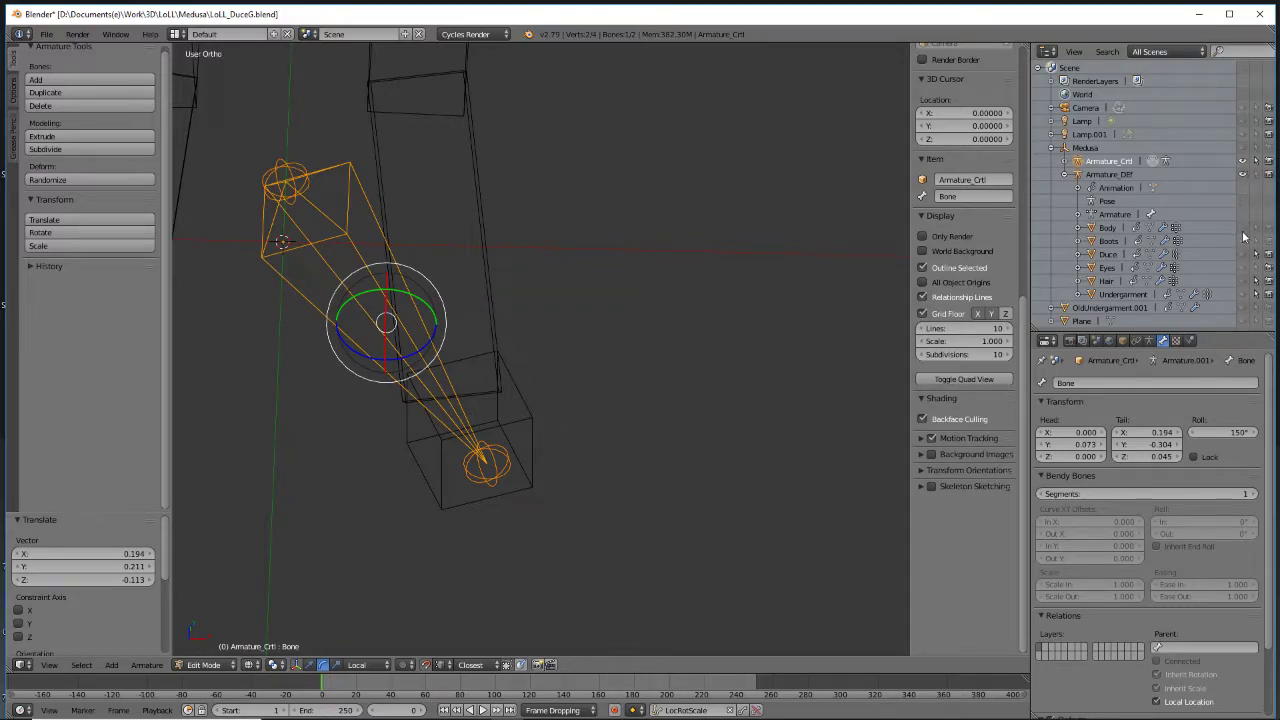
{"action": "left_click", "coordinate": [1242, 242]}
{"action": "middle_click_drag", "start_coordinate": [694, 314], "coordinate": [394, 290]}
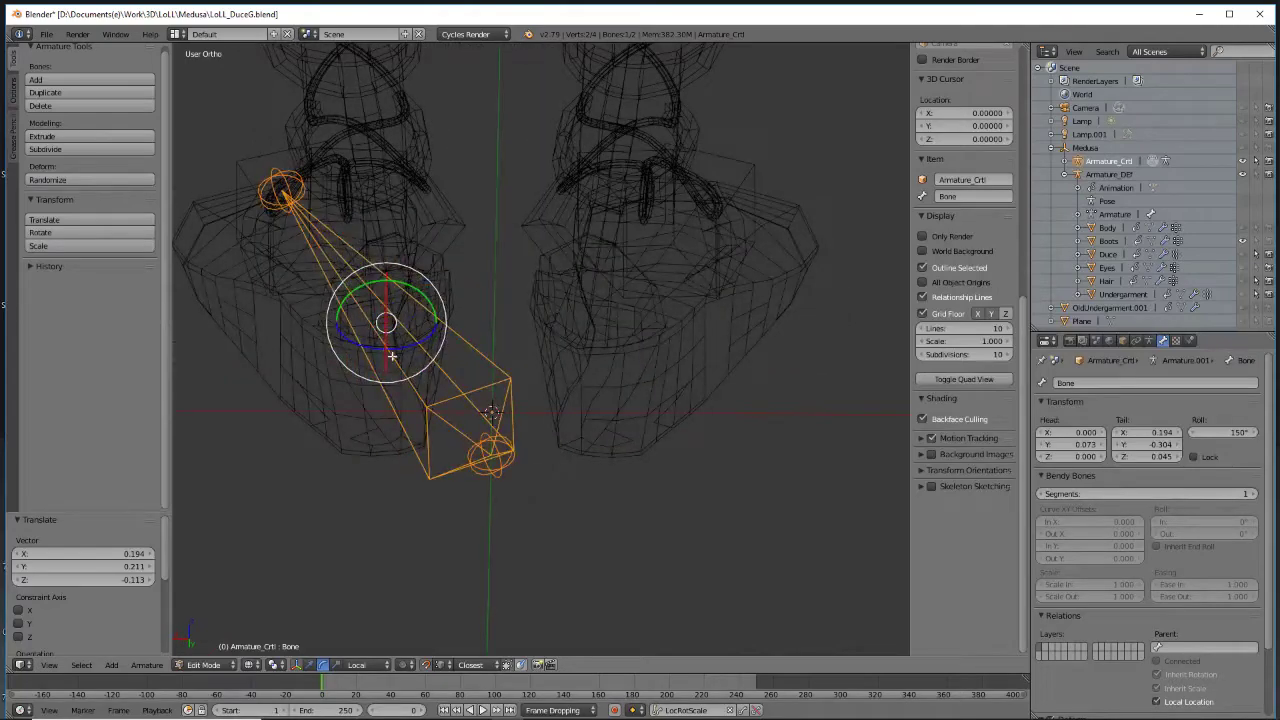
{"action": "right_click", "coordinate": [494, 462]}
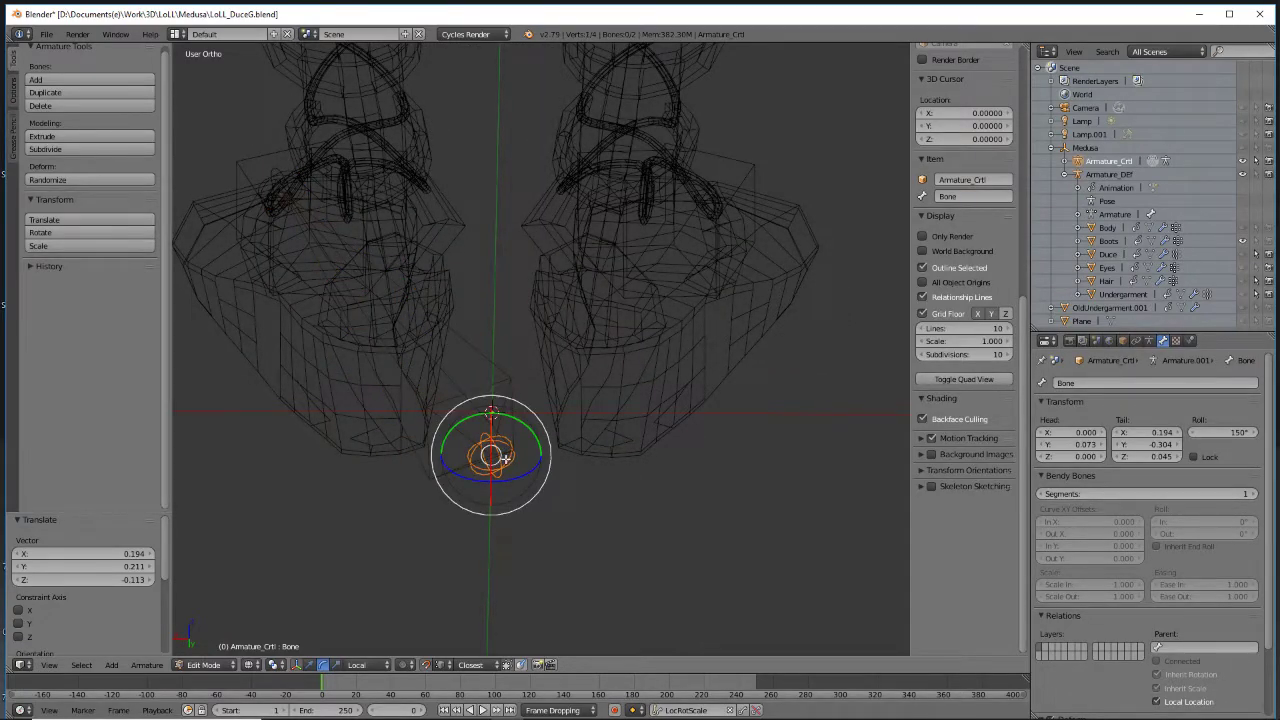
{"action": "key", "text": "g"}
{"action": "key", "text": "x"}
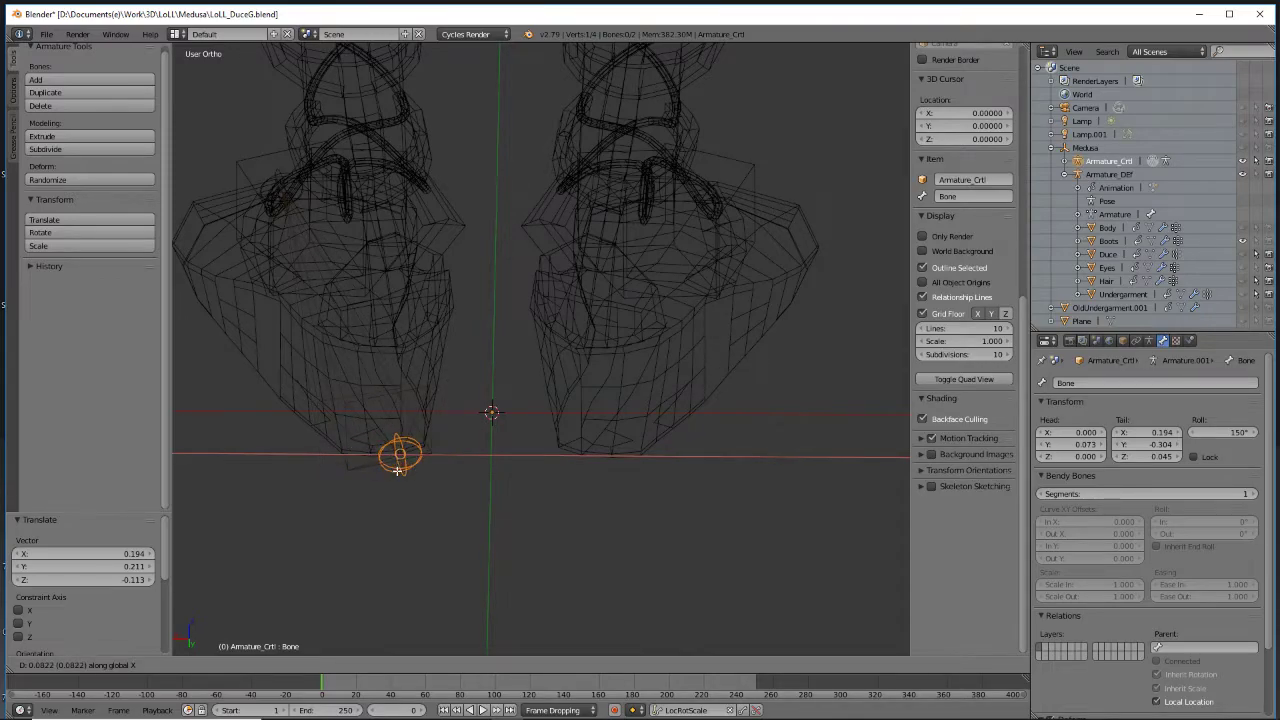
{"action": "left_click", "coordinate": [397, 470]}
Hide the Boots mesh and check the foot control bone's placement against the deform foot bones from several angles
{"action": "middle_click_drag", "start_coordinate": [490, 526], "coordinate": [527, 471]}
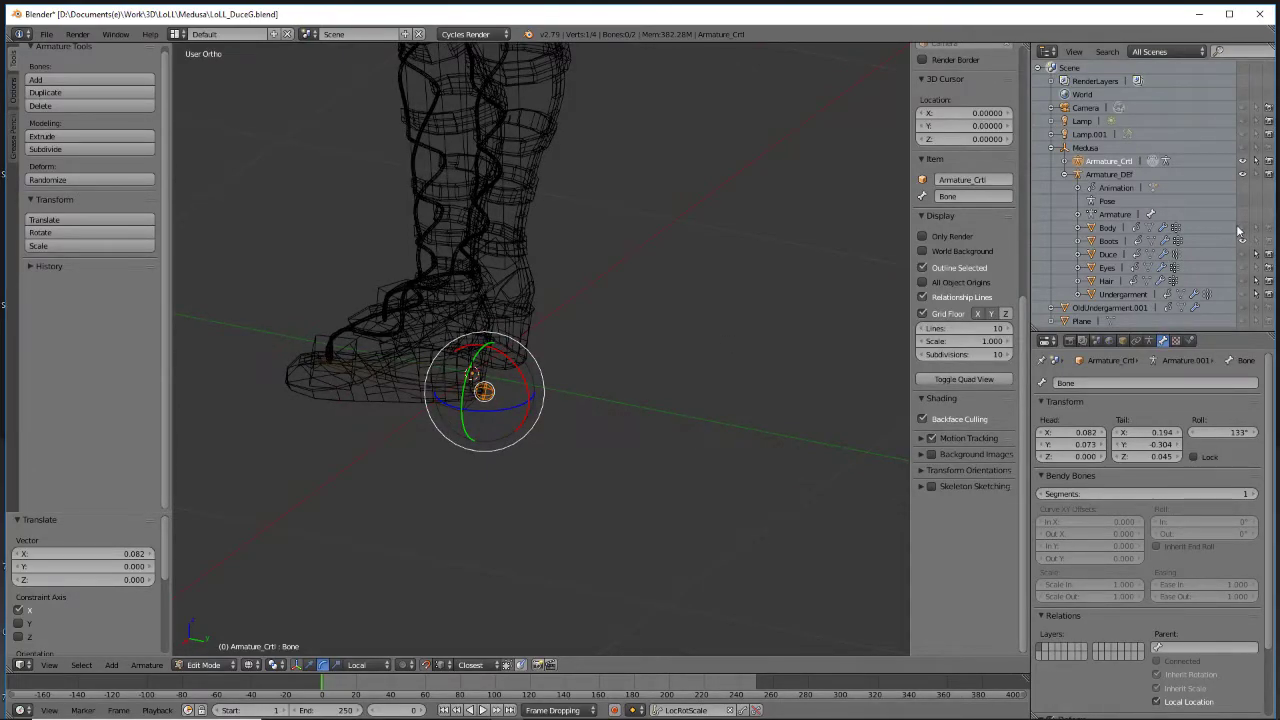
{"action": "left_click", "coordinate": [1243, 244]}
{"action": "middle_click_drag", "start_coordinate": [617, 363], "coordinate": [717, 390]}
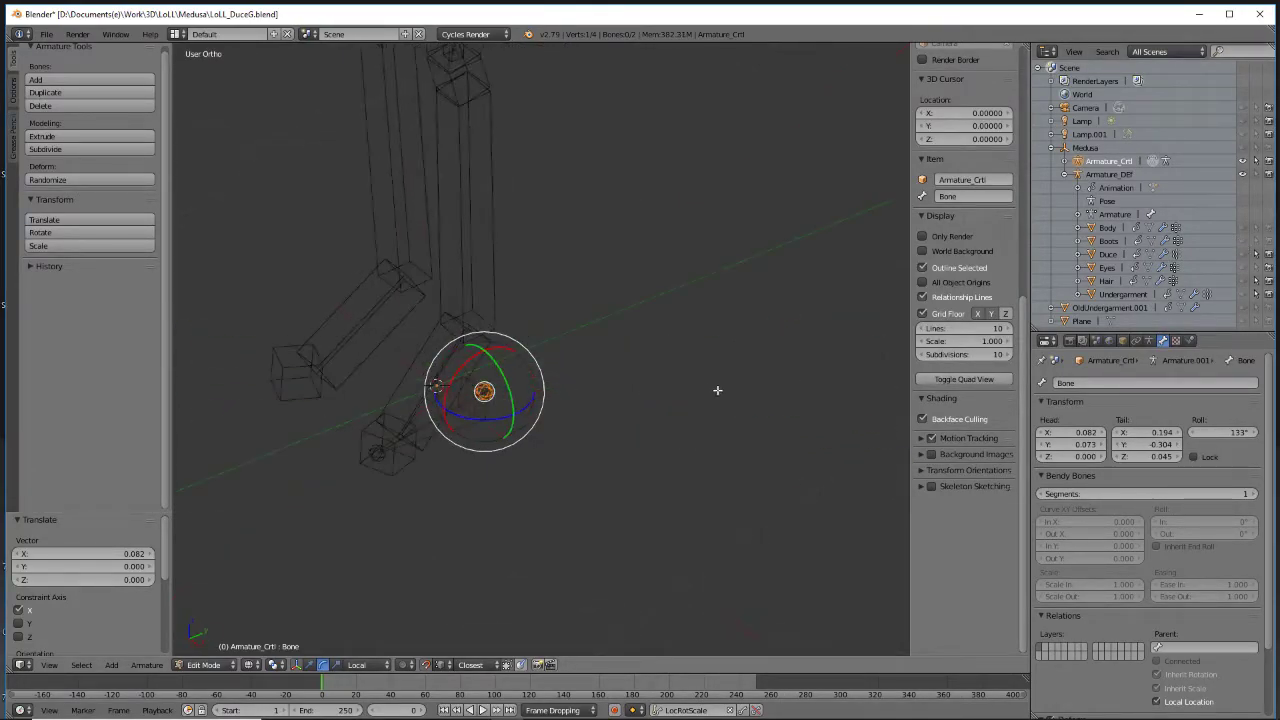
{"action": "middle_click_drag", "start_coordinate": [611, 440], "coordinate": [819, 354]}
{"action": "key", "text": "KP_1"}
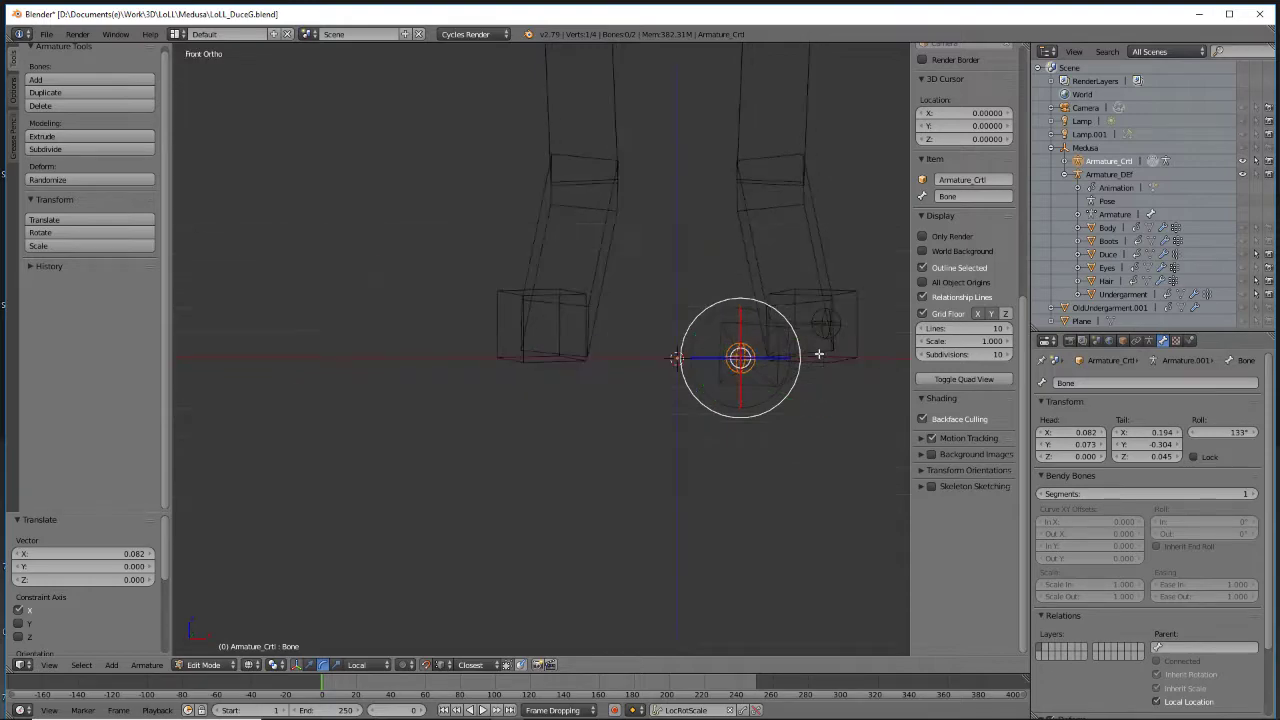
{"action": "middle_click_drag", "start_coordinate": [828, 398], "coordinate": [589, 423]}
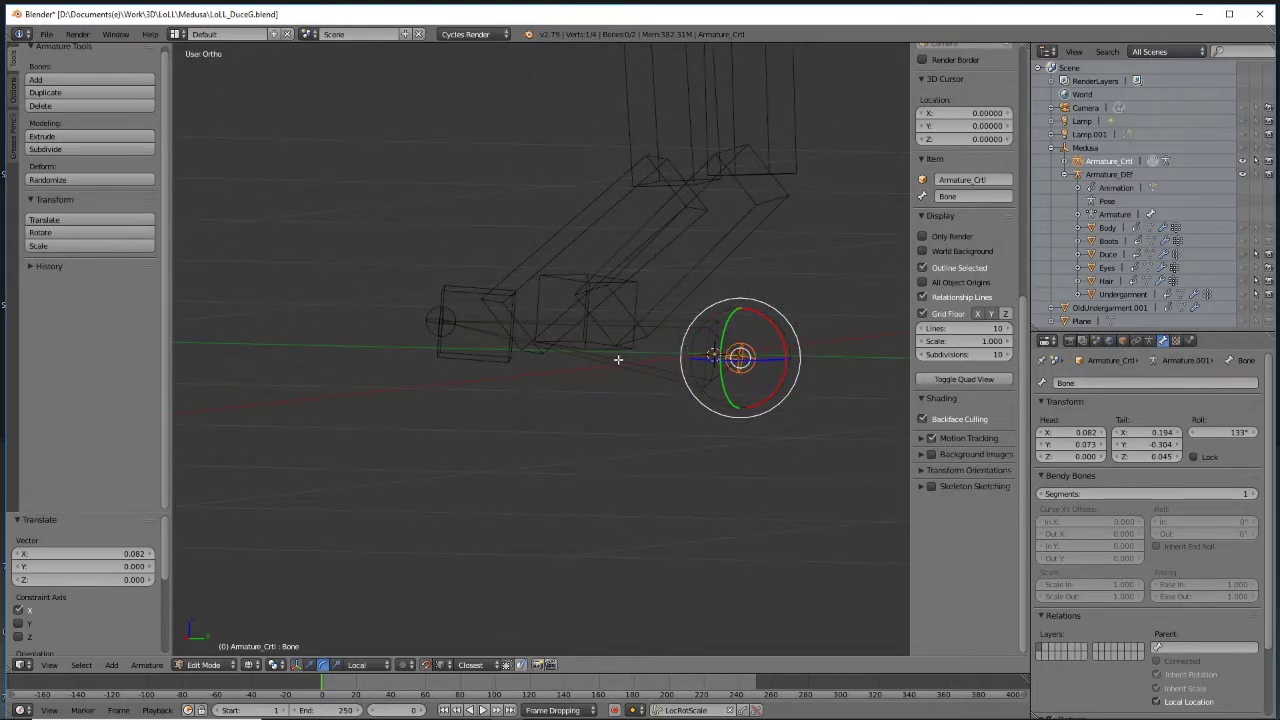
{"action": "scroll", "coordinate": [708, 356], "scroll_direction": "up", "scroll_amount": 3}
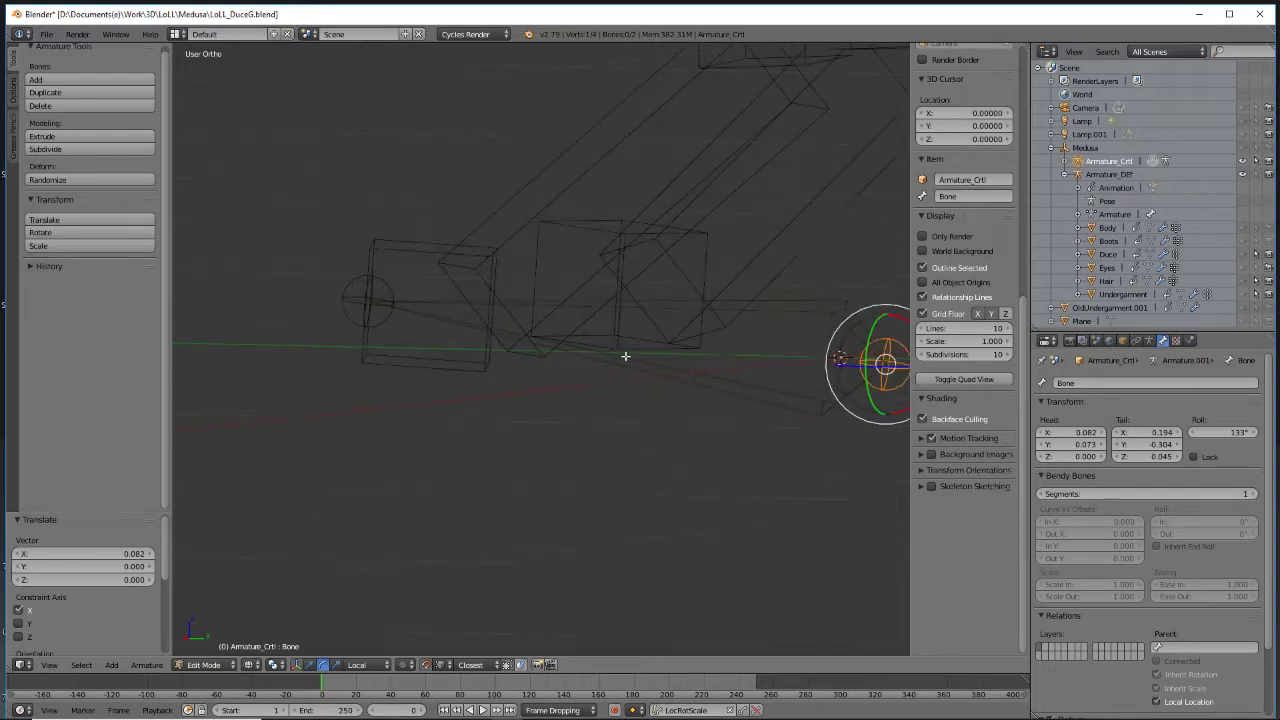
Extrude a short bone from the foot bone's toe-end tail back to the ball joint, about 0.086 in Y and -0.006 in Z
{"action": "right_click", "coordinate": [510, 297]}
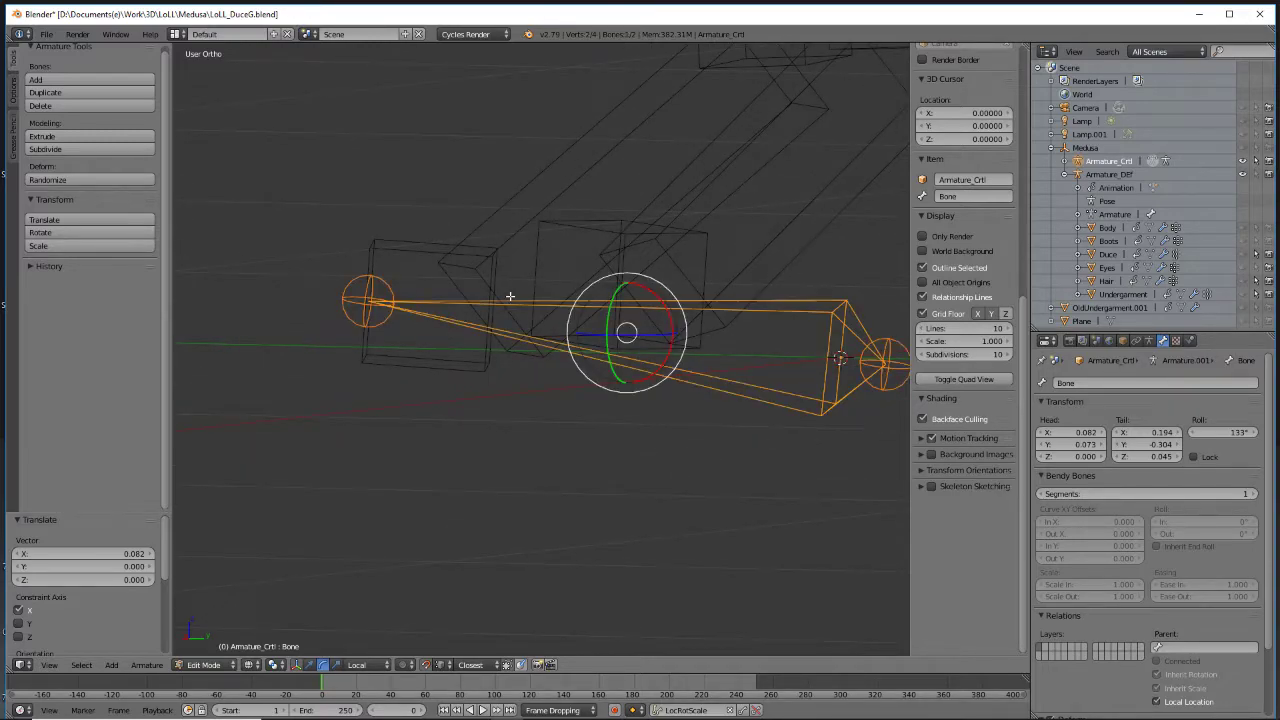
{"action": "right_click", "coordinate": [368, 300]}
{"action": "key", "text": "ctrl+KP_1"}
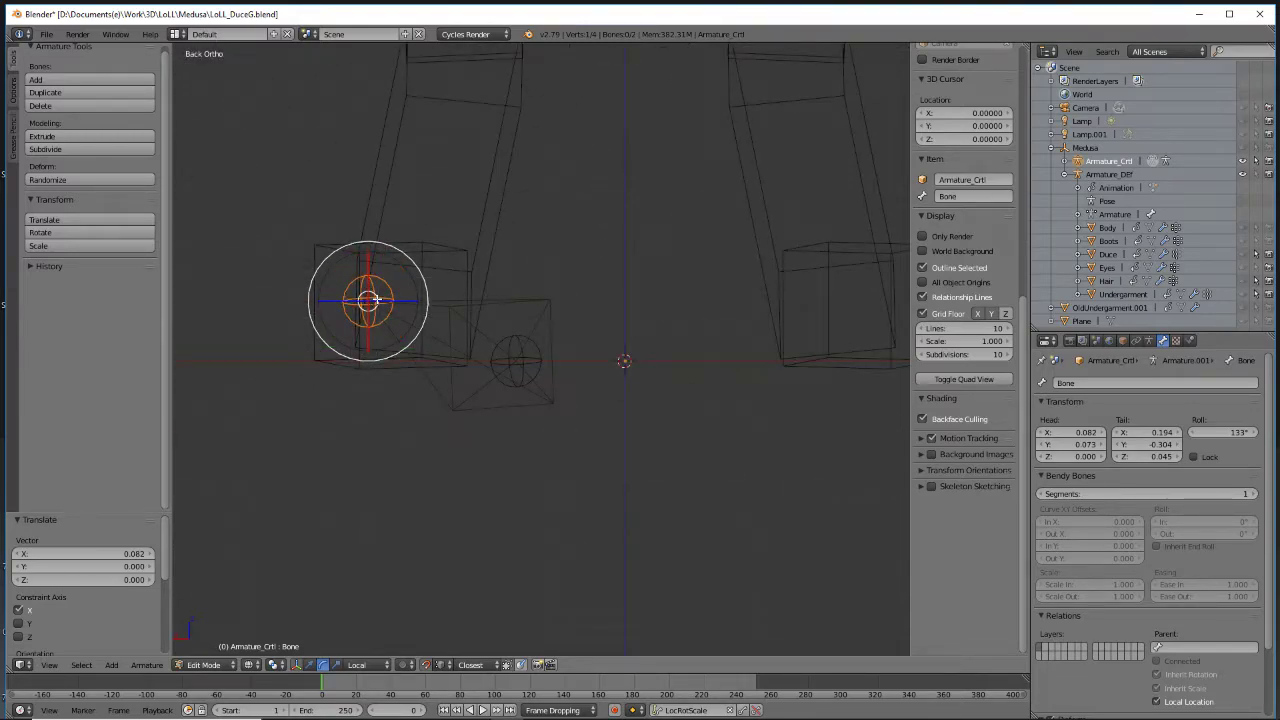
{"action": "key", "text": "KP_3"}
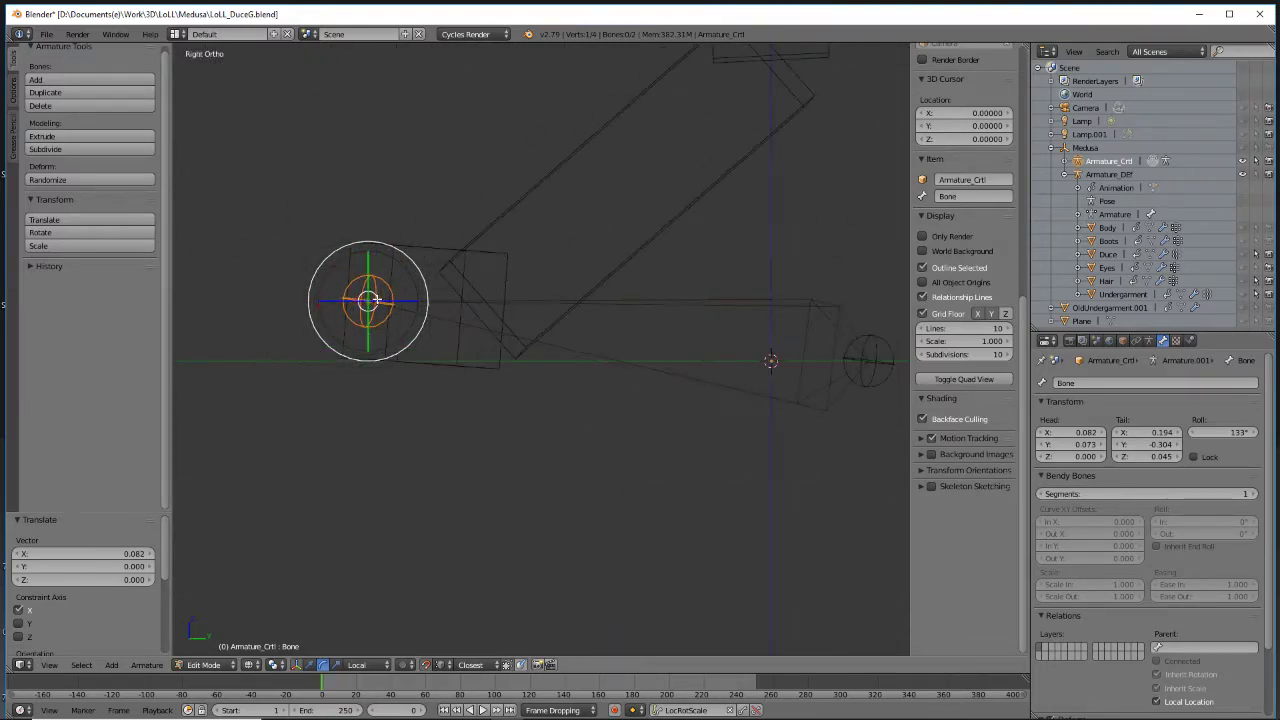
{"action": "key", "text": "e"}
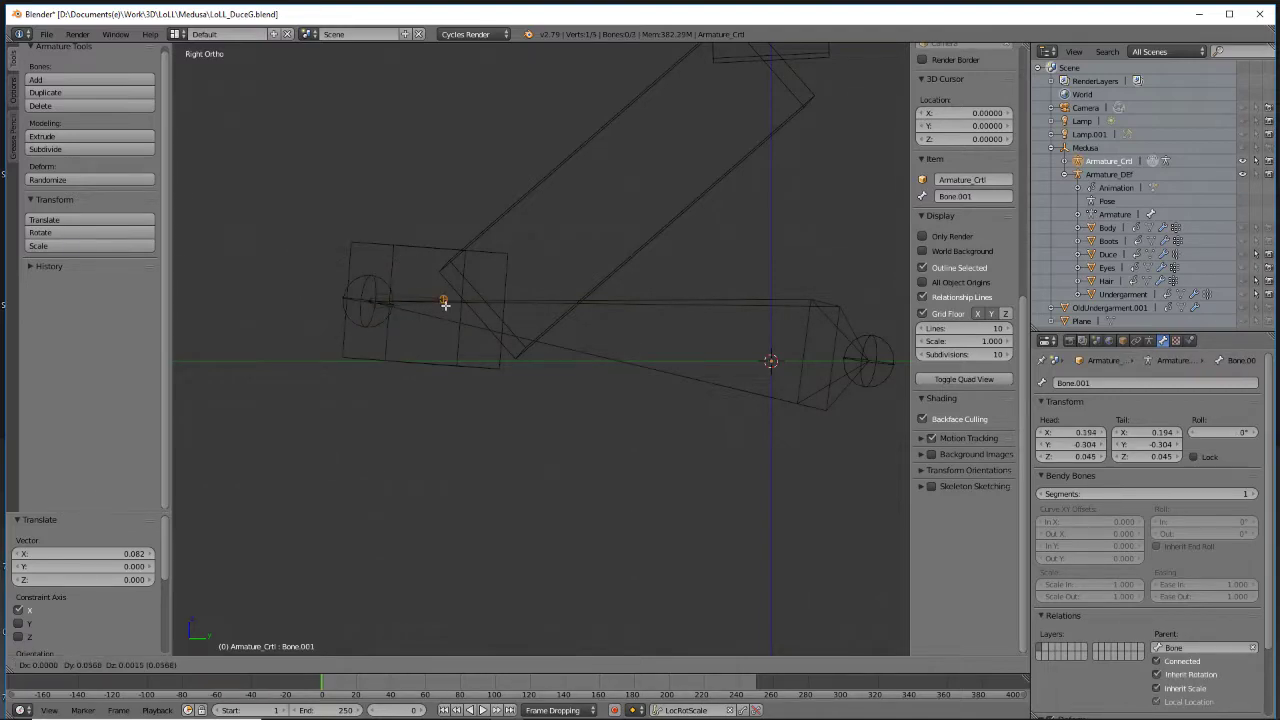
{"action": "left_click", "coordinate": [464, 311]}
Extrude a bone from the ball joint up to the ankle joint, about 0.218 in Y and 0.190 in Z
{"action": "middle_click_drag", "start_coordinate": [464, 311], "coordinate": [388, 445], "text": "shift"}
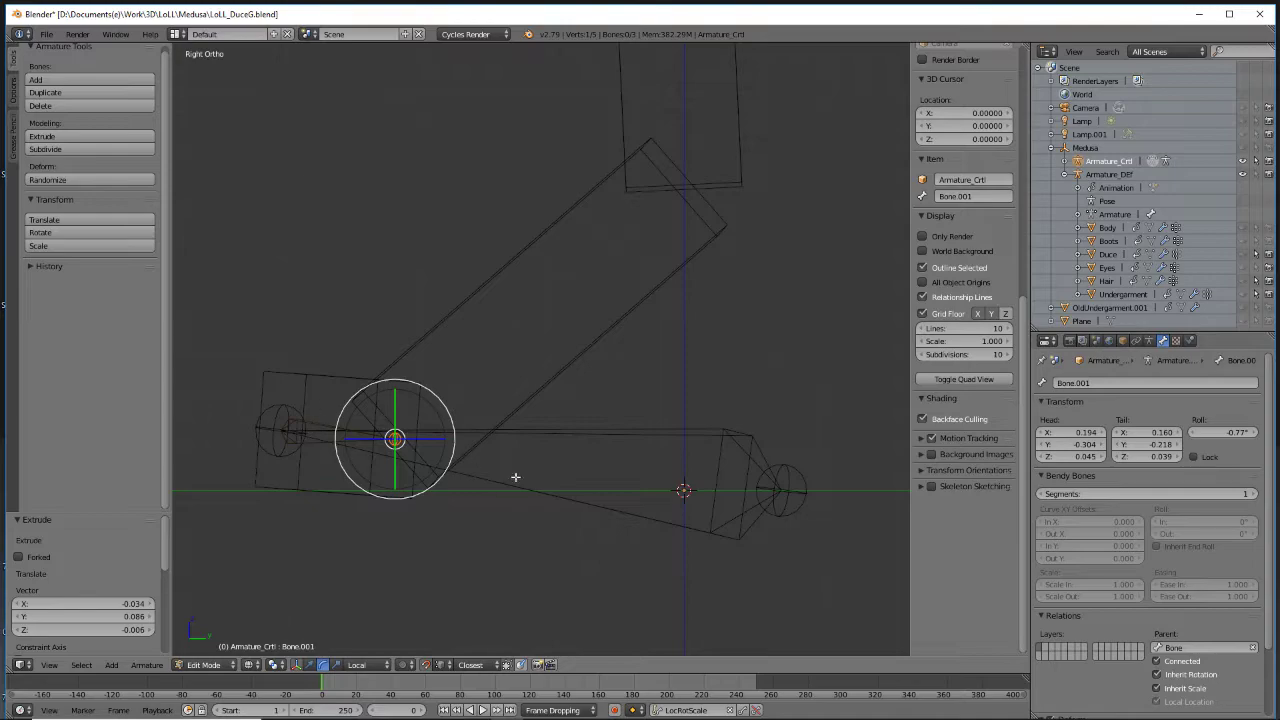
{"action": "right_click", "coordinate": [779, 489]}
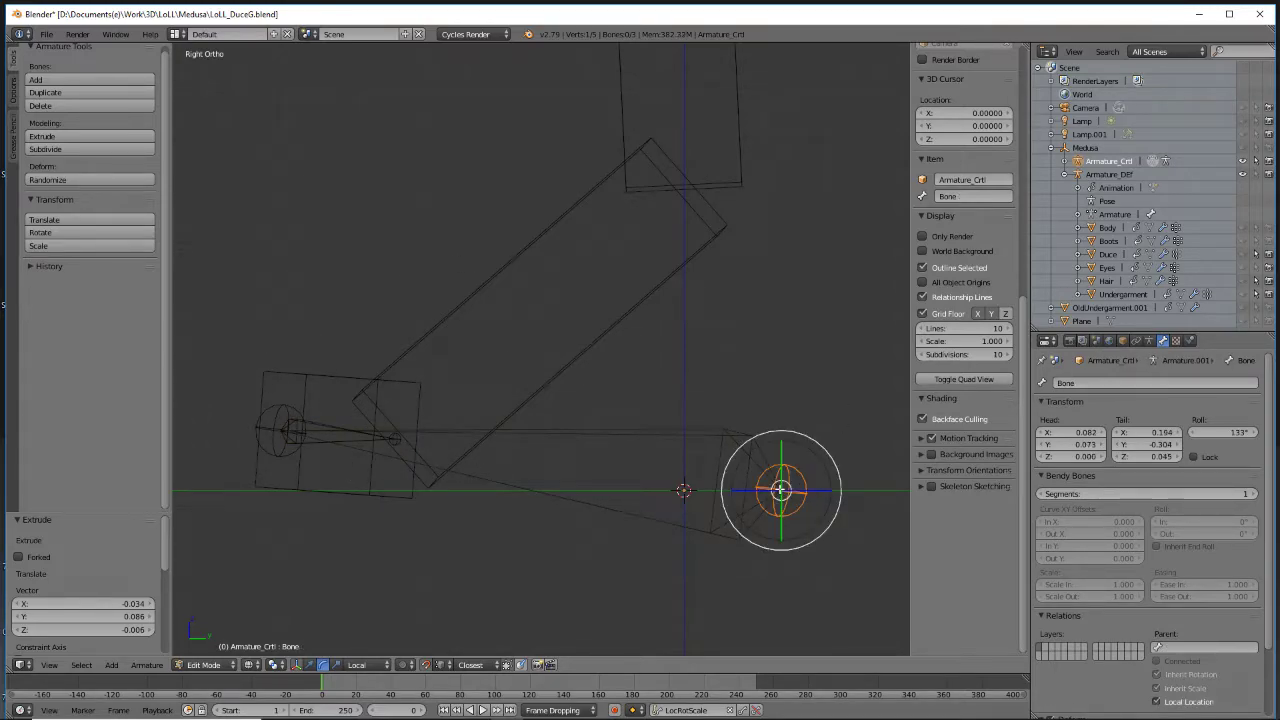
{"action": "right_click", "coordinate": [393, 440]}
{"action": "key", "text": "e"}
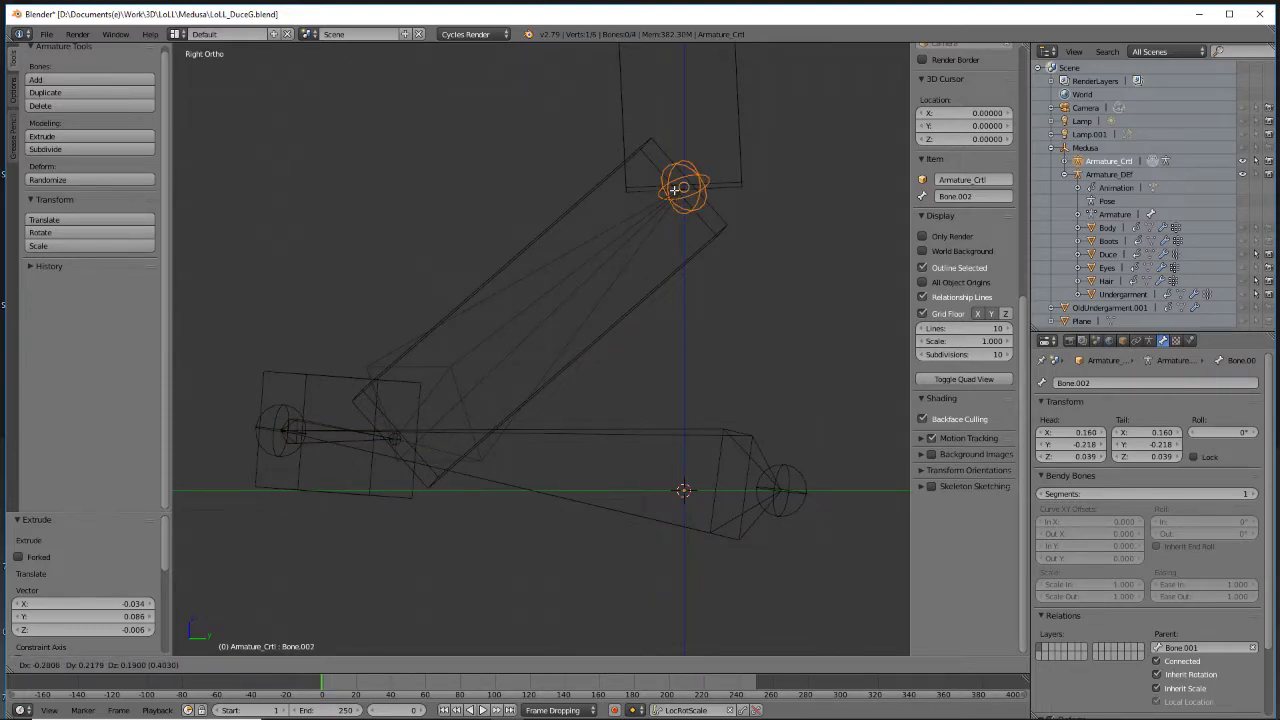
{"action": "left_click", "coordinate": [675, 189]}
Extrude a bone from the ankle joint about 0.304 backward along the global Y axis
{"action": "scroll", "coordinate": [679, 215], "scroll_direction": "down", "scroll_amount": 3}
{"action": "middle_click_drag", "start_coordinate": [627, 248], "coordinate": [544, 308], "text": "shift"}
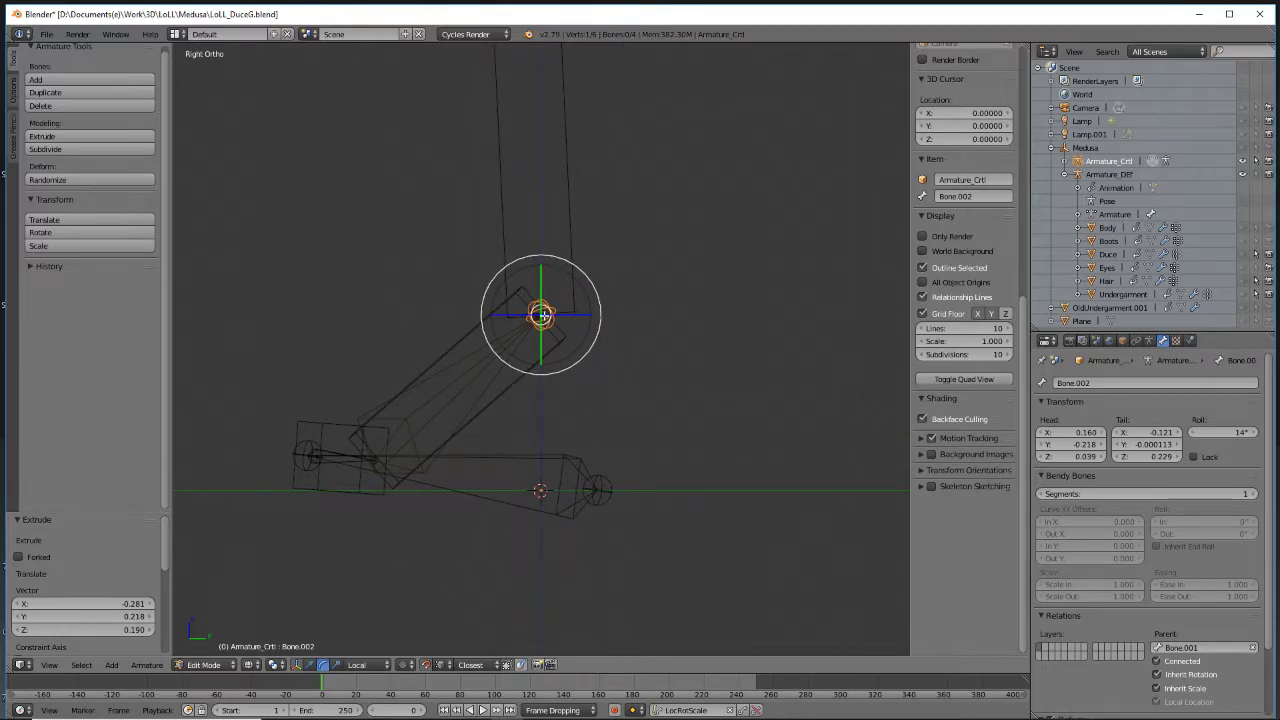
{"action": "key", "text": "e"}
{"action": "key", "text": "y"}
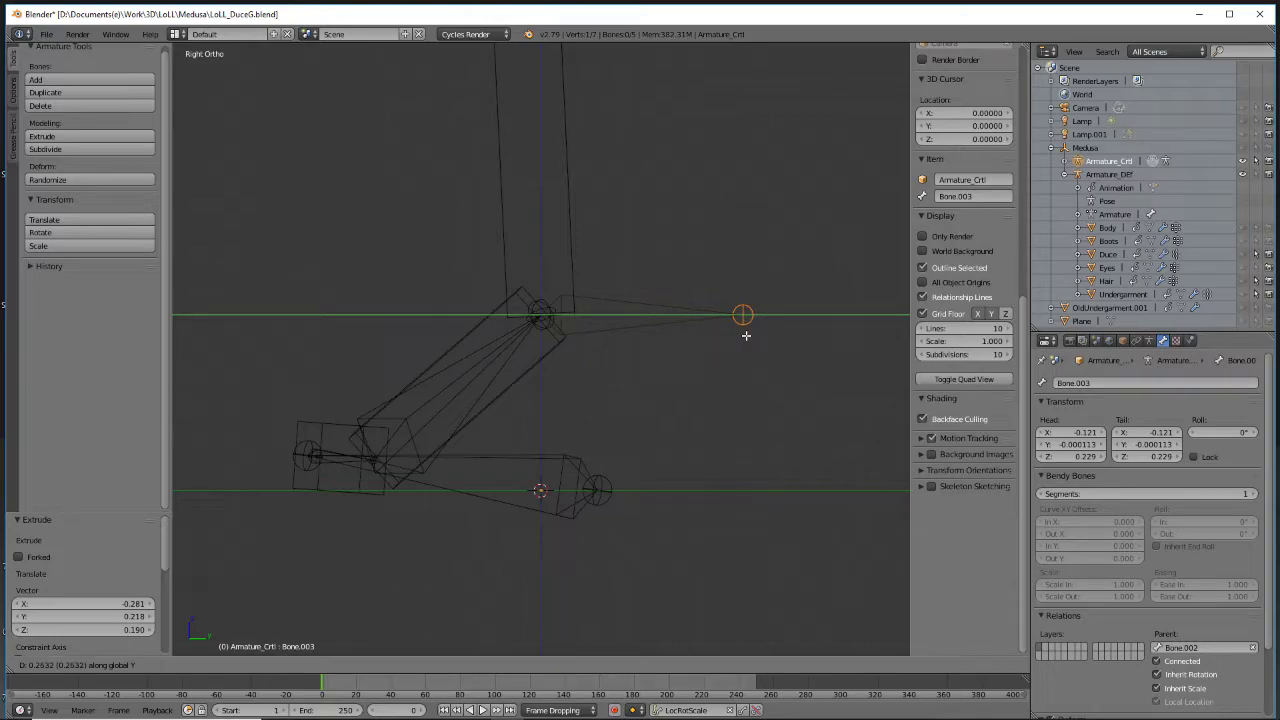
{"action": "left_click", "coordinate": [776, 336]}
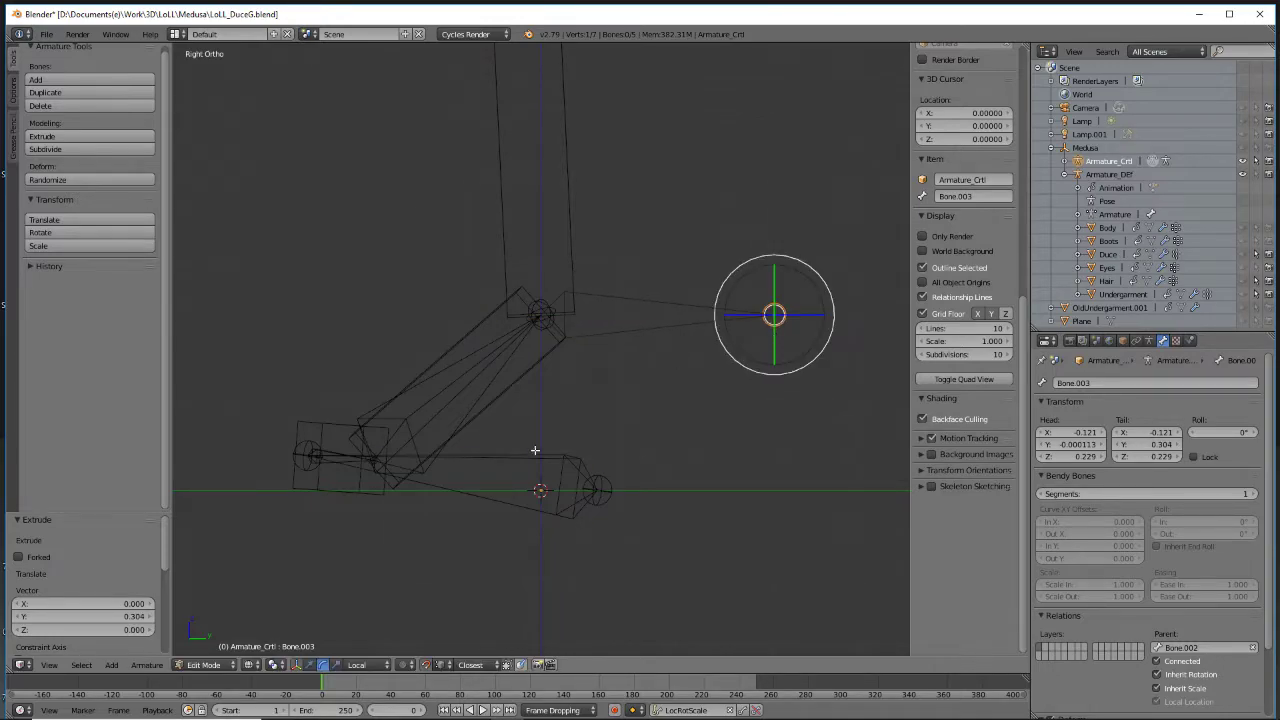
Select the long bone running from heel to toe and rename it Ctr_Foot_Heal_L
{"action": "right_click", "coordinate": [535, 451]}
{"action": "left_click", "coordinate": [1105, 382]}
{"action": "type", "text": "H"}
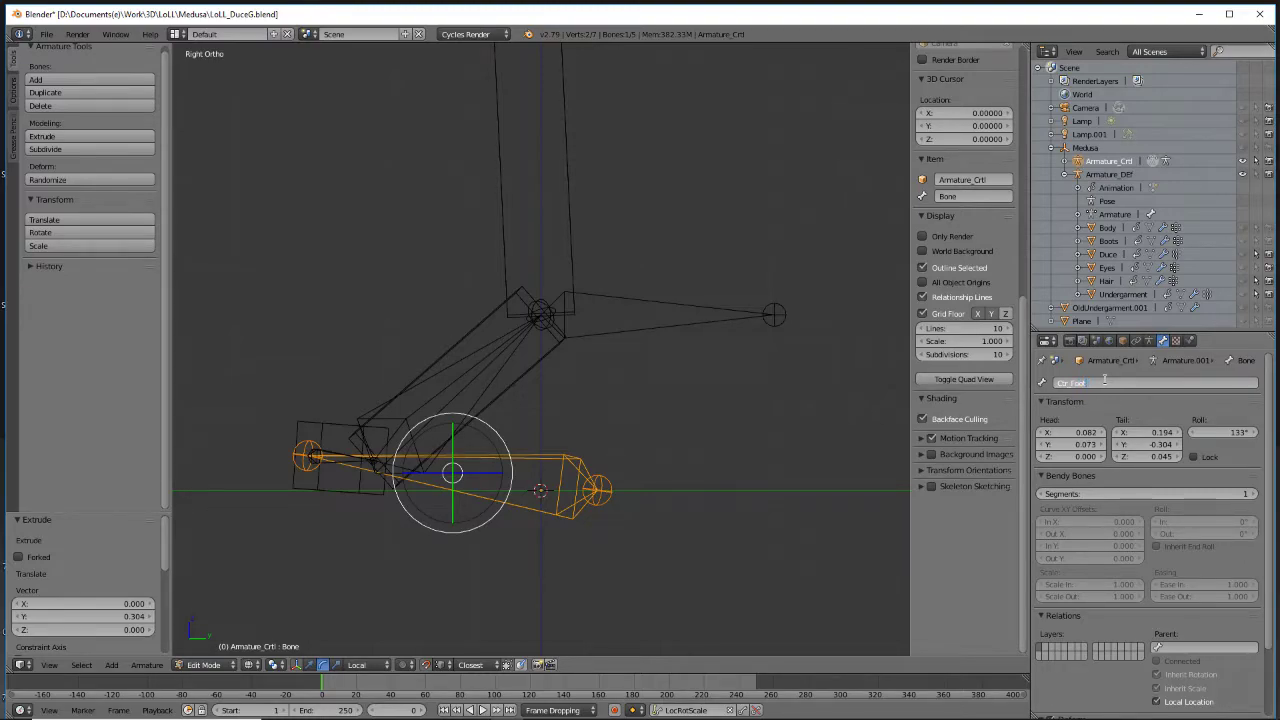
{"action": "type", "text": "eal_L"}
{"action": "key", "text": "Return"}
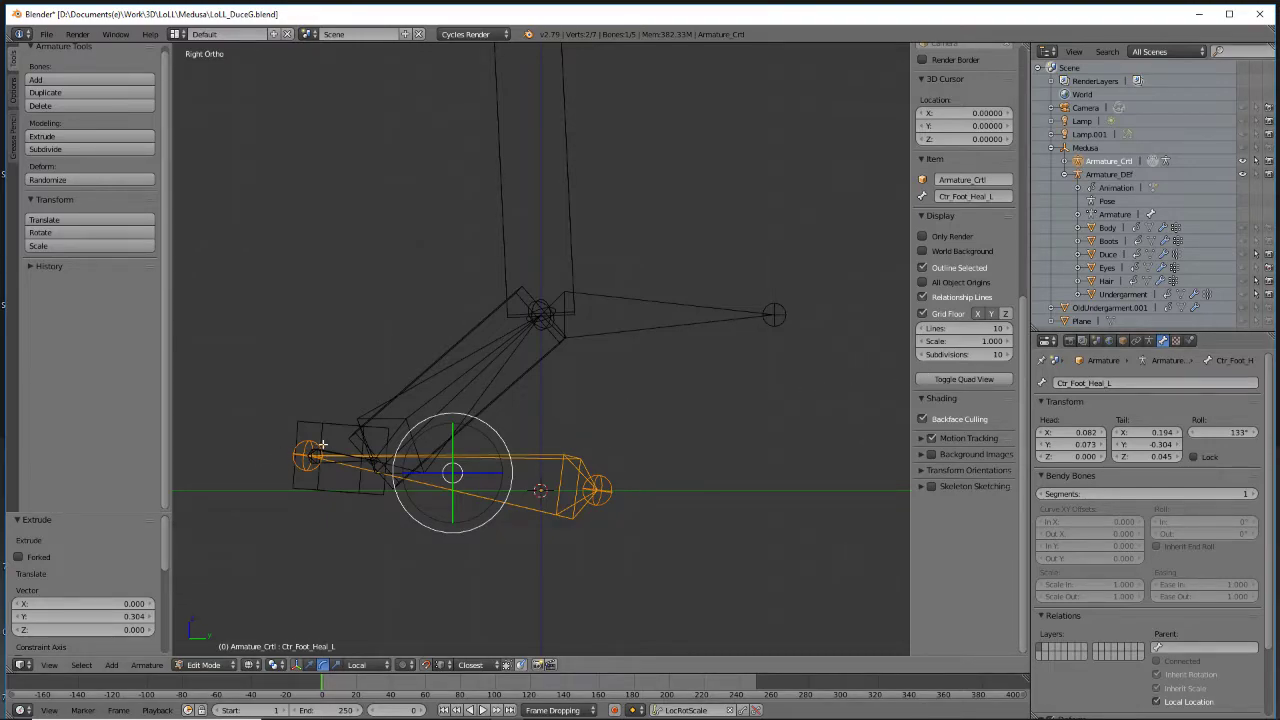
Copy the name of the long heel-to-toe control bone for reuse on the other foot bones
{"action": "left_click", "coordinate": [1164, 384]}
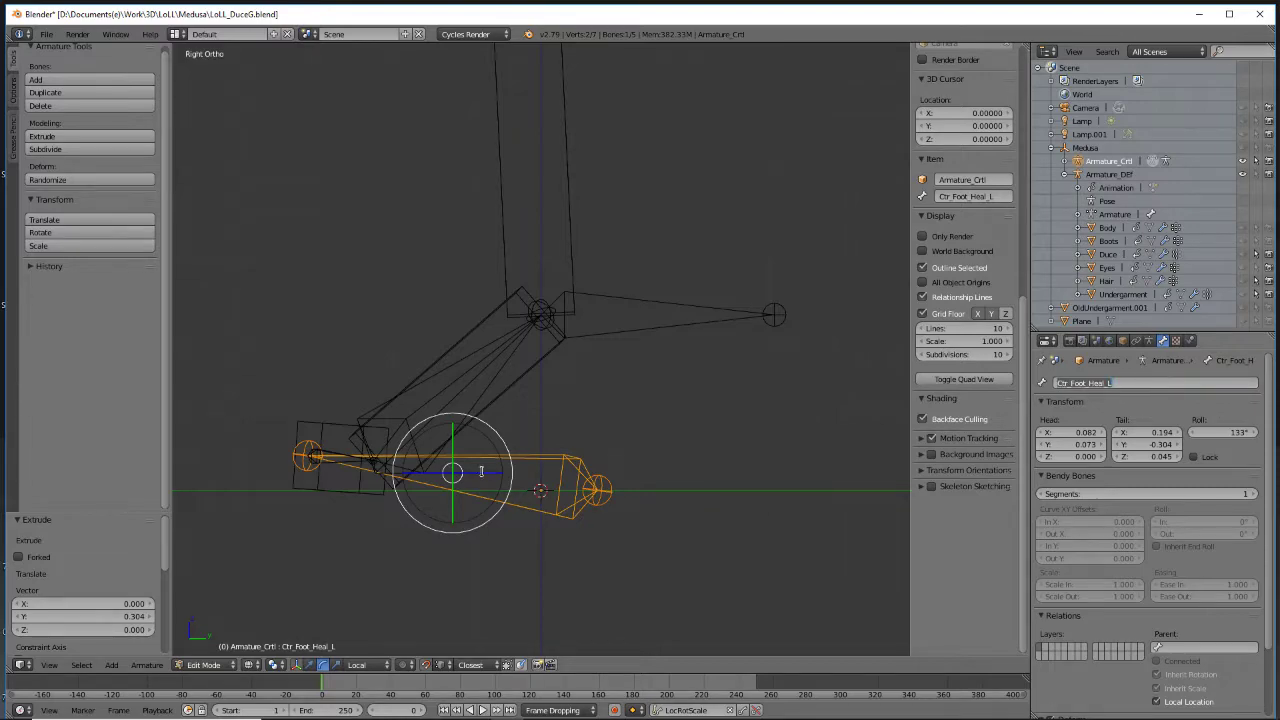
{"action": "right_click", "coordinate": [319, 450]}
{"action": "right_click", "coordinate": [329, 449]}
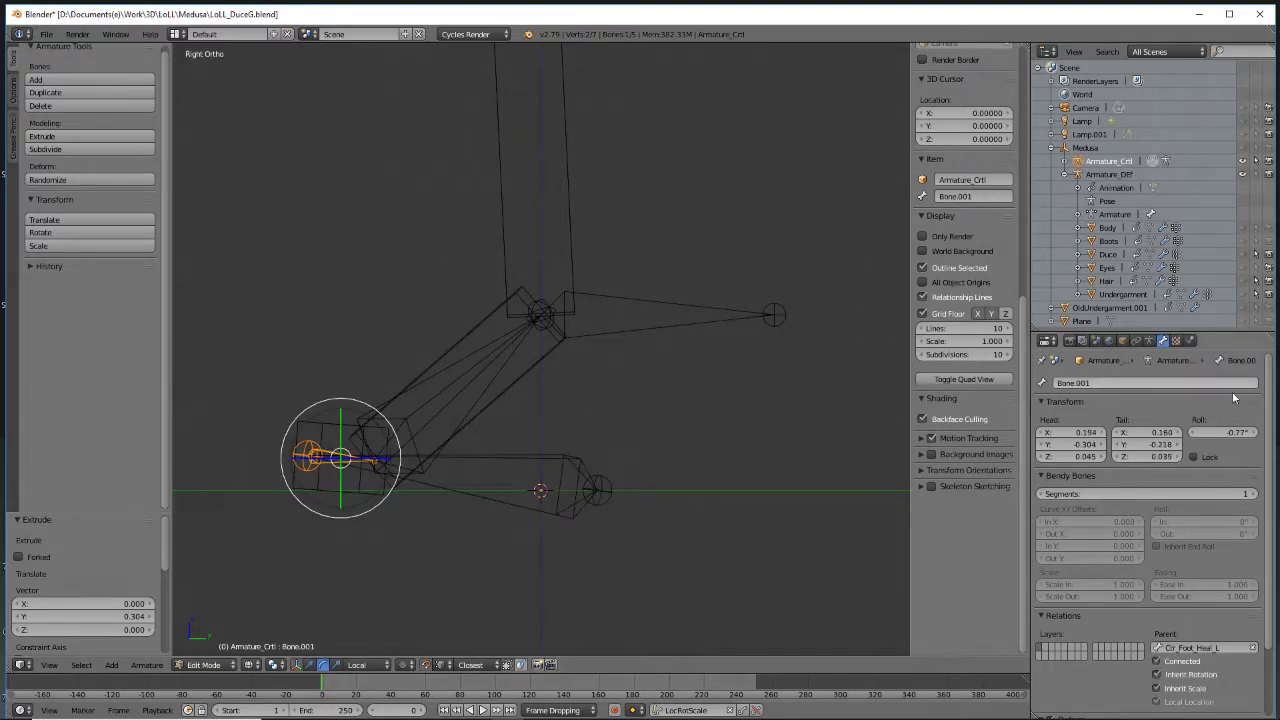
{"action": "left_click", "coordinate": [1163, 382]}
{"action": "left_click", "coordinate": [1075, 382]}
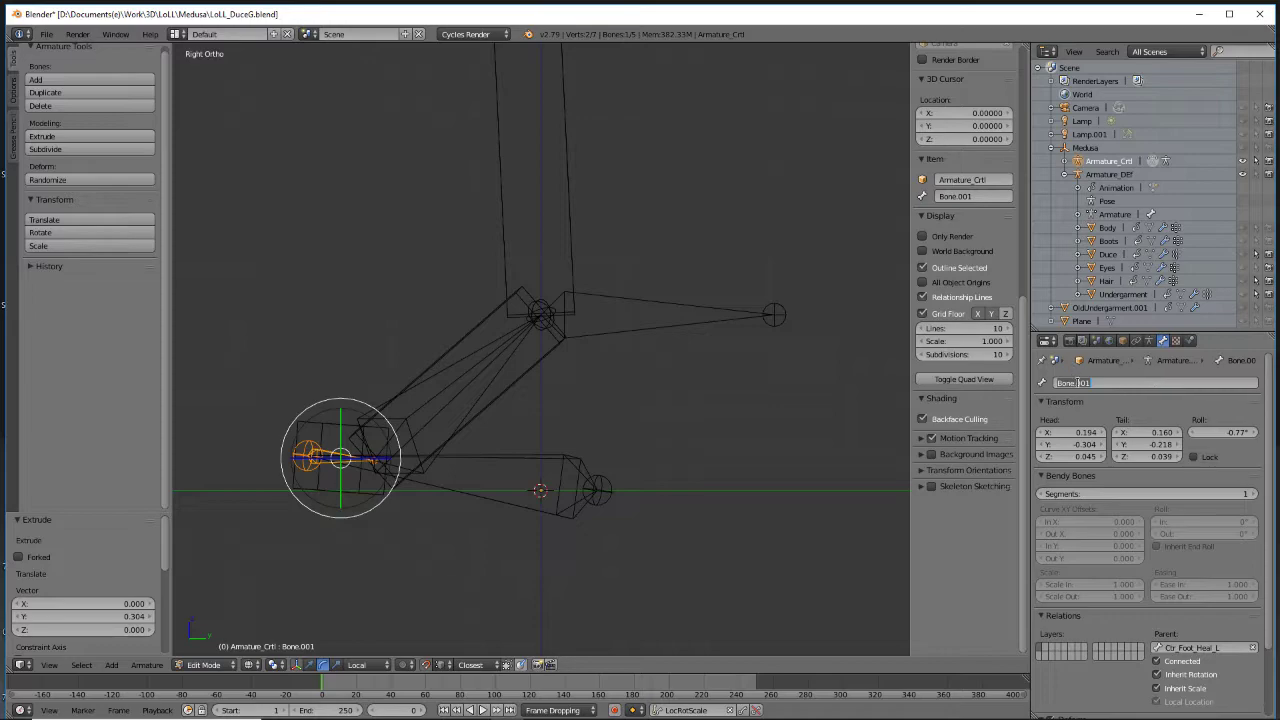
{"action": "key", "text": "ctrl+a"}
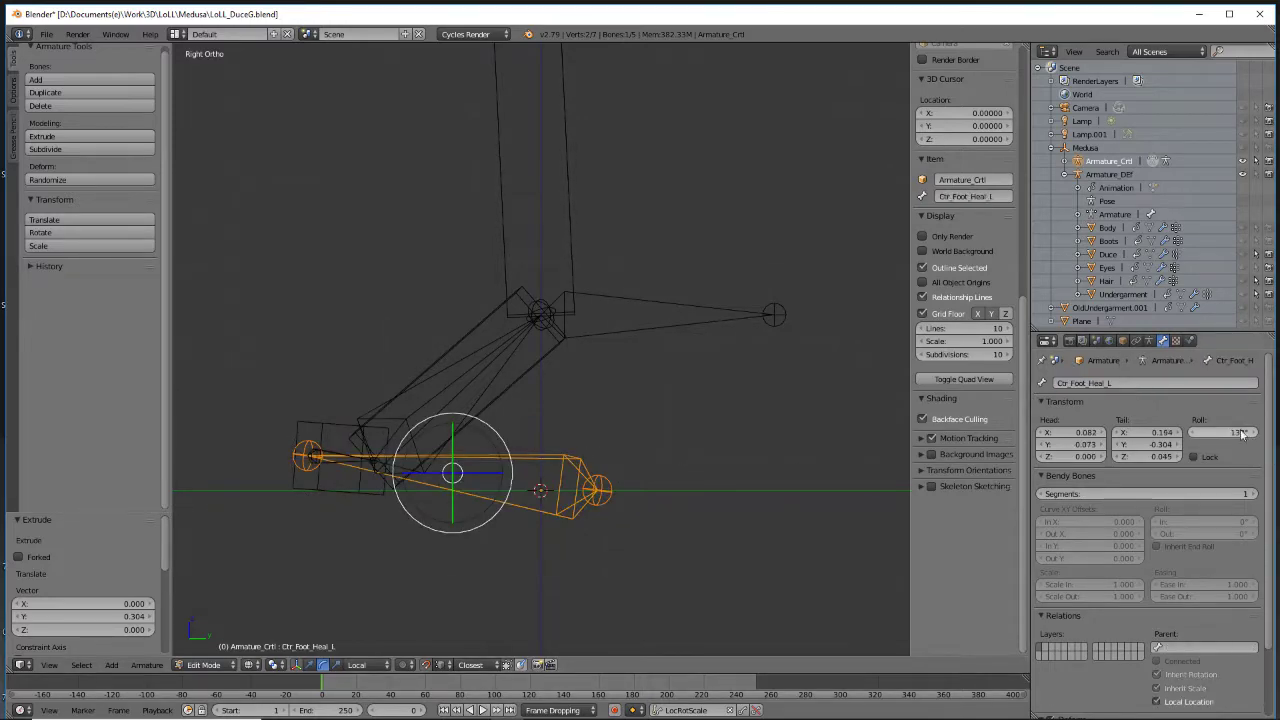
{"action": "left_click", "coordinate": [1150, 383]}
{"action": "key", "text": "ctrl+c"}
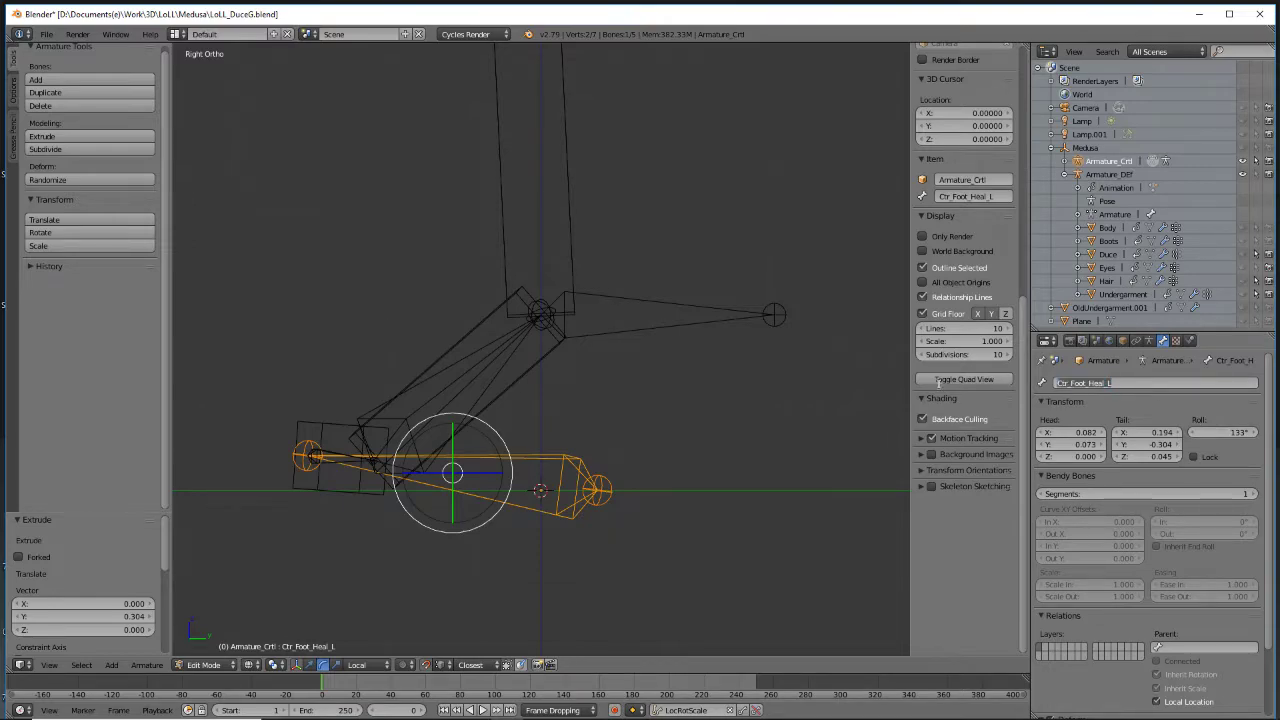
Select the short bone between the toe tip and the ball joint and rename it Ctr_Foot_Toes_L
{"action": "right_click", "coordinate": [345, 452]}
{"action": "left_click", "coordinate": [1130, 383]}
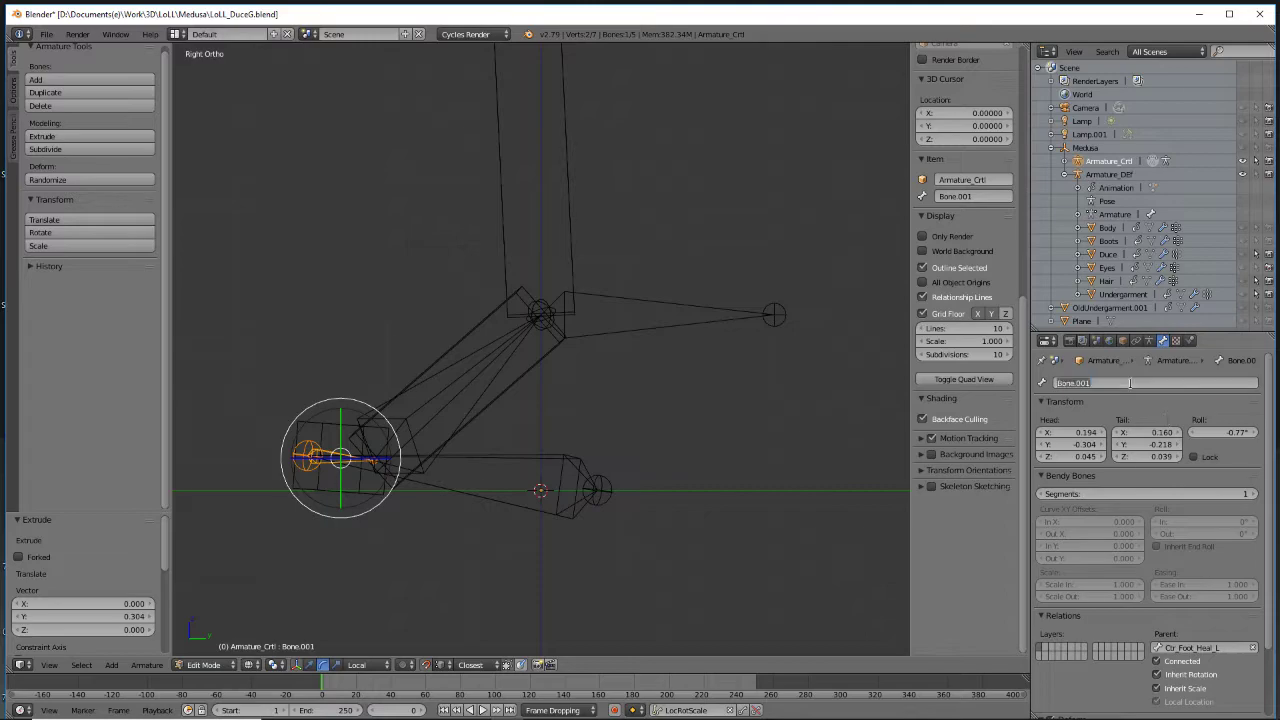
{"action": "key", "text": "ctrl+v"}
{"action": "key", "text": "BackSpace"}
{"action": "key", "text": "BackSpace"}
{"action": "key", "text": "BackSpace"}
{"action": "key", "text": "BackSpace"}
{"action": "key", "text": "BackSpace"}
{"action": "type", "text": "Toes_"}
{"action": "key", "text": "Return"}
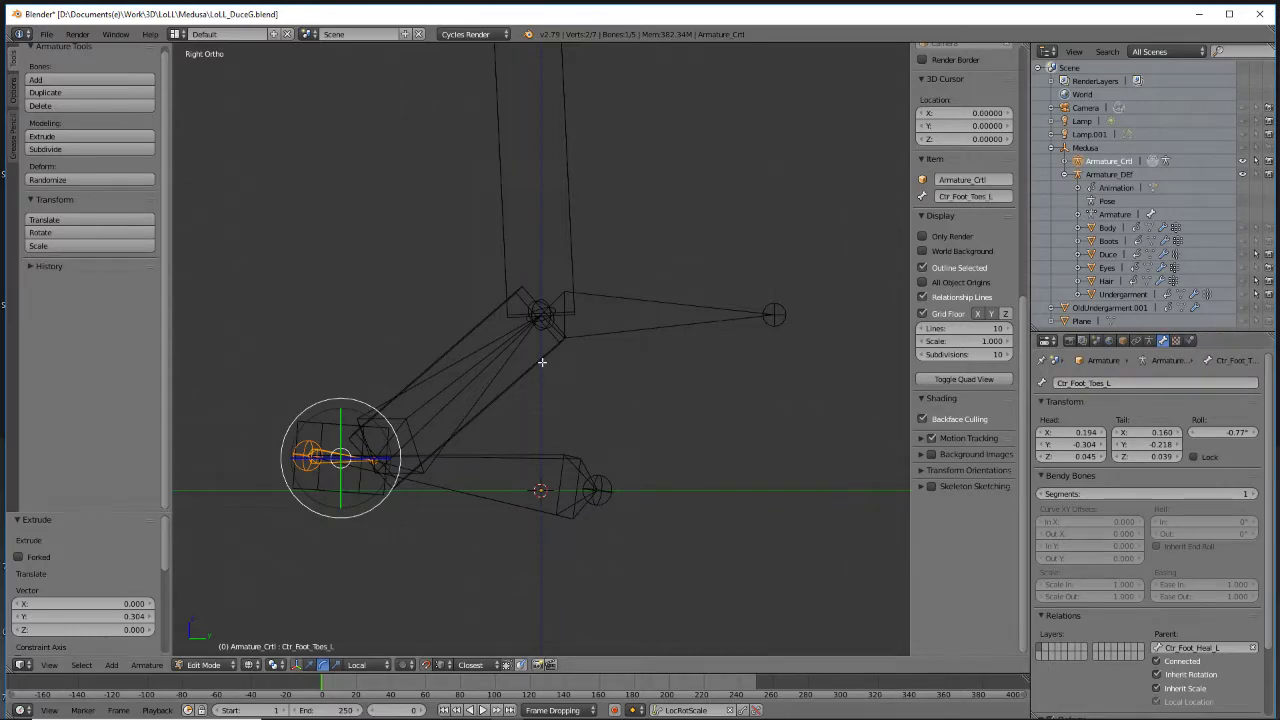
Select the bone running from the ball joint up to the ankle and rename it Ctr_Foot_Ball_L
{"action": "left_click", "coordinate": [541, 315], "text": "ctrl"}
{"action": "left_click", "coordinate": [1106, 383]}
{"action": "type", "text": "Ctr_Foot_Toes_L"}
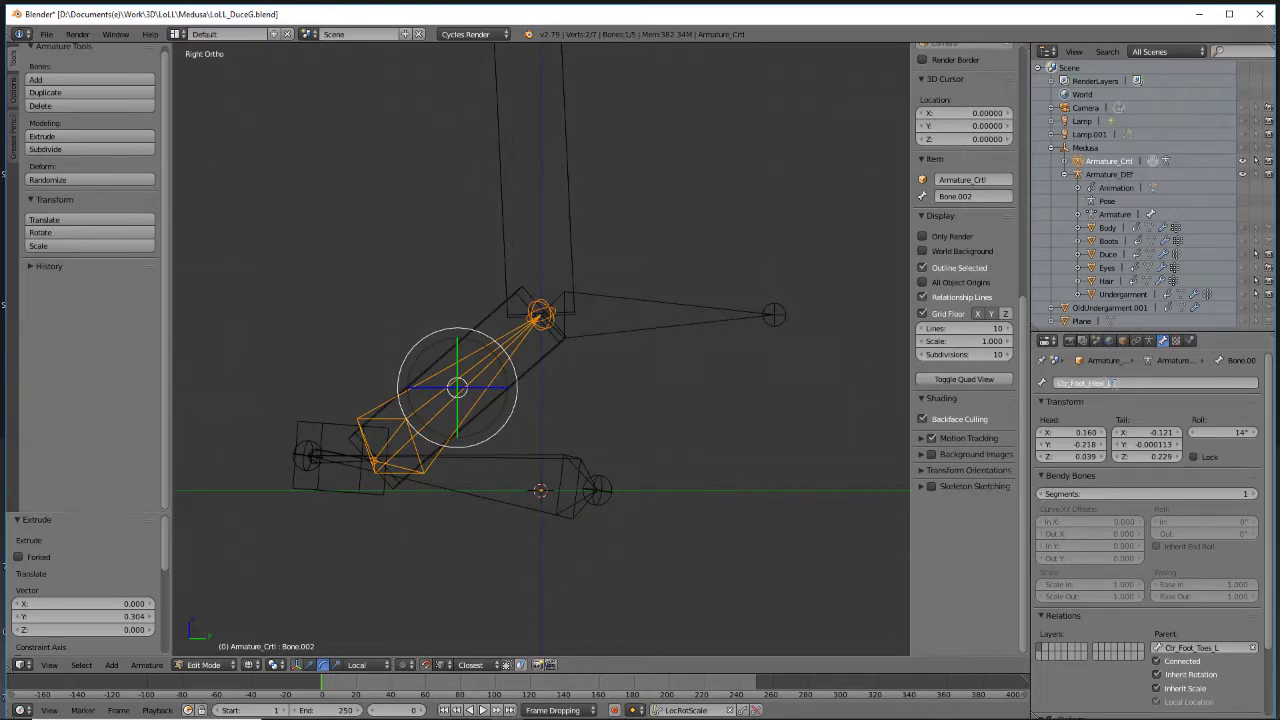
{"action": "key", "text": "BackSpace"}
{"action": "key", "text": "BackSpace"}
{"action": "key", "text": "BackSpace"}
{"action": "key", "text": "BackSpace"}
{"action": "key", "text": "BackSpace"}
{"action": "type", "text": "Ball_"}
{"action": "key", "text": "Return"}
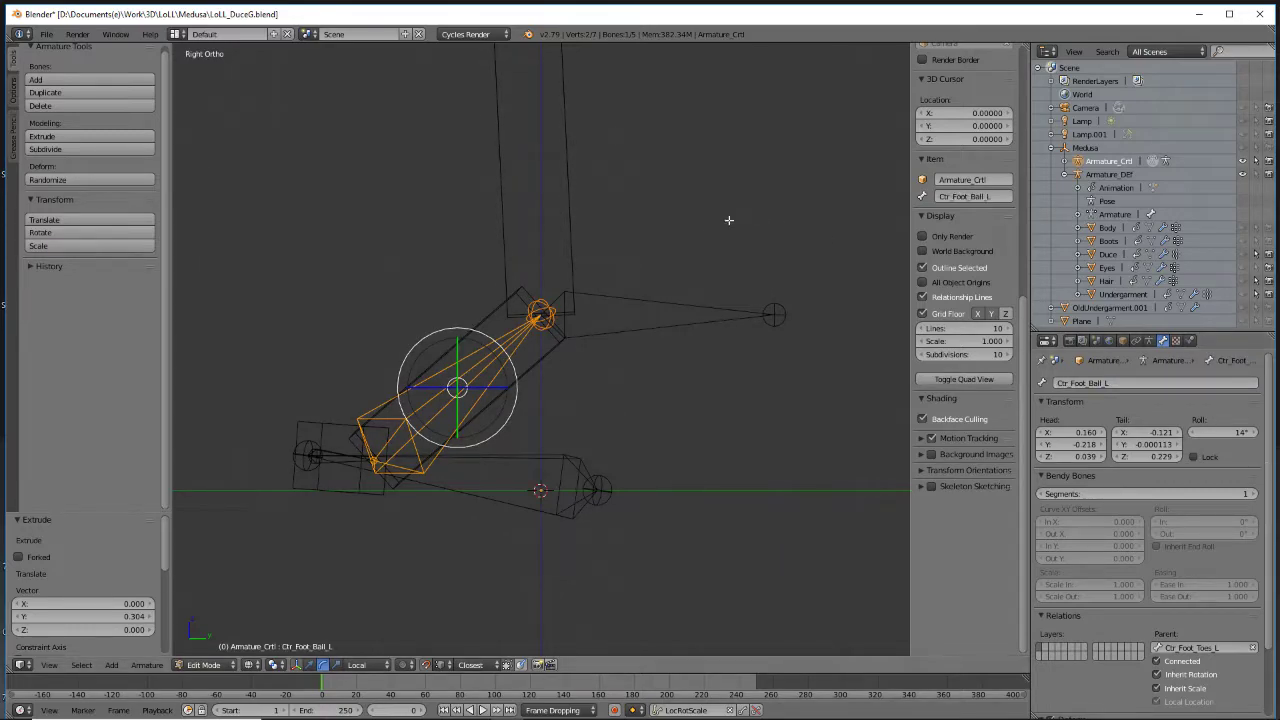
Select the bone extending backward from the ankle joint and rename it IKTG_Ankle
{"action": "right_click", "coordinate": [617, 296]}
{"action": "left_click", "coordinate": [1161, 383]}
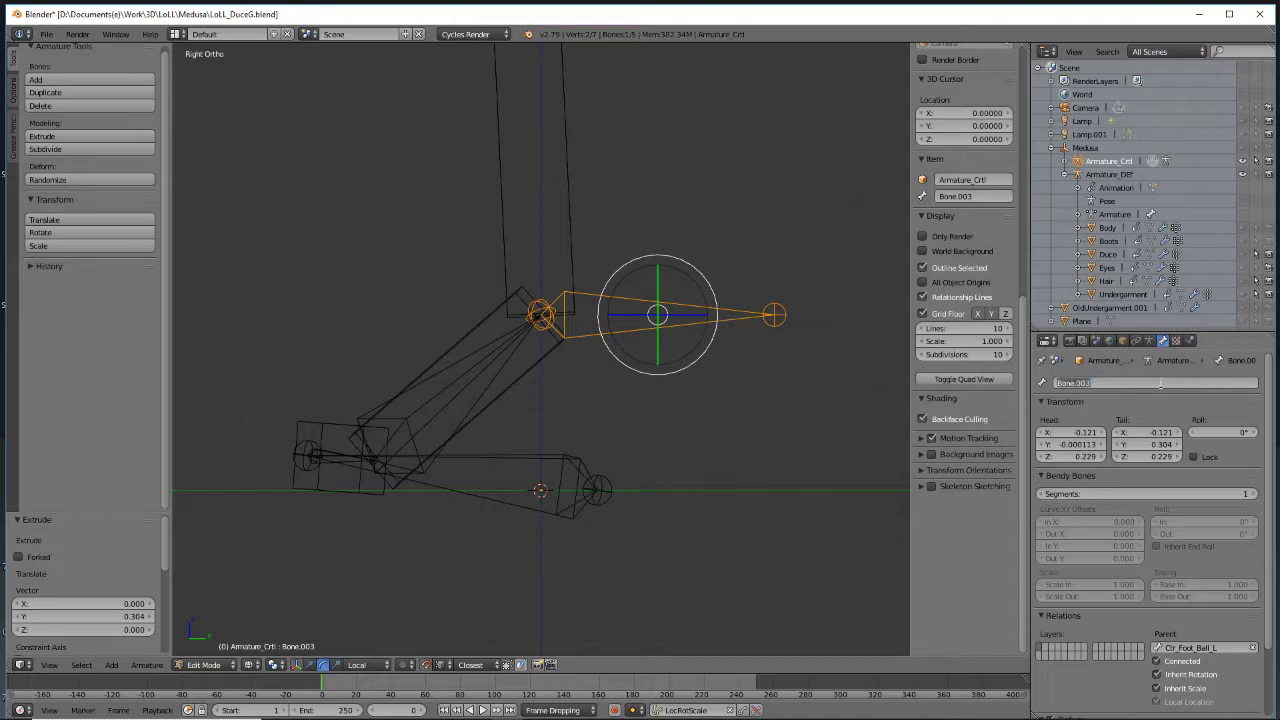
{"action": "type", "text": "Ctr_Foot_Heel_L"}
{"action": "key", "text": "BackSpace"}
{"action": "key", "text": "BackSpace"}
{"action": "key", "text": "BackSpace"}
{"action": "type", "text": "IKT"}
{"action": "key", "text": "BackSpace"}
{"action": "key", "text": "BackSpace"}
{"action": "type", "text": "KL"}
{"action": "key", "text": "BackSpace"}
{"action": "key", "text": "BackSpace"}
{"action": "key", "text": "BackSpace"}
{"action": "key", "text": "BackSpace"}
{"action": "type", "text": "Ankle"}
{"action": "right_click", "coordinate": [549, 334]}
{"action": "left_click", "coordinate": [1120, 382]}
{"action": "type", "text": "Ctr_Foot_Heel_L"}
{"action": "key", "text": "BackSpace"}
{"action": "key", "text": "BackSpace"}
{"action": "key", "text": "BackSpace"}
{"action": "key", "text": "BackSpace"}
{"action": "key", "text": "BackSpace"}
{"action": "key", "text": "BackSpace"}
{"action": "key", "text": "BackSpace"}
{"action": "key", "text": "BackSpace"}
{"action": "key", "text": "BackSpace"}
{"action": "key", "text": "BackSpace"}
{"action": "key", "text": "BackSpace"}
{"action": "key", "text": "BackSpace"}
{"action": "type", "text": "IKTG_Foot"}
{"action": "key", "text": "BackSpace"}
{"action": "key", "text": "BackSpace"}
{"action": "key", "text": "BackSpace"}
{"action": "type", "text": "nkle"}
{"action": "key", "text": "Return"}
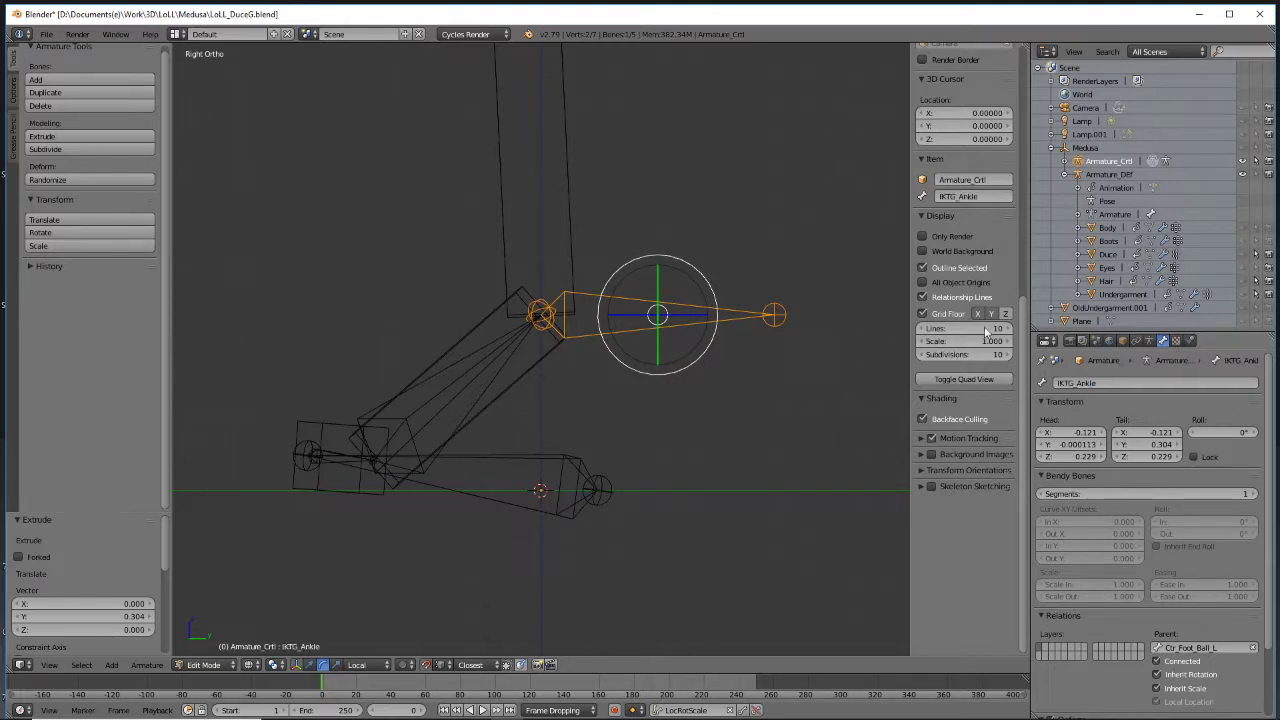
Move the IKTG_Ankle bone about 0.242 along the global X axis onto the left leg's ankle
{"action": "middle_click_drag", "start_coordinate": [346, 363], "coordinate": [503, 429]}
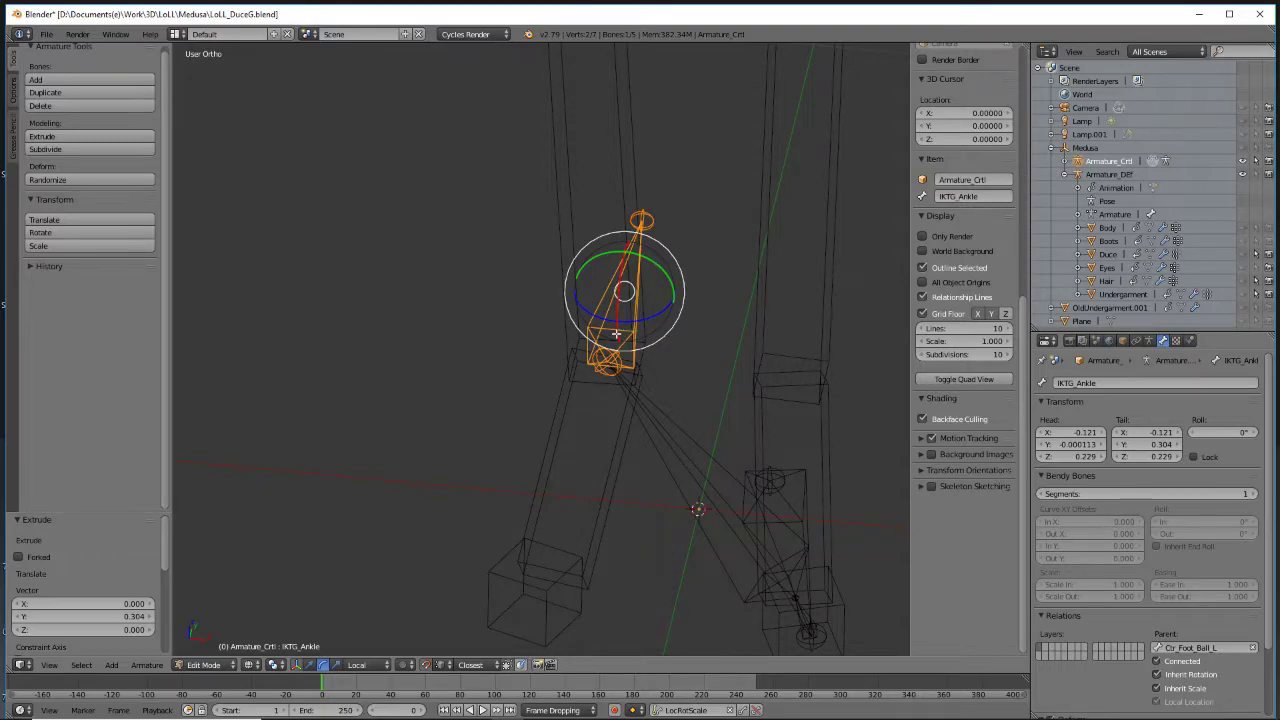
{"action": "key", "text": "g"}
{"action": "key", "text": "x"}
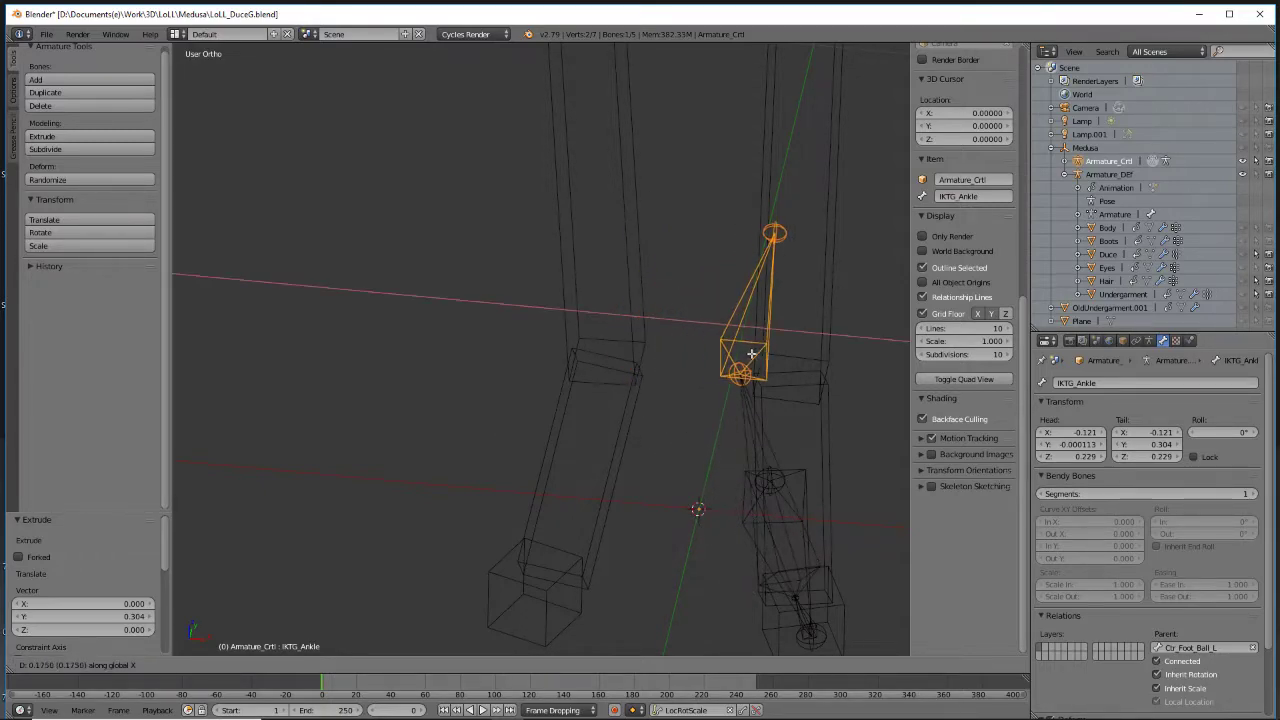
{"action": "left_click", "coordinate": [801, 369]}
{"action": "middle_click_drag", "start_coordinate": [801, 369], "coordinate": [420, 560]}
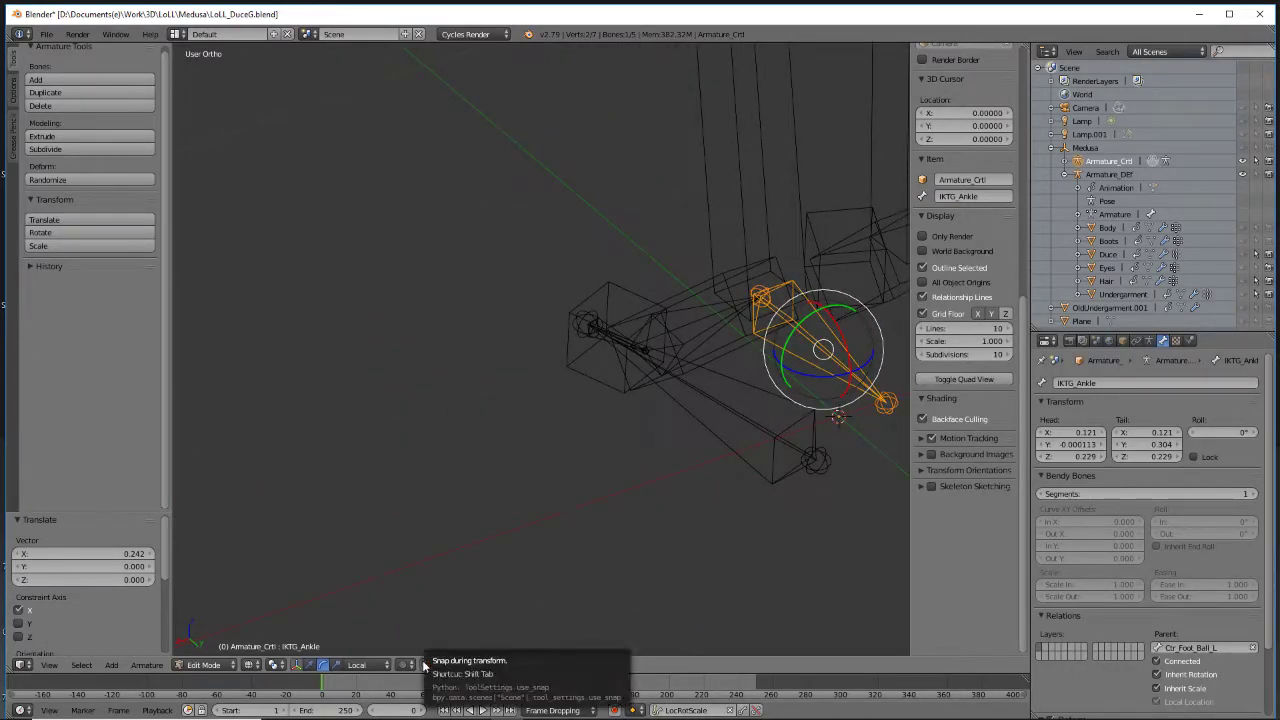
Leave Edit Mode on the control armature and select the Armature_DEf object
{"action": "middle_click_drag", "start_coordinate": [608, 358], "coordinate": [672, 424]}
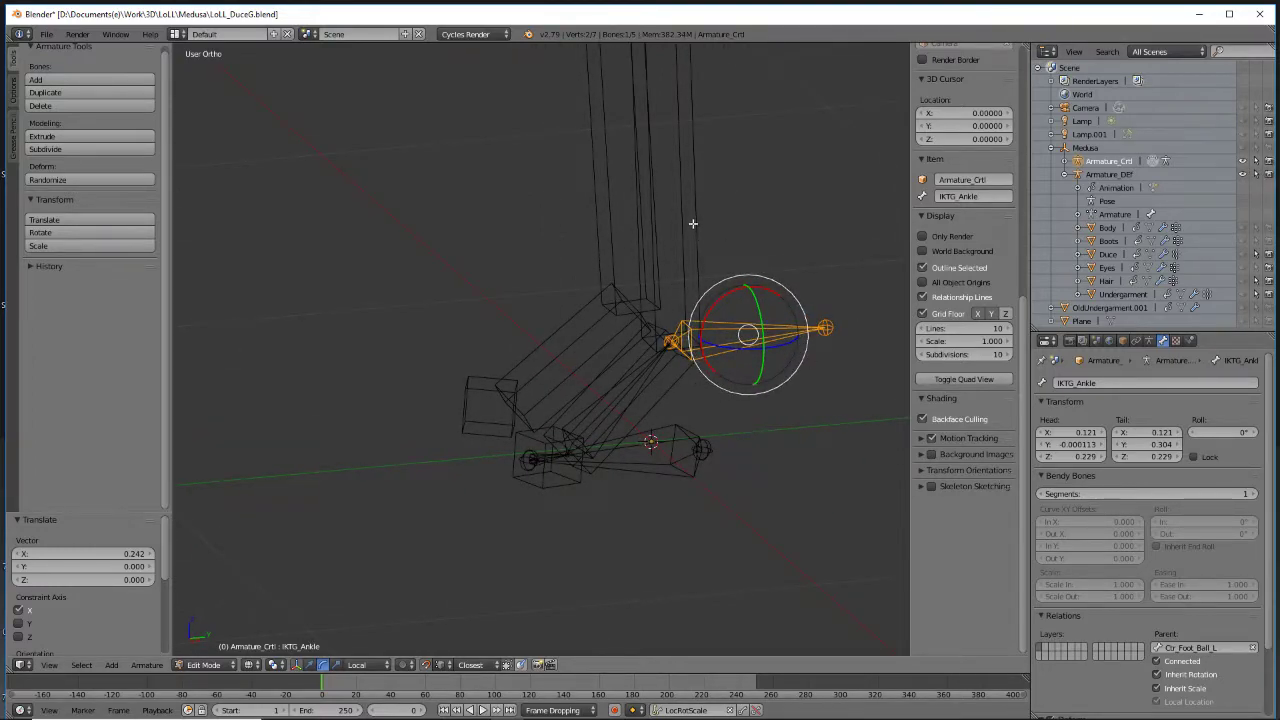
{"action": "scroll", "coordinate": [692, 223], "scroll_direction": "down", "scroll_amount": 3}
{"action": "key", "text": "Tab"}
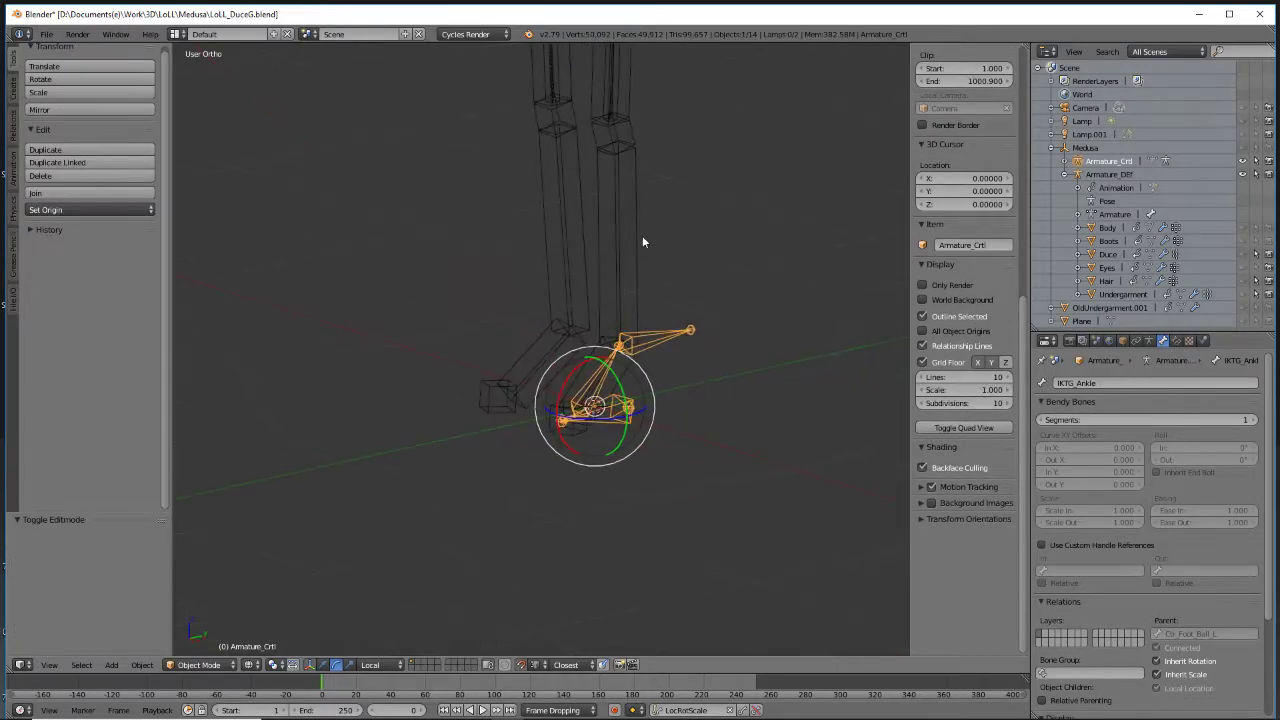
{"action": "left_click", "coordinate": [1110, 175]}
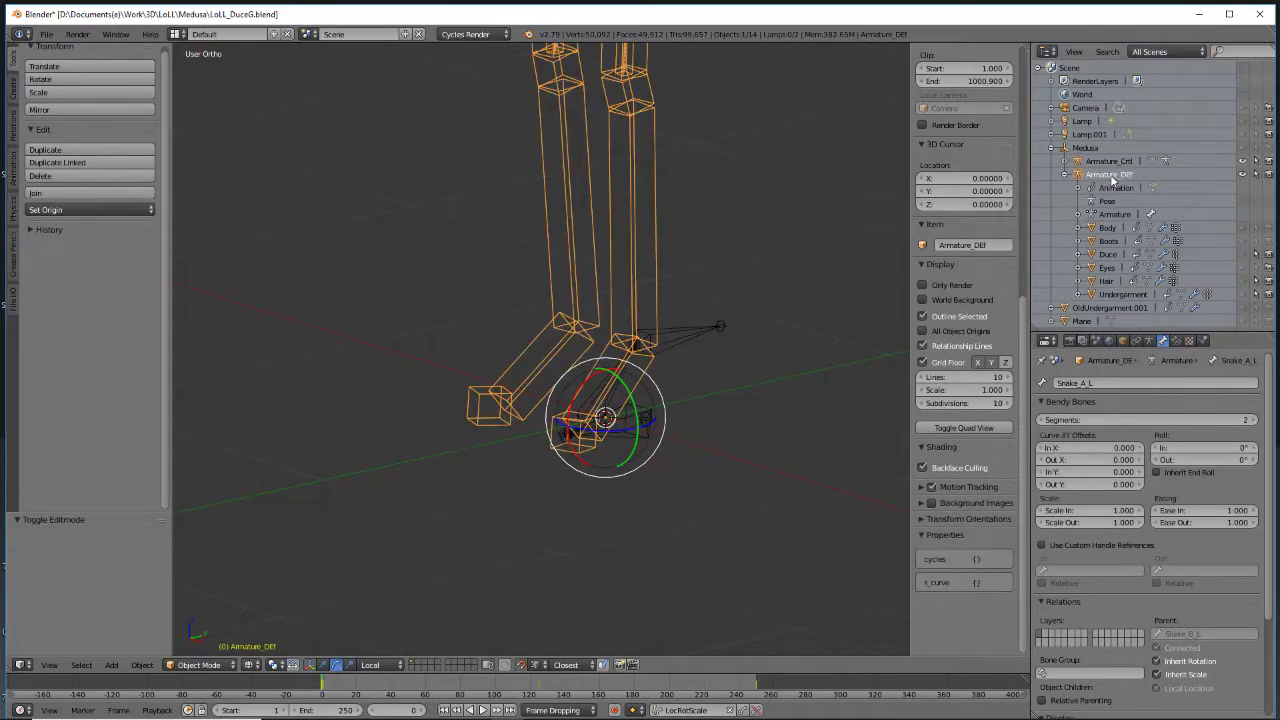
Put Armature_DEf in Pose Mode and add an Inverse Kinematics constraint to the left shin bone Def_Leg_Shin_L
{"action": "left_click", "coordinate": [226, 666]}
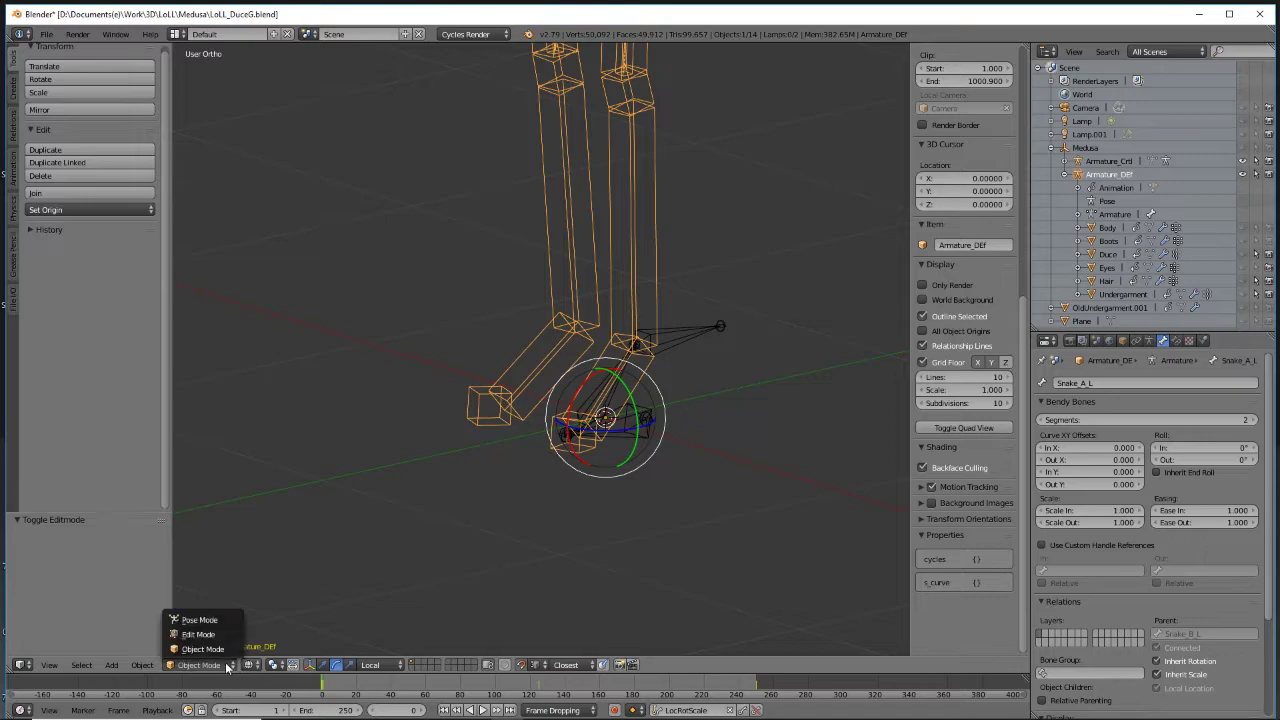
{"action": "left_click", "coordinate": [226, 620]}
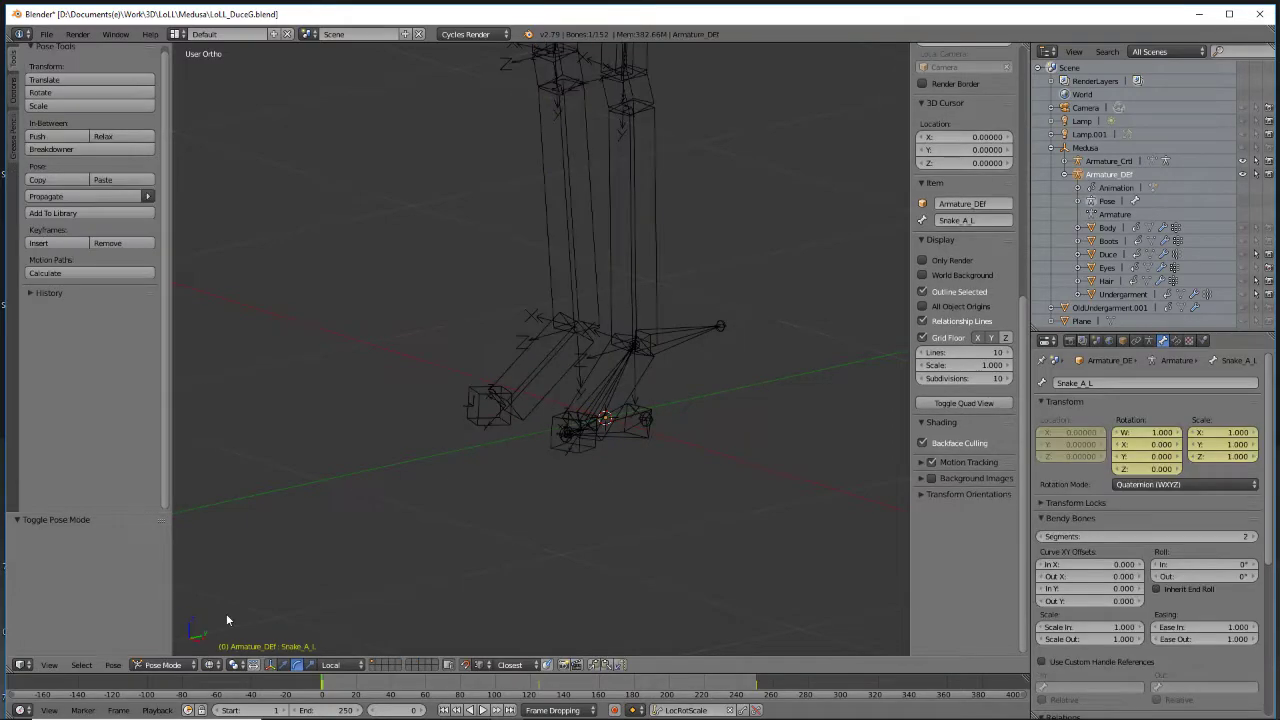
{"action": "right_click", "coordinate": [652, 210]}
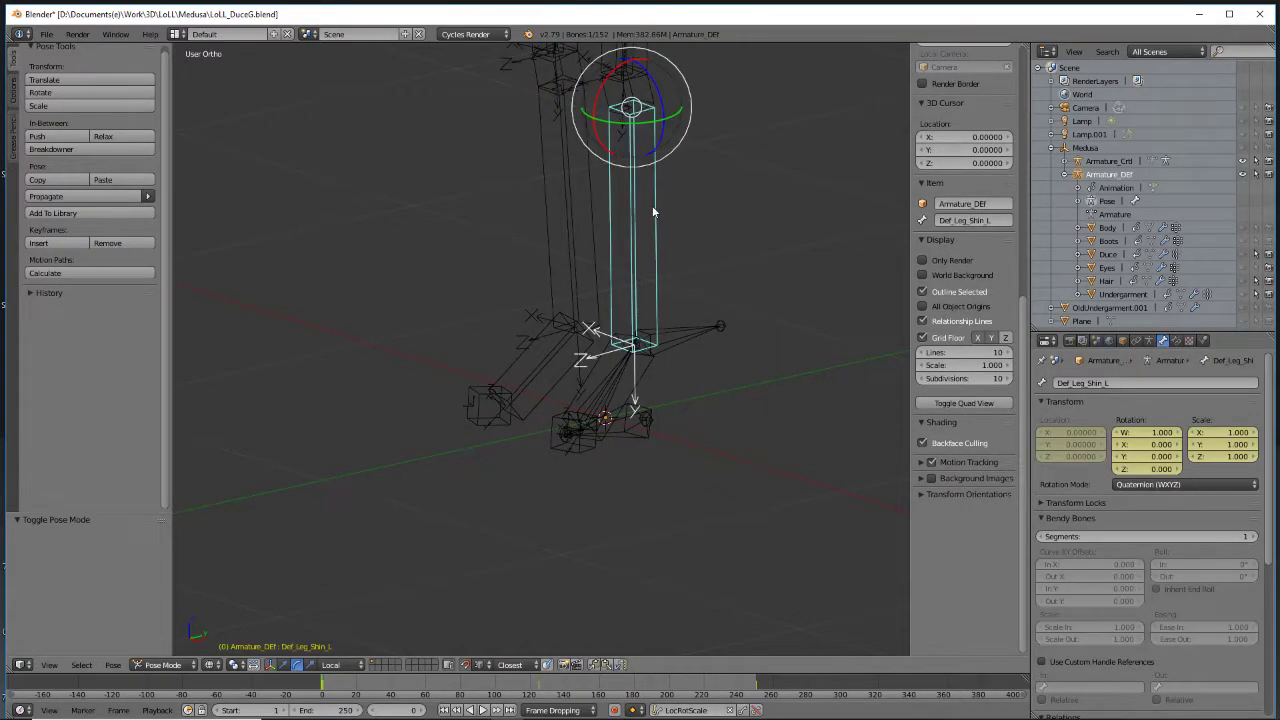
{"action": "left_click", "coordinate": [1176, 340]}
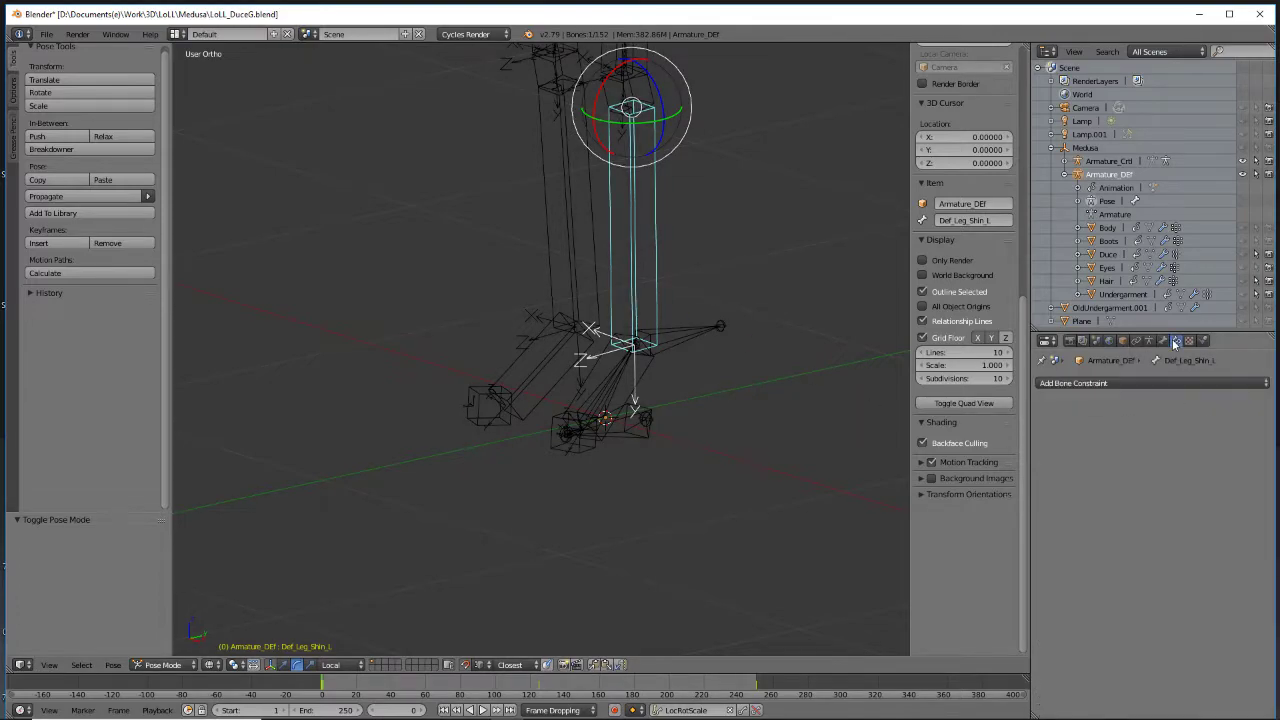
{"action": "left_click", "coordinate": [1090, 384]}
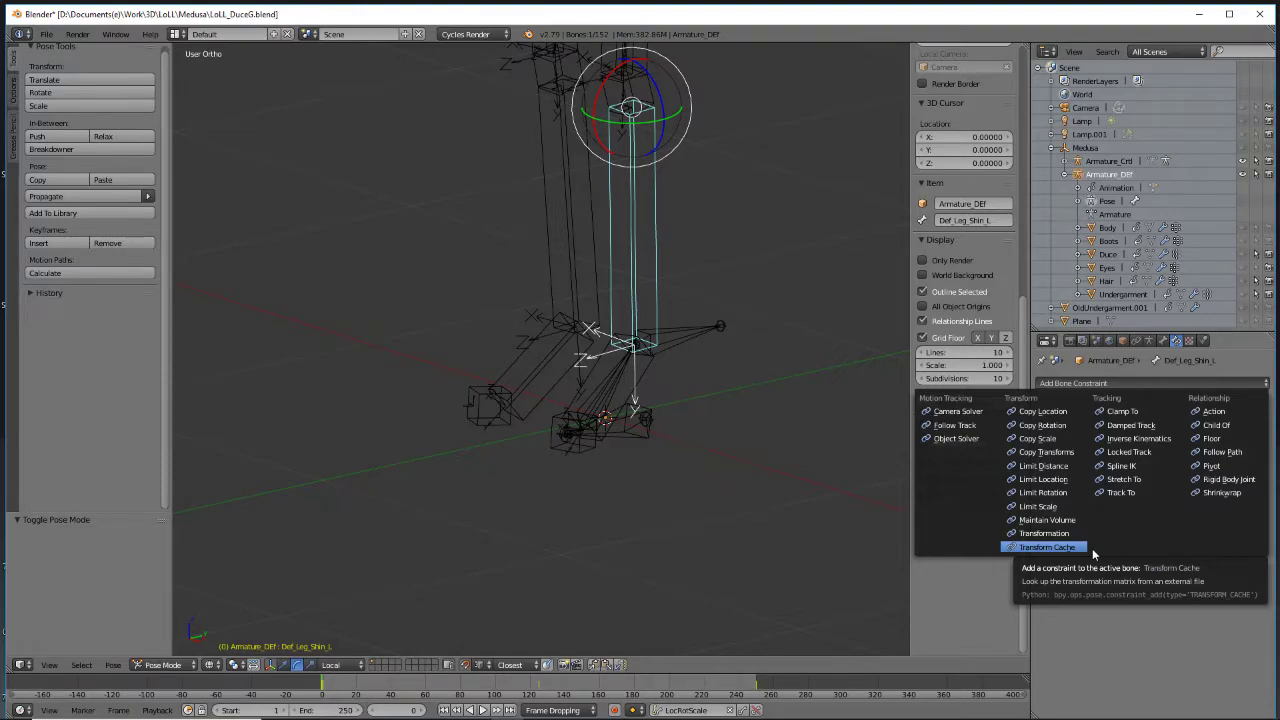
{"action": "left_click", "coordinate": [1161, 442]}
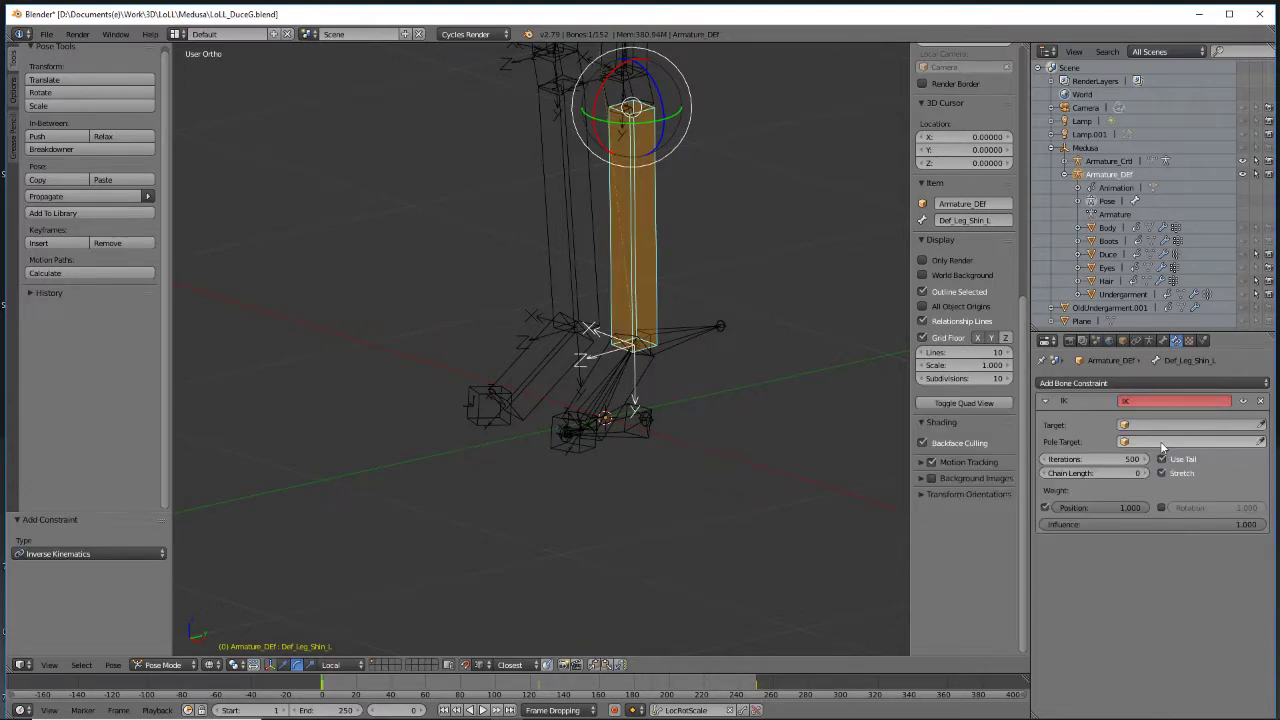
Set the chain length of the left shin's IK constraint to 3
{"action": "middle_click_drag", "start_coordinate": [740, 298], "coordinate": [603, 400]}
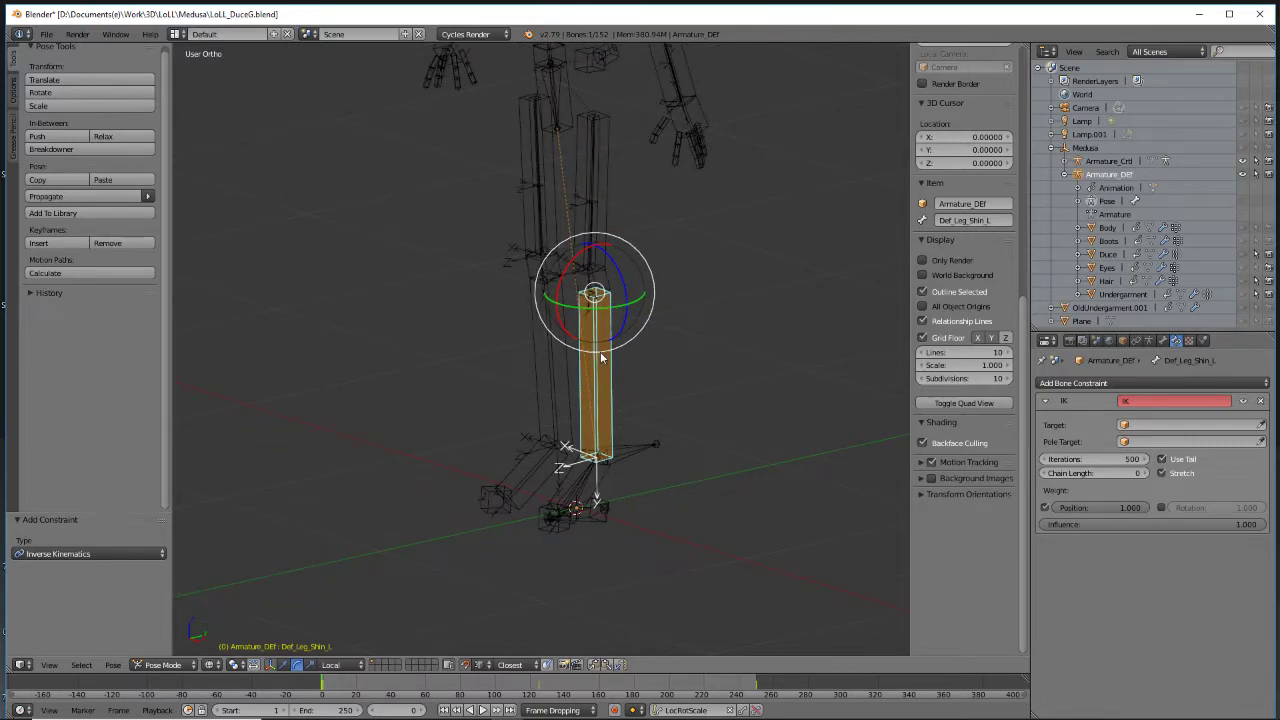
{"action": "left_click", "coordinate": [1146, 473]}
{"action": "left_click", "coordinate": [1146, 473]}
{"action": "left_click", "coordinate": [1146, 473]}
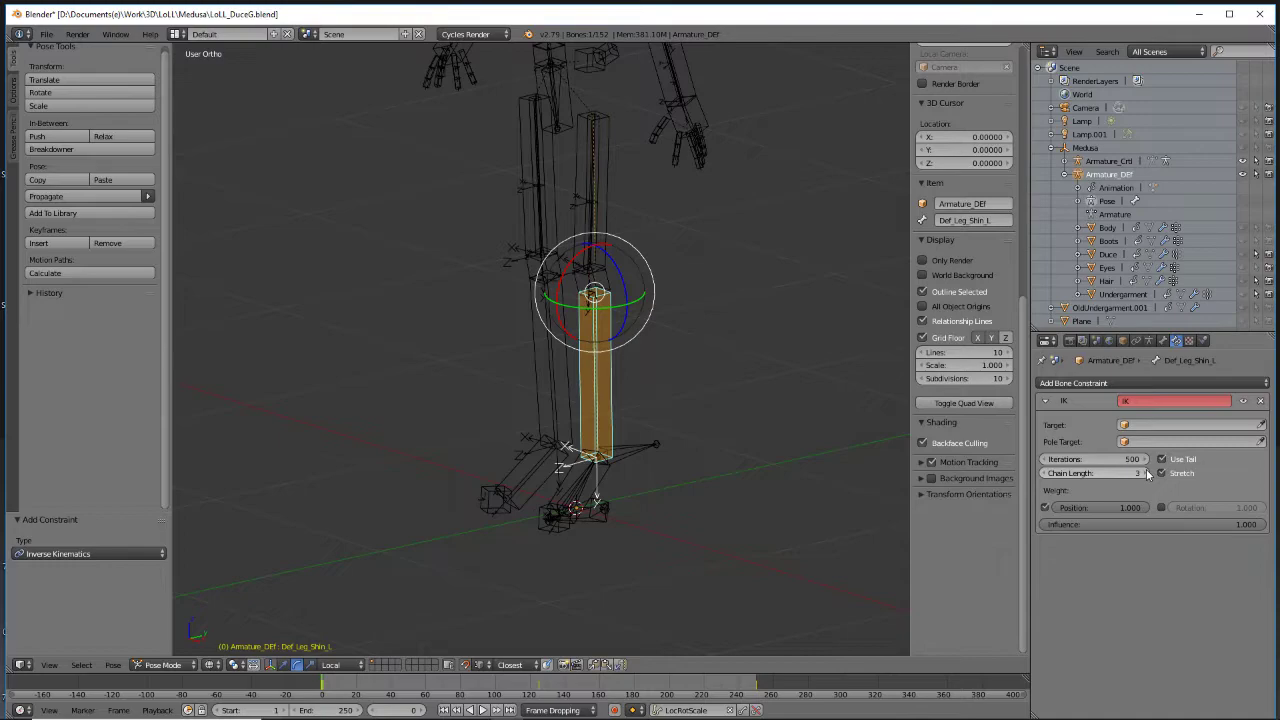
Examine the overlapping bones of the left thigh and how the shin's IK chain reaches them
{"action": "middle_click_drag", "start_coordinate": [633, 231], "coordinate": [604, 600]}
{"action": "scroll", "coordinate": [650, 285], "scroll_direction": "up", "scroll_amount": 3}
{"action": "middle_click_drag", "start_coordinate": [648, 437], "coordinate": [531, 546]}
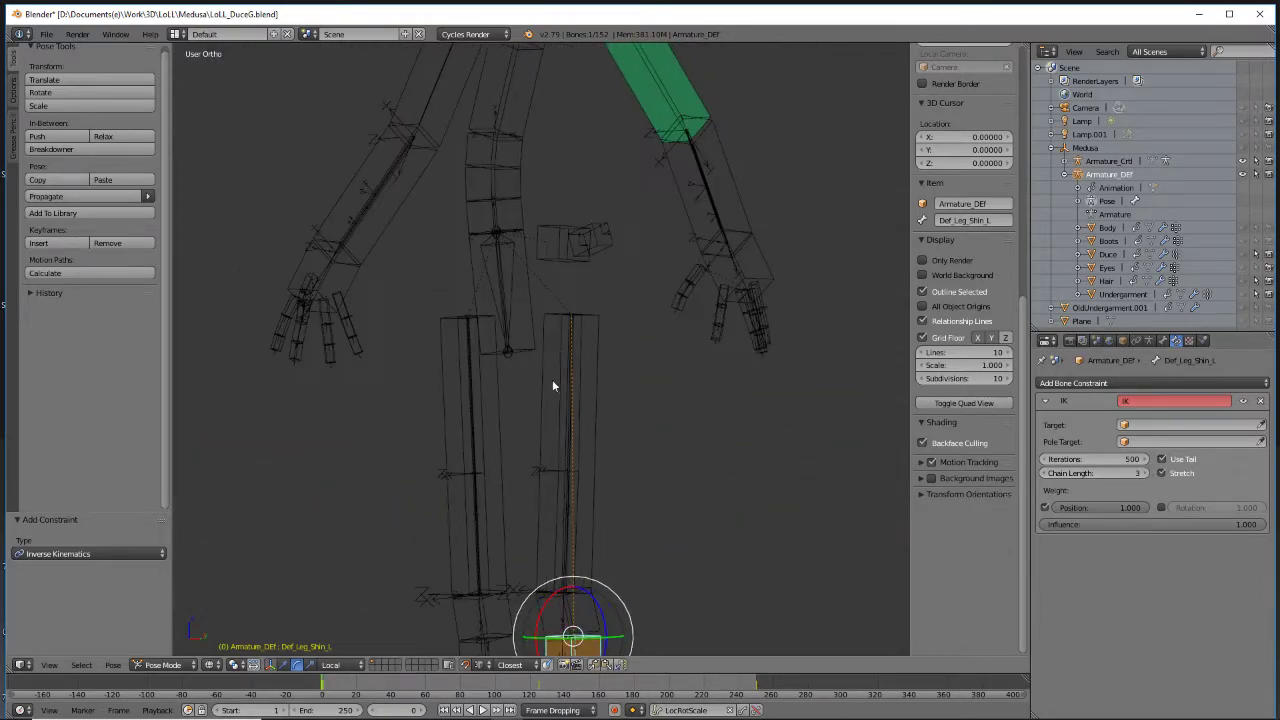
{"action": "middle_click_drag", "start_coordinate": [603, 457], "coordinate": [568, 300]}
{"action": "scroll", "coordinate": [664, 323], "scroll_direction": "up", "scroll_amount": 3}
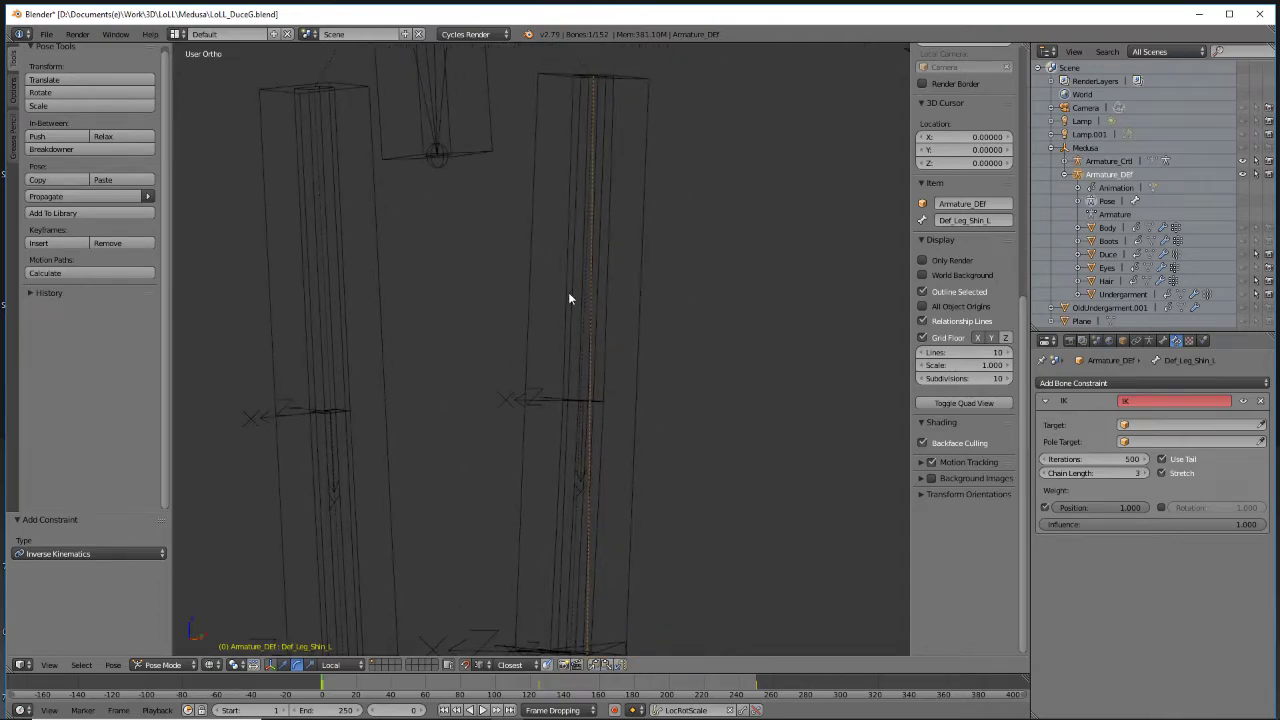
{"action": "right_click", "coordinate": [640, 244]}
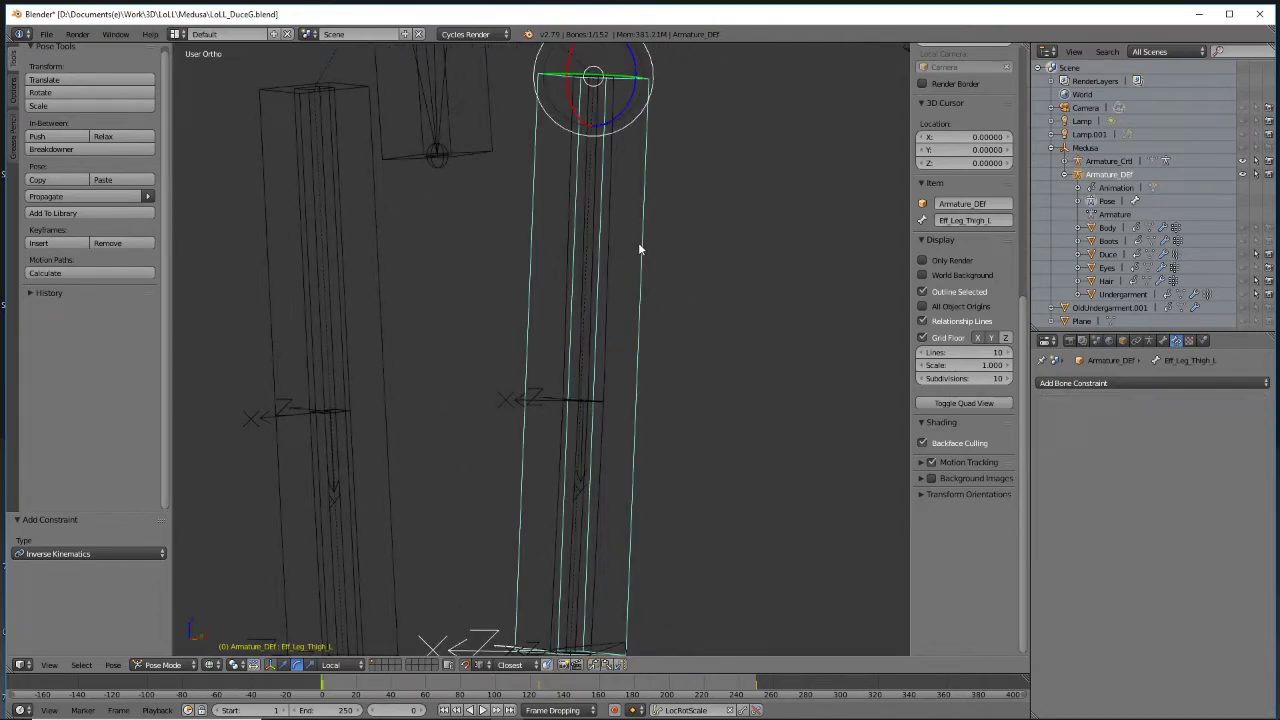
{"action": "right_click", "coordinate": [603, 294]}
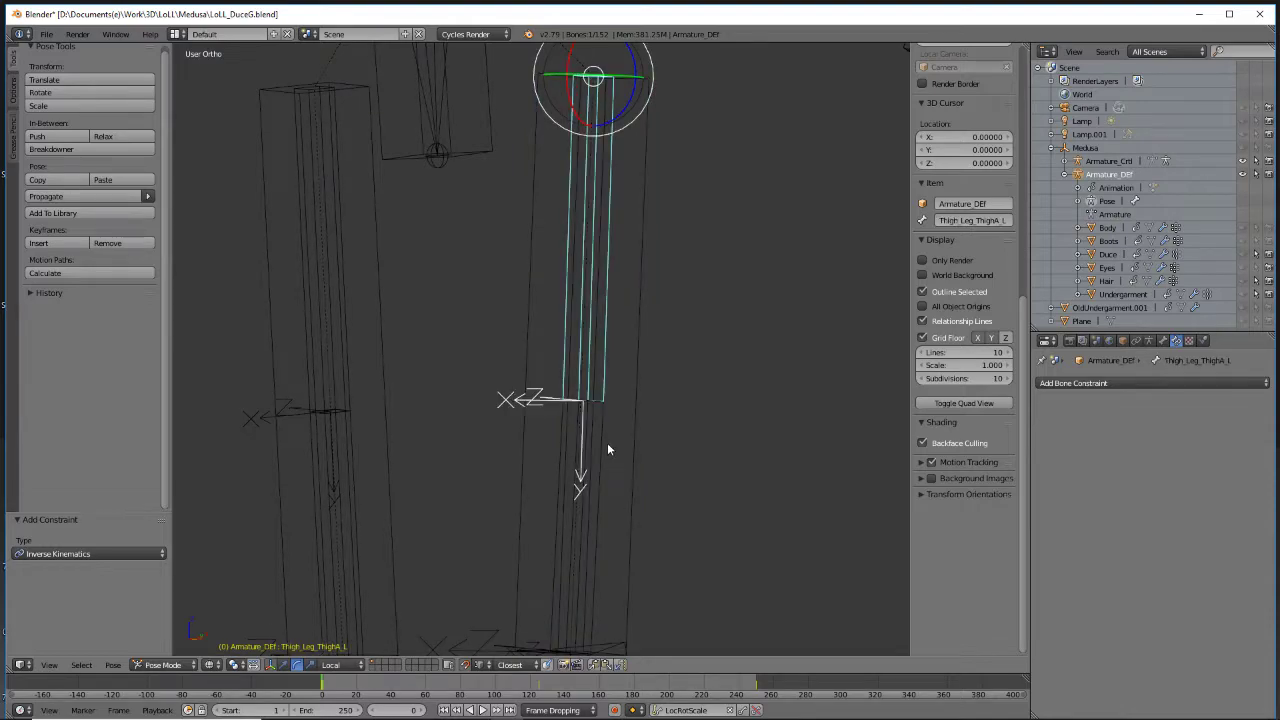
{"action": "right_click", "coordinate": [607, 442]}
{"action": "right_click", "coordinate": [601, 285]}
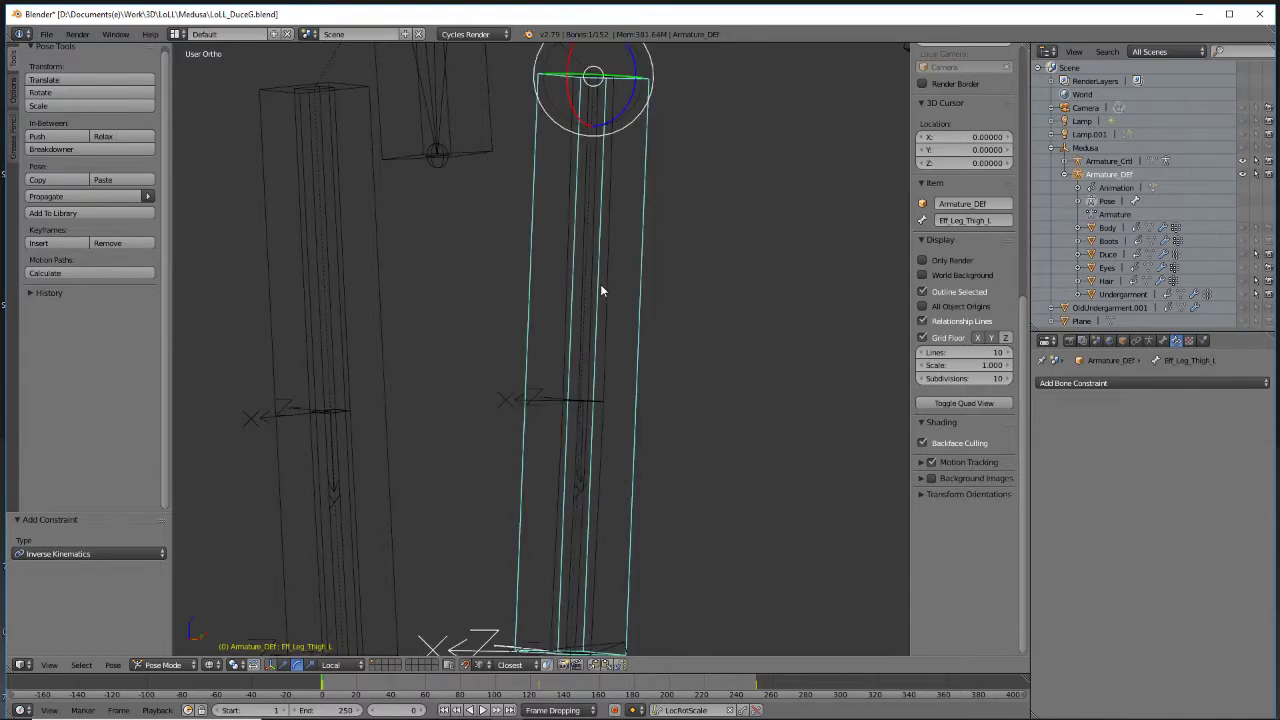
In Edit Mode, set the bendy bone segments of the upper left thigh bone Thigh_Leg_ThighA_L to 2
{"action": "right_click", "coordinate": [609, 284]}
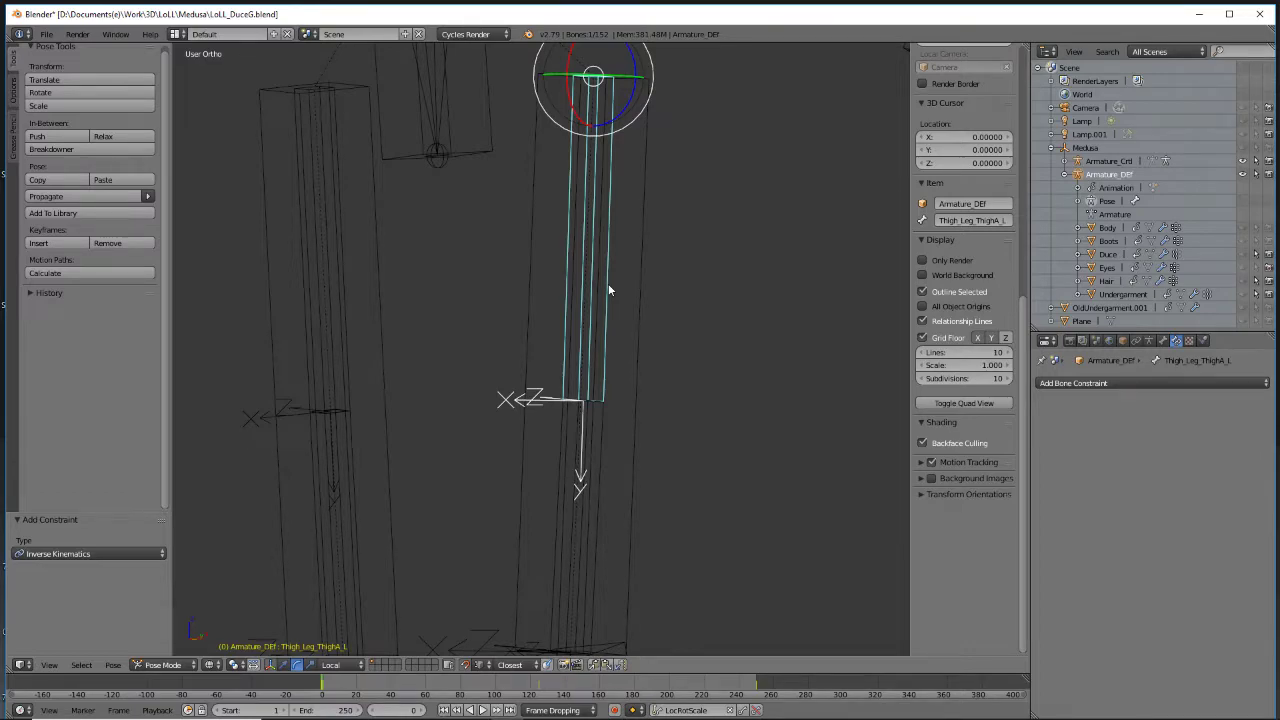
{"action": "left_click", "coordinate": [1162, 340]}
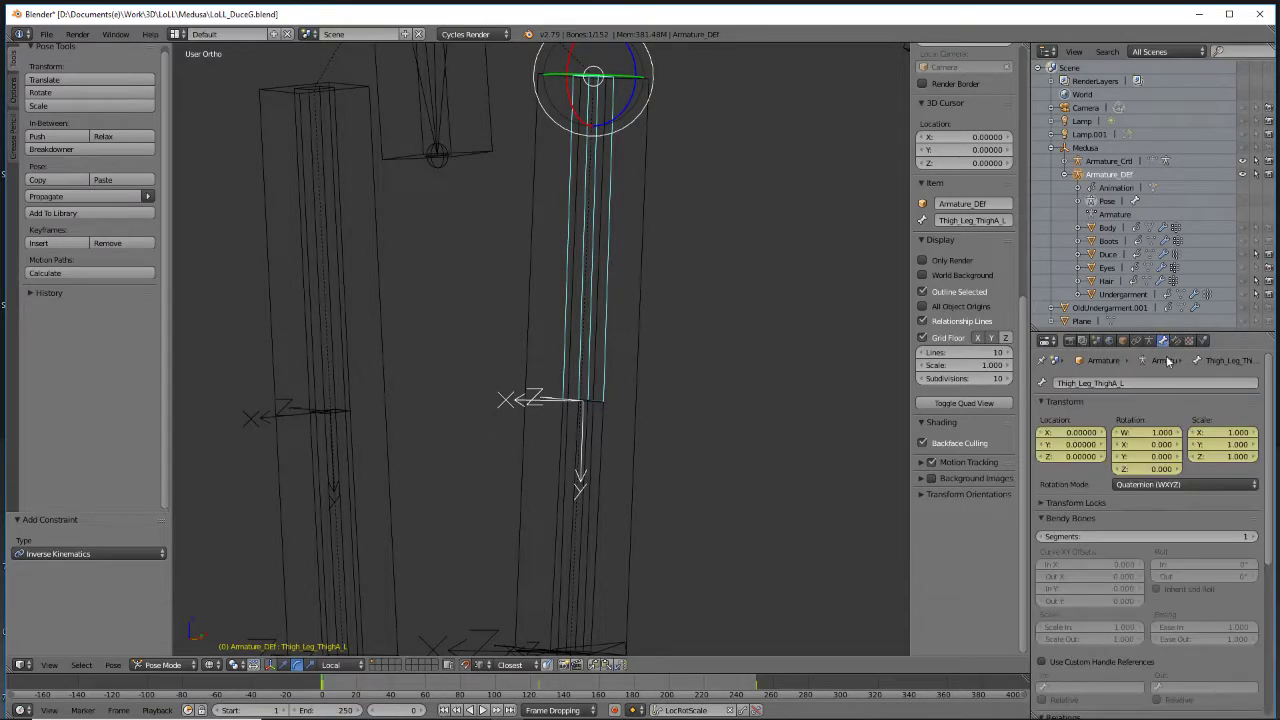
{"action": "scroll", "coordinate": [1184, 496], "scroll_direction": "down", "scroll_amount": 4}
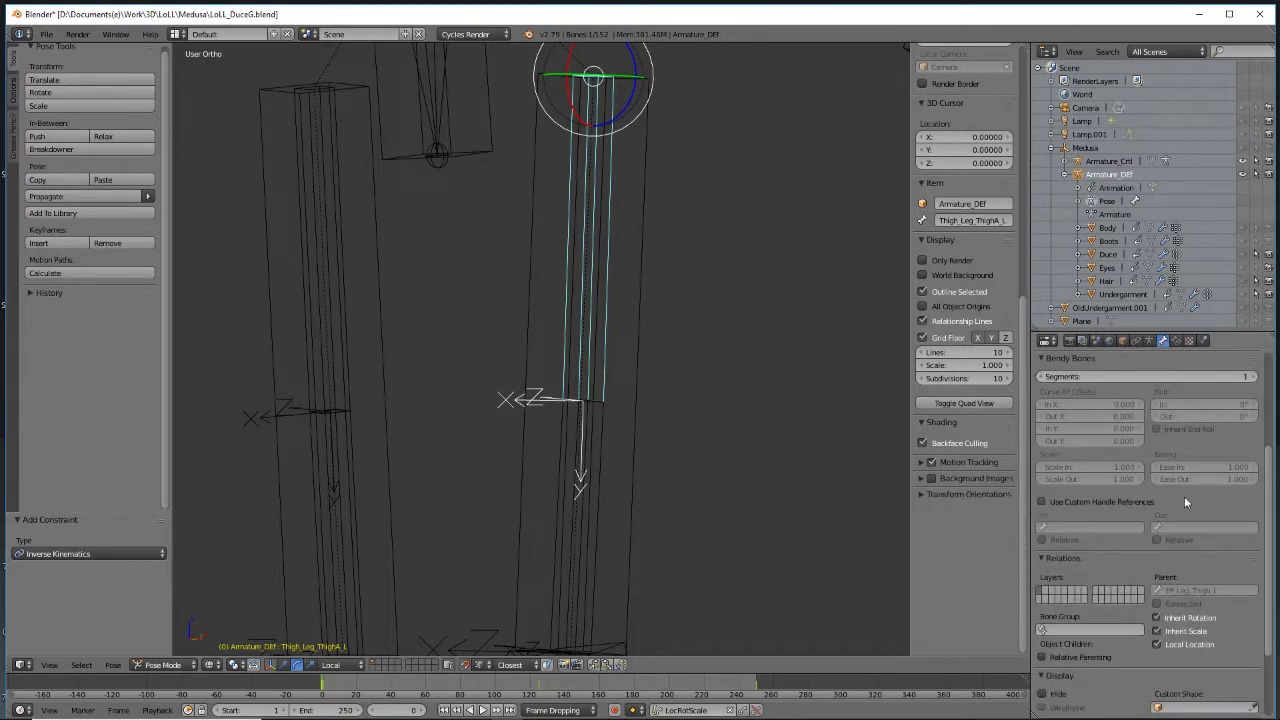
{"action": "scroll", "coordinate": [1184, 496], "scroll_direction": "down", "scroll_amount": 3}
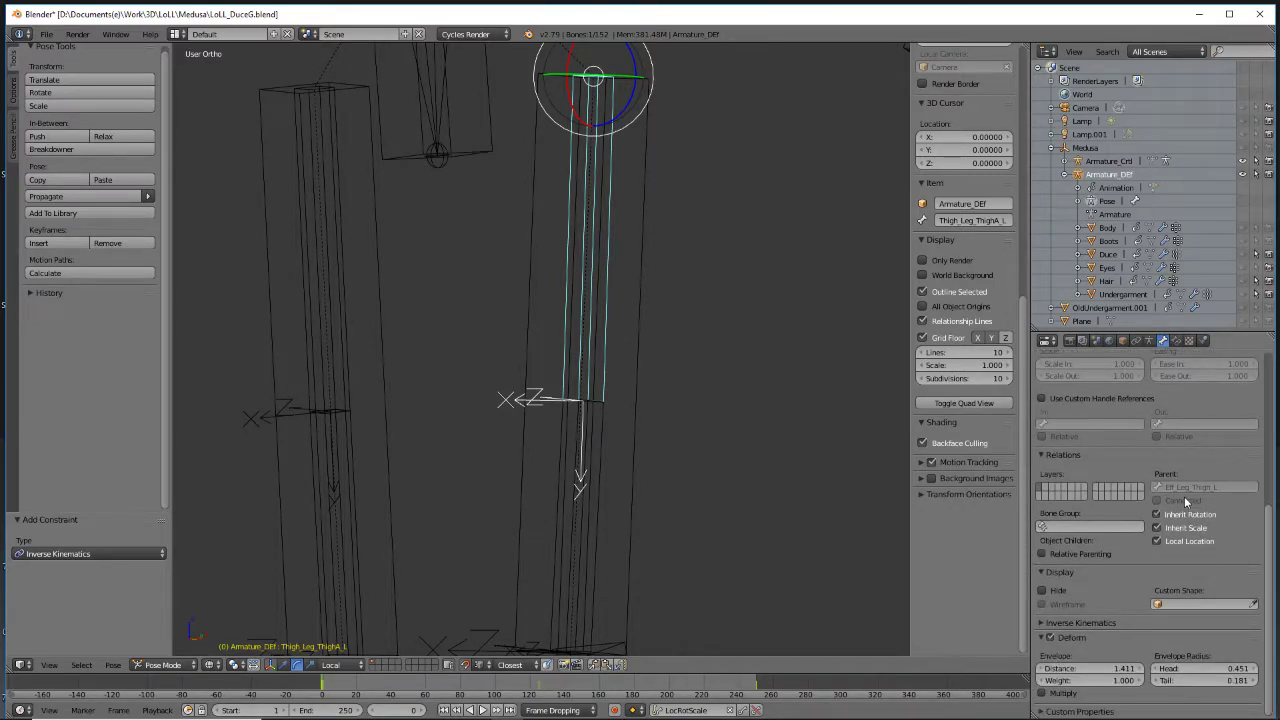
{"action": "left_click", "coordinate": [160, 665]}
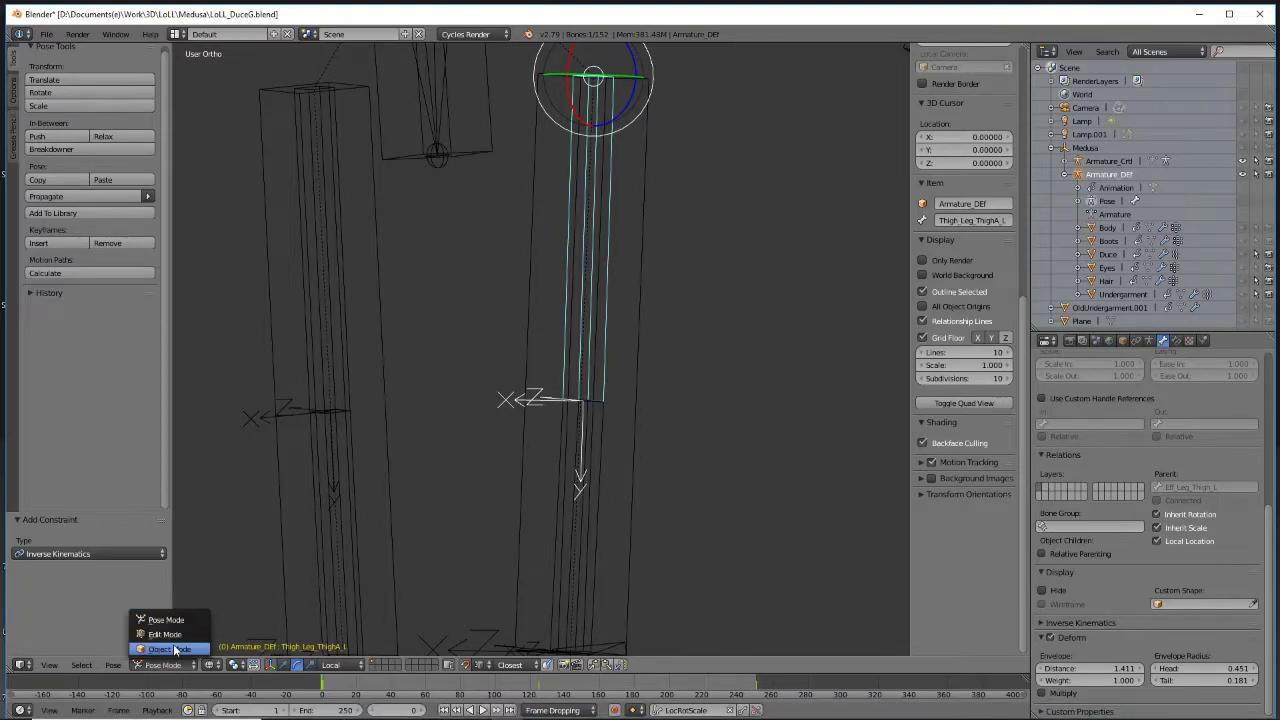
{"action": "left_click", "coordinate": [168, 635]}
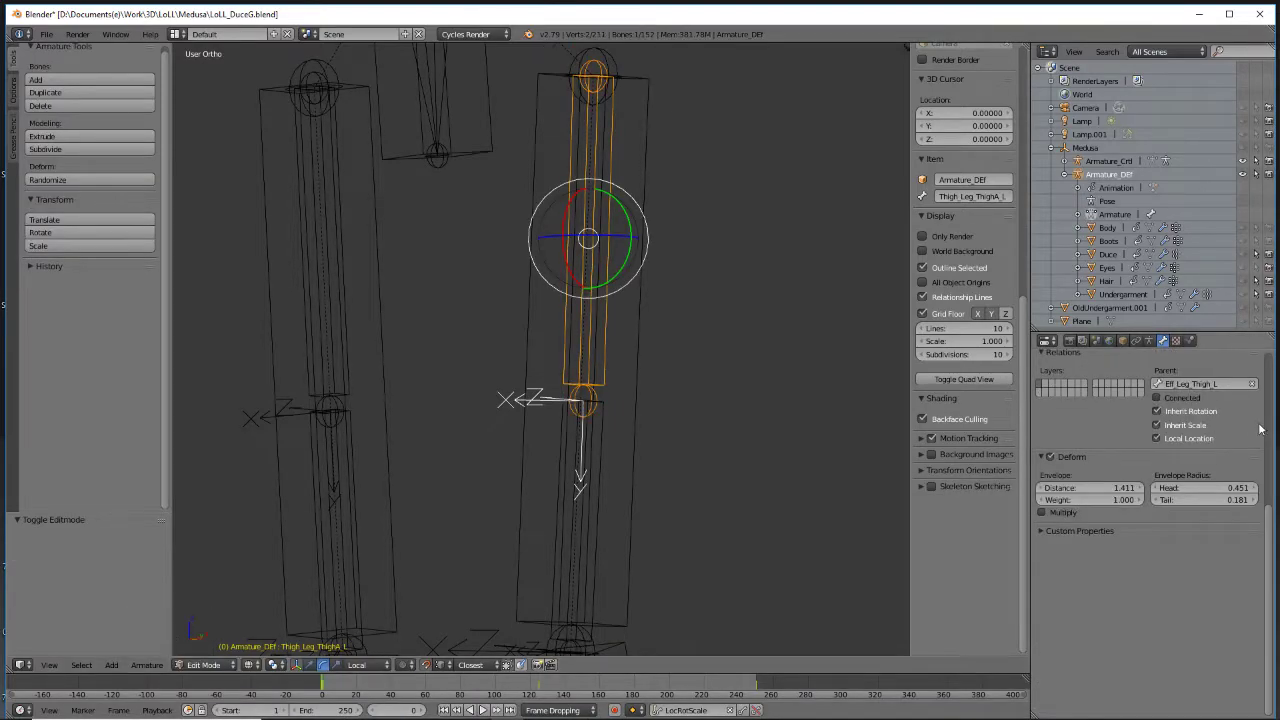
{"action": "scroll", "coordinate": [1158, 470], "scroll_direction": "up", "scroll_amount": 6}
{"action": "scroll", "coordinate": [1153, 456], "scroll_direction": "up", "scroll_amount": 1}
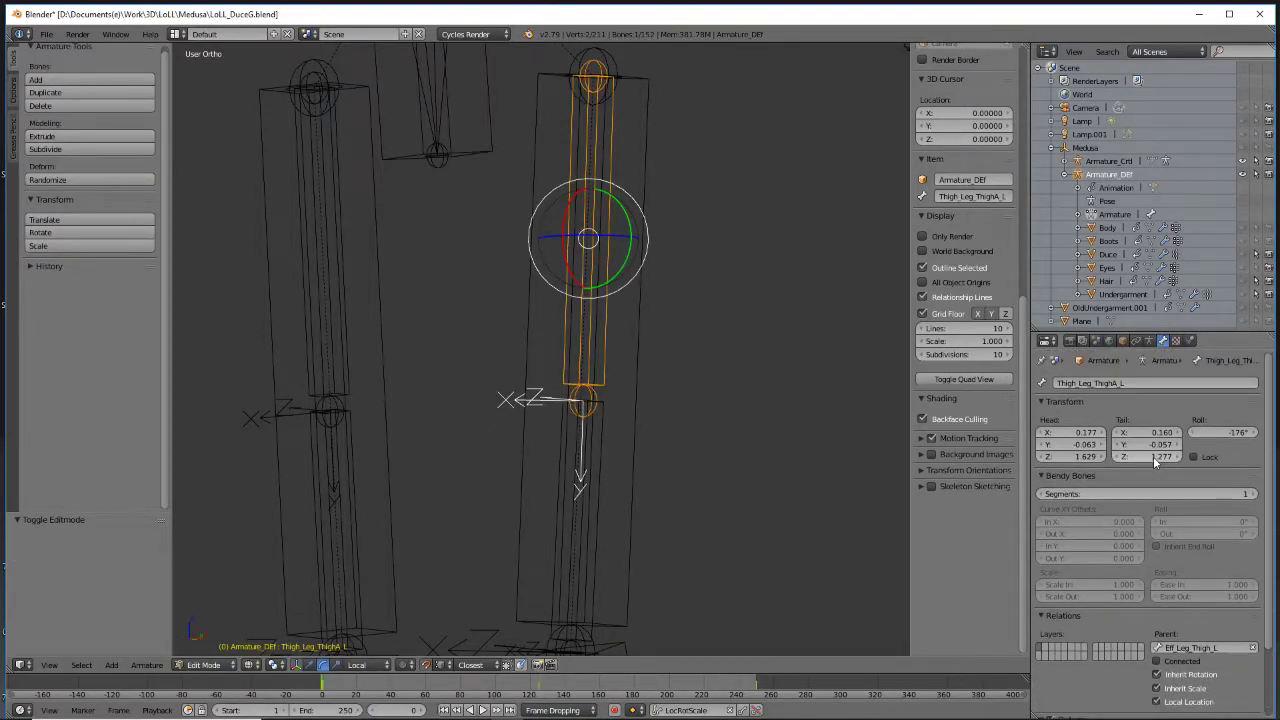
{"action": "left_click", "coordinate": [1148, 341]}
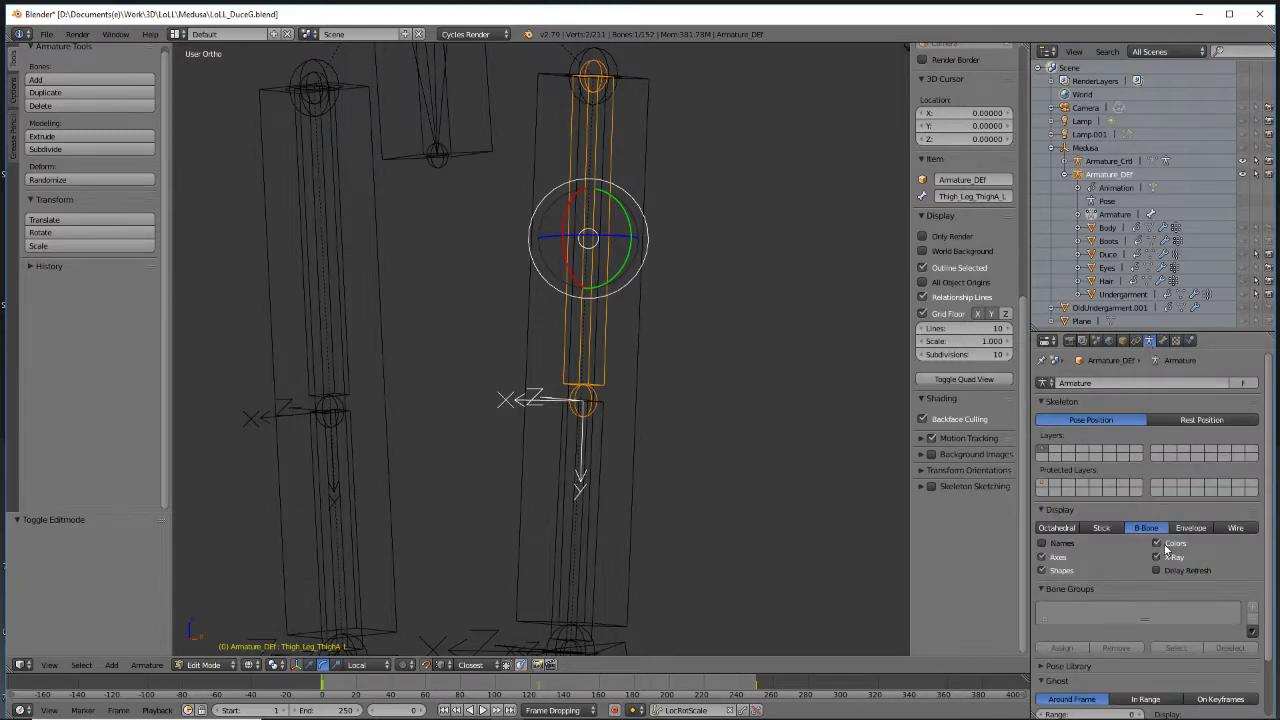
{"action": "left_click", "coordinate": [1162, 341]}
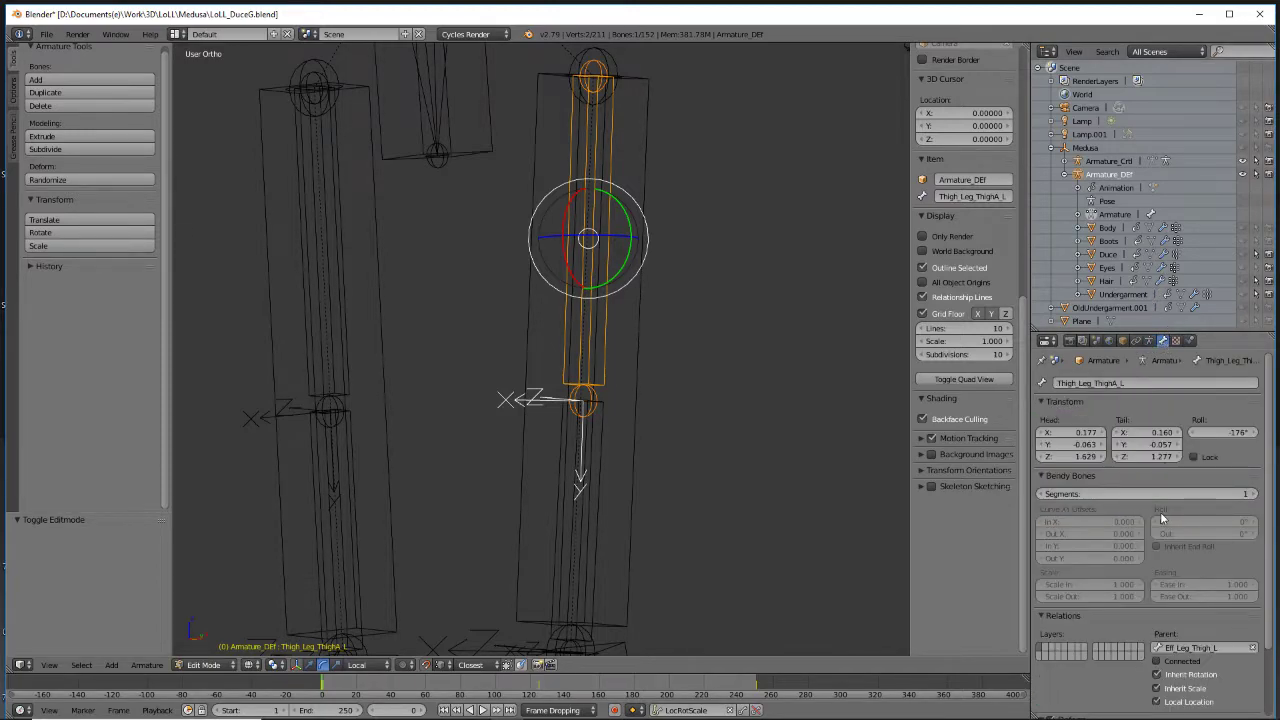
{"action": "left_click", "coordinate": [1256, 494]}
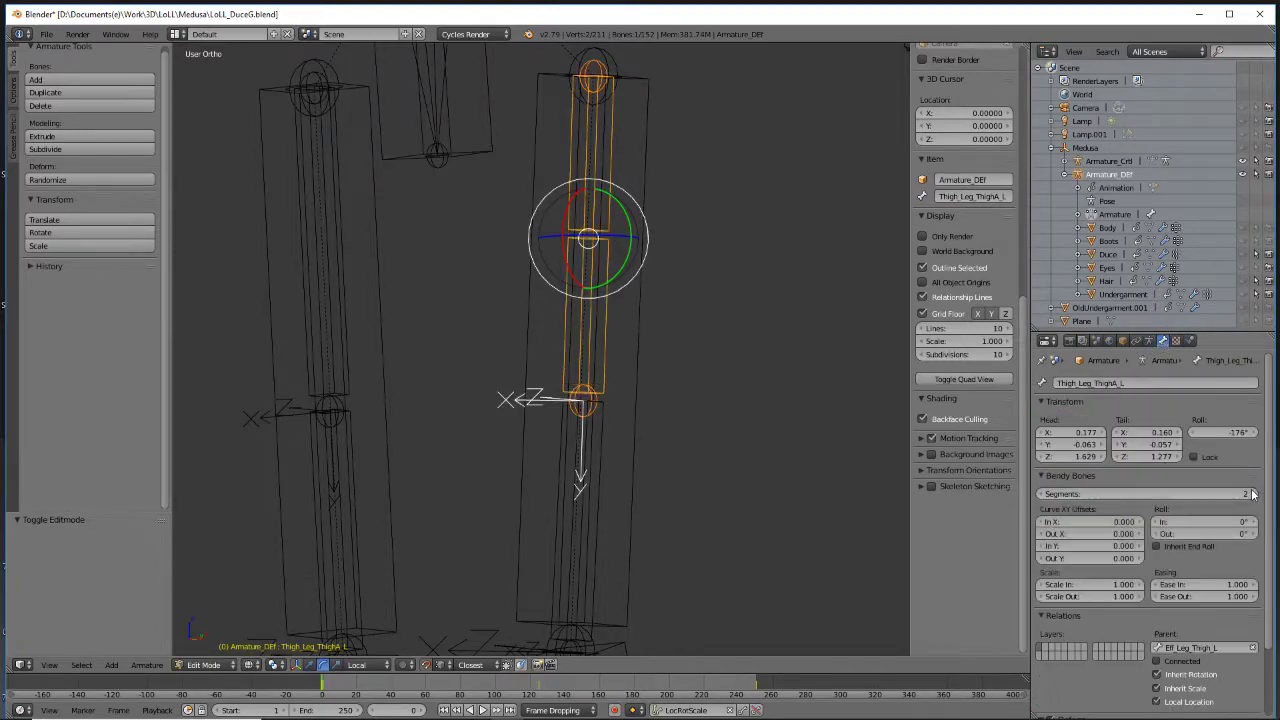
{"action": "right_click", "coordinate": [339, 270]}
{"action": "right_click", "coordinate": [339, 271]}
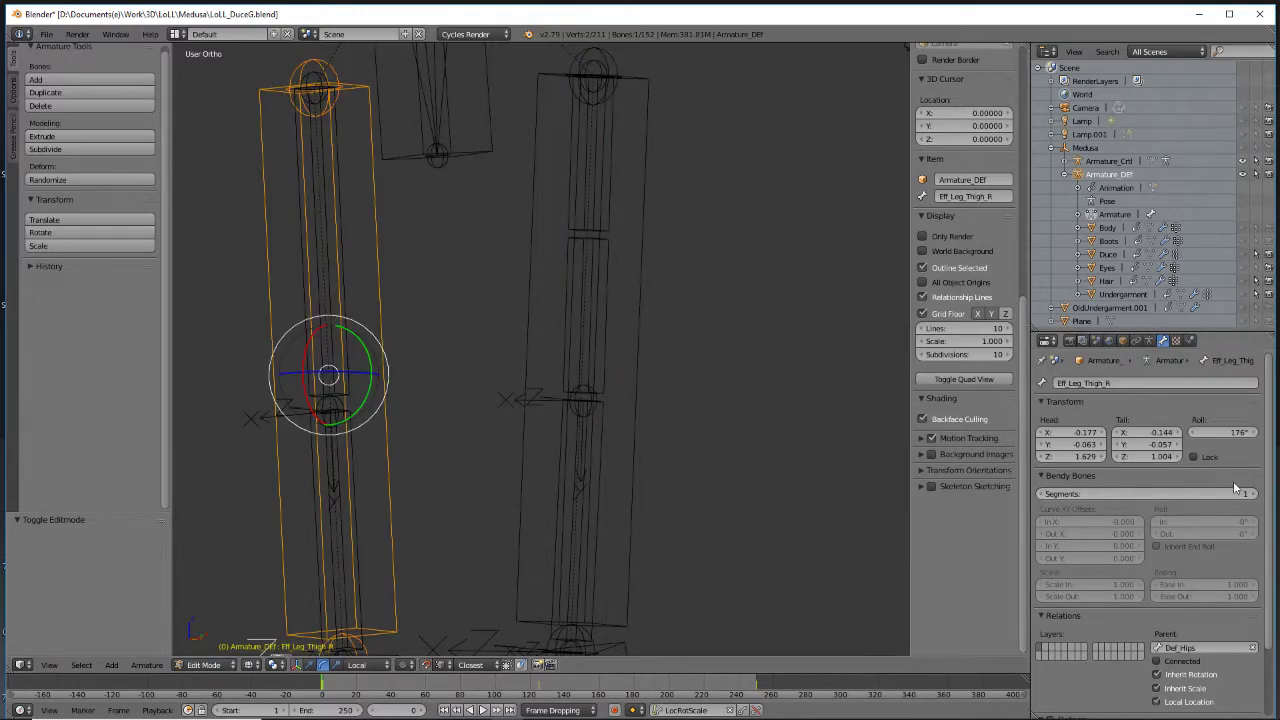
{"action": "left_click", "coordinate": [1255, 494]}
{"action": "scroll", "coordinate": [530, 387], "scroll_direction": "down", "scroll_amount": 2}
{"action": "scroll", "coordinate": [530, 387], "scroll_direction": "down", "scroll_amount": 1}
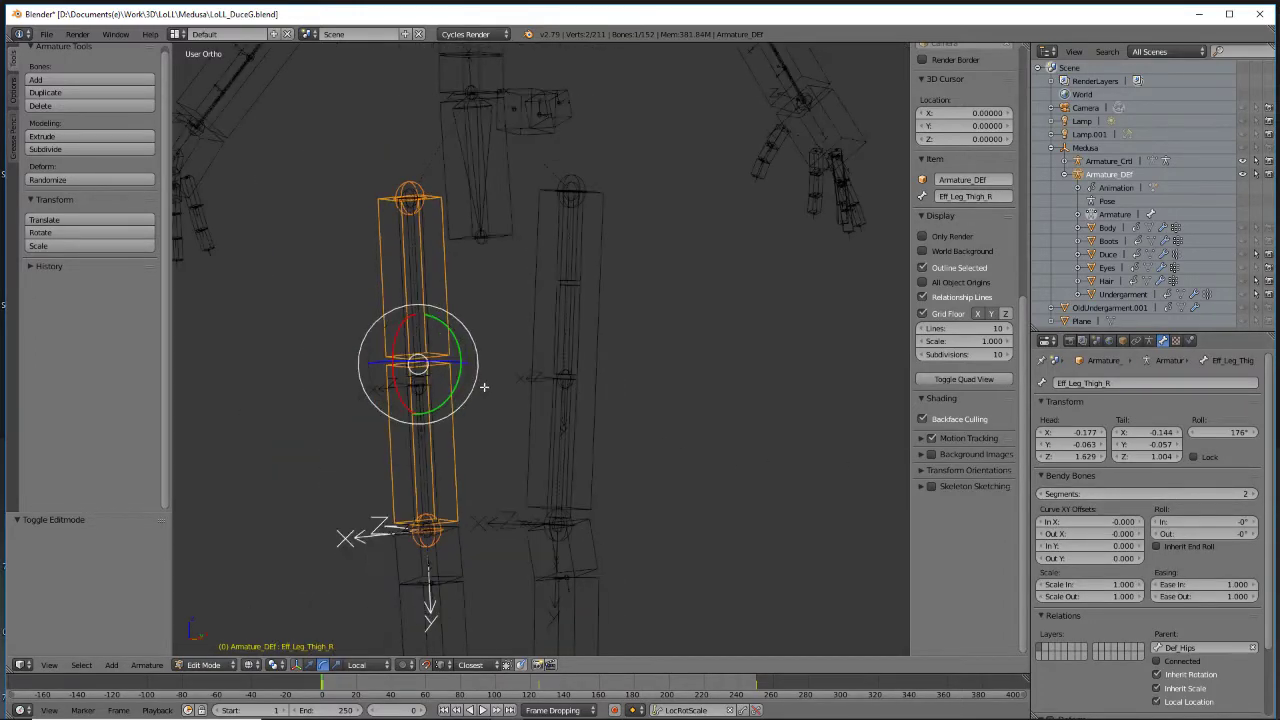
{"action": "middle_click_drag", "start_coordinate": [484, 387], "coordinate": [514, 408]}
{"action": "key", "text": "ctrl+z"}
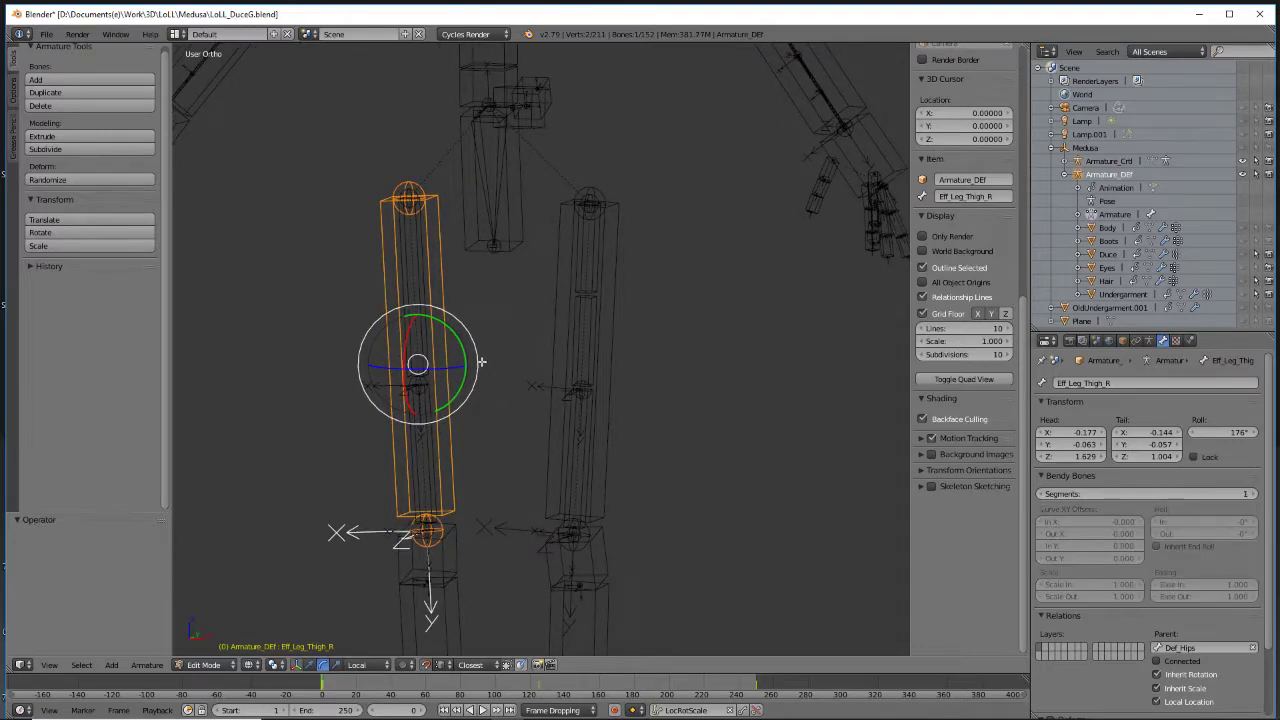
Set the bendy bone segments of the upper right thigh bone Thigh_Leg_ThighA_R to 2
{"action": "scroll", "coordinate": [483, 363], "scroll_direction": "up", "scroll_amount": 3}
{"action": "right_click", "coordinate": [330, 277]}
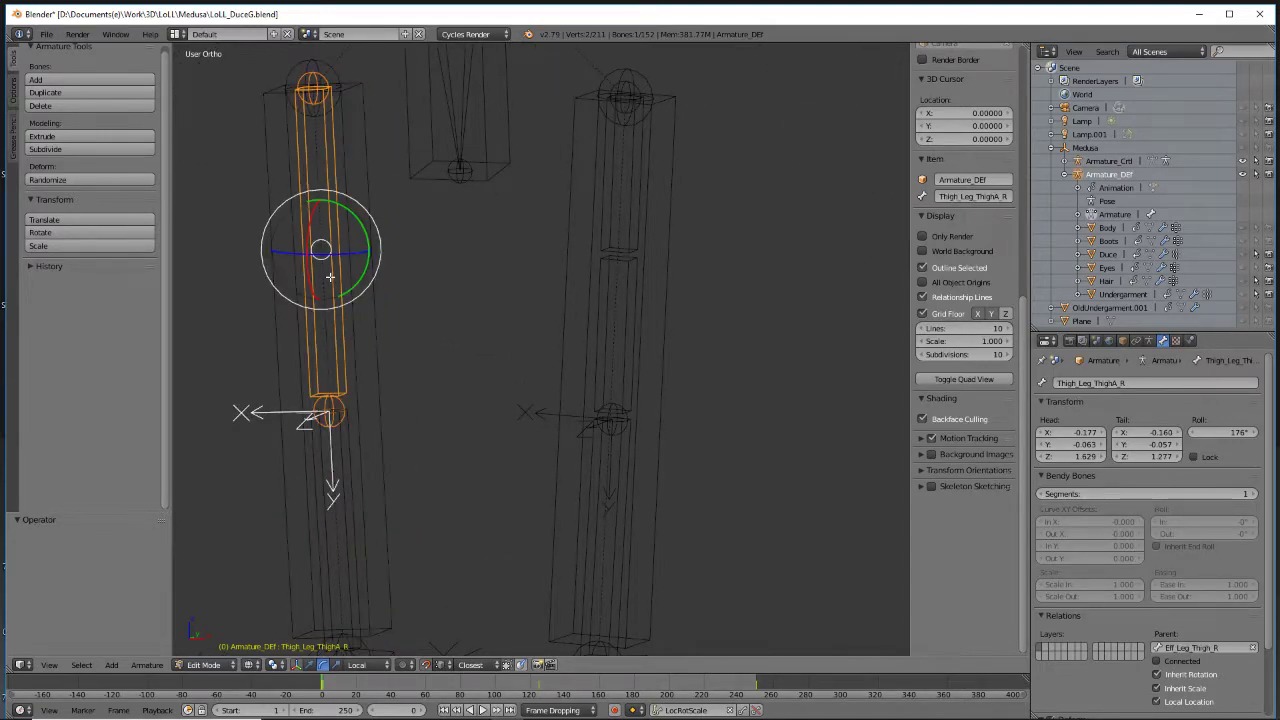
{"action": "left_click", "coordinate": [1252, 493]}
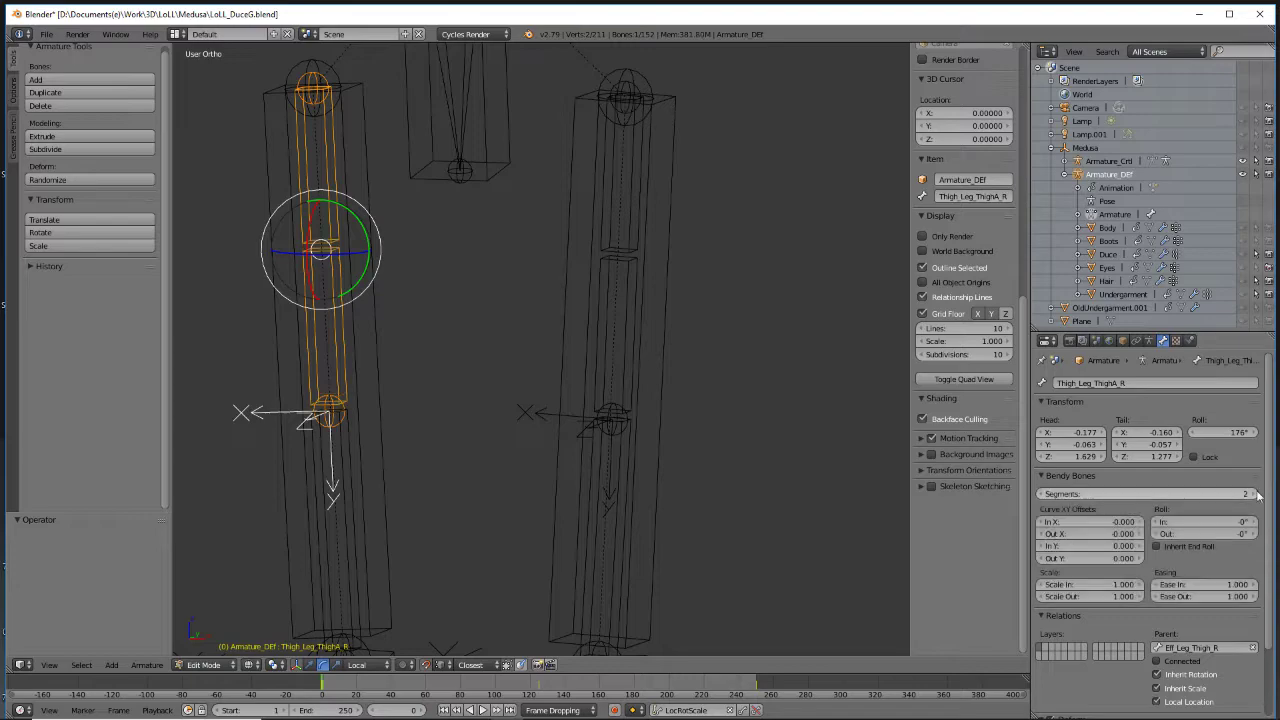
{"action": "scroll", "coordinate": [395, 394], "scroll_direction": "down", "scroll_amount": 3}
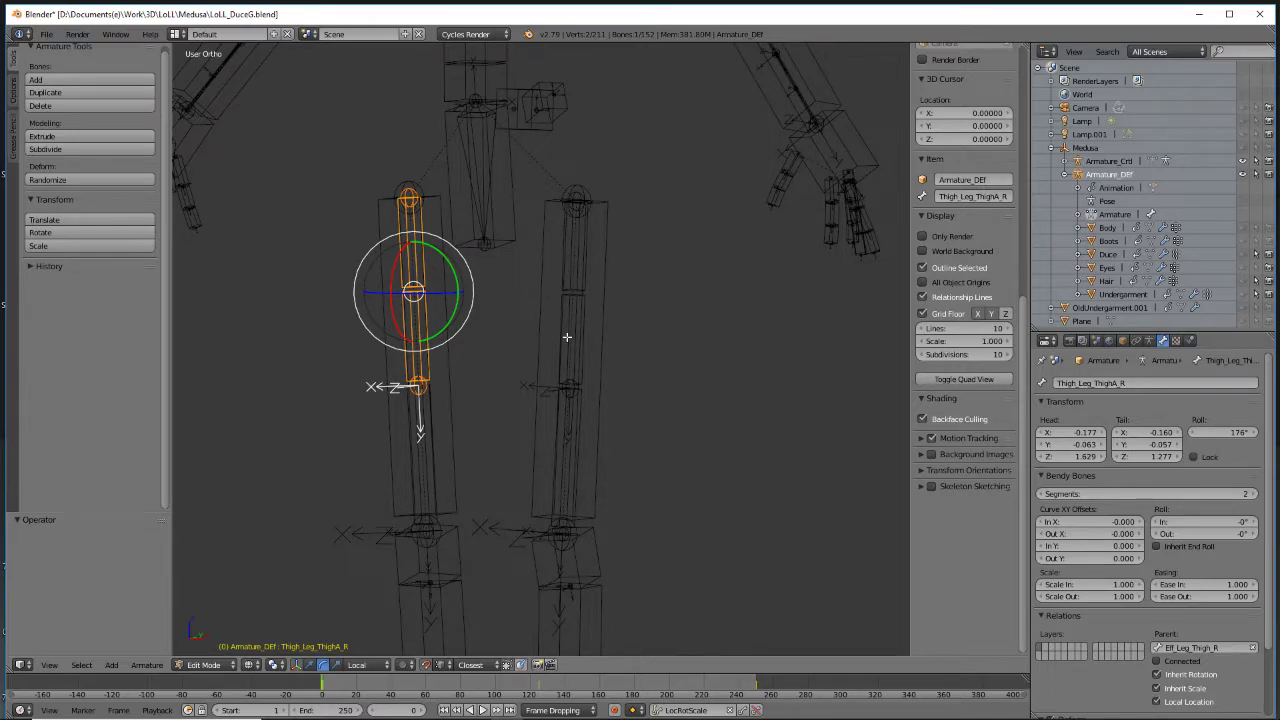
{"action": "scroll", "coordinate": [569, 336], "scroll_direction": "up", "scroll_amount": 5}
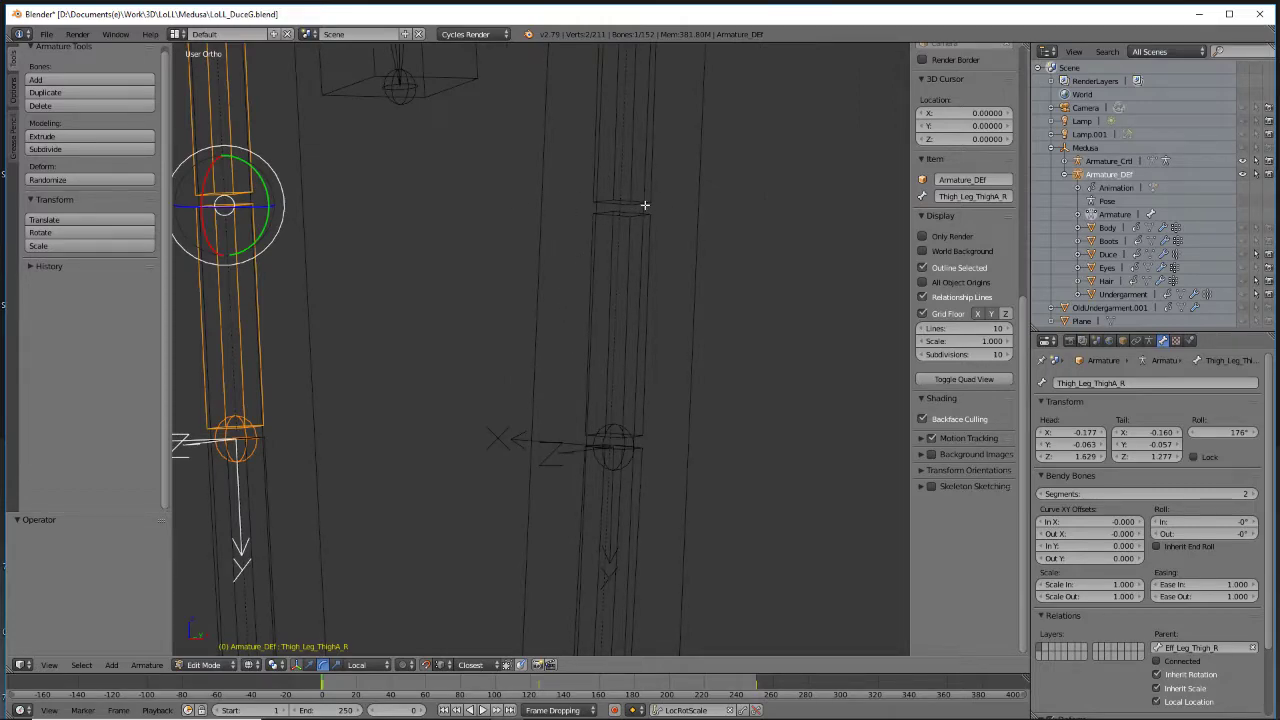
{"action": "scroll", "coordinate": [720, 232], "scroll_direction": "down", "scroll_amount": 5}
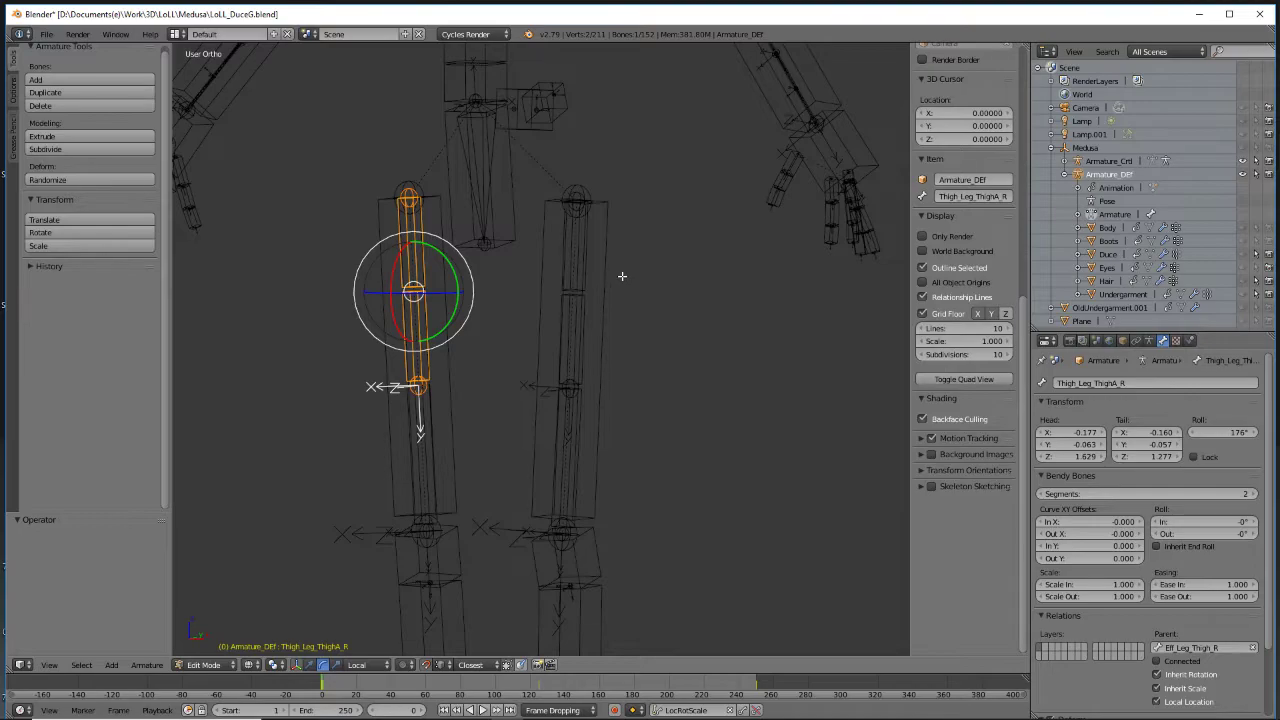
{"action": "key", "text": "Tab"}
{"action": "key", "text": "Tab"}
{"action": "right_click", "coordinate": [604, 291]}
Return the armature to Pose Mode and select the left shin bone Def_Leg_Shin_L
{"action": "scroll", "coordinate": [640, 420], "scroll_direction": "down", "scroll_amount": 4}
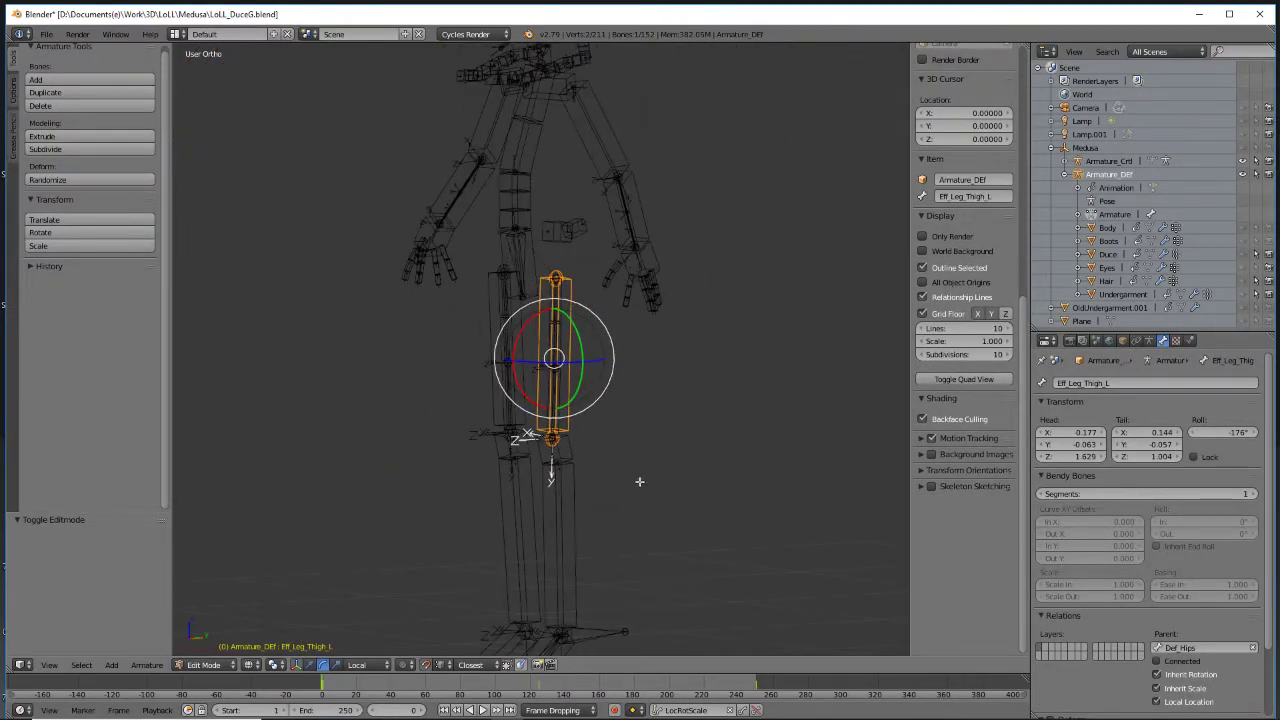
{"action": "middle_click_drag", "start_coordinate": [645, 476], "coordinate": [631, 300], "text": "shift"}
{"action": "scroll", "coordinate": [508, 363], "scroll_direction": "up", "scroll_amount": 3}
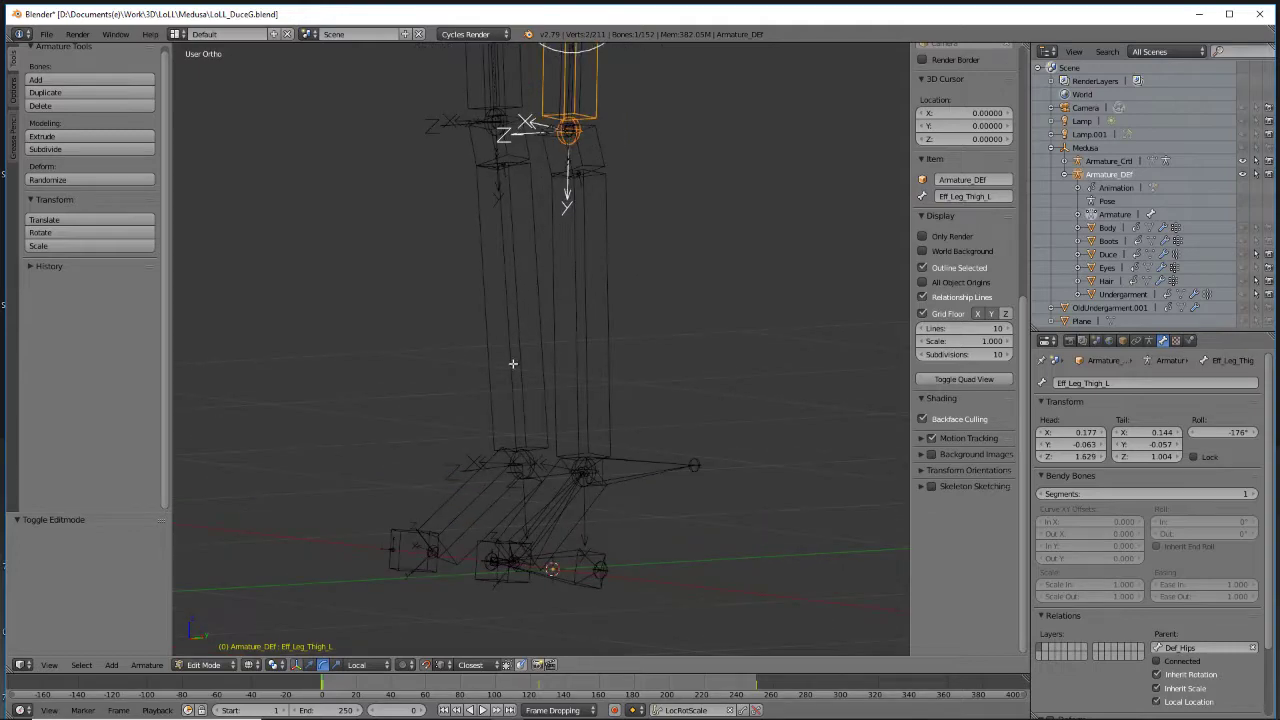
{"action": "left_click", "coordinate": [210, 665]}
{"action": "left_click", "coordinate": [205, 665]}
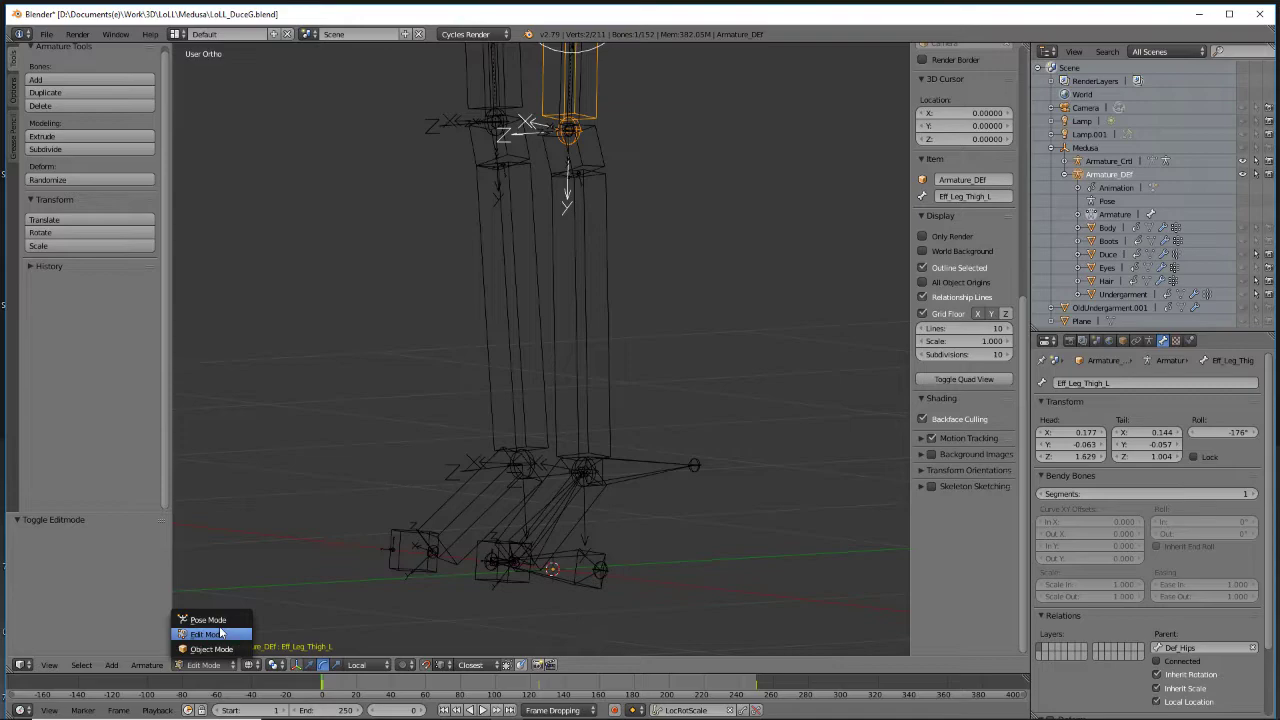
{"action": "left_click", "coordinate": [210, 620]}
{"action": "right_click", "coordinate": [604, 305]}
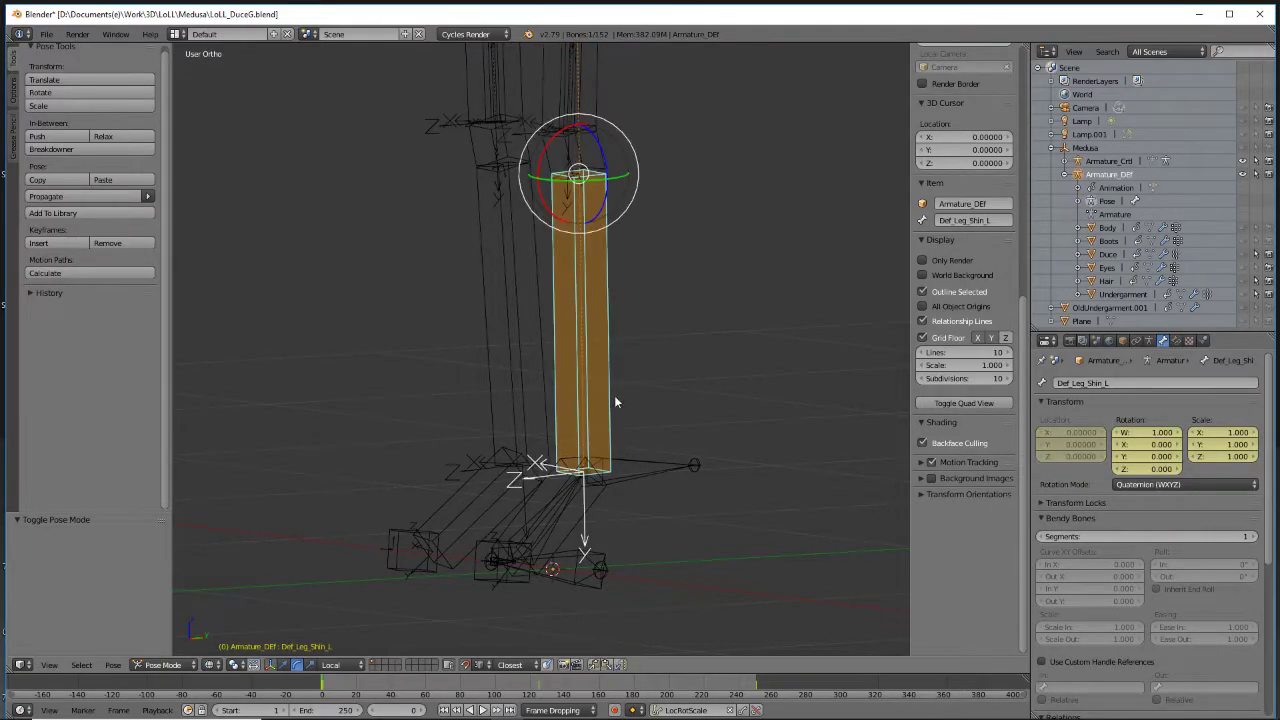
Set the left shin's IK constraint target to the Armature_Crtl armature and its bone to IKTG_Ankle
{"action": "left_click", "coordinate": [1176, 340]}
{"action": "left_click", "coordinate": [1128, 425]}
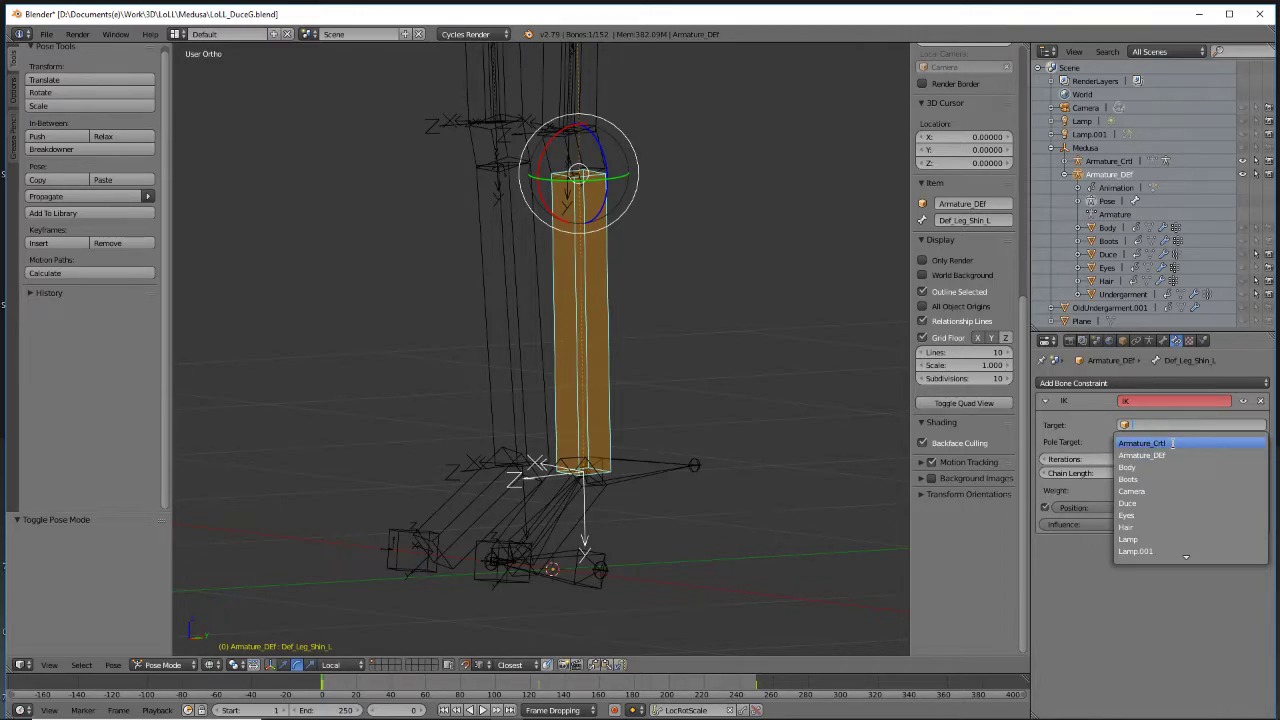
{"action": "left_click", "coordinate": [1173, 443]}
{"action": "left_click", "coordinate": [1125, 442]}
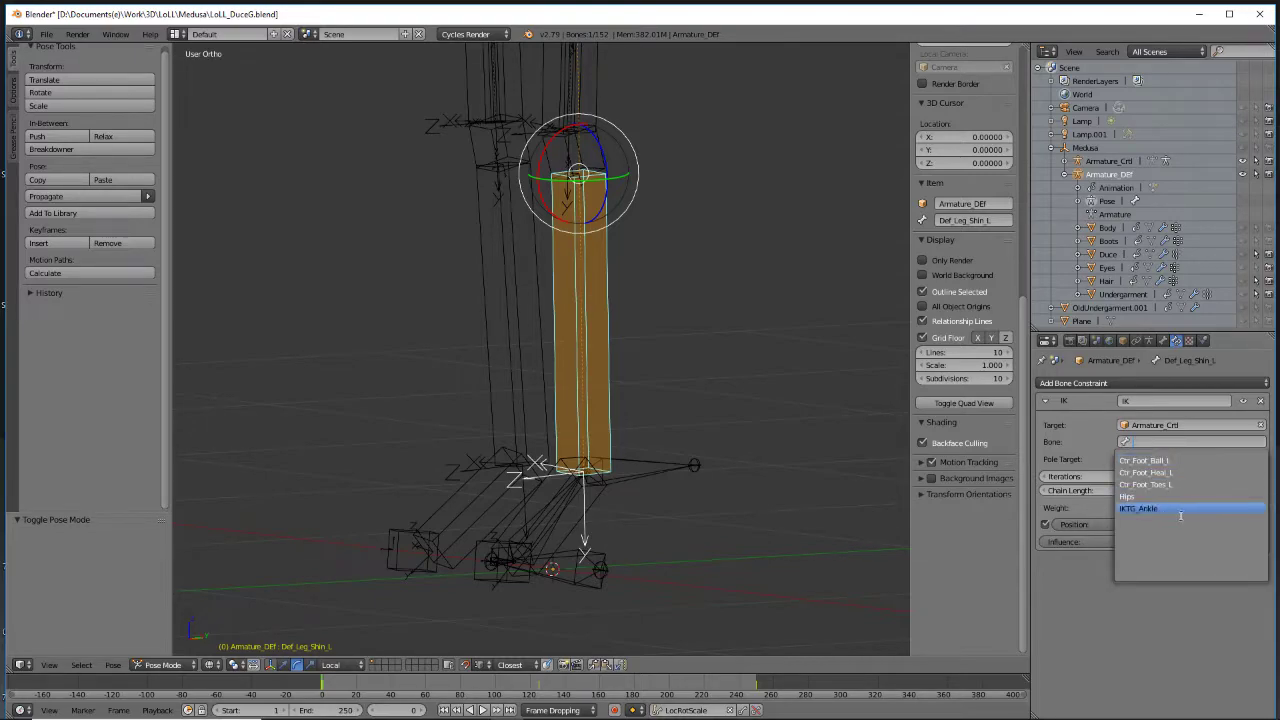
{"action": "left_click", "coordinate": [1140, 508]}
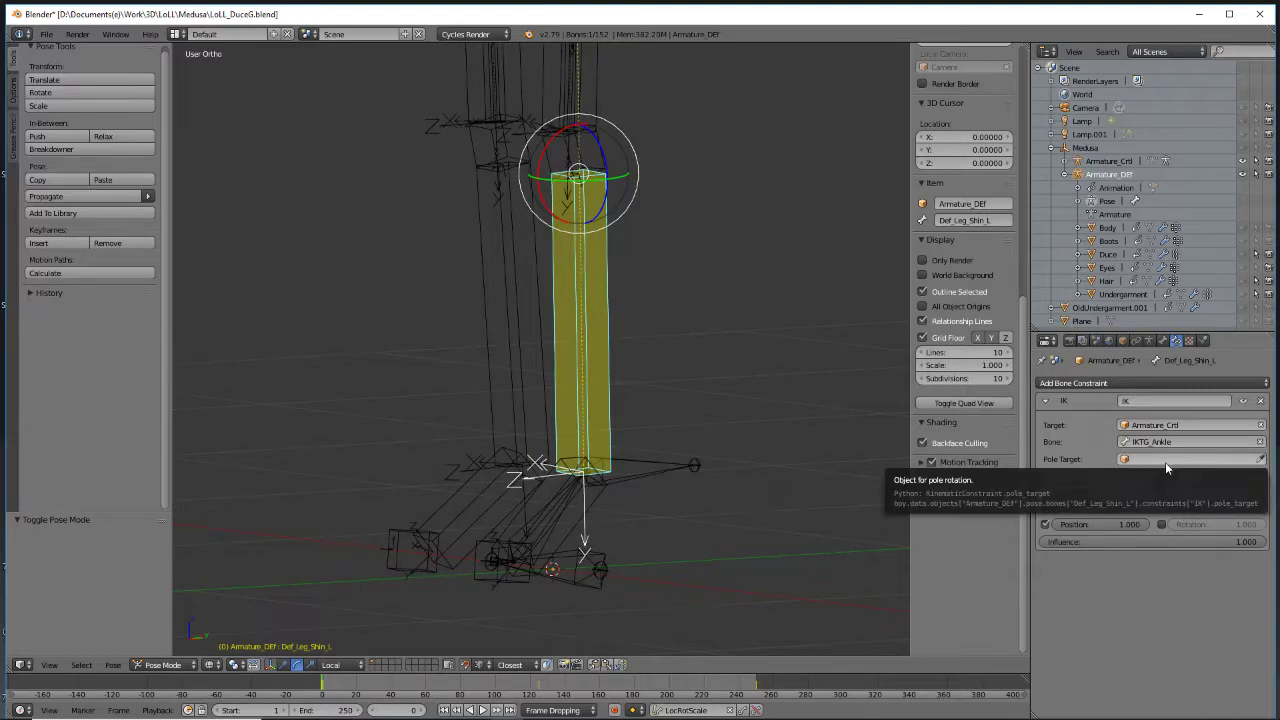
Leave the deform armature's Pose Mode, select the control armature Armature_Crtl and put it in Pose Mode
{"action": "scroll", "coordinate": [641, 290], "scroll_direction": "down", "scroll_amount": 3}
{"action": "middle_click_drag", "start_coordinate": [642, 334], "coordinate": [612, 344]}
{"action": "key", "text": "ctrl+Tab"}
{"action": "right_click", "coordinate": [597, 414]}
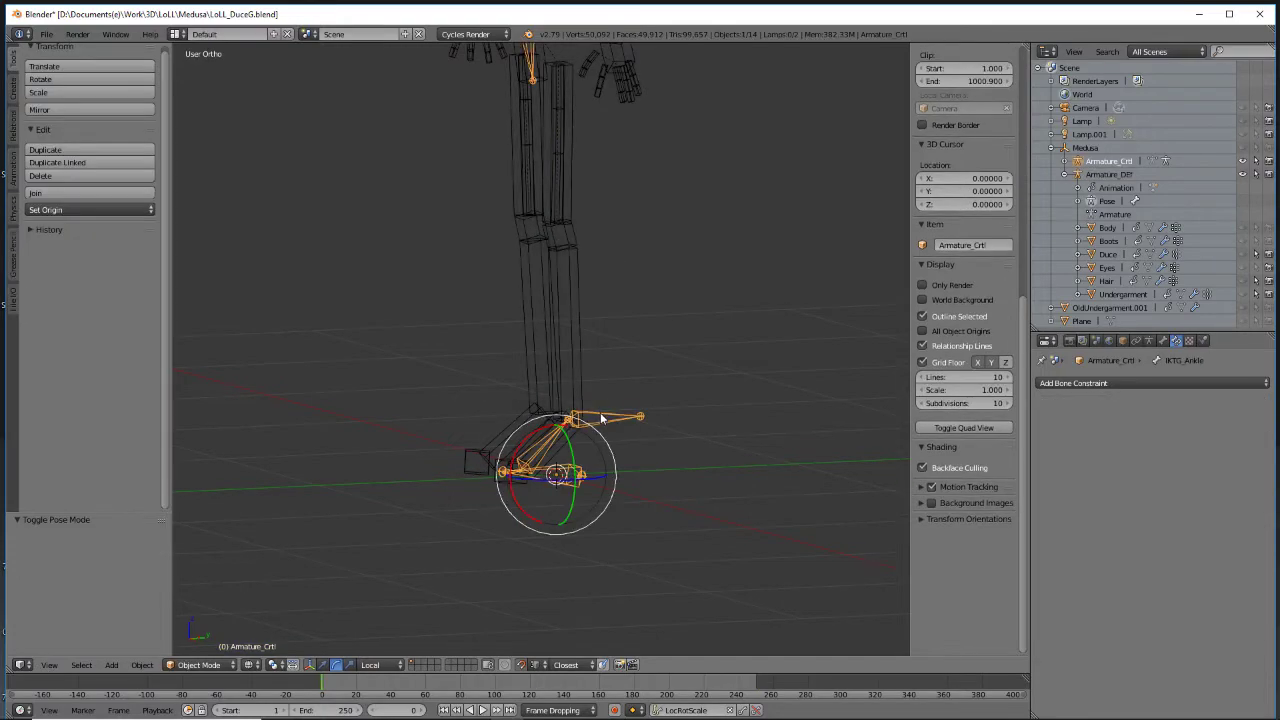
{"action": "left_click", "coordinate": [229, 661]}
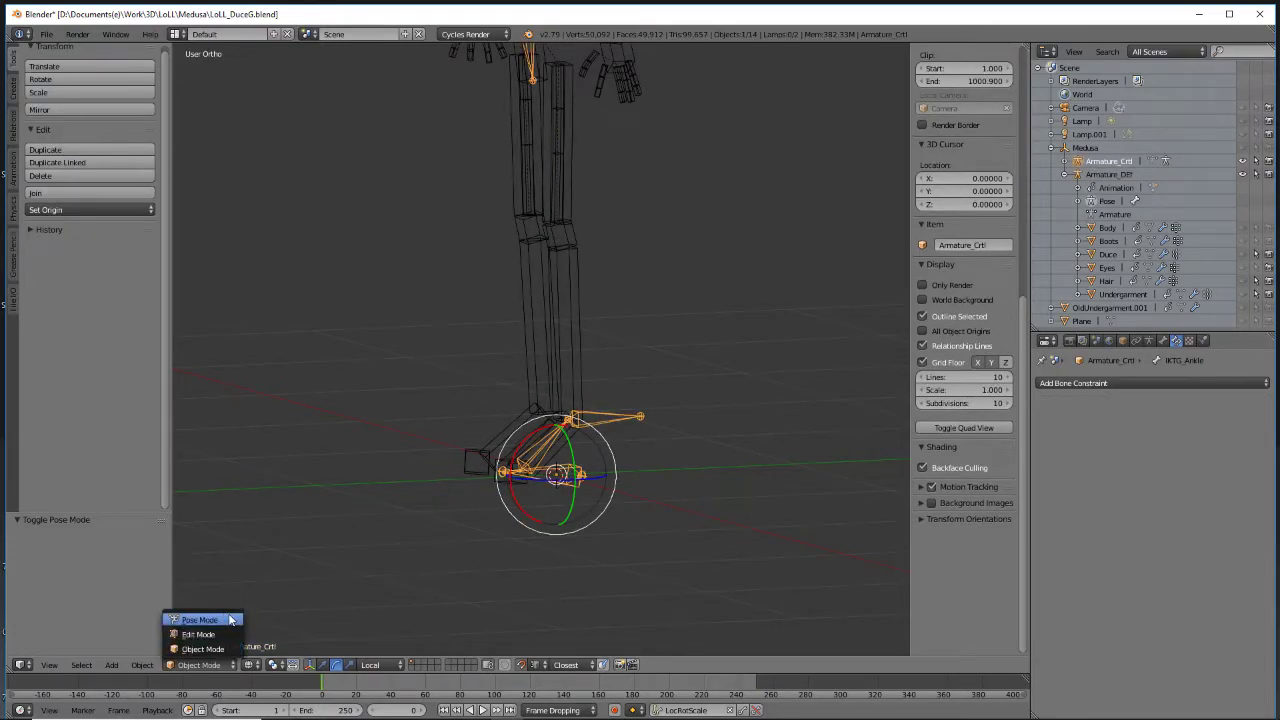
{"action": "left_click", "coordinate": [230, 619]}
{"action": "middle_click_drag", "start_coordinate": [787, 411], "coordinate": [655, 440]}
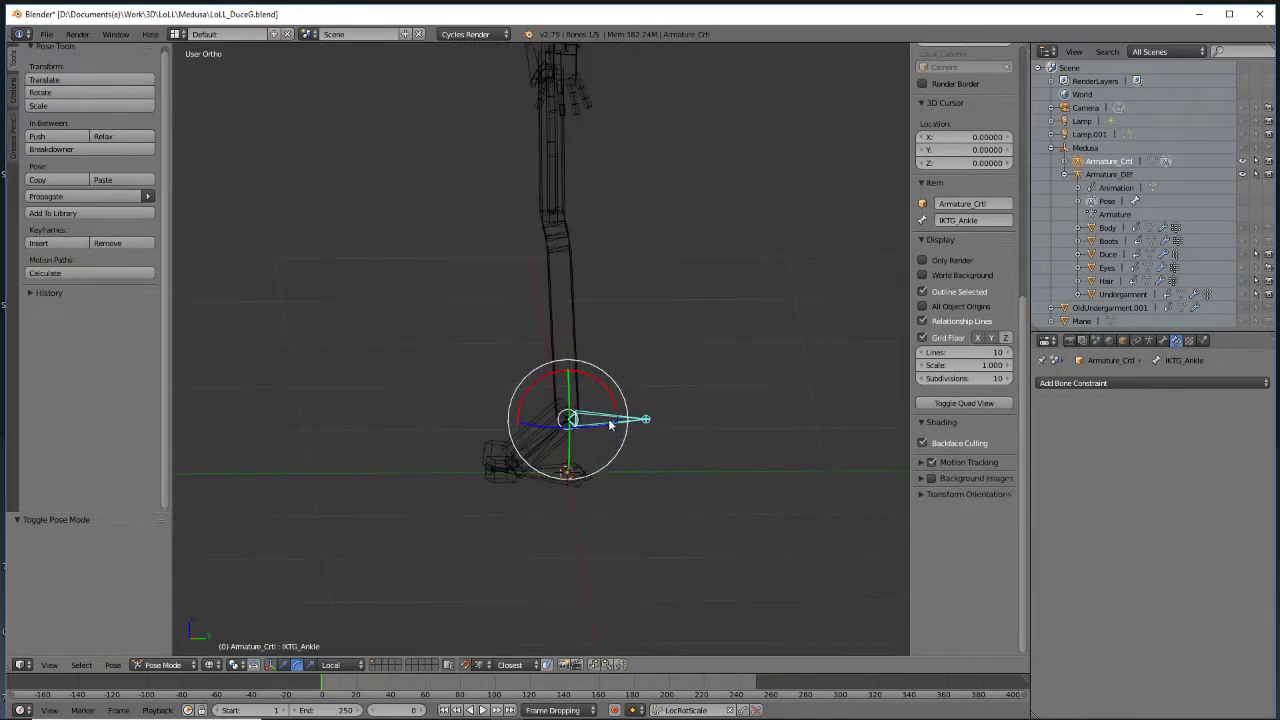
Test-rotate the IKTG_Ankle bone to try the IK, and hide the 3D transform manipulator
{"action": "key", "text": "r"}
{"action": "right_click", "coordinate": [593, 424]}
{"action": "key", "text": "r"}
{"action": "right_click", "coordinate": [586, 363]}
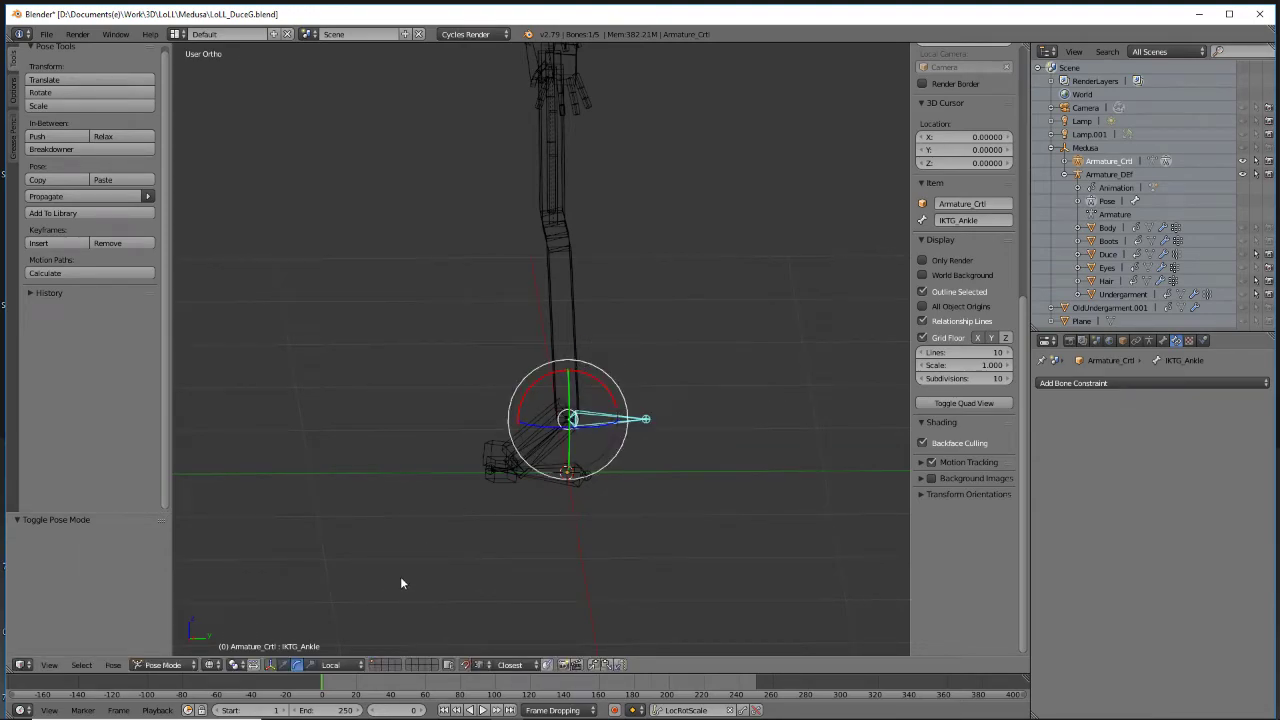
{"action": "left_click", "coordinate": [270, 664]}
{"action": "key", "text": "r"}
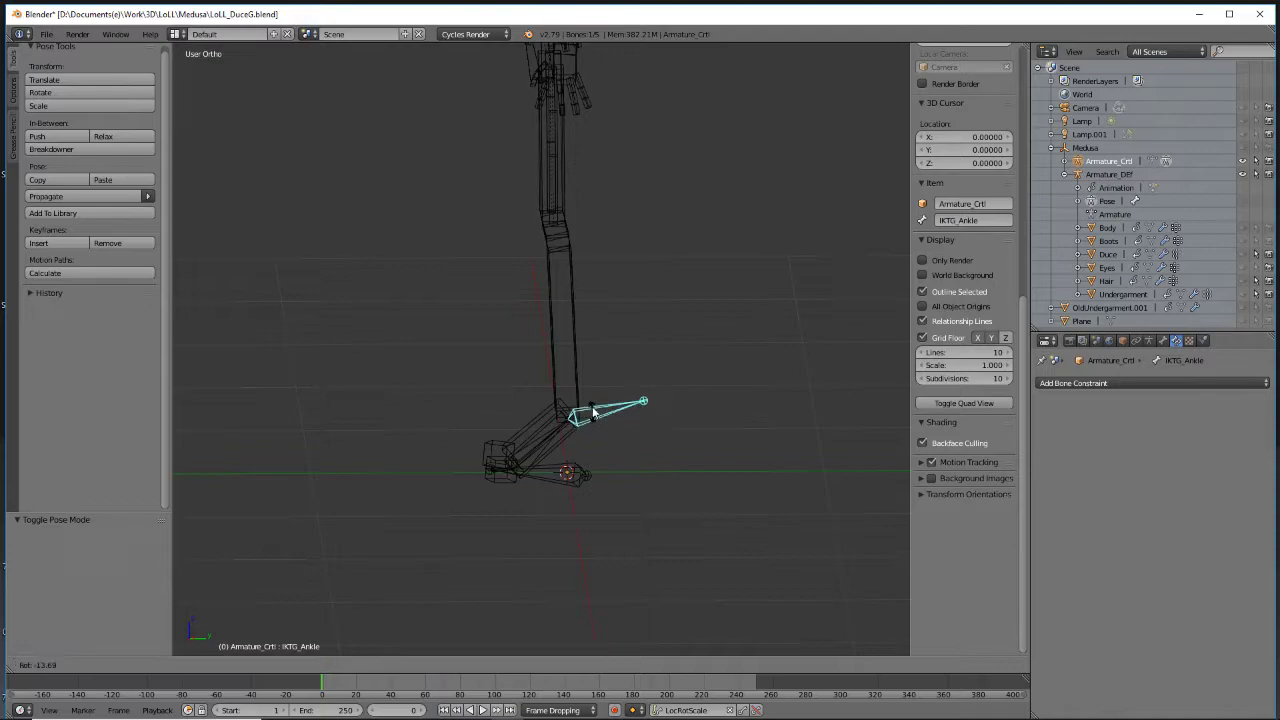
{"action": "right_click", "coordinate": [574, 378]}
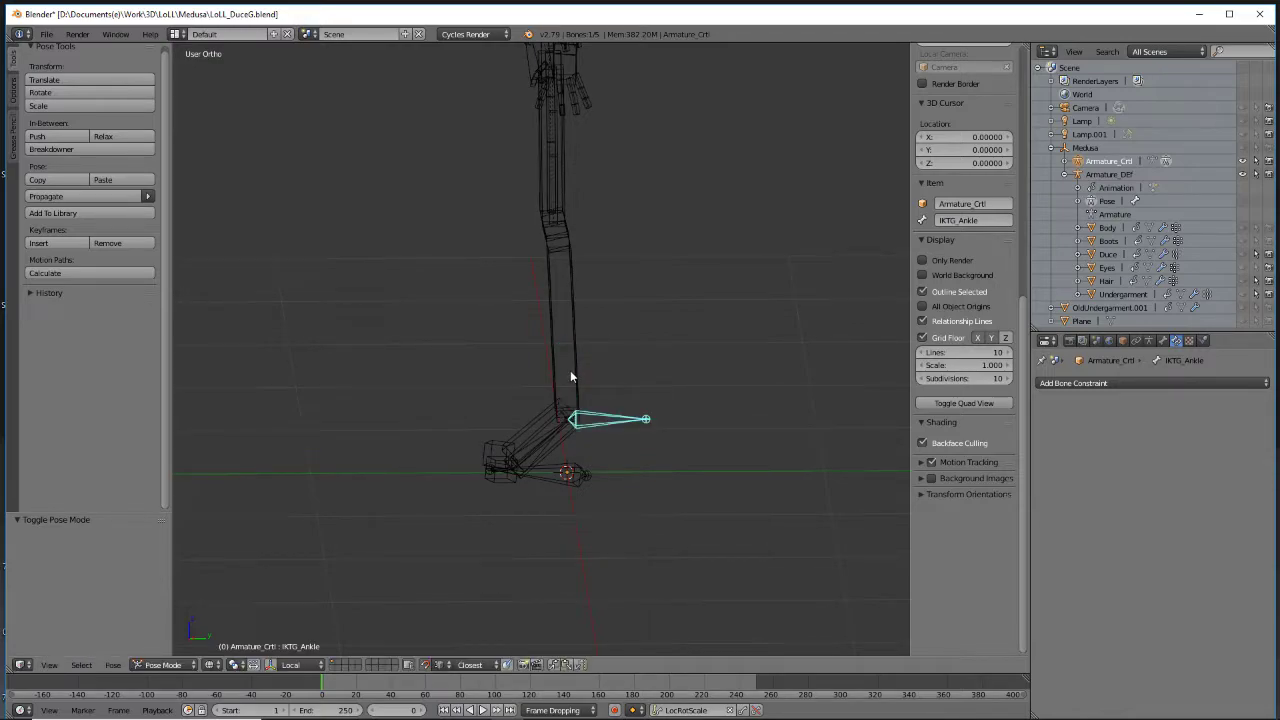
Test the leg IK by raising the heel control Ctr_Foot_Heal_L about 0.601 on Z, with X -0.101 and Y 0.052
{"action": "right_click", "coordinate": [574, 478]}
{"action": "key", "text": "g"}
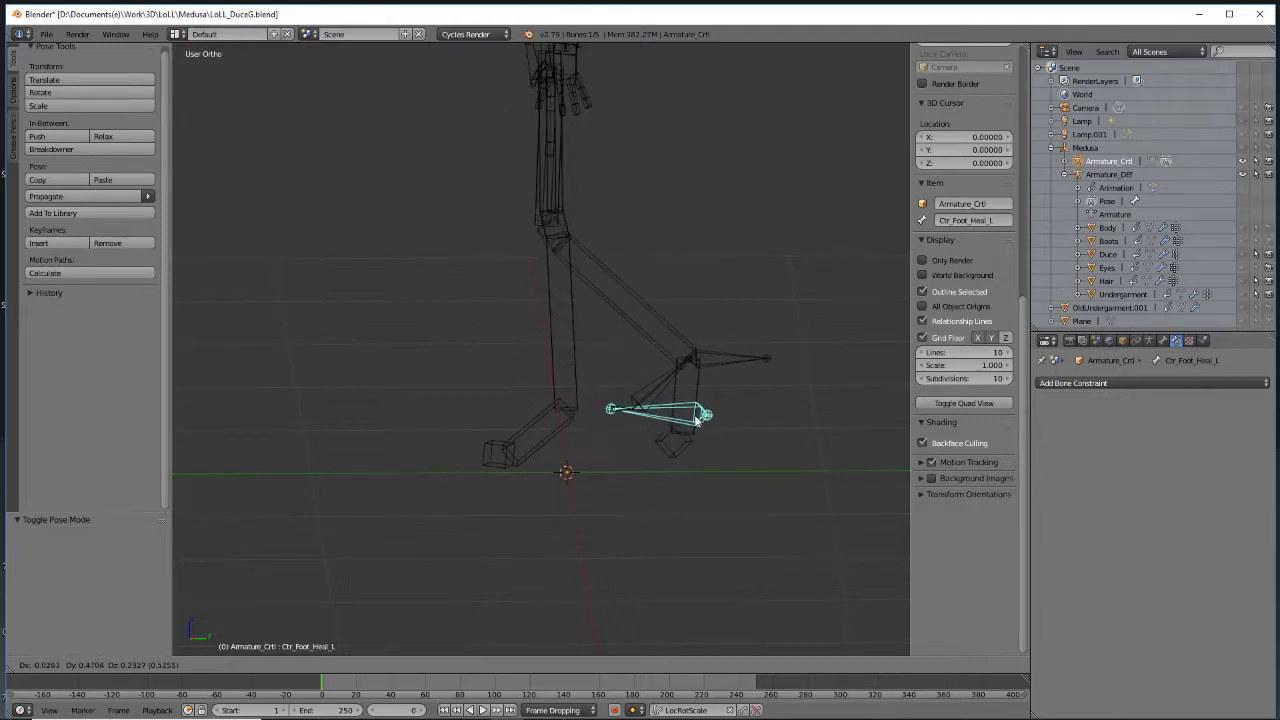
{"action": "right_click", "coordinate": [683, 430]}
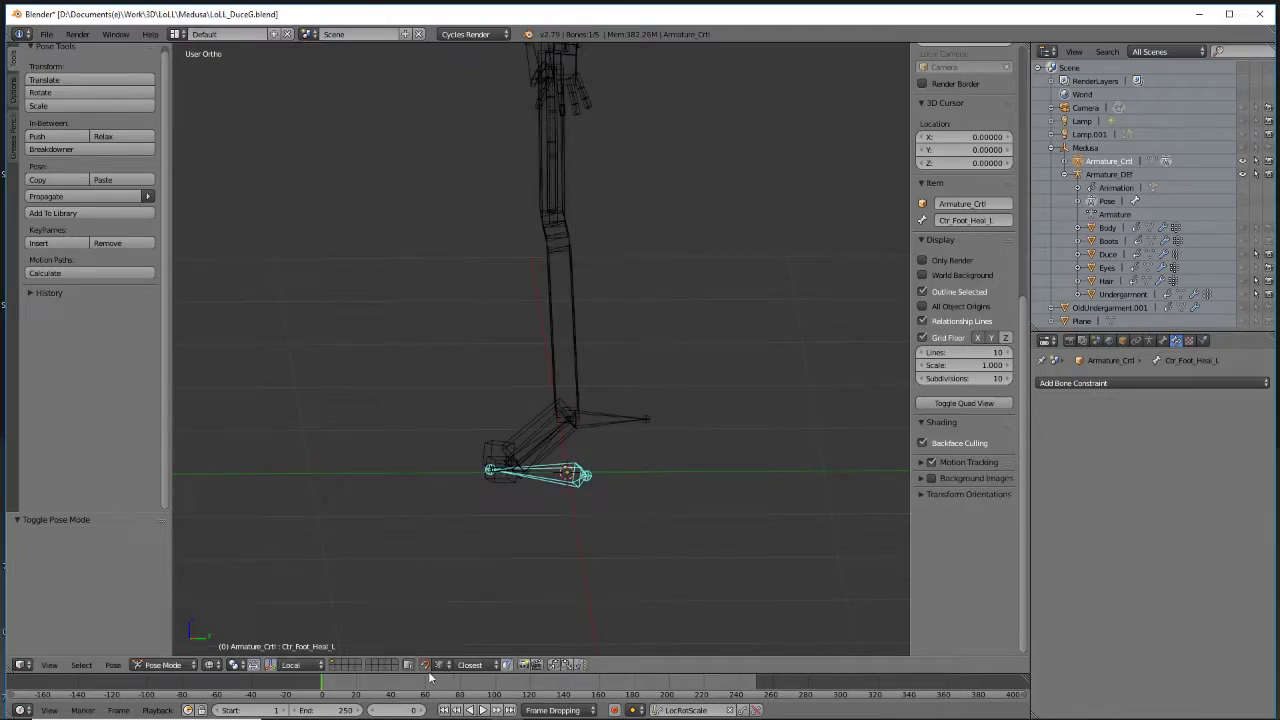
{"action": "key", "text": "g"}
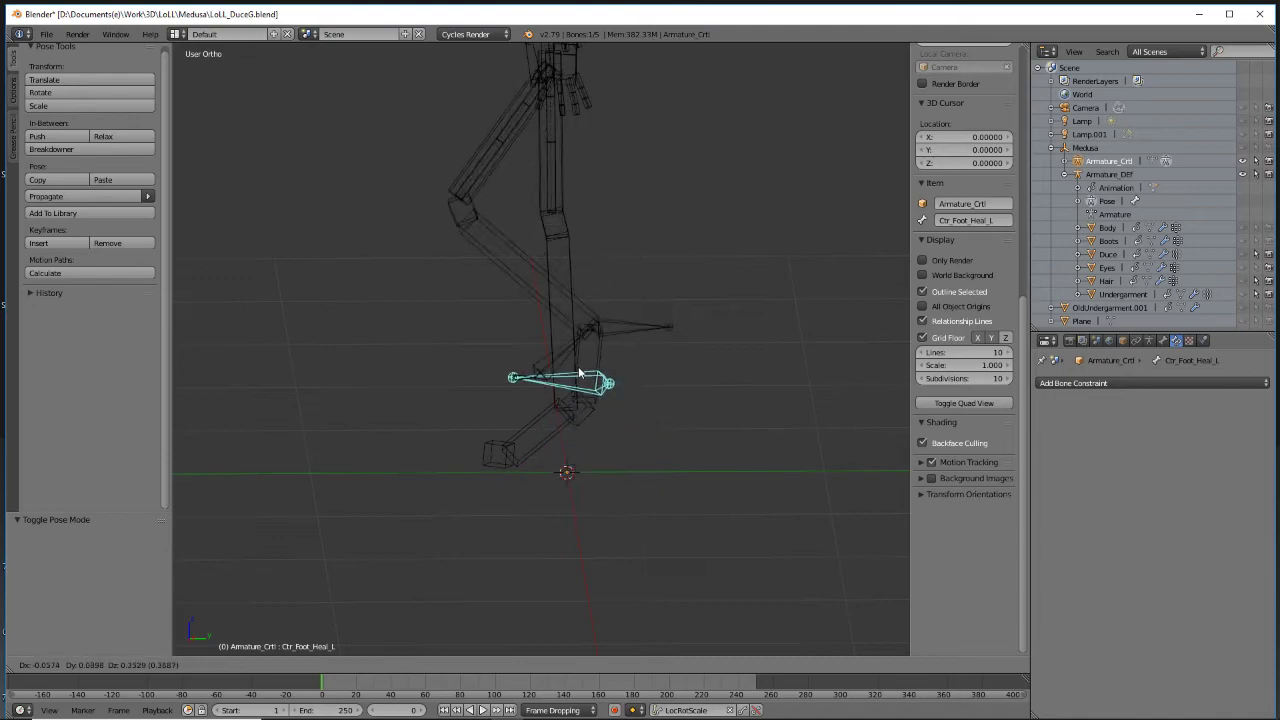
{"action": "left_click", "coordinate": [573, 314]}
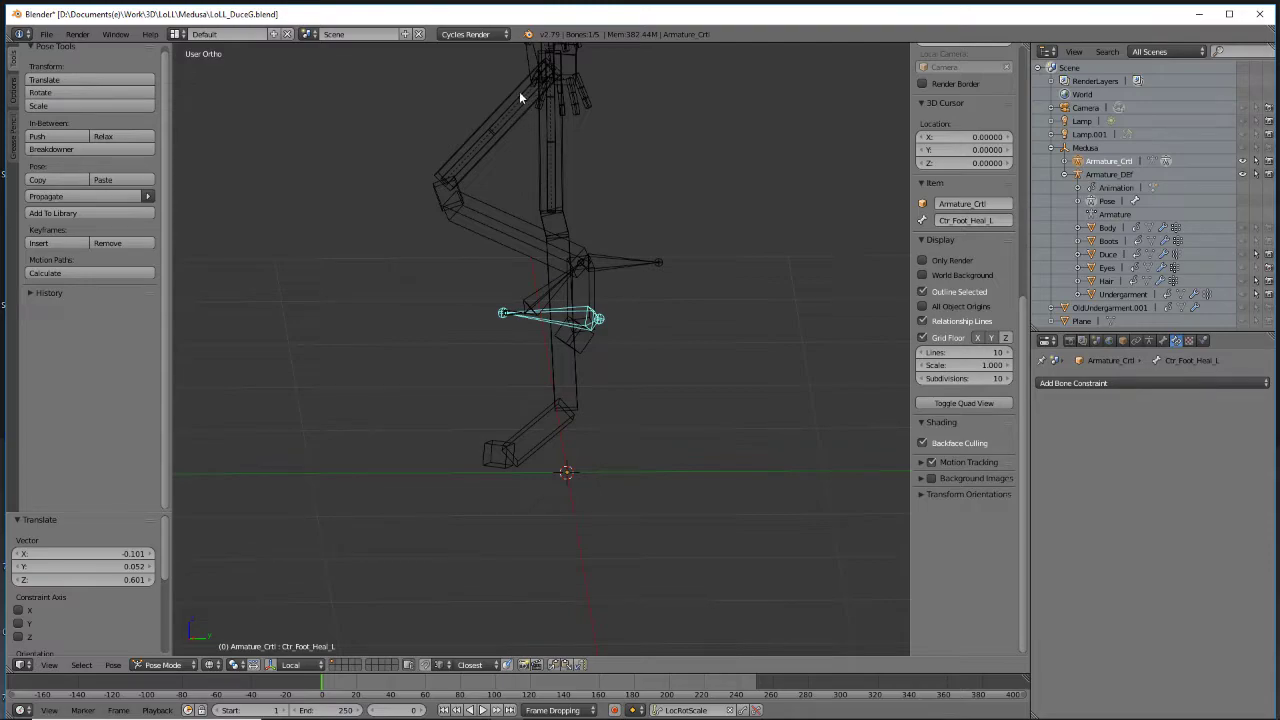
Examine how the bent left thigh's bones Thigh_Leg_ThighA_L, Thigh_Leg_ThighB_L and Eff_Leg_Thigh_L follow the IK from several angles
{"action": "middle_click_drag", "start_coordinate": [494, 147], "coordinate": [601, 322]}
{"action": "right_click", "coordinate": [531, 368]}
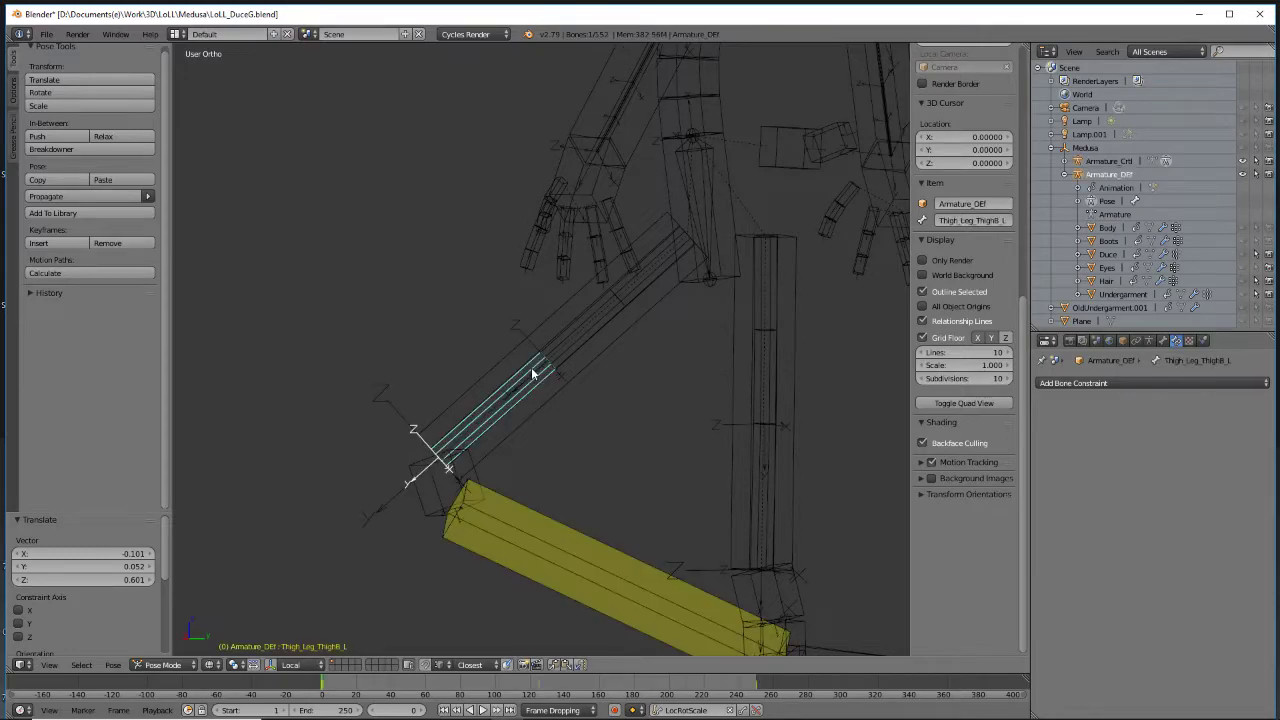
{"action": "right_click", "coordinate": [607, 318]}
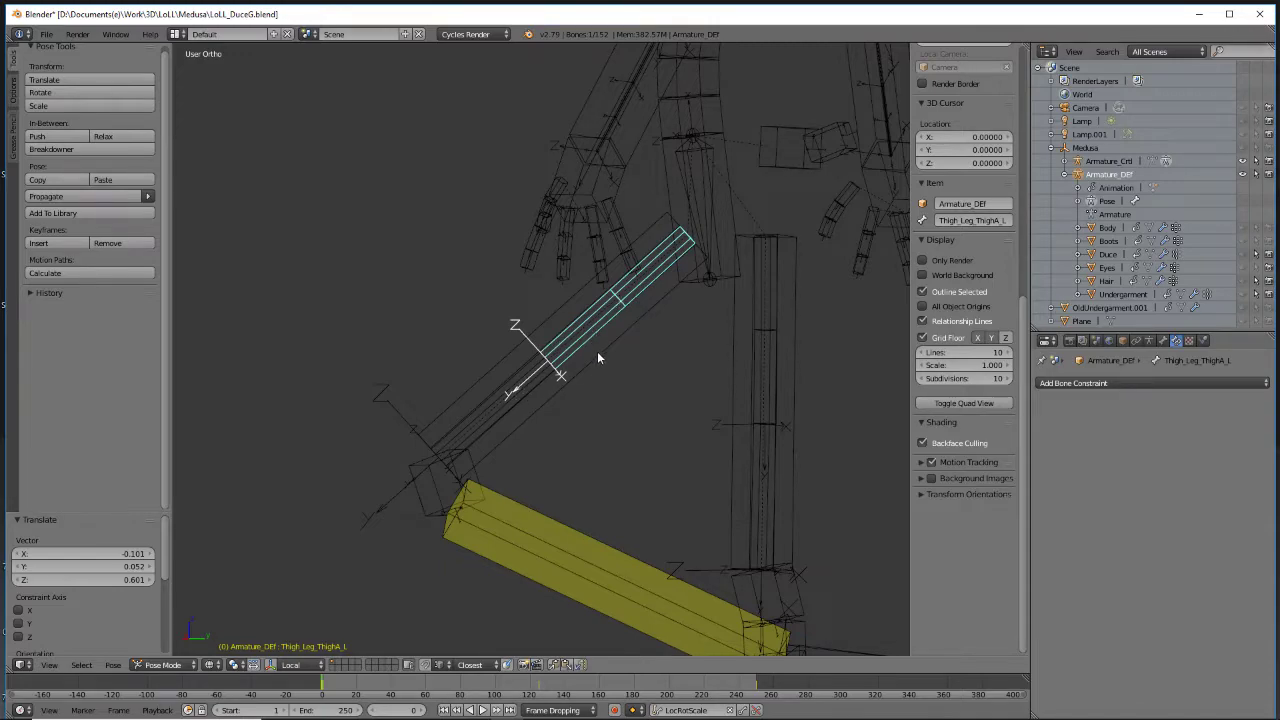
{"action": "right_click", "coordinate": [597, 354]}
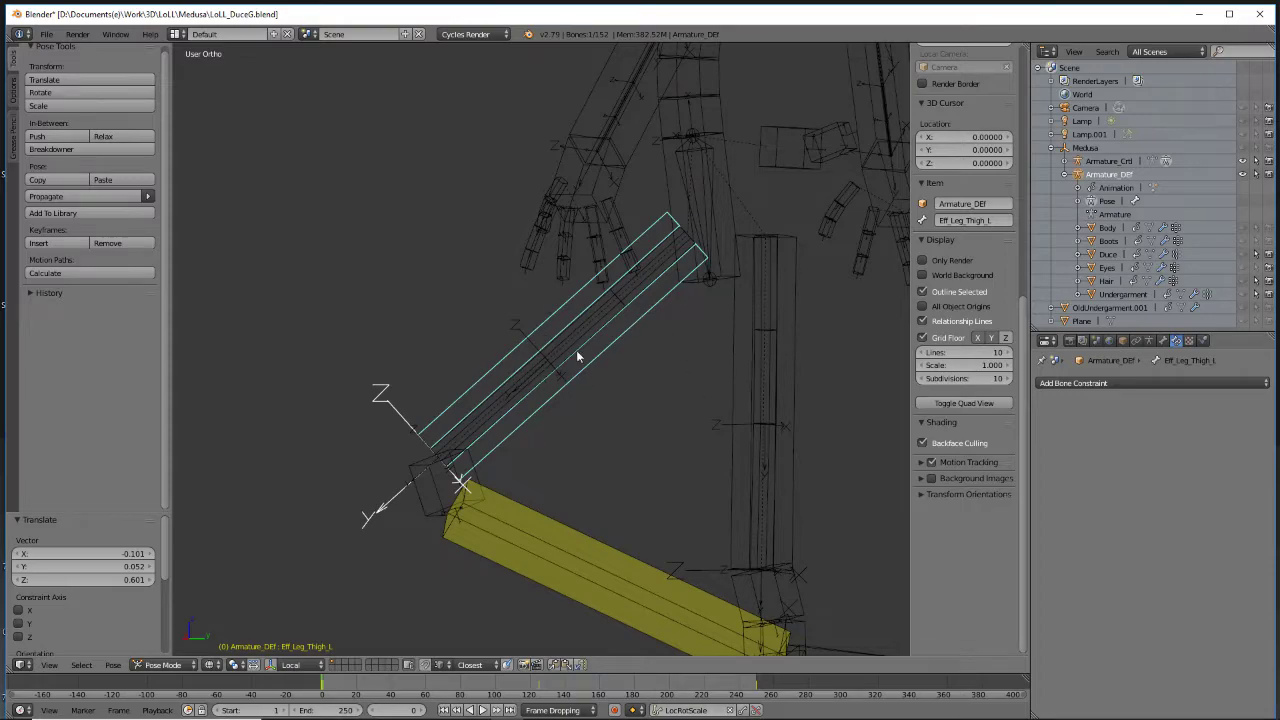
{"action": "right_click", "coordinate": [618, 305]}
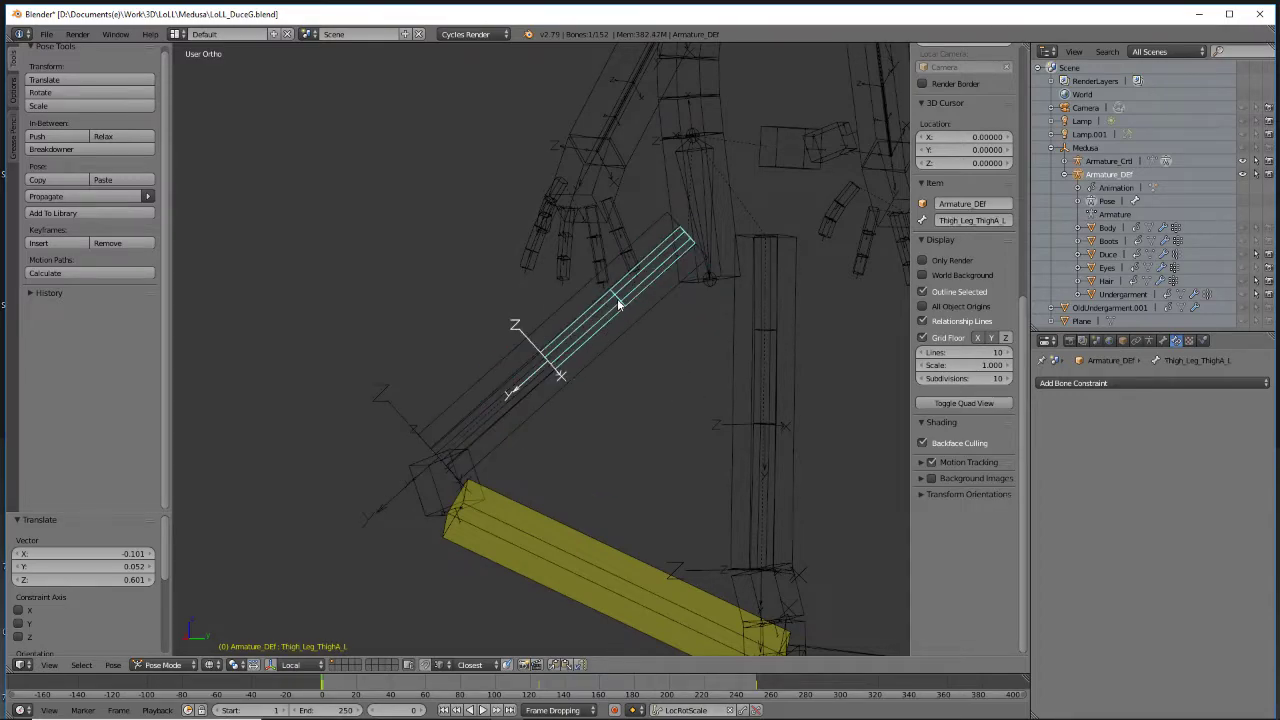
{"action": "right_click", "coordinate": [512, 388]}
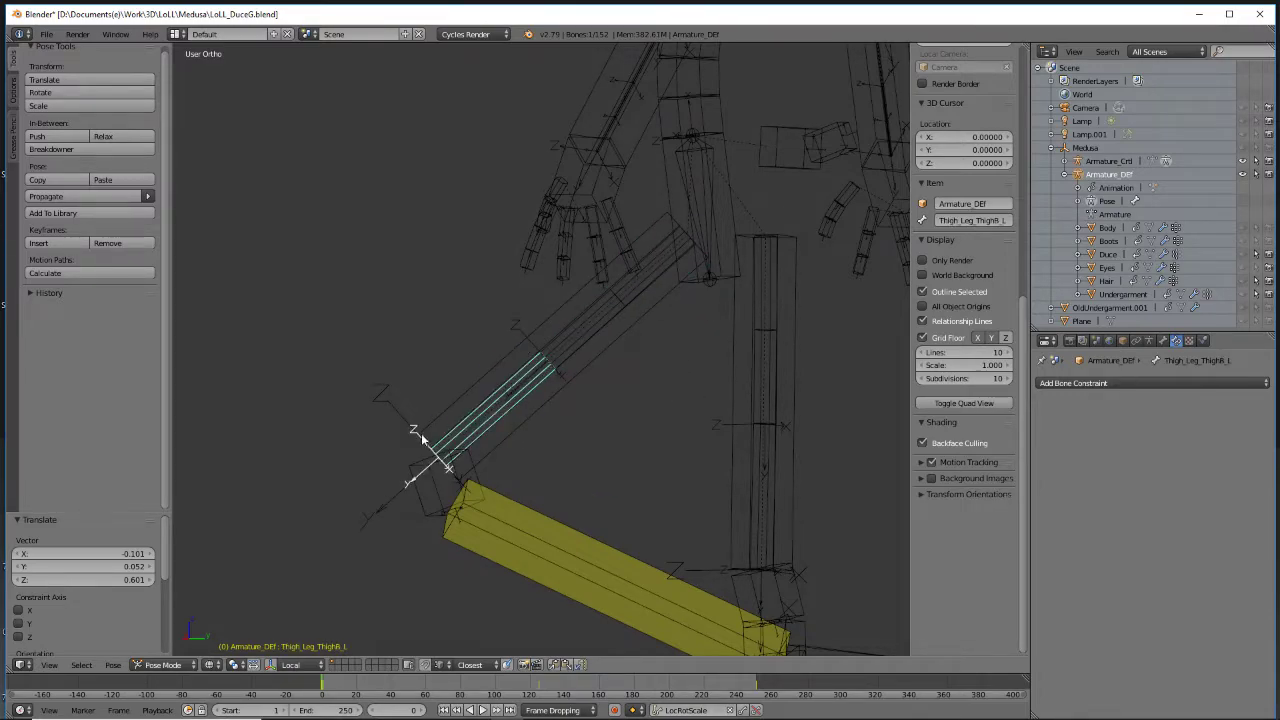
{"action": "middle_click_drag", "start_coordinate": [470, 341], "coordinate": [503, 366]}
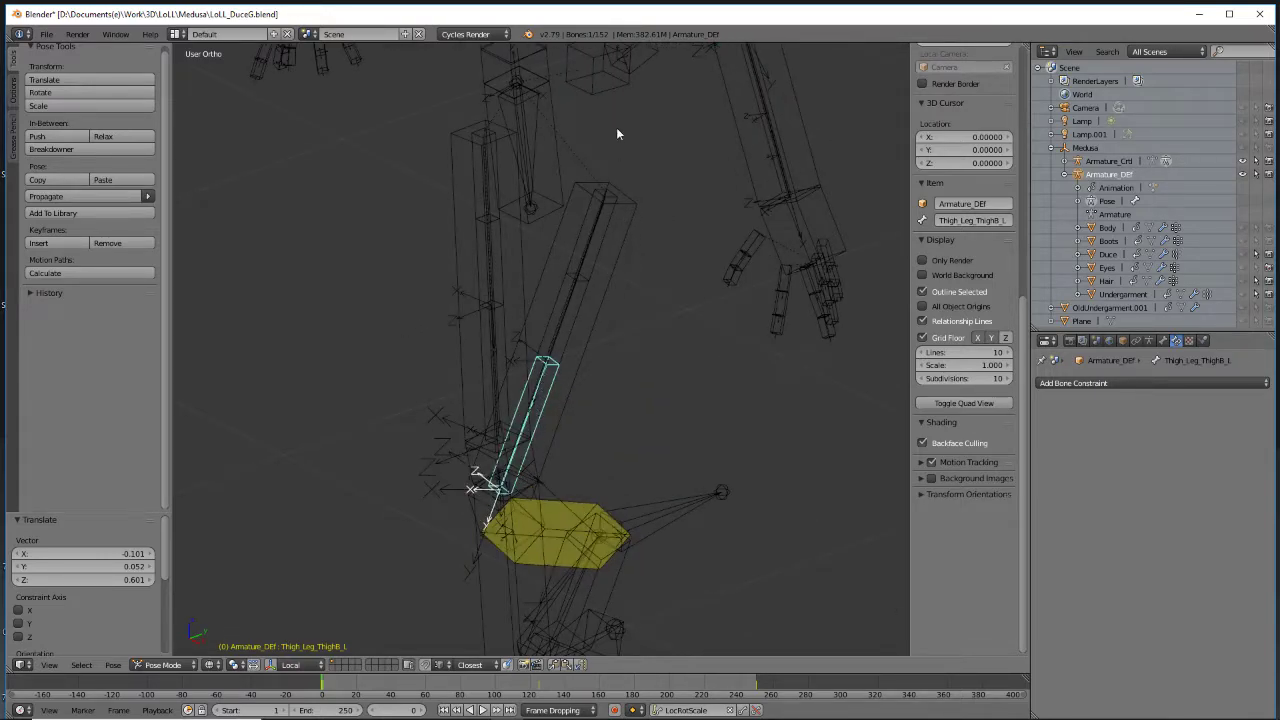
{"action": "middle_click_drag", "start_coordinate": [559, 296], "coordinate": [567, 398]}
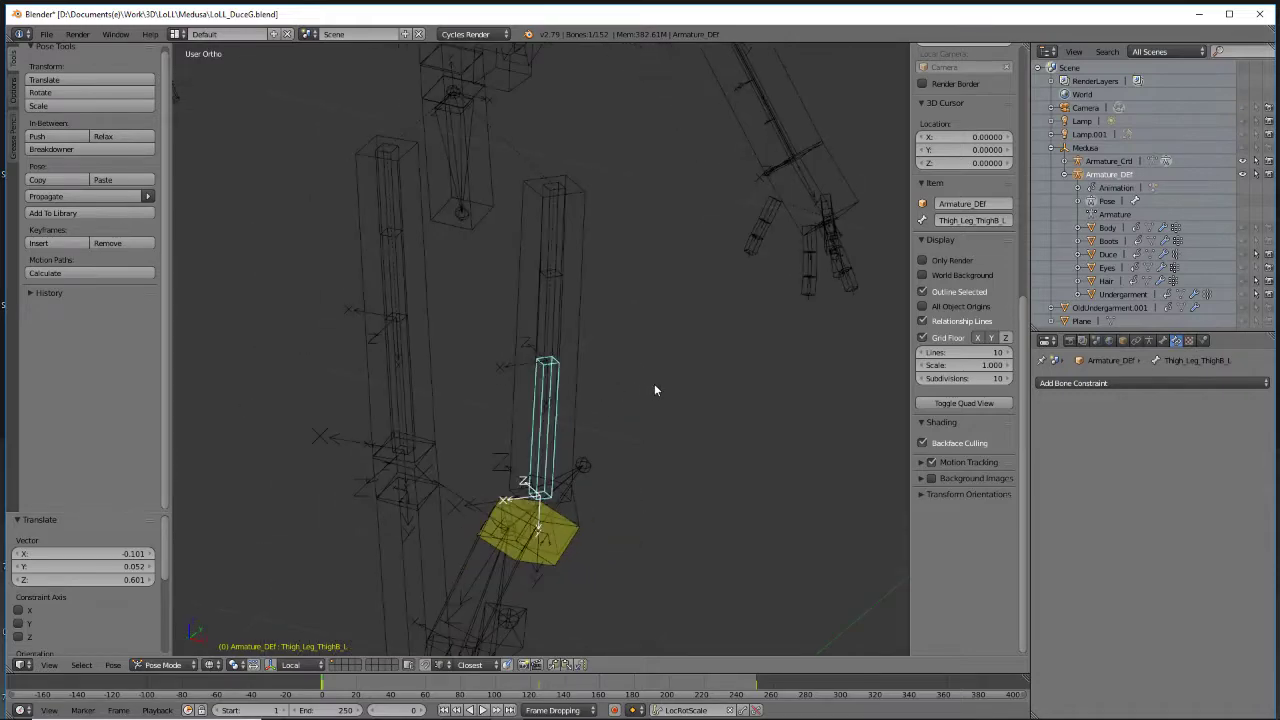
{"action": "middle_click_drag", "start_coordinate": [659, 458], "coordinate": [524, 407]}
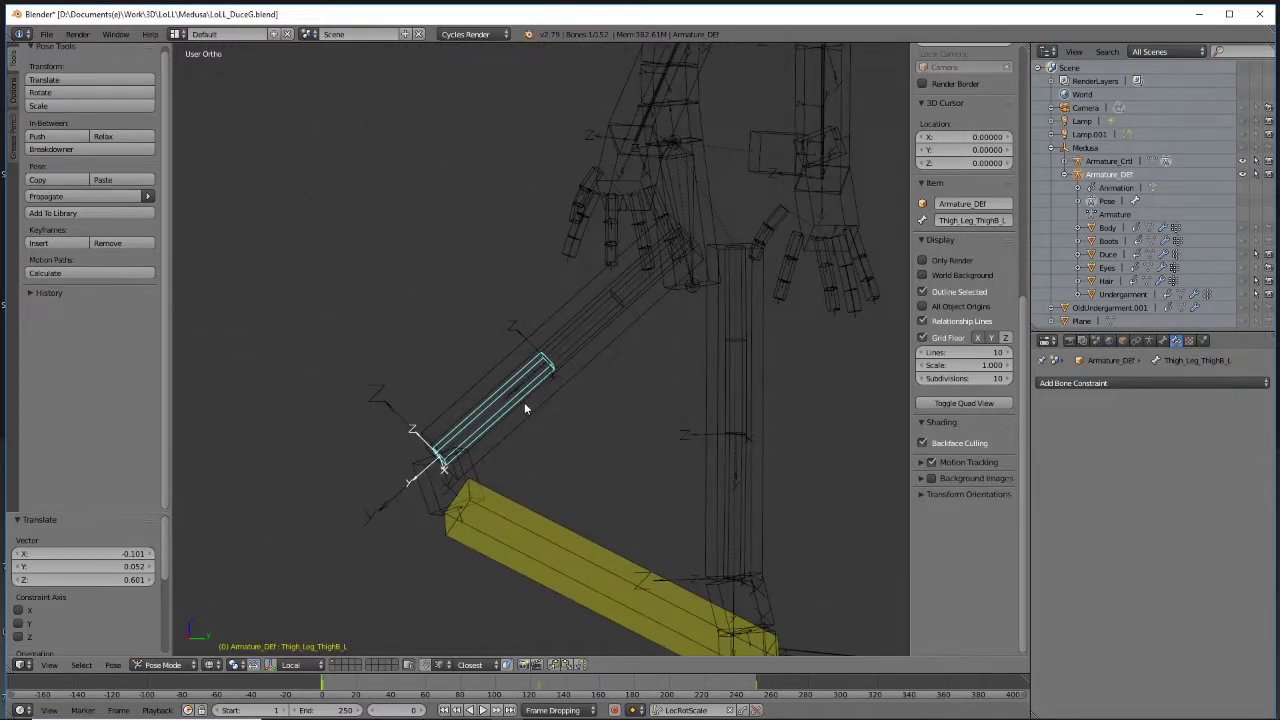
{"action": "scroll", "coordinate": [737, 586], "scroll_direction": "down", "scroll_amount": 3}
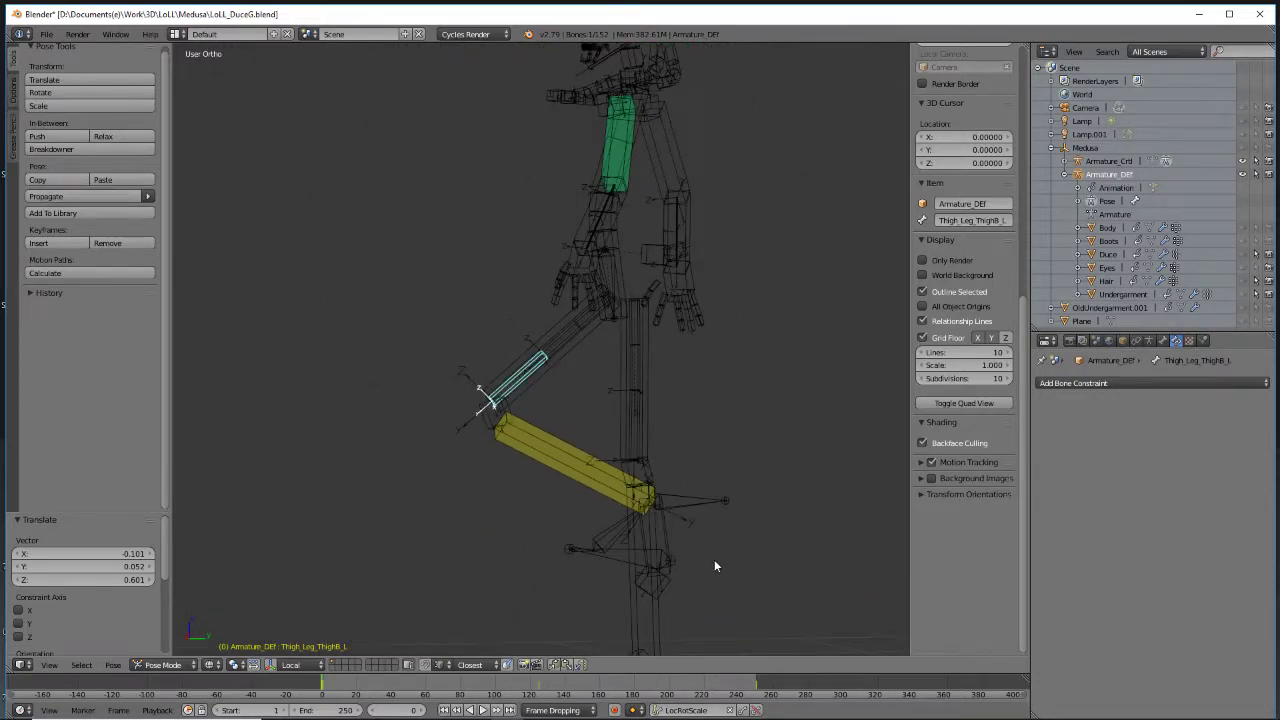
Select all bones of the control armature and clear all their pose transforms
{"action": "right_click", "coordinate": [688, 505]}
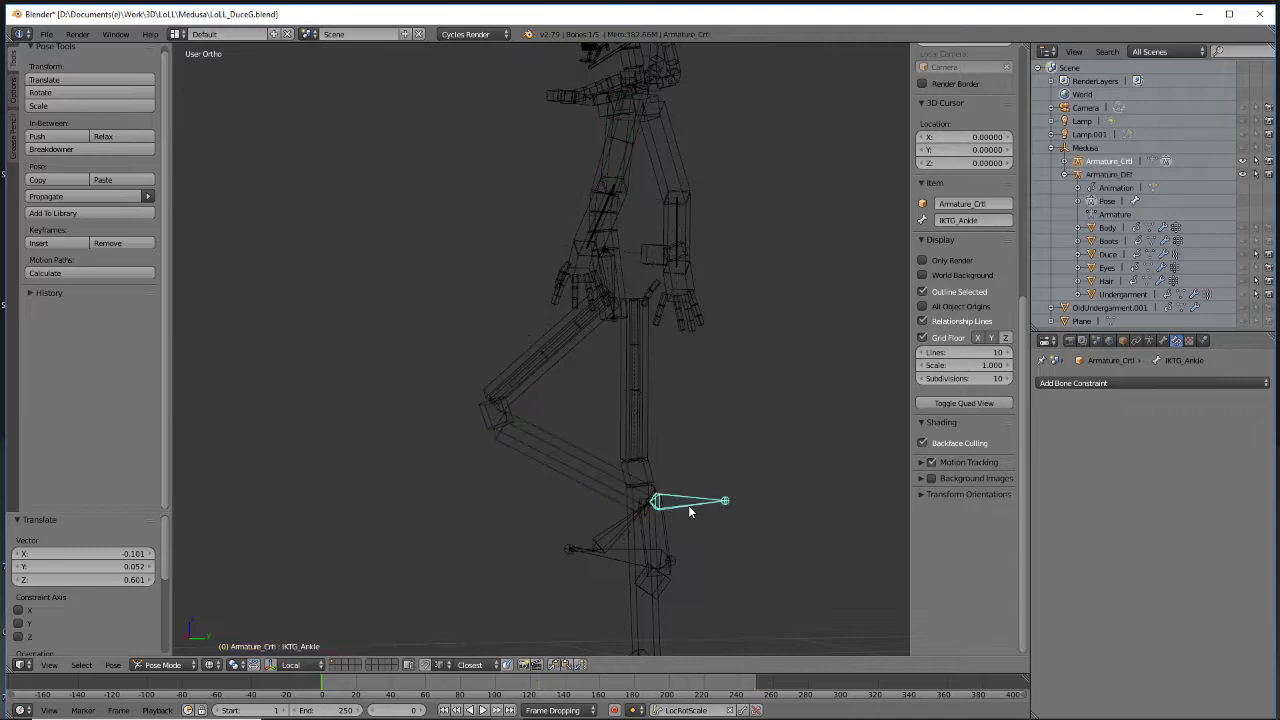
{"action": "right_click", "coordinate": [629, 549]}
{"action": "key", "text": "a"}
{"action": "key", "text": "a"}
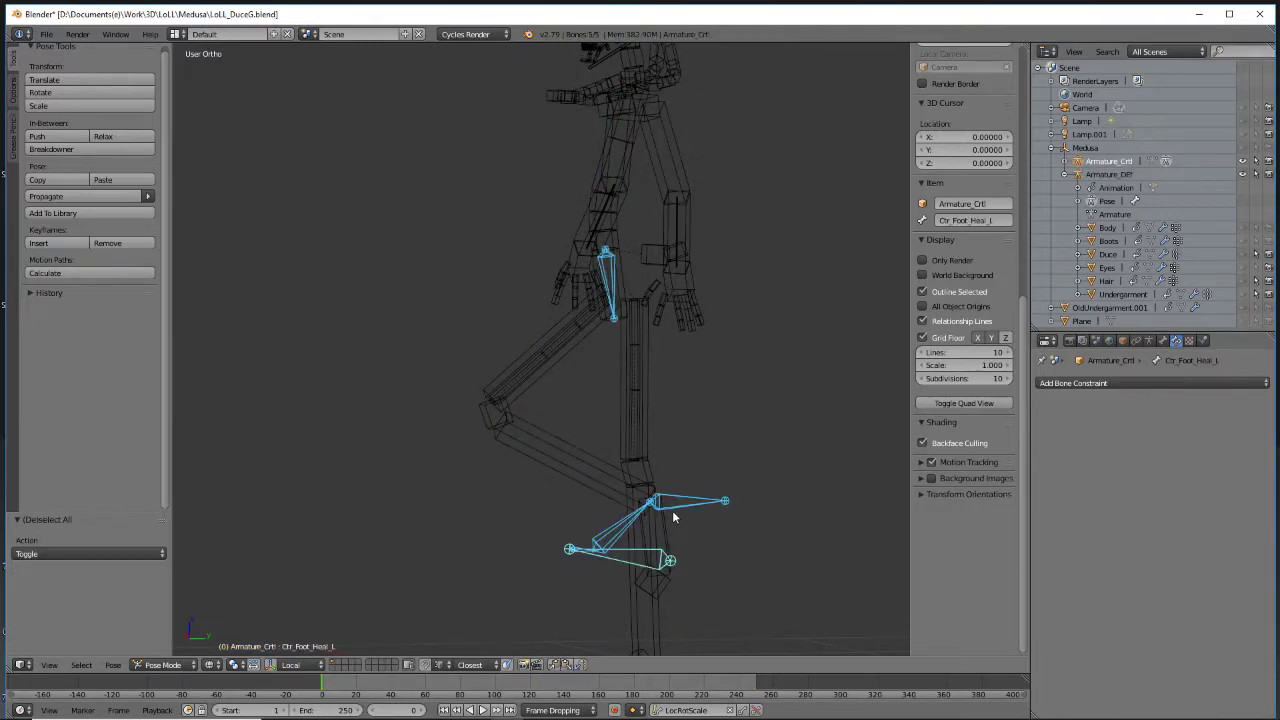
{"action": "left_click", "coordinate": [113, 671]}
{"action": "mouse_move", "coordinate": [167, 580]}
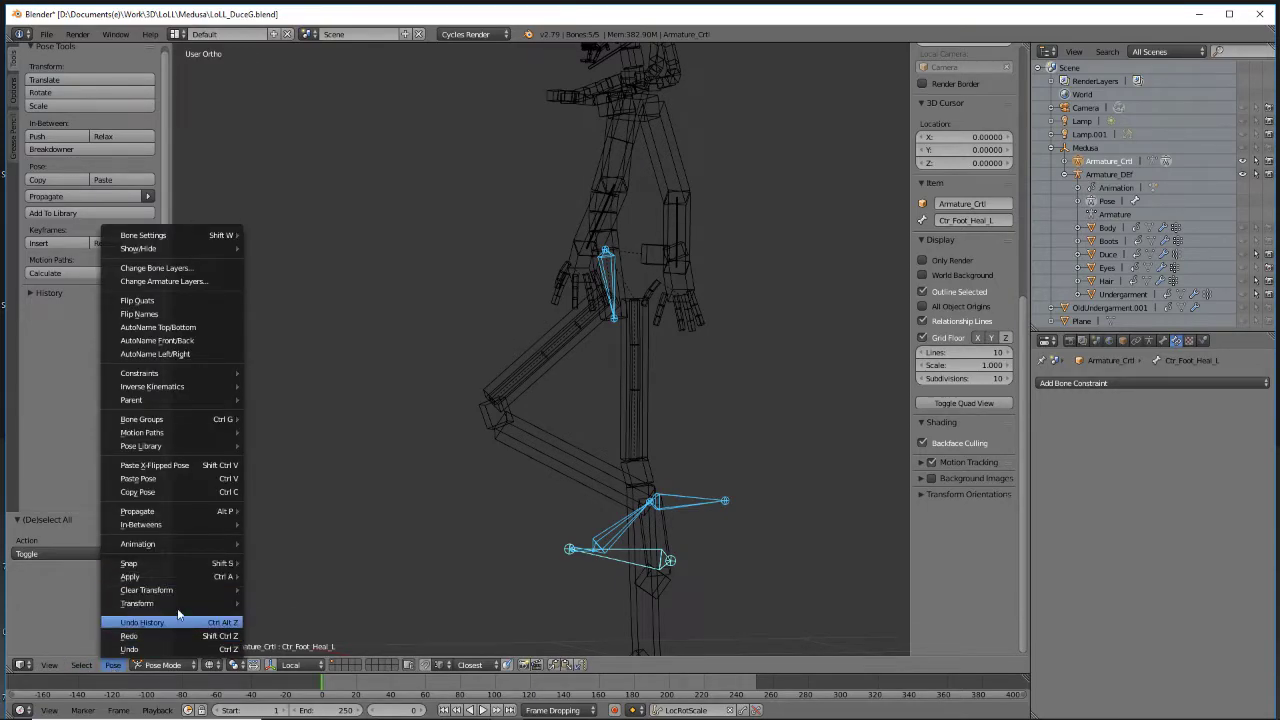
{"action": "mouse_move", "coordinate": [175, 603]}
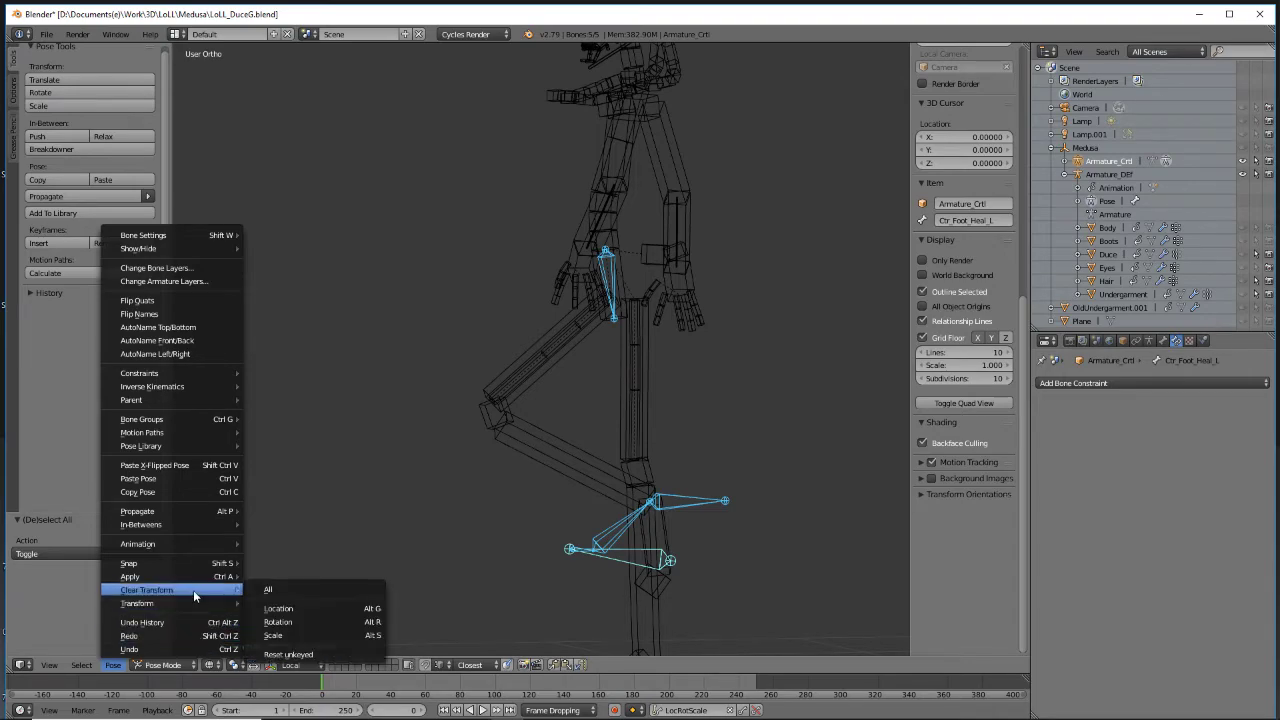
{"action": "left_click", "coordinate": [344, 595]}
{"action": "scroll", "coordinate": [530, 385], "scroll_direction": "down", "scroll_amount": 3}
{"action": "middle_click_drag", "start_coordinate": [511, 405], "coordinate": [547, 474]}
{"action": "scroll", "coordinate": [547, 475], "scroll_direction": "up", "scroll_amount": 3}
{"action": "scroll", "coordinate": [548, 472], "scroll_direction": "down", "scroll_amount": 4}
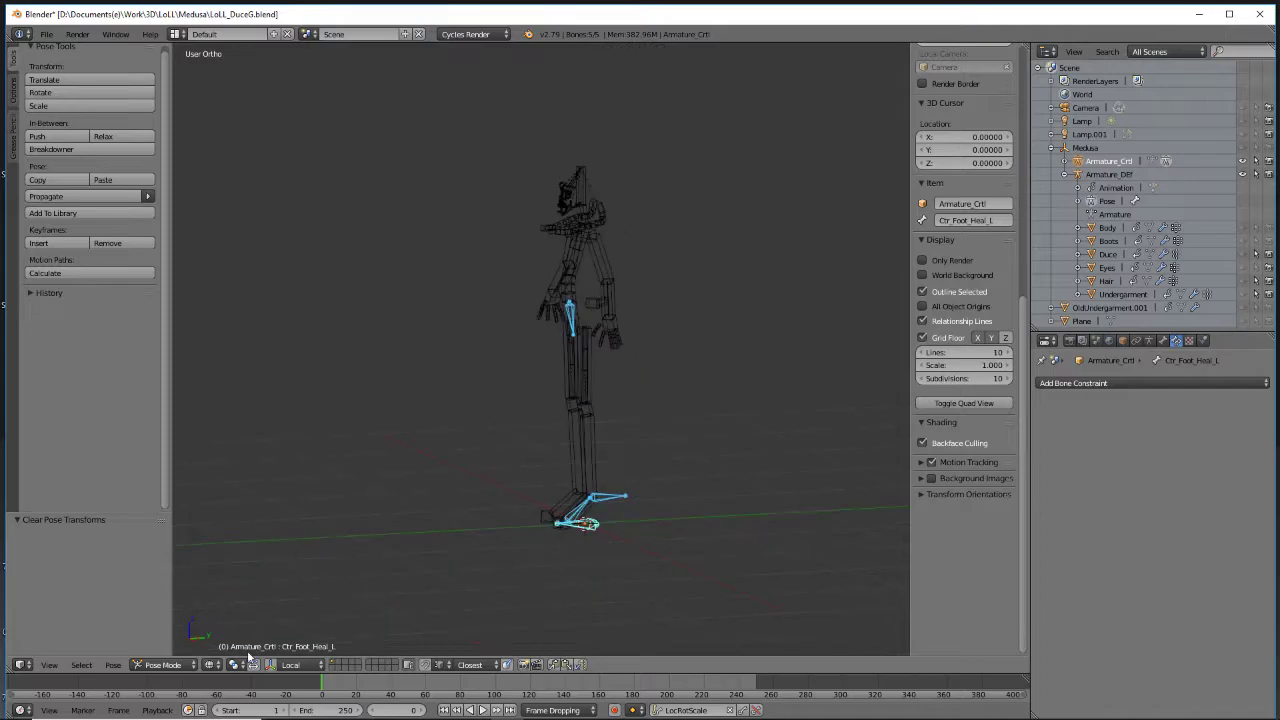
Switch the control armature to Edit Mode in the right orthographic view with all its bones deselected
{"action": "left_click", "coordinate": [164, 665]}
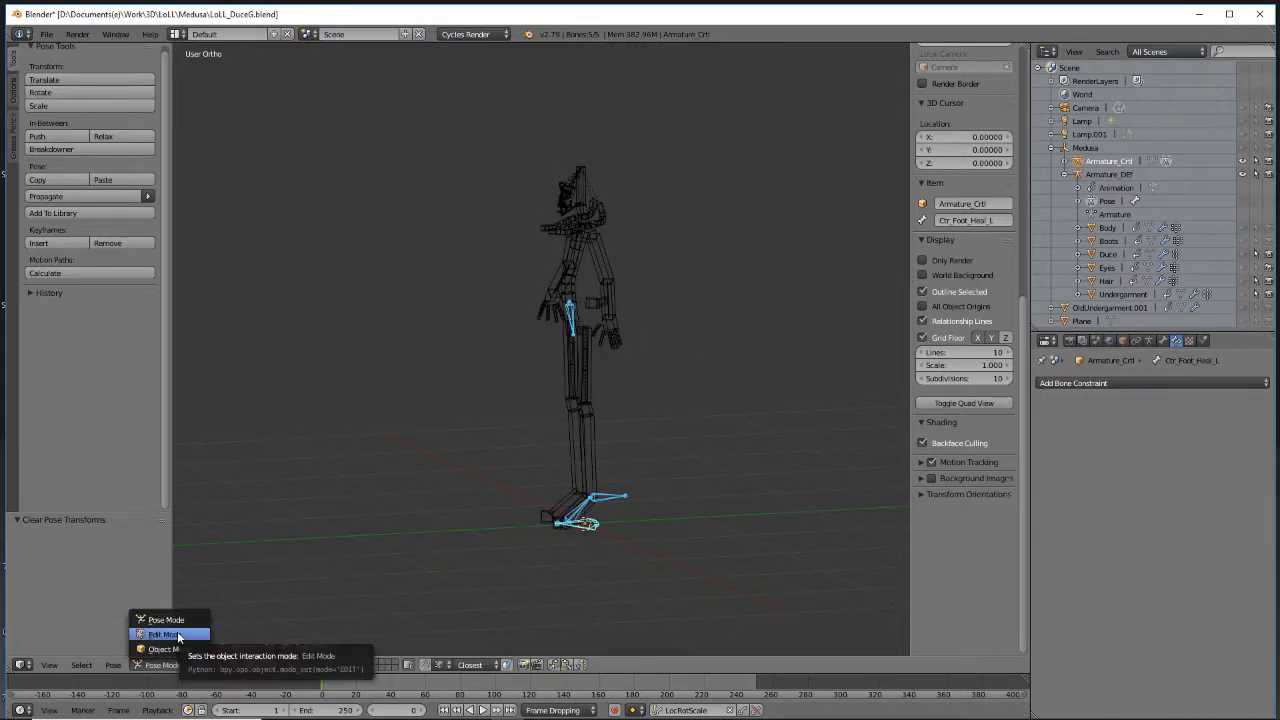
{"action": "left_click", "coordinate": [177, 635]}
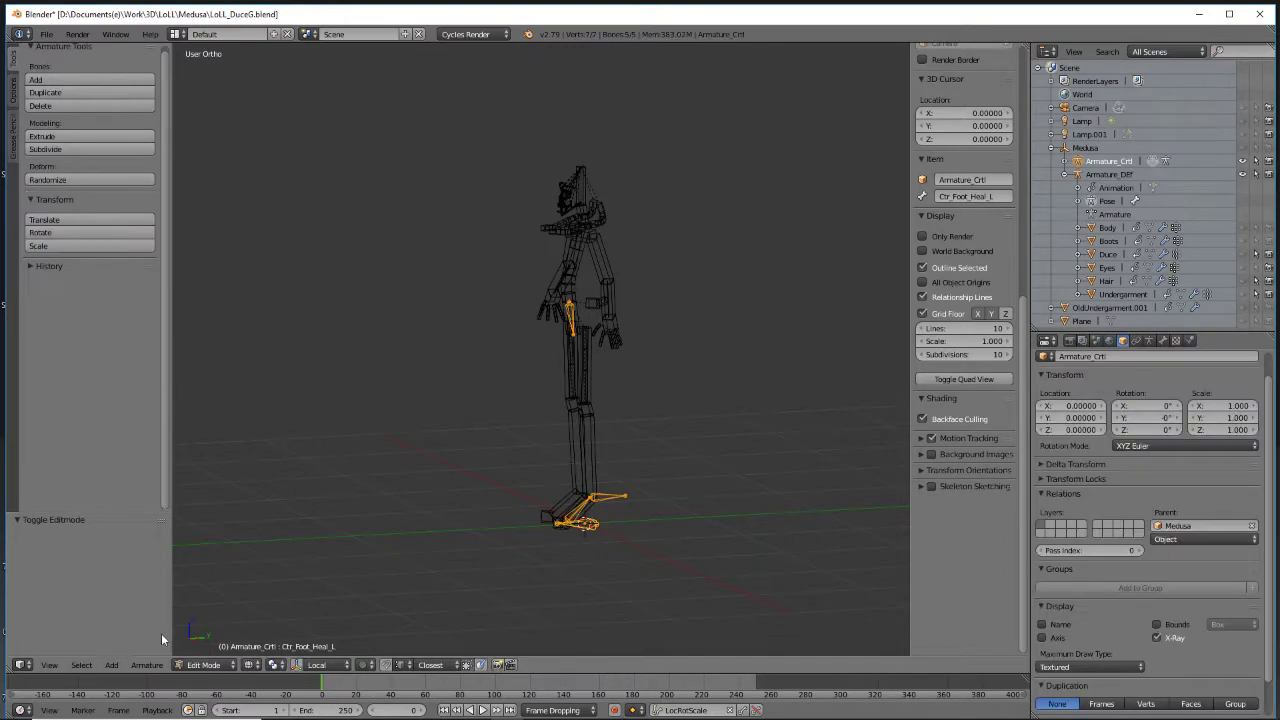
{"action": "key", "text": "KP_1"}
{"action": "key", "text": "KP_3"}
{"action": "key", "text": "a"}
Select the left heel control bone Ctr_Foot_Heal_L and frame the foot closely in the right orthographic view
{"action": "scroll", "coordinate": [749, 523], "scroll_direction": "up", "scroll_amount": 4}
{"action": "middle_click_drag", "start_coordinate": [774, 523], "coordinate": [694, 341], "text": "shift"}
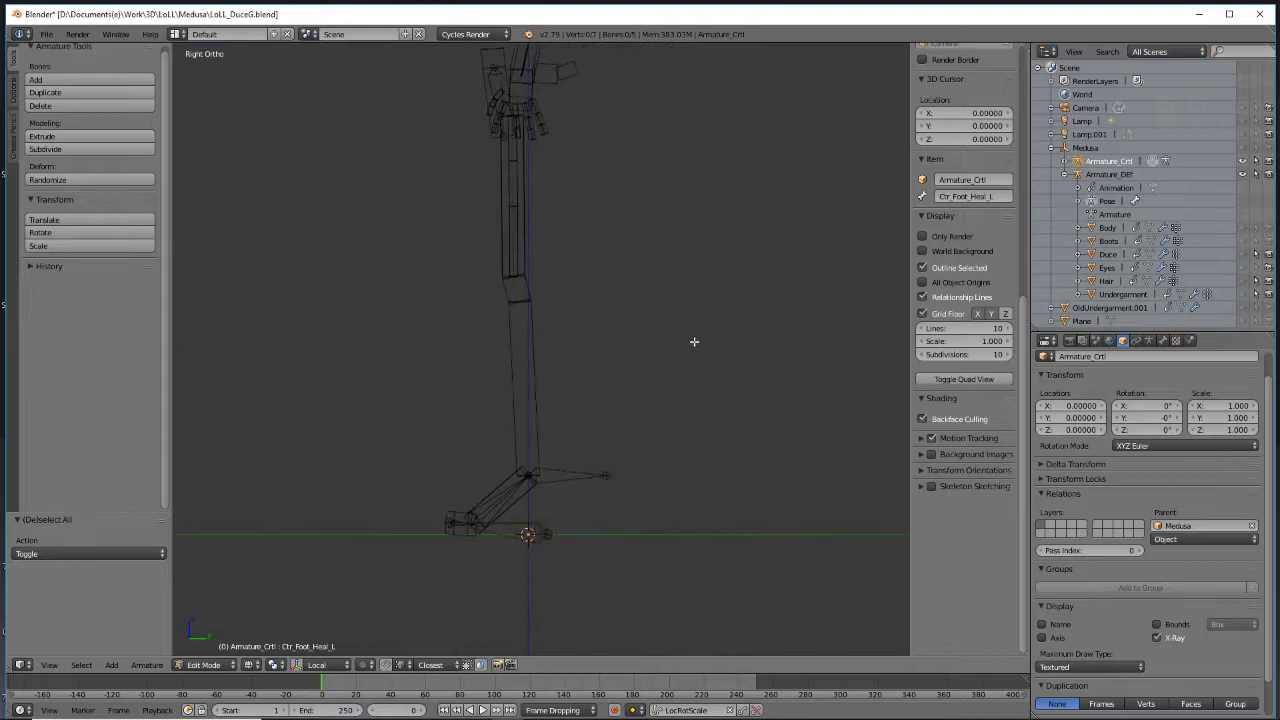
{"action": "scroll", "coordinate": [640, 415], "scroll_direction": "down", "scroll_amount": 2}
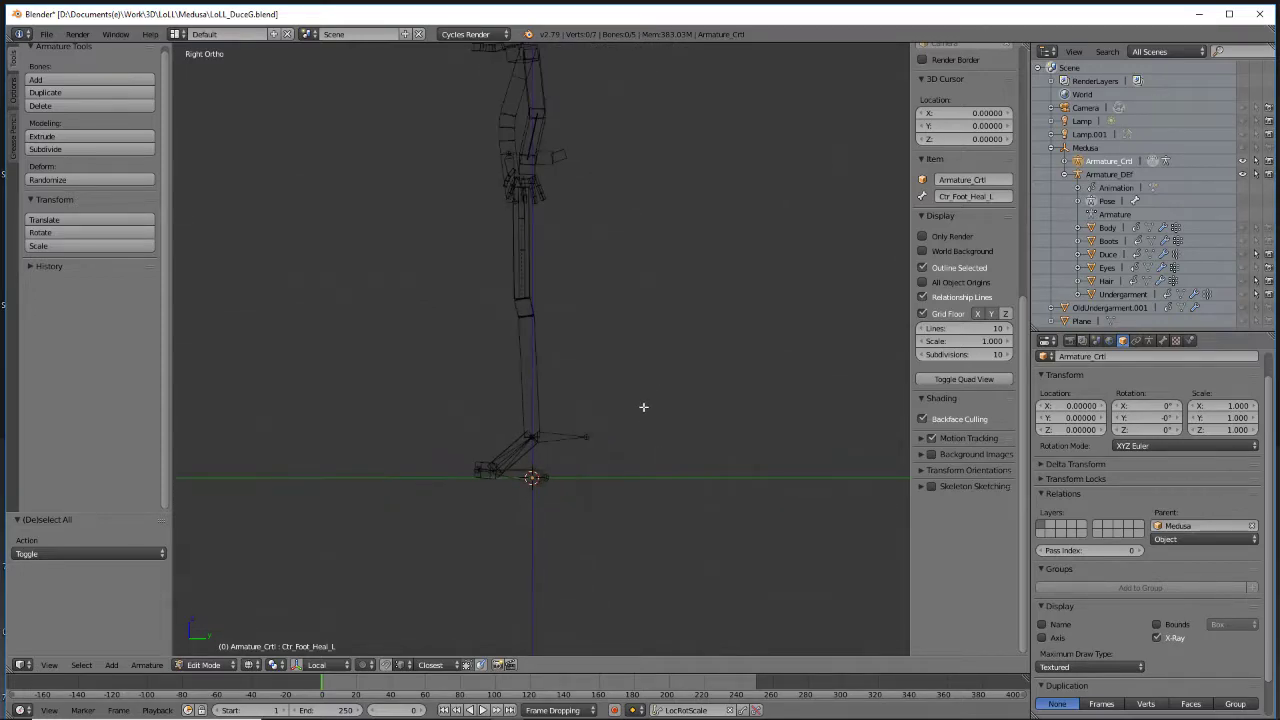
{"action": "middle_click_drag", "start_coordinate": [548, 470], "coordinate": [551, 508]}
{"action": "right_click", "coordinate": [536, 477]}
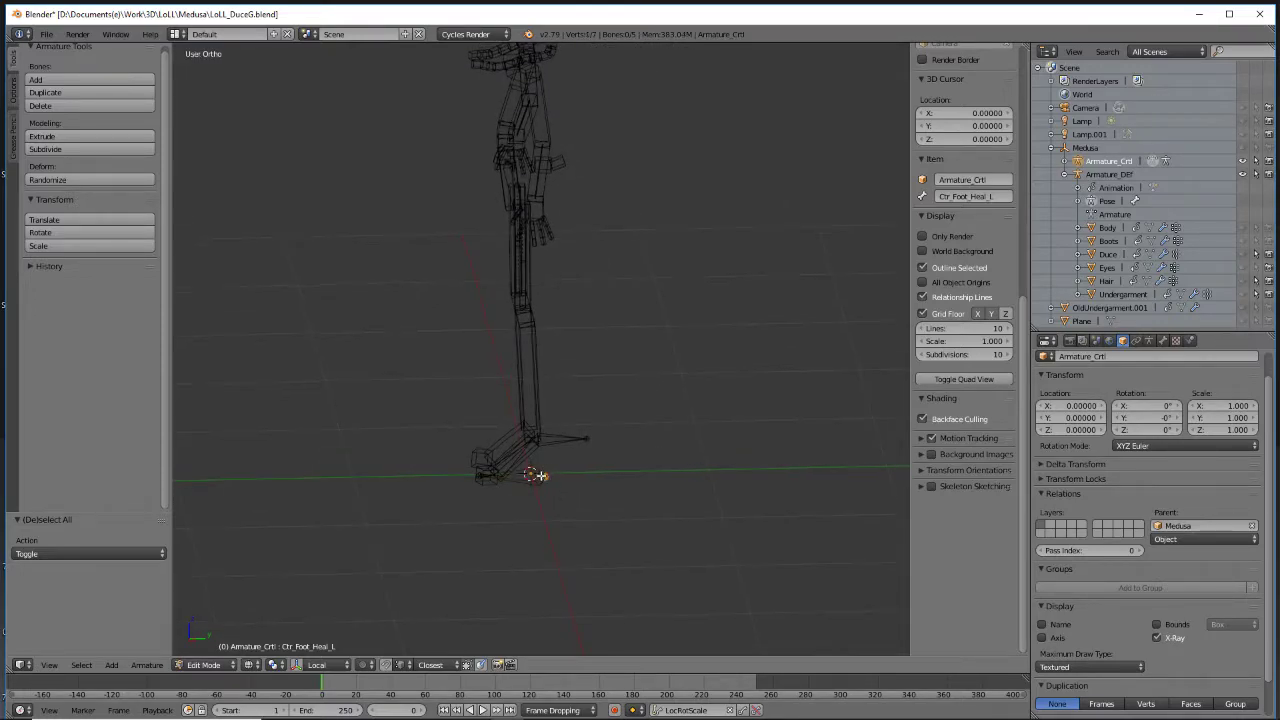
{"action": "key", "text": "KP_3"}
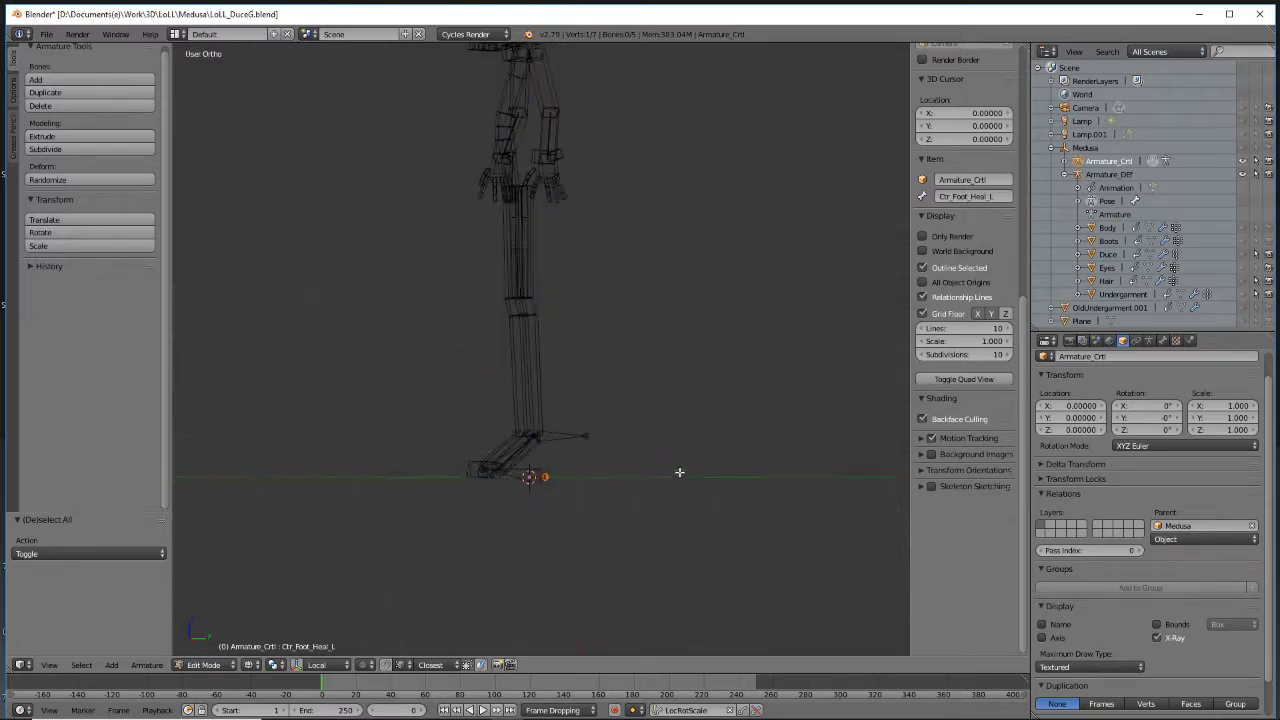
{"action": "right_click", "coordinate": [534, 469]}
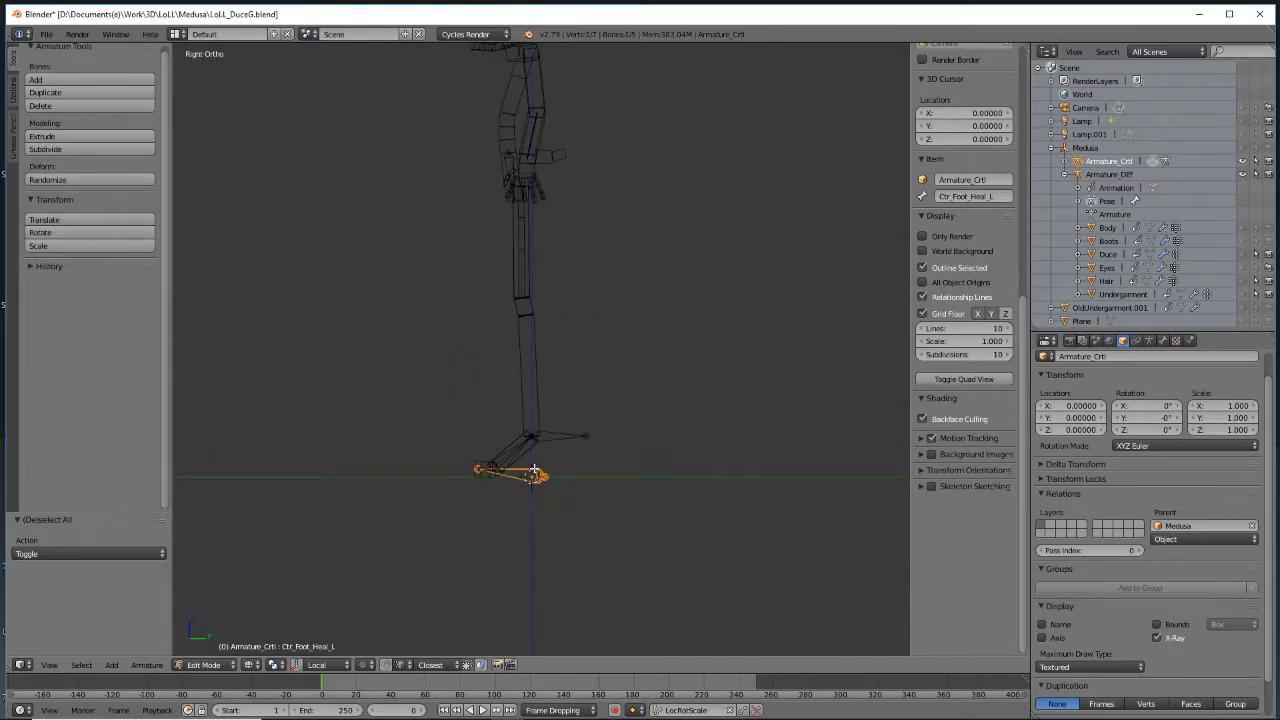
{"action": "scroll", "coordinate": [588, 476], "scroll_direction": "up", "scroll_amount": 4}
{"action": "middle_click_drag", "start_coordinate": [594, 563], "coordinate": [648, 457], "text": "shift"}
{"action": "scroll", "coordinate": [667, 379], "scroll_direction": "up", "scroll_amount": 4}
{"action": "middle_click_drag", "start_coordinate": [500, 497], "coordinate": [536, 190], "text": "shift"}
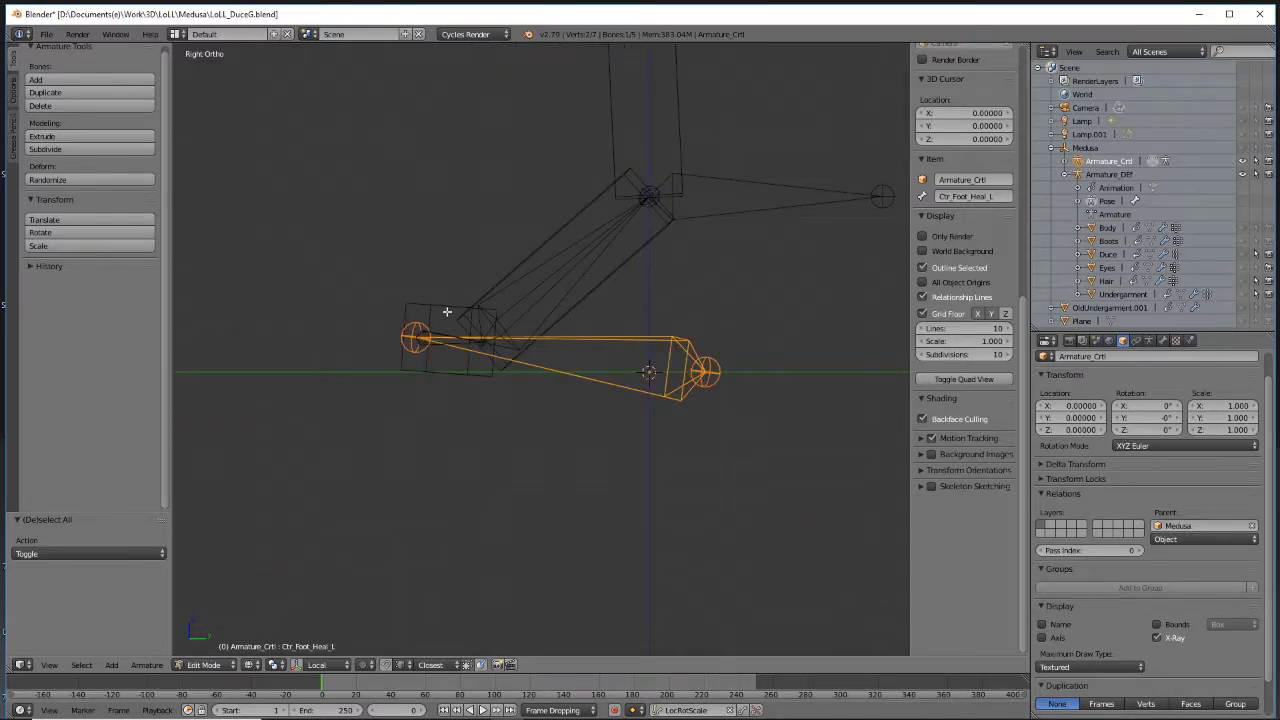
Duplicate the left toes control bone Ctr_Foot_Toes_L and place the copy well in front of the knee, about -0.848 in Y and 1.105 in Z
{"action": "right_click", "coordinate": [447, 328]}
{"action": "scroll", "coordinate": [459, 328], "scroll_direction": "down", "scroll_amount": 4}
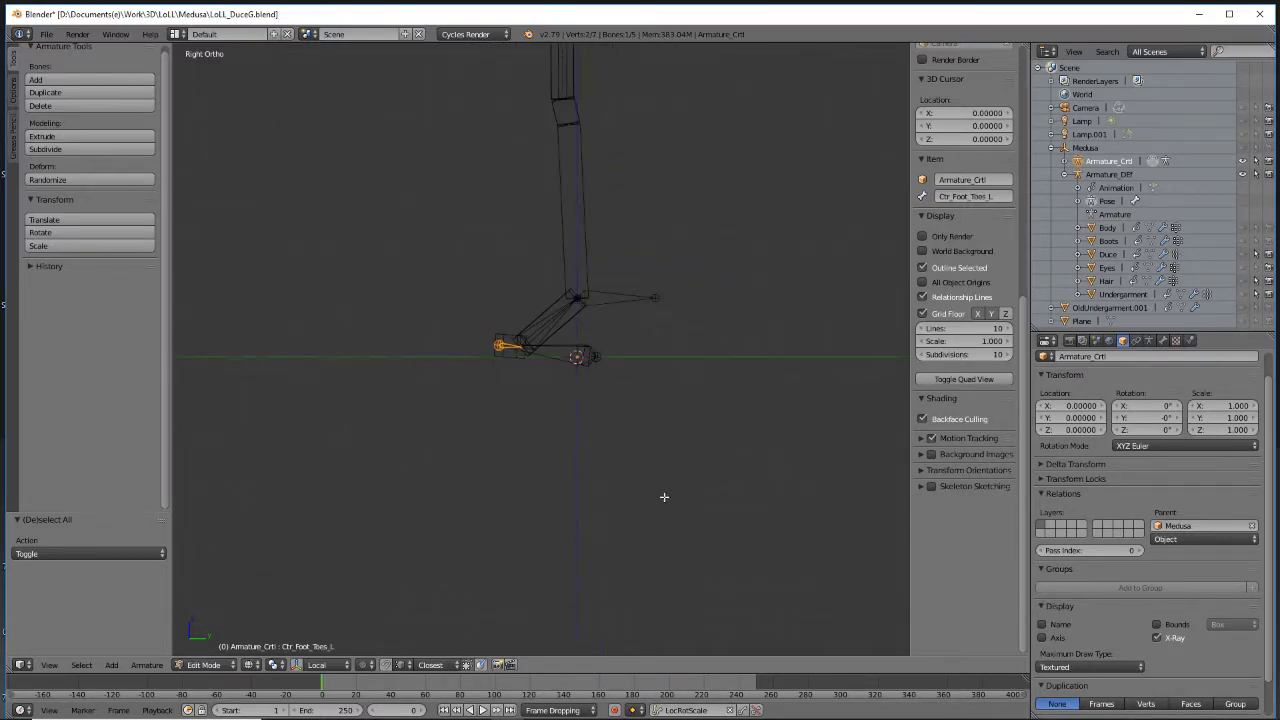
{"action": "middle_click_drag", "start_coordinate": [664, 494], "coordinate": [686, 604], "text": "shift"}
{"action": "key", "text": "shift+d"}
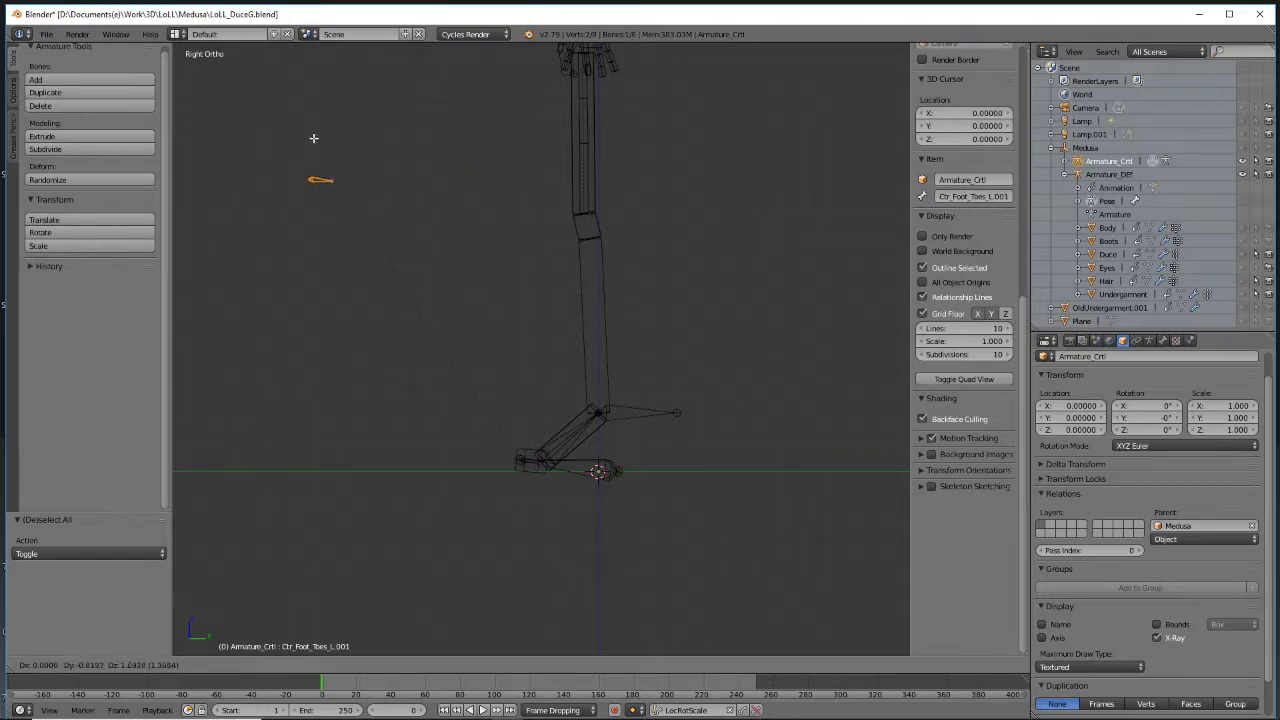
{"action": "left_click", "coordinate": [309, 131]}
Select the duplicated toes bone in front of the knee and rename it PLTG_Knee_L
{"action": "right_click", "coordinate": [603, 466]}
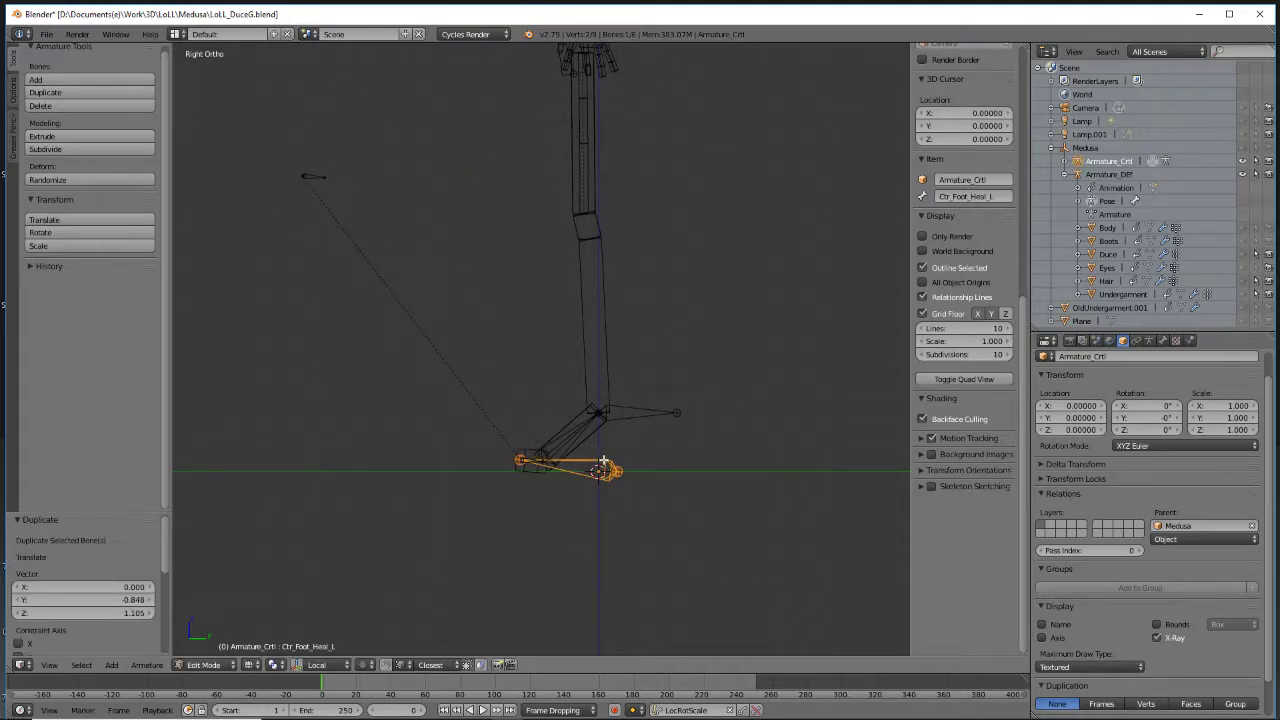
{"action": "right_click", "coordinate": [315, 176]}
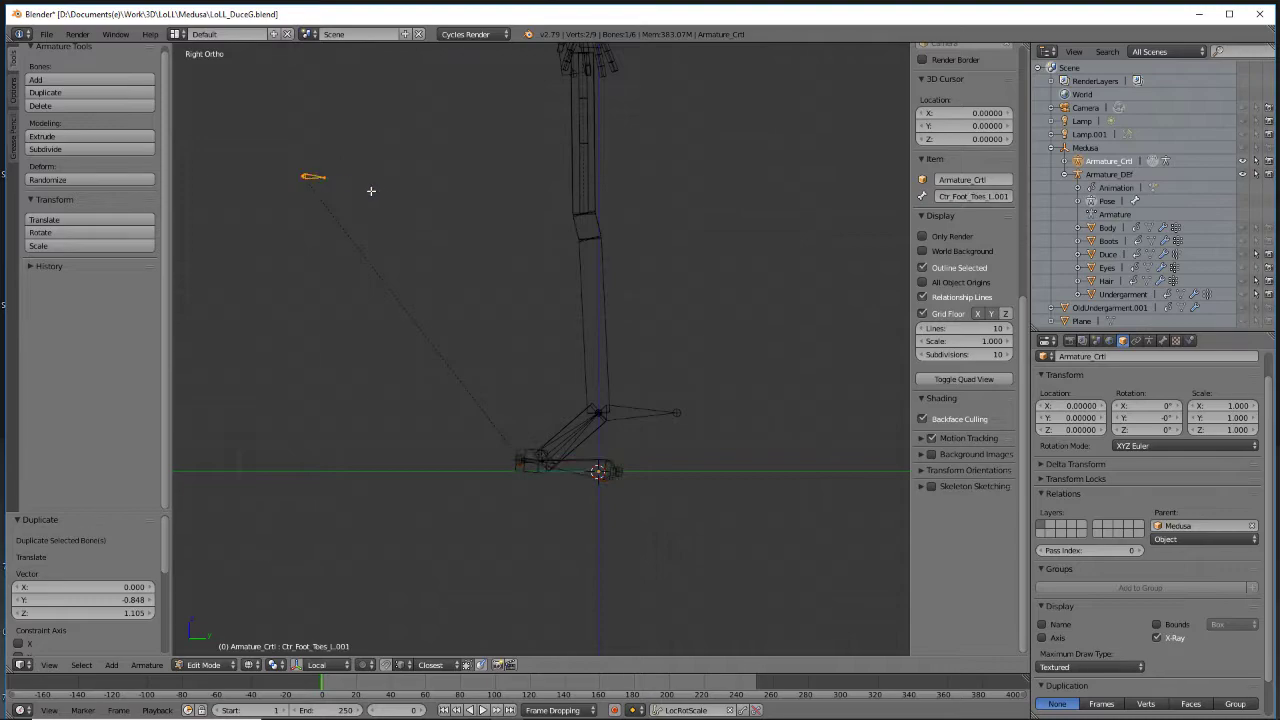
{"action": "scroll", "coordinate": [1128, 383], "scroll_direction": "up", "scroll_amount": 1}
{"action": "left_click", "coordinate": [1150, 340]}
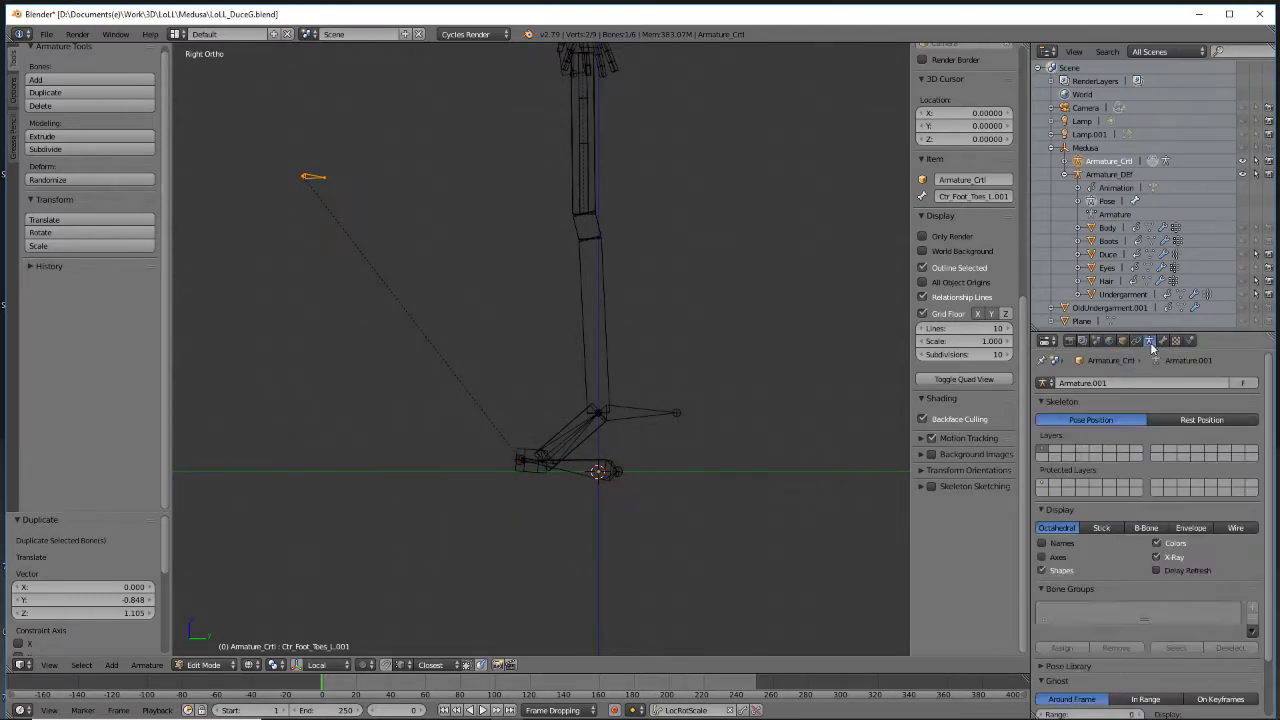
{"action": "left_click", "coordinate": [1161, 341]}
{"action": "left_click", "coordinate": [1137, 383]}
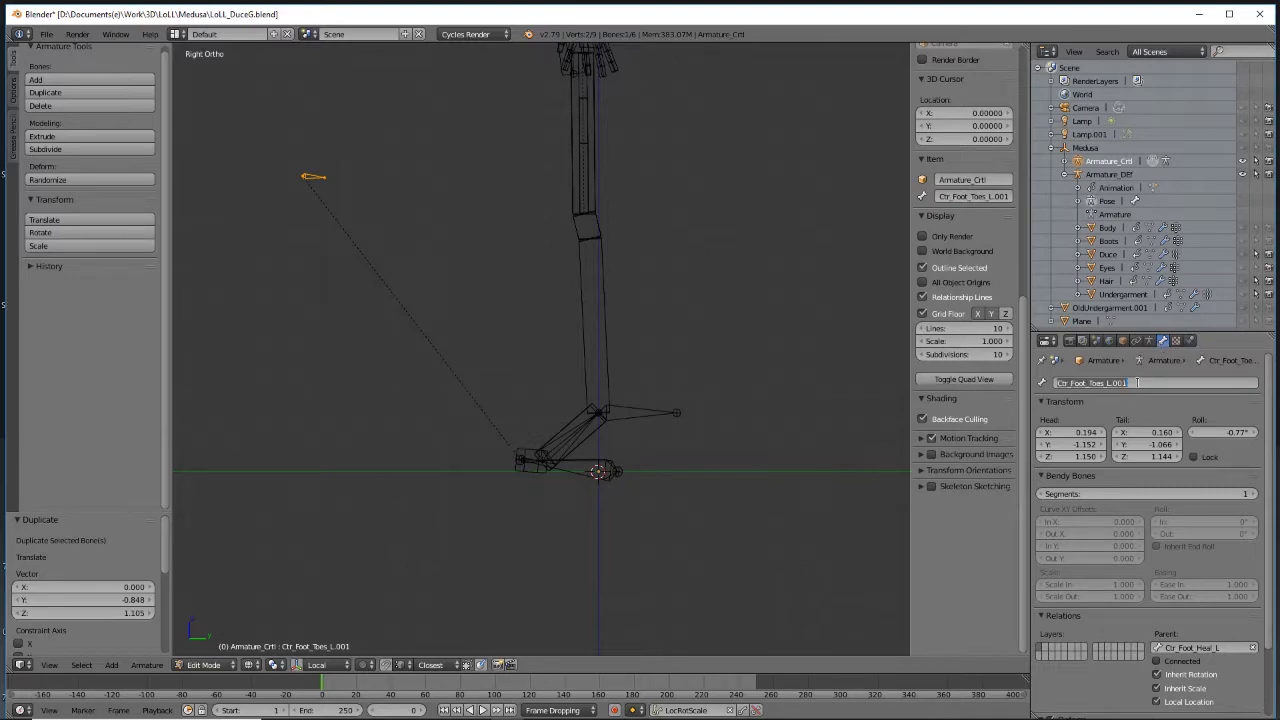
{"action": "key", "text": "BackSpace"}
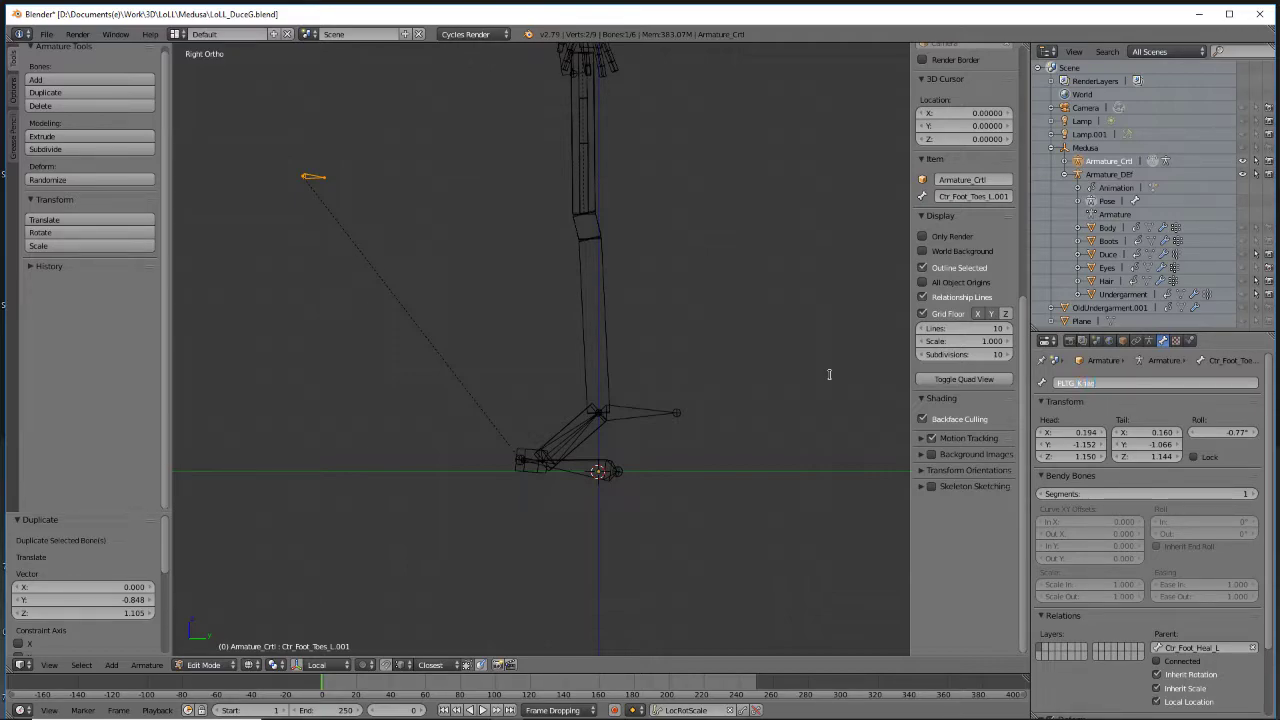
{"action": "key", "text": "Return"}
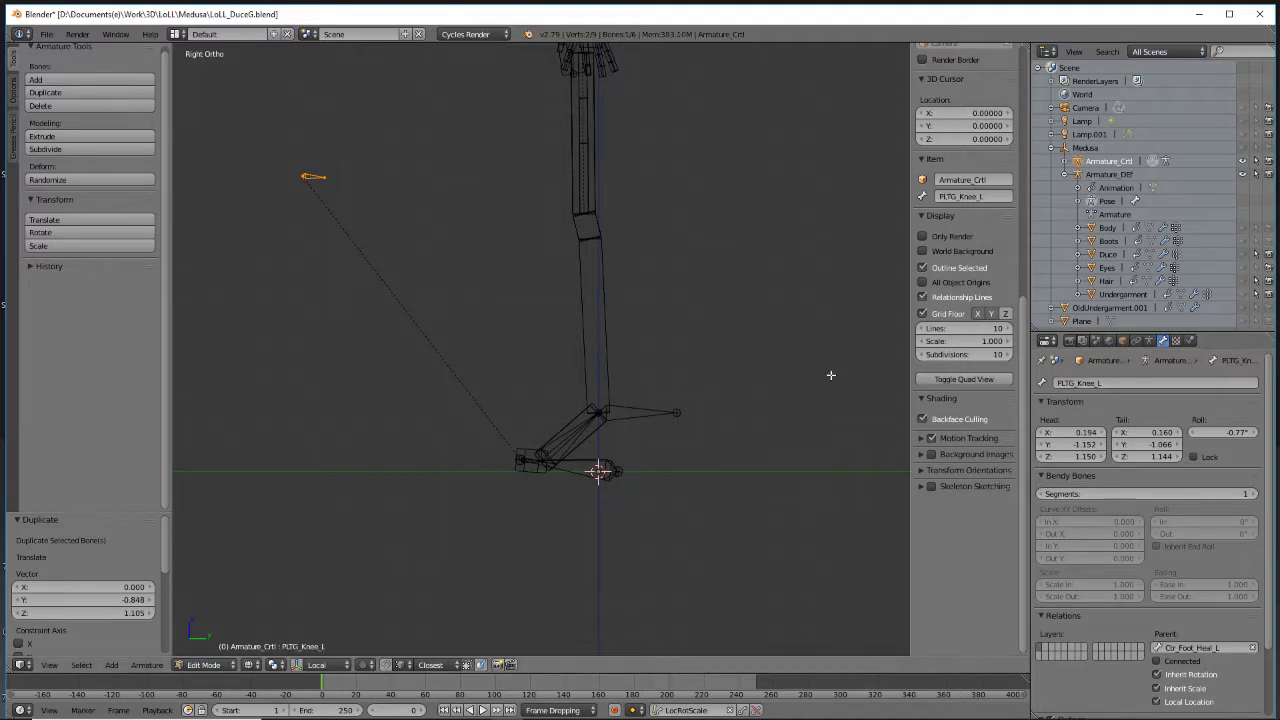
Set the IK pole target of the deform bone Def_Leg_Shin_L to Armature_Crtl with bone PLTG_Knee_L
{"action": "middle_click_drag", "start_coordinate": [486, 291], "coordinate": [560, 370]}
{"action": "key", "text": "KP_3"}
{"action": "key", "text": "Tab"}
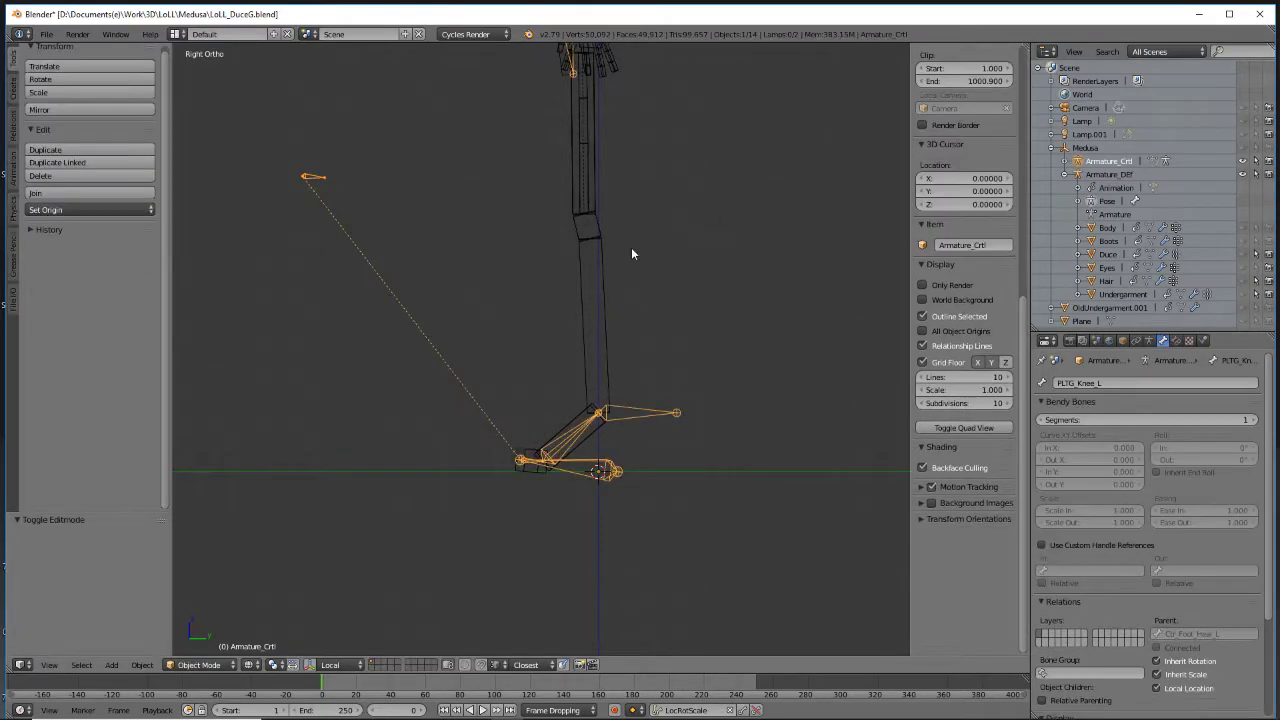
{"action": "right_click", "coordinate": [598, 281]}
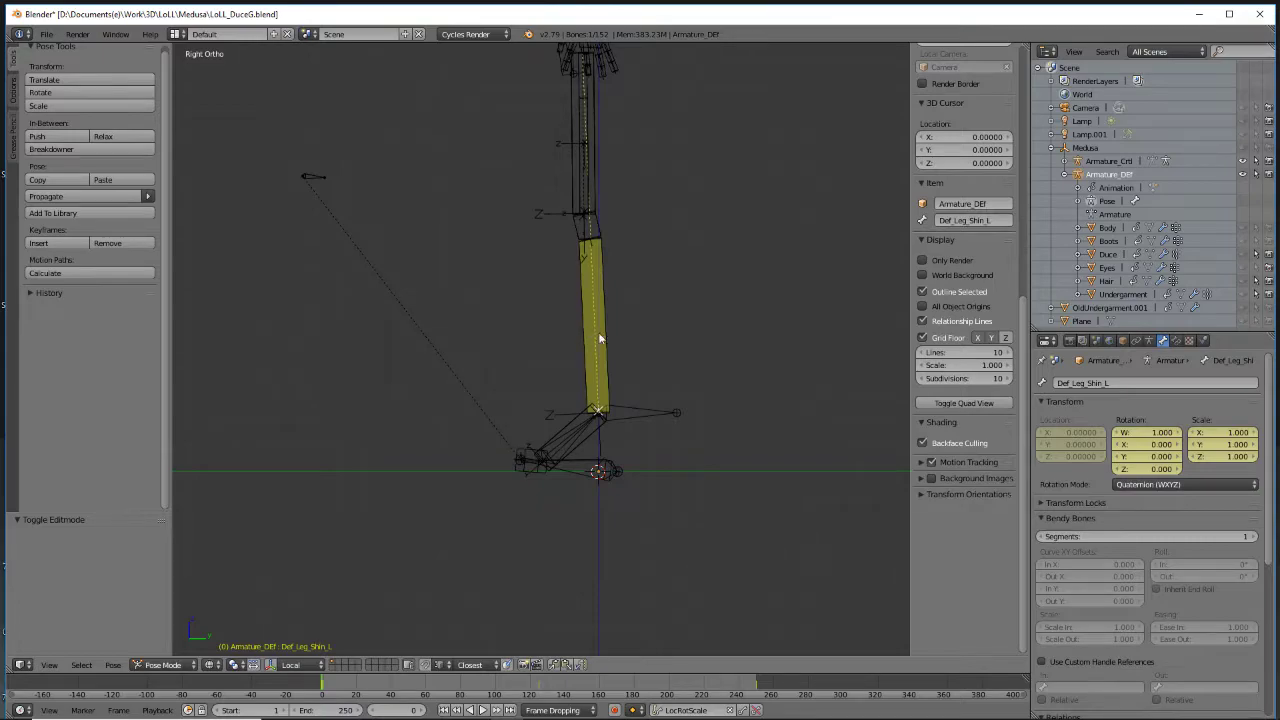
{"action": "left_click", "coordinate": [1176, 341]}
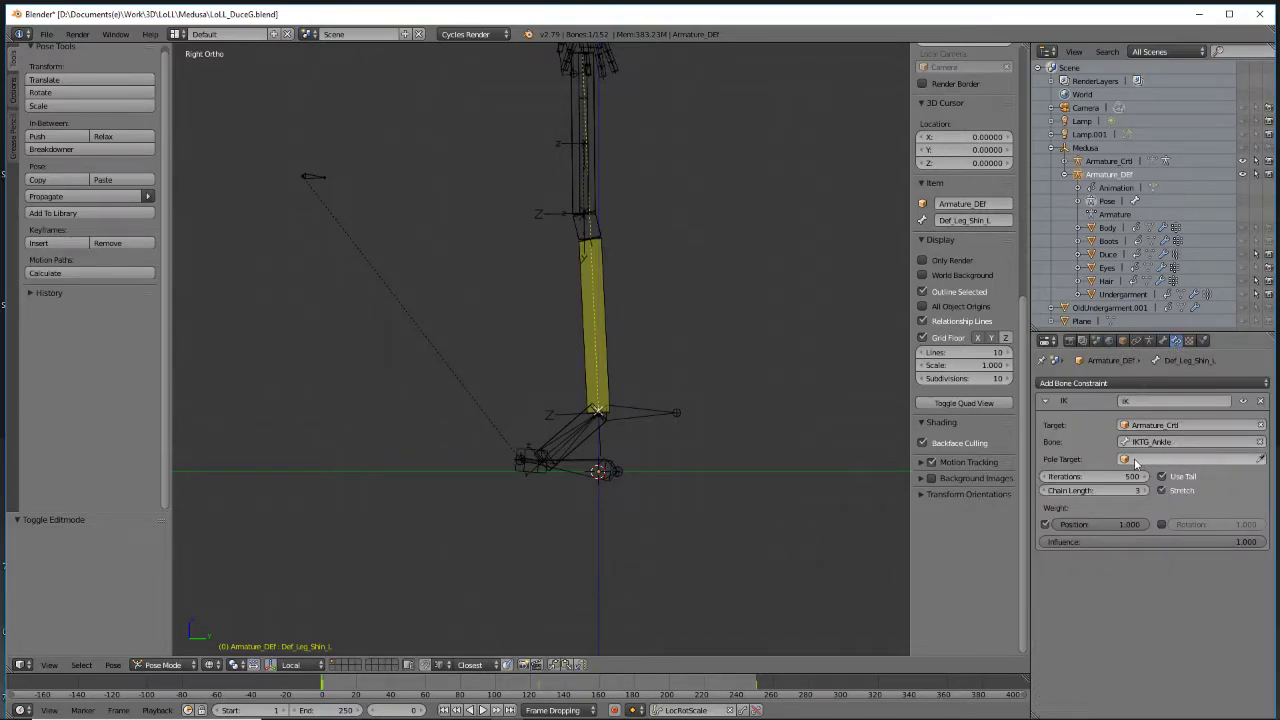
{"action": "left_click", "coordinate": [1135, 460]}
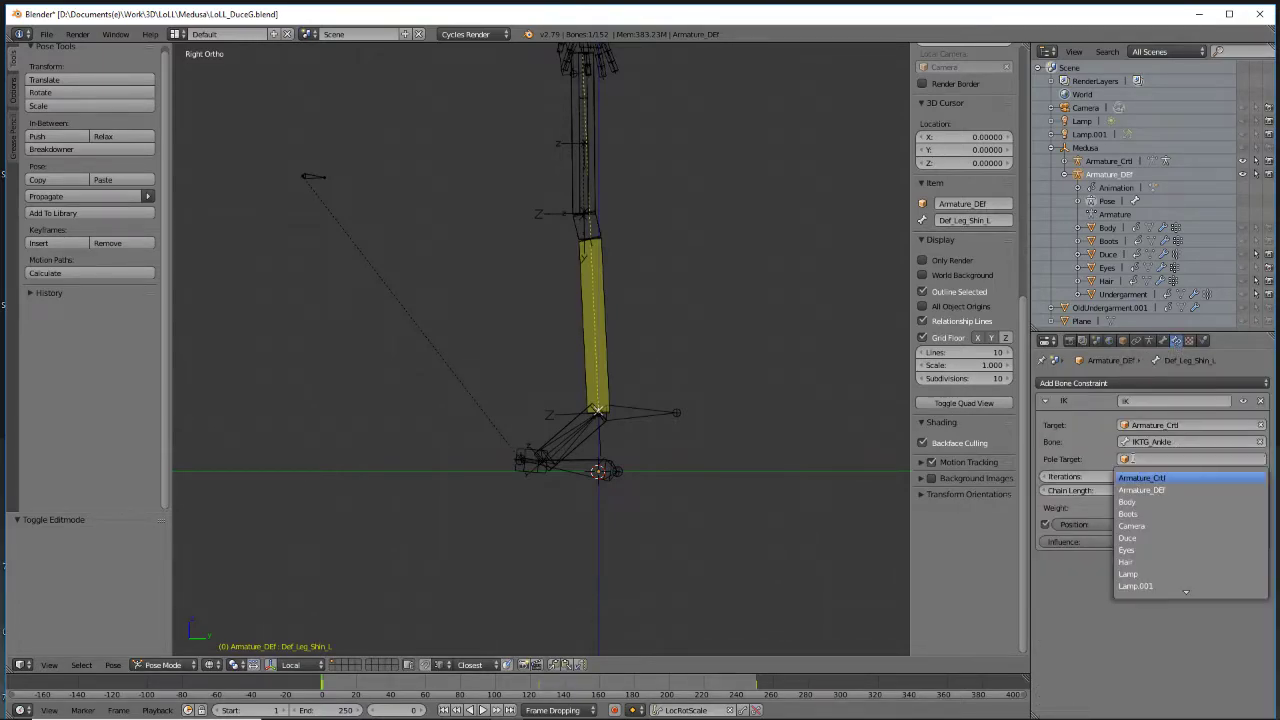
{"action": "left_click", "coordinate": [1186, 477]}
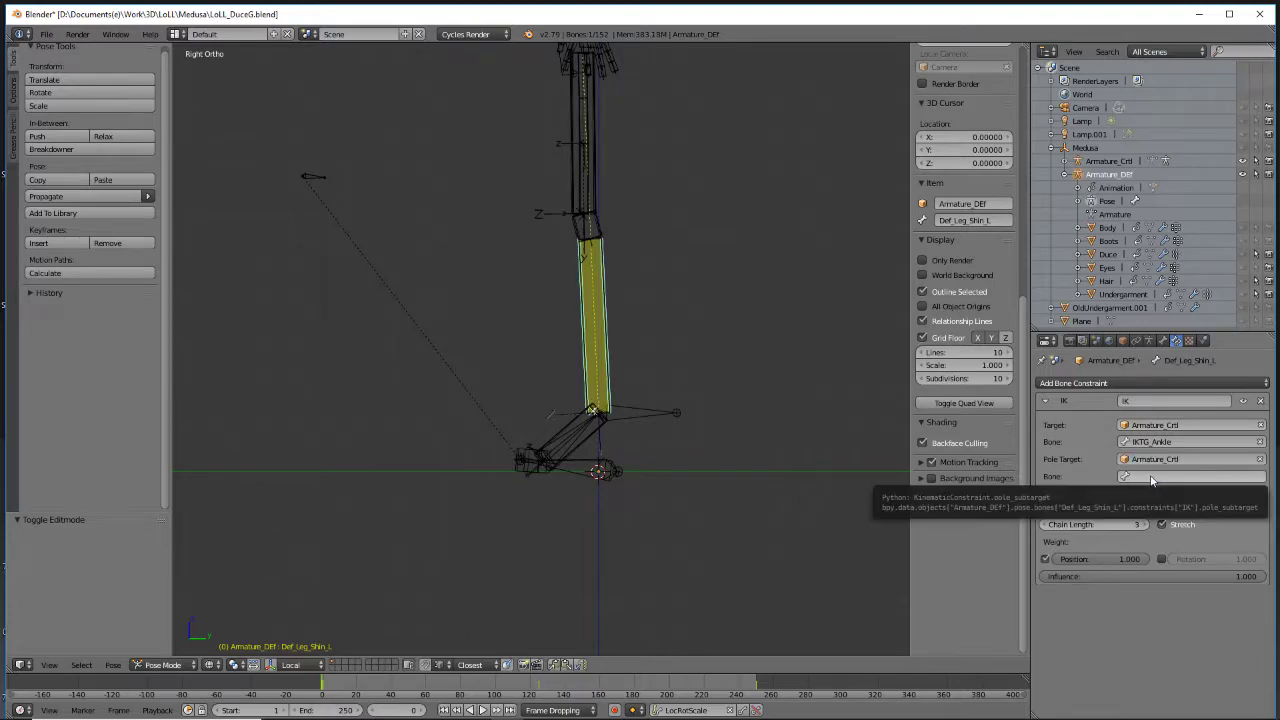
{"action": "left_click", "coordinate": [1150, 476]}
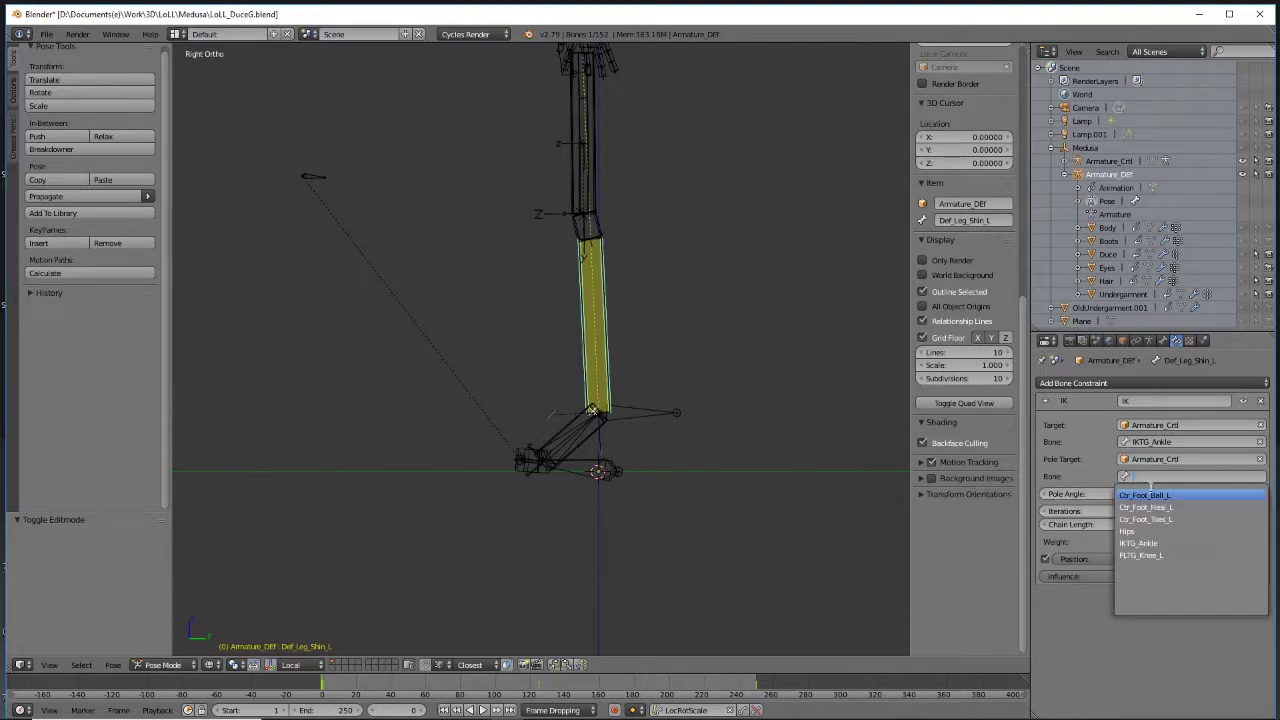
{"action": "left_click", "coordinate": [1158, 556]}
Set the pole angle of the left shin's IK constraint to 90° and view the leg from the side
{"action": "middle_click_drag", "start_coordinate": [592, 362], "coordinate": [601, 411]}
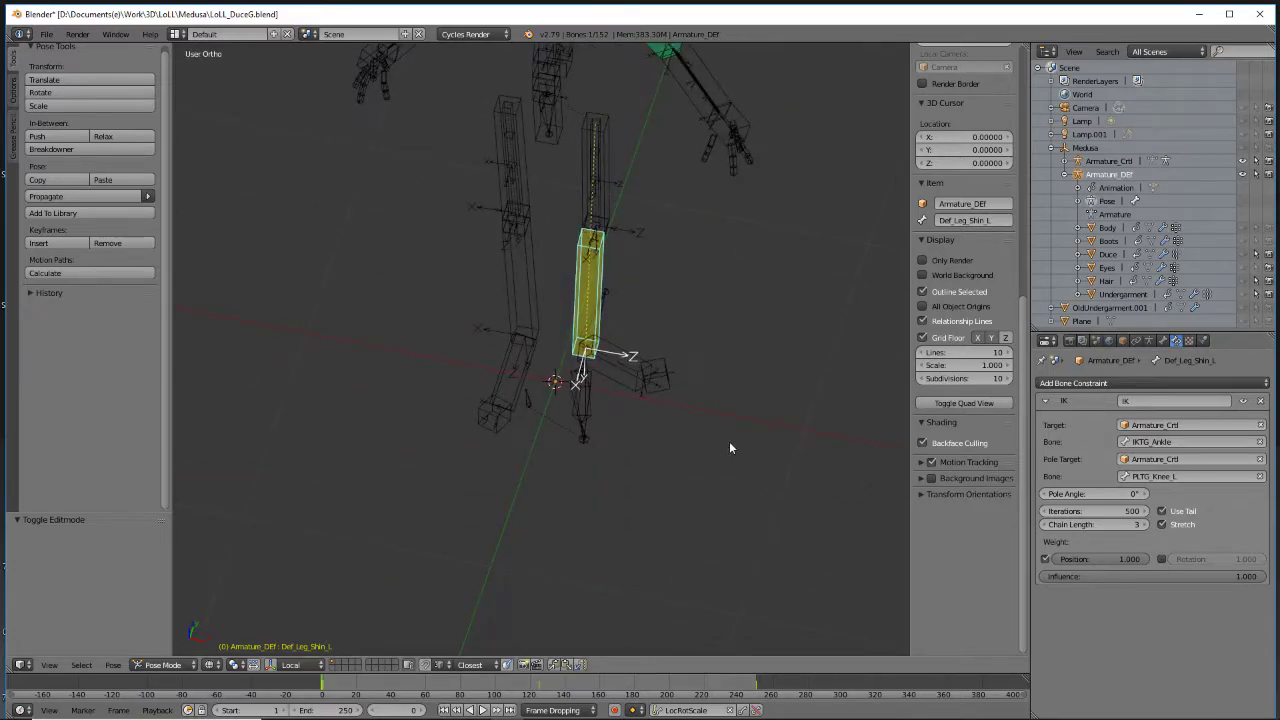
{"action": "left_click_drag", "start_coordinate": [1095, 493], "coordinate": [1051, 493]}
{"action": "left_click", "coordinate": [1067, 491]}
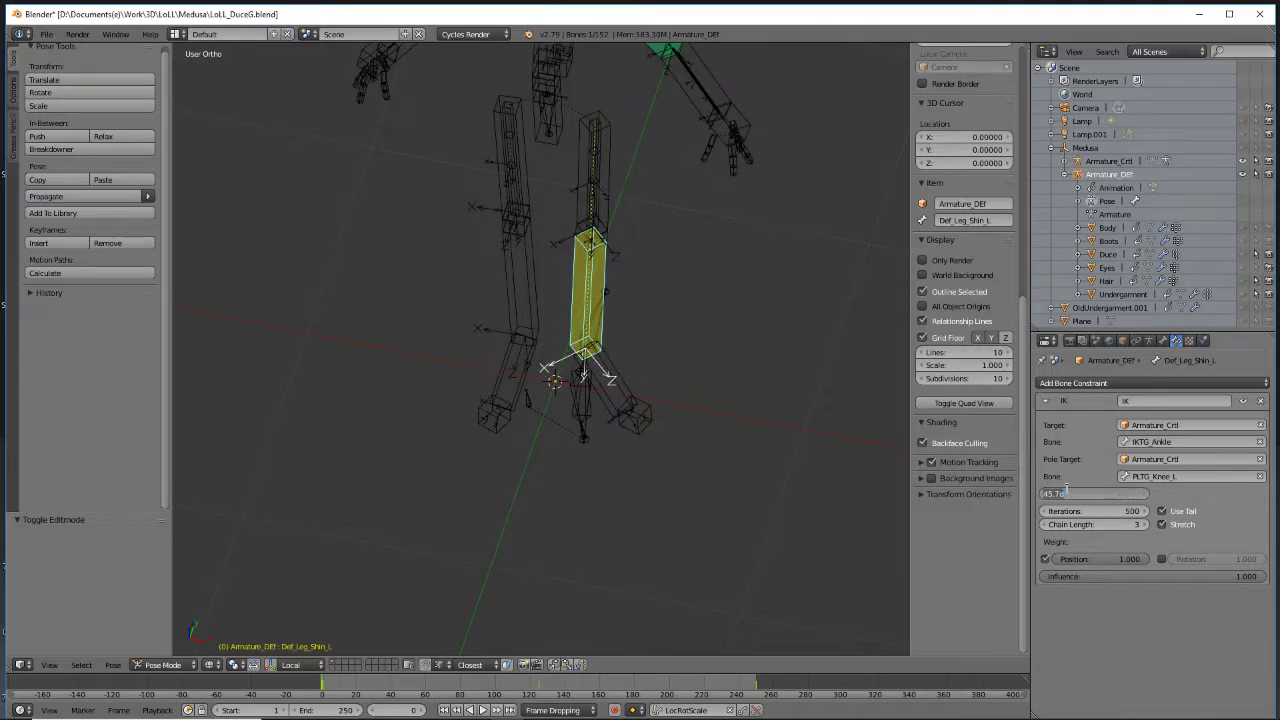
{"action": "type", "text": "90"}
{"action": "key", "text": "Return"}
{"action": "middle_click_drag", "start_coordinate": [730, 410], "coordinate": [484, 312]}
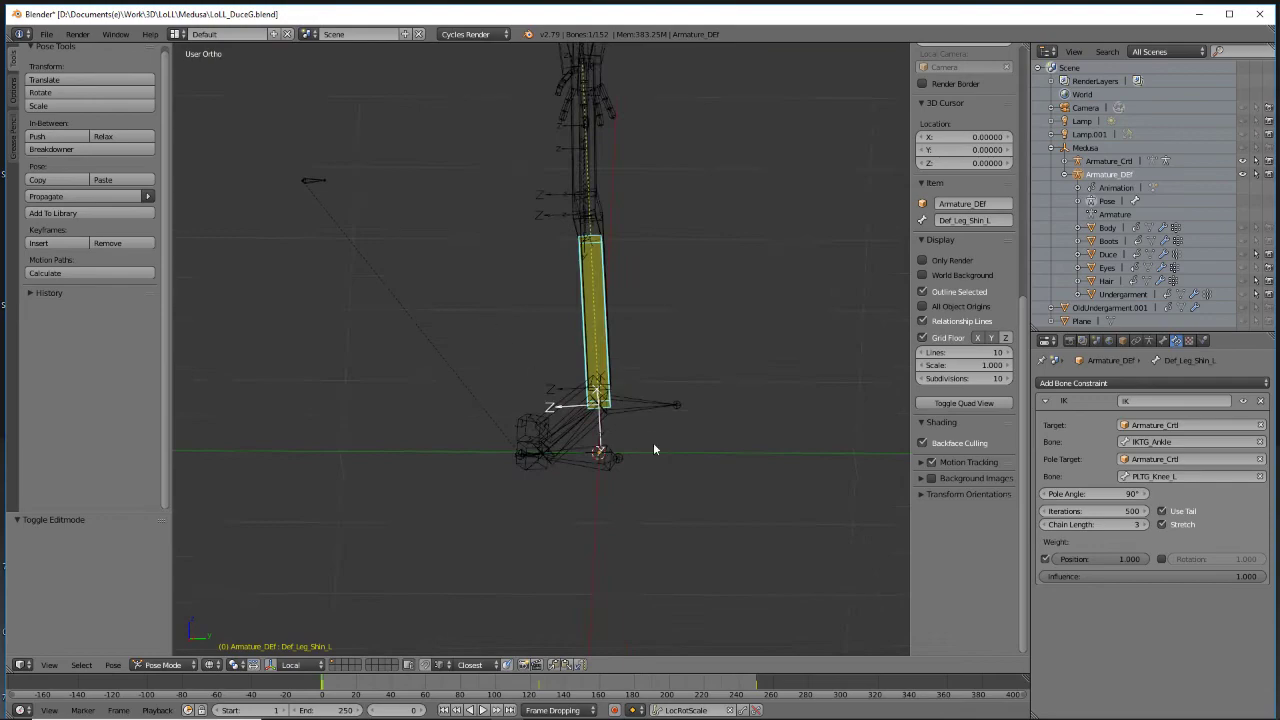
Select the control armature and switch it to Pose Mode
{"action": "right_click", "coordinate": [616, 455]}
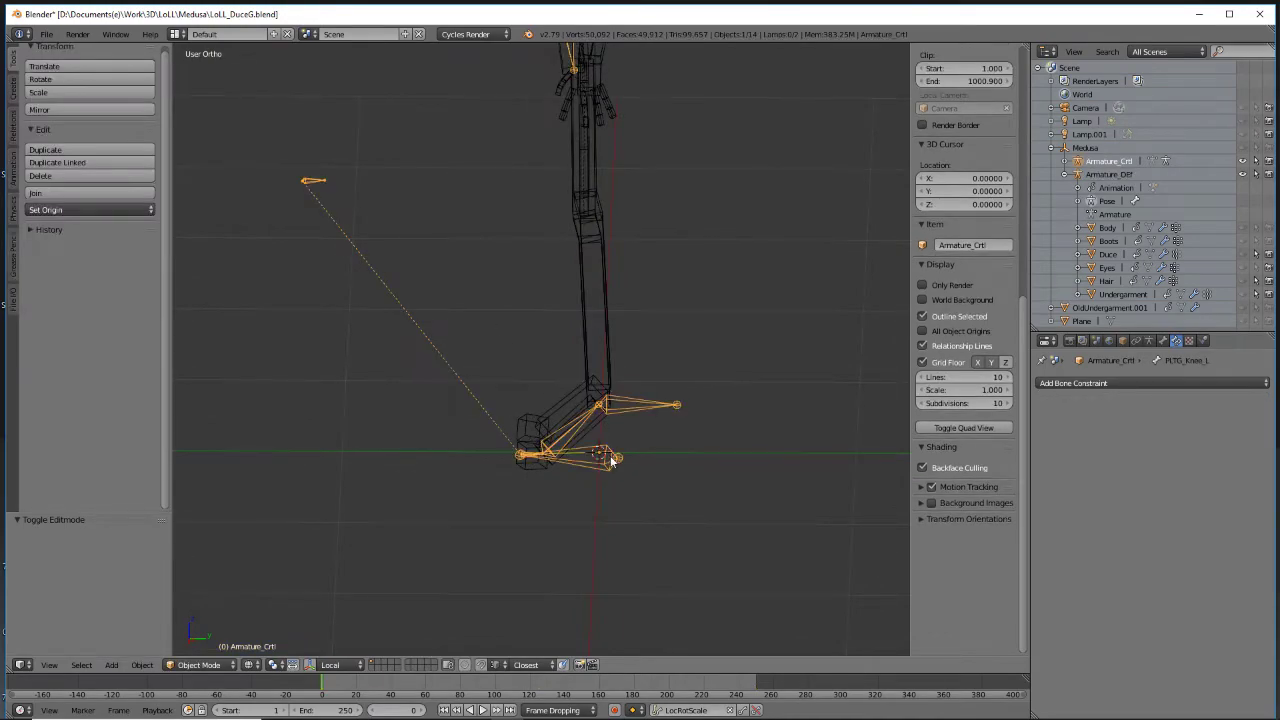
{"action": "left_click", "coordinate": [200, 665]}
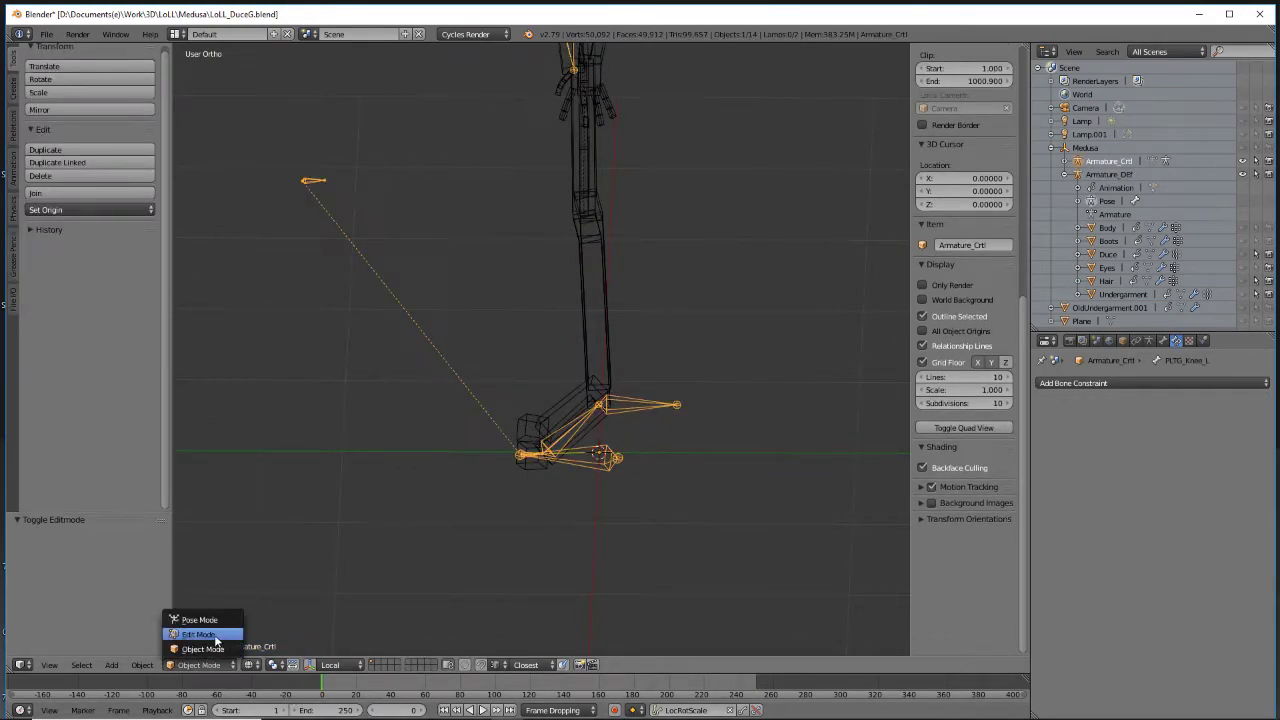
{"action": "left_click", "coordinate": [215, 636]}
{"action": "left_click", "coordinate": [205, 665]}
{"action": "left_click", "coordinate": [224, 634]}
{"action": "left_click", "coordinate": [205, 665]}
{"action": "left_click", "coordinate": [218, 616]}
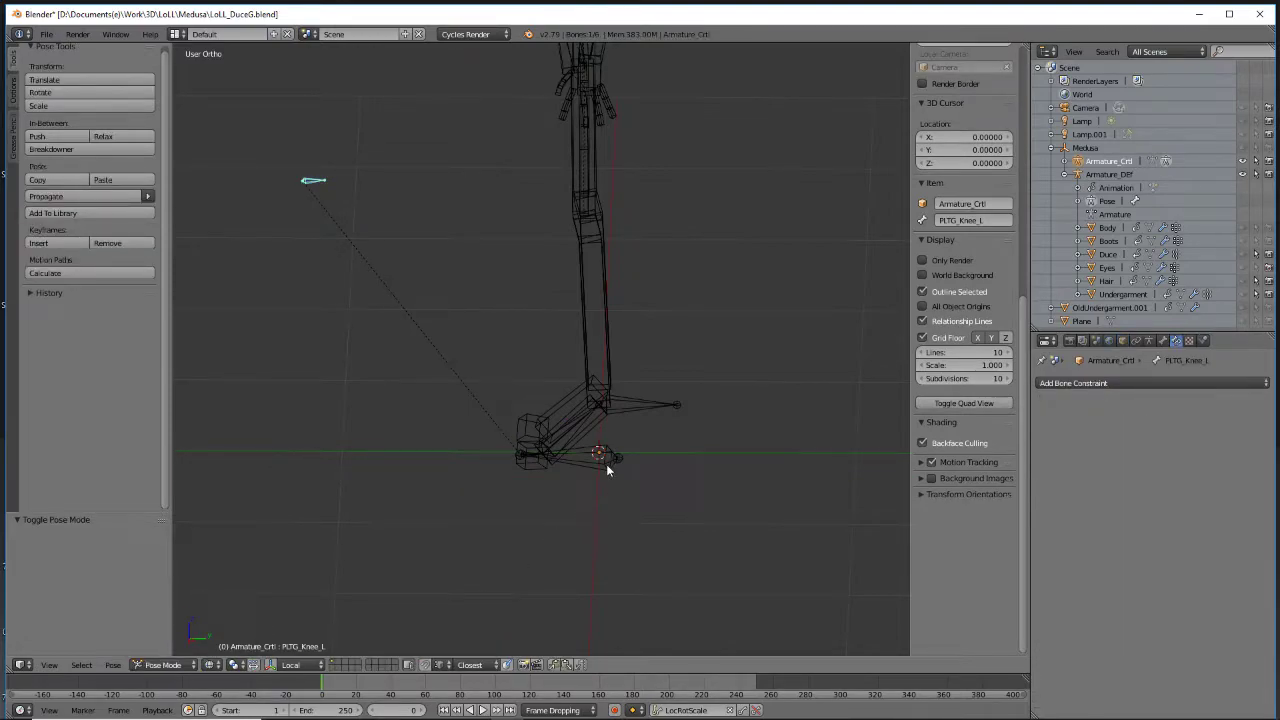
Move the heel control bone Ctr_Foot_Heal_L up and forward in two moves to test how the left knee bends
{"action": "right_click", "coordinate": [606, 464]}
{"action": "key", "text": "g"}
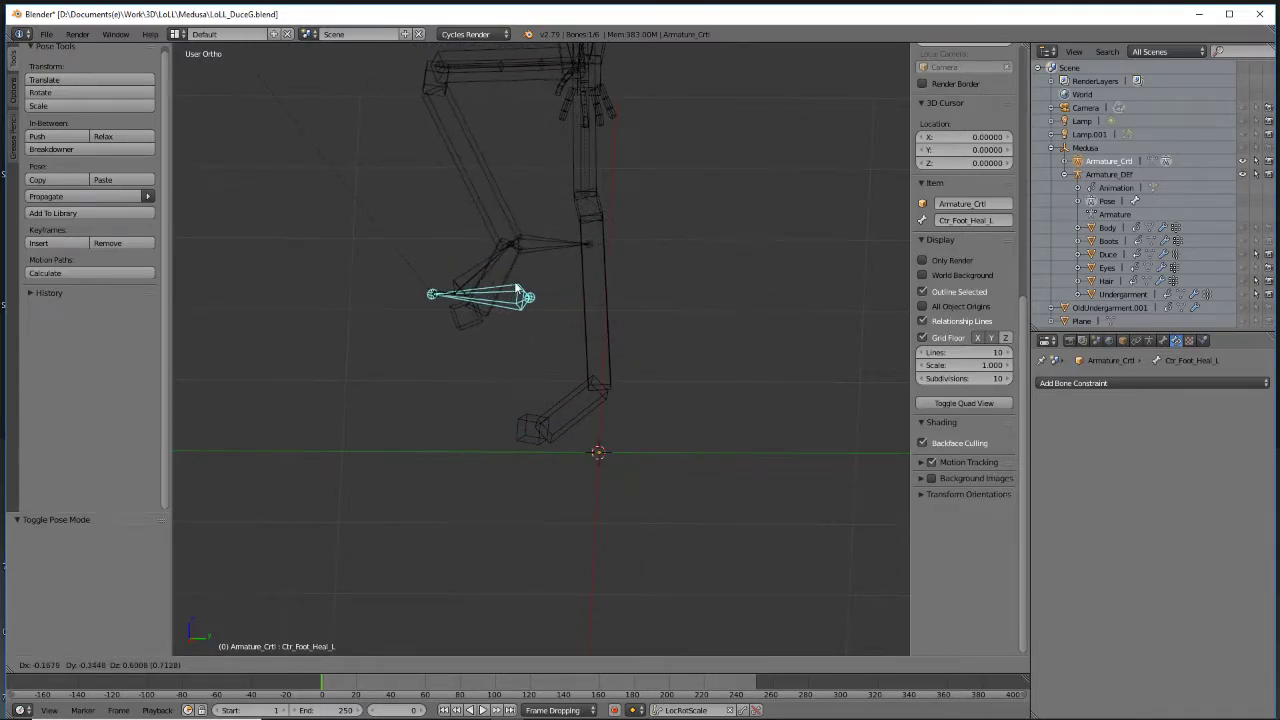
{"action": "left_click", "coordinate": [510, 322]}
{"action": "middle_click_drag", "start_coordinate": [510, 322], "coordinate": [501, 516]}
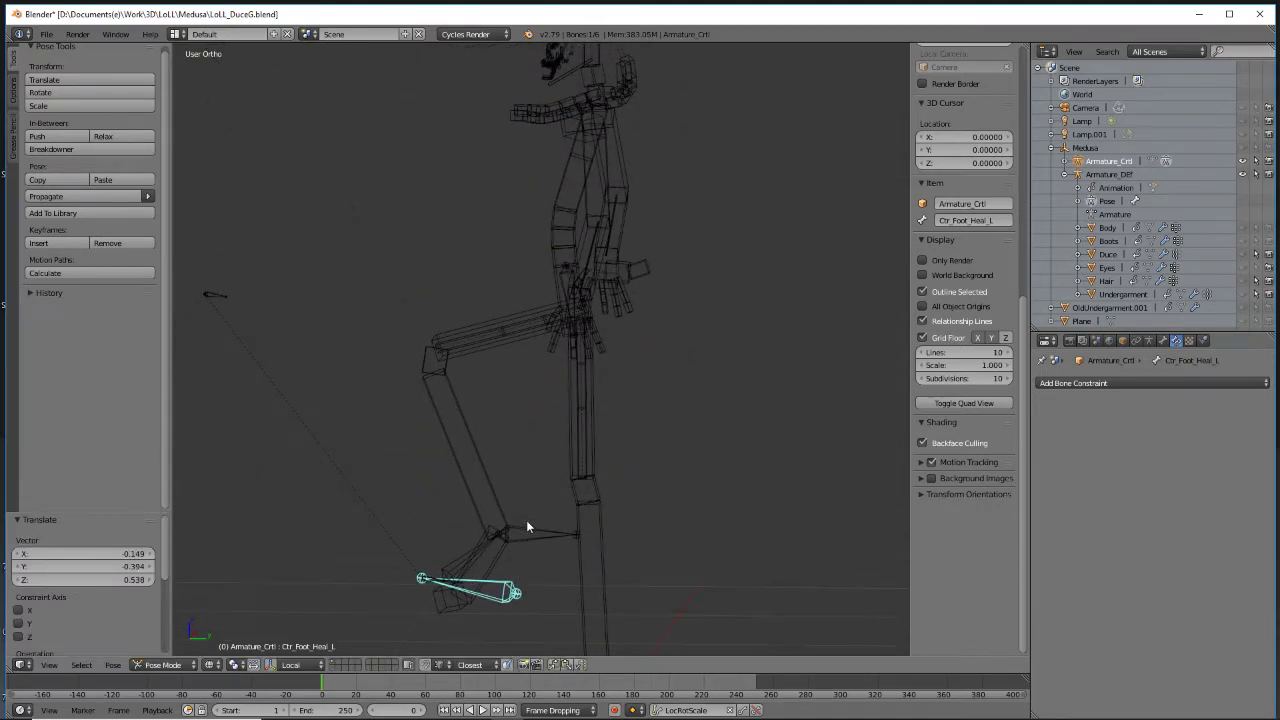
{"action": "key", "text": "g"}
{"action": "left_click", "coordinate": [525, 481]}
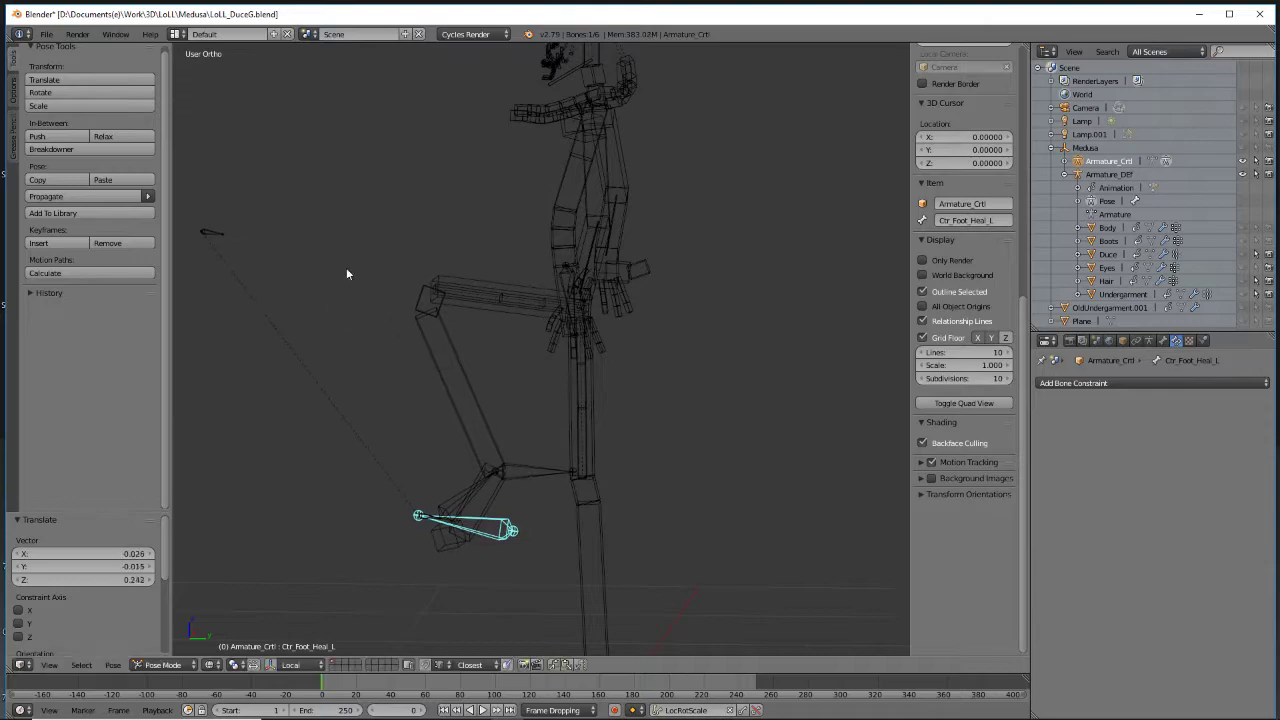
Try moving the pole bone PLTG_Knee_L sideways to test how the bent left knee follows it
{"action": "right_click", "coordinate": [217, 231]}
{"action": "middle_click_drag", "start_coordinate": [217, 231], "coordinate": [382, 393]}
{"action": "scroll", "coordinate": [368, 368], "scroll_direction": "down", "scroll_amount": 2}
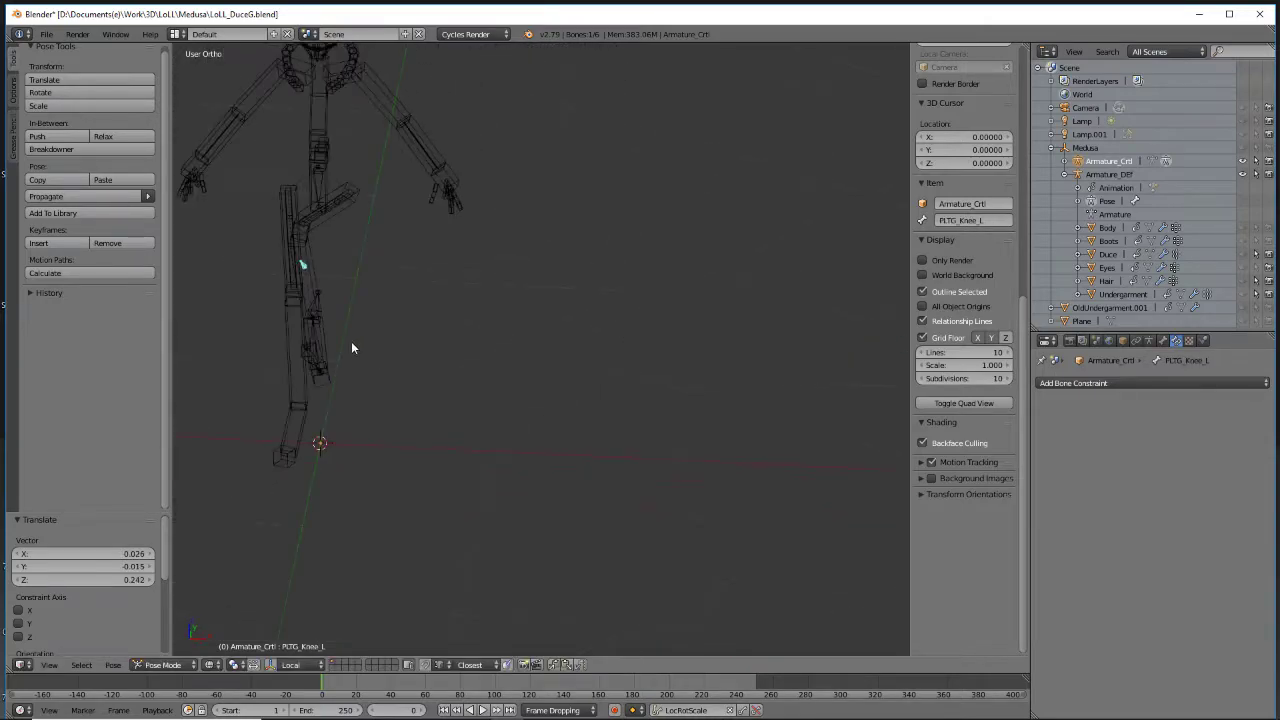
{"action": "middle_click_drag", "start_coordinate": [322, 282], "coordinate": [342, 327]}
{"action": "key", "text": "g"}
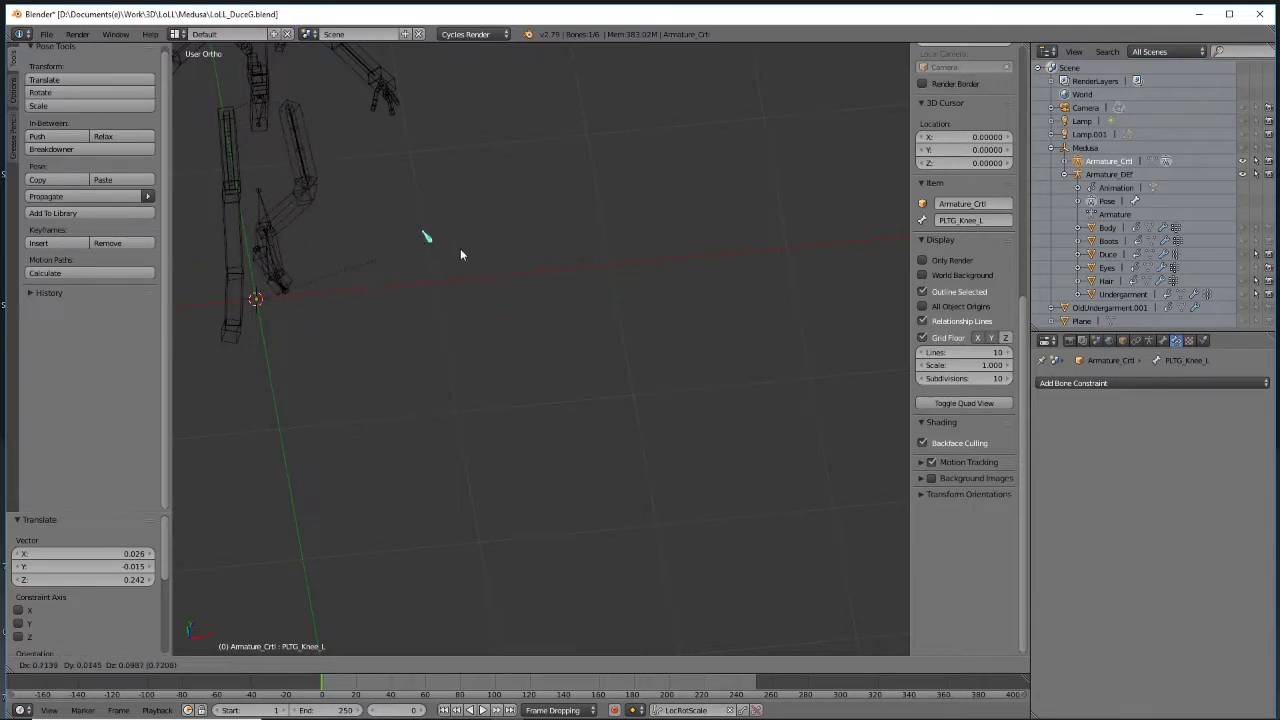
{"action": "right_click", "coordinate": [453, 253]}
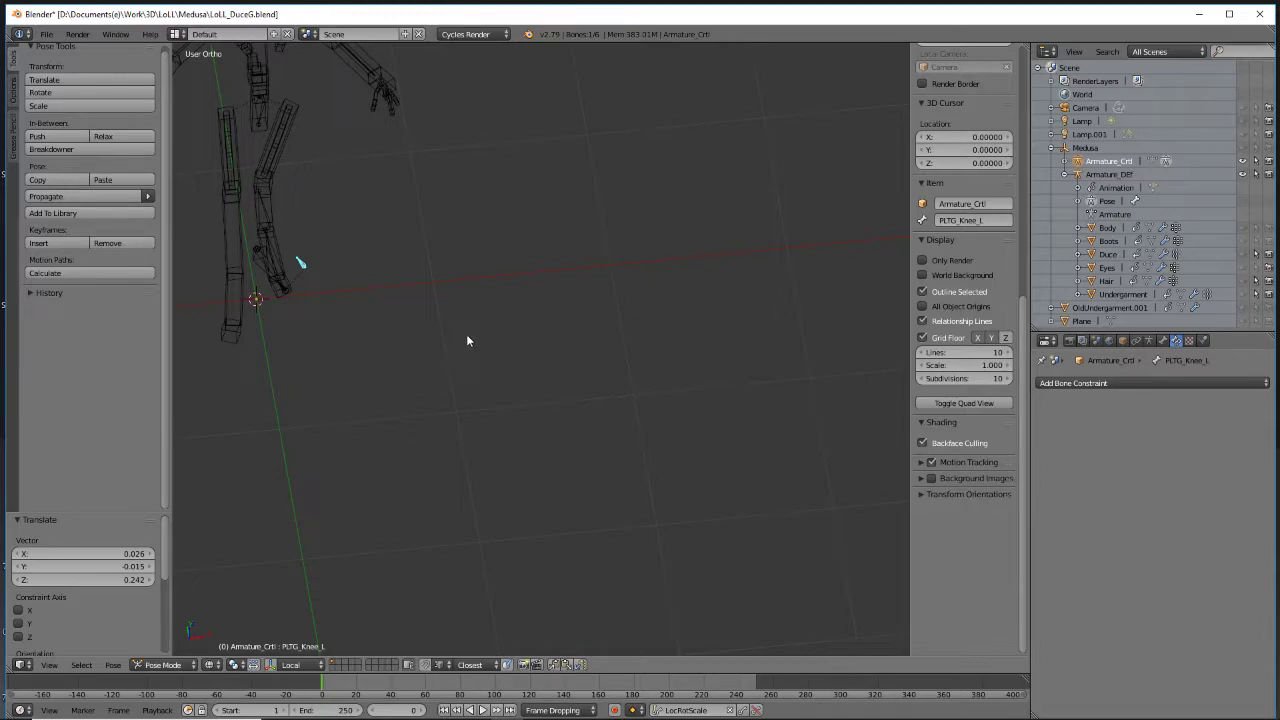
Select all bones of the control armature, clear all their pose transforms, and deselect them
{"action": "middle_click_drag", "start_coordinate": [530, 366], "coordinate": [458, 326]}
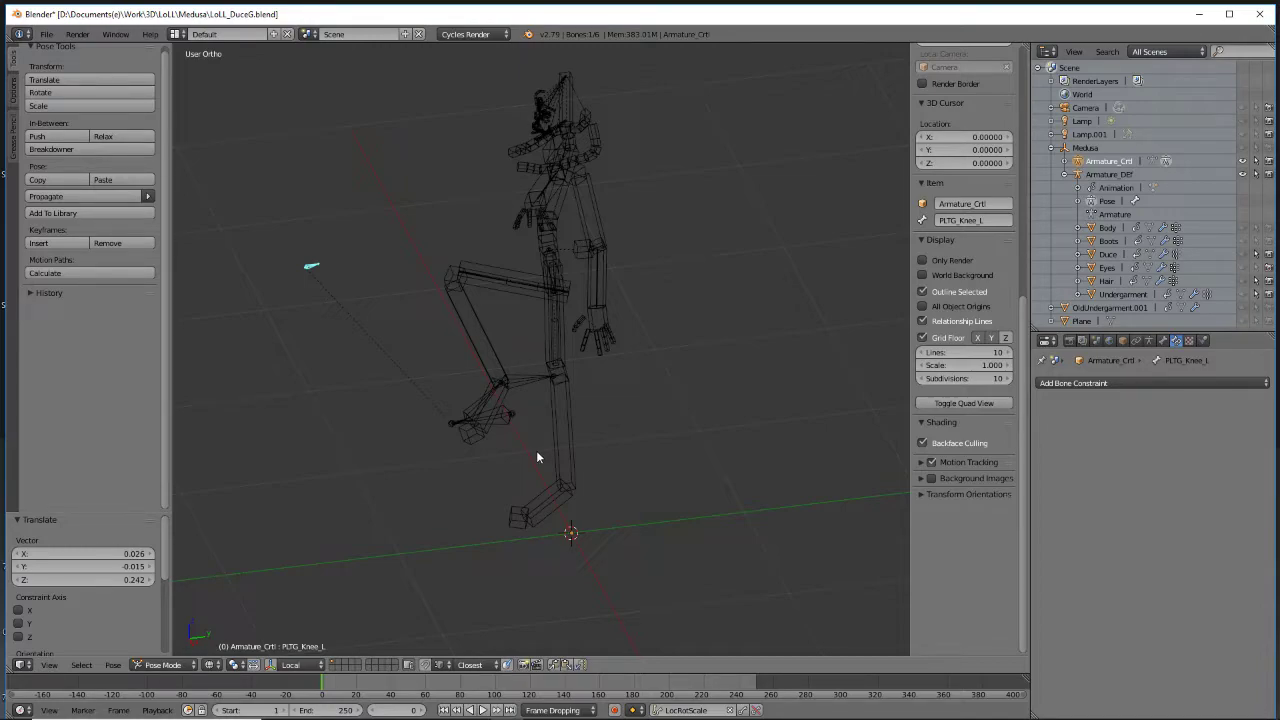
{"action": "key", "text": "KP_1"}
{"action": "key", "text": "KP_3"}
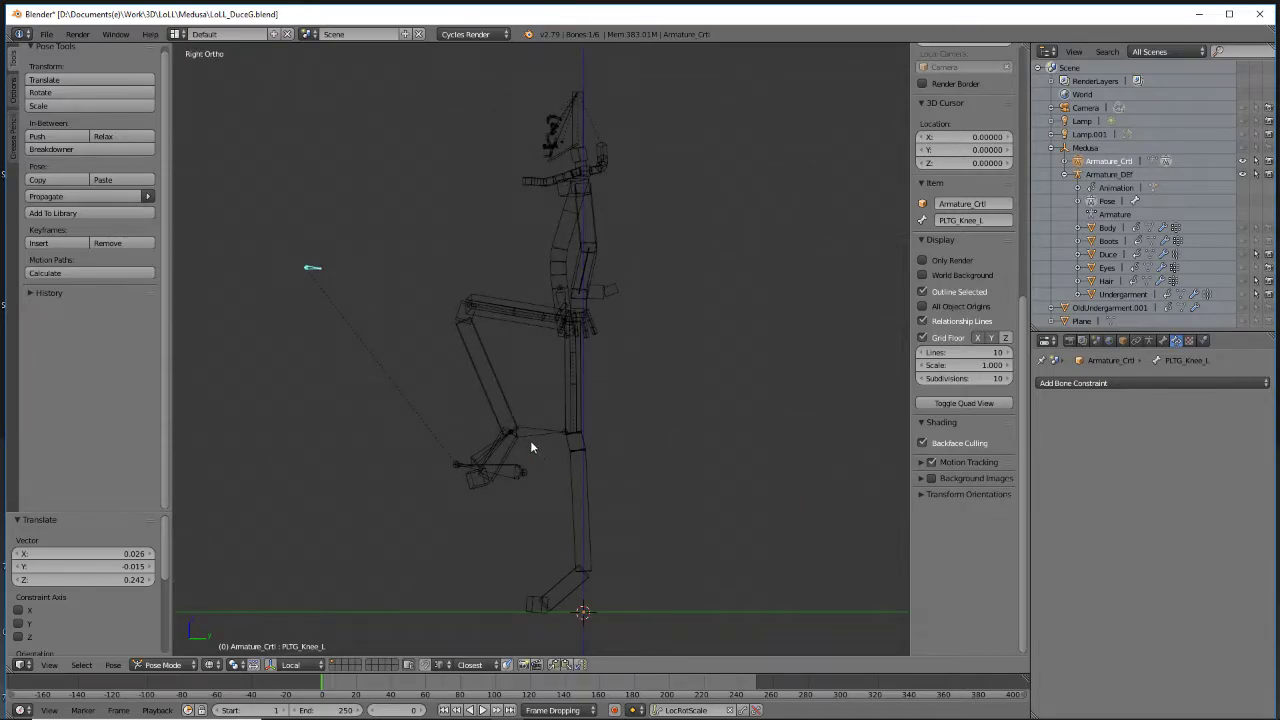
{"action": "key", "text": "a"}
{"action": "key", "text": "a"}
{"action": "left_click", "coordinate": [175, 665]}
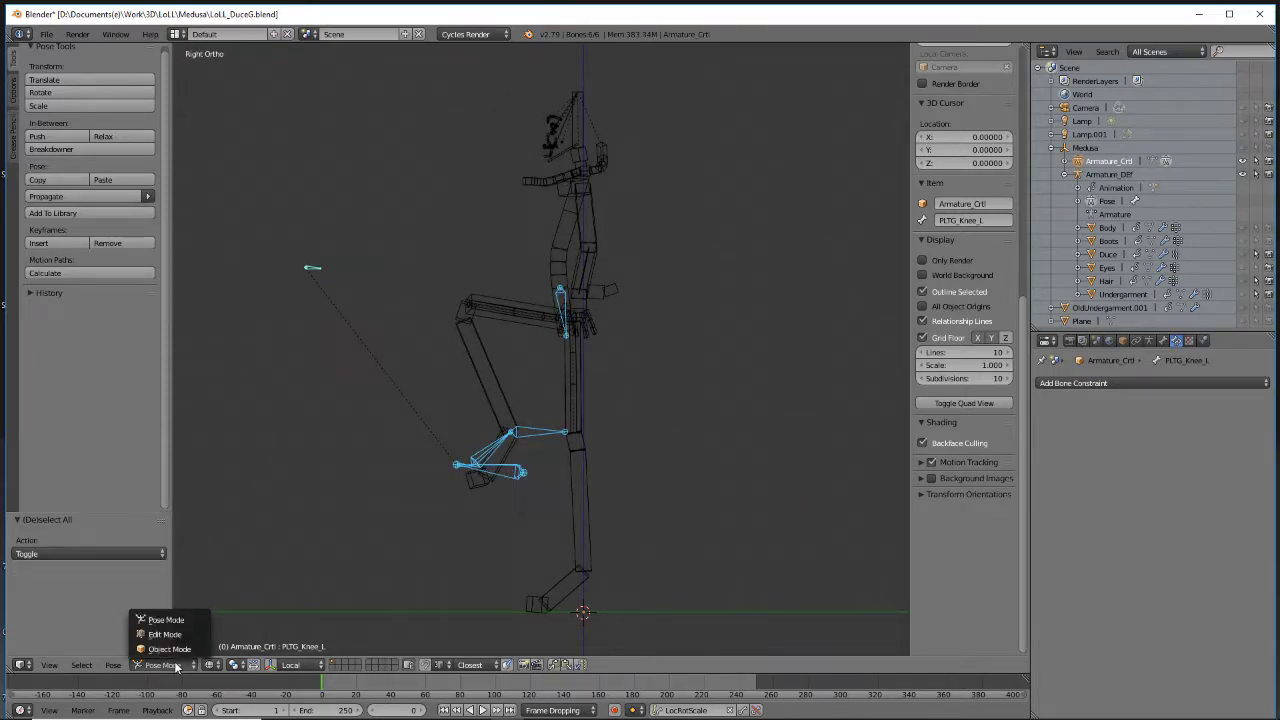
{"action": "left_click", "coordinate": [113, 665]}
{"action": "mouse_move", "coordinate": [160, 590]}
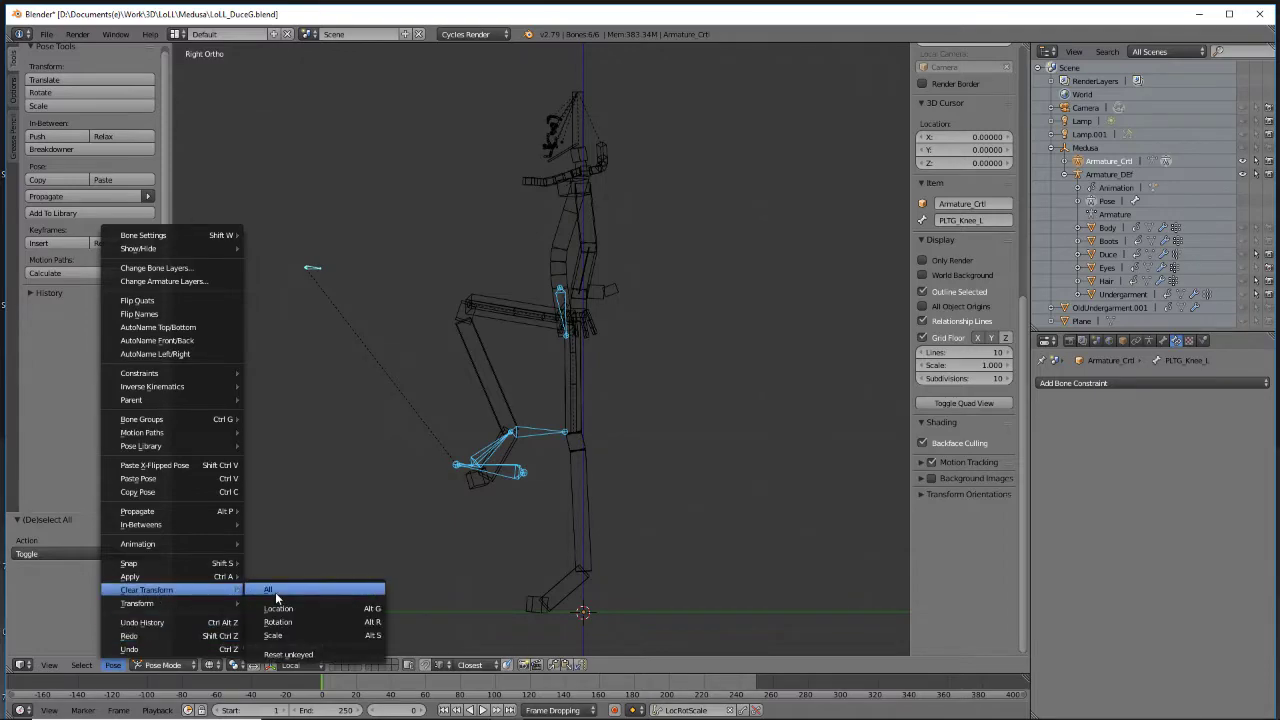
{"action": "left_click", "coordinate": [276, 598]}
{"action": "middle_click_drag", "start_coordinate": [640, 420], "coordinate": [689, 455]}
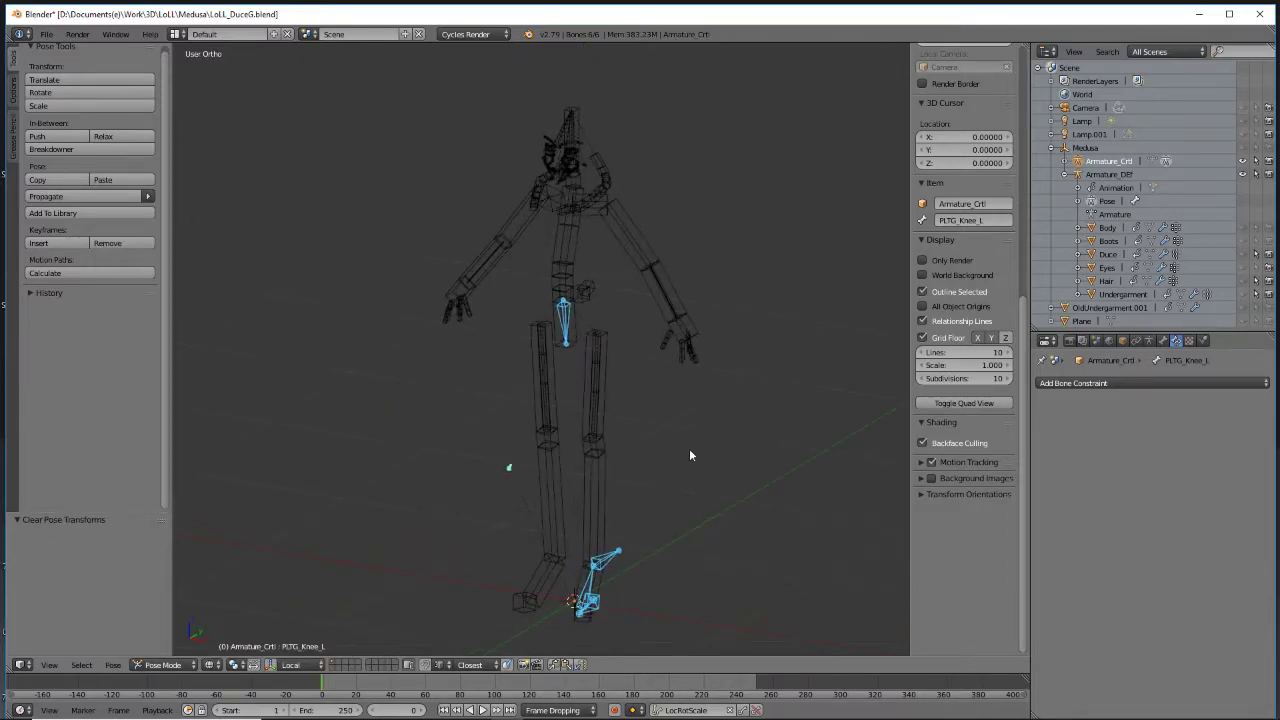
{"action": "middle_click_drag", "start_coordinate": [712, 529], "coordinate": [638, 440], "text": "shift"}
{"action": "key", "text": "a"}
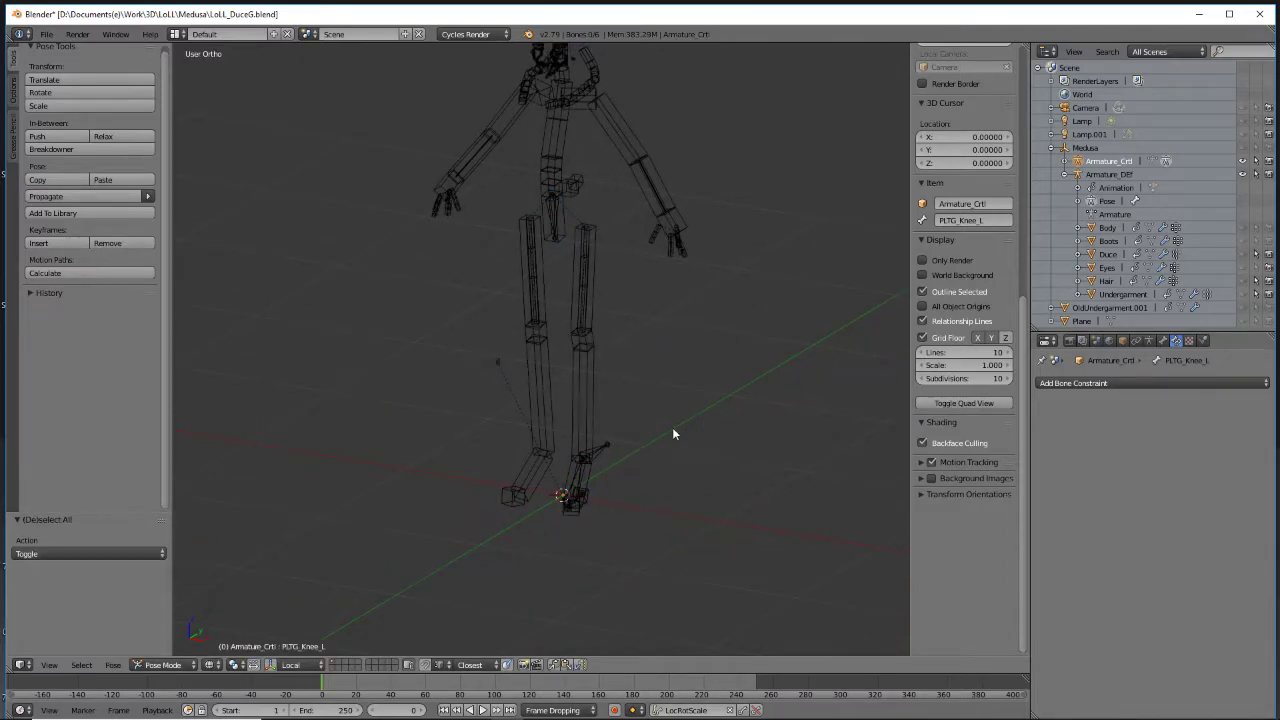
Select the left thigh bone Eff_Leg_Thigh_L in the deform armature
{"action": "right_click", "coordinate": [590, 302]}
{"action": "middle_click_drag", "start_coordinate": [614, 333], "coordinate": [665, 323]}
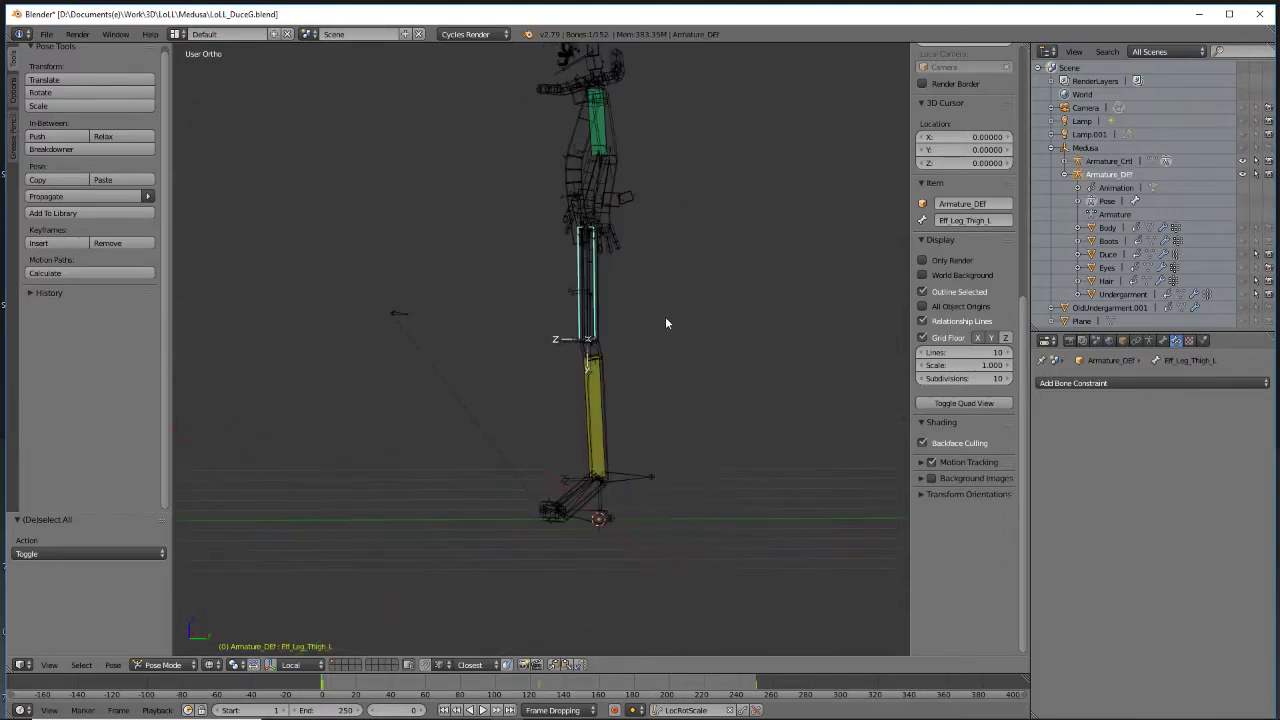
{"action": "scroll", "coordinate": [666, 323], "scroll_direction": "up", "scroll_amount": 3}
{"action": "middle_click_drag", "start_coordinate": [600, 279], "coordinate": [548, 342]}
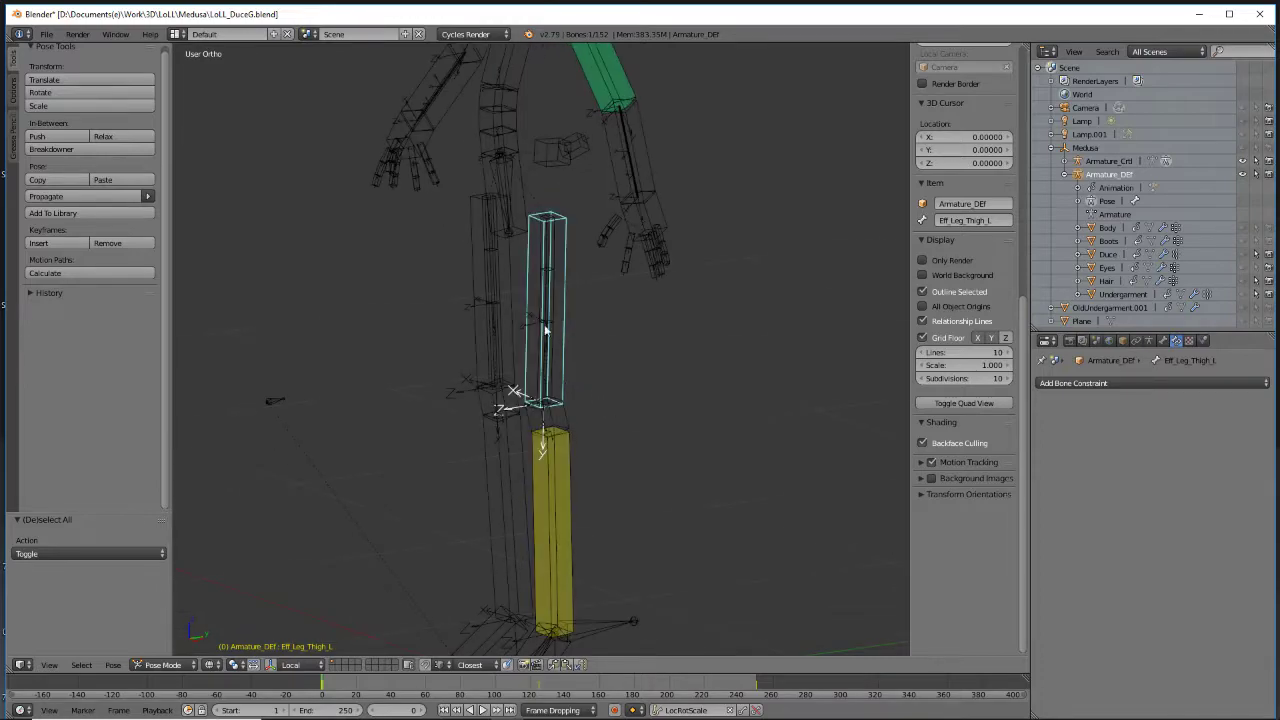
{"action": "left_click", "coordinate": [1171, 383]}
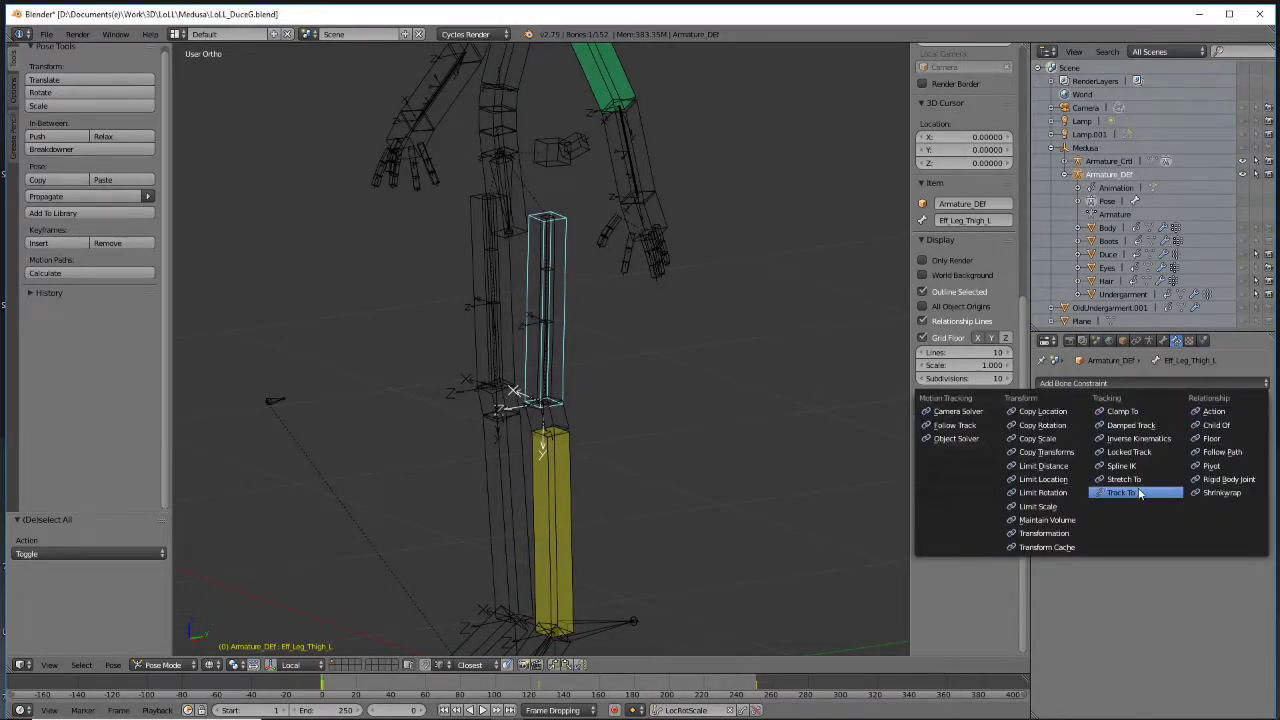
{"action": "left_click", "coordinate": [1168, 470]}
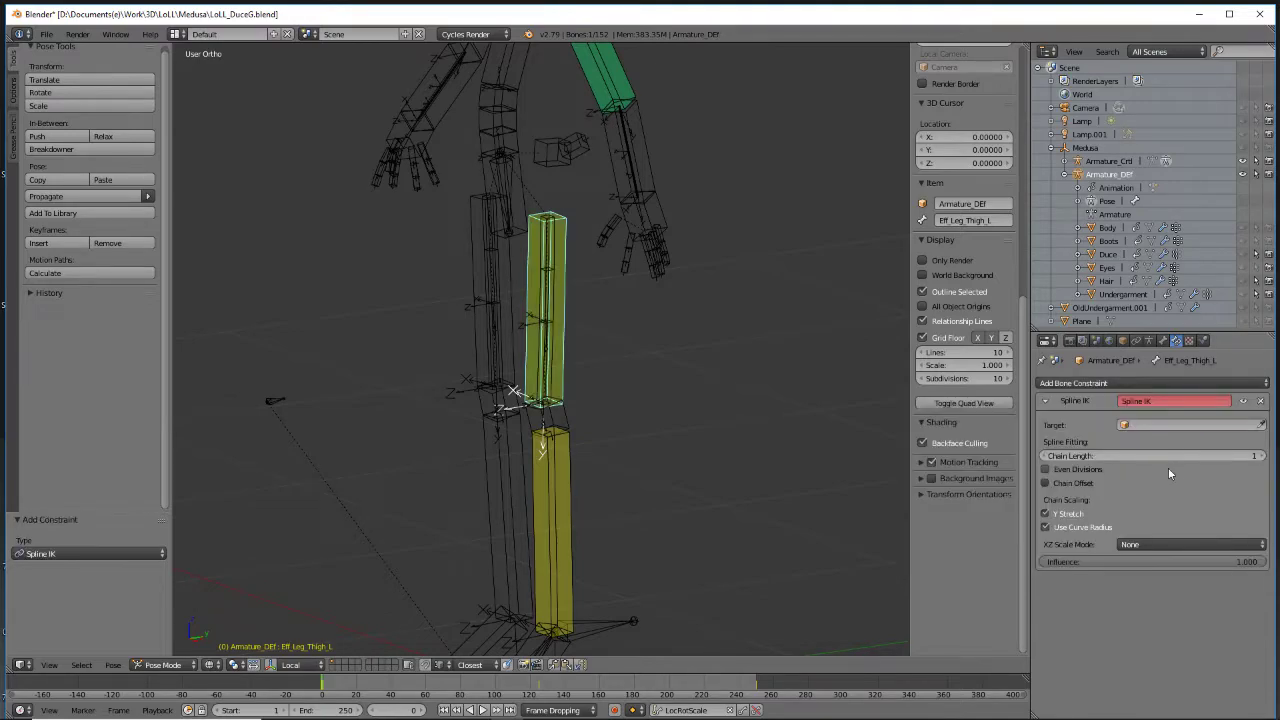
{"action": "left_click", "coordinate": [1266, 404]}
Try driving the left thigh bone with an Inverse Kinematics constraint targeting the control armature's bone PLTG_Knee_L, with a chain length of 1
{"action": "left_click", "coordinate": [1216, 383]}
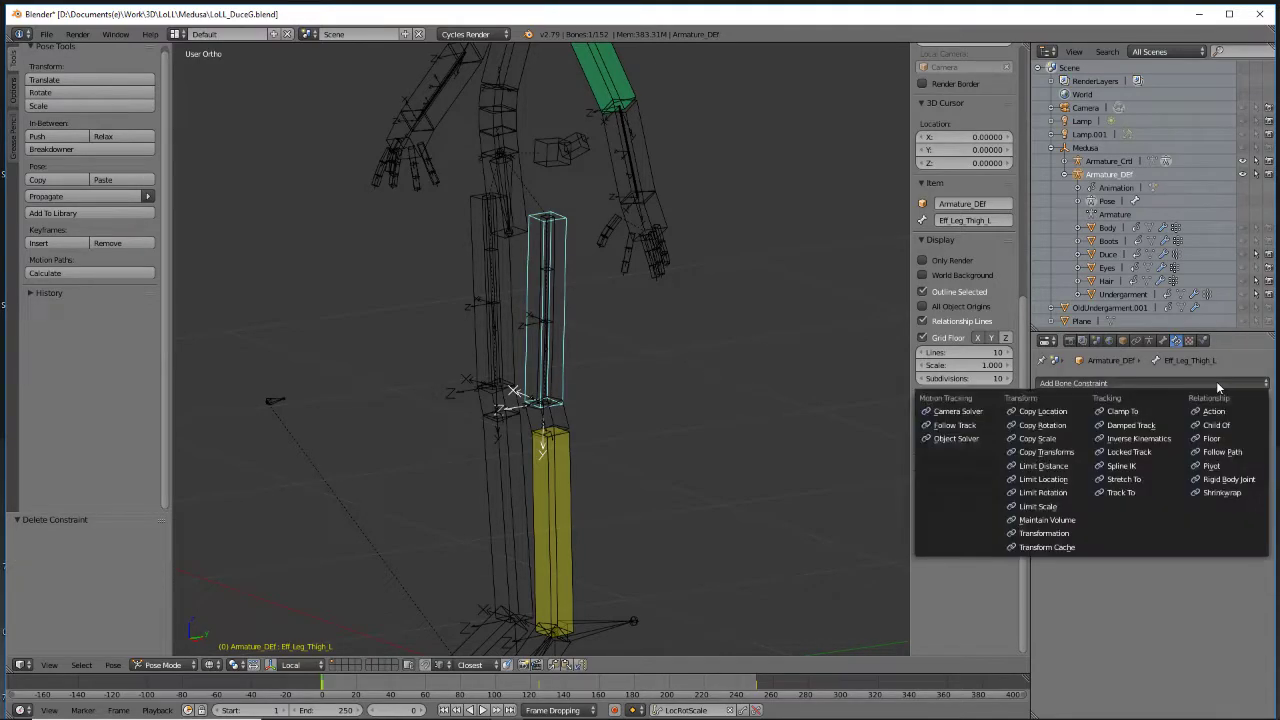
{"action": "left_click", "coordinate": [1162, 440]}
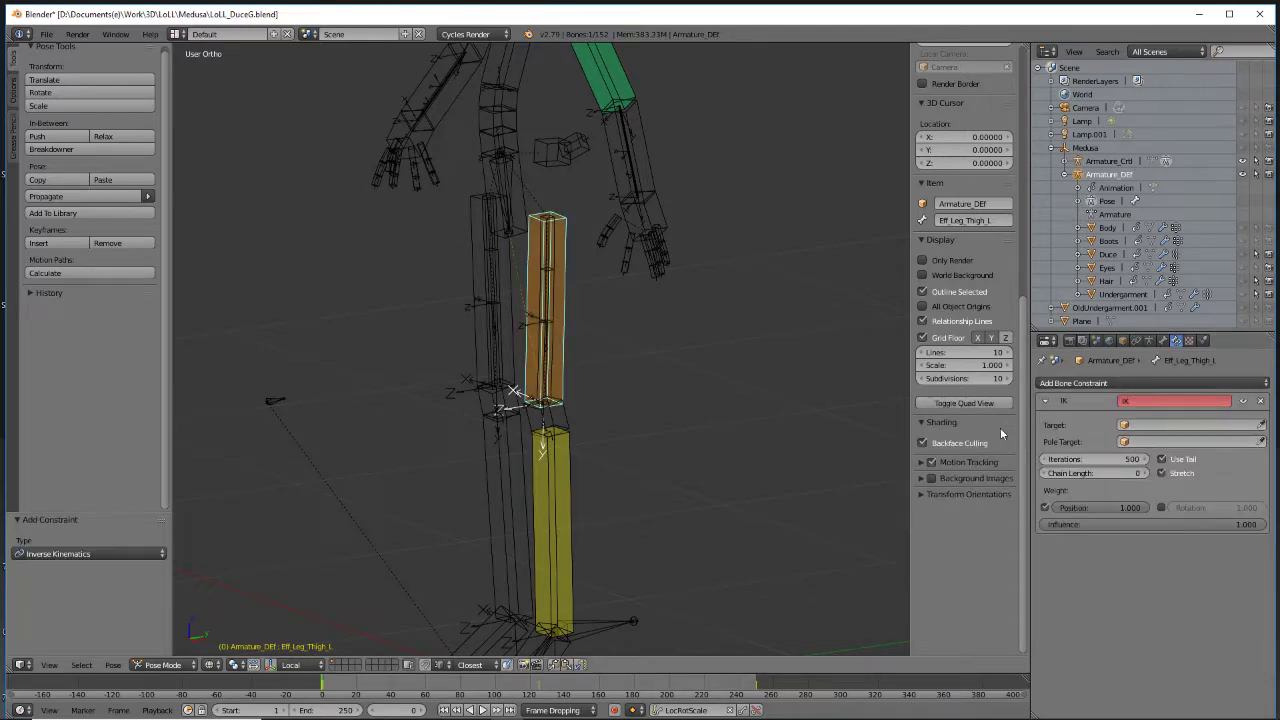
{"action": "left_click", "coordinate": [1170, 425]}
{"action": "left_click", "coordinate": [1172, 442]}
{"action": "left_click", "coordinate": [1164, 425]}
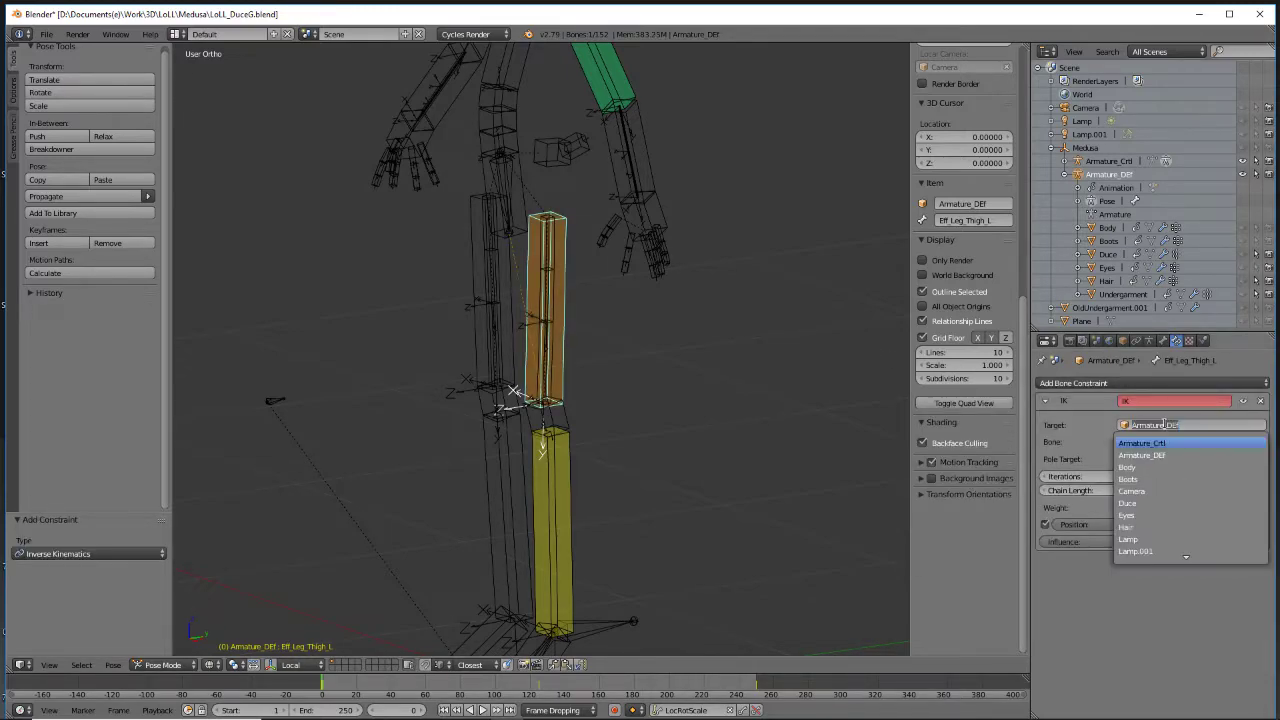
{"action": "left_click", "coordinate": [1174, 444]}
{"action": "left_click", "coordinate": [1175, 441]}
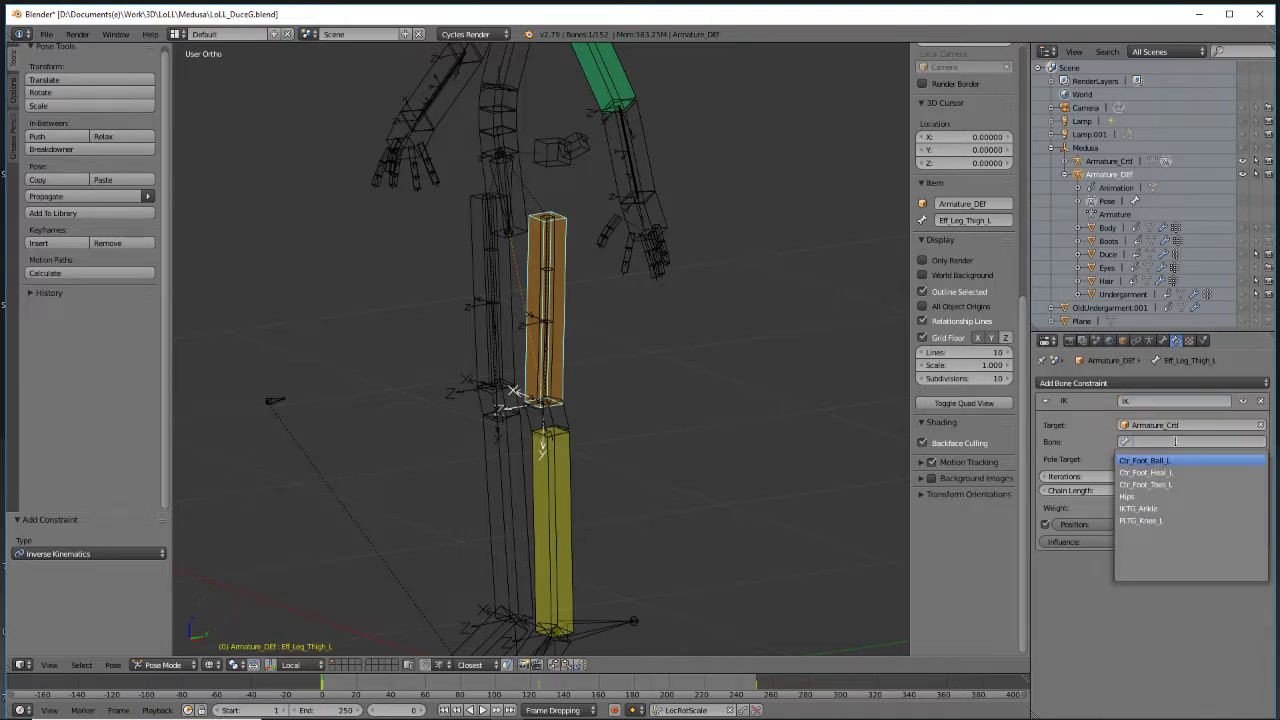
{"action": "left_click", "coordinate": [1175, 520]}
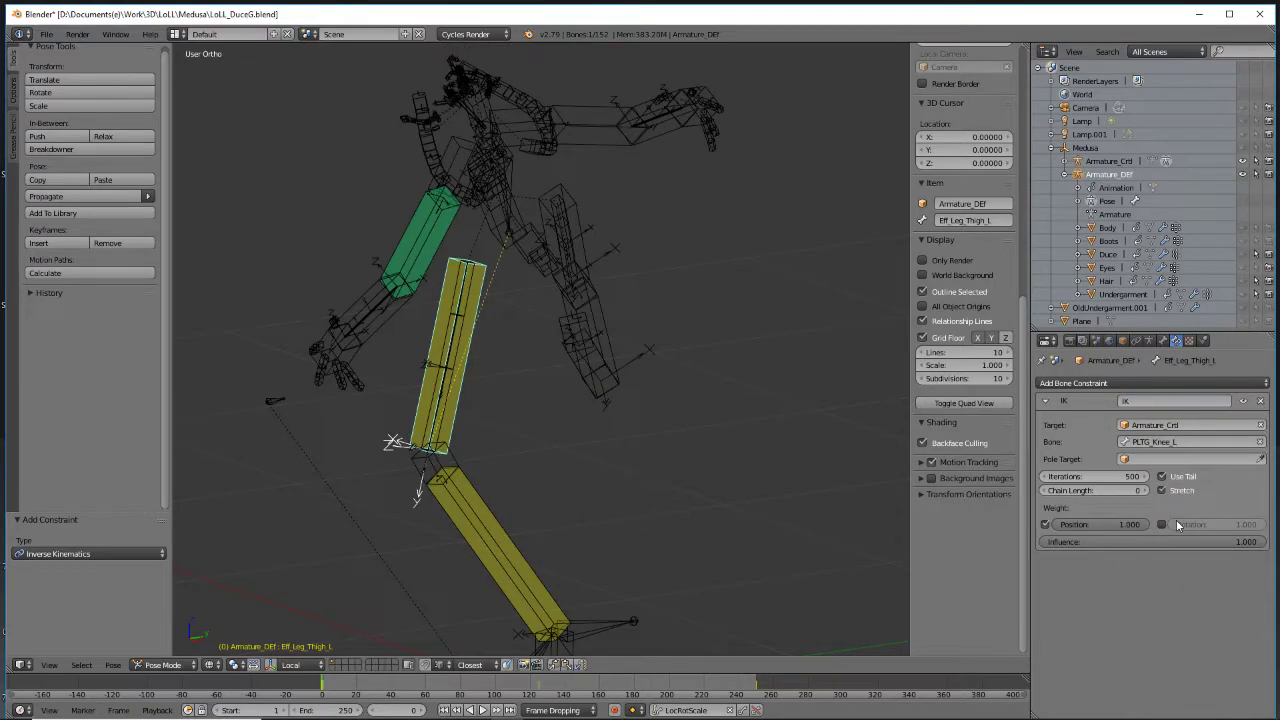
{"action": "left_click", "coordinate": [1144, 490]}
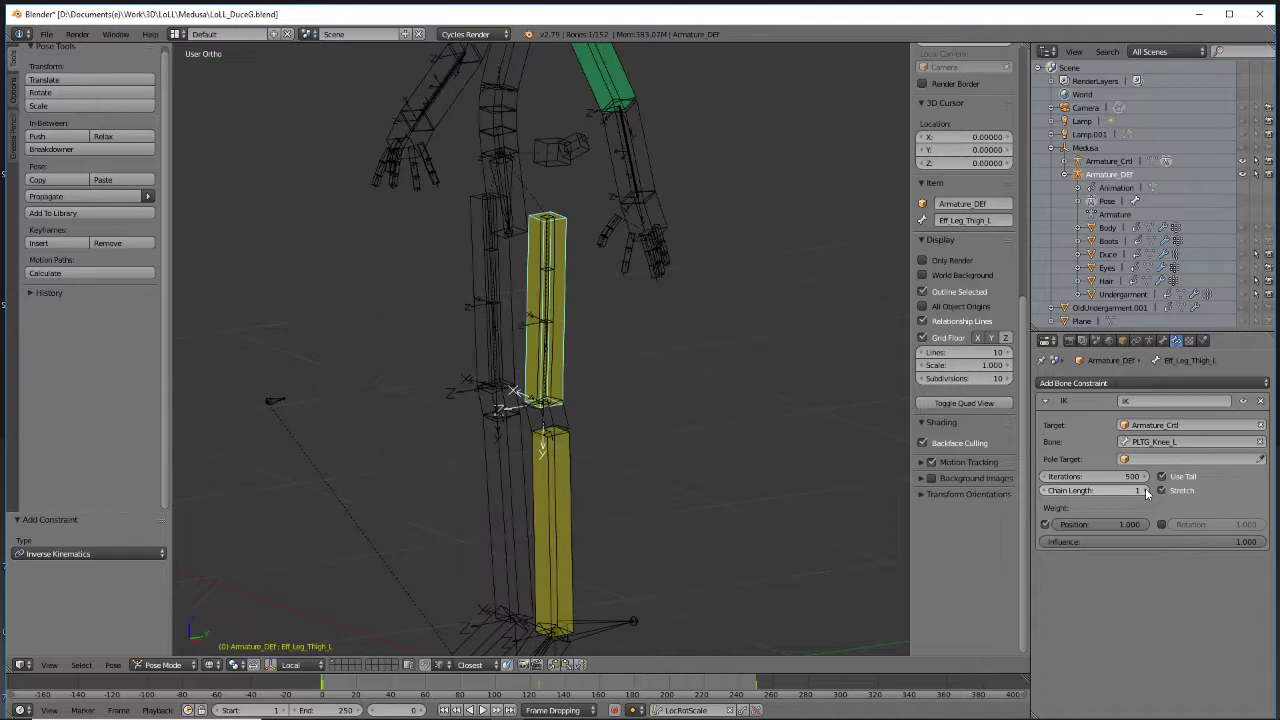
Clear the pole bone and pole target from the IK constraint on the left shin bone Def_Leg_Shin_L
{"action": "middle_click_drag", "start_coordinate": [734, 495], "coordinate": [637, 354]}
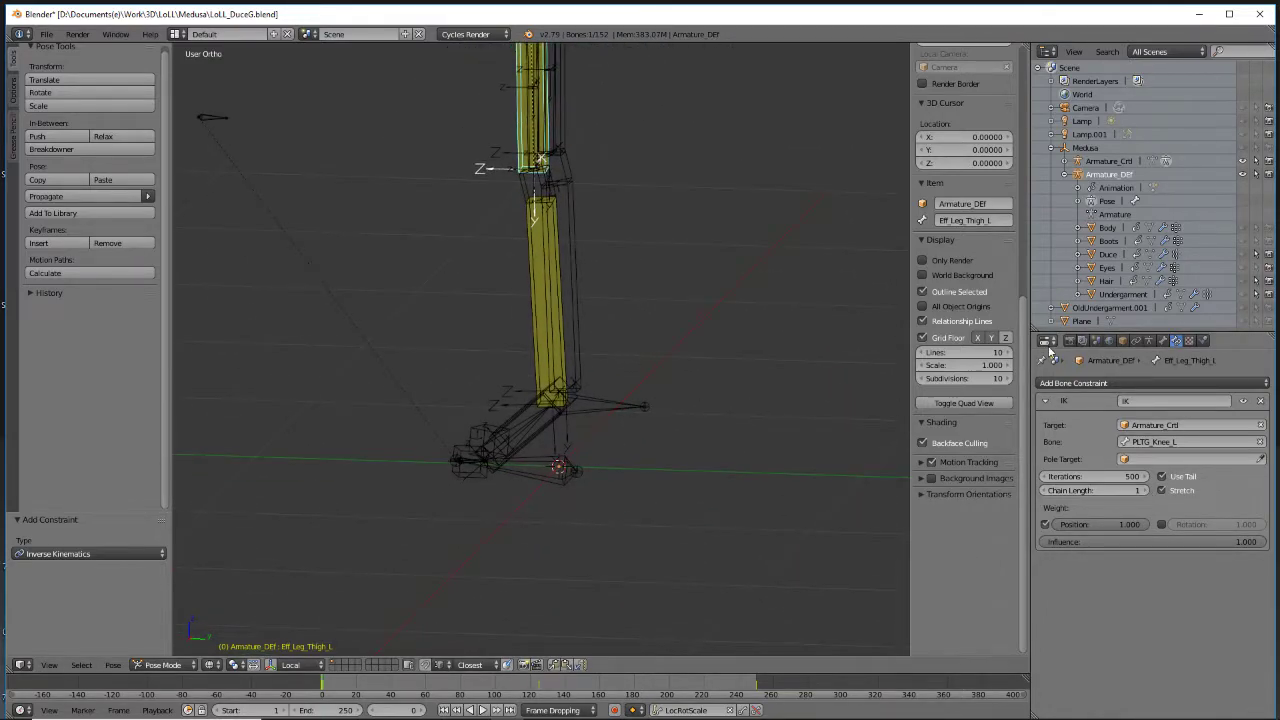
{"action": "right_click", "coordinate": [562, 309]}
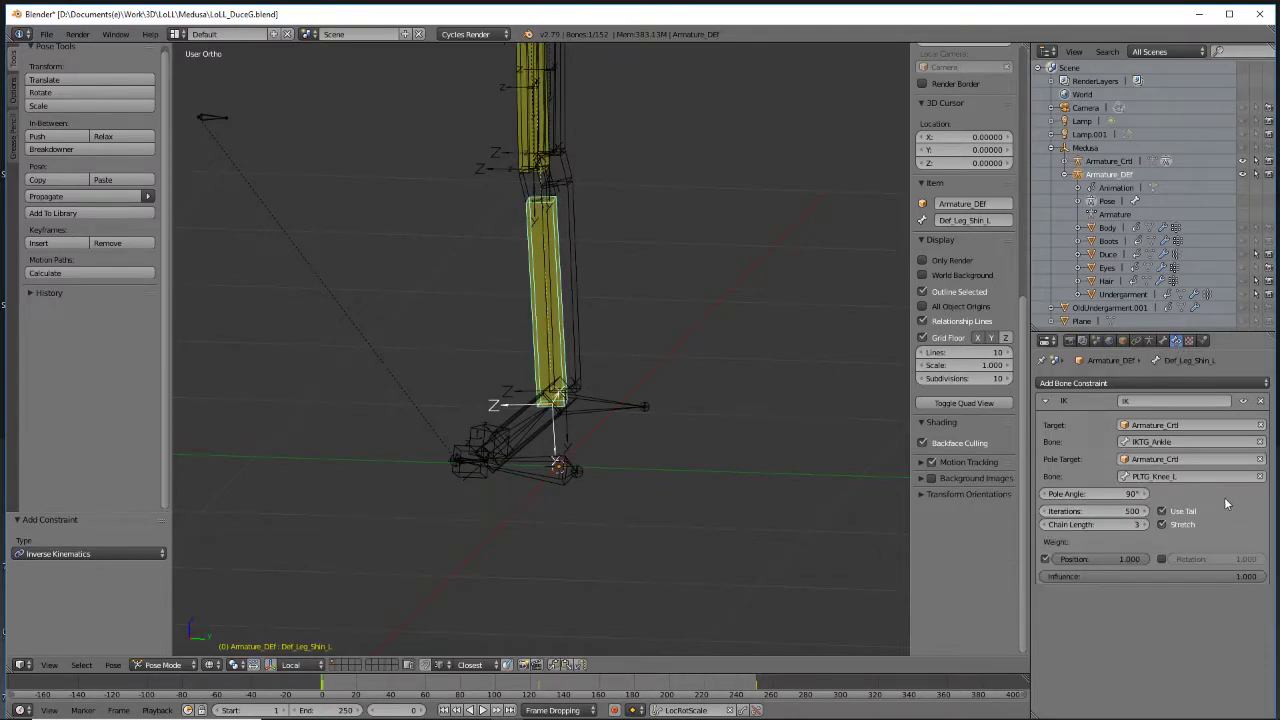
{"action": "left_click", "coordinate": [1260, 476]}
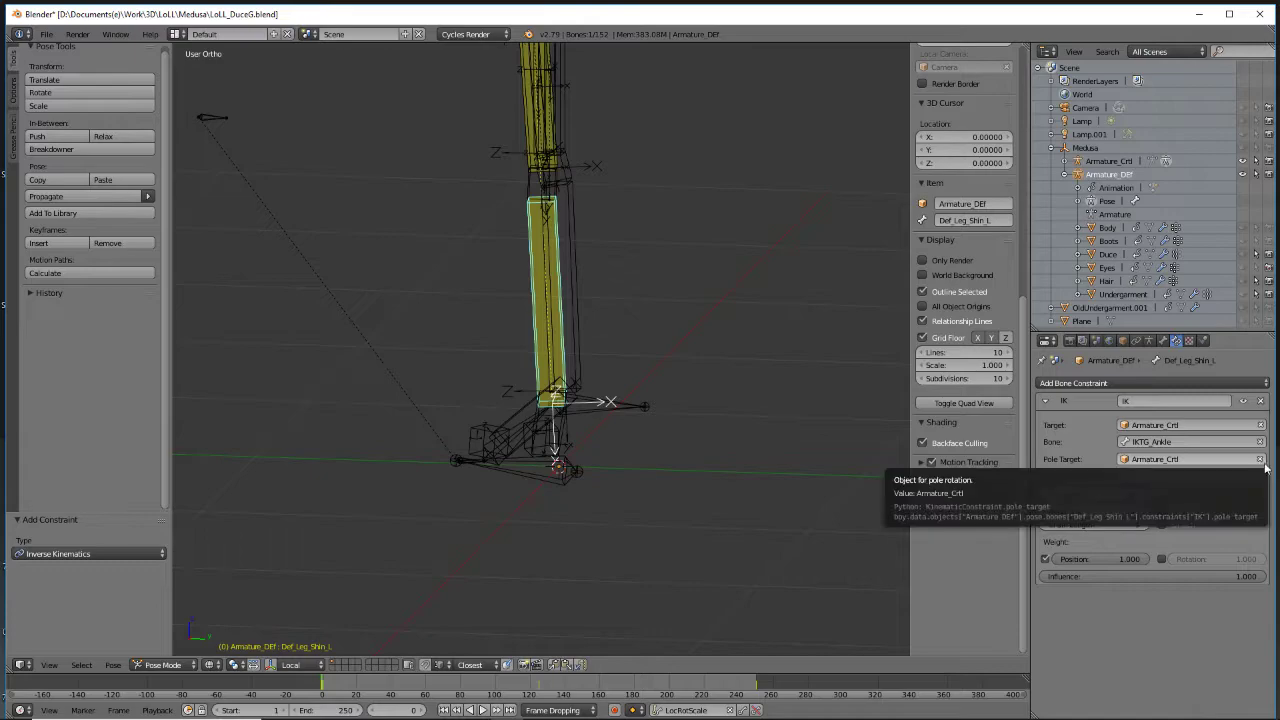
{"action": "left_click", "coordinate": [1260, 459]}
Move the heel control bone Ctr_Foot_Heal_L about 0.43 forward in Y and 0.5 up in Z, with the X axis locked
{"action": "middle_click_drag", "start_coordinate": [655, 445], "coordinate": [555, 422]}
{"action": "right_click", "coordinate": [555, 420]}
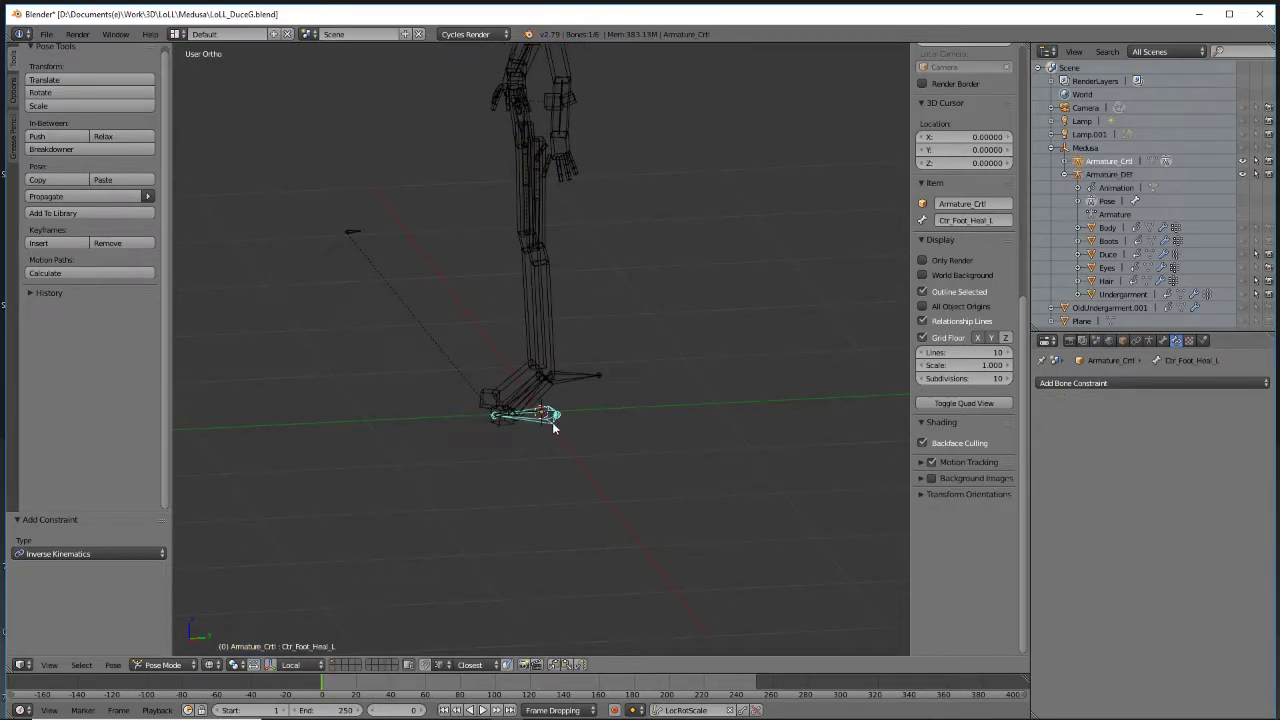
{"action": "key", "text": "g"}
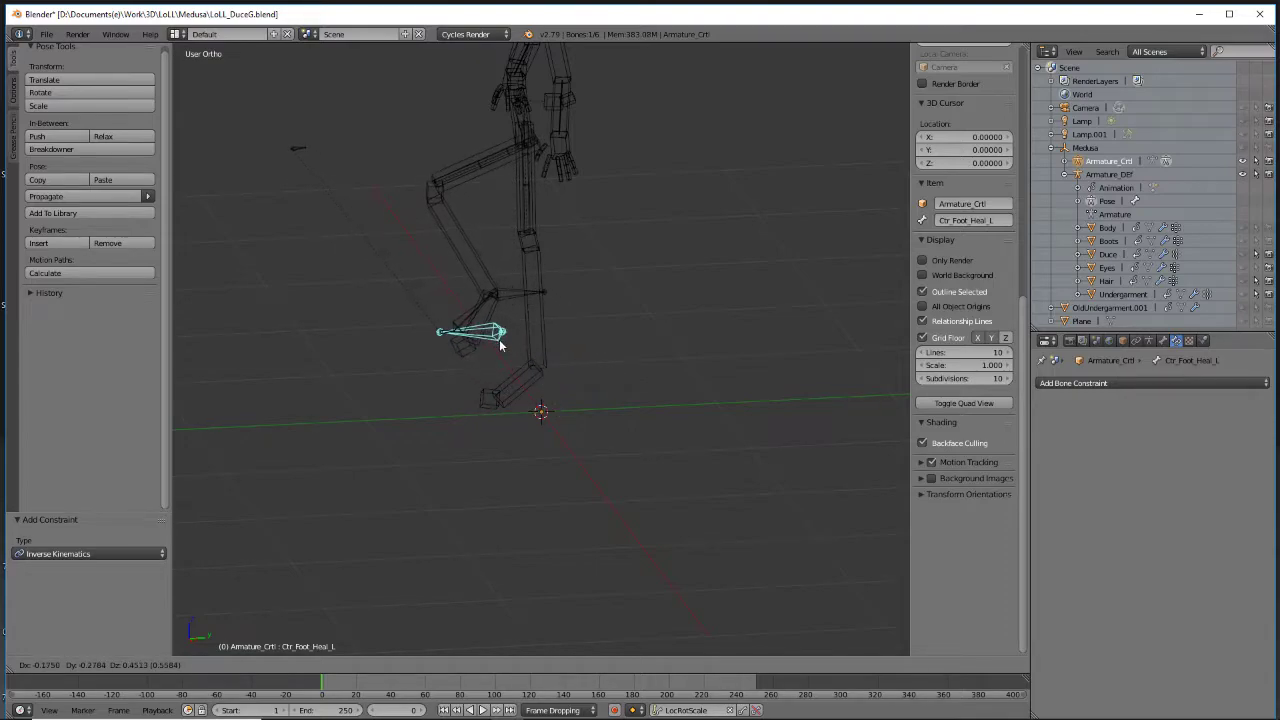
{"action": "key", "text": "shift+x"}
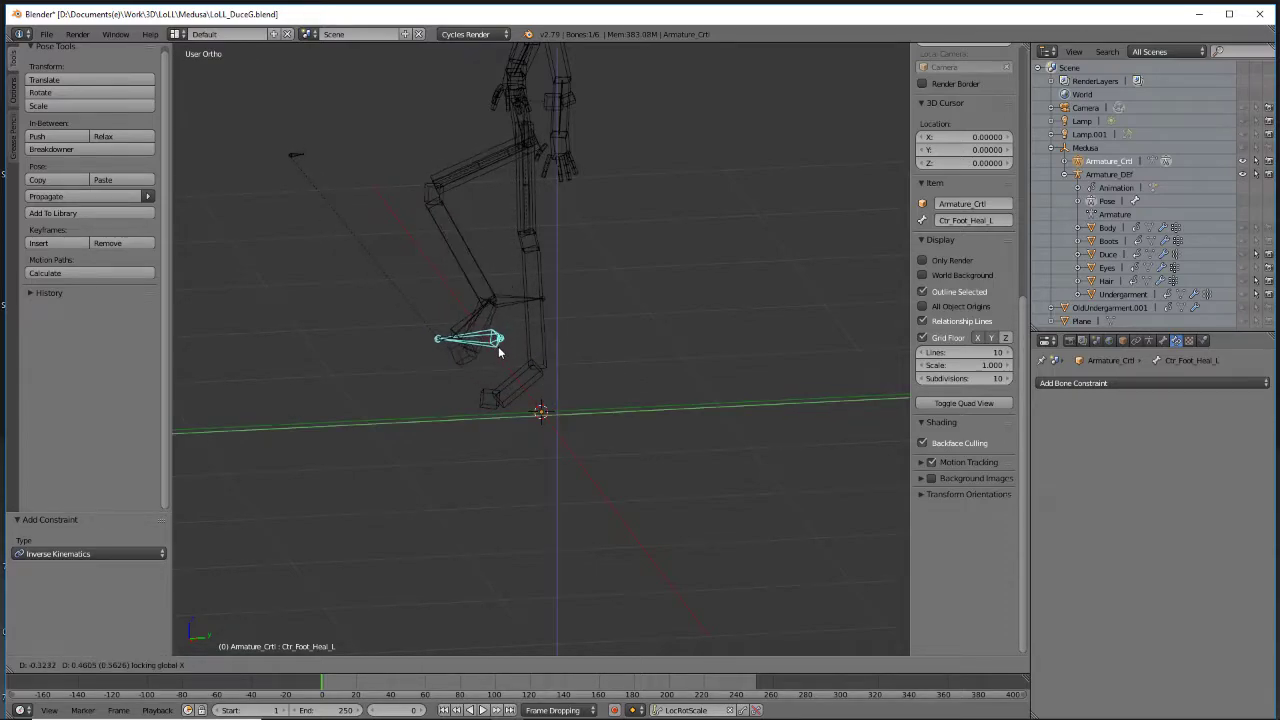
{"action": "left_click", "coordinate": [480, 342]}
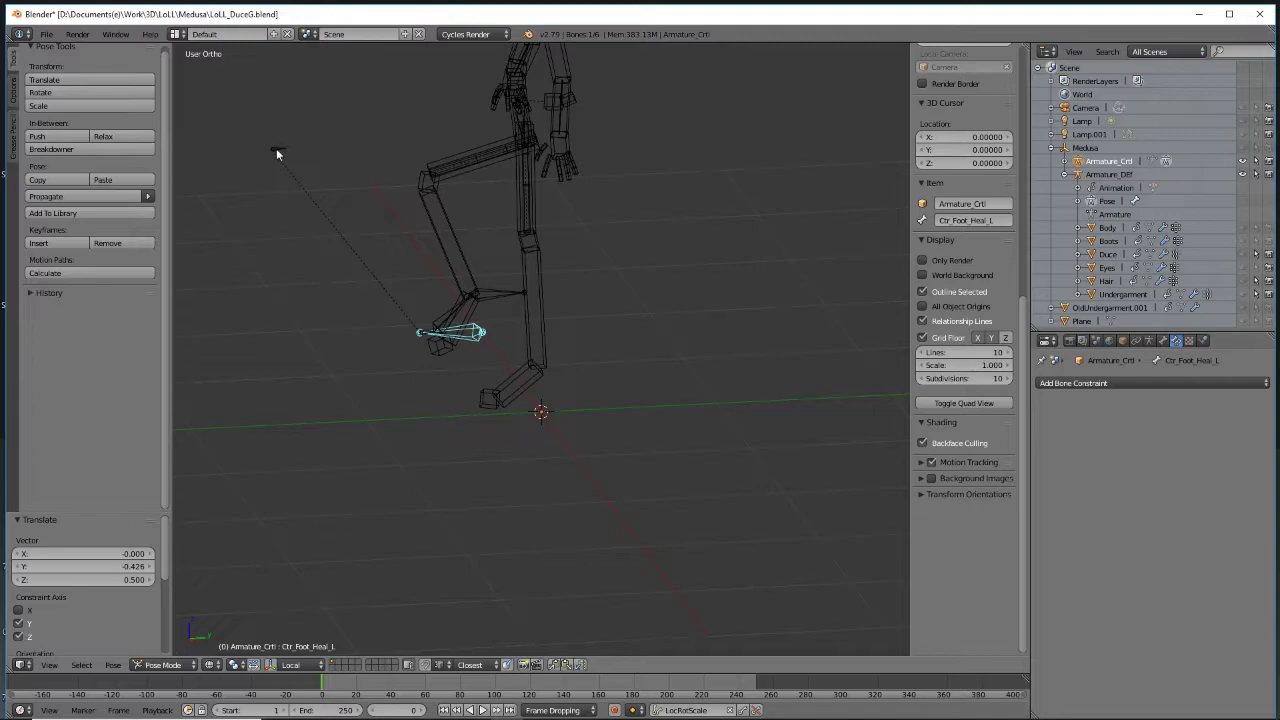
Try moving the knee pole bone PLTG_Knee_L freely to test how the left thigh follows it
{"action": "middle_click_drag", "start_coordinate": [277, 153], "coordinate": [397, 240]}
{"action": "right_click", "coordinate": [415, 297]}
{"action": "key", "text": "g"}
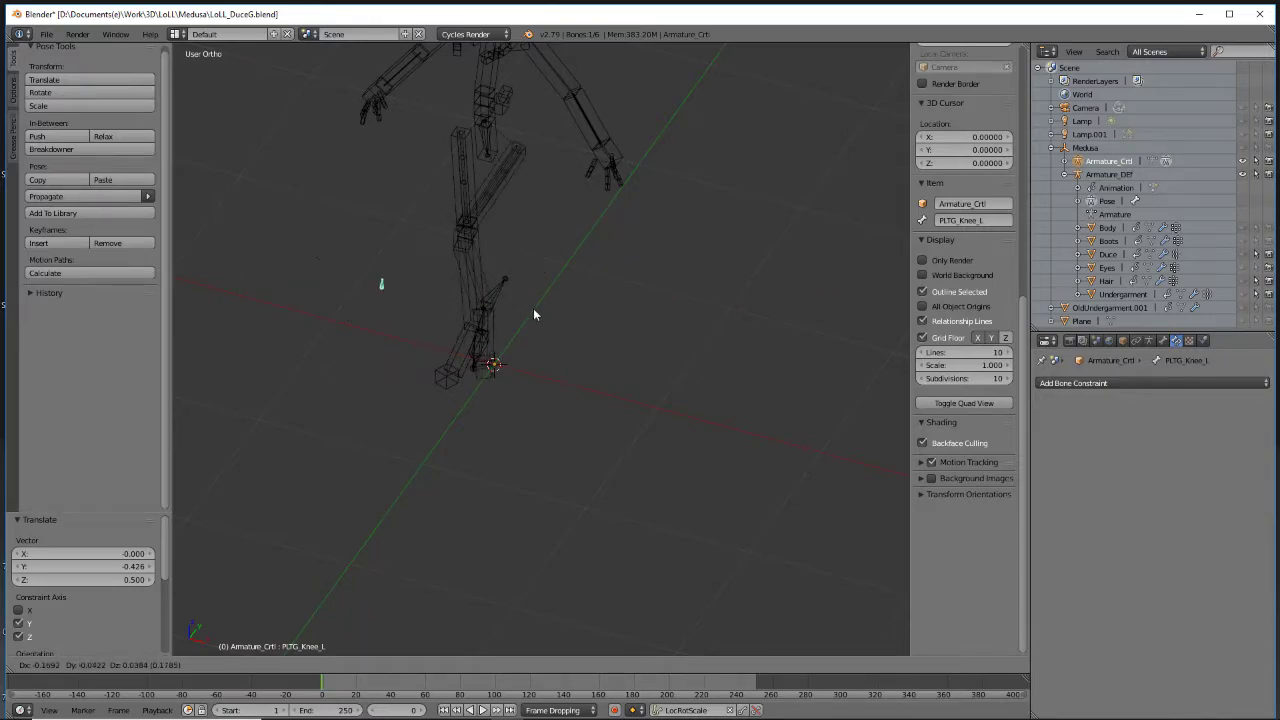
{"action": "left_click", "coordinate": [490, 282]}
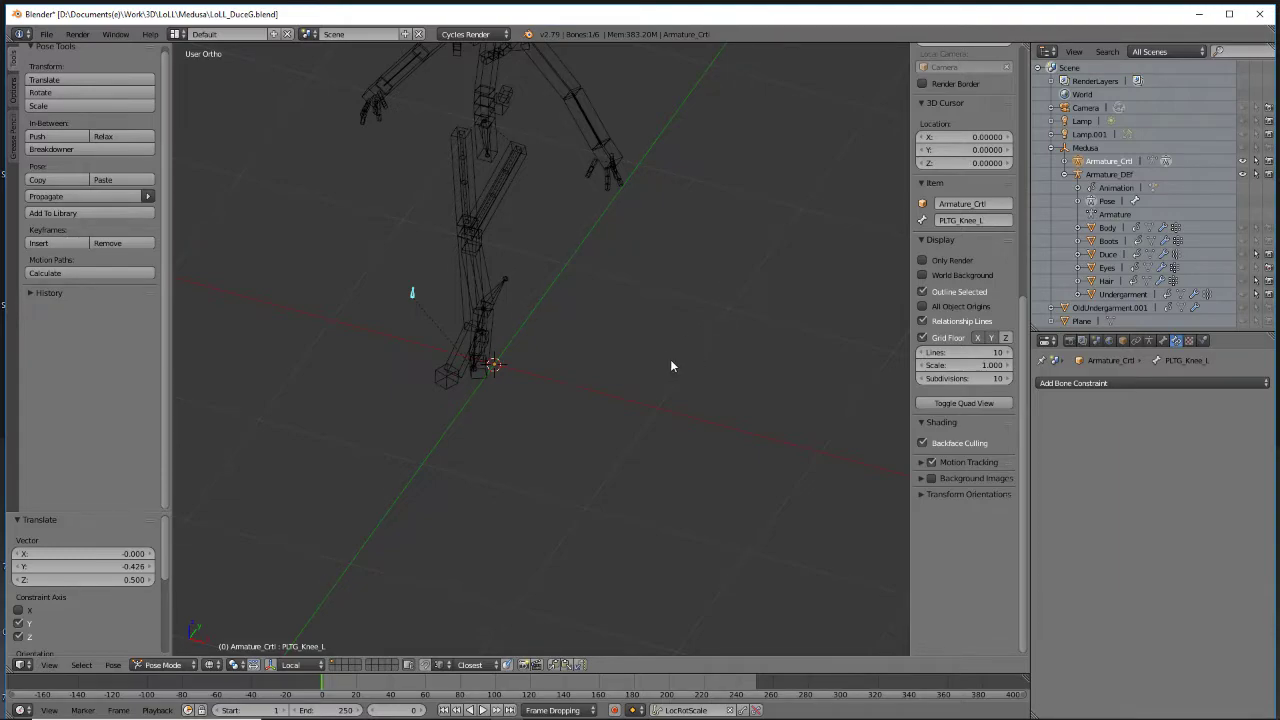
Select the left thigh bone Eff_Leg_Thigh_L and examine its IK settings and its alignment with the shin from several angles
{"action": "key", "text": "space"}
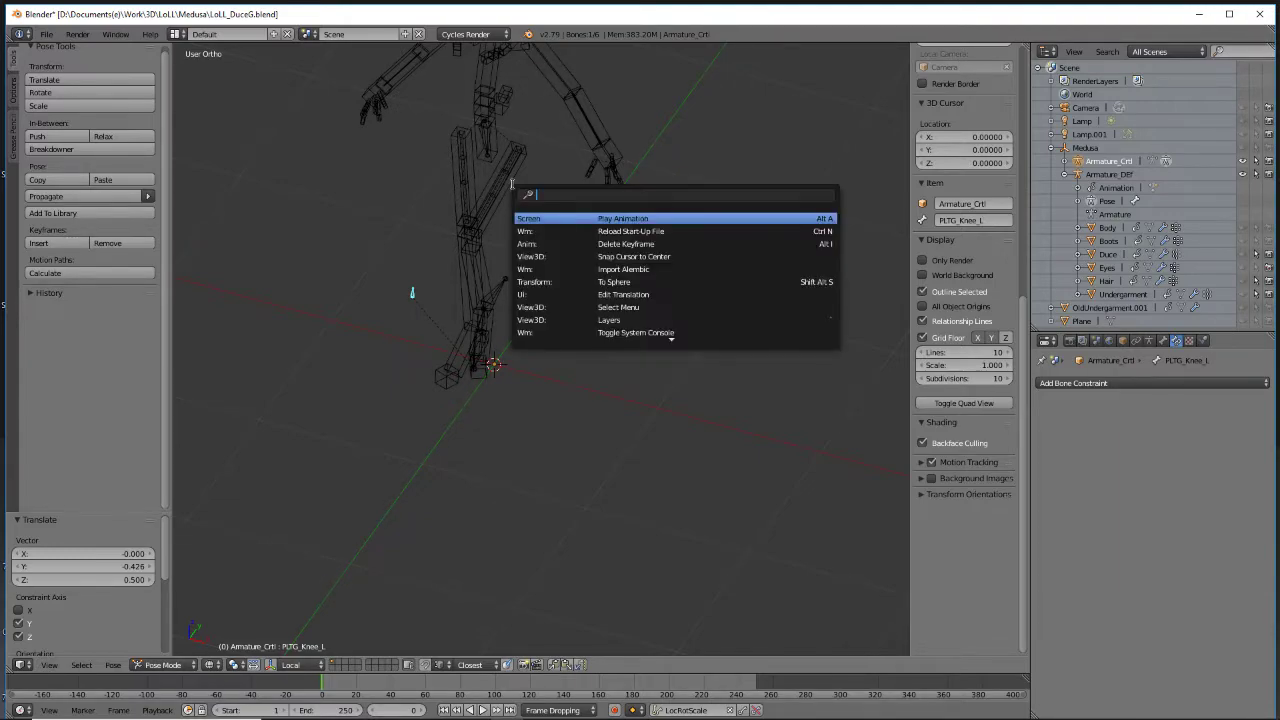
{"action": "key", "text": "Escape"}
{"action": "right_click", "coordinate": [510, 180]}
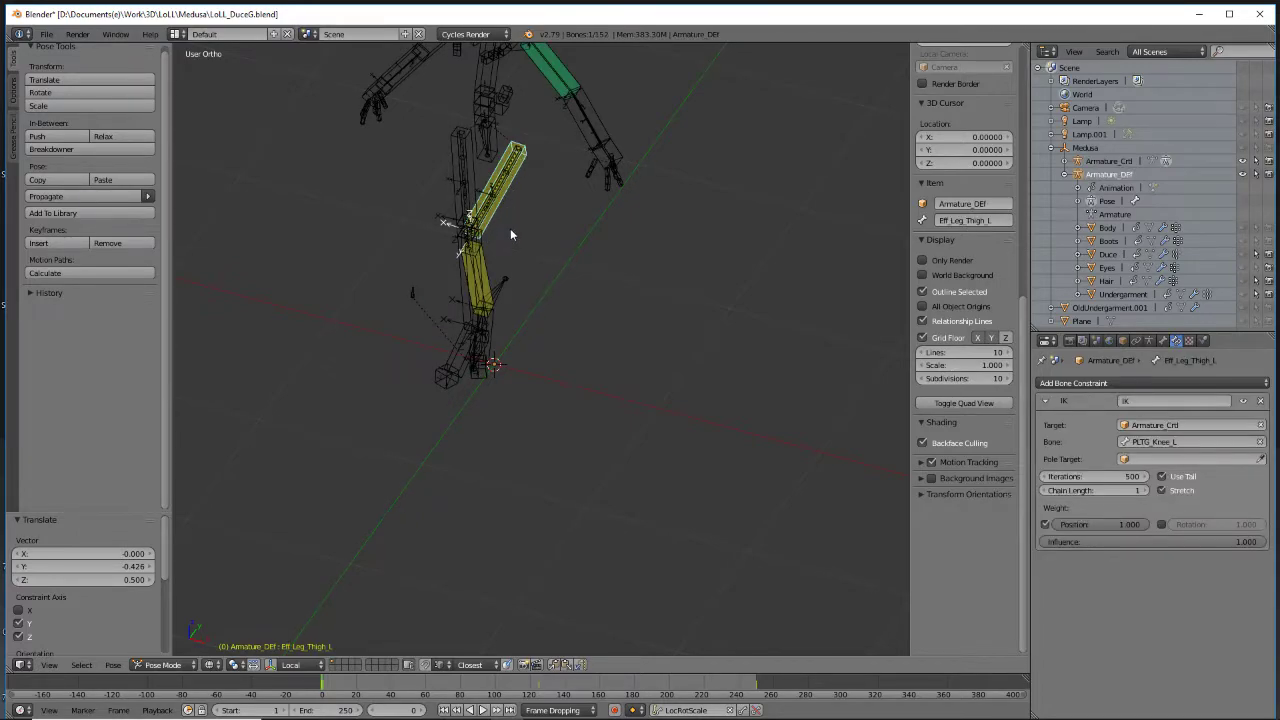
{"action": "middle_click_drag", "start_coordinate": [510, 233], "coordinate": [482, 186]}
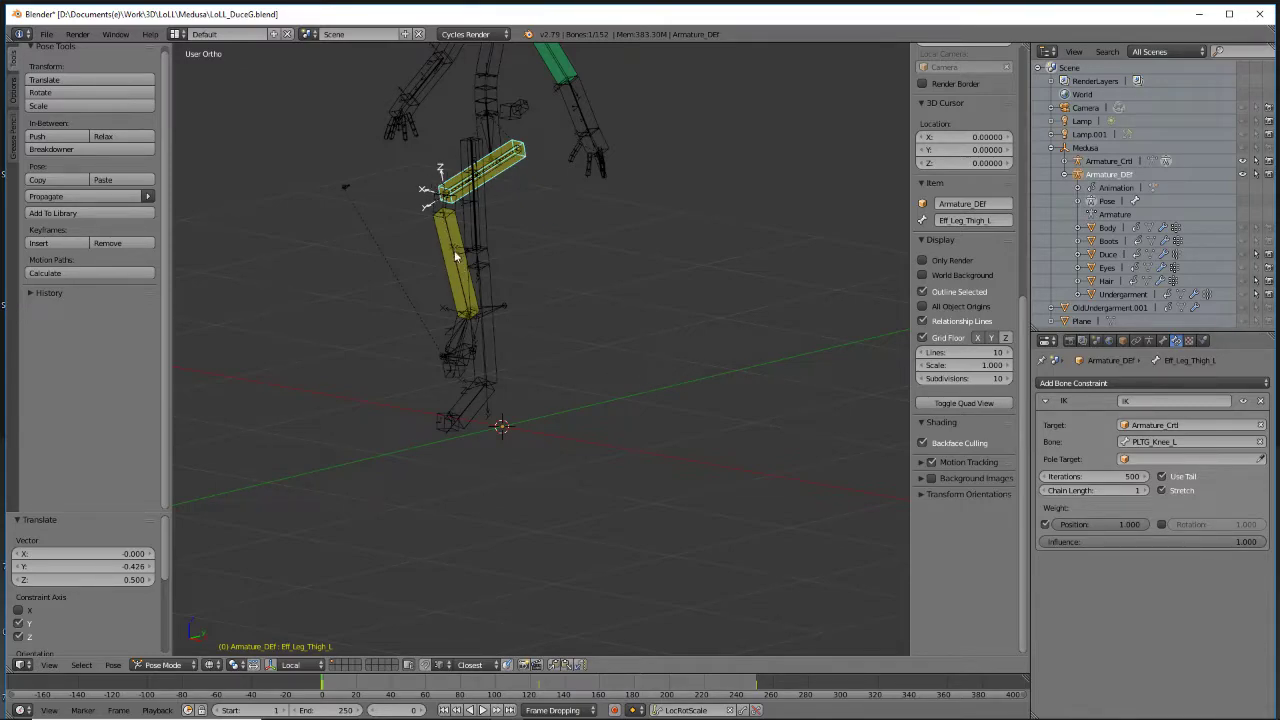
{"action": "middle_click_drag", "start_coordinate": [455, 249], "coordinate": [530, 412], "text": "shift"}
{"action": "scroll", "coordinate": [434, 374], "scroll_direction": "up", "scroll_amount": 4}
{"action": "middle_click_drag", "start_coordinate": [451, 394], "coordinate": [497, 340]}
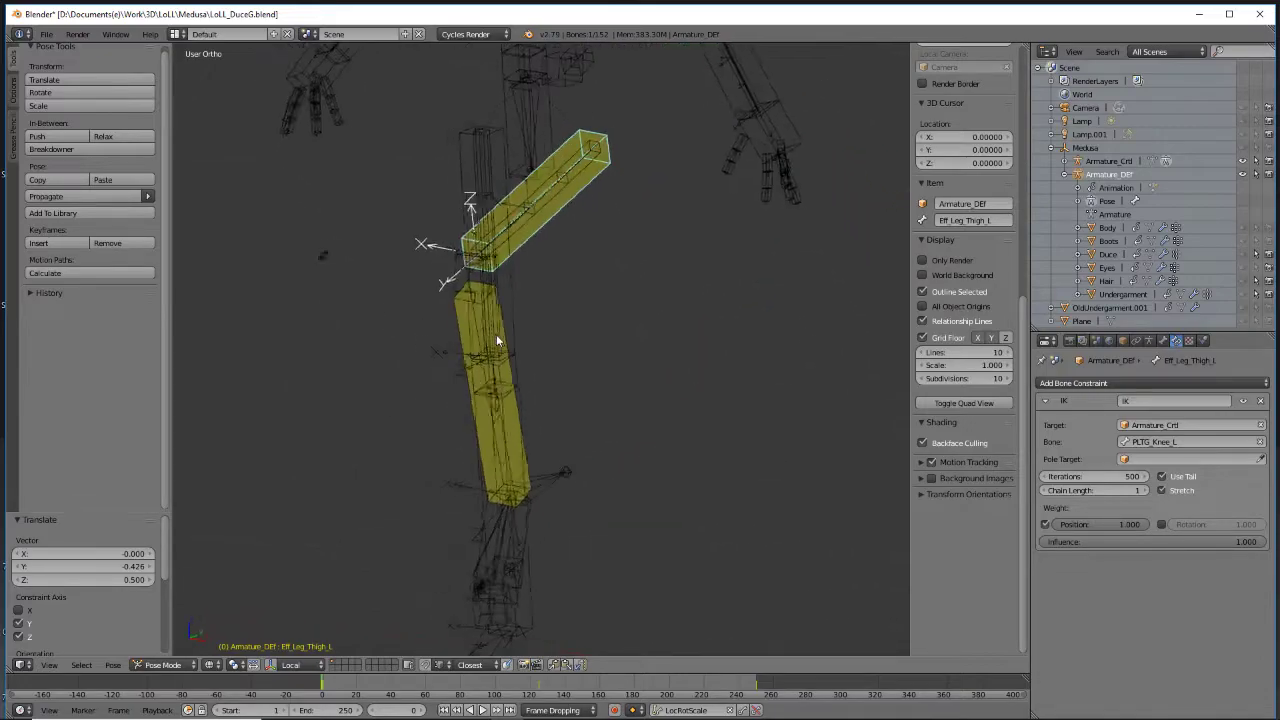
Try moving the knee pole bone PLTG_Knee_L along the global X axis to test the bent left leg
{"action": "right_click", "coordinate": [316, 250]}
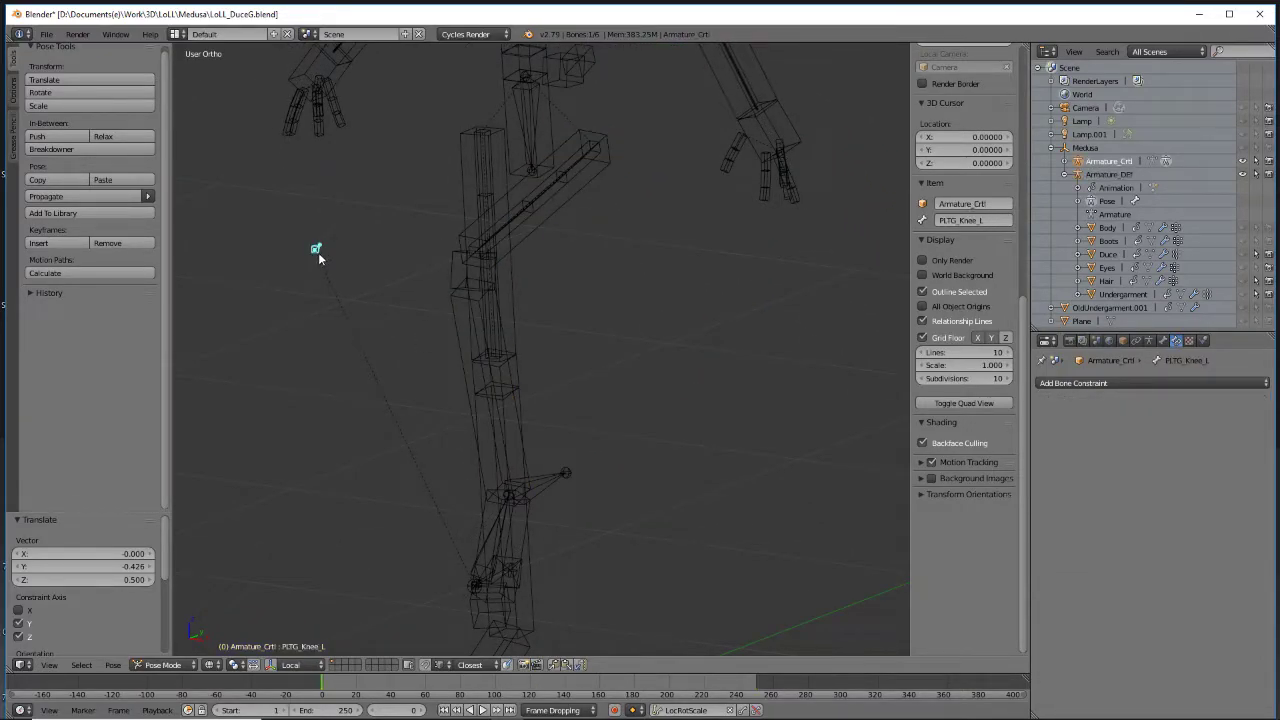
{"action": "key", "text": "g"}
{"action": "key", "text": "x"}
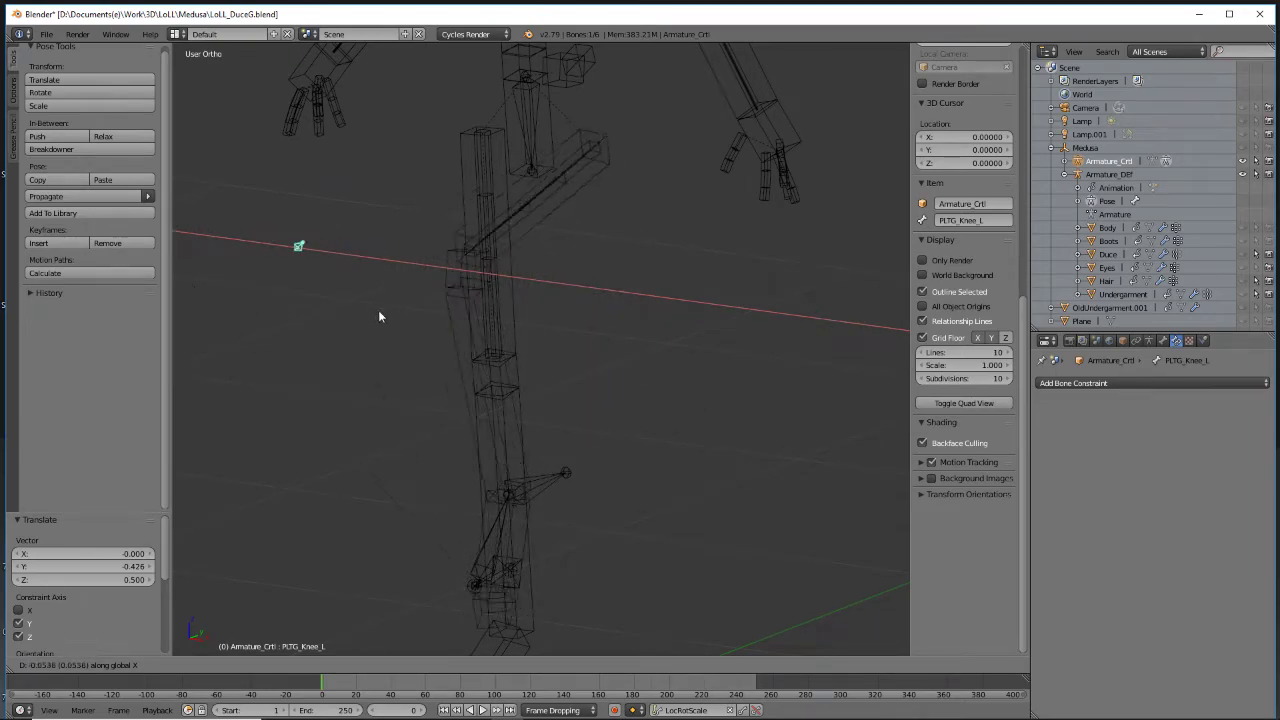
{"action": "right_click", "coordinate": [734, 412]}
{"action": "scroll", "coordinate": [734, 412], "scroll_direction": "down", "scroll_amount": 3}
{"action": "middle_click_drag", "start_coordinate": [666, 342], "coordinate": [616, 392]}
{"action": "scroll", "coordinate": [616, 392], "scroll_direction": "up", "scroll_amount": 1}
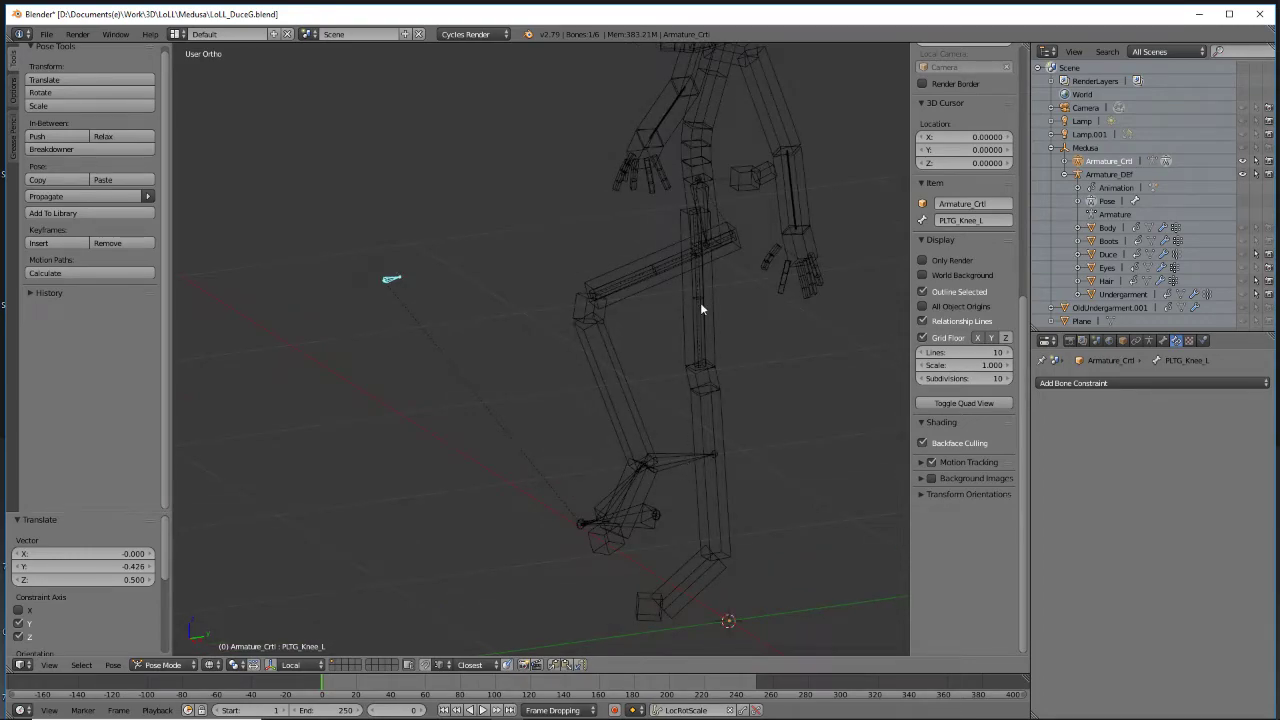
Delete the IK constraint from the left thigh bone Eff_Leg_Thigh_L
{"action": "right_click", "coordinate": [658, 281]}
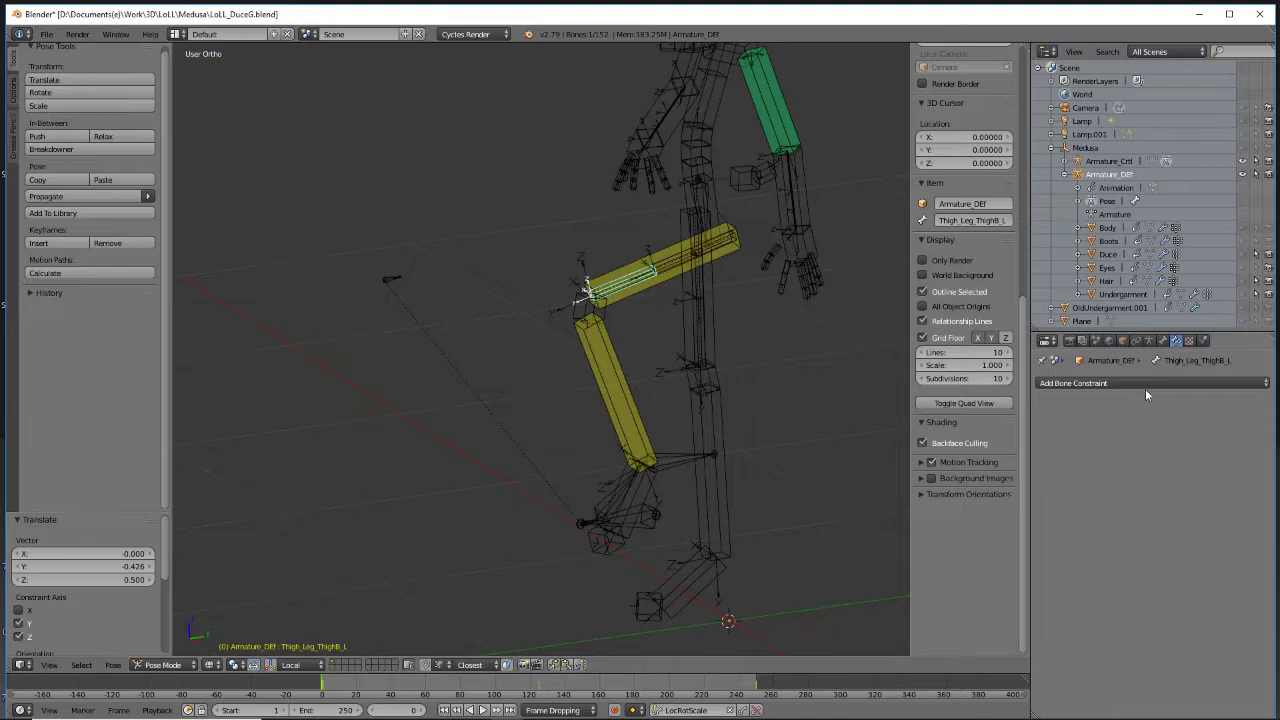
{"action": "left_click", "coordinate": [1164, 341]}
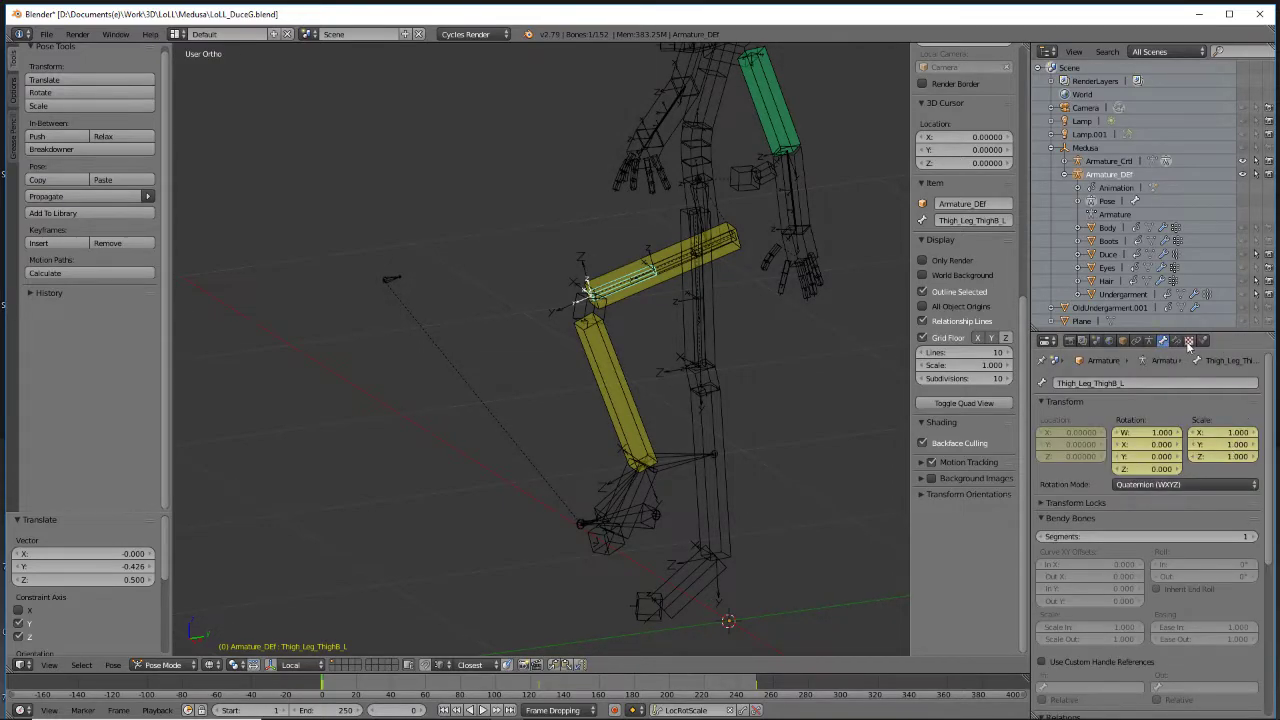
{"action": "left_click", "coordinate": [1177, 341]}
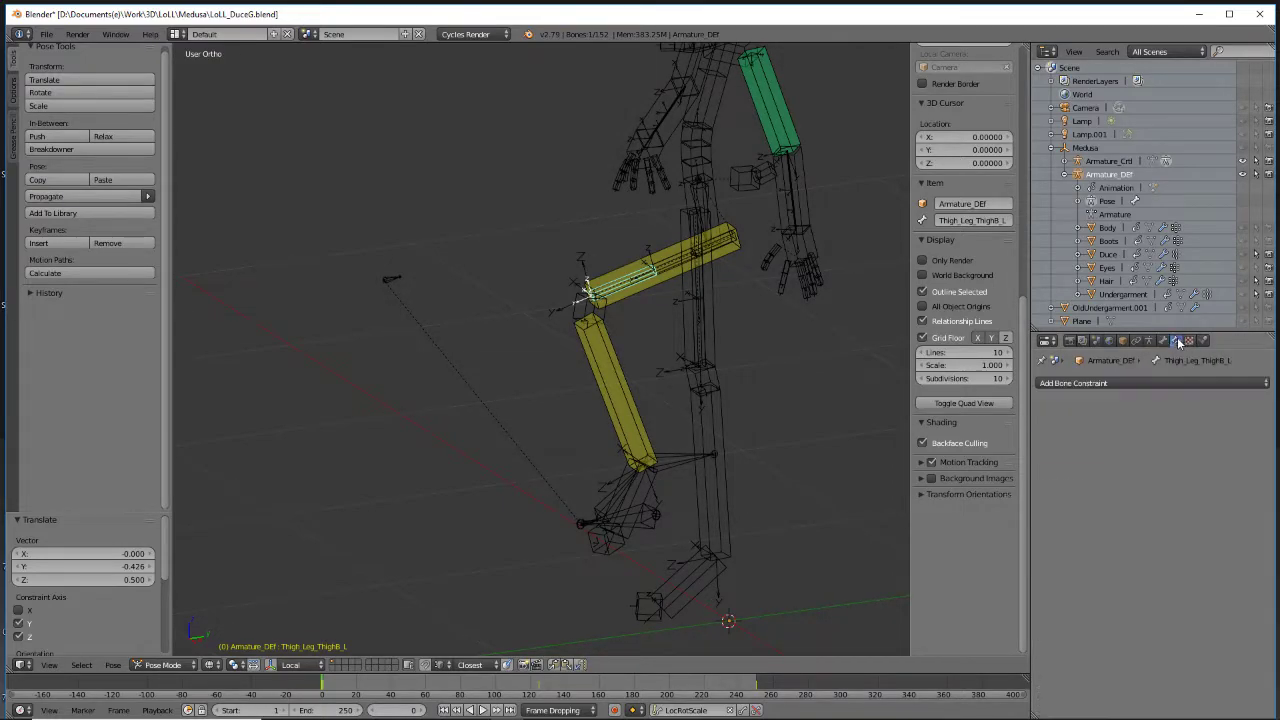
{"action": "right_click", "coordinate": [651, 280]}
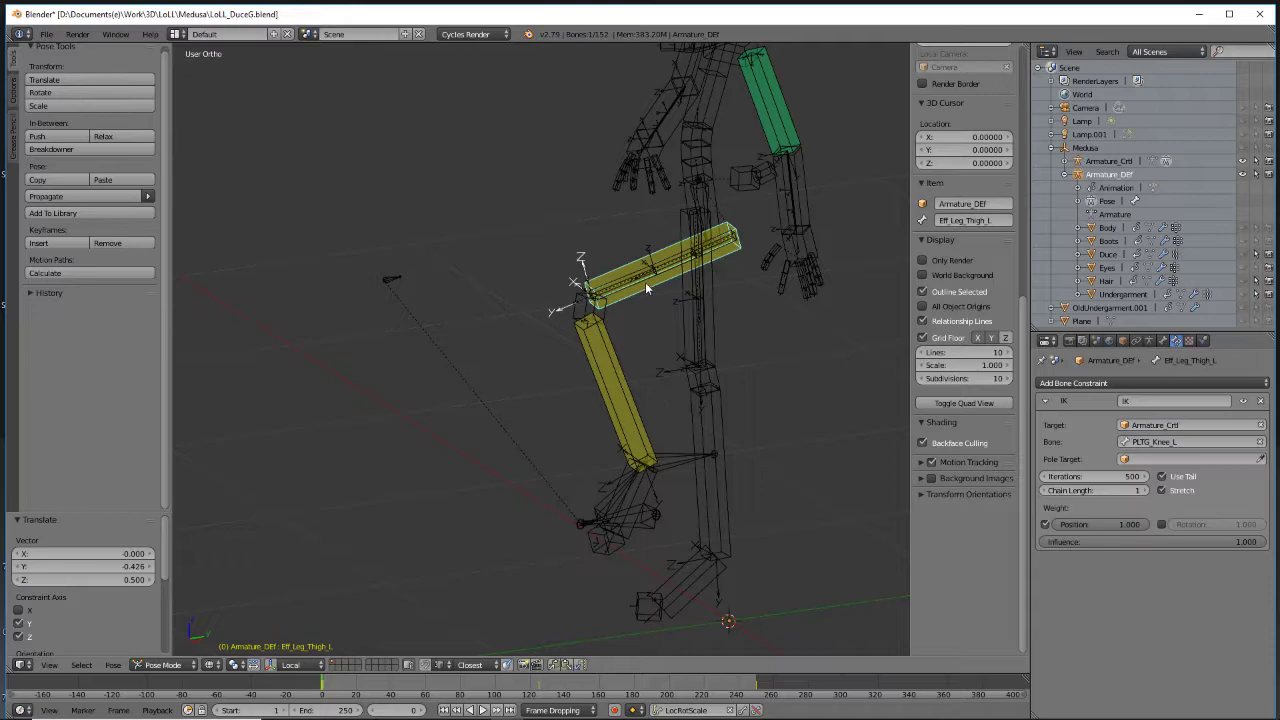
{"action": "left_click", "coordinate": [1261, 400]}
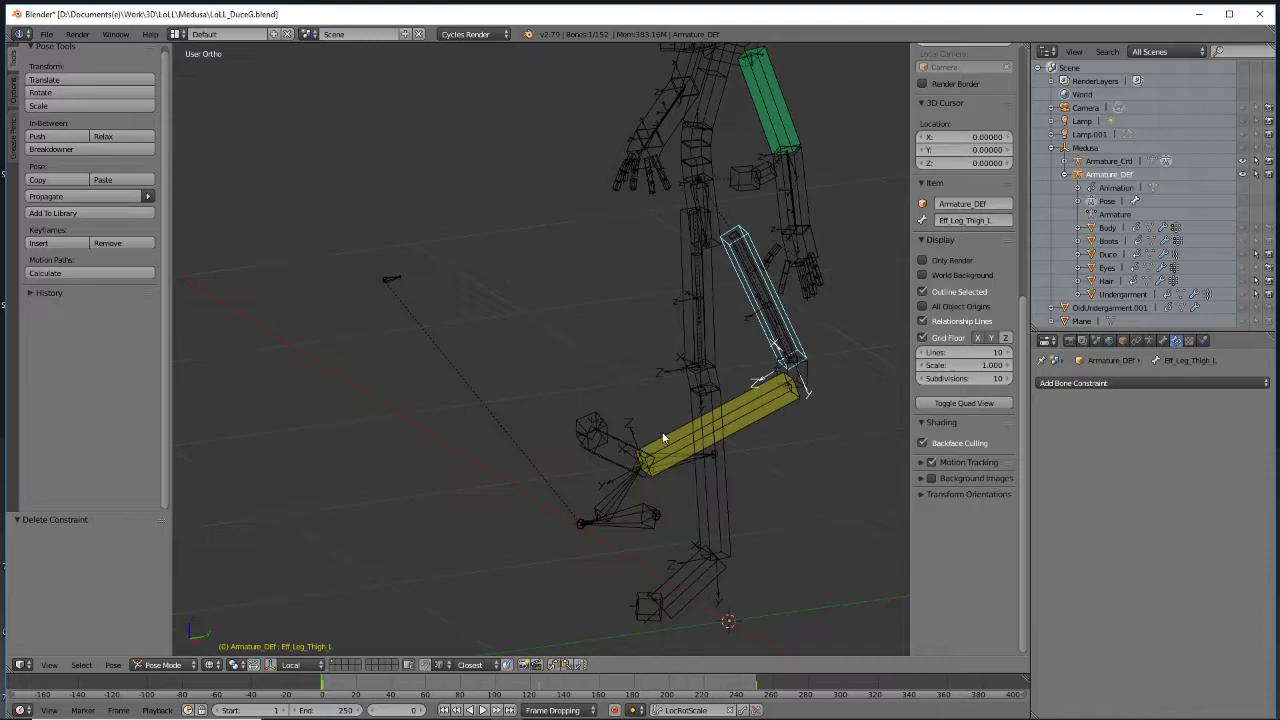
Set the left shin's IK pole target to the control armature's bone PLTG_Knee_L
{"action": "key", "text": "ctrl+z"}
{"action": "left_click", "coordinate": [1190, 458]}
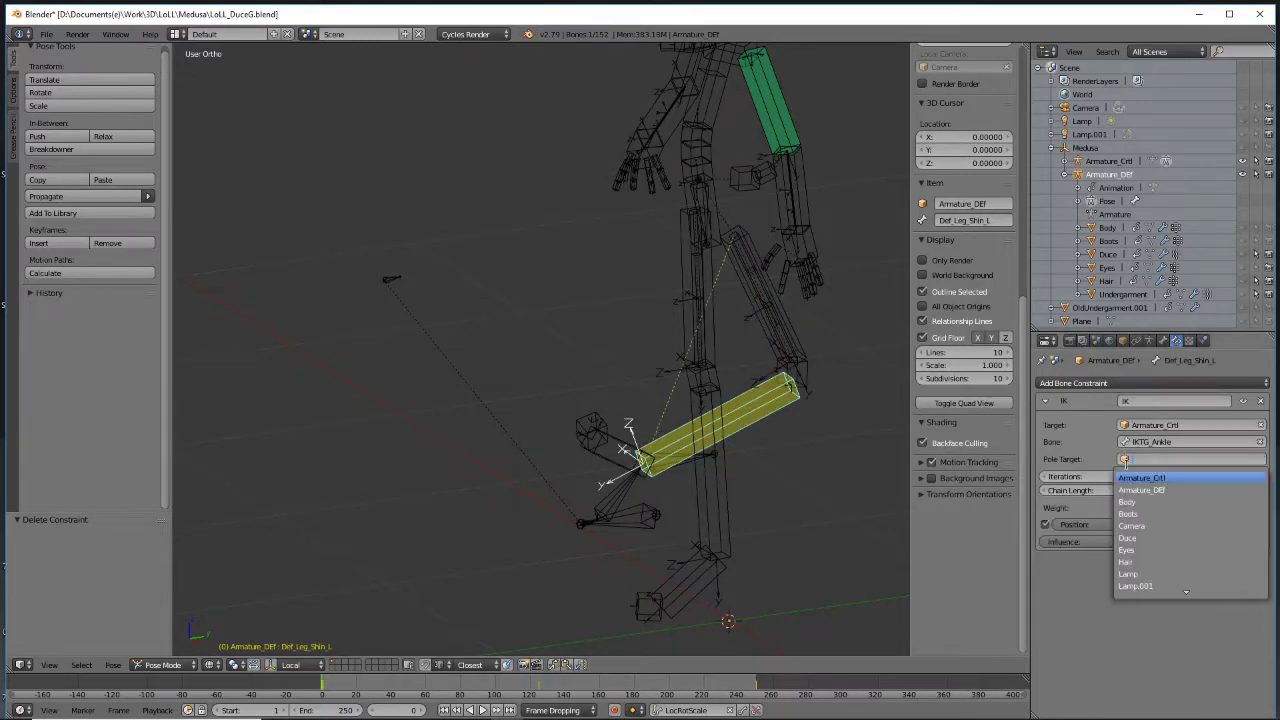
{"action": "left_click", "coordinate": [1177, 479]}
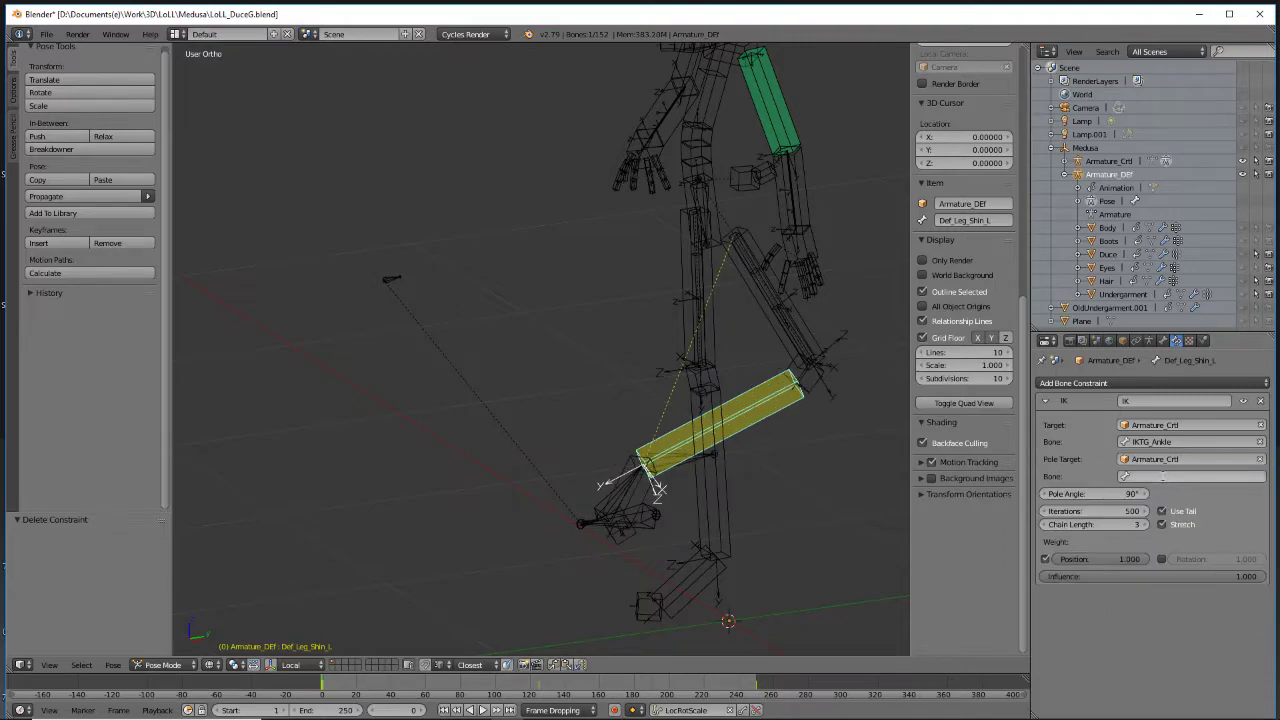
{"action": "left_click", "coordinate": [1190, 476]}
{"action": "left_click", "coordinate": [1190, 554]}
Try moving the knee pole bone PLTG_Knee_L sideways across the bent left leg, and examine the leg's bend from several angles
{"action": "middle_click_drag", "start_coordinate": [528, 462], "coordinate": [635, 443]}
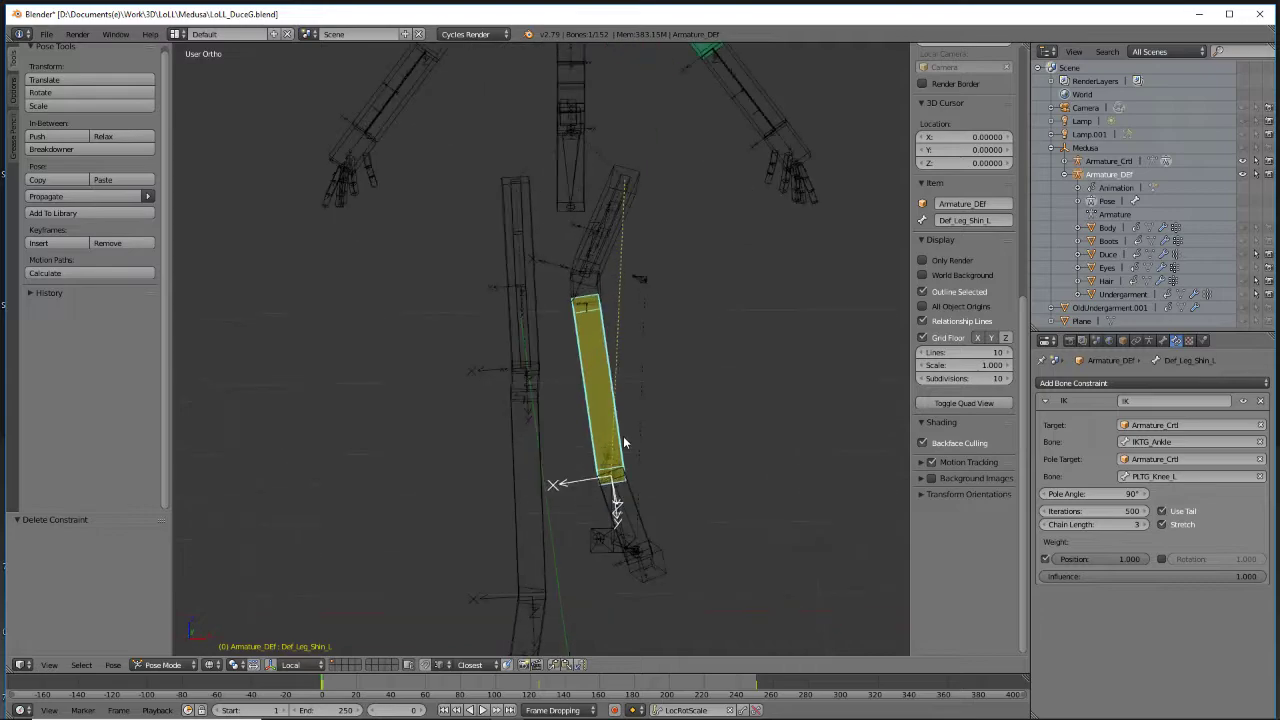
{"action": "right_click", "coordinate": [636, 278]}
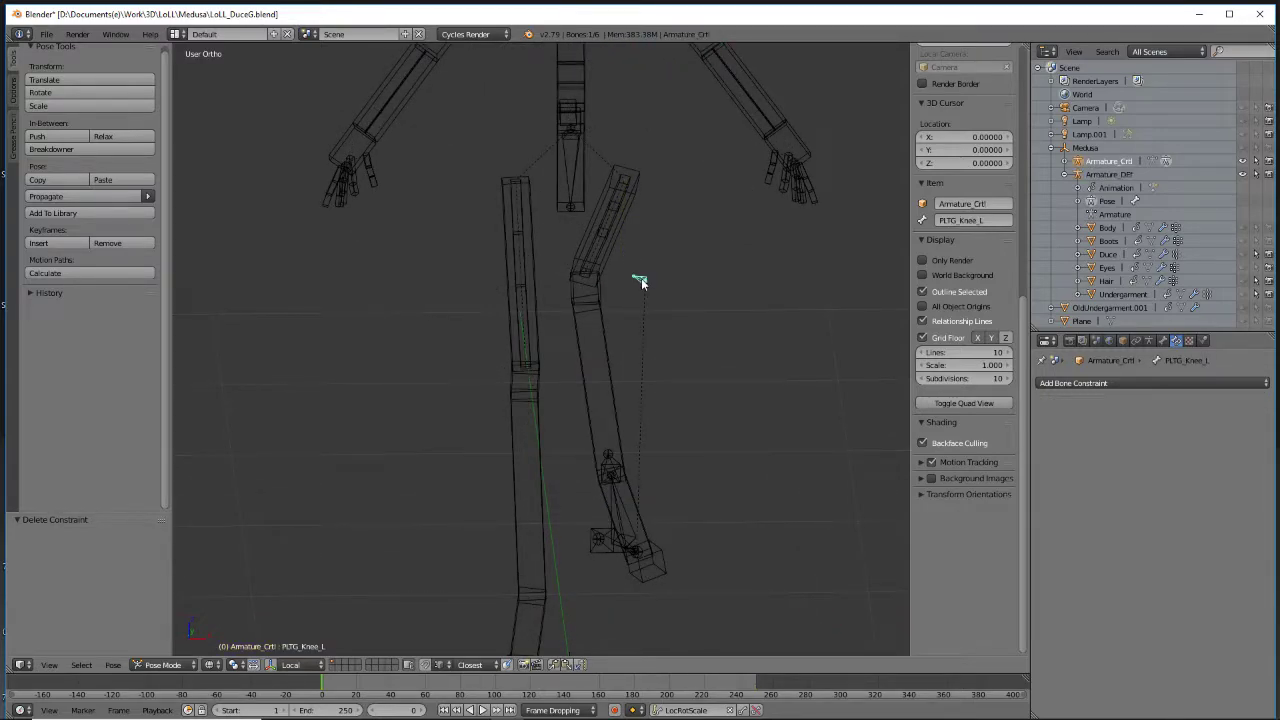
{"action": "key", "text": "g"}
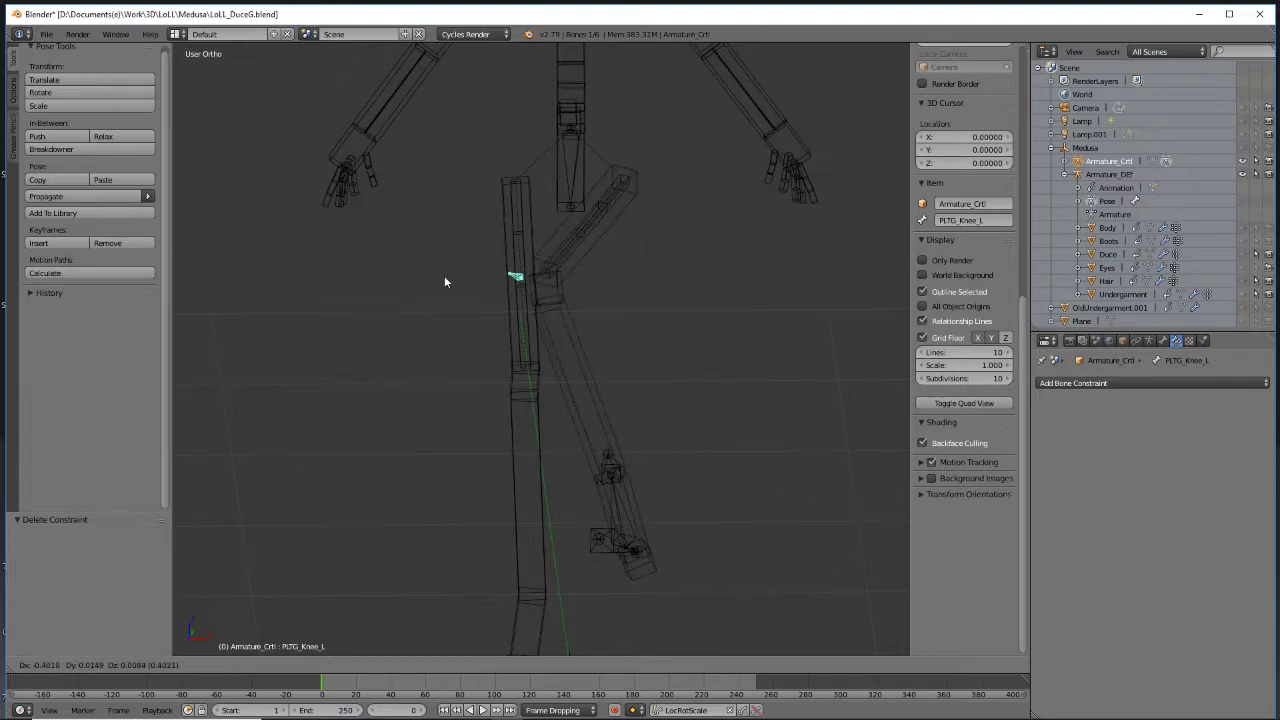
{"action": "right_click", "coordinate": [189, 247]}
{"action": "middle_click_drag", "start_coordinate": [627, 174], "coordinate": [547, 263]}
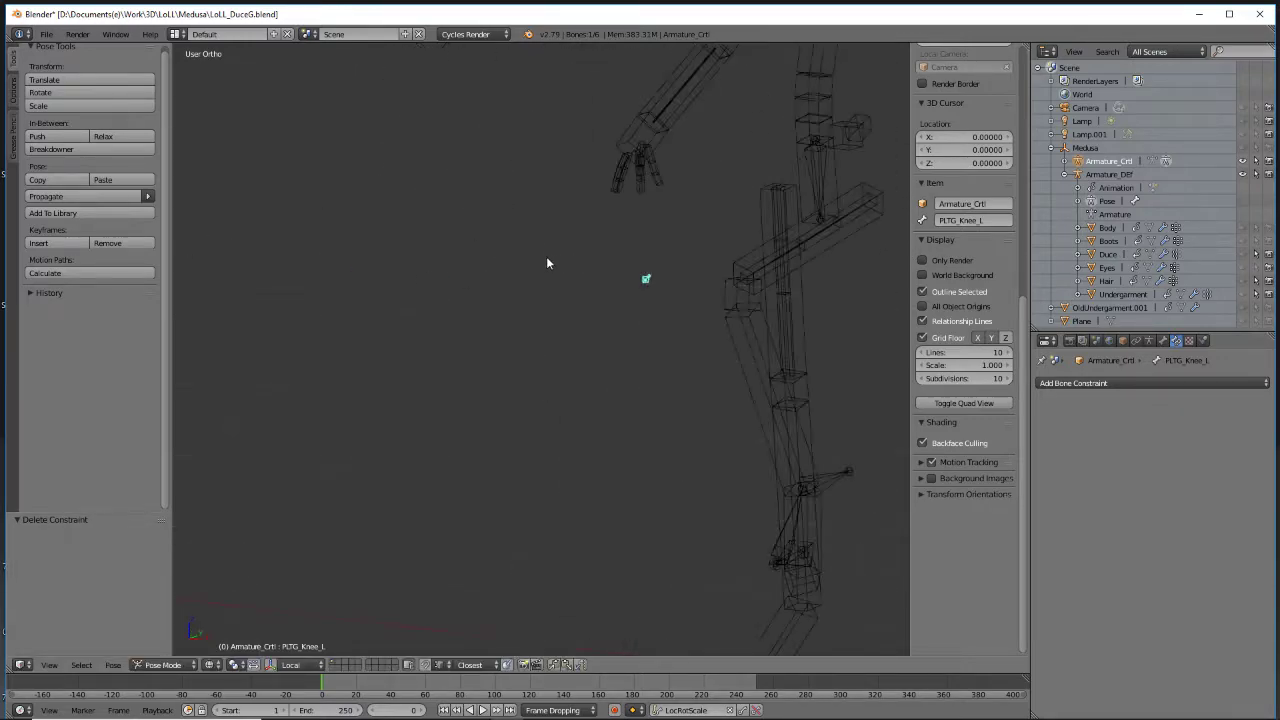
{"action": "middle_click_drag", "start_coordinate": [820, 252], "coordinate": [464, 280]}
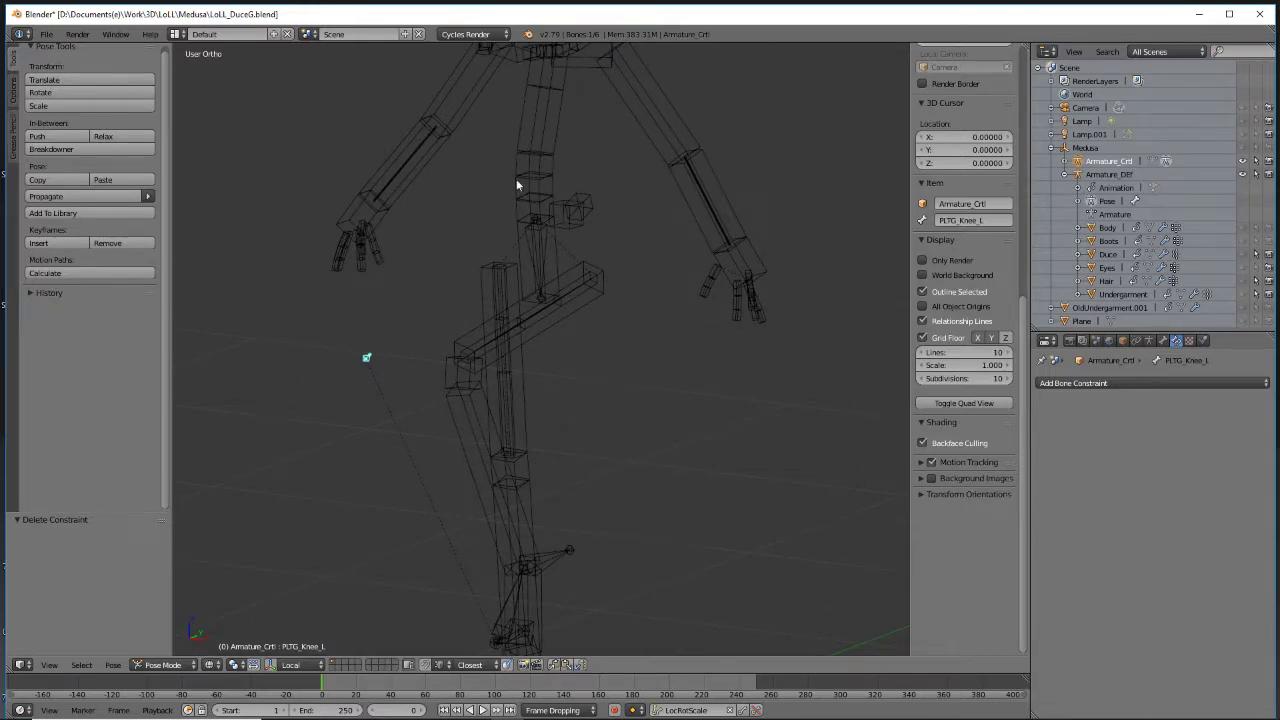
{"action": "middle_click_drag", "start_coordinate": [451, 326], "coordinate": [693, 346]}
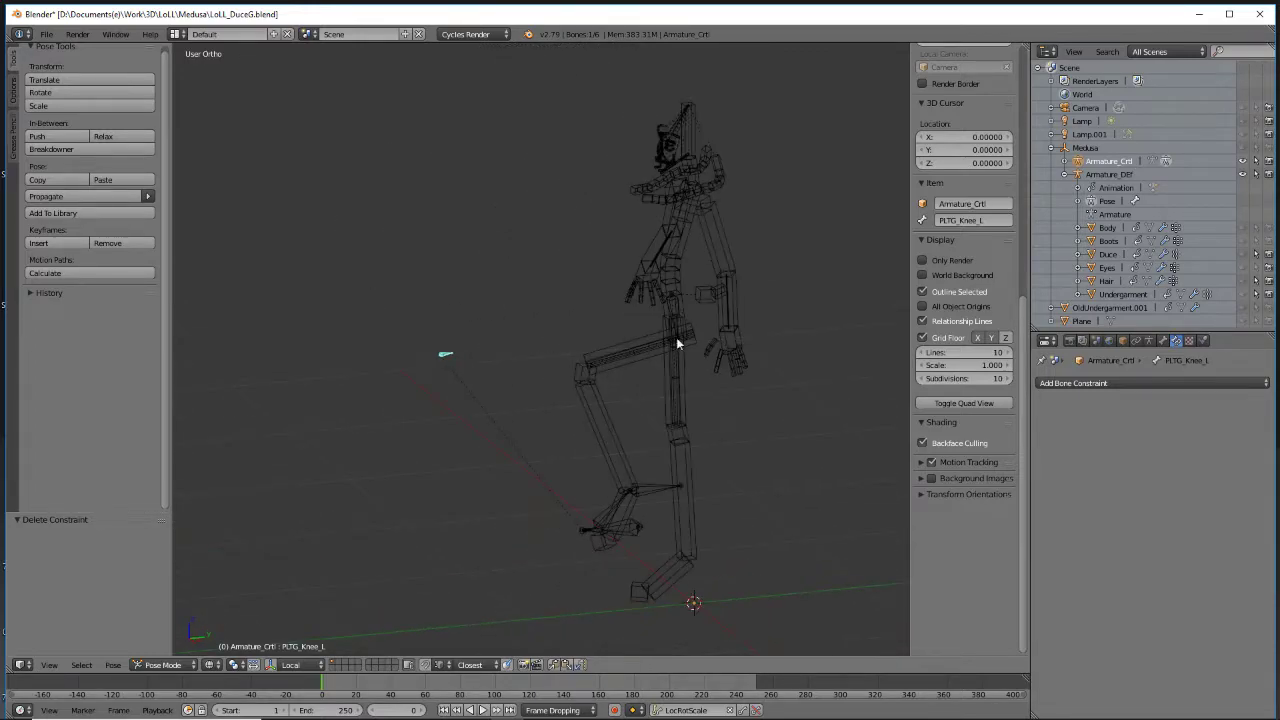
{"action": "middle_click_drag", "start_coordinate": [769, 339], "coordinate": [279, 310]}
{"action": "middle_click_drag", "start_coordinate": [494, 399], "coordinate": [314, 406]}
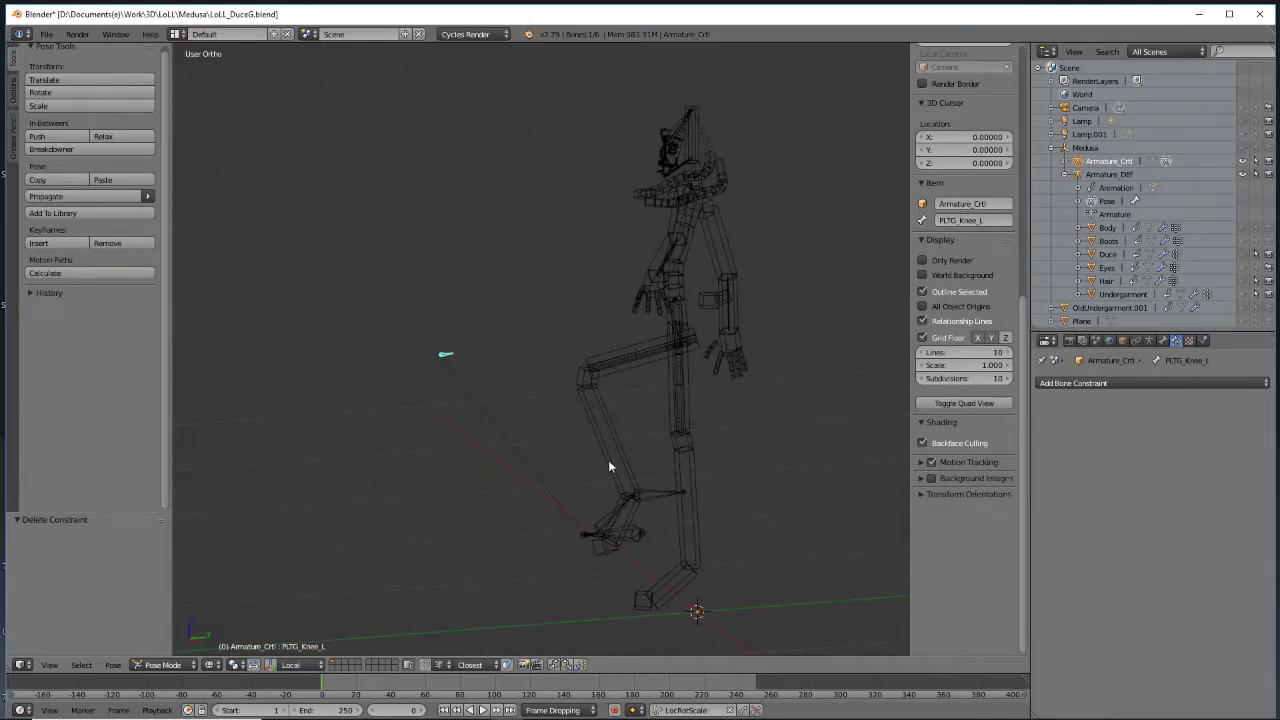
Clear the pose transforms of all bones in the control armature, leaving none of them selected
{"action": "middle_click_drag", "start_coordinate": [609, 463], "coordinate": [557, 641]}
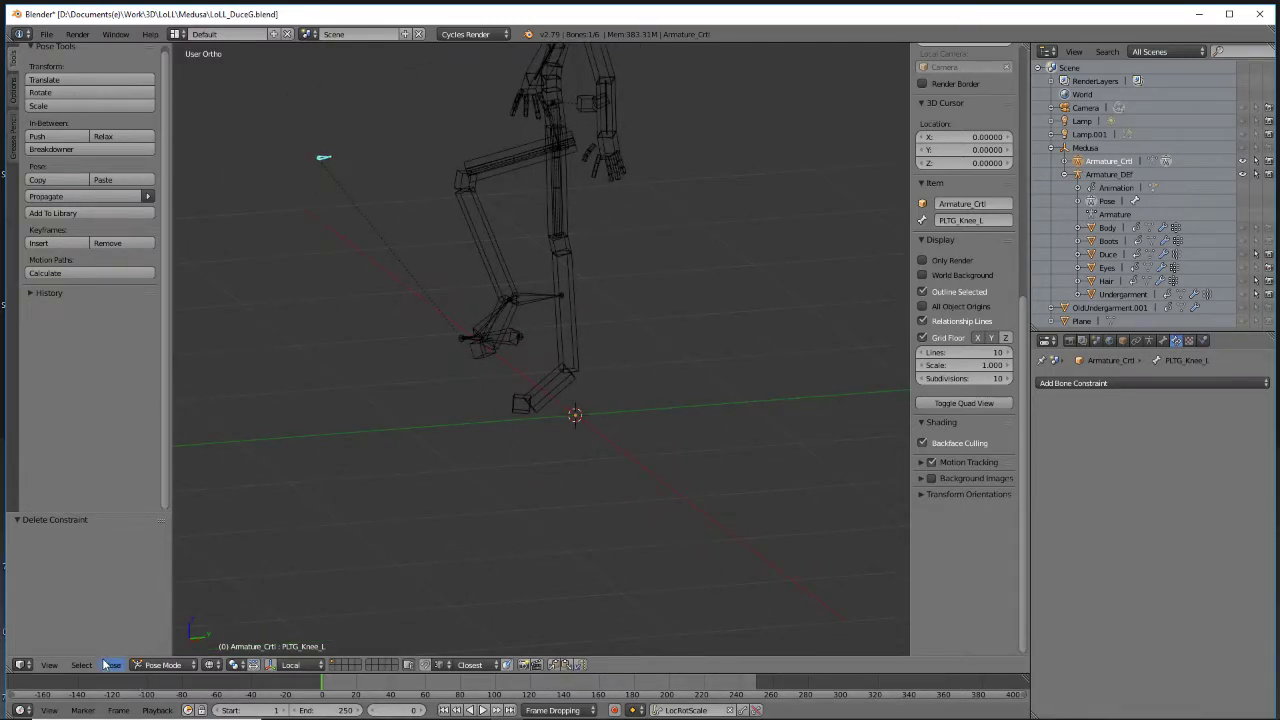
{"action": "key", "text": "a"}
{"action": "key", "text": "a"}
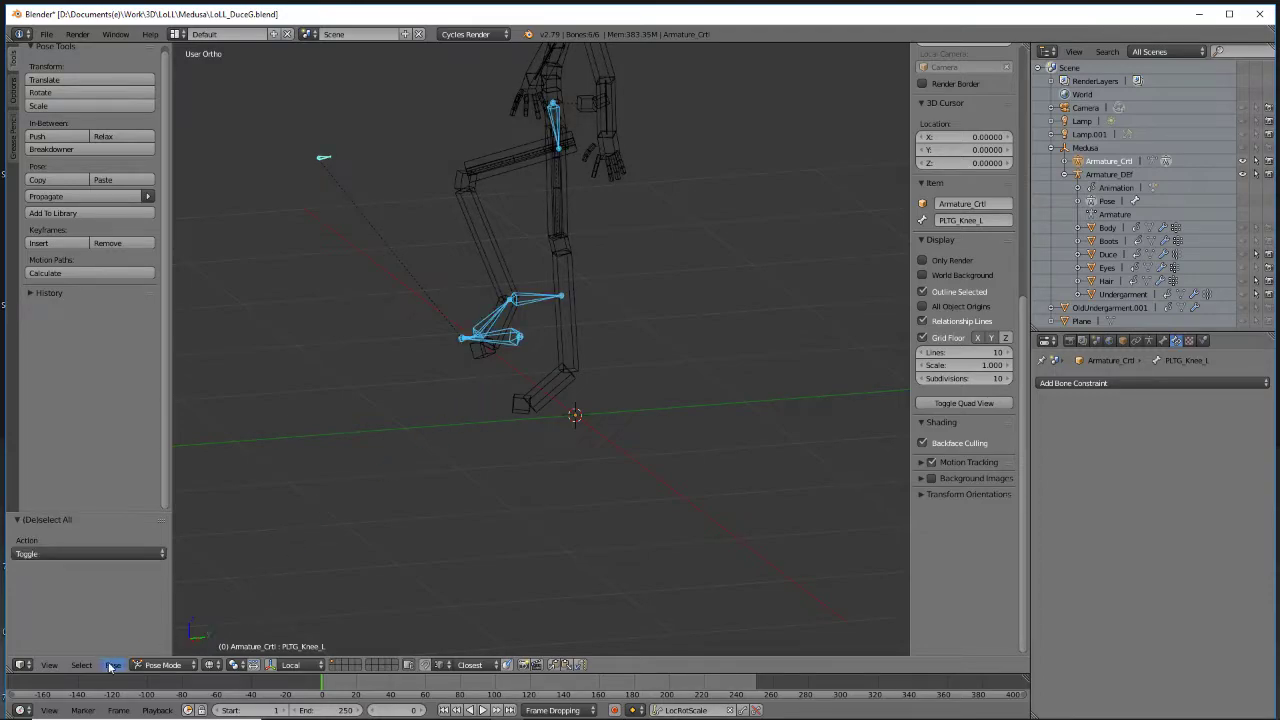
{"action": "left_click", "coordinate": [112, 665]}
{"action": "mouse_move", "coordinate": [143, 590]}
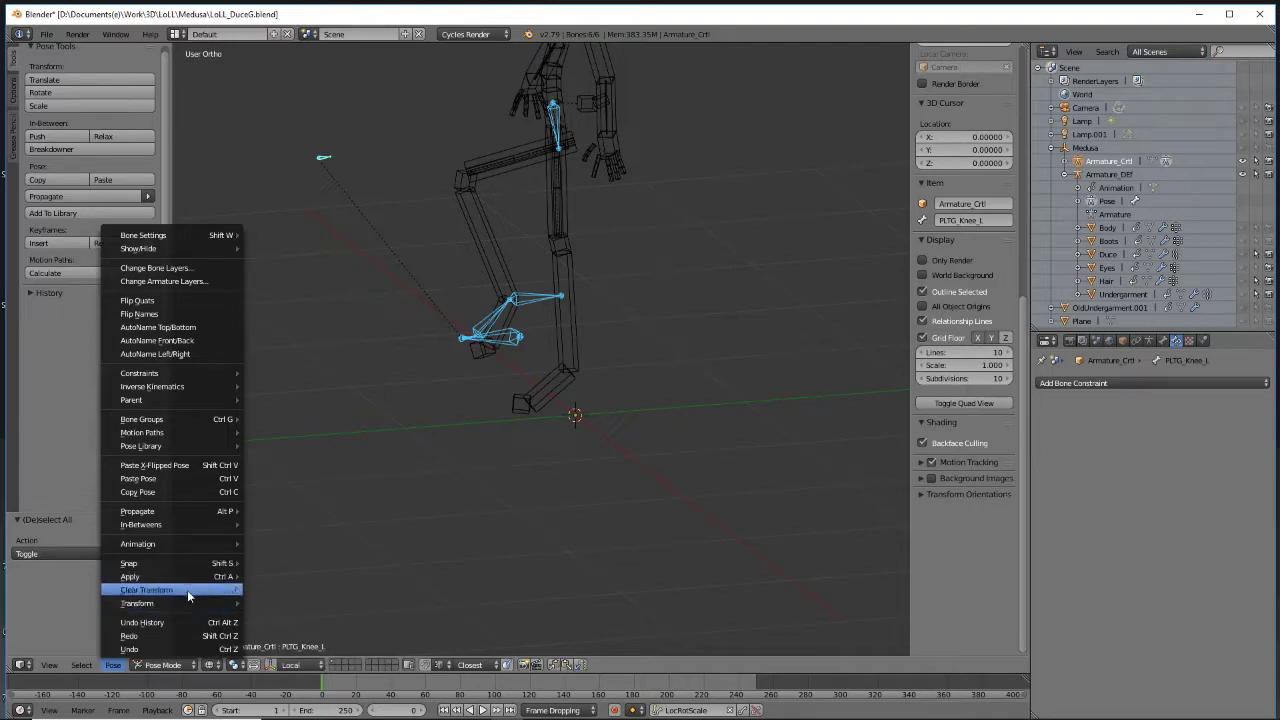
{"action": "left_click", "coordinate": [286, 590]}
{"action": "key", "text": "a"}
Examine the reset leg and its knee area in the right orthographic view
{"action": "middle_click_drag", "start_coordinate": [711, 363], "coordinate": [577, 410]}
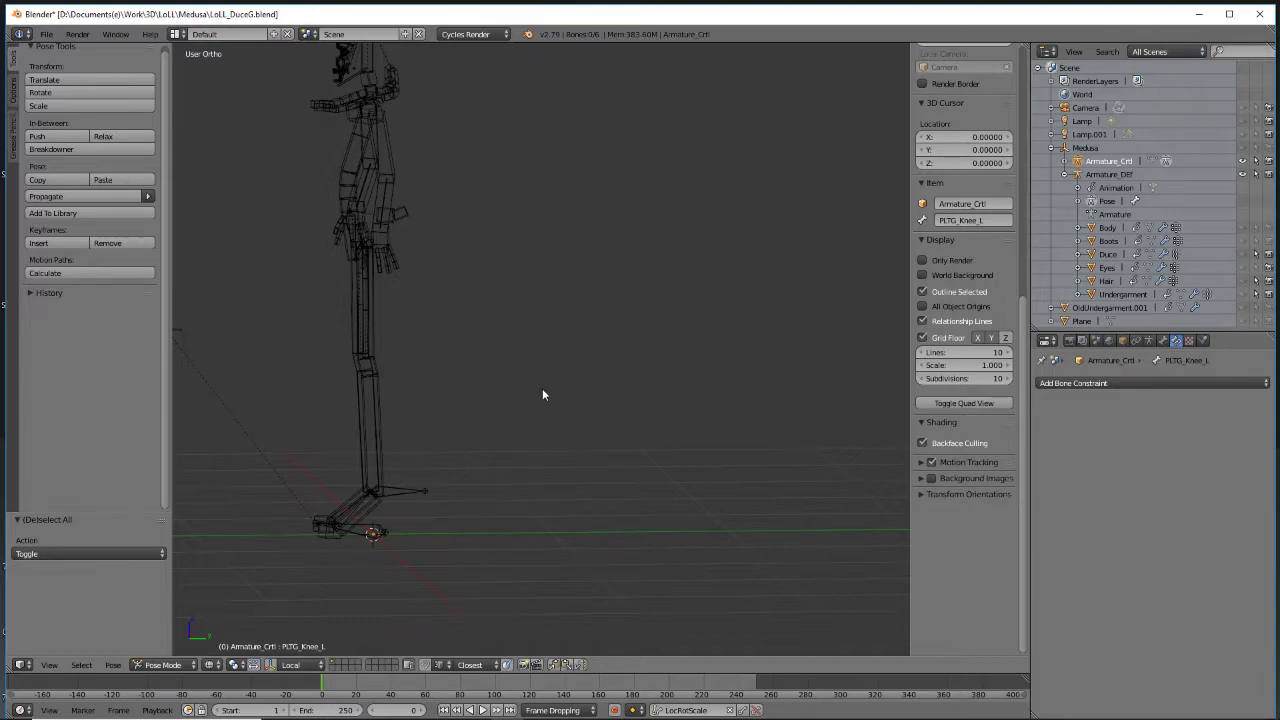
{"action": "key", "text": "KP_1"}
{"action": "key", "text": "KP_3"}
{"action": "scroll", "coordinate": [472, 404], "scroll_direction": "up", "scroll_amount": 1}
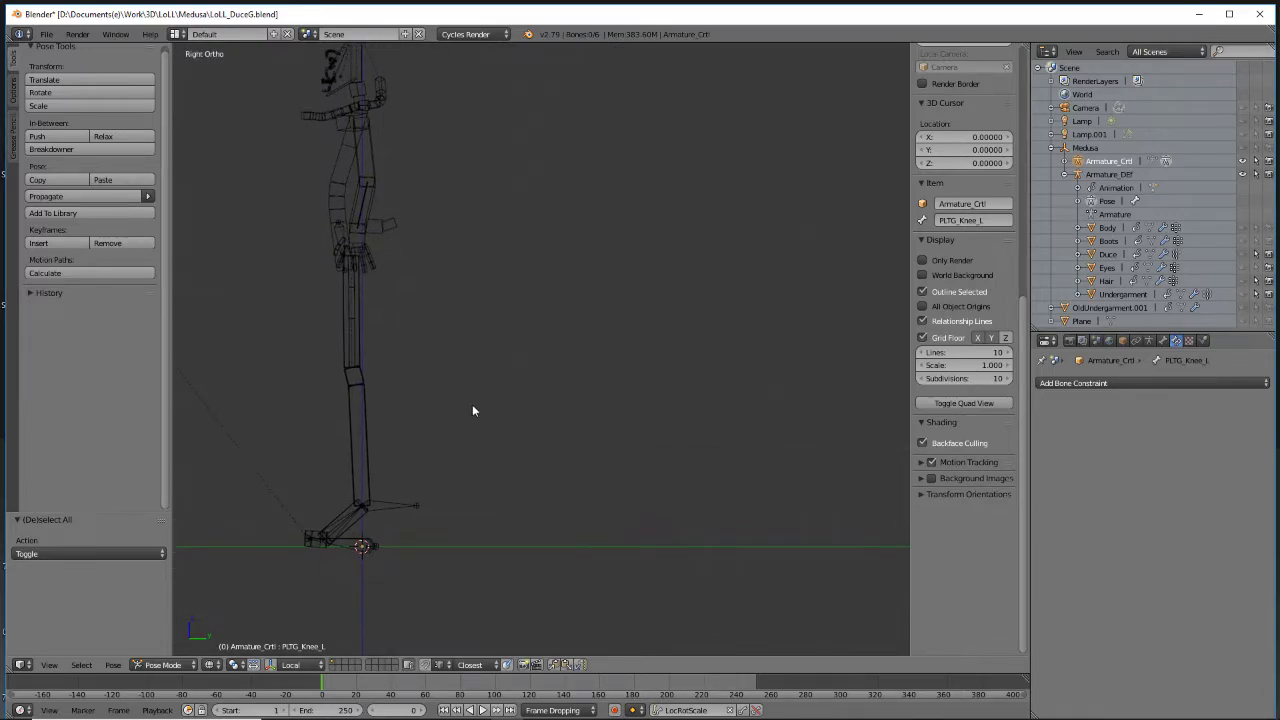
{"action": "scroll", "coordinate": [408, 378], "scroll_direction": "up", "scroll_amount": 2}
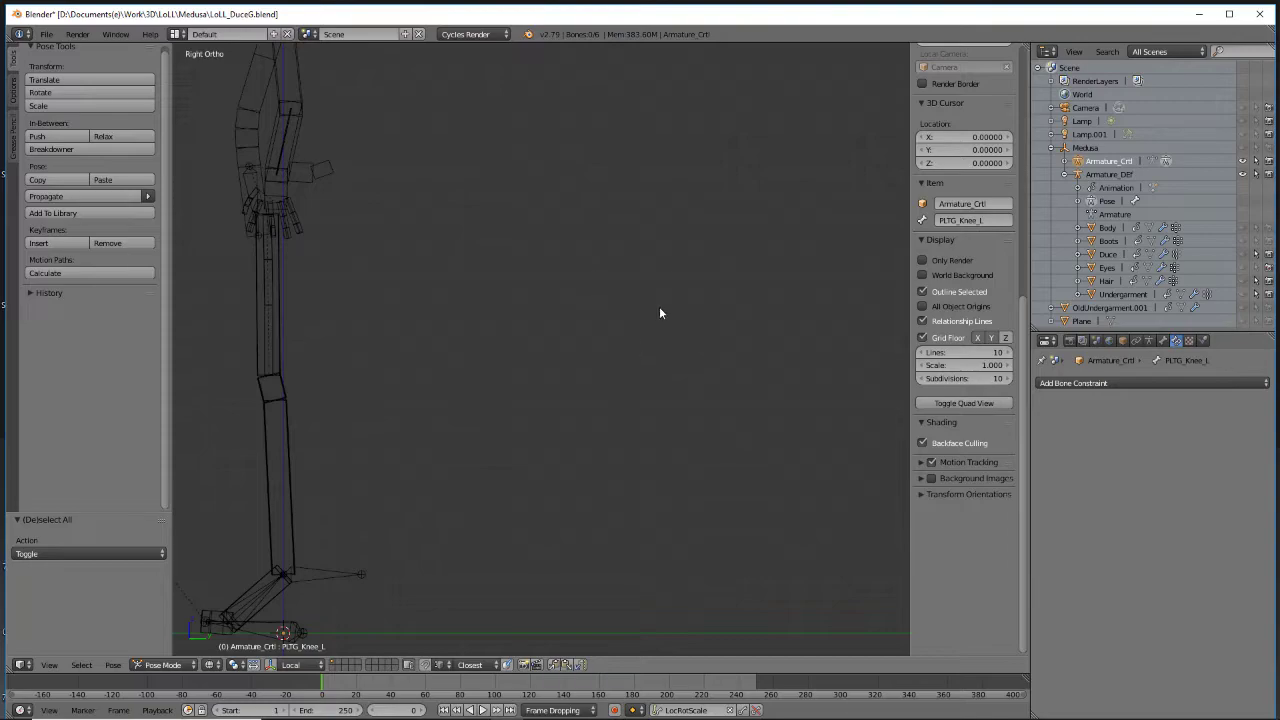
{"action": "key", "text": "a"}
{"action": "key", "text": "a"}
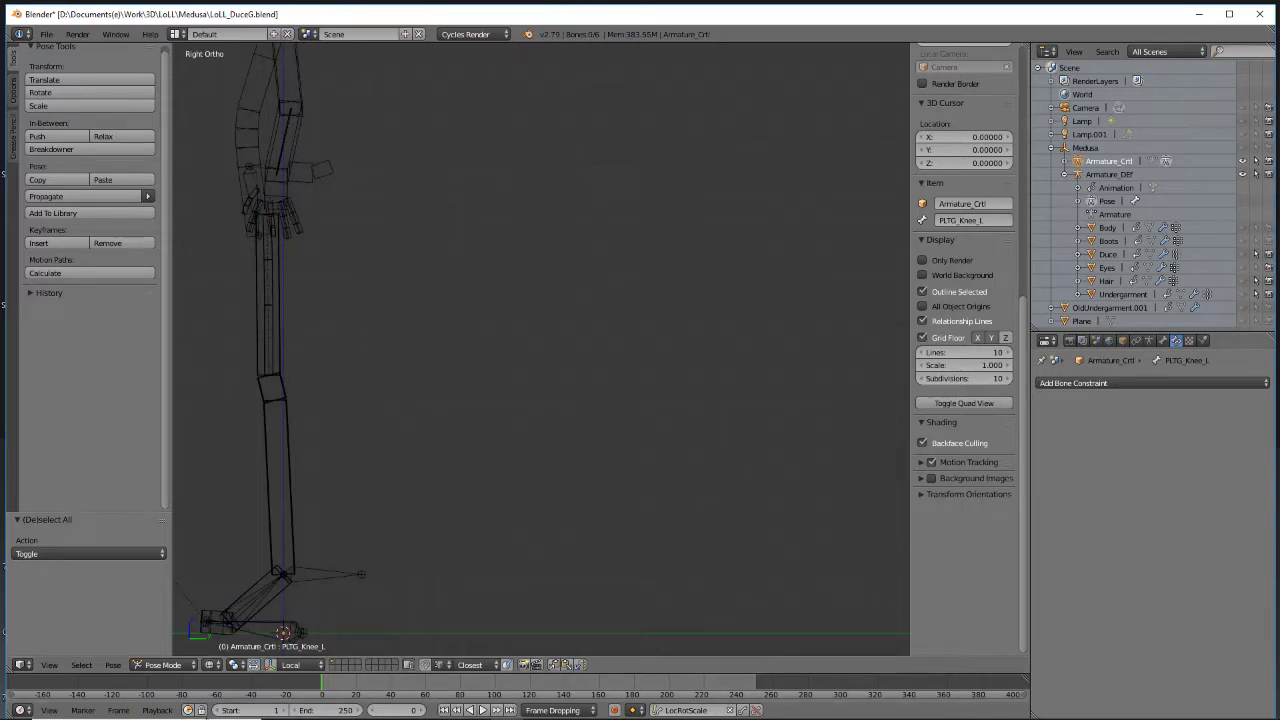
{"action": "left_click", "coordinate": [170, 665]}
{"action": "left_click", "coordinate": [165, 615]}
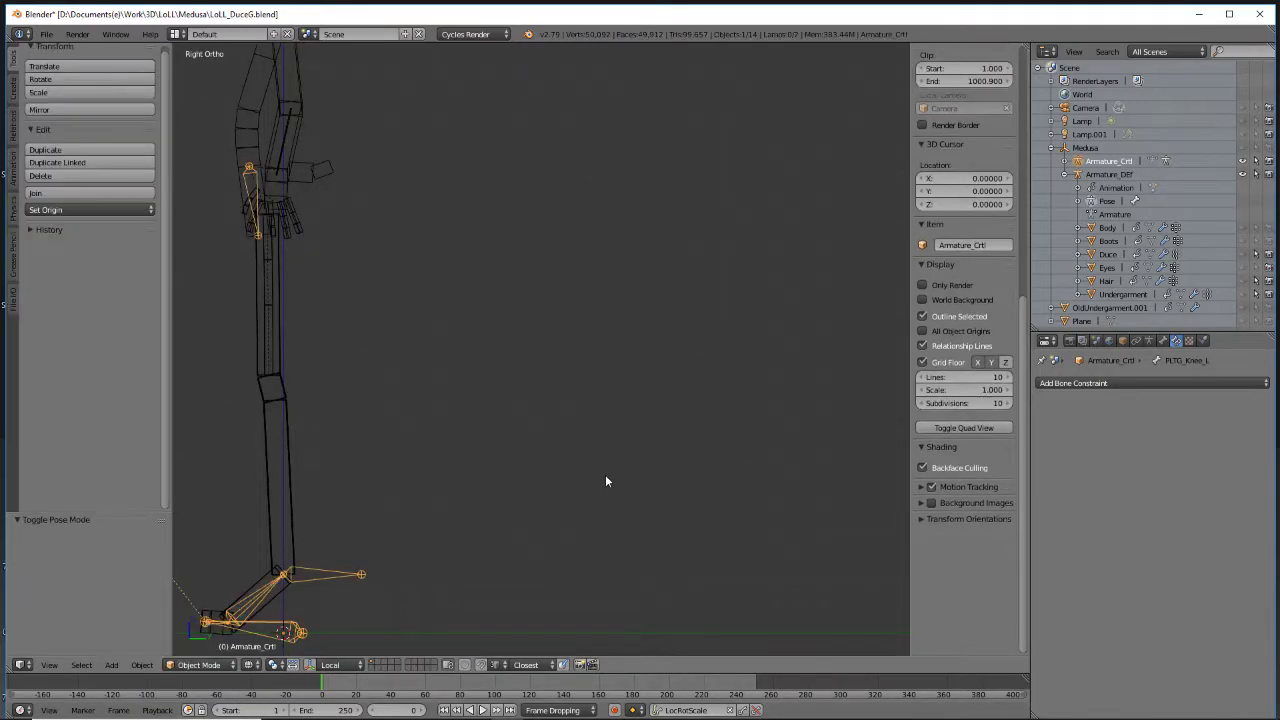
{"action": "scroll", "coordinate": [590, 460], "scroll_direction": "down", "scroll_amount": 2}
{"action": "left_click", "coordinate": [200, 665]}
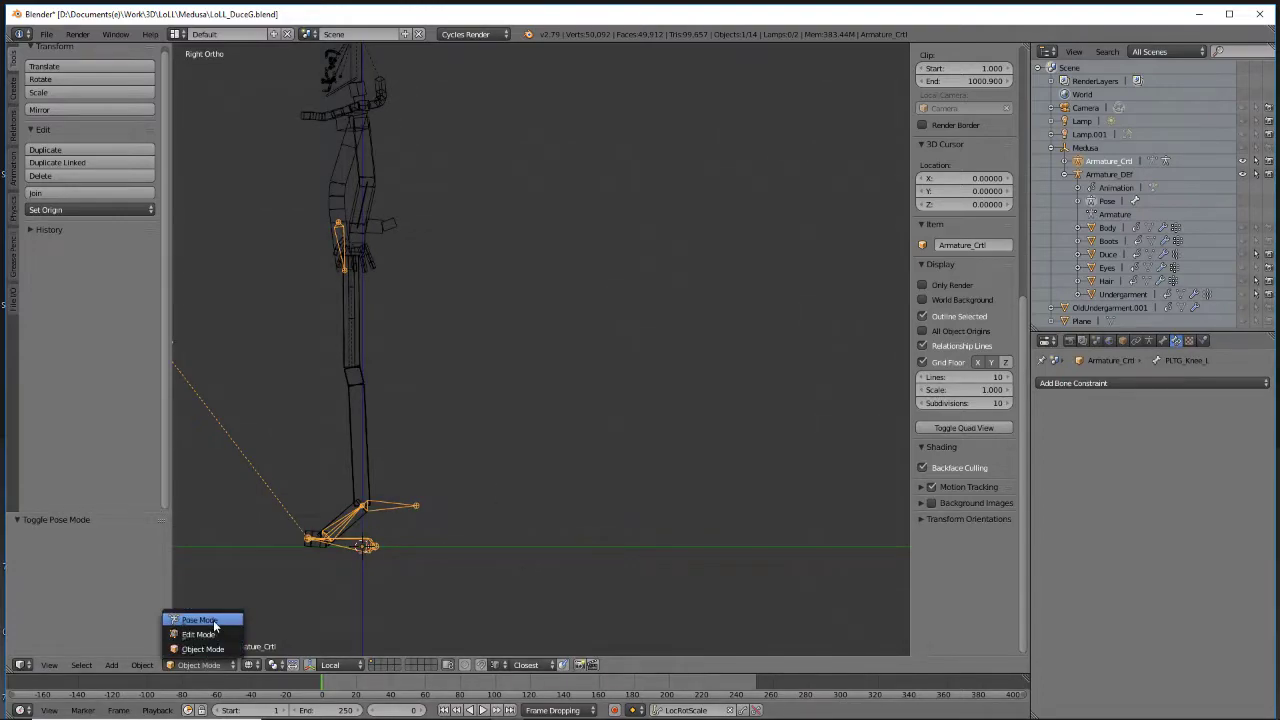
{"action": "left_click", "coordinate": [210, 622]}
{"action": "scroll", "coordinate": [640, 402], "scroll_direction": "up", "scroll_amount": 3}
{"action": "scroll", "coordinate": [590, 401], "scroll_direction": "down", "scroll_amount": 2}
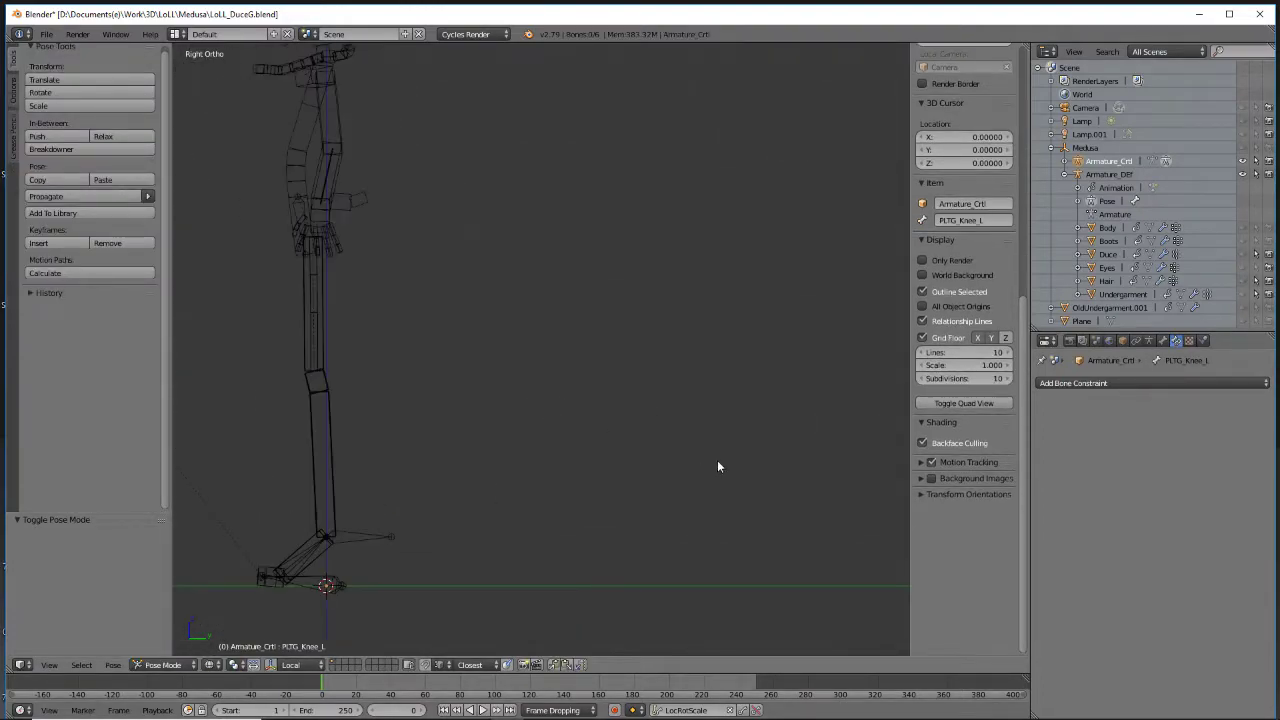
Place the 3D cursor in the empty space behind the character, at about Y 2.68 and Z 1.13
{"action": "middle_click_drag", "start_coordinate": [721, 462], "coordinate": [396, 514], "text": "shift"}
{"action": "left_click", "coordinate": [558, 396]}
{"action": "key", "text": "shift+a"}
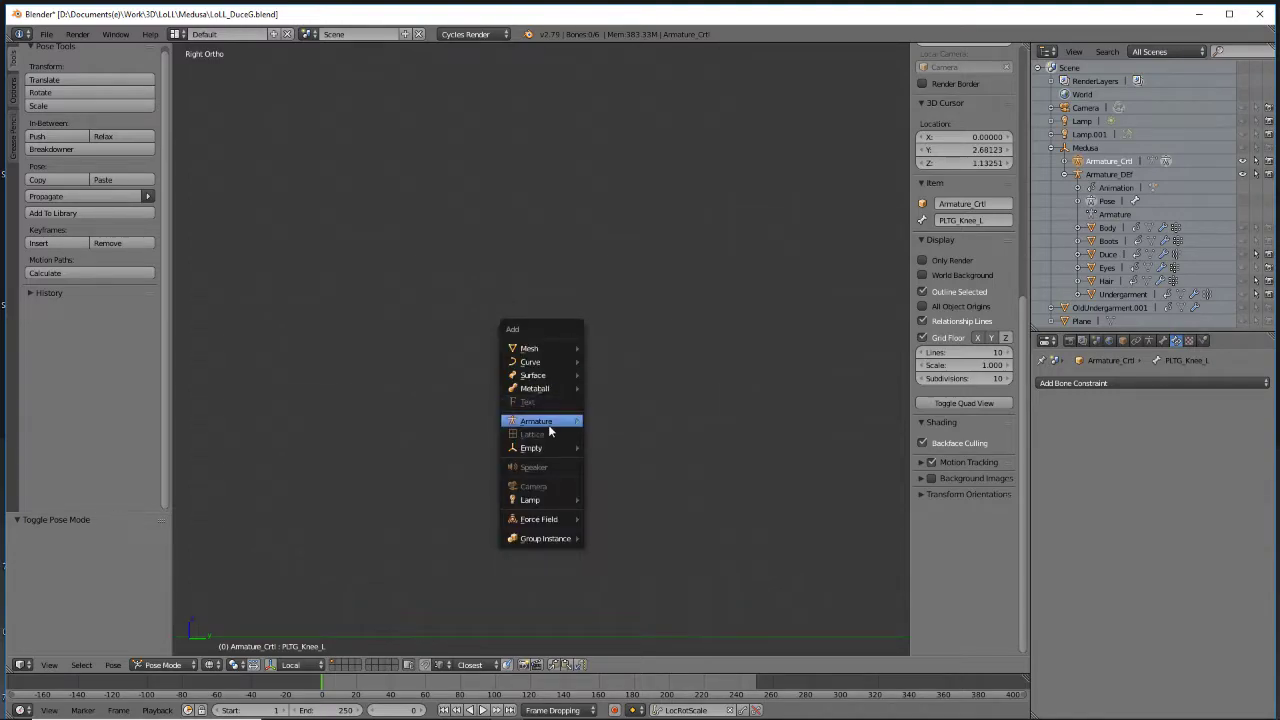
{"action": "mouse_move", "coordinate": [549, 428]}
{"action": "key", "text": "Escape"}
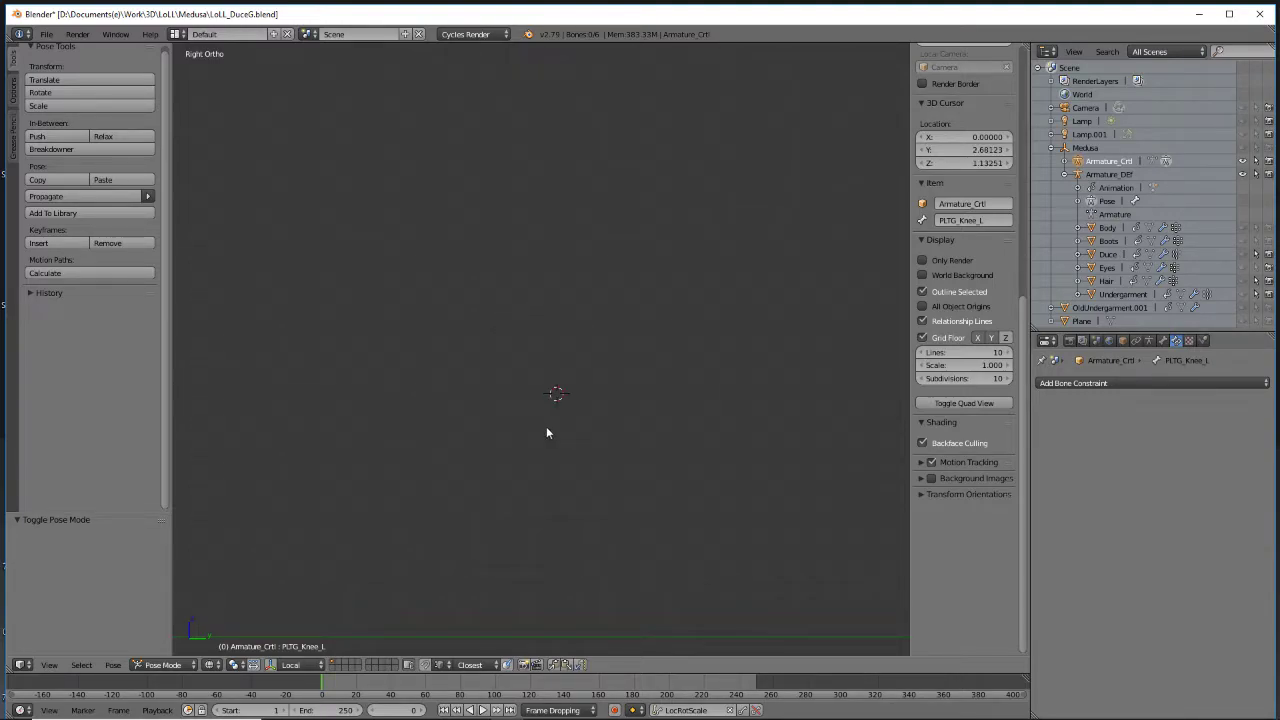
{"action": "scroll", "coordinate": [527, 386], "scroll_direction": "down", "scroll_amount": 4}
{"action": "scroll", "coordinate": [528, 388], "scroll_direction": "up", "scroll_amount": 3}
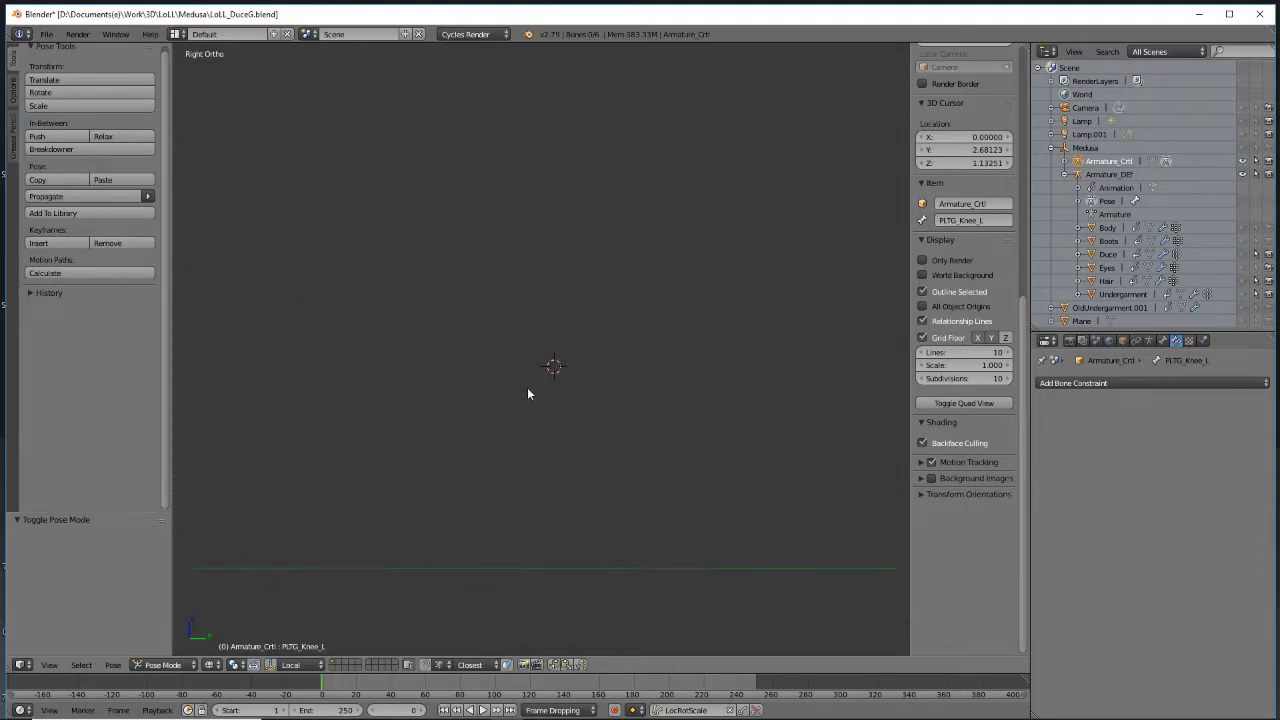
{"action": "key", "text": "shift+a"}
{"action": "mouse_move", "coordinate": [529, 390]}
{"action": "key", "text": "Escape"}
{"action": "scroll", "coordinate": [456, 421], "scroll_direction": "down", "scroll_amount": 3}
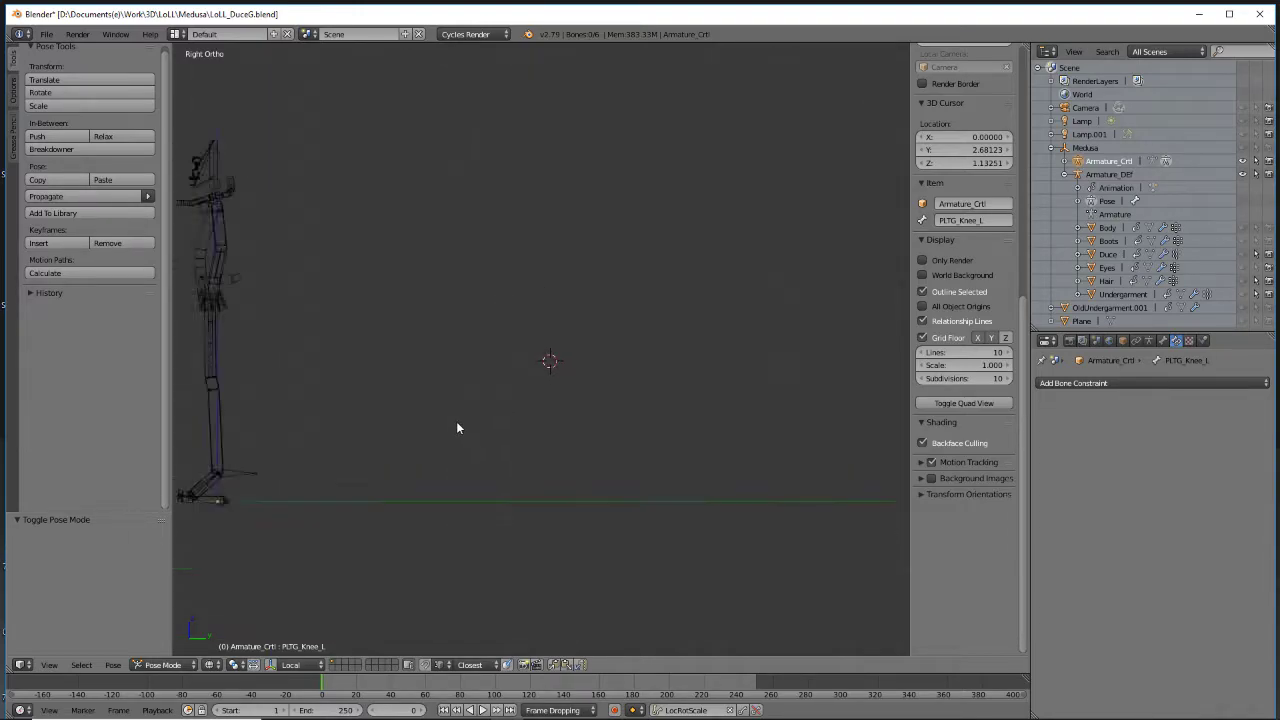
Add a test bone at the 3D cursor in the control armature's Edit Mode, point its tip downward and extrude a second bone below it
{"action": "left_click", "coordinate": [163, 664]}
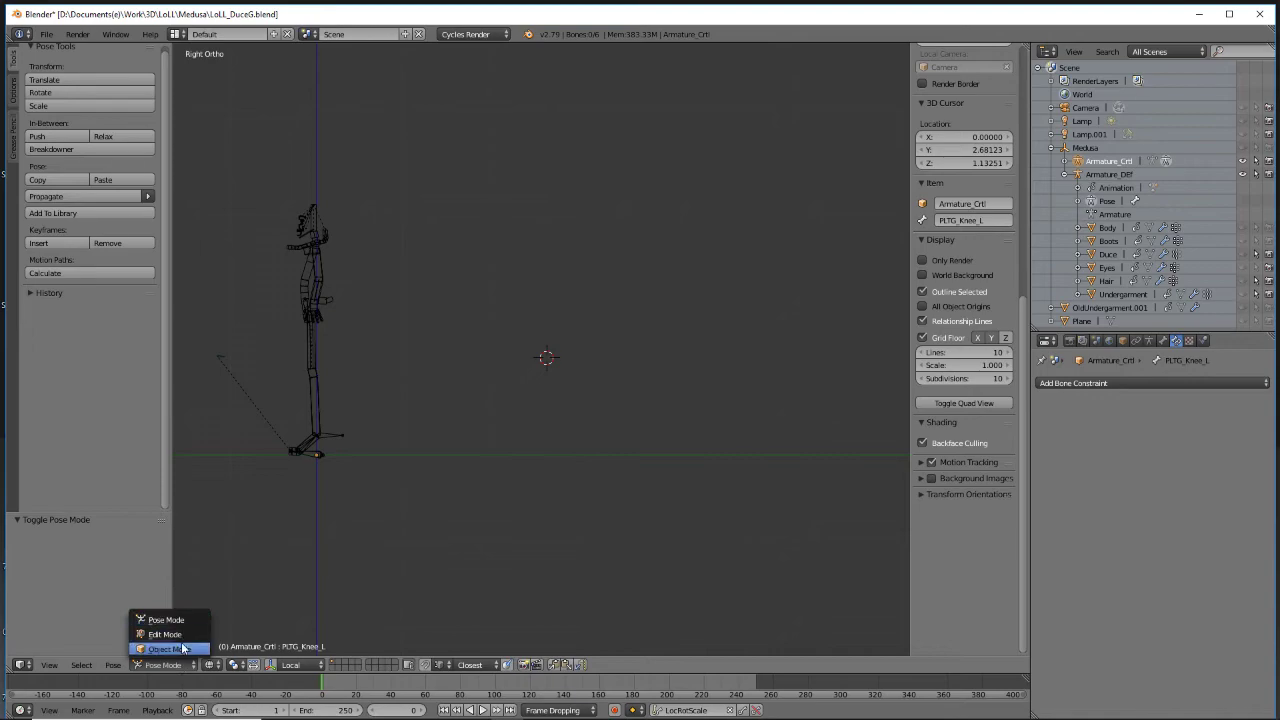
{"action": "left_click", "coordinate": [158, 632]}
{"action": "key", "text": "shift+a"}
{"action": "scroll", "coordinate": [569, 272], "scroll_direction": "down", "scroll_amount": 3}
{"action": "right_click_drag", "start_coordinate": [554, 187], "coordinate": [555, 422]}
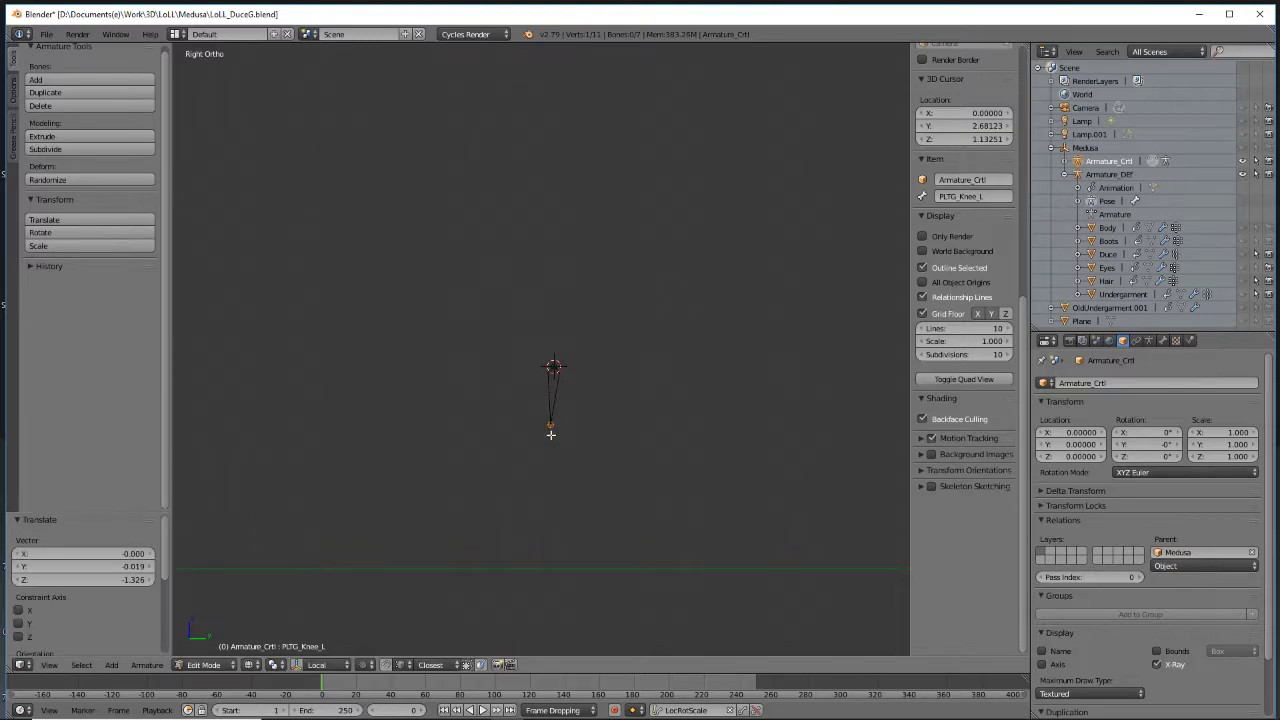
{"action": "key", "text": "e"}
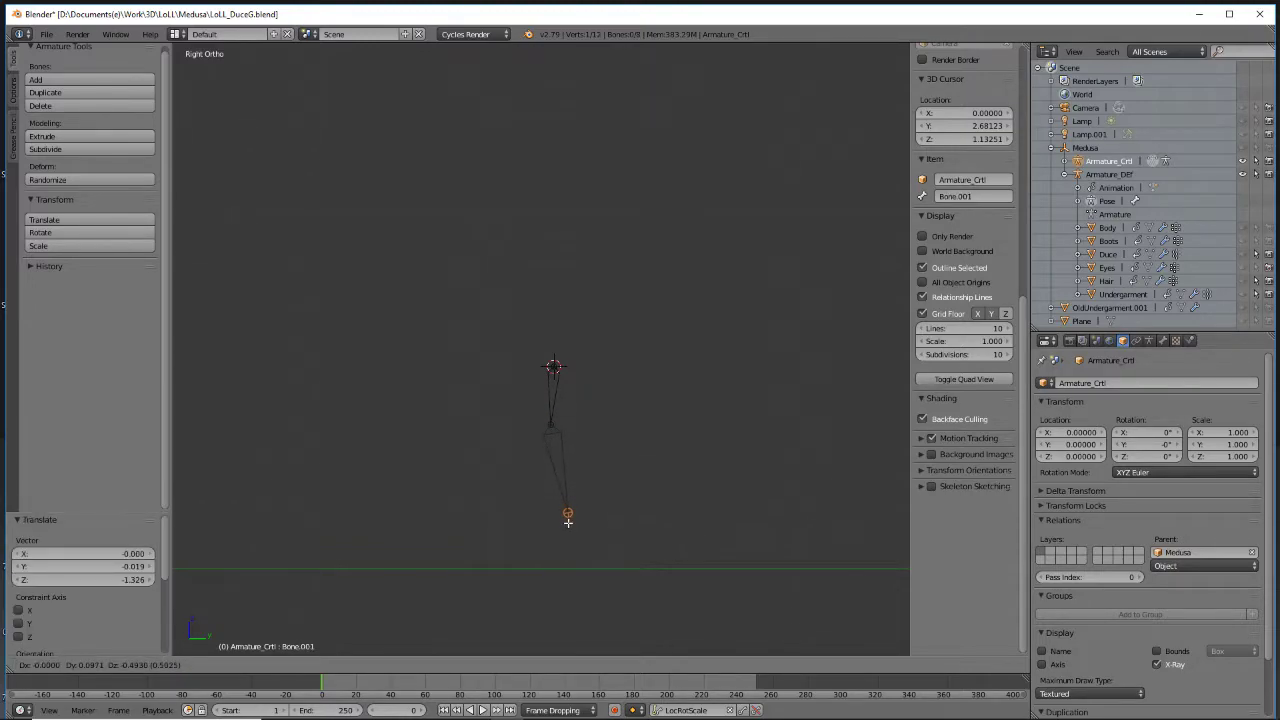
{"action": "left_click", "coordinate": [578, 531]}
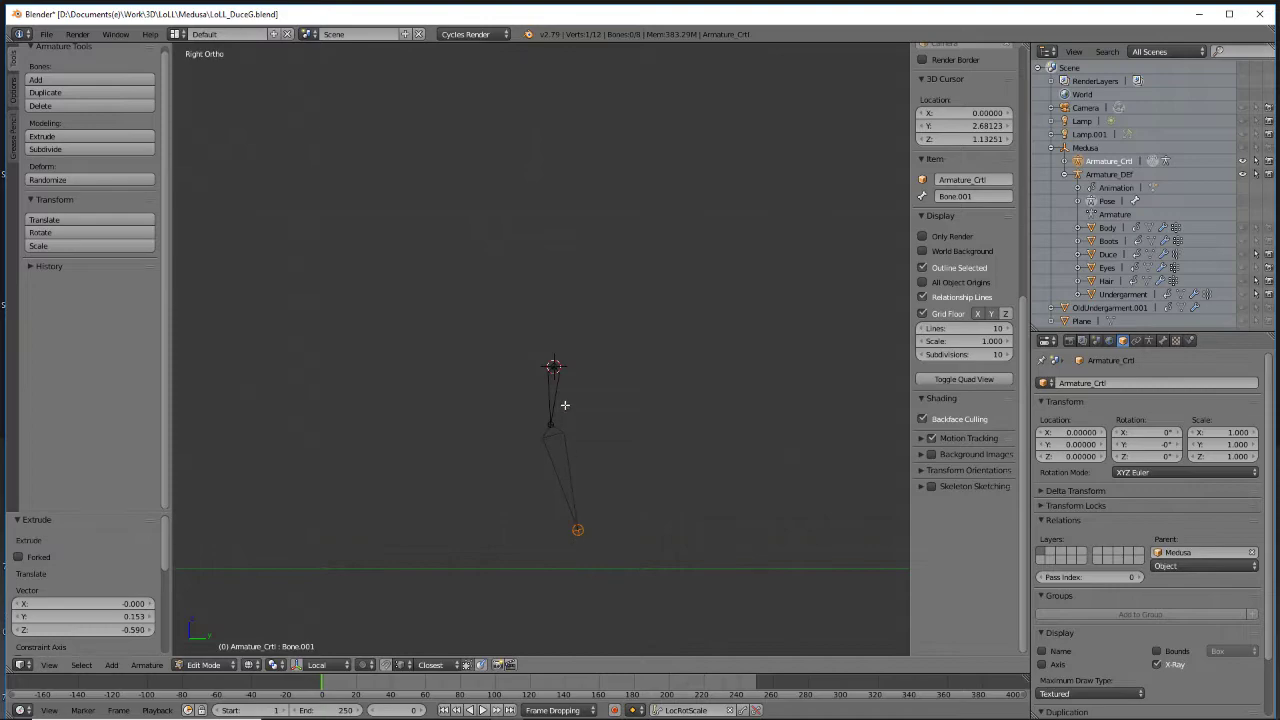
Move the test bones' shared joint about 0.037 in Y and -0.138 in Z, and the upper bone's head about 0.017 in Y and 0.006 in Z
{"action": "right_click", "coordinate": [553, 428]}
{"action": "key", "text": "g"}
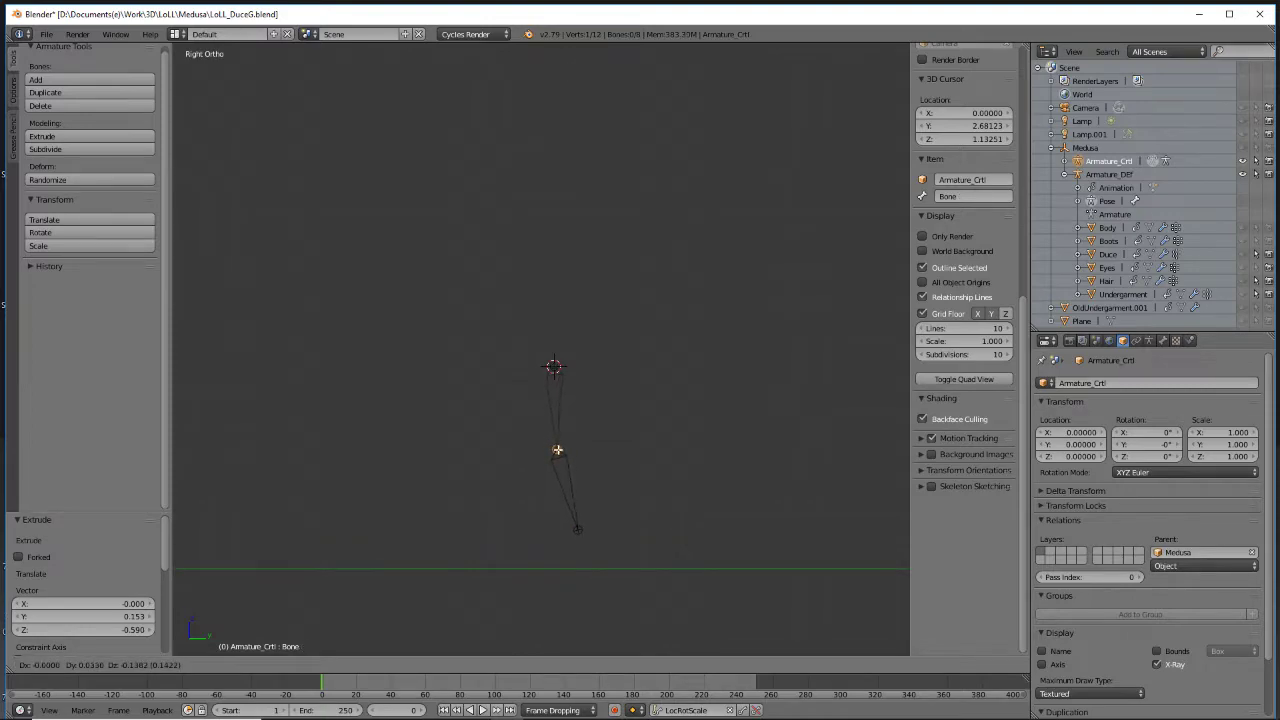
{"action": "left_click", "coordinate": [558, 450]}
{"action": "scroll", "coordinate": [563, 464], "scroll_direction": "up", "scroll_amount": 5}
{"action": "middle_click_drag", "start_coordinate": [601, 482], "coordinate": [547, 202], "text": "shift"}
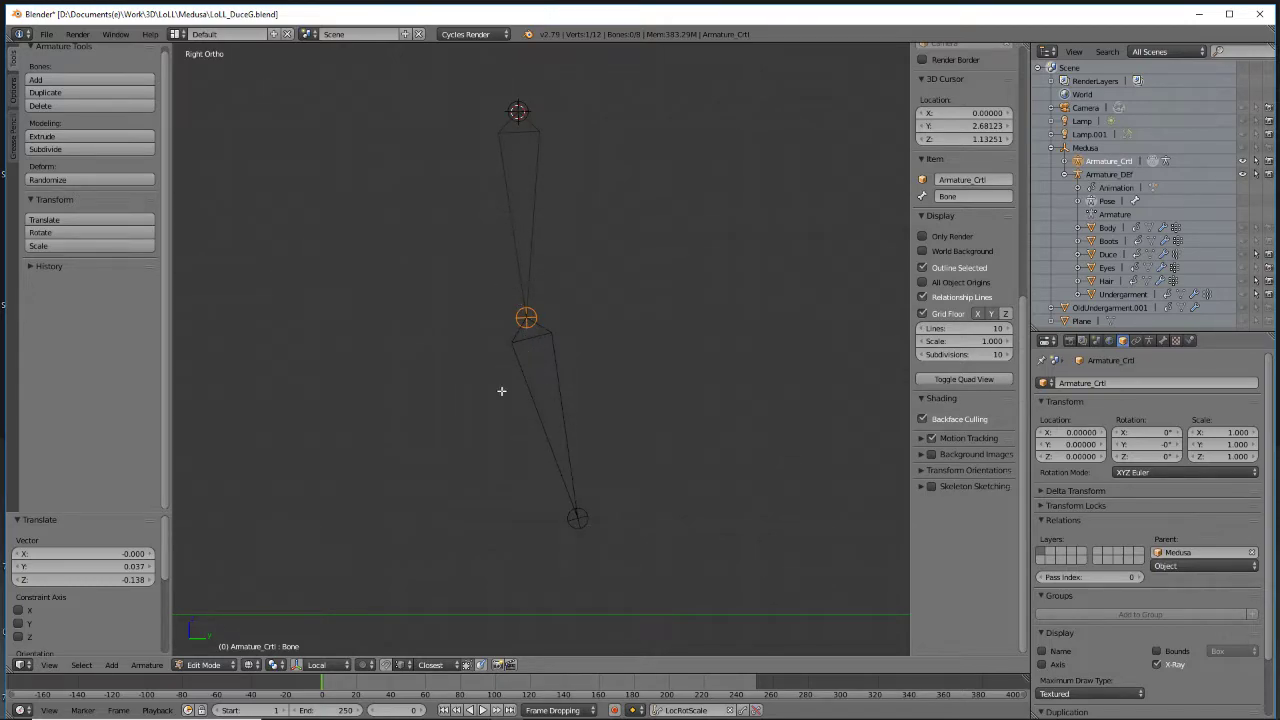
{"action": "scroll", "coordinate": [477, 286], "scroll_direction": "down", "scroll_amount": 2}
{"action": "middle_click_drag", "start_coordinate": [501, 333], "coordinate": [662, 339], "text": "shift"}
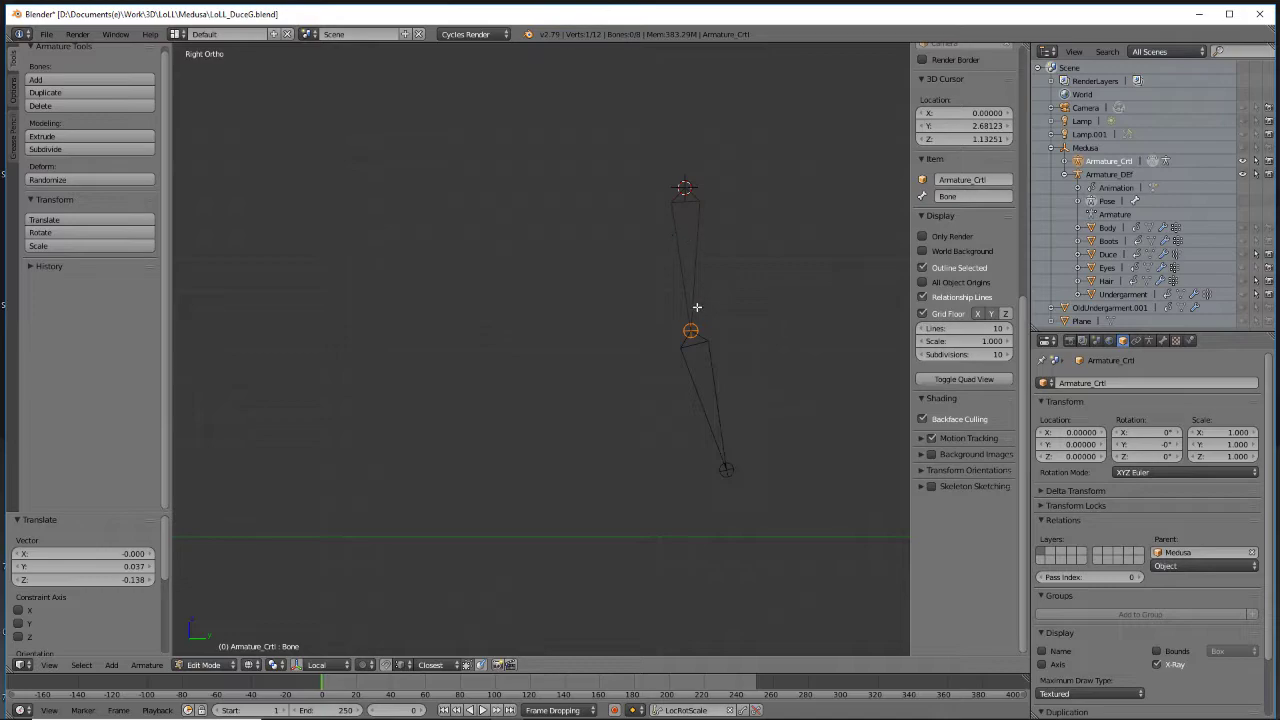
{"action": "middle_click_drag", "start_coordinate": [681, 278], "coordinate": [543, 269], "text": "shift"}
{"action": "scroll", "coordinate": [543, 289], "scroll_direction": "up", "scroll_amount": 4}
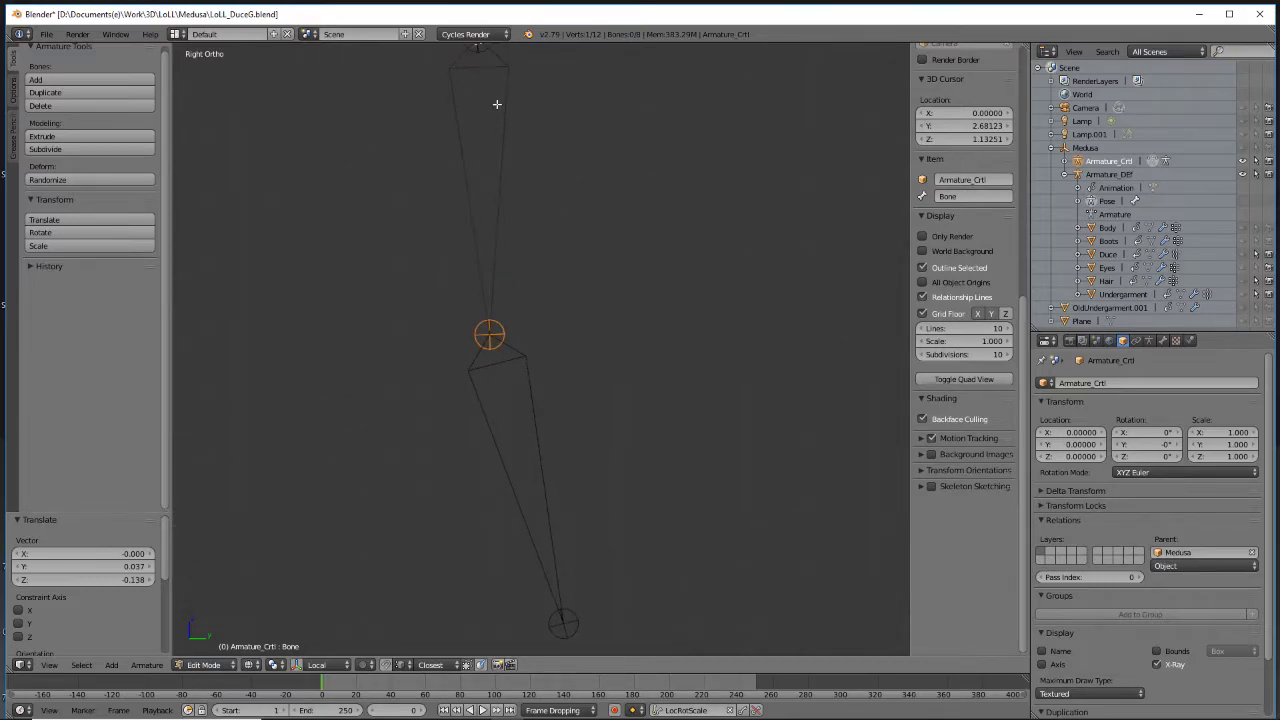
{"action": "right_click", "coordinate": [485, 47]}
{"action": "key", "text": "g"}
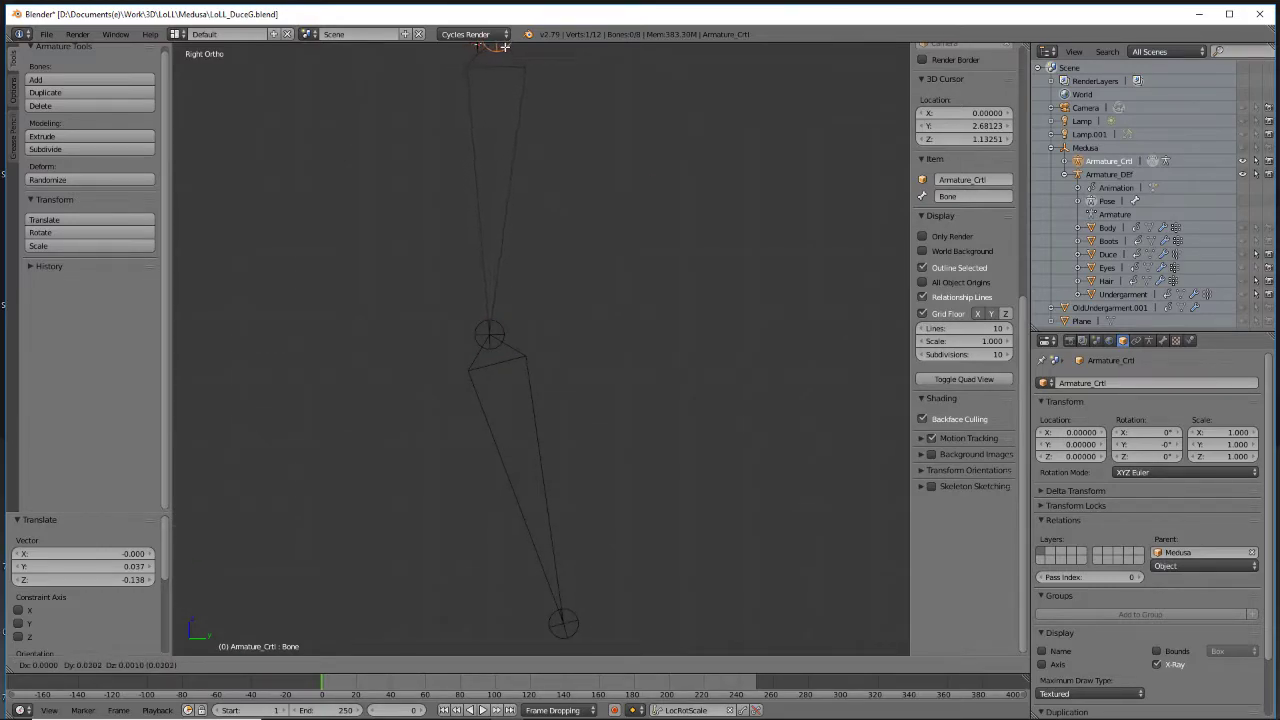
{"action": "left_click", "coordinate": [496, 653]}
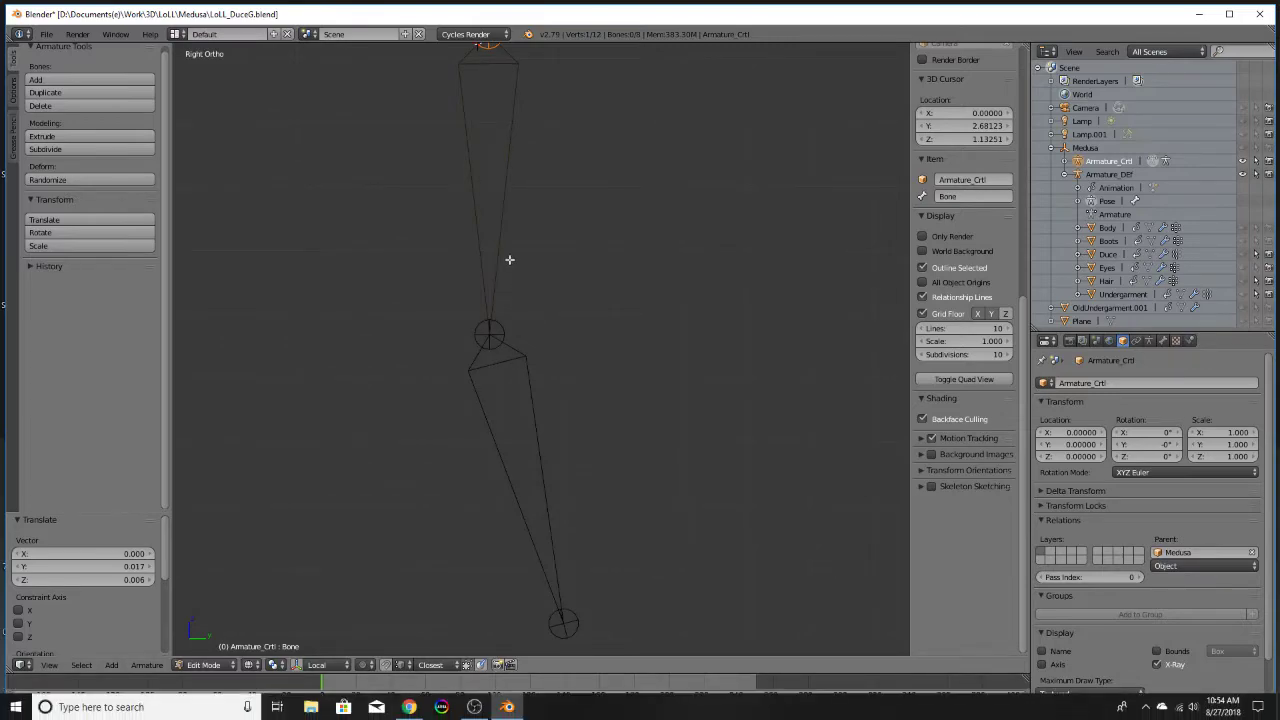
{"action": "scroll", "coordinate": [490, 433], "scroll_direction": "down", "scroll_amount": 2}
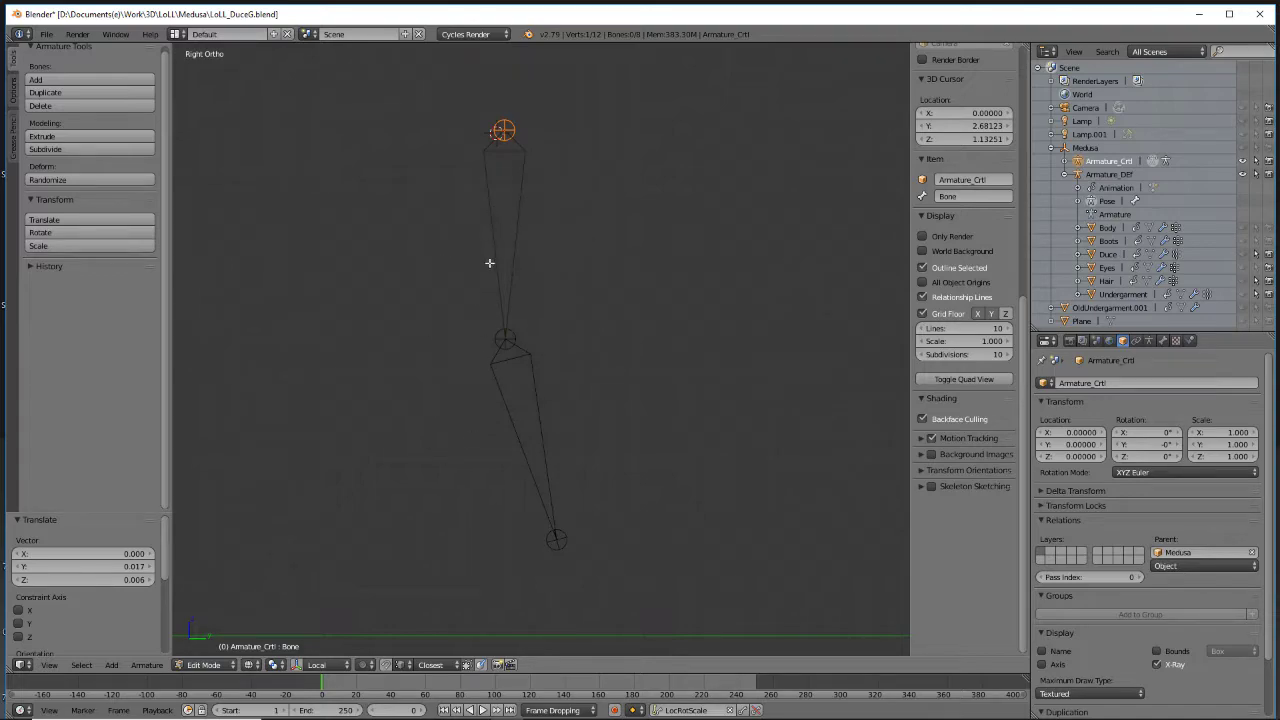
Delete both test bones from the control armature
{"action": "right_click", "coordinate": [558, 545]}
{"action": "right_click", "coordinate": [517, 243]}
{"action": "right_click", "coordinate": [534, 380], "text": "shift"}
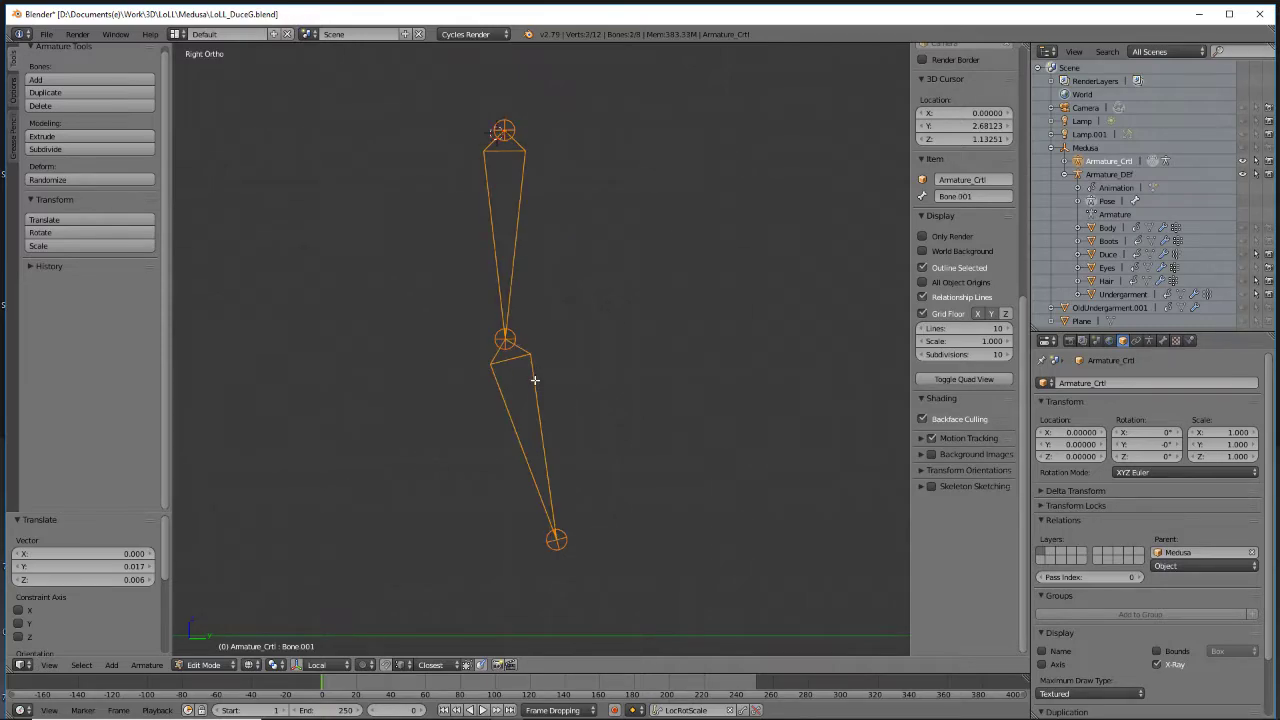
{"action": "key", "text": "x"}
{"action": "left_click", "coordinate": [520, 383]}
Show the Body mesh and examine how the deform leg bones sit inside the knee in the side view
{"action": "scroll", "coordinate": [498, 383], "scroll_direction": "down", "scroll_amount": 5}
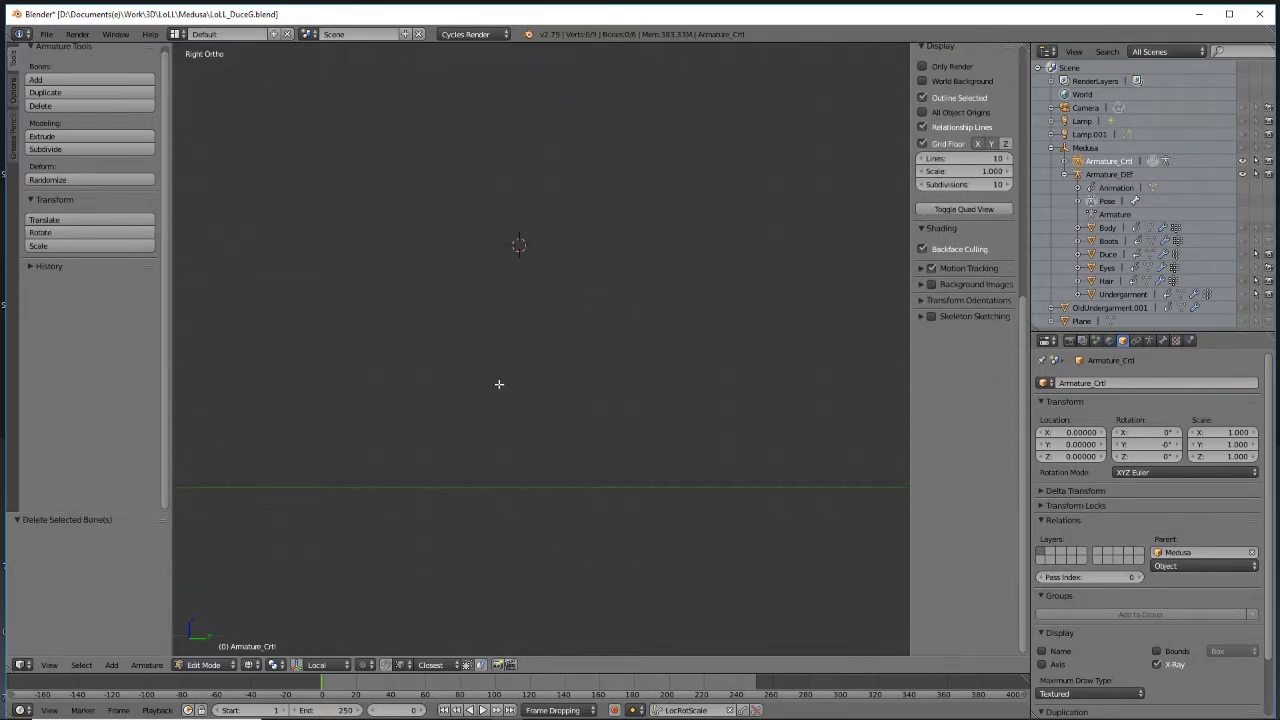
{"action": "middle_click_drag", "start_coordinate": [427, 406], "coordinate": [804, 432], "text": "shift"}
{"action": "scroll", "coordinate": [586, 417], "scroll_direction": "up", "scroll_amount": 6}
{"action": "middle_click_drag", "start_coordinate": [591, 414], "coordinate": [410, 407], "text": "shift"}
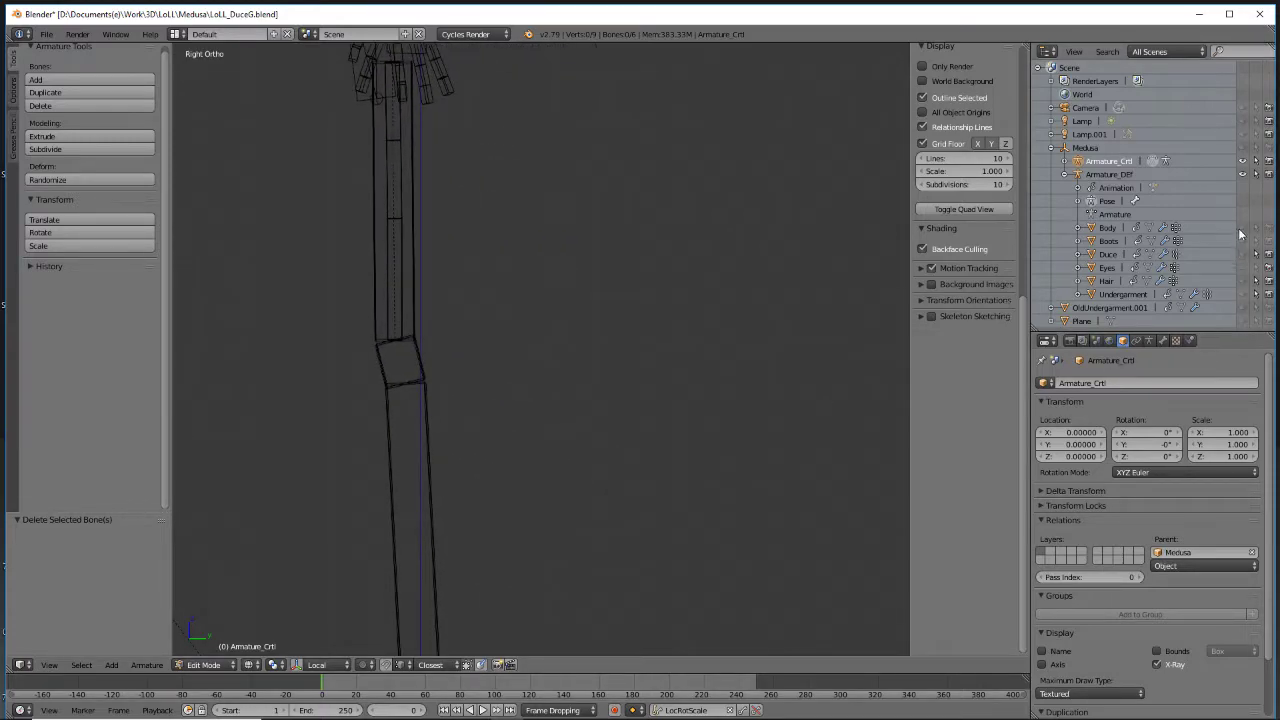
{"action": "left_click", "coordinate": [1242, 228]}
{"action": "scroll", "coordinate": [421, 216], "scroll_direction": "down", "scroll_amount": 2}
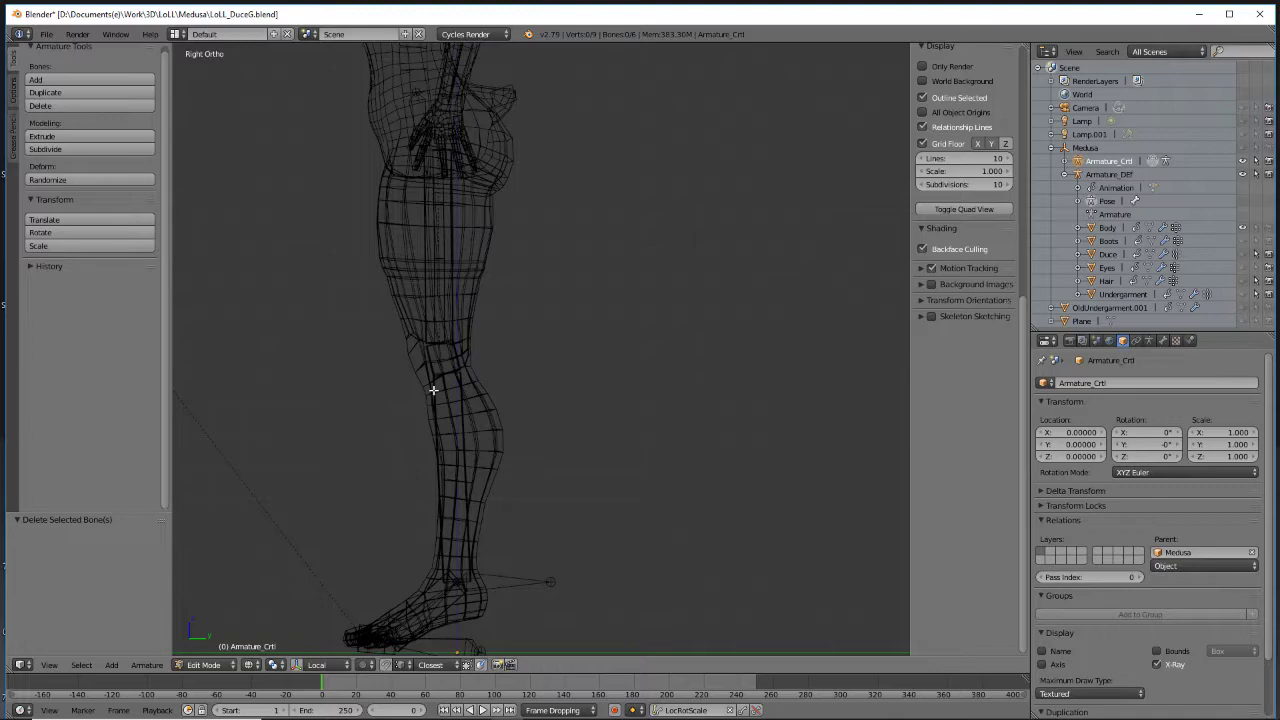
{"action": "scroll", "coordinate": [433, 390], "scroll_direction": "up", "scroll_amount": 5}
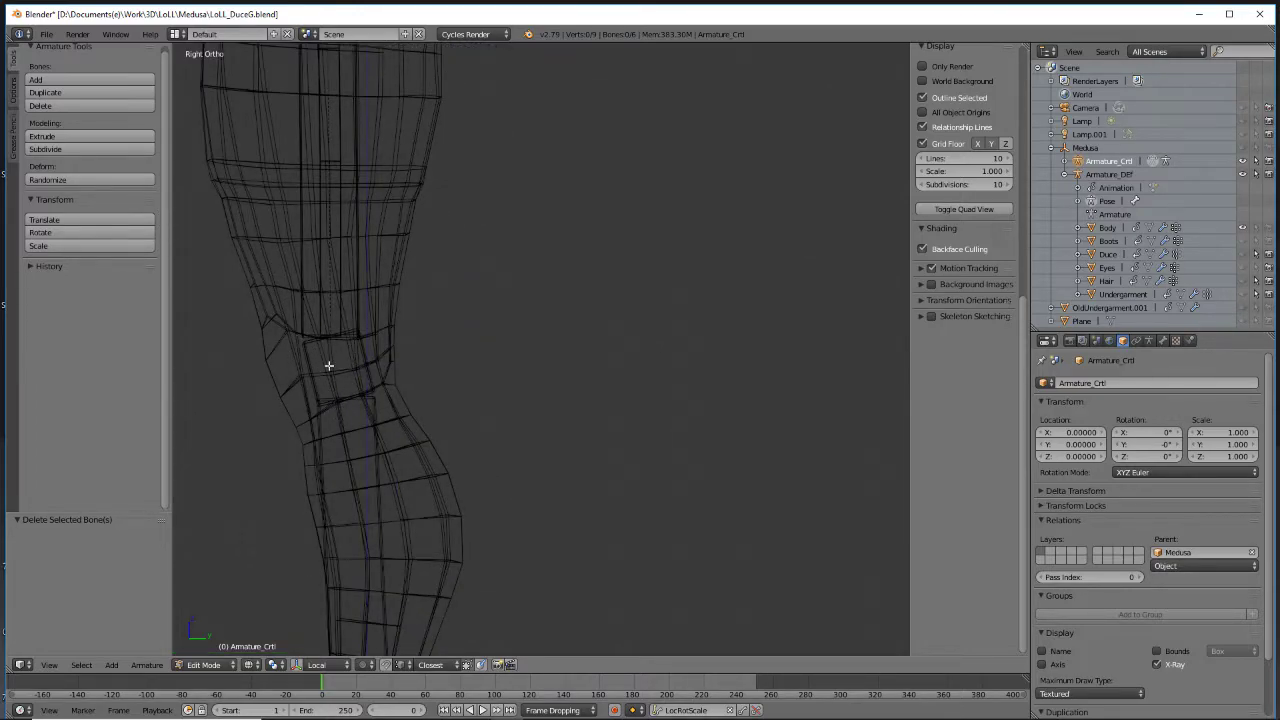
{"action": "scroll", "coordinate": [331, 325], "scroll_direction": "down", "scroll_amount": 1}
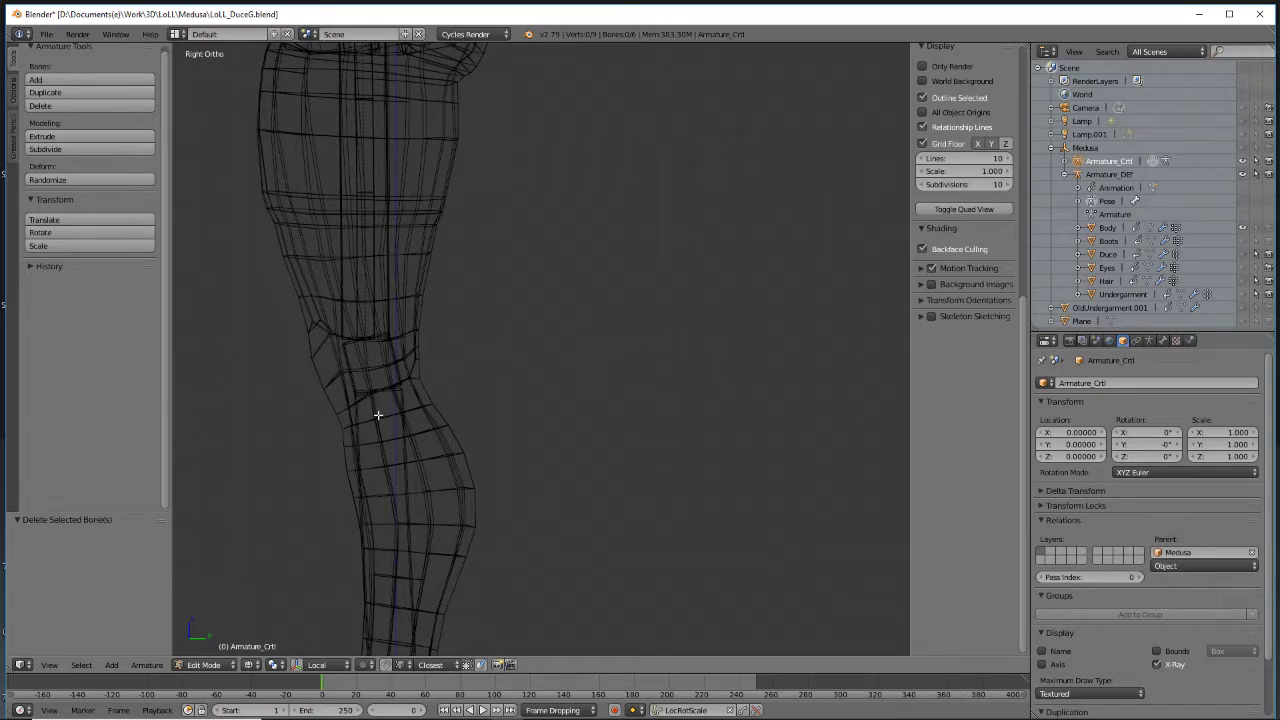
{"action": "scroll", "coordinate": [759, 300], "scroll_direction": "up", "scroll_amount": 6}
{"action": "scroll", "coordinate": [752, 349], "scroll_direction": "down", "scroll_amount": 5}
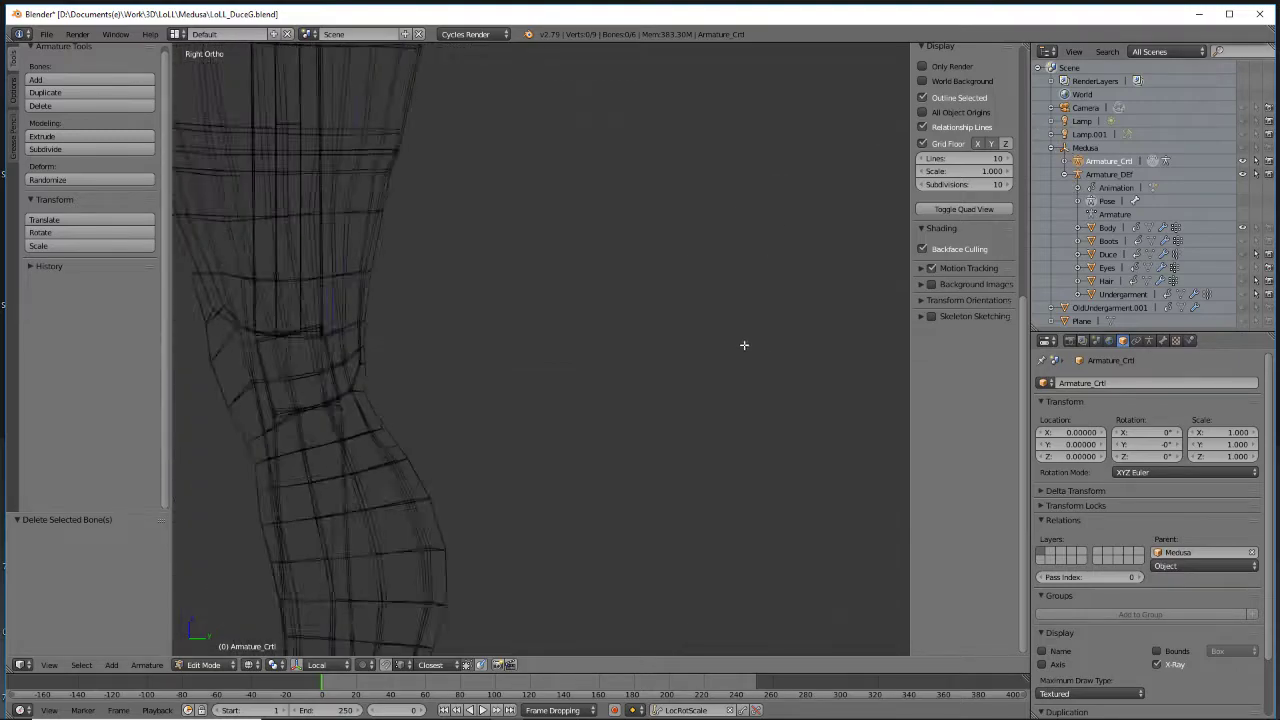
{"action": "middle_click_drag", "start_coordinate": [452, 267], "coordinate": [594, 394], "text": "shift"}
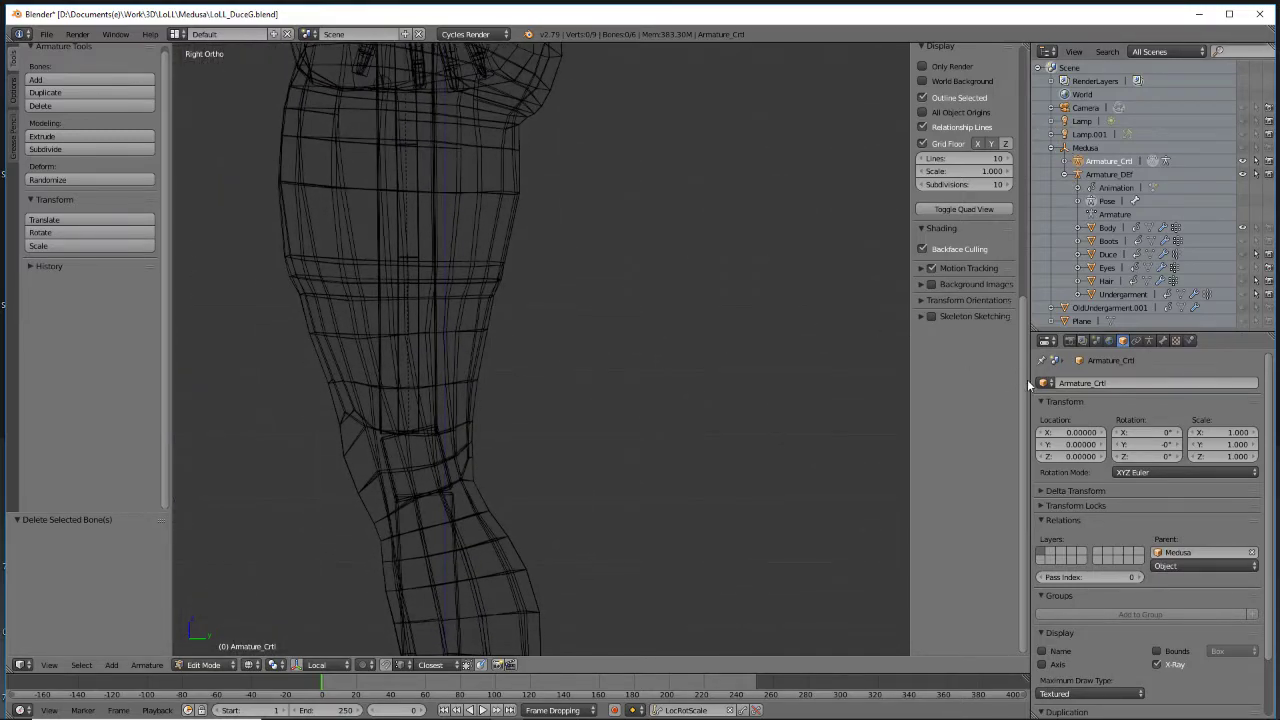
Create a new Grease Pencil data block and sketch the thigh bone down to its rounded knee end over the leg
{"action": "left_click_drag", "start_coordinate": [1024, 333], "coordinate": [1034, 103]}
{"action": "left_click", "coordinate": [979, 127]}
{"action": "middle_click_drag", "start_coordinate": [365, 237], "coordinate": [536, 297], "text": "shift"}
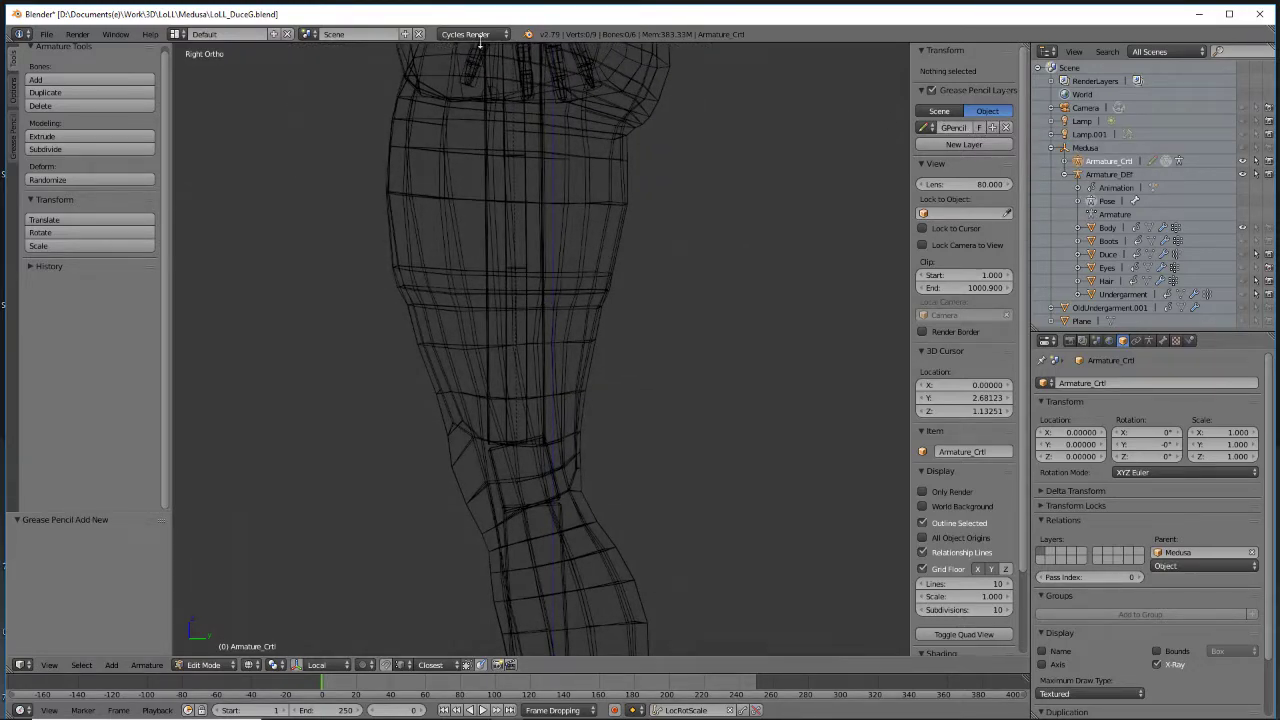
{"action": "scroll", "coordinate": [500, 127], "scroll_direction": "down", "scroll_amount": 2}
{"action": "mouse_move", "coordinate": [525, 112]}
{"action": "left_mouse_down"}
{"action": "mouse_move", "coordinate": [506, 347]}
{"action": "mouse_move", "coordinate": [514, 402]}
{"action": "mouse_move", "coordinate": [540, 442]}
{"action": "mouse_move", "coordinate": [557, 434]}
{"action": "mouse_move", "coordinate": [553, 405]}
{"action": "mouse_move", "coordinate": [524, 418]}
{"action": "mouse_move", "coordinate": [540, 436]}
{"action": "mouse_move", "coordinate": [561, 418]}
{"action": "mouse_move", "coordinate": [531, 383]}
{"action": "mouse_move", "coordinate": [558, 128]}
{"action": "mouse_move", "coordinate": [534, 97]}
{"action": "mouse_move", "coordinate": [500, 106]}
{"action": "mouse_move", "coordinate": [515, 149]}
{"action": "mouse_move", "coordinate": [538, 118]}
{"action": "mouse_move", "coordinate": [516, 138]}
{"action": "mouse_move", "coordinate": [506, 350]}
{"action": "mouse_move", "coordinate": [511, 412]}
{"action": "mouse_move", "coordinate": [540, 442]}
{"action": "left_mouse_up"}
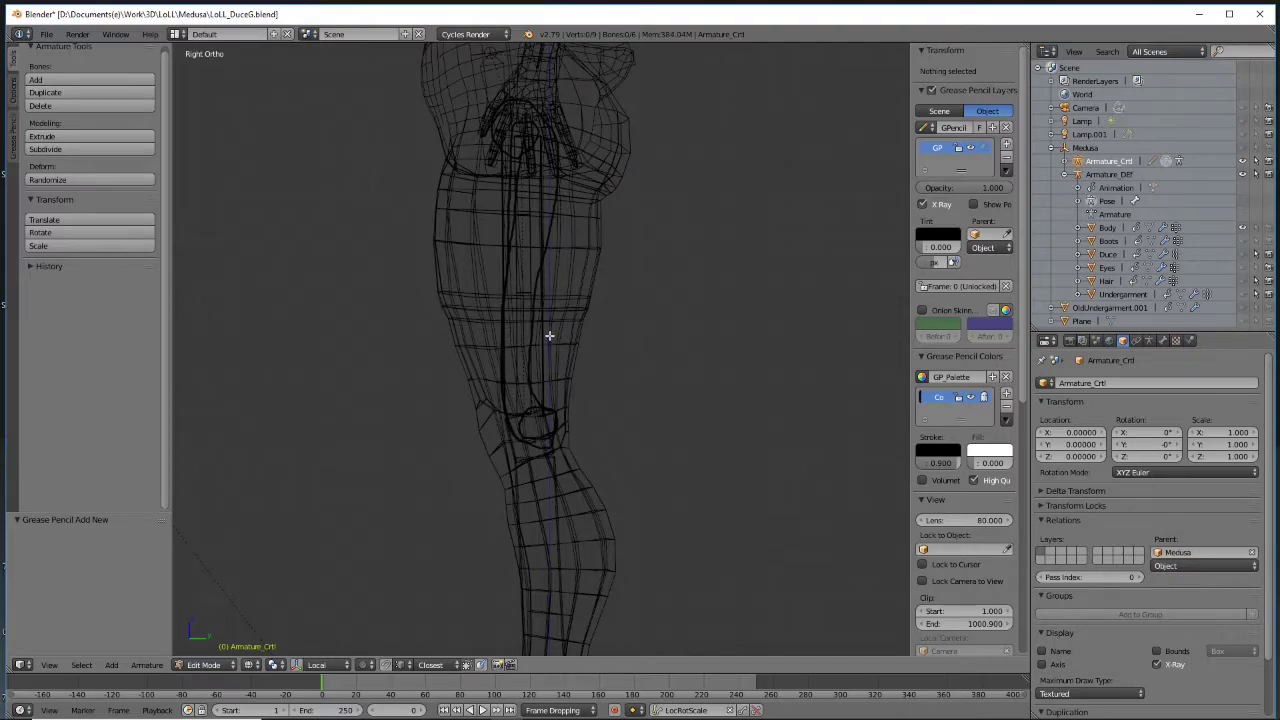
Sketch the kneecap, the shin bone down to the ankle and the knee connection over the leg, and unlink the Grease Pencil drawing
{"action": "middle_click_drag", "start_coordinate": [554, 494], "coordinate": [448, 321], "text": "shift"}
{"action": "mouse_move", "coordinate": [411, 300]}
{"action": "left_mouse_down"}
{"action": "mouse_move", "coordinate": [428, 340]}
{"action": "mouse_move", "coordinate": [420, 284]}
{"action": "mouse_move", "coordinate": [404, 300]}
{"action": "left_mouse_up"}
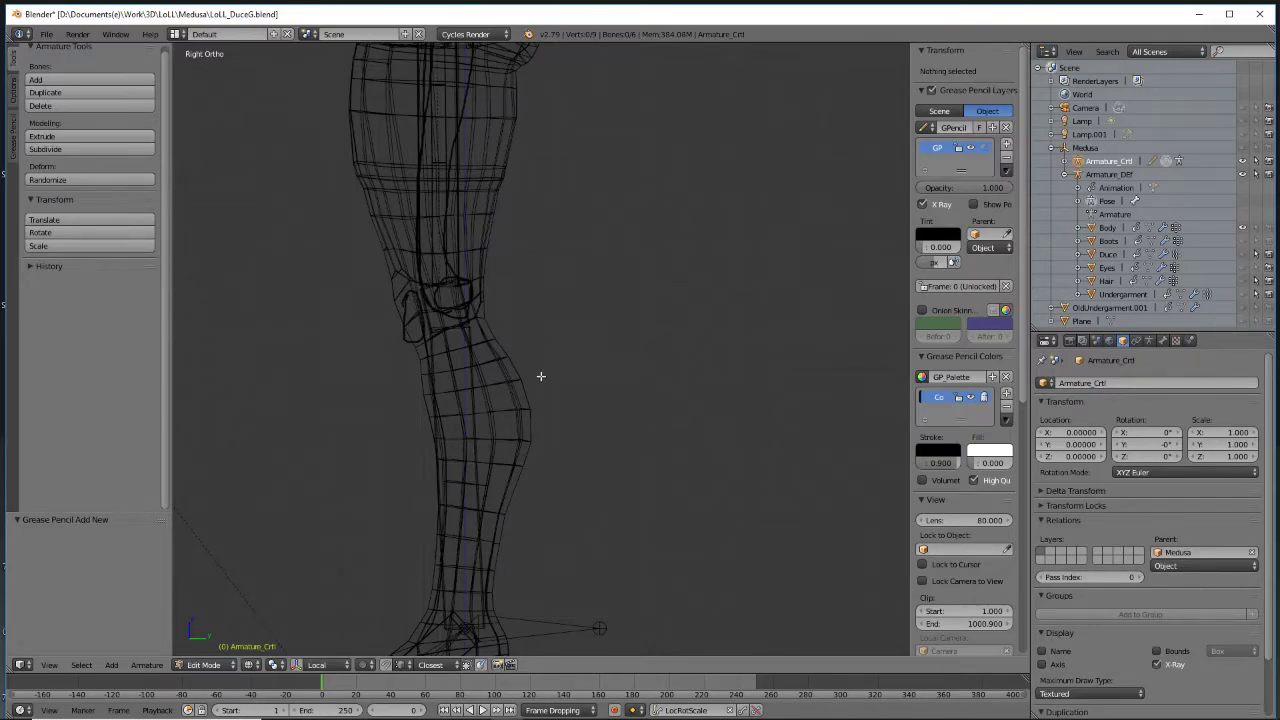
{"action": "mouse_move", "coordinate": [469, 341]}
{"action": "left_mouse_down"}
{"action": "mouse_move", "coordinate": [492, 311]}
{"action": "mouse_move", "coordinate": [478, 296]}
{"action": "left_mouse_up"}
{"action": "mouse_move", "coordinate": [452, 352]}
{"action": "left_mouse_down"}
{"action": "mouse_move", "coordinate": [449, 632]}
{"action": "mouse_move", "coordinate": [486, 499]}
{"action": "mouse_move", "coordinate": [493, 400]}
{"action": "mouse_move", "coordinate": [479, 321]}
{"action": "left_mouse_up"}
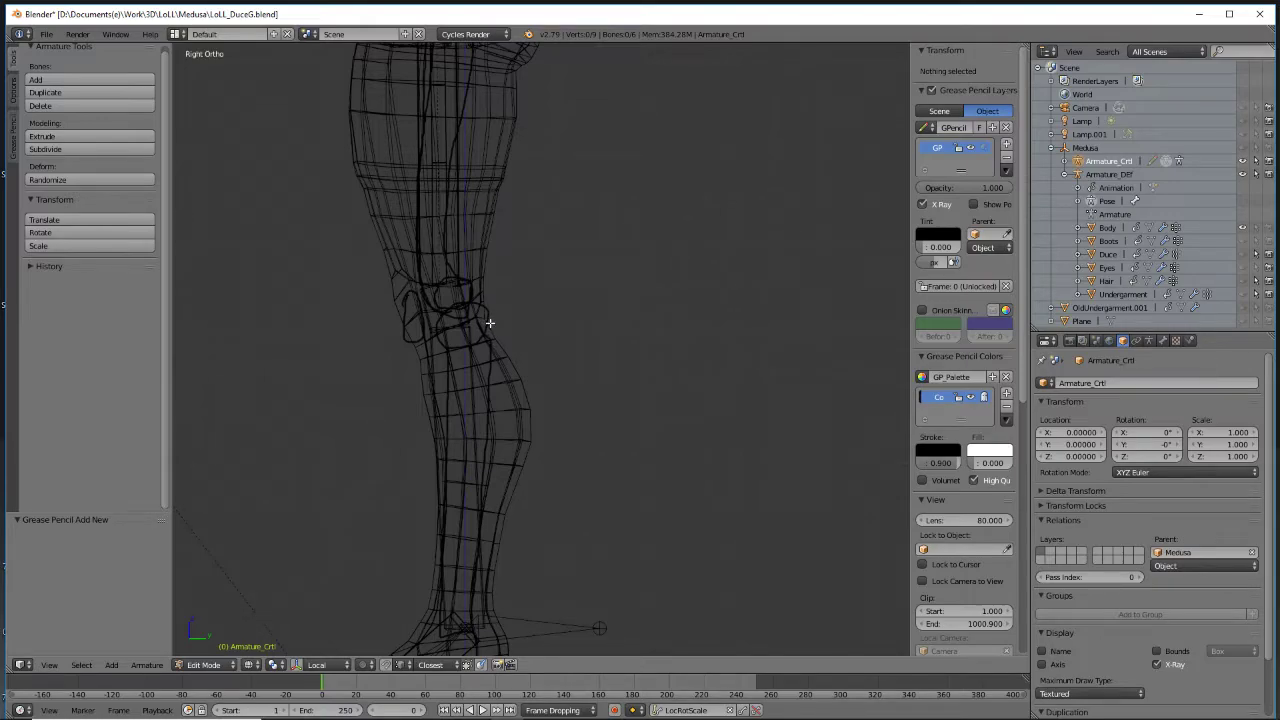
{"action": "mouse_move", "coordinate": [489, 318]}
{"action": "left_mouse_down"}
{"action": "mouse_move", "coordinate": [498, 508]}
{"action": "mouse_move", "coordinate": [478, 588]}
{"action": "left_mouse_up"}
{"action": "left_click_drag", "start_coordinate": [441, 298], "coordinate": [439, 205]}
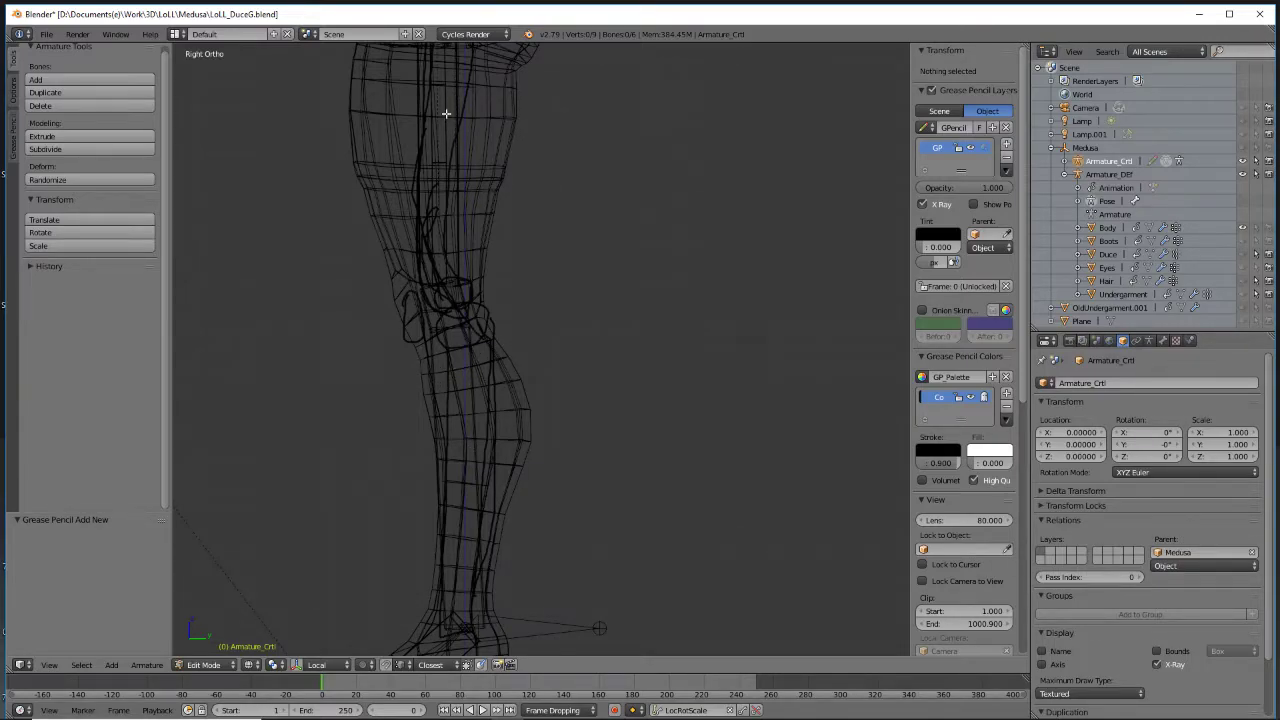
{"action": "left_click", "coordinate": [1006, 128]}
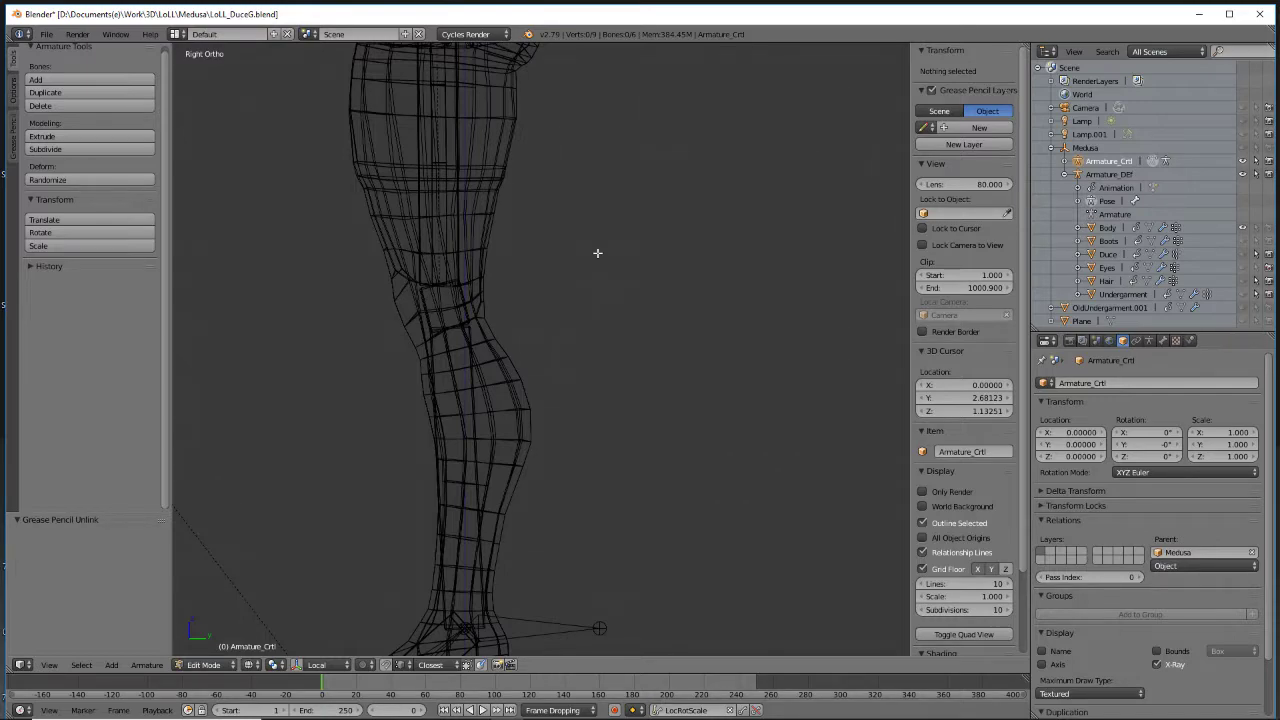
Sketch a bent thigh-and-shin line beside the knee with Grease Pencil and unlink the drawing
{"action": "scroll", "coordinate": [531, 280], "scroll_direction": "down", "scroll_amount": 1}
{"action": "scroll", "coordinate": [437, 349], "scroll_direction": "up", "scroll_amount": 3}
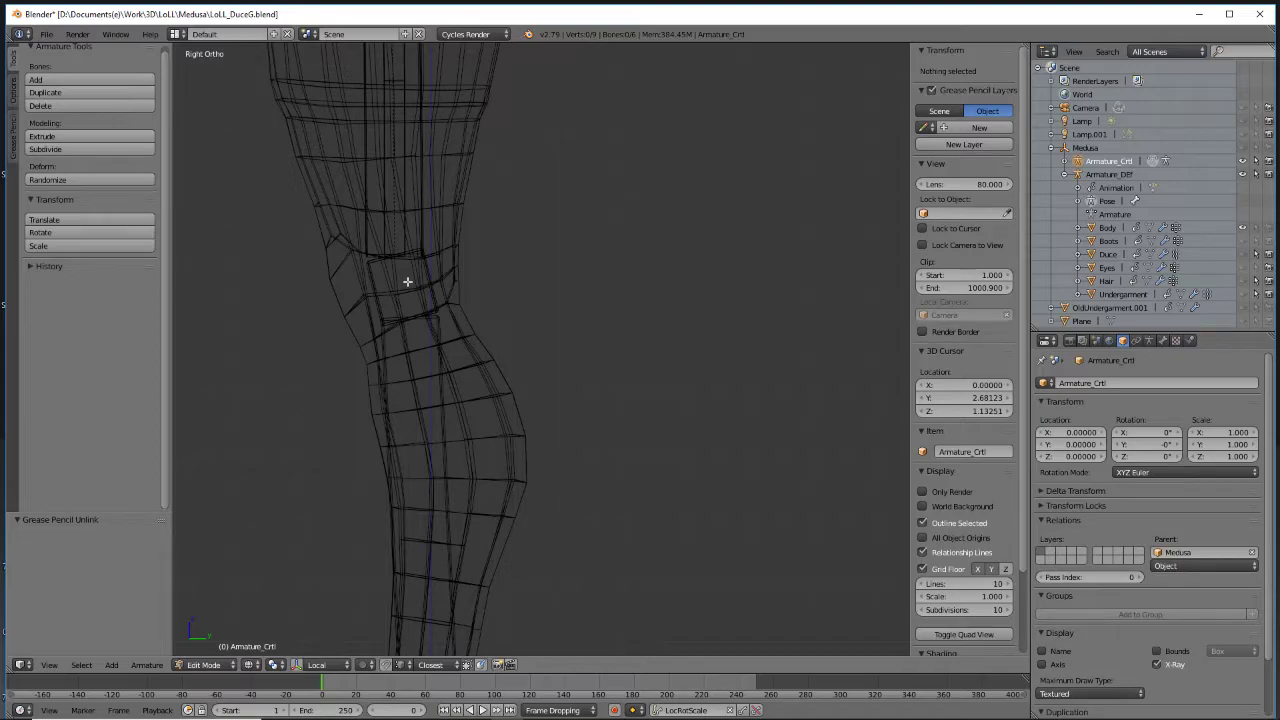
{"action": "scroll", "coordinate": [418, 290], "scroll_direction": "down", "scroll_amount": 2}
{"action": "middle_click_drag", "start_coordinate": [472, 351], "coordinate": [482, 360]}
{"action": "scroll", "coordinate": [482, 360], "scroll_direction": "up", "scroll_amount": 4}
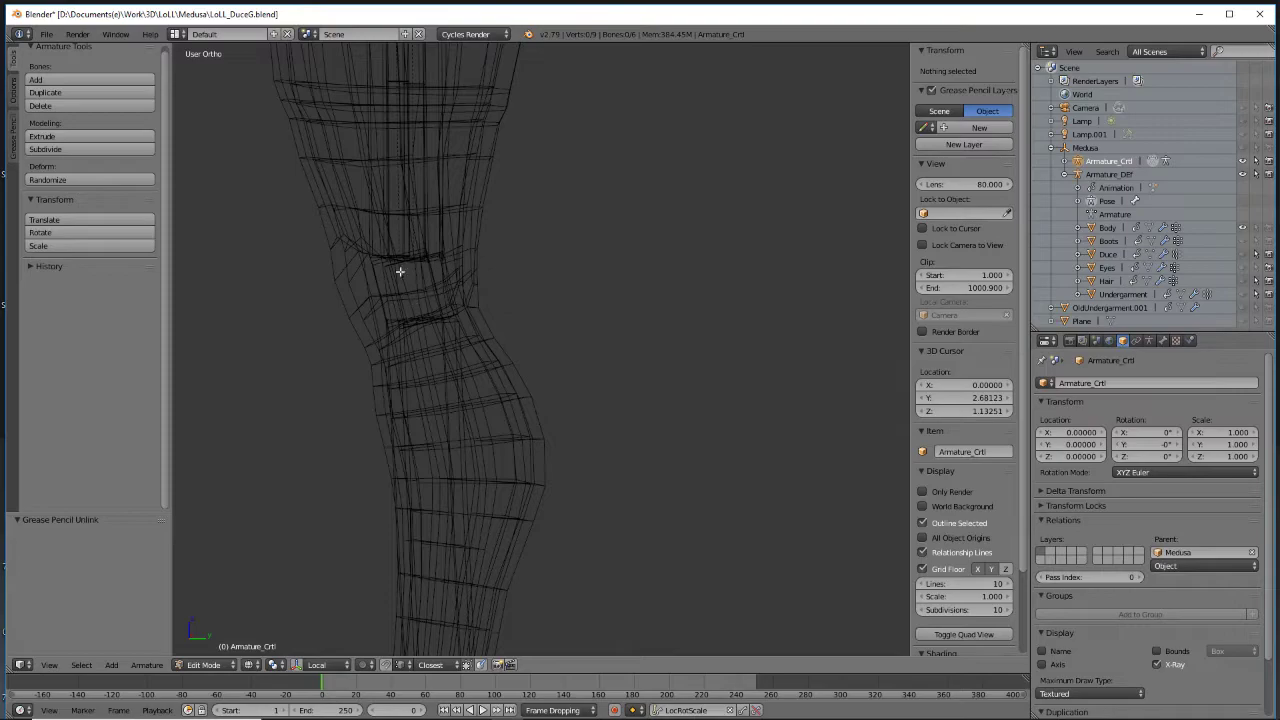
{"action": "middle_click_drag", "start_coordinate": [380, 277], "coordinate": [442, 299]}
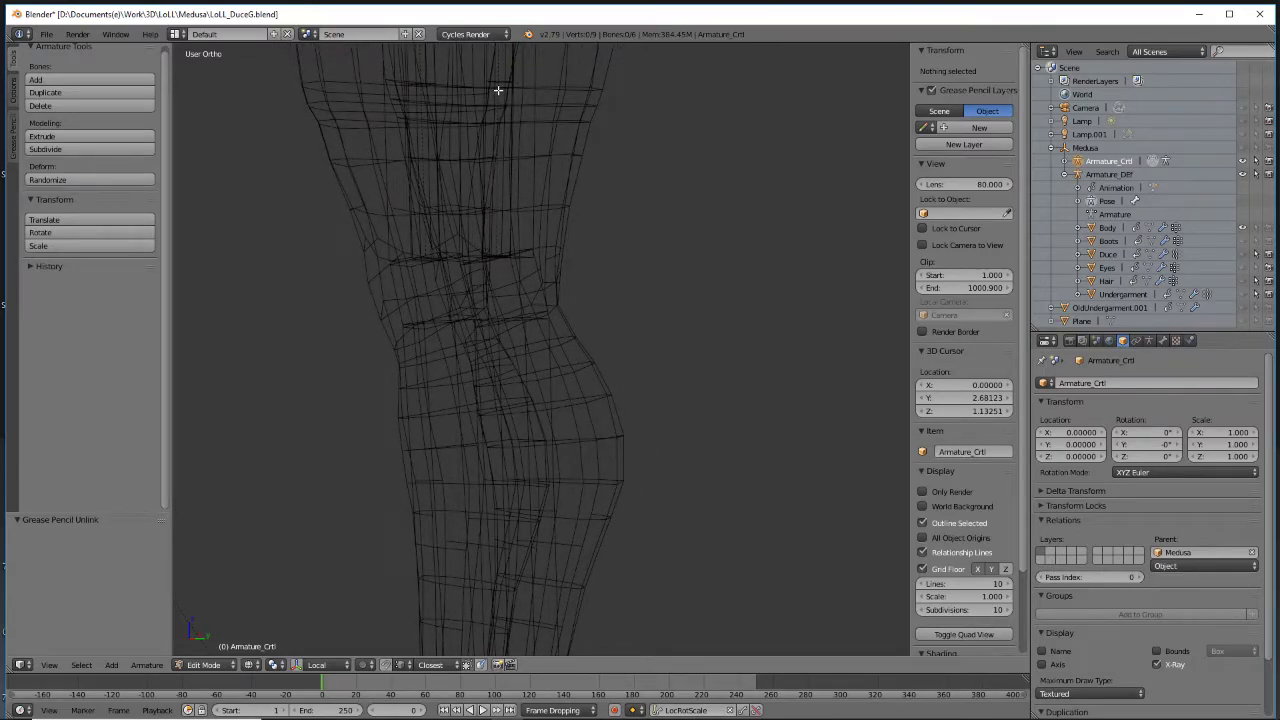
{"action": "mouse_move", "coordinate": [498, 90]}
{"action": "left_mouse_down"}
{"action": "mouse_move", "coordinate": [488, 290]}
{"action": "mouse_move", "coordinate": [566, 372]}
{"action": "left_mouse_up"}
{"action": "middle_click_drag", "start_coordinate": [586, 317], "coordinate": [490, 288]}
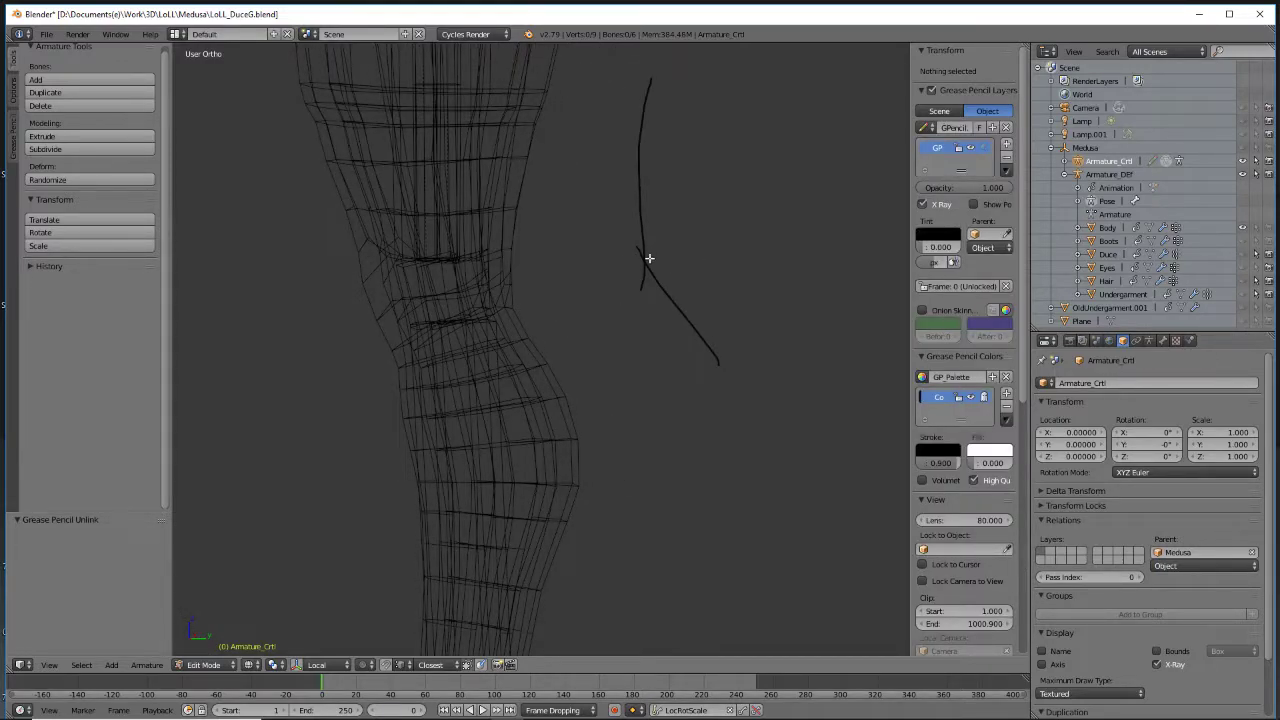
{"action": "left_click", "coordinate": [1006, 127]}
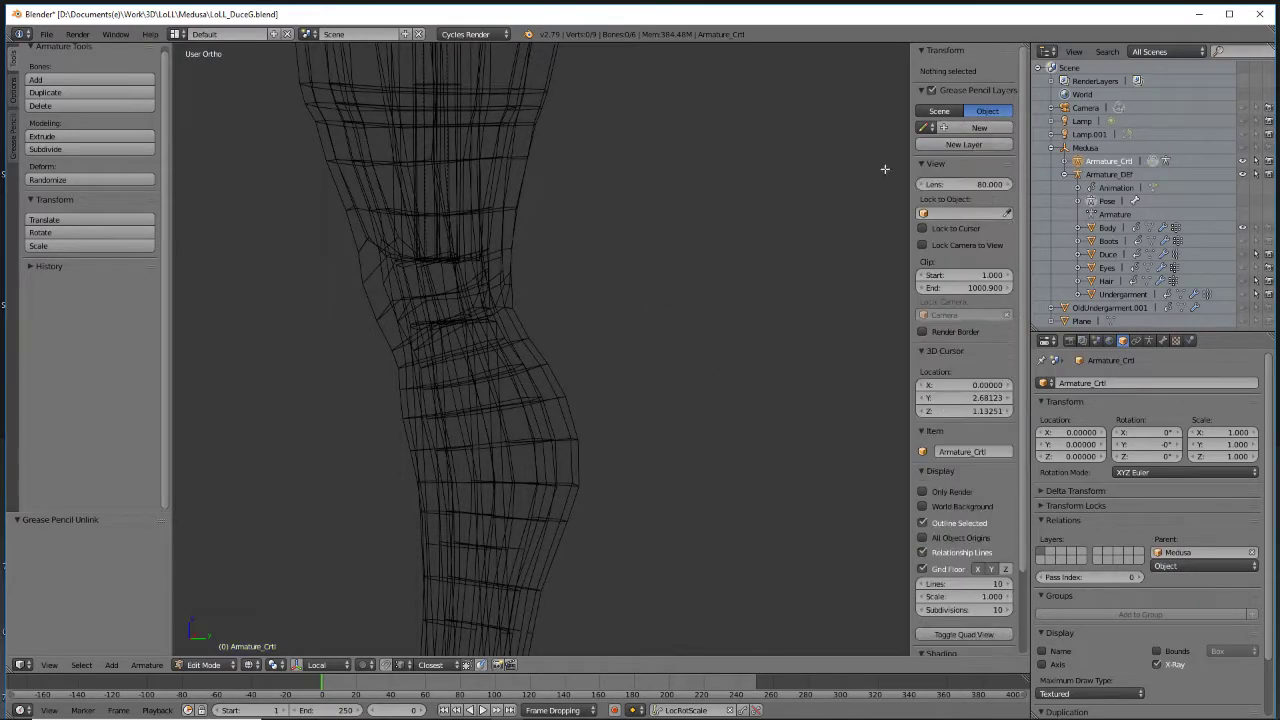
Examine the legs, the knee pole target and the ankle and foot control bones from several angles
{"action": "scroll", "coordinate": [474, 306], "scroll_direction": "down", "scroll_amount": 3}
{"action": "middle_click_drag", "start_coordinate": [474, 306], "coordinate": [508, 429]}
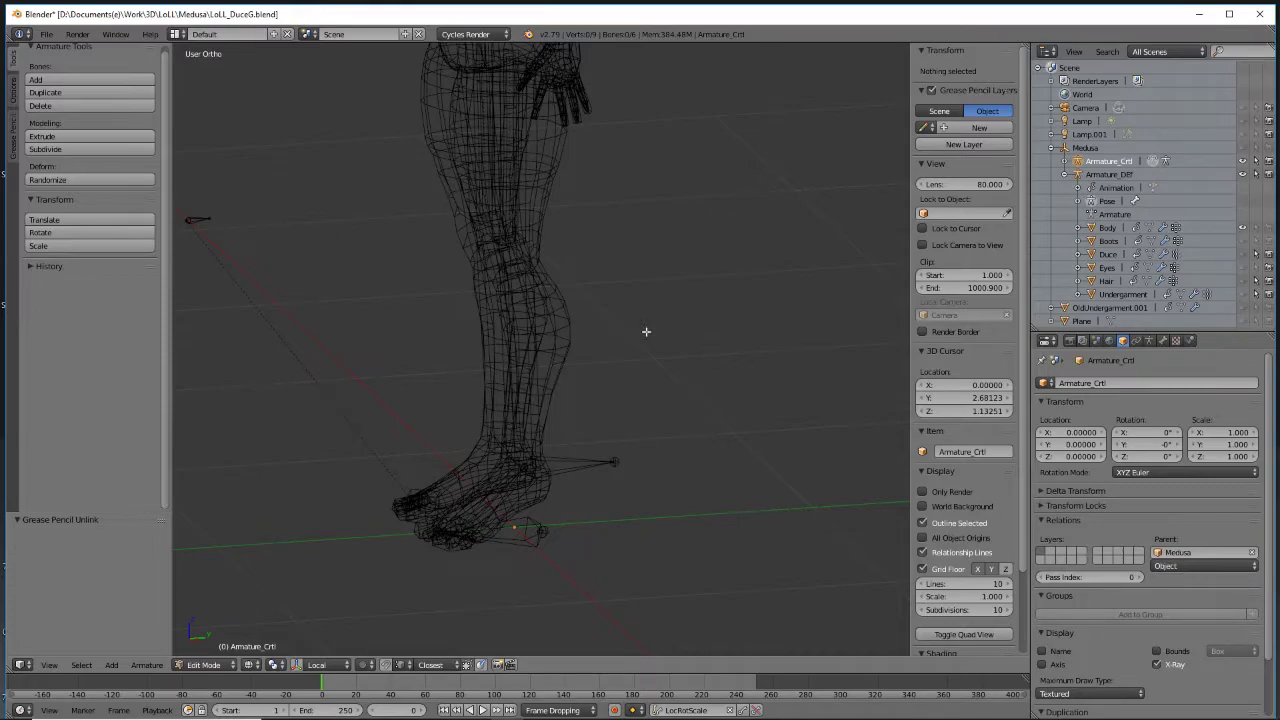
{"action": "middle_click_drag", "start_coordinate": [525, 366], "coordinate": [535, 341]}
{"action": "middle_click_drag", "start_coordinate": [516, 248], "coordinate": [572, 240]}
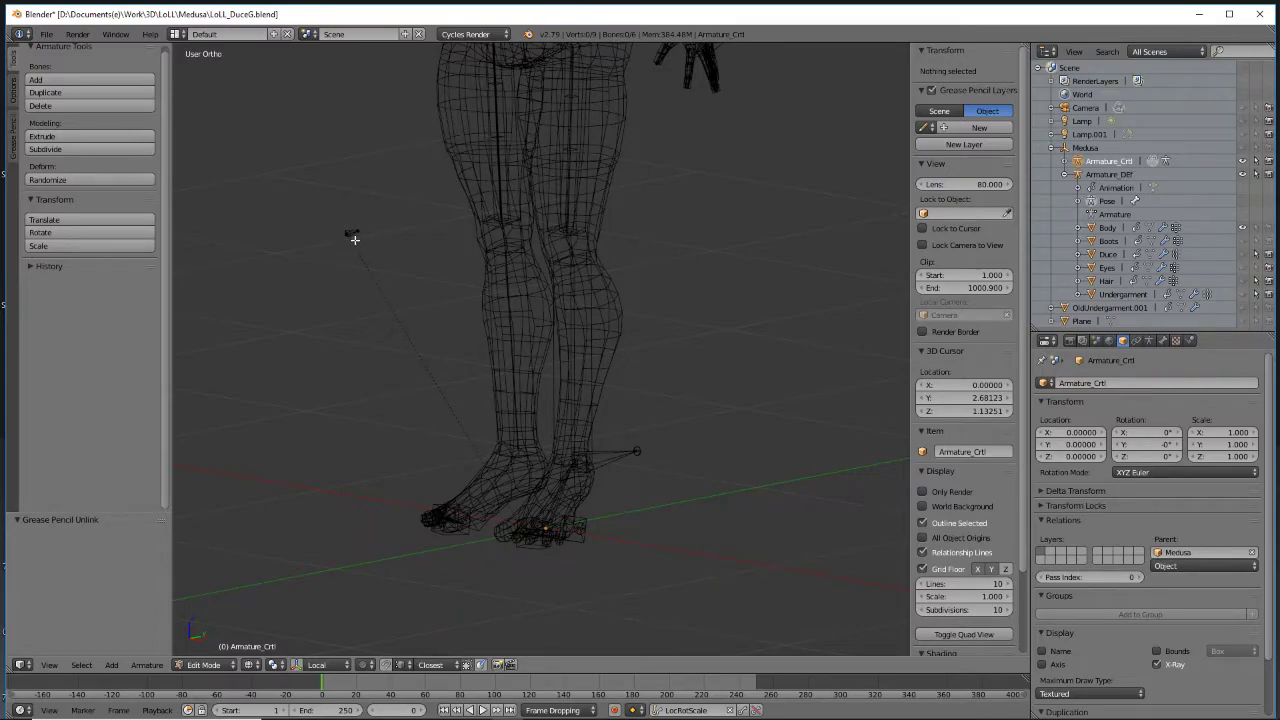
{"action": "scroll", "coordinate": [583, 290], "scroll_direction": "down", "scroll_amount": 5}
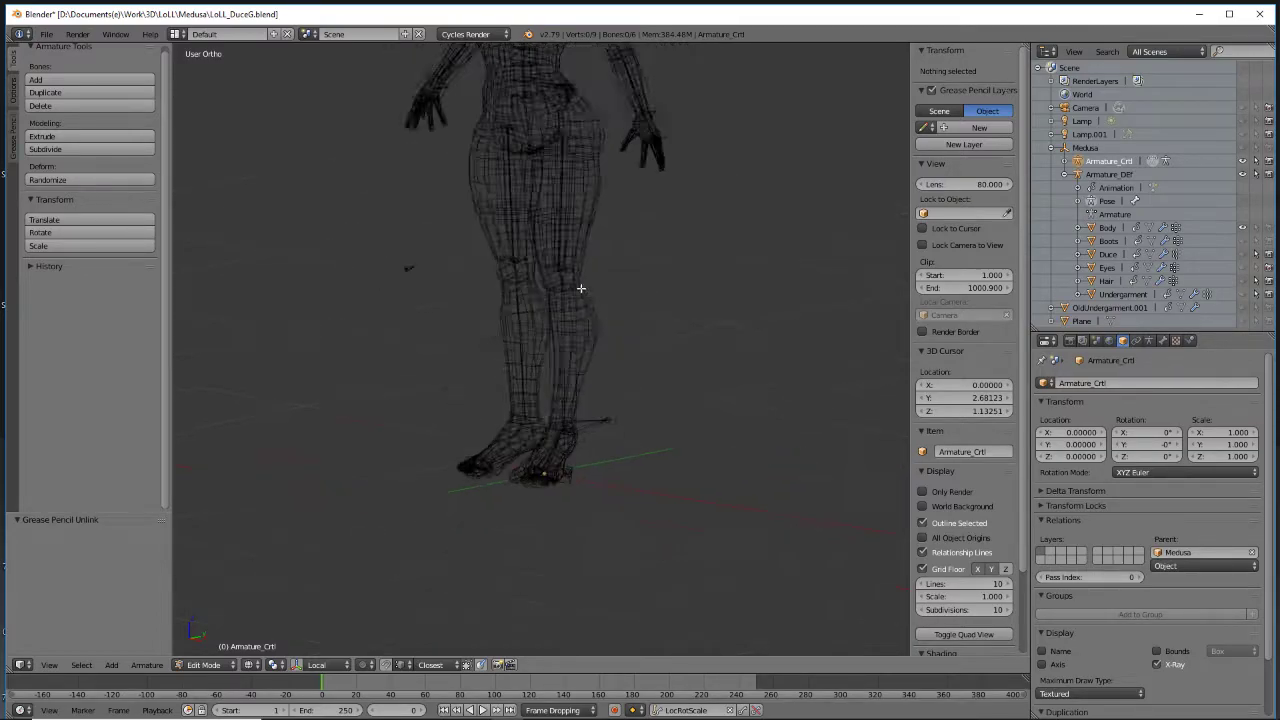
{"action": "scroll", "coordinate": [600, 380], "scroll_direction": "up", "scroll_amount": 5}
{"action": "middle_click_drag", "start_coordinate": [620, 274], "coordinate": [594, 420]}
{"action": "scroll", "coordinate": [680, 380], "scroll_direction": "up", "scroll_amount": 2}
{"action": "middle_click_drag", "start_coordinate": [711, 363], "coordinate": [439, 472], "text": "shift"}
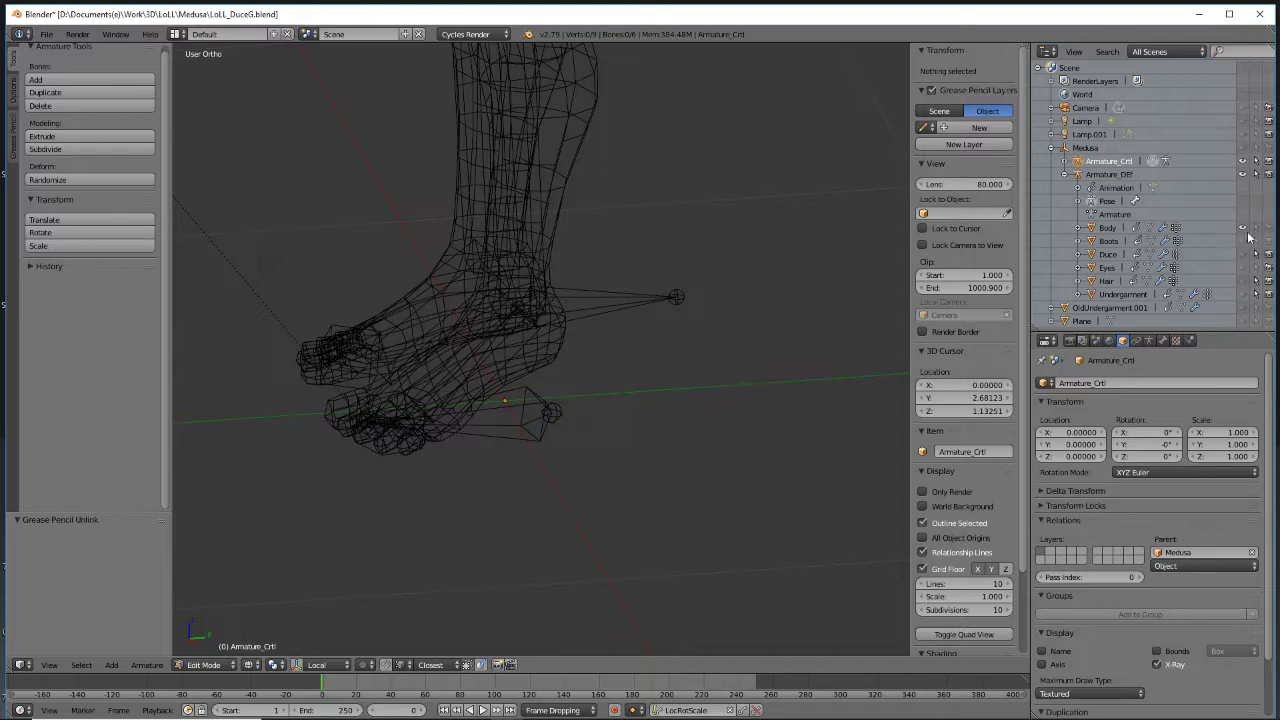
Hide the Body mesh and take the control armature out of Edit Mode
{"action": "left_click", "coordinate": [1243, 228]}
{"action": "middle_click_drag", "start_coordinate": [573, 352], "coordinate": [608, 383]}
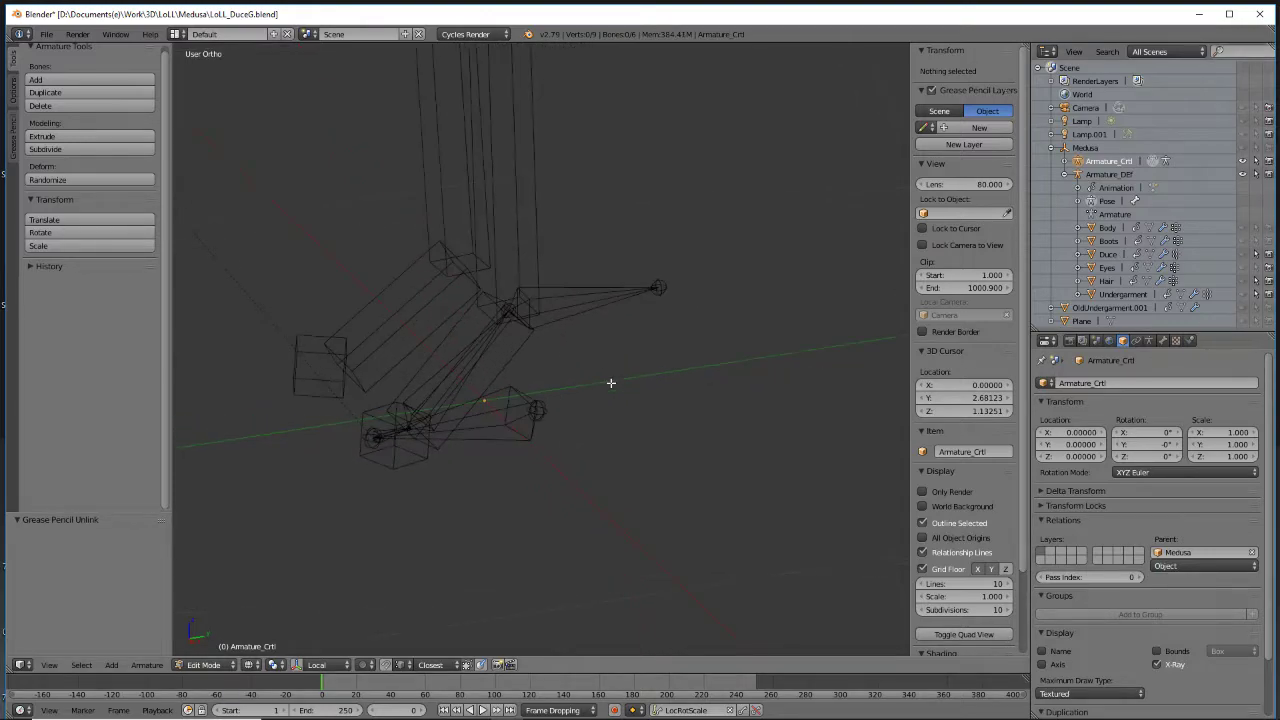
{"action": "left_click", "coordinate": [216, 668]}
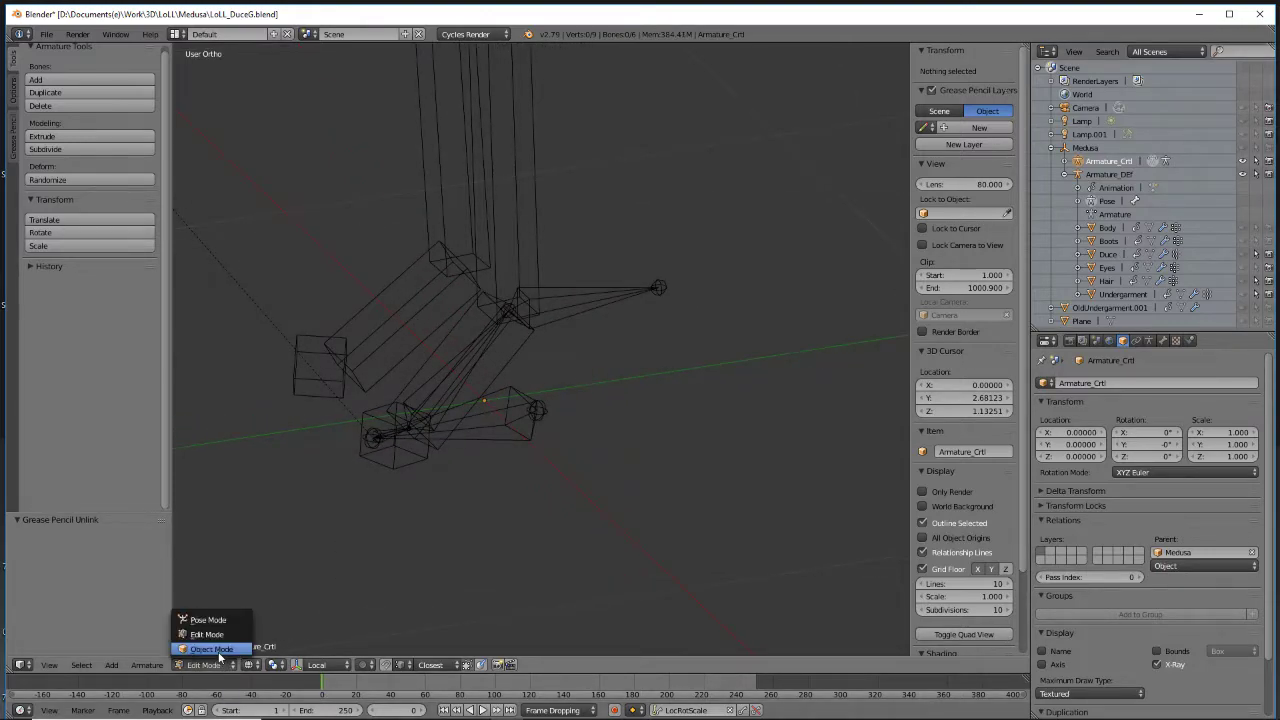
{"action": "key", "text": "Tab"}
Add an Inverse Kinematics constraint to Def_Foot_Plantar_L, targeting bone Ctr_Foot_Ball_L of the control armature with a chain length of 1
{"action": "right_click", "coordinate": [501, 357]}
{"action": "middle_click_drag", "start_coordinate": [501, 357], "coordinate": [474, 371]}
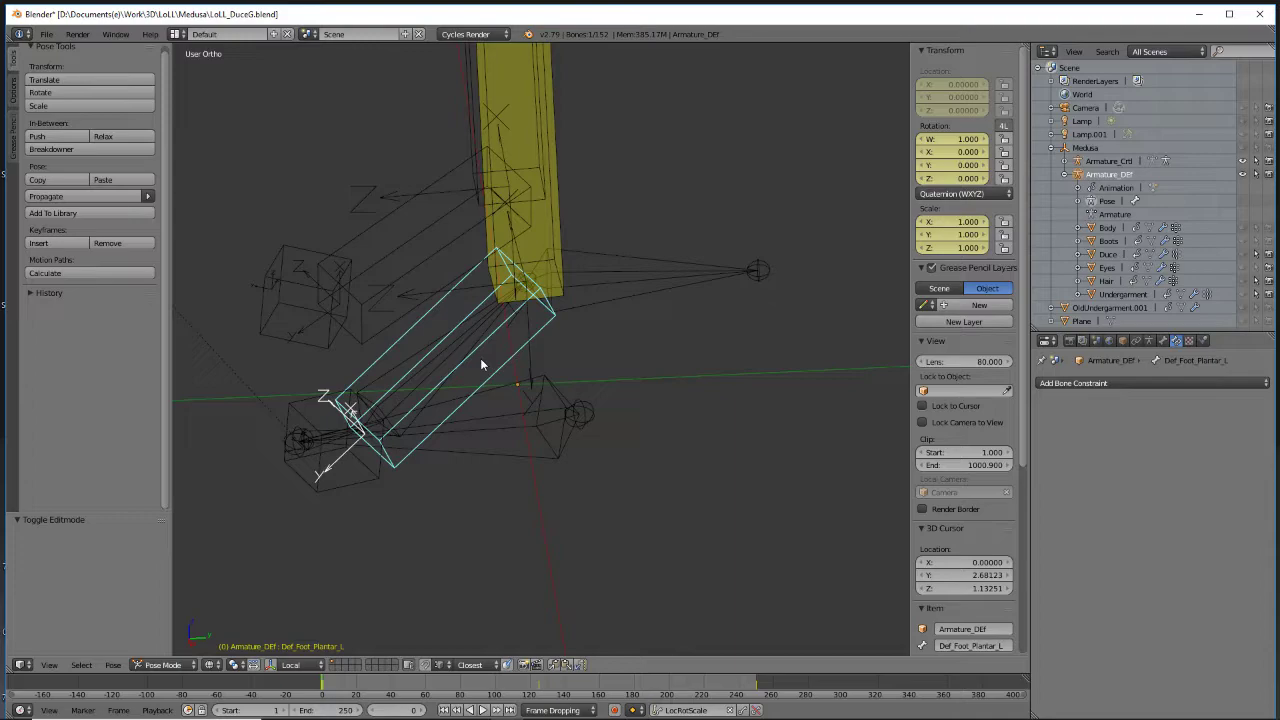
{"action": "left_click", "coordinate": [1175, 382]}
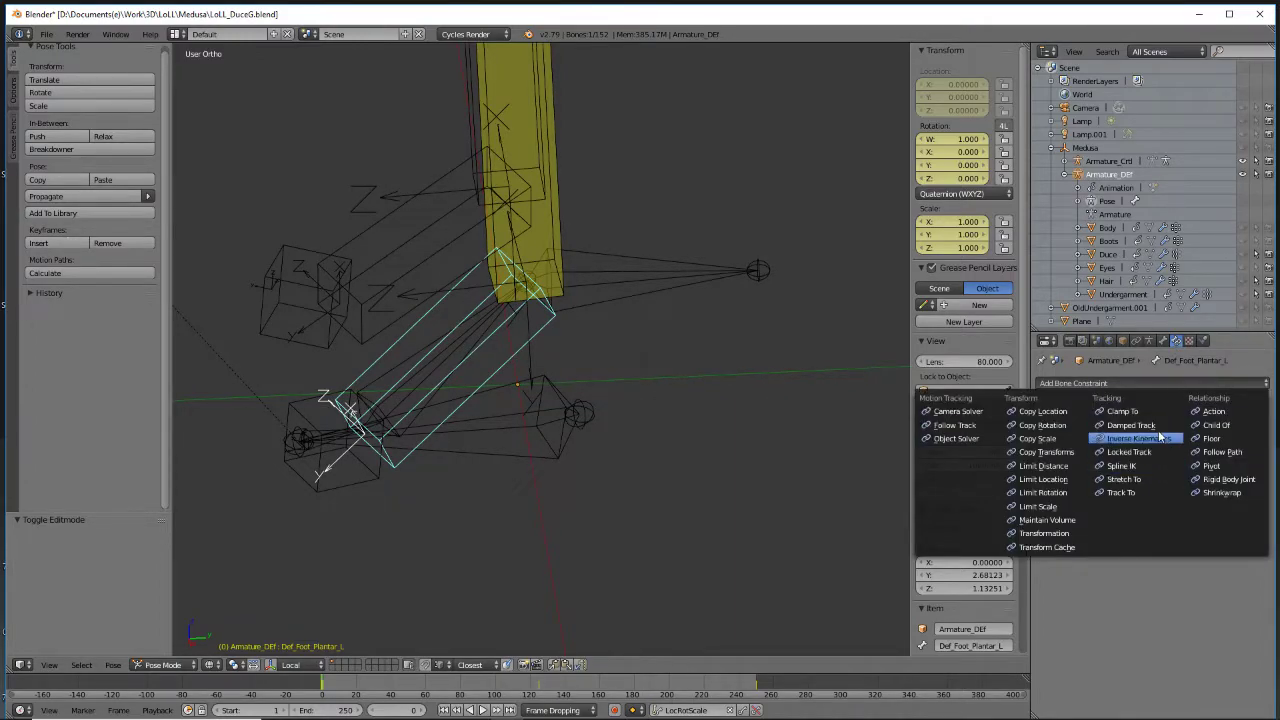
{"action": "left_click", "coordinate": [1161, 441]}
{"action": "left_click", "coordinate": [1143, 425]}
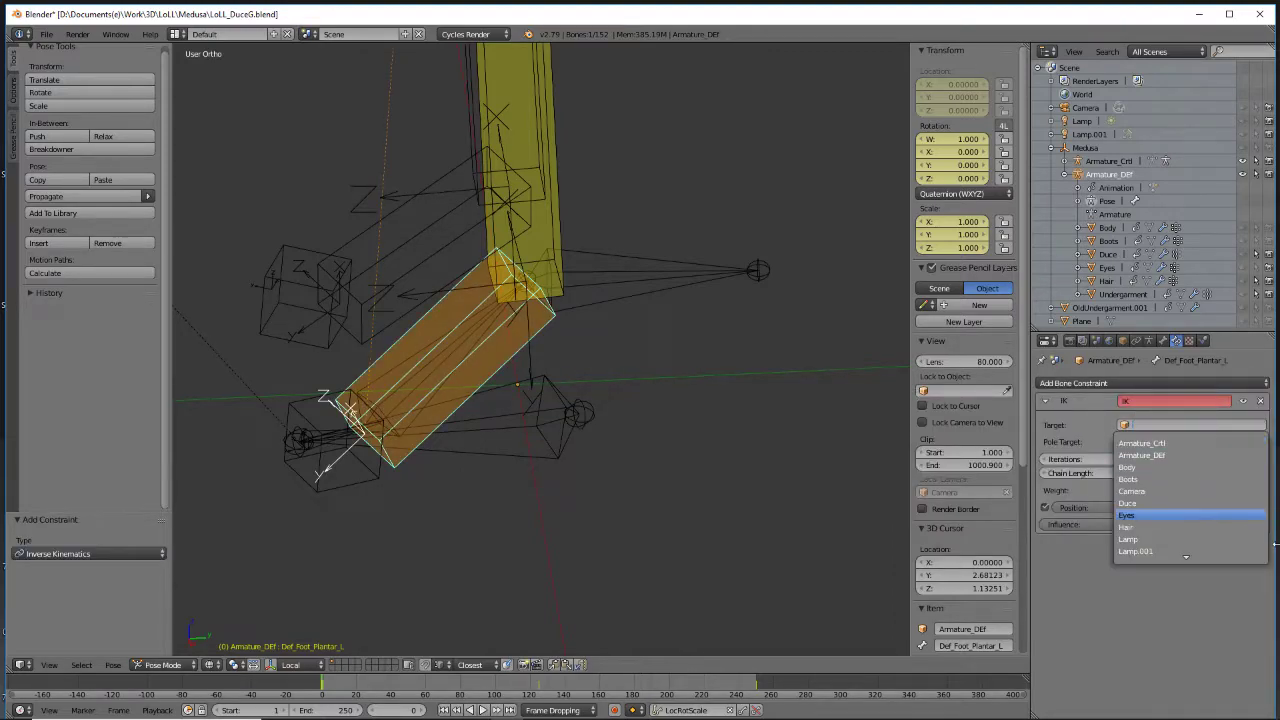
{"action": "left_click", "coordinate": [1185, 442]}
{"action": "left_click", "coordinate": [1160, 440]}
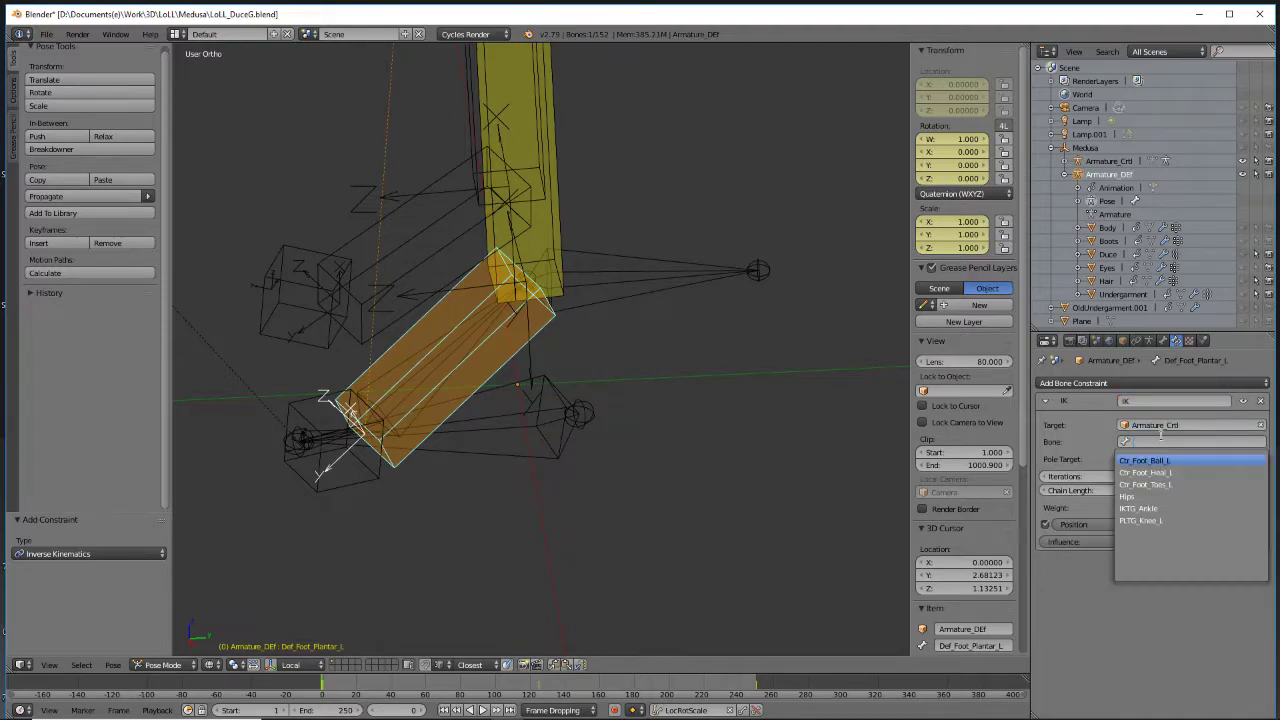
{"action": "type", "text": "ctr"}
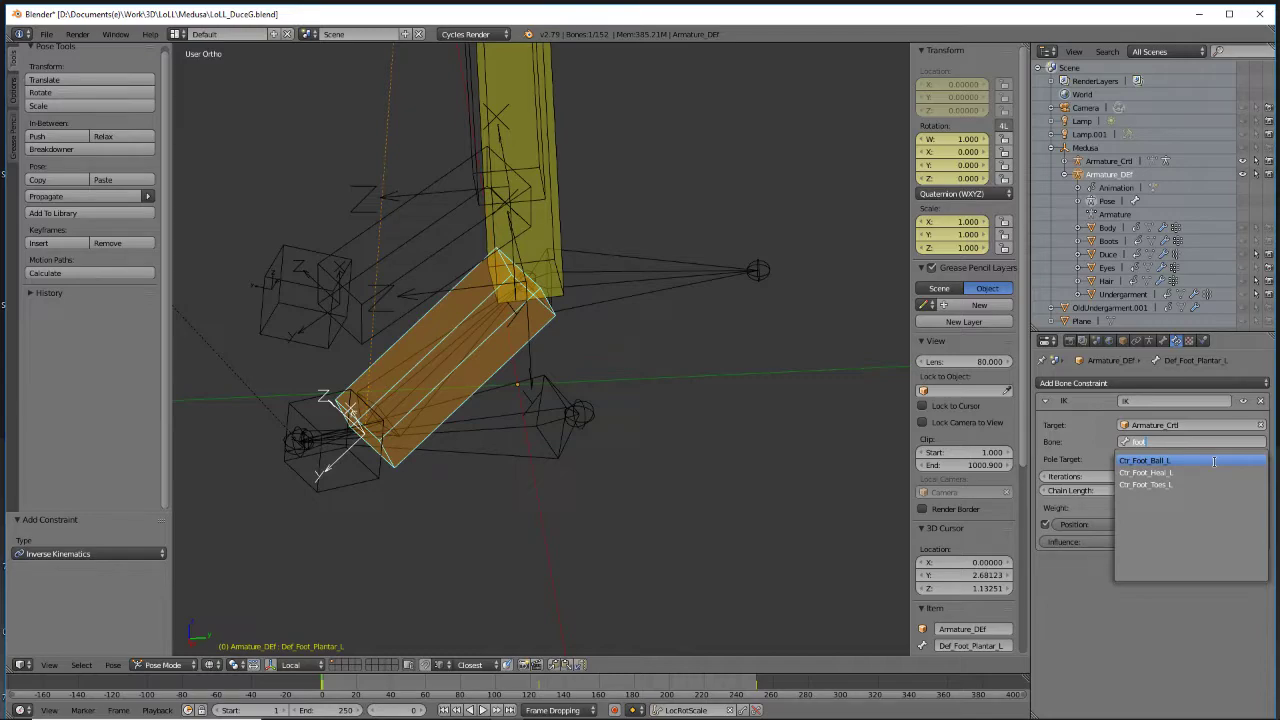
{"action": "left_click", "coordinate": [1215, 460]}
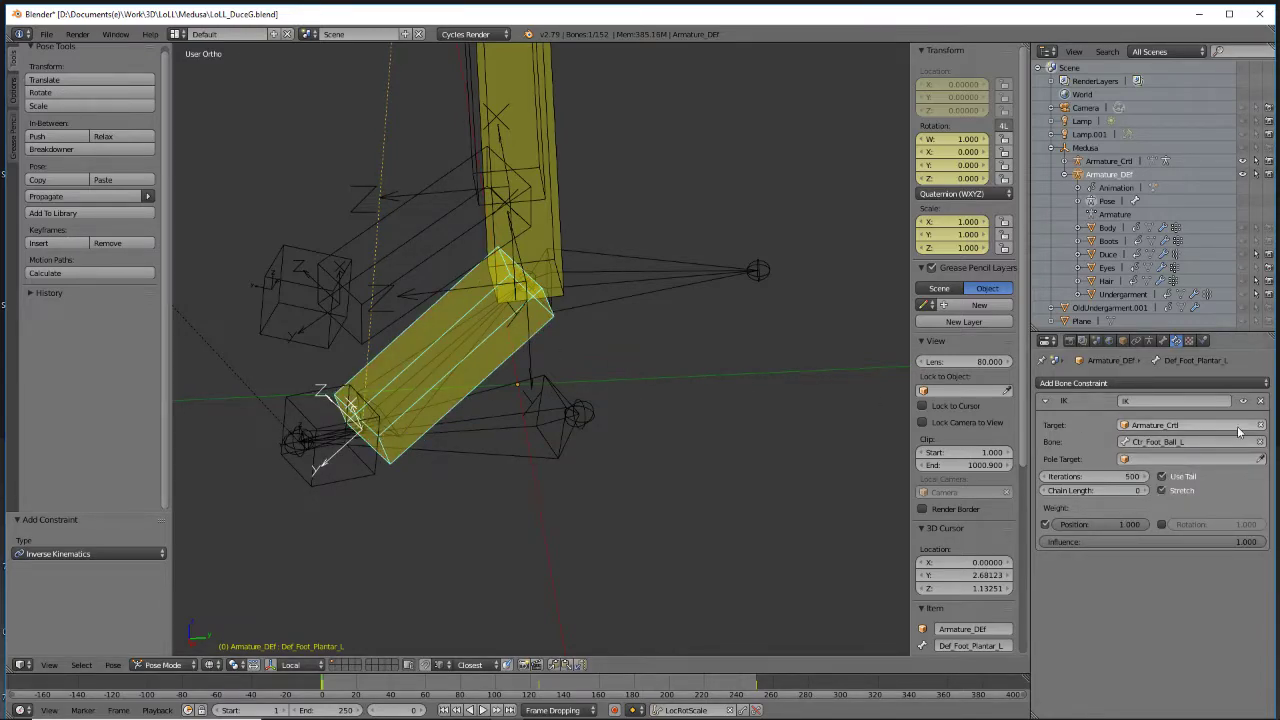
{"action": "left_click", "coordinate": [1144, 490]}
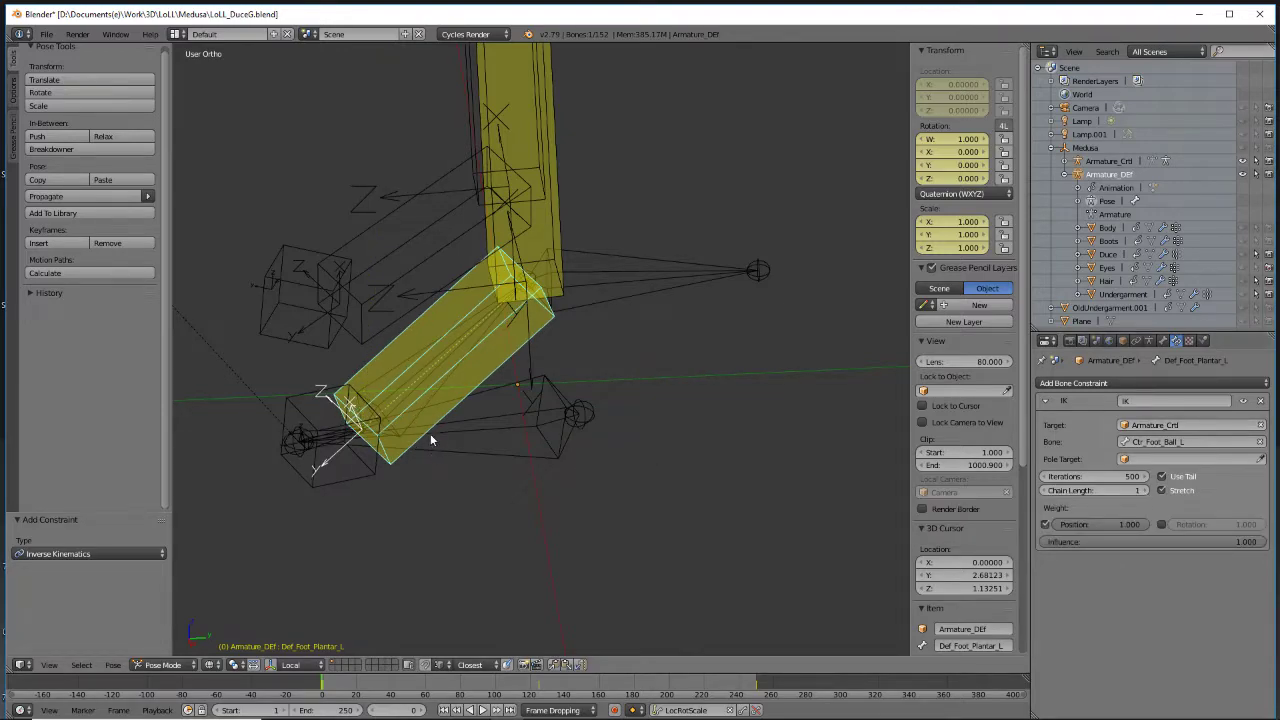
Add an Inverse Kinematics constraint to Def_Foot_Toe_L, targeting bone Ctr_Foot_Toes_L of the control armature
{"action": "right_click", "coordinate": [340, 430]}
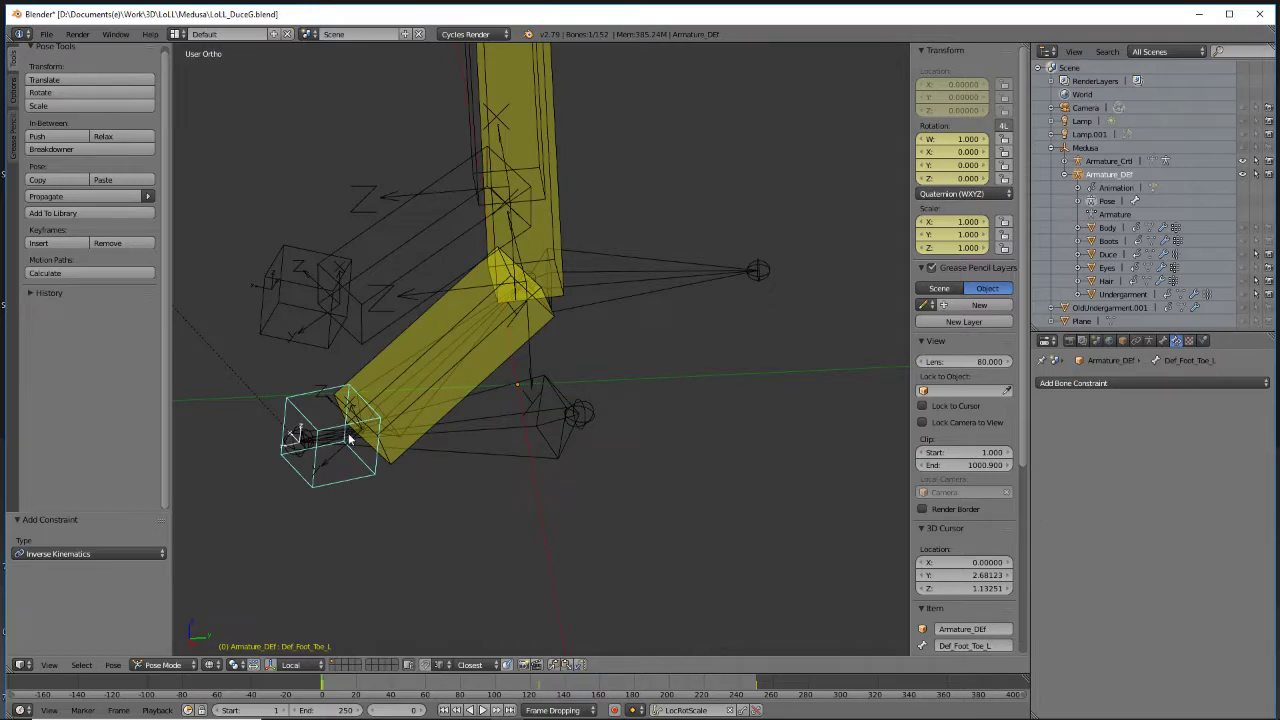
{"action": "left_click", "coordinate": [1172, 383]}
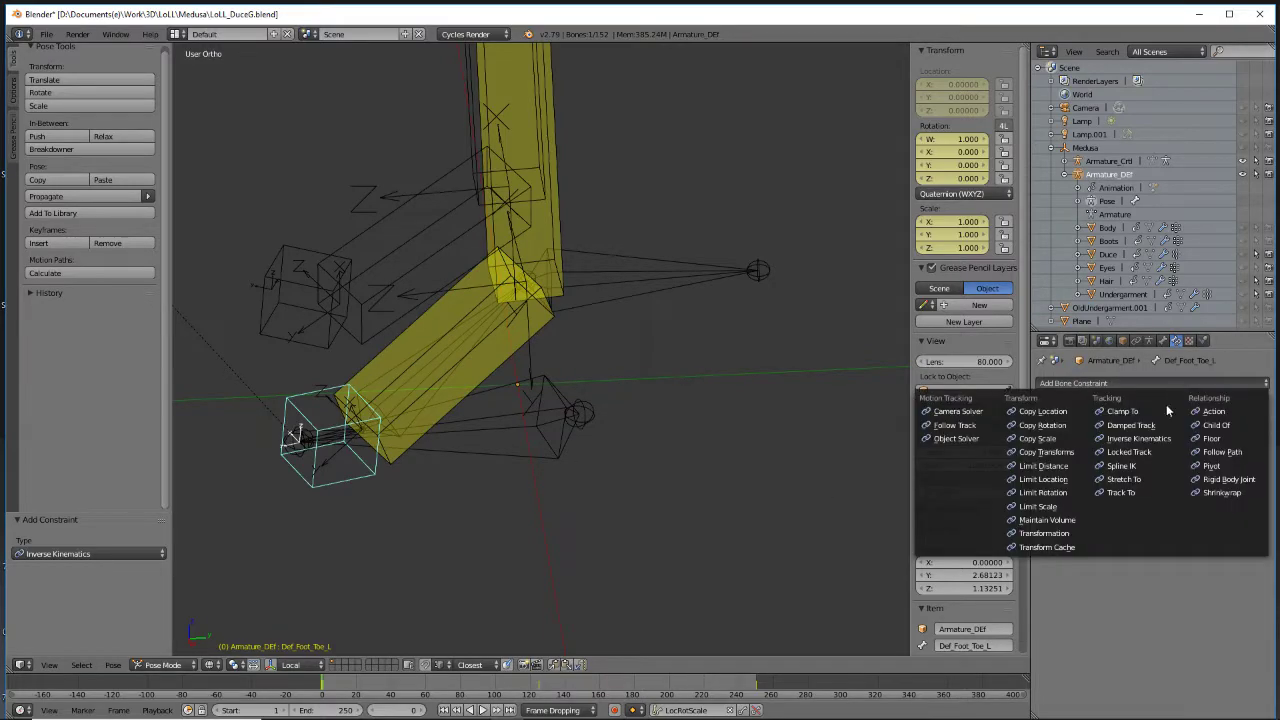
{"action": "left_click", "coordinate": [1160, 438]}
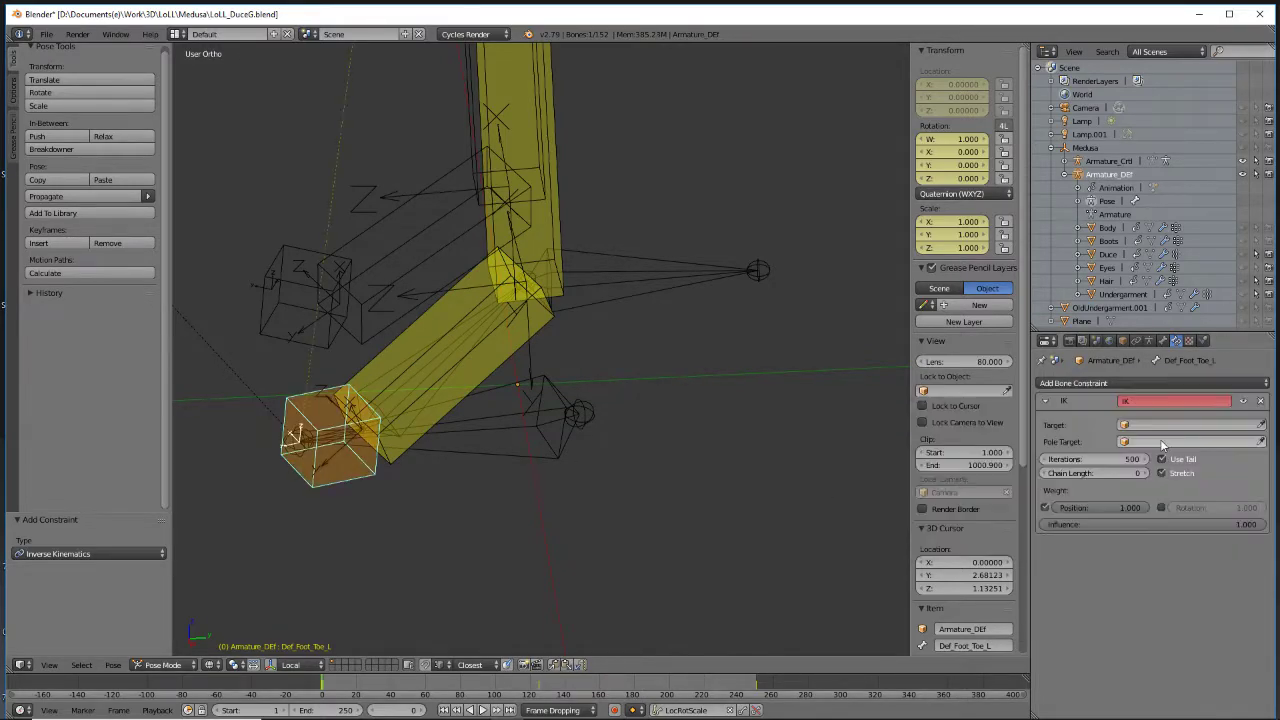
{"action": "left_click", "coordinate": [1158, 426]}
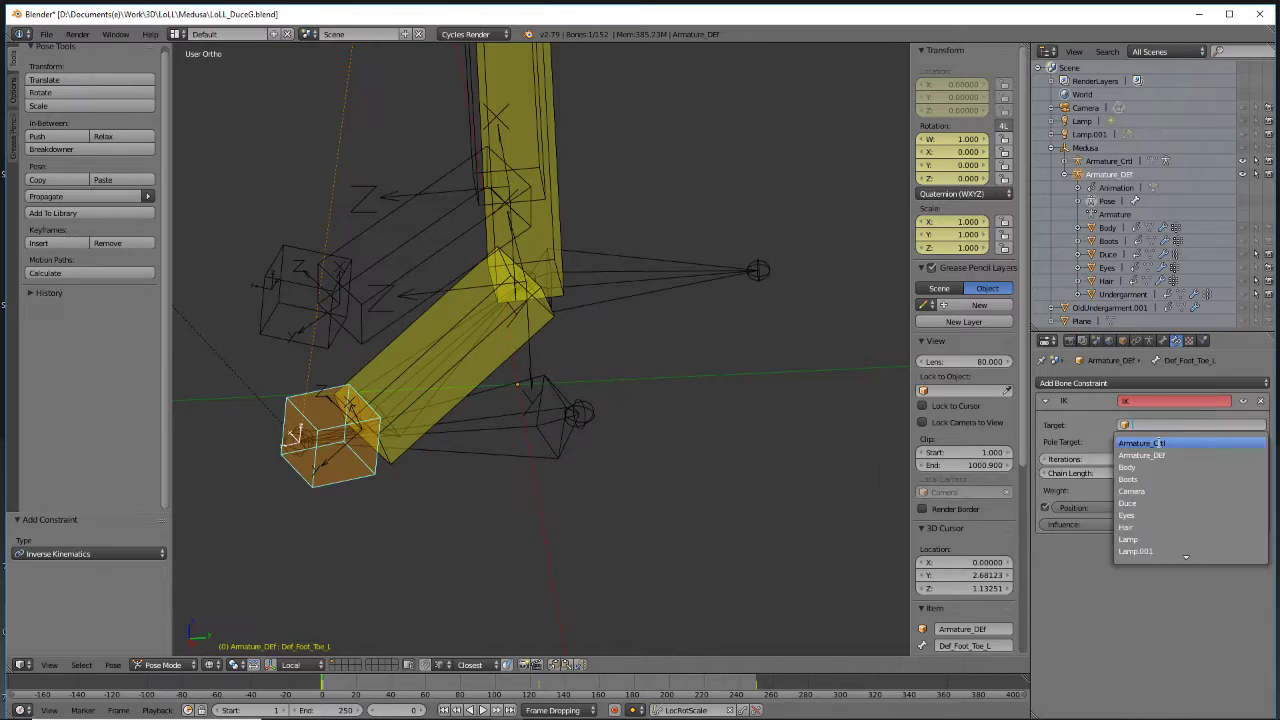
{"action": "left_click", "coordinate": [1158, 443]}
{"action": "left_click", "coordinate": [1158, 442]}
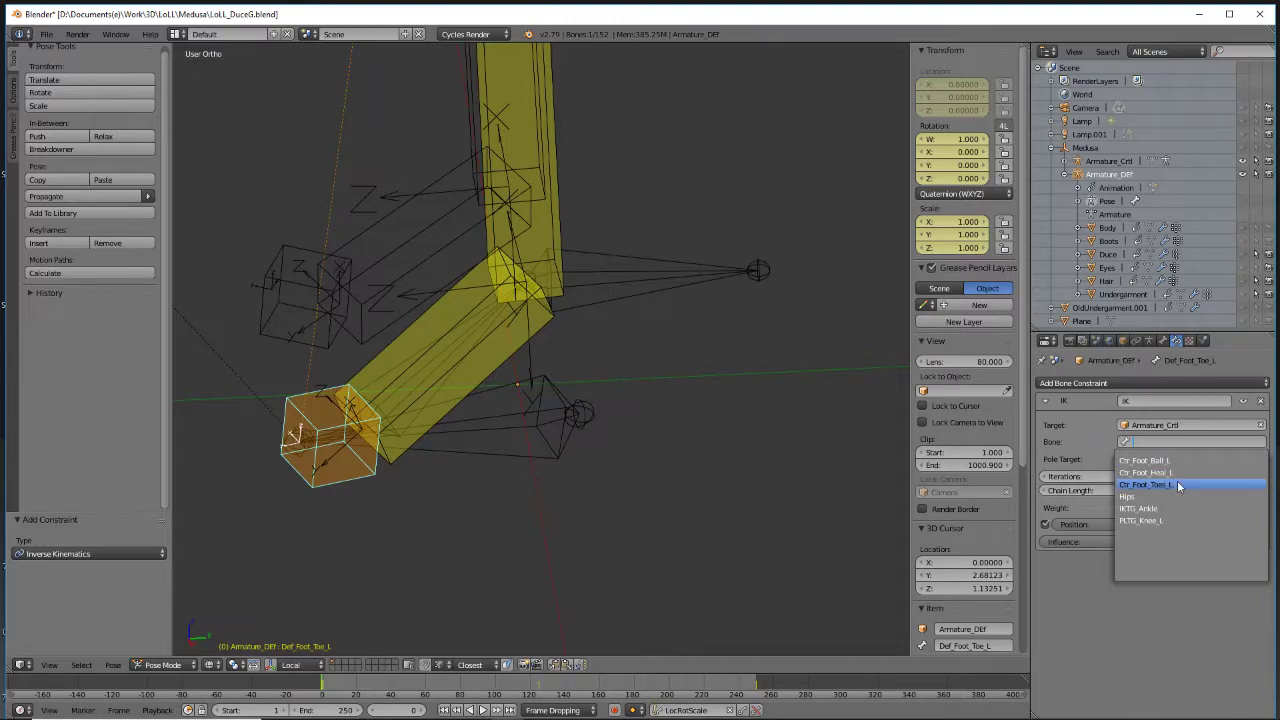
{"action": "left_click", "coordinate": [1177, 484]}
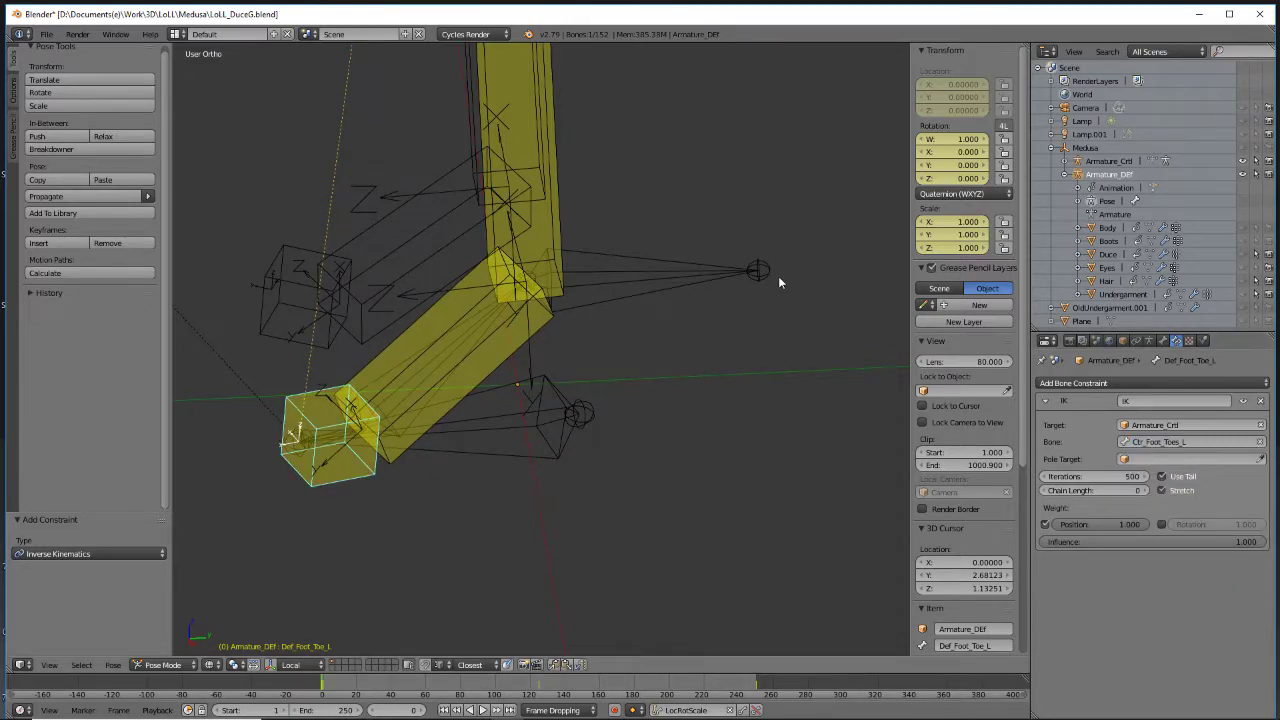
Put the control armature in Pose Mode and rotate Ctr_Foot_Ball_L -9.86° about its local X axis with the rotation manipulator
{"action": "right_click", "coordinate": [376, 379]}
{"action": "left_click", "coordinate": [198, 664]}
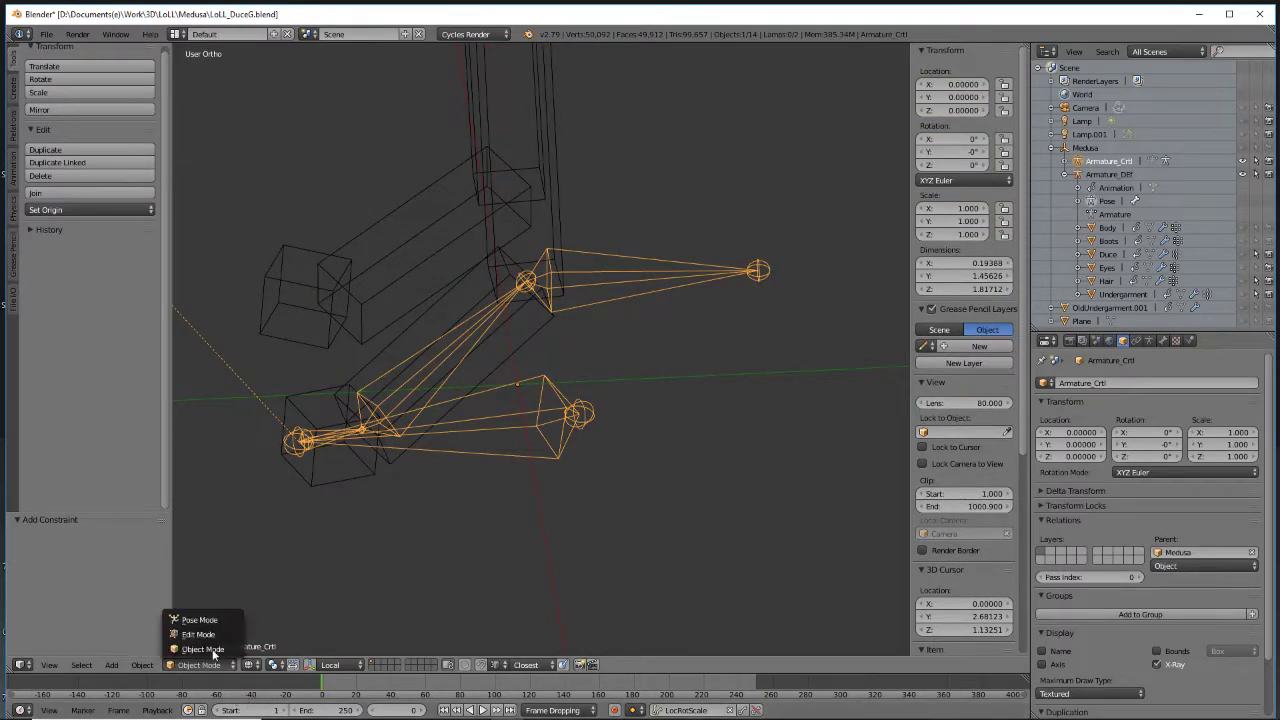
{"action": "left_click", "coordinate": [208, 617]}
{"action": "right_click", "coordinate": [387, 370]}
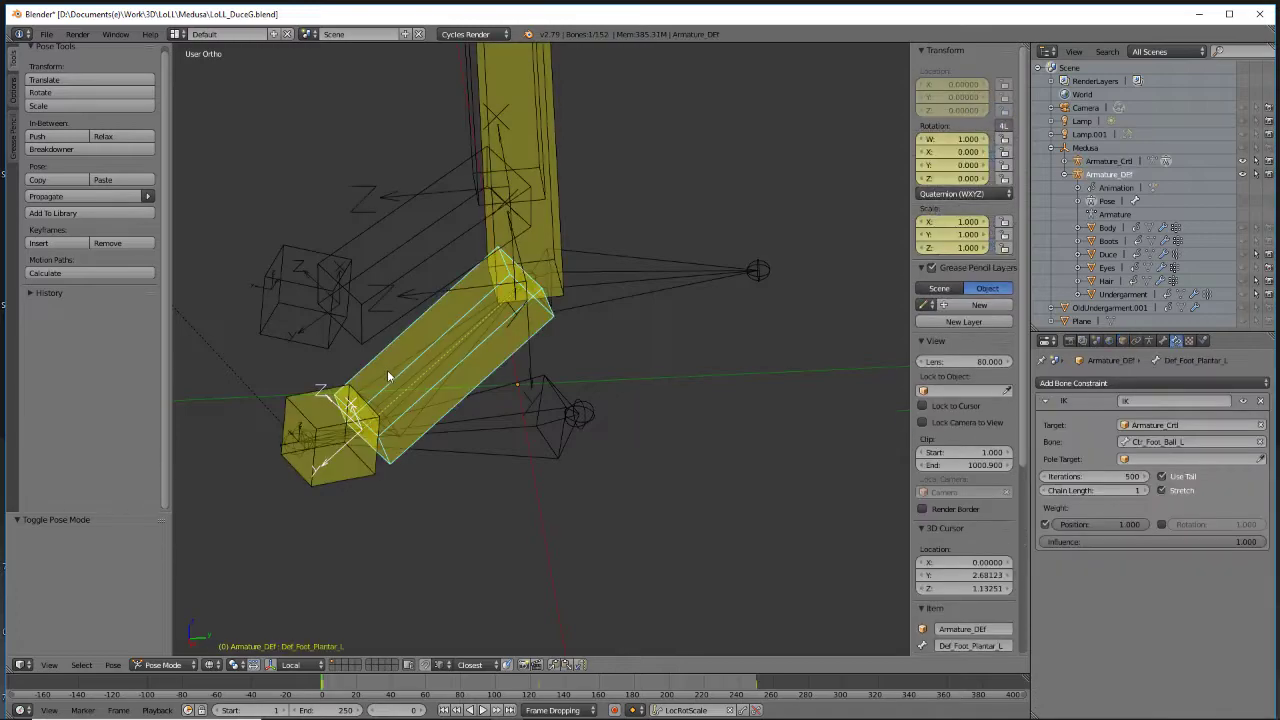
{"action": "left_click", "coordinate": [254, 664]}
{"action": "mouse_move", "coordinate": [373, 408]}
{"action": "middle_mouse_down"}
{"action": "mouse_move", "coordinate": [486, 400]}
{"action": "mouse_move", "coordinate": [494, 357]}
{"action": "mouse_move", "coordinate": [338, 395]}
{"action": "mouse_move", "coordinate": [361, 398]}
{"action": "middle_mouse_up"}
{"action": "mouse_move", "coordinate": [361, 398]}
{"action": "left_mouse_down"}
{"action": "mouse_move", "coordinate": [343, 408]}
{"action": "mouse_move", "coordinate": [381, 390]}
{"action": "mouse_move", "coordinate": [333, 390]}
{"action": "mouse_move", "coordinate": [369, 396]}
{"action": "left_mouse_up"}
Set the chain length of Def_Foot_Toe_L's IK constraint to 1
{"action": "middle_click_drag", "start_coordinate": [370, 398], "coordinate": [395, 438]}
{"action": "right_click", "coordinate": [237, 418]}
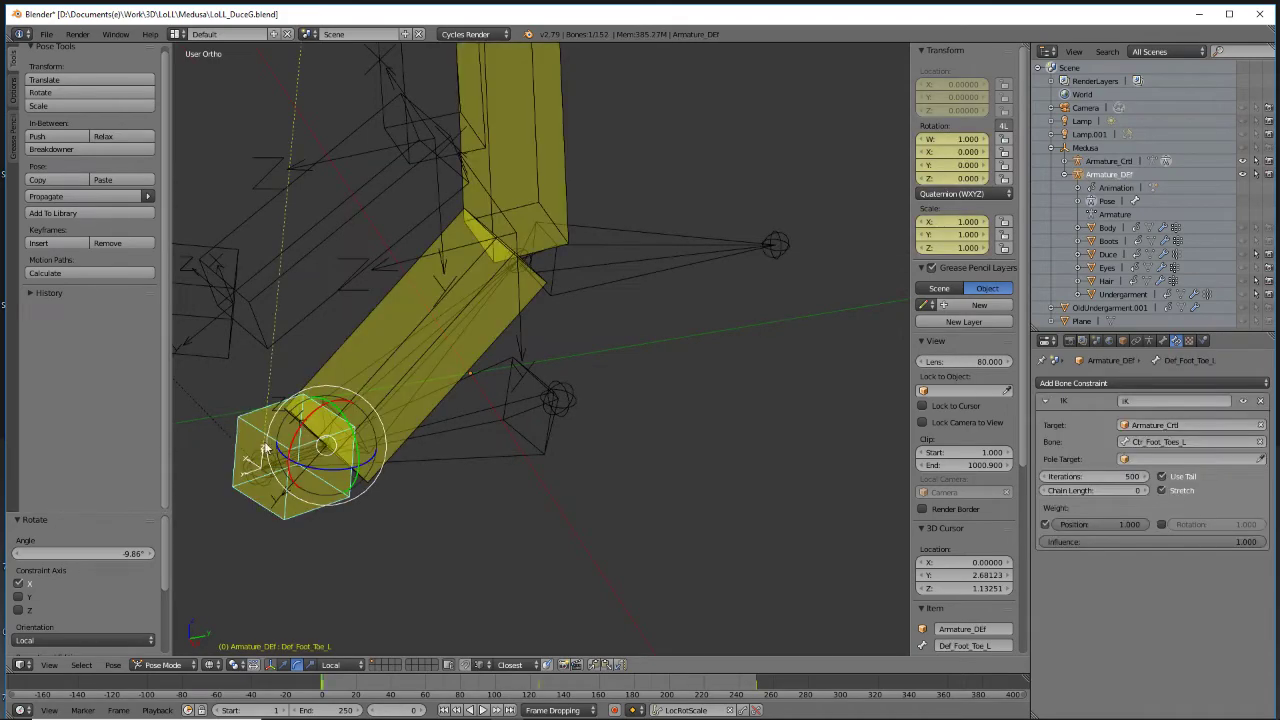
{"action": "left_click", "coordinate": [1145, 490]}
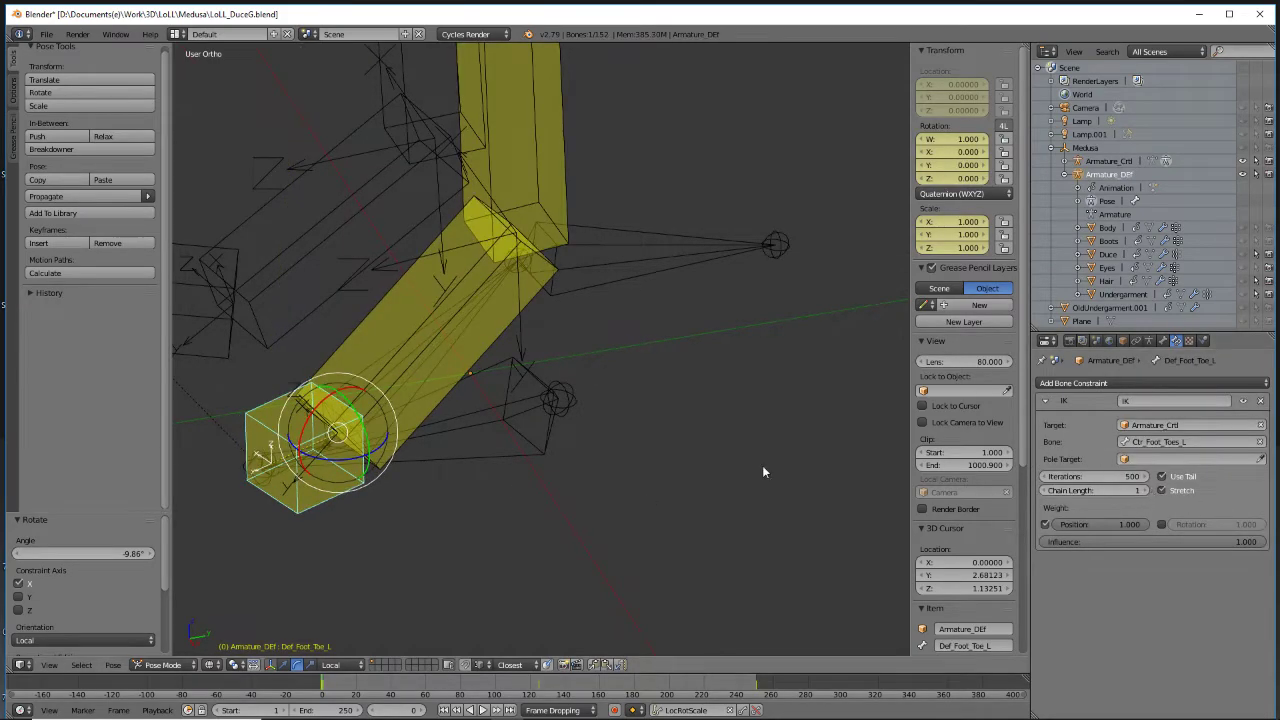
Rotate Ctr_Foot_Ball_L further about its local X axis to test how the foot follows
{"action": "right_click", "coordinate": [364, 364]}
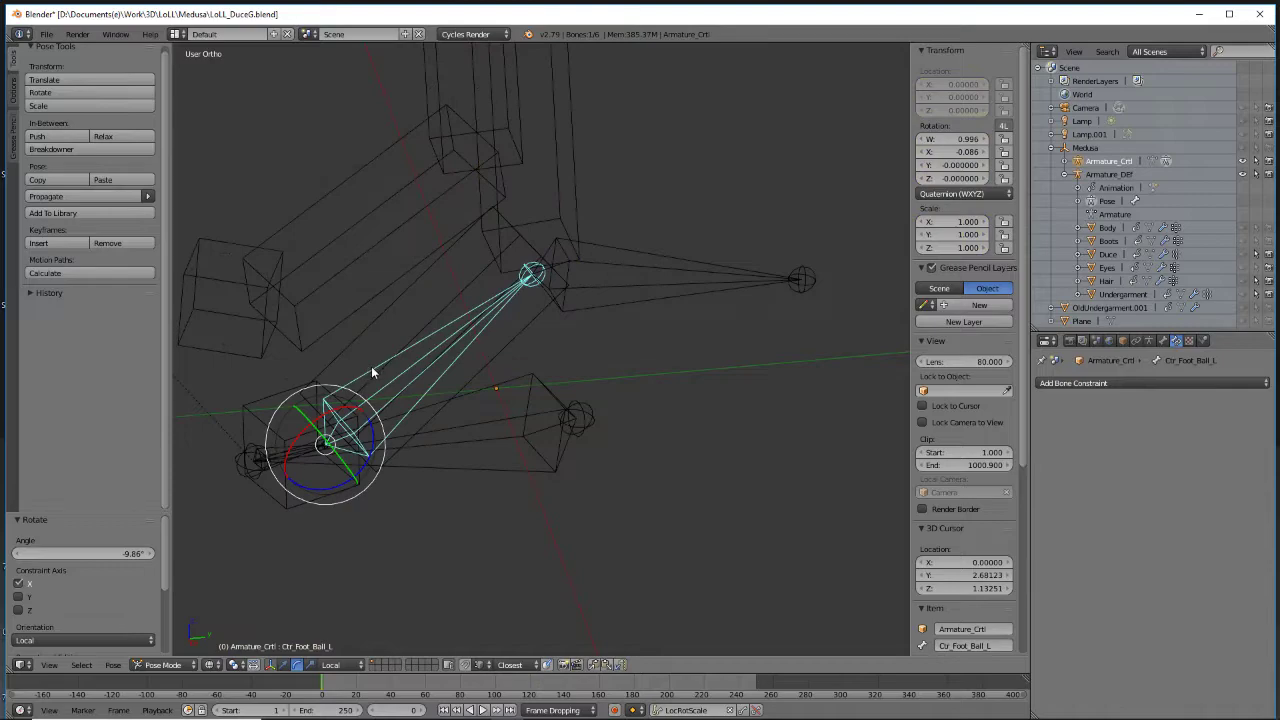
{"action": "mouse_move", "coordinate": [339, 412]}
{"action": "left_mouse_down"}
{"action": "mouse_move", "coordinate": [340, 428]}
{"action": "mouse_move", "coordinate": [306, 409]}
{"action": "mouse_move", "coordinate": [366, 400]}
{"action": "mouse_move", "coordinate": [337, 417]}
{"action": "mouse_move", "coordinate": [326, 409]}
{"action": "mouse_move", "coordinate": [368, 396]}
{"action": "mouse_move", "coordinate": [355, 397]}
{"action": "left_mouse_up"}
{"action": "left_click_drag", "start_coordinate": [334, 403], "coordinate": [345, 401]}
Clear the pose transforms of all bones in the control armature
{"action": "key", "text": "a"}
{"action": "key", "text": "a"}
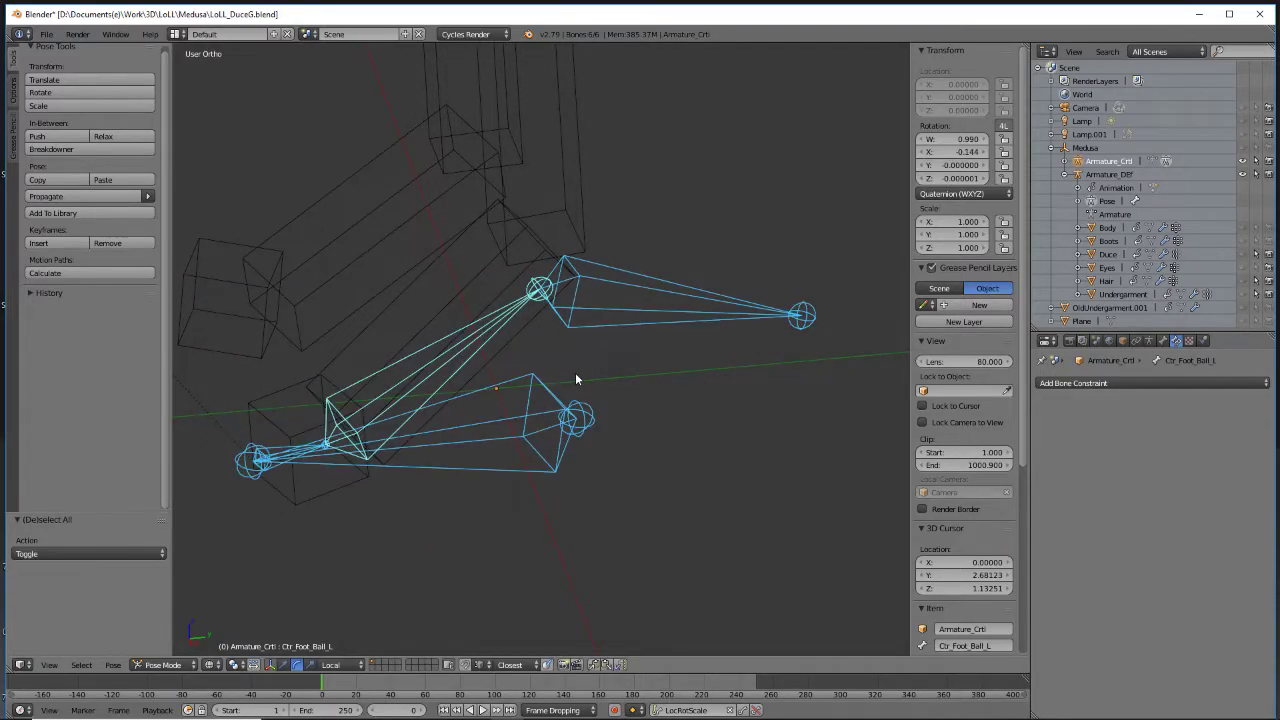
{"action": "left_click", "coordinate": [112, 665]}
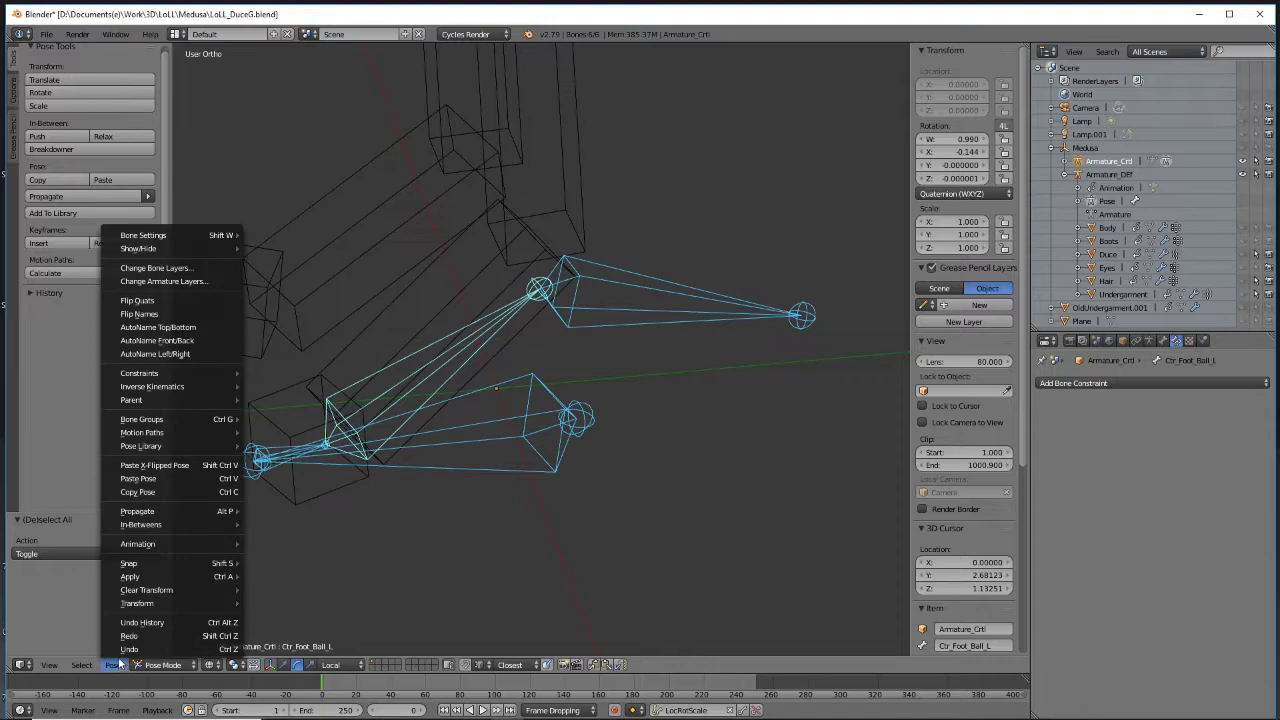
{"action": "mouse_move", "coordinate": [156, 596]}
{"action": "left_click", "coordinate": [303, 592]}
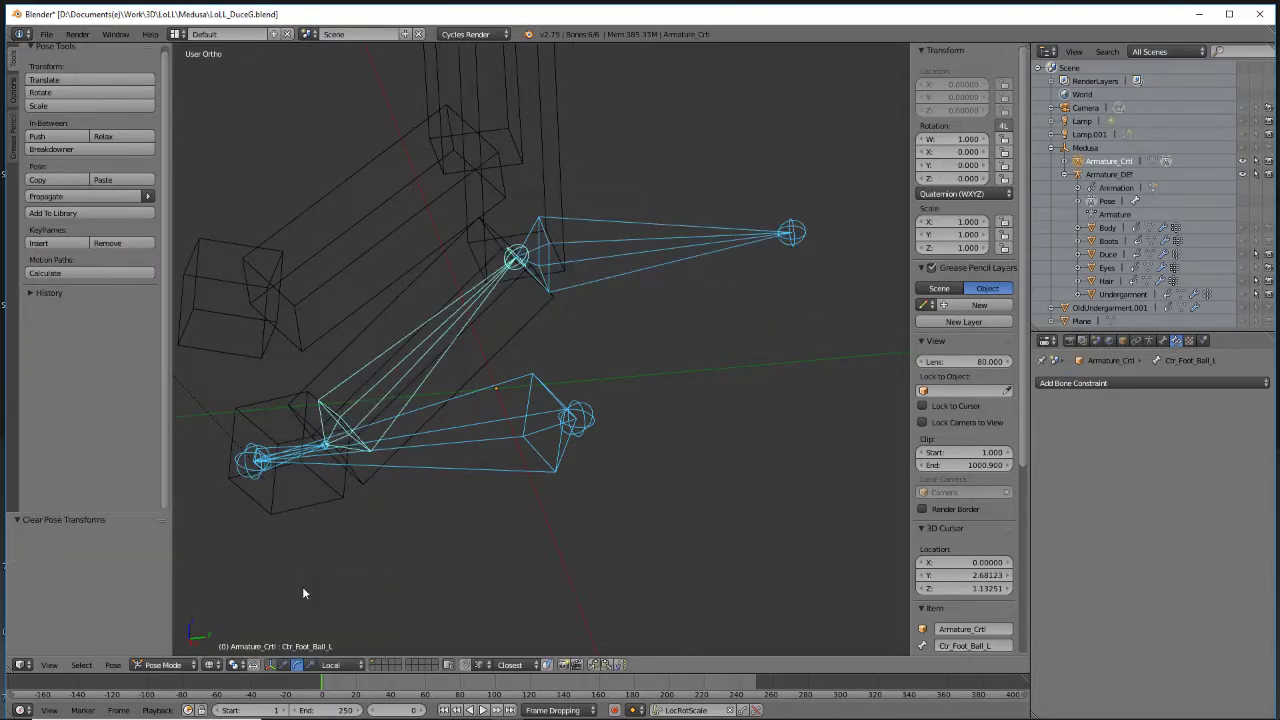
Switch the control armature to Edit Mode and view the left foot controls from the front
{"action": "middle_click_drag", "start_coordinate": [451, 495], "coordinate": [575, 397]}
{"action": "left_click", "coordinate": [163, 665]}
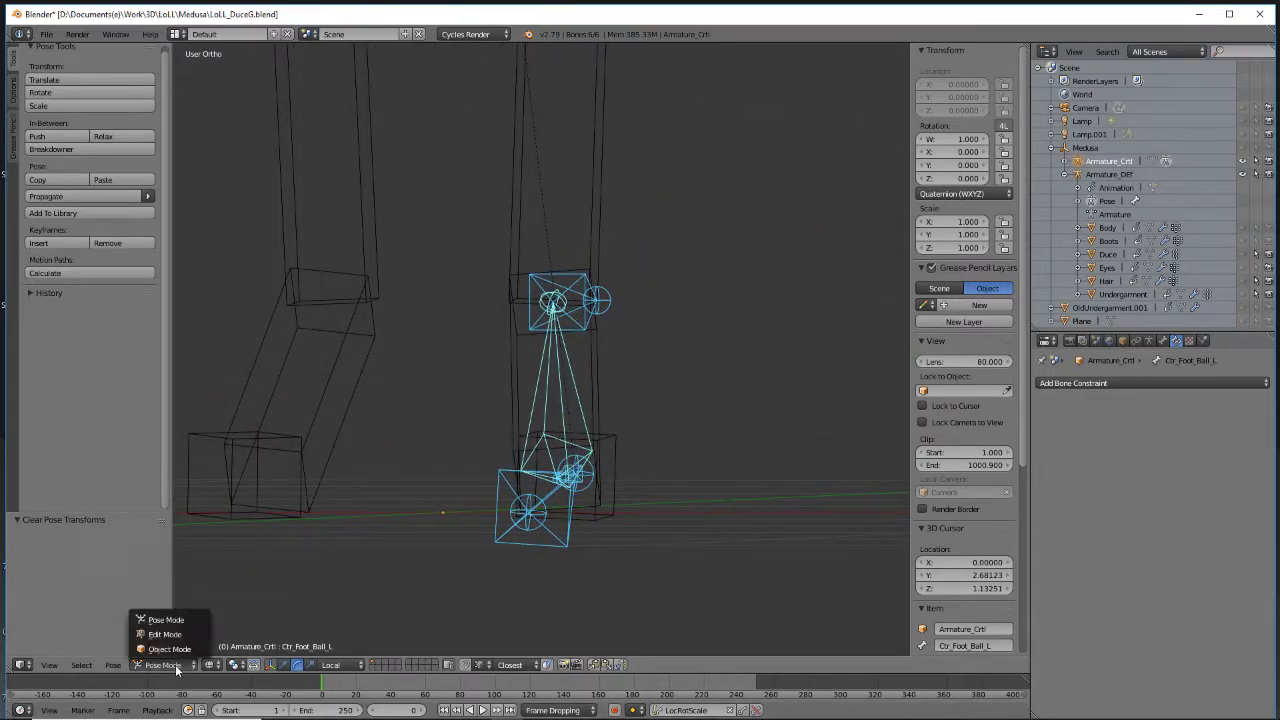
{"action": "left_click", "coordinate": [163, 634]}
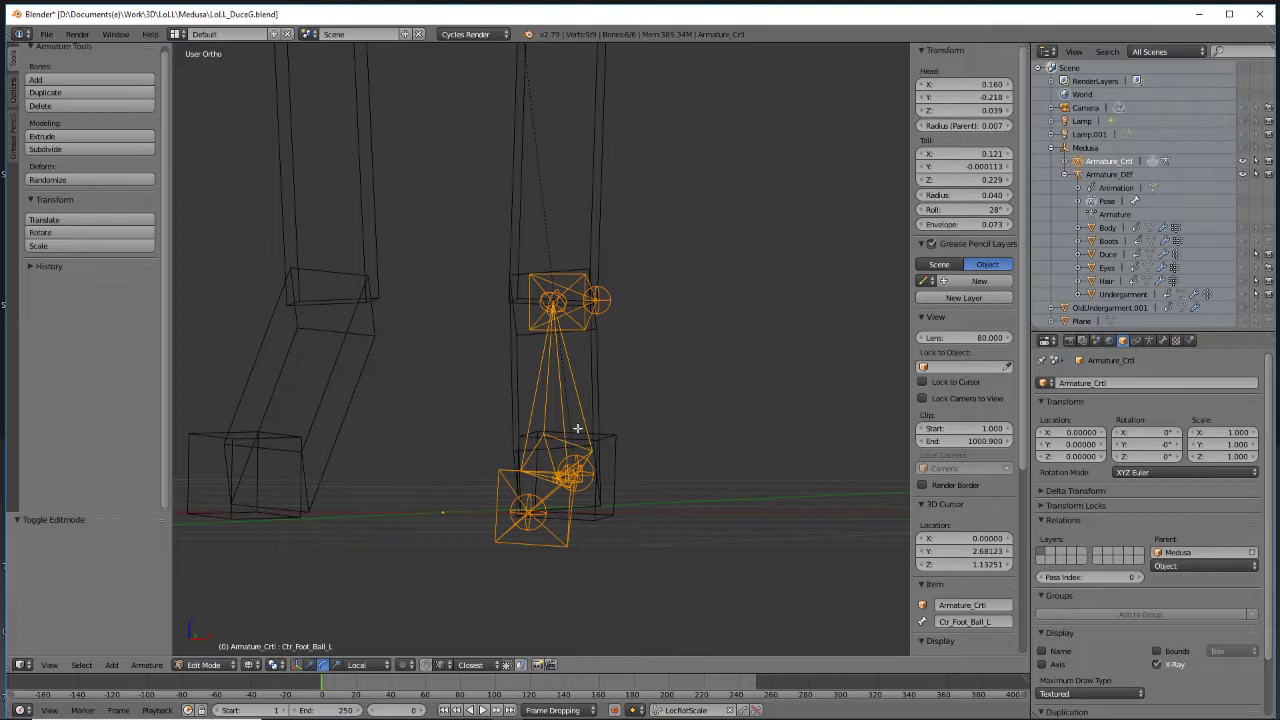
{"action": "key", "text": "KP_1"}
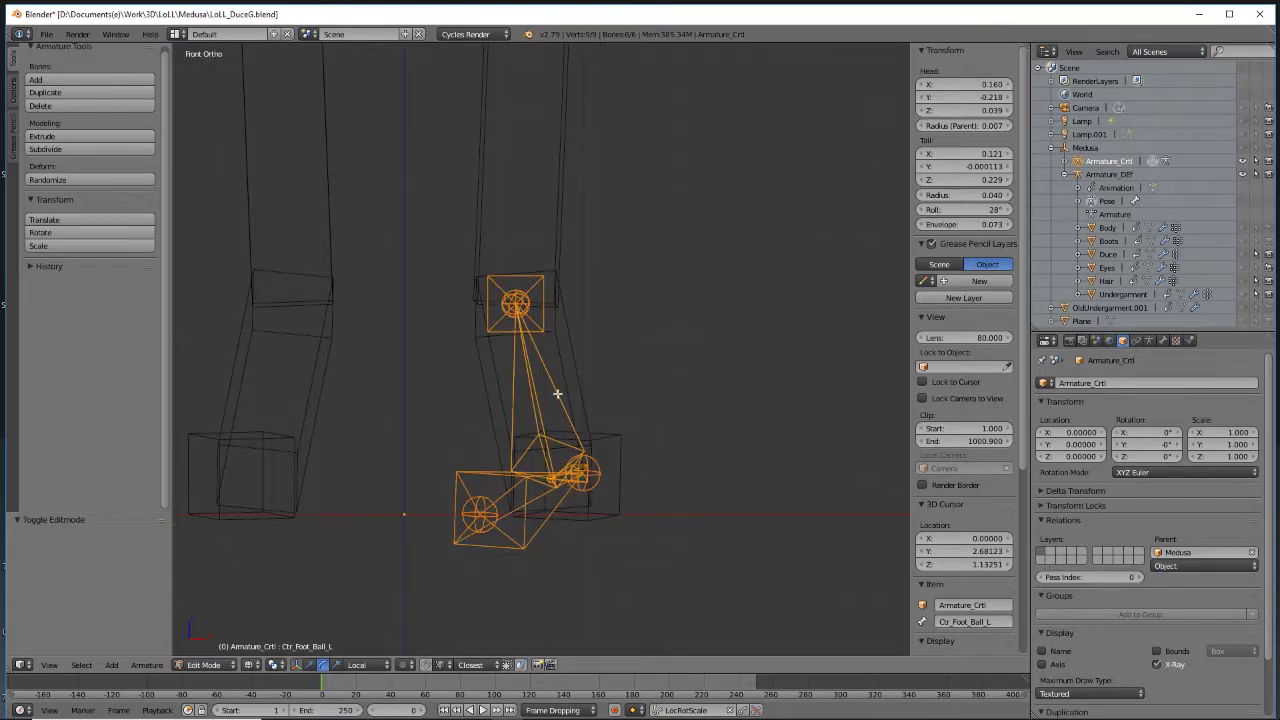
Set the roll of Ctr_Foot_Ball_L to 4° so the bone lines up with the front view
{"action": "right_click", "coordinate": [556, 393]}
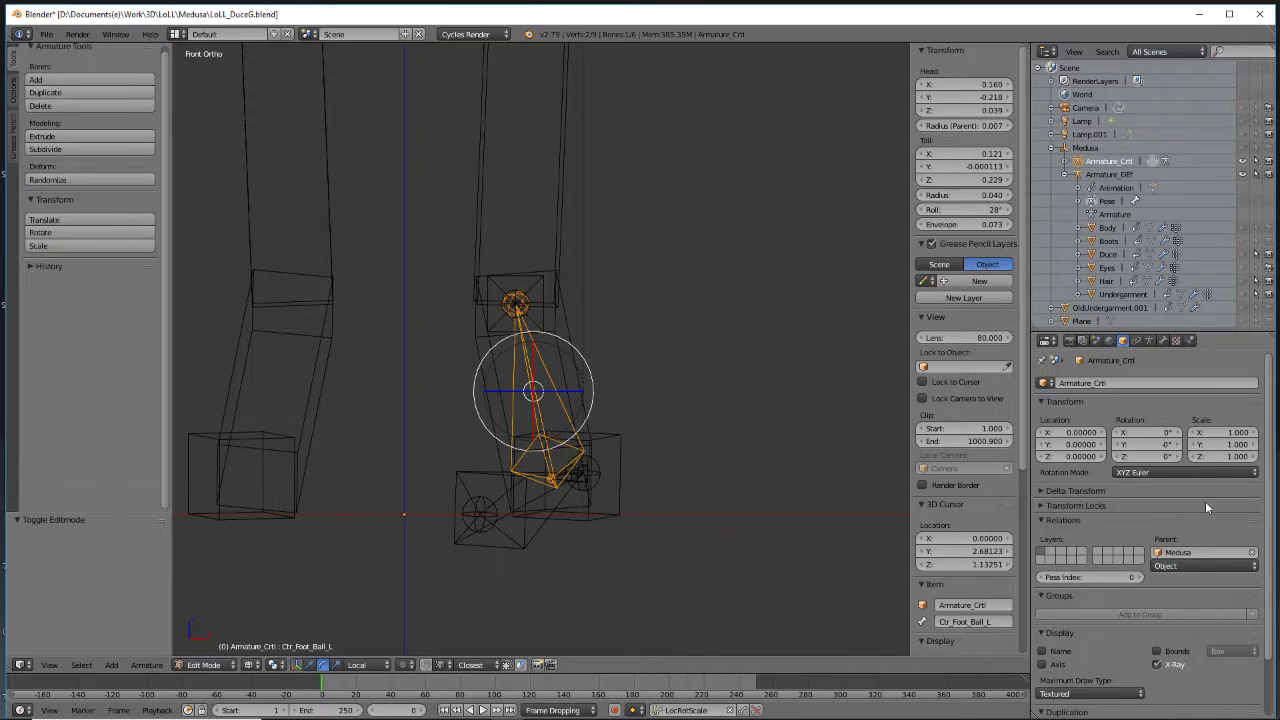
{"action": "scroll", "coordinate": [1205, 501], "scroll_direction": "down", "scroll_amount": 3}
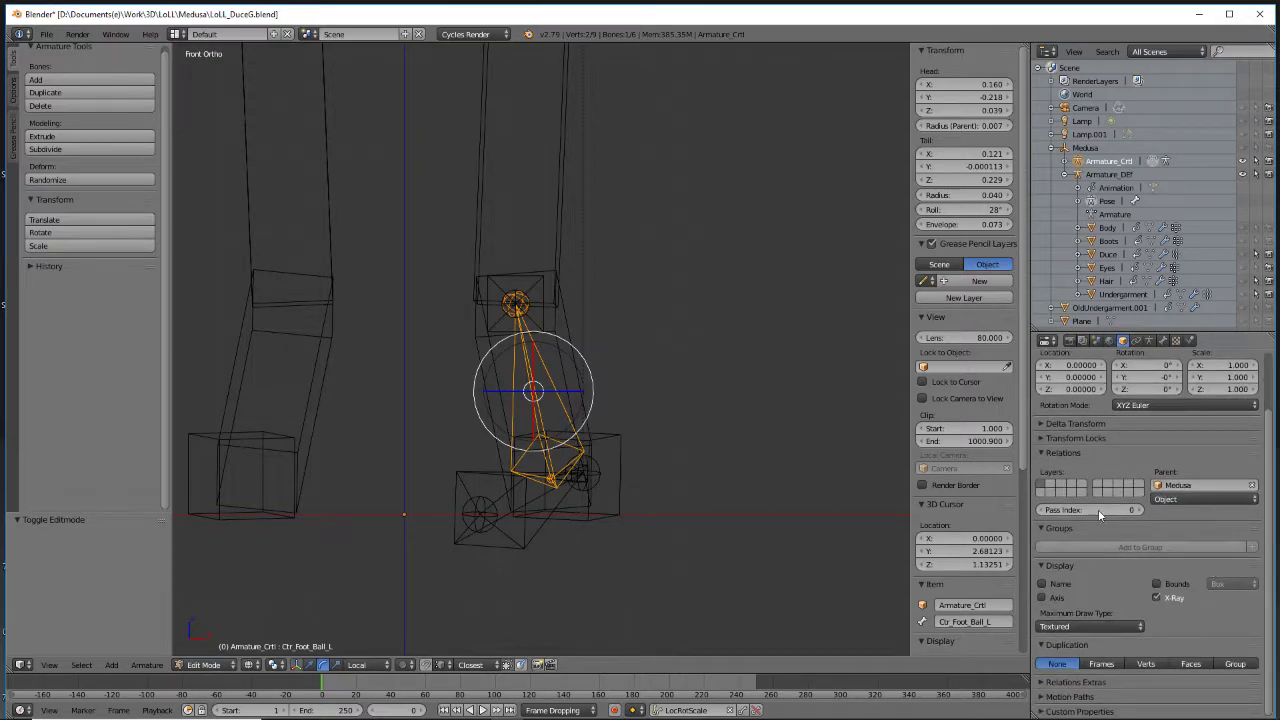
{"action": "scroll", "coordinate": [715, 454], "scroll_direction": "up", "scroll_amount": 2}
{"action": "middle_click_drag", "start_coordinate": [720, 455], "coordinate": [636, 444], "text": "shift"}
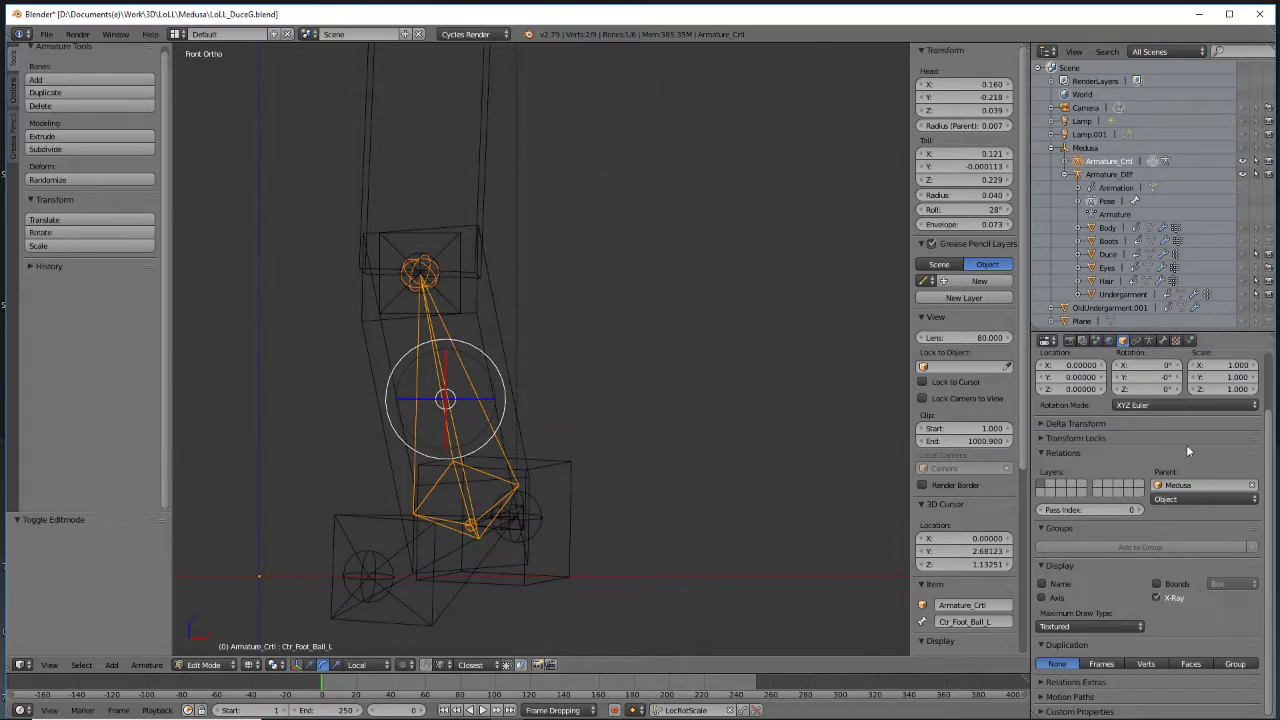
{"action": "left_click", "coordinate": [1166, 341]}
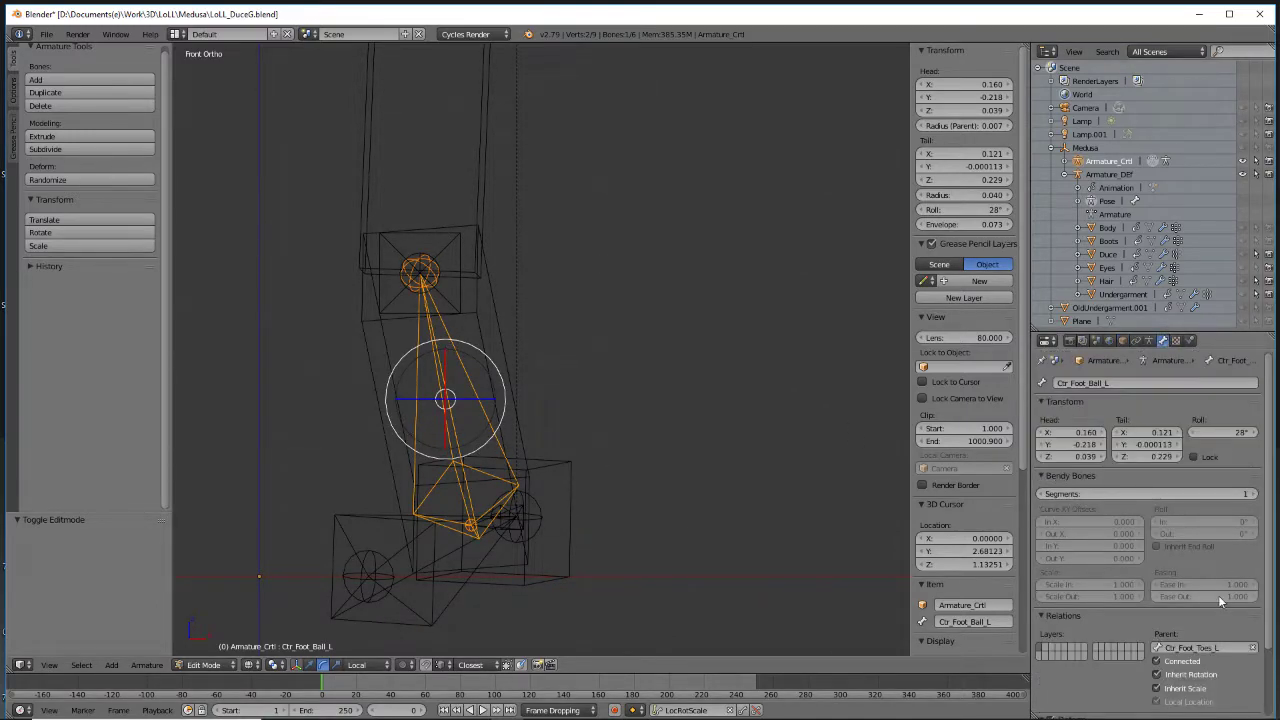
{"action": "left_click", "coordinate": [1235, 434]}
{"action": "left_click_drag", "start_coordinate": [1235, 434], "coordinate": [1191, 434]}
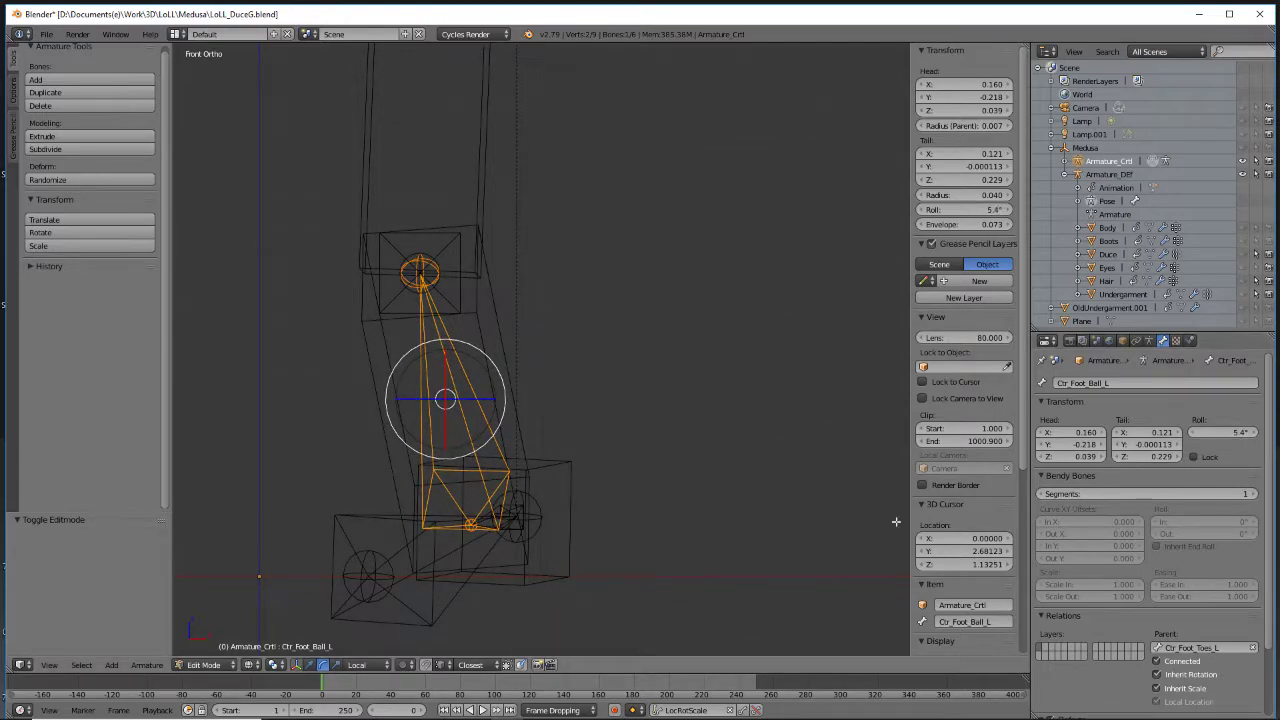
{"action": "mouse_move", "coordinate": [651, 514]}
{"action": "middle_mouse_down"}
{"action": "mouse_move", "coordinate": [586, 517]}
{"action": "mouse_move", "coordinate": [652, 514]}
{"action": "middle_mouse_up"}
{"action": "key", "text": "KP_1"}
{"action": "left_click_drag", "start_coordinate": [1200, 436], "coordinate": [1184, 436]}
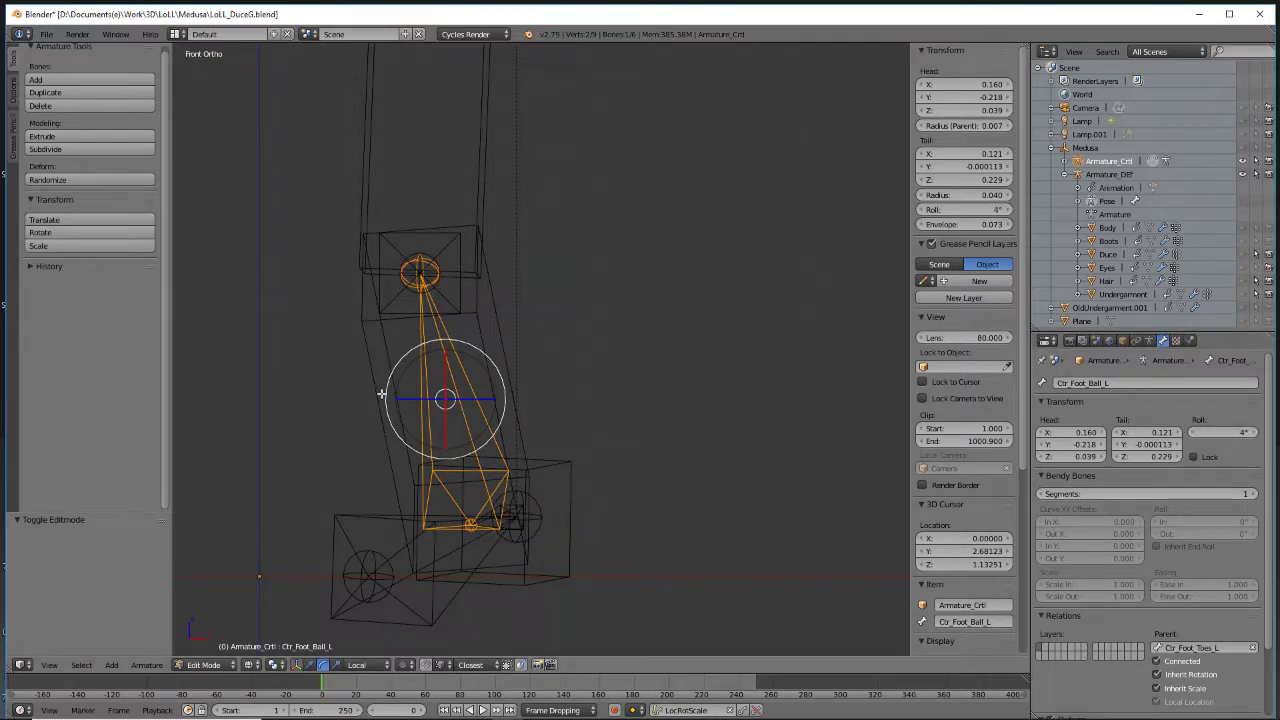
Save the scene over the existing LoLL_DuceG.blend file
{"action": "middle_click_drag", "start_coordinate": [636, 519], "coordinate": [626, 303]}
{"action": "middle_click_drag", "start_coordinate": [525, 239], "coordinate": [526, 420], "text": "shift"}
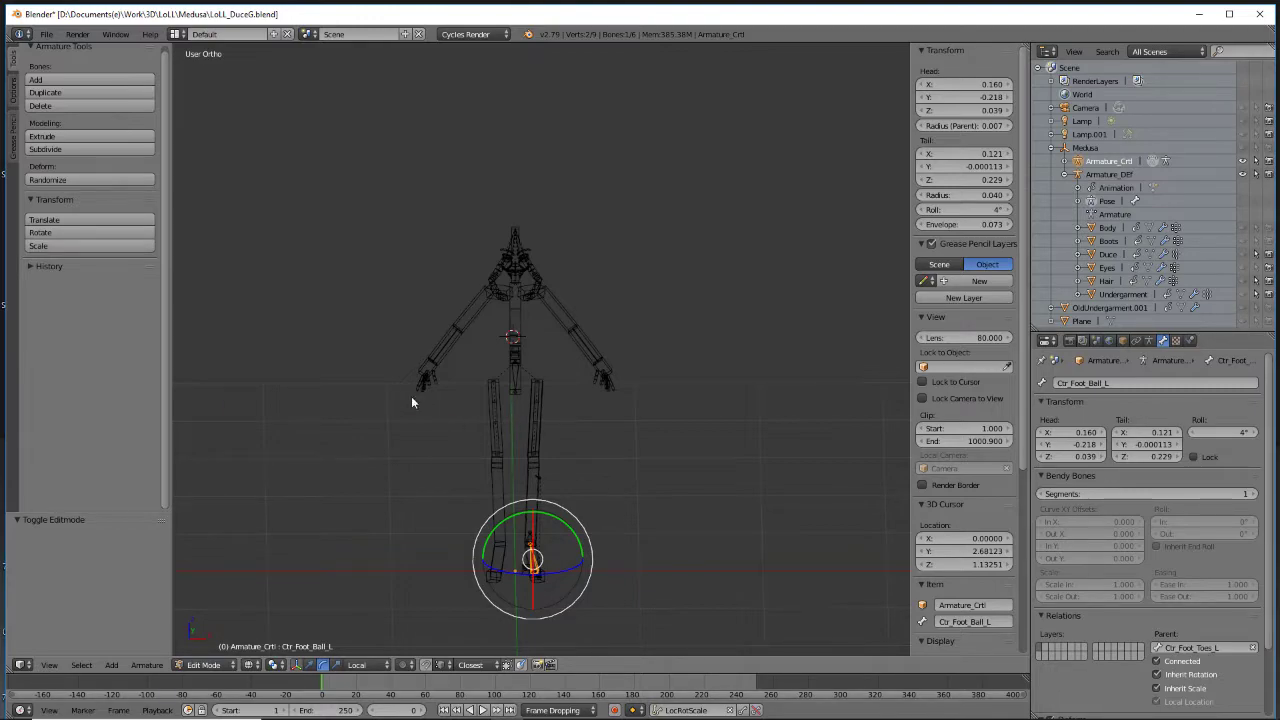
{"action": "key", "text": "ctrl+s"}
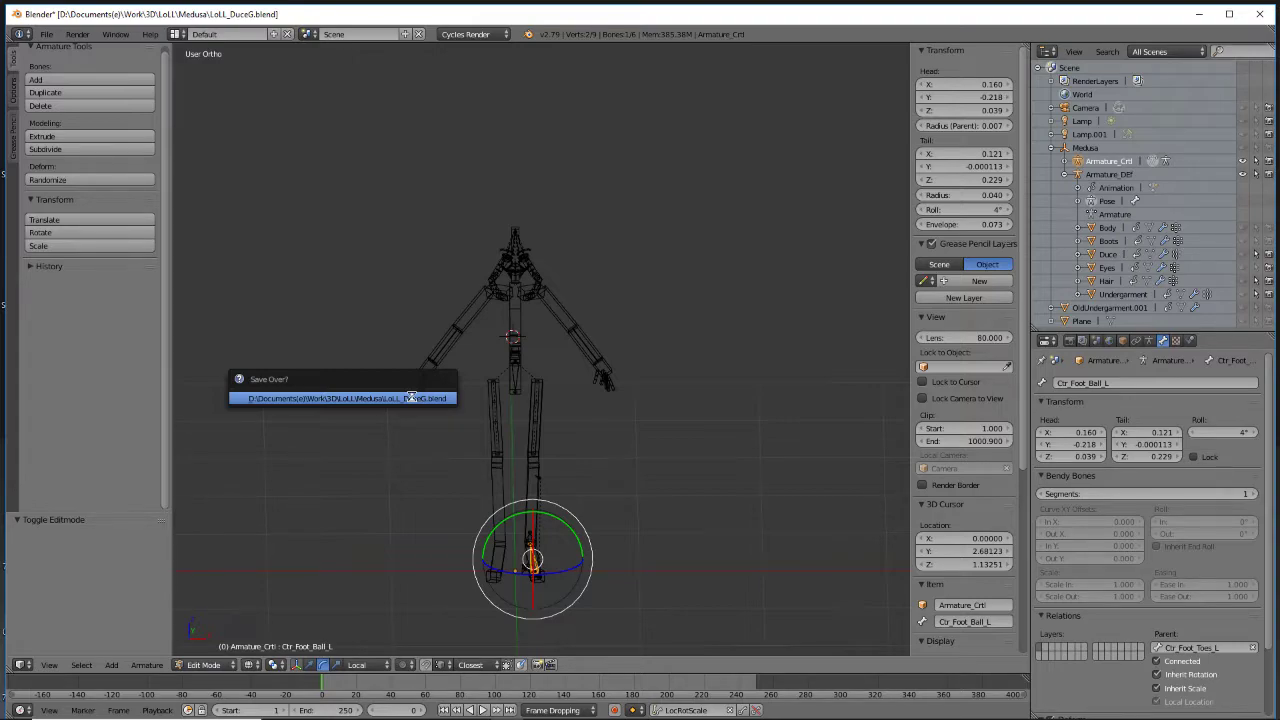
{"action": "left_click", "coordinate": [411, 398]}
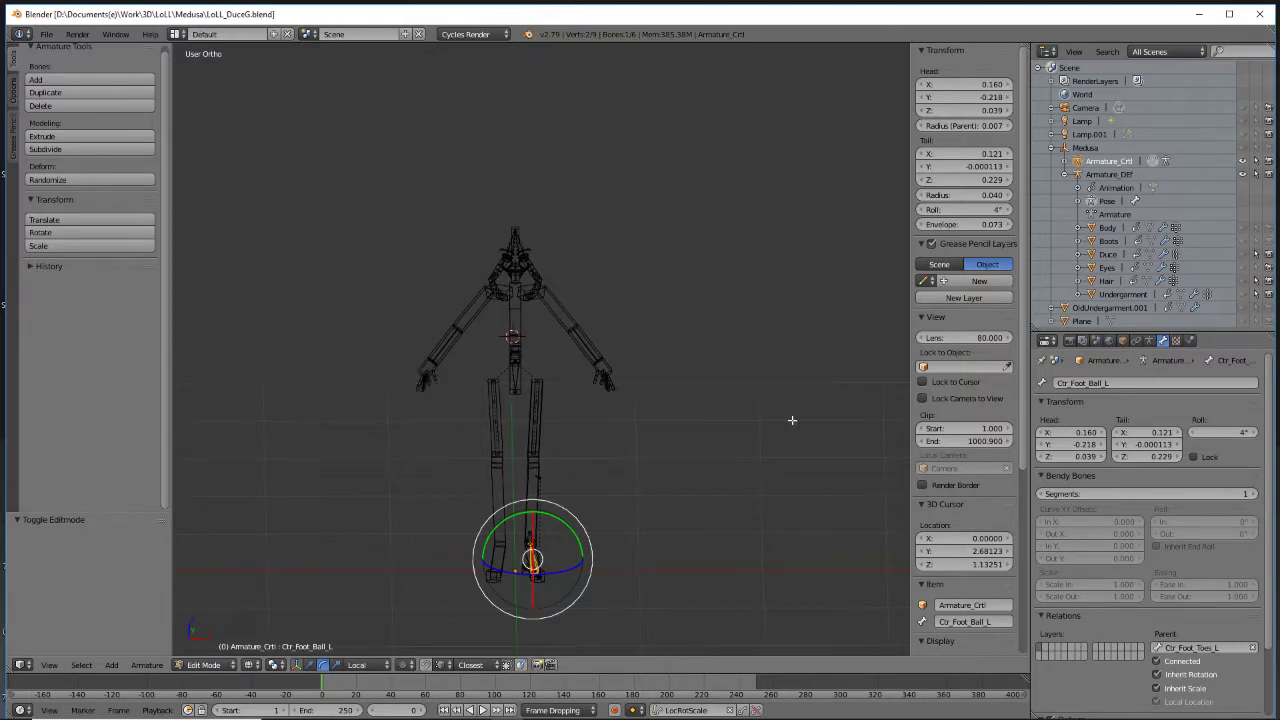
Delete the control armature and its hierarchy from the scene
{"action": "middle_click_drag", "start_coordinate": [757, 483], "coordinate": [649, 388]}
{"action": "middle_click_drag", "start_coordinate": [414, 503], "coordinate": [518, 404]}
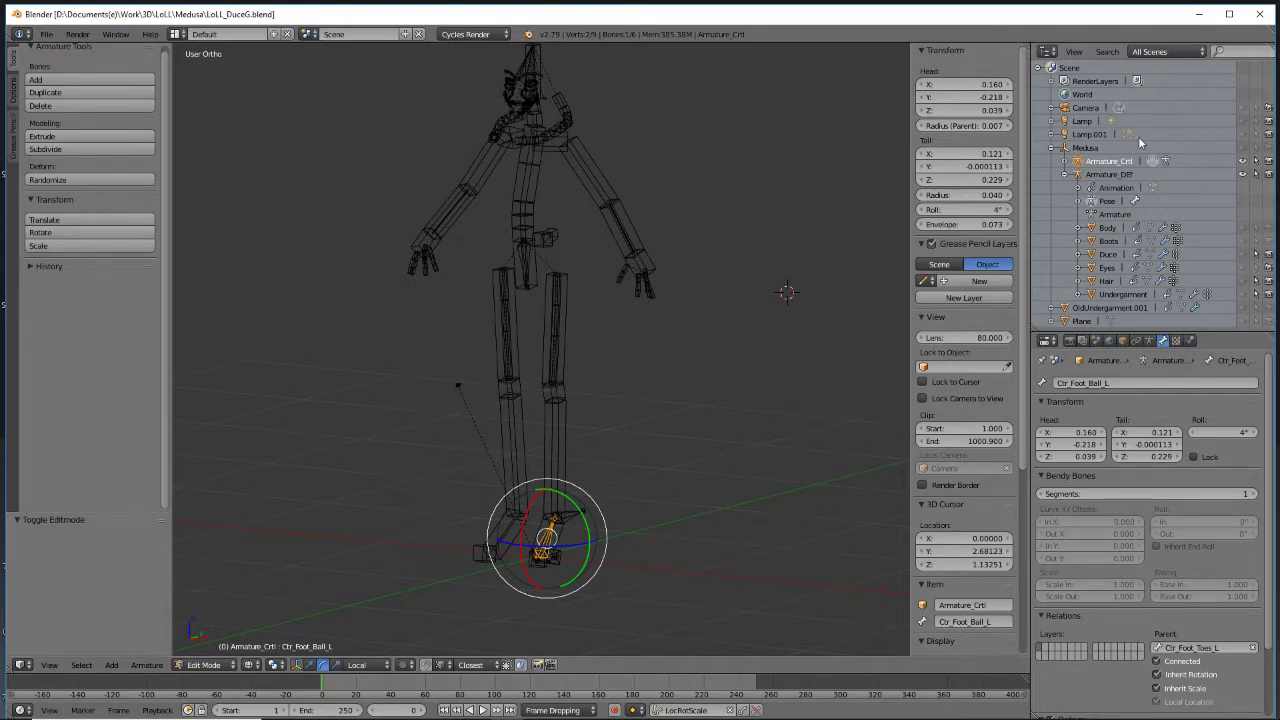
{"action": "left_click", "coordinate": [1111, 176]}
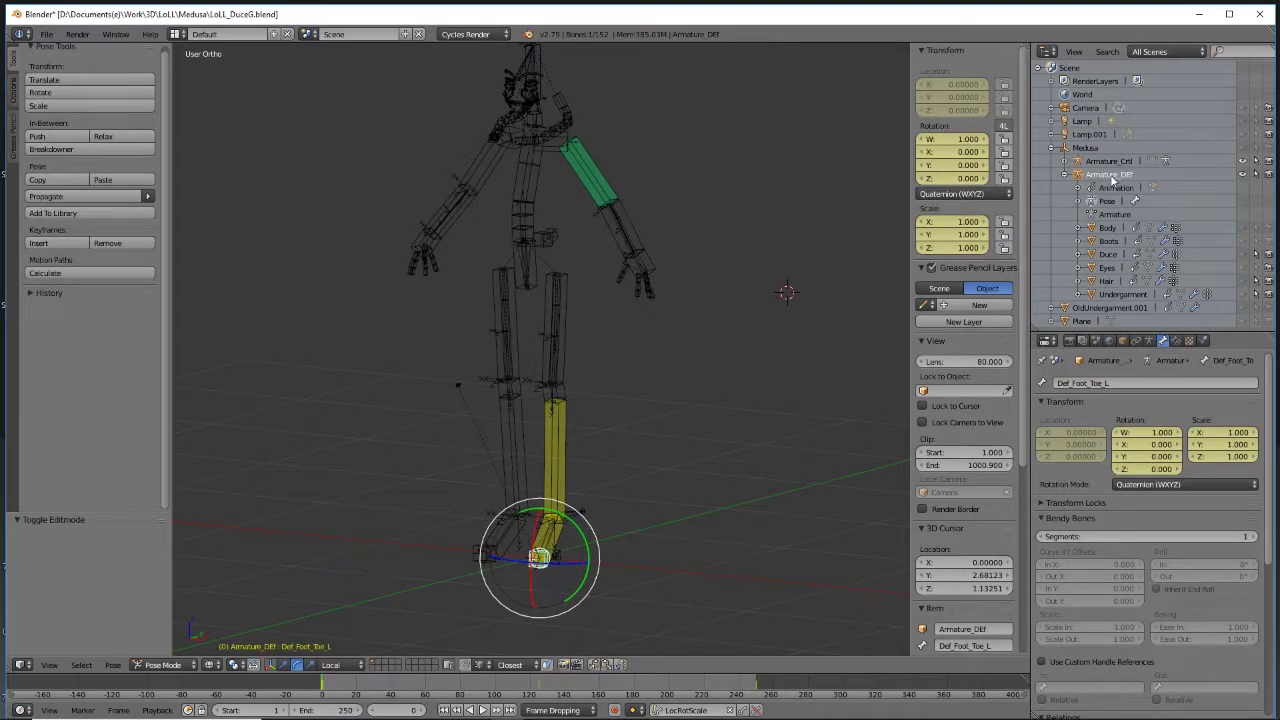
{"action": "left_click", "coordinate": [1110, 162]}
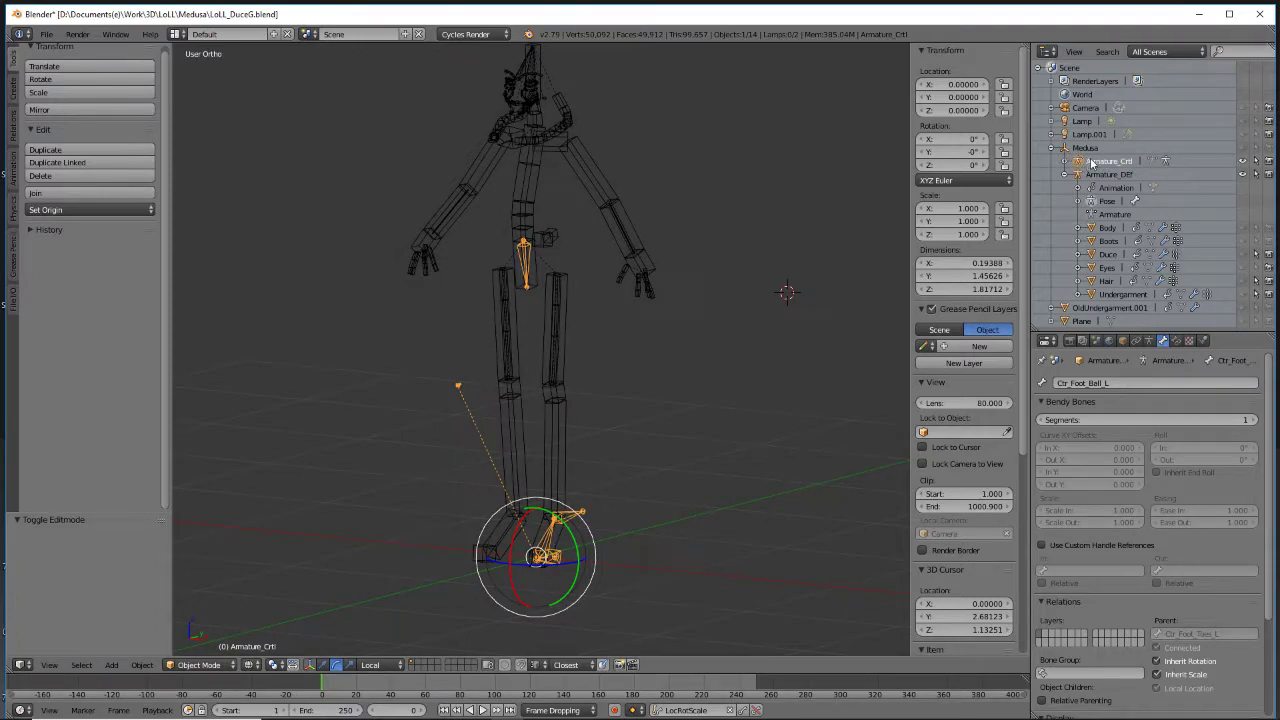
{"action": "right_click", "coordinate": [1157, 177]}
{"action": "right_click", "coordinate": [1158, 164]}
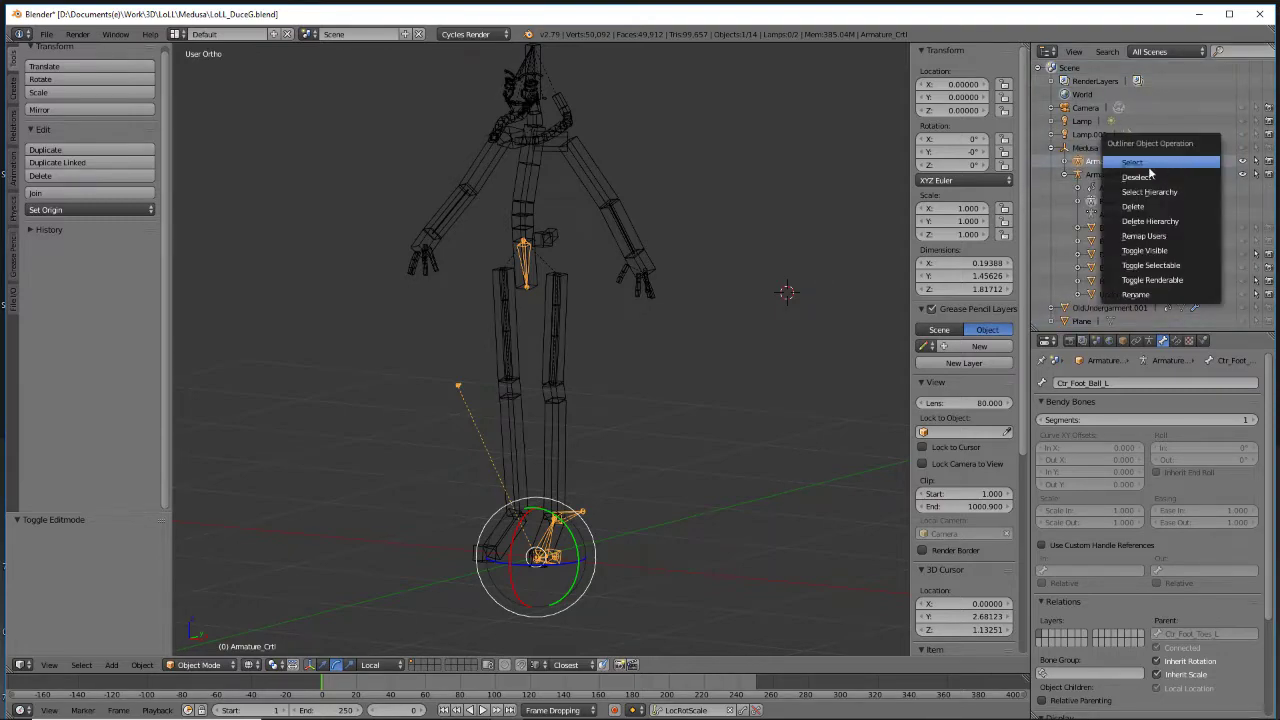
{"action": "left_click", "coordinate": [1196, 224]}
{"action": "middle_click_drag", "start_coordinate": [686, 398], "coordinate": [841, 297]}
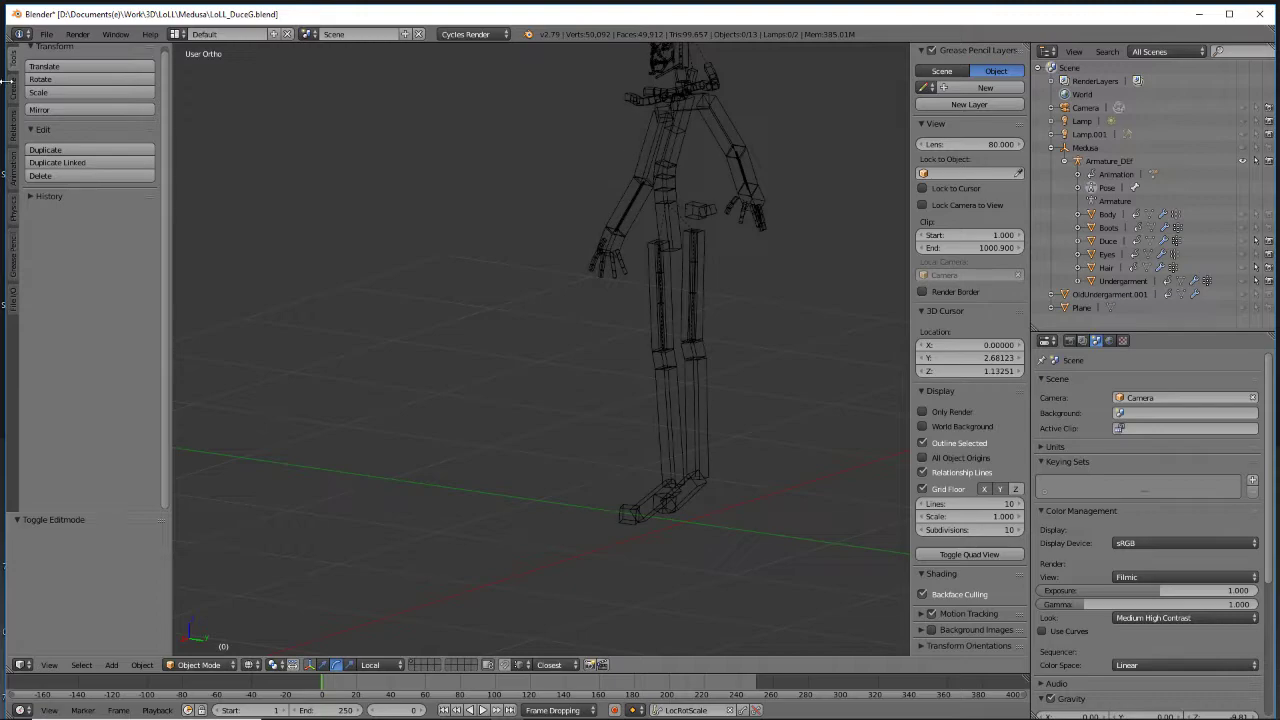
Revert the scene to its last saved version
{"action": "left_click", "coordinate": [54, 37]}
{"action": "left_click", "coordinate": [46, 34]}
{"action": "left_click", "coordinate": [75, 95]}
{"action": "left_click", "coordinate": [75, 95]}
Examine the ball and ankle control bones of the left foot from several angles
{"action": "middle_click_drag", "start_coordinate": [698, 505], "coordinate": [583, 503]}
{"action": "scroll", "coordinate": [603, 534], "scroll_direction": "up", "scroll_amount": 4}
{"action": "middle_click_drag", "start_coordinate": [602, 568], "coordinate": [584, 379], "text": "shift"}
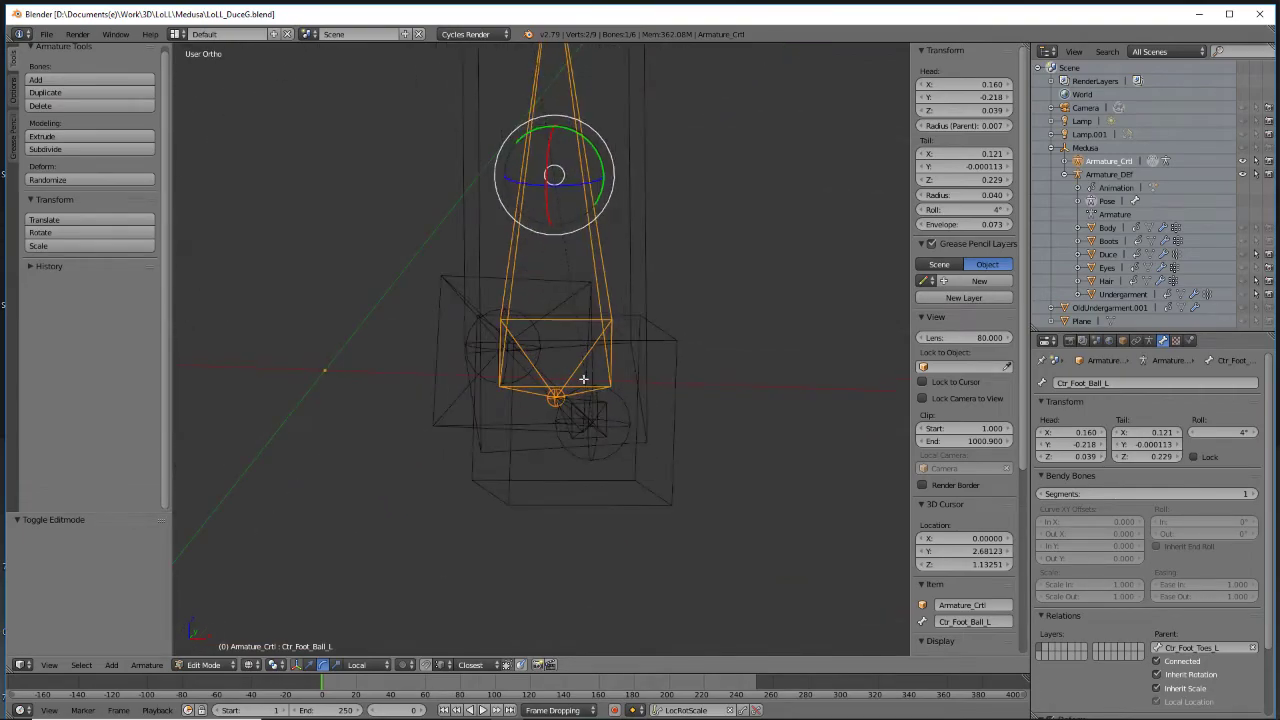
{"action": "right_click", "coordinate": [583, 379]}
{"action": "right_click", "coordinate": [582, 358]}
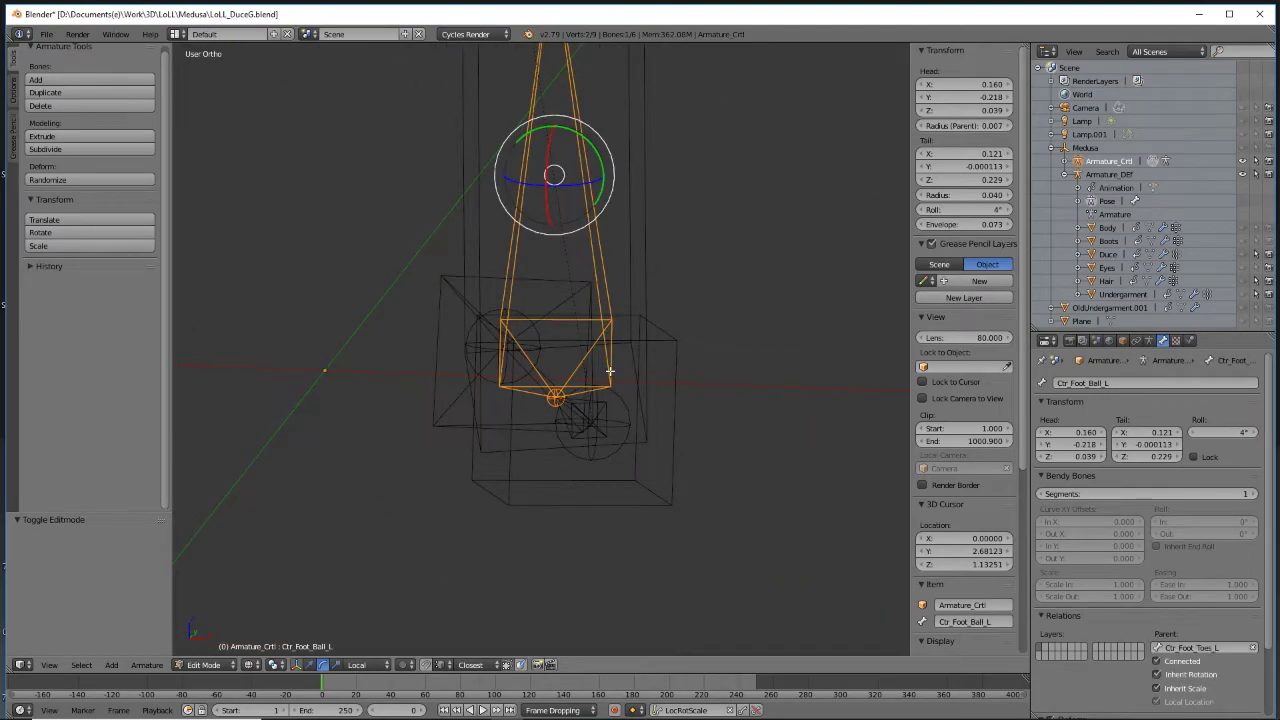
{"action": "right_click", "coordinate": [604, 409]}
{"action": "middle_click_drag", "start_coordinate": [651, 454], "coordinate": [551, 423]}
{"action": "middle_click_drag", "start_coordinate": [771, 174], "coordinate": [586, 395], "text": "shift"}
{"action": "middle_click_drag", "start_coordinate": [659, 335], "coordinate": [577, 420], "text": "shift"}
{"action": "right_click", "coordinate": [562, 467]}
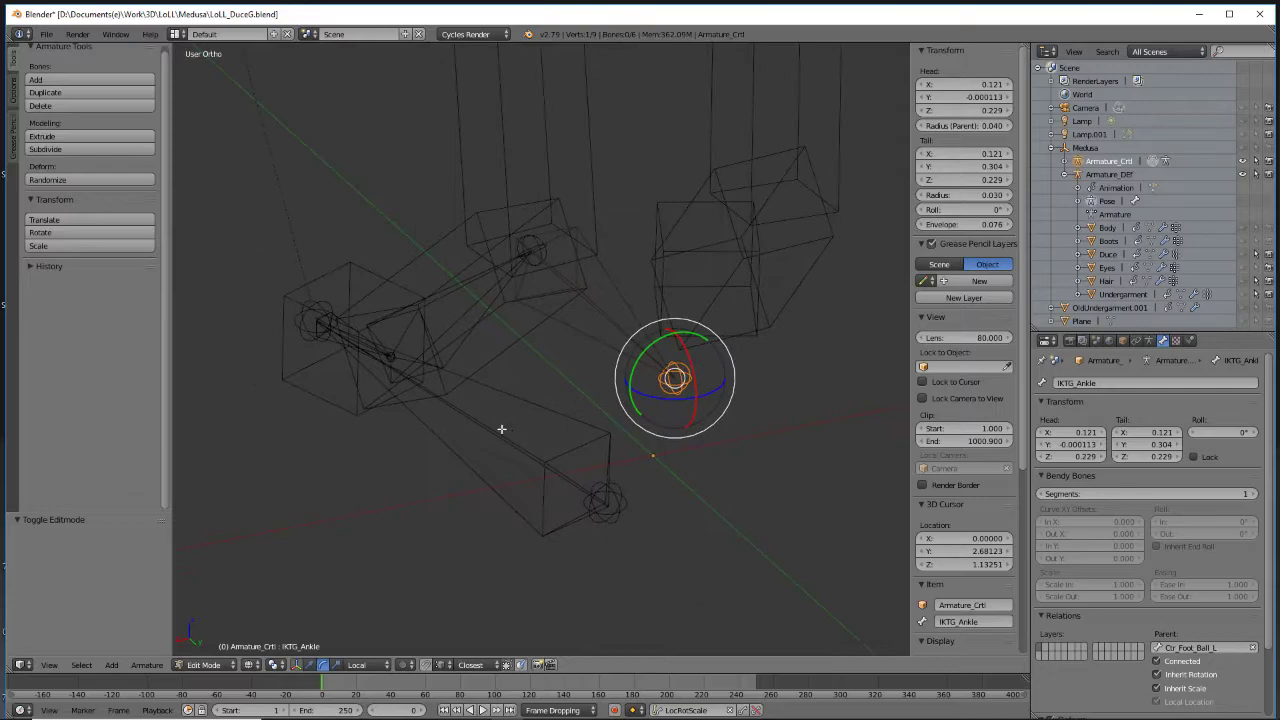
Select the left foot's heel, toes, ball and ankle target control bones in Edit Mode
{"action": "middle_click_drag", "start_coordinate": [501, 429], "coordinate": [520, 420]}
{"action": "middle_click_drag", "start_coordinate": [494, 331], "coordinate": [480, 493], "text": "shift"}
{"action": "right_click", "coordinate": [545, 458]}
{"action": "left_click", "coordinate": [204, 664]}
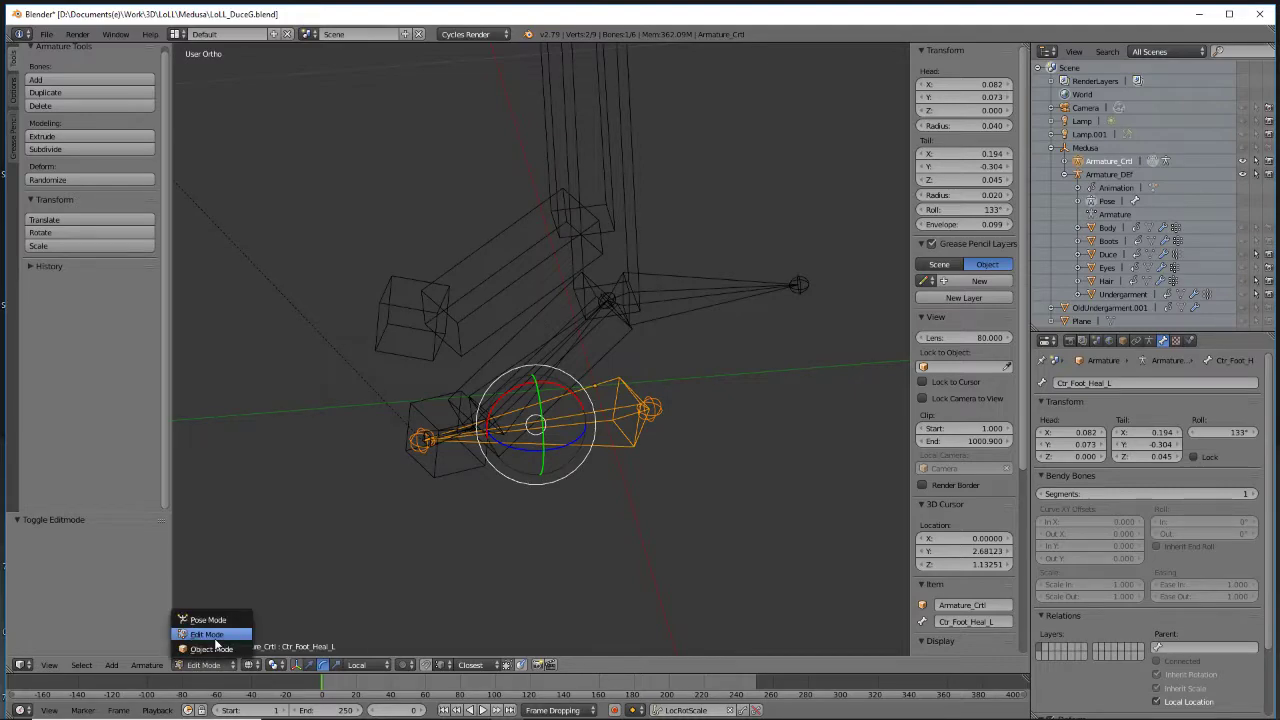
{"action": "left_click", "coordinate": [215, 636]}
{"action": "scroll", "coordinate": [632, 455], "scroll_direction": "up", "scroll_amount": 5}
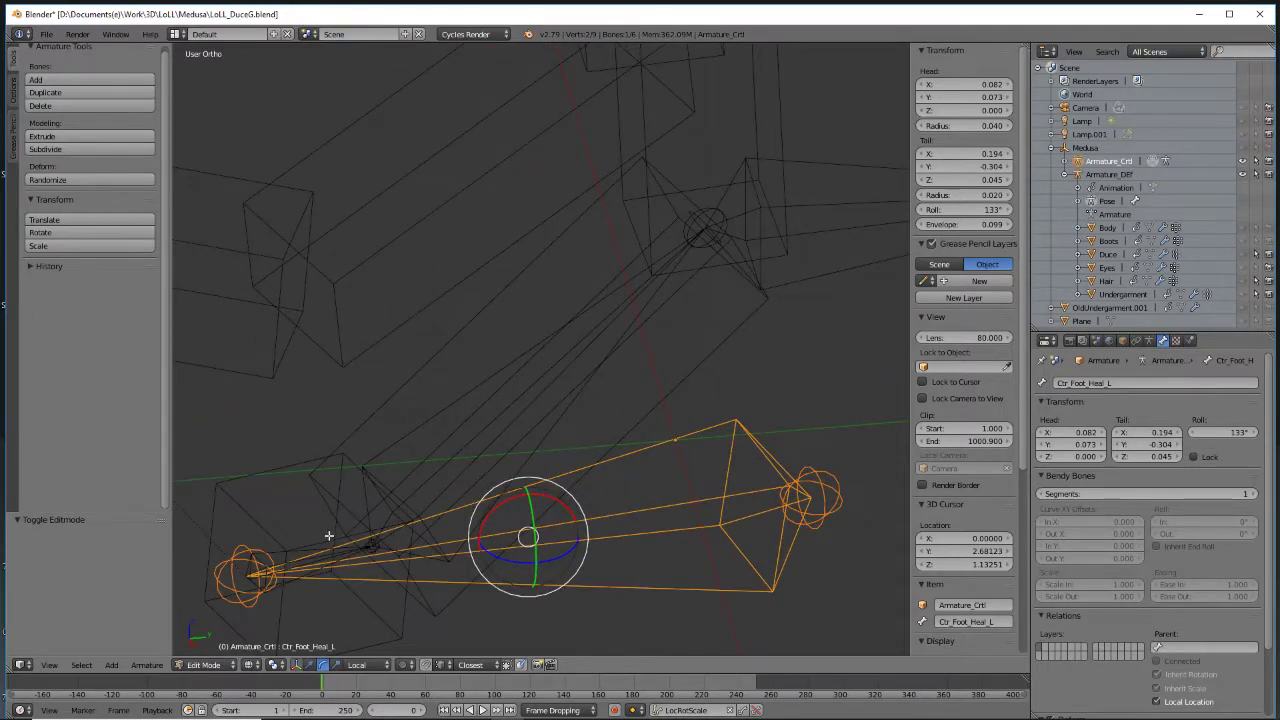
{"action": "right_click", "coordinate": [330, 541]}
{"action": "right_click", "coordinate": [409, 440], "text": "shift"}
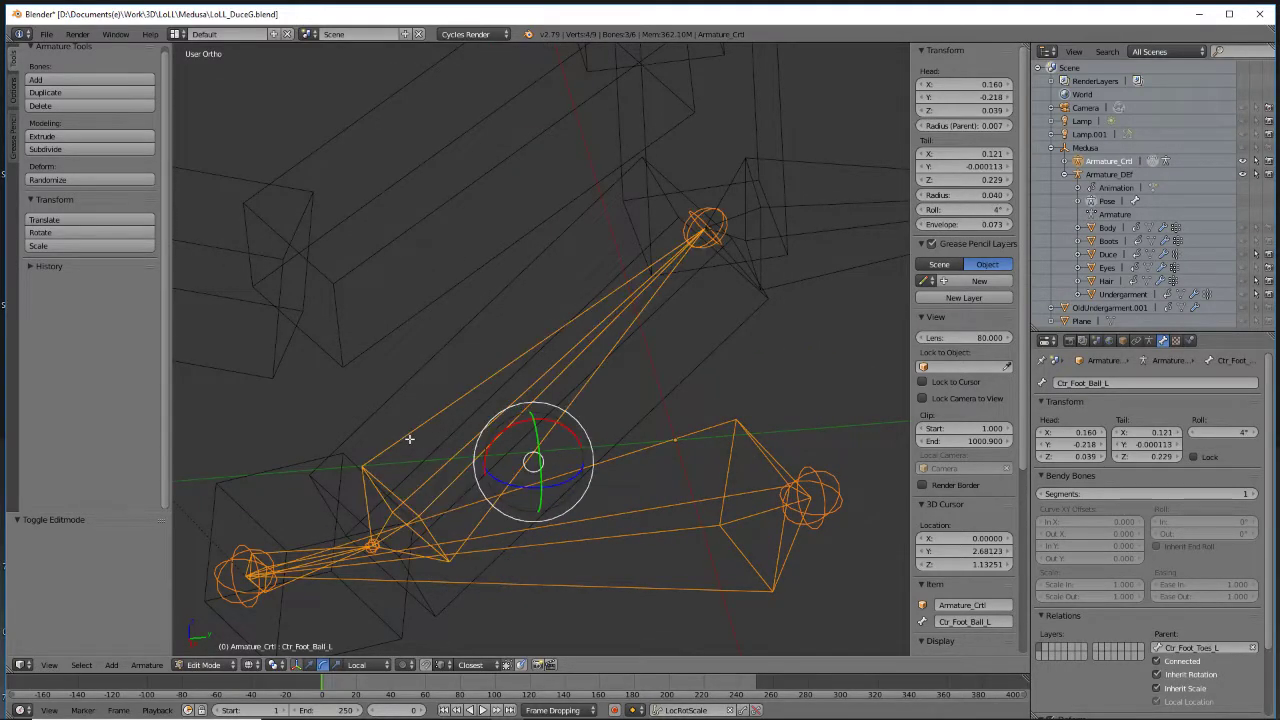
{"action": "right_click", "coordinate": [848, 200], "text": "shift"}
Reset the 3D cursor to the world origin and duplicate the four left foot control bones in place
{"action": "scroll", "coordinate": [640, 320], "scroll_direction": "down", "scroll_amount": 4}
{"action": "middle_click_drag", "start_coordinate": [391, 391], "coordinate": [547, 397]}
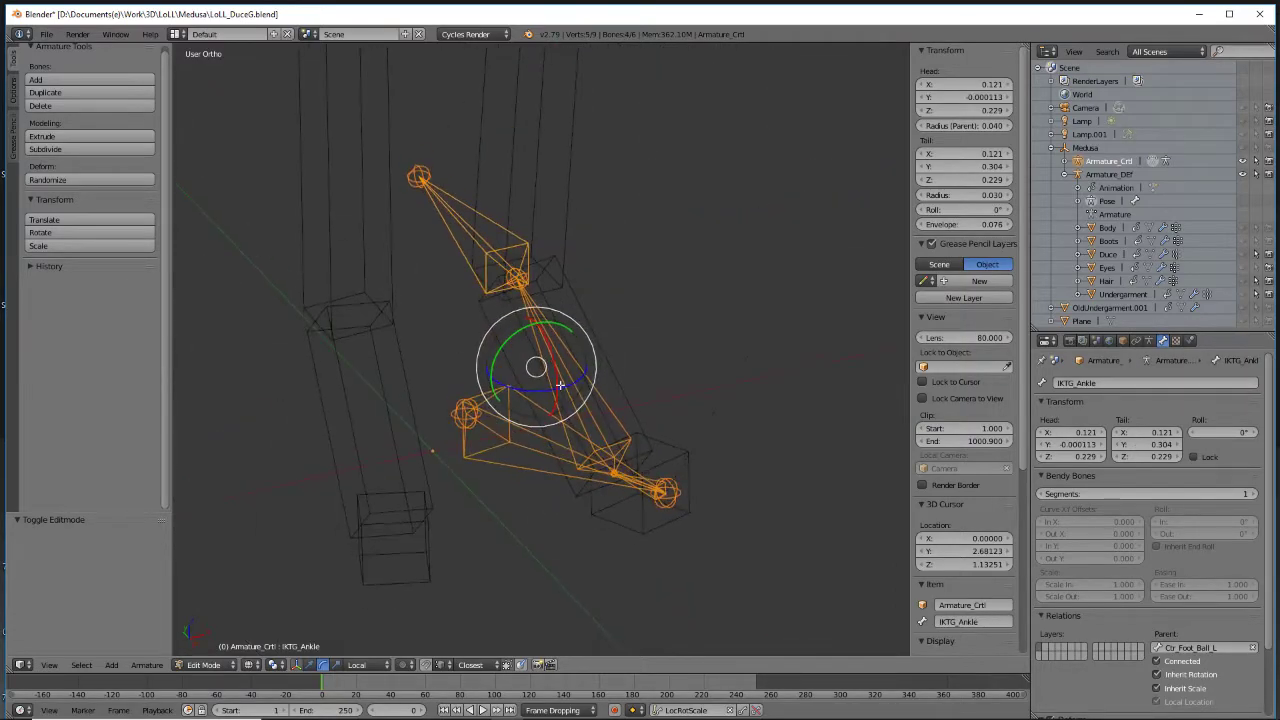
{"action": "key", "text": "shift+c"}
{"action": "middle_click_drag", "start_coordinate": [661, 431], "coordinate": [640, 234]}
{"action": "scroll", "coordinate": [583, 486], "scroll_direction": "up", "scroll_amount": 5}
{"action": "key", "text": "shift+d"}
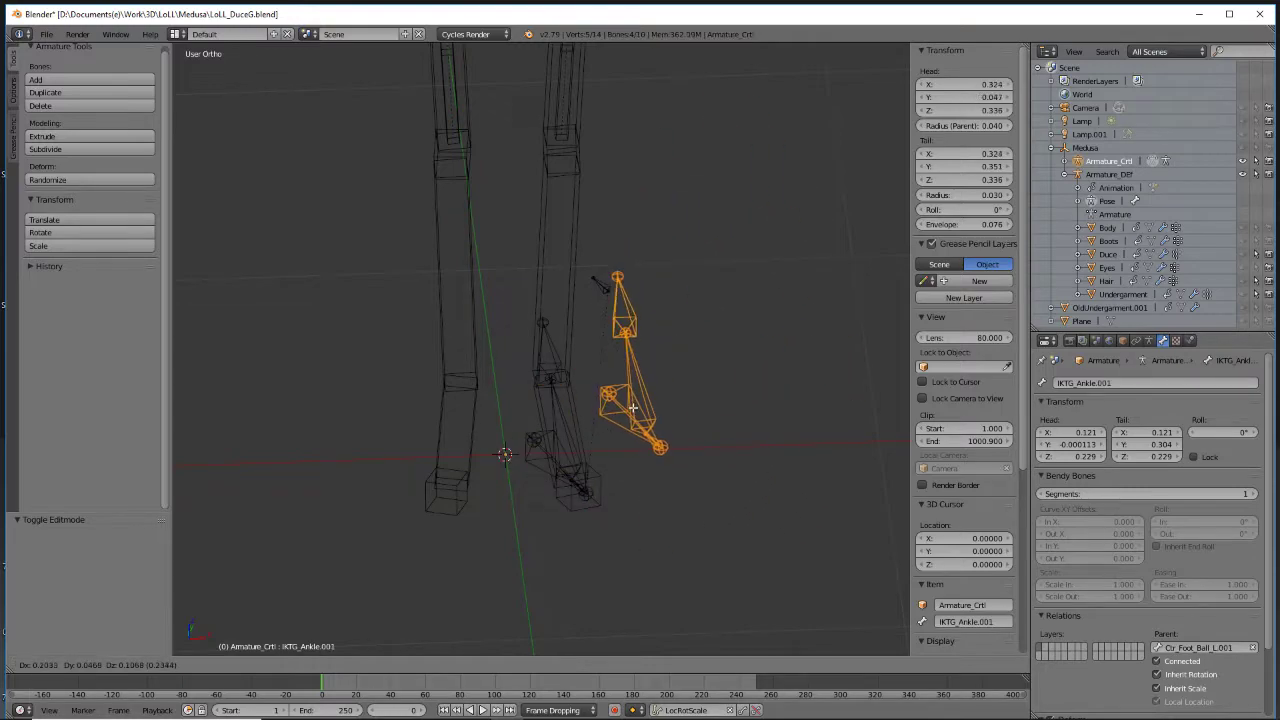
{"action": "key", "text": "Escape"}
Try to mirror the duplicated foot bones around their median point, first along X Local, then along Z
{"action": "left_click", "coordinate": [149, 665]}
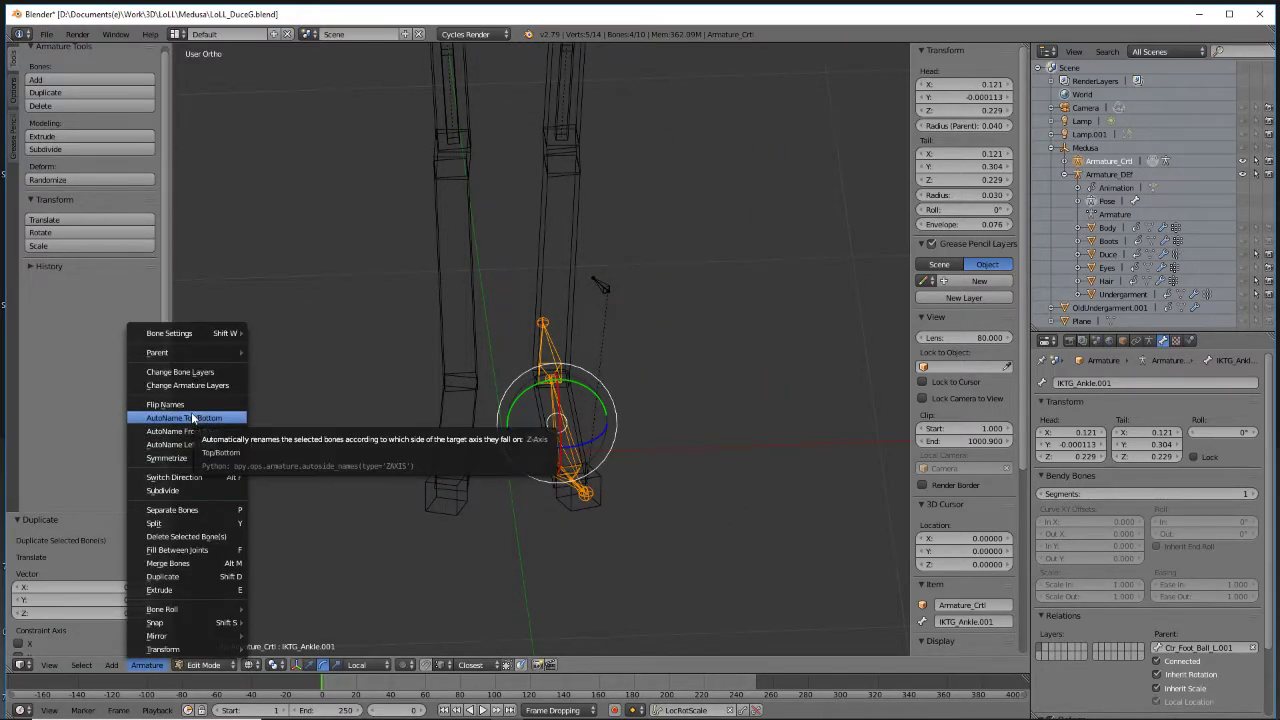
{"action": "key", "text": "Escape"}
{"action": "left_click", "coordinate": [158, 665]}
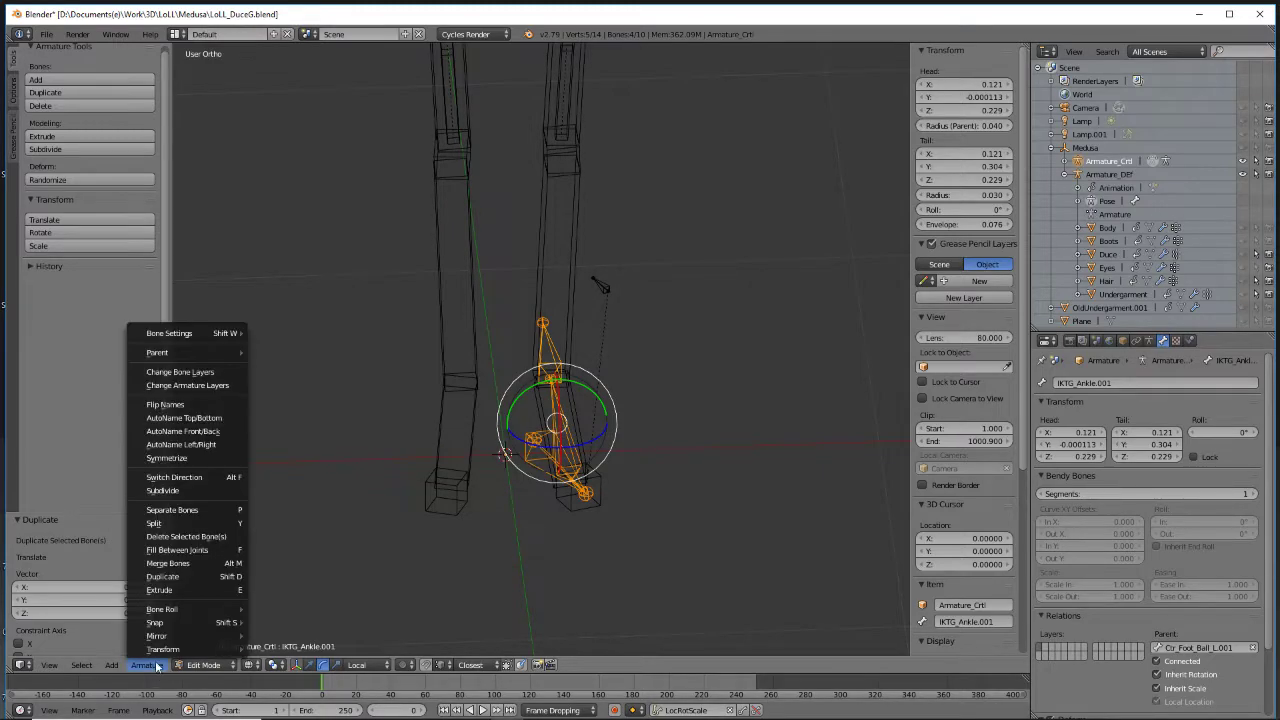
{"action": "mouse_move", "coordinate": [158, 648]}
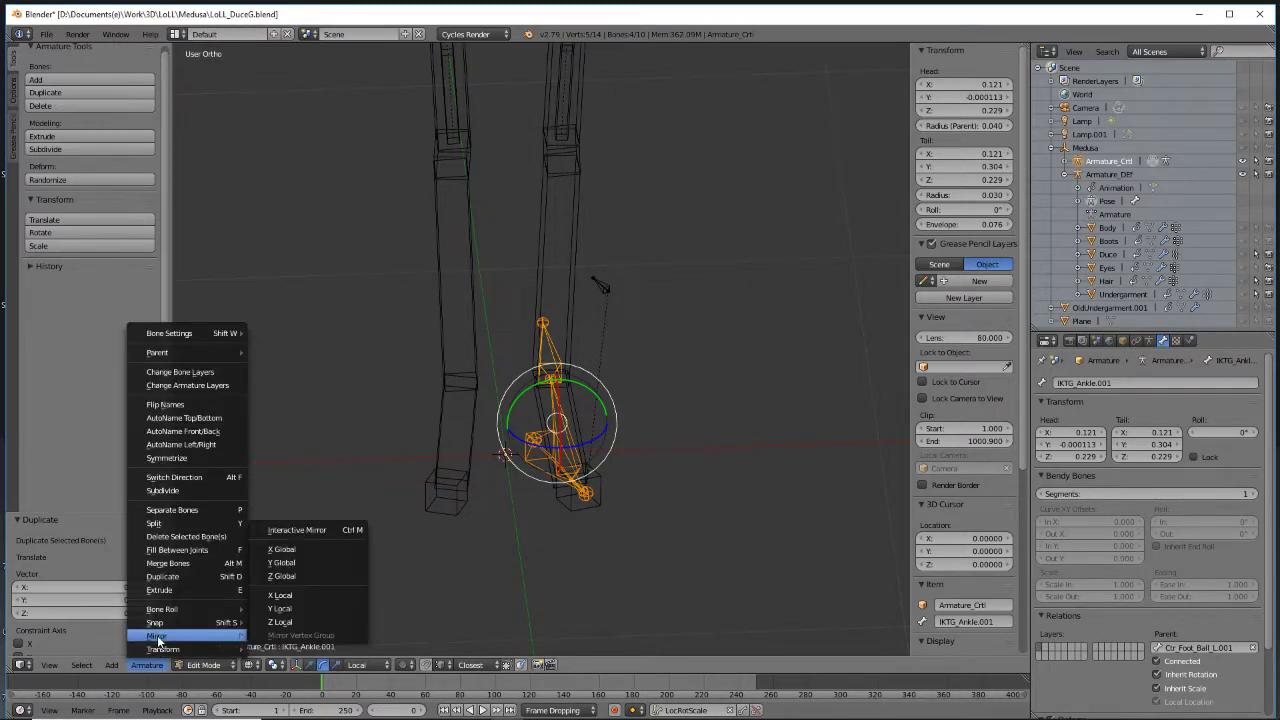
{"action": "left_click", "coordinate": [307, 594]}
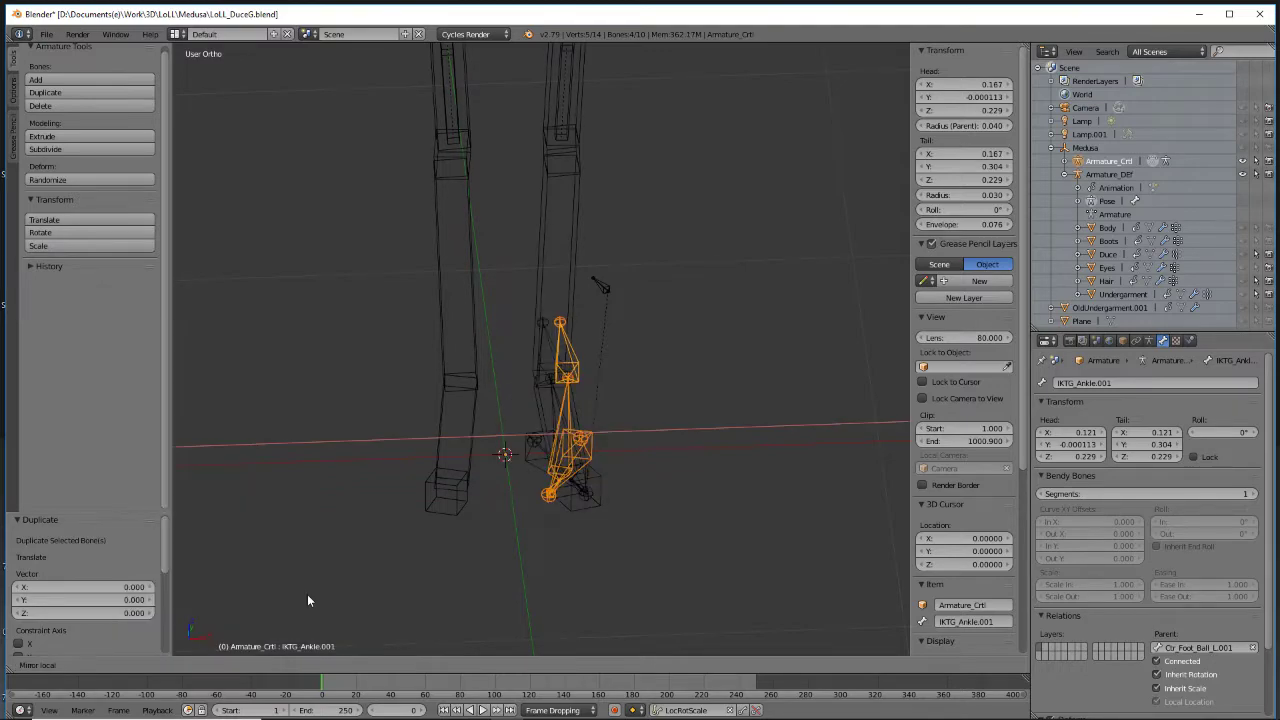
{"action": "key", "text": "z"}
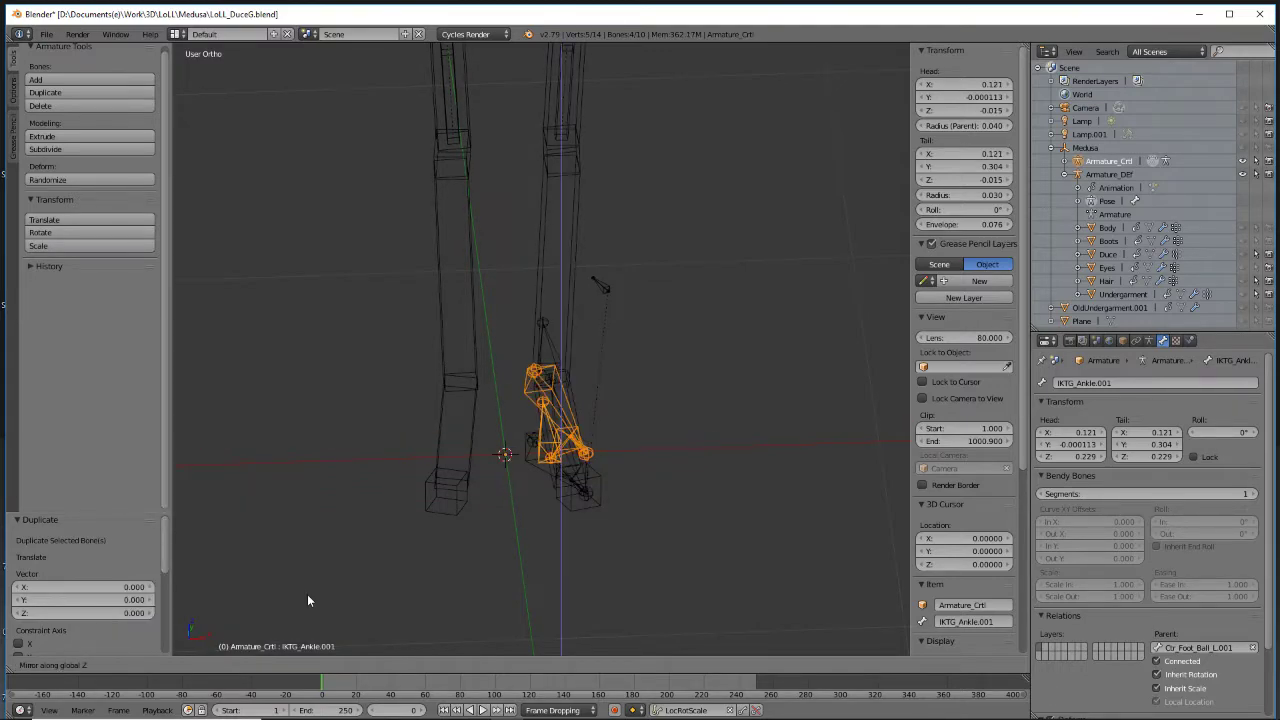
{"action": "left_click", "coordinate": [903, 448]}
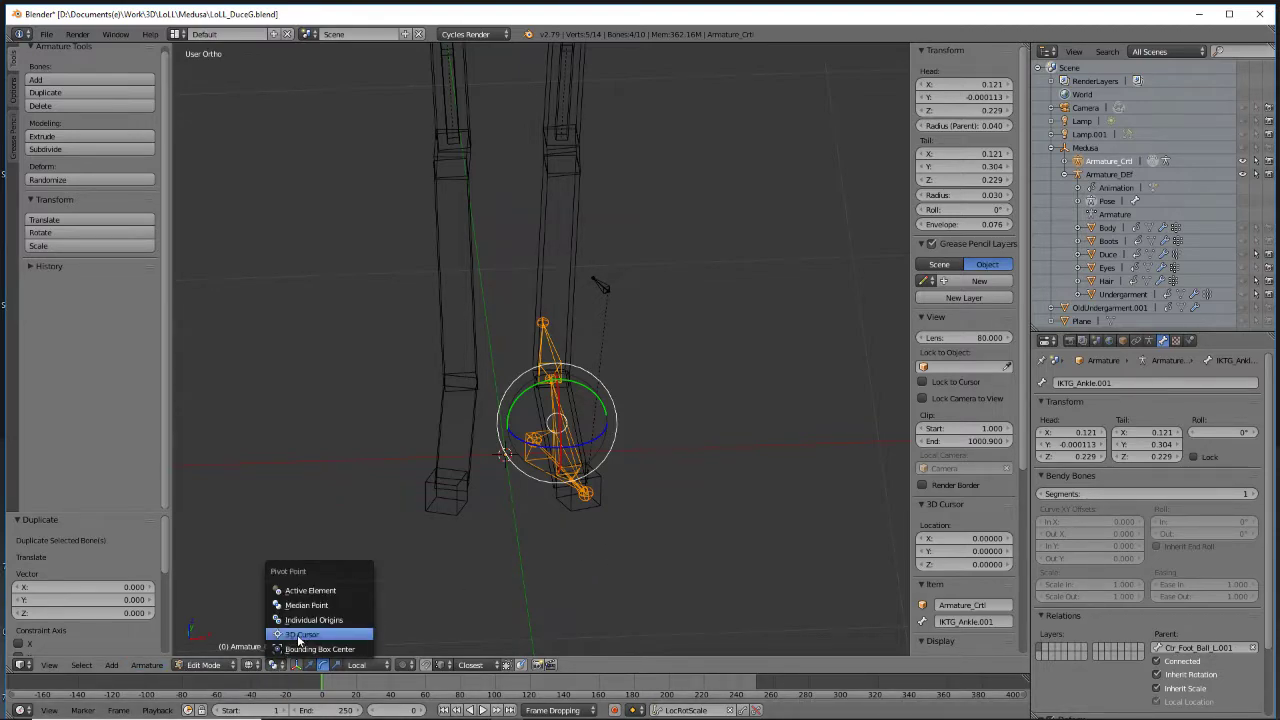
Set the pivot to the 3D cursor at the world origin and mirror the duplicated foot bones along X Local
{"action": "left_click", "coordinate": [301, 634]}
{"action": "left_click", "coordinate": [296, 635]}
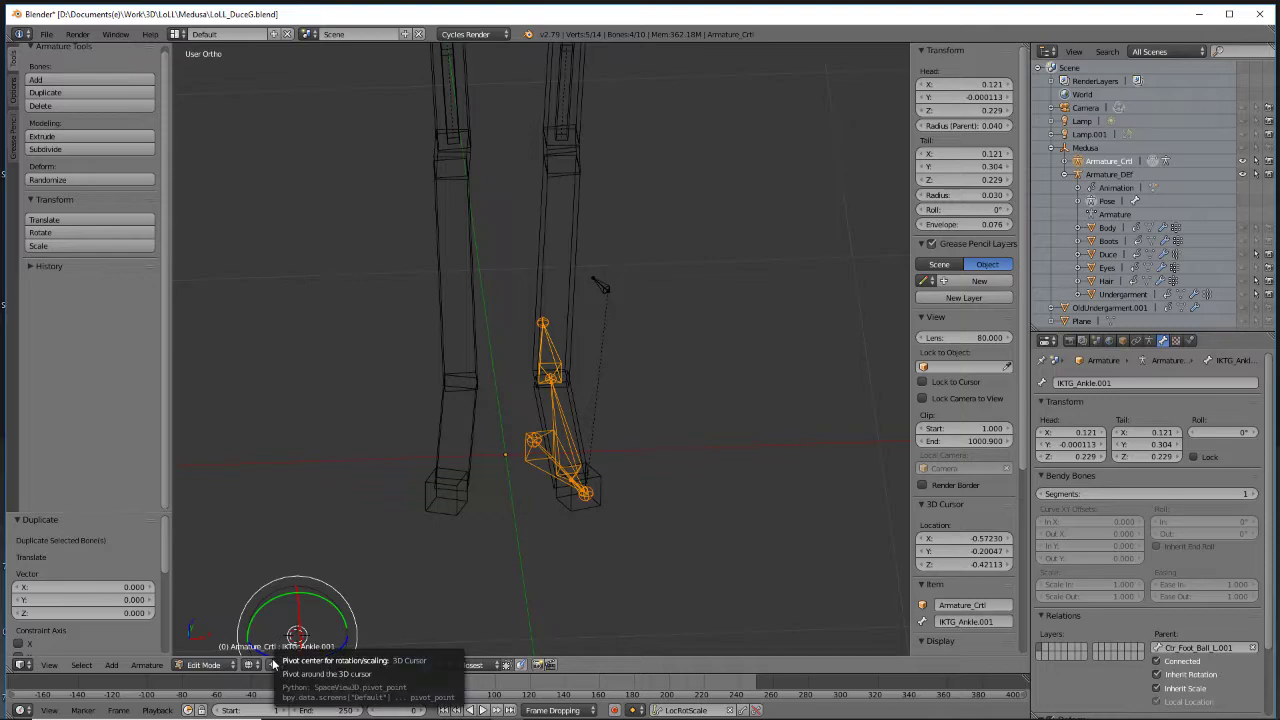
{"action": "key", "text": "shift+c"}
{"action": "scroll", "coordinate": [592, 409], "scroll_direction": "up", "scroll_amount": 4}
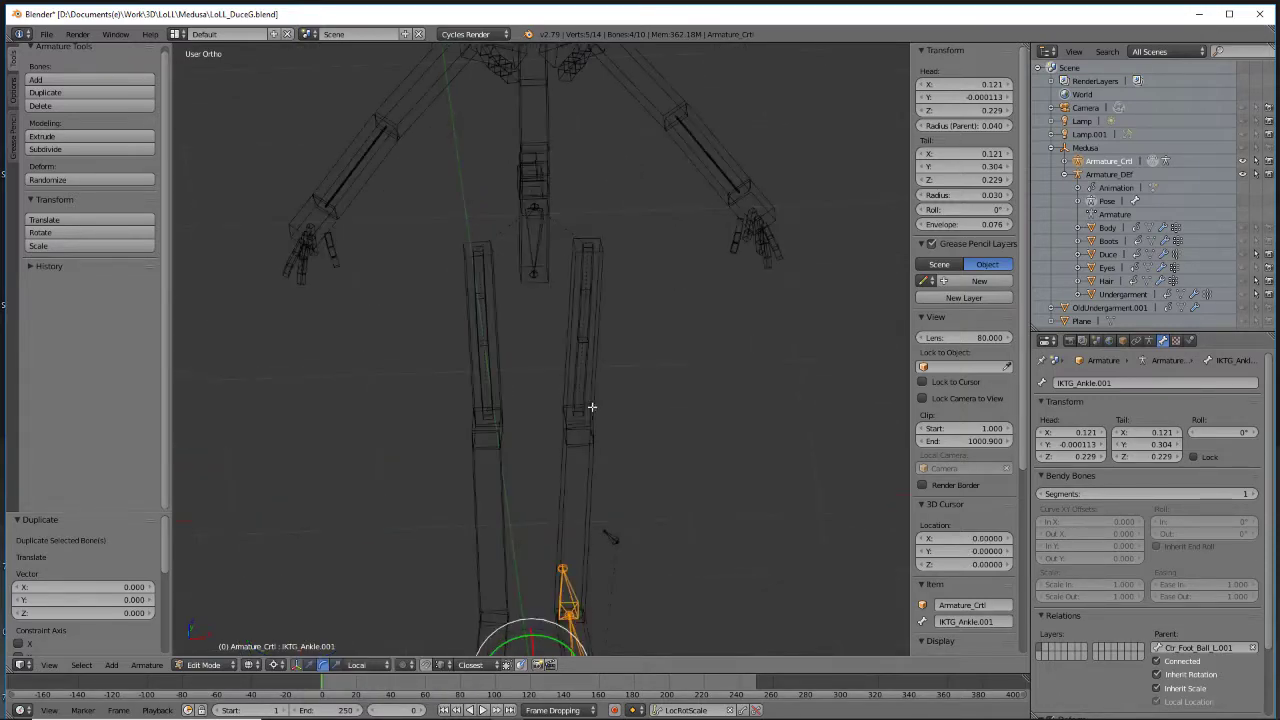
{"action": "left_click", "coordinate": [150, 666]}
{"action": "mouse_move", "coordinate": [180, 636]}
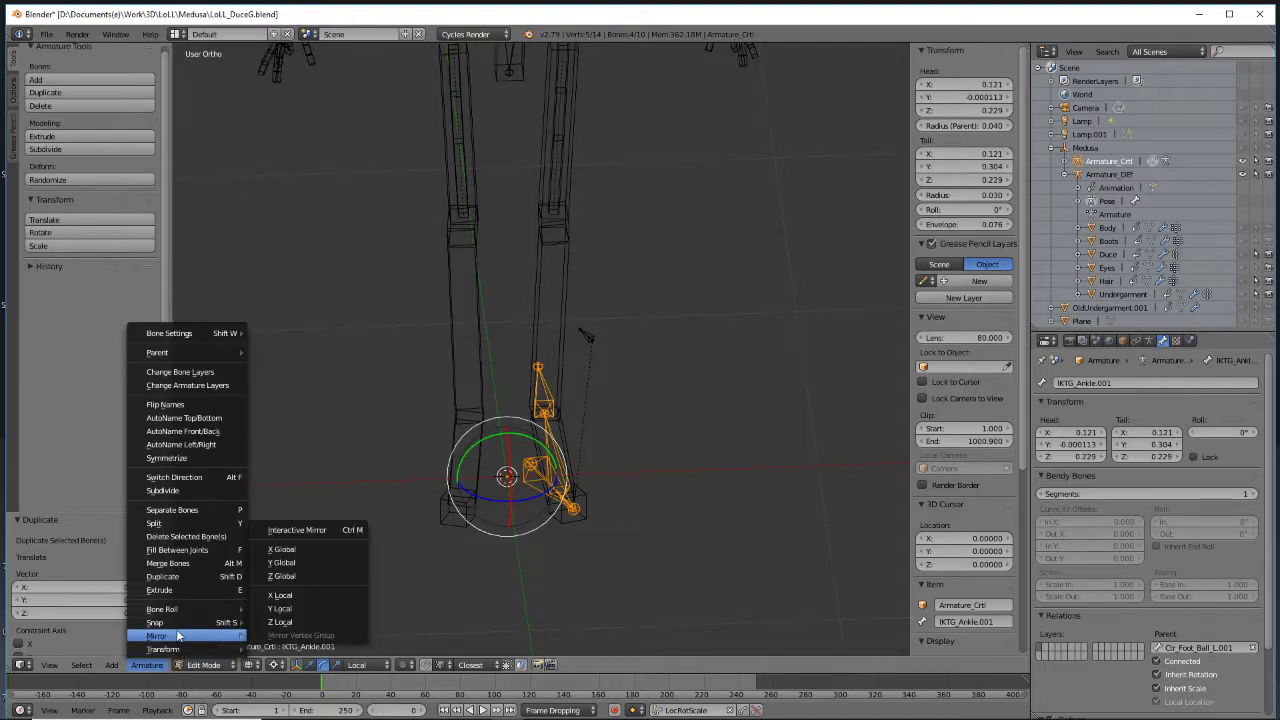
{"action": "left_click", "coordinate": [317, 595]}
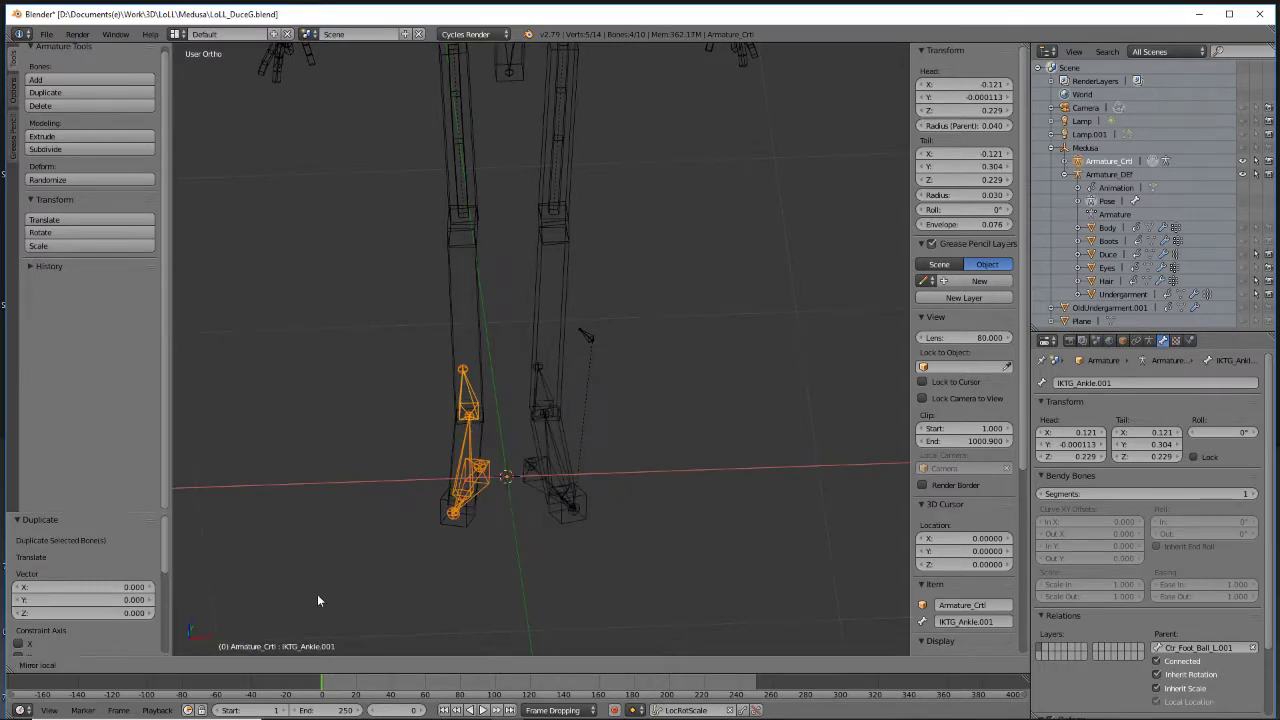
{"action": "left_click", "coordinate": [617, 440]}
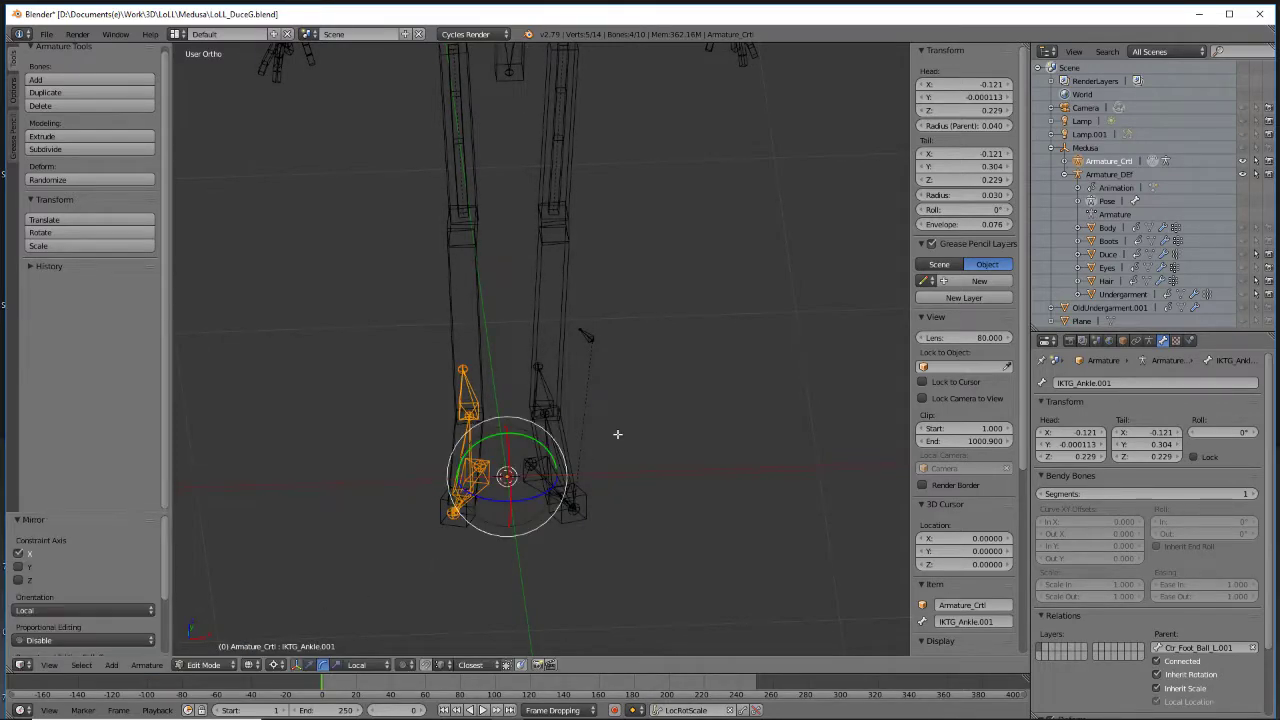
Flip the mirrored bones' names and check the heel, ball and ankle bone names on the right foot
{"action": "left_click", "coordinate": [148, 665]}
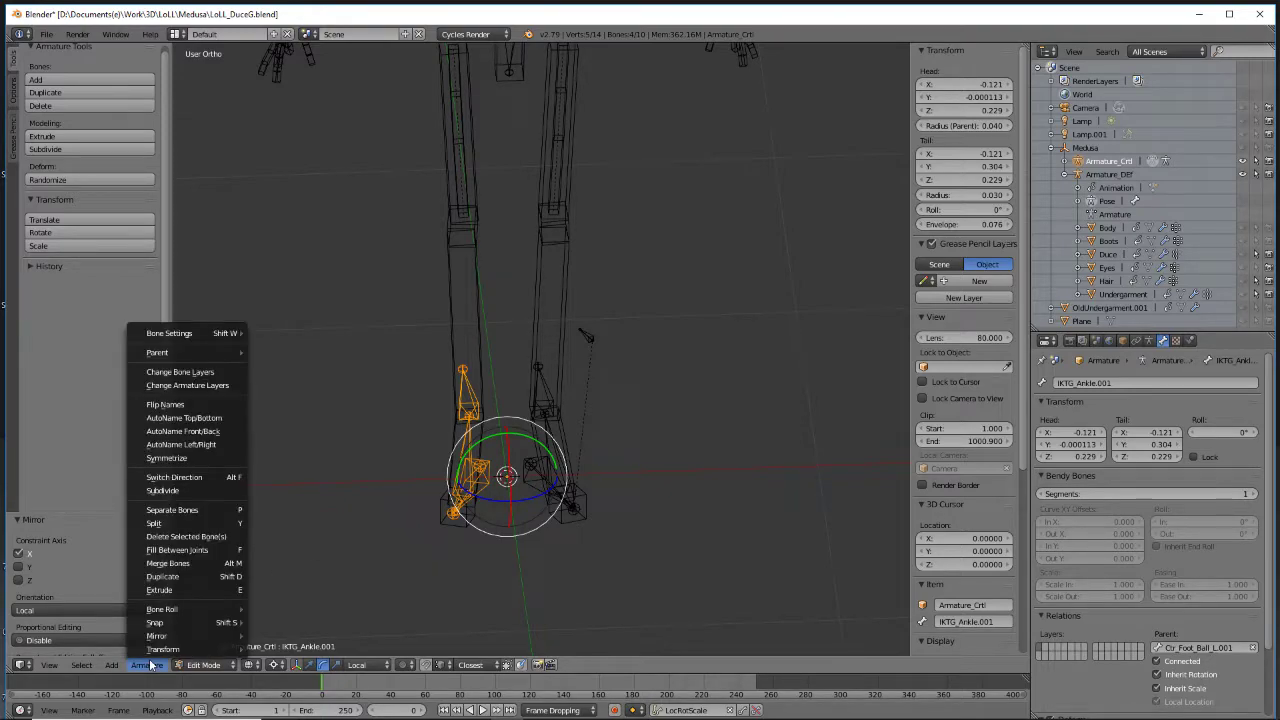
{"action": "left_click", "coordinate": [167, 405]}
{"action": "middle_click_drag", "start_coordinate": [566, 525], "coordinate": [455, 300]}
{"action": "right_click", "coordinate": [455, 300]}
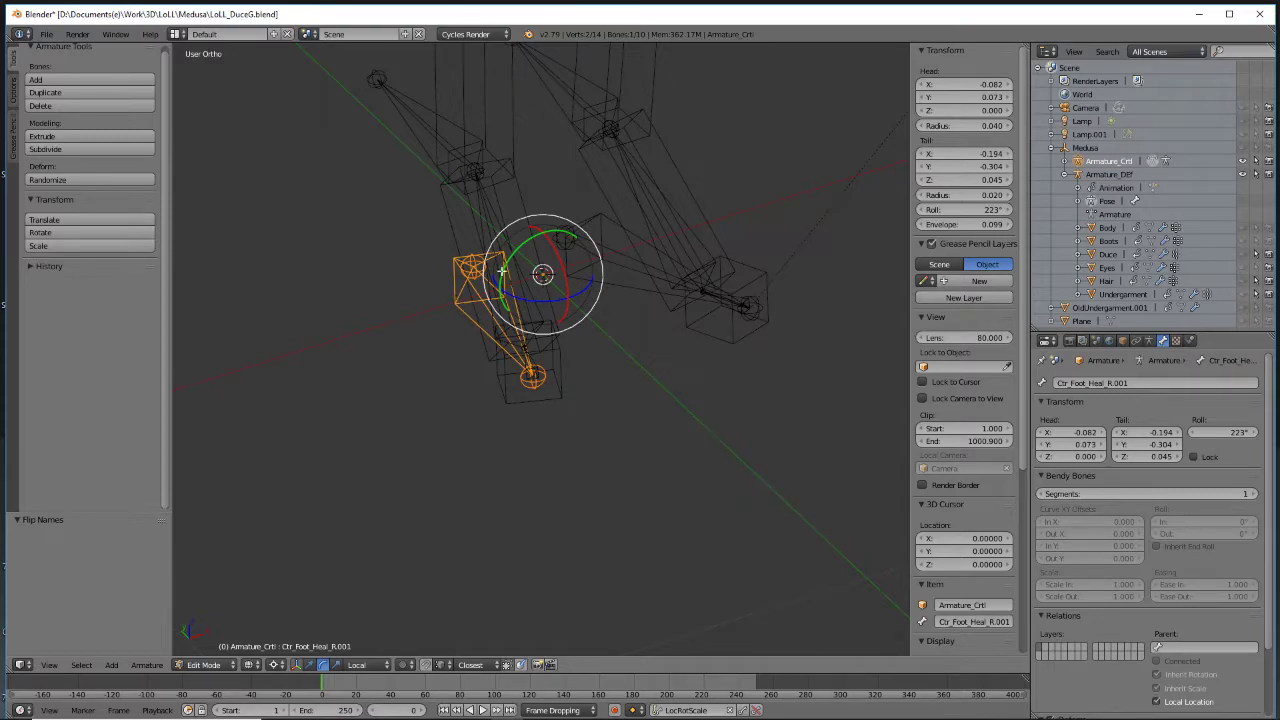
{"action": "right_click", "coordinate": [529, 289]}
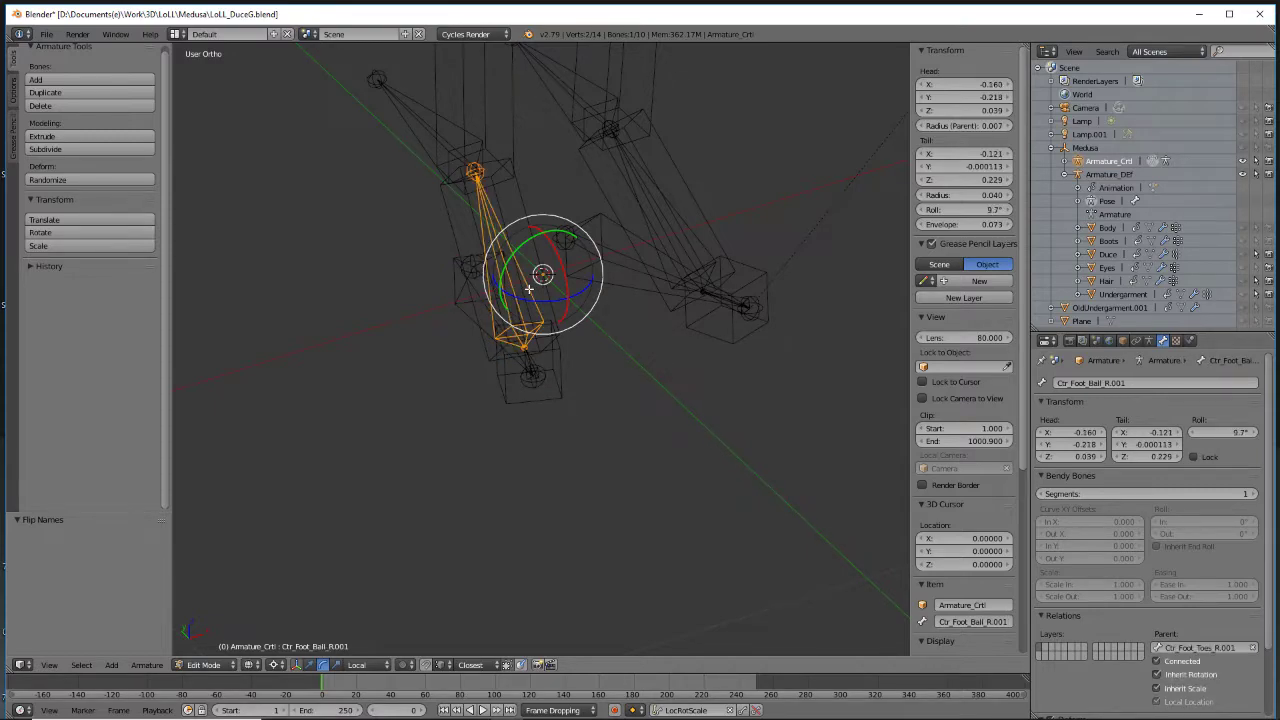
{"action": "right_click", "coordinate": [426, 140]}
Revert the scene to its last saved version
{"action": "left_click", "coordinate": [46, 34]}
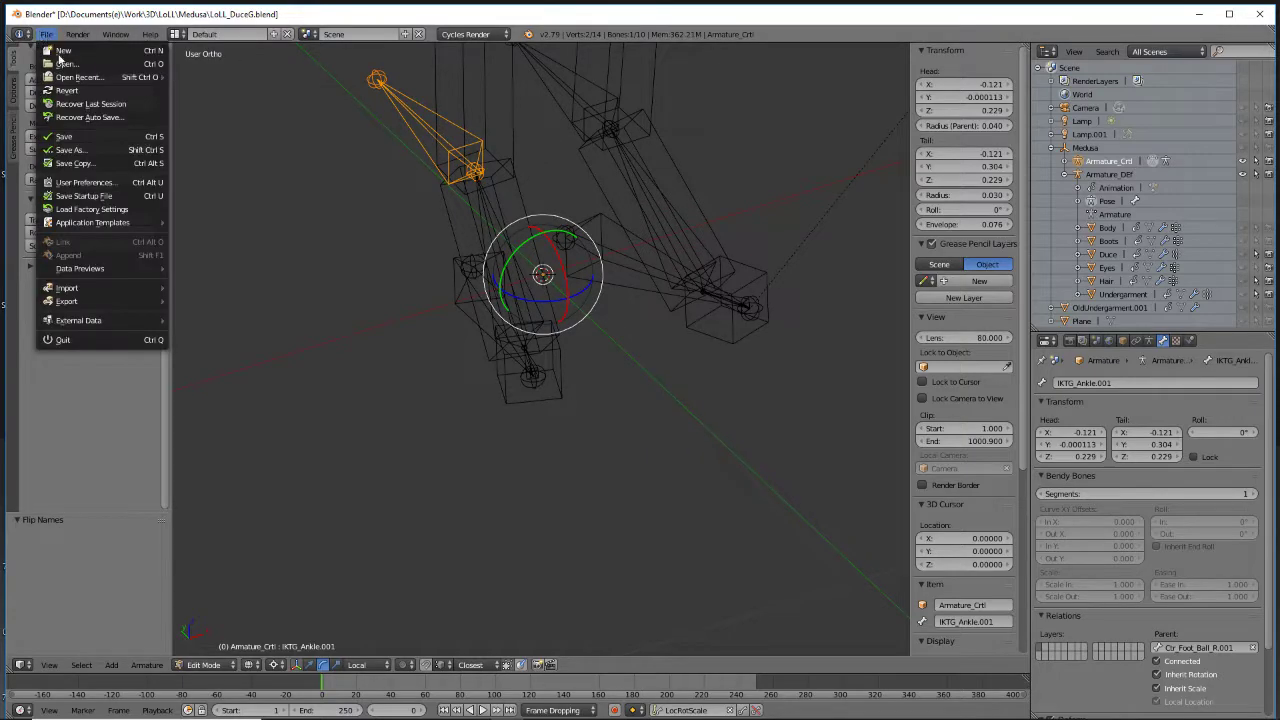
{"action": "left_click", "coordinate": [94, 92]}
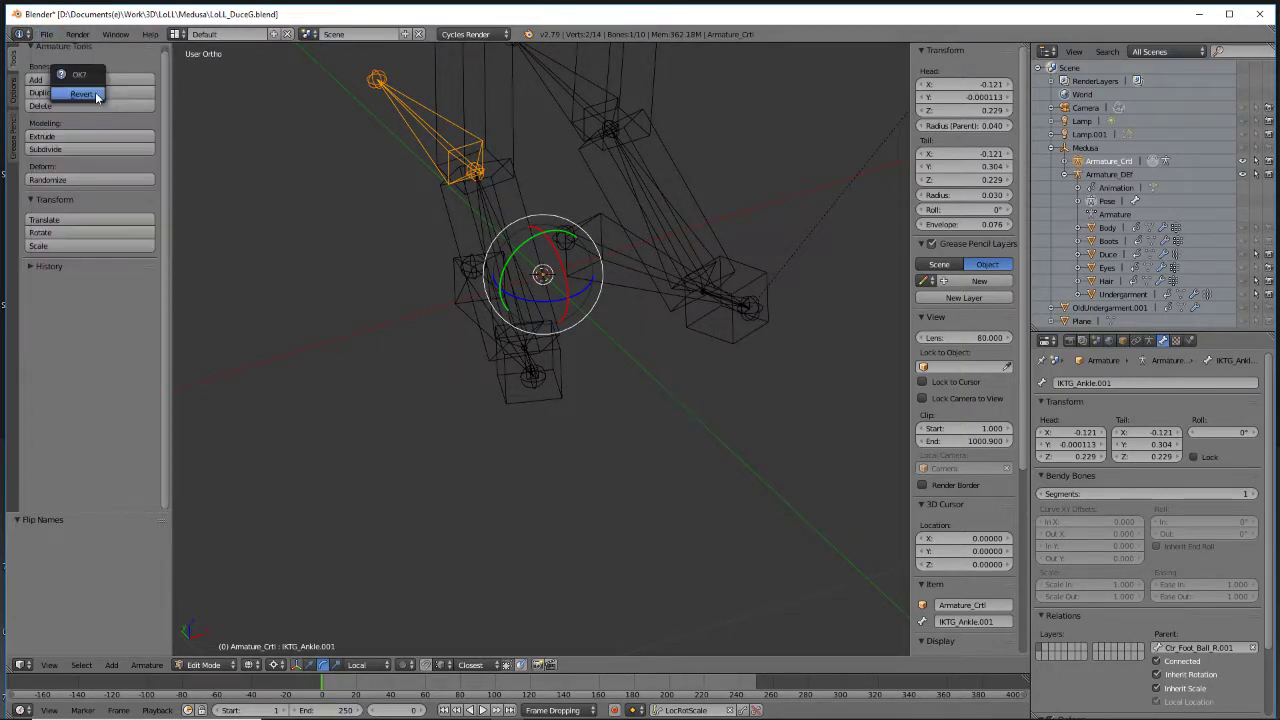
{"action": "key", "text": "Return"}
Select the heel, toes and ball control bones of the left foot together
{"action": "middle_click_drag", "start_coordinate": [627, 488], "coordinate": [547, 273], "text": "shift"}
{"action": "middle_click_drag", "start_coordinate": [440, 382], "coordinate": [540, 482], "text": "shift"}
{"action": "middle_click_drag", "start_coordinate": [463, 417], "coordinate": [536, 411]}
{"action": "scroll", "coordinate": [536, 411], "scroll_direction": "up", "scroll_amount": 5}
{"action": "middle_click_drag", "start_coordinate": [627, 540], "coordinate": [540, 451], "text": "shift"}
{"action": "scroll", "coordinate": [540, 451], "scroll_direction": "up", "scroll_amount": 3}
{"action": "right_click", "coordinate": [485, 551]}
{"action": "right_click", "coordinate": [501, 551]}
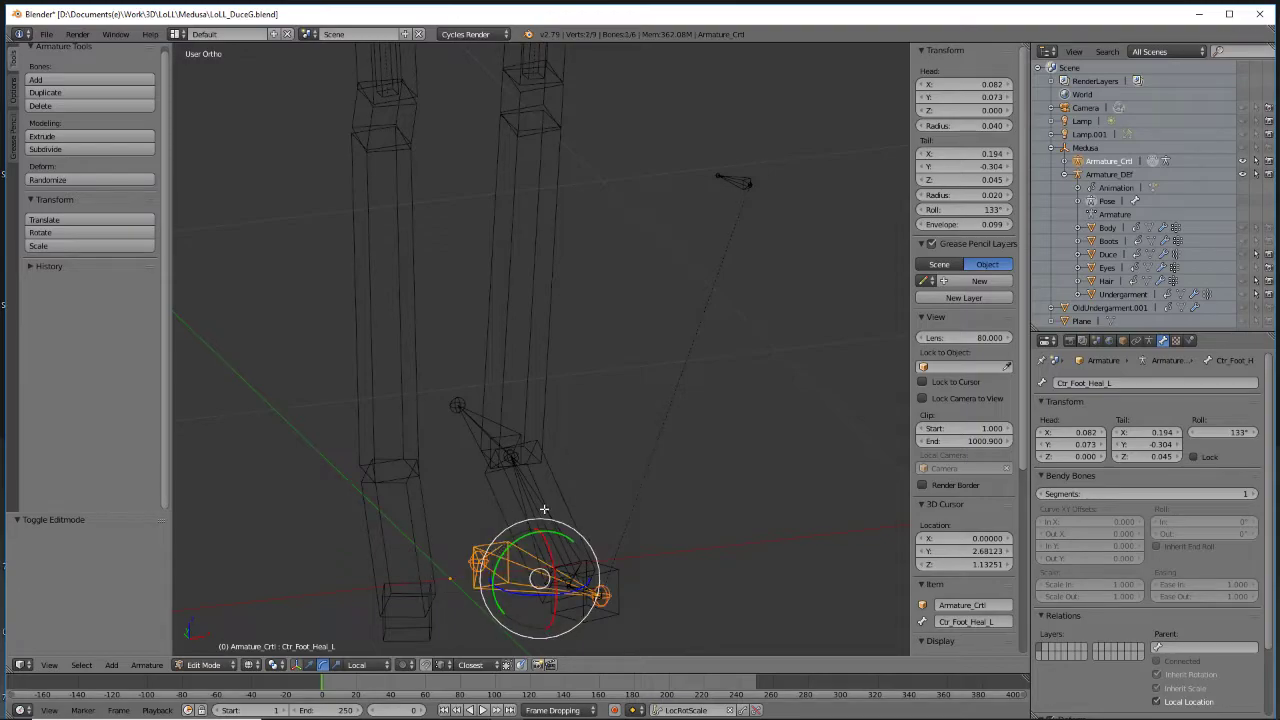
{"action": "middle_click_drag", "start_coordinate": [545, 520], "coordinate": [549, 400]}
{"action": "middle_click_drag", "start_coordinate": [557, 618], "coordinate": [571, 486], "text": "shift"}
{"action": "scroll", "coordinate": [571, 486], "scroll_direction": "up", "scroll_amount": 6}
{"action": "middle_click_drag", "start_coordinate": [552, 437], "coordinate": [475, 375]}
{"action": "right_click", "coordinate": [455, 329], "text": "shift"}
{"action": "middle_click_drag", "start_coordinate": [466, 322], "coordinate": [491, 306]}
{"action": "right_click", "coordinate": [487, 292], "text": "shift"}
Make the left ankle IK target the active bone and rename it IKTG_Ankle_L
{"action": "middle_click_drag", "start_coordinate": [625, 198], "coordinate": [720, 212]}
{"action": "right_click", "coordinate": [719, 173], "text": "shift"}
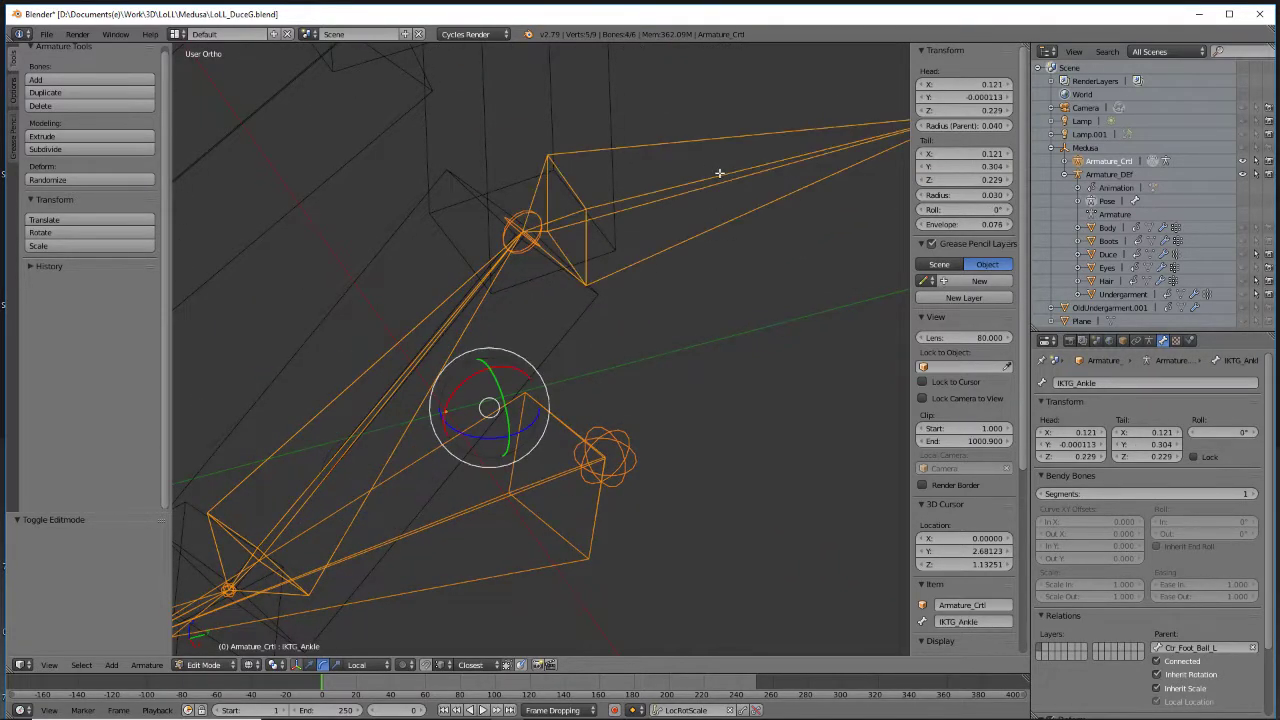
{"action": "middle_click_drag", "start_coordinate": [481, 339], "coordinate": [503, 382]}
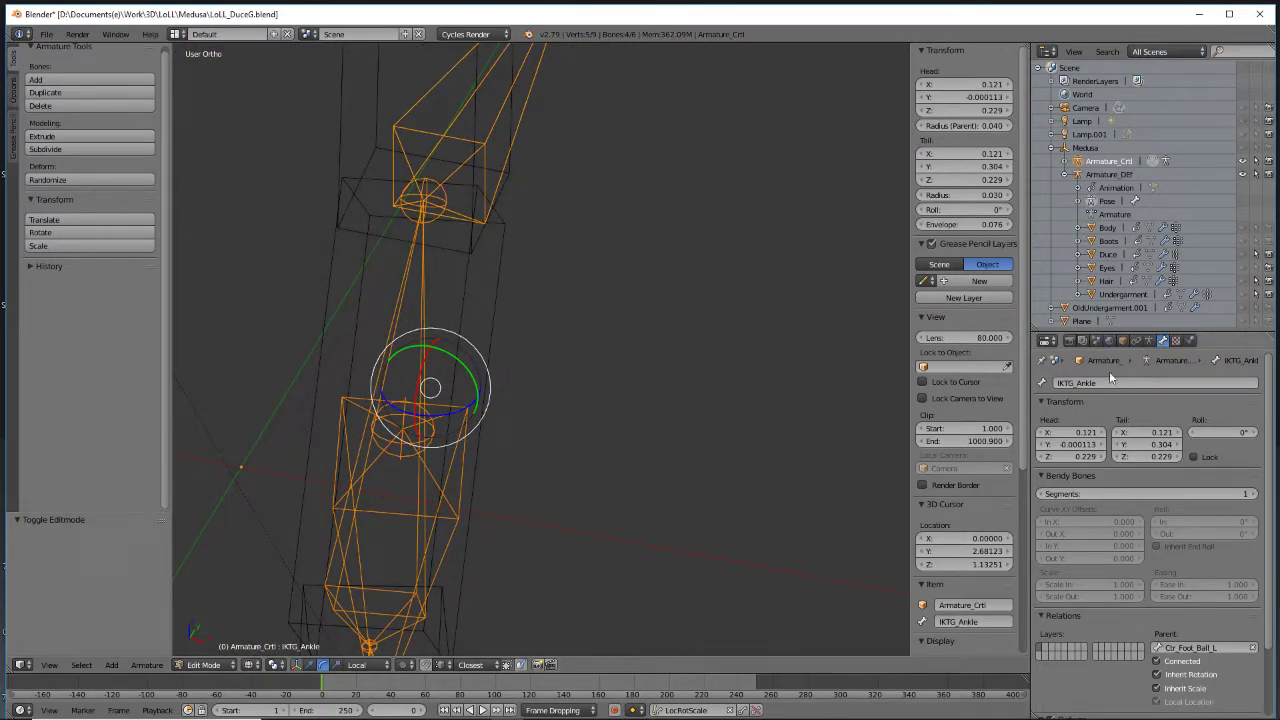
{"action": "left_click", "coordinate": [1117, 382]}
{"action": "key", "text": "End"}
{"action": "type", "text": "_L"}
{"action": "key", "text": "Return"}
{"action": "scroll", "coordinate": [1120, 381], "scroll_direction": "down", "scroll_amount": 1}
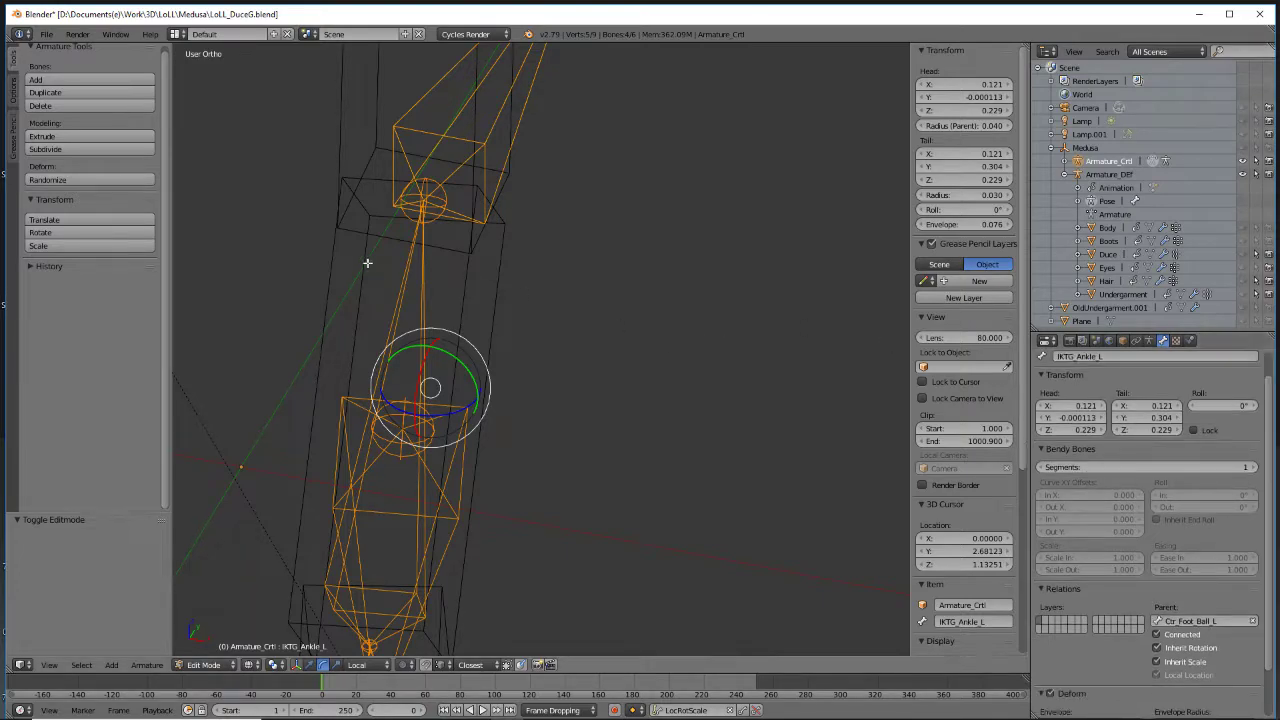
Select the left ankle target, heel, ball and toes control bones together with the knee pole target as the active bone
{"action": "scroll", "coordinate": [366, 266], "scroll_direction": "down", "scroll_amount": 5}
{"action": "right_click", "coordinate": [302, 189]}
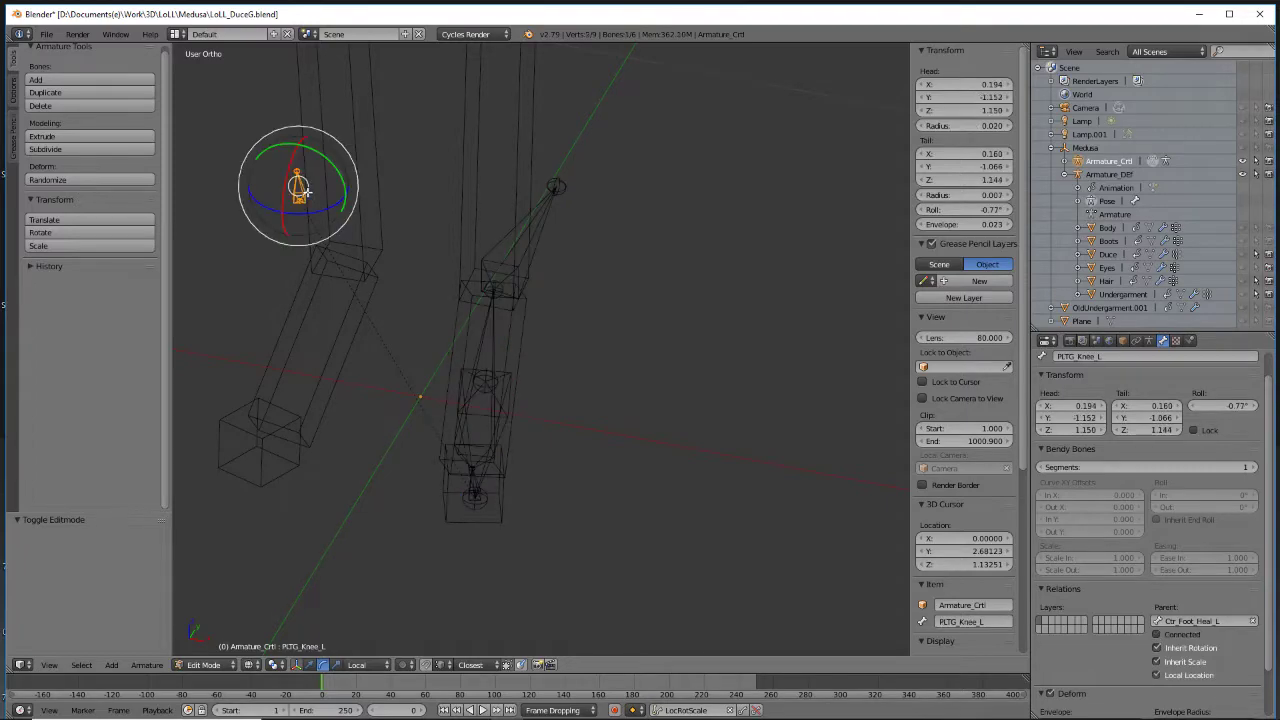
{"action": "right_click", "coordinate": [541, 240]}
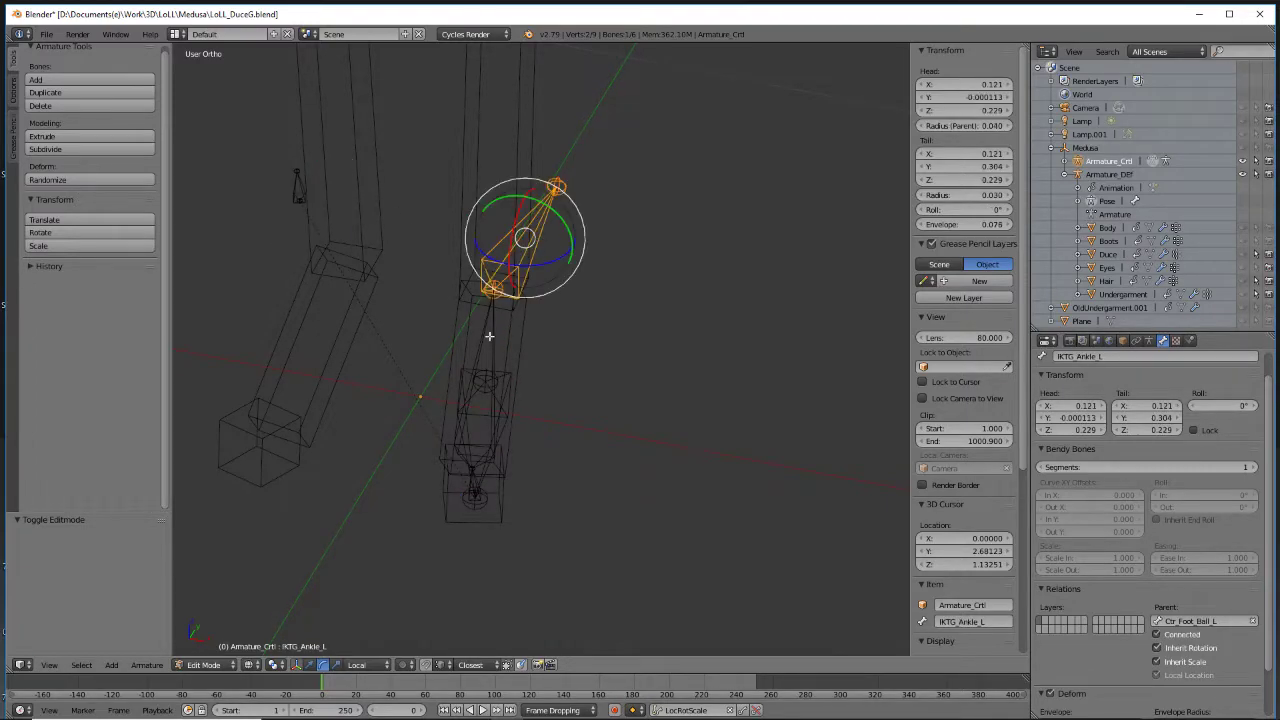
{"action": "middle_click_drag", "start_coordinate": [489, 339], "coordinate": [546, 357]}
{"action": "right_click", "coordinate": [453, 416]}
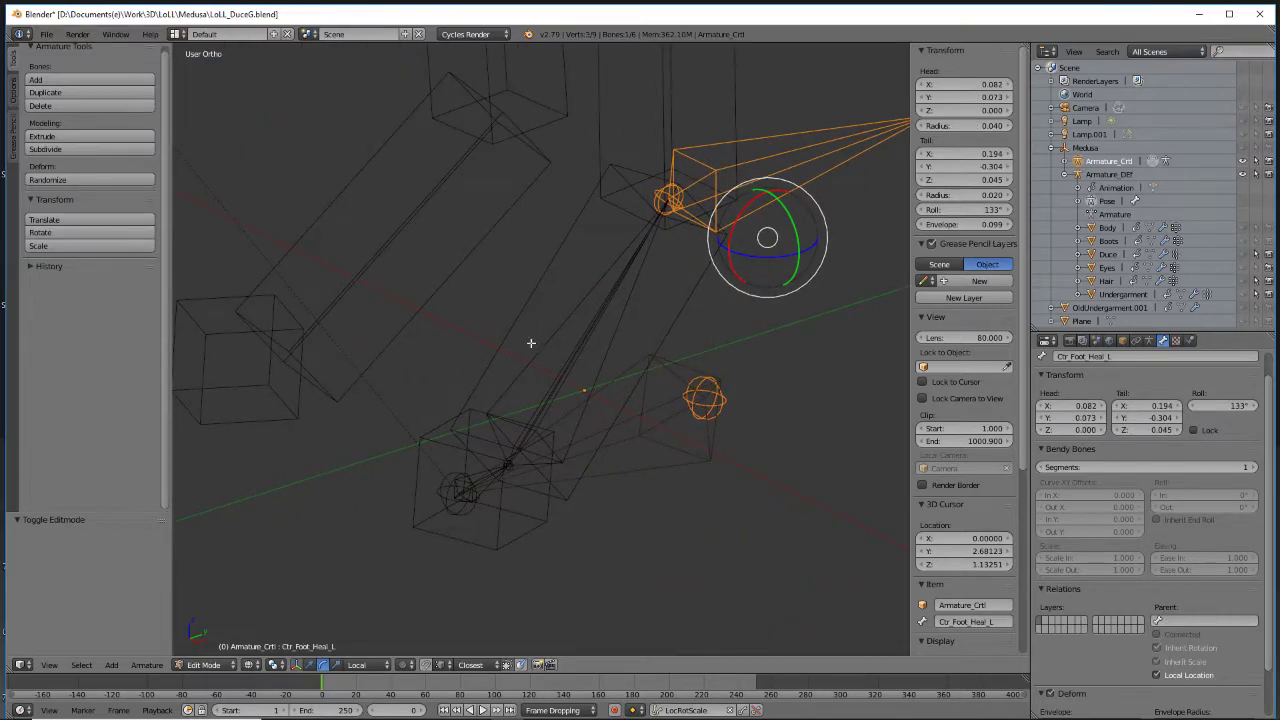
{"action": "right_click", "coordinate": [537, 351], "text": "shift"}
{"action": "right_click", "coordinate": [477, 472], "text": "shift"}
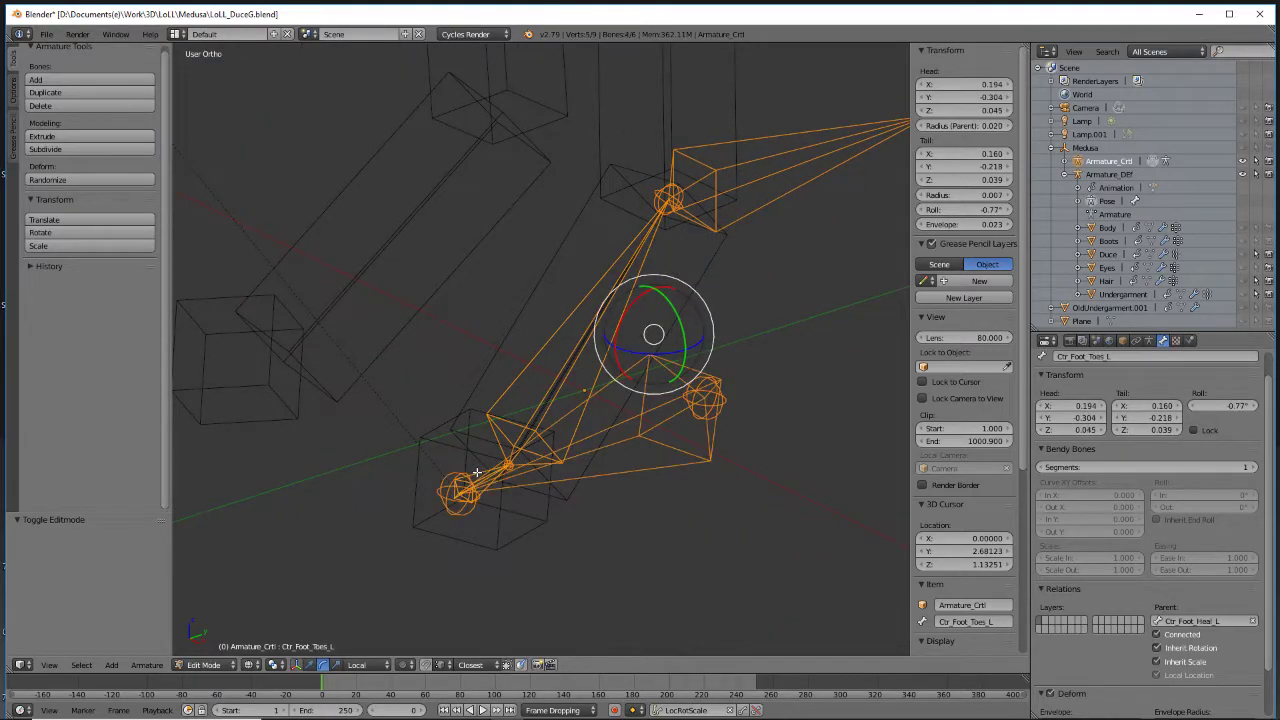
{"action": "middle_click_drag", "start_coordinate": [469, 249], "coordinate": [415, 159]}
{"action": "right_click", "coordinate": [429, 199], "text": "shift"}
{"action": "right_click", "coordinate": [420, 206], "text": "shift"}
Set the pivot to the 3D cursor at the world origin and duplicate the five selected left leg control bones in place
{"action": "middle_click_drag", "start_coordinate": [400, 415], "coordinate": [472, 449]}
{"action": "key", "text": "shift+c"}
{"action": "scroll", "coordinate": [580, 486], "scroll_direction": "up", "scroll_amount": 5}
{"action": "middle_click_drag", "start_coordinate": [583, 424], "coordinate": [545, 233], "text": "shift"}
{"action": "left_click", "coordinate": [323, 665]}
{"action": "left_click", "coordinate": [302, 603]}
{"action": "key", "text": "shift+d"}
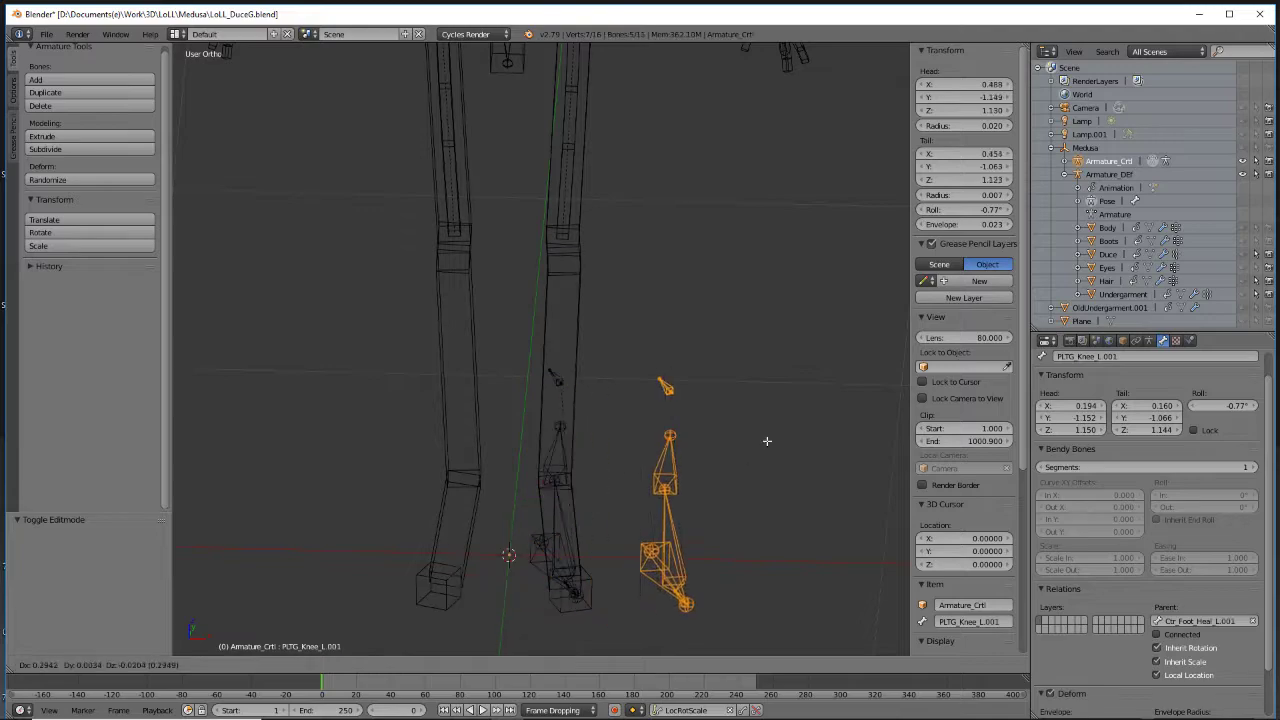
{"action": "key", "text": "Escape"}
Mirror the duplicated control bones to the right leg along X Local and flip their names to the R side
{"action": "left_click", "coordinate": [145, 666]}
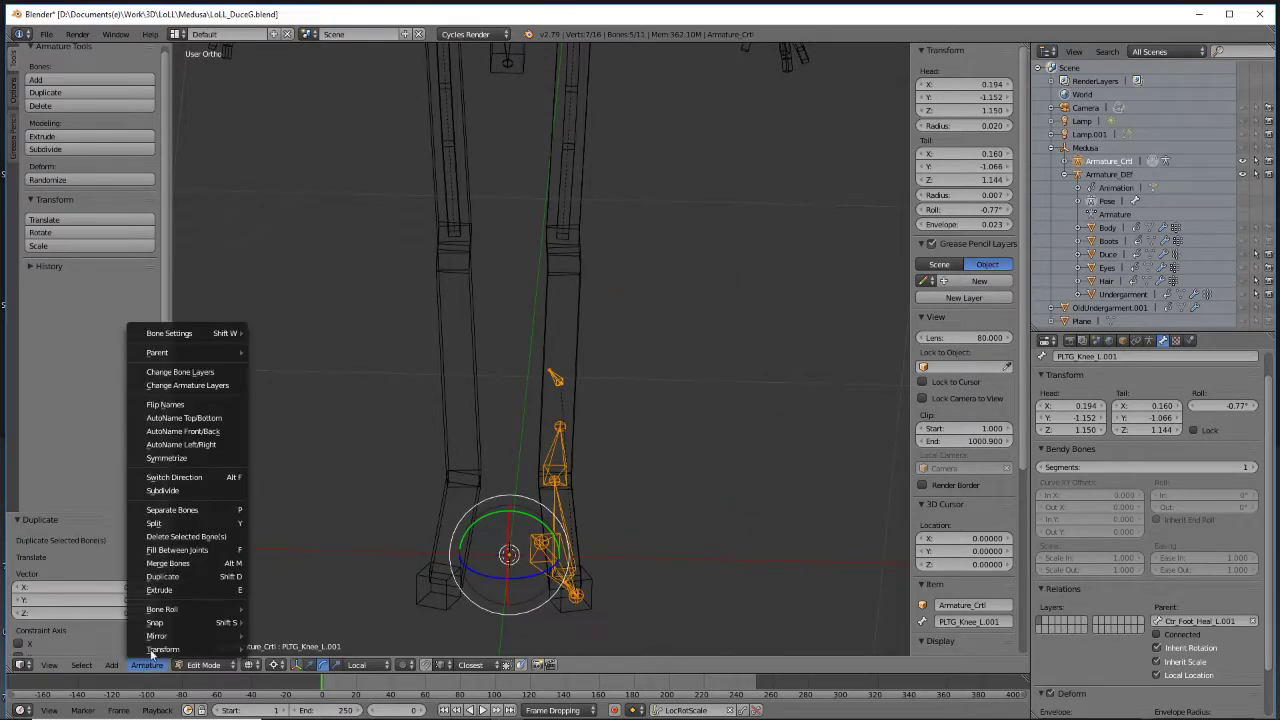
{"action": "mouse_move", "coordinate": [165, 636]}
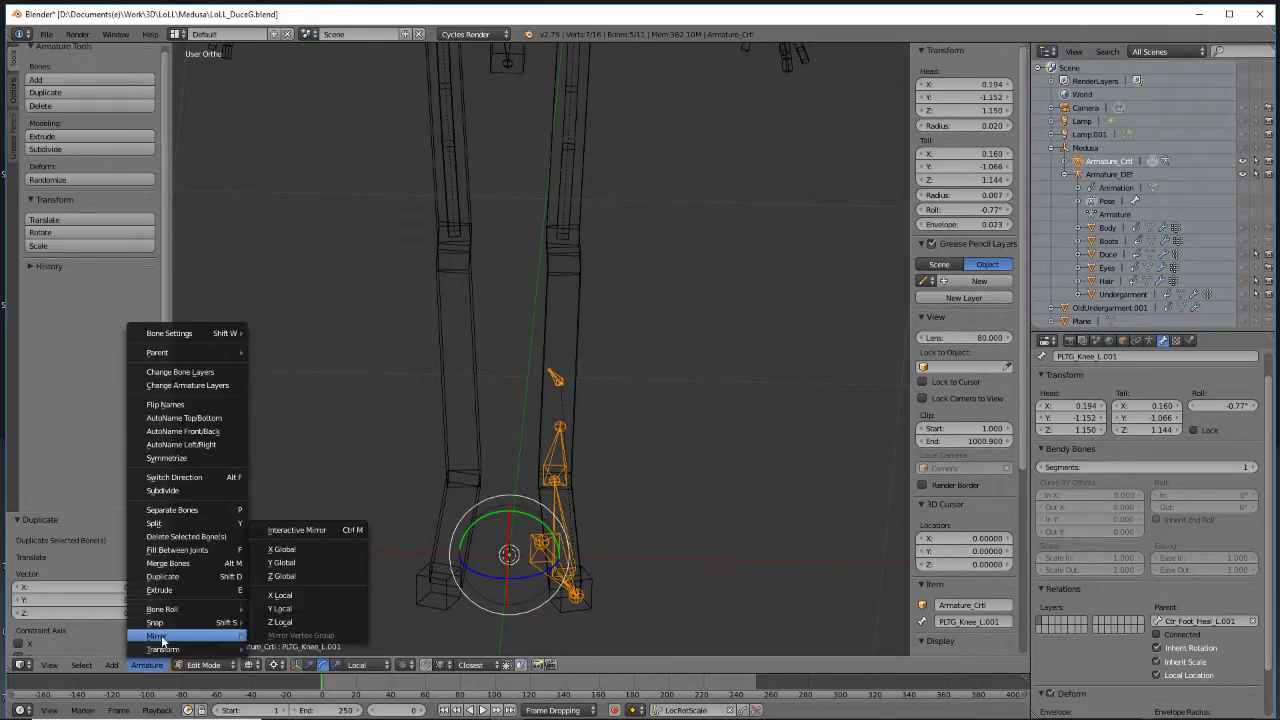
{"action": "left_click", "coordinate": [330, 596]}
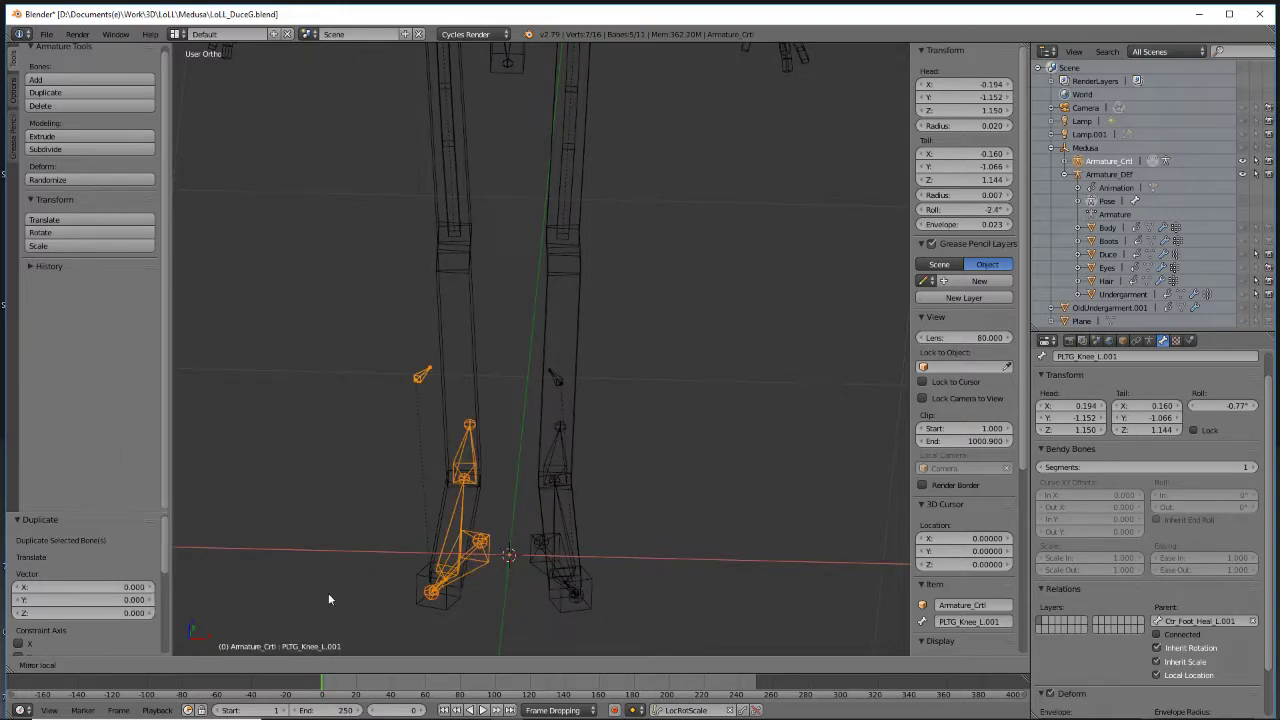
{"action": "left_click", "coordinate": [160, 665]}
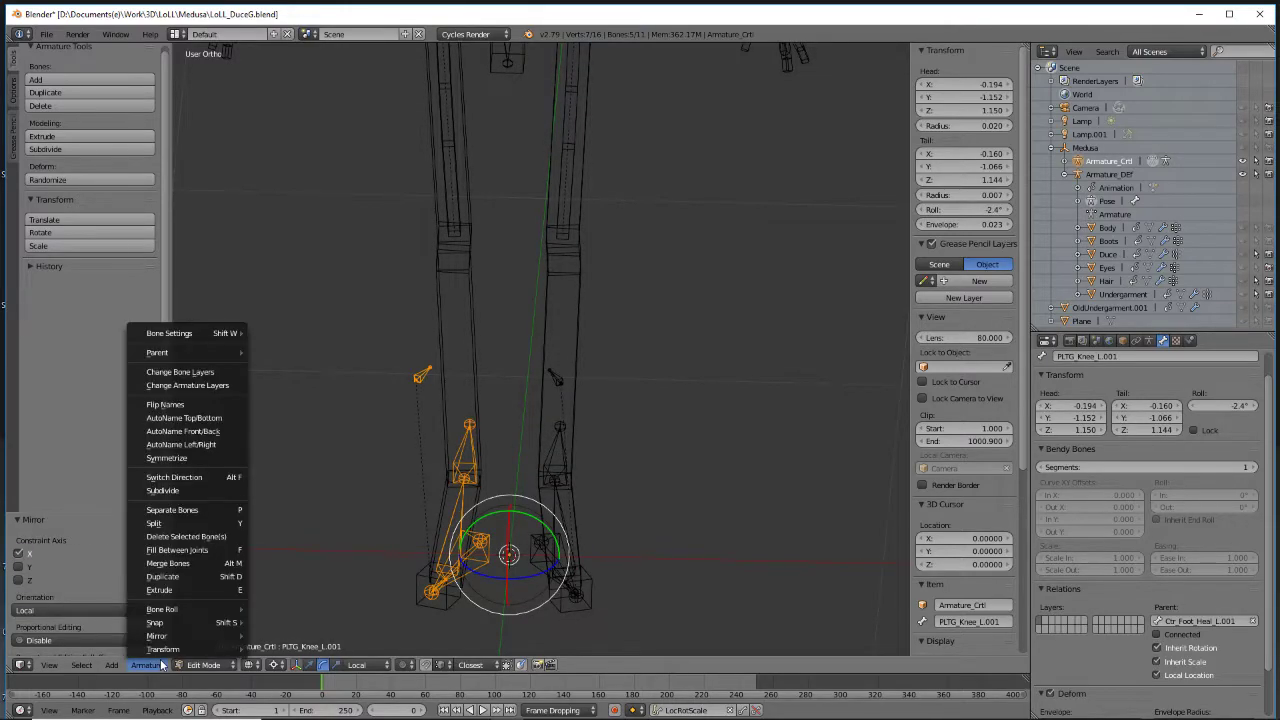
{"action": "left_click", "coordinate": [187, 402]}
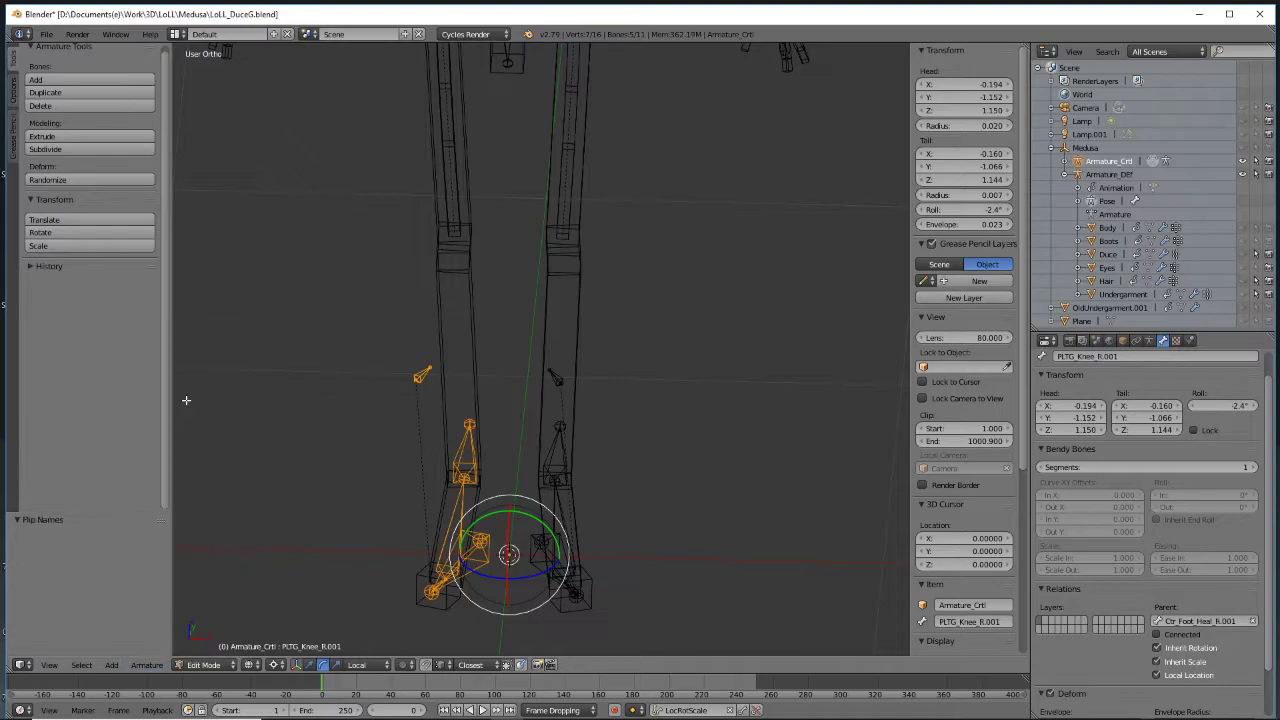
Compare the names of the mirrored right leg control bones with their left leg counterparts
{"action": "right_click", "coordinate": [414, 374]}
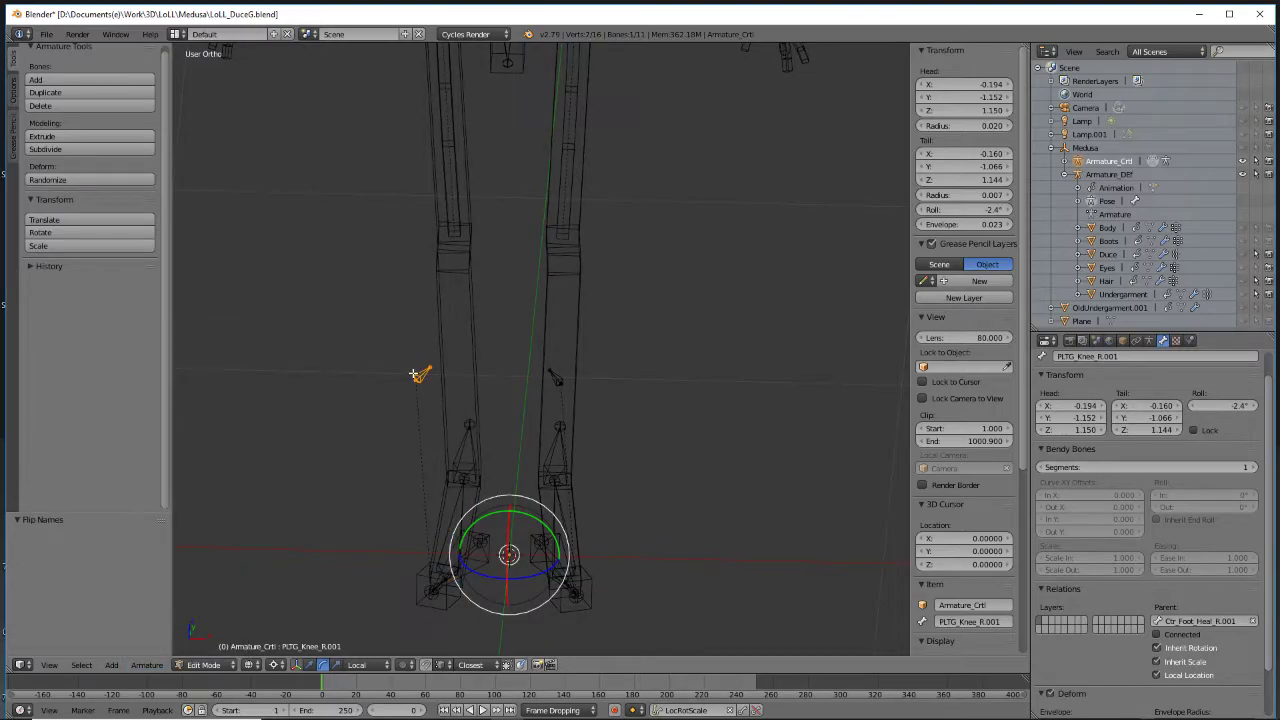
{"action": "right_click", "coordinate": [468, 437]}
{"action": "right_click", "coordinate": [459, 510]}
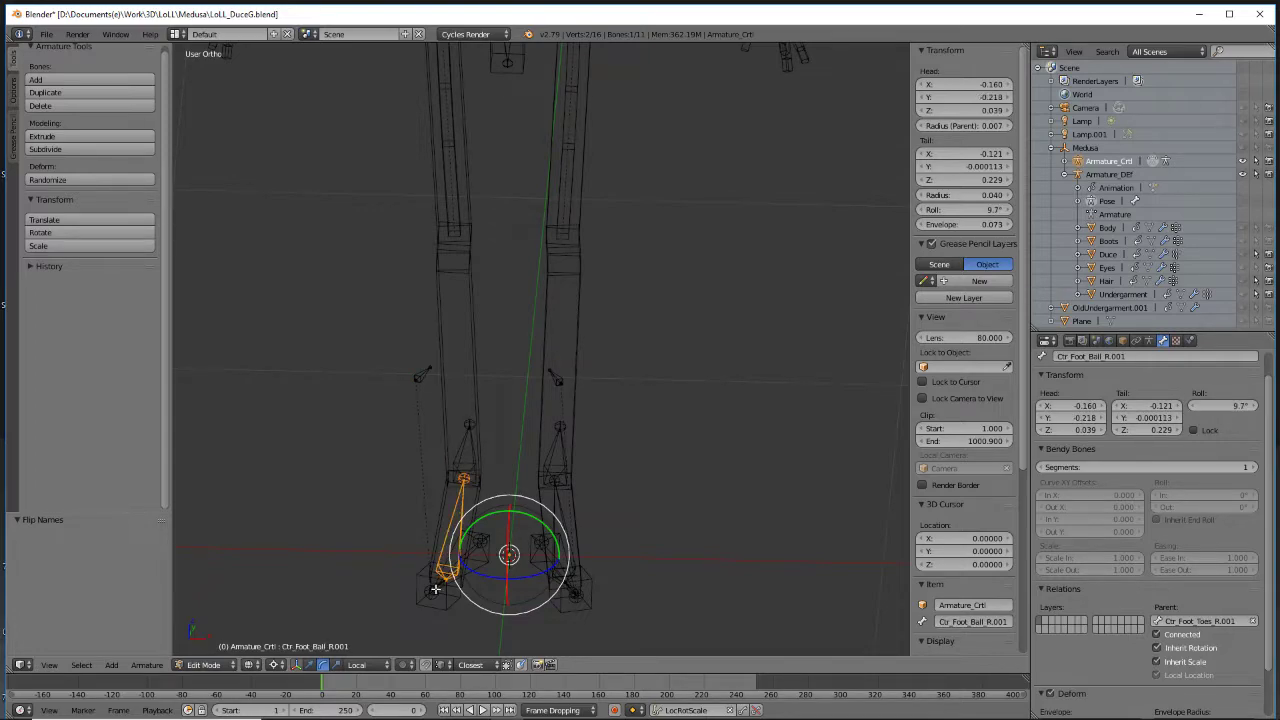
{"action": "right_click", "coordinate": [564, 520]}
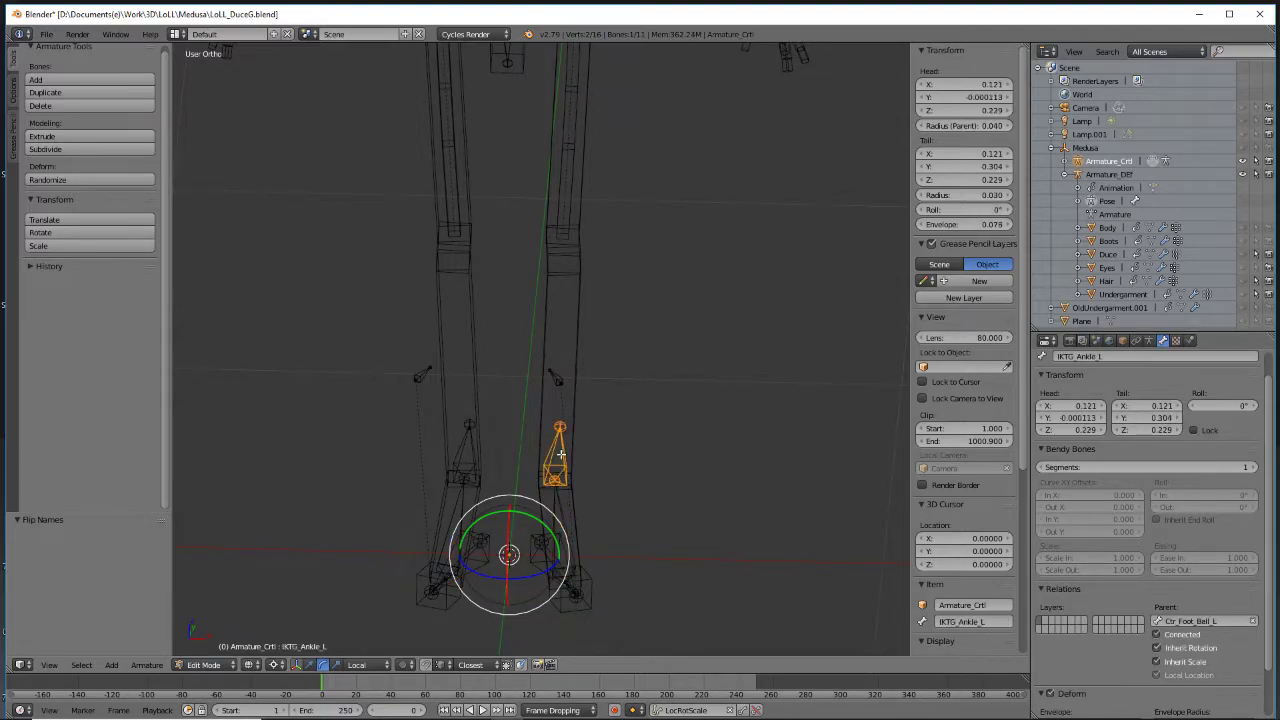
{"action": "right_click", "coordinate": [575, 597]}
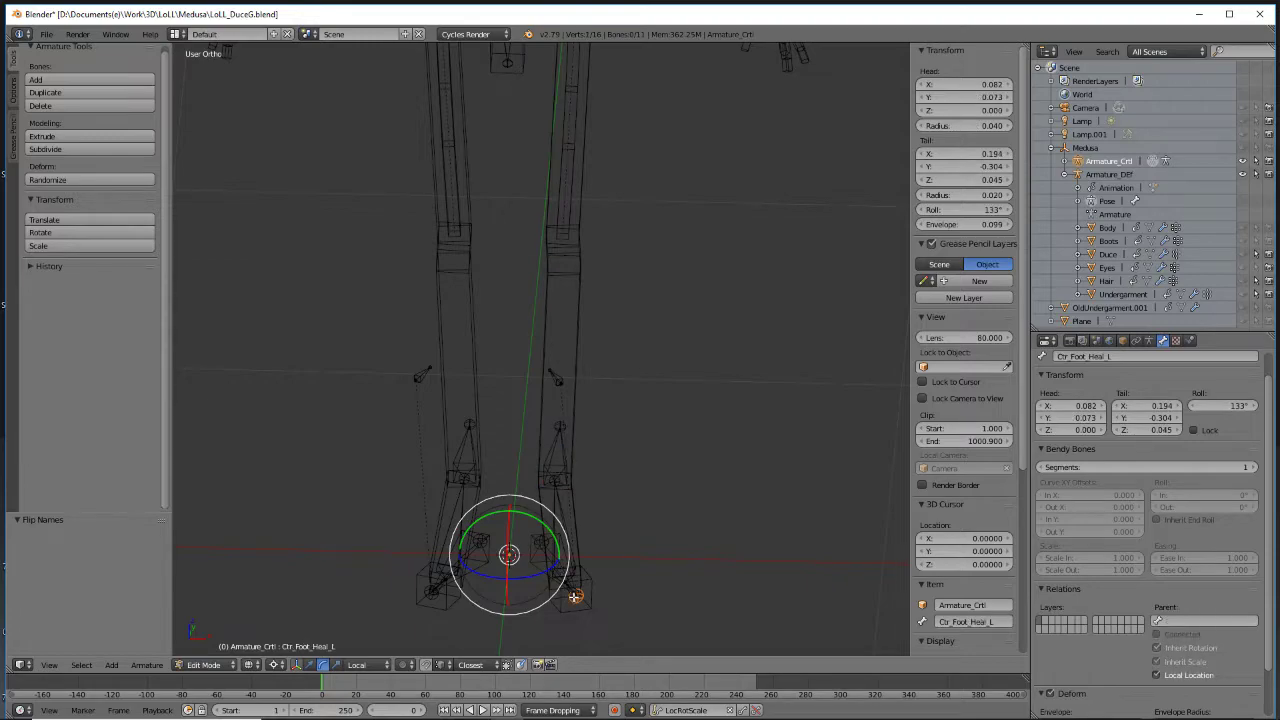
{"action": "right_click", "coordinate": [533, 556], "text": "shift"}
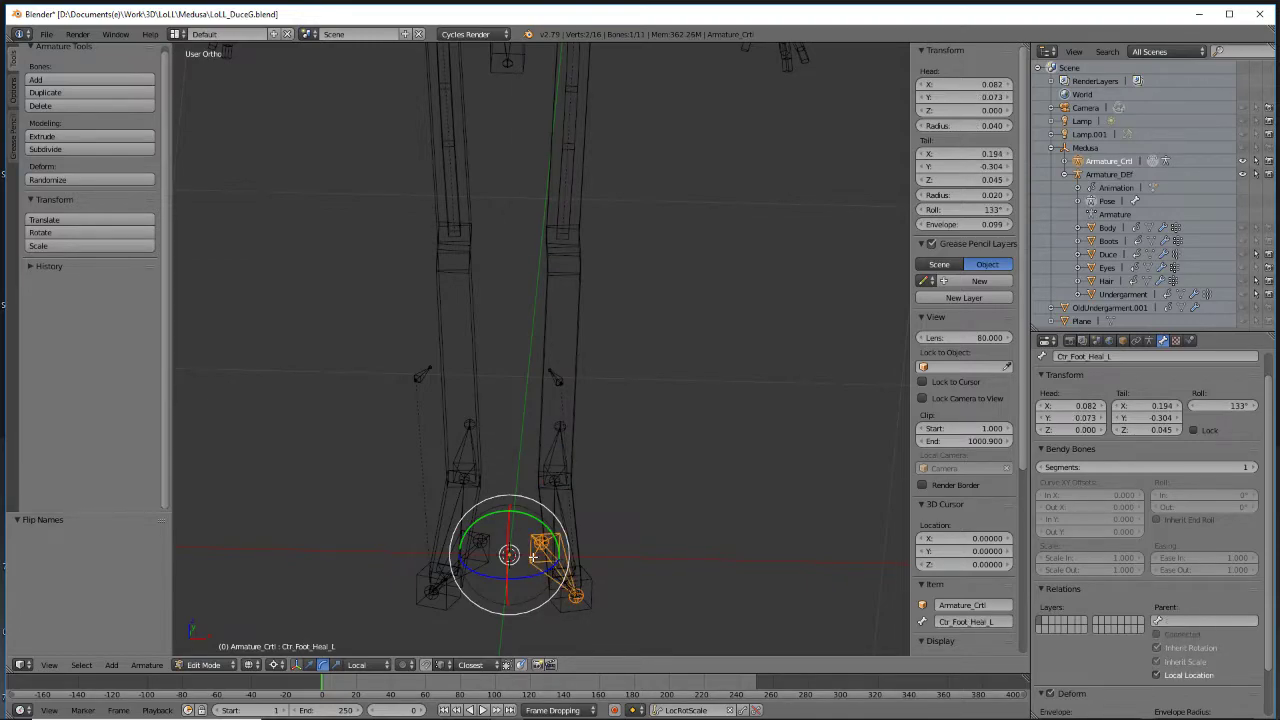
{"action": "right_click", "coordinate": [555, 377]}
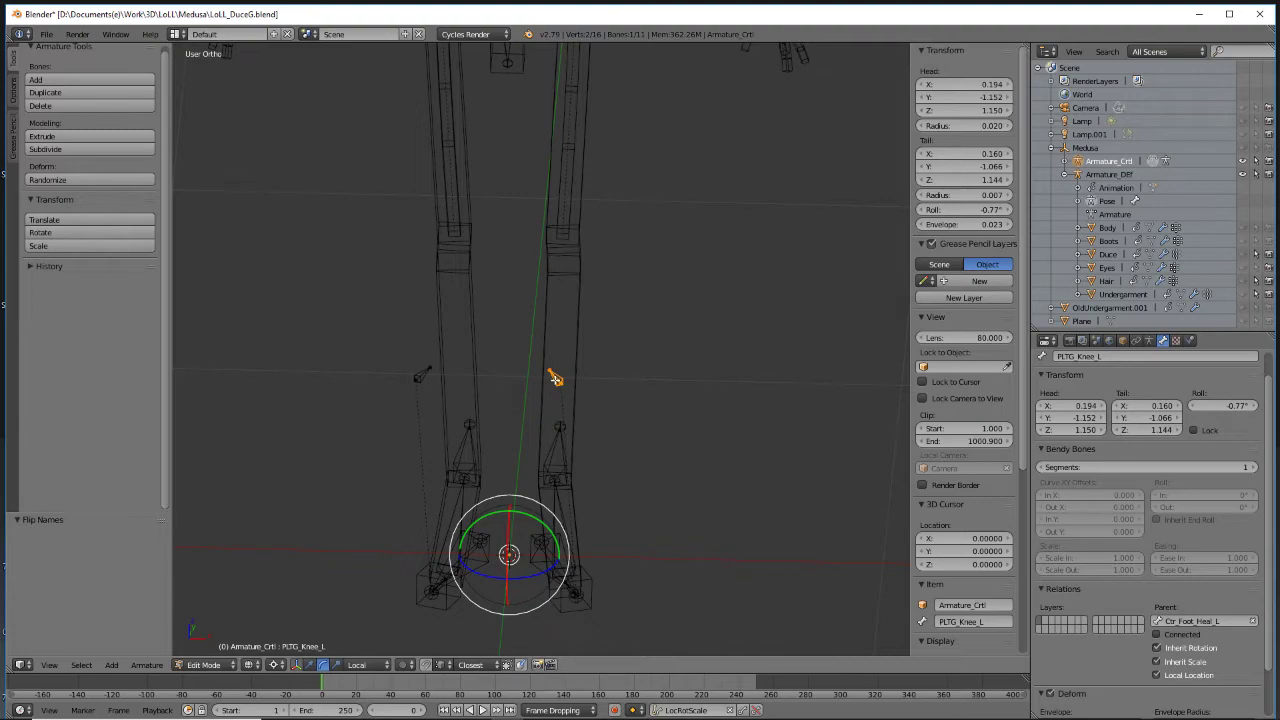
{"action": "right_click", "coordinate": [421, 376]}
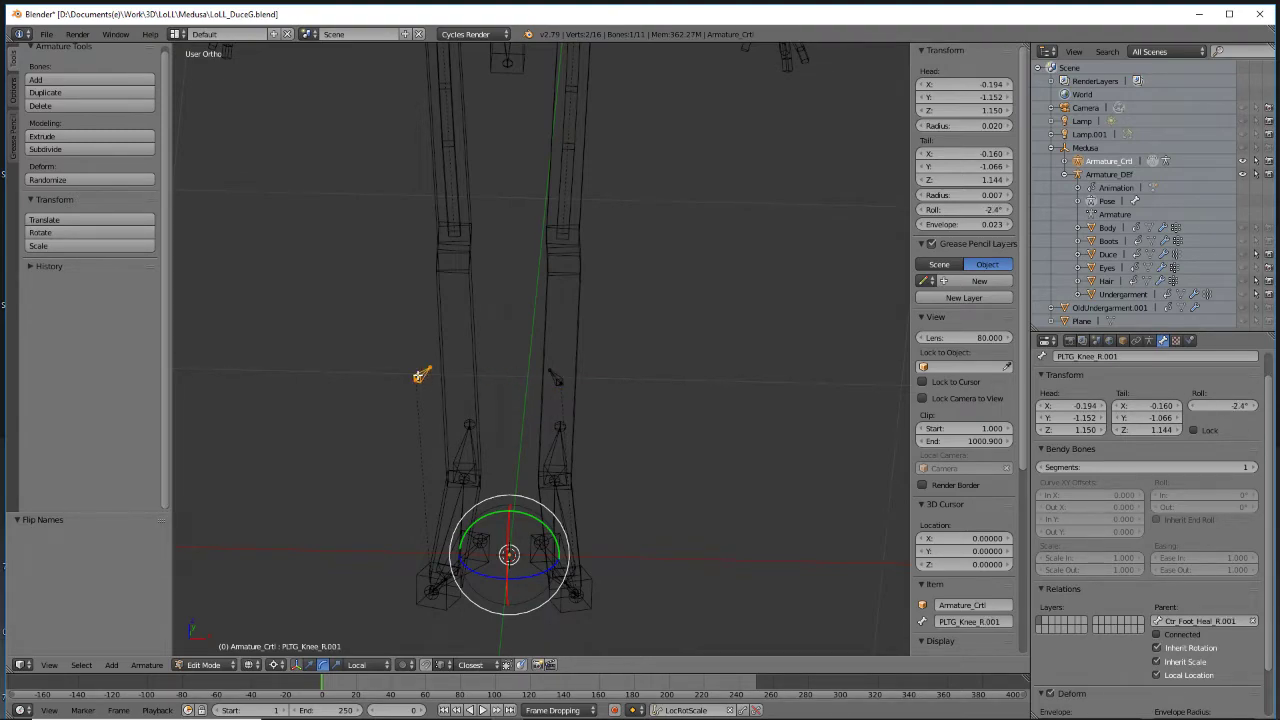
{"action": "middle_click_drag", "start_coordinate": [418, 376], "coordinate": [337, 486]}
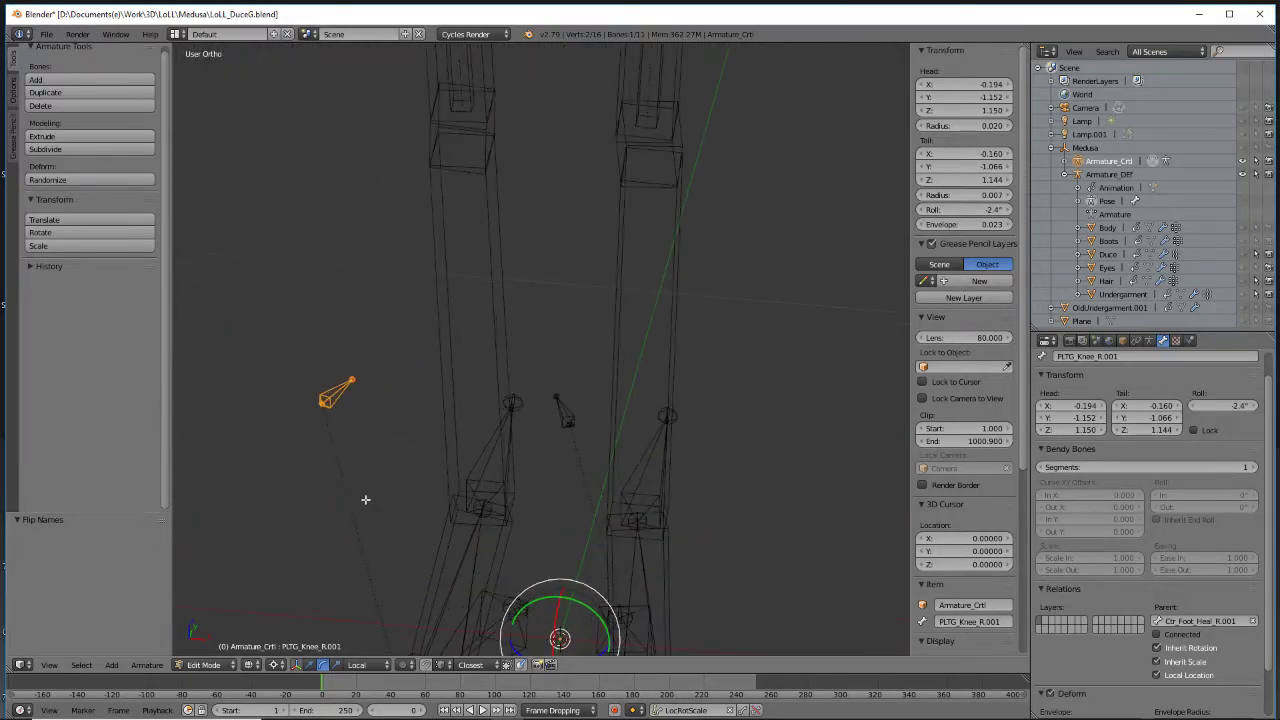
Try to remove the .001 suffix from the right ankle target's name, and rename the right knee pole target PLTG_Knee_R
{"action": "right_click", "coordinate": [480, 454]}
{"action": "left_click", "coordinate": [1136, 355]}
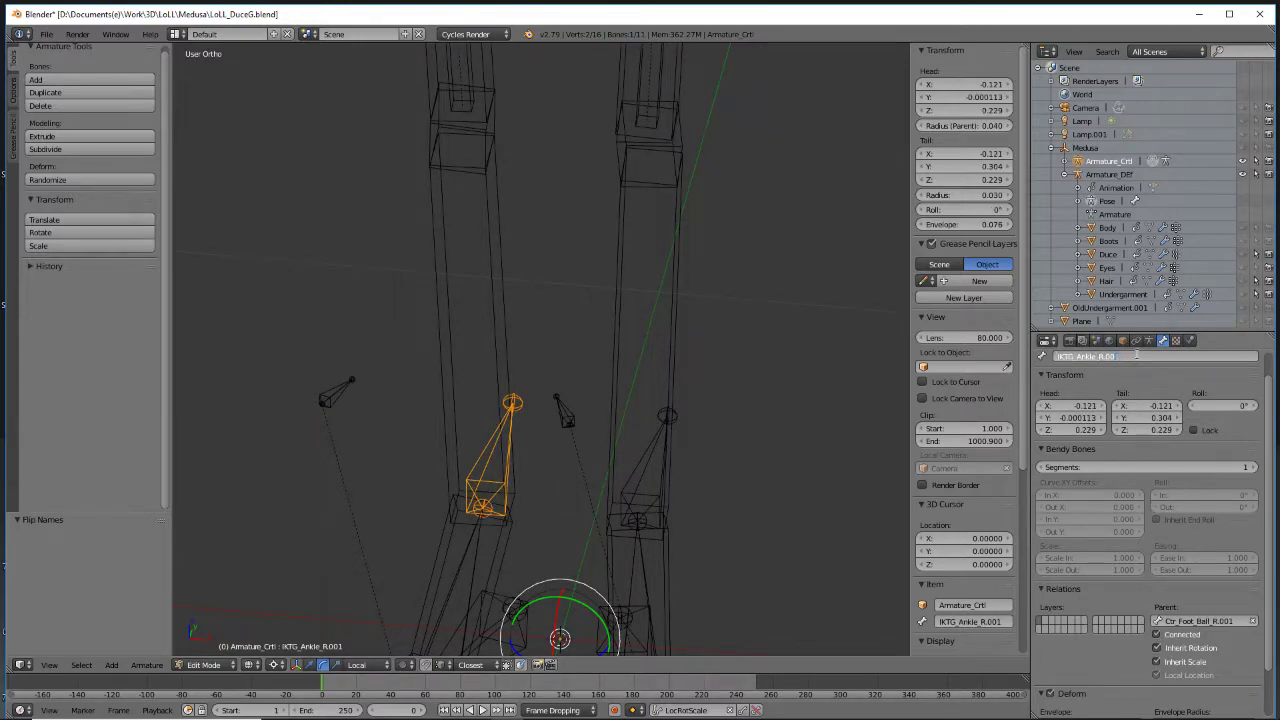
{"action": "right_click", "coordinate": [336, 392]}
{"action": "left_click", "coordinate": [1131, 356]}
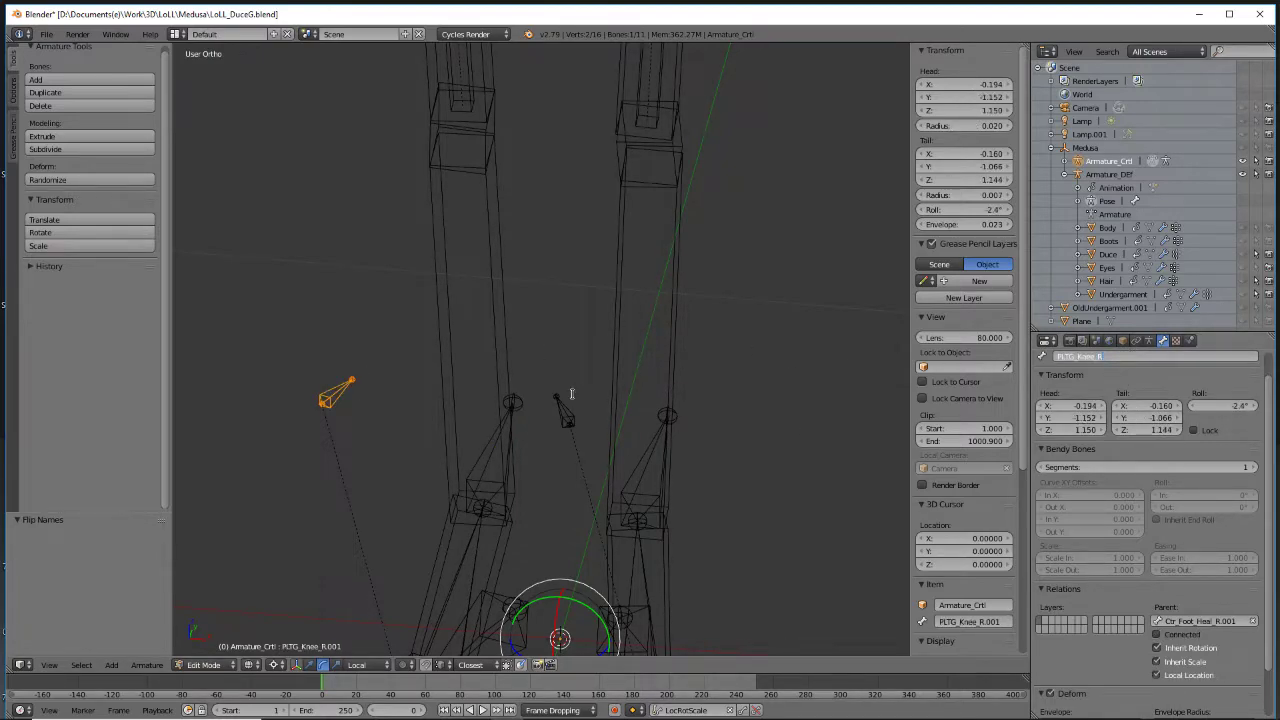
{"action": "key", "text": "Return"}
Rename the right foot ball control bone Ctr_Foot_Ball_R
{"action": "scroll", "coordinate": [353, 378], "scroll_direction": "down", "scroll_amount": 2}
{"action": "middle_click_drag", "start_coordinate": [449, 492], "coordinate": [434, 351], "text": "shift"}
{"action": "scroll", "coordinate": [434, 351], "scroll_direction": "up", "scroll_amount": 4}
{"action": "right_click", "coordinate": [434, 351]}
{"action": "left_click", "coordinate": [1206, 356]}
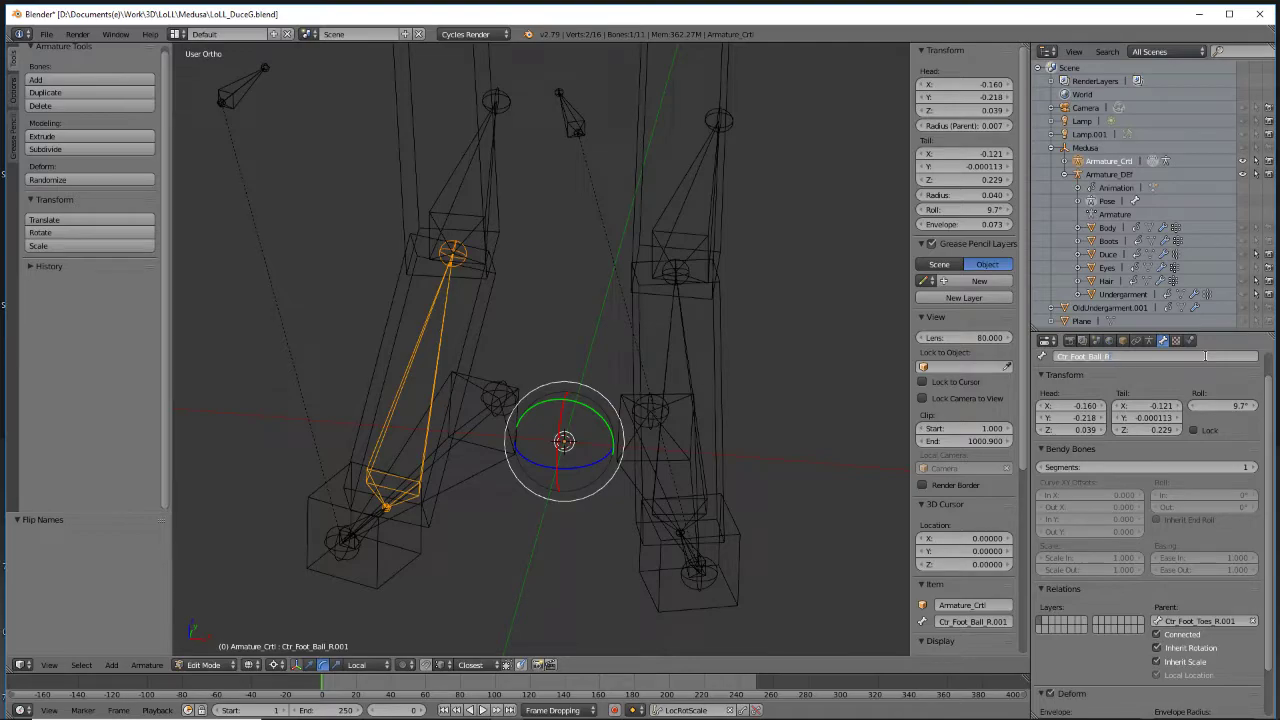
{"action": "key", "text": "Return"}
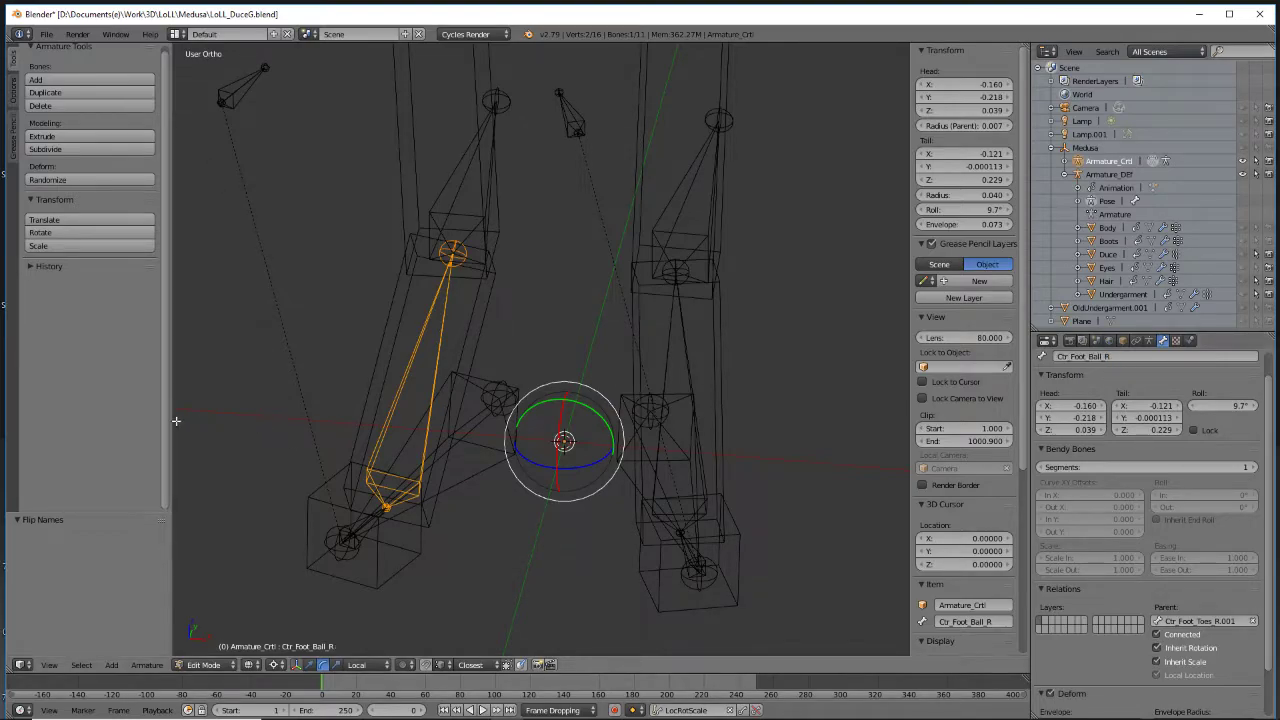
Rename the right heel control bone Ctr_Foot_Heal_R and the right toes control bone Ctr_Foot_Toes_R
{"action": "right_click", "coordinate": [496, 399]}
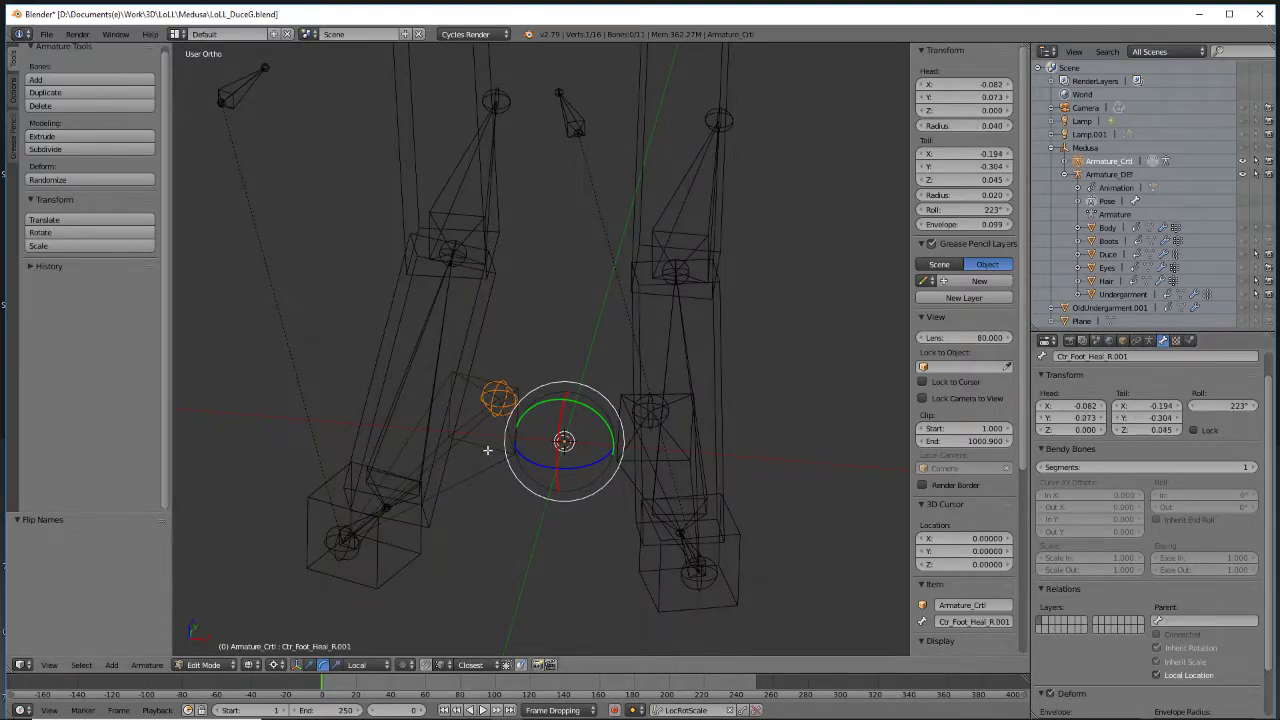
{"action": "right_click", "coordinate": [487, 450]}
{"action": "double_click", "coordinate": [1141, 356]}
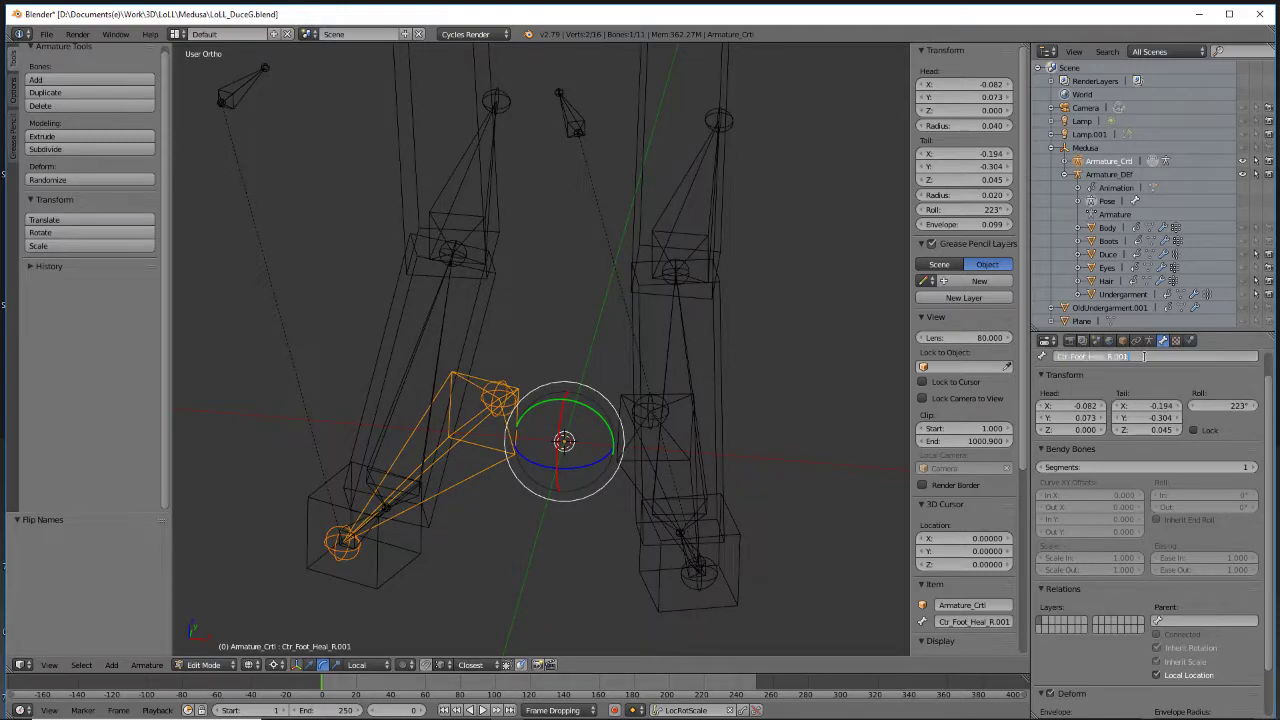
{"action": "key", "text": "Return"}
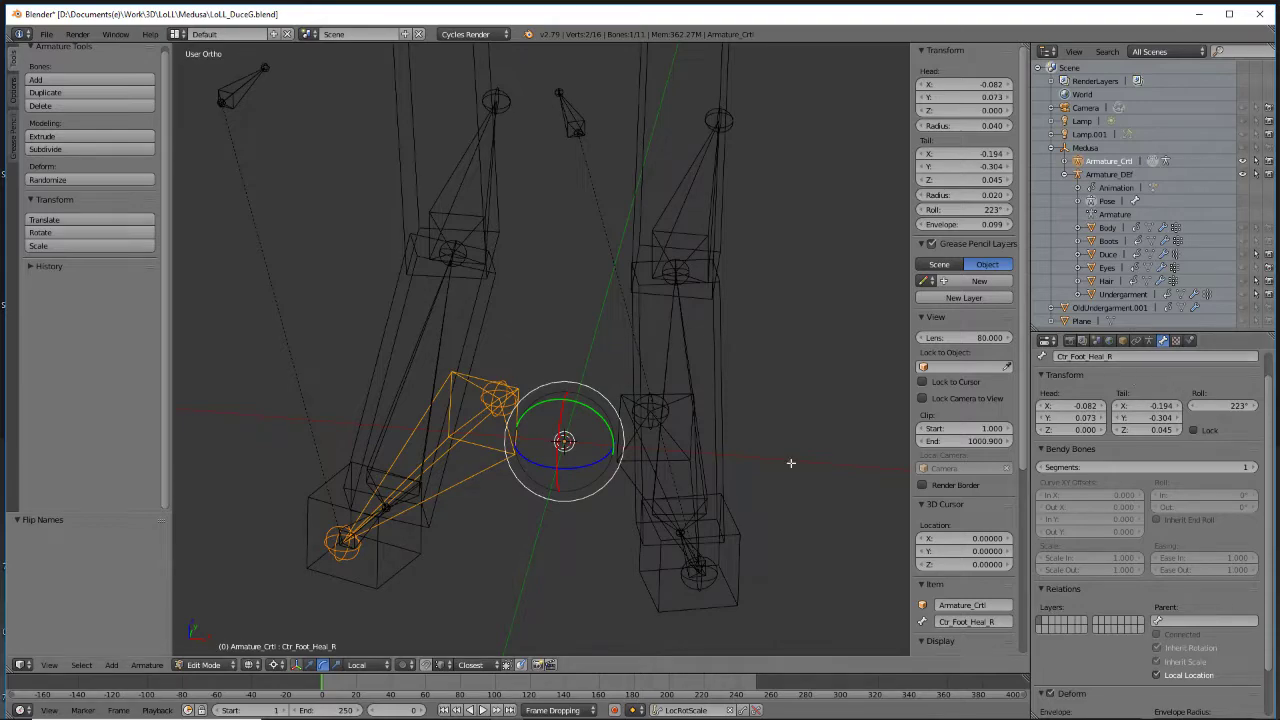
{"action": "right_click", "coordinate": [368, 518]}
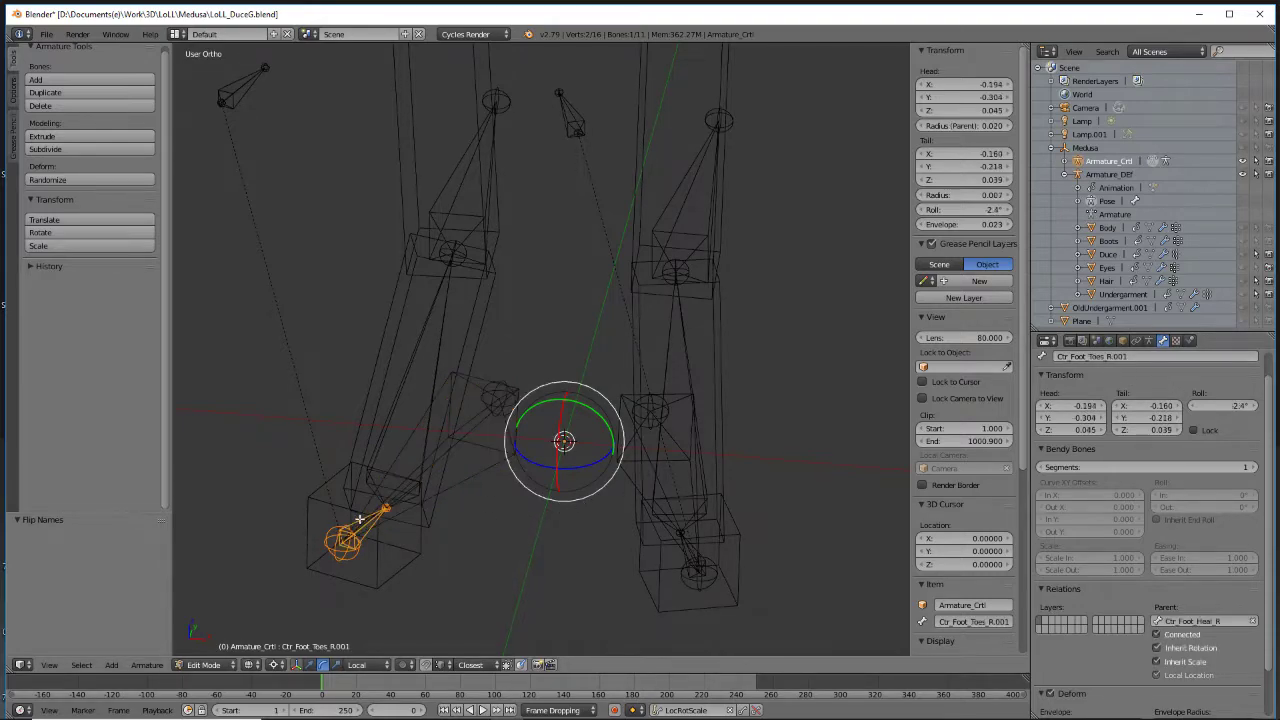
{"action": "double_click", "coordinate": [1146, 356]}
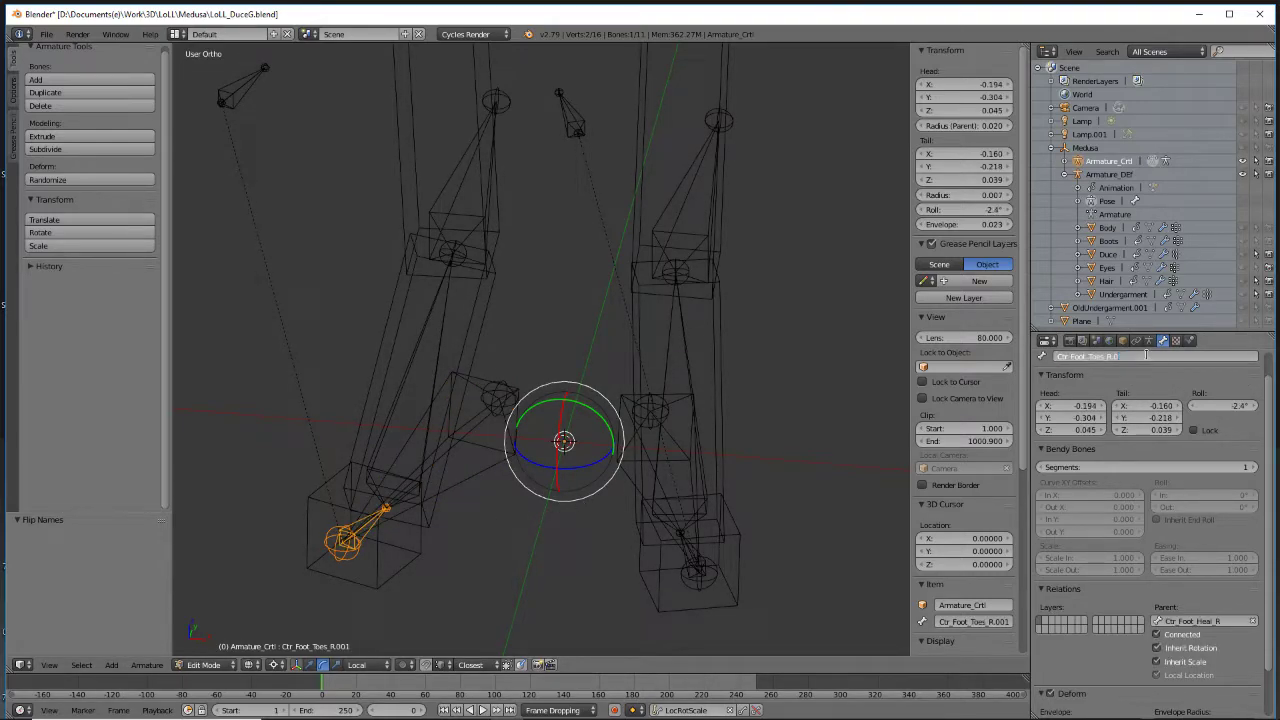
{"action": "key", "text": "Return"}
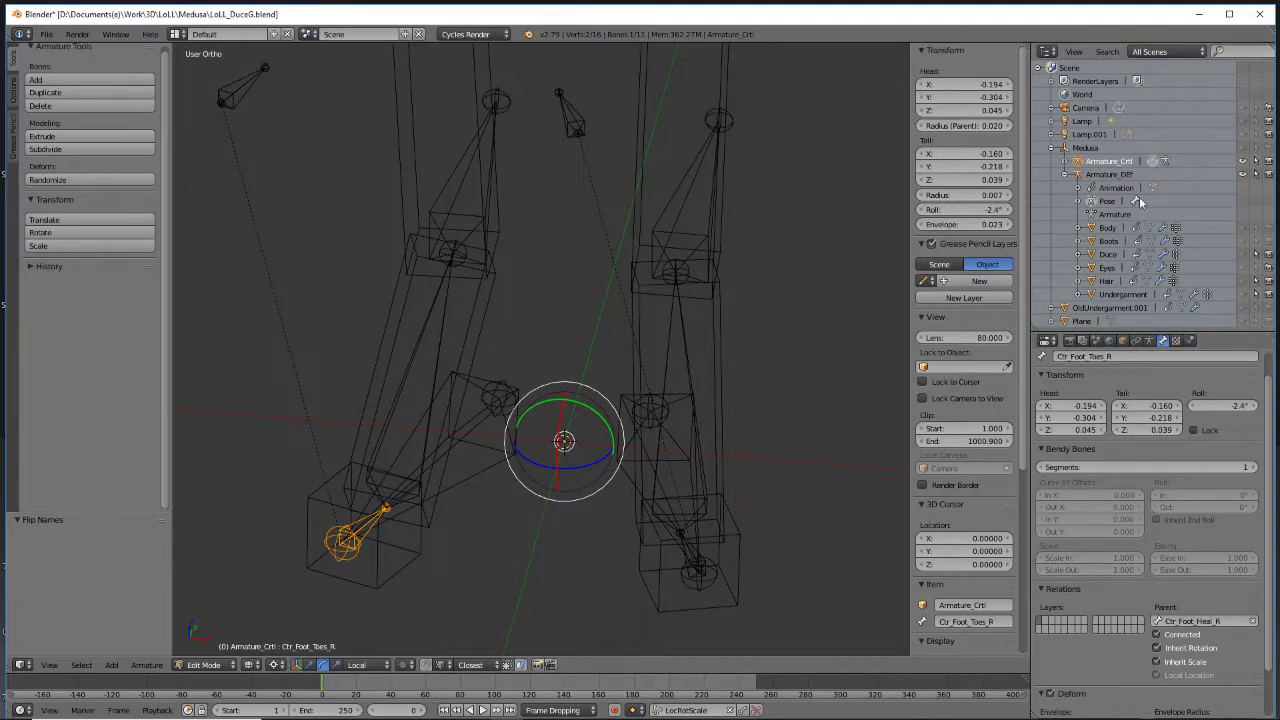
Expand the Armature_Crtl bone hierarchy down to the left and right ankle targets to examine all control bone names
{"action": "left_click", "coordinate": [1066, 161]}
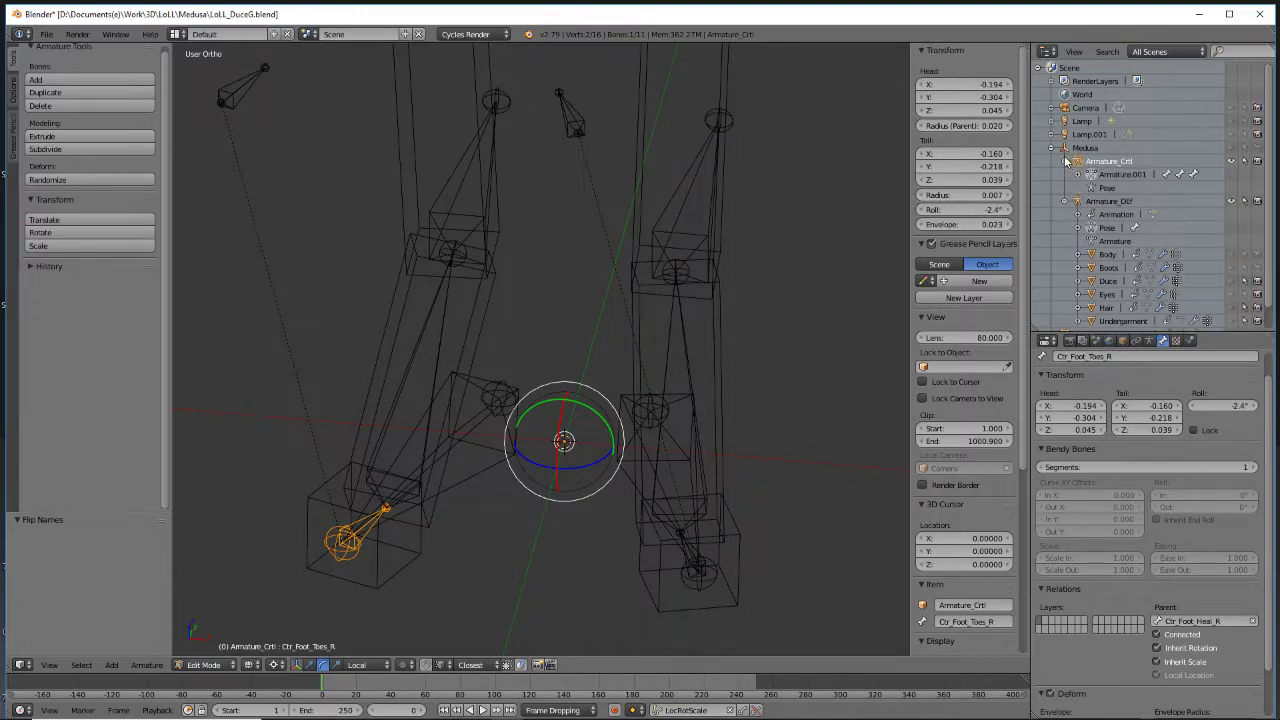
{"action": "left_click", "coordinate": [1077, 175]}
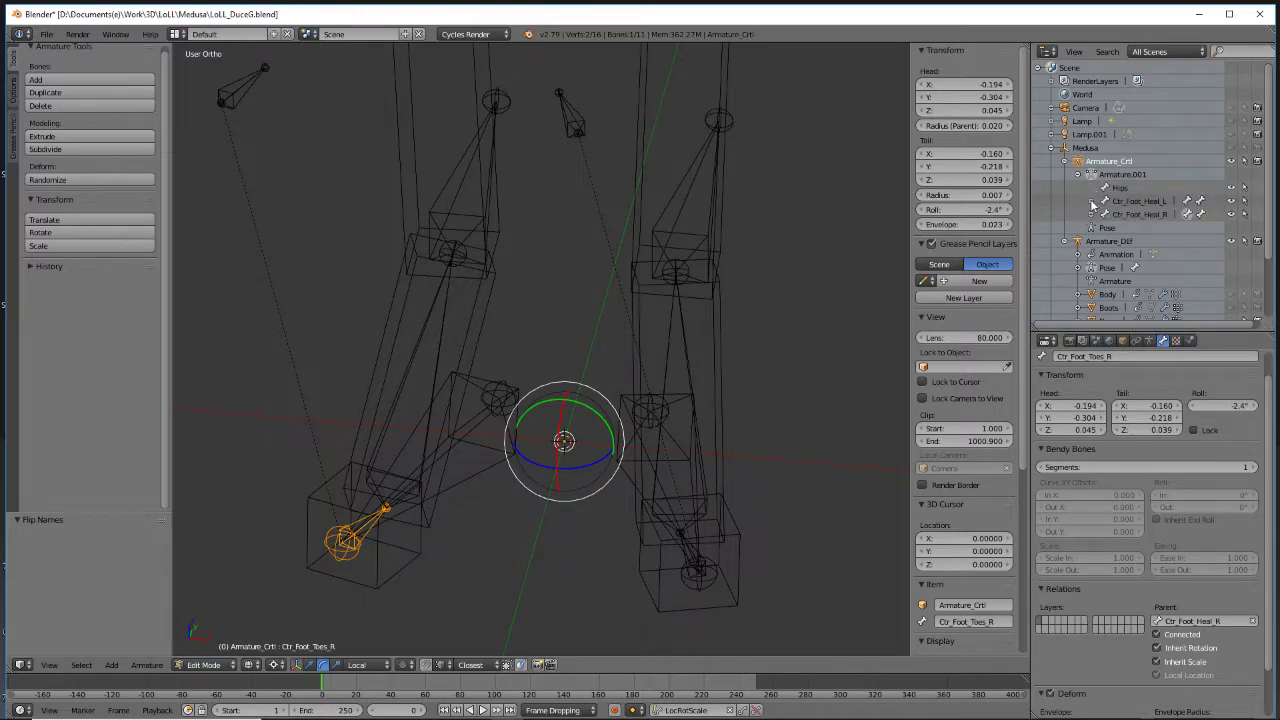
{"action": "left_click", "coordinate": [1092, 202]}
{"action": "left_click", "coordinate": [1092, 241]}
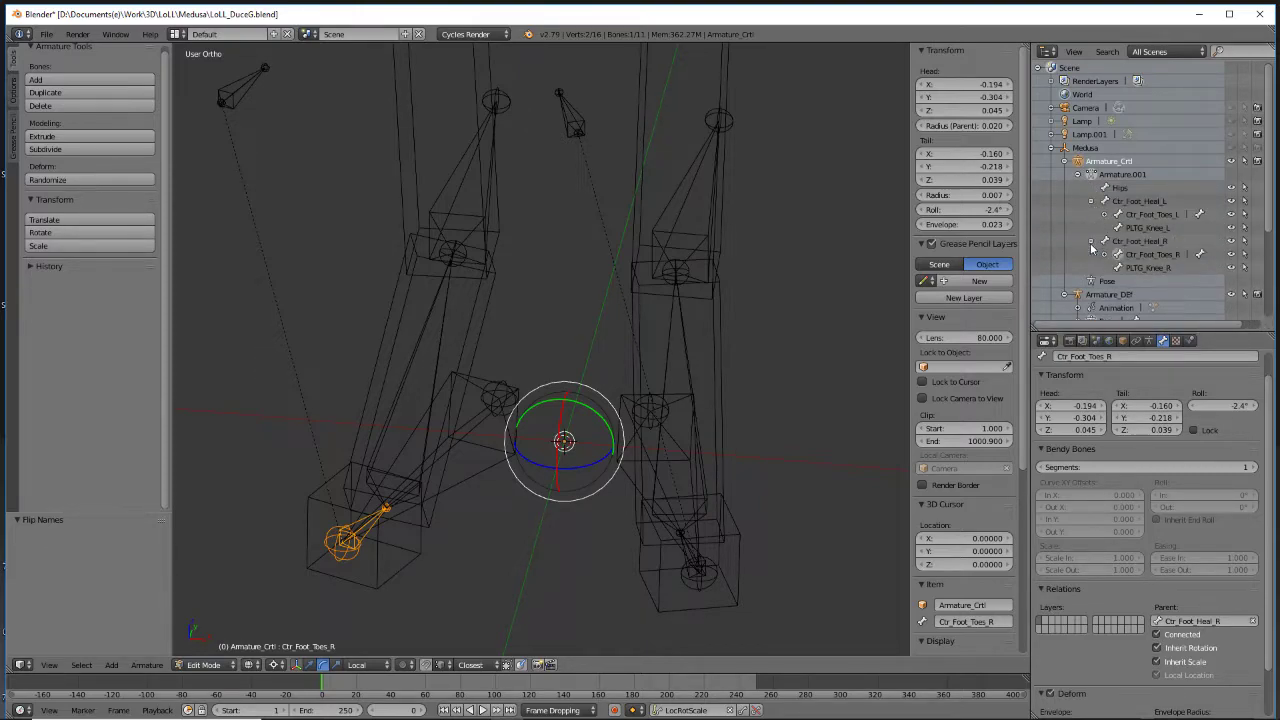
{"action": "left_click", "coordinate": [1104, 254]}
{"action": "left_click", "coordinate": [1104, 214]}
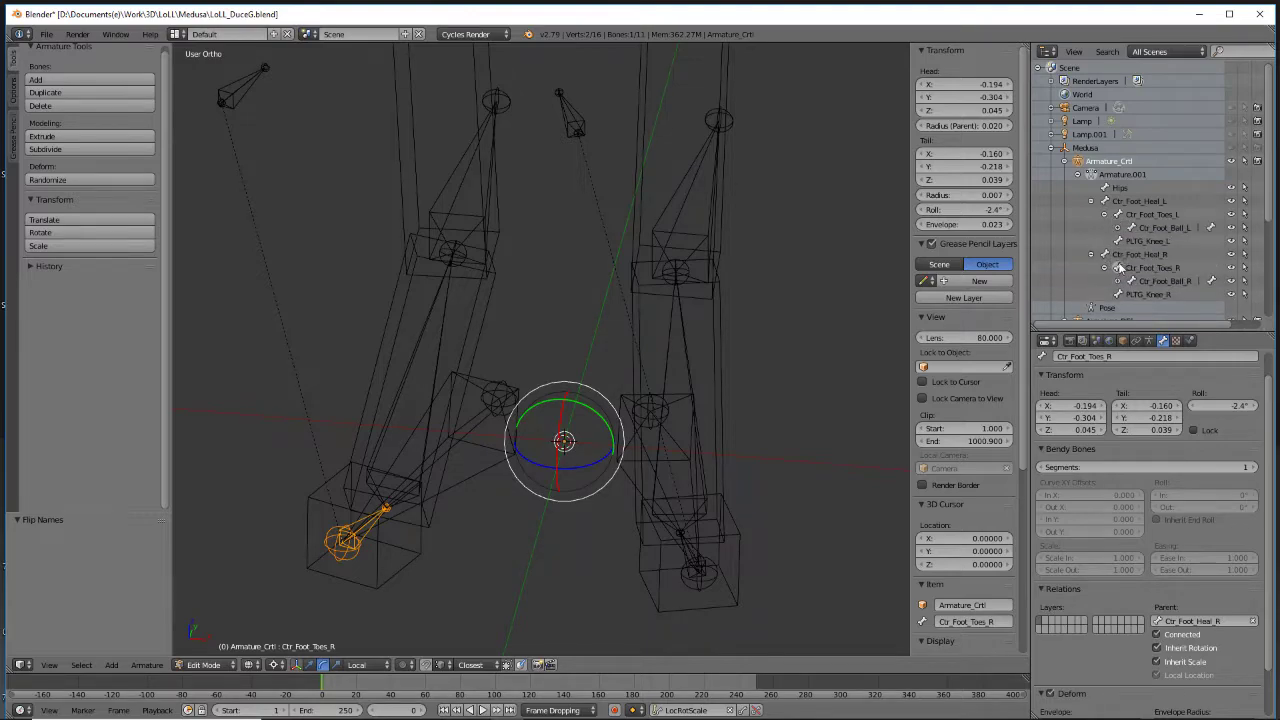
{"action": "left_click", "coordinate": [1117, 228]}
{"action": "scroll", "coordinate": [1130, 250], "scroll_direction": "down", "scroll_amount": 3}
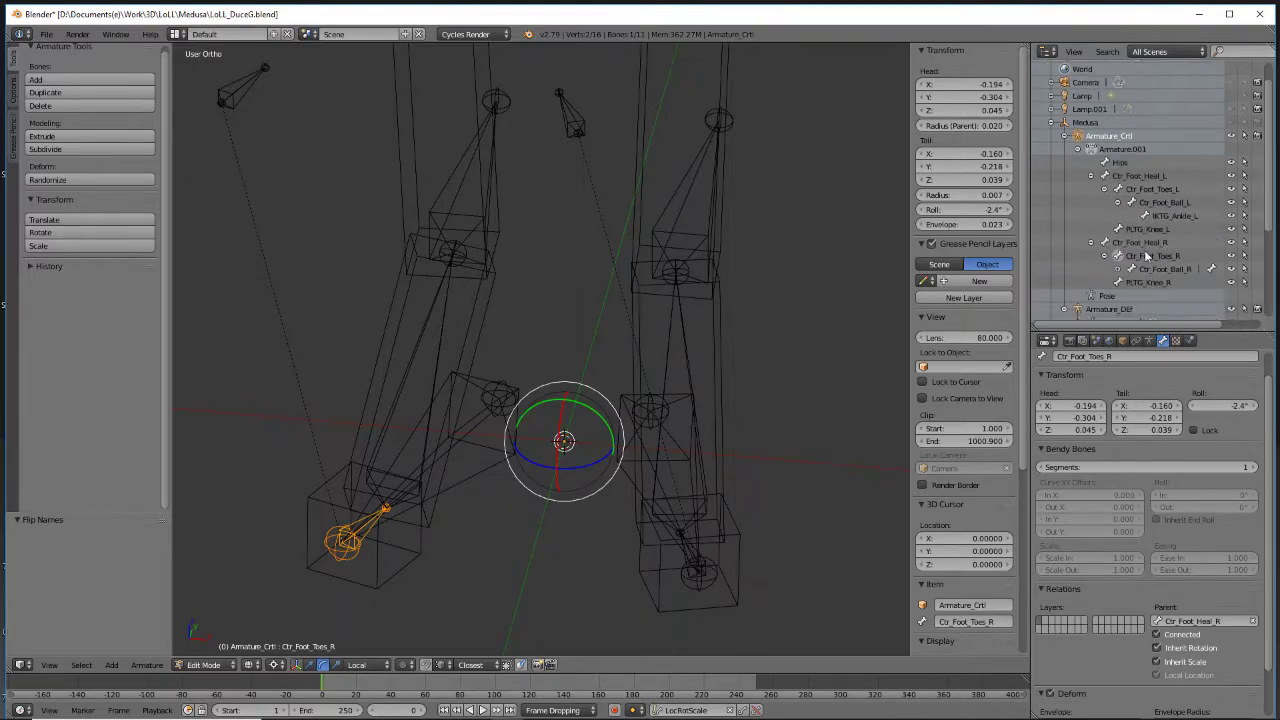
{"action": "left_click", "coordinate": [1118, 244]}
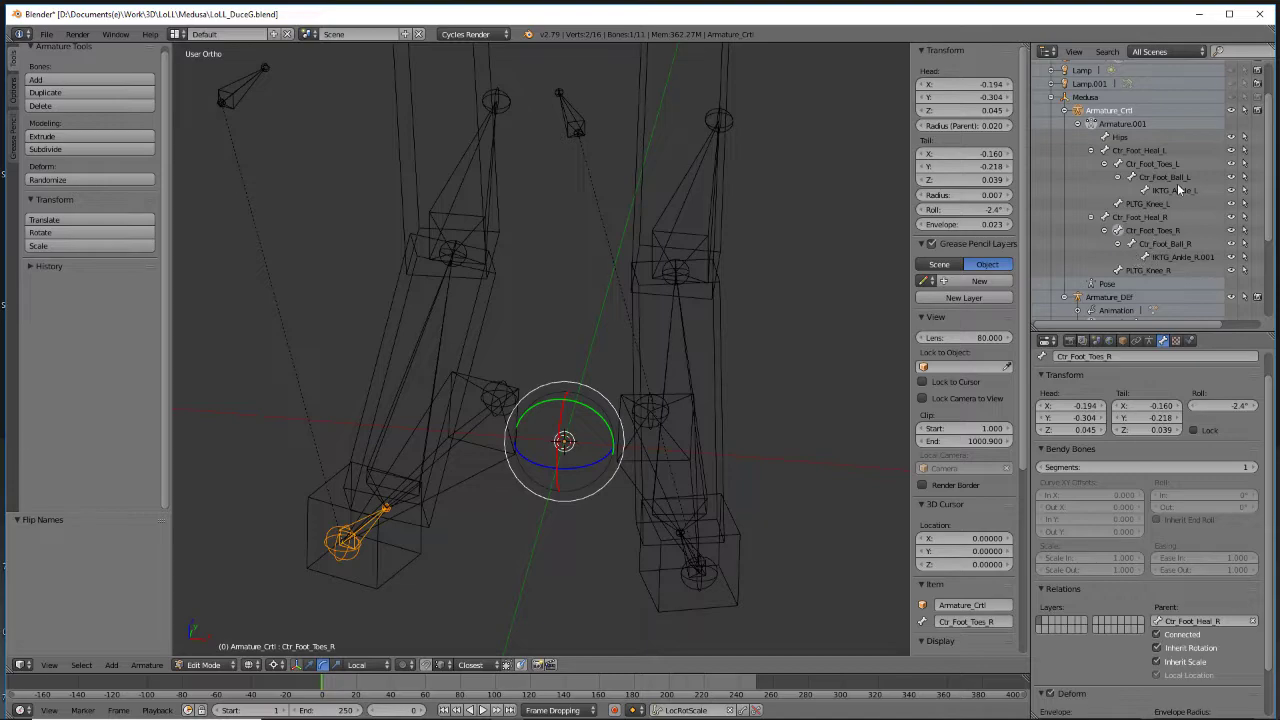
Rename the right ankle IK target bone IKTG_Ankle_R in the bone hierarchy
{"action": "left_click", "coordinate": [1206, 256]}
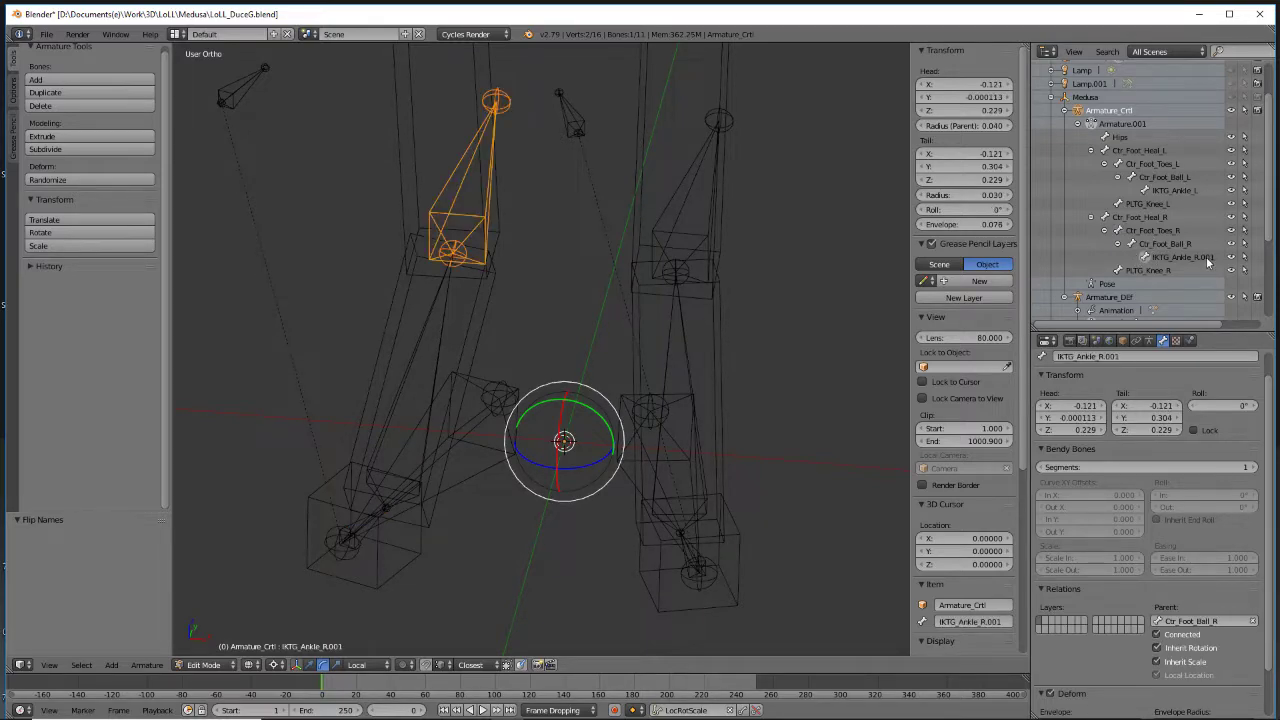
{"action": "double_click", "coordinate": [1206, 257]}
{"action": "key", "text": "Return"}
{"action": "key", "text": "Return"}
{"action": "scroll", "coordinate": [540, 362], "scroll_direction": "down", "scroll_amount": 2}
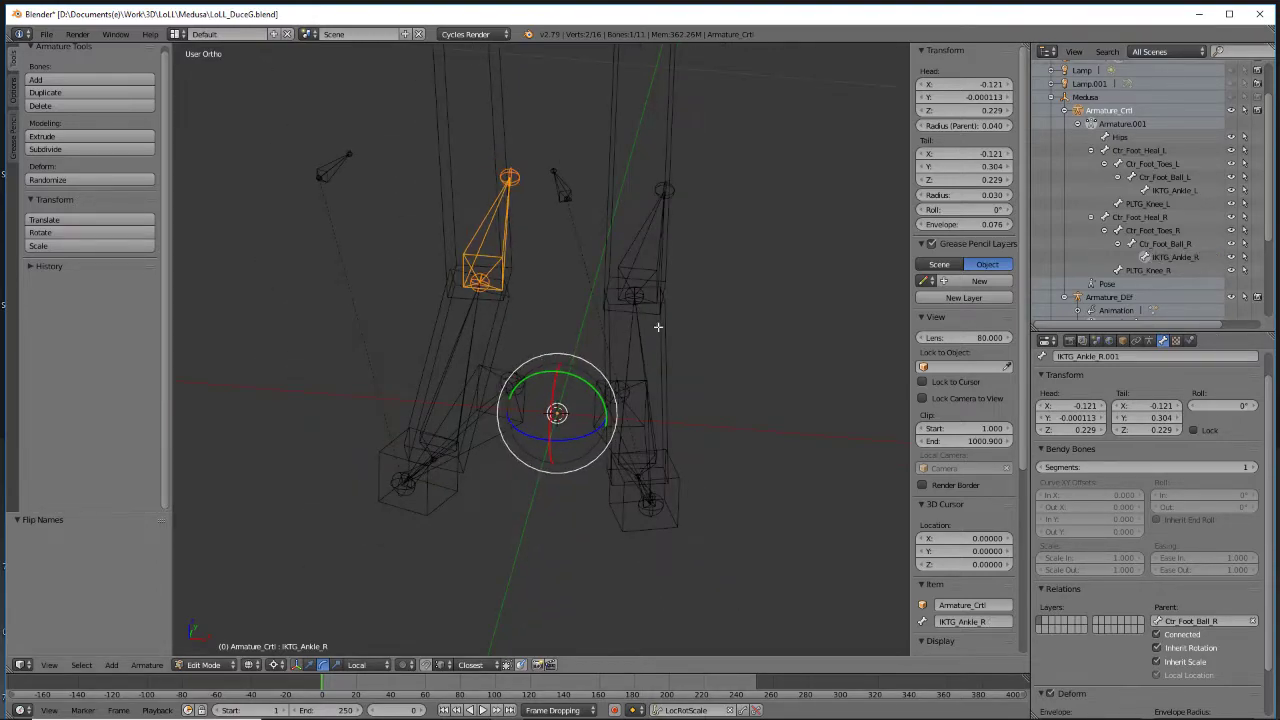
Select the right knee pole target and switch the control armature from Edit Mode to Pose Mode
{"action": "right_click", "coordinate": [315, 164]}
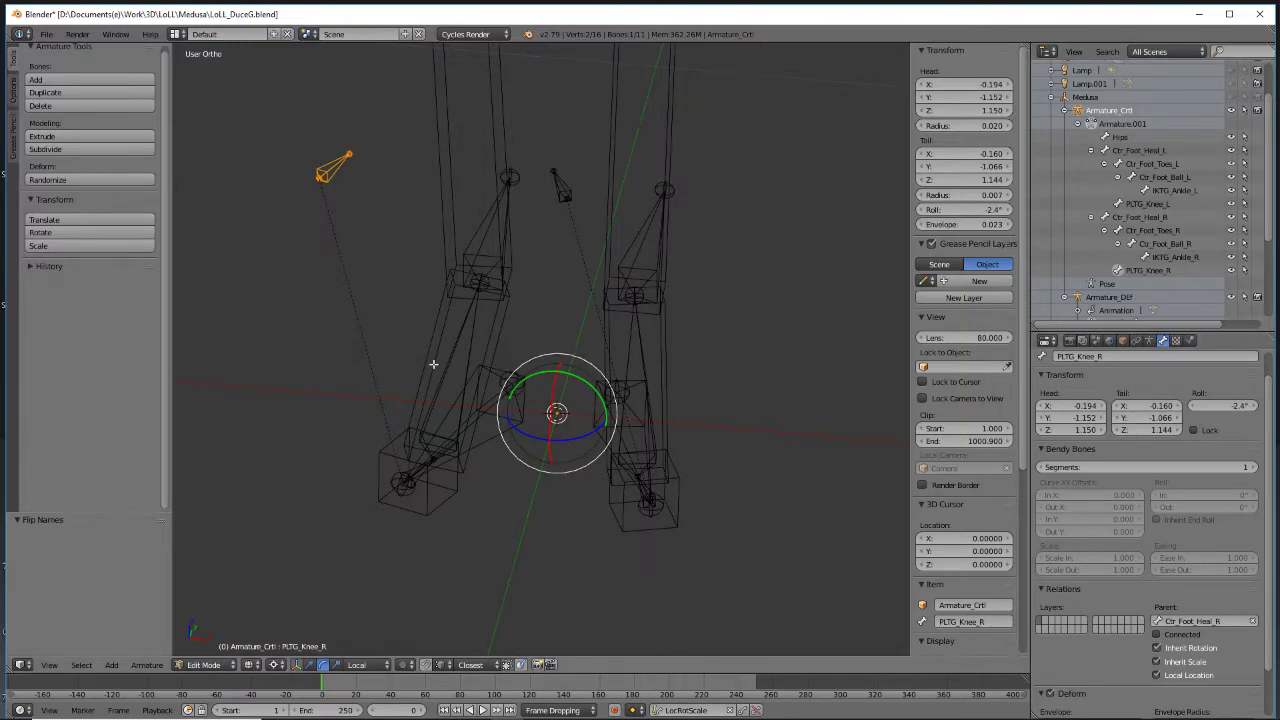
{"action": "scroll", "coordinate": [564, 289], "scroll_direction": "down", "scroll_amount": 2}
{"action": "middle_click_drag", "start_coordinate": [564, 289], "coordinate": [555, 327]}
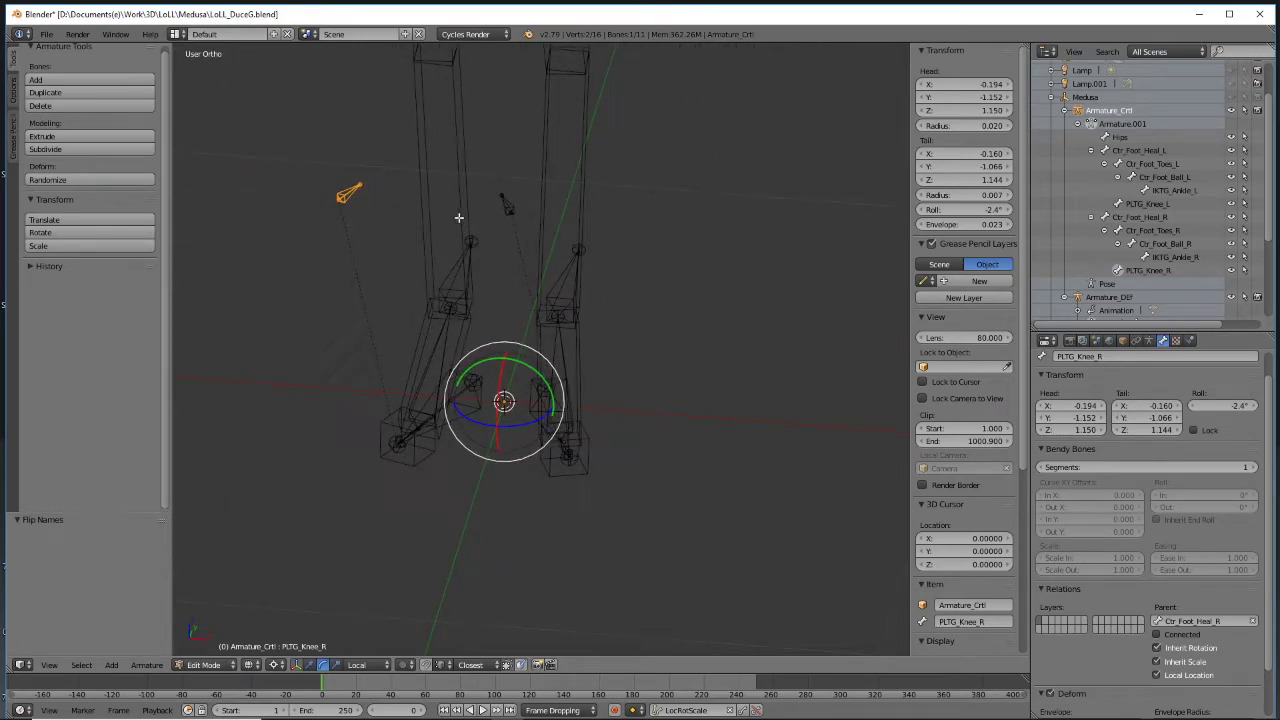
{"action": "left_click", "coordinate": [205, 665]}
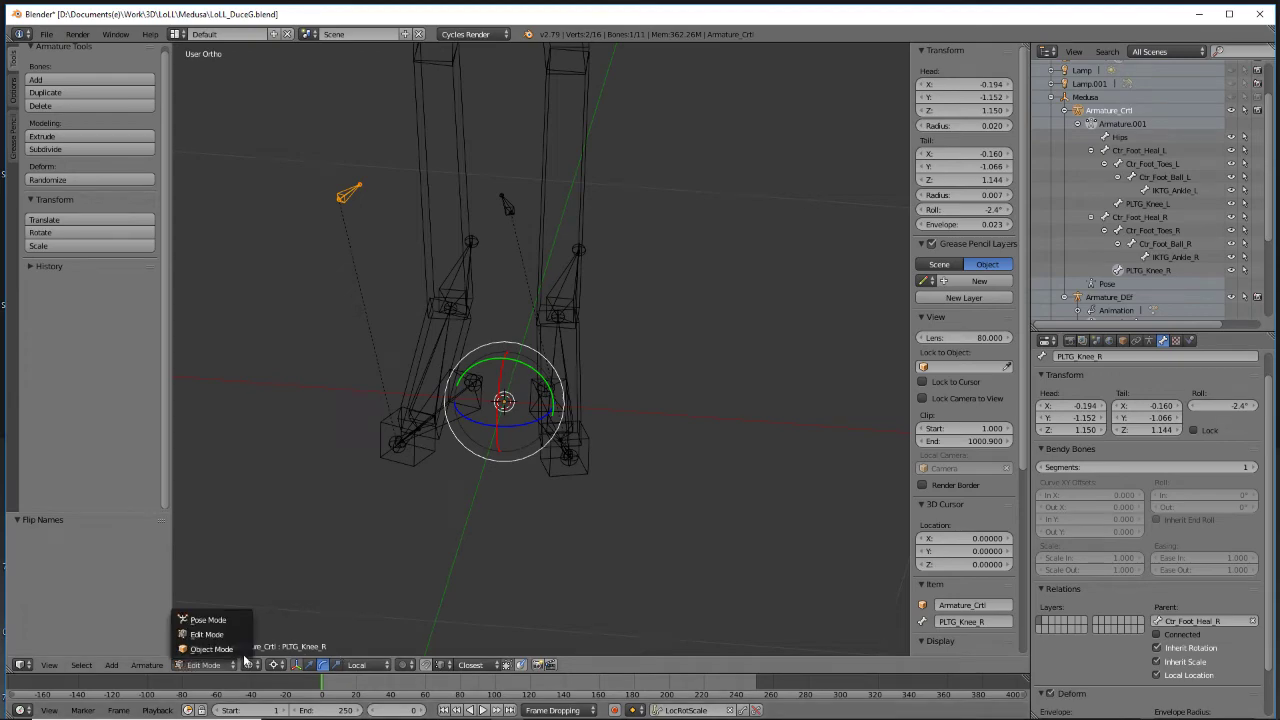
{"action": "left_click", "coordinate": [225, 623]}
Copy the IK constraint from Def_Leg_Shin_L to Def_Leg_Shin_R and open the bone constraint settings
{"action": "right_click", "coordinate": [462, 187]}
{"action": "middle_click_drag", "start_coordinate": [297, 359], "coordinate": [392, 459]}
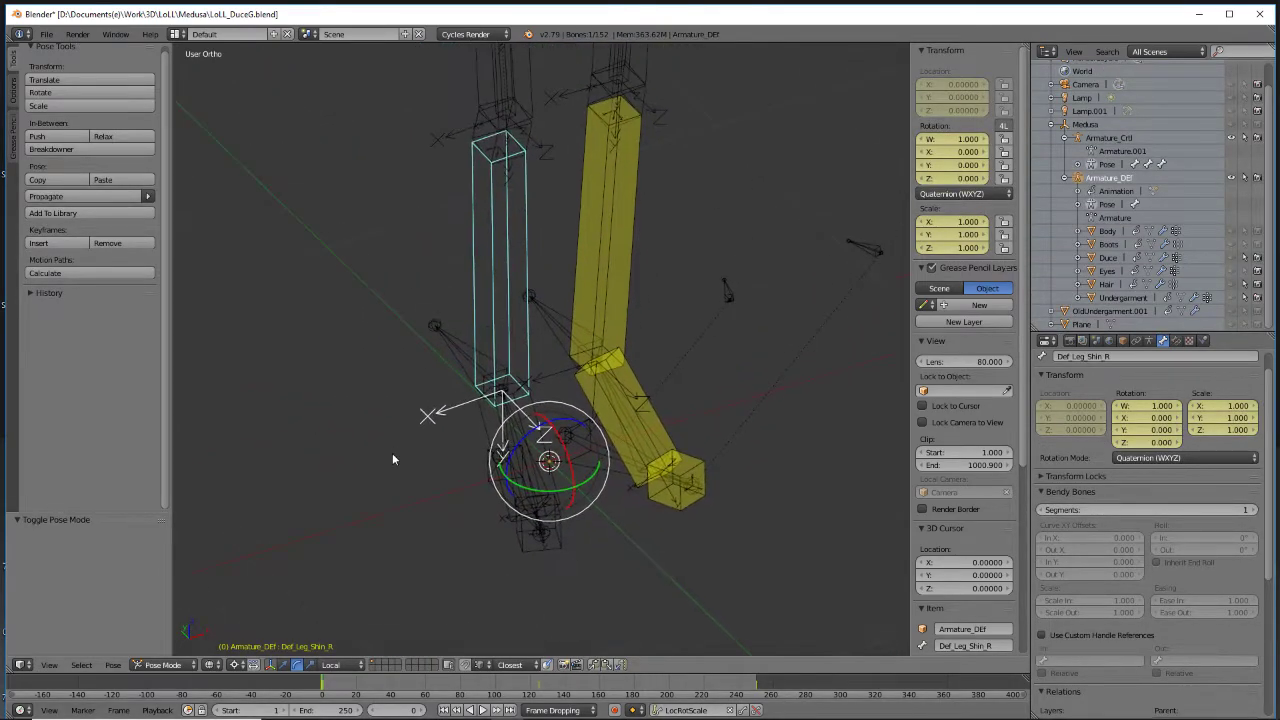
{"action": "right_click", "coordinate": [629, 252], "text": "shift"}
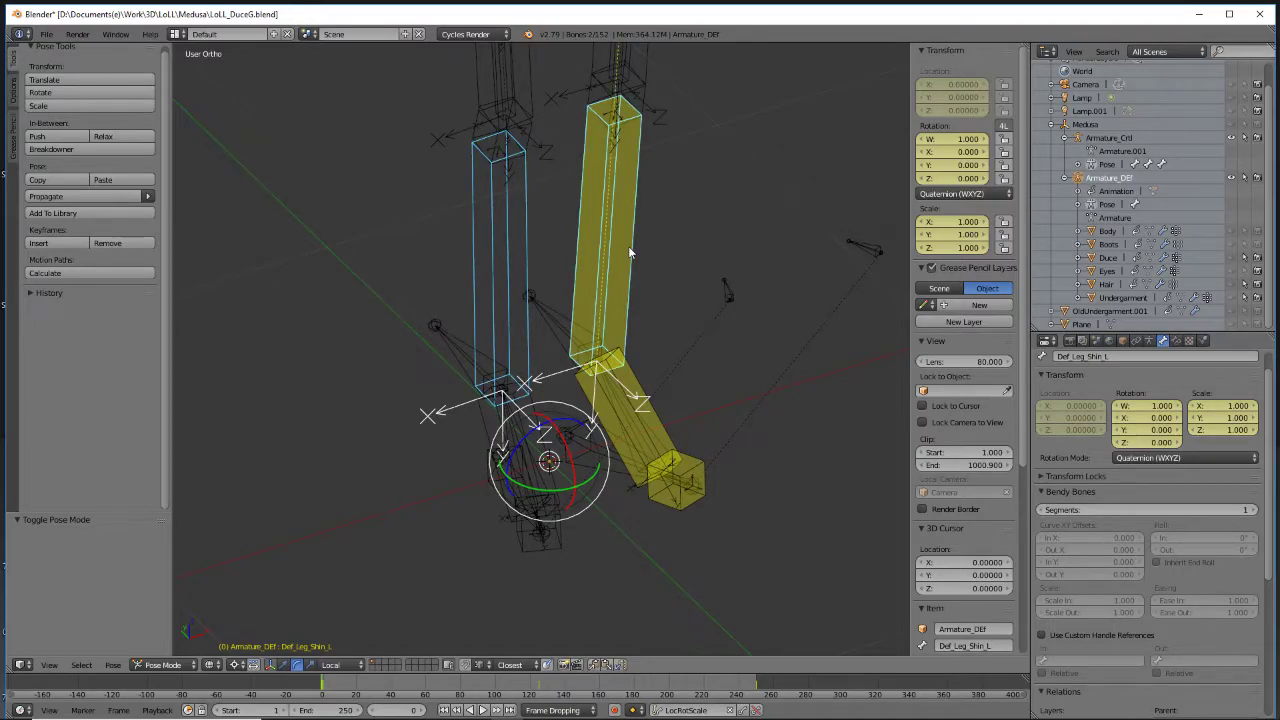
{"action": "left_click", "coordinate": [113, 666]}
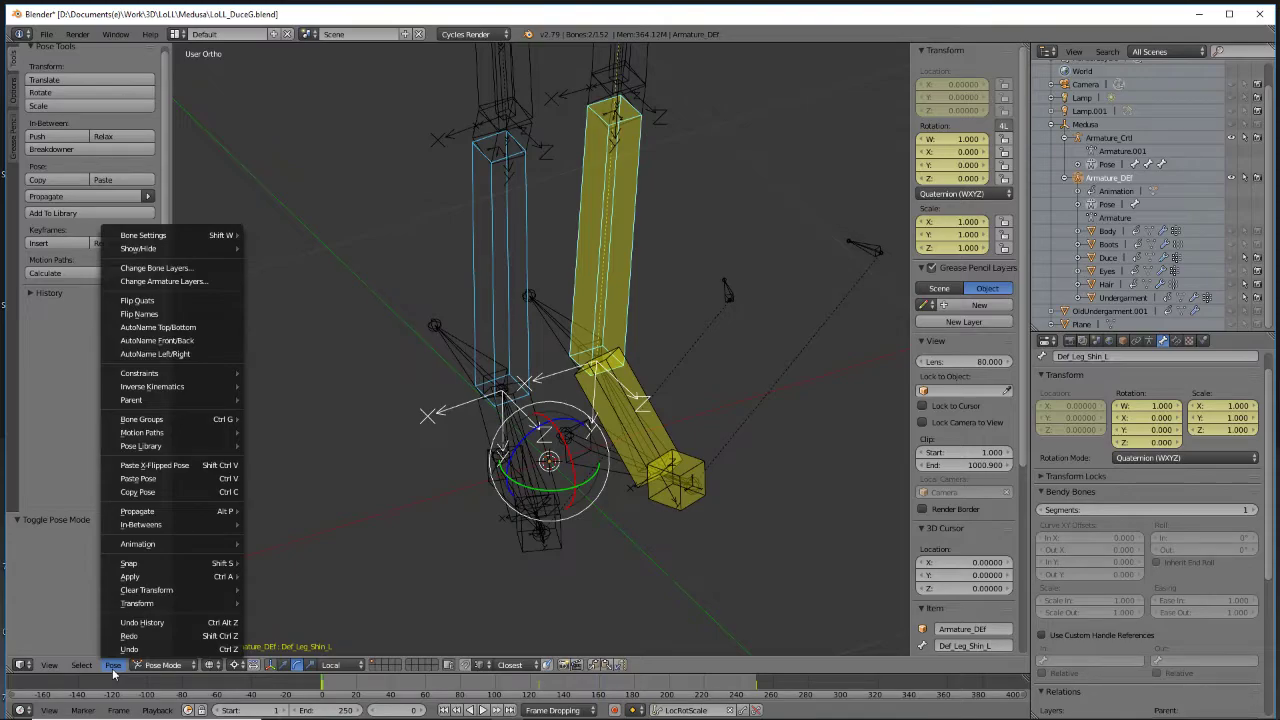
{"action": "mouse_move", "coordinate": [180, 388]}
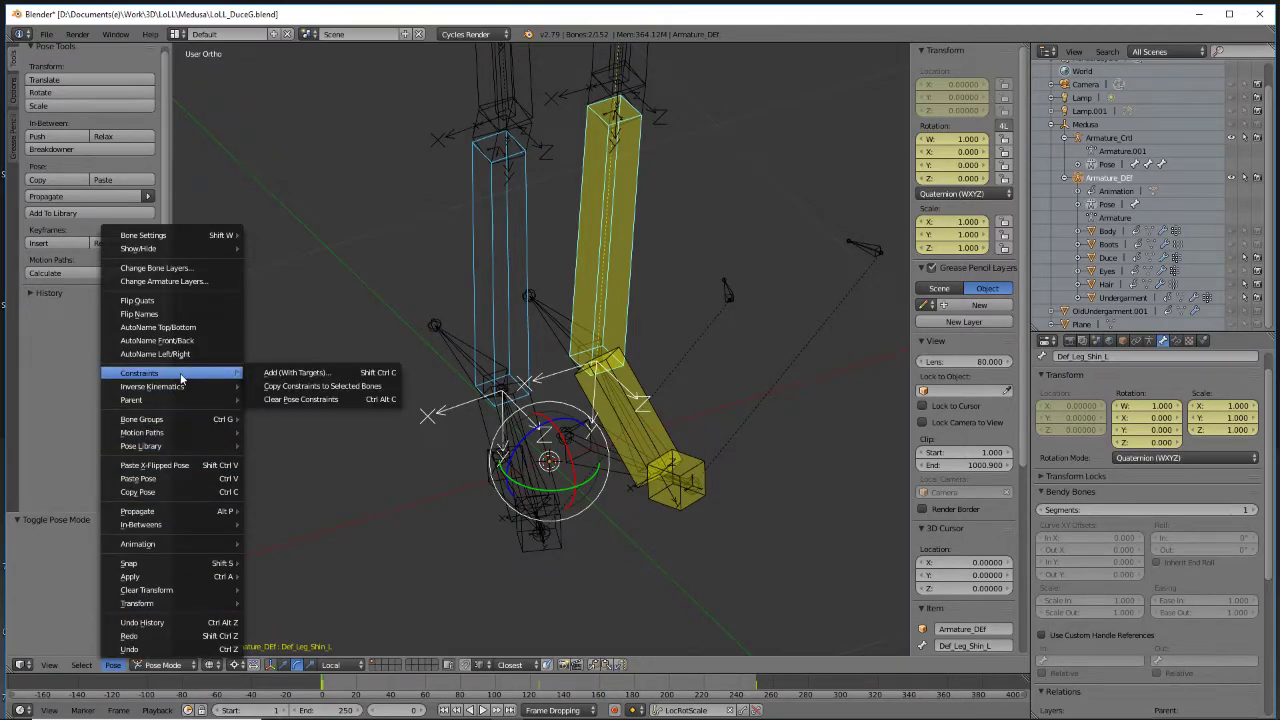
{"action": "left_click", "coordinate": [320, 387]}
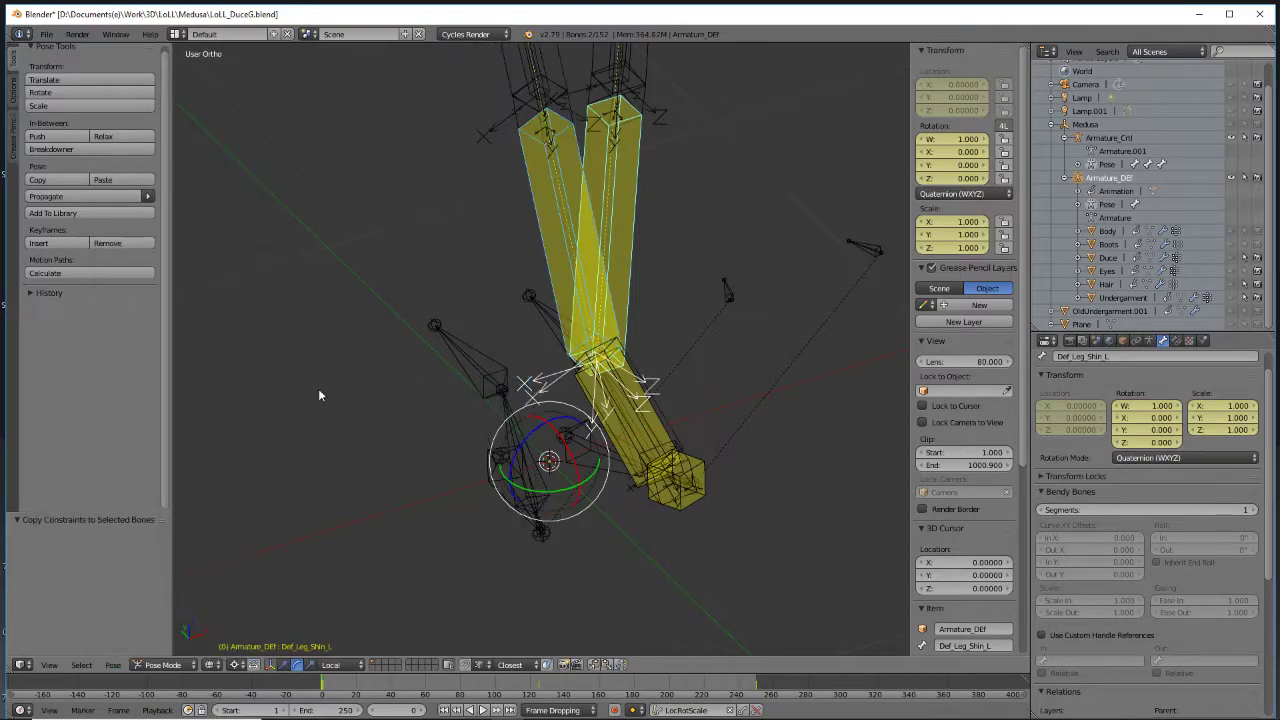
{"action": "left_click", "coordinate": [1177, 341]}
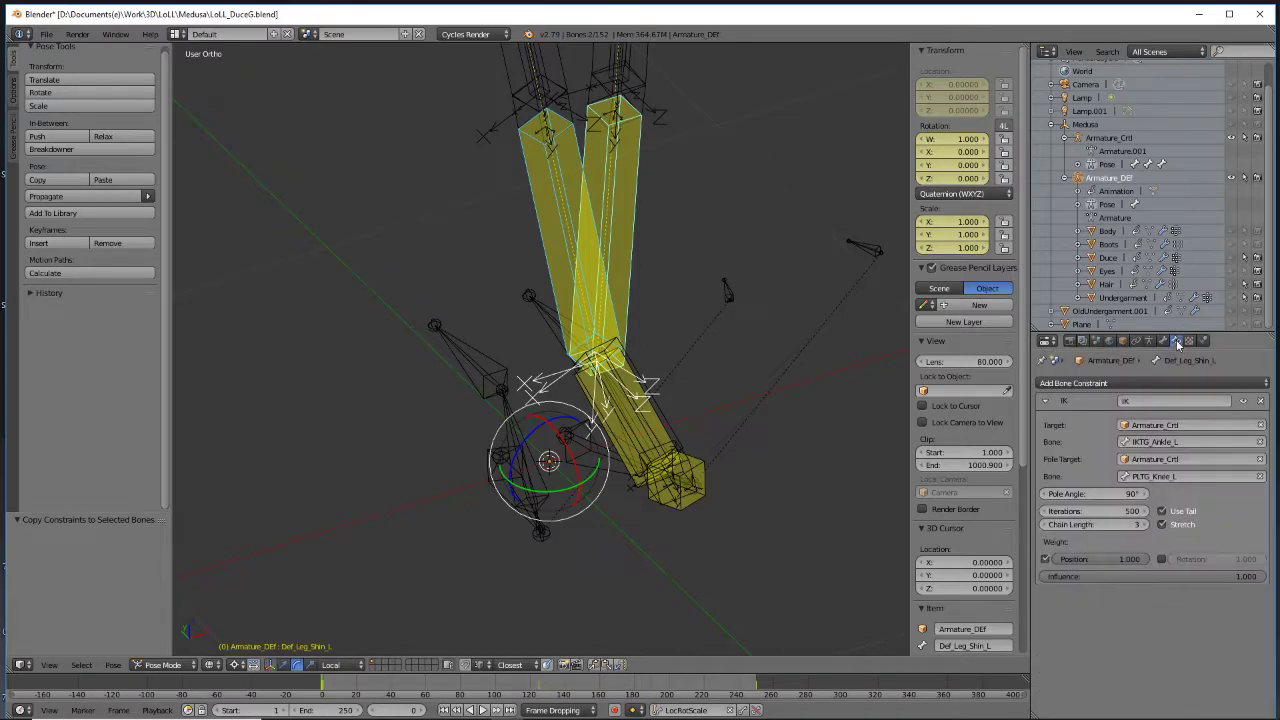
Try to retarget the IK constraint on Def_Leg_Shin_L to bone IKTG_Ankle_R with pole bone PLTG_Knee_R
{"action": "left_click", "coordinate": [1220, 441]}
{"action": "key", "text": "BackSpace"}
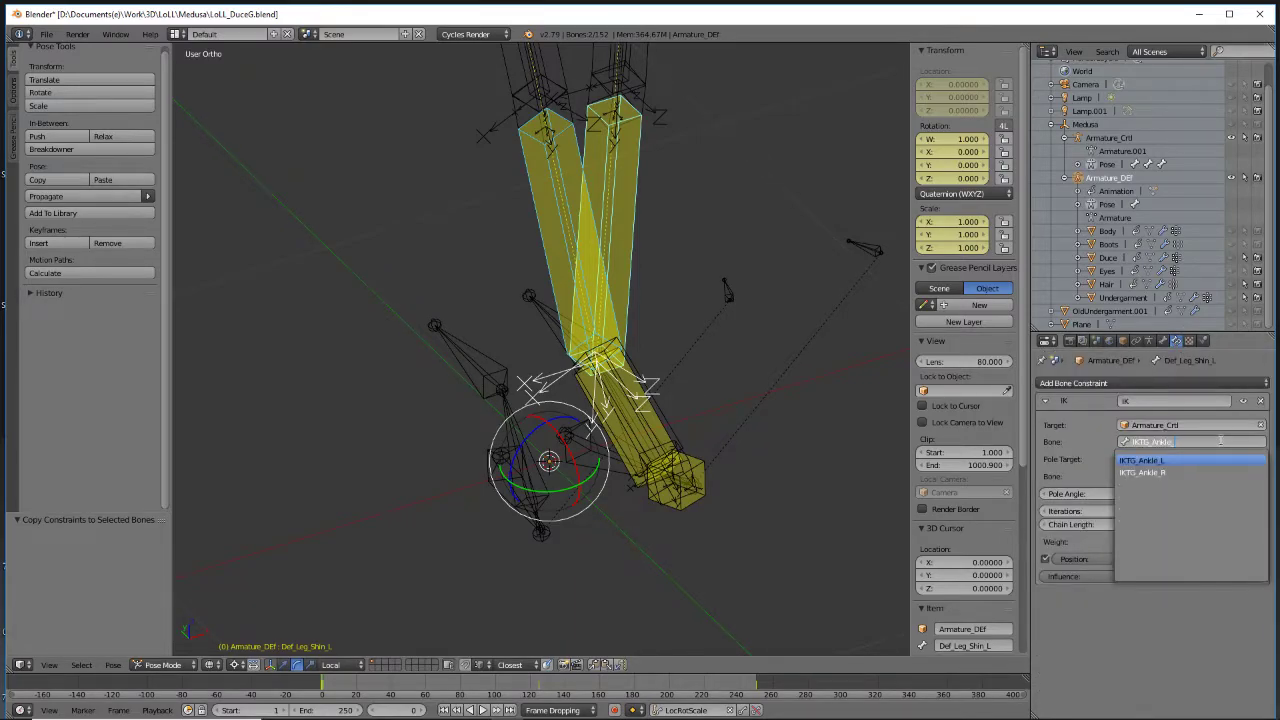
{"action": "key", "text": "Down"}
{"action": "key", "text": "Return"}
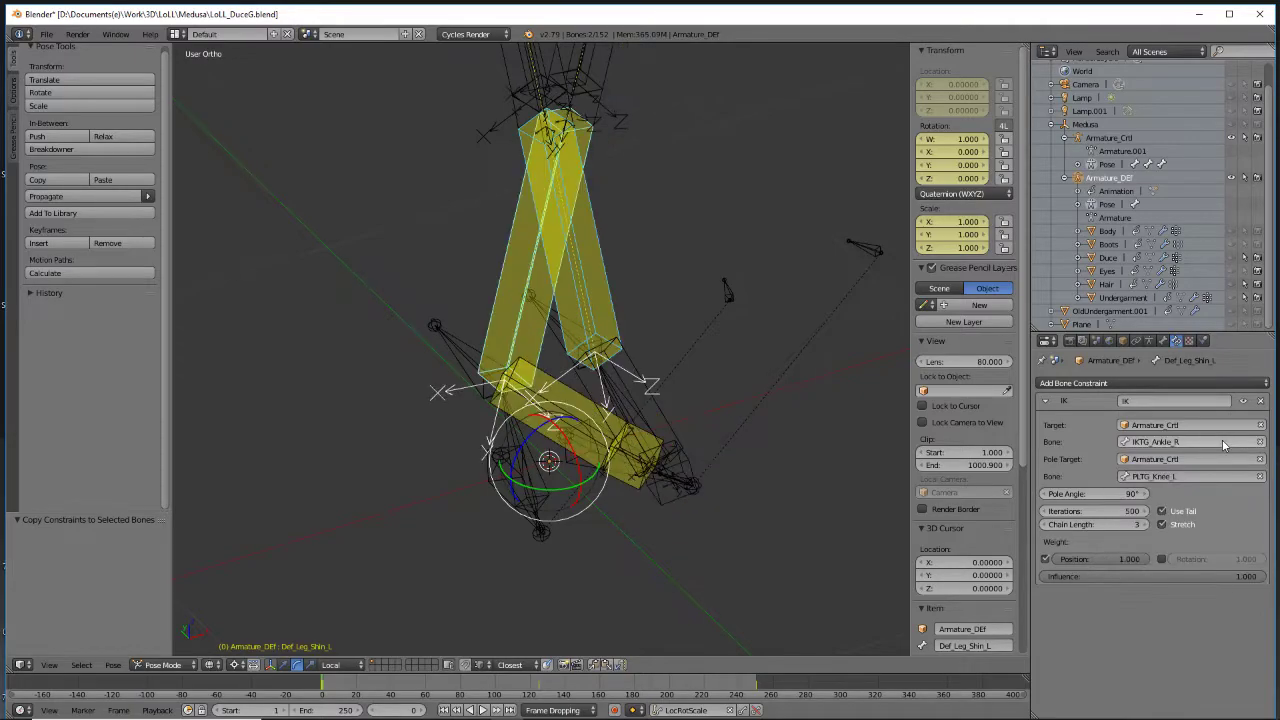
{"action": "left_click", "coordinate": [1211, 476]}
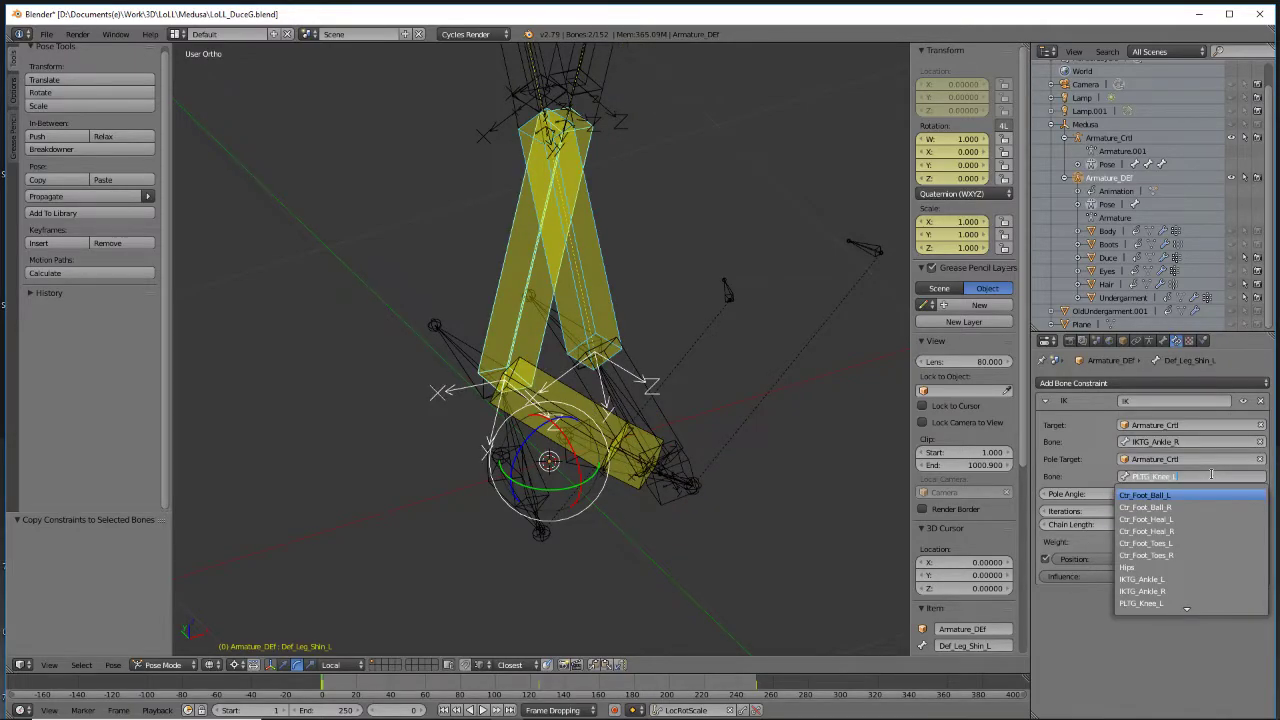
{"action": "key", "text": "BackSpace"}
{"action": "type", "text": "r"}
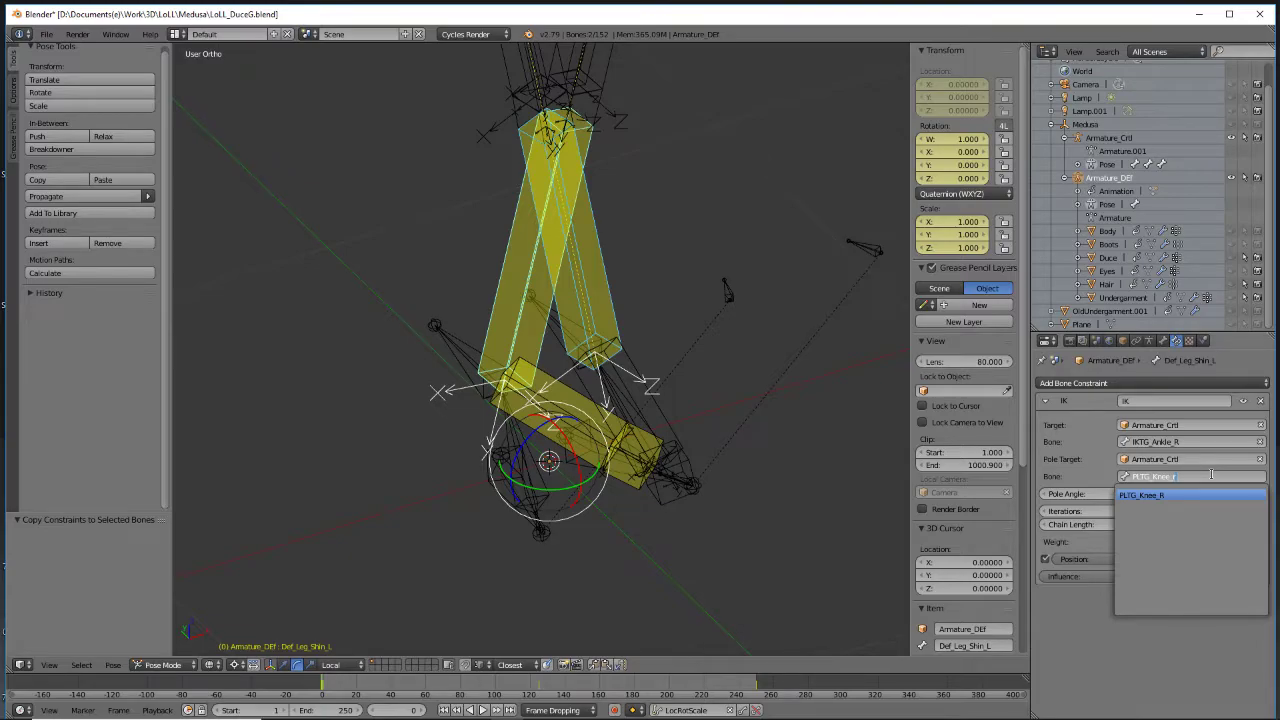
{"action": "left_click", "coordinate": [1179, 494]}
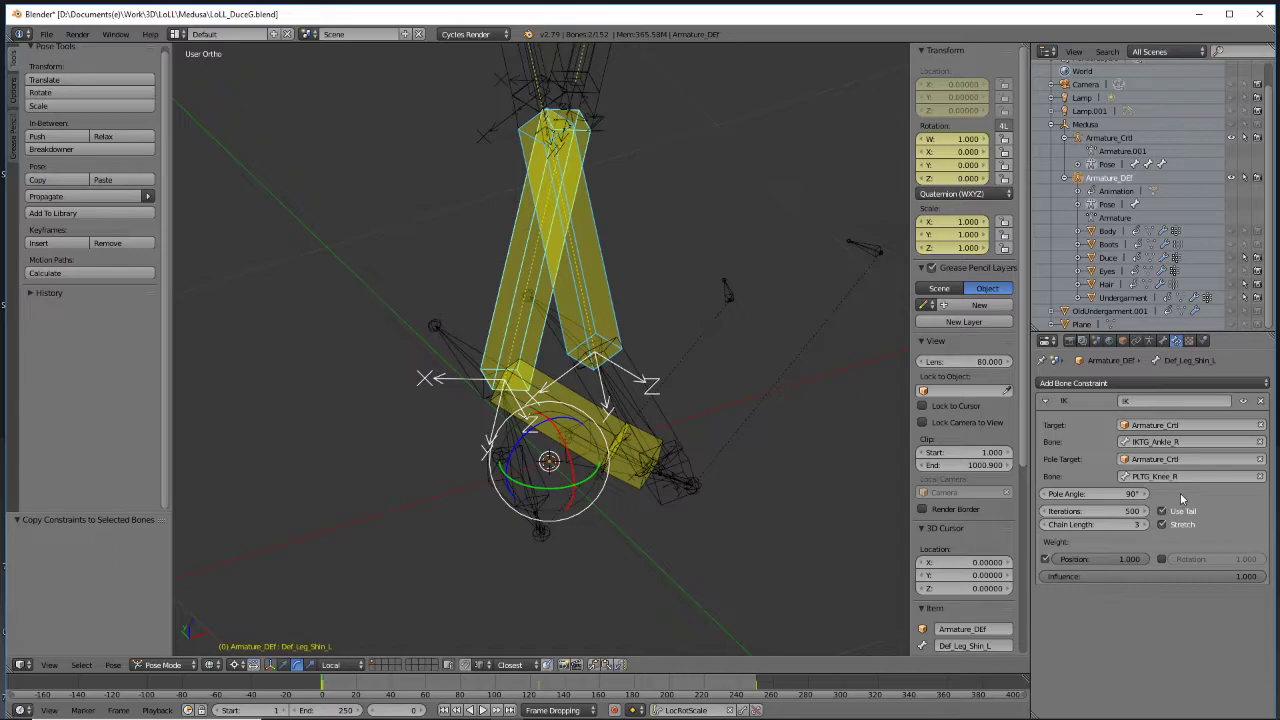
{"action": "middle_click_drag", "start_coordinate": [760, 440], "coordinate": [715, 374]}
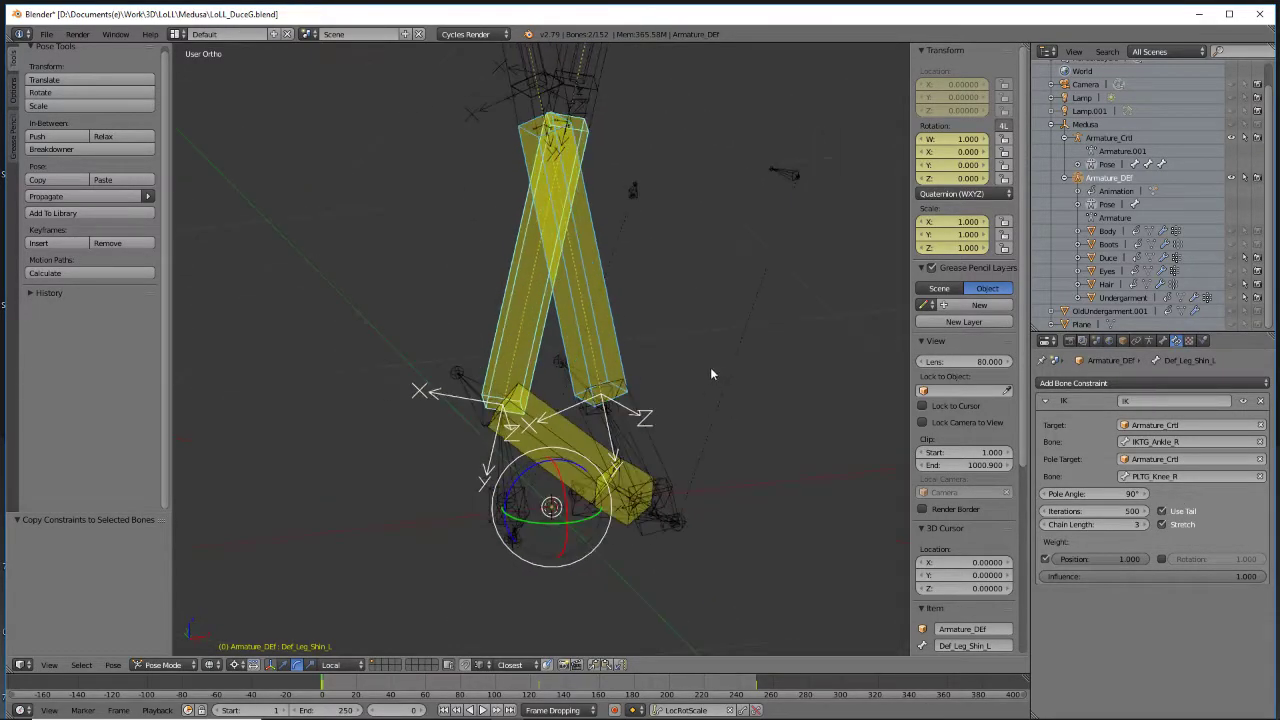
Undo the target and pole bone changes on the left shin together with the previous constraint copy
{"action": "key", "text": "ctrl+z"}
{"action": "key", "text": "ctrl+z"}
{"action": "key", "text": "ctrl+z"}
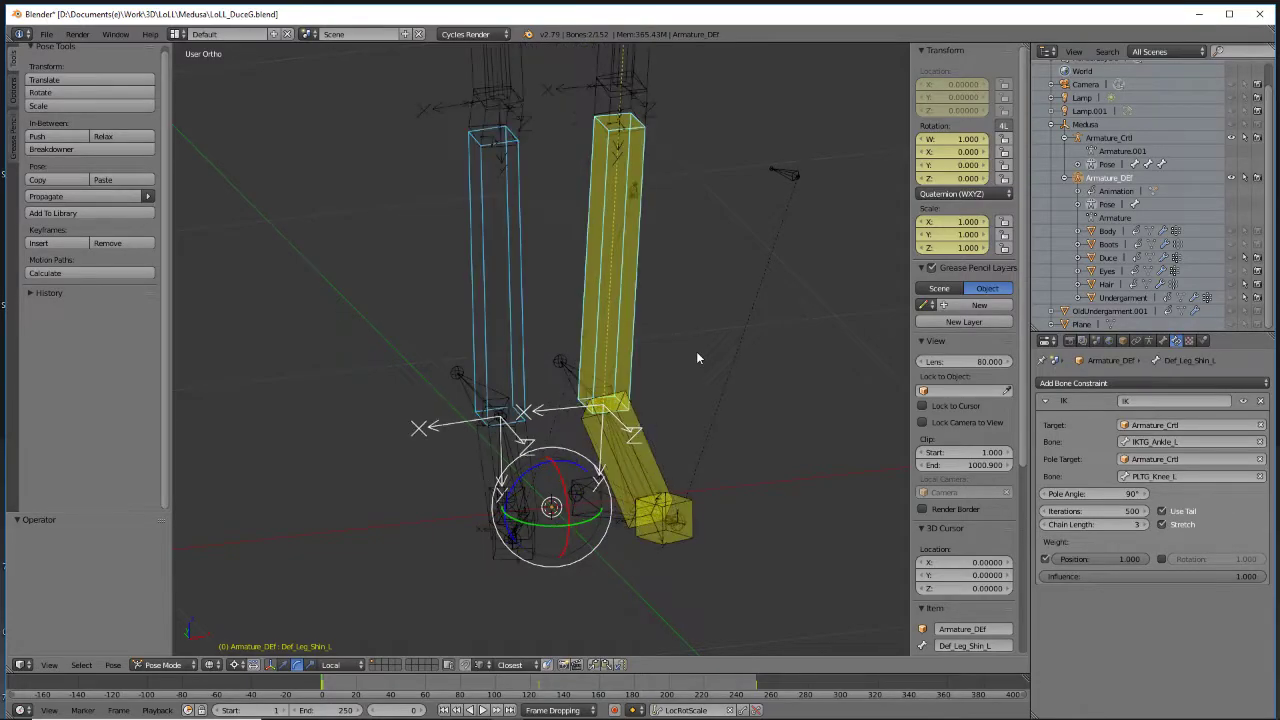
Copy the IK constraint from Def_Leg_Shin_L to Def_Leg_Shin_R
{"action": "right_click", "coordinate": [512, 256]}
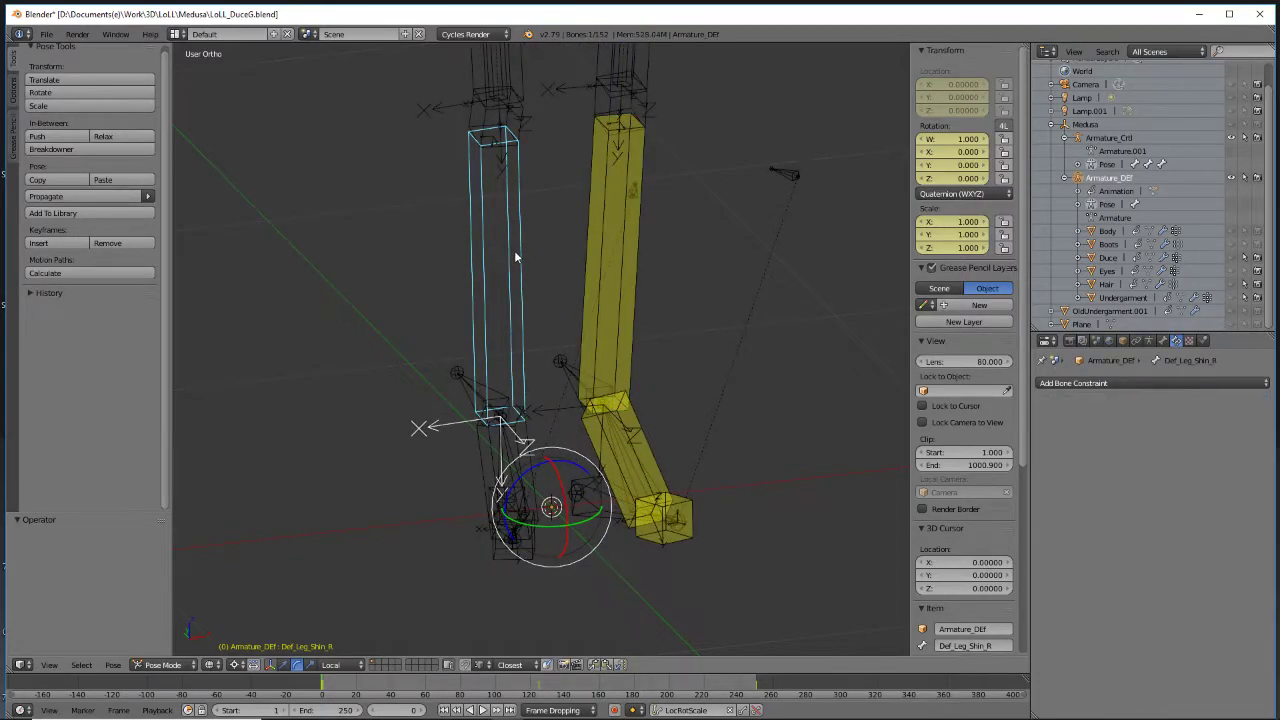
{"action": "right_click", "coordinate": [598, 254], "text": "shift"}
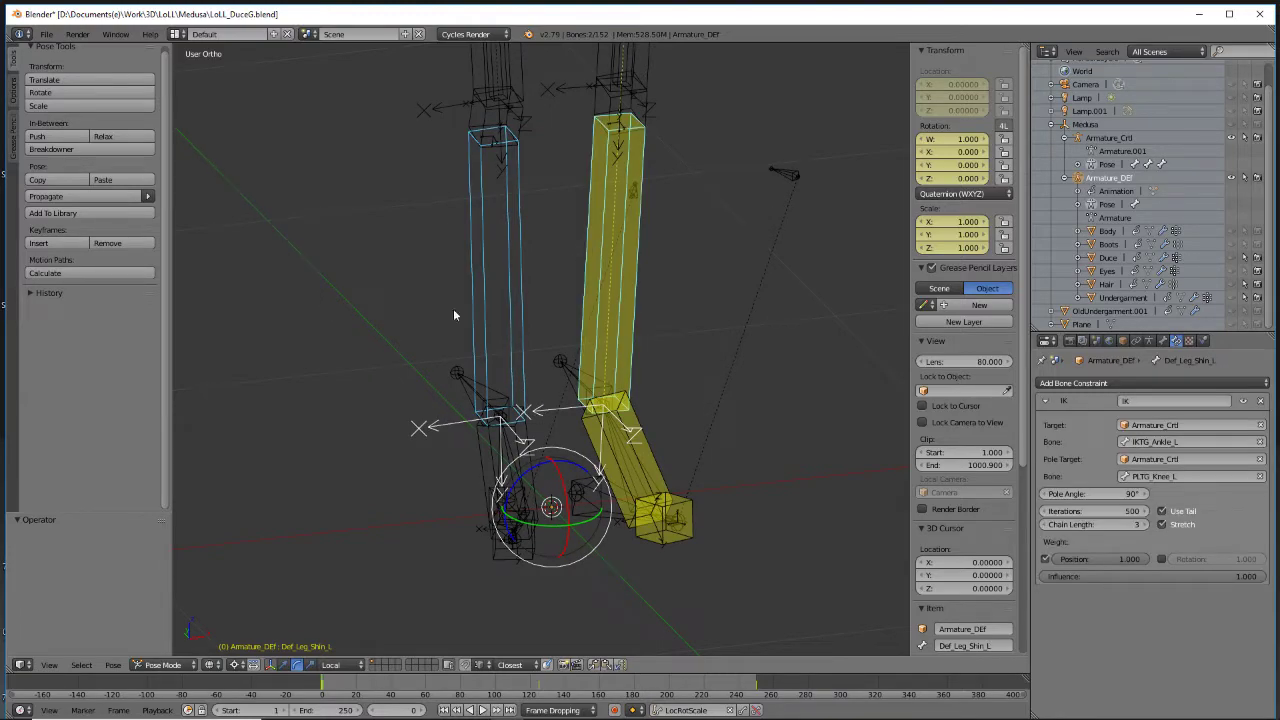
{"action": "left_click", "coordinate": [121, 666]}
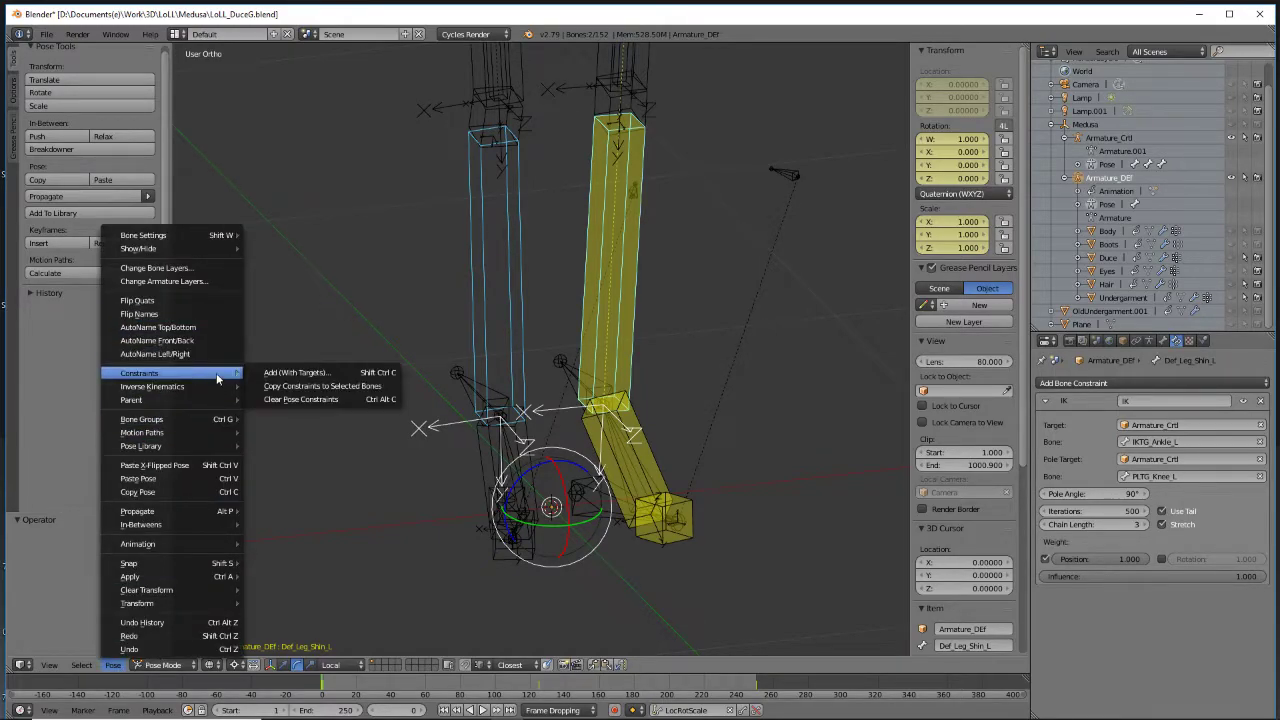
{"action": "left_click", "coordinate": [324, 386]}
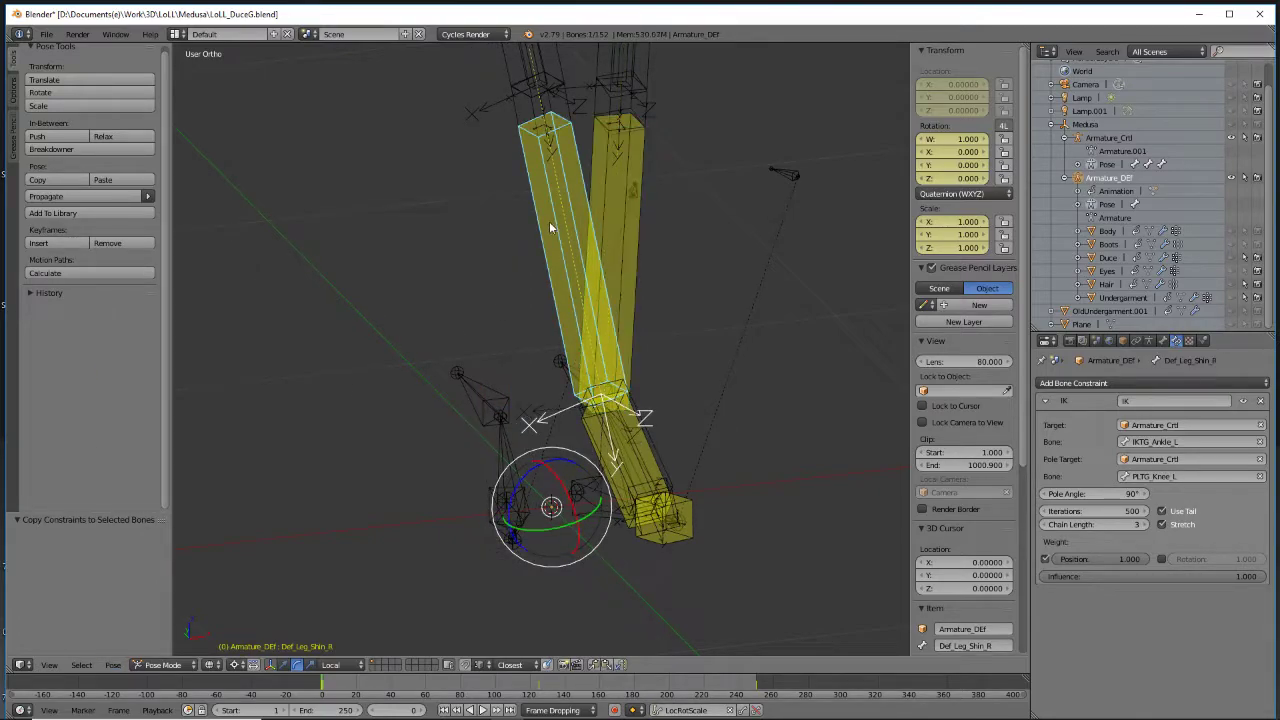
Set the IK constraint on Def_Leg_Shin_R to target bone IKTG_Ankle_R and pole bone PLTG_Knee_R
{"action": "right_click", "coordinate": [537, 92]}
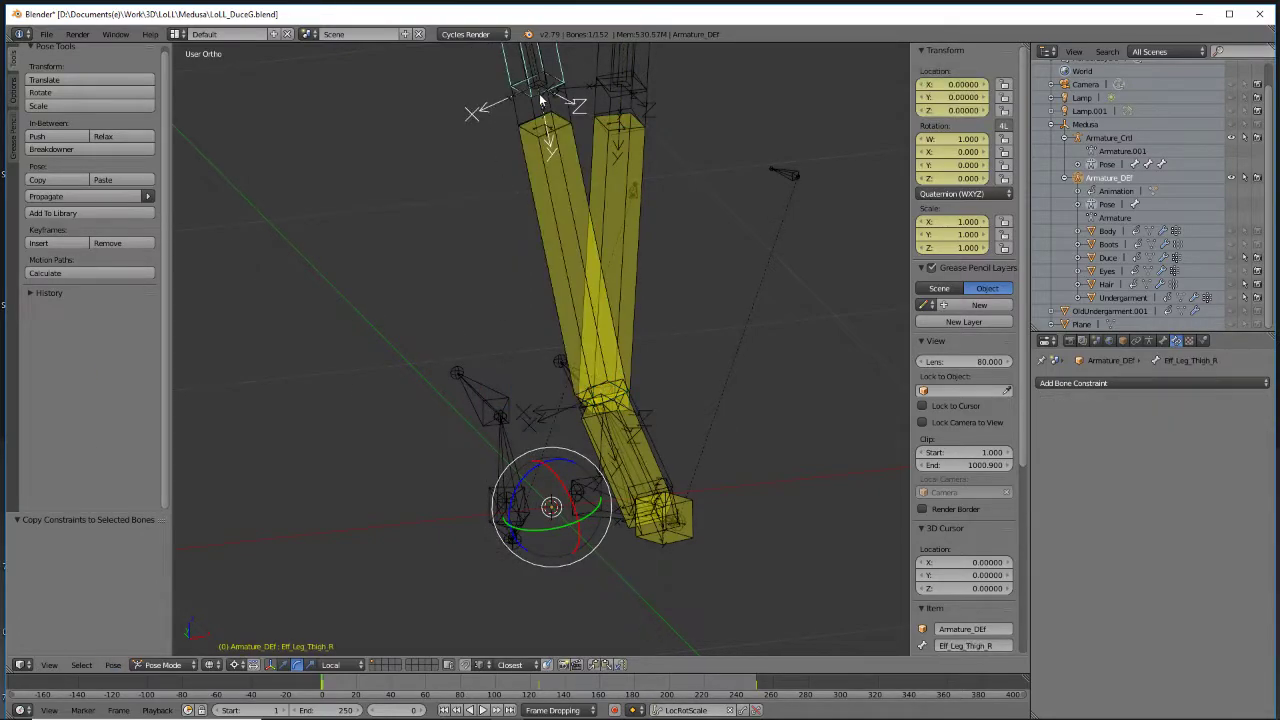
{"action": "right_click", "coordinate": [576, 162]}
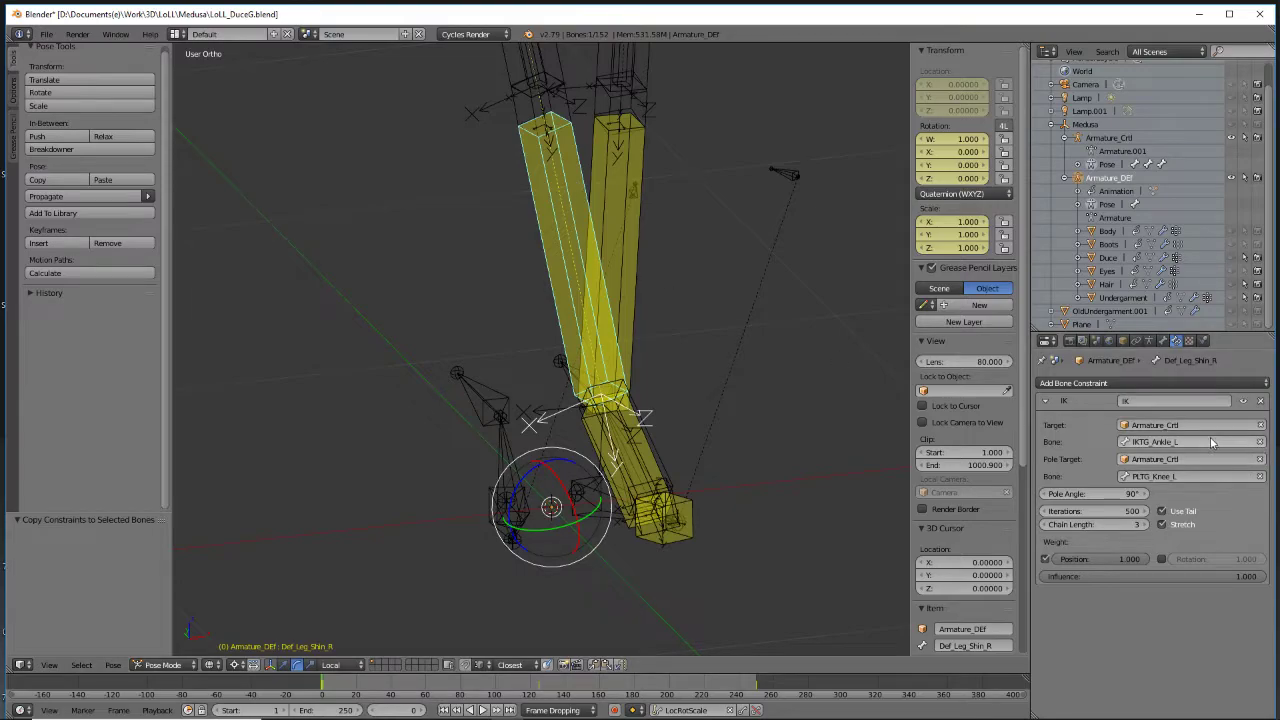
{"action": "left_click", "coordinate": [1212, 442]}
{"action": "key", "text": "BackSpace"}
{"action": "type", "text": "r"}
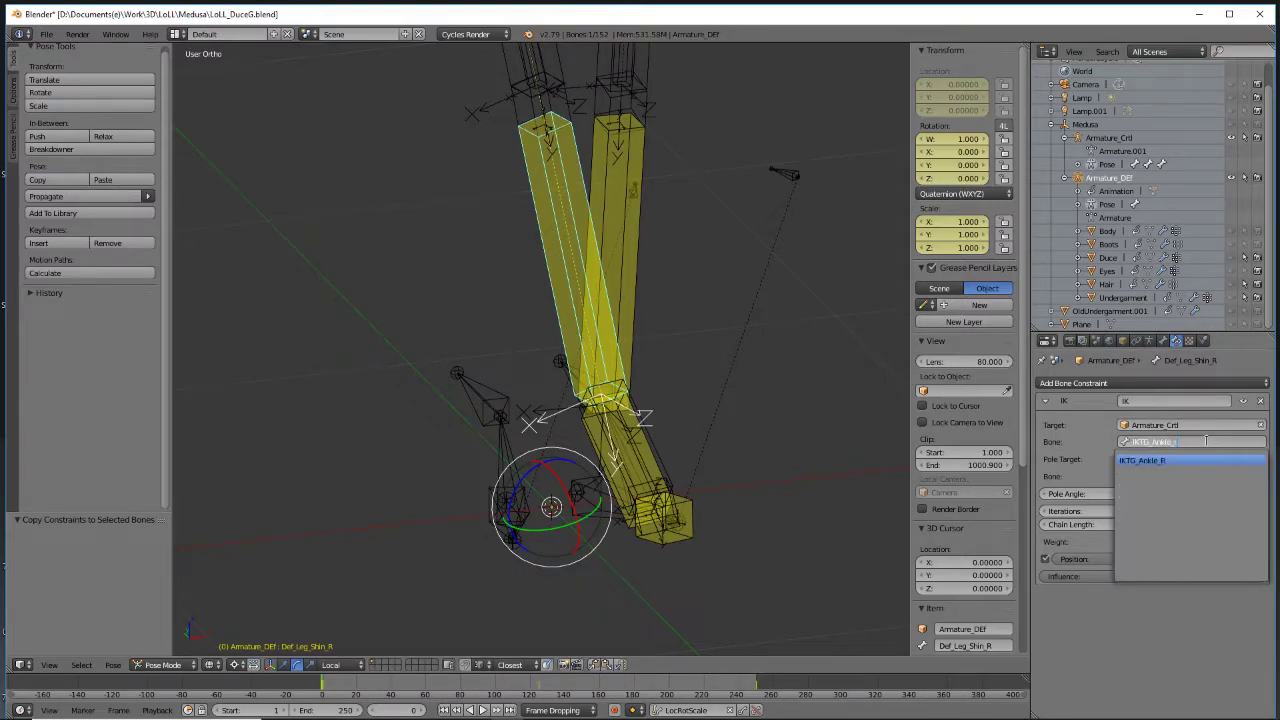
{"action": "key", "text": "Return"}
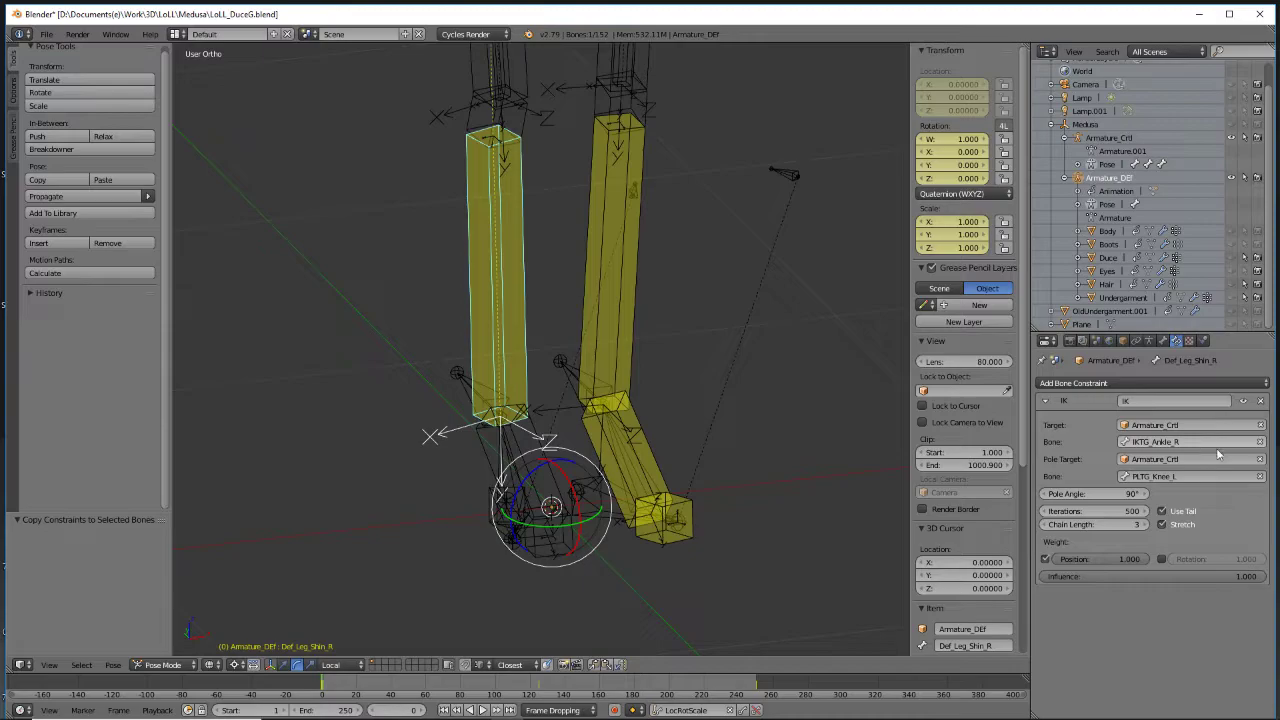
{"action": "left_click", "coordinate": [1196, 476]}
{"action": "key", "text": "BackSpace"}
{"action": "type", "text": "r"}
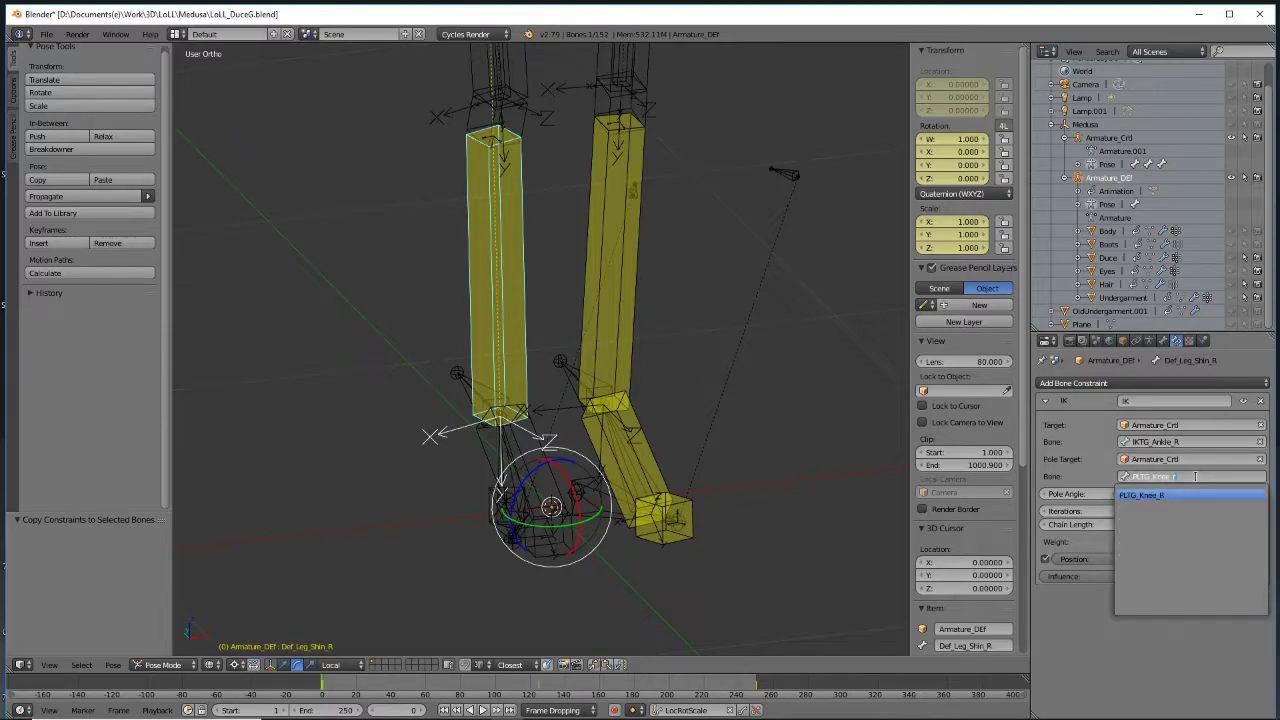
{"action": "key", "text": "Return"}
Copy the IK constraint from Def_Foot_Plantar_L to Def_Foot_Plantar_R
{"action": "scroll", "coordinate": [677, 481], "scroll_direction": "down", "scroll_amount": 2}
{"action": "middle_click_drag", "start_coordinate": [699, 465], "coordinate": [734, 425], "text": "shift"}
{"action": "scroll", "coordinate": [734, 425], "scroll_direction": "up", "scroll_amount": 3}
{"action": "middle_click_drag", "start_coordinate": [617, 252], "coordinate": [542, 484], "text": "shift"}
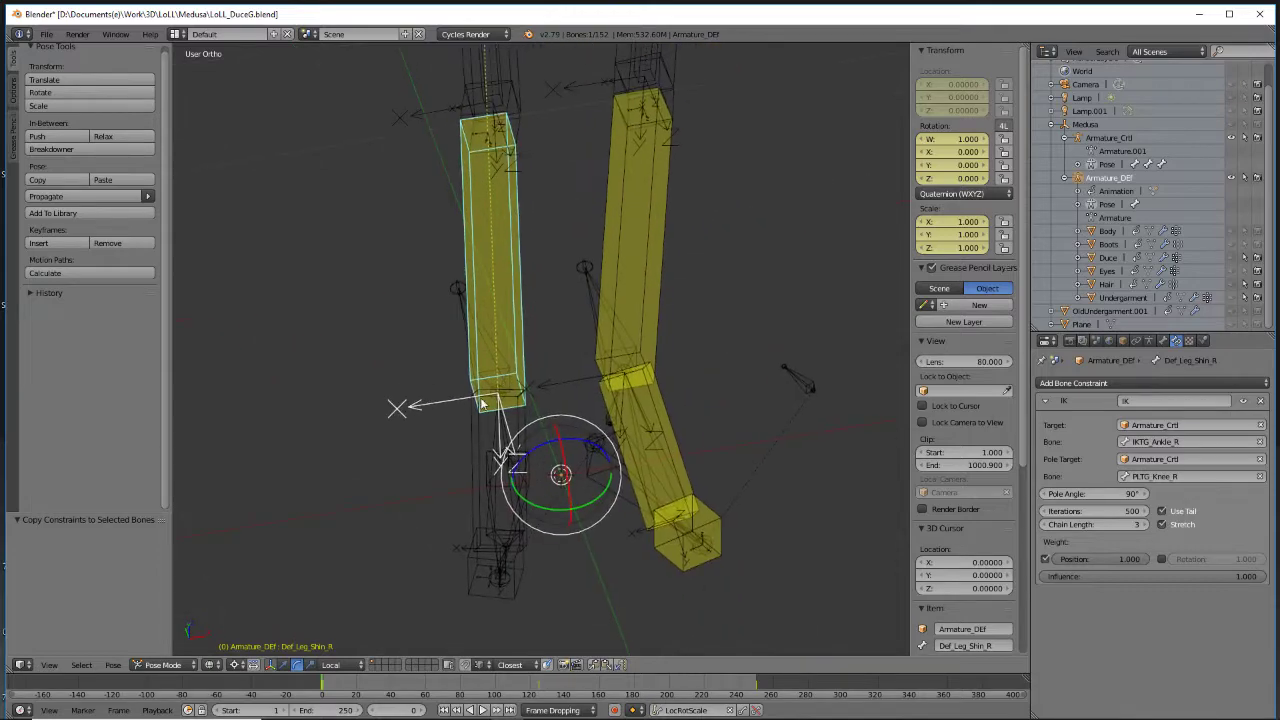
{"action": "right_click", "coordinate": [479, 422]}
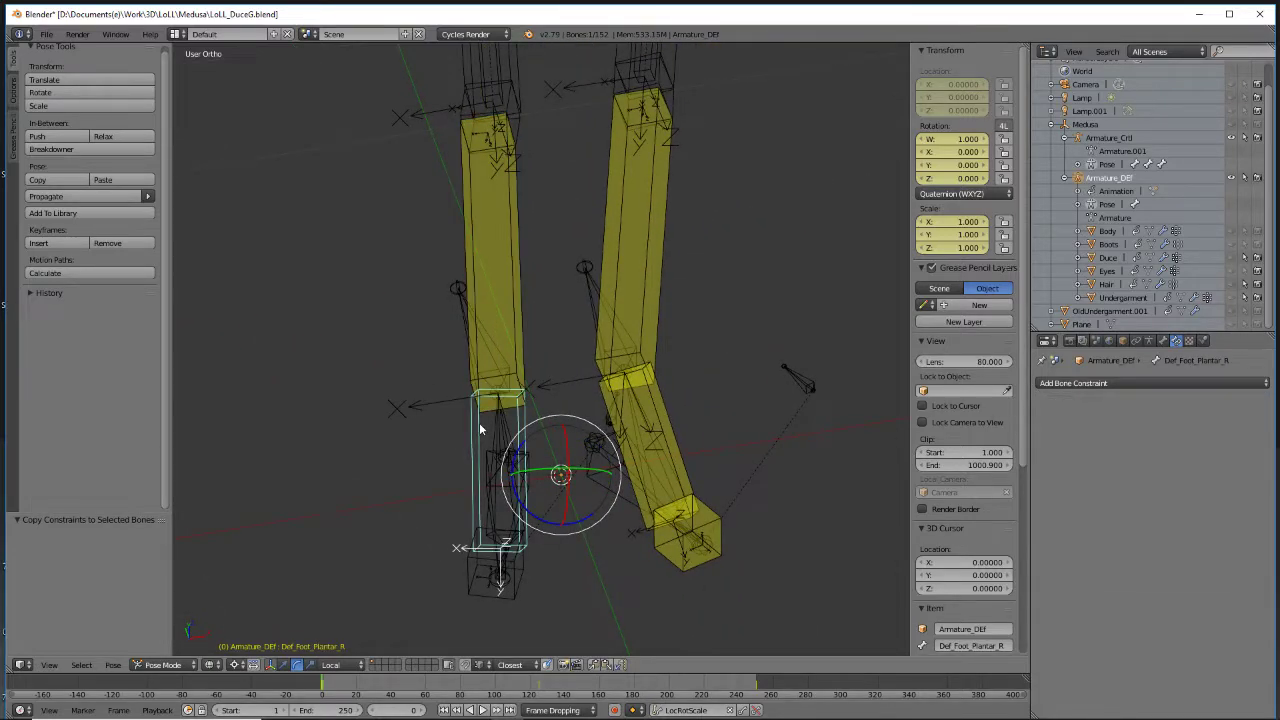
{"action": "scroll", "coordinate": [527, 453], "scroll_direction": "up", "scroll_amount": 2}
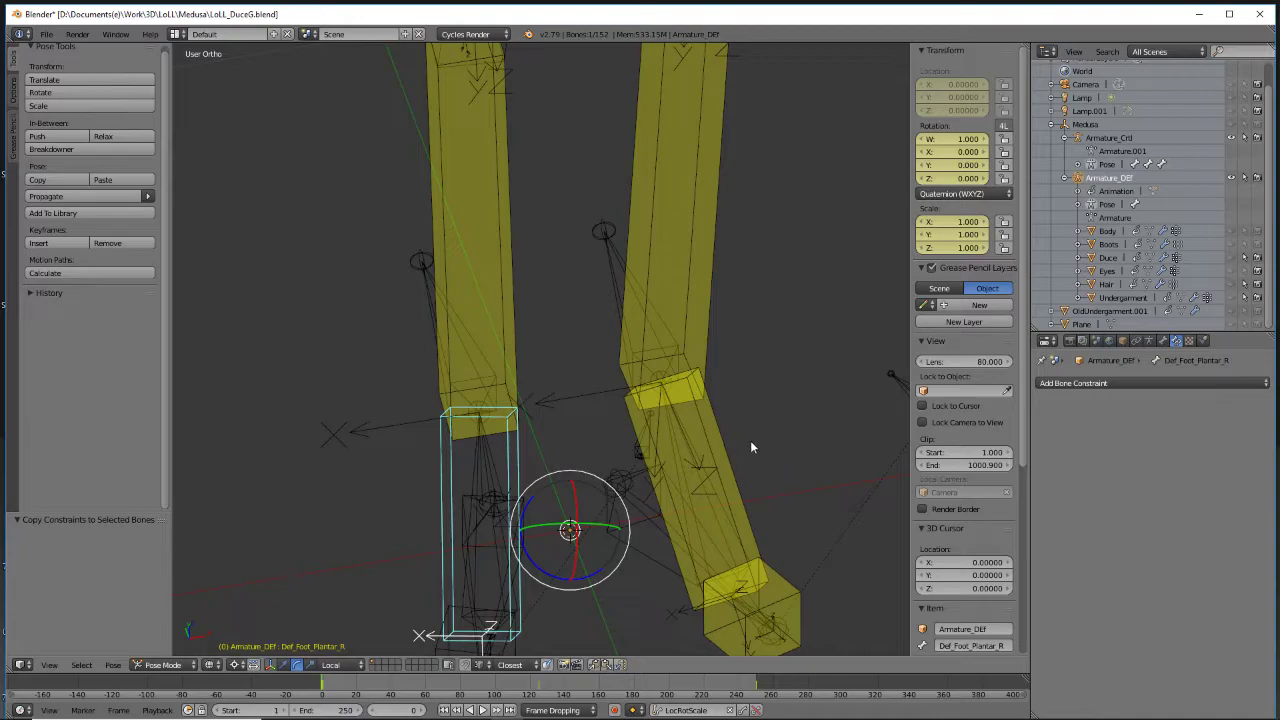
{"action": "right_click", "coordinate": [722, 441], "text": "shift"}
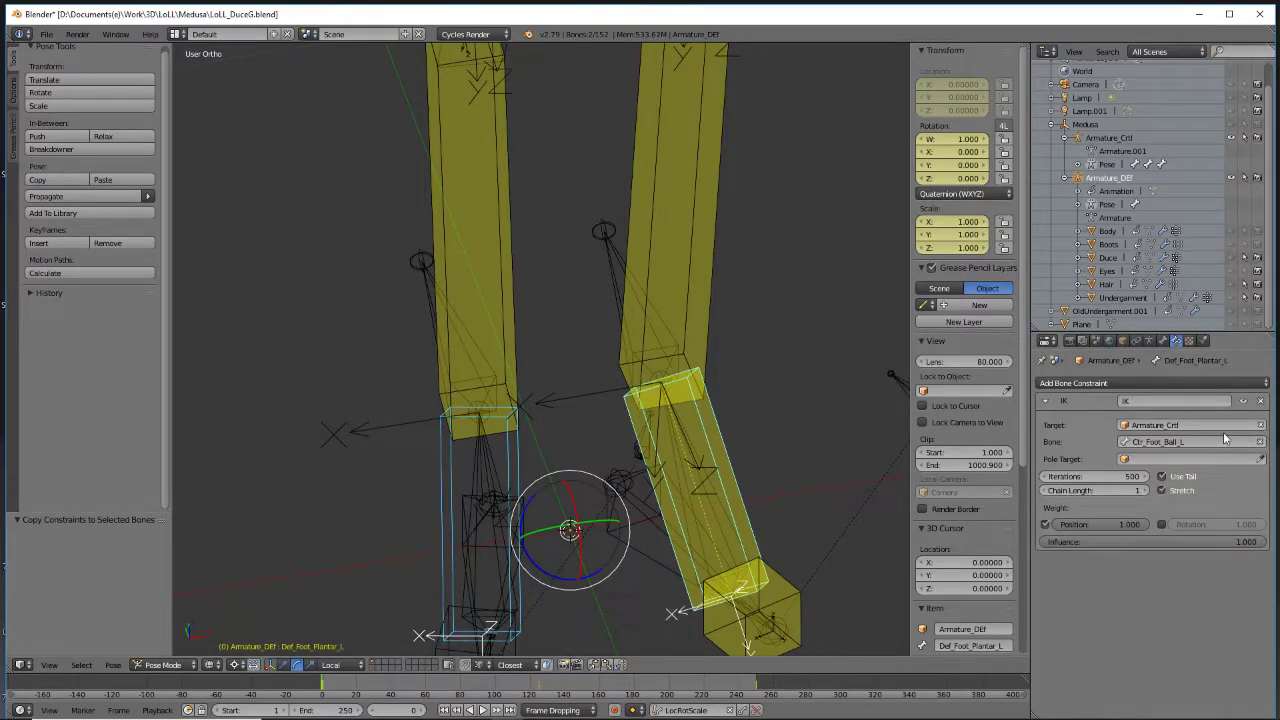
{"action": "left_click", "coordinate": [113, 665]}
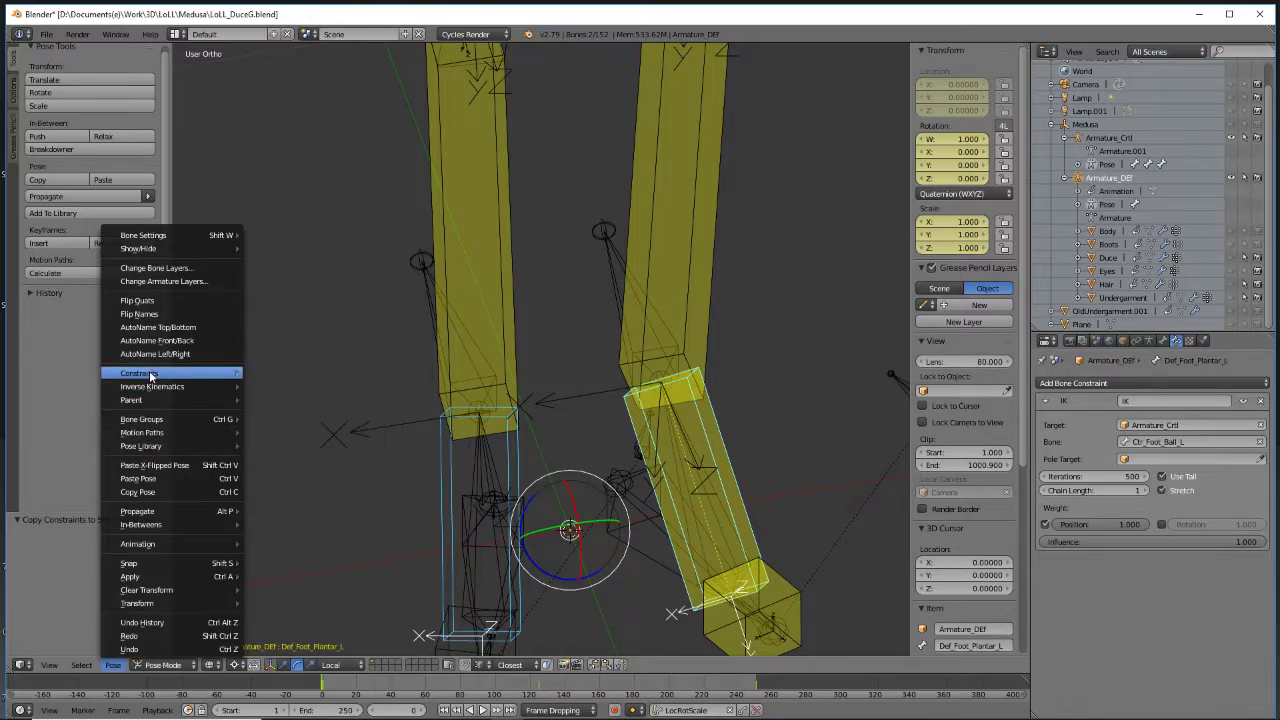
{"action": "mouse_move", "coordinate": [150, 373]}
{"action": "left_click", "coordinate": [345, 387]}
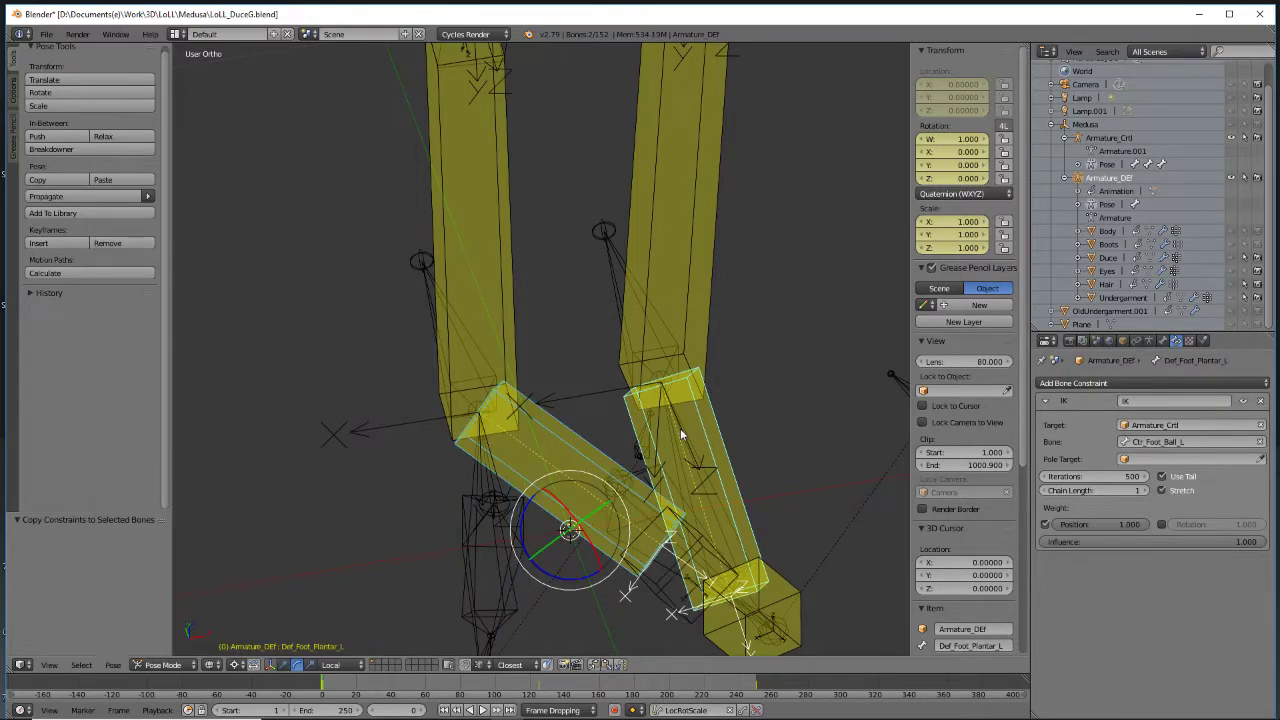
Set the target bone of the IK constraint on Def_Foot_Plantar_R to Ctr_Foot_Ball_R
{"action": "right_click", "coordinate": [587, 449]}
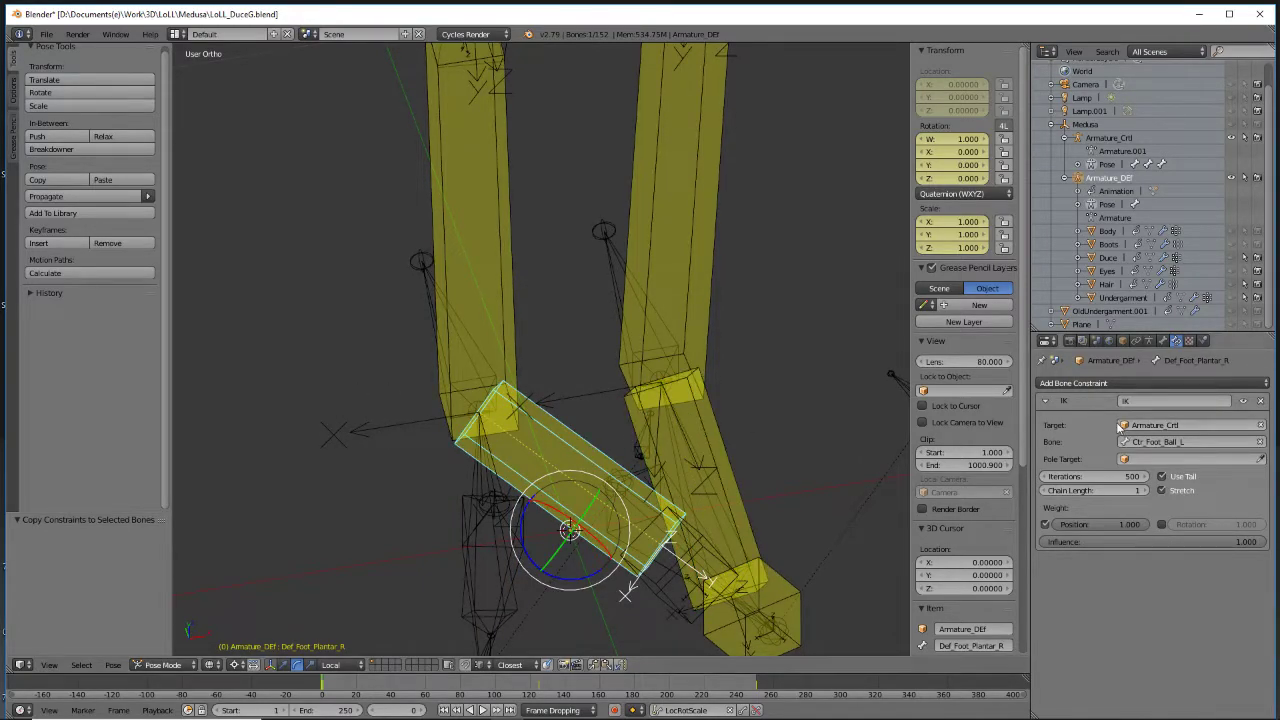
{"action": "left_click", "coordinate": [1214, 441]}
{"action": "key", "text": "BackSpace"}
{"action": "type", "text": "r"}
{"action": "key", "text": "Return"}
Copy the IK constraint from Def_Foot_Toe_L to Def_Foot_Toe_R
{"action": "middle_click_drag", "start_coordinate": [700, 230], "coordinate": [636, 421]}
{"action": "scroll", "coordinate": [636, 421], "scroll_direction": "up", "scroll_amount": 3}
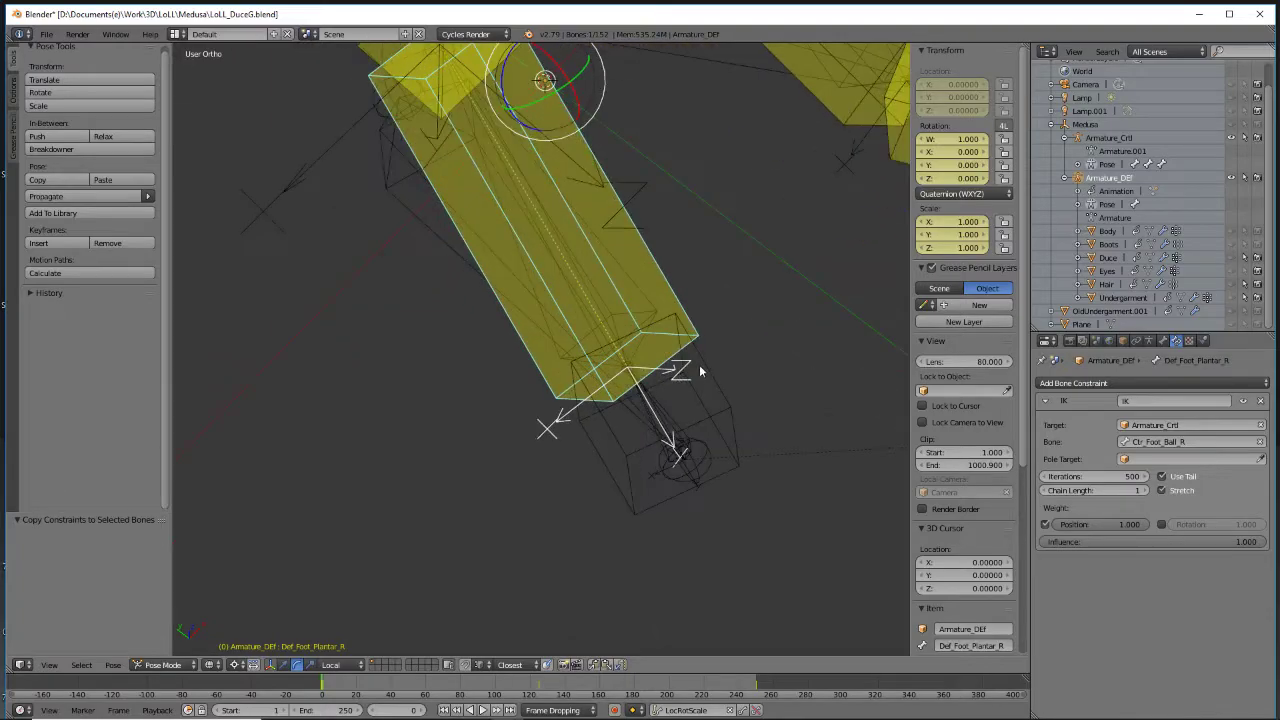
{"action": "right_click", "coordinate": [700, 370]}
{"action": "middle_click_drag", "start_coordinate": [723, 348], "coordinate": [631, 432], "text": "shift"}
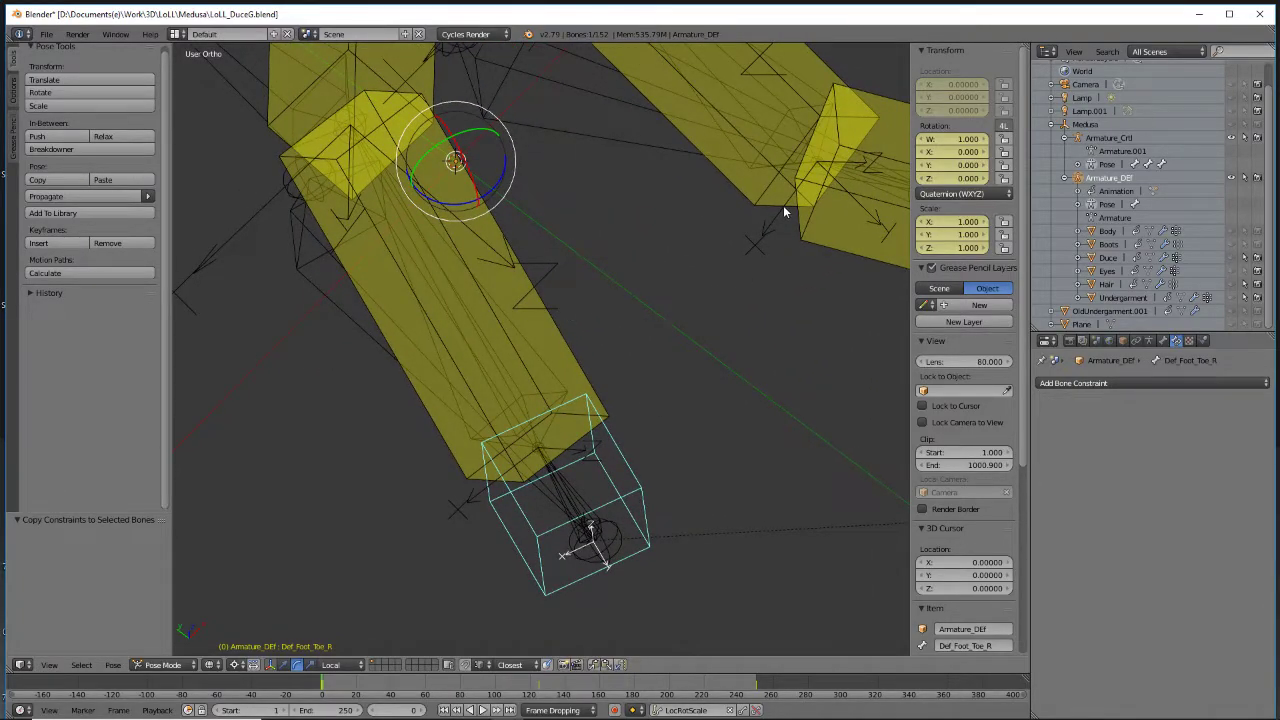
{"action": "right_click", "coordinate": [827, 245], "text": "shift"}
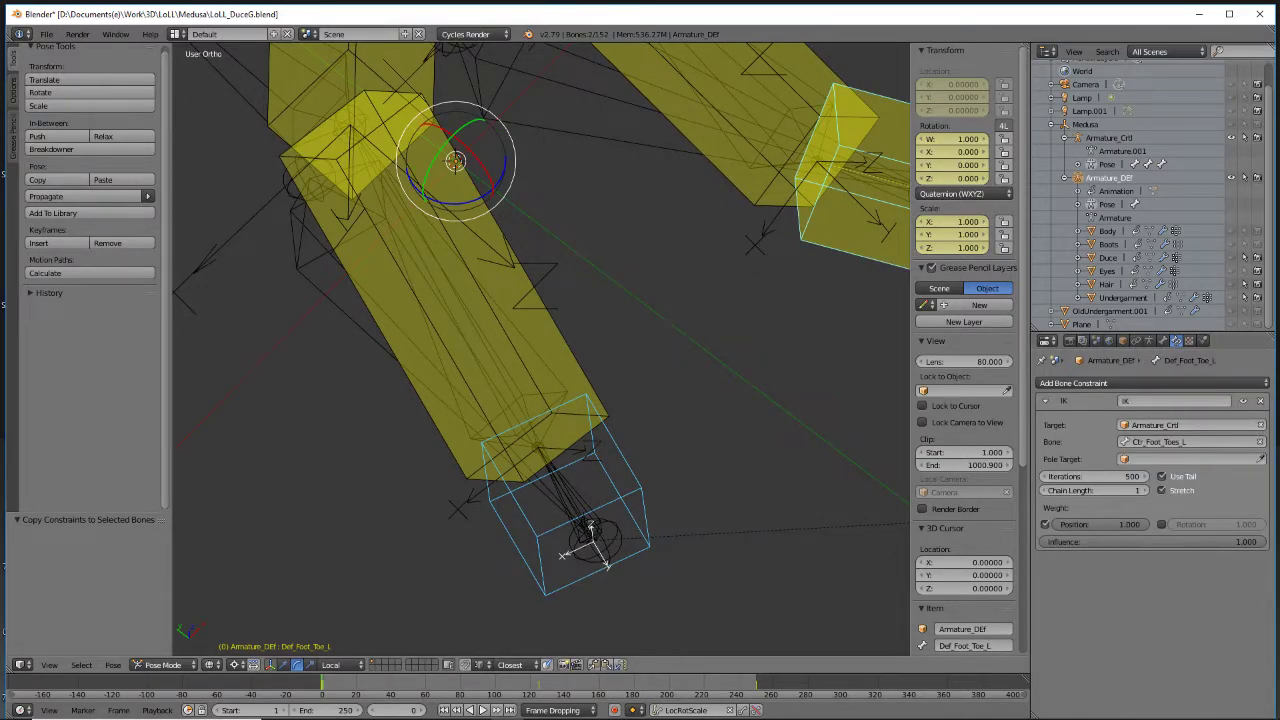
{"action": "left_click", "coordinate": [113, 665]}
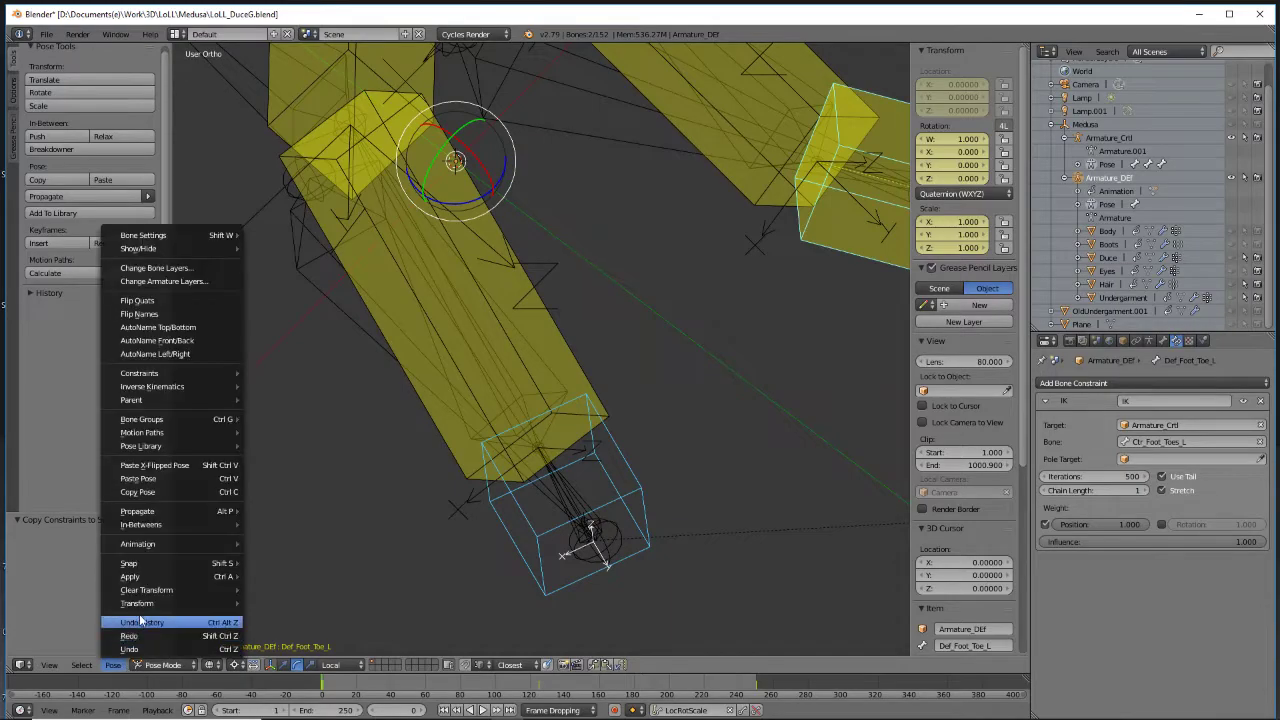
{"action": "mouse_move", "coordinate": [181, 590]}
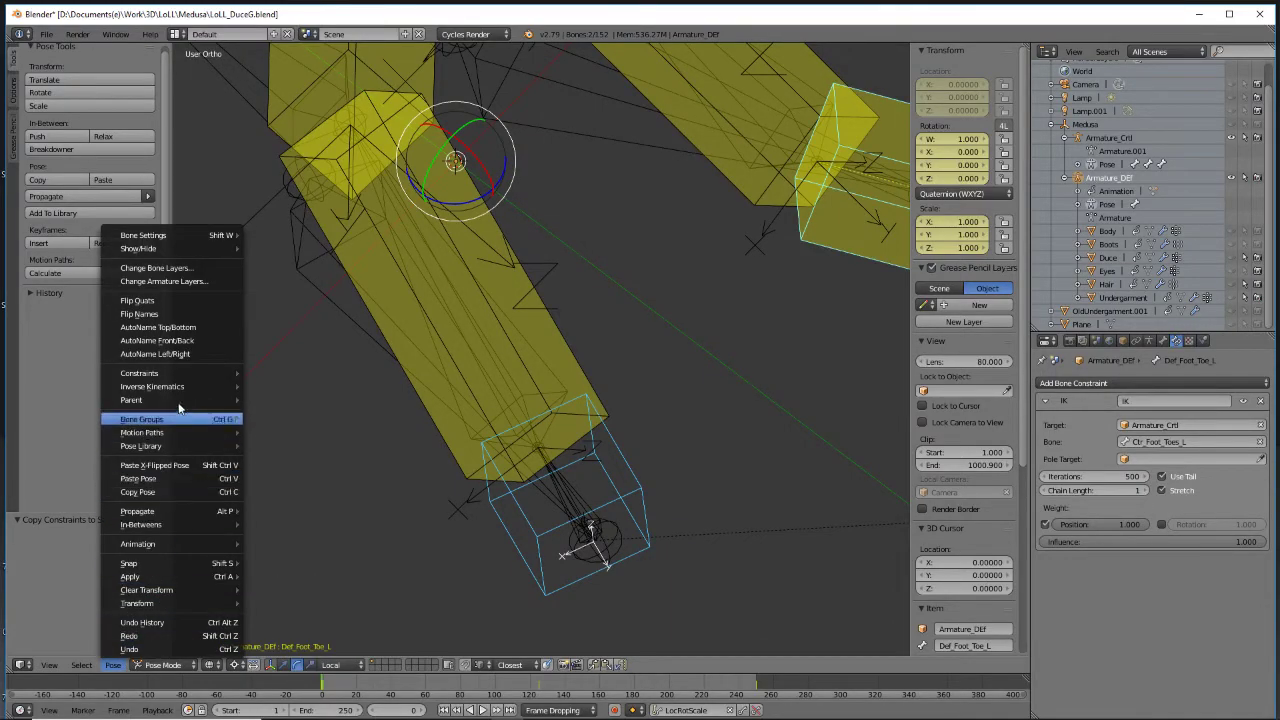
{"action": "mouse_move", "coordinate": [246, 374]}
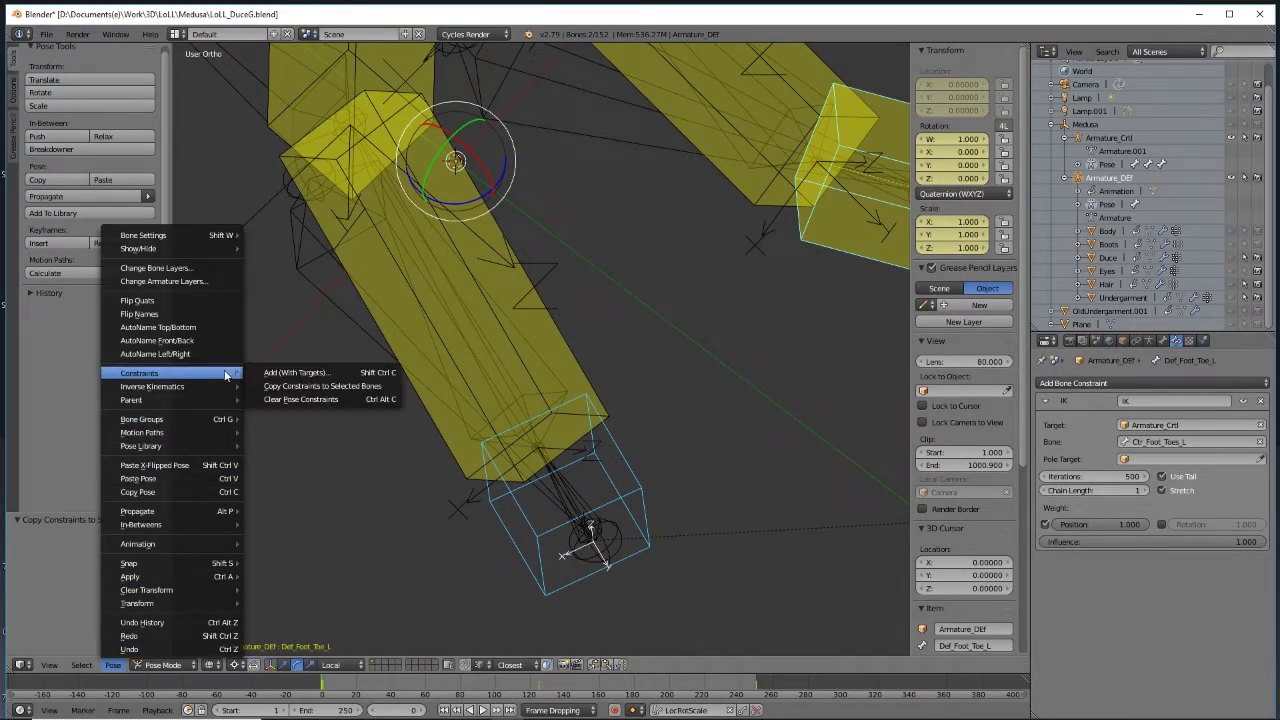
{"action": "left_click", "coordinate": [369, 386]}
Set the target bone of the IK constraint on Def_Foot_Toe_R to Ctr_Foot_Toes_R
{"action": "left_click", "coordinate": [670, 440]}
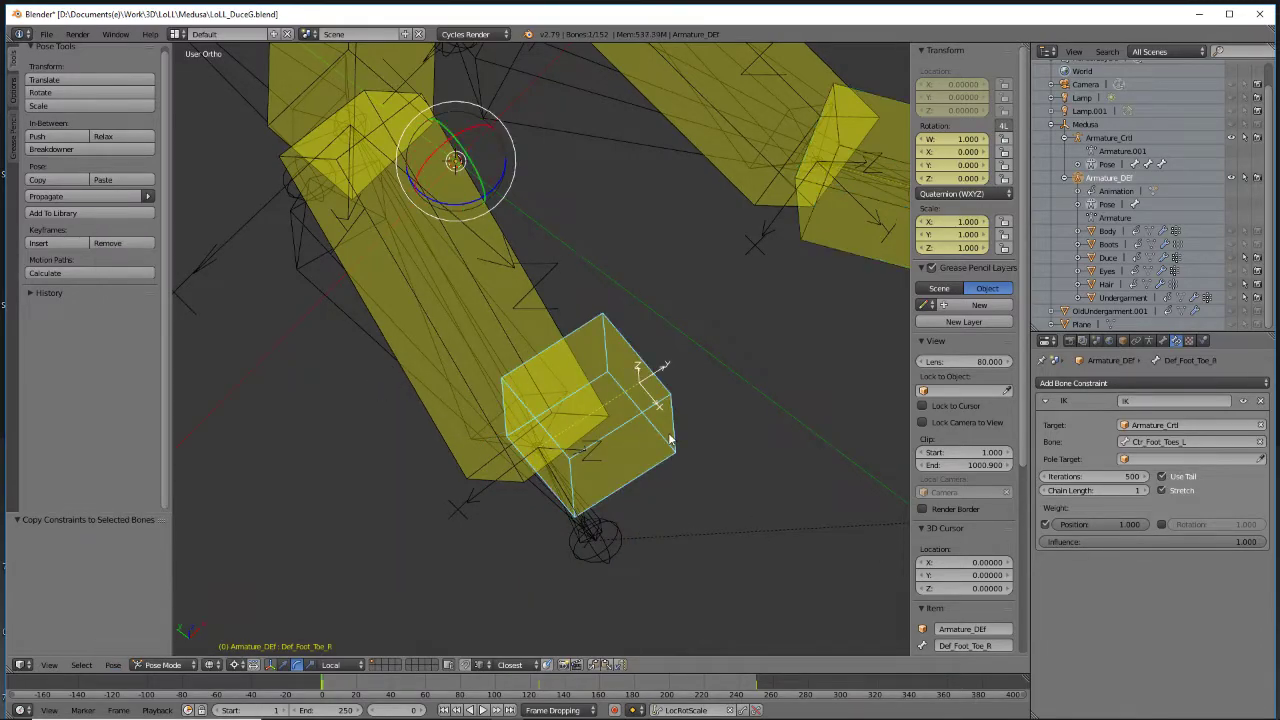
{"action": "left_click", "coordinate": [1200, 441]}
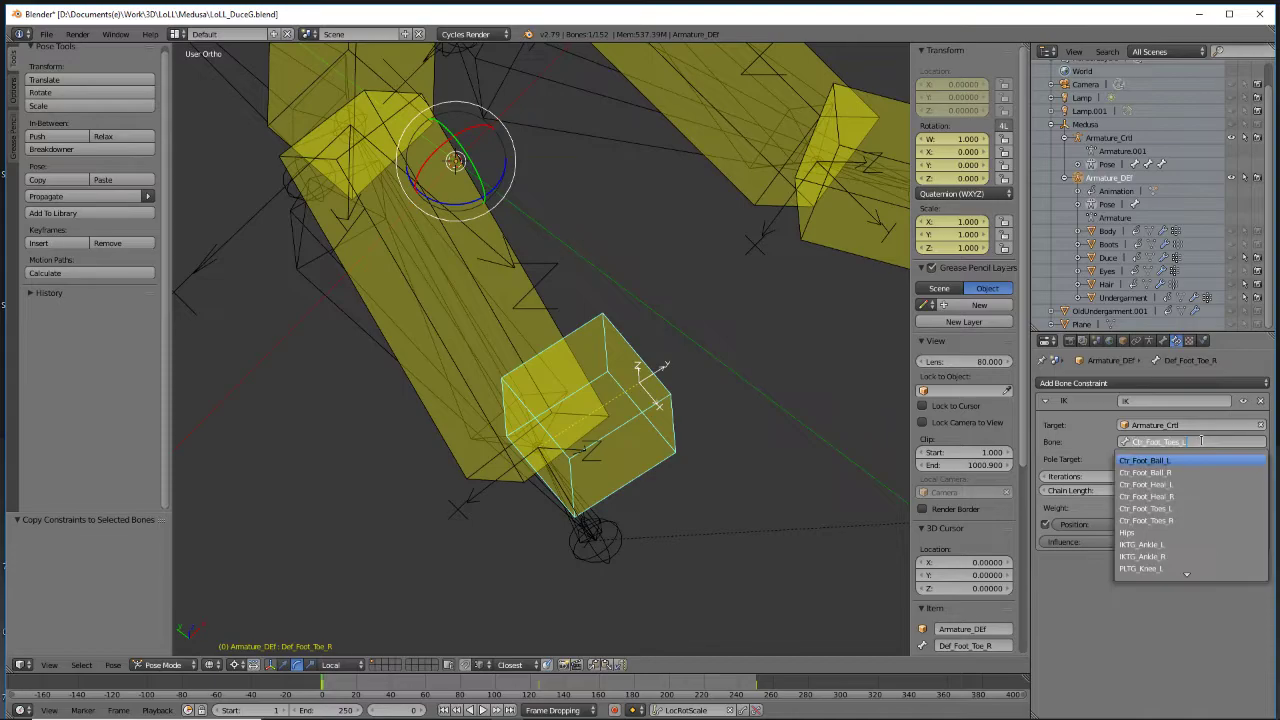
{"action": "key", "text": "BackSpace"}
{"action": "type", "text": "R"}
{"action": "key", "text": "Return"}
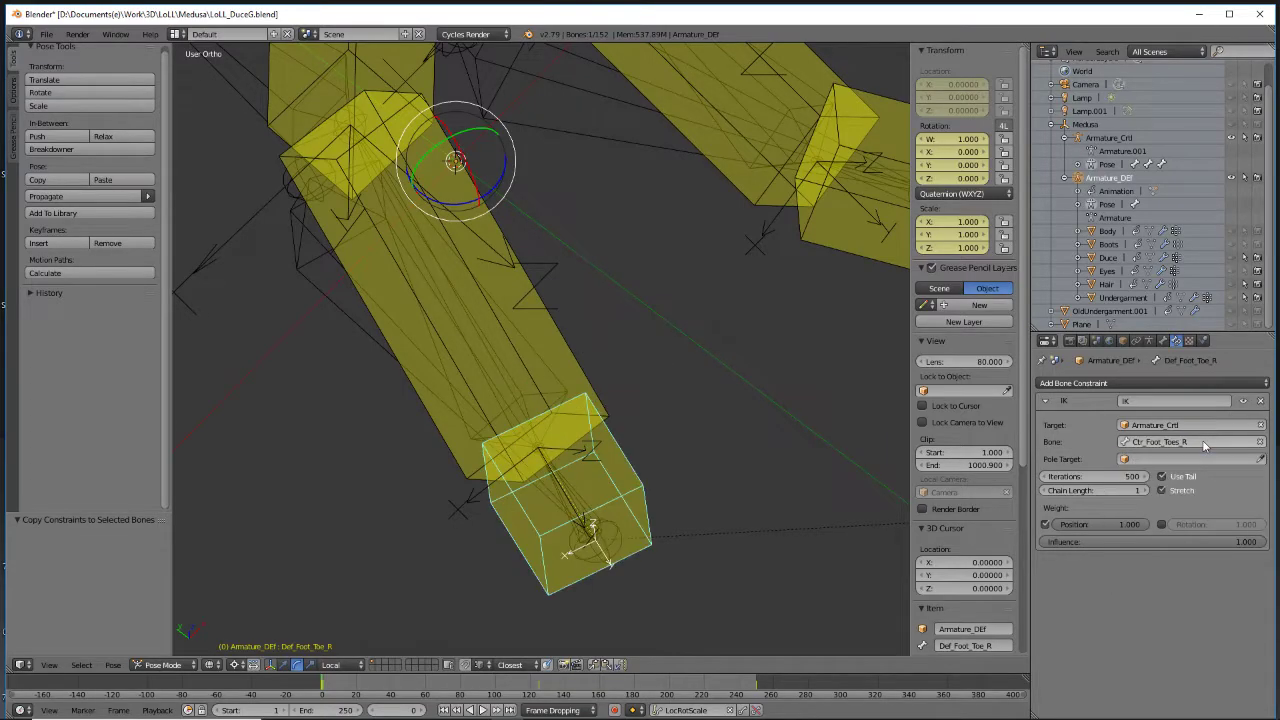
Test the right leg's IK by moving the Ctr_Foot_Heal_R control bone freely in several directions
{"action": "middle_click_drag", "start_coordinate": [466, 614], "coordinate": [421, 364]}
{"action": "right_click", "coordinate": [529, 393]}
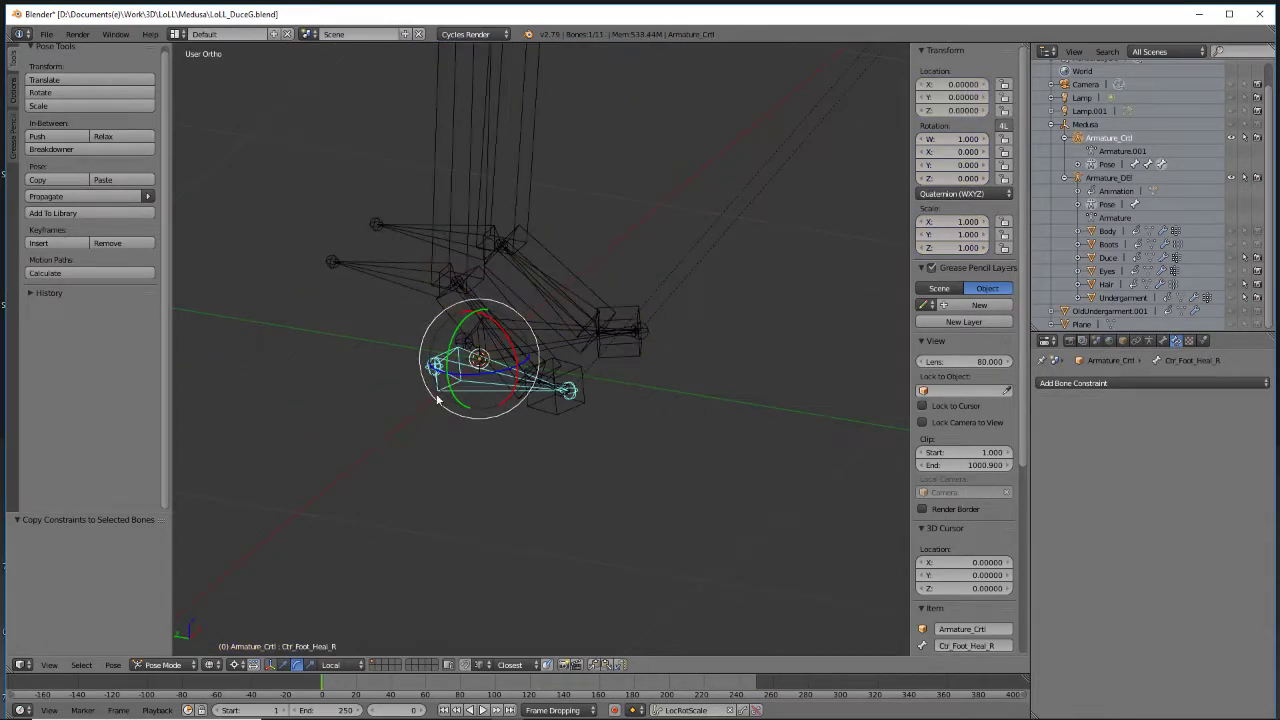
{"action": "key", "text": "g"}
{"action": "left_click", "coordinate": [551, 277]}
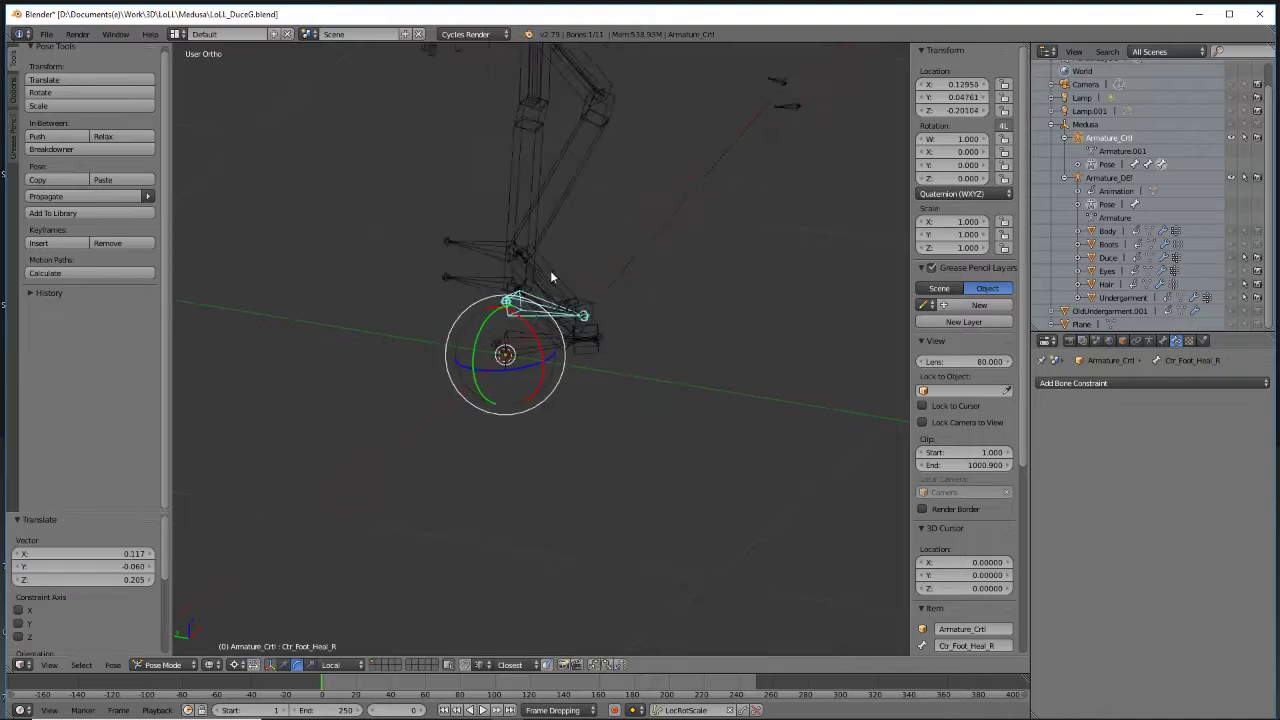
{"action": "middle_click_drag", "start_coordinate": [551, 277], "coordinate": [529, 420]}
{"action": "key", "text": "g"}
{"action": "left_click", "coordinate": [564, 488]}
{"action": "middle_click_drag", "start_coordinate": [564, 488], "coordinate": [502, 496]}
{"action": "key", "text": "g"}
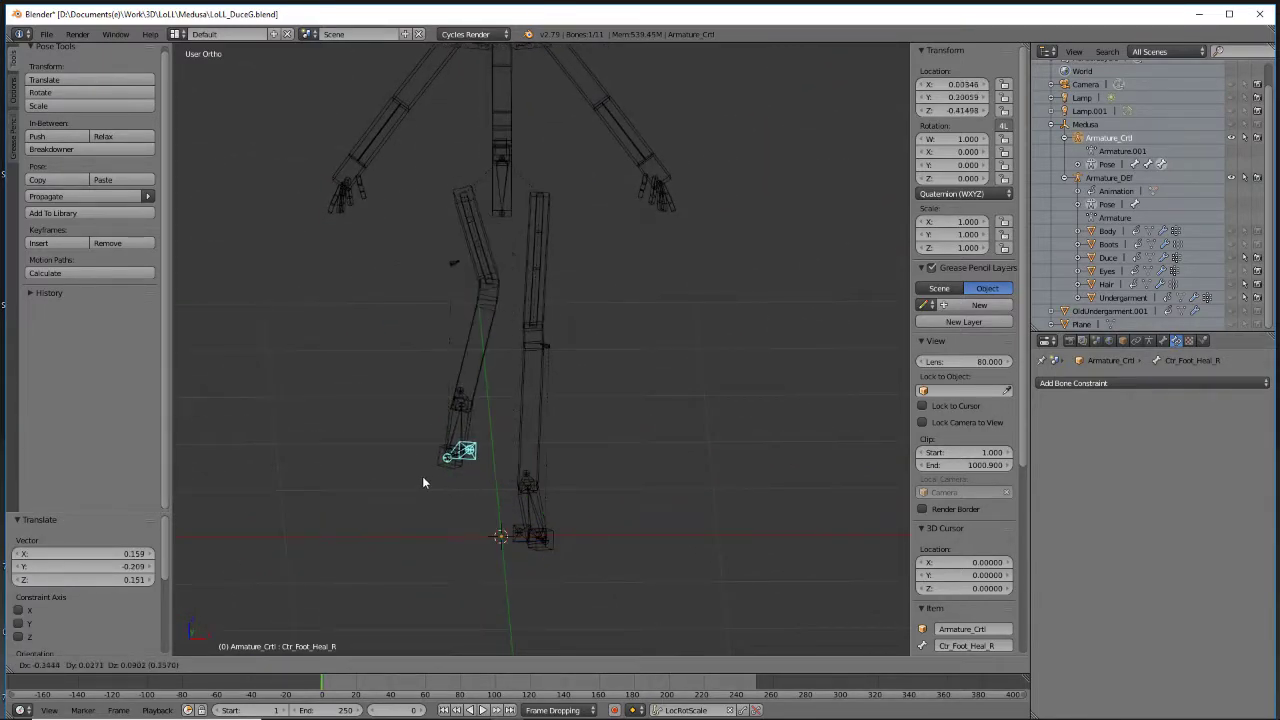
{"action": "left_click", "coordinate": [414, 516]}
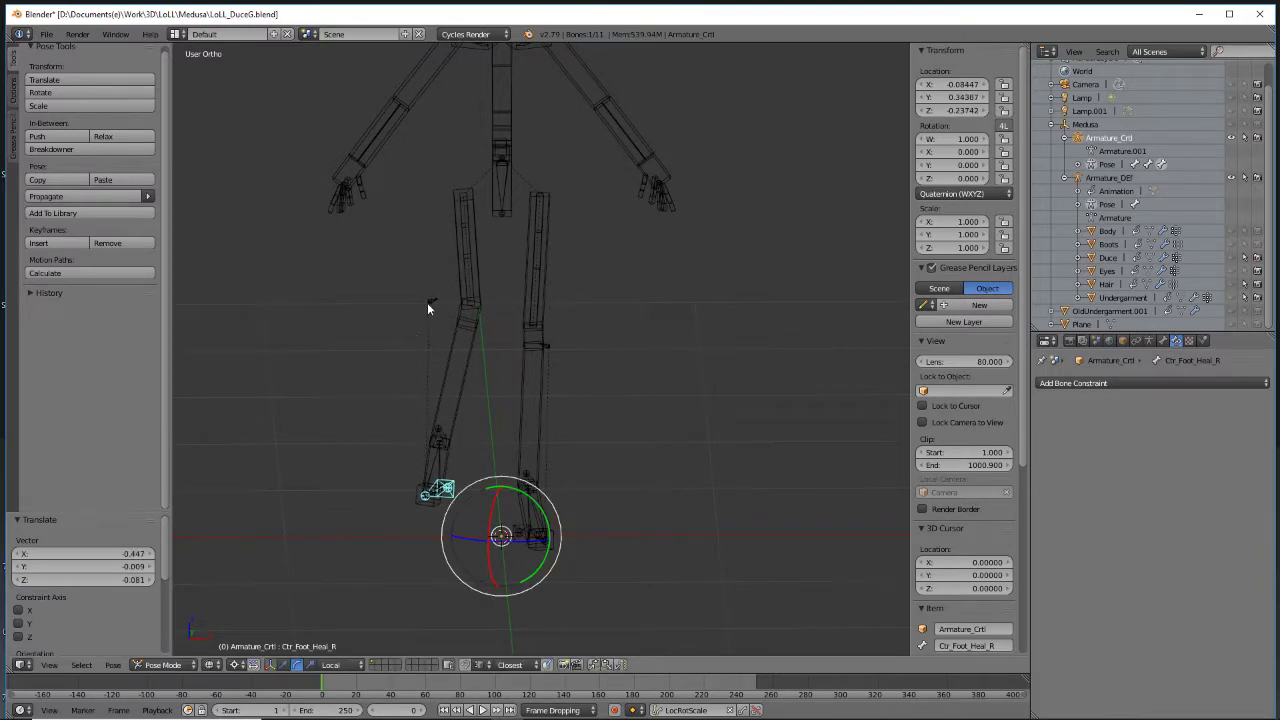
Try moving the PLTG_Knee_R pole target sideways to test the right knee's direction, then cancel the move
{"action": "right_click", "coordinate": [427, 302]}
{"action": "key", "text": "g"}
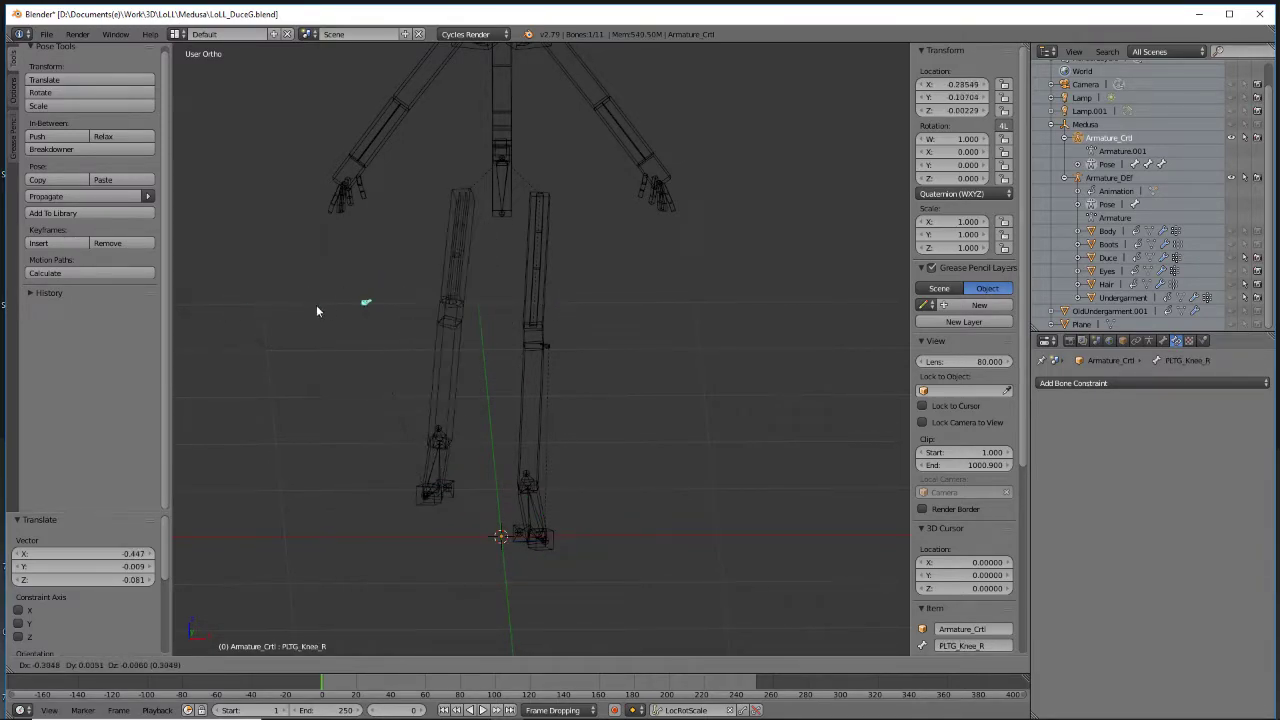
{"action": "right_click", "coordinate": [281, 332]}
Clear all pose transforms on every bone of the control armature
{"action": "middle_click_drag", "start_coordinate": [312, 437], "coordinate": [364, 440]}
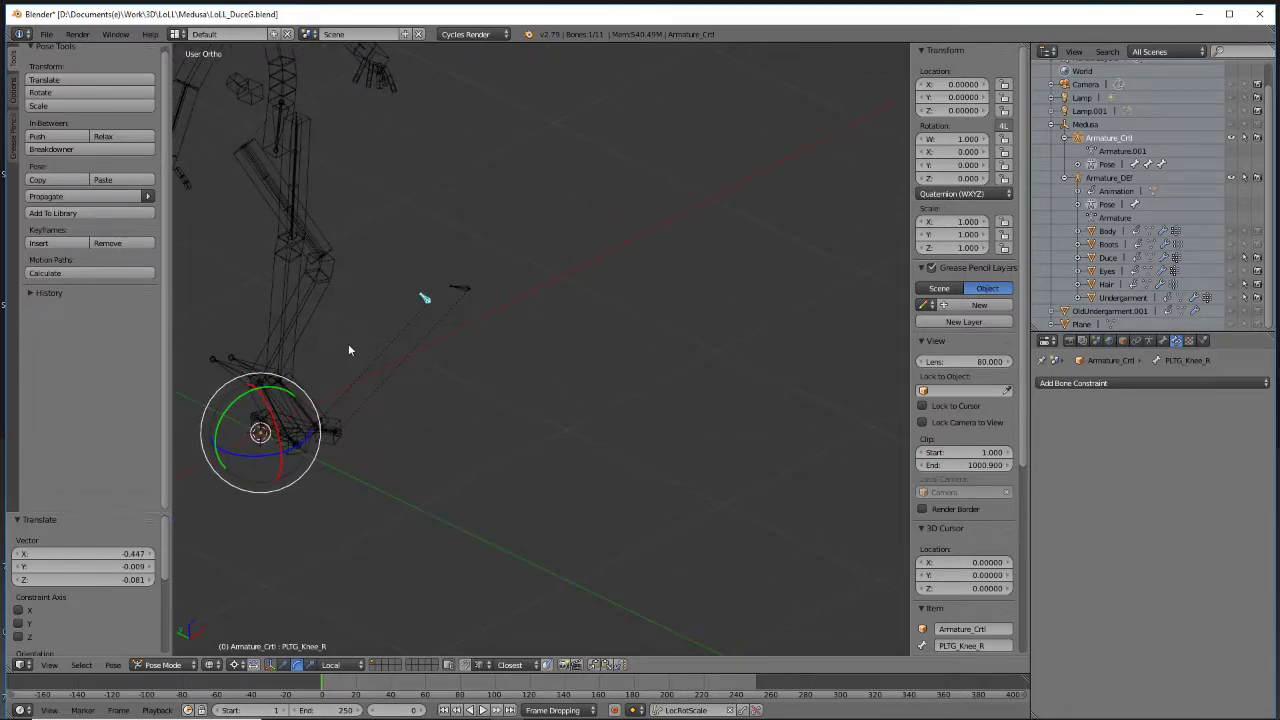
{"action": "middle_click_drag", "start_coordinate": [431, 334], "coordinate": [397, 396]}
{"action": "key", "text": "a"}
{"action": "left_click", "coordinate": [113, 665]}
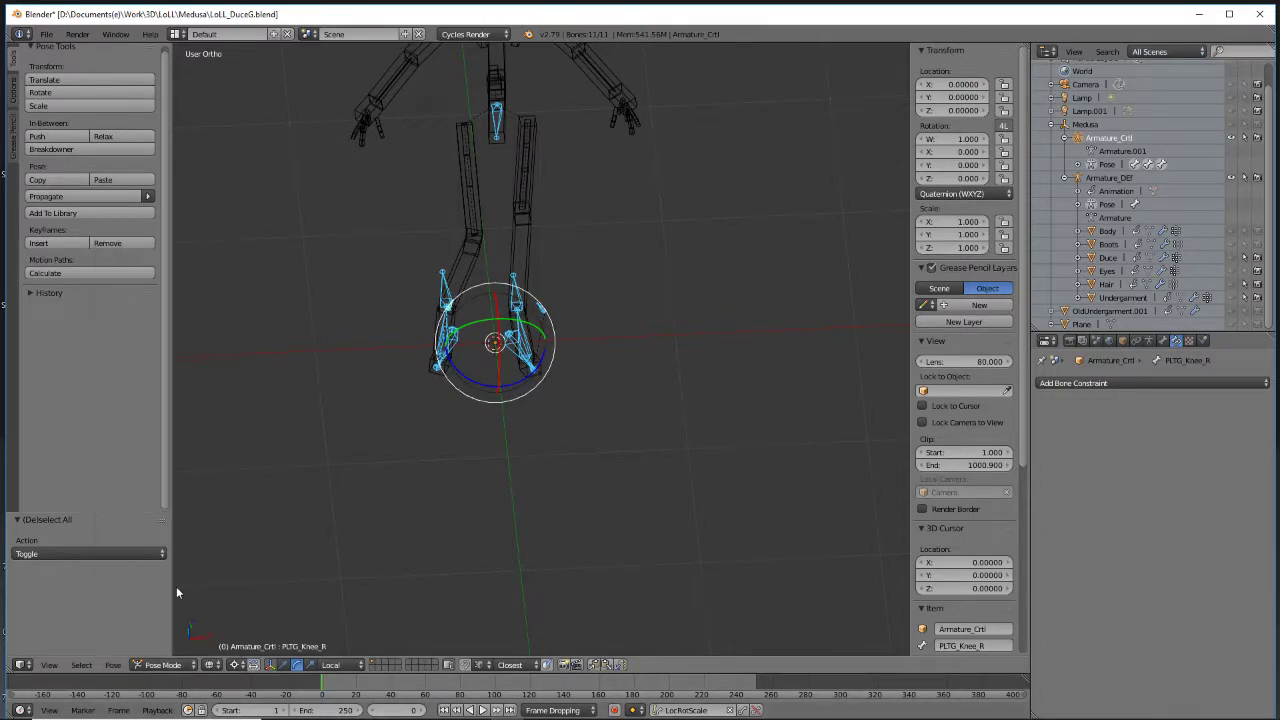
{"action": "left_click", "coordinate": [115, 665]}
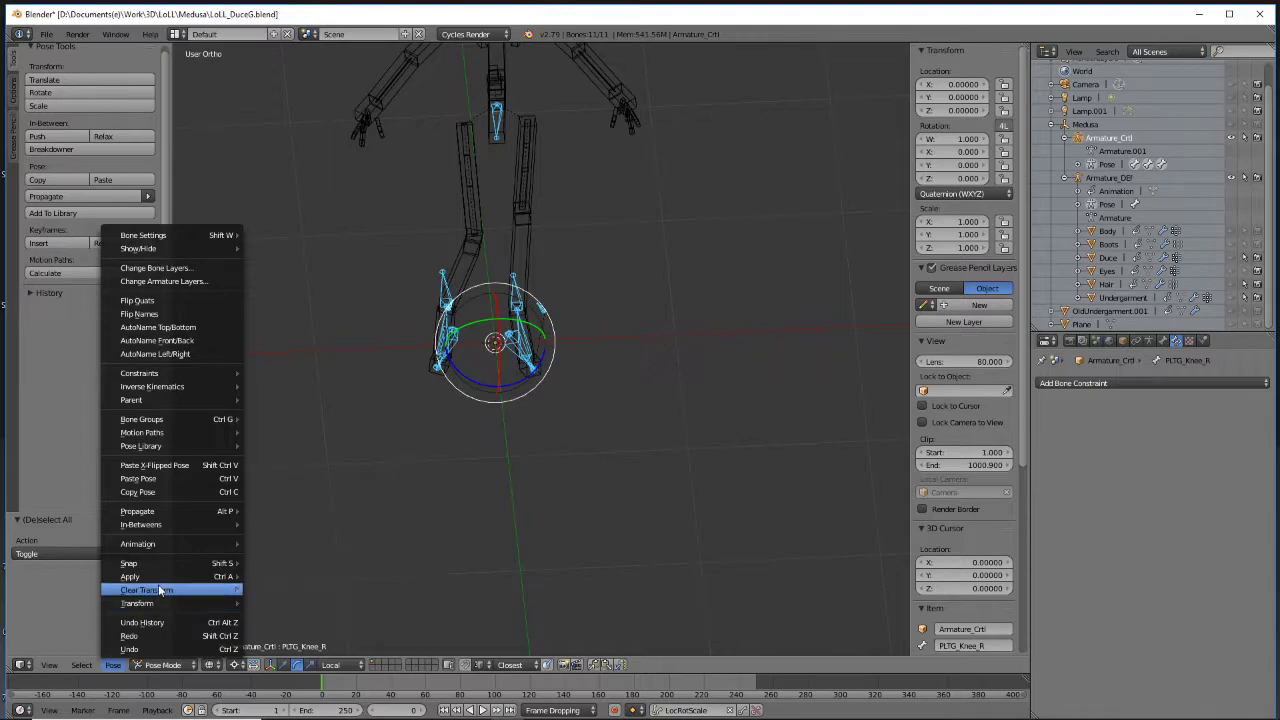
{"action": "left_click", "coordinate": [328, 589]}
Select the Ctr_Foot_Ball_R bone and examine the foot controls in the front orthographic view
{"action": "middle_click_drag", "start_coordinate": [571, 387], "coordinate": [532, 398]}
{"action": "scroll", "coordinate": [533, 398], "scroll_direction": "up", "scroll_amount": 1}
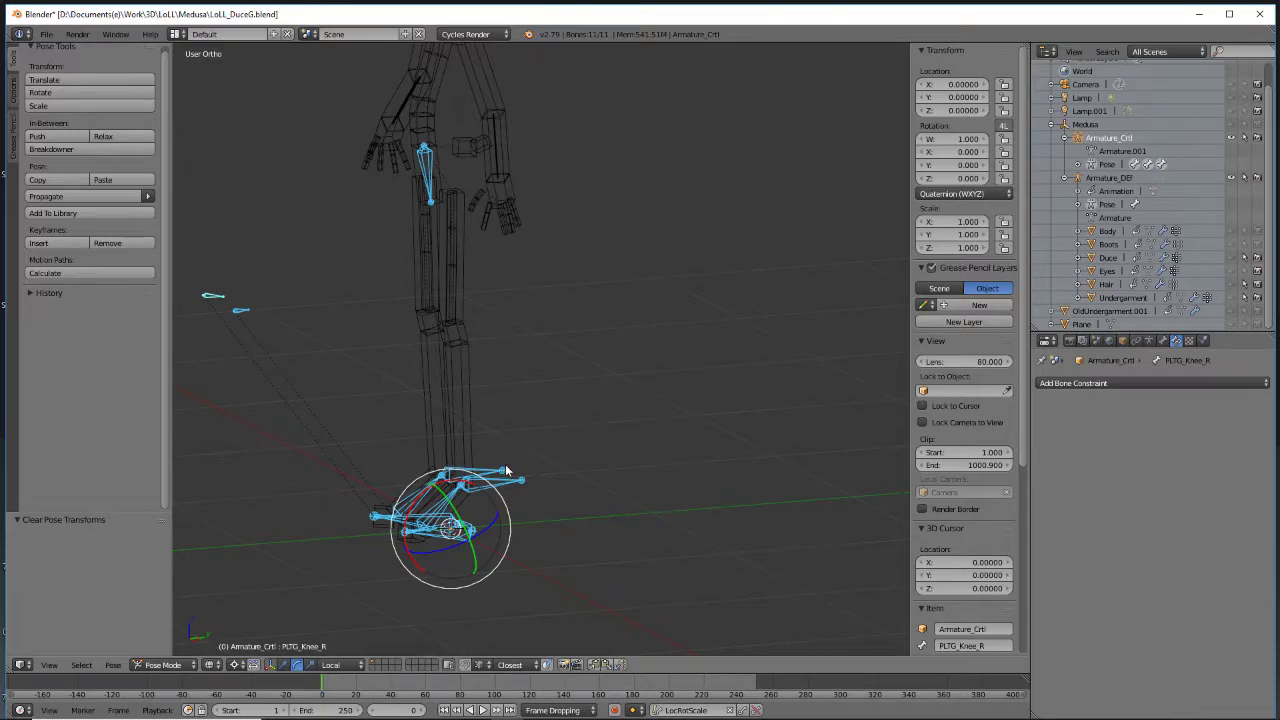
{"action": "scroll", "coordinate": [489, 502], "scroll_direction": "up", "scroll_amount": 2}
{"action": "middle_click_drag", "start_coordinate": [489, 502], "coordinate": [448, 338]}
{"action": "right_click", "coordinate": [313, 106]}
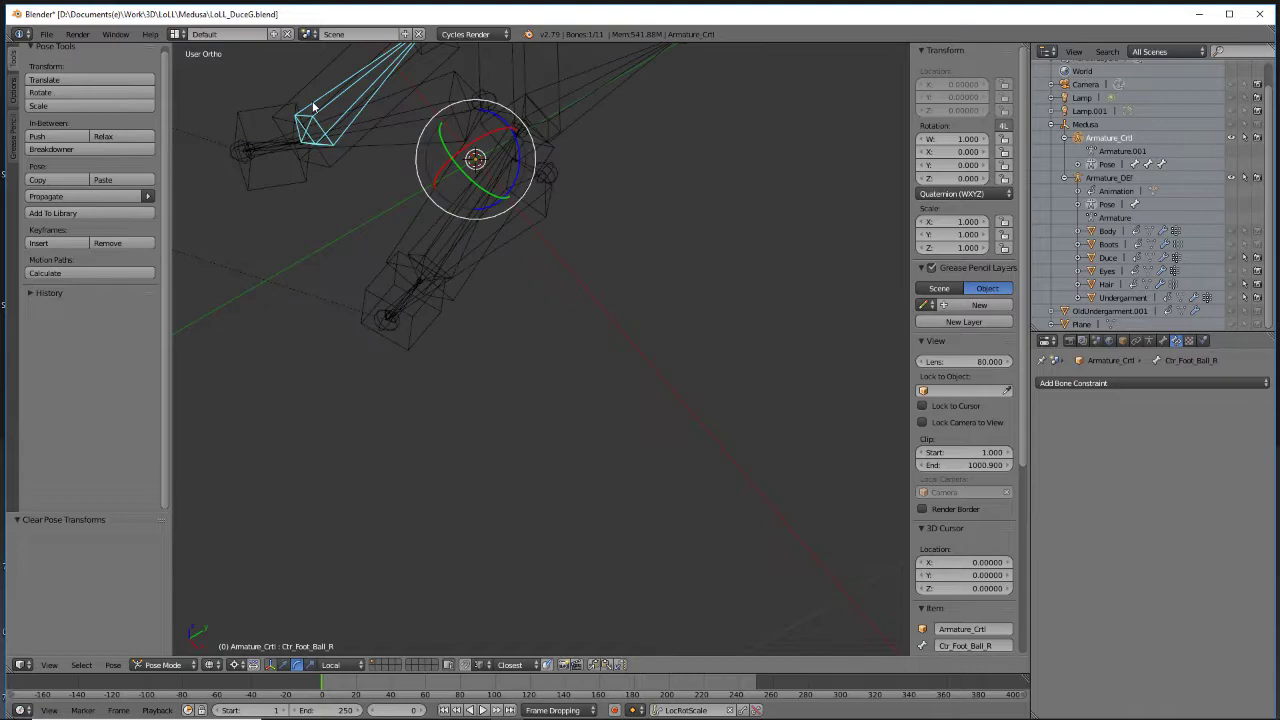
{"action": "middle_click_drag", "start_coordinate": [313, 226], "coordinate": [480, 279]}
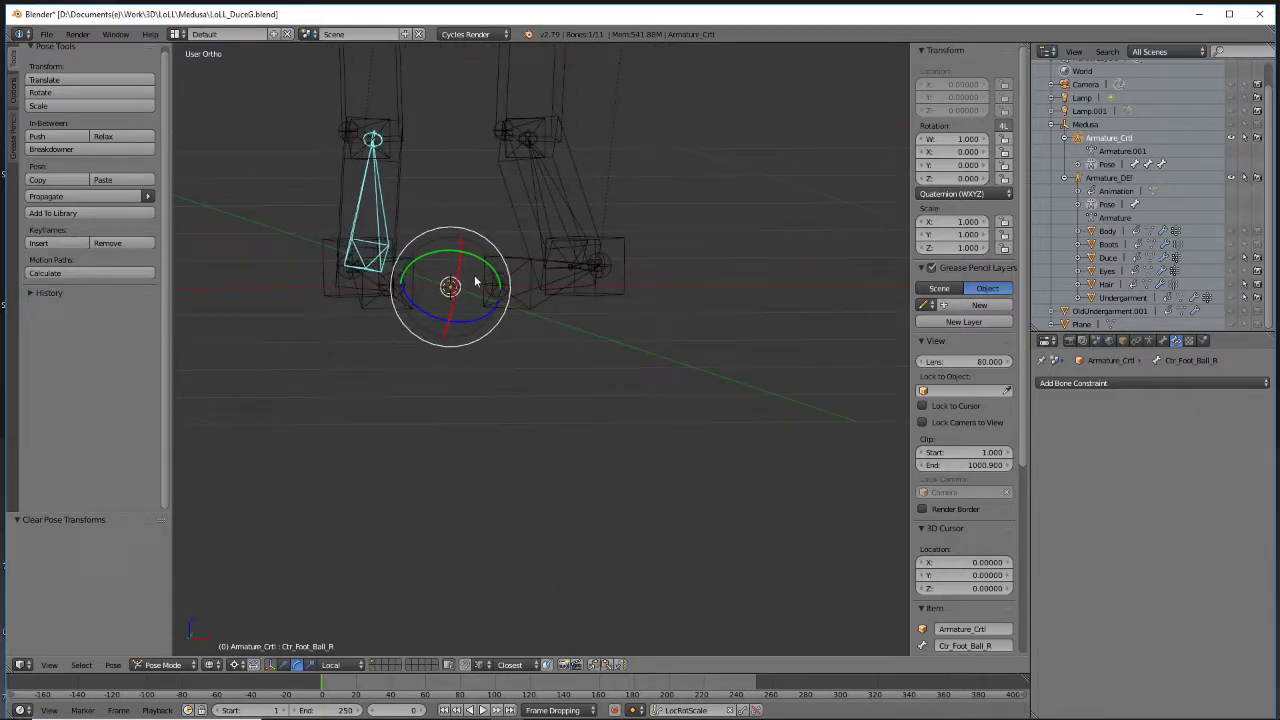
{"action": "key", "text": "KP_1"}
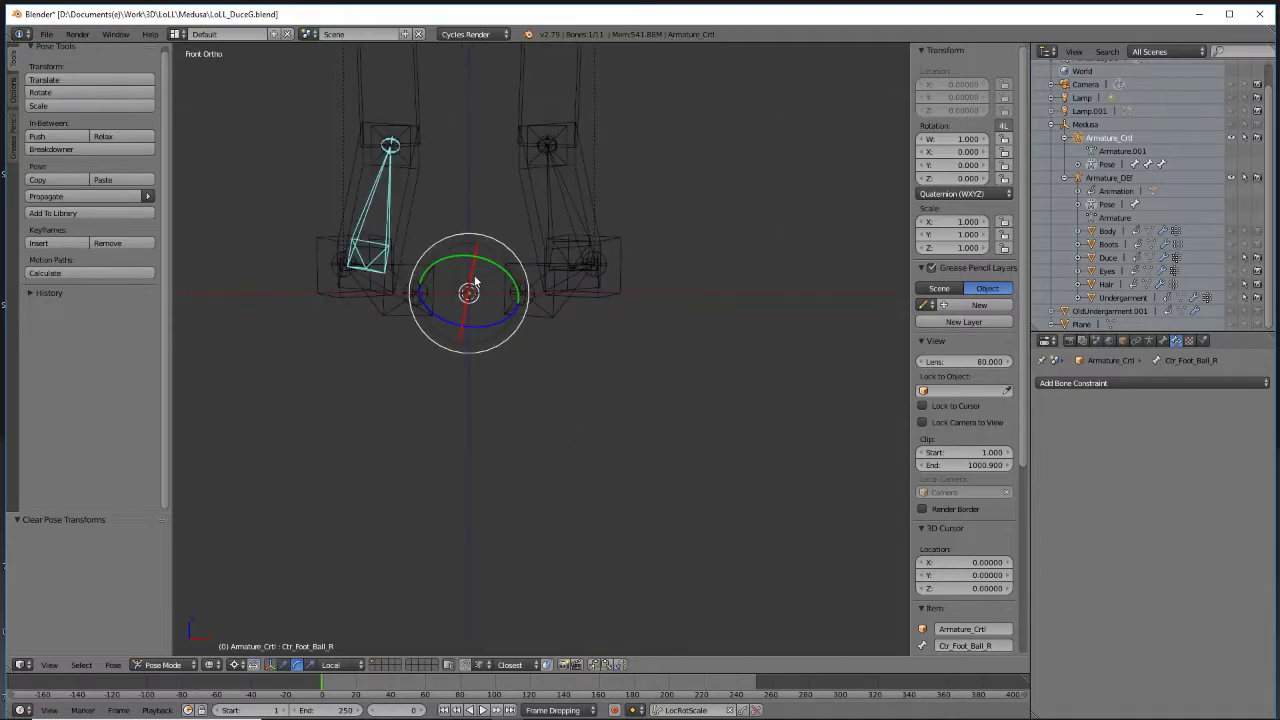
Set the roll of the Ctr_Foot_Ball_R bone to about -3.2° in Edit Mode and return to Pose Mode
{"action": "scroll", "coordinate": [475, 283], "scroll_direction": "up", "scroll_amount": 5}
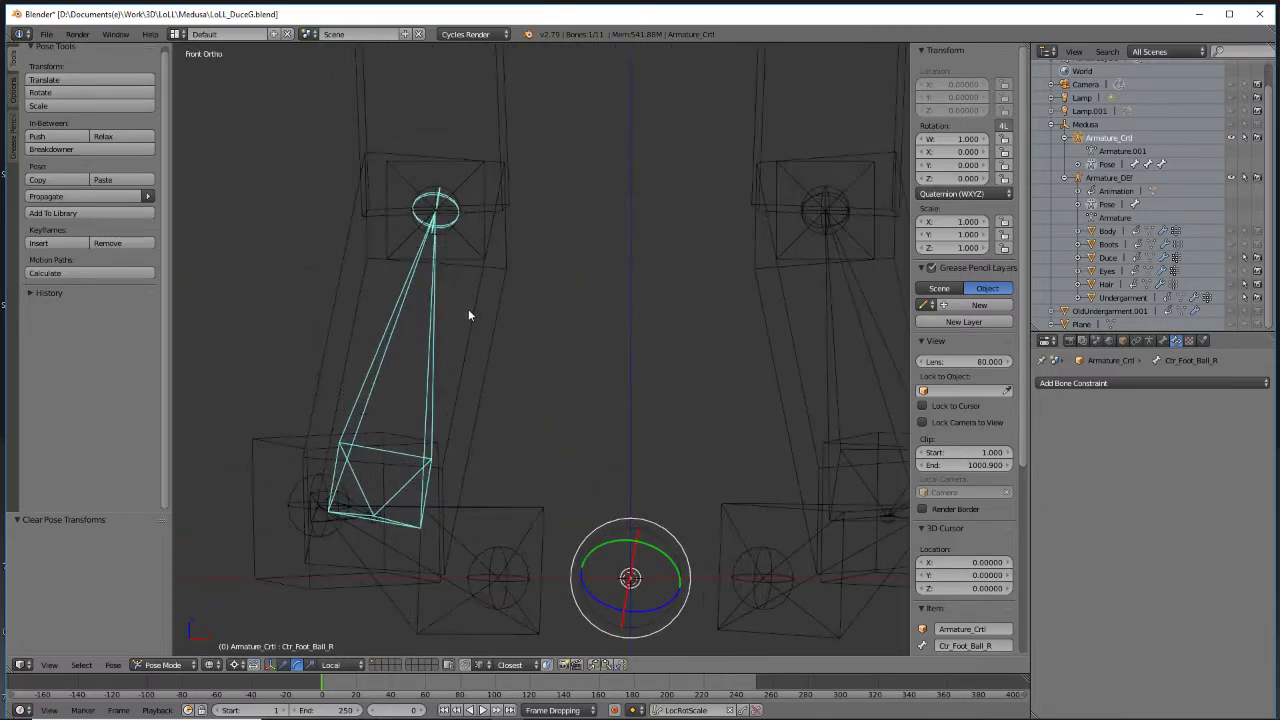
{"action": "scroll", "coordinate": [654, 463], "scroll_direction": "down", "scroll_amount": 2}
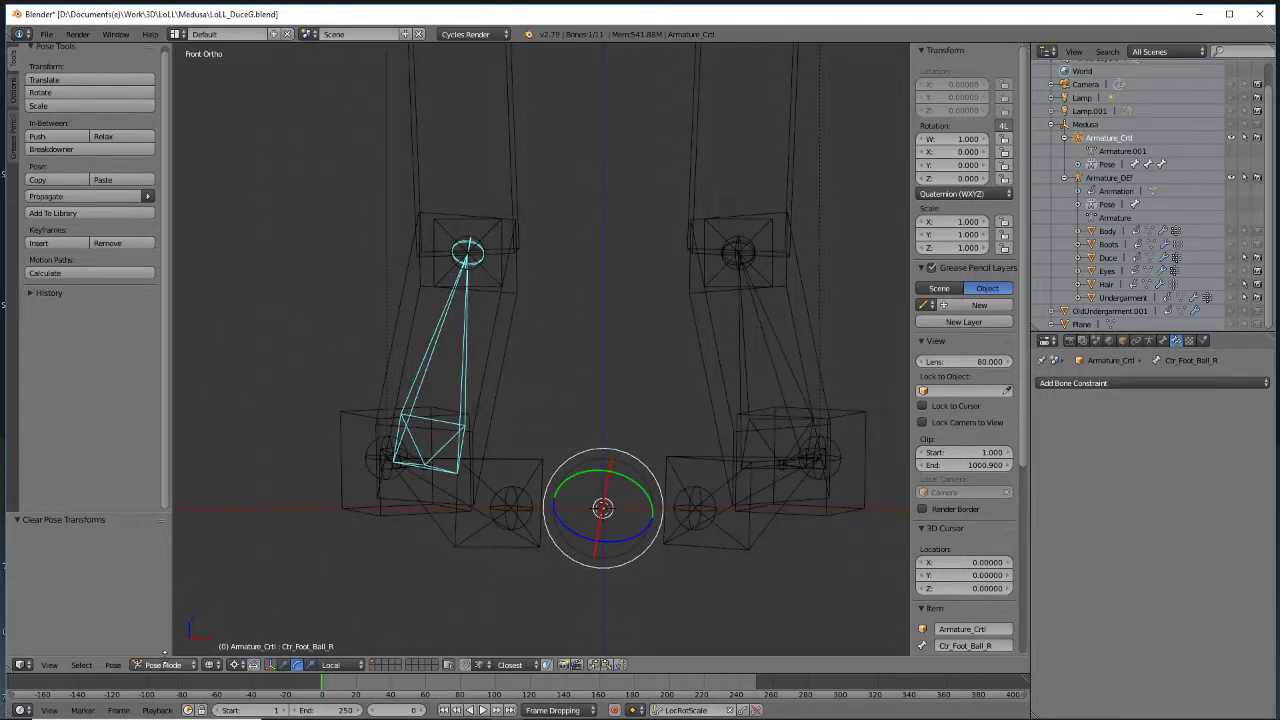
{"action": "left_click", "coordinate": [165, 664]}
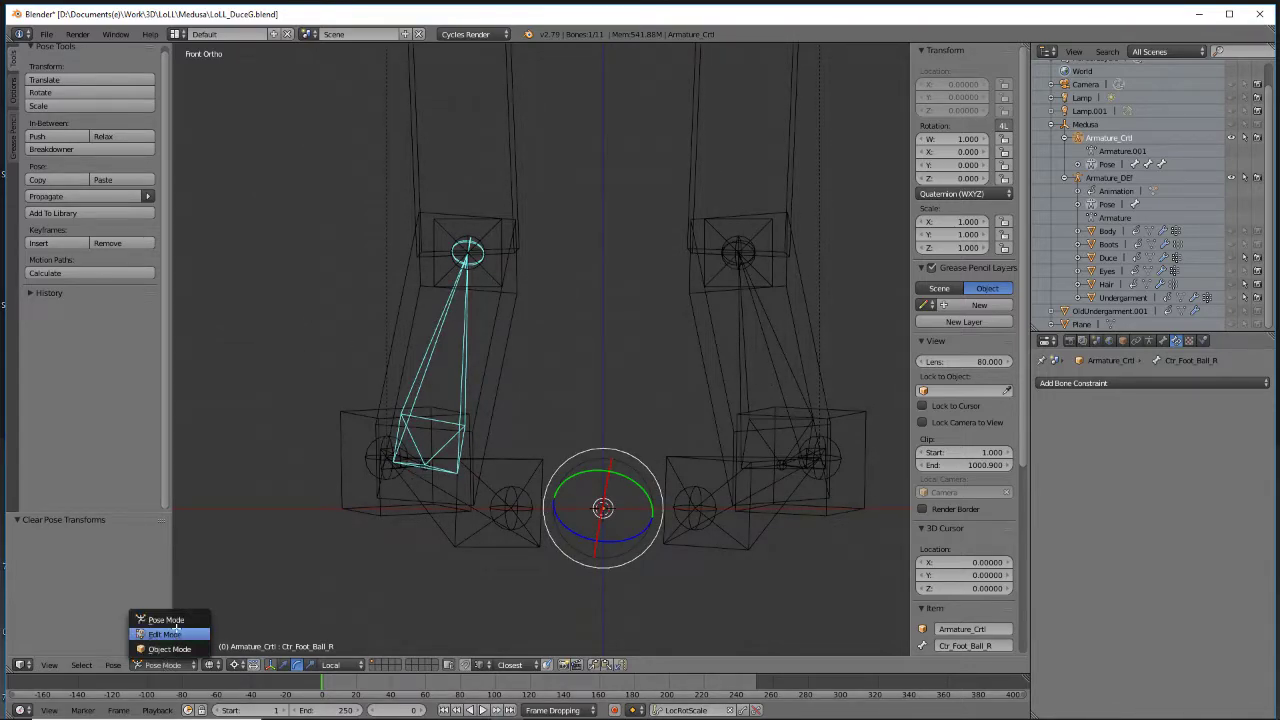
{"action": "left_click", "coordinate": [165, 634]}
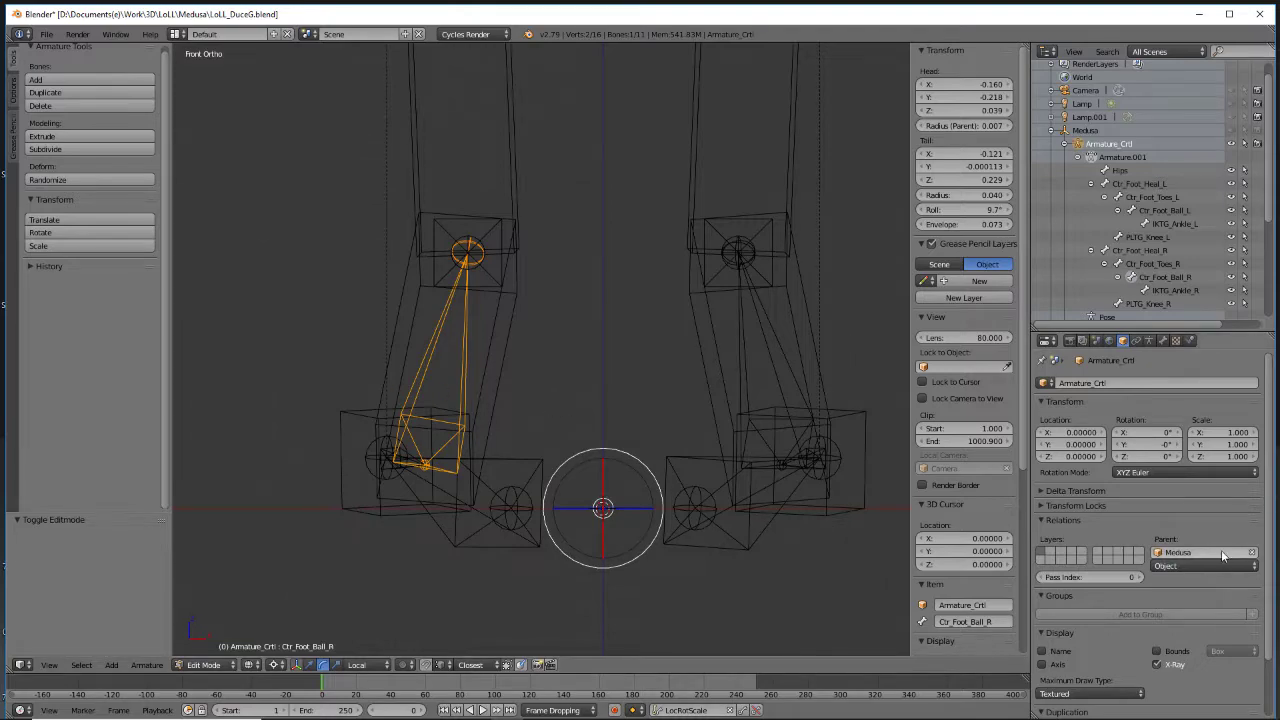
{"action": "scroll", "coordinate": [1223, 450], "scroll_direction": "down", "scroll_amount": 2}
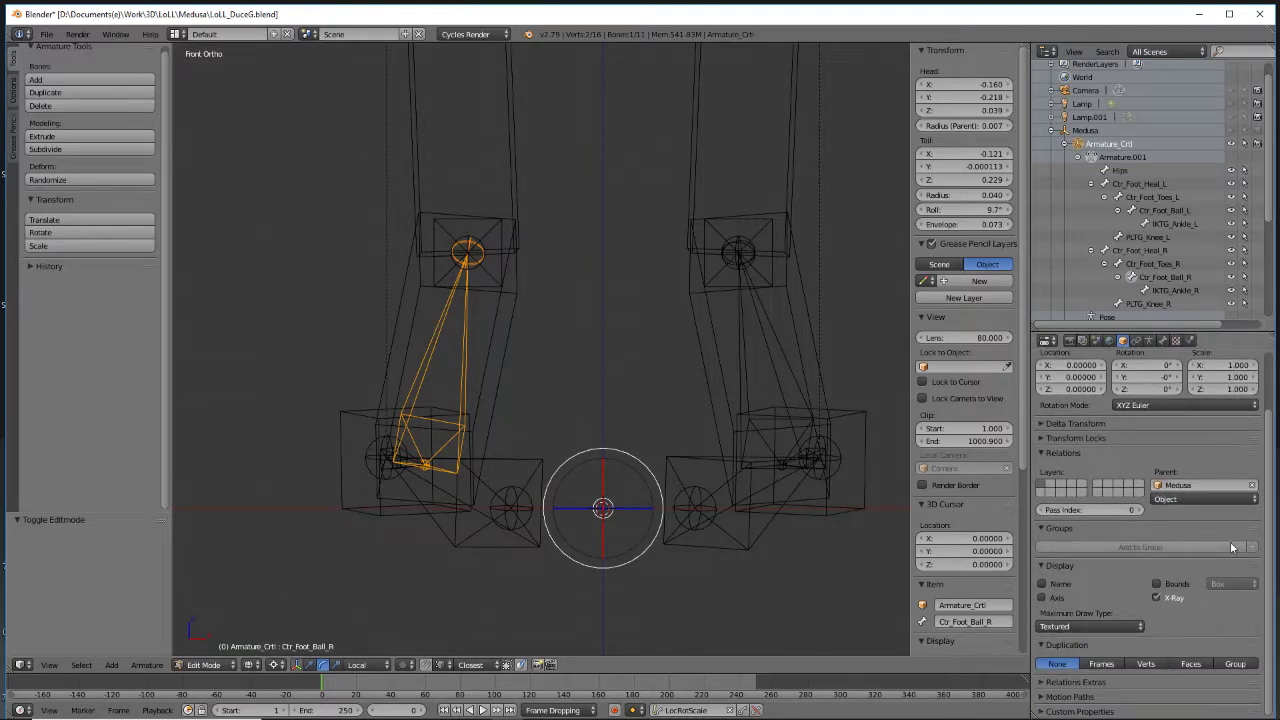
{"action": "scroll", "coordinate": [1230, 550], "scroll_direction": "up", "scroll_amount": 2}
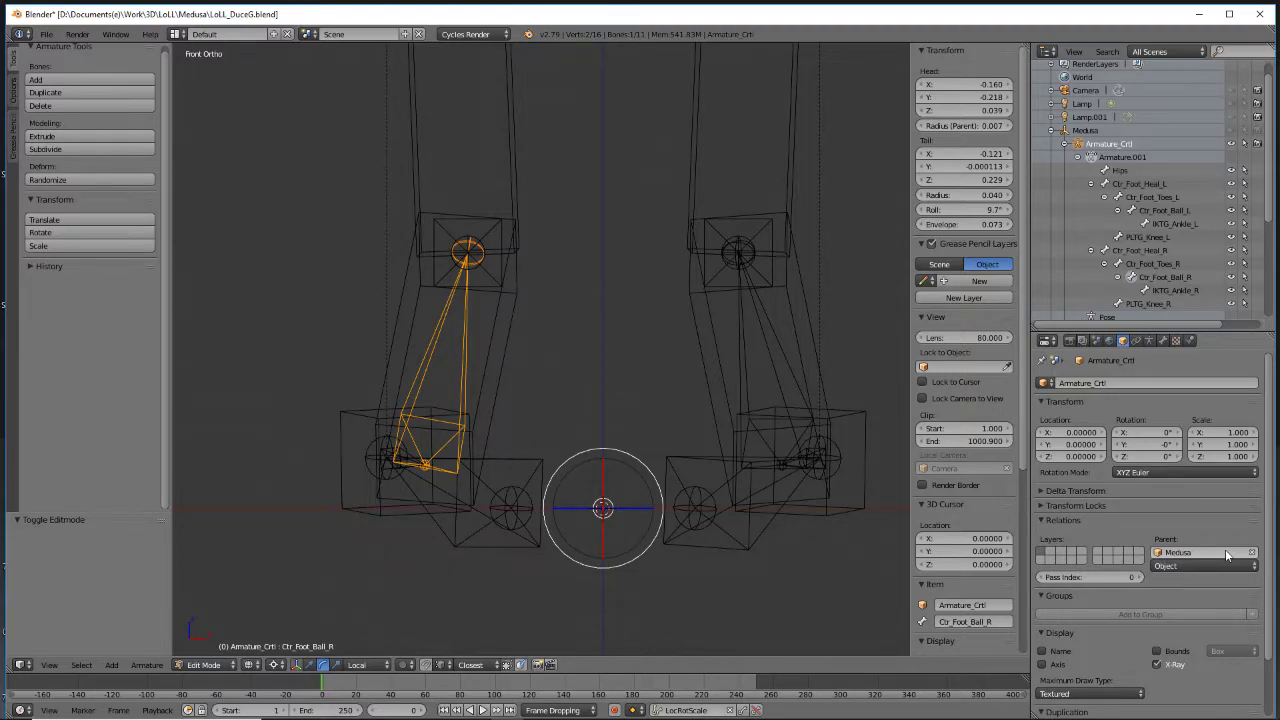
{"action": "left_click", "coordinate": [1162, 340]}
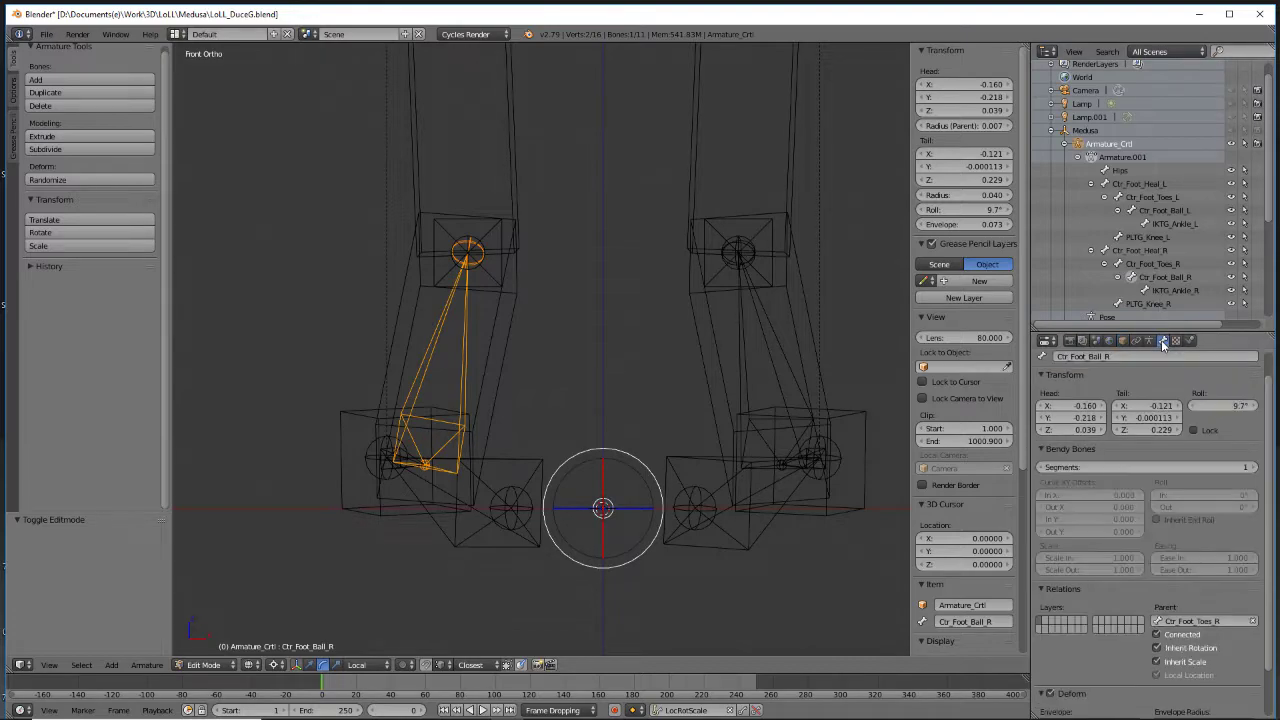
{"action": "left_click_drag", "start_coordinate": [1240, 406], "coordinate": [1090, 406]}
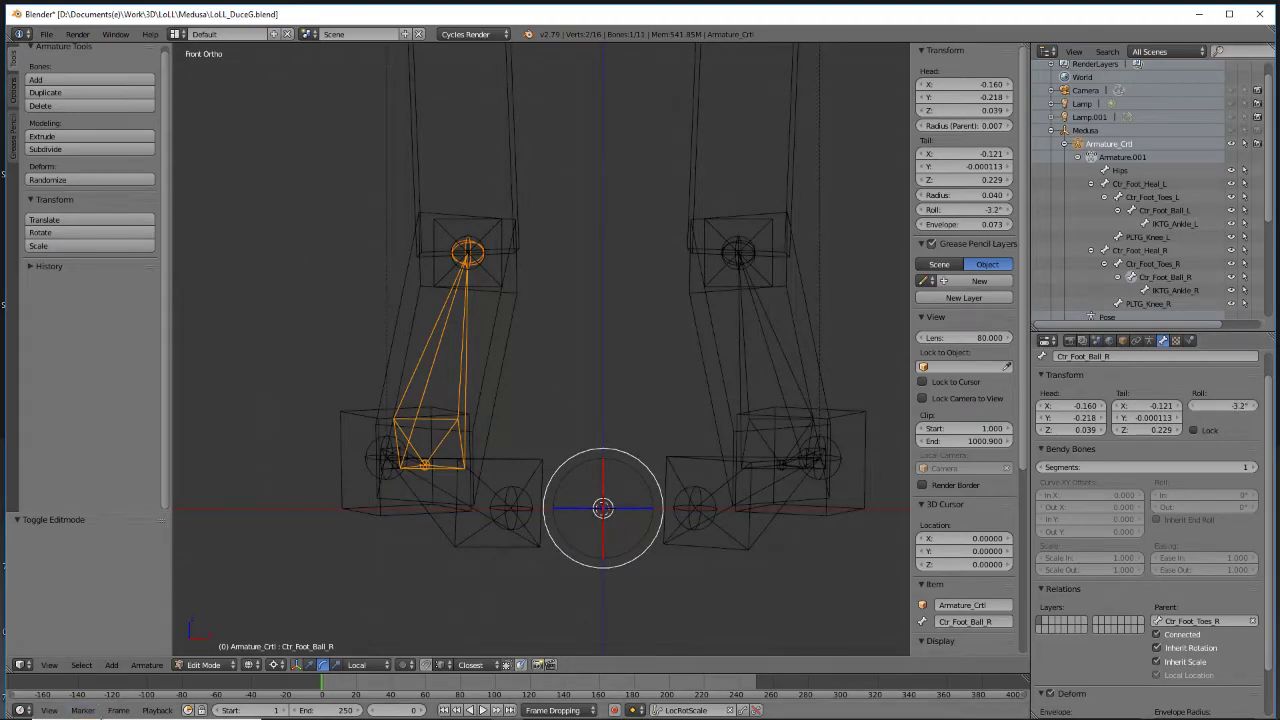
{"action": "left_click", "coordinate": [205, 665]}
{"action": "left_click", "coordinate": [210, 620]}
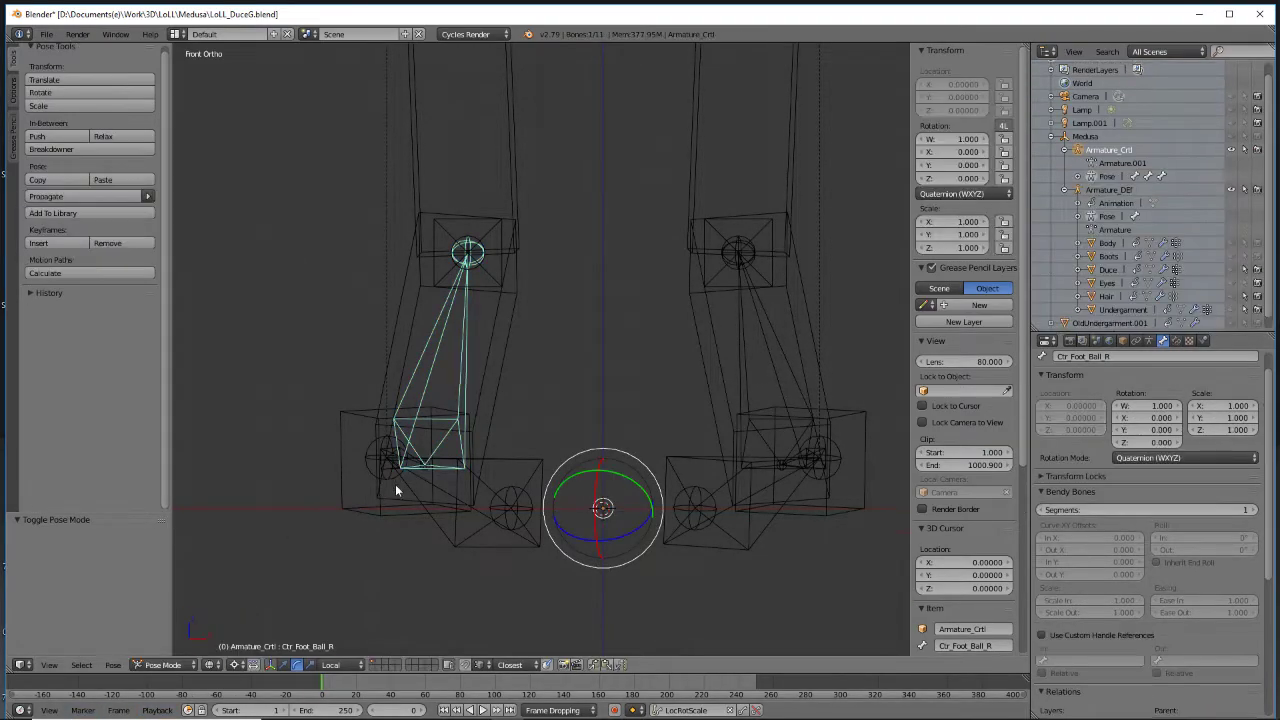
Change the pivot point so rotation centres on the selected bone's own origin, and check the right foot ball control's axes
{"action": "left_click", "coordinate": [237, 665]}
{"action": "left_click", "coordinate": [280, 619]}
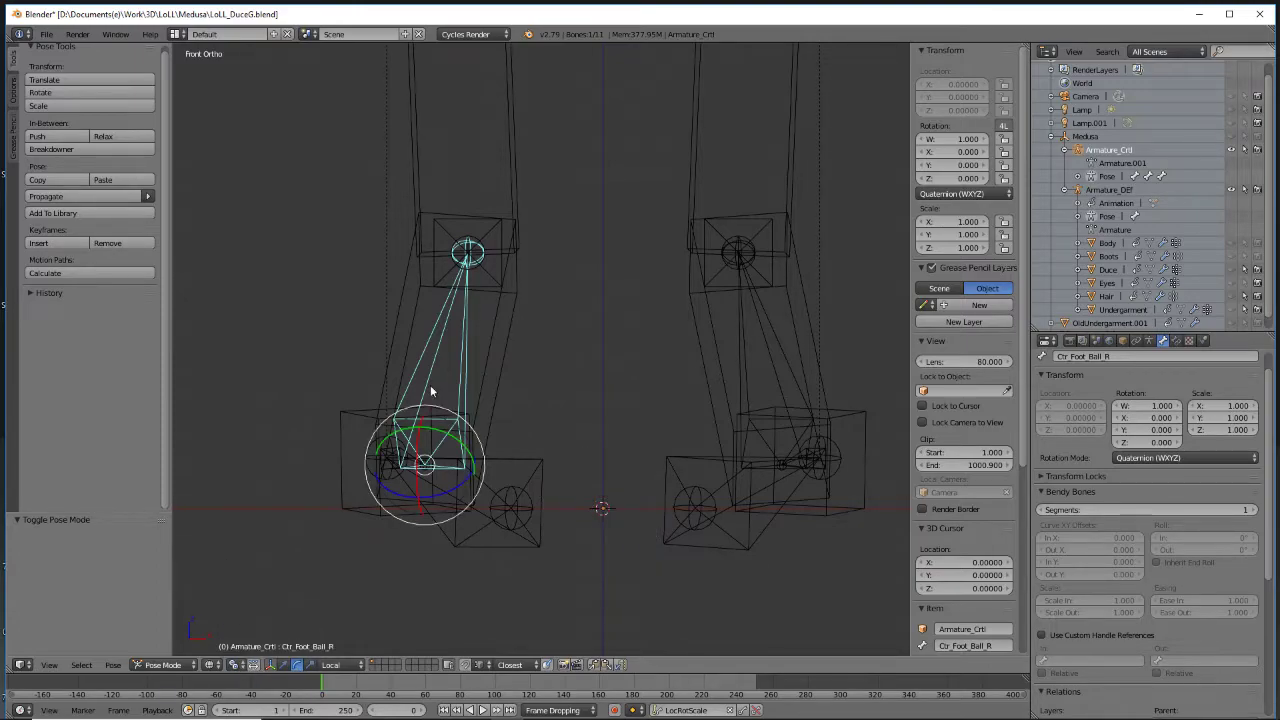
{"action": "middle_click_drag", "start_coordinate": [421, 489], "coordinate": [352, 547]}
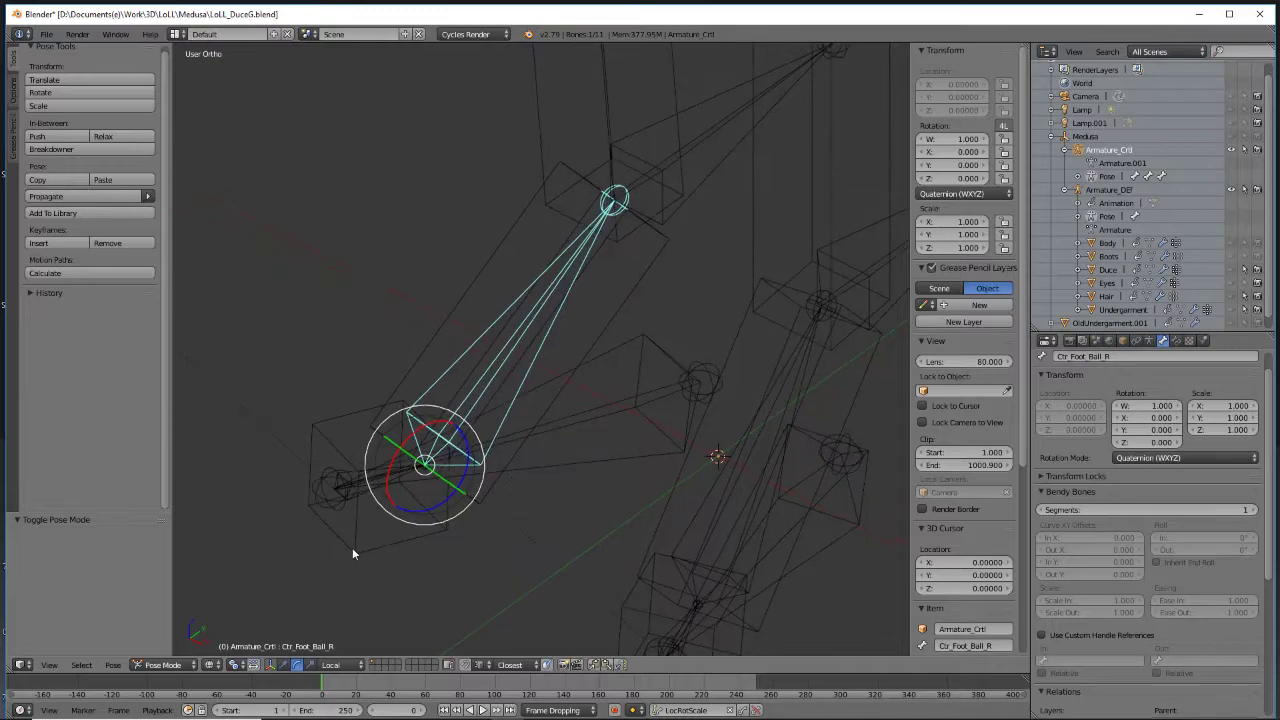
{"action": "middle_click_drag", "start_coordinate": [400, 461], "coordinate": [449, 466]}
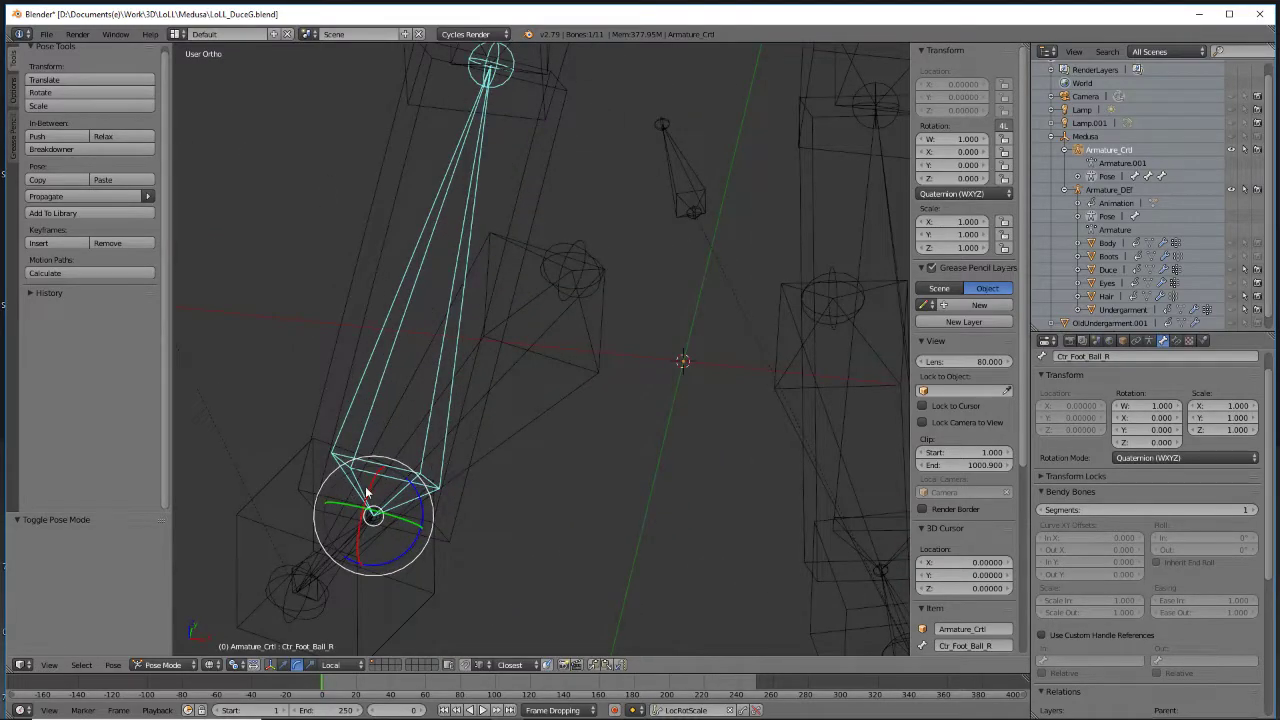
{"action": "scroll", "coordinate": [366, 499], "scroll_direction": "down", "scroll_amount": 2}
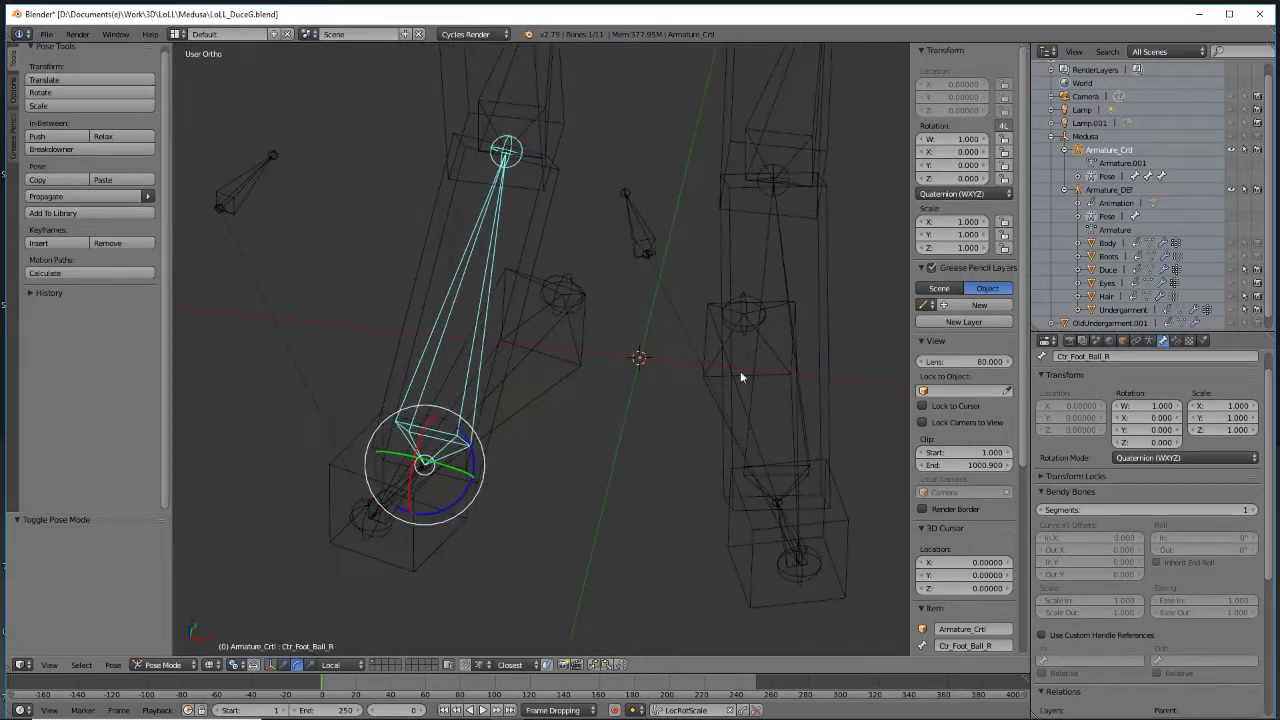
Examine the left foot's ball and toes control bones and its toe and plantar deform bones from several angles
{"action": "right_click", "coordinate": [803, 405]}
{"action": "middle_click_drag", "start_coordinate": [803, 405], "coordinate": [758, 470]}
{"action": "middle_click_drag", "start_coordinate": [785, 540], "coordinate": [660, 541]}
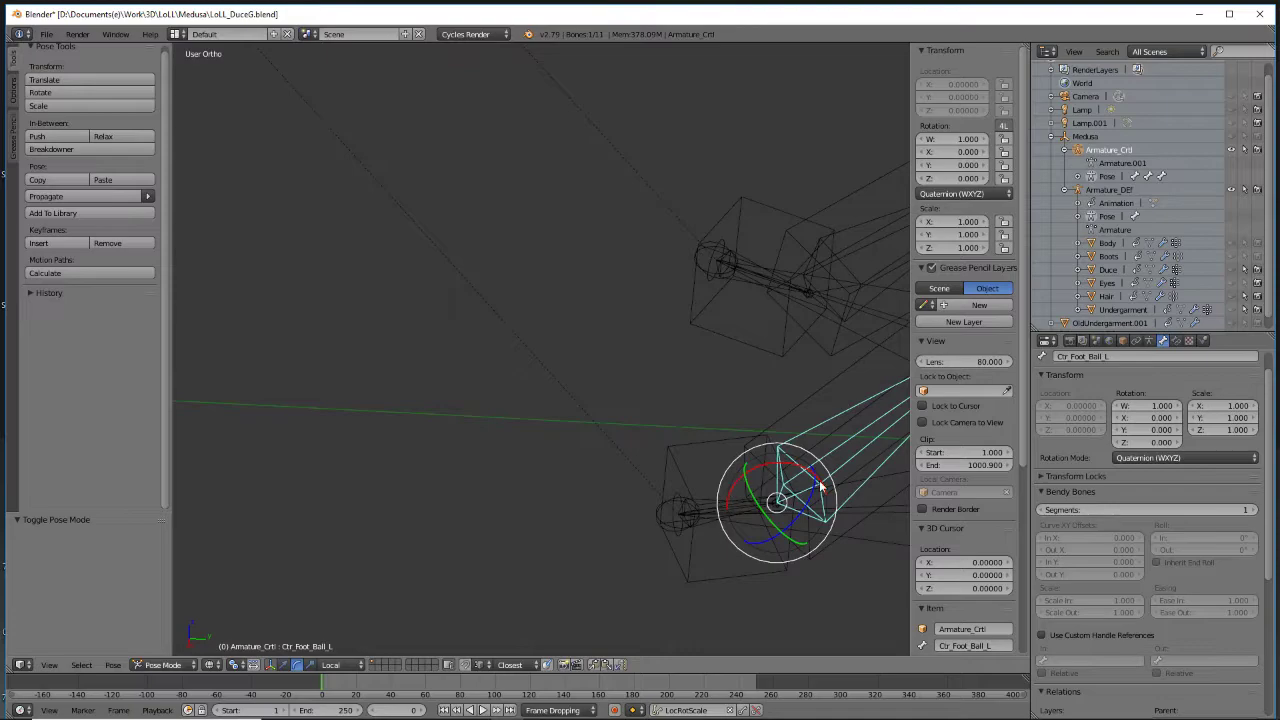
{"action": "right_click", "coordinate": [683, 444]}
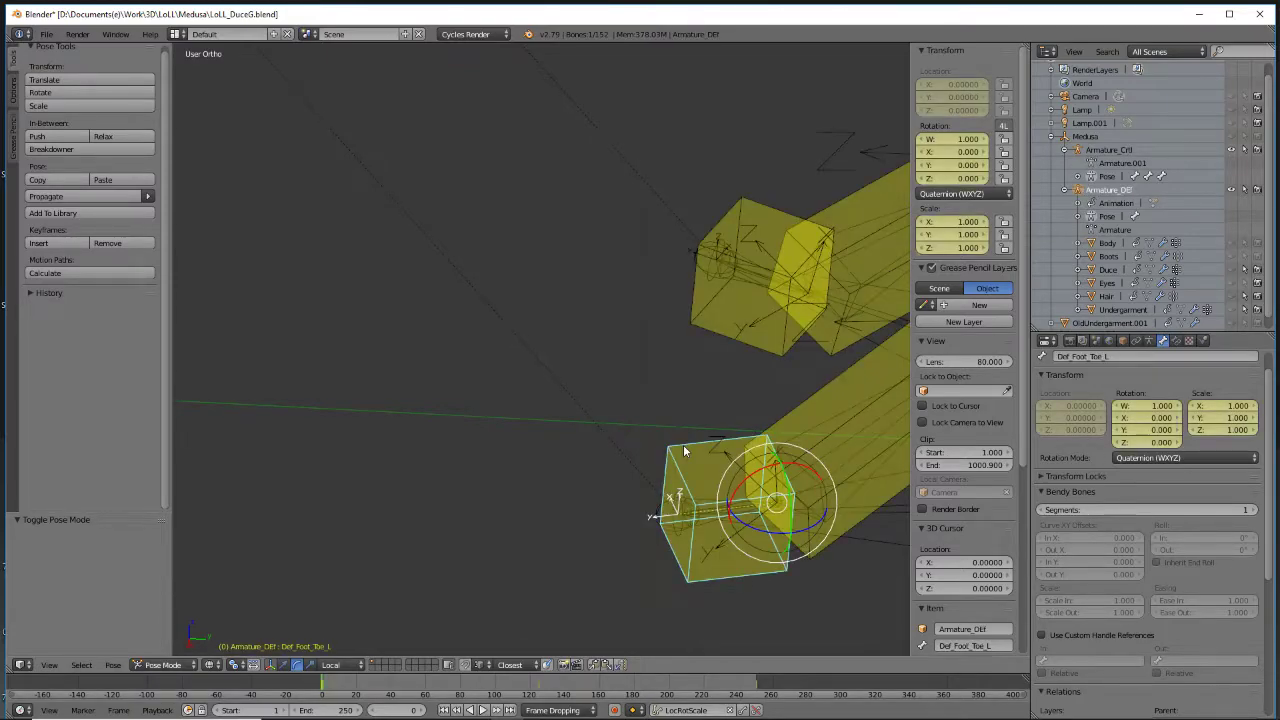
{"action": "right_click", "coordinate": [706, 508]}
{"action": "middle_click_drag", "start_coordinate": [708, 510], "coordinate": [667, 503]}
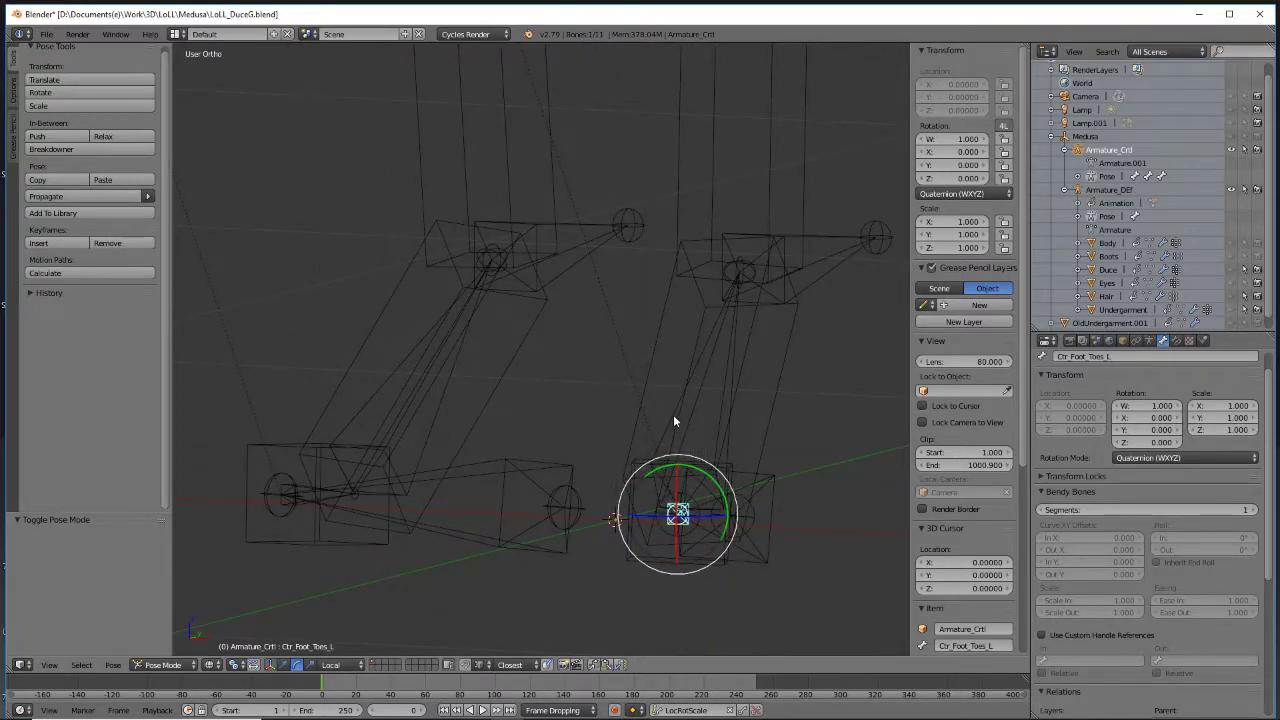
{"action": "middle_click_drag", "start_coordinate": [186, 446], "coordinate": [343, 458]}
{"action": "middle_click_drag", "start_coordinate": [424, 427], "coordinate": [572, 369]}
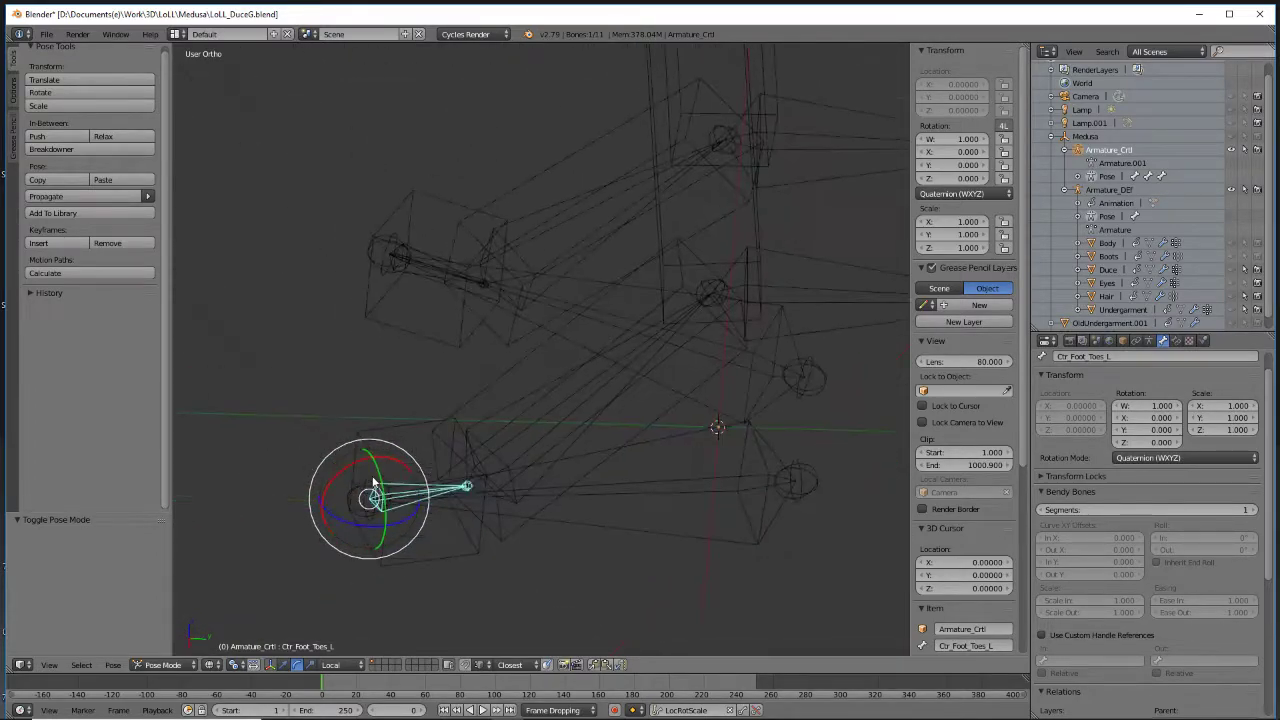
{"action": "right_click", "coordinate": [520, 362]}
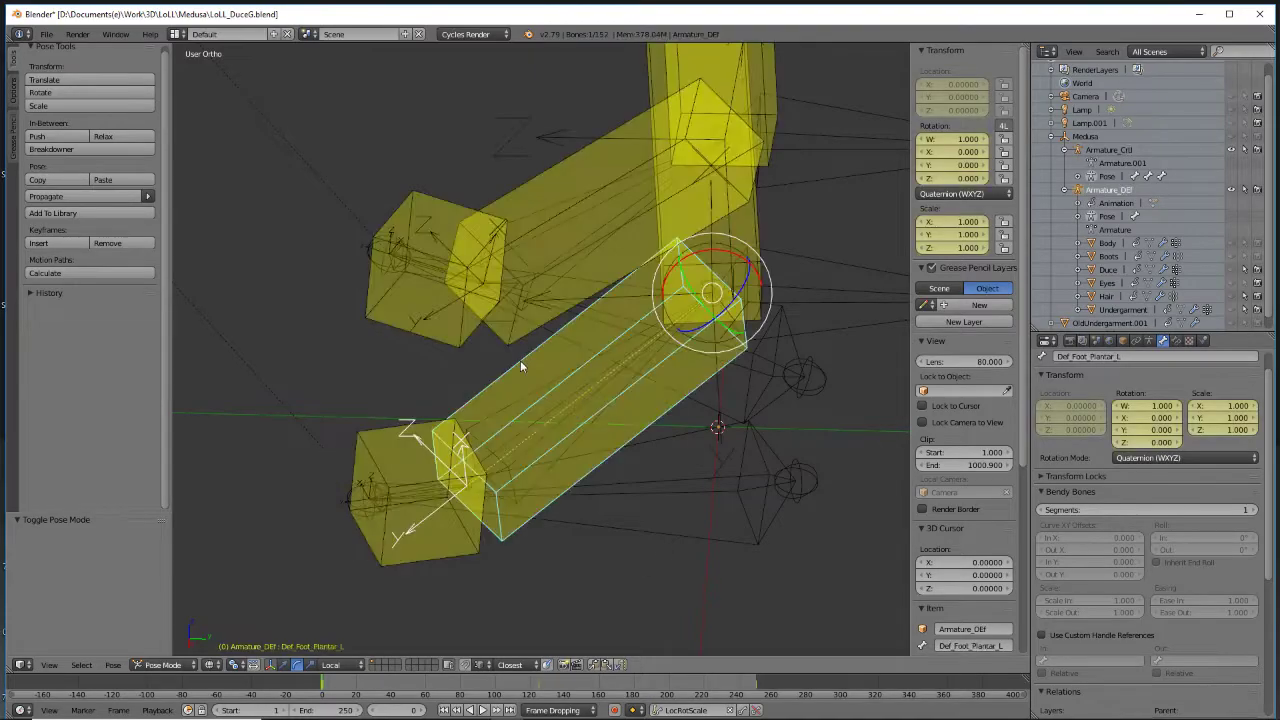
Test-rotate the Ctr_Foot_Ball_L bone about its local X axis by about 13.3° and another 4.69°
{"action": "right_click", "coordinate": [498, 417]}
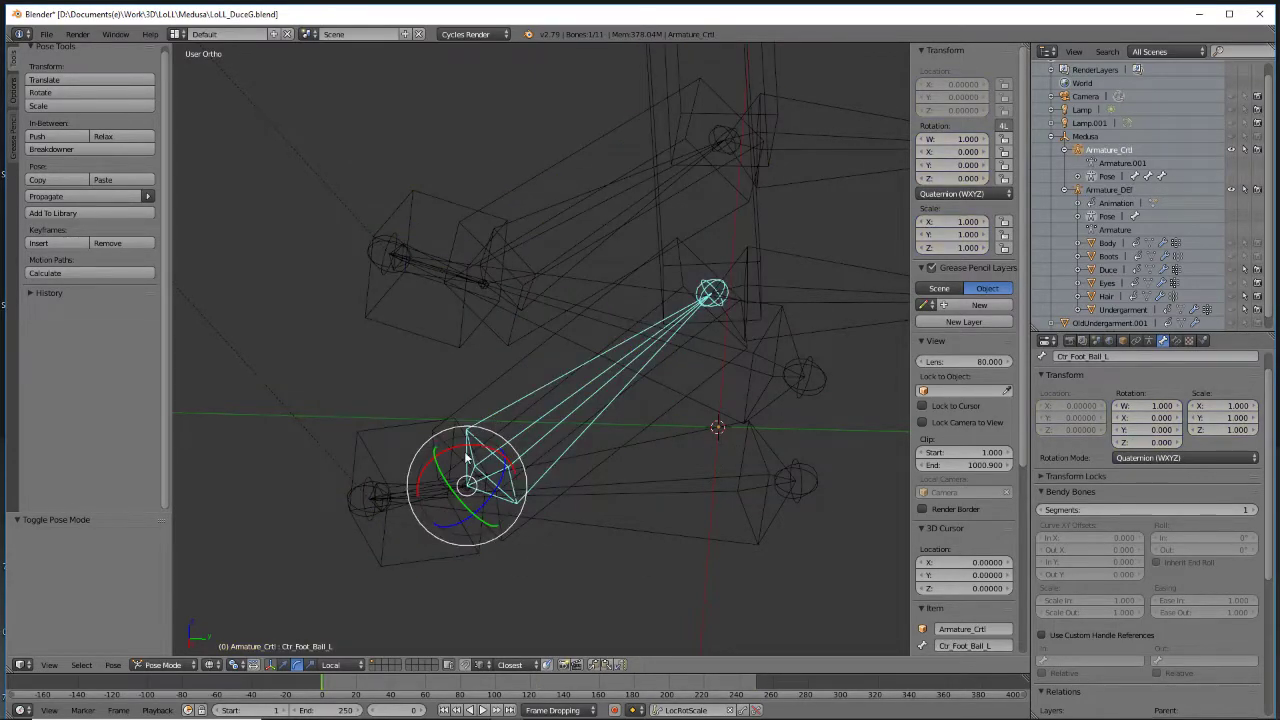
{"action": "left_click_drag", "start_coordinate": [491, 452], "coordinate": [449, 430]}
{"action": "middle_click_drag", "start_coordinate": [445, 433], "coordinate": [406, 515]}
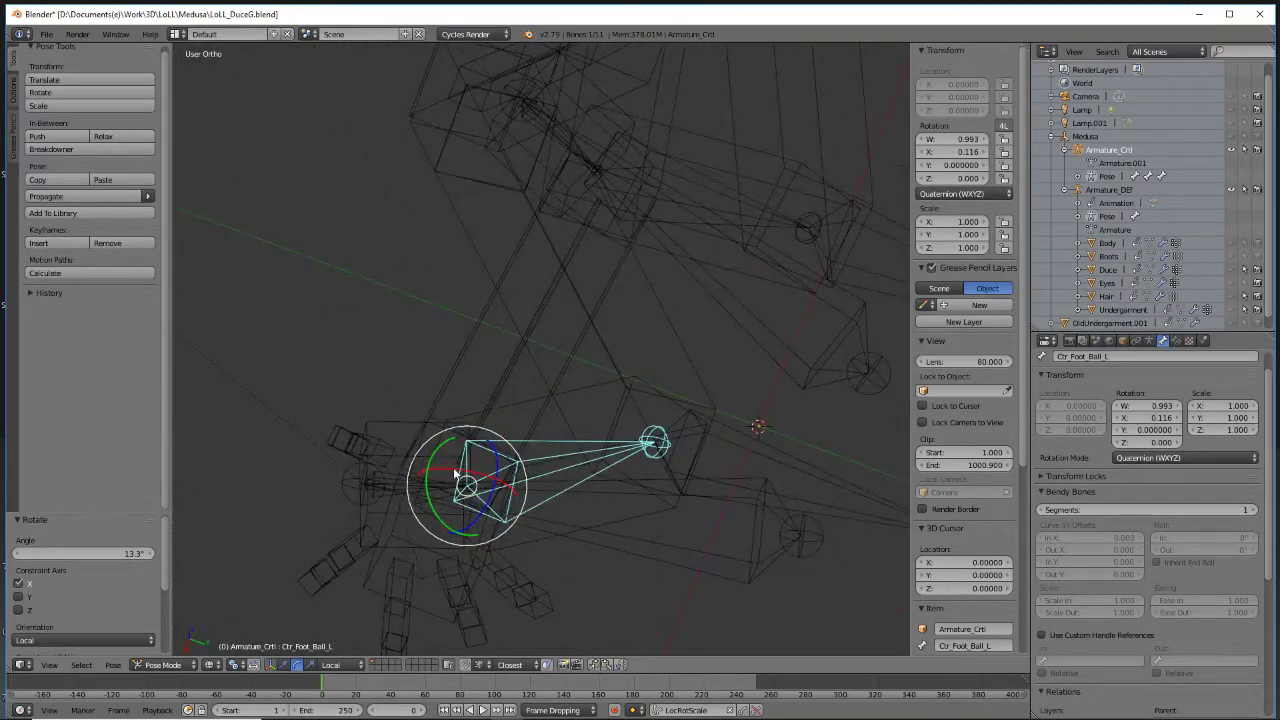
{"action": "middle_click_drag", "start_coordinate": [478, 477], "coordinate": [491, 427]}
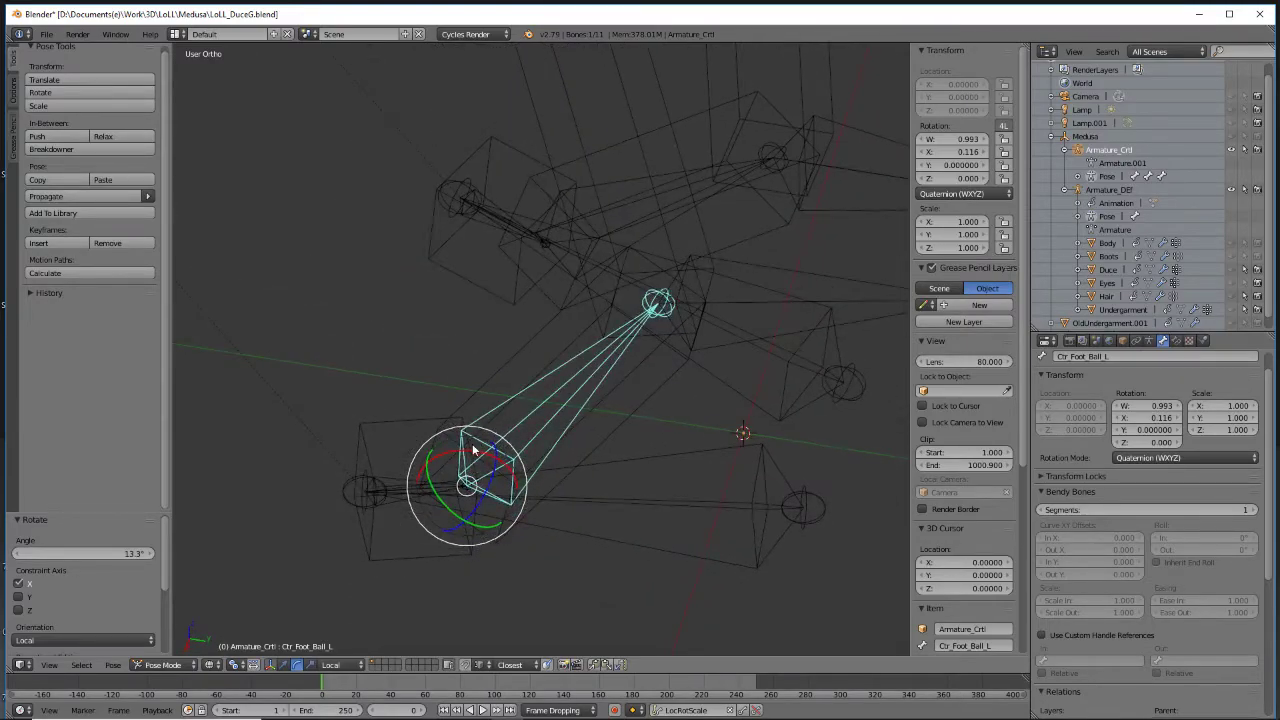
{"action": "left_click_drag", "start_coordinate": [477, 448], "coordinate": [481, 417]}
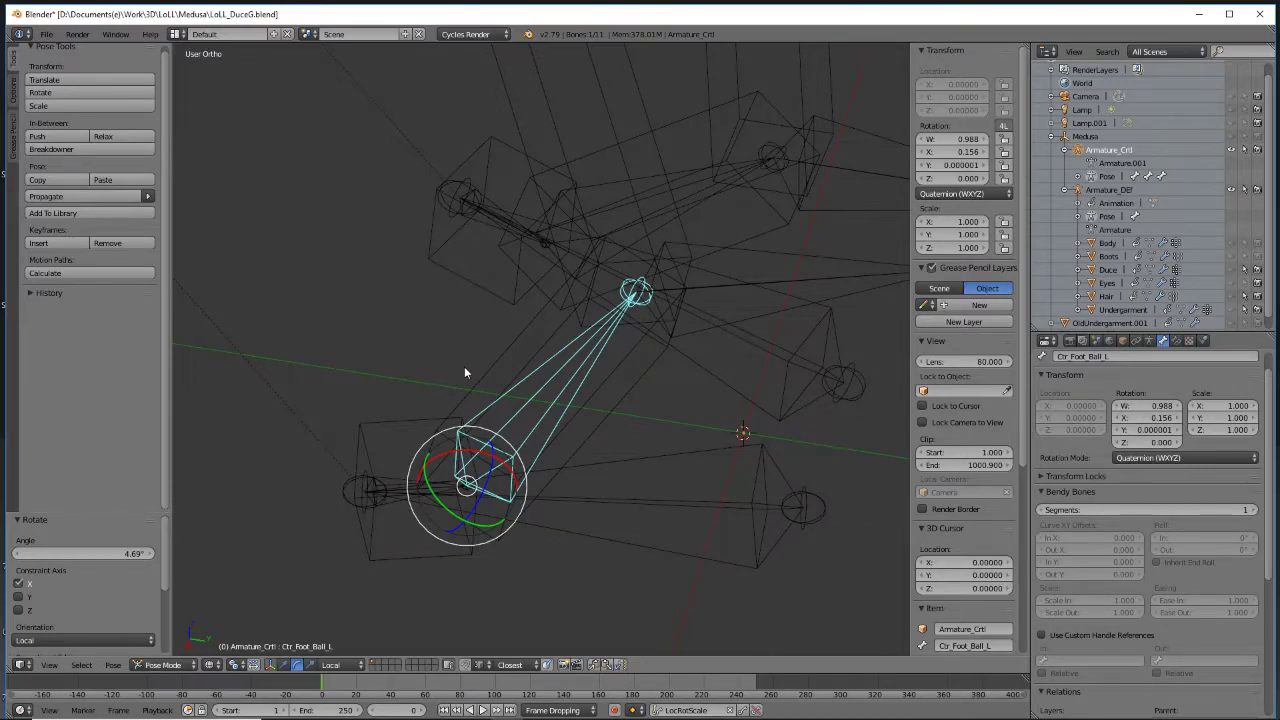
Clear the pose transforms of all control armature bones and deselect them
{"action": "key", "text": "a"}
{"action": "key", "text": "a"}
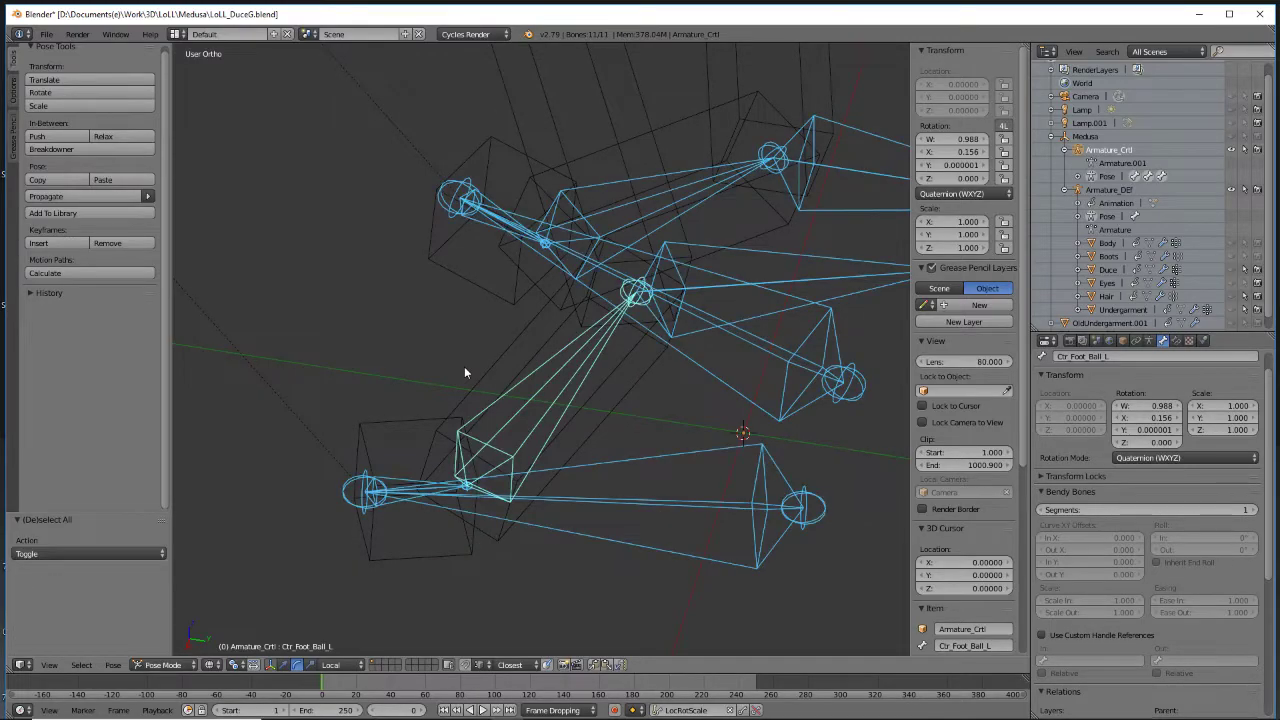
{"action": "left_click", "coordinate": [113, 665]}
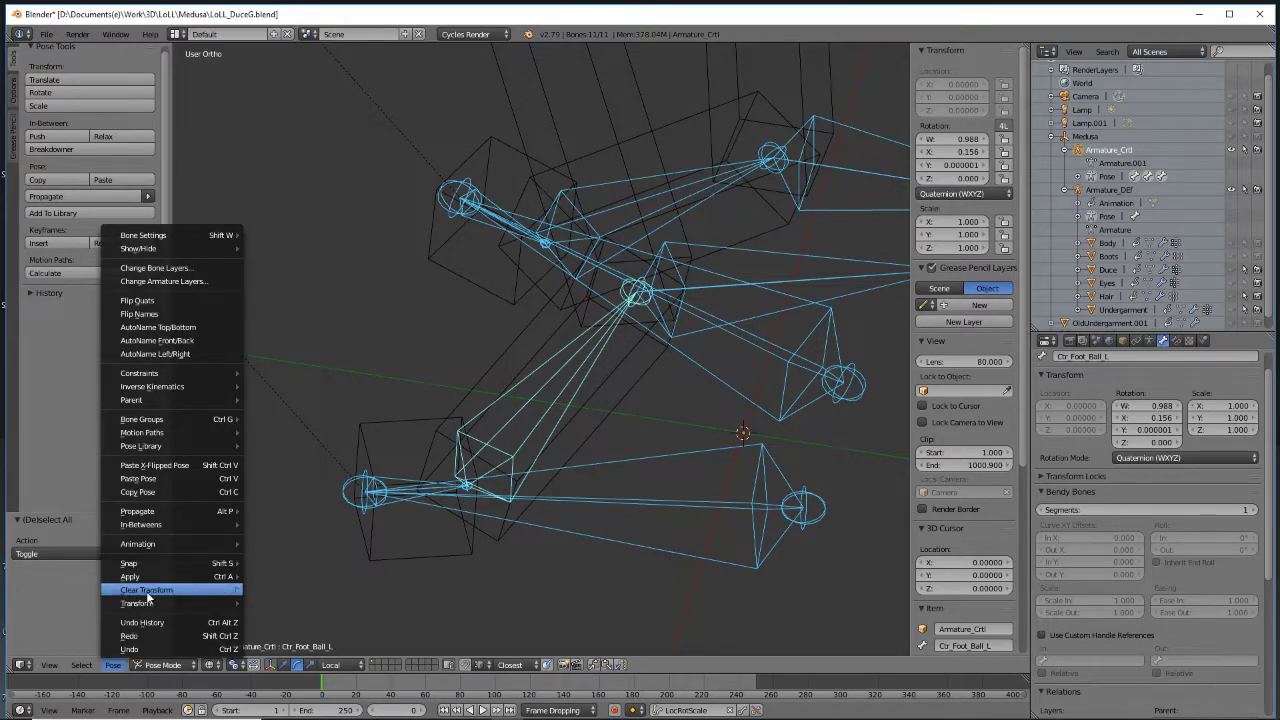
{"action": "left_click", "coordinate": [262, 589]}
{"action": "middle_click_drag", "start_coordinate": [342, 408], "coordinate": [618, 294]}
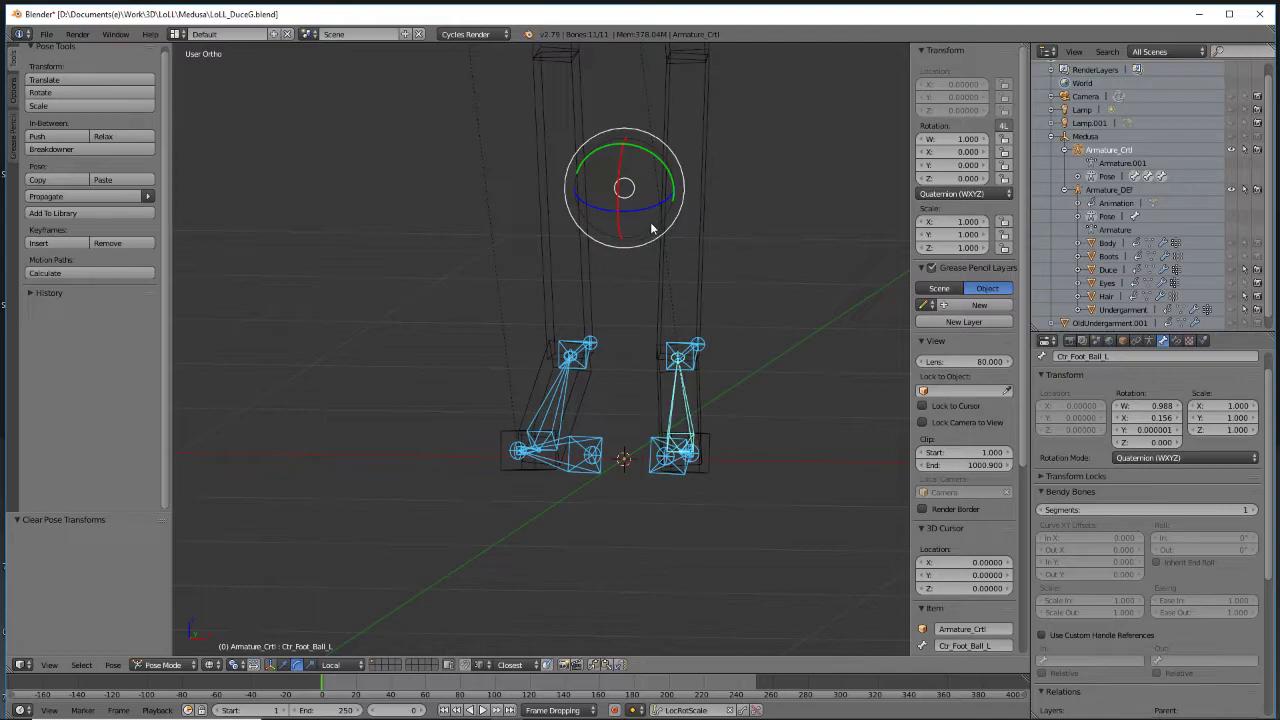
{"action": "middle_click_drag", "start_coordinate": [652, 212], "coordinate": [579, 561], "text": "shift"}
{"action": "middle_click_drag", "start_coordinate": [563, 68], "coordinate": [534, 441], "text": "shift"}
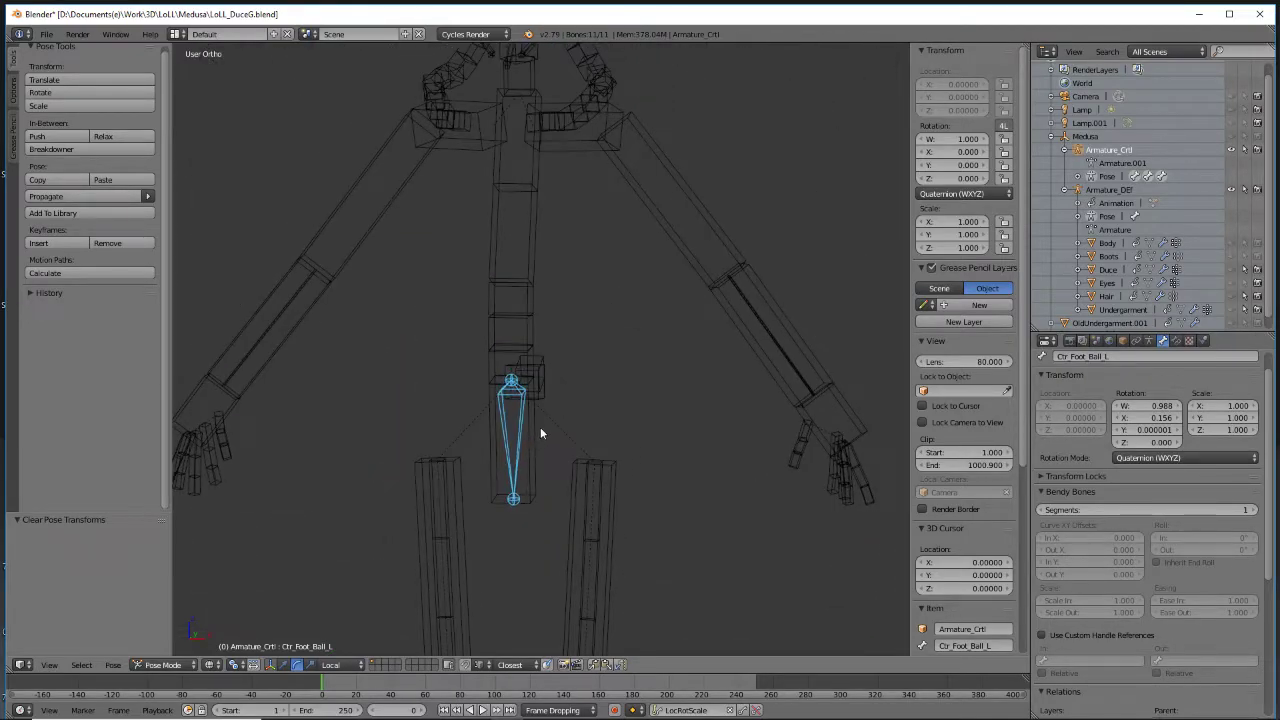
{"action": "middle_click_drag", "start_coordinate": [666, 420], "coordinate": [527, 393]}
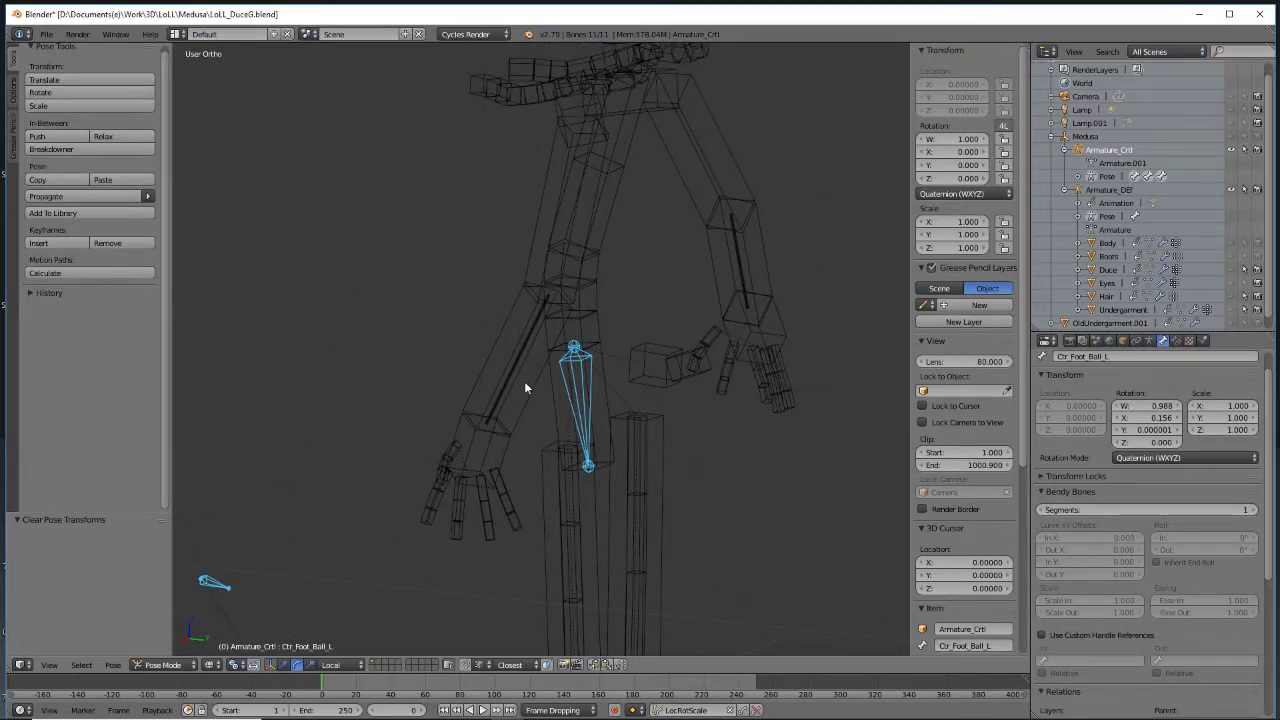
{"action": "key", "text": "a"}
Examine the deform armature's left arm, chest and shoulder bones by selecting each and viewing it from several angles
{"action": "middle_click_drag", "start_coordinate": [378, 346], "coordinate": [576, 535]}
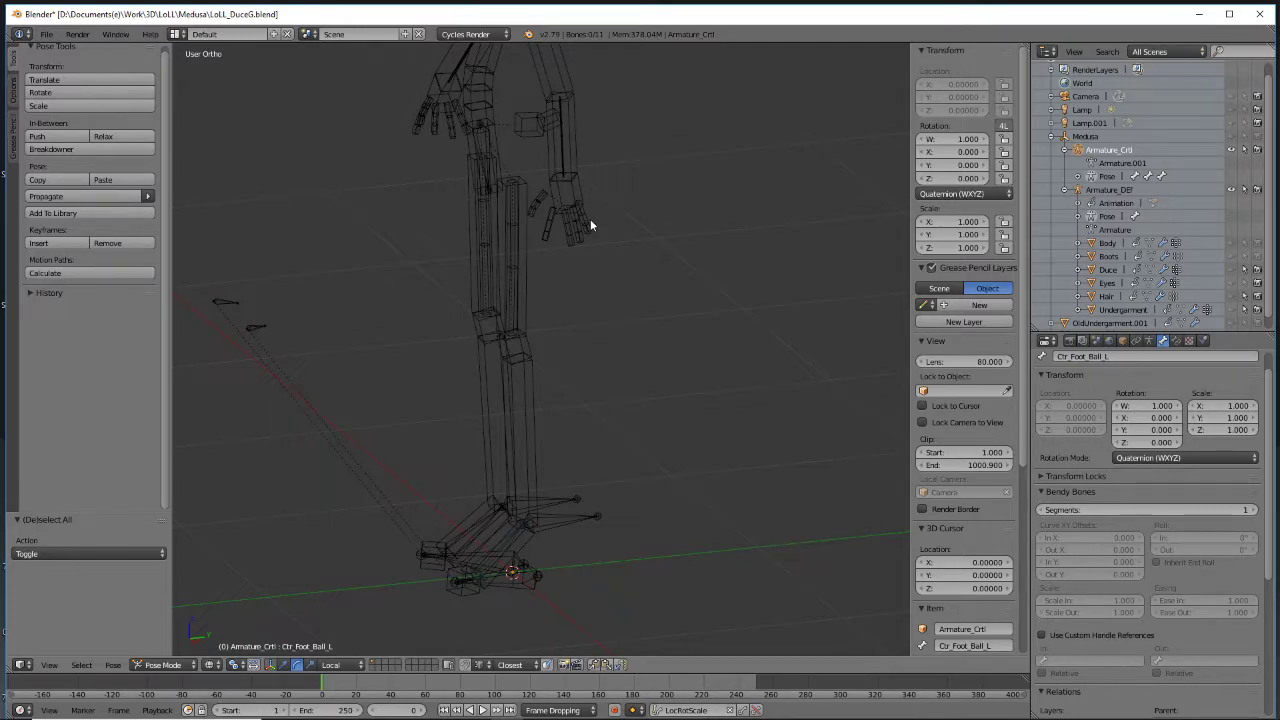
{"action": "middle_click_drag", "start_coordinate": [628, 115], "coordinate": [515, 237]}
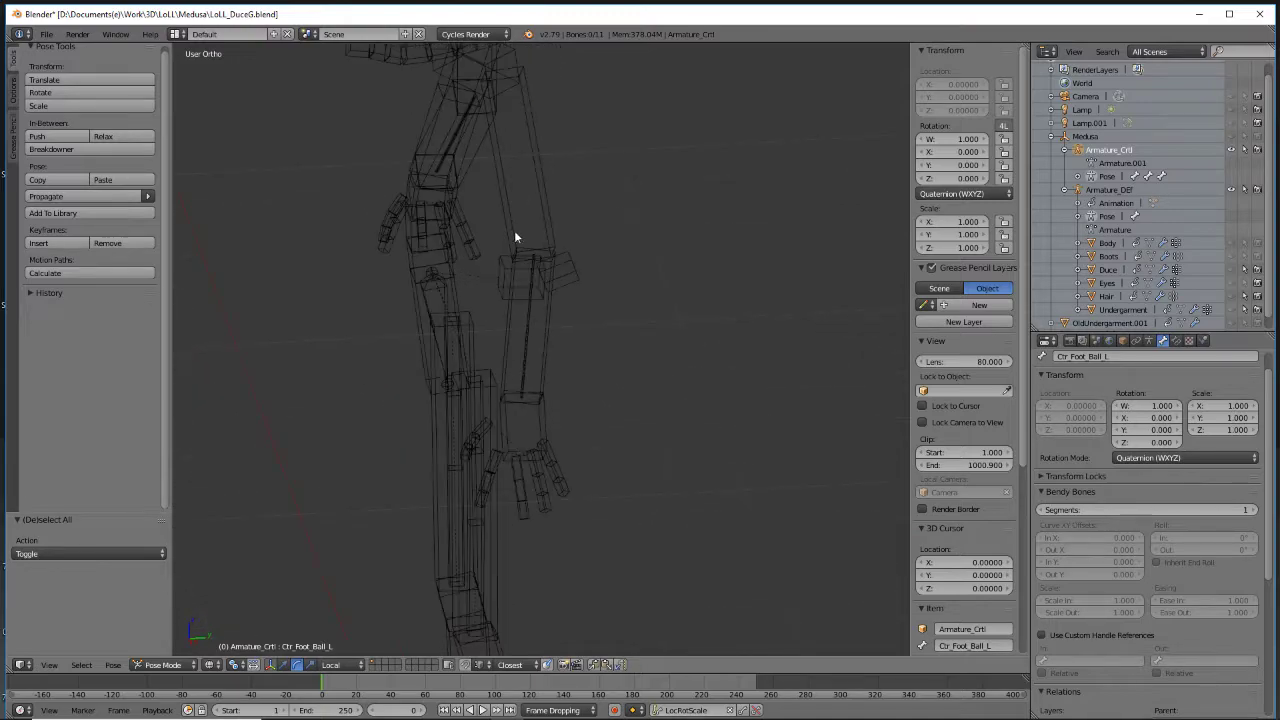
{"action": "right_click", "coordinate": [540, 183]}
{"action": "right_click", "coordinate": [536, 366]}
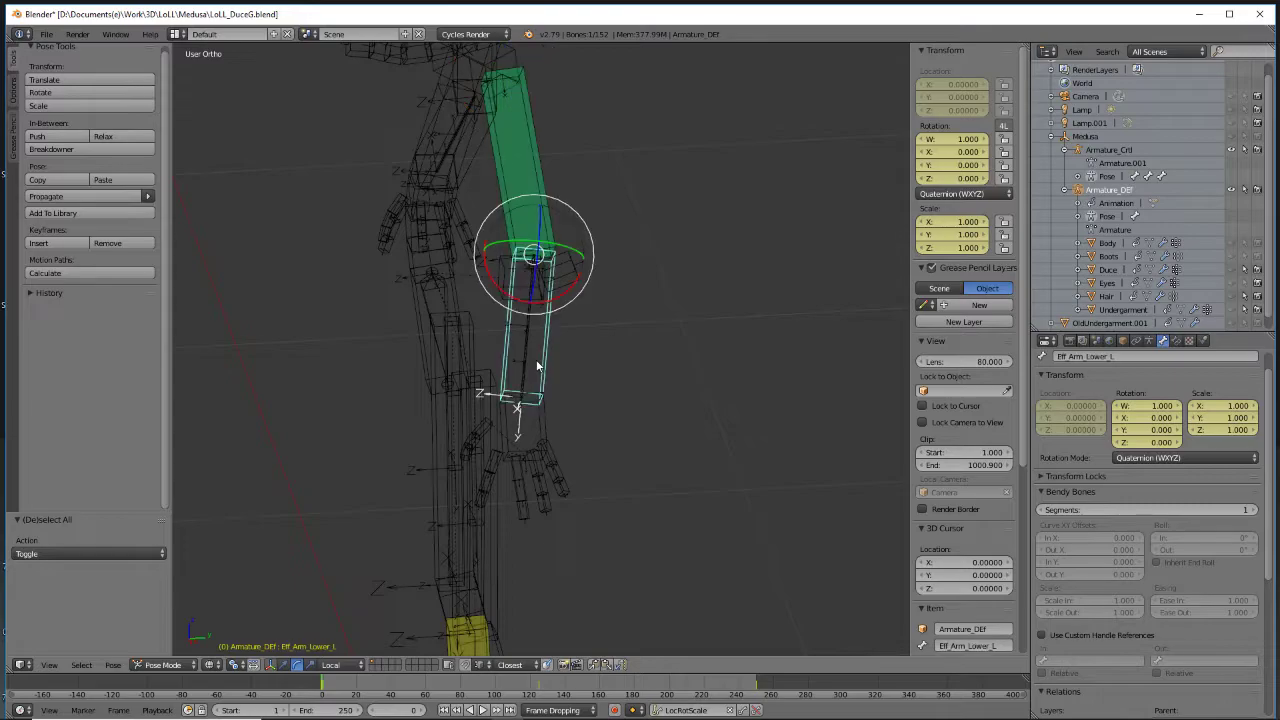
{"action": "right_click", "coordinate": [536, 148]}
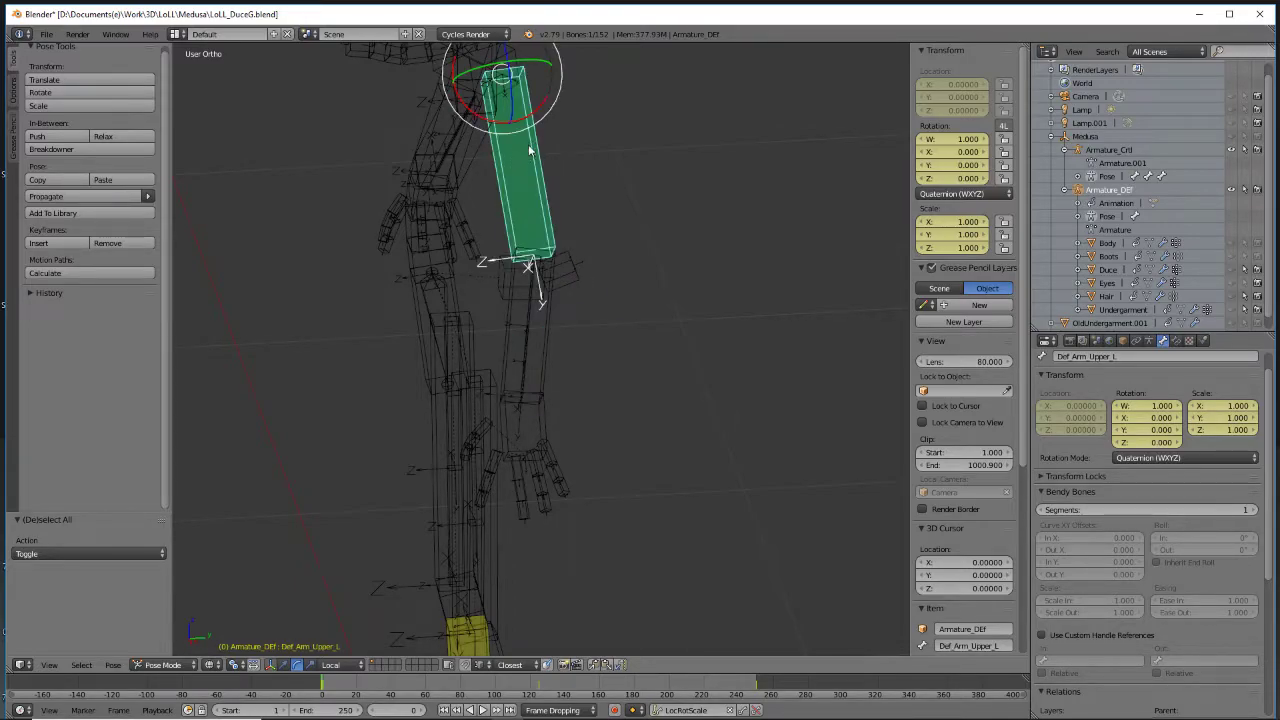
{"action": "middle_click_drag", "start_coordinate": [531, 160], "coordinate": [576, 176]}
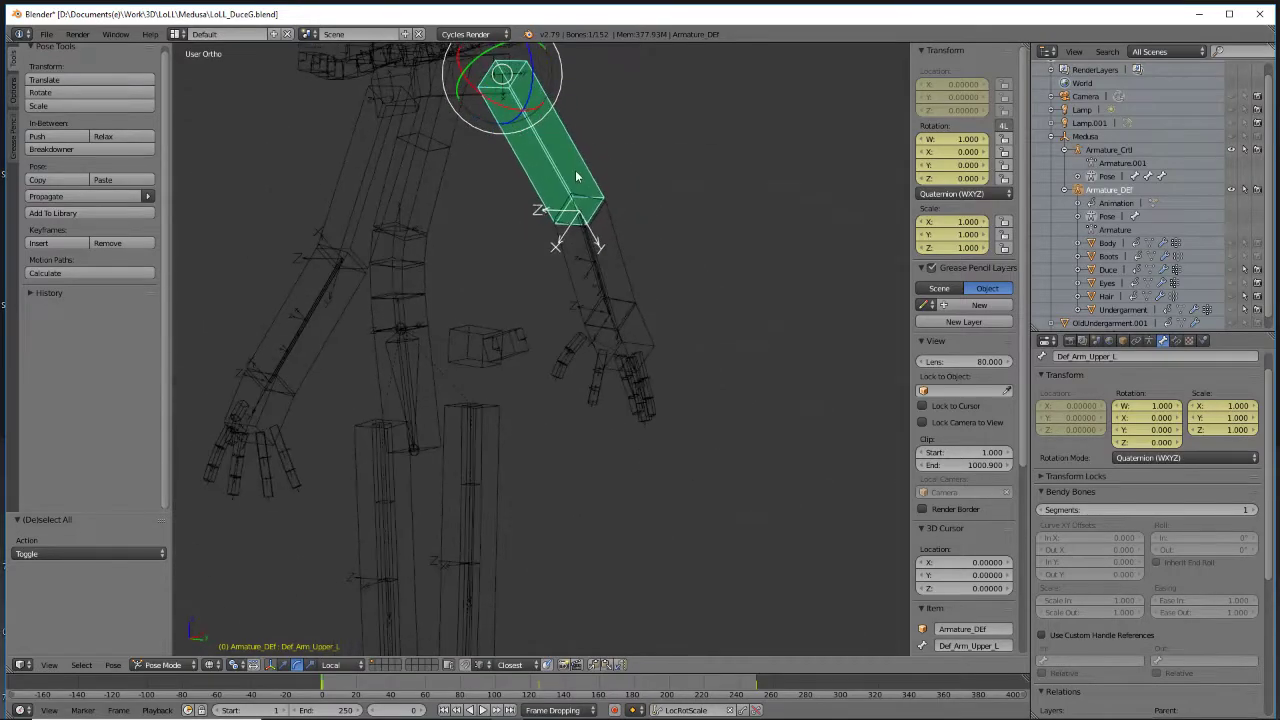
{"action": "right_click", "coordinate": [446, 93]}
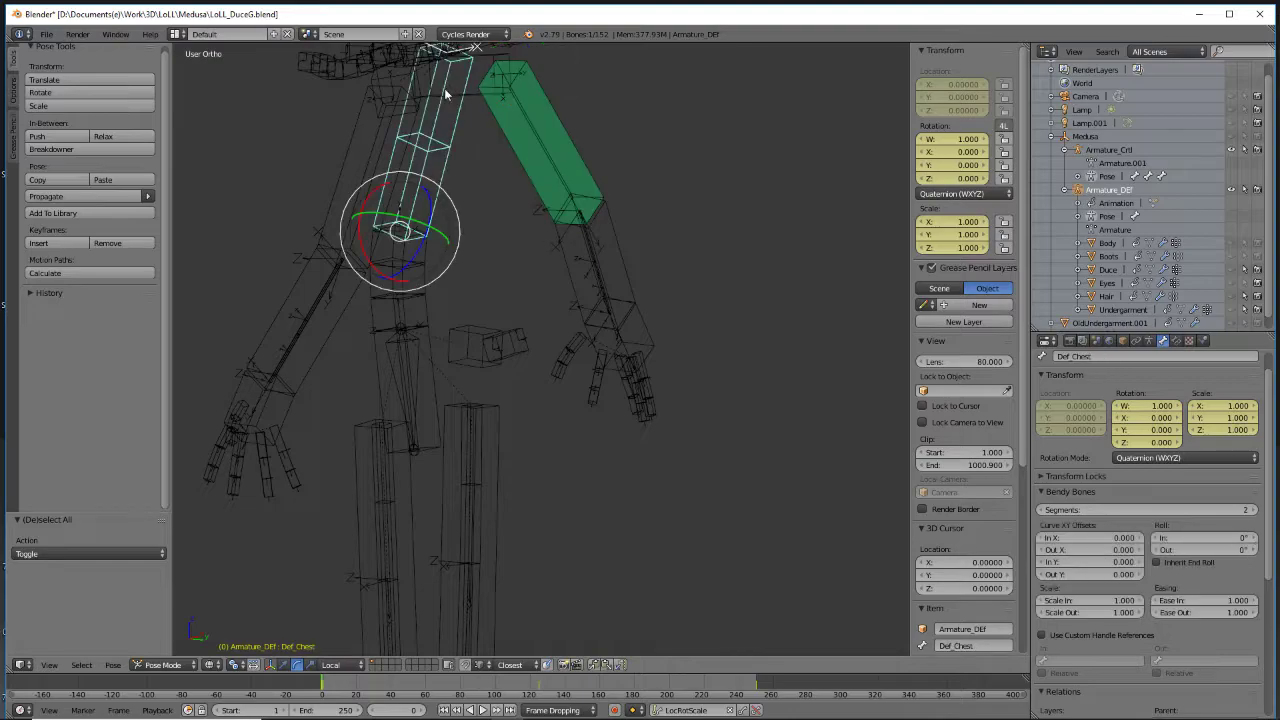
{"action": "right_click", "coordinate": [489, 57]}
{"action": "mouse_move", "coordinate": [528, 106]}
{"action": "middle_mouse_down"}
{"action": "mouse_move", "coordinate": [375, 138]}
{"action": "mouse_move", "coordinate": [325, 196]}
{"action": "mouse_move", "coordinate": [552, 157]}
{"action": "mouse_move", "coordinate": [524, 128]}
{"action": "middle_mouse_up"}
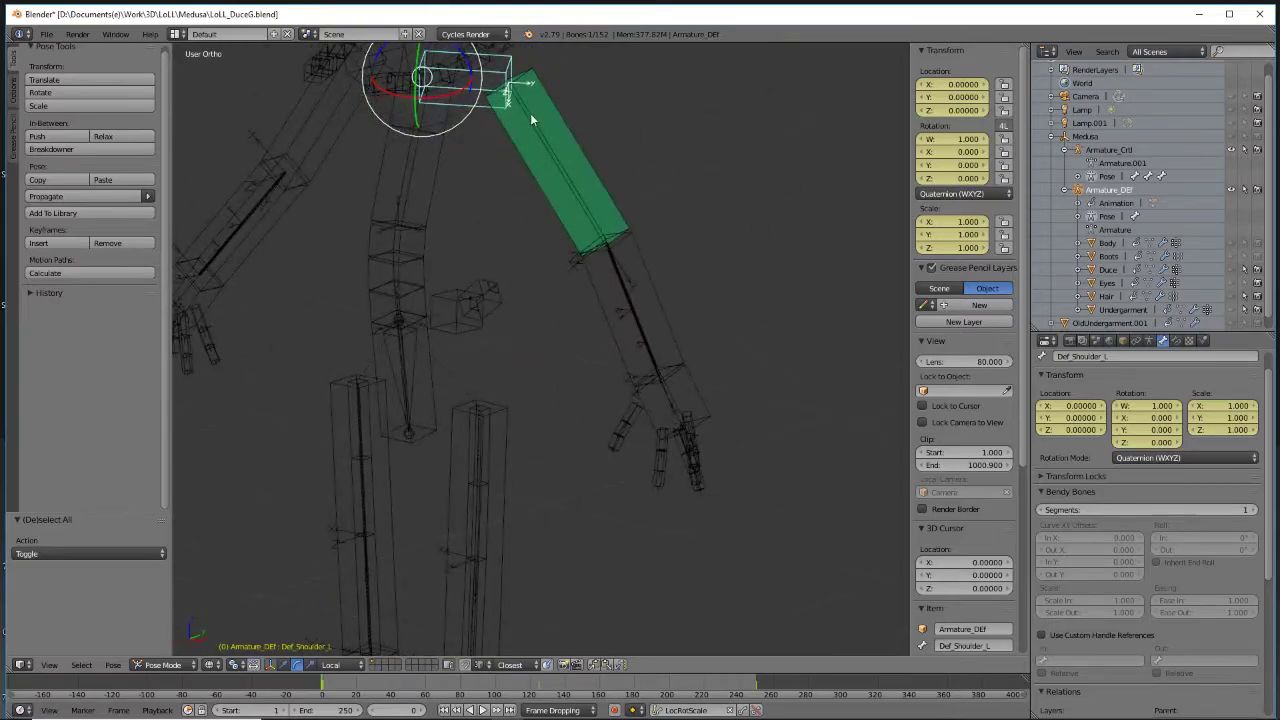
{"action": "scroll", "coordinate": [511, 120], "scroll_direction": "down", "scroll_amount": 1}
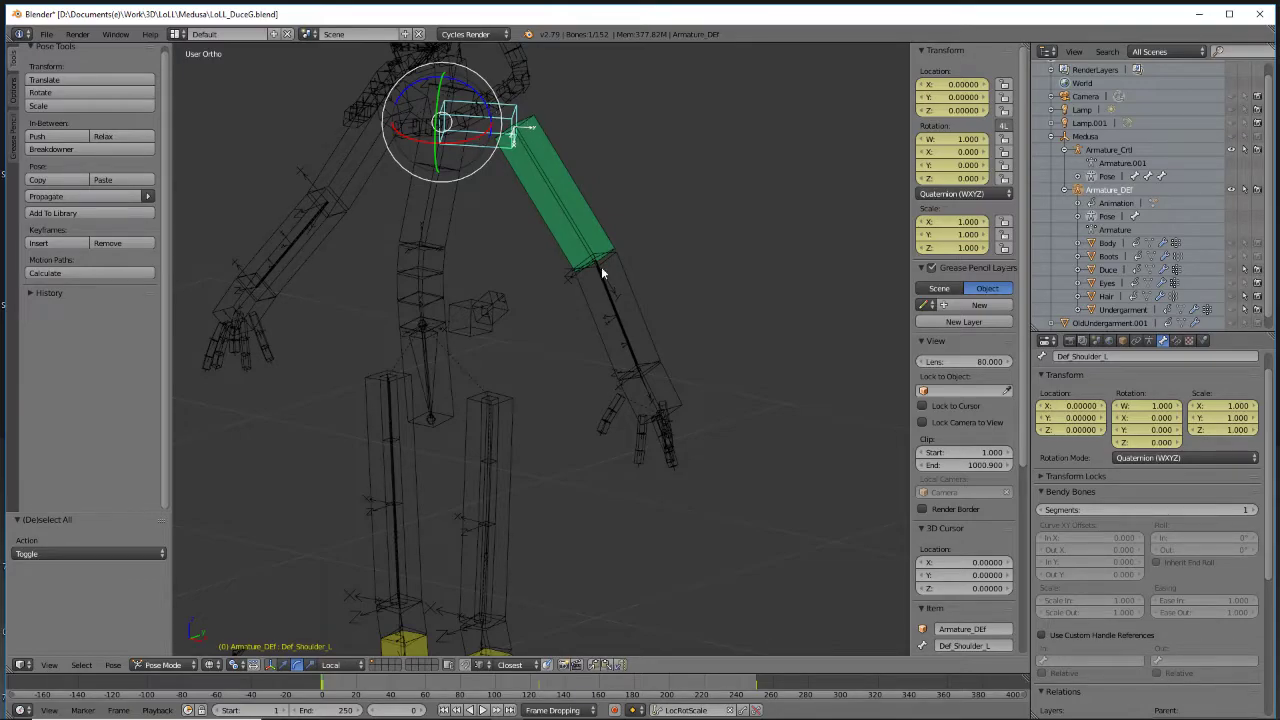
Examine the deform armature's left palm and lower arm bones by selecting each and viewing the arm from several angles
{"action": "middle_click_drag", "start_coordinate": [669, 370], "coordinate": [703, 360]}
{"action": "scroll", "coordinate": [703, 361], "scroll_direction": "up", "scroll_amount": 2}
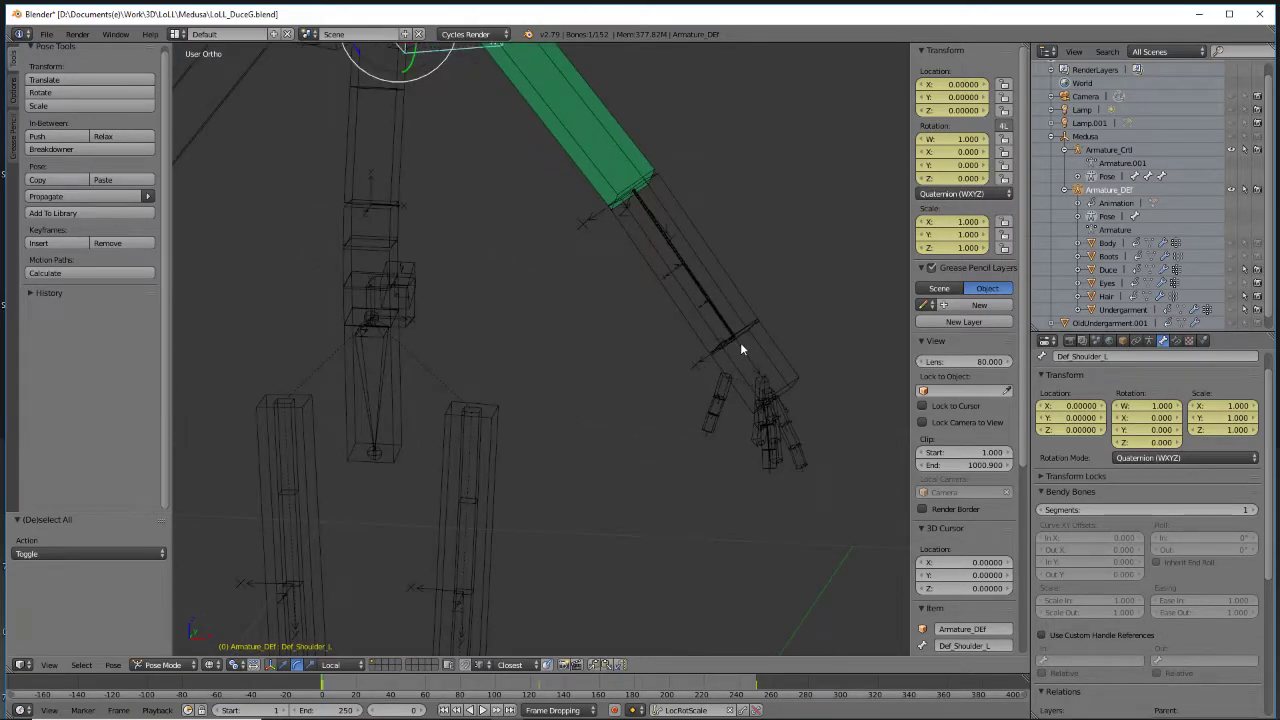
{"action": "scroll", "coordinate": [741, 349], "scroll_direction": "down", "scroll_amount": 1}
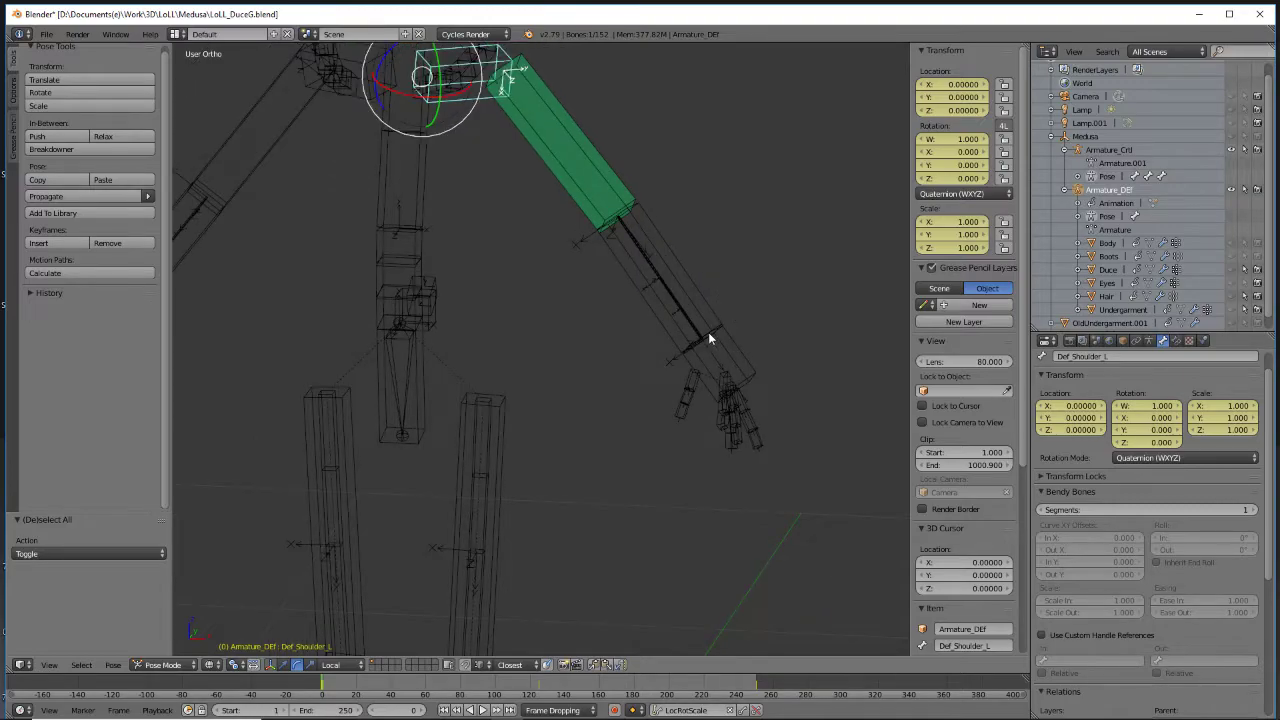
{"action": "right_click", "coordinate": [749, 359]}
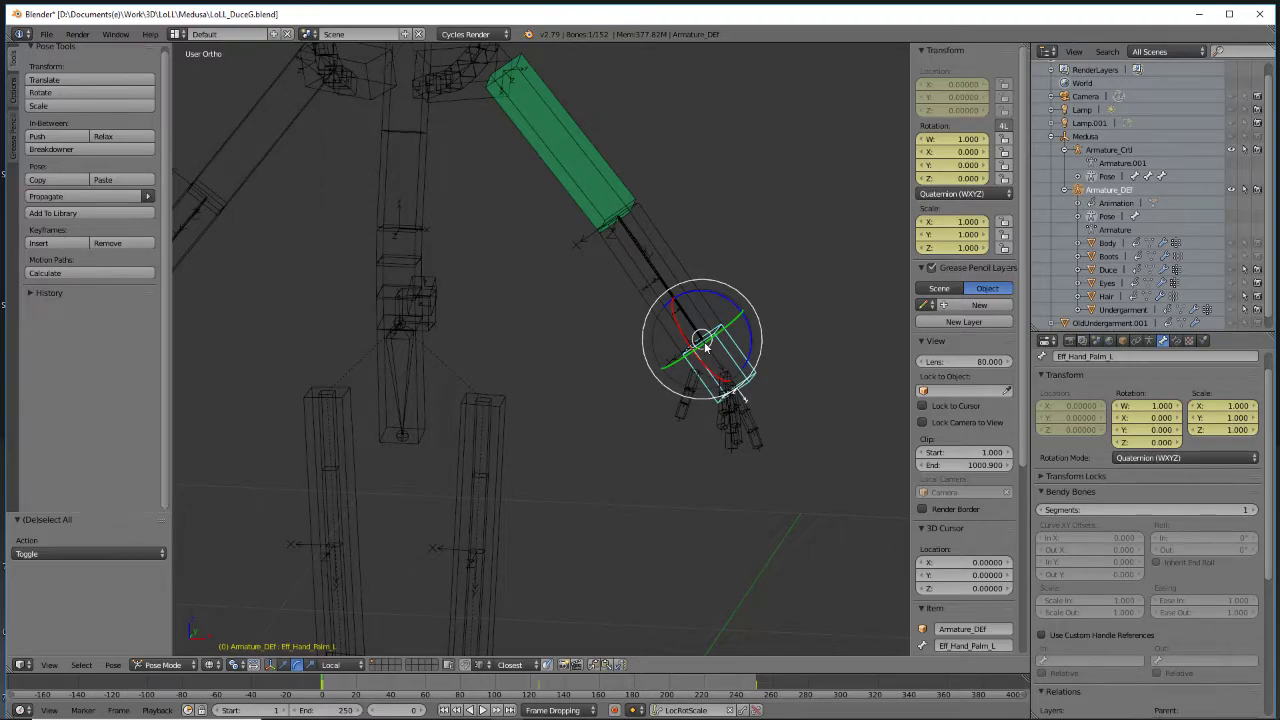
{"action": "right_click", "coordinate": [670, 254]}
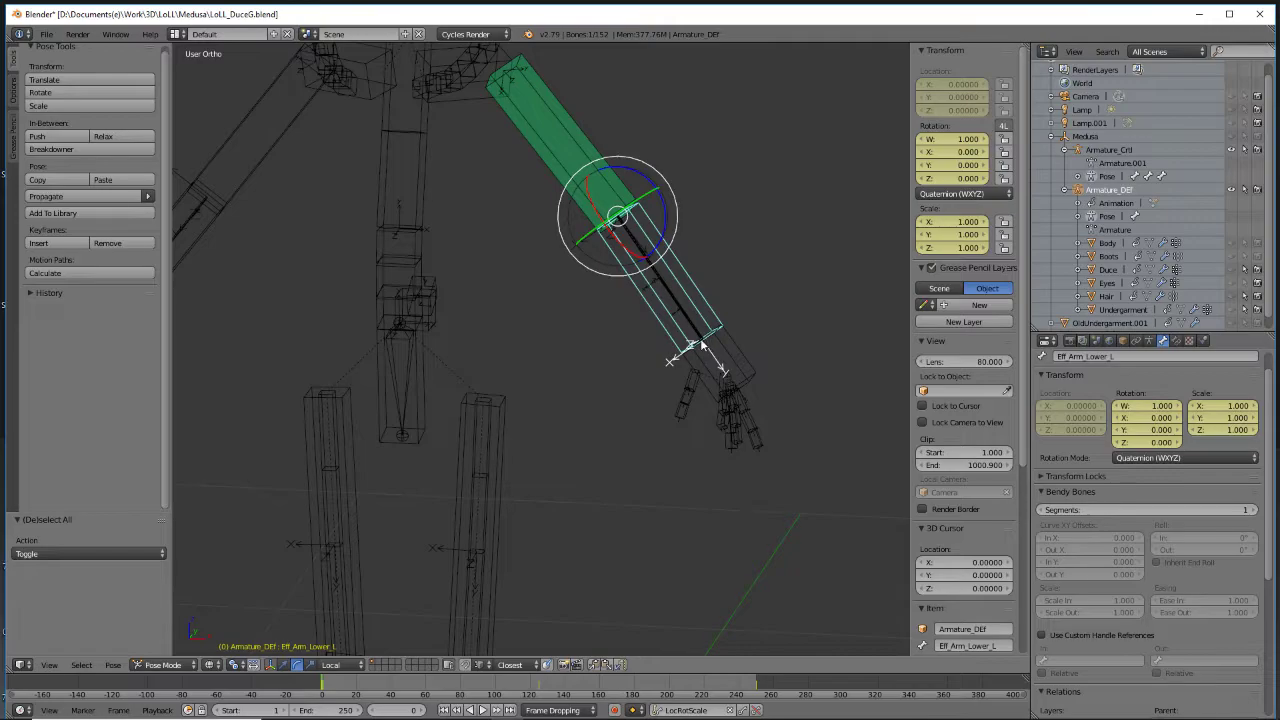
{"action": "right_click", "coordinate": [736, 354]}
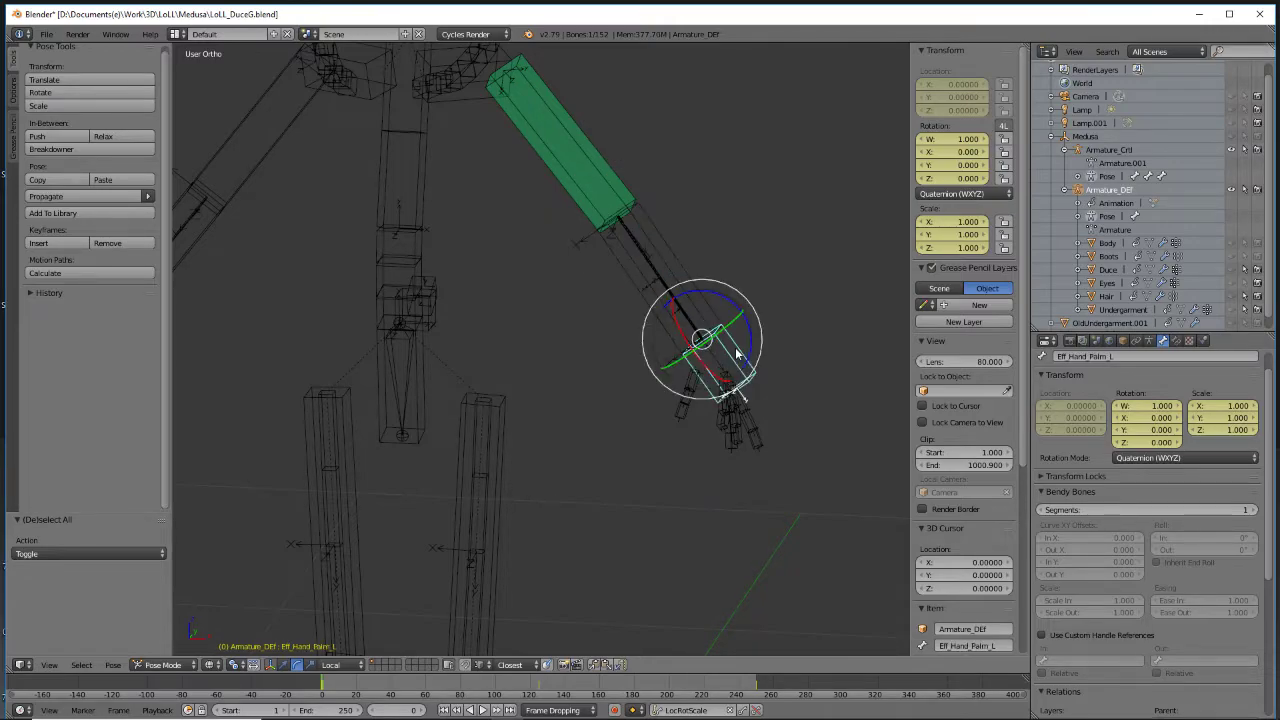
{"action": "middle_click_drag", "start_coordinate": [736, 354], "coordinate": [672, 313]}
{"action": "left_click", "coordinate": [760, 250]}
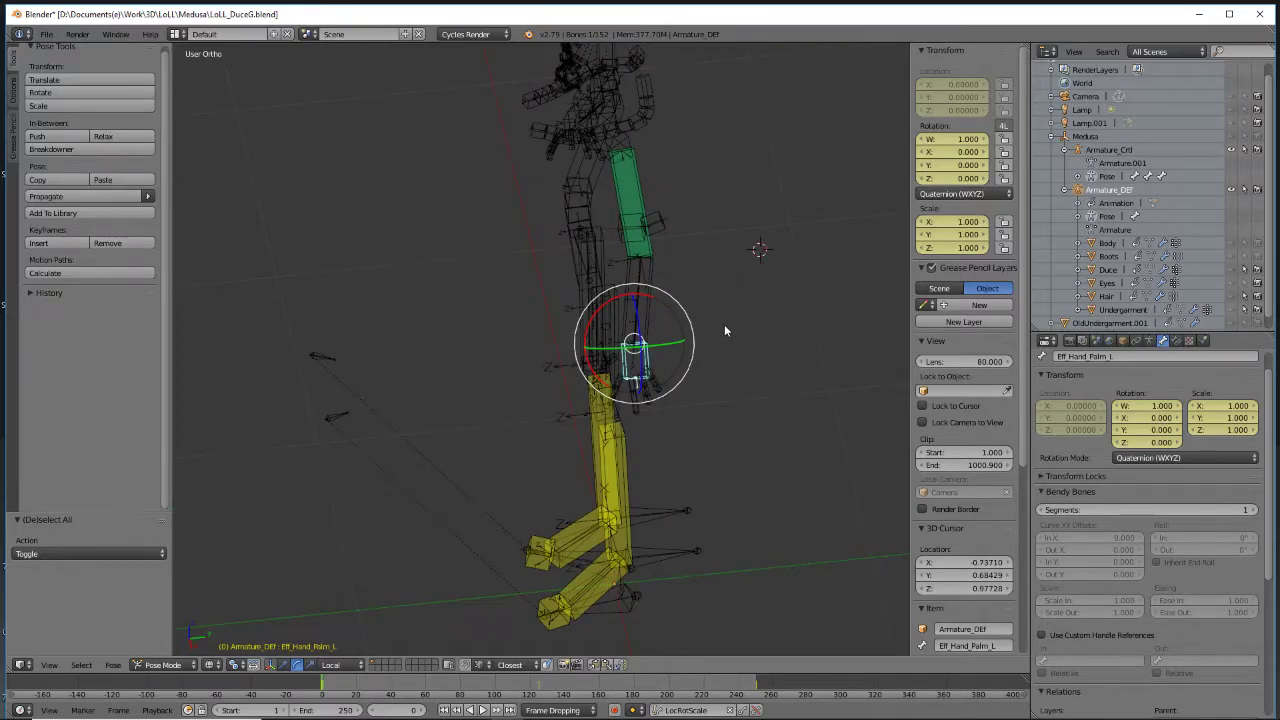
{"action": "middle_click_drag", "start_coordinate": [722, 323], "coordinate": [703, 317]}
{"action": "scroll", "coordinate": [703, 317], "scroll_direction": "up", "scroll_amount": 2}
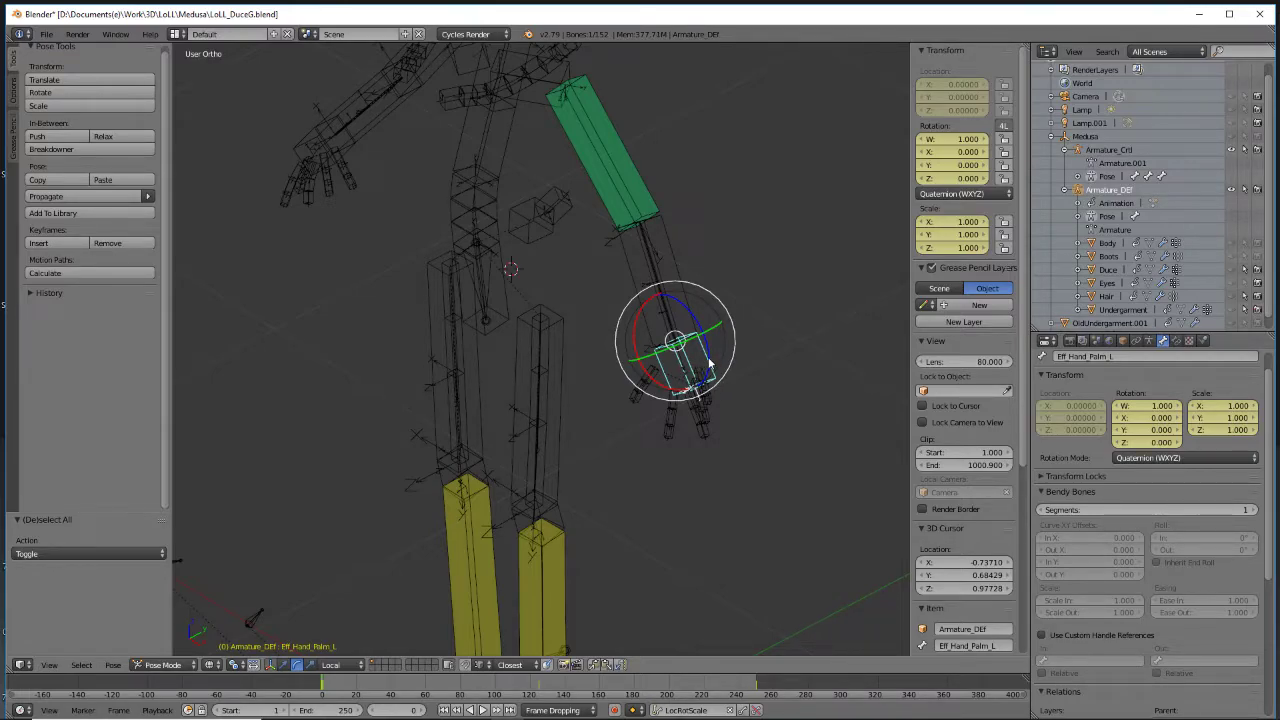
{"action": "middle_click_drag", "start_coordinate": [706, 365], "coordinate": [634, 390]}
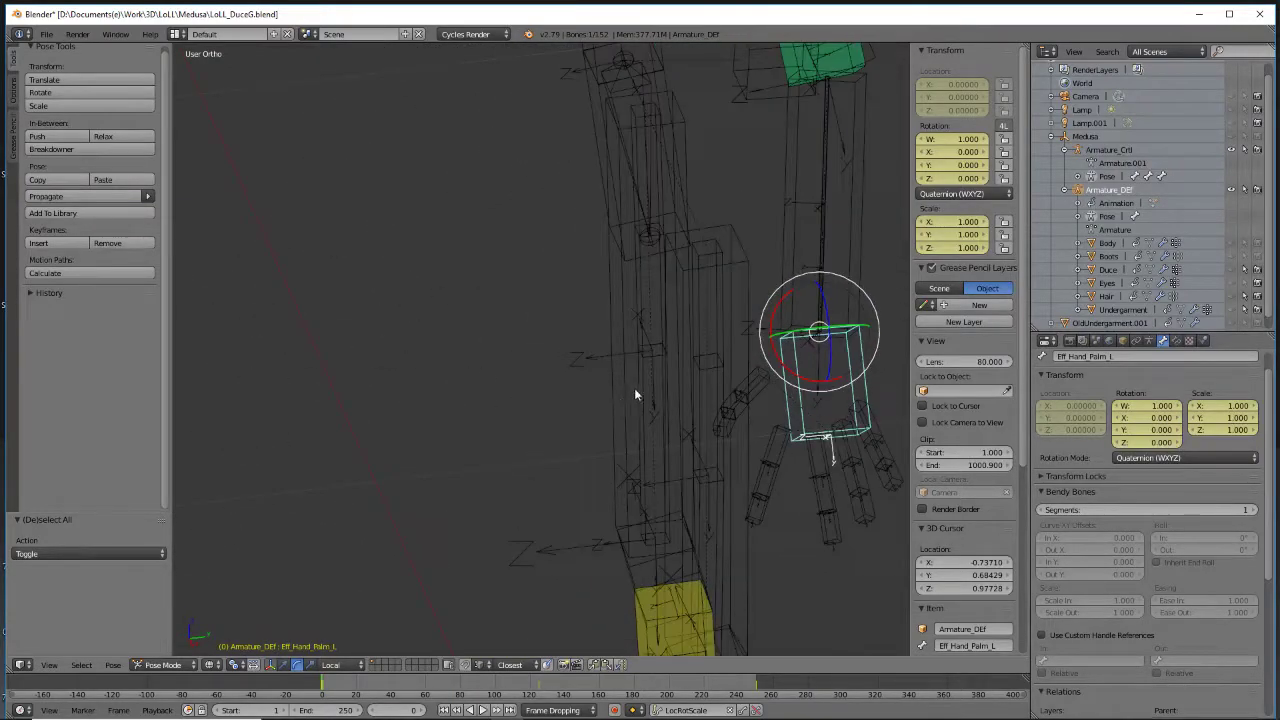
Select the lowest left forearm deform bone, Def_Arm_Lower_C_L, and set its bendy bone segments to 2 in Edit Mode
{"action": "right_click", "coordinate": [828, 301]}
{"action": "right_click", "coordinate": [824, 236]}
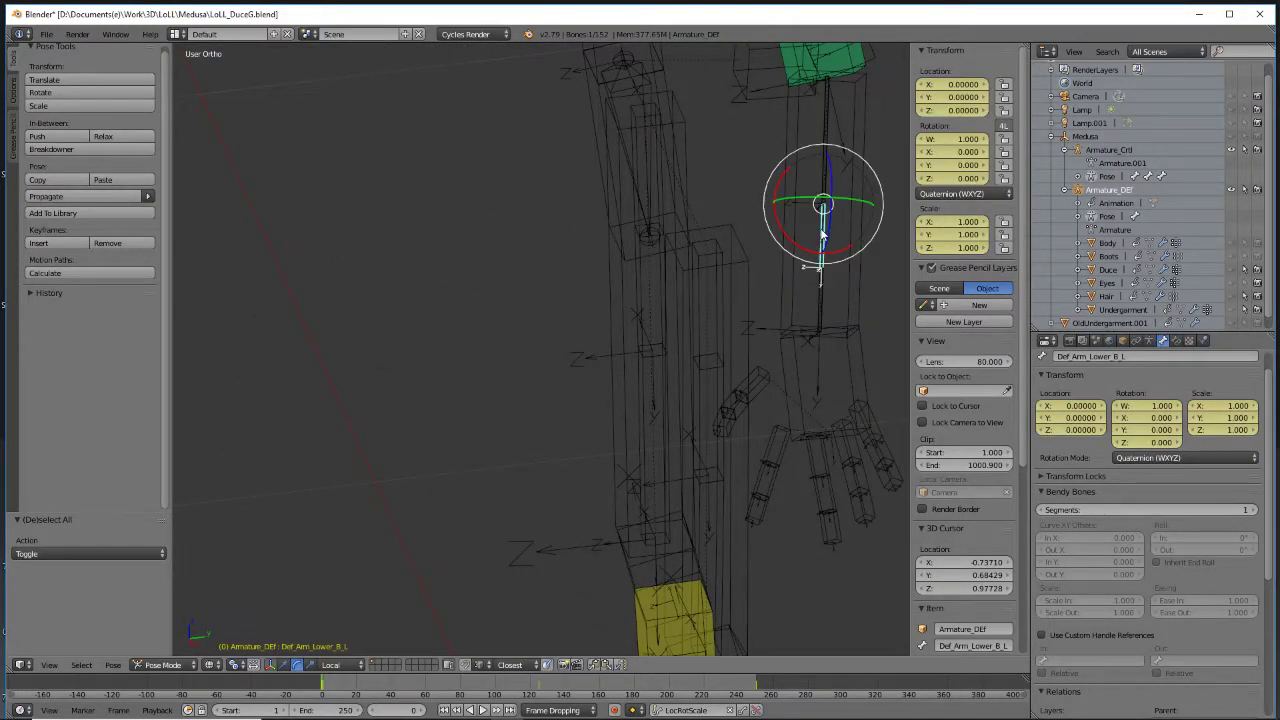
{"action": "right_click", "coordinate": [823, 167]}
{"action": "right_click", "coordinate": [822, 247]}
{"action": "right_click", "coordinate": [823, 305]}
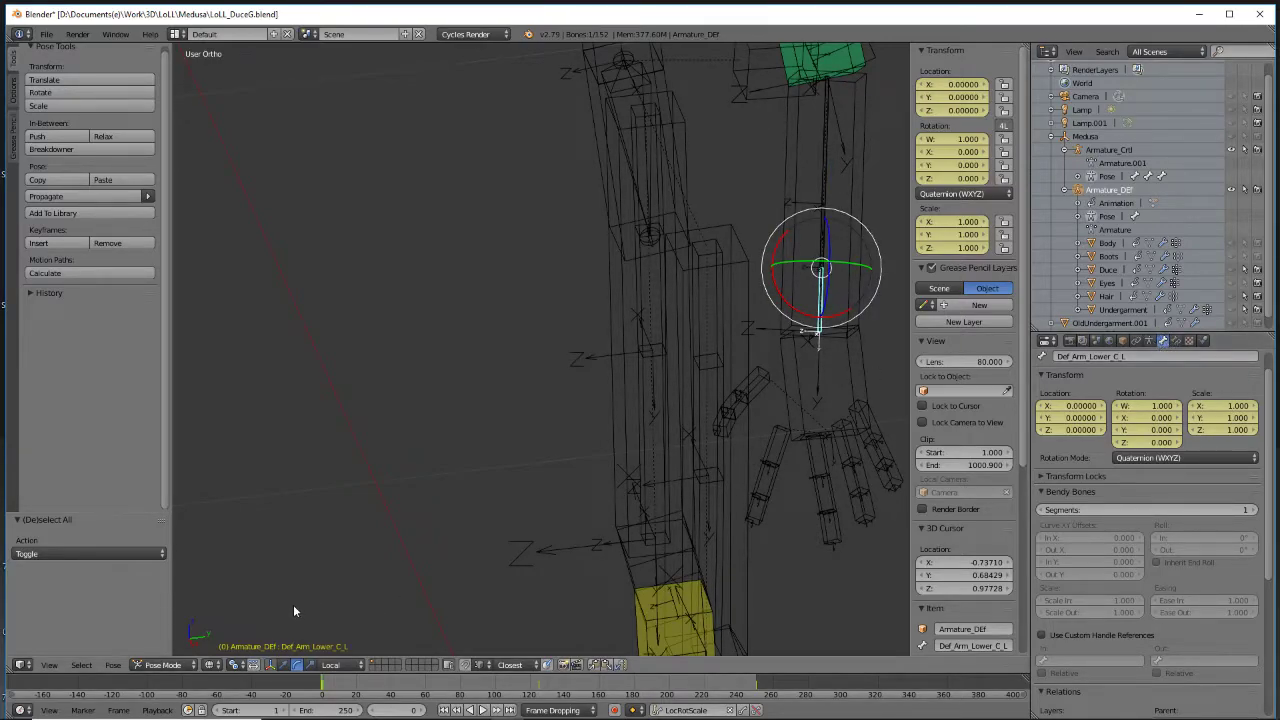
{"action": "left_click", "coordinate": [160, 665]}
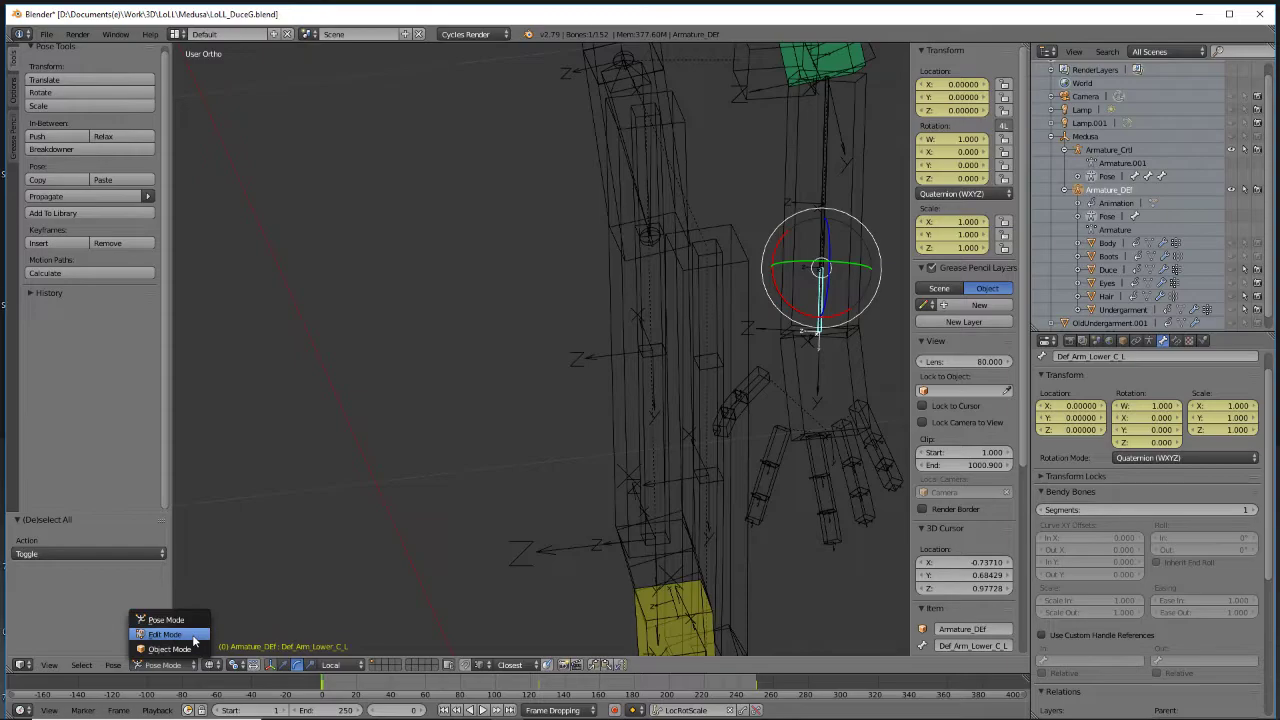
{"action": "left_click", "coordinate": [192, 636]}
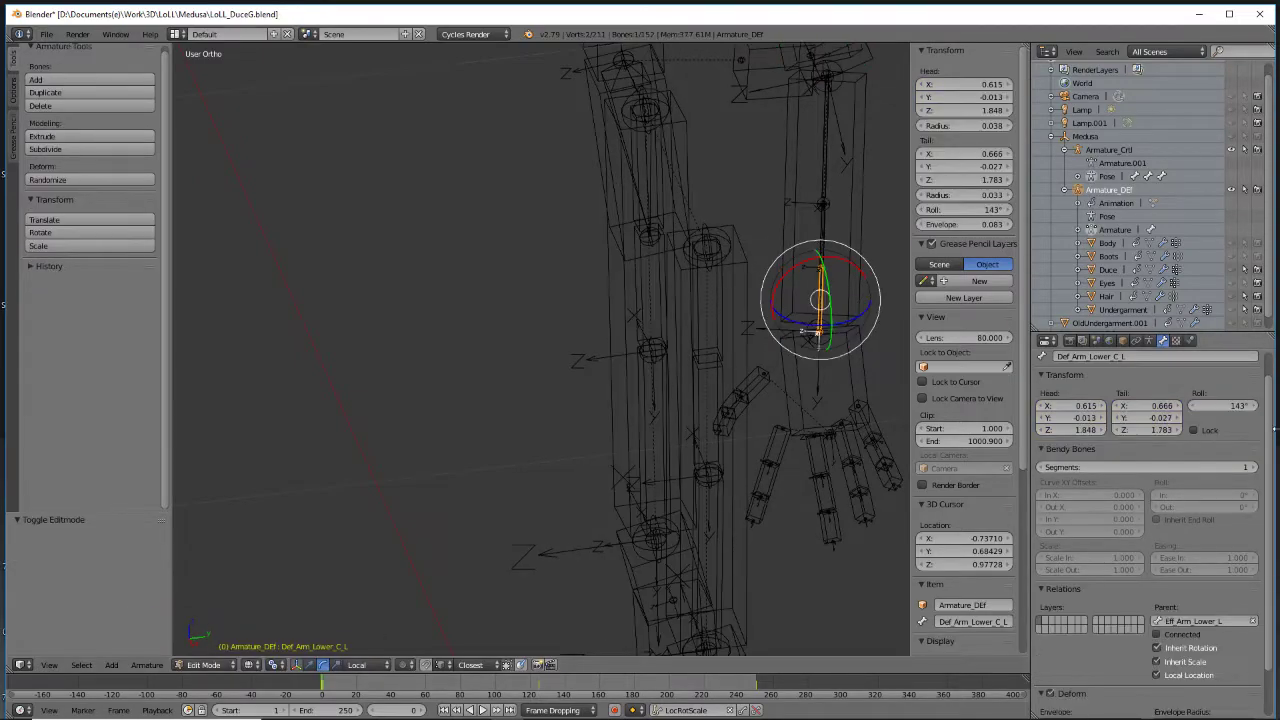
{"action": "scroll", "coordinate": [1222, 488], "scroll_direction": "up", "scroll_amount": 1}
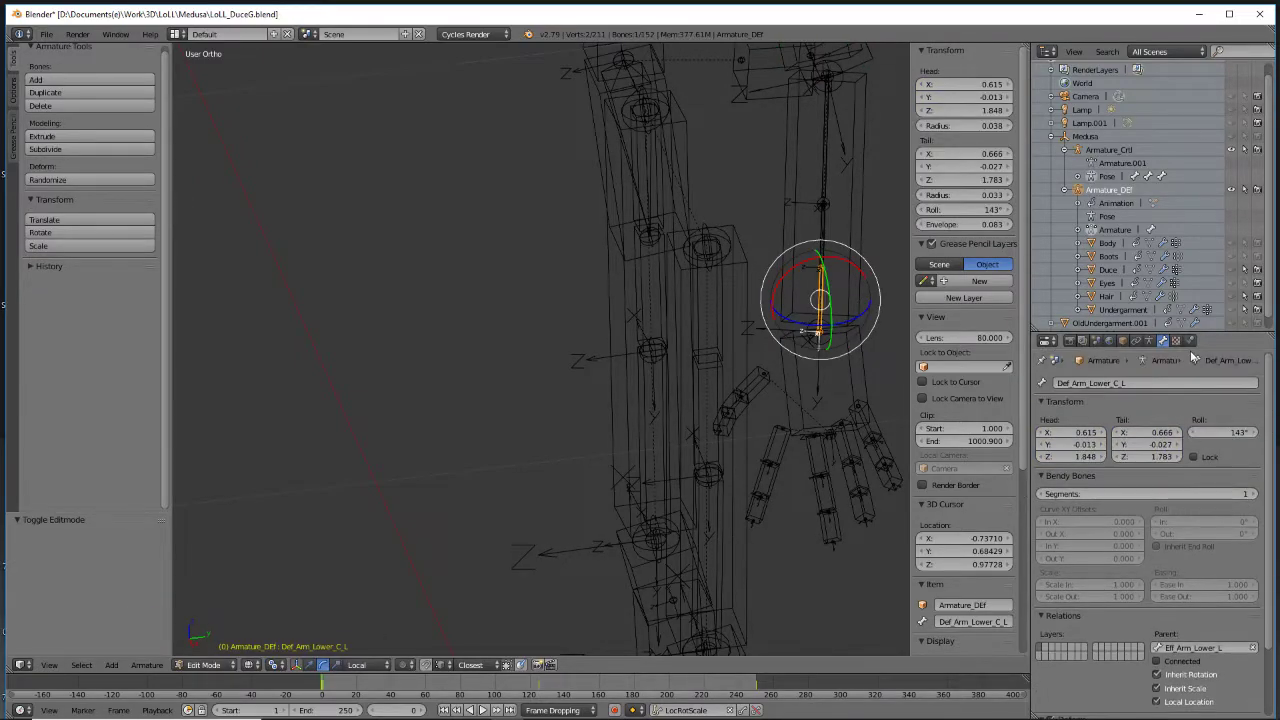
{"action": "left_click", "coordinate": [1250, 494]}
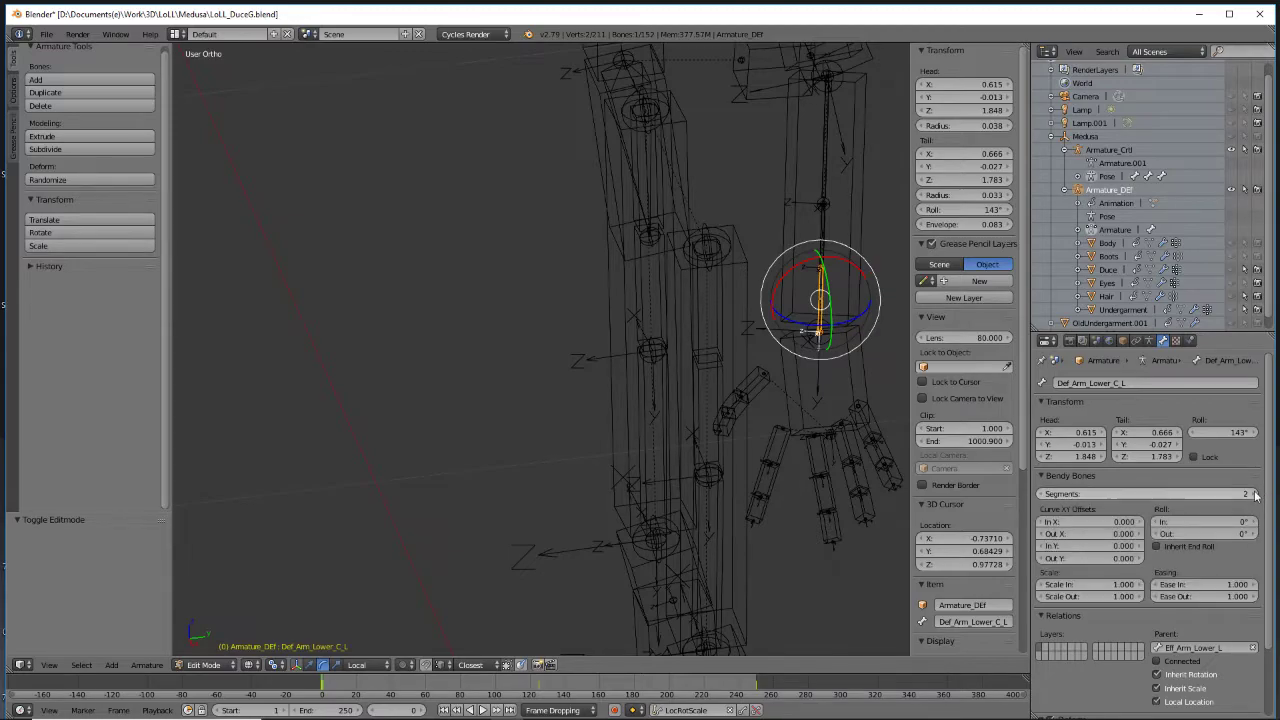
Set the bendy bone segments of the matching right forearm bone, Def_Arm_Lower_C_R, to 2
{"action": "middle_click_drag", "start_coordinate": [493, 316], "coordinate": [663, 268]}
{"action": "scroll", "coordinate": [585, 290], "scroll_direction": "down", "scroll_amount": 3}
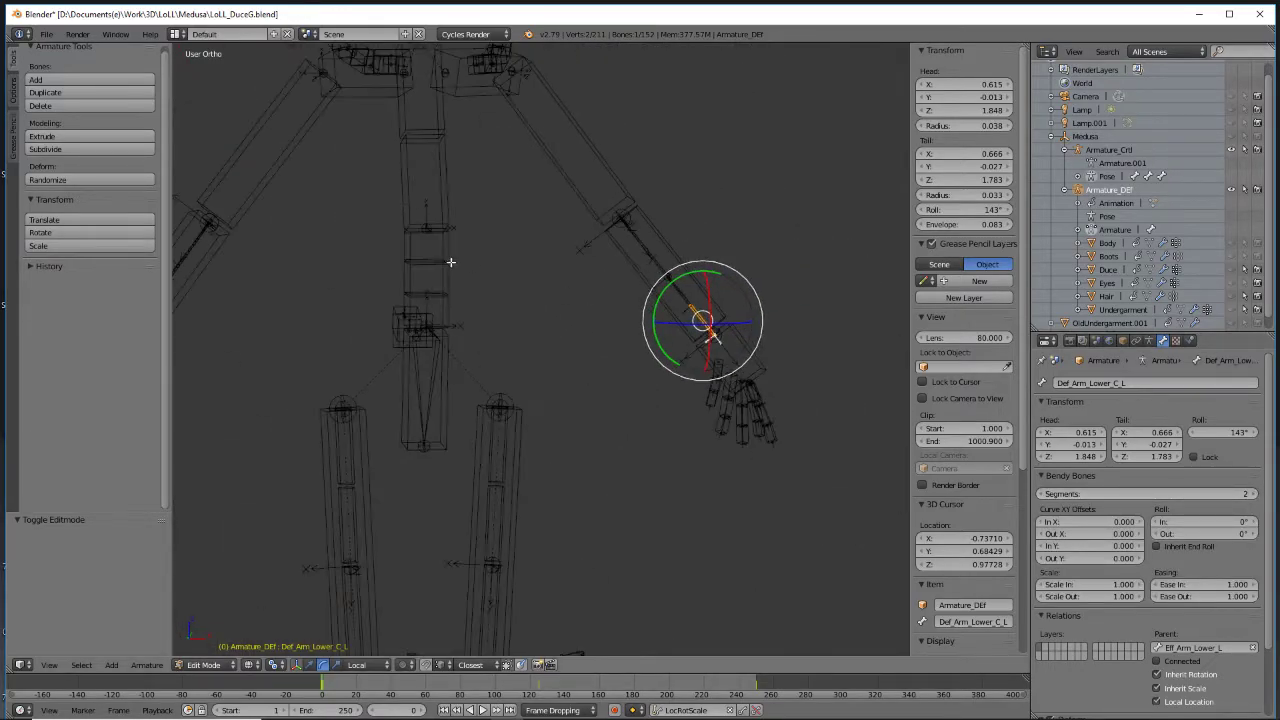
{"action": "middle_click_drag", "start_coordinate": [431, 290], "coordinate": [631, 288], "text": "shift"}
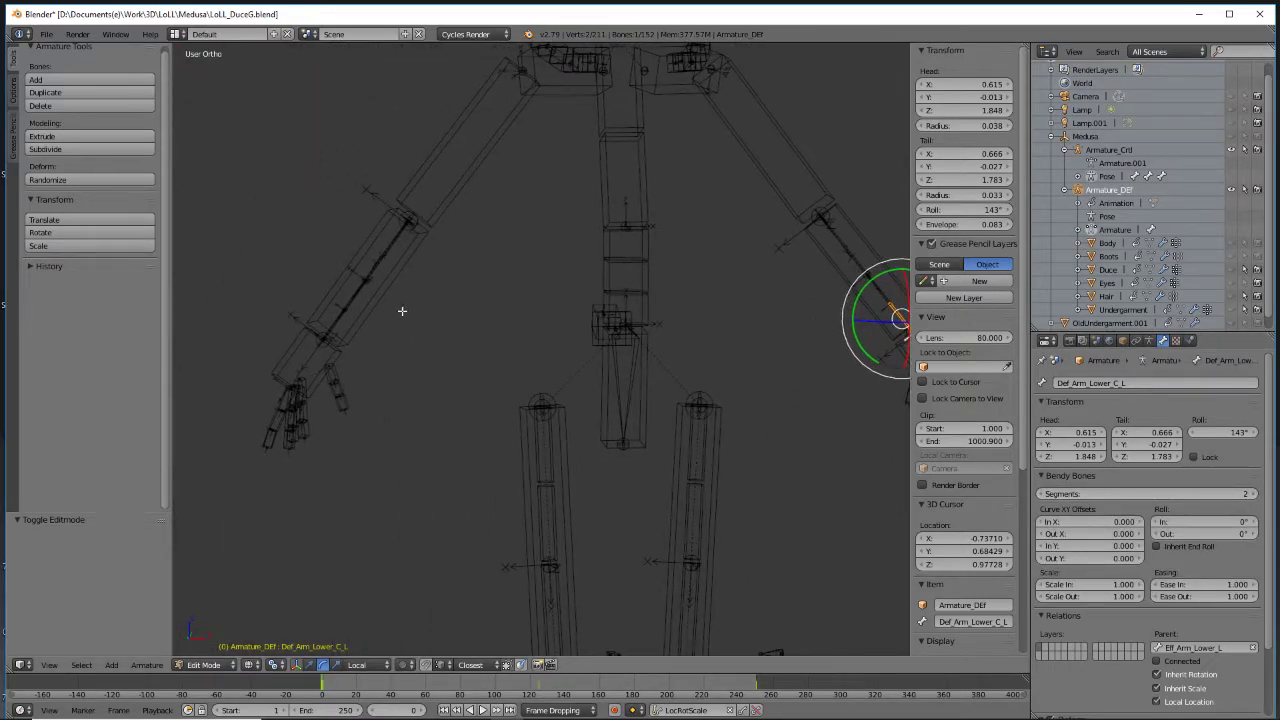
{"action": "right_click", "coordinate": [341, 320]}
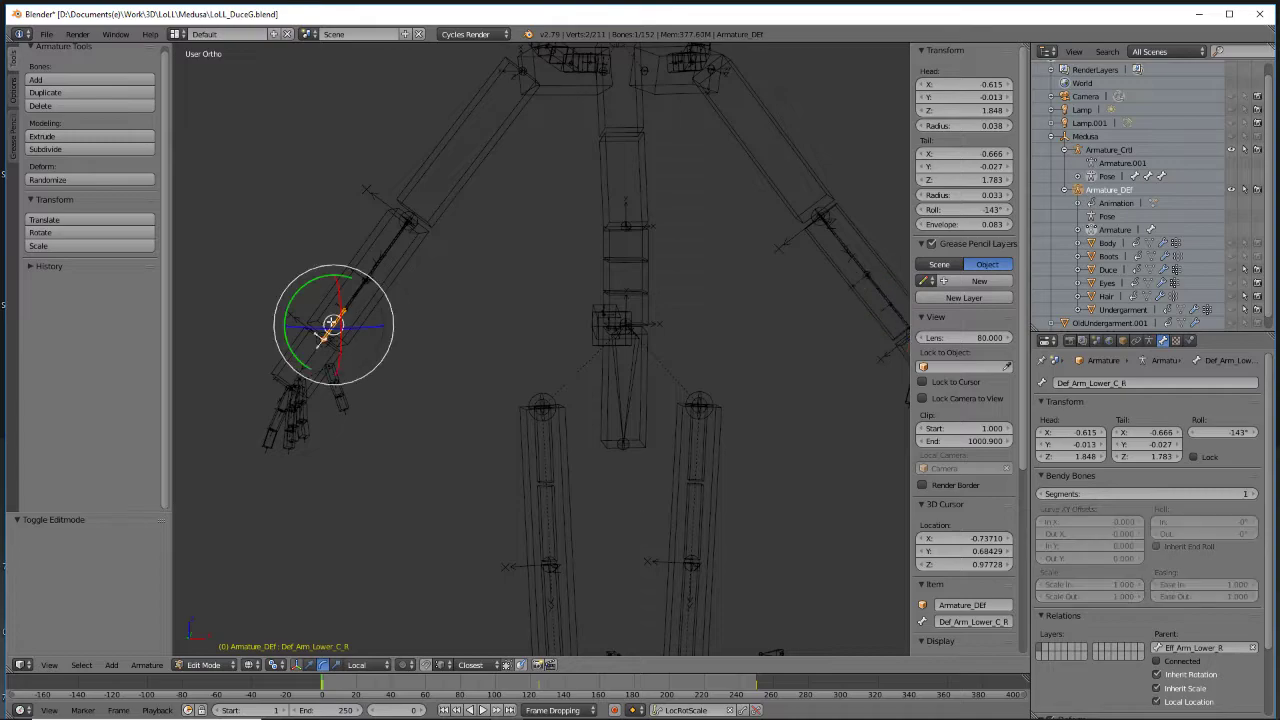
{"action": "left_click", "coordinate": [1253, 494]}
{"action": "middle_click_drag", "start_coordinate": [380, 358], "coordinate": [527, 333]}
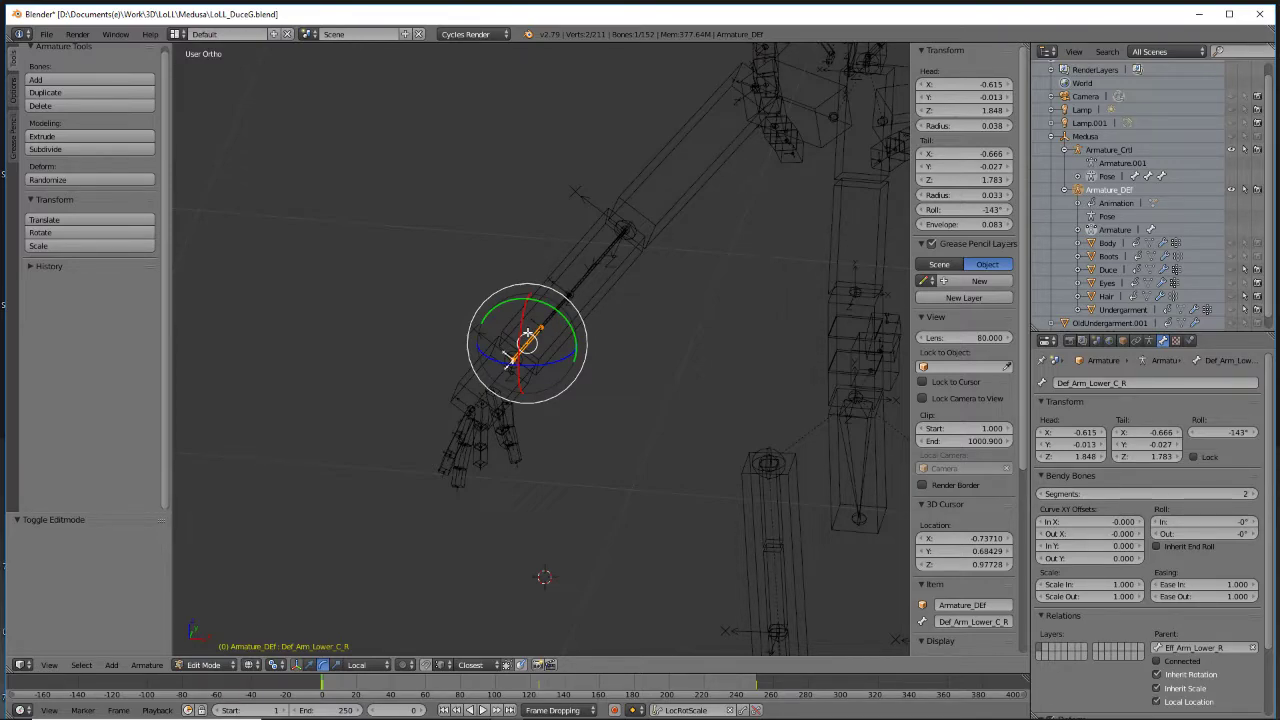
Make Armature_Crtl the active armature and place the 3D cursor in front view beside the left hand, at about X 1.244, Z 1.879
{"action": "middle_click_drag", "start_coordinate": [731, 217], "coordinate": [565, 328]}
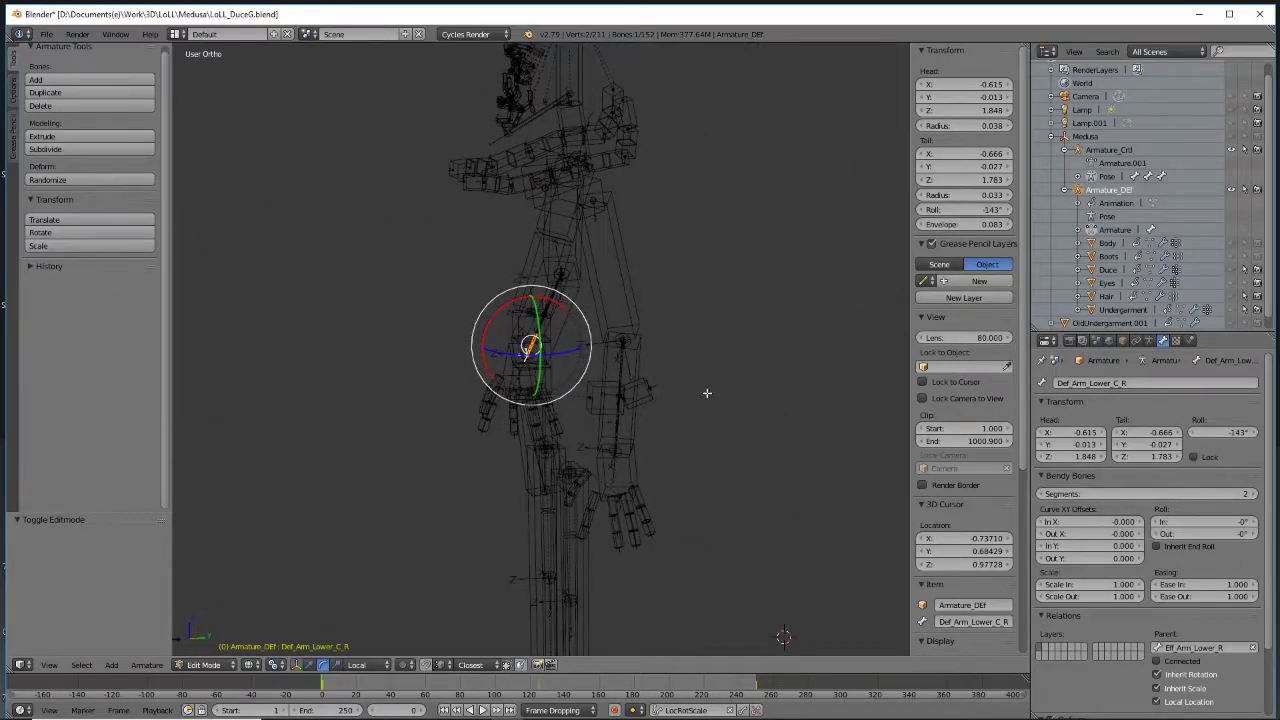
{"action": "middle_click_drag", "start_coordinate": [700, 386], "coordinate": [660, 260], "text": "shift"}
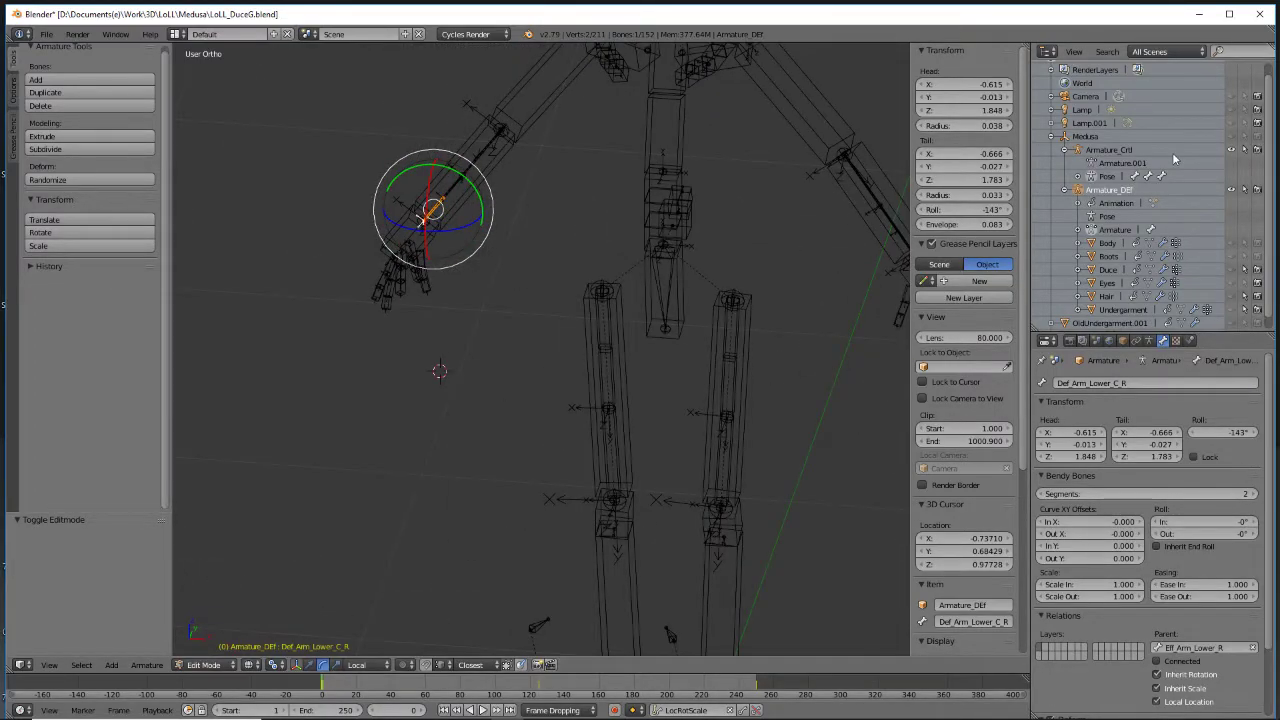
{"action": "left_click", "coordinate": [1113, 150]}
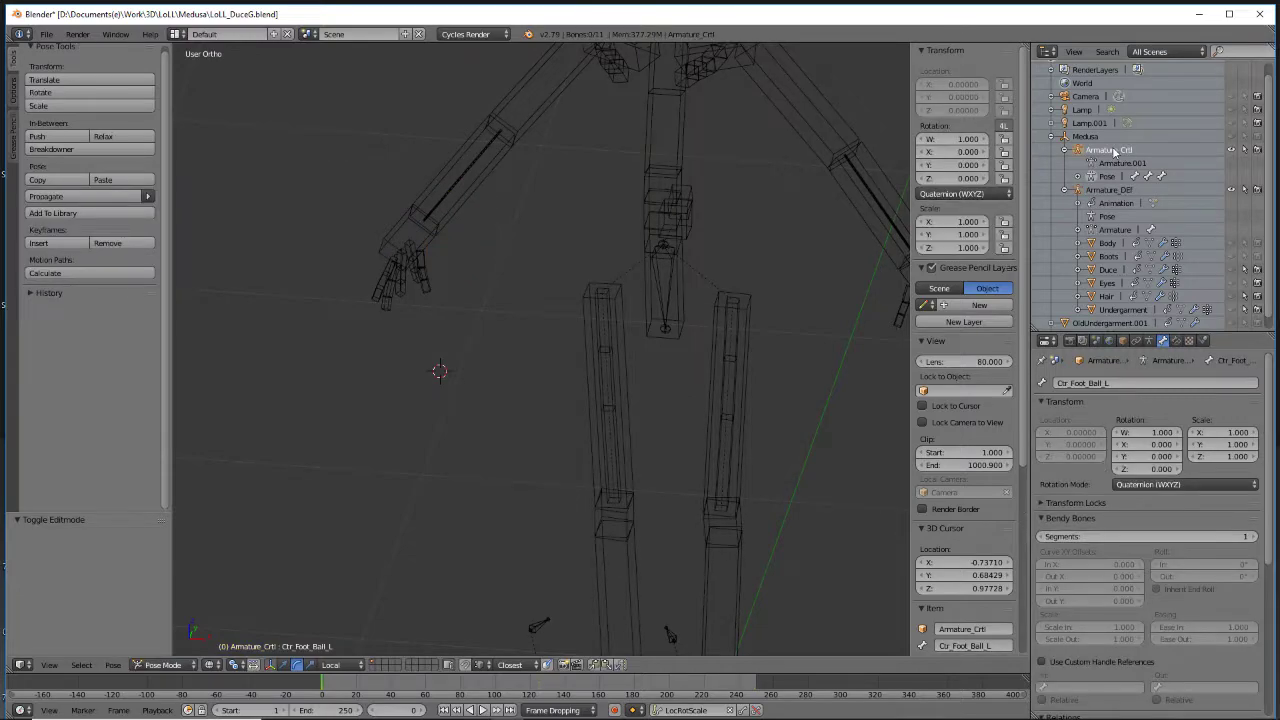
{"action": "key", "text": "KP_1"}
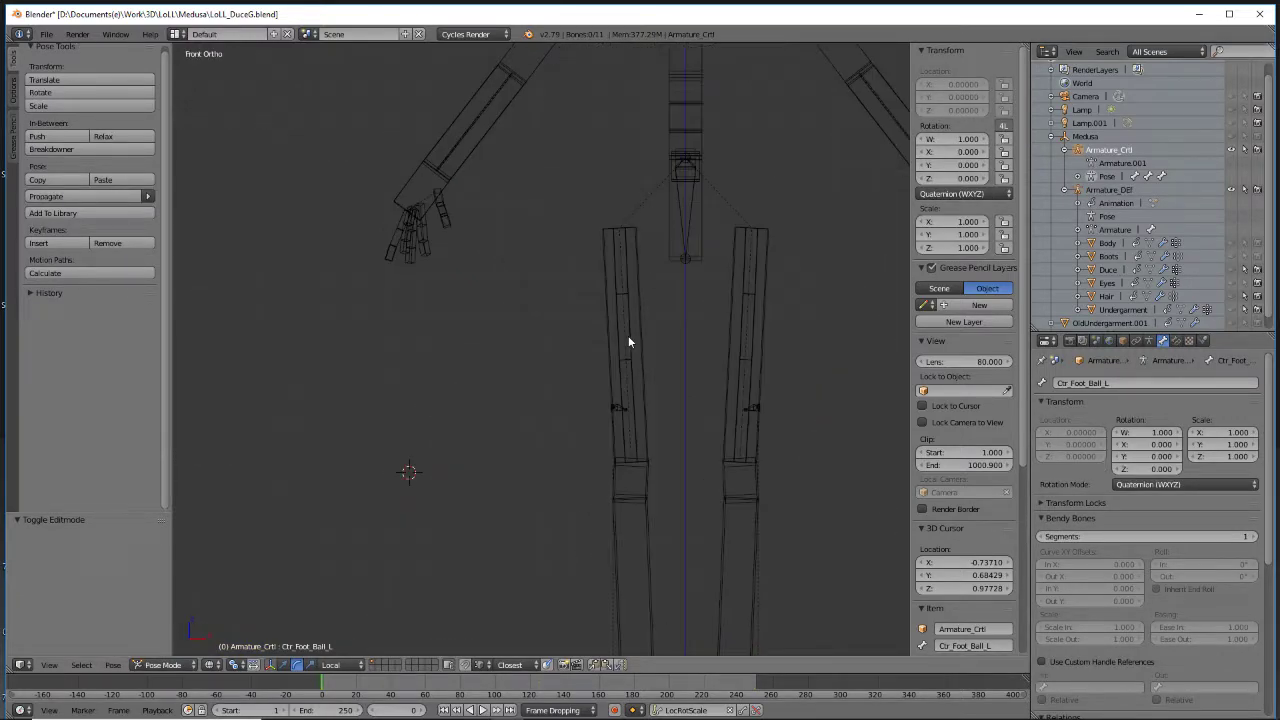
{"action": "middle_click_drag", "start_coordinate": [700, 180], "coordinate": [880, 401], "text": "shift"}
{"action": "scroll", "coordinate": [1070, 305], "scroll_direction": "down", "scroll_amount": 1}
{"action": "scroll", "coordinate": [670, 335], "scroll_direction": "down", "scroll_amount": 3}
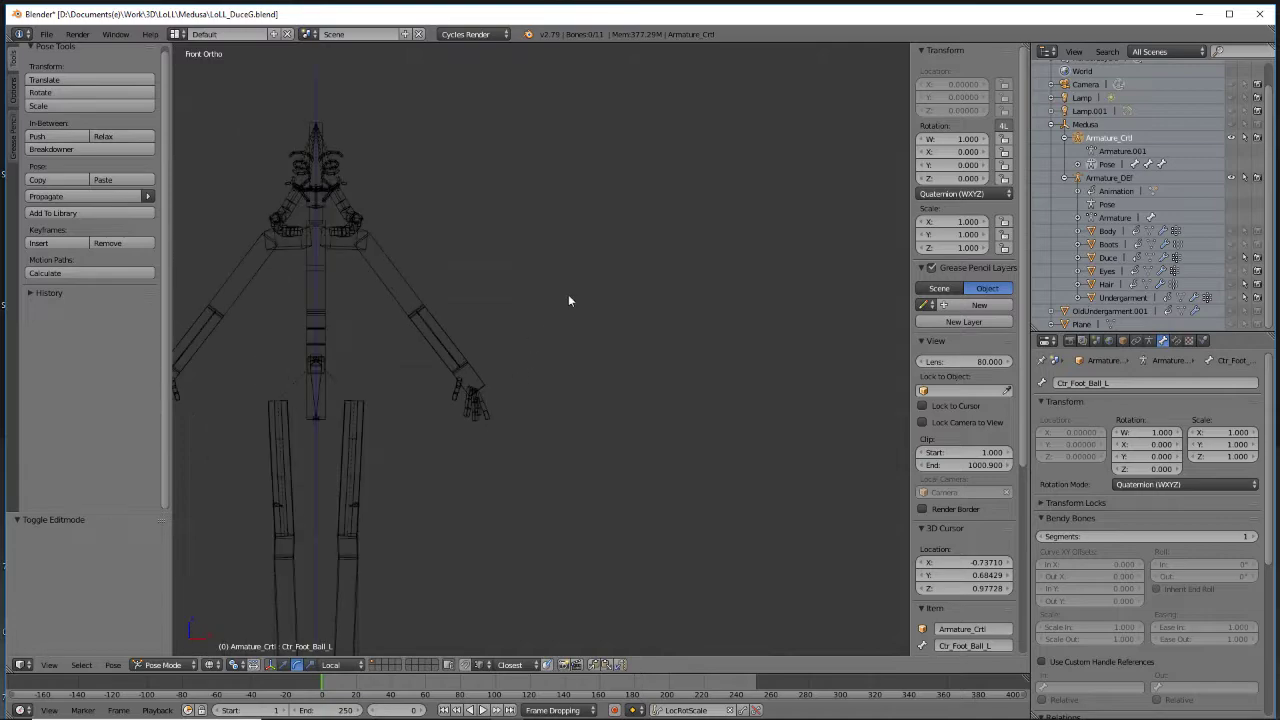
{"action": "middle_click_drag", "start_coordinate": [566, 300], "coordinate": [698, 252], "text": "shift"}
{"action": "key", "text": "a"}
{"action": "key", "text": "a"}
{"action": "left_click", "coordinate": [703, 315]}
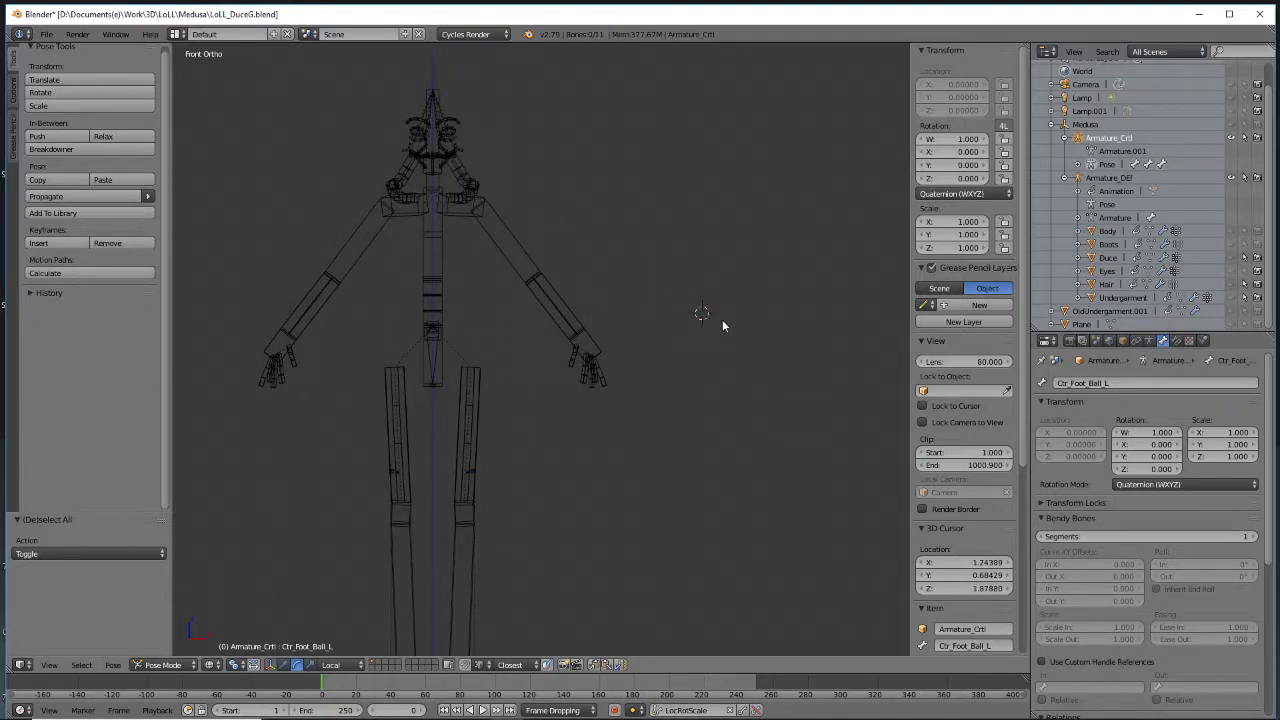
Put the control armature into Edit Mode and add a new bone at the 3D cursor
{"action": "key", "text": "shift+a"}
{"action": "key", "text": "Escape"}
{"action": "left_click", "coordinate": [188, 665]}
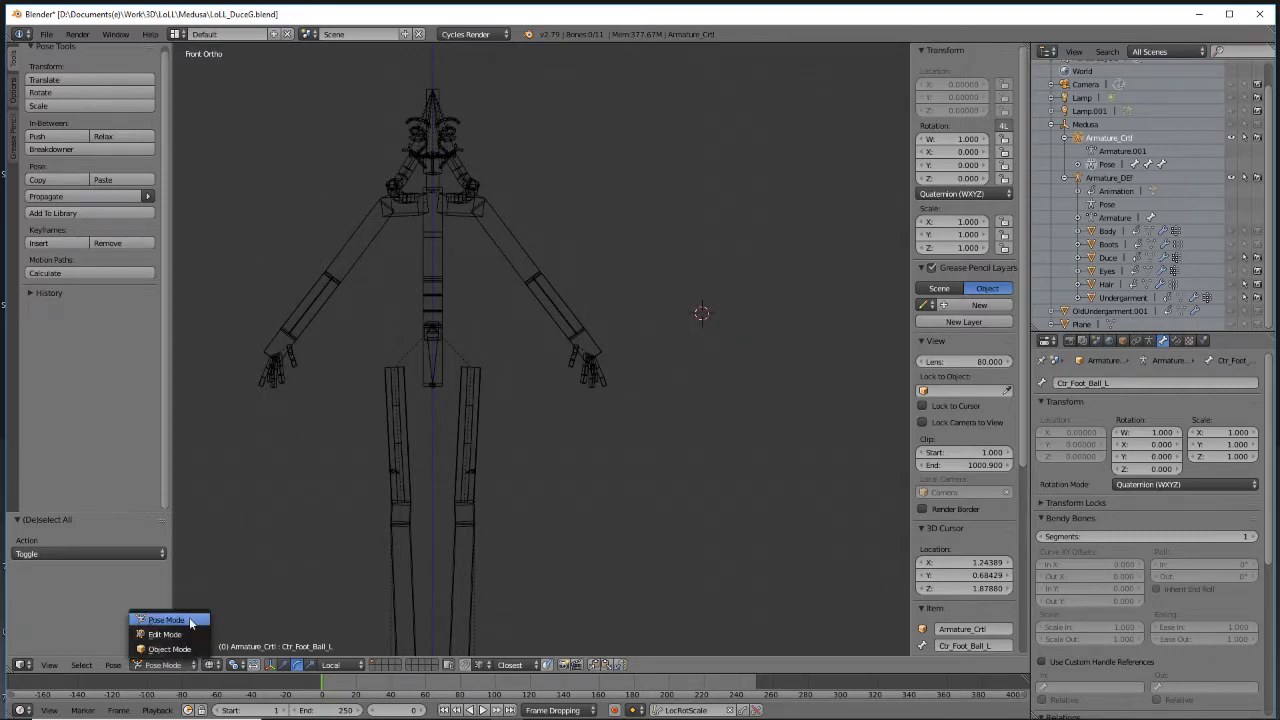
{"action": "left_click", "coordinate": [190, 634]}
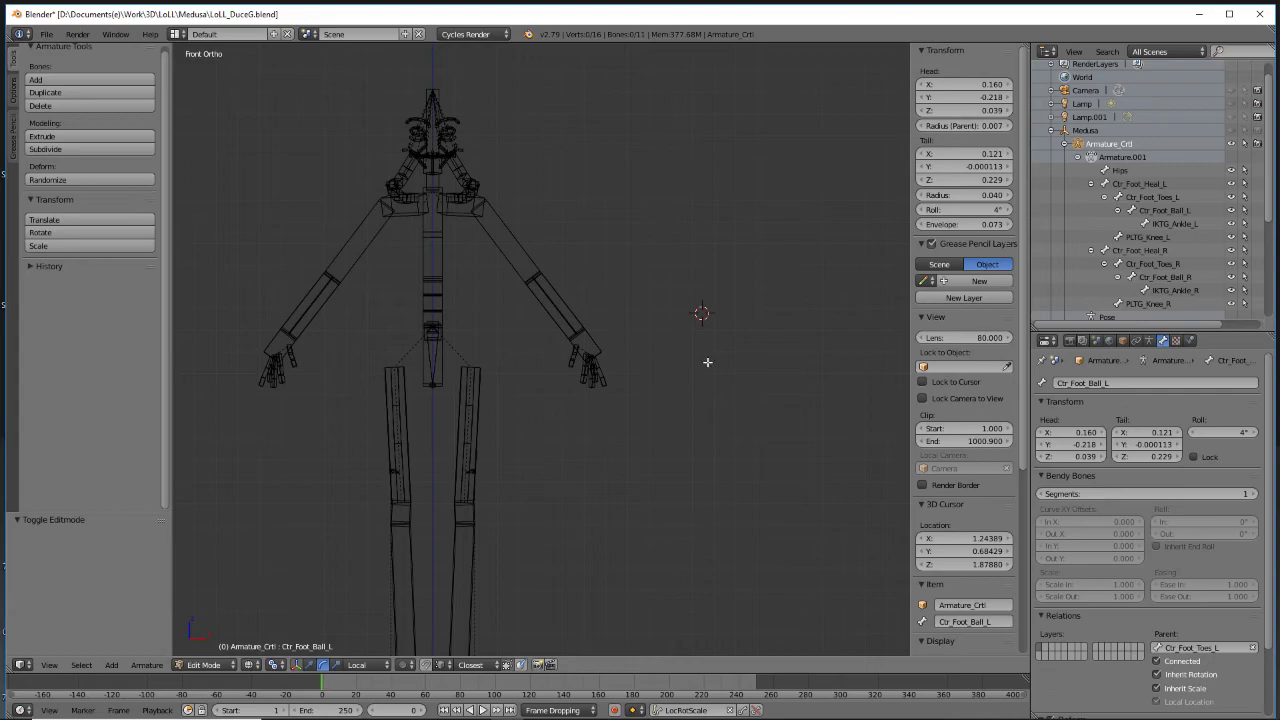
{"action": "key", "text": "shift+a"}
{"action": "right_click", "coordinate": [711, 210]}
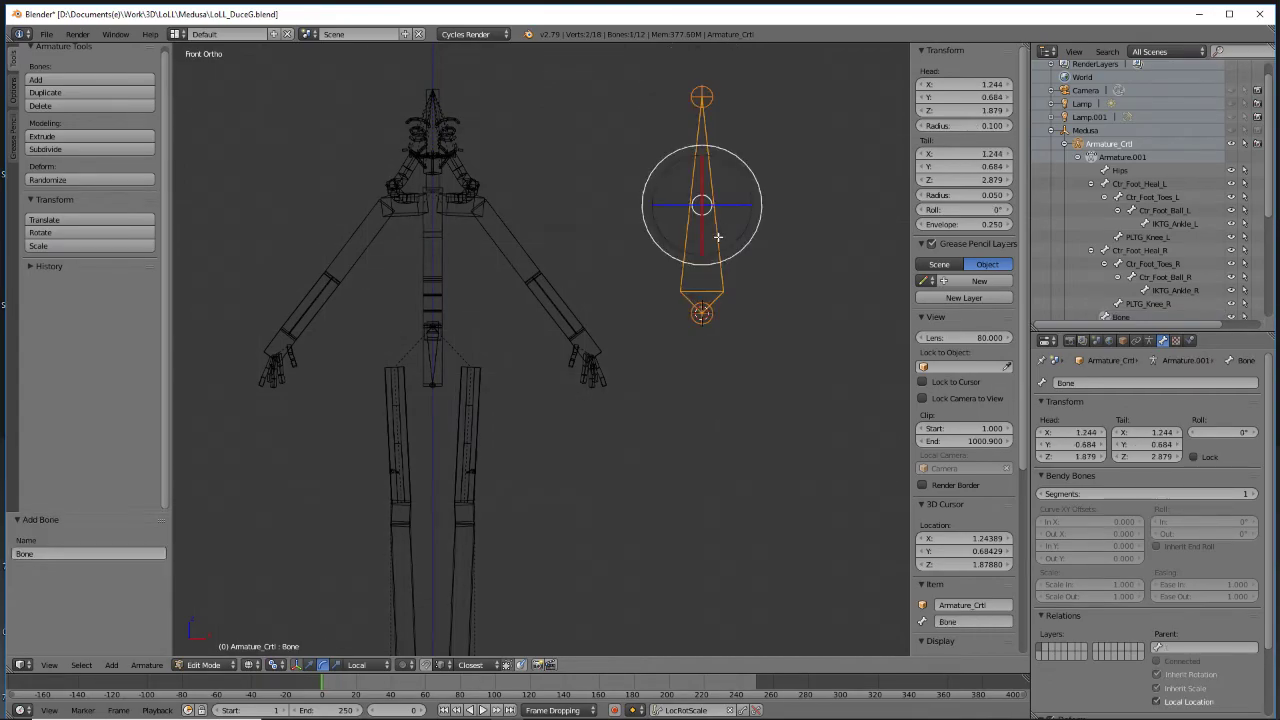
Snap the new bone's head onto the left wrist joint at X 0.666, Y -0.027, Z 1.783
{"action": "scroll", "coordinate": [692, 304], "scroll_direction": "up", "scroll_amount": 4}
{"action": "scroll", "coordinate": [693, 303], "scroll_direction": "up", "scroll_amount": 2}
{"action": "middle_click_drag", "start_coordinate": [733, 308], "coordinate": [523, 357], "text": "shift"}
{"action": "right_click", "coordinate": [815, 293]}
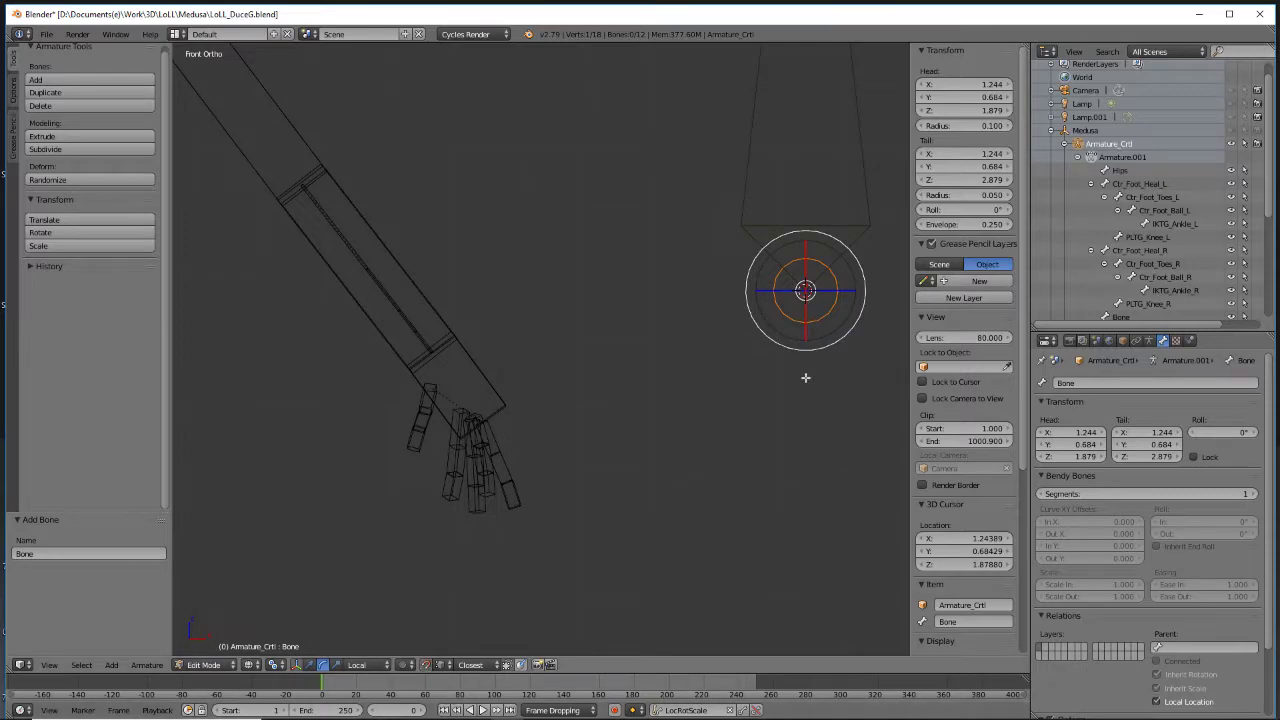
{"action": "key", "text": "g"}
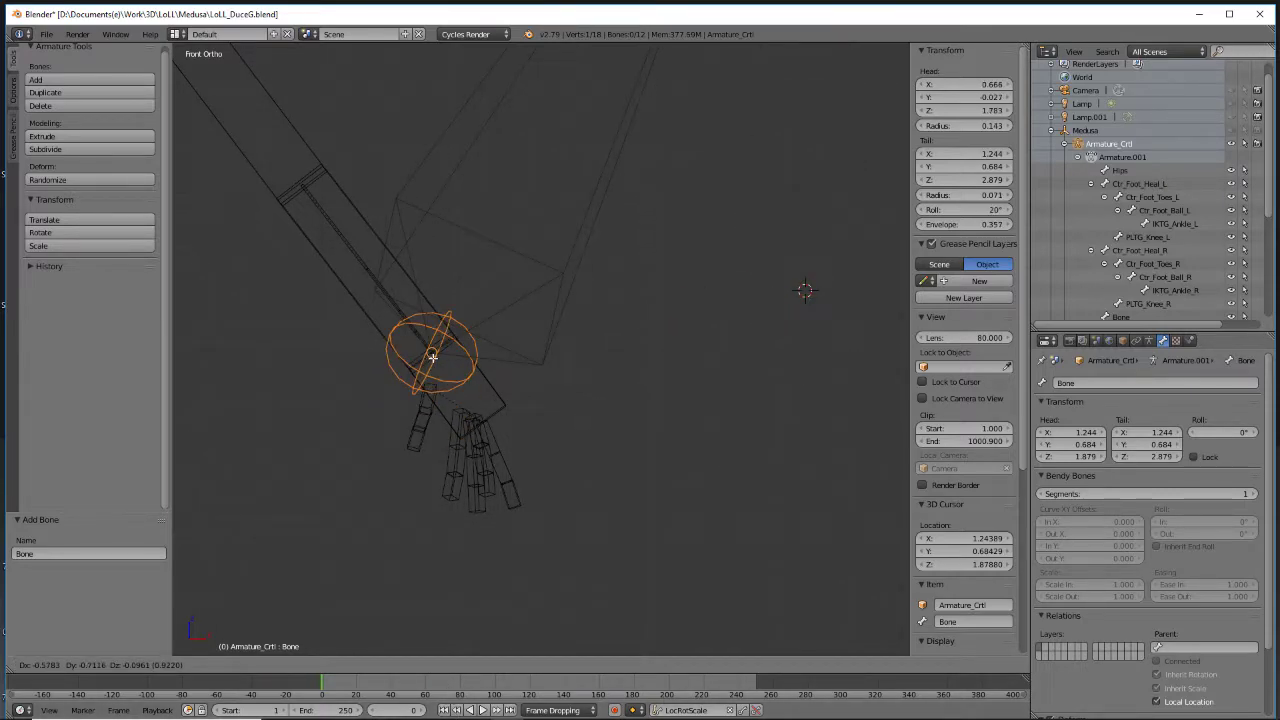
{"action": "left_click", "coordinate": [437, 366]}
{"action": "scroll", "coordinate": [614, 268], "scroll_direction": "down", "scroll_amount": 4}
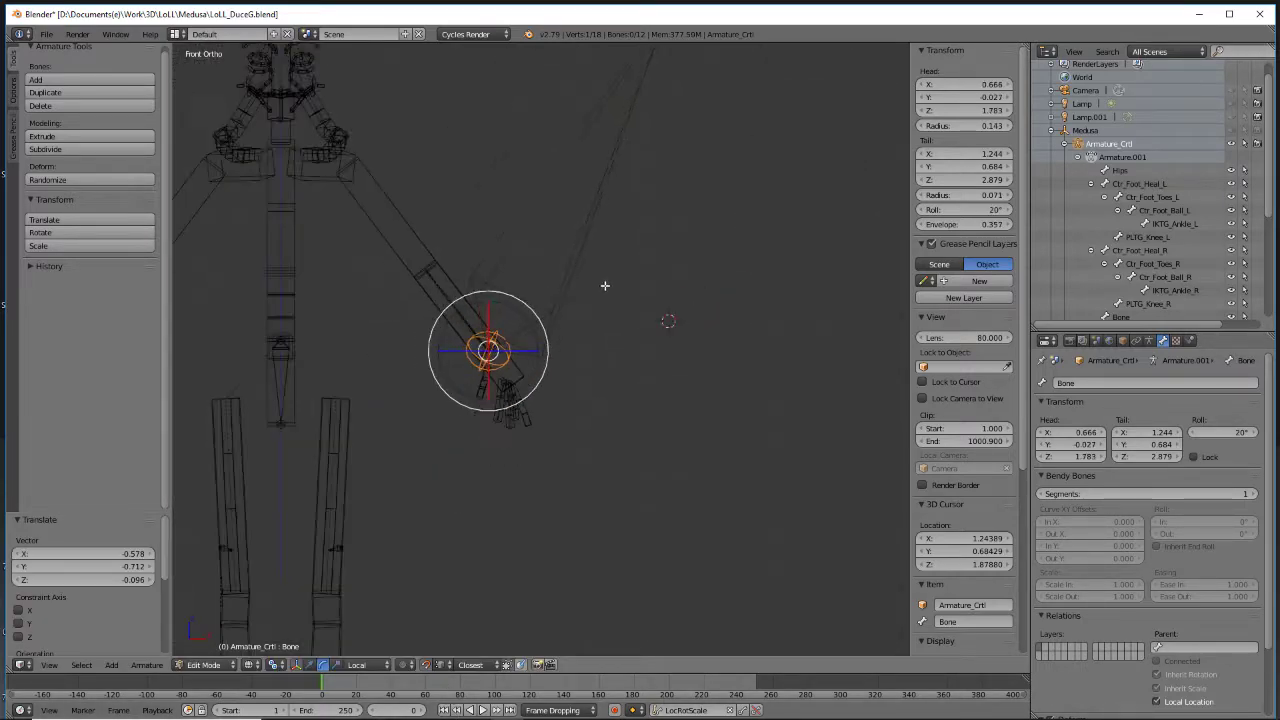
Snap the new bone's tail onto the far end of the left palm bone at X 0.745, Y -0.030, Z 1.675
{"action": "scroll", "coordinate": [644, 111], "scroll_direction": "down", "scroll_amount": 3}
{"action": "right_click", "coordinate": [631, 120]}
{"action": "key", "text": "g"}
{"action": "left_click", "coordinate": [525, 377]}
{"action": "middle_click_drag", "start_coordinate": [525, 380], "coordinate": [424, 500]}
{"action": "scroll", "coordinate": [424, 500], "scroll_direction": "up", "scroll_amount": 1}
{"action": "middle_click_drag", "start_coordinate": [540, 482], "coordinate": [478, 436]}
{"action": "scroll", "coordinate": [483, 450], "scroll_direction": "up", "scroll_amount": 4}
{"action": "middle_click_drag", "start_coordinate": [427, 470], "coordinate": [346, 420]}
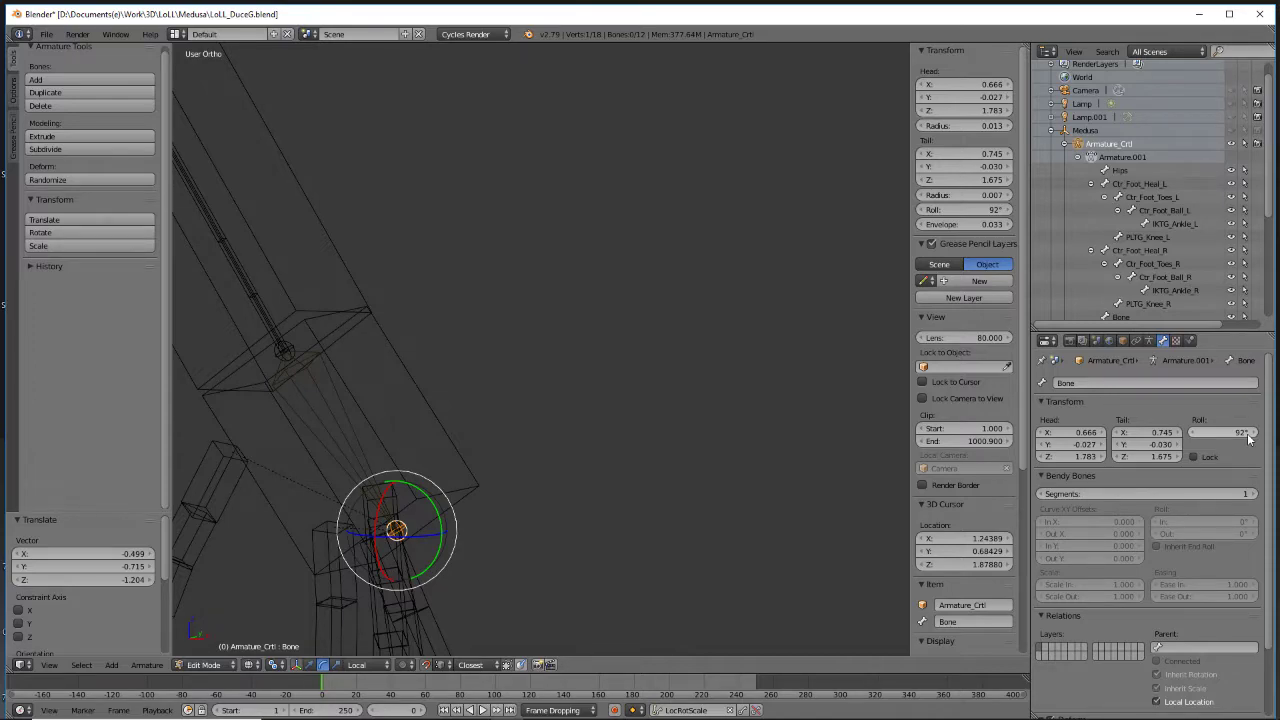
Set the new hand control bone's roll to 0°
{"action": "left_click", "coordinate": [1236, 431]}
{"action": "type", "text": "0"}
{"action": "key", "text": "Return"}
Select the whole new hand control bone and adjust its roll to -37° in front view
{"action": "right_click", "coordinate": [284, 352], "text": "shift"}
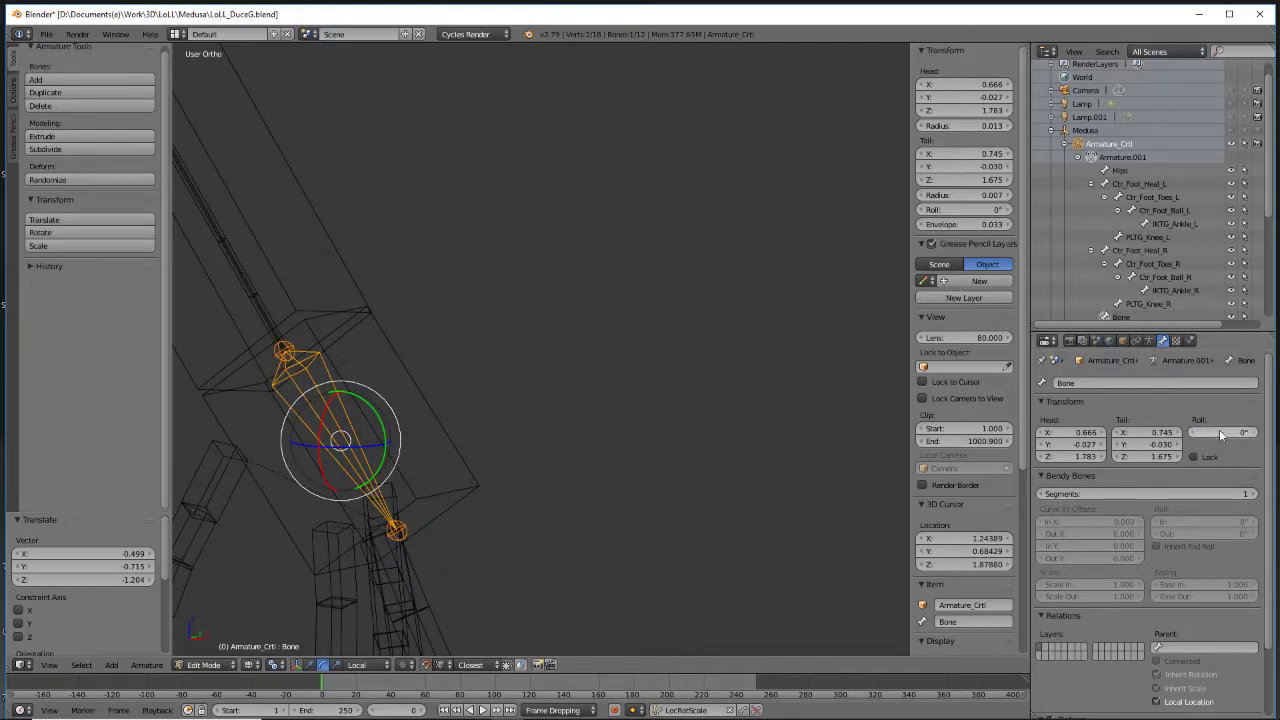
{"action": "left_click", "coordinate": [731, 431]}
{"action": "key", "text": "KP_1"}
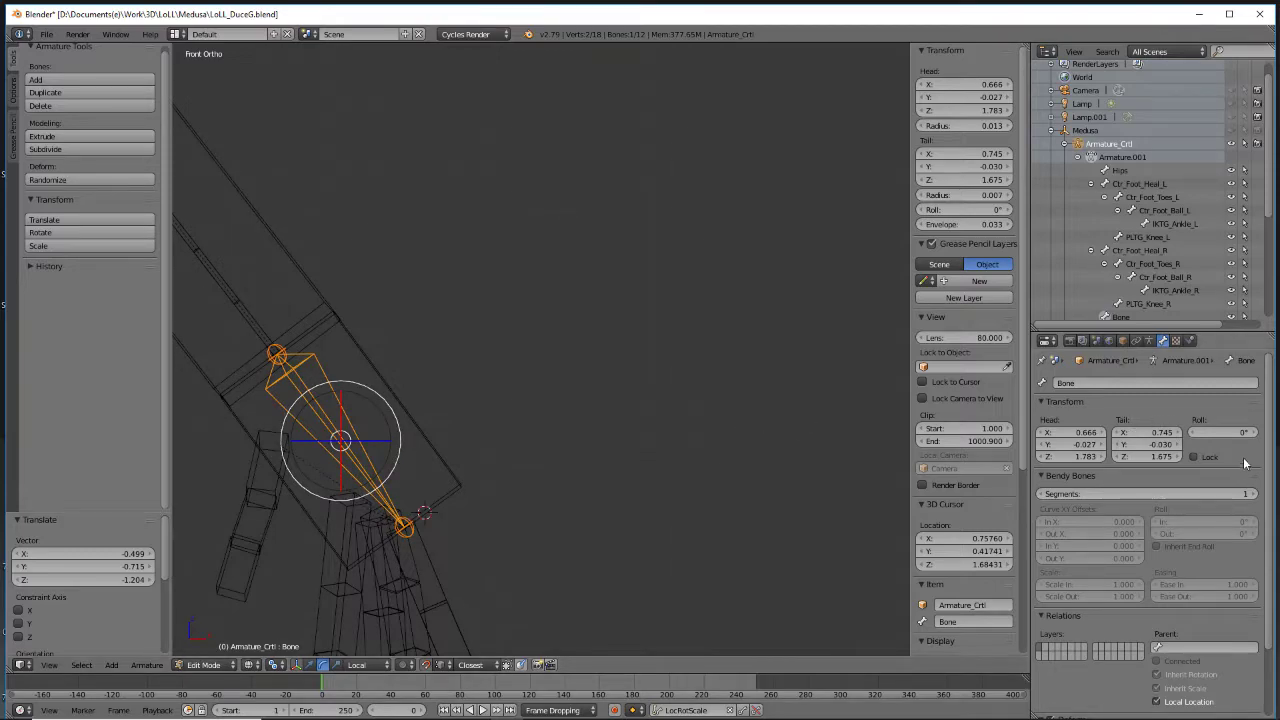
{"action": "left_click_drag", "start_coordinate": [1232, 435], "coordinate": [1192, 435]}
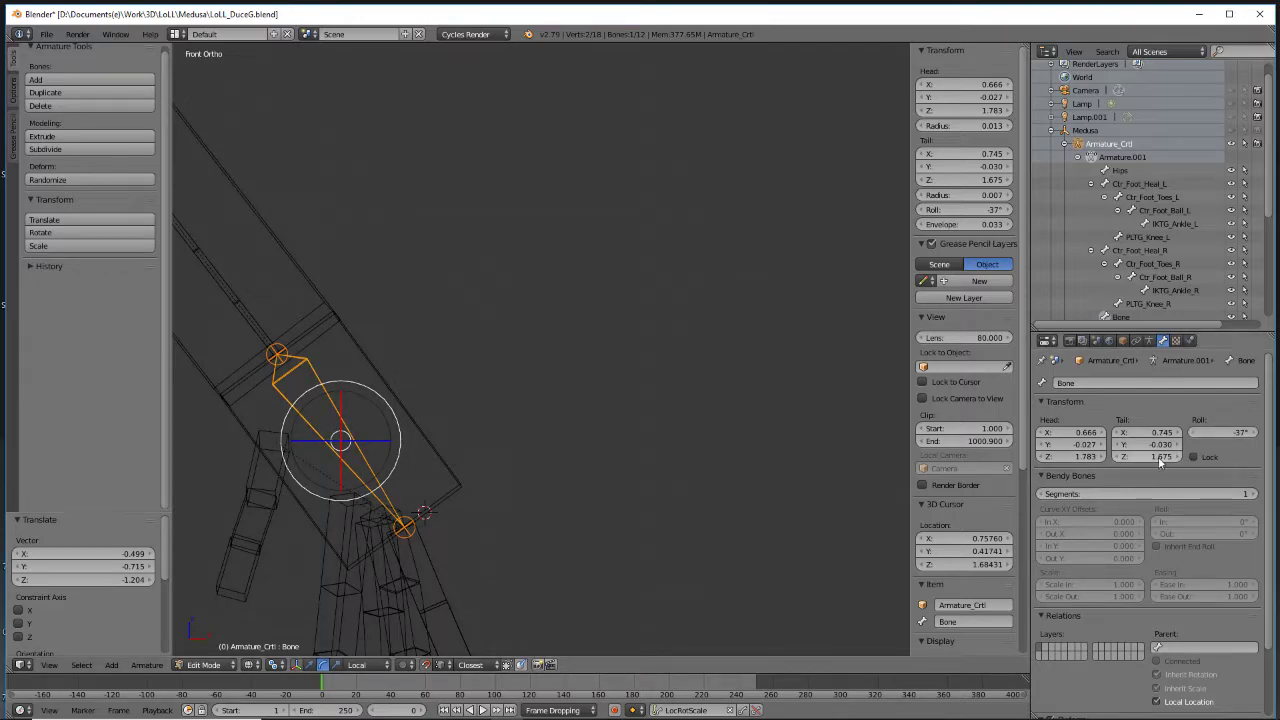
{"action": "scroll", "coordinate": [1116, 592], "scroll_direction": "down", "scroll_amount": 2}
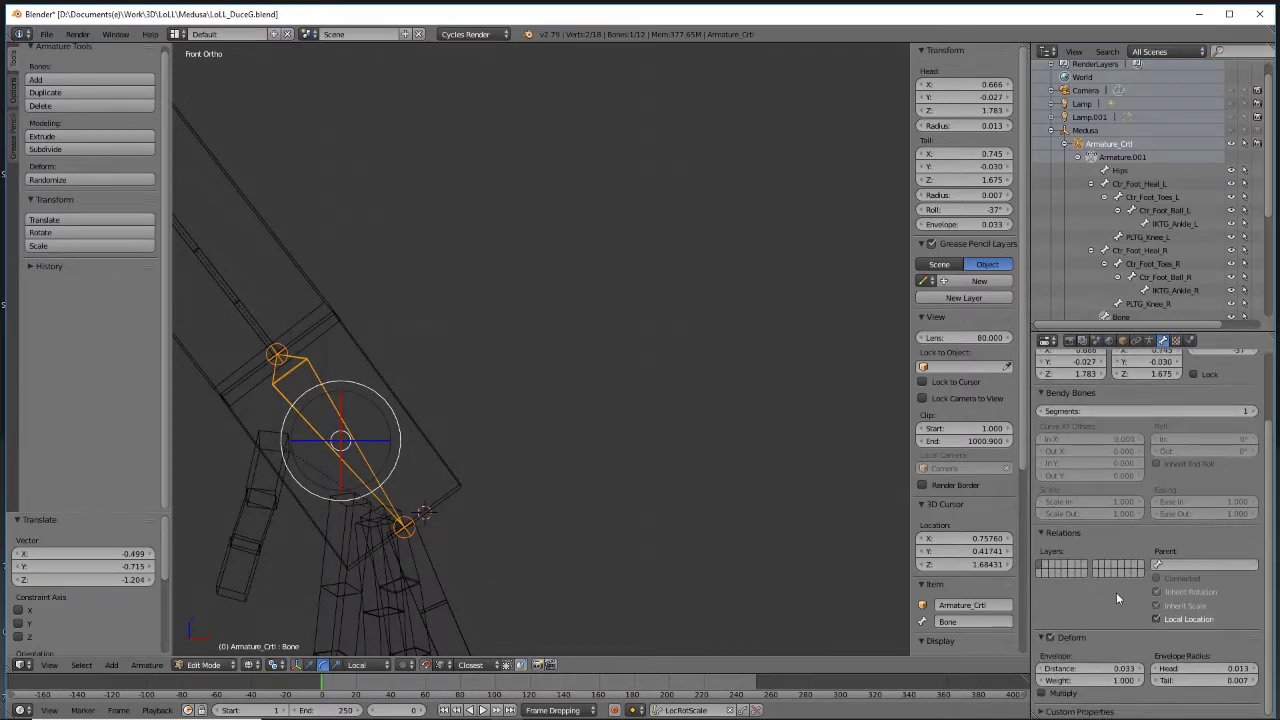
Turn on the display of bone axes for the control armature
{"action": "scroll", "coordinate": [1116, 592], "scroll_direction": "up", "scroll_amount": 2}
{"action": "scroll", "coordinate": [1117, 597], "scroll_direction": "down", "scroll_amount": 1}
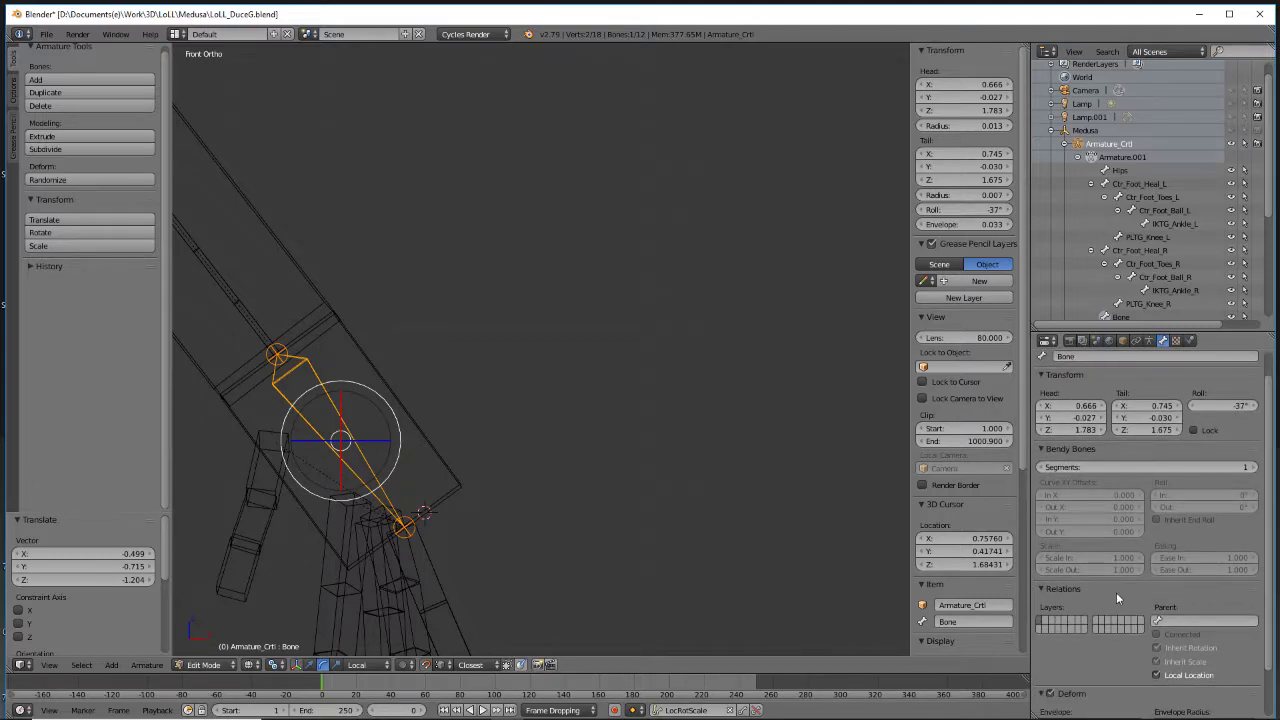
{"action": "left_click", "coordinate": [1148, 340]}
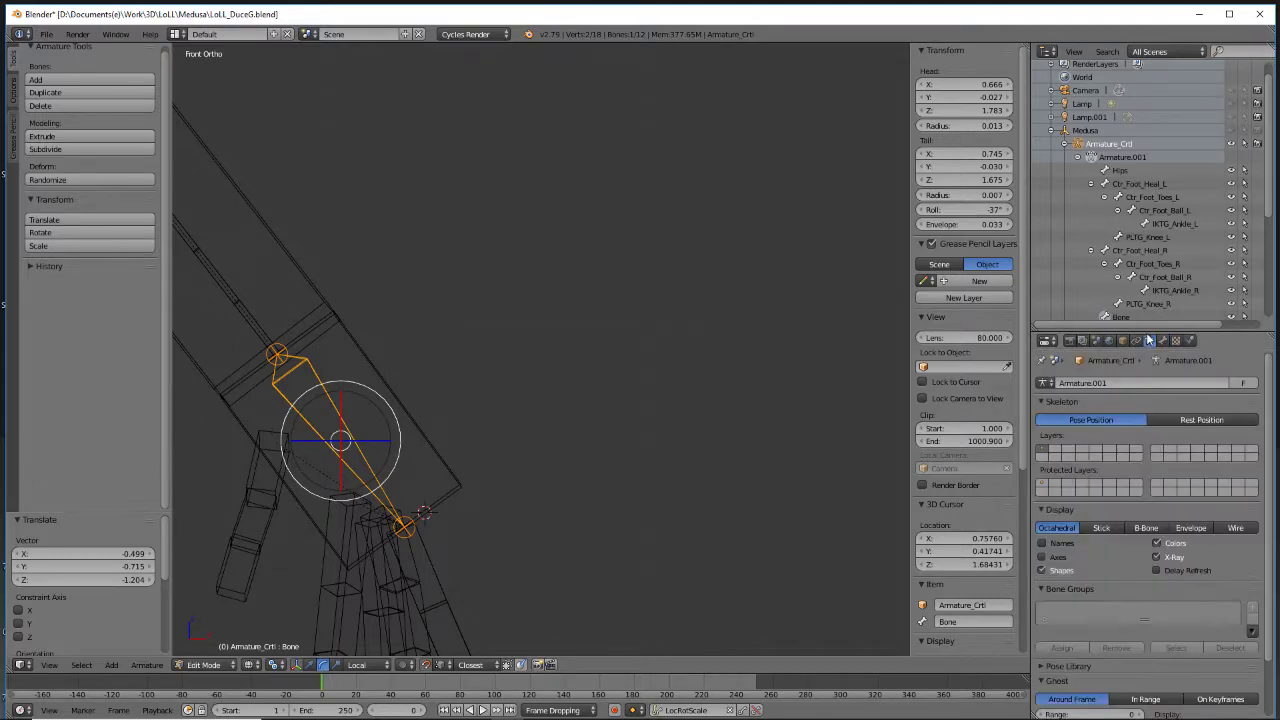
{"action": "scroll", "coordinate": [1180, 582], "scroll_direction": "down", "scroll_amount": 2}
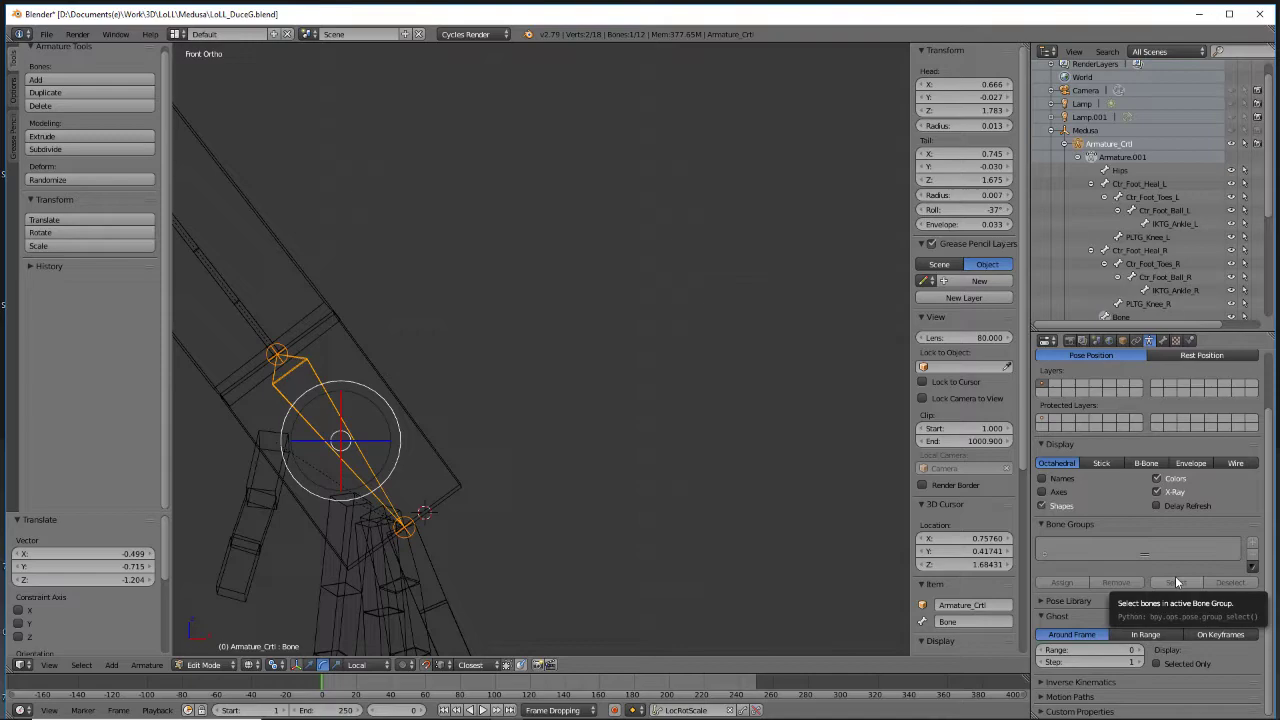
{"action": "left_click", "coordinate": [1043, 492]}
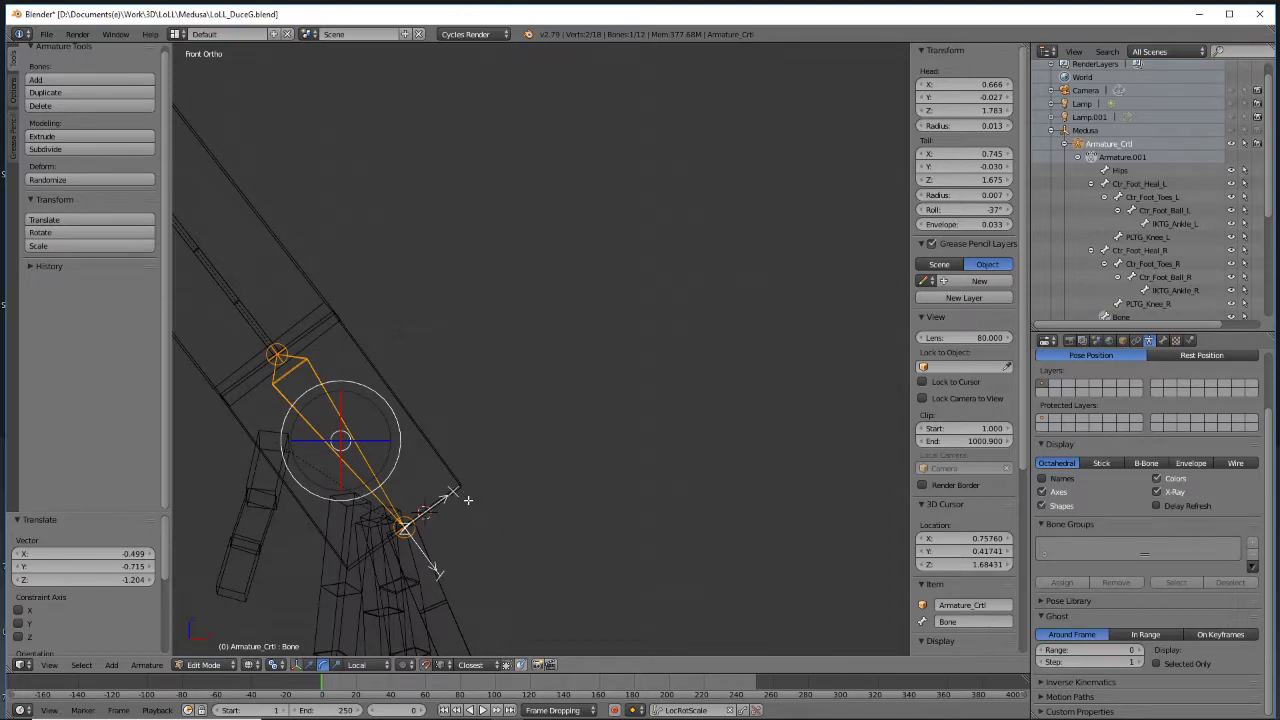
Examine the axis orientation of the foot control bones, selecting the left foot ball control for comparison
{"action": "middle_click_drag", "start_coordinate": [512, 511], "coordinate": [460, 502]}
{"action": "middle_click_drag", "start_coordinate": [413, 544], "coordinate": [808, 209], "text": "shift"}
{"action": "scroll", "coordinate": [607, 480], "scroll_direction": "up", "scroll_amount": 4}
{"action": "scroll", "coordinate": [512, 468], "scroll_direction": "down", "scroll_amount": 5}
{"action": "middle_click_drag", "start_coordinate": [465, 511], "coordinate": [700, 191]}
{"action": "middle_click_drag", "start_coordinate": [650, 467], "coordinate": [566, 284], "text": "shift"}
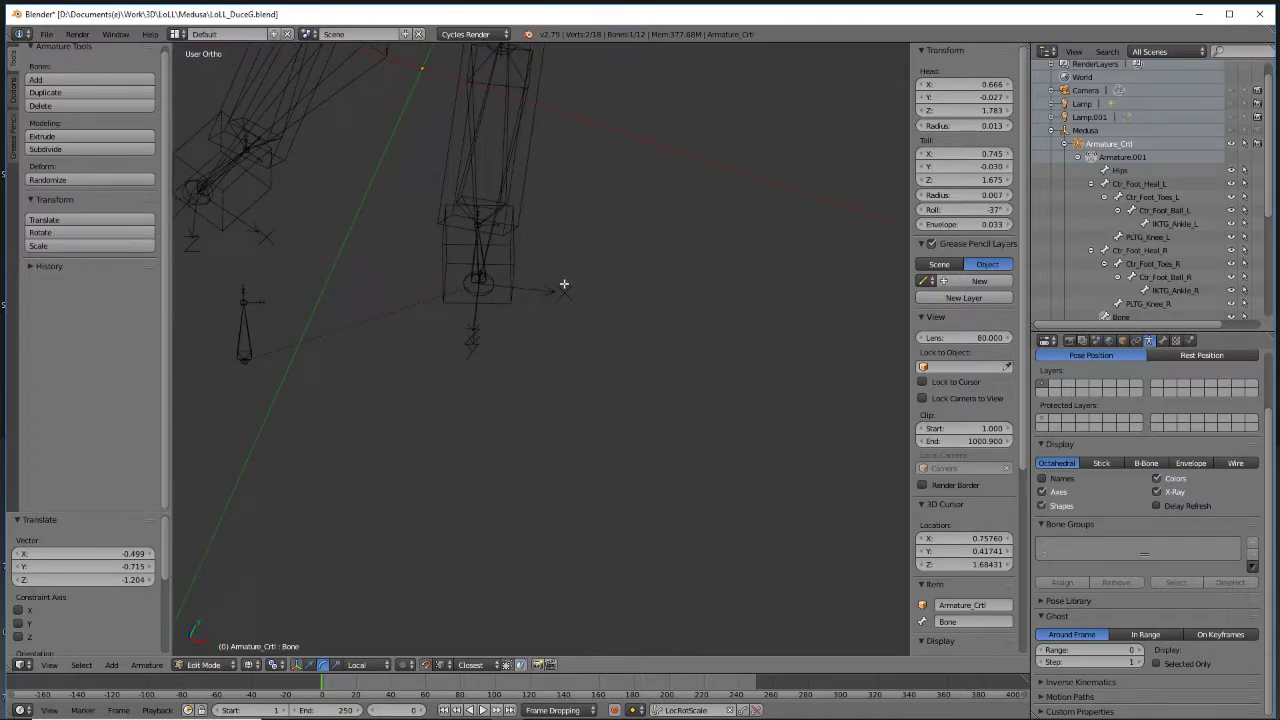
{"action": "scroll", "coordinate": [493, 226], "scroll_direction": "up", "scroll_amount": 1}
{"action": "middle_click_drag", "start_coordinate": [530, 345], "coordinate": [513, 232]}
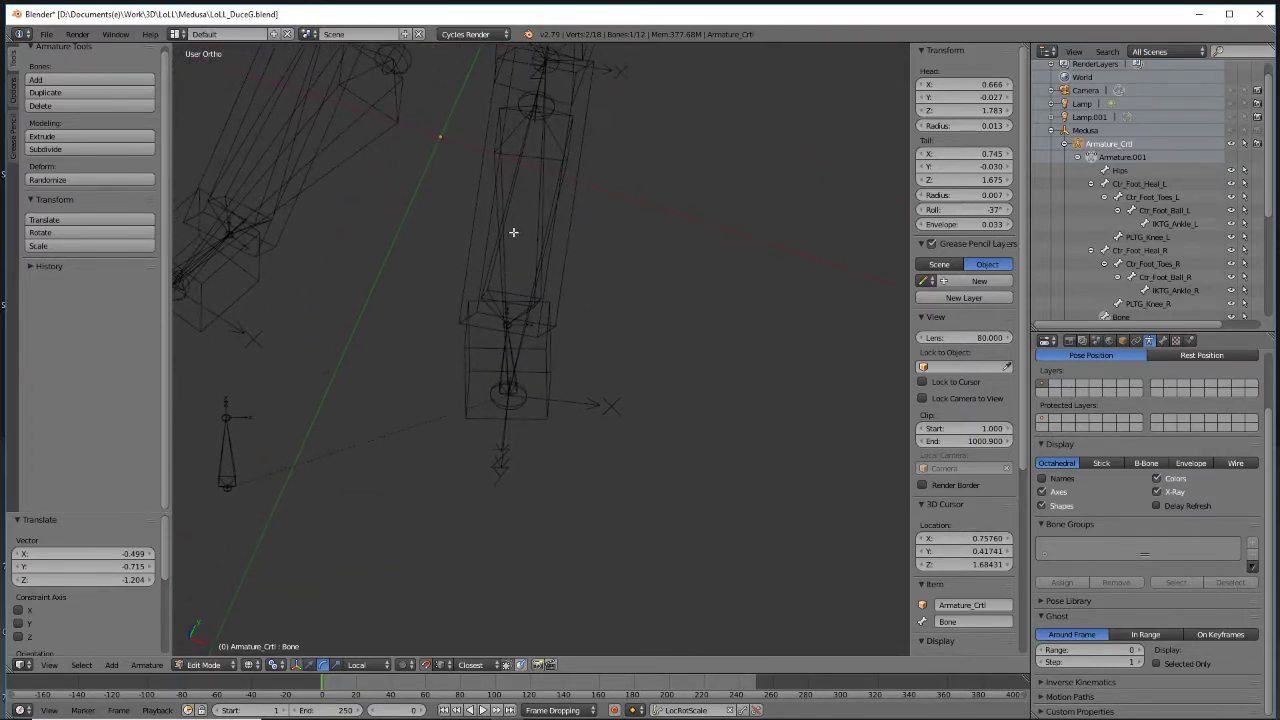
{"action": "right_click", "coordinate": [537, 220]}
{"action": "middle_click_drag", "start_coordinate": [574, 323], "coordinate": [560, 103]}
{"action": "middle_click_drag", "start_coordinate": [646, 174], "coordinate": [563, 354]}
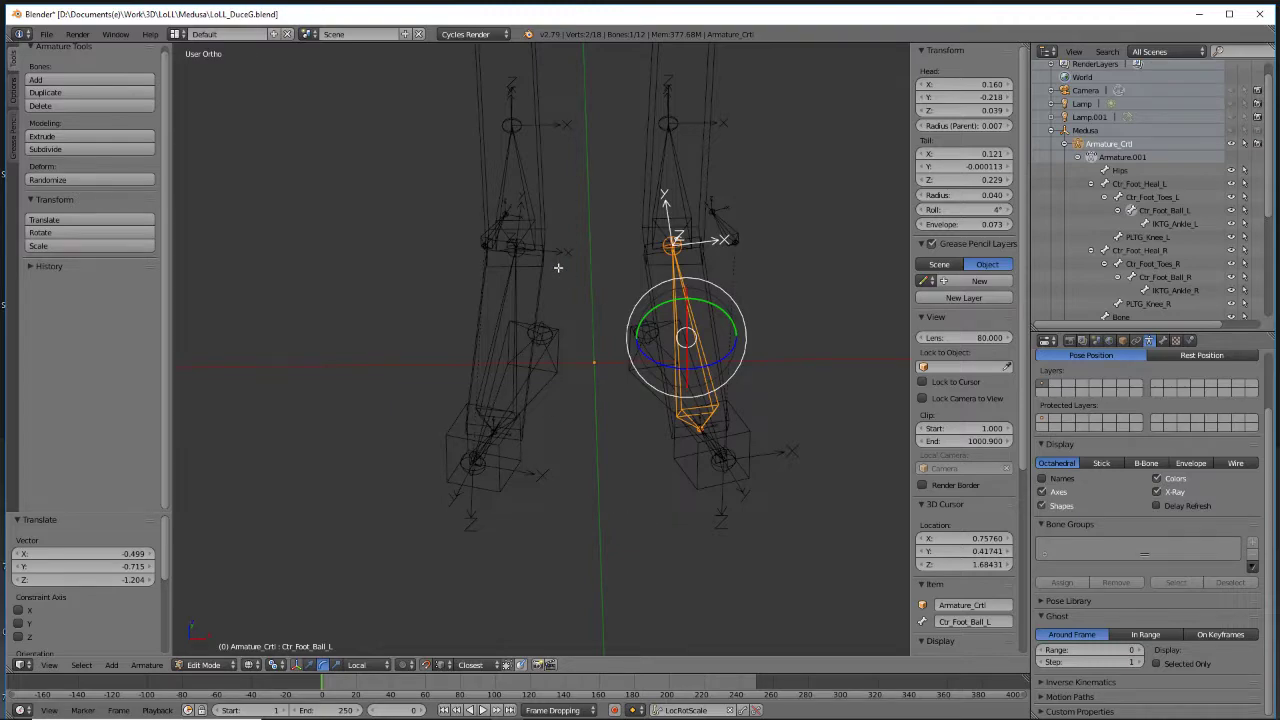
{"action": "mouse_move", "coordinate": [534, 172]}
{"action": "middle_mouse_down", "text": "shift"}
{"action": "mouse_move", "coordinate": [509, 349]}
{"action": "mouse_move", "coordinate": [566, 574]}
{"action": "middle_mouse_up", "text": "shift"}
{"action": "mouse_move", "coordinate": [645, 140]}
{"action": "middle_mouse_down", "text": "shift"}
{"action": "mouse_move", "coordinate": [607, 328]}
{"action": "mouse_move", "coordinate": [571, 357]}
{"action": "mouse_move", "coordinate": [509, 277]}
{"action": "mouse_move", "coordinate": [619, 348]}
{"action": "middle_mouse_up", "text": "shift"}
Reselect the left hand control bone and set its roll to 53°, checking its axes from the side
{"action": "right_click", "coordinate": [542, 194]}
{"action": "middle_click_drag", "start_coordinate": [640, 238], "coordinate": [651, 334], "text": "shift"}
{"action": "scroll", "coordinate": [648, 351], "scroll_direction": "up", "scroll_amount": 1}
{"action": "scroll", "coordinate": [647, 351], "scroll_direction": "up", "scroll_amount": 1}
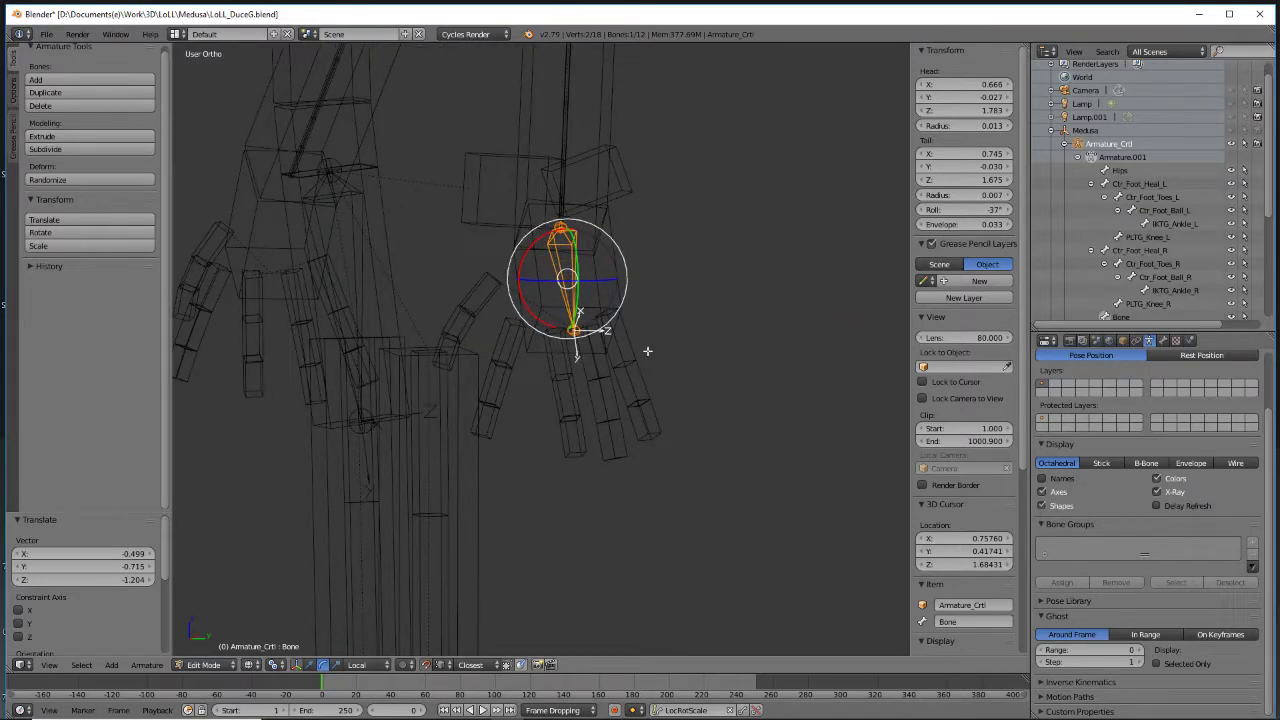
{"action": "middle_click_drag", "start_coordinate": [686, 337], "coordinate": [650, 338]}
{"action": "scroll", "coordinate": [1174, 540], "scroll_direction": "up", "scroll_amount": 2}
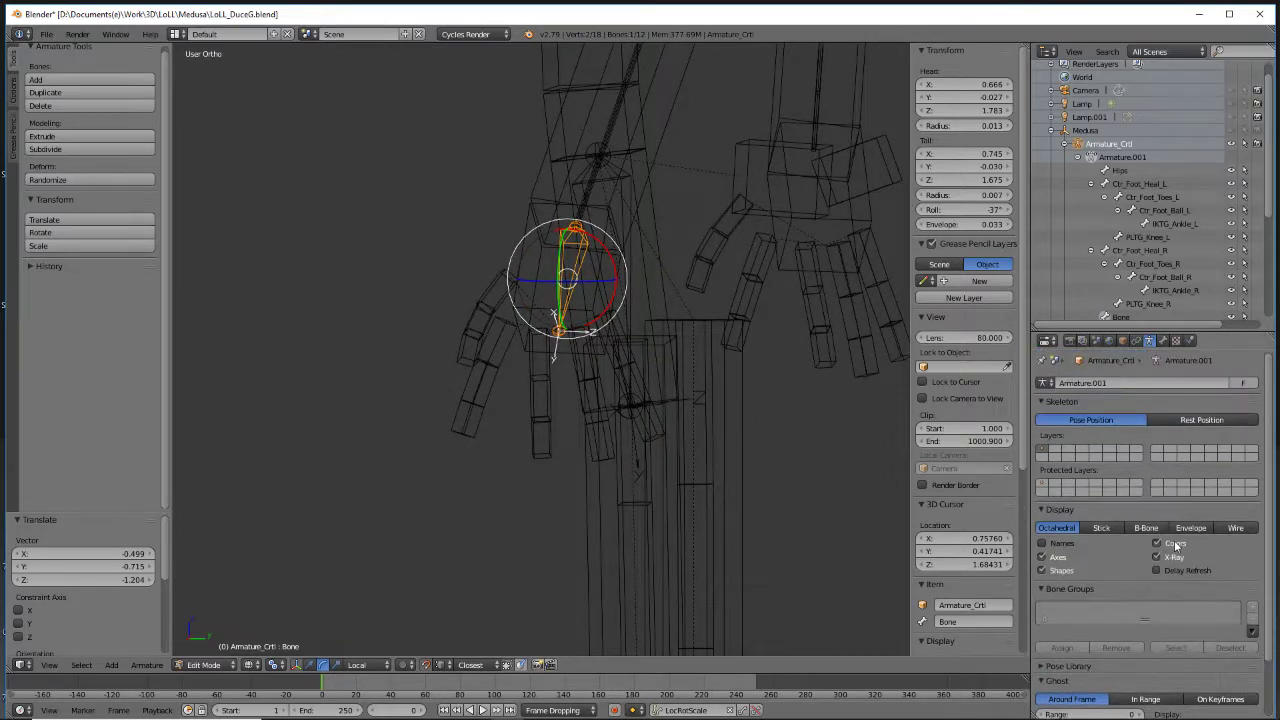
{"action": "left_click", "coordinate": [1162, 340]}
{"action": "left_click_drag", "start_coordinate": [1240, 405], "coordinate": [1264, 405]}
{"action": "middle_click_drag", "start_coordinate": [454, 298], "coordinate": [513, 247]}
{"action": "key", "text": "KP_1"}
{"action": "key", "text": "KP_3"}
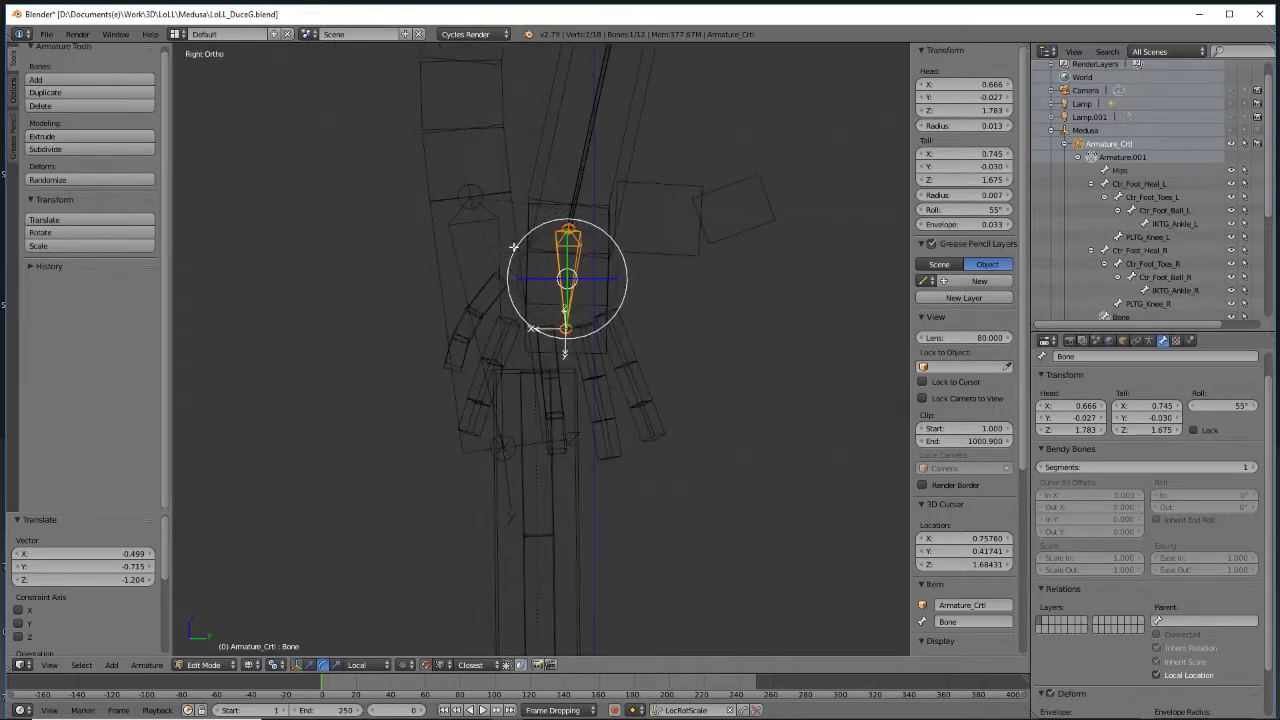
{"action": "scroll", "coordinate": [513, 247], "scroll_direction": "up", "scroll_amount": 2}
{"action": "scroll", "coordinate": [566, 294], "scroll_direction": "up", "scroll_amount": 4}
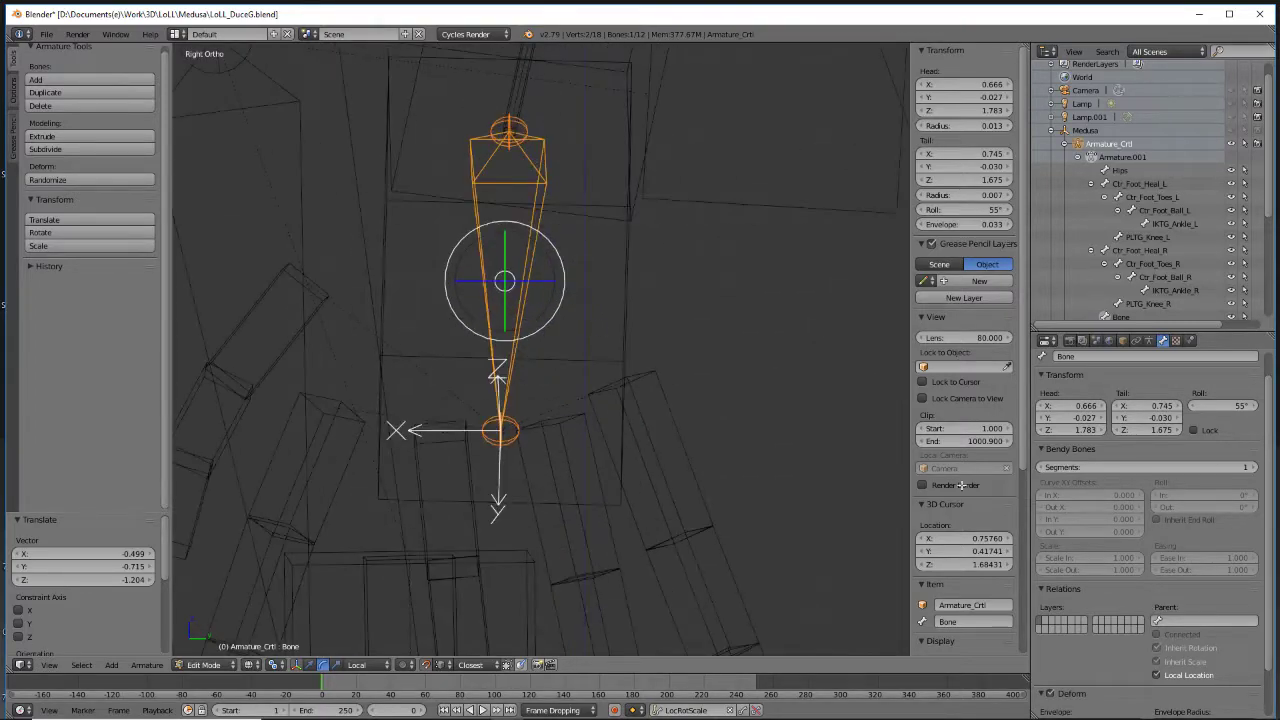
{"action": "mouse_move", "coordinate": [1231, 412]}
{"action": "left_mouse_down"}
{"action": "mouse_move", "coordinate": [1214, 412]}
{"action": "mouse_move", "coordinate": [1228, 412]}
{"action": "left_mouse_up"}
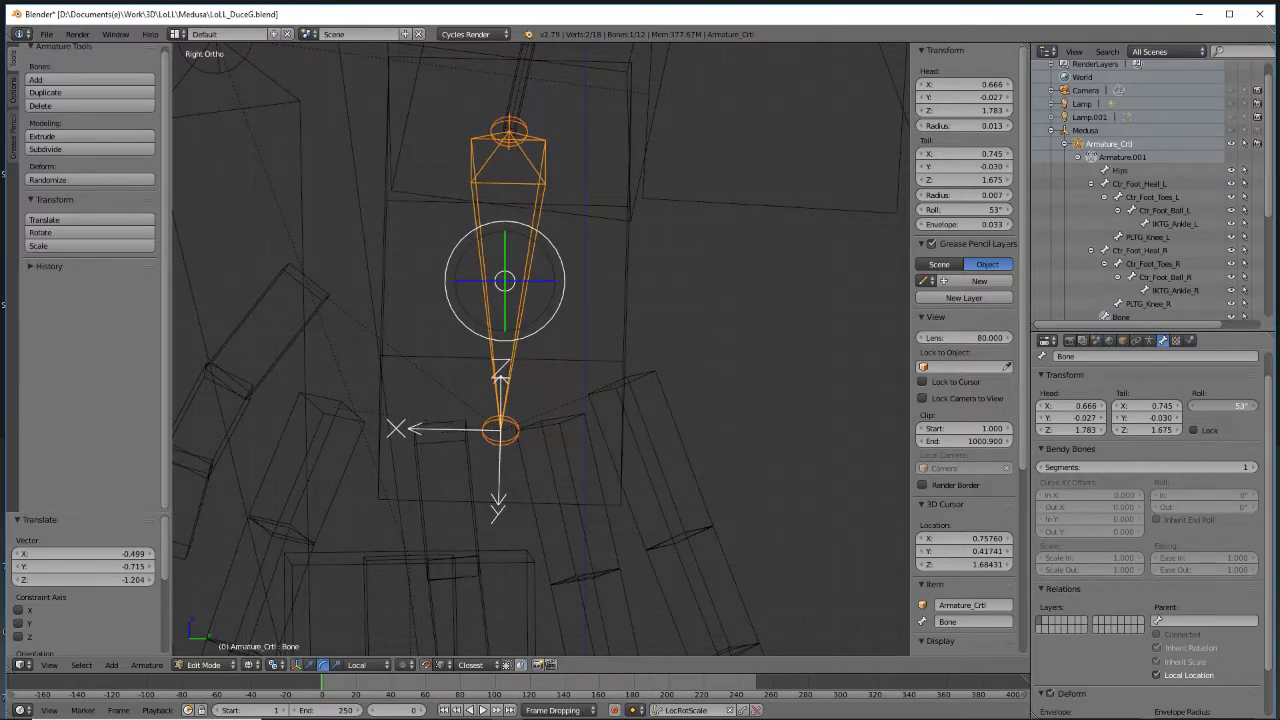
{"action": "middle_click_drag", "start_coordinate": [666, 343], "coordinate": [668, 341]}
Move the hand control bone's tail in front view past the fingertips, to about X 0.855, Z 1.531
{"action": "key", "text": "KP_1"}
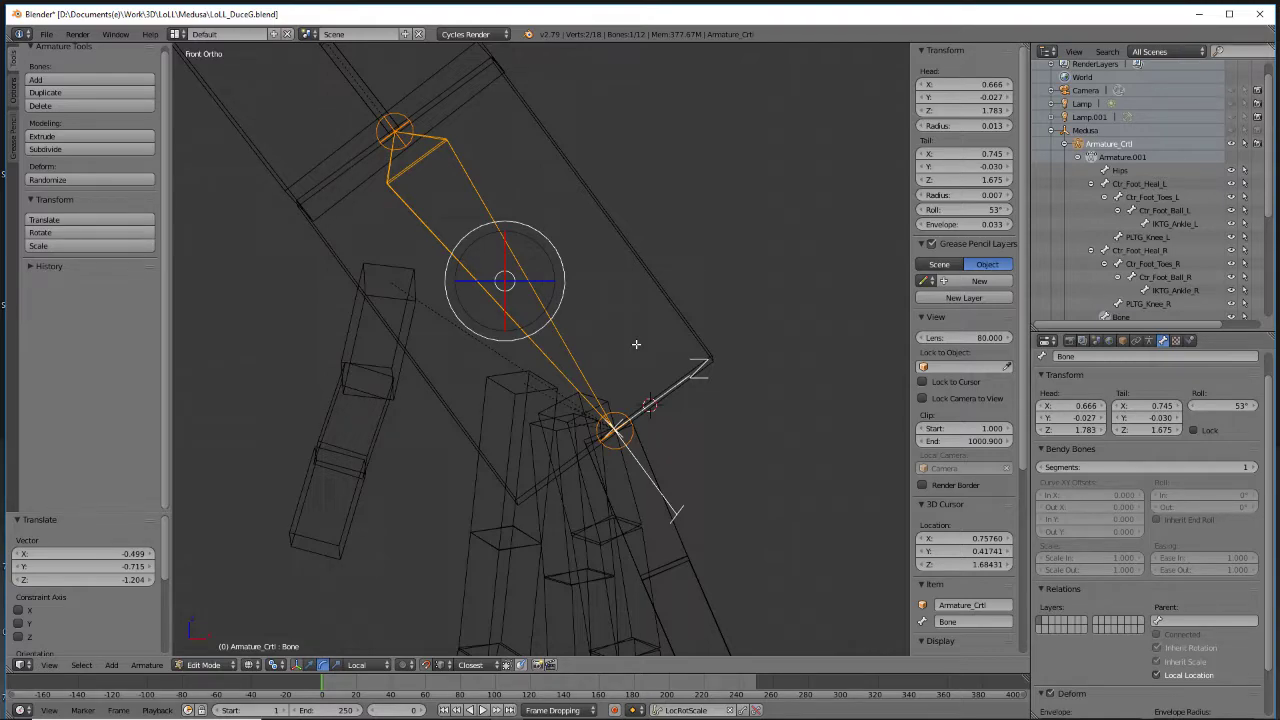
{"action": "right_click", "coordinate": [632, 438]}
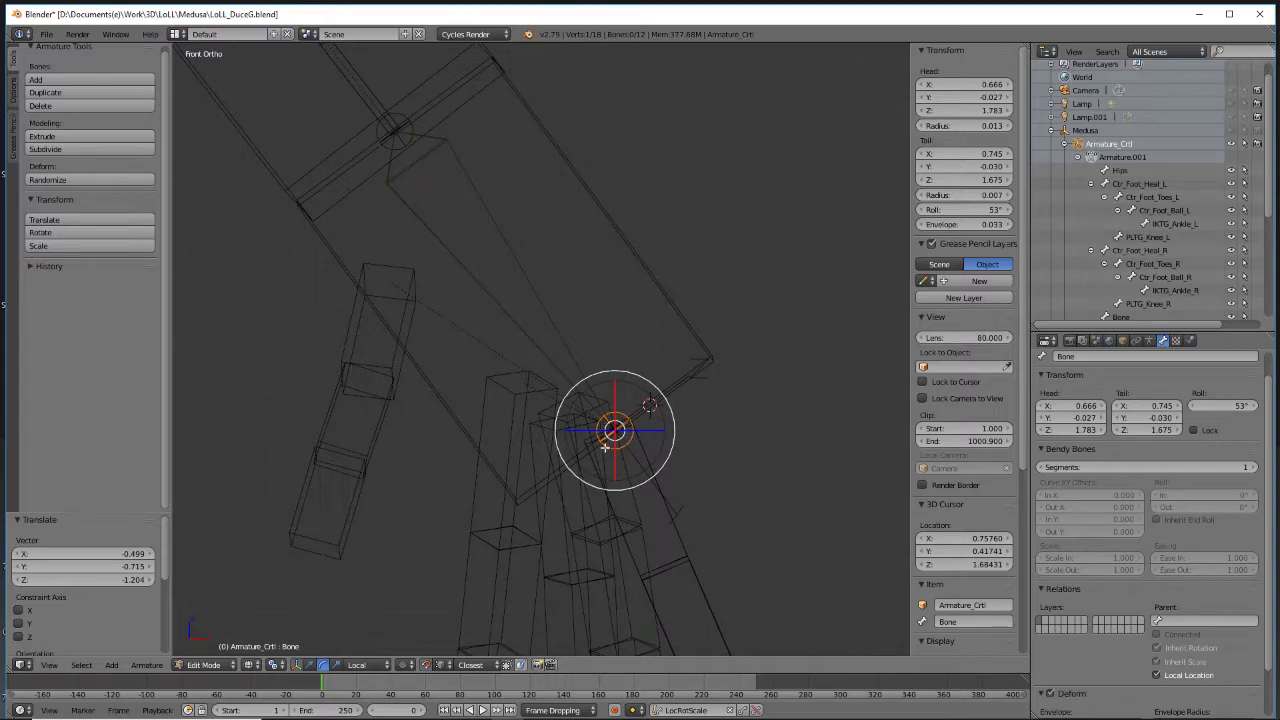
{"action": "key", "text": "g"}
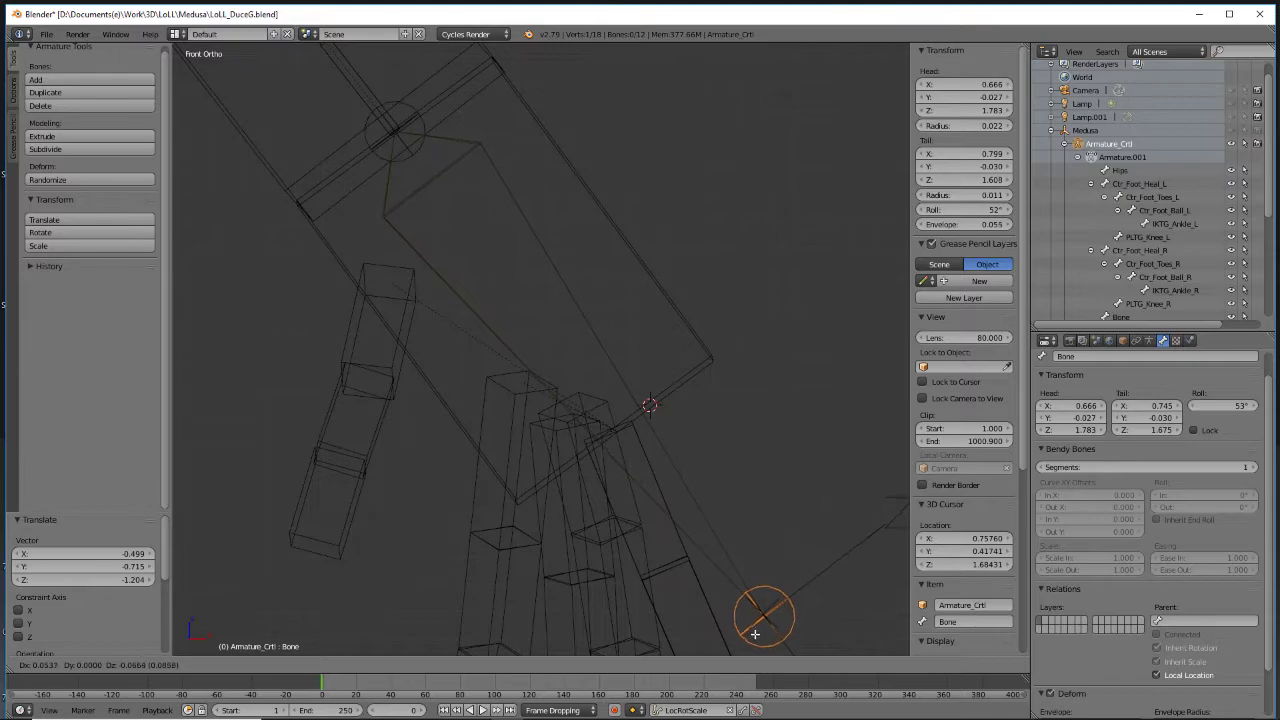
{"action": "left_click", "coordinate": [793, 70]}
{"action": "scroll", "coordinate": [625, 133], "scroll_direction": "down", "scroll_amount": 2}
{"action": "scroll", "coordinate": [630, 140], "scroll_direction": "down", "scroll_amount": 2}
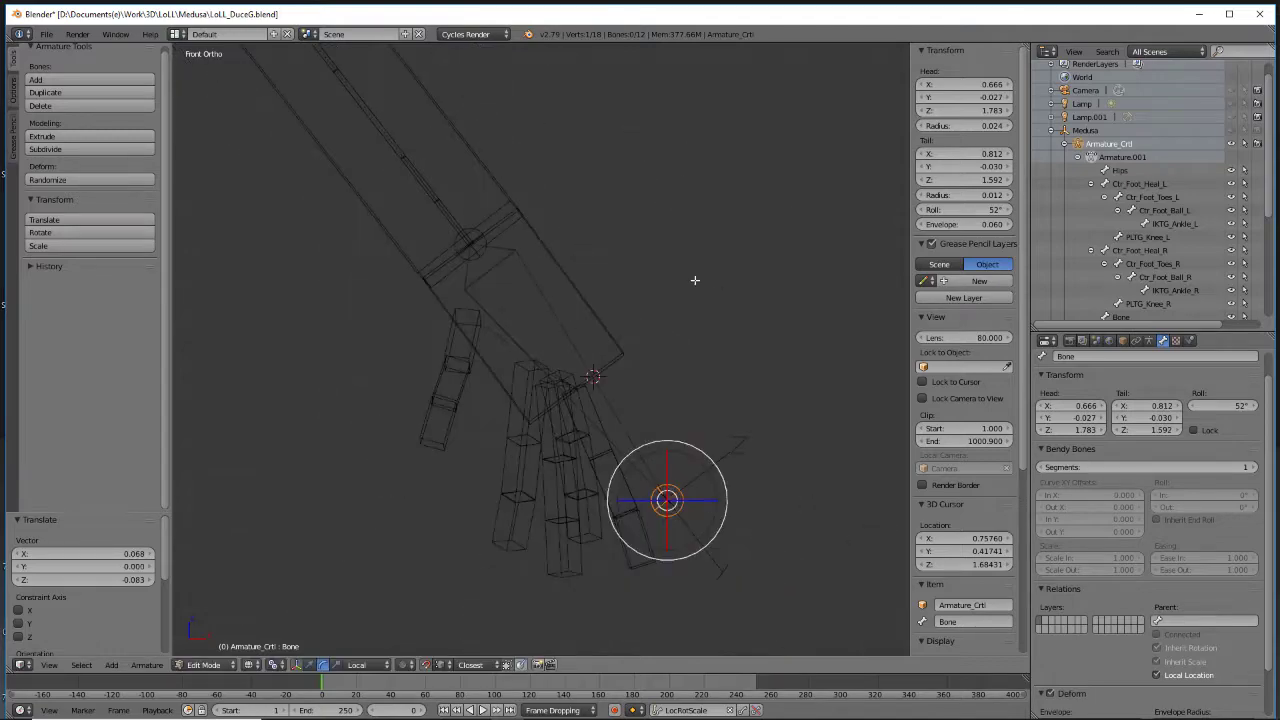
{"action": "left_click_drag", "start_coordinate": [667, 502], "coordinate": [727, 587]}
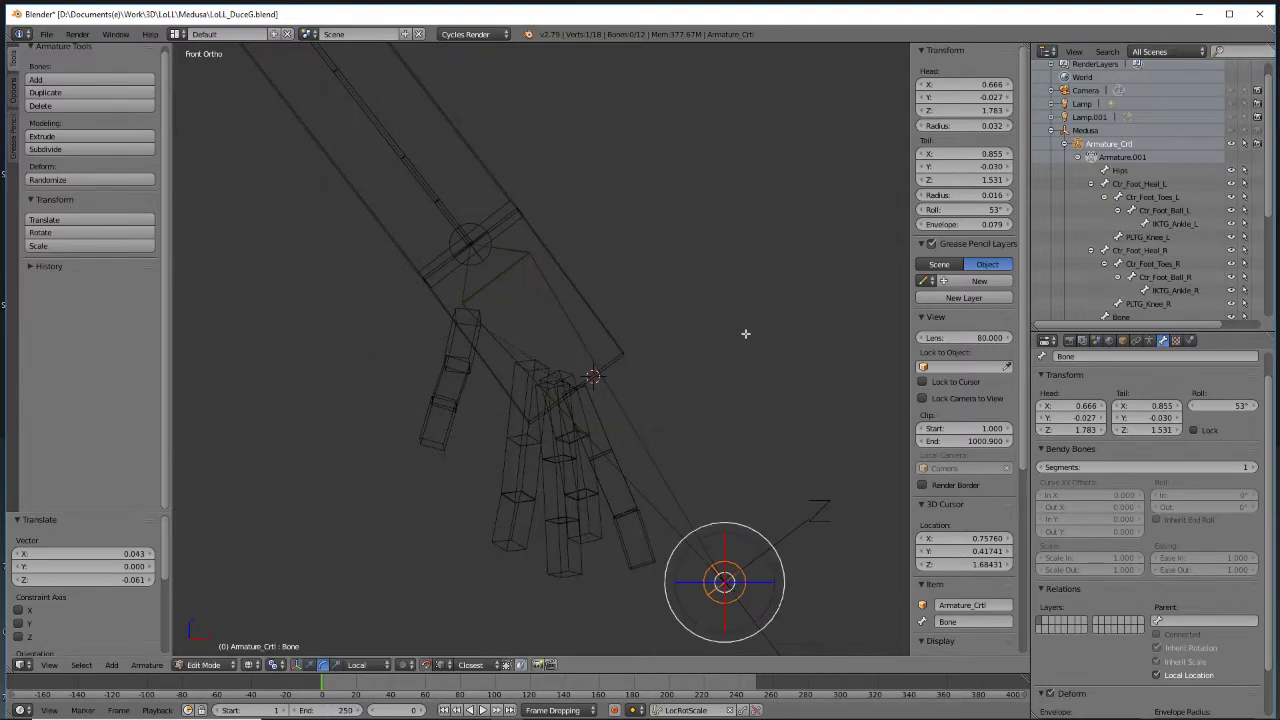
Shift the hand control bone's tail in right side view to about Y -0.035
{"action": "middle_click_drag", "start_coordinate": [743, 334], "coordinate": [580, 360]}
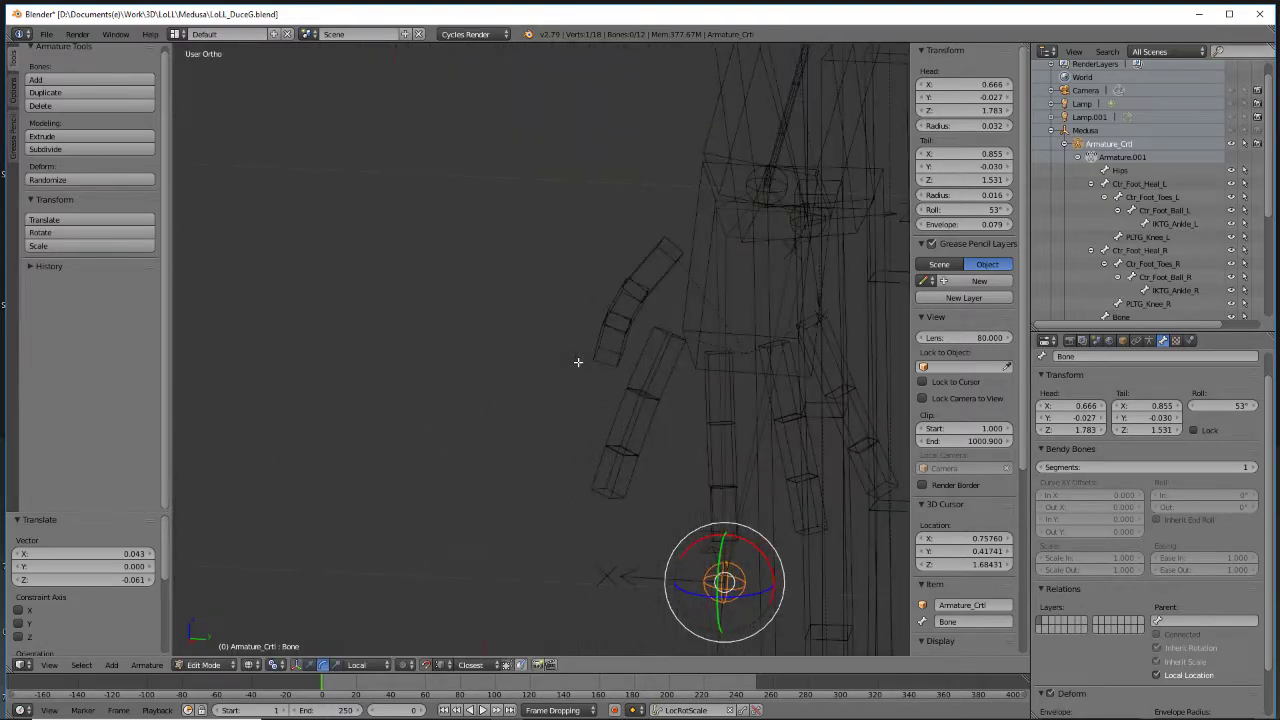
{"action": "middle_click_drag", "start_coordinate": [617, 286], "coordinate": [666, 337]}
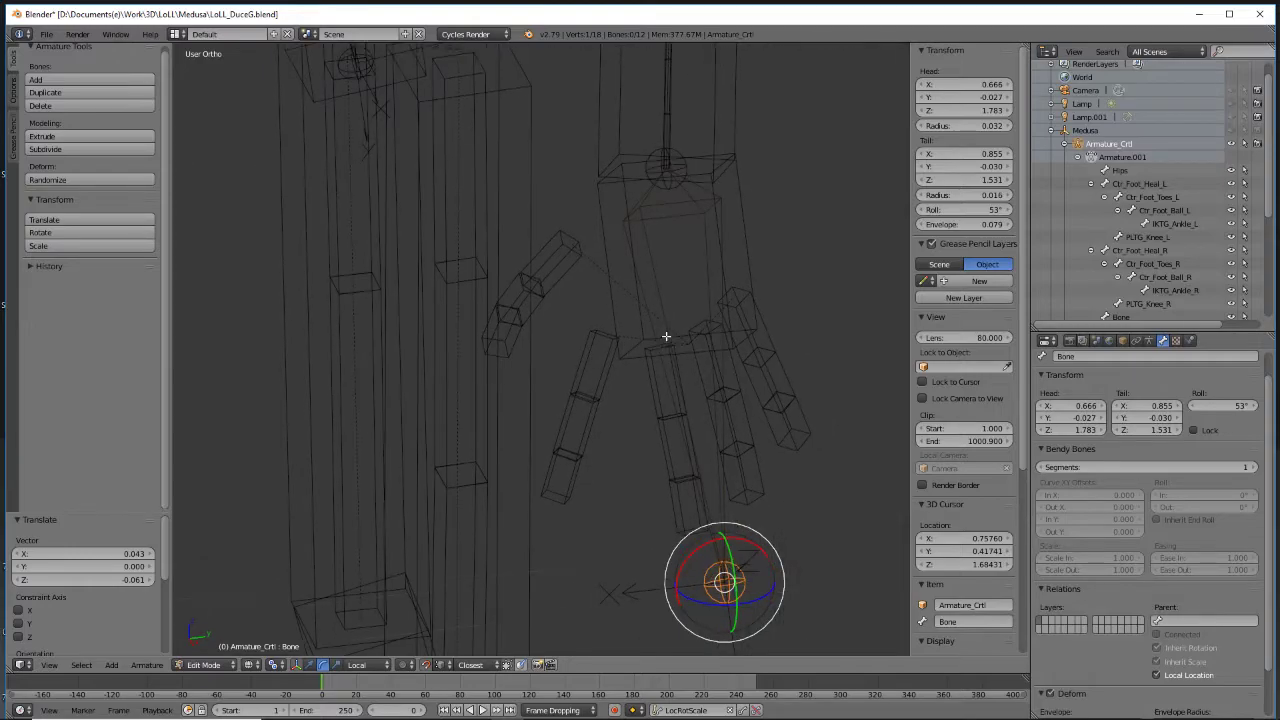
{"action": "key", "text": "KP_3"}
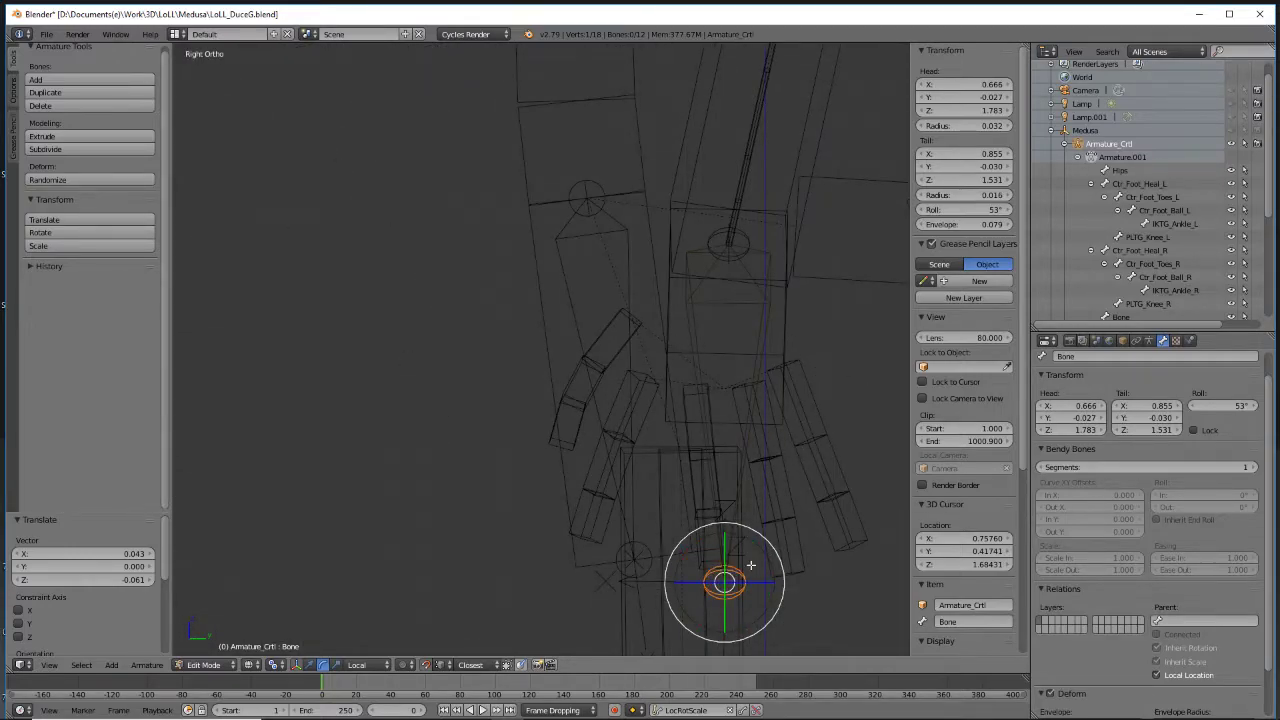
{"action": "key", "text": "g"}
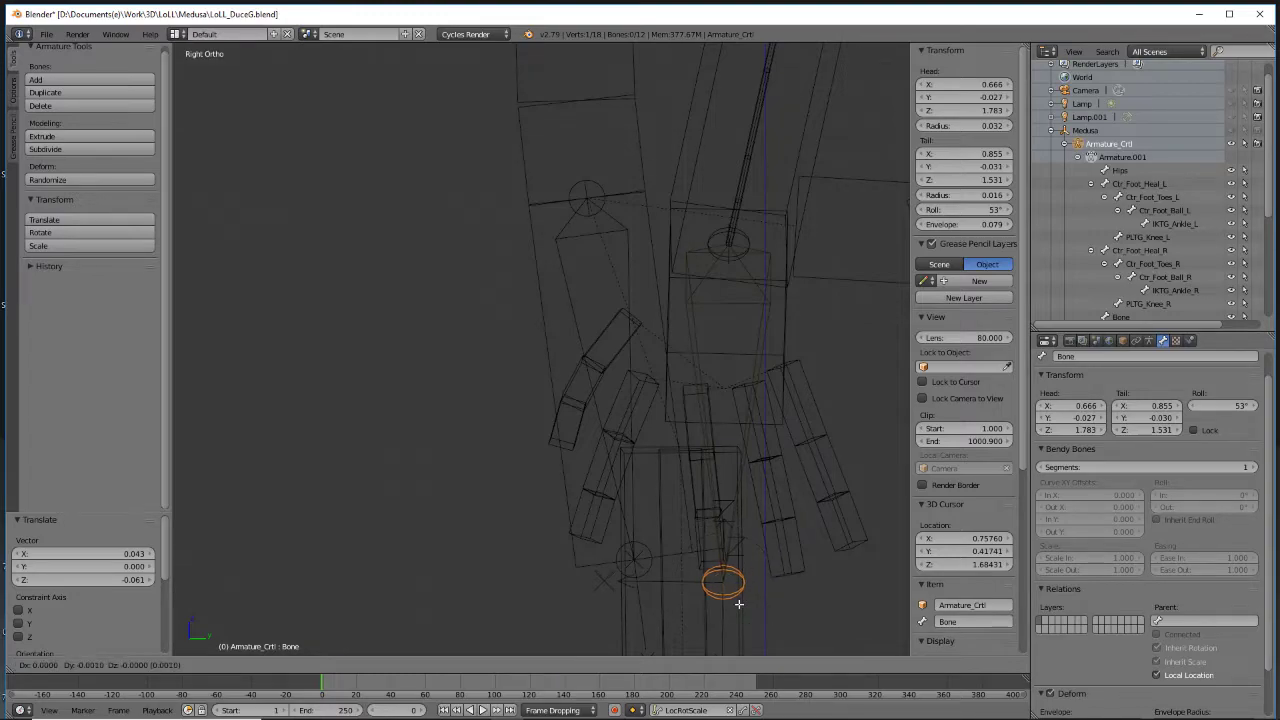
{"action": "left_click", "coordinate": [734, 603]}
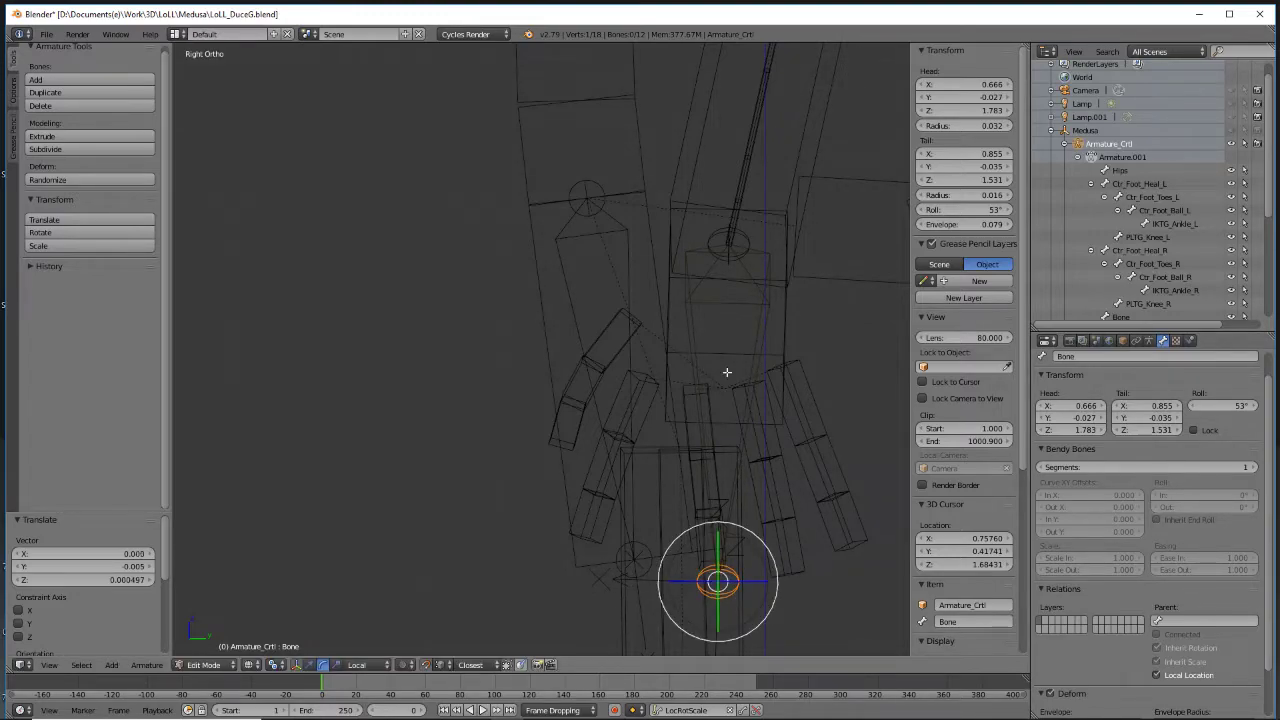
Rename the left hand control bone to IKTG_Hand_L
{"action": "scroll", "coordinate": [727, 370], "scroll_direction": "down", "scroll_amount": 2}
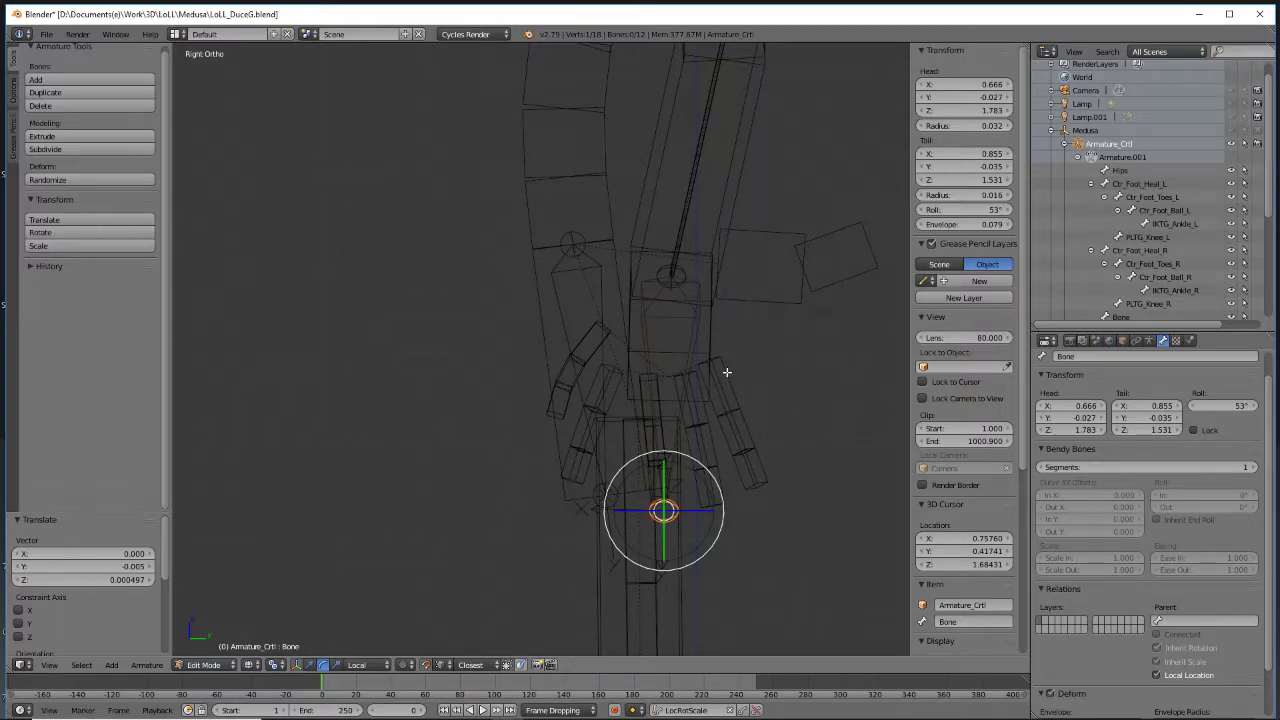
{"action": "scroll", "coordinate": [592, 374], "scroll_direction": "down", "scroll_amount": 2}
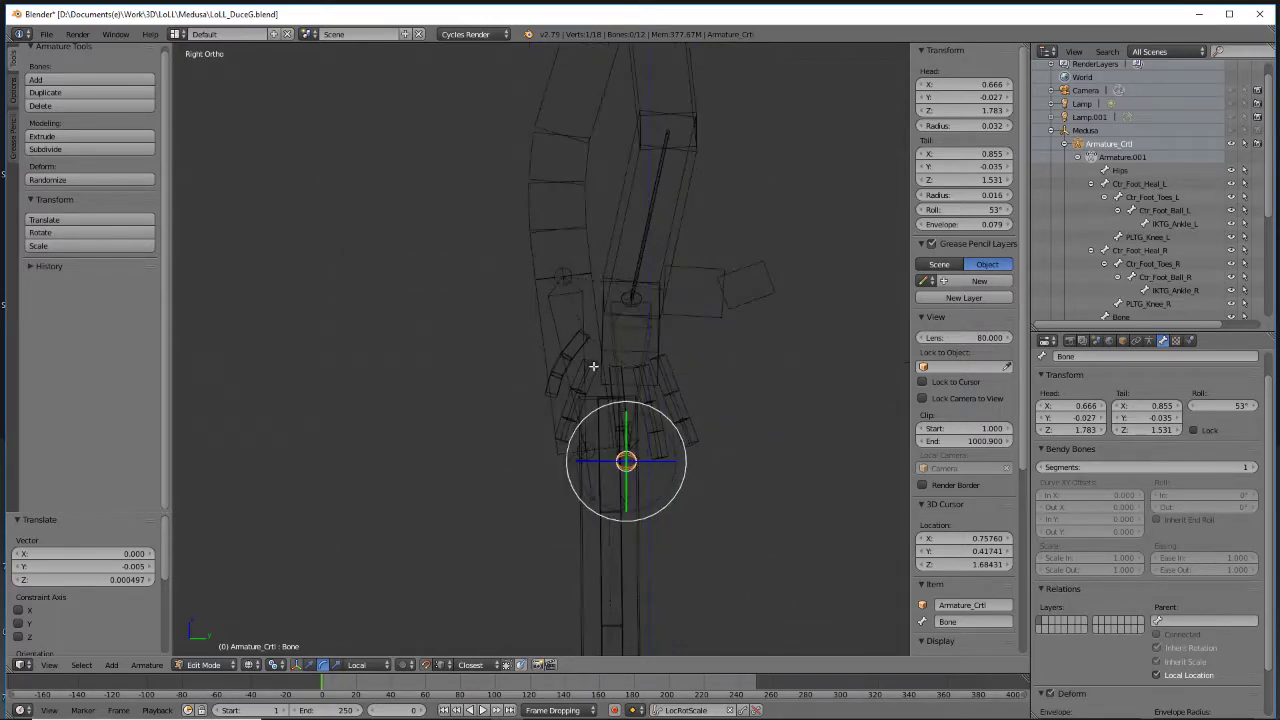
{"action": "middle_click_drag", "start_coordinate": [750, 406], "coordinate": [857, 405]}
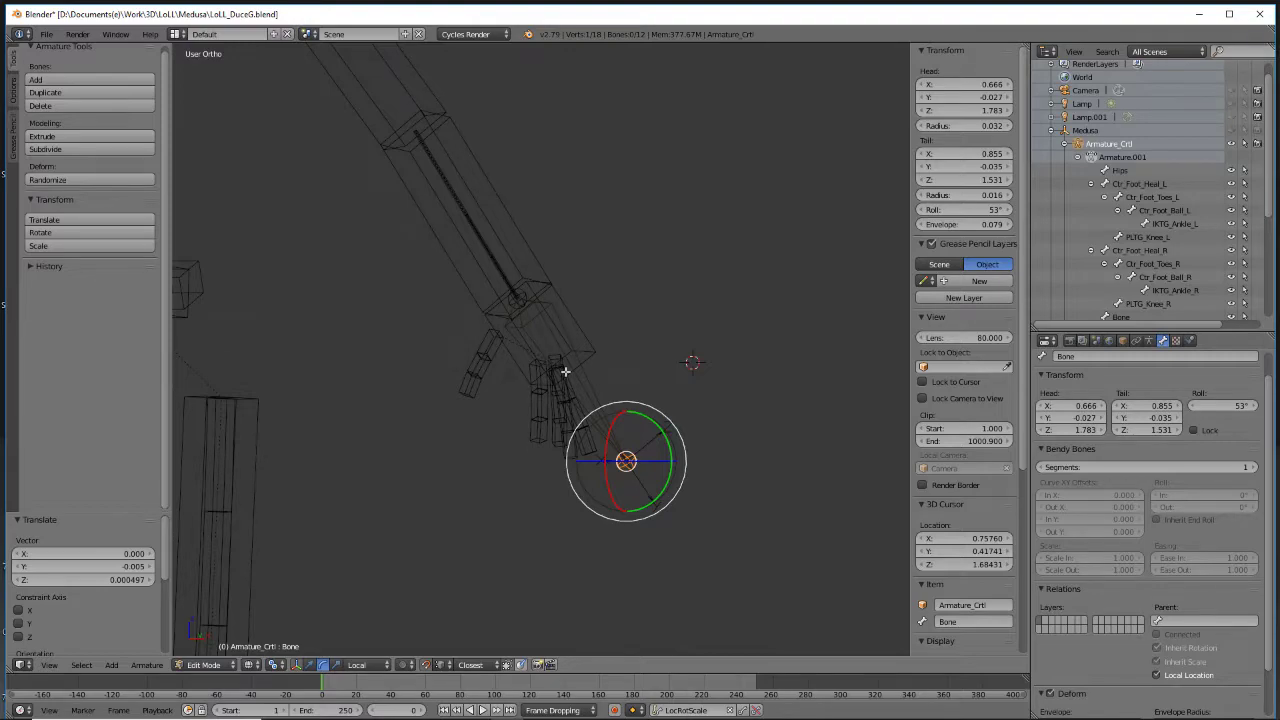
{"action": "middle_click_drag", "start_coordinate": [457, 380], "coordinate": [500, 405]}
{"action": "left_click", "coordinate": [1095, 381]}
{"action": "key", "text": "BackSpace"}
{"action": "type", "text": "CtrlHan"}
{"action": "key", "text": "BackSpace"}
{"action": "key", "text": "BackSpace"}
{"action": "key", "text": "BackSpace"}
{"action": "key", "text": "BackSpace"}
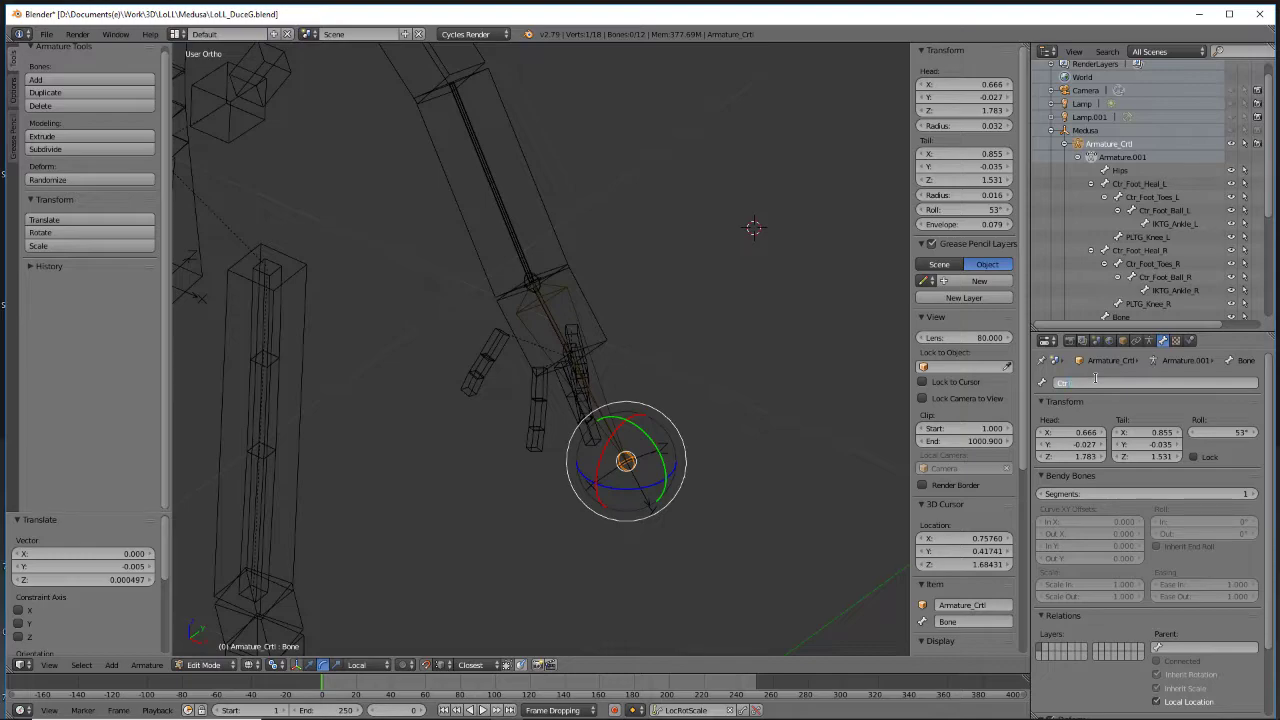
{"action": "type", "text": "_Hand"}
{"action": "key", "text": "BackSpace"}
{"action": "key", "text": "BackSpace"}
{"action": "key", "text": "BackSpace"}
{"action": "key", "text": "BackSpace"}
{"action": "key", "text": "BackSpace"}
{"action": "key", "text": "BackSpace"}
{"action": "key", "text": "BackSpace"}
{"action": "key", "text": "BackSpace"}
{"action": "type", "text": "CKT"}
{"action": "key", "text": "BackSpace"}
{"action": "key", "text": "BackSpace"}
{"action": "key", "text": "BackSpace"}
{"action": "type", "text": "KTG_Hand_L"}
{"action": "key", "text": "Return"}
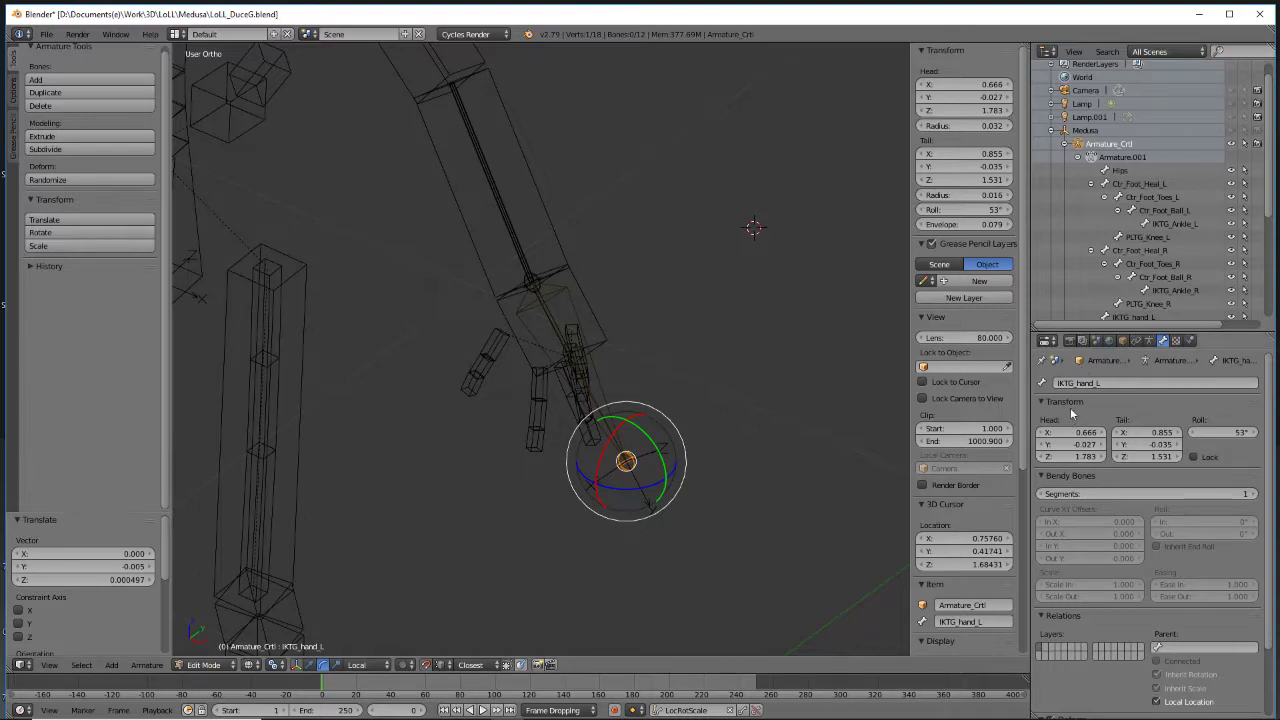
{"action": "left_click", "coordinate": [1083, 386]}
{"action": "type", "text": "IKTG_Hand_L"}
{"action": "key", "text": "Return"}
Extrude a new bone from the tail of IKTG_Hand_L about 0.333 along global Y in right side view
{"action": "middle_click_drag", "start_coordinate": [444, 282], "coordinate": [768, 341]}
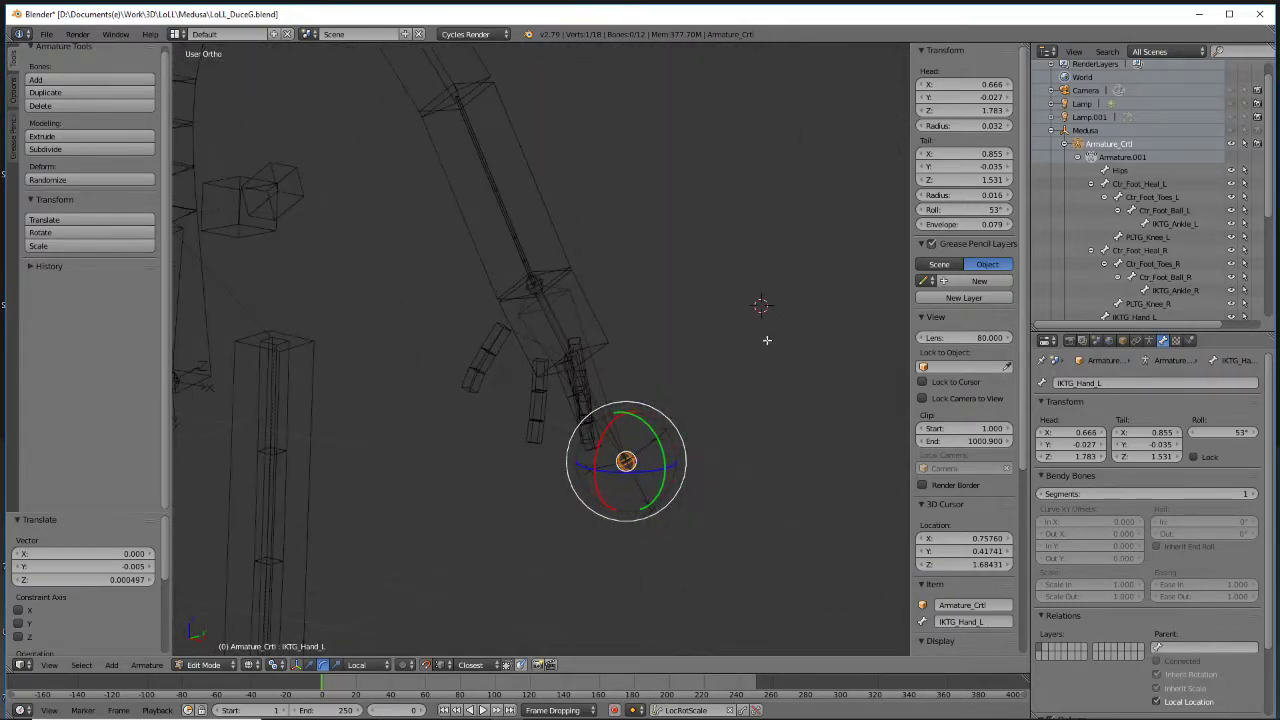
{"action": "left_click", "coordinate": [539, 197]}
{"action": "middle_click_drag", "start_coordinate": [626, 346], "coordinate": [626, 391]}
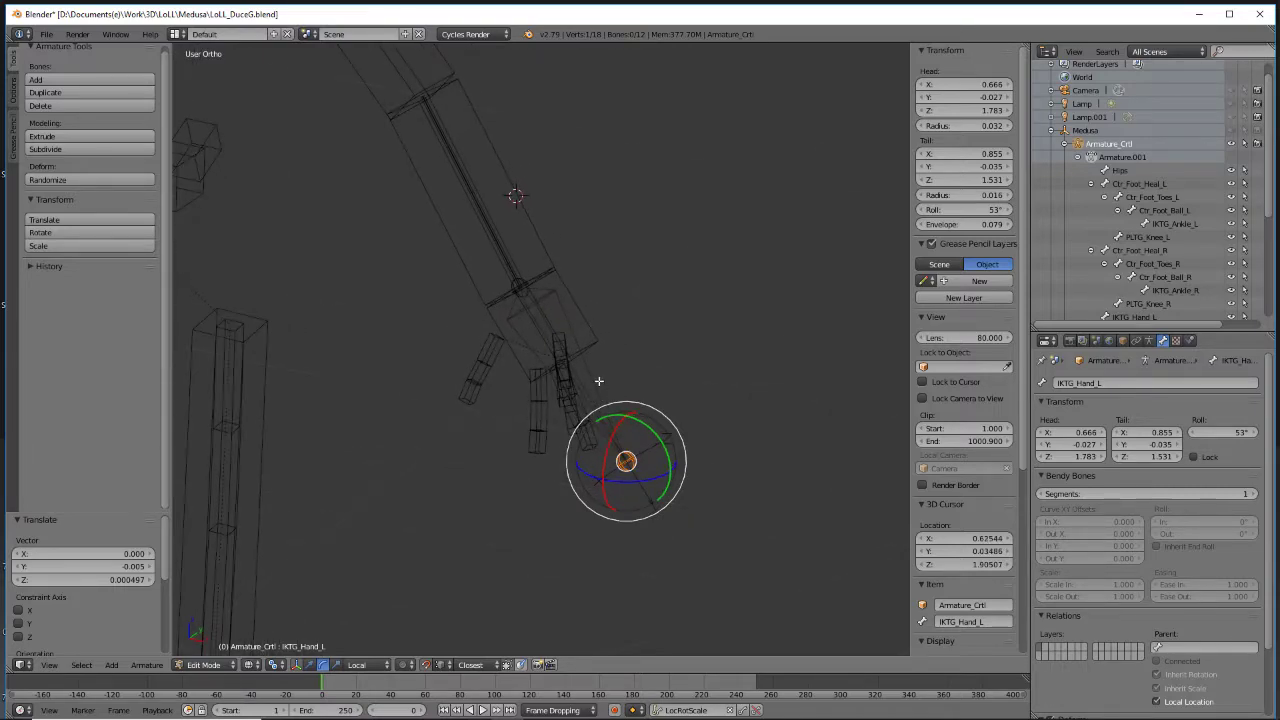
{"action": "right_click", "coordinate": [595, 379]}
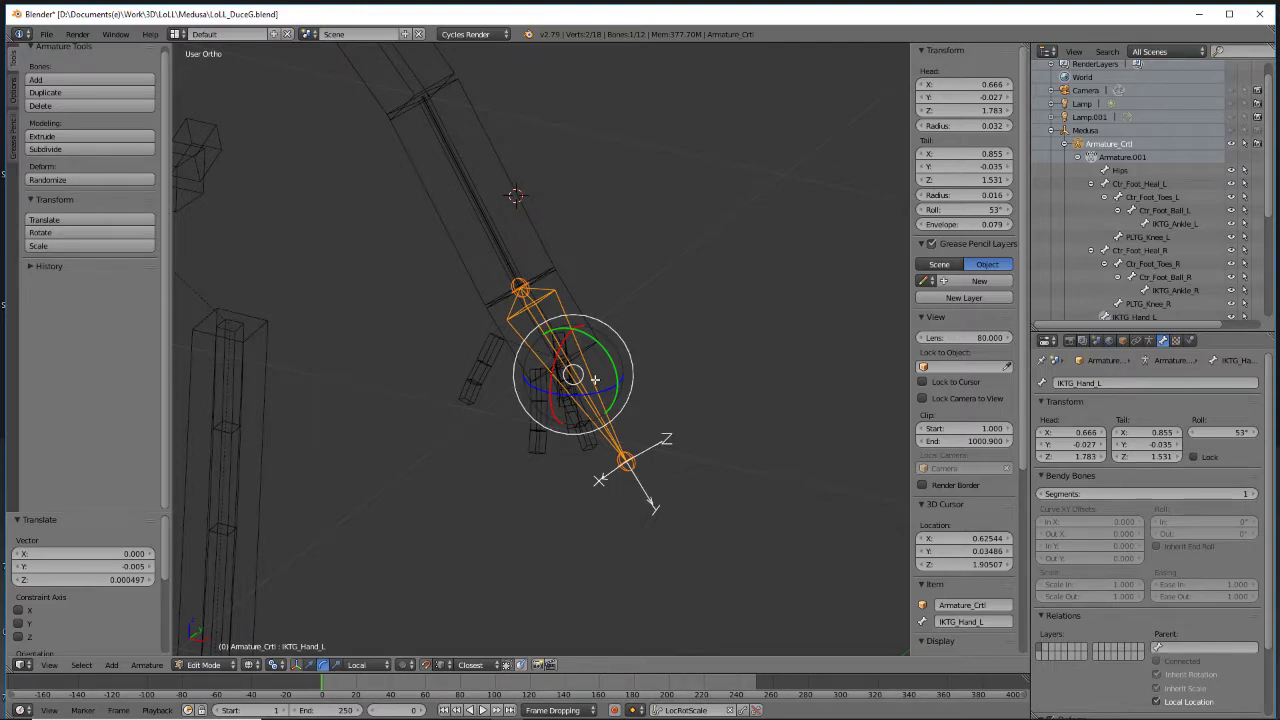
{"action": "middle_click_drag", "start_coordinate": [606, 379], "coordinate": [631, 362]}
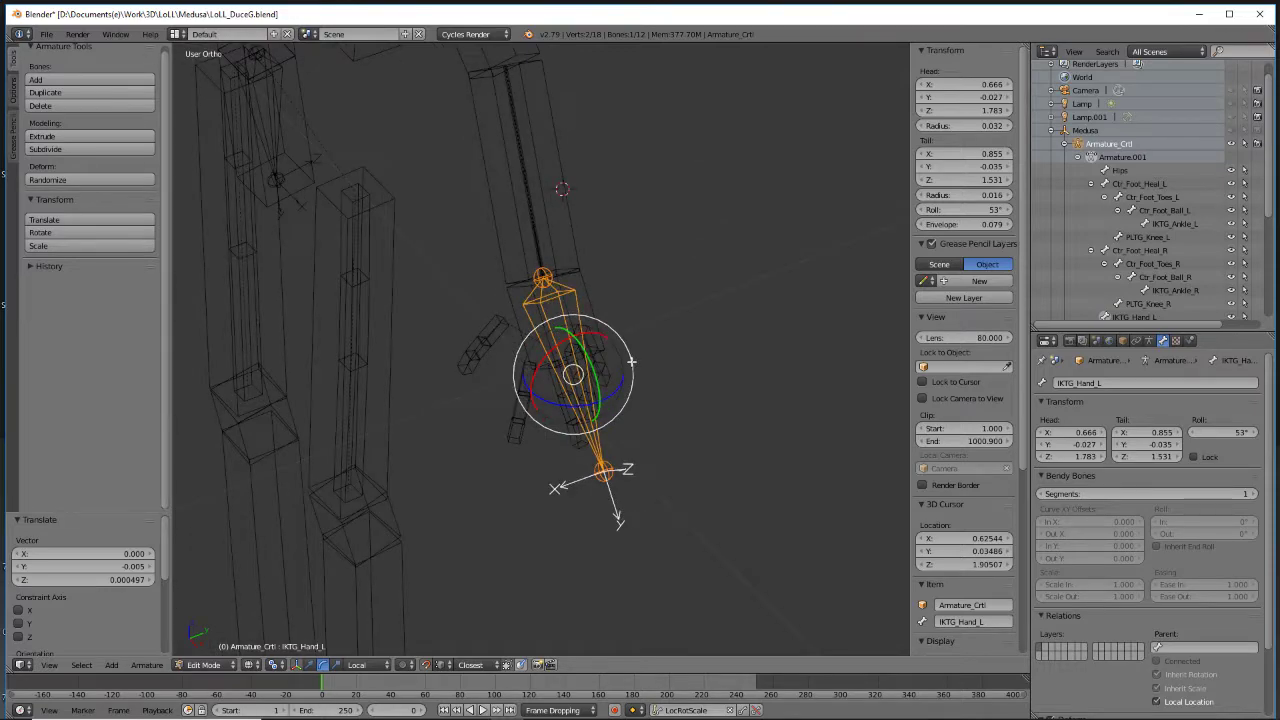
{"action": "key", "text": "KP_1"}
{"action": "key", "text": "KP_3"}
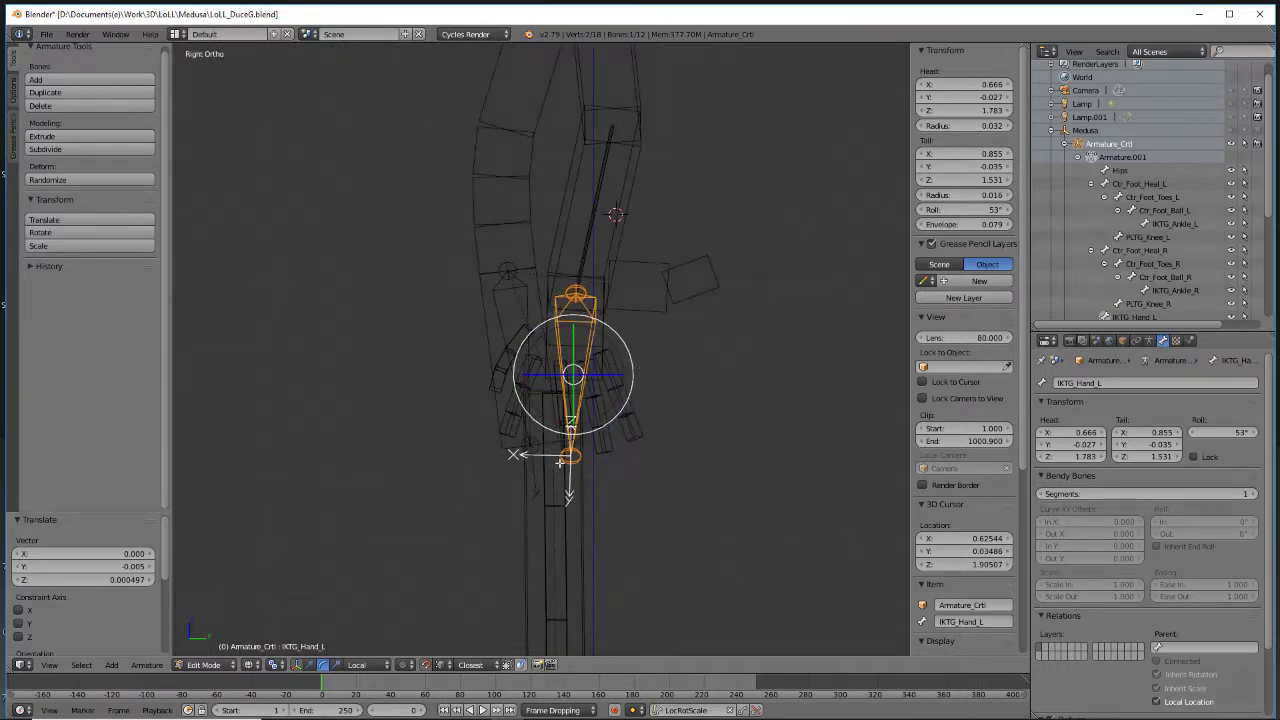
{"action": "right_click", "coordinate": [582, 454]}
{"action": "key", "text": "e"}
{"action": "key", "text": "y"}
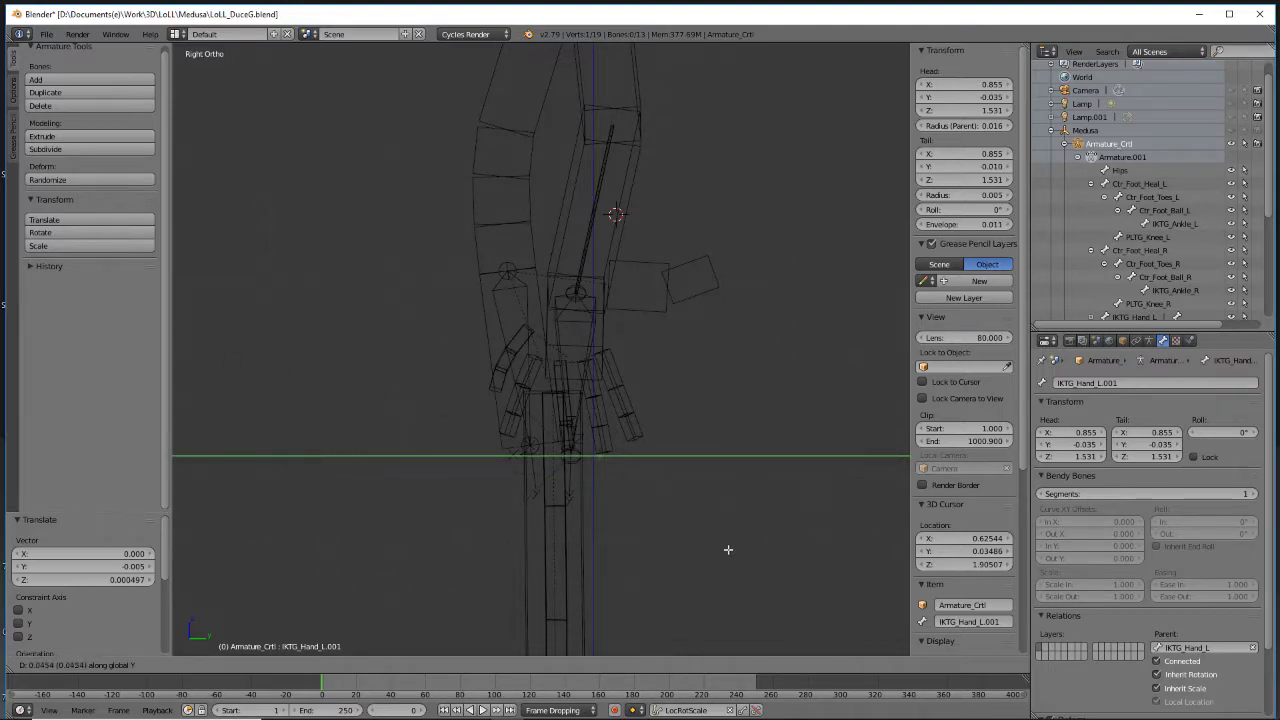
{"action": "left_click", "coordinate": [785, 549]}
Rename the bone extruded from IKTG_Hand_L to PLTG_elbow_L and disconnect it from its parent
{"action": "right_click", "coordinate": [692, 458]}
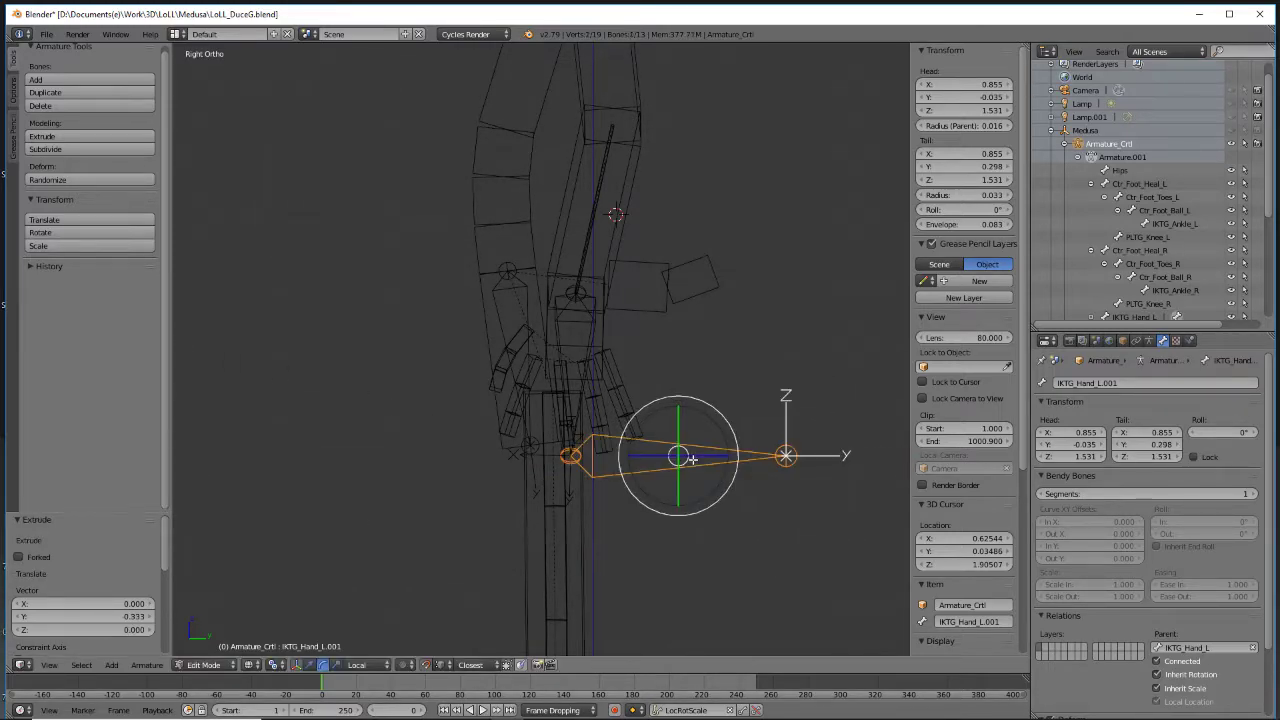
{"action": "left_click", "coordinate": [1130, 382]}
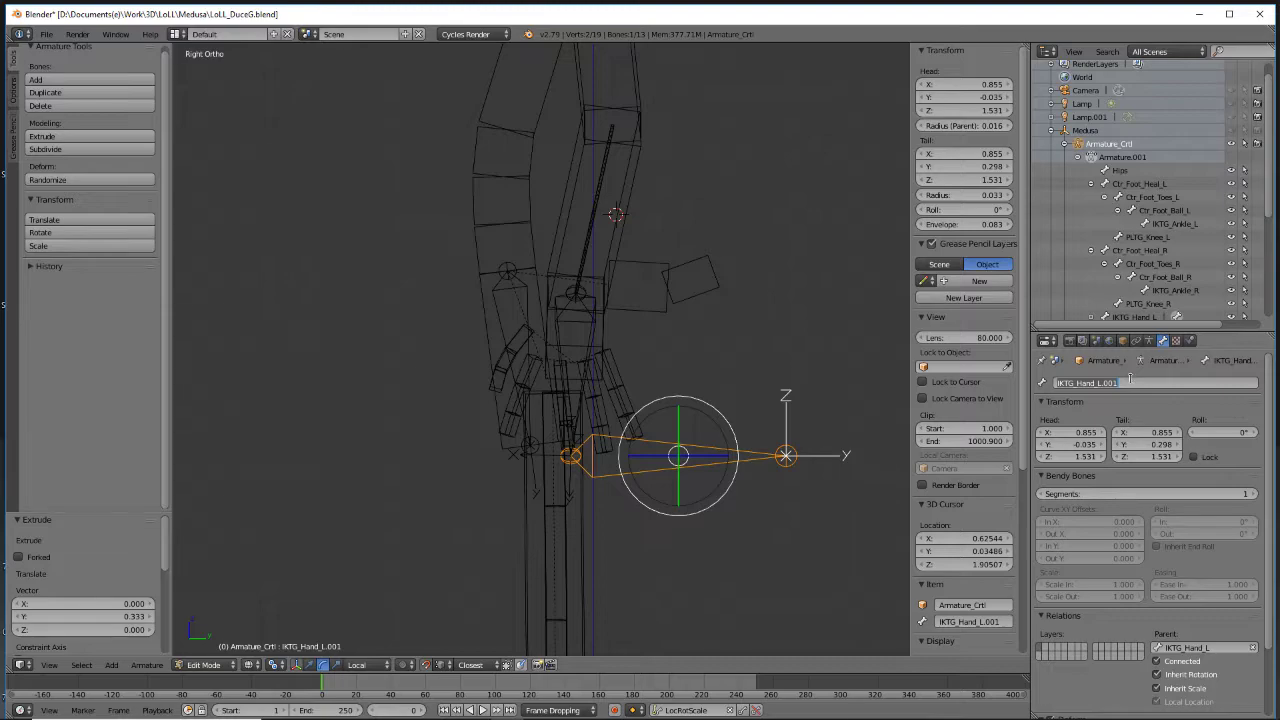
{"action": "type", "text": "H"}
{"action": "type", "text": "LTG_El"}
{"action": "type", "text": "bow_L"}
{"action": "key", "text": "Return"}
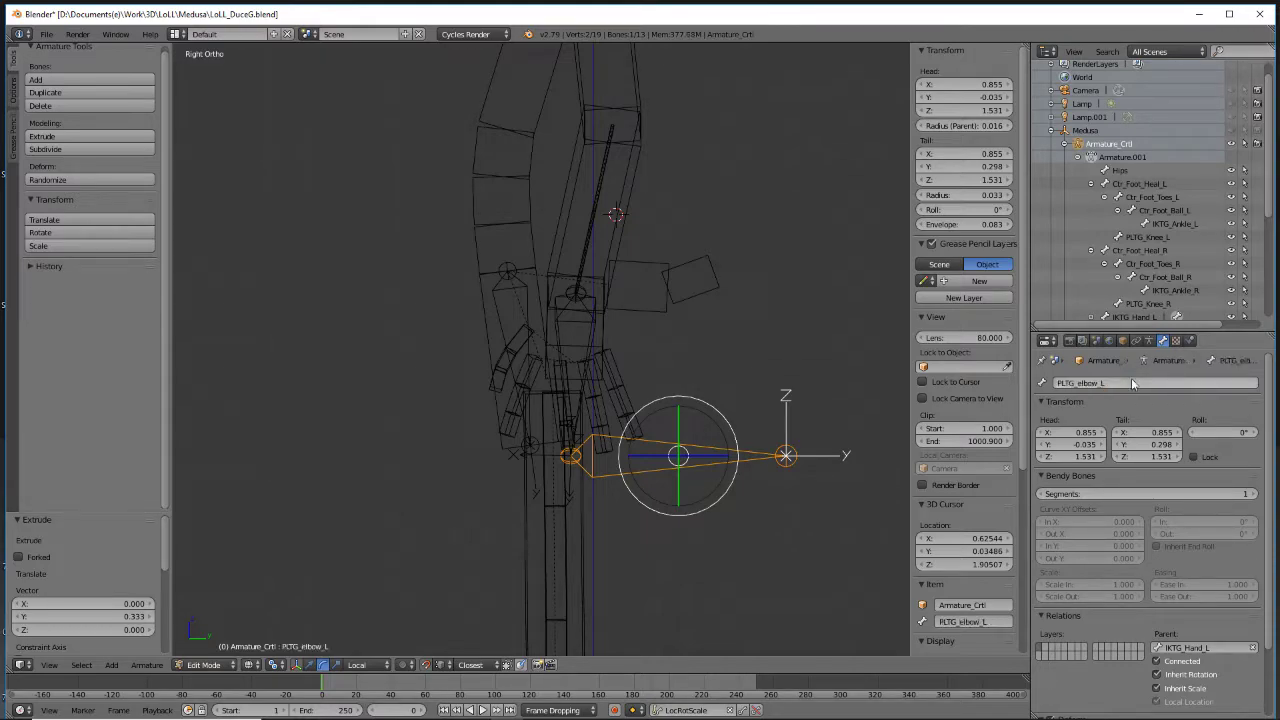
{"action": "scroll", "coordinate": [1103, 546], "scroll_direction": "down", "scroll_amount": 3}
{"action": "left_click", "coordinate": [1150, 580]}
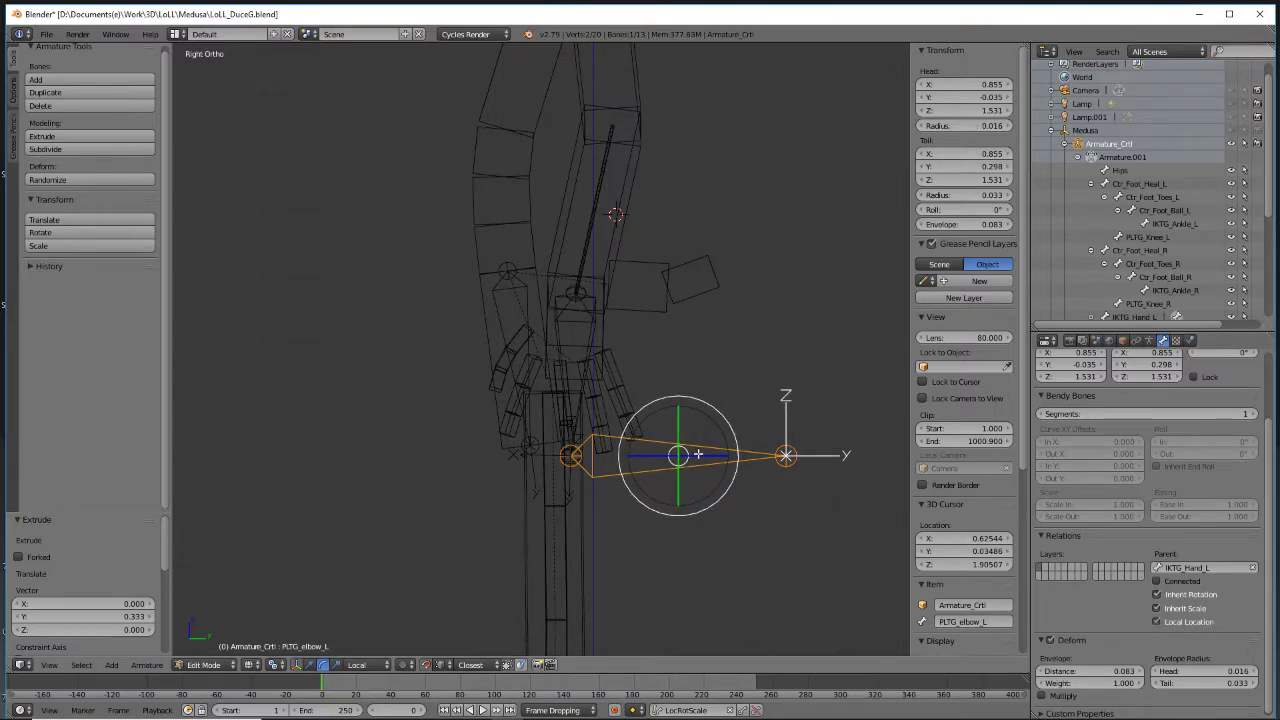
Move PLTG_elbow_L up behind the arm in right side view, to a head position of about Y 0.410, Z 2.055
{"action": "key", "text": "g"}
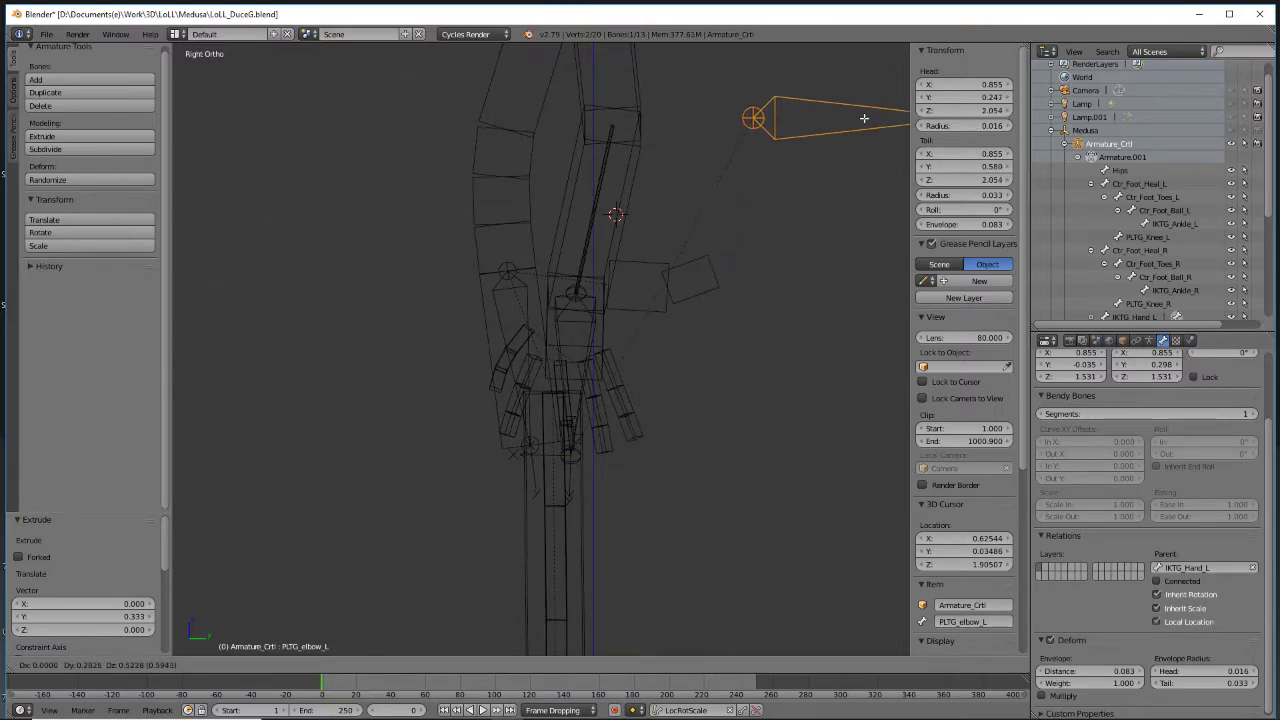
{"action": "left_click", "coordinate": [181, 118]}
{"action": "middle_click_drag", "start_coordinate": [572, 257], "coordinate": [327, 303], "text": "shift"}
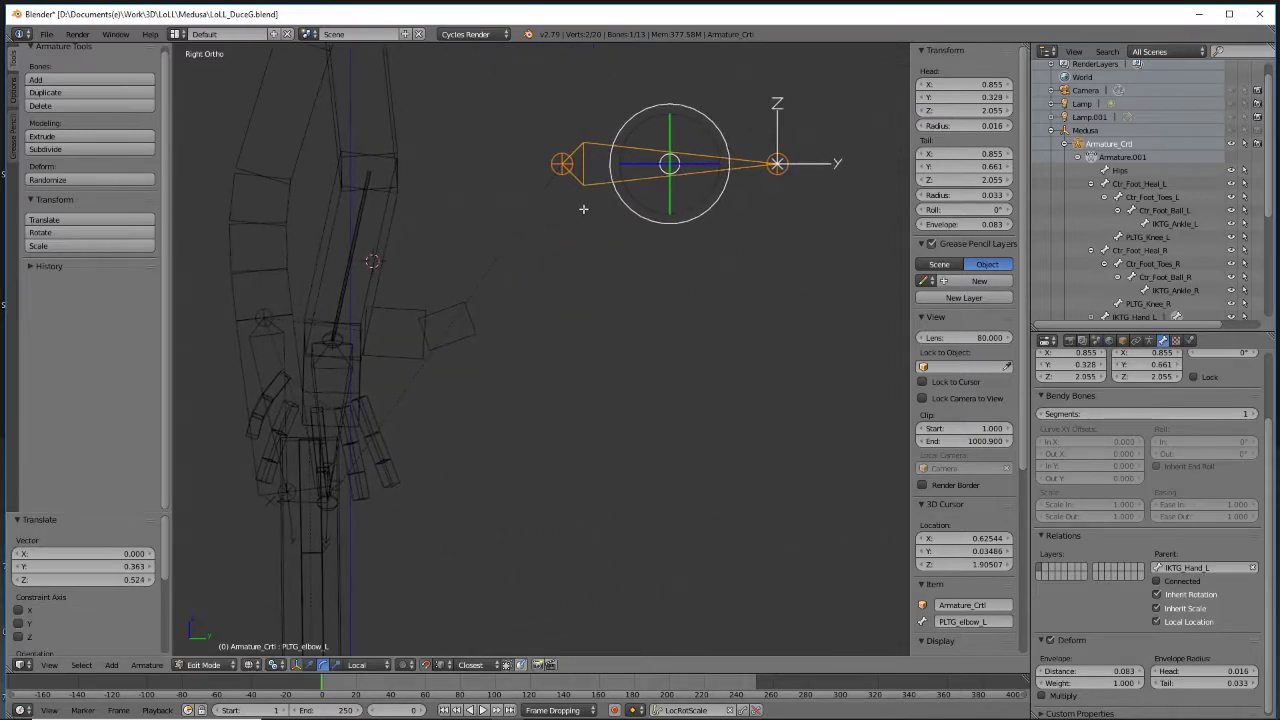
{"action": "key", "text": "g"}
{"action": "left_click", "coordinate": [740, 166]}
{"action": "middle_click_drag", "start_coordinate": [740, 168], "coordinate": [577, 277]}
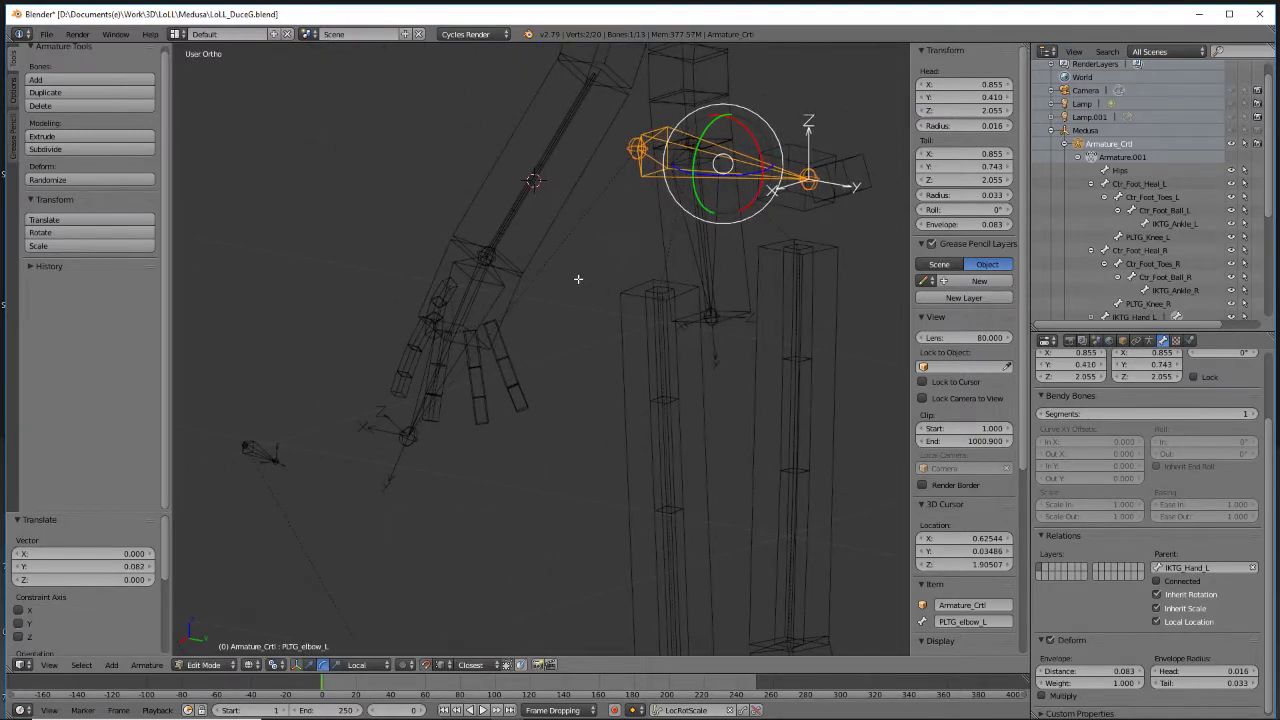
Move PLTG_elbow_L onto the left elbow joint from the front view, with its head at about X 0.465, Z 2.042
{"action": "key", "text": "KP_1"}
{"action": "key", "text": "g"}
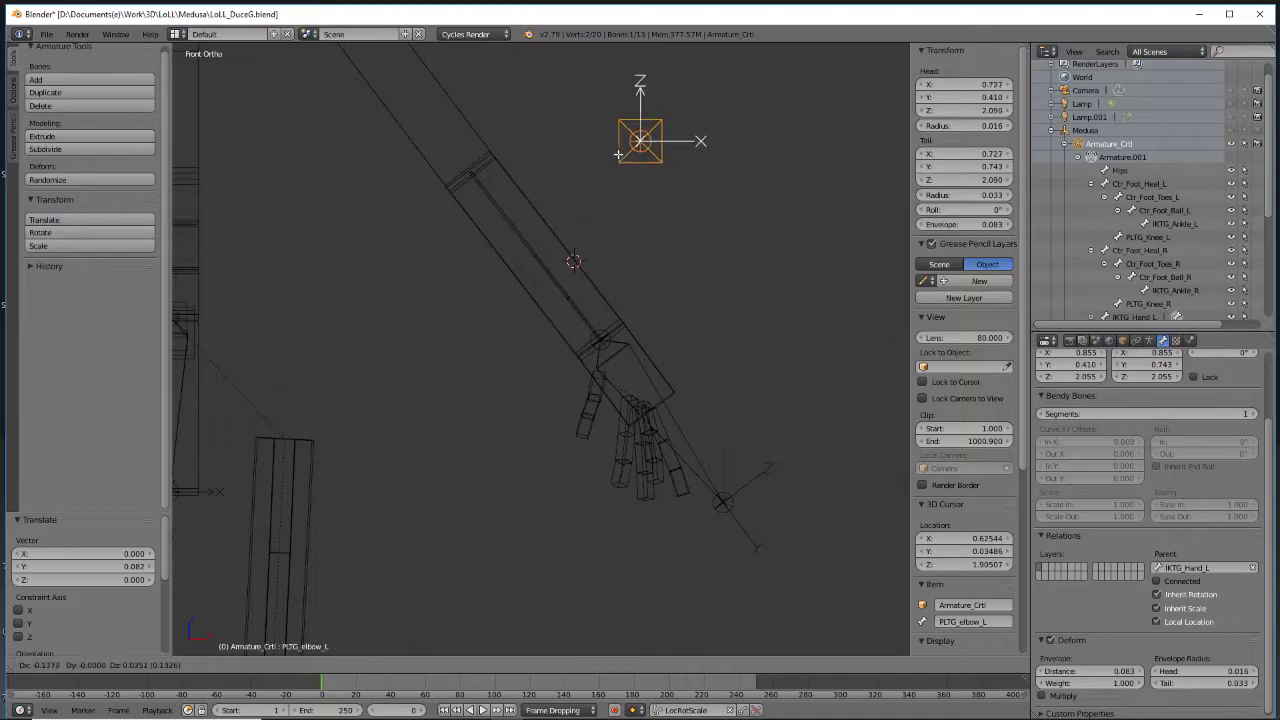
{"action": "left_click", "coordinate": [472, 180]}
{"action": "middle_click_drag", "start_coordinate": [472, 180], "coordinate": [486, 283]}
{"action": "key", "text": "KP_3"}
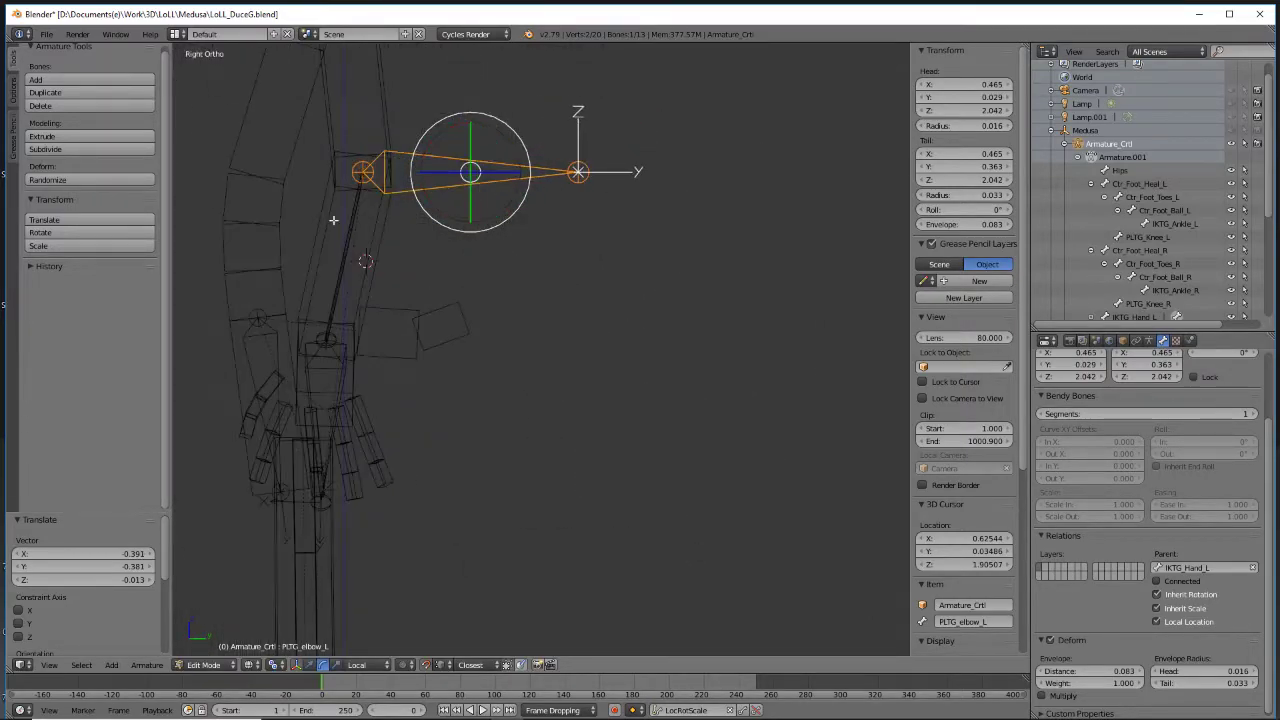
Move PLTG_elbow_L about 0.528 along global Y, straight behind the left elbow
{"action": "key", "text": "g"}
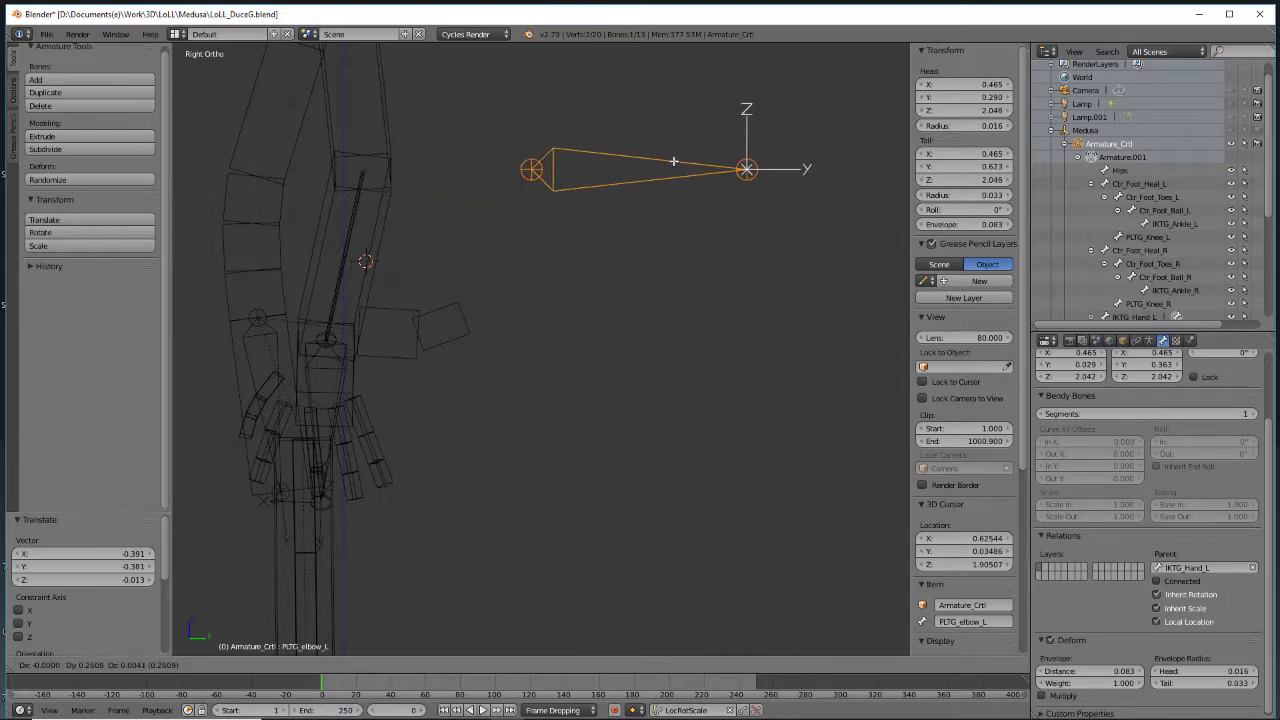
{"action": "key", "text": "x"}
{"action": "key", "text": "y"}
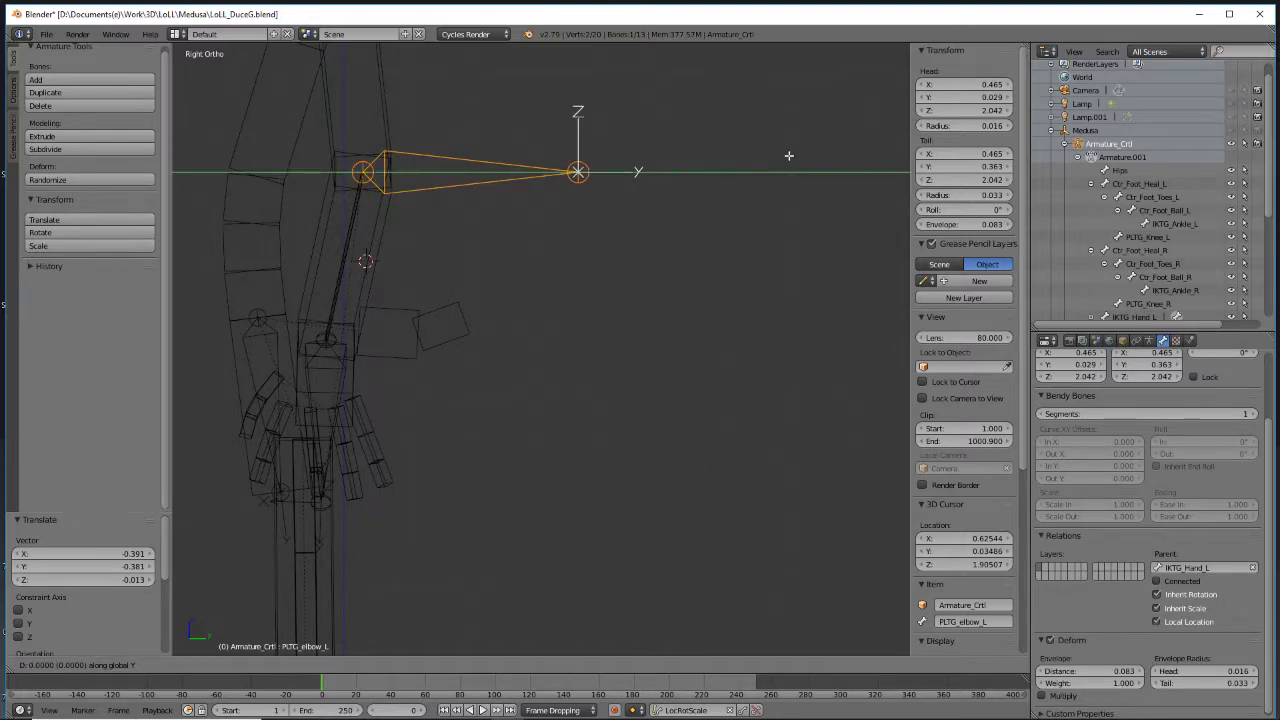
{"action": "left_click", "coordinate": [846, 150]}
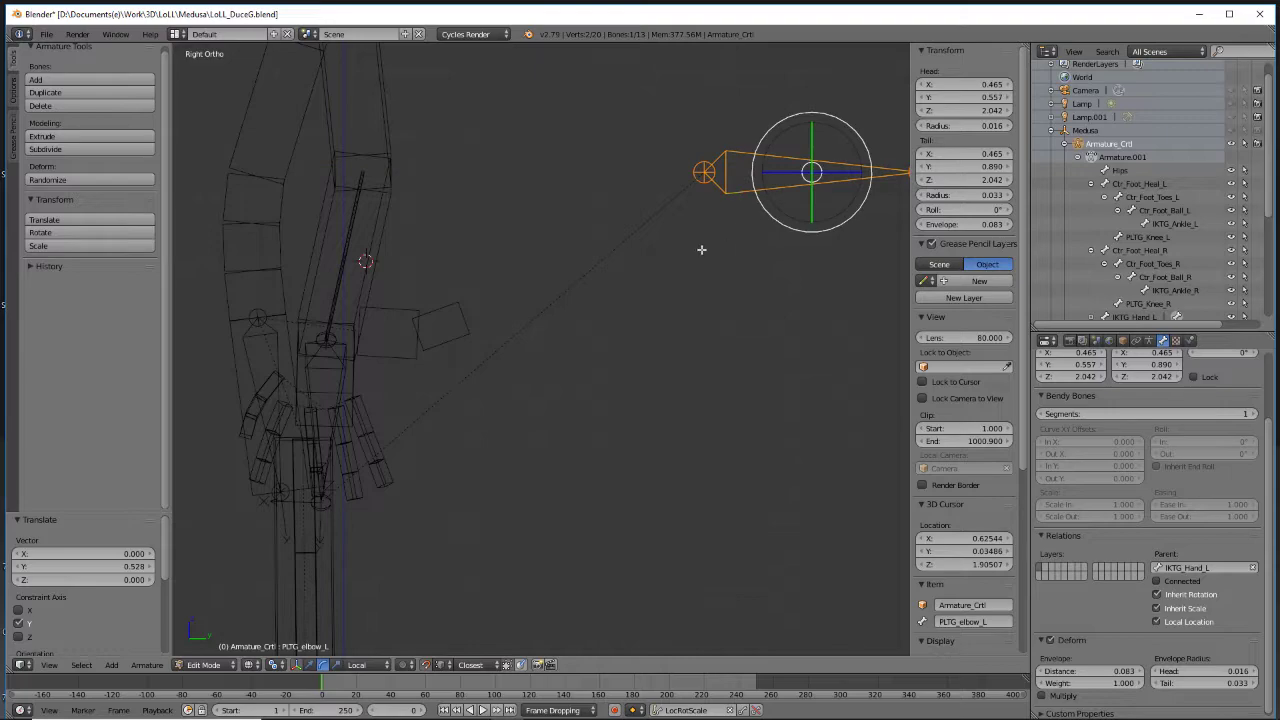
Save the project over the existing LoLL_DuceG.blend file
{"action": "scroll", "coordinate": [700, 249], "scroll_direction": "down", "scroll_amount": 2}
{"action": "middle_click_drag", "start_coordinate": [646, 308], "coordinate": [711, 345]}
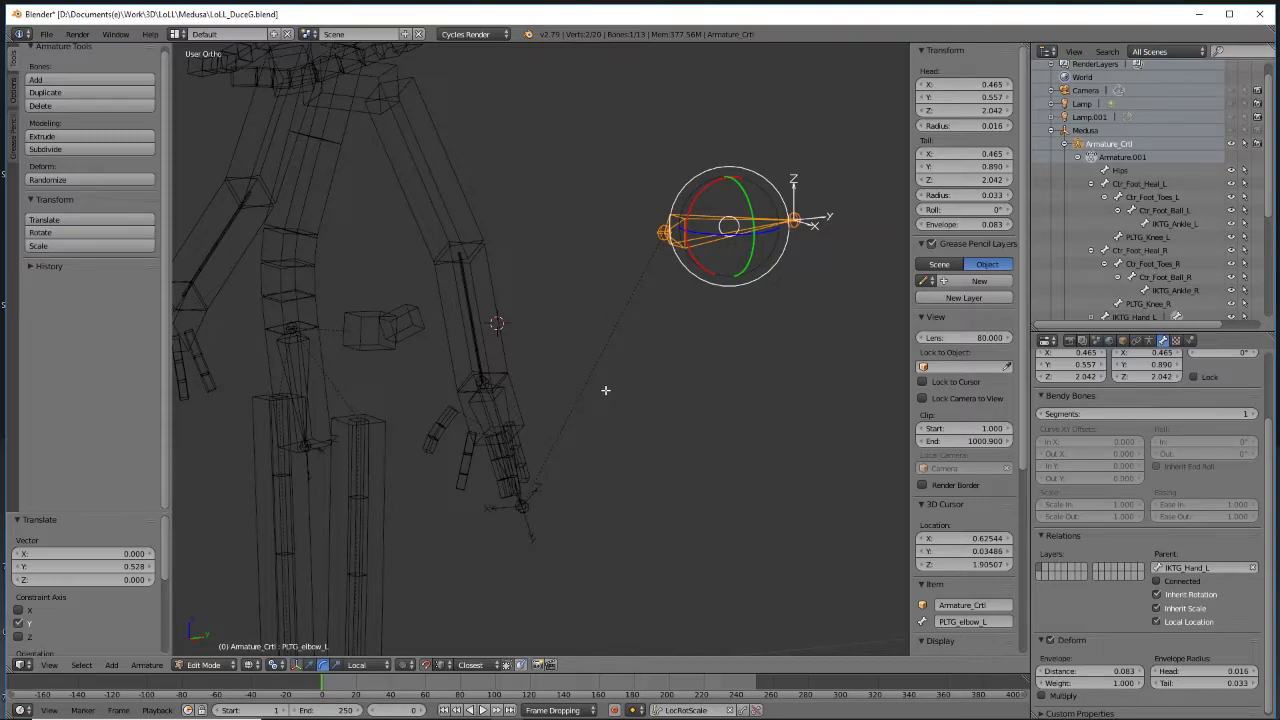
{"action": "mouse_move", "coordinate": [606, 390]}
{"action": "middle_mouse_down"}
{"action": "mouse_move", "coordinate": [654, 387]}
{"action": "mouse_move", "coordinate": [607, 391]}
{"action": "middle_mouse_up"}
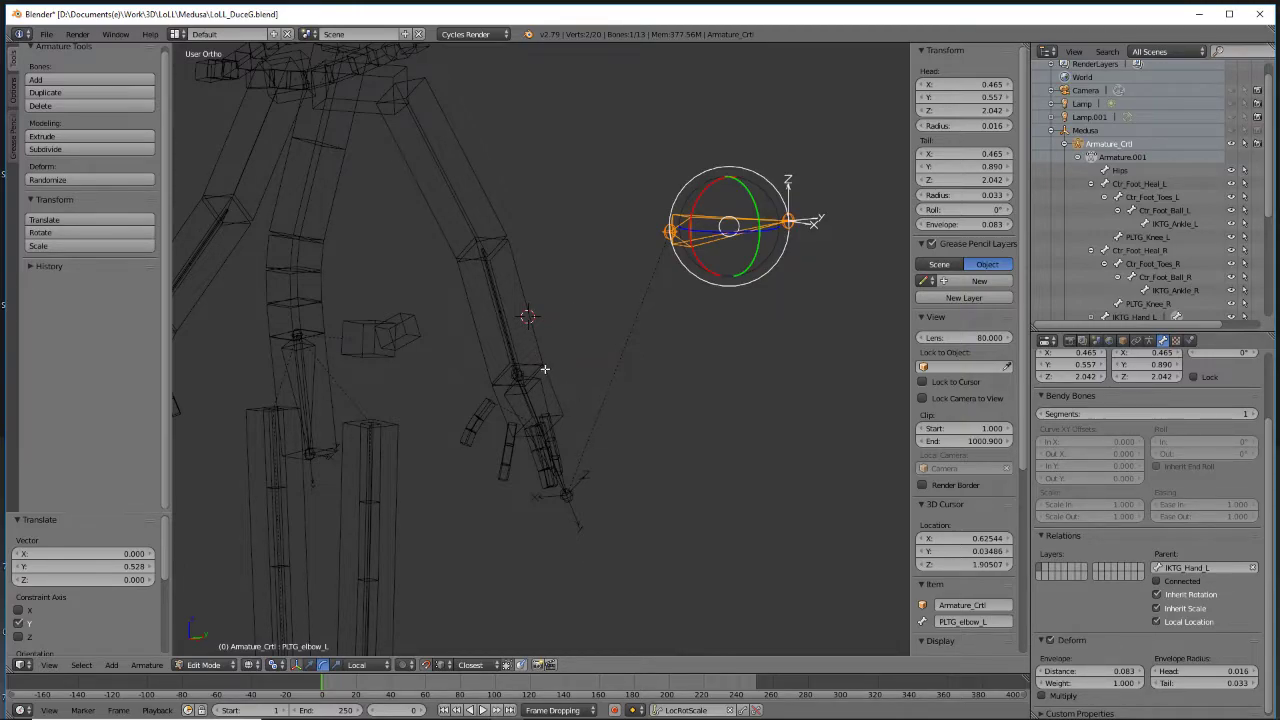
{"action": "key", "text": "ctrl+s"}
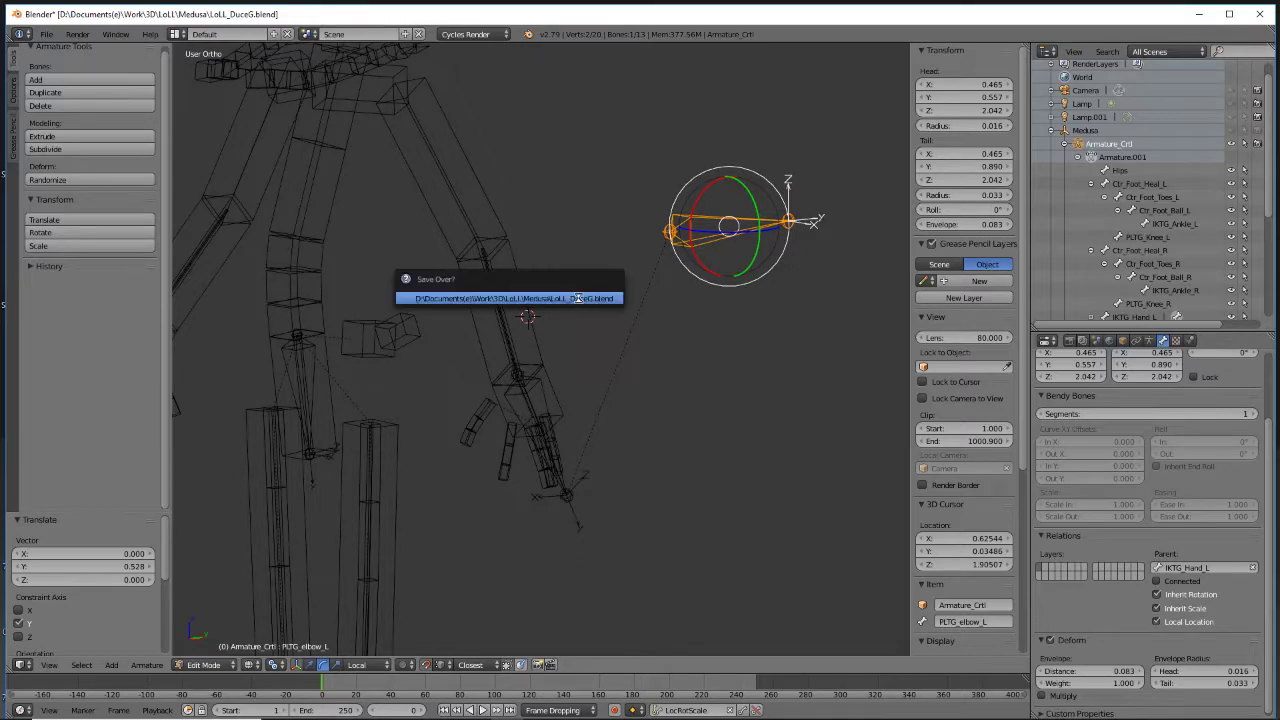
{"action": "left_click", "coordinate": [578, 298]}
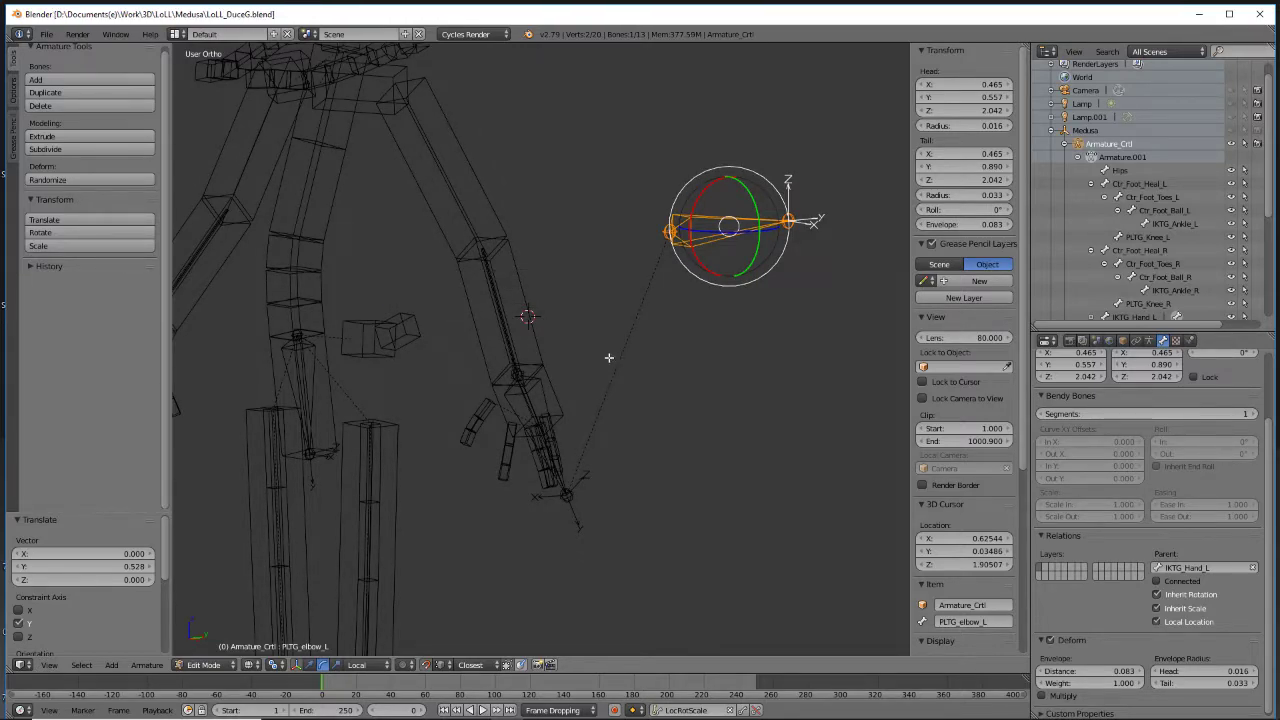
Put Armature_Crtl in Pose Mode, and select Armature_DEF and put it in Pose Mode as well
{"action": "left_click", "coordinate": [183, 666]}
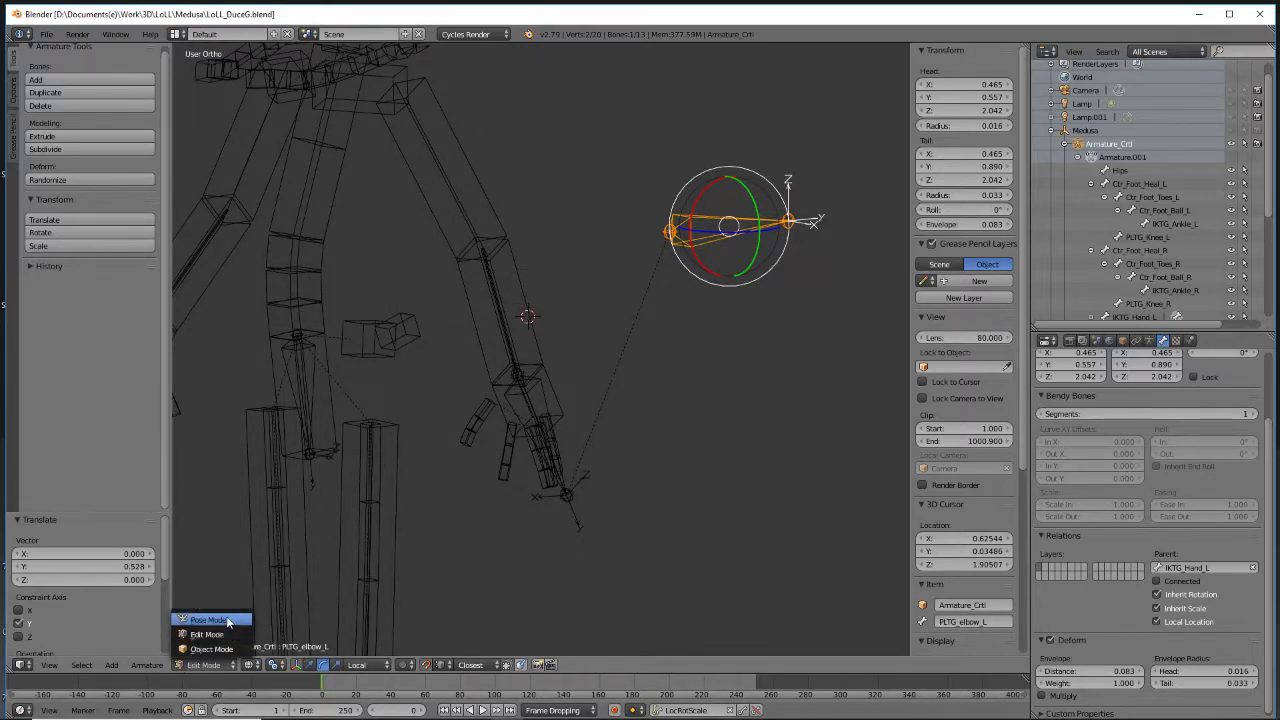
{"action": "left_click", "coordinate": [228, 621]}
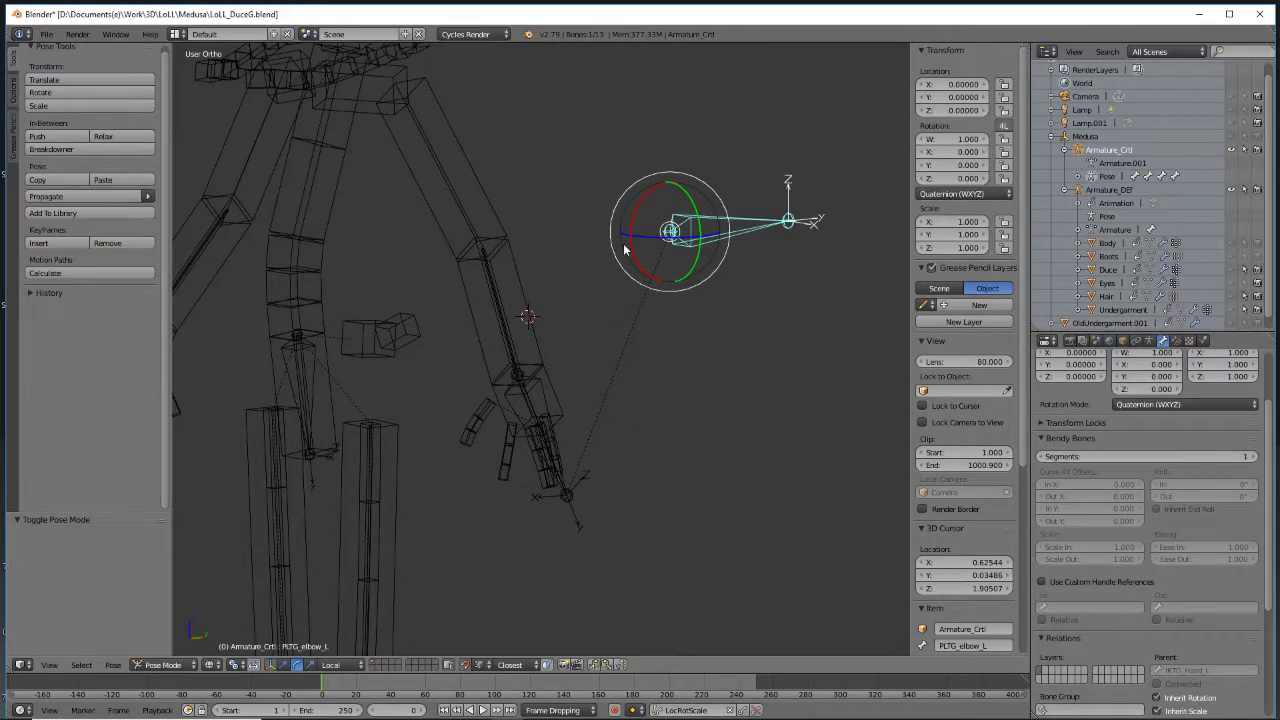
{"action": "middle_click_drag", "start_coordinate": [574, 392], "coordinate": [578, 452]}
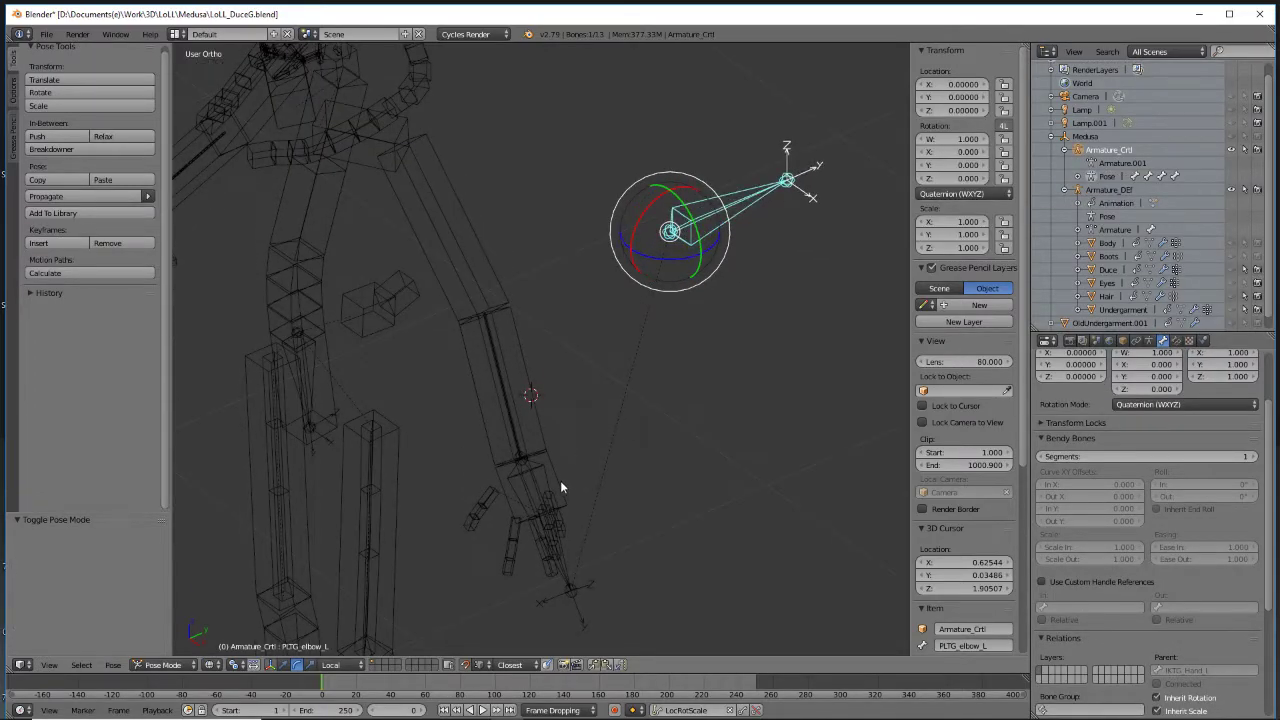
{"action": "right_click", "coordinate": [537, 418]}
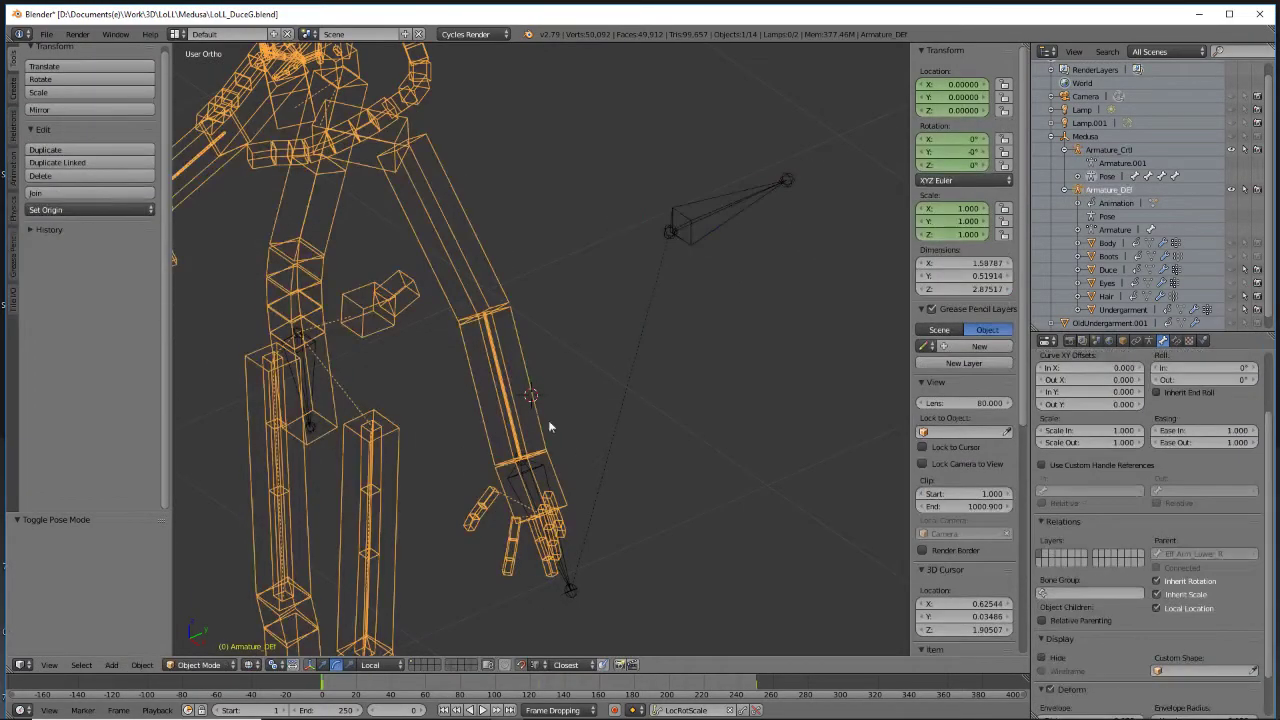
{"action": "left_click", "coordinate": [199, 665]}
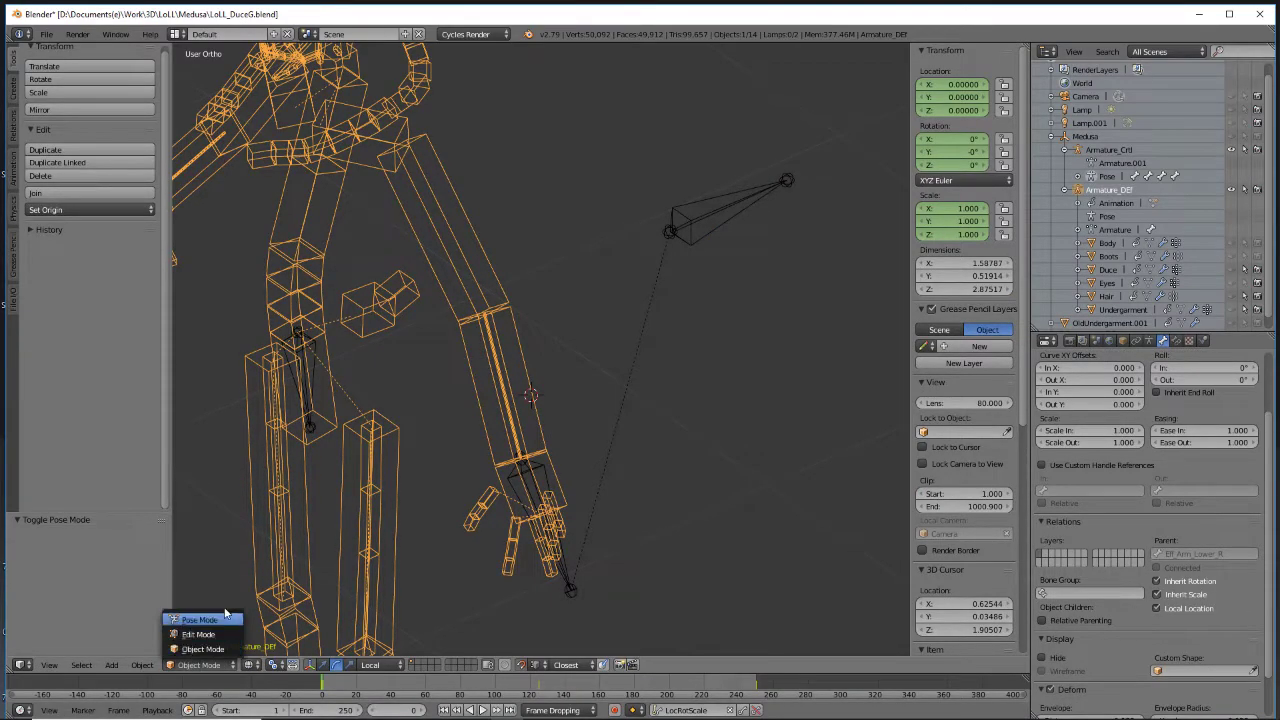
{"action": "left_click", "coordinate": [226, 620]}
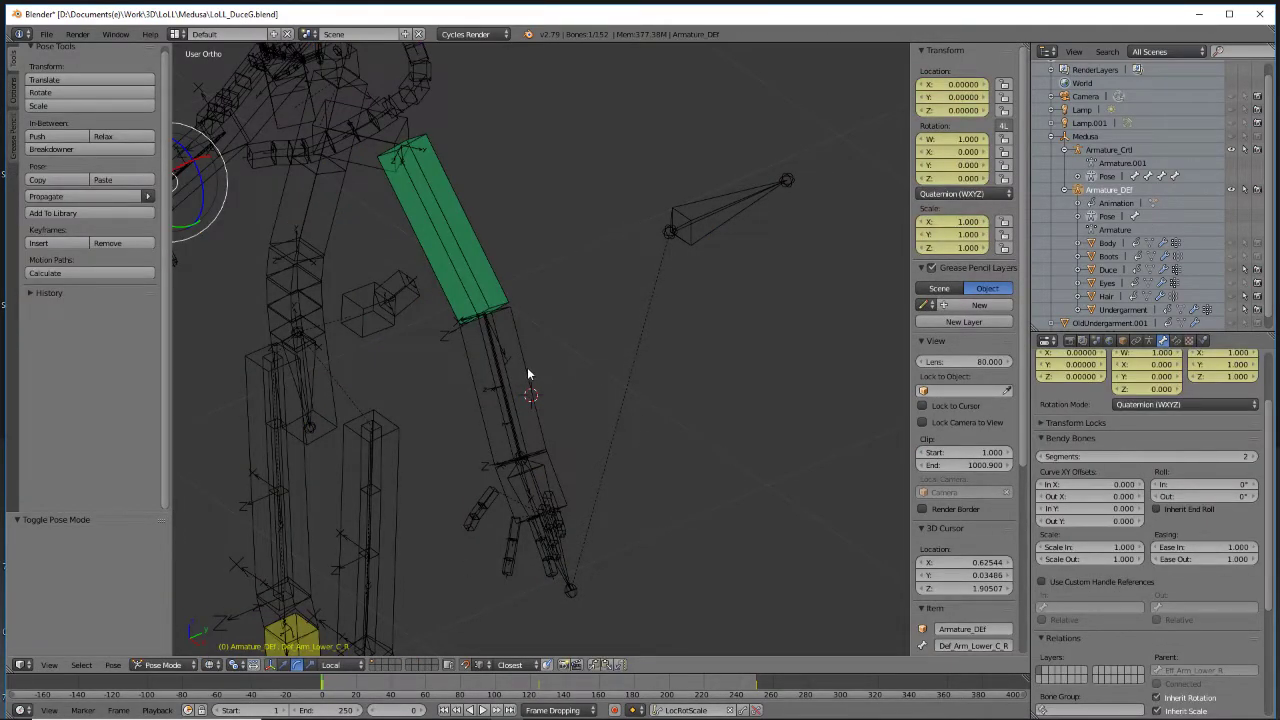
Delete the Maintain Volume constraint from the left upper arm bone Def_Arm_Upper_L
{"action": "scroll", "coordinate": [495, 365], "scroll_direction": "down", "scroll_amount": 3}
{"action": "middle_click_drag", "start_coordinate": [463, 363], "coordinate": [528, 241]}
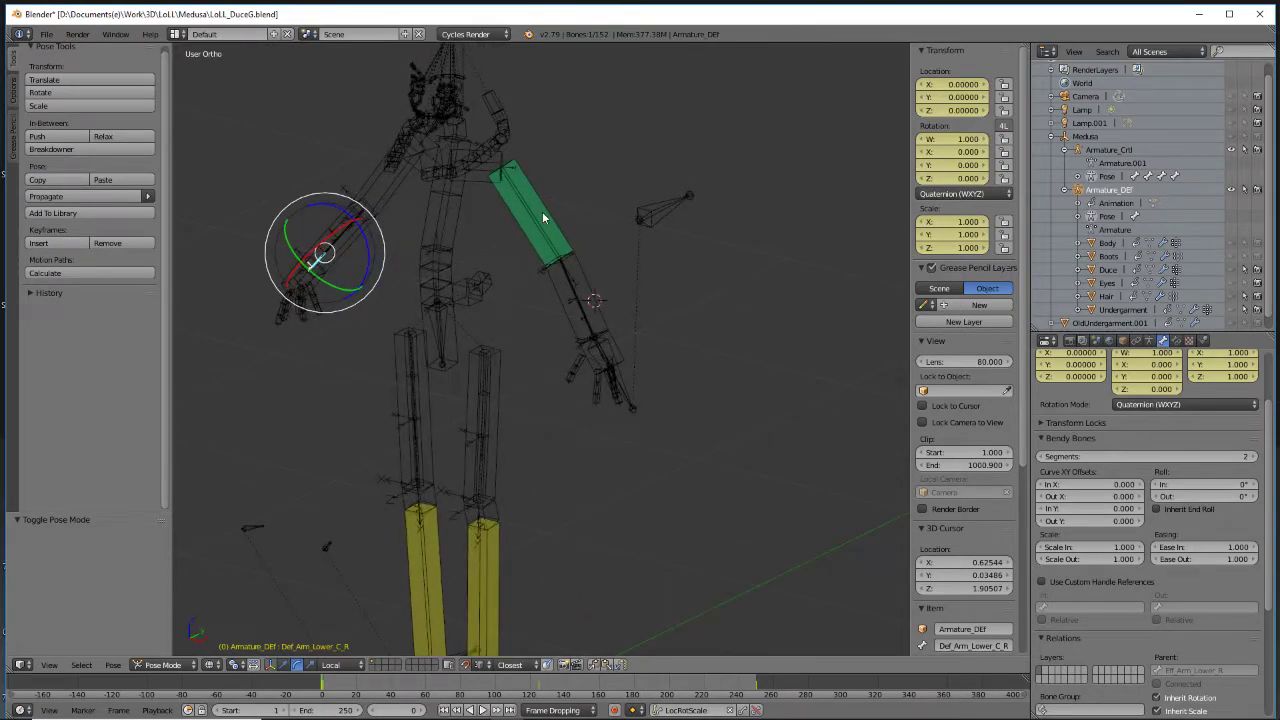
{"action": "right_click", "coordinate": [542, 217]}
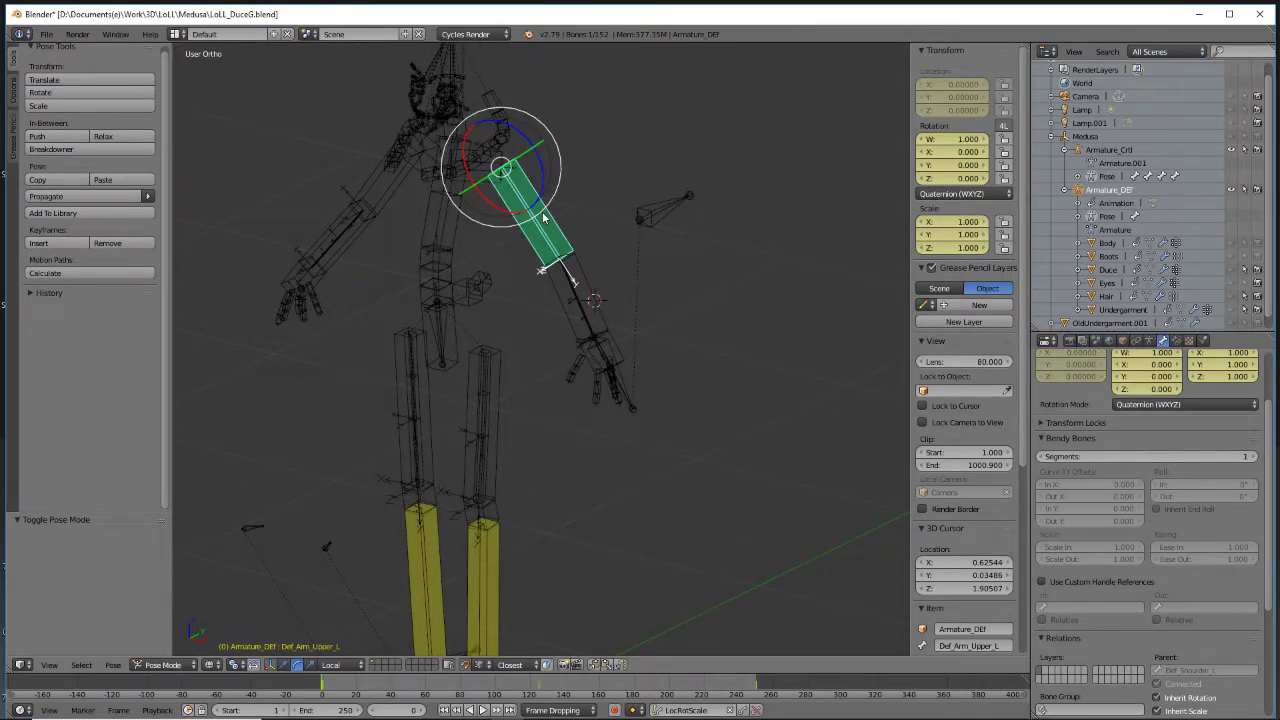
{"action": "scroll", "coordinate": [1200, 400], "scroll_direction": "up", "scroll_amount": 2}
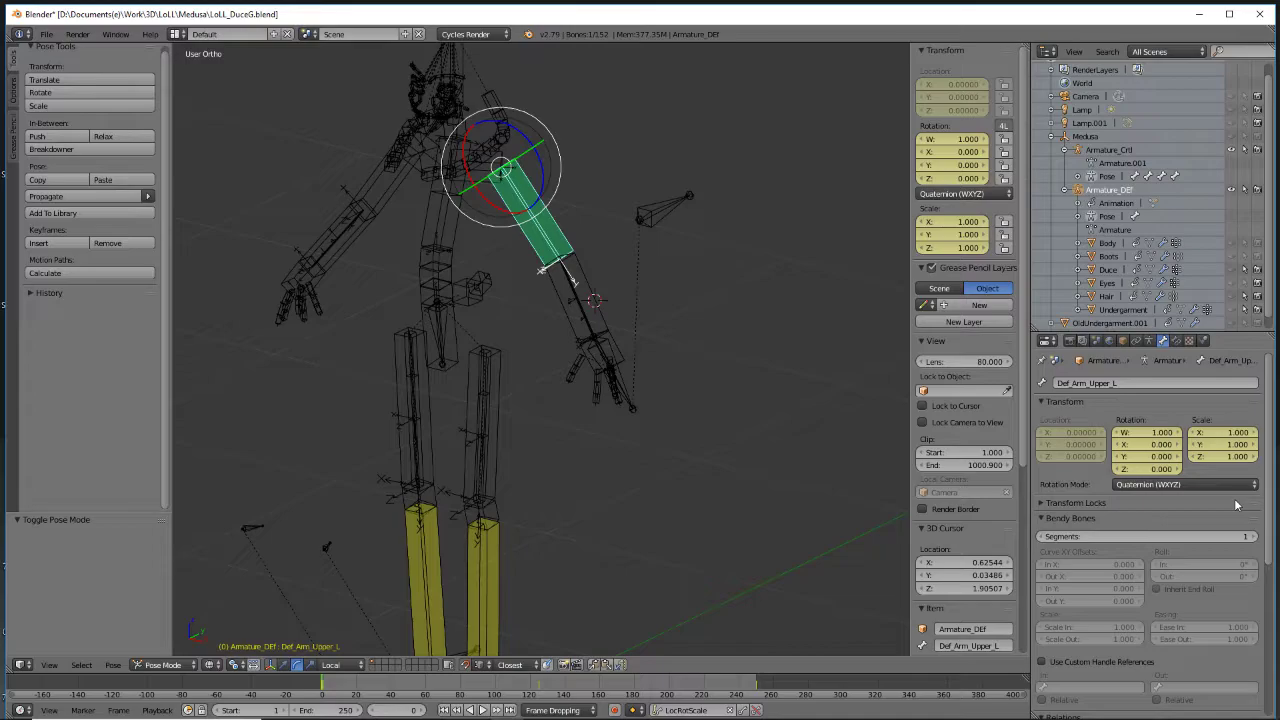
{"action": "left_click", "coordinate": [1177, 340]}
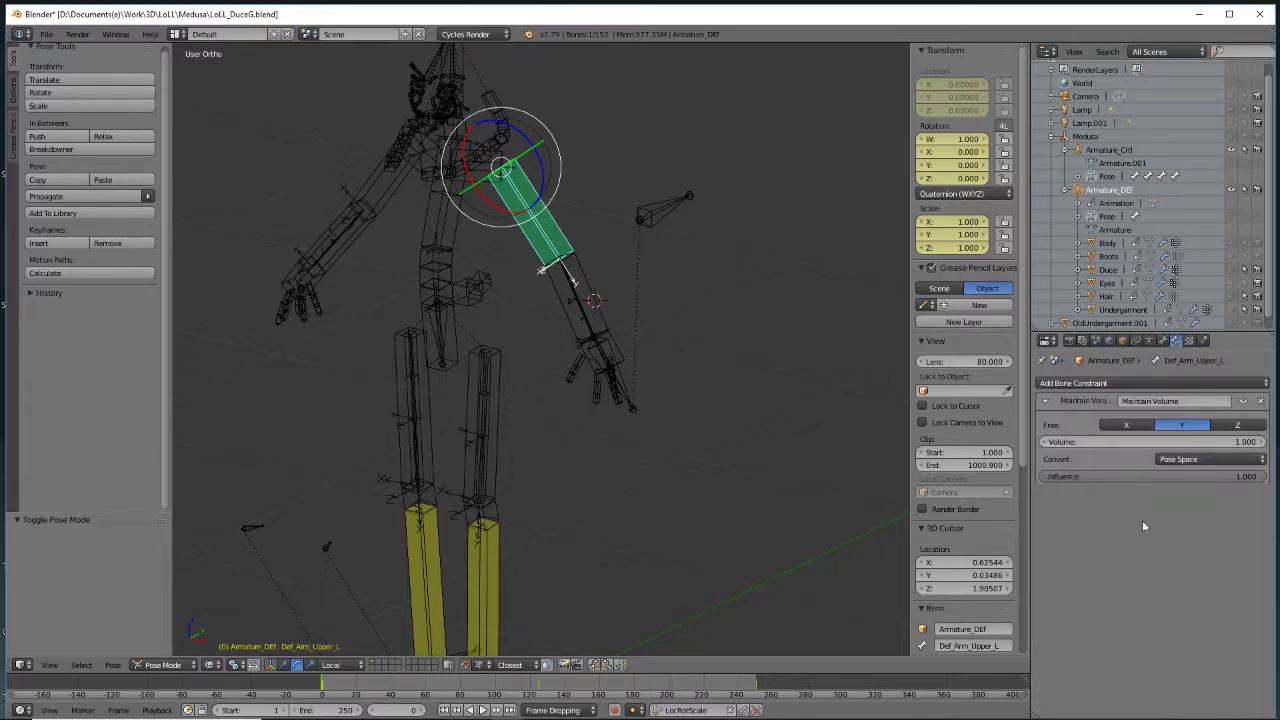
{"action": "left_click", "coordinate": [1260, 400]}
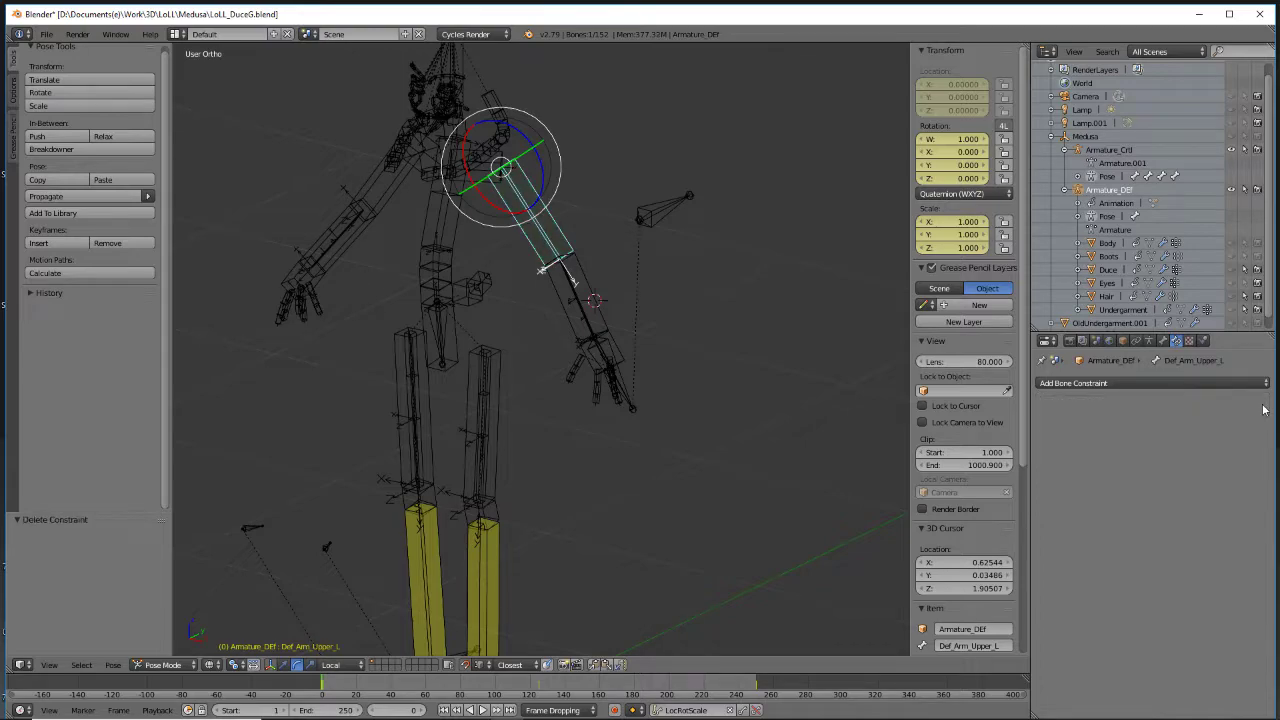
Add an Inverse Kinematics constraint to the left forearm bone Eff_Arm_Lower_L with Armature_Crtl as its target
{"action": "right_click", "coordinate": [581, 268]}
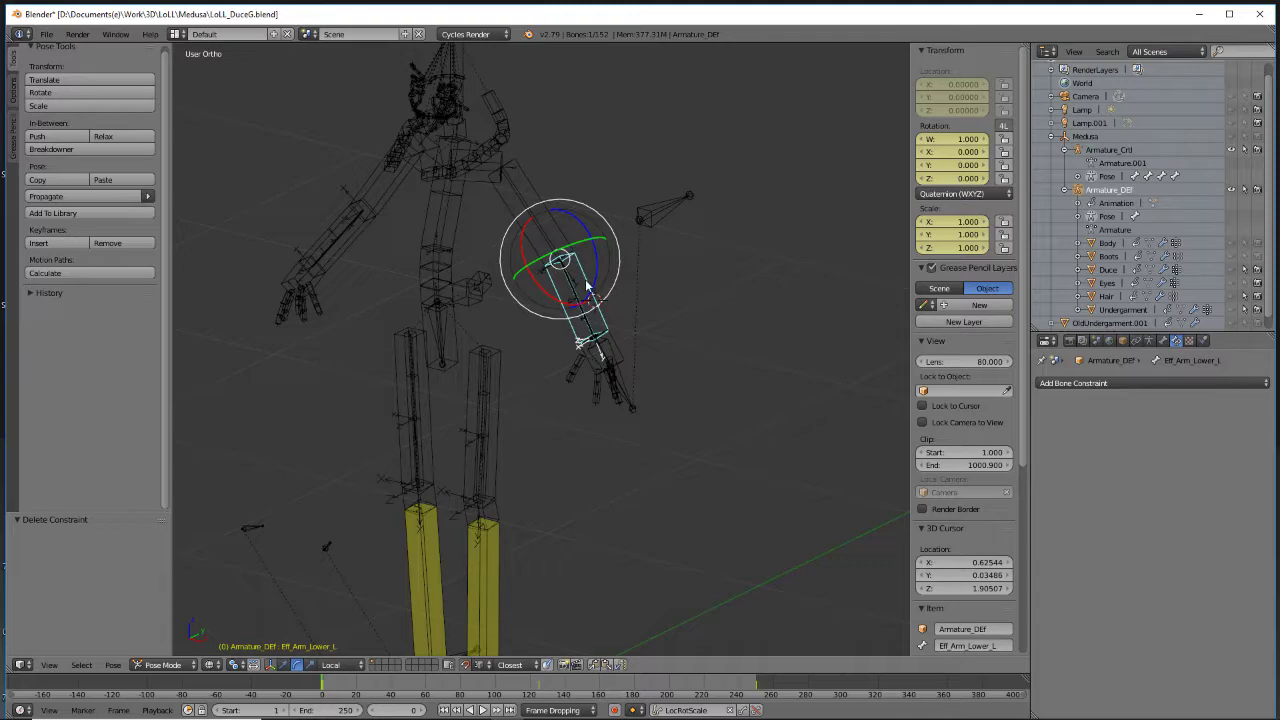
{"action": "left_click", "coordinate": [1093, 383]}
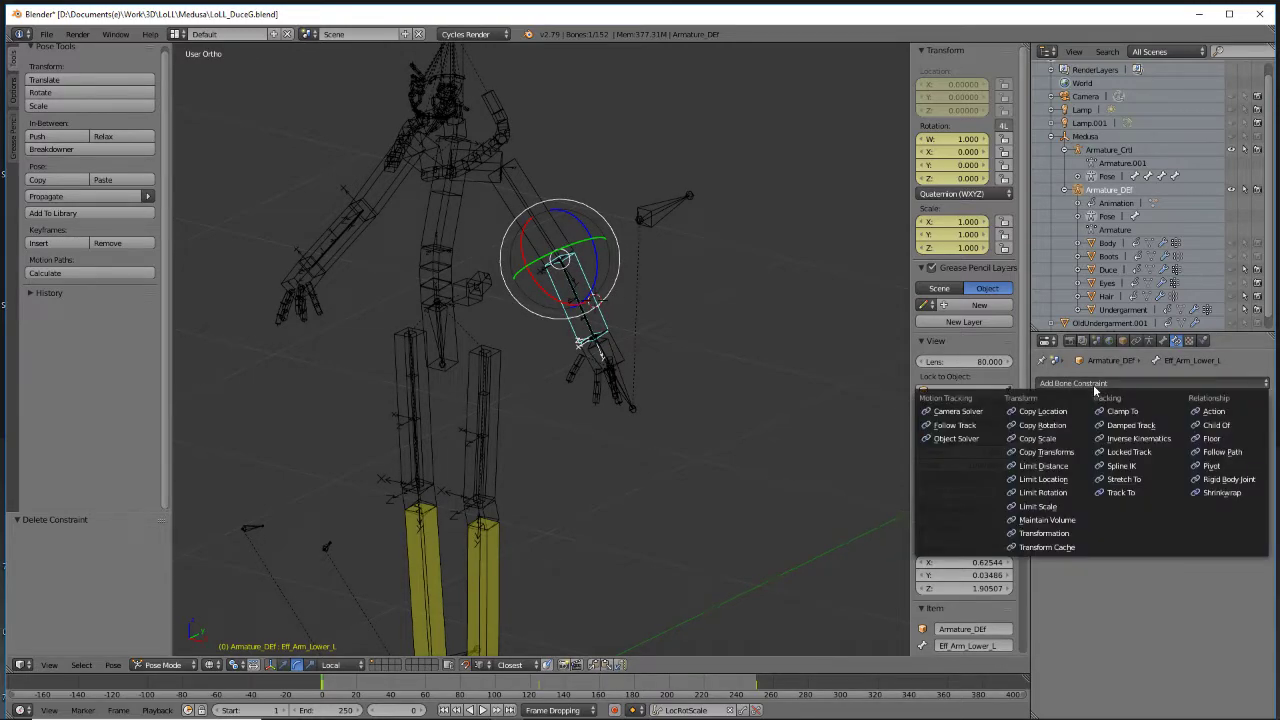
{"action": "left_click", "coordinate": [1160, 438]}
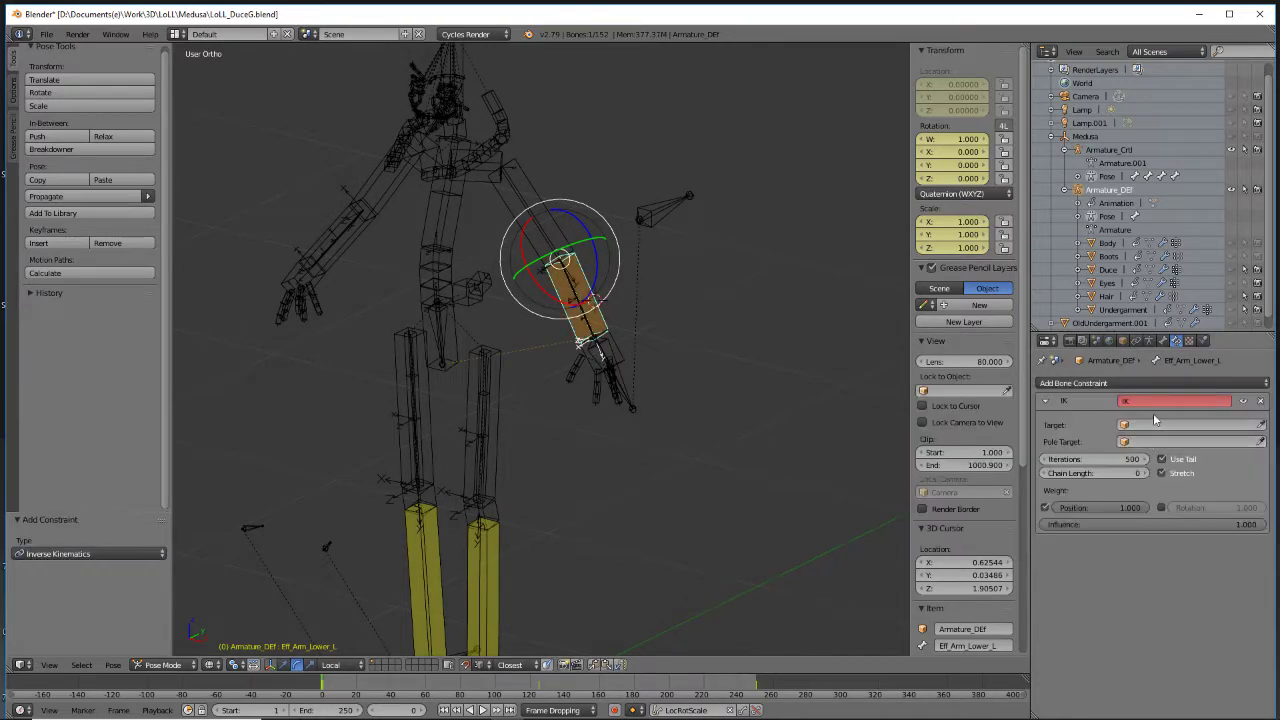
{"action": "left_click", "coordinate": [1168, 430]}
{"action": "left_click", "coordinate": [1170, 448]}
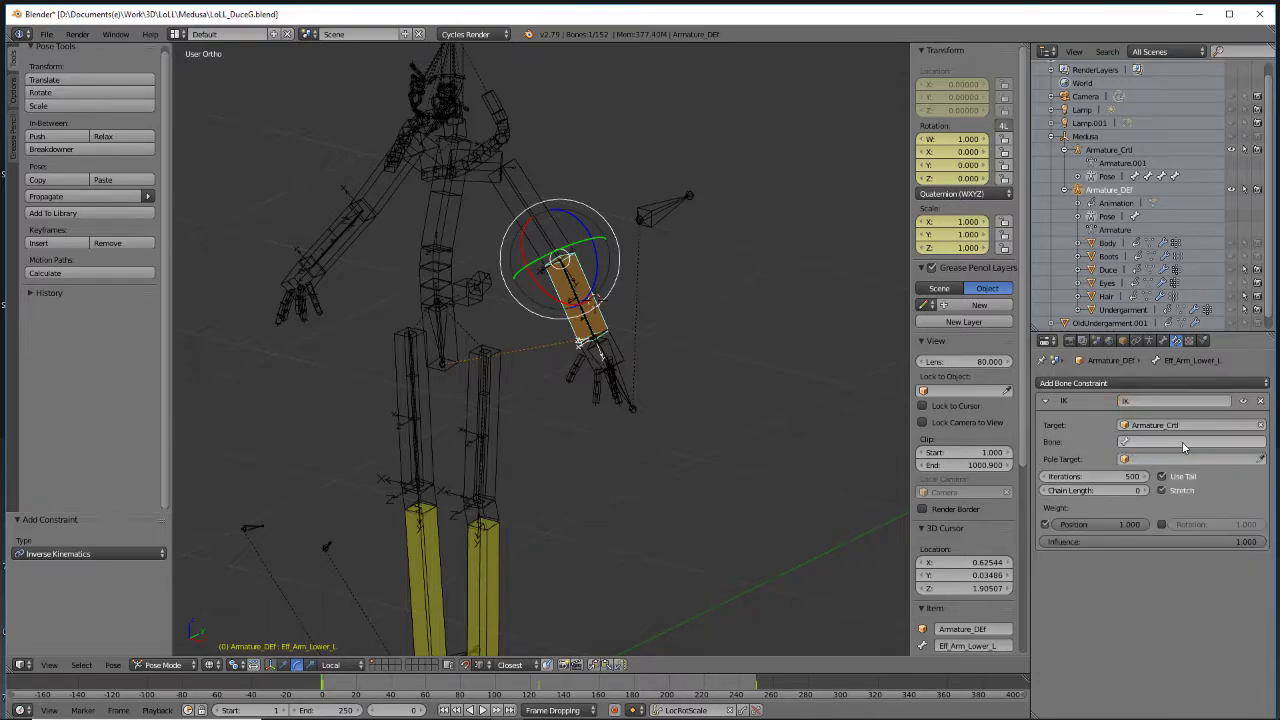
Set the forearm IK constraint's target bone to IKTG_Hand_L and its chain length to 2
{"action": "left_click", "coordinate": [1164, 441]}
{"action": "type", "text": "has"}
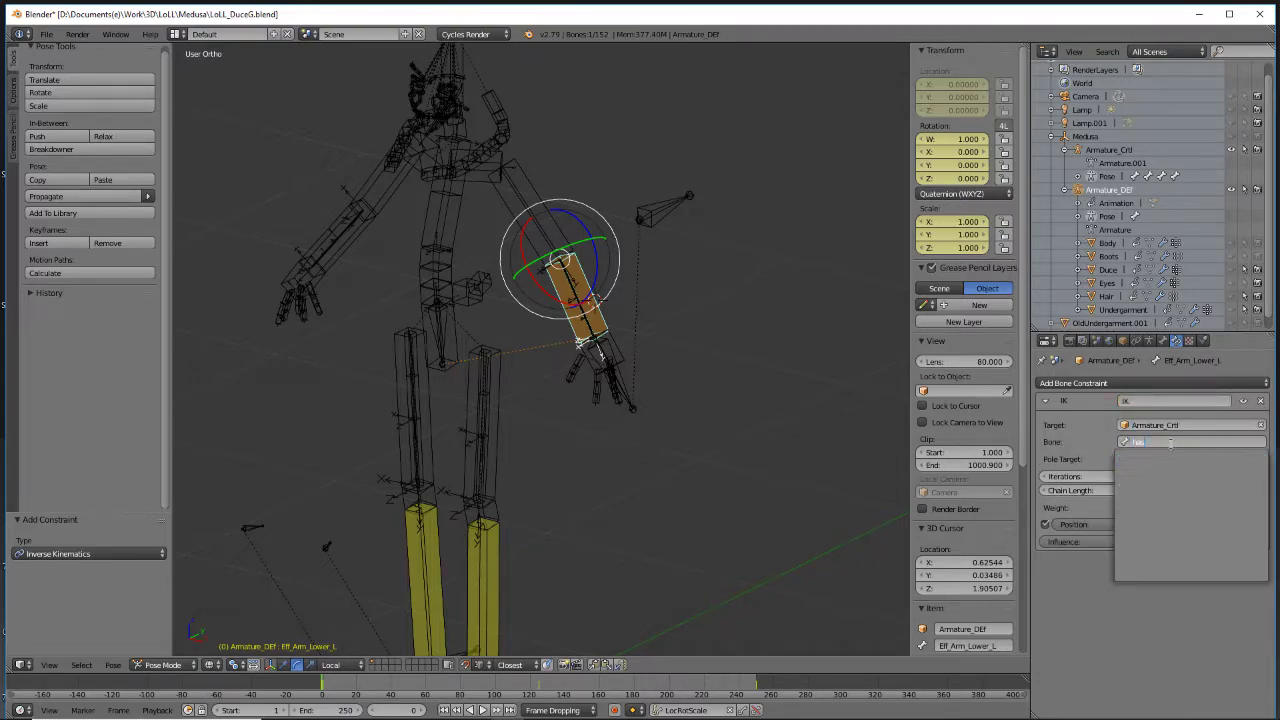
{"action": "key", "text": "BackSpace"}
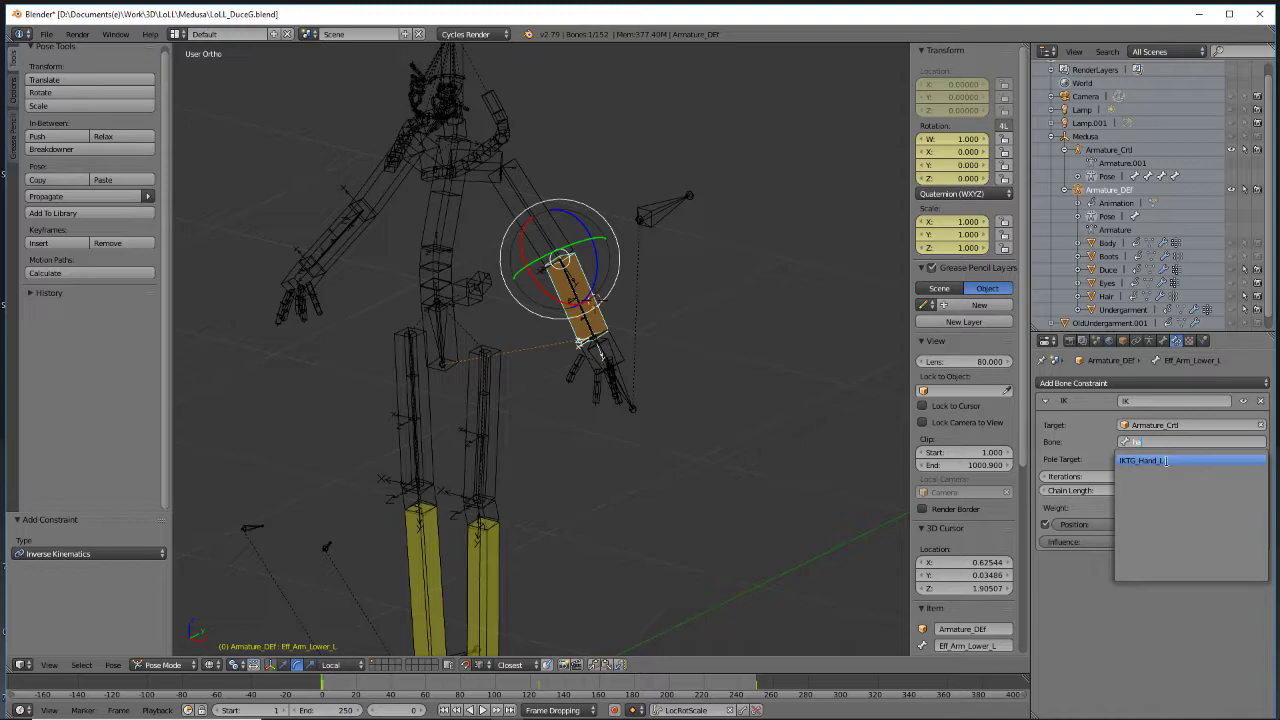
{"action": "left_click", "coordinate": [1165, 460]}
{"action": "left_click", "coordinate": [1145, 490]}
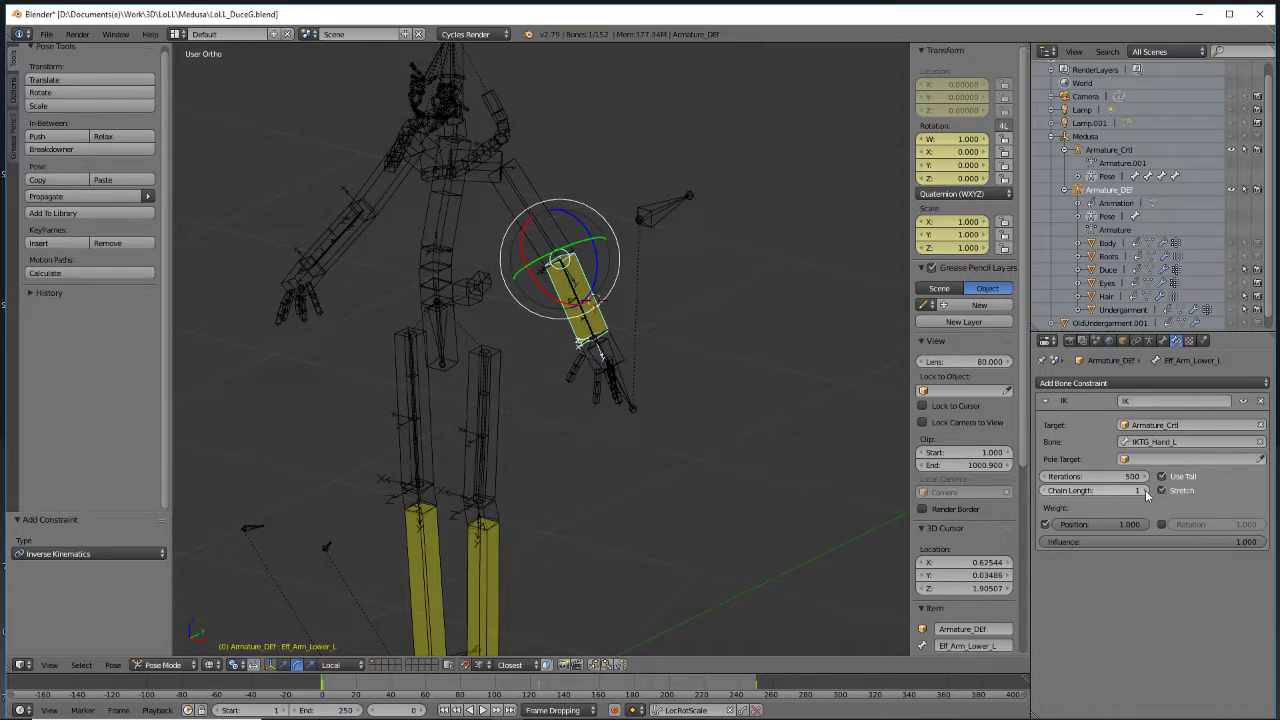
{"action": "left_click", "coordinate": [1145, 490]}
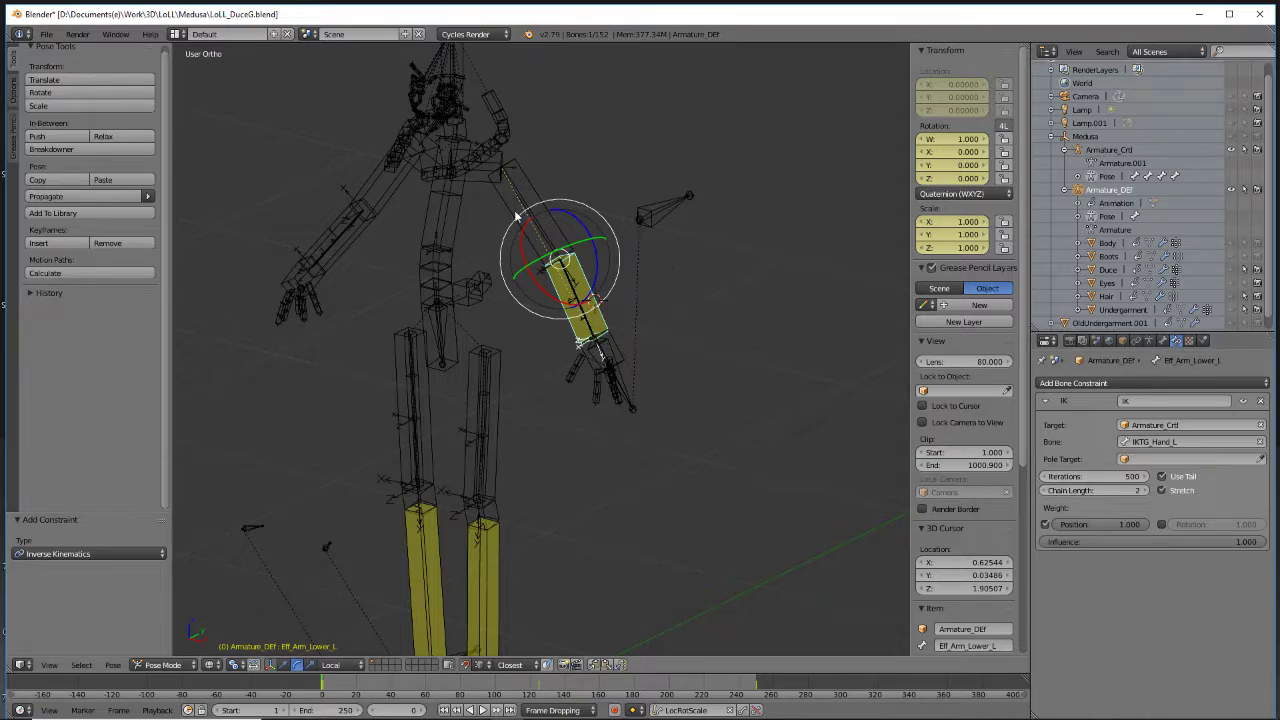
Set the left forearm IK constraint's pole target to Armature_Crtl with PLTG_elbow_L as the pole bone
{"action": "left_click", "coordinate": [1180, 459]}
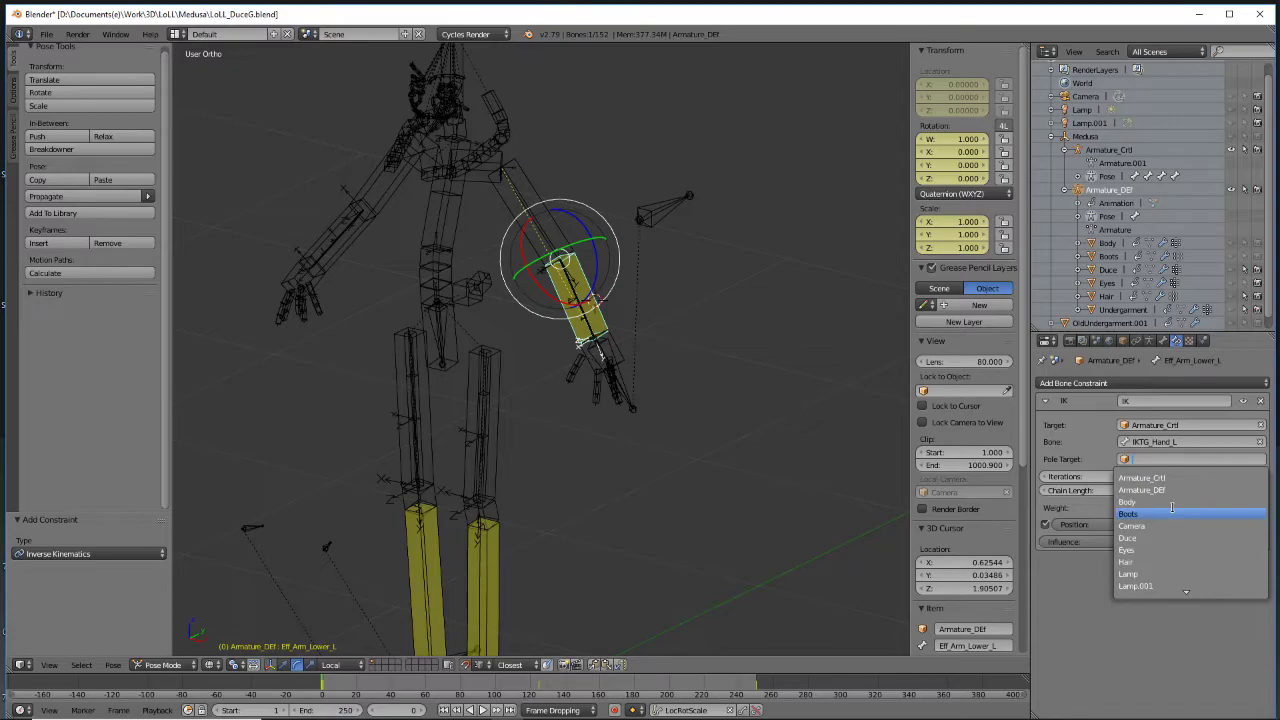
{"action": "left_click", "coordinate": [1168, 478]}
{"action": "left_click", "coordinate": [1170, 477]}
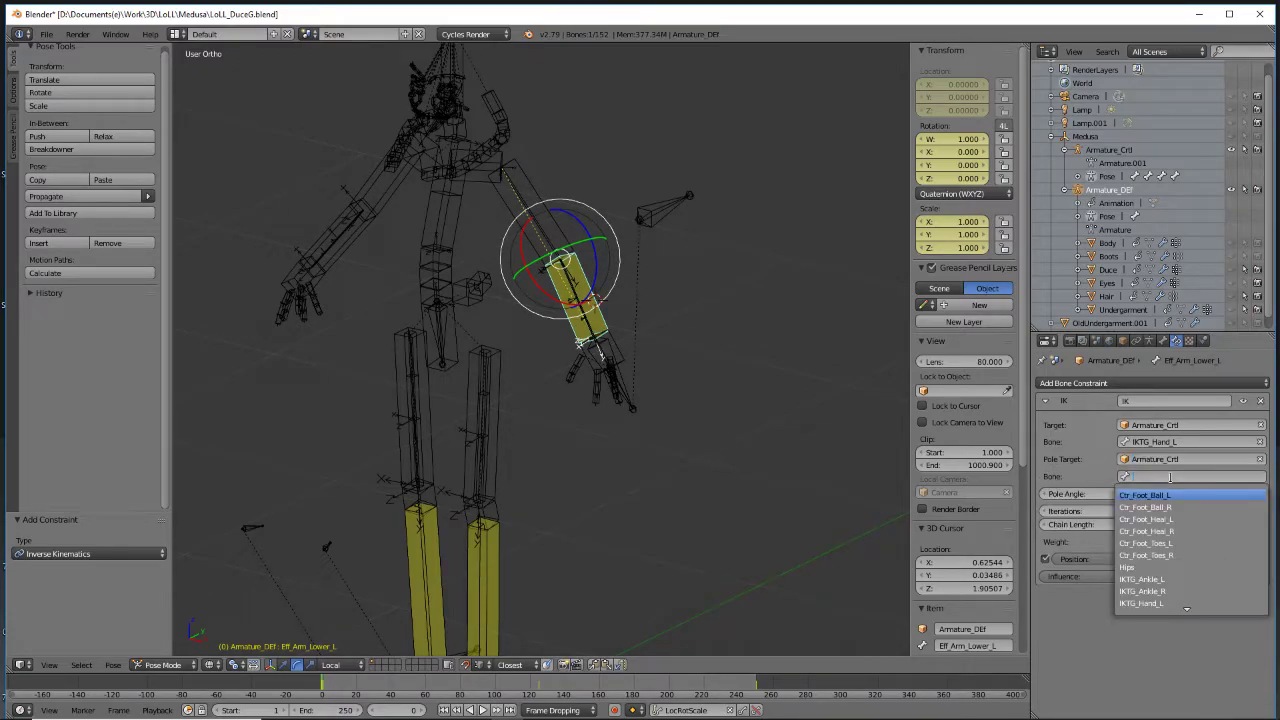
{"action": "scroll", "coordinate": [1166, 600], "scroll_direction": "down", "scroll_amount": 3}
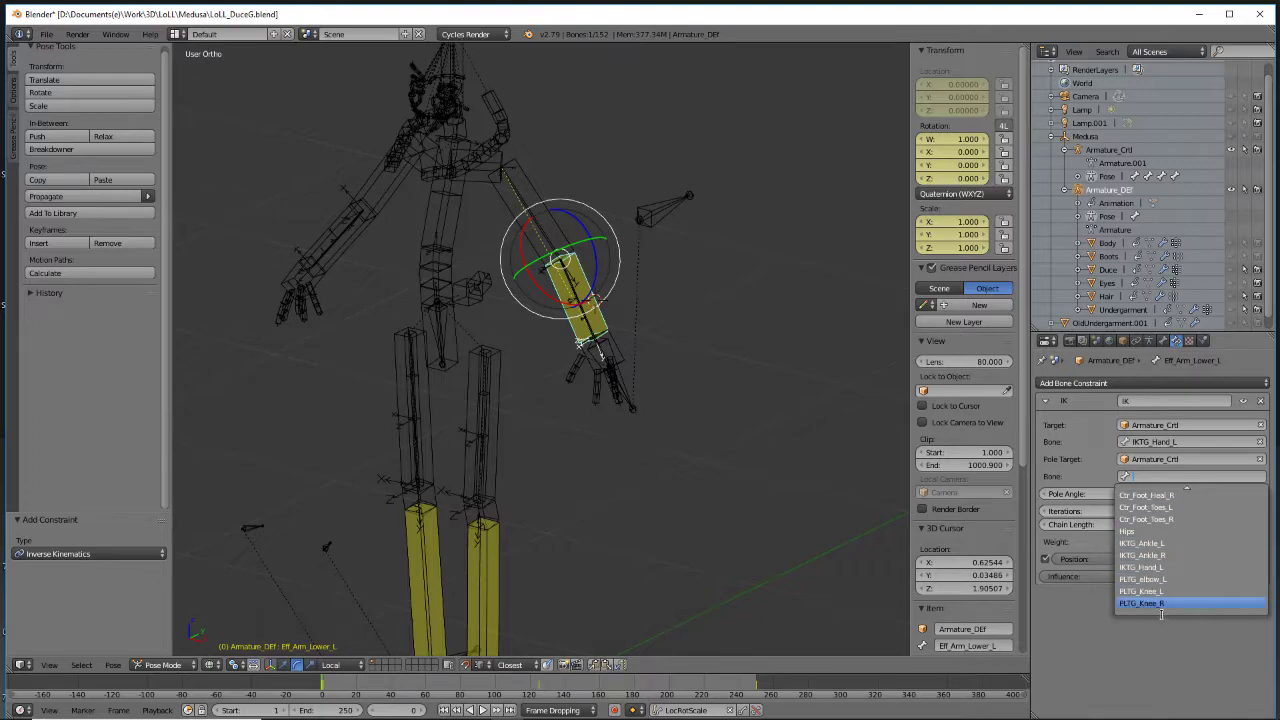
{"action": "left_click", "coordinate": [1175, 579]}
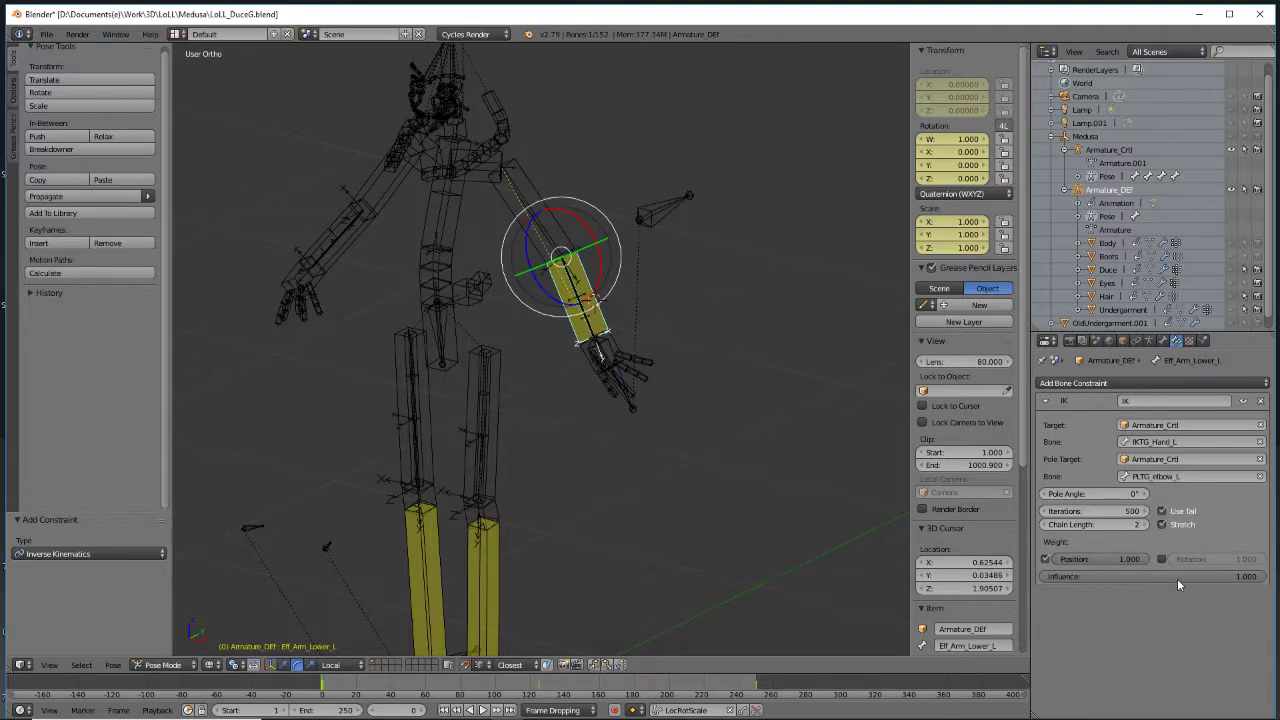
Set the left forearm IK constraint's pole angle to -90°
{"action": "mouse_move", "coordinate": [1127, 495]}
{"action": "left_mouse_down"}
{"action": "mouse_move", "coordinate": [1072, 495]}
{"action": "mouse_move", "coordinate": [1140, 498]}
{"action": "left_mouse_up"}
{"action": "left_click", "coordinate": [1146, 494]}
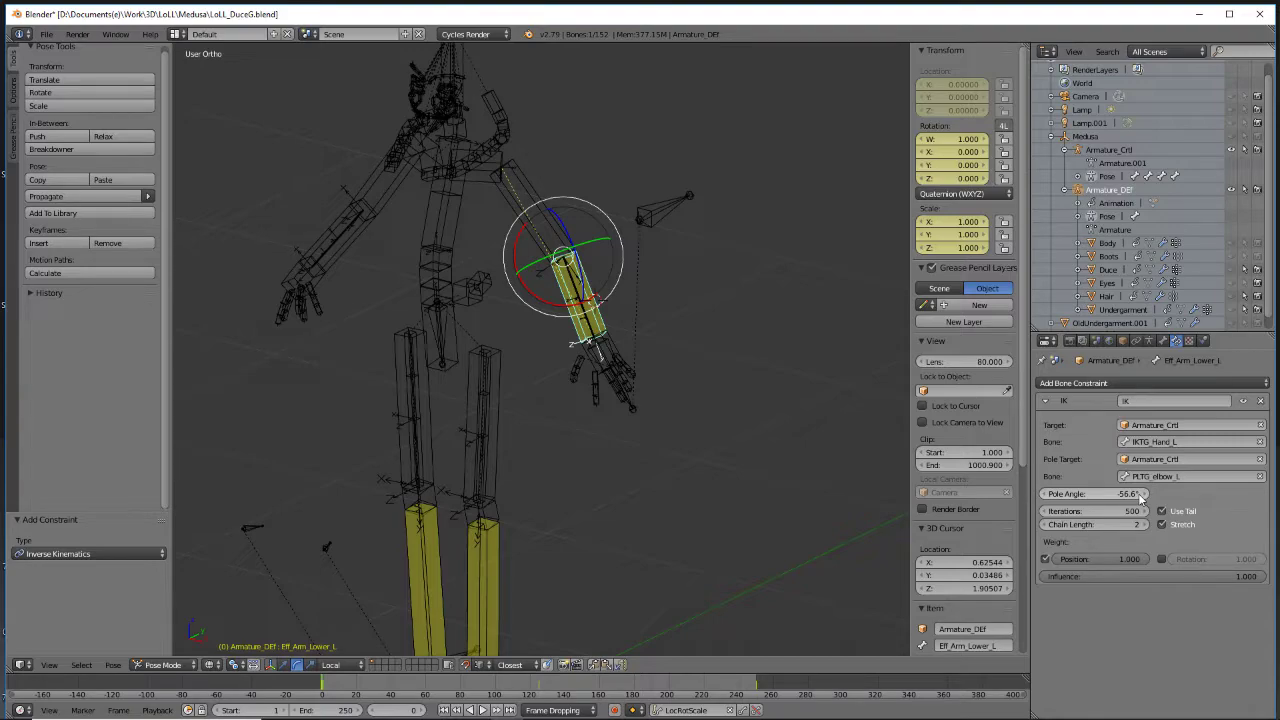
{"action": "left_click", "coordinate": [1127, 495]}
{"action": "type", "text": "90"}
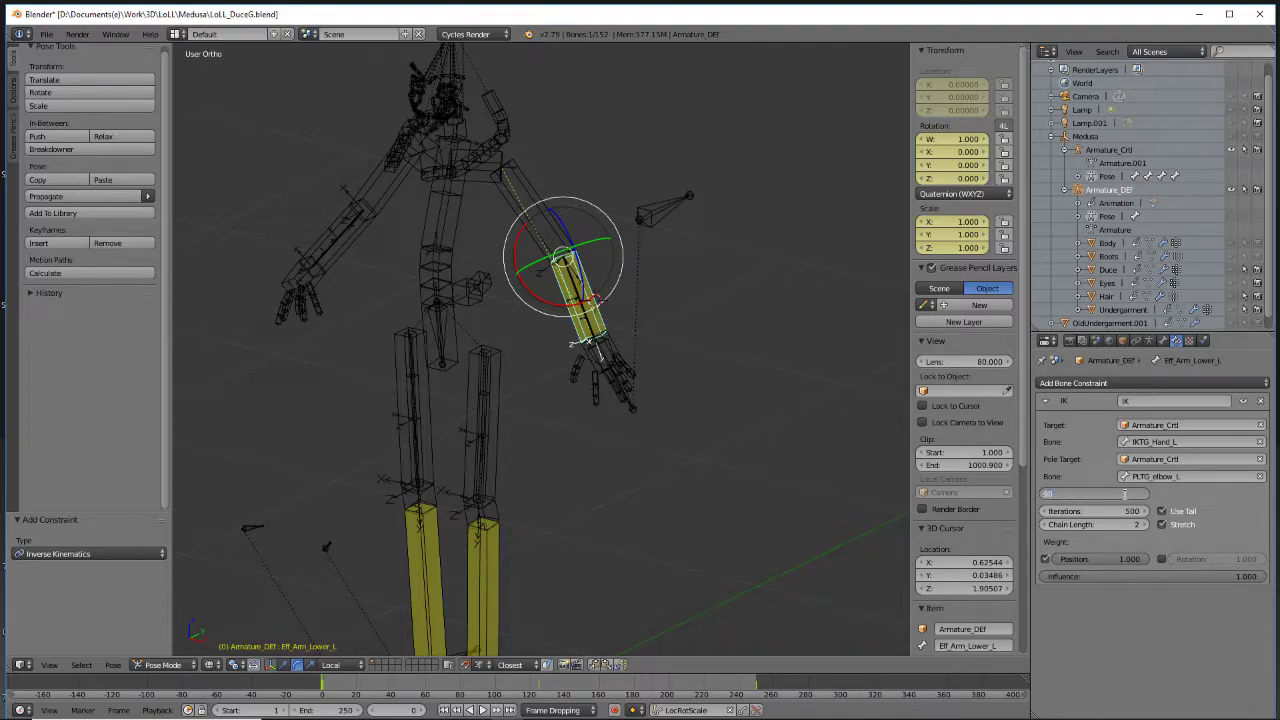
{"action": "key", "text": "Return"}
{"action": "left_click", "coordinate": [1100, 493]}
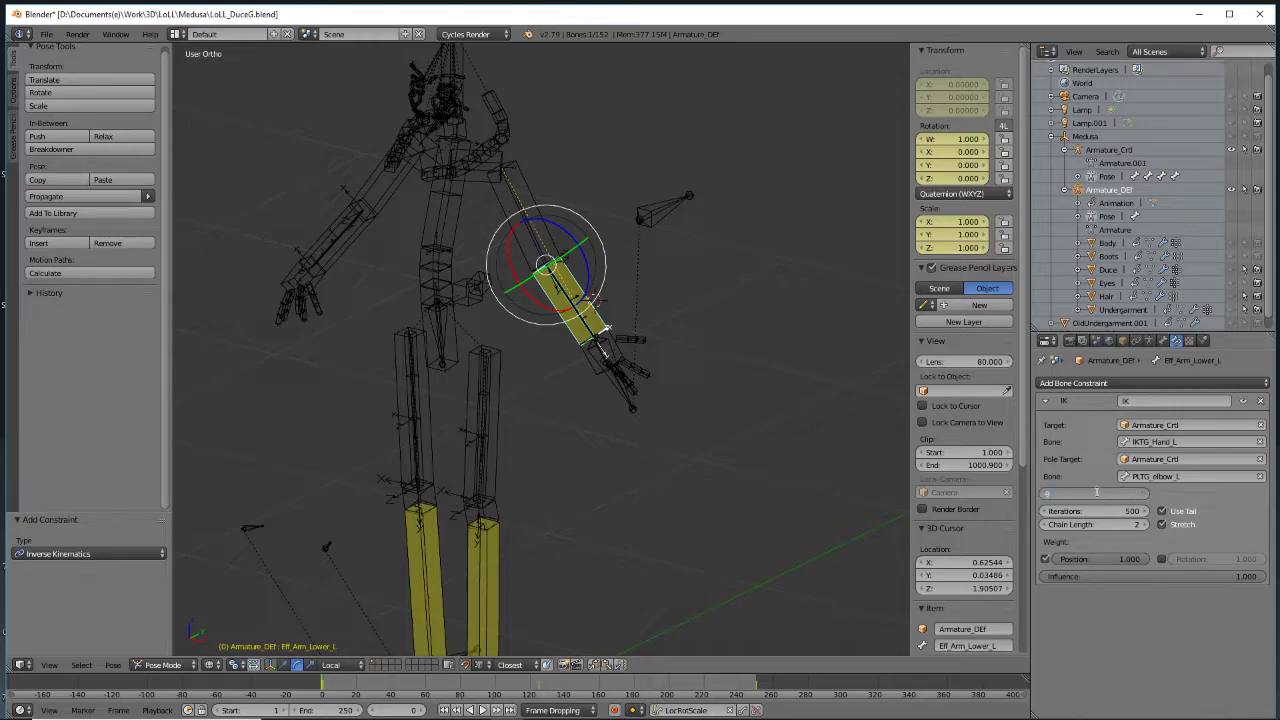
{"action": "key", "text": "Return"}
Examine the left forearm and hand bones' orientation from several angles
{"action": "middle_click_drag", "start_coordinate": [771, 357], "coordinate": [731, 339]}
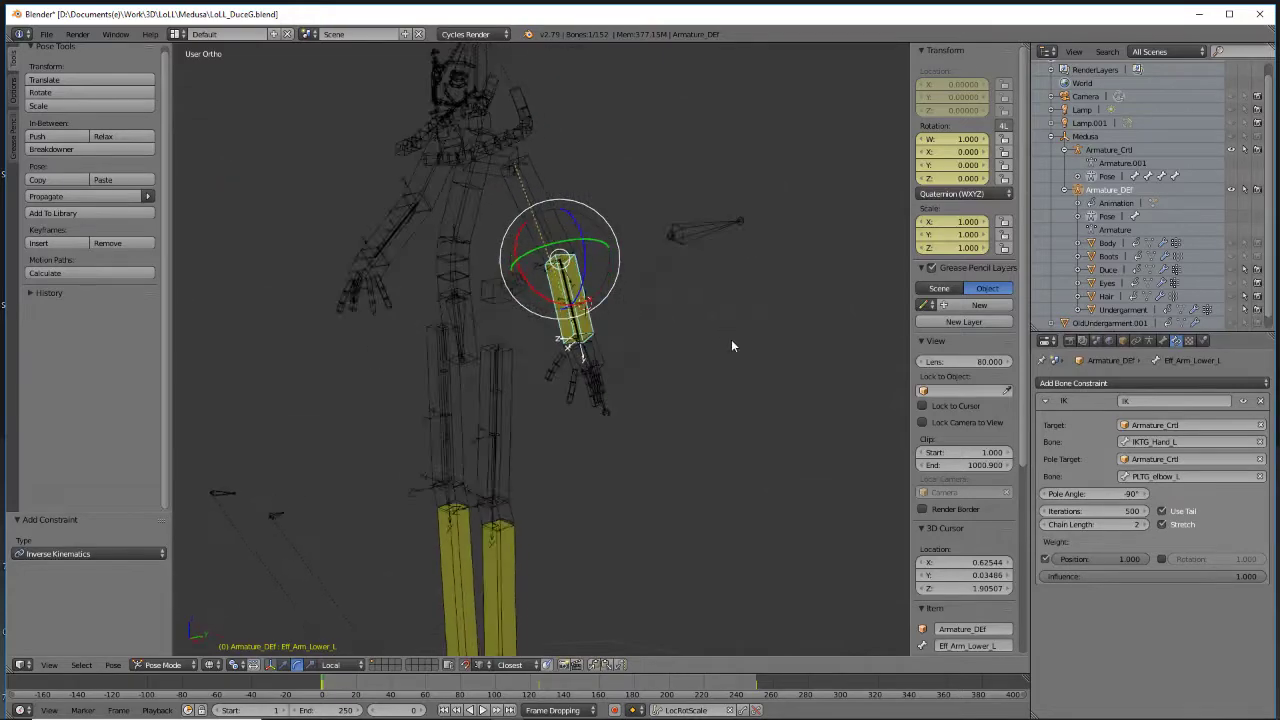
{"action": "scroll", "coordinate": [734, 345], "scroll_direction": "up", "scroll_amount": 4}
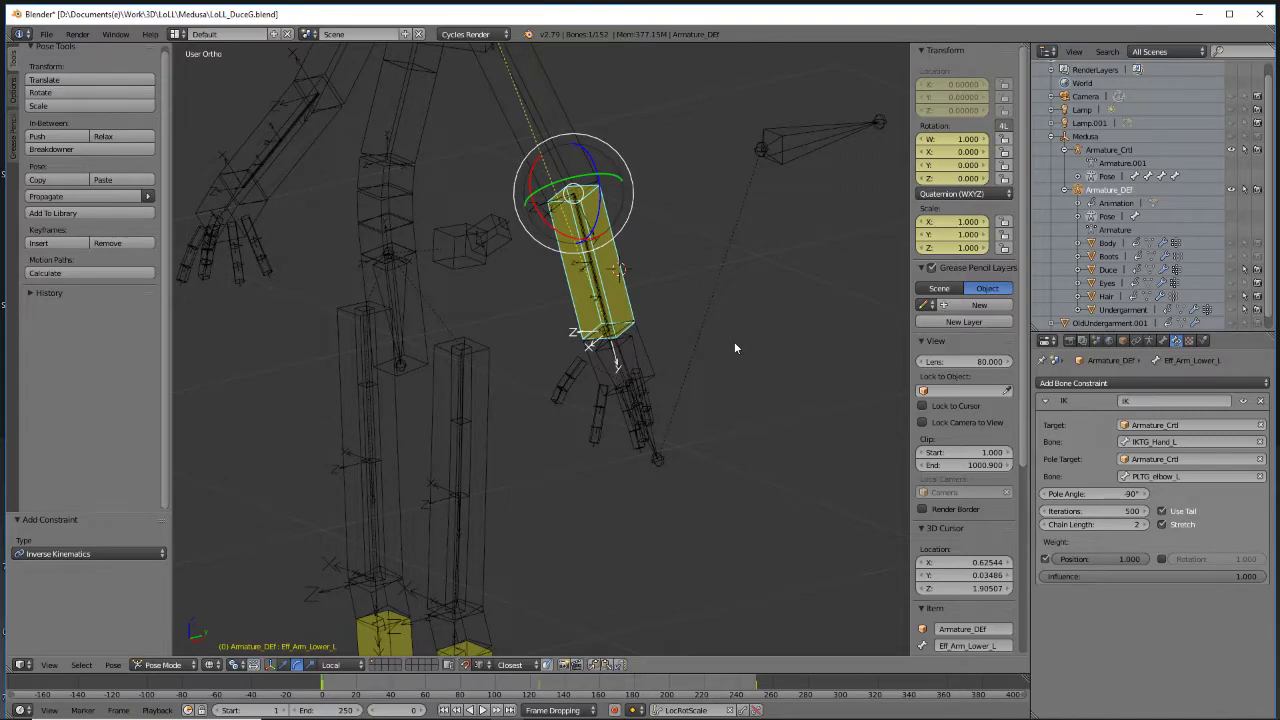
{"action": "scroll", "coordinate": [791, 337], "scroll_direction": "down", "scroll_amount": 3}
{"action": "middle_click_drag", "start_coordinate": [720, 305], "coordinate": [650, 315]}
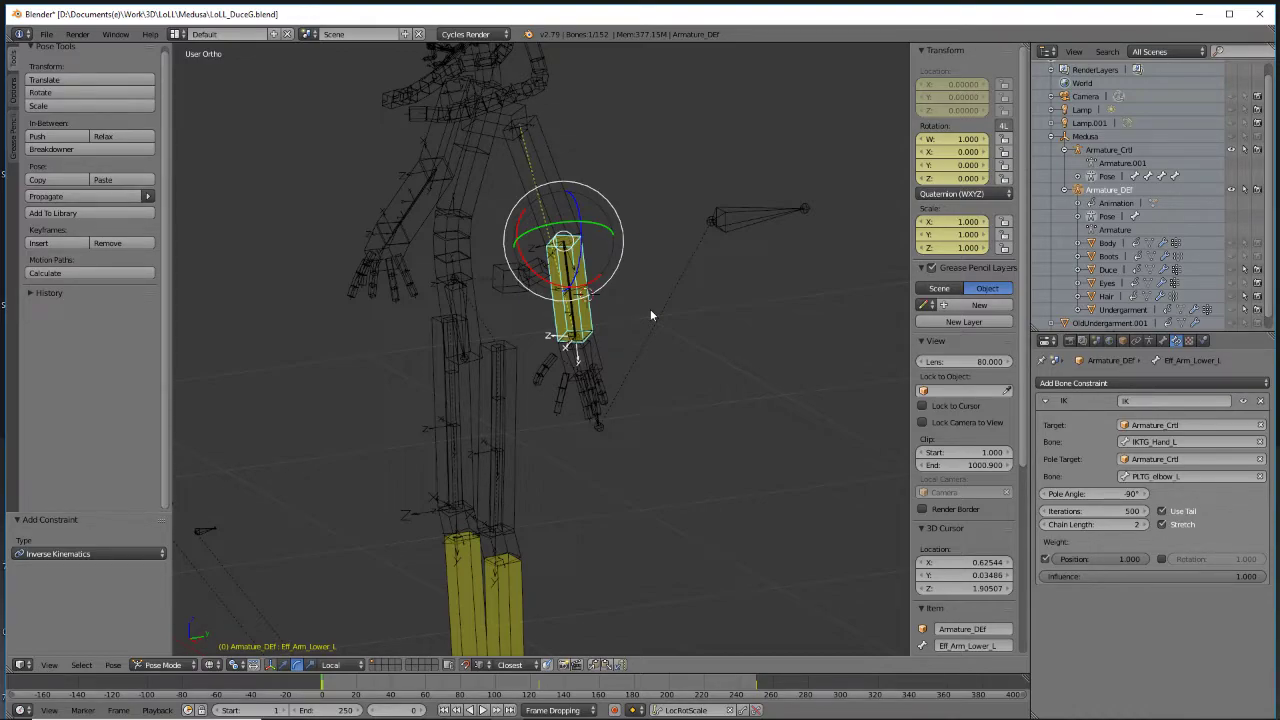
{"action": "middle_click_drag", "start_coordinate": [656, 317], "coordinate": [645, 490]}
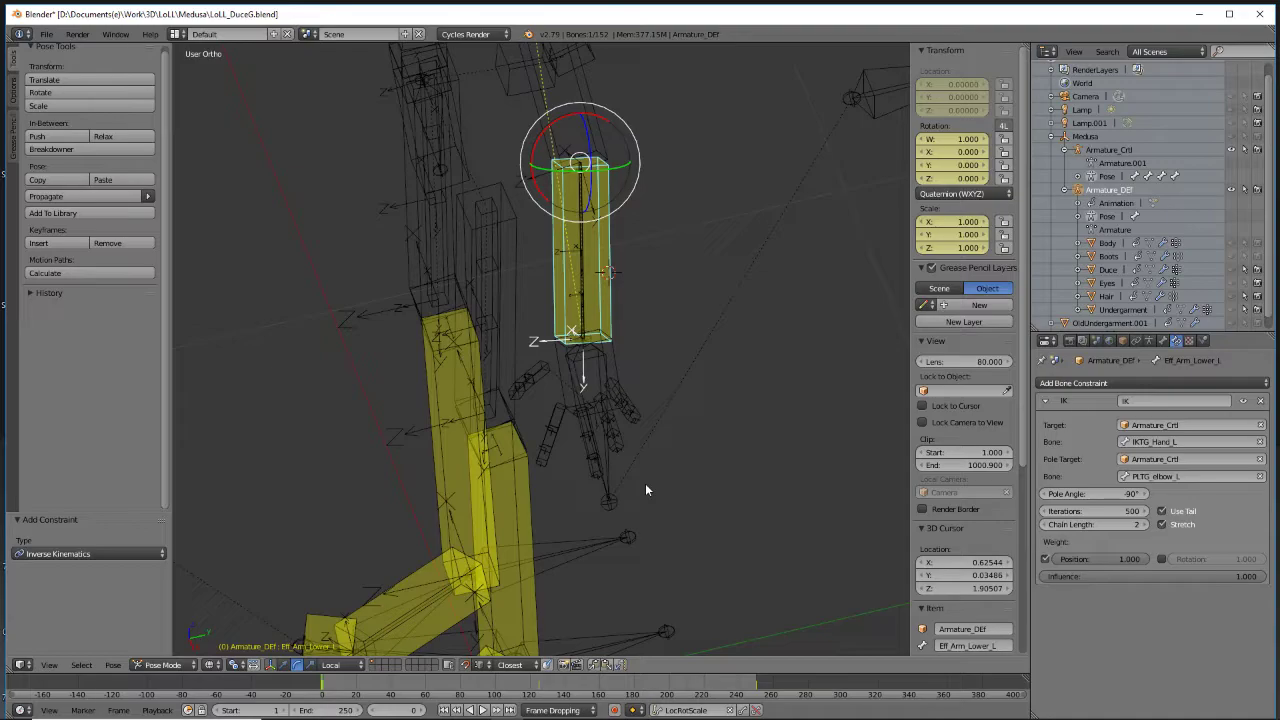
{"action": "middle_click_drag", "start_coordinate": [645, 490], "coordinate": [680, 323]}
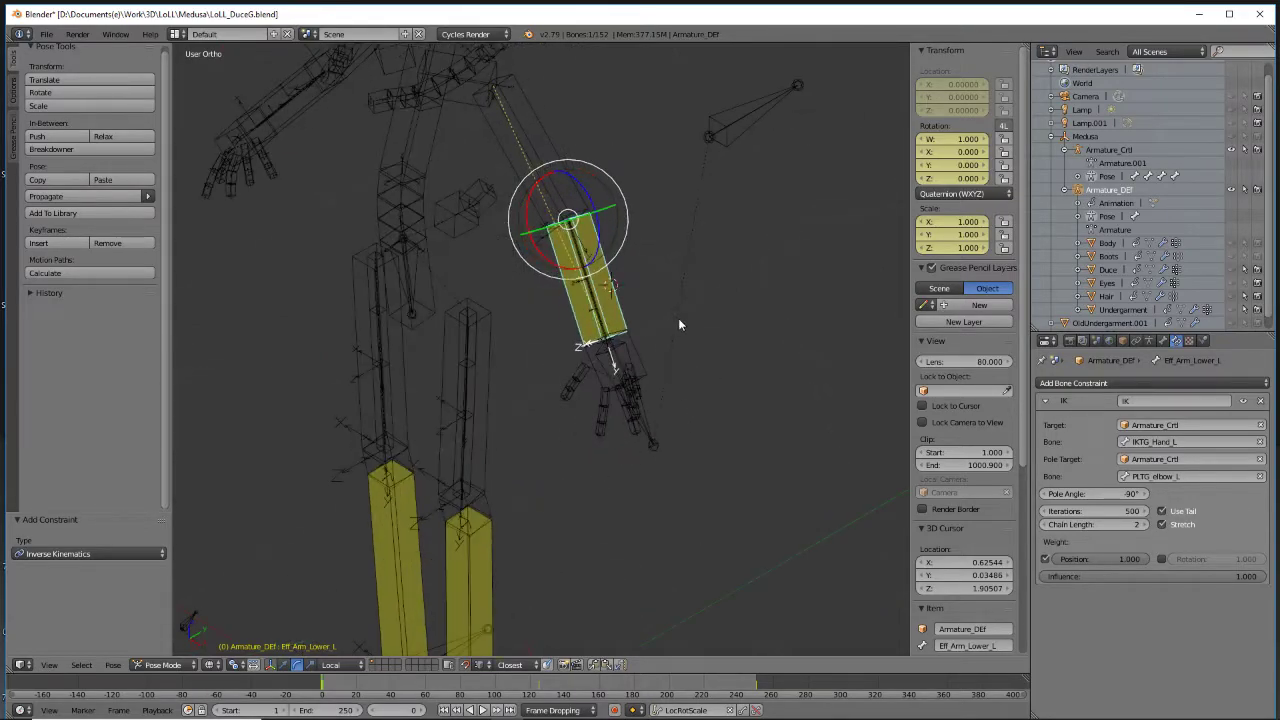
{"action": "scroll", "coordinate": [678, 320], "scroll_direction": "up", "scroll_amount": 3}
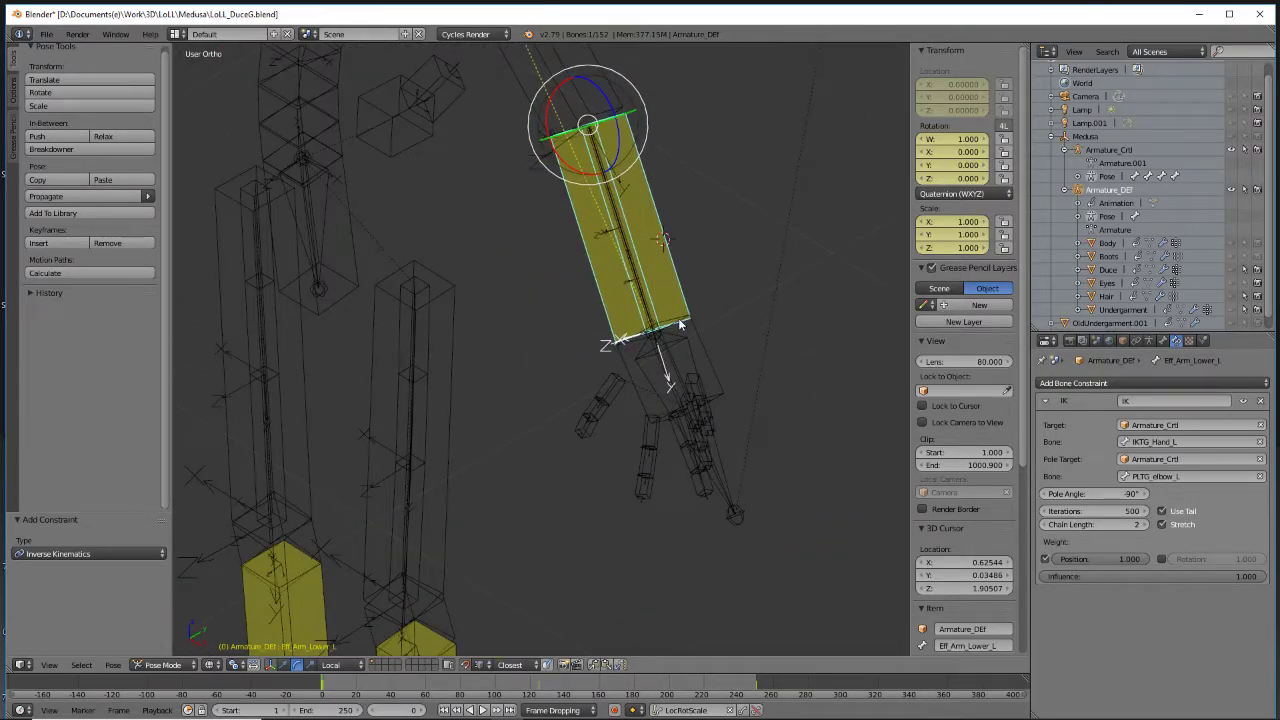
Add a Copy Rotation constraint to the left palm bone Eff_Hand_Palm_L, targeting the IKTG_Hand_L bone of Armature_Crtl
{"action": "right_click", "coordinate": [707, 363]}
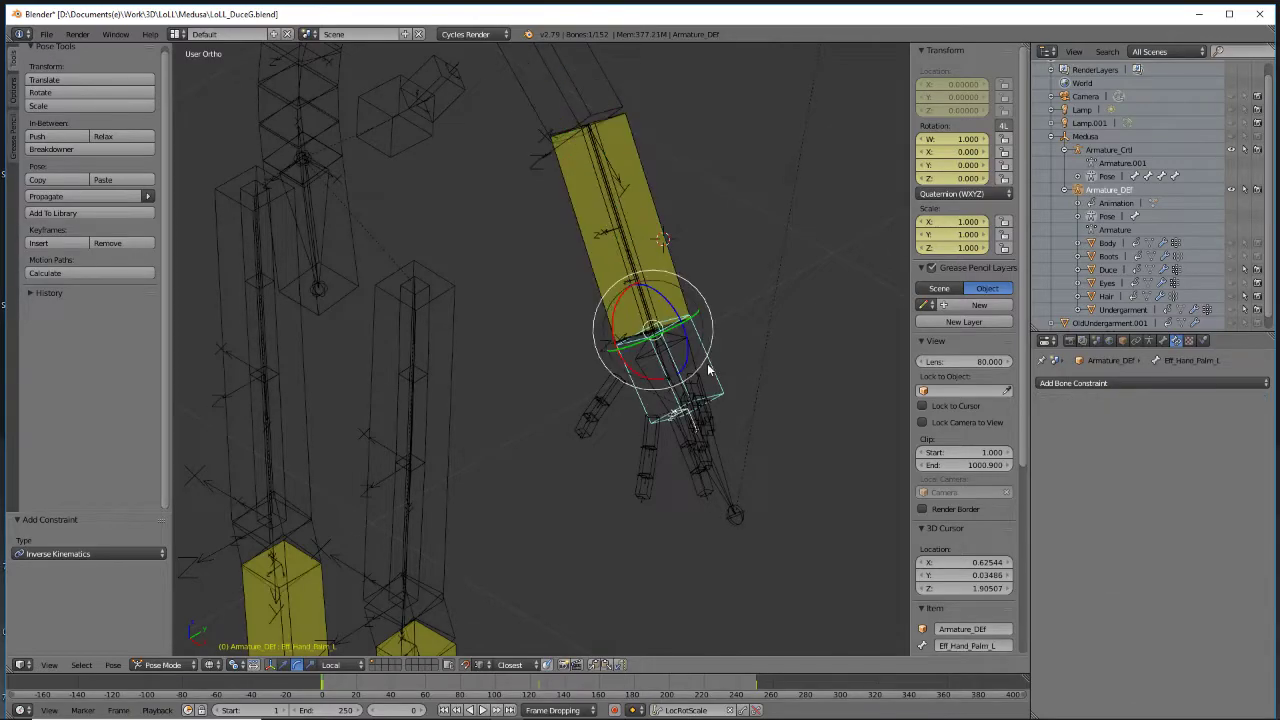
{"action": "middle_click_drag", "start_coordinate": [707, 363], "coordinate": [731, 429]}
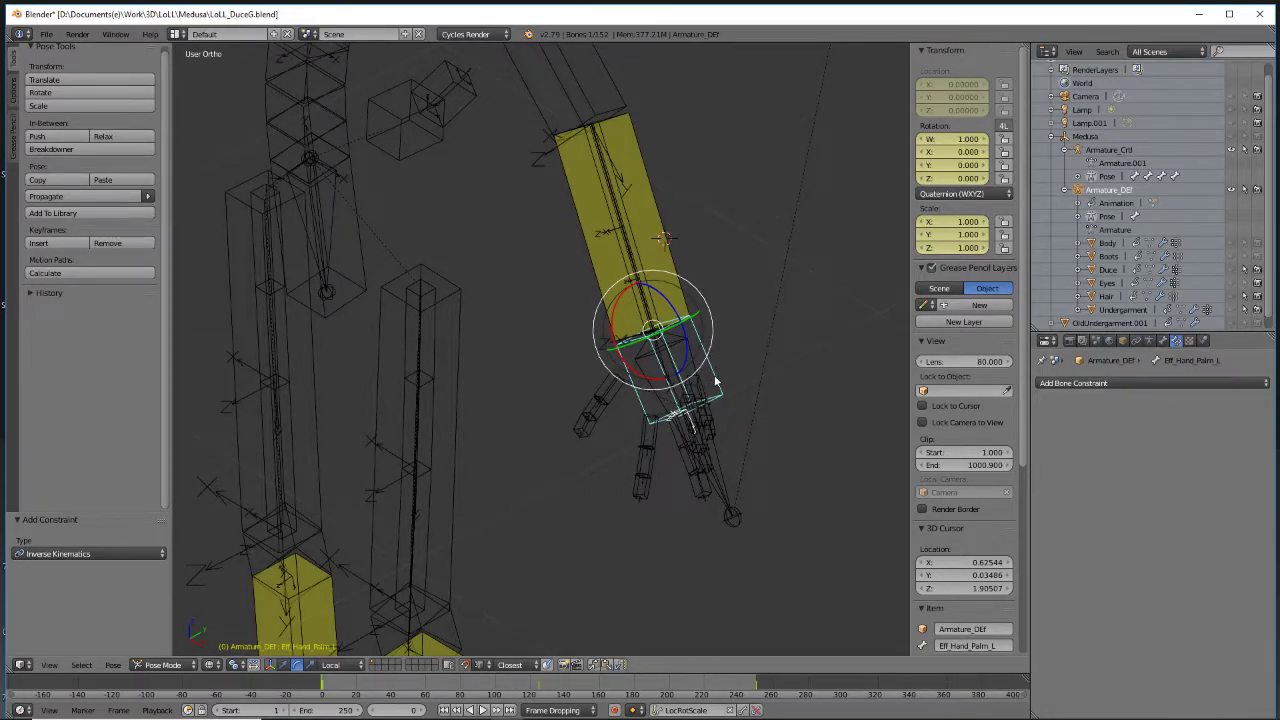
{"action": "right_click", "coordinate": [725, 484]}
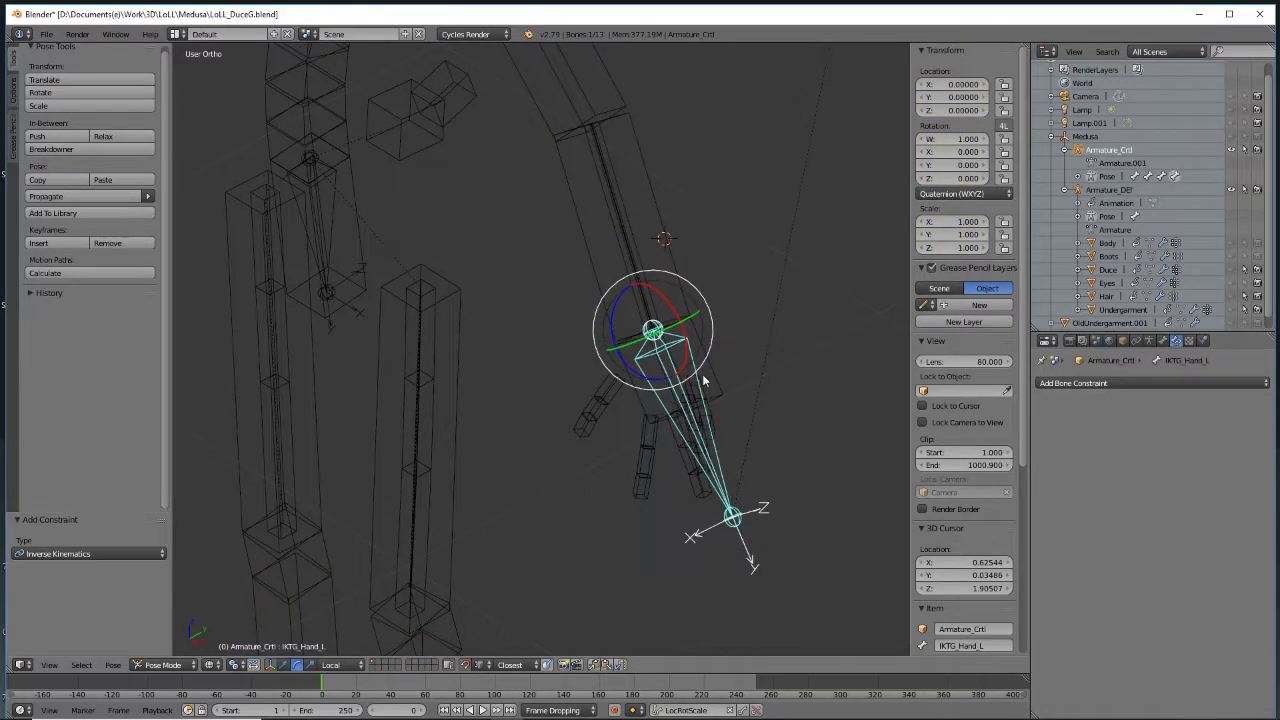
{"action": "key", "text": "ctrl+z"}
{"action": "left_click", "coordinate": [1121, 383]}
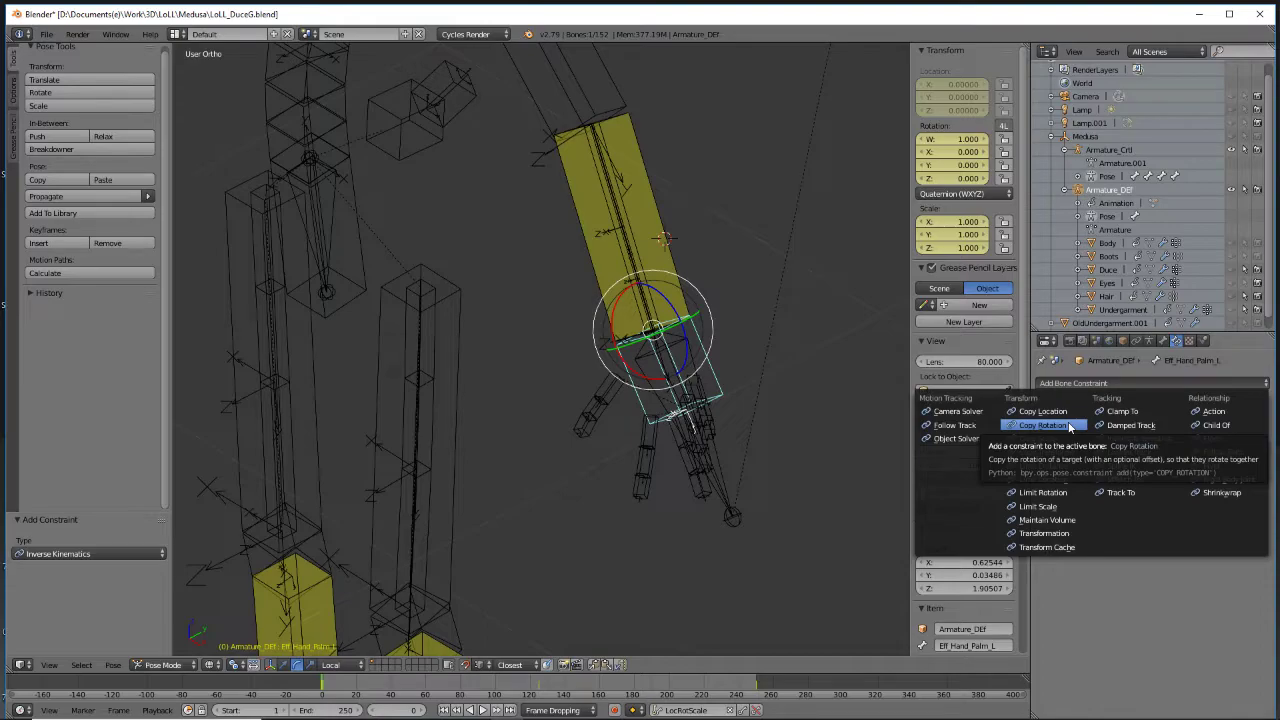
{"action": "left_click", "coordinate": [1070, 427]}
{"action": "left_click", "coordinate": [1140, 425]}
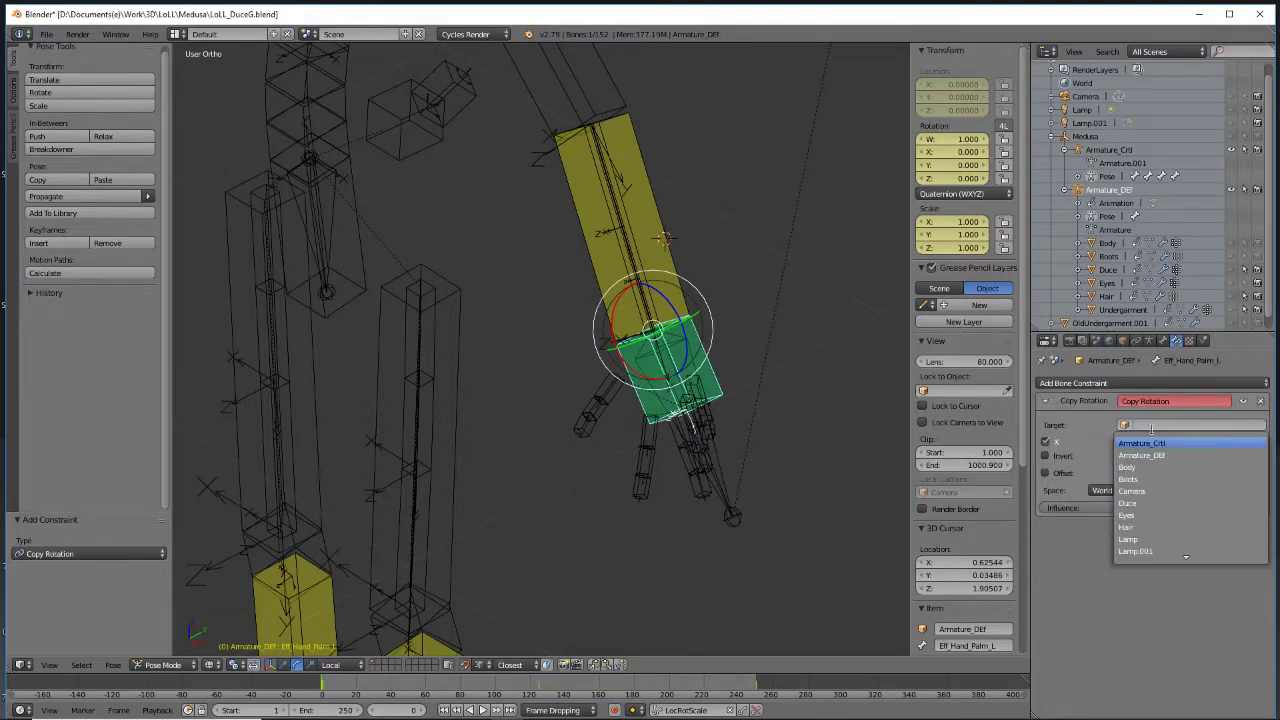
{"action": "left_click", "coordinate": [1152, 446]}
{"action": "left_click", "coordinate": [1151, 442]}
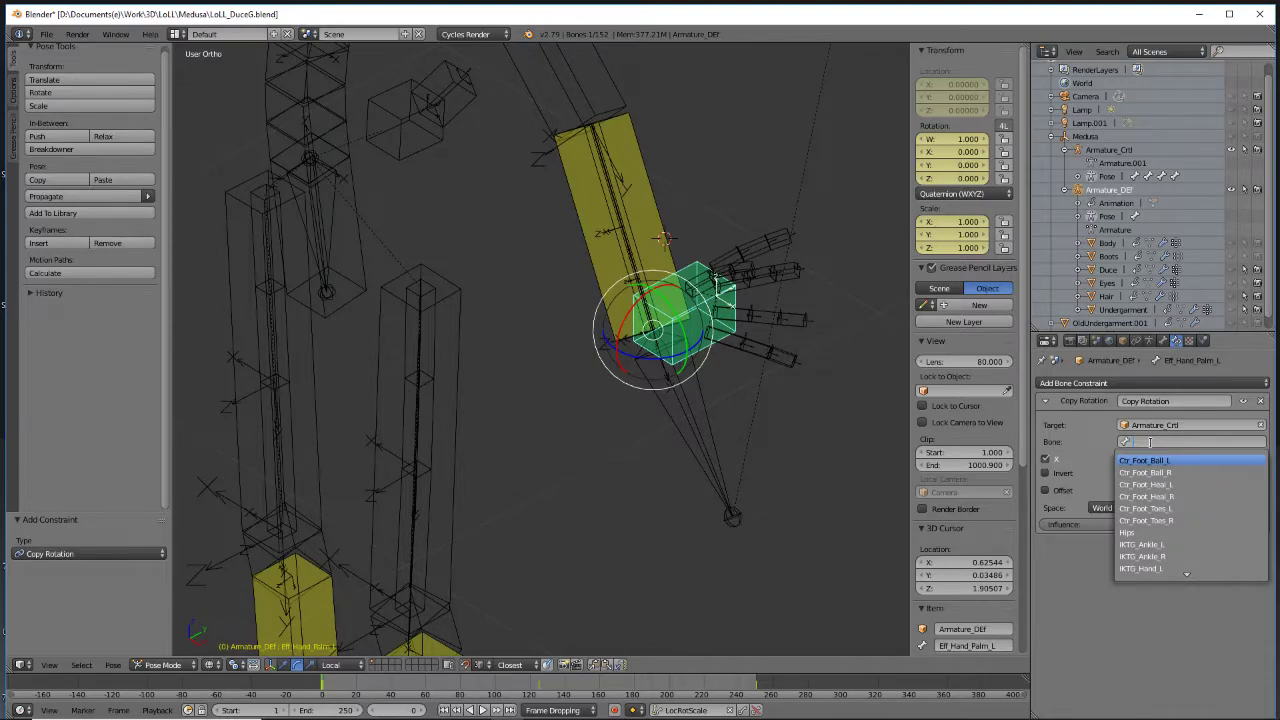
{"action": "scroll", "coordinate": [1168, 567], "scroll_direction": "down", "scroll_amount": 3}
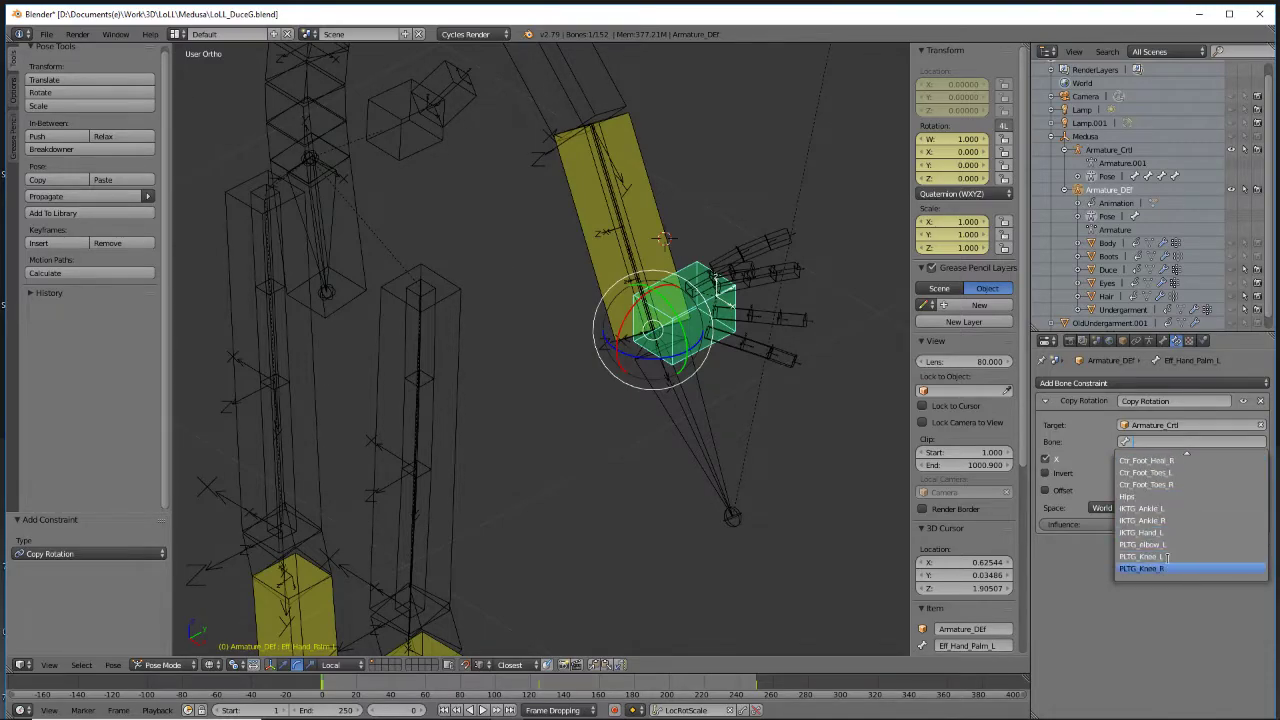
{"action": "left_click", "coordinate": [1173, 533]}
Set both the target and owner space of the palm's Copy Rotation constraint to Pose Space
{"action": "mouse_move", "coordinate": [740, 450]}
{"action": "middle_mouse_down"}
{"action": "mouse_move", "coordinate": [697, 438]}
{"action": "mouse_move", "coordinate": [735, 446]}
{"action": "mouse_move", "coordinate": [725, 449]}
{"action": "middle_mouse_up"}
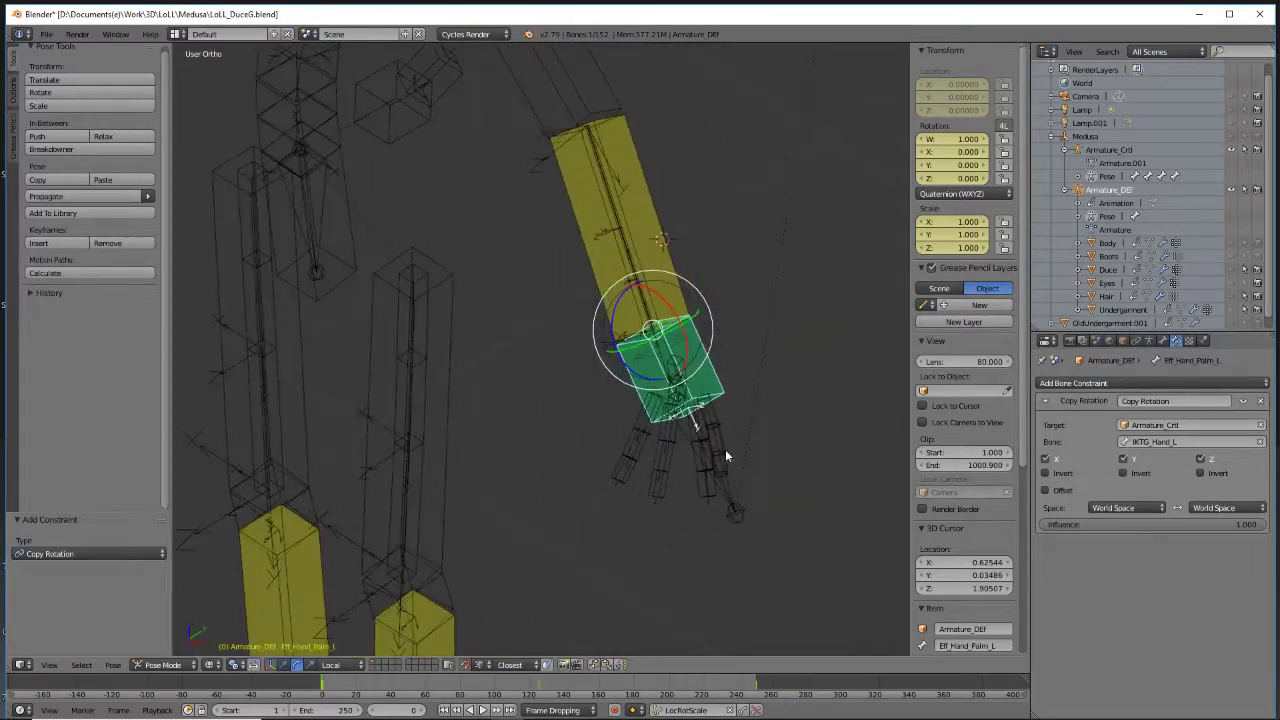
{"action": "left_click", "coordinate": [1155, 508]}
{"action": "left_click", "coordinate": [1143, 480]}
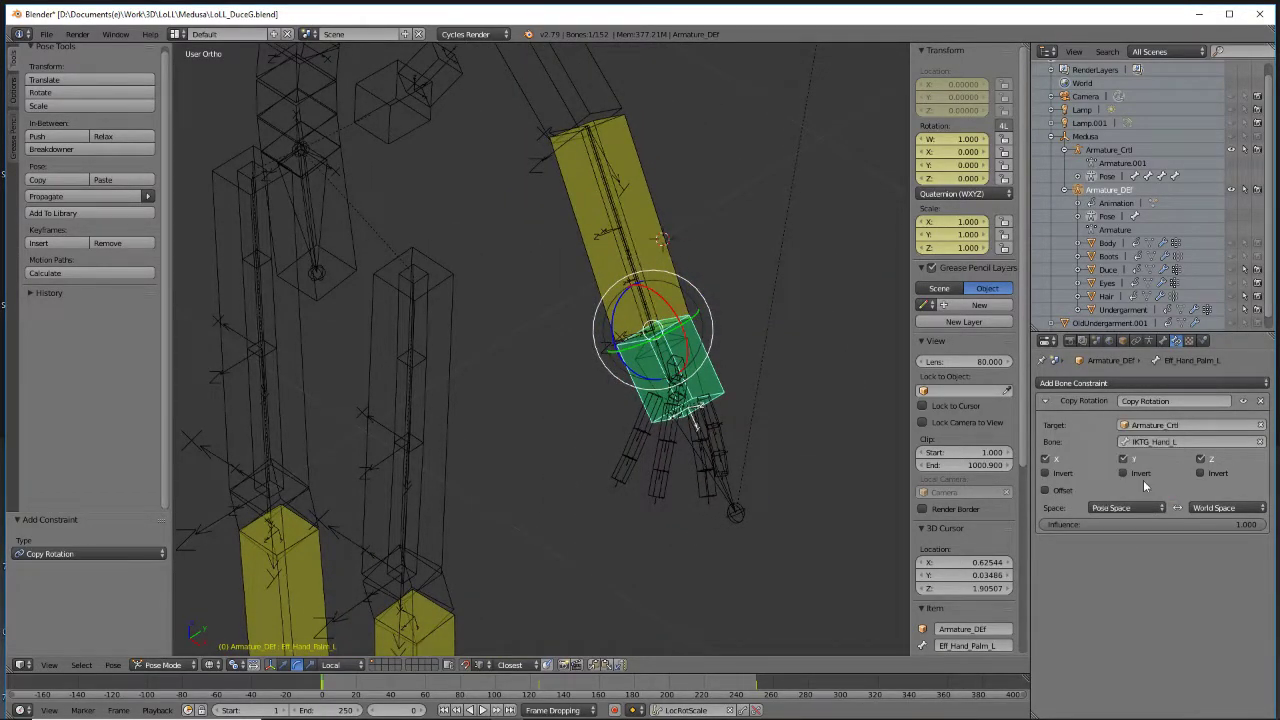
{"action": "left_click", "coordinate": [1226, 508]}
{"action": "left_click", "coordinate": [1223, 477]}
{"action": "middle_click_drag", "start_coordinate": [690, 495], "coordinate": [620, 450]}
Switch both the target and owner space of the palm's Copy Rotation constraint to Local Space
{"action": "left_click", "coordinate": [1130, 508]}
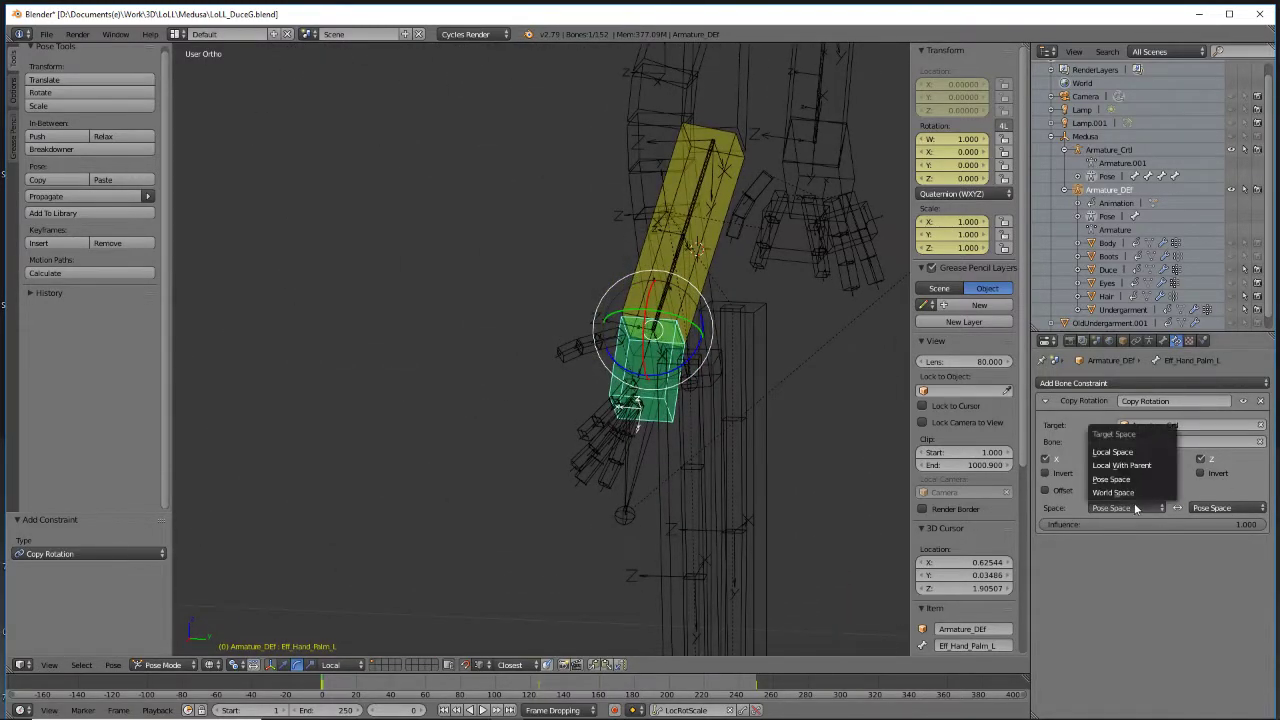
{"action": "left_click", "coordinate": [1113, 452]}
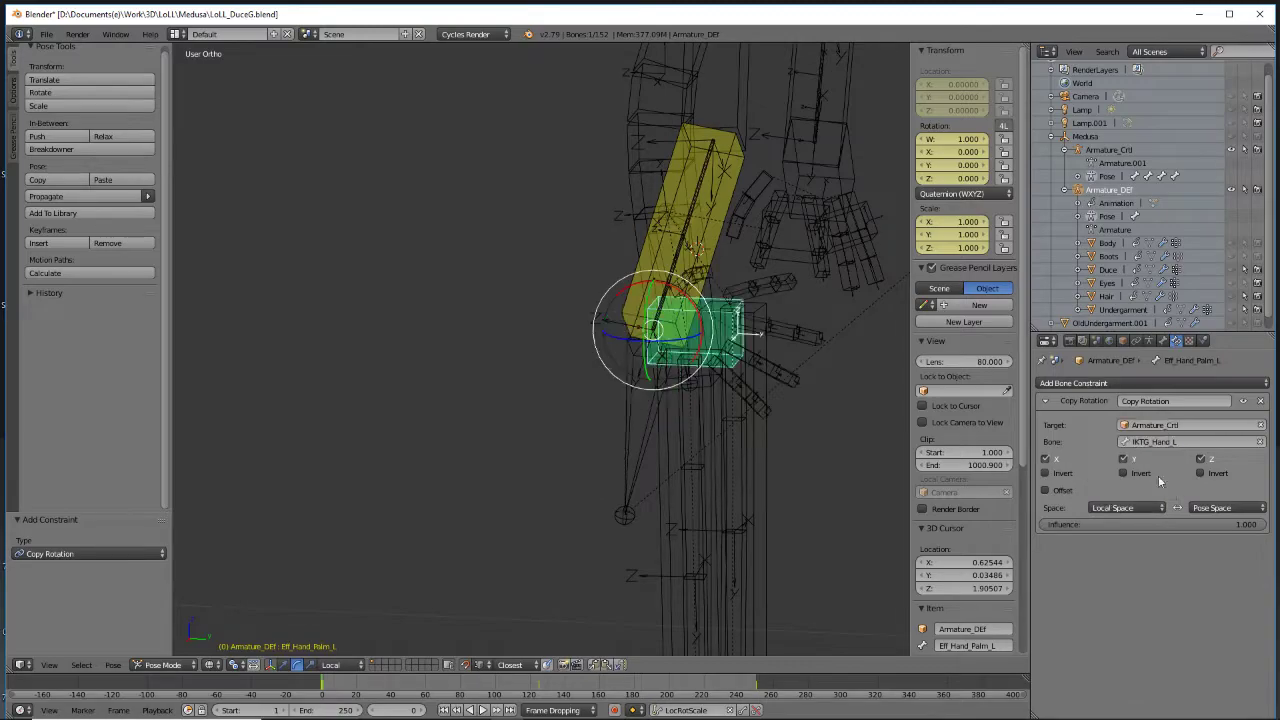
{"action": "left_click", "coordinate": [1226, 508]}
{"action": "left_click", "coordinate": [1206, 453]}
{"action": "middle_click_drag", "start_coordinate": [840, 399], "coordinate": [784, 463]}
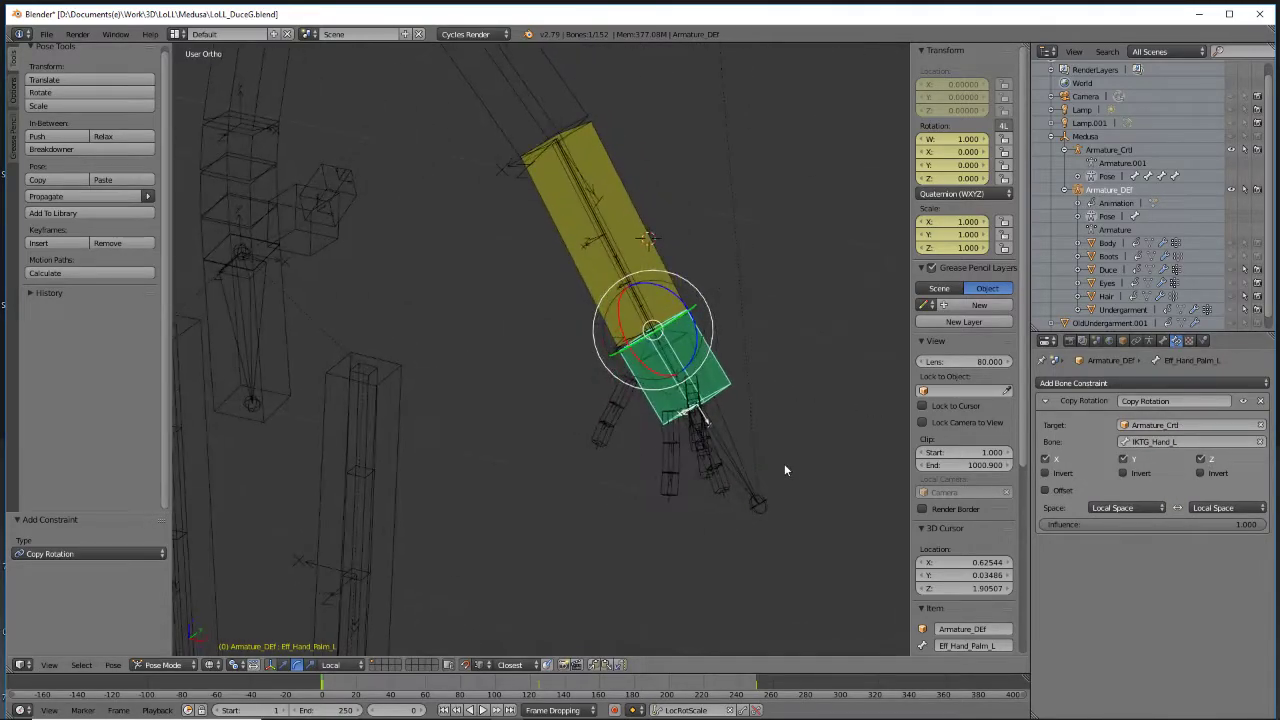
With snapping off, move the IKTG_Hand_L control bone up toward the torso and rotate it 7.91° around its local Y axis
{"action": "right_click", "coordinate": [728, 437]}
{"action": "key", "text": "g"}
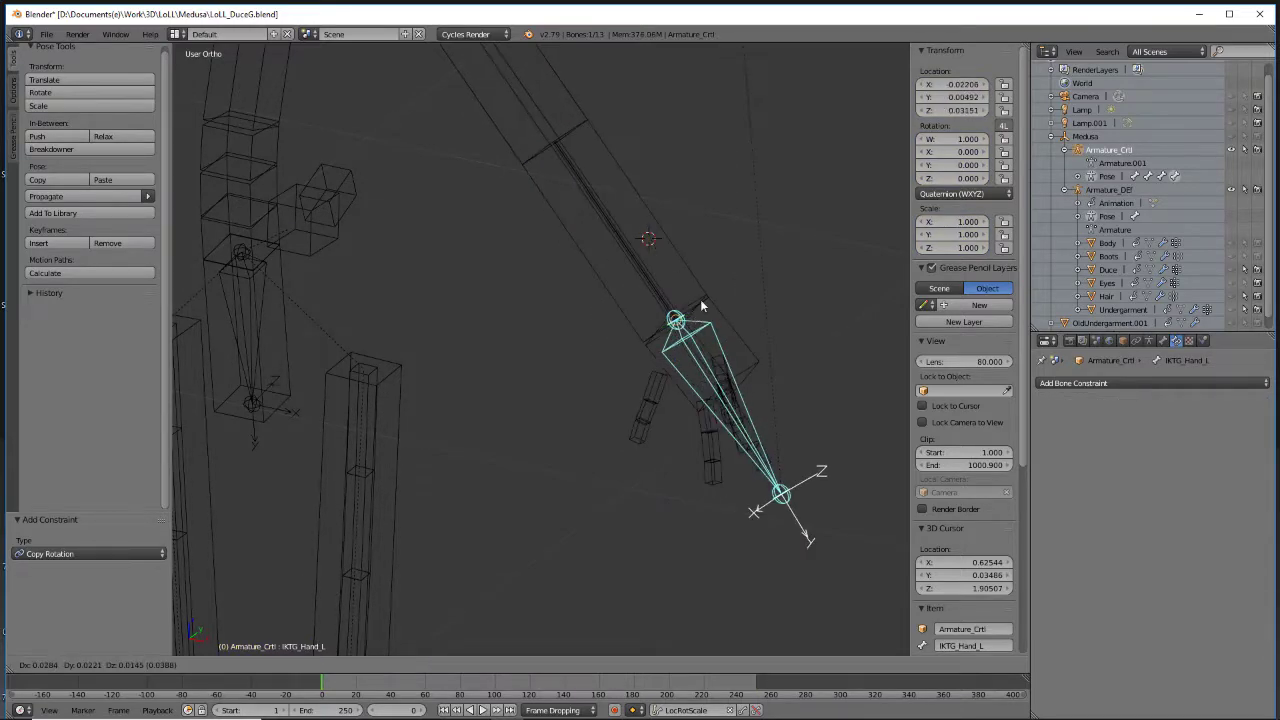
{"action": "right_click", "coordinate": [692, 302]}
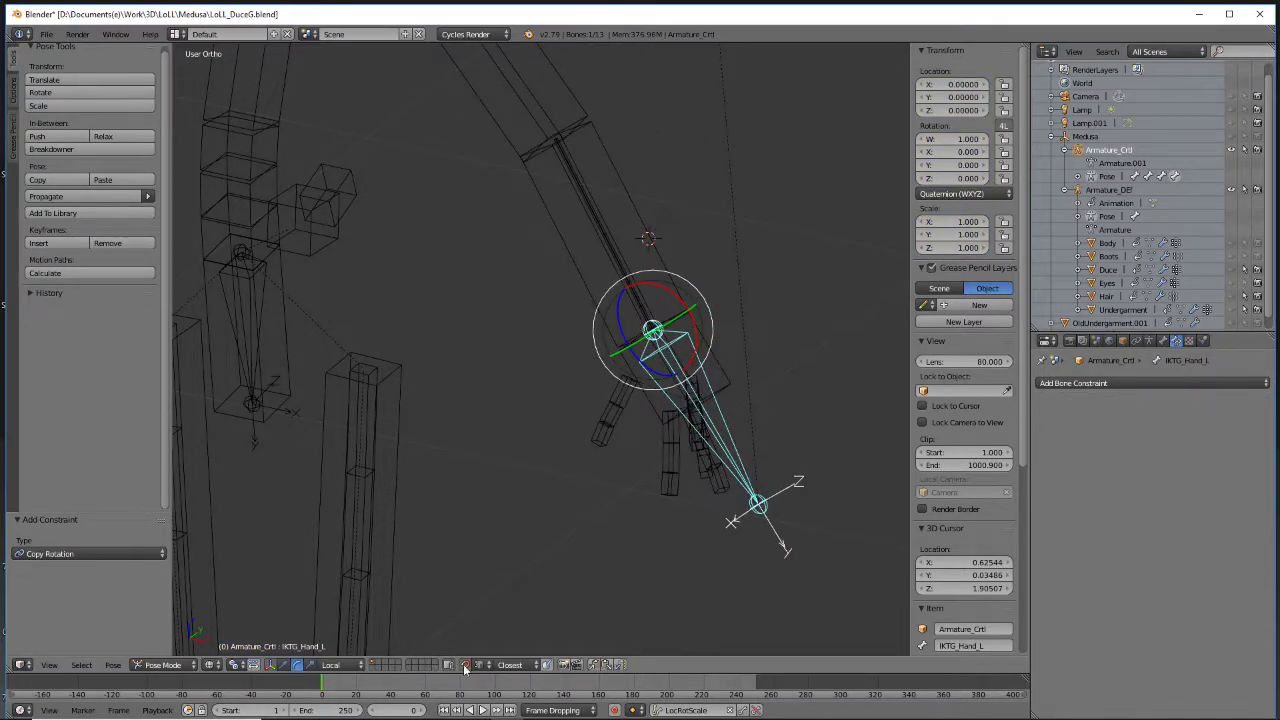
{"action": "middle_click_drag", "start_coordinate": [543, 613], "coordinate": [626, 485]}
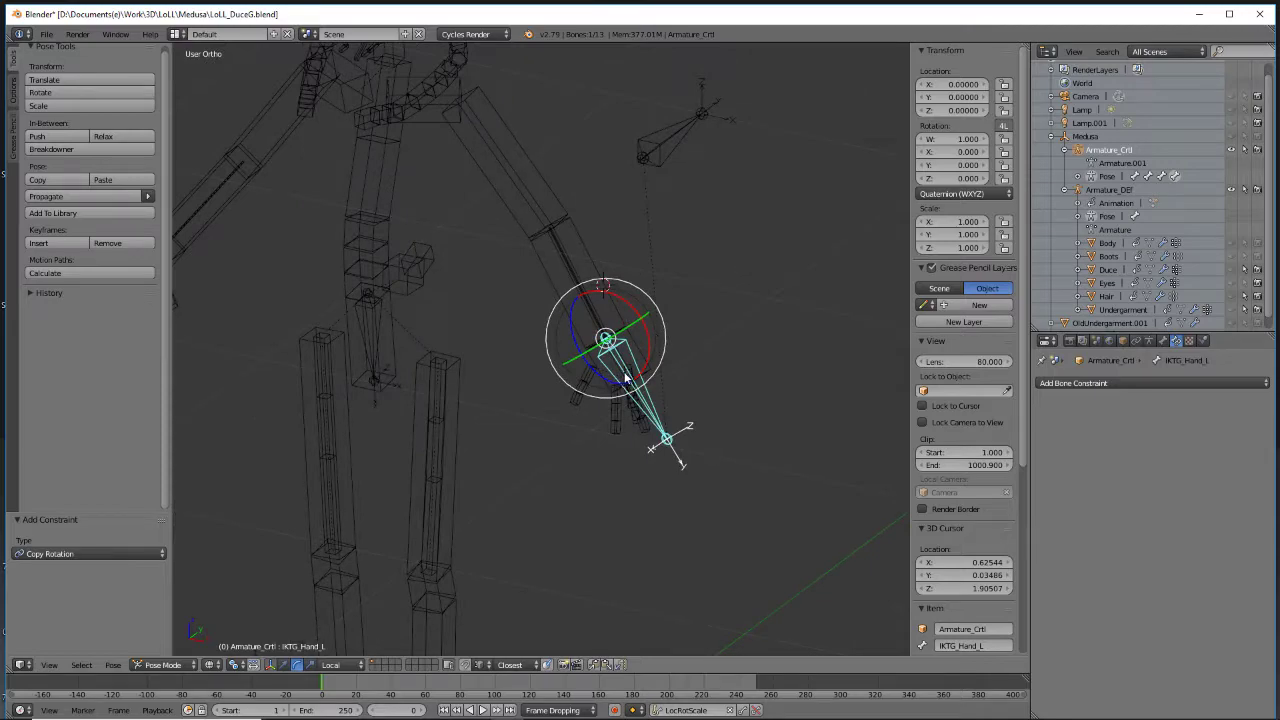
{"action": "key", "text": "g"}
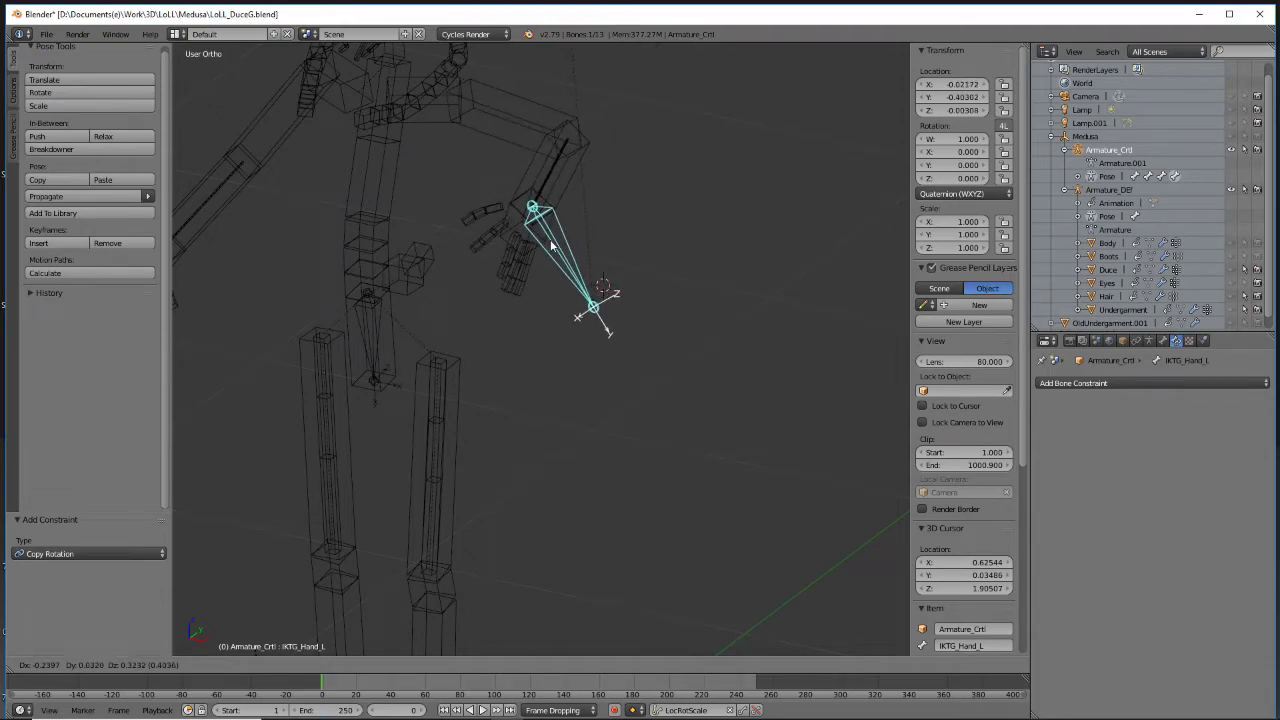
{"action": "left_click", "coordinate": [550, 246]}
{"action": "mouse_move", "coordinate": [519, 219]}
{"action": "left_mouse_down"}
{"action": "mouse_move", "coordinate": [383, 319]}
{"action": "mouse_move", "coordinate": [464, 250]}
{"action": "mouse_move", "coordinate": [559, 203]}
{"action": "mouse_move", "coordinate": [474, 257]}
{"action": "mouse_move", "coordinate": [557, 232]}
{"action": "mouse_move", "coordinate": [557, 194]}
{"action": "mouse_move", "coordinate": [531, 200]}
{"action": "mouse_move", "coordinate": [526, 217]}
{"action": "mouse_move", "coordinate": [535, 209]}
{"action": "left_mouse_up"}
{"action": "middle_click_drag", "start_coordinate": [595, 348], "coordinate": [532, 444]}
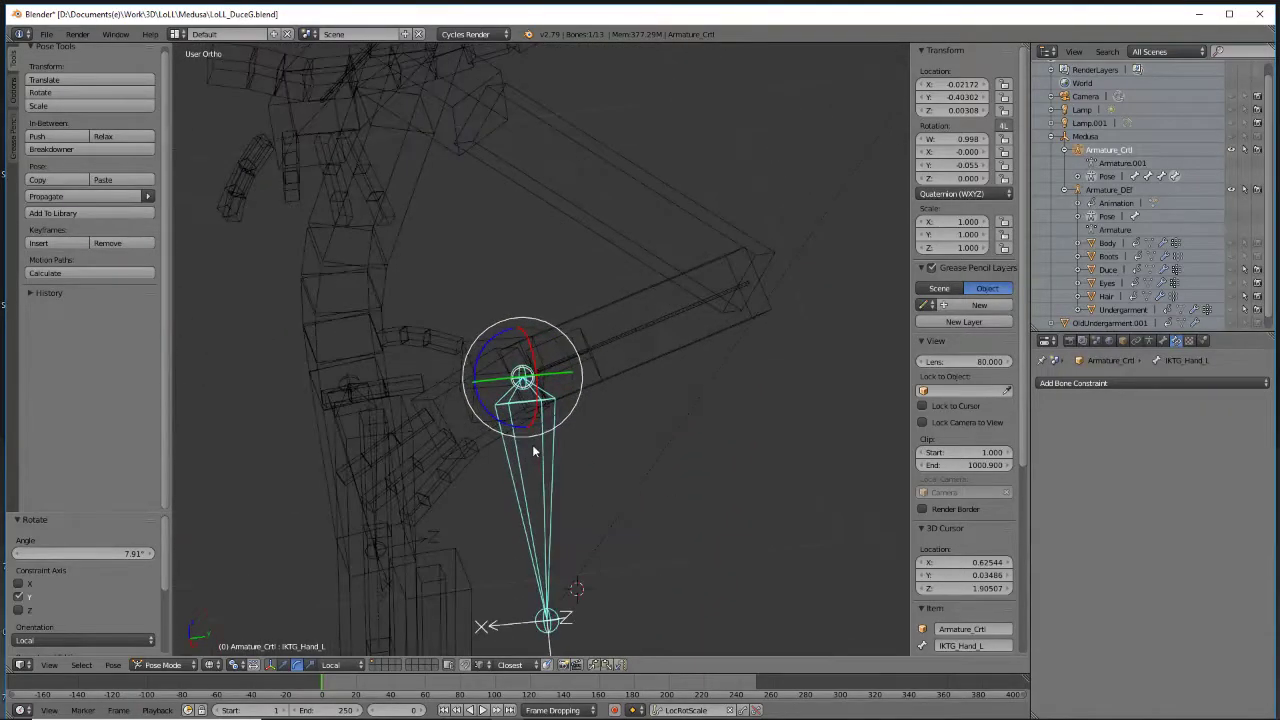
Set both the target and owner space of the Eff_Hand_Palm_L Copy Rotation constraint to World Space
{"action": "right_click", "coordinate": [431, 375]}
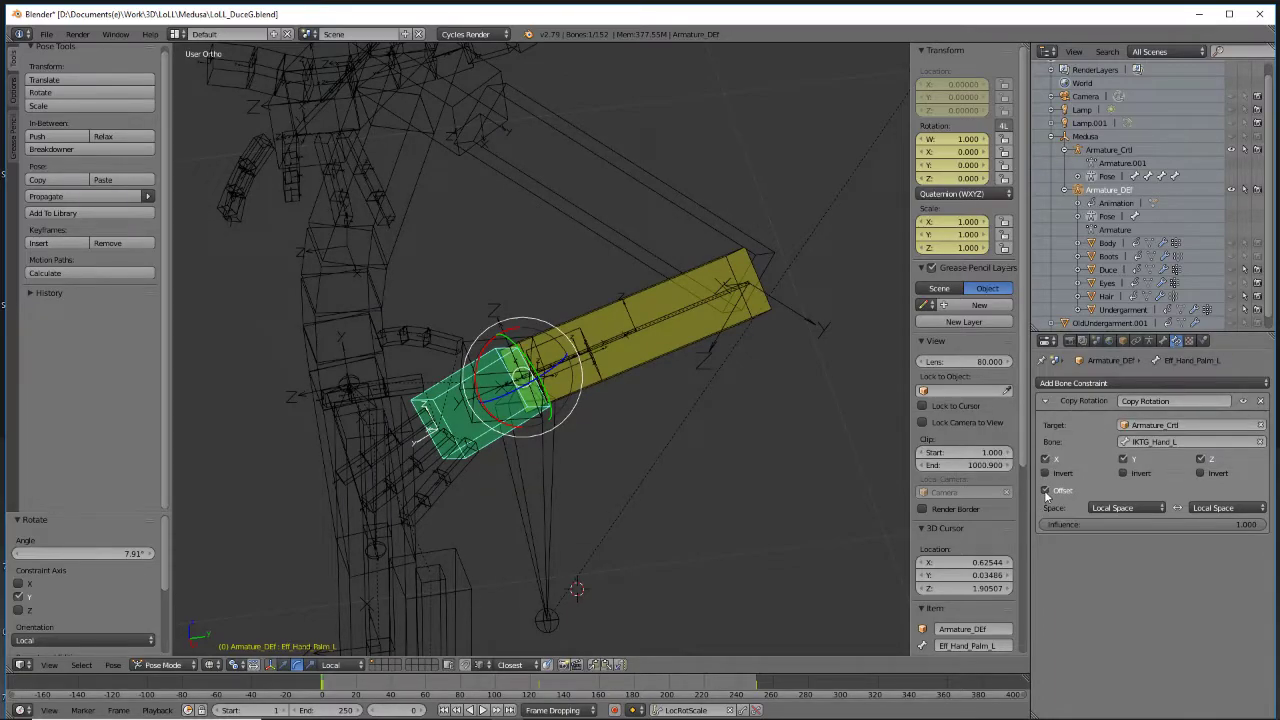
{"action": "left_click", "coordinate": [1128, 508]}
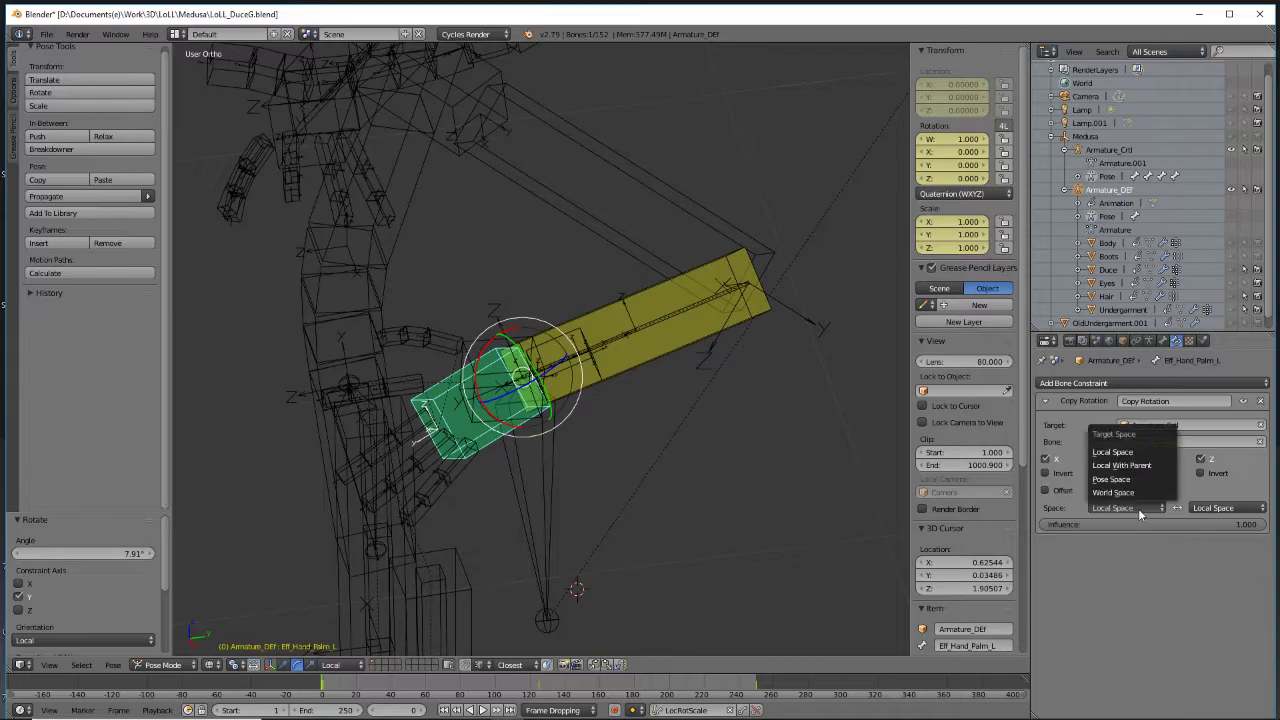
{"action": "left_click", "coordinate": [1139, 494]}
{"action": "left_click", "coordinate": [1225, 508]}
{"action": "left_click", "coordinate": [1225, 492]}
{"action": "middle_click_drag", "start_coordinate": [751, 512], "coordinate": [562, 481]}
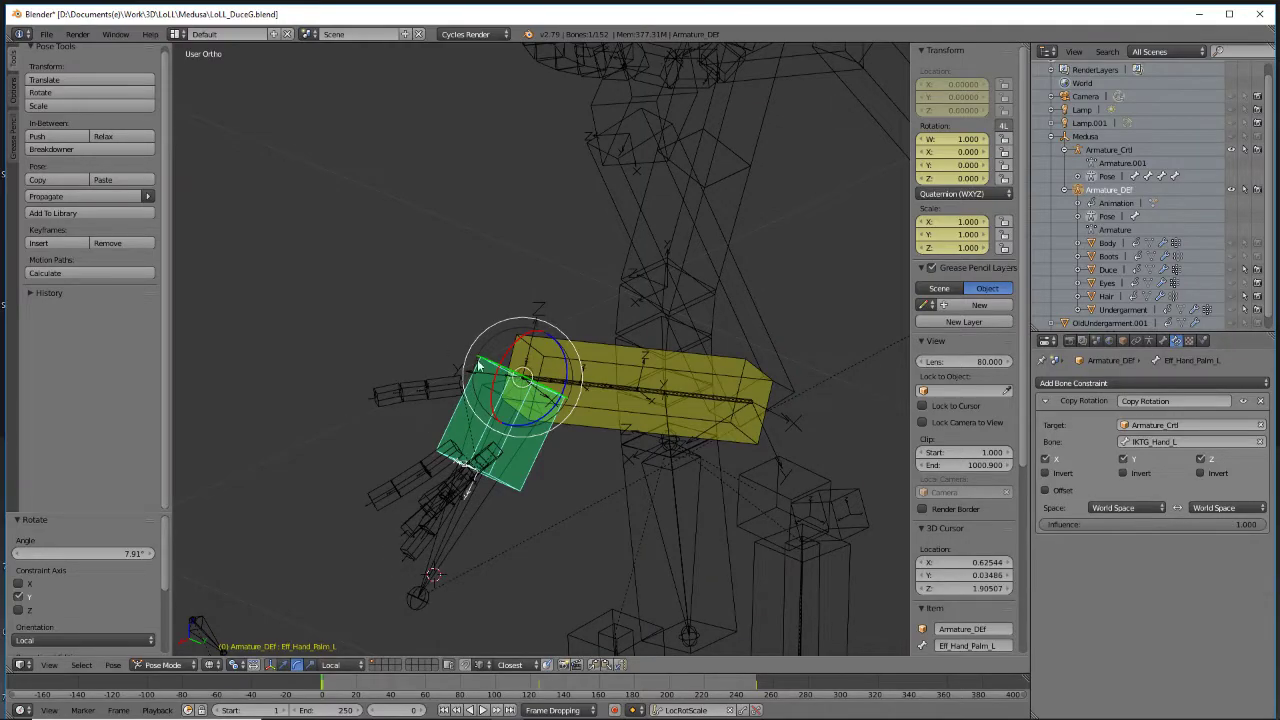
Rotate the Eff_Hand_Palm_L bone -169° around its local Y axis and turn the IKTG_Hand_L control, ending with -82.8° around local Z
{"action": "left_click_drag", "start_coordinate": [489, 396], "coordinate": [547, 437]}
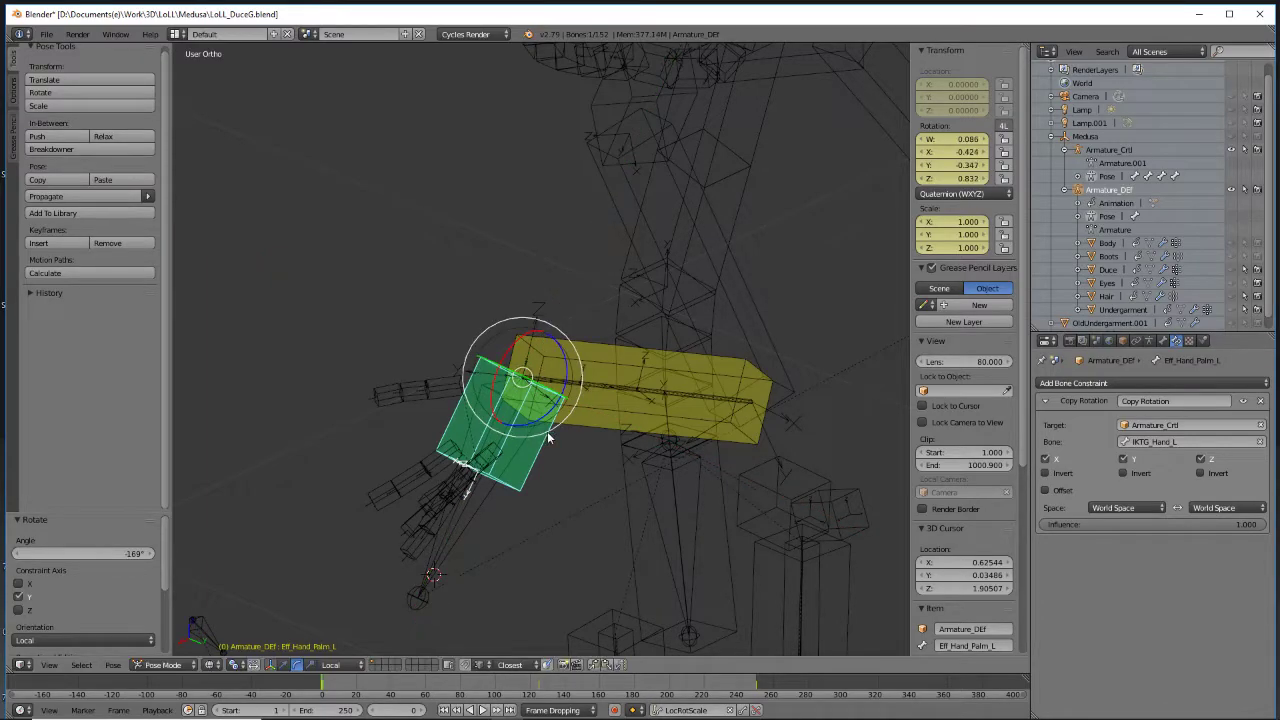
{"action": "right_click", "coordinate": [475, 504]}
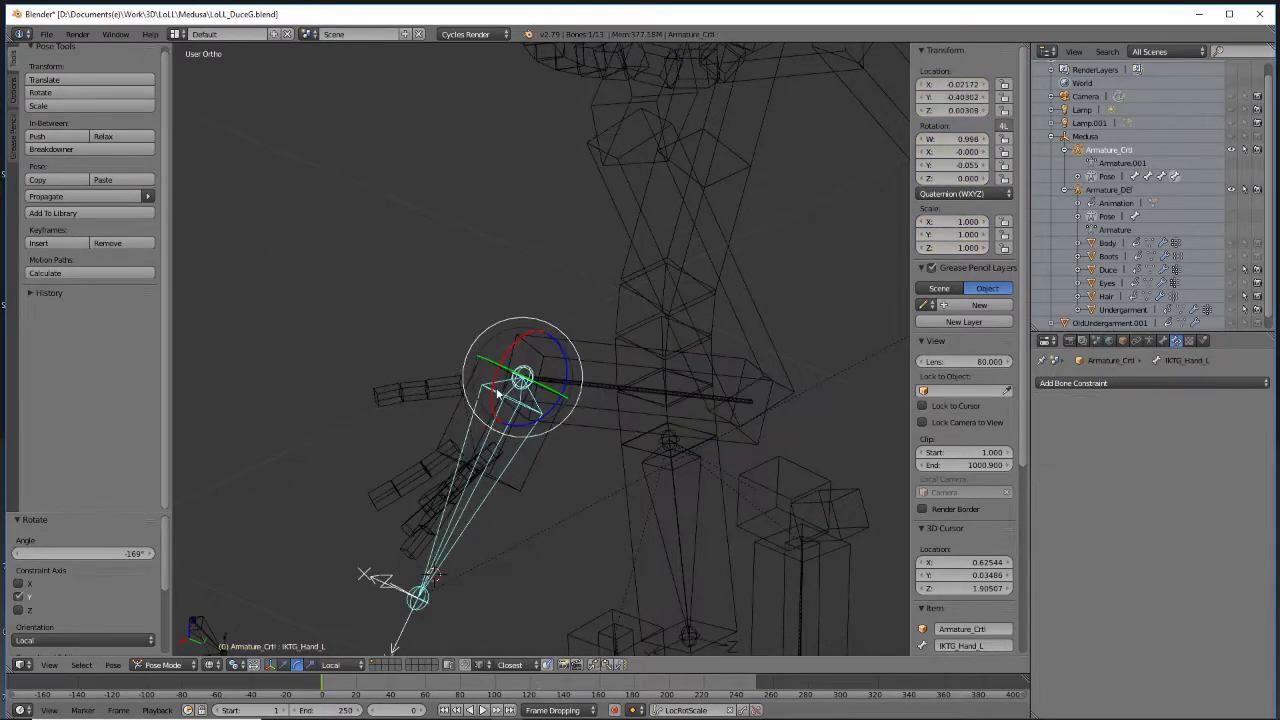
{"action": "mouse_move", "coordinate": [538, 385]}
{"action": "left_mouse_down"}
{"action": "mouse_move", "coordinate": [510, 371]}
{"action": "mouse_move", "coordinate": [553, 405]}
{"action": "left_mouse_up"}
{"action": "right_click", "coordinate": [553, 405]}
{"action": "middle_click_drag", "start_coordinate": [553, 408], "coordinate": [484, 372]}
{"action": "left_click_drag", "start_coordinate": [475, 385], "coordinate": [503, 274]}
{"action": "middle_click_drag", "start_coordinate": [466, 409], "coordinate": [567, 393]}
{"action": "left_click_drag", "start_coordinate": [565, 387], "coordinate": [543, 334]}
{"action": "middle_click_drag", "start_coordinate": [543, 334], "coordinate": [629, 436]}
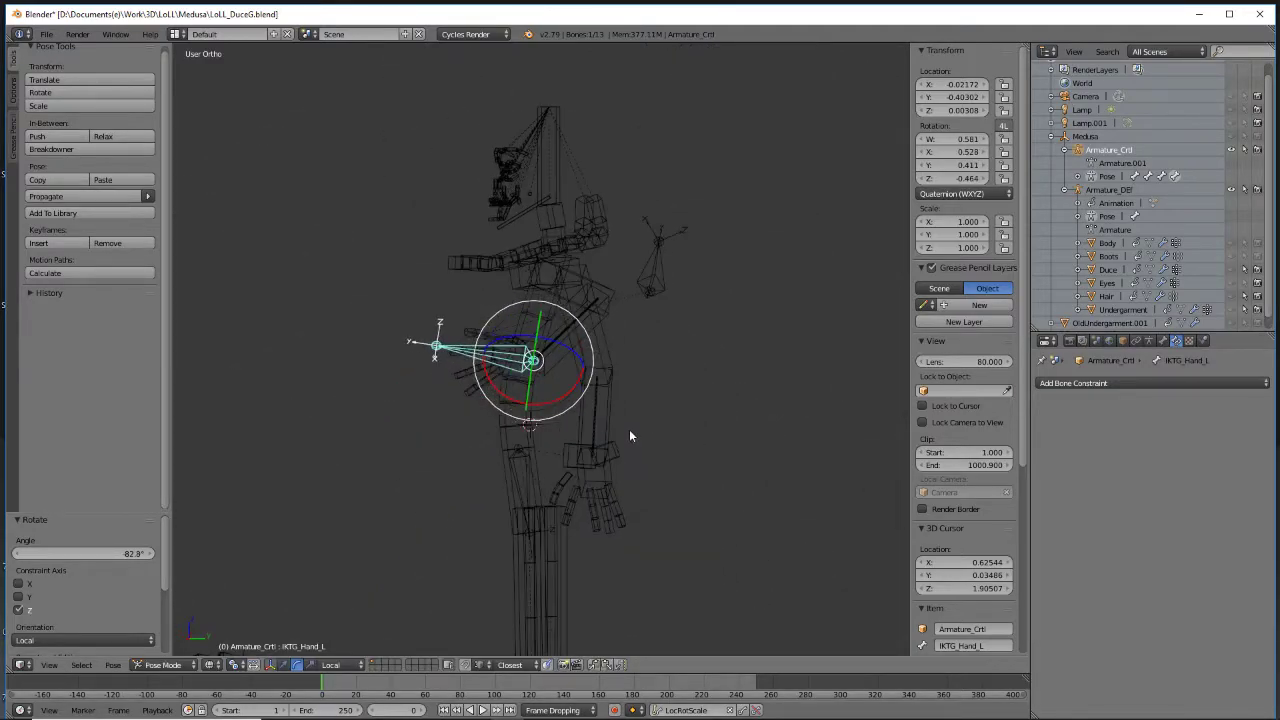
Clear the pole target bone in the Eff_Arm_Lower_L IK constraint and reassign it to PLTG_elbow_L
{"action": "right_click", "coordinate": [577, 347]}
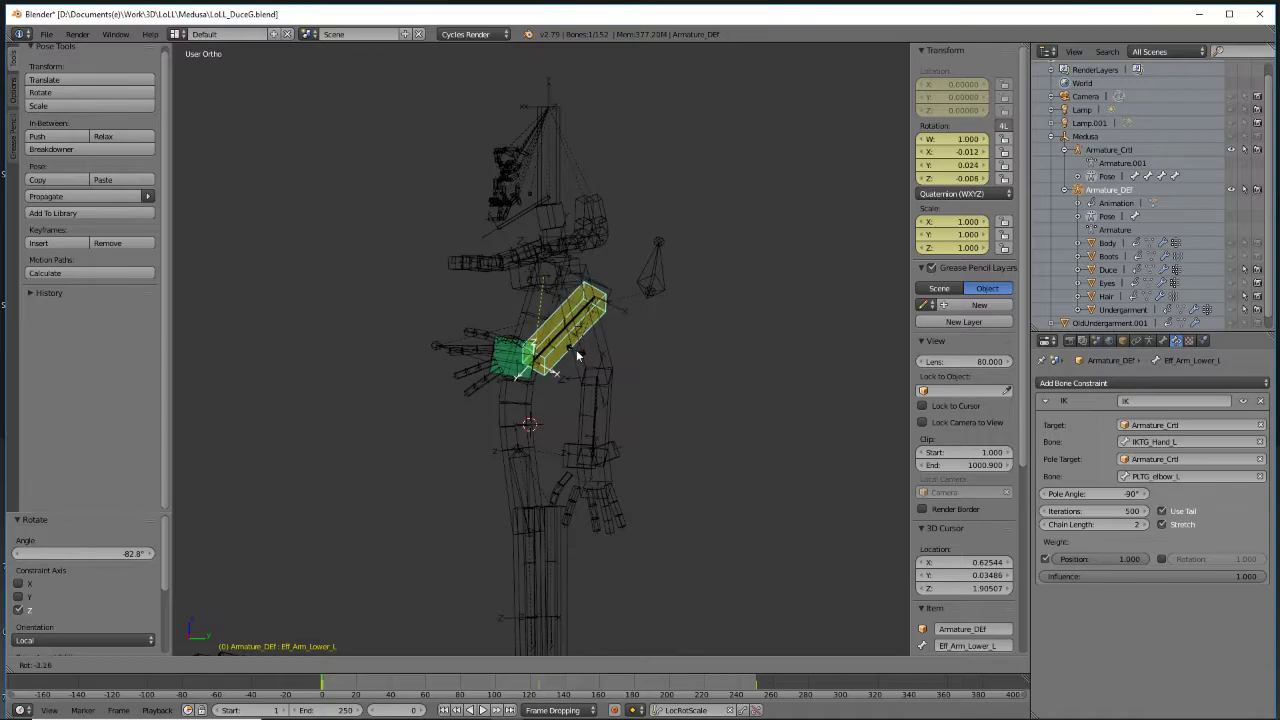
{"action": "left_click", "coordinate": [1260, 477]}
{"action": "middle_click_drag", "start_coordinate": [751, 364], "coordinate": [502, 314]}
{"action": "middle_click_drag", "start_coordinate": [530, 381], "coordinate": [522, 445]}
{"action": "middle_click_drag", "start_coordinate": [640, 413], "coordinate": [569, 461]}
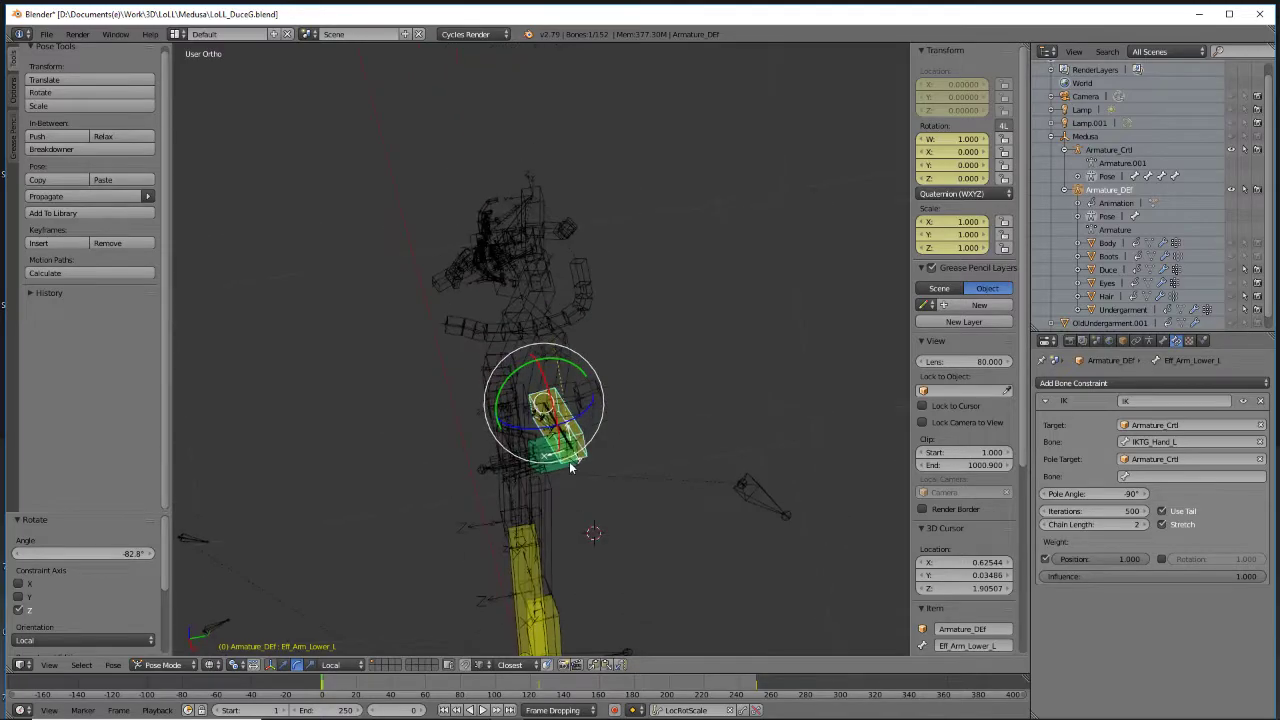
{"action": "left_click", "coordinate": [1134, 477]}
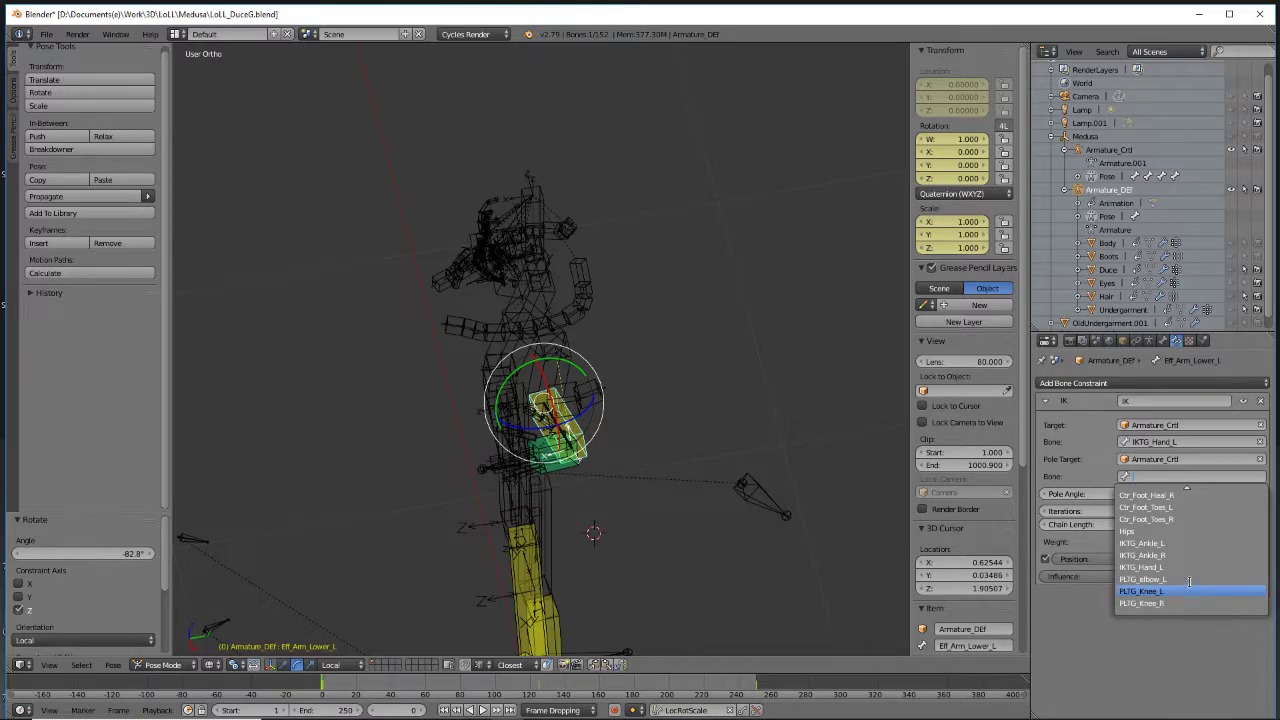
{"action": "left_click", "coordinate": [1189, 579]}
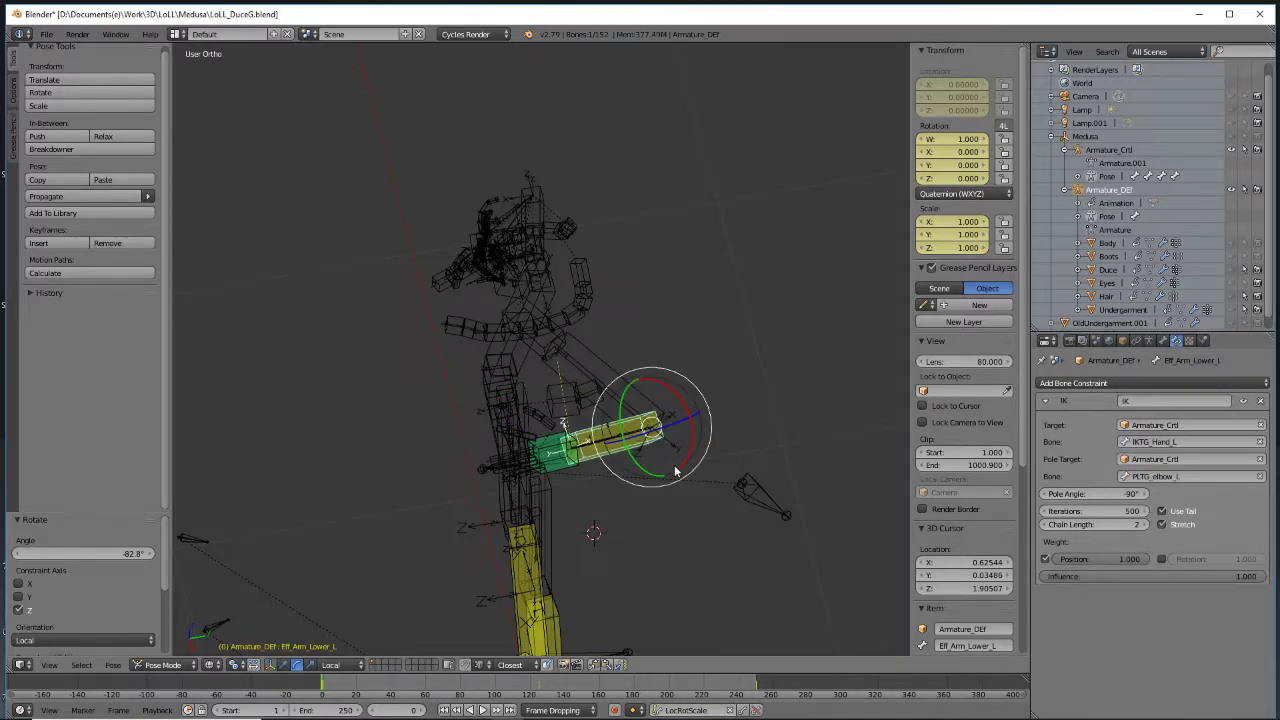
In Edit Mode, clear the parent of the PLTG_elbow_L bone and return the armature to Pose Mode
{"action": "right_click", "coordinate": [764, 495]}
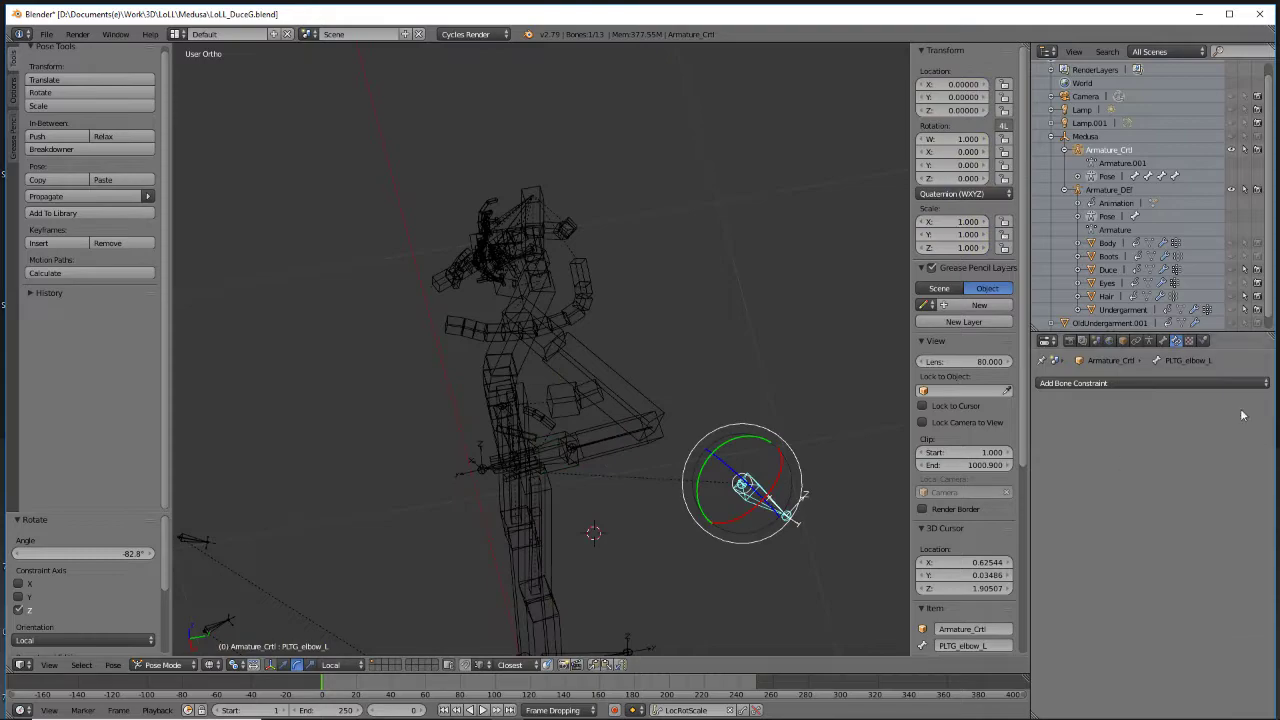
{"action": "left_click", "coordinate": [1163, 341]}
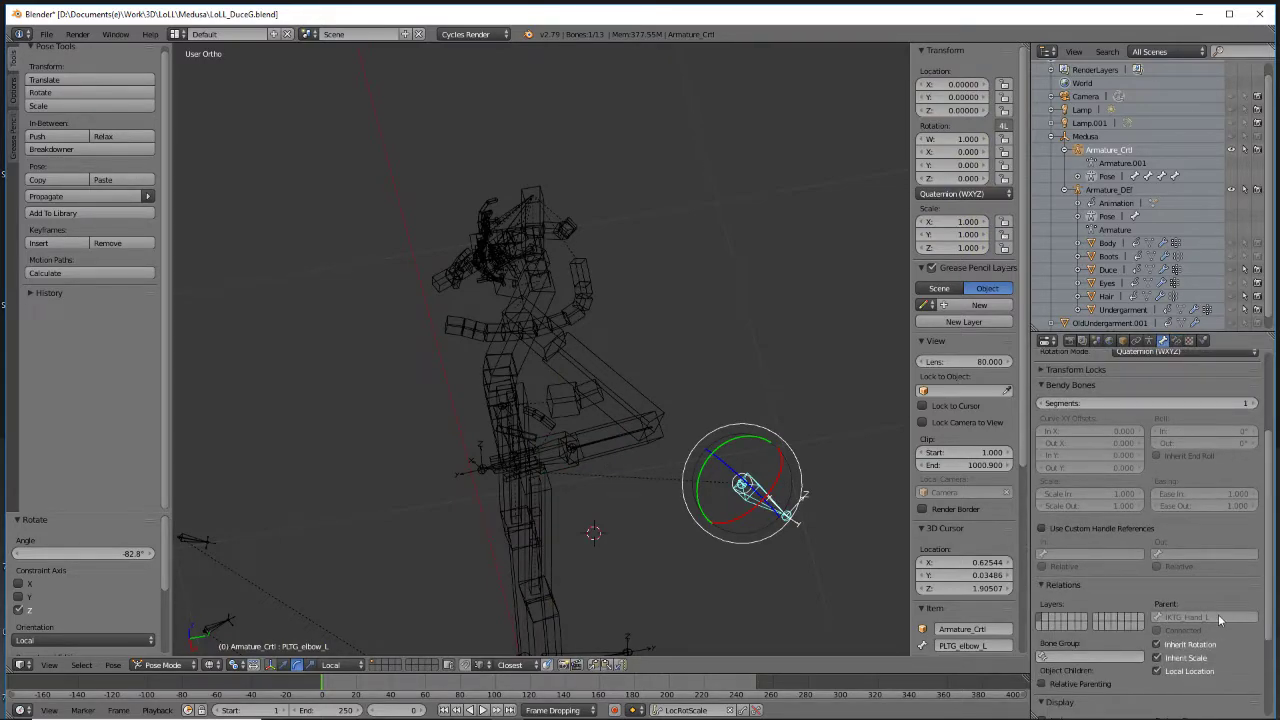
{"action": "left_click", "coordinate": [166, 665]}
{"action": "left_click", "coordinate": [155, 632]}
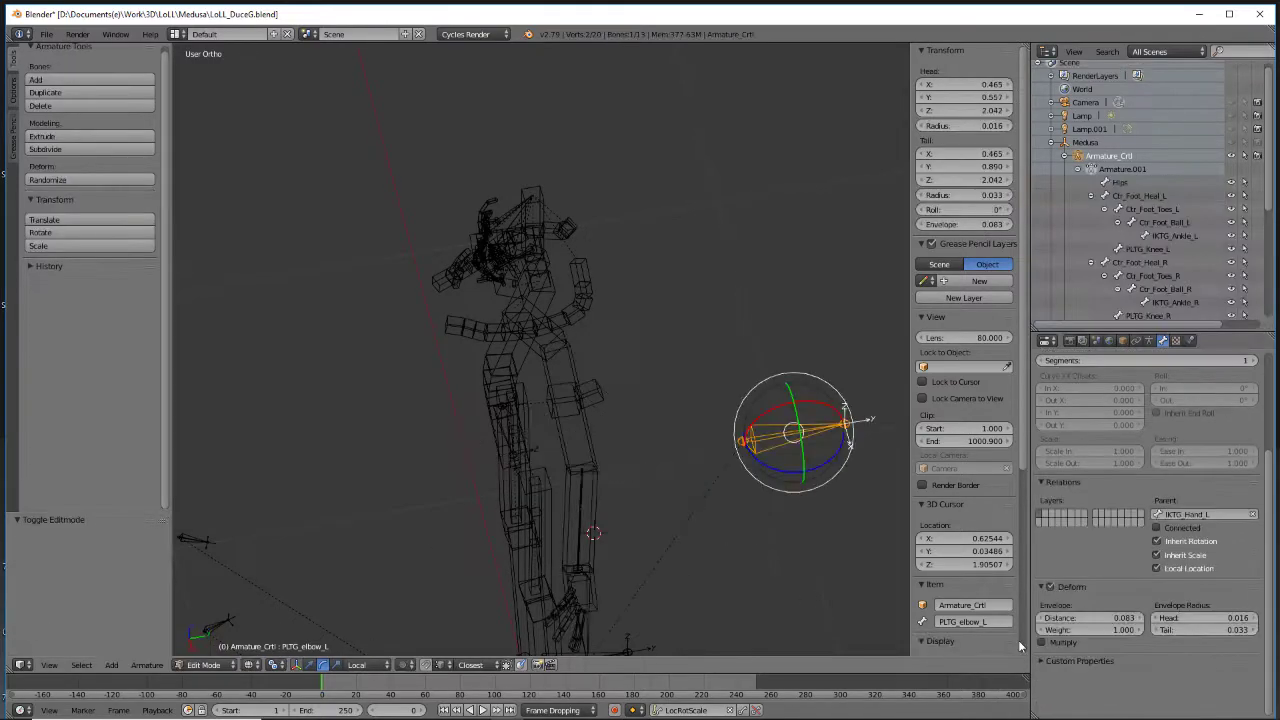
{"action": "left_click", "coordinate": [1253, 515]}
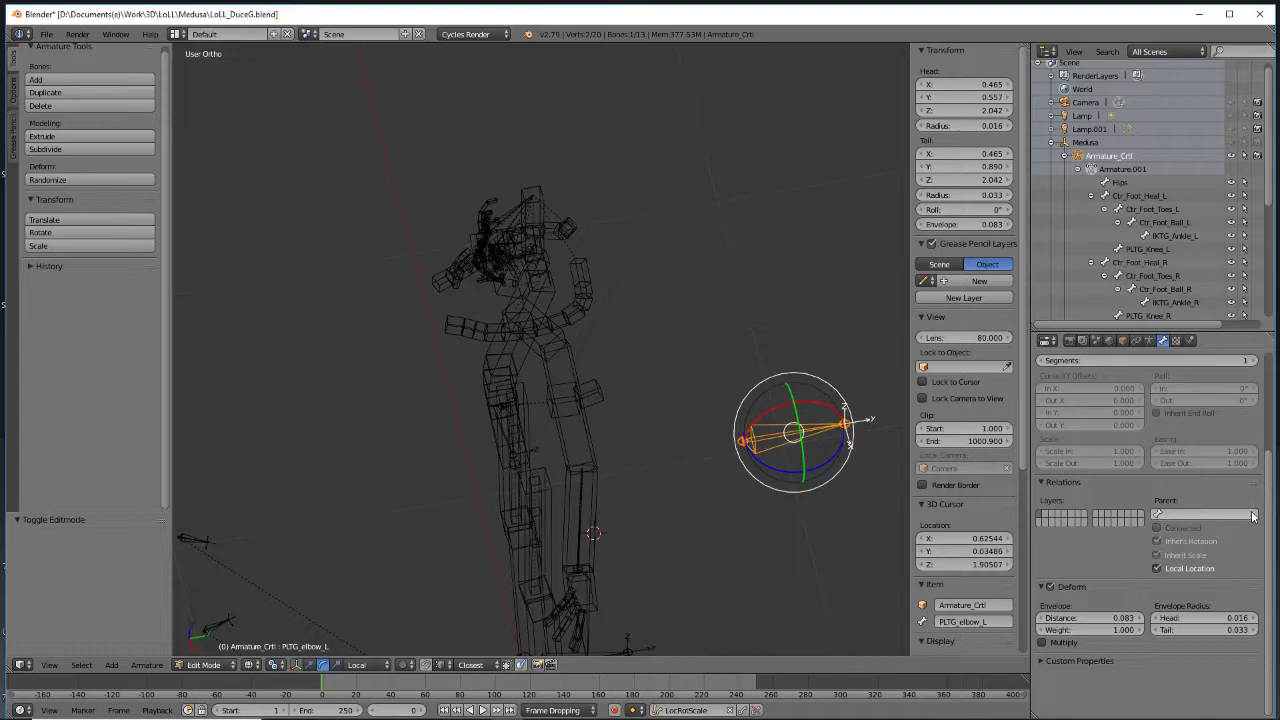
{"action": "middle_click_drag", "start_coordinate": [800, 470], "coordinate": [757, 462]}
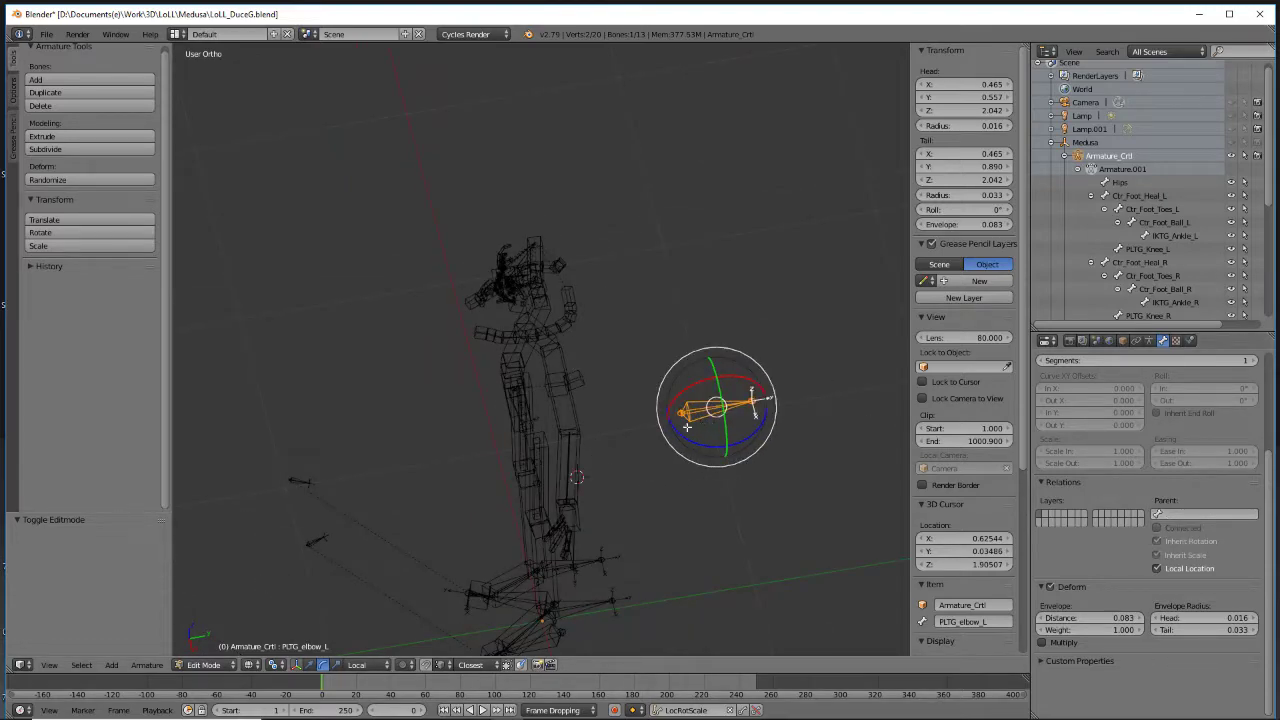
{"action": "left_click", "coordinate": [195, 665]}
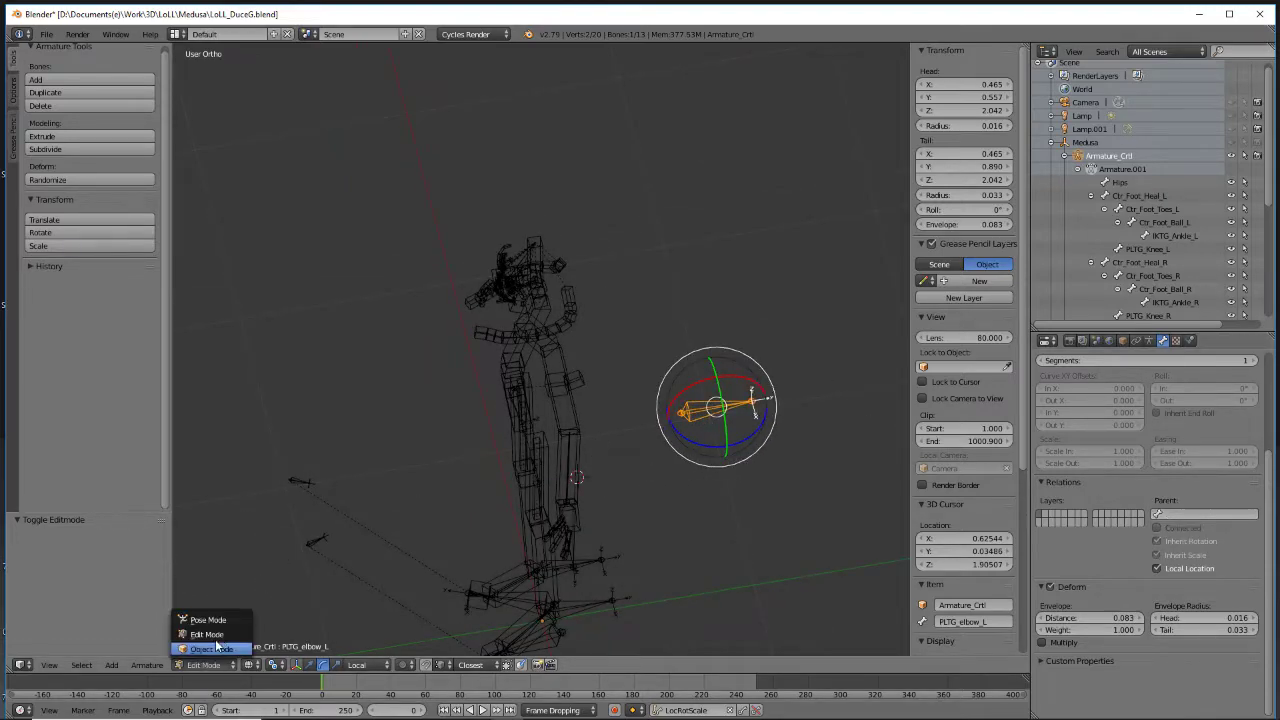
{"action": "left_click", "coordinate": [225, 618]}
Move the IKTG_Hand_L control away from the torso toward the elbow pole to test the arm IK
{"action": "middle_click_drag", "start_coordinate": [598, 511], "coordinate": [568, 358]}
{"action": "right_click", "coordinate": [610, 385]}
{"action": "key", "text": "r"}
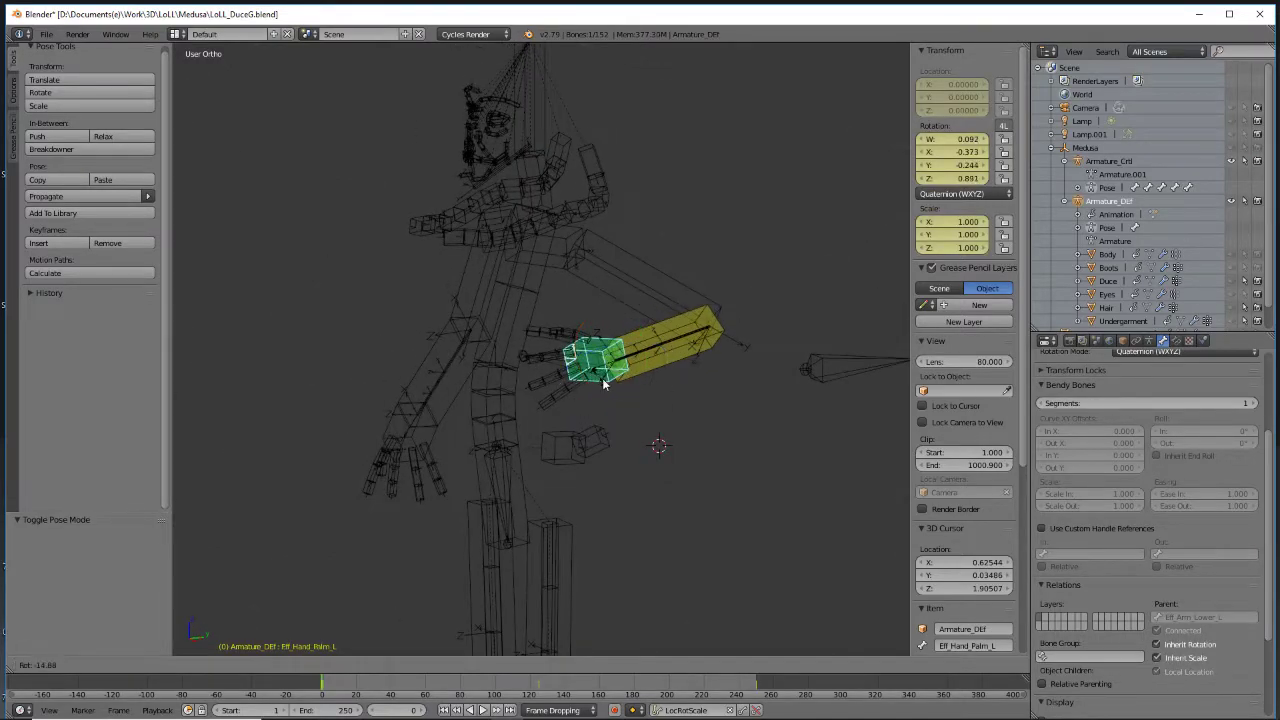
{"action": "left_click", "coordinate": [606, 358]}
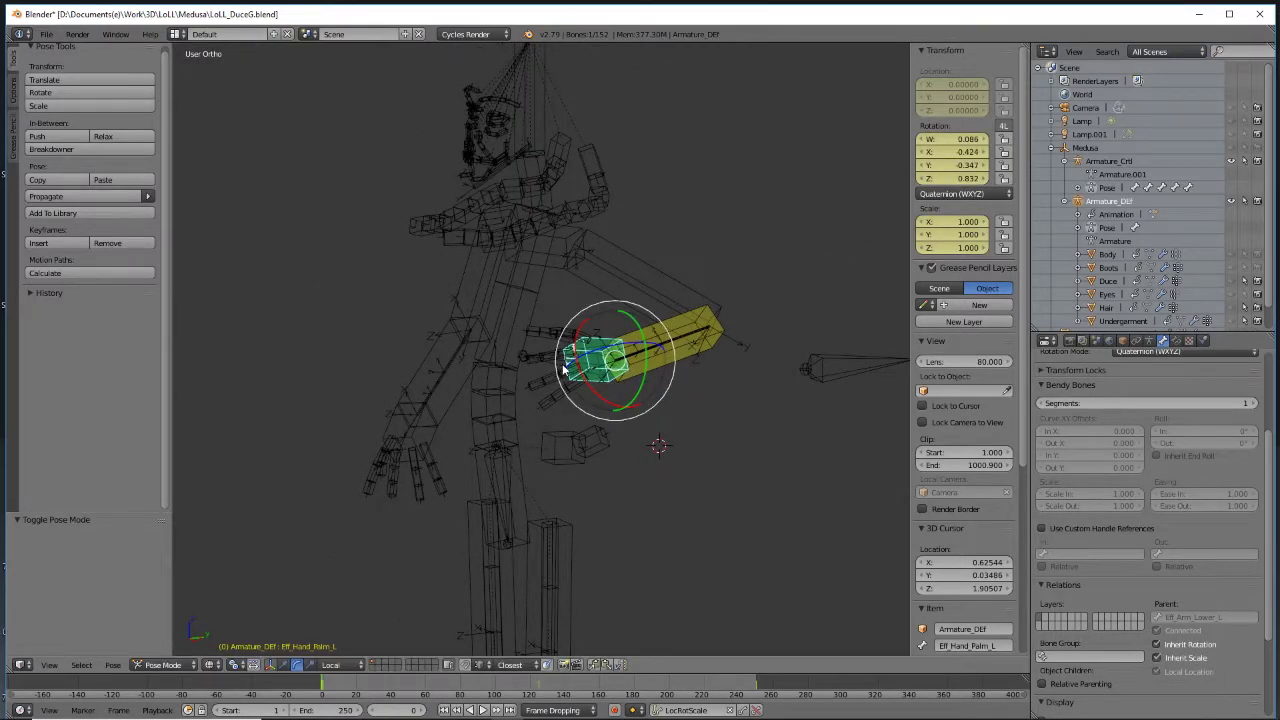
{"action": "right_click", "coordinate": [563, 368]}
{"action": "key", "text": "g"}
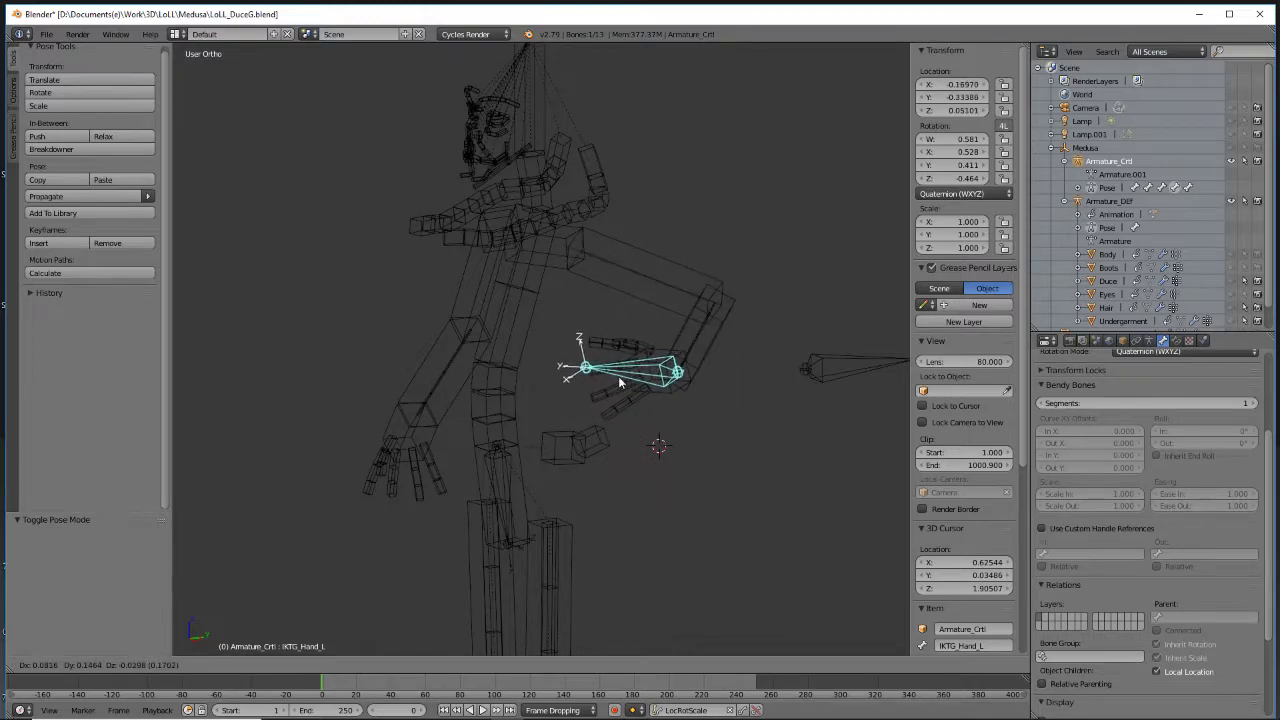
{"action": "left_click", "coordinate": [622, 384]}
Rotate the IKTG_Hand_L control until the hand points downward, ending with a -86.3° turn around its local X axis
{"action": "middle_click_drag", "start_coordinate": [628, 396], "coordinate": [686, 372]}
{"action": "mouse_move", "coordinate": [701, 370]}
{"action": "left_mouse_down"}
{"action": "mouse_move", "coordinate": [752, 342]}
{"action": "mouse_move", "coordinate": [633, 383]}
{"action": "mouse_move", "coordinate": [752, 351]}
{"action": "mouse_move", "coordinate": [686, 365]}
{"action": "mouse_move", "coordinate": [771, 314]}
{"action": "mouse_move", "coordinate": [700, 376]}
{"action": "left_mouse_up"}
{"action": "middle_click_drag", "start_coordinate": [700, 376], "coordinate": [623, 365]}
{"action": "left_click_drag", "start_coordinate": [637, 374], "coordinate": [672, 484]}
{"action": "middle_click_drag", "start_coordinate": [672, 484], "coordinate": [758, 455]}
{"action": "middle_click_drag", "start_coordinate": [667, 407], "coordinate": [727, 428]}
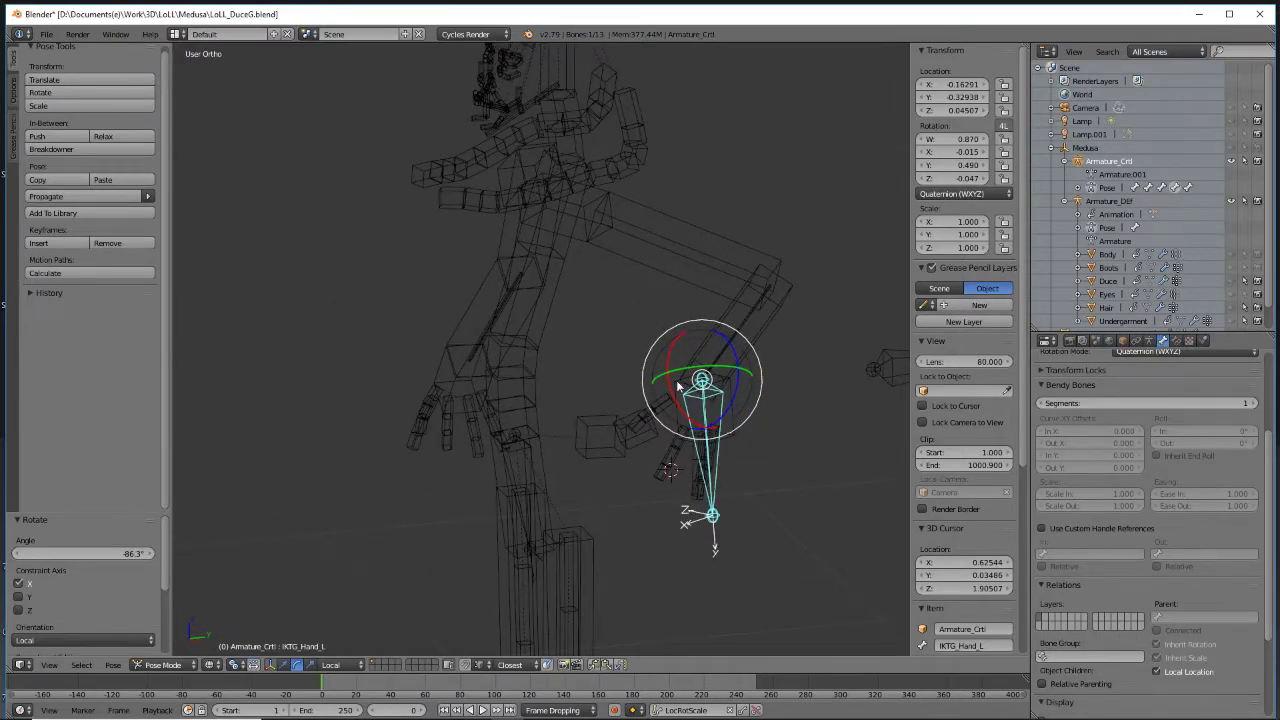
Select all bones of the control armature and clear all their pose transforms
{"action": "key", "text": "a"}
{"action": "key", "text": "a"}
{"action": "left_click", "coordinate": [113, 665]}
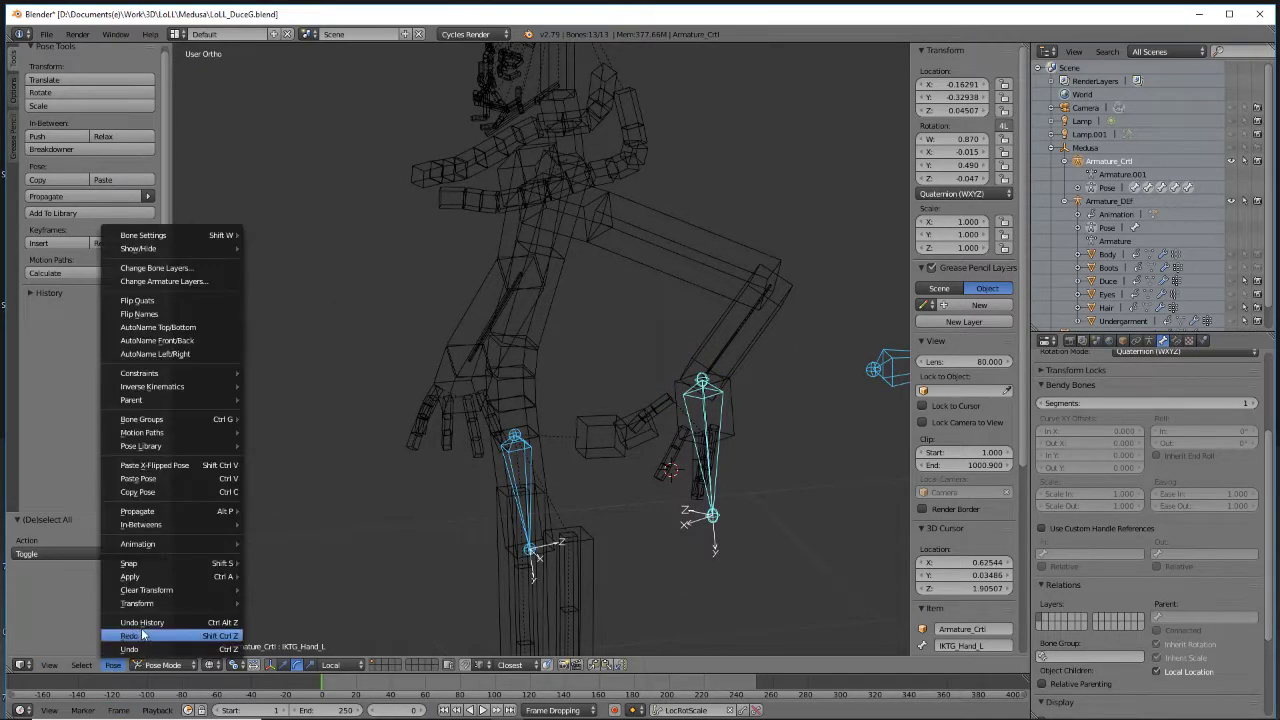
{"action": "mouse_move", "coordinate": [150, 603]}
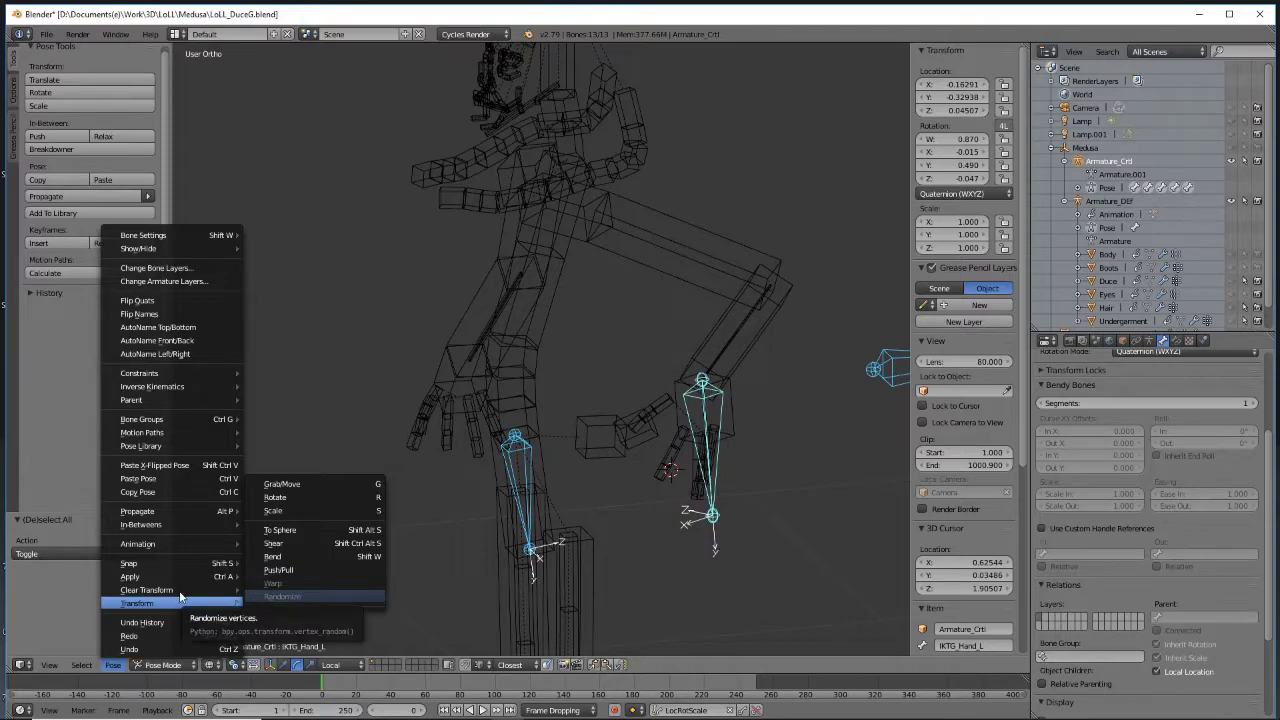
{"action": "left_click", "coordinate": [280, 589]}
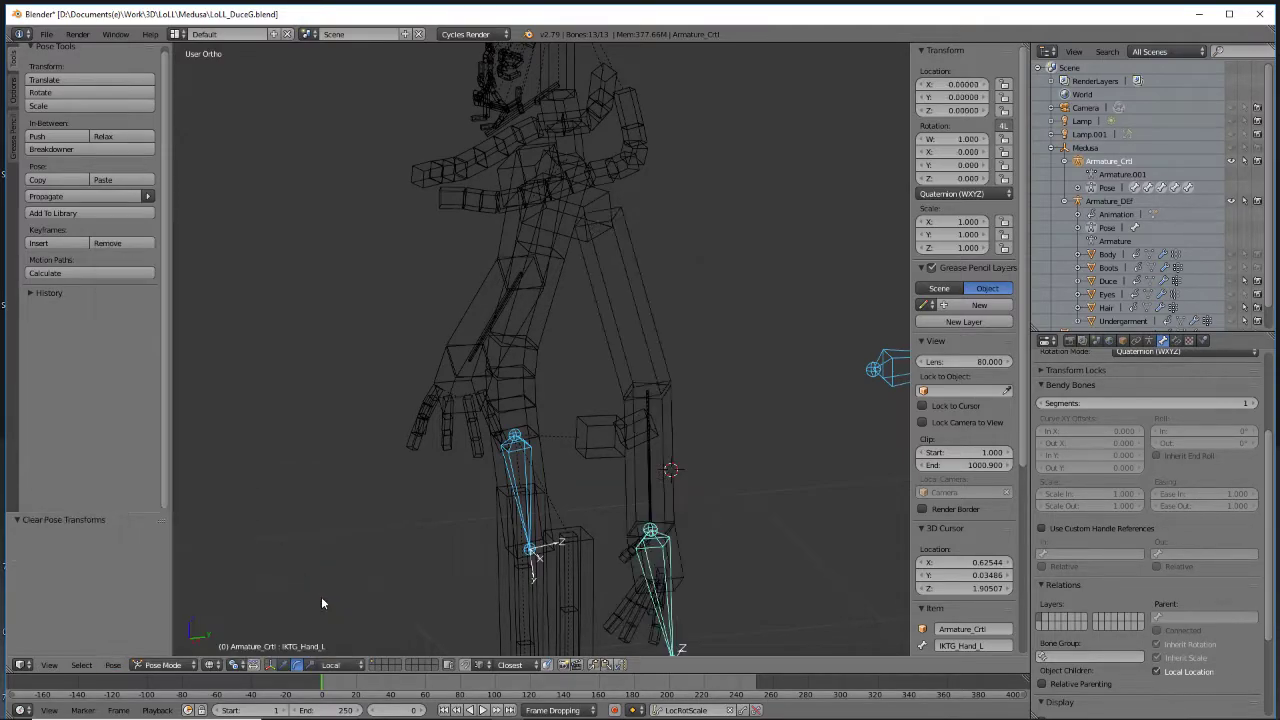
{"action": "scroll", "coordinate": [620, 446], "scroll_direction": "down", "scroll_amount": 1}
{"action": "middle_click_drag", "start_coordinate": [660, 509], "coordinate": [642, 418], "text": "shift"}
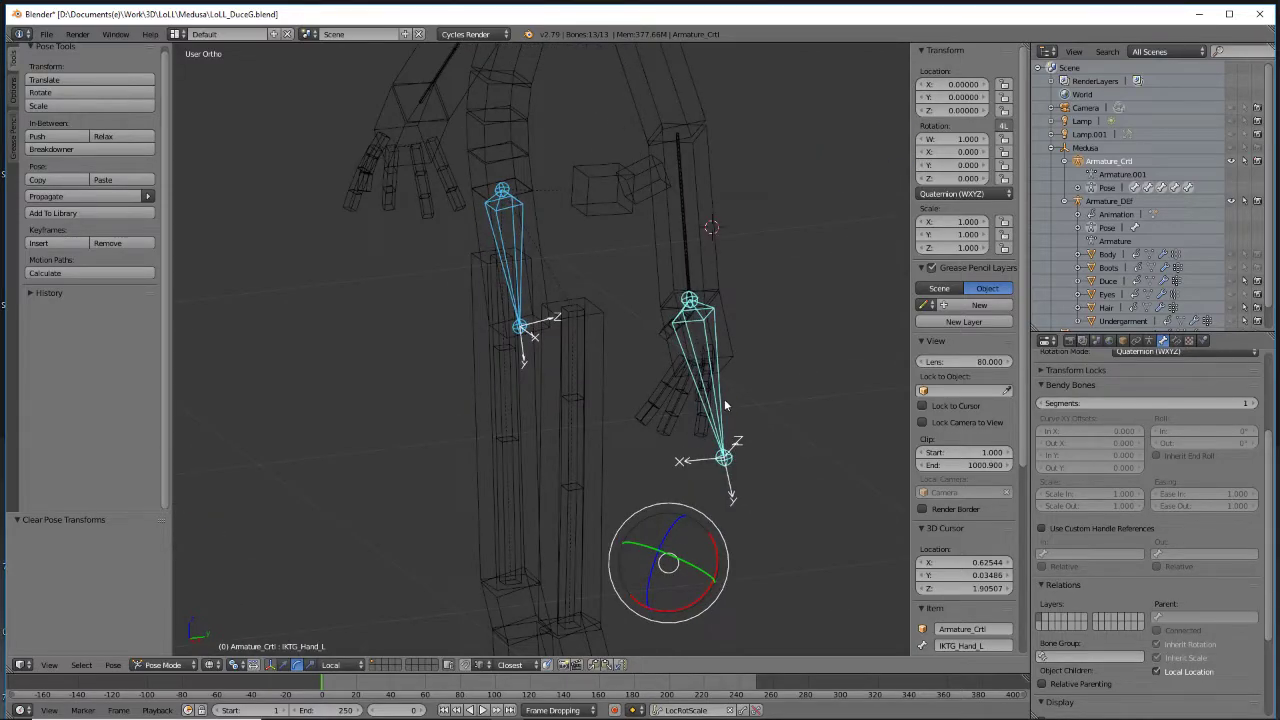
Look up the roll value of the Eff_Hand_Palm_L bone in Edit Mode
{"action": "key", "text": "Tab"}
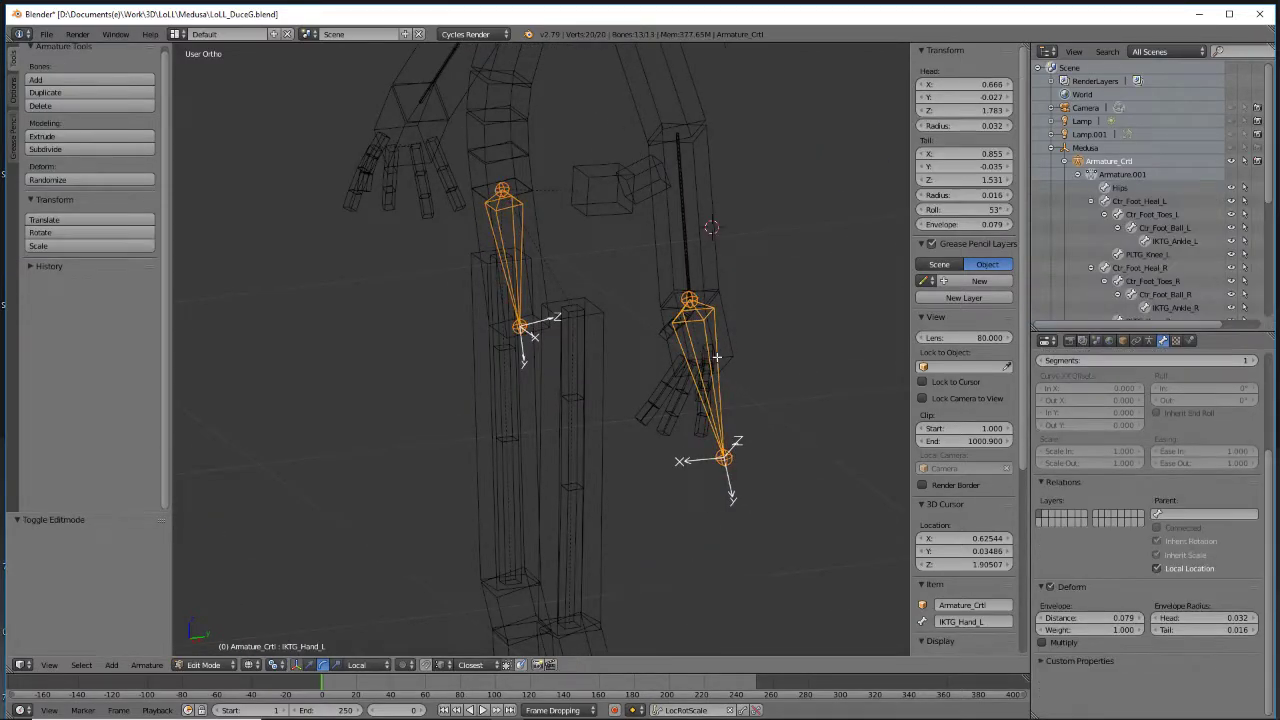
{"action": "key", "text": "Tab"}
{"action": "right_click", "coordinate": [731, 354]}
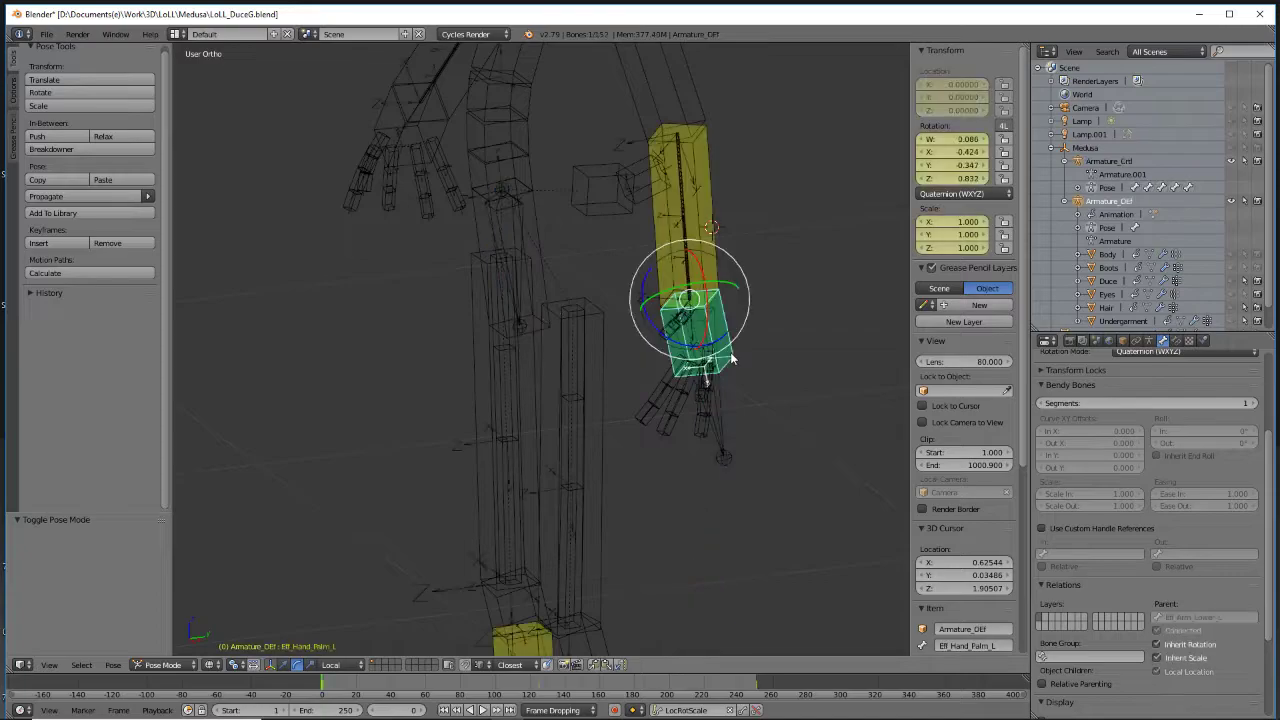
{"action": "left_click", "coordinate": [163, 665]}
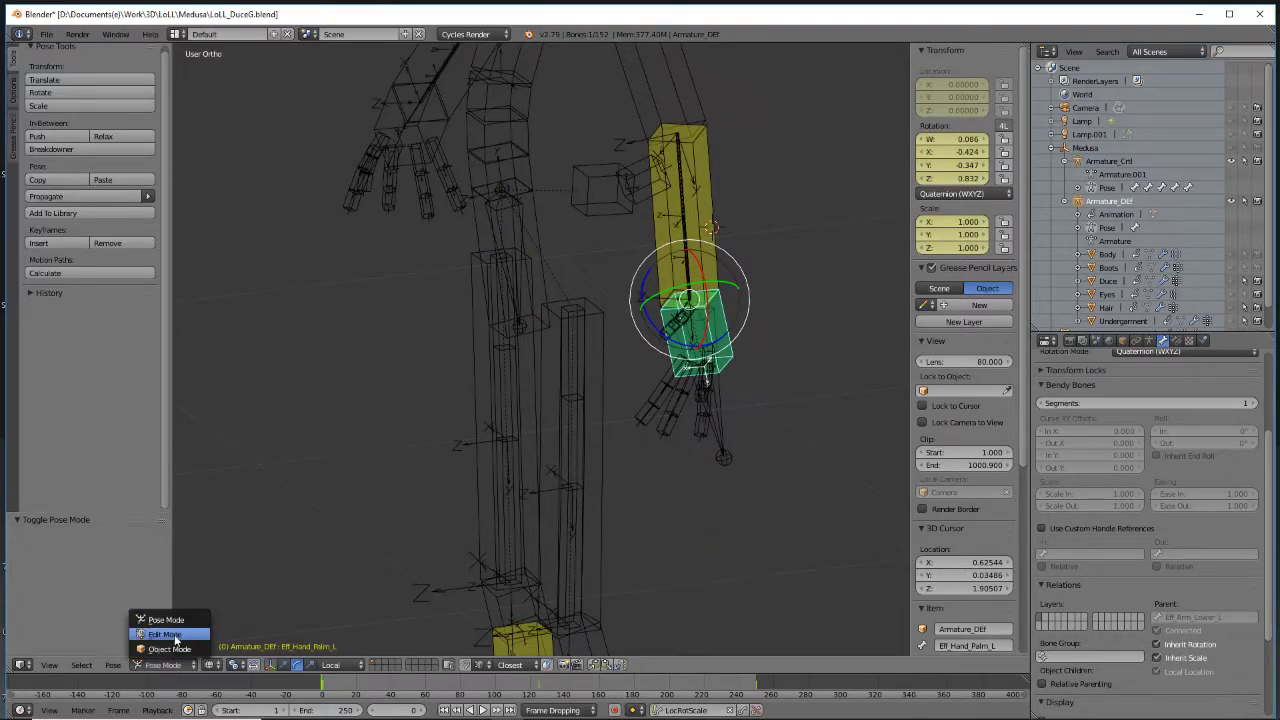
{"action": "left_click", "coordinate": [168, 634]}
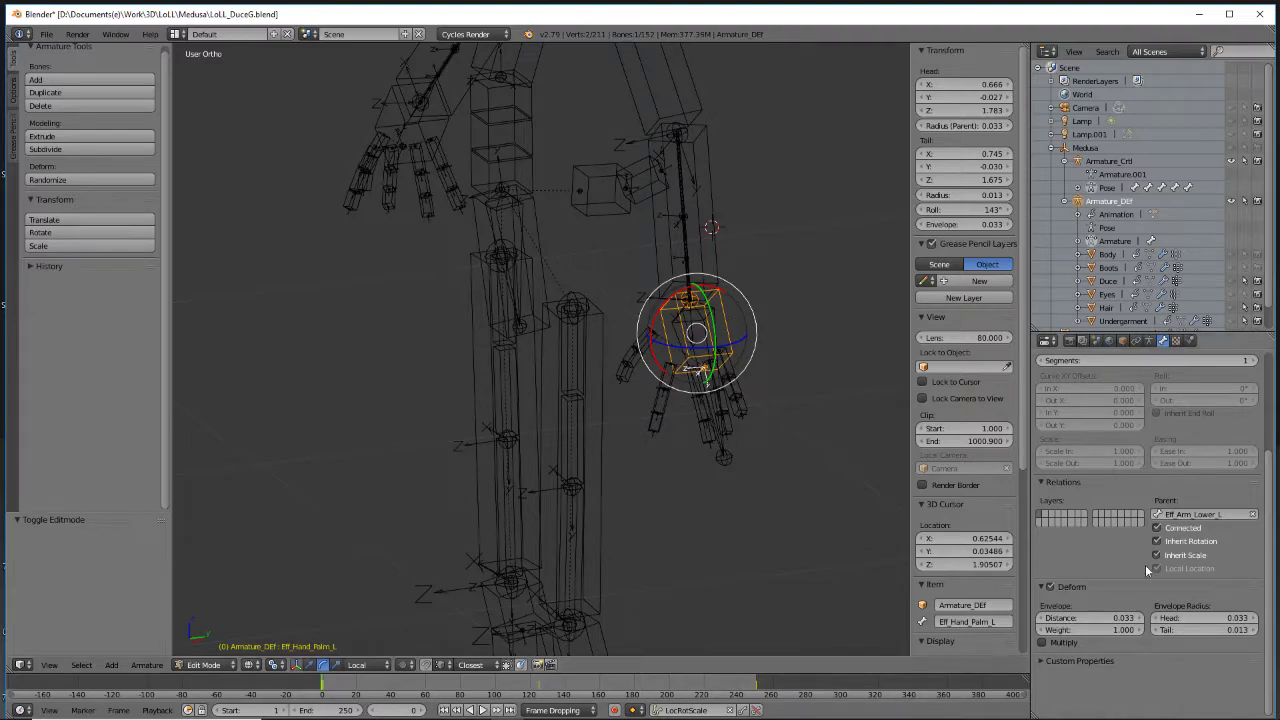
{"action": "scroll", "coordinate": [1212, 600], "scroll_direction": "up", "scroll_amount": 3}
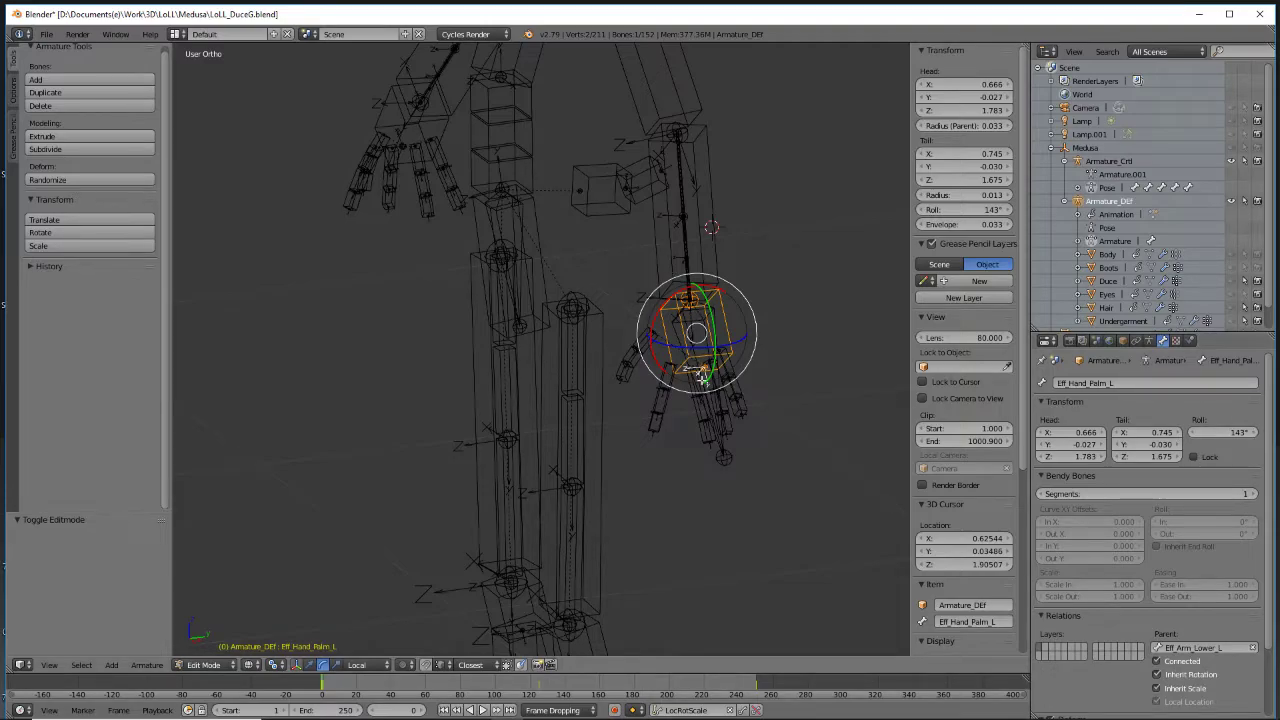
{"action": "key", "text": "Tab"}
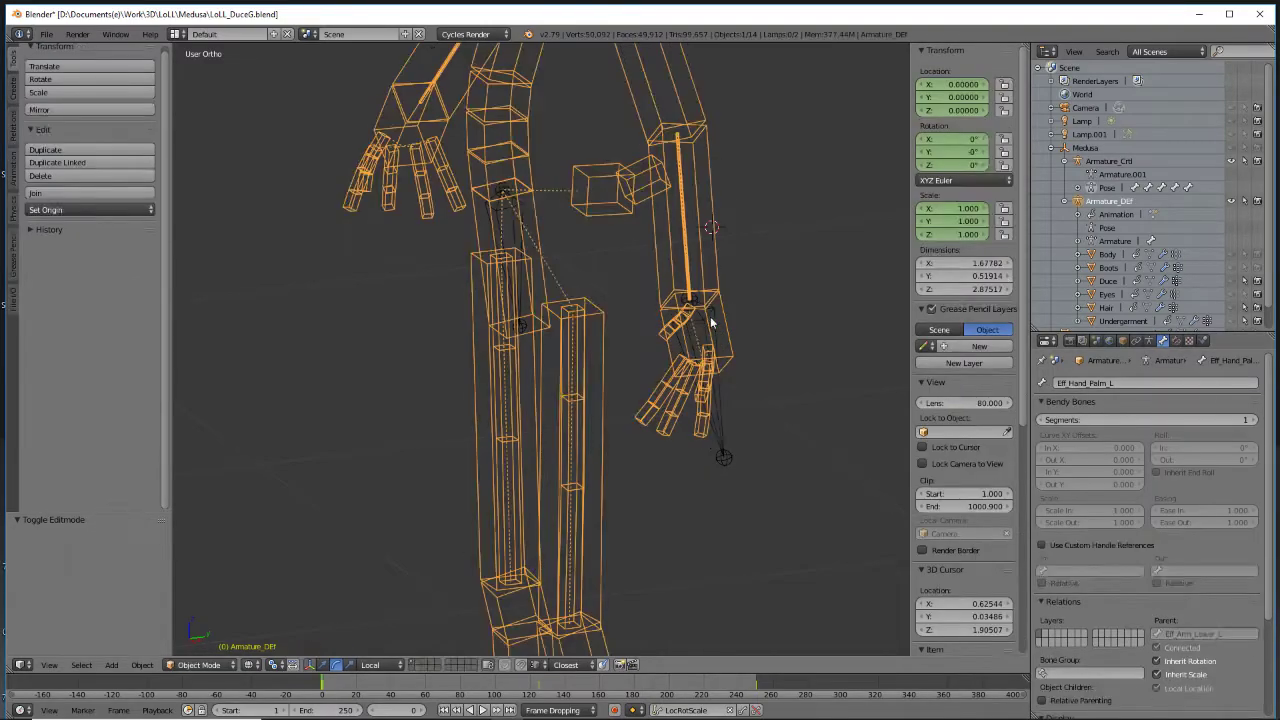
In Edit Mode, set the roll of the IKTG_Hand_L bone to 143° to match the palm bone
{"action": "right_click", "coordinate": [714, 321]}
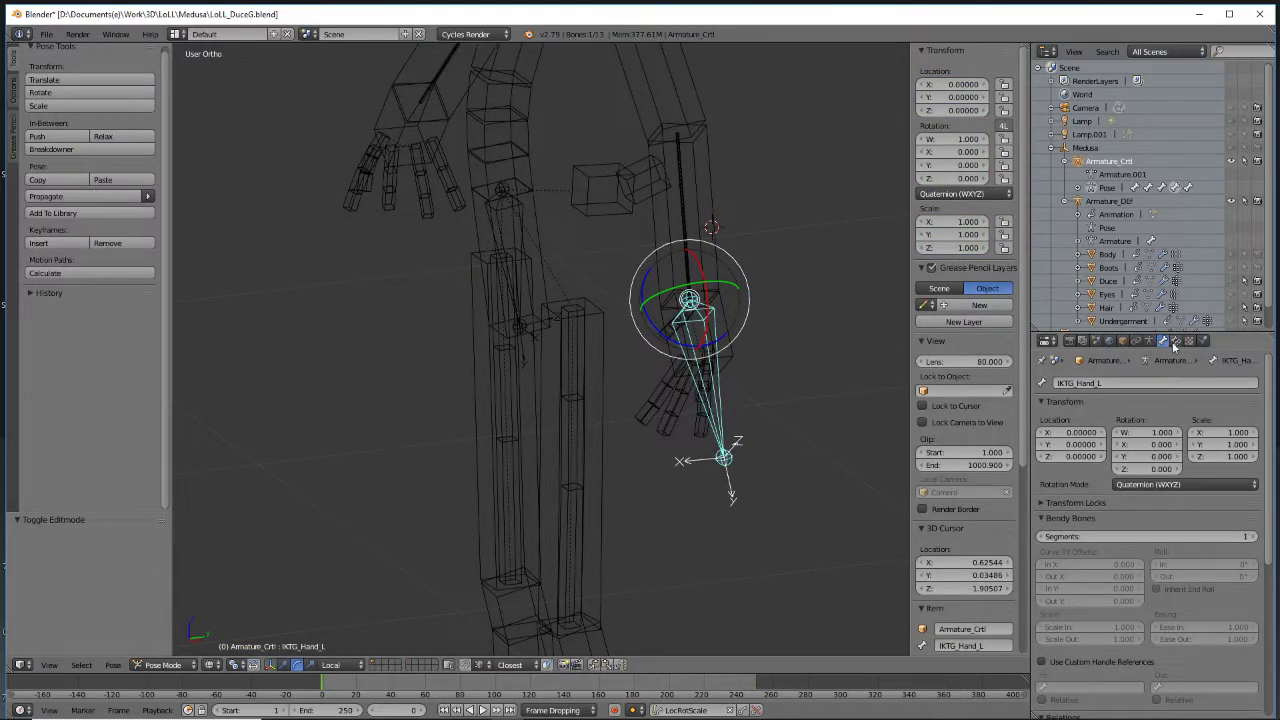
{"action": "left_click", "coordinate": [164, 664]}
{"action": "left_click", "coordinate": [178, 632]}
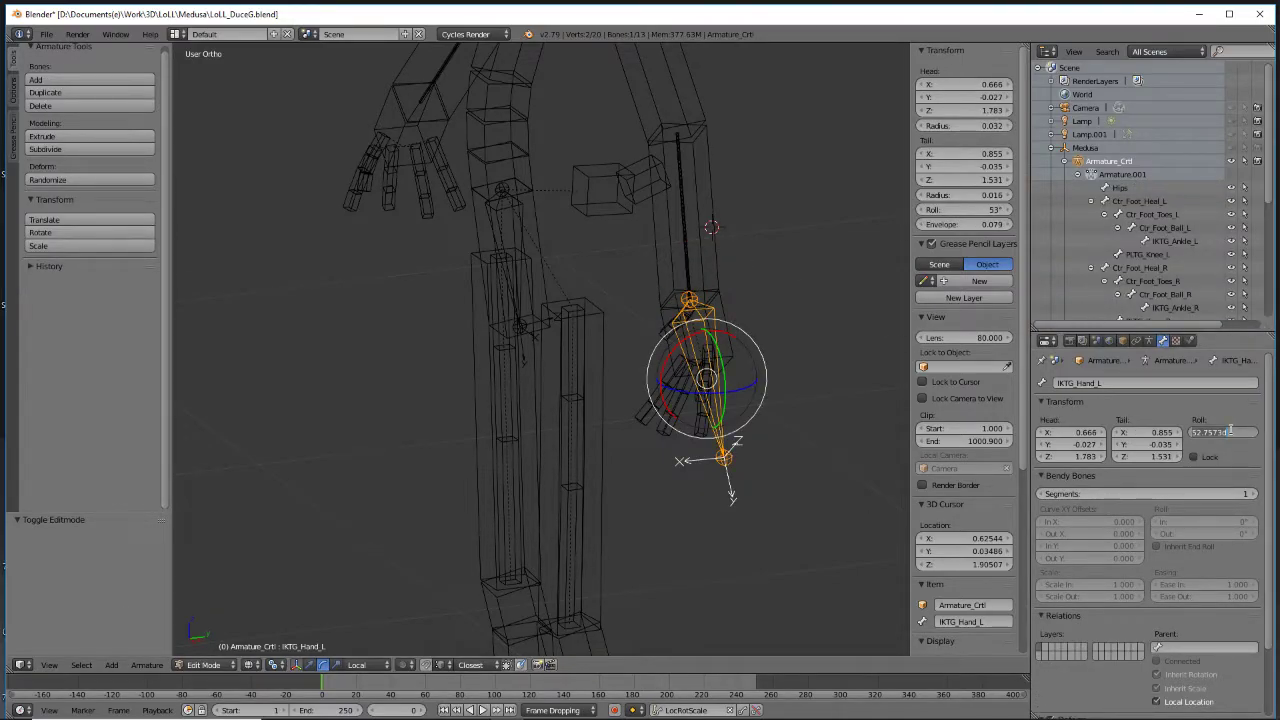
{"action": "key", "text": "Return"}
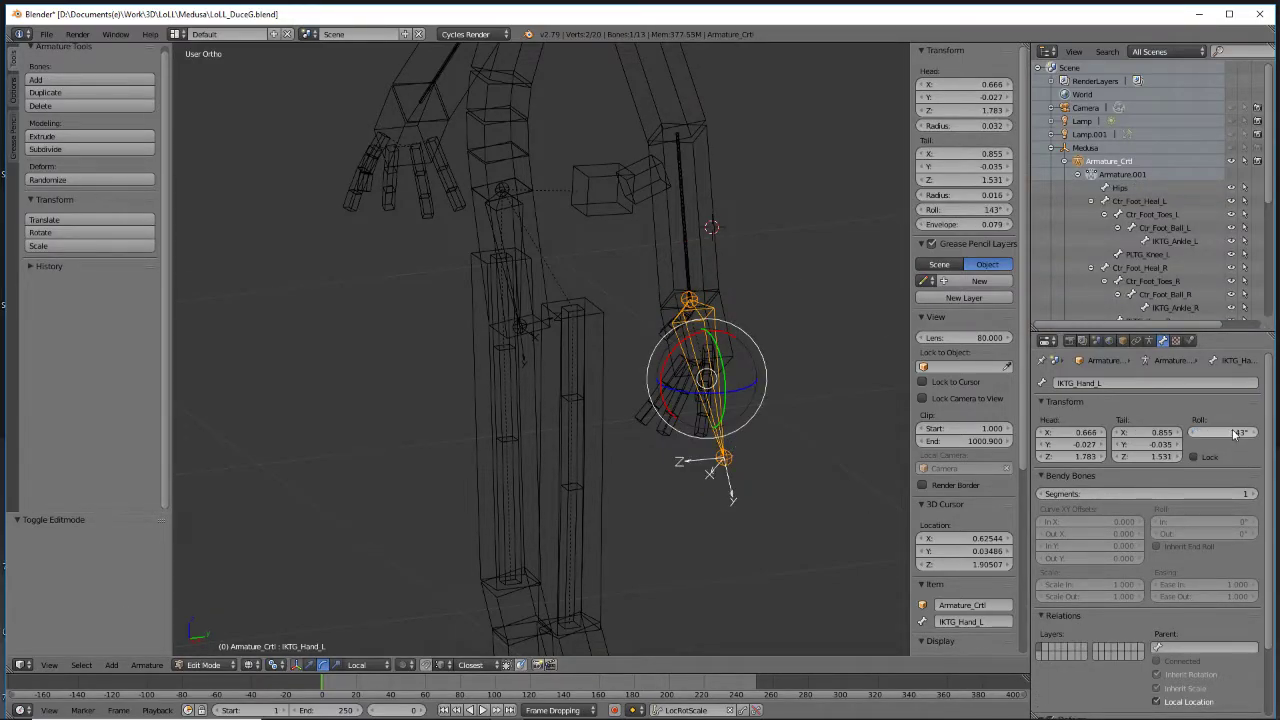
{"action": "right_click", "coordinate": [693, 314]}
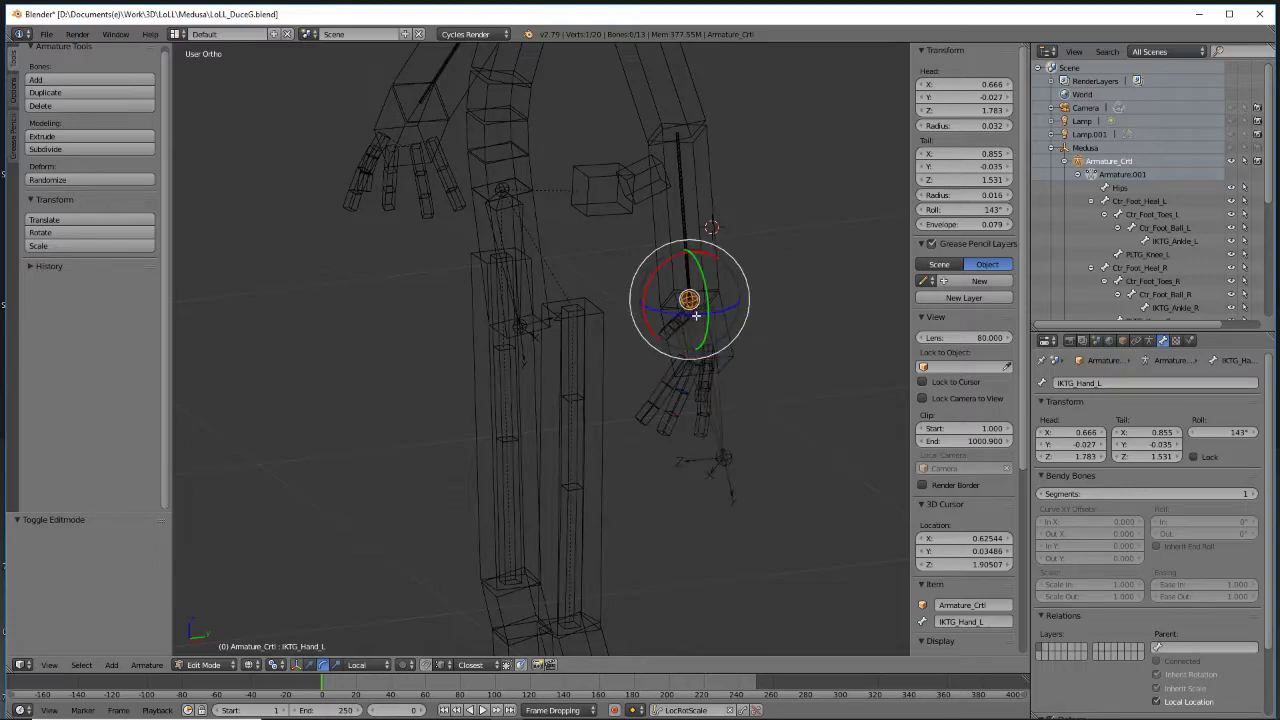
{"action": "right_click", "coordinate": [696, 316]}
{"action": "middle_click_drag", "start_coordinate": [814, 434], "coordinate": [635, 391]}
{"action": "mouse_move", "coordinate": [803, 436]}
{"action": "middle_mouse_down"}
{"action": "mouse_move", "coordinate": [828, 437]}
{"action": "mouse_move", "coordinate": [757, 417]}
{"action": "mouse_move", "coordinate": [797, 415]}
{"action": "middle_mouse_up"}
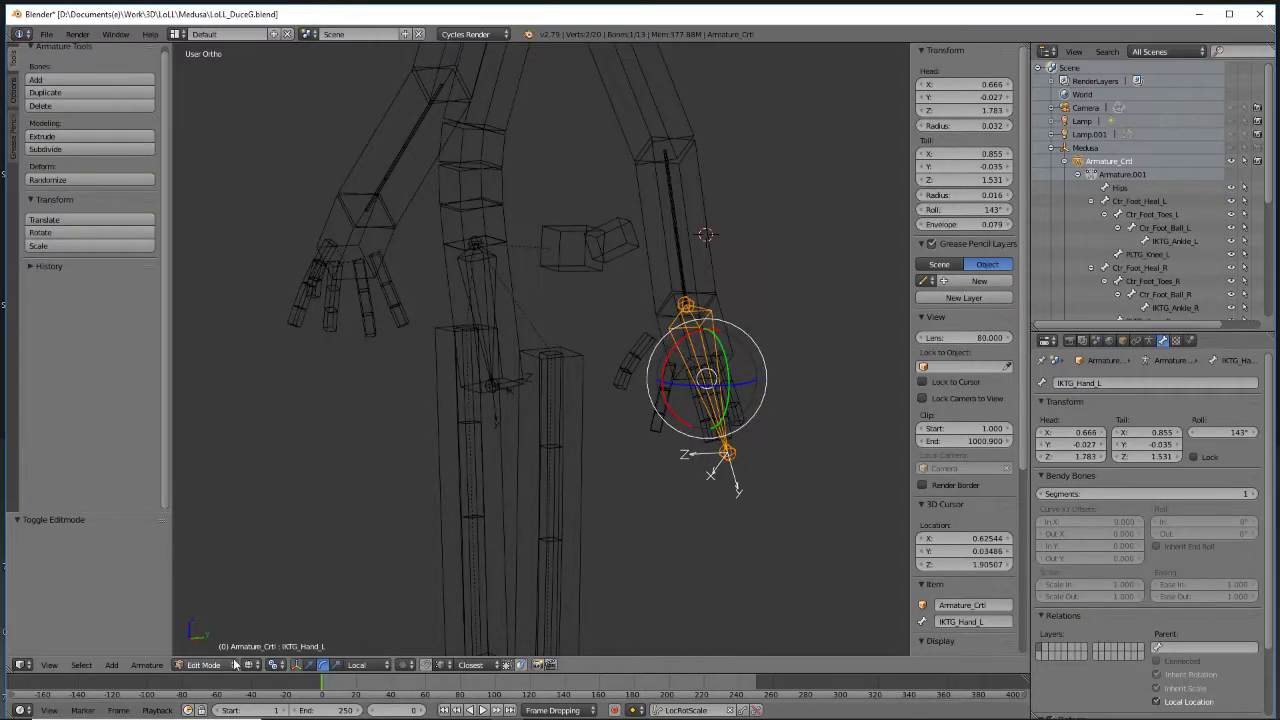
In Pose Mode, test-rotate the IKTG_Hand_L control, including around its local X axis, and discard the rotations
{"action": "left_click", "coordinate": [184, 666]}
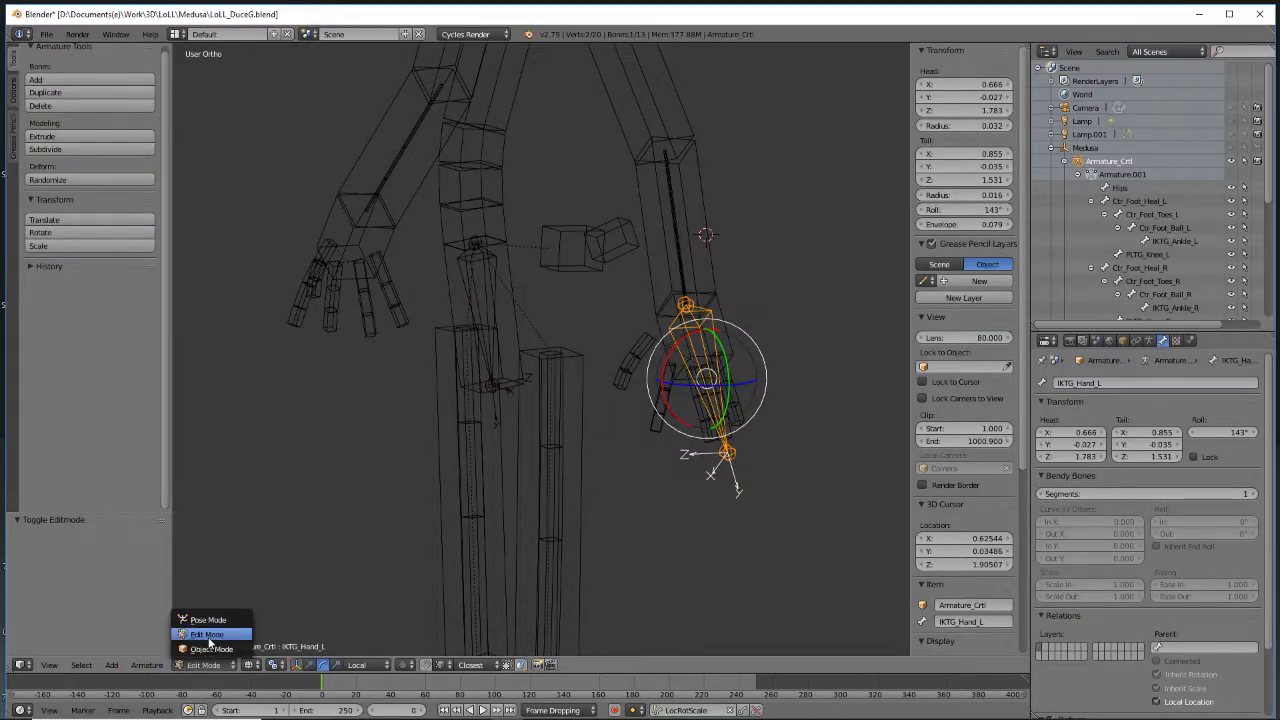
{"action": "left_click", "coordinate": [209, 621]}
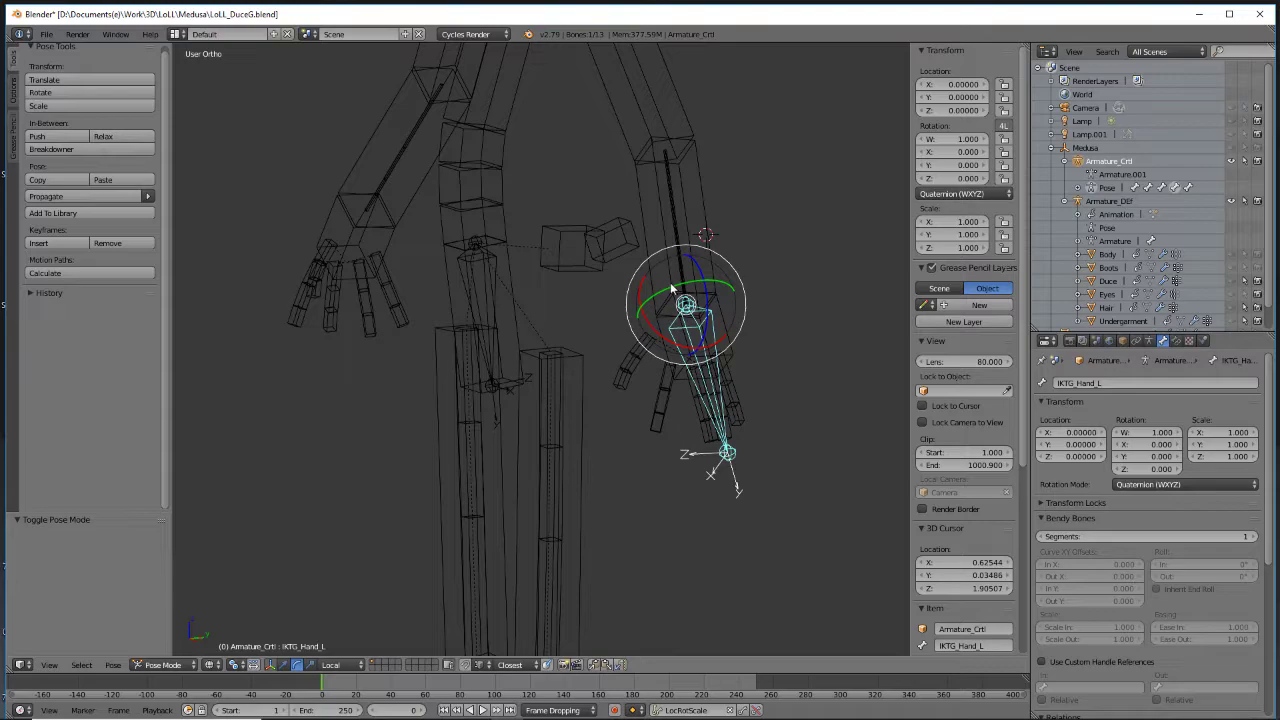
{"action": "left_click_drag", "start_coordinate": [668, 291], "coordinate": [698, 322]}
{"action": "key", "text": "ctrl+z"}
{"action": "key", "text": "r"}
{"action": "key", "text": "x"}
{"action": "key", "text": "x"}
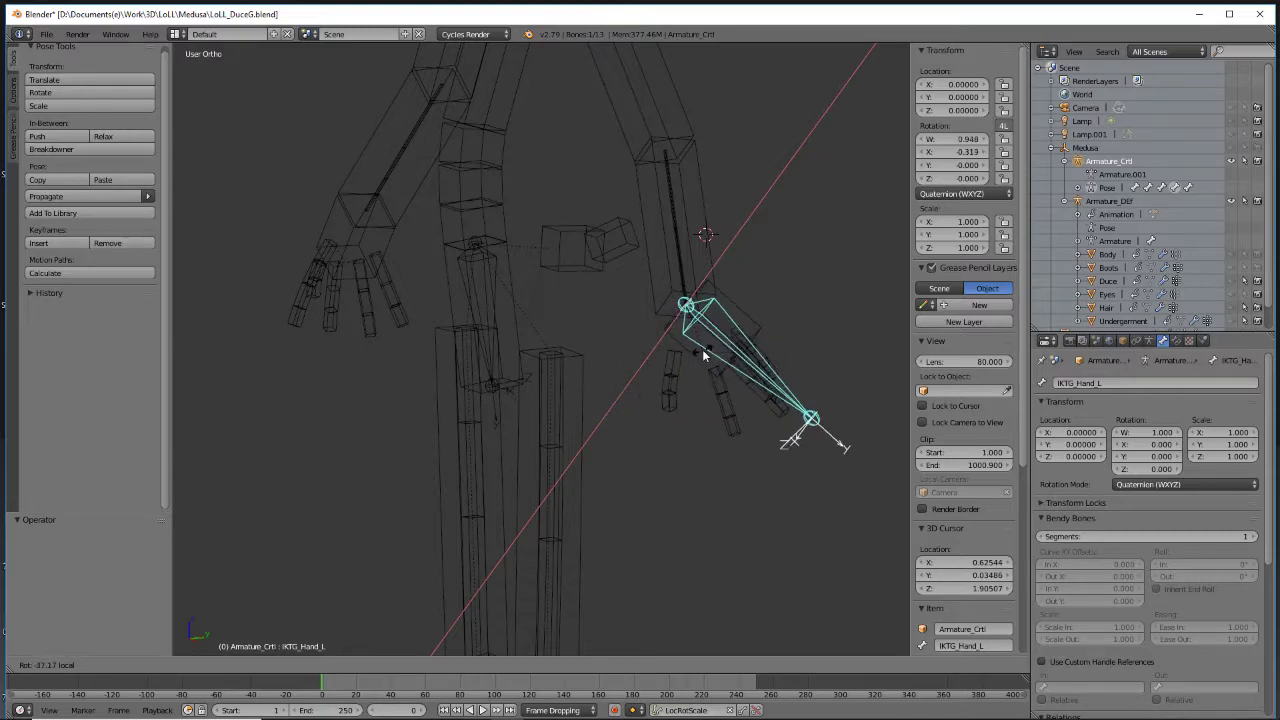
{"action": "right_click", "coordinate": [702, 349]}
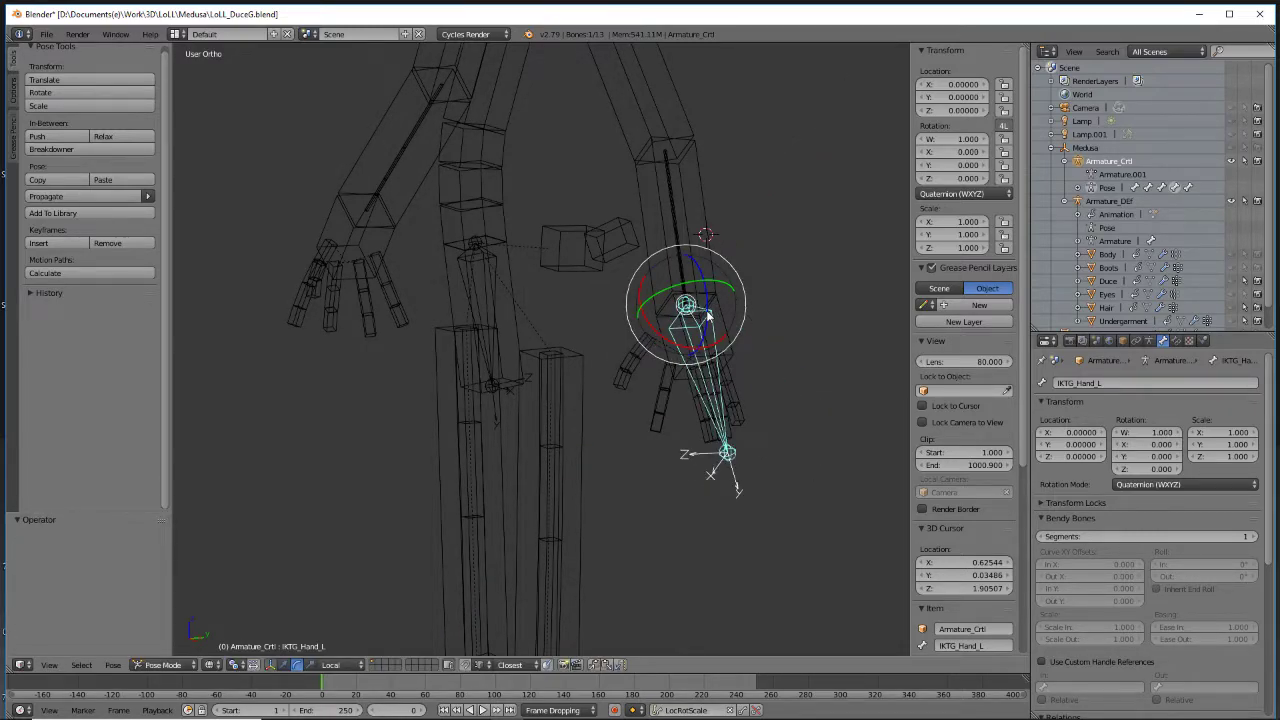
Test-rotate IKTG_Hand_L by 33.9° around its local Z axis and undo the rotation
{"action": "key", "text": "r"}
{"action": "key", "text": "z"}
{"action": "key", "text": "z"}
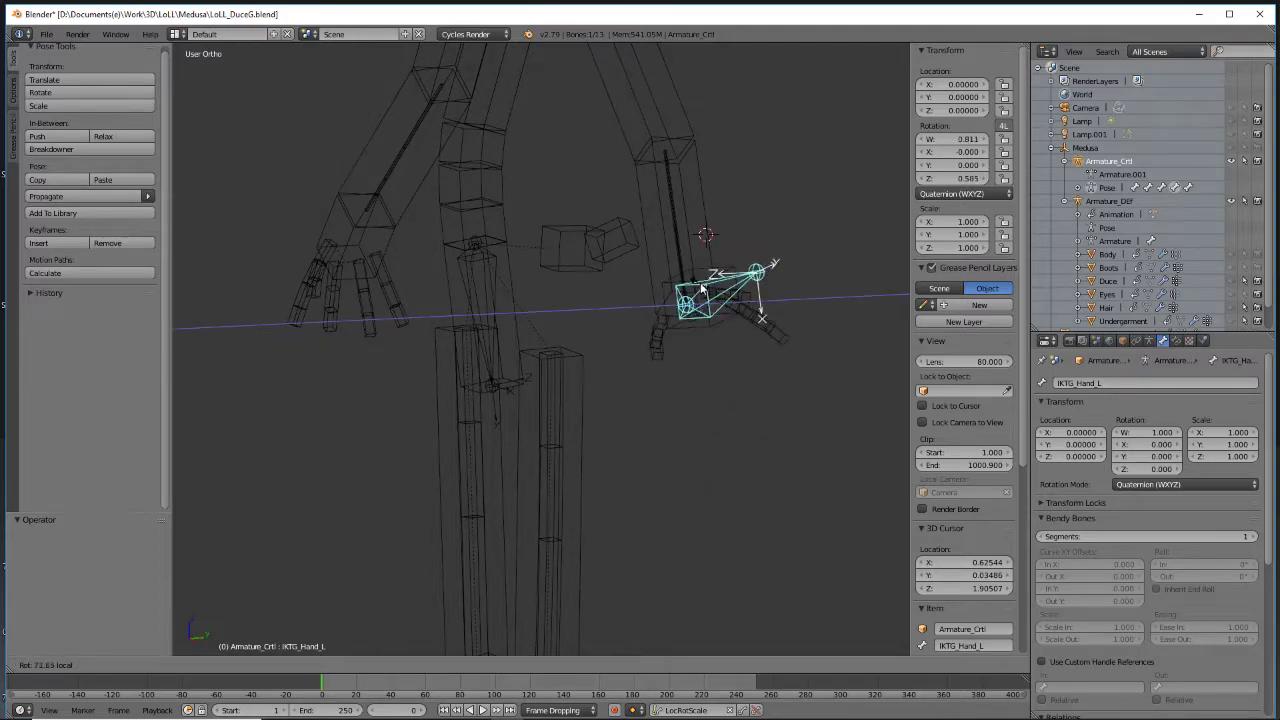
{"action": "left_click", "coordinate": [696, 307]}
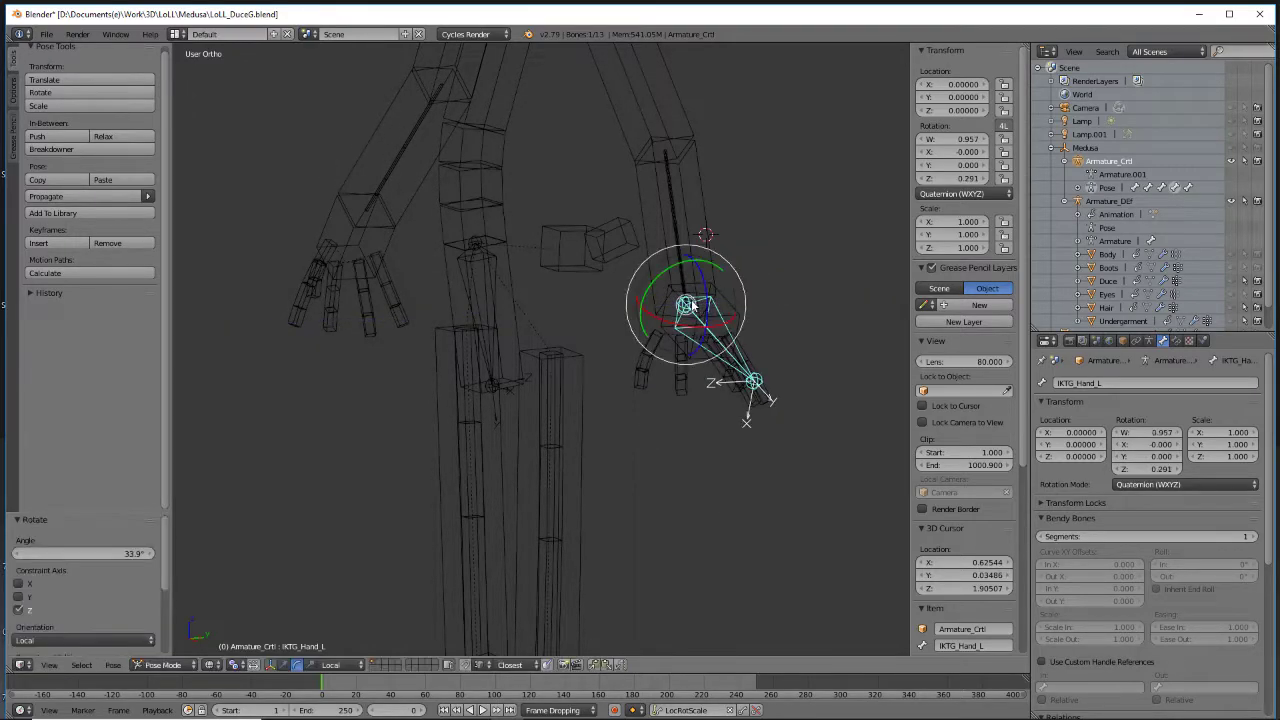
{"action": "key", "text": "ctrl+z"}
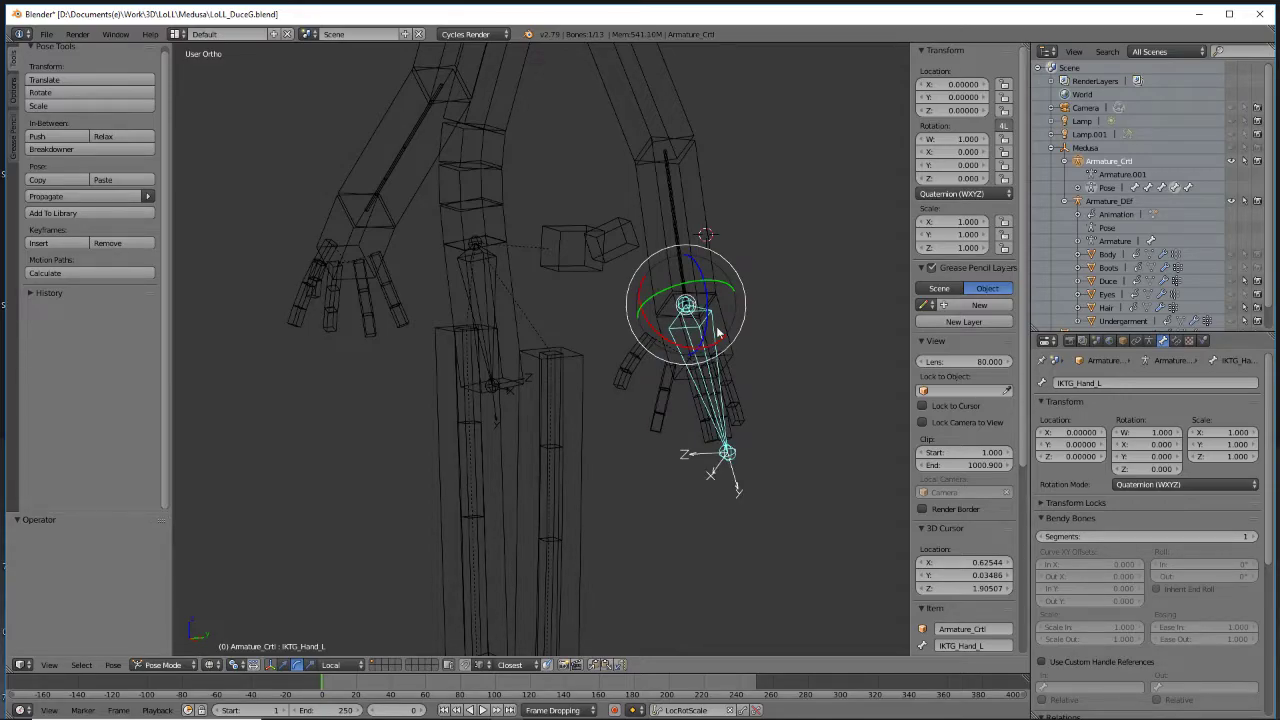
Set the roll of the Eff_Hand_Palm_L bone to 233° in the Armature_DEF armature's Edit Mode
{"action": "right_click", "coordinate": [725, 325]}
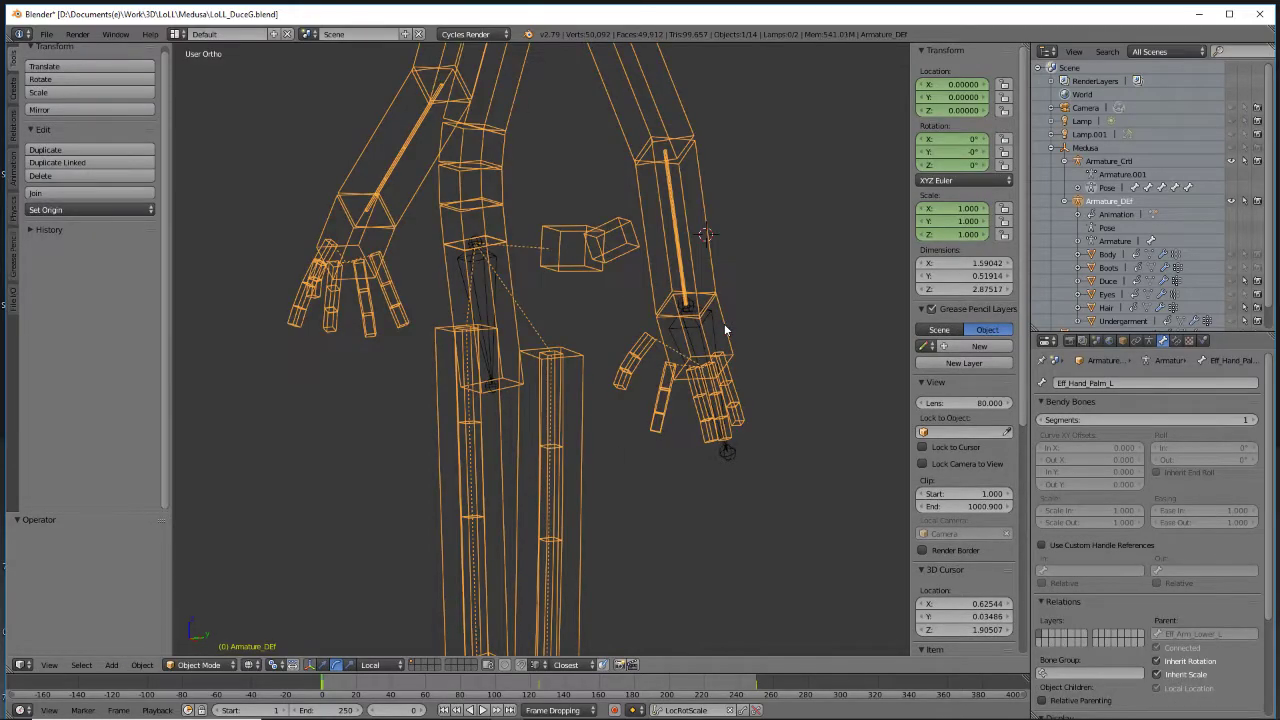
{"action": "left_click", "coordinate": [197, 666]}
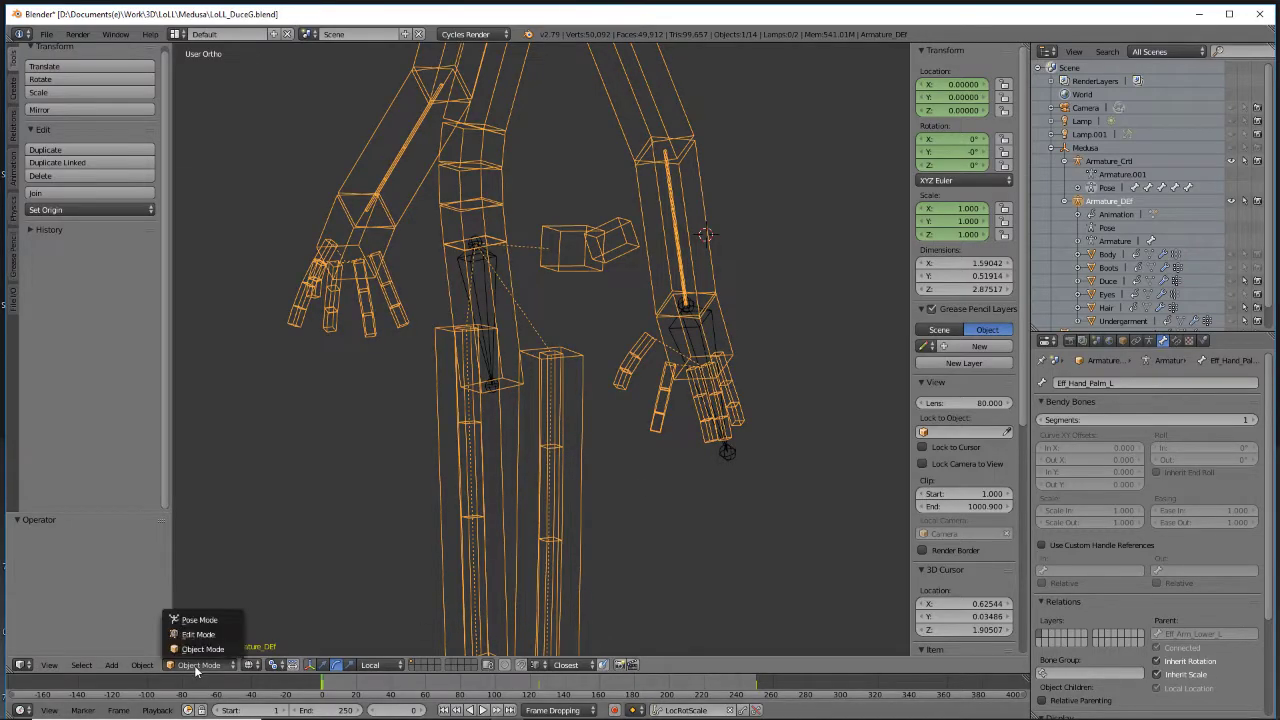
{"action": "left_click", "coordinate": [198, 634]}
{"action": "middle_click_drag", "start_coordinate": [809, 243], "coordinate": [481, 166]}
{"action": "middle_click_drag", "start_coordinate": [676, 330], "coordinate": [720, 331]}
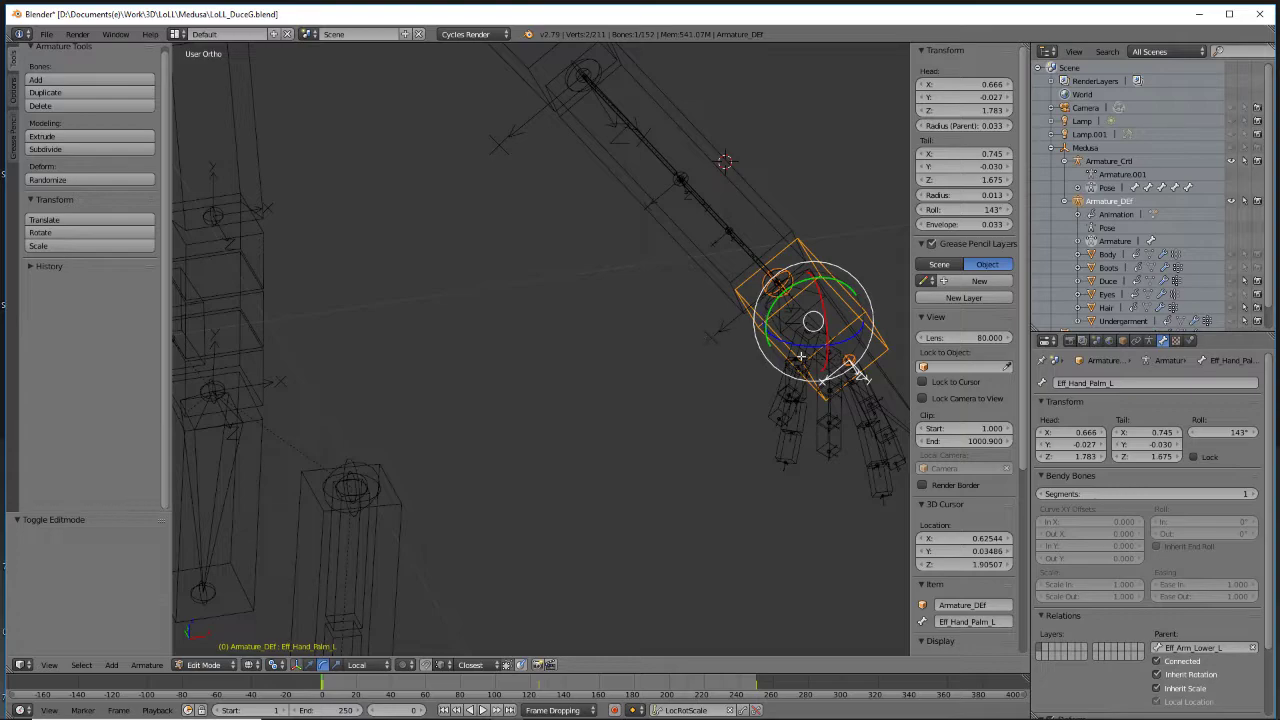
{"action": "left_click_drag", "start_coordinate": [1218, 436], "coordinate": [1272, 436]}
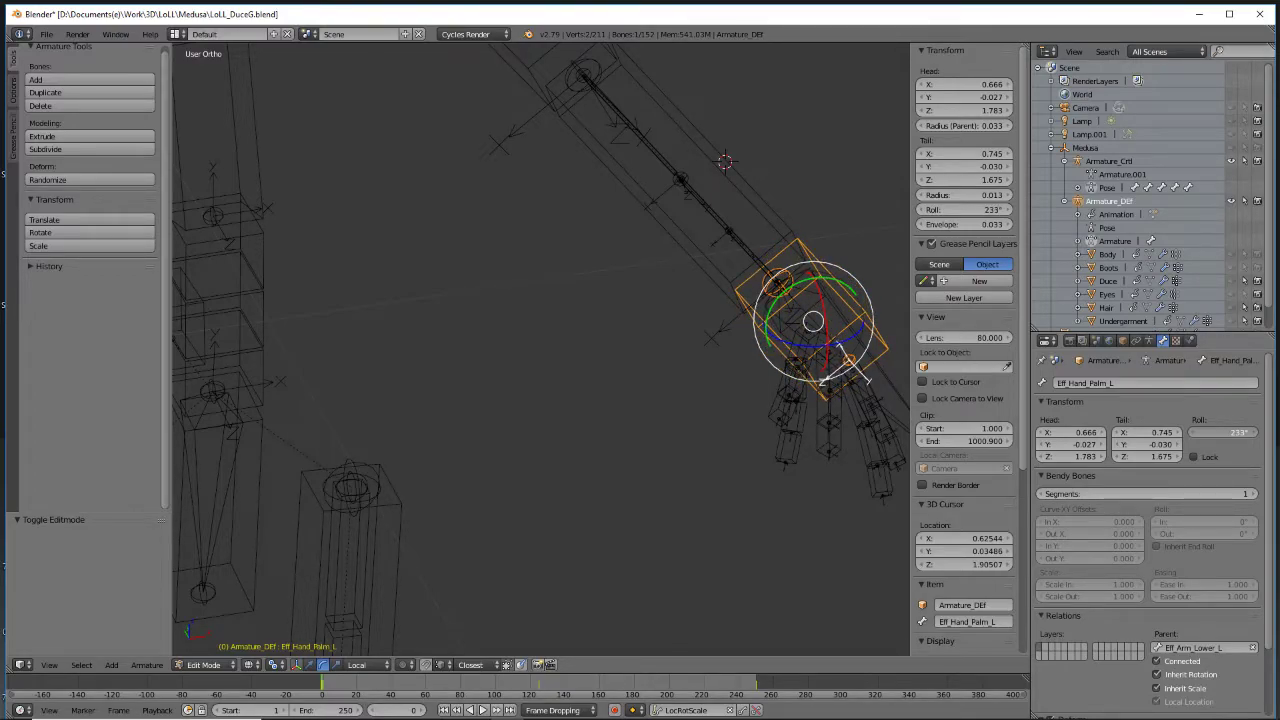
Check the Eff_Hand_Palm_L bone's axes in the right orthographic view and fine-tune its roll
{"action": "middle_click_drag", "start_coordinate": [709, 391], "coordinate": [490, 316]}
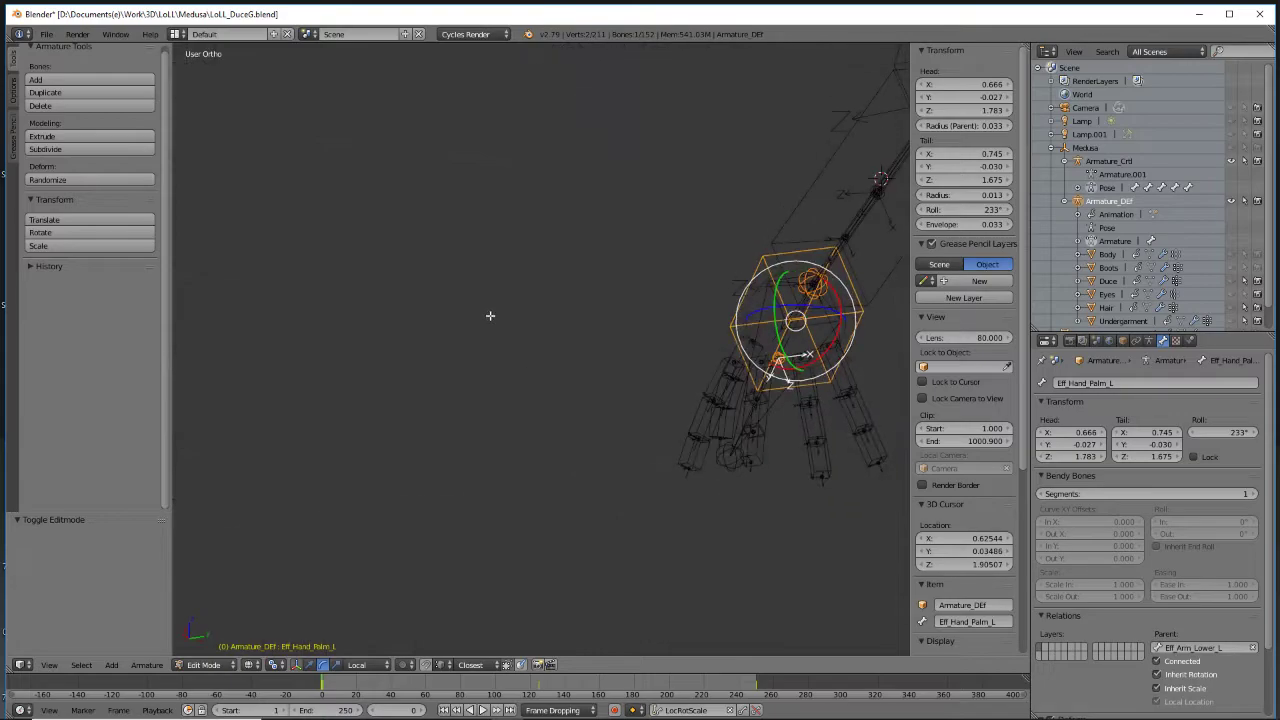
{"action": "key", "text": "KP_3"}
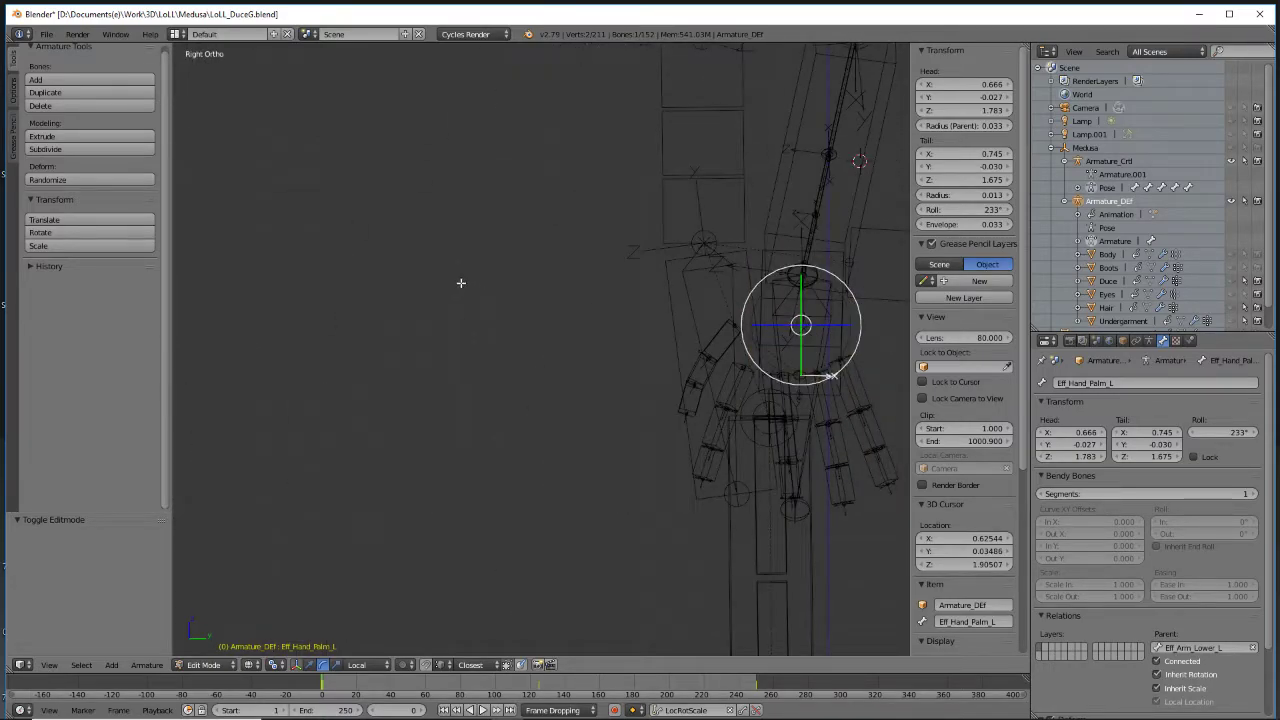
{"action": "middle_click_drag", "start_coordinate": [568, 347], "coordinate": [217, 314], "text": "shift"}
{"action": "scroll", "coordinate": [300, 330], "scroll_direction": "up", "scroll_amount": 4}
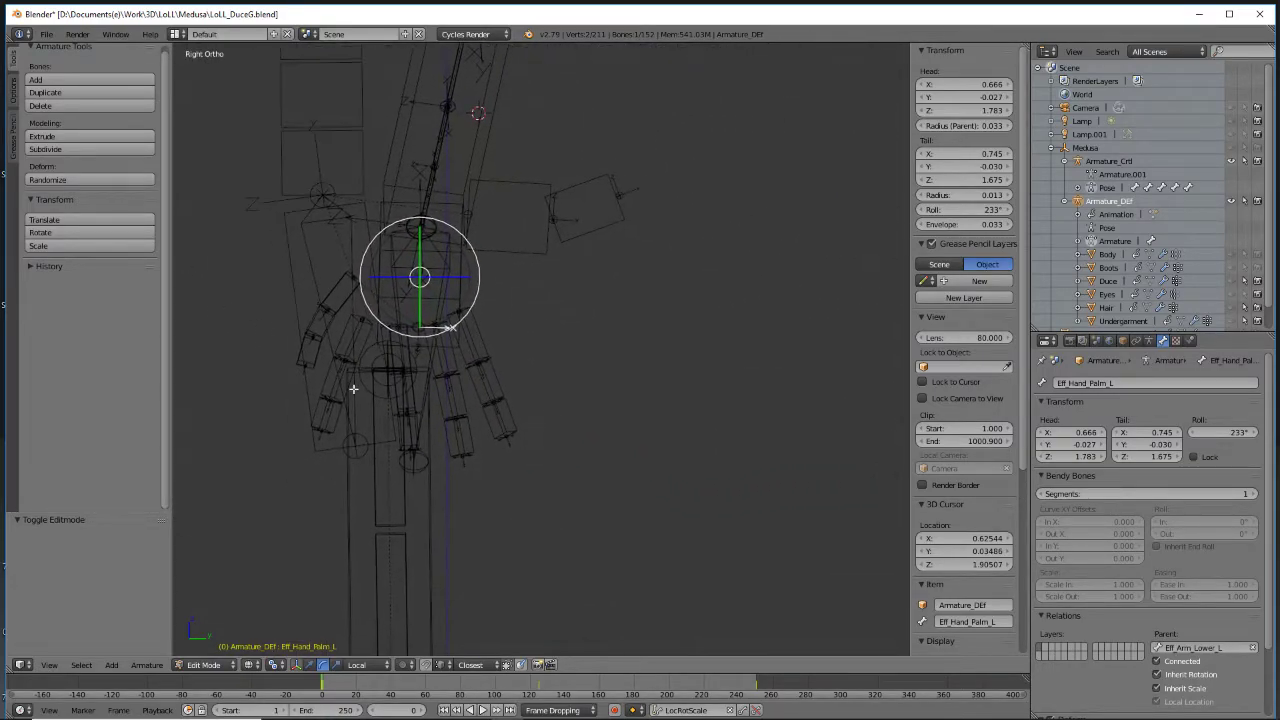
{"action": "middle_click_drag", "start_coordinate": [347, 366], "coordinate": [703, 513], "text": "shift"}
{"action": "middle_click_drag", "start_coordinate": [694, 433], "coordinate": [637, 420], "text": "shift"}
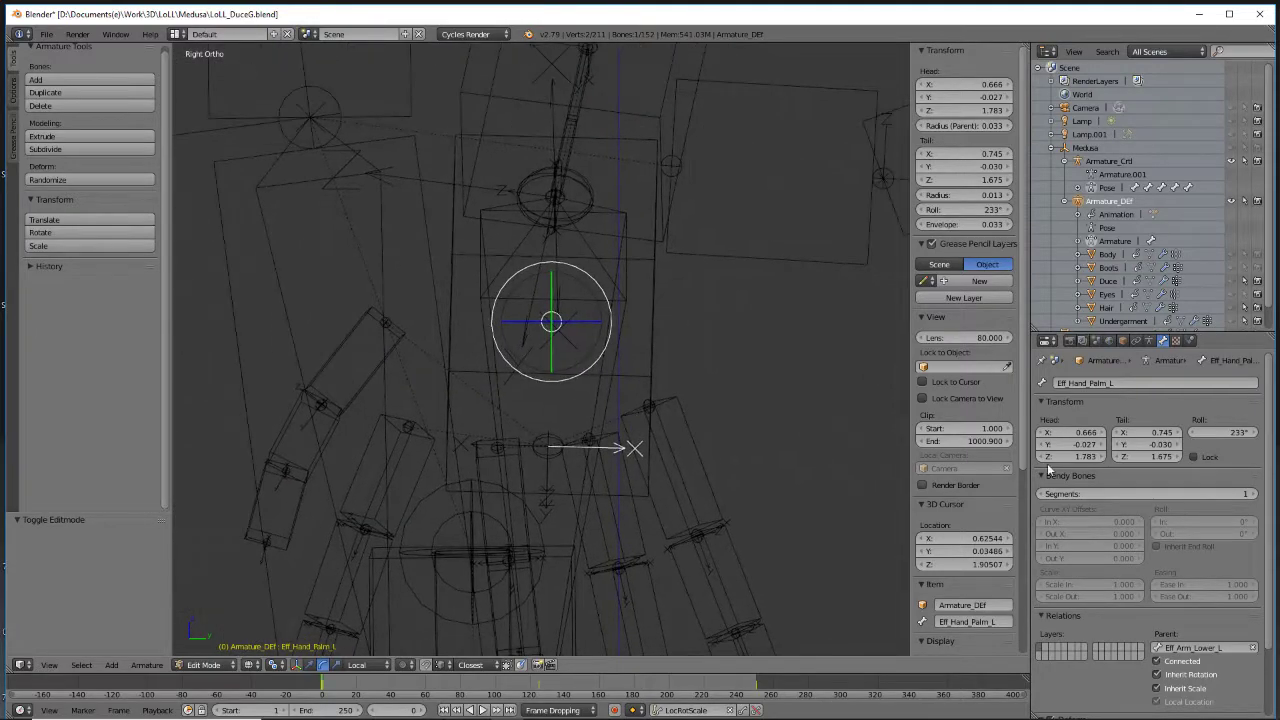
{"action": "left_click_drag", "start_coordinate": [1241, 435], "coordinate": [1246, 435]}
{"action": "scroll", "coordinate": [551, 389], "scroll_direction": "down", "scroll_amount": 3}
{"action": "middle_click_drag", "start_coordinate": [551, 389], "coordinate": [658, 384]}
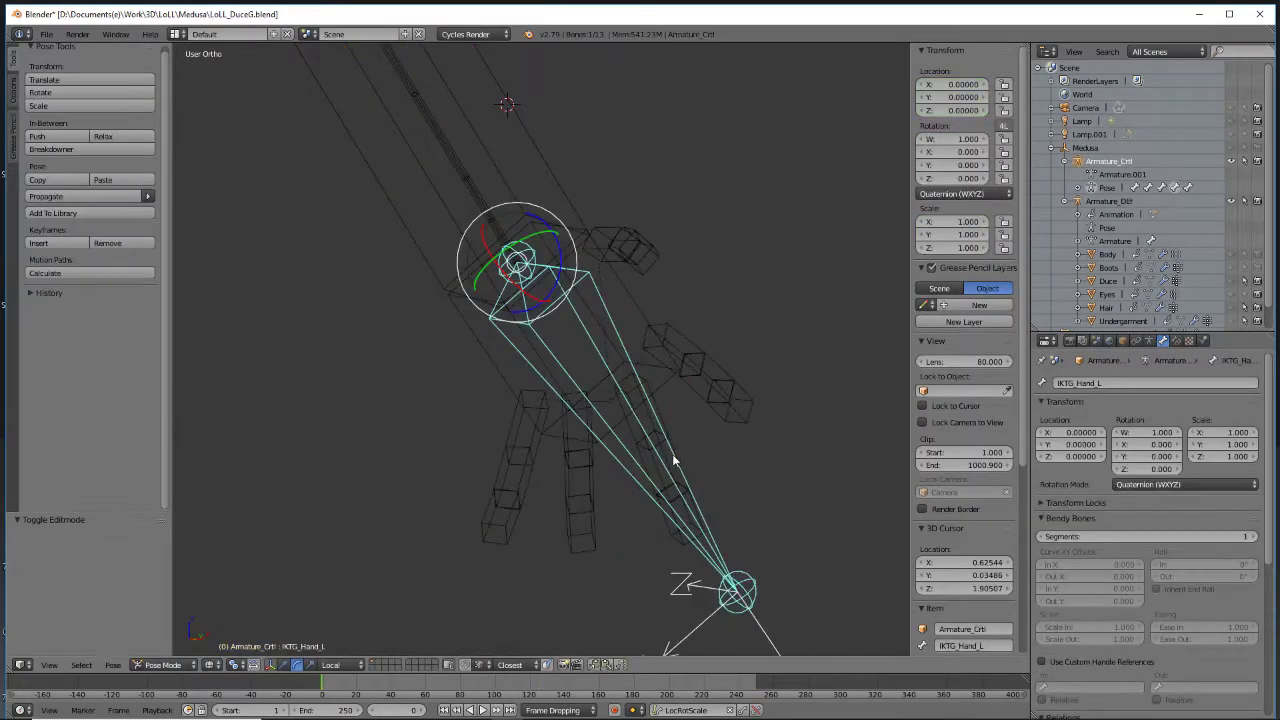
In Edit Mode, set the roll of the IKTG_Hand_L control bone to 235° and leave Edit Mode
{"action": "left_click", "coordinate": [164, 665]}
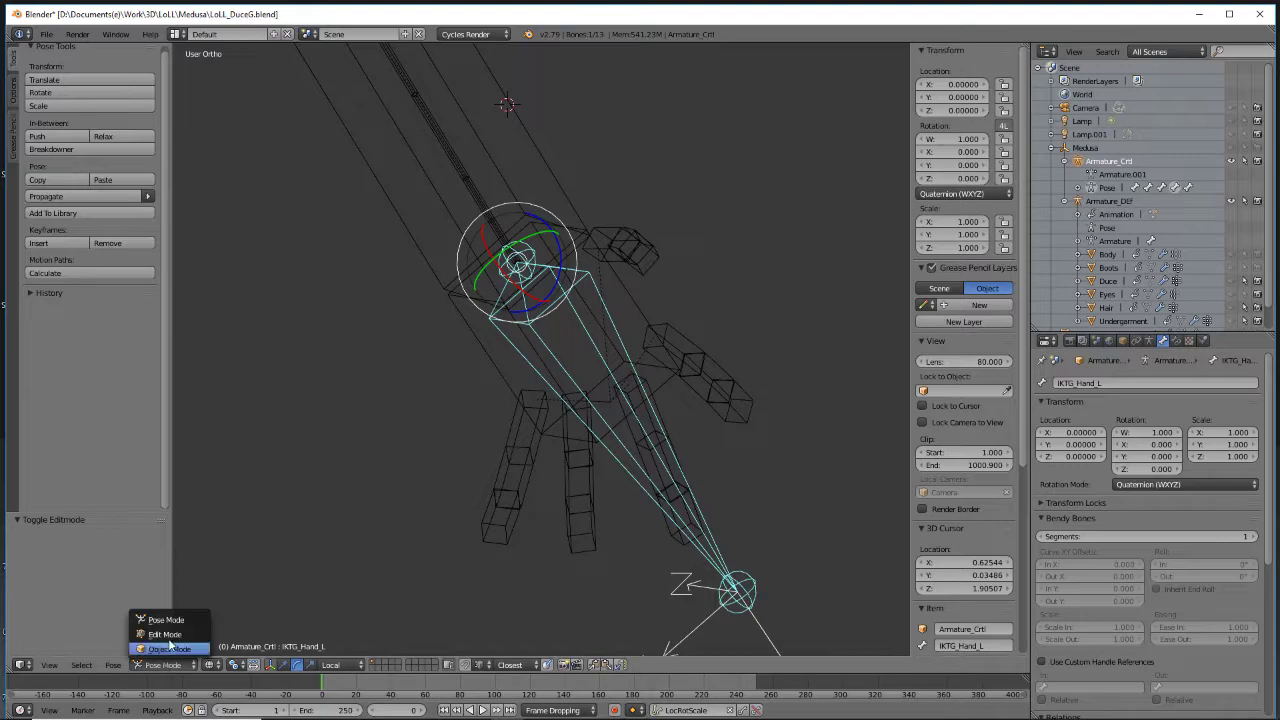
{"action": "left_click", "coordinate": [165, 634]}
{"action": "left_click", "coordinate": [1234, 433]}
{"action": "type", "text": "235"}
{"action": "key", "text": "Return"}
{"action": "scroll", "coordinate": [802, 295], "scroll_direction": "down", "scroll_amount": 5}
{"action": "middle_click_drag", "start_coordinate": [759, 308], "coordinate": [644, 367]}
{"action": "key", "text": "Tab"}
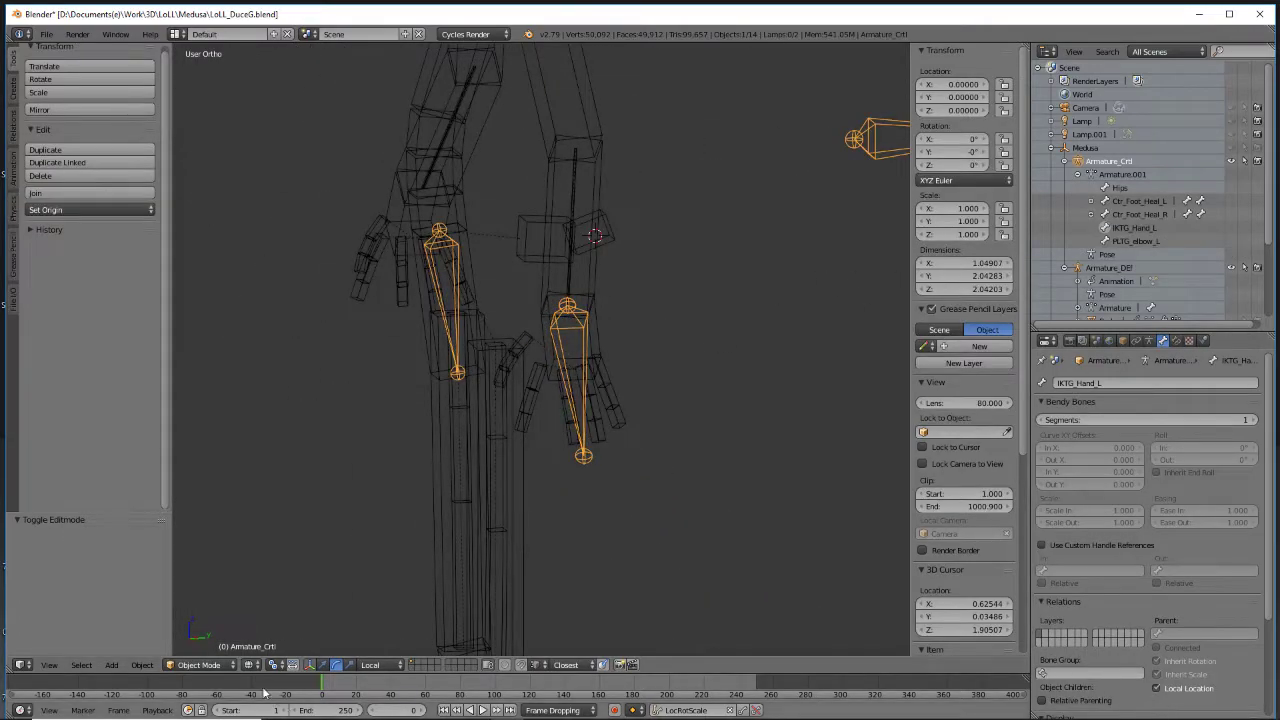
In Pose Mode, test IKTG_Hand_L by moving it and rotating it -75.6° around its local X axis
{"action": "left_click", "coordinate": [199, 664]}
{"action": "left_click", "coordinate": [200, 616]}
{"action": "middle_click_drag", "start_coordinate": [597, 436], "coordinate": [521, 273]}
{"action": "key", "text": "g"}
{"action": "left_click", "coordinate": [682, 422]}
{"action": "left_click_drag", "start_coordinate": [572, 307], "coordinate": [526, 250]}
{"action": "middle_click_drag", "start_coordinate": [491, 326], "coordinate": [615, 267]}
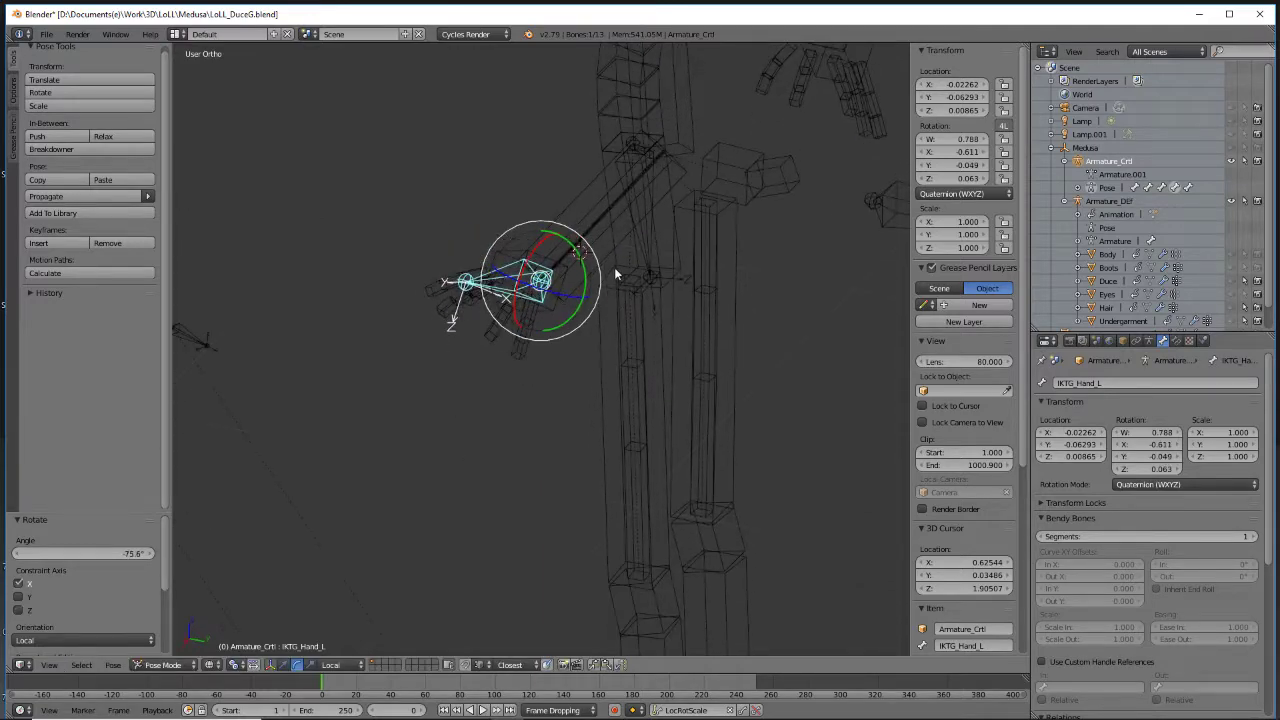
{"action": "mouse_move", "coordinate": [585, 290]}
{"action": "left_mouse_down"}
{"action": "mouse_move", "coordinate": [571, 306]}
{"action": "mouse_move", "coordinate": [589, 257]}
{"action": "mouse_move", "coordinate": [588, 272]}
{"action": "left_mouse_up"}
{"action": "key", "text": "ctrl+z"}
Select all bones of the control armature and clear all their pose transforms
{"action": "middle_click_drag", "start_coordinate": [517, 358], "coordinate": [601, 373]}
{"action": "key", "text": "a"}
{"action": "key", "text": "a"}
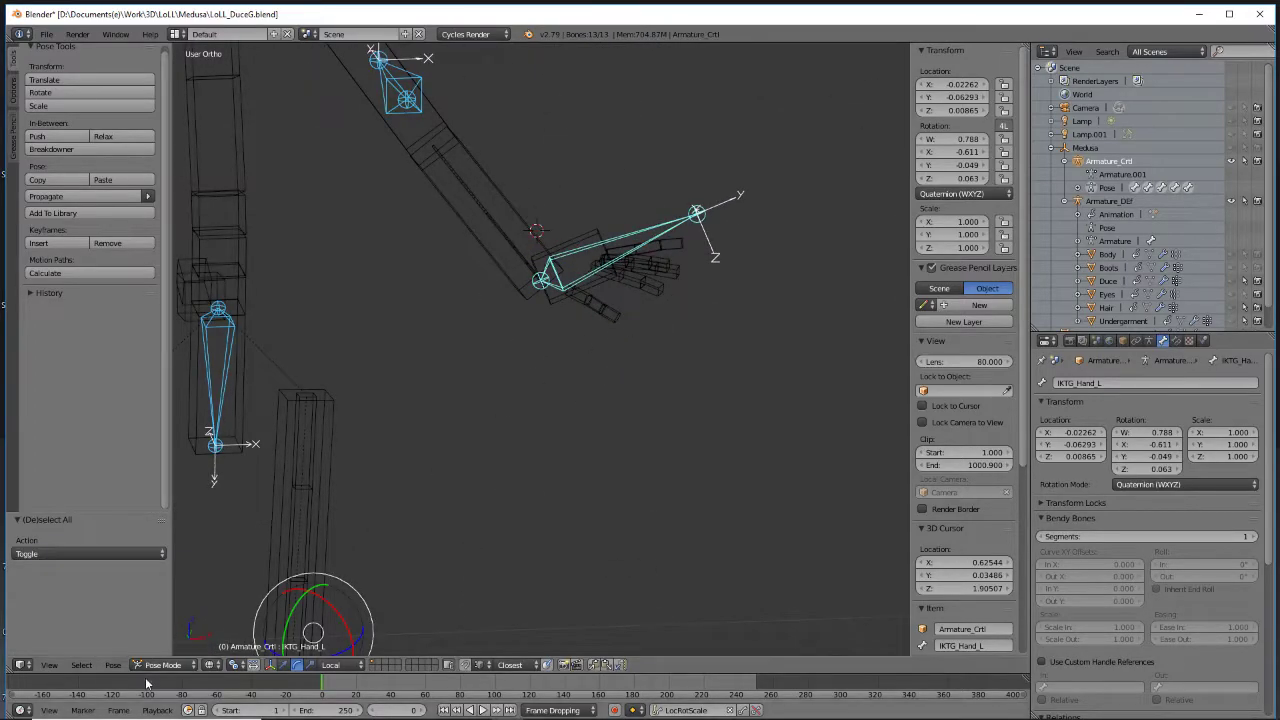
{"action": "left_click", "coordinate": [116, 670]}
{"action": "mouse_move", "coordinate": [156, 590]}
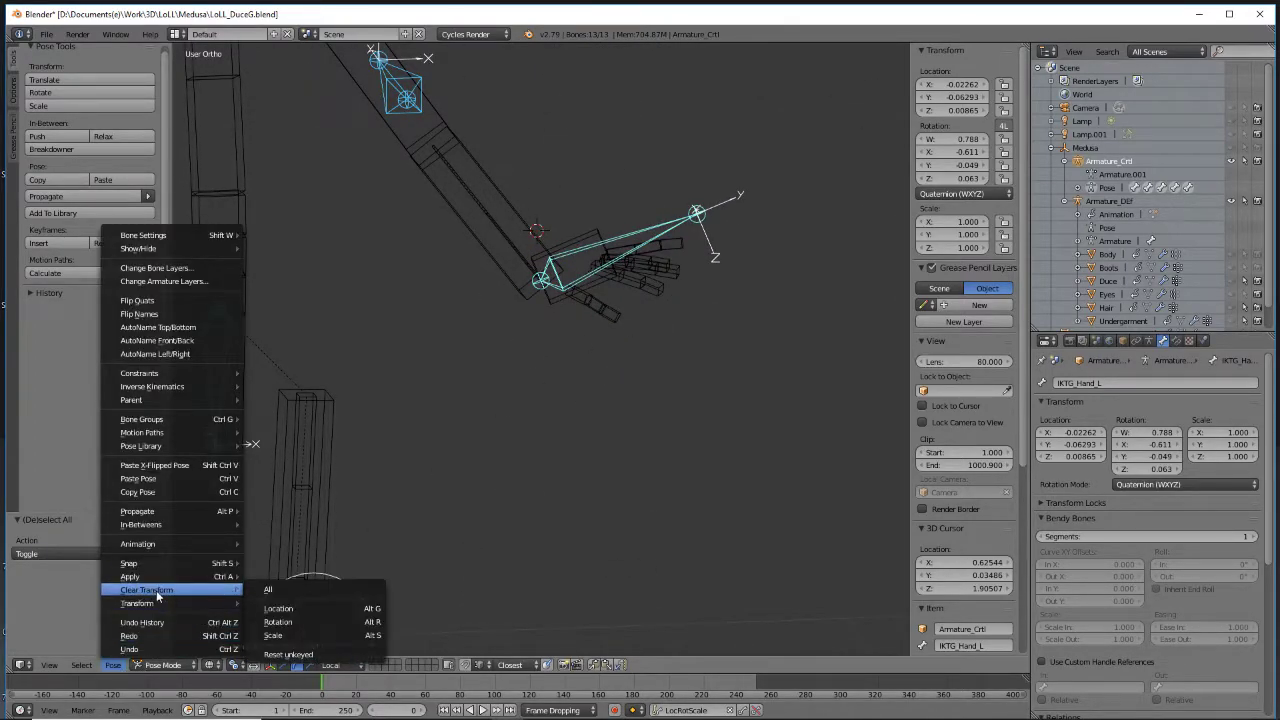
{"action": "left_click", "coordinate": [268, 590]}
Switch the Armature_DEF armature to Pose Mode and select the Def_Arm_Lower_C_L bone in the left forearm
{"action": "mouse_move", "coordinate": [601, 394]}
{"action": "middle_mouse_down"}
{"action": "mouse_move", "coordinate": [513, 434]}
{"action": "mouse_move", "coordinate": [580, 407]}
{"action": "middle_mouse_up"}
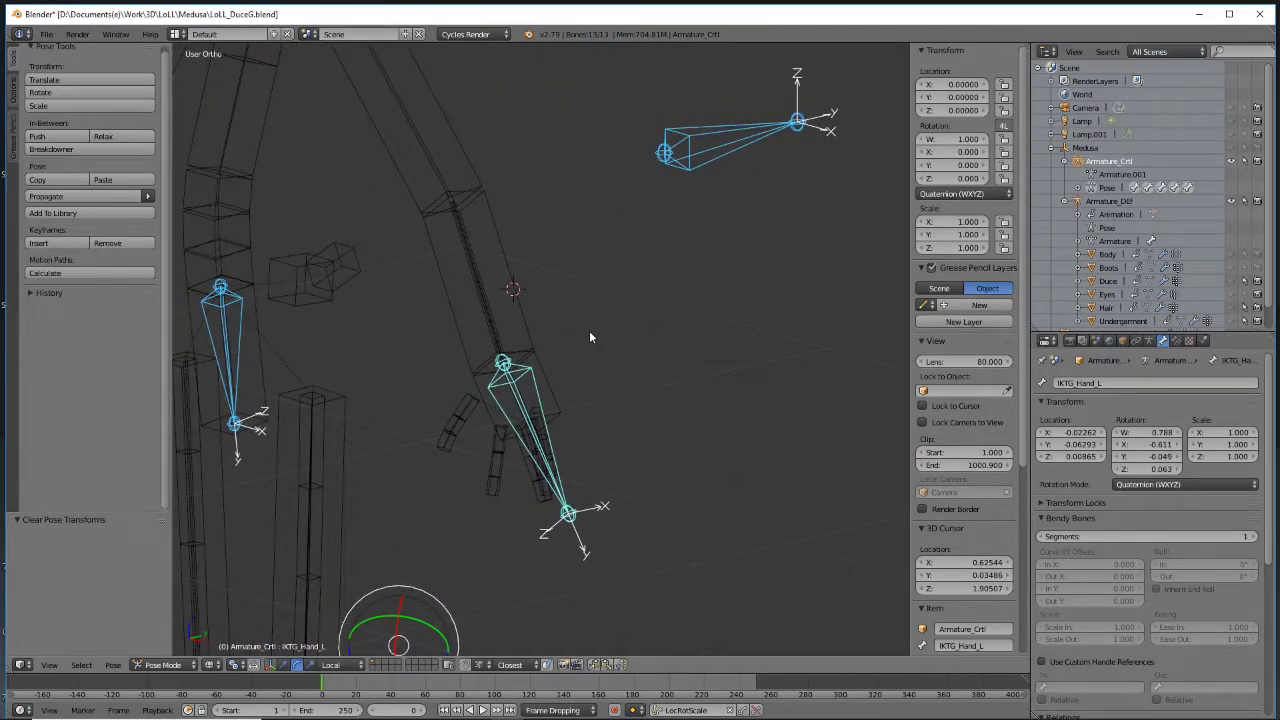
{"action": "scroll", "coordinate": [570, 340], "scroll_direction": "up", "scroll_amount": 3}
{"action": "middle_click_drag", "start_coordinate": [436, 355], "coordinate": [531, 318], "text": "shift"}
{"action": "scroll", "coordinate": [531, 318], "scroll_direction": "up", "scroll_amount": 2}
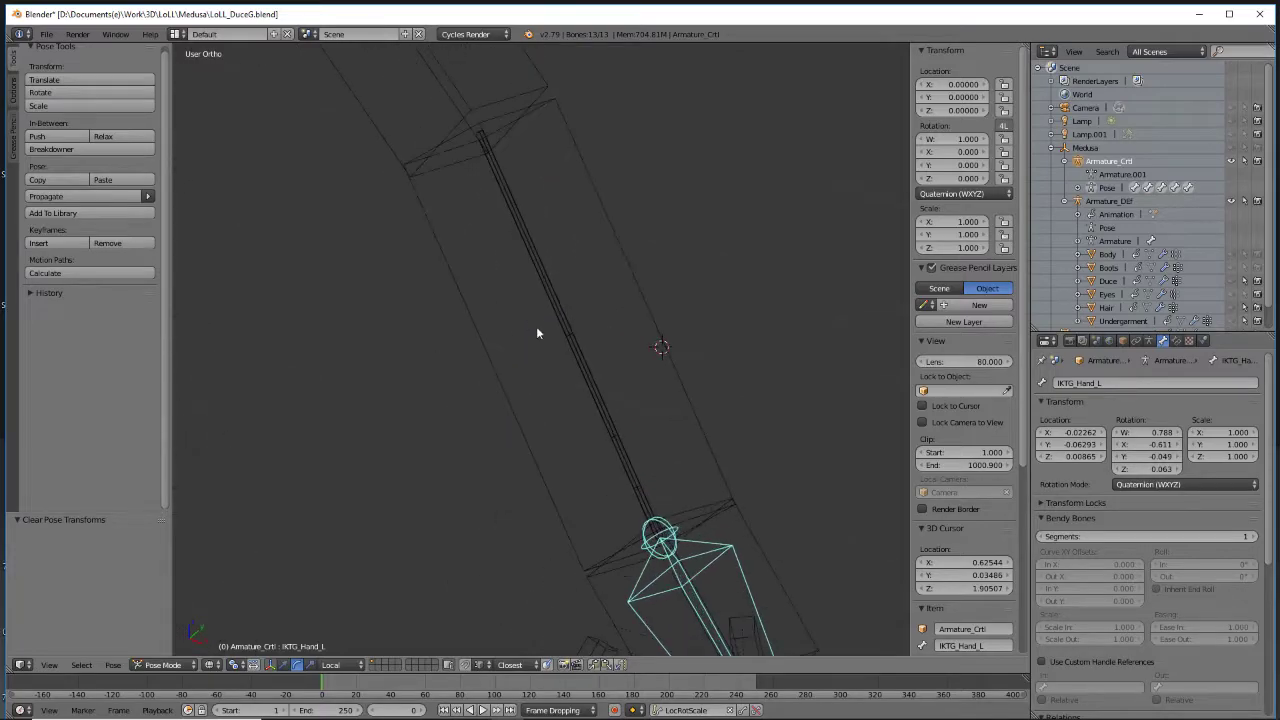
{"action": "right_click", "coordinate": [627, 482]}
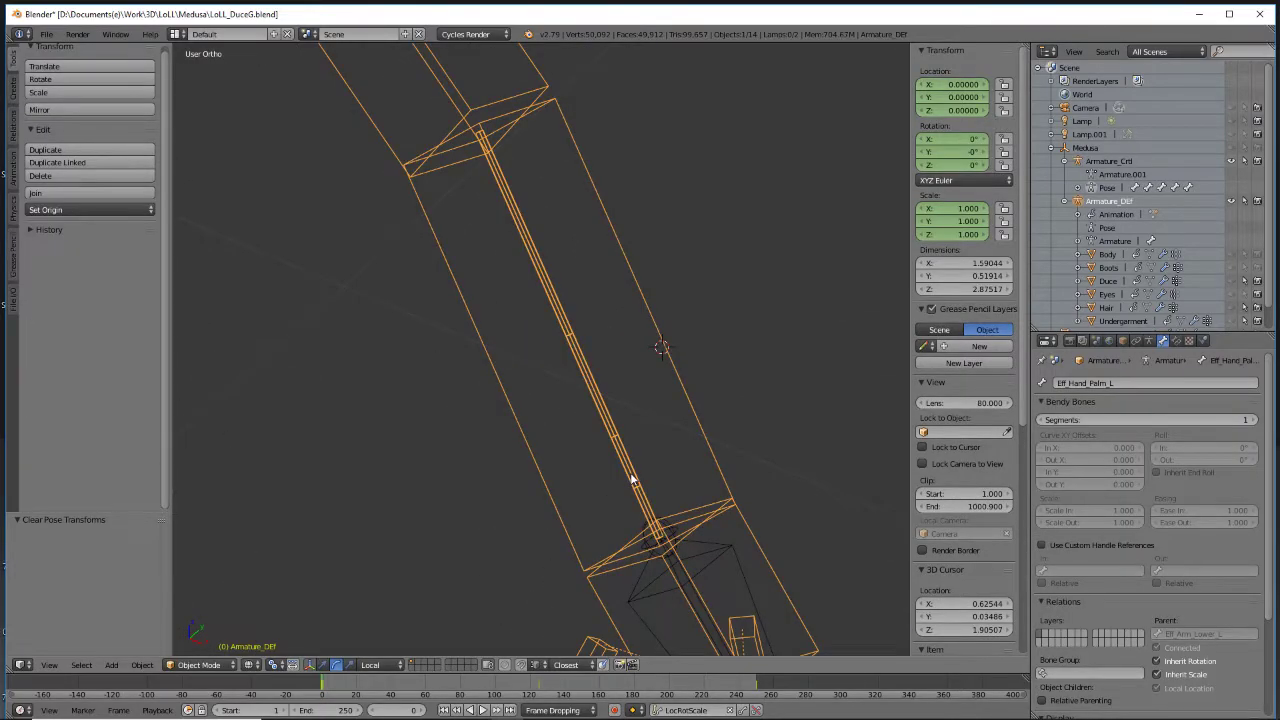
{"action": "middle_click_drag", "start_coordinate": [631, 480], "coordinate": [687, 469]}
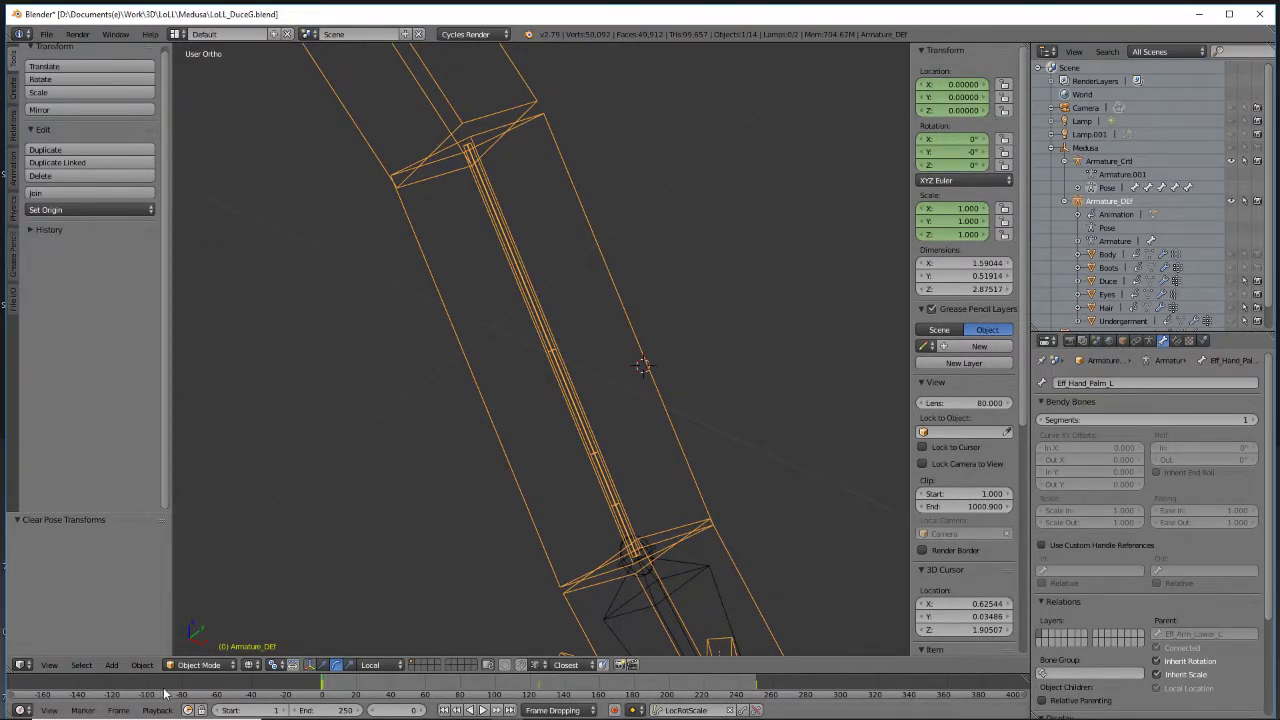
{"action": "left_click", "coordinate": [203, 665]}
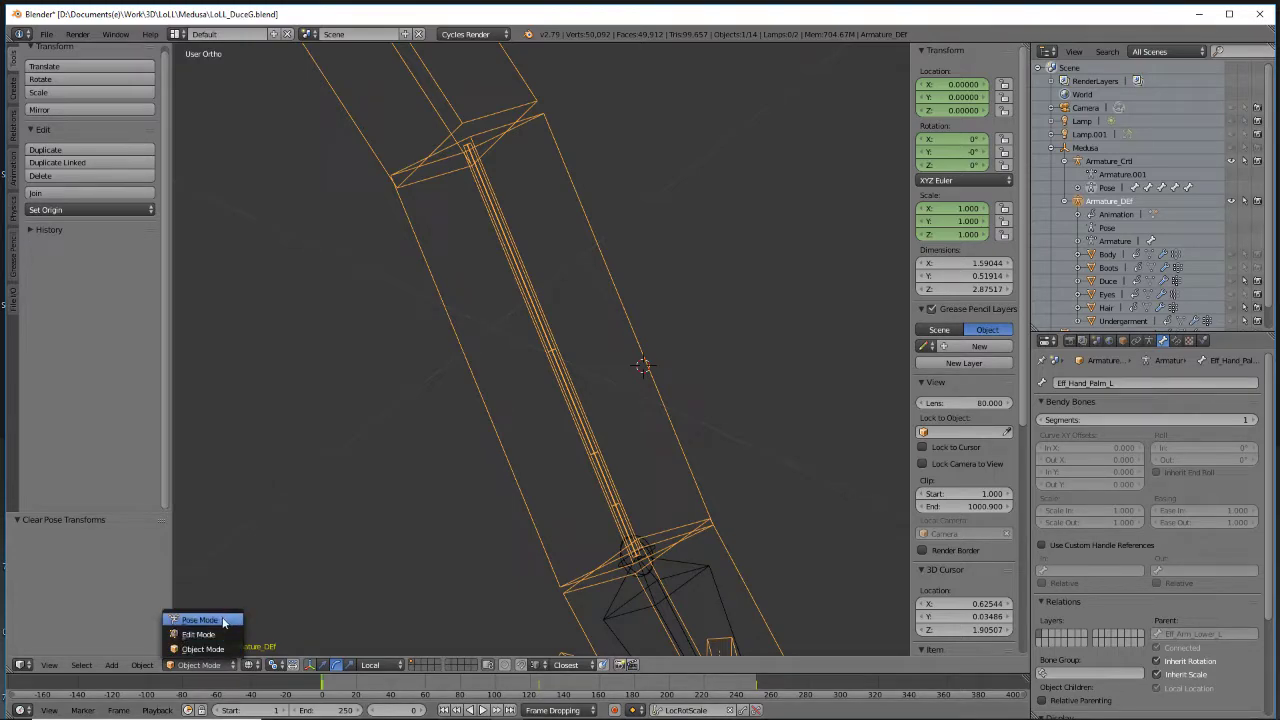
{"action": "left_click", "coordinate": [222, 621]}
{"action": "right_click", "coordinate": [612, 503]}
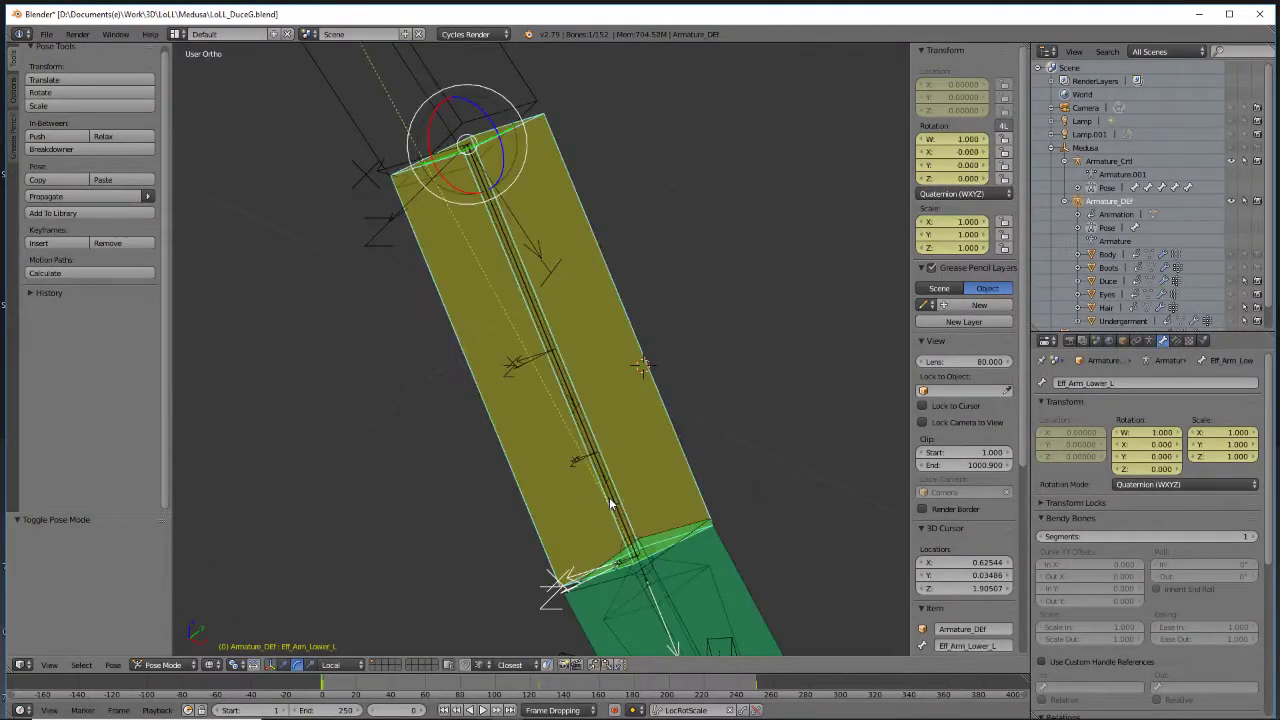
{"action": "right_click", "coordinate": [612, 503]}
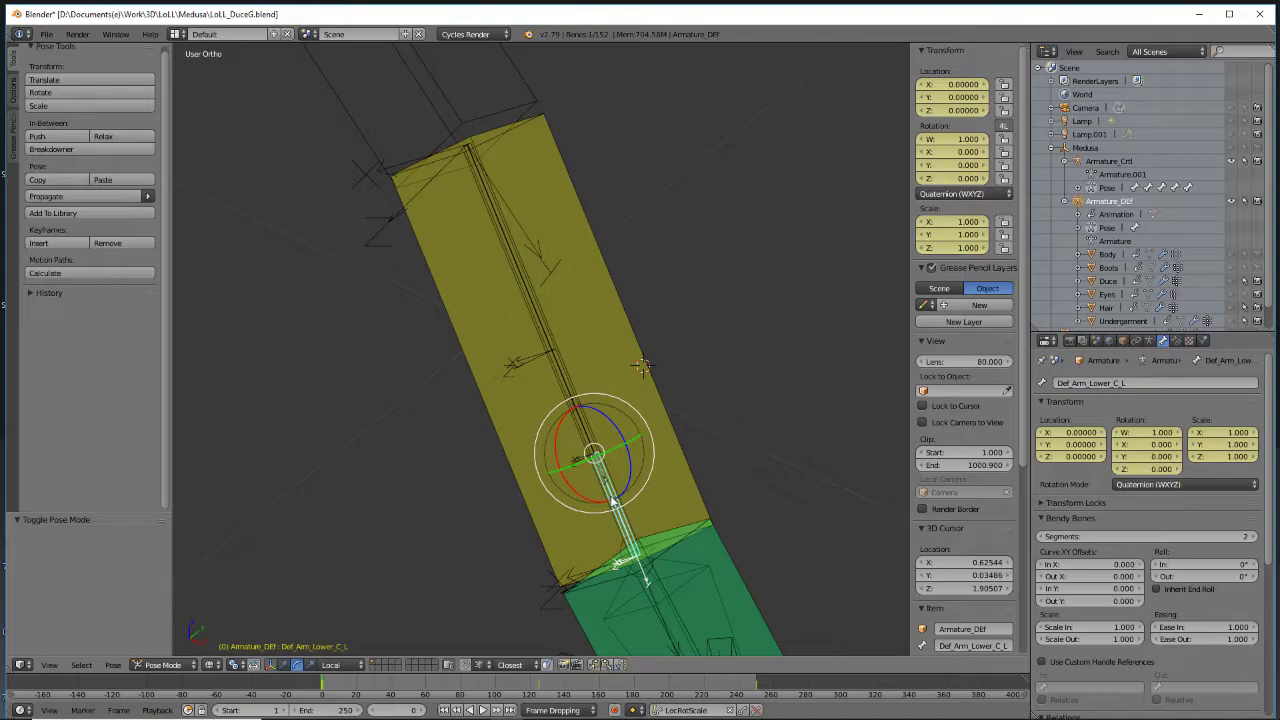
{"action": "scroll", "coordinate": [738, 470], "scroll_direction": "down", "scroll_amount": 3}
{"action": "middle_click_drag", "start_coordinate": [738, 470], "coordinate": [764, 494]}
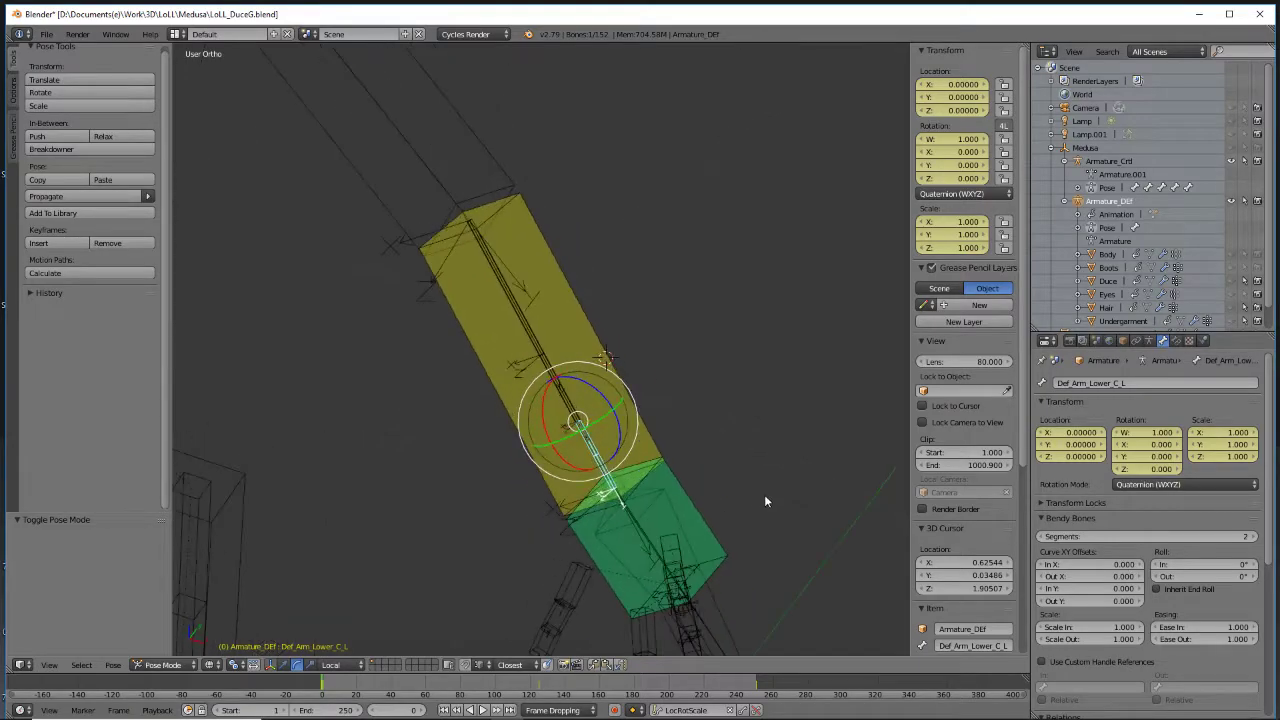
Add a Copy Rotation constraint to Def_Arm_Lower_C_L with Armature_Crtl as target and IKTG_Hand_L as bone
{"action": "left_click", "coordinate": [1176, 340]}
{"action": "left_click", "coordinate": [1126, 383]}
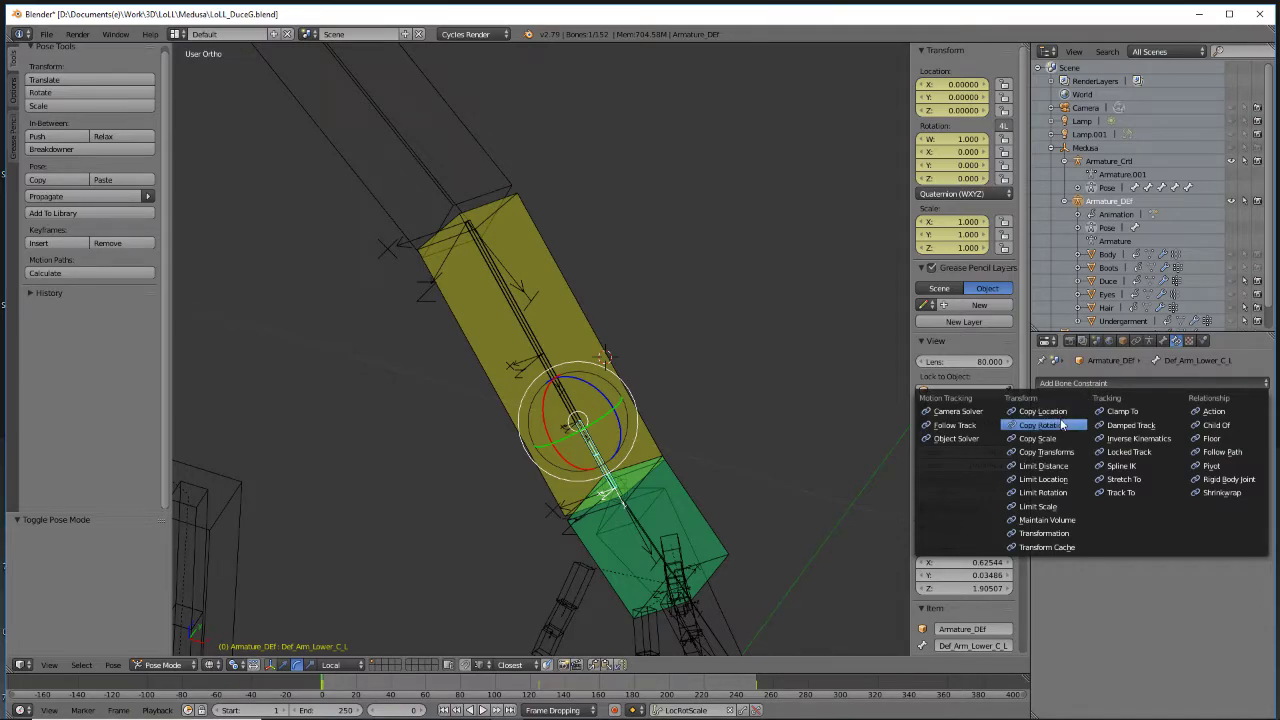
{"action": "left_click", "coordinate": [1058, 425]}
{"action": "left_click", "coordinate": [1117, 421]}
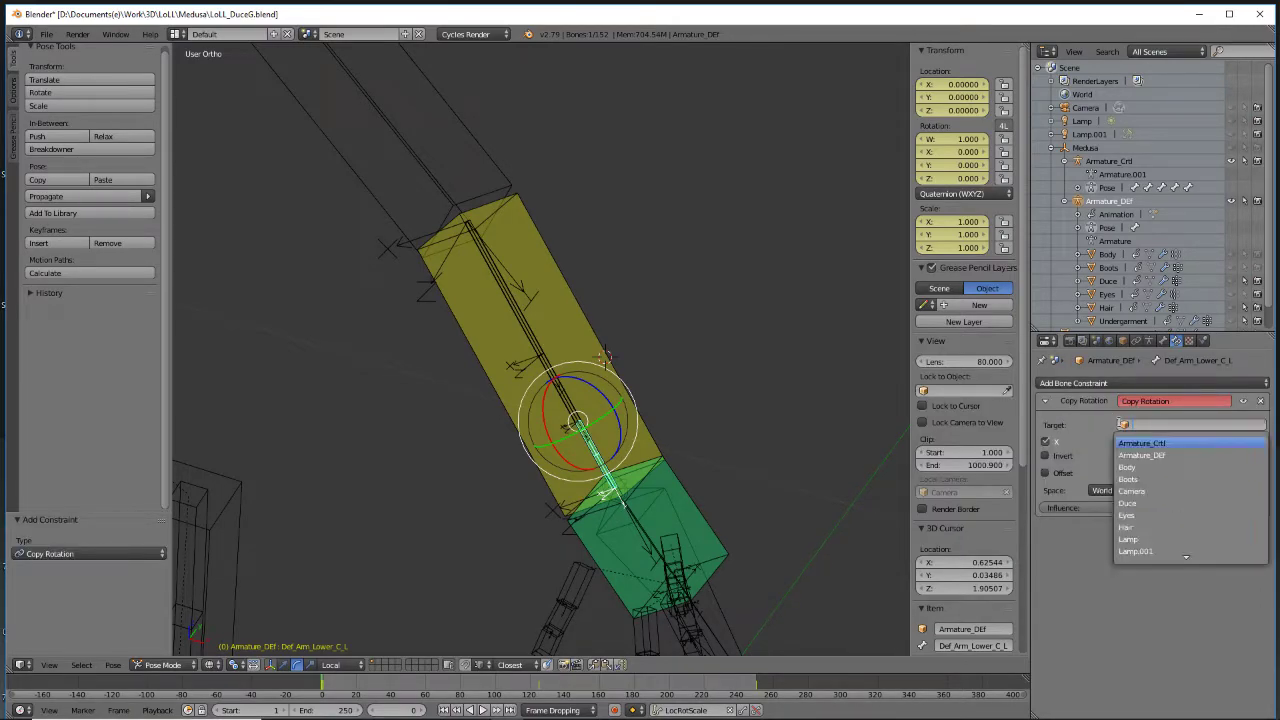
{"action": "left_click", "coordinate": [1206, 441]}
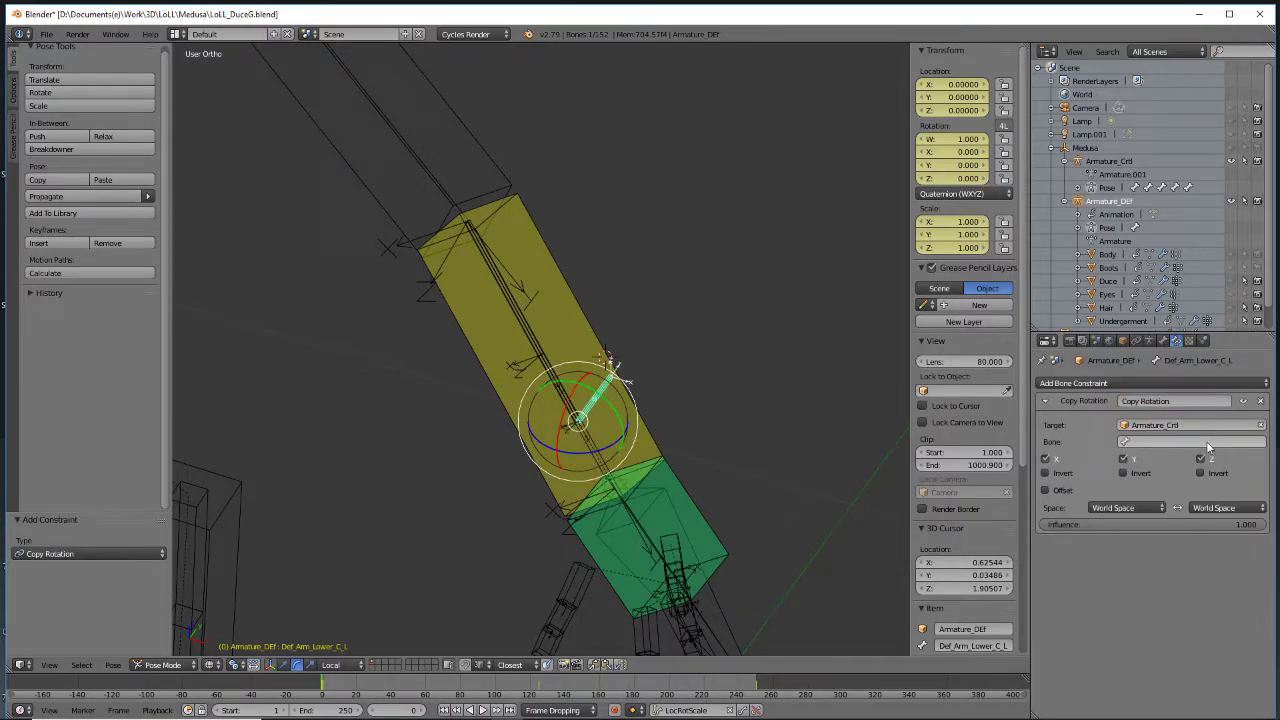
{"action": "left_click", "coordinate": [1133, 441]}
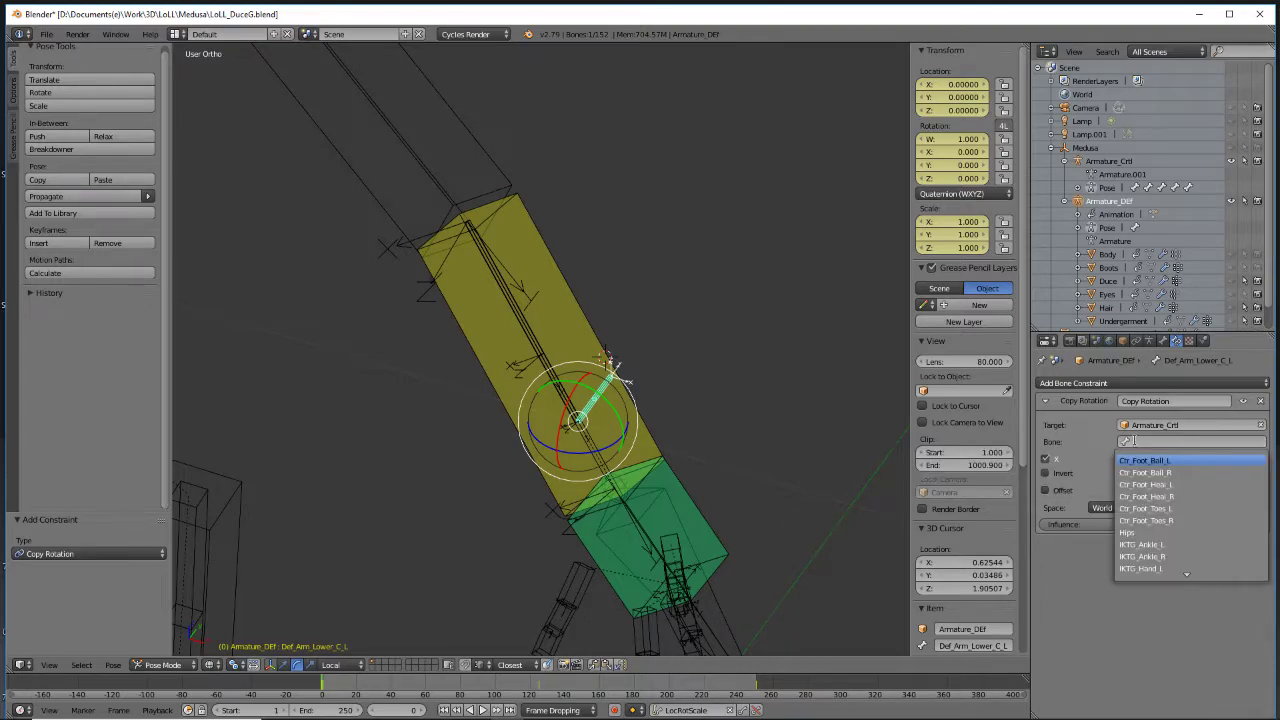
{"action": "scroll", "coordinate": [1176, 534], "scroll_direction": "down", "scroll_amount": 10}
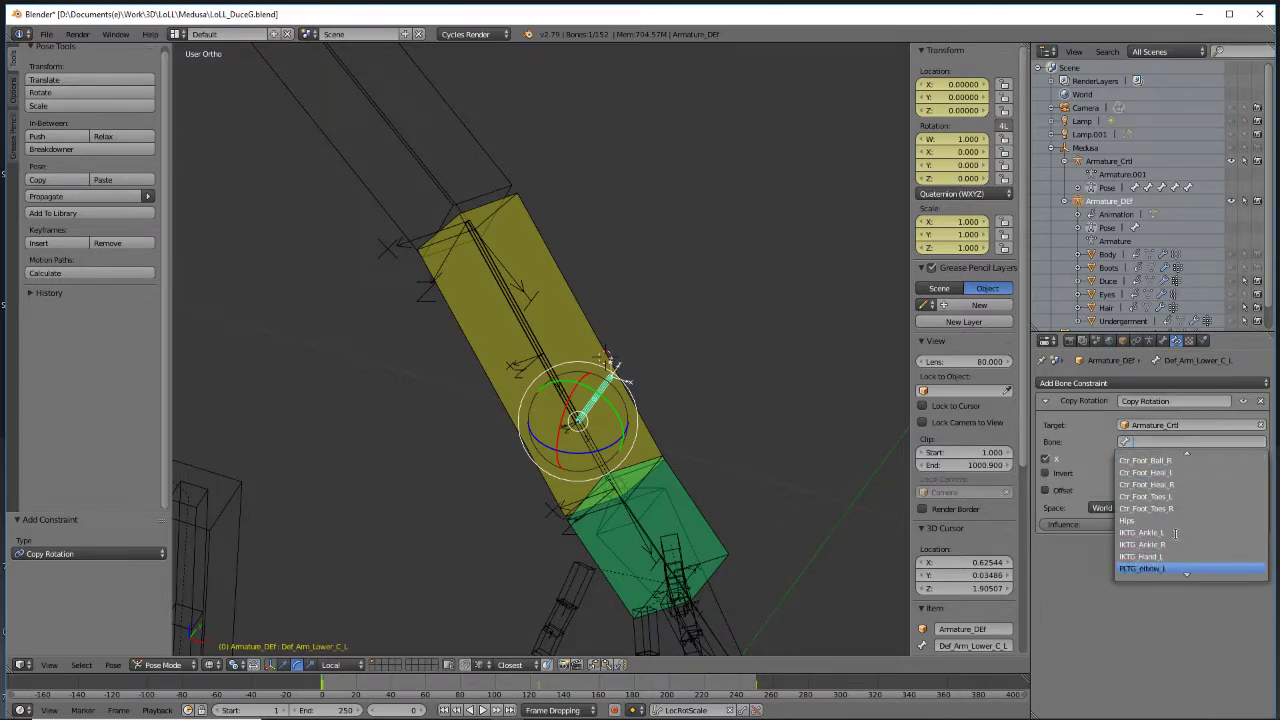
{"action": "left_click", "coordinate": [1172, 557]}
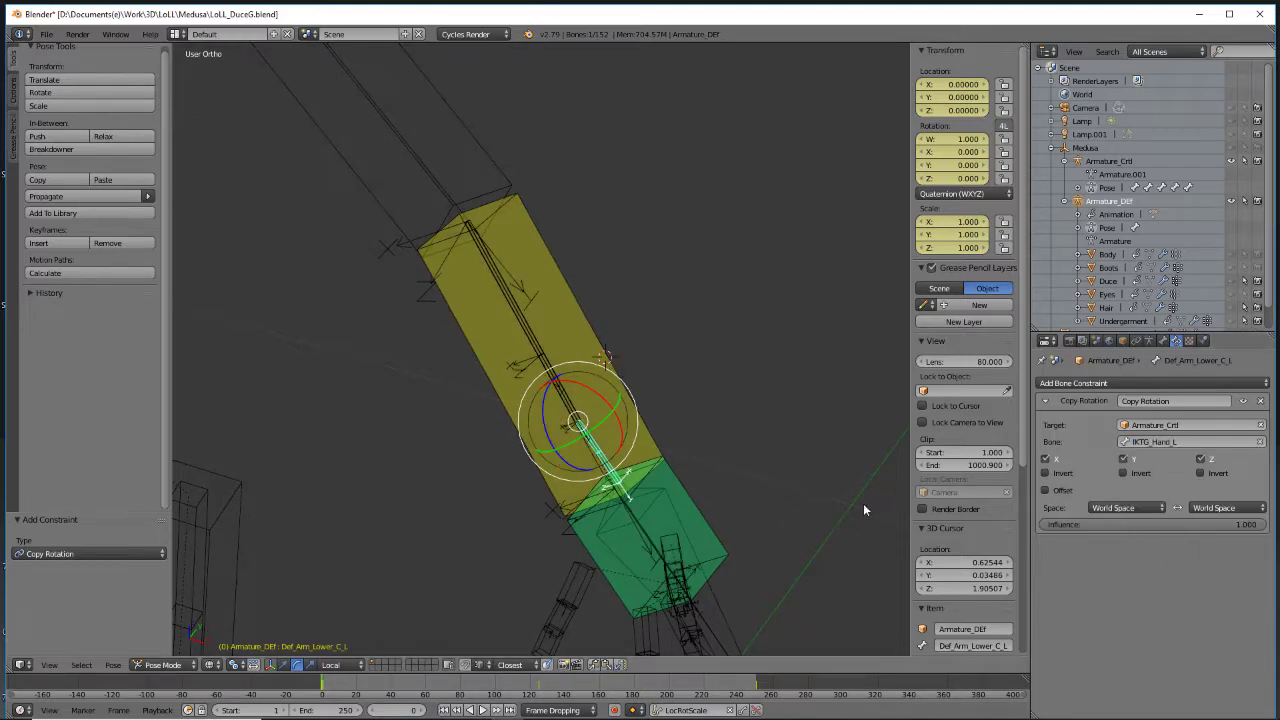
Set the Copy Rotation constraint's target and owner spaces to Local Space and limit it to the Y axis
{"action": "left_click", "coordinate": [1131, 507]}
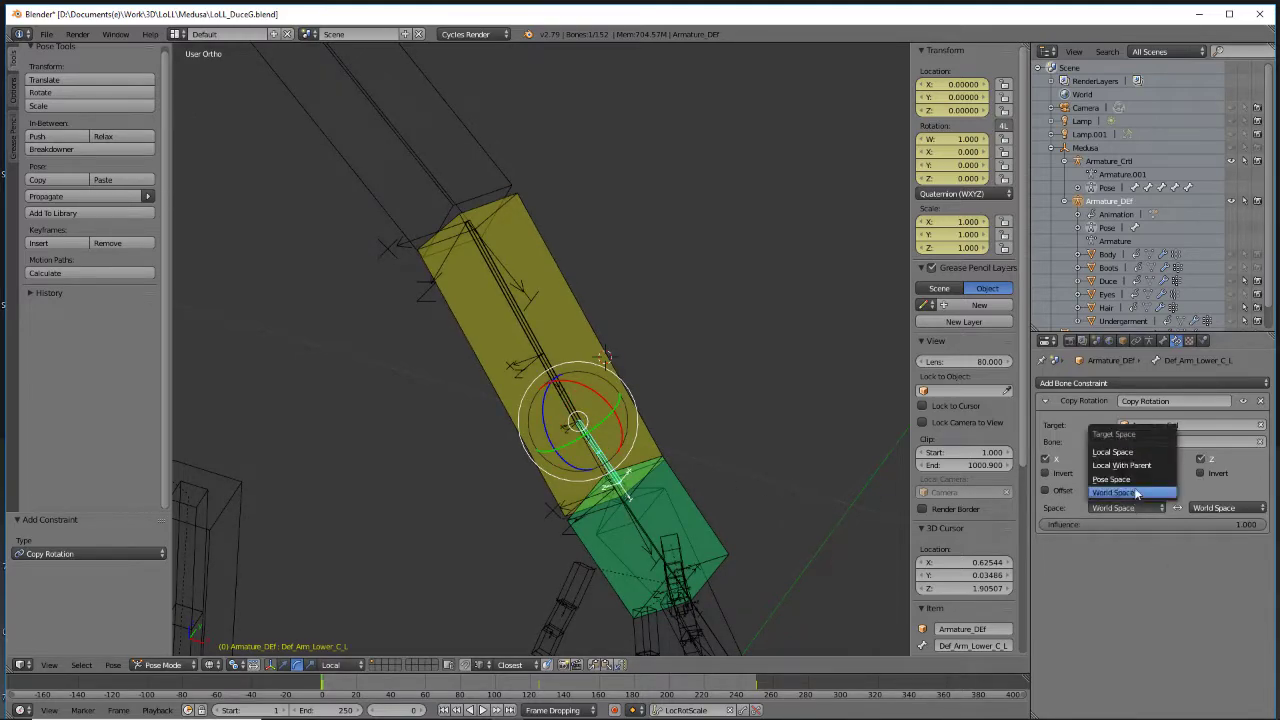
{"action": "left_click", "coordinate": [1134, 452]}
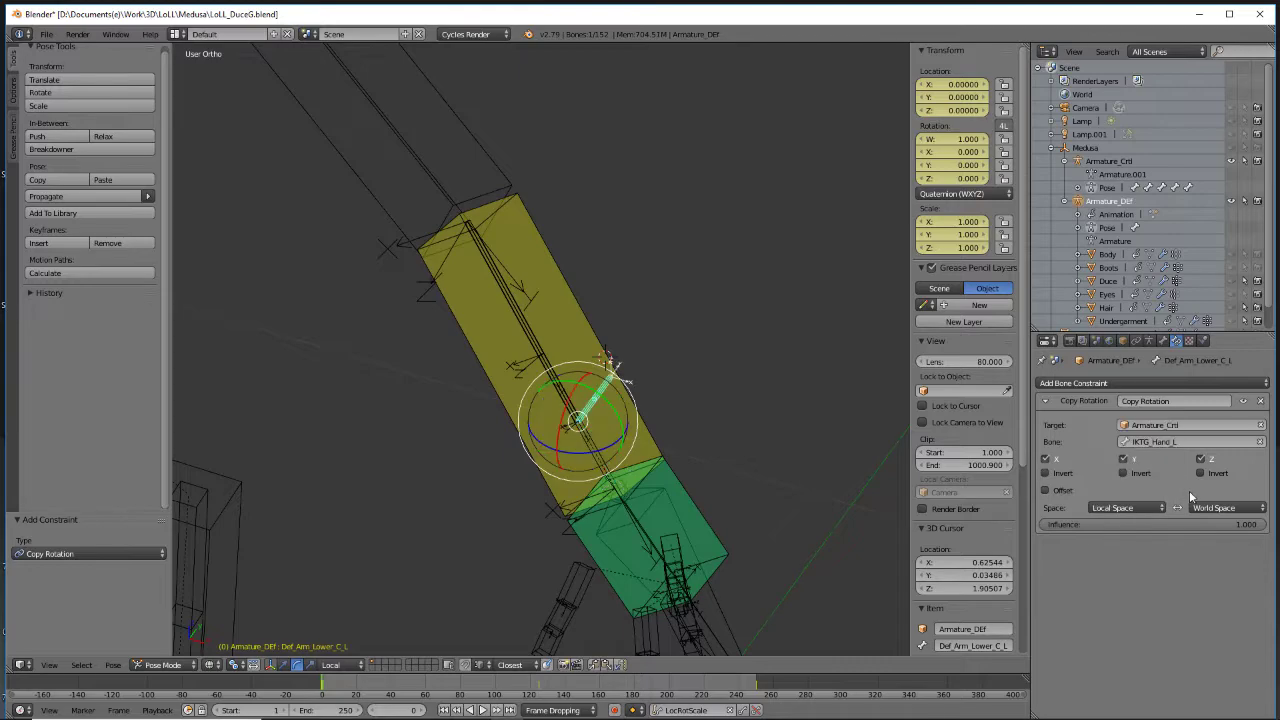
{"action": "left_click", "coordinate": [1214, 509]}
{"action": "left_click", "coordinate": [1218, 452]}
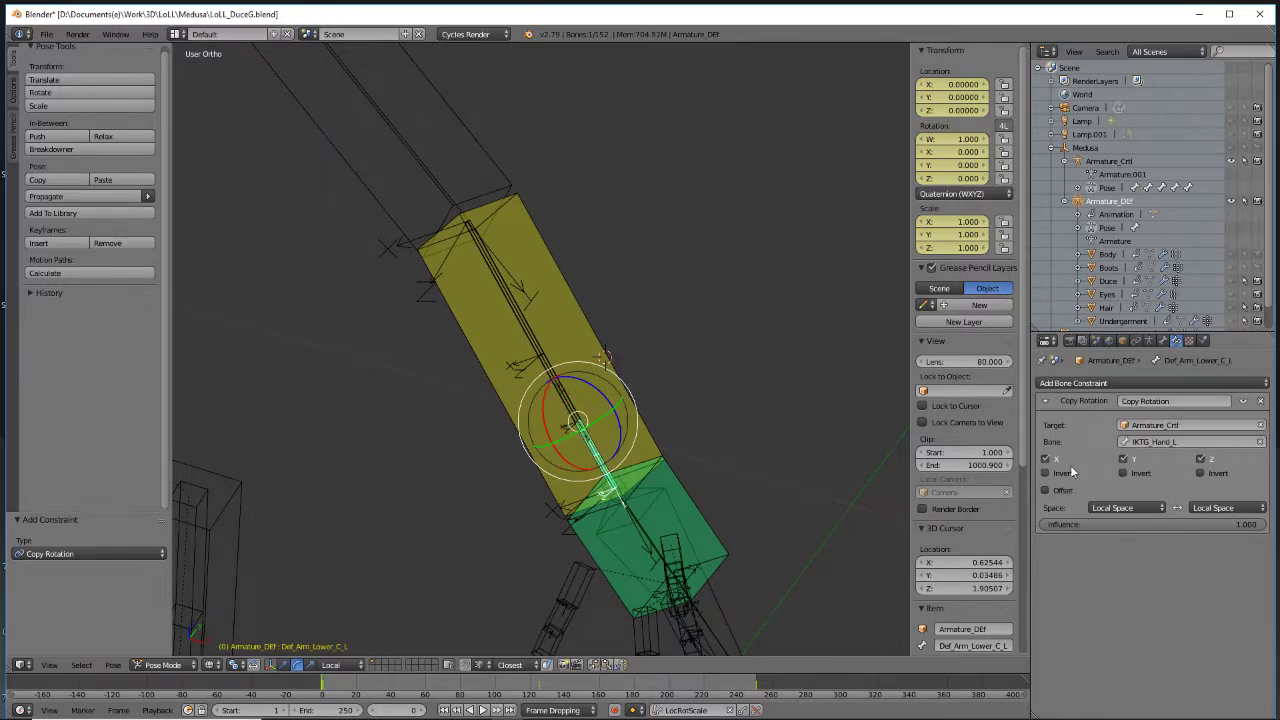
{"action": "left_click", "coordinate": [1200, 459]}
Set the influence of Def_Arm_Lower_C_L's Copy Rotation constraint to 0.9
{"action": "left_click", "coordinate": [1176, 522]}
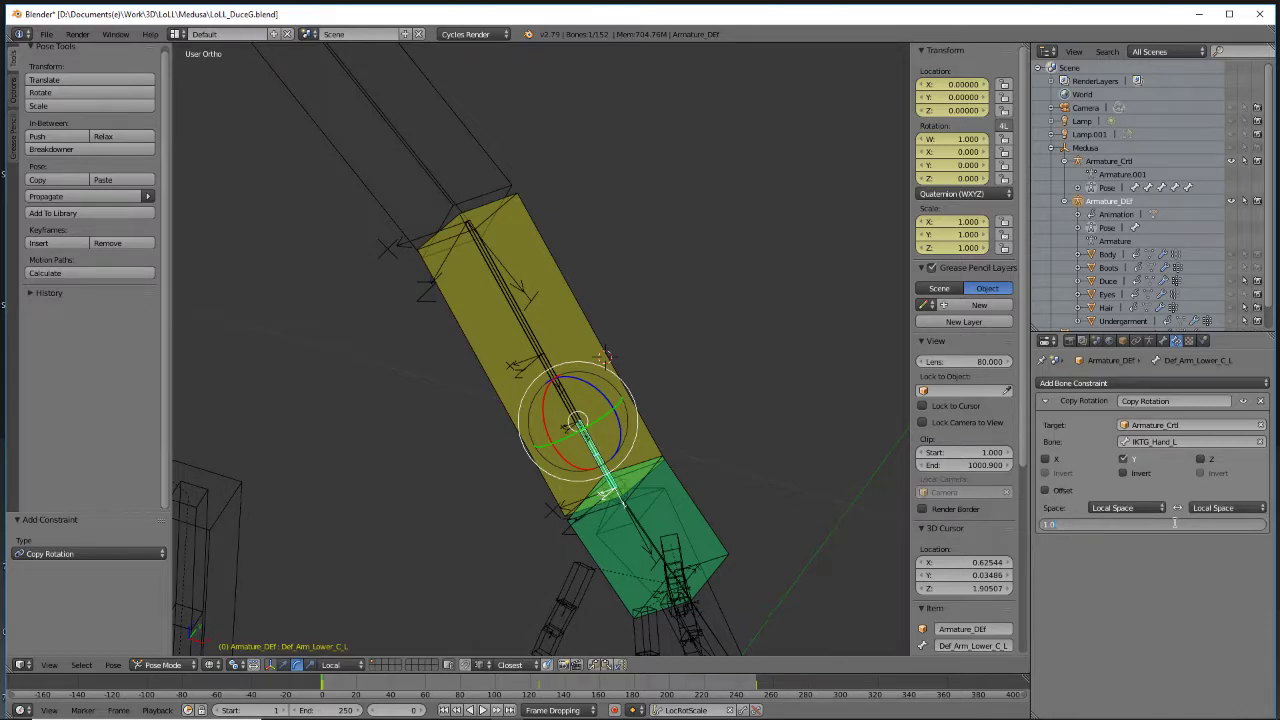
{"action": "type", "text": ".95"}
{"action": "key", "text": "Return"}
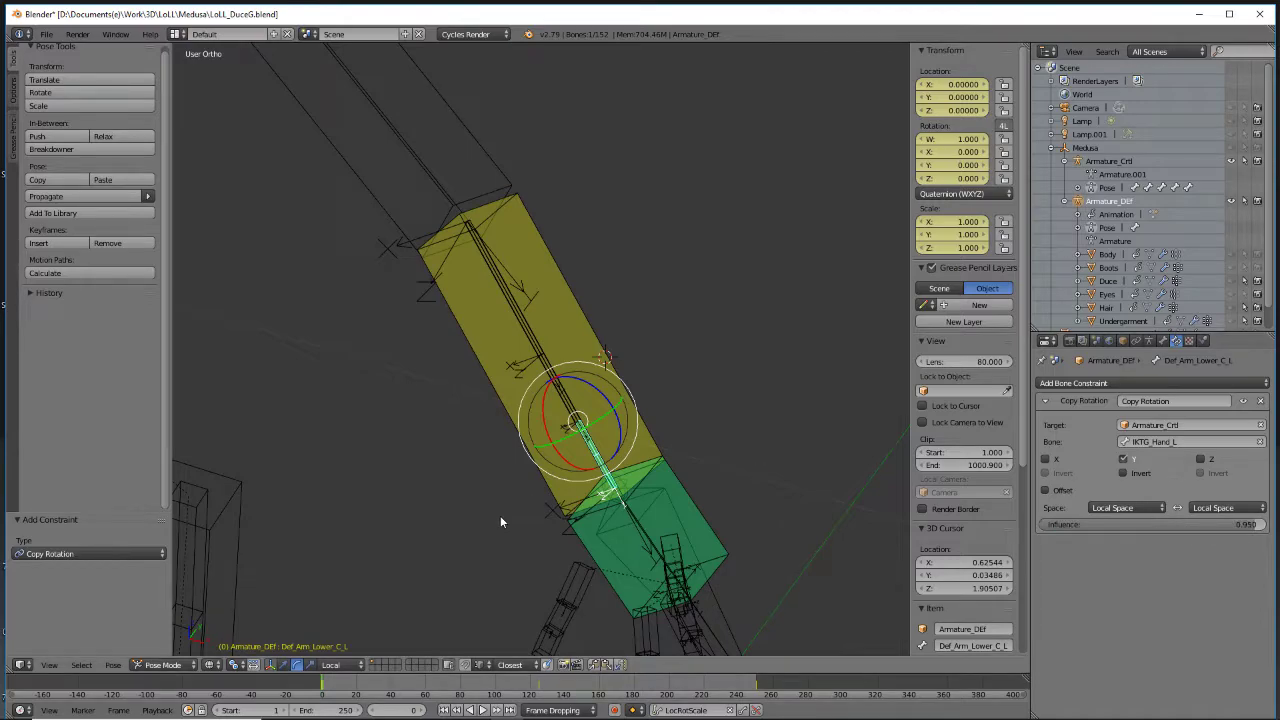
{"action": "left_click", "coordinate": [1219, 522]}
{"action": "type", "text": ".9"}
{"action": "key", "text": "Return"}
Hide the large Eff_Arm_Lower_L bone that encloses the left forearm's deform bones
{"action": "right_click", "coordinate": [591, 449]}
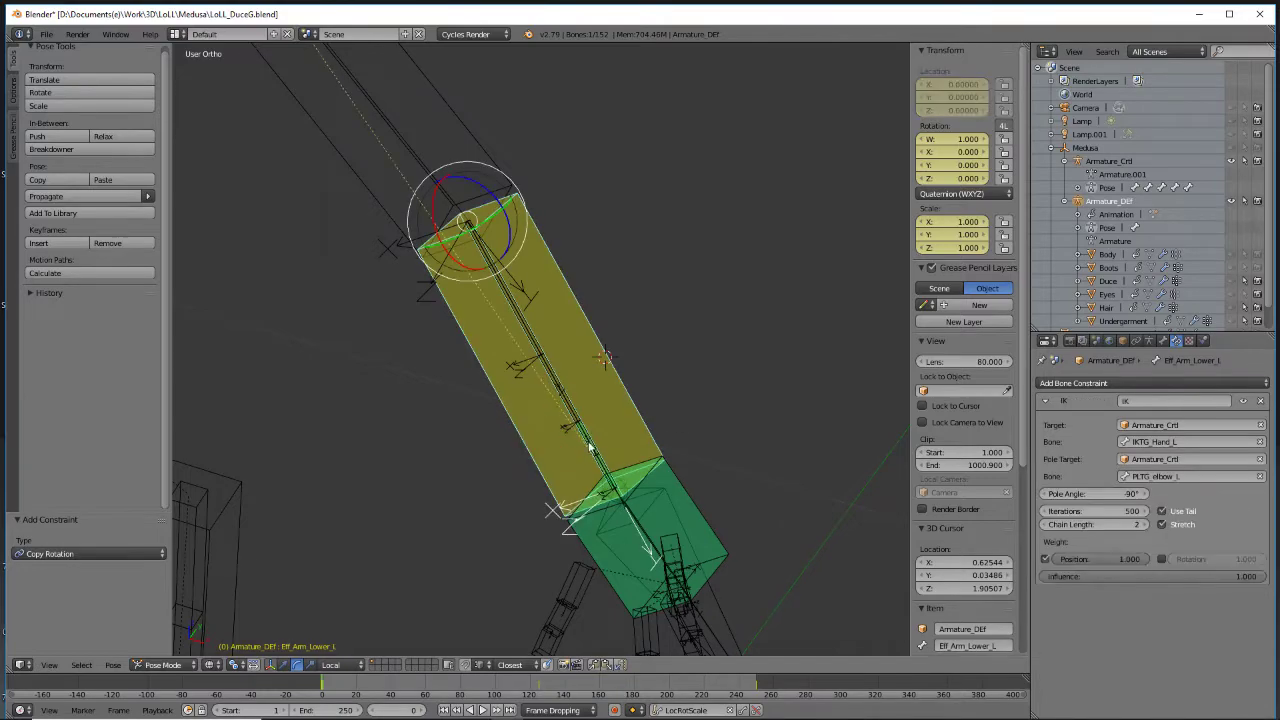
{"action": "right_click", "coordinate": [588, 443]}
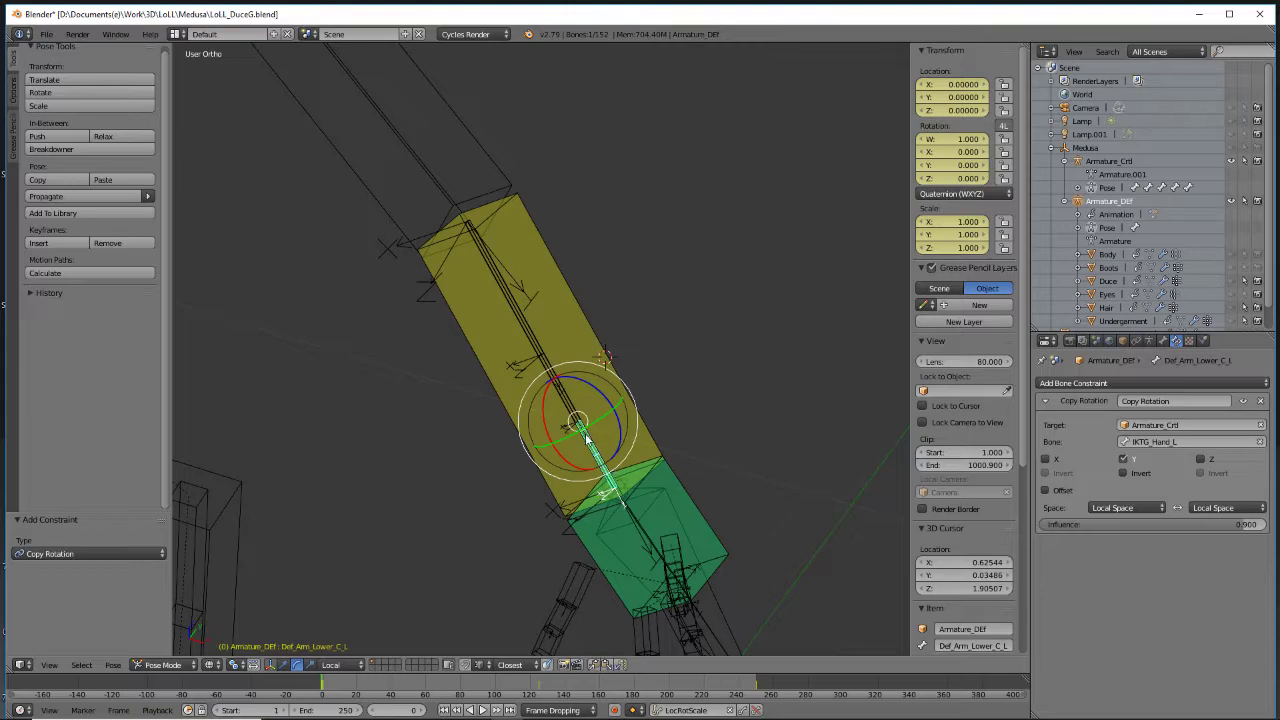
{"action": "right_click", "coordinate": [603, 472]}
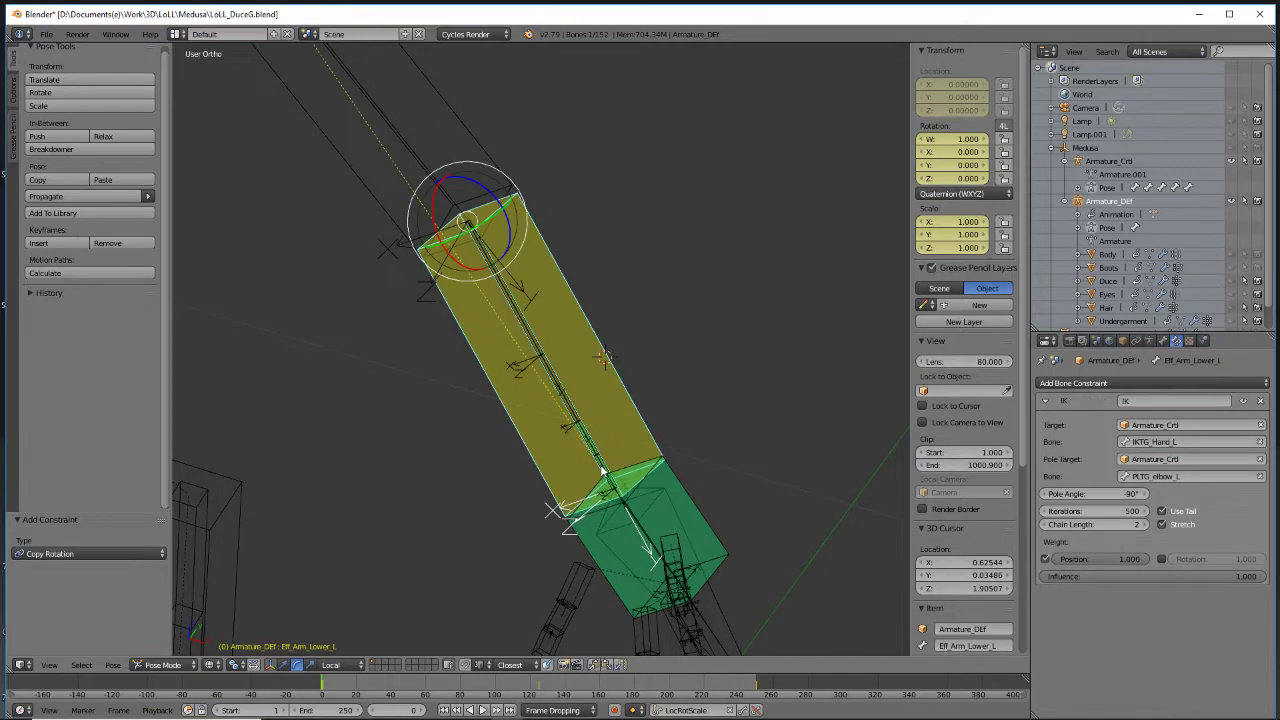
{"action": "right_click", "coordinate": [597, 462]}
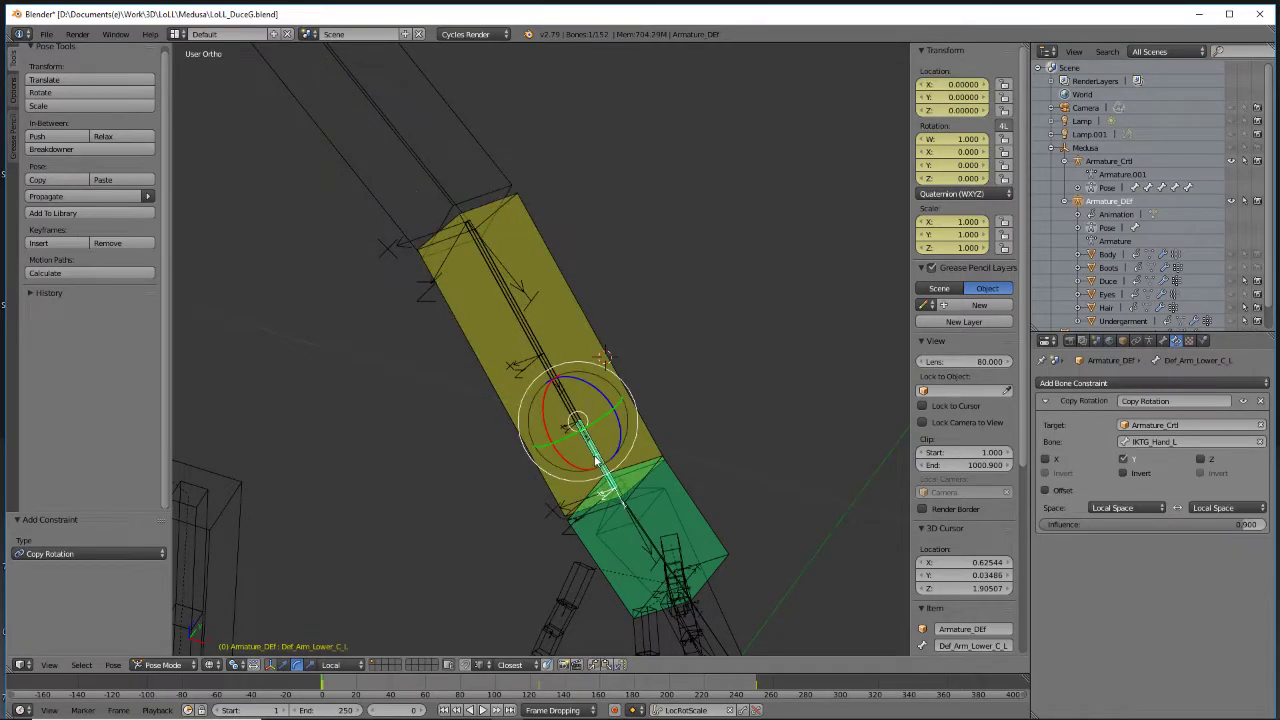
{"action": "right_click", "coordinate": [558, 392]}
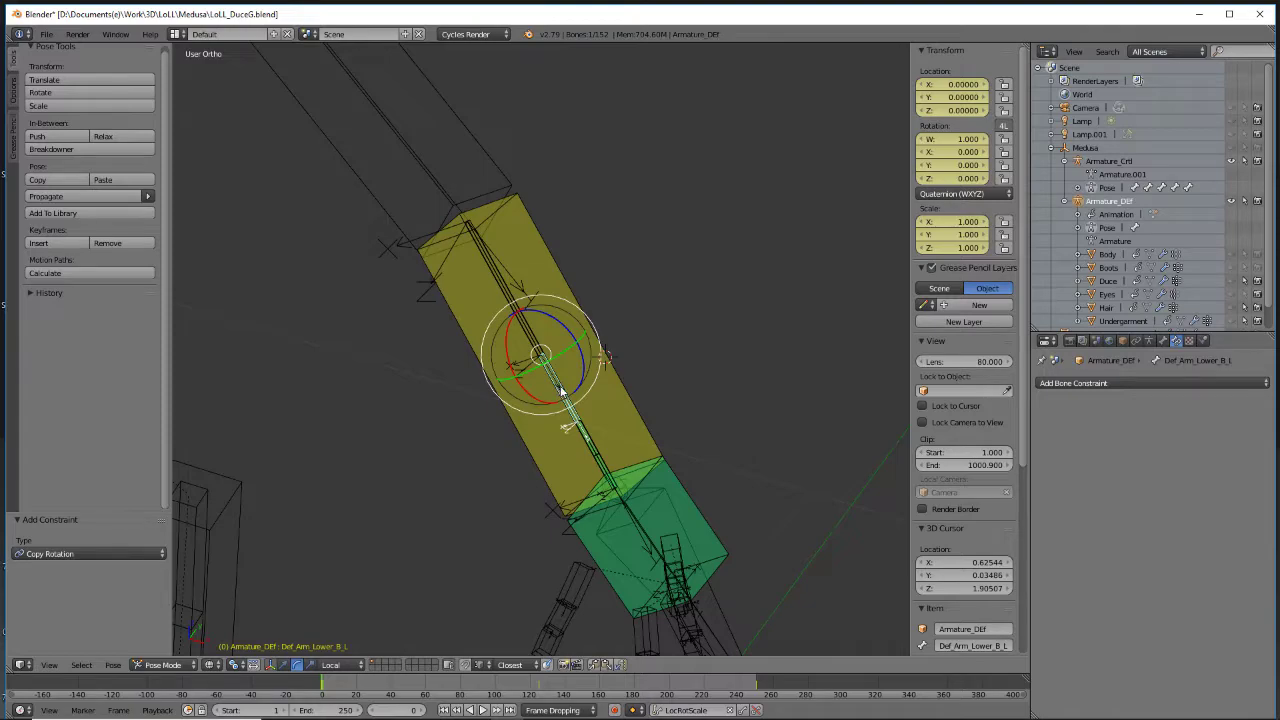
{"action": "right_click", "coordinate": [596, 452]}
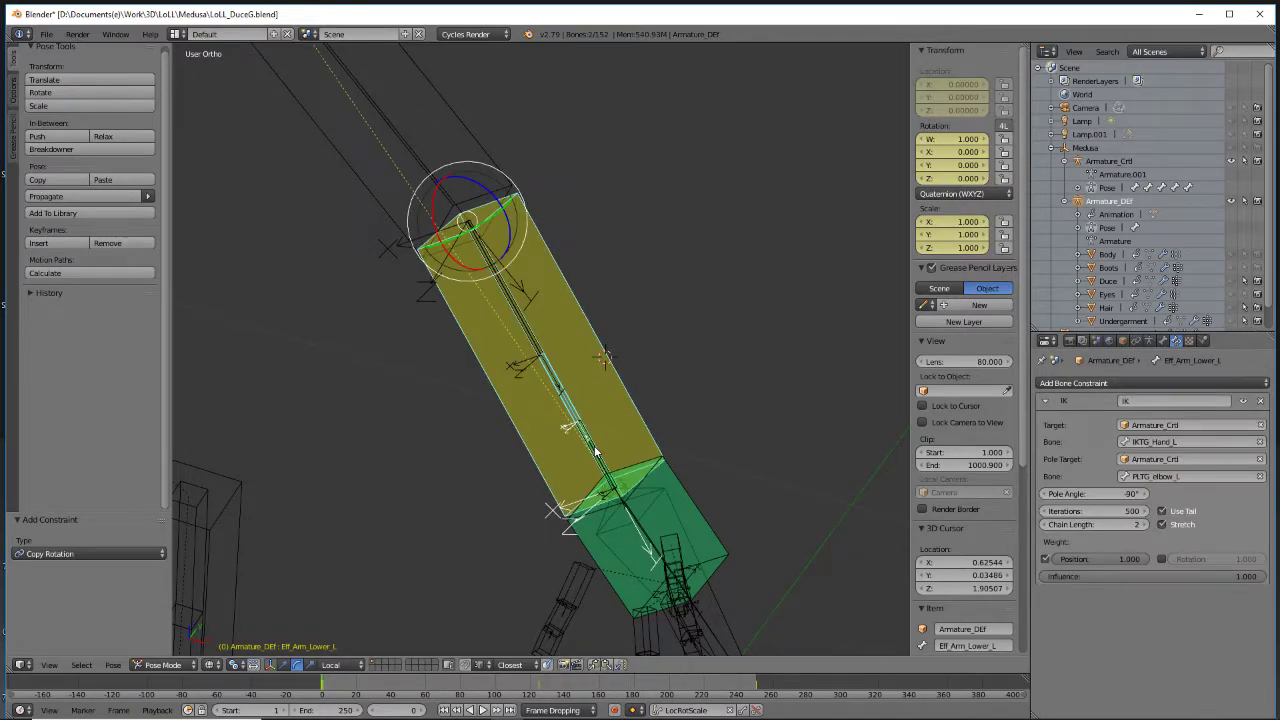
{"action": "right_click", "coordinate": [571, 410]}
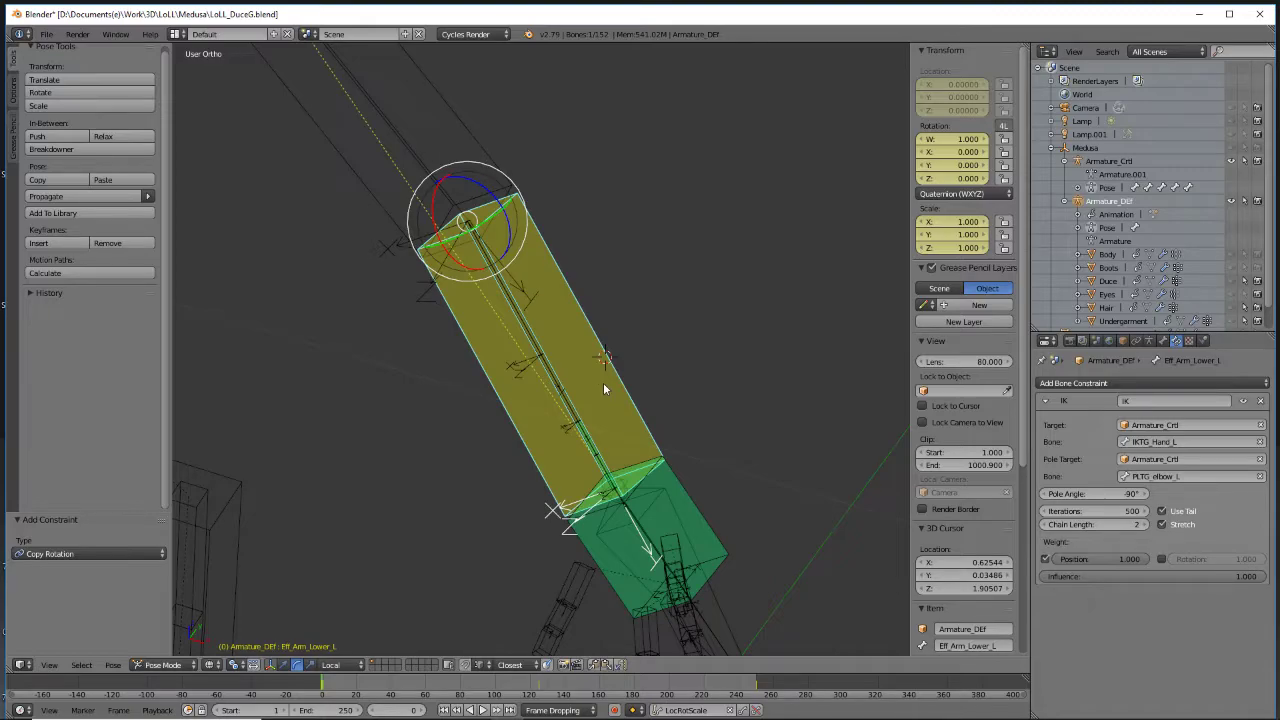
{"action": "right_click", "coordinate": [656, 484]}
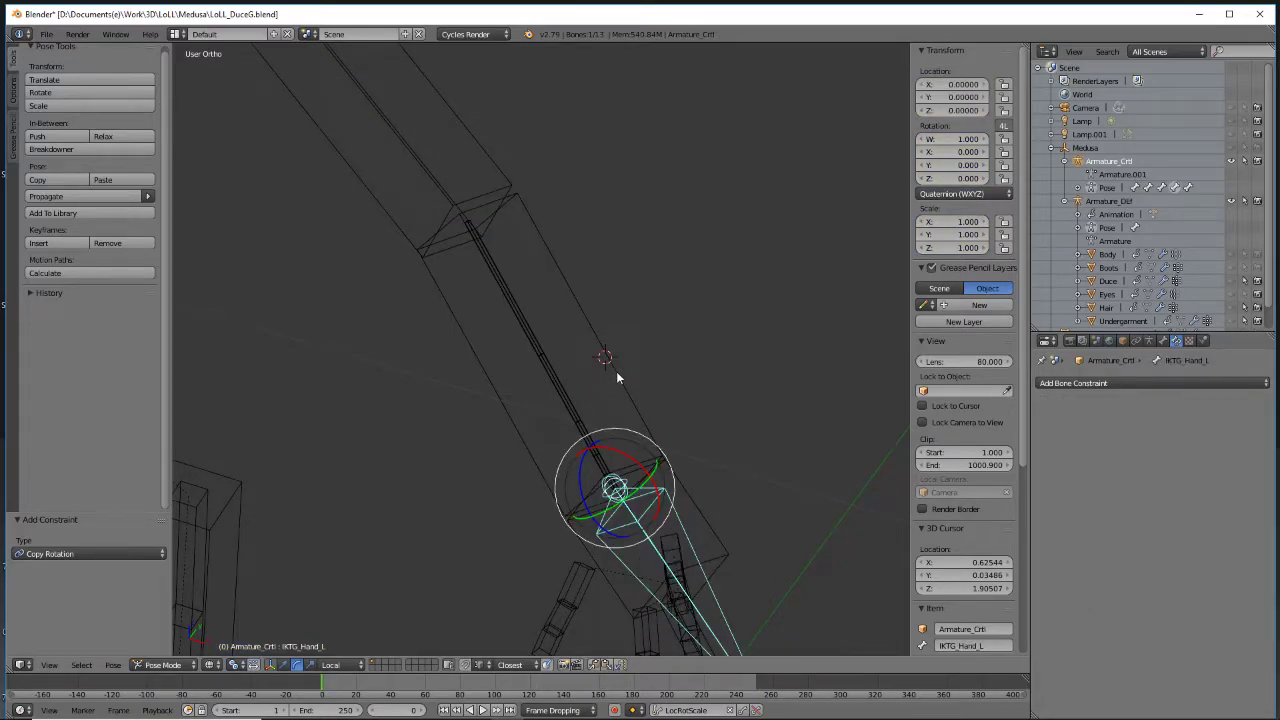
{"action": "right_click", "coordinate": [616, 371]}
{"action": "key", "text": "h"}
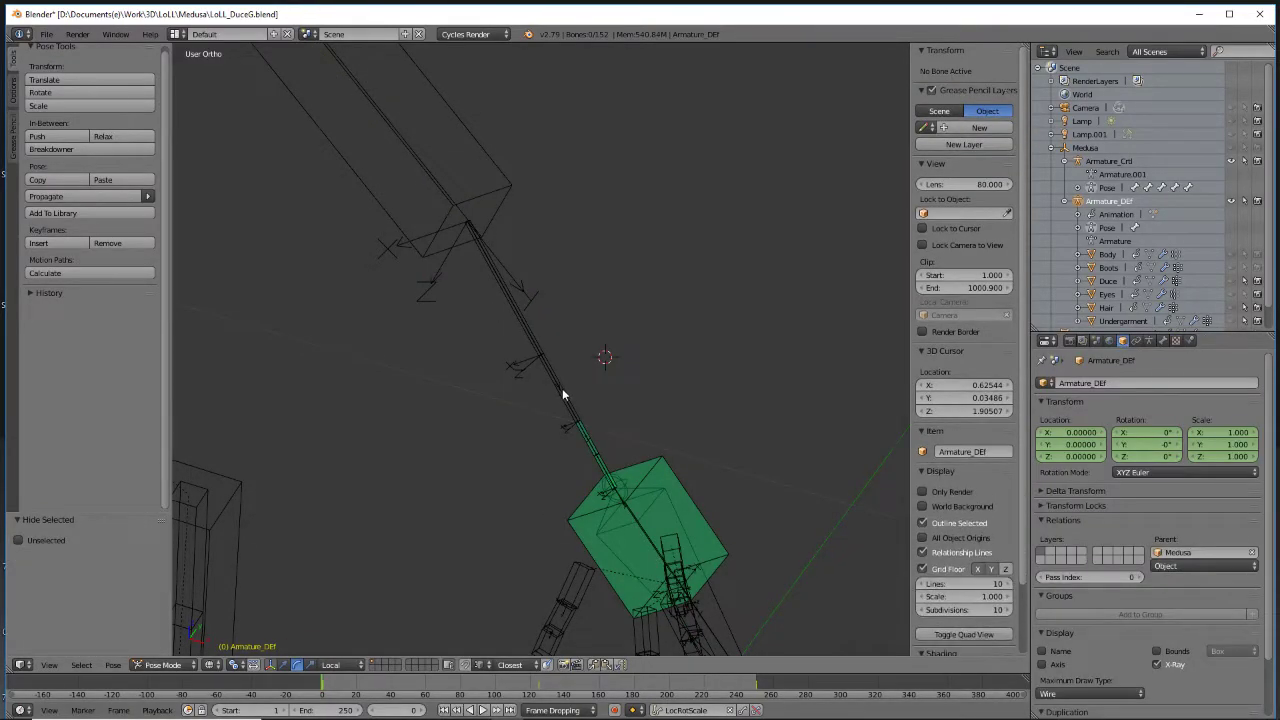
Copy the constraints from Def_Arm_Lower_C_L to Def_Arm_Lower_B_L
{"action": "right_click", "coordinate": [565, 394]}
{"action": "right_click", "coordinate": [597, 458]}
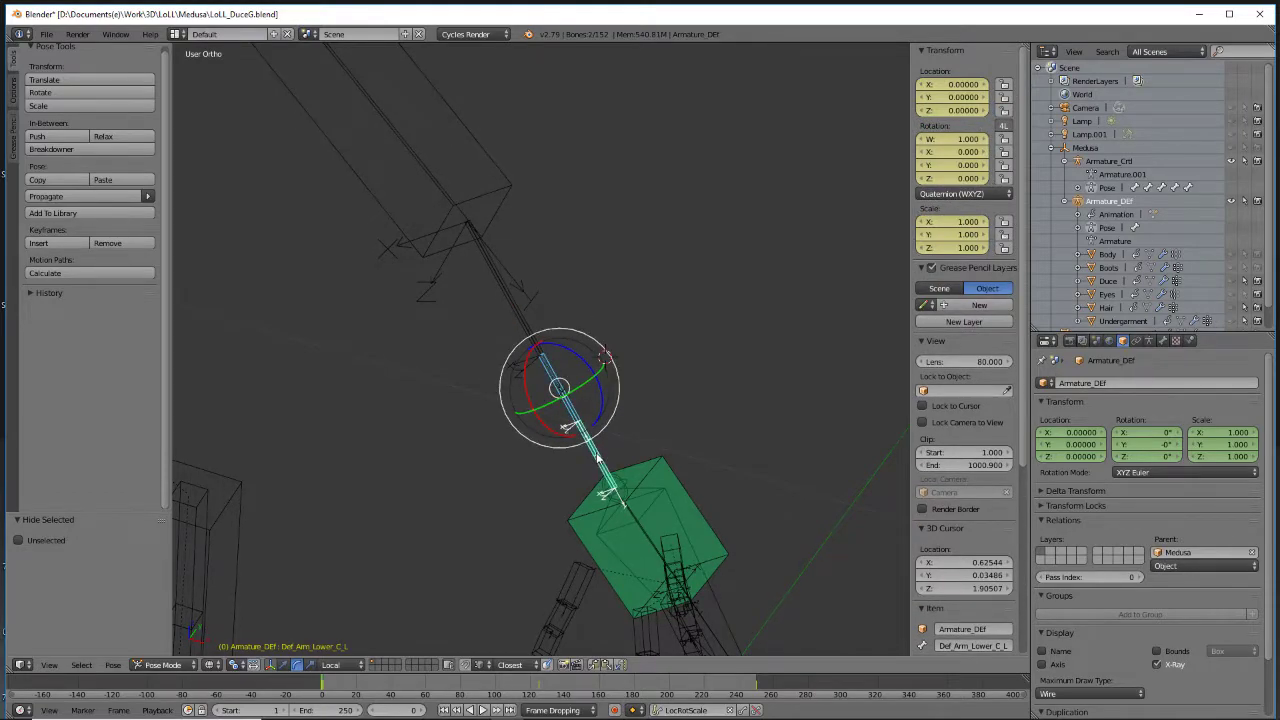
{"action": "left_click", "coordinate": [113, 665]}
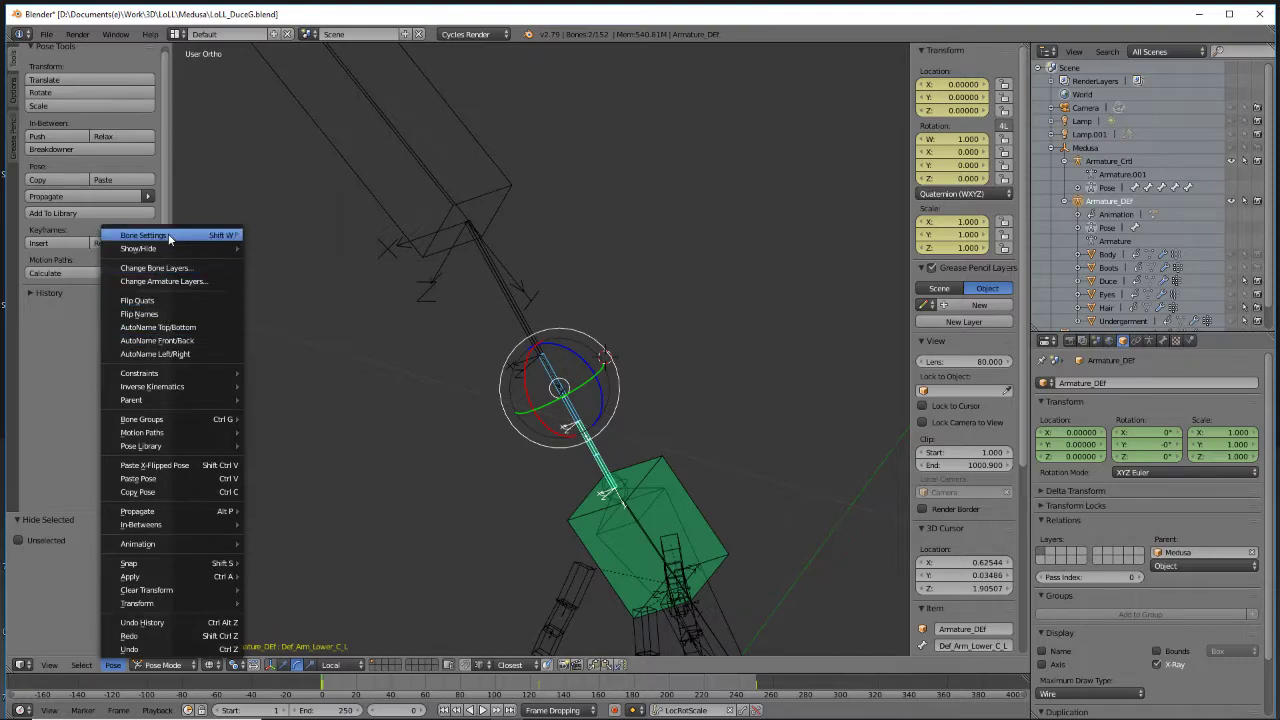
{"action": "mouse_move", "coordinate": [192, 374]}
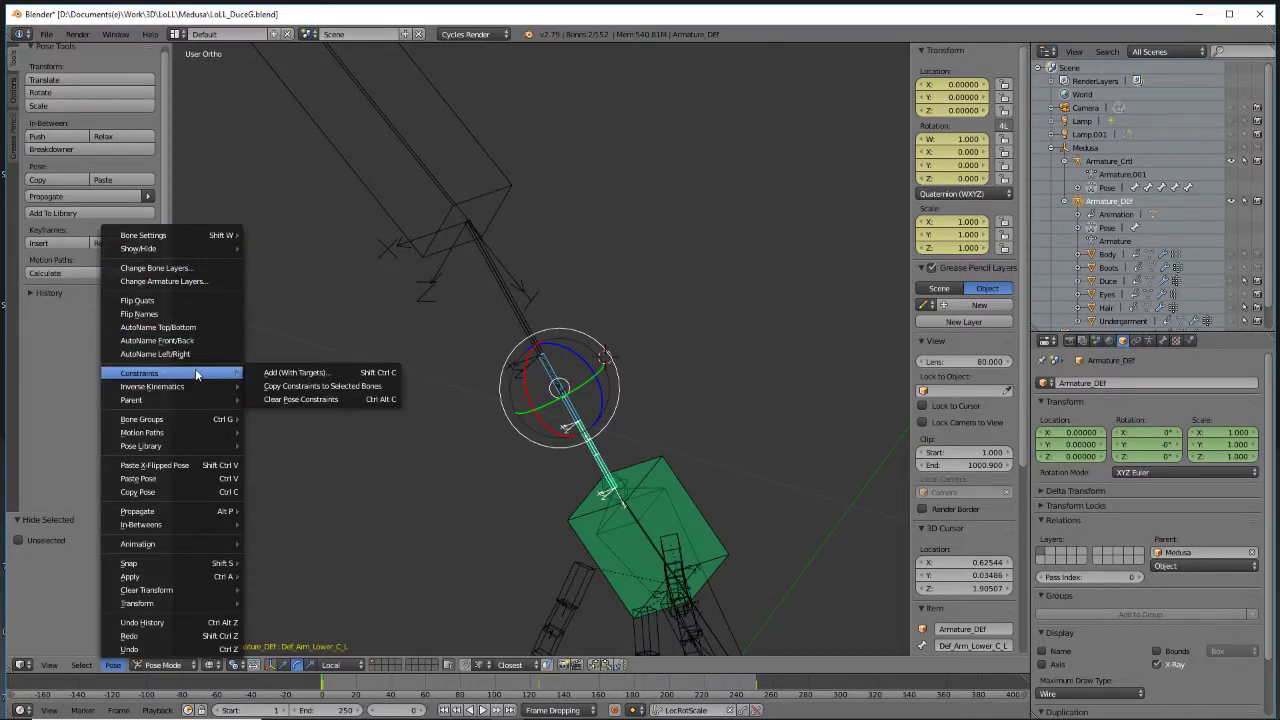
{"action": "left_click", "coordinate": [325, 386]}
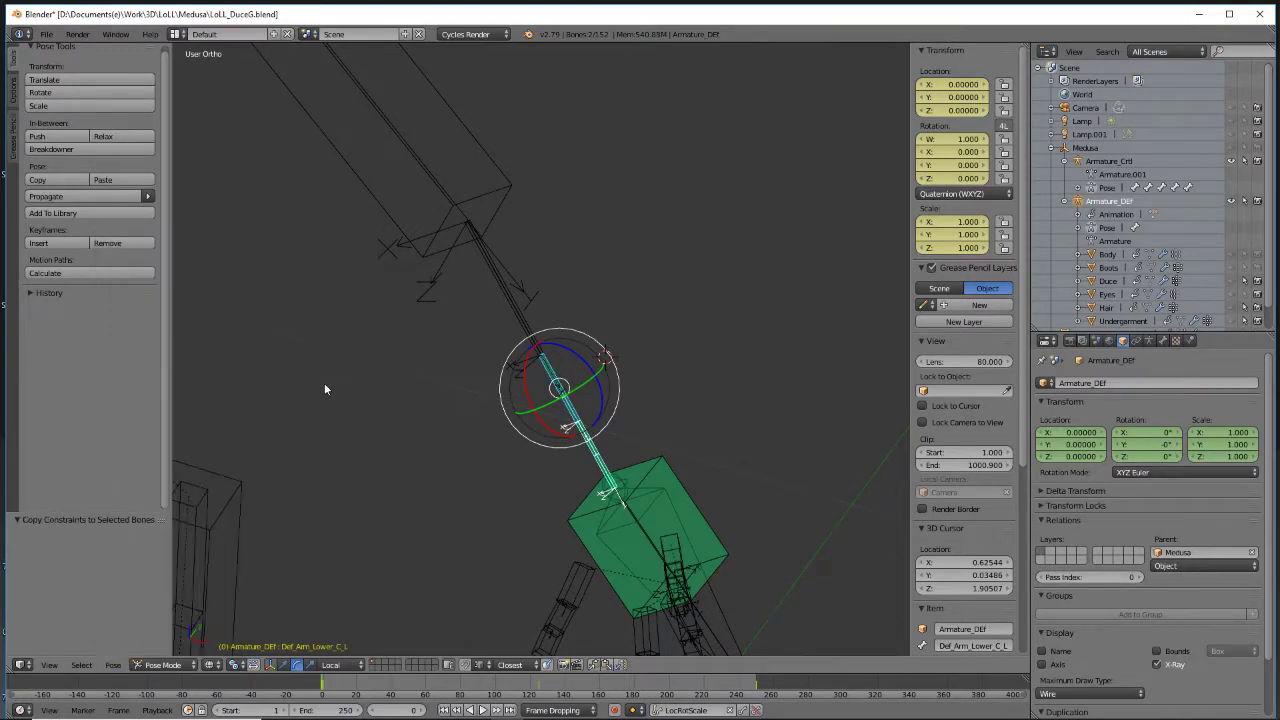
Set the influence of Def_Arm_Lower_B_L's Copy Rotation constraint to 0.75
{"action": "right_click", "coordinate": [570, 403]}
{"action": "left_click", "coordinate": [1176, 340]}
{"action": "left_click", "coordinate": [1233, 527]}
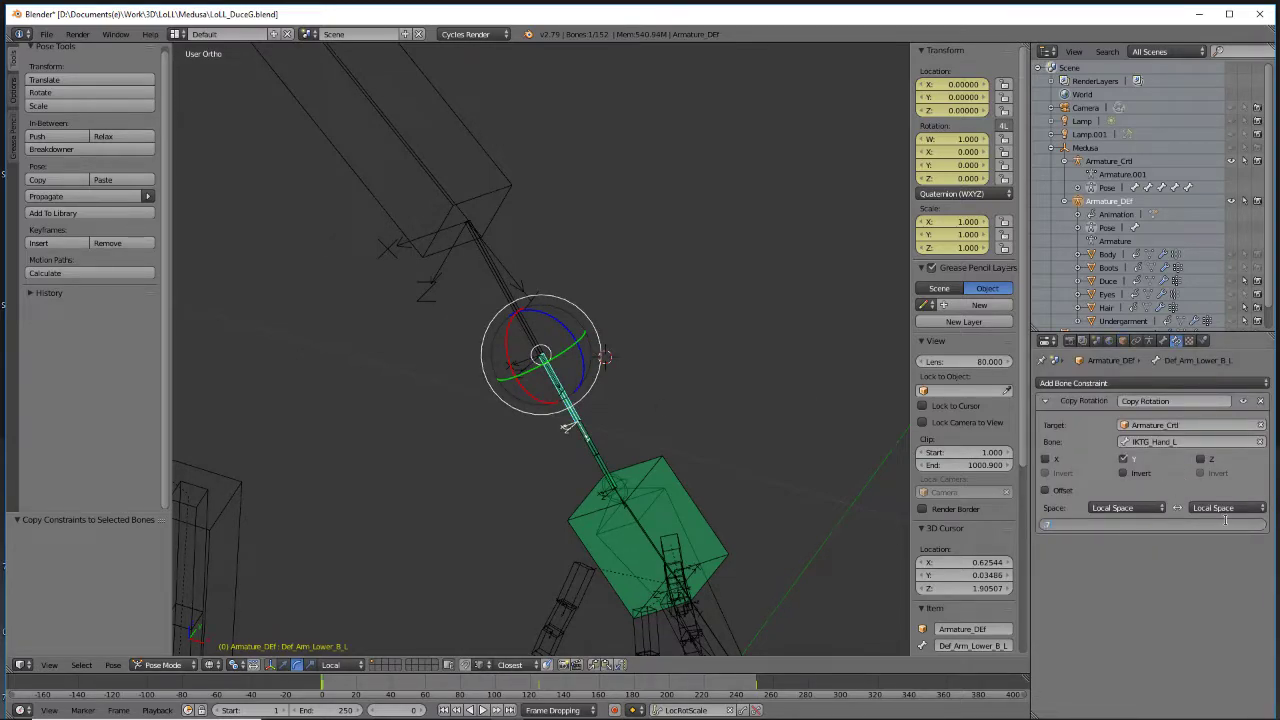
{"action": "type", "text": ".75"}
{"action": "key", "text": "Return"}
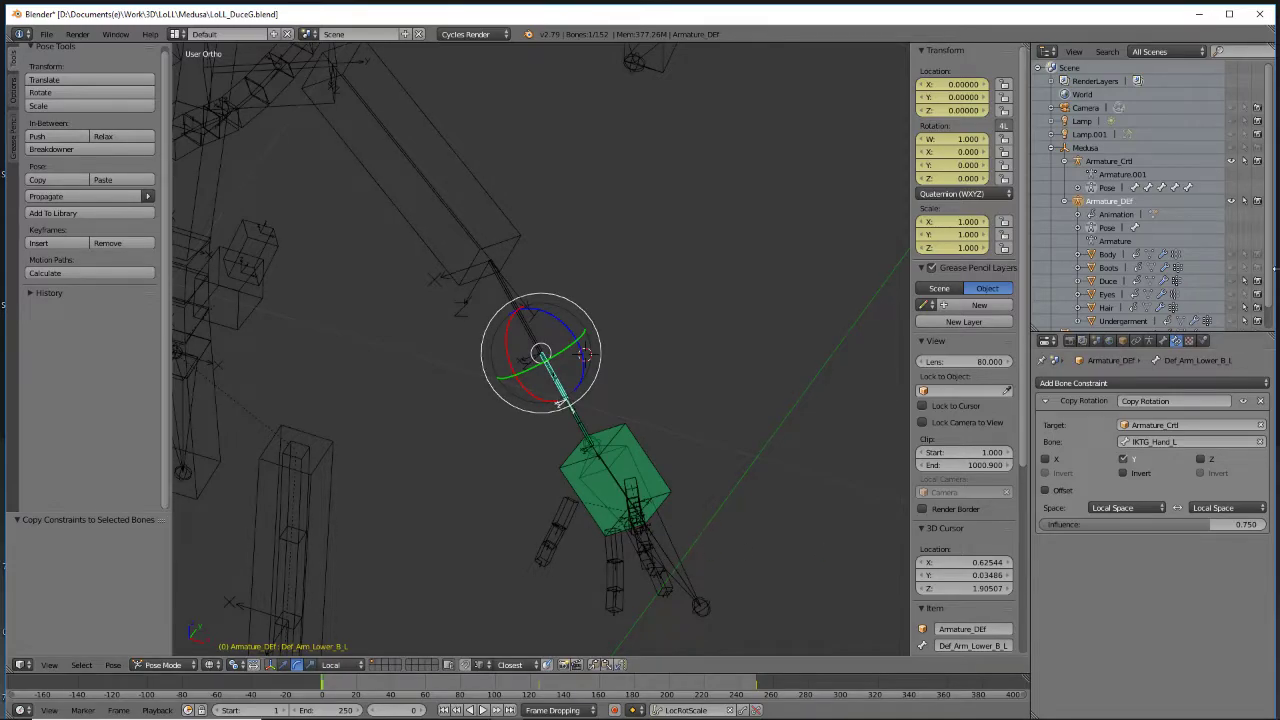
Unhide the Body mesh and switch the viewport shading to Solid
{"action": "left_click", "coordinate": [1232, 254]}
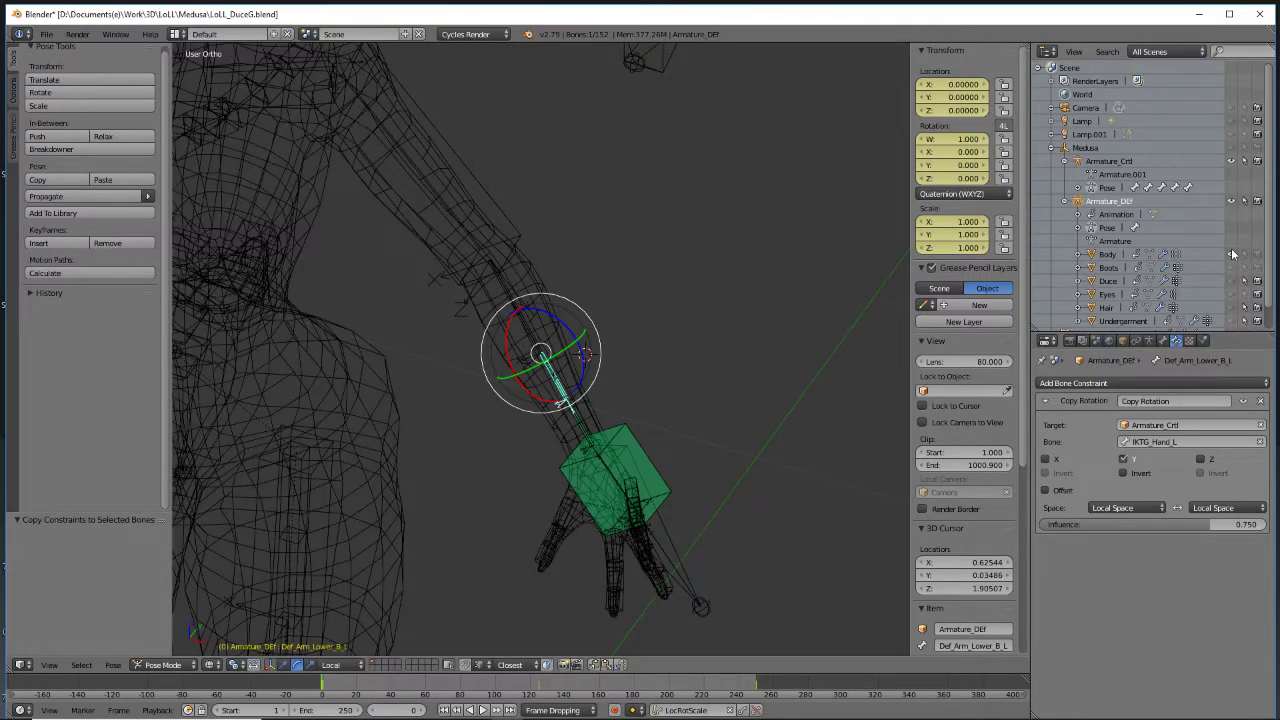
{"action": "left_click", "coordinate": [212, 665]}
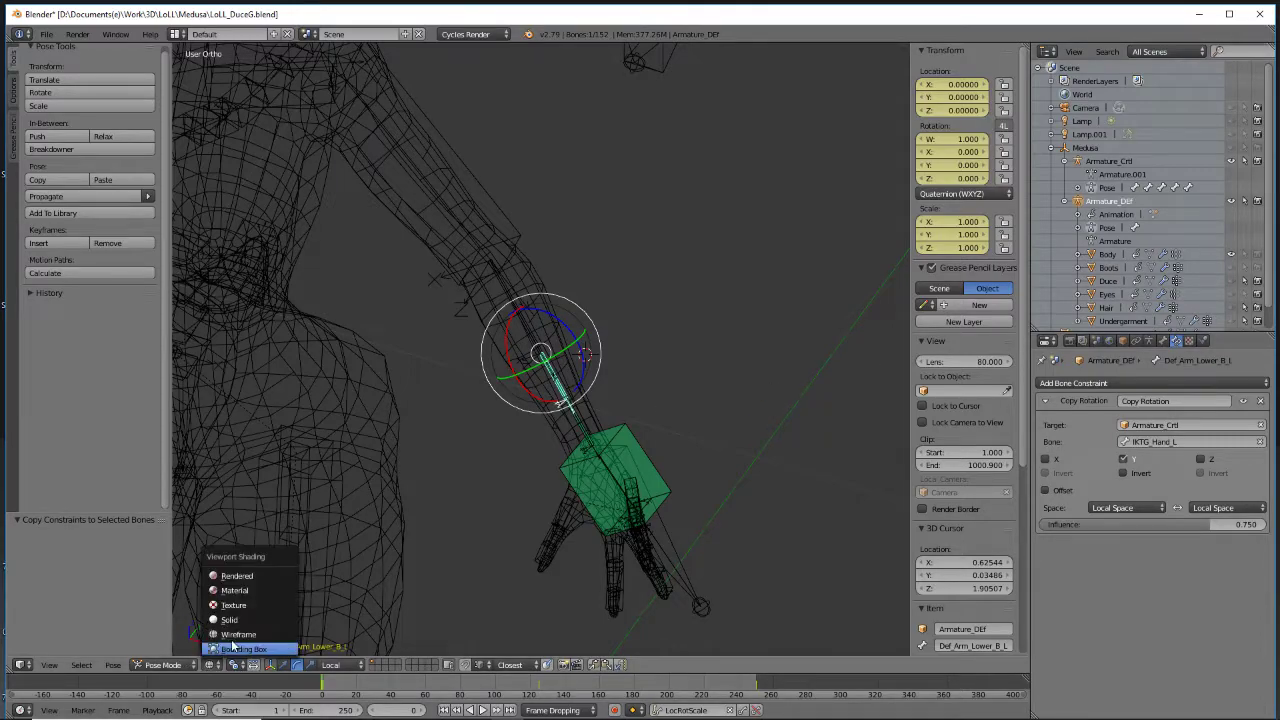
{"action": "left_click", "coordinate": [260, 620]}
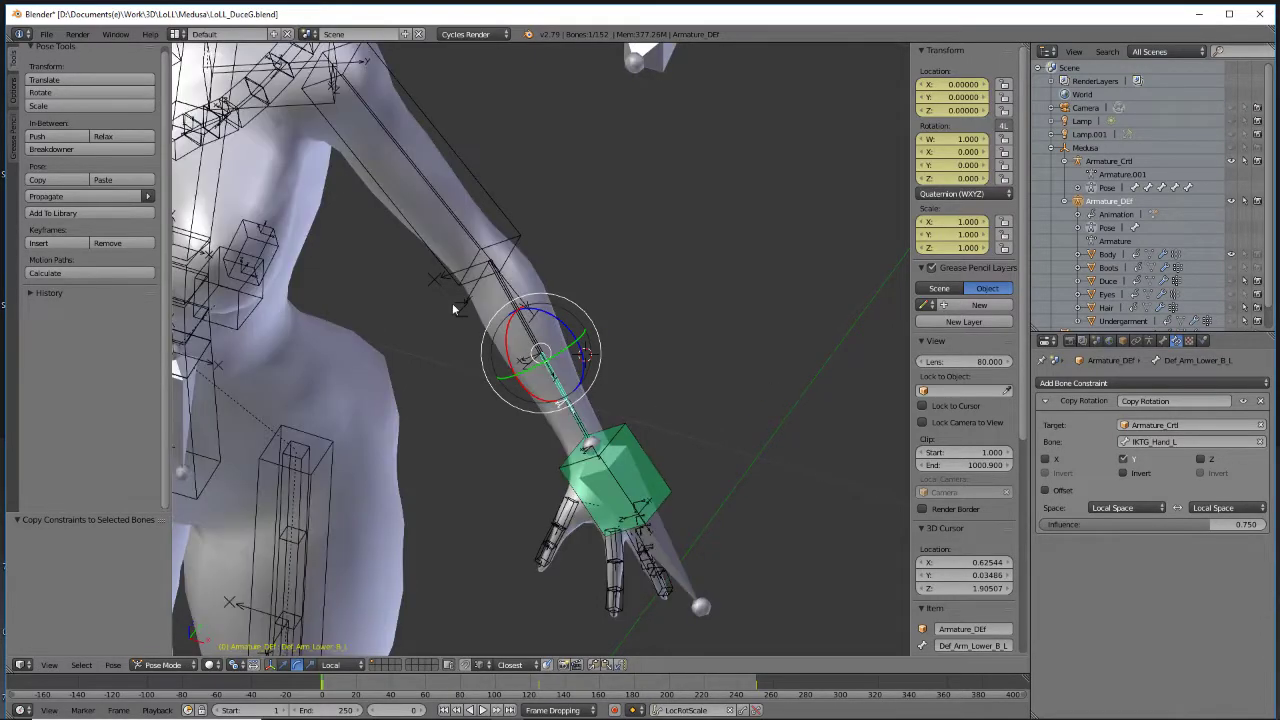
Test the forearm twist by rotating IKTG_Hand_L -96.7° around its local Y axis
{"action": "right_click", "coordinate": [669, 540]}
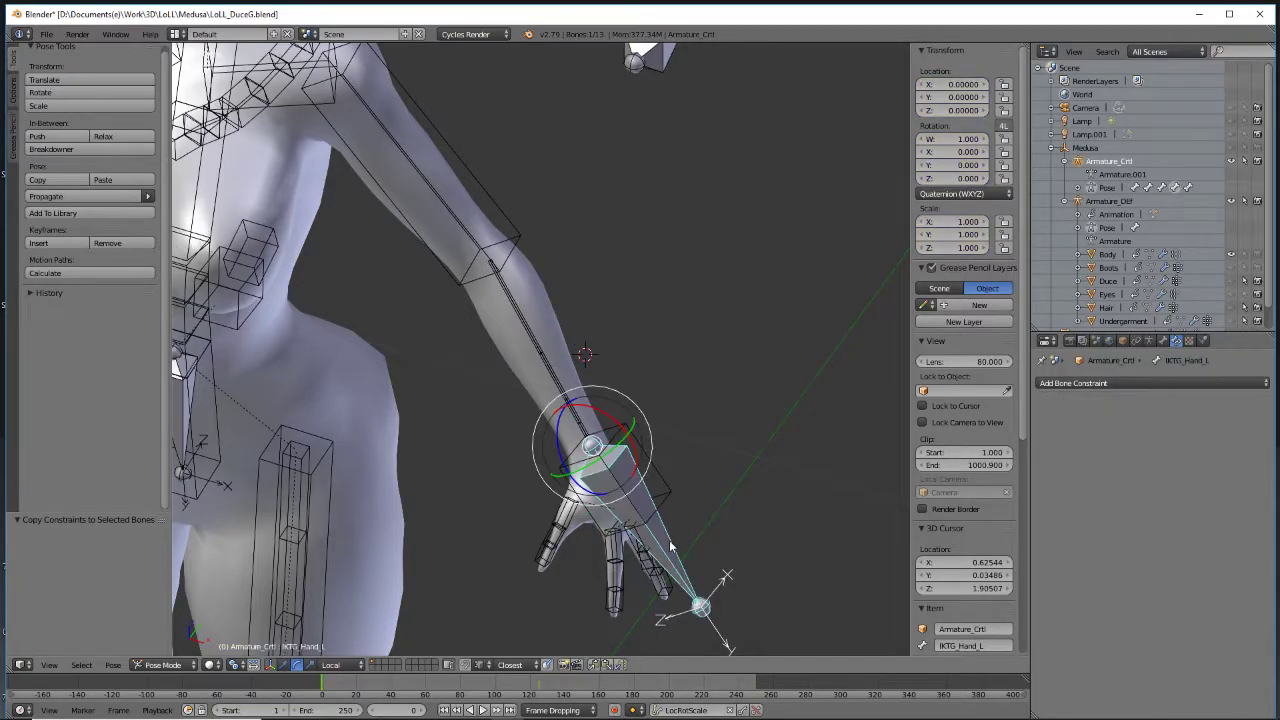
{"action": "left_click_drag", "start_coordinate": [593, 472], "coordinate": [636, 456]}
{"action": "middle_click_drag", "start_coordinate": [636, 456], "coordinate": [680, 322]}
{"action": "scroll", "coordinate": [593, 459], "scroll_direction": "up", "scroll_amount": 2}
{"action": "left_click", "coordinate": [1114, 382]}
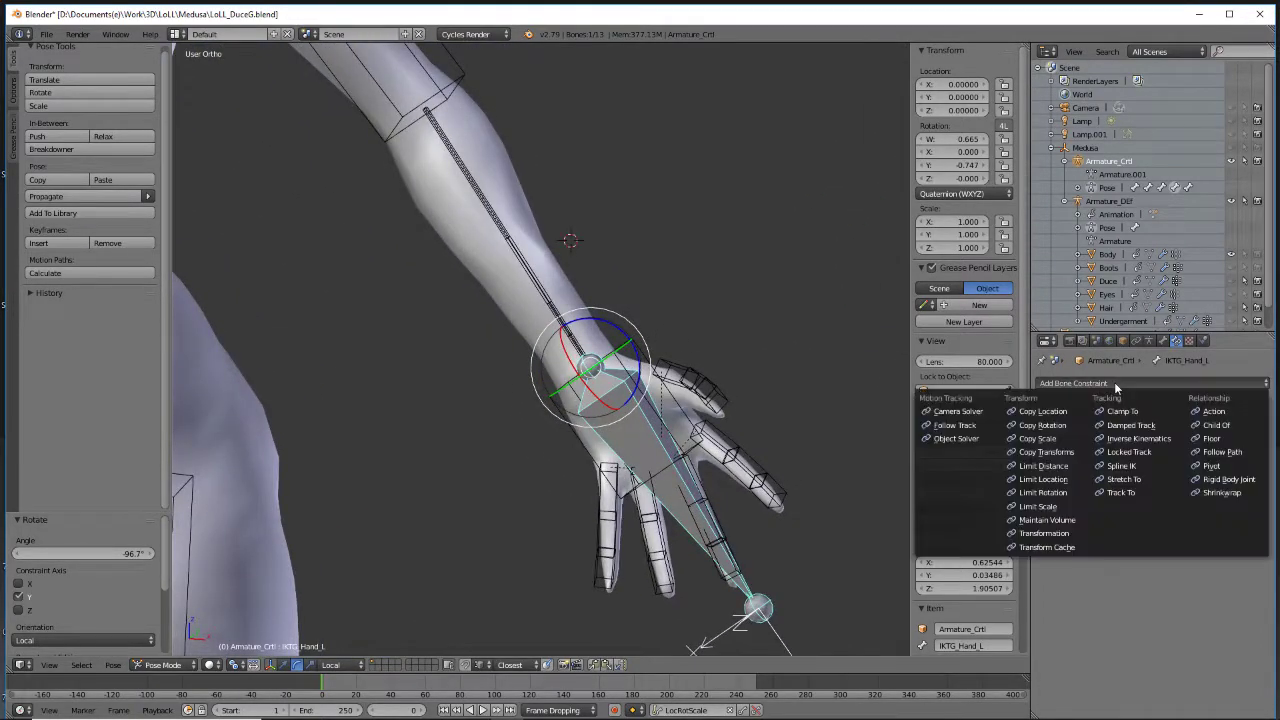
{"action": "left_click", "coordinate": [1163, 340]}
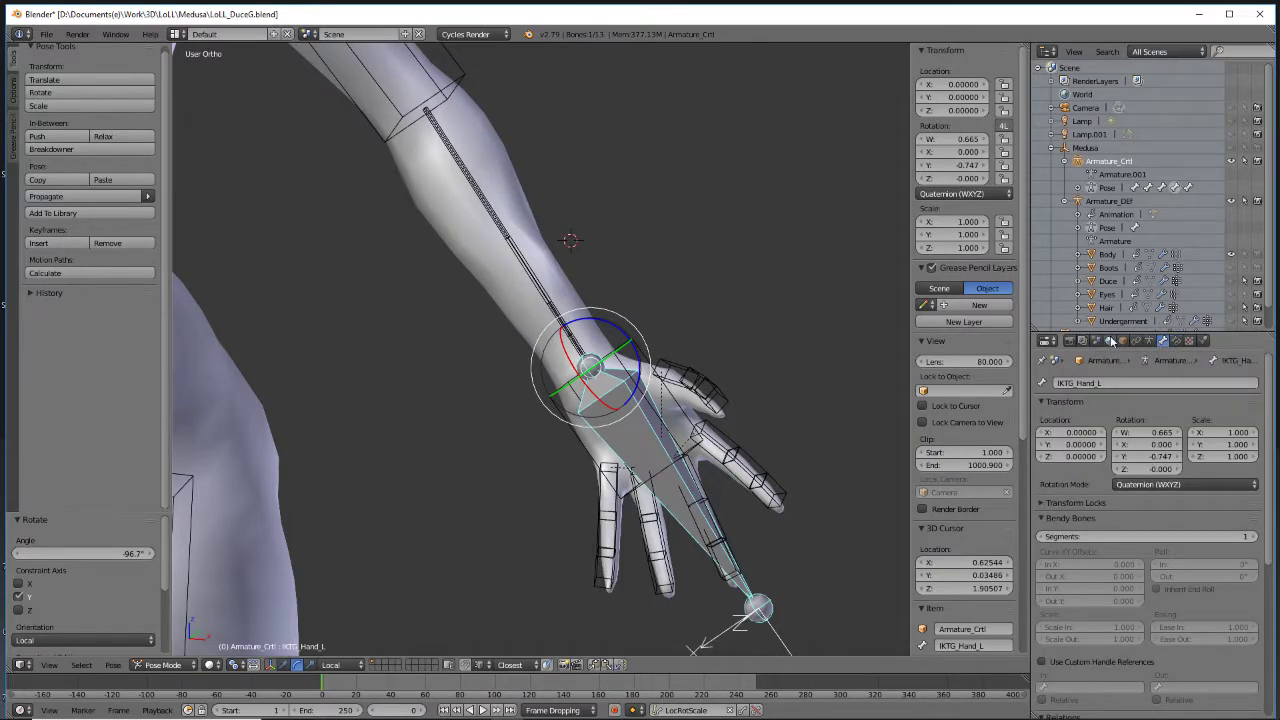
{"action": "left_click", "coordinate": [1176, 341]}
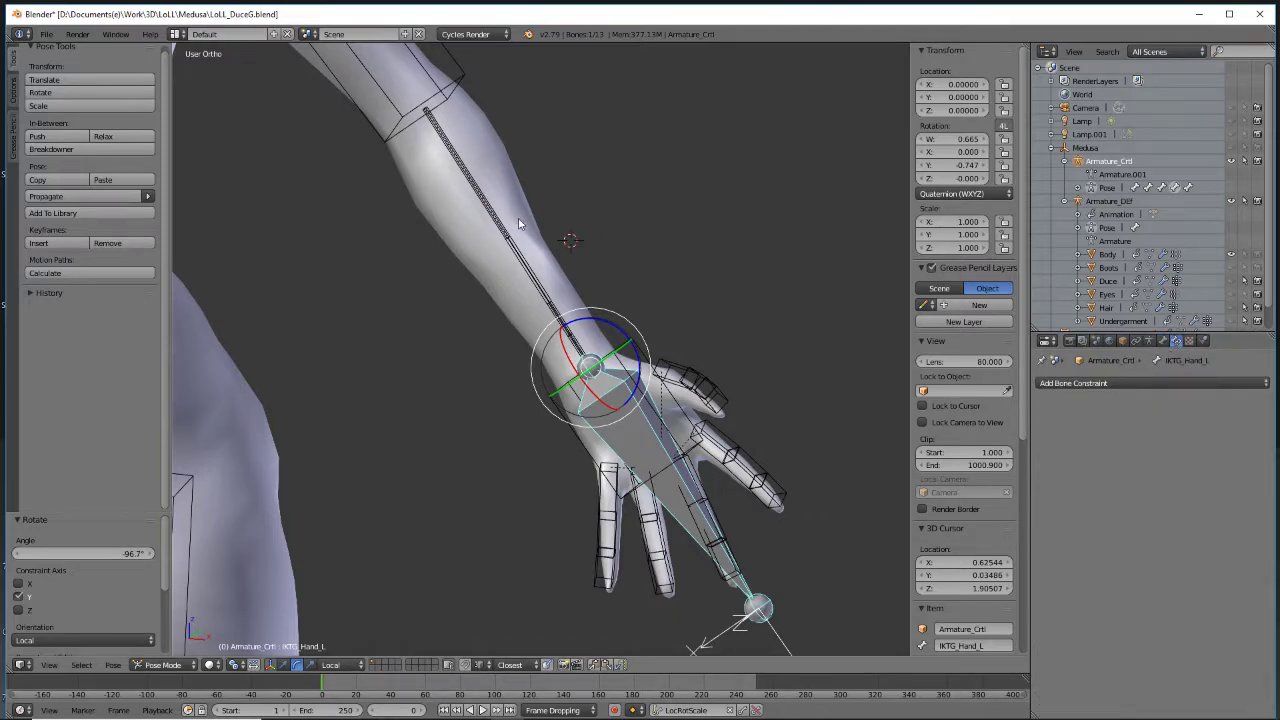
Show the Duce mesh instead of Body and set its Subsurf view subdivisions to 2
{"action": "left_click", "coordinate": [1231, 254]}
{"action": "left_click", "coordinate": [1234, 282]}
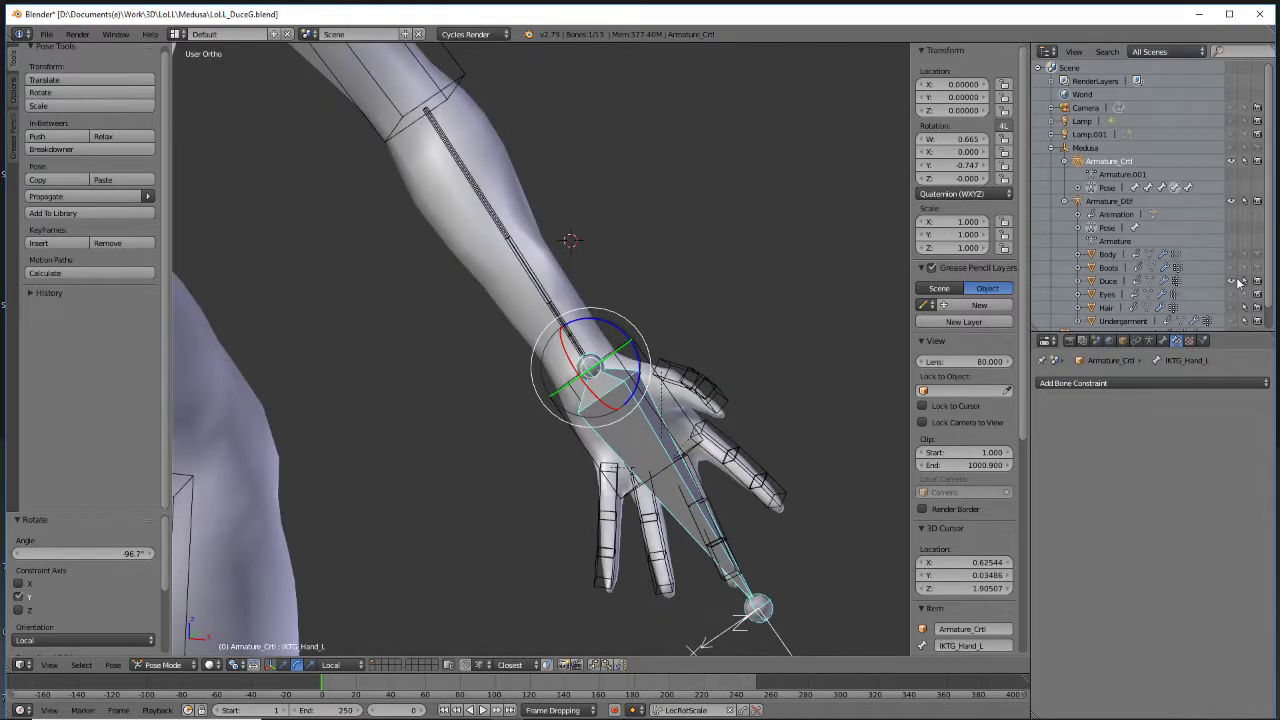
{"action": "left_click", "coordinate": [1109, 282]}
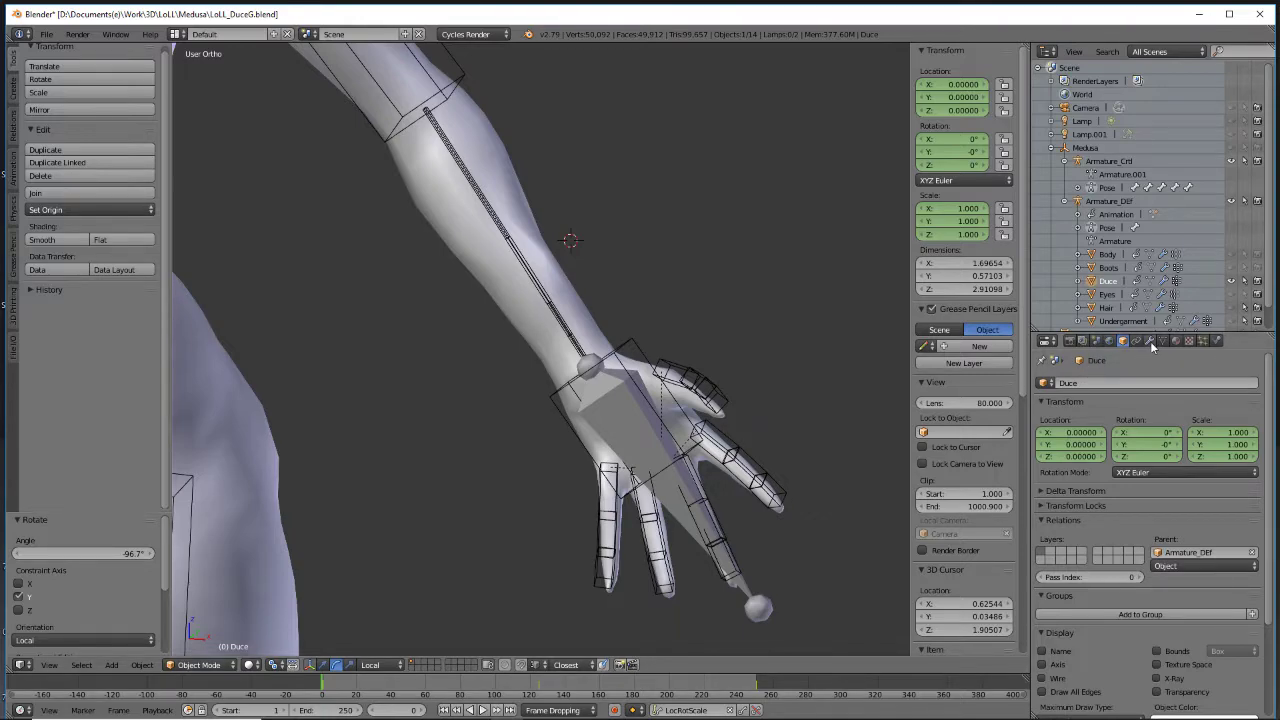
{"action": "left_click", "coordinate": [1150, 340]}
{"action": "left_click", "coordinate": [1144, 465]}
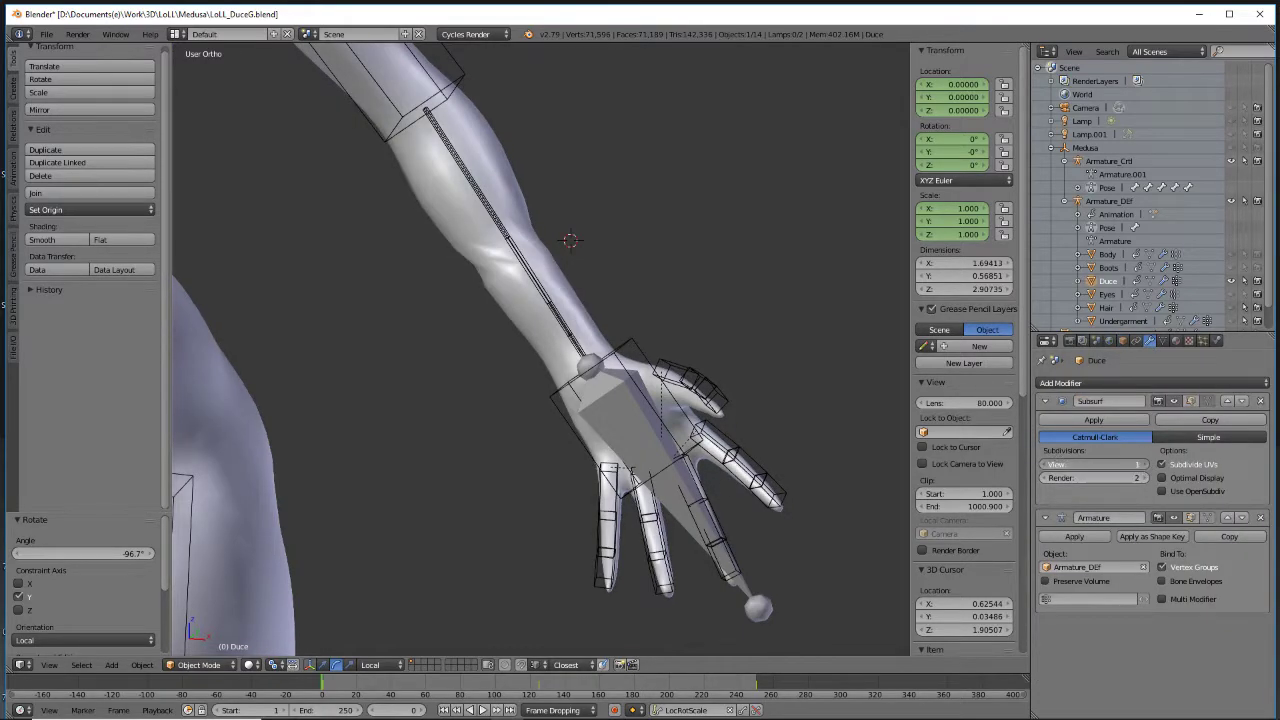
{"action": "left_click", "coordinate": [1145, 465]}
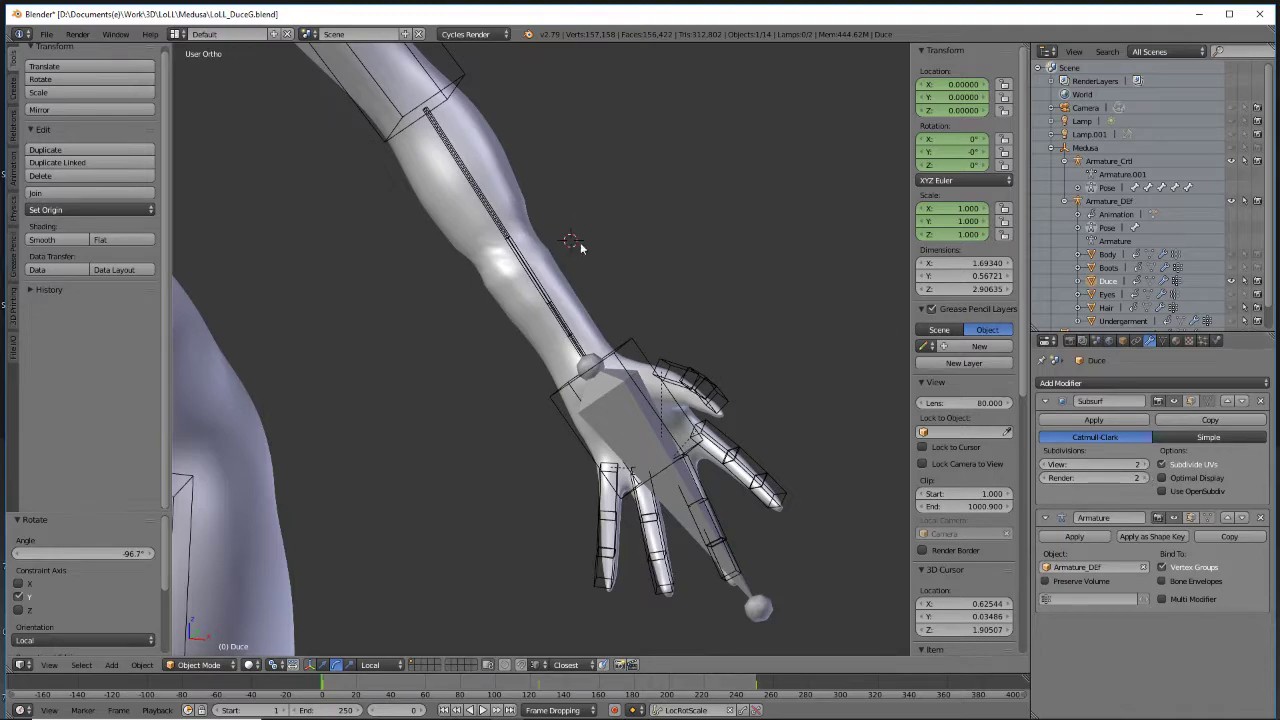
Set the Bendy Bones segments of the Def_Arm_Lower_B_L forearm bone to 2
{"action": "middle_click_drag", "start_coordinate": [580, 268], "coordinate": [520, 270]}
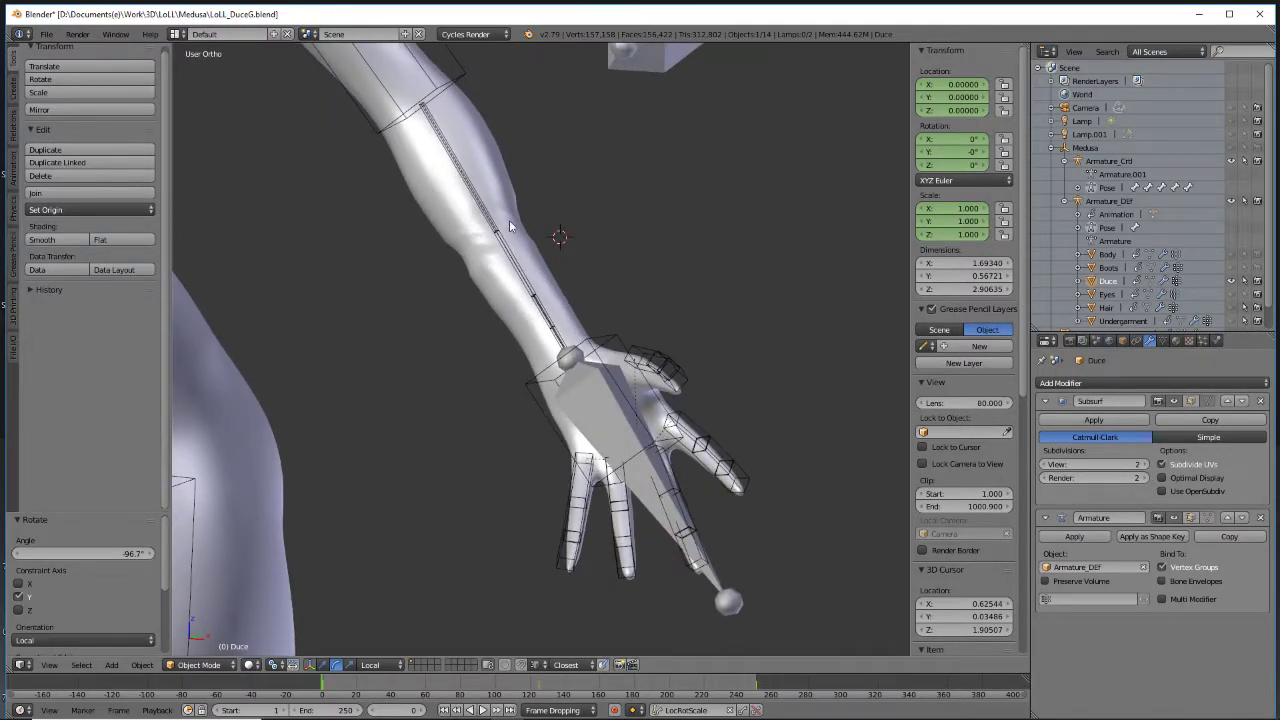
{"action": "right_click", "coordinate": [522, 278]}
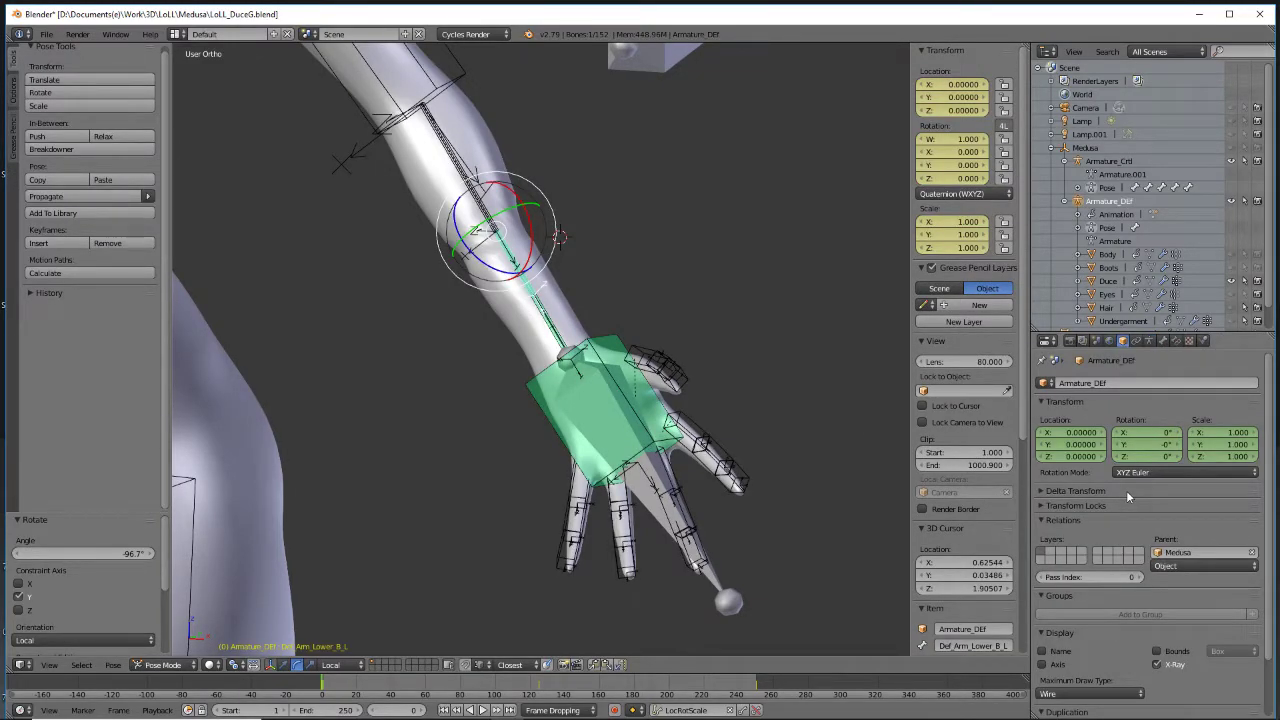
{"action": "left_click", "coordinate": [1163, 341]}
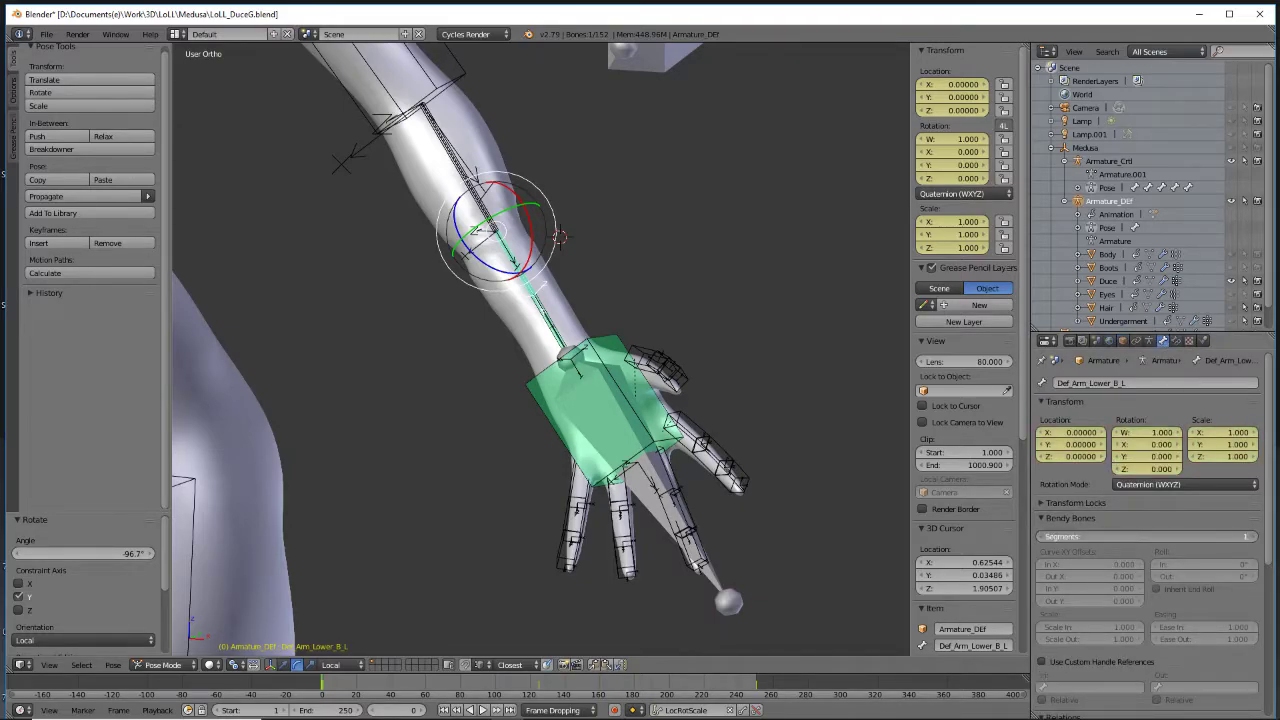
{"action": "left_click", "coordinate": [1257, 540]}
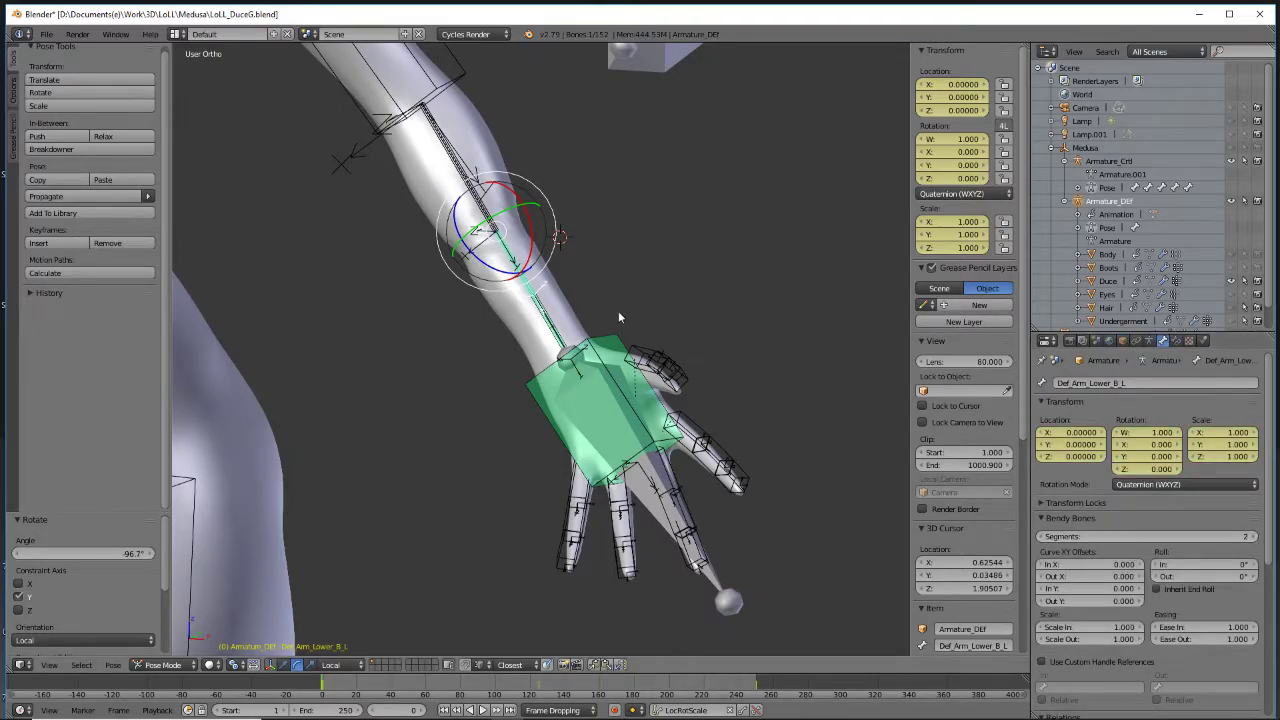
Check the Bendy Bones segments on the lower forearm bones and raise those of Def_Arm_Lower_A_L by one
{"action": "right_click", "coordinate": [548, 328]}
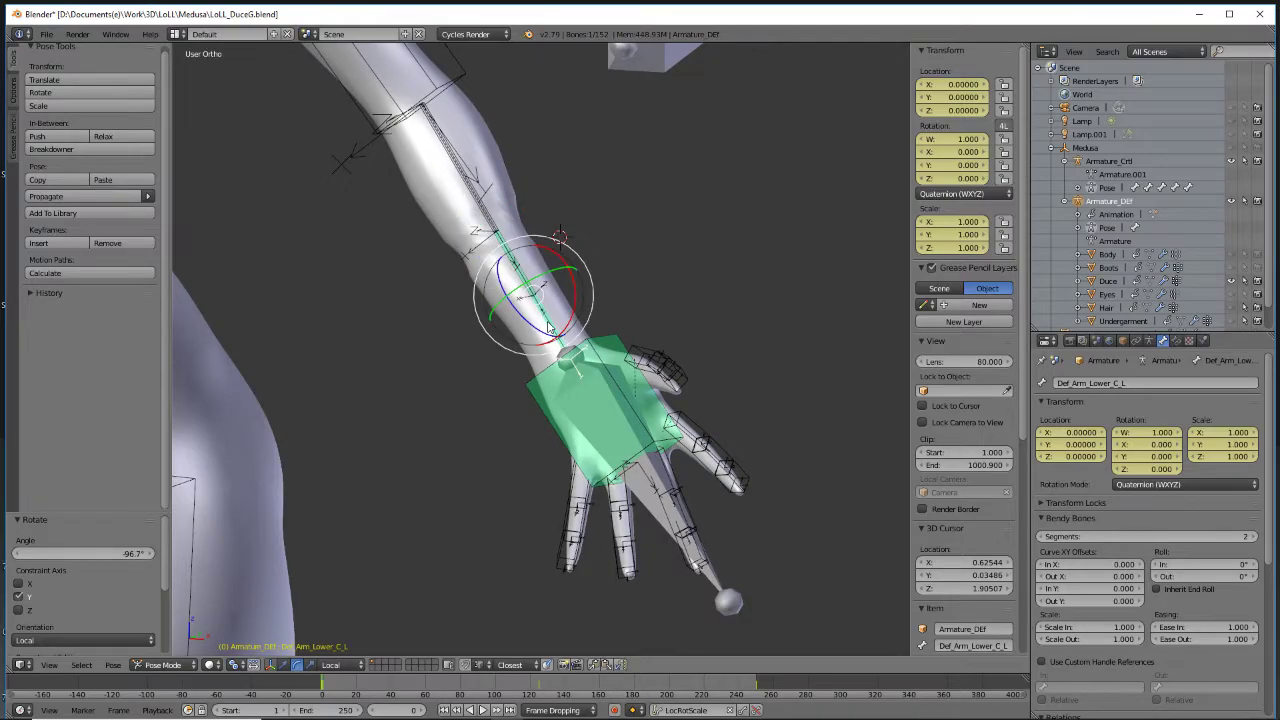
{"action": "right_click", "coordinate": [508, 250]}
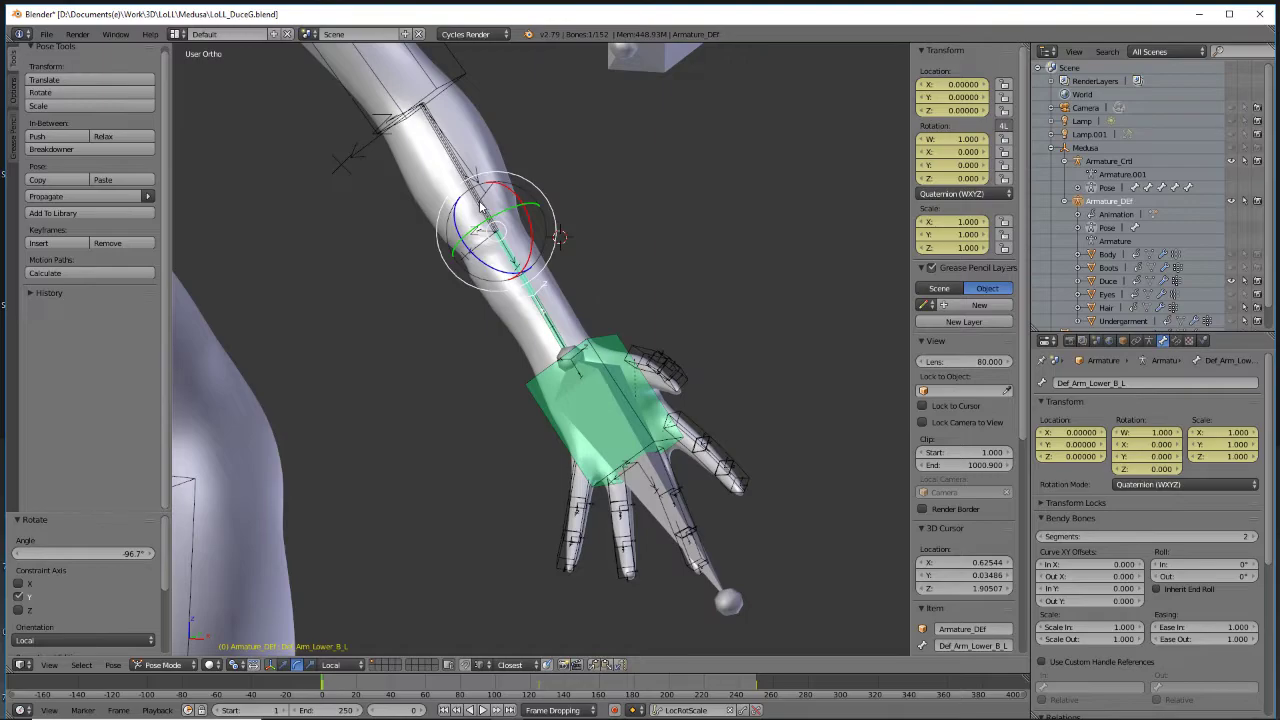
{"action": "right_click", "coordinate": [480, 205]}
{"action": "left_click", "coordinate": [1251, 538]}
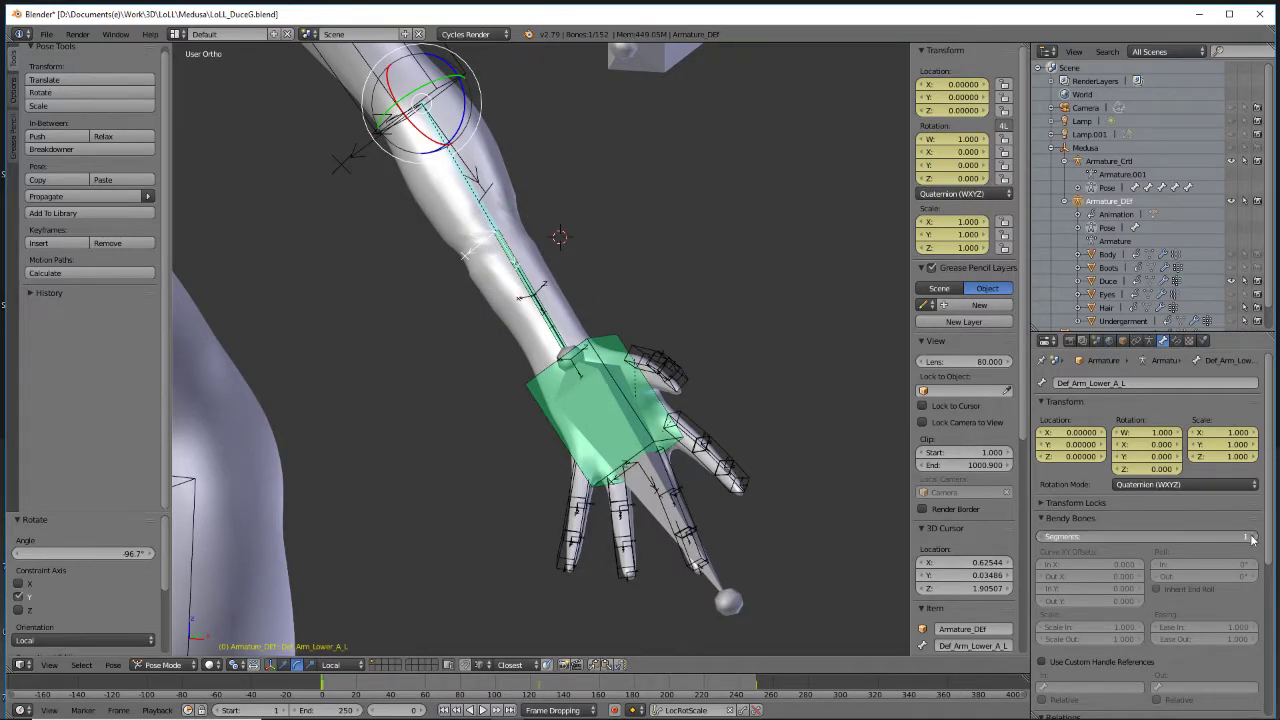
Lower the Copy Rotation constraint influence to about 0.547 on Def_Arm_Lower_B_L and about 0.828 on Def_Arm_Lower_C_L
{"action": "right_click", "coordinate": [518, 265]}
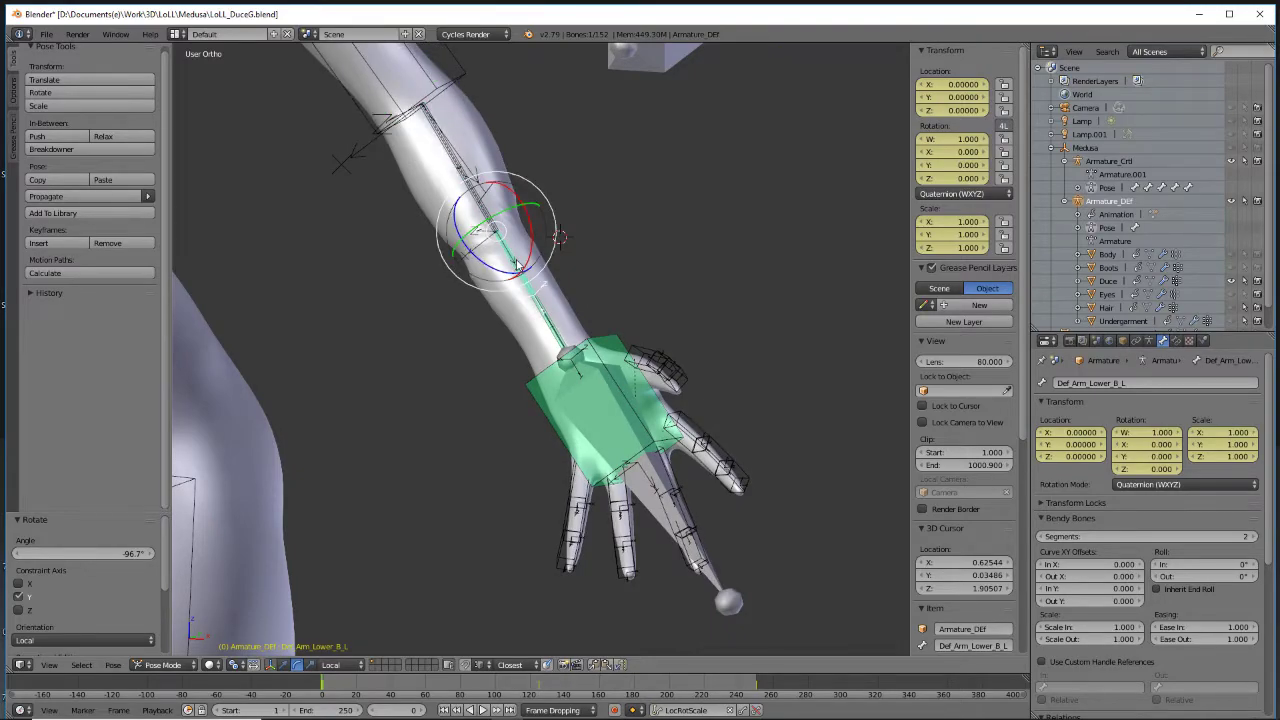
{"action": "right_click", "coordinate": [520, 272]}
{"action": "right_click", "coordinate": [512, 255]}
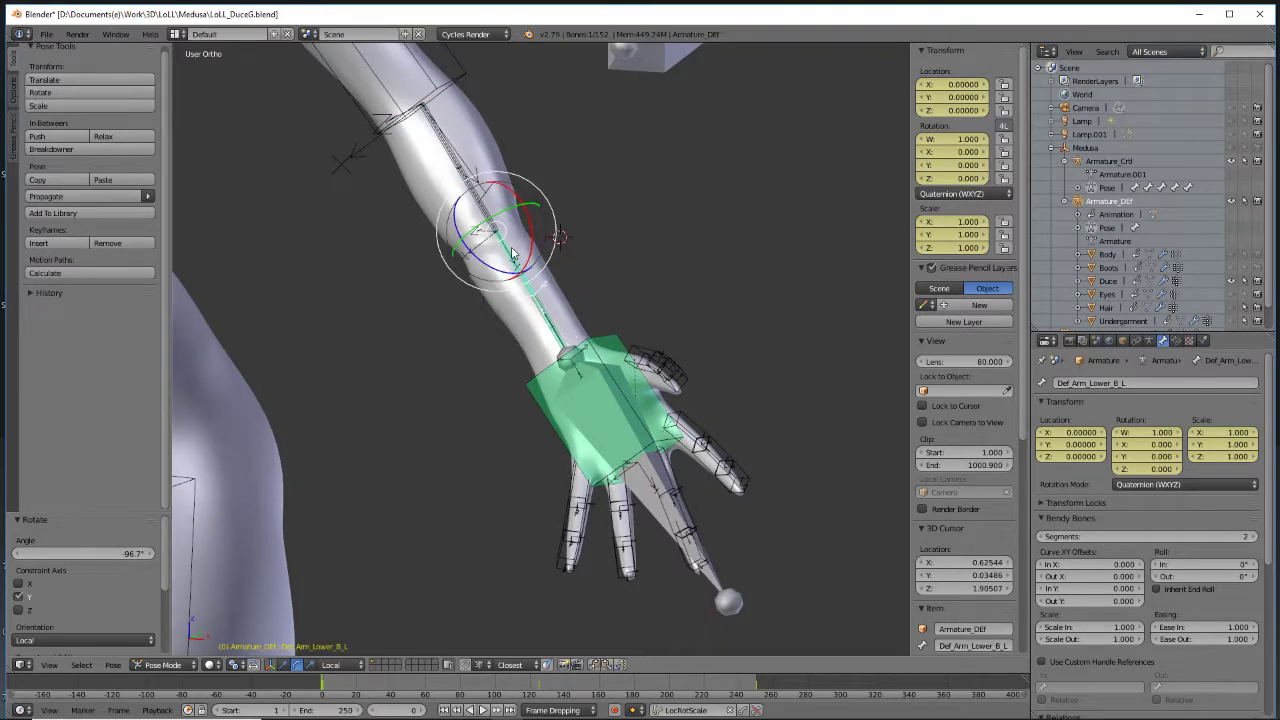
{"action": "left_click", "coordinate": [1187, 342]}
{"action": "left_click", "coordinate": [1176, 341]}
{"action": "left_click_drag", "start_coordinate": [1210, 524], "coordinate": [1175, 524]}
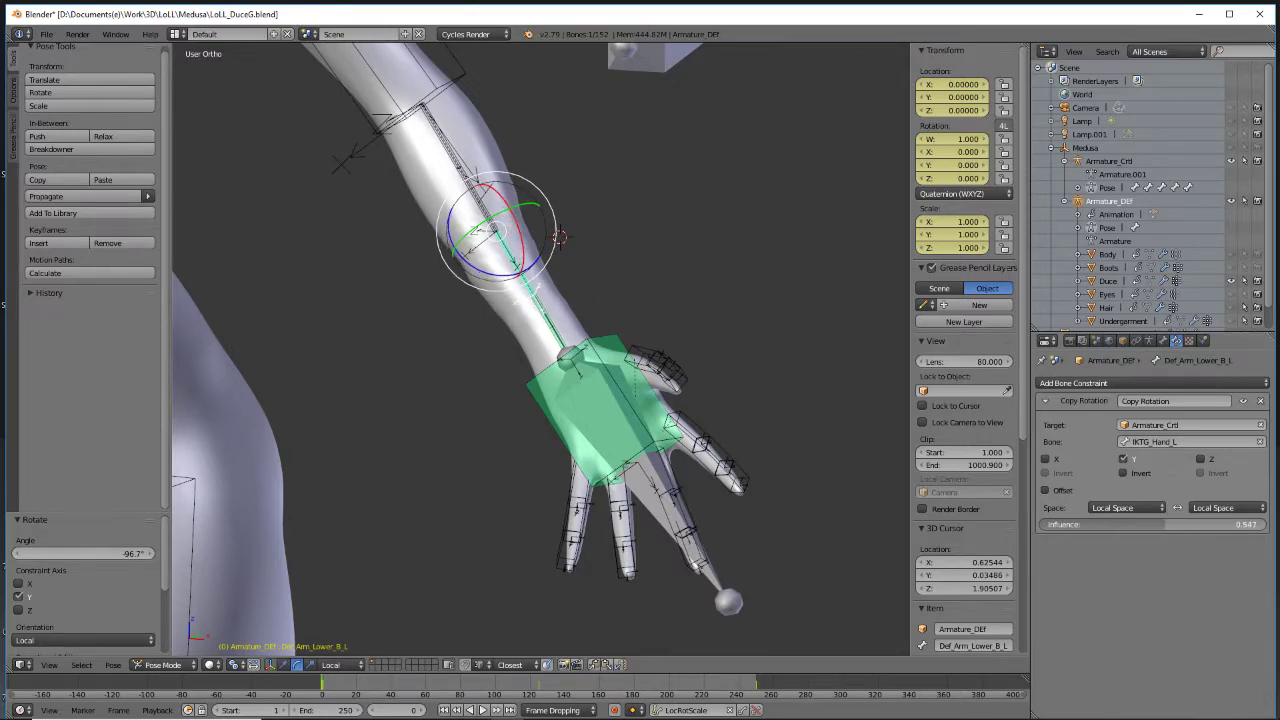
{"action": "right_click", "coordinate": [549, 324]}
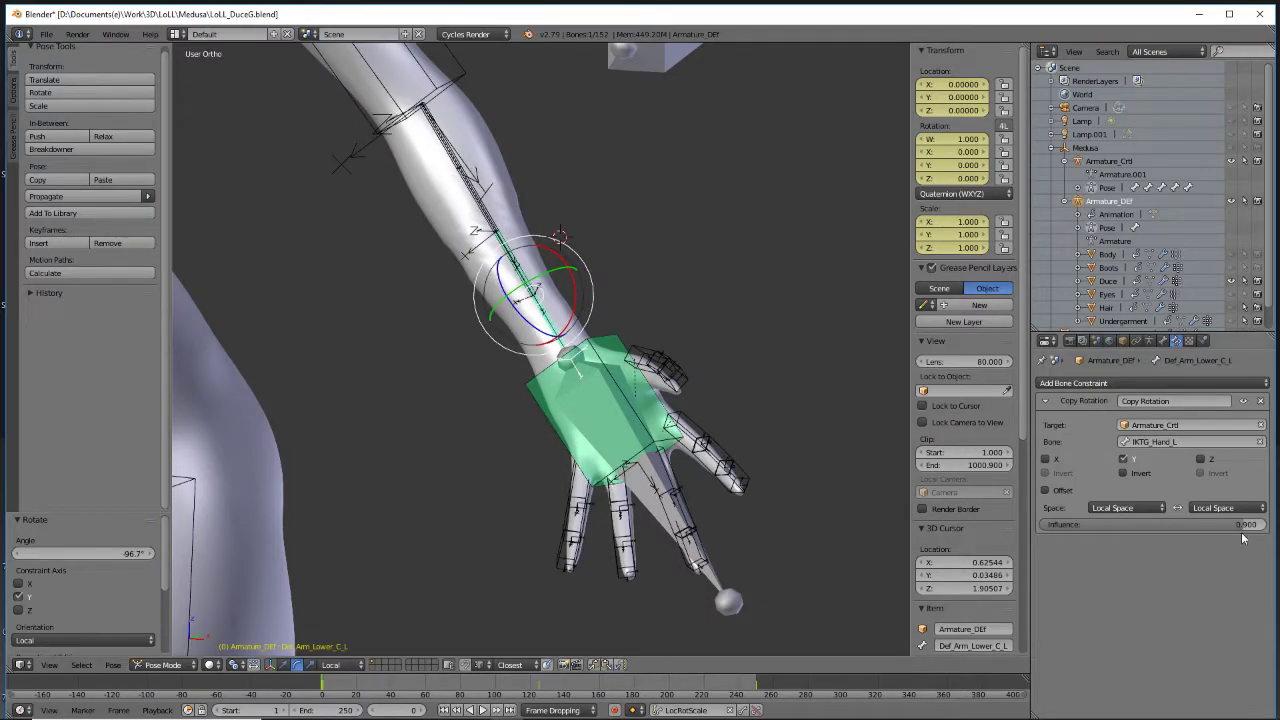
{"action": "left_click_drag", "start_coordinate": [1256, 524], "coordinate": [1240, 524]}
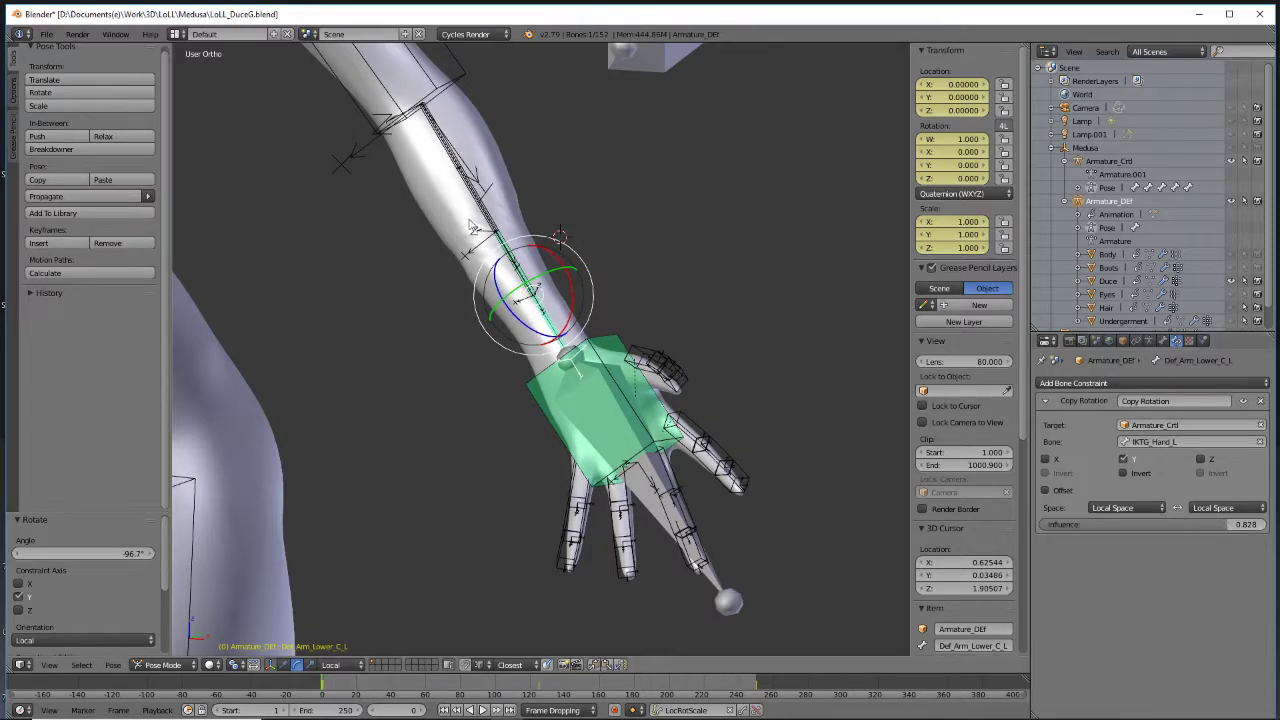
Reduce the Copy Rotation influence of the Def_Arm_Lower_B_L bone to about 0.436
{"action": "right_click", "coordinate": [499, 229]}
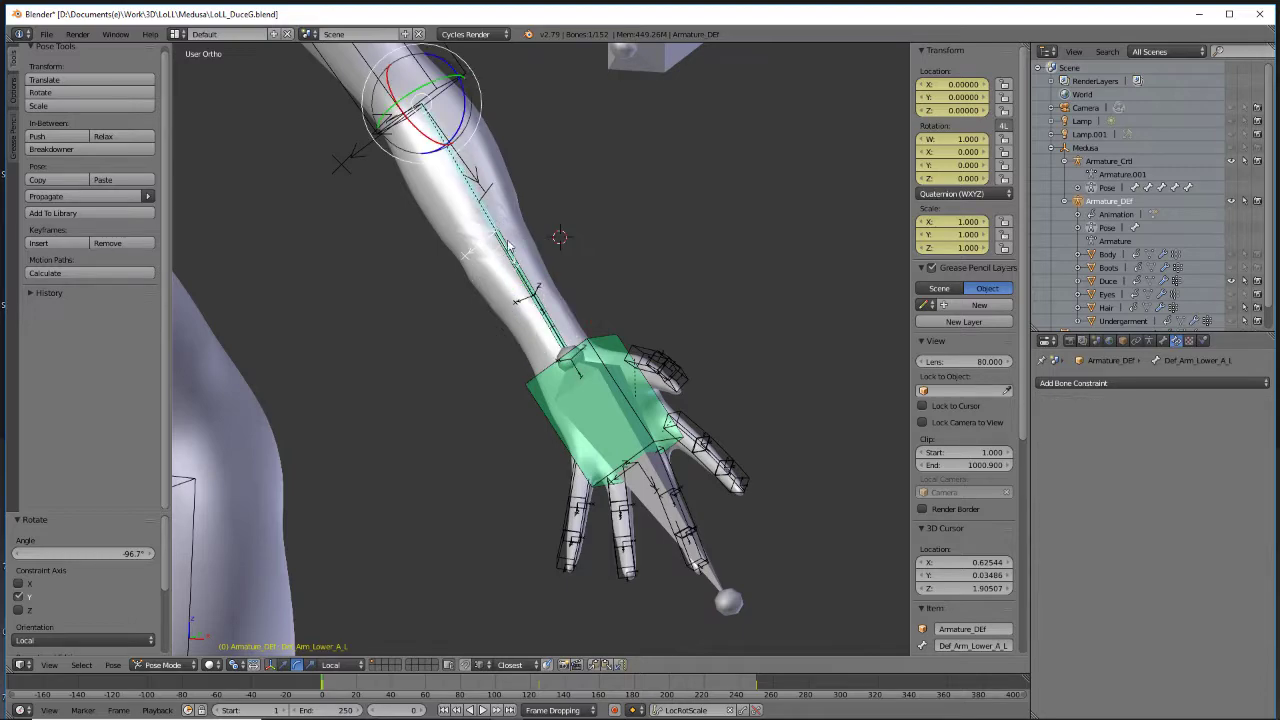
{"action": "right_click", "coordinate": [521, 270]}
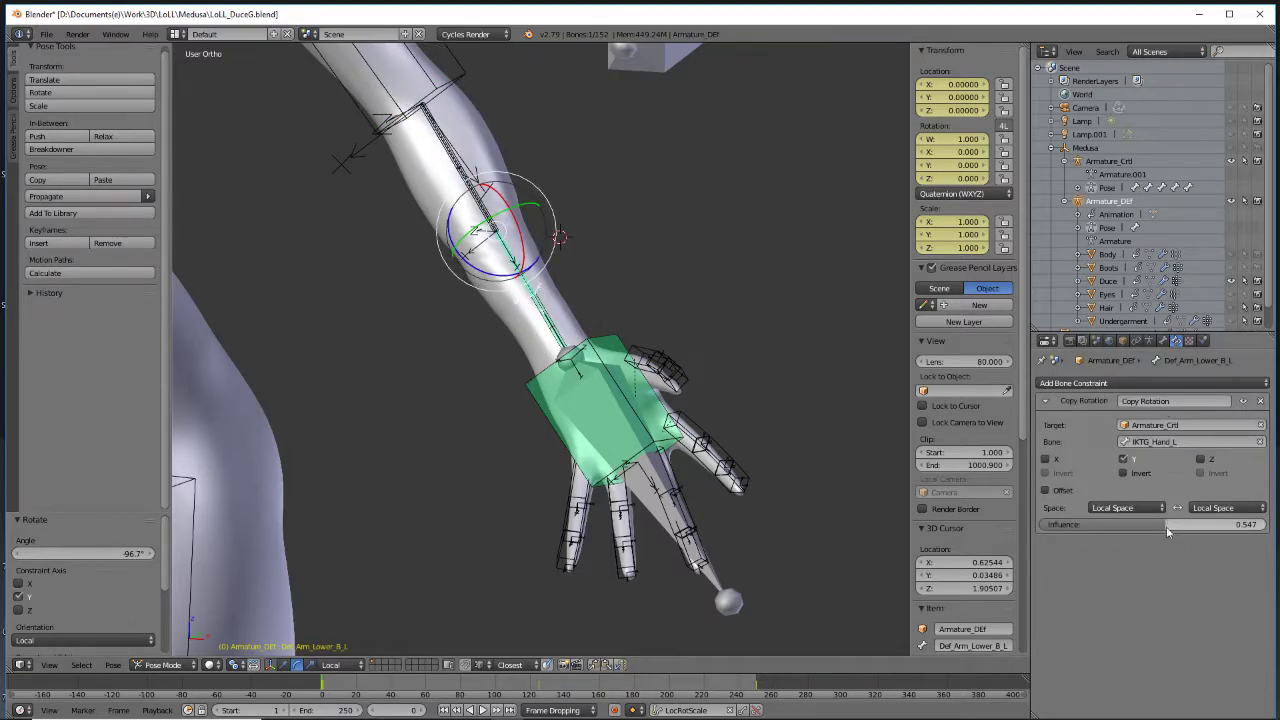
{"action": "mouse_move", "coordinate": [1150, 524]}
{"action": "left_mouse_down"}
{"action": "mouse_move", "coordinate": [1188, 524]}
{"action": "mouse_move", "coordinate": [1126, 524]}
{"action": "left_mouse_up"}
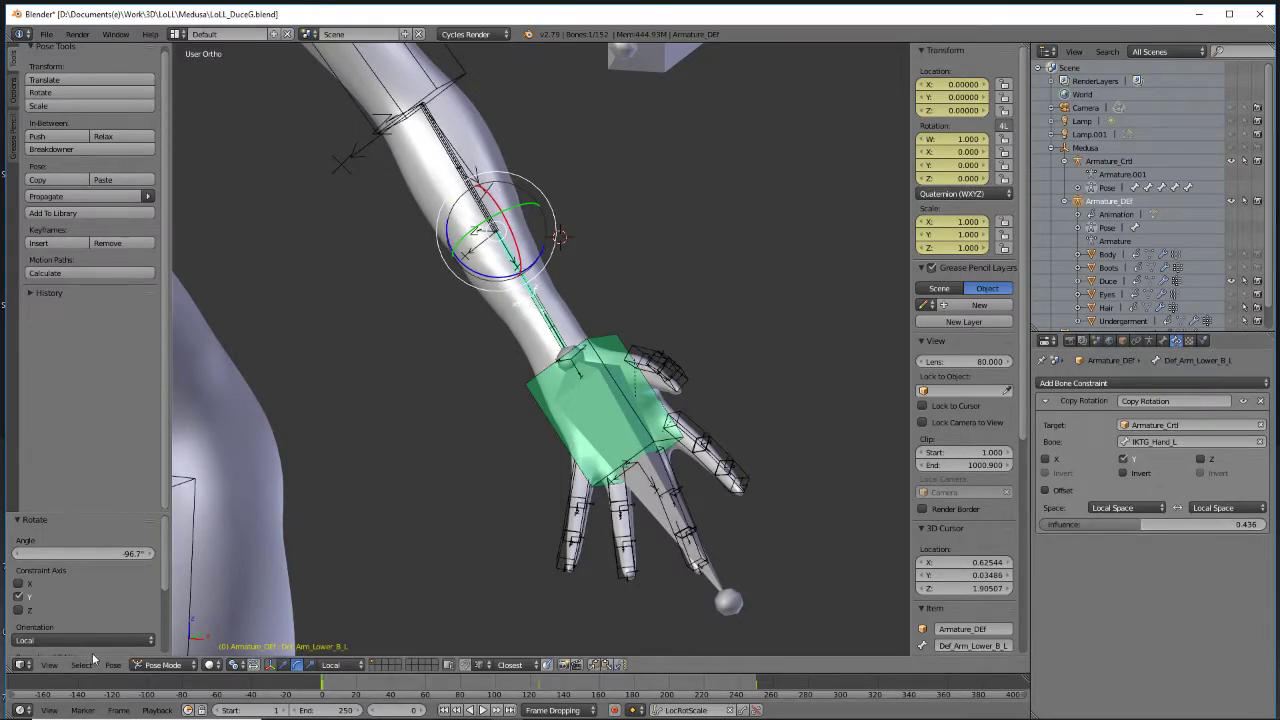
Switch the viewport shading to Material and clear all pose transforms of the IKTG_Hand_L control bone
{"action": "left_click", "coordinate": [209, 665]}
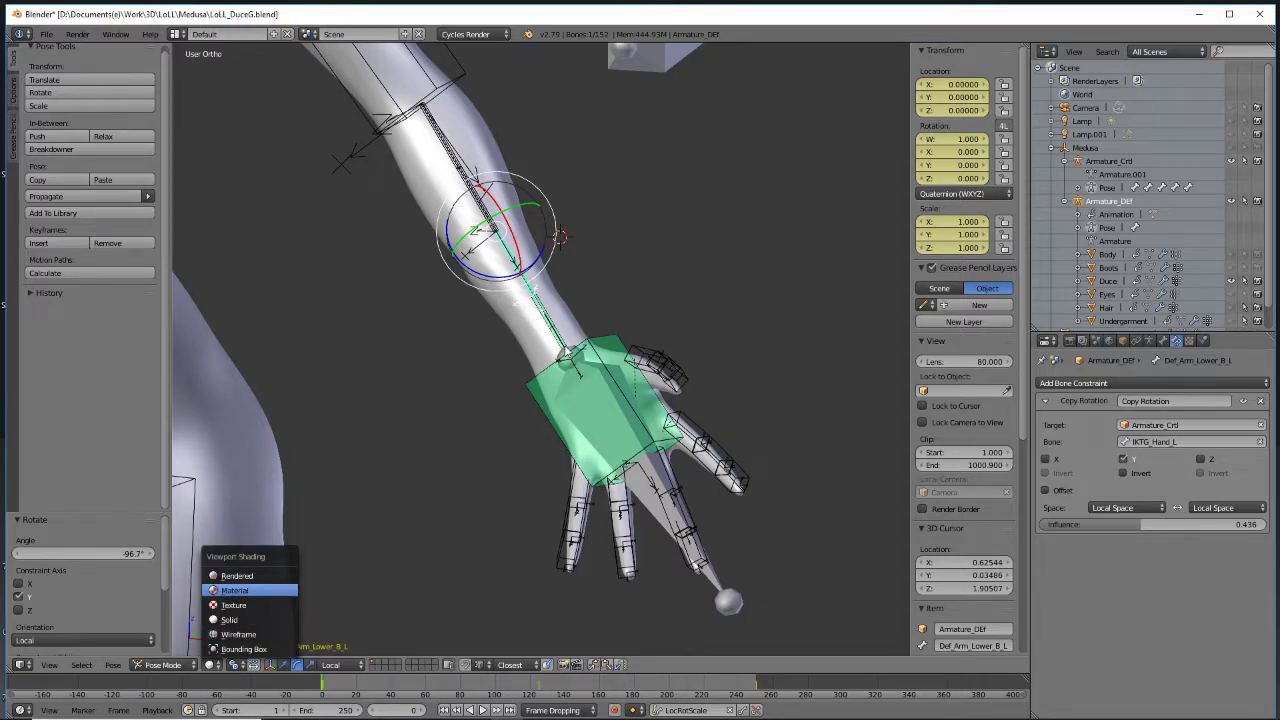
{"action": "left_click", "coordinate": [235, 590]}
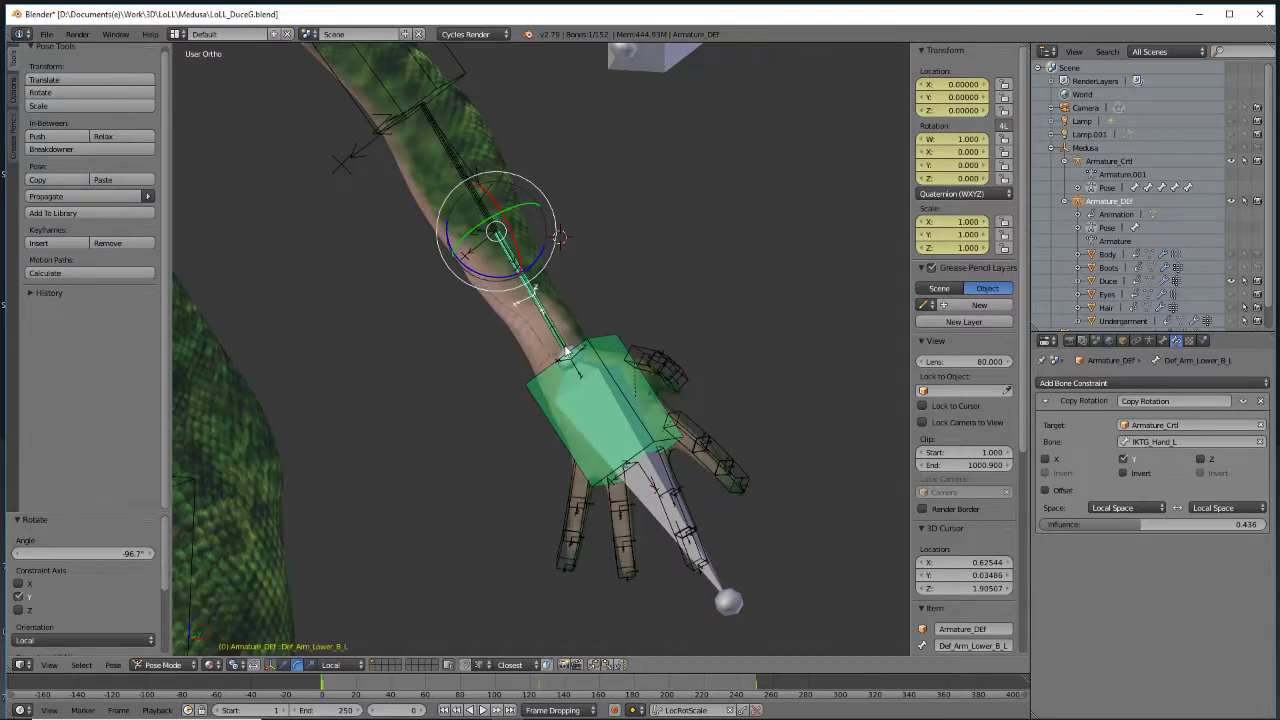
{"action": "middle_click_drag", "start_coordinate": [597, 402], "coordinate": [728, 286]}
{"action": "right_click", "coordinate": [687, 381]}
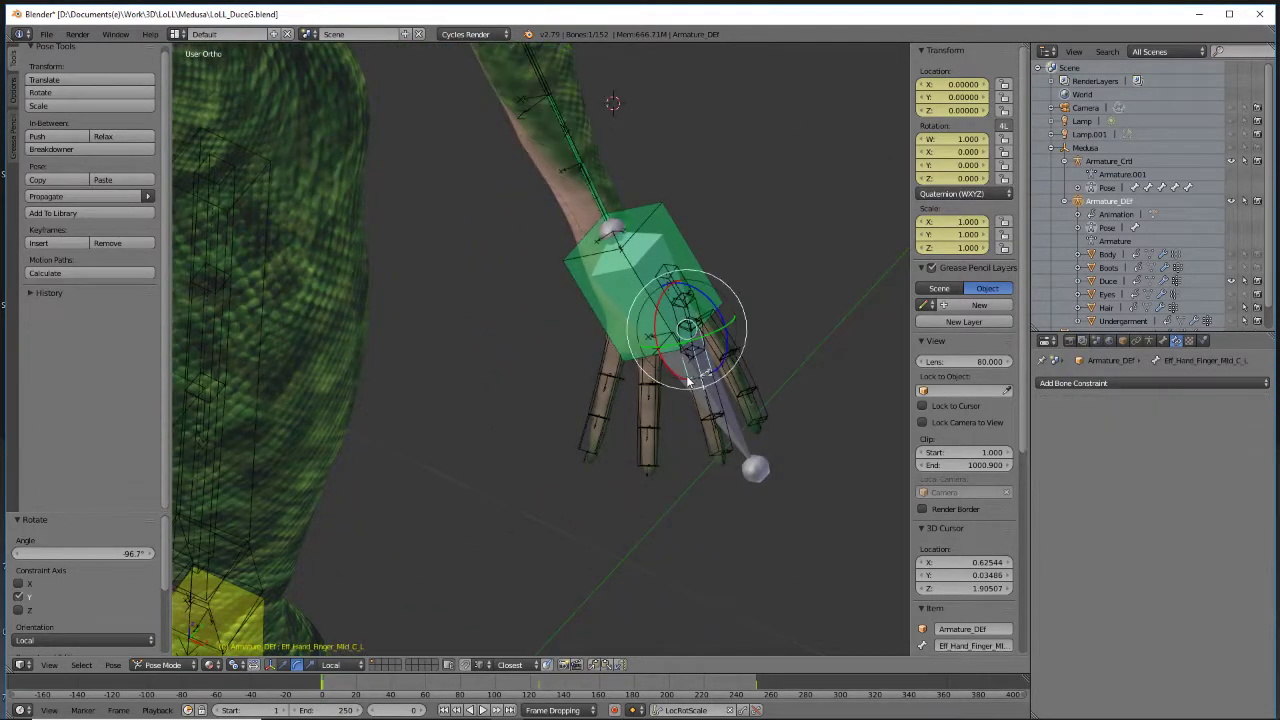
{"action": "right_click", "coordinate": [741, 435]}
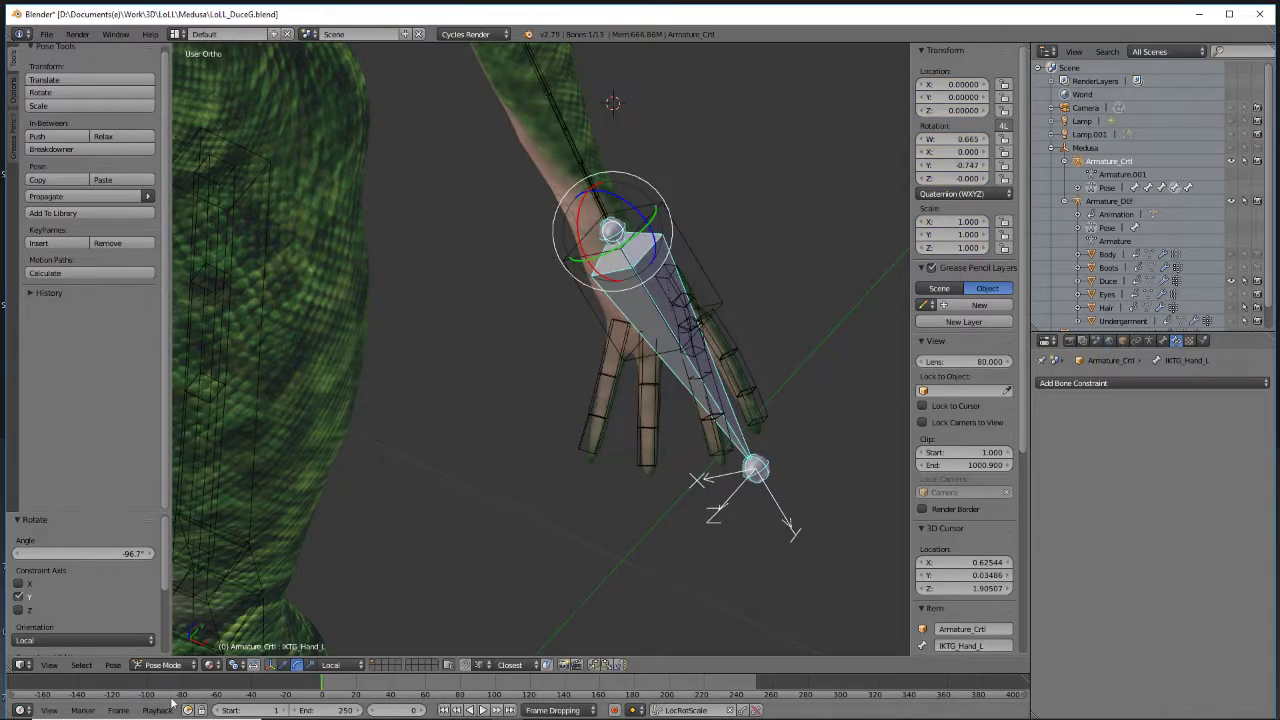
{"action": "left_click", "coordinate": [113, 665]}
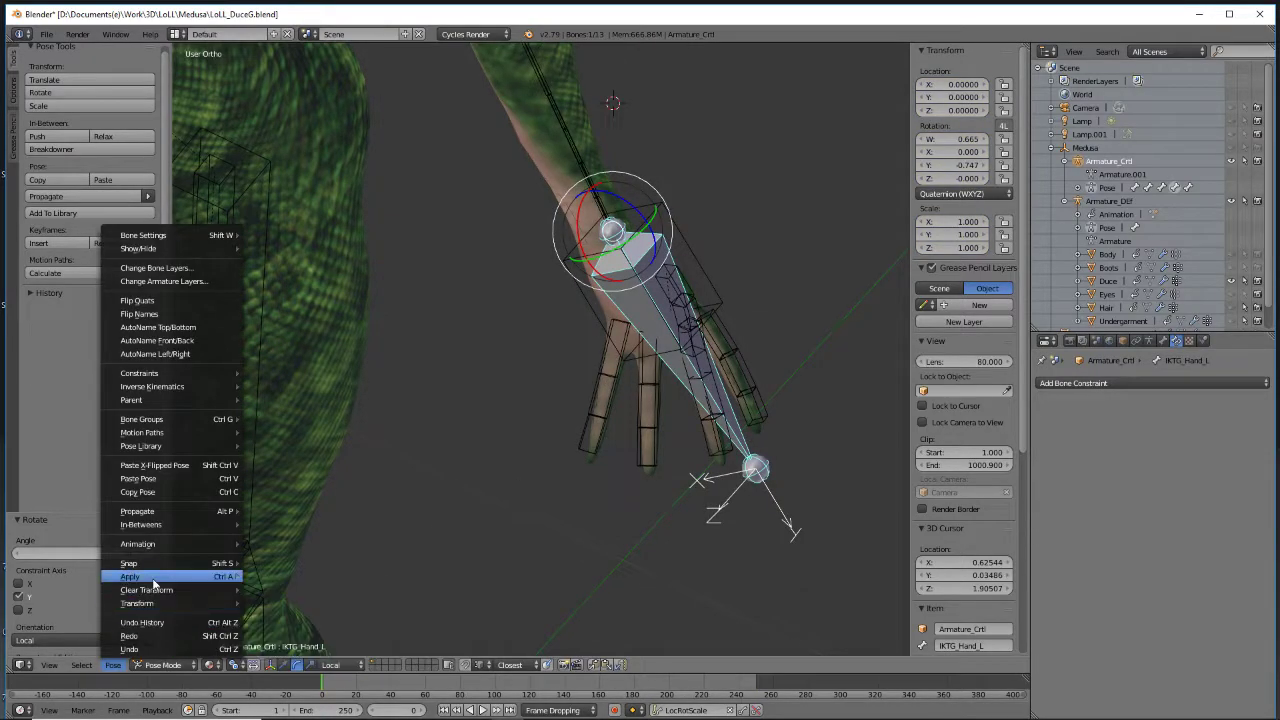
{"action": "mouse_move", "coordinate": [164, 591]}
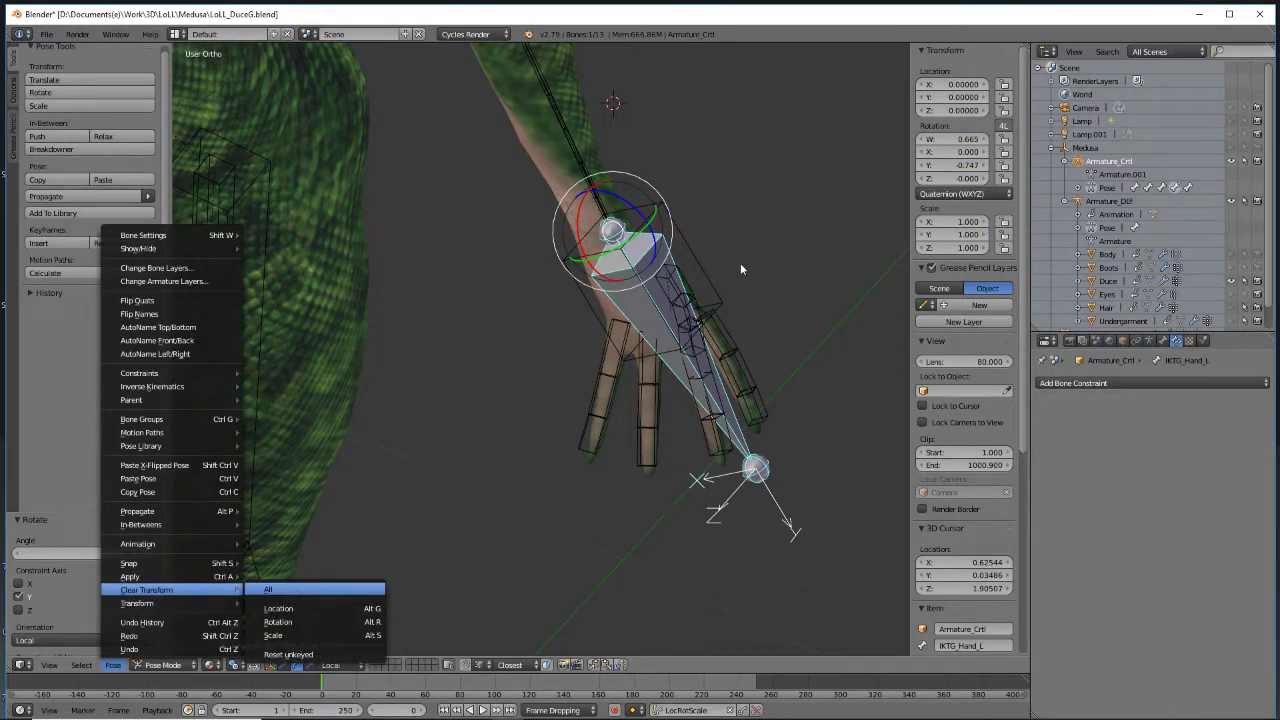
{"action": "key", "text": "Return"}
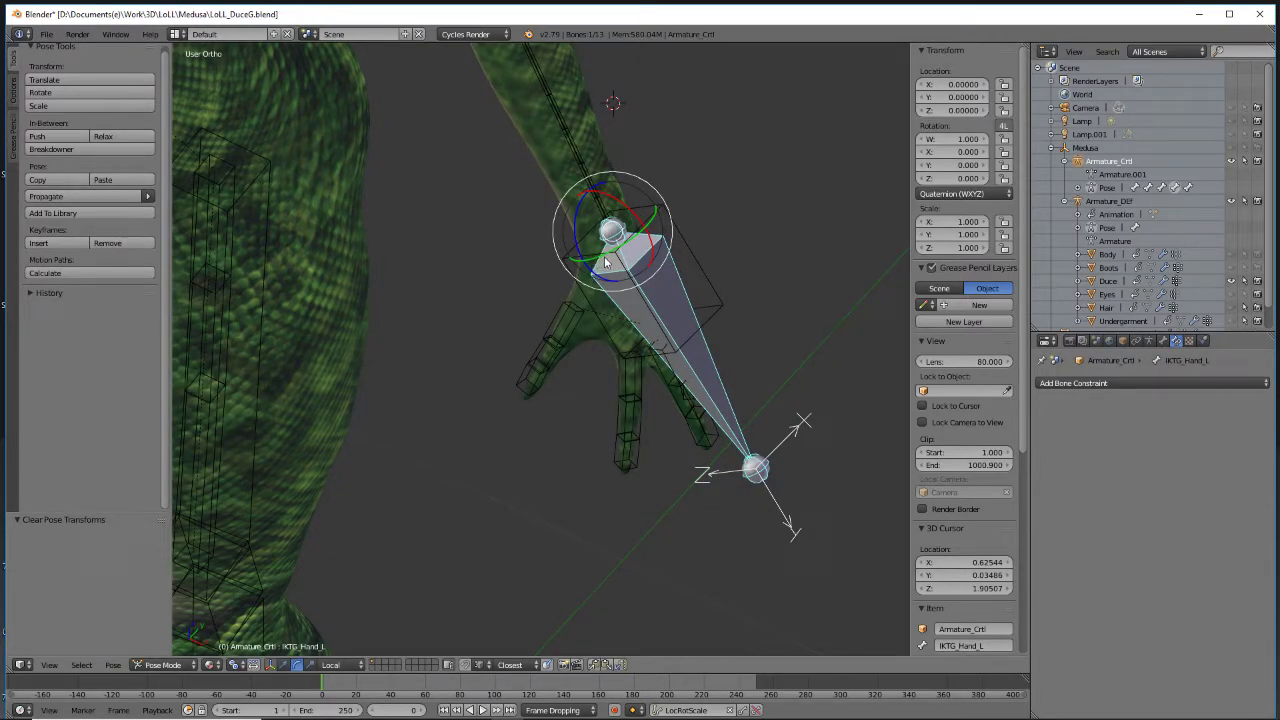
Test the textured forearm twist by rotating IKTG_Hand_L about -118° around its local Y axis
{"action": "left_click_drag", "start_coordinate": [622, 258], "coordinate": [656, 247]}
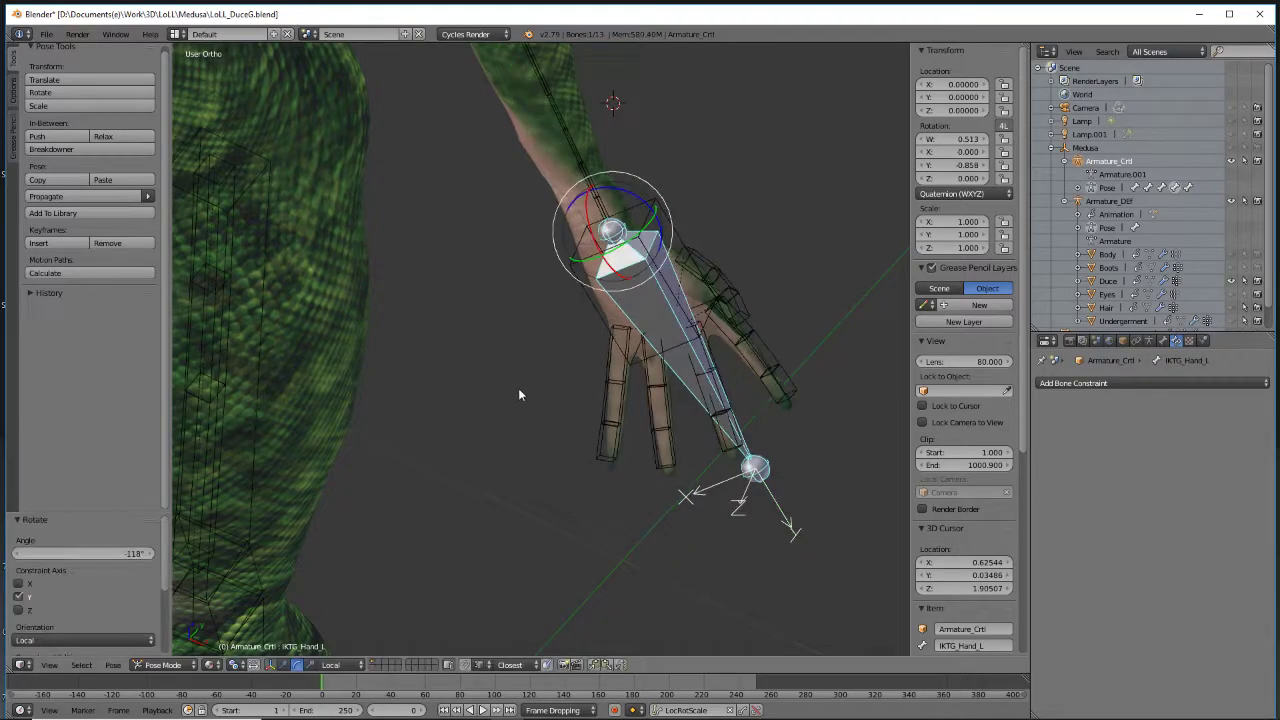
{"action": "middle_click_drag", "start_coordinate": [533, 404], "coordinate": [478, 312]}
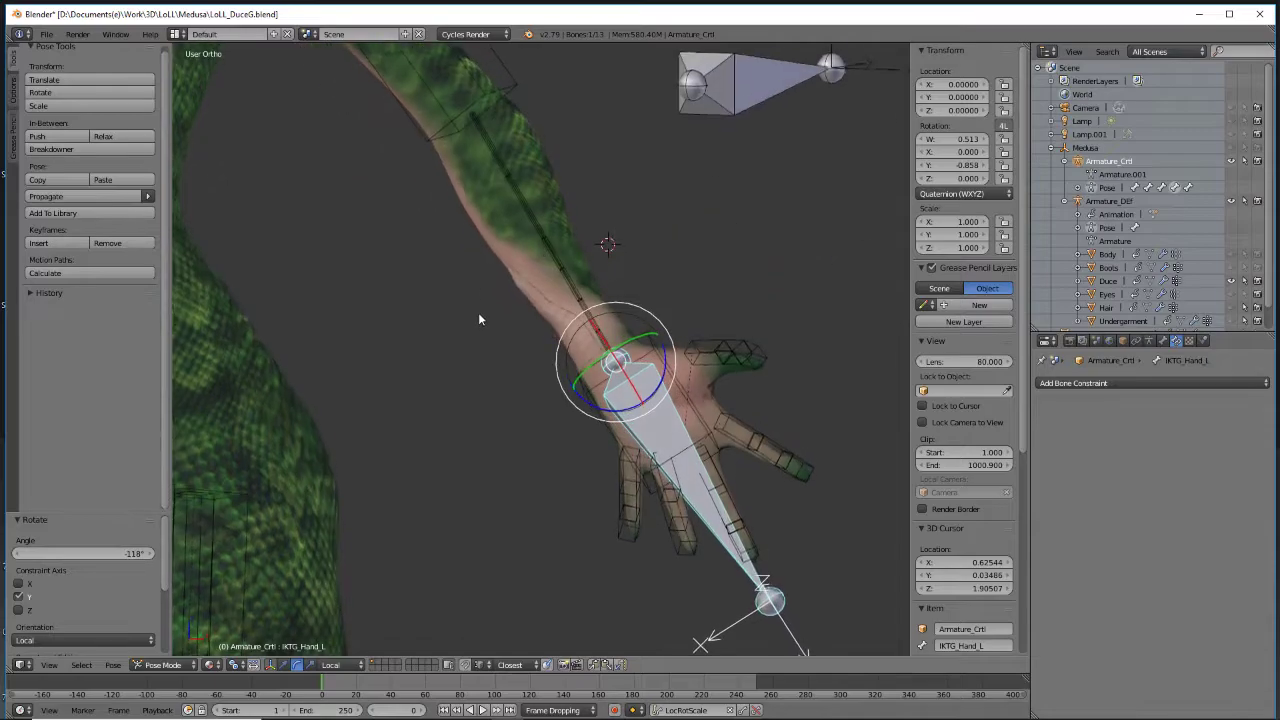
{"action": "scroll", "coordinate": [479, 312], "scroll_direction": "up", "scroll_amount": 2}
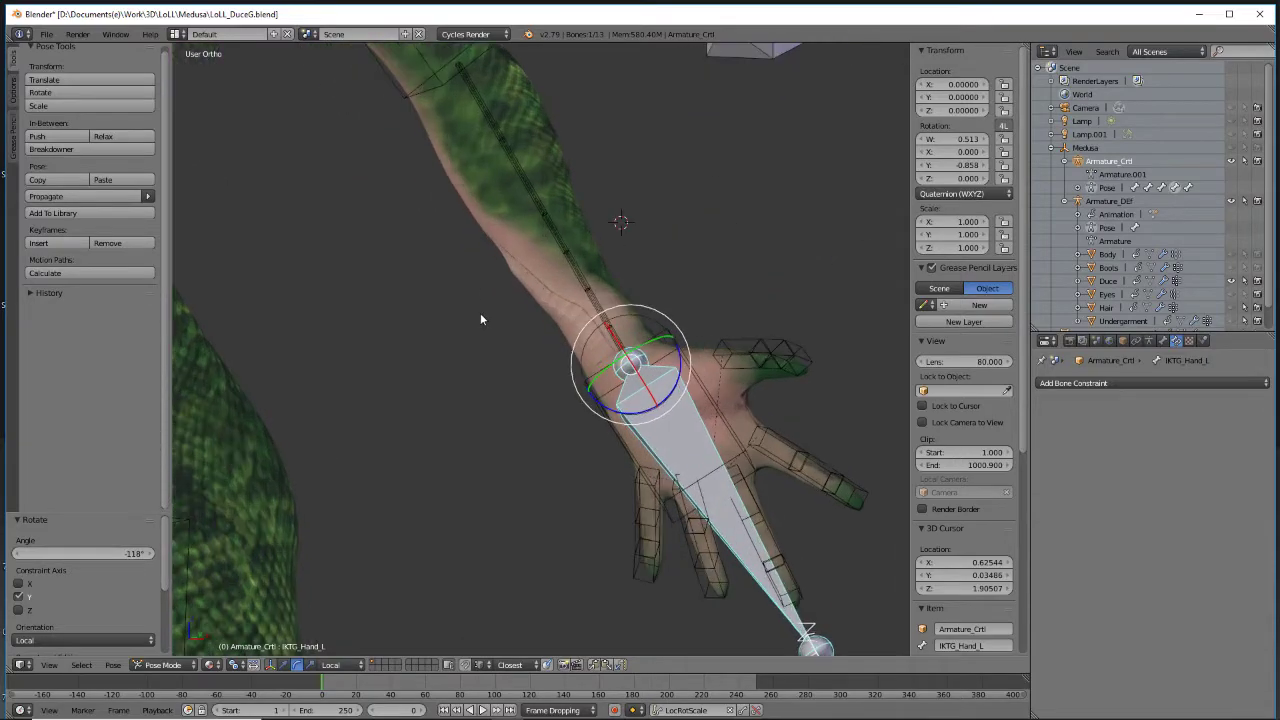
Try raising the Copy Rotation influence of Def_Arm_Lower_B_L to about 0.753, and undo that change
{"action": "right_click", "coordinate": [558, 238]}
{"action": "left_click_drag", "start_coordinate": [1134, 521], "coordinate": [1134, 521]}
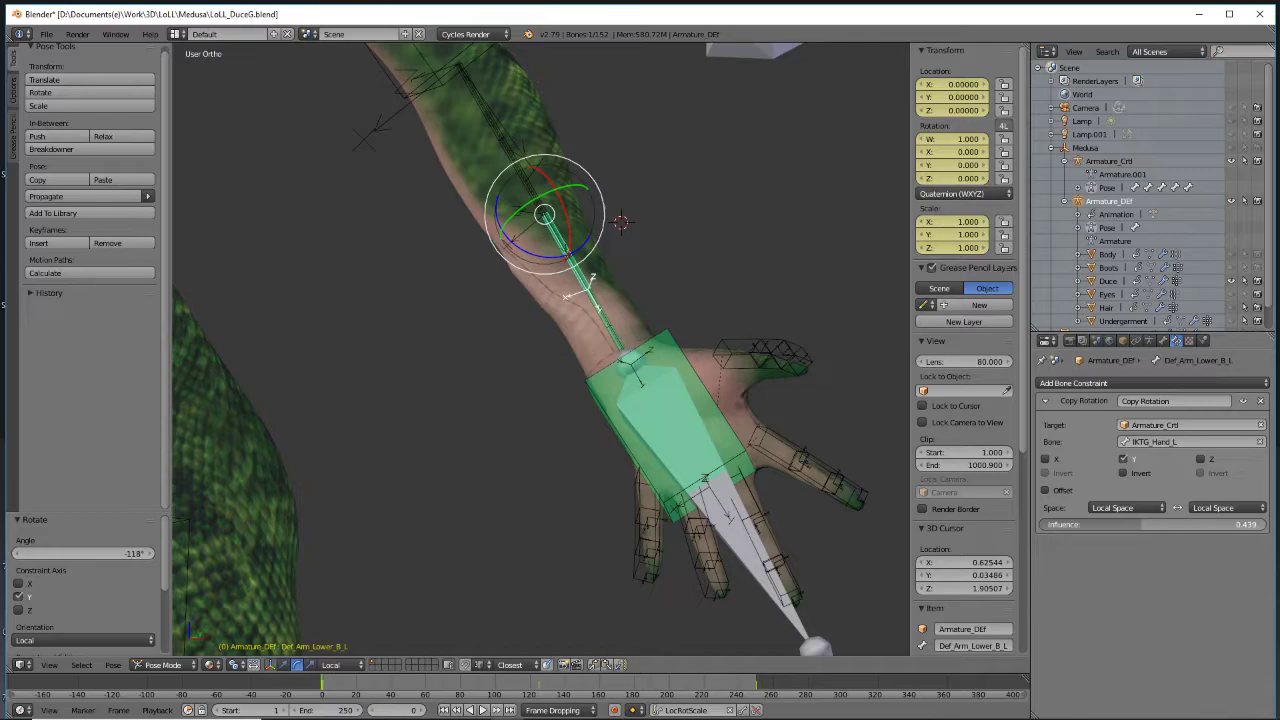
{"action": "left_click_drag", "start_coordinate": [1134, 521], "coordinate": [1205, 521]}
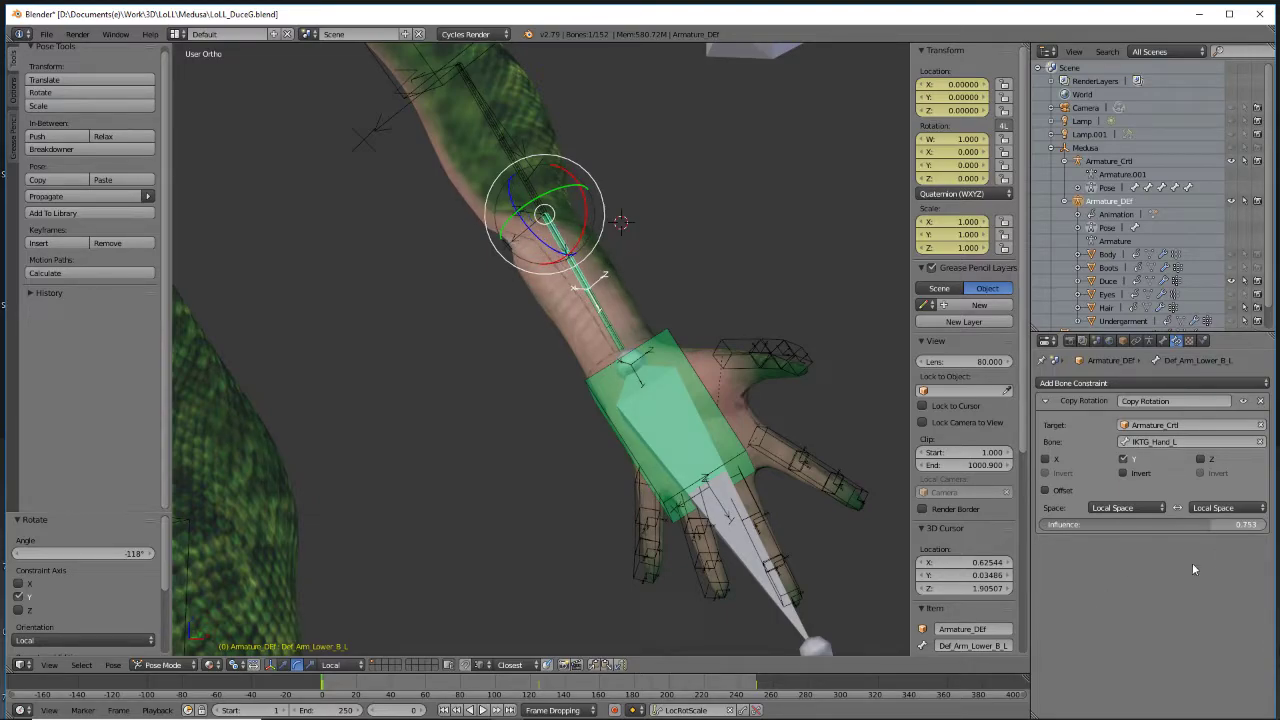
{"action": "key", "text": "ctrl+z"}
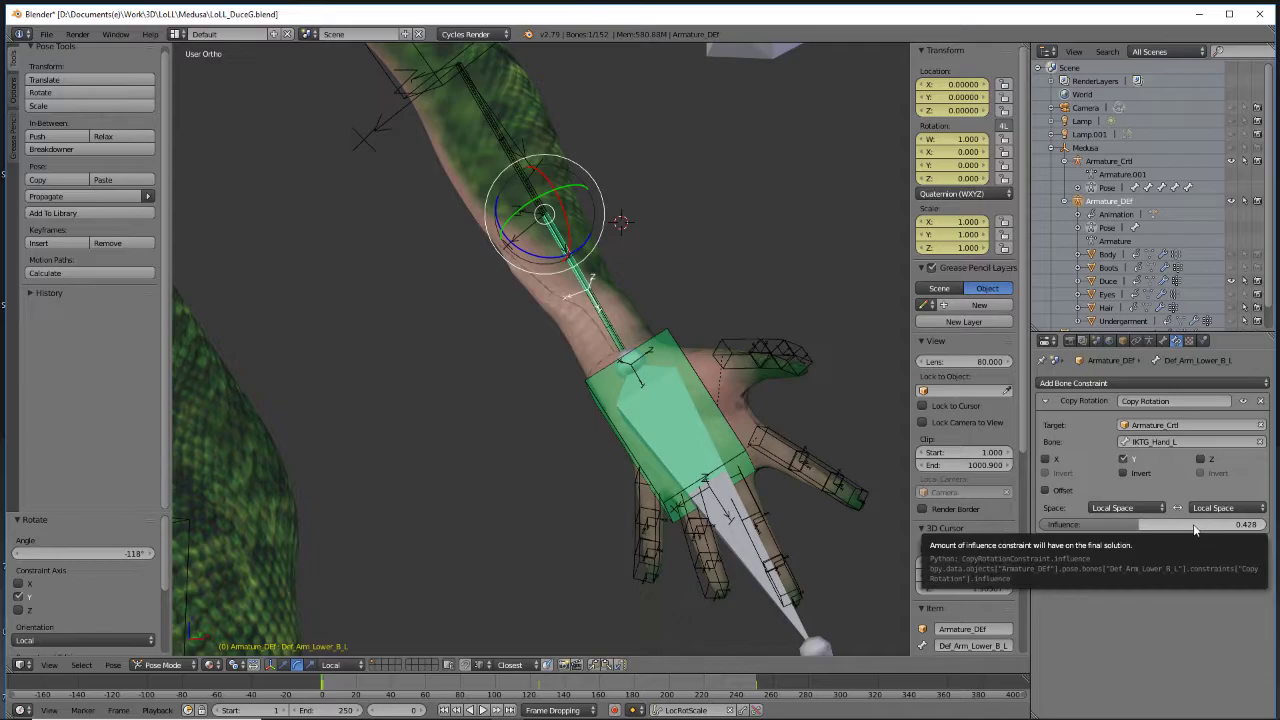
Set the Copy Rotation influence of the Def_Arm_Lower_B_L bone to exactly 0.65
{"action": "left_click", "coordinate": [1181, 522]}
{"action": "key", "text": "BackSpace"}
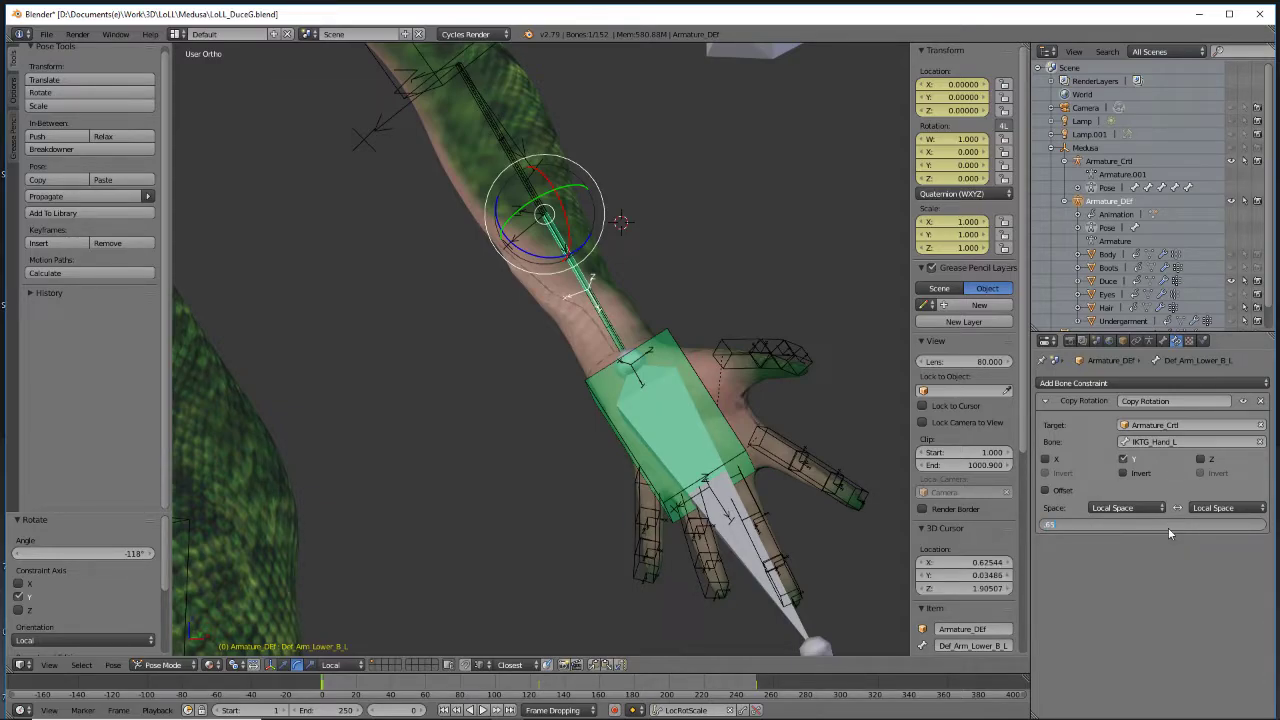
{"action": "type", "text": ".65"}
{"action": "key", "text": "Return"}
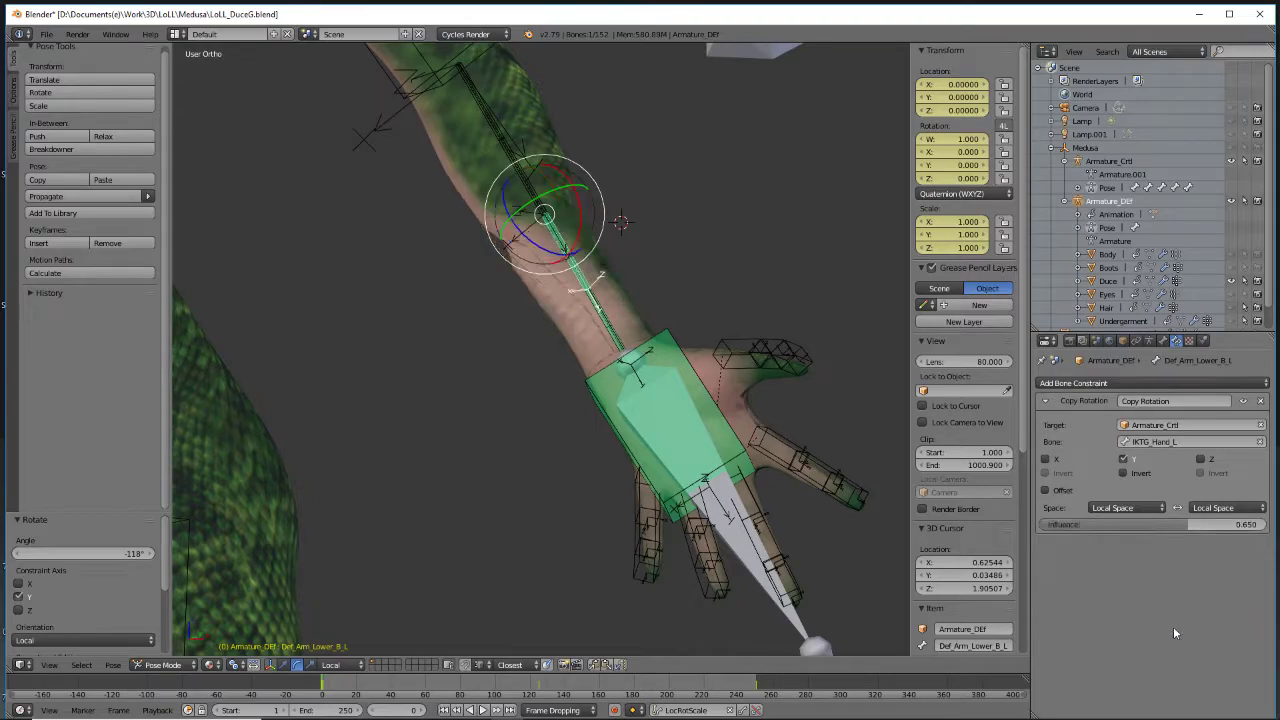
Set the Copy Rotation influence of the Def_Arm_Lower_C_L bone to 0.85
{"action": "right_click", "coordinate": [607, 319]}
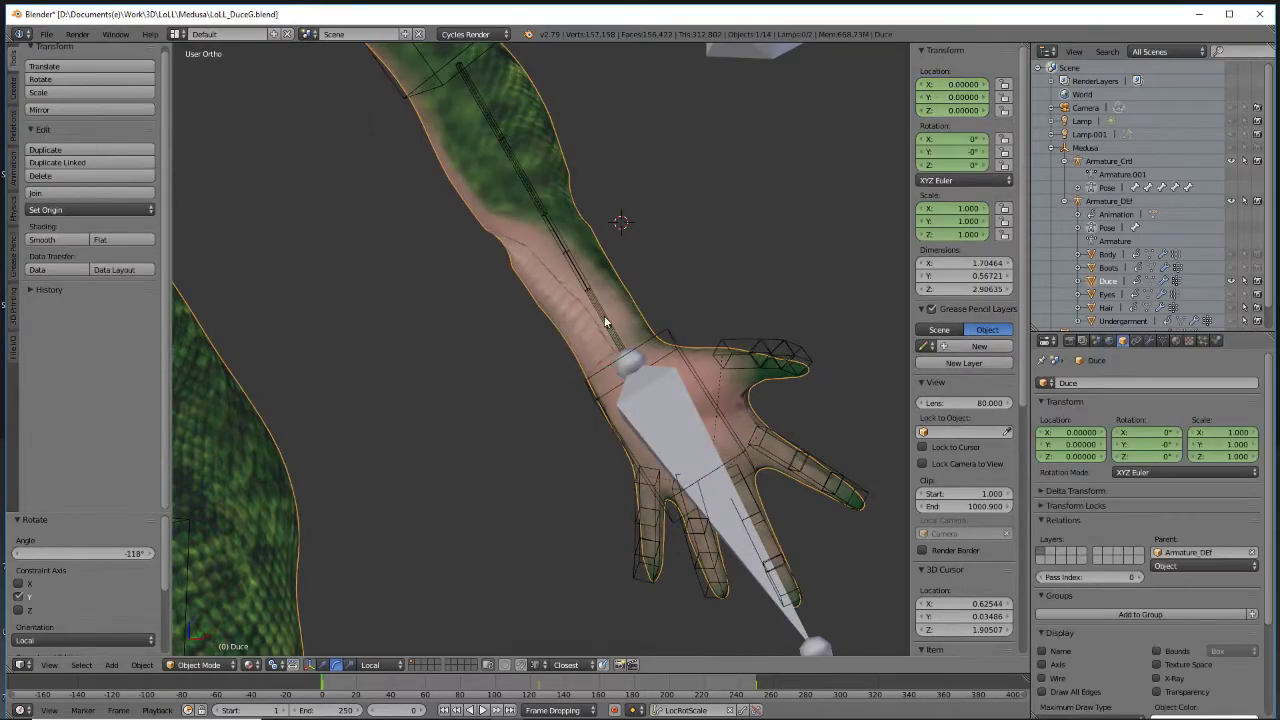
{"action": "right_click", "coordinate": [605, 320]}
{"action": "left_click", "coordinate": [1215, 521]}
{"action": "key", "text": "BackSpace"}
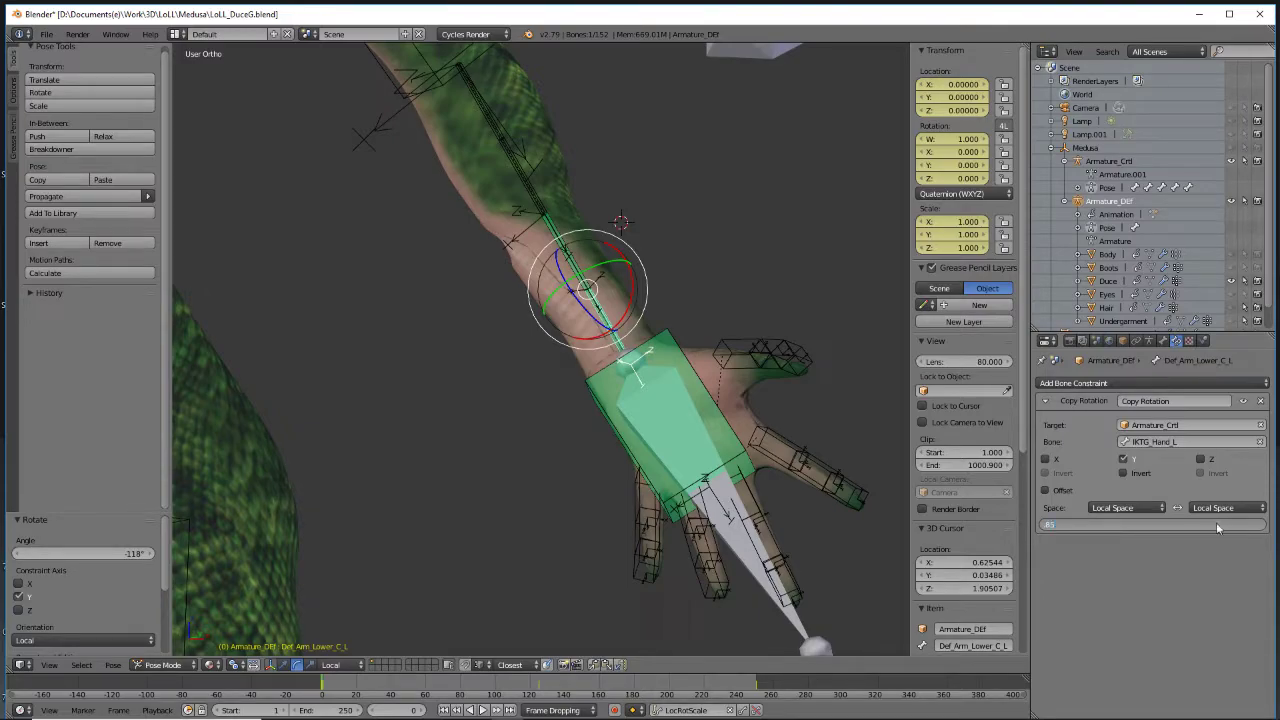
{"action": "type", "text": ".85"}
{"action": "key", "text": "Return"}
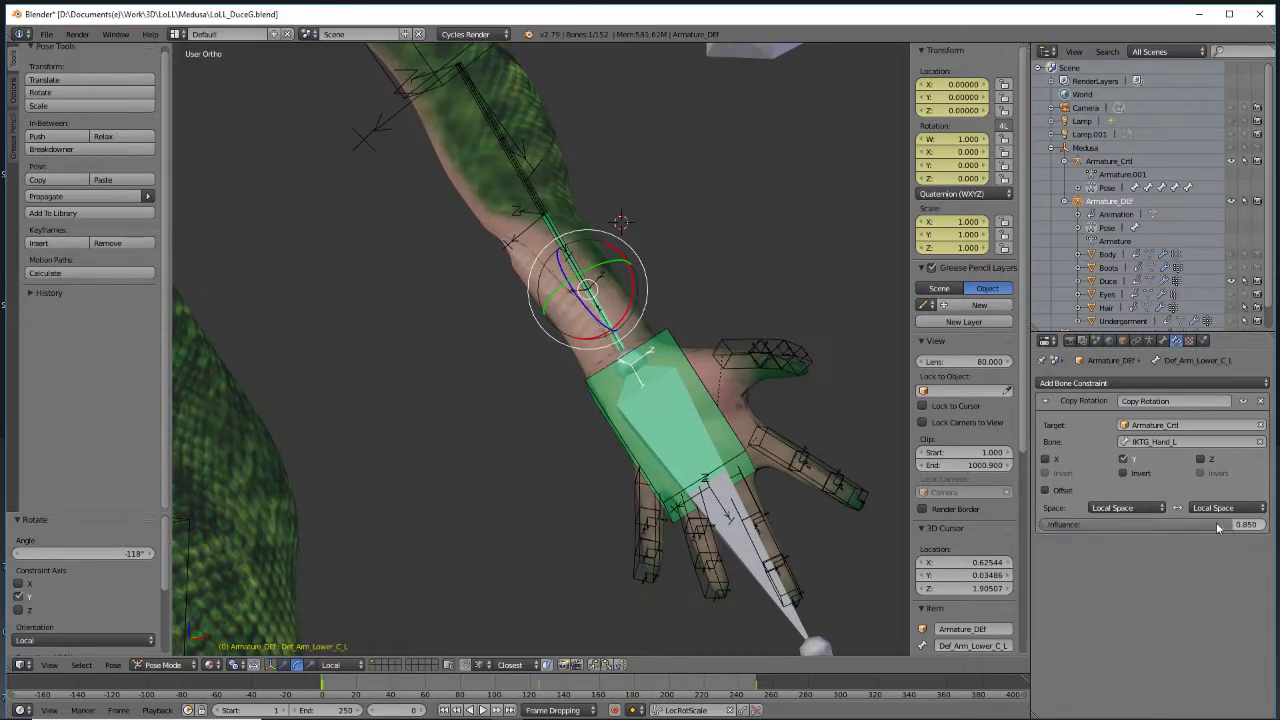
Set the view subdivisions of the Duce mesh's Subsurf modifier to 0
{"action": "right_click", "coordinate": [537, 148]}
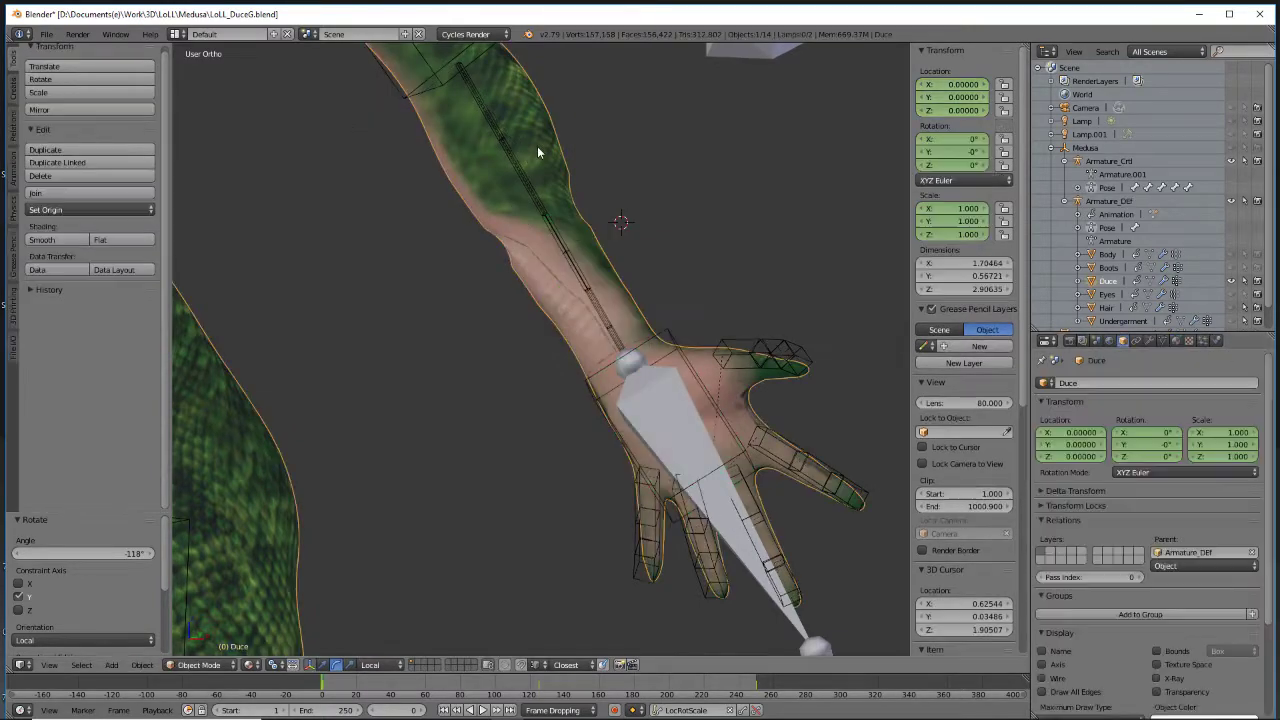
{"action": "left_click", "coordinate": [1149, 341]}
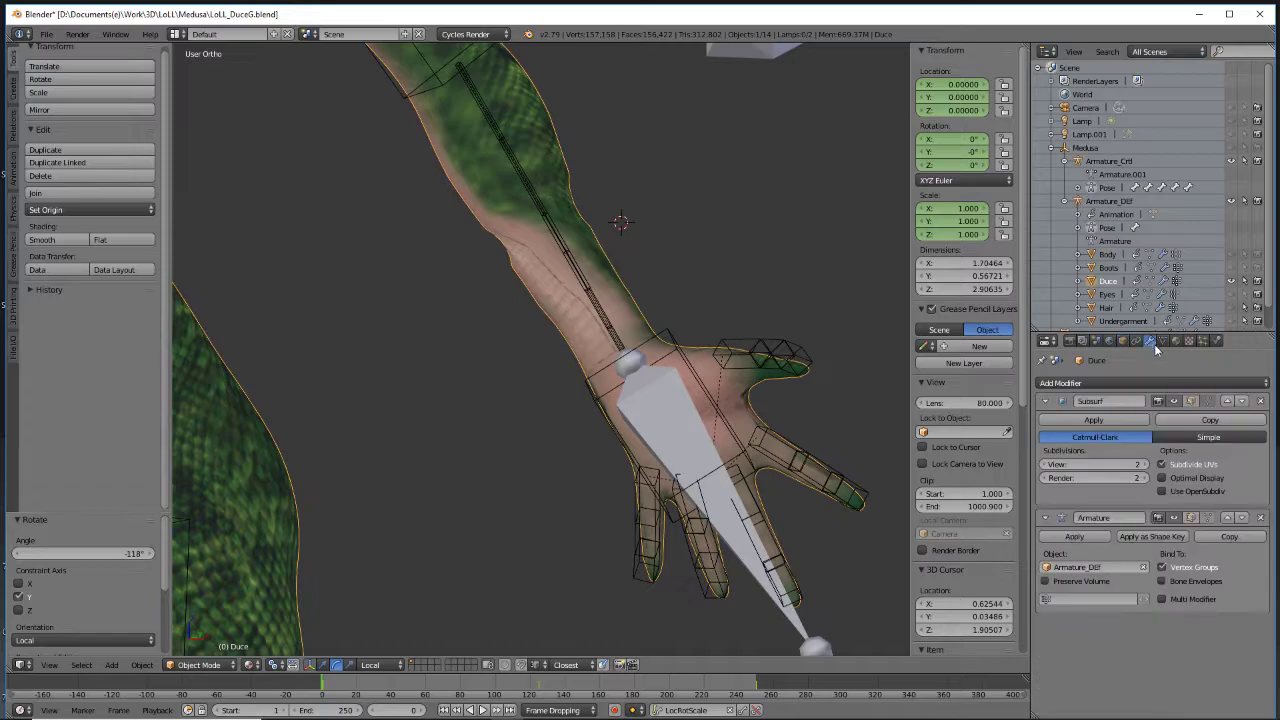
{"action": "left_click", "coordinate": [1045, 466]}
{"action": "left_click", "coordinate": [1045, 466]}
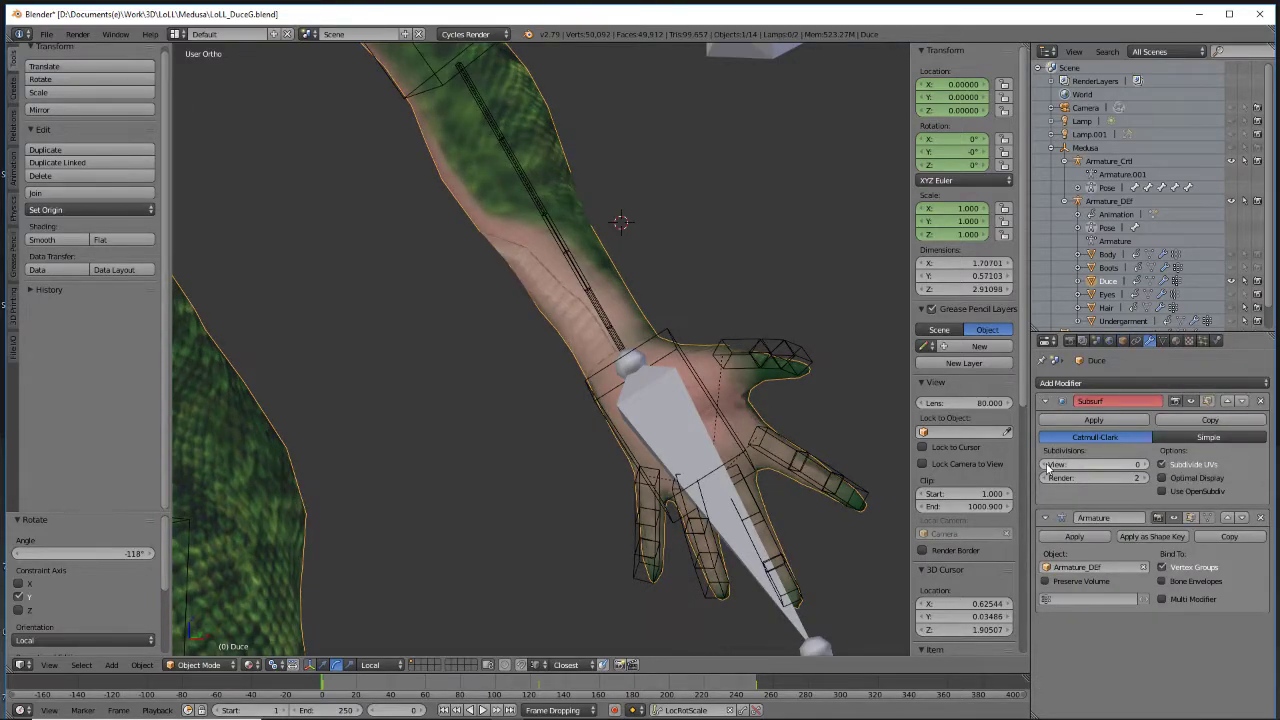
Reset the rotated IKTG_Hand_L control bone by clearing all its pose transforms
{"action": "right_click", "coordinate": [687, 406]}
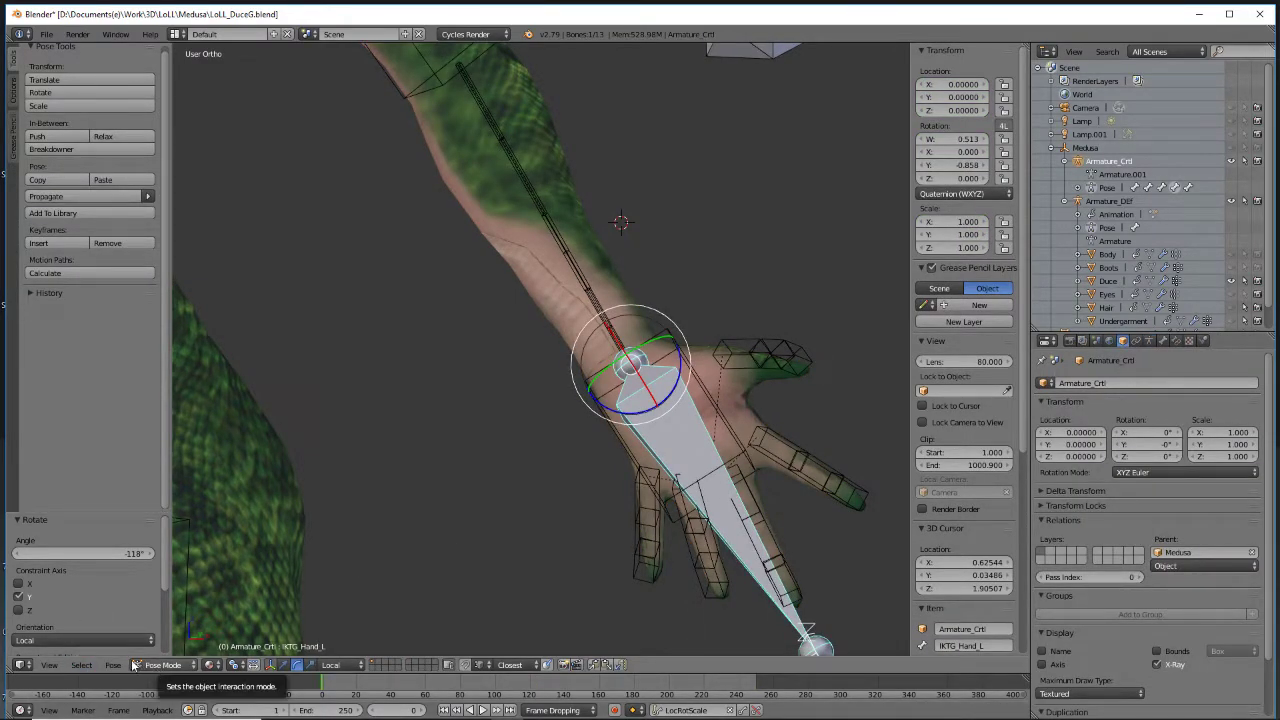
{"action": "left_click", "coordinate": [113, 665]}
{"action": "mouse_move", "coordinate": [165, 590]}
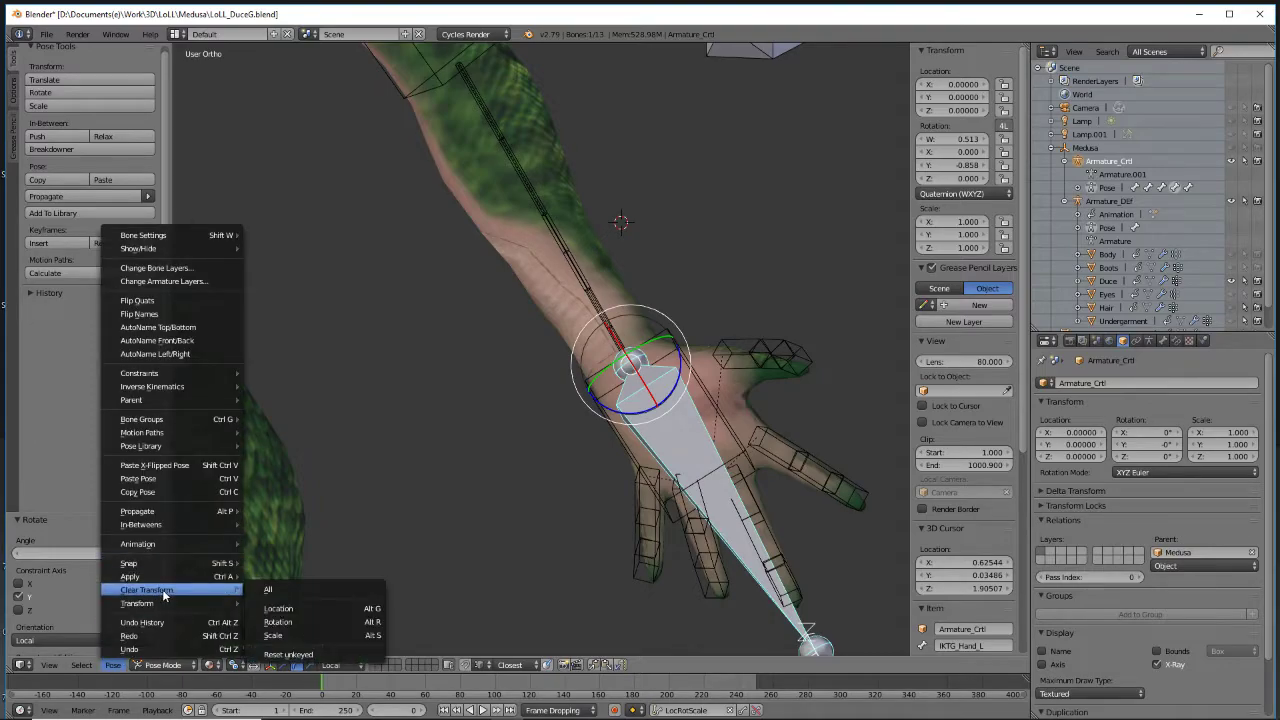
{"action": "left_click", "coordinate": [286, 590]}
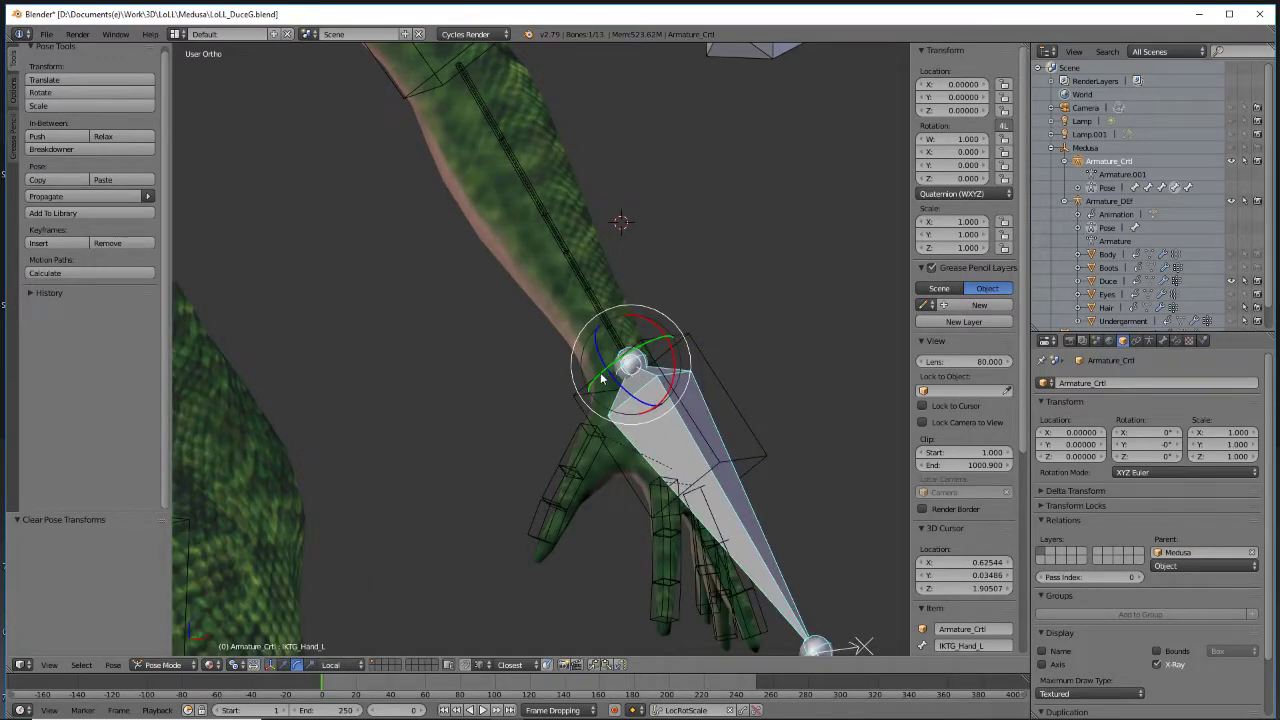
Rotate the IKTG_Hand_L control bone about -89.4° around its local Y axis to test the forearm twist
{"action": "left_click_drag", "start_coordinate": [602, 376], "coordinate": [631, 365]}
{"action": "middle_click_drag", "start_coordinate": [618, 378], "coordinate": [636, 430]}
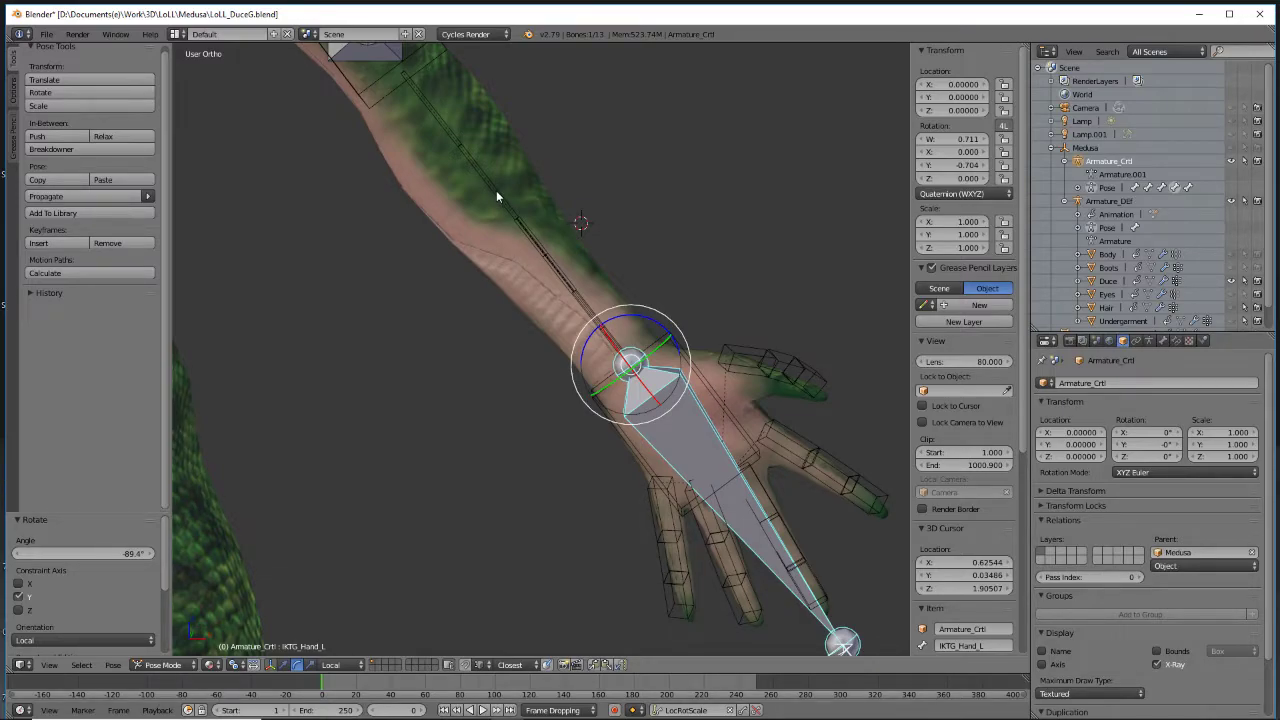
{"action": "middle_click_drag", "start_coordinate": [535, 400], "coordinate": [539, 290]}
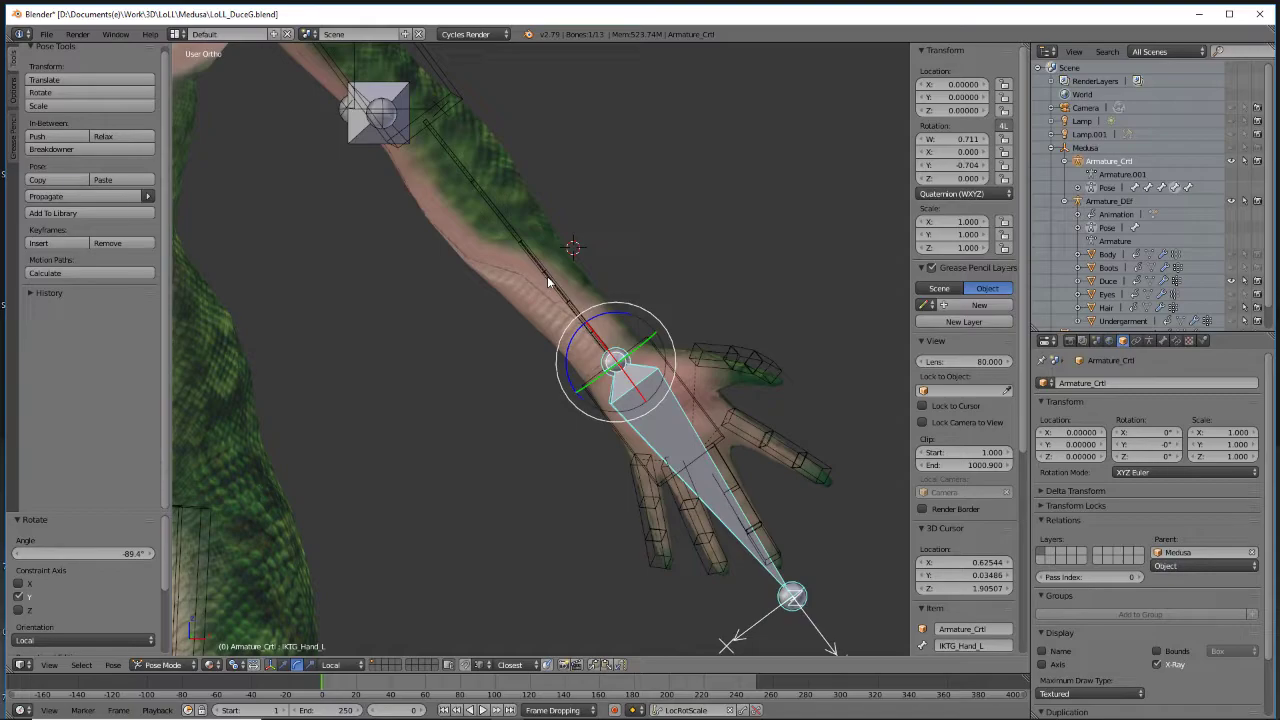
Lower the Copy Rotation influence of the Def_Arm_Lower_B_L bone to about 0.497
{"action": "right_click", "coordinate": [547, 276]}
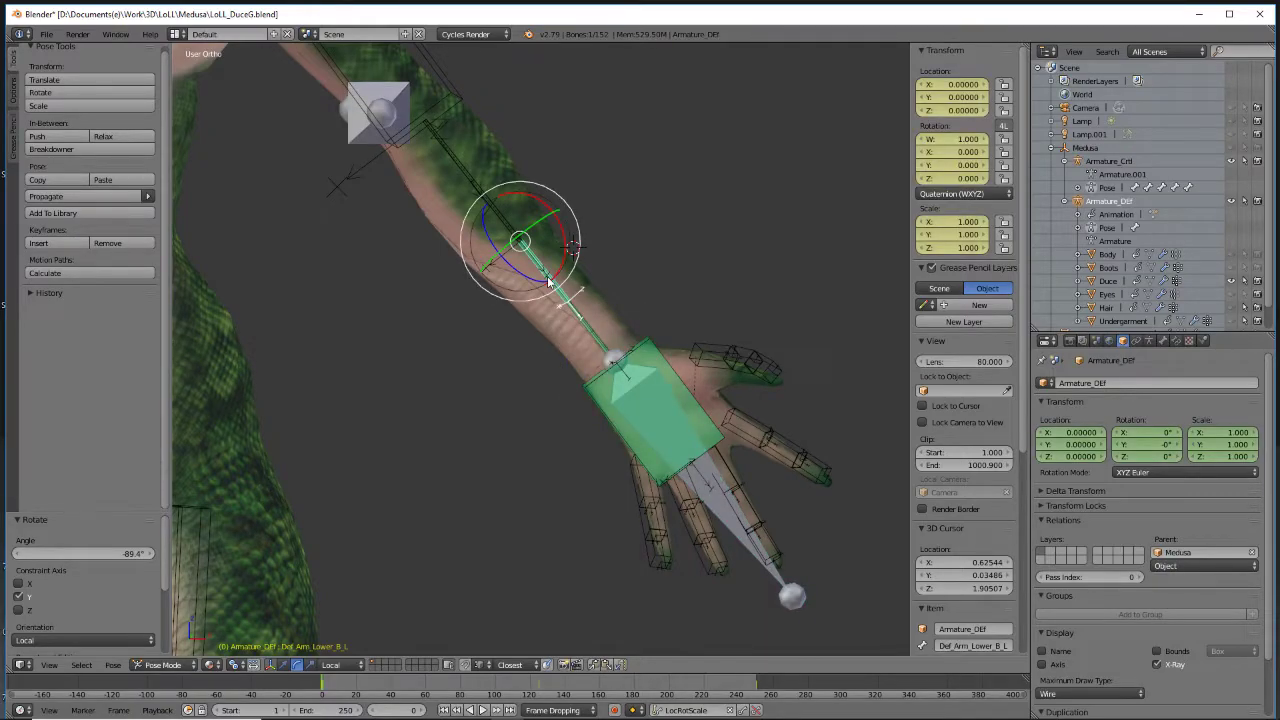
{"action": "left_click", "coordinate": [1176, 341]}
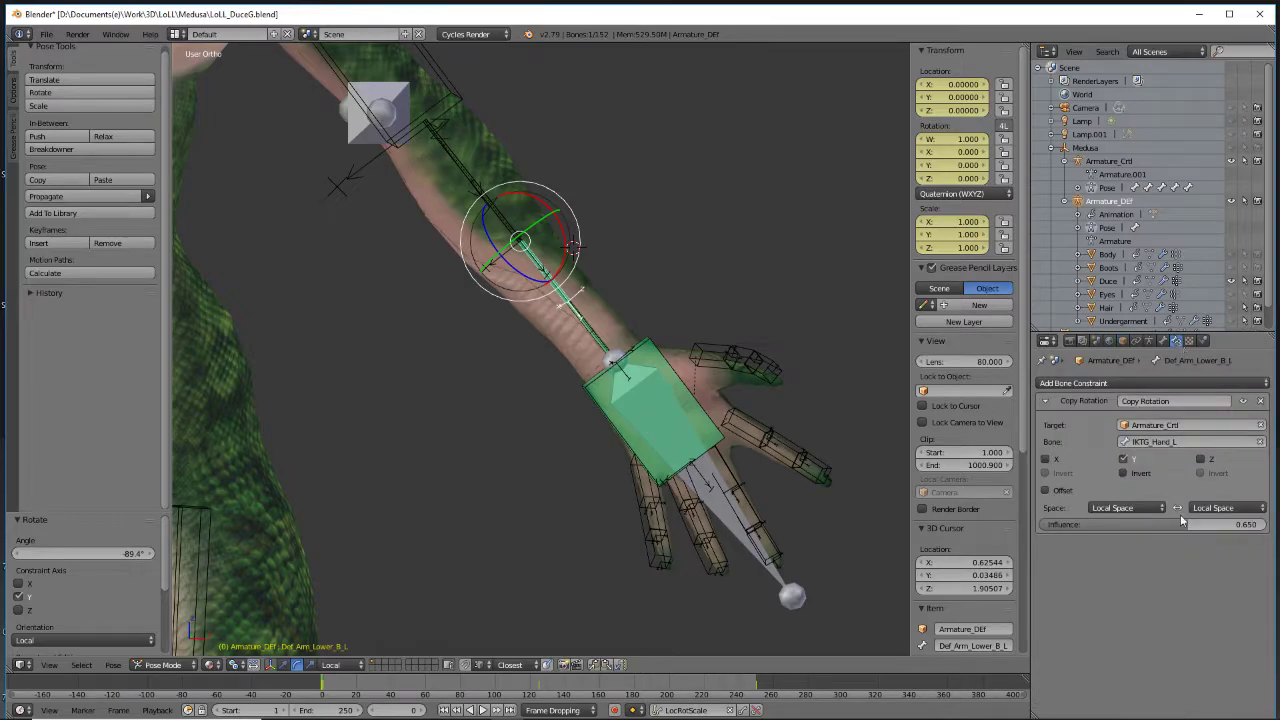
{"action": "left_click_drag", "start_coordinate": [1185, 527], "coordinate": [1153, 527]}
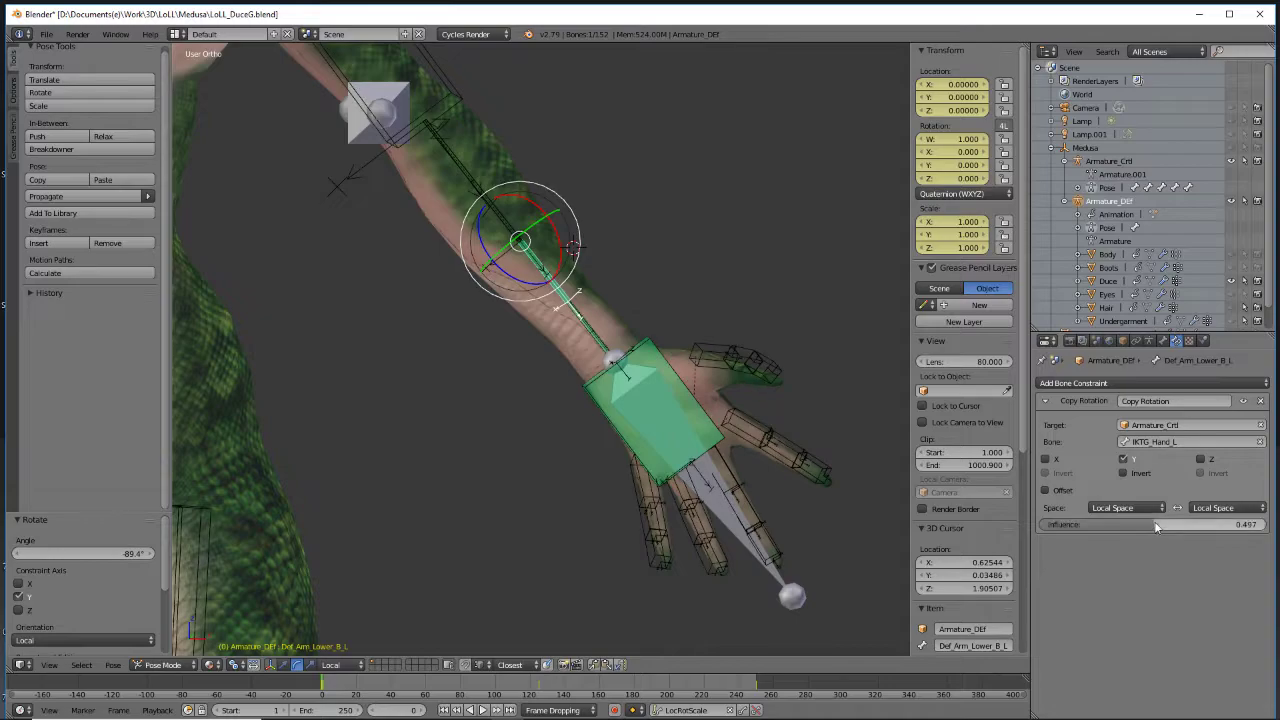
Copy the Copy Rotation constraint from the Def_Arm_Lower_B_L bone to the Def_Arm_Lower_A_L bone
{"action": "right_click", "coordinate": [472, 186]}
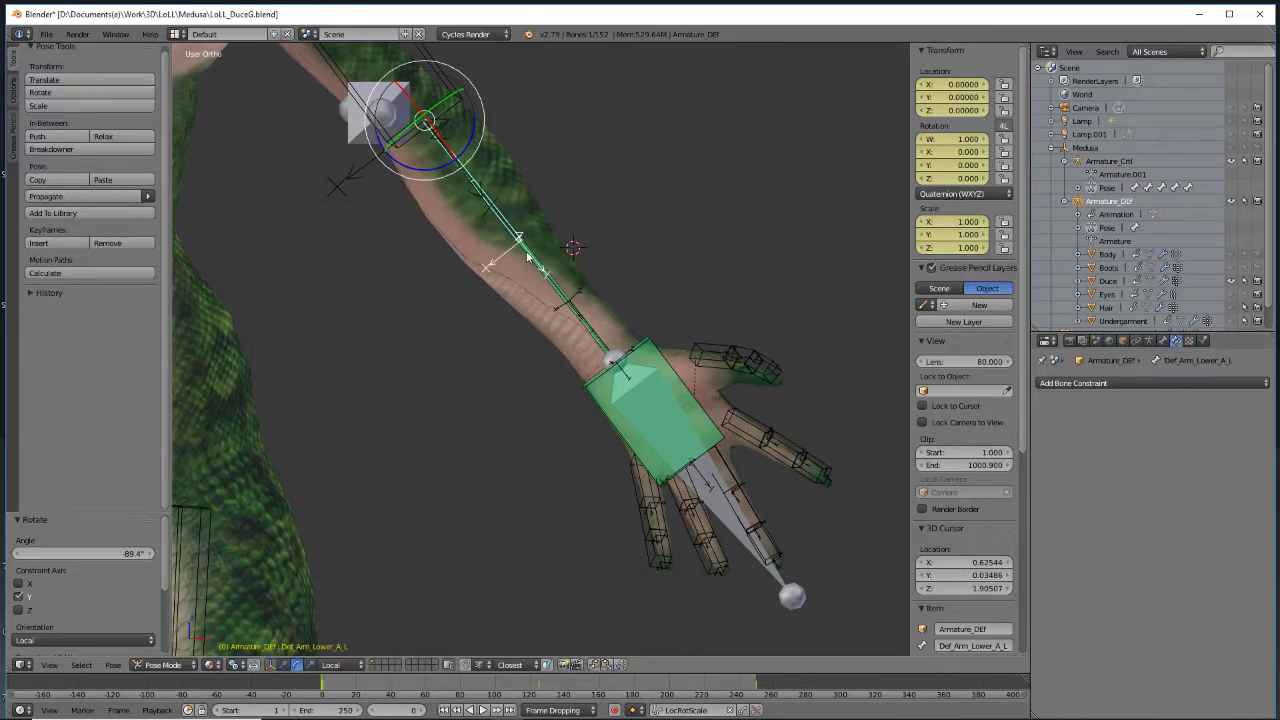
{"action": "middle_click_drag", "start_coordinate": [606, 286], "coordinate": [512, 303]}
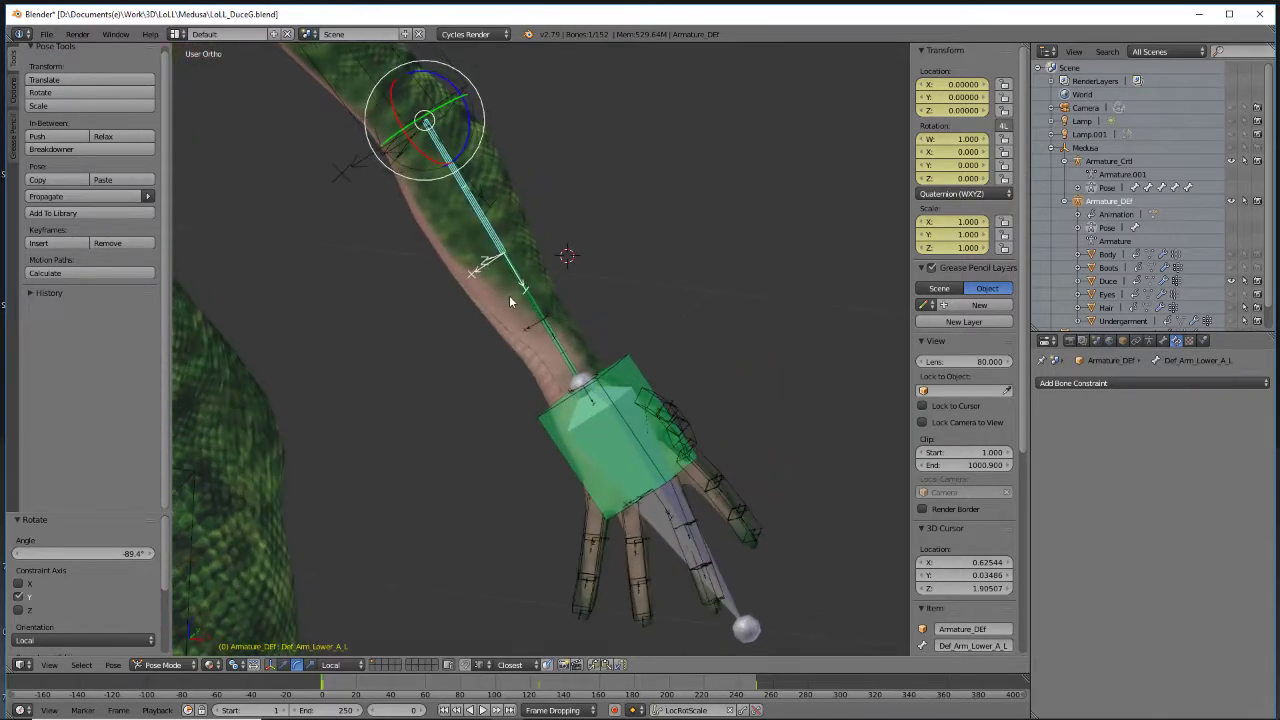
{"action": "right_click", "coordinate": [533, 302]}
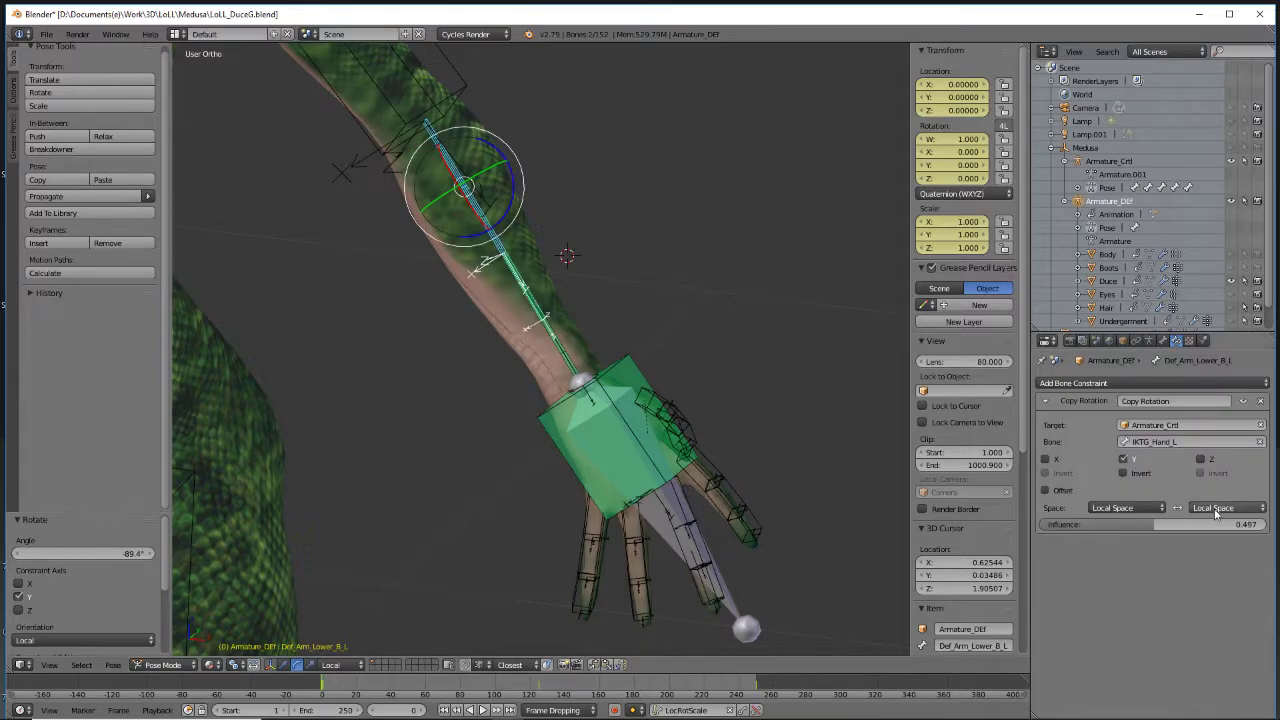
{"action": "left_click", "coordinate": [113, 665]}
{"action": "mouse_move", "coordinate": [154, 596]}
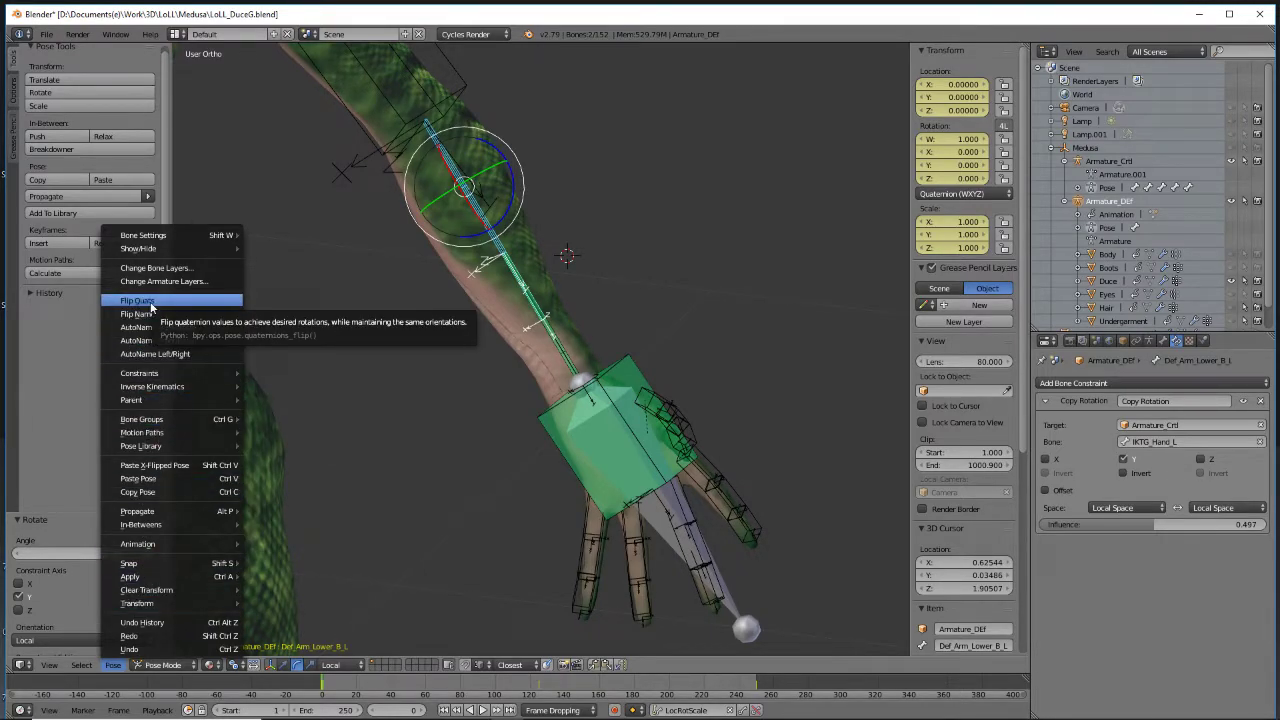
{"action": "mouse_move", "coordinate": [173, 391]}
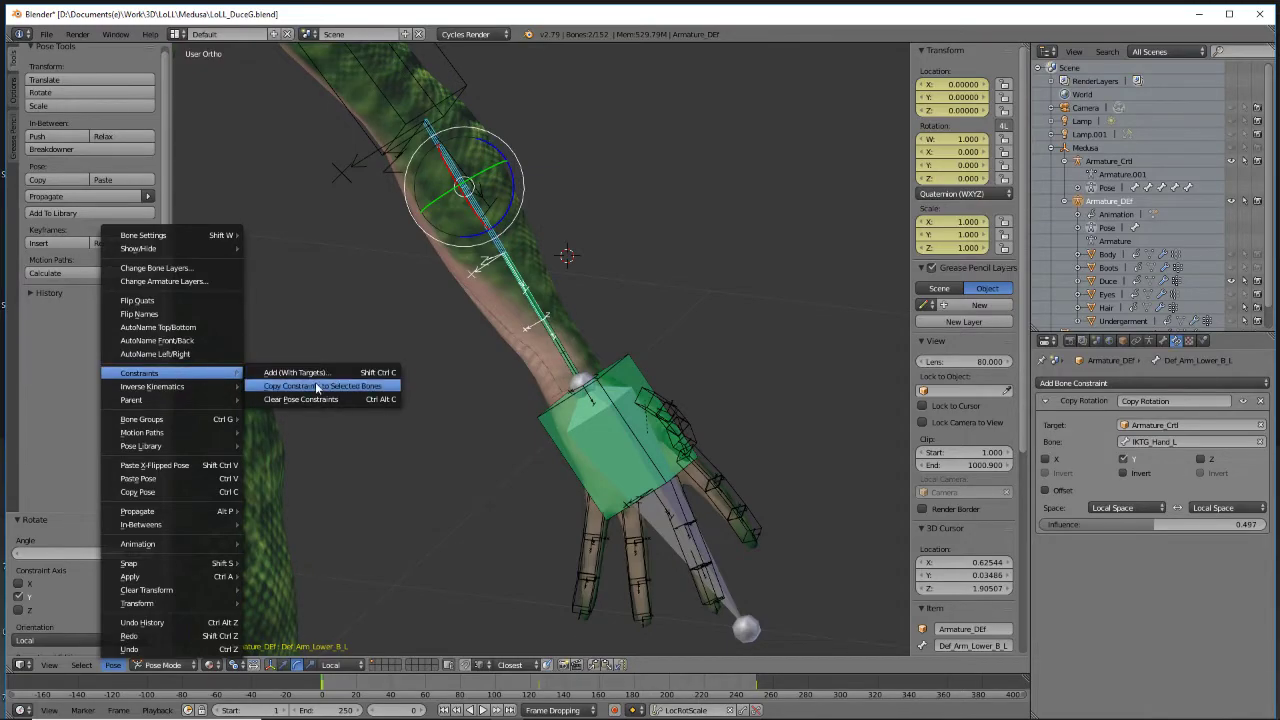
{"action": "left_click", "coordinate": [318, 384]}
Reduce the Copy Rotation influence of the Def_Arm_Lower_A_L bone to about 0.372
{"action": "mouse_move", "coordinate": [508, 286]}
{"action": "middle_mouse_down"}
{"action": "mouse_move", "coordinate": [580, 279]}
{"action": "mouse_move", "coordinate": [564, 235]}
{"action": "mouse_move", "coordinate": [506, 300]}
{"action": "mouse_move", "coordinate": [532, 285]}
{"action": "middle_mouse_up"}
{"action": "right_click", "coordinate": [466, 191]}
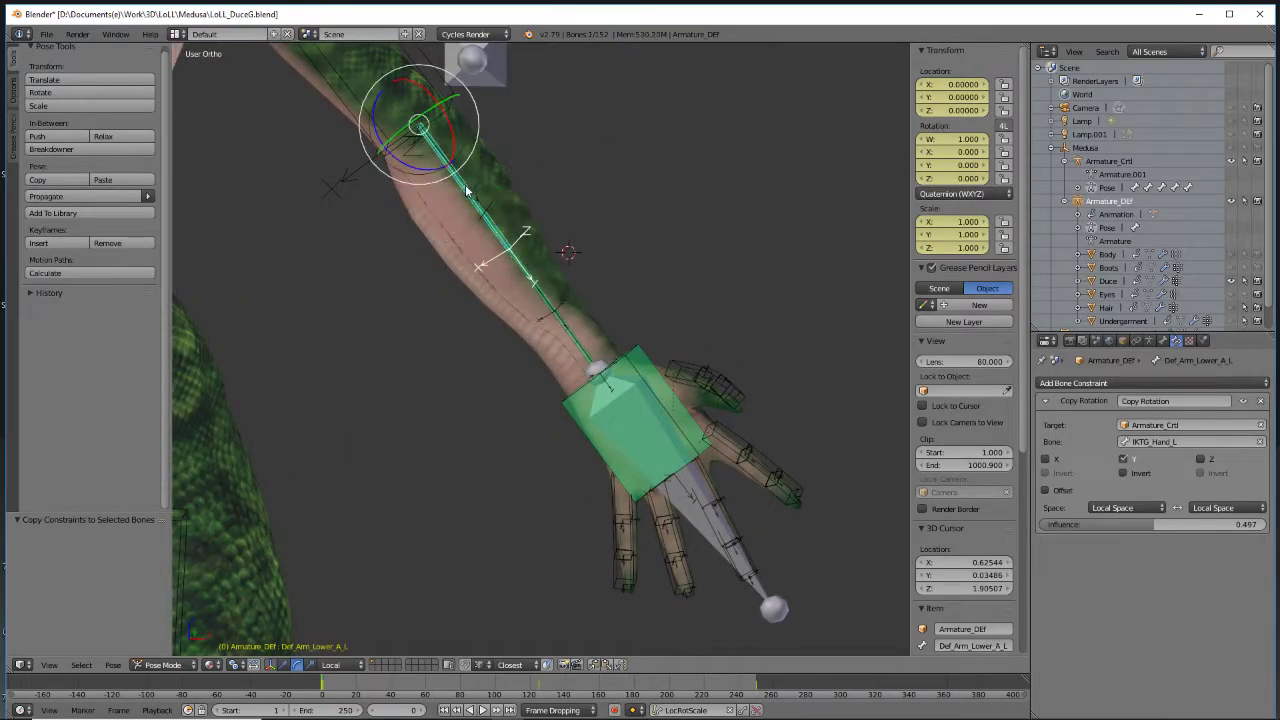
{"action": "left_click_drag", "start_coordinate": [1145, 522], "coordinate": [1118, 522]}
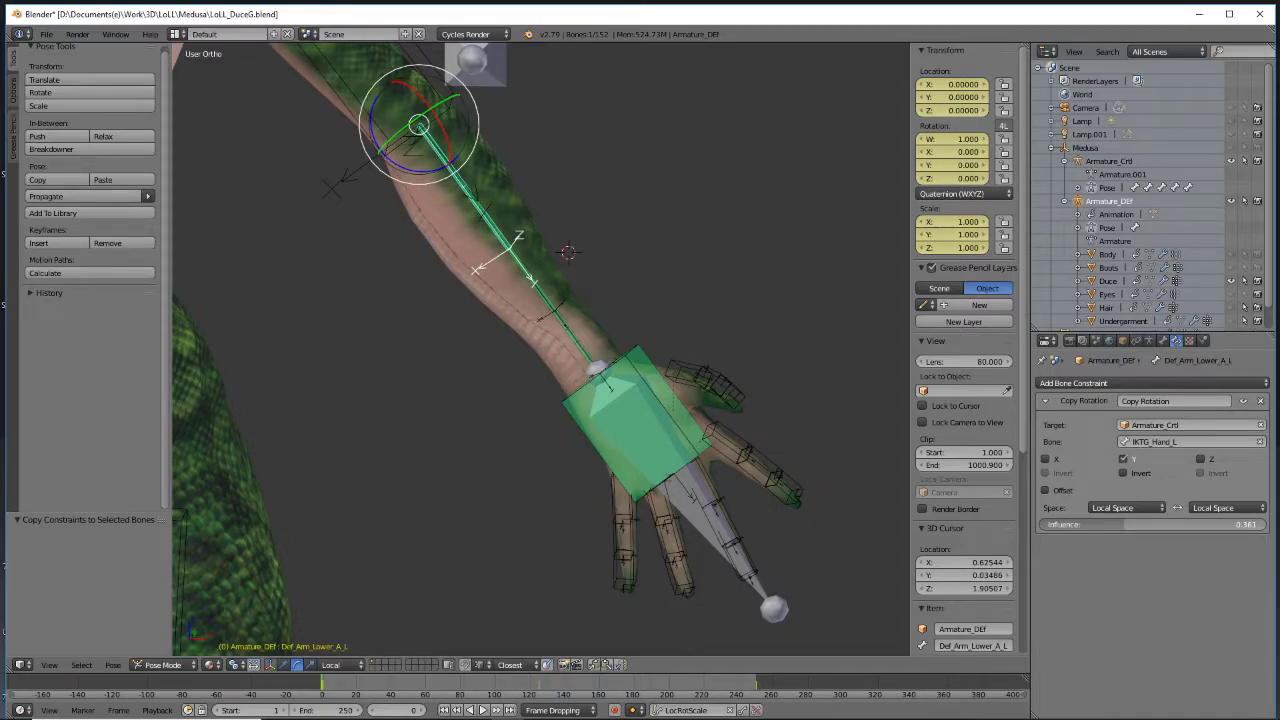
{"action": "left_click_drag", "start_coordinate": [1118, 522], "coordinate": [1120, 522]}
Set the Copy Rotation influence of the Def_Arm_Lower_B_L bone to exactly 0.5
{"action": "right_click", "coordinate": [527, 272]}
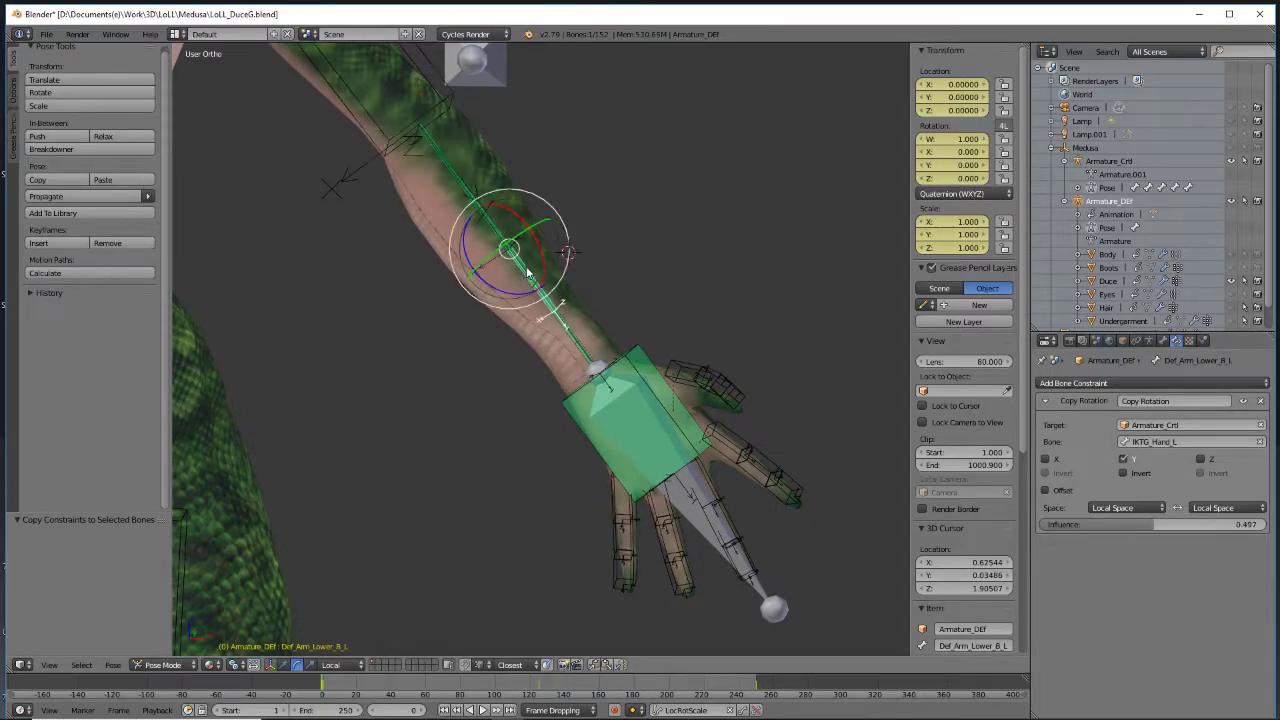
{"action": "left_click", "coordinate": [1177, 522]}
{"action": "key", "text": "BackSpace"}
{"action": "type", "text": ".5"}
{"action": "key", "text": "Return"}
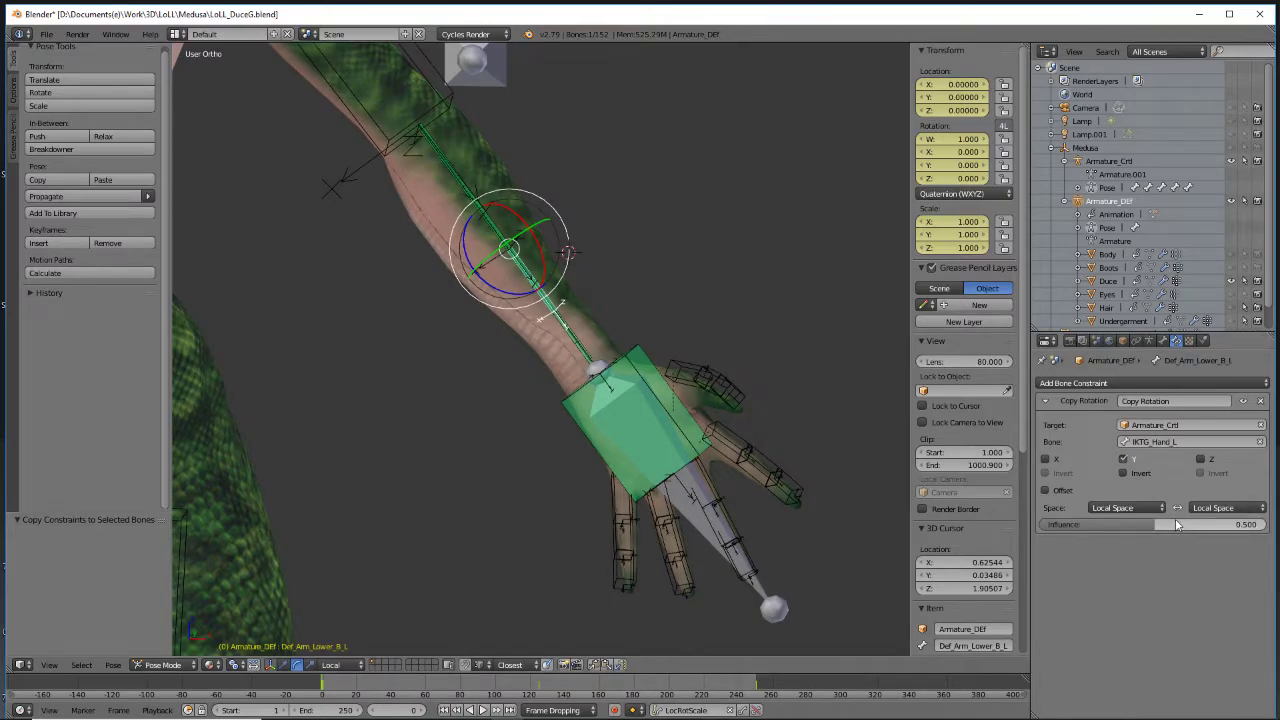
Clear the pose transforms of the IKTG_Hand_L control bone and rotate it about -118° around its local Y axis
{"action": "right_click", "coordinate": [578, 347]}
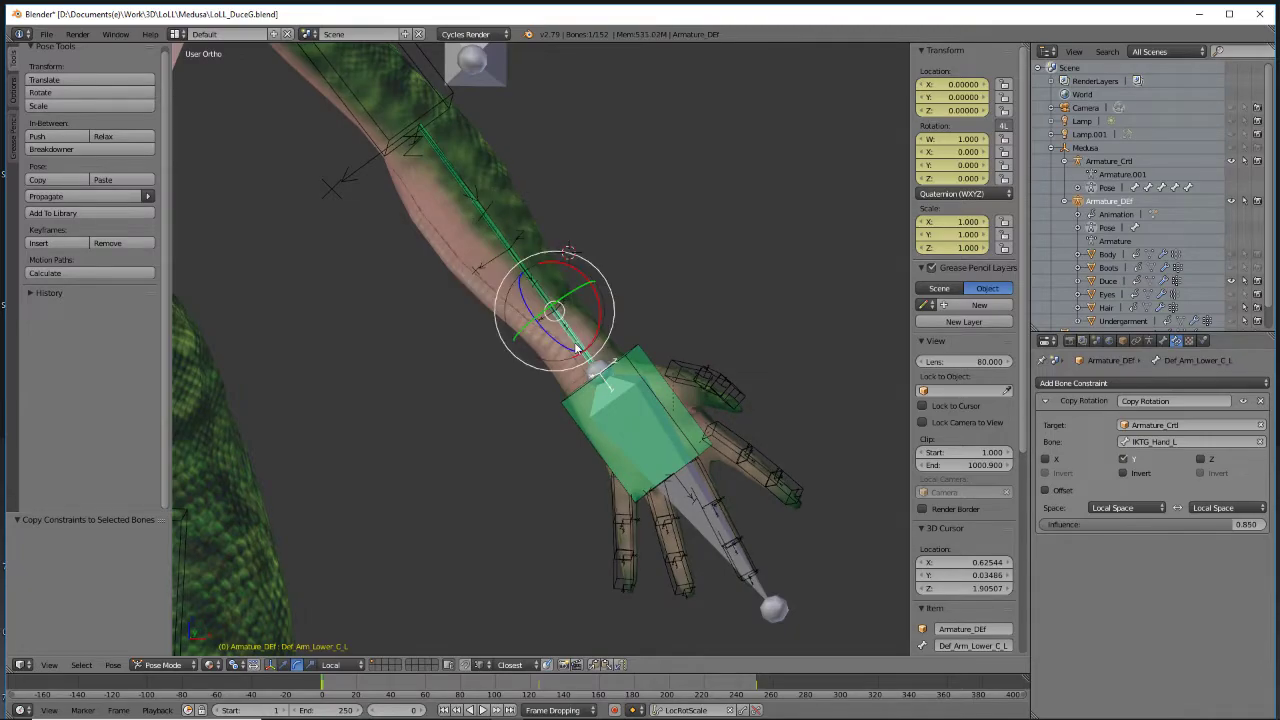
{"action": "mouse_move", "coordinate": [523, 368]}
{"action": "middle_mouse_down"}
{"action": "mouse_move", "coordinate": [611, 325]}
{"action": "mouse_move", "coordinate": [543, 338]}
{"action": "mouse_move", "coordinate": [465, 380]}
{"action": "mouse_move", "coordinate": [536, 371]}
{"action": "middle_mouse_up"}
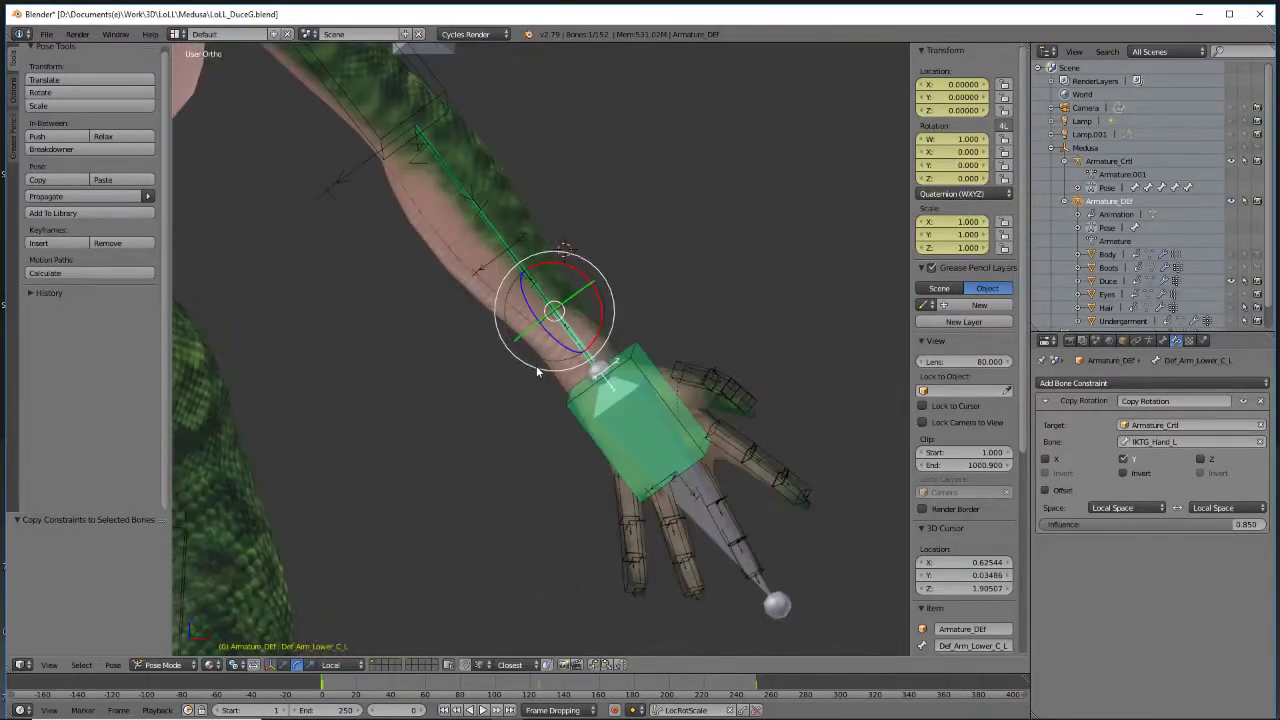
{"action": "right_click", "coordinate": [714, 497]}
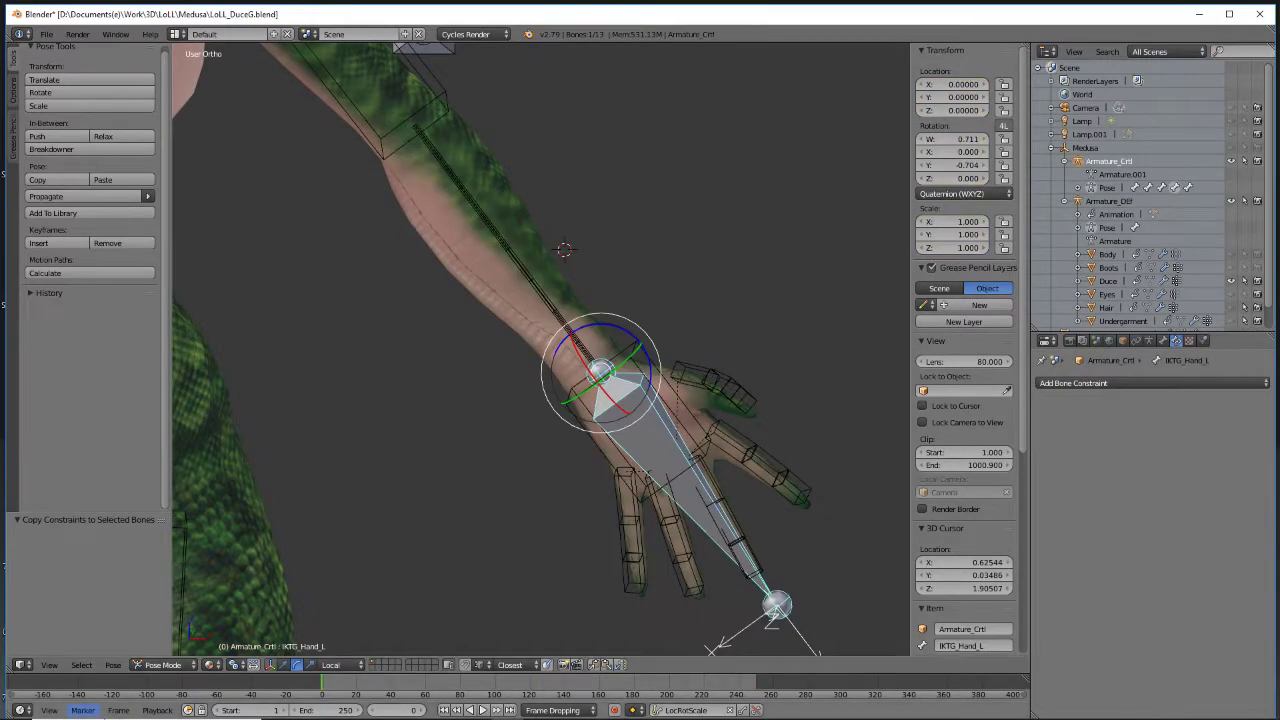
{"action": "left_click", "coordinate": [115, 666]}
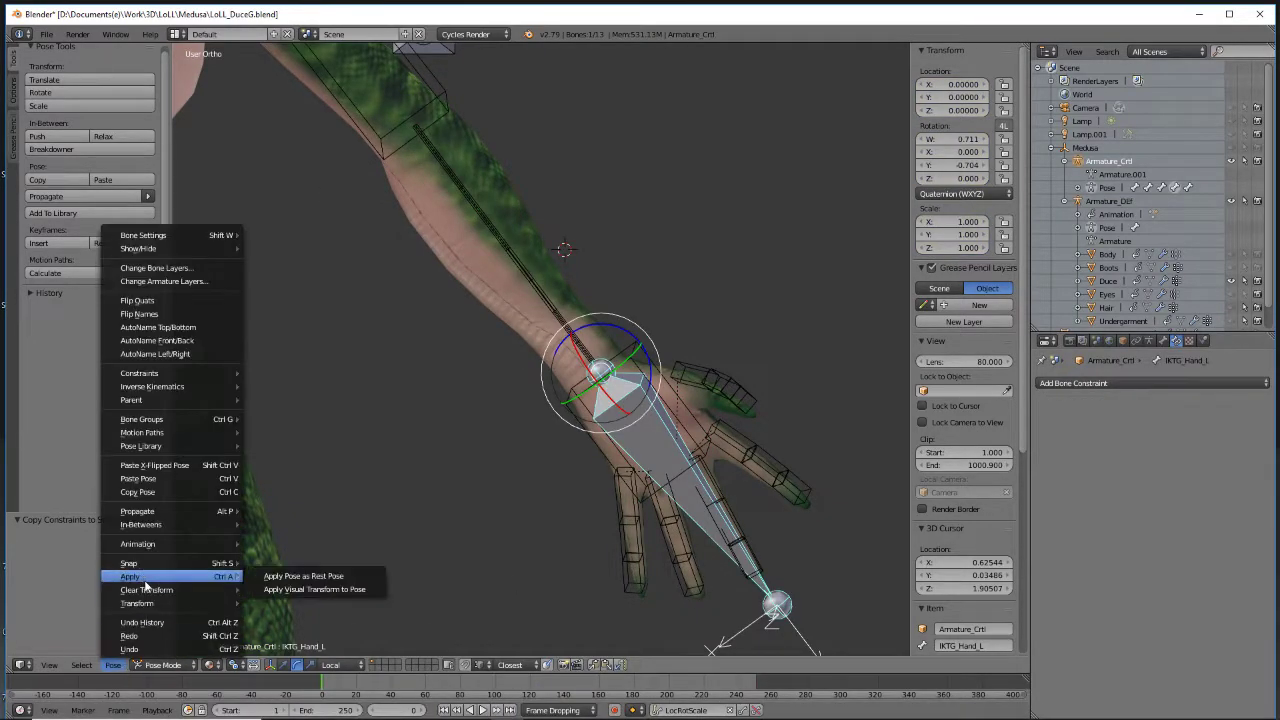
{"action": "left_click", "coordinate": [280, 595]}
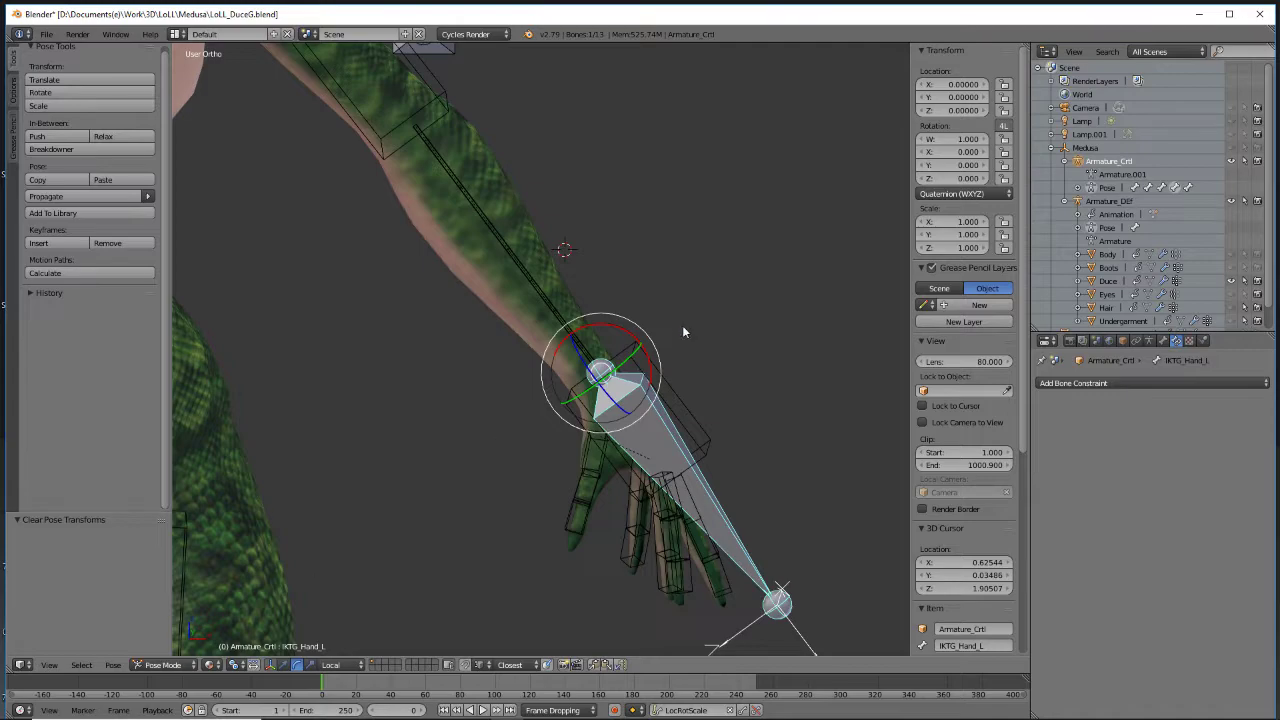
{"action": "left_click_drag", "start_coordinate": [580, 393], "coordinate": [612, 380]}
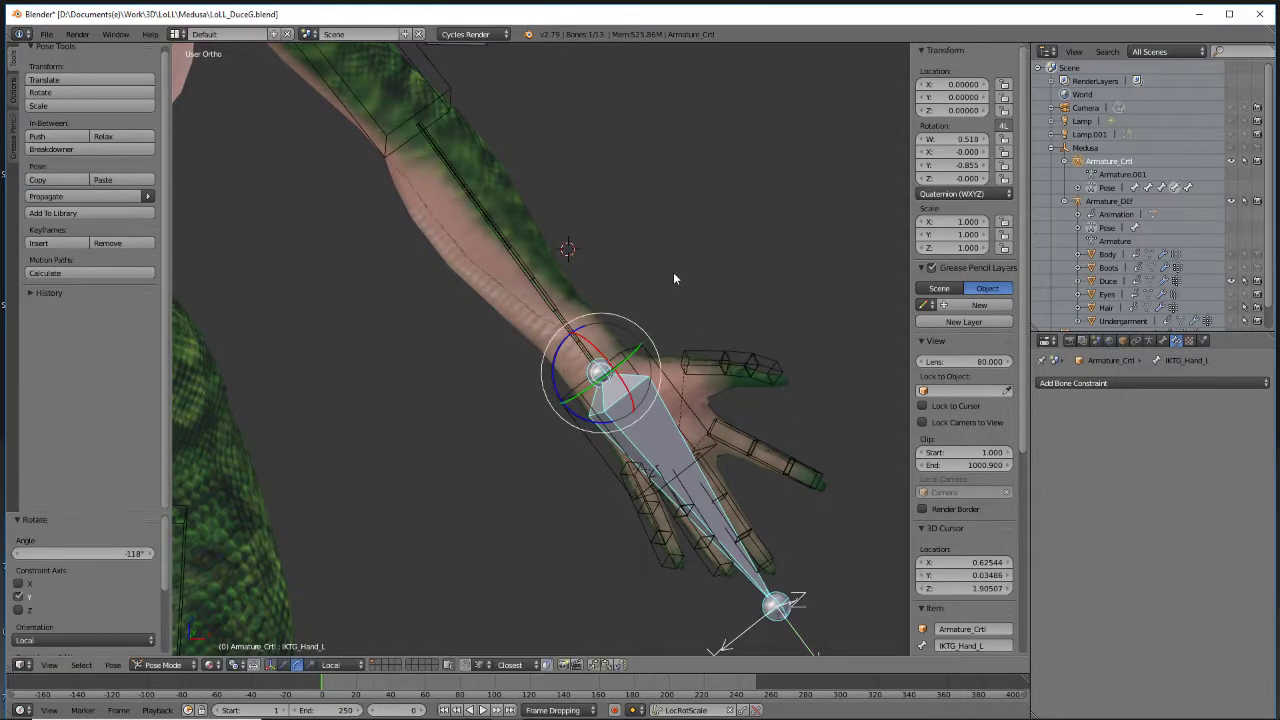
Set the Bendy Bones segments of the Def_Arm_Lower_C_L bone to 3
{"action": "right_click", "coordinate": [528, 283]}
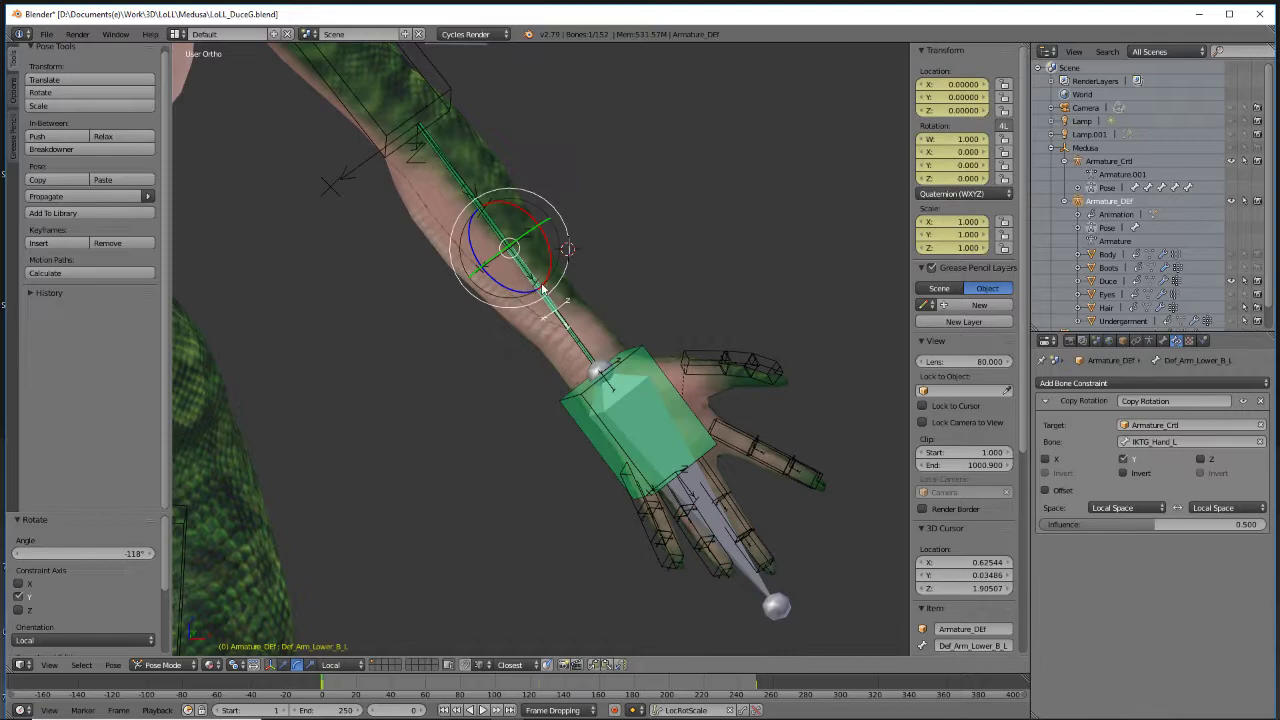
{"action": "right_click", "coordinate": [581, 350]}
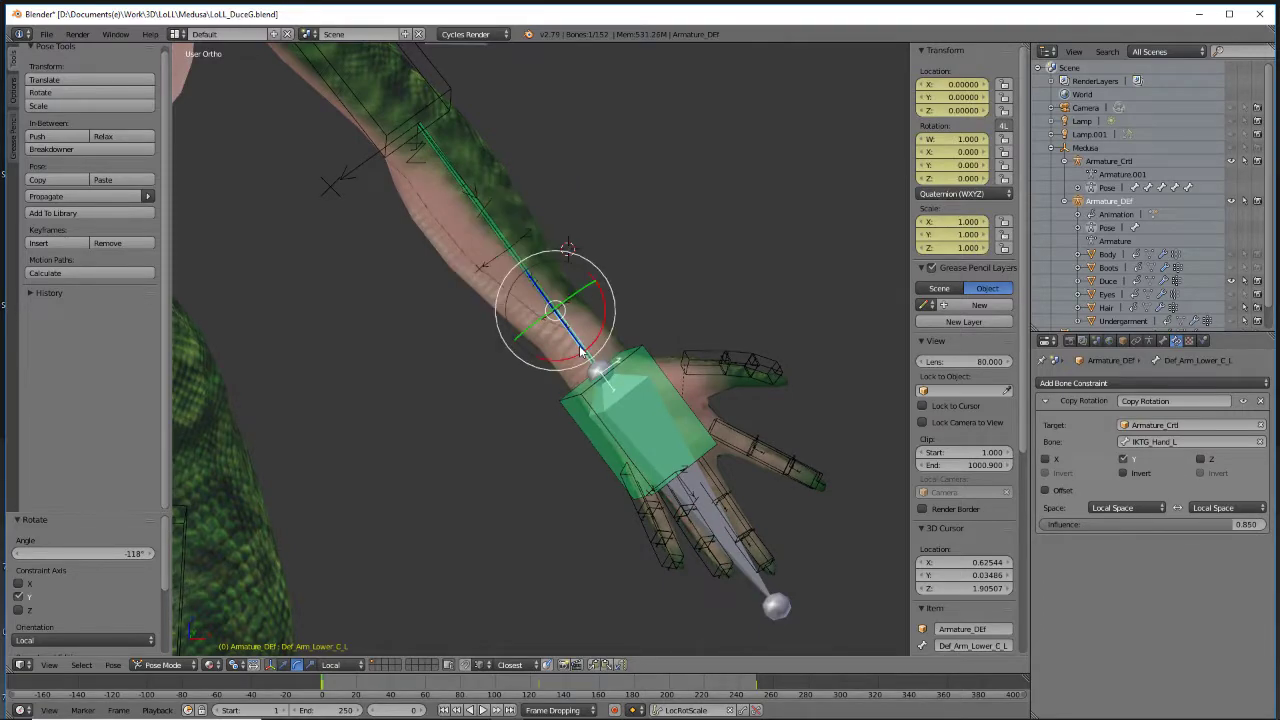
{"action": "left_click", "coordinate": [1162, 341]}
{"action": "left_click", "coordinate": [1248, 537]}
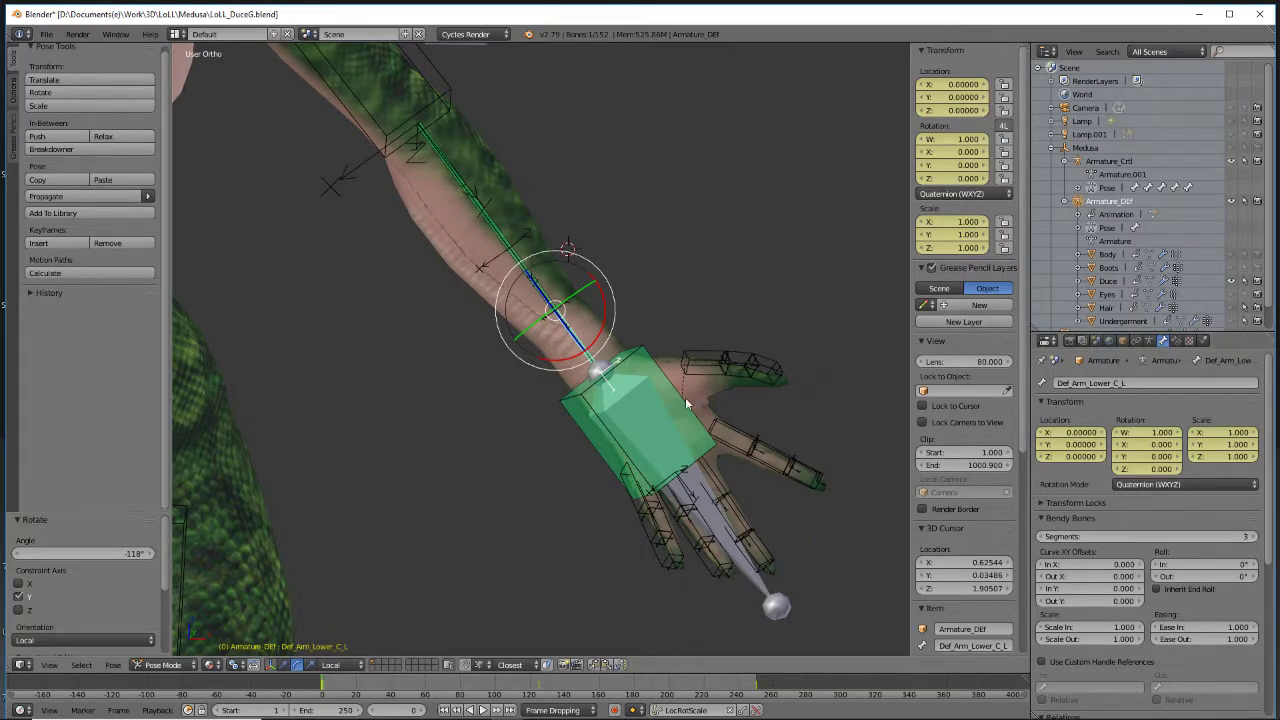
Reset the IKTG_Hand_L control bone by clearing all its pose transforms
{"action": "right_click", "coordinate": [701, 493]}
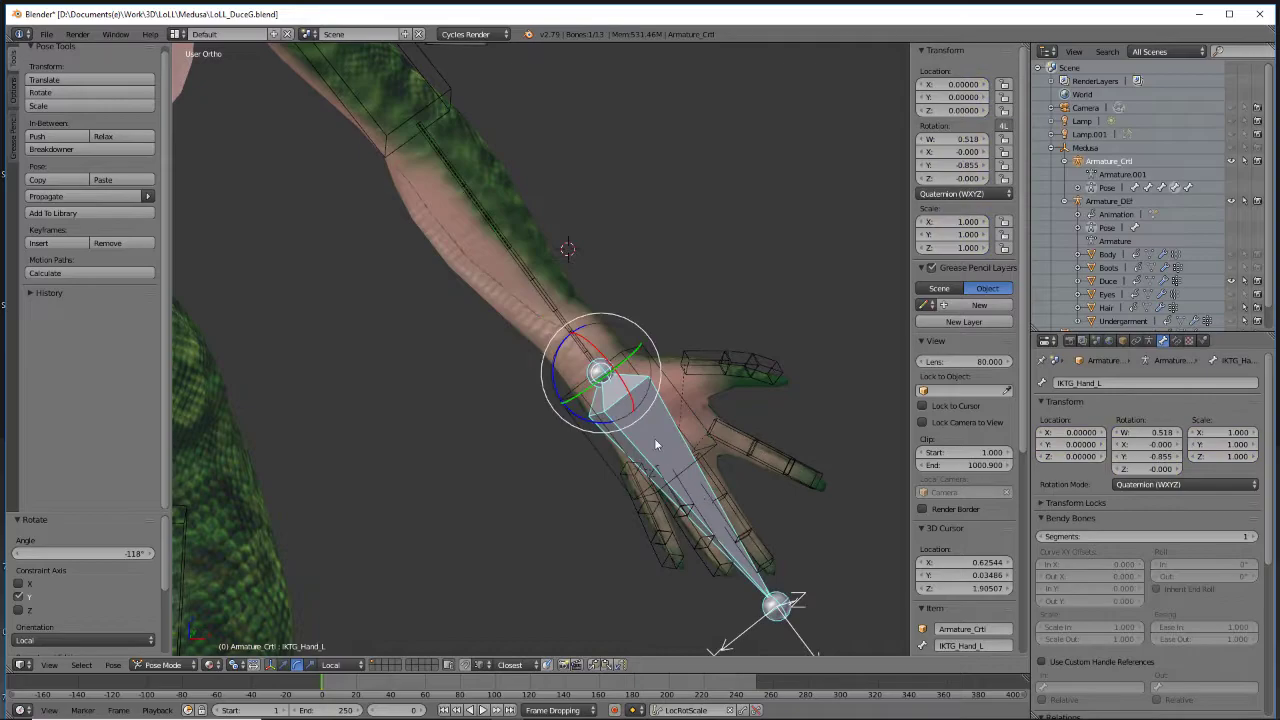
{"action": "left_click", "coordinate": [113, 665]}
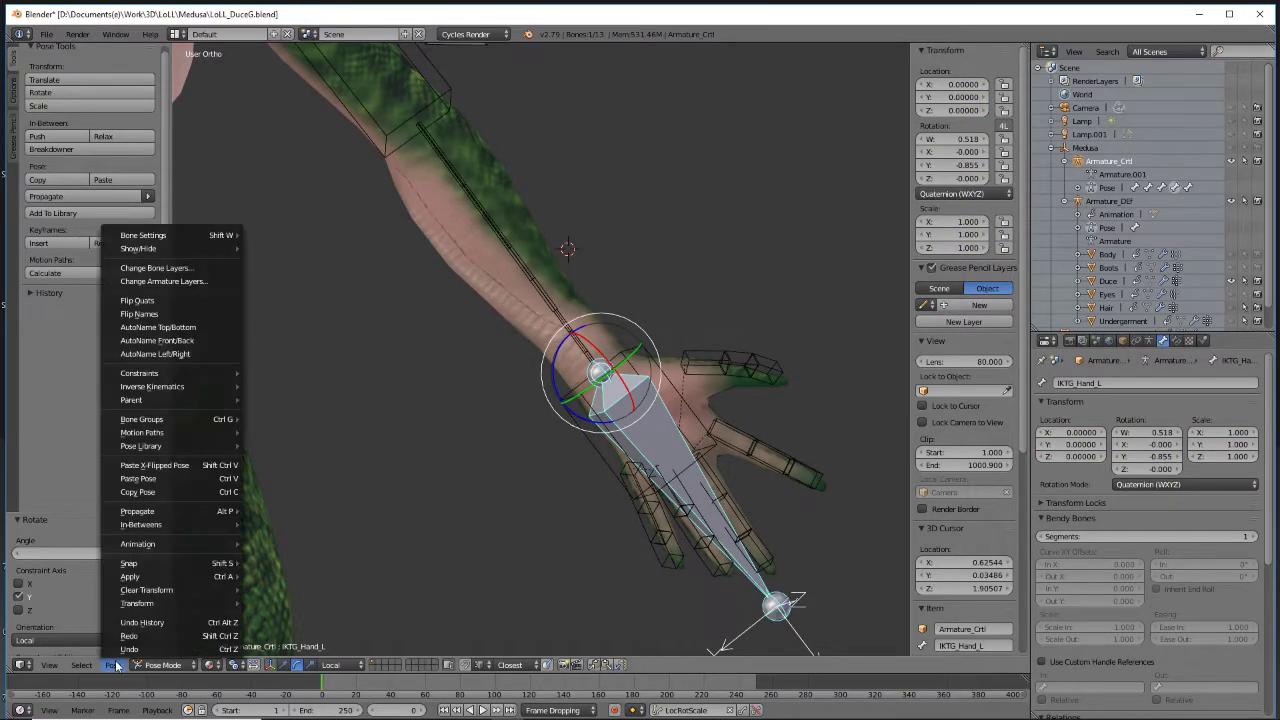
{"action": "mouse_move", "coordinate": [164, 593]}
{"action": "left_click", "coordinate": [316, 590]}
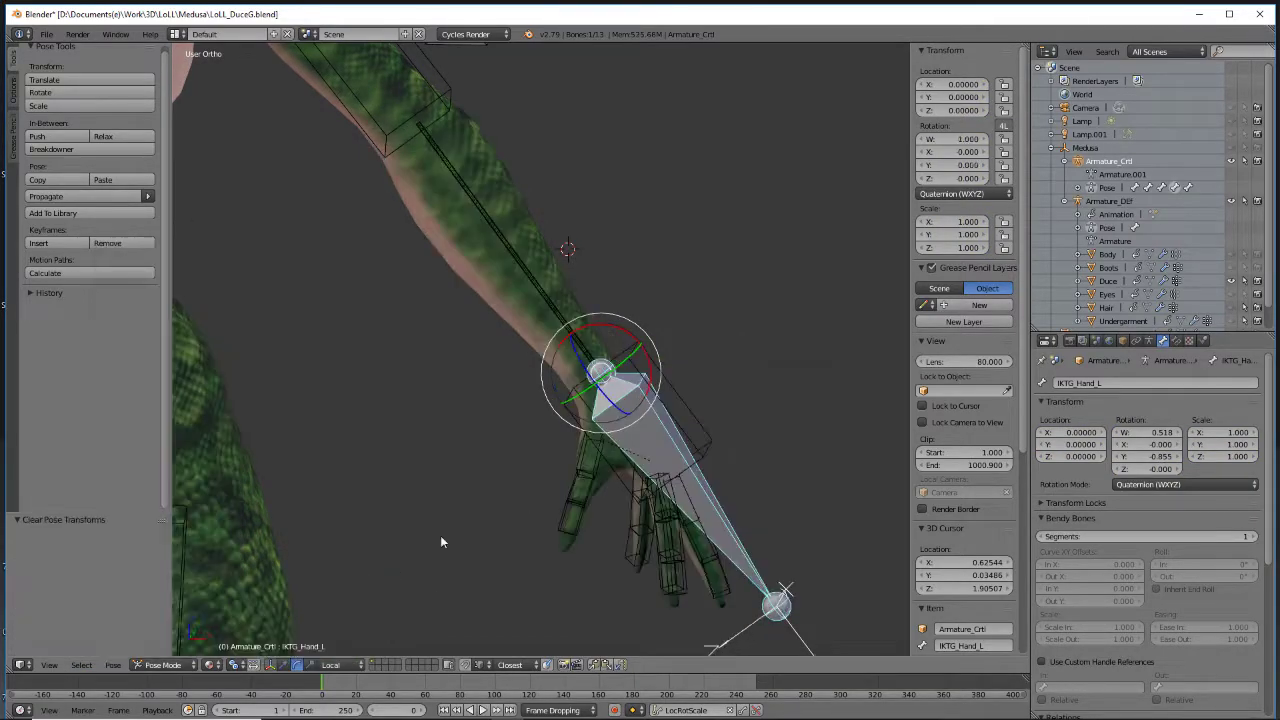
Rotate the IKTG_Hand_L control bone around its local Y axis by about -44.6°, and again by about 307°, to test the twist
{"action": "left_click_drag", "start_coordinate": [628, 364], "coordinate": [691, 624]}
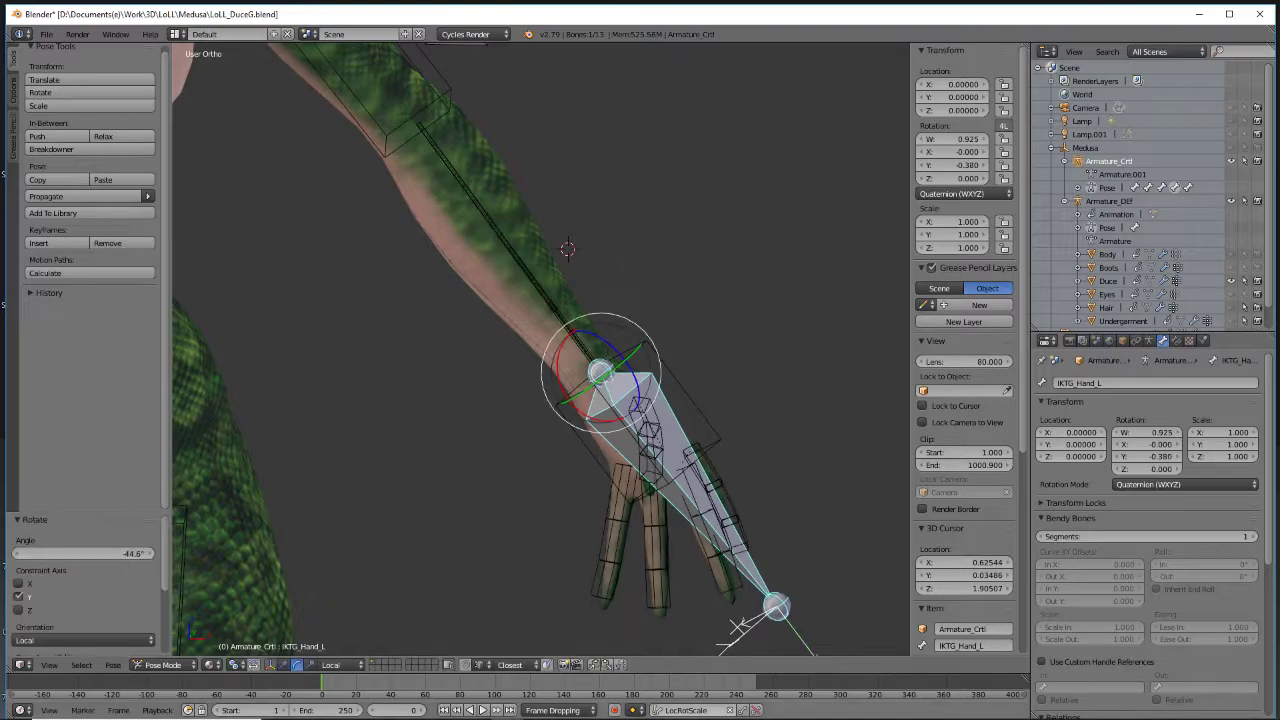
{"action": "mouse_move", "coordinate": [593, 388]}
{"action": "left_mouse_down"}
{"action": "mouse_move", "coordinate": [620, 378]}
{"action": "mouse_move", "coordinate": [602, 387]}
{"action": "left_mouse_up"}
{"action": "scroll", "coordinate": [602, 388], "scroll_direction": "down", "scroll_amount": 3}
{"action": "mouse_move", "coordinate": [602, 390]}
{"action": "middle_mouse_down"}
{"action": "mouse_move", "coordinate": [498, 407]}
{"action": "mouse_move", "coordinate": [500, 372]}
{"action": "mouse_move", "coordinate": [598, 366]}
{"action": "mouse_move", "coordinate": [594, 380]}
{"action": "middle_mouse_up"}
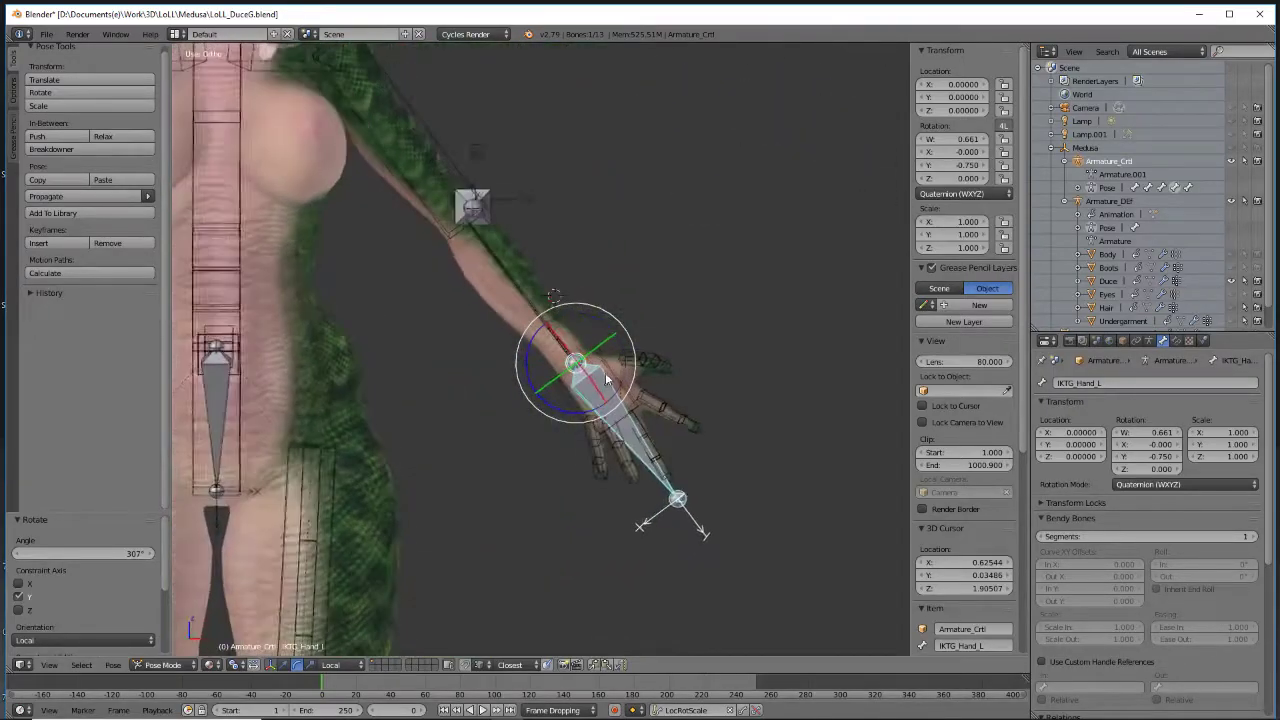
{"action": "scroll", "coordinate": [590, 388], "scroll_direction": "up", "scroll_amount": 3}
{"action": "scroll", "coordinate": [589, 393], "scroll_direction": "up", "scroll_amount": 2}
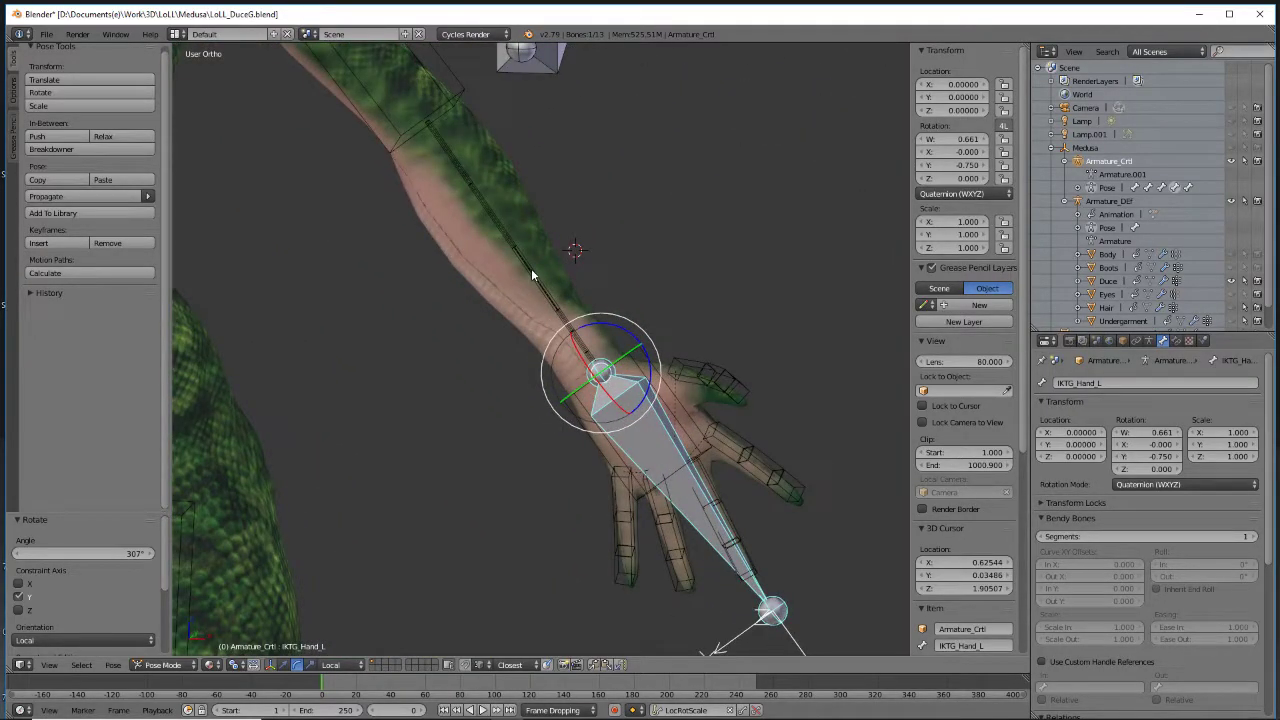
Set the Copy Rotation influence of the Def_Arm_Lower_B_L bone to 0.65
{"action": "right_click", "coordinate": [531, 268]}
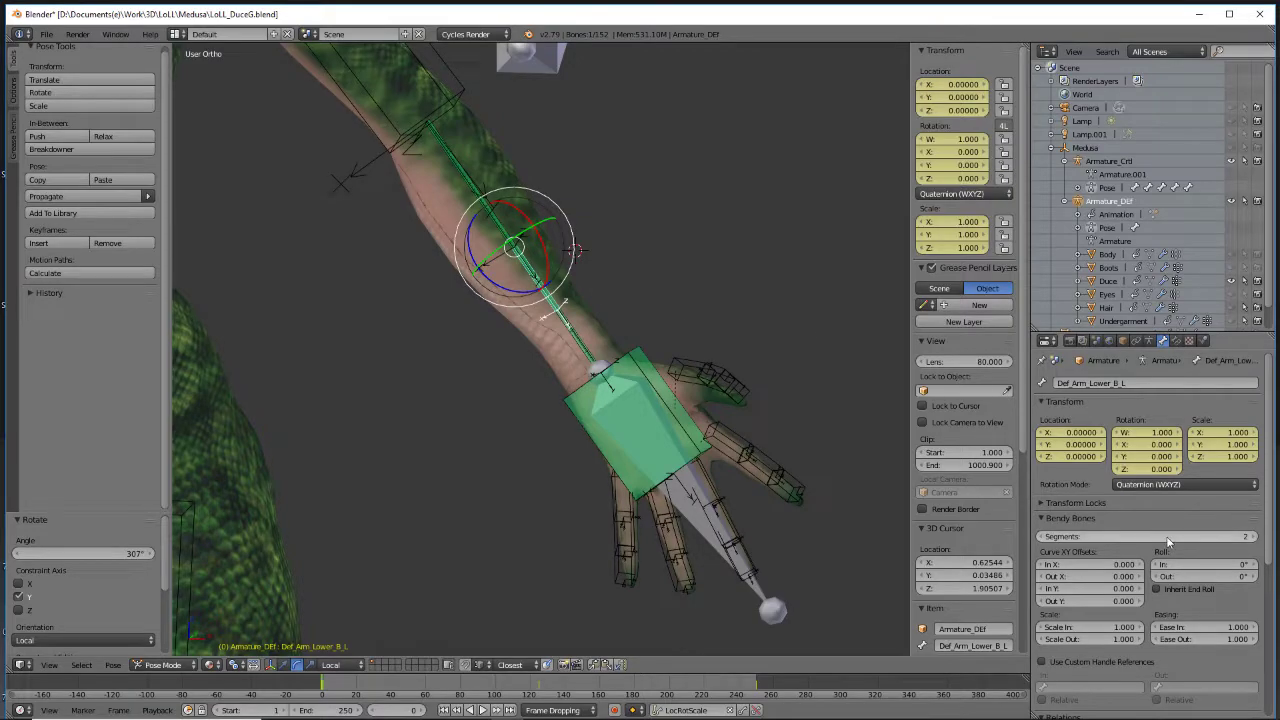
{"action": "scroll", "coordinate": [1172, 528], "scroll_direction": "down", "scroll_amount": 1}
{"action": "left_click", "coordinate": [1176, 341]}
{"action": "left_click", "coordinate": [1150, 521]}
{"action": "type", "text": ".6"}
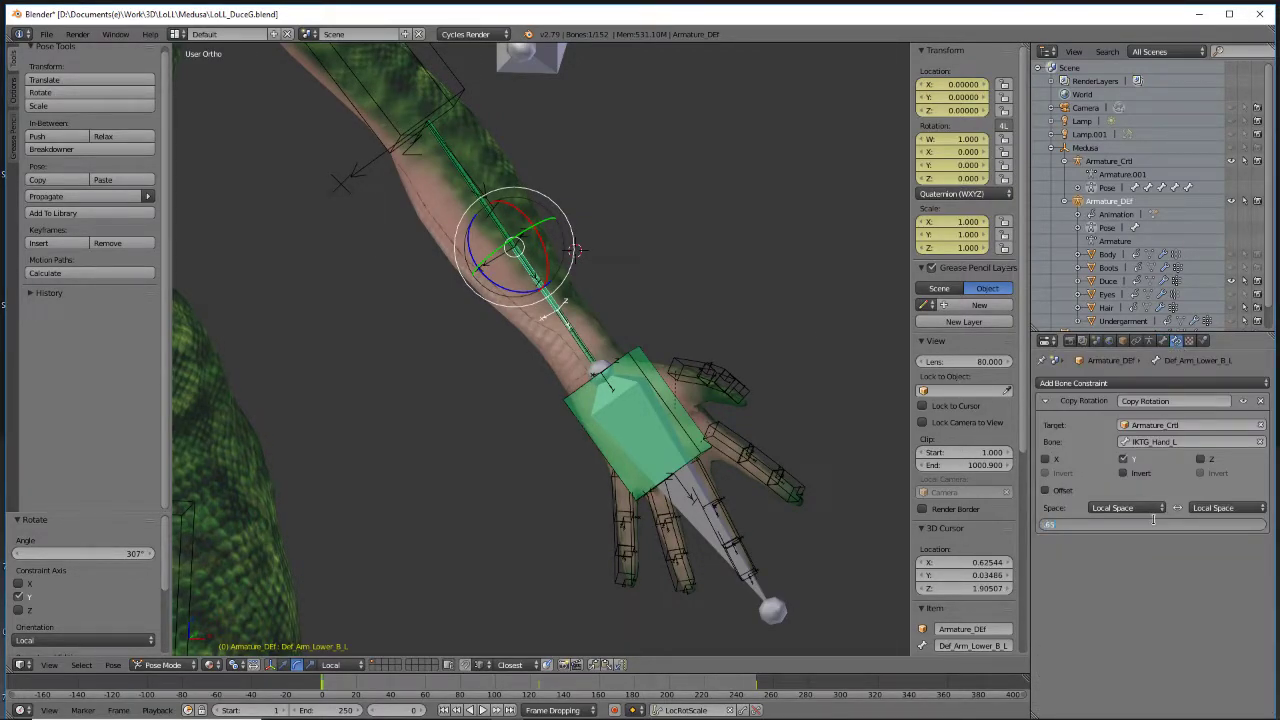
{"action": "type", "text": "5"}
{"action": "key", "text": "Return"}
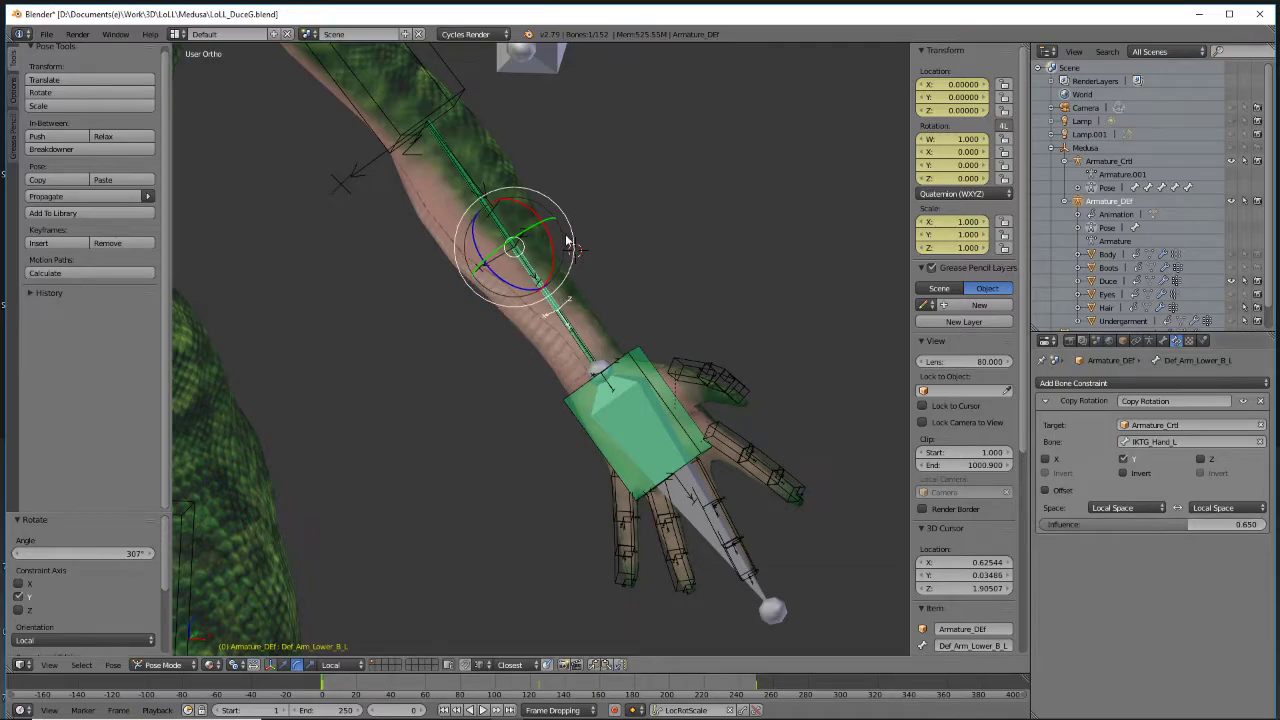
Set the Copy Rotation influence of the Def_Arm_Lower_A_L bone to 0.4
{"action": "right_click", "coordinate": [477, 193]}
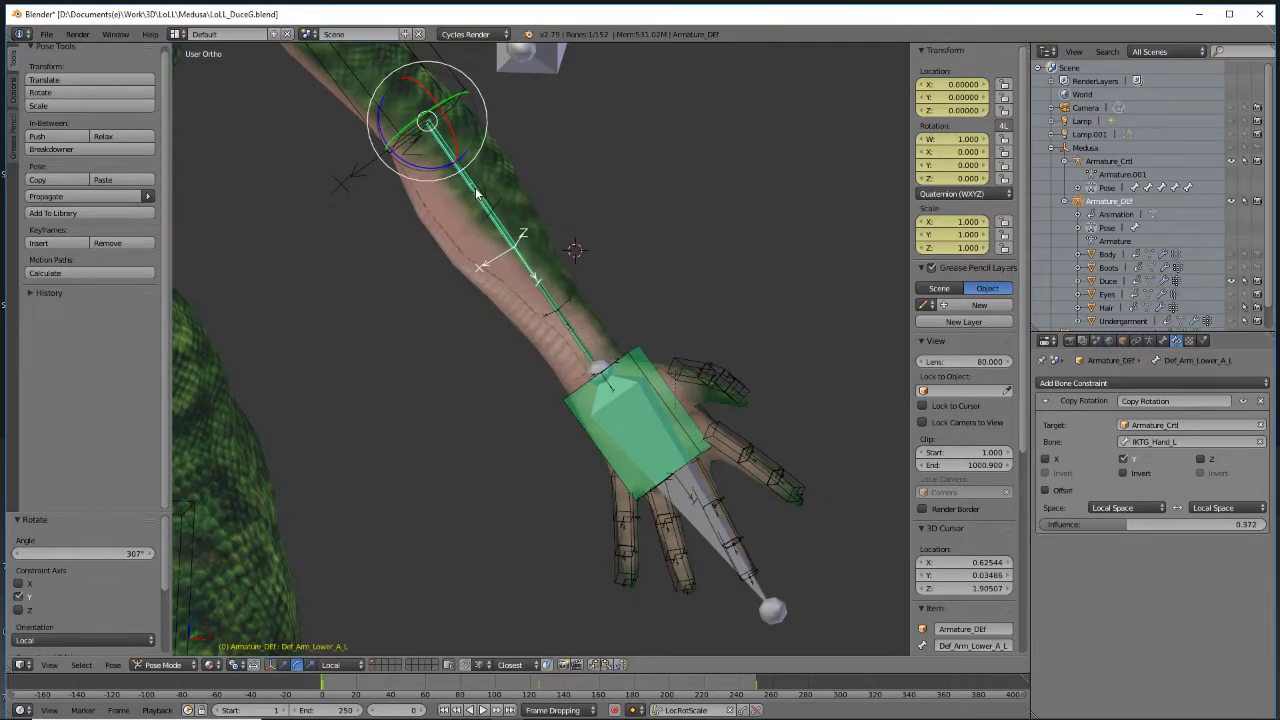
{"action": "left_click", "coordinate": [1165, 524]}
{"action": "key", "text": "BackSpace"}
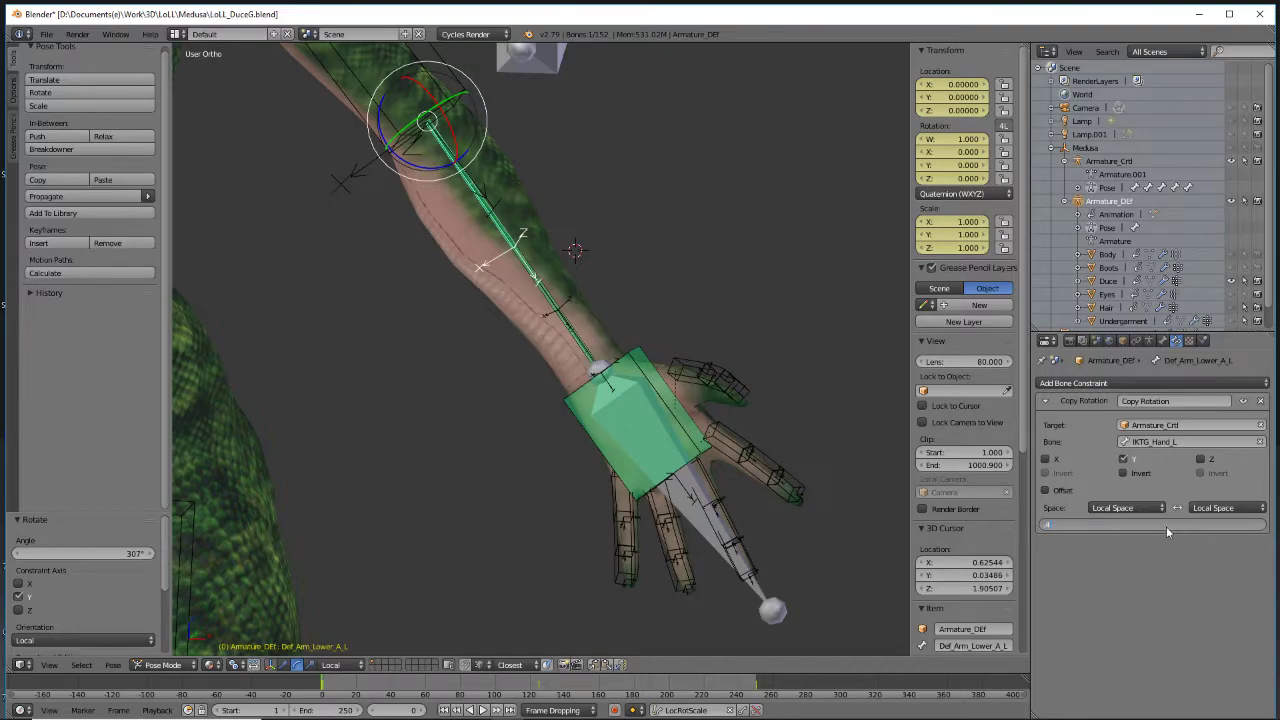
{"action": "type", "text": ".4"}
{"action": "key", "text": "Return"}
Set the view subdivisions of the Duce mesh's Subsurf modifier to 1
{"action": "scroll", "coordinate": [722, 241], "scroll_direction": "down", "scroll_amount": 3}
{"action": "middle_click_drag", "start_coordinate": [722, 241], "coordinate": [766, 380]}
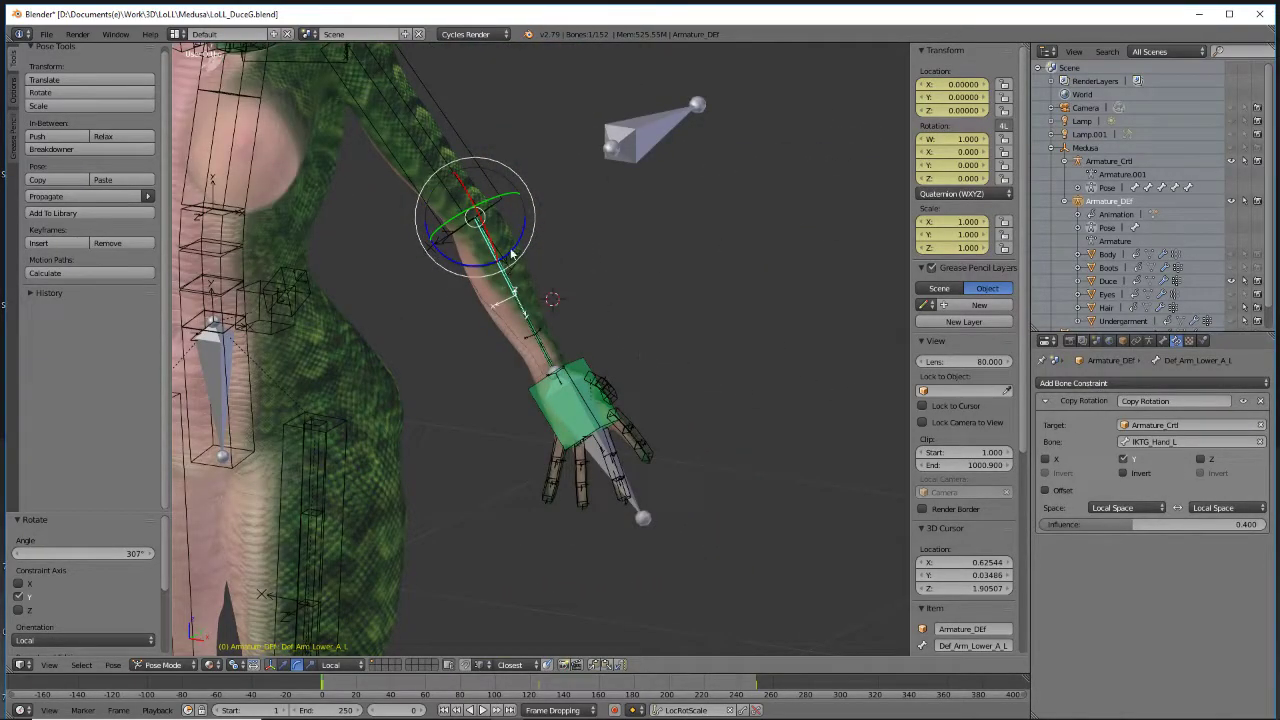
{"action": "right_click", "coordinate": [511, 255]}
{"action": "left_click", "coordinate": [1176, 341]}
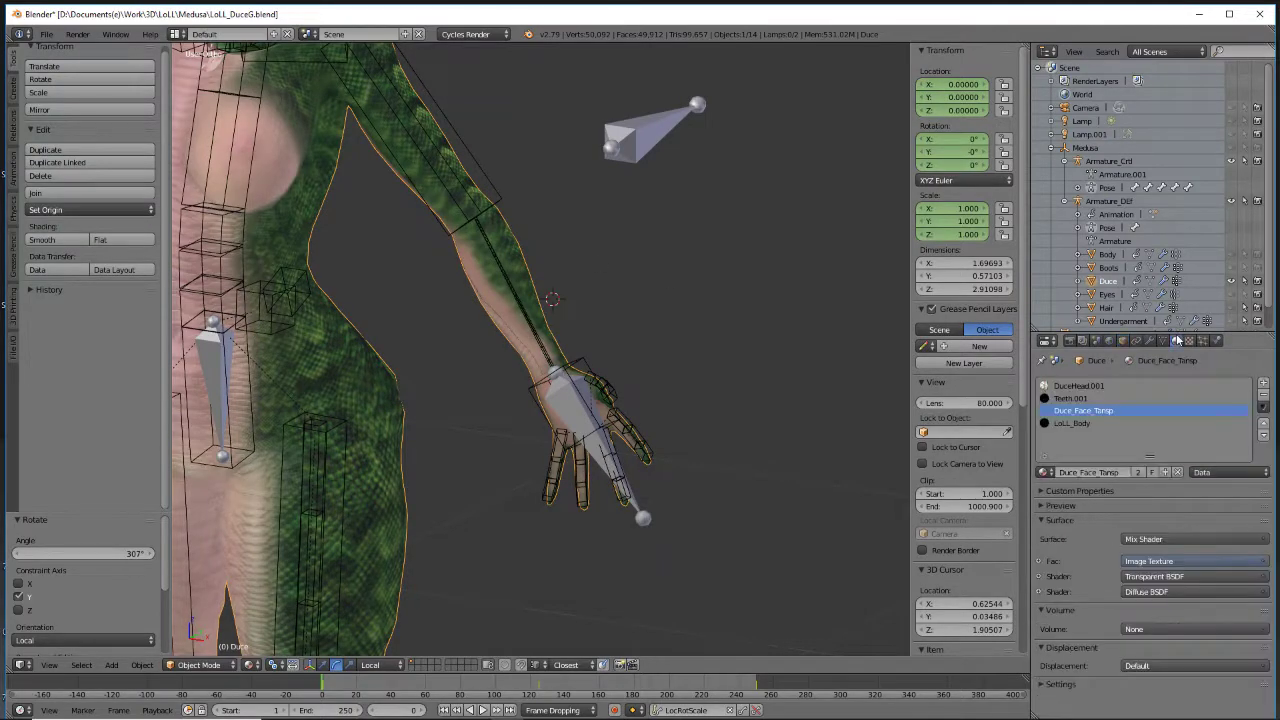
{"action": "left_click", "coordinate": [1151, 341]}
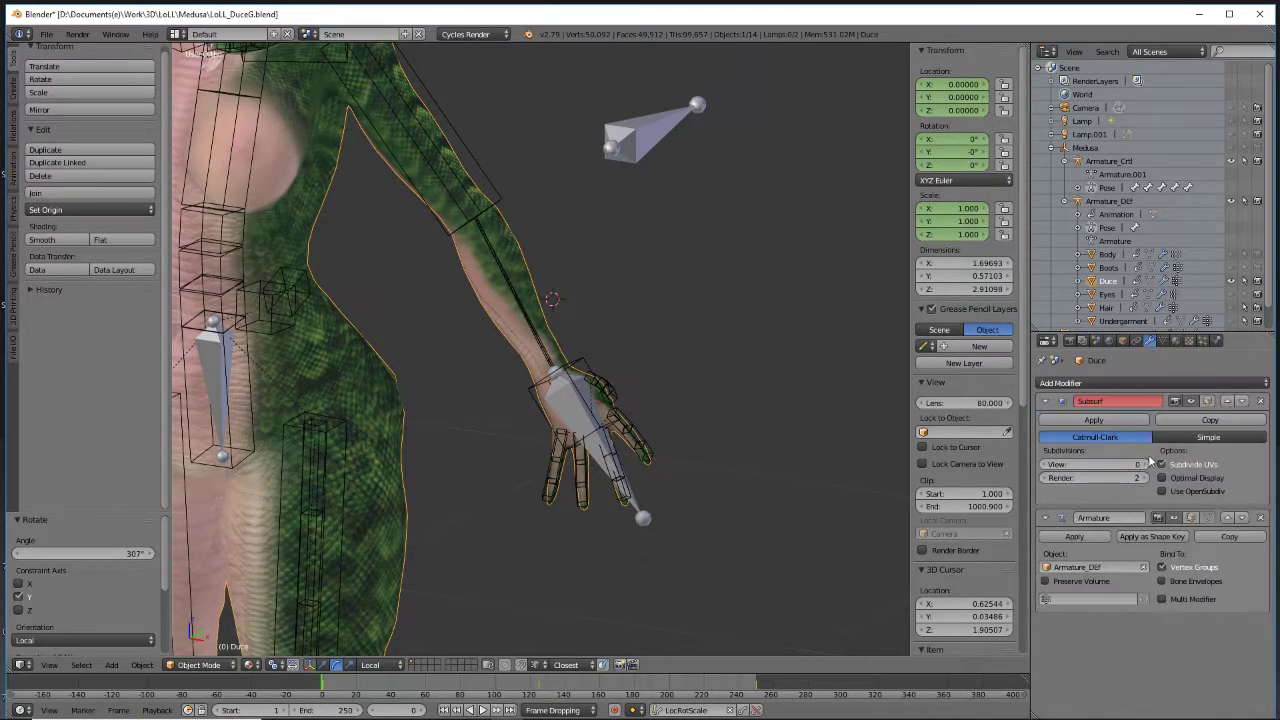
{"action": "left_click", "coordinate": [1143, 465]}
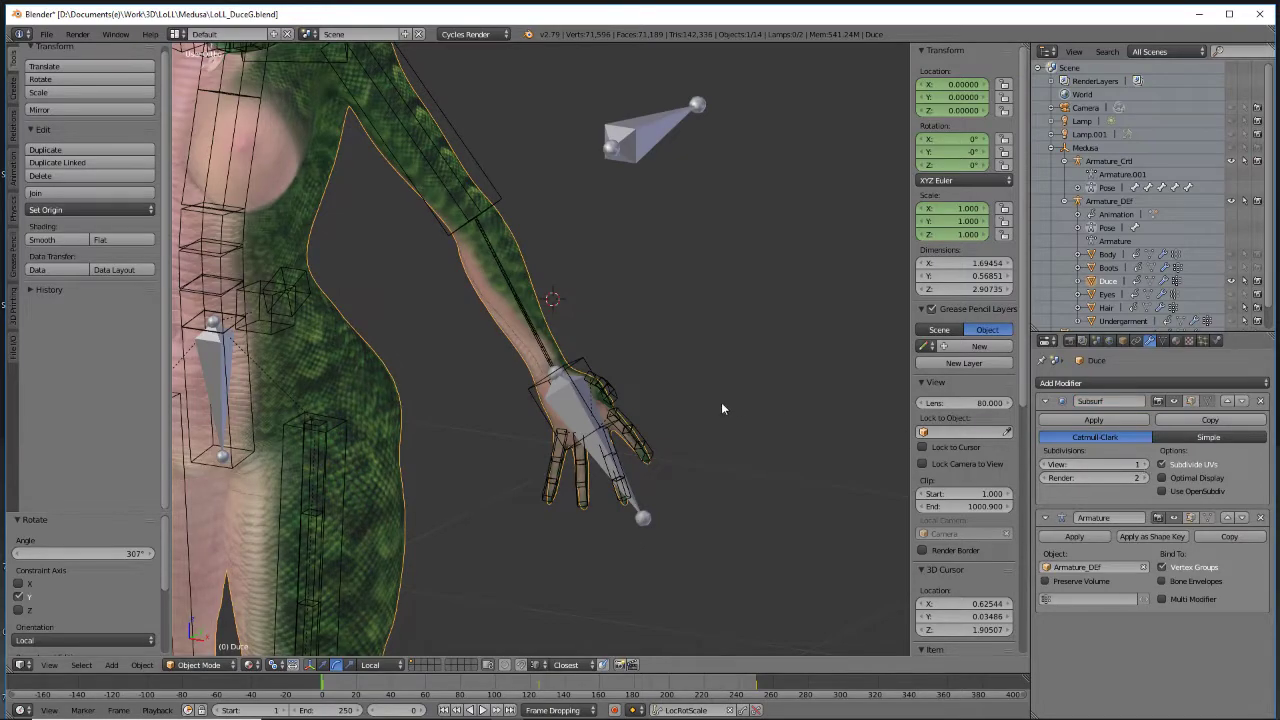
{"action": "key", "text": "KP_5"}
{"action": "mouse_move", "coordinate": [668, 437]}
{"action": "middle_mouse_down"}
{"action": "mouse_move", "coordinate": [526, 423]}
{"action": "mouse_move", "coordinate": [669, 424]}
{"action": "middle_mouse_up"}
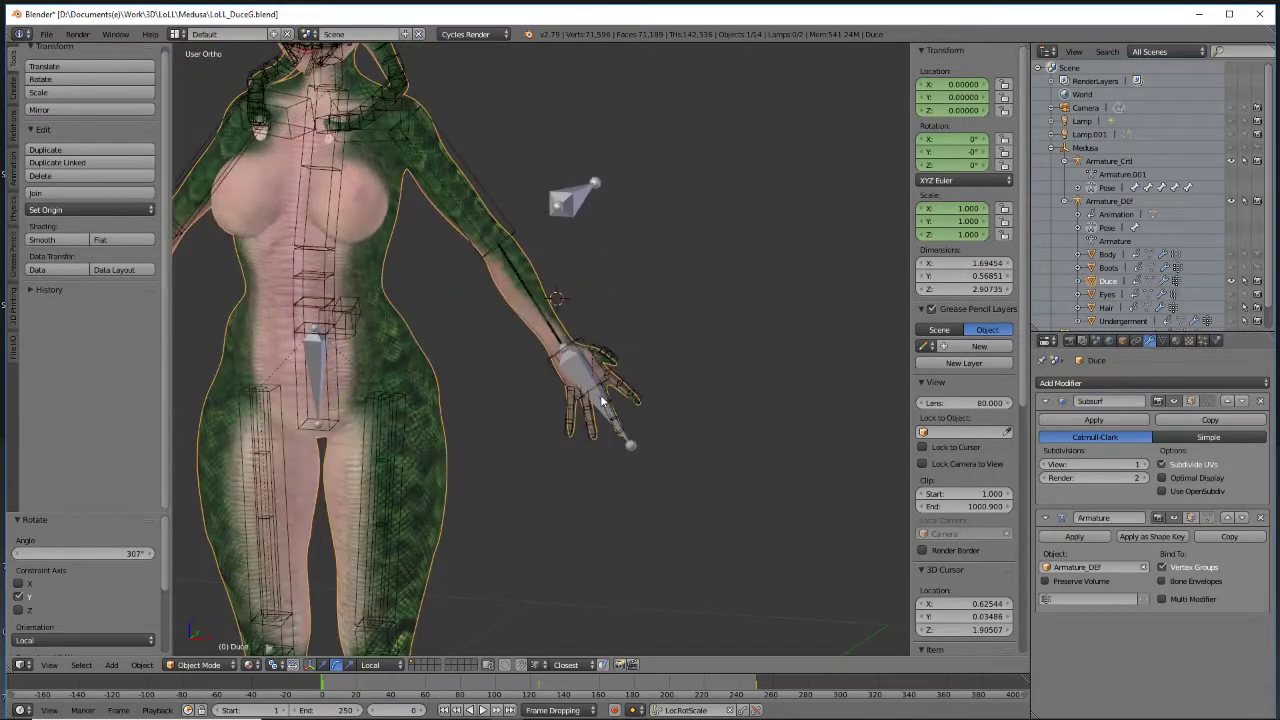
Select the left hand IK target IKTG_Hand_L and clear all of its pose transforms
{"action": "right_click", "coordinate": [602, 402]}
{"action": "right_click", "coordinate": [632, 448]}
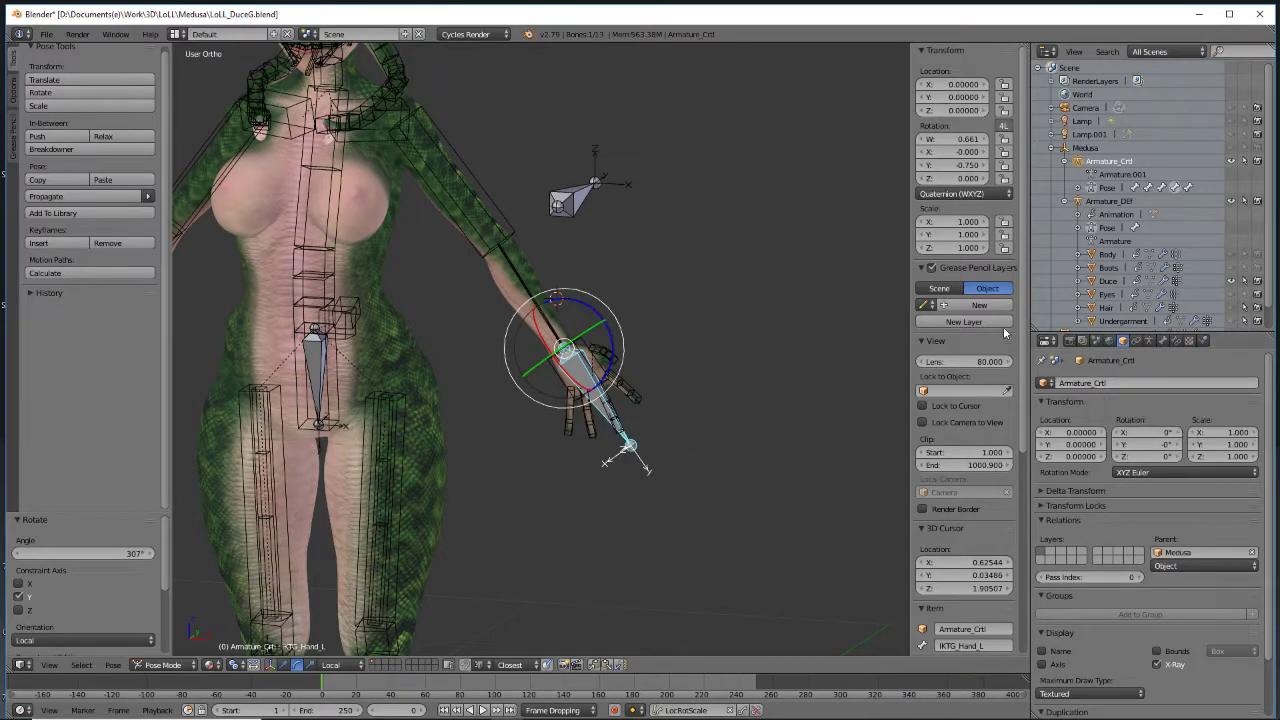
{"action": "left_click", "coordinate": [113, 665]}
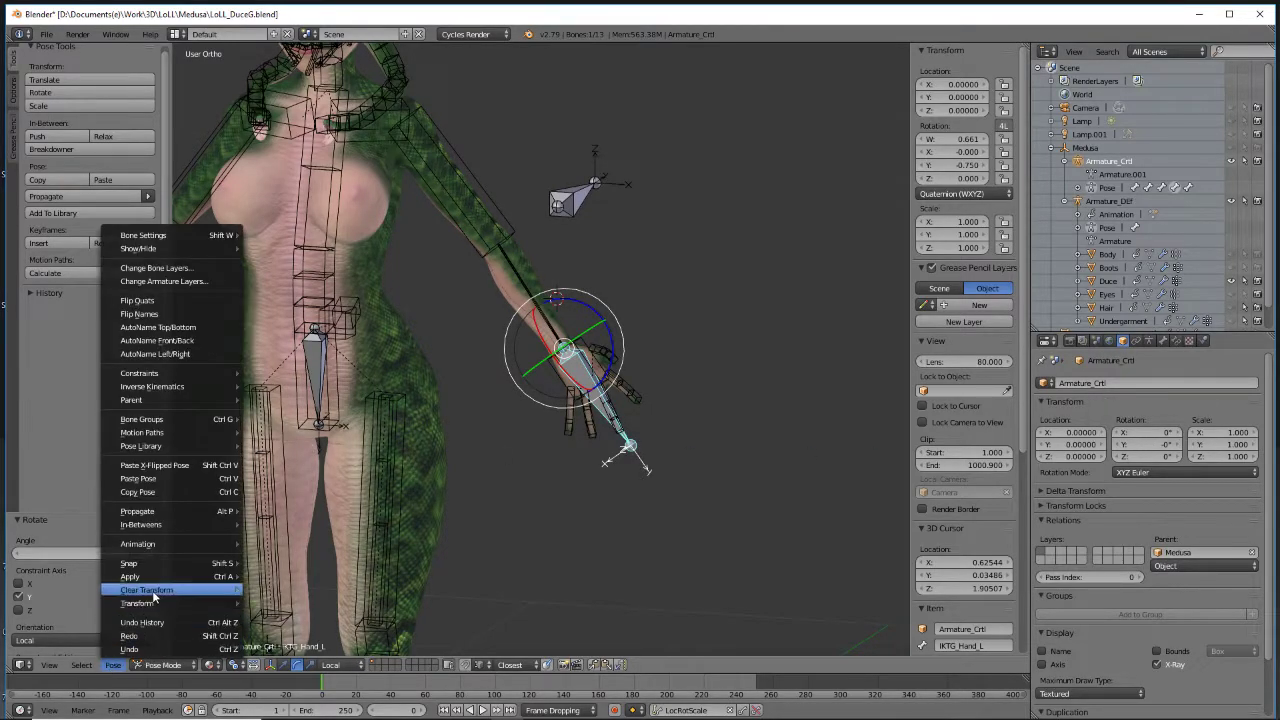
{"action": "mouse_move", "coordinate": [152, 590]}
{"action": "left_click", "coordinate": [306, 589]}
Test the wrist twist by rotating IKTG_Hand_L about its local Y axis by 113°, then by -201°
{"action": "middle_click_drag", "start_coordinate": [555, 390], "coordinate": [548, 430]}
{"action": "scroll", "coordinate": [548, 430], "scroll_direction": "up", "scroll_amount": 3}
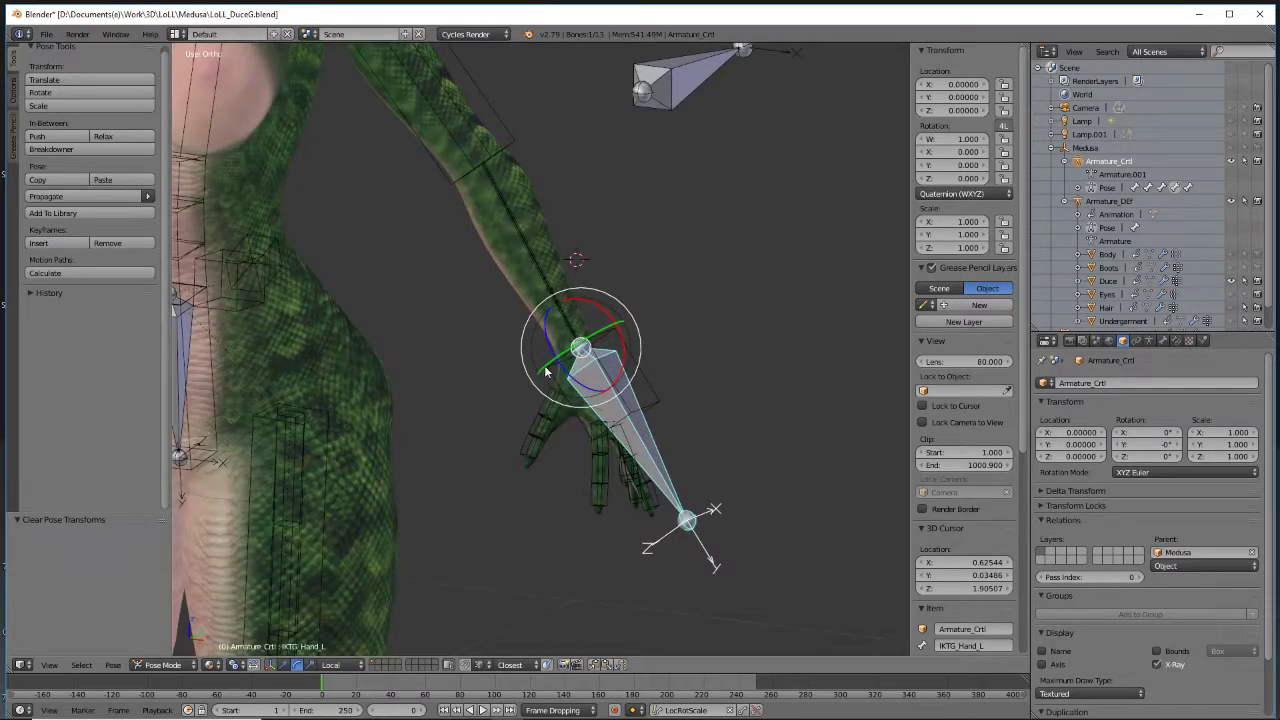
{"action": "left_click_drag", "start_coordinate": [550, 368], "coordinate": [690, 397]}
{"action": "middle_click_drag", "start_coordinate": [690, 397], "coordinate": [514, 370]}
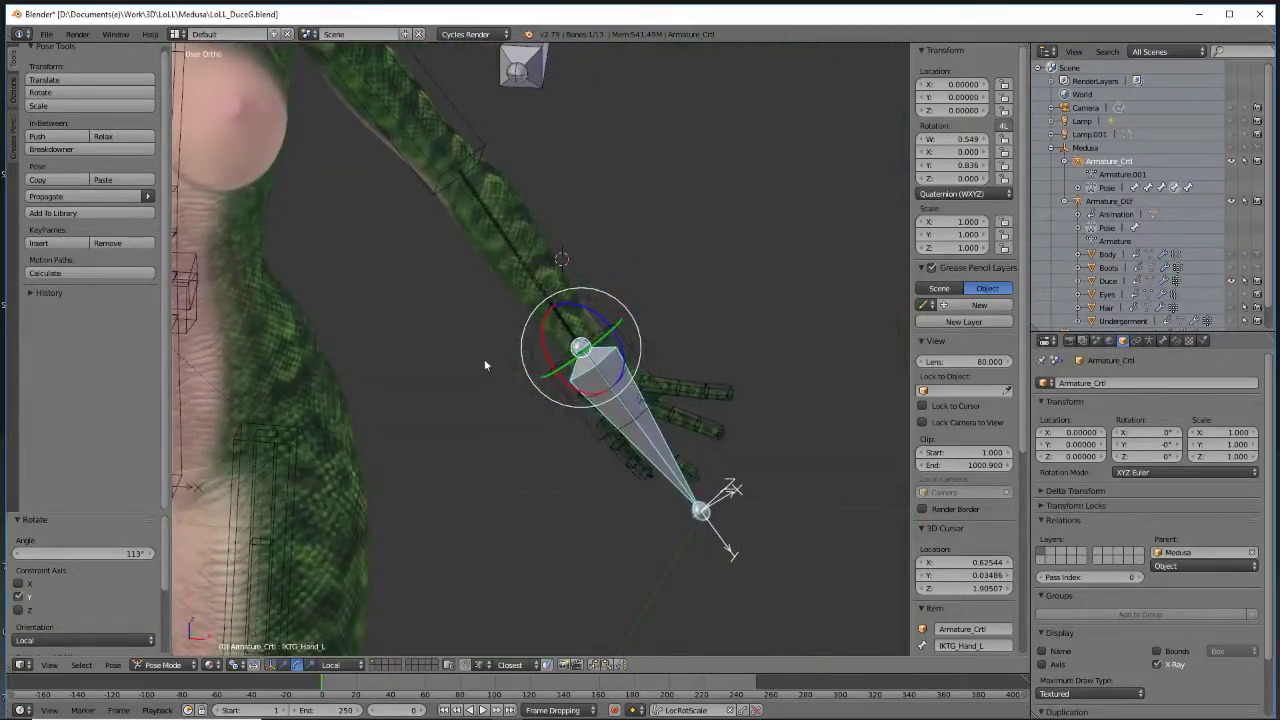
{"action": "scroll", "coordinate": [597, 416], "scroll_direction": "up", "scroll_amount": 3}
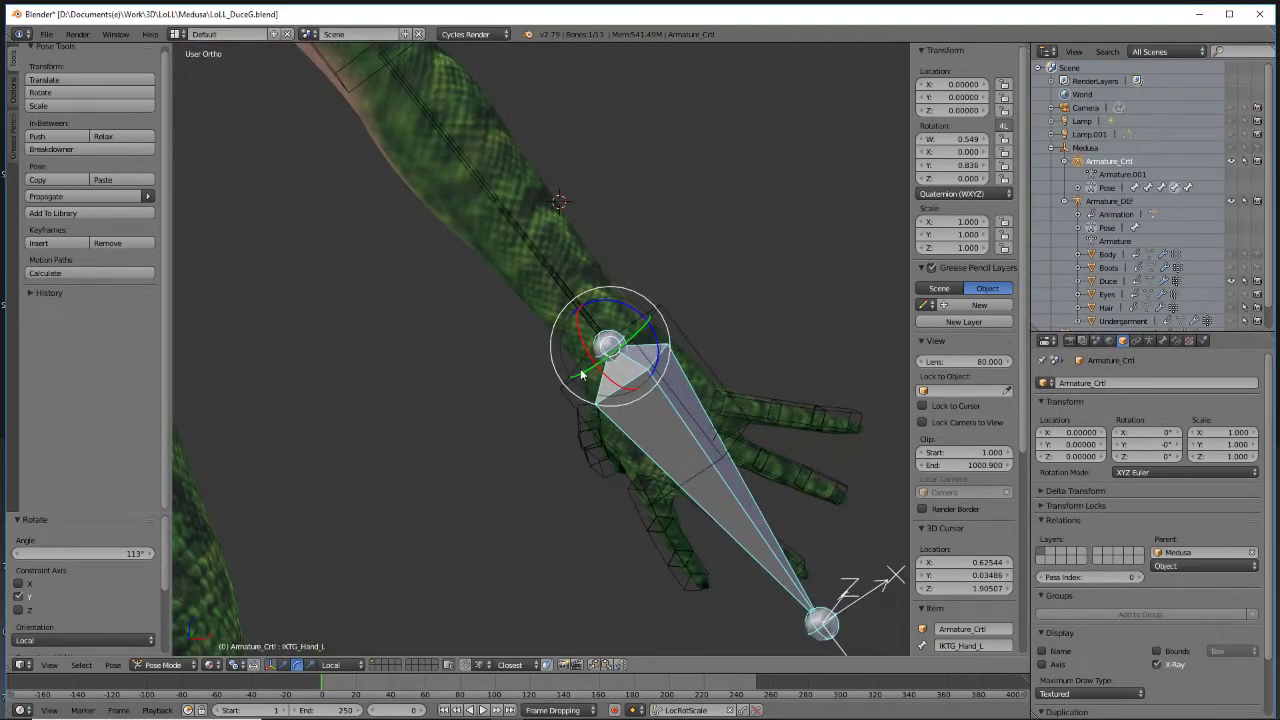
{"action": "left_click_drag", "start_coordinate": [598, 370], "coordinate": [701, 314]}
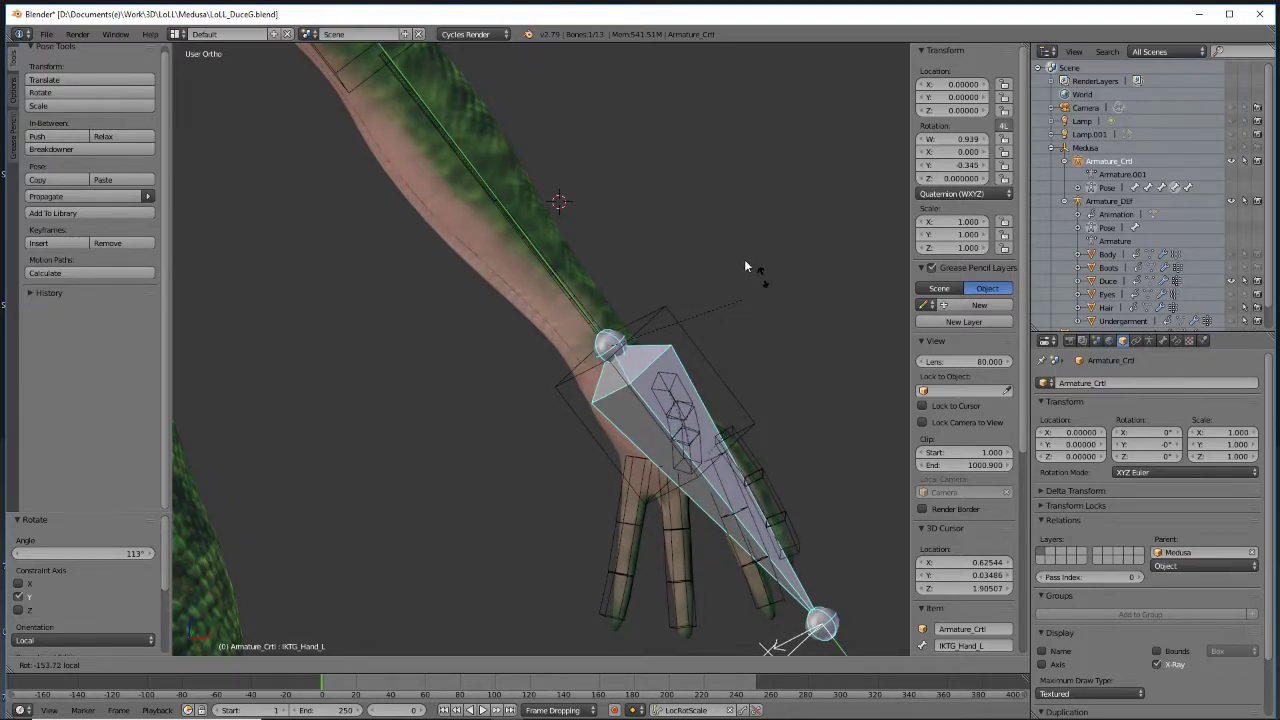
{"action": "left_click", "coordinate": [686, 167]}
{"action": "middle_click_drag", "start_coordinate": [492, 180], "coordinate": [596, 344]}
{"action": "scroll", "coordinate": [600, 297], "scroll_direction": "down", "scroll_amount": 6}
{"action": "scroll", "coordinate": [596, 344], "scroll_direction": "up", "scroll_amount": 5}
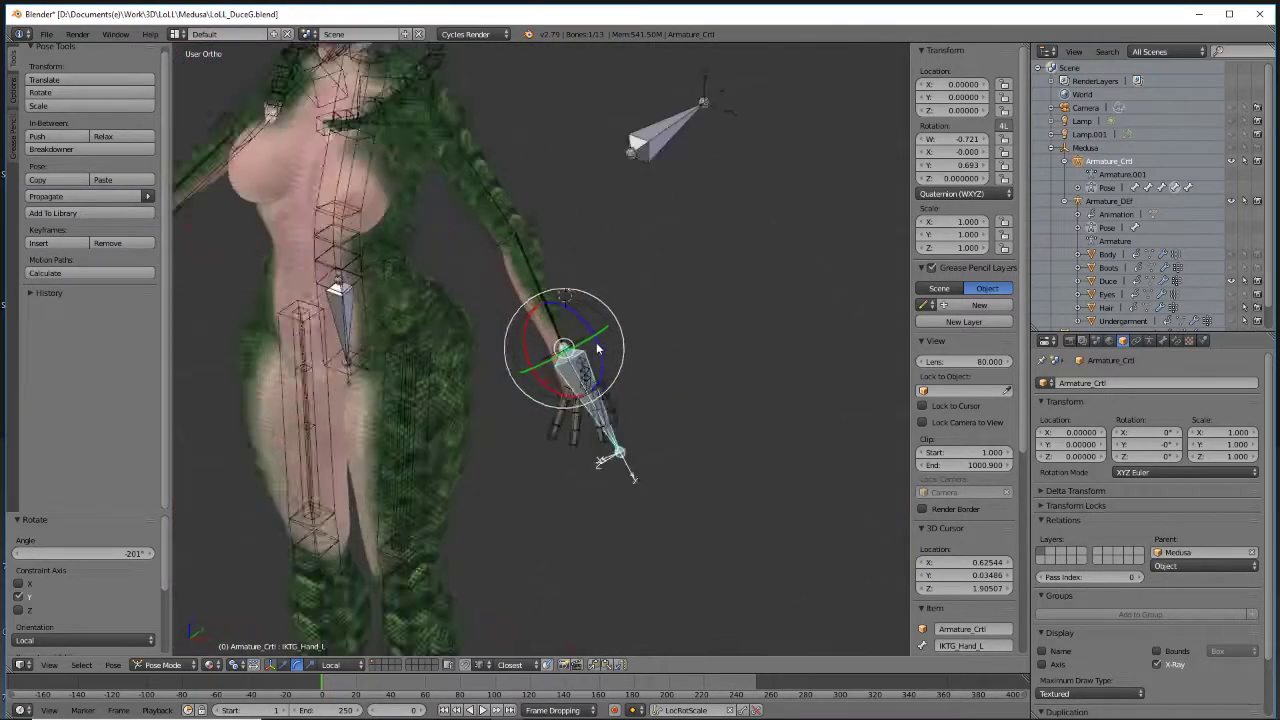
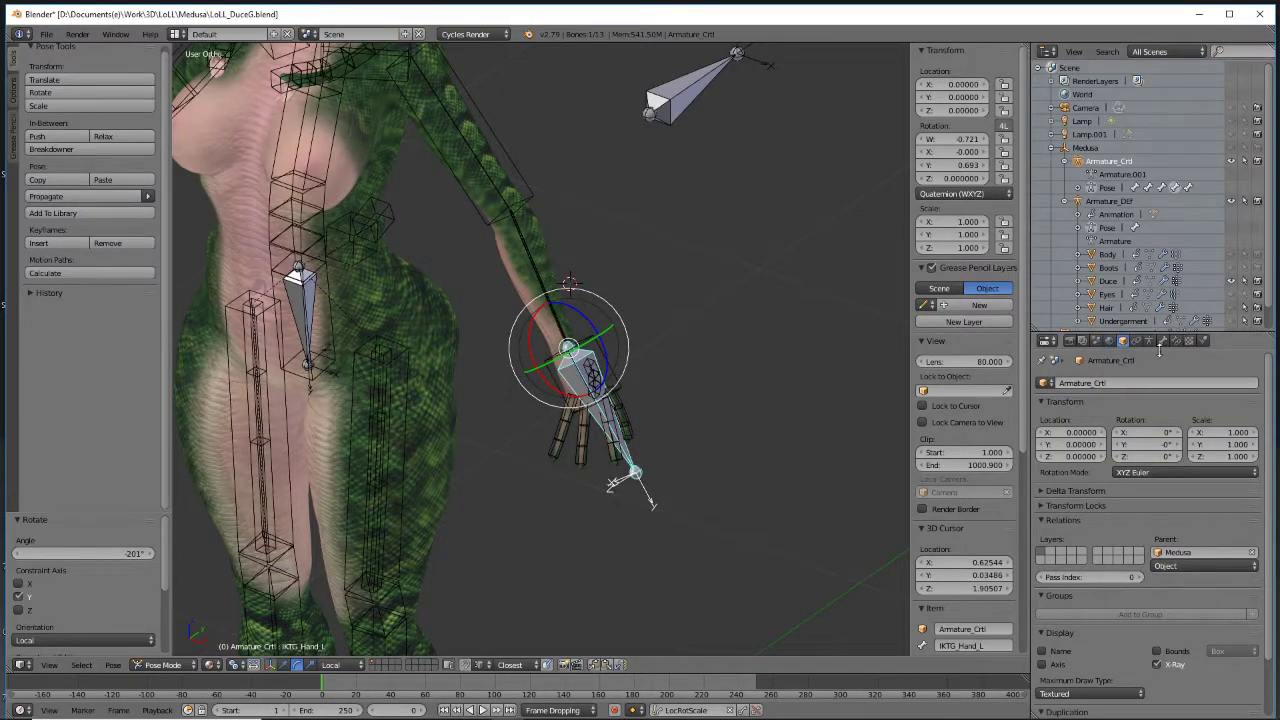
Select the Duce mesh and set its Subsurf modifier's viewport subdivisions to 0
{"action": "right_click", "coordinate": [525, 236]}
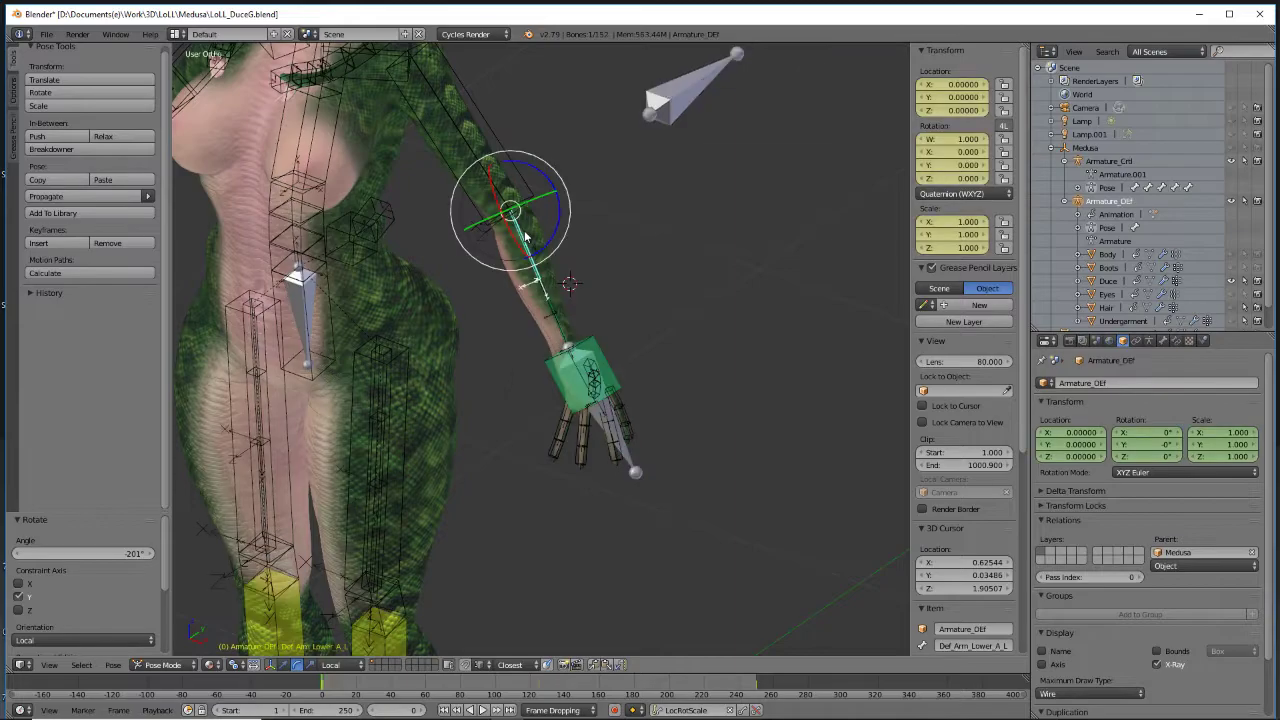
{"action": "right_click", "coordinate": [531, 244]}
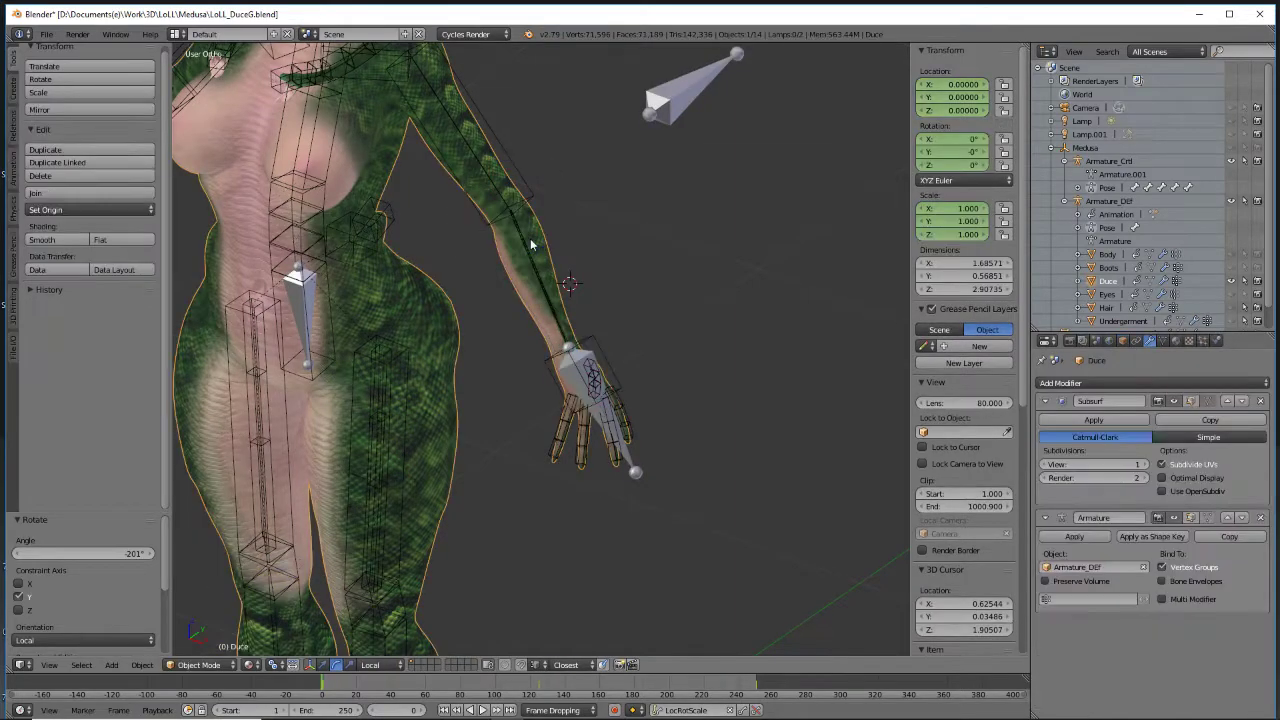
{"action": "left_click", "coordinate": [1046, 465]}
Reveal the hidden bones of Armature_DEF and select Eff_Arm_Lower_L, followed by Def_Arm_Lower_C_L, in the left forearm
{"action": "scroll", "coordinate": [588, 442], "scroll_direction": "down", "scroll_amount": 3}
{"action": "middle_click_drag", "start_coordinate": [591, 444], "coordinate": [645, 411]}
{"action": "scroll", "coordinate": [645, 411], "scroll_direction": "up", "scroll_amount": 4}
{"action": "middle_click_drag", "start_coordinate": [663, 286], "coordinate": [613, 278]}
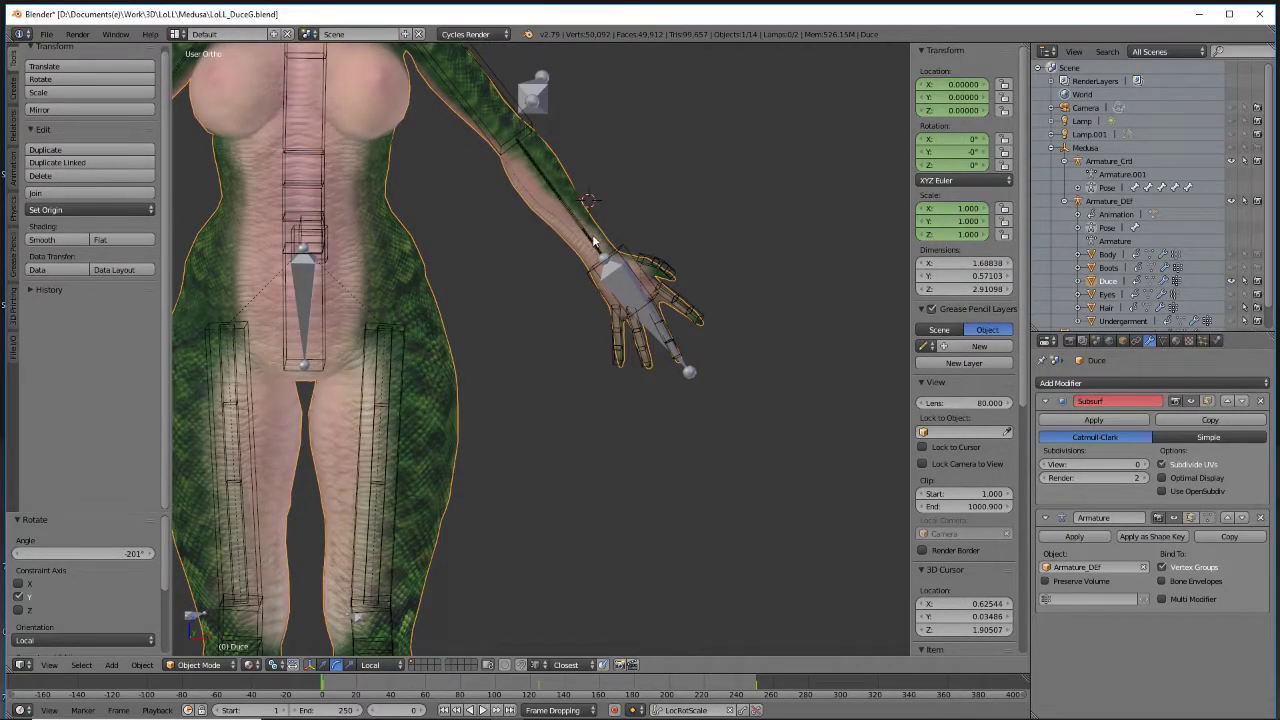
{"action": "right_click", "coordinate": [592, 240]}
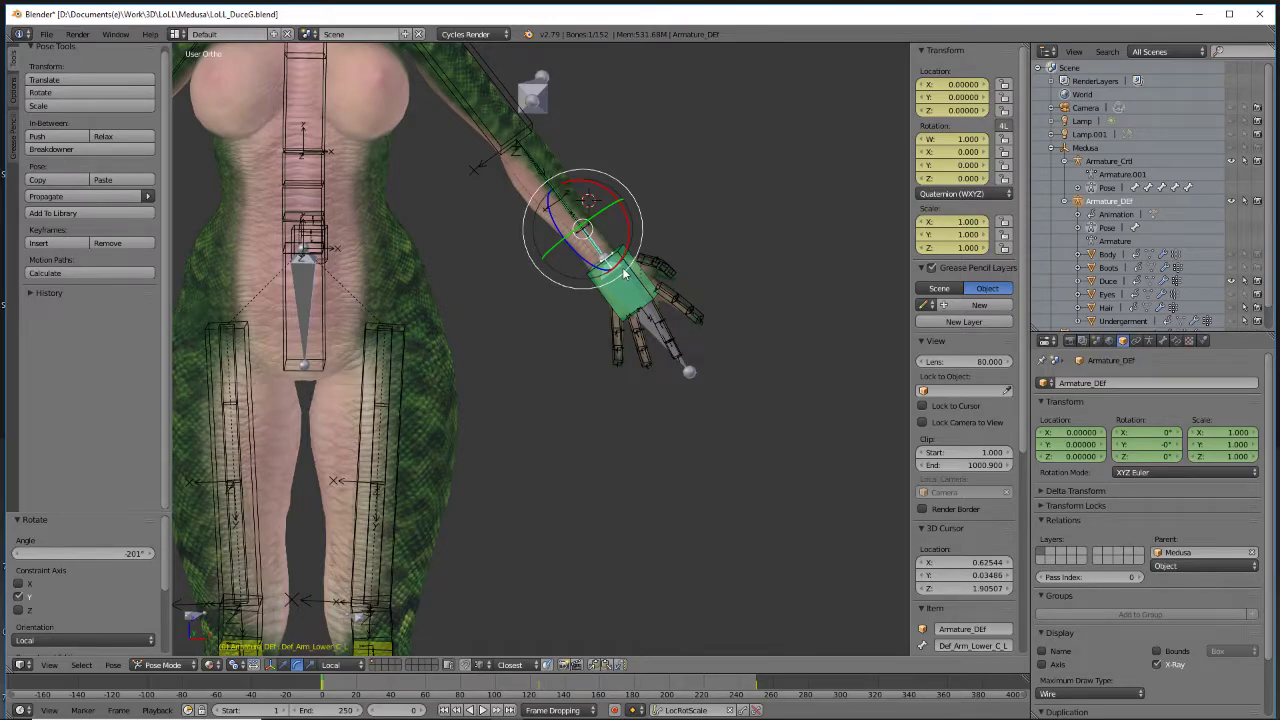
{"action": "key", "text": "alt+h"}
{"action": "right_click", "coordinate": [609, 222]}
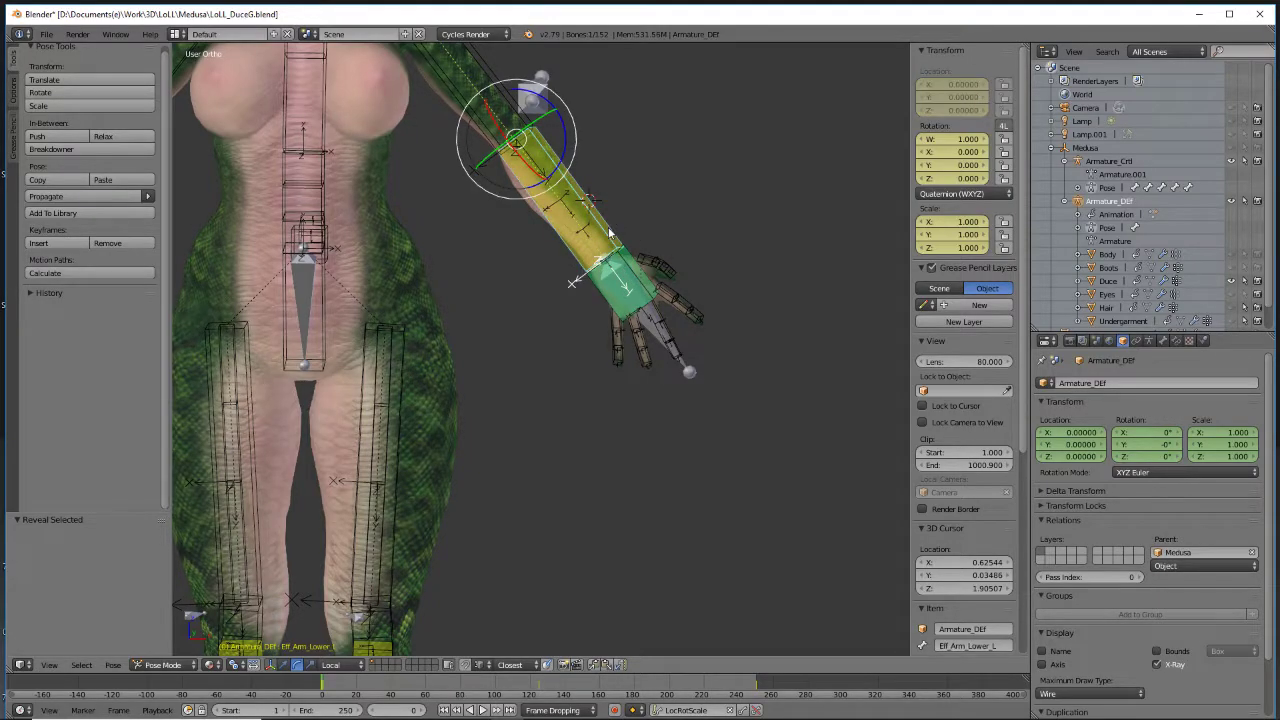
{"action": "middle_click_drag", "start_coordinate": [643, 164], "coordinate": [647, 257], "text": "shift"}
{"action": "scroll", "coordinate": [645, 260], "scroll_direction": "up", "scroll_amount": 4}
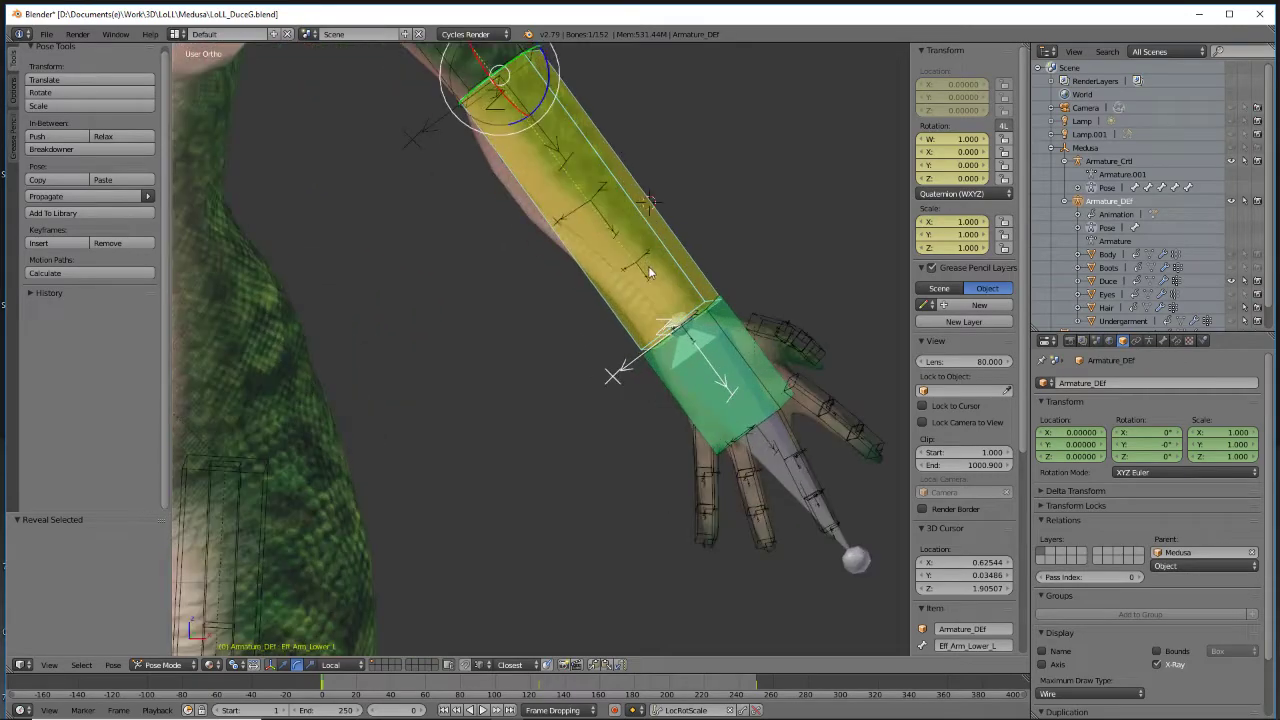
{"action": "right_click", "coordinate": [655, 298]}
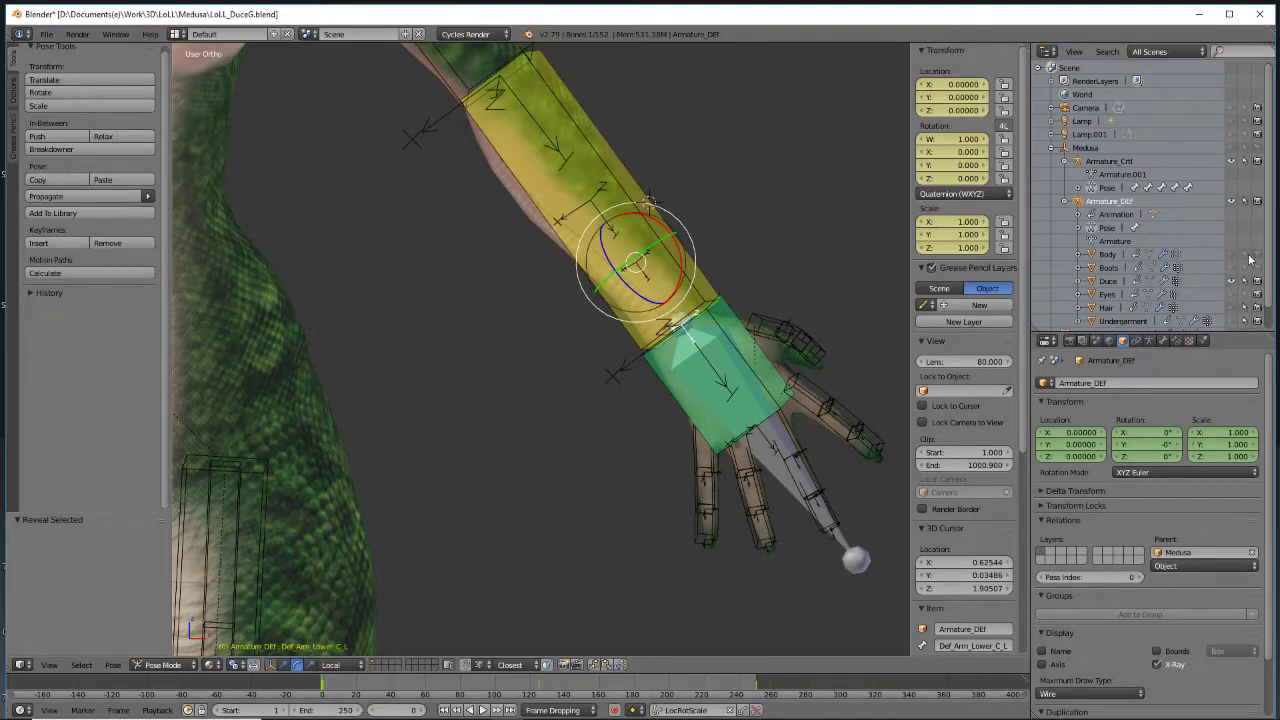
Hide the Duce mesh and set the viewport shading to Wireframe
{"action": "left_click", "coordinate": [1232, 281]}
{"action": "middle_click_drag", "start_coordinate": [713, 240], "coordinate": [648, 290]}
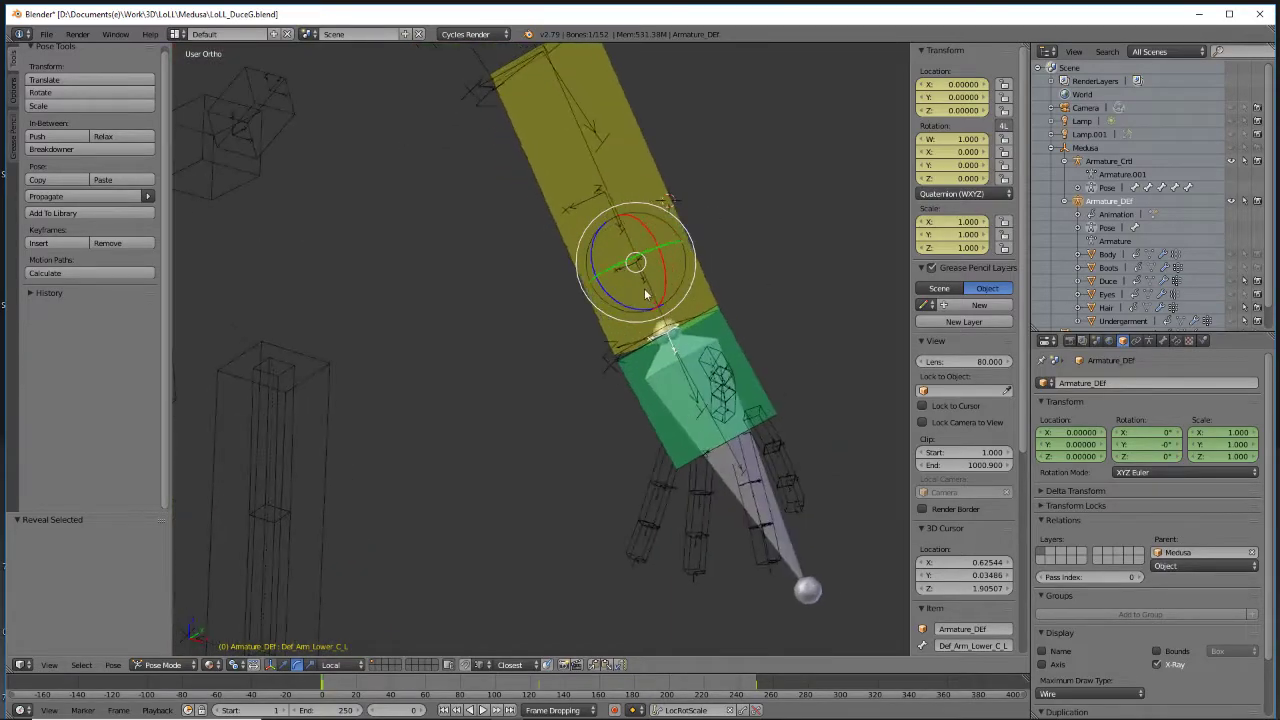
{"action": "left_click", "coordinate": [213, 665]}
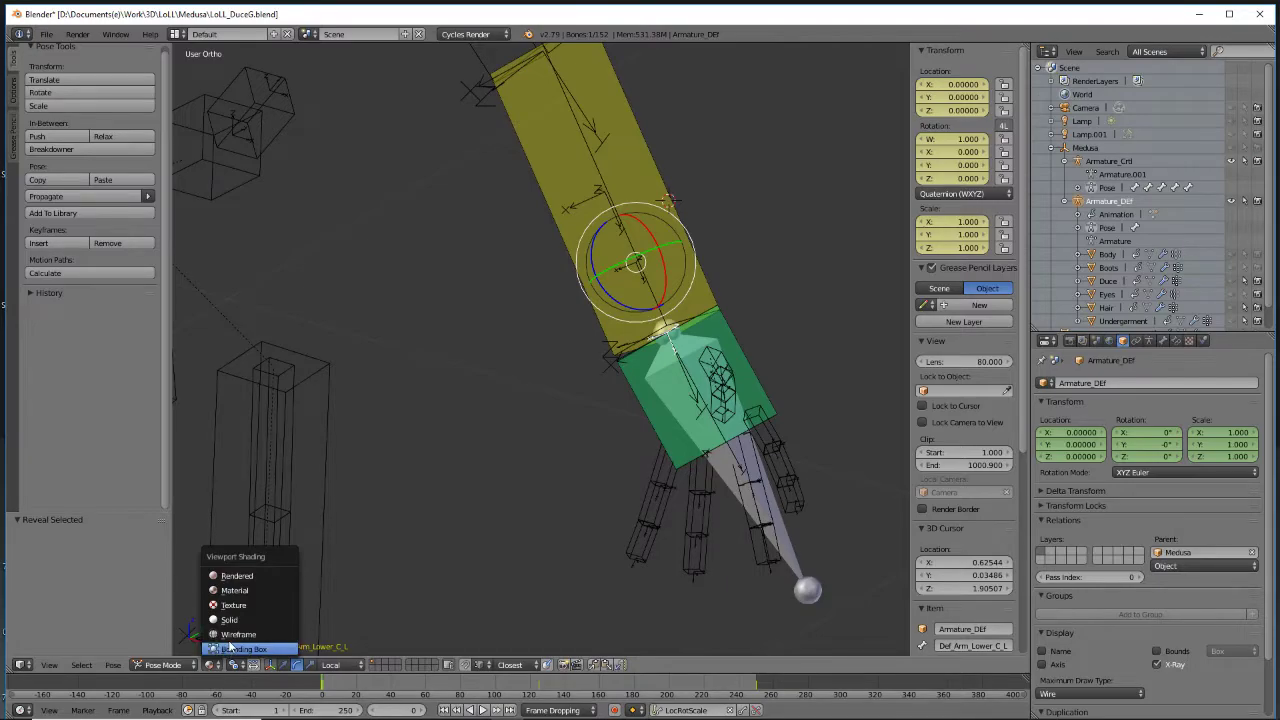
{"action": "left_click", "coordinate": [238, 634]}
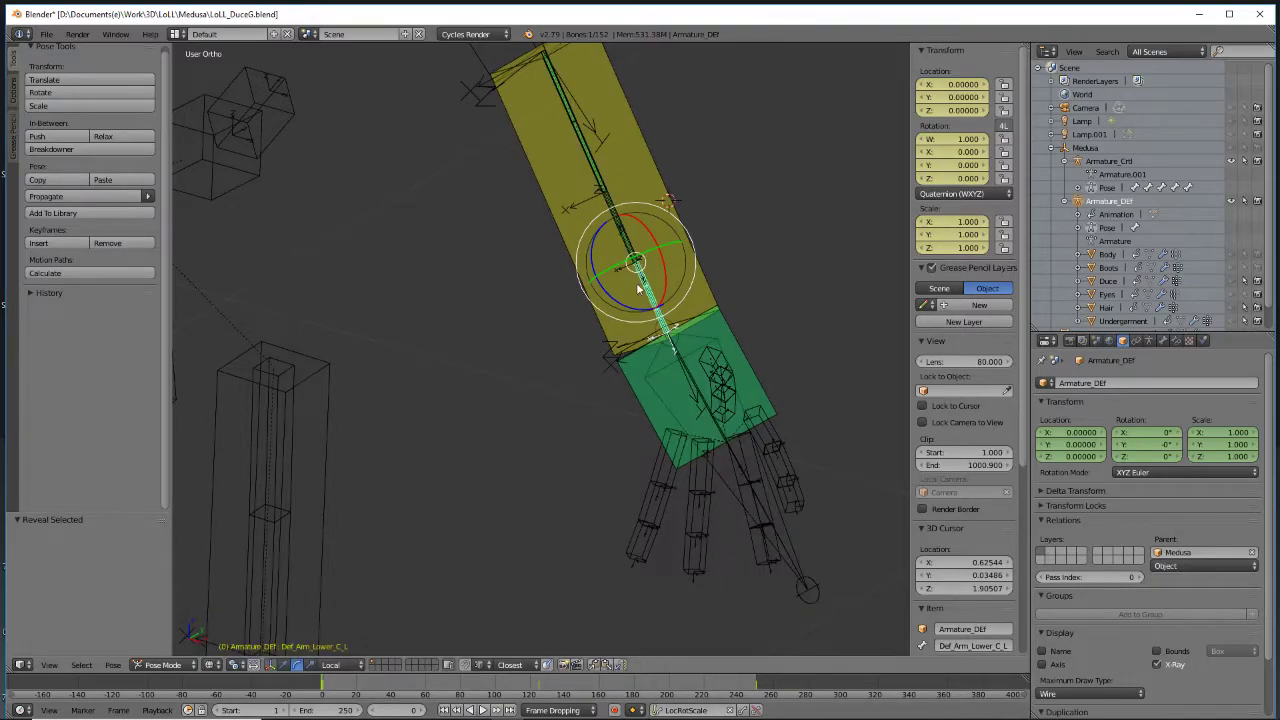
Hide the left forearm's Def_Arm_Lower deform bones, undoing any hiding of Eff_Arm_Lower_L so that bone remains shown
{"action": "key", "text": "h"}
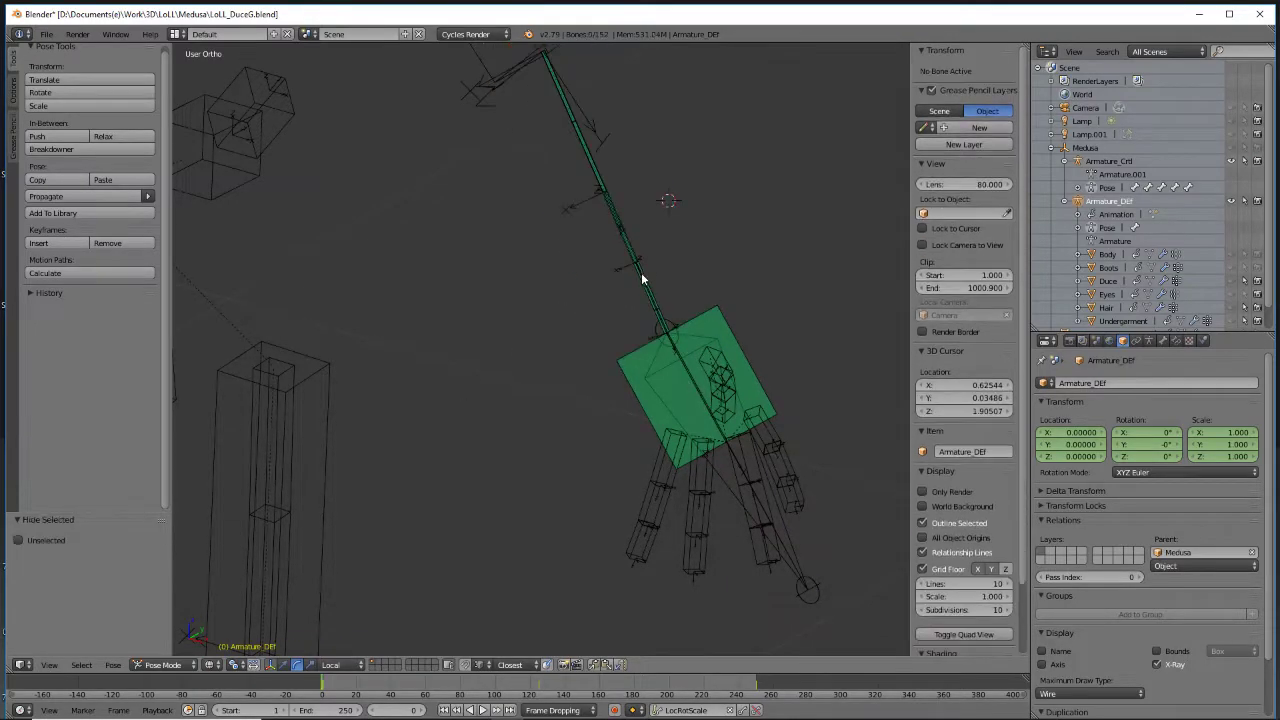
{"action": "key", "text": "ctrl+z"}
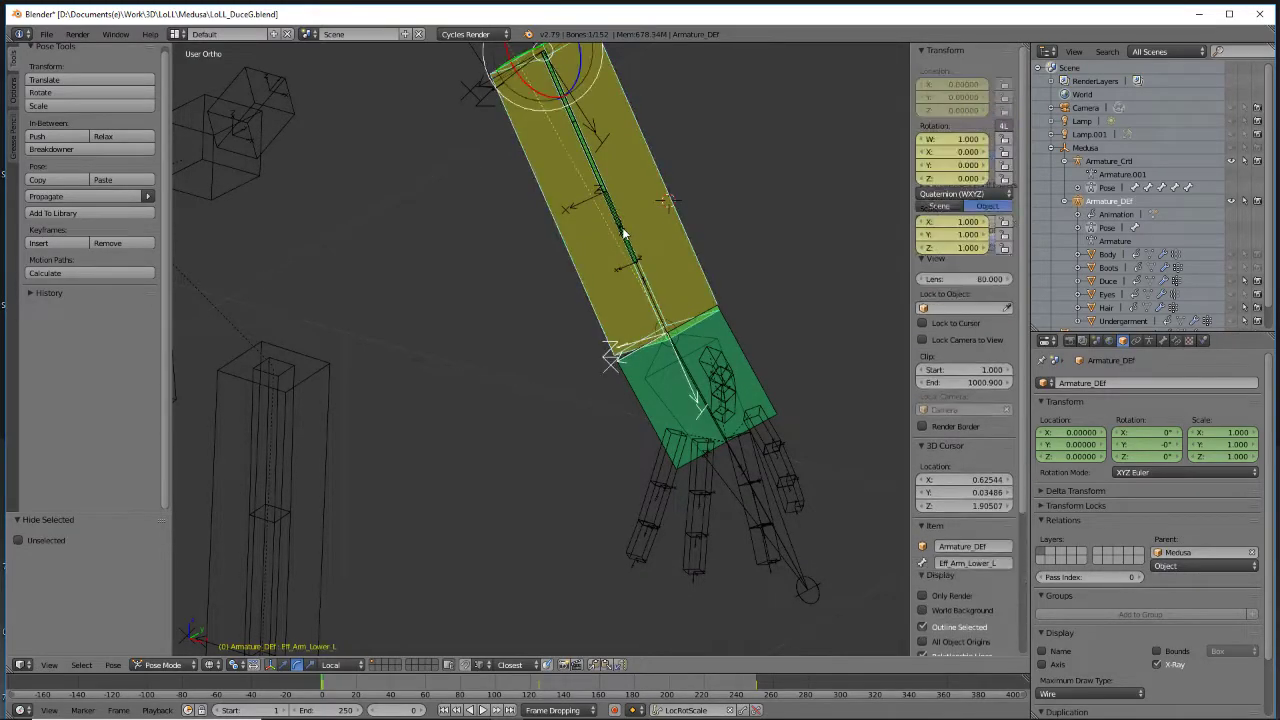
{"action": "key", "text": "h"}
{"action": "key", "text": "ctrl+z"}
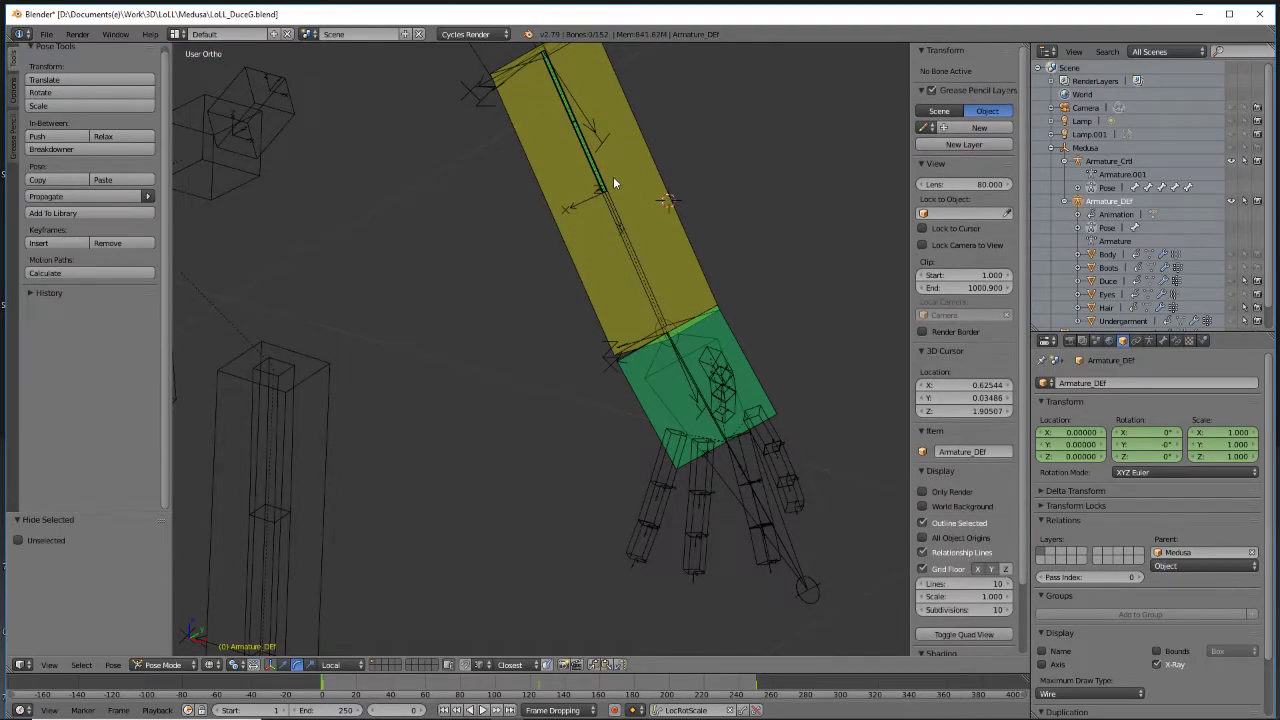
{"action": "key", "text": "h"}
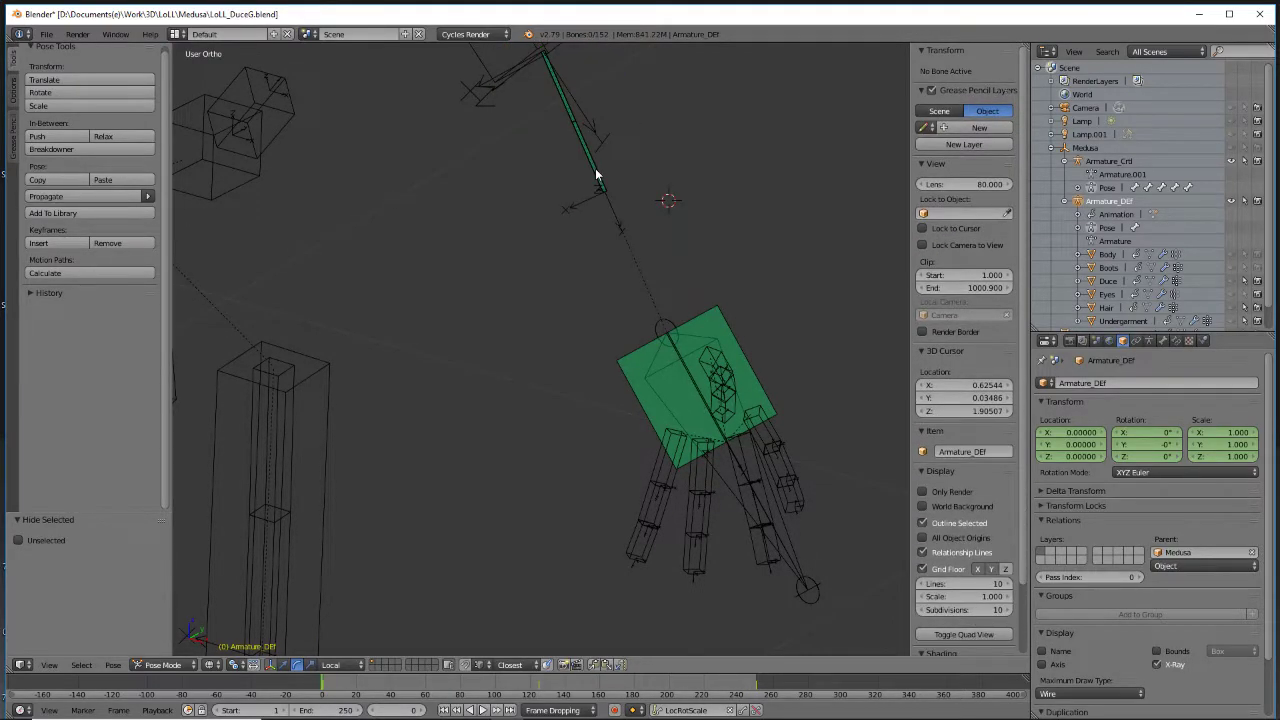
{"action": "key", "text": "ctrl+z"}
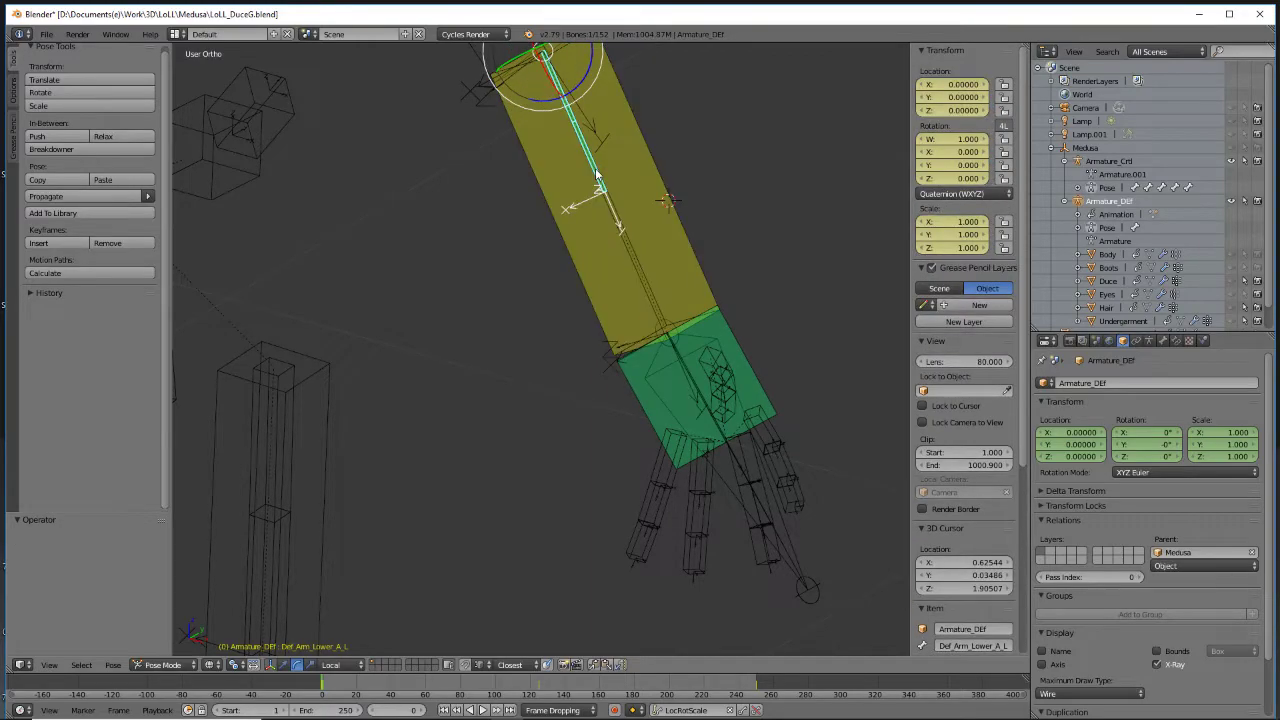
{"action": "key", "text": "h"}
Select every bone of Armature_Crtl and clear all of their pose transforms
{"action": "scroll", "coordinate": [554, 242], "scroll_direction": "down", "scroll_amount": 3}
{"action": "middle_click_drag", "start_coordinate": [553, 242], "coordinate": [470, 284]}
{"action": "right_click", "coordinate": [615, 460]}
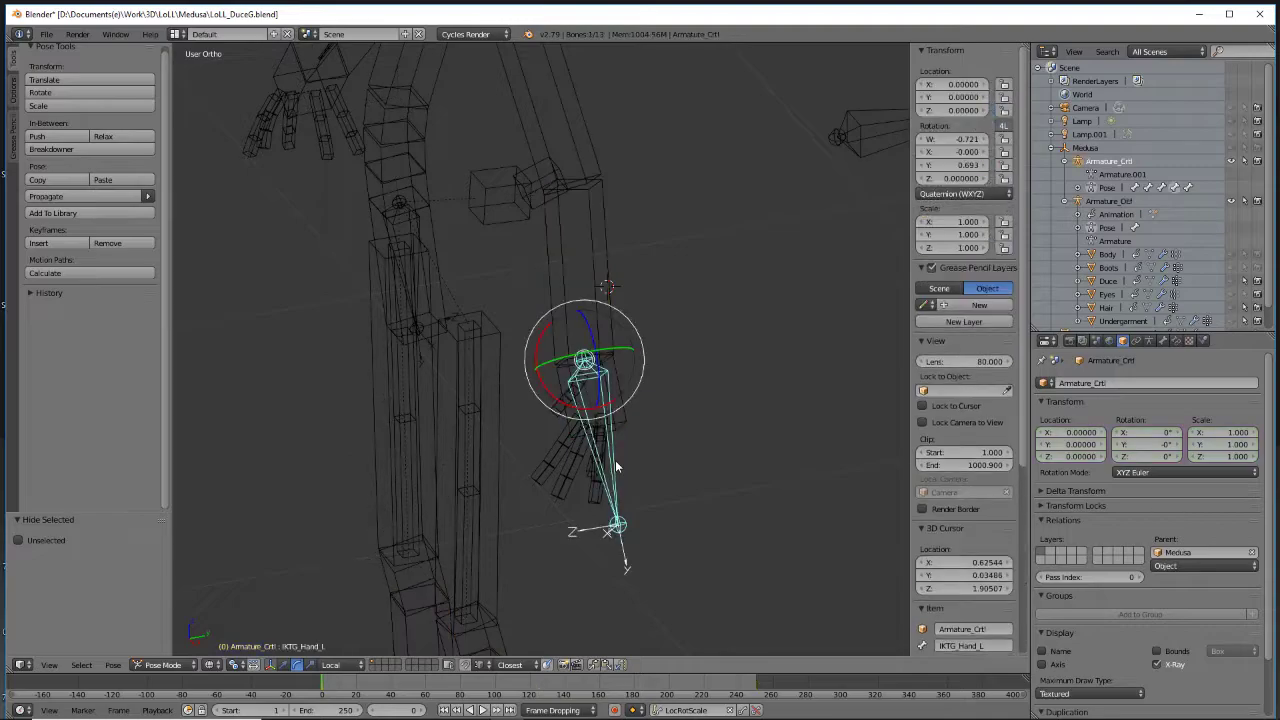
{"action": "key", "text": "a"}
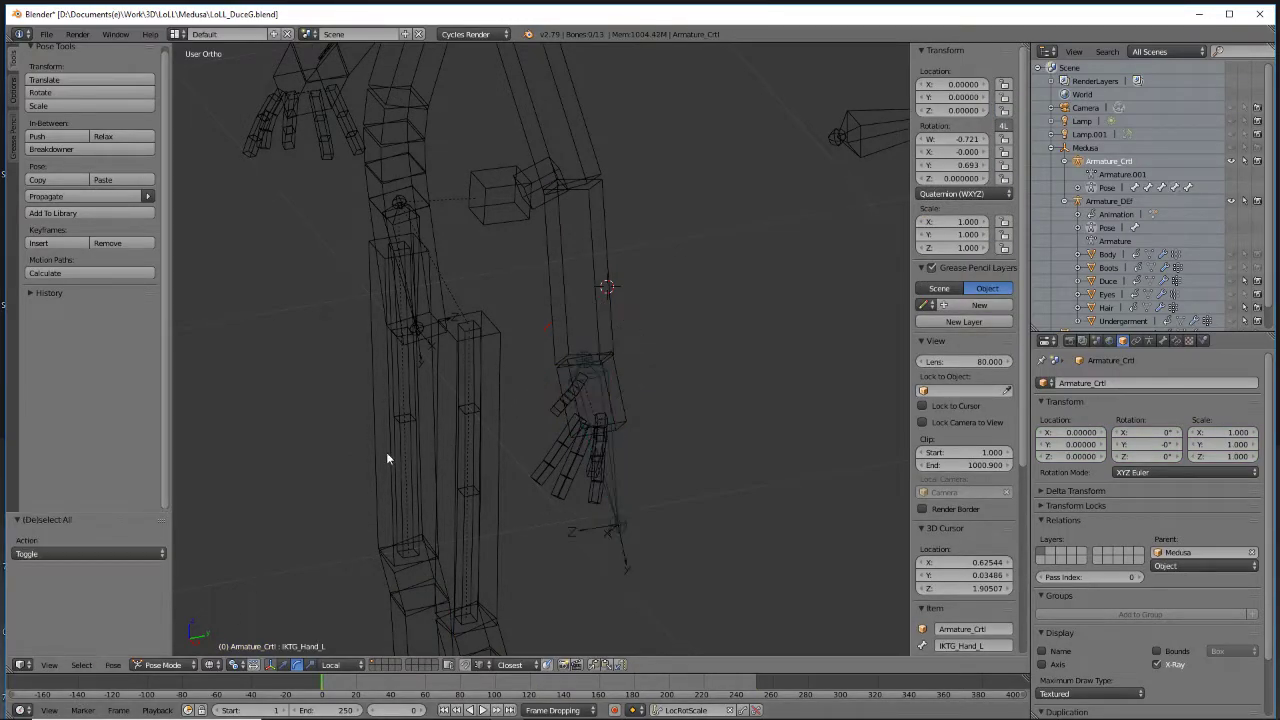
{"action": "key", "text": "a"}
{"action": "left_click", "coordinate": [113, 665]}
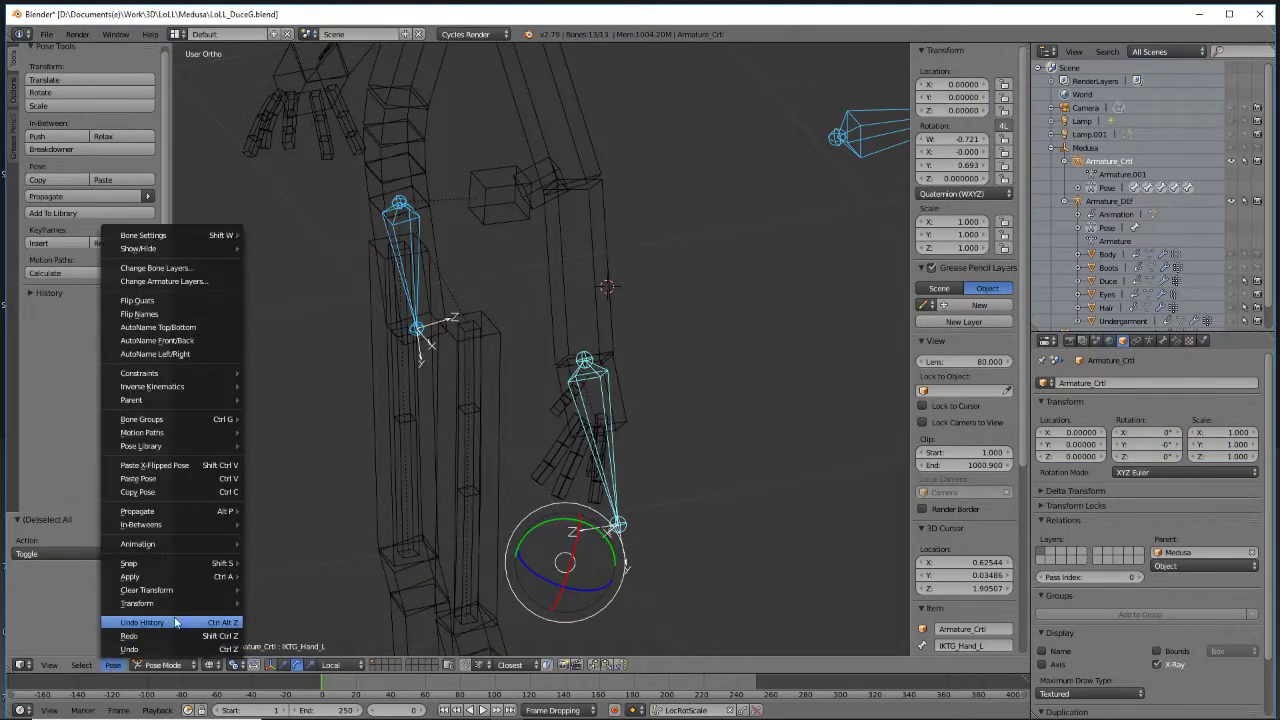
{"action": "mouse_move", "coordinate": [180, 606]}
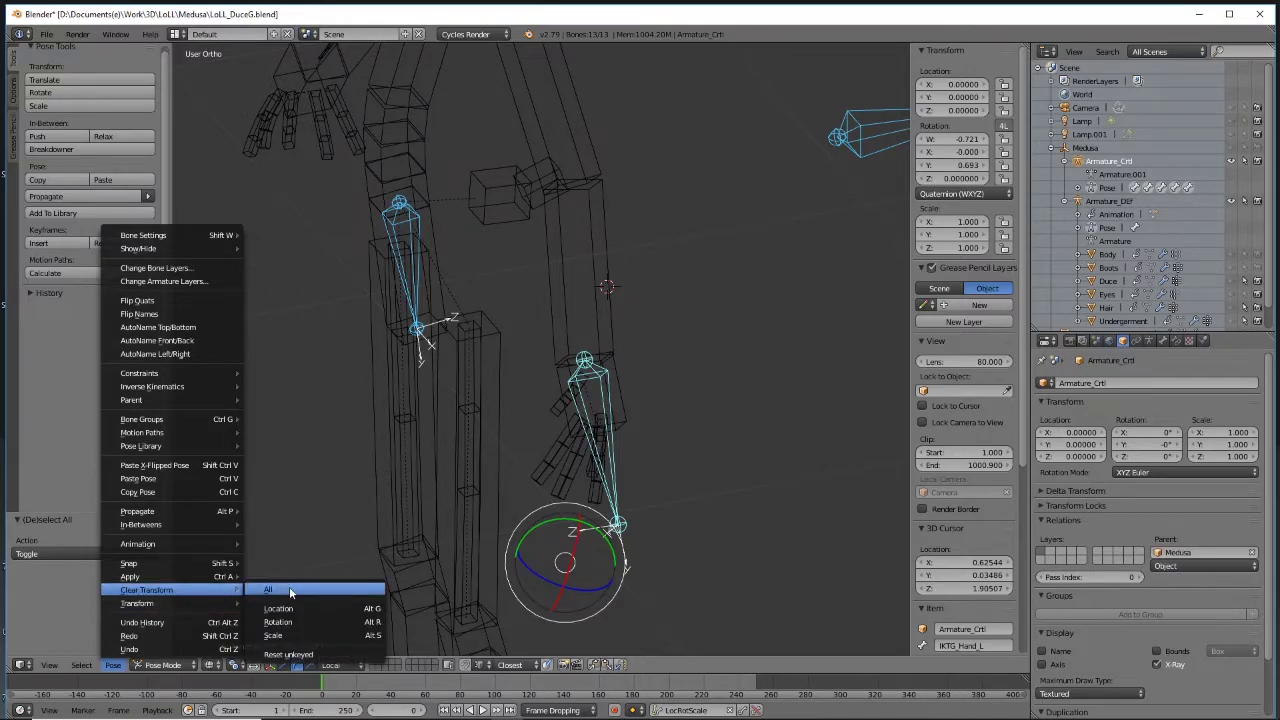
{"action": "left_click", "coordinate": [289, 588]}
Save the file, overwriting the existing LoLL_DuceG.blend
{"action": "middle_click_drag", "start_coordinate": [614, 308], "coordinate": [576, 292]}
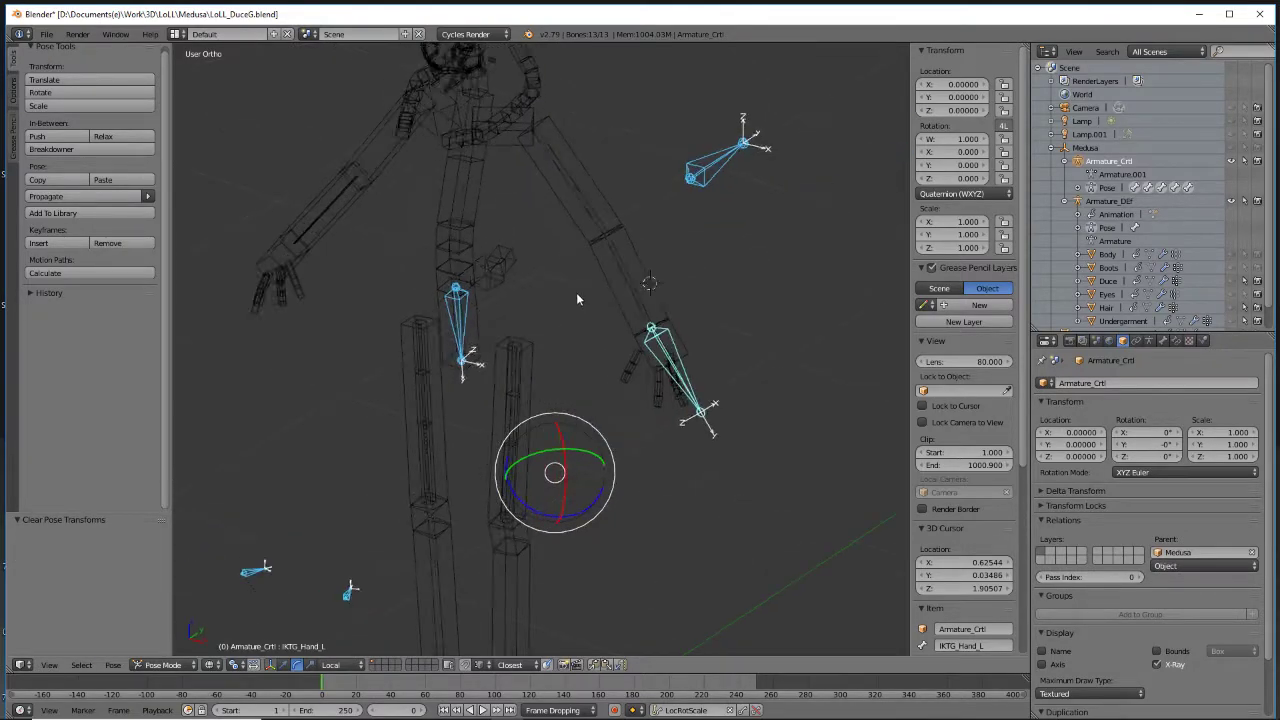
{"action": "key", "text": "ctrl+s"}
{"action": "left_click", "coordinate": [506, 276]}
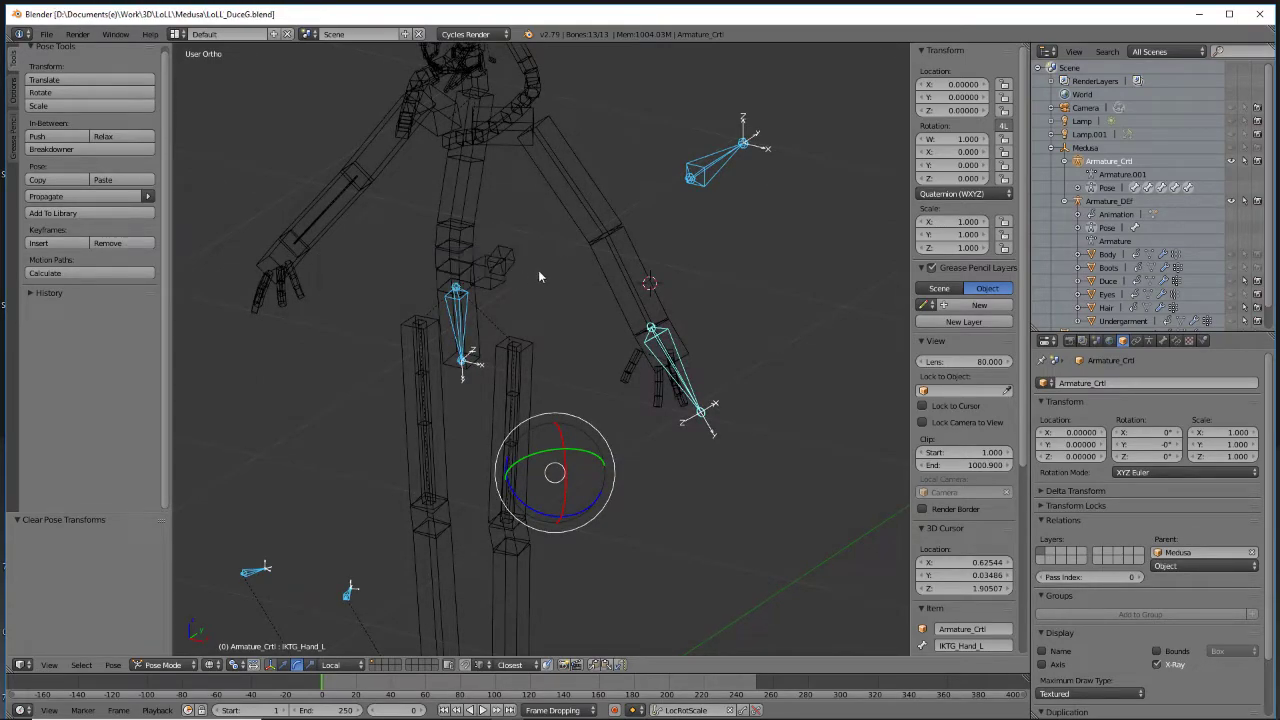
Select the Eff_Arm_Lower_L bone in the left forearm and show its bone properties
{"action": "right_click", "coordinate": [642, 271]}
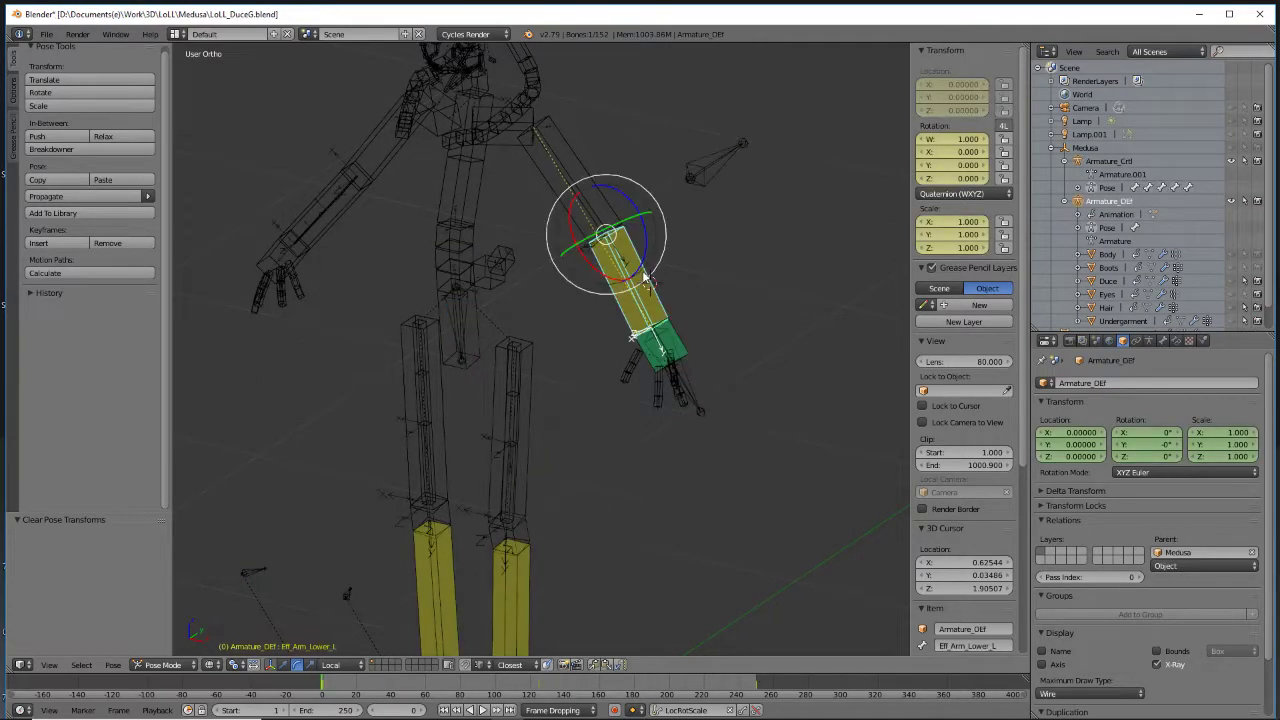
{"action": "left_click", "coordinate": [1165, 341]}
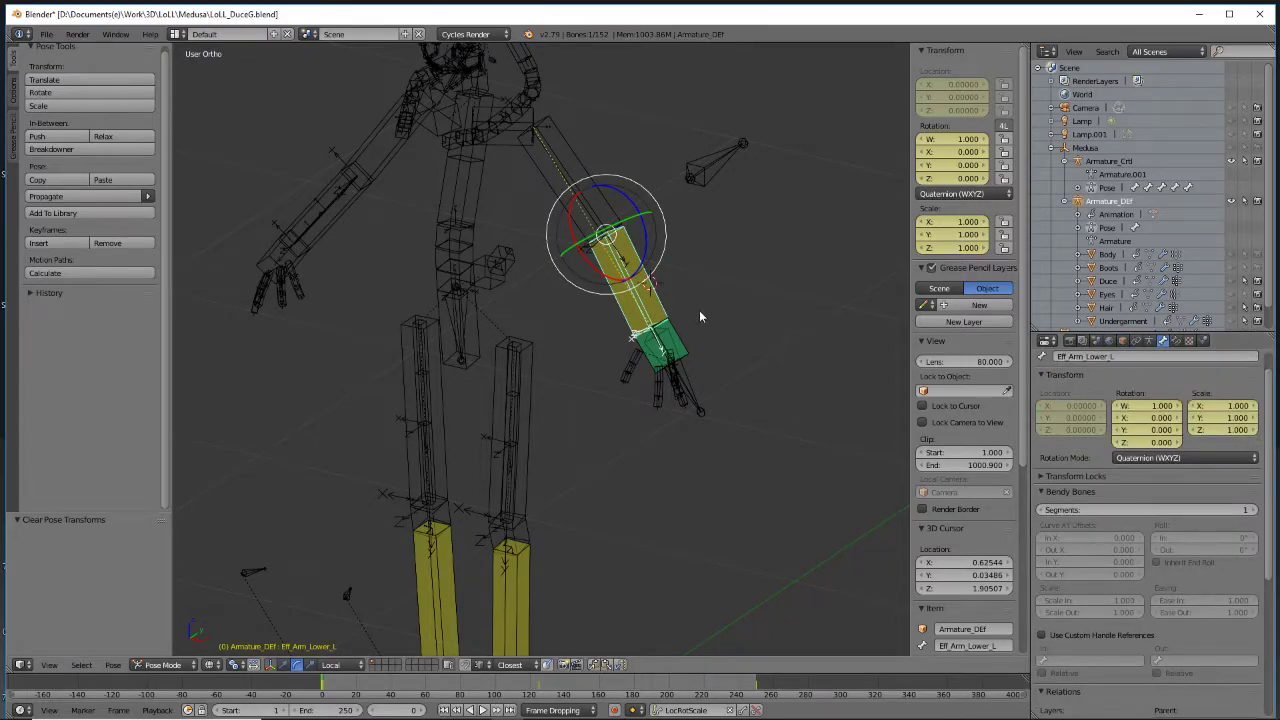
{"action": "right_click", "coordinate": [713, 158]}
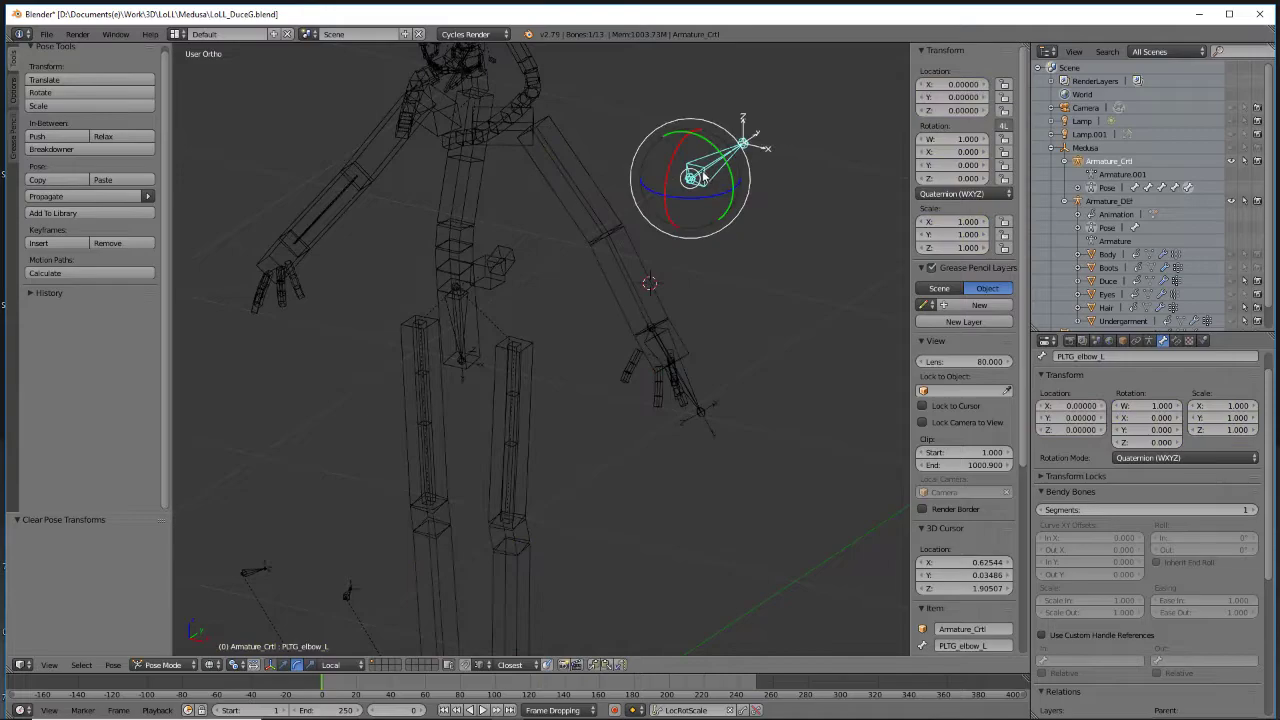
{"action": "key", "text": "g"}
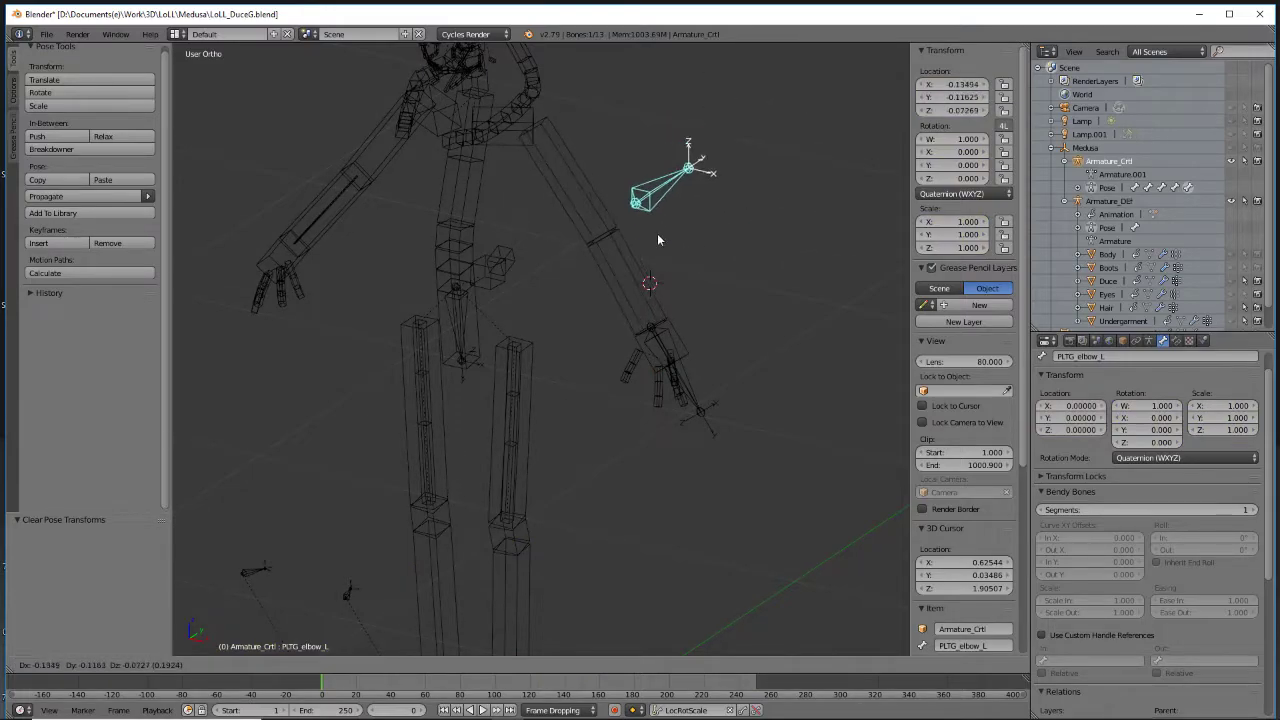
{"action": "key", "text": "Escape"}
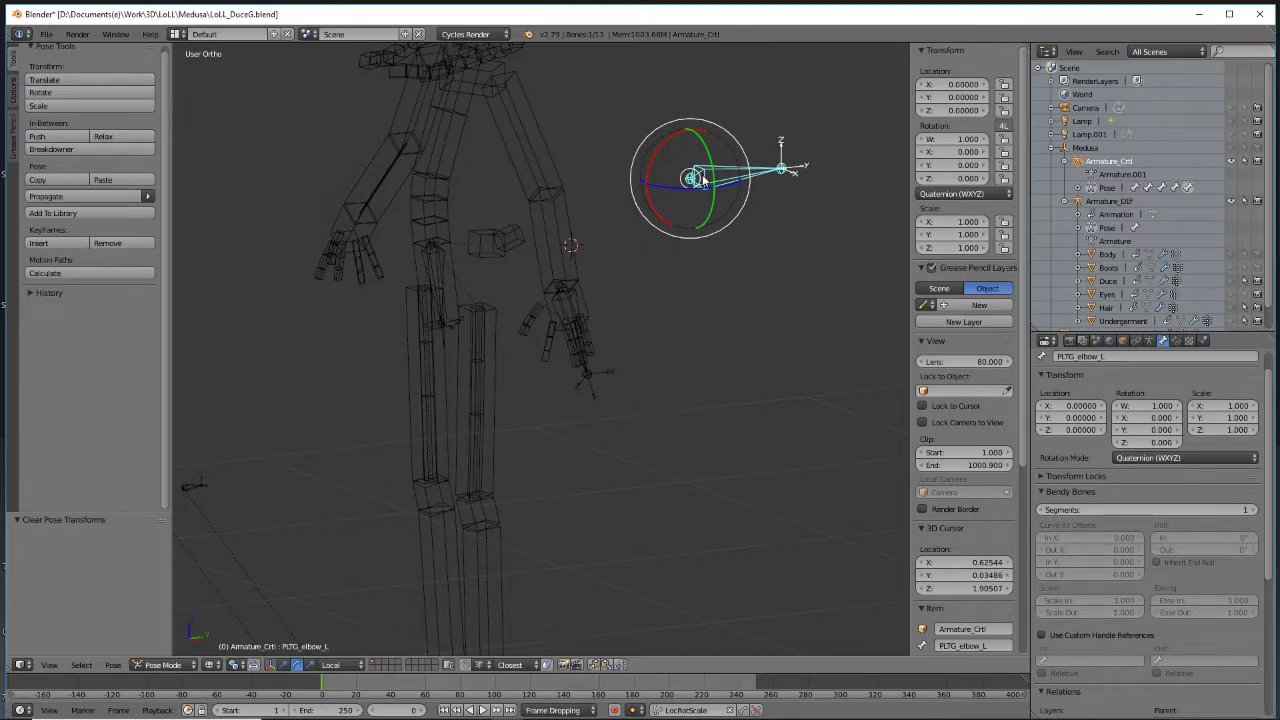
Check the relations of the PLTG_elbow_L bone, then copy the name of the left hand's IKTG_Hand_L control bone
{"action": "right_click", "coordinate": [577, 312]}
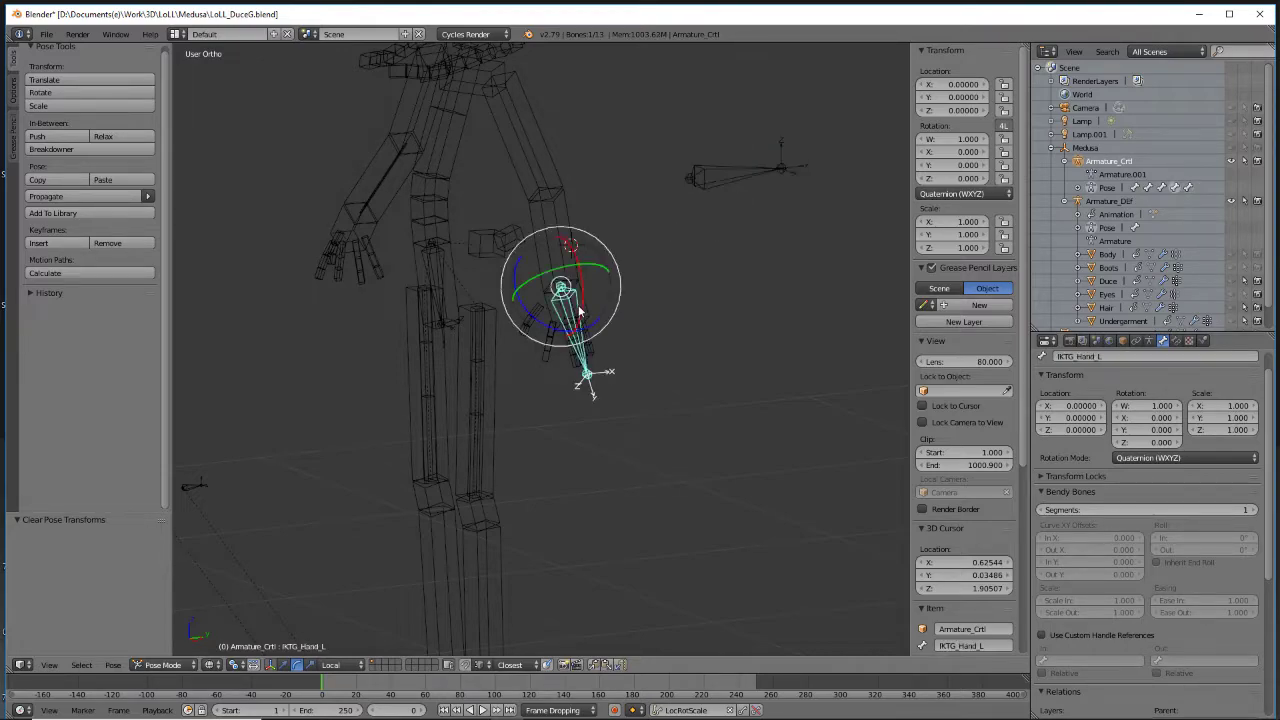
{"action": "right_click", "coordinate": [728, 188]}
{"action": "scroll", "coordinate": [1150, 505], "scroll_direction": "down", "scroll_amount": 3}
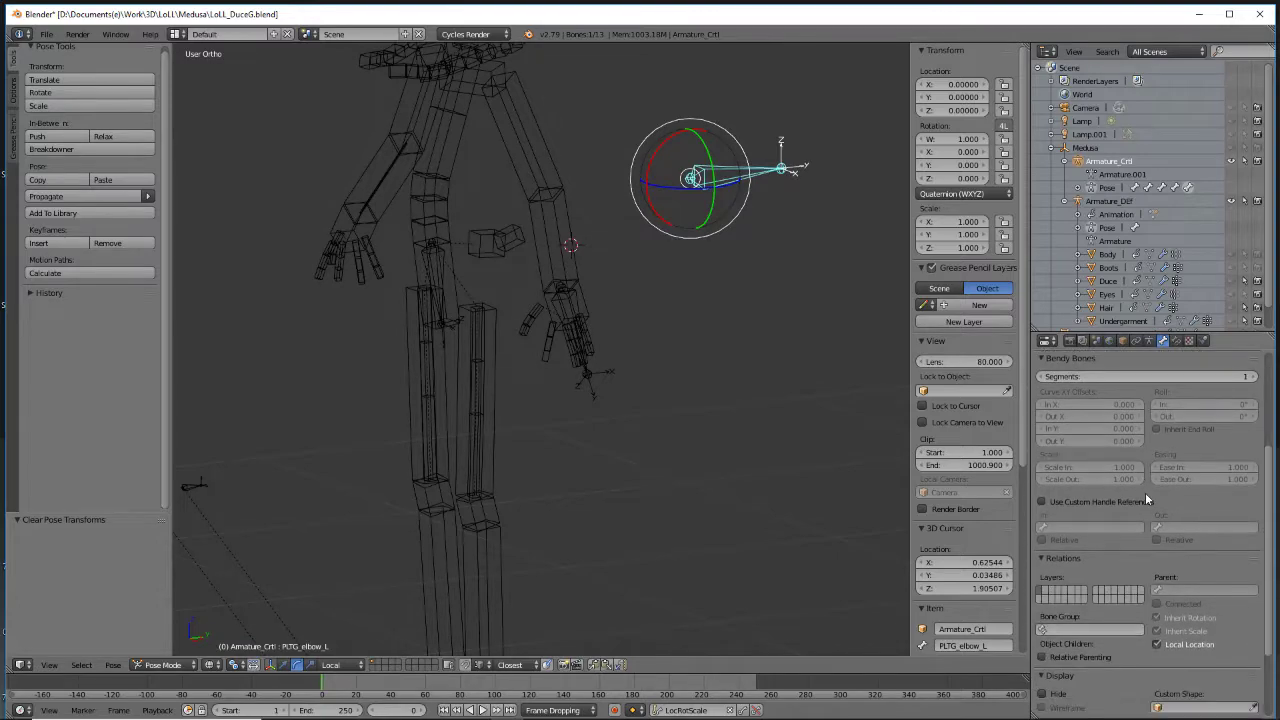
{"action": "right_click", "coordinate": [572, 302]}
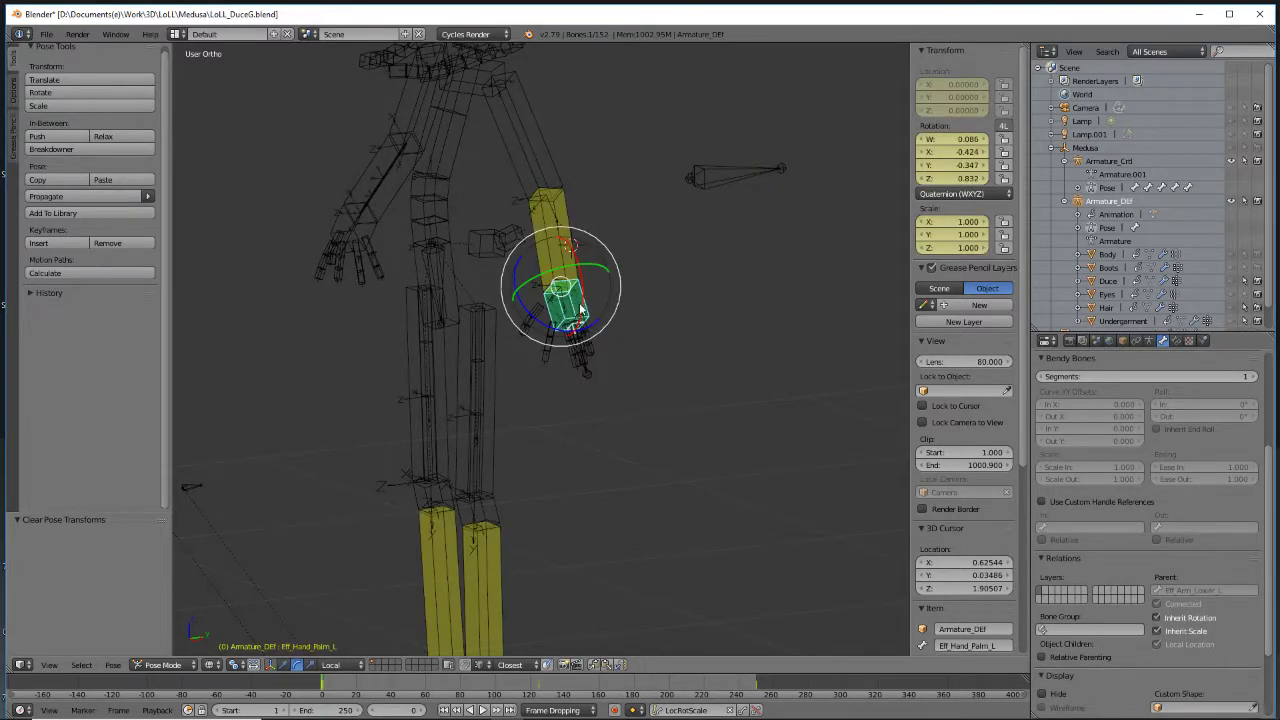
{"action": "right_click", "coordinate": [585, 372]}
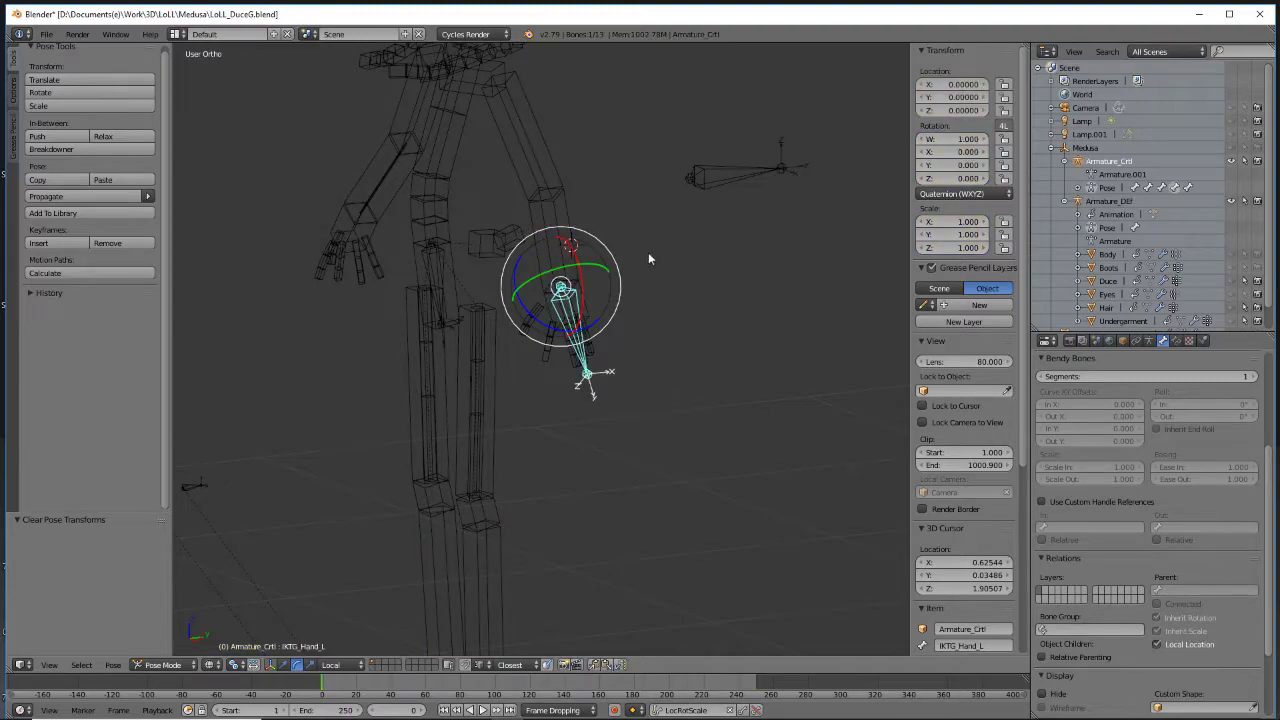
{"action": "right_click", "coordinate": [706, 188]}
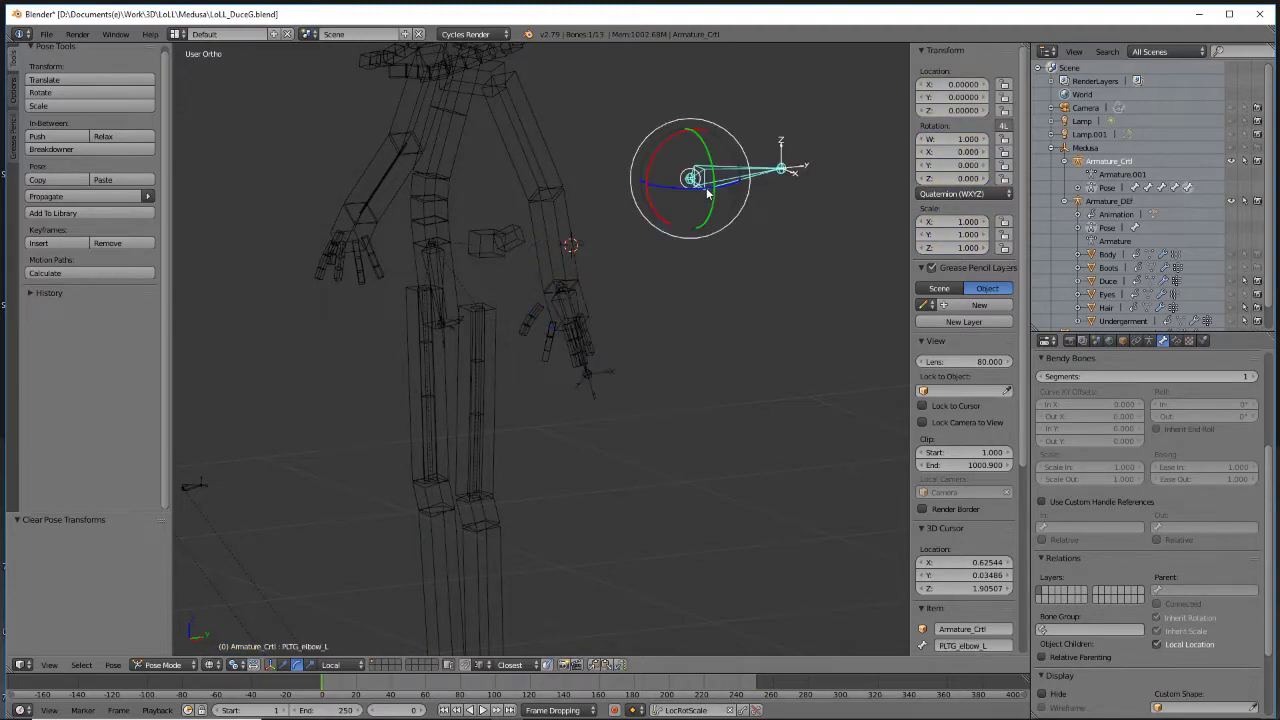
{"action": "right_click", "coordinate": [588, 379]}
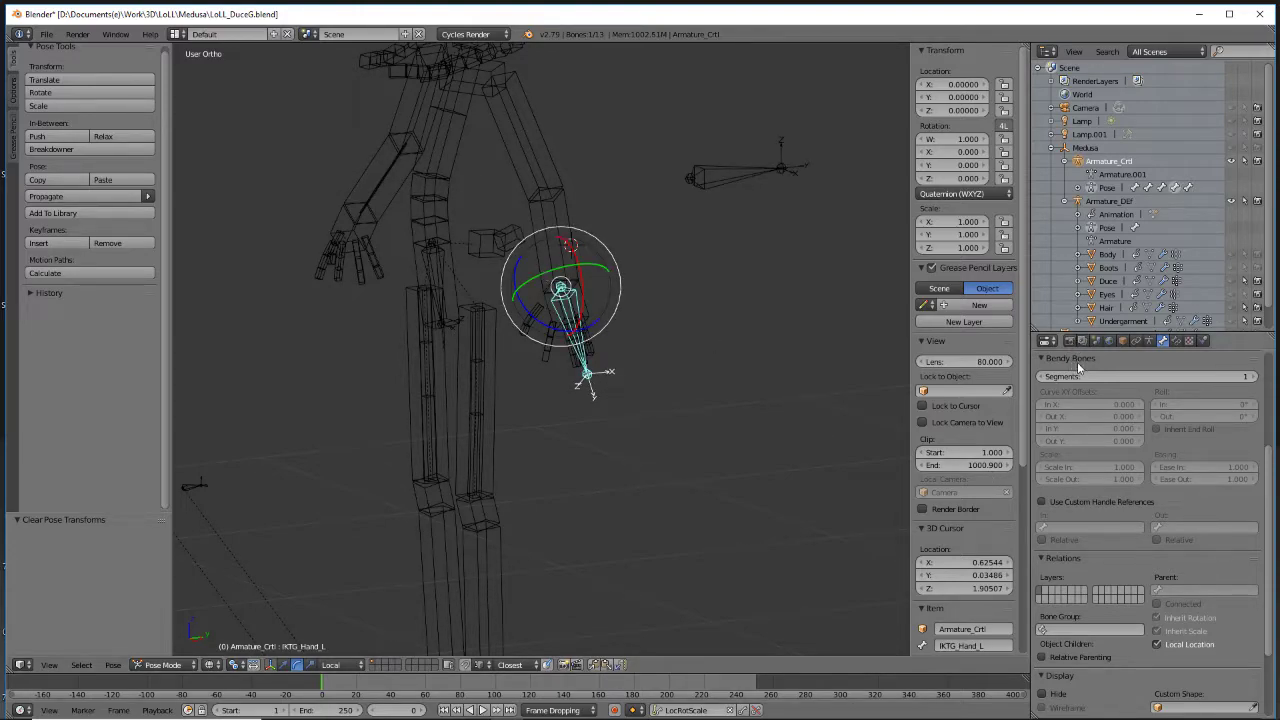
{"action": "scroll", "coordinate": [1100, 375], "scroll_direction": "up", "scroll_amount": 4}
{"action": "left_click", "coordinate": [1140, 383]}
{"action": "key", "text": "ctrl+c"}
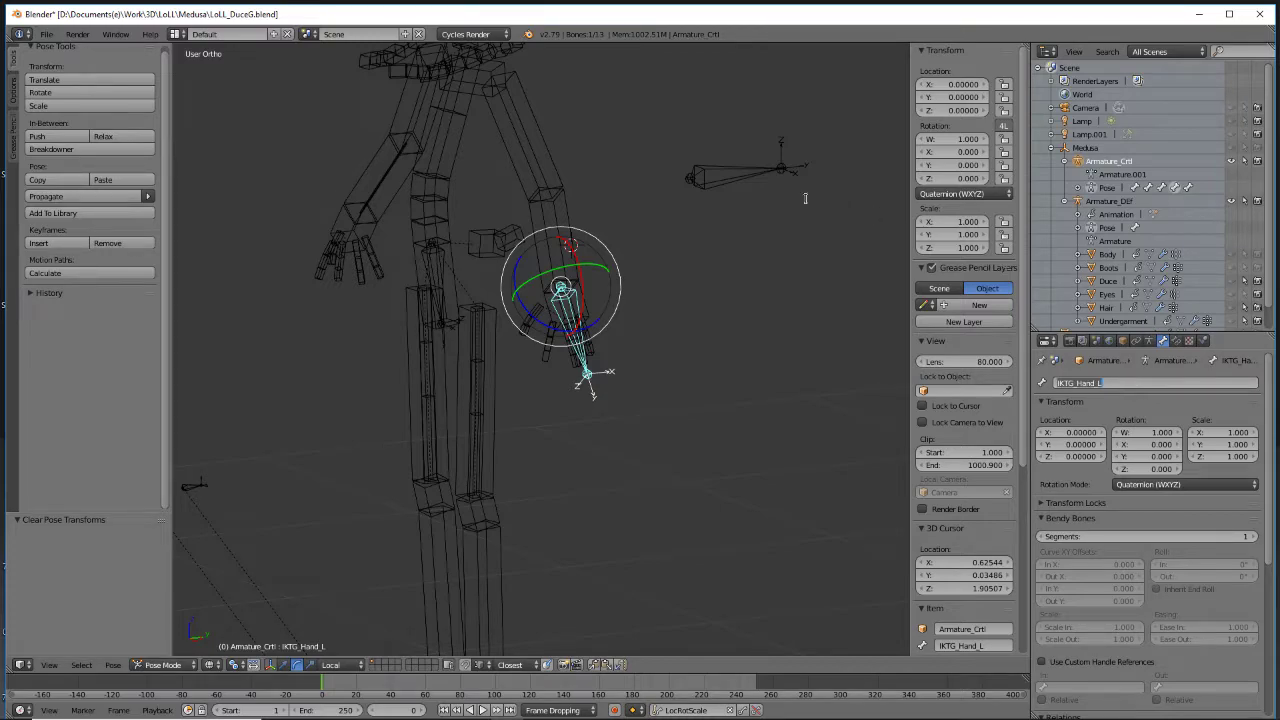
Parent the PLTG_elbow_L bone to IKTG_Hand_L in Edit Mode
{"action": "right_click", "coordinate": [778, 180]}
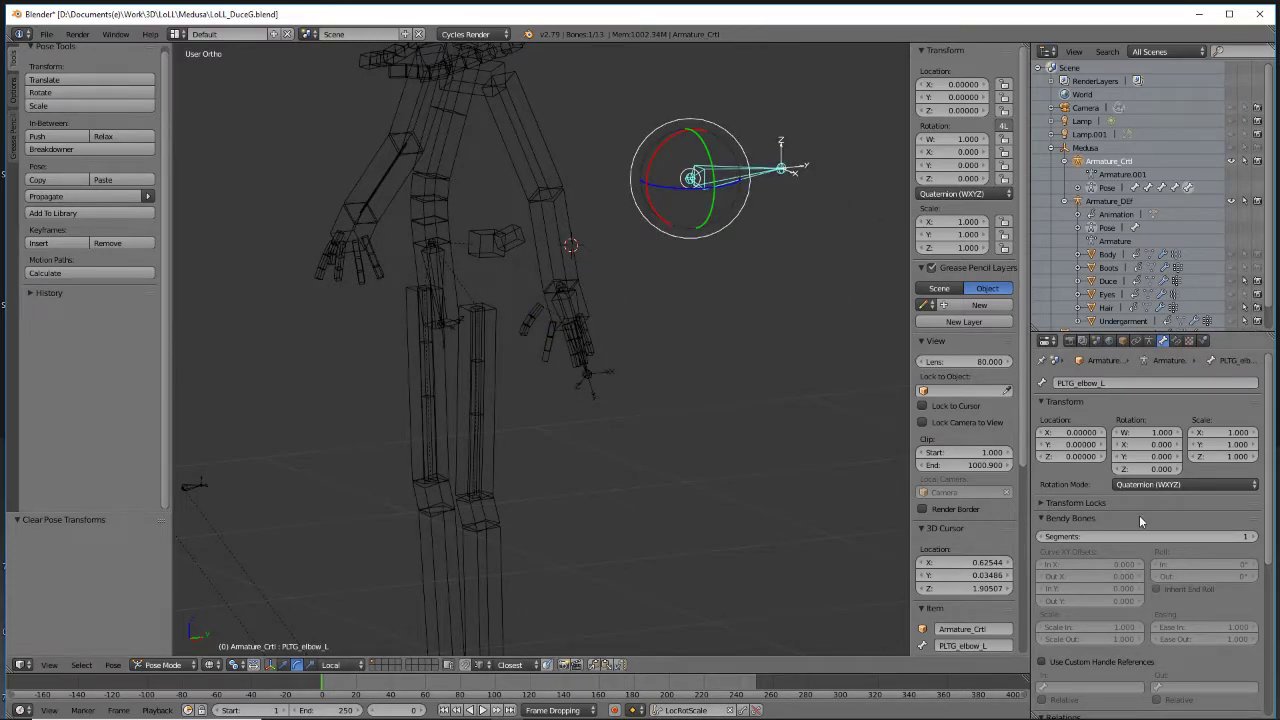
{"action": "scroll", "coordinate": [1200, 577], "scroll_direction": "down", "scroll_amount": 3}
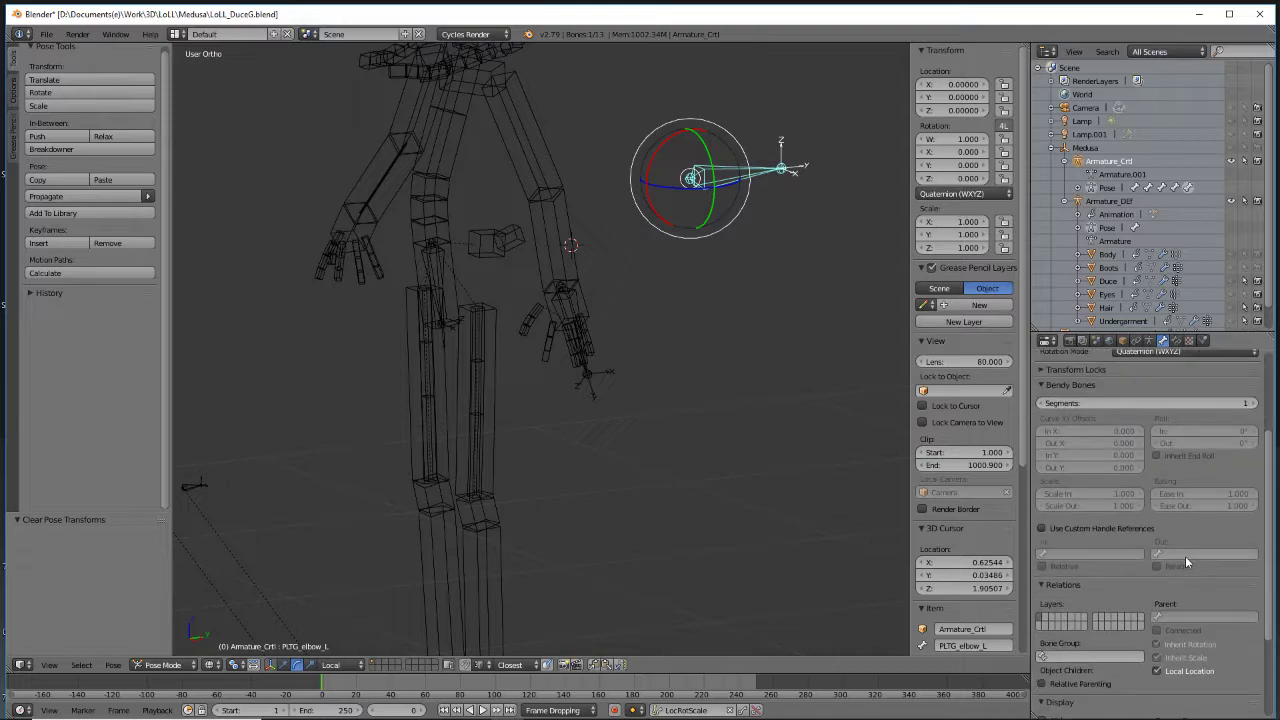
{"action": "left_click", "coordinate": [163, 664]}
{"action": "left_click", "coordinate": [165, 632]}
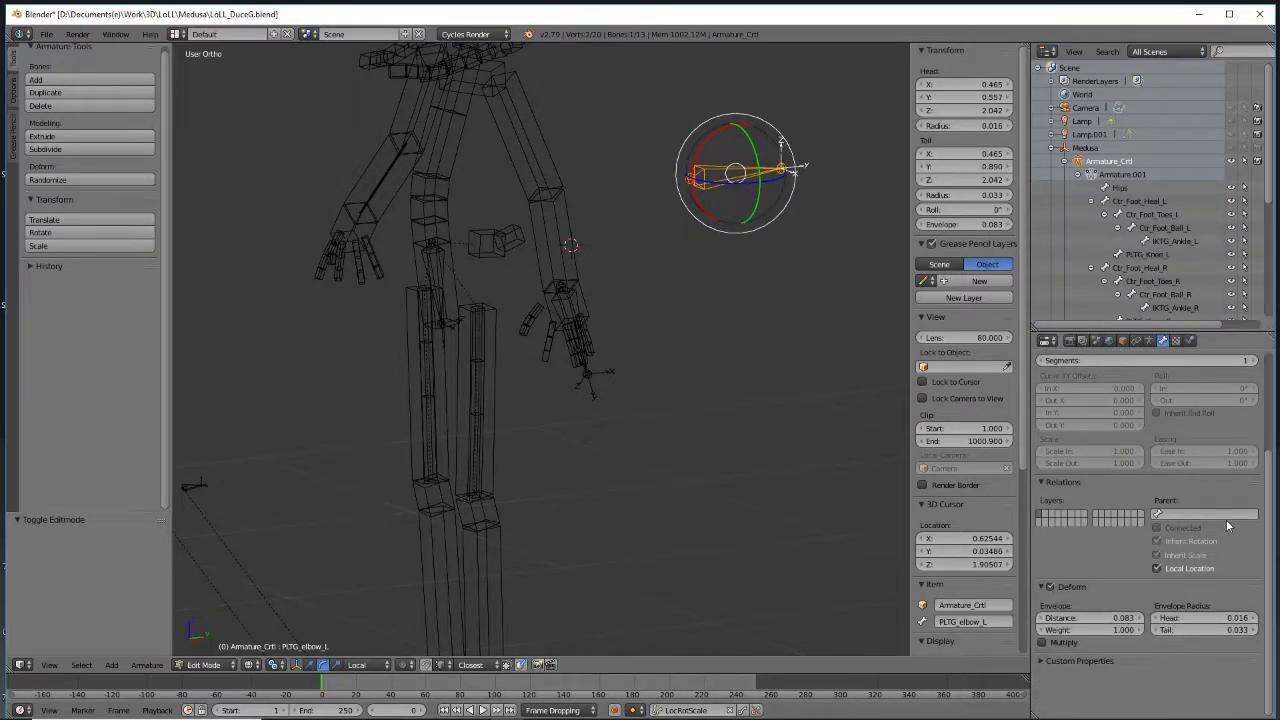
{"action": "left_click", "coordinate": [1209, 515]}
{"action": "key", "text": "ctrl+v"}
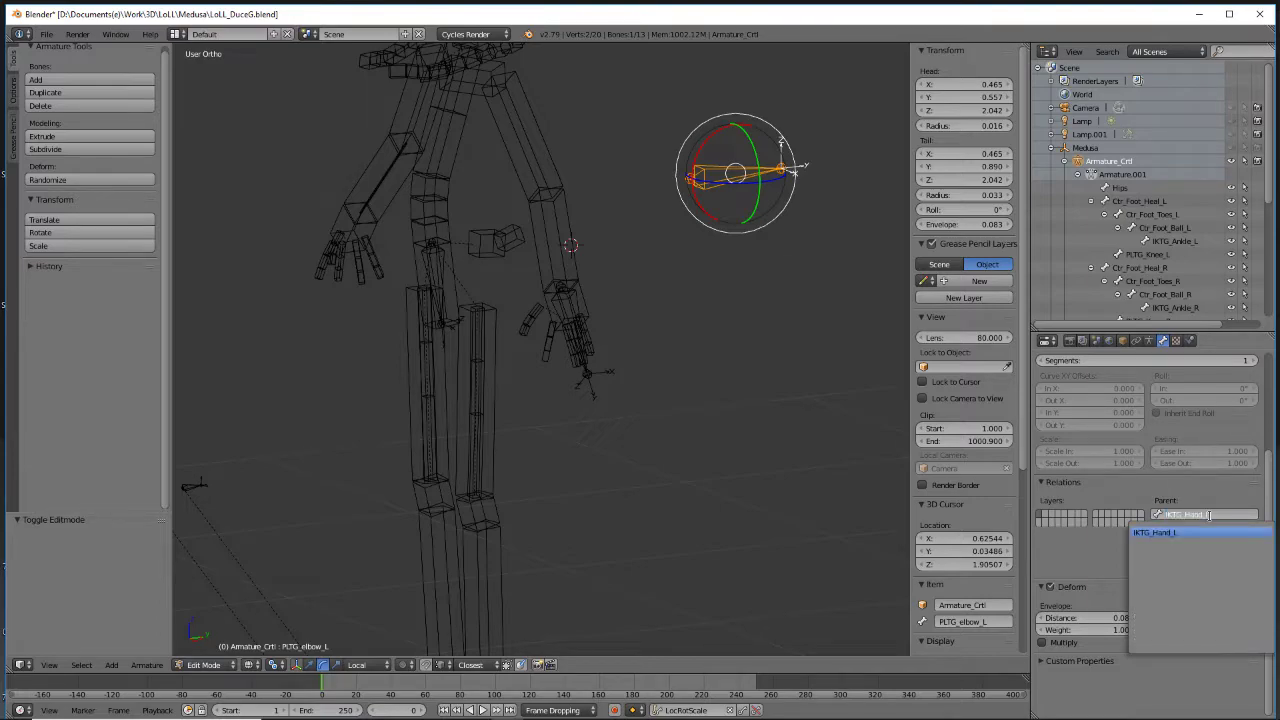
{"action": "key", "text": "Return"}
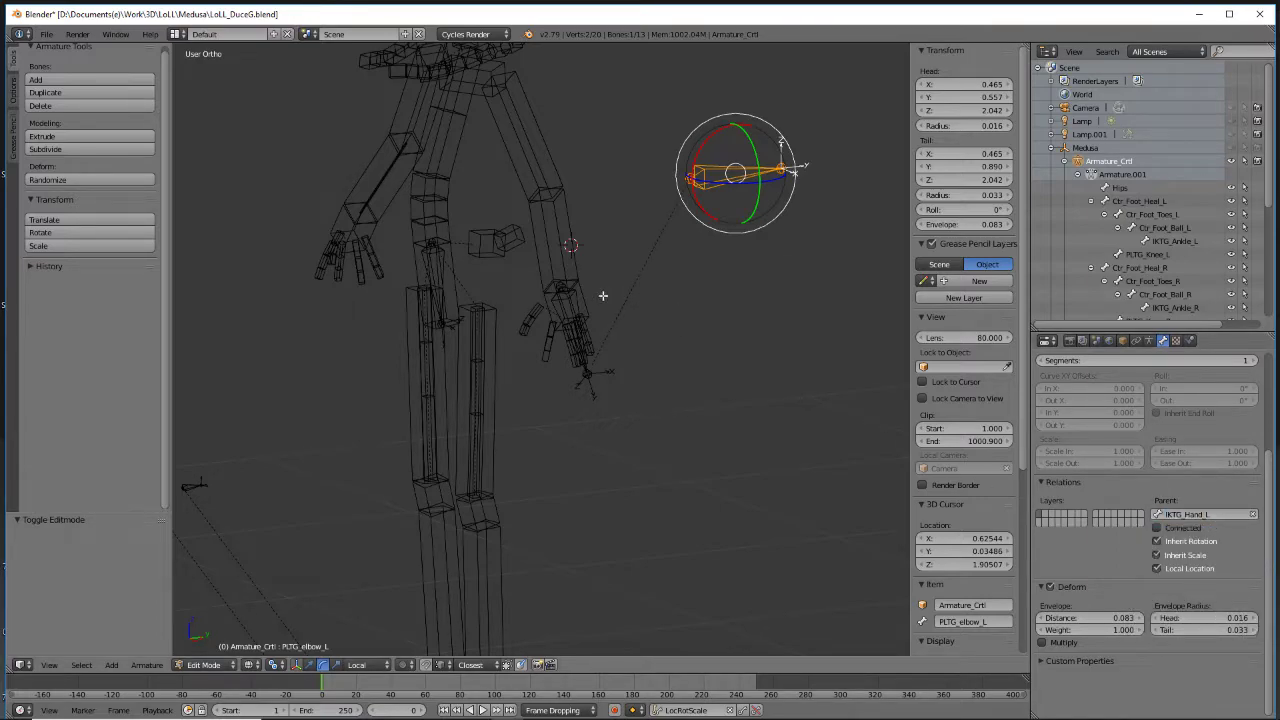
Duplicate the PLTG_elbow_L bone in the front view and place the copy at the left shoulder, offset about -0.246 in X and 0.338 in Z
{"action": "middle_click_drag", "start_coordinate": [668, 304], "coordinate": [704, 256]}
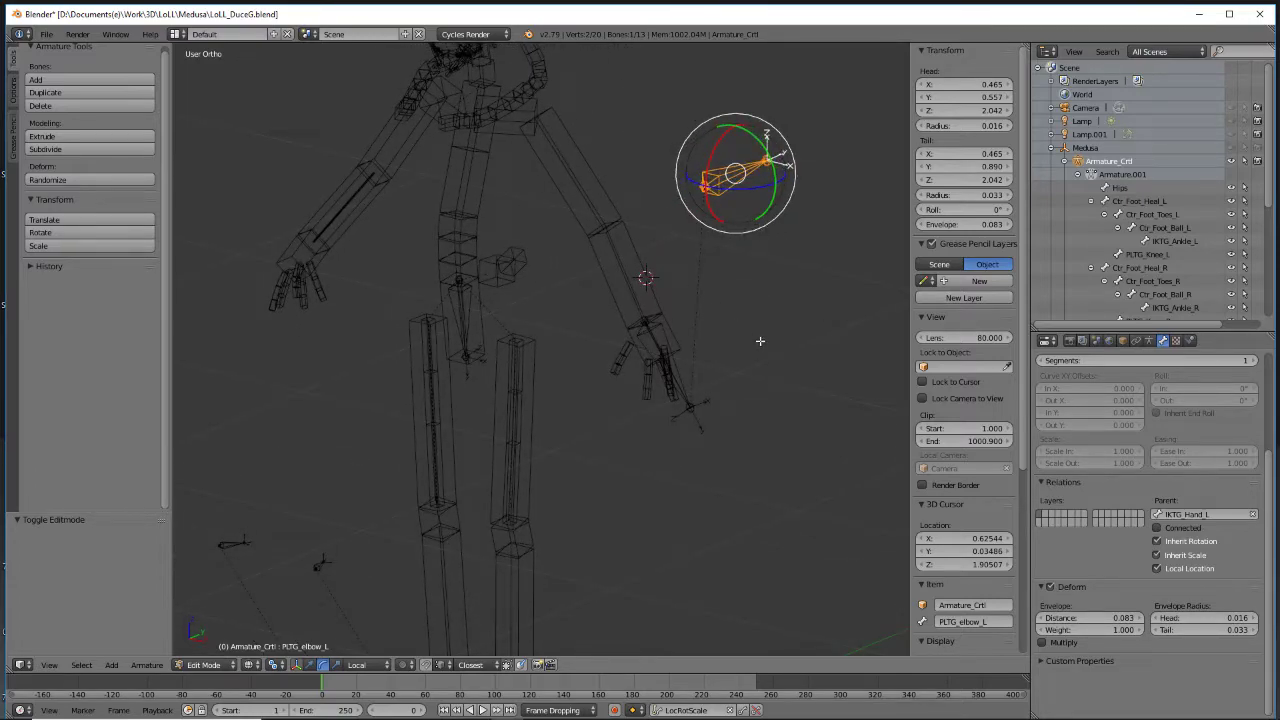
{"action": "scroll", "coordinate": [737, 300], "scroll_direction": "down", "scroll_amount": 3}
{"action": "key", "text": "KP_1"}
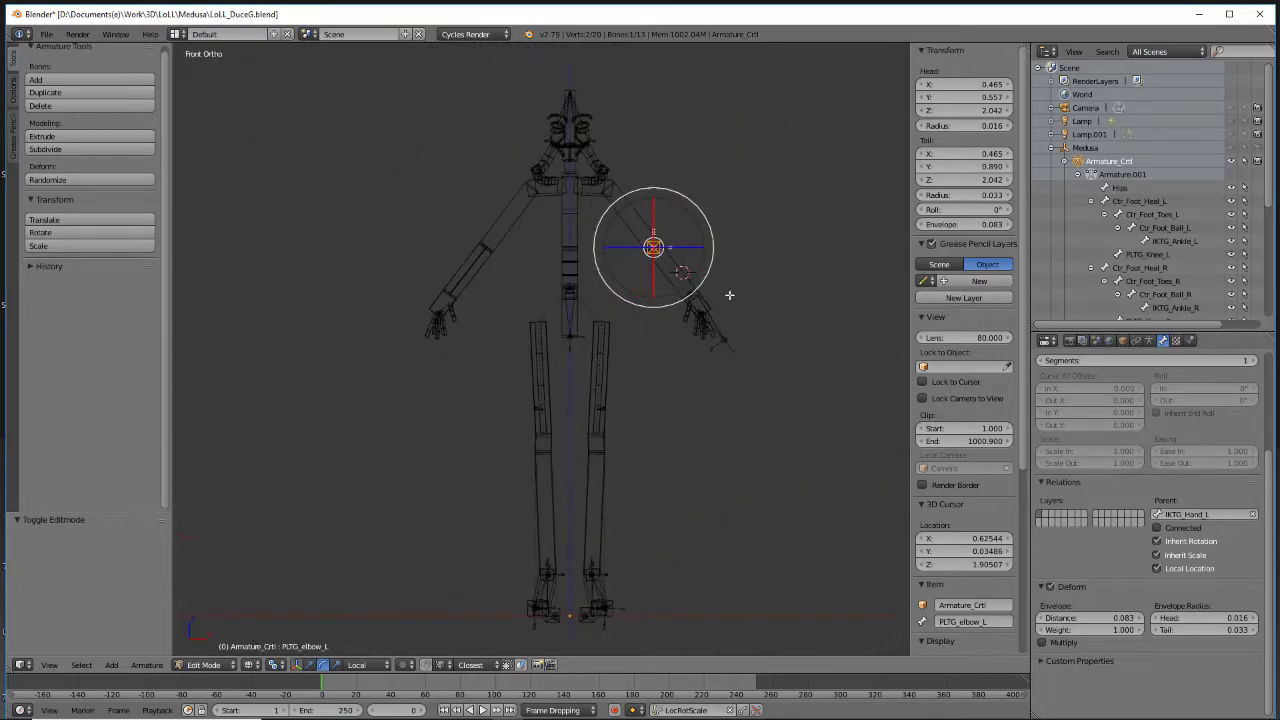
{"action": "scroll", "coordinate": [729, 295], "scroll_direction": "up", "scroll_amount": 4}
{"action": "middle_click_drag", "start_coordinate": [720, 243], "coordinate": [587, 513], "text": "shift"}
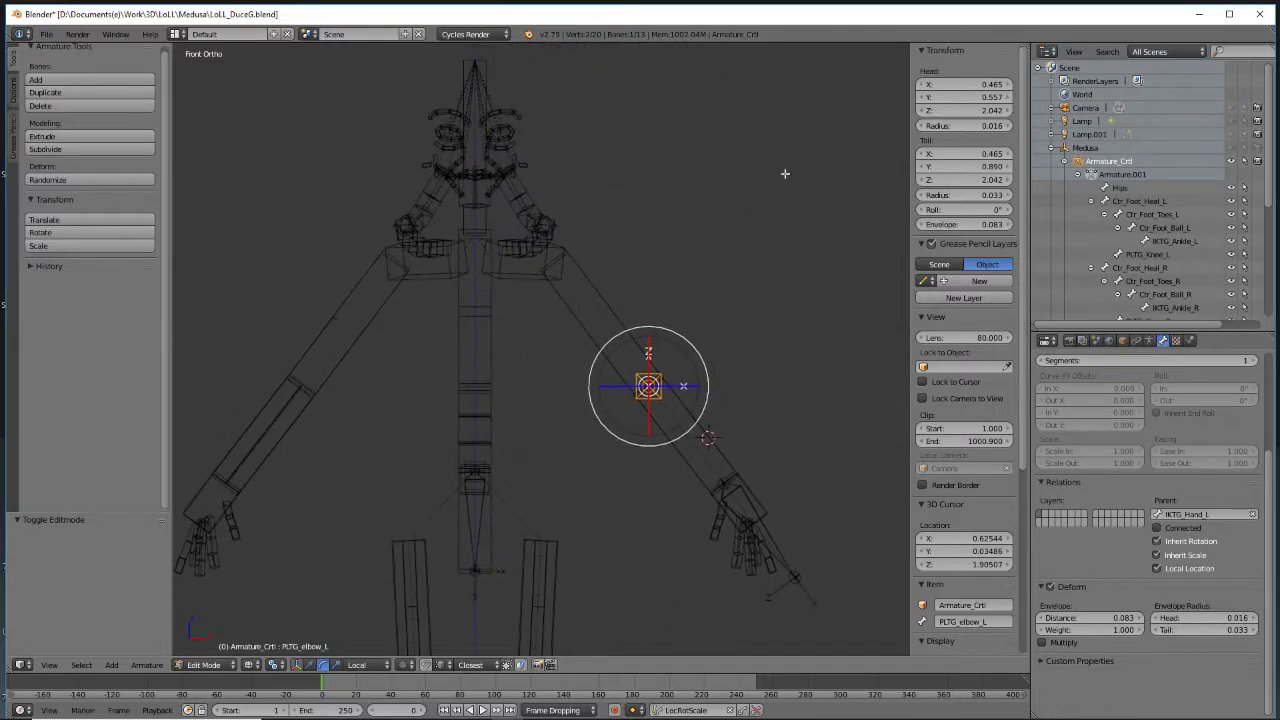
{"action": "scroll", "coordinate": [719, 231], "scroll_direction": "up", "scroll_amount": 3}
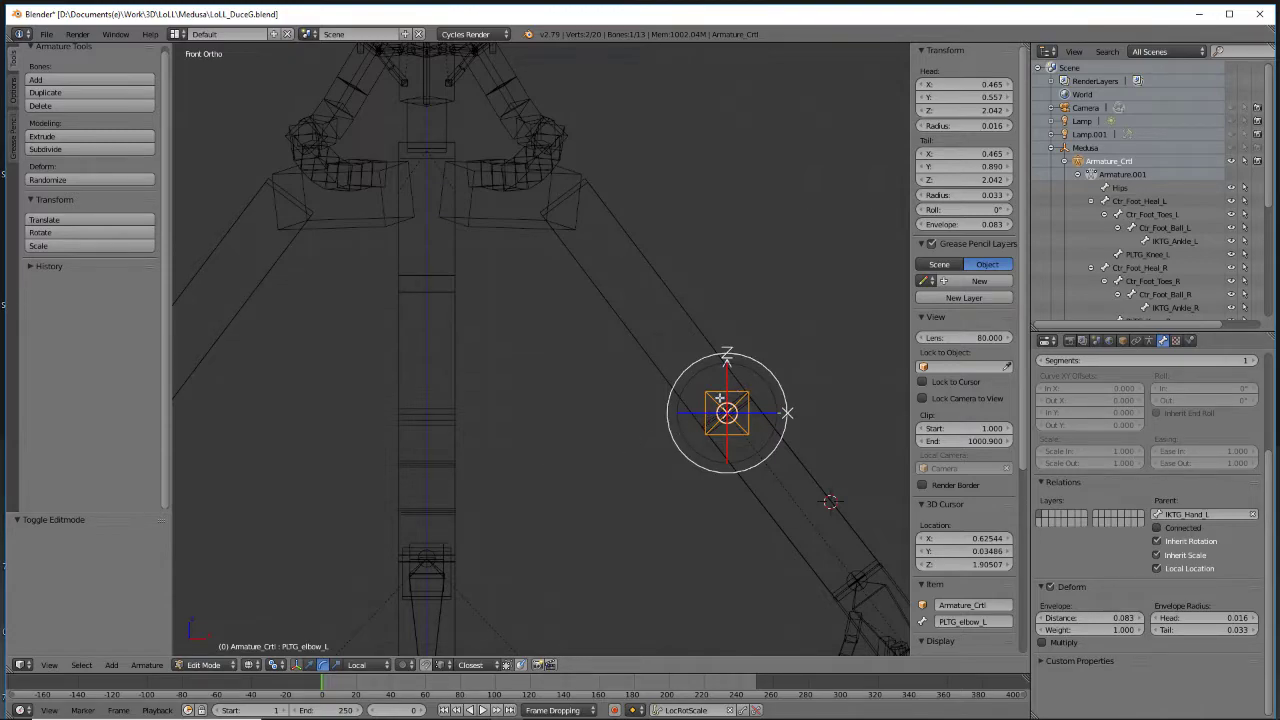
{"action": "key", "text": "shift+d"}
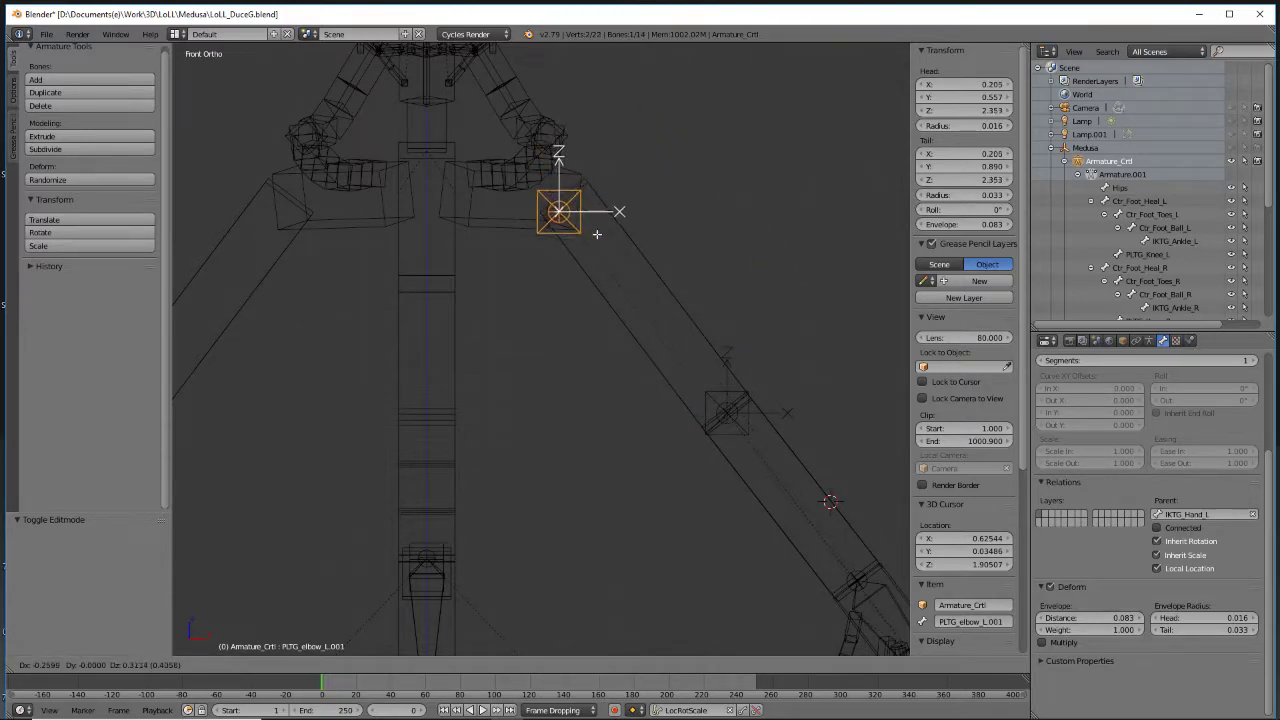
{"action": "left_click", "coordinate": [592, 205]}
Clear the duplicated bone's parent and rename it IKTG_SHoulder_L
{"action": "middle_click_drag", "start_coordinate": [592, 210], "coordinate": [857, 429]}
{"action": "left_click", "coordinate": [1252, 515]}
{"action": "scroll", "coordinate": [1220, 510], "scroll_direction": "up", "scroll_amount": 5}
{"action": "left_click", "coordinate": [1162, 384]}
{"action": "type", "text": "IK"}
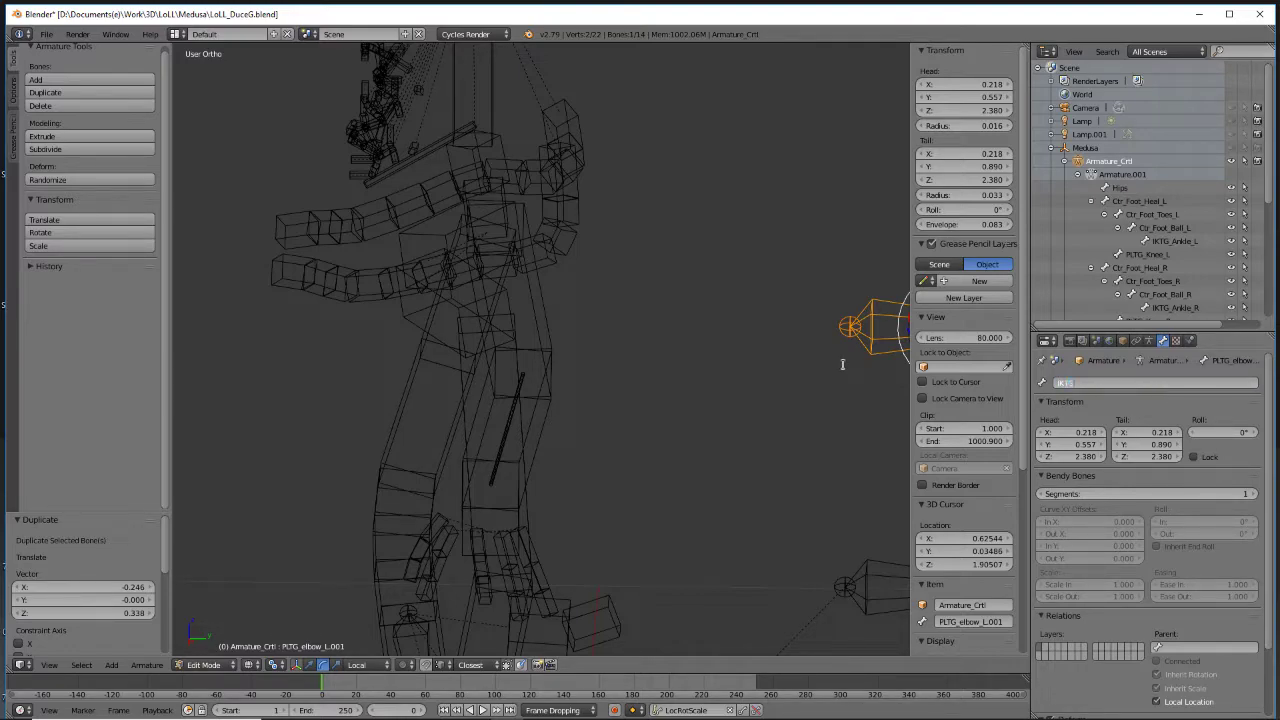
{"action": "type", "text": "TG_Shoulder_L"}
{"action": "key", "text": "Return"}
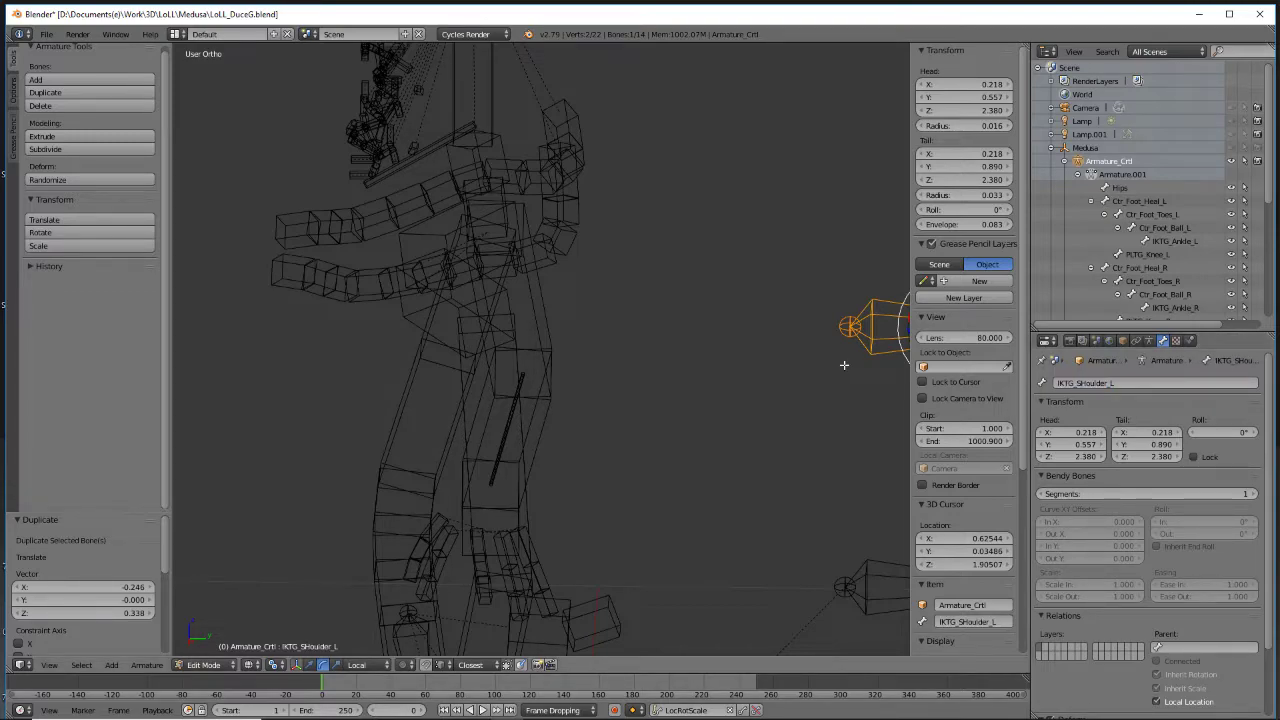
Move the IKTG_SHoulder_L bone close to the outer end of the left shoulder bone and turn on snapping
{"action": "middle_click_drag", "start_coordinate": [680, 426], "coordinate": [729, 428]}
{"action": "scroll", "coordinate": [717, 391], "scroll_direction": "up", "scroll_amount": 6, "text": "ctrl"}
{"action": "key", "text": "g"}
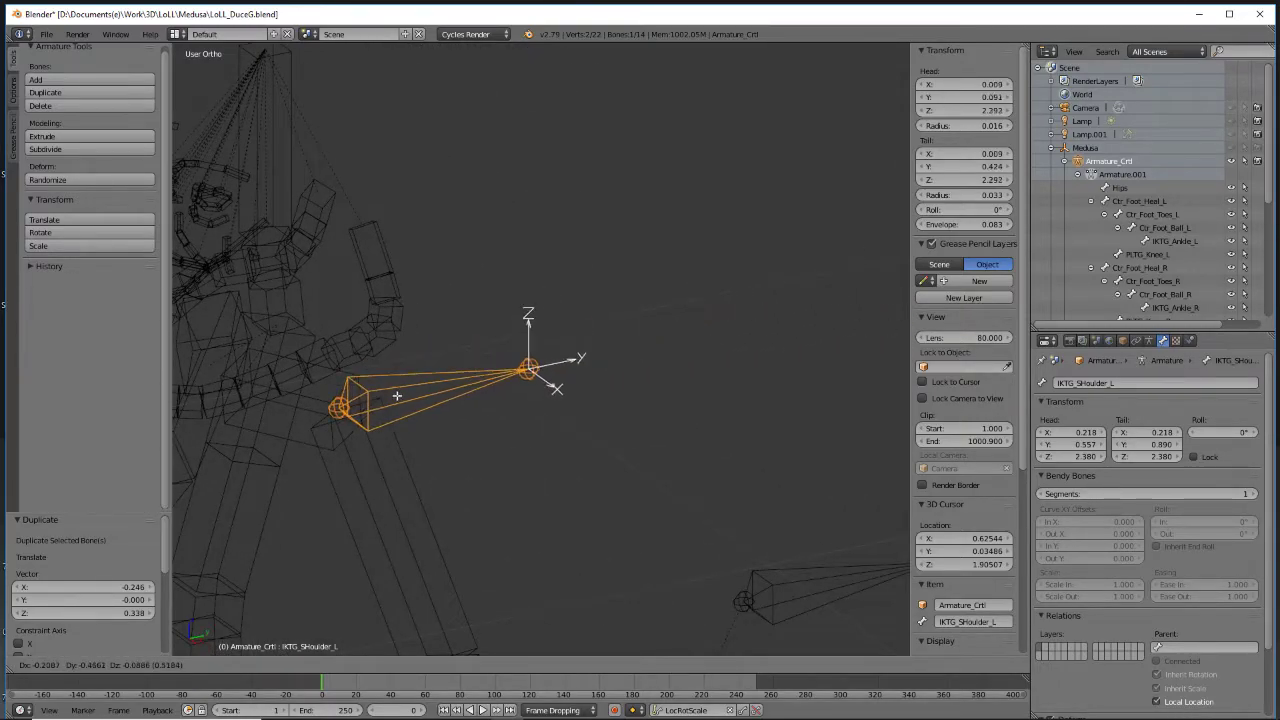
{"action": "left_click", "coordinate": [407, 395]}
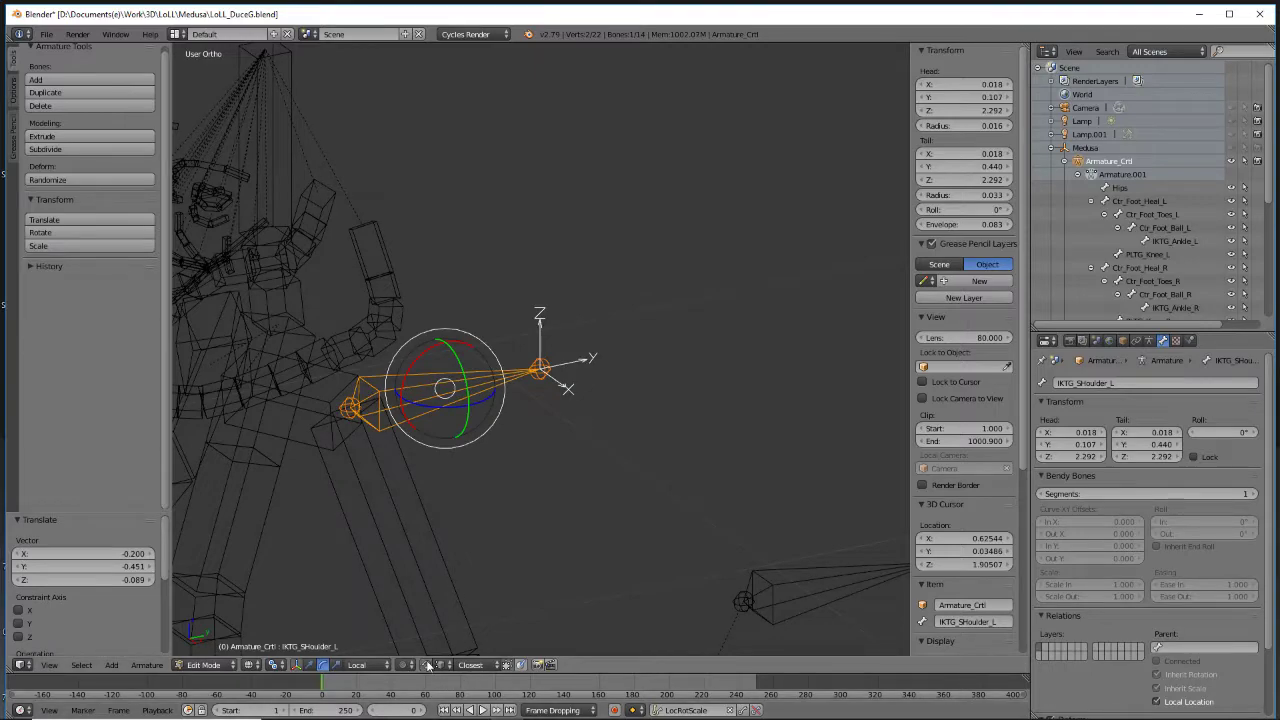
{"action": "key", "text": "g"}
{"action": "left_click", "coordinate": [355, 405]}
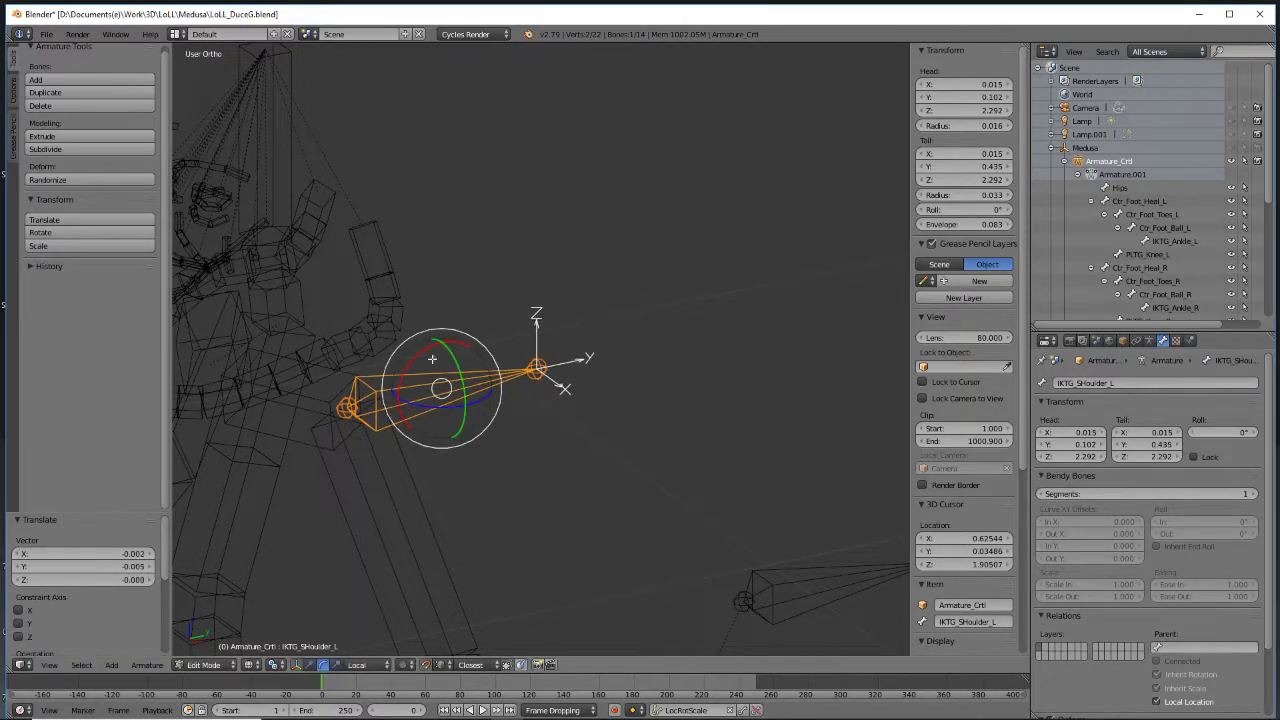
Snap the head and then the tail of IKTG_SHoulder_L onto the left shoulder joint
{"action": "right_click", "coordinate": [348, 407]}
{"action": "key", "text": "g"}
{"action": "left_click", "coordinate": [550, 372]}
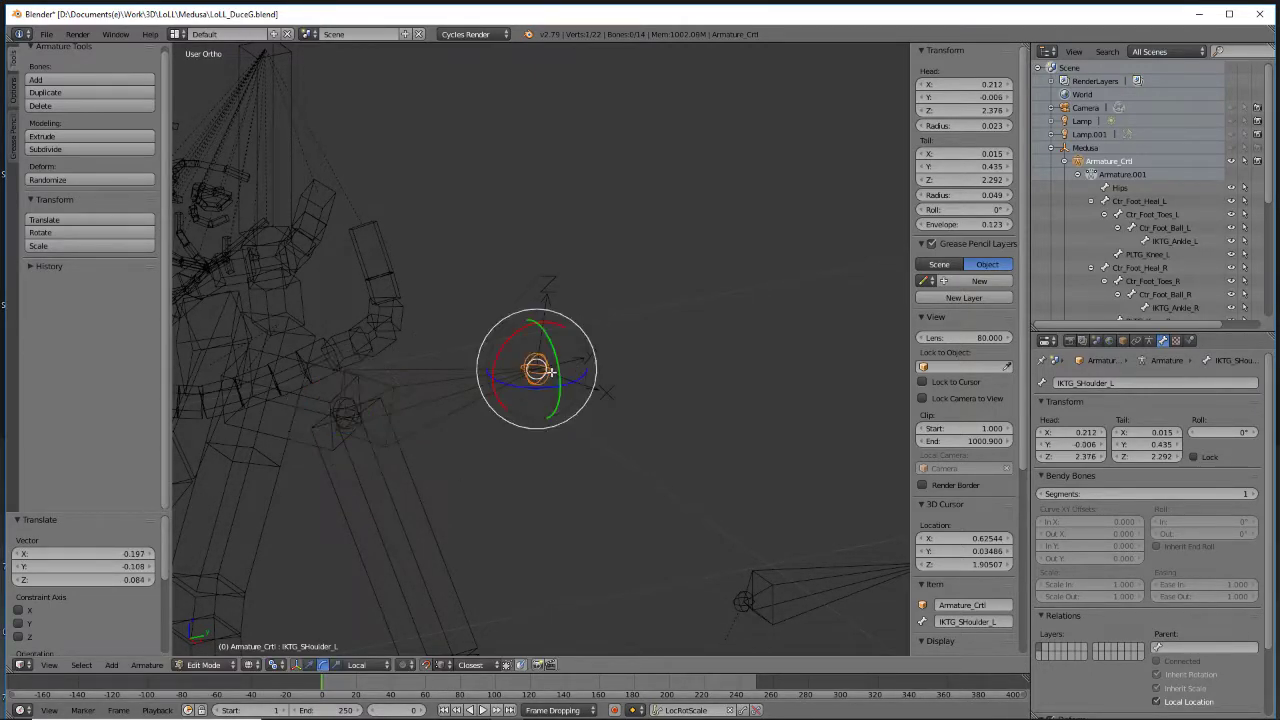
{"action": "key", "text": "g"}
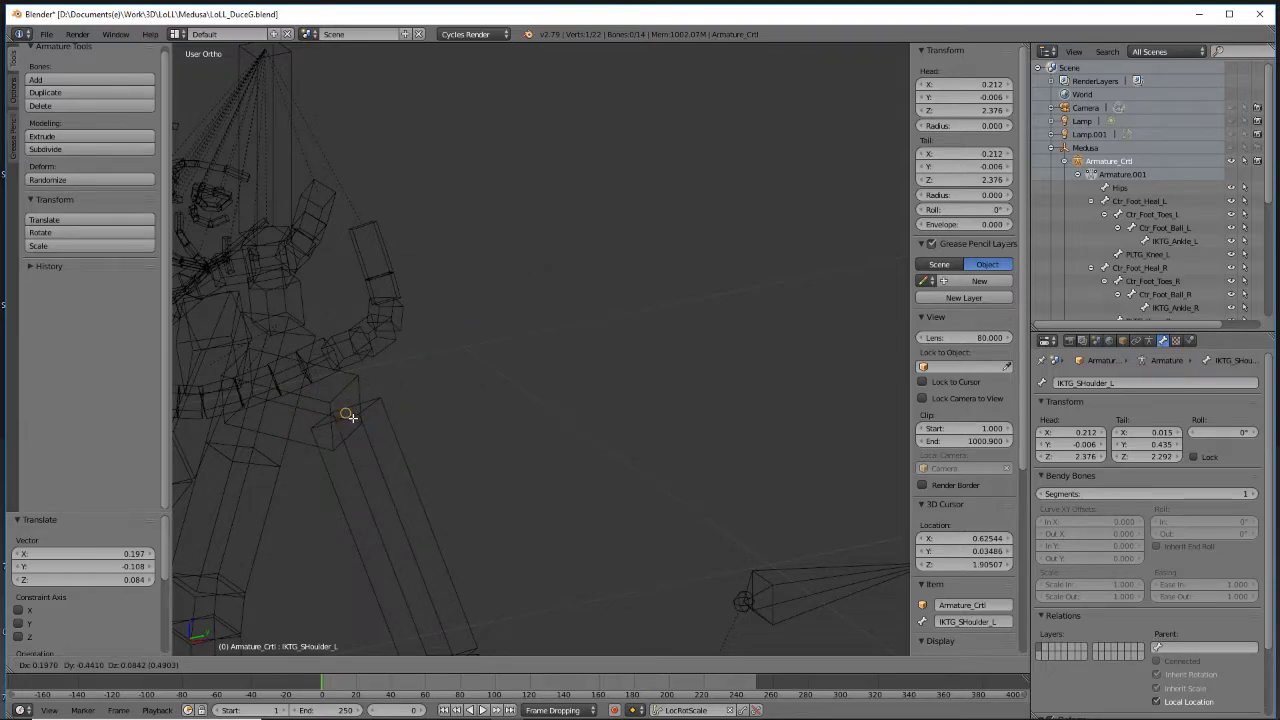
{"action": "left_click", "coordinate": [348, 416]}
Move the tail of IKTG_SHoulder_L about 0.386 along the global Y axis and check it in the right view
{"action": "key", "text": "g"}
{"action": "key", "text": "y"}
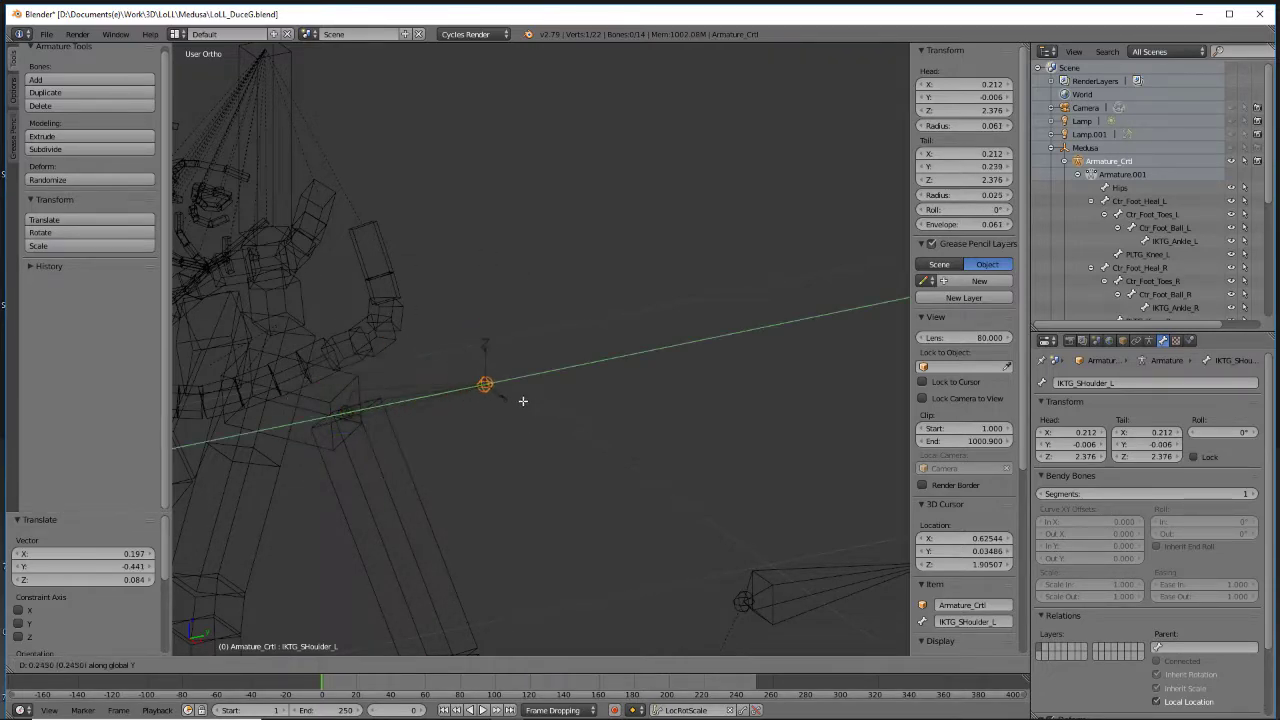
{"action": "left_click", "coordinate": [606, 393]}
{"action": "middle_click_drag", "start_coordinate": [531, 503], "coordinate": [466, 457]}
{"action": "key", "text": "KP_3"}
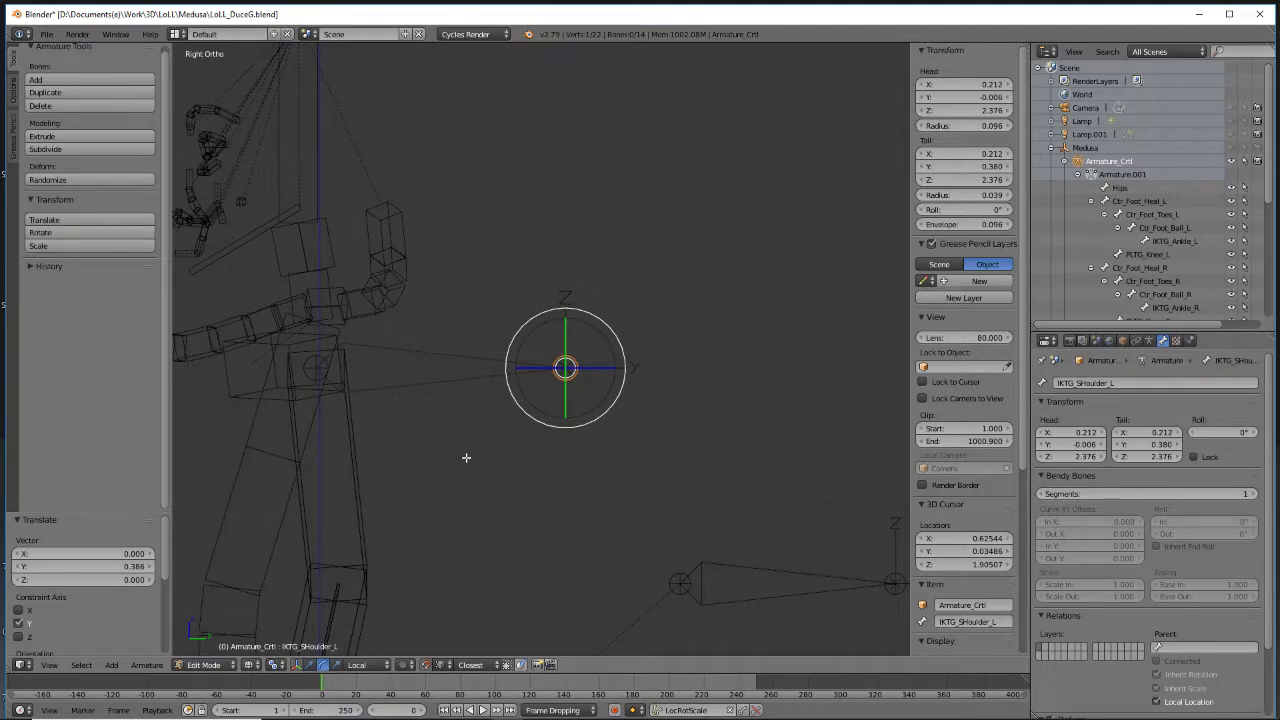
Add an Inverse Kinematics constraint to the Def_Shoulder_L bone of Armature_DEF in Pose Mode
{"action": "middle_click_drag", "start_coordinate": [466, 457], "coordinate": [532, 445]}
{"action": "scroll", "coordinate": [532, 445], "scroll_direction": "up", "scroll_amount": 4}
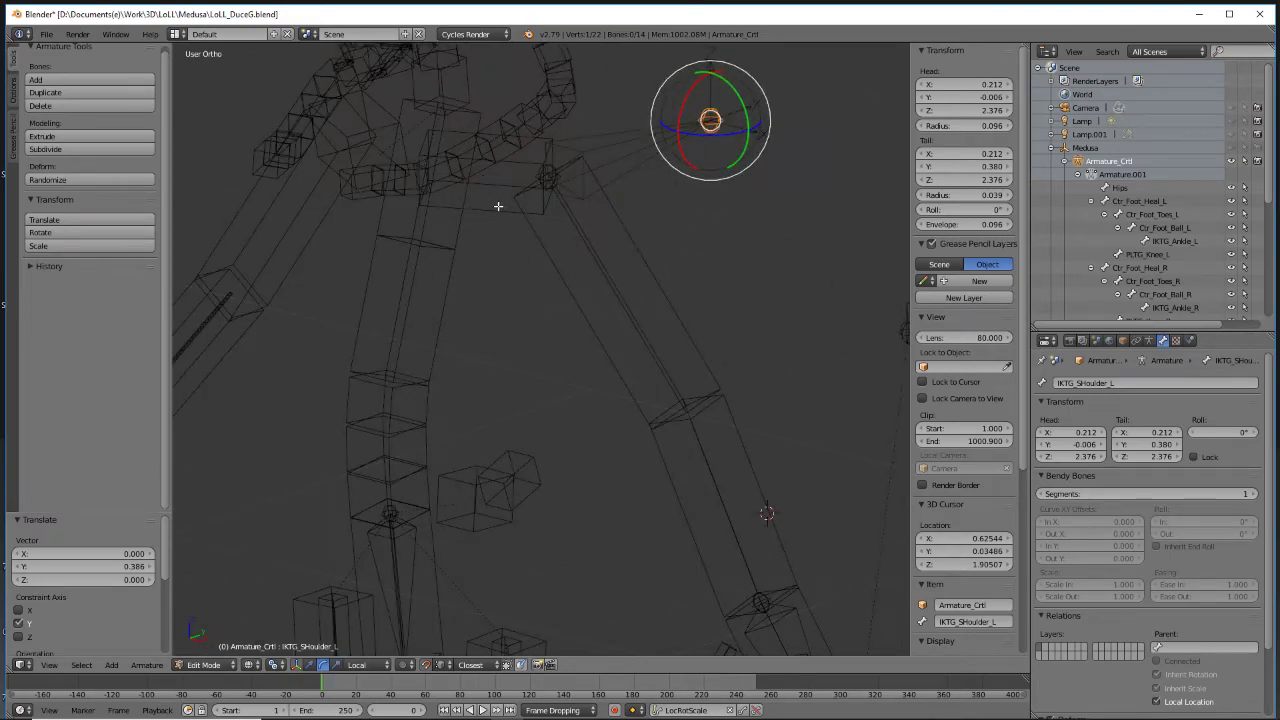
{"action": "key", "text": "Tab"}
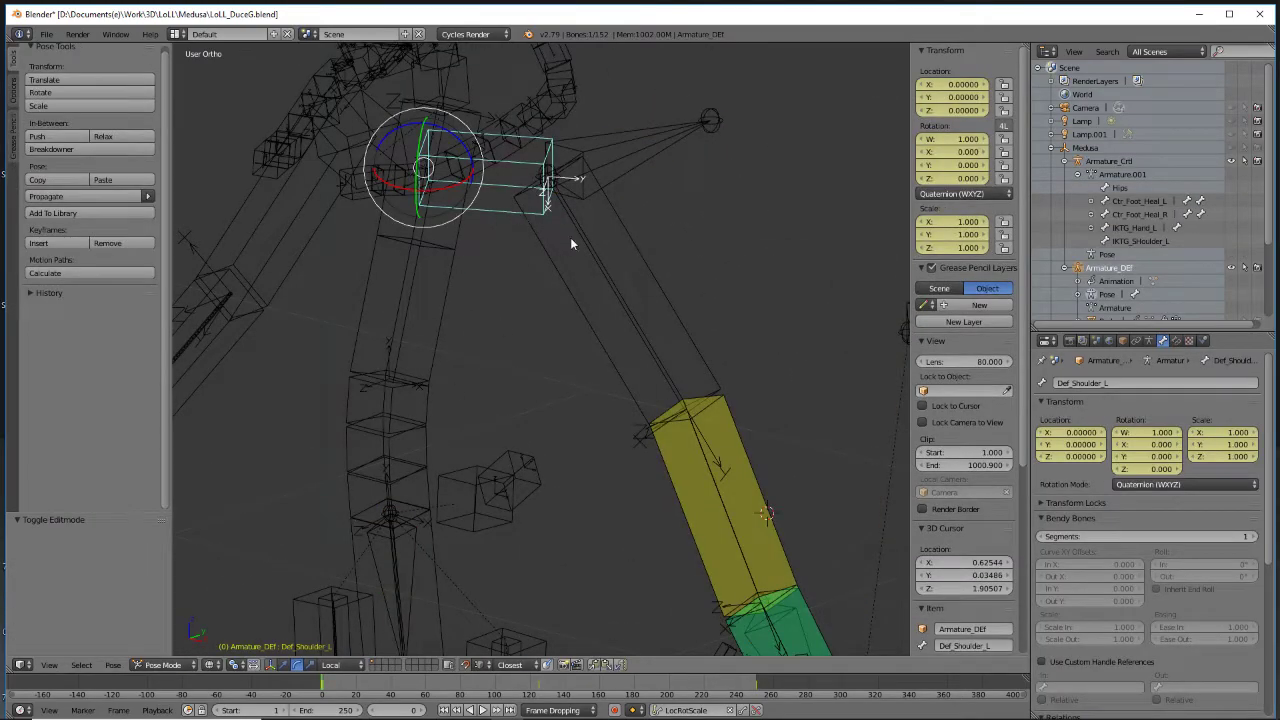
{"action": "left_click", "coordinate": [1175, 341]}
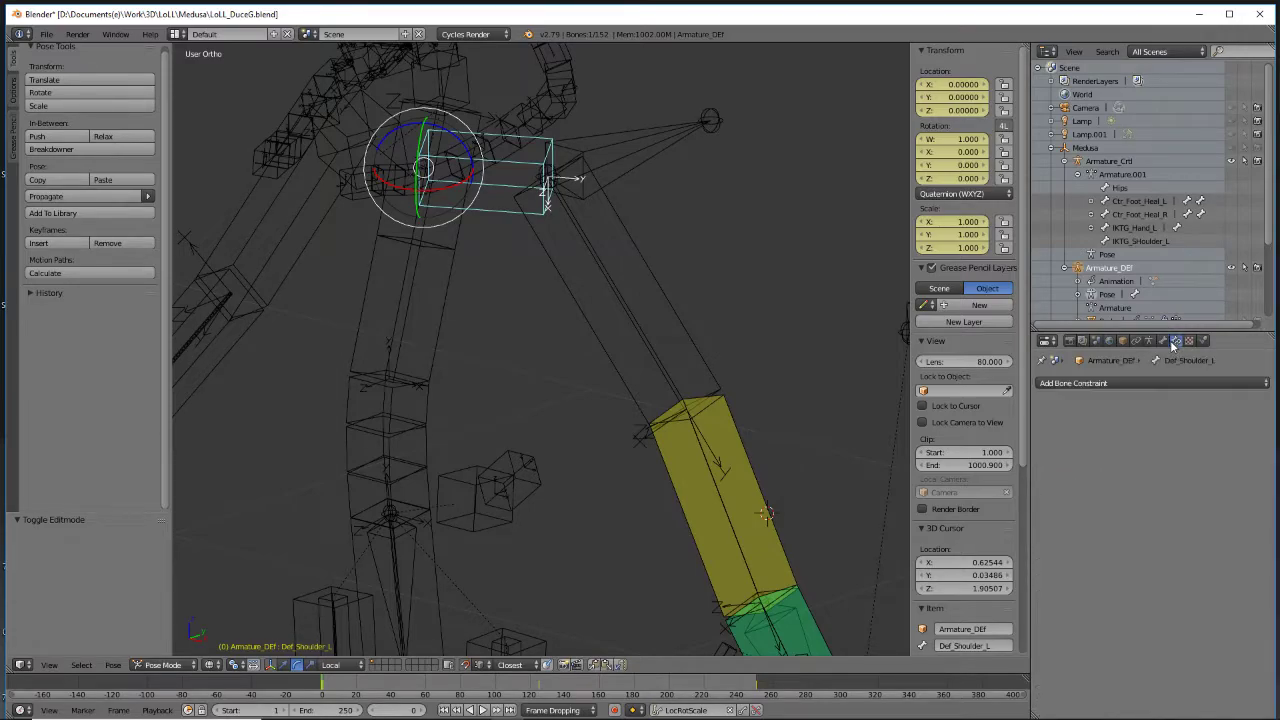
{"action": "left_click", "coordinate": [1158, 385]}
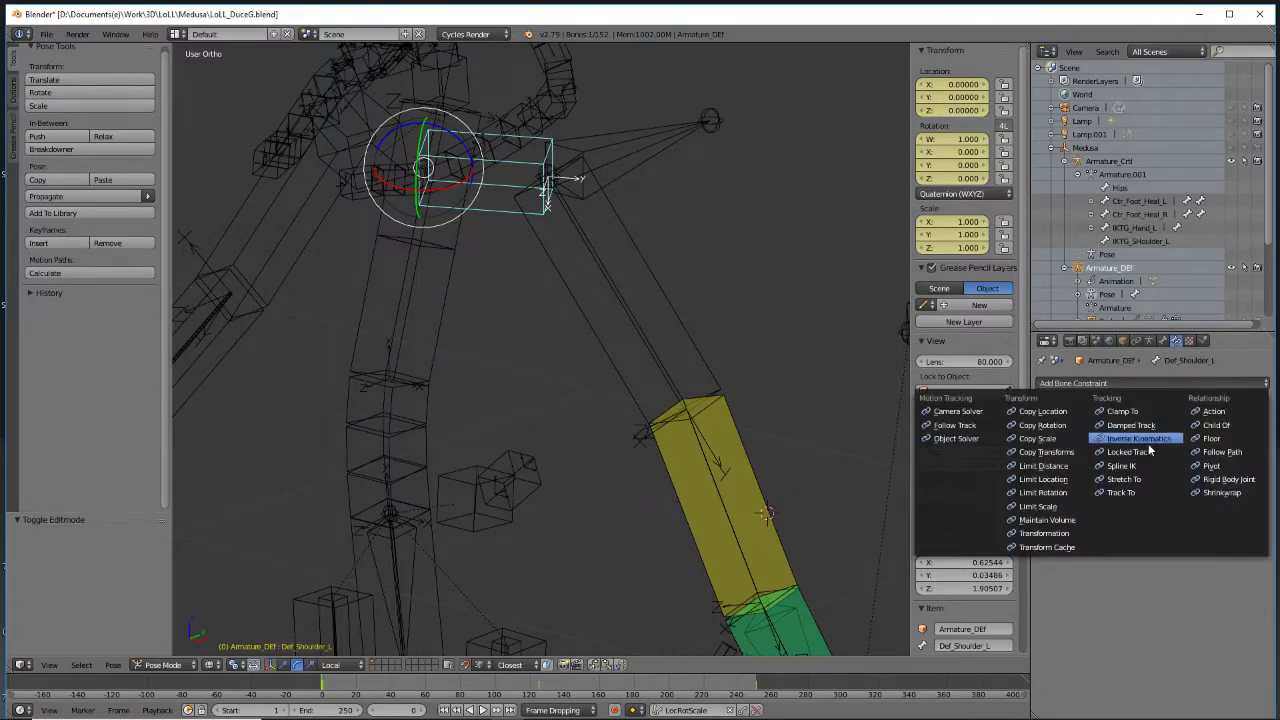
{"action": "left_click", "coordinate": [1150, 447]}
Set the shoulder IK constraint's target to Armature_Crtl, its bone to IKTG_SHoulder_L and its chain length to 1
{"action": "left_click", "coordinate": [1143, 424]}
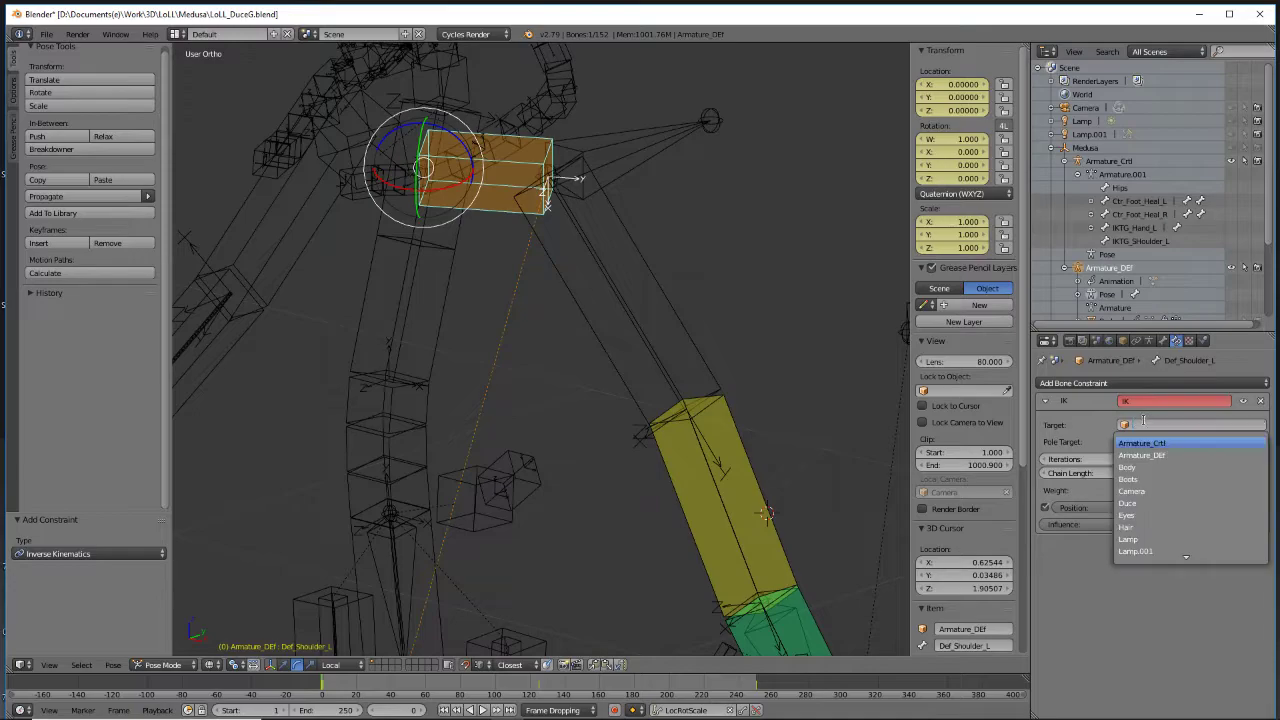
{"action": "left_click", "coordinate": [1141, 442]}
{"action": "left_click", "coordinate": [1141, 442]}
{"action": "left_click", "coordinate": [1141, 443]}
{"action": "left_click", "coordinate": [1141, 443]}
{"action": "type", "text": "sh"}
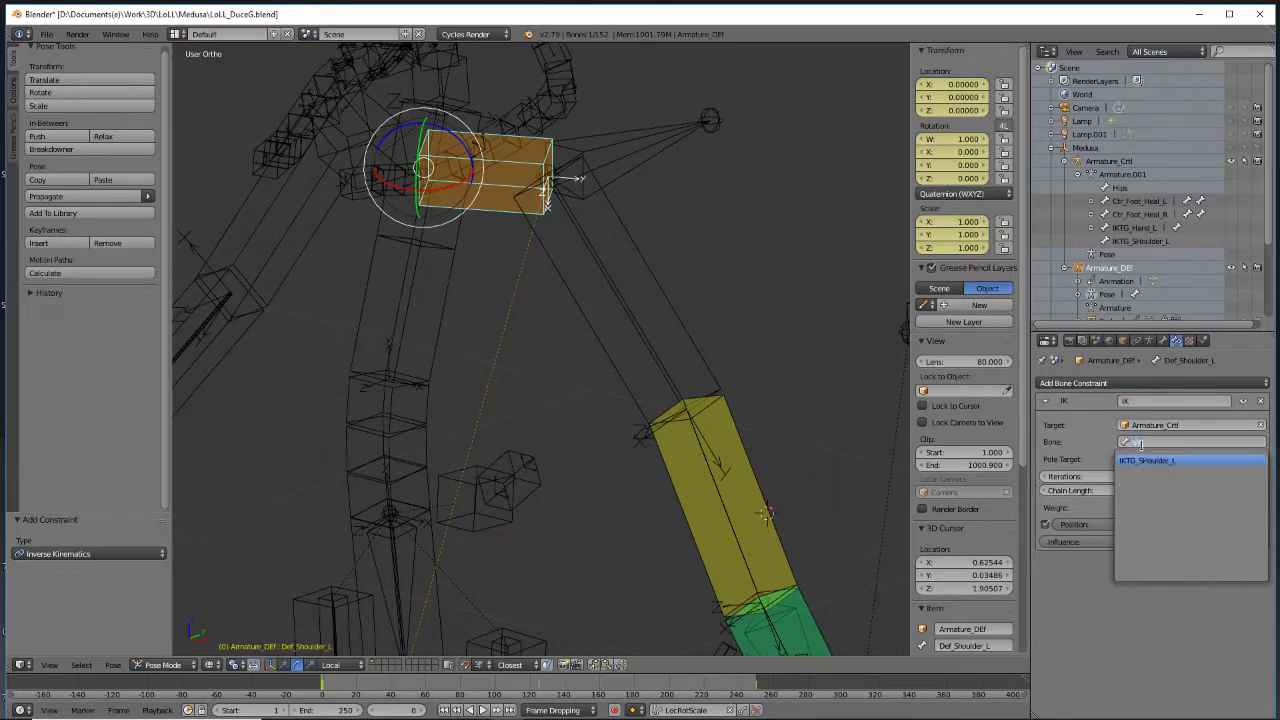
{"action": "left_click", "coordinate": [1170, 460]}
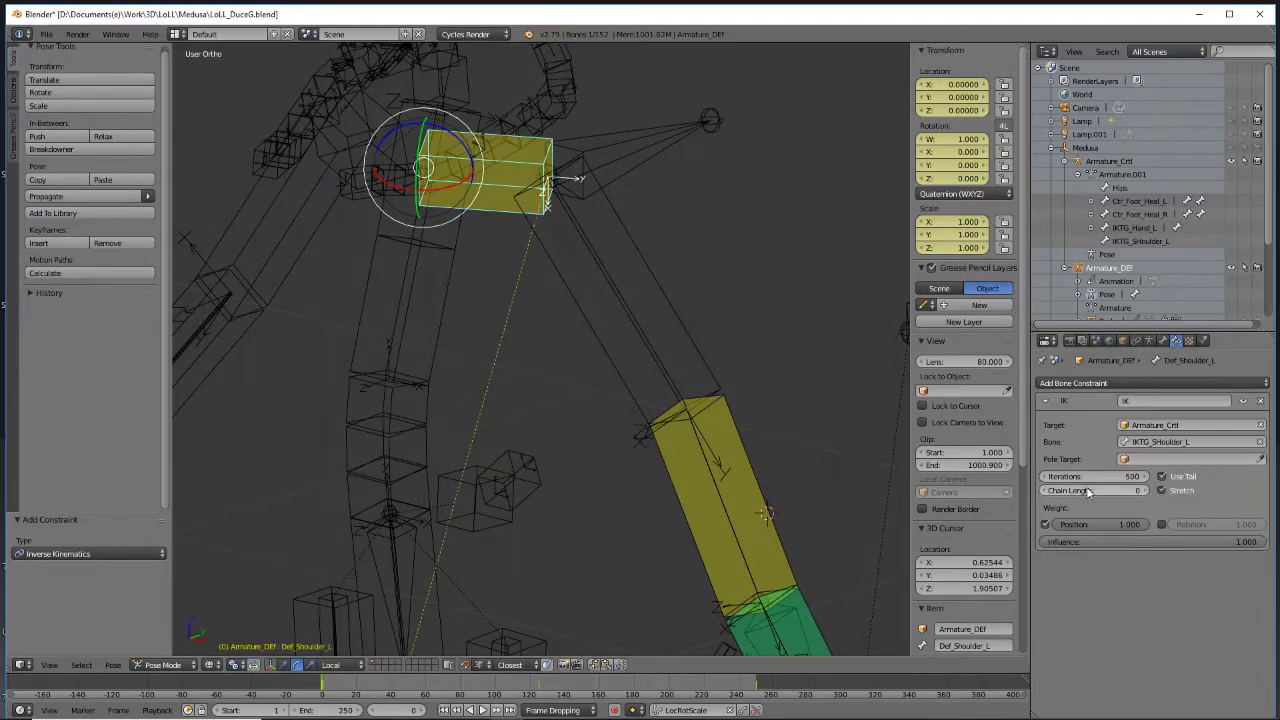
{"action": "left_click", "coordinate": [1143, 490]}
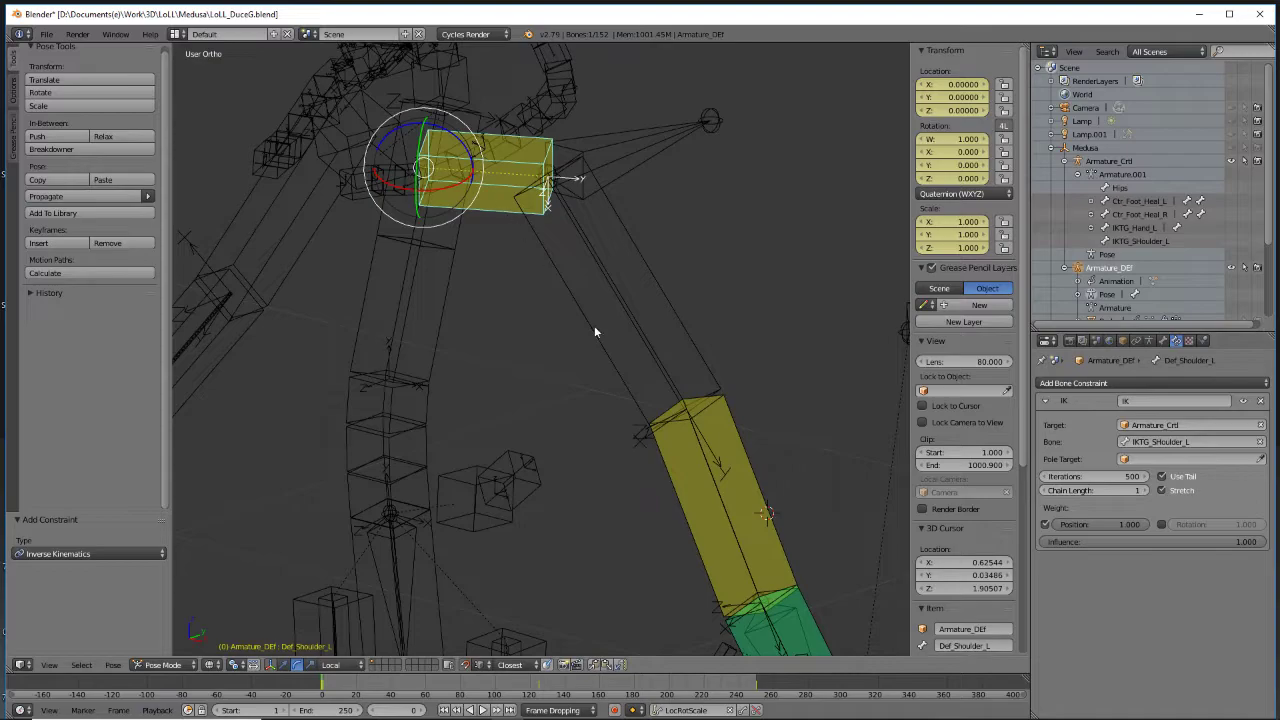
Make Armature_Crtl the active object and switch it to Pose Mode
{"action": "right_click", "coordinate": [638, 134]}
{"action": "key", "text": "g"}
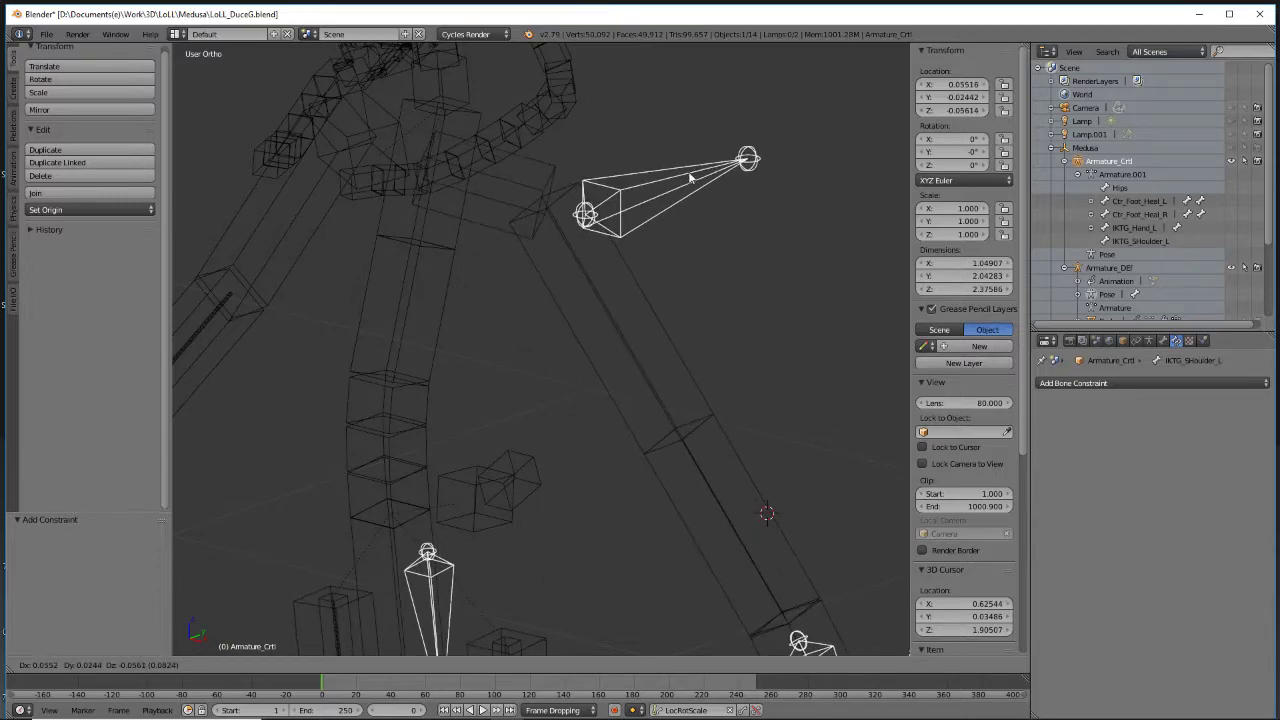
{"action": "key", "text": "Escape"}
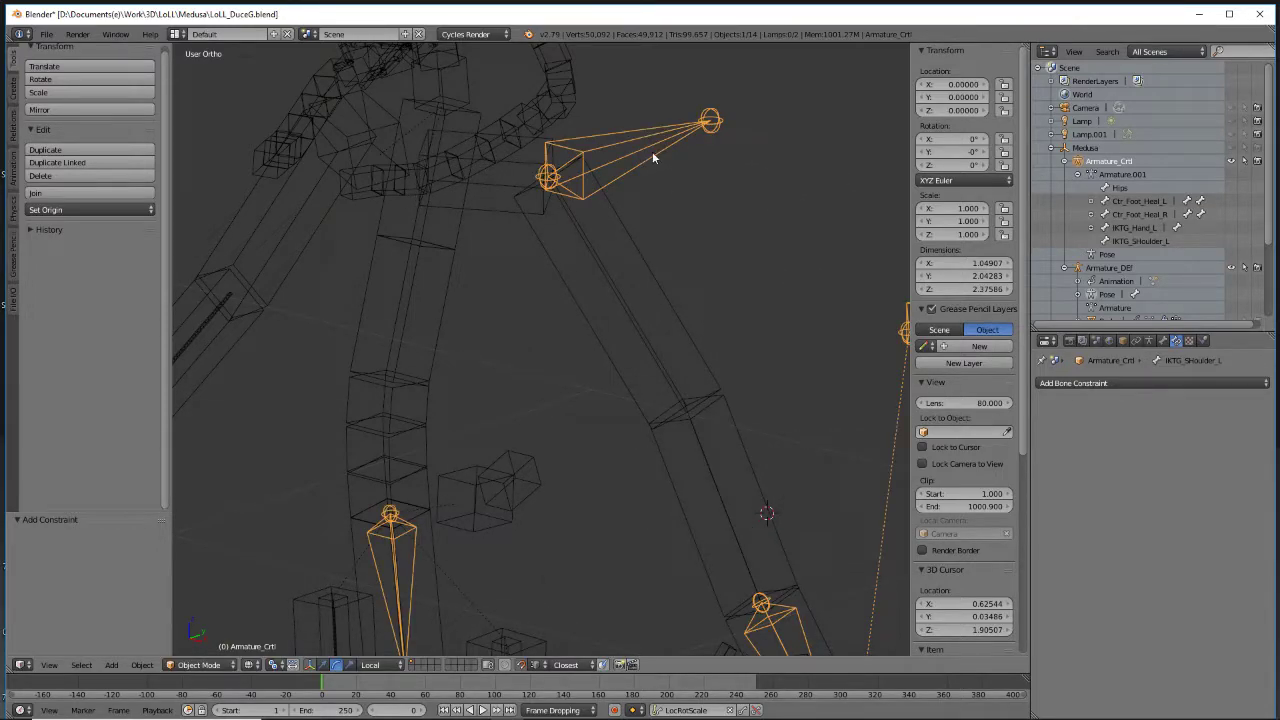
{"action": "left_click", "coordinate": [200, 665]}
{"action": "left_click", "coordinate": [200, 620]}
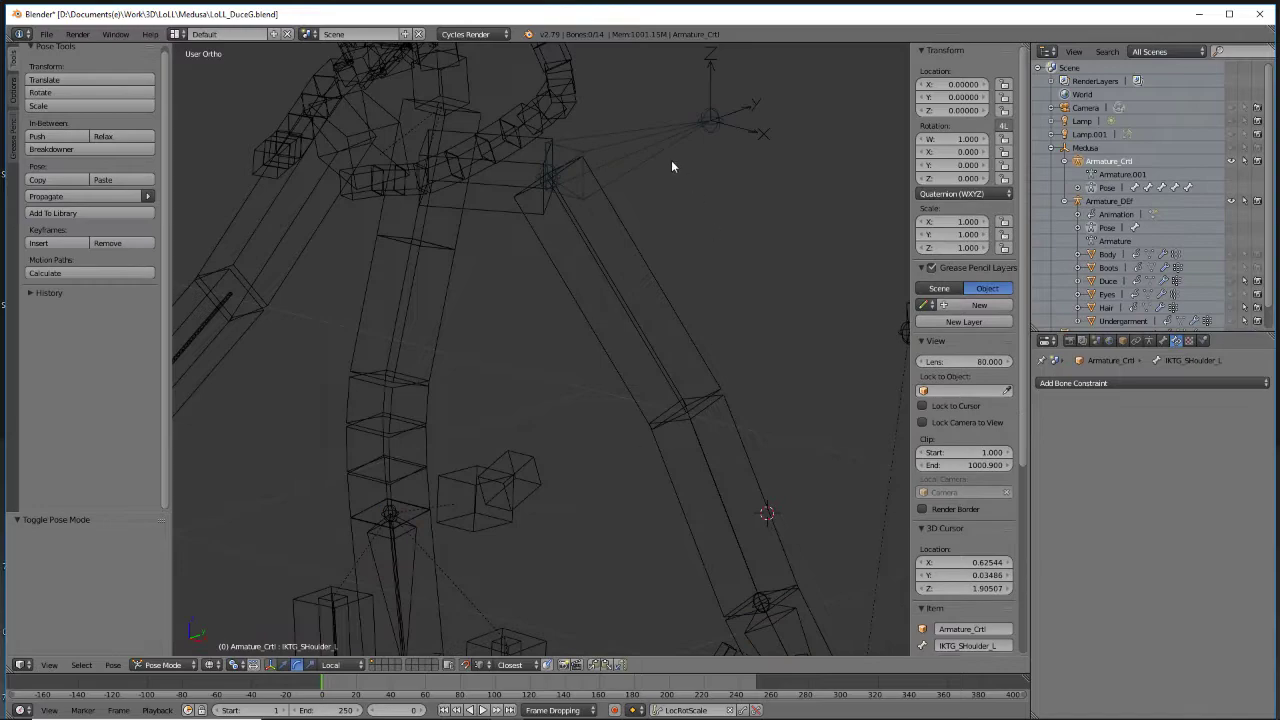
Test the shoulder IK by temporarily moving the IKTG_SHoulder_L bone, and leave all bones deselected
{"action": "right_click", "coordinate": [641, 169]}
{"action": "key", "text": "g"}
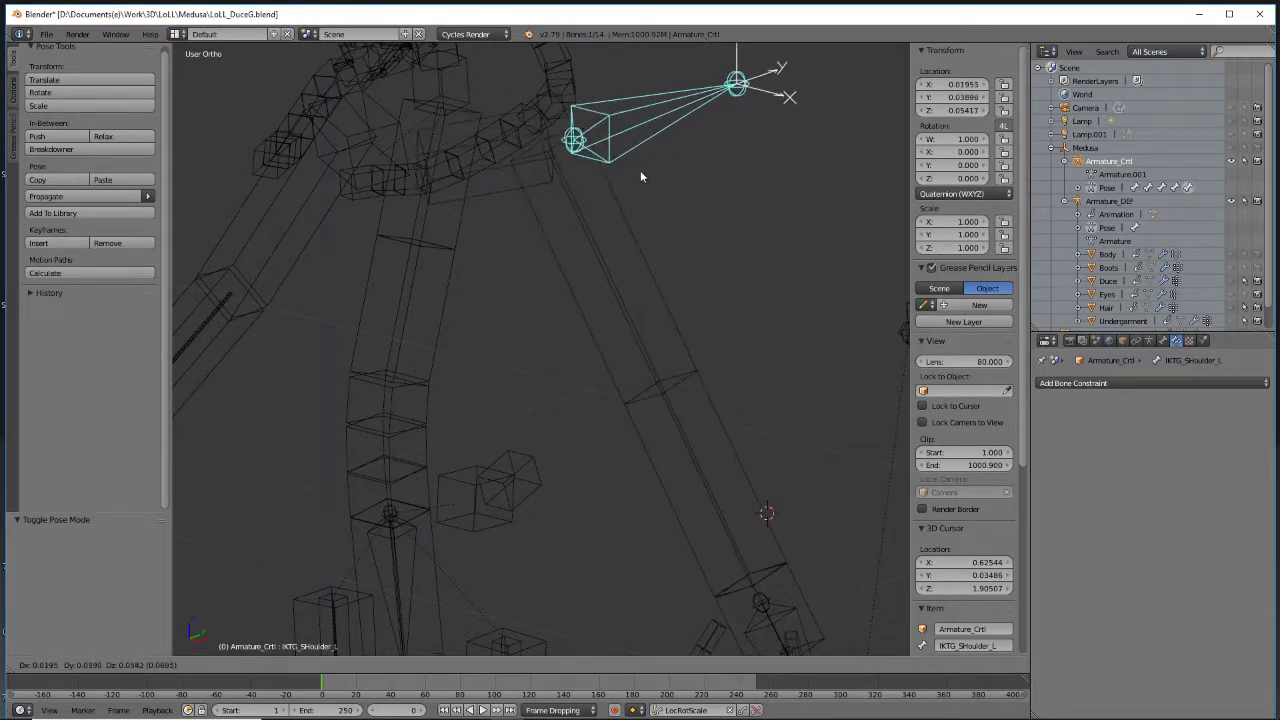
{"action": "right_click", "coordinate": [675, 208]}
{"action": "key", "text": "a"}
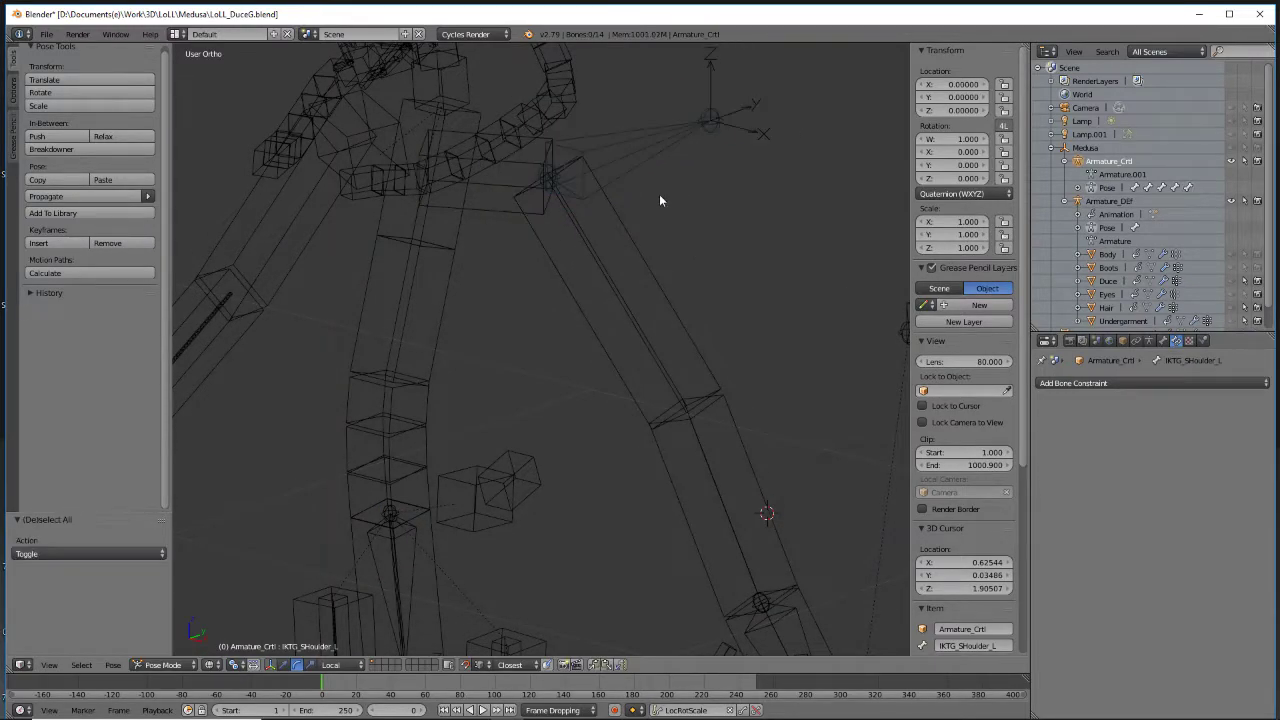
Examine the bone settings of IKTG_SHoulder_L, including its Relations, Display and Deform options
{"action": "middle_click_drag", "start_coordinate": [667, 208], "coordinate": [702, 231]}
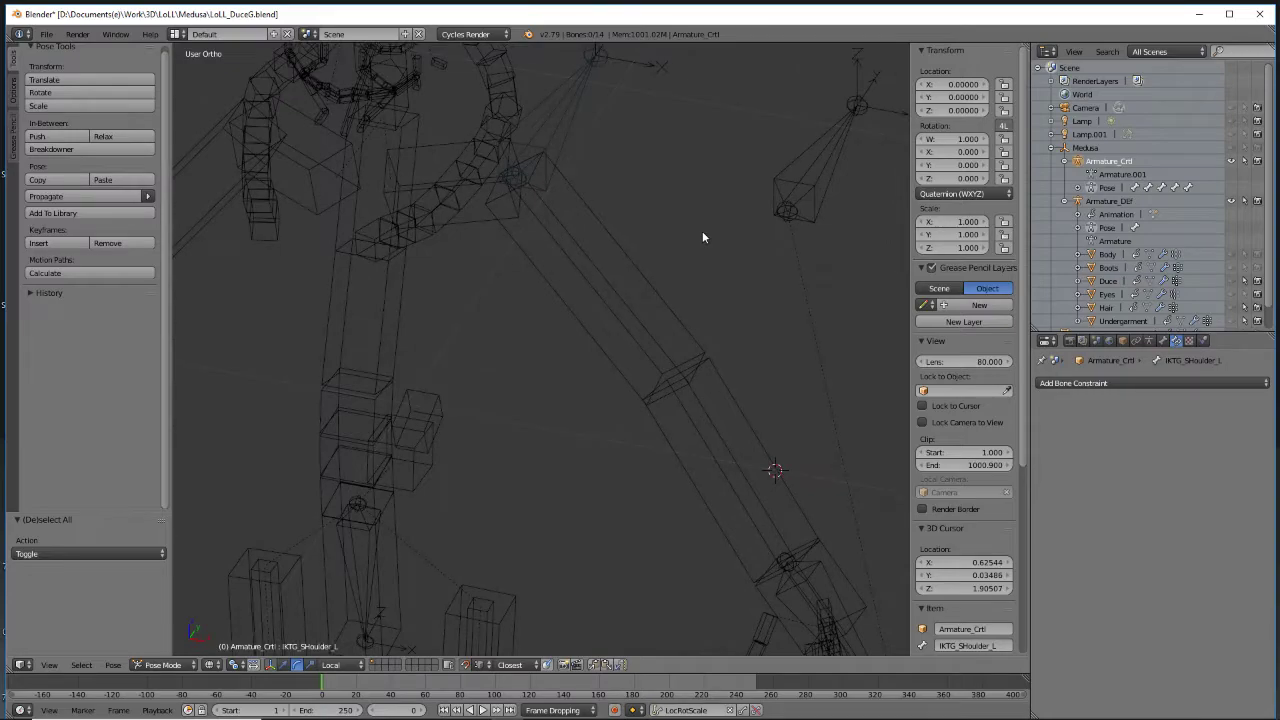
{"action": "middle_click_drag", "start_coordinate": [639, 158], "coordinate": [660, 302], "text": "shift"}
{"action": "scroll", "coordinate": [646, 300], "scroll_direction": "up", "scroll_amount": 7}
{"action": "middle_click_drag", "start_coordinate": [649, 236], "coordinate": [585, 175], "text": "shift"}
{"action": "scroll", "coordinate": [650, 362], "scroll_direction": "up", "scroll_amount": 4}
{"action": "scroll", "coordinate": [580, 190], "scroll_direction": "down", "scroll_amount": 4}
{"action": "right_click", "coordinate": [563, 238]}
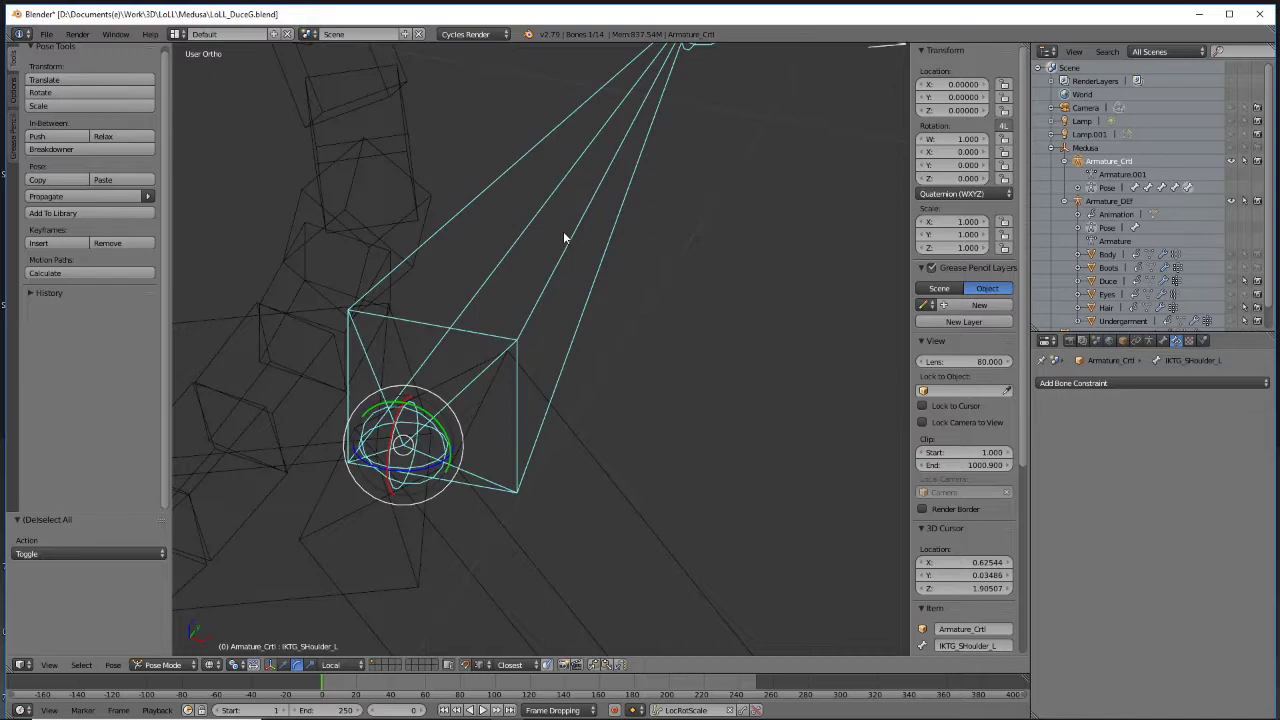
{"action": "scroll", "coordinate": [628, 314], "scroll_direction": "down", "scroll_amount": 4}
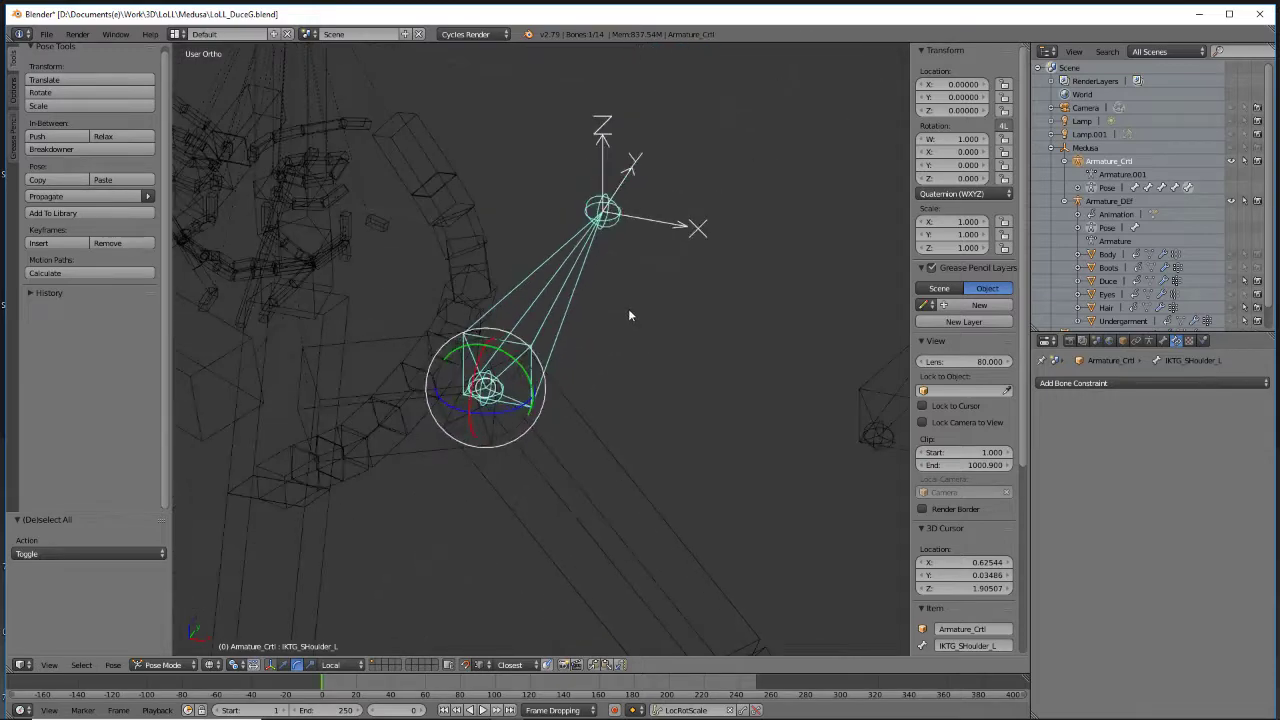
{"action": "left_click", "coordinate": [1164, 341]}
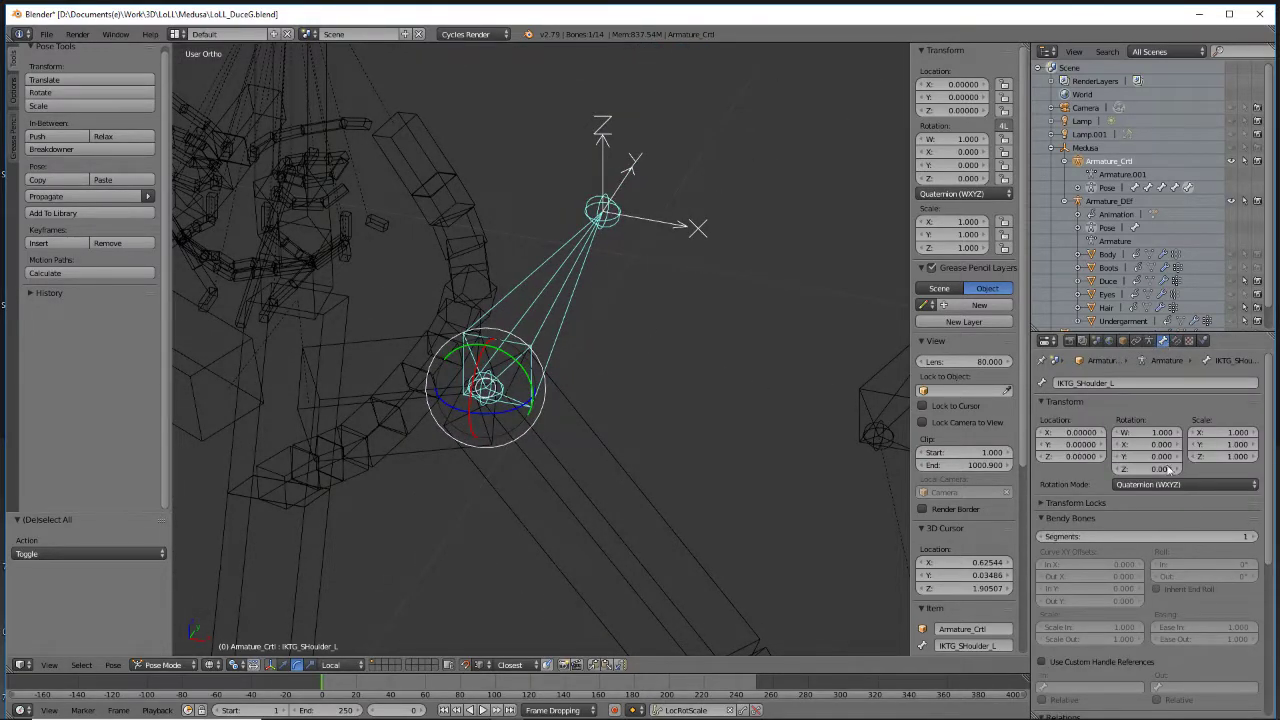
{"action": "scroll", "coordinate": [1158, 450], "scroll_direction": "down", "scroll_amount": 4}
{"action": "scroll", "coordinate": [1165, 493], "scroll_direction": "down", "scroll_amount": 3}
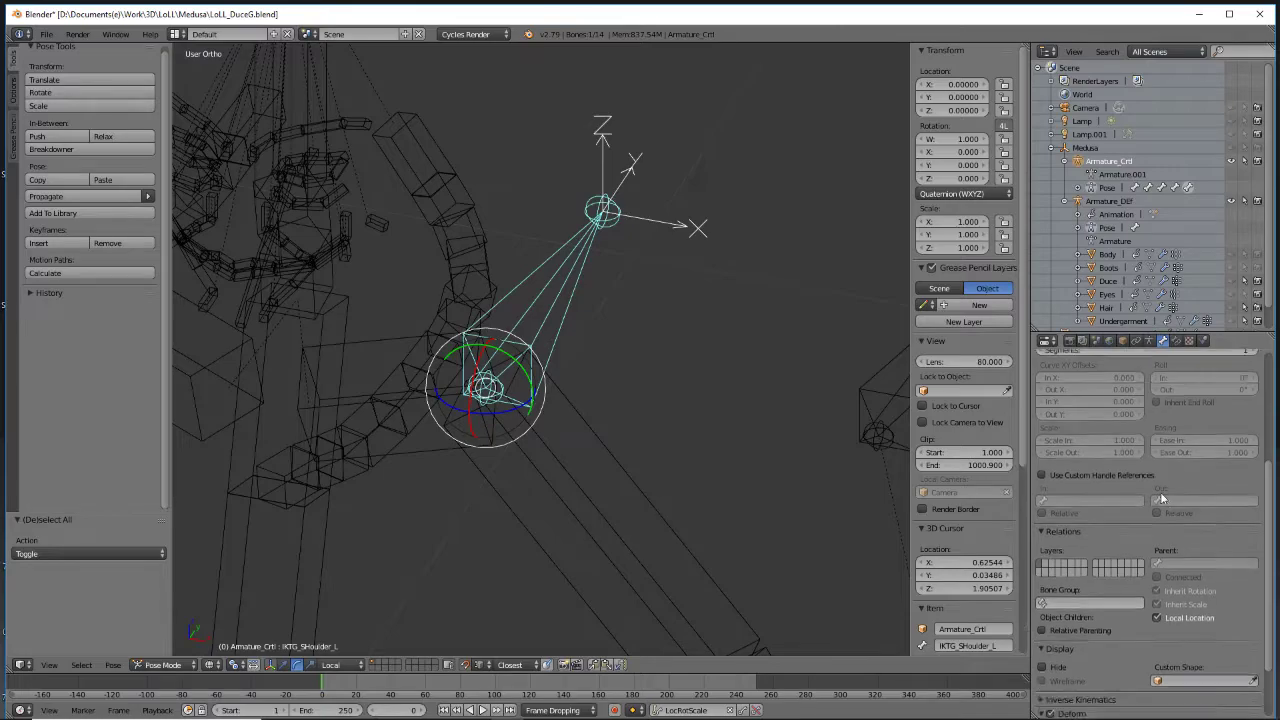
{"action": "scroll", "coordinate": [733, 413], "scroll_direction": "down", "scroll_amount": 2}
{"action": "scroll", "coordinate": [733, 412], "scroll_direction": "down", "scroll_amount": 2}
Examine the left arm's control bones between the shoulder and the hand, including IKTG_Hand_L
{"action": "middle_click_drag", "start_coordinate": [756, 422], "coordinate": [687, 407]}
{"action": "key", "text": "a"}
{"action": "middle_click_drag", "start_coordinate": [796, 528], "coordinate": [625, 265], "text": "shift"}
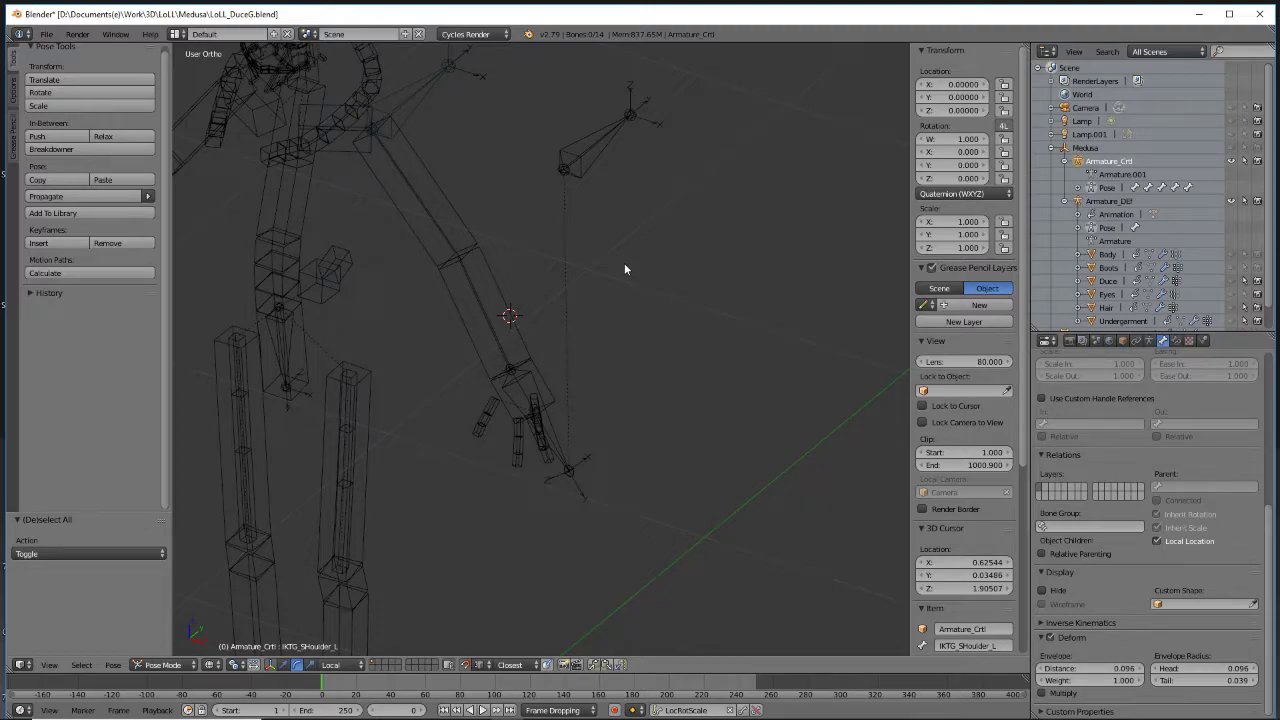
{"action": "scroll", "coordinate": [600, 414], "scroll_direction": "up", "scroll_amount": 7}
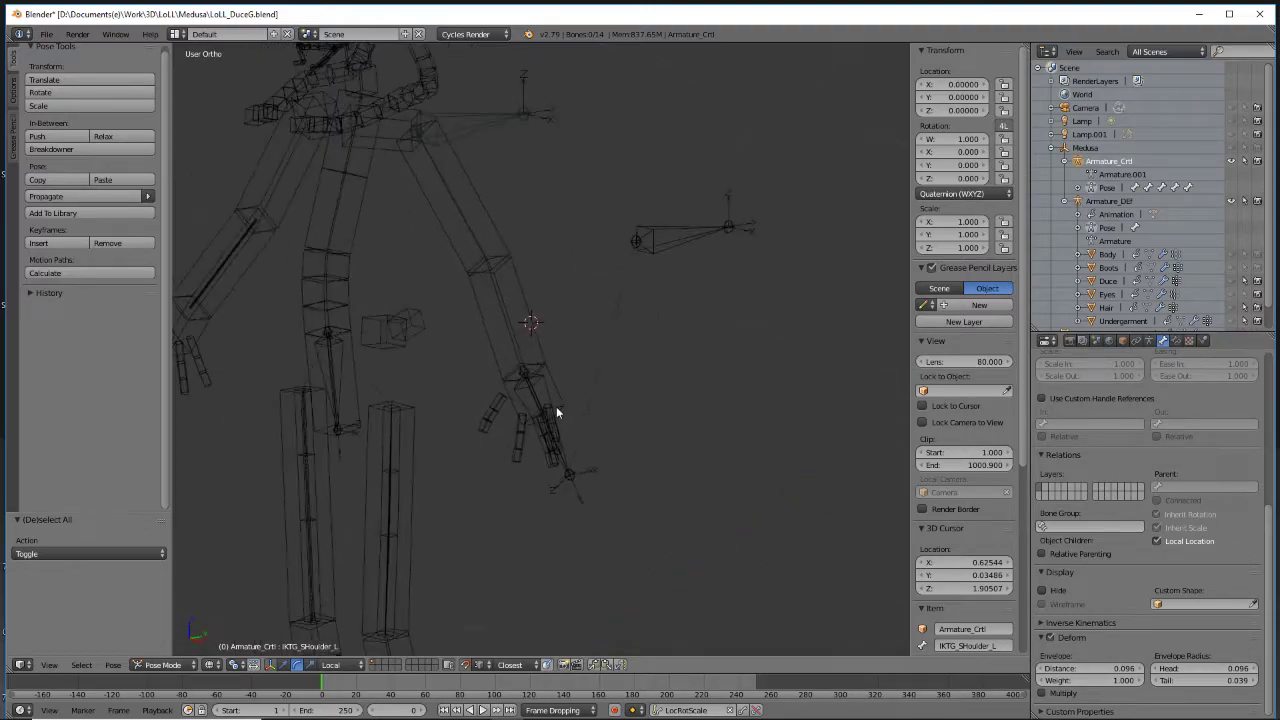
{"action": "middle_click_drag", "start_coordinate": [640, 591], "coordinate": [575, 168]}
{"action": "right_click", "coordinate": [575, 317]}
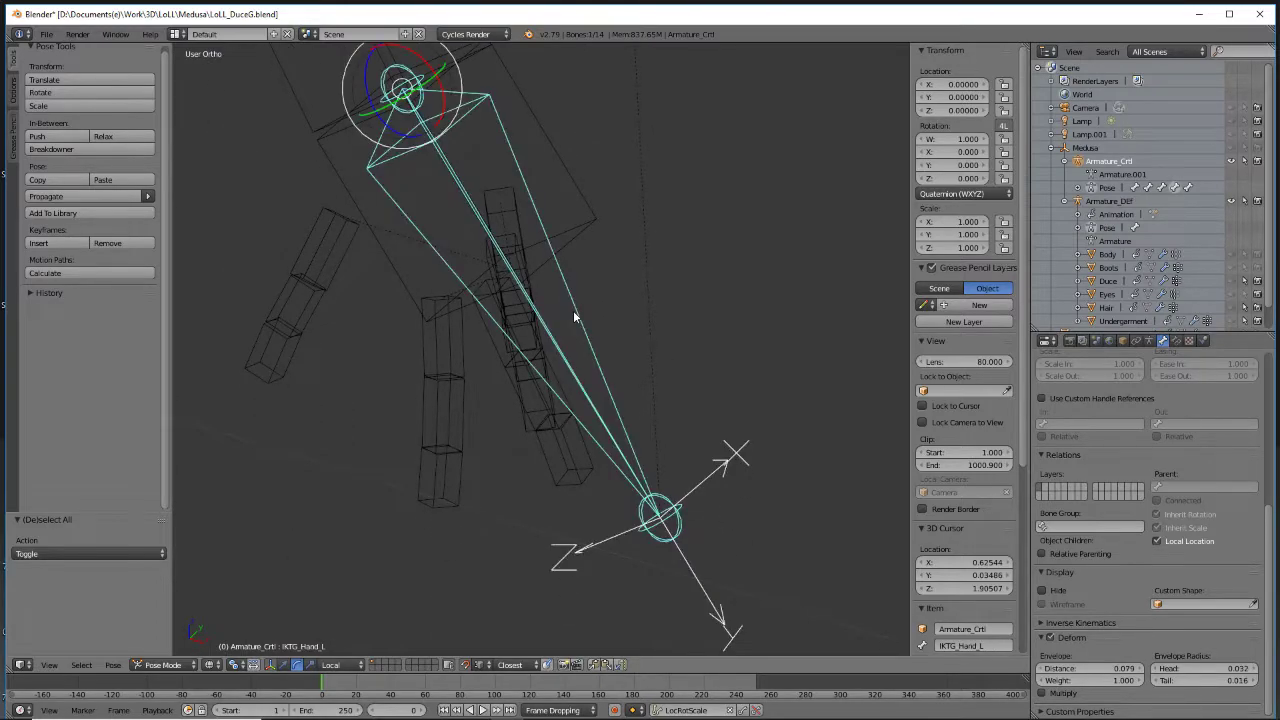
{"action": "key", "text": "a"}
{"action": "scroll", "coordinate": [611, 304], "scroll_direction": "up", "scroll_amount": 4}
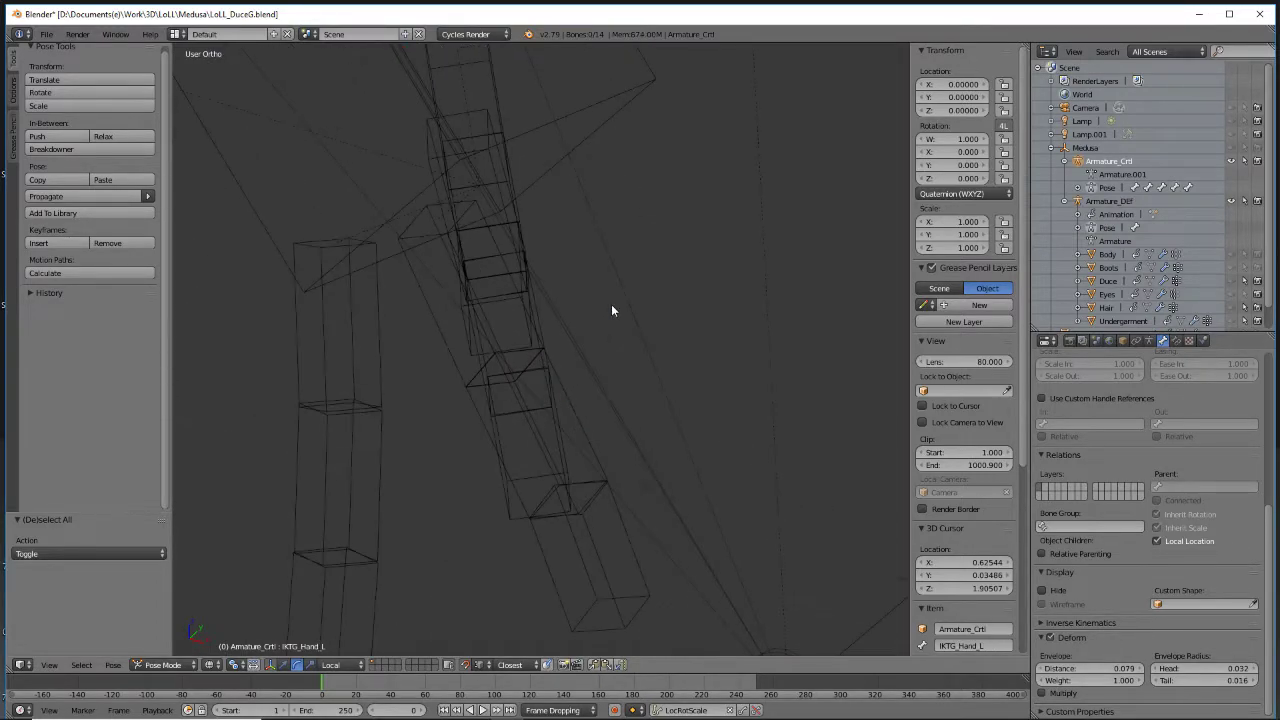
{"action": "scroll", "coordinate": [611, 338], "scroll_direction": "down", "scroll_amount": 9}
{"action": "middle_click_drag", "start_coordinate": [564, 284], "coordinate": [680, 610], "text": "shift"}
{"action": "middle_click_drag", "start_coordinate": [569, 318], "coordinate": [674, 421], "text": "shift"}
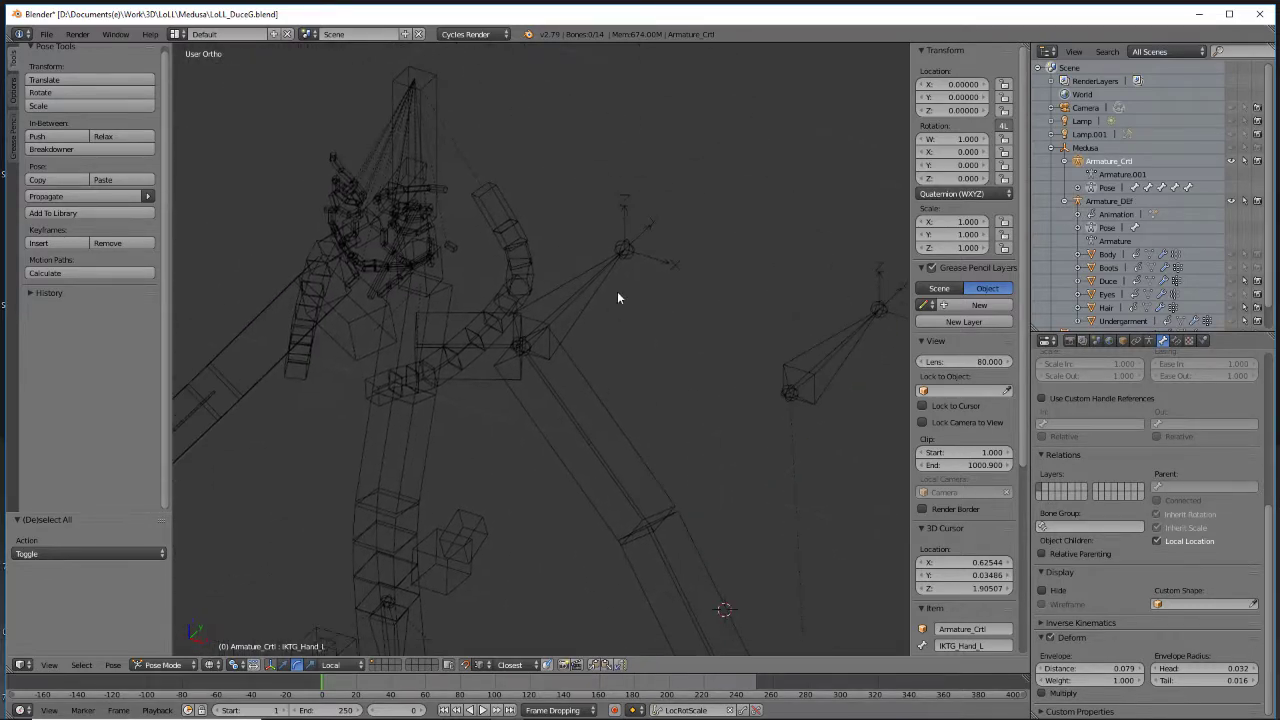
{"action": "middle_click_drag", "start_coordinate": [612, 325], "coordinate": [694, 118], "text": "shift"}
{"action": "scroll", "coordinate": [662, 533], "scroll_direction": "up", "scroll_amount": 1}
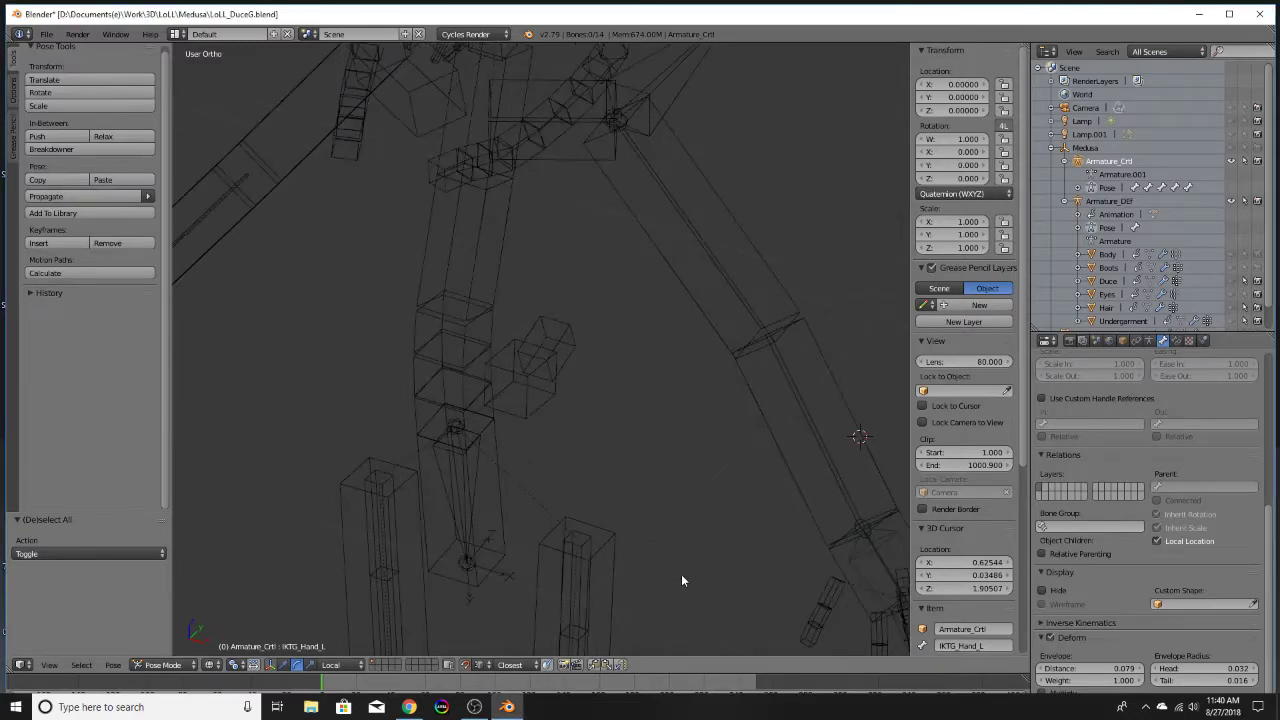
Maximize the program window and look over the rig from the foot controls up to the left shoulder
{"action": "scroll", "coordinate": [681, 580], "scroll_direction": "down", "scroll_amount": 5, "text": "shift"}
{"action": "left_click", "coordinate": [1229, 14]}
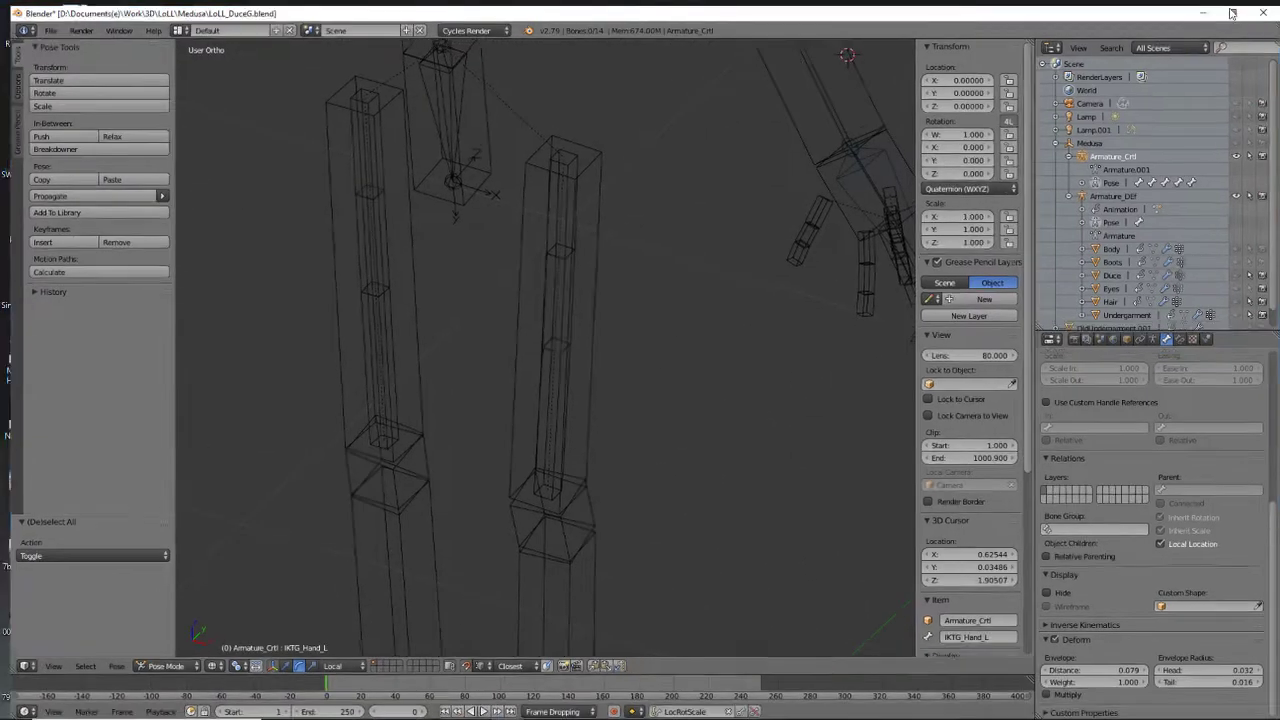
{"action": "middle_click_drag", "start_coordinate": [636, 266], "coordinate": [578, 289]}
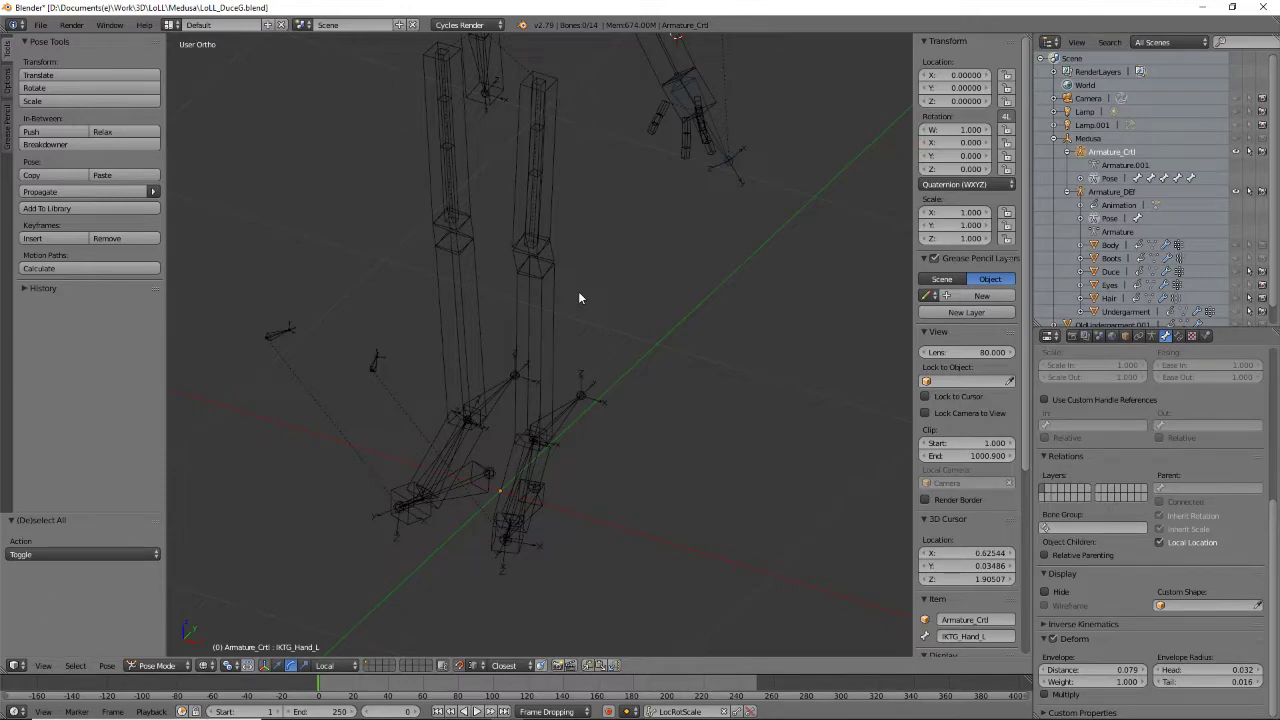
{"action": "scroll", "coordinate": [578, 291], "scroll_direction": "up", "scroll_amount": 3}
{"action": "middle_click_drag", "start_coordinate": [578, 291], "coordinate": [625, 620], "text": "shift"}
{"action": "middle_click_drag", "start_coordinate": [651, 333], "coordinate": [622, 630], "text": "shift"}
{"action": "middle_click_drag", "start_coordinate": [620, 357], "coordinate": [598, 246]}
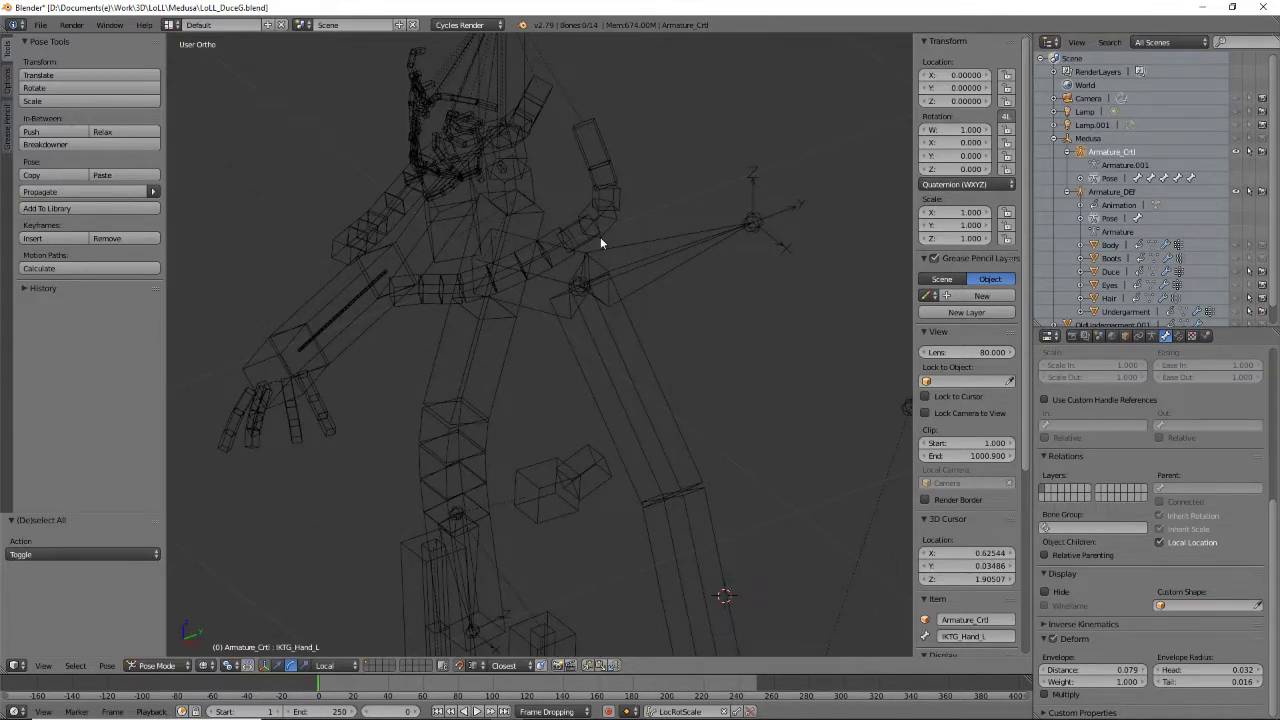
Select the IKTG_SHoulder_L control bone at the left shoulder
{"action": "scroll", "coordinate": [630, 250], "scroll_direction": "up", "scroll_amount": 8}
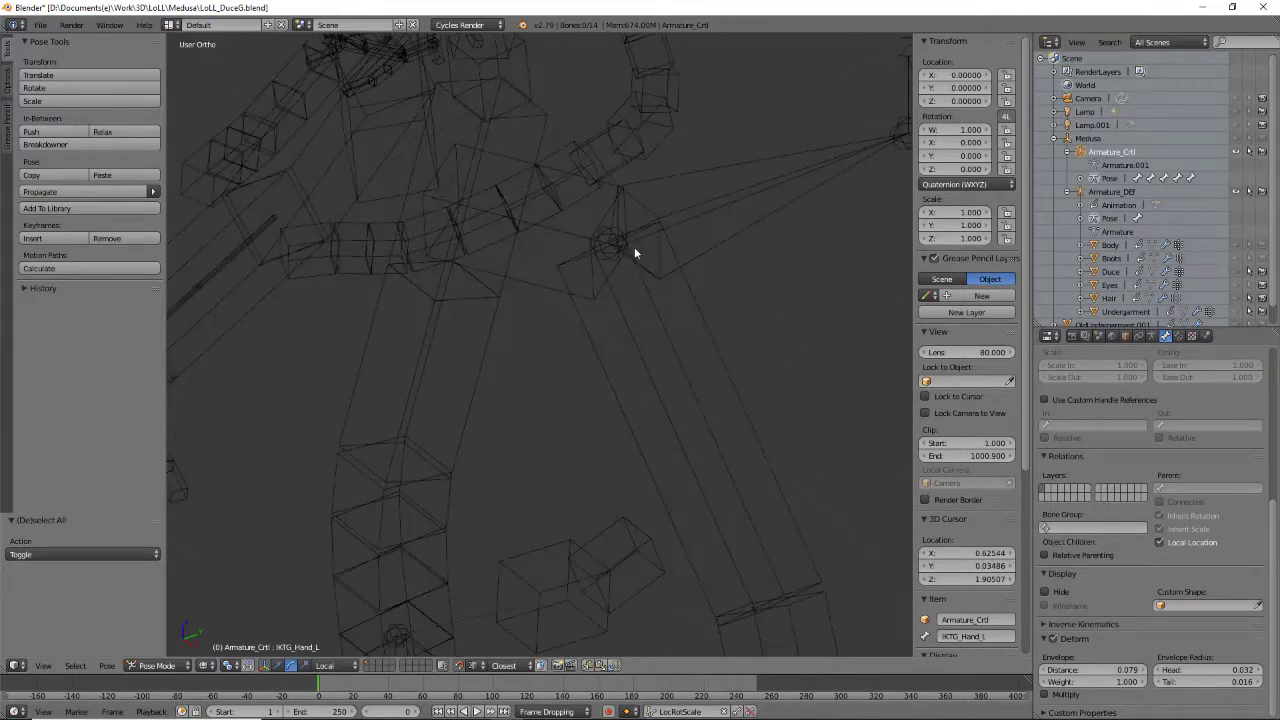
{"action": "right_click", "coordinate": [584, 314]}
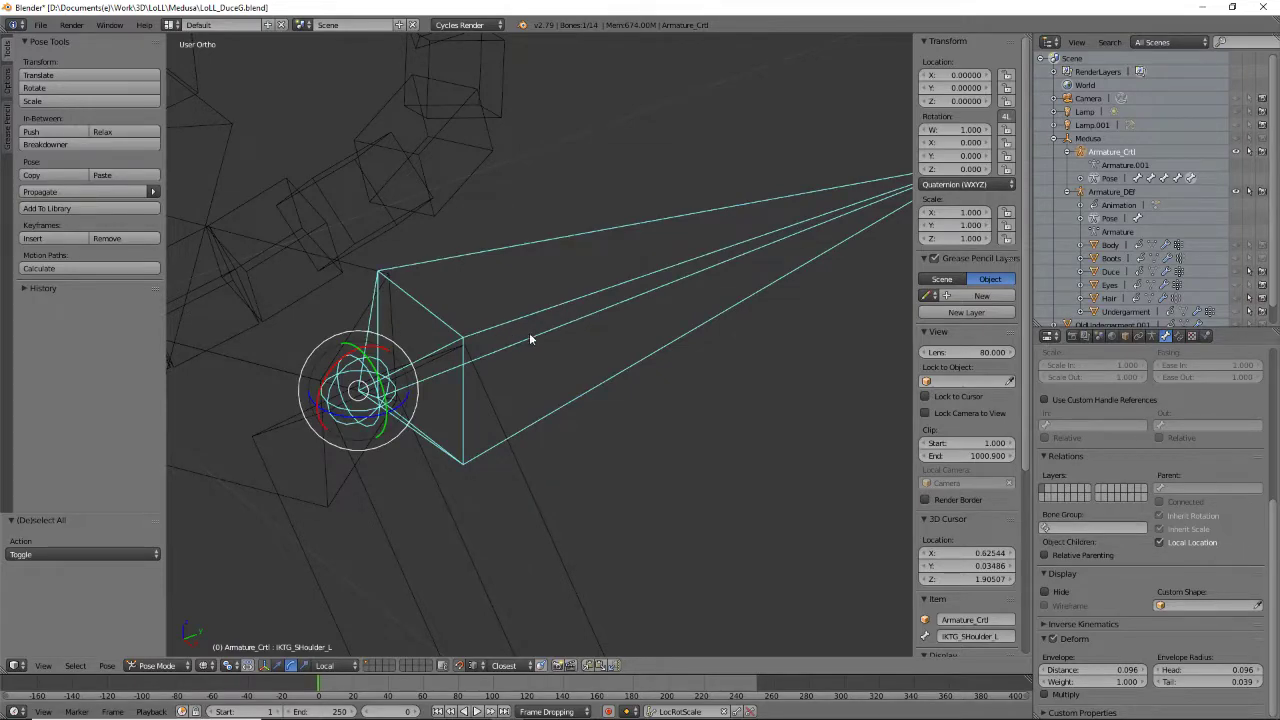
{"action": "key", "text": "g"}
{"action": "key", "text": "Escape"}
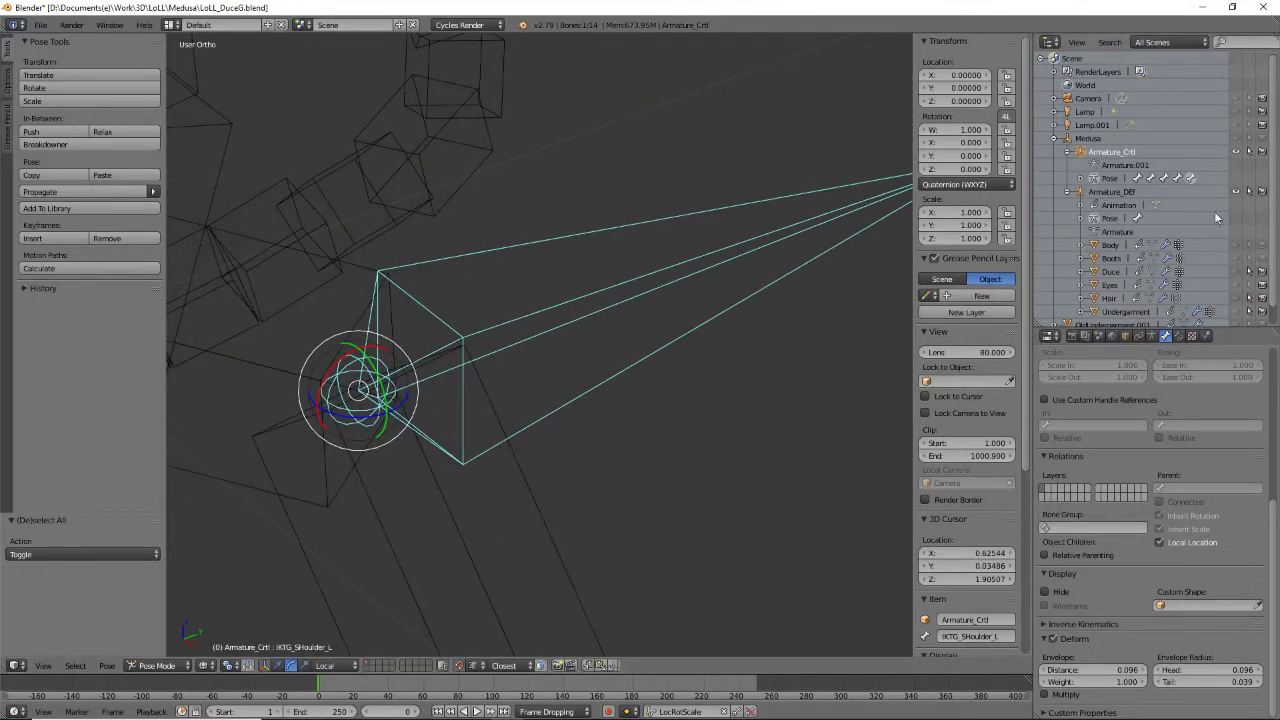
Make the Duce, Boots and Hair meshes visible and switch the viewport to solid shading
{"action": "left_click", "coordinate": [1237, 271]}
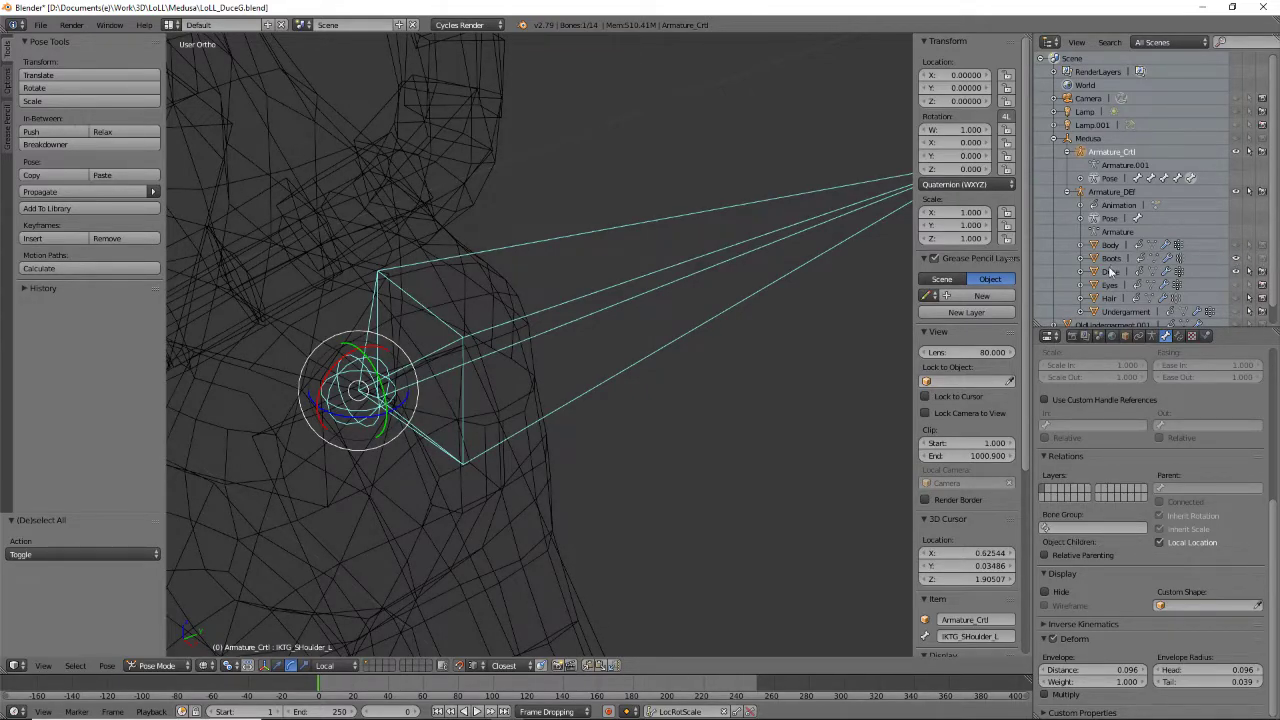
{"action": "scroll", "coordinate": [556, 292], "scroll_direction": "down", "scroll_amount": 11}
{"action": "middle_click_drag", "start_coordinate": [553, 367], "coordinate": [603, 190], "text": "shift"}
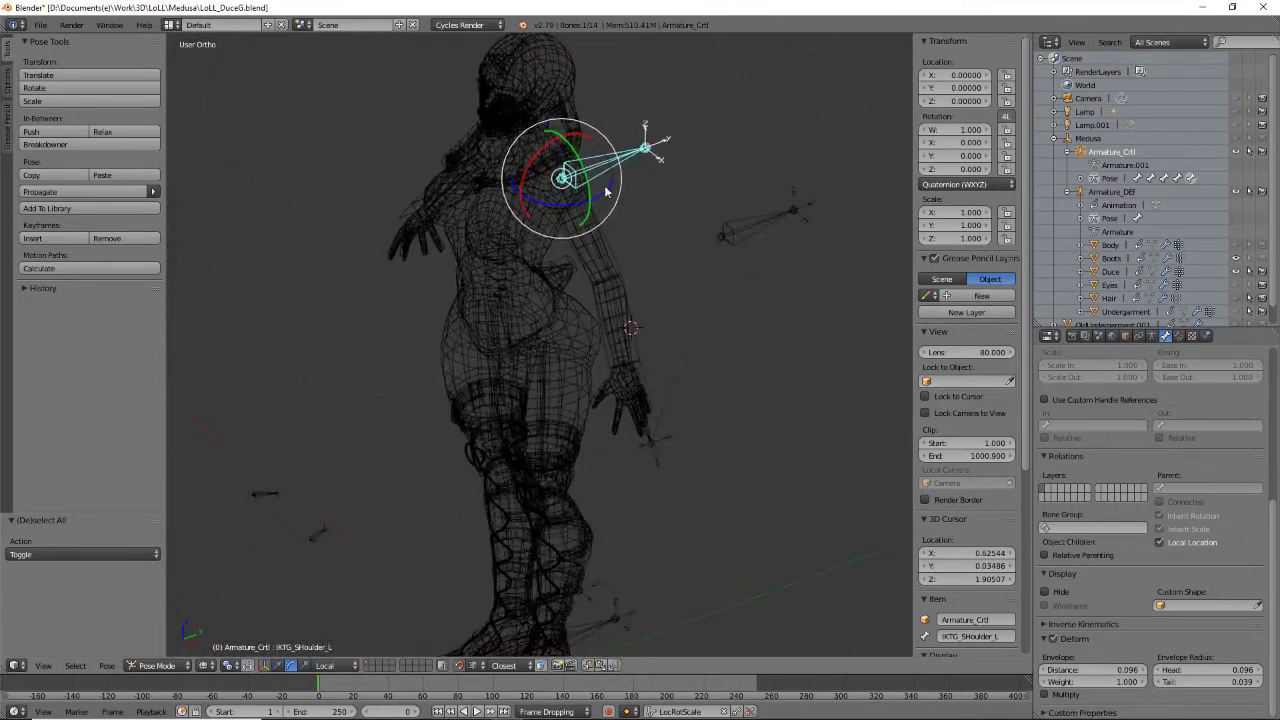
{"action": "left_click", "coordinate": [1236, 299]}
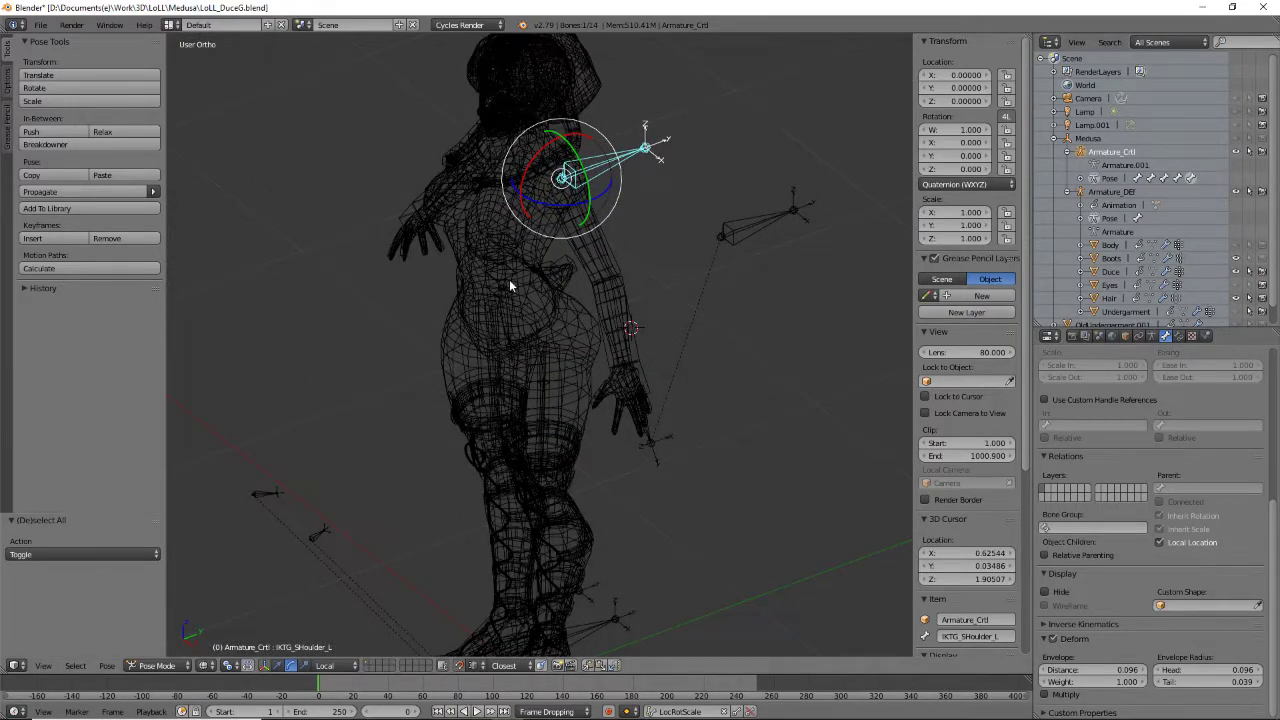
{"action": "key", "text": "z"}
Test how the left shoulder and arm mesh deform by temporarily moving IKTG_SHoulder_L from several viewing angles
{"action": "scroll", "coordinate": [689, 331], "scroll_direction": "down", "scroll_amount": 3}
{"action": "middle_click_drag", "start_coordinate": [689, 331], "coordinate": [672, 371]}
{"action": "scroll", "coordinate": [672, 371], "scroll_direction": "up", "scroll_amount": 5}
{"action": "key", "text": "g"}
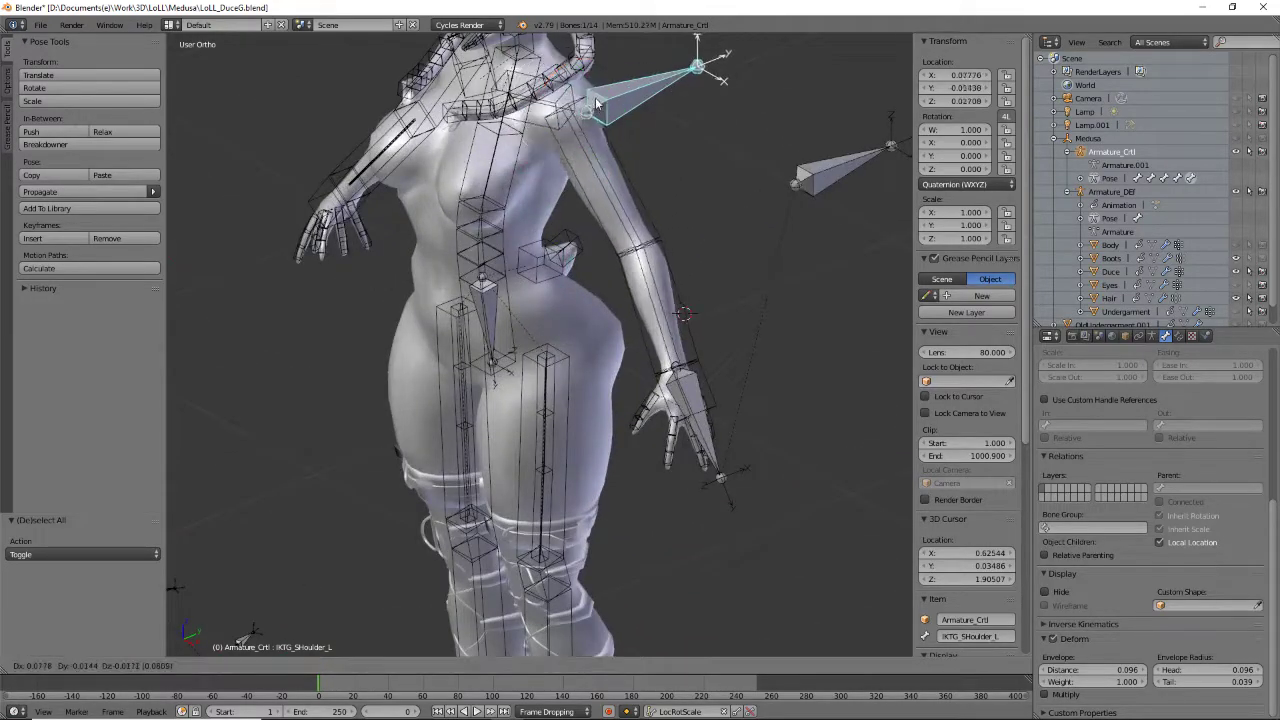
{"action": "right_click", "coordinate": [578, 103]}
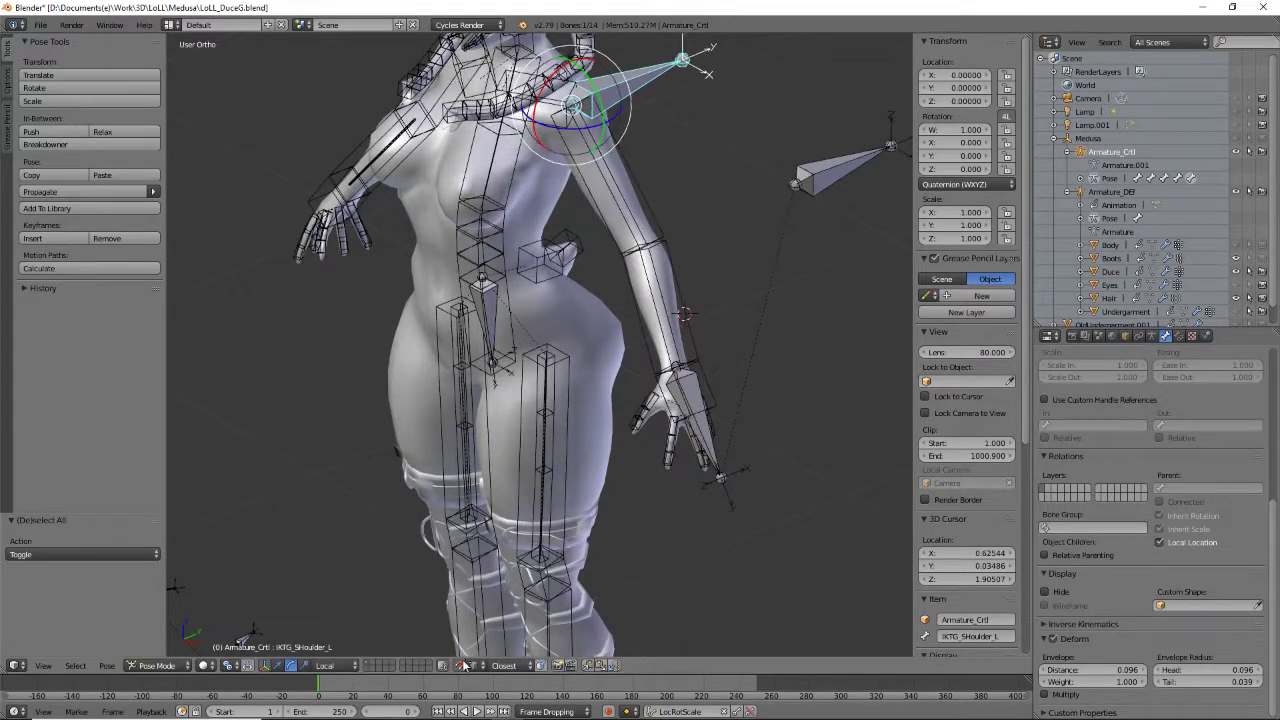
{"action": "key", "text": "g"}
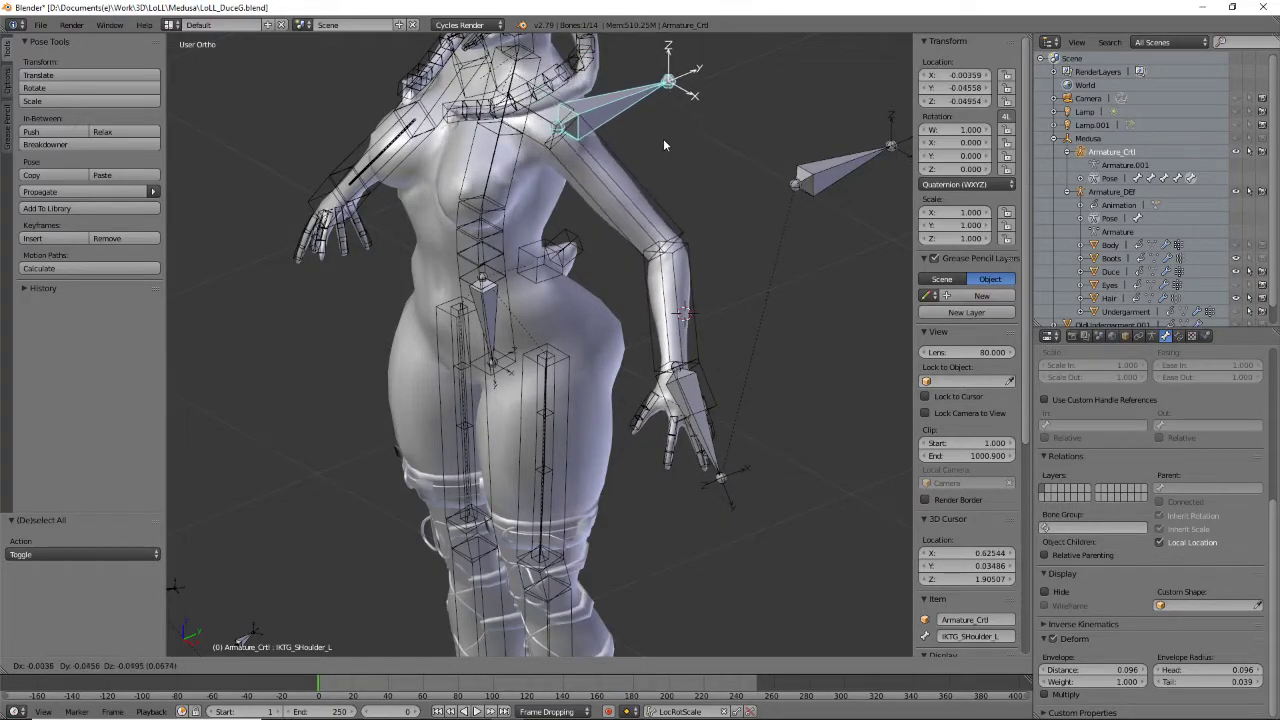
{"action": "key", "text": "Escape"}
{"action": "middle_click_drag", "start_coordinate": [493, 203], "coordinate": [484, 300]}
{"action": "key", "text": "g"}
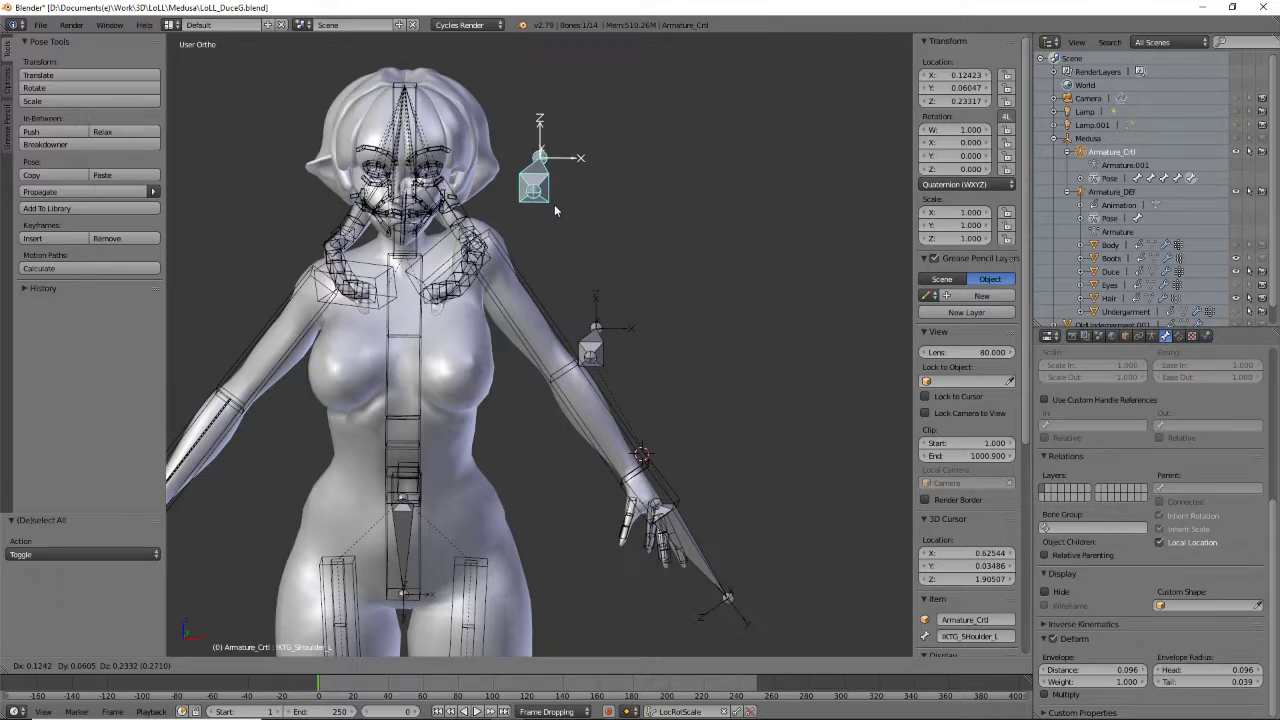
{"action": "key", "text": "Escape"}
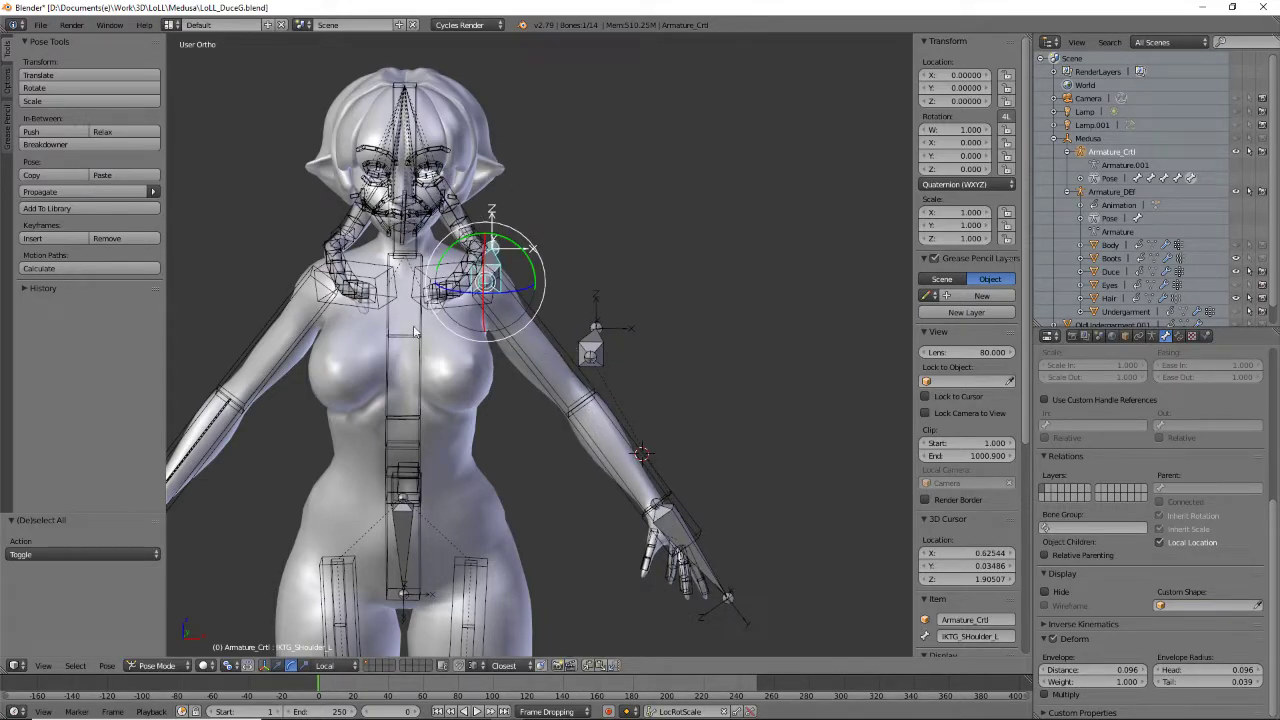
Test the left elbow's response by temporarily moving the PLTG_elbow_L pole target from front and side views
{"action": "middle_click_drag", "start_coordinate": [375, 345], "coordinate": [598, 365]}
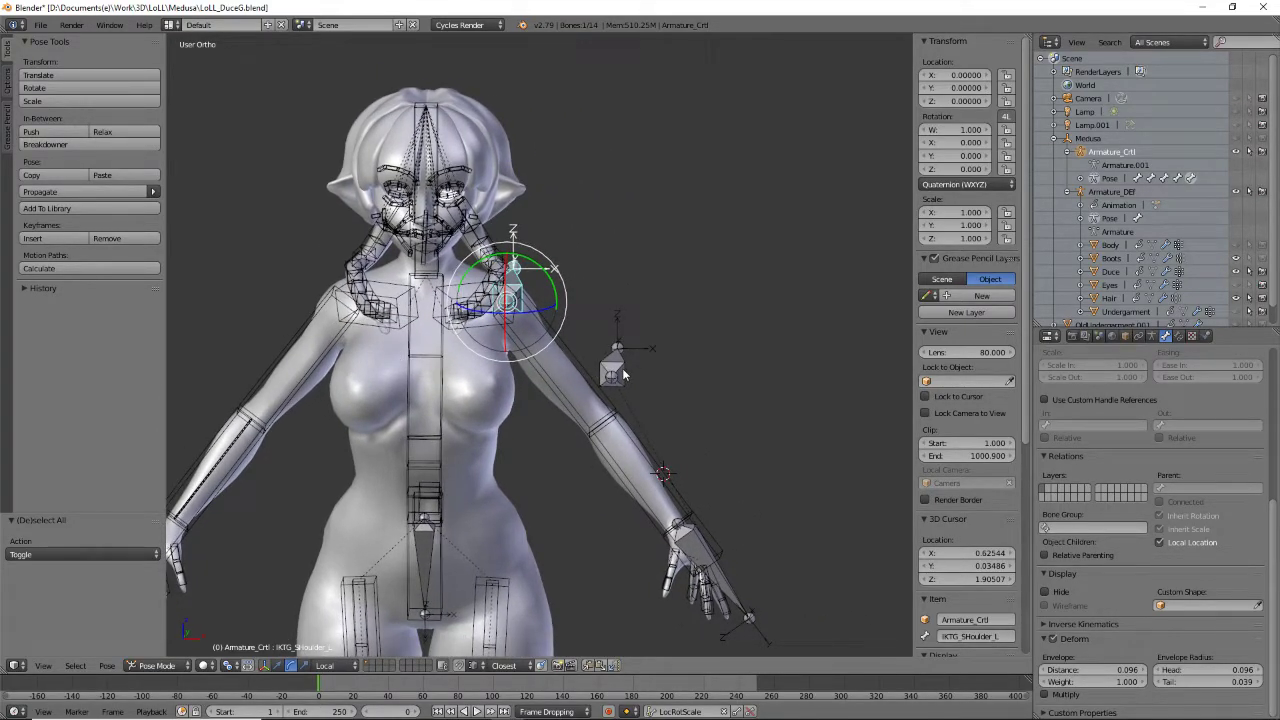
{"action": "right_click", "coordinate": [620, 372]}
{"action": "key", "text": "g"}
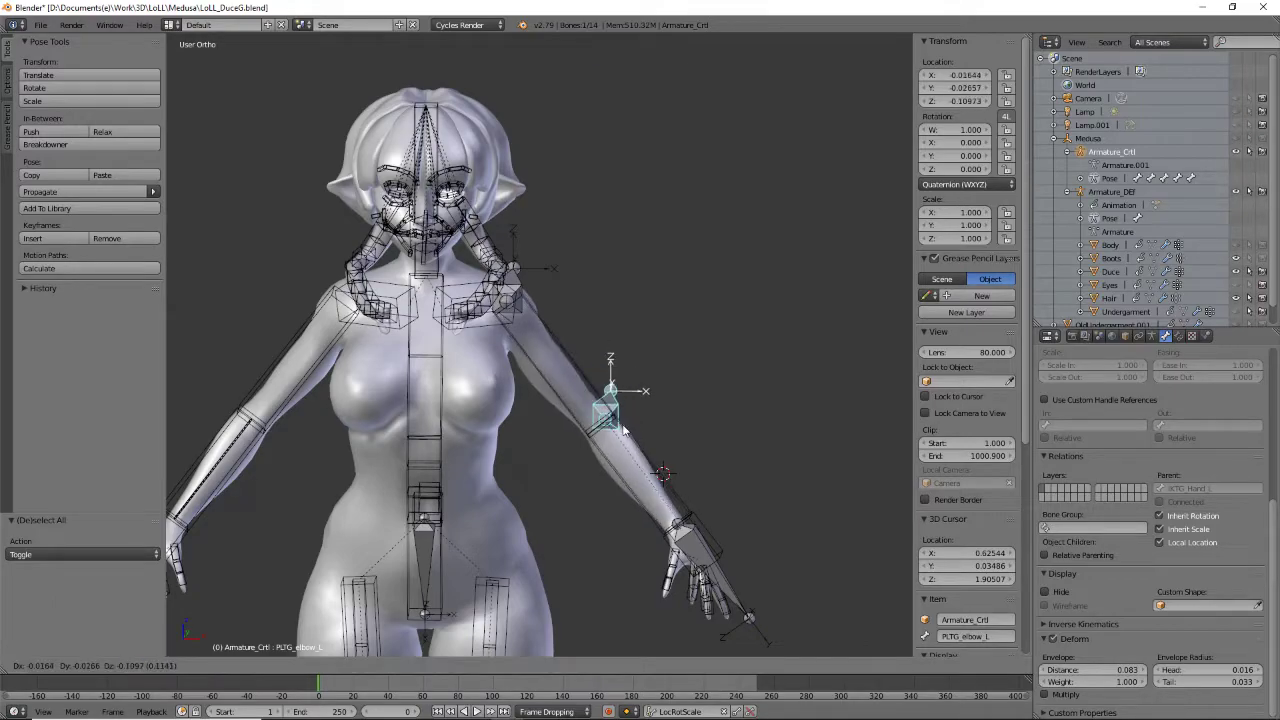
{"action": "right_click", "coordinate": [658, 444]}
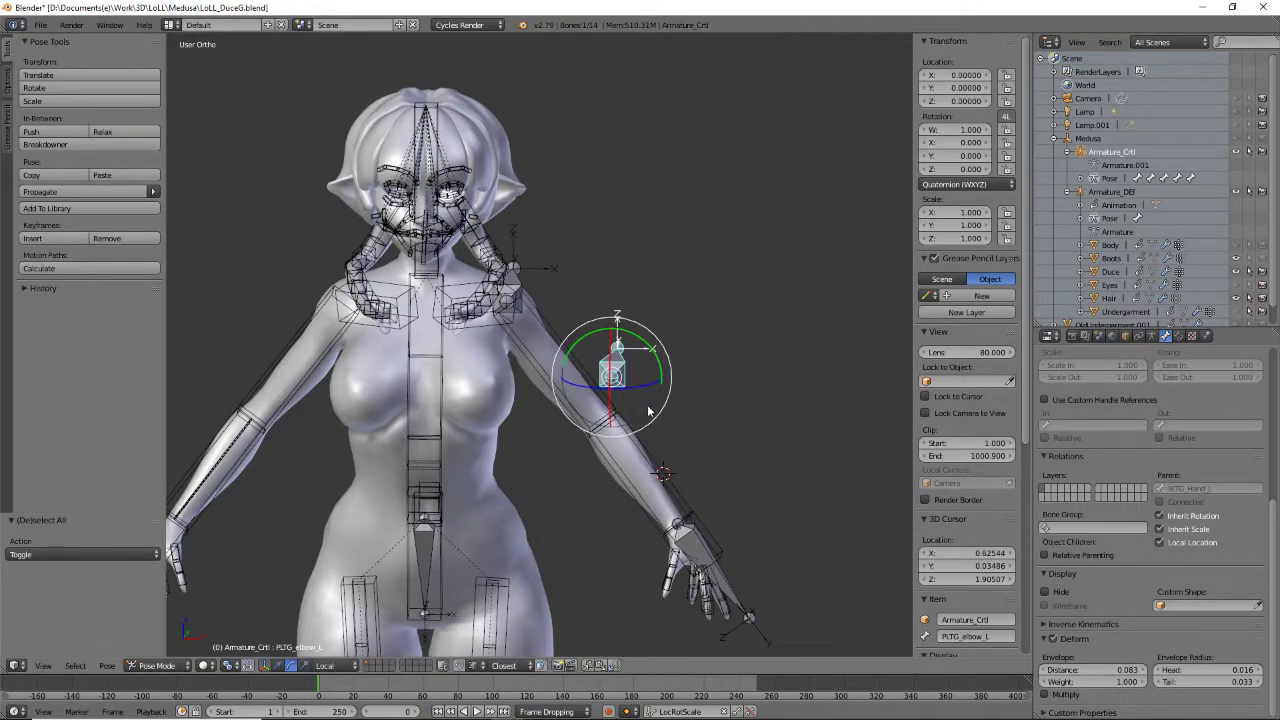
{"action": "middle_click_drag", "start_coordinate": [610, 440], "coordinate": [498, 458]}
{"action": "key", "text": "g"}
{"action": "right_click", "coordinate": [518, 512]}
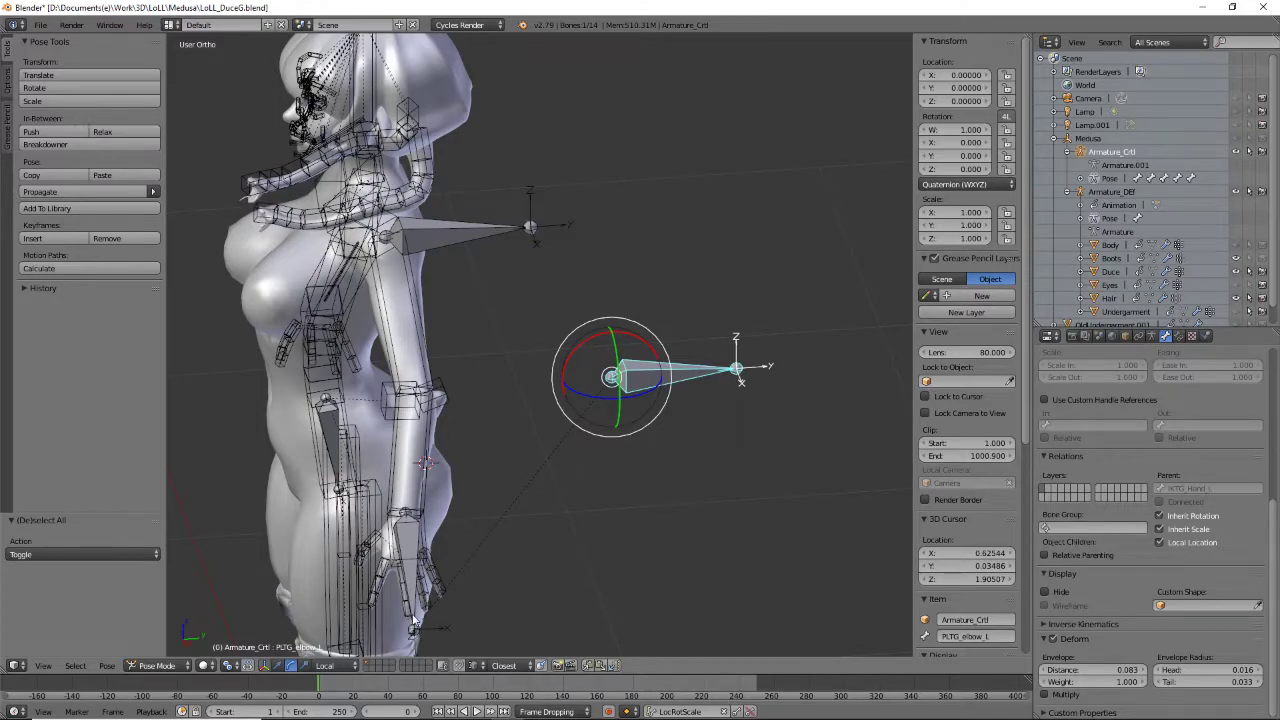
Test the left arm's bend by temporarily moving the IKTG_Hand_L control forward and up
{"action": "right_click", "coordinate": [414, 621]}
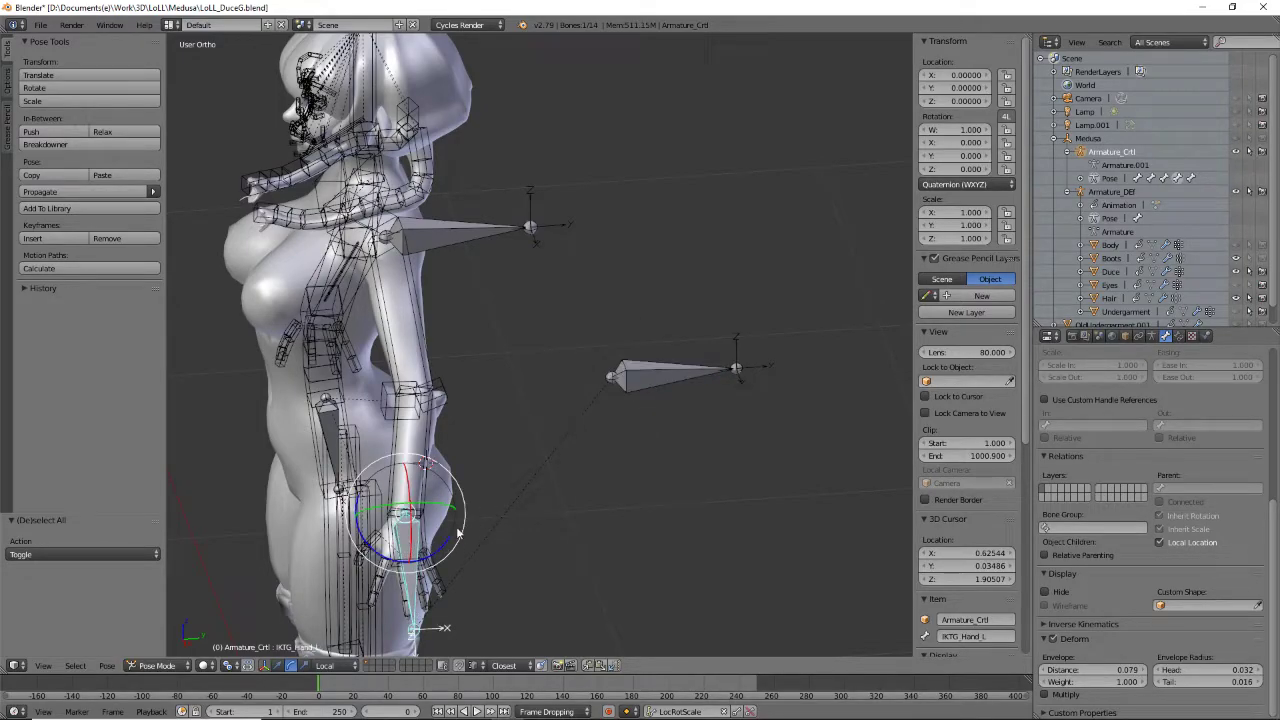
{"action": "key", "text": "g"}
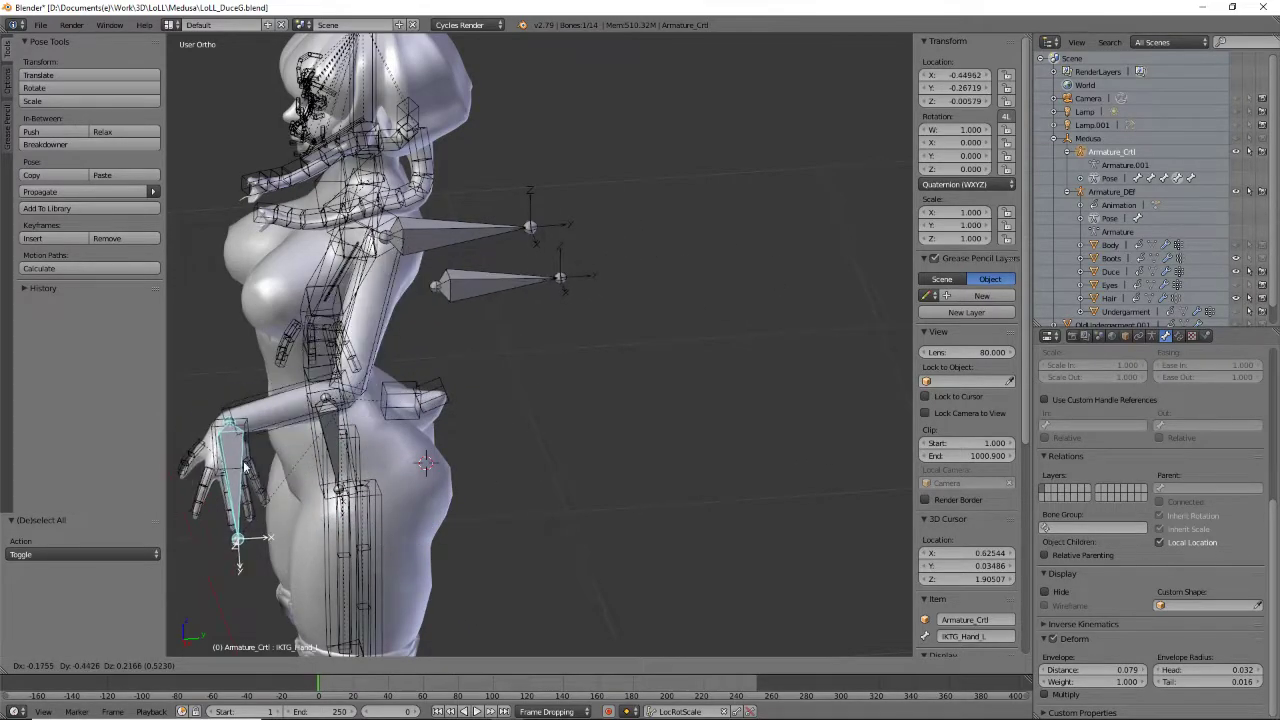
{"action": "right_click", "coordinate": [438, 492]}
Lift the Ctr_Foot_Heal_L control off the ground and rotate it 42.7° about its local X axis
{"action": "scroll", "coordinate": [567, 474], "scroll_direction": "down", "scroll_amount": 3}
{"action": "middle_click_drag", "start_coordinate": [586, 486], "coordinate": [653, 128], "text": "shift"}
{"action": "scroll", "coordinate": [576, 396], "scroll_direction": "up", "scroll_amount": 3}
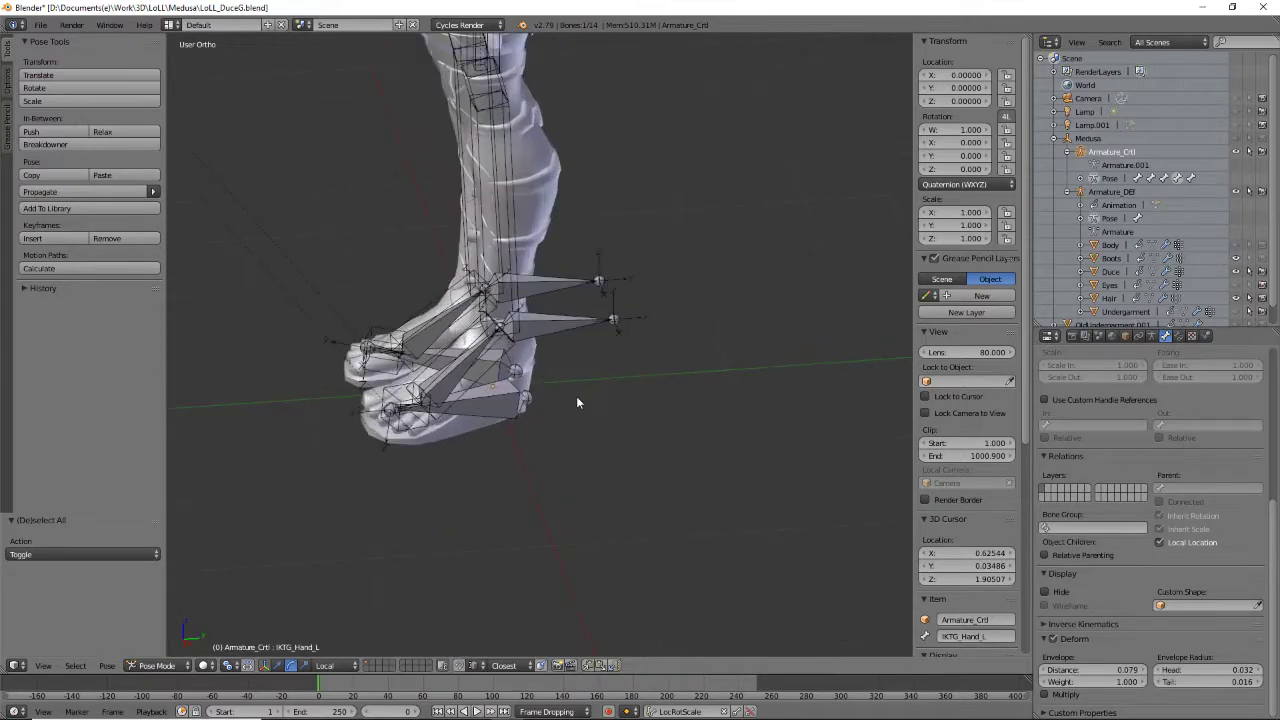
{"action": "right_click", "coordinate": [512, 406]}
{"action": "key", "text": "g"}
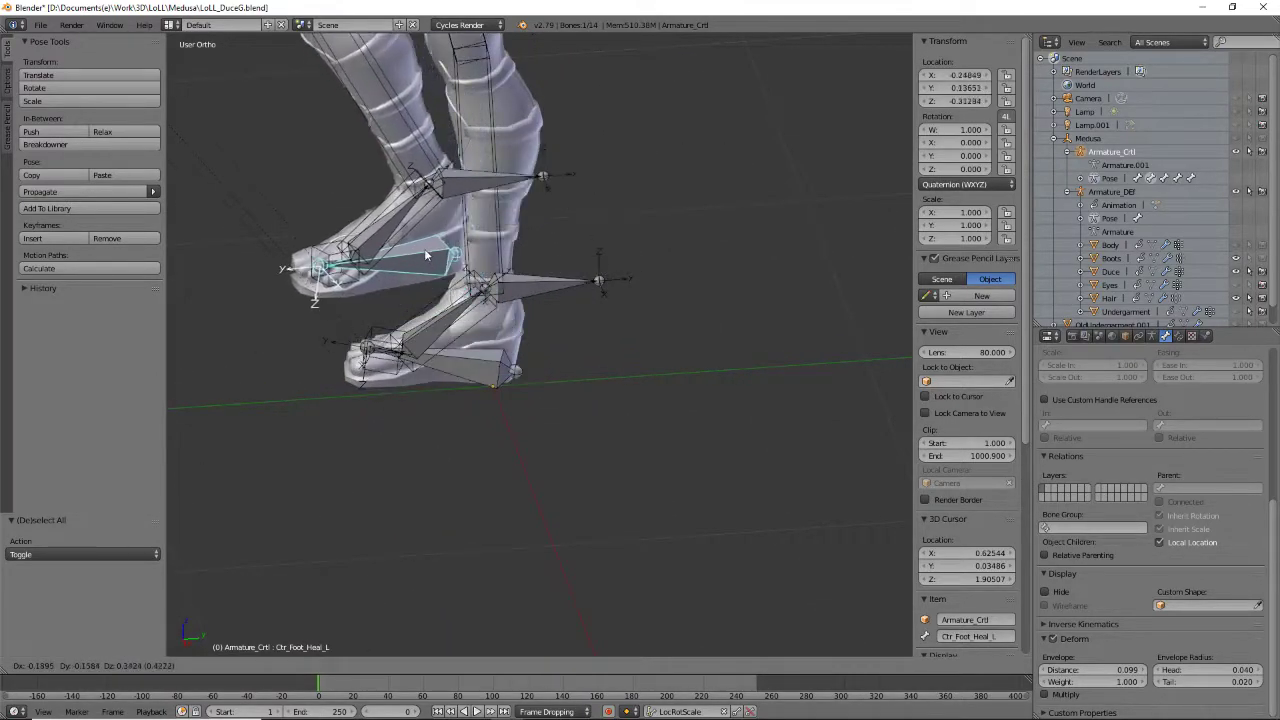
{"action": "left_click", "coordinate": [390, 230]}
{"action": "left_click_drag", "start_coordinate": [370, 198], "coordinate": [366, 225]}
Move Ctr_Foot_Heal_L outward from the other leg, raise it behind the body to bend the knee, and rotate the foot
{"action": "middle_click_drag", "start_coordinate": [300, 250], "coordinate": [476, 244]}
{"action": "middle_click_drag", "start_coordinate": [379, 195], "coordinate": [388, 385], "text": "shift"}
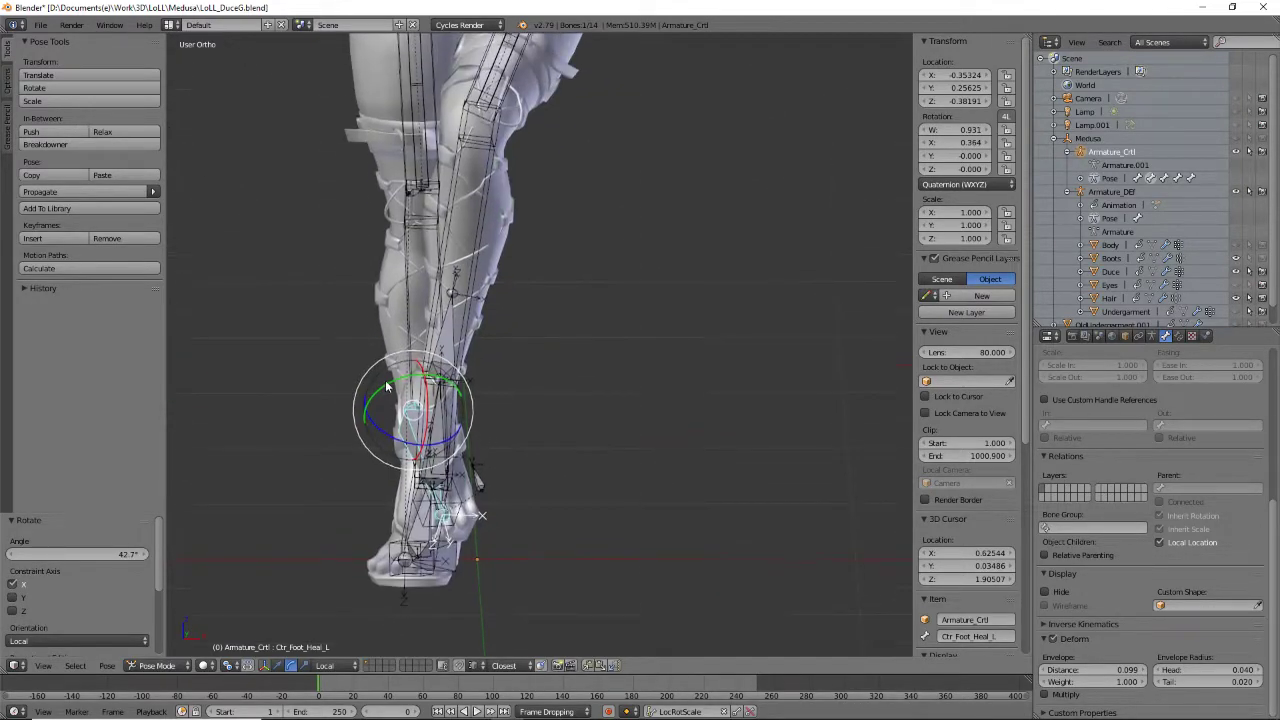
{"action": "key", "text": "g"}
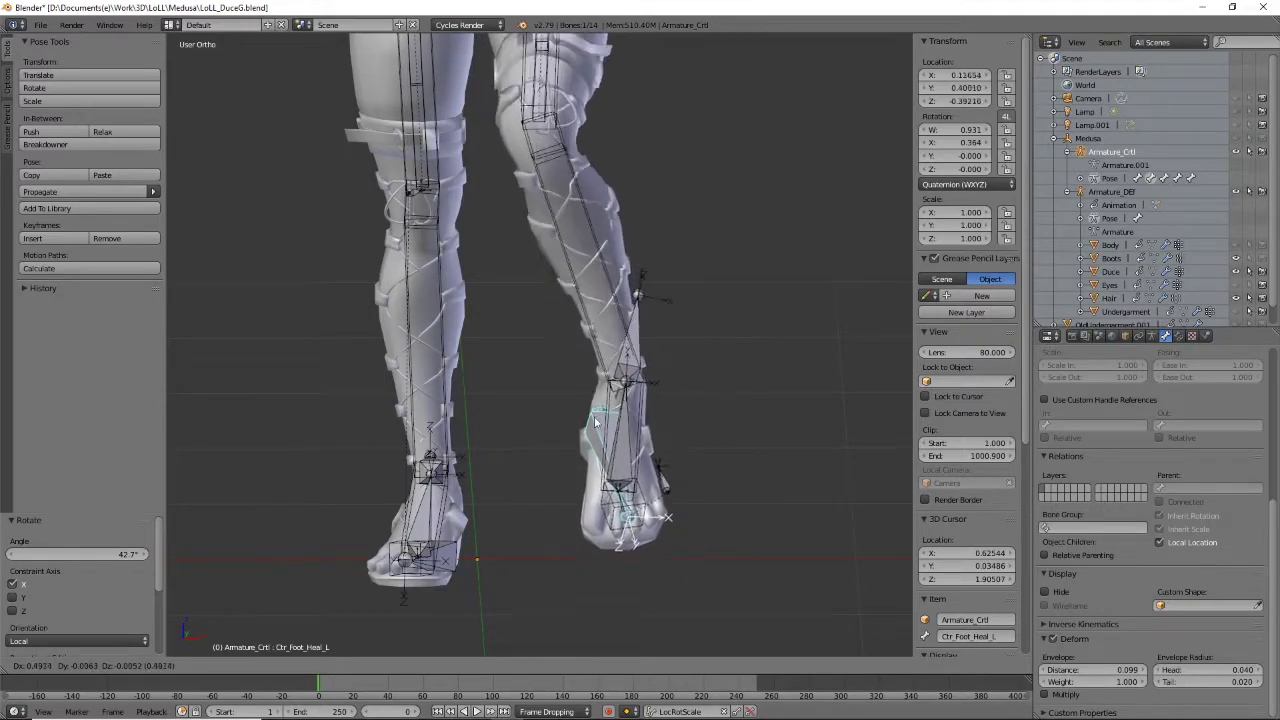
{"action": "left_click", "coordinate": [603, 442]}
{"action": "middle_click_drag", "start_coordinate": [617, 335], "coordinate": [600, 550], "text": "shift"}
{"action": "middle_click_drag", "start_coordinate": [645, 465], "coordinate": [600, 380]}
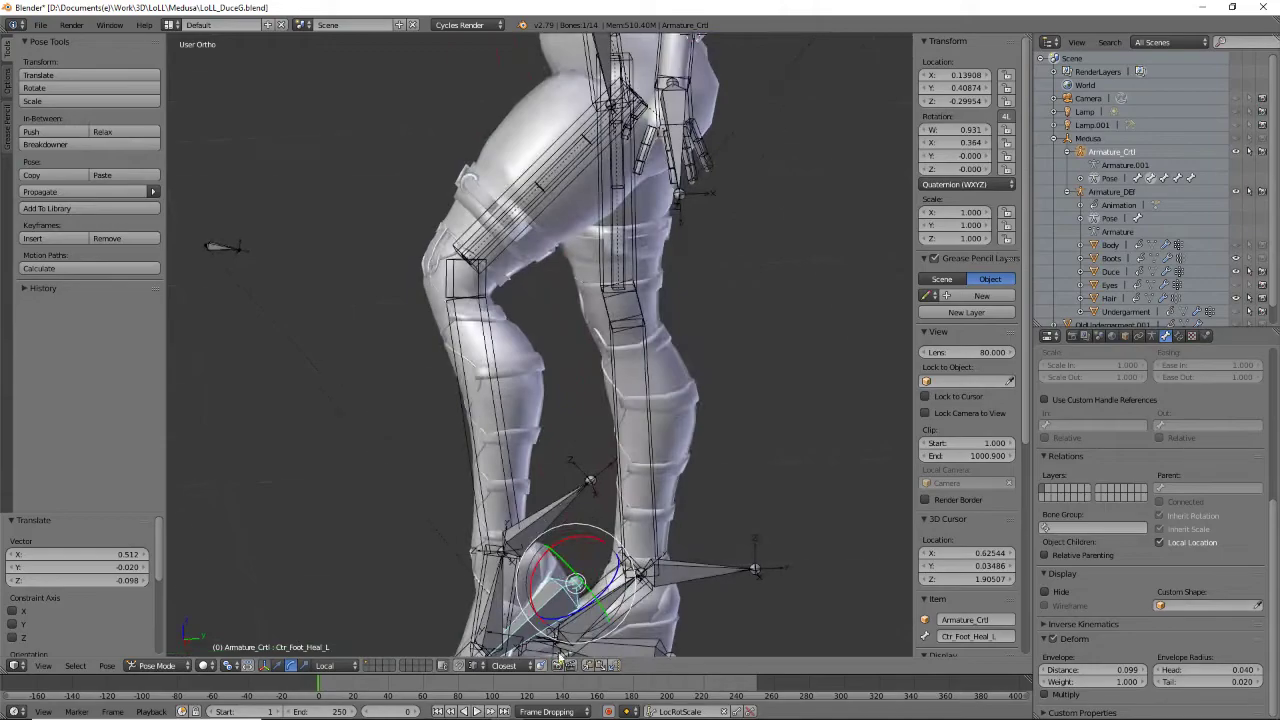
{"action": "key", "text": "g"}
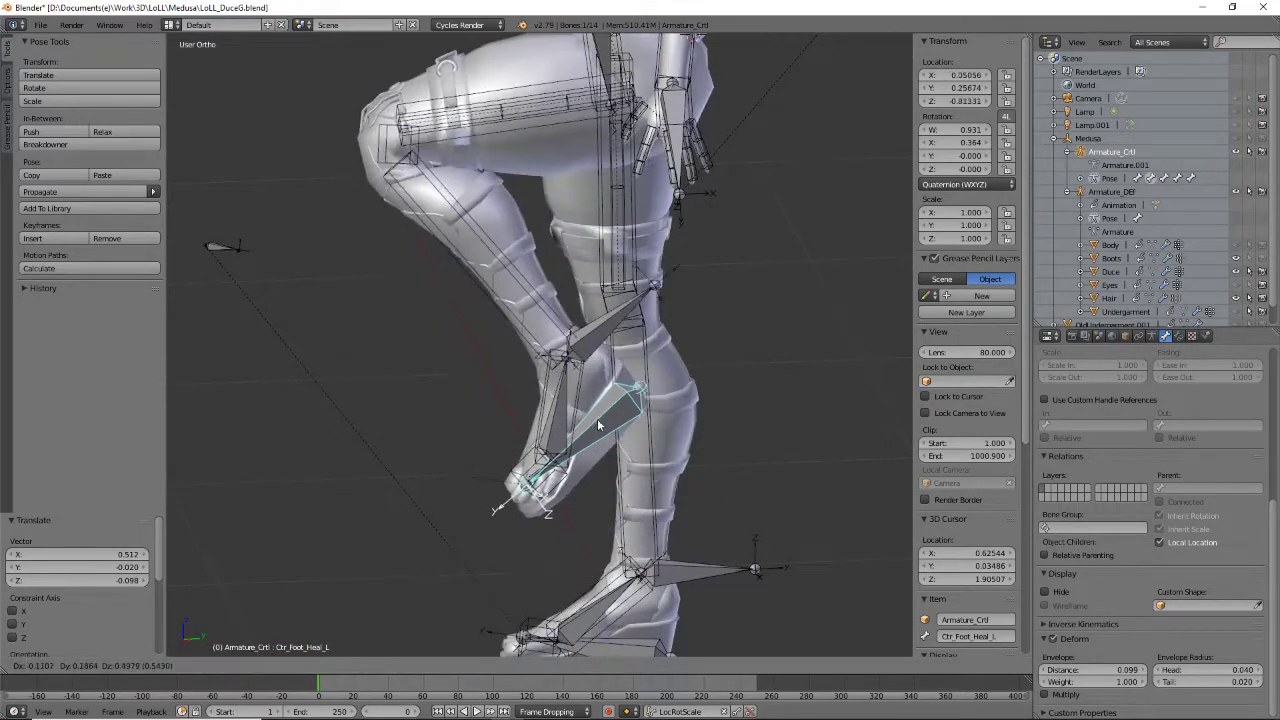
{"action": "left_click", "coordinate": [844, 324]}
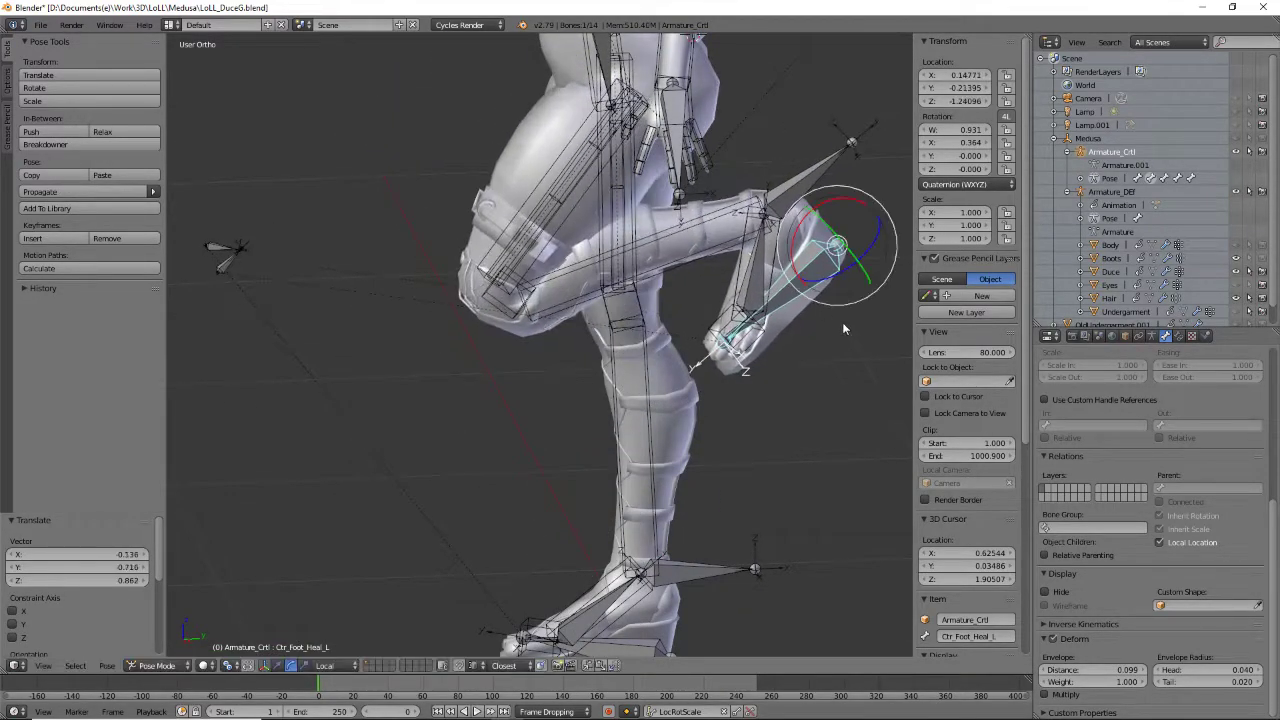
{"action": "left_click_drag", "start_coordinate": [800, 231], "coordinate": [850, 304]}
Temporarily hide the left foot control bone to inspect the foot mesh, and reveal it again
{"action": "key", "text": "h"}
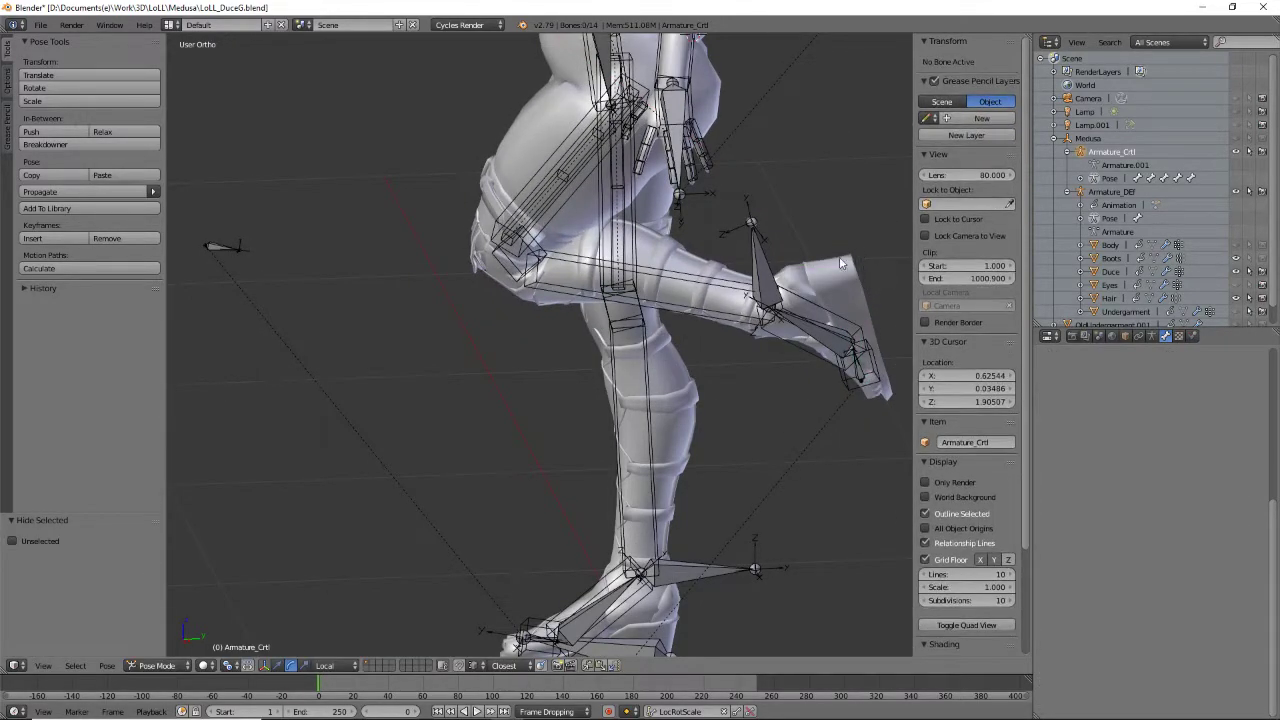
{"action": "middle_click_drag", "start_coordinate": [836, 295], "coordinate": [850, 309]}
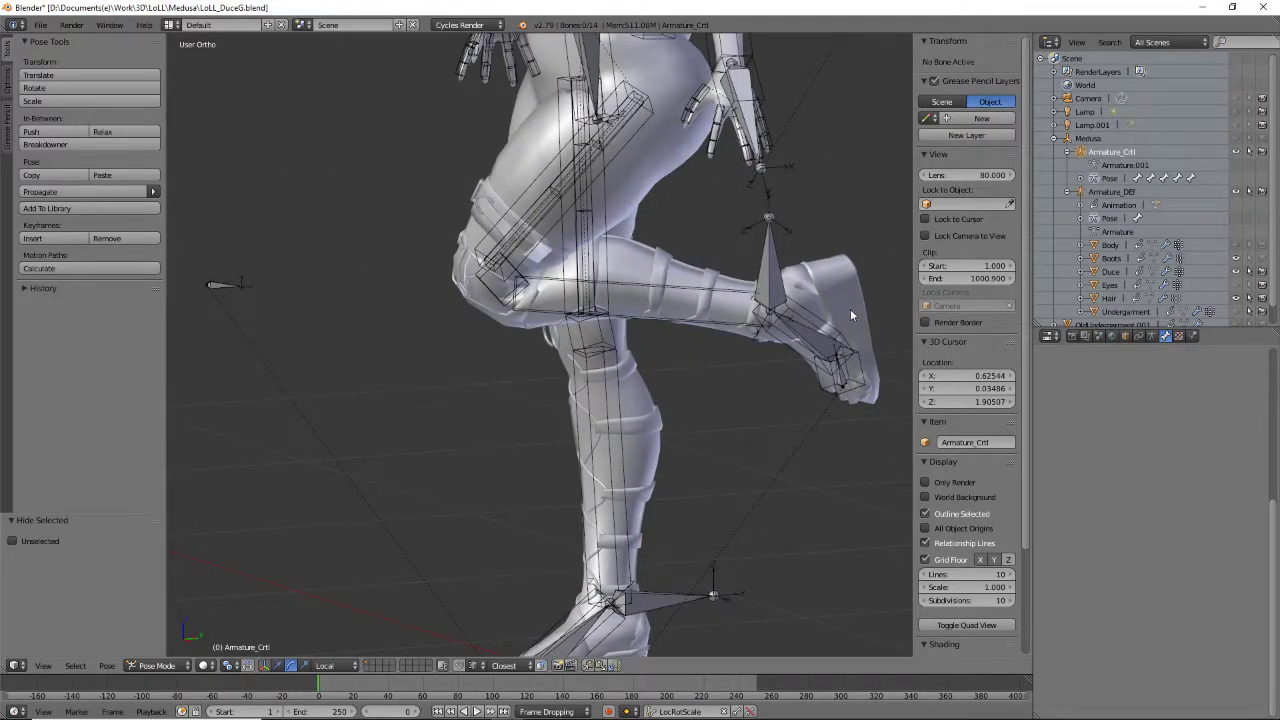
{"action": "key", "text": "alt+h"}
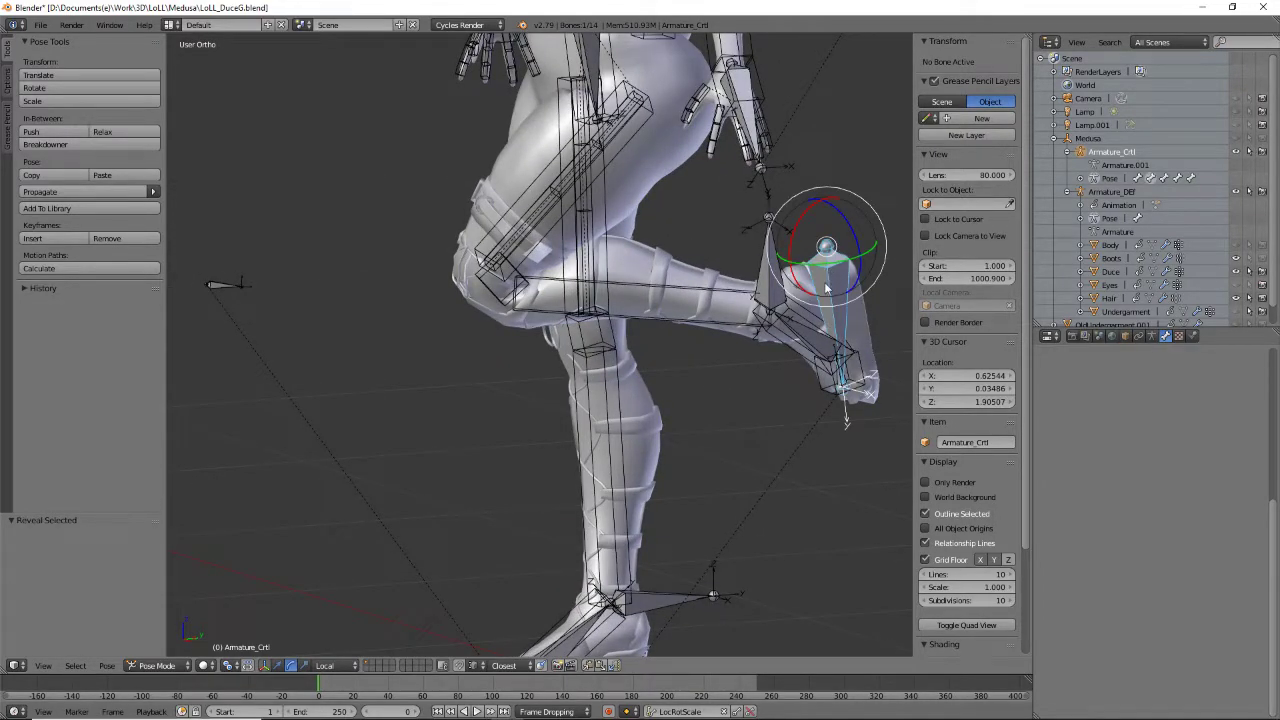
Raise the left foot control a little further and move the PLTG_Knee_L pole target outward to swing the bent knee sideways
{"action": "key", "text": "g"}
{"action": "left_click", "coordinate": [831, 205]}
{"action": "middle_click_drag", "start_coordinate": [742, 318], "coordinate": [440, 357]}
{"action": "right_click", "coordinate": [370, 334]}
{"action": "scroll", "coordinate": [570, 381], "scroll_direction": "up", "scroll_amount": 2}
{"action": "right_click", "coordinate": [456, 344]}
{"action": "key", "text": "g"}
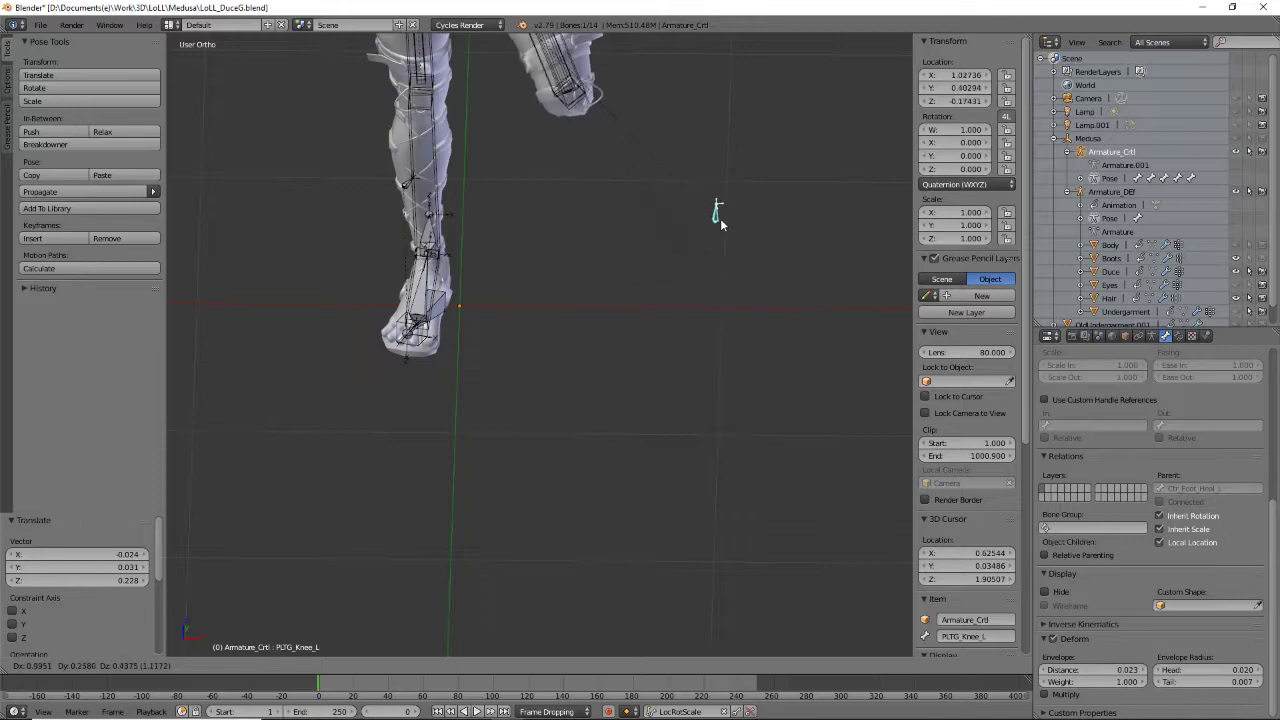
{"action": "left_click", "coordinate": [753, 338]}
Select the Duce body mesh and set its Subsurf modifier's viewport subdivisions to 2
{"action": "middle_click_drag", "start_coordinate": [753, 338], "coordinate": [714, 317]}
{"action": "middle_click_drag", "start_coordinate": [718, 270], "coordinate": [557, 443]}
{"action": "scroll", "coordinate": [560, 444], "scroll_direction": "up", "scroll_amount": 5}
{"action": "middle_click_drag", "start_coordinate": [693, 453], "coordinate": [563, 436]}
{"action": "middle_click_drag", "start_coordinate": [668, 418], "coordinate": [563, 499], "text": "shift"}
{"action": "scroll", "coordinate": [560, 476], "scroll_direction": "up", "scroll_amount": 4}
{"action": "middle_click_drag", "start_coordinate": [557, 454], "coordinate": [577, 491]}
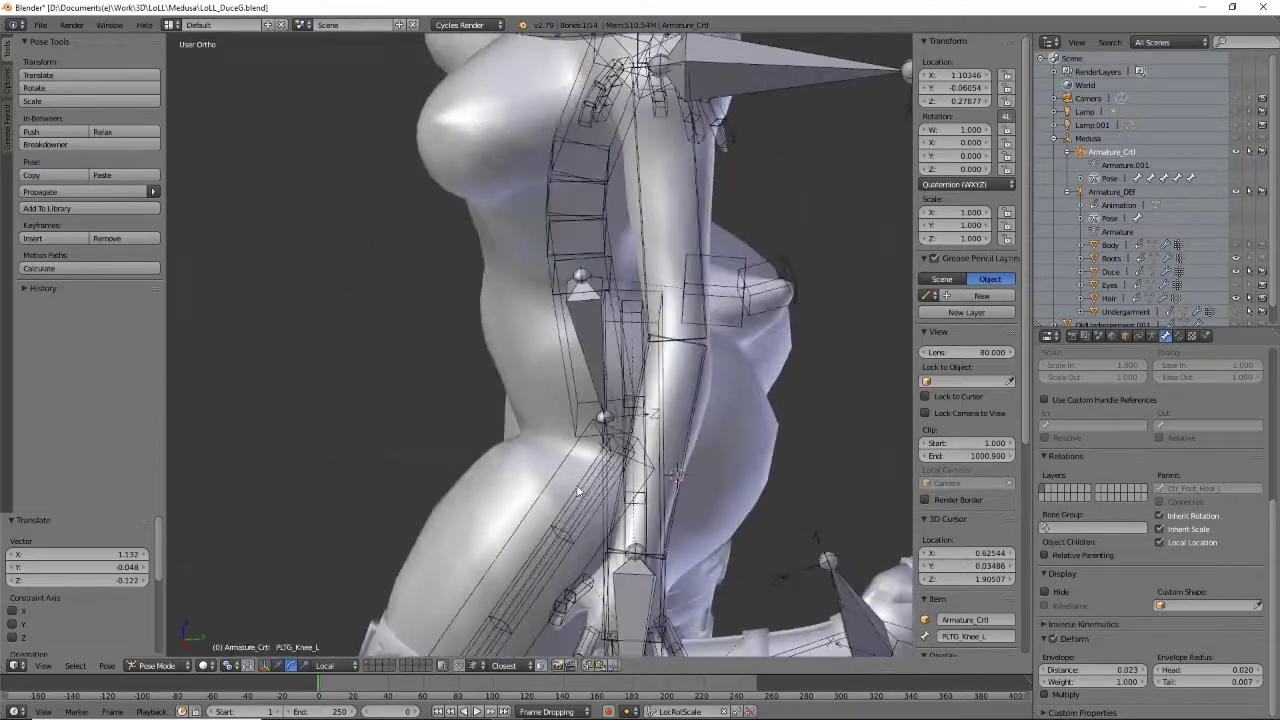
{"action": "right_click", "coordinate": [527, 337]}
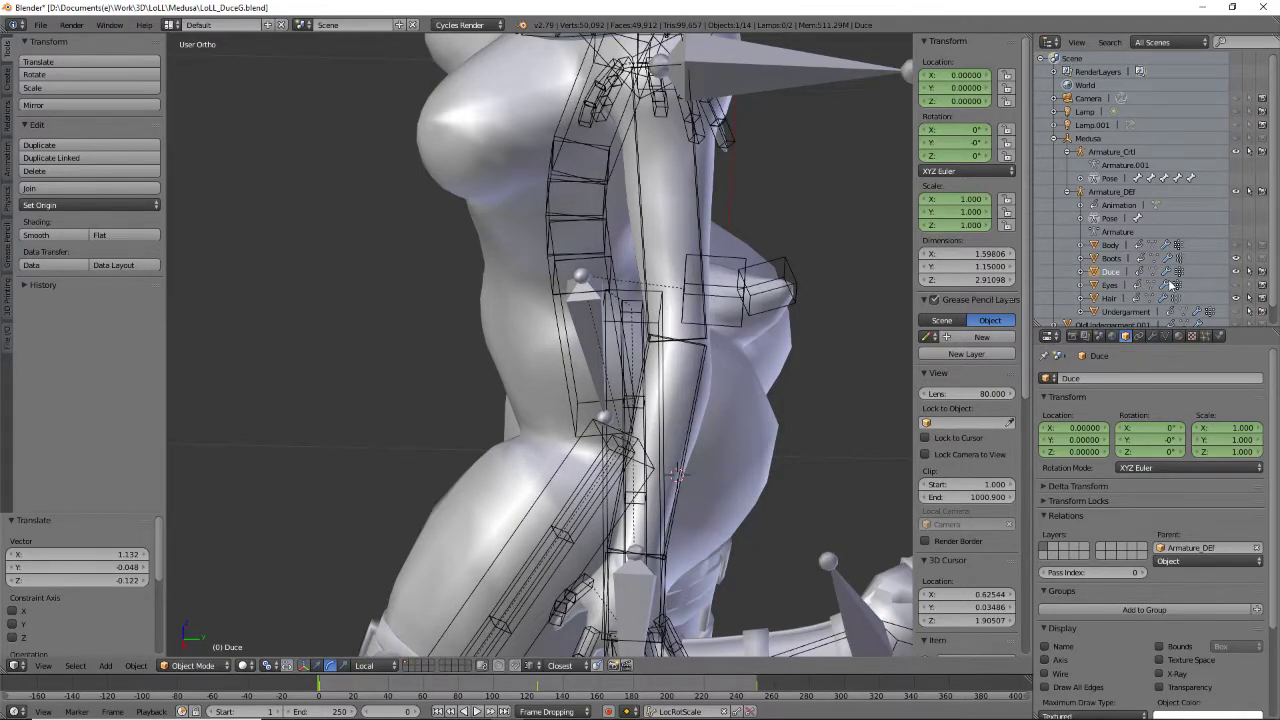
{"action": "left_click", "coordinate": [1110, 272]}
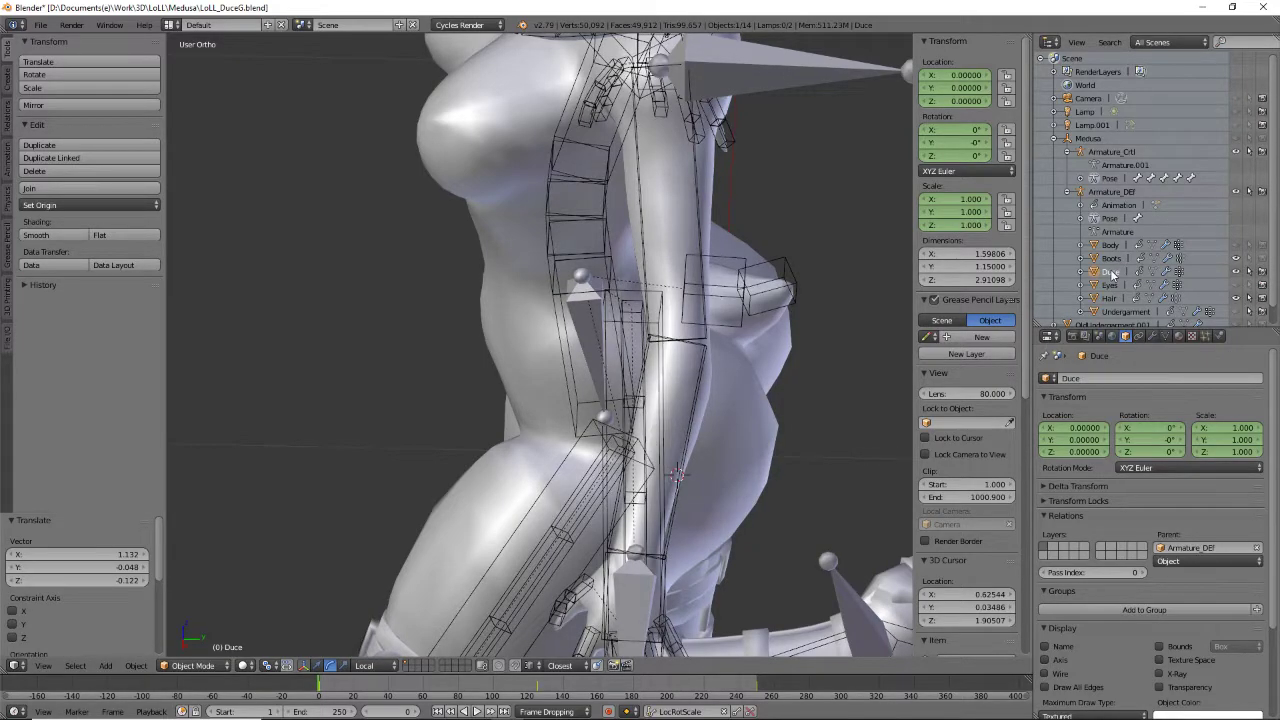
{"action": "left_click", "coordinate": [1153, 336]}
{"action": "left_click", "coordinate": [1152, 461]}
{"action": "left_click", "coordinate": [1153, 461]}
Put the Duce mesh in Weight Paint mode and show the weights of the Thigh_Leg_ThighA_L bone
{"action": "middle_click_drag", "start_coordinate": [871, 464], "coordinate": [745, 363]}
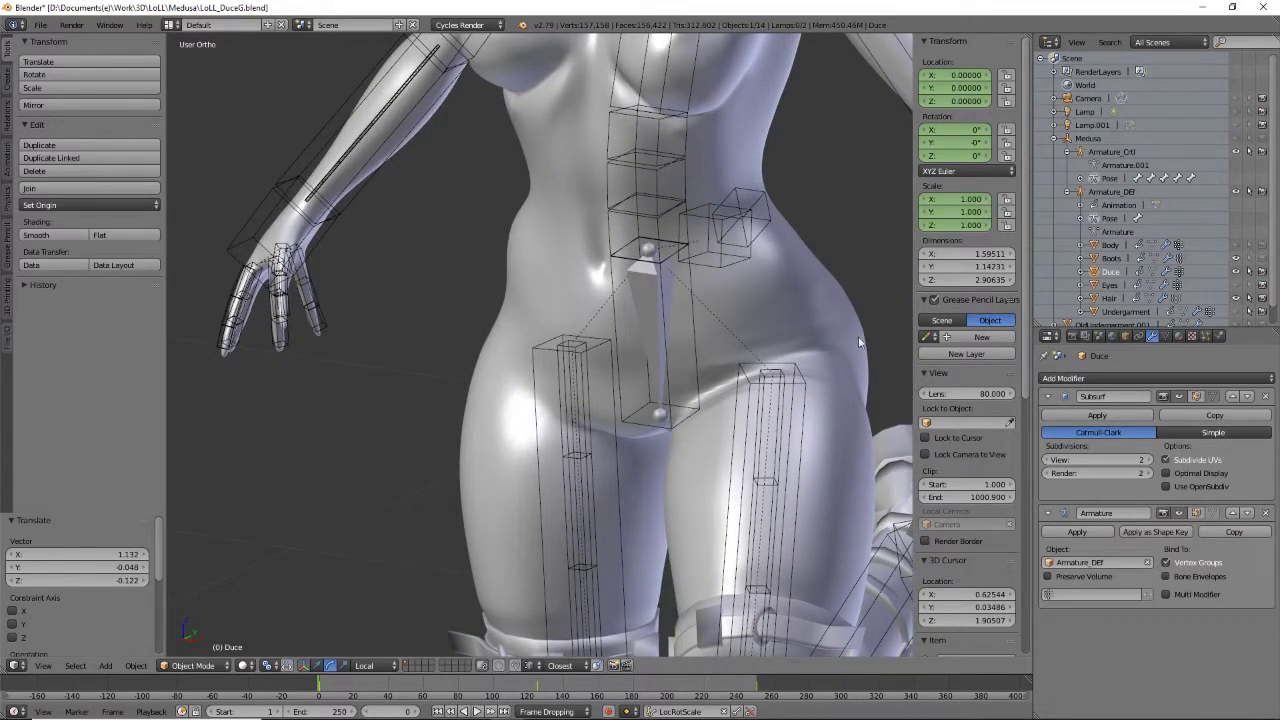
{"action": "left_click", "coordinate": [201, 667]}
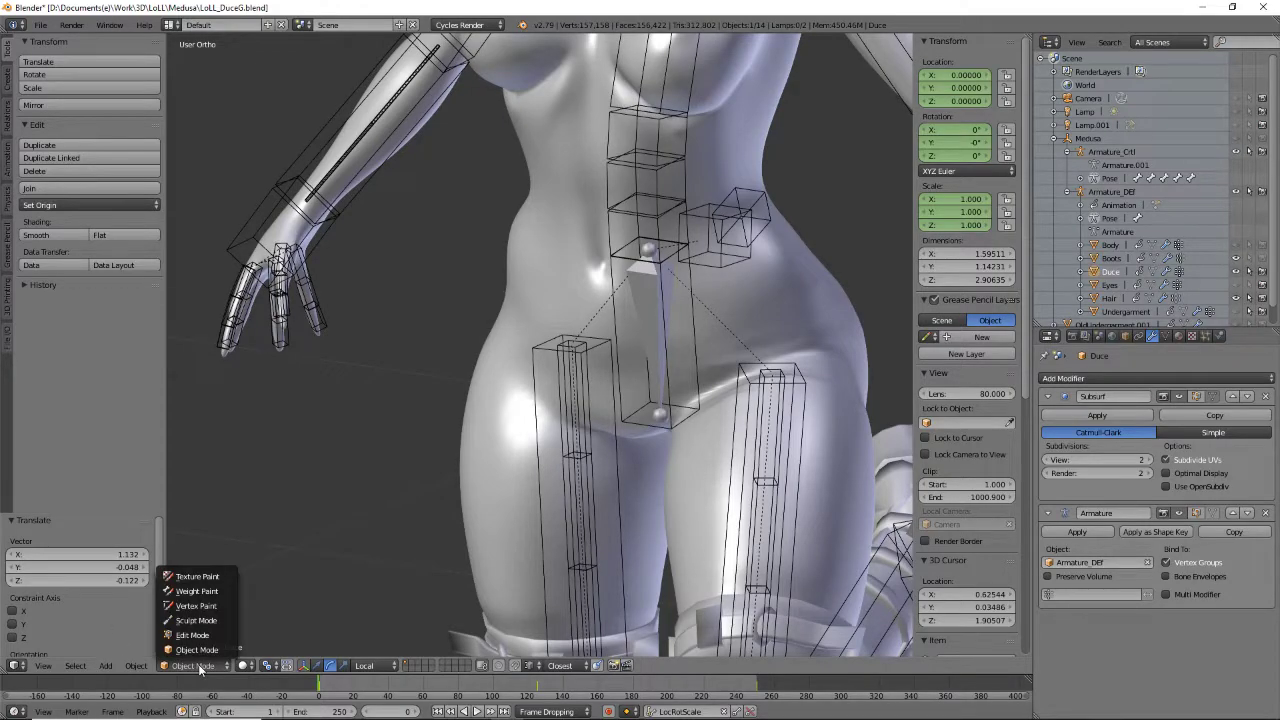
{"action": "left_click", "coordinate": [190, 591]}
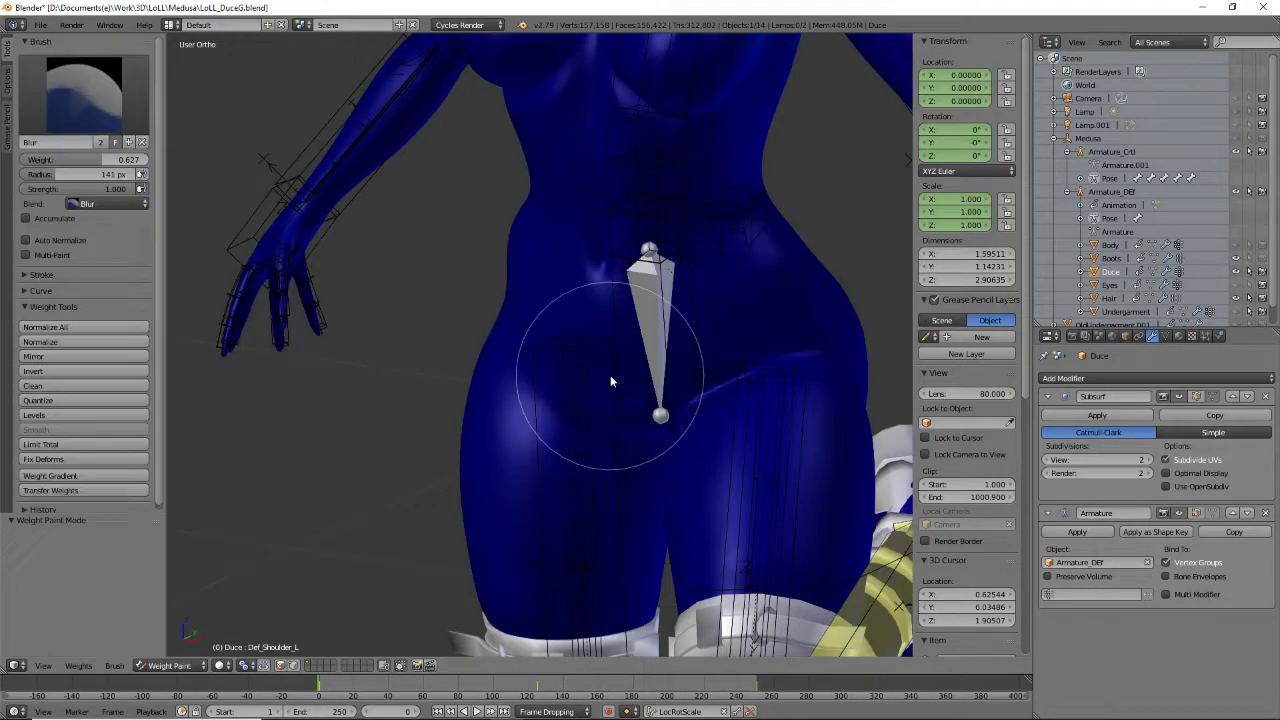
{"action": "right_click", "coordinate": [778, 437]}
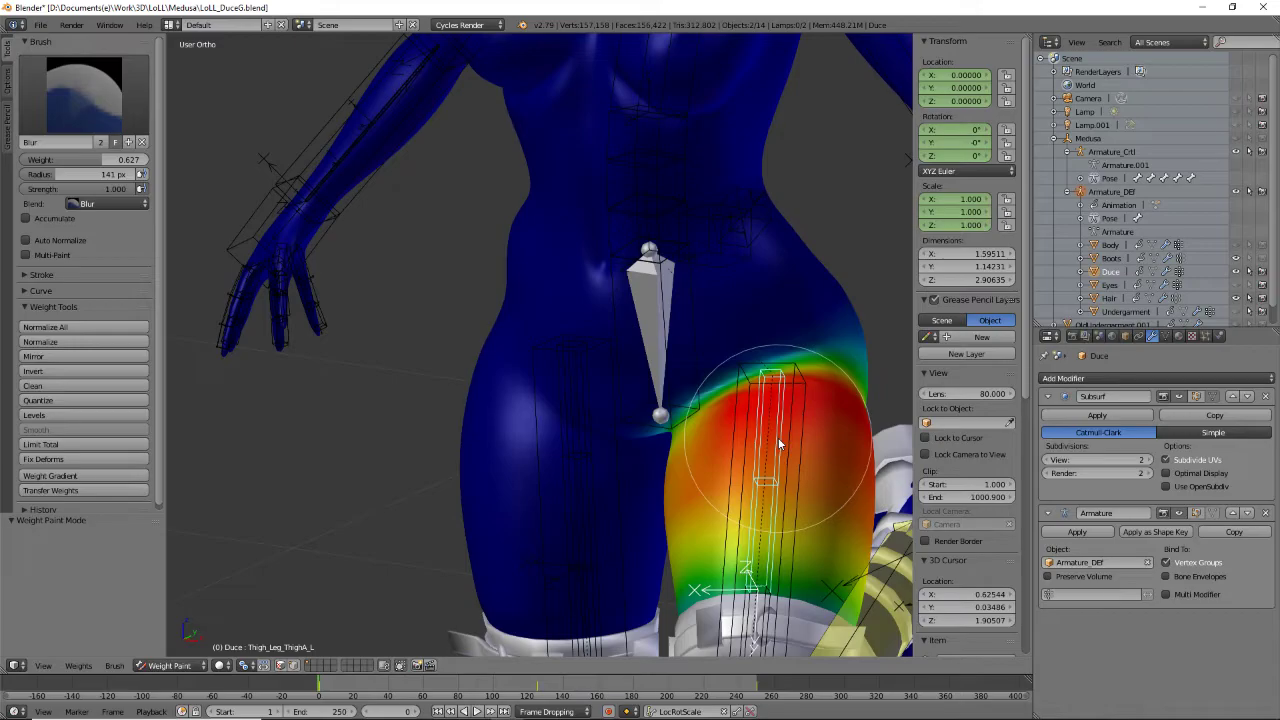
Smooth the Thigh_Leg_ThighA_L weights across the top of the left thigh using the Blur brush at a 58 px radius
{"action": "mouse_move", "coordinate": [778, 455]}
{"action": "middle_mouse_down"}
{"action": "mouse_move", "coordinate": [572, 448]}
{"action": "mouse_move", "coordinate": [719, 493]}
{"action": "mouse_move", "coordinate": [642, 454]}
{"action": "mouse_move", "coordinate": [571, 452]}
{"action": "mouse_move", "coordinate": [714, 462]}
{"action": "mouse_move", "coordinate": [700, 460]}
{"action": "middle_mouse_up"}
{"action": "left_click", "coordinate": [81, 101]}
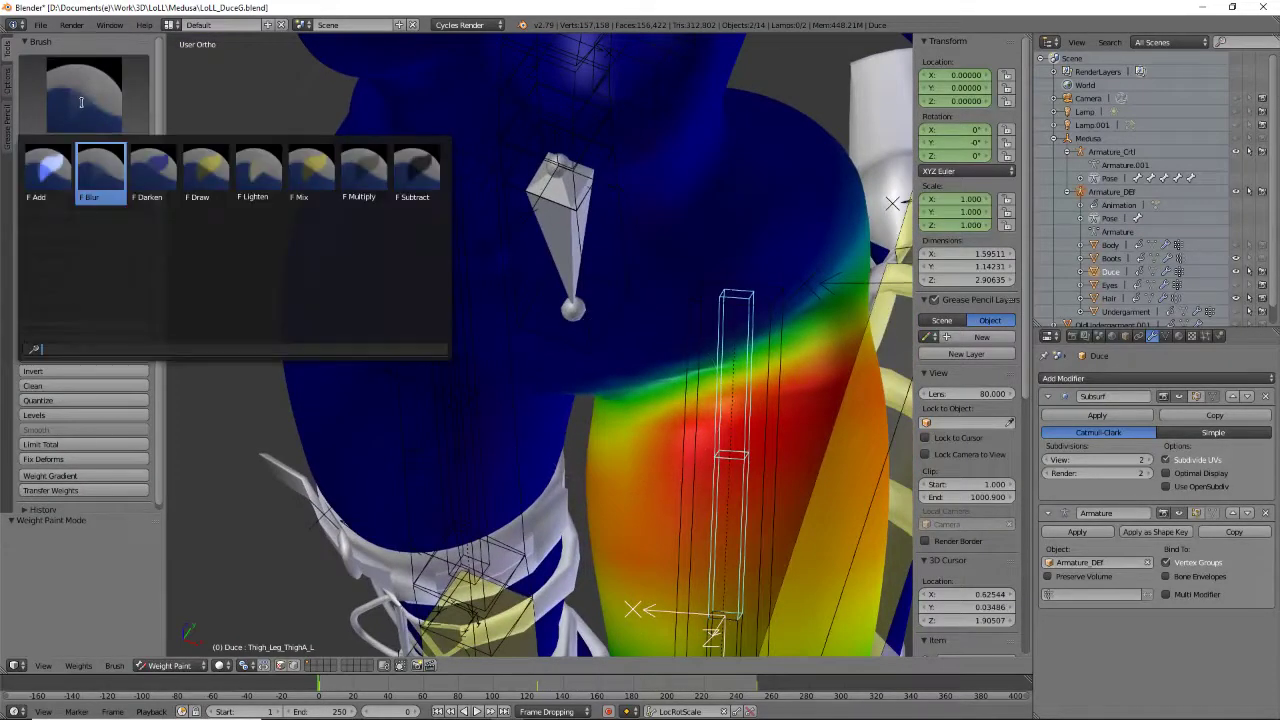
{"action": "left_click", "coordinate": [120, 182]}
{"action": "mouse_move", "coordinate": [329, 271]}
{"action": "middle_mouse_down"}
{"action": "mouse_move", "coordinate": [594, 414]}
{"action": "mouse_move", "coordinate": [694, 417]}
{"action": "middle_mouse_up"}
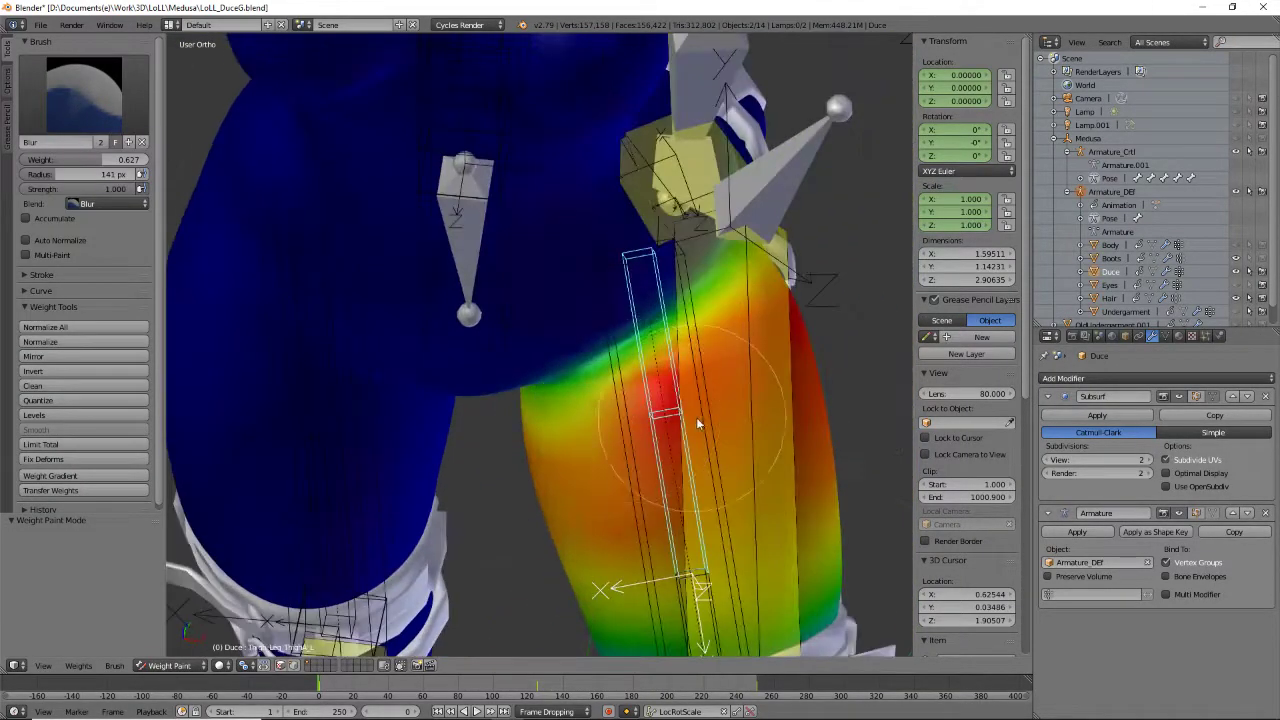
{"action": "key", "text": "f"}
{"action": "left_click", "coordinate": [632, 420]}
{"action": "key", "text": "f"}
{"action": "left_click", "coordinate": [689, 368]}
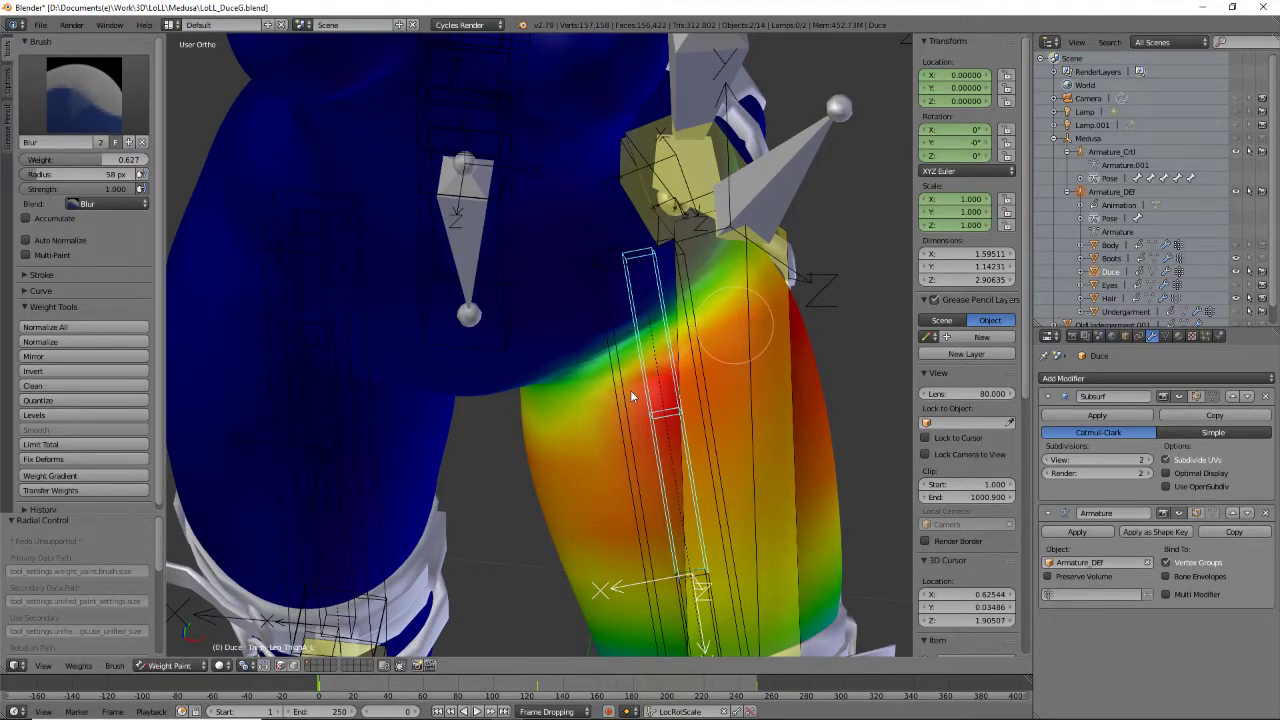
{"action": "mouse_move", "coordinate": [735, 325]}
{"action": "left_mouse_down"}
{"action": "mouse_move", "coordinate": [631, 396]}
{"action": "mouse_move", "coordinate": [643, 390]}
{"action": "left_mouse_up"}
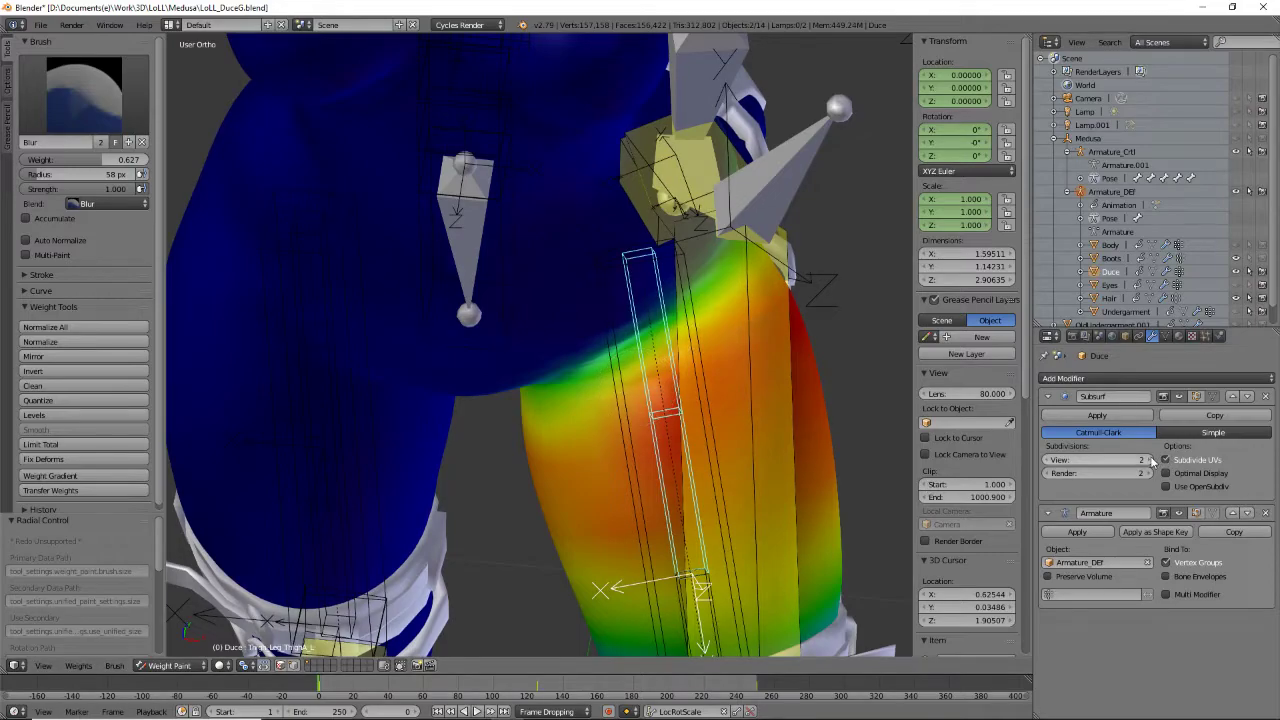
Switch the viewport to wireframe shading and set the Duce mesh's Subsurf viewport subdivisions to 0
{"action": "key", "text": "z"}
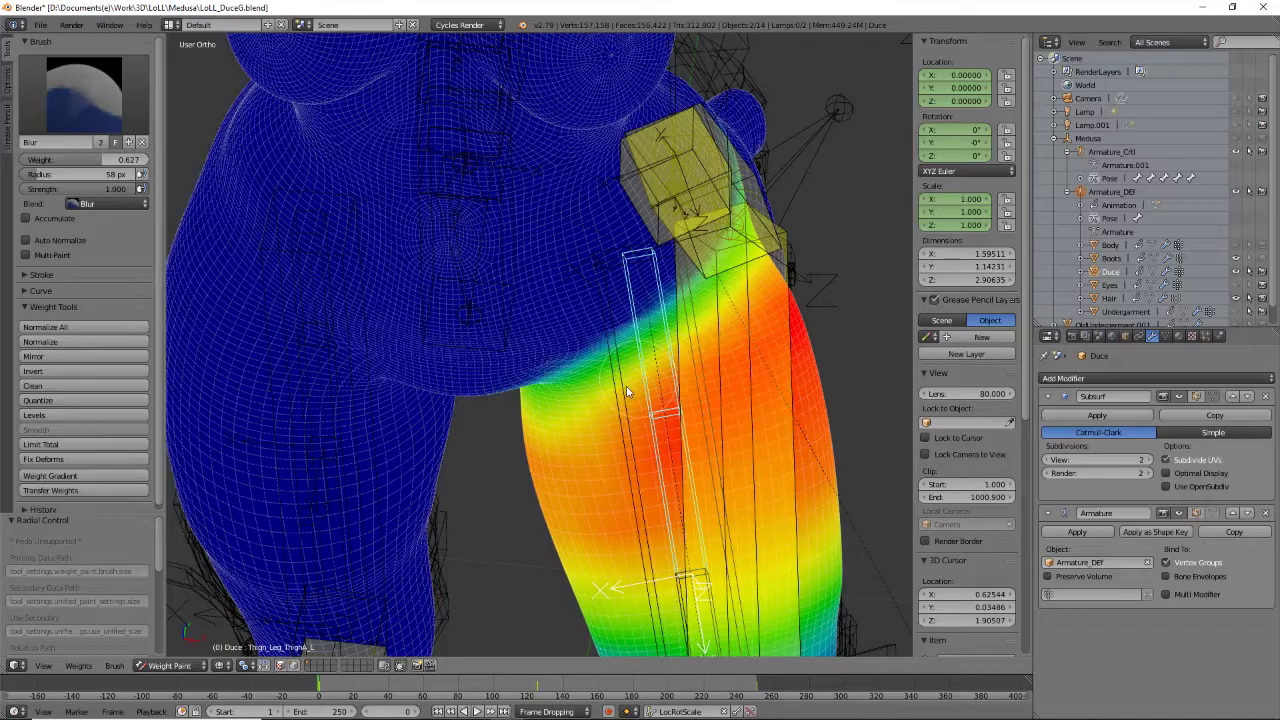
{"action": "left_click", "coordinate": [1049, 461]}
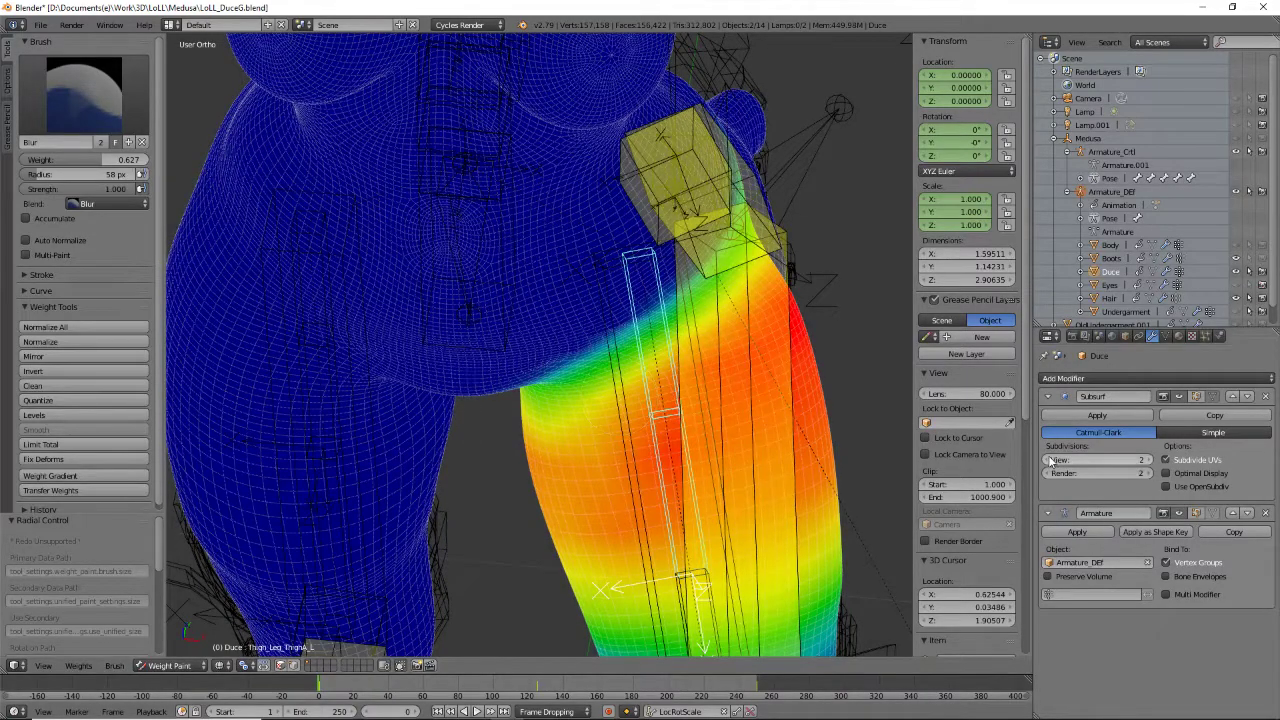
{"action": "left_click", "coordinate": [1049, 461]}
{"action": "mouse_move", "coordinate": [710, 412]}
{"action": "middle_mouse_down"}
{"action": "mouse_move", "coordinate": [702, 384]}
{"action": "mouse_move", "coordinate": [606, 349]}
{"action": "mouse_move", "coordinate": [591, 371]}
{"action": "mouse_move", "coordinate": [686, 405]}
{"action": "middle_mouse_up"}
{"action": "key", "text": "g"}
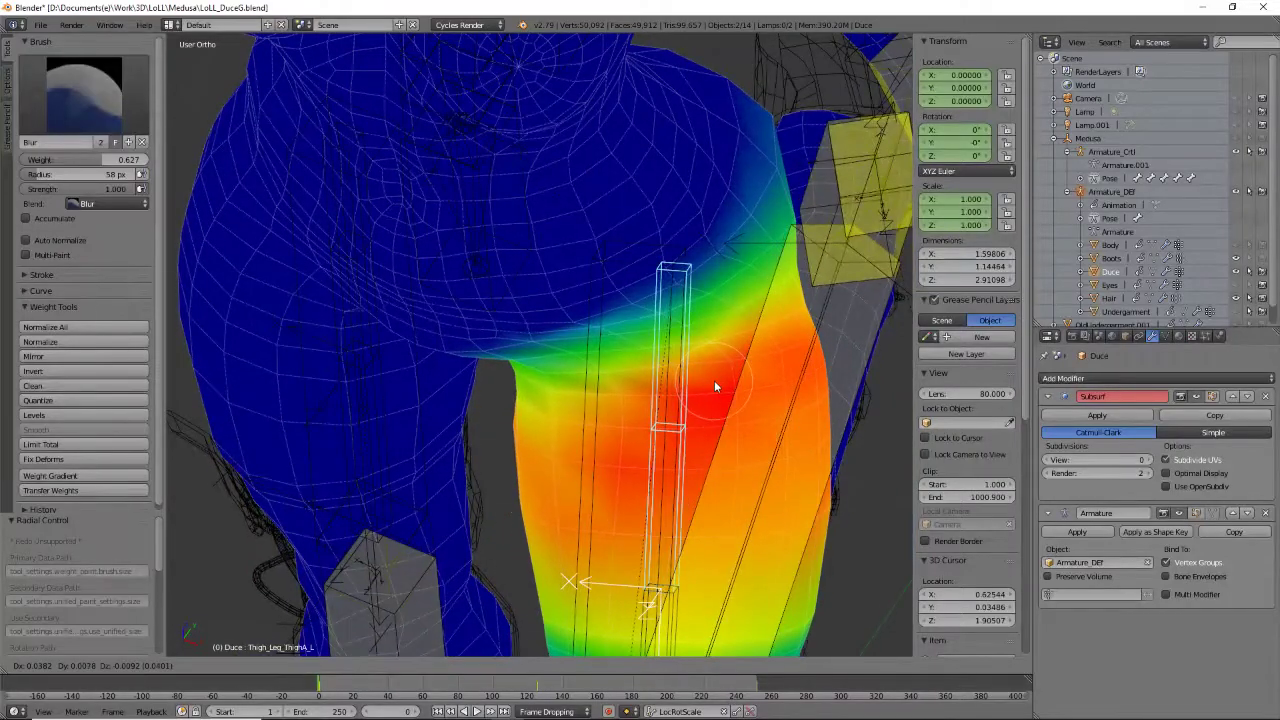
{"action": "right_click", "coordinate": [714, 380]}
Blur the Thigh_Leg_ThighA_L weights around the left hip from several sides with a 90 px brush radius
{"action": "key", "text": "f"}
{"action": "left_click", "coordinate": [678, 400]}
{"action": "key", "text": "f"}
{"action": "left_click", "coordinate": [683, 352]}
{"action": "mouse_move", "coordinate": [641, 376]}
{"action": "left_mouse_down"}
{"action": "mouse_move", "coordinate": [716, 329]}
{"action": "mouse_move", "coordinate": [706, 351]}
{"action": "mouse_move", "coordinate": [694, 351]}
{"action": "mouse_move", "coordinate": [715, 345]}
{"action": "mouse_move", "coordinate": [585, 390]}
{"action": "mouse_move", "coordinate": [720, 351]}
{"action": "mouse_move", "coordinate": [686, 367]}
{"action": "left_mouse_up"}
{"action": "mouse_move", "coordinate": [686, 367]}
{"action": "middle_mouse_down"}
{"action": "mouse_move", "coordinate": [443, 337]}
{"action": "mouse_move", "coordinate": [460, 358]}
{"action": "mouse_move", "coordinate": [455, 286]}
{"action": "middle_mouse_up"}
{"action": "left_click_drag", "start_coordinate": [477, 226], "coordinate": [477, 204]}
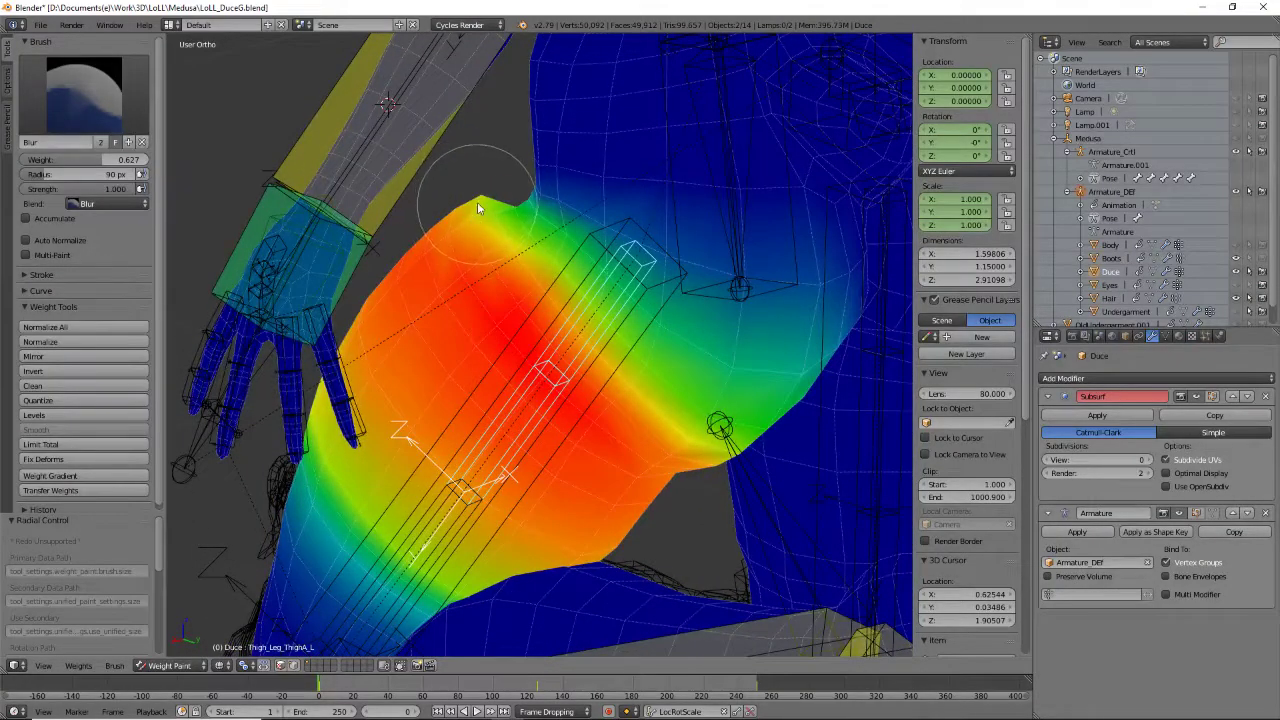
{"action": "middle_click_drag", "start_coordinate": [520, 287], "coordinate": [694, 348]}
{"action": "mouse_move", "coordinate": [697, 354]}
{"action": "left_mouse_down"}
{"action": "mouse_move", "coordinate": [729, 344]}
{"action": "mouse_move", "coordinate": [681, 361]}
{"action": "mouse_move", "coordinate": [721, 326]}
{"action": "left_mouse_up"}
Restore the Duce mesh's Subsurf viewport subdivisions to 2
{"action": "mouse_move", "coordinate": [570, 386]}
{"action": "middle_mouse_down"}
{"action": "mouse_move", "coordinate": [577, 354]}
{"action": "mouse_move", "coordinate": [609, 367]}
{"action": "mouse_move", "coordinate": [556, 363]}
{"action": "mouse_move", "coordinate": [640, 380]}
{"action": "middle_mouse_up"}
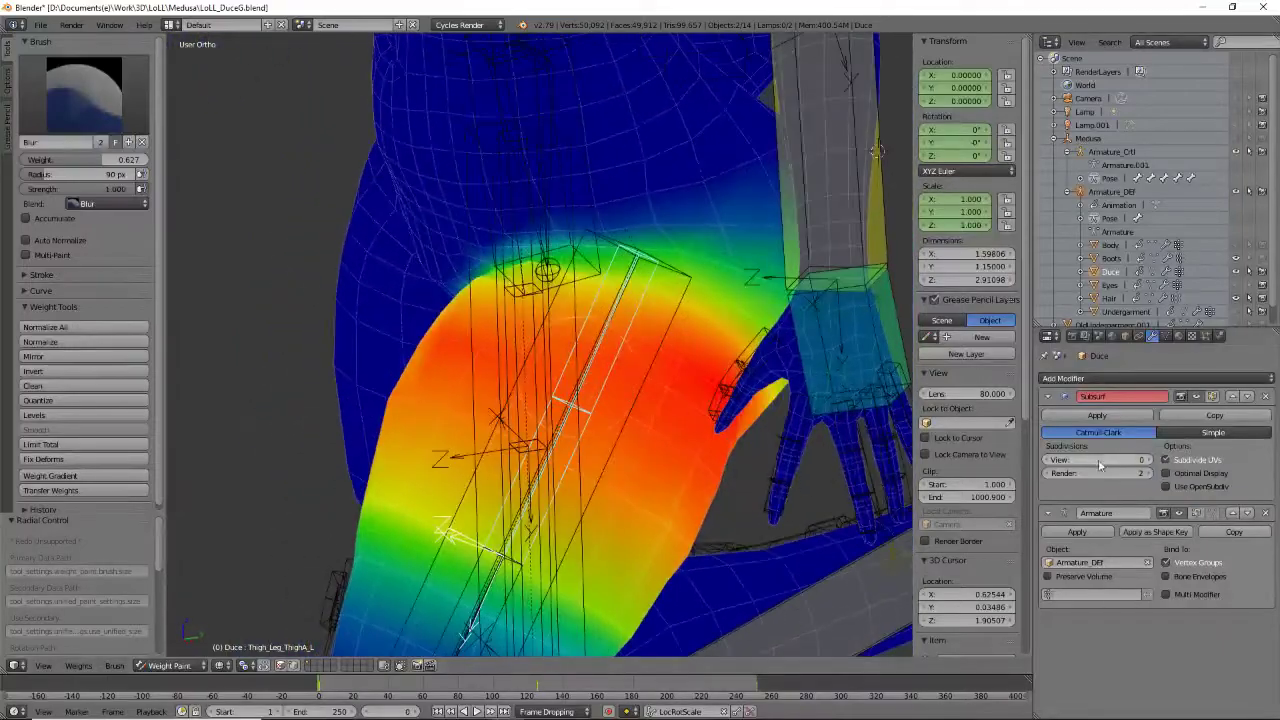
{"action": "left_click", "coordinate": [1147, 459]}
{"action": "left_click", "coordinate": [1147, 459]}
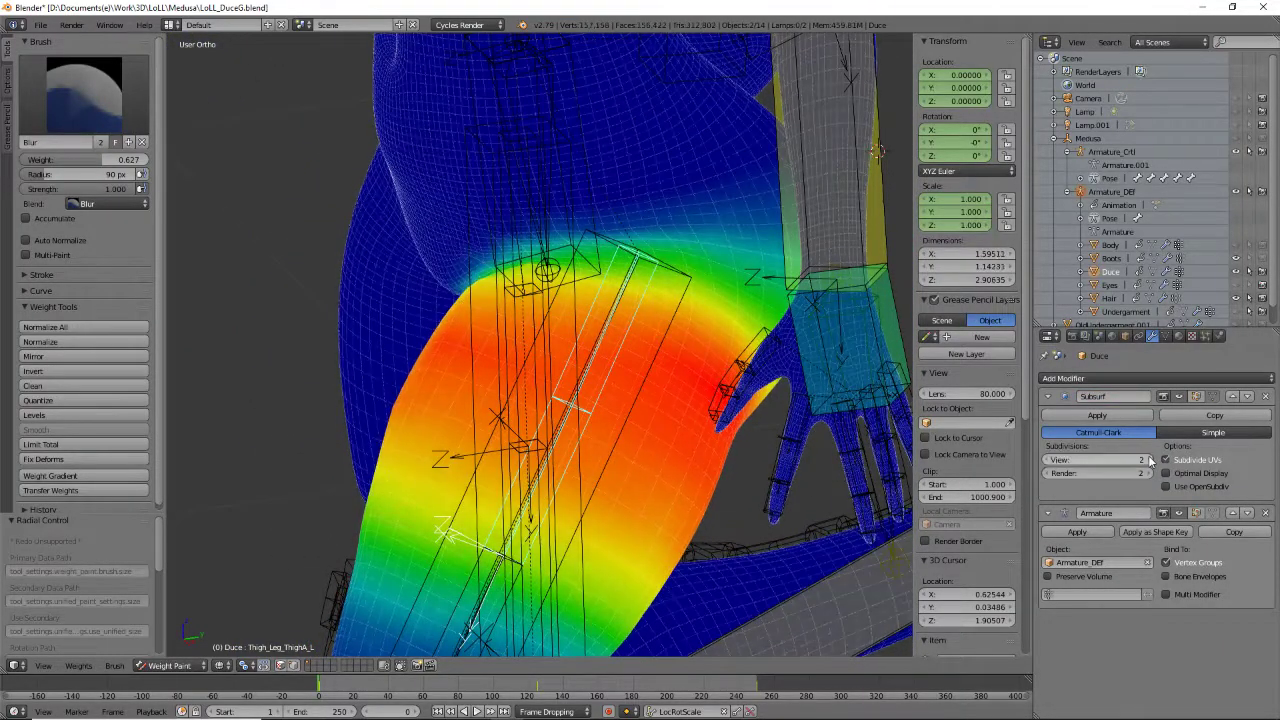
Select the Def_Hips bone at the pelvis to show its weights on the Duce mesh
{"action": "mouse_move", "coordinate": [728, 416]}
{"action": "middle_mouse_down"}
{"action": "mouse_move", "coordinate": [577, 403]}
{"action": "mouse_move", "coordinate": [625, 418]}
{"action": "mouse_move", "coordinate": [700, 386]}
{"action": "mouse_move", "coordinate": [526, 197]}
{"action": "middle_mouse_up"}
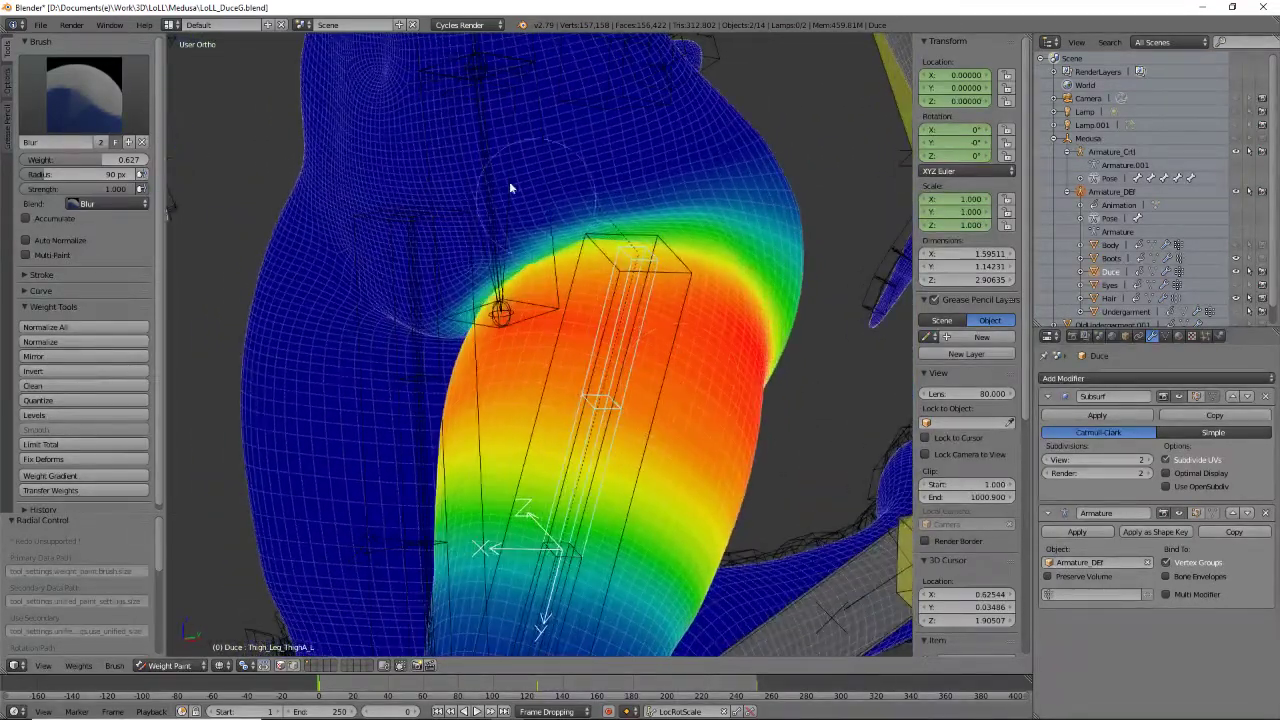
{"action": "right_click", "coordinate": [510, 174]}
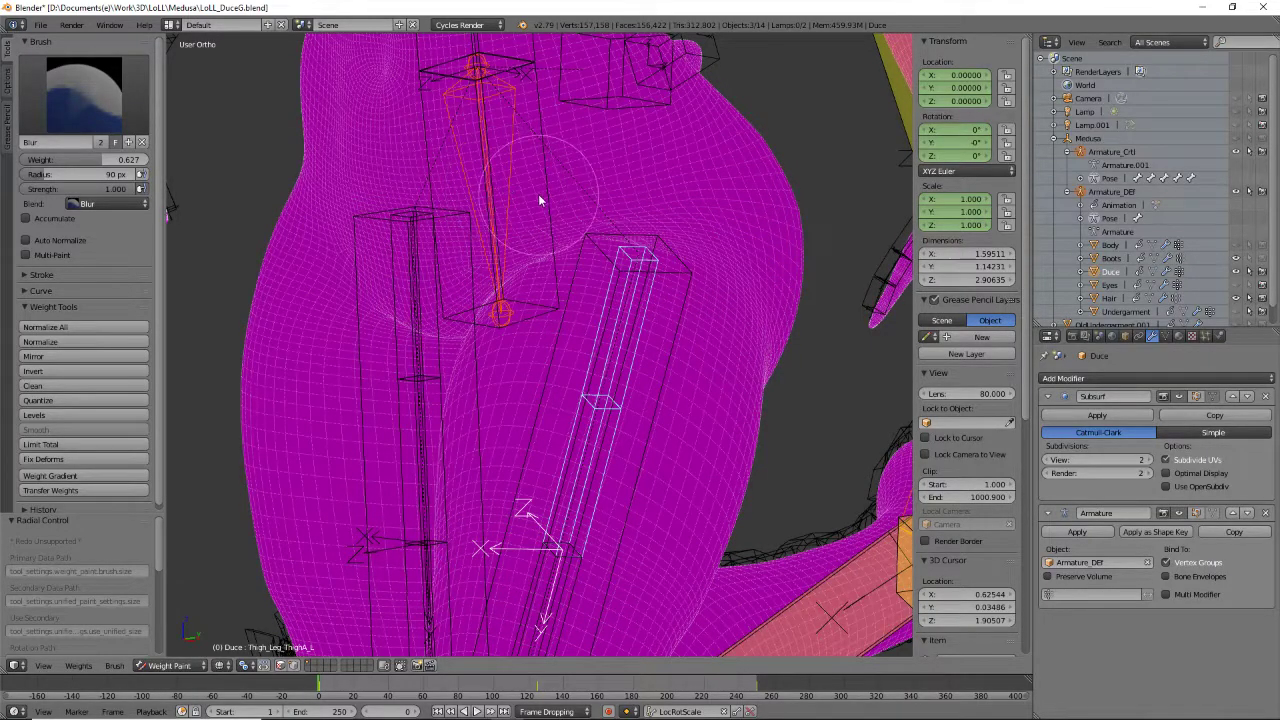
{"action": "right_click", "coordinate": [539, 195]}
{"action": "right_click", "coordinate": [545, 197]}
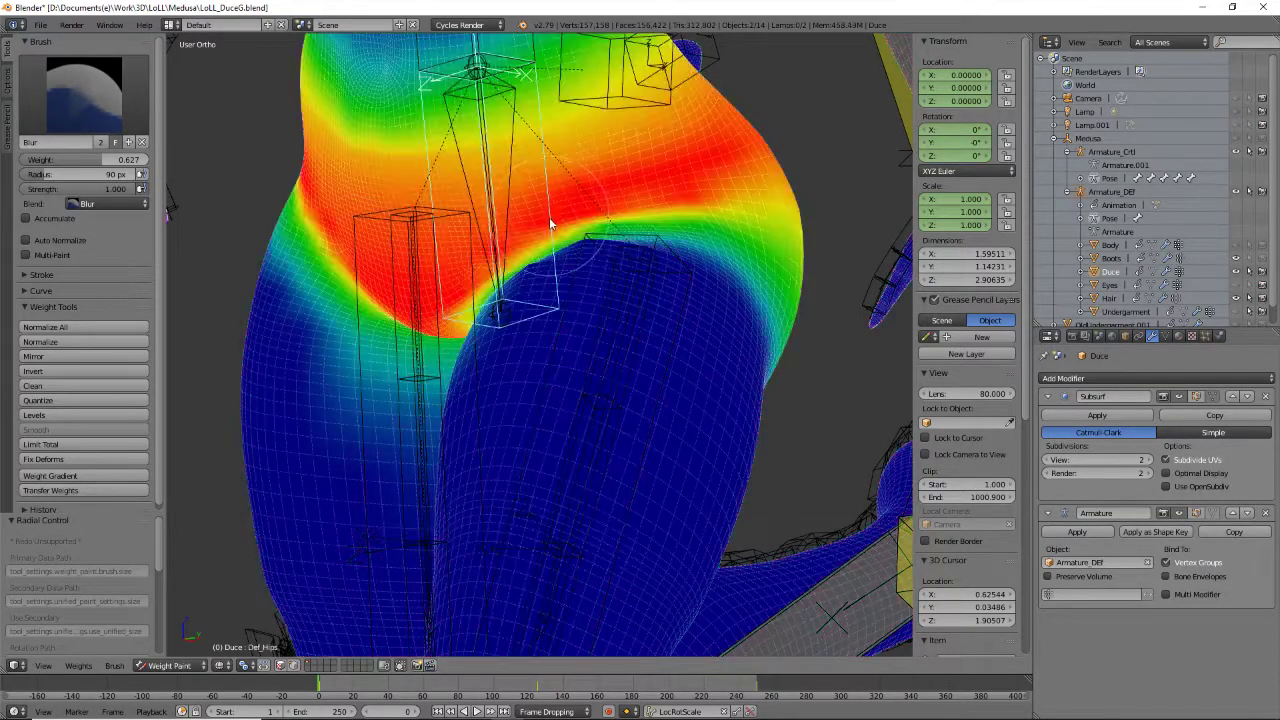
Reduce the Blur brush radius to 76 px and set the Duce mesh's Subsurf viewport subdivisions to 0
{"action": "mouse_move", "coordinate": [567, 304]}
{"action": "middle_mouse_down"}
{"action": "mouse_move", "coordinate": [594, 337]}
{"action": "mouse_move", "coordinate": [643, 340]}
{"action": "mouse_move", "coordinate": [598, 344]}
{"action": "middle_mouse_up"}
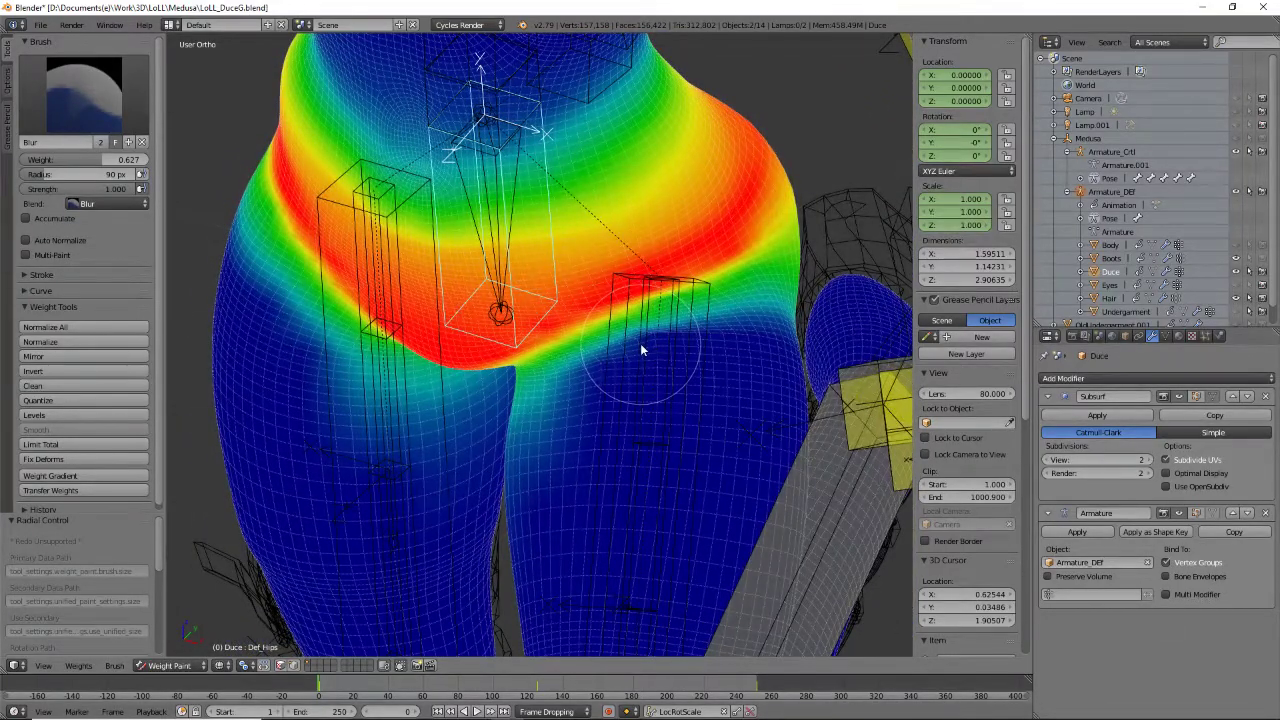
{"action": "middle_click_drag", "start_coordinate": [653, 350], "coordinate": [666, 394]}
{"action": "key", "text": "f"}
{"action": "left_click", "coordinate": [655, 397]}
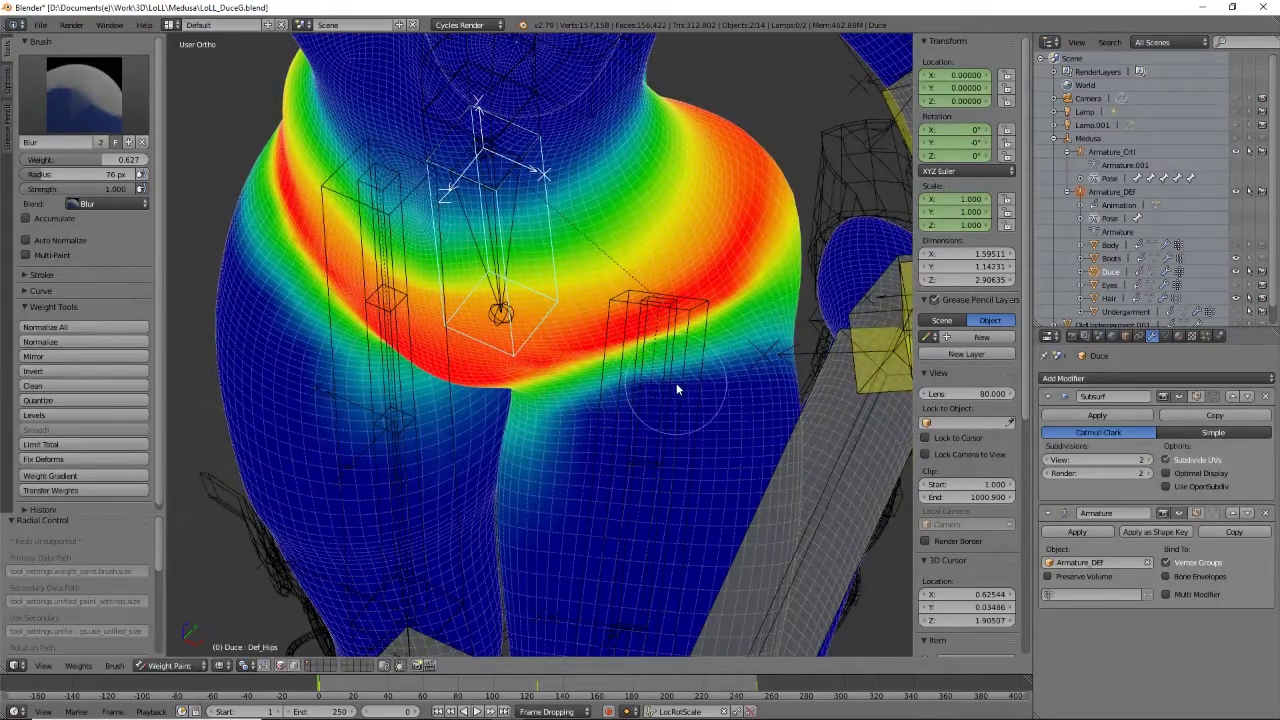
{"action": "left_click", "coordinate": [1046, 460]}
{"action": "left_click", "coordinate": [1046, 460]}
Blur the Def_Hips weights on the upper inner left thigh, just below the crotch
{"action": "middle_click_drag", "start_coordinate": [698, 366], "coordinate": [711, 328], "text": "shift"}
{"action": "scroll", "coordinate": [712, 328], "scroll_direction": "up", "scroll_amount": 2}
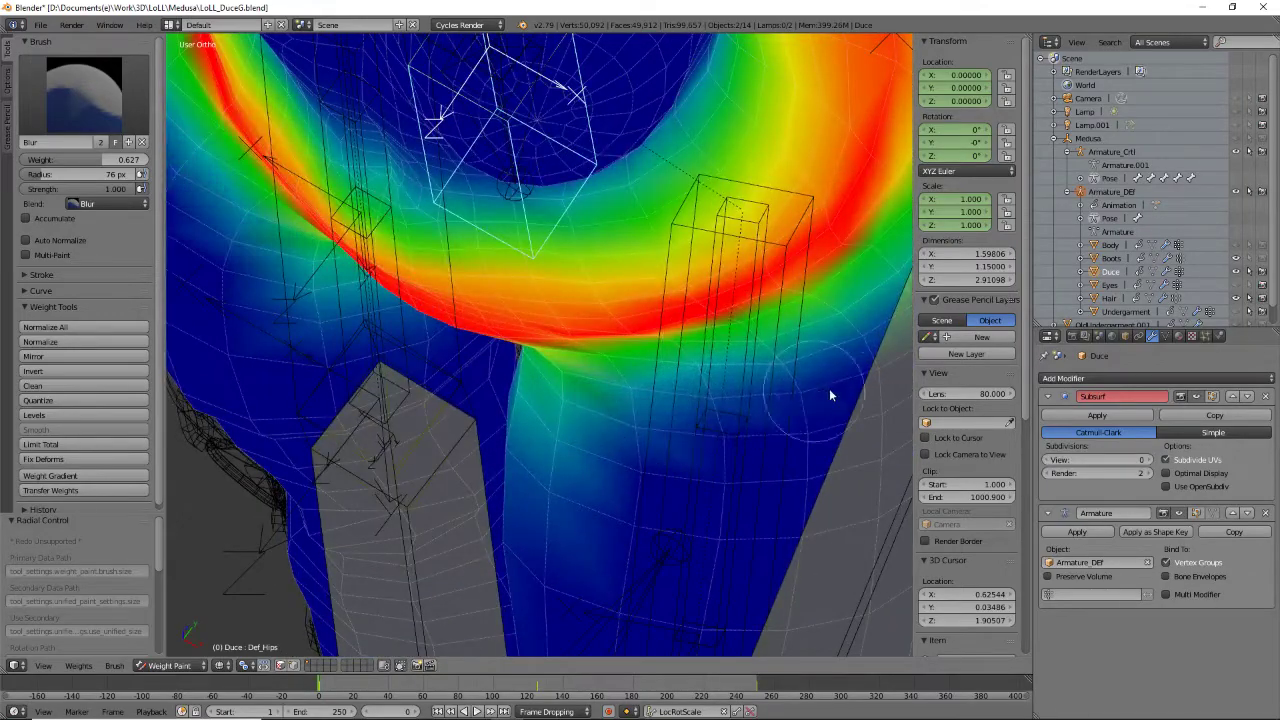
{"action": "middle_click_drag", "start_coordinate": [731, 406], "coordinate": [689, 354]}
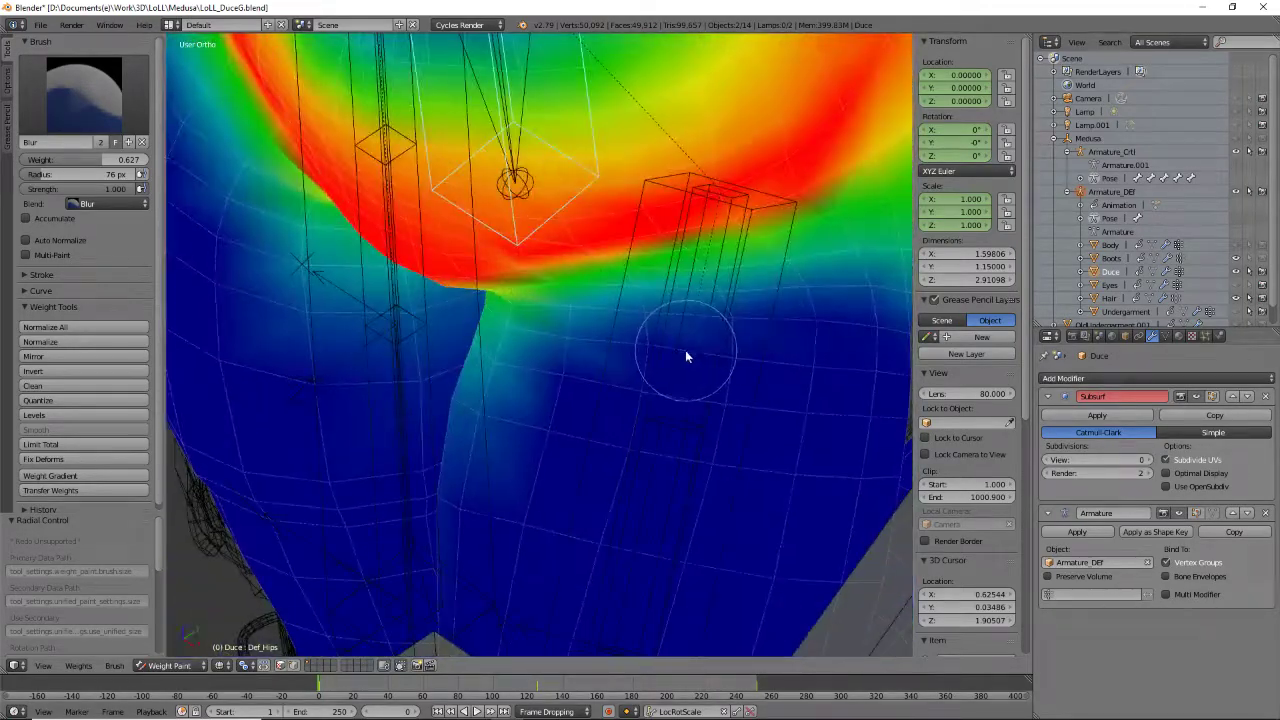
{"action": "left_click_drag", "start_coordinate": [589, 356], "coordinate": [566, 361]}
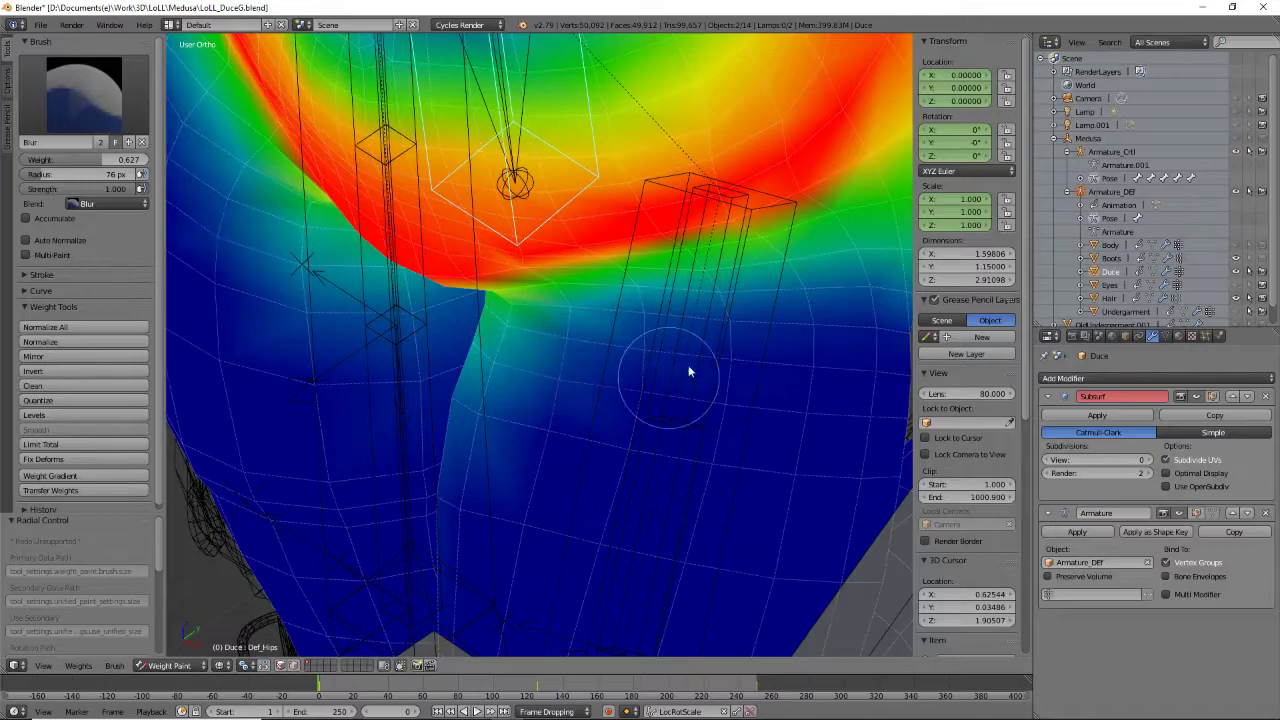
Save the scene over the existing LoLL_DuceG.blend file
{"action": "middle_click_drag", "start_coordinate": [690, 353], "coordinate": [569, 371]}
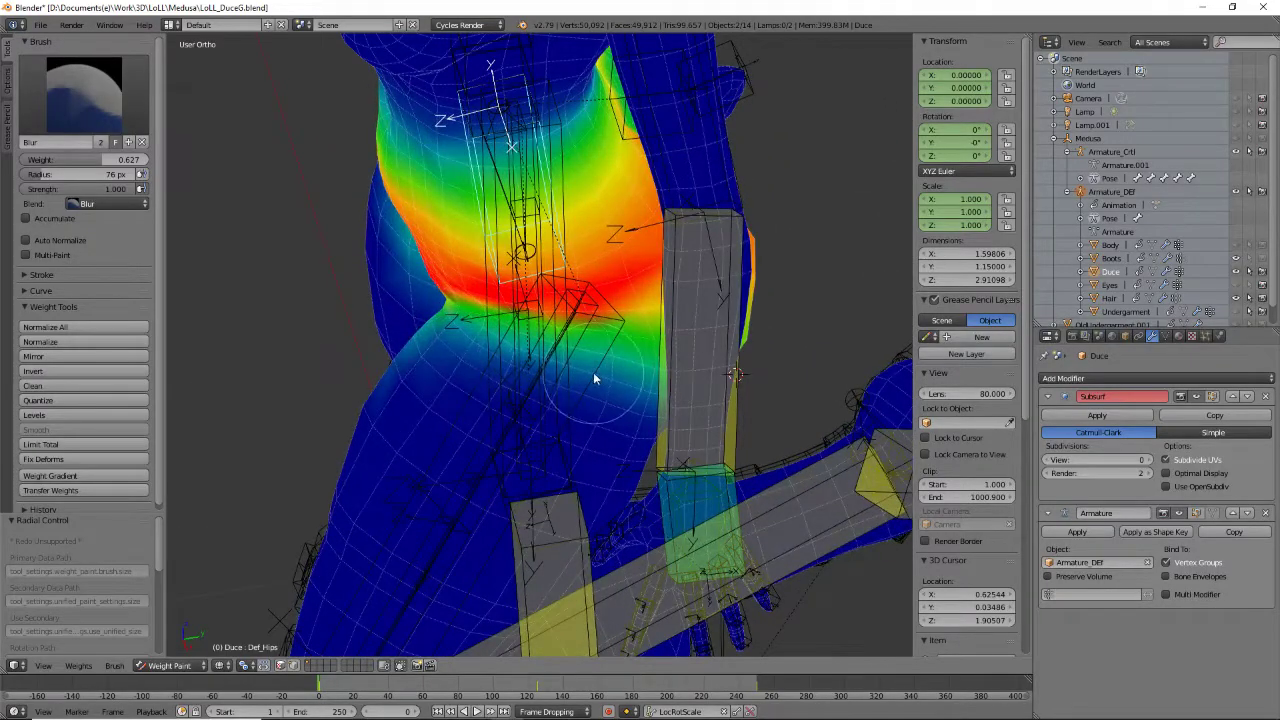
{"action": "scroll", "coordinate": [524, 341], "scroll_direction": "down", "scroll_amount": 3}
{"action": "middle_click_drag", "start_coordinate": [524, 341], "coordinate": [671, 342]}
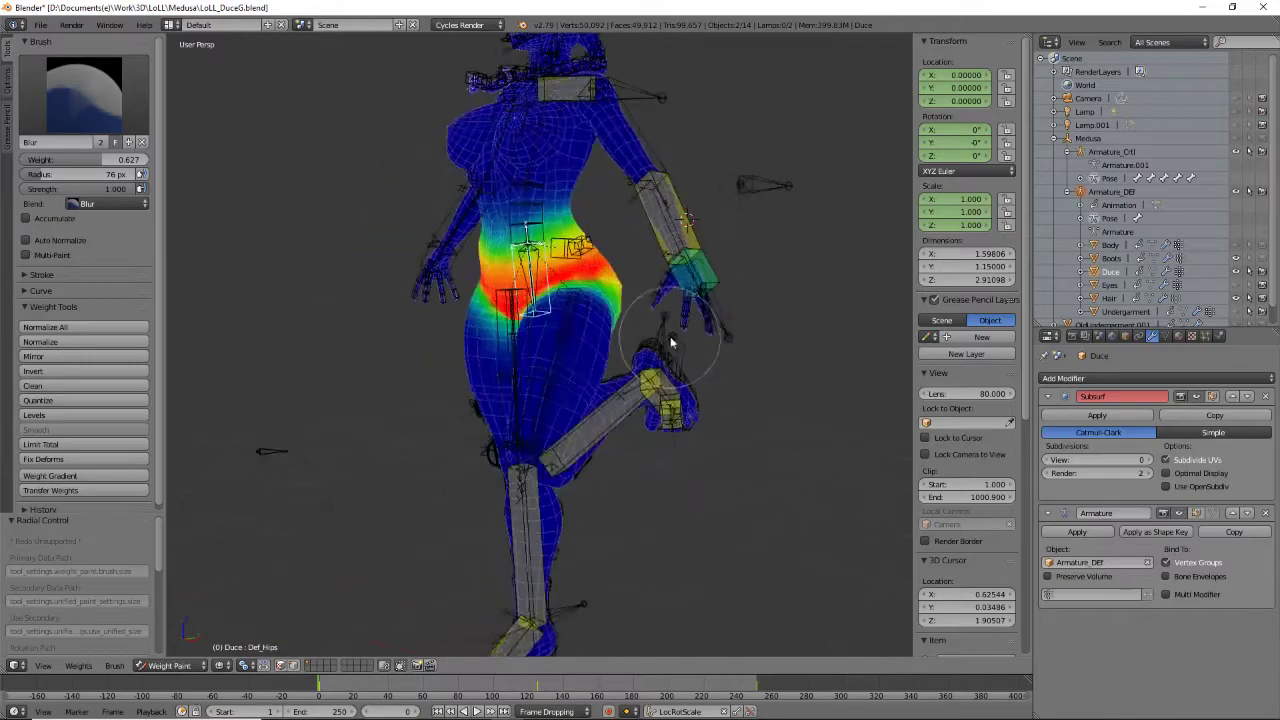
{"action": "scroll", "coordinate": [671, 342], "scroll_direction": "down", "scroll_amount": 3}
{"action": "middle_click_drag", "start_coordinate": [634, 386], "coordinate": [626, 391]}
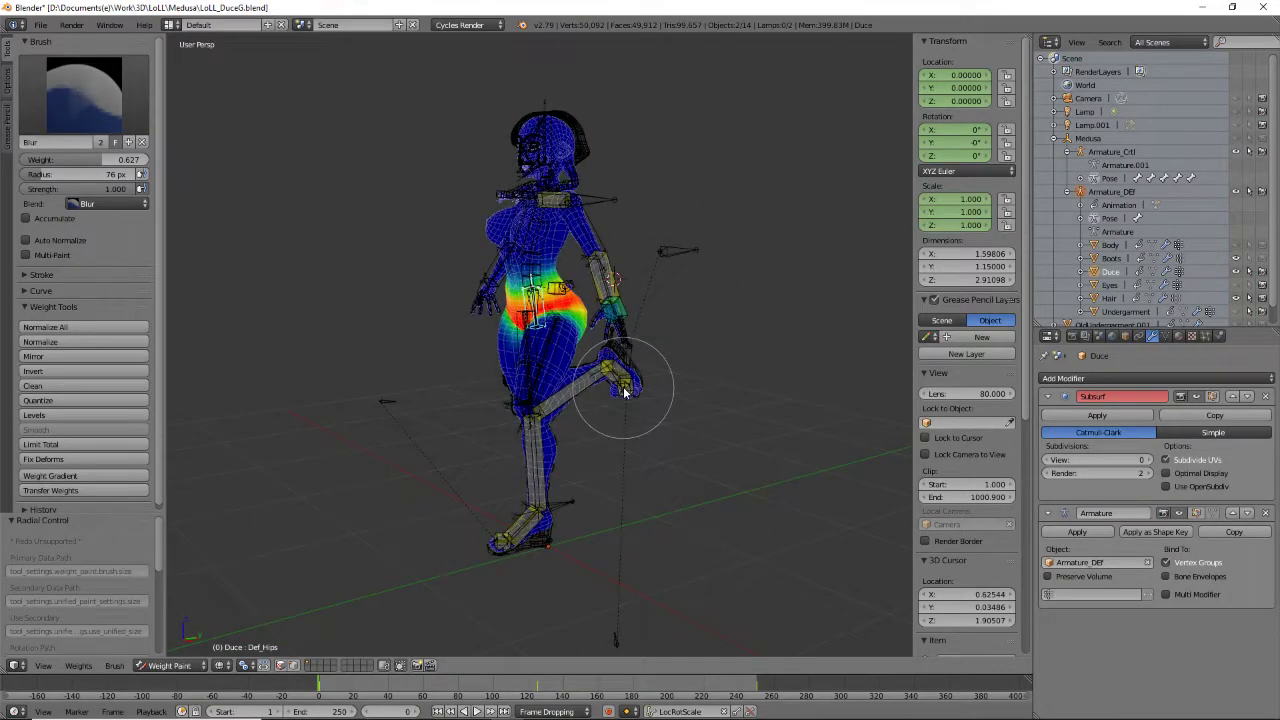
{"action": "key", "text": "ctrl+s"}
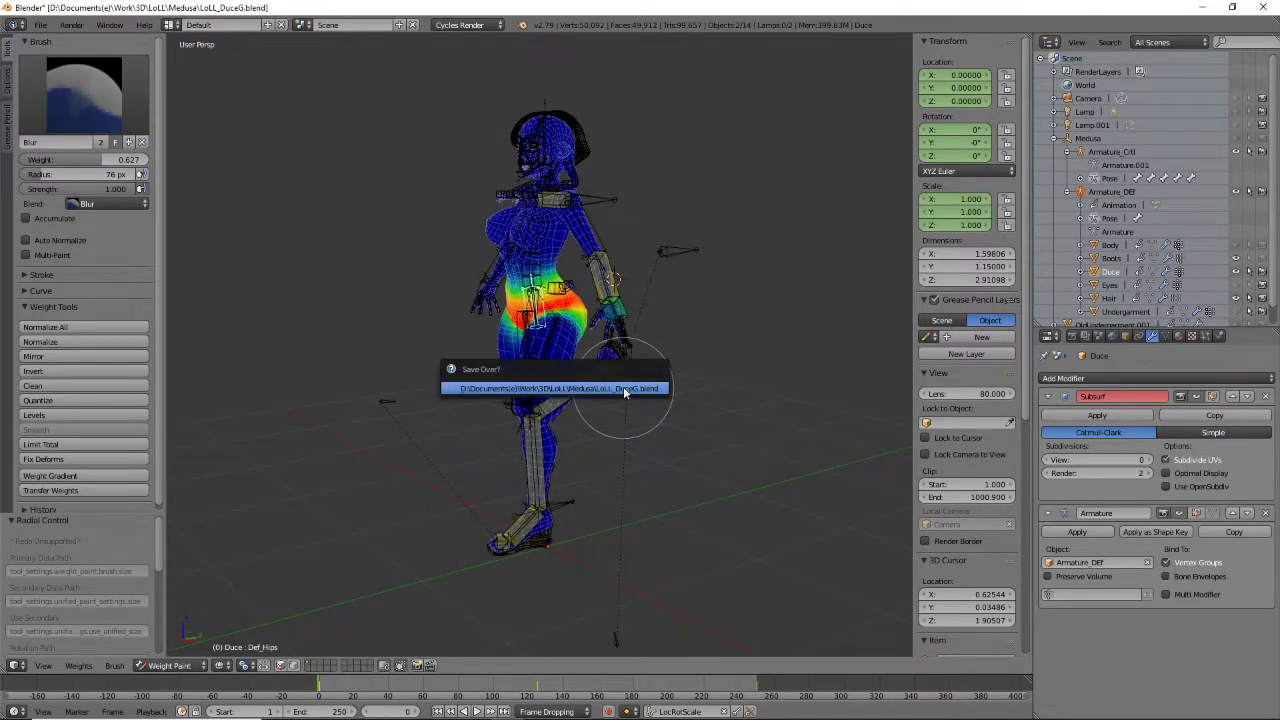
{"action": "left_click", "coordinate": [676, 387]}
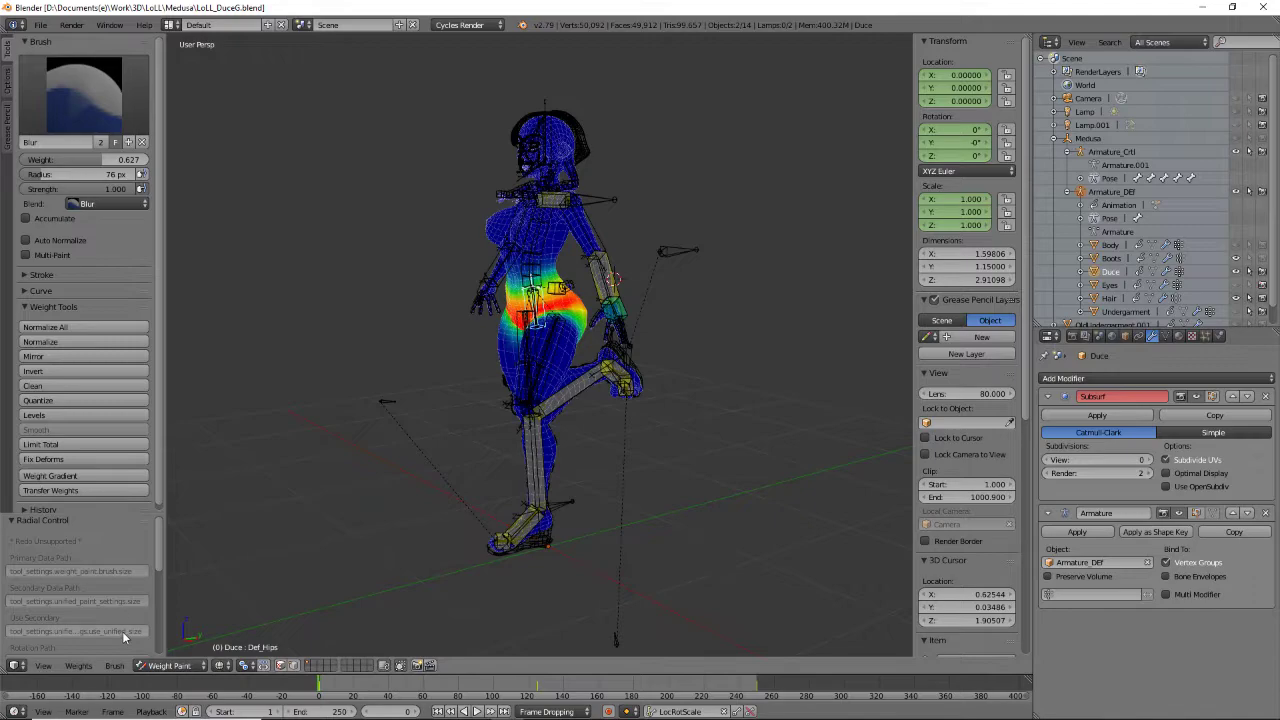
Return the Duce mesh to Object Mode and switch the viewport to solid shading
{"action": "left_click", "coordinate": [172, 667]}
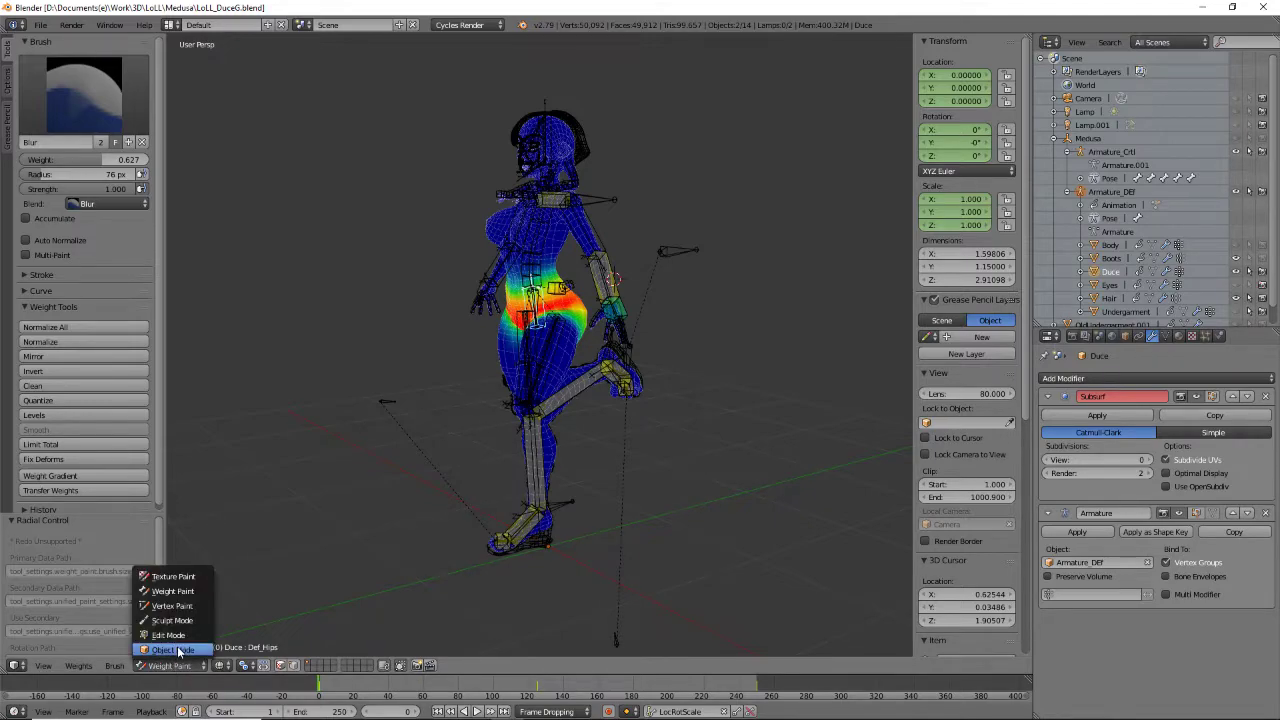
{"action": "left_click", "coordinate": [180, 650]}
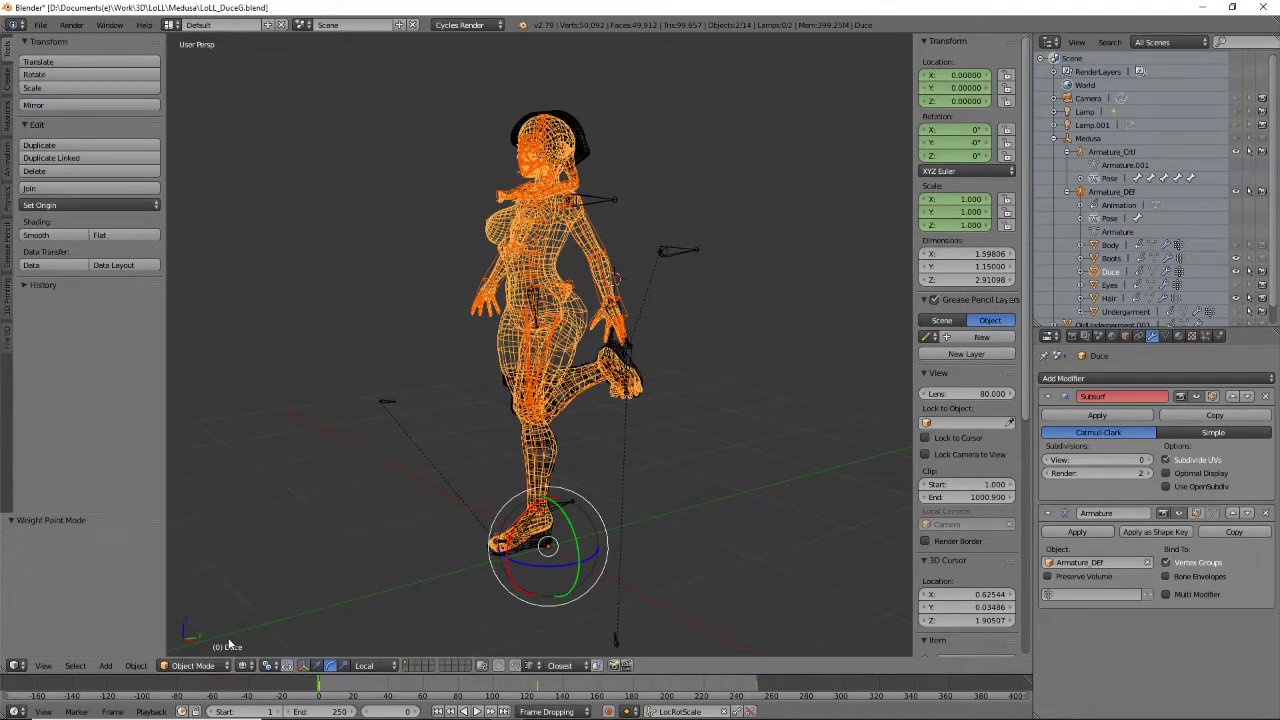
{"action": "key", "text": "z"}
{"action": "scroll", "coordinate": [670, 392], "scroll_direction": "up", "scroll_amount": 5}
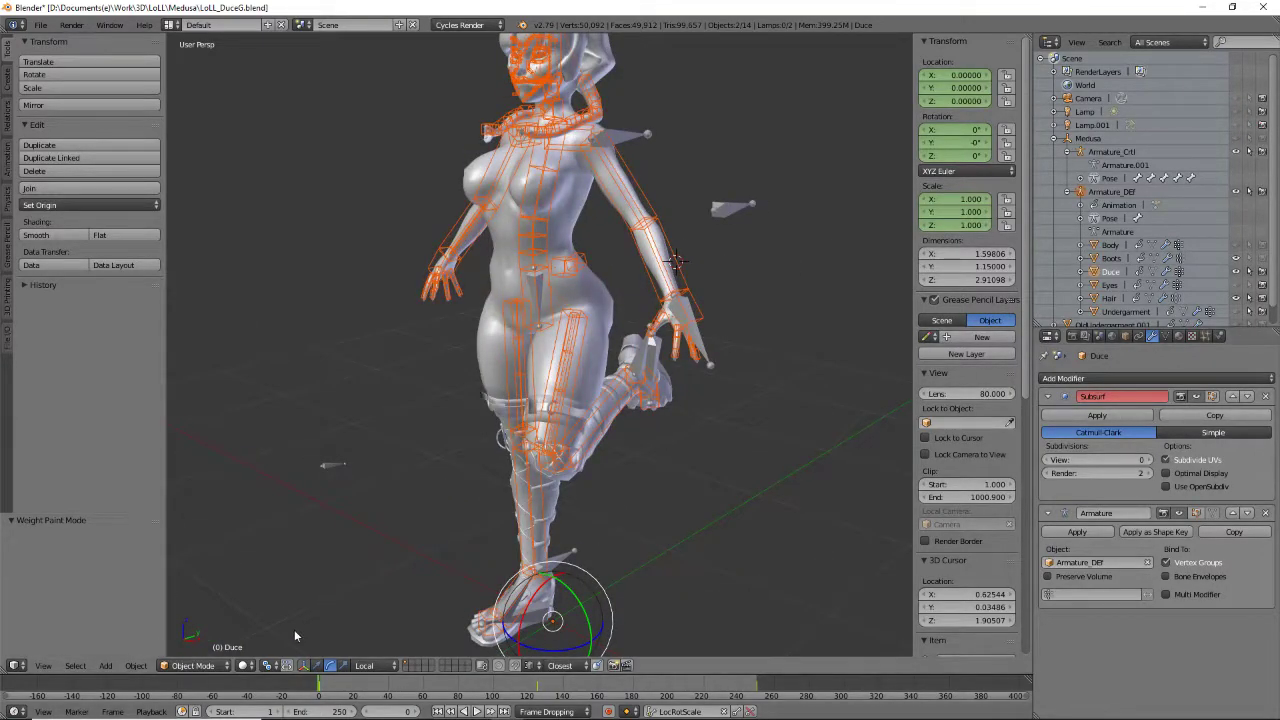
Switch the viewport to Material shading and set the Duce mesh's Subsurf viewport subdivisions to 2
{"action": "left_click", "coordinate": [244, 665]}
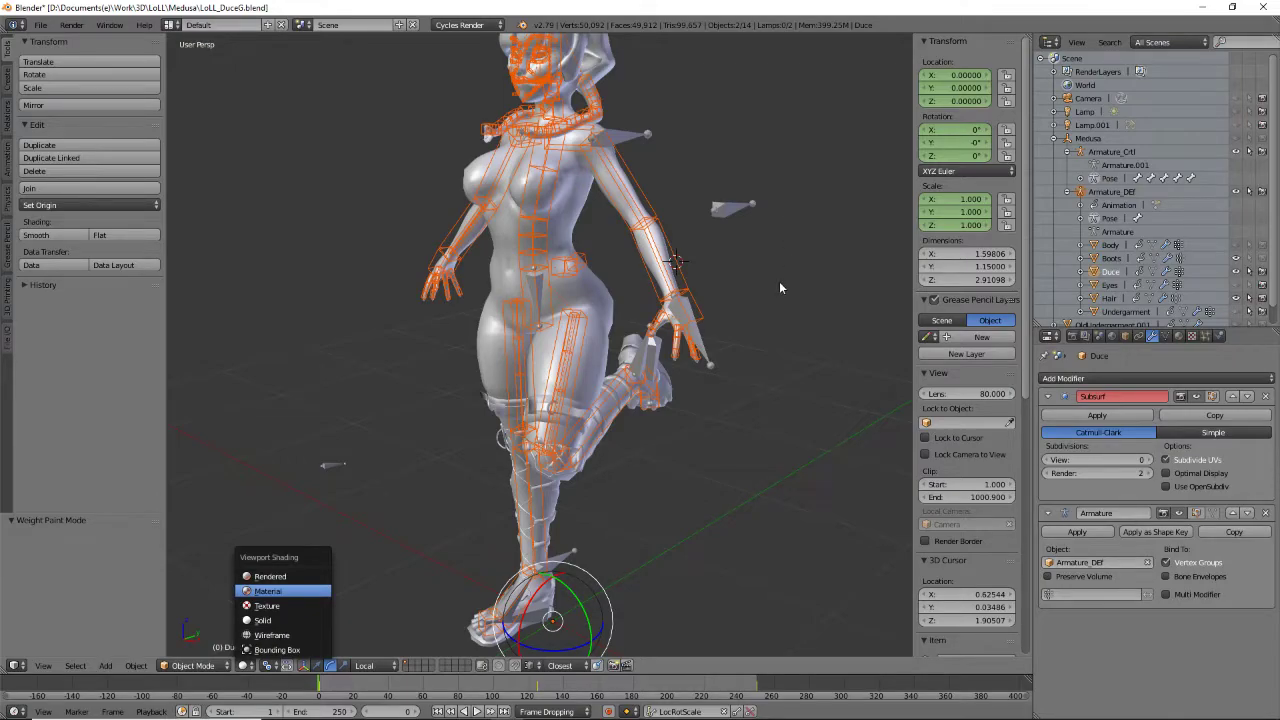
{"action": "mouse_move", "coordinate": [686, 360]}
{"action": "middle_mouse_down"}
{"action": "mouse_move", "coordinate": [777, 346]}
{"action": "mouse_move", "coordinate": [625, 340]}
{"action": "mouse_move", "coordinate": [673, 335]}
{"action": "middle_mouse_up"}
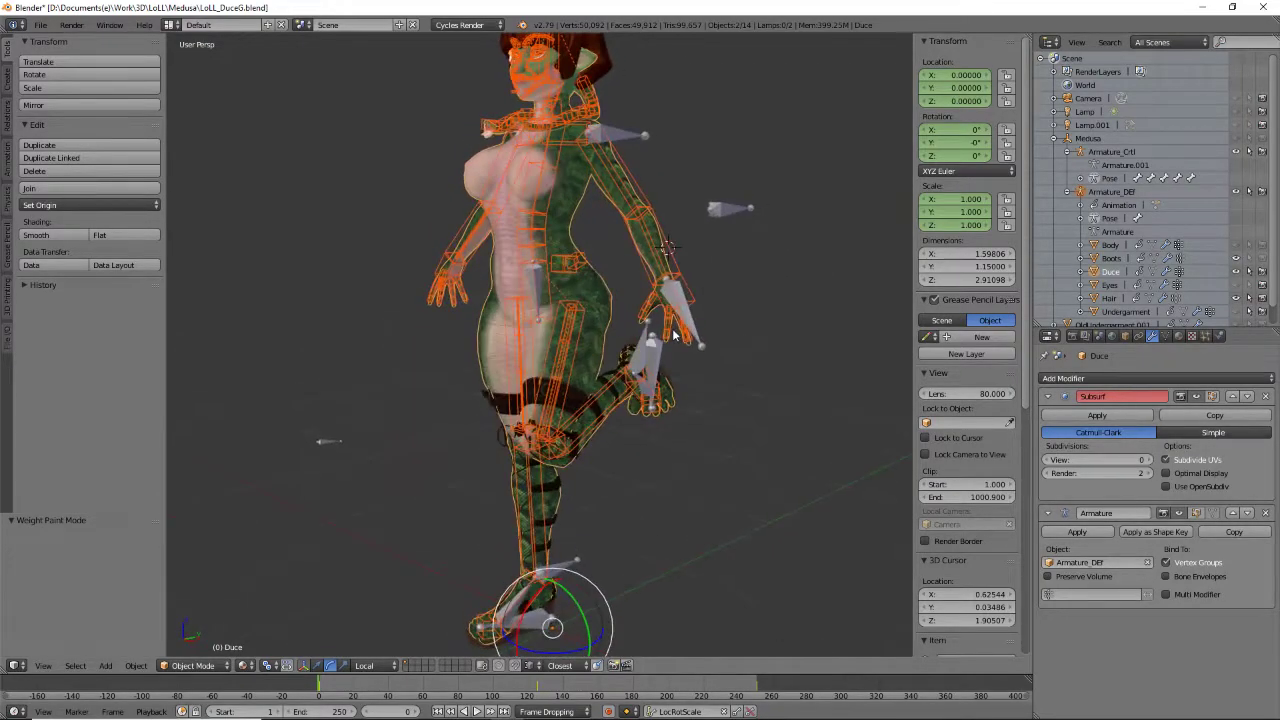
{"action": "left_click", "coordinate": [1150, 461]}
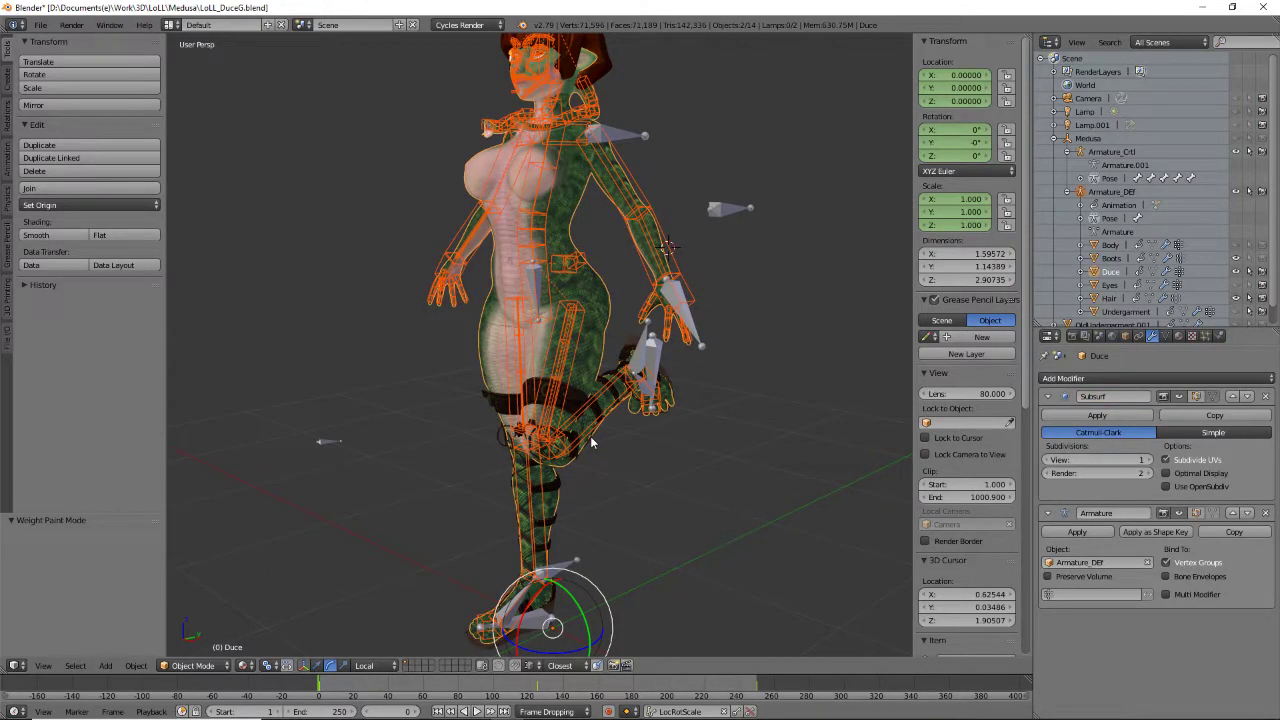
{"action": "left_click", "coordinate": [1150, 461]}
Rotate the Ctr_Foot_Heal_L control of the raised left foot by -49.7° around its local Z axis
{"action": "middle_click_drag", "start_coordinate": [676, 454], "coordinate": [345, 476]}
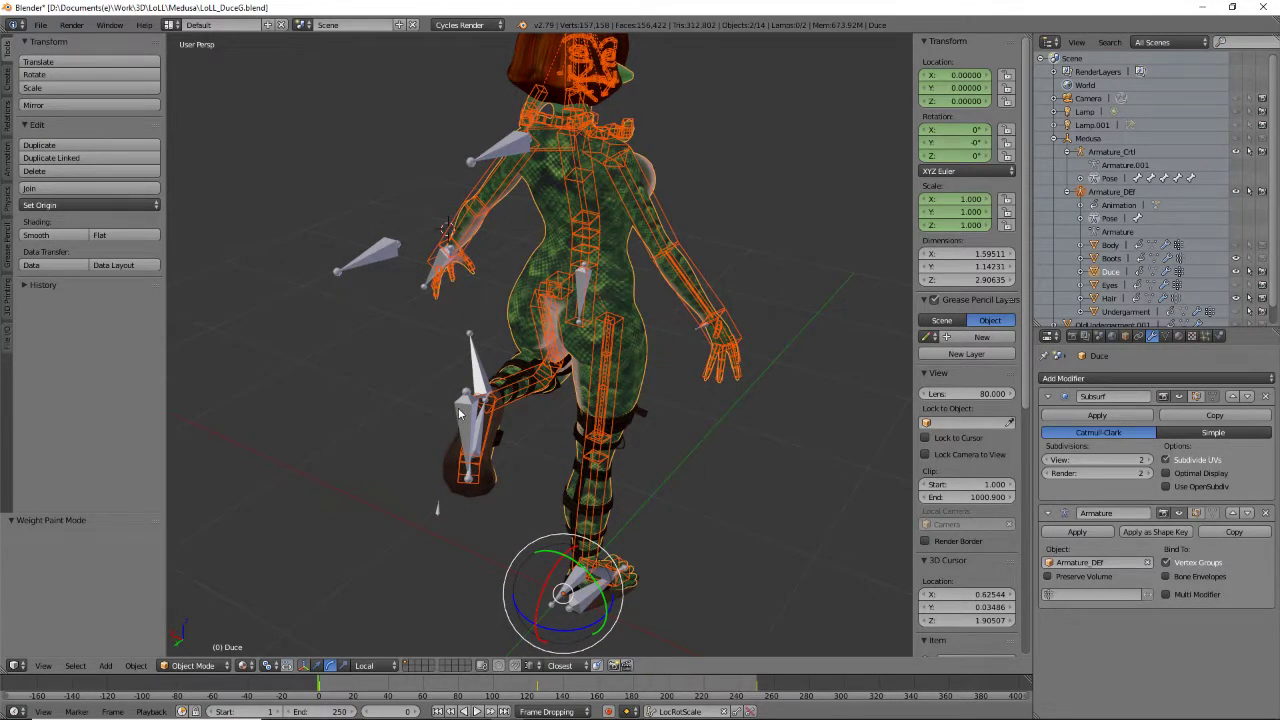
{"action": "right_click", "coordinate": [460, 412]}
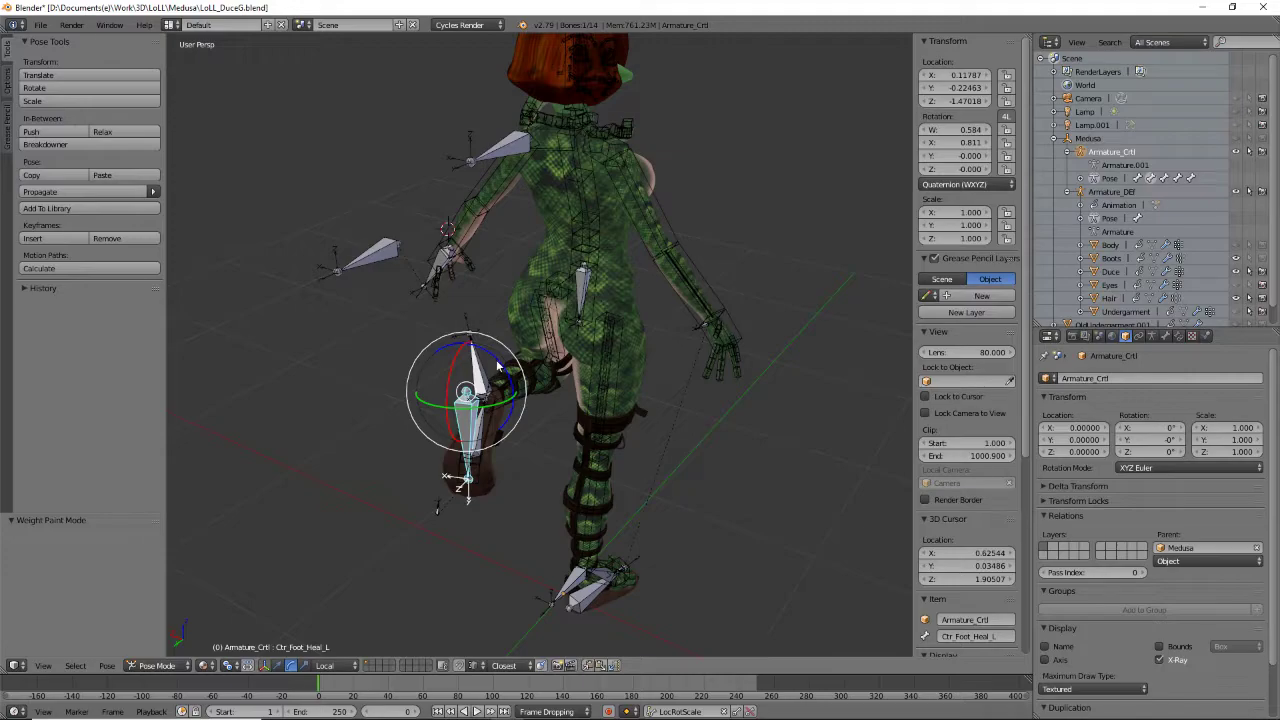
{"action": "left_click_drag", "start_coordinate": [512, 385], "coordinate": [508, 381]}
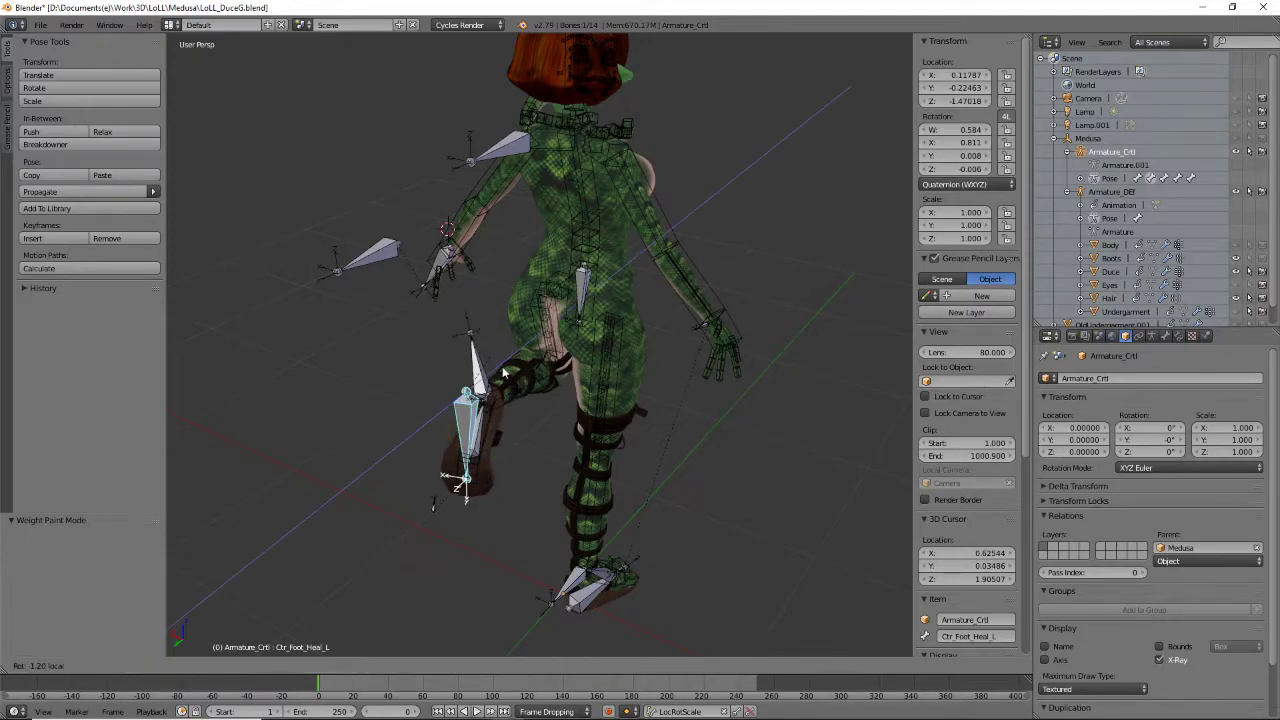
{"action": "left_click_drag", "start_coordinate": [253, 663], "coordinate": [308, 25]}
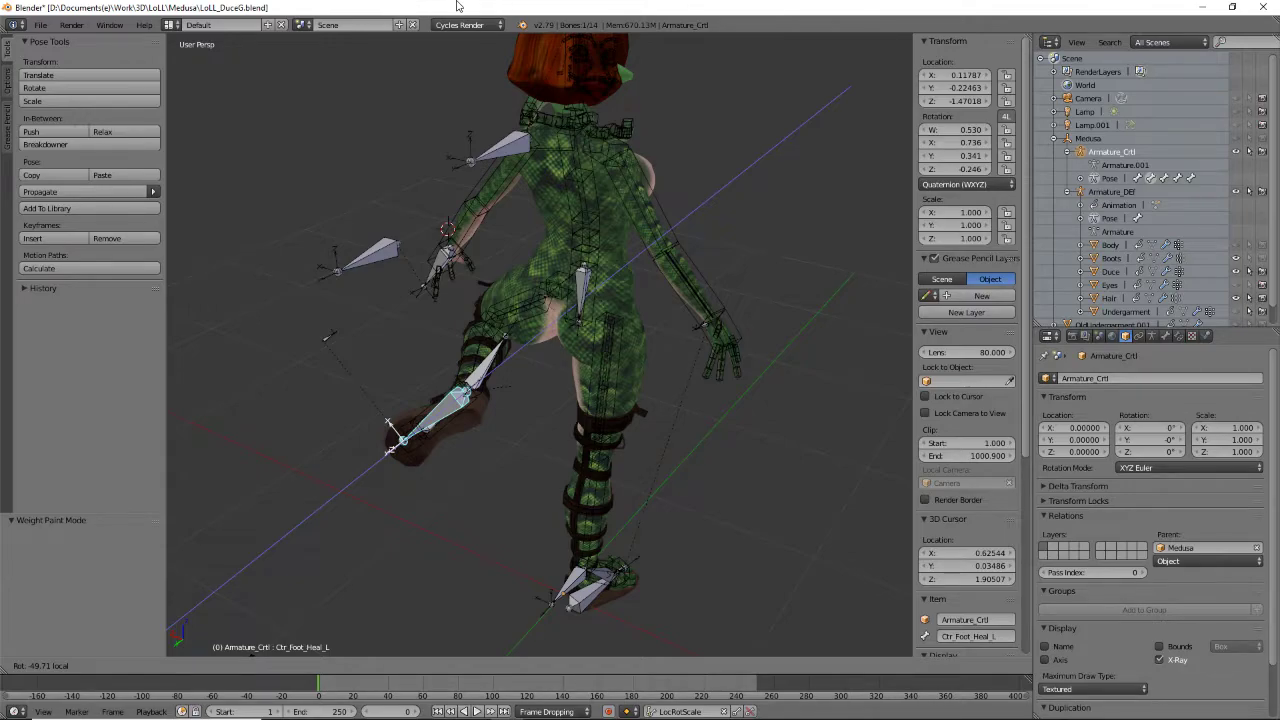
{"action": "left_click_drag", "start_coordinate": [456, 6], "coordinate": [456, 6]}
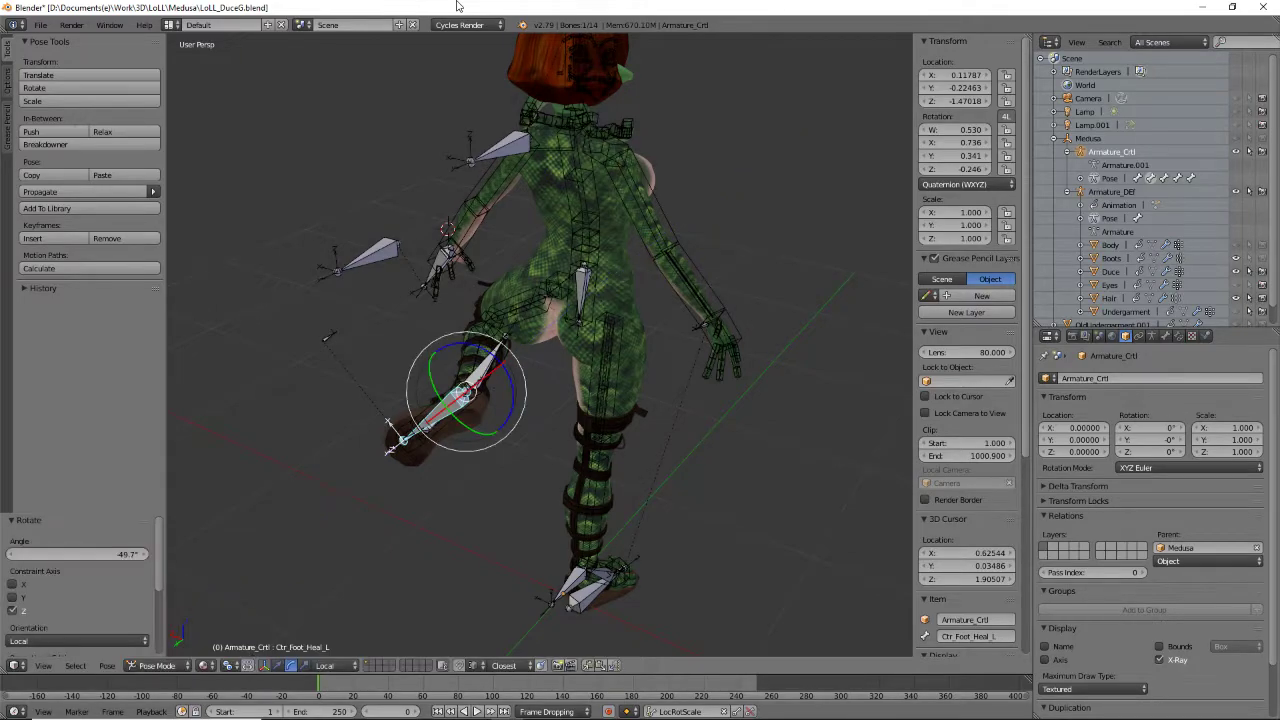
Set the viewport to Solid shading and select the Thigh_Leg_ThighA_L bone in the left thigh
{"action": "left_click", "coordinate": [205, 665]}
{"action": "left_click", "coordinate": [240, 620]}
{"action": "middle_click_drag", "start_coordinate": [460, 332], "coordinate": [518, 368]}
{"action": "middle_click_drag", "start_coordinate": [427, 360], "coordinate": [401, 356]}
{"action": "scroll", "coordinate": [401, 356], "scroll_direction": "up", "scroll_amount": 2}
{"action": "middle_click_drag", "start_coordinate": [413, 297], "coordinate": [497, 286]}
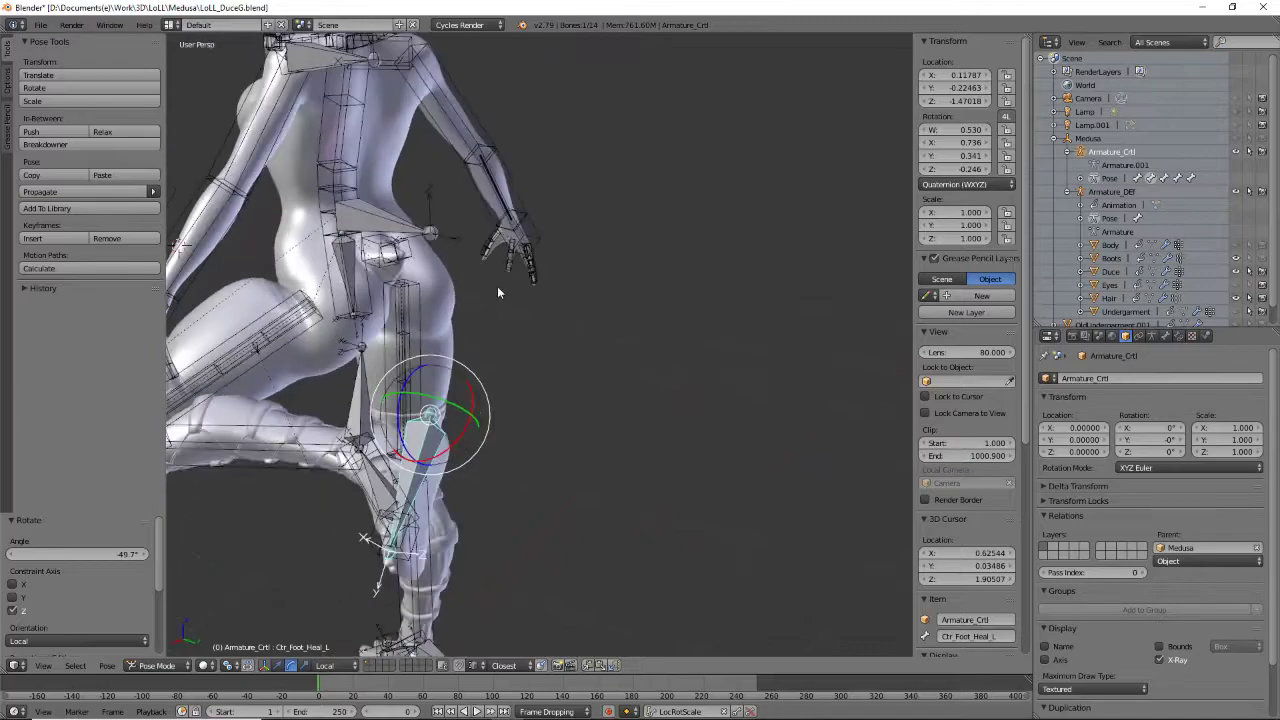
{"action": "right_click", "coordinate": [293, 331]}
{"action": "right_click", "coordinate": [283, 336]}
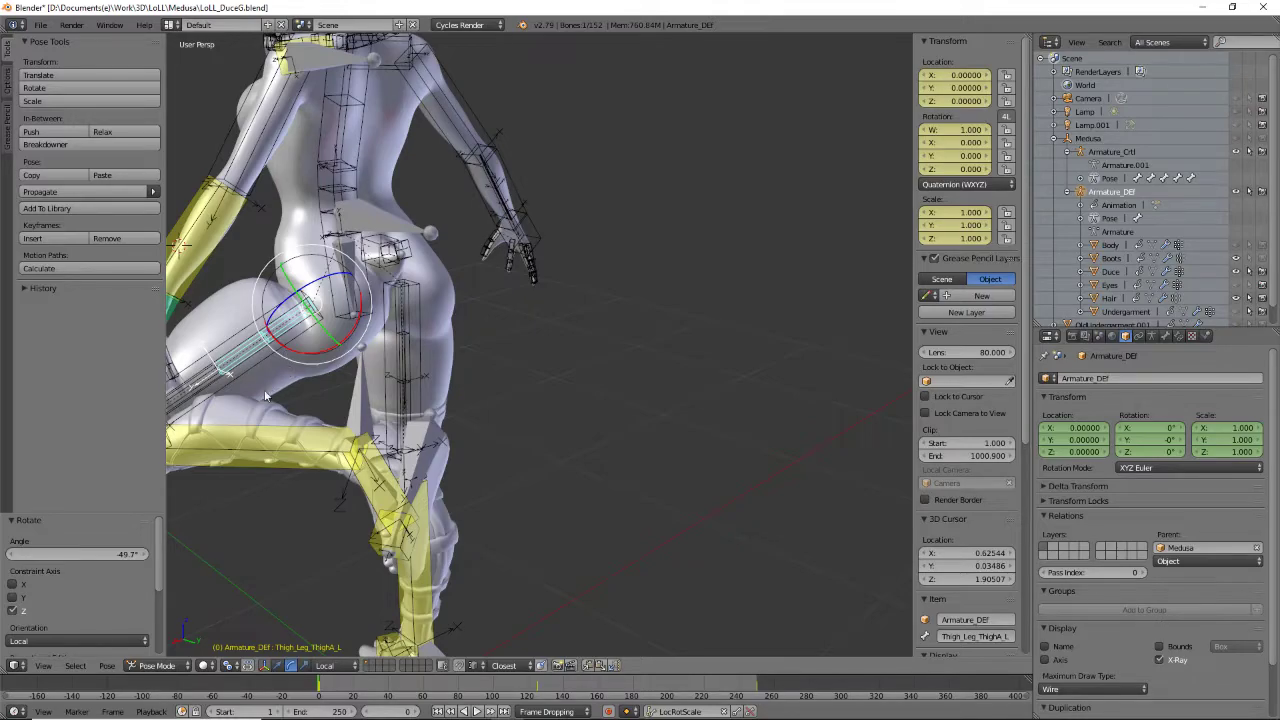
Examine how the left hip and thigh deform in the rotated leg pose from the front and sides
{"action": "middle_click_drag", "start_coordinate": [255, 387], "coordinate": [314, 454]}
{"action": "mouse_move", "coordinate": [668, 290]}
{"action": "middle_mouse_down"}
{"action": "mouse_move", "coordinate": [850, 262]}
{"action": "mouse_move", "coordinate": [790, 300]}
{"action": "mouse_move", "coordinate": [882, 238]}
{"action": "mouse_move", "coordinate": [837, 289]}
{"action": "mouse_move", "coordinate": [683, 290]}
{"action": "middle_mouse_up"}
{"action": "scroll", "coordinate": [882, 238], "scroll_direction": "up", "scroll_amount": 2}
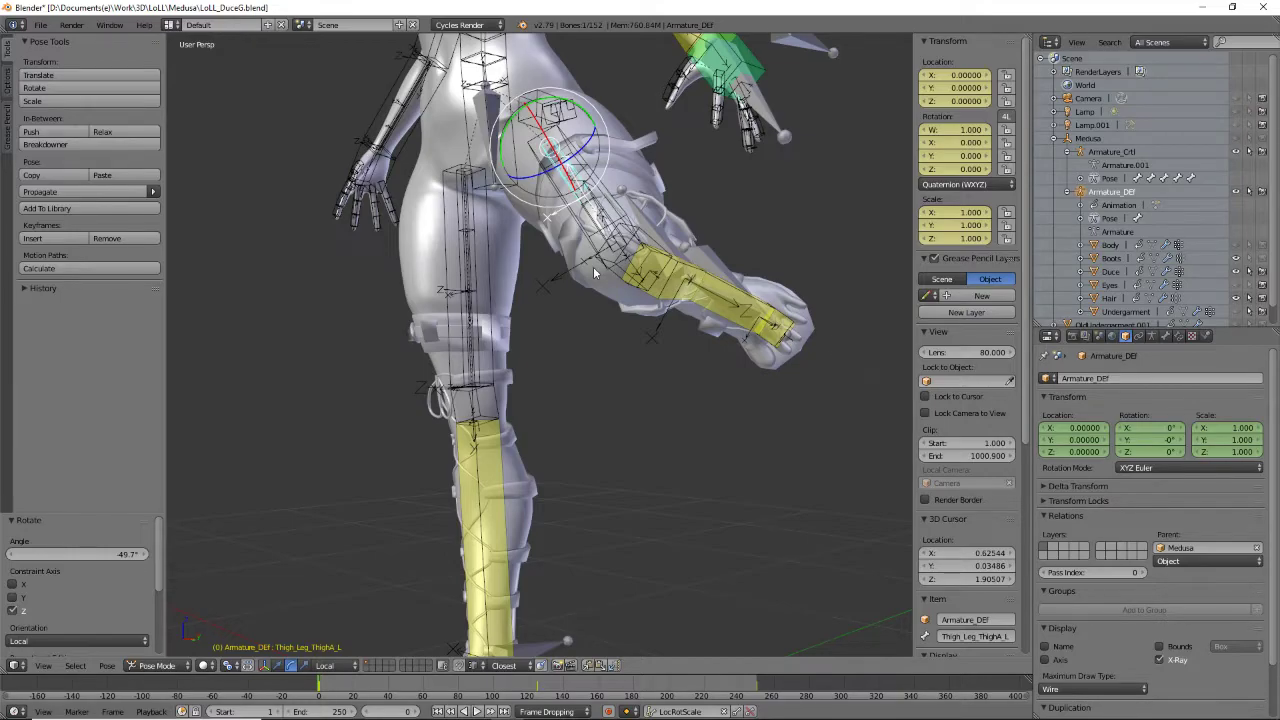
{"action": "middle_click_drag", "start_coordinate": [695, 324], "coordinate": [624, 110]}
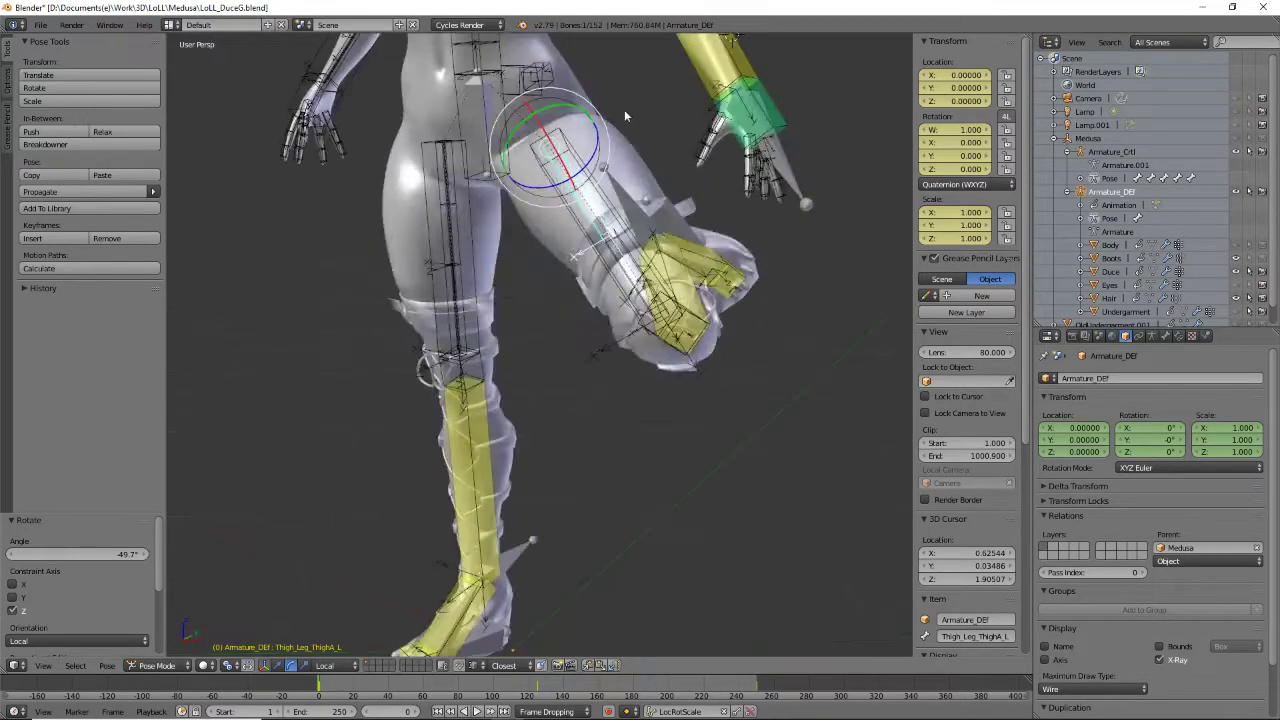
{"action": "scroll", "coordinate": [1146, 536], "scroll_direction": "down", "scroll_amount": 2}
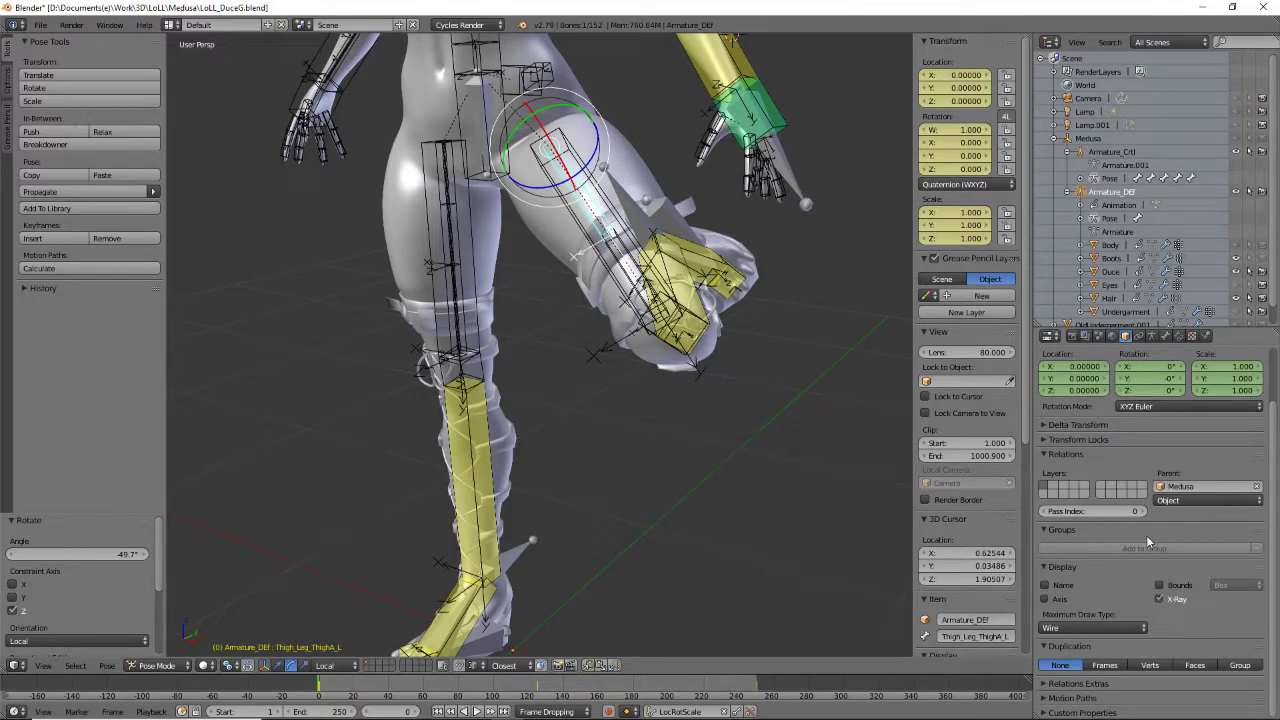
{"action": "scroll", "coordinate": [1146, 535], "scroll_direction": "up", "scroll_amount": 2}
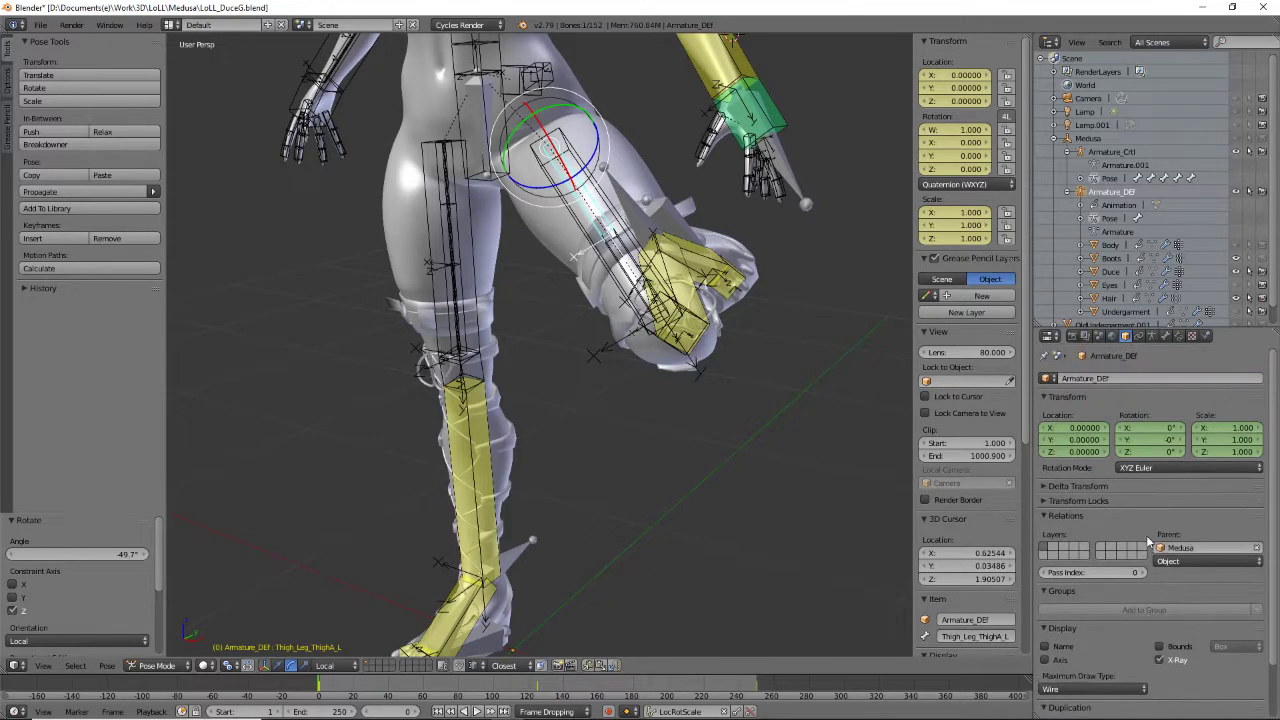
{"action": "middle_click_drag", "start_coordinate": [598, 382], "coordinate": [795, 215]}
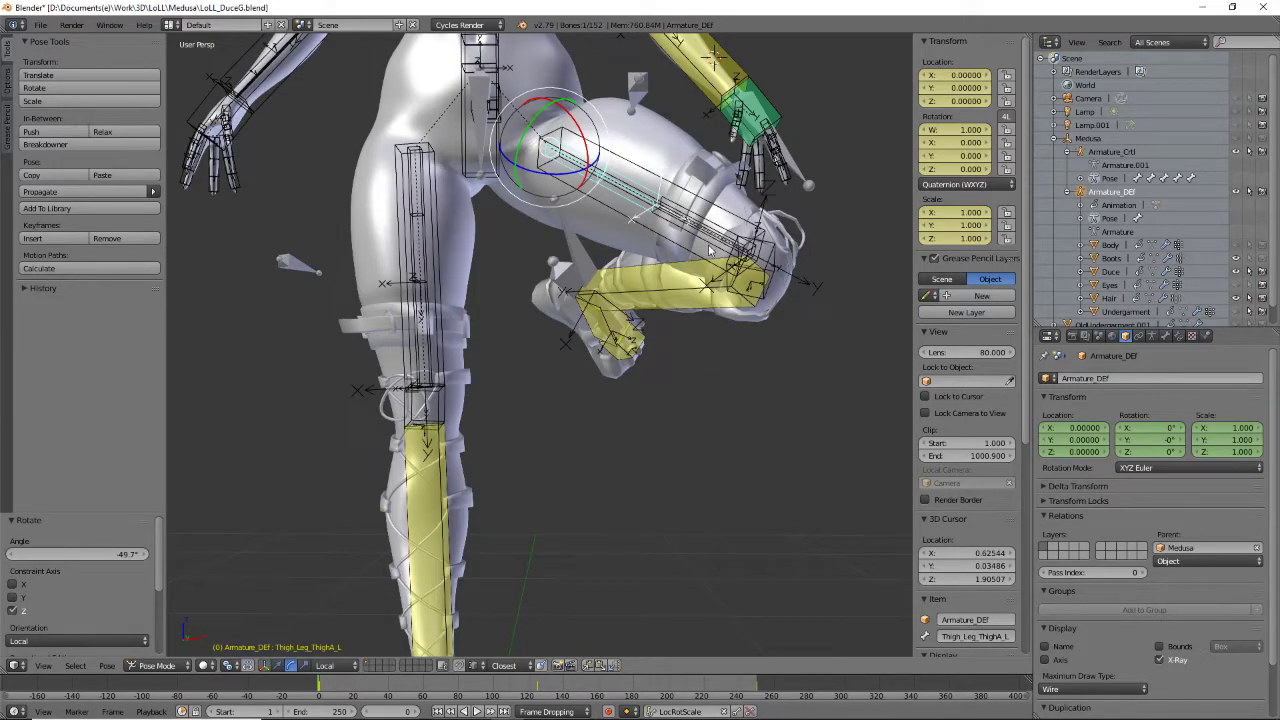
{"action": "left_click", "coordinate": [107, 666]}
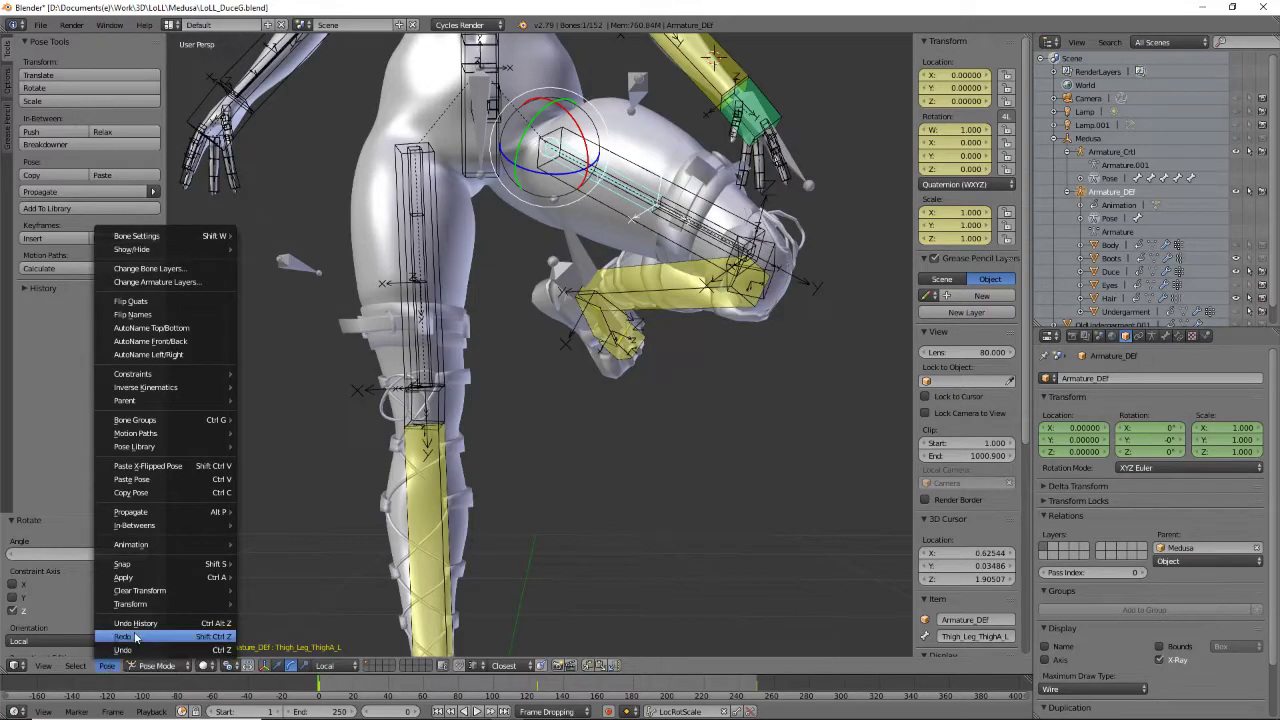
Select all bones of the Armature_Crtl control armature and clear all of their pose transforms
{"action": "scroll", "coordinate": [655, 362], "scroll_direction": "down", "scroll_amount": 3}
{"action": "middle_click_drag", "start_coordinate": [671, 348], "coordinate": [550, 388]}
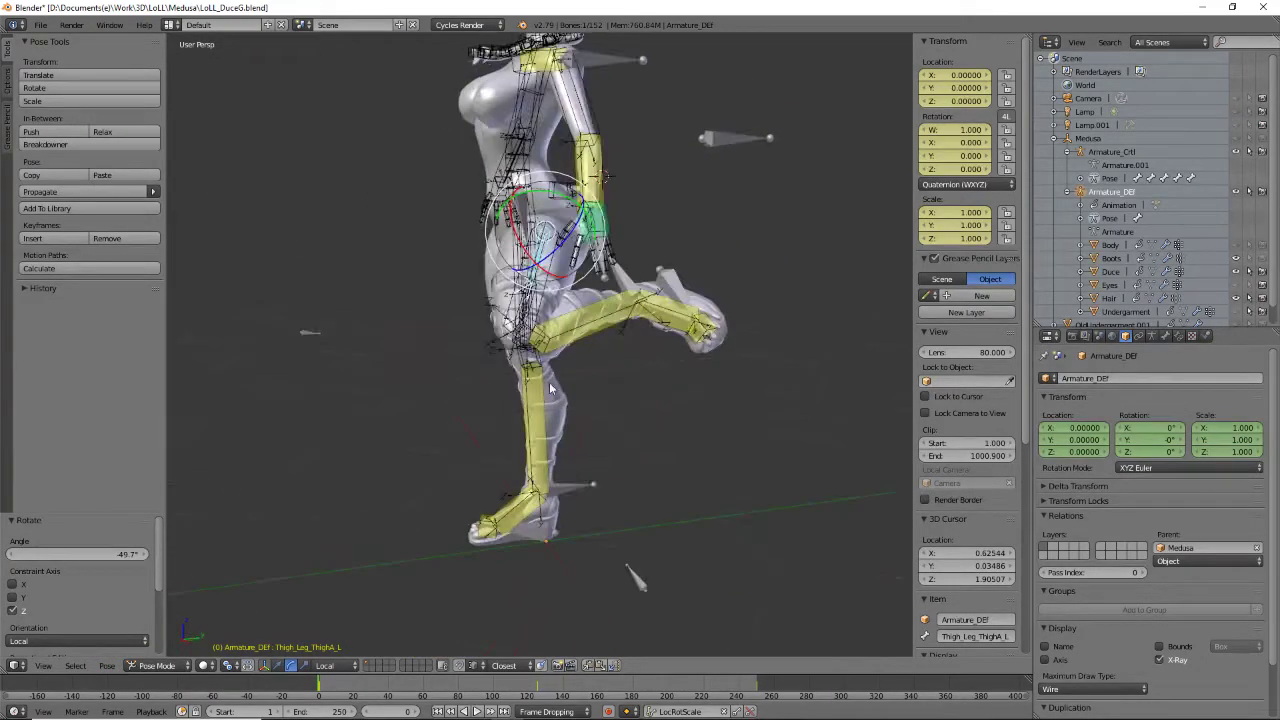
{"action": "right_click", "coordinate": [678, 273]}
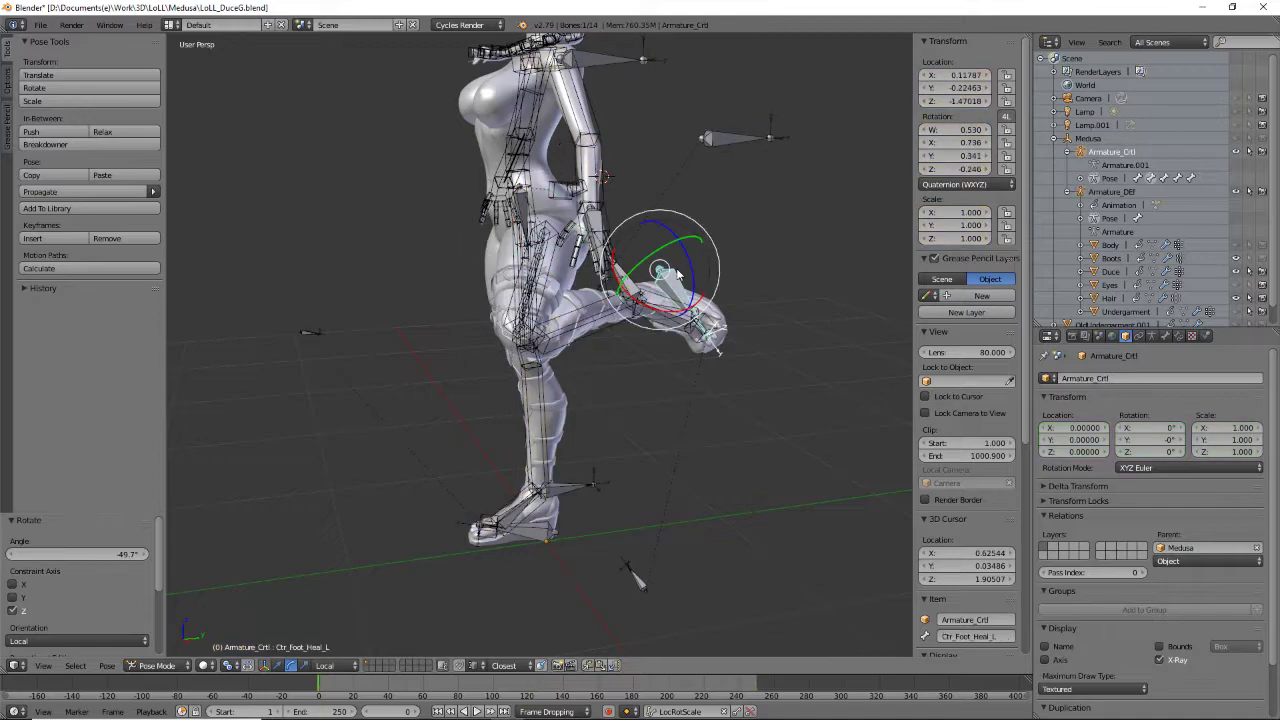
{"action": "left_click", "coordinate": [107, 665]}
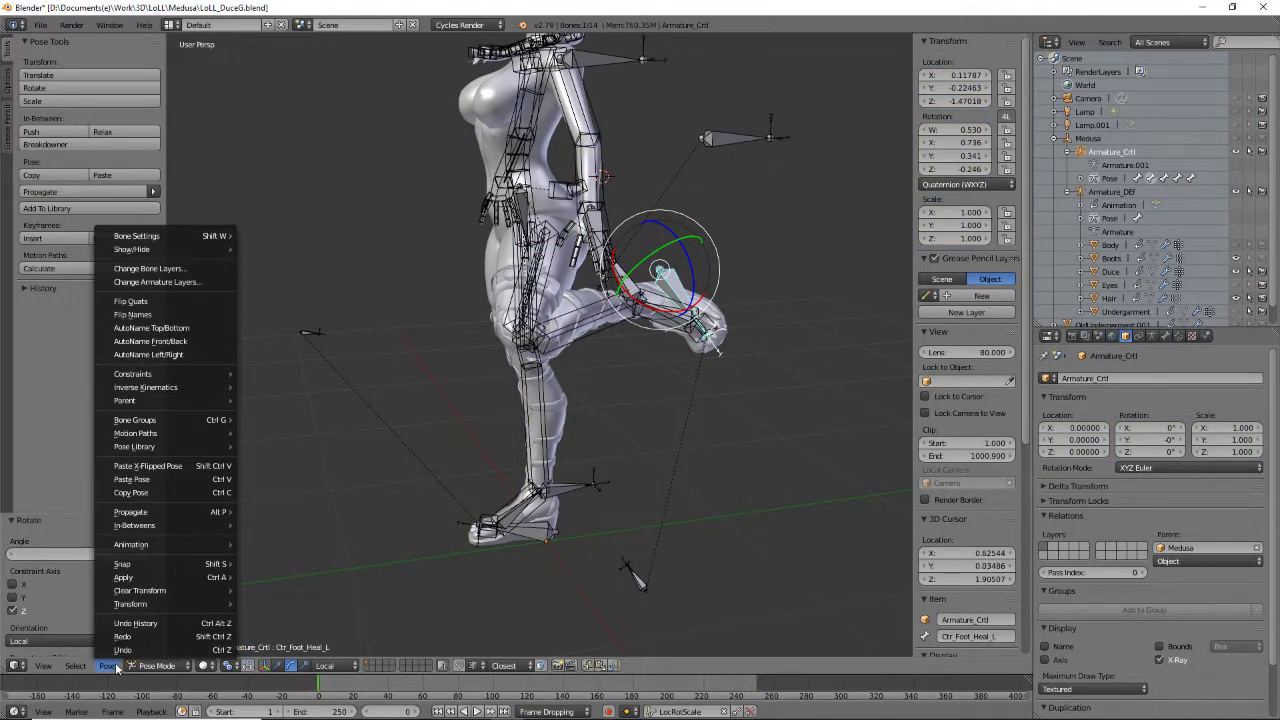
{"action": "key", "text": "a"}
{"action": "key", "text": "a"}
{"action": "key", "text": "a"}
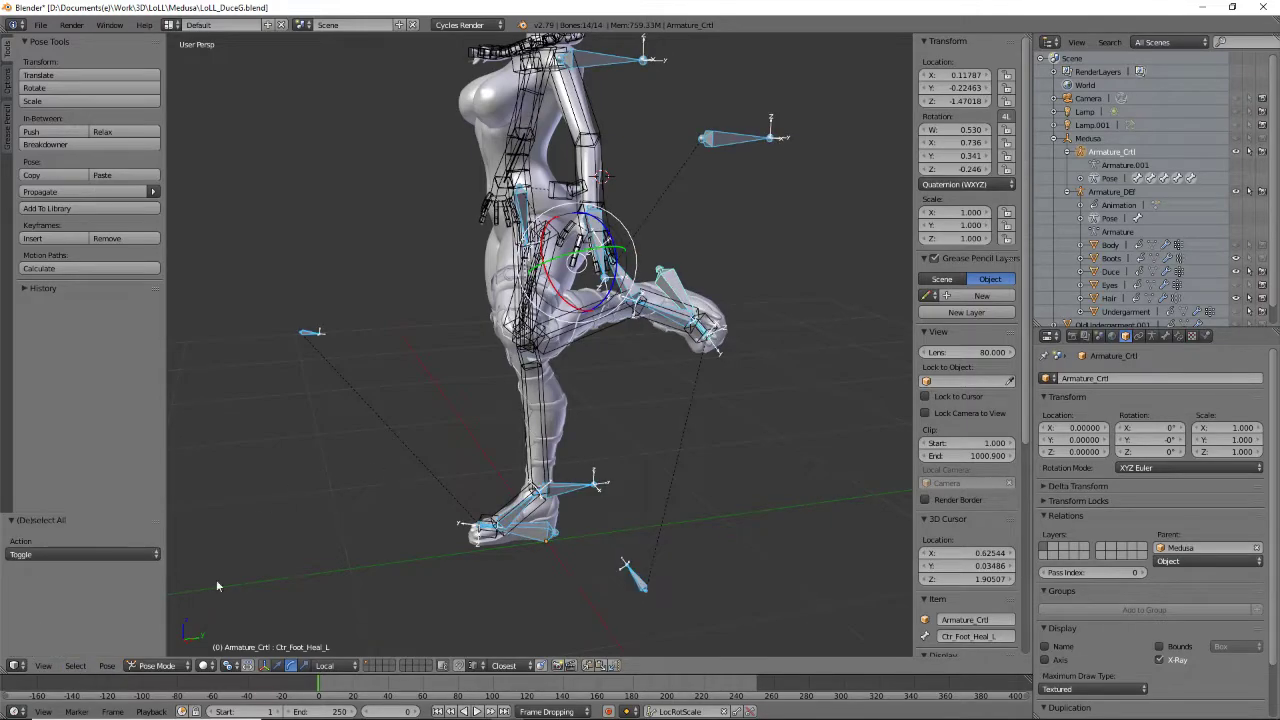
{"action": "key", "text": "a"}
{"action": "left_click", "coordinate": [107, 665]}
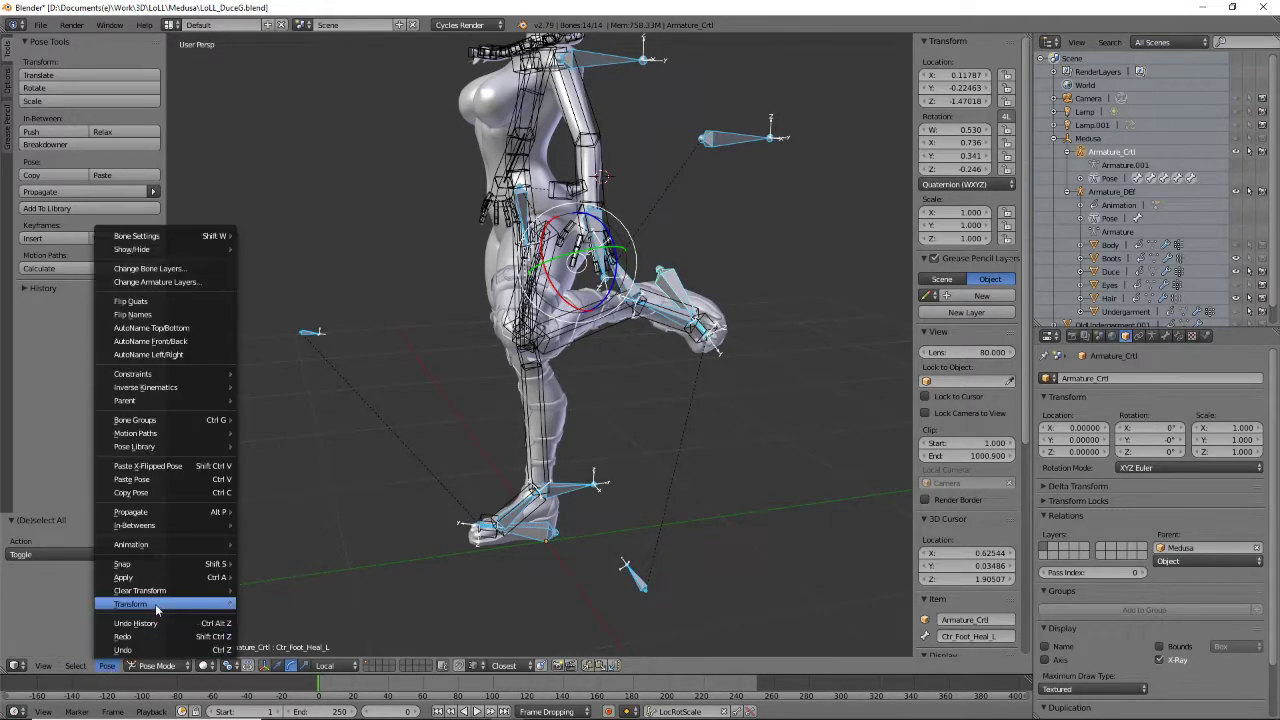
{"action": "mouse_move", "coordinate": [149, 603]}
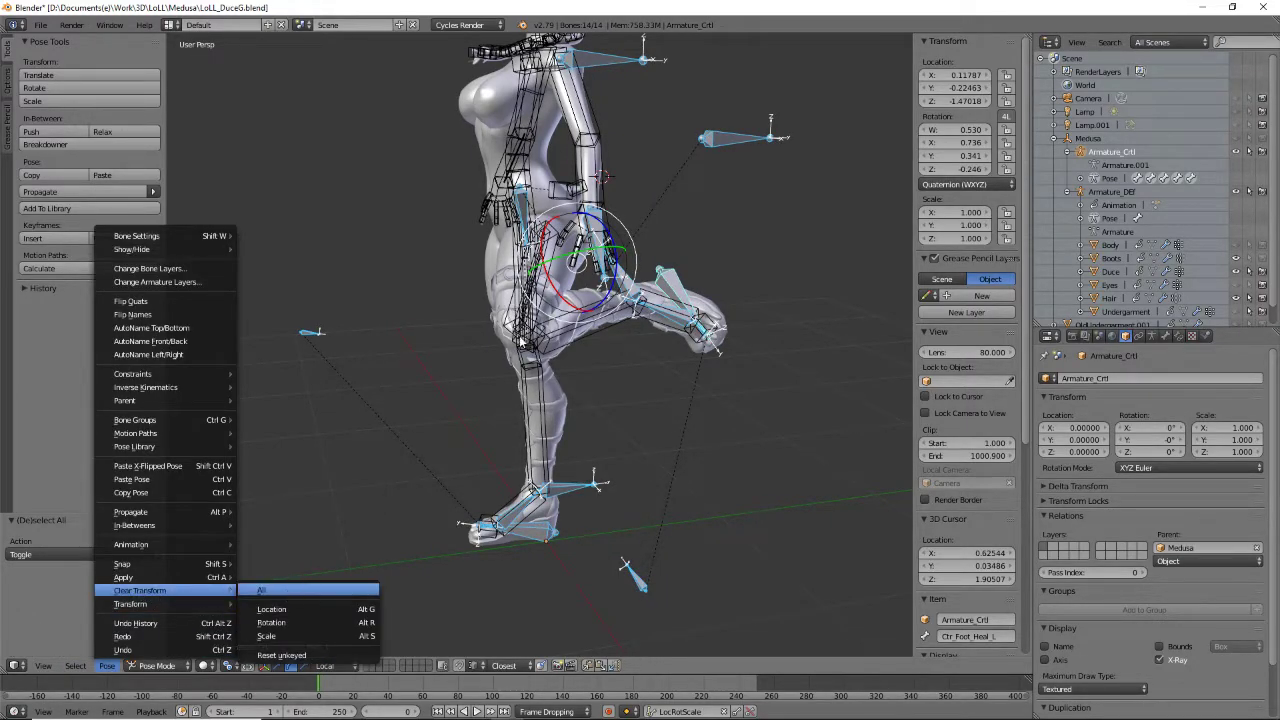
{"action": "left_click", "coordinate": [288, 595]}
{"action": "middle_click_drag", "start_coordinate": [466, 387], "coordinate": [662, 420]}
{"action": "scroll", "coordinate": [650, 414], "scroll_direction": "up", "scroll_amount": 5}
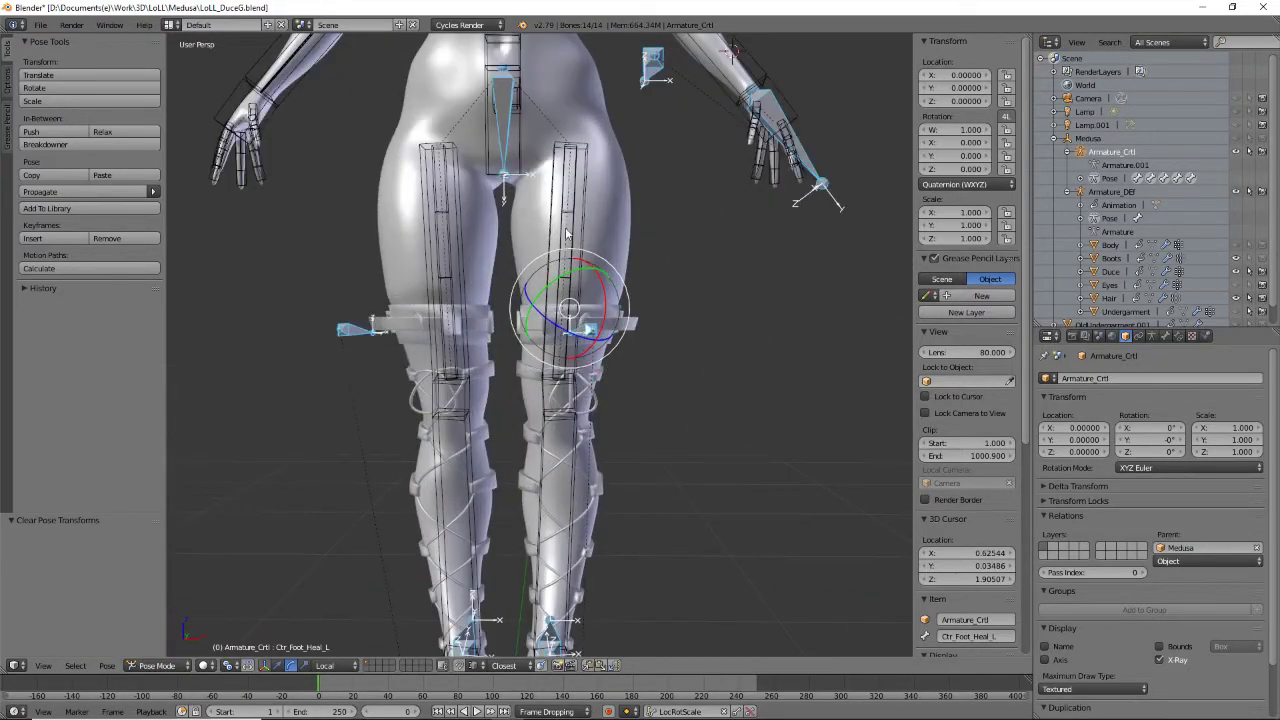
Switch the Armature_Crtl armature to Edit Mode and deselect all of its bones
{"action": "scroll", "coordinate": [645, 370], "scroll_direction": "down", "scroll_amount": 3}
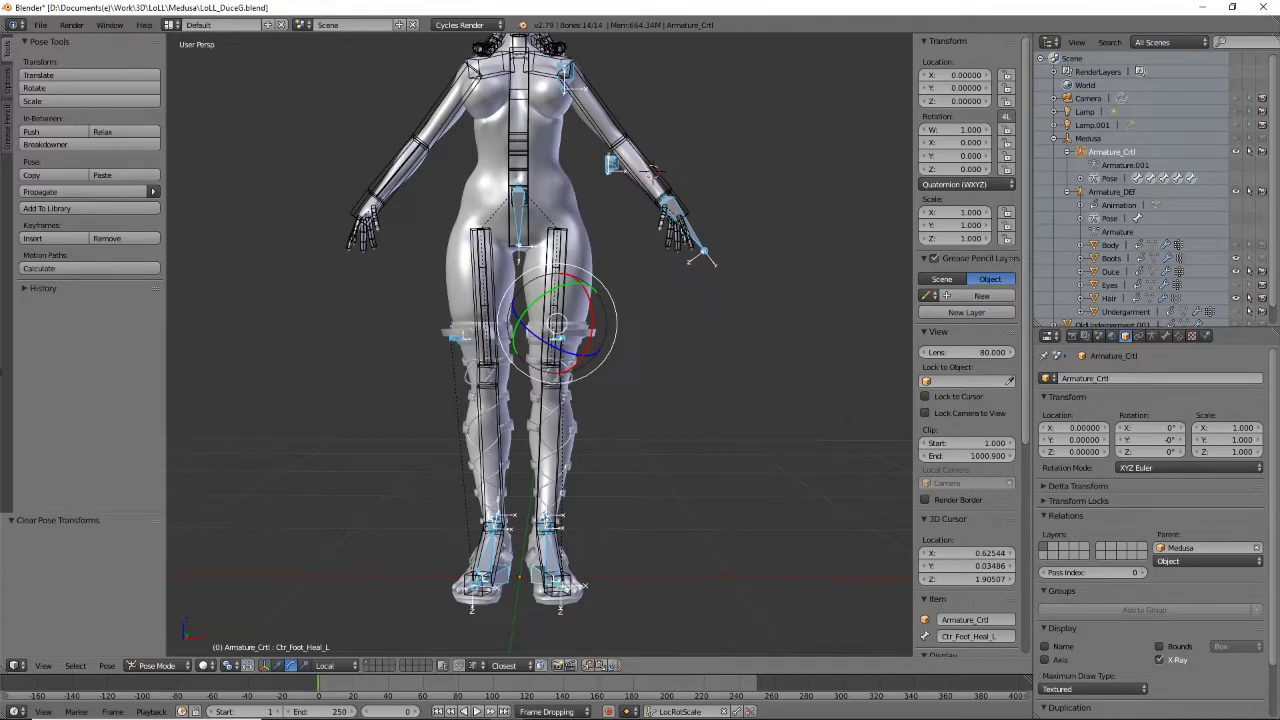
{"action": "mouse_move", "coordinate": [310, 717]}
{"action": "scroll", "coordinate": [535, 270], "scroll_direction": "up", "scroll_amount": 3}
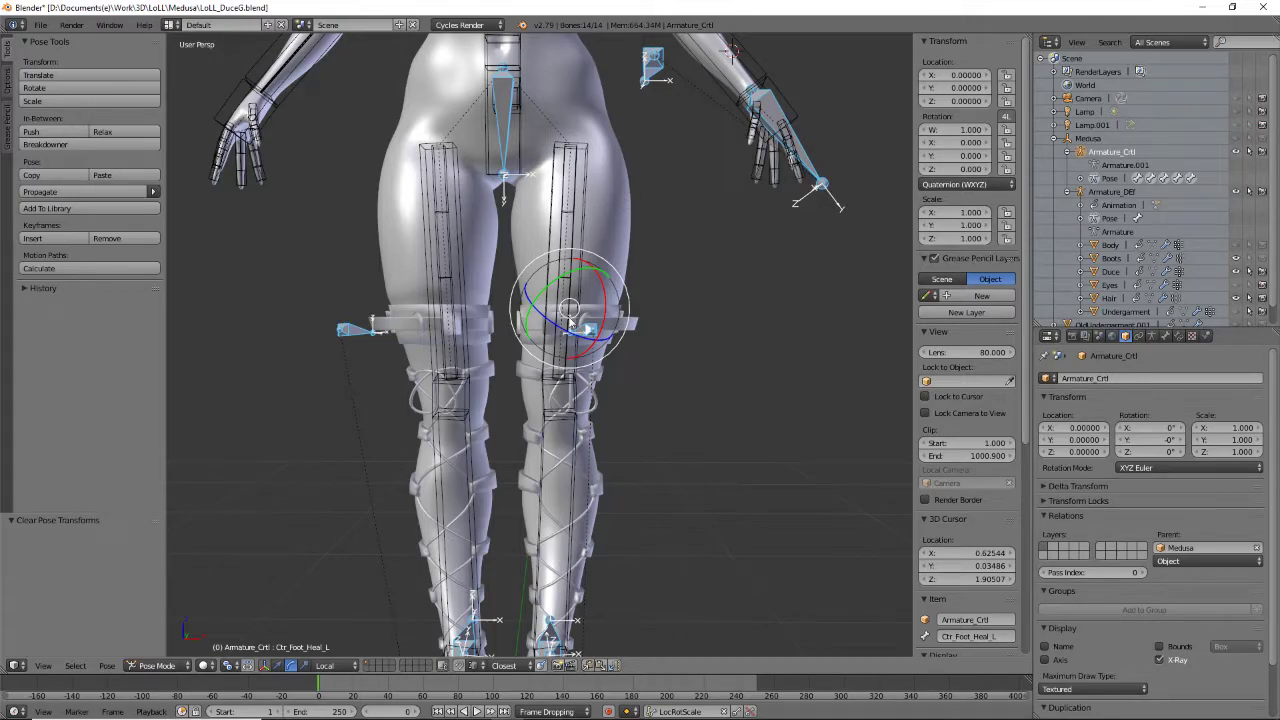
{"action": "scroll", "coordinate": [621, 382], "scroll_direction": "down", "scroll_amount": 3}
{"action": "middle_click_drag", "start_coordinate": [621, 382], "coordinate": [580, 466]}
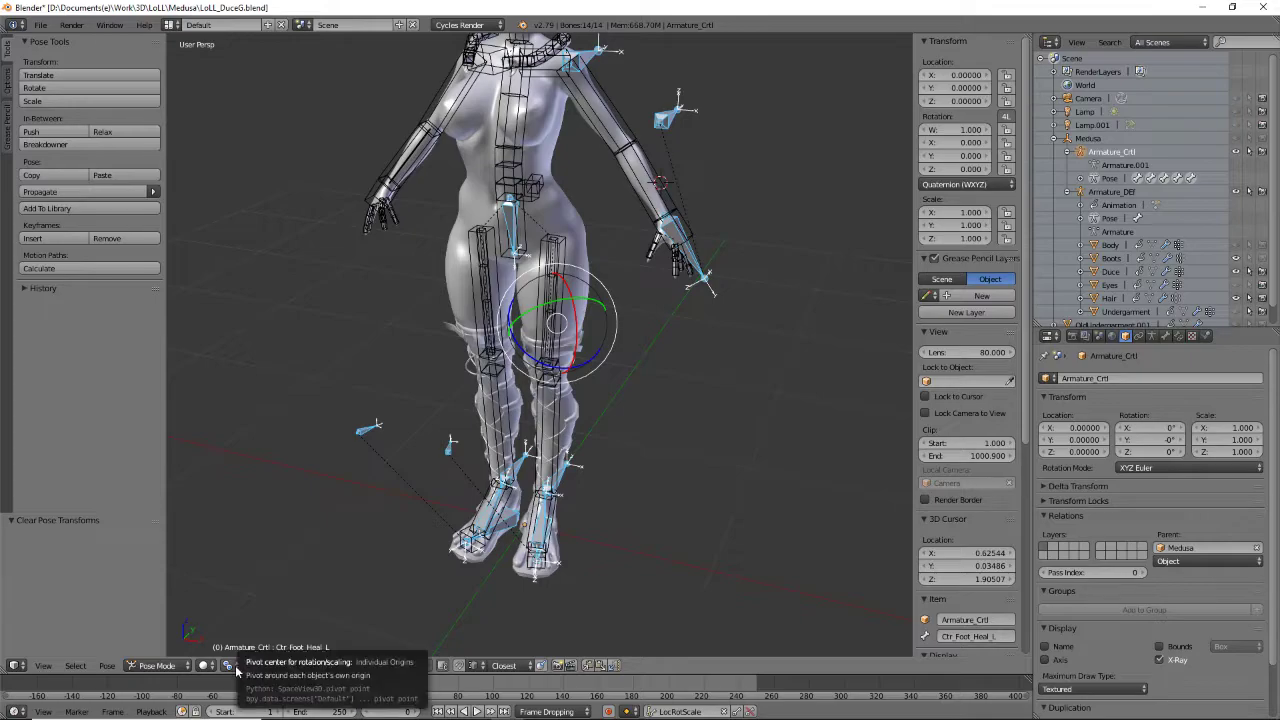
{"action": "left_click", "coordinate": [150, 665]}
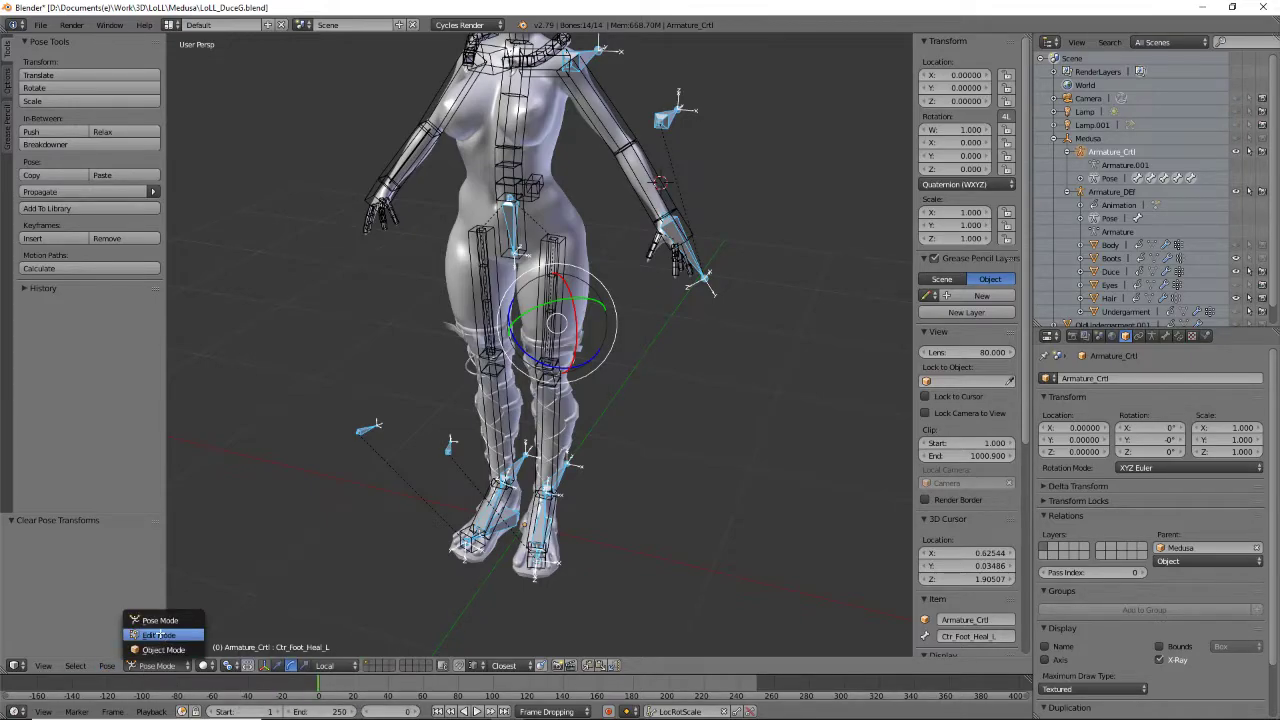
{"action": "left_click", "coordinate": [160, 632]}
{"action": "middle_click_drag", "start_coordinate": [608, 490], "coordinate": [670, 458]}
{"action": "scroll", "coordinate": [670, 459], "scroll_direction": "up", "scroll_amount": 3}
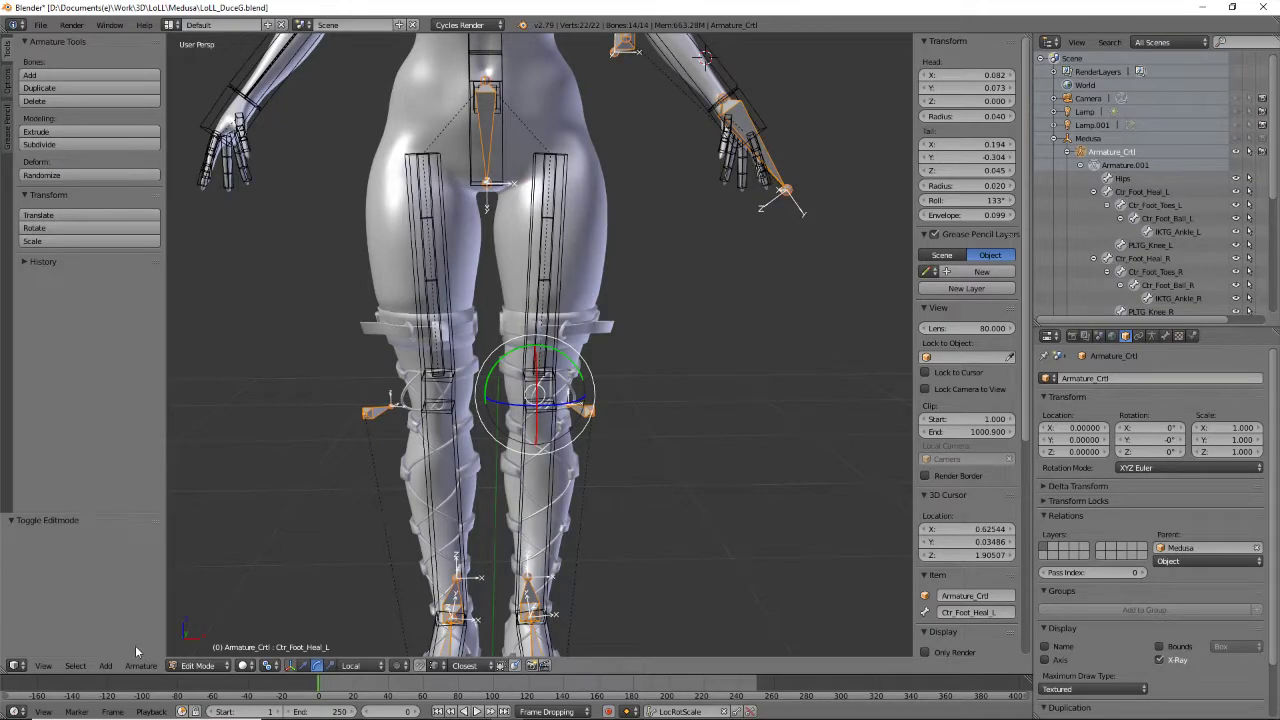
{"action": "key", "text": "a"}
{"action": "key", "text": "a"}
{"action": "key", "text": "a"}
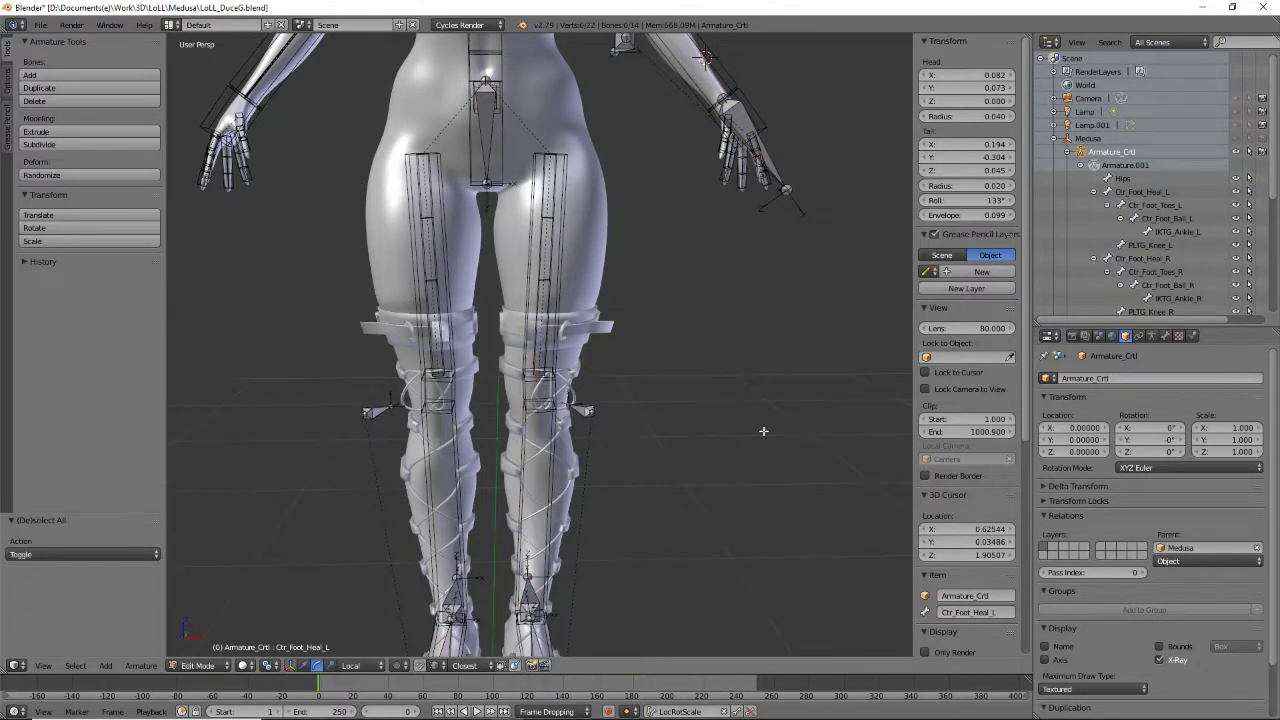
Add a bone to the control armature in the front orthographic view and place it beside the left thigh, about 0.46 units long
{"action": "key", "text": "KP_1"}
{"action": "key", "text": "KP_5"}
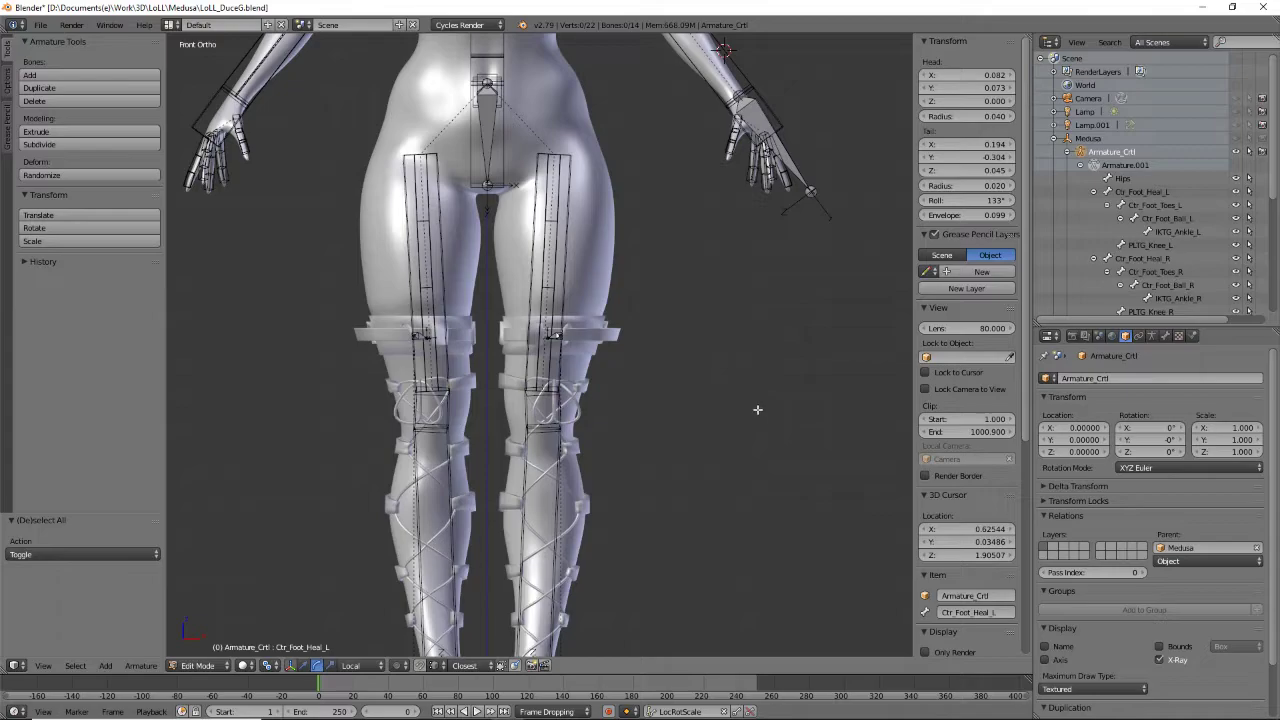
{"action": "key", "text": "shift+a"}
{"action": "scroll", "coordinate": [737, 350], "scroll_direction": "down", "scroll_amount": 5}
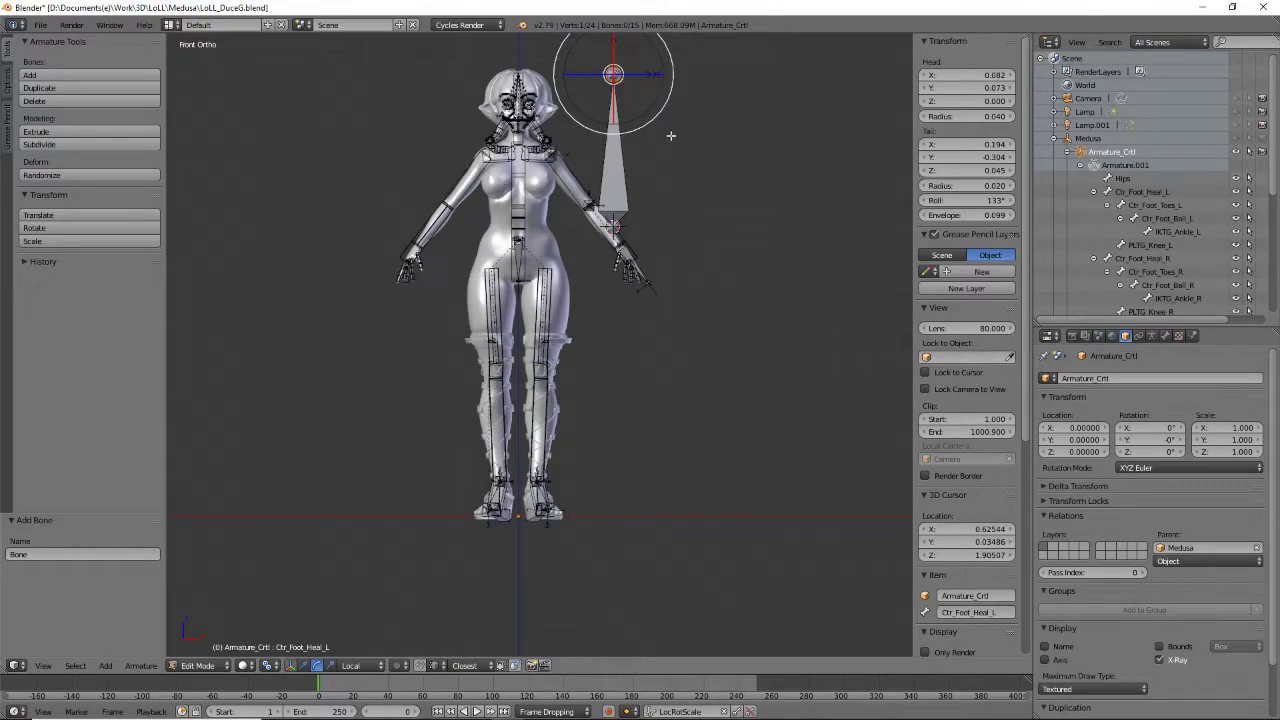
{"action": "right_click", "coordinate": [620, 168]}
{"action": "key", "text": "g"}
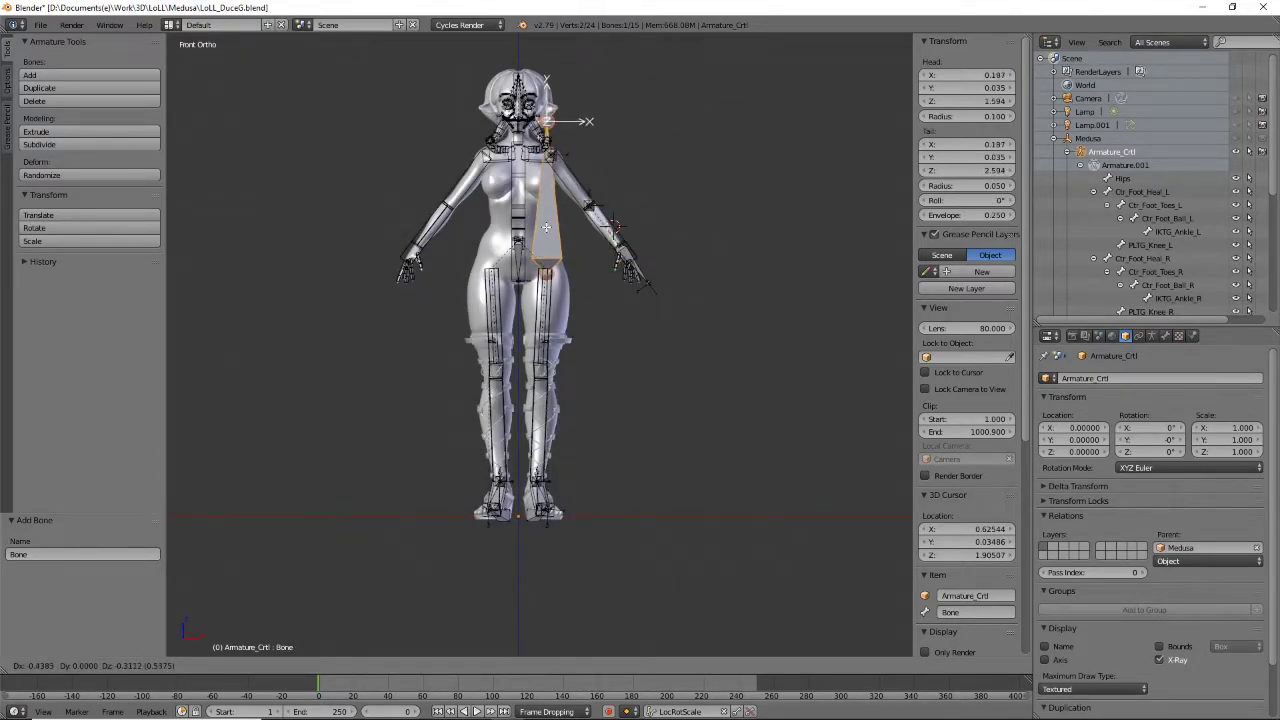
{"action": "left_click", "coordinate": [588, 223]}
{"action": "right_click", "coordinate": [588, 115]}
{"action": "key", "text": "g"}
{"action": "left_click", "coordinate": [594, 337]}
{"action": "scroll", "coordinate": [598, 455], "scroll_direction": "up", "scroll_amount": 5}
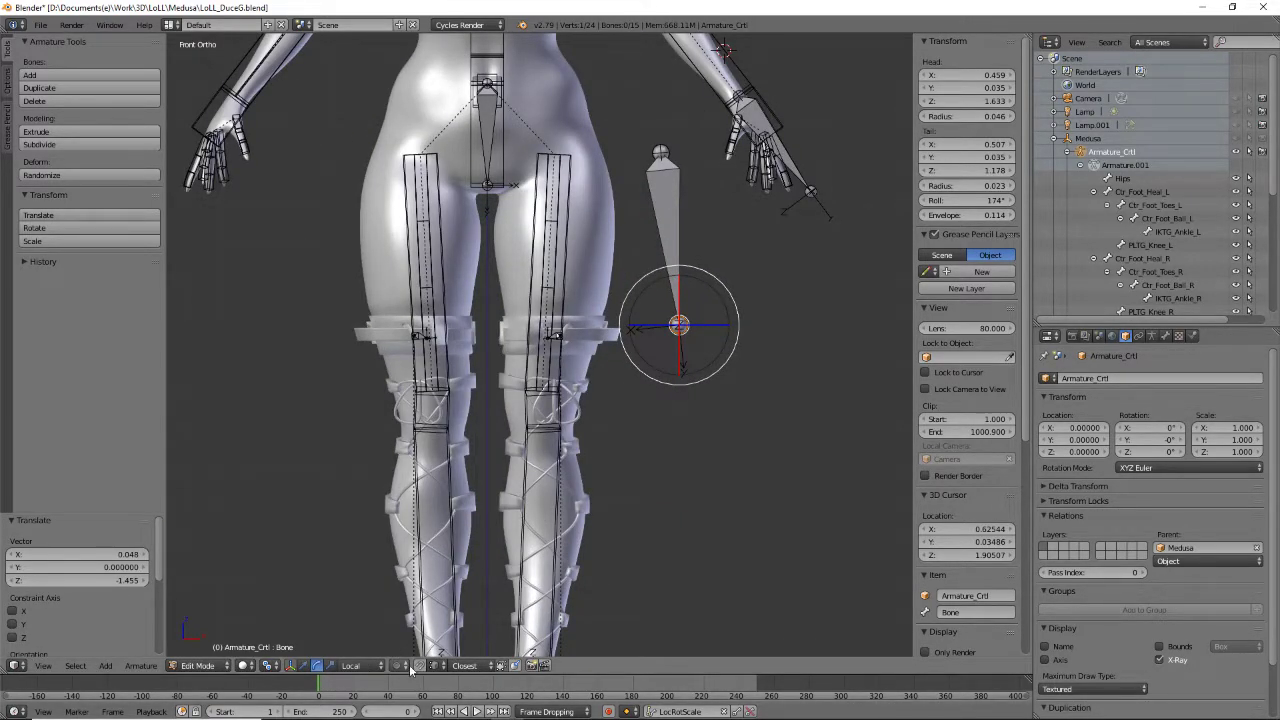
Hide the Duce mesh so that the thigh bones are exposed around the new bone
{"action": "scroll", "coordinate": [593, 287], "scroll_direction": "up", "scroll_amount": 3}
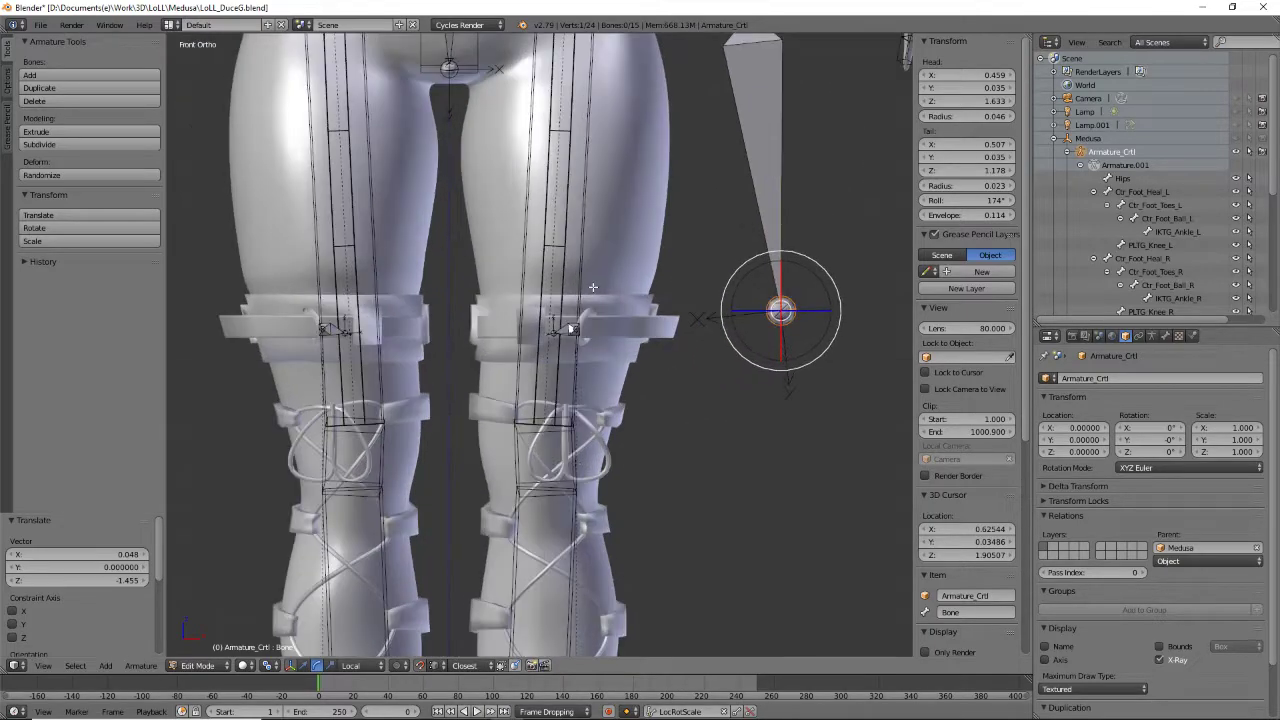
{"action": "middle_click_drag", "start_coordinate": [593, 287], "coordinate": [575, 389], "text": "shift"}
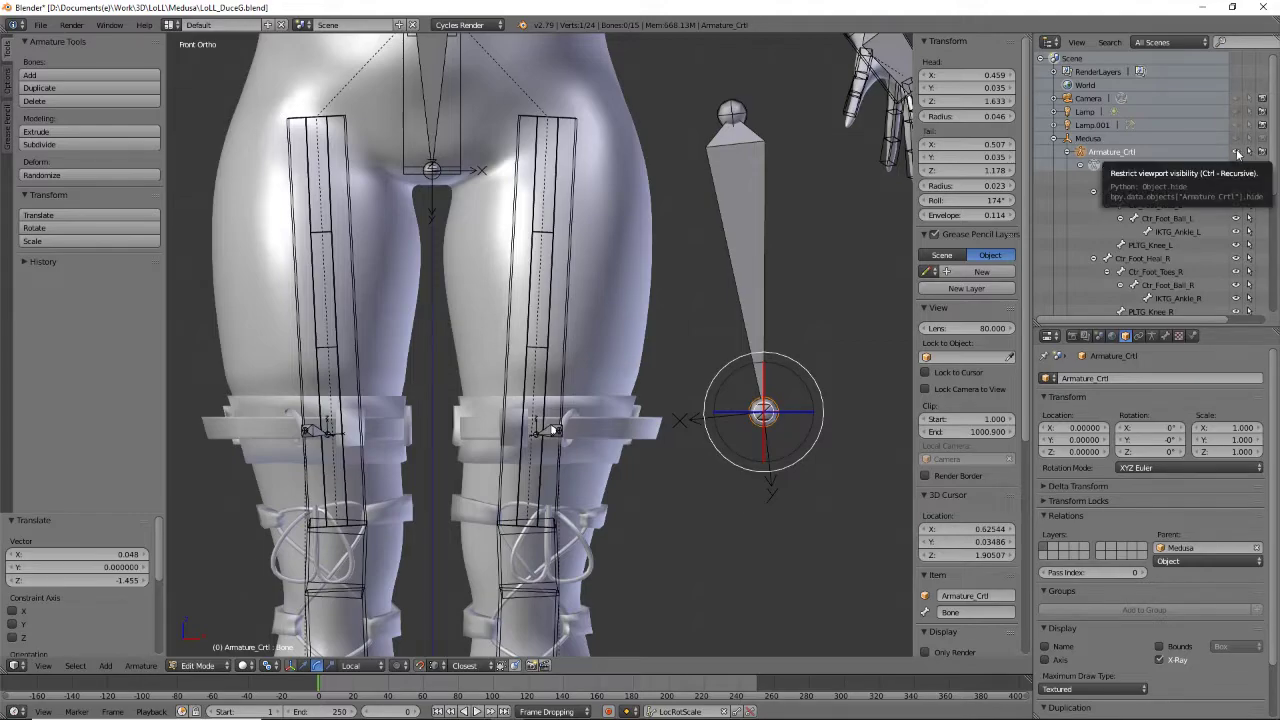
{"action": "scroll", "coordinate": [1145, 201], "scroll_direction": "down", "scroll_amount": 6}
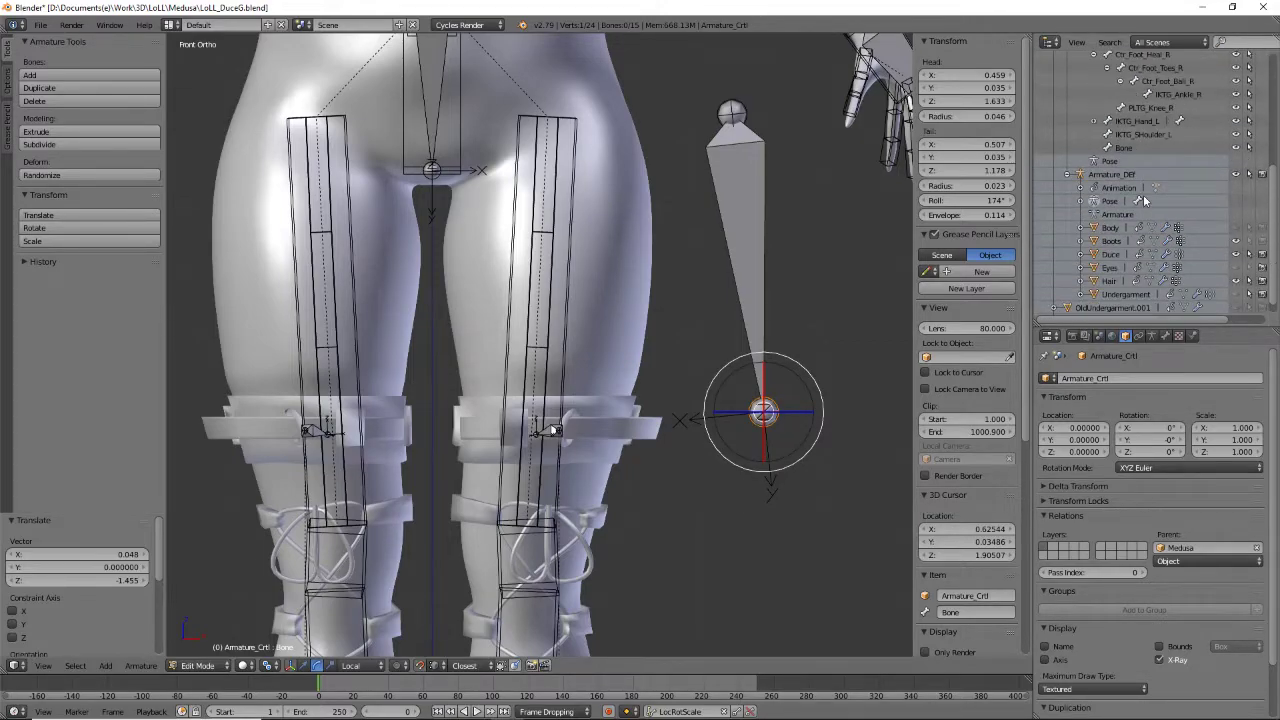
{"action": "left_click", "coordinate": [1236, 254]}
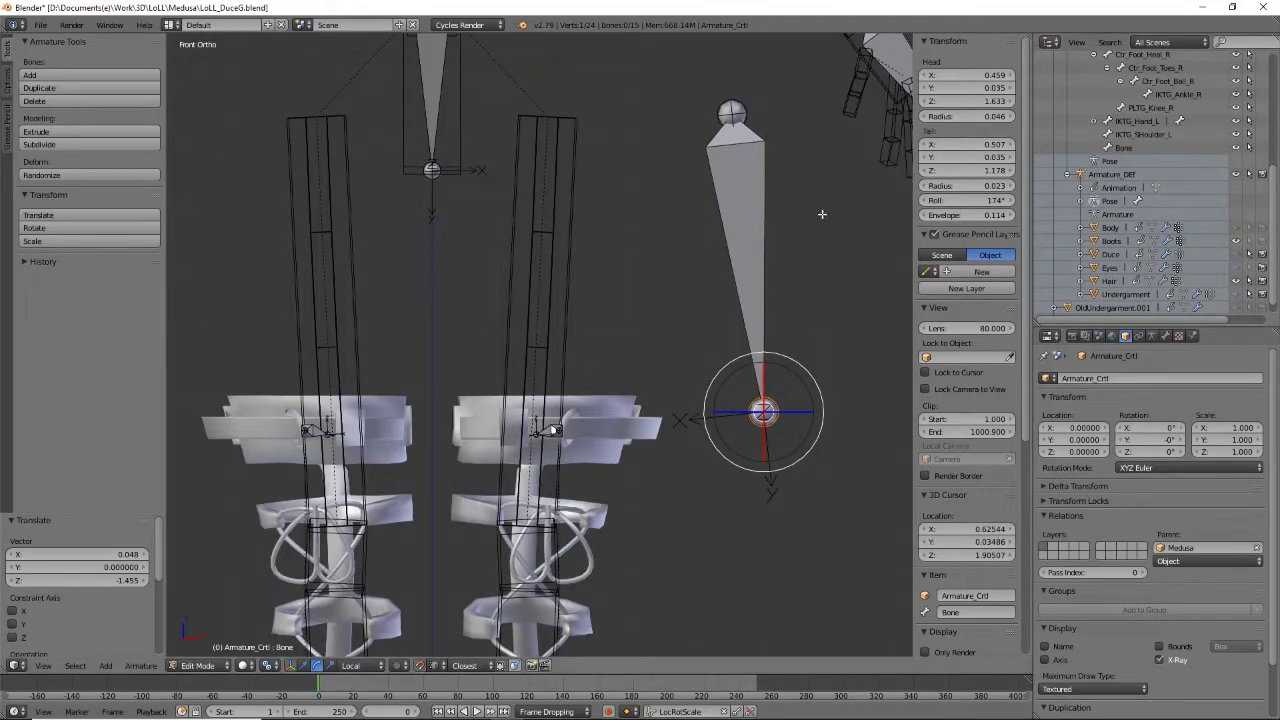
Snap the new bone's head to the top of the left thigh bone chain and its tail to the lower end of the second thigh segment
{"action": "right_click", "coordinate": [733, 110]}
{"action": "key", "text": "g"}
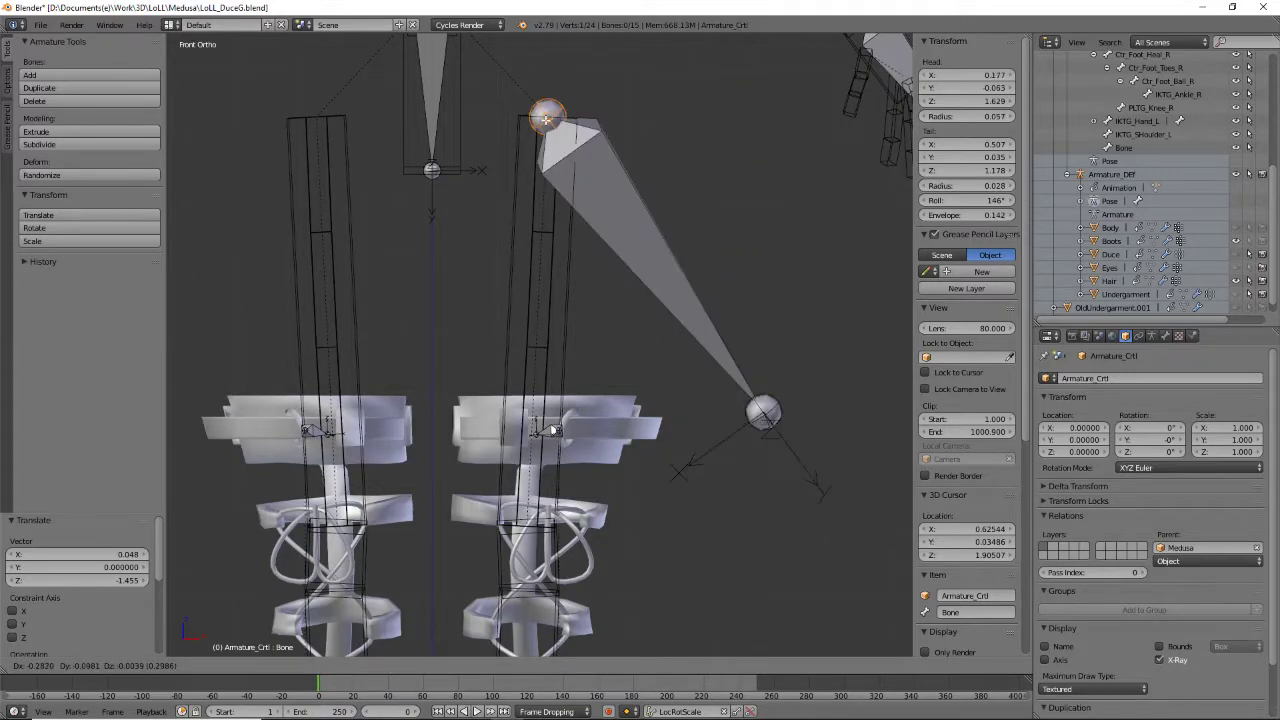
{"action": "left_click", "coordinate": [547, 119]}
{"action": "right_click", "coordinate": [764, 413]}
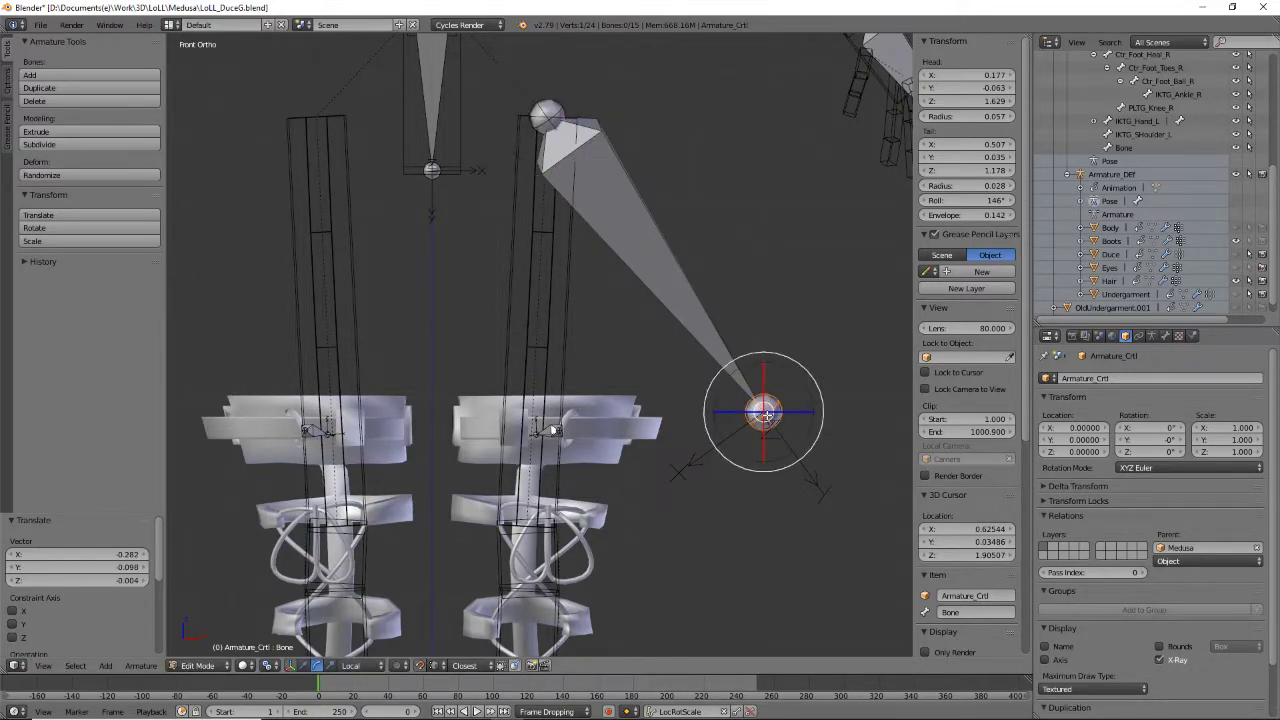
{"action": "key", "text": "g"}
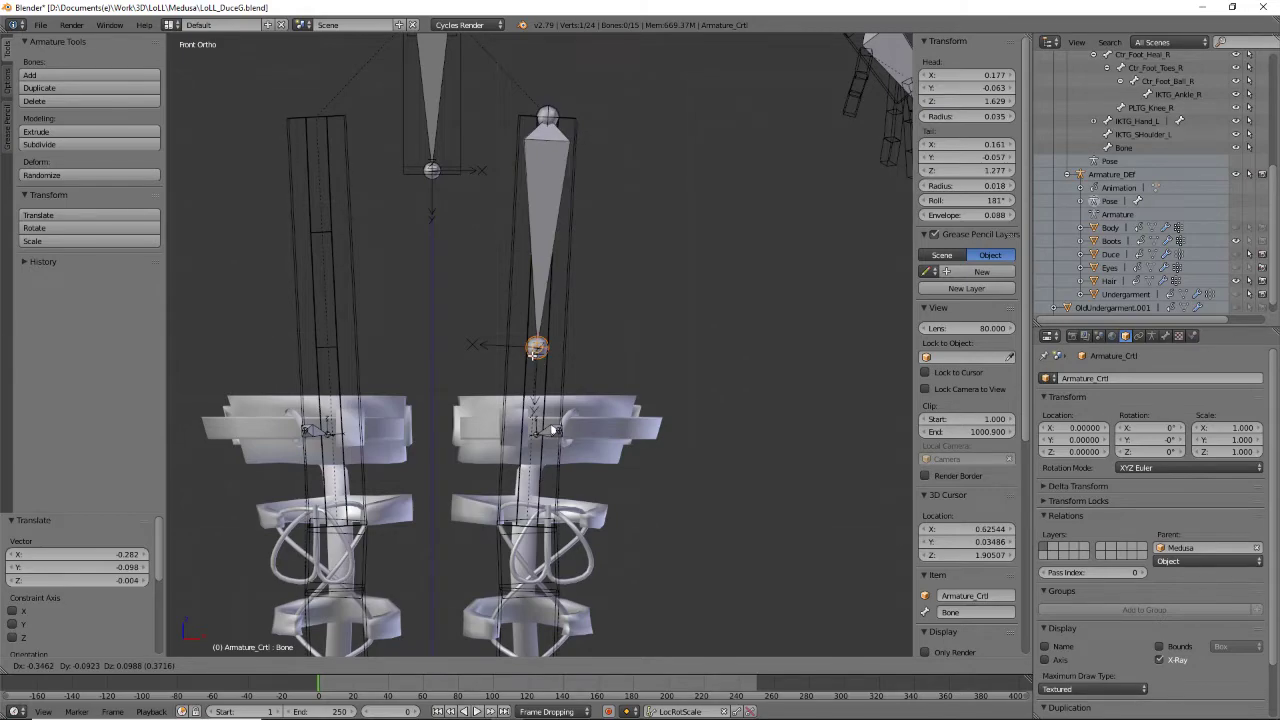
{"action": "left_click", "coordinate": [570, 133]}
{"action": "right_click", "coordinate": [556, 104]}
{"action": "key", "text": "g"}
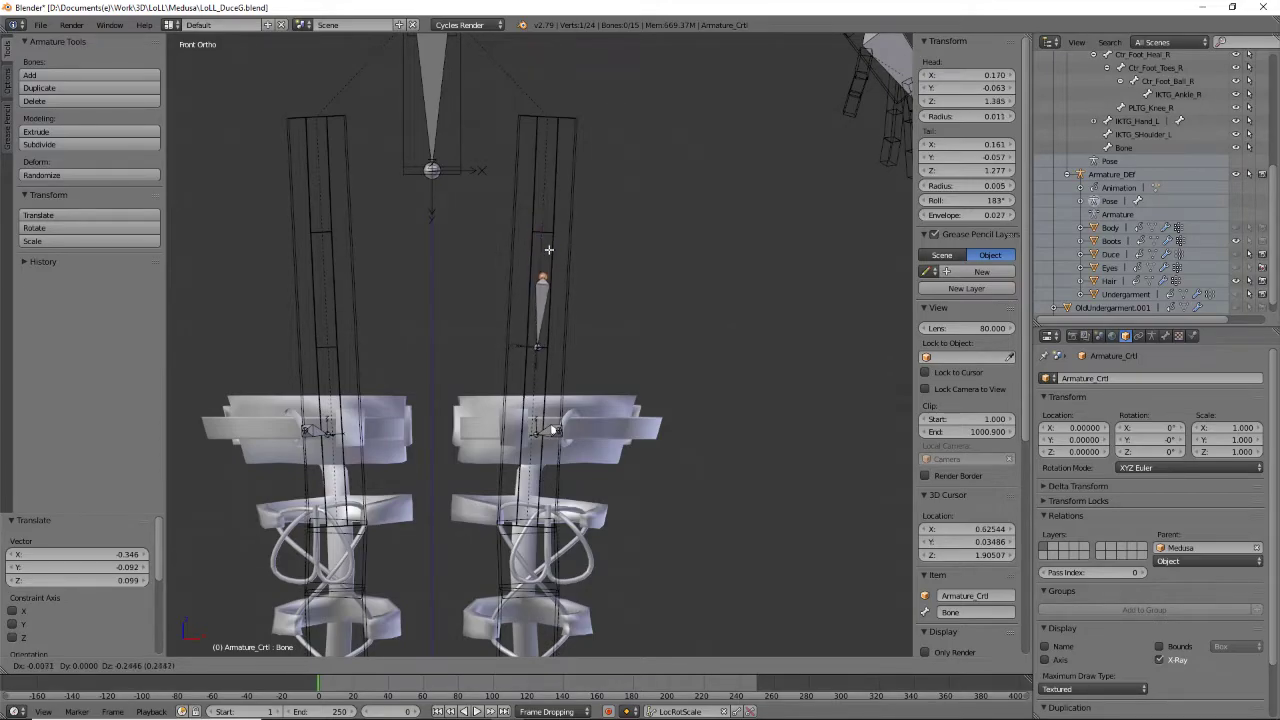
{"action": "right_click", "coordinate": [551, 260]}
Rename the Armature_Crtl object as Ctr_thigh_rt_L
{"action": "middle_click_drag", "start_coordinate": [683, 346], "coordinate": [626, 379]}
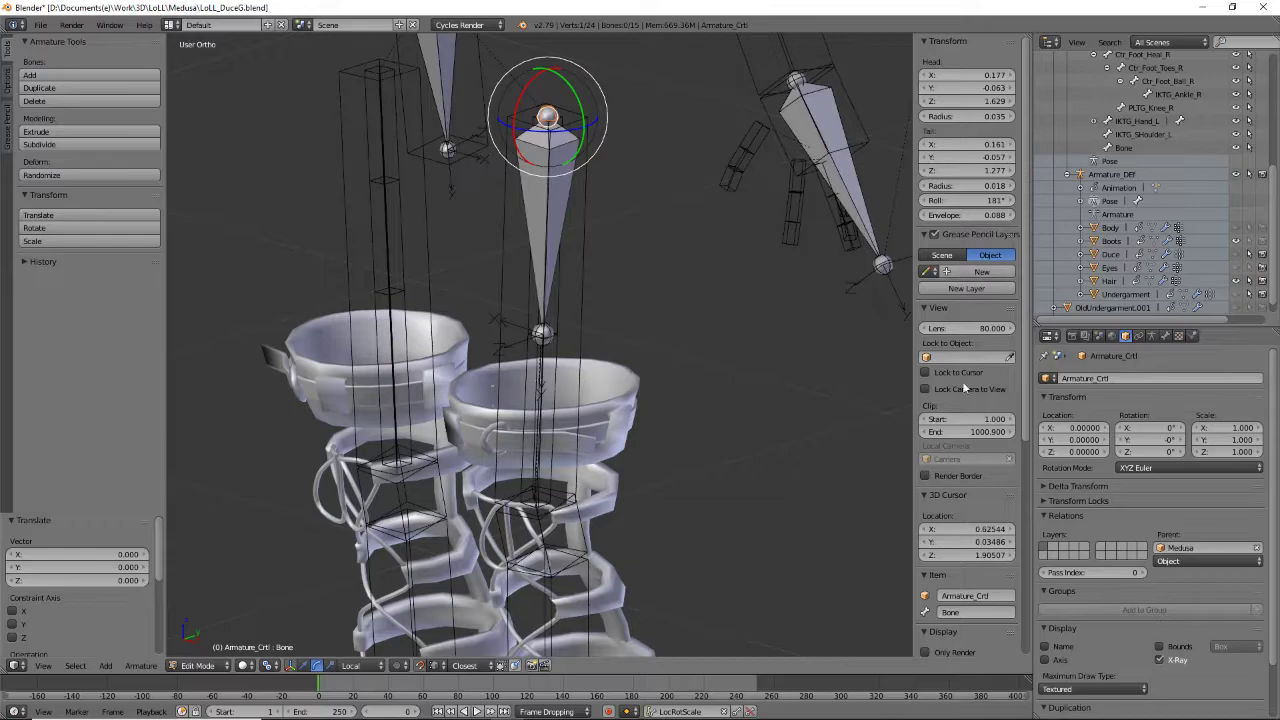
{"action": "left_click", "coordinate": [1159, 377]}
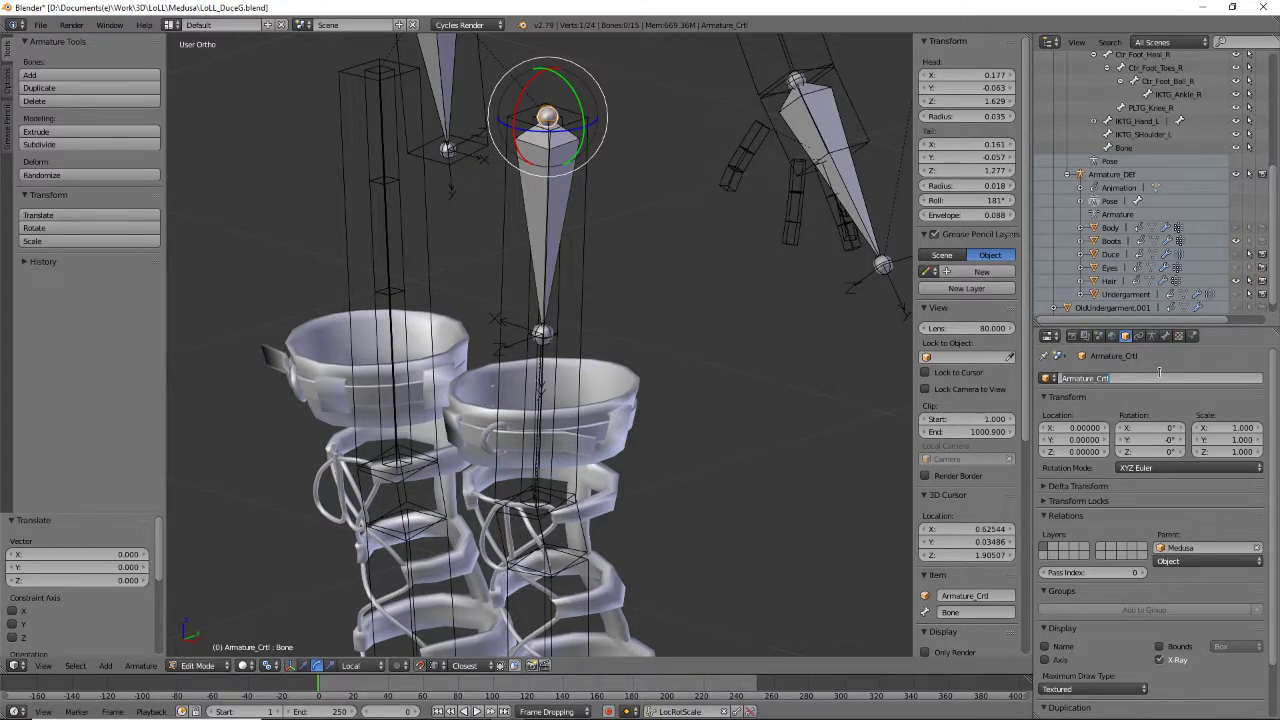
{"action": "key", "text": "BackSpace"}
{"action": "type", "text": "gh_rot_L"}
{"action": "key", "text": "Return"}
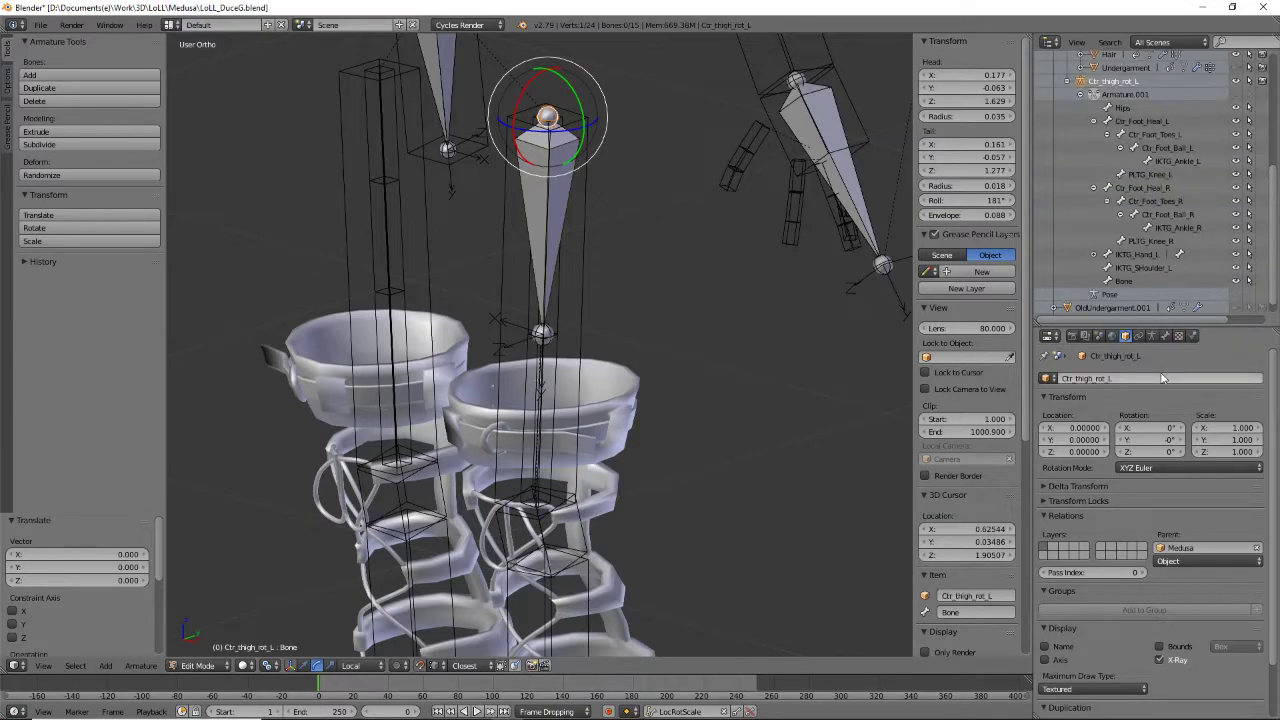
{"action": "left_click", "coordinate": [1103, 377]}
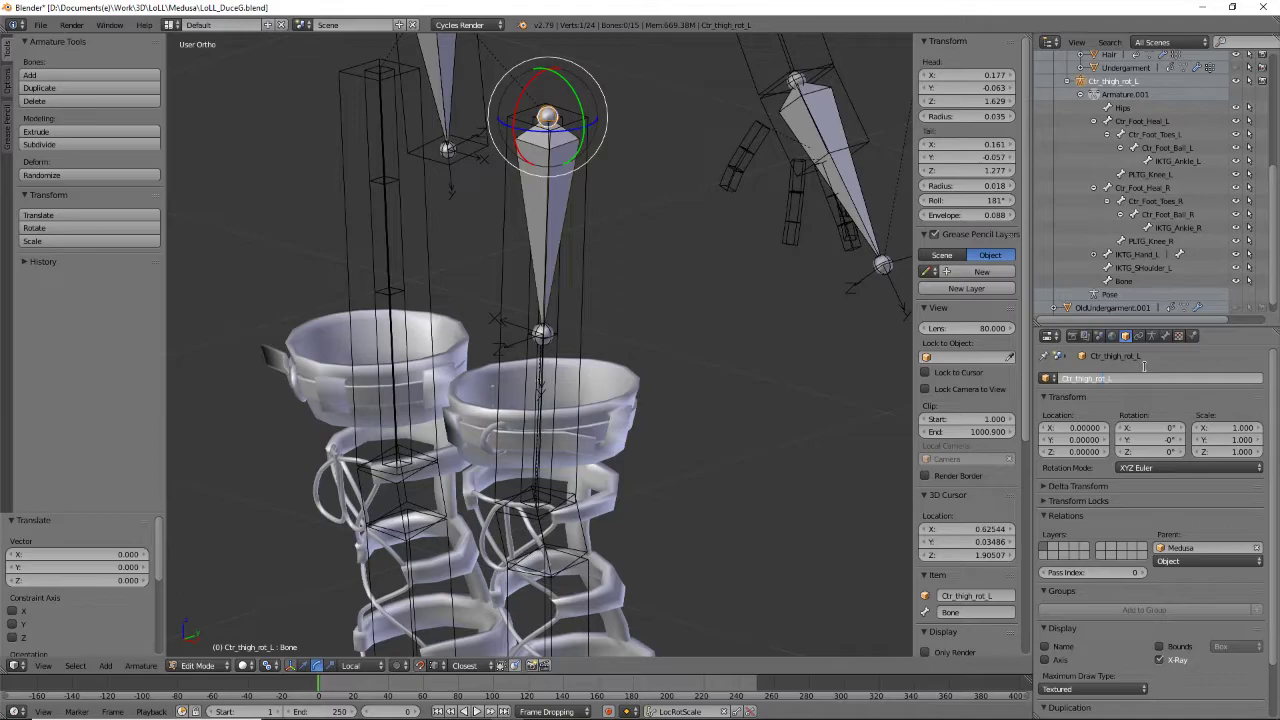
{"action": "key", "text": "Return"}
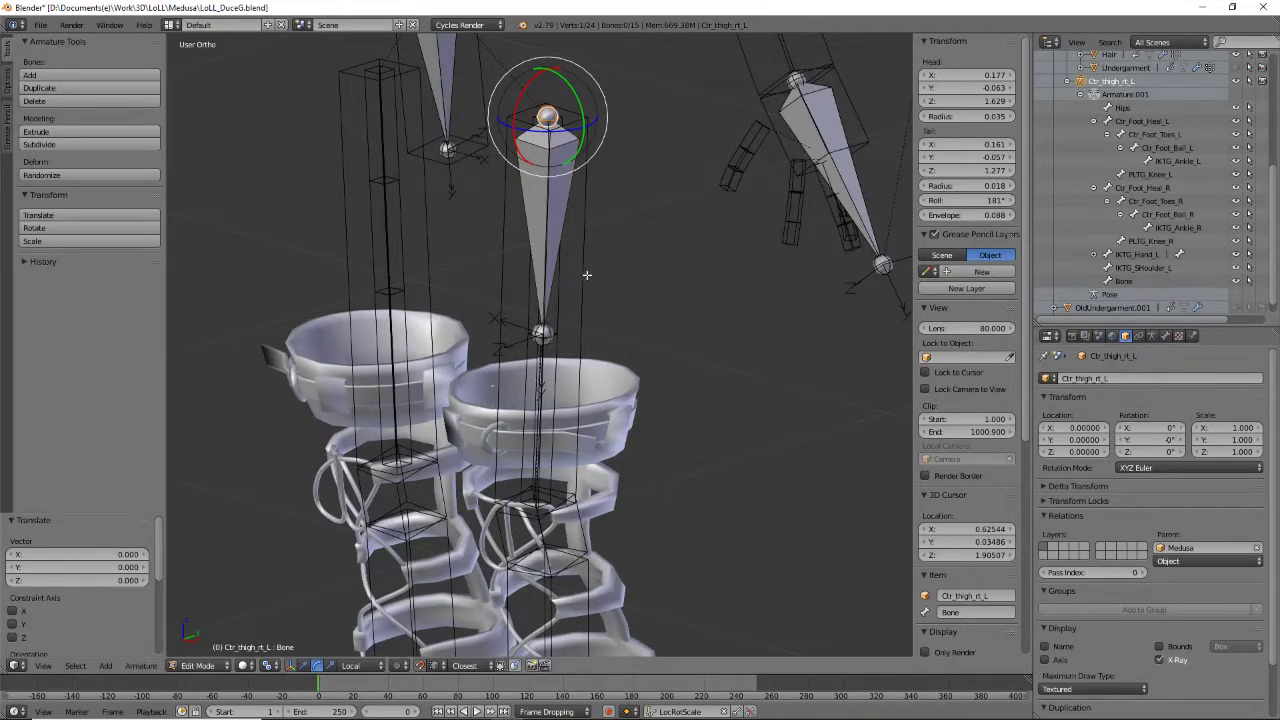
Select the new left thigh bone, switch the armature to Pose Mode and return it to Edit Mode
{"action": "middle_click_drag", "start_coordinate": [587, 274], "coordinate": [549, 255]}
{"action": "right_click", "coordinate": [562, 206]}
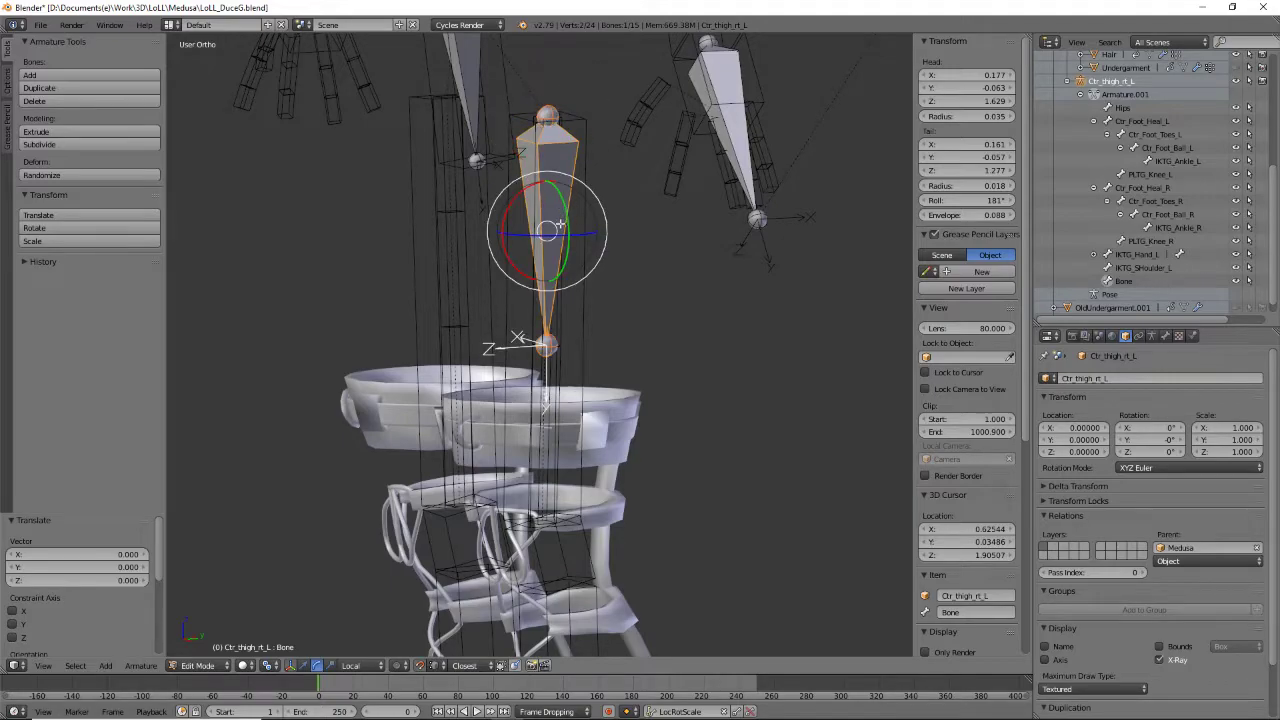
{"action": "left_click", "coordinate": [197, 665]}
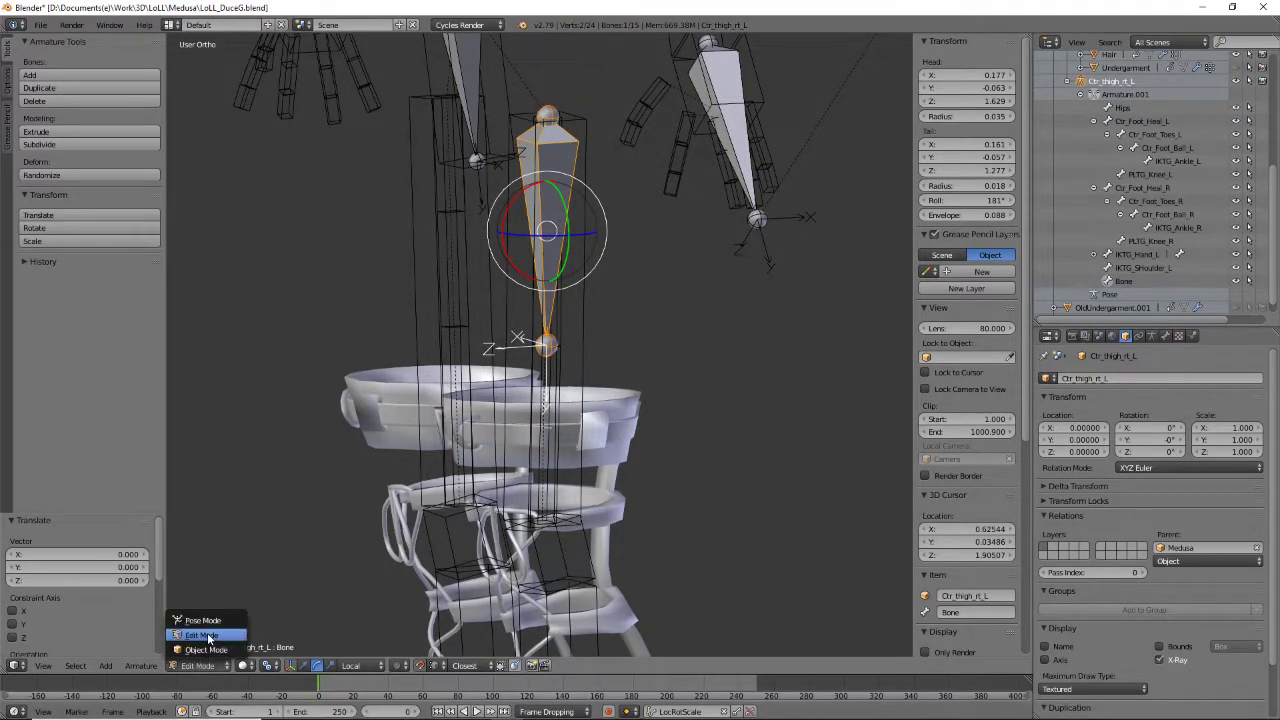
{"action": "left_click", "coordinate": [213, 620]}
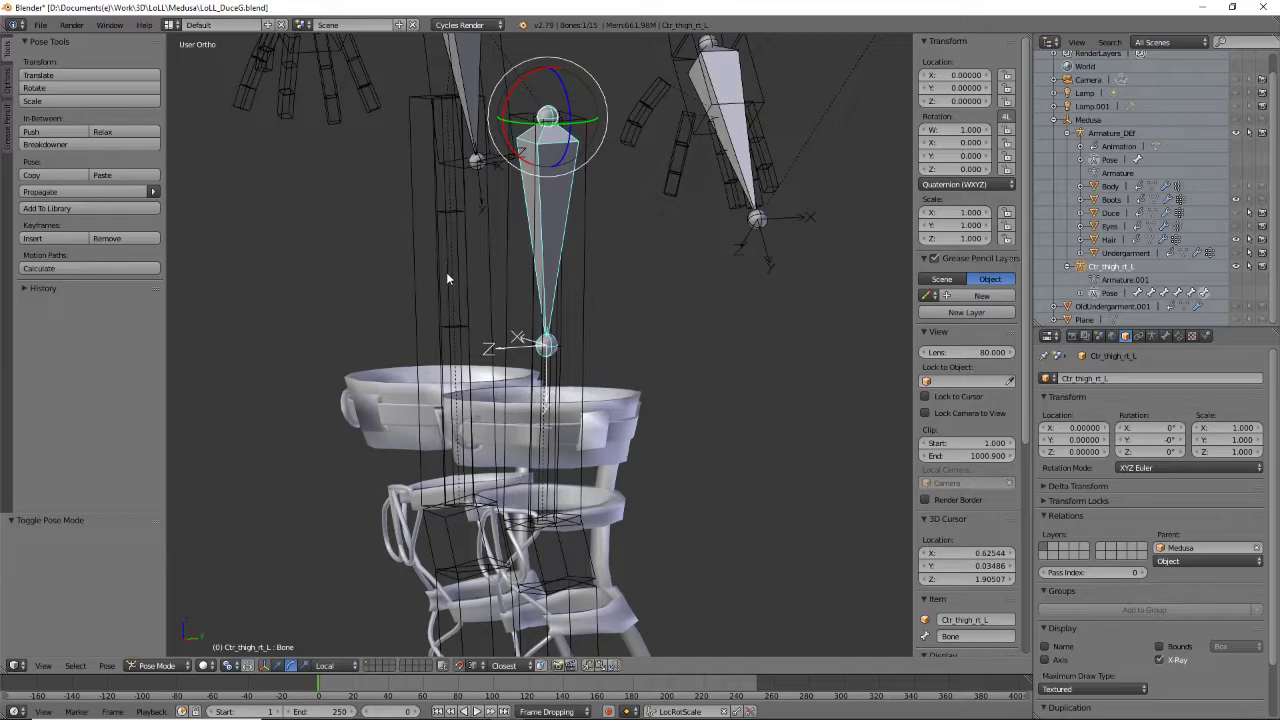
{"action": "left_click", "coordinate": [155, 665]}
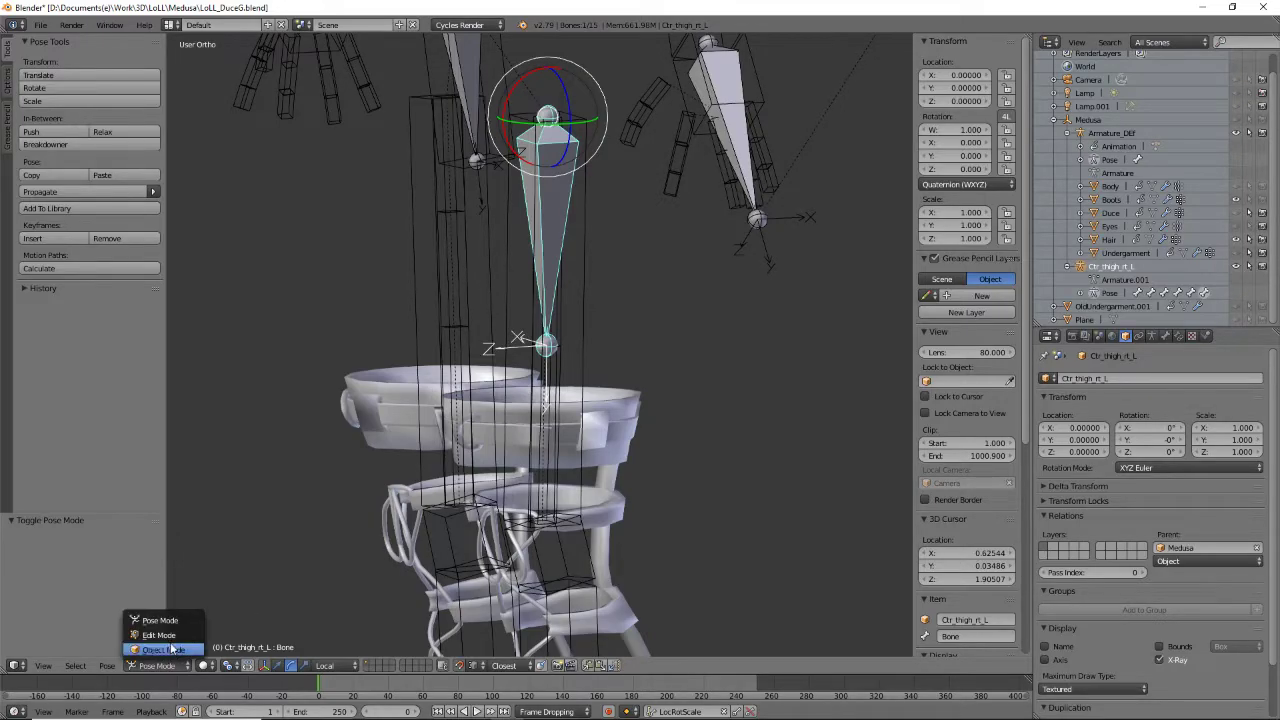
{"action": "left_click", "coordinate": [160, 635]}
{"action": "scroll", "coordinate": [583, 283], "scroll_direction": "up", "scroll_amount": 4}
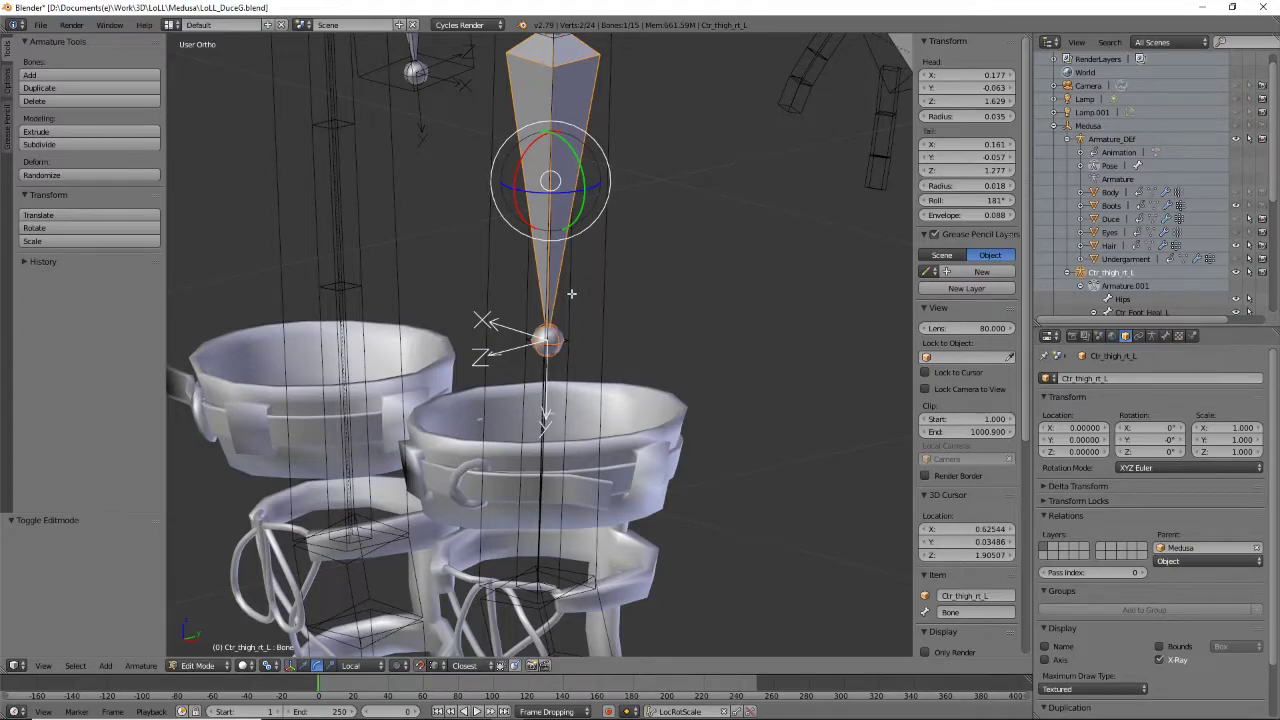
Compare the axis orientation of the Thigh_Leg_ThighA_L deform bone with that of the new left thigh control bone
{"action": "key", "text": "Tab"}
{"action": "right_click", "coordinate": [568, 294]}
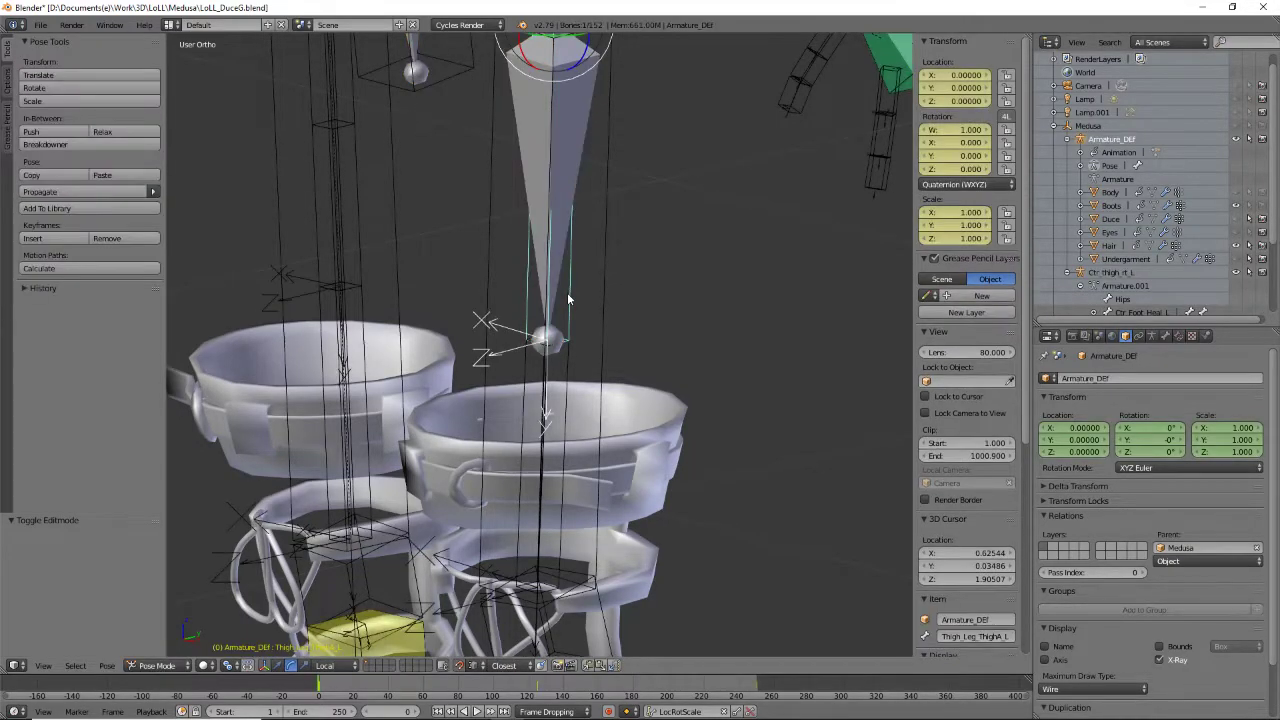
{"action": "middle_click_drag", "start_coordinate": [480, 344], "coordinate": [468, 153]}
{"action": "right_click", "coordinate": [572, 158]}
{"action": "middle_click_drag", "start_coordinate": [523, 319], "coordinate": [522, 478], "text": "shift"}
{"action": "middle_click_drag", "start_coordinate": [525, 395], "coordinate": [377, 371]}
{"action": "key", "text": "Tab"}
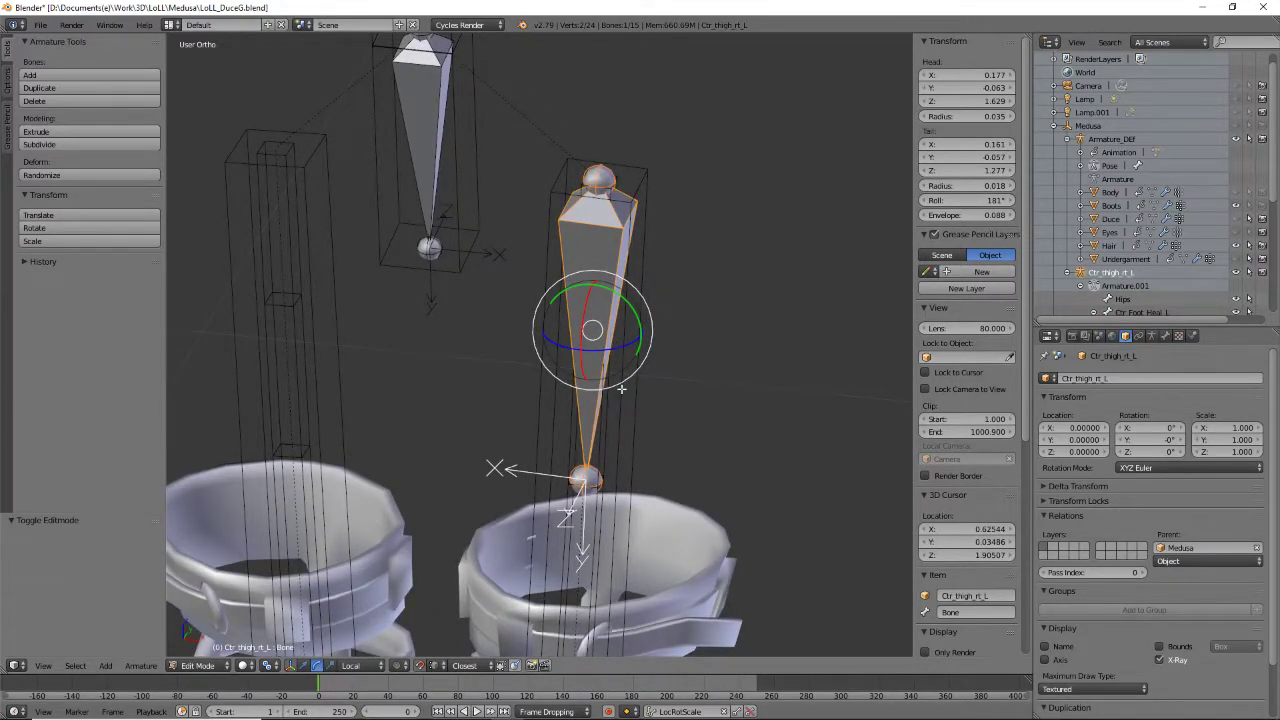
{"action": "key", "text": "Tab"}
{"action": "key", "text": "ctrl+Tab"}
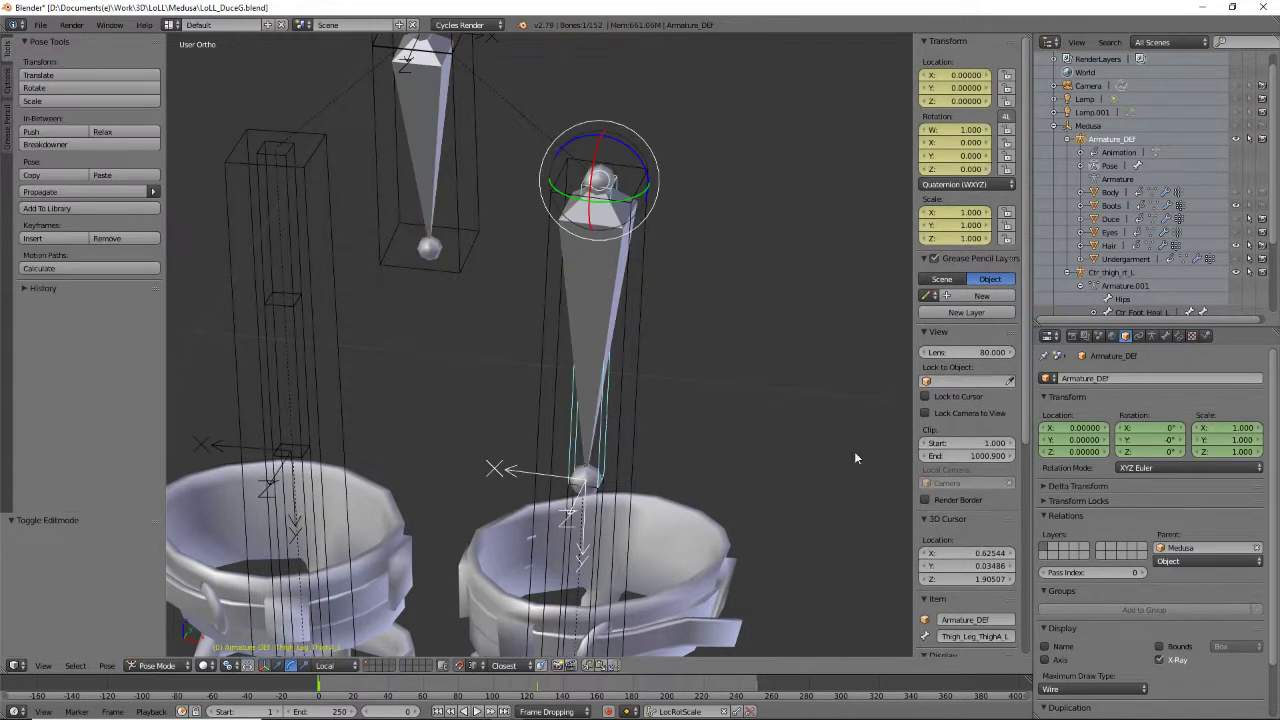
Examine the roll values of the Thigh_Leg_ThighA_L and Eff_Leg_Thigh_L bones of Armature_DEF in Edit Mode
{"action": "scroll", "coordinate": [1186, 527], "scroll_direction": "down", "scroll_amount": 2}
{"action": "scroll", "coordinate": [1188, 534], "scroll_direction": "up", "scroll_amount": 2}
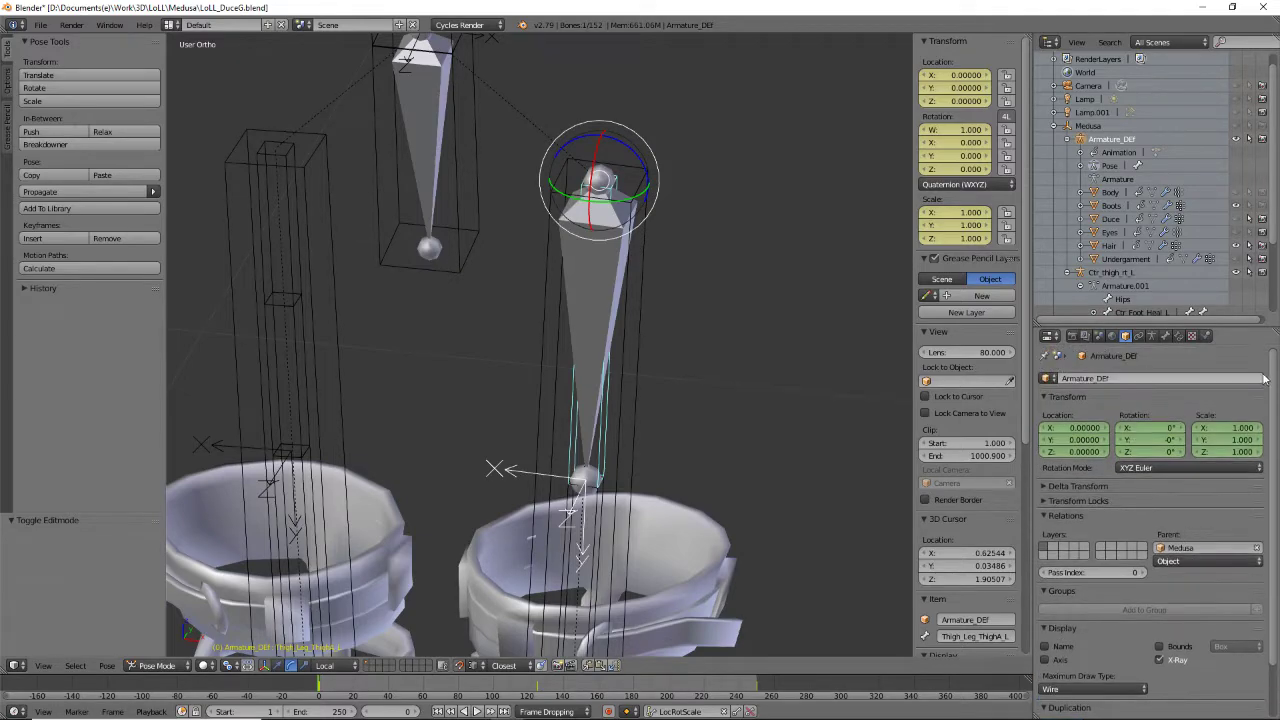
{"action": "left_click", "coordinate": [1165, 336]}
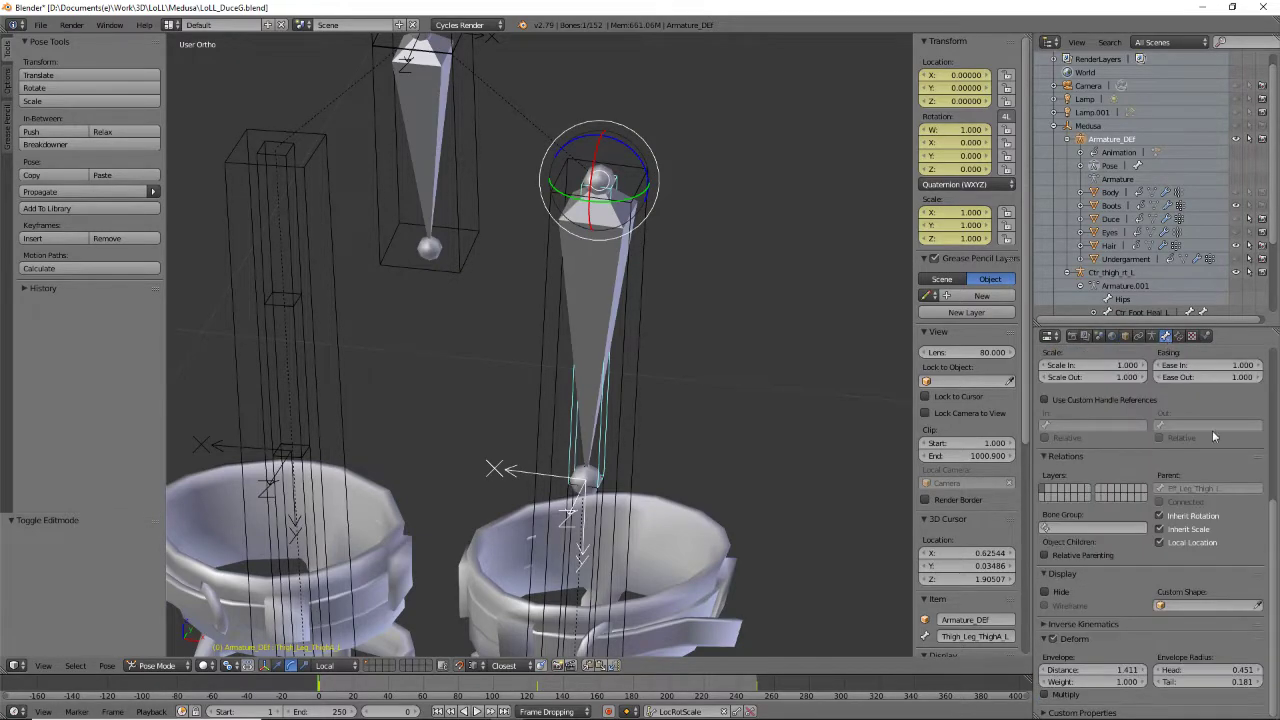
{"action": "scroll", "coordinate": [1250, 560], "scroll_direction": "down", "scroll_amount": 4}
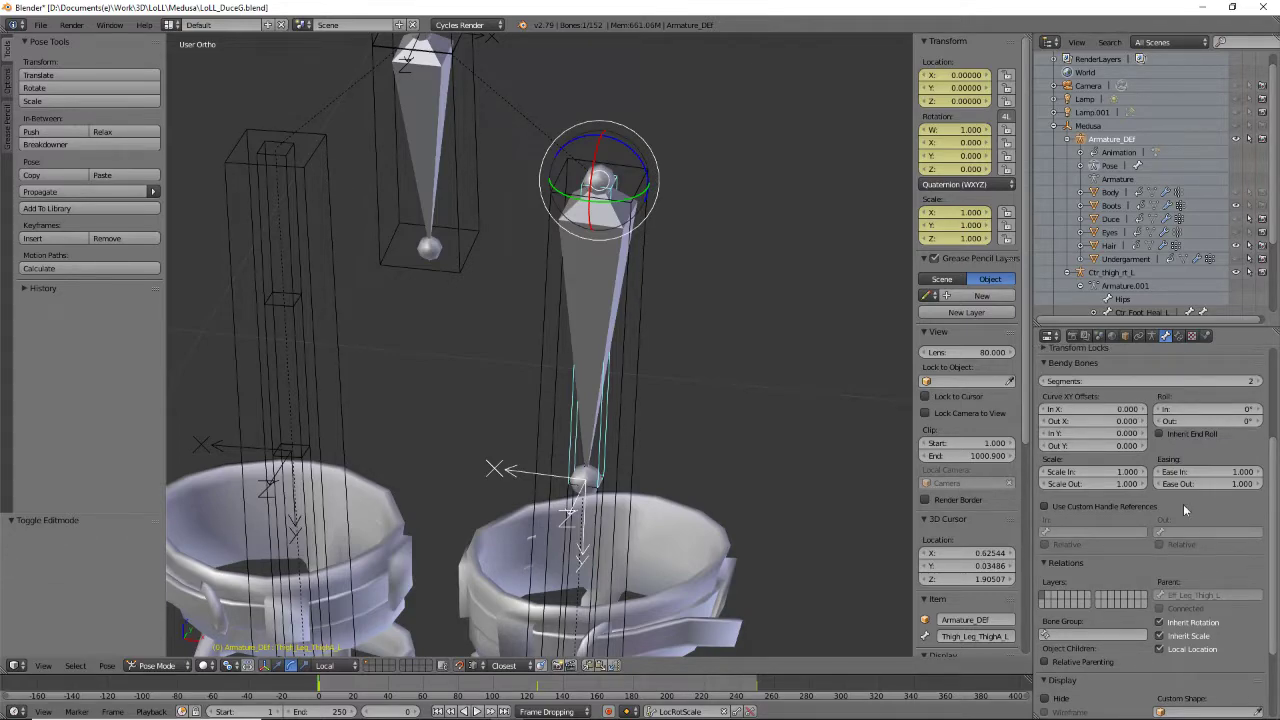
{"action": "left_click", "coordinate": [143, 667]}
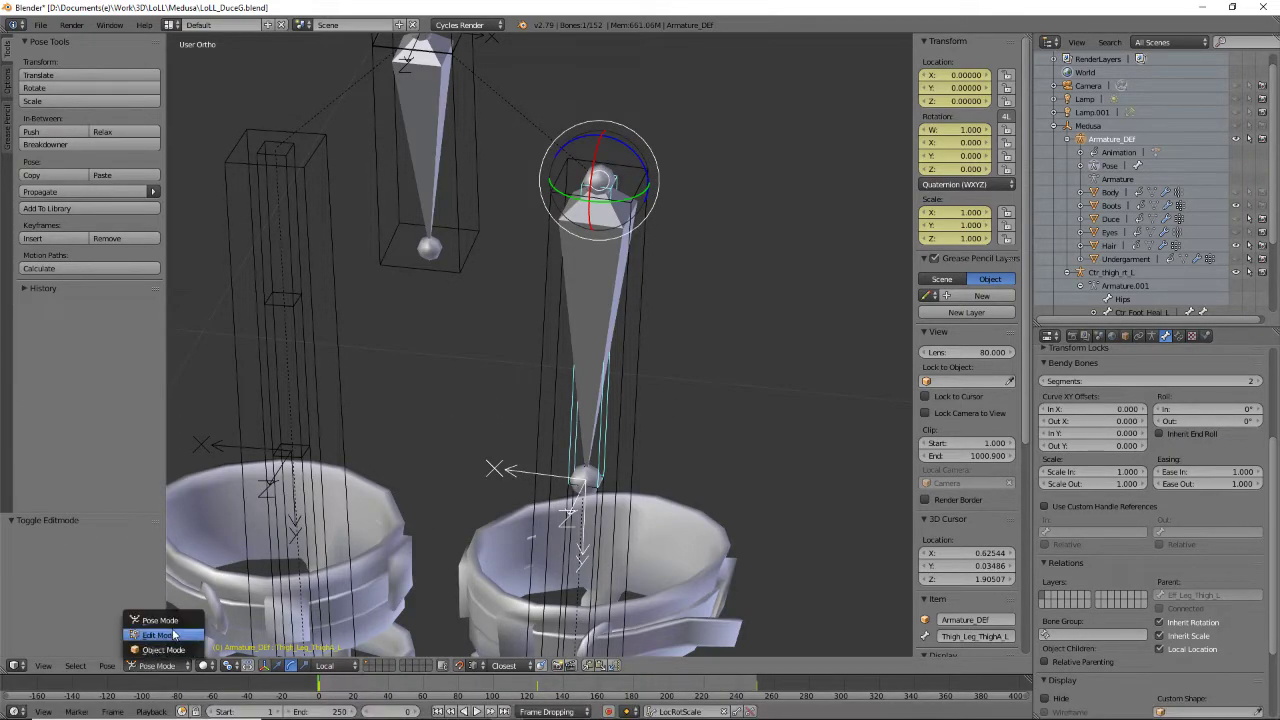
{"action": "left_click", "coordinate": [170, 632]}
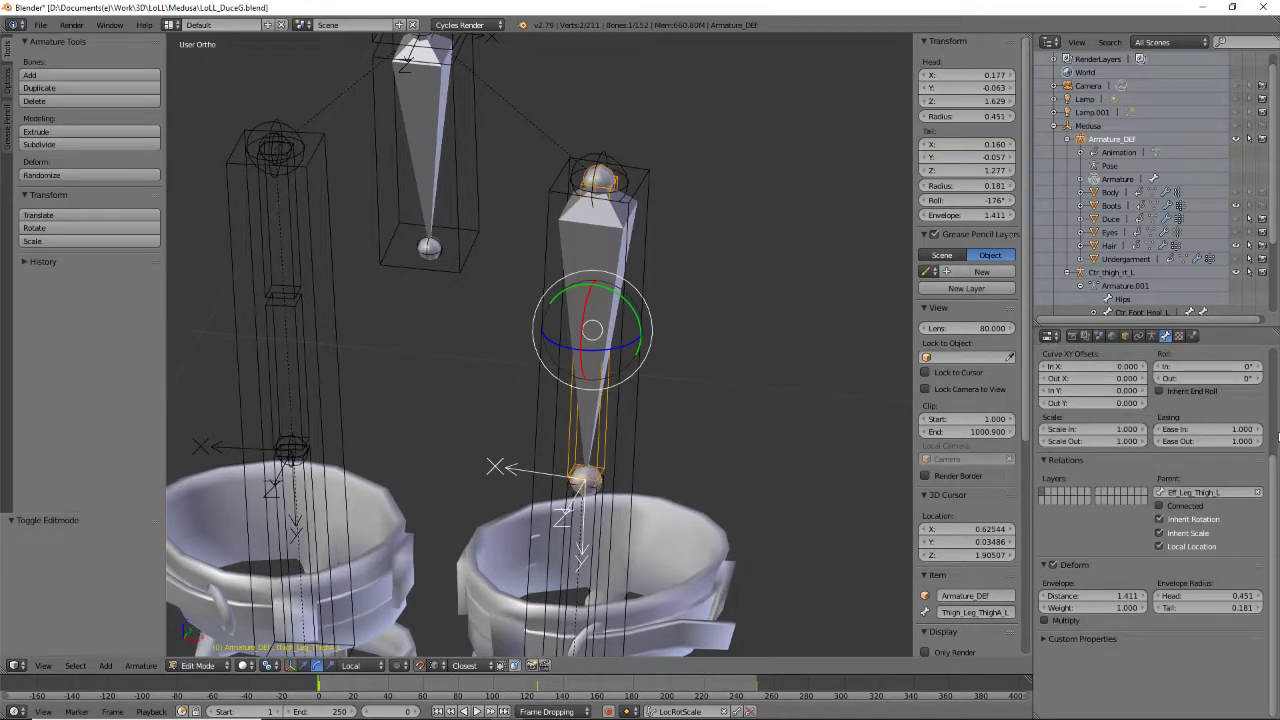
{"action": "scroll", "coordinate": [1245, 455], "scroll_direction": "up", "scroll_amount": 4}
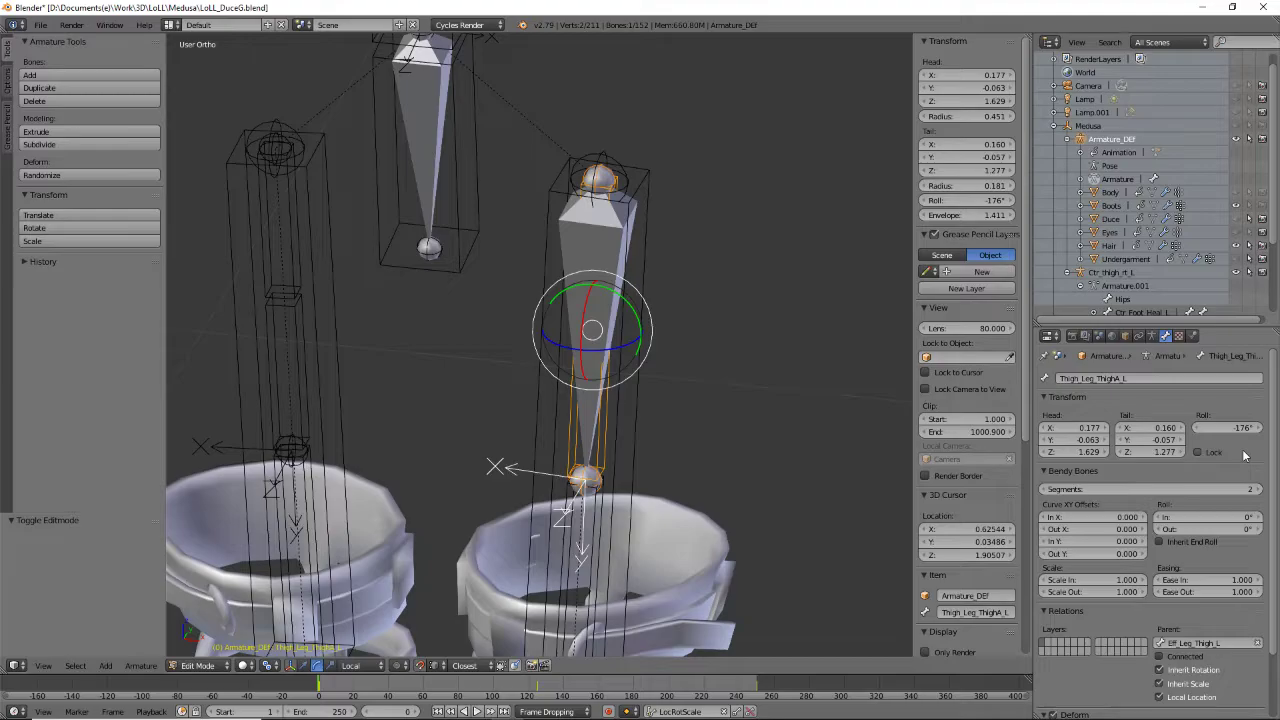
{"action": "middle_click_drag", "start_coordinate": [645, 301], "coordinate": [770, 460]}
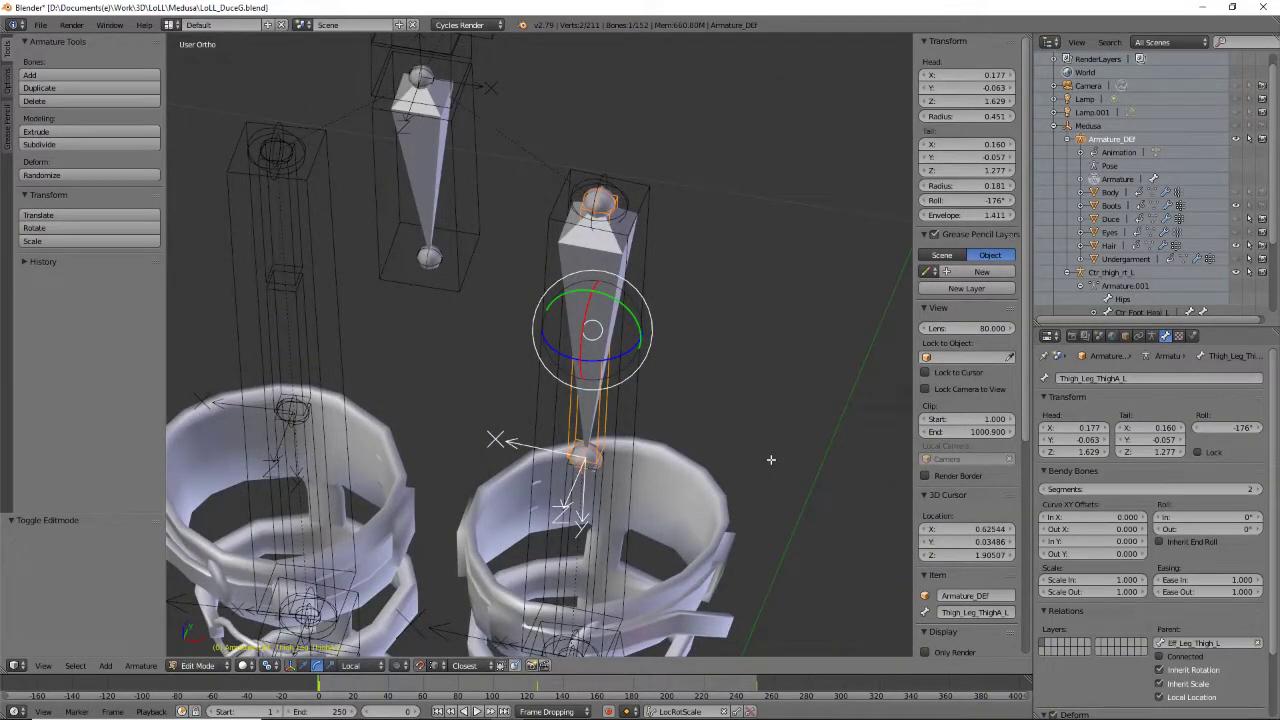
{"action": "middle_click_drag", "start_coordinate": [770, 460], "coordinate": [660, 486]}
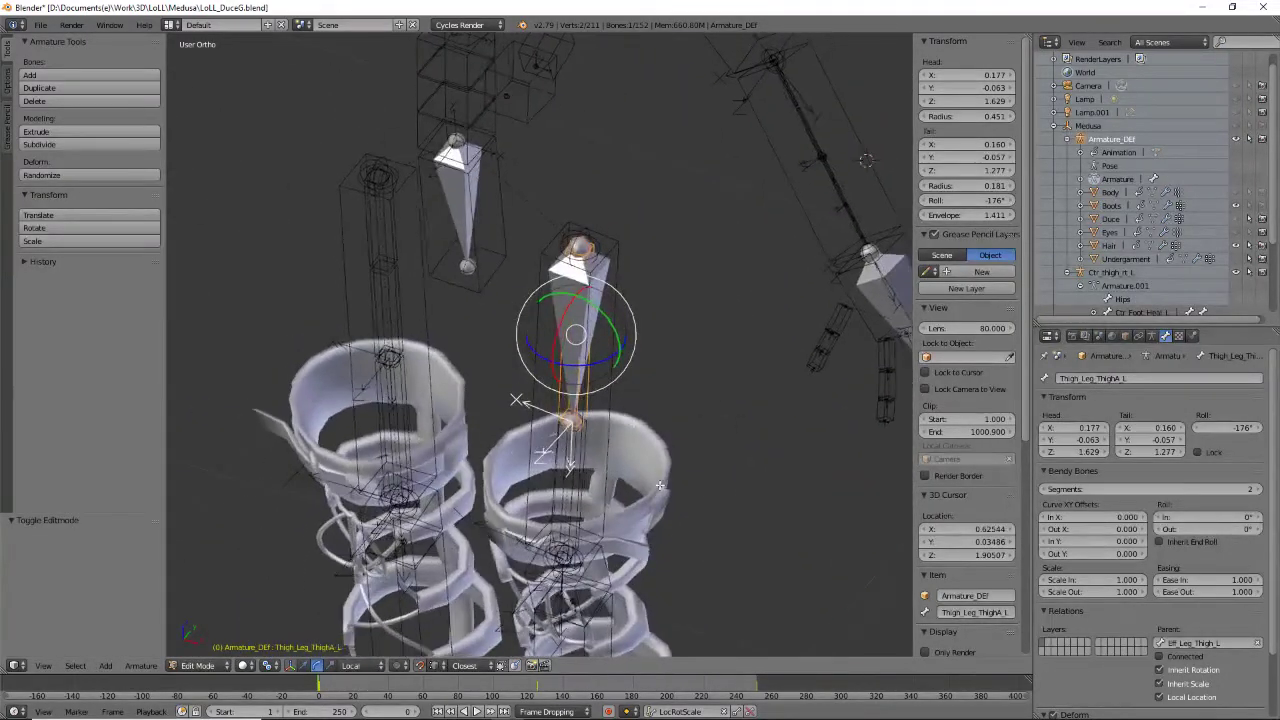
{"action": "right_click", "coordinate": [614, 311]}
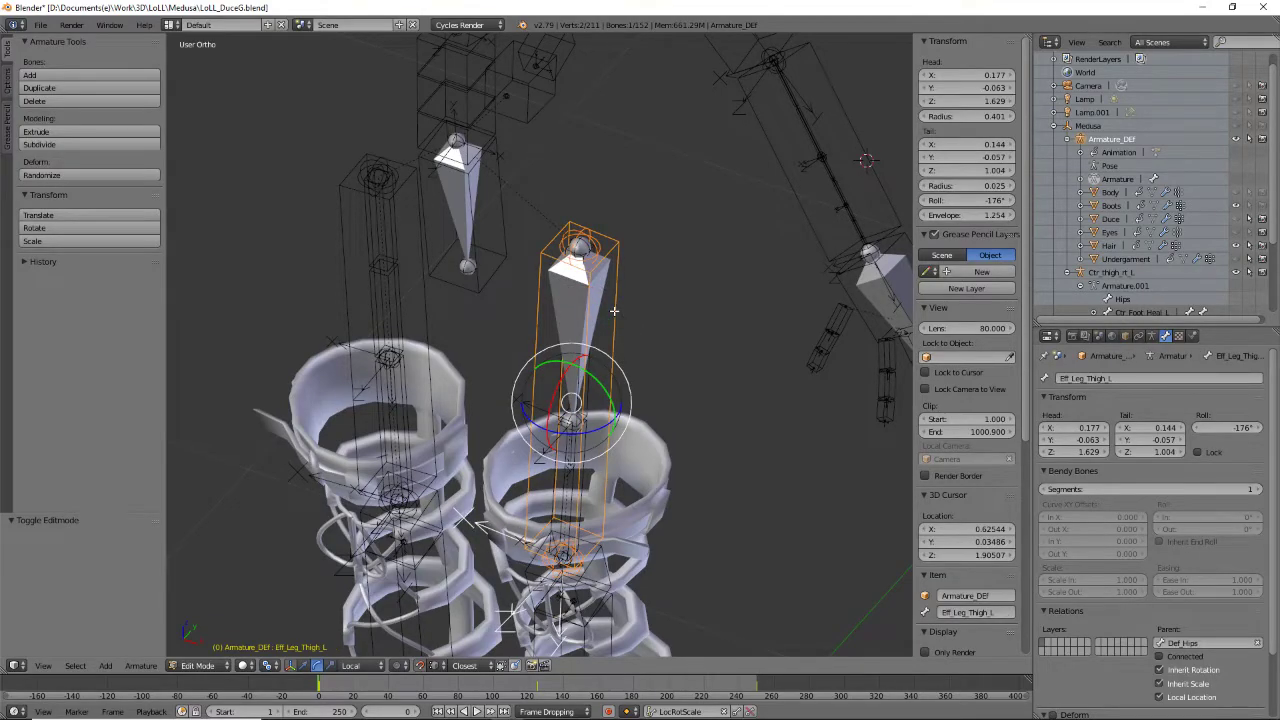
{"action": "right_click", "coordinate": [551, 279]}
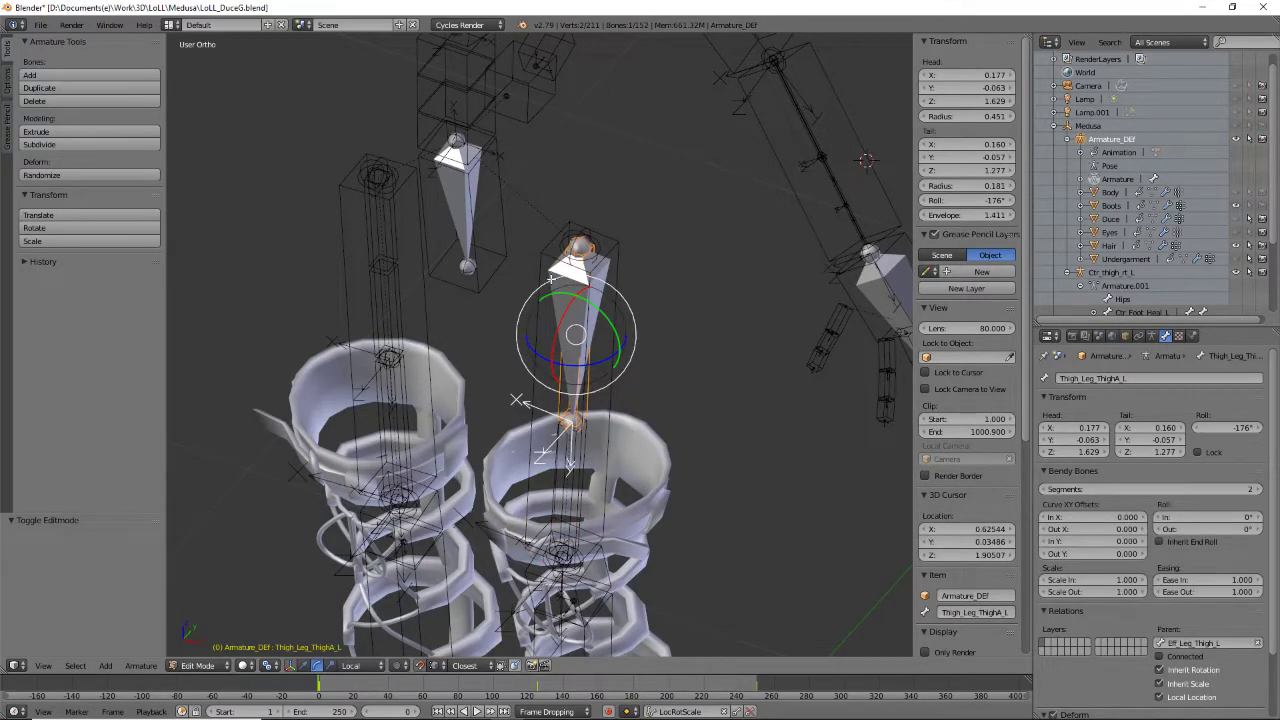
Set the roll of the new thigh bone in the Ctr_thigh_rt_L armature to -176° in Edit Mode
{"action": "key", "text": "Tab"}
{"action": "right_click", "coordinate": [551, 279]}
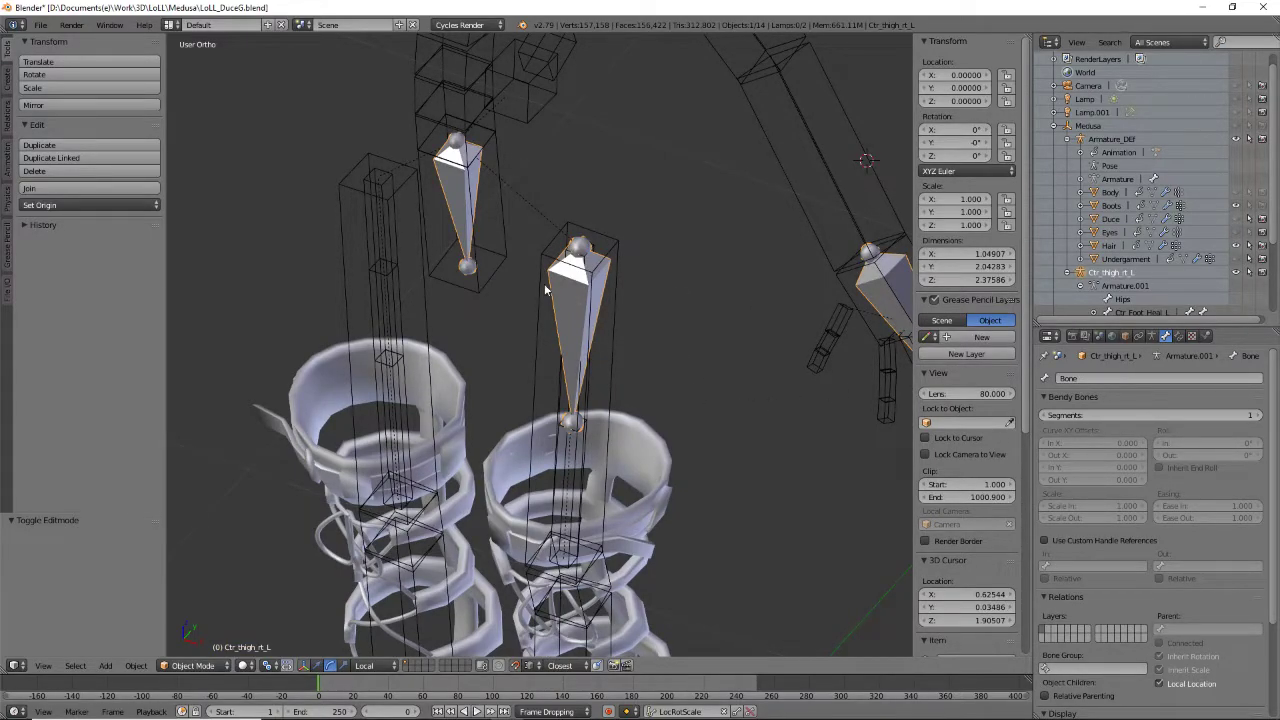
{"action": "key", "text": "Tab"}
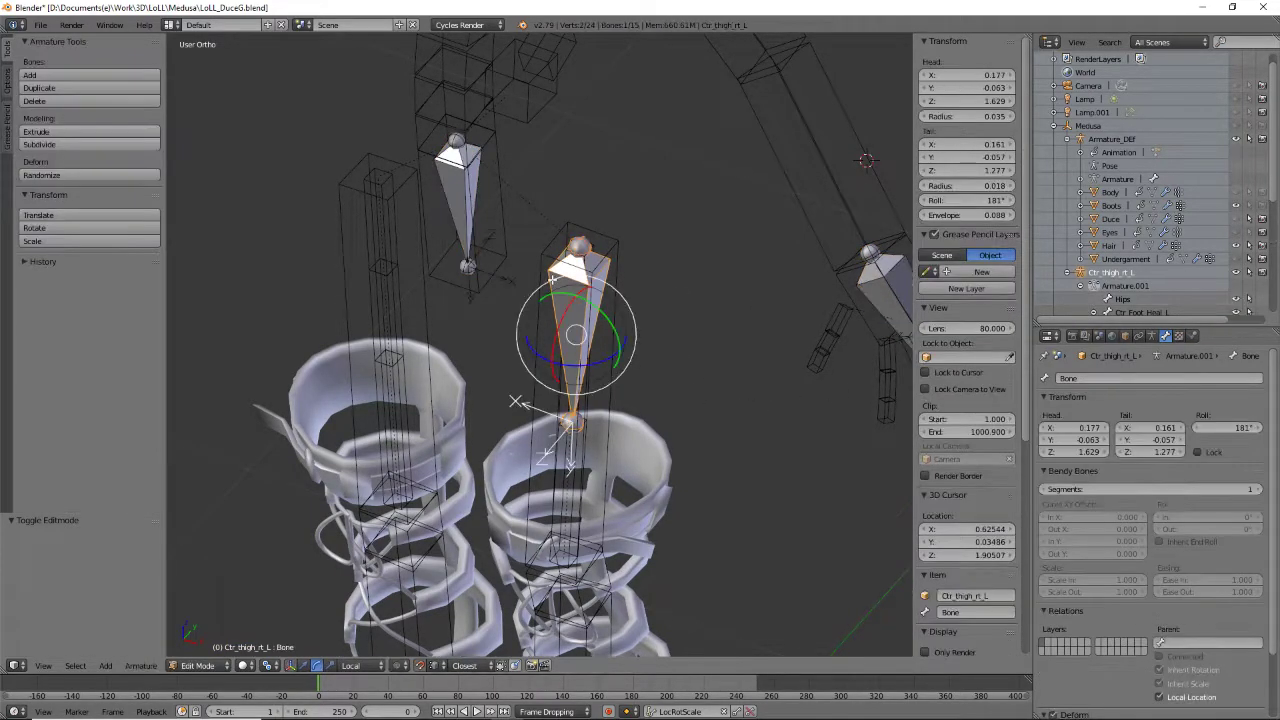
{"action": "left_click", "coordinate": [1221, 428]}
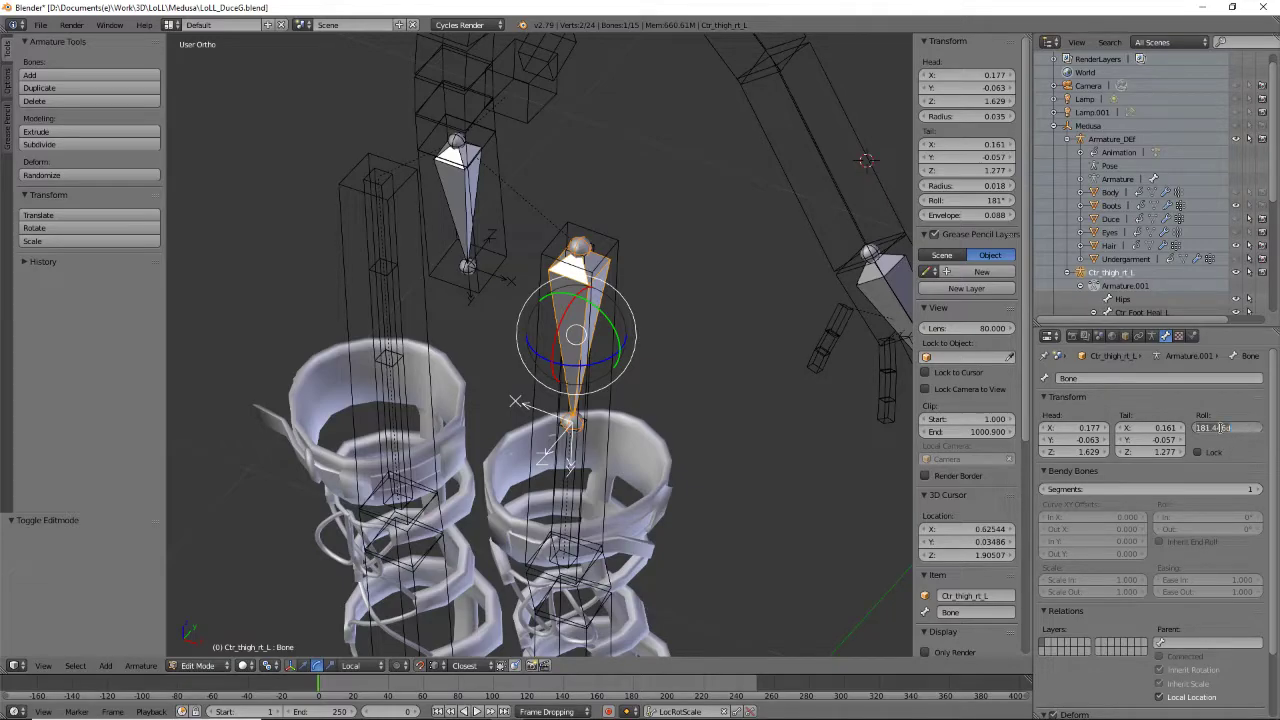
{"action": "key", "text": "BackSpace"}
{"action": "key", "text": "Return"}
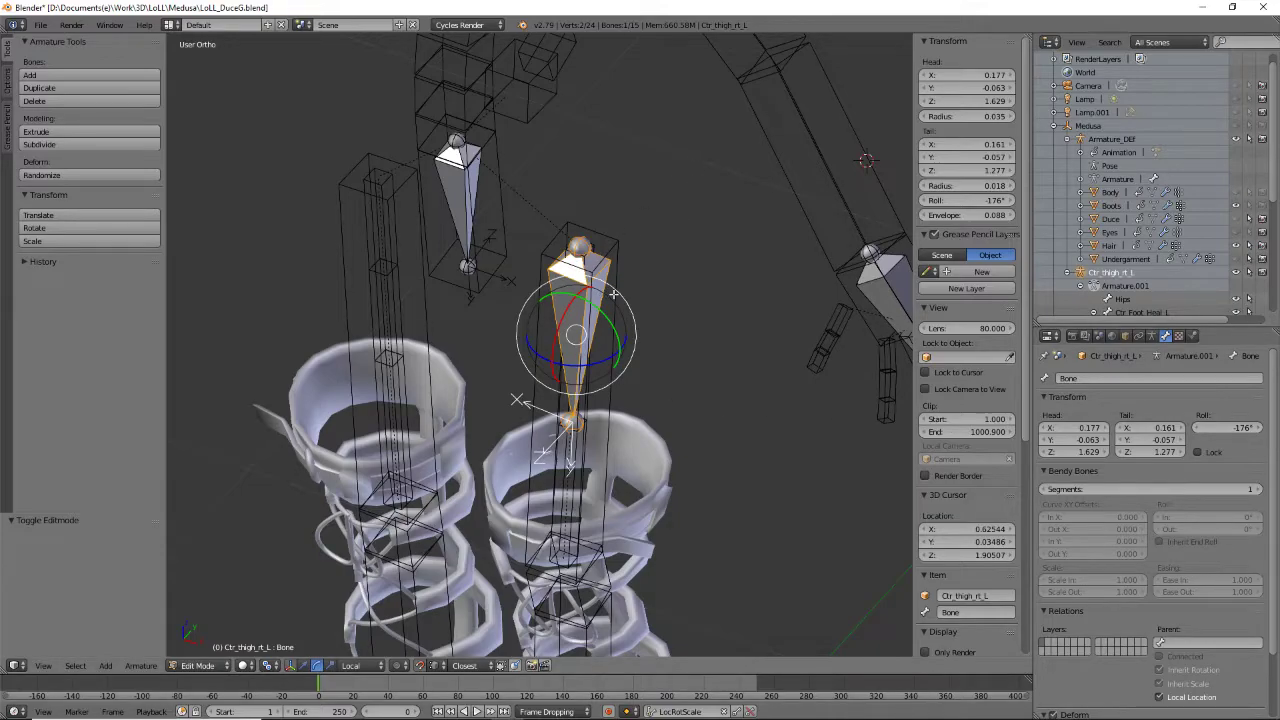
Select the Thigh_Leg_ThighA_L bone of Armature_DEF in Edit Mode and switch the armature to Pose Mode
{"action": "key", "text": "Tab"}
{"action": "right_click", "coordinate": [613, 342]}
{"action": "right_click", "coordinate": [575, 386]}
{"action": "right_click", "coordinate": [563, 387]}
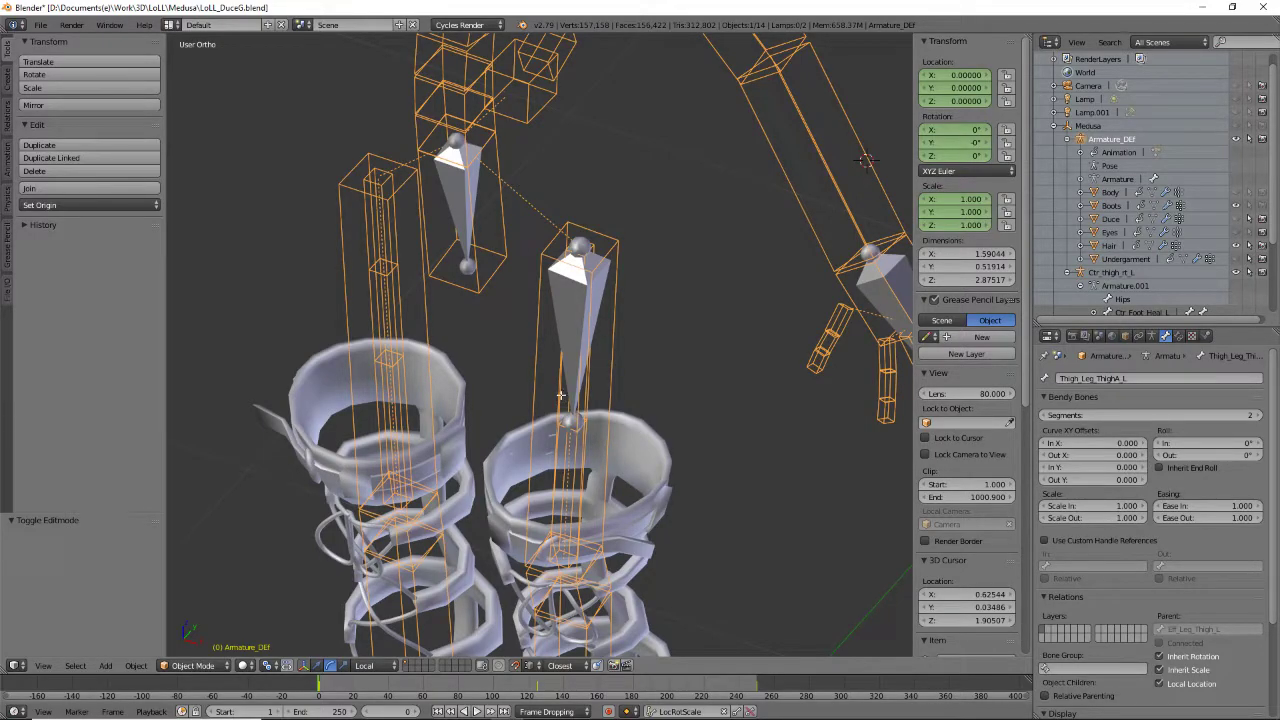
{"action": "key", "text": "Tab"}
{"action": "right_click", "coordinate": [566, 401]}
{"action": "key", "text": "Tab"}
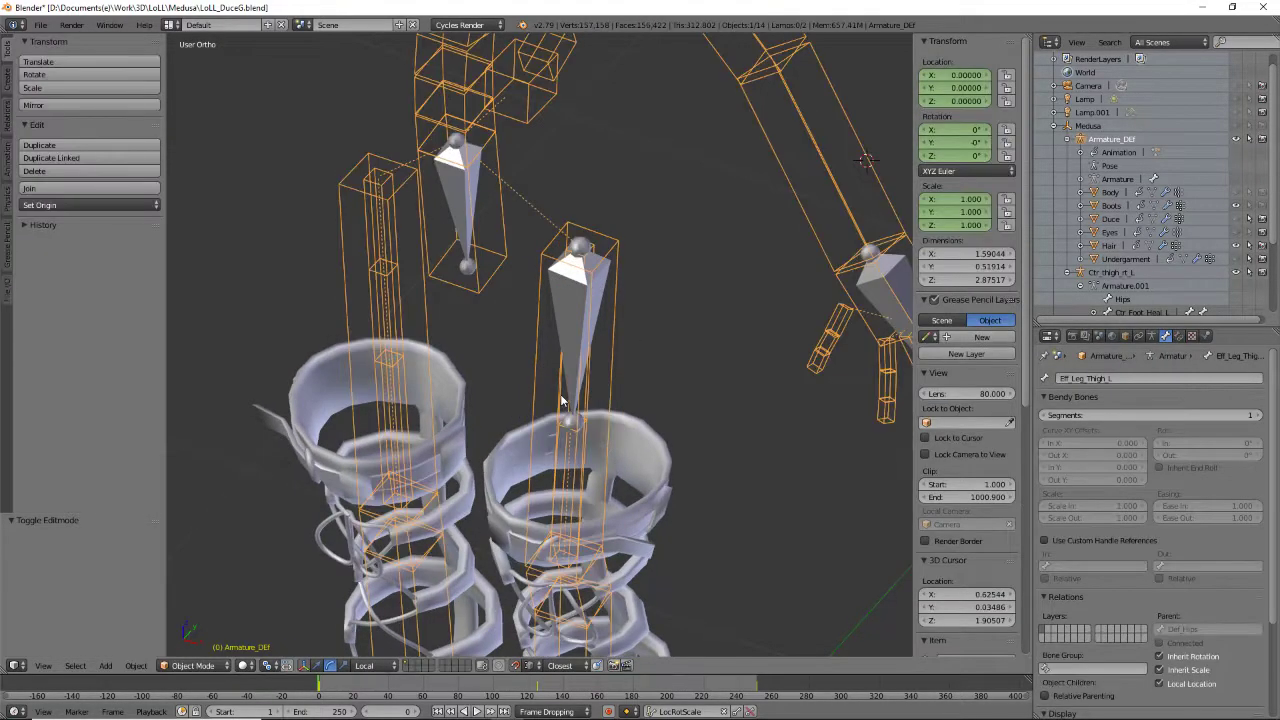
{"action": "left_click", "coordinate": [193, 665]}
{"action": "left_click", "coordinate": [209, 633]}
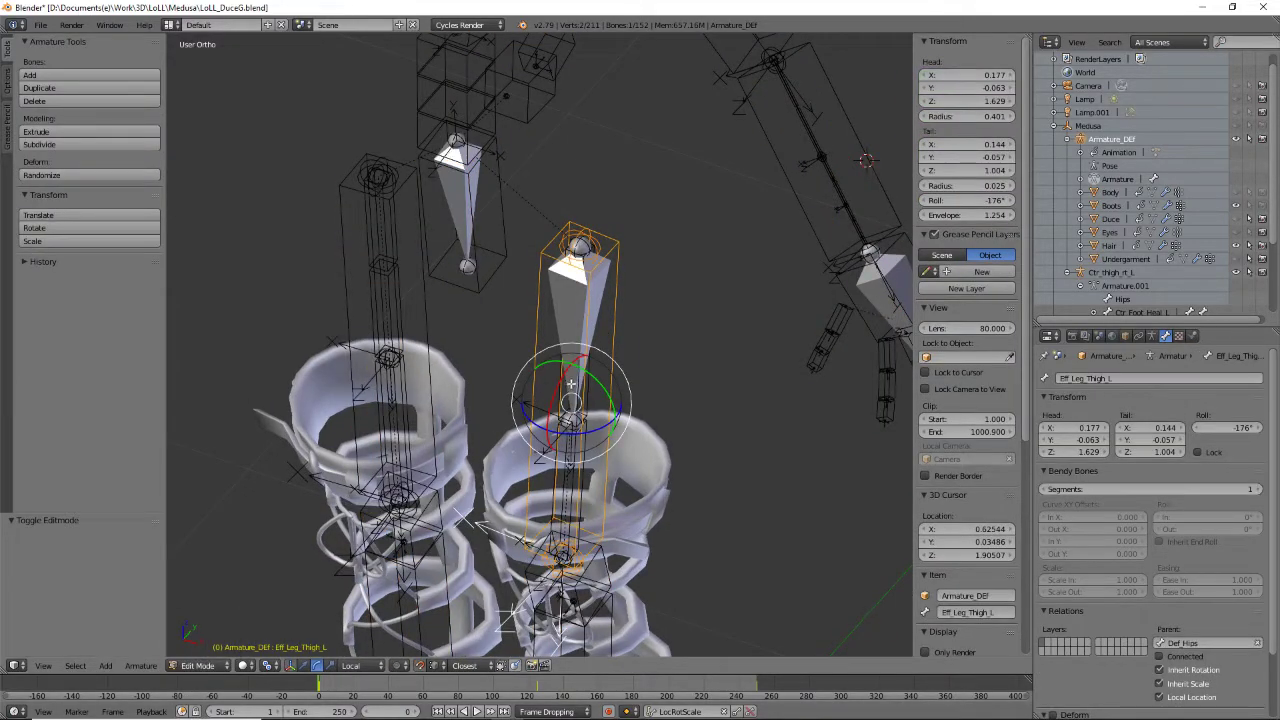
{"action": "right_click", "coordinate": [558, 380]}
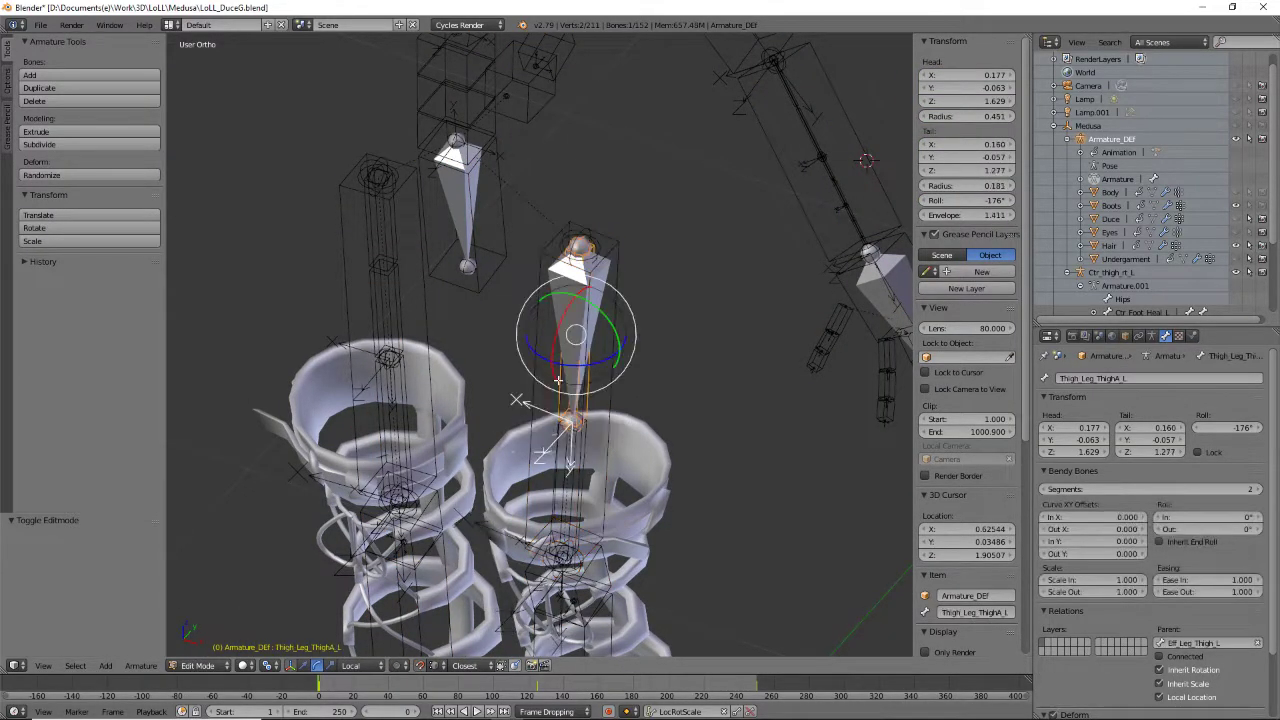
{"action": "left_click", "coordinate": [212, 665]}
{"action": "left_click", "coordinate": [203, 620]}
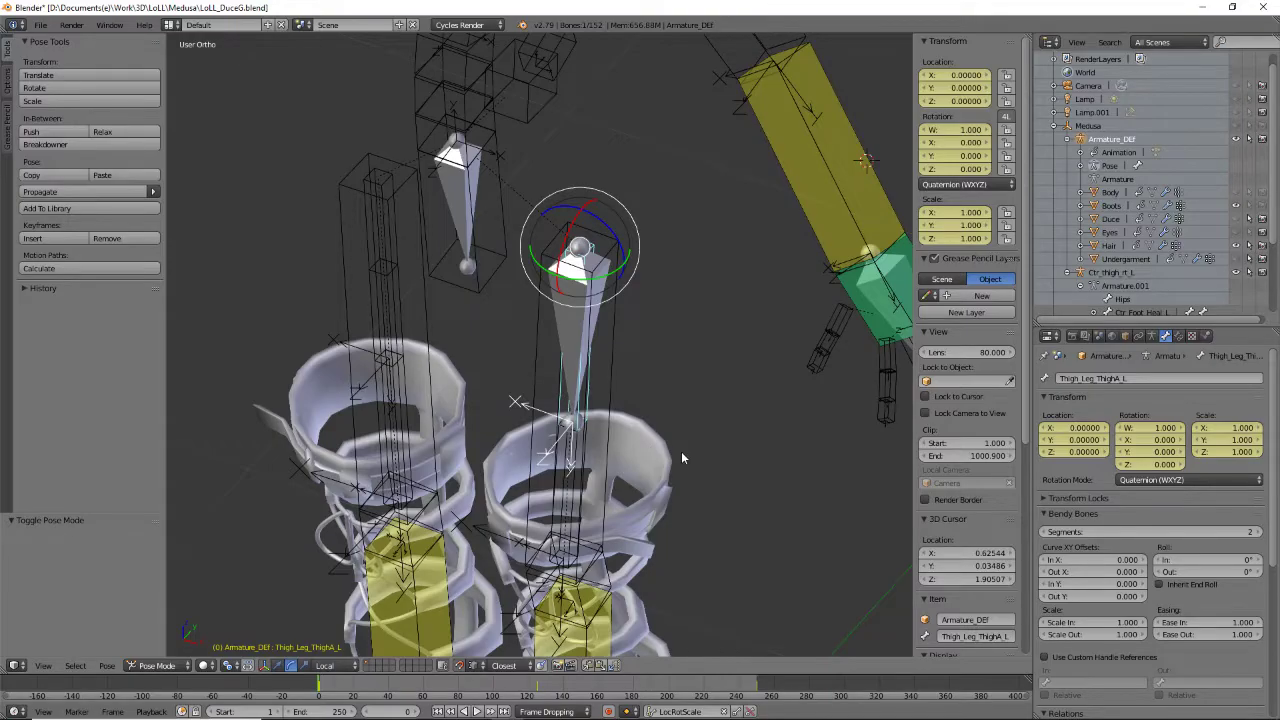
{"action": "middle_click_drag", "start_coordinate": [680, 448], "coordinate": [595, 428]}
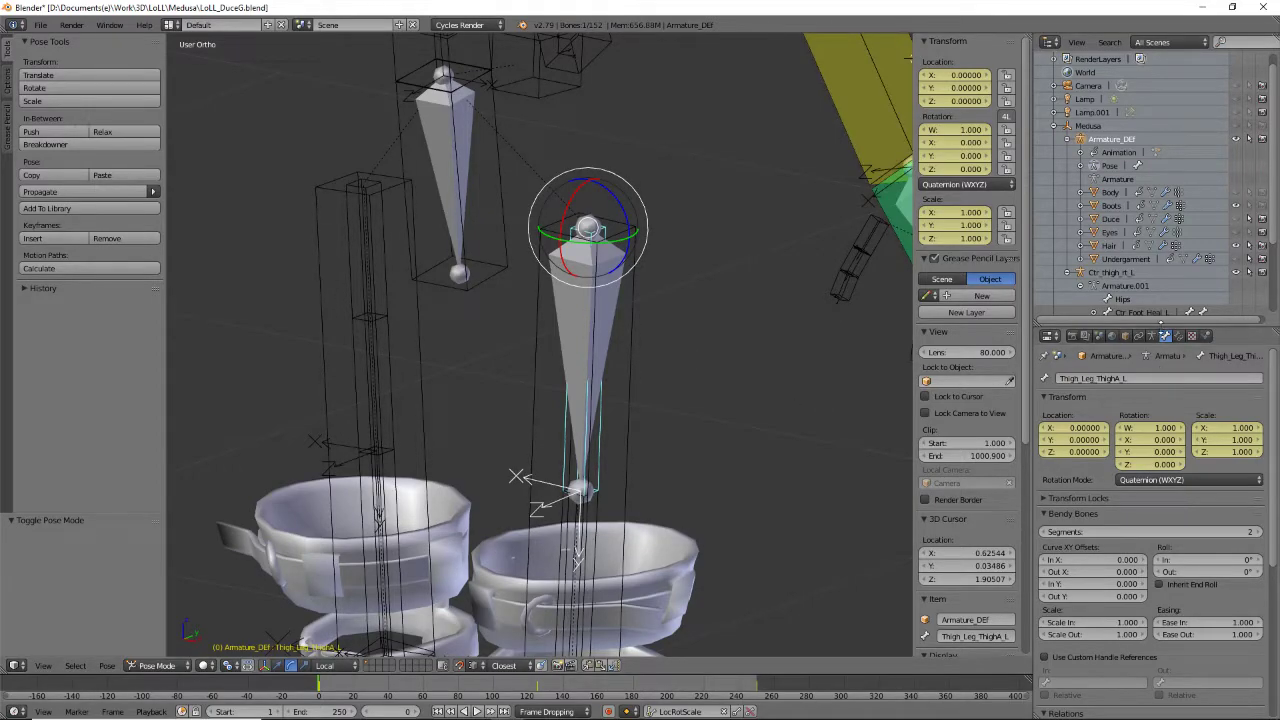
{"action": "left_click", "coordinate": [1179, 337]}
{"action": "left_click", "coordinate": [1141, 377]}
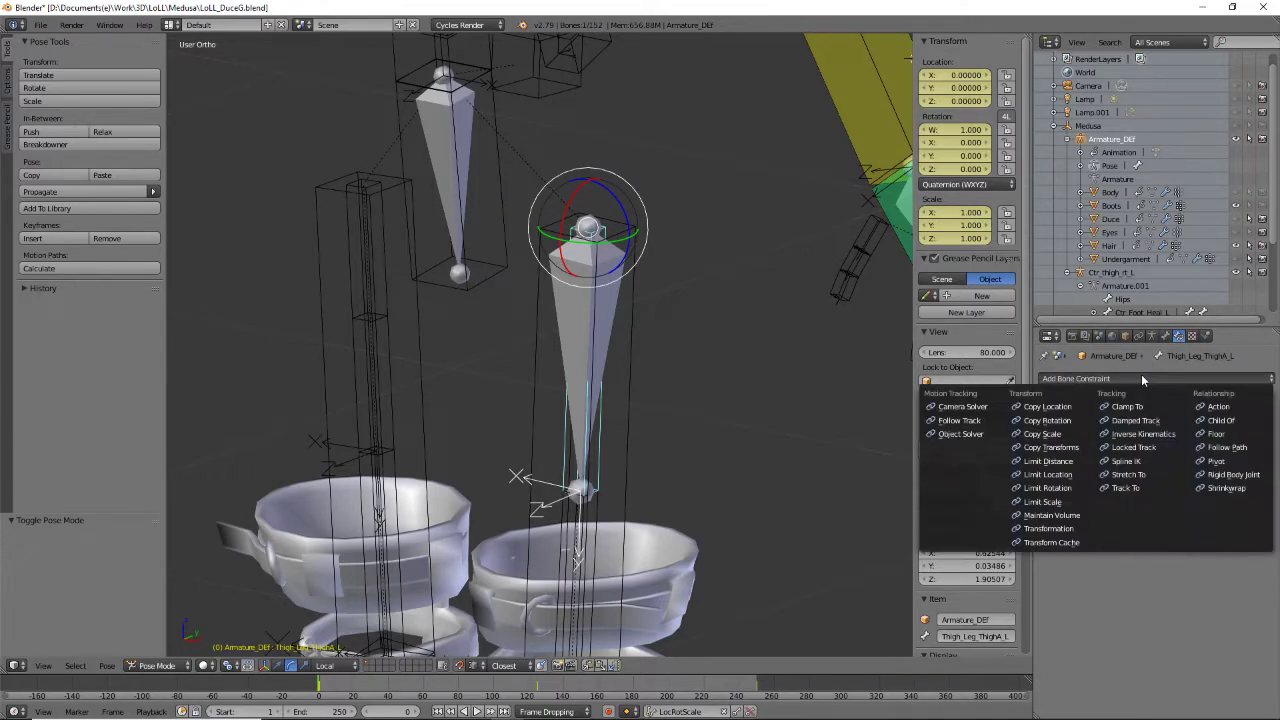
{"action": "left_click", "coordinate": [1172, 435]}
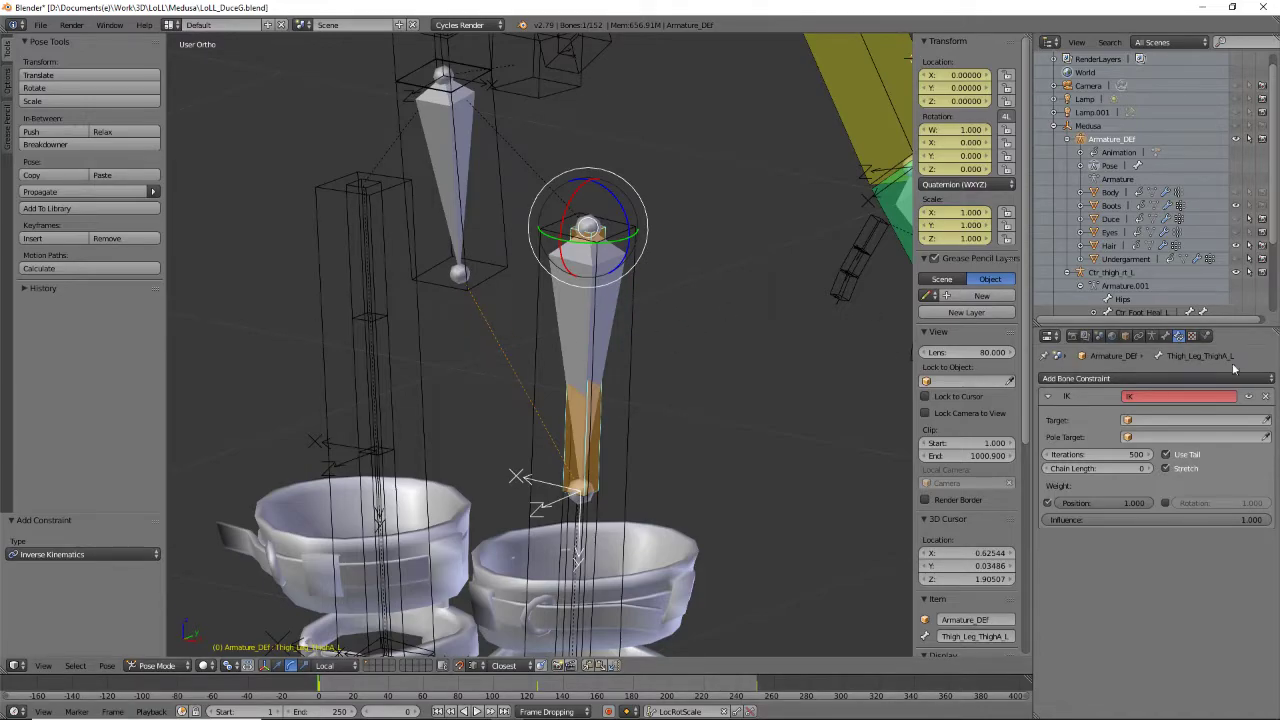
{"action": "left_click", "coordinate": [1265, 396]}
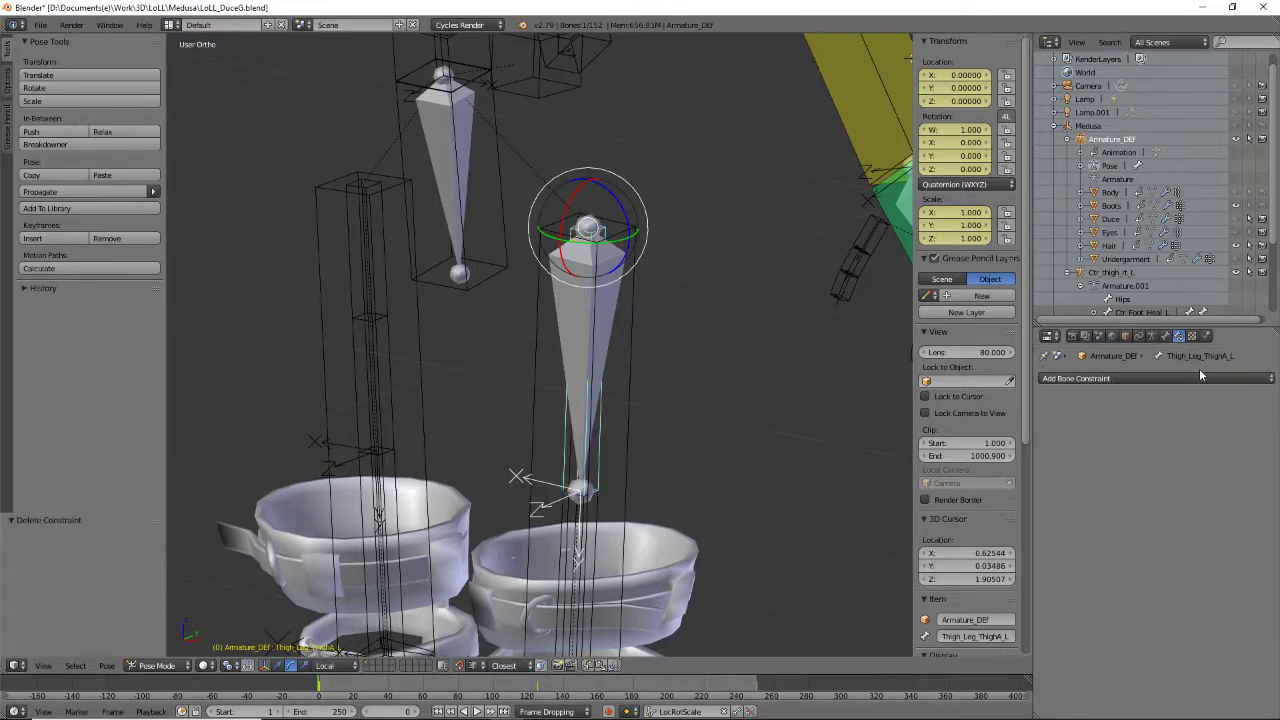
Add a Copy Rotation constraint to the Thigh_Leg_ThighA_L bone with Armature_DEF as its target
{"action": "left_click", "coordinate": [1195, 377]}
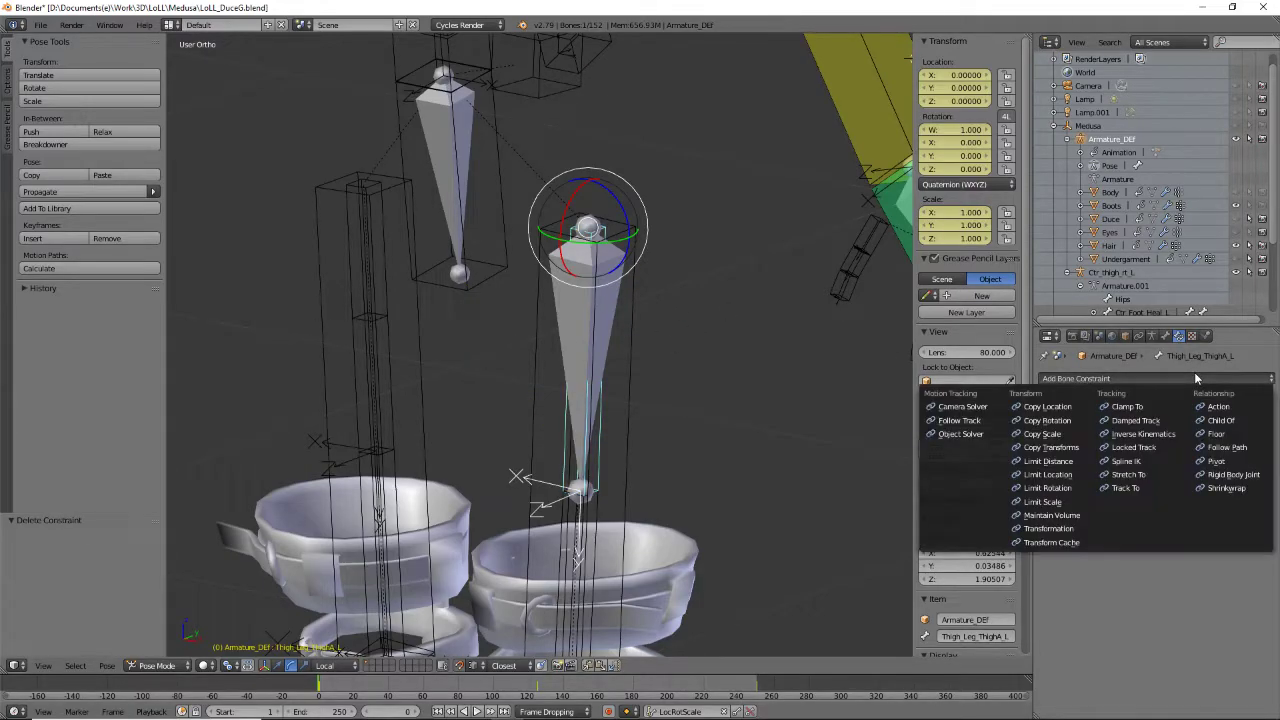
{"action": "left_click", "coordinate": [1068, 421]}
{"action": "left_click", "coordinate": [1168, 420]}
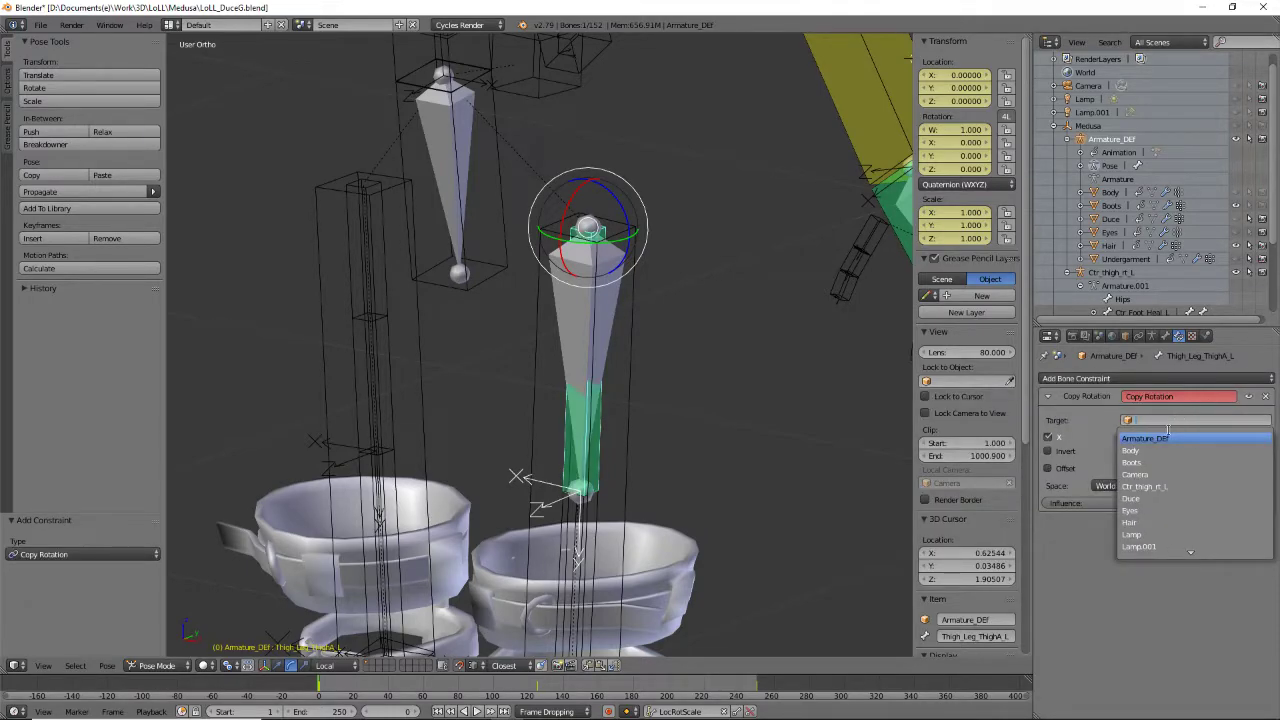
{"action": "left_click", "coordinate": [1164, 438]}
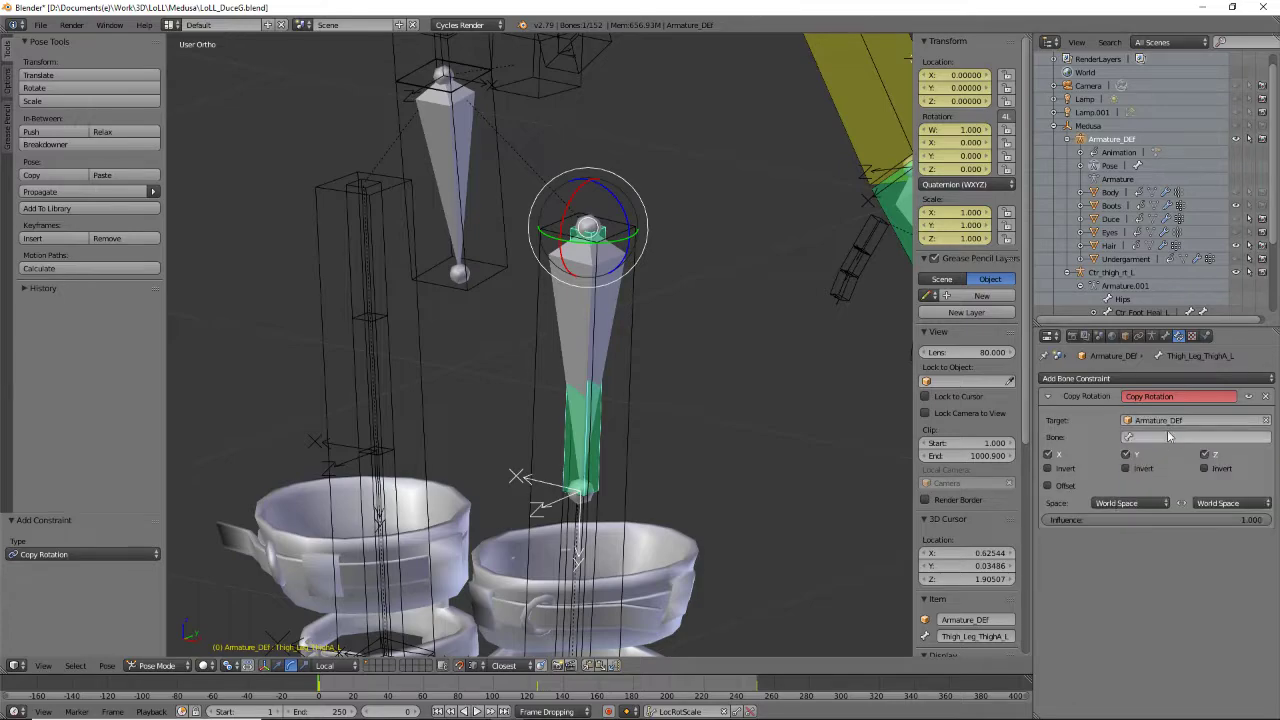
Clear the Copy Rotation constraint's target and look through the objects available as a replacement
{"action": "left_click", "coordinate": [1176, 420]}
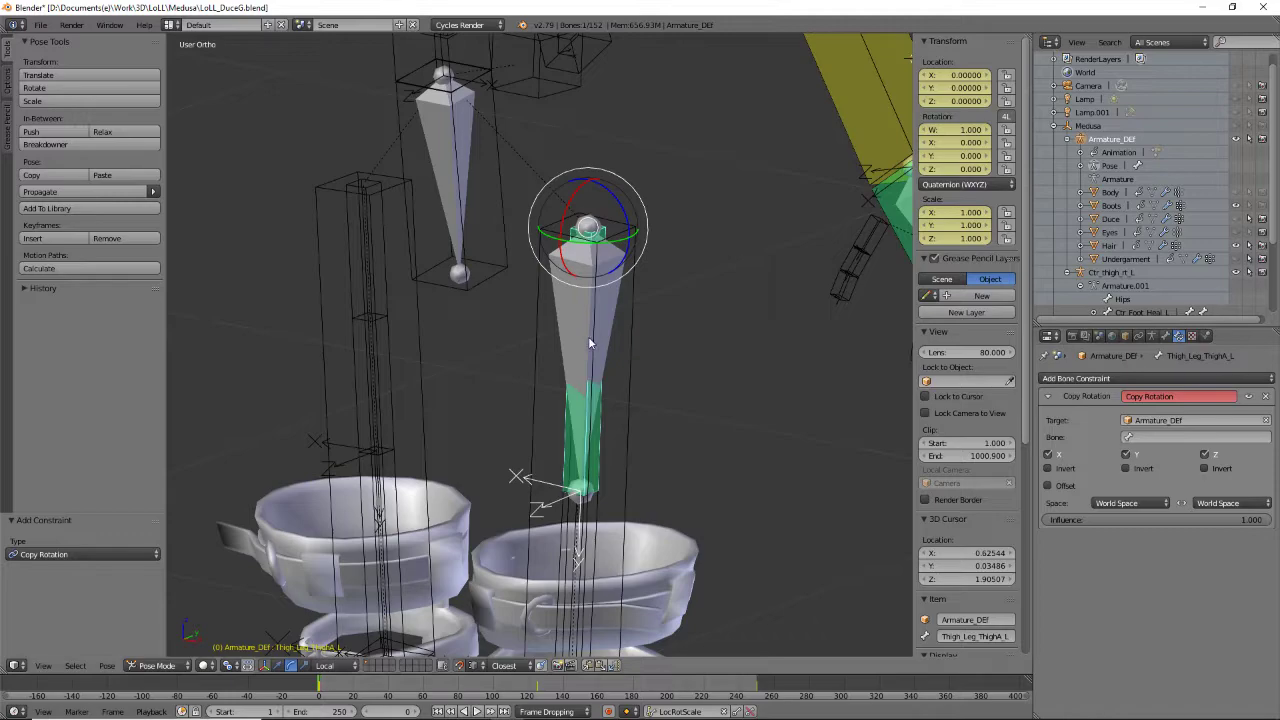
{"action": "left_click", "coordinate": [1209, 423]}
{"action": "left_click", "coordinate": [1266, 421]}
{"action": "left_click", "coordinate": [1192, 421]}
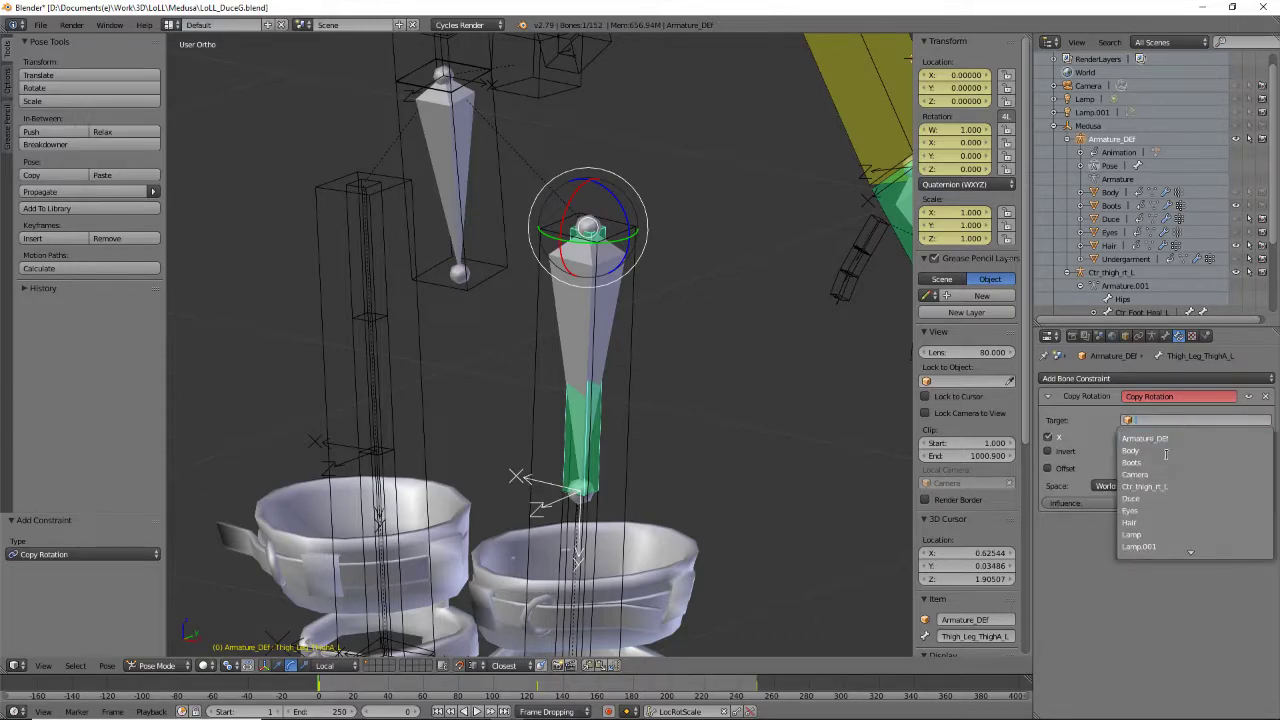
{"action": "scroll", "coordinate": [1165, 455], "scroll_direction": "down", "scroll_amount": 13}
{"action": "scroll", "coordinate": [1165, 455], "scroll_direction": "up", "scroll_amount": 4}
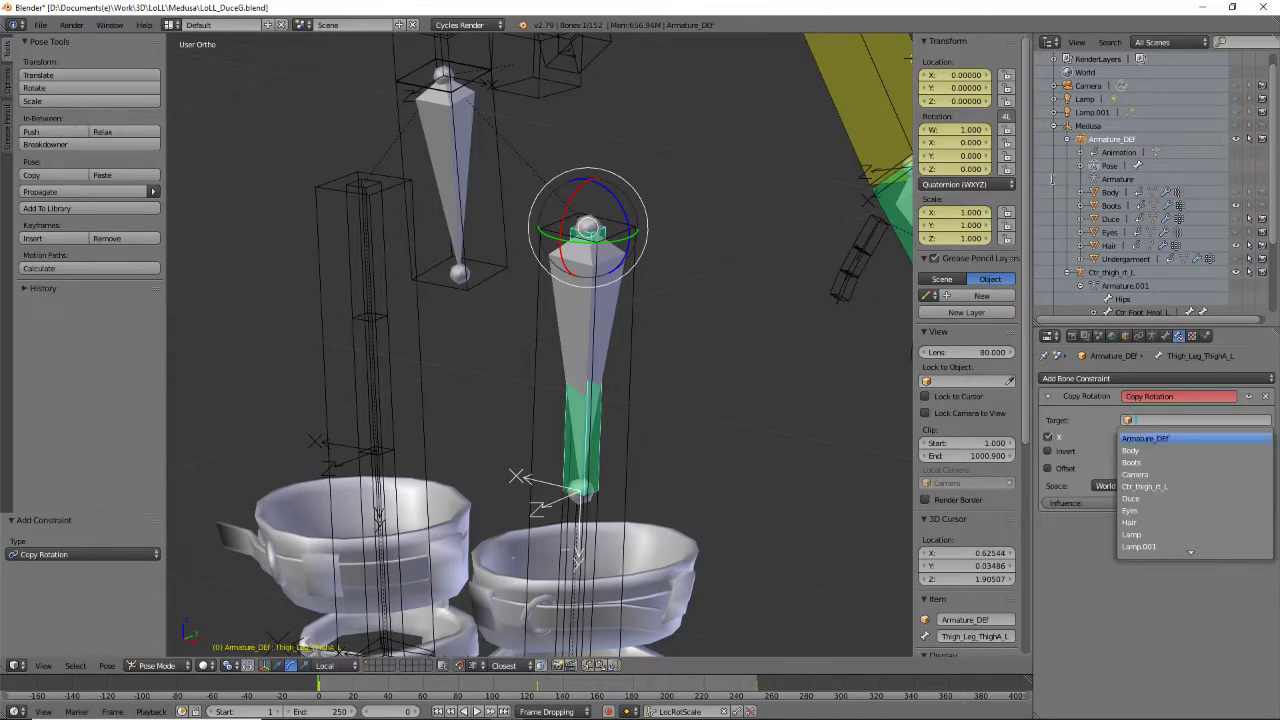
Collapse the Armature_DEF and Ctr_thigh_rt_L hierarchies and select the Ctr_thigh_rt_L armature object
{"action": "left_click", "coordinate": [1067, 139]}
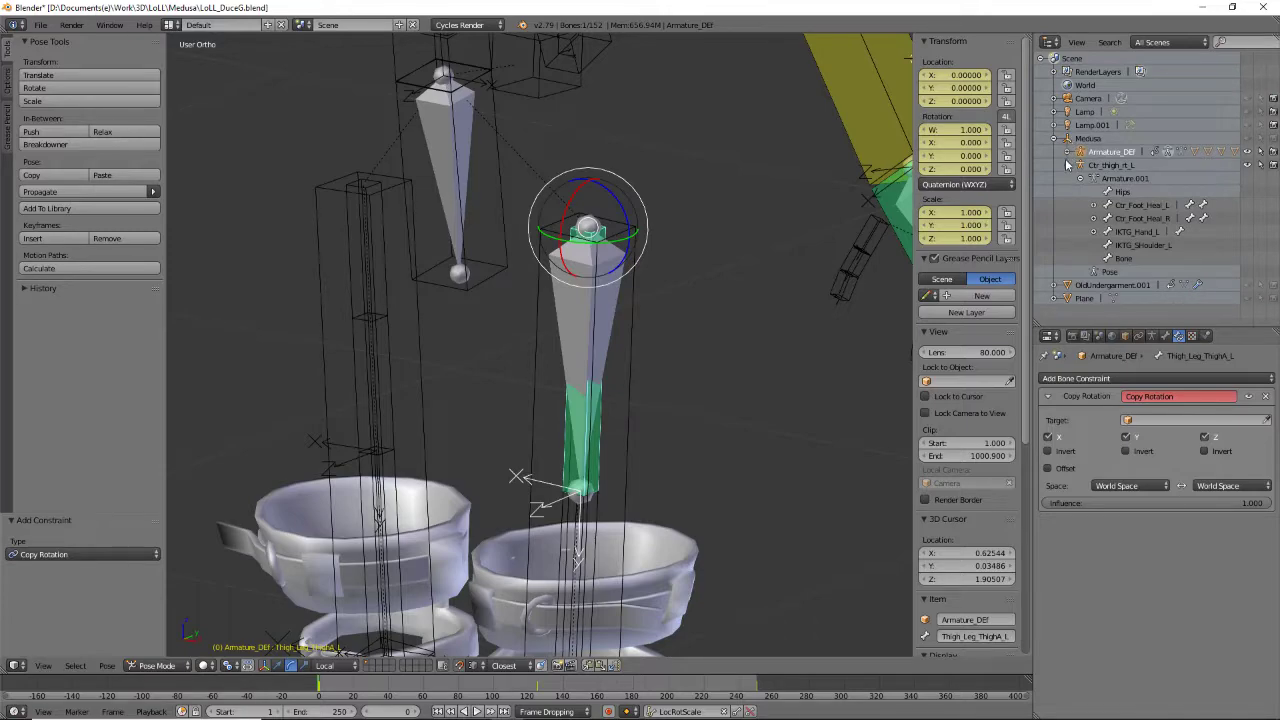
{"action": "left_click", "coordinate": [1067, 164]}
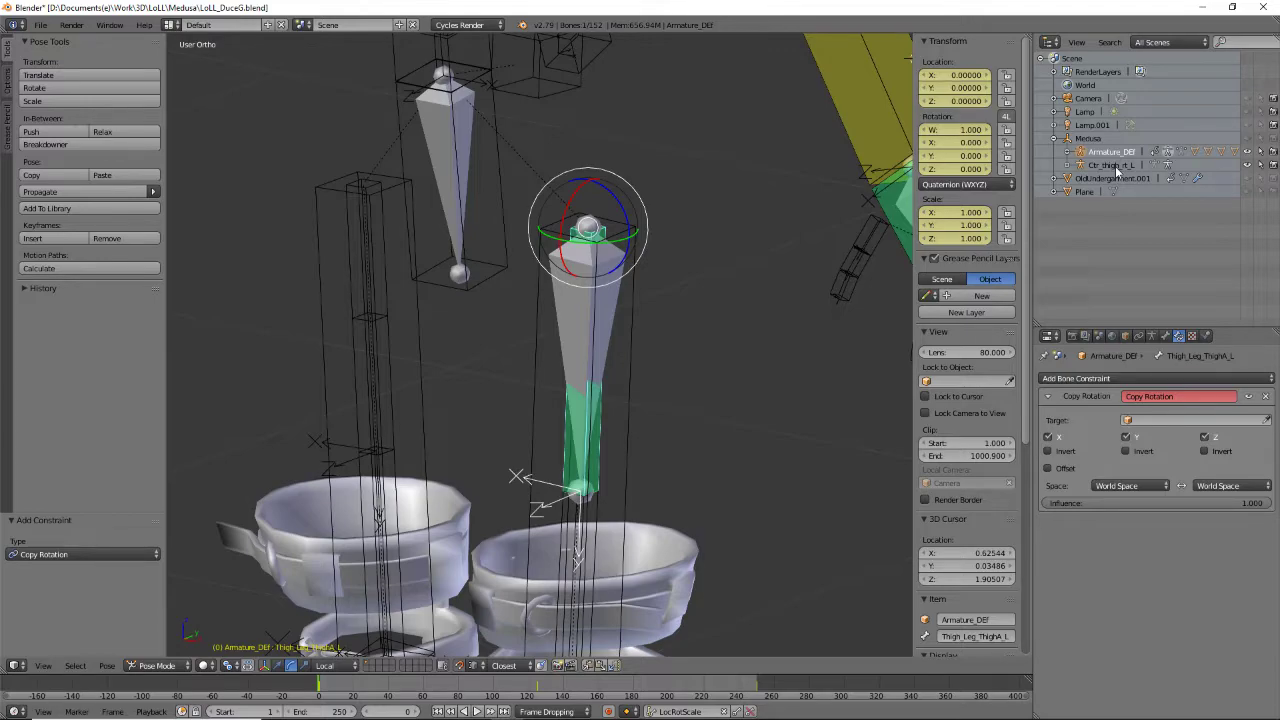
{"action": "left_click", "coordinate": [1115, 166]}
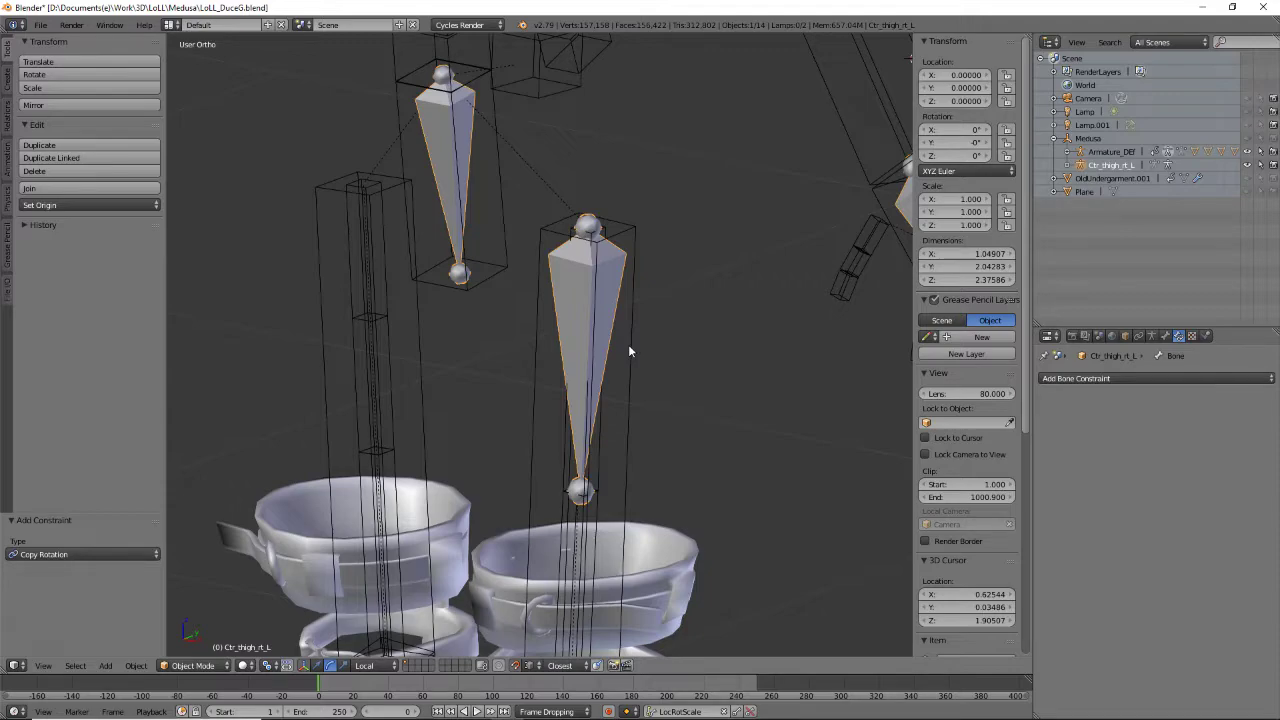
Rename the Ctr_thigh_rt_L armature object to Armature_Ctr
{"action": "scroll", "coordinate": [628, 351], "scroll_direction": "down", "scroll_amount": 5}
{"action": "scroll", "coordinate": [628, 351], "scroll_direction": "up", "scroll_amount": 6}
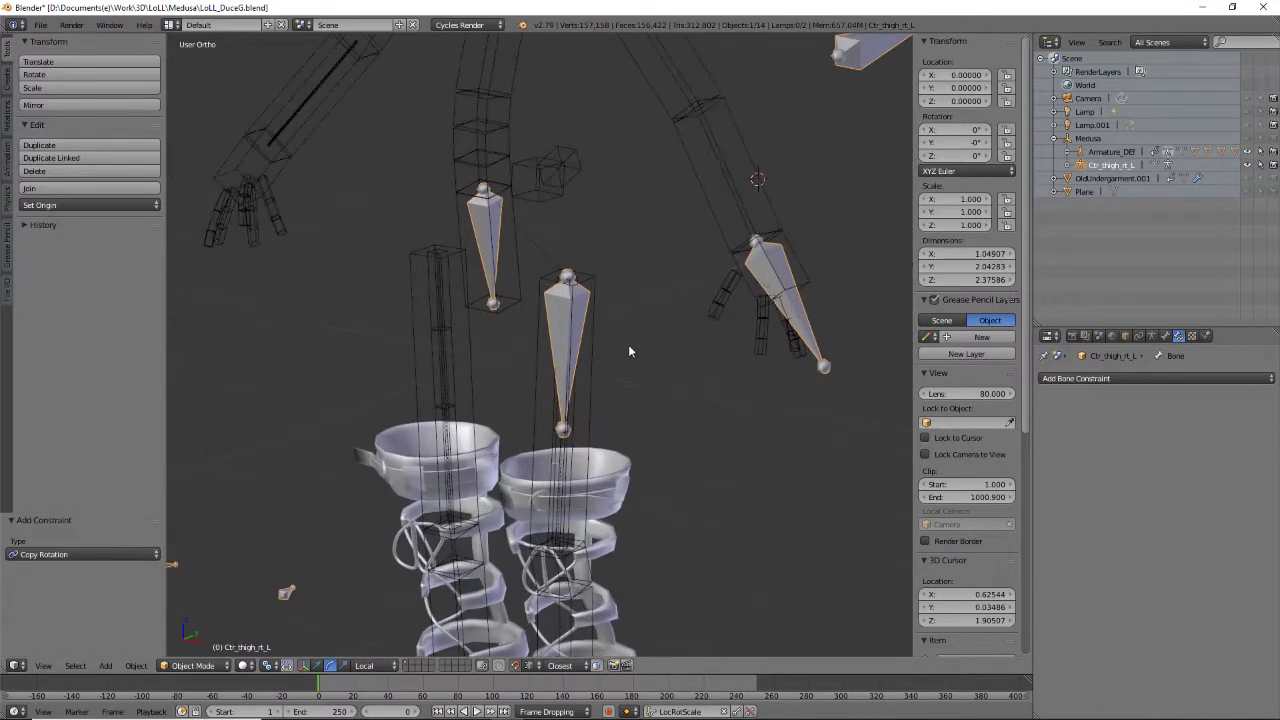
{"action": "double_click", "coordinate": [1121, 167]}
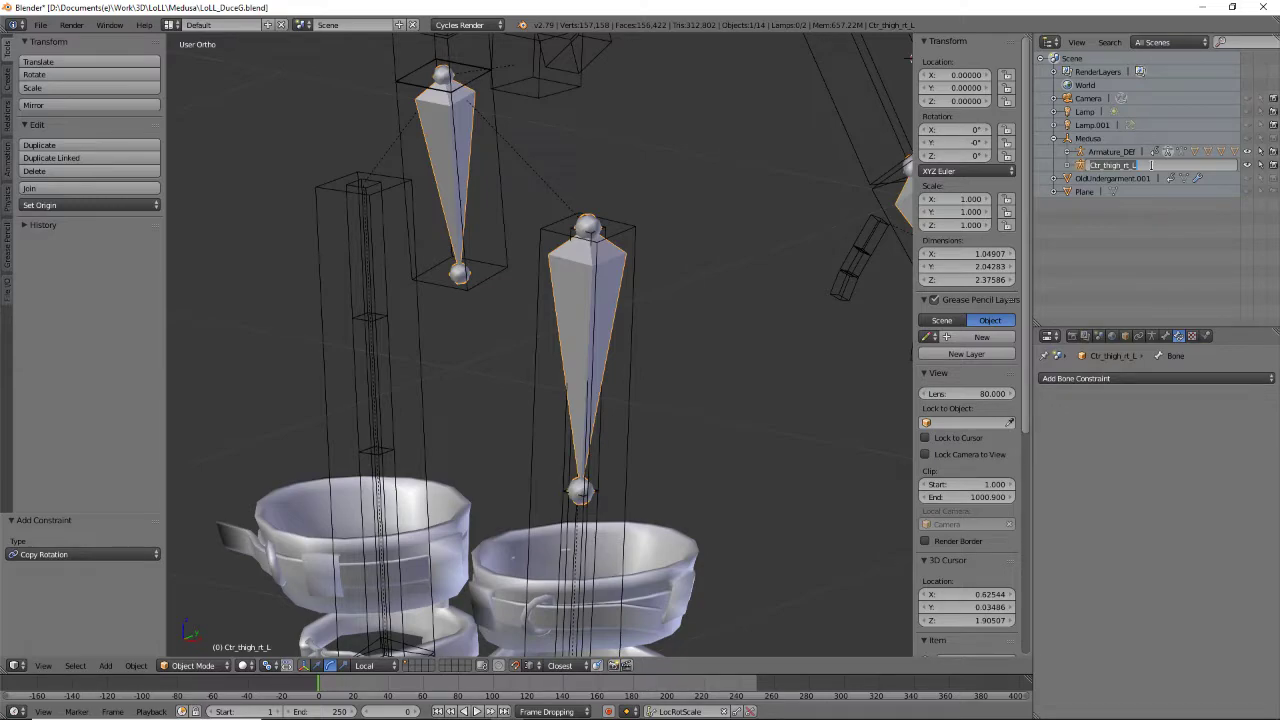
{"action": "type", "text": "Armature_Ctr"}
{"action": "key", "text": "Return"}
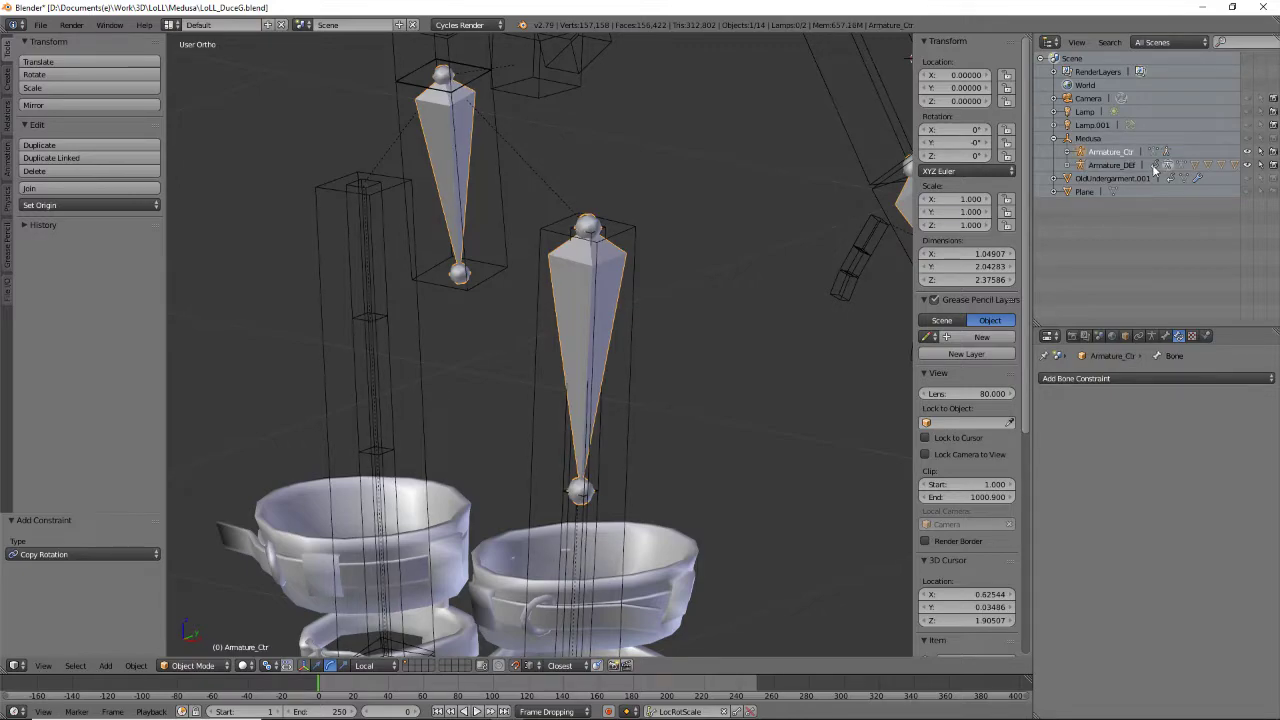
In Edit Mode of Armature_Ctr, check the Hips bone's naming and rename the left thigh control bone to Ctr_thigh_RT_L
{"action": "key", "text": "Tab"}
{"action": "right_click", "coordinate": [617, 275]}
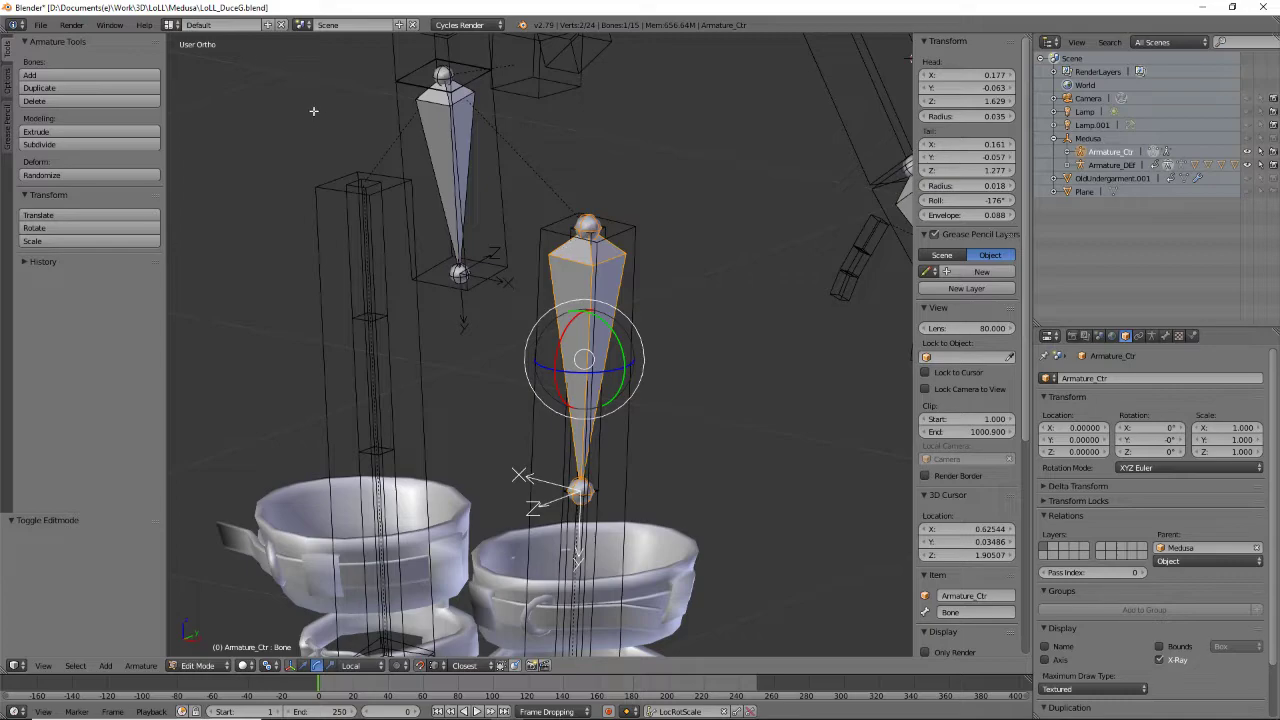
{"action": "scroll", "coordinate": [497, 301], "scroll_direction": "down", "scroll_amount": 5}
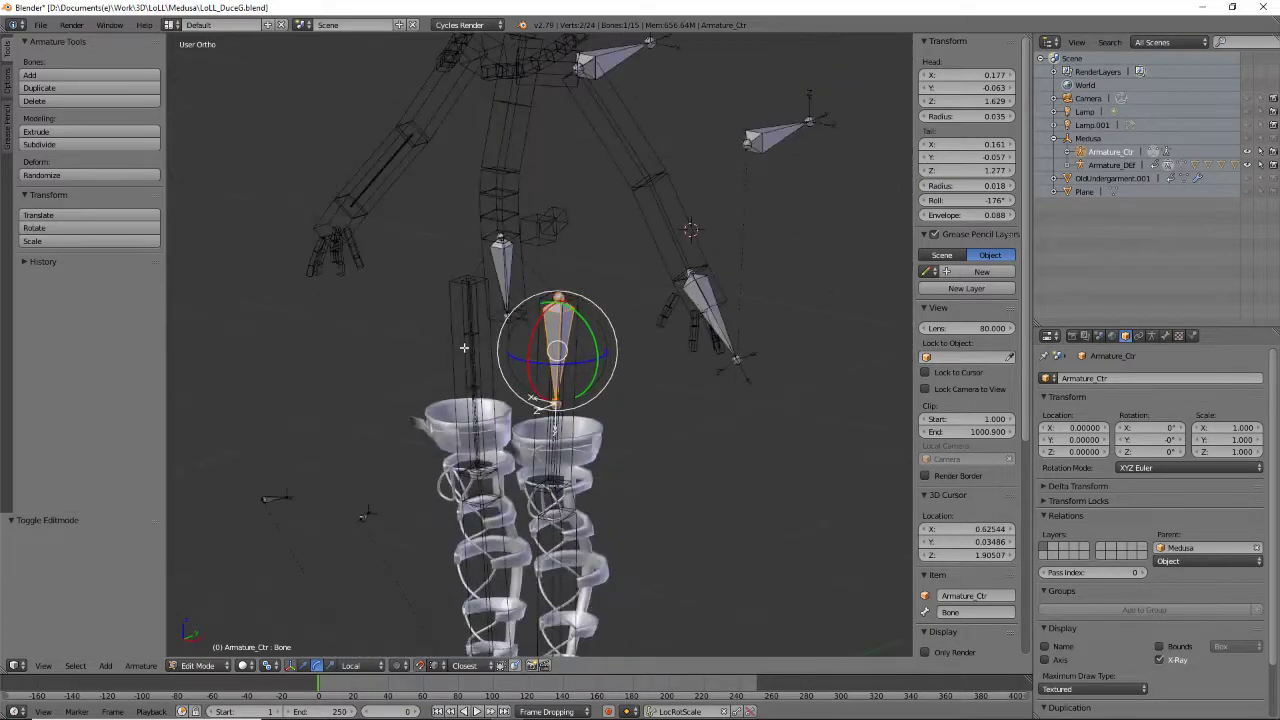
{"action": "right_click", "coordinate": [502, 220]}
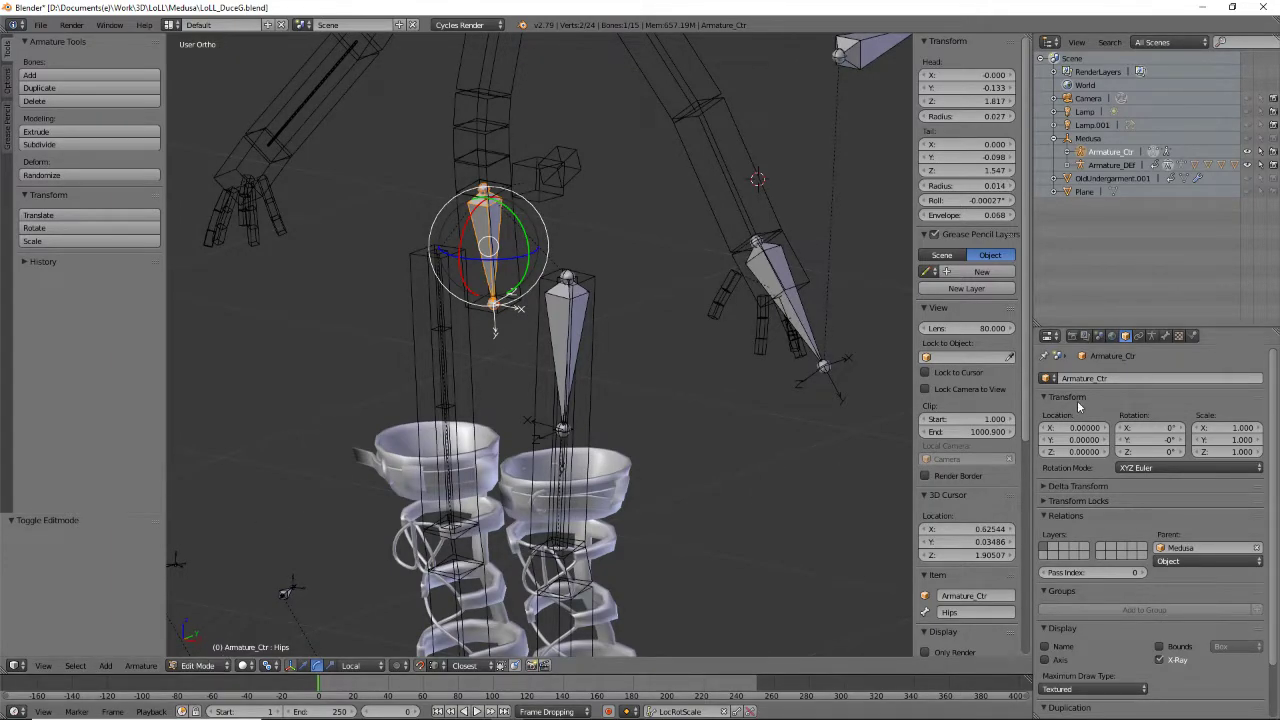
{"action": "left_click", "coordinate": [1165, 337]}
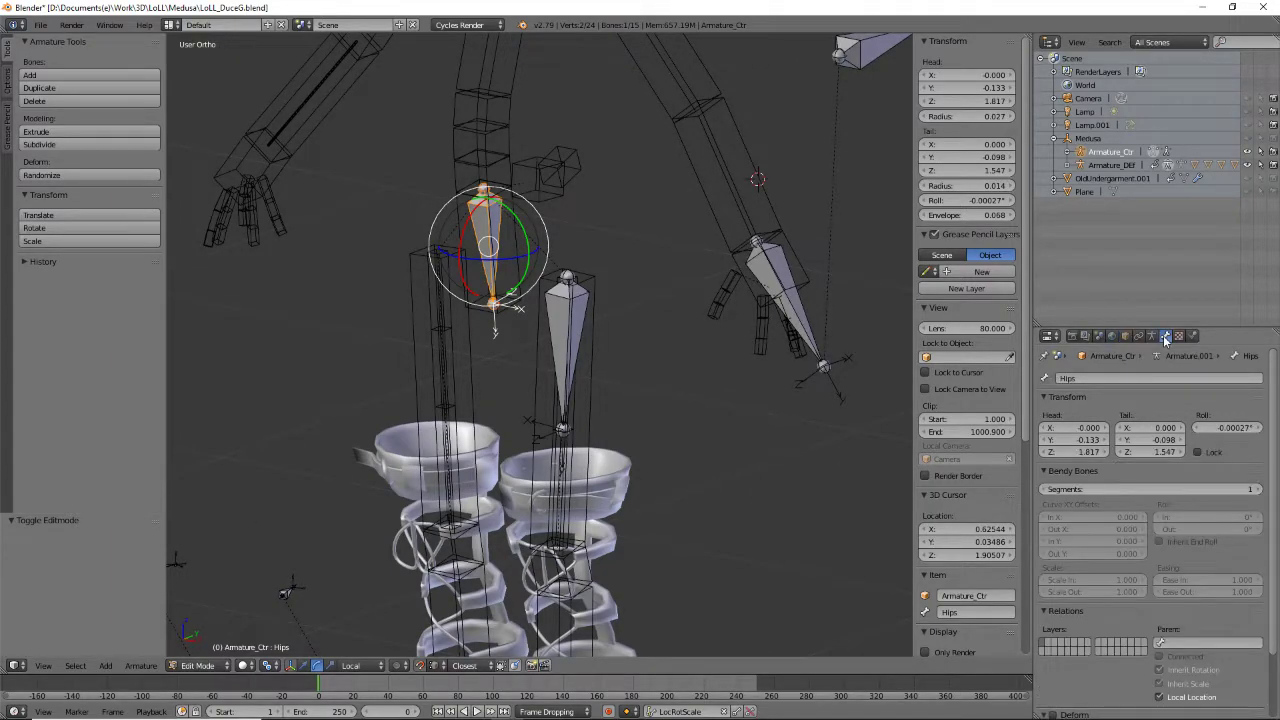
{"action": "right_click", "coordinate": [576, 320]}
{"action": "left_click", "coordinate": [1110, 380]}
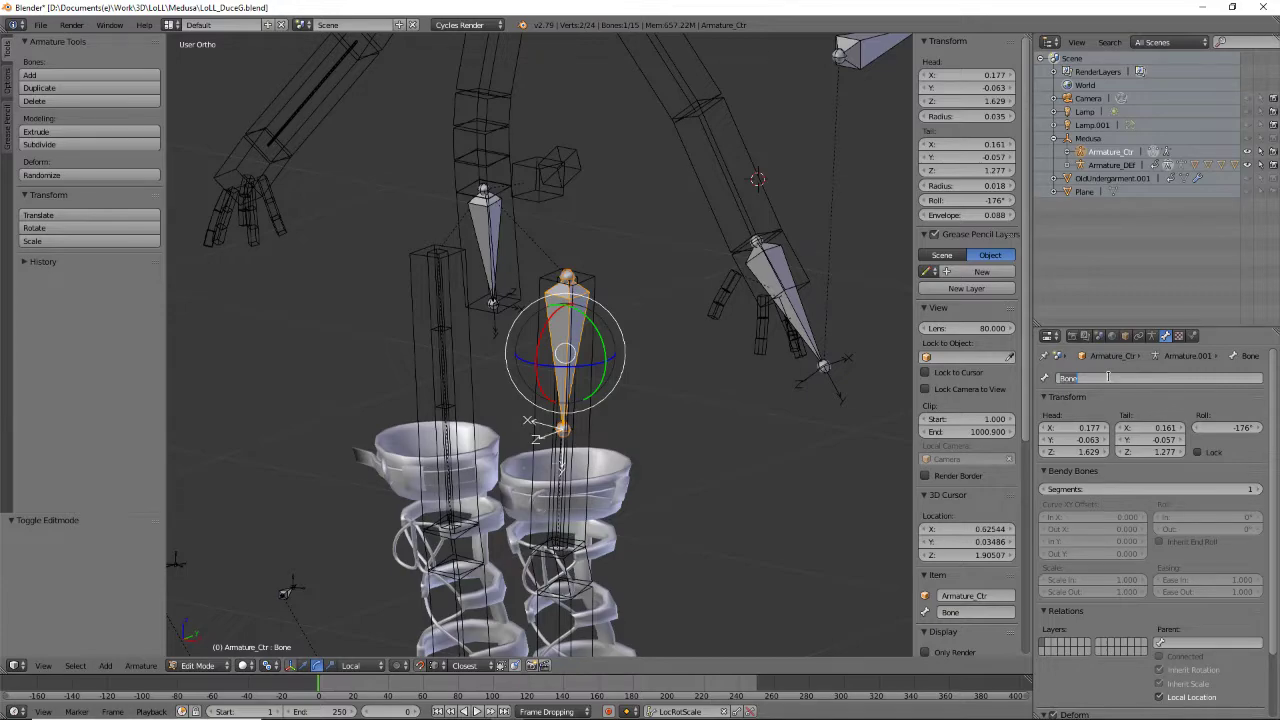
{"action": "key", "text": "BackSpace"}
{"action": "type", "text": "CTR"}
{"action": "type", "text": "L"}
{"action": "key", "text": "Return"}
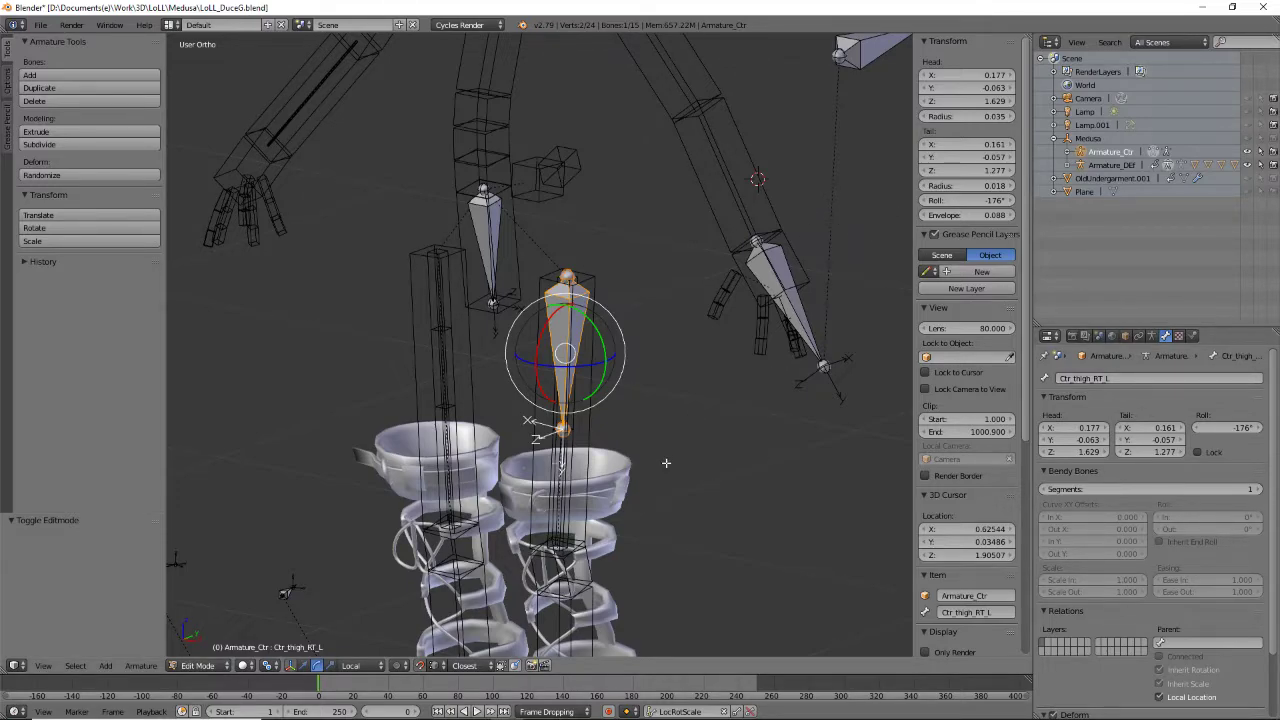
Set the Copy Rotation constraint of Thigh_Leg_ThighA_L to target Armature_Ctr with the bone Ctr_thigh_RT_L
{"action": "key", "text": "Tab"}
{"action": "right_click", "coordinate": [574, 411]}
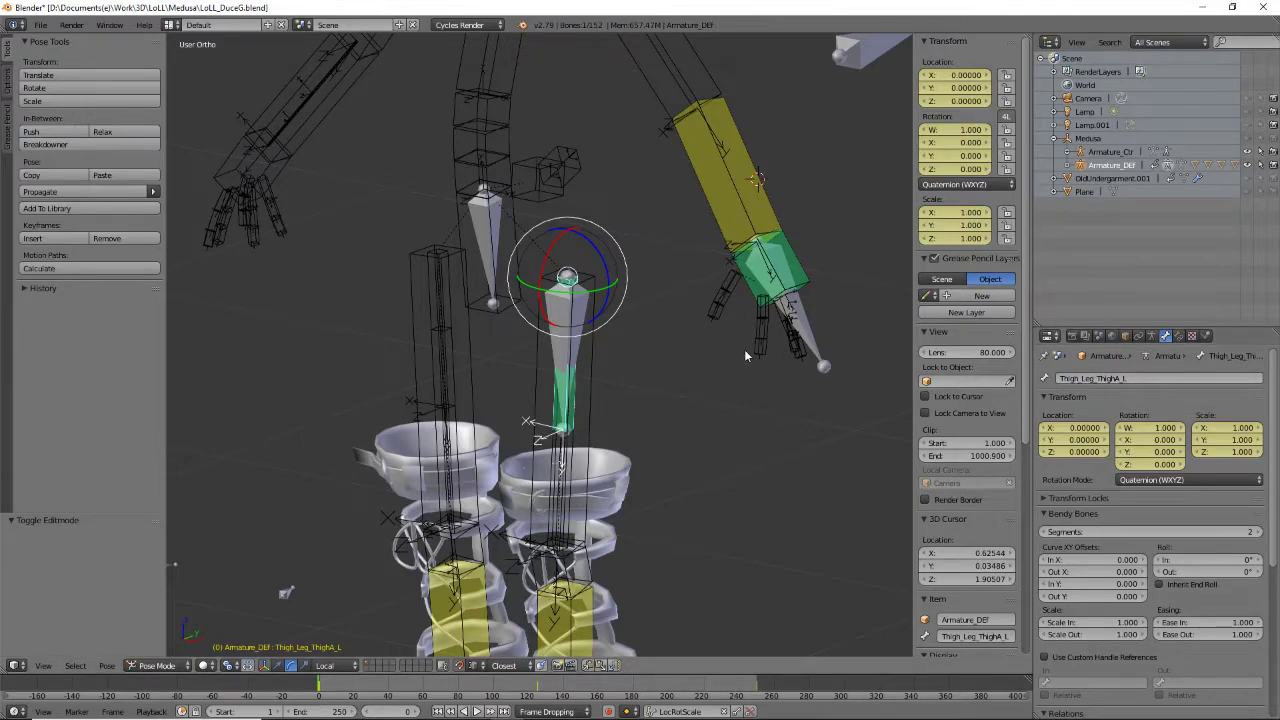
{"action": "left_click", "coordinate": [1178, 335]}
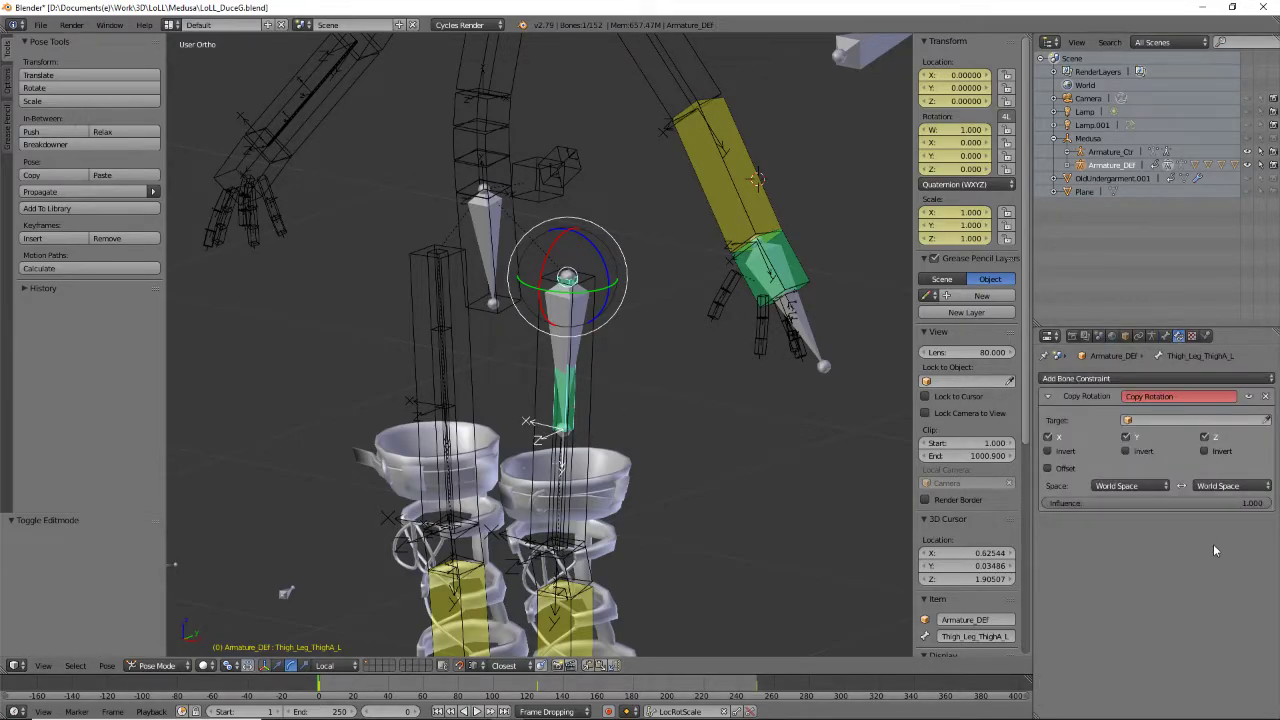
{"action": "left_click", "coordinate": [1156, 418]}
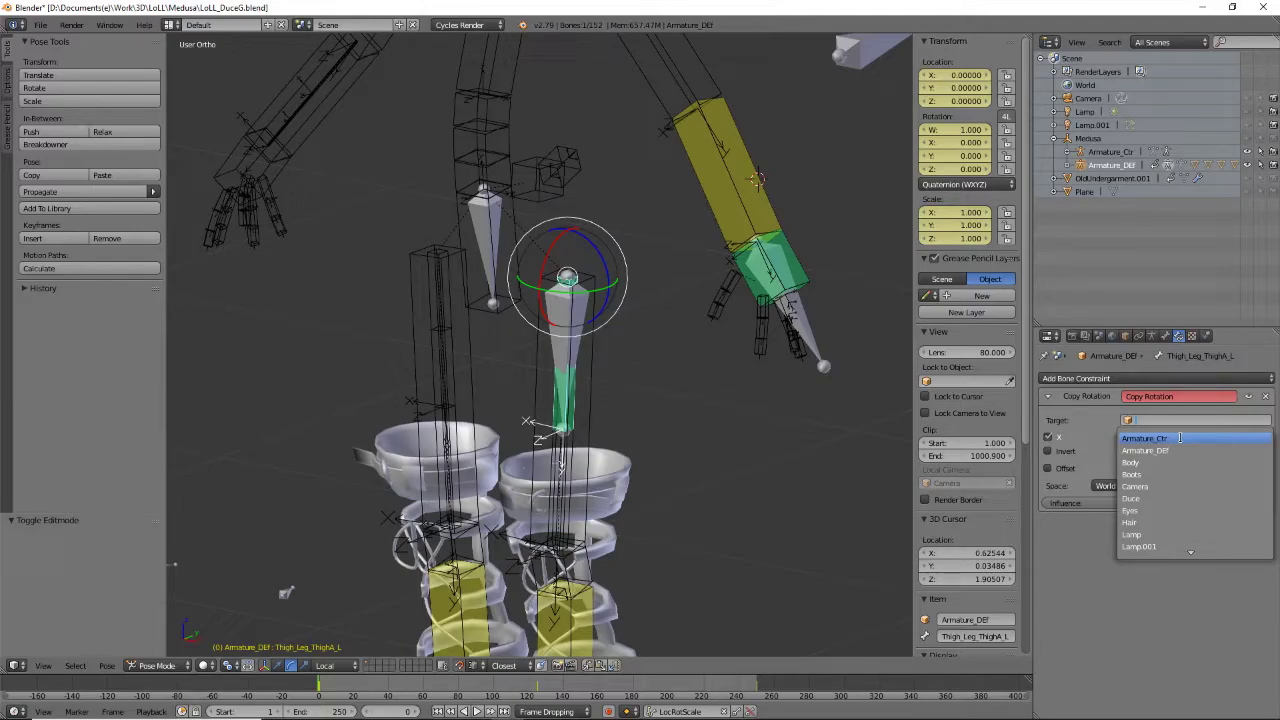
{"action": "left_click", "coordinate": [1180, 437]}
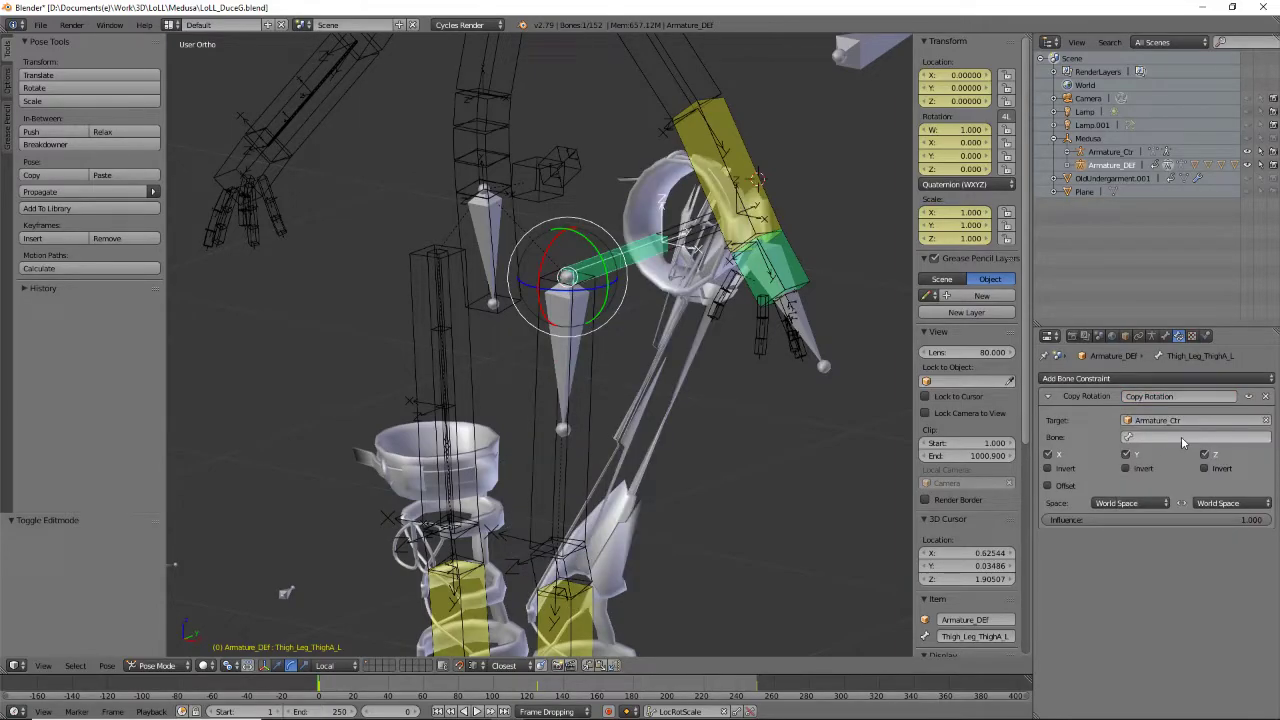
{"action": "left_click", "coordinate": [1166, 438]}
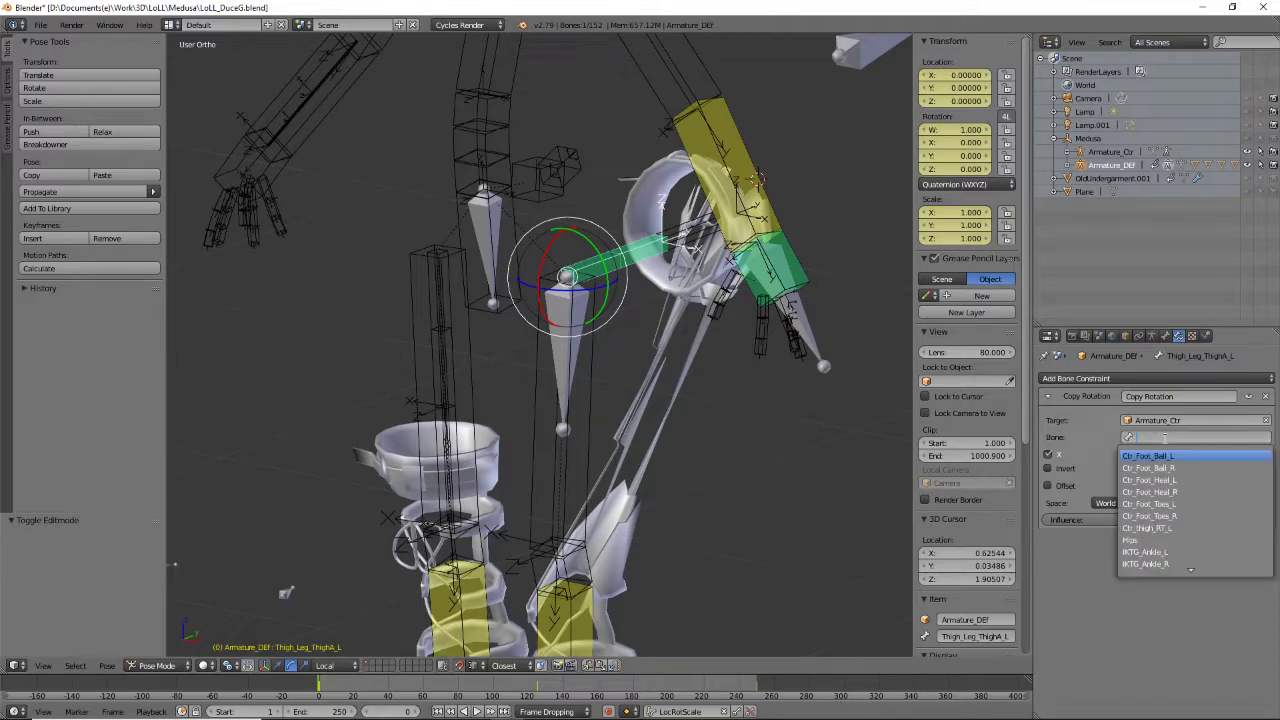
{"action": "scroll", "coordinate": [1165, 492], "scroll_direction": "down", "scroll_amount": 11}
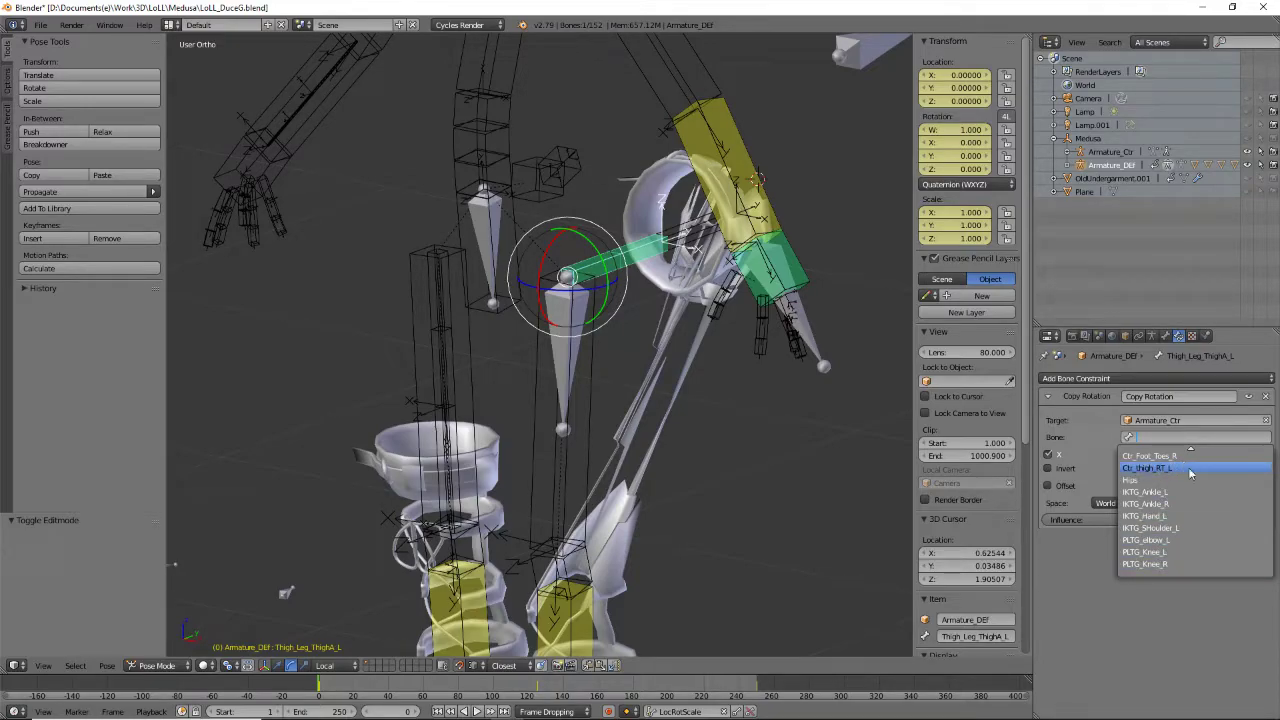
{"action": "left_click", "coordinate": [1187, 468]}
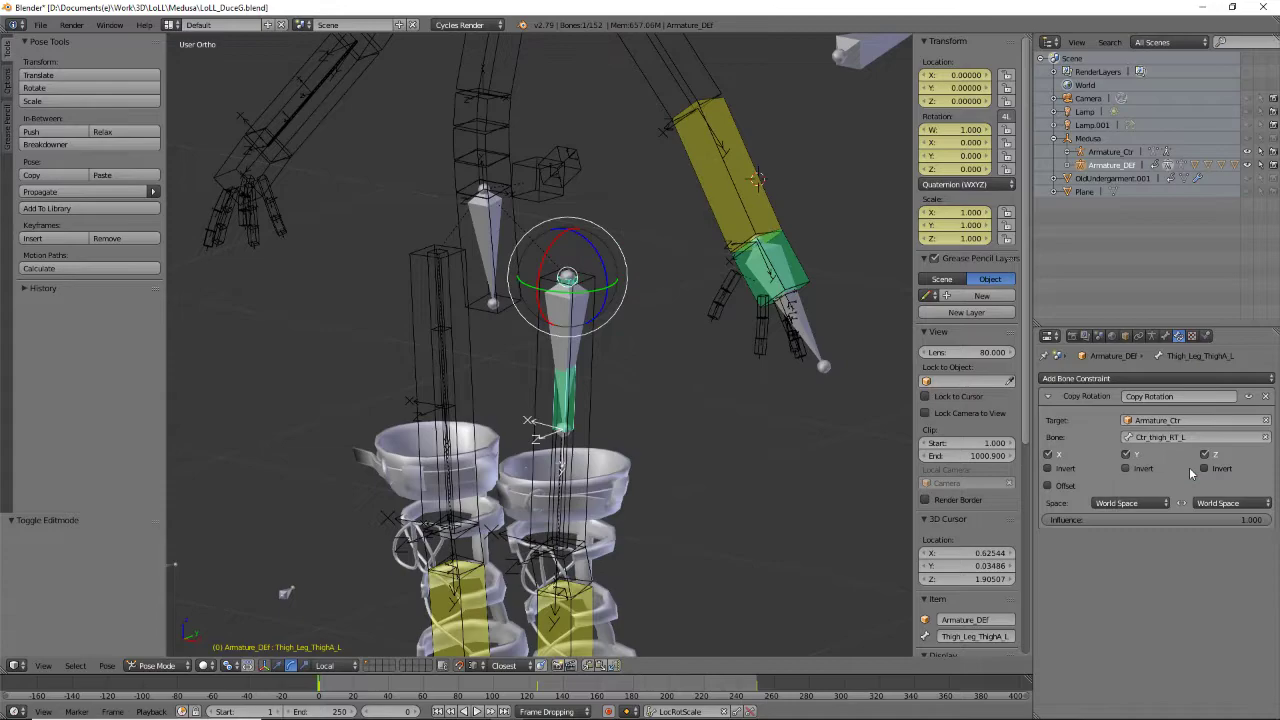
Set both the target space and the owner space of the Copy Rotation constraint to Local Space
{"action": "left_click", "coordinate": [1130, 503]}
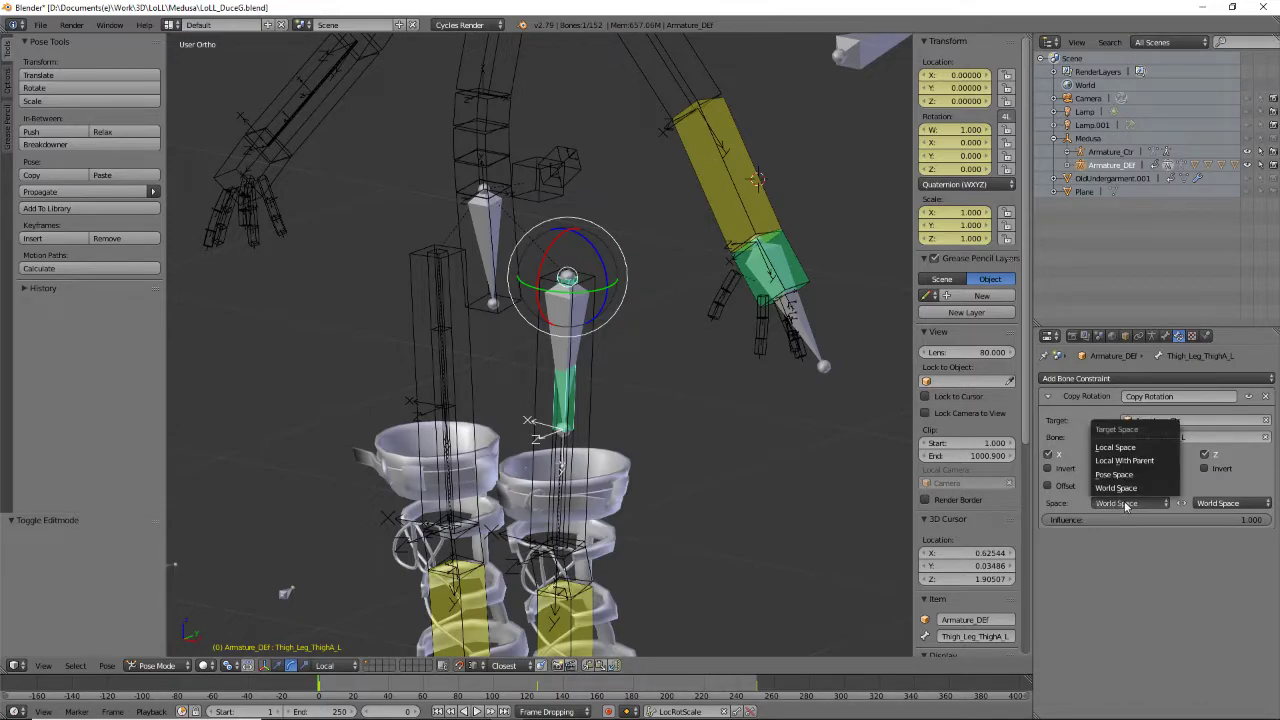
{"action": "left_click", "coordinate": [1140, 448]}
{"action": "left_click", "coordinate": [1240, 503]}
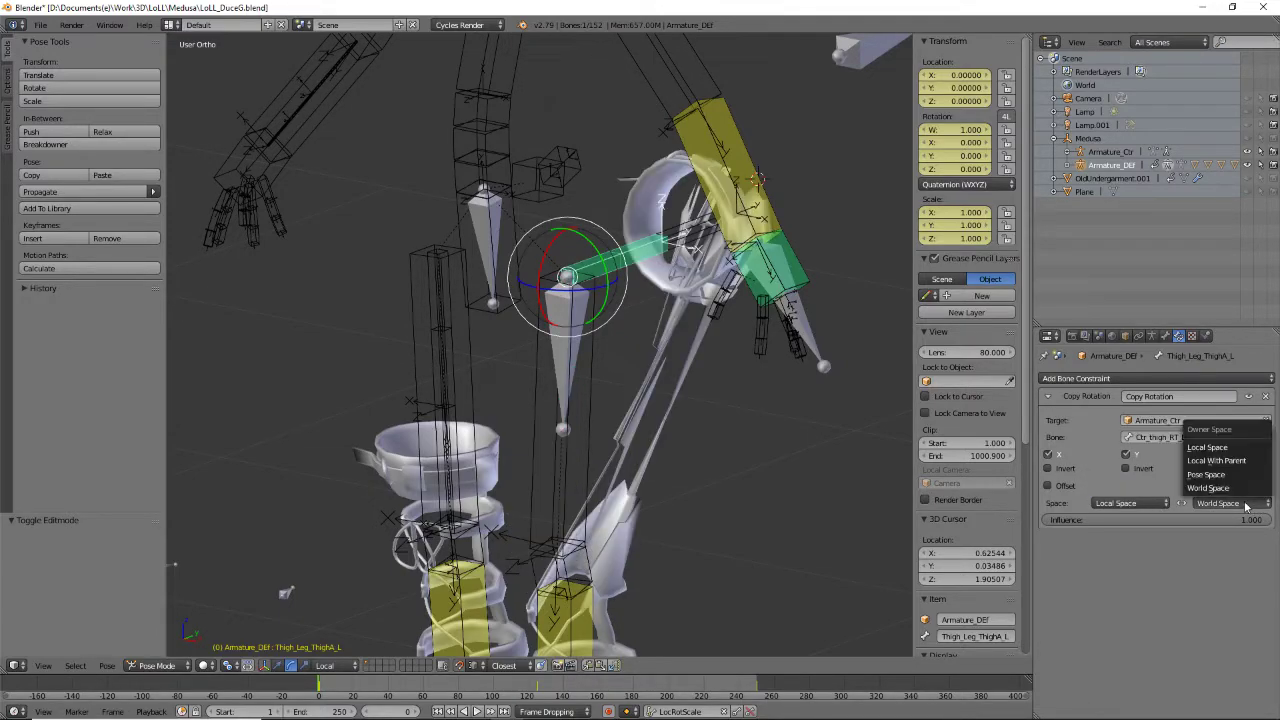
{"action": "left_click", "coordinate": [1239, 450]}
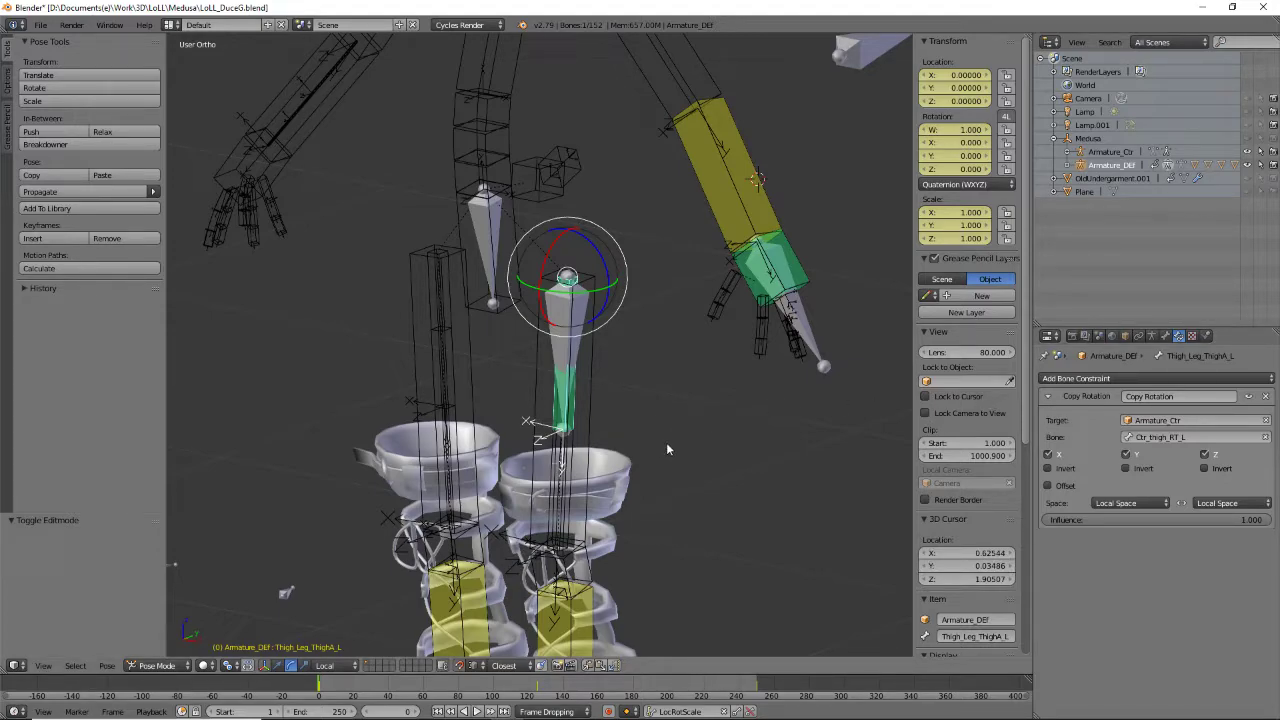
Unhide the Duce body mesh under Armature_DEF and put the Armature_Ctr armature into Pose Mode
{"action": "middle_click_drag", "start_coordinate": [648, 454], "coordinate": [660, 429]}
{"action": "middle_click_drag", "start_coordinate": [686, 481], "coordinate": [634, 329]}
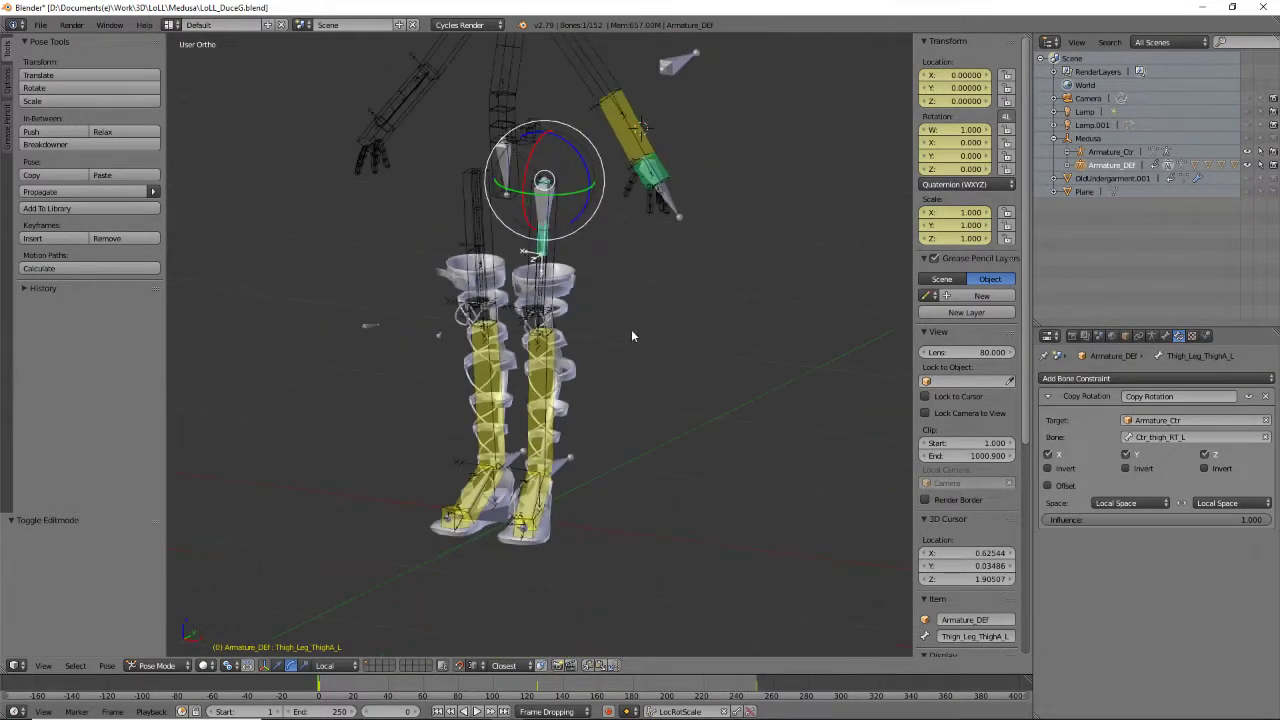
{"action": "left_click", "coordinate": [1068, 165]}
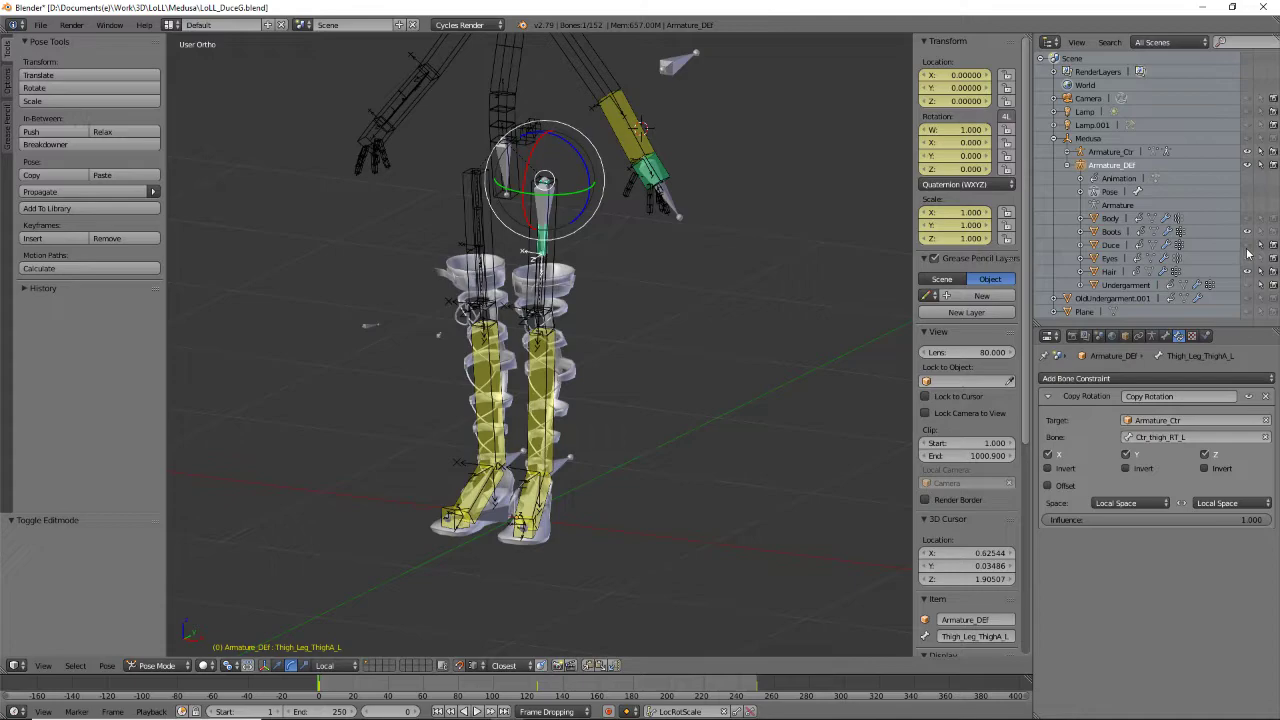
{"action": "left_click", "coordinate": [1247, 245]}
{"action": "middle_click_drag", "start_coordinate": [657, 394], "coordinate": [641, 389]}
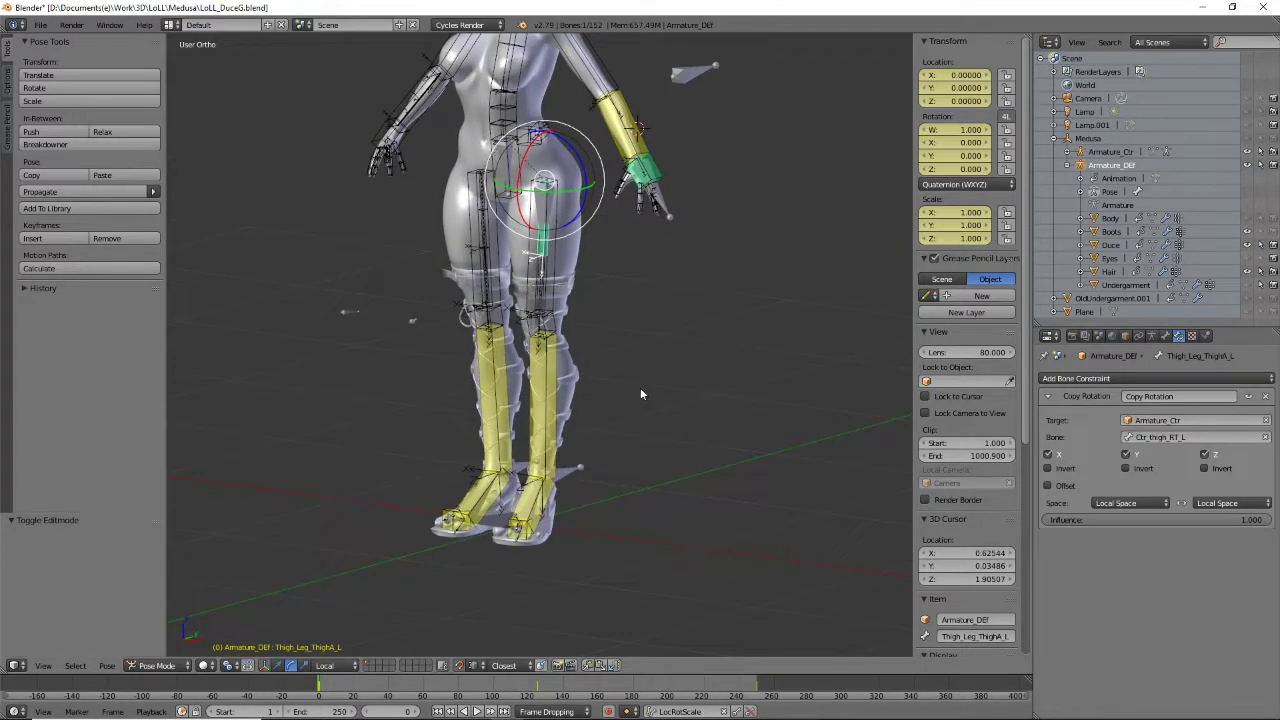
{"action": "right_click", "coordinate": [568, 467]}
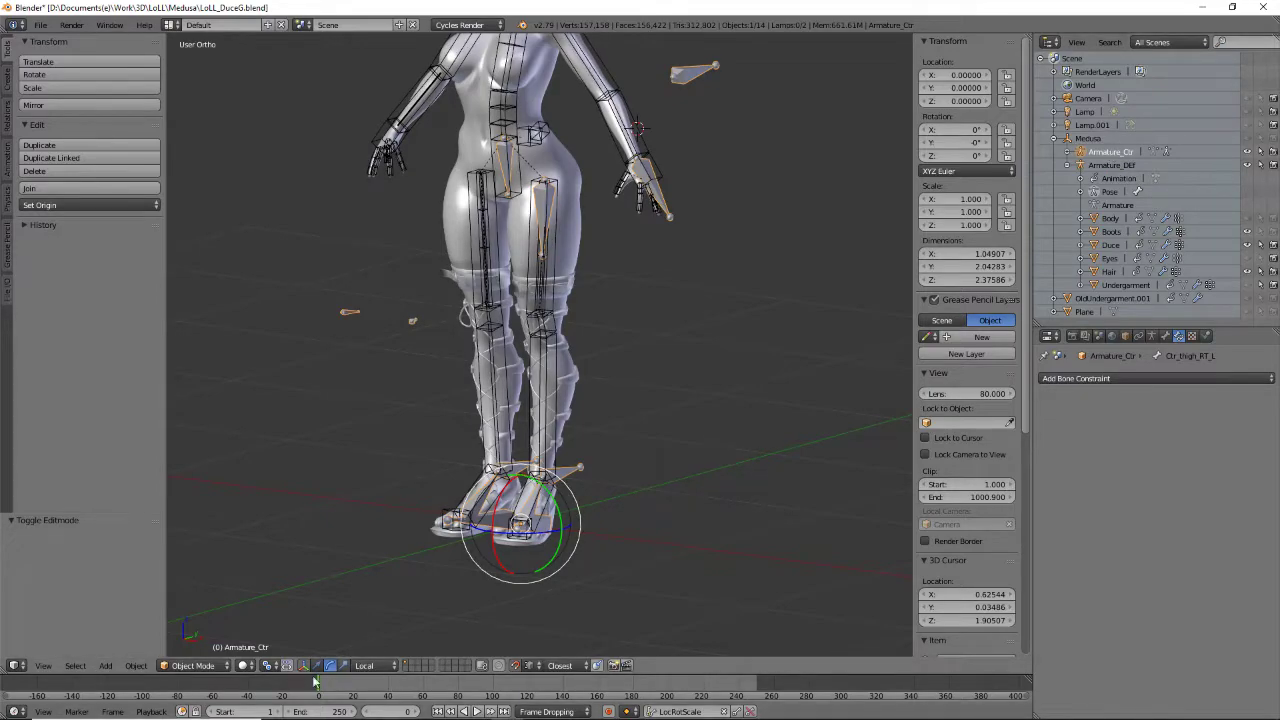
{"action": "left_click", "coordinate": [193, 665]}
{"action": "left_click", "coordinate": [190, 618]}
{"action": "middle_click_drag", "start_coordinate": [512, 515], "coordinate": [466, 527]}
{"action": "right_click", "coordinate": [556, 518]}
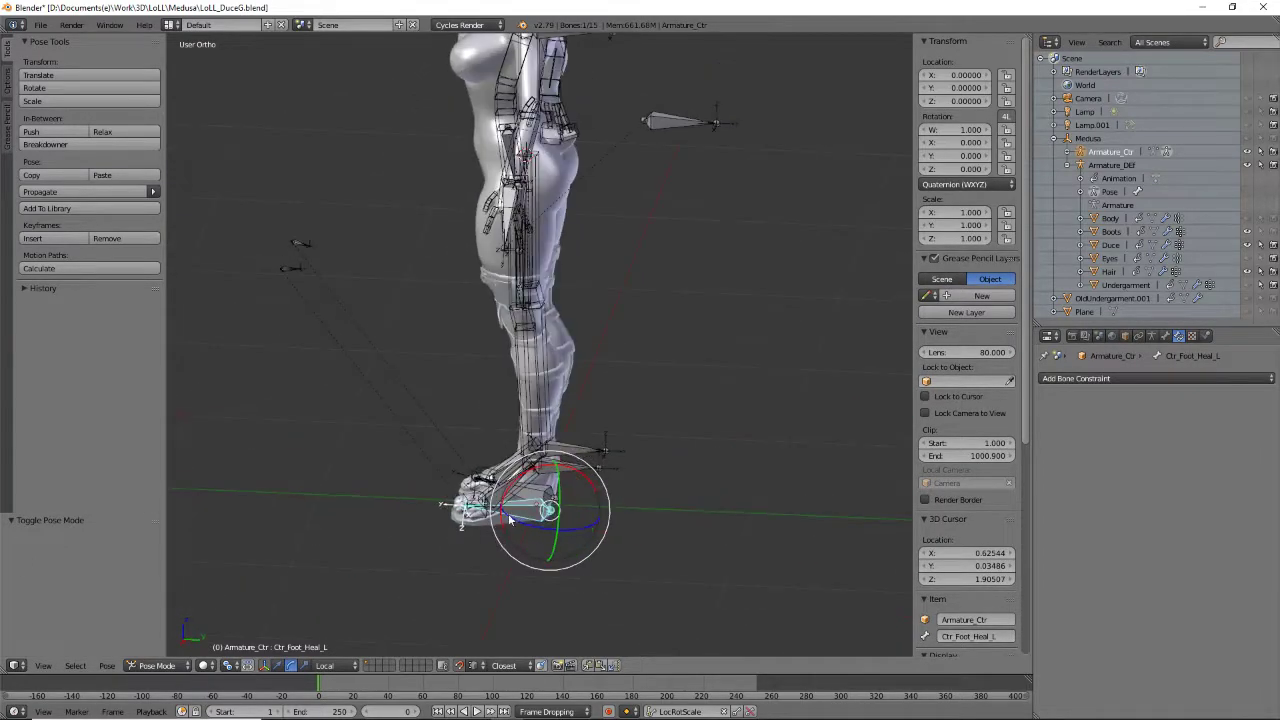
{"action": "key", "text": "g"}
{"action": "right_click", "coordinate": [505, 364]}
Select the Duce body mesh and open its modifier settings
{"action": "key", "text": "ctrl+Tab"}
{"action": "right_click", "coordinate": [495, 173]}
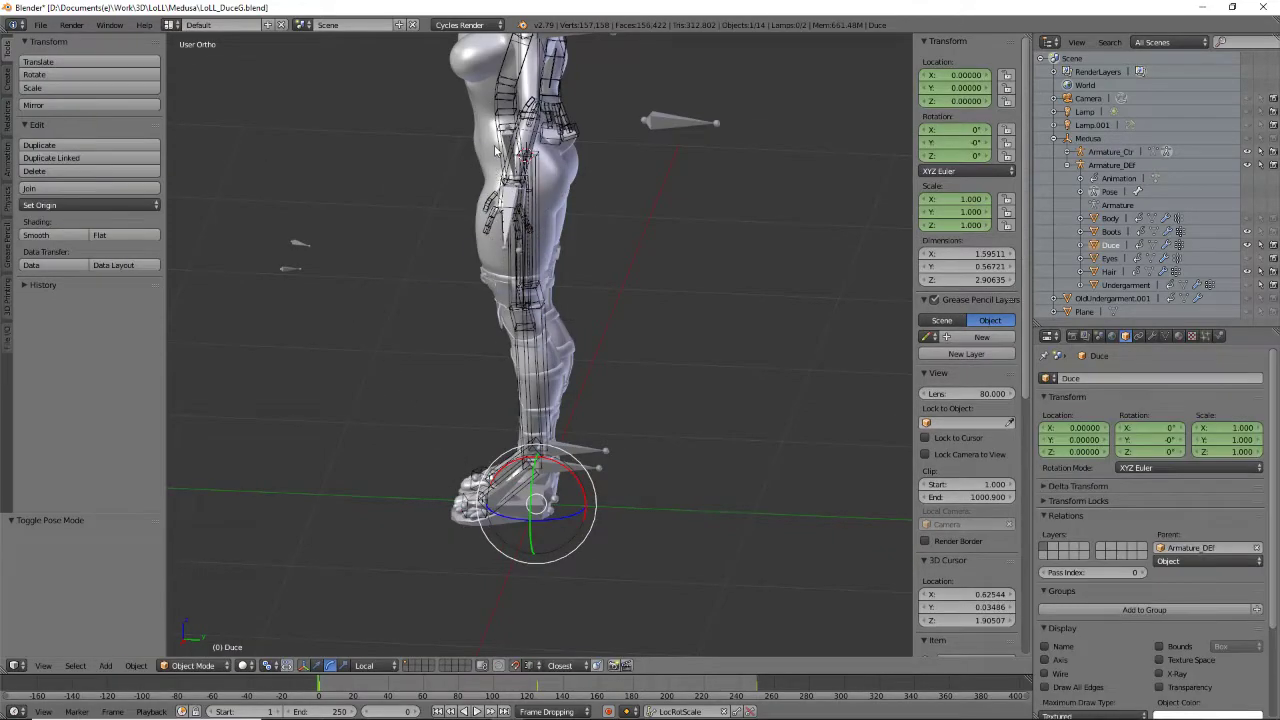
{"action": "middle_click_drag", "start_coordinate": [468, 284], "coordinate": [626, 281]}
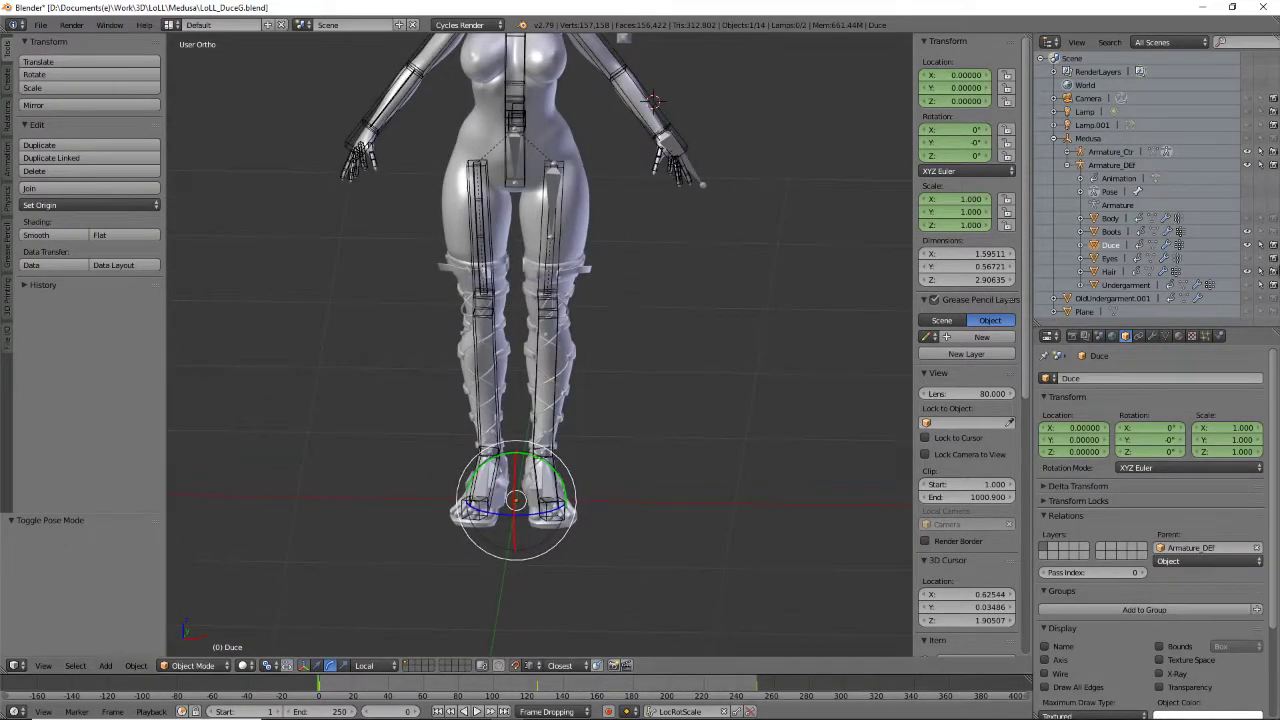
{"action": "left_click", "coordinate": [1152, 336]}
{"action": "left_click", "coordinate": [1053, 460]}
{"action": "left_click", "coordinate": [1053, 460]}
Move the left heel control Ctr_Foot_Heal_L with global X locked, about -0.328 in Y and 0.942 in Z
{"action": "middle_click_drag", "start_coordinate": [703, 440], "coordinate": [617, 417]}
{"action": "middle_click_drag", "start_coordinate": [557, 559], "coordinate": [485, 569]}
{"action": "right_click", "coordinate": [552, 546]}
{"action": "key", "text": "g"}
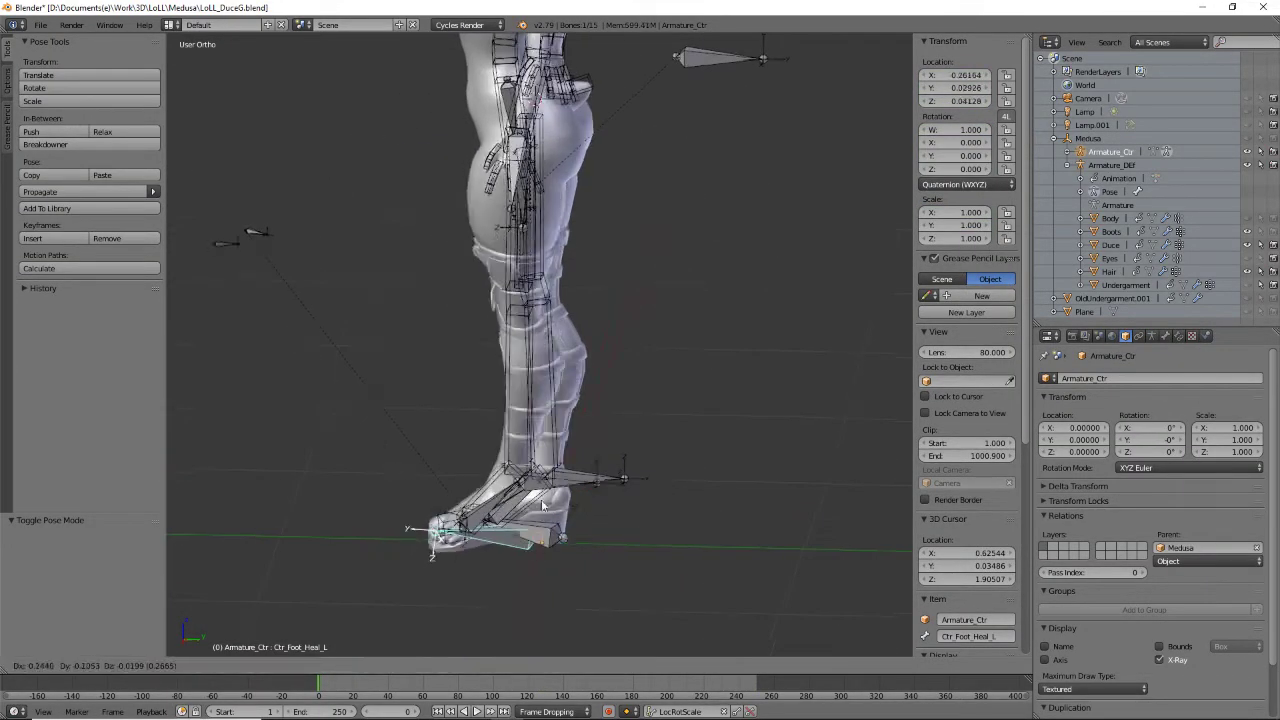
{"action": "key", "text": "shift+x"}
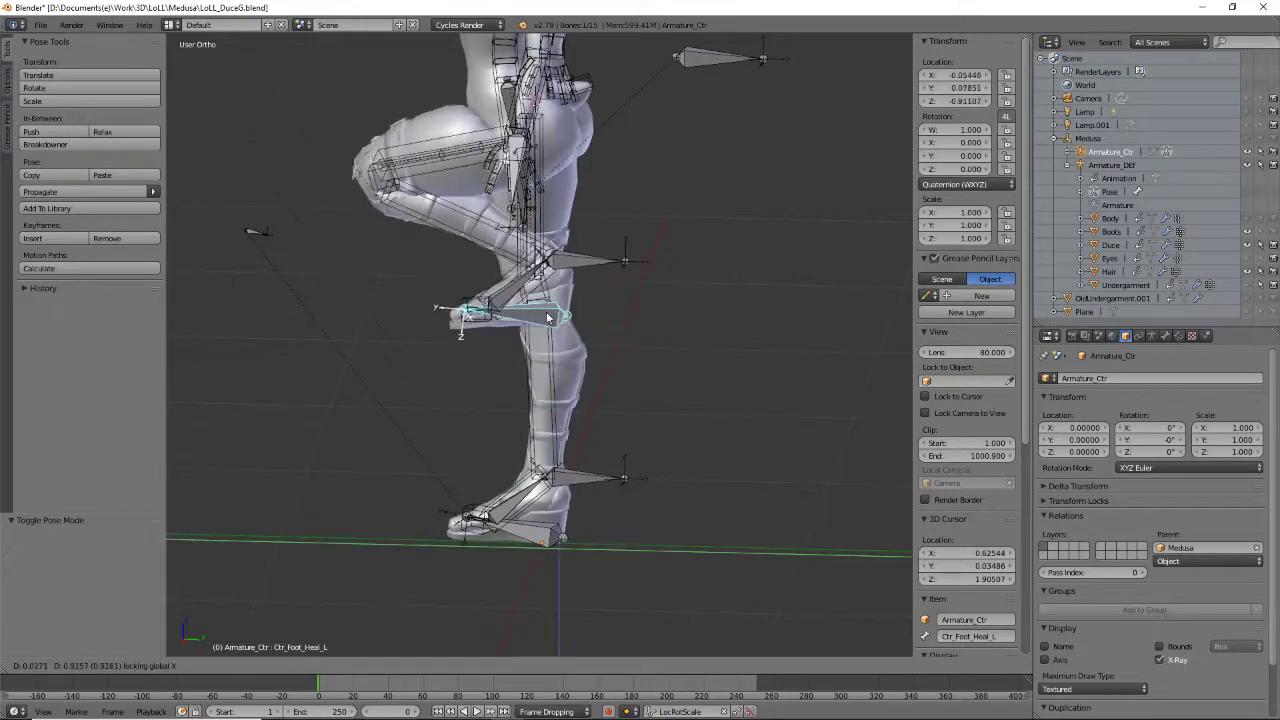
{"action": "left_click", "coordinate": [476, 320]}
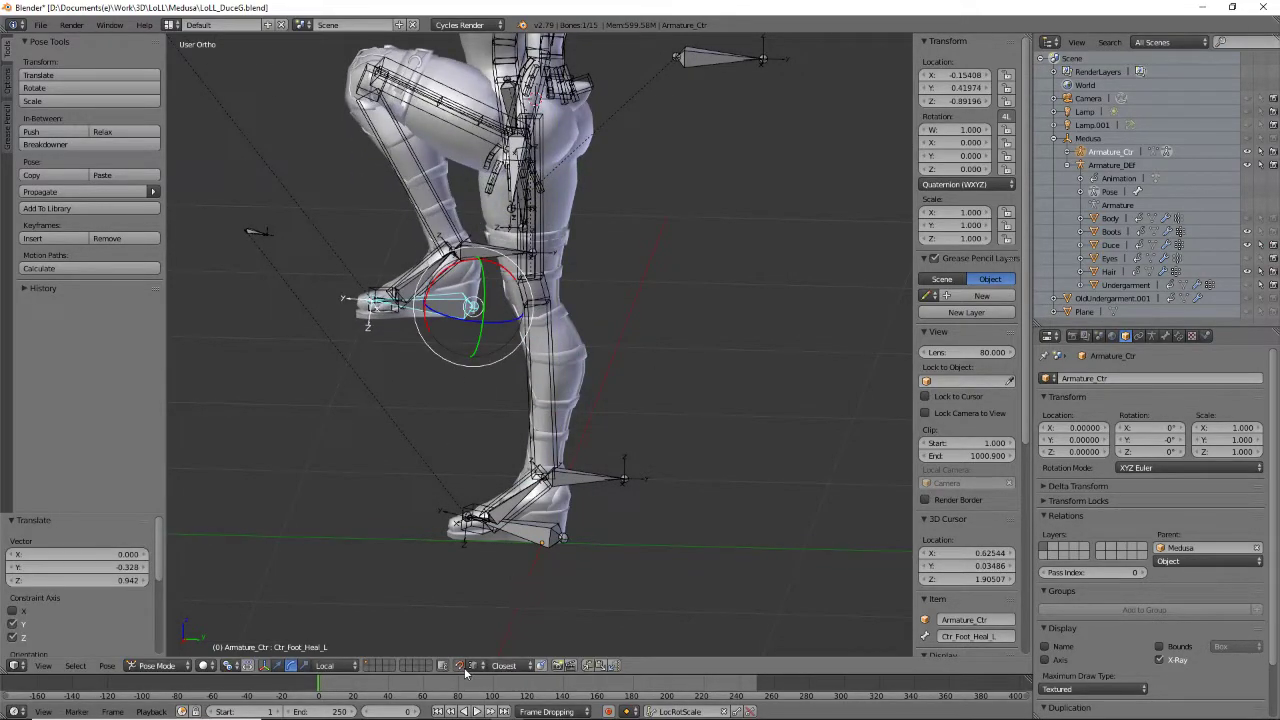
Move the raised left heel control sideways about 0.384 in X, and reposition it once more as seen from the side
{"action": "middle_click_drag", "start_coordinate": [446, 585], "coordinate": [606, 563]}
{"action": "key", "text": "g"}
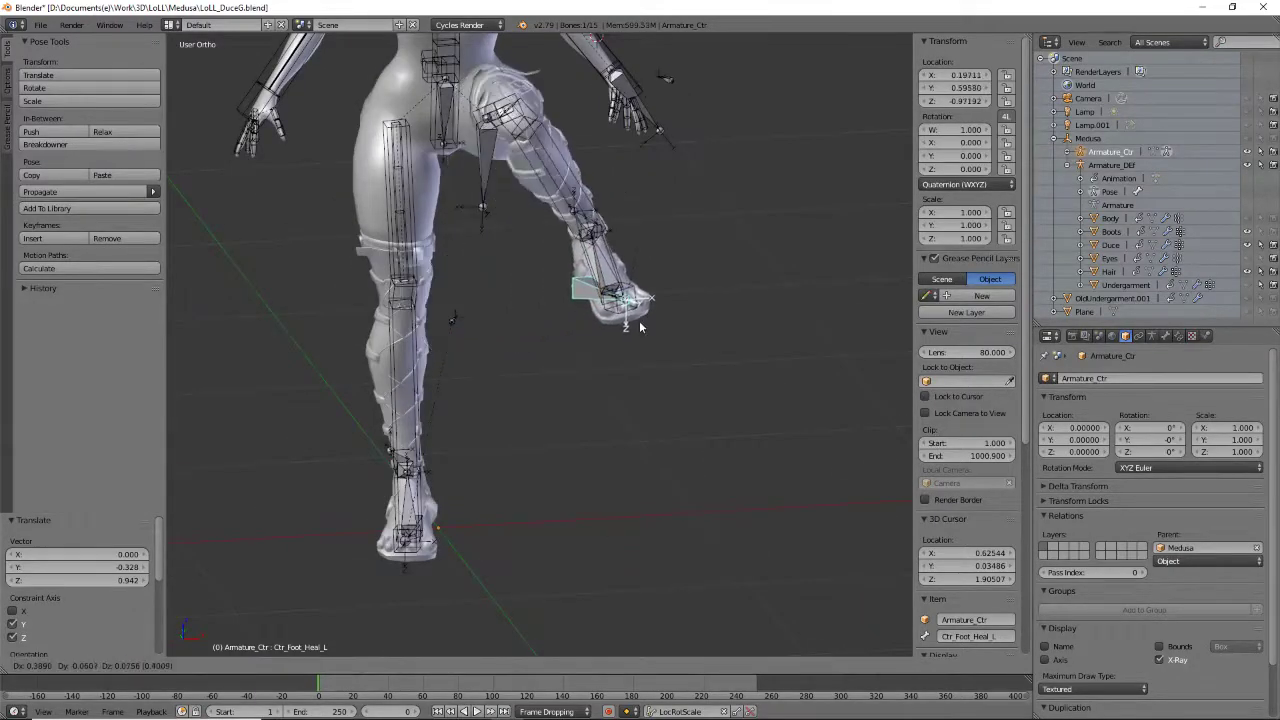
{"action": "left_click", "coordinate": [614, 387]}
{"action": "middle_click_drag", "start_coordinate": [614, 387], "coordinate": [380, 371]}
{"action": "key", "text": "g"}
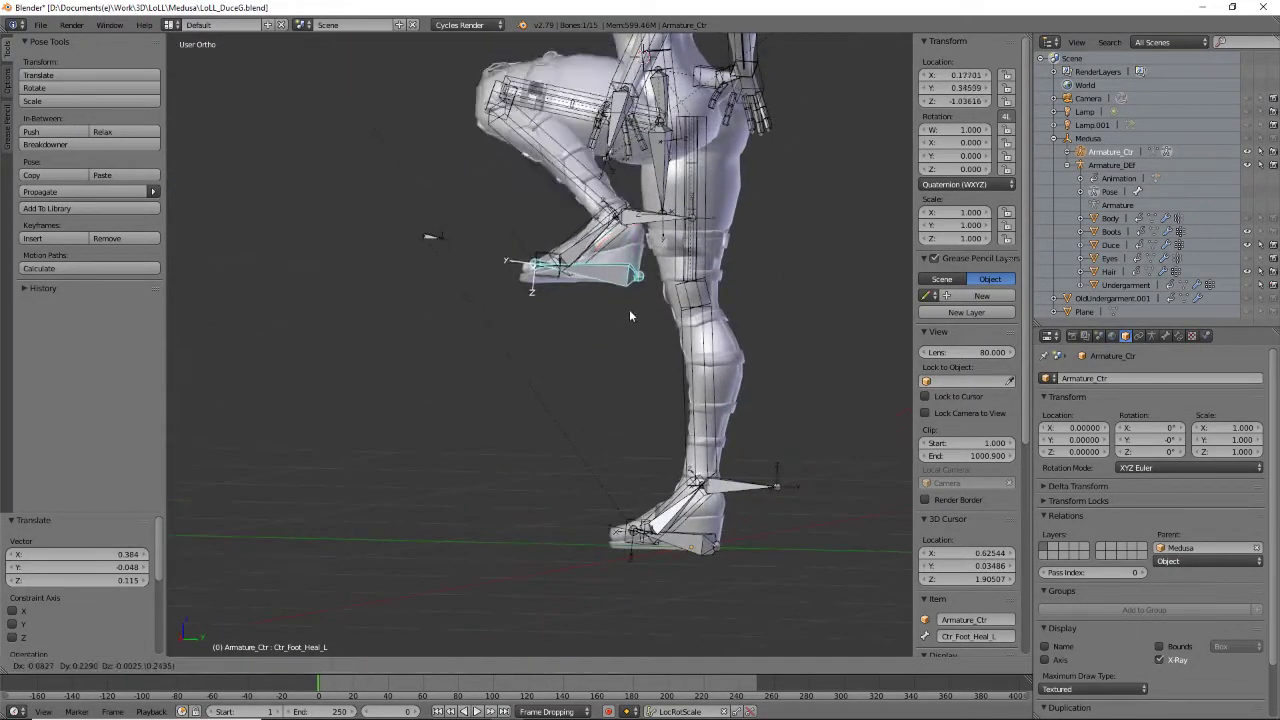
{"action": "left_click", "coordinate": [654, 284]}
Rotate Ctr_Foot_Heal_L about its local X axis, ending with a turn of about 63.3°, and raise it about 0.32 in Z
{"action": "middle_click_drag", "start_coordinate": [685, 350], "coordinate": [718, 216]}
{"action": "left_click_drag", "start_coordinate": [689, 210], "coordinate": [684, 300]}
{"action": "left_click_drag", "start_coordinate": [700, 205], "coordinate": [672, 252]}
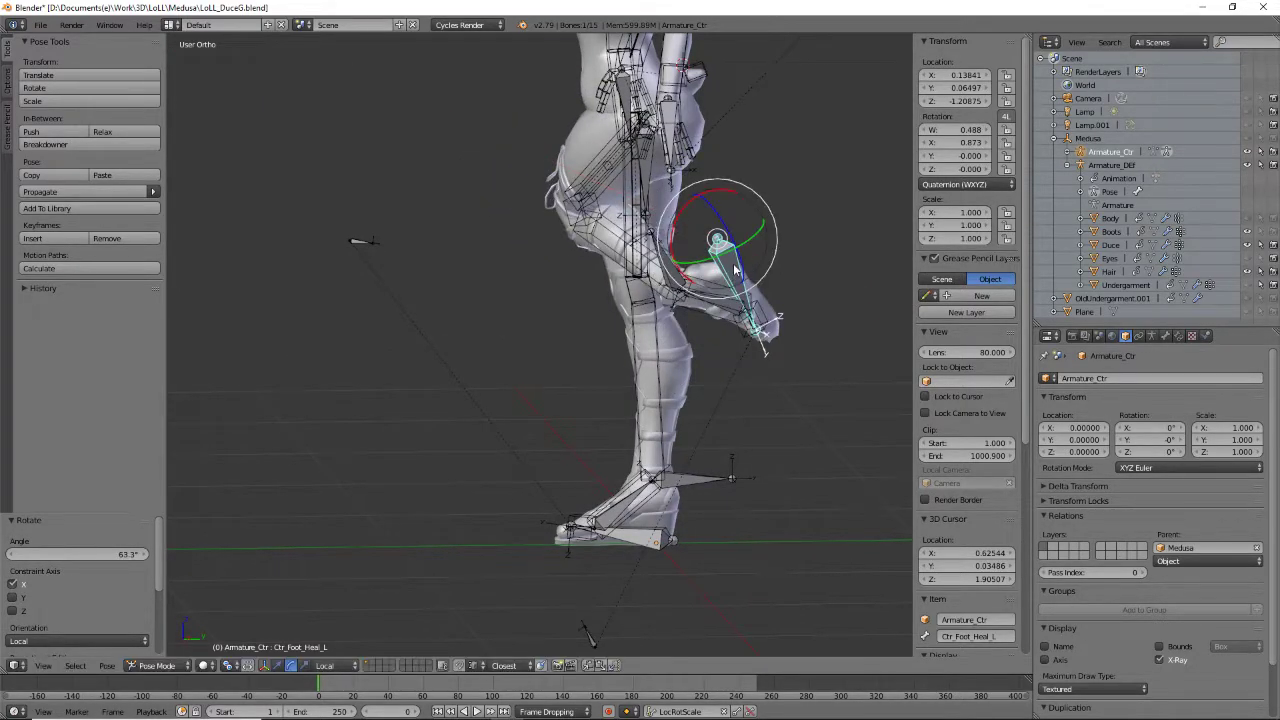
{"action": "key", "text": "g"}
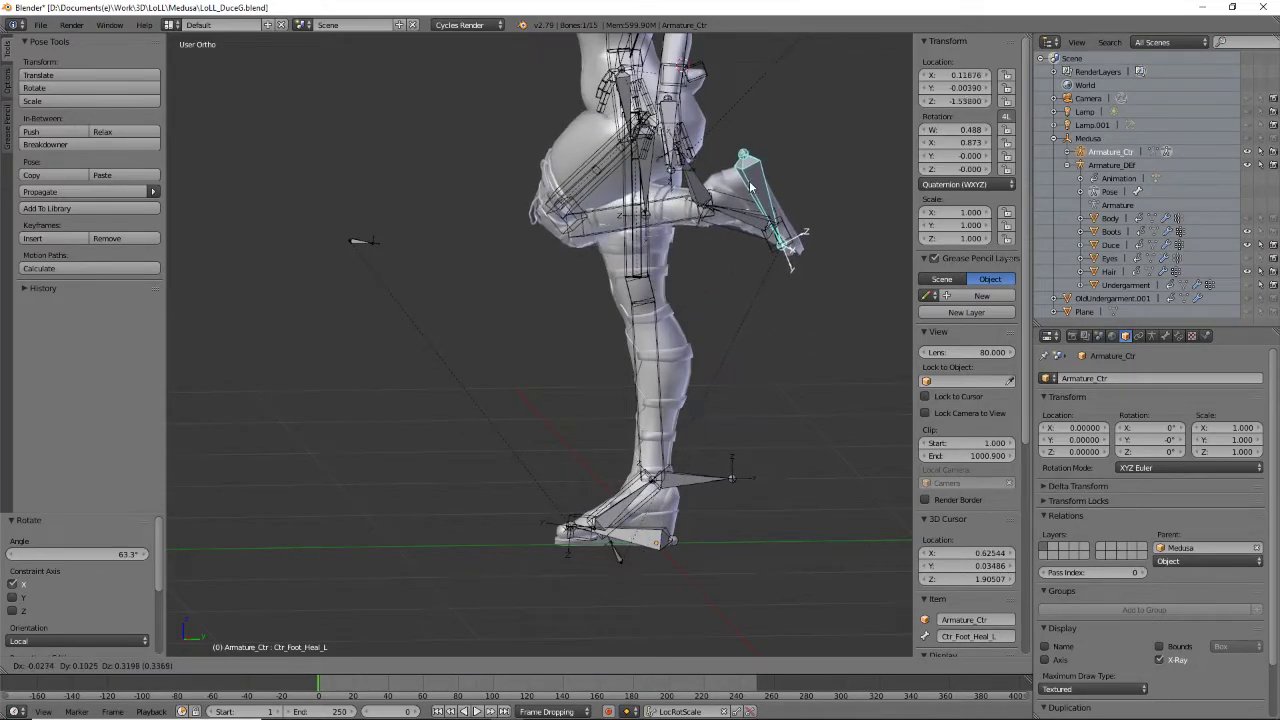
{"action": "left_click", "coordinate": [750, 168]}
{"action": "middle_click_drag", "start_coordinate": [600, 276], "coordinate": [731, 294]}
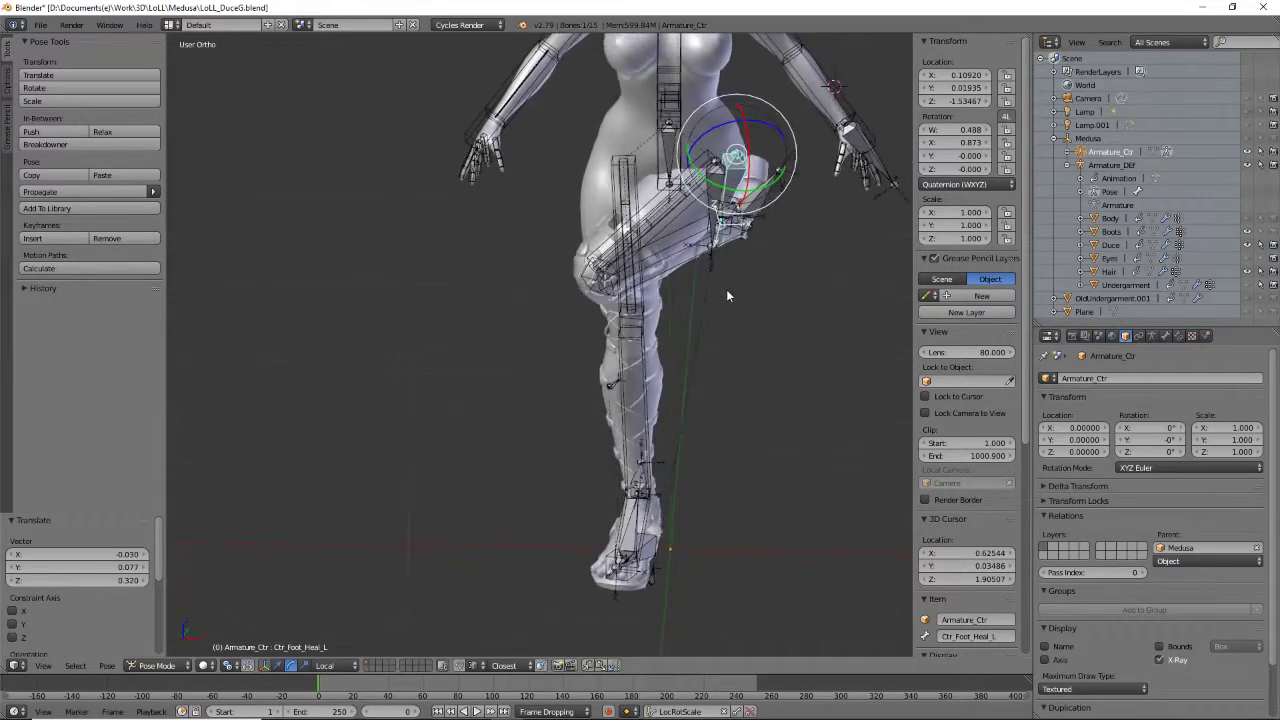
Move the left knee target PLTG_Knee_L about 1.078 in X, 0.578 in Y and 0.124 in Z
{"action": "scroll", "coordinate": [632, 383], "scroll_direction": "down", "scroll_amount": 1}
{"action": "middle_click_drag", "start_coordinate": [700, 515], "coordinate": [640, 573]}
{"action": "right_click", "coordinate": [611, 570]}
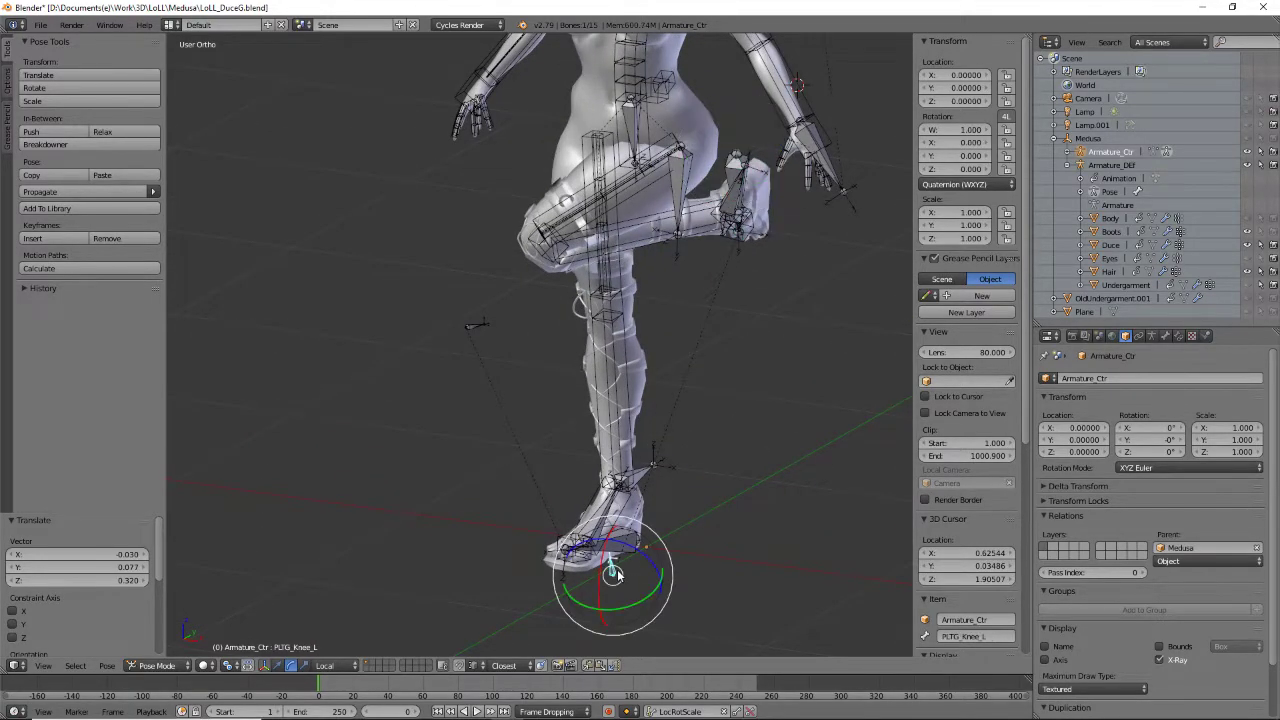
{"action": "key", "text": "g"}
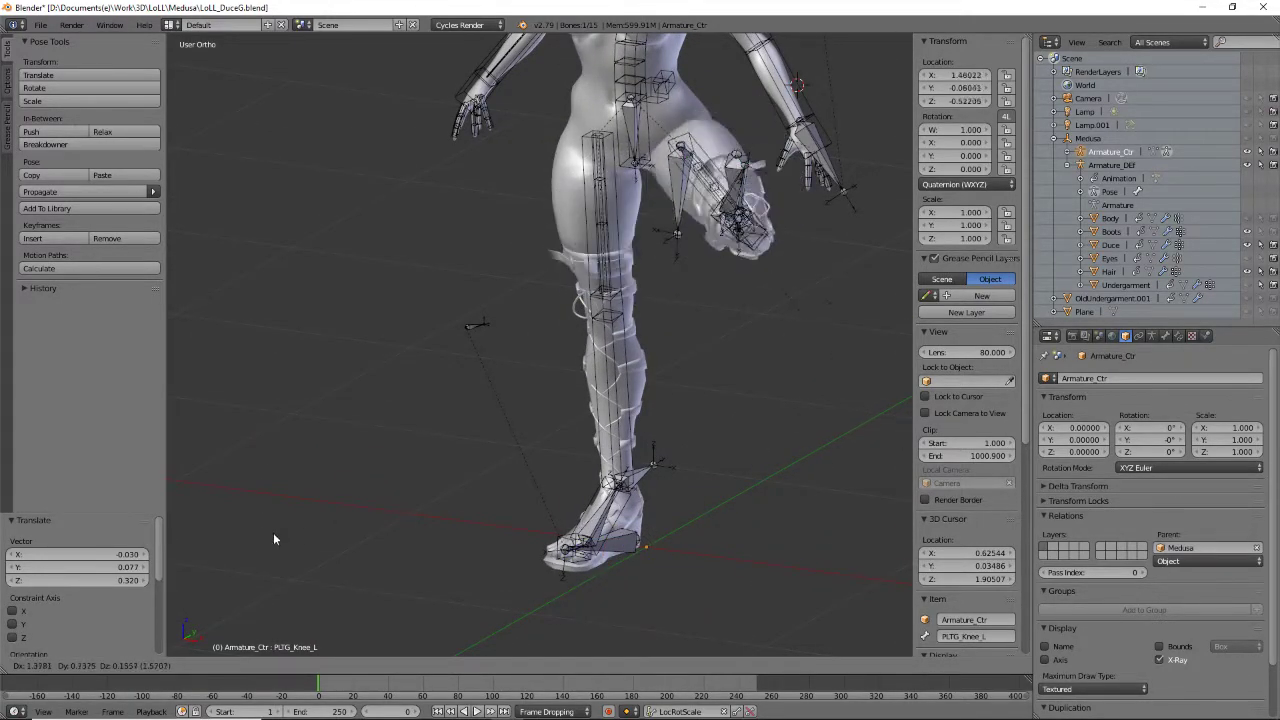
{"action": "left_click", "coordinate": [201, 541]}
Rotate the thigh control Ctr_thigh_RT_L about 37.5° around its local Y axis
{"action": "middle_click_drag", "start_coordinate": [393, 290], "coordinate": [700, 205]}
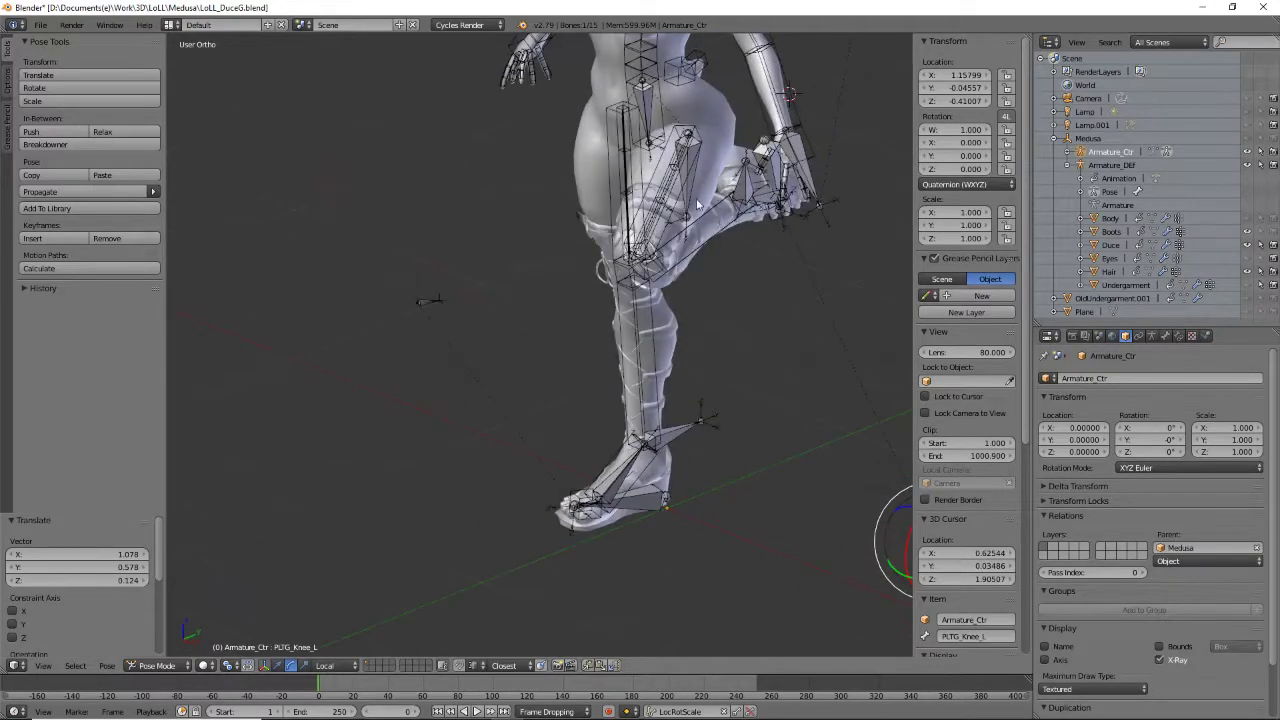
{"action": "right_click", "coordinate": [688, 181]}
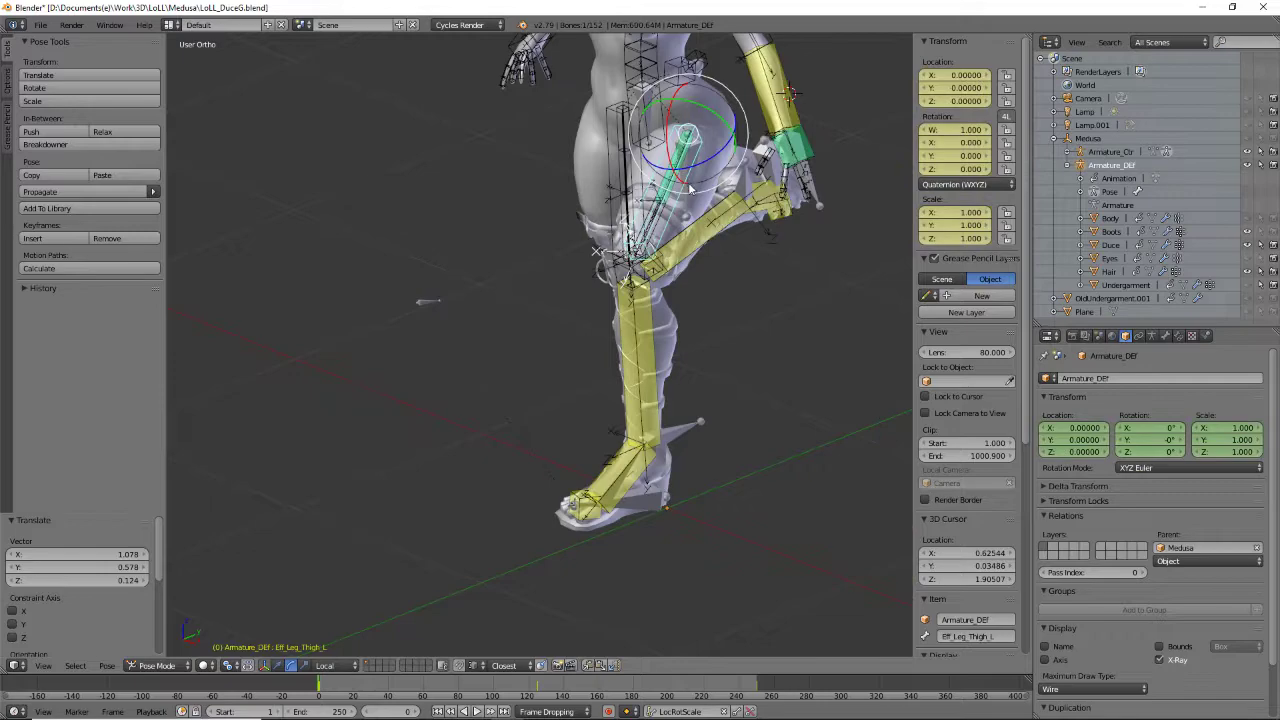
{"action": "right_click", "coordinate": [689, 210]}
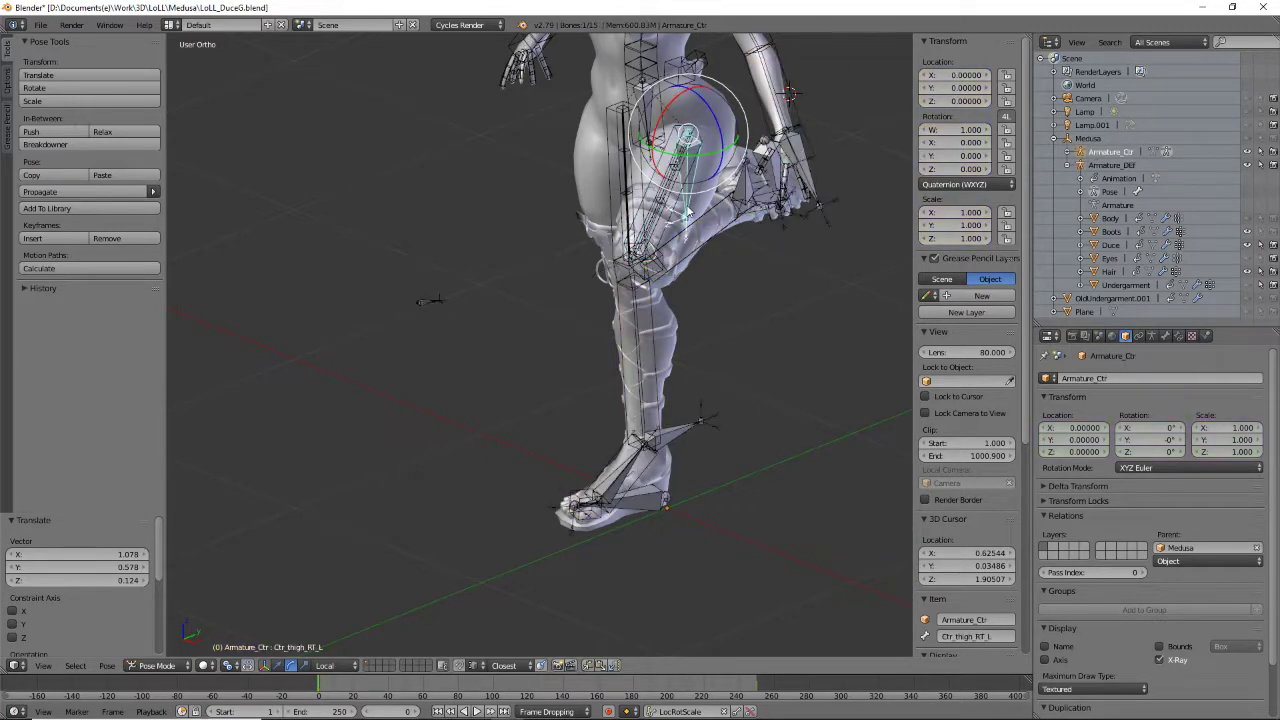
{"action": "key", "text": "r"}
{"action": "key", "text": "y"}
{"action": "key", "text": "y"}
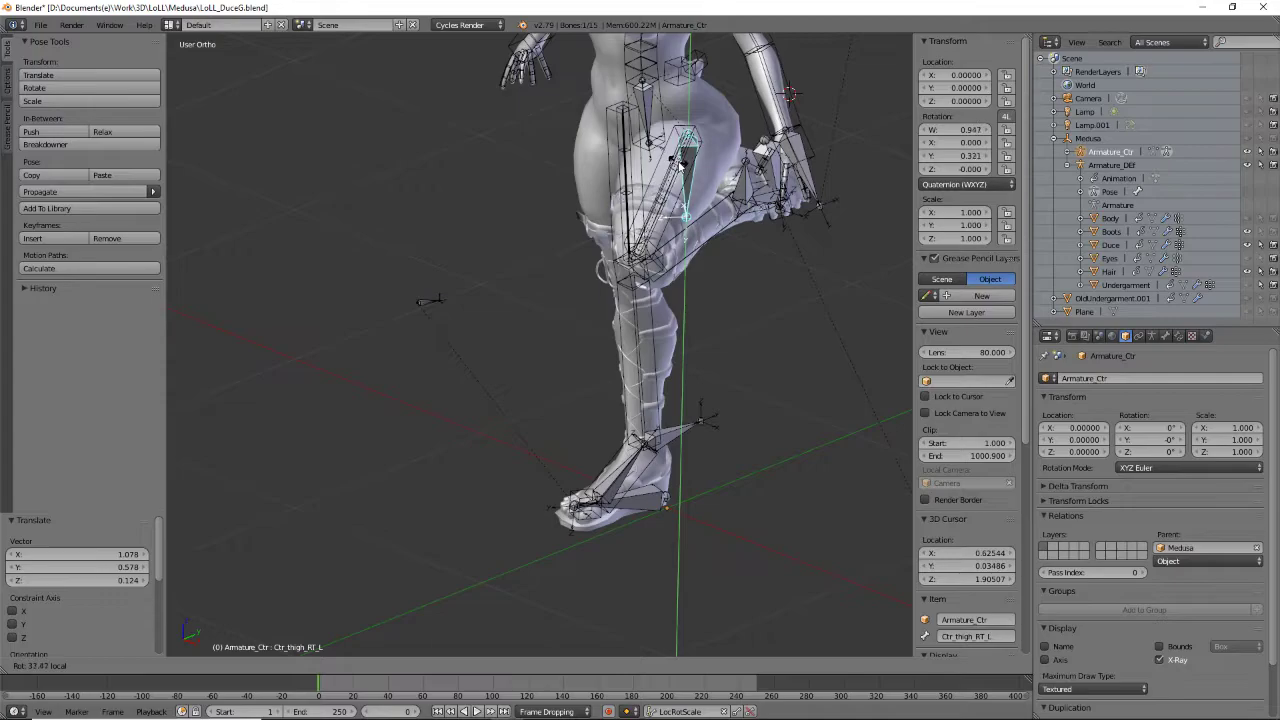
{"action": "left_click", "coordinate": [680, 163]}
Try turning off Inherit Rotation for the lower thigh bone Thigh_Leg_ThighB_L, and turn it back on
{"action": "middle_click_drag", "start_coordinate": [700, 300], "coordinate": [636, 331]}
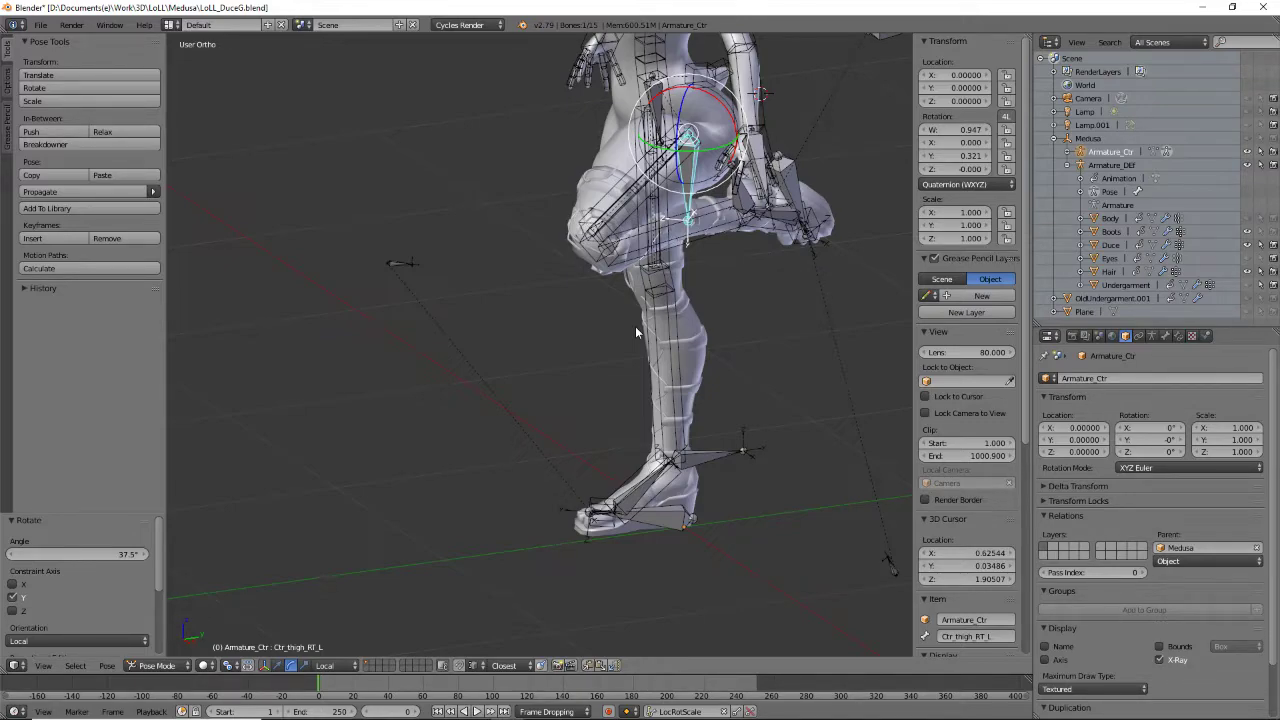
{"action": "scroll", "coordinate": [635, 326], "scroll_direction": "up", "scroll_amount": 3}
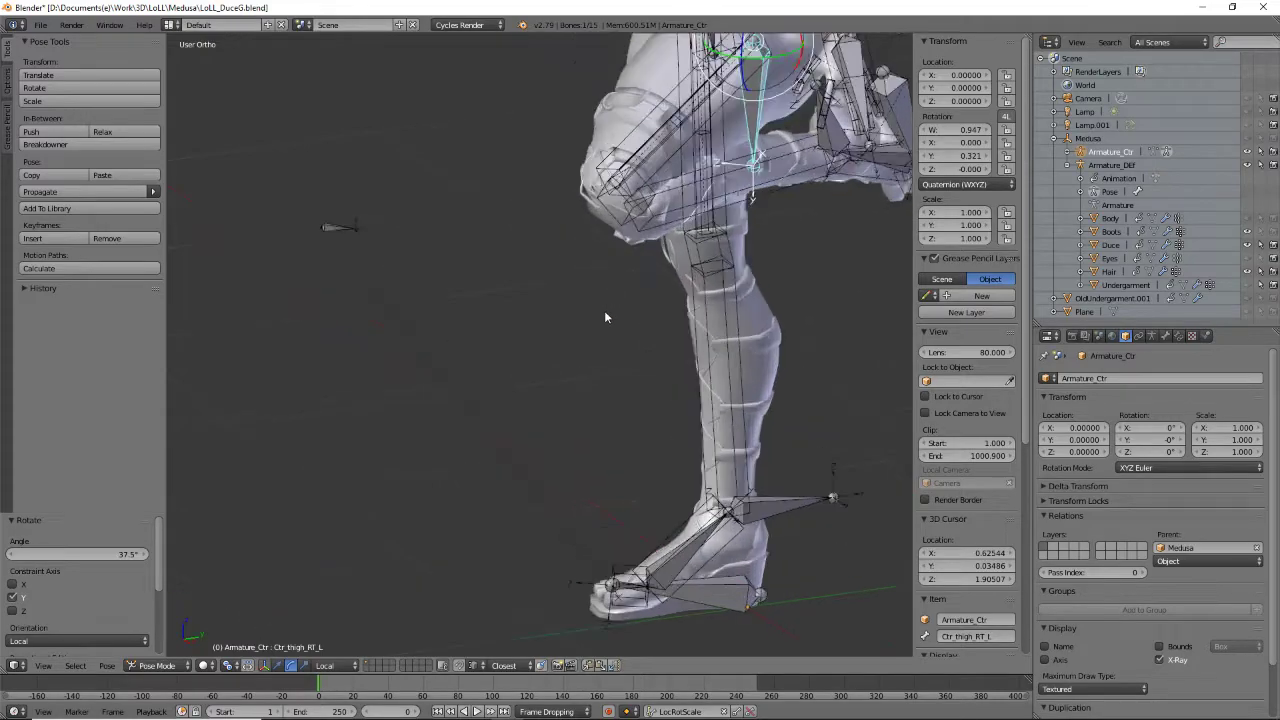
{"action": "right_click", "coordinate": [658, 148]}
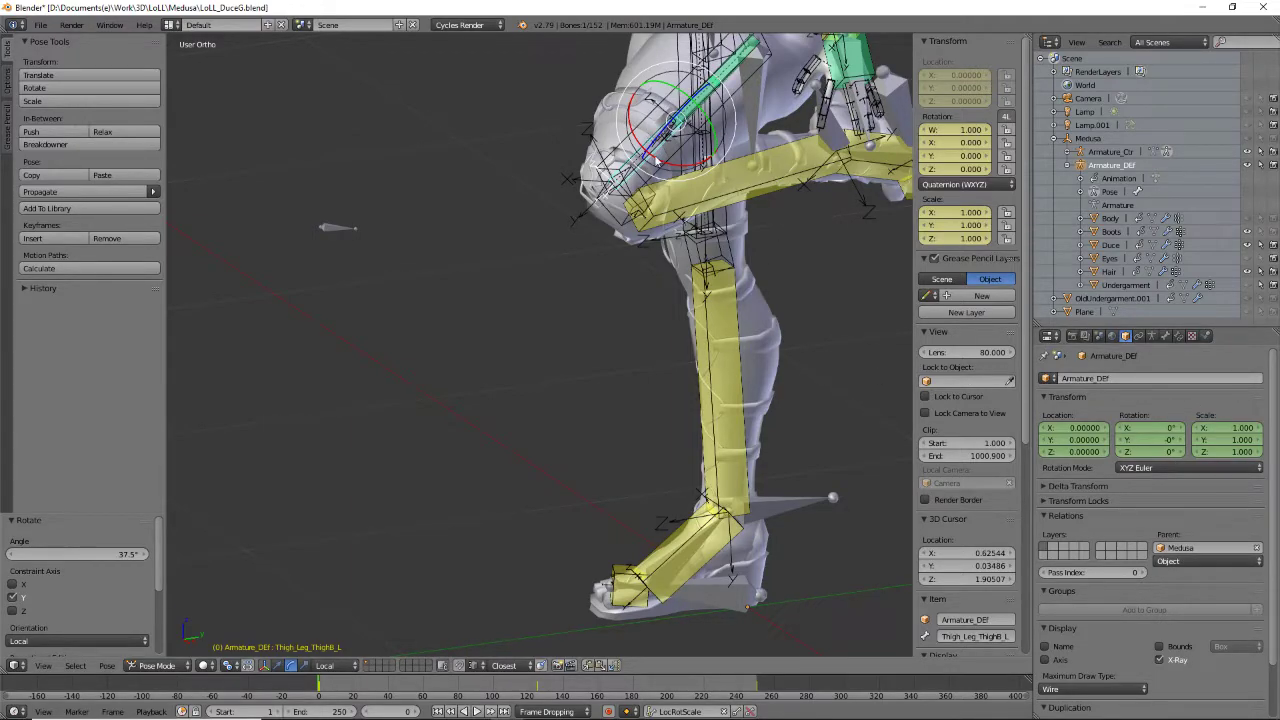
{"action": "middle_click_drag", "start_coordinate": [572, 263], "coordinate": [592, 270]}
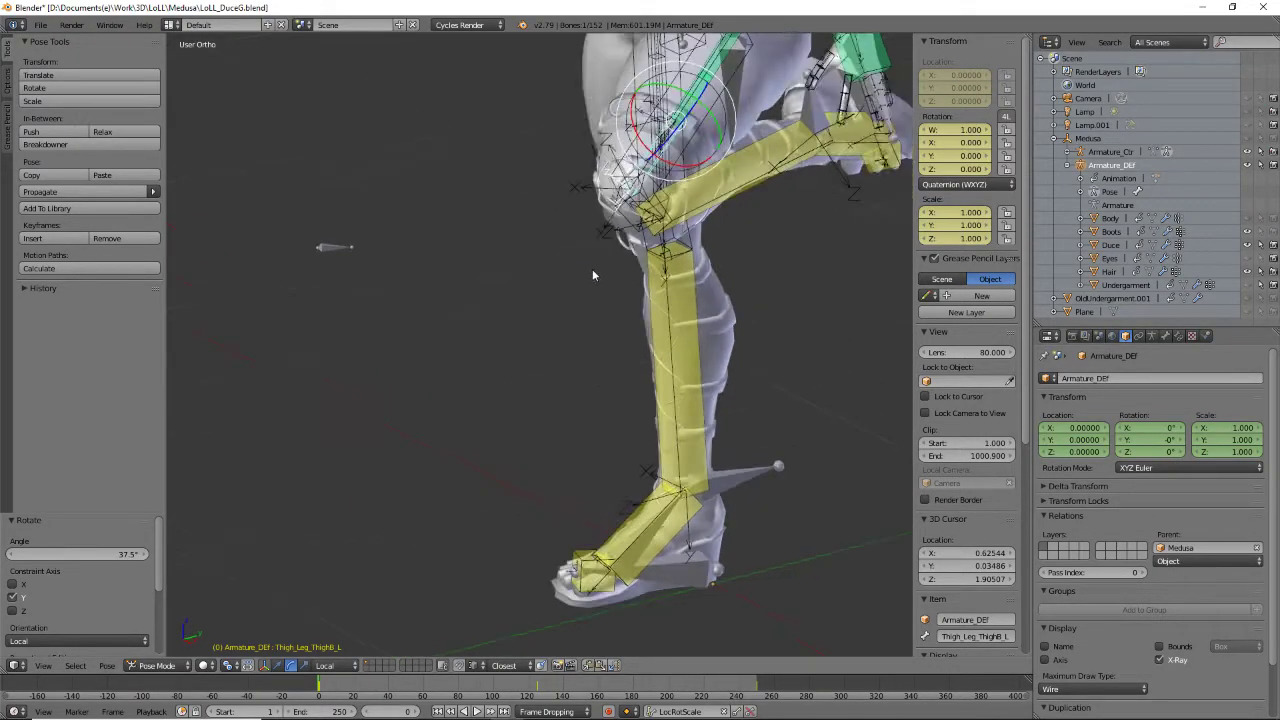
{"action": "left_click", "coordinate": [1164, 337]}
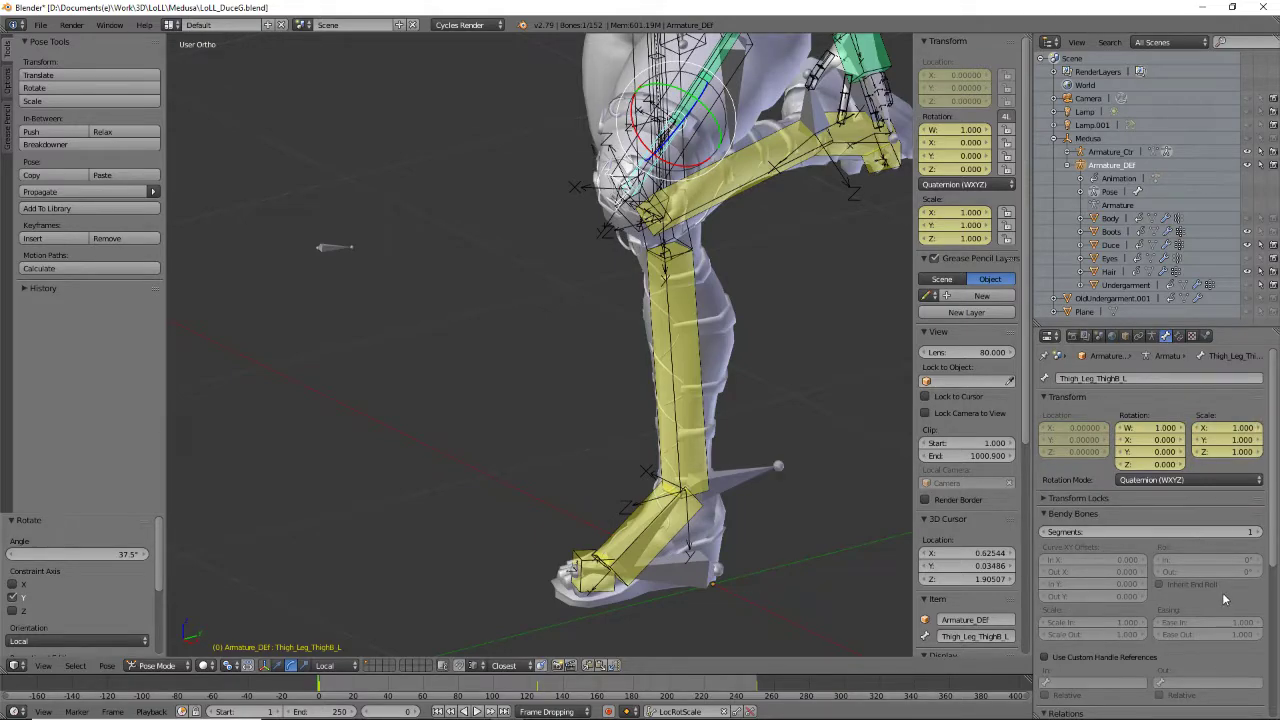
{"action": "scroll", "coordinate": [1192, 509], "scroll_direction": "down", "scroll_amount": 5}
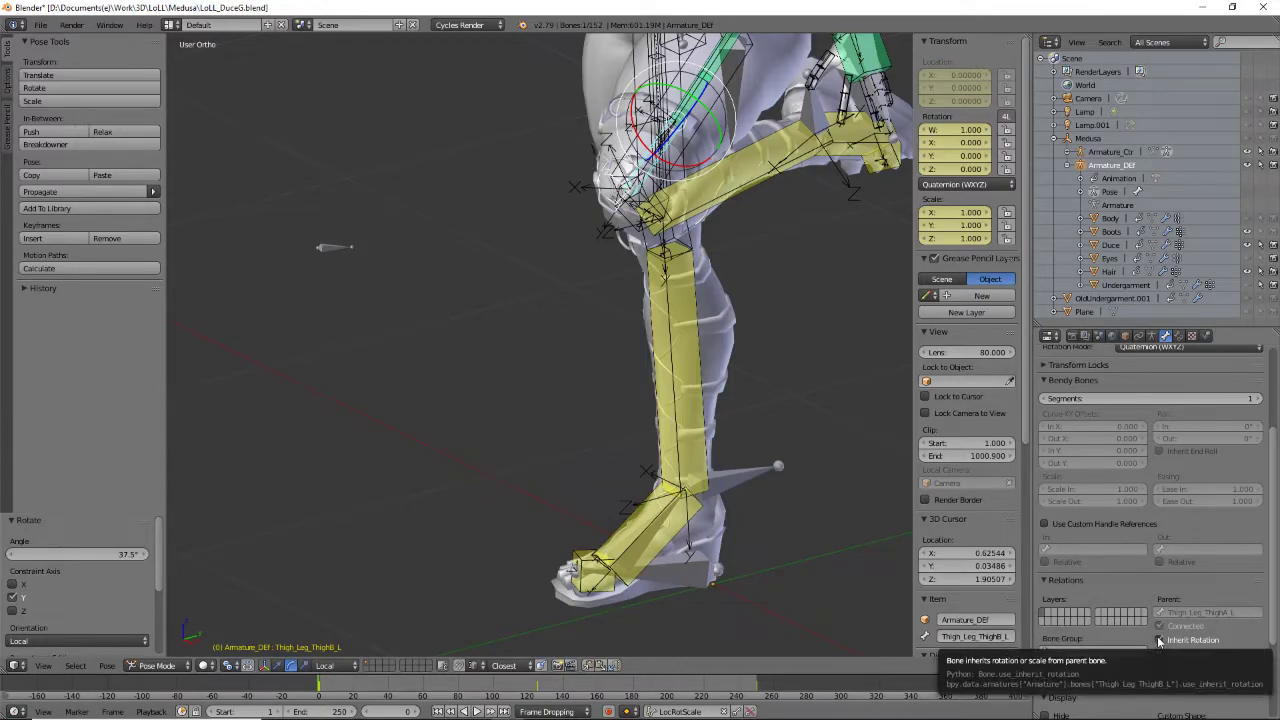
{"action": "left_click", "coordinate": [1158, 638]}
{"action": "middle_click_drag", "start_coordinate": [652, 329], "coordinate": [572, 304]}
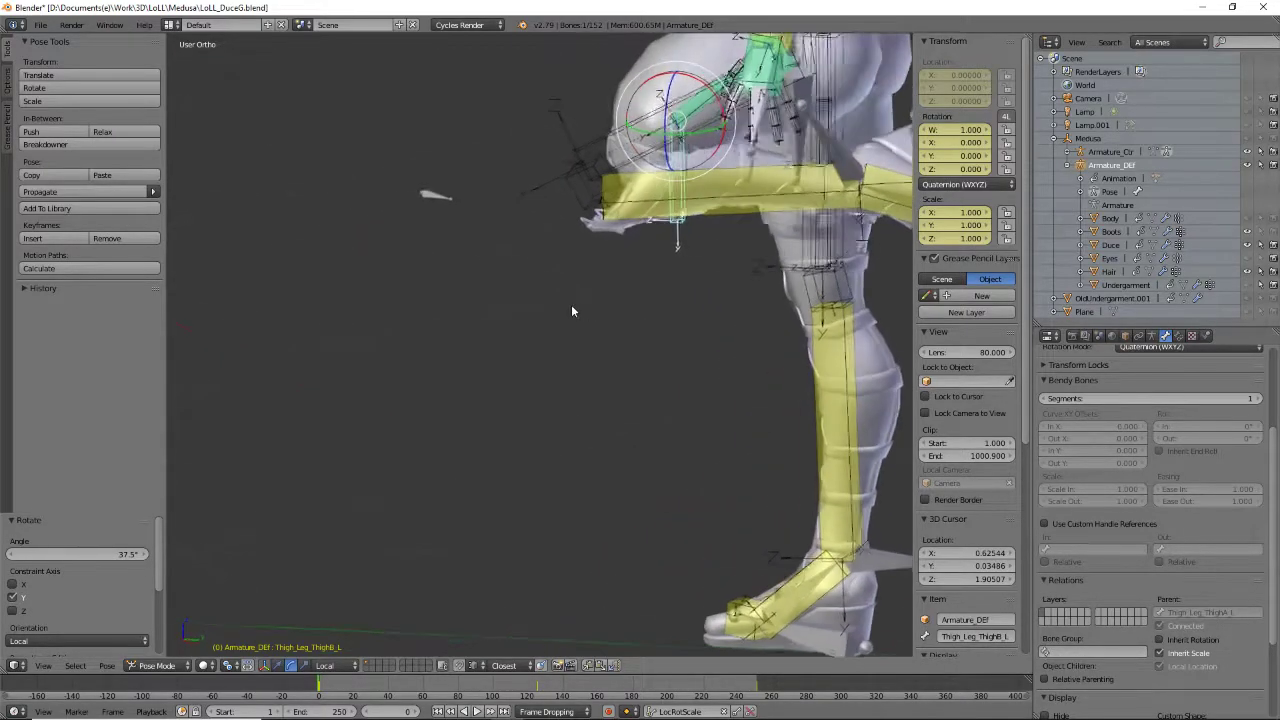
{"action": "left_click", "coordinate": [1161, 640]}
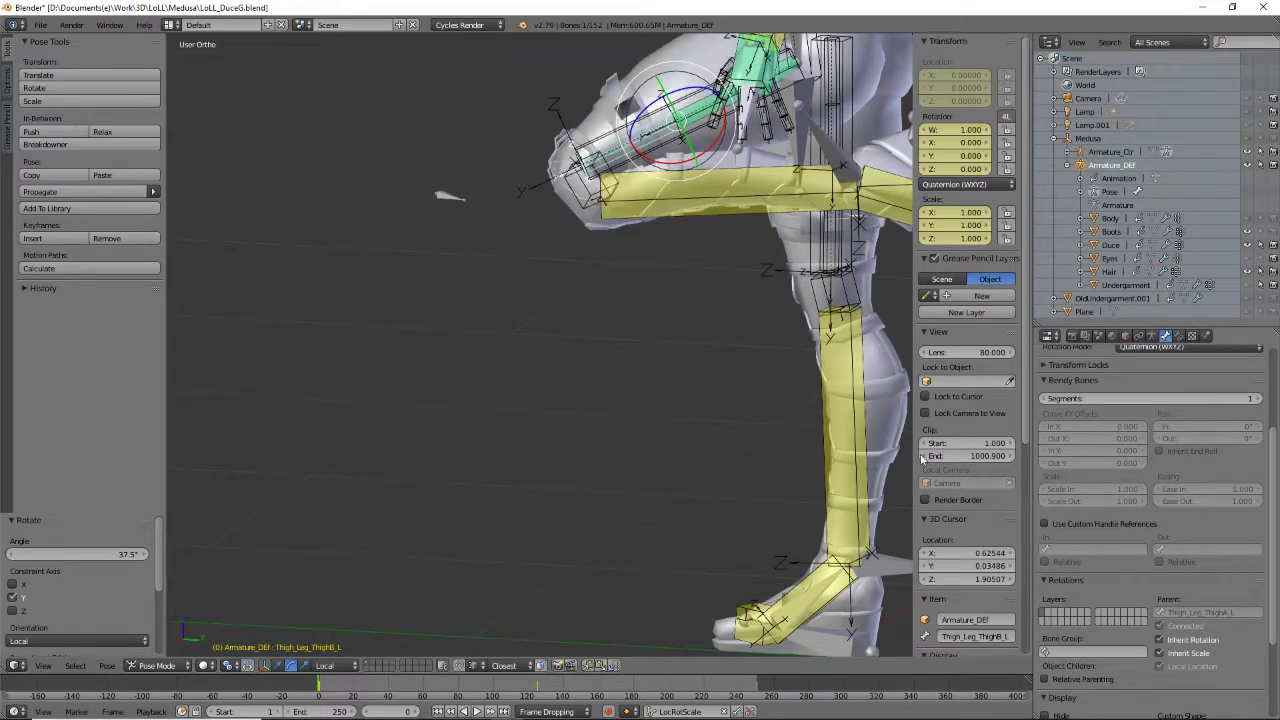
{"action": "middle_click_drag", "start_coordinate": [616, 313], "coordinate": [652, 318]}
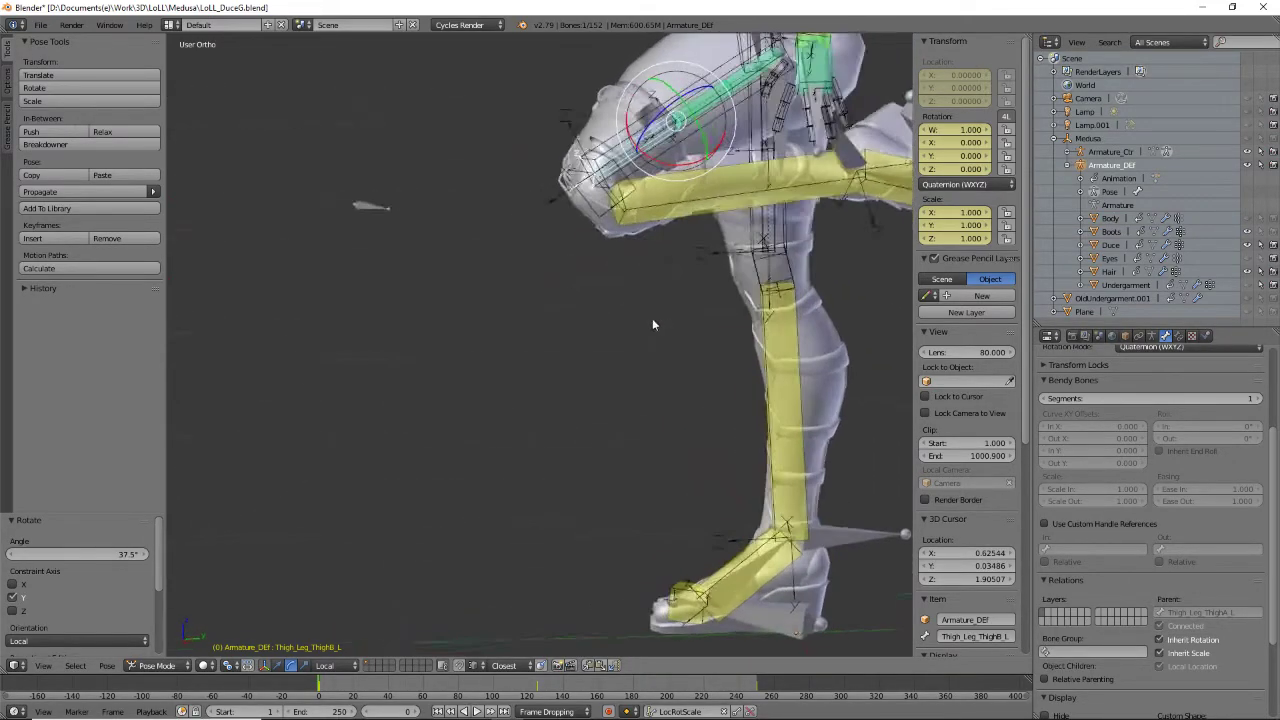
{"action": "middle_click_drag", "start_coordinate": [610, 254], "coordinate": [657, 272]}
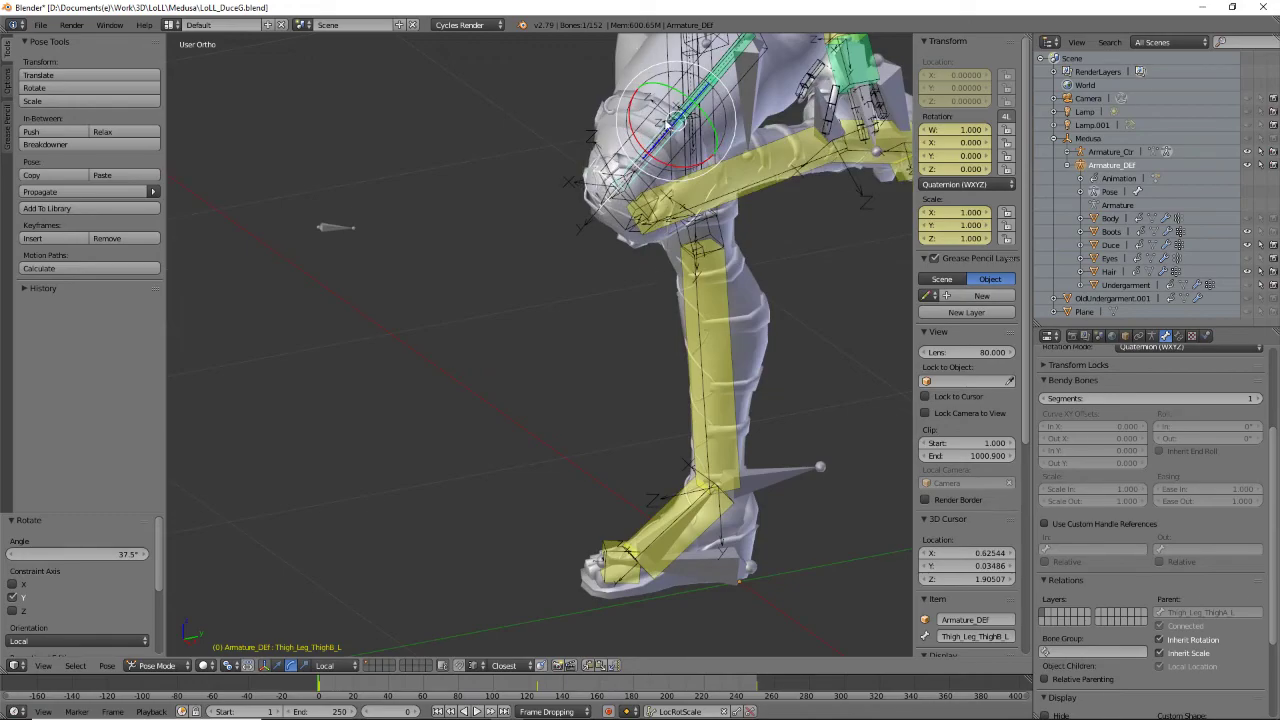
Add a Copy Rotation constraint to the bone Thigh_Leg_ThighB_L with Armature_DEF as its target
{"action": "right_click", "coordinate": [659, 153]}
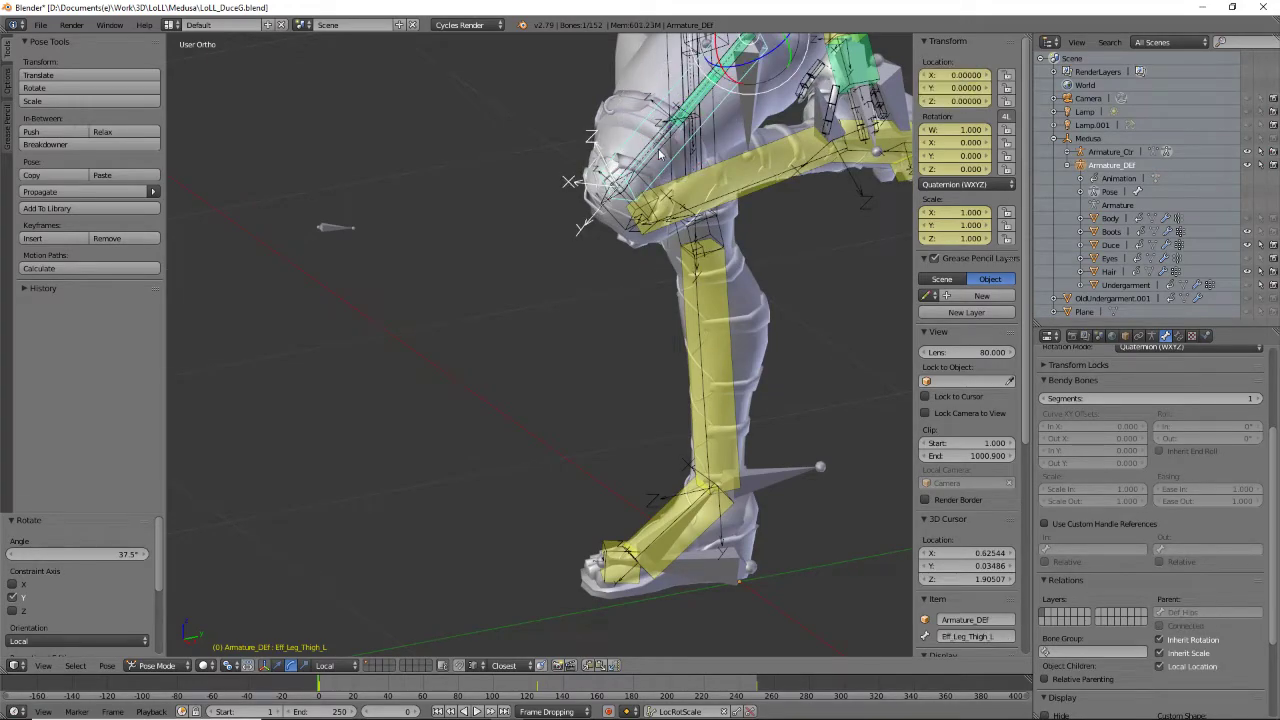
{"action": "right_click", "coordinate": [659, 153]}
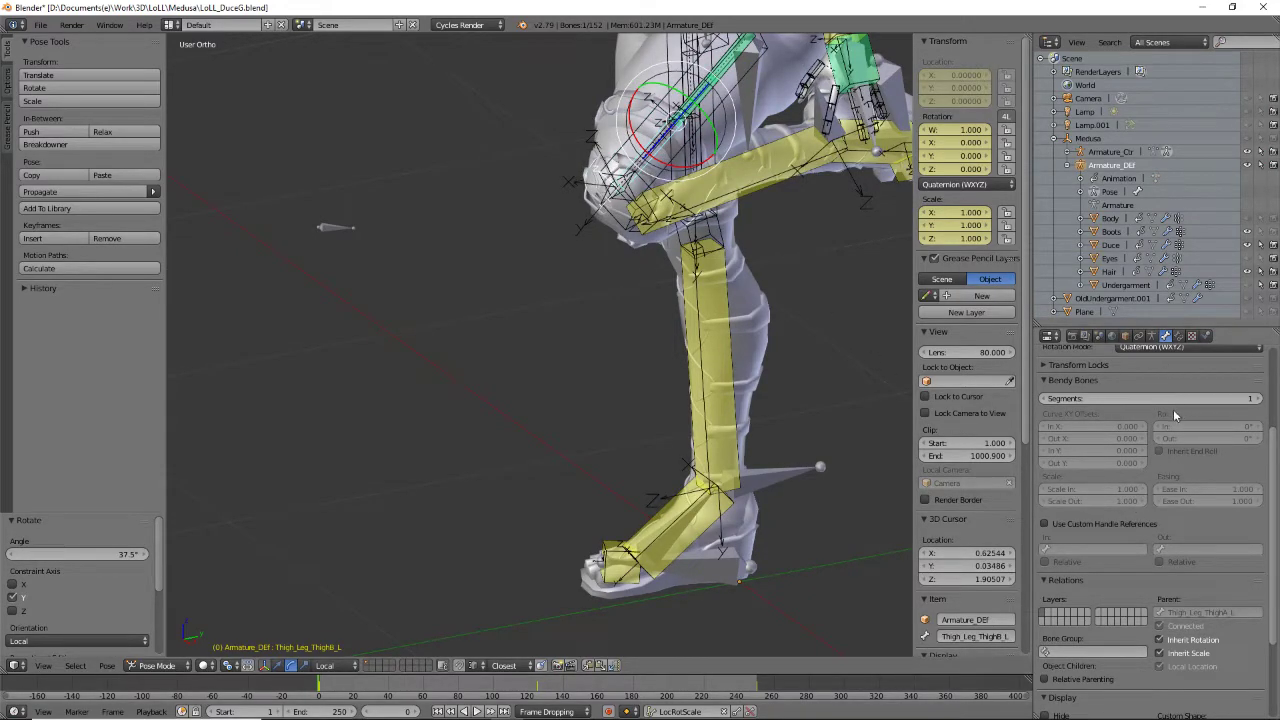
{"action": "middle_click_drag", "start_coordinate": [629, 247], "coordinate": [466, 438], "text": "shift"}
{"action": "scroll", "coordinate": [468, 440], "scroll_direction": "up", "scroll_amount": 2}
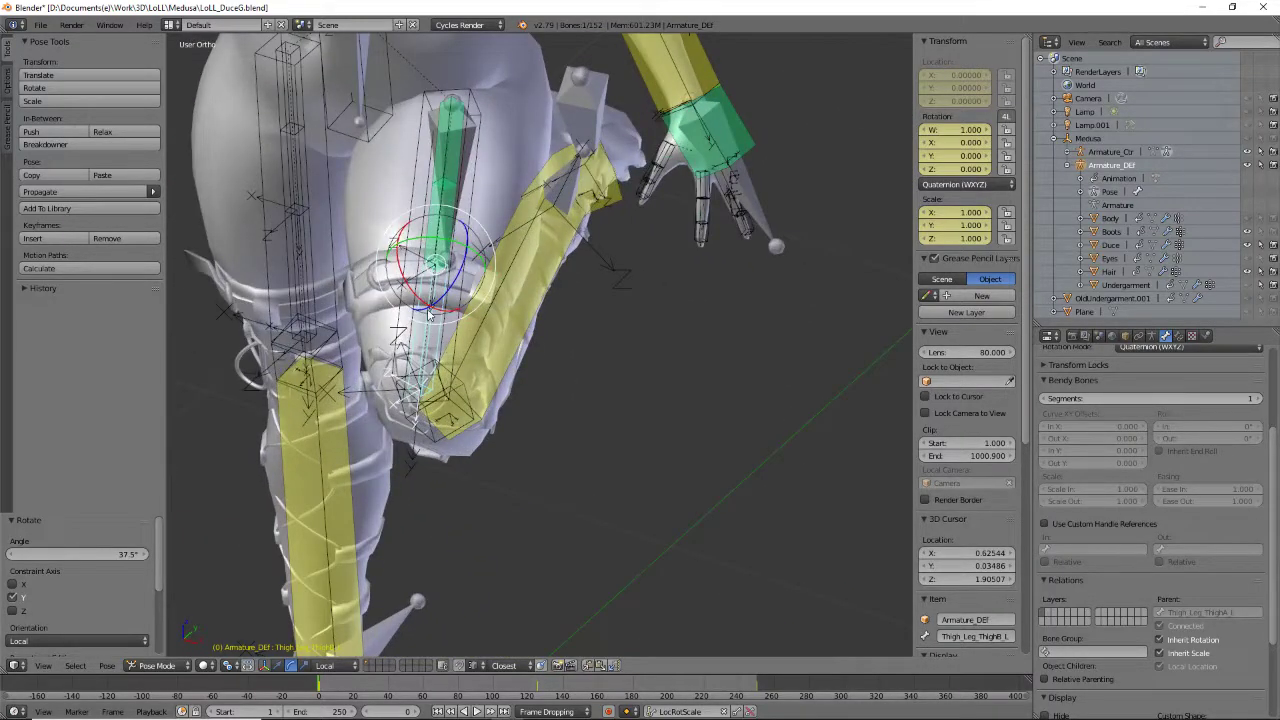
{"action": "left_click", "coordinate": [1178, 336]}
{"action": "left_click", "coordinate": [1116, 376]}
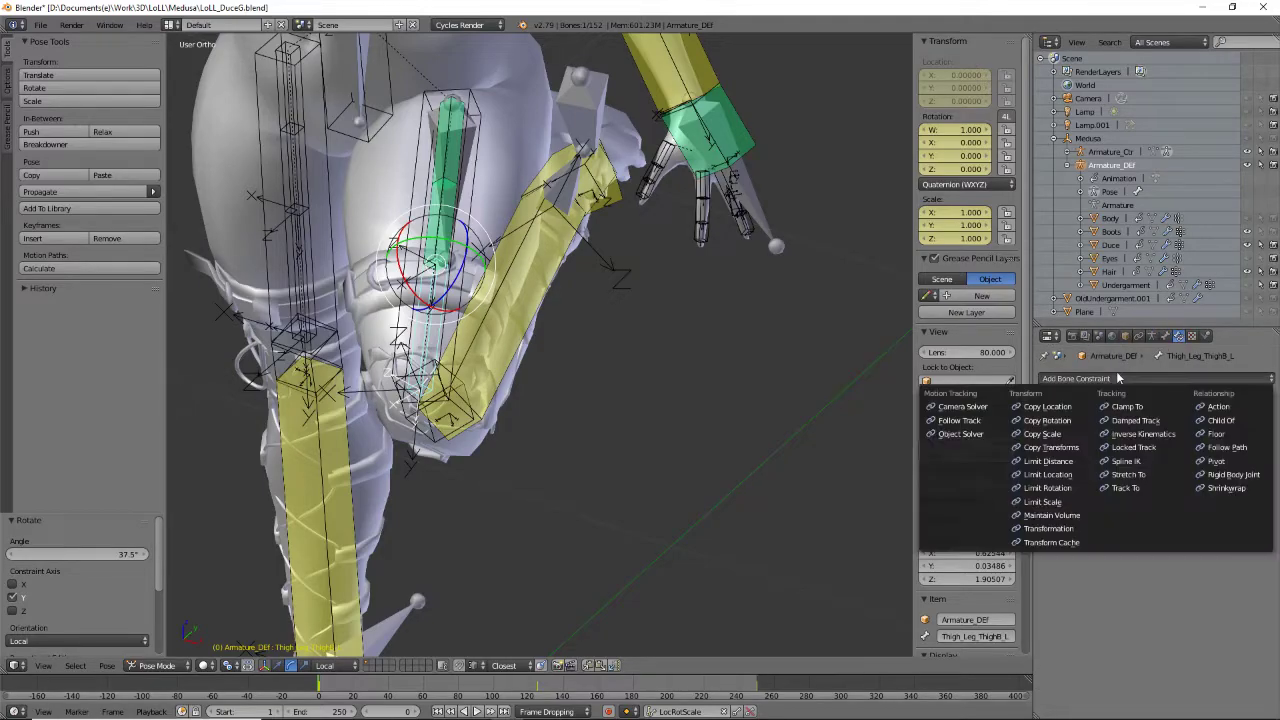
{"action": "left_click", "coordinate": [1066, 413]}
{"action": "left_click", "coordinate": [1155, 421]}
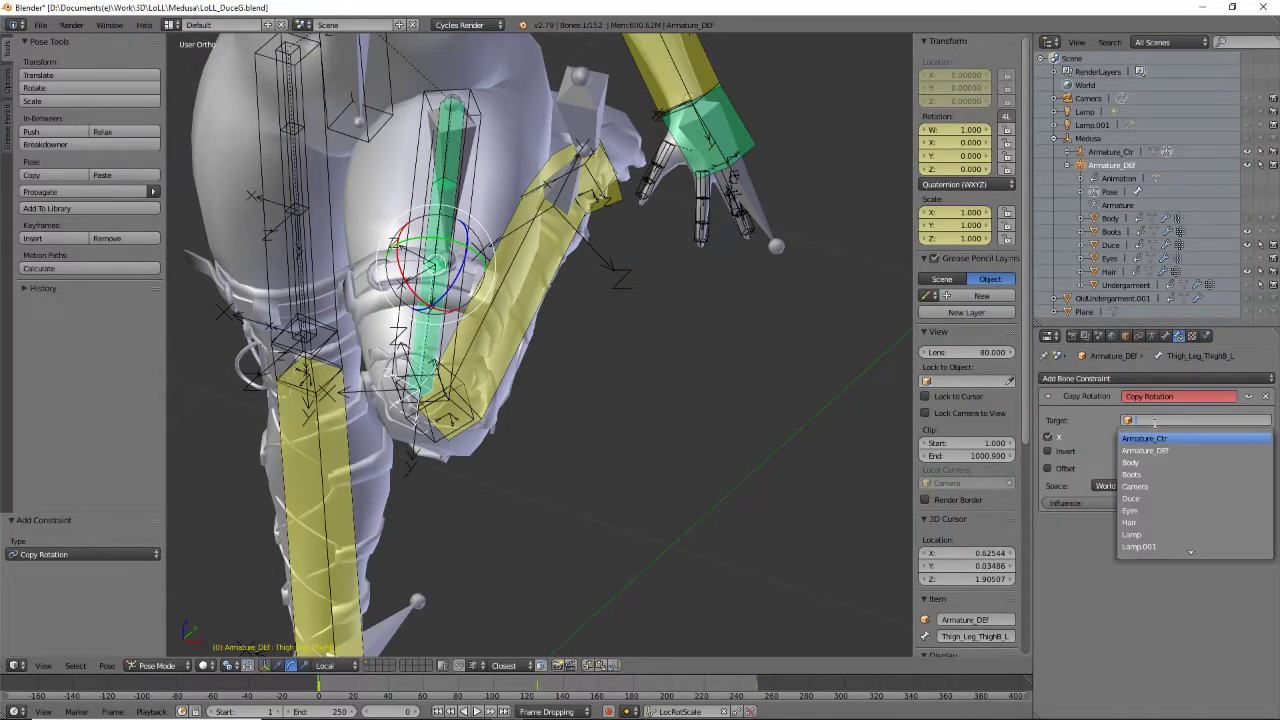
{"action": "left_click", "coordinate": [1158, 450]}
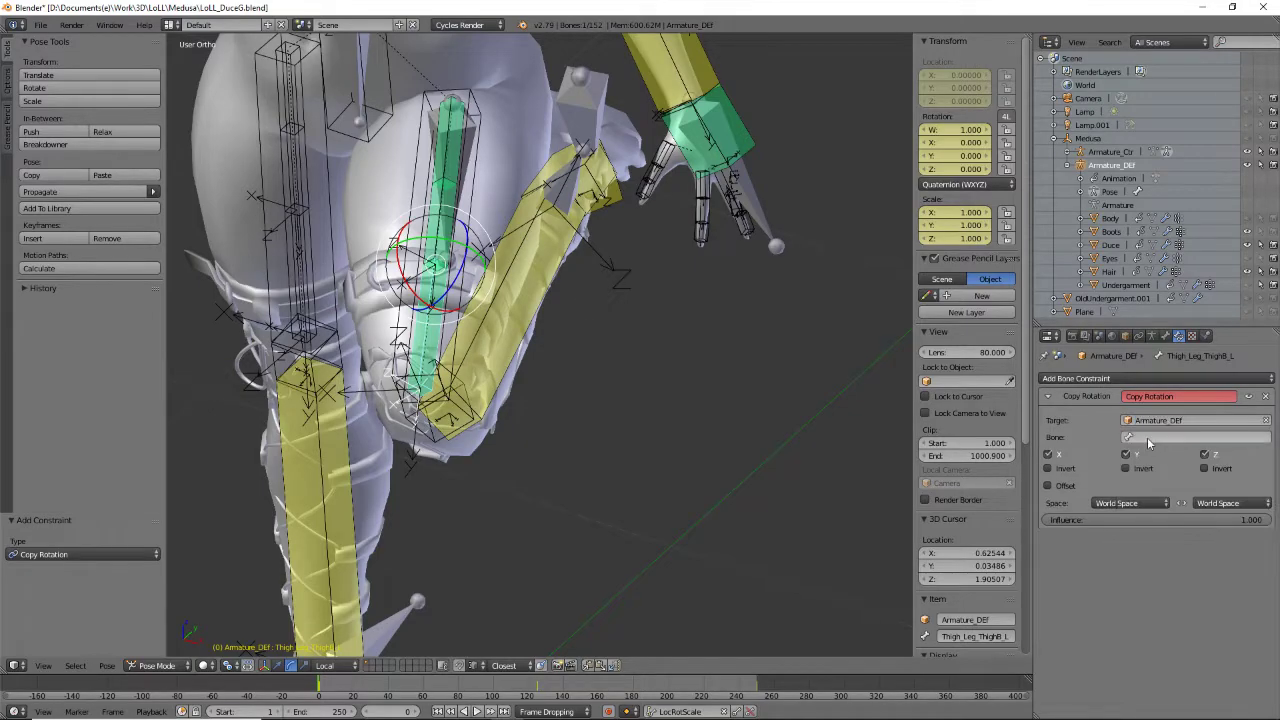
Set the Copy Rotation constraint's target bone to Def_Leg_Shin_L
{"action": "left_click", "coordinate": [1146, 437]}
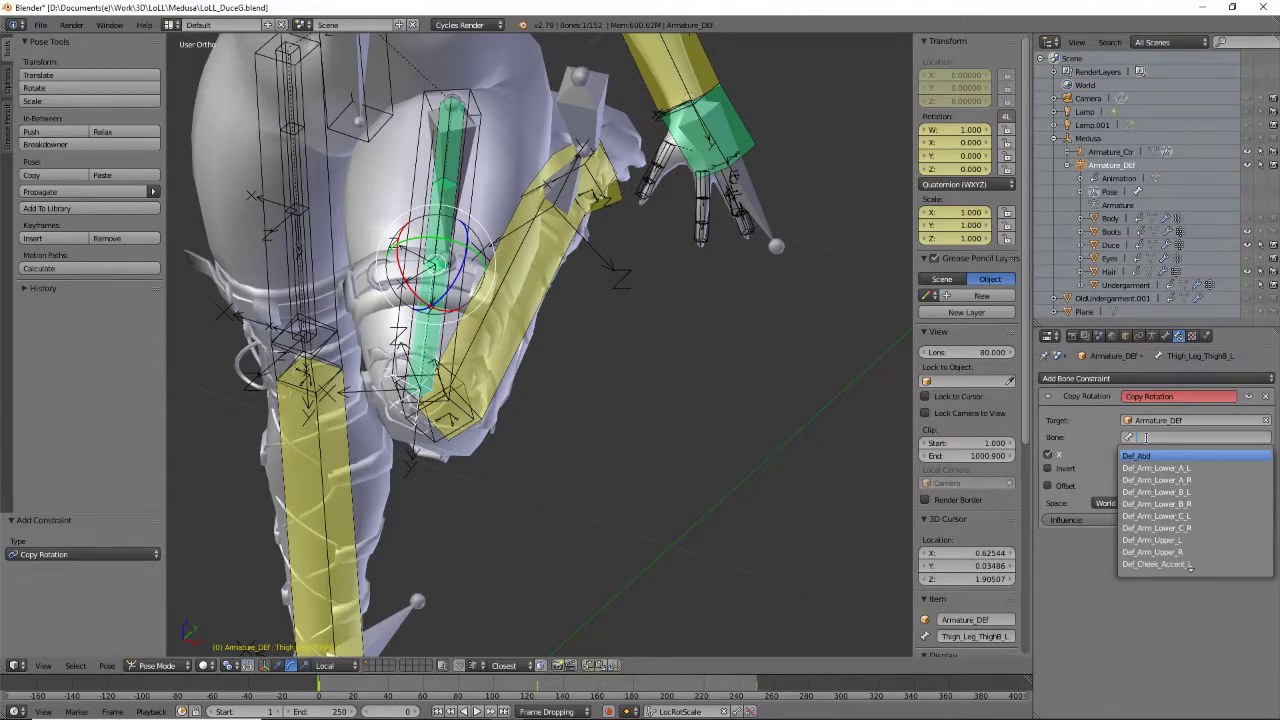
{"action": "type", "text": "ca"}
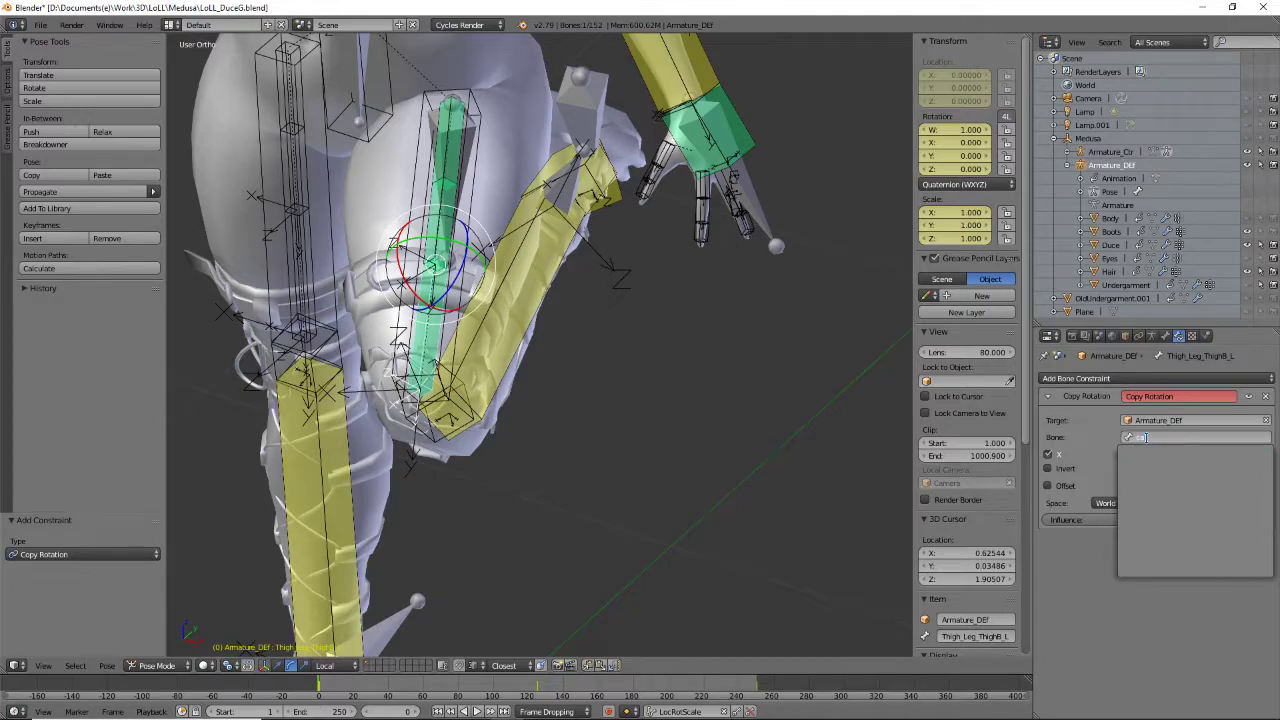
{"action": "key", "text": "BackSpace"}
{"action": "key", "text": "BackSpace"}
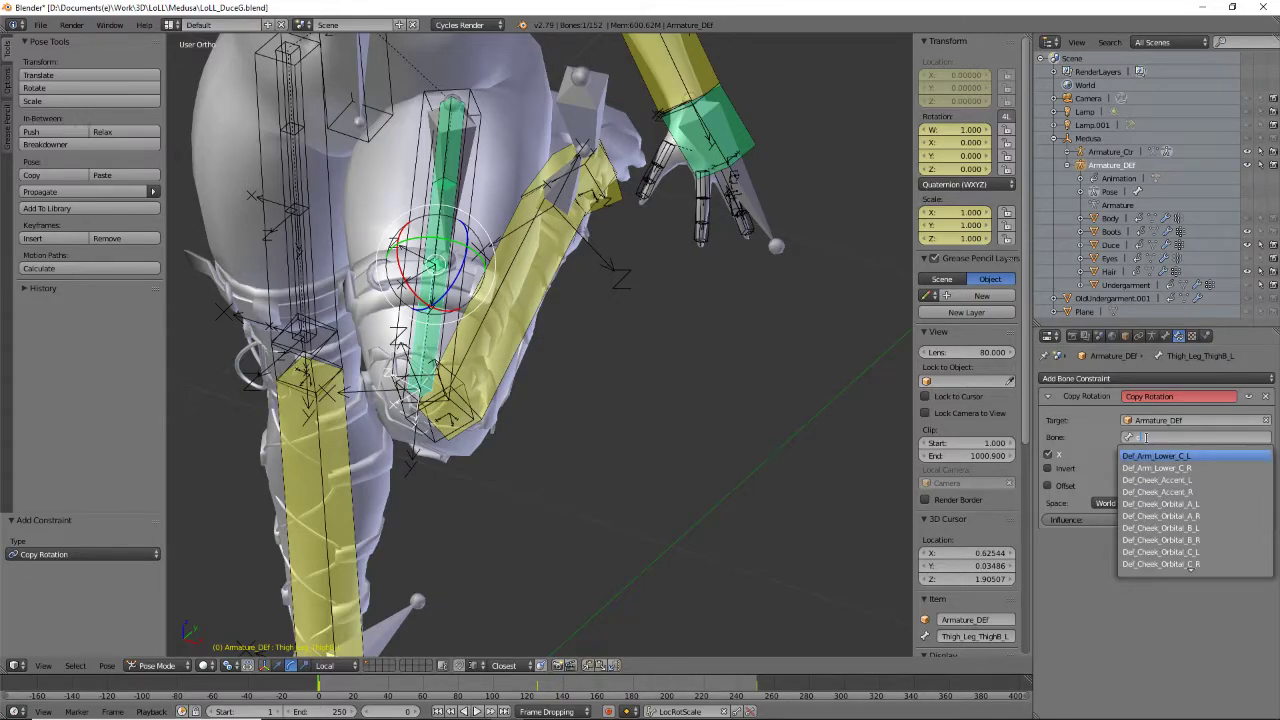
{"action": "scroll", "coordinate": [1146, 437], "scroll_direction": "up", "scroll_amount": 5}
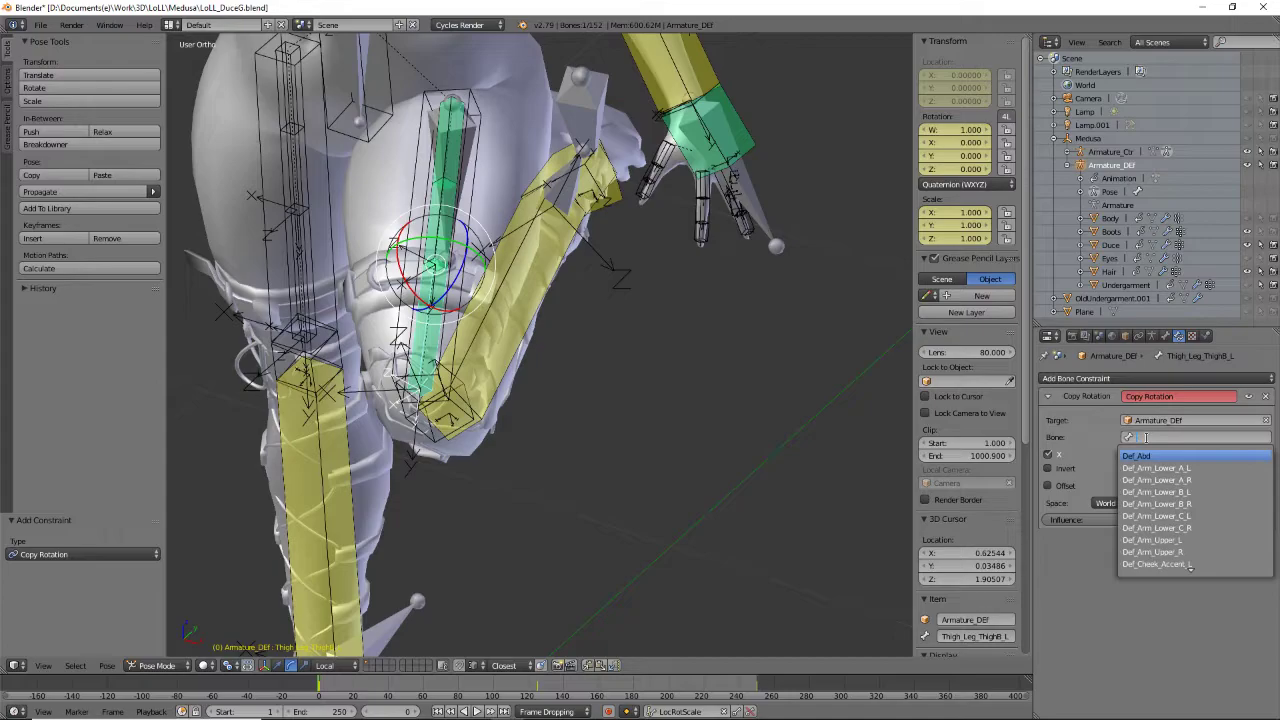
{"action": "scroll", "coordinate": [1146, 437], "scroll_direction": "down", "scroll_amount": 10}
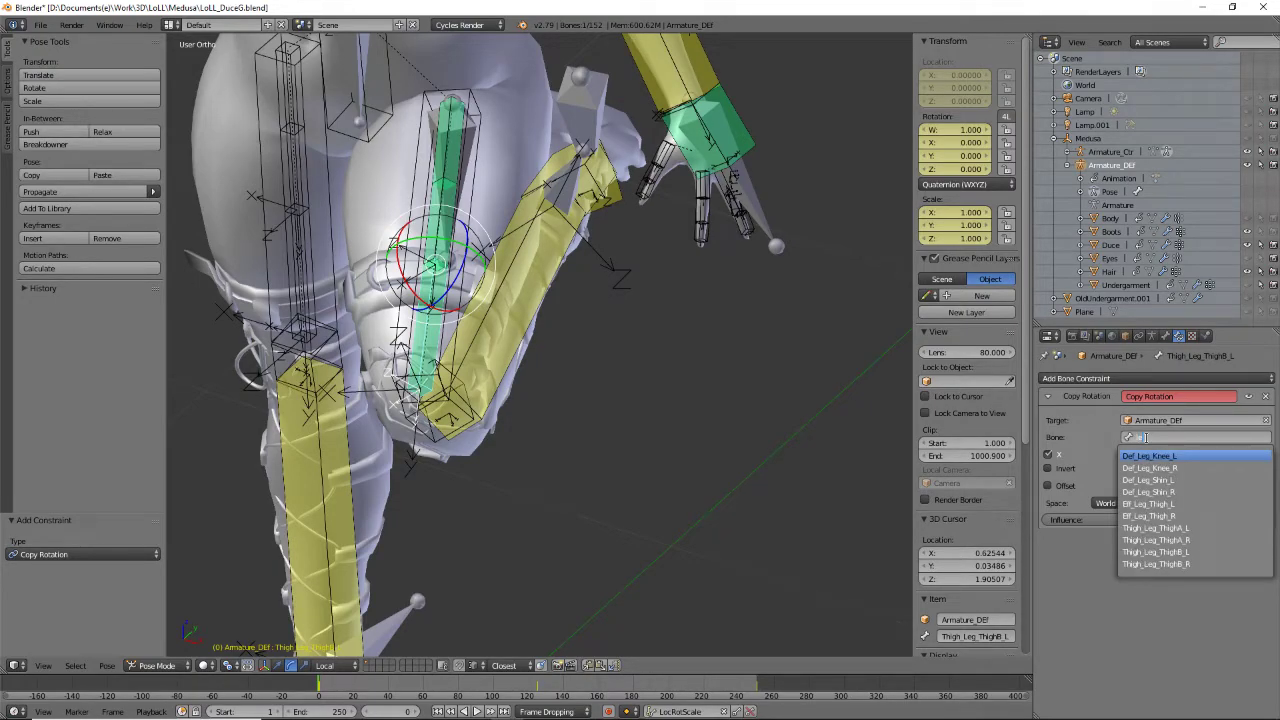
{"action": "left_click", "coordinate": [1148, 480]}
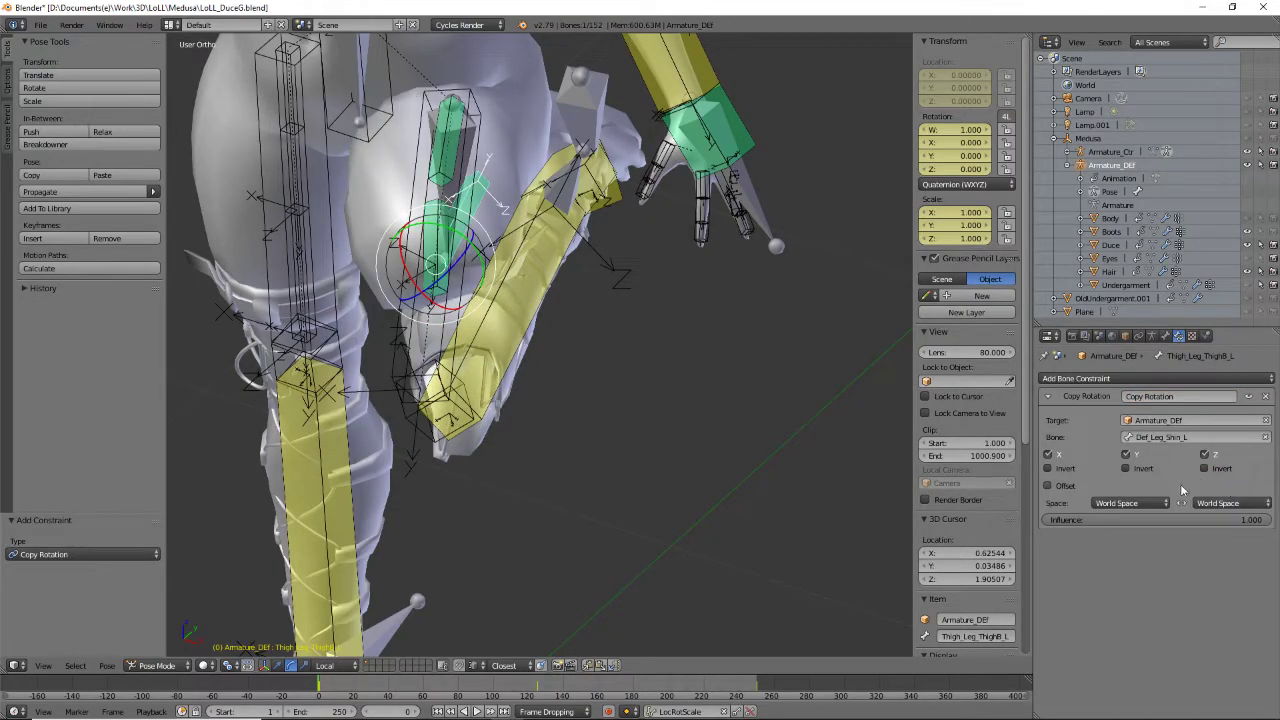
Set both constraint spaces to Local Space and disable the X and Z axes so only Y rotation is copied
{"action": "left_click", "coordinate": [1112, 504]}
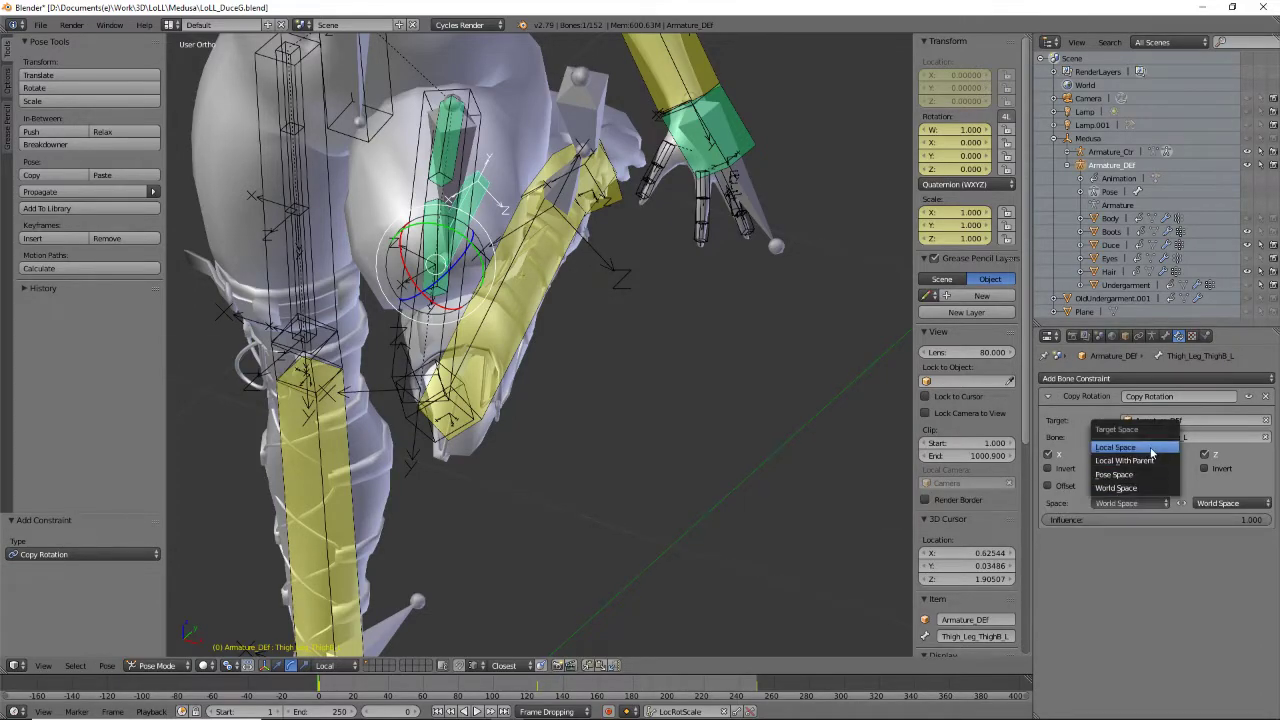
{"action": "left_click", "coordinate": [1150, 447]}
{"action": "left_click", "coordinate": [1217, 502]}
{"action": "left_click", "coordinate": [1225, 444]}
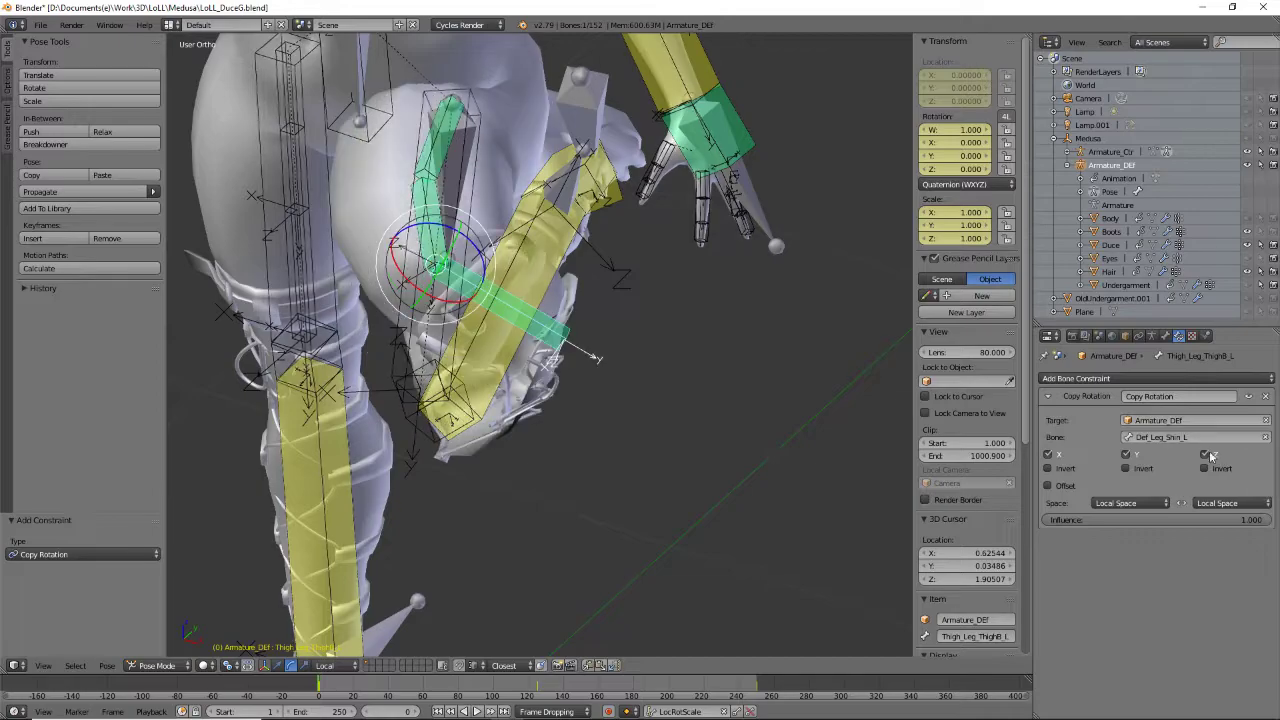
{"action": "left_click", "coordinate": [1058, 455]}
{"action": "left_click", "coordinate": [1204, 454]}
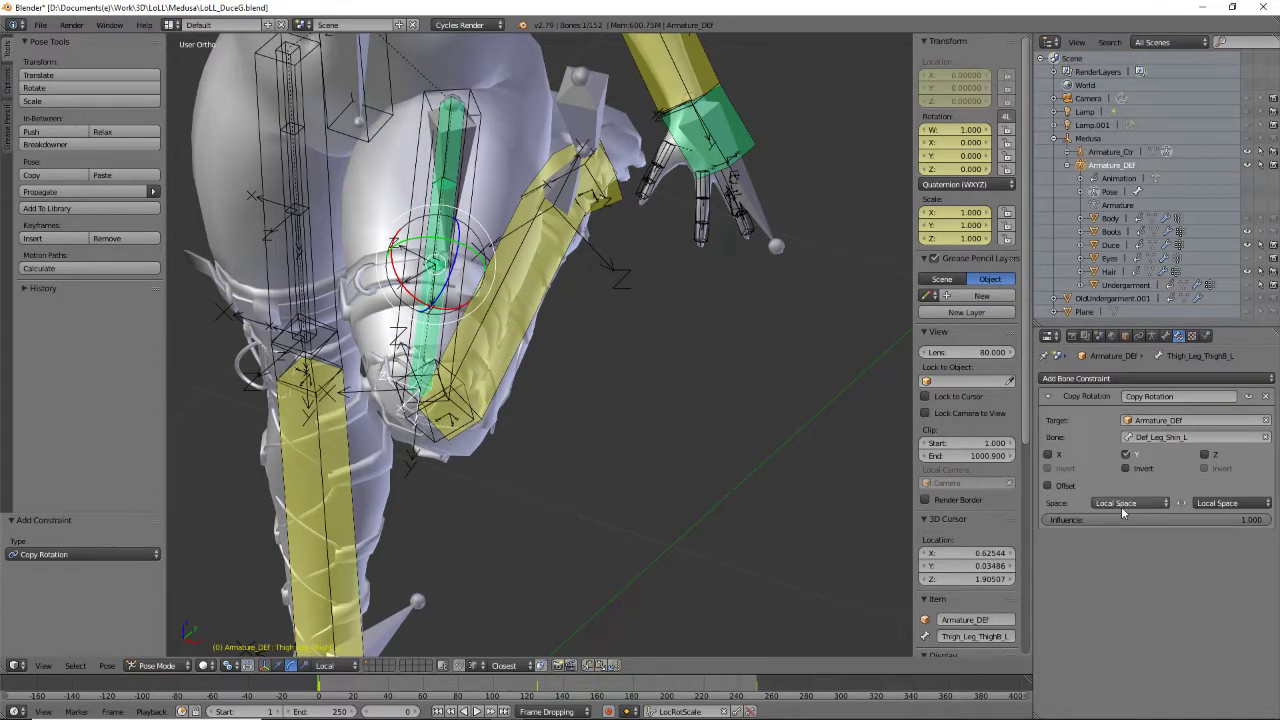
Try rotating the thigh control Ctr_thigh_RT_L to test the thigh deformation, and undo the rotation
{"action": "middle_click_drag", "start_coordinate": [569, 426], "coordinate": [493, 442]}
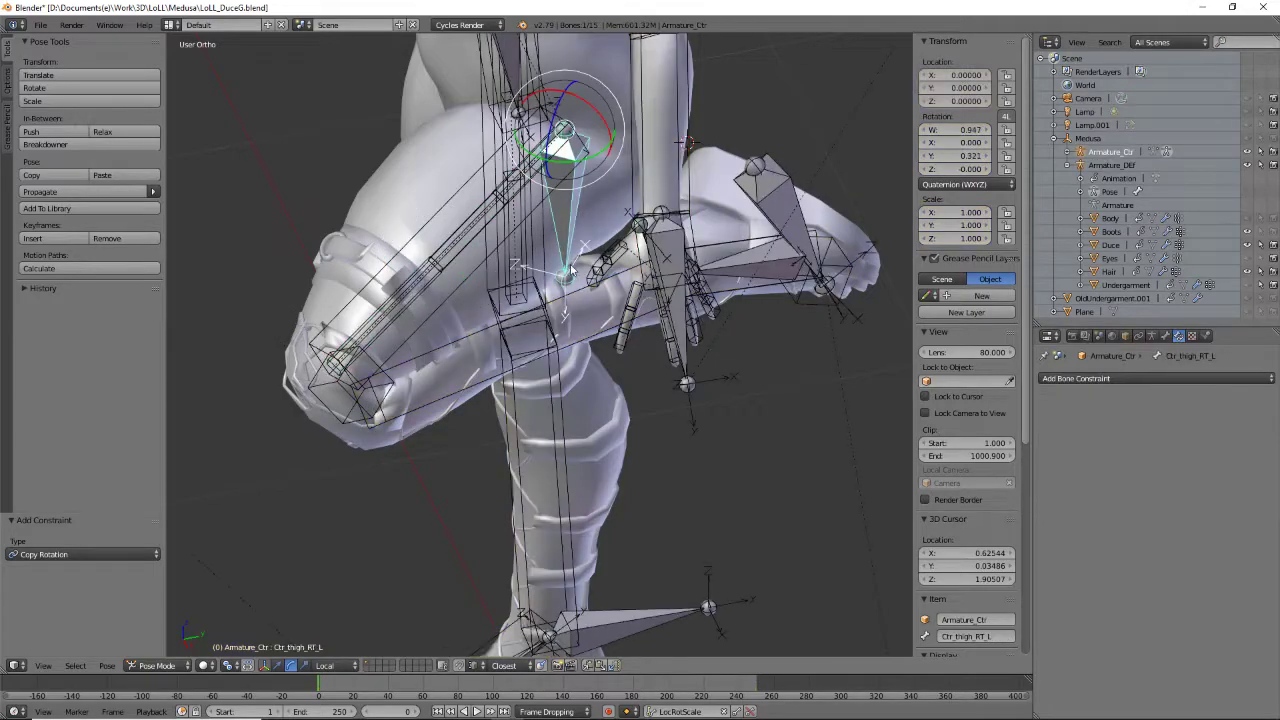
{"action": "middle_click_drag", "start_coordinate": [600, 250], "coordinate": [616, 266]}
{"action": "left_click_drag", "start_coordinate": [604, 107], "coordinate": [583, 200]}
{"action": "key", "text": "ctrl+z"}
{"action": "key", "text": "ctrl+z"}
{"action": "left_click_drag", "start_coordinate": [603, 152], "coordinate": [780, 112]}
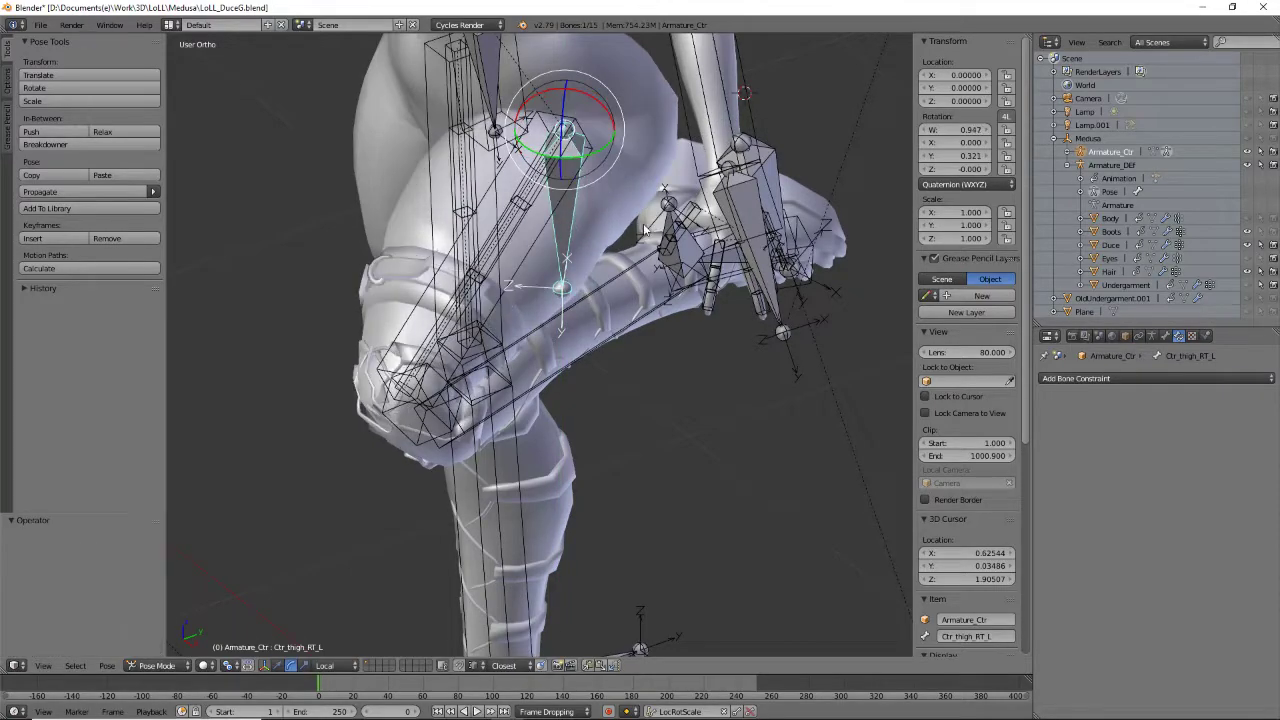
Select the left lower thigh deform bone Thigh_Leg_ThighB_L and save the file over LoLL_DuceG.blend
{"action": "mouse_move", "coordinate": [589, 357]}
{"action": "middle_mouse_down"}
{"action": "mouse_move", "coordinate": [560, 330]}
{"action": "mouse_move", "coordinate": [601, 343]}
{"action": "middle_mouse_up"}
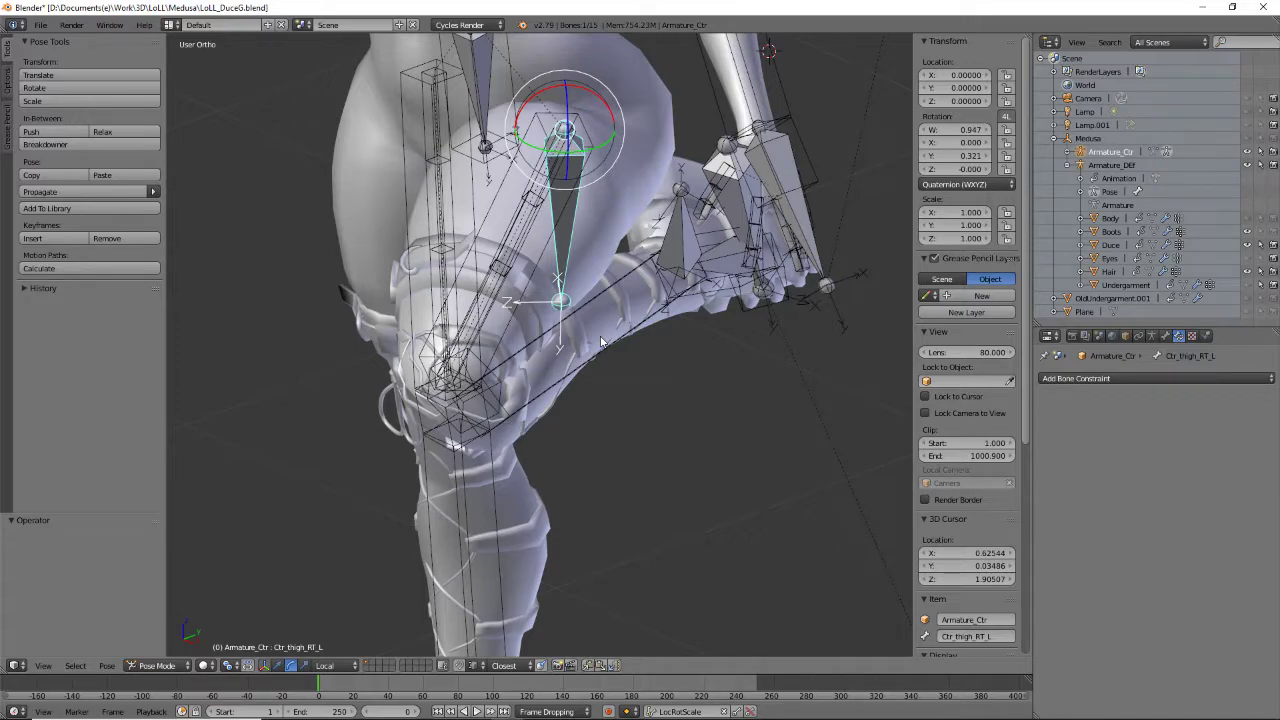
{"action": "right_click", "coordinate": [500, 297]}
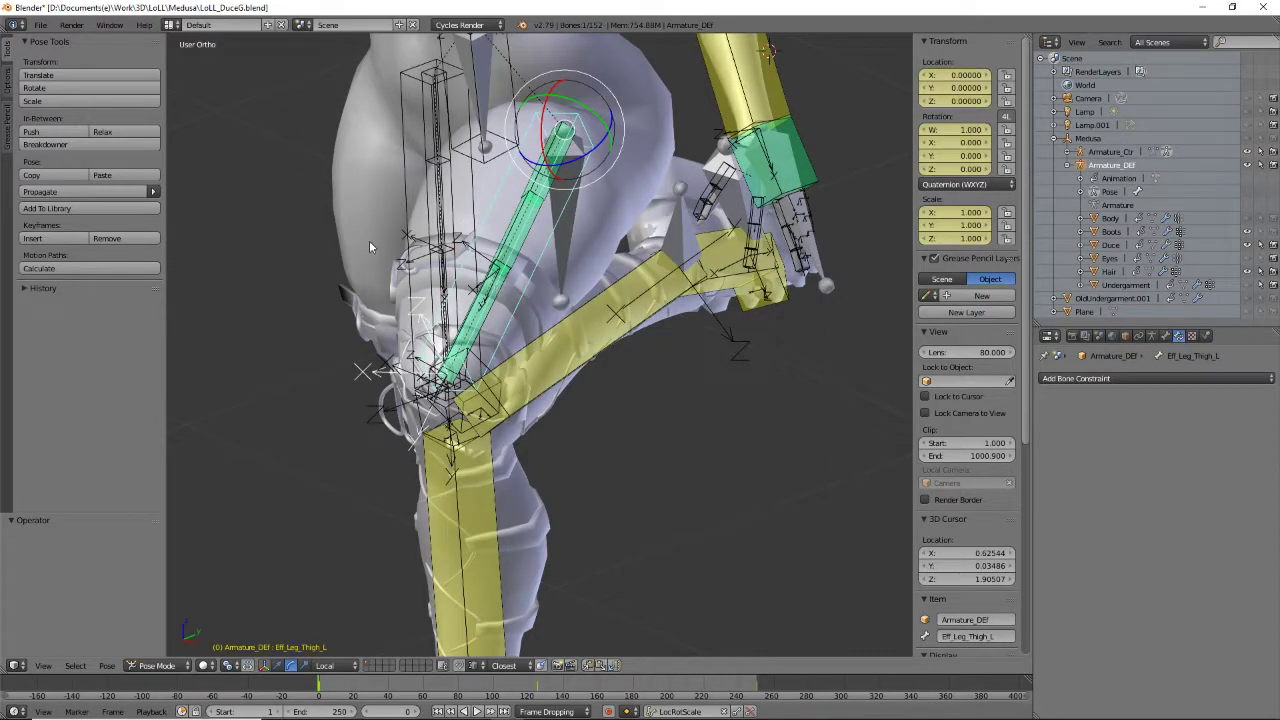
{"action": "right_click", "coordinate": [500, 303]}
{"action": "right_click", "coordinate": [497, 302]}
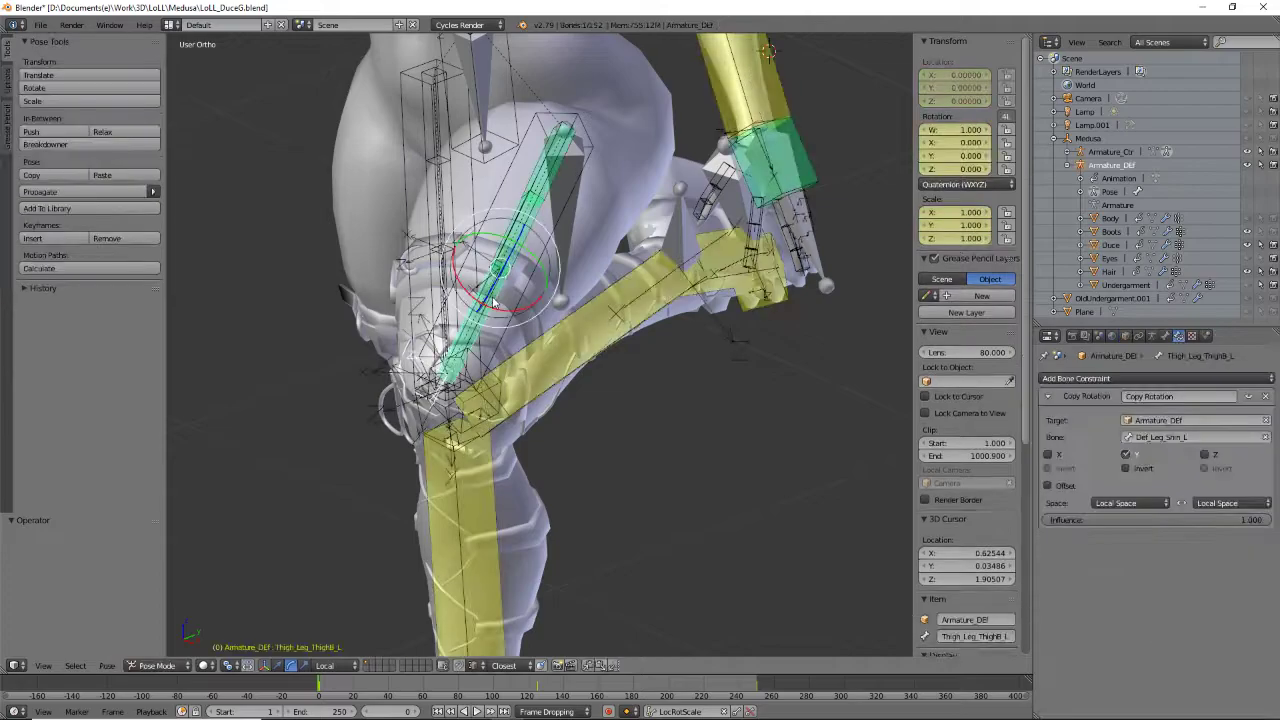
{"action": "key", "text": "ctrl+s"}
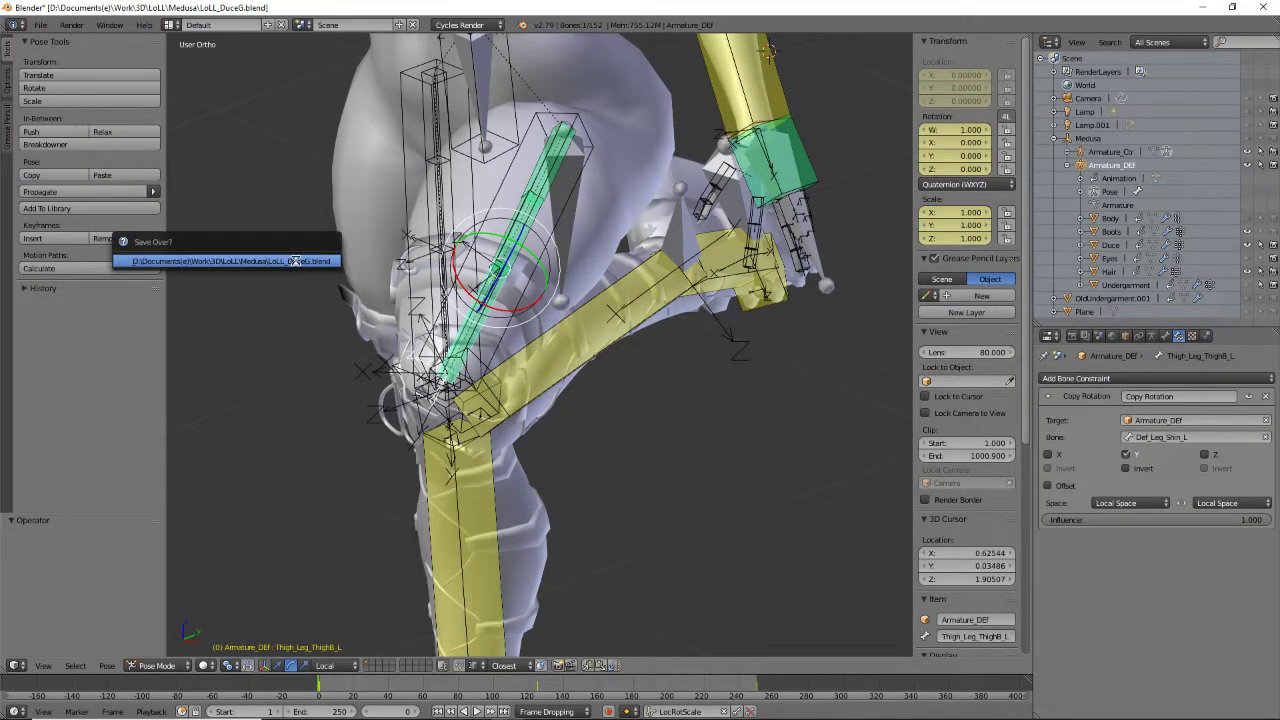
{"action": "left_click", "coordinate": [295, 260]}
Switch Armature_DEF to Edit Mode and copy the name of the bone Eff_Leg_Thigh_L
{"action": "left_click", "coordinate": [107, 666]}
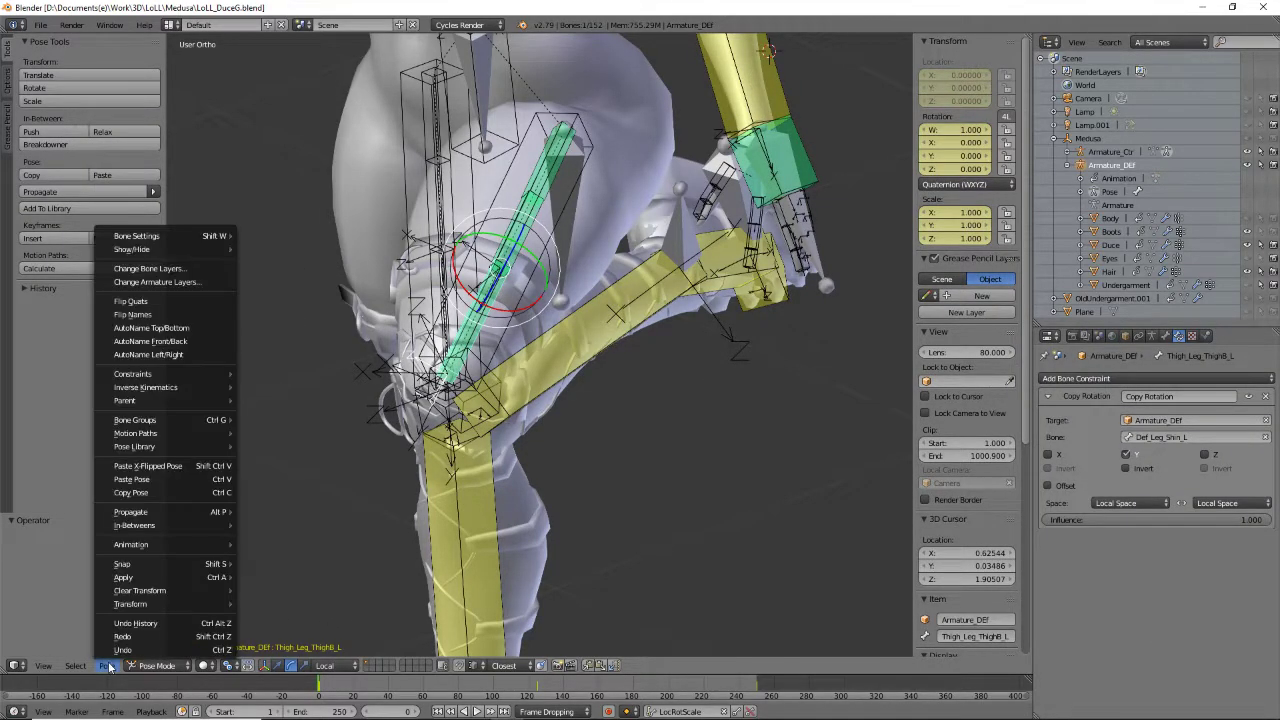
{"action": "left_click", "coordinate": [157, 666]}
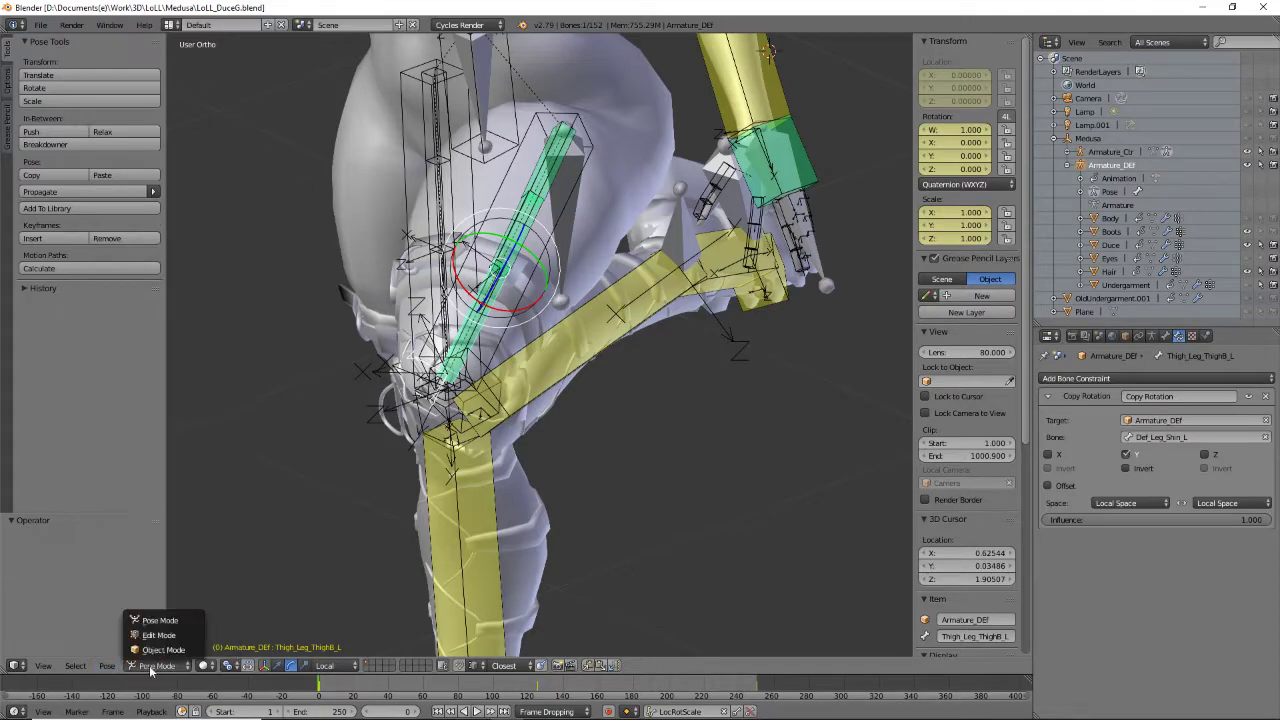
{"action": "left_click", "coordinate": [172, 640]}
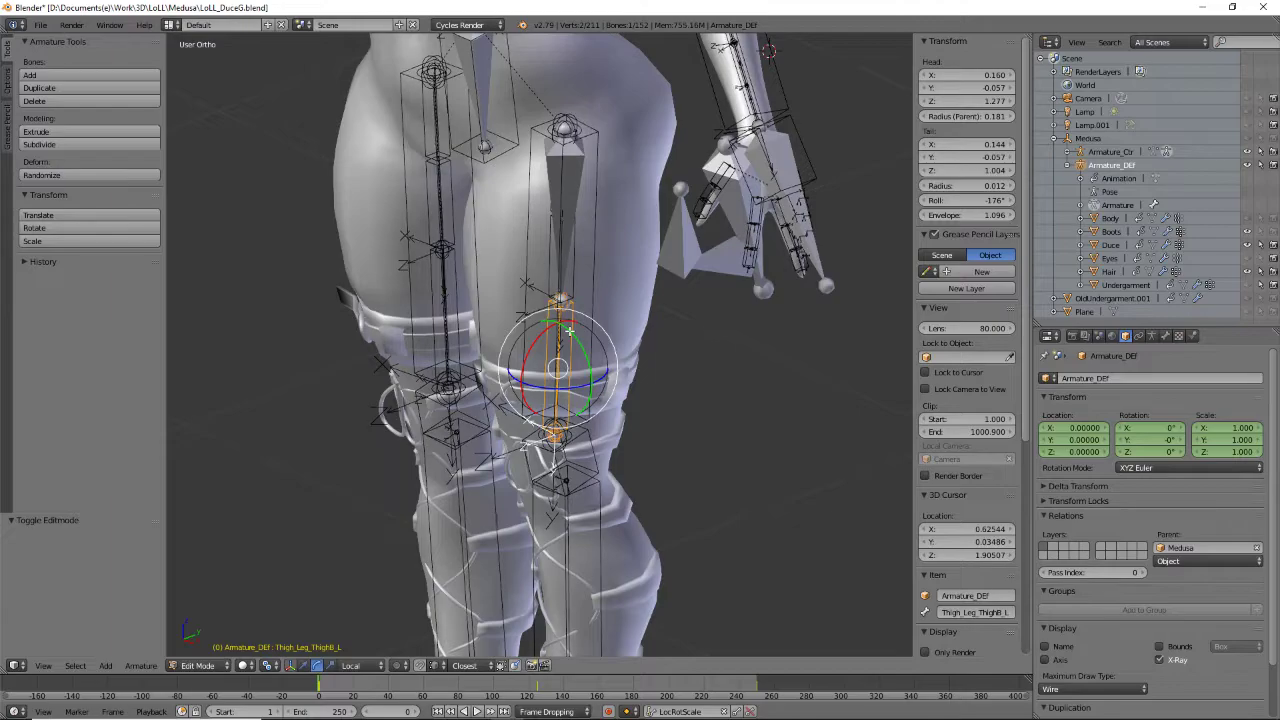
{"action": "right_click", "coordinate": [594, 289]}
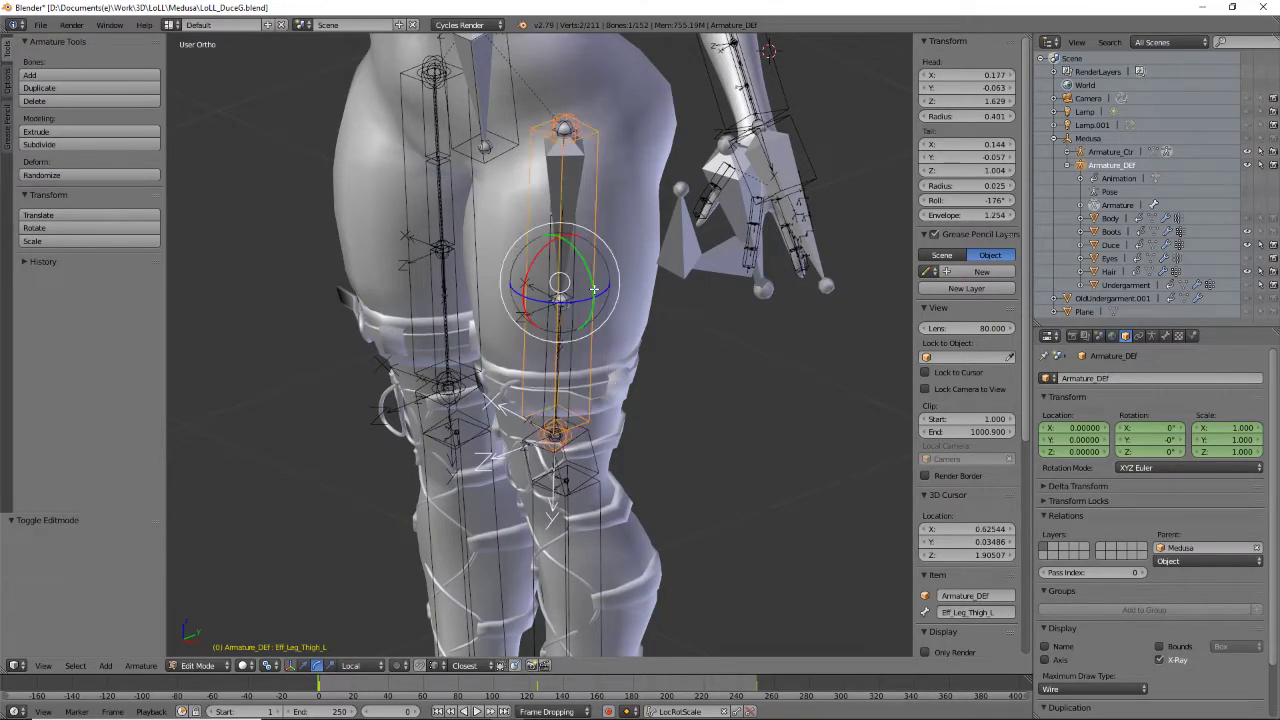
{"action": "left_click", "coordinate": [1165, 336]}
{"action": "scroll", "coordinate": [1140, 357], "scroll_direction": "up", "scroll_amount": 5}
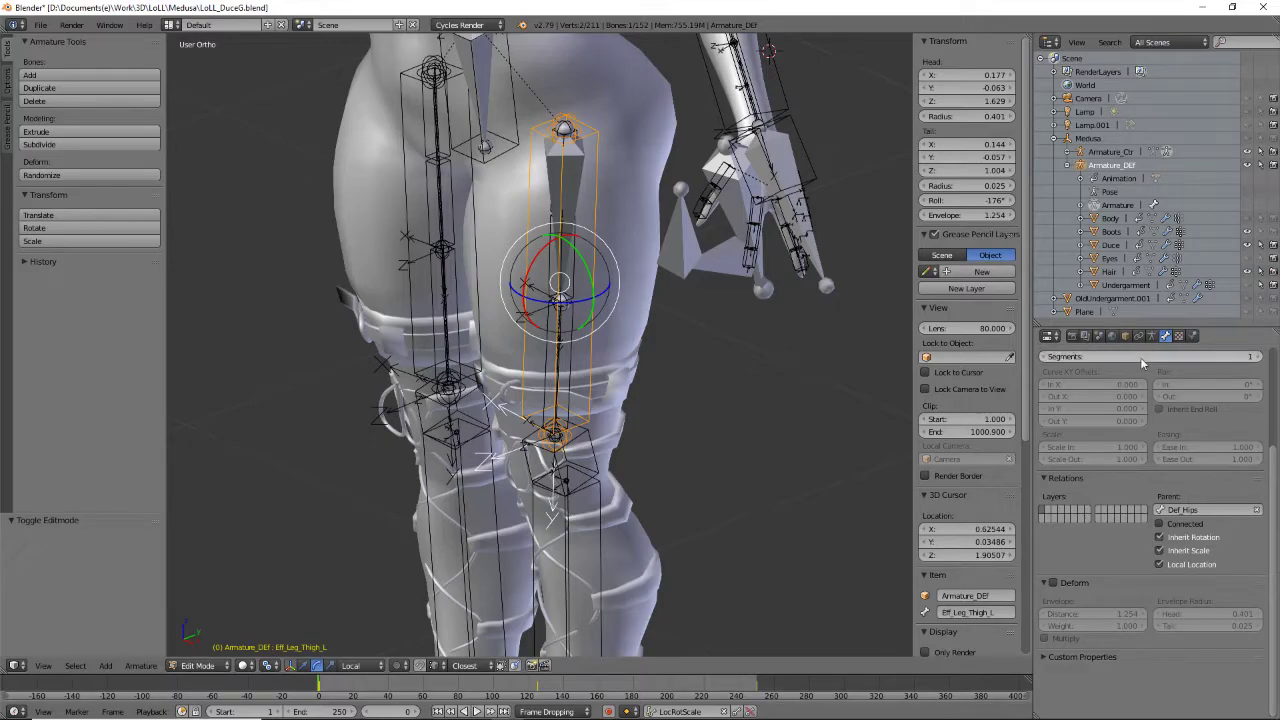
{"action": "left_click", "coordinate": [1144, 378]}
{"action": "key", "text": "ctrl+c"}
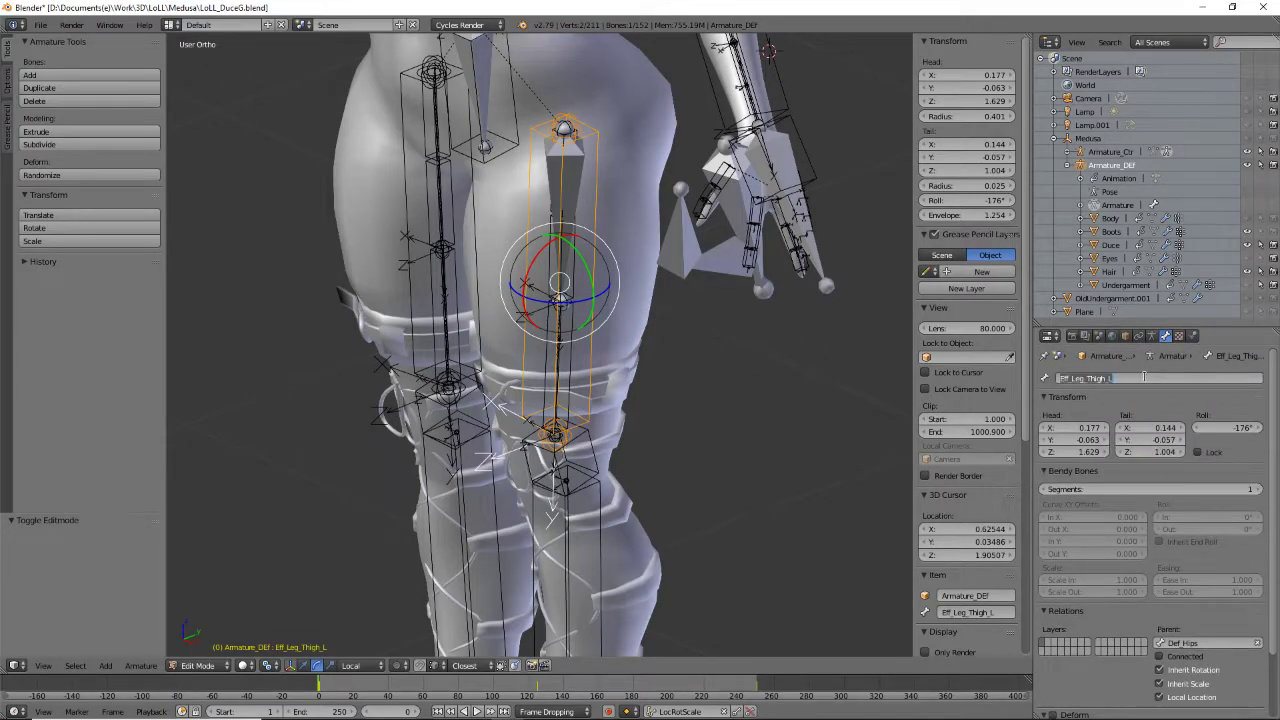
{"action": "left_click", "coordinate": [546, 371]}
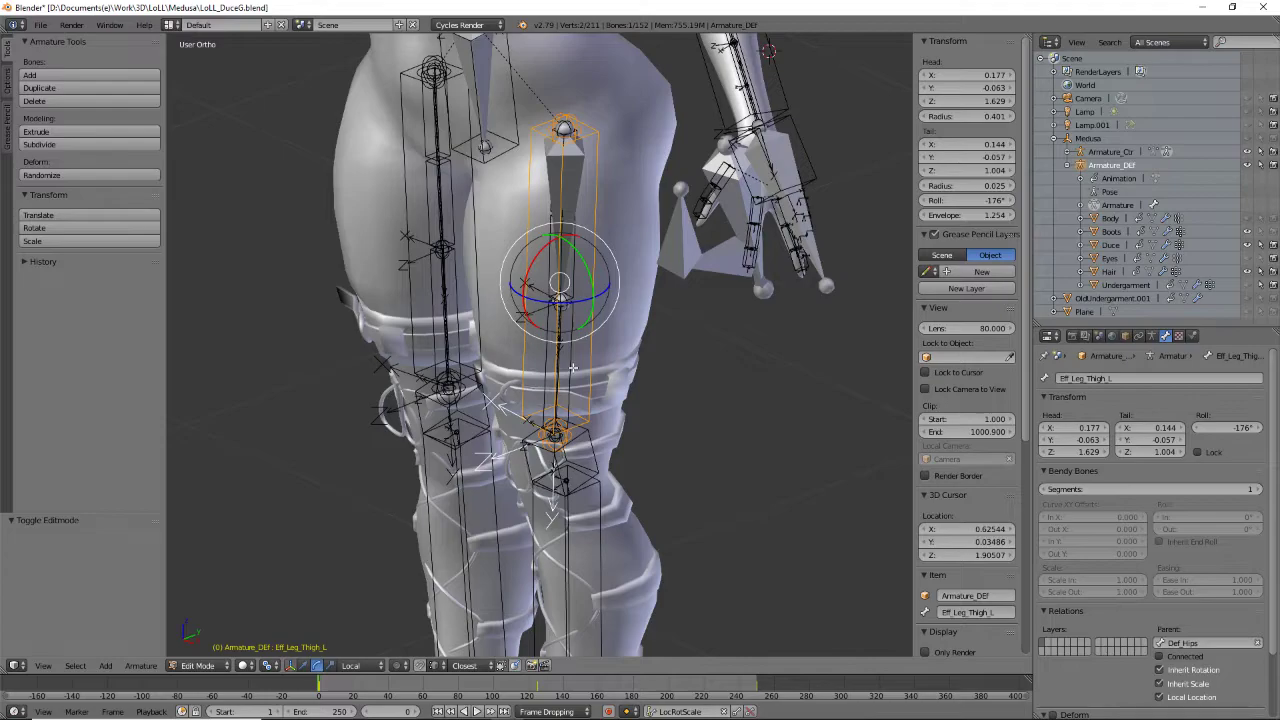
Set the parent of Thigh_Leg_ThighB_L to Eff_Leg_Thigh_L and return to Pose Mode
{"action": "right_click", "coordinate": [573, 368]}
{"action": "scroll", "coordinate": [1150, 540], "scroll_direction": "down", "scroll_amount": 3}
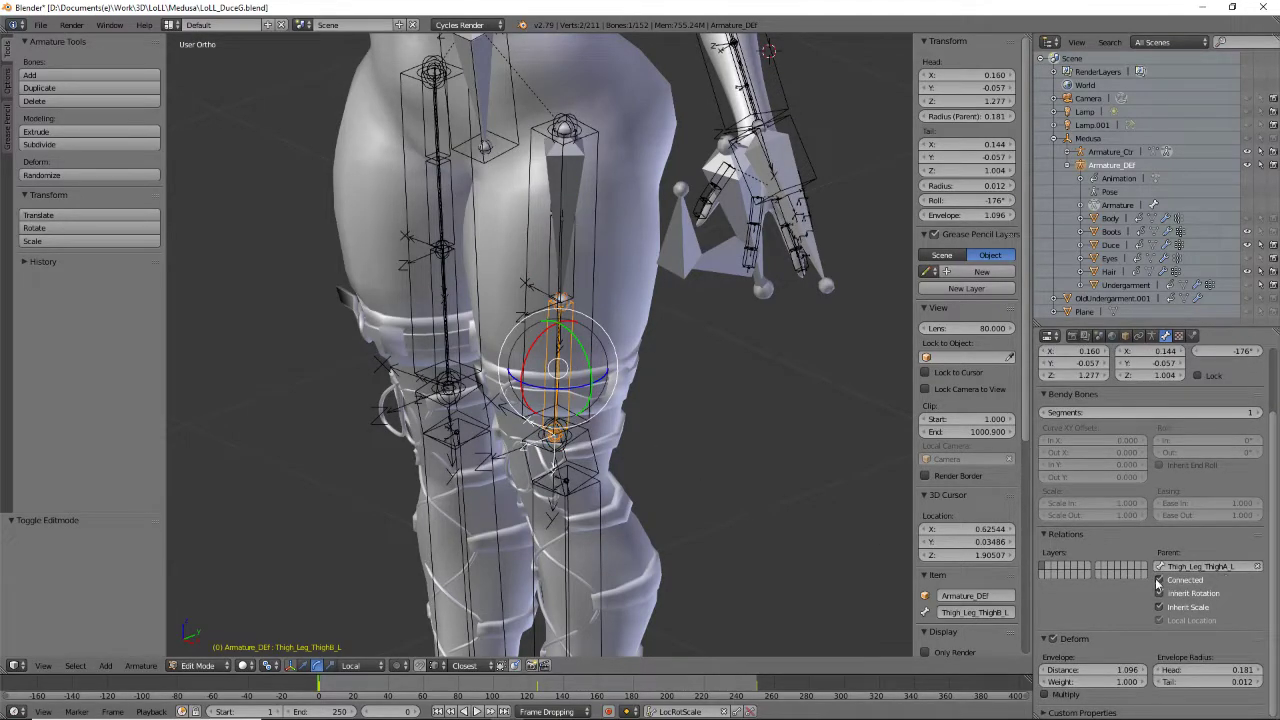
{"action": "left_click", "coordinate": [1212, 566]}
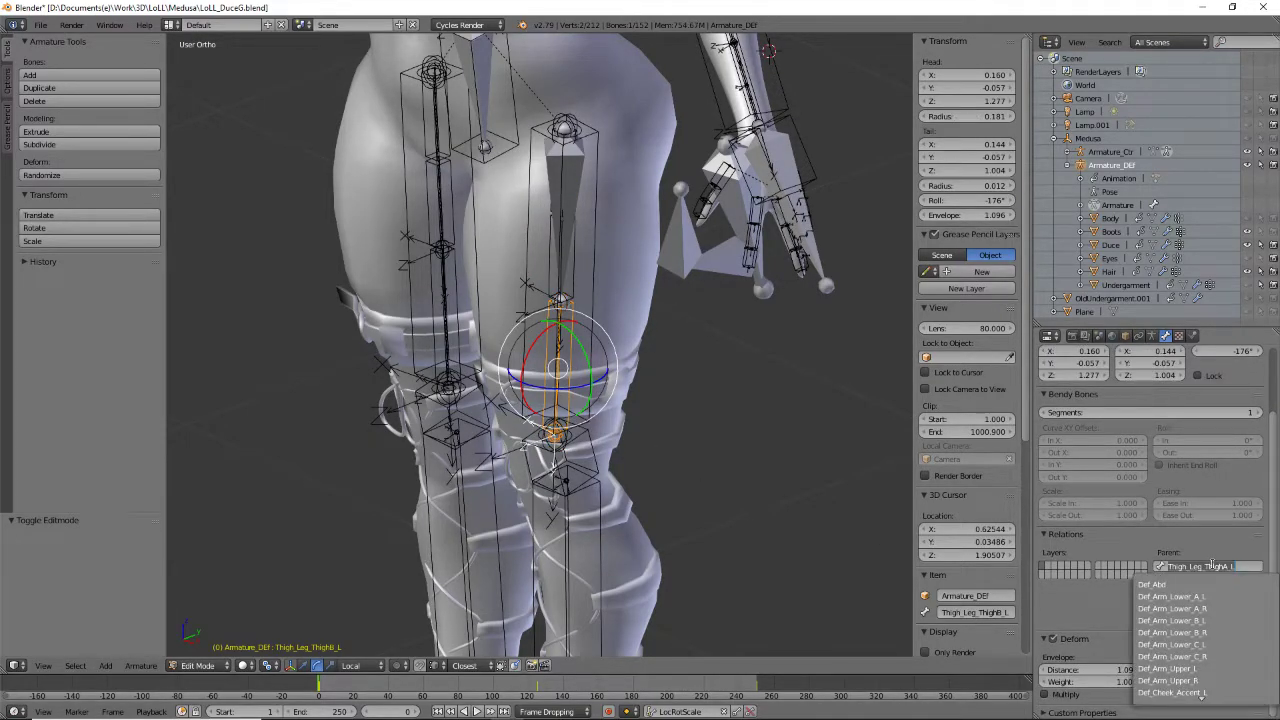
{"action": "key", "text": "ctrl+v"}
{"action": "key", "text": "Return"}
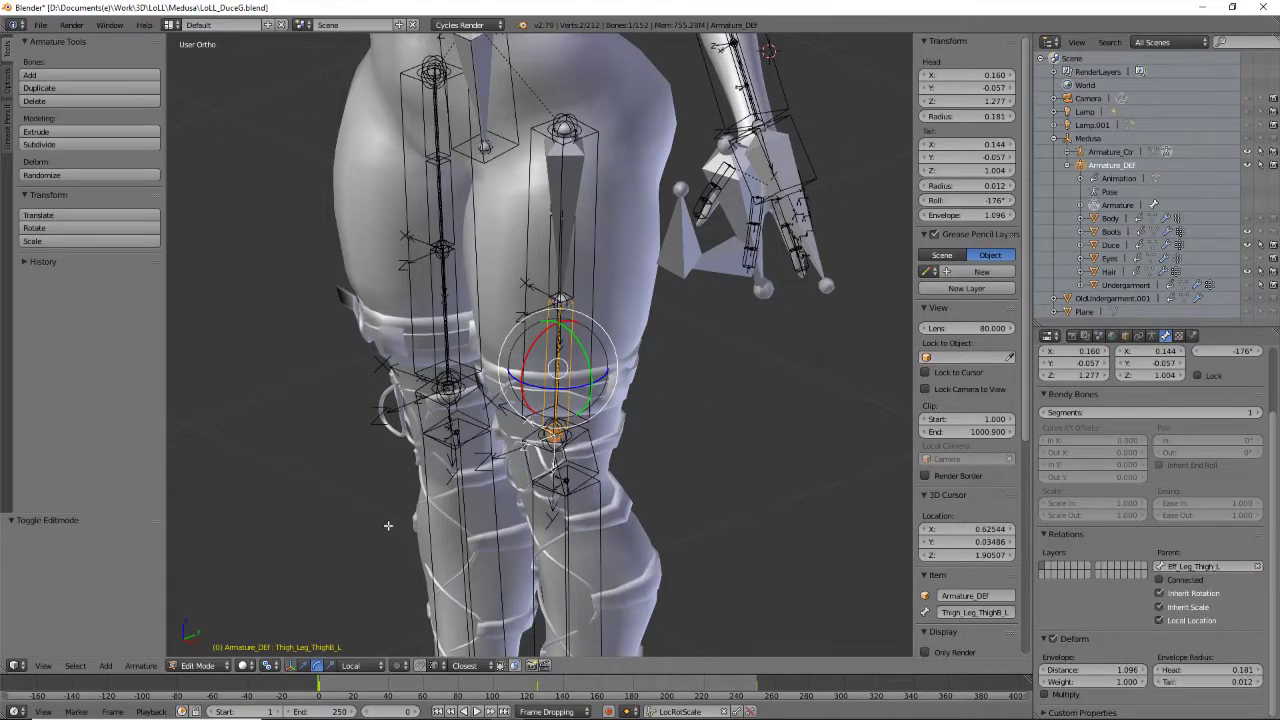
{"action": "left_click", "coordinate": [212, 666]}
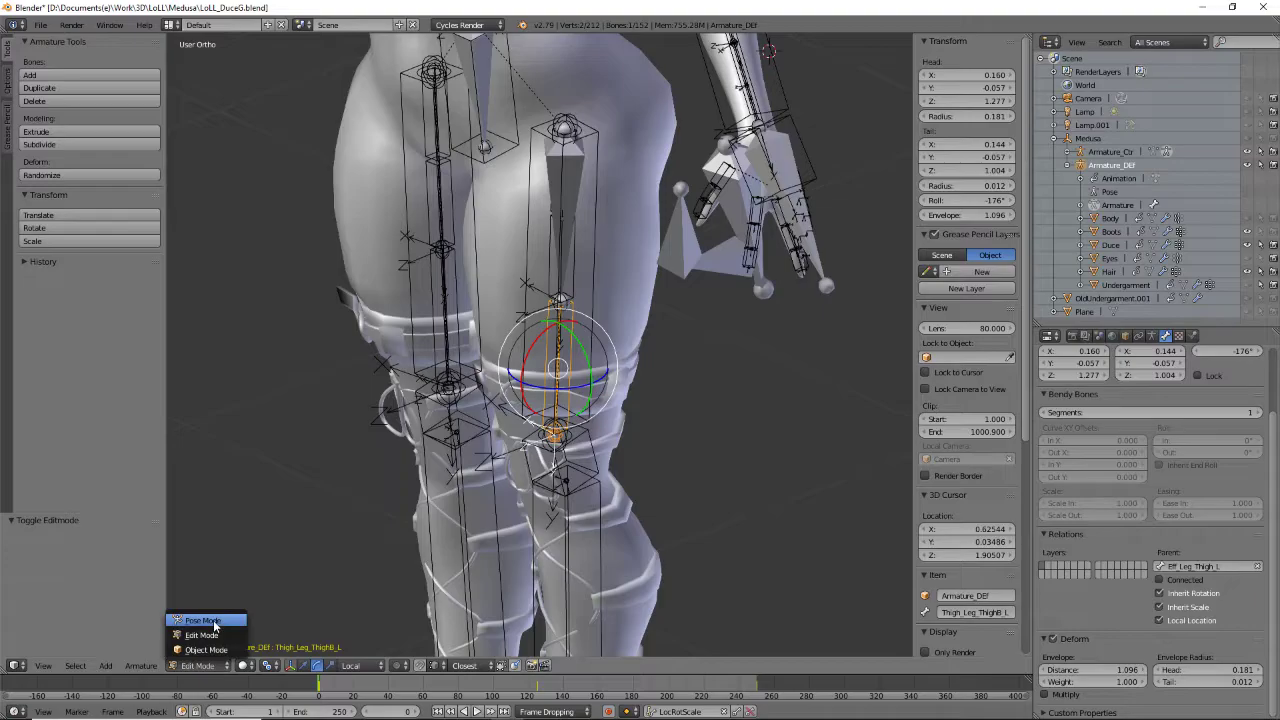
{"action": "left_click", "coordinate": [205, 621]}
Rotate the thigh control Ctr_thigh_RT_L by 2.33° around its local Y axis and examine the thigh deformation from several angles
{"action": "middle_click_drag", "start_coordinate": [600, 447], "coordinate": [620, 216]}
{"action": "right_click", "coordinate": [567, 197]}
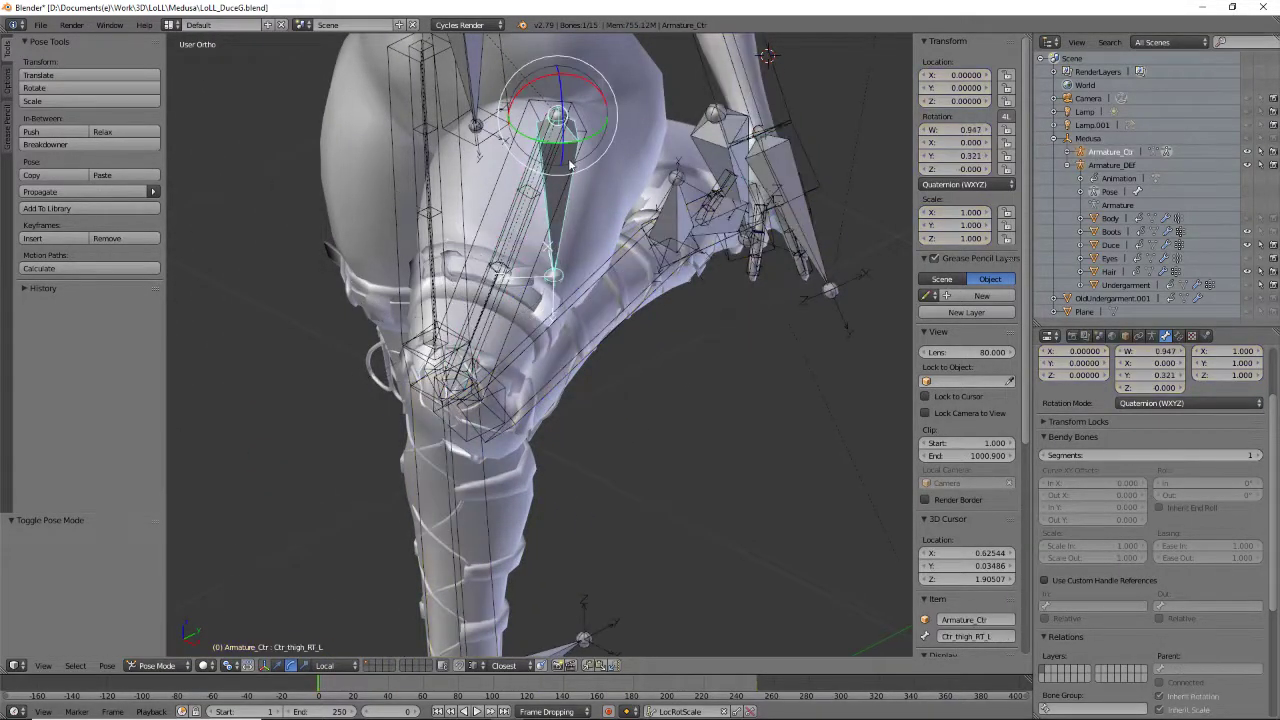
{"action": "mouse_move", "coordinate": [578, 146]}
{"action": "left_mouse_down"}
{"action": "mouse_move", "coordinate": [600, 134]}
{"action": "mouse_move", "coordinate": [572, 130]}
{"action": "mouse_move", "coordinate": [568, 148]}
{"action": "mouse_move", "coordinate": [600, 137]}
{"action": "mouse_move", "coordinate": [574, 143]}
{"action": "mouse_move", "coordinate": [608, 143]}
{"action": "mouse_move", "coordinate": [580, 149]}
{"action": "mouse_move", "coordinate": [596, 160]}
{"action": "left_mouse_up"}
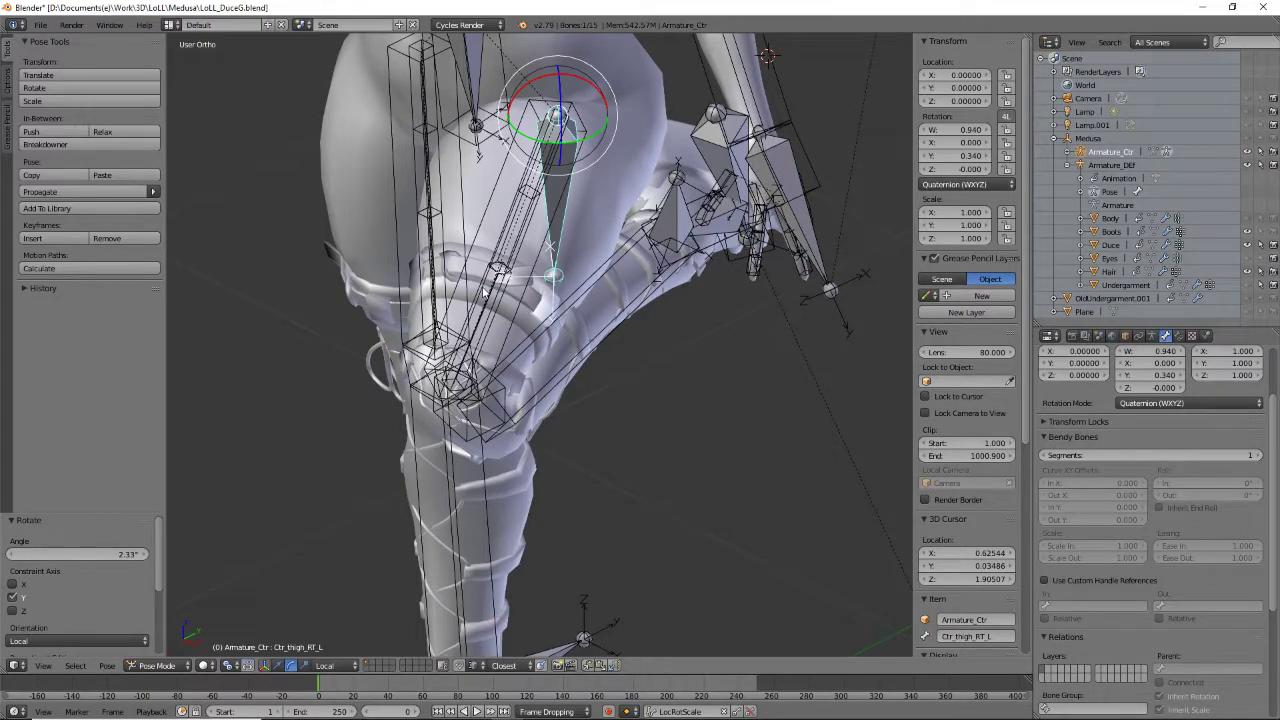
{"action": "middle_click_drag", "start_coordinate": [486, 292], "coordinate": [594, 348]}
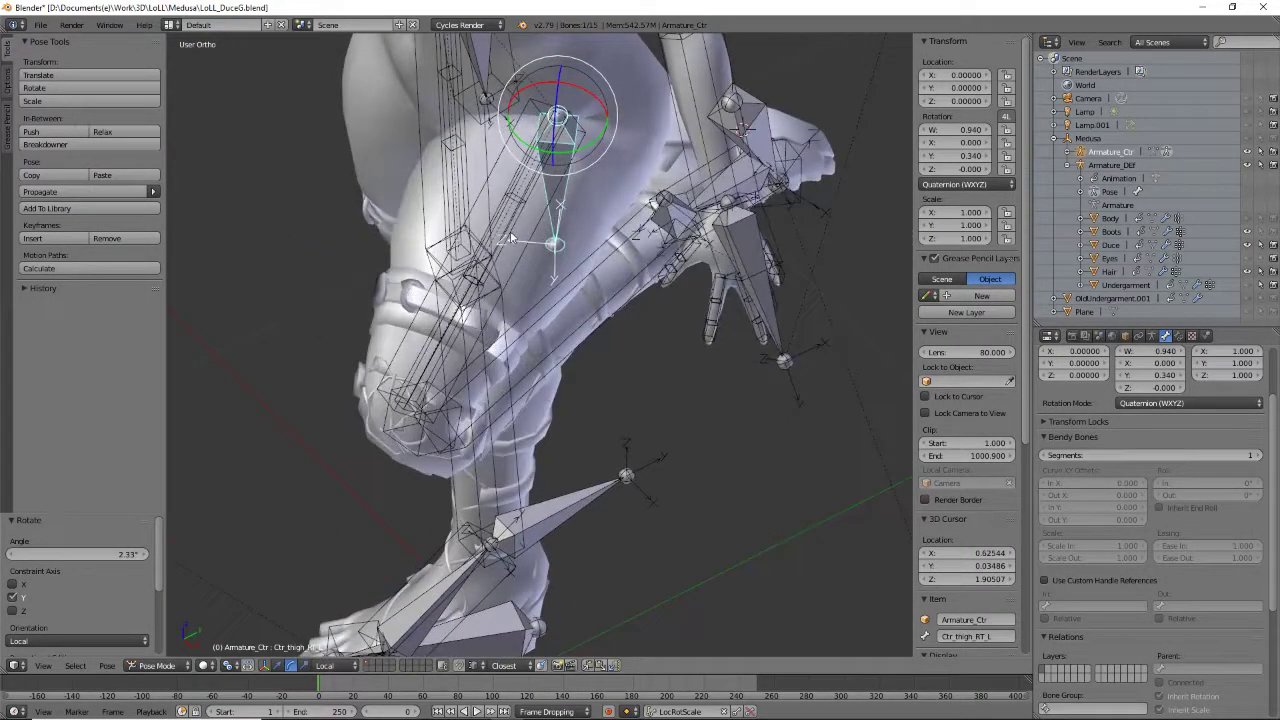
{"action": "middle_click_drag", "start_coordinate": [510, 238], "coordinate": [518, 244]}
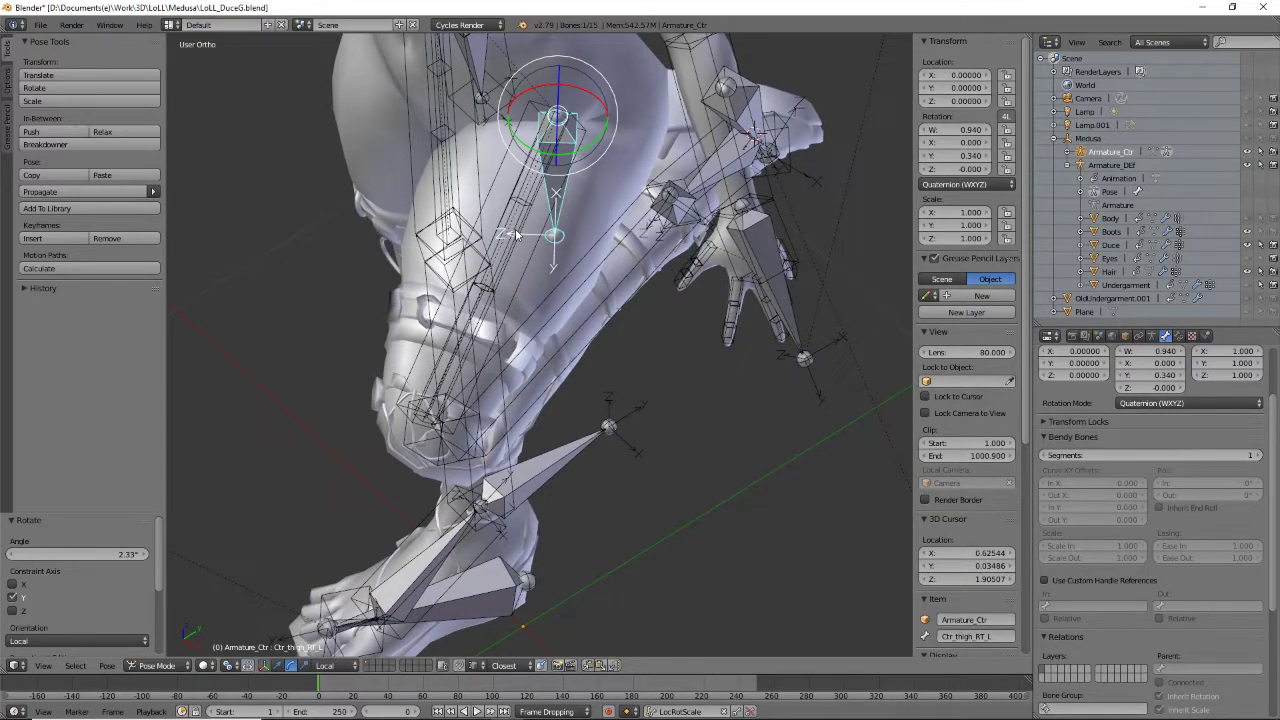
{"action": "mouse_move", "coordinate": [528, 280]}
{"action": "middle_mouse_down"}
{"action": "mouse_move", "coordinate": [542, 272]}
{"action": "mouse_move", "coordinate": [536, 282]}
{"action": "middle_mouse_up"}
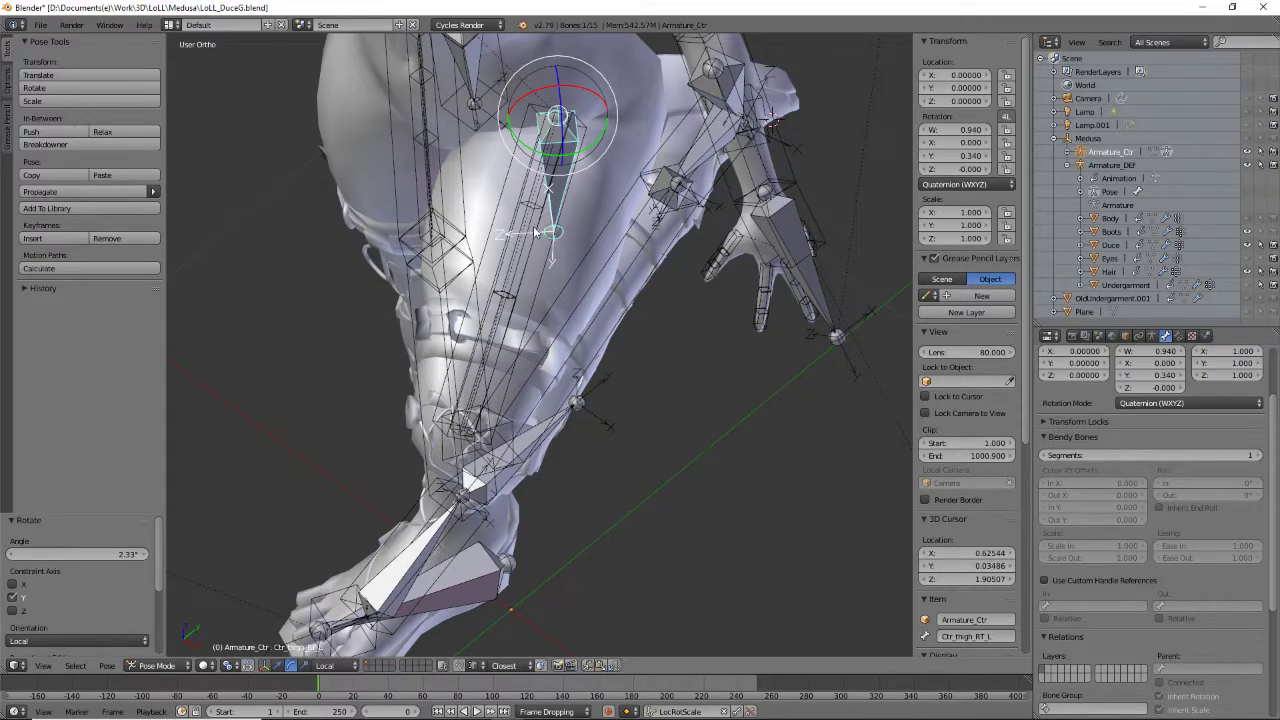
Inspect the Copy Rotation constraint on the upper thigh bone Thigh_Leg_ThighA_L and the bent leg around it
{"action": "right_click", "coordinate": [524, 240]}
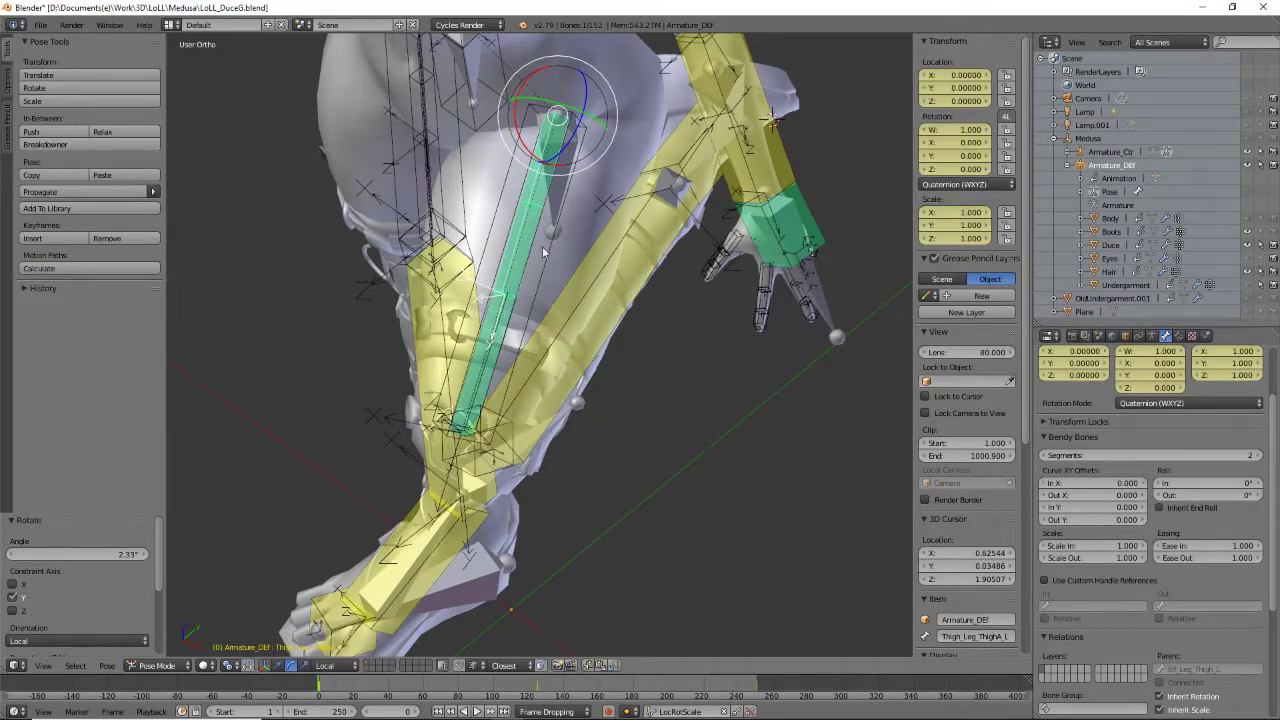
{"action": "right_click", "coordinate": [531, 241]}
{"action": "right_click", "coordinate": [524, 240]}
{"action": "left_click", "coordinate": [1180, 336]}
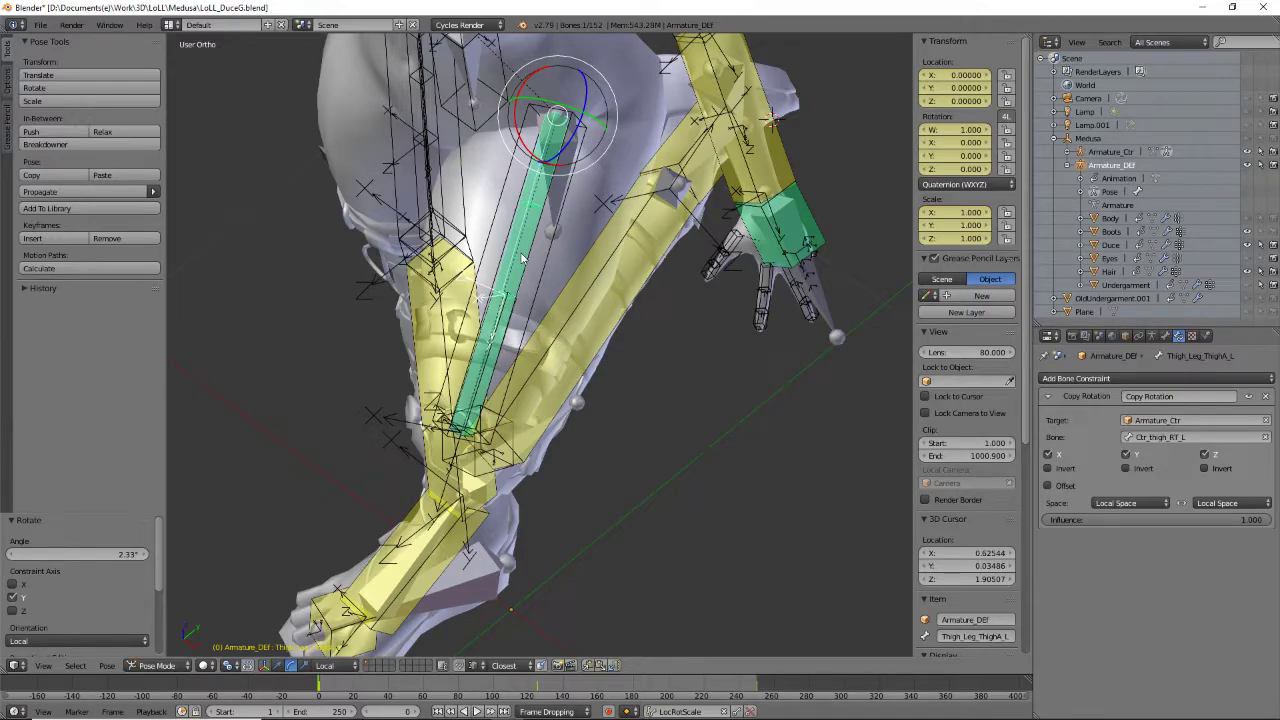
{"action": "middle_click_drag", "start_coordinate": [523, 262], "coordinate": [534, 319]}
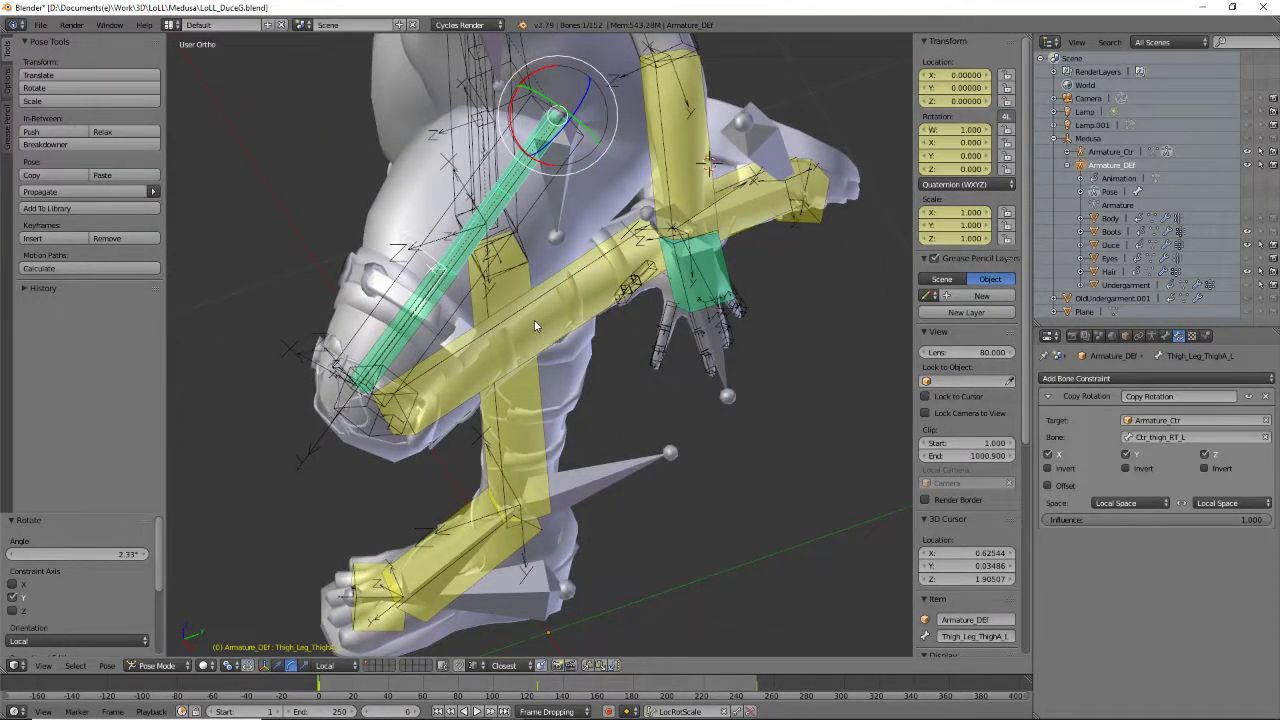
{"action": "mouse_move", "coordinate": [502, 322]}
{"action": "middle_mouse_down"}
{"action": "mouse_move", "coordinate": [374, 297]}
{"action": "mouse_move", "coordinate": [600, 285]}
{"action": "mouse_move", "coordinate": [440, 318]}
{"action": "mouse_move", "coordinate": [488, 313]}
{"action": "middle_mouse_up"}
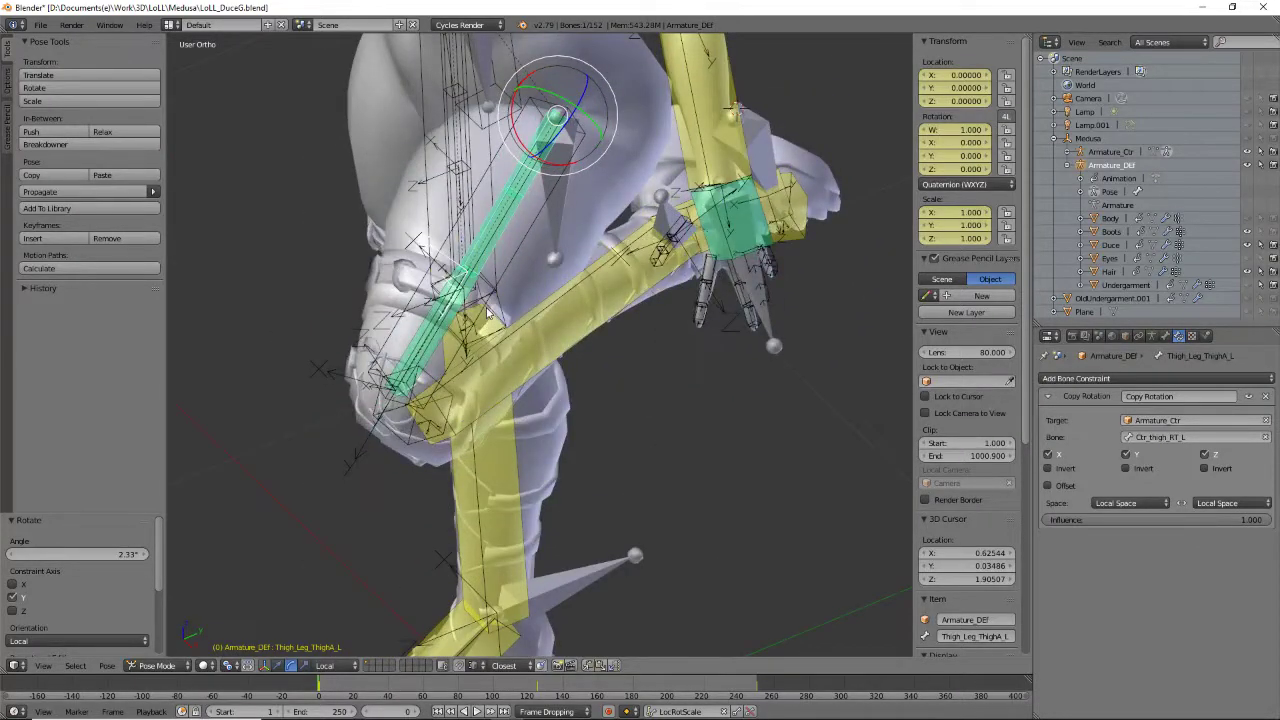
Add an Inverse Kinematics constraint to Ctr_thigh_RT_L, targeting the bone Def_Leg_Knee_L of Armature_DEF
{"action": "right_click", "coordinate": [562, 213]}
{"action": "left_click", "coordinate": [1128, 379]}
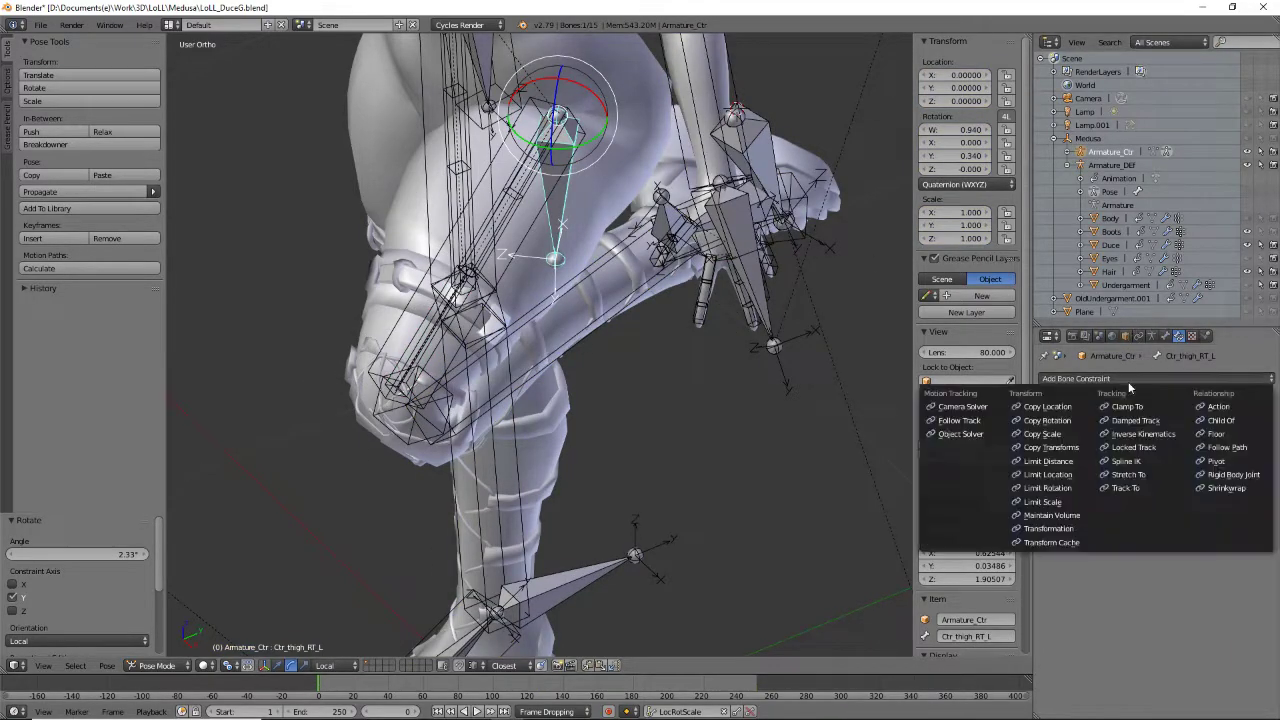
{"action": "left_click", "coordinate": [1160, 433]}
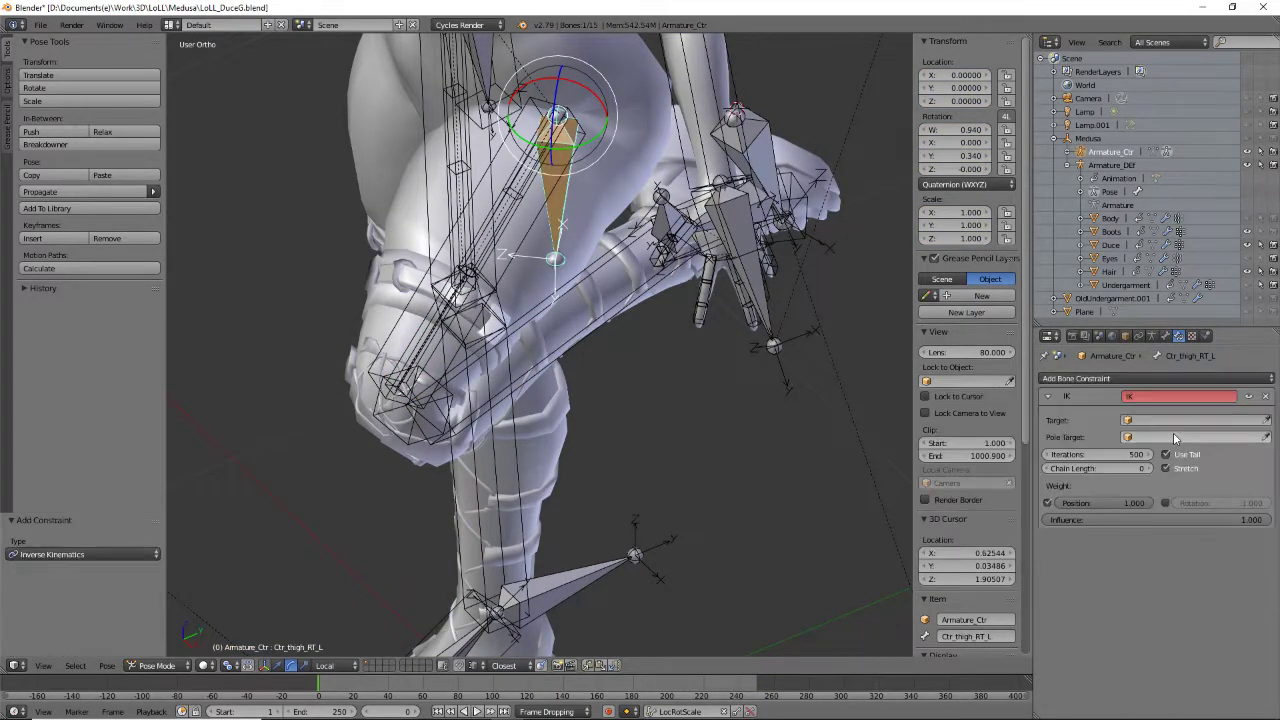
{"action": "left_click", "coordinate": [1158, 421]}
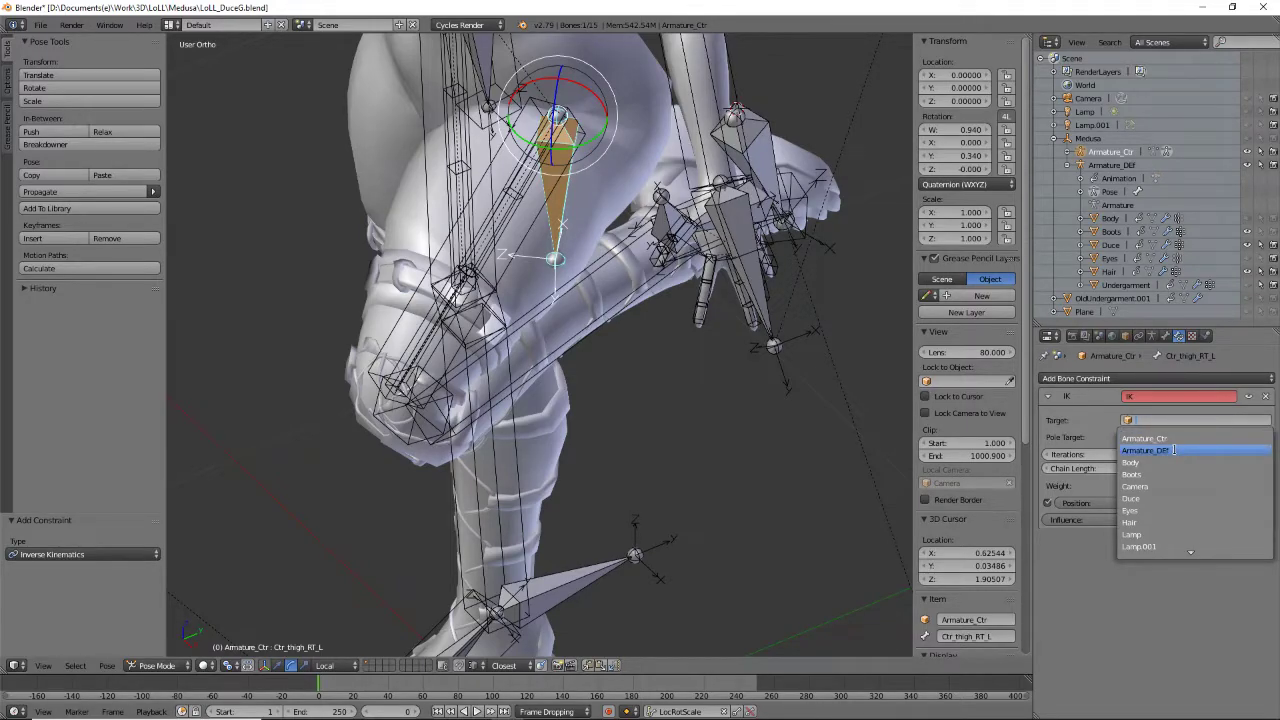
{"action": "left_click", "coordinate": [1175, 451]}
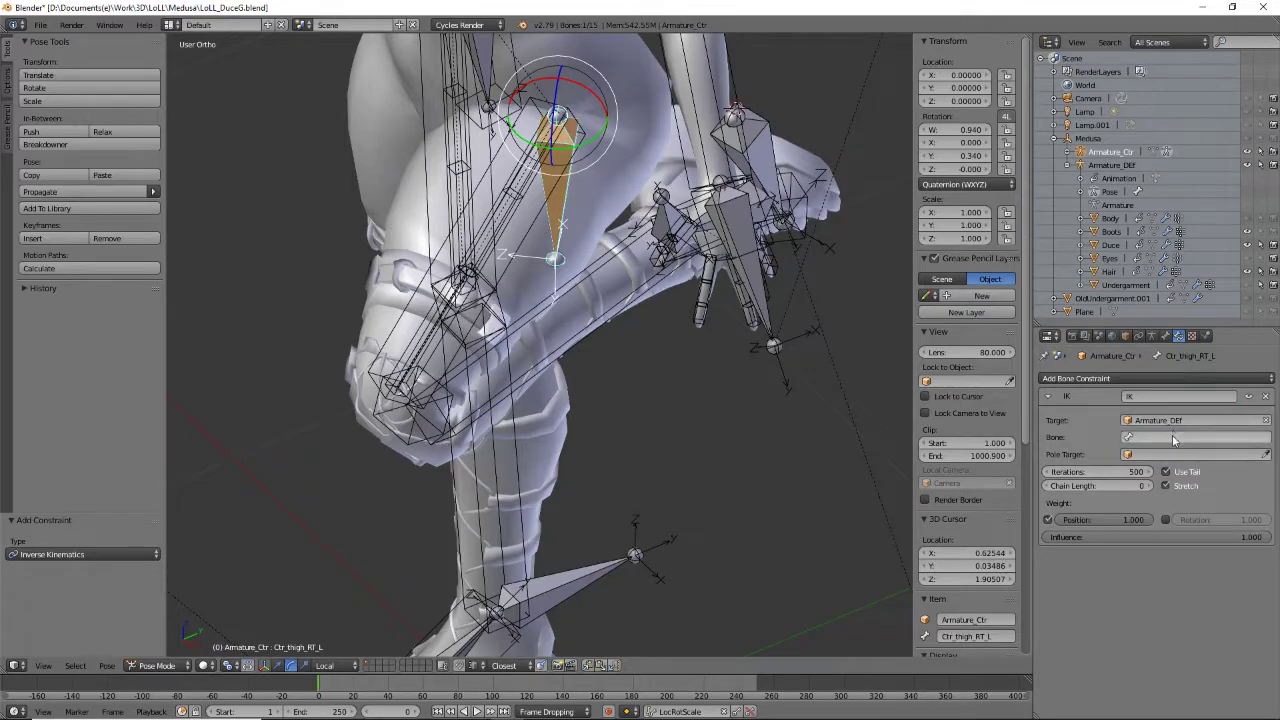
{"action": "left_click", "coordinate": [1171, 437]}
{"action": "type", "text": "knee"}
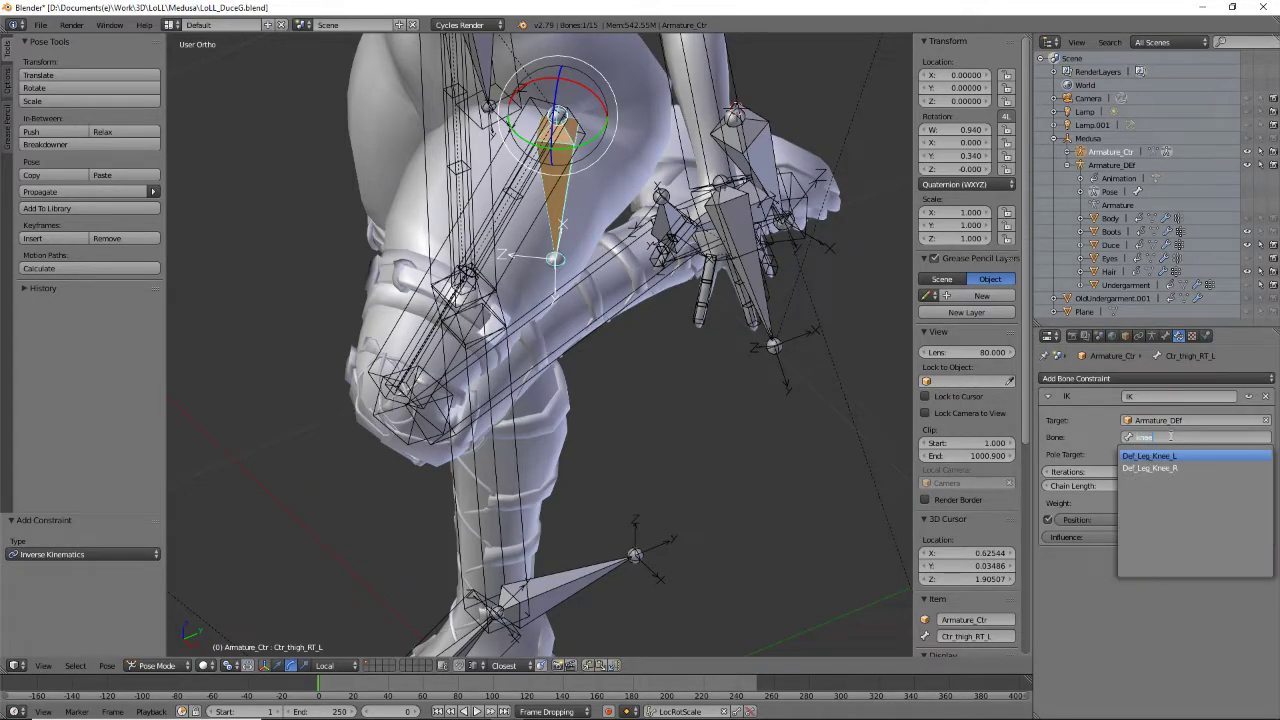
{"action": "left_click", "coordinate": [1184, 456]}
Compare the posed control Ctr_thigh_RT_L with its rest position in Edit Mode, and return to Pose Mode
{"action": "middle_click_drag", "start_coordinate": [606, 374], "coordinate": [584, 256]}
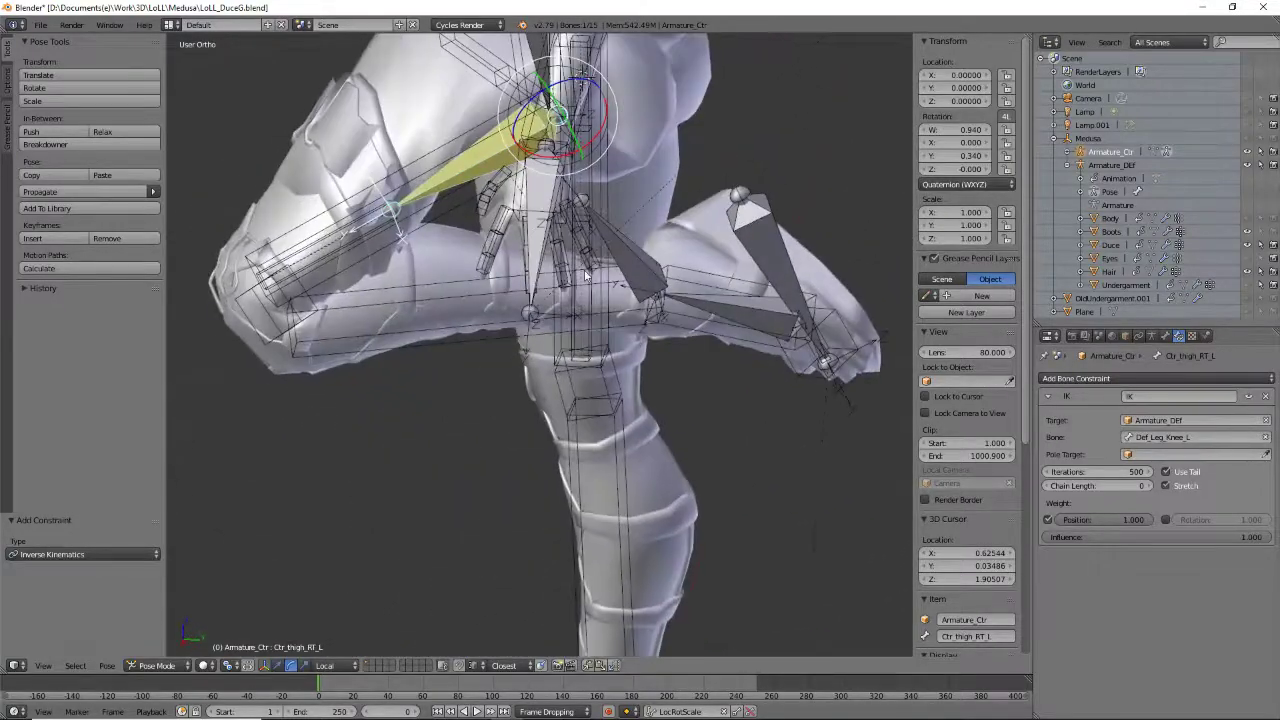
{"action": "key", "text": "Tab"}
{"action": "key", "text": "Tab"}
{"action": "key", "text": "Tab"}
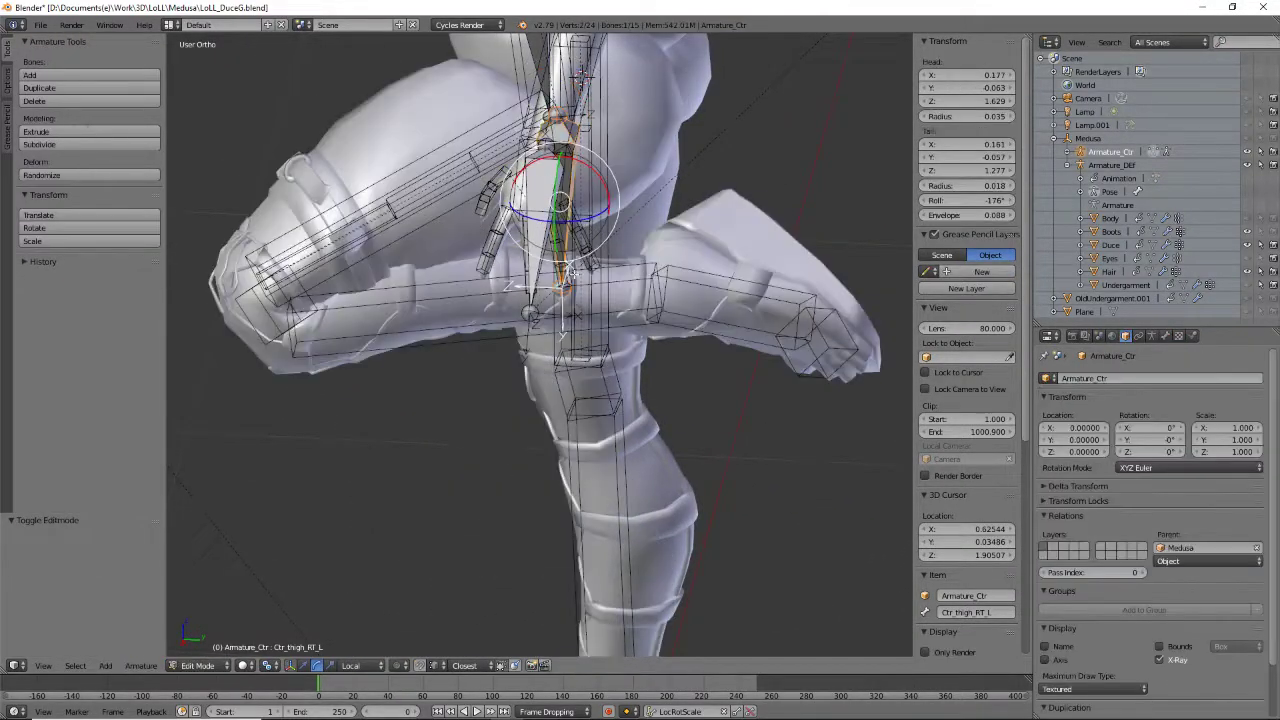
{"action": "middle_click_drag", "start_coordinate": [514, 236], "coordinate": [505, 300]}
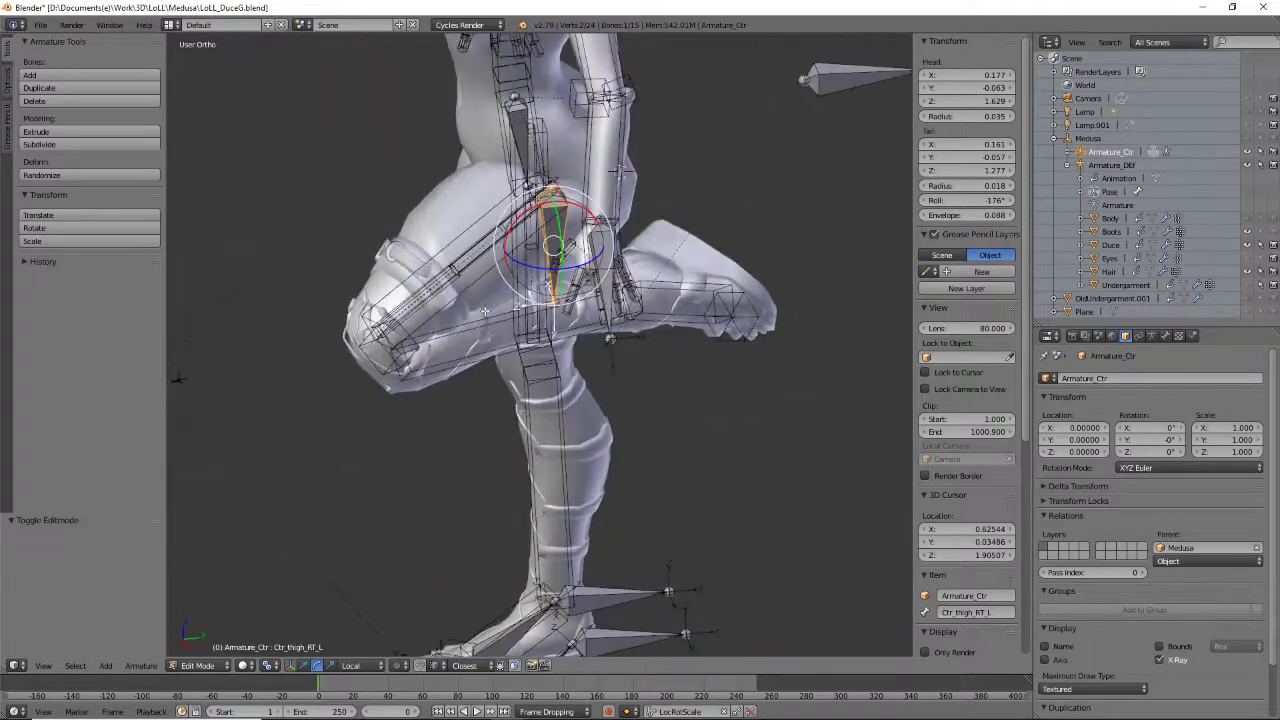
{"action": "left_click", "coordinate": [202, 667]}
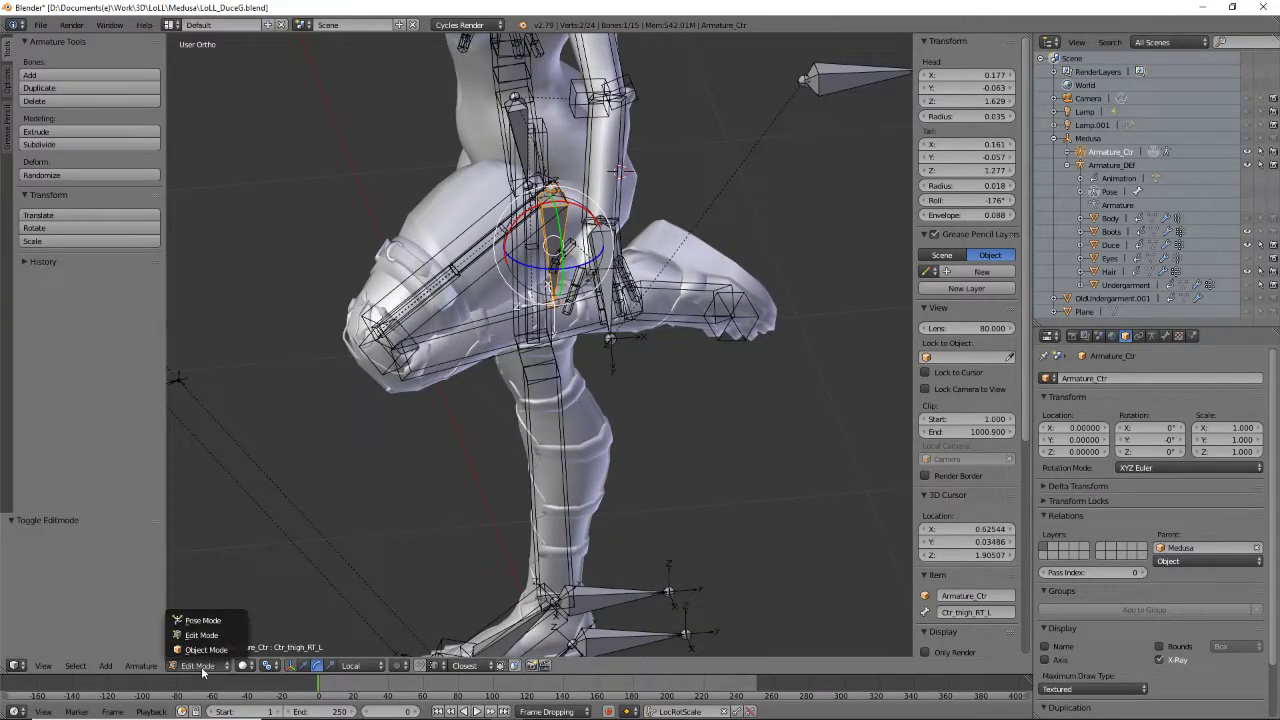
{"action": "left_click", "coordinate": [205, 620]}
Restrict the Copy Rotation constraint on the upper thigh bone Thigh_Leg_ThighA_L to the Y axis by disabling X and Z
{"action": "middle_click_drag", "start_coordinate": [544, 375], "coordinate": [431, 342]}
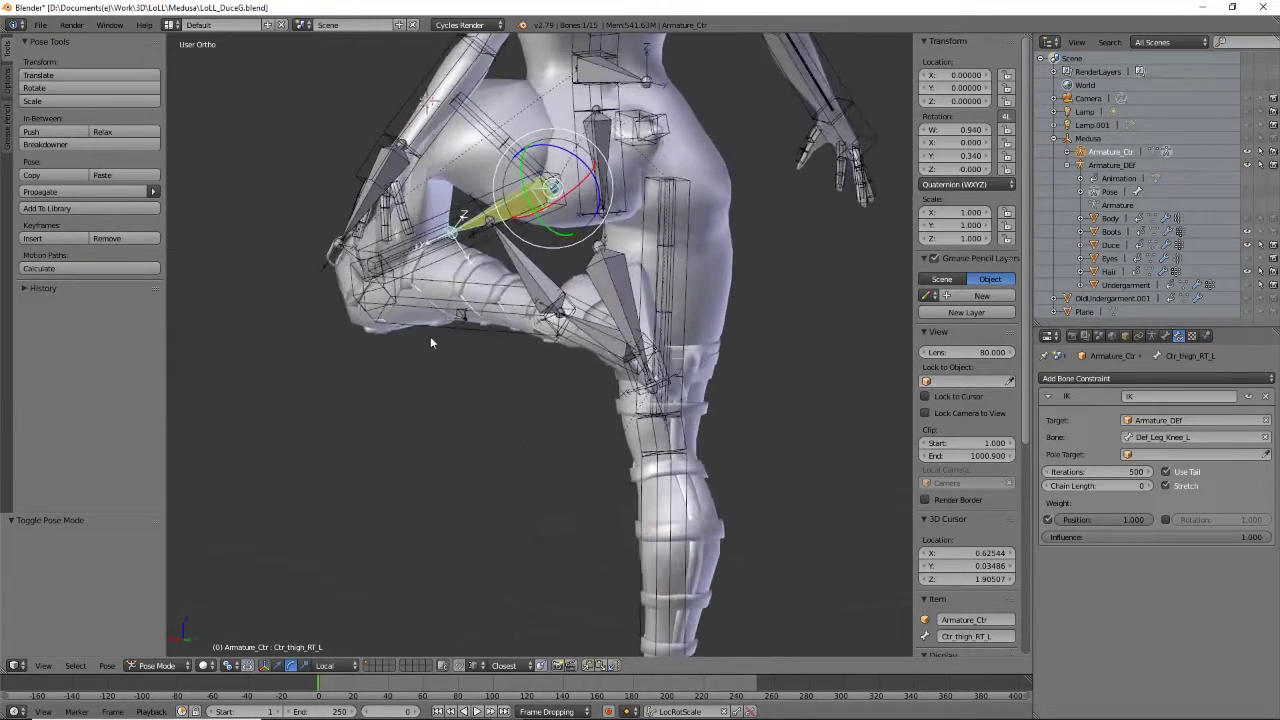
{"action": "right_click", "coordinate": [521, 160]}
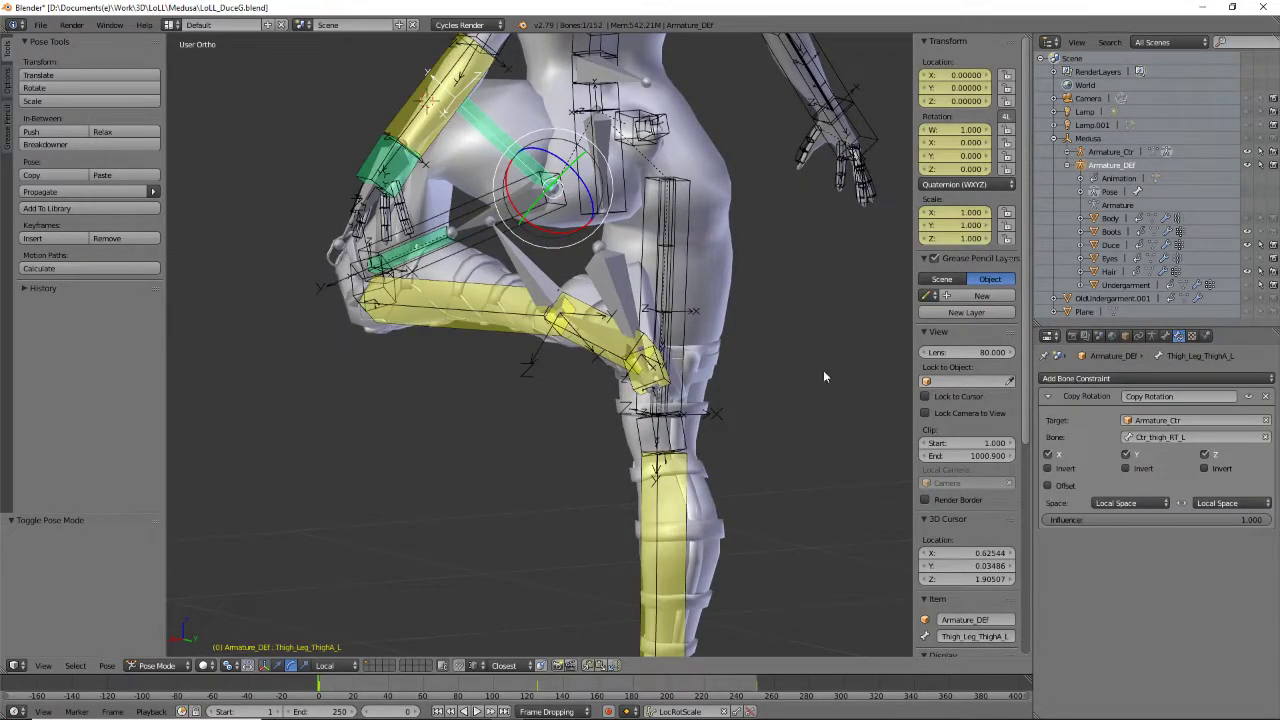
{"action": "left_click", "coordinate": [1046, 453]}
{"action": "left_click", "coordinate": [1203, 453]}
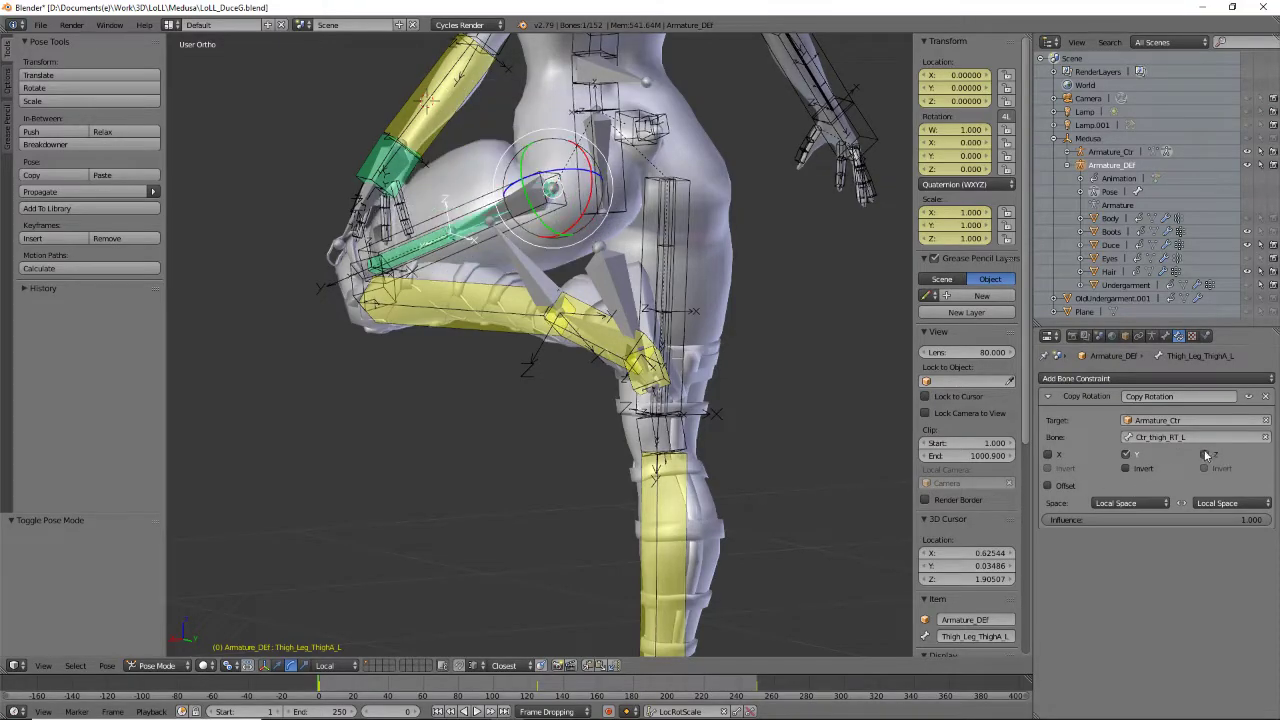
Examine the bent left leg and the full body pose from several angles, selecting the Duce mesh
{"action": "middle_click_drag", "start_coordinate": [590, 374], "coordinate": [790, 418]}
{"action": "middle_click_drag", "start_coordinate": [724, 290], "coordinate": [525, 167]}
{"action": "middle_click_drag", "start_coordinate": [521, 247], "coordinate": [559, 254]}
{"action": "right_click", "coordinate": [604, 145]}
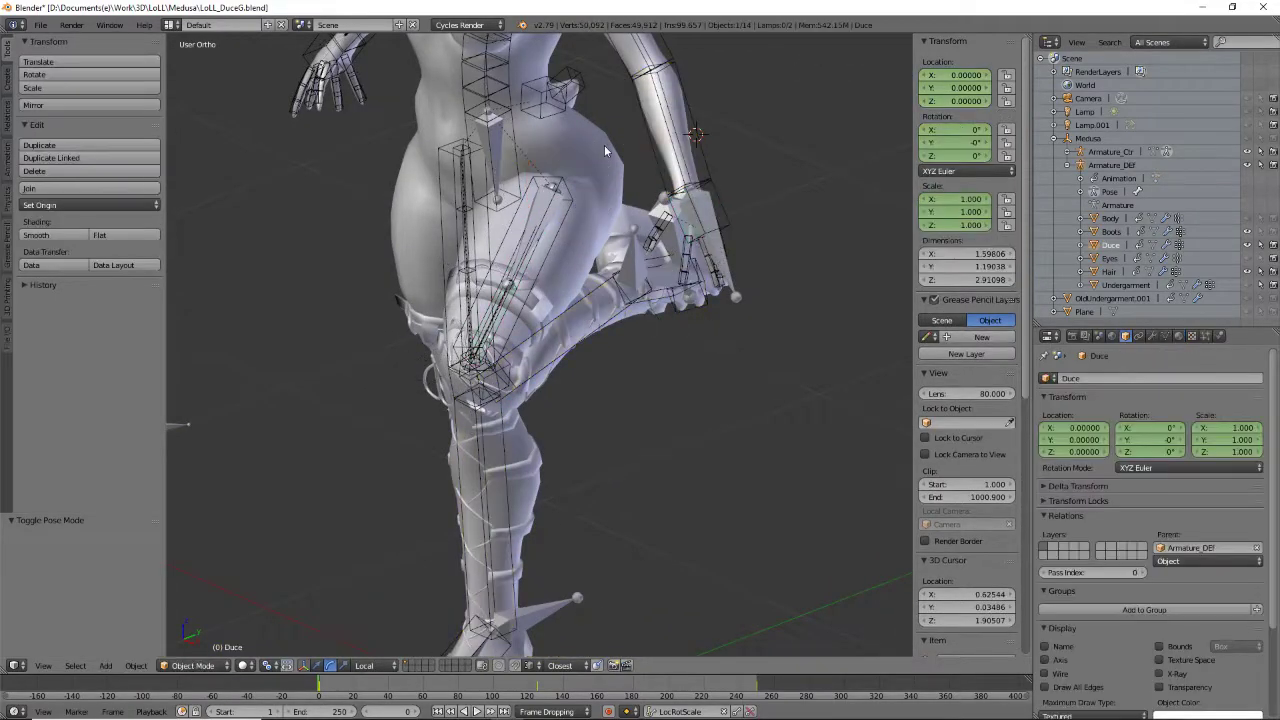
{"action": "middle_click_drag", "start_coordinate": [620, 162], "coordinate": [615, 274]}
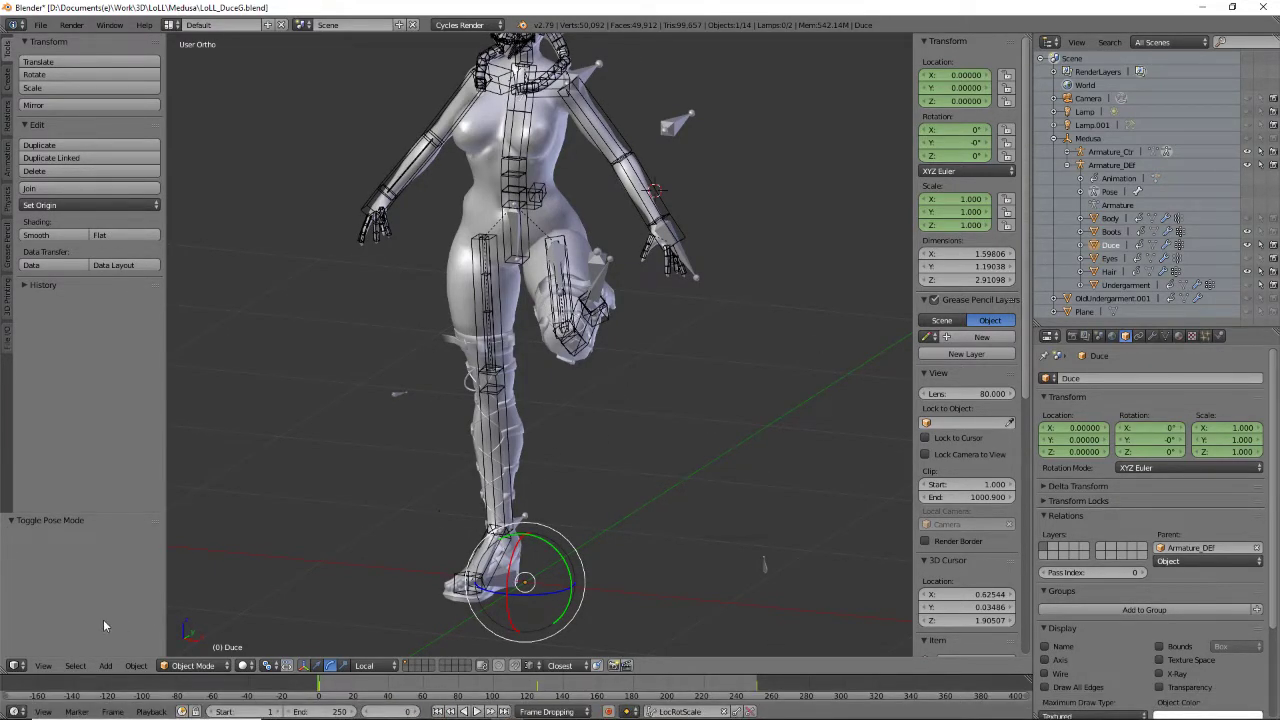
{"action": "scroll", "coordinate": [460, 463], "scroll_direction": "down", "scroll_amount": 3}
{"action": "middle_click_drag", "start_coordinate": [460, 463], "coordinate": [438, 410]}
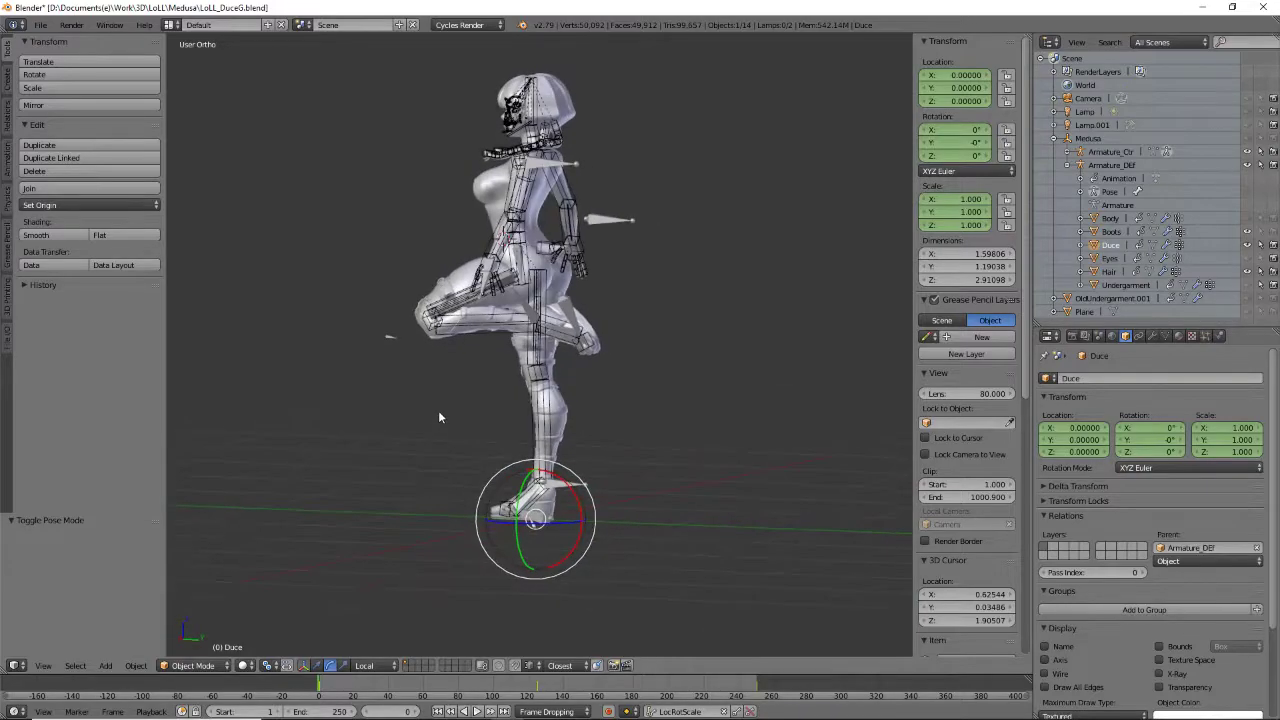
{"action": "middle_click_drag", "start_coordinate": [453, 464], "coordinate": [596, 450]}
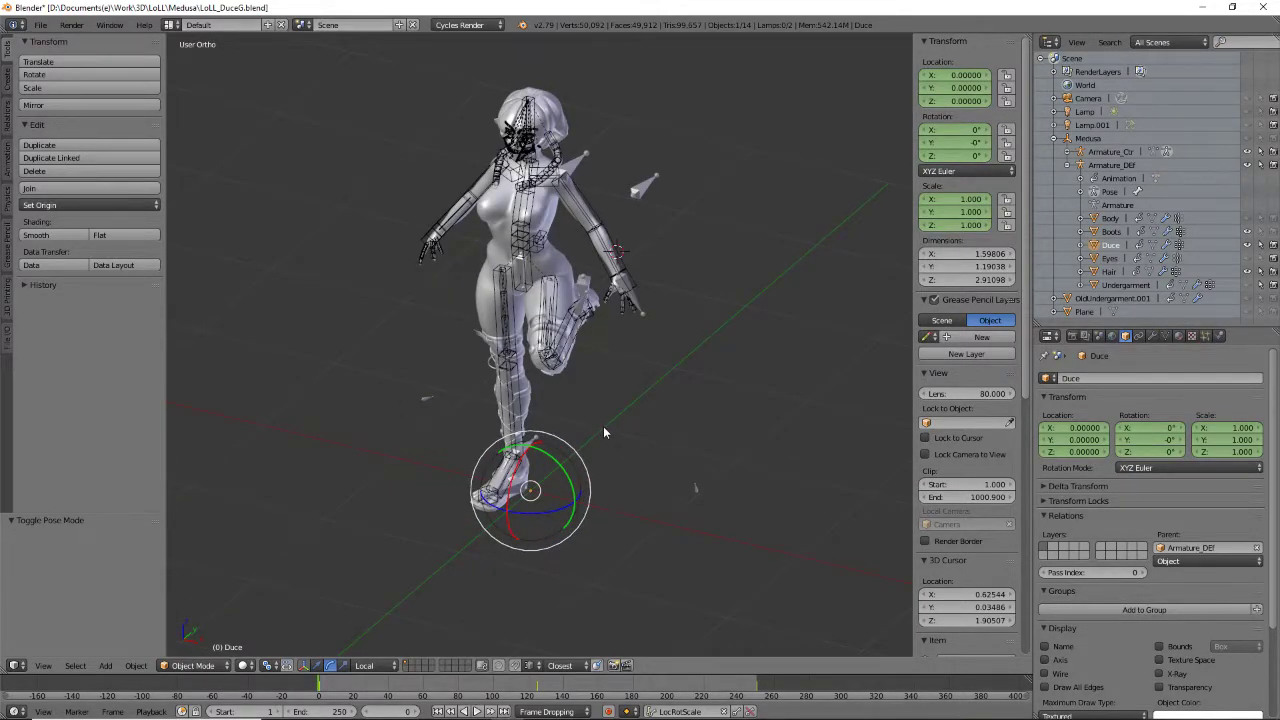
Select all bones of Armature_Ctr and clear all their pose transforms
{"action": "right_click", "coordinate": [639, 194]}
{"action": "key", "text": "a"}
{"action": "key", "text": "a"}
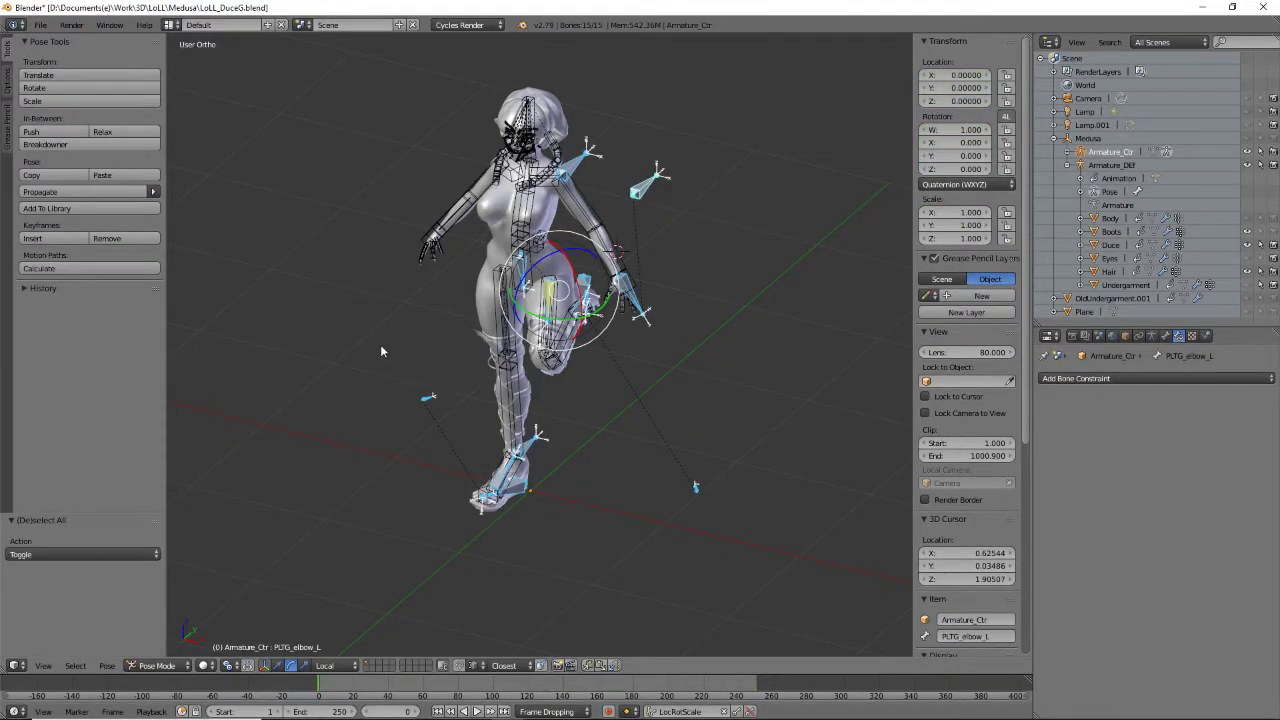
{"action": "left_click", "coordinate": [107, 665]}
{"action": "mouse_move", "coordinate": [153, 592]}
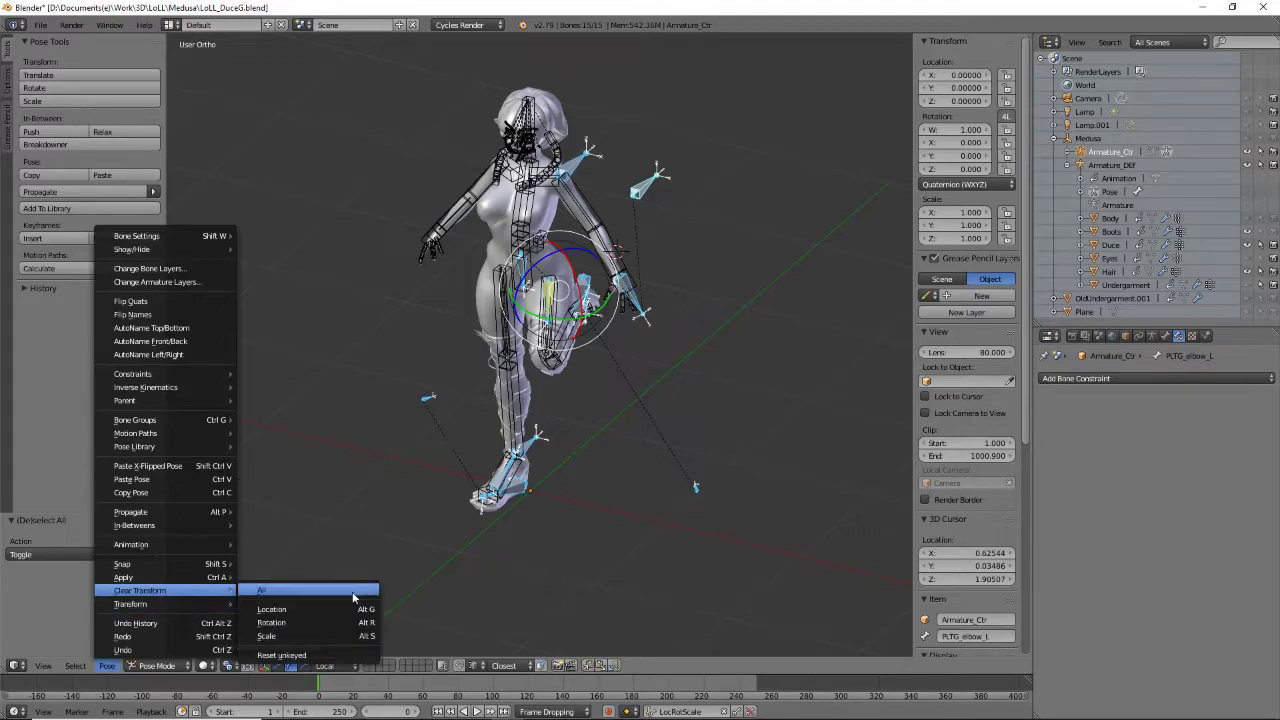
{"action": "left_click", "coordinate": [344, 593]}
{"action": "middle_click_drag", "start_coordinate": [579, 433], "coordinate": [583, 462]}
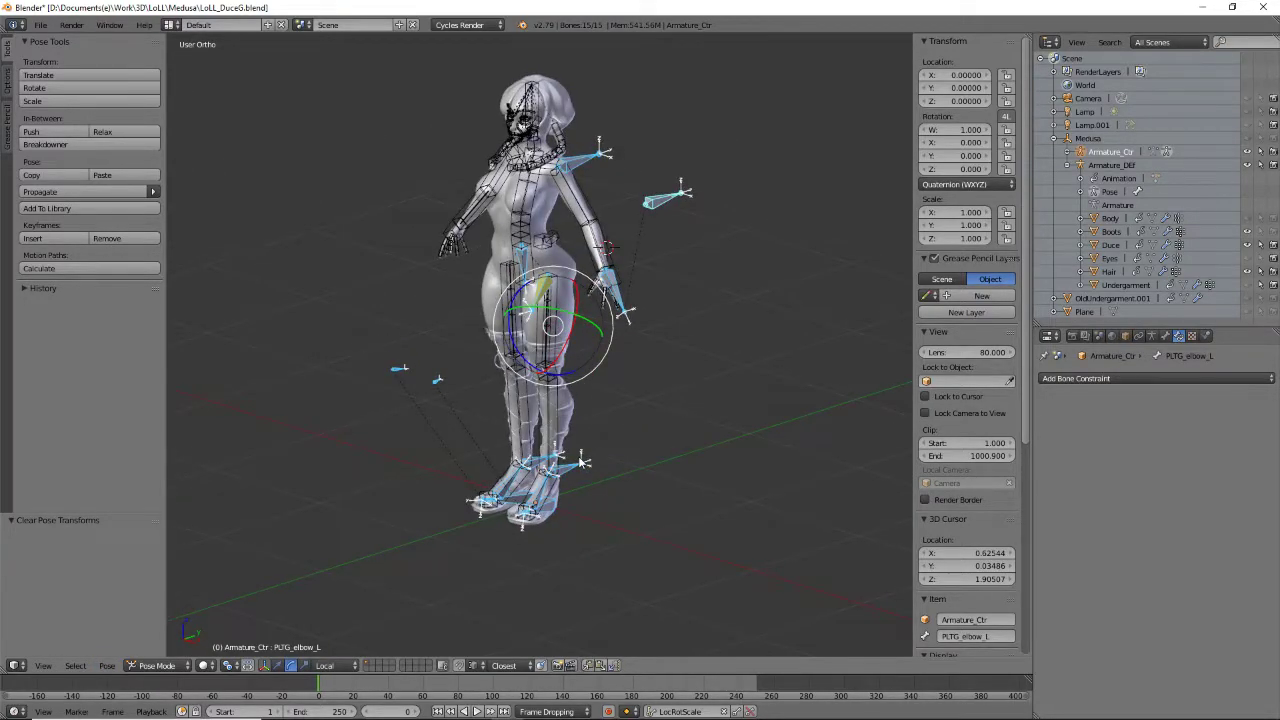
Save the rig over the existing file LoLL_DuceG.blend and view the whole character in its rest pose
{"action": "key", "text": "ctrl+Tab"}
{"action": "key", "text": "ctrl+Tab"}
{"action": "middle_click_drag", "start_coordinate": [663, 468], "coordinate": [621, 459]}
{"action": "scroll", "coordinate": [621, 459], "scroll_direction": "up", "scroll_amount": 2}
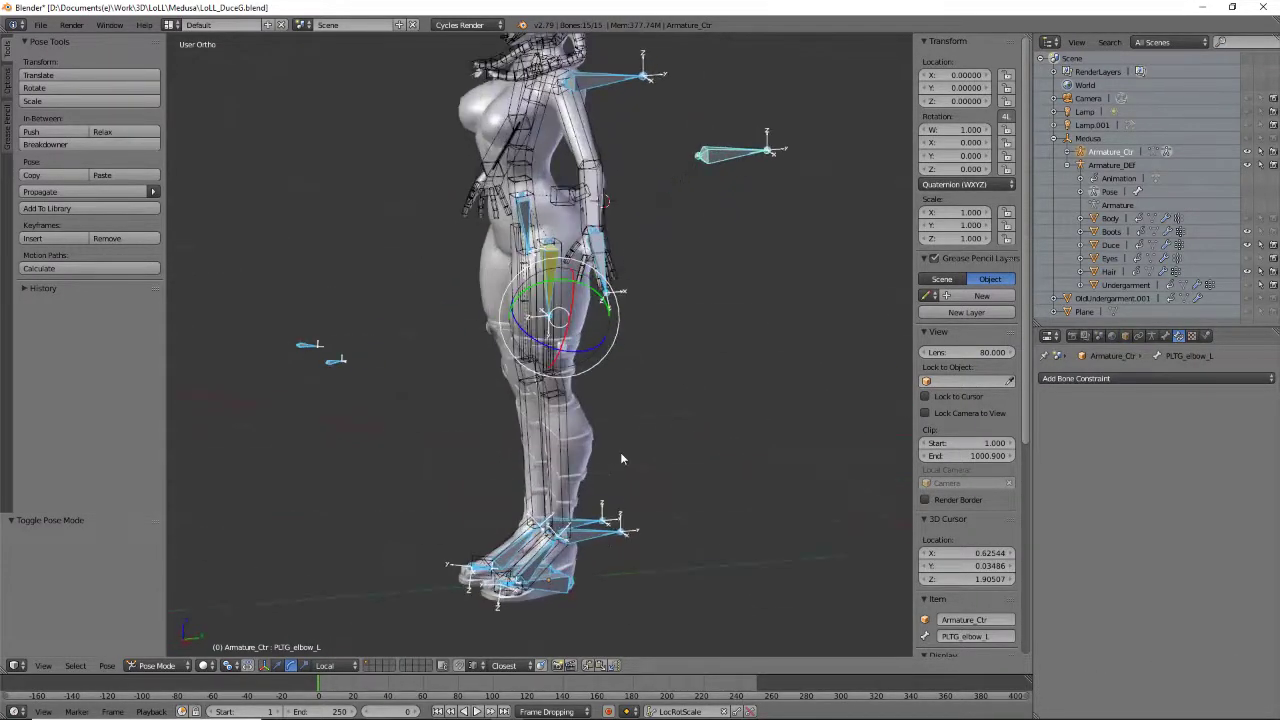
{"action": "key", "text": "ctrl+s"}
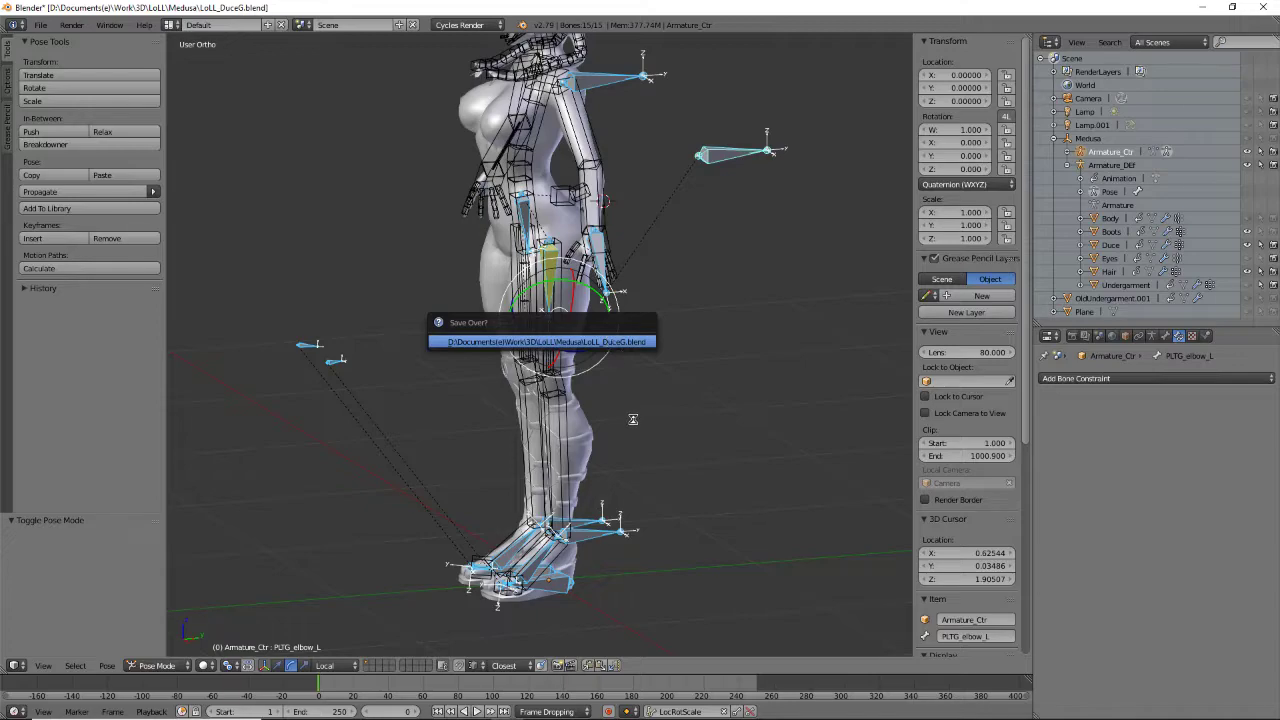
{"action": "scroll", "coordinate": [640, 392], "scroll_direction": "down", "scroll_amount": 3}
{"action": "middle_click_drag", "start_coordinate": [444, 380], "coordinate": [523, 402]}
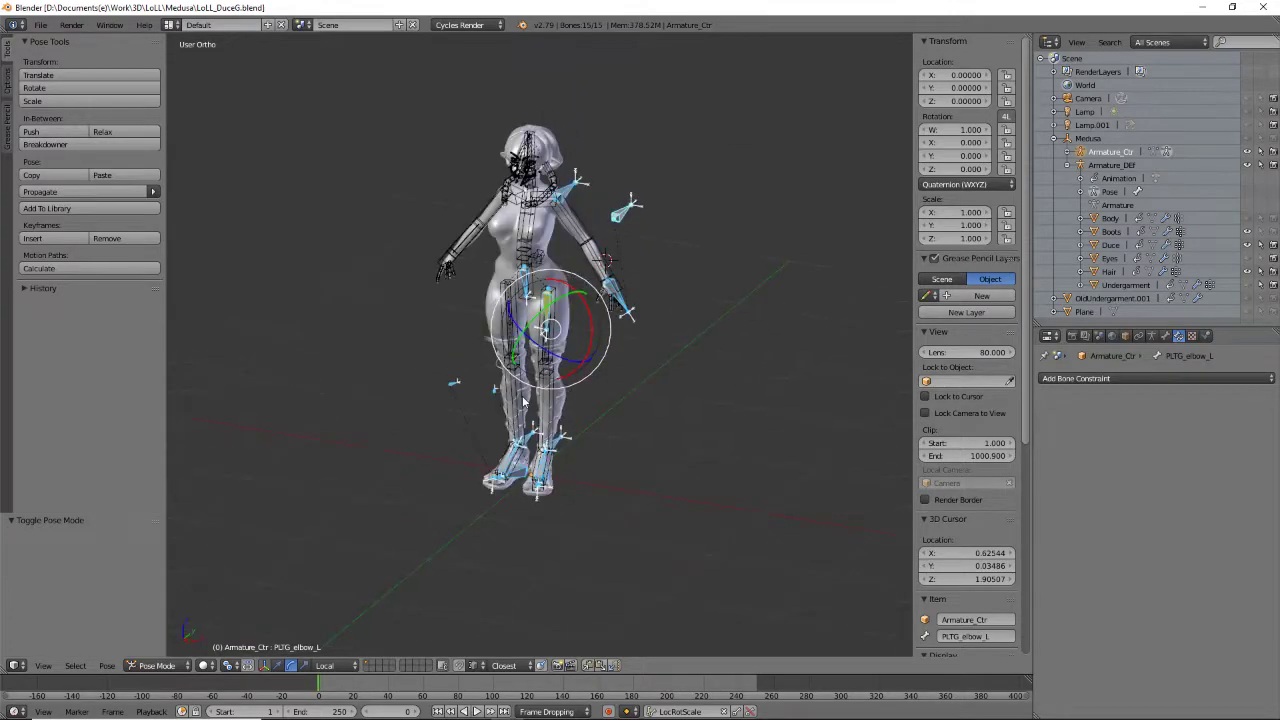